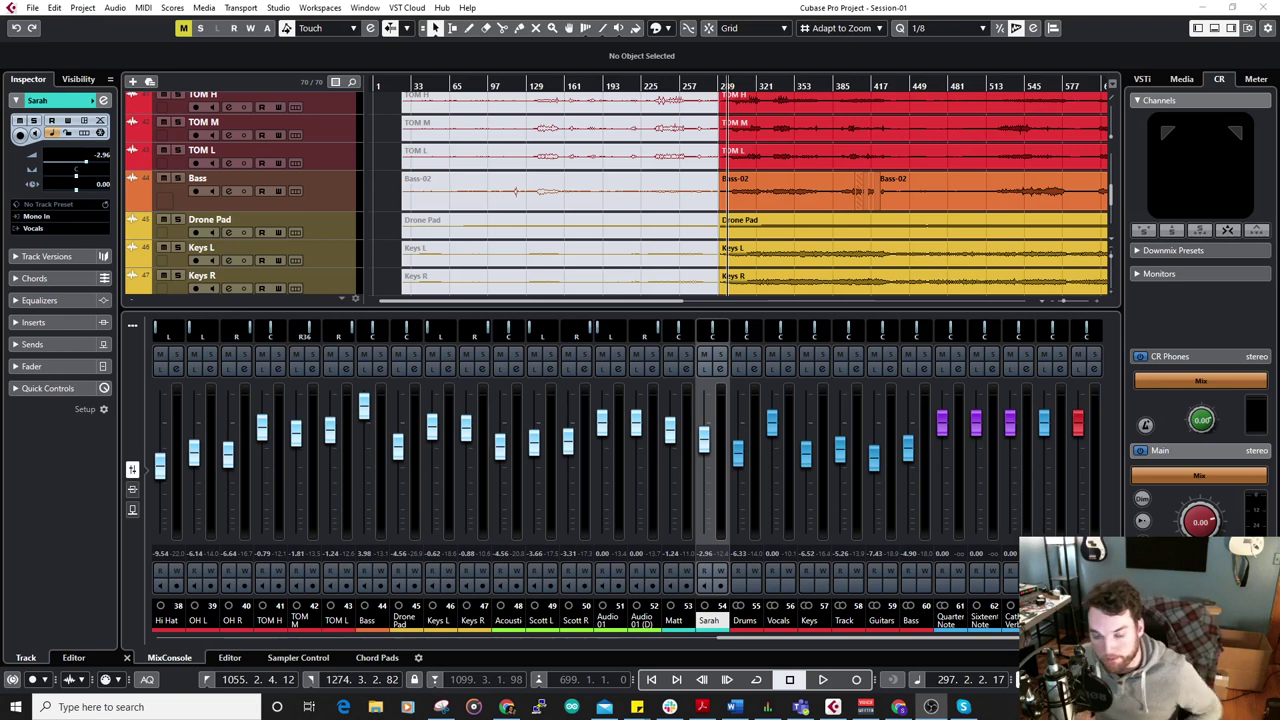
# Reduce the mixer's height slightly to give the track area above it more room.
pyautogui.scroll(-1, 799, 162)
pyautogui.scroll(1, 799, 162)
pyautogui.moveTo(720, 302); pyautogui.dragTo(704, 333)
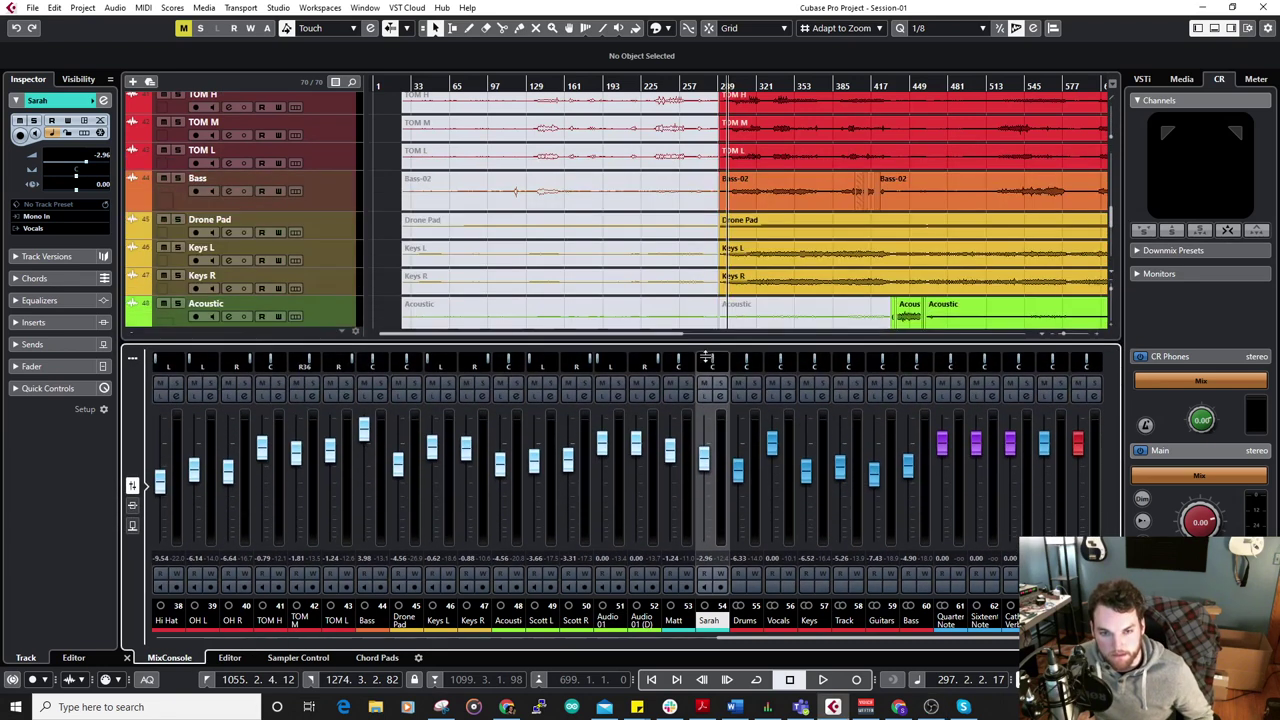
pyautogui.scroll(-2, 658, 237)
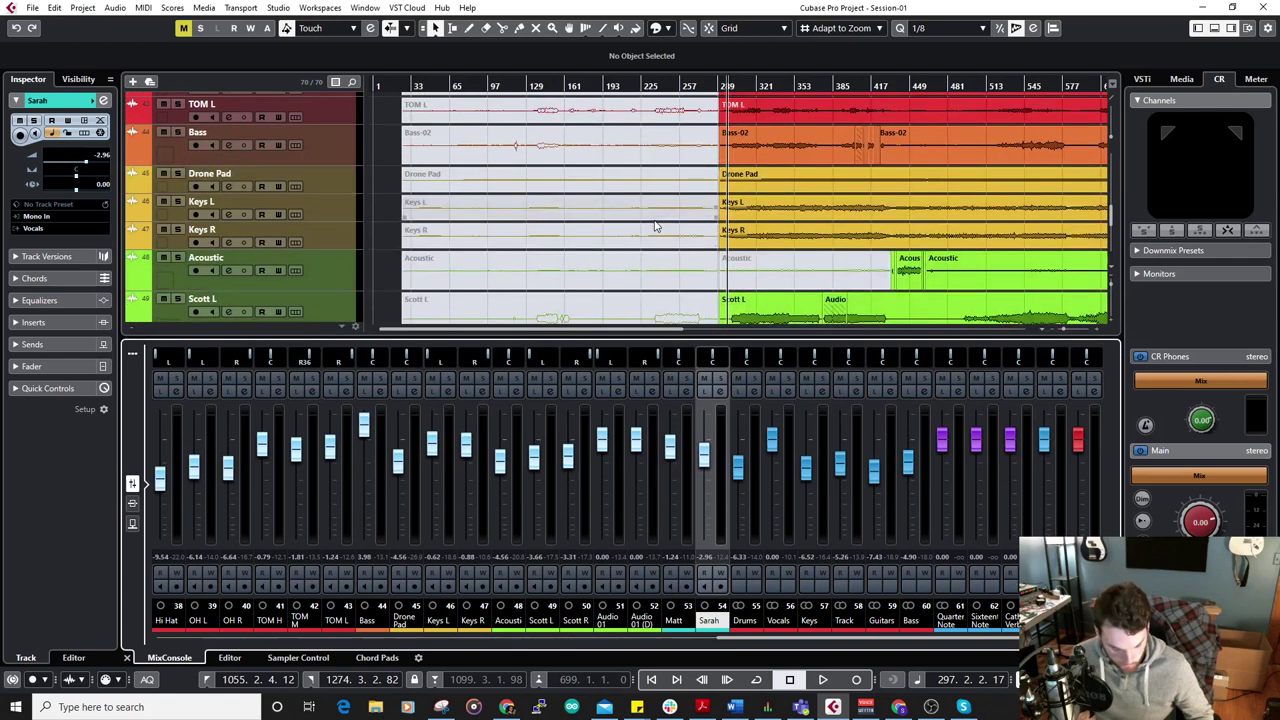
pyautogui.click(389, 144)
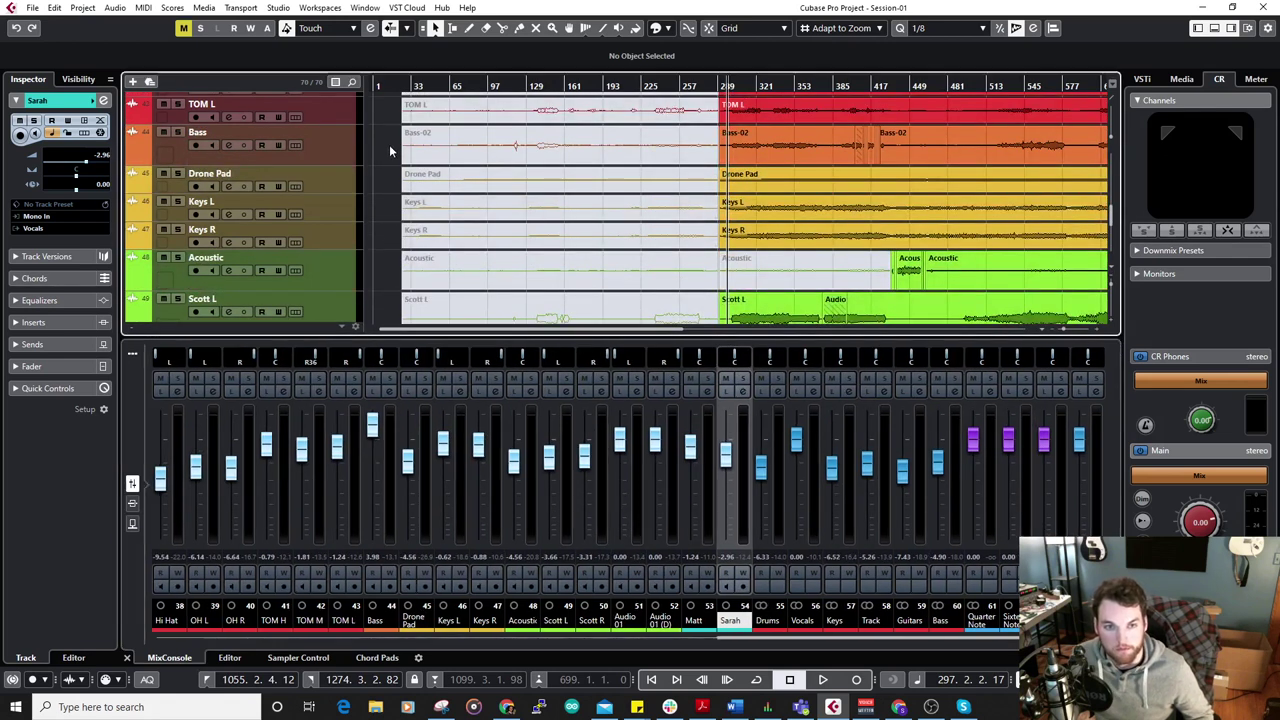
# Examine the whole session's arrangement, from the backing track folders through the band and vocal tracks.
pyautogui.hotkey('shift', 'h')
pyautogui.press('h')
pyautogui.press('h')
pyautogui.press('g')
pyautogui.press('g')
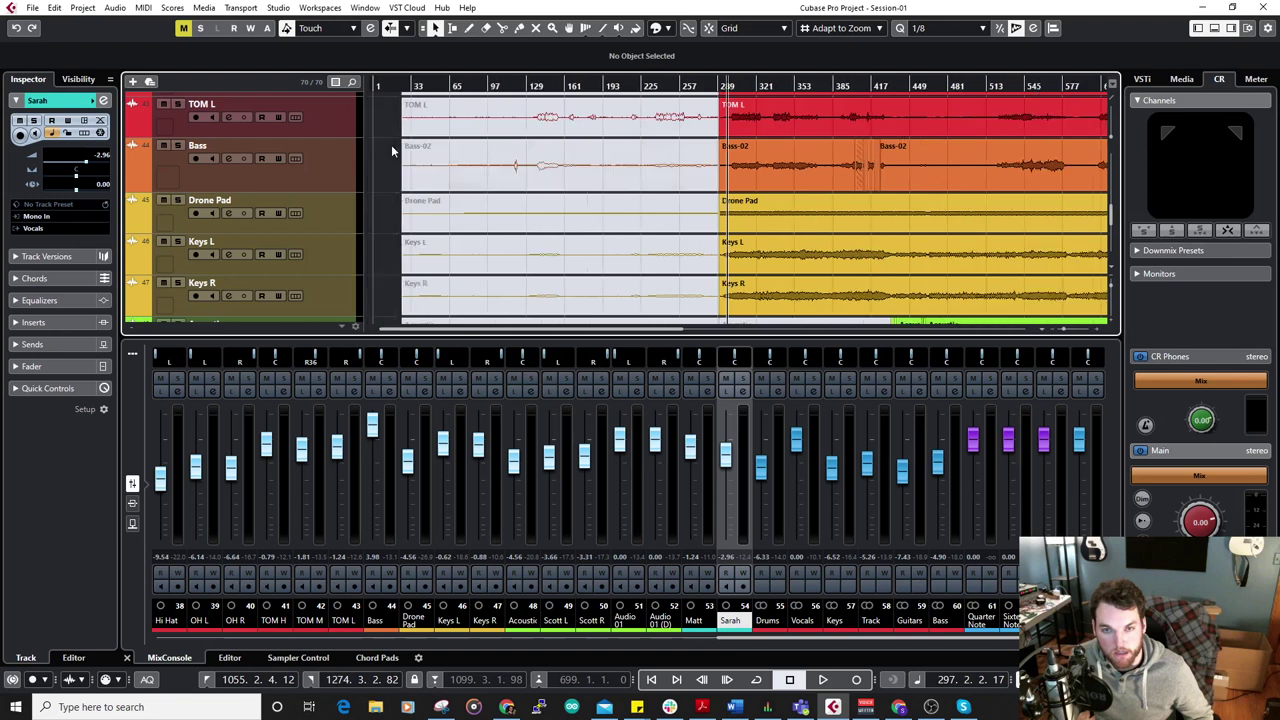
pyautogui.hotkey('shift', 'g')
pyautogui.hotkey('shift', 'g')
pyautogui.scroll(15, 608, 228)
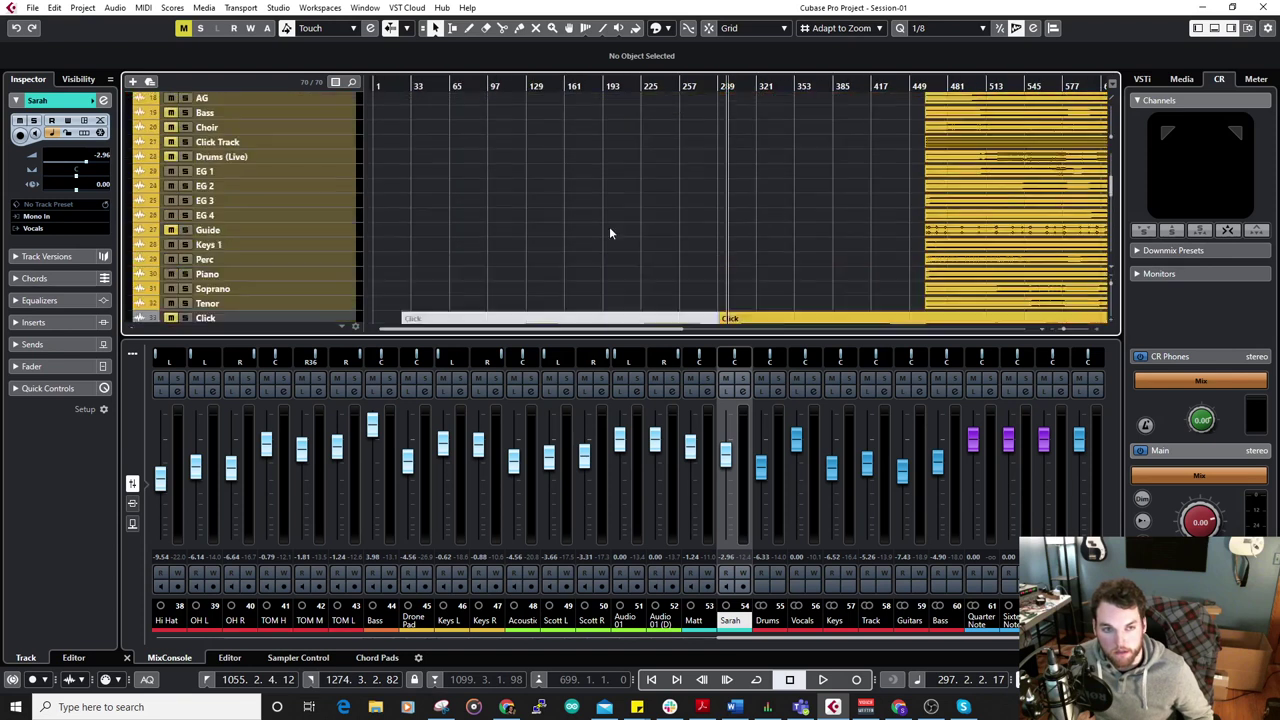
pyautogui.press('g')
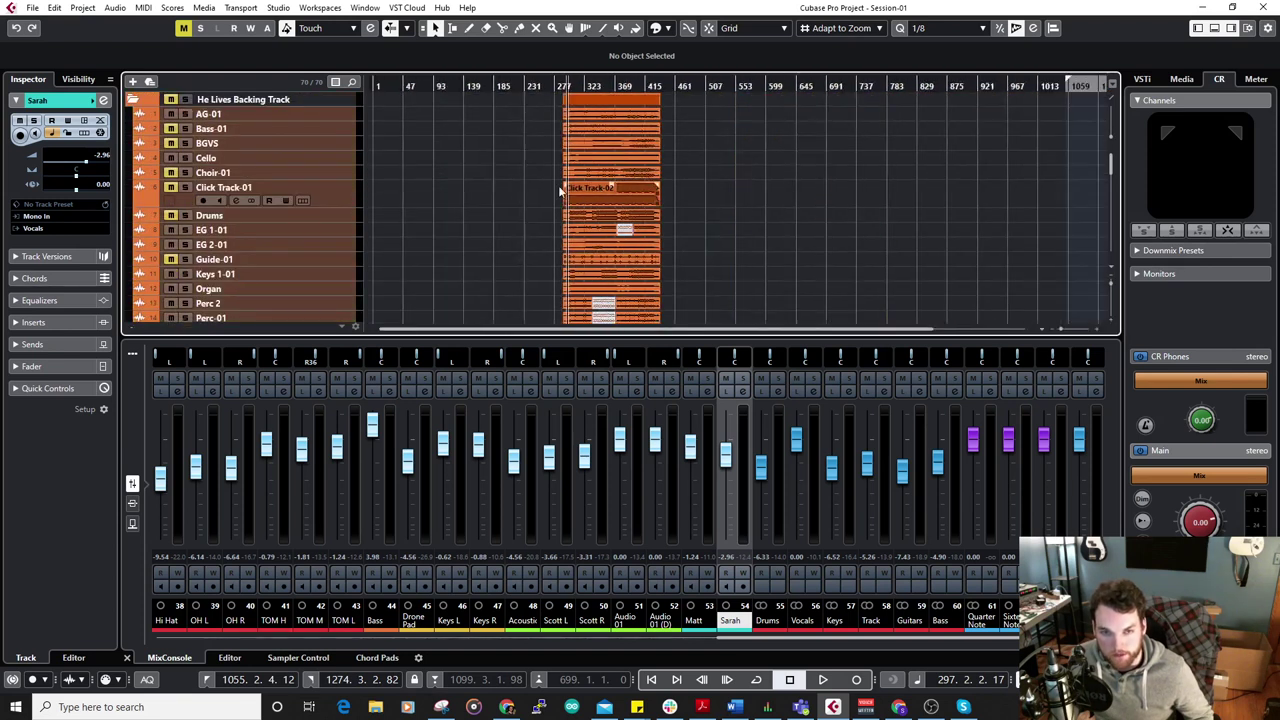
pyautogui.scroll(-12, 556, 183)
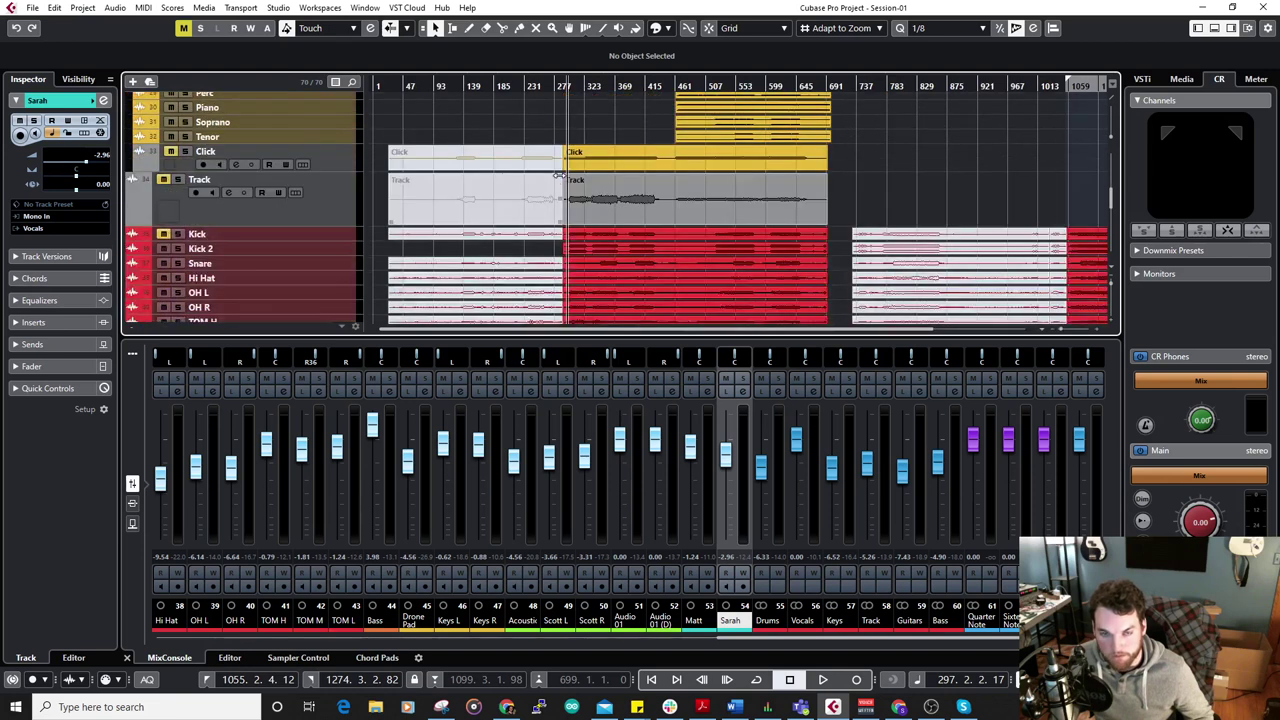
pyautogui.press('g')
pyautogui.scroll(8, 560, 174)
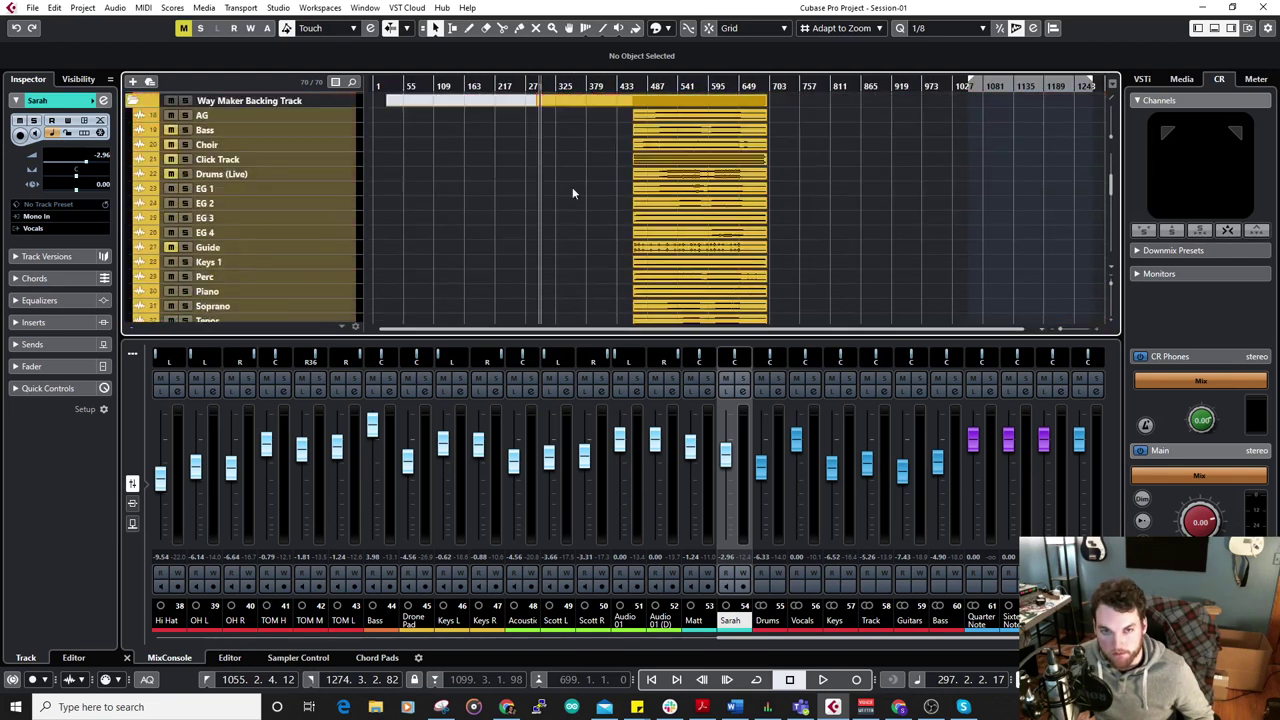
pyautogui.scroll(-14, 587, 182)
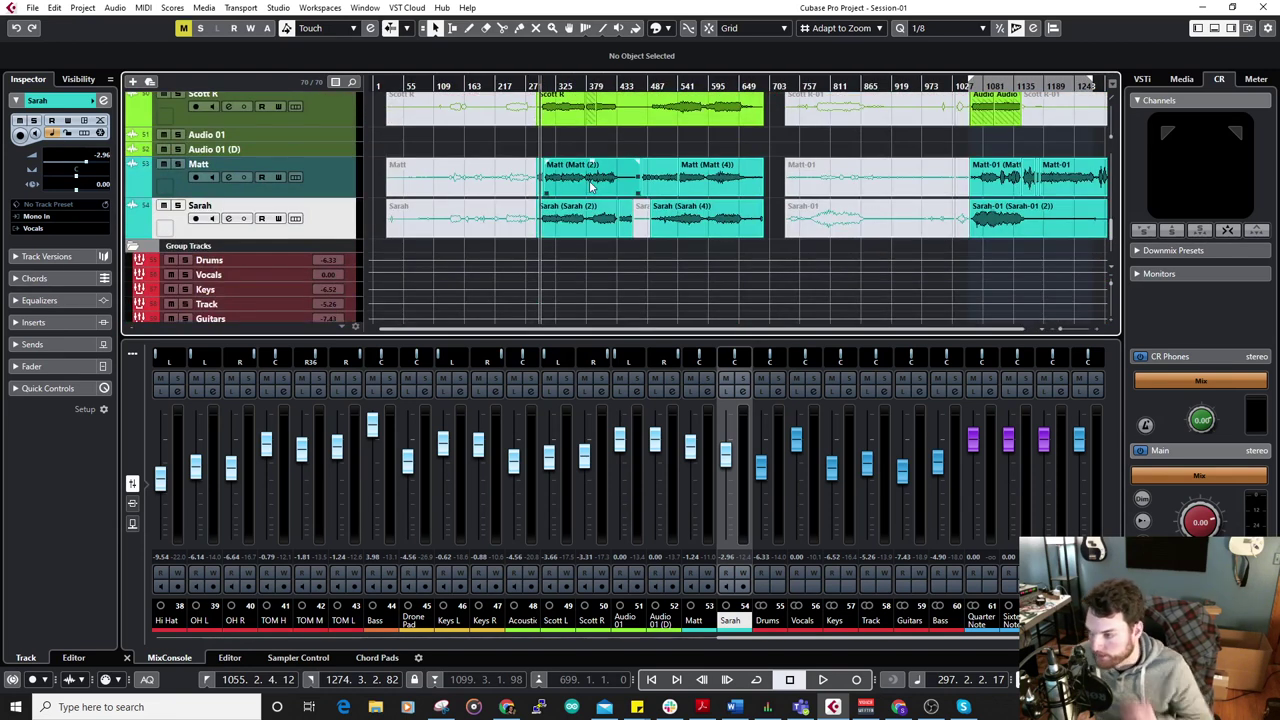
pyautogui.scroll(6, 650, 186)
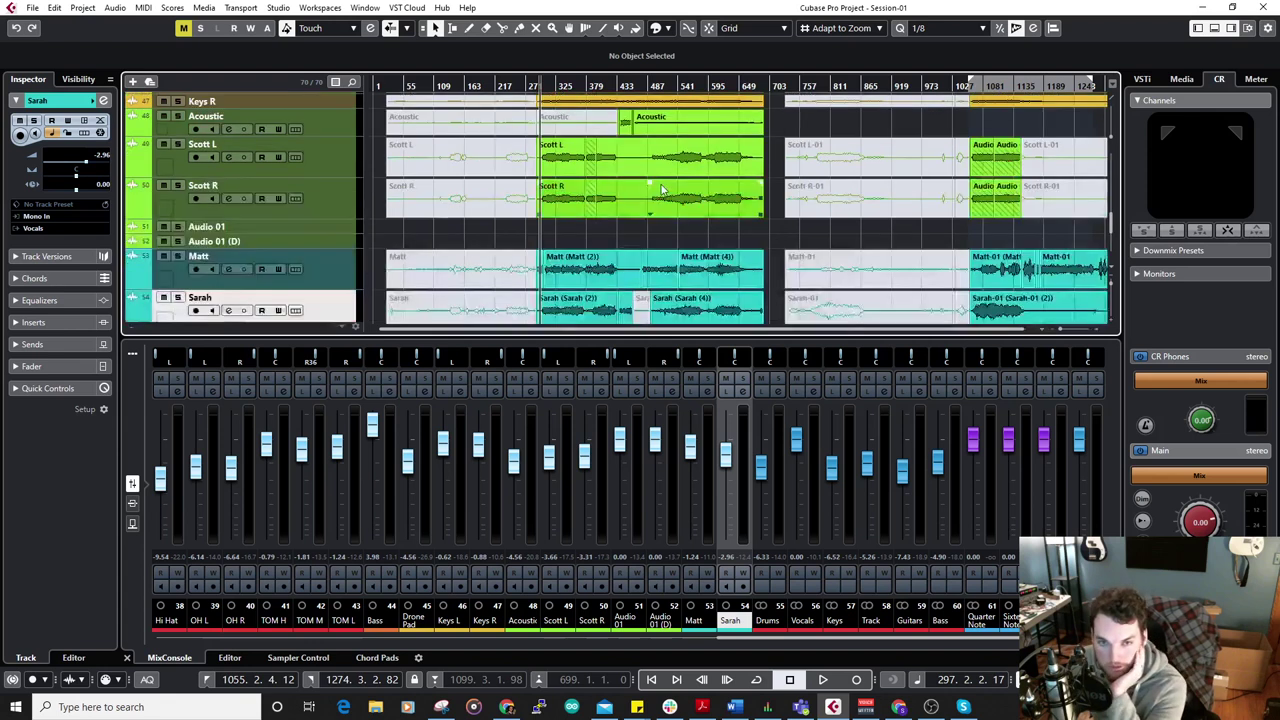
pyautogui.scroll(5, 660, 183)
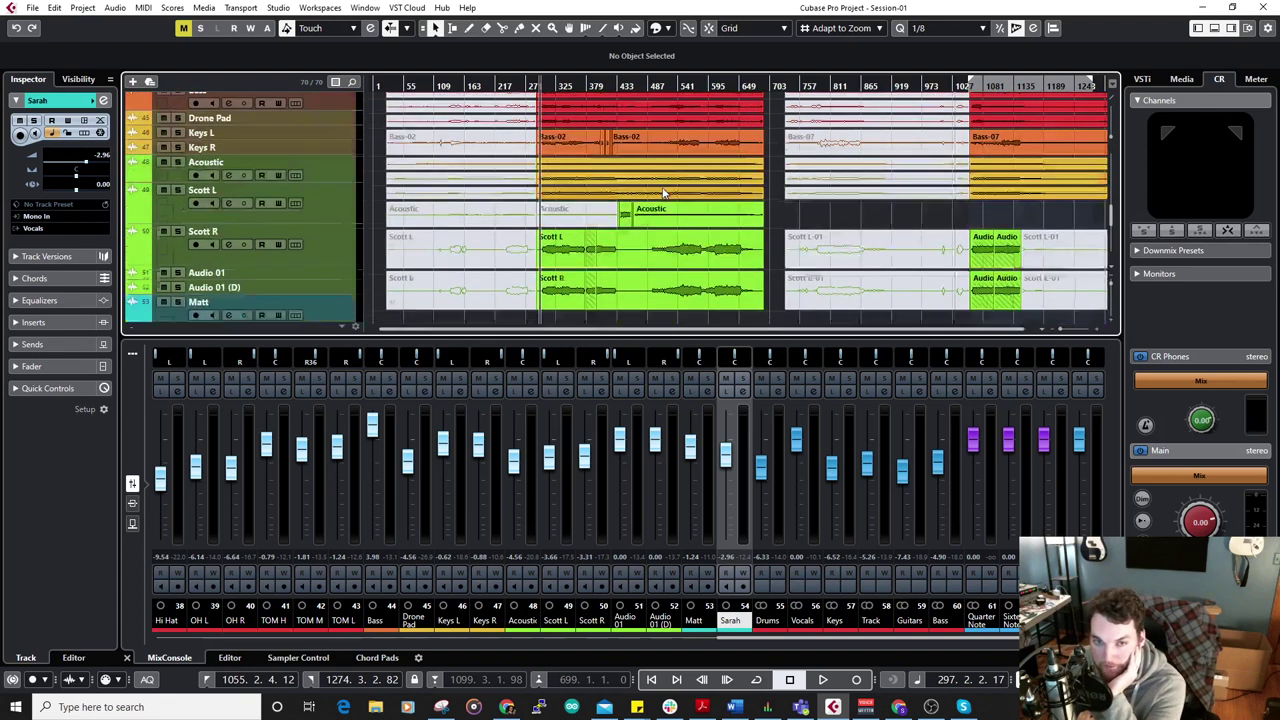
pyautogui.scroll(10, 662, 190)
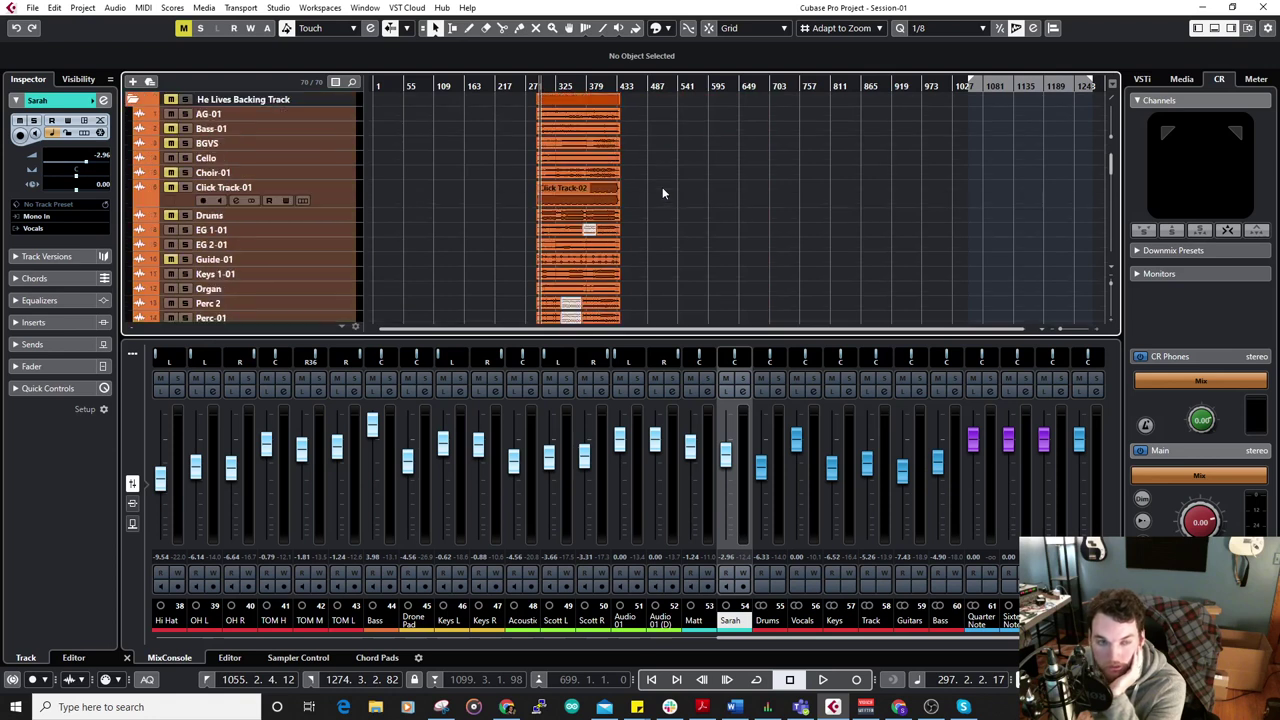
# Reduce the height of the Click Track-01 track to match its neighbouring tracks.
pyautogui.click(358, 197)
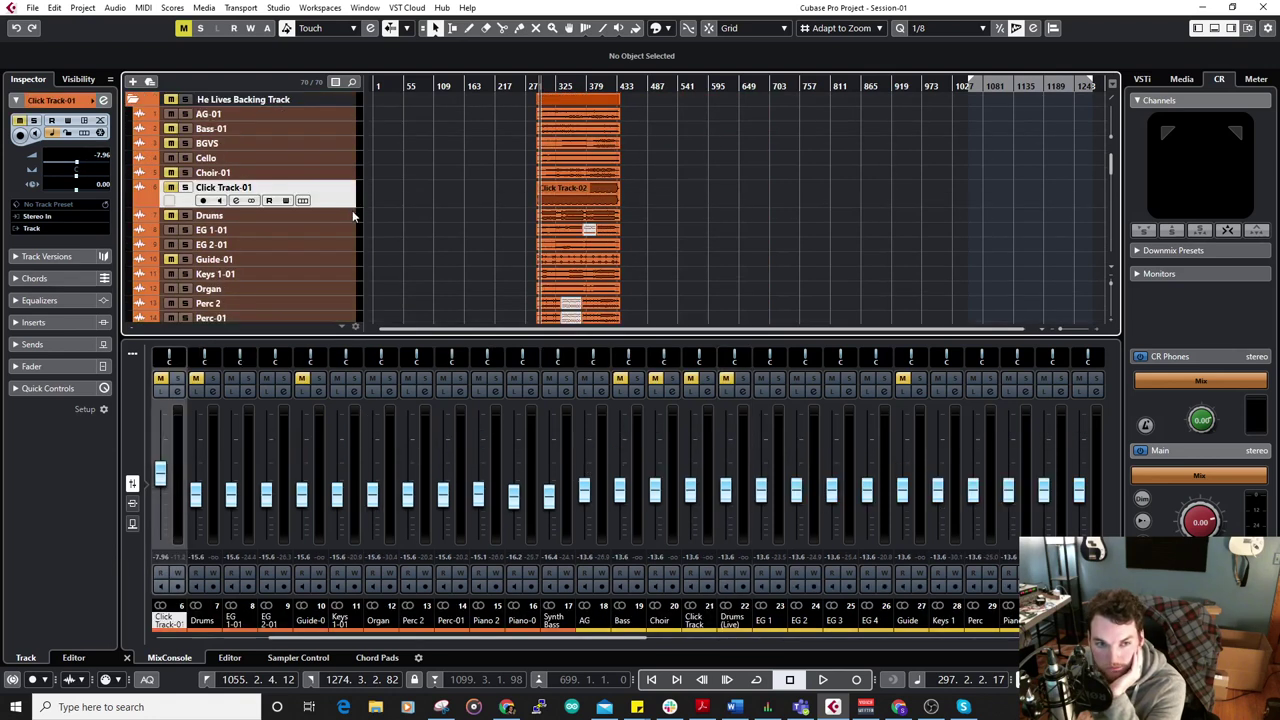
pyautogui.moveTo(352, 206); pyautogui.dragTo(356, 200)
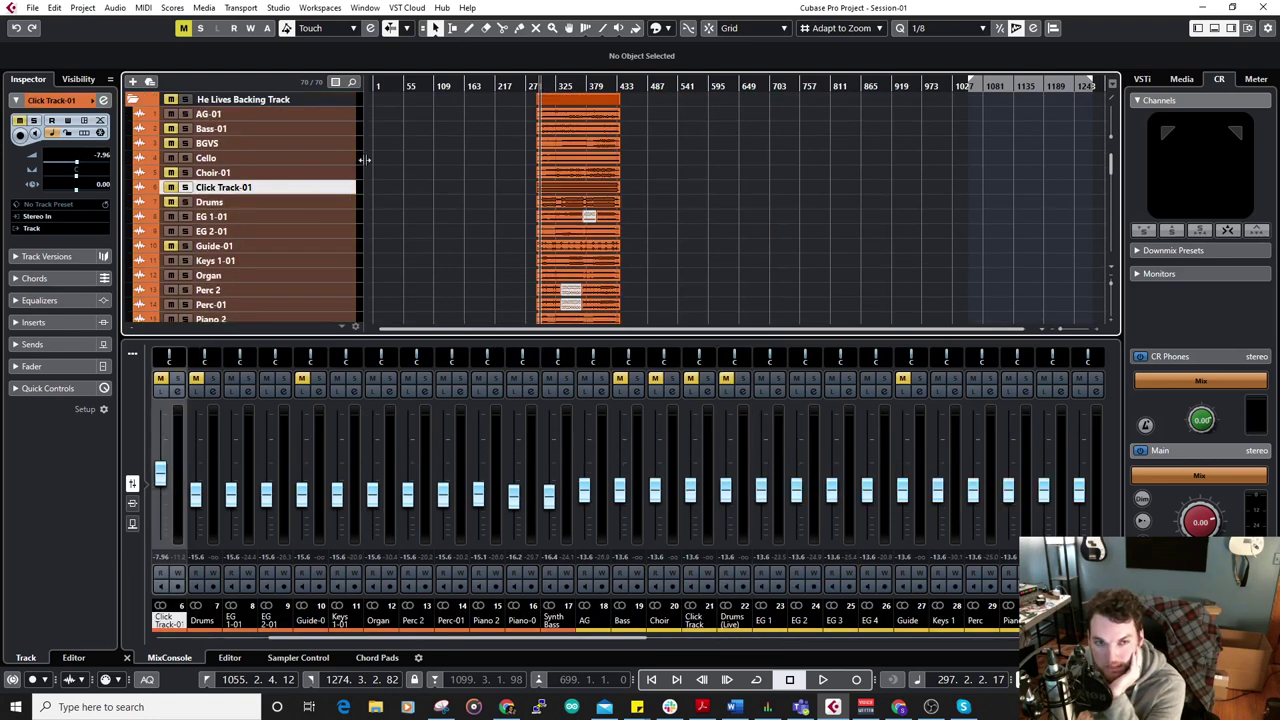
# Add a single marker track to the project, leaving its name blank.
pyautogui.rightClick(340, 99)
pyautogui.moveTo(421, 109)
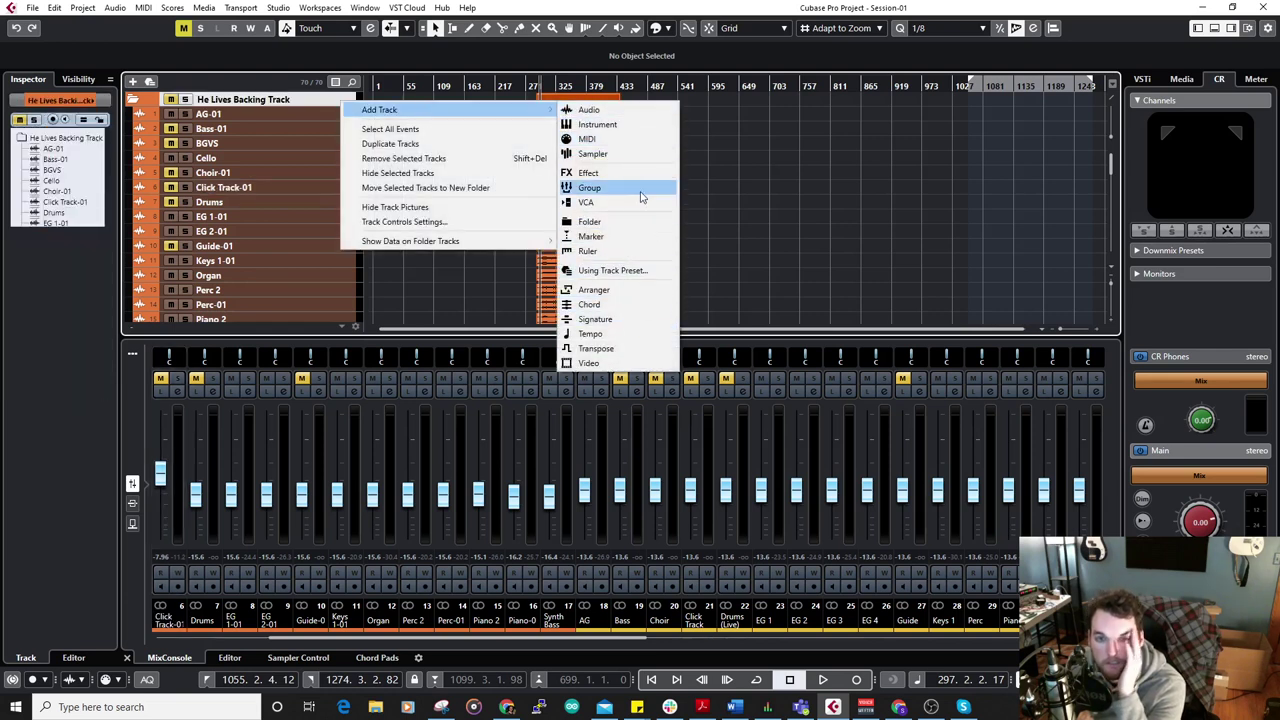
pyautogui.click(636, 236)
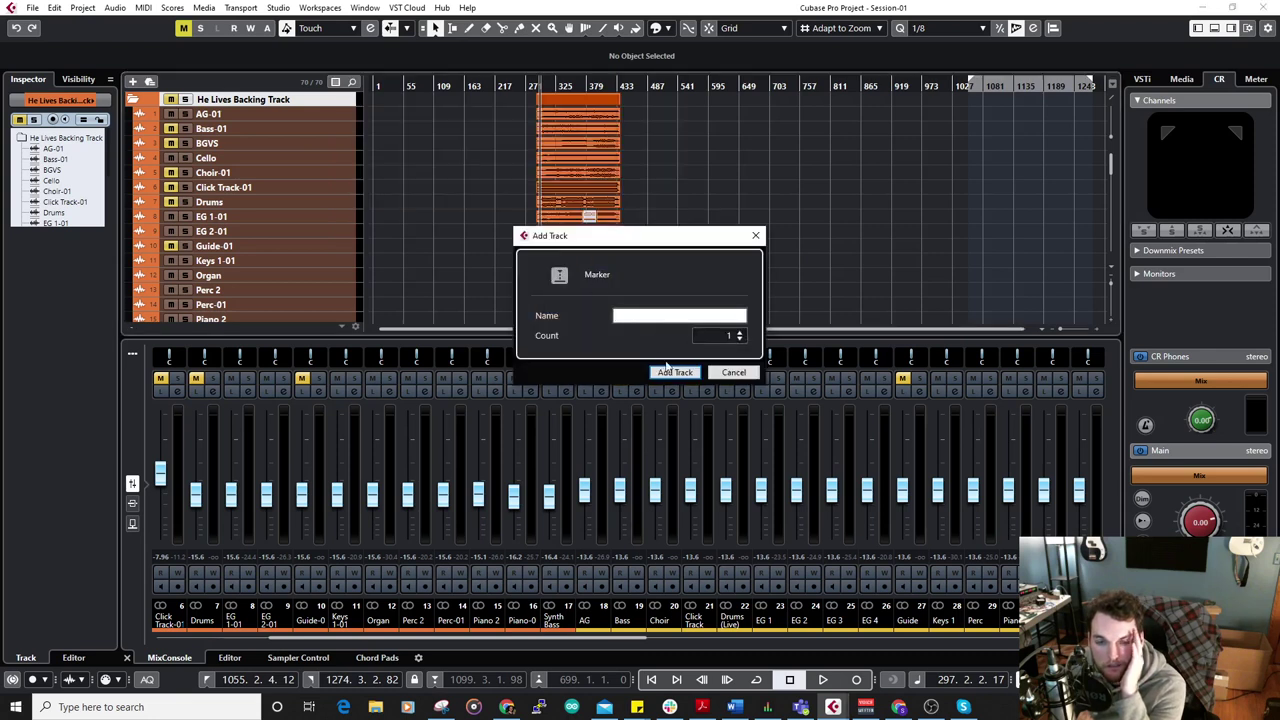
pyautogui.press('Return')
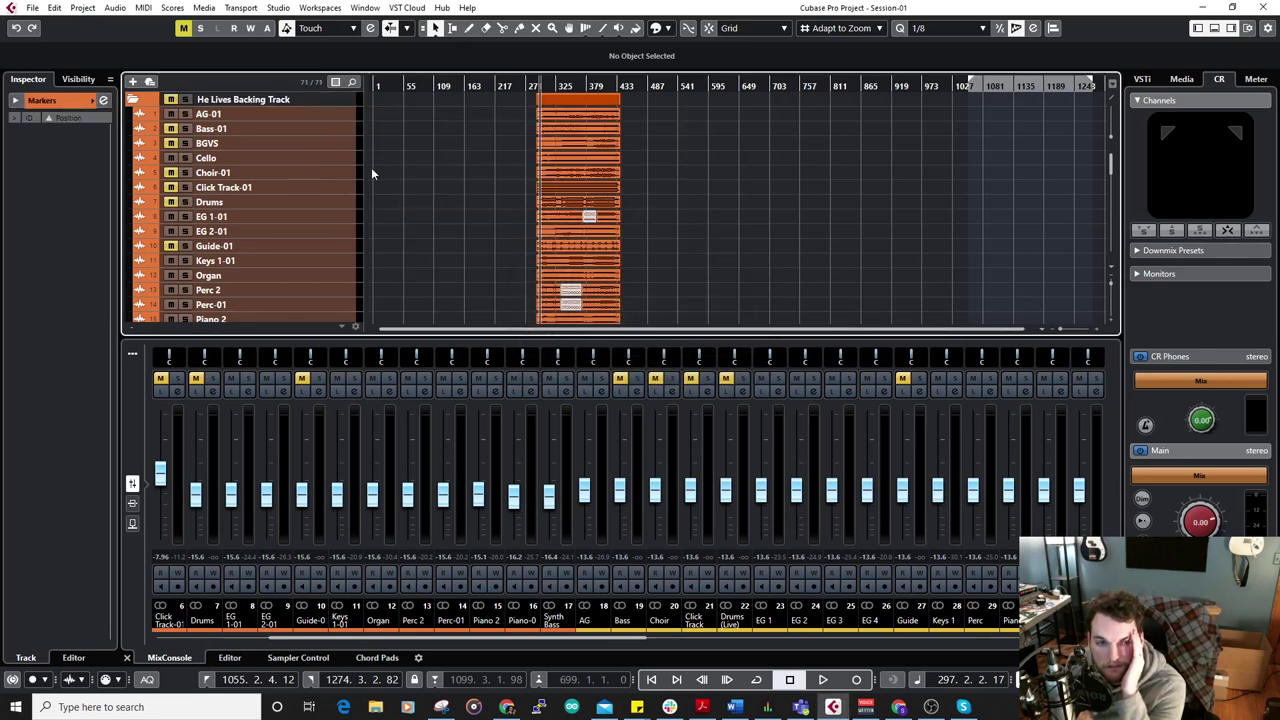
# Delete the empty Audio 01 and Audio 01 (D) tracks.
pyautogui.scroll(-15, 348, 172)
pyautogui.scroll(5, 370, 207)
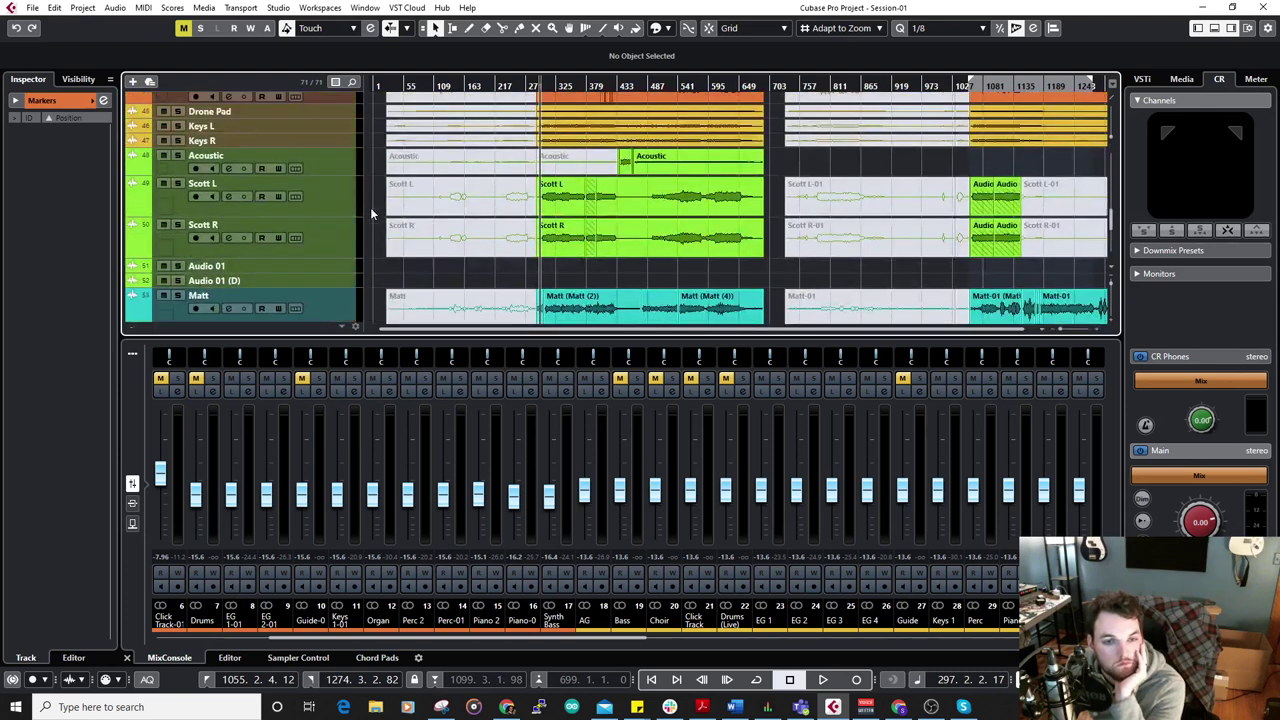
pyautogui.click(335, 267)
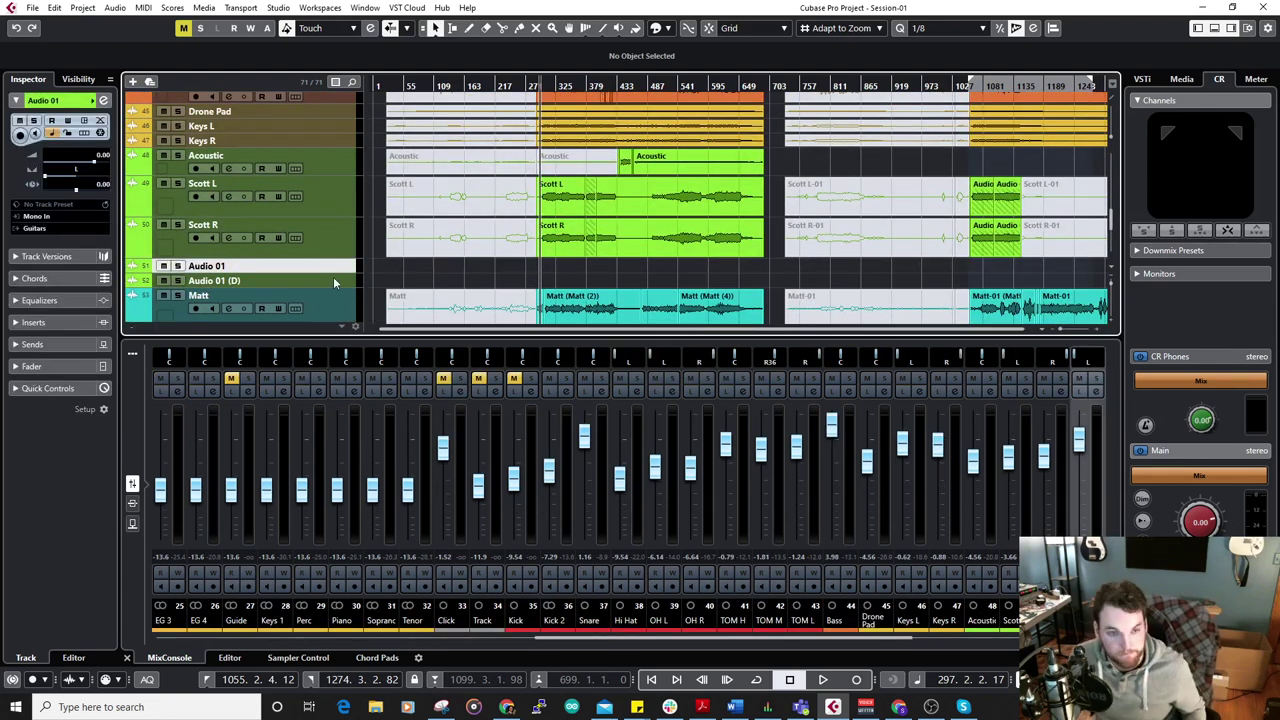
pyautogui.keyDown('shift'); pyautogui.click(333, 276); pyautogui.keyUp('shift')
pyautogui.press('Delete')
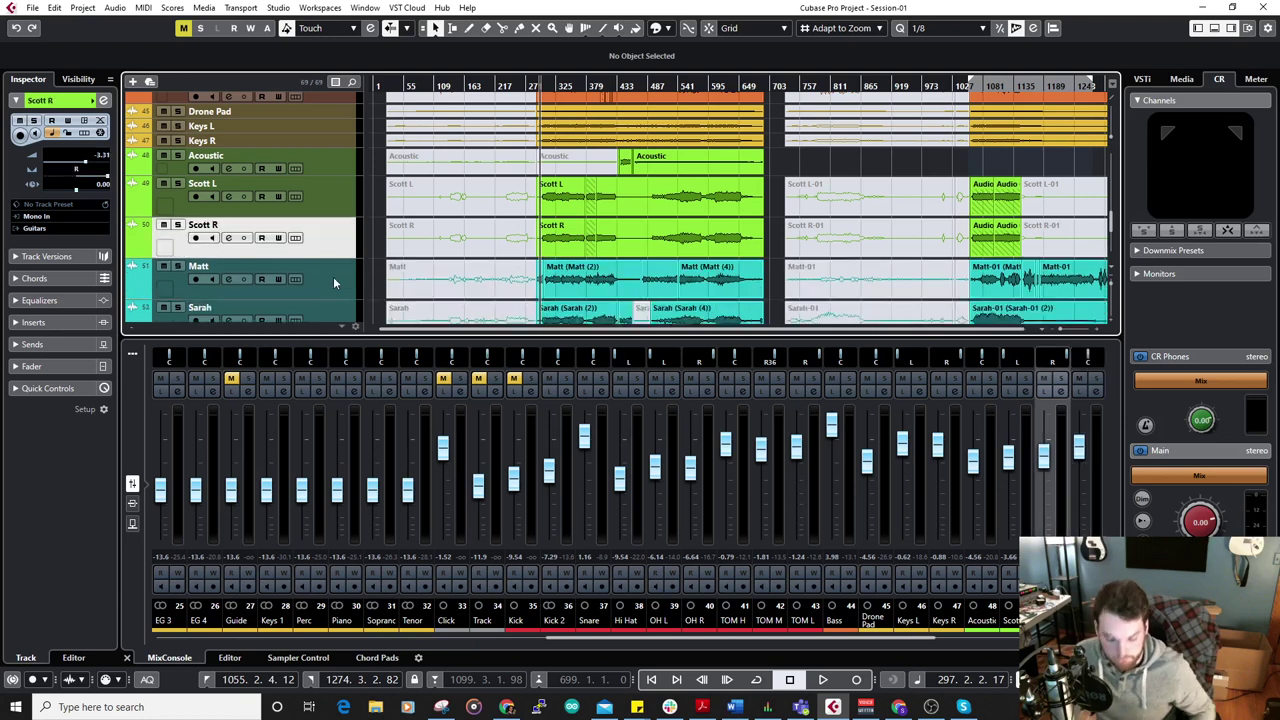
# Move the Markers track to the top of the track list, above the He Lives Backing Track folder.
pyautogui.scroll(10, 293, 218)
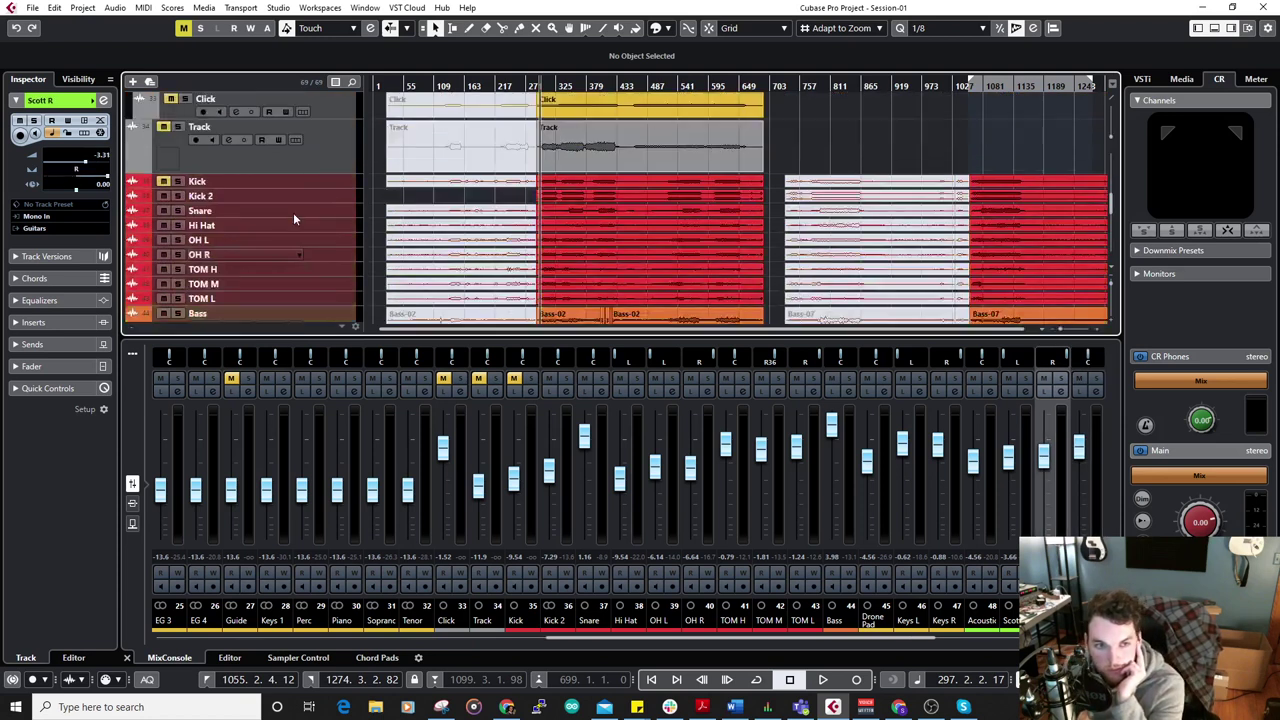
pyautogui.scroll(5, 293, 212)
pyautogui.scroll(-2, 297, 215)
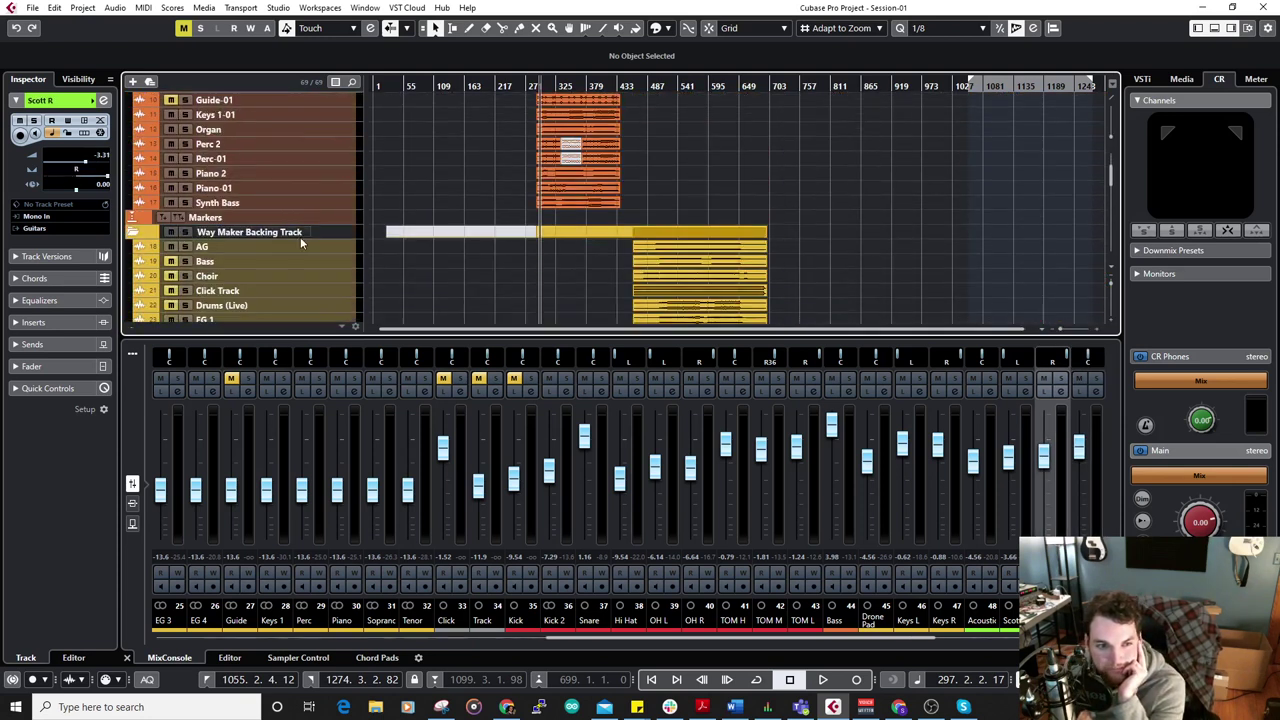
pyautogui.click(342, 221)
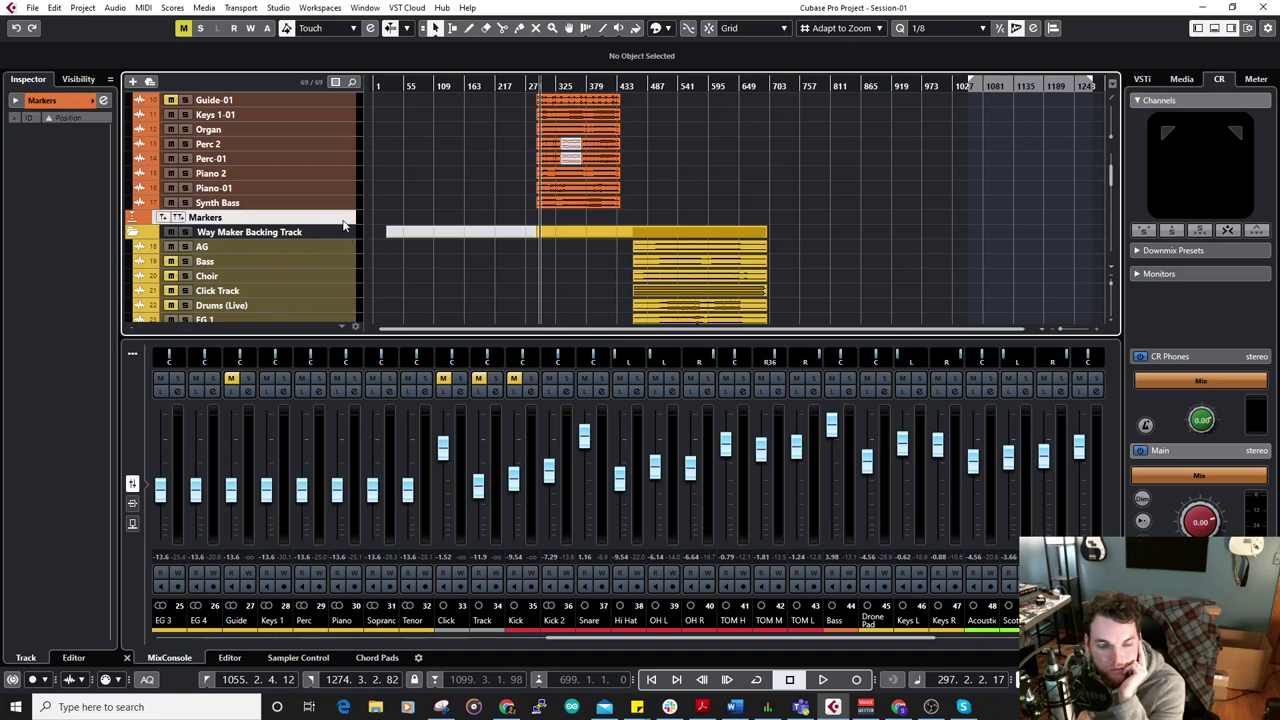
pyautogui.moveTo(342, 224); pyautogui.dragTo(334, 91)
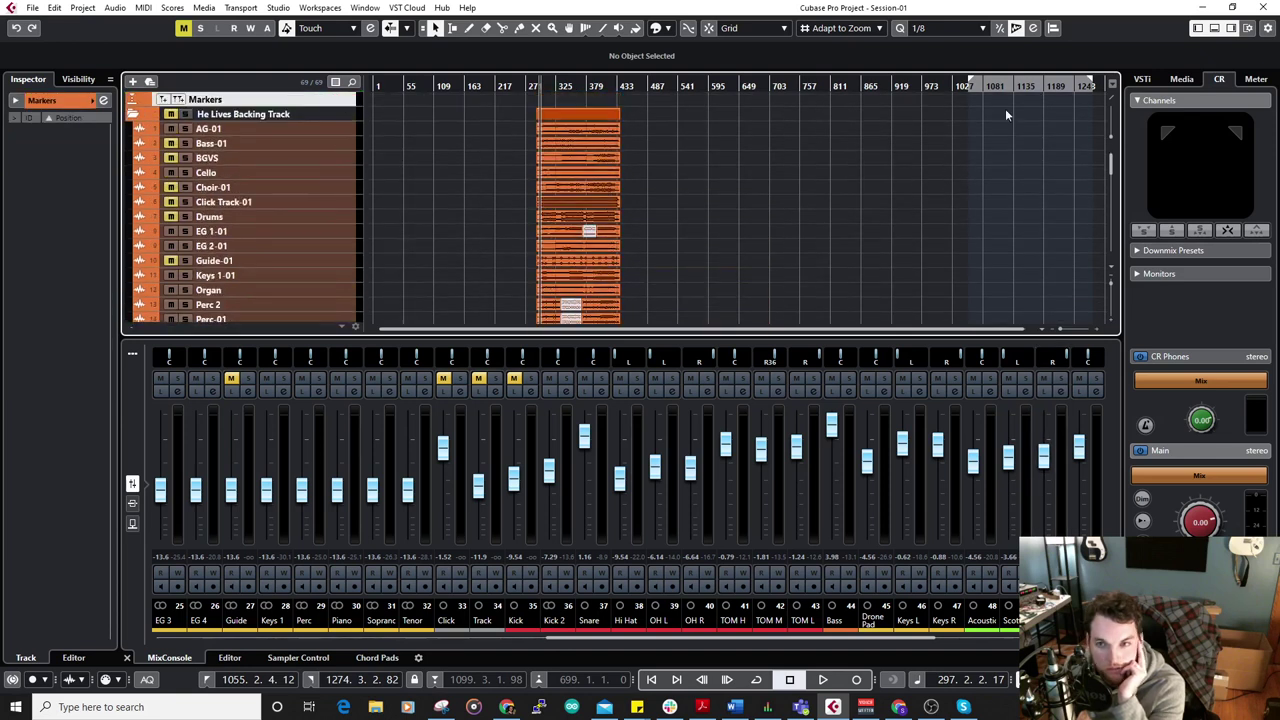
# Divide the track list, place the Markers track in its upper section, and colour that track red.
pyautogui.click(1112, 84)
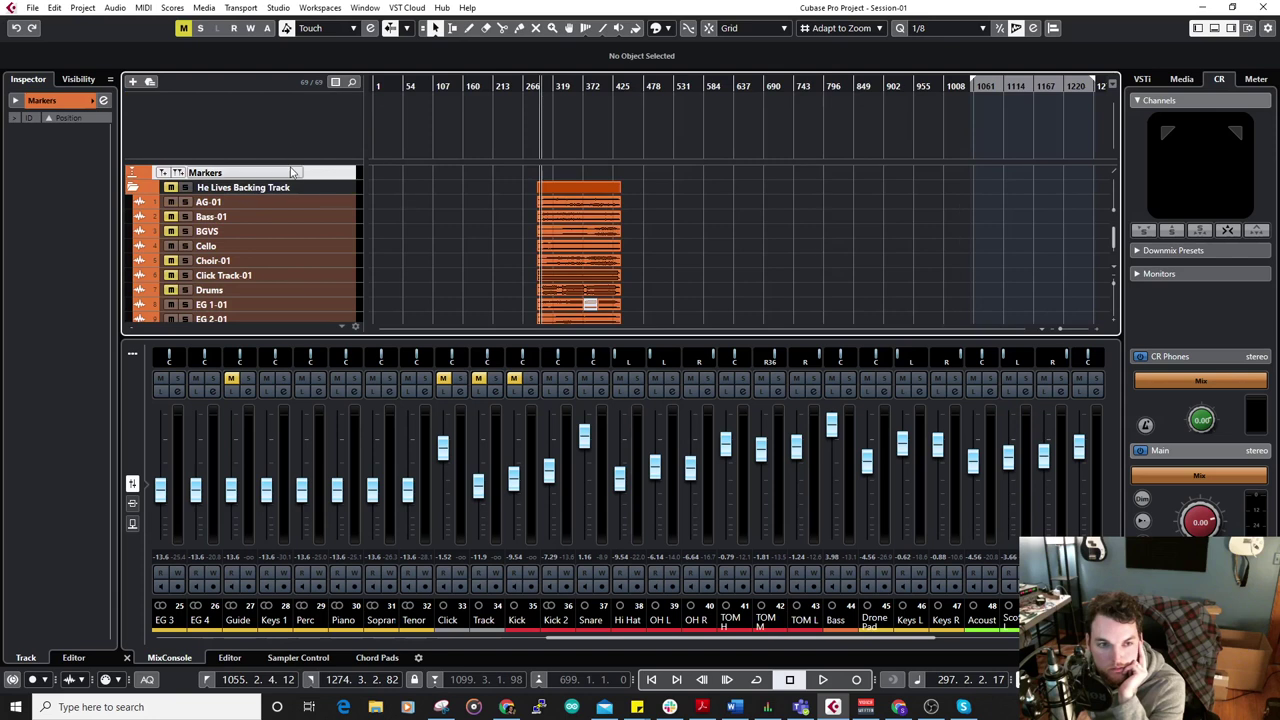
pyautogui.moveTo(320, 177); pyautogui.dragTo(316, 122)
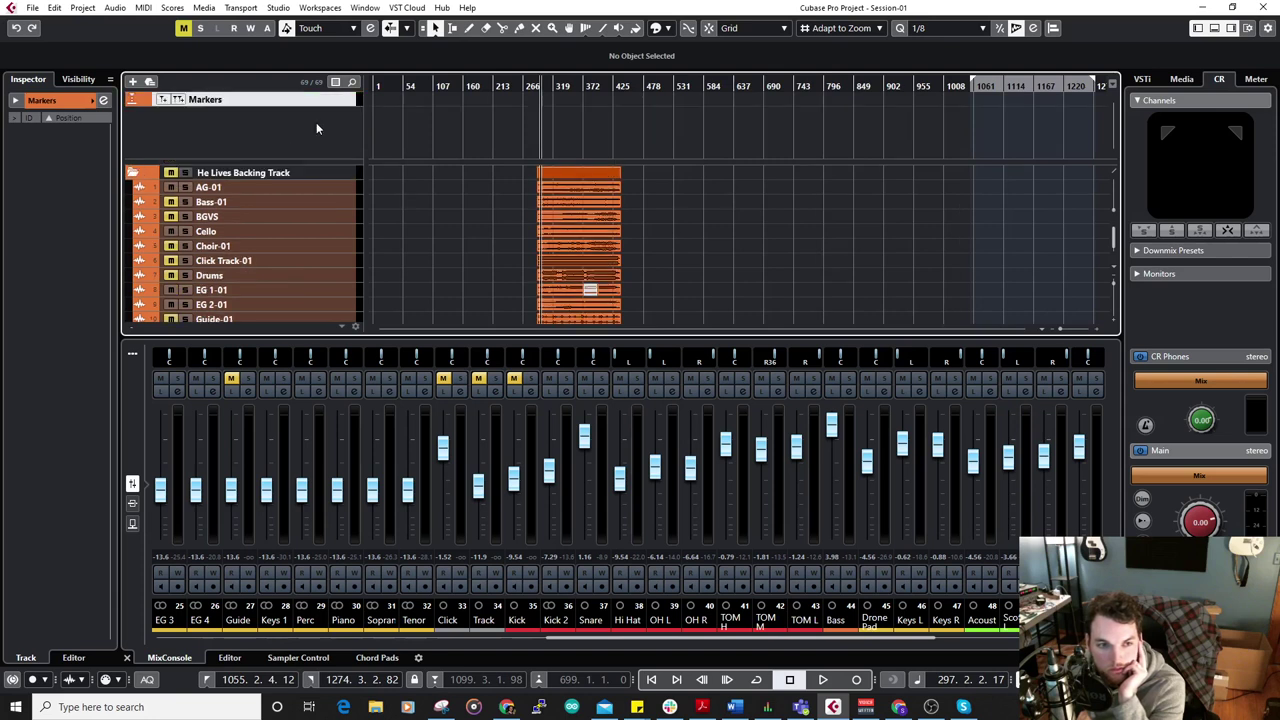
pyautogui.click(102, 100)
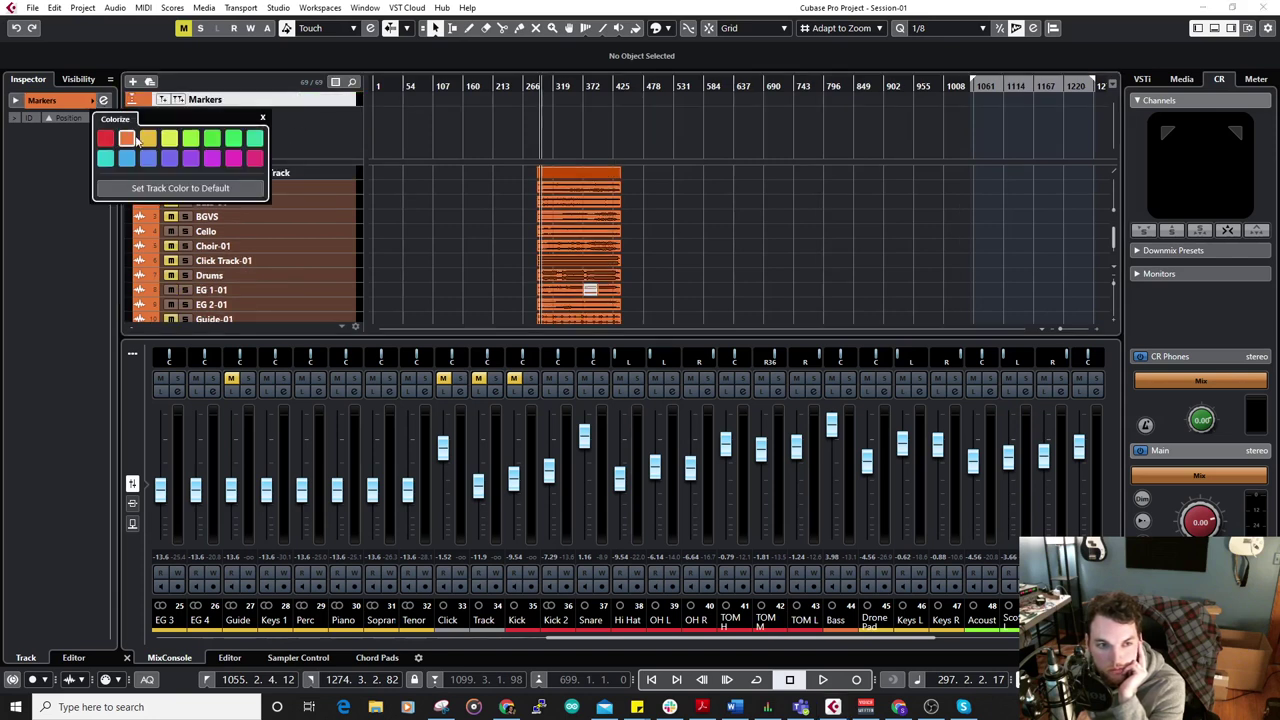
pyautogui.click(106, 133)
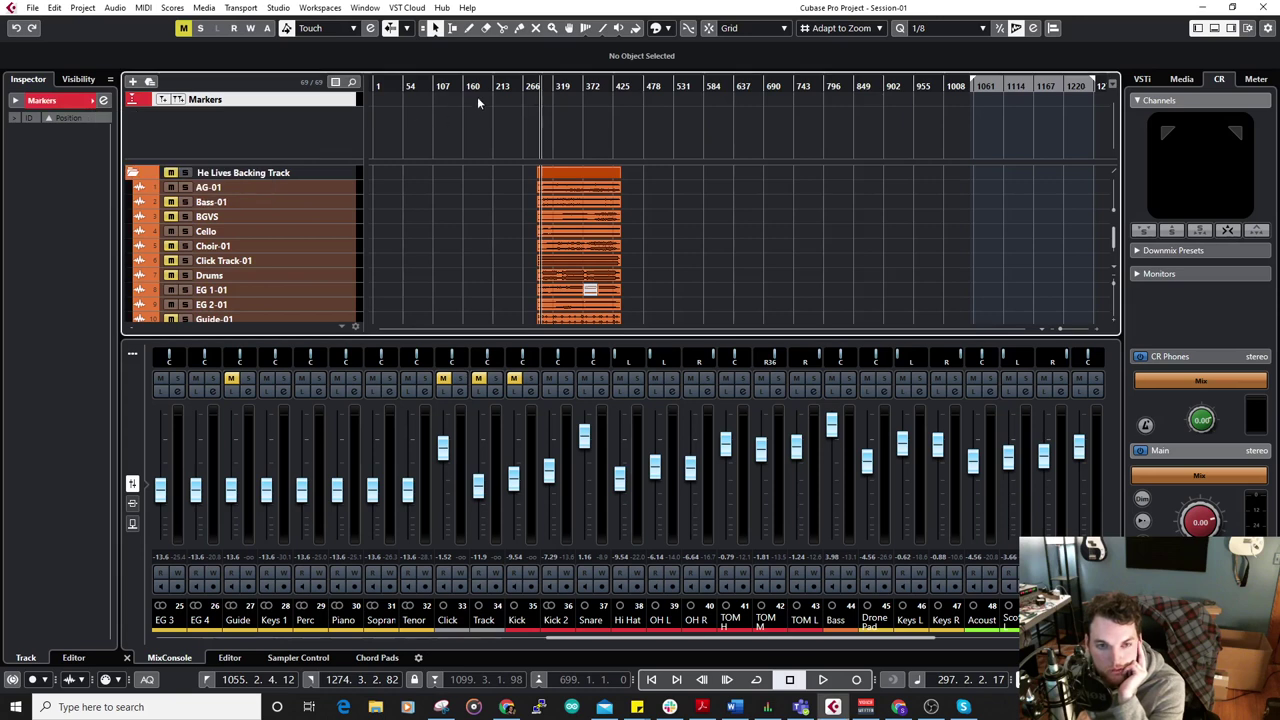
# Add a marker at the start of the He Lives Backing Track, around bar 289, and name it He Lives.
pyautogui.press('8')
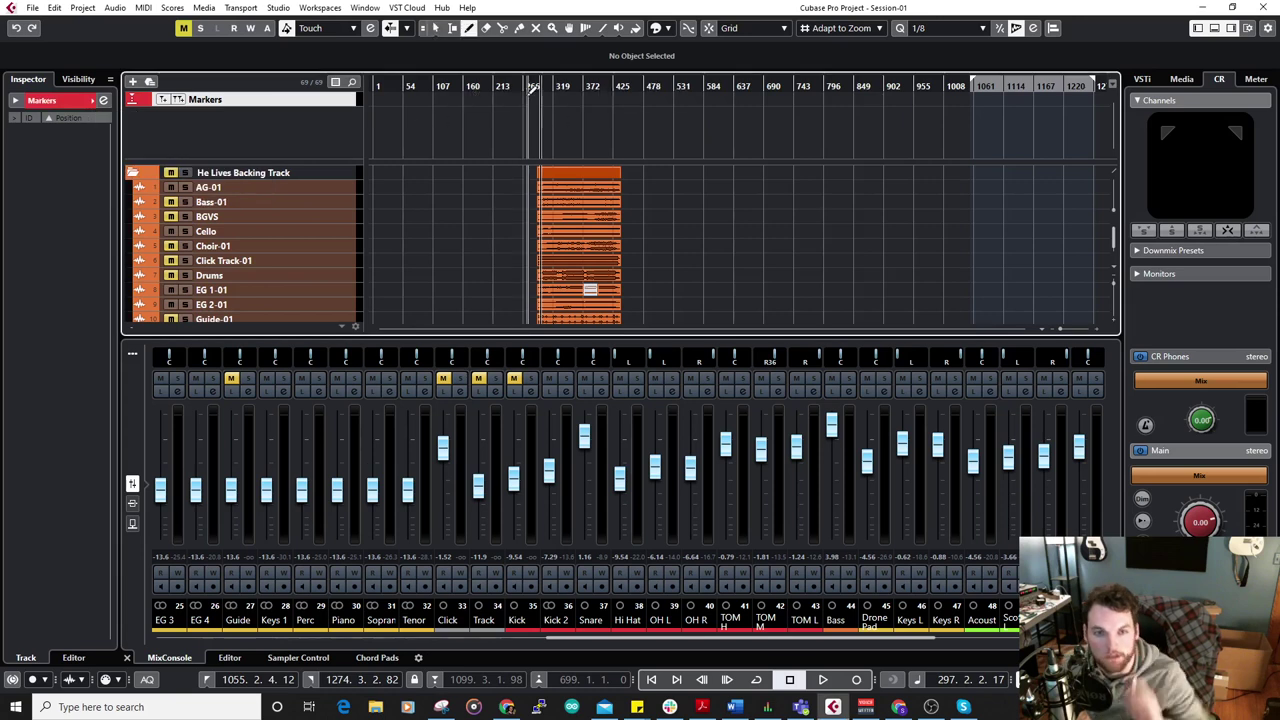
pyautogui.moveTo(533, 85); pyautogui.dragTo(558, 144)
pyautogui.scroll(3, 561, 141)
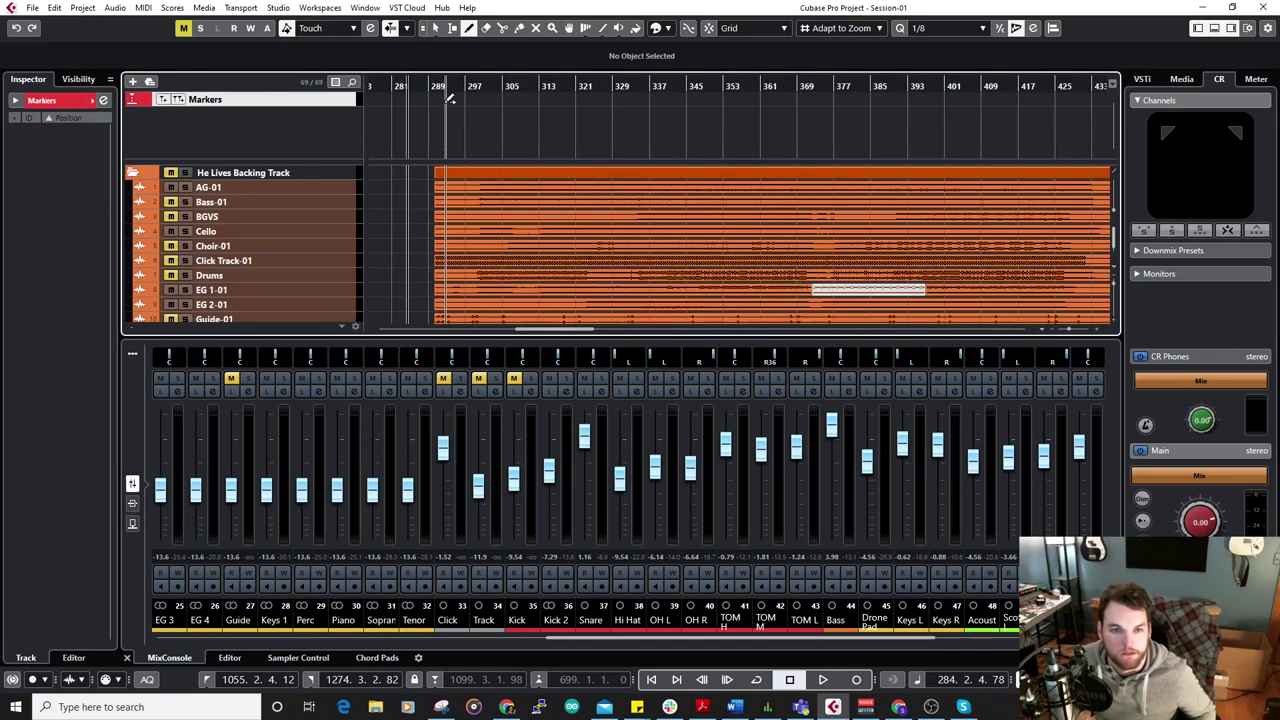
pyautogui.click(435, 100)
pyautogui.click(435, 27)
pyautogui.doubleClick(89, 62)
pyautogui.write('He Lives')
pyautogui.press('Return')
# Play the session briefly from about bar 433, past the end of the He Lives backing track.
pyautogui.scroll(-3, 721, 120)
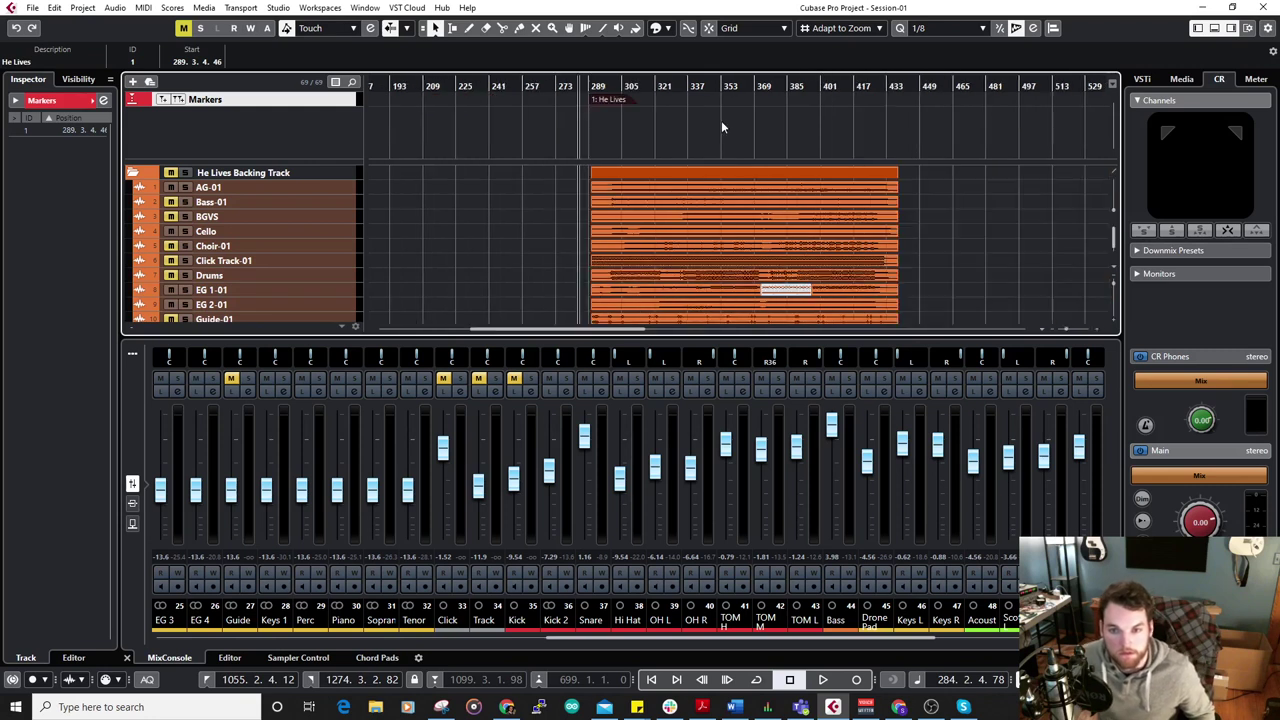
pyautogui.scroll(-5, 858, 231)
pyautogui.scroll(-10, 858, 231)
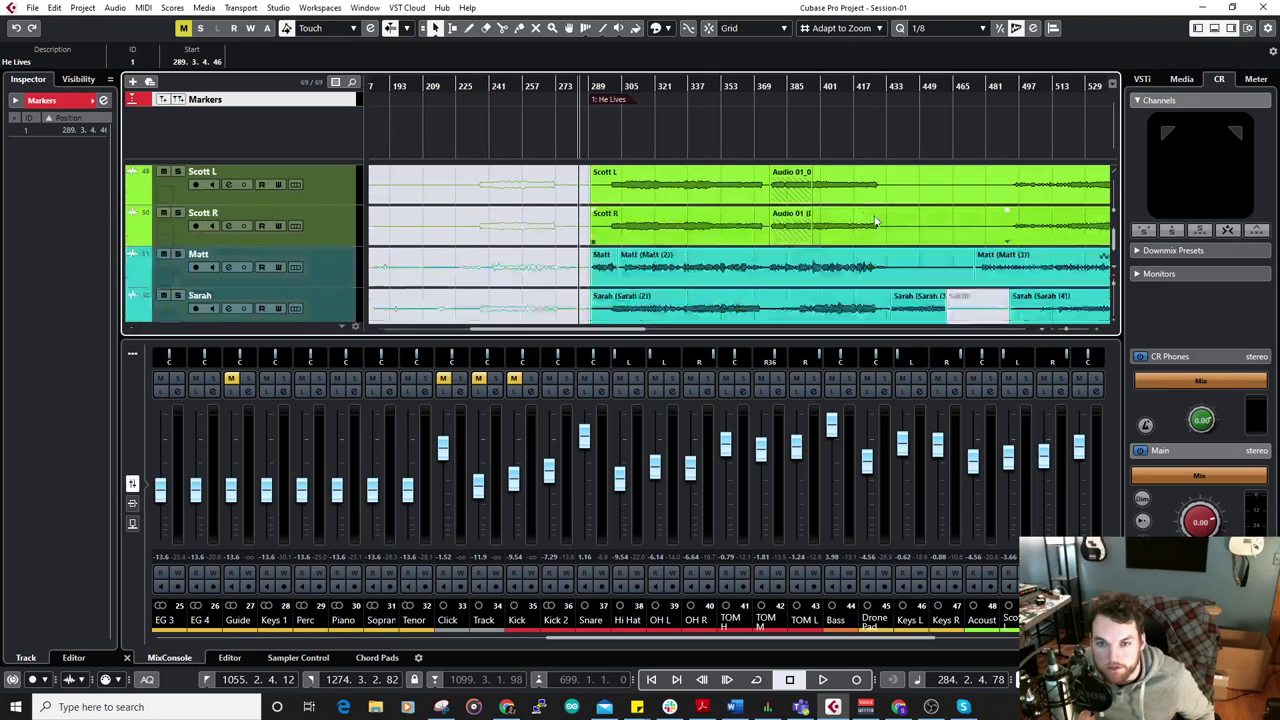
pyautogui.click(888, 98)
pyautogui.press('space')
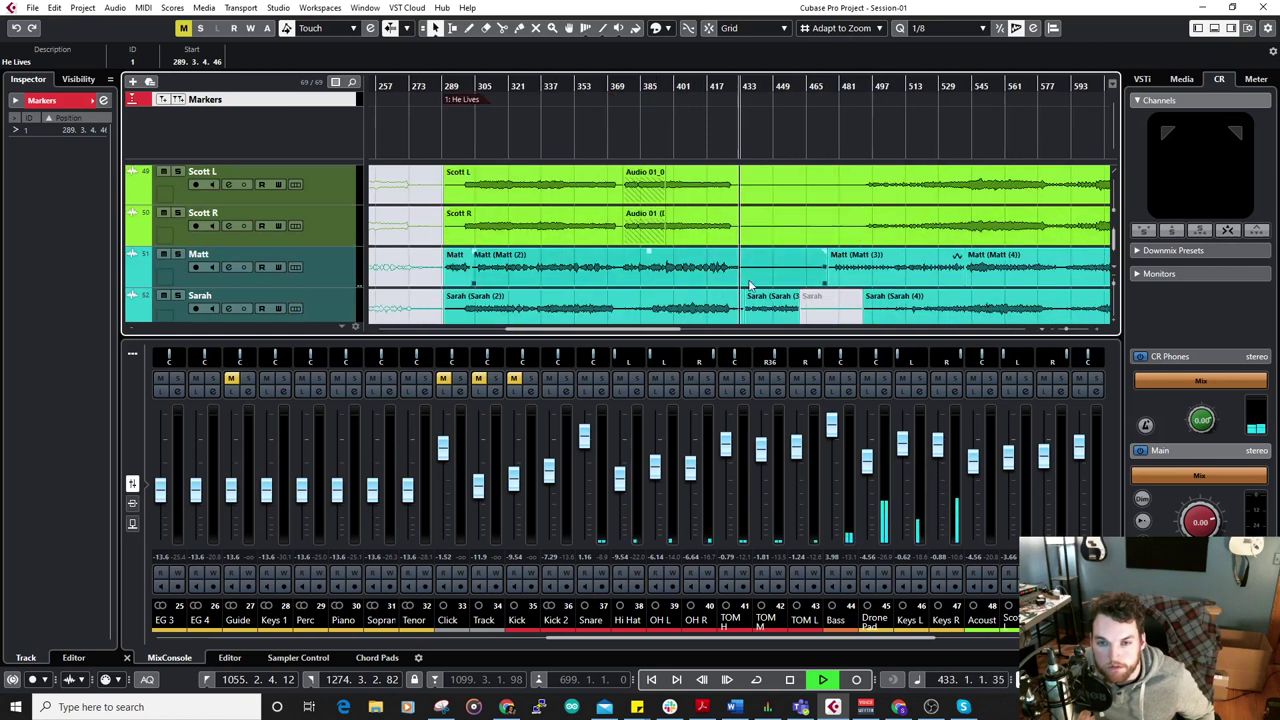
pyautogui.press('space')
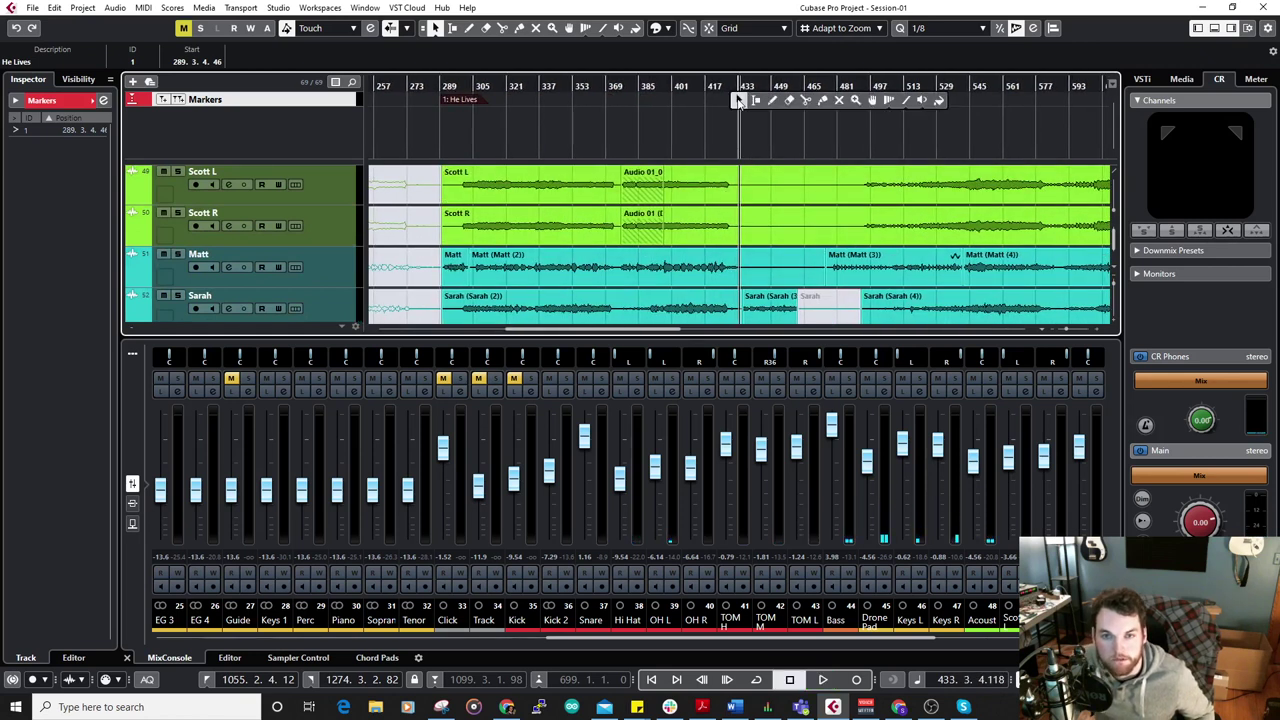
# Add a marker to the Markers track at about bar 432, after the He Lives song, and name it I Surrender All.
pyautogui.keyDown('alt'); pyautogui.click(739, 98); pyautogui.keyUp('alt')
pyautogui.click(50, 62)
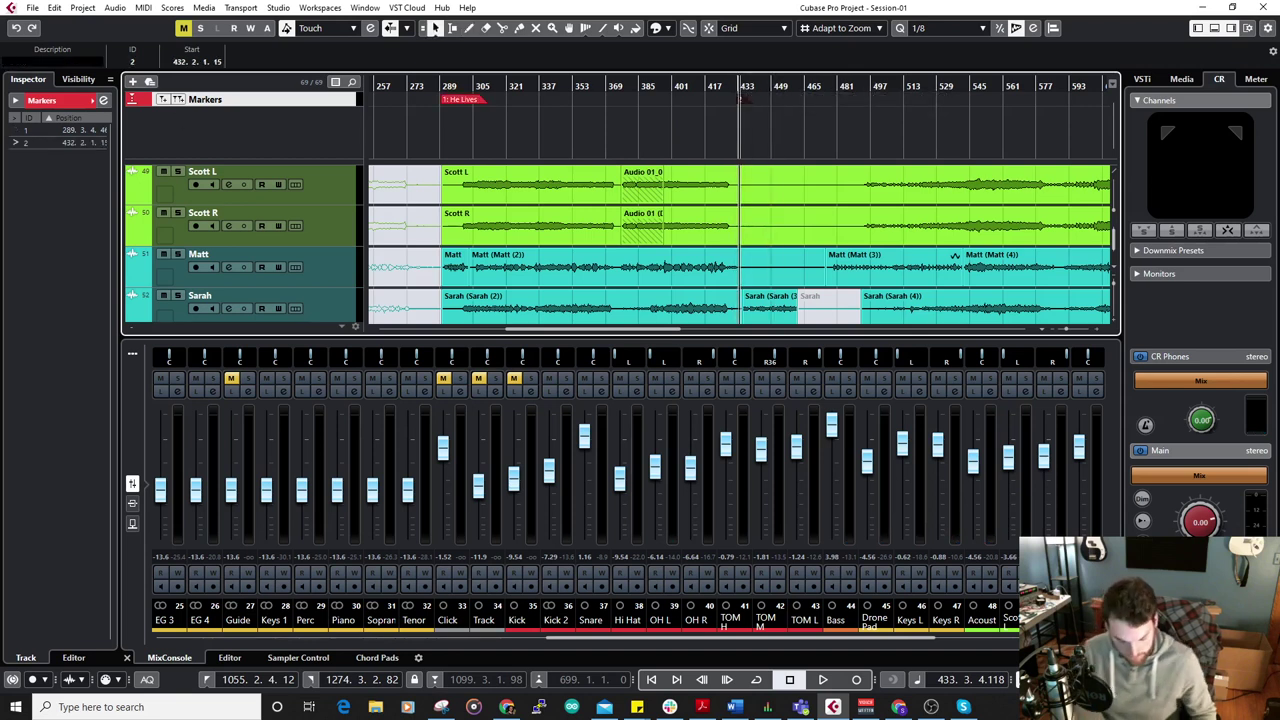
pyautogui.write('I Surrender All')
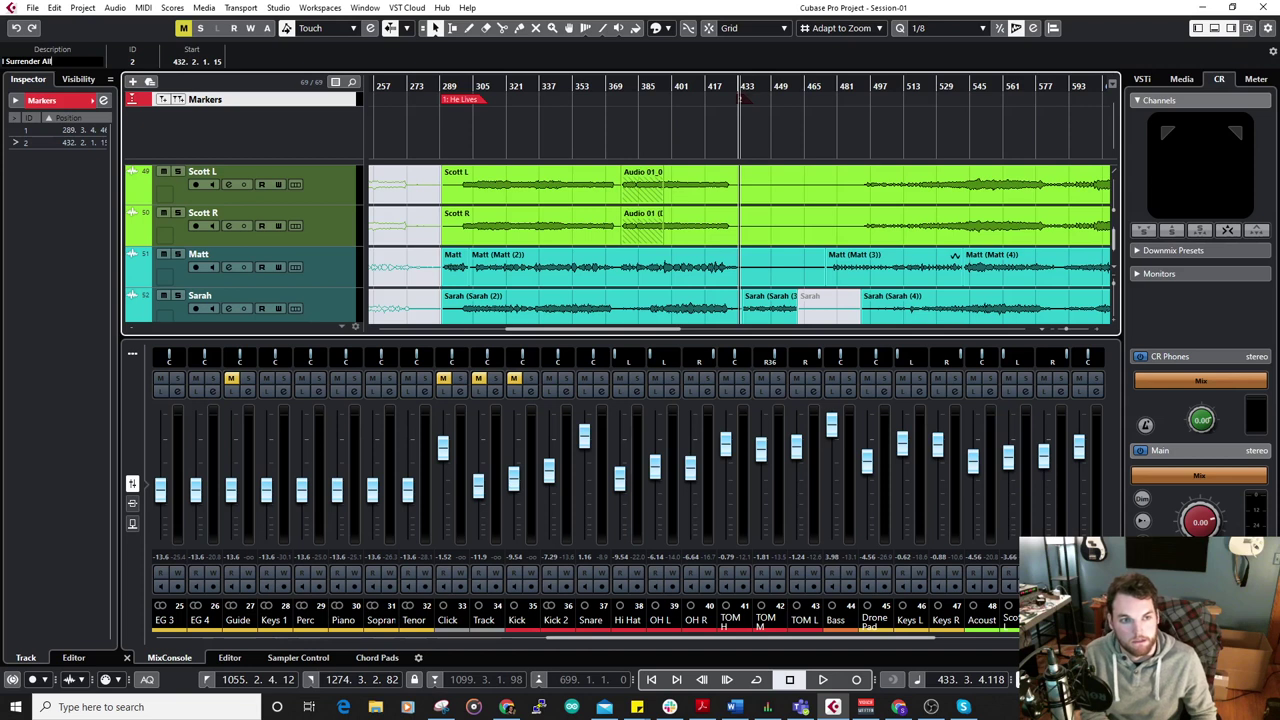
pyautogui.press('Return')
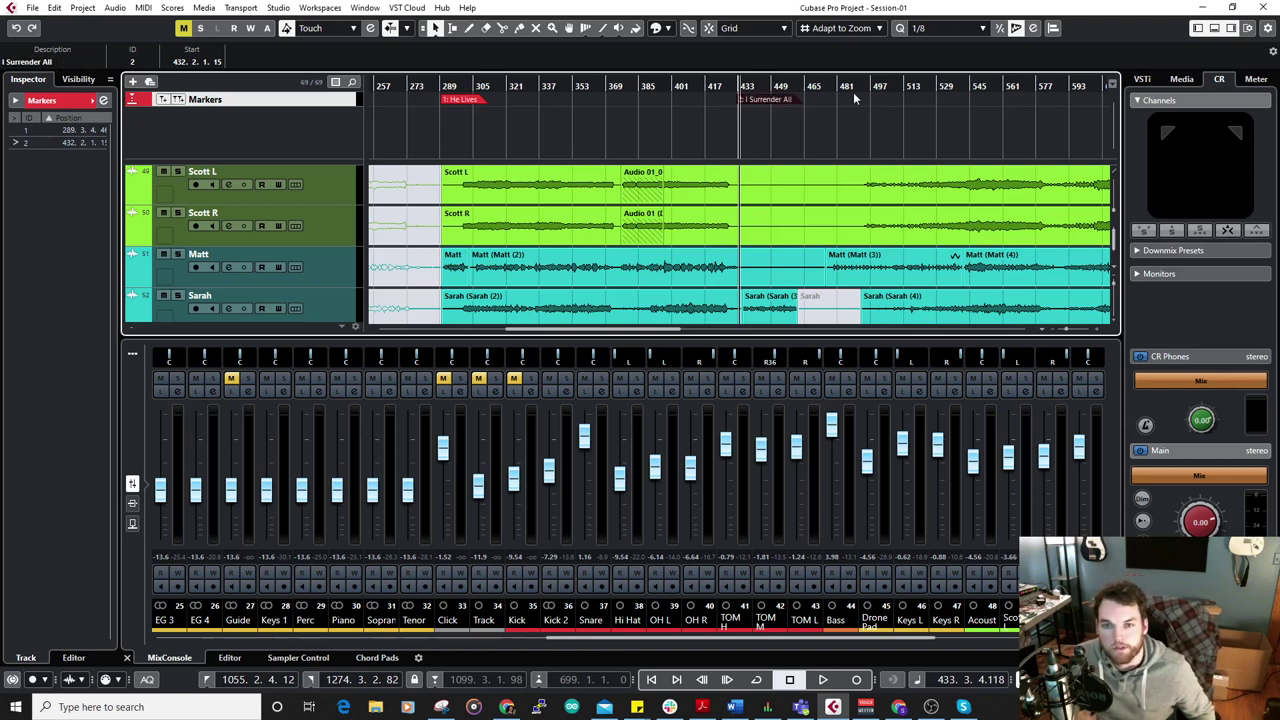
# Add a marker where the Way Maker backing tracks begin, around bar 462, and name it Way Maker.
pyautogui.scroll(-2, 750, 211)
pyautogui.scroll(-6, 750, 211)
pyautogui.click(800, 86)
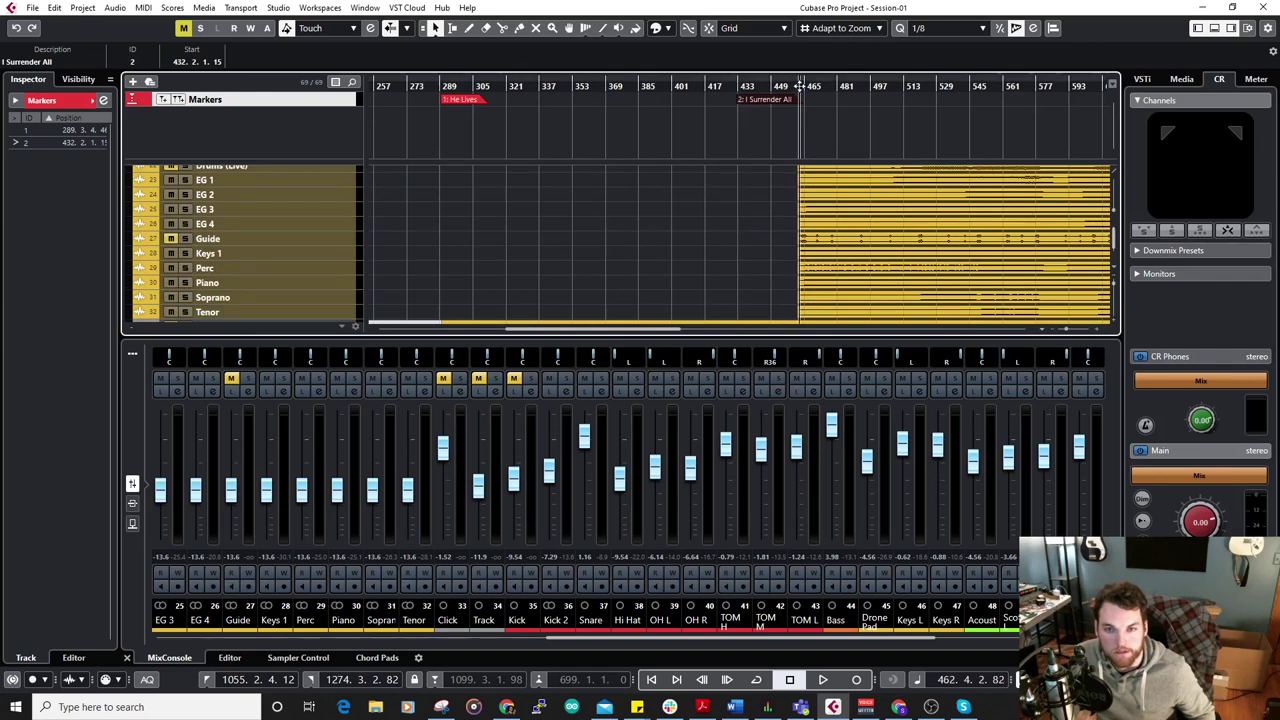
pyautogui.moveTo(800, 86); pyautogui.dragTo(739, 89)
pyautogui.rightClick(770, 118)
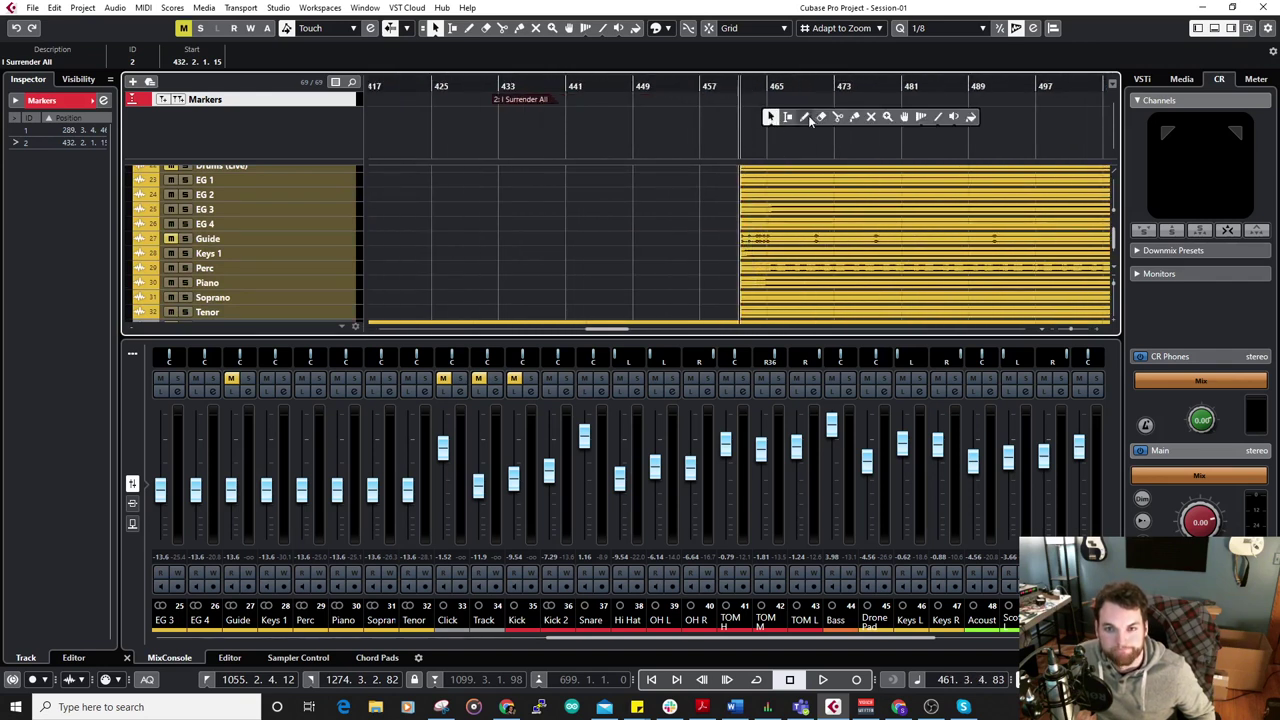
pyautogui.click(806, 117)
pyautogui.click(742, 101)
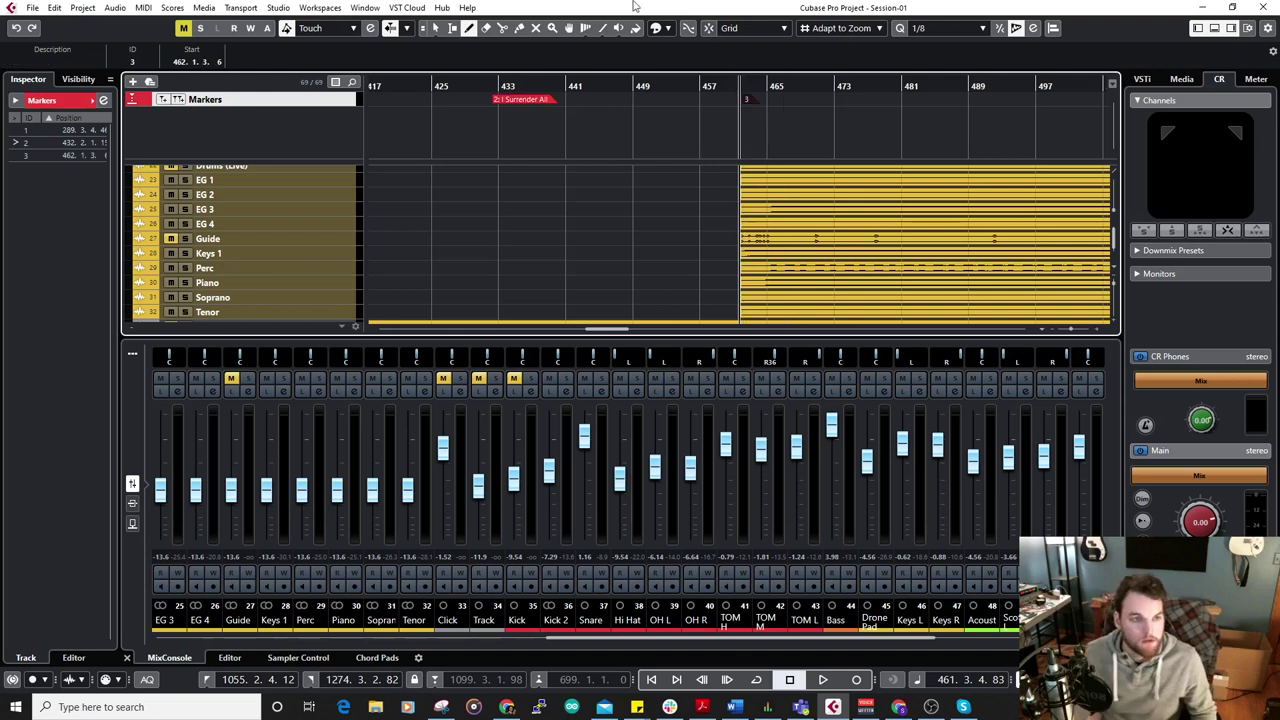
pyautogui.write('Way')
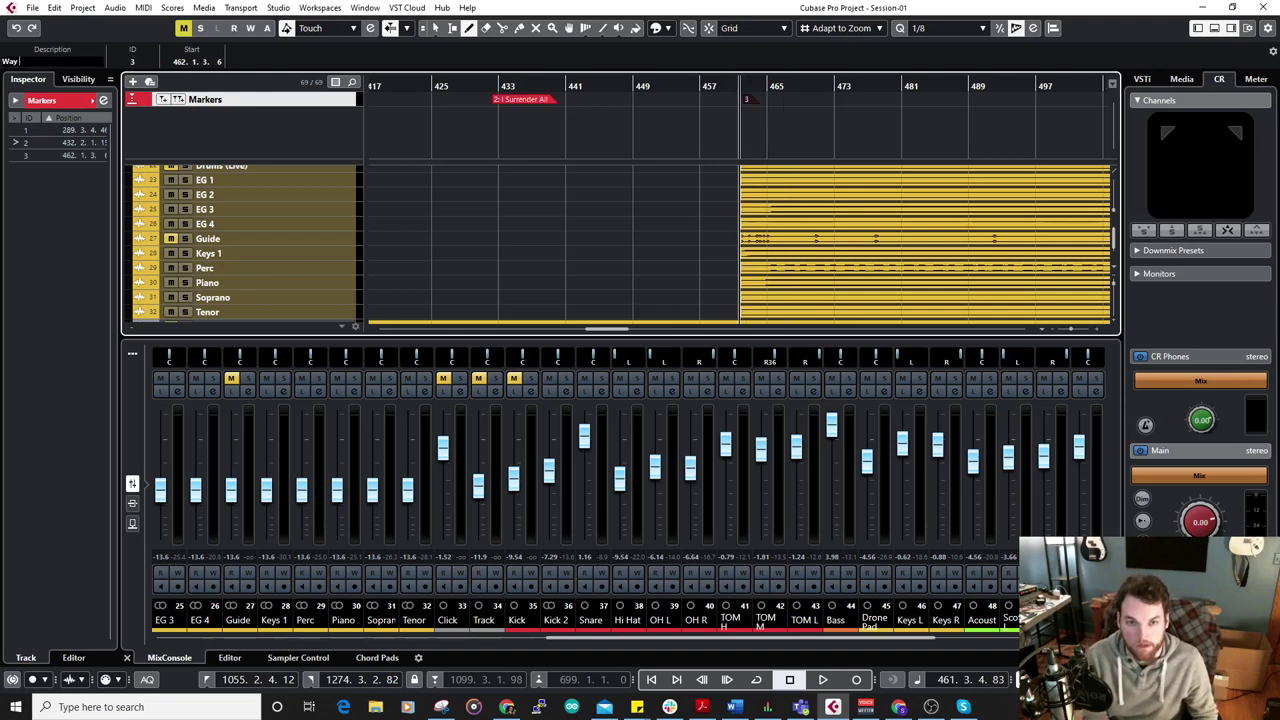
pyautogui.write(' Maker')
pyautogui.press('Return')
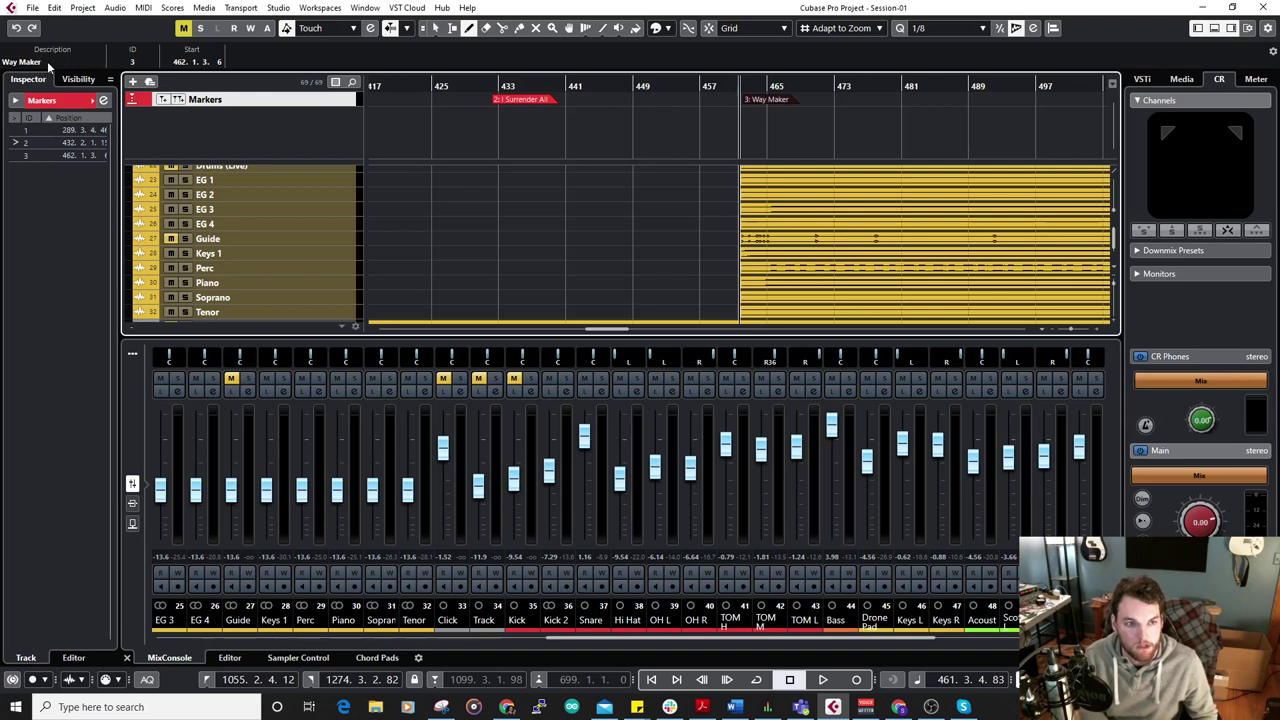
# Play the session from about bar 1059, near the start of the unmuted section of the second recording.
pyautogui.scroll(-8, 680, 109)
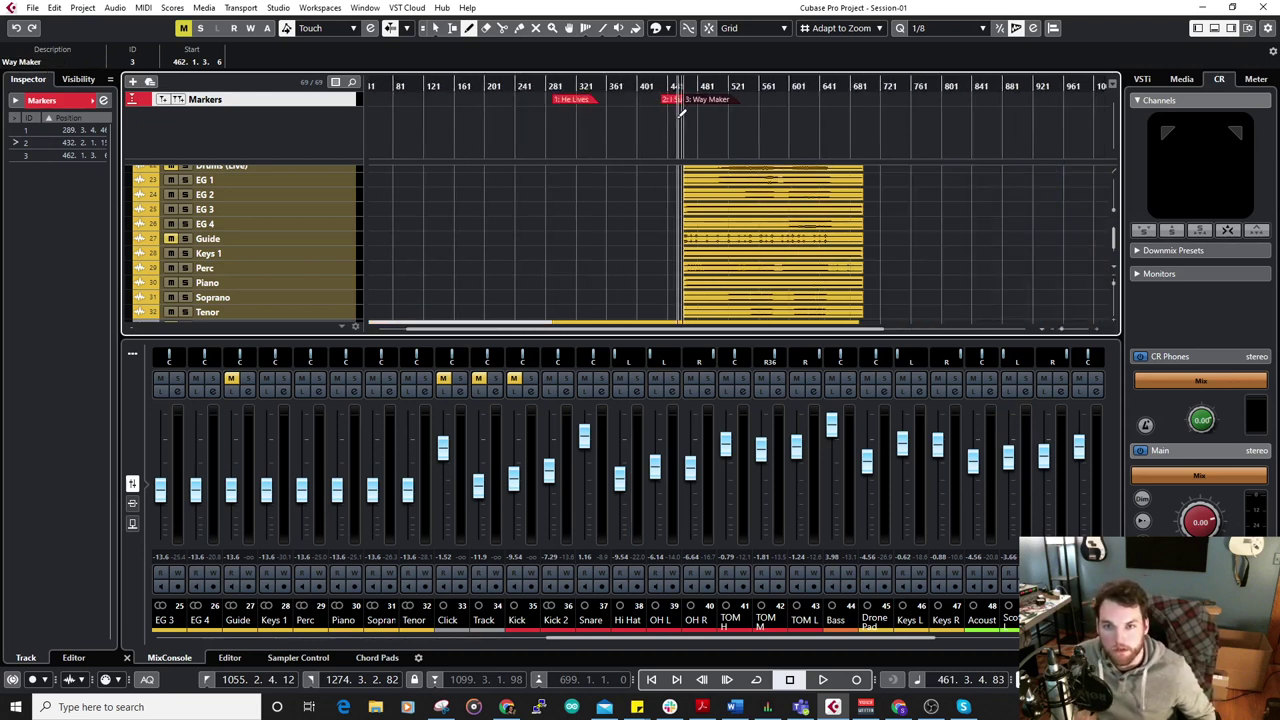
pyautogui.scroll(-4, 829, 184)
pyautogui.scroll(-5, 830, 183)
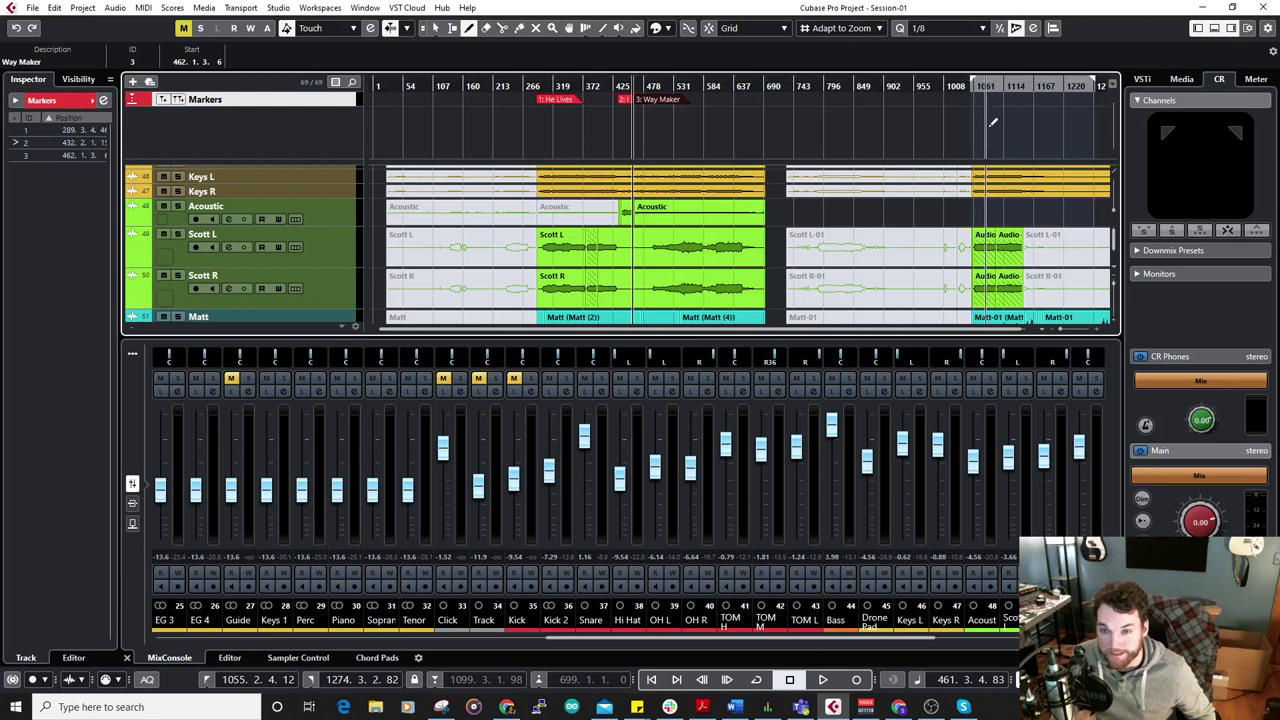
pyautogui.moveTo(984, 85); pyautogui.dragTo(693, 150)
pyautogui.press('h')
pyautogui.press('h')
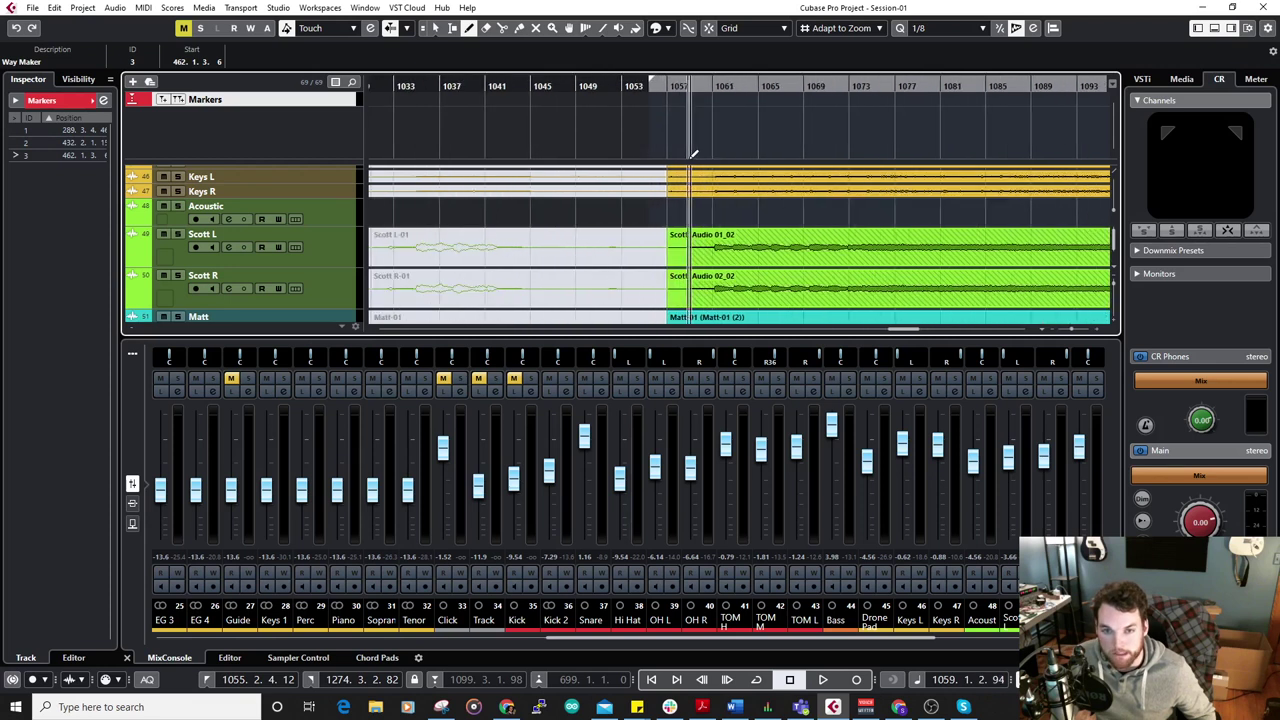
pyautogui.press('space')
pyautogui.scroll(-2, 785, 172)
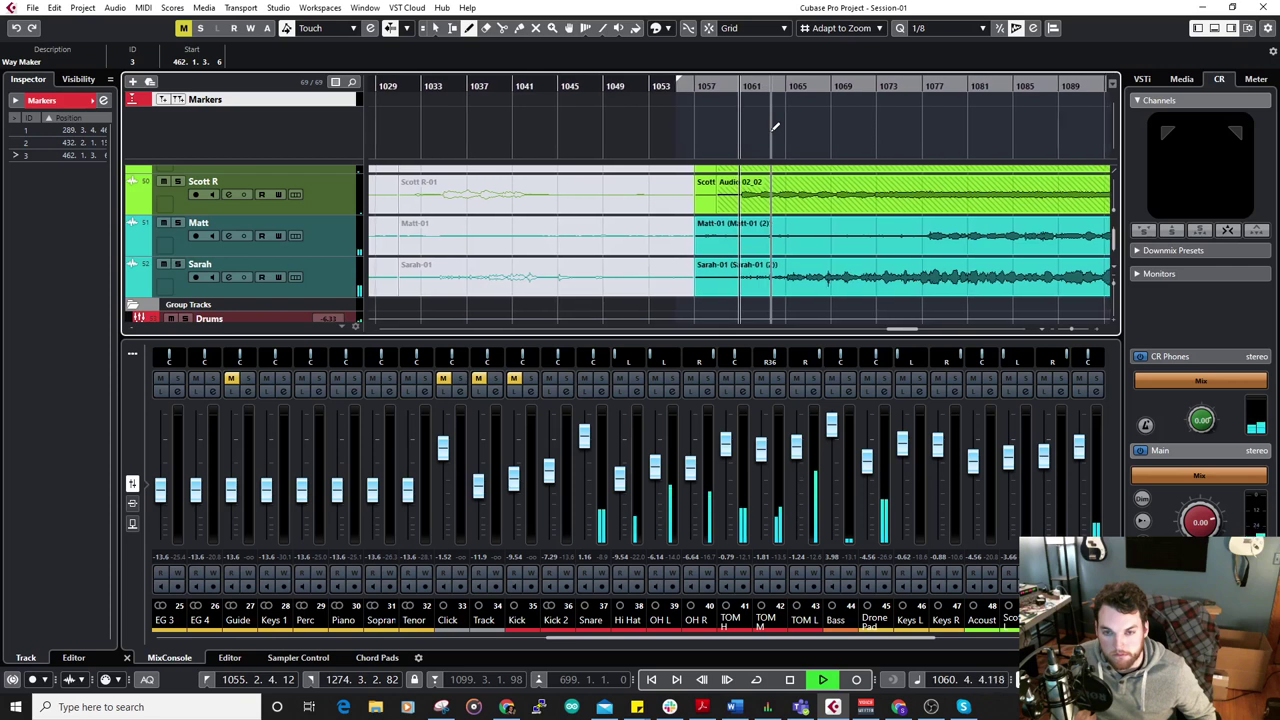
# Add a marker at about bar 1061, name it Forever, and make the Markers track taller.
pyautogui.moveTo(732, 88); pyautogui.dragTo(740, 134)
pyautogui.press('space')
pyautogui.click(738, 97)
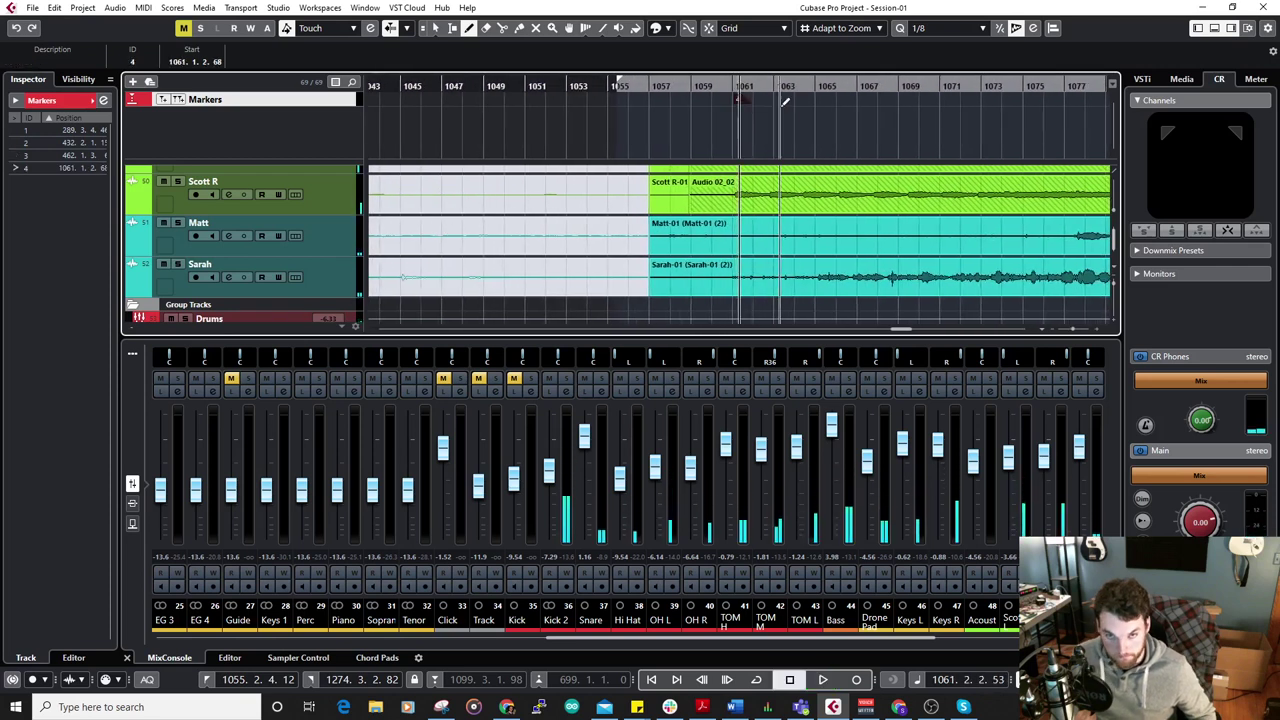
pyautogui.press('1')
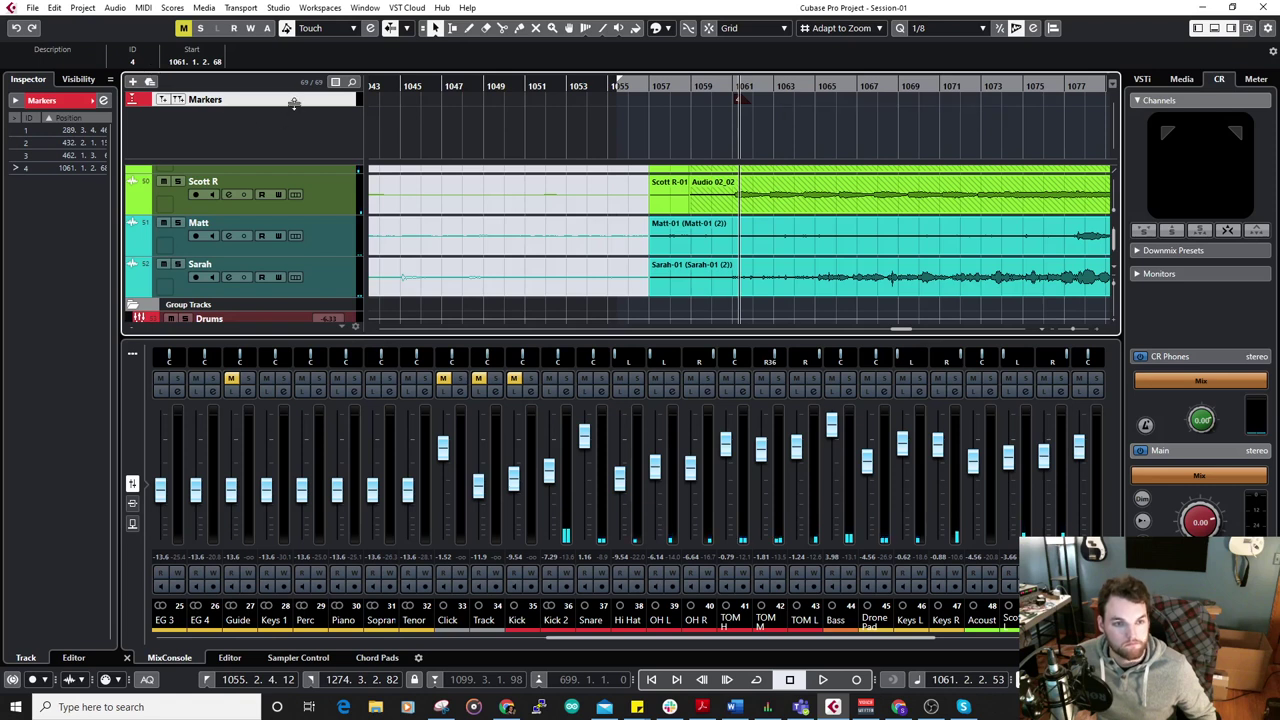
pyautogui.click(262, 122)
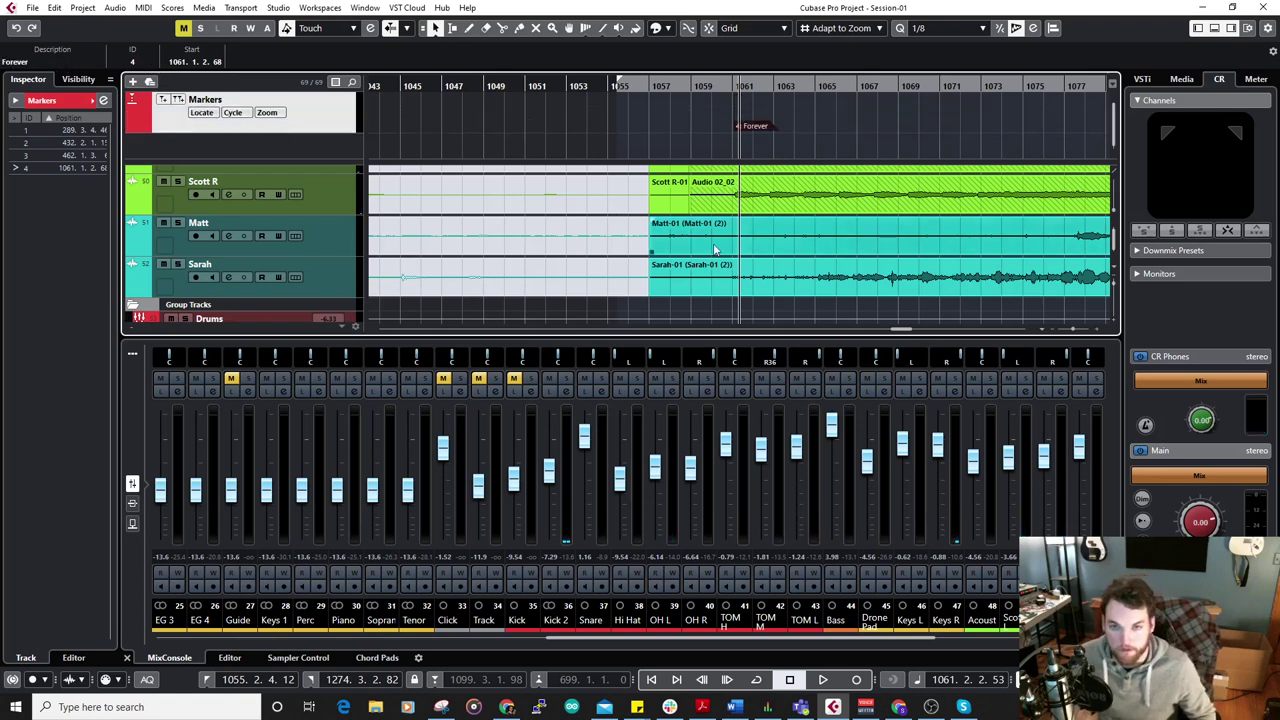
# Play on from the Forever marker to about bar 1104 to locate the start of the next song.
pyautogui.press('space')
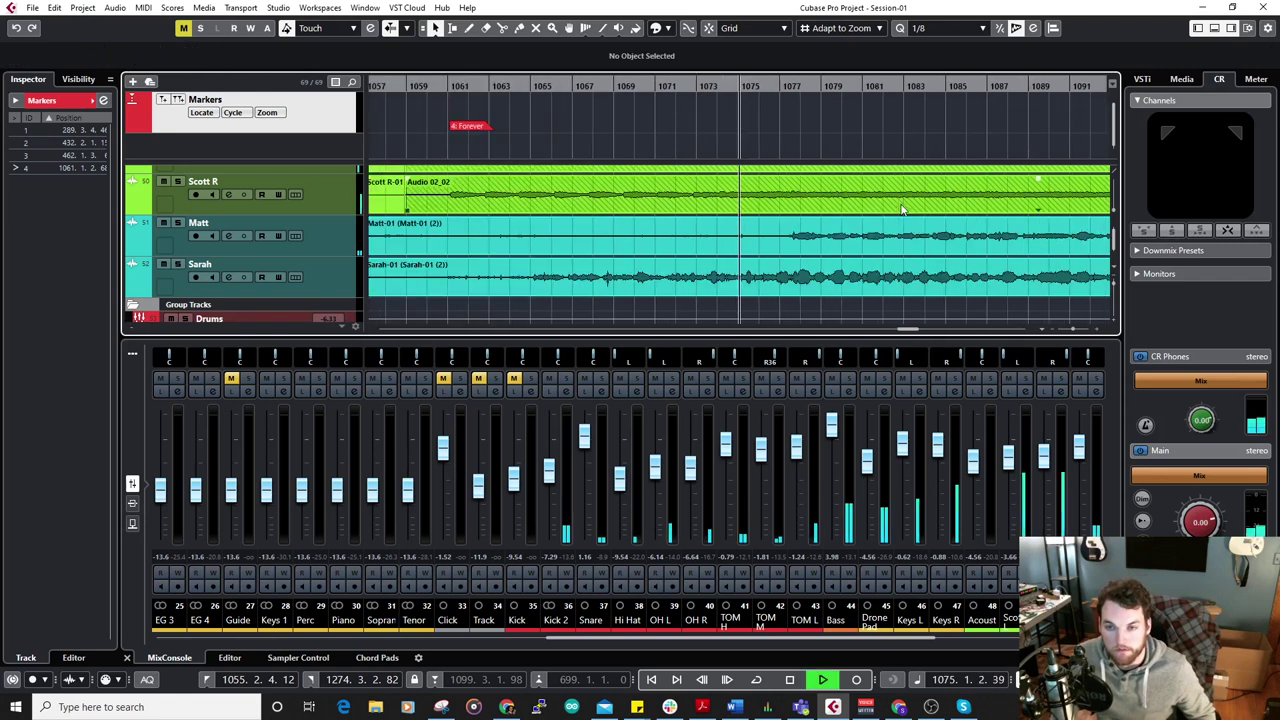
pyautogui.scroll(-2, 900, 203)
pyautogui.scroll(4, 893, 206)
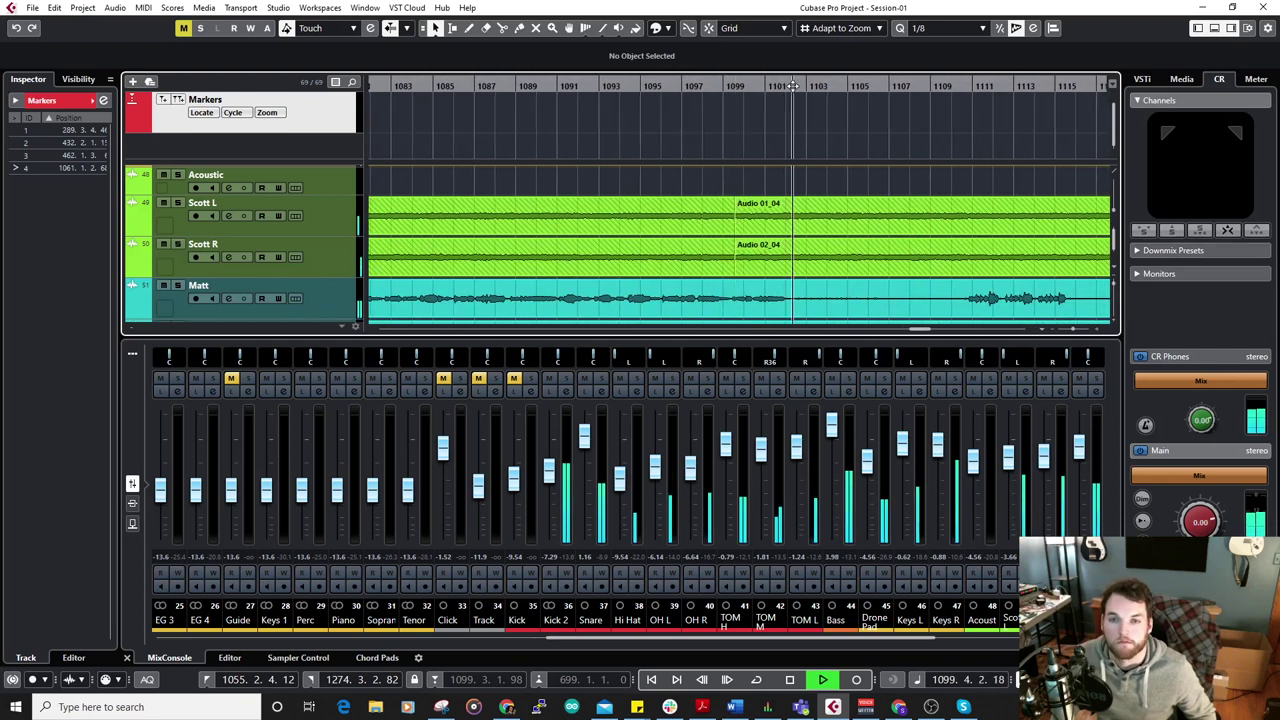
pyautogui.scroll(-4, 835, 160)
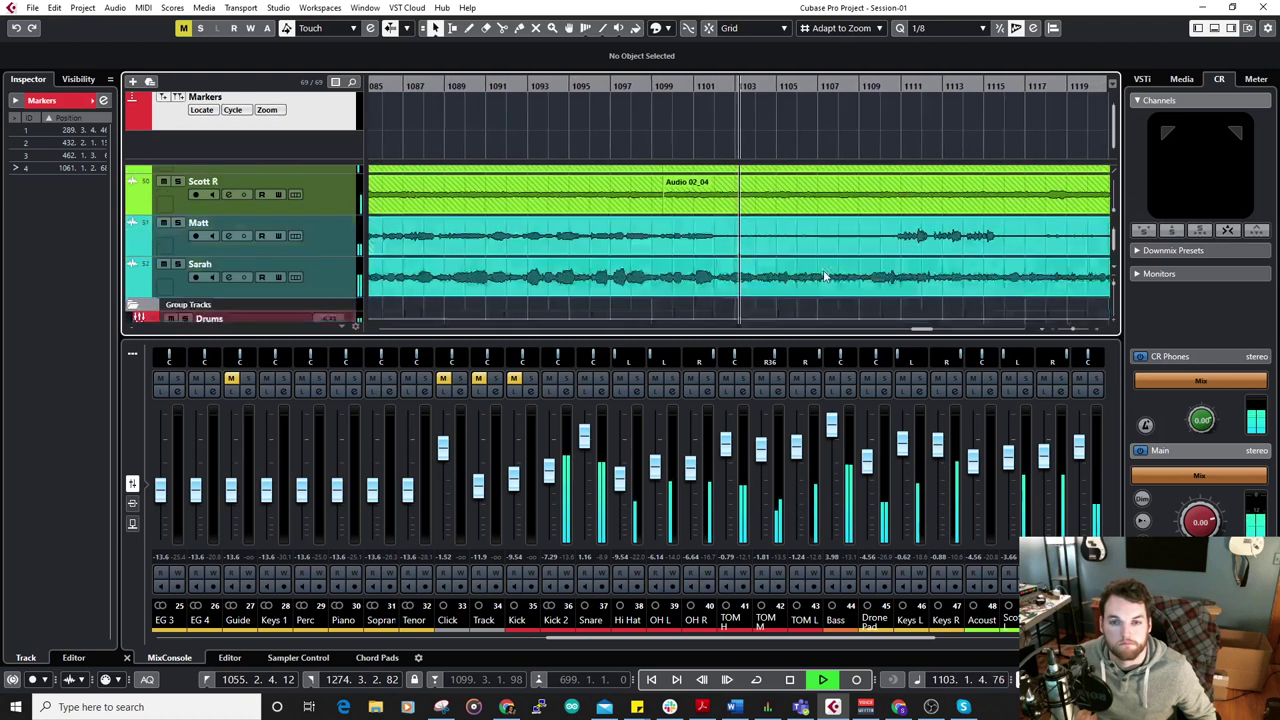
pyautogui.scroll(2, 823, 268)
pyautogui.press('space')
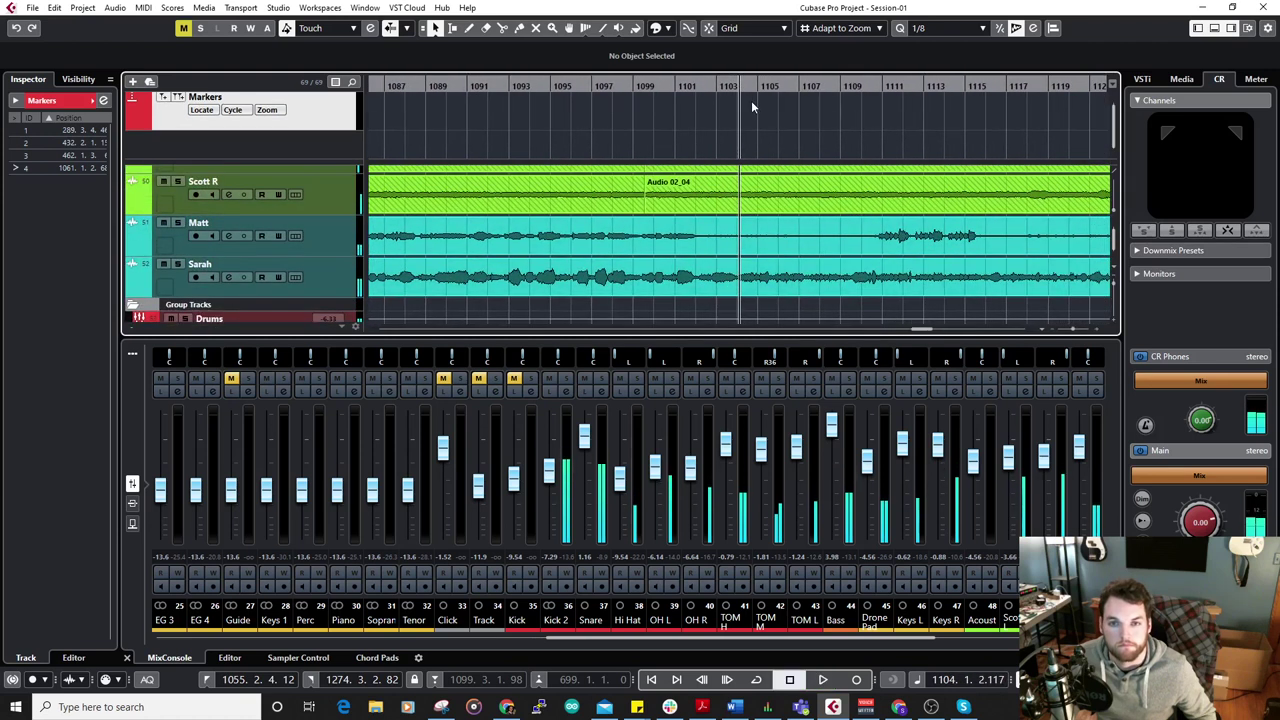
# Add a marker at the playhead, around bar 1104, and name it Fight My Battles.
pyautogui.rightClick(748, 98)
pyautogui.click(784, 101)
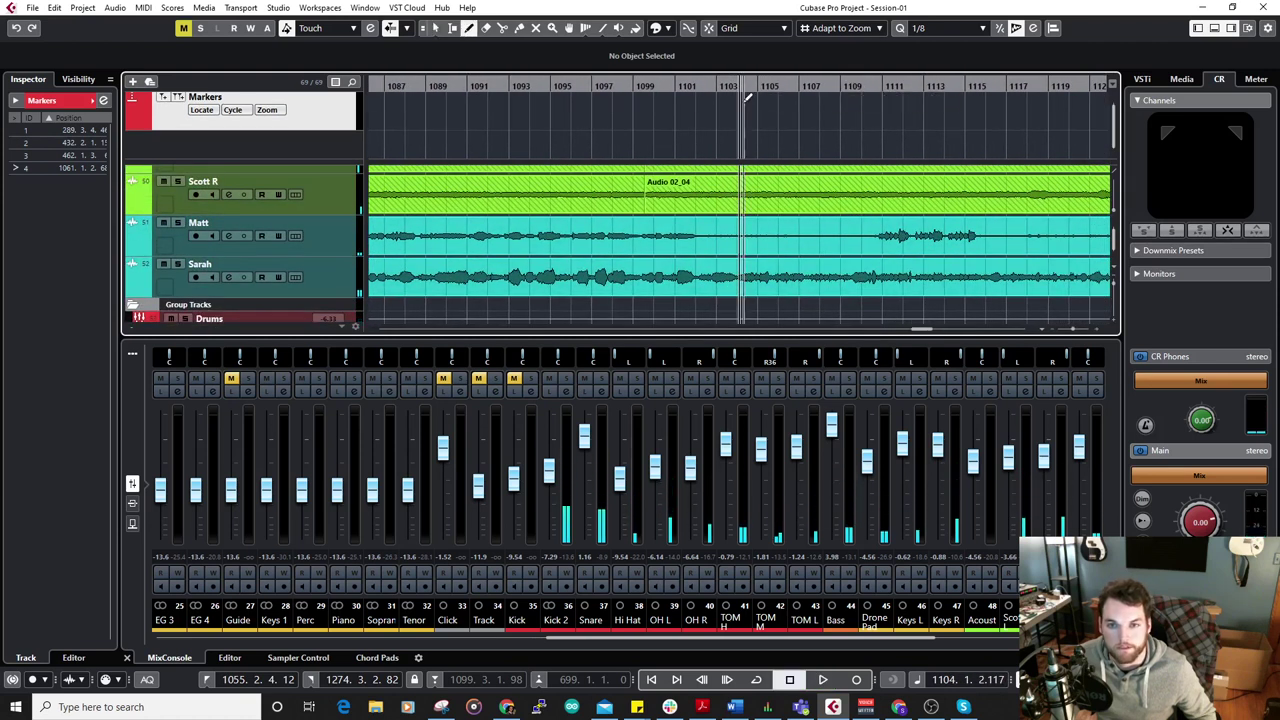
pyautogui.click(743, 97)
pyautogui.press('1')
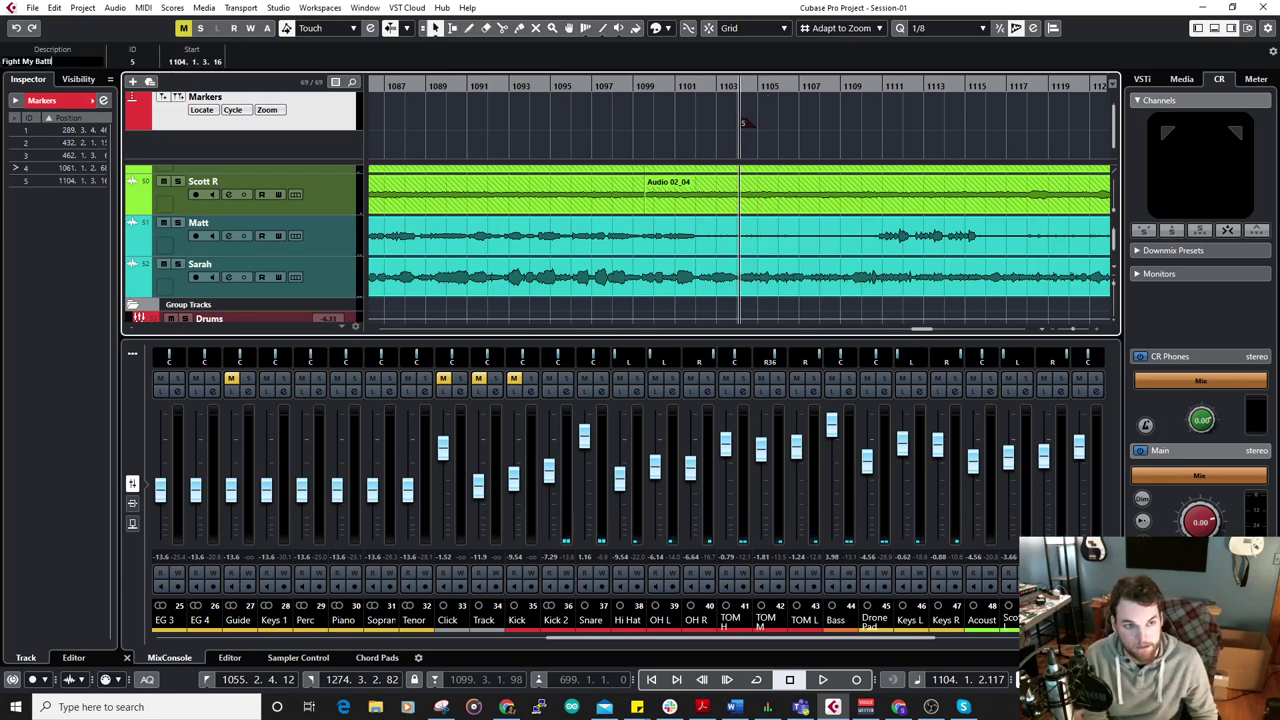
pyautogui.press('Return')
# Move the playhead to about bar 286, before the He Lives marker, and shrink the upper track section to fit the Markers track.
pyautogui.scroll(-3, 853, 126)
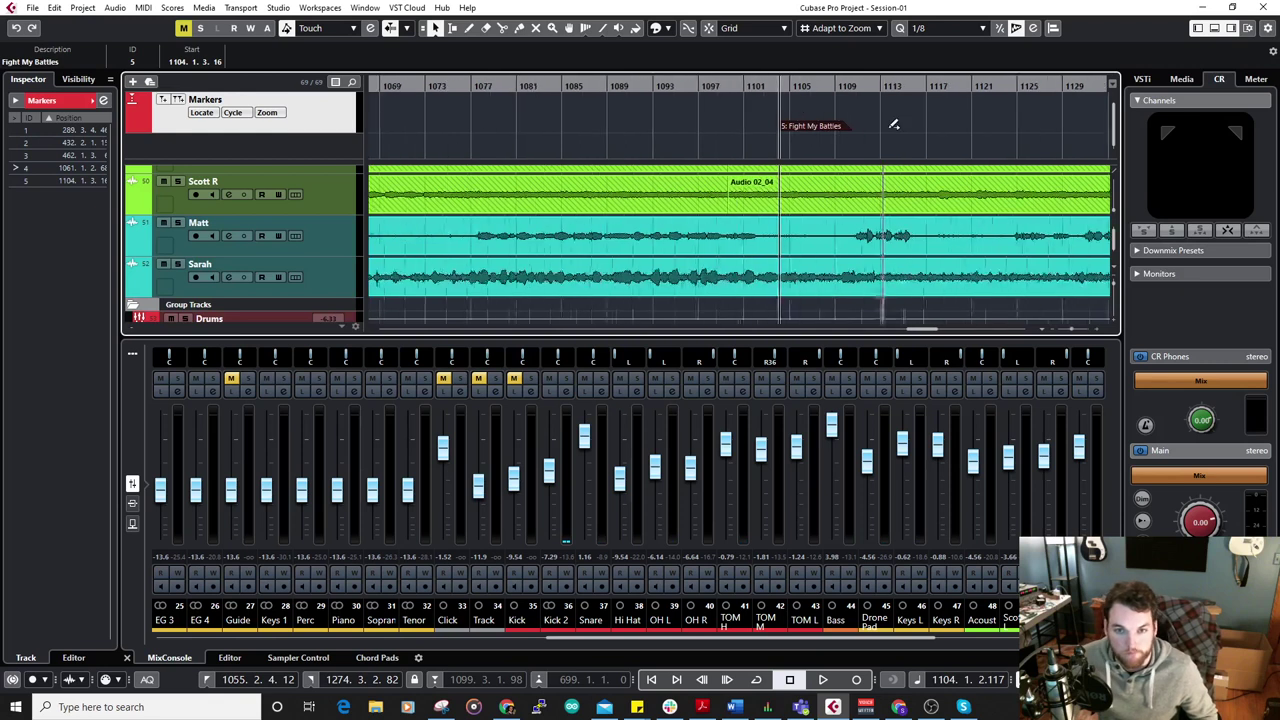
pyautogui.scroll(-2, 975, 127)
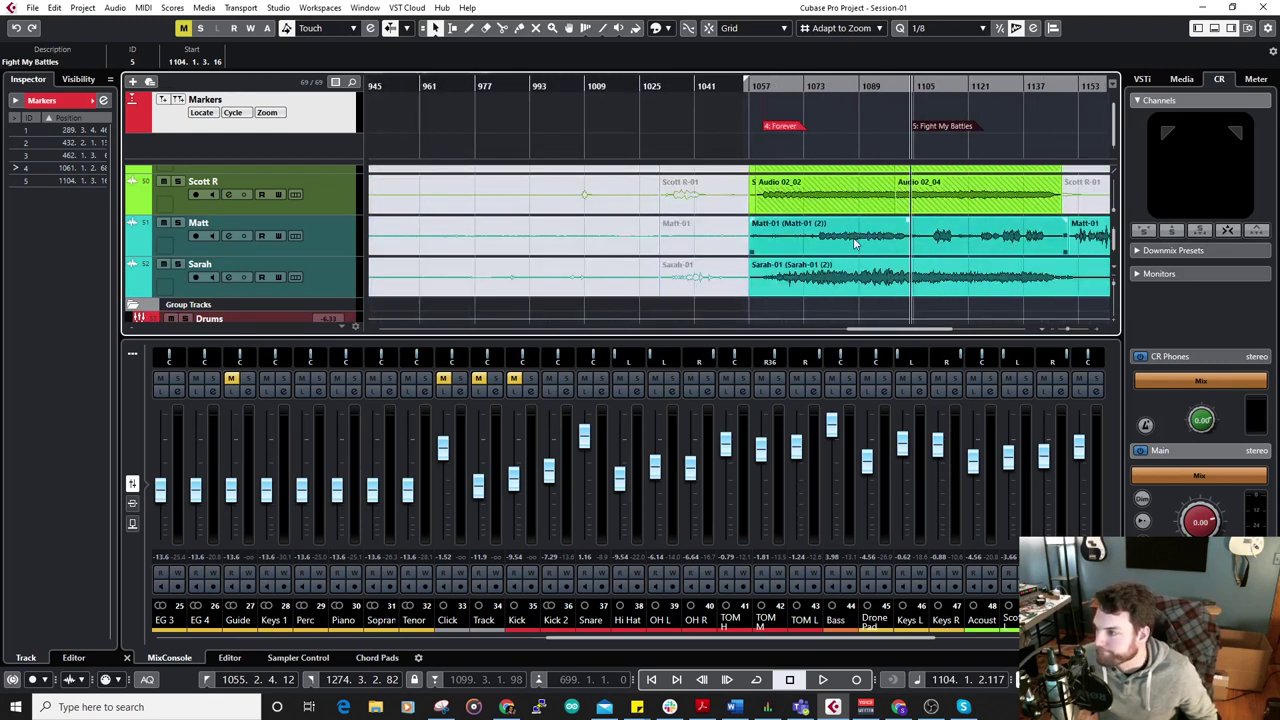
pyautogui.scroll(-6, 855, 242)
pyautogui.scroll(-3, 655, 178)
pyautogui.moveTo(535, 82); pyautogui.dragTo(535, 88)
pyautogui.scroll(5, 600, 180)
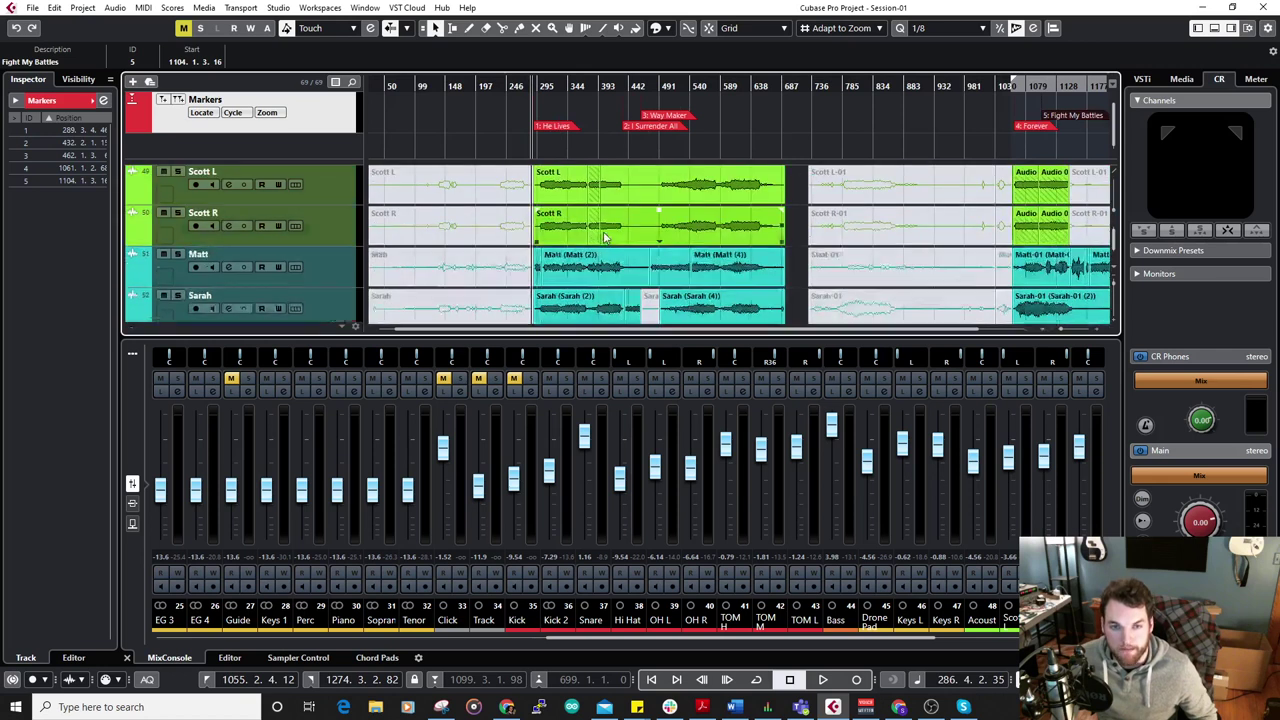
pyautogui.scroll(2, 542, 197)
pyautogui.scroll(1, 542, 197)
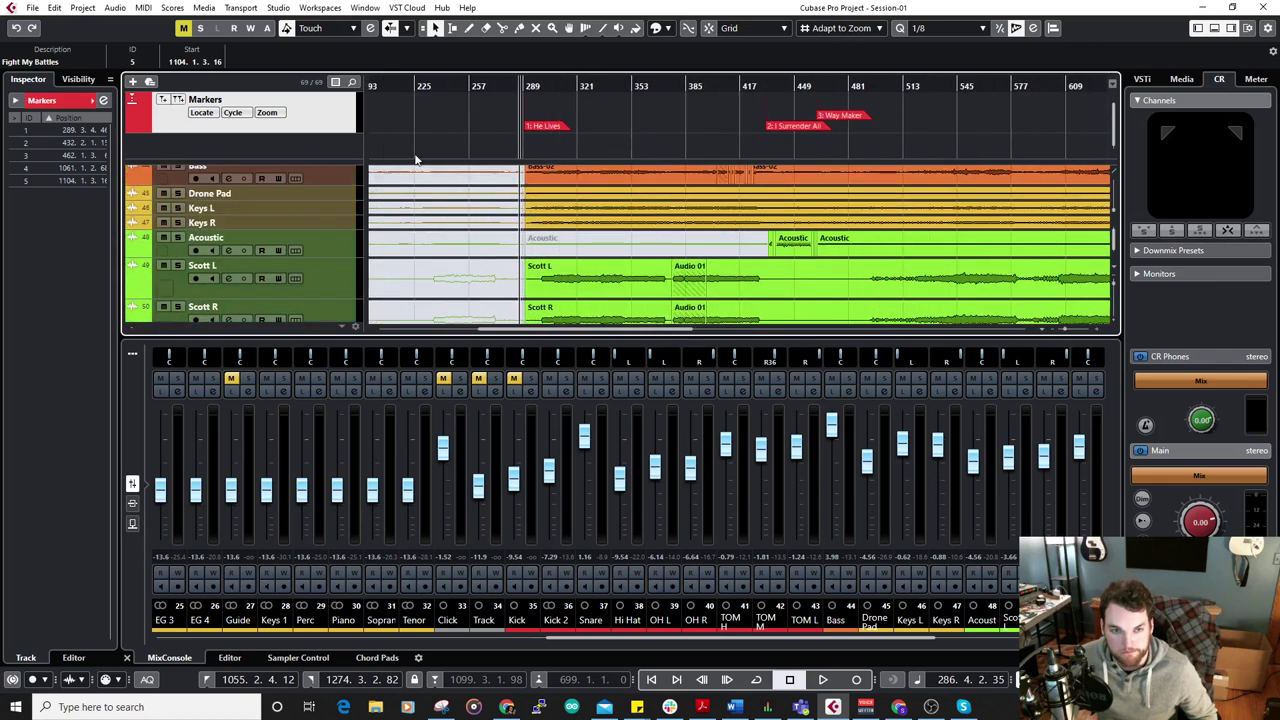
pyautogui.moveTo(407, 160)
pyautogui.mouseDown()
pyautogui.moveTo(410, 130)
pyautogui.moveTo(410, 147)
pyautogui.moveTo(348, 116)
pyautogui.mouseUp()
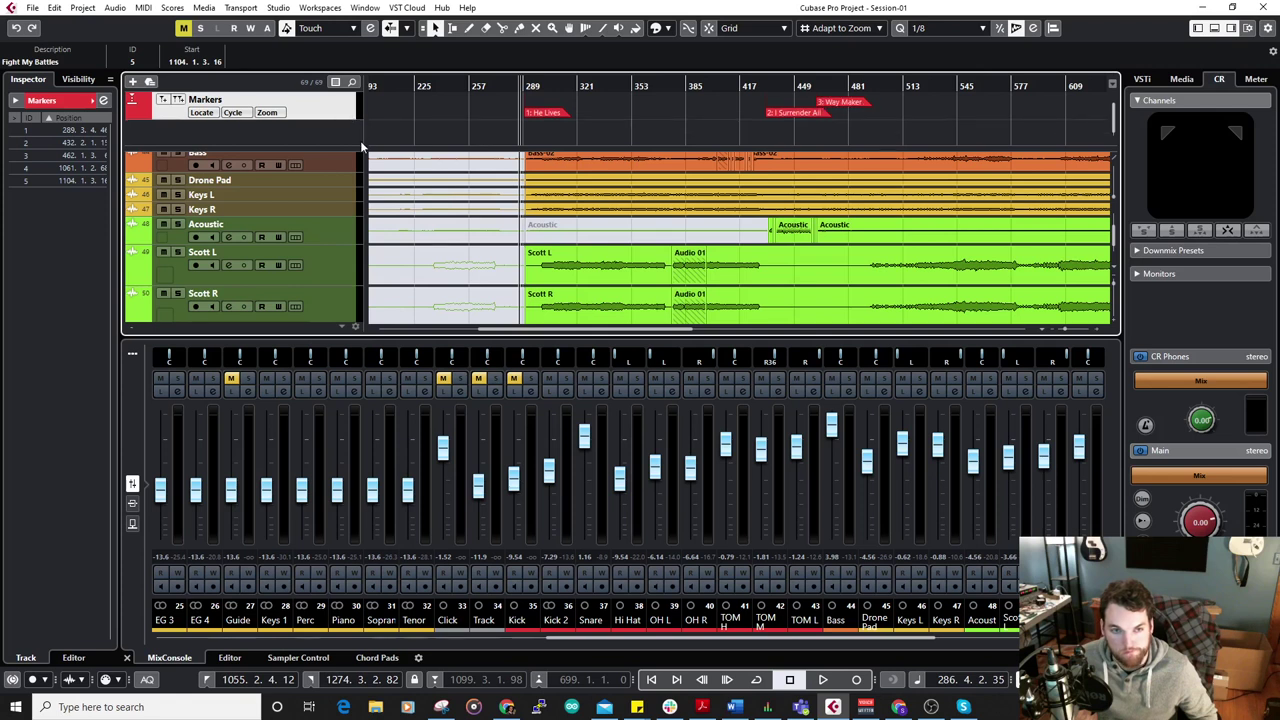
# Play He Lives from about bar 290 and examine the backing, instrument and vocal tracks for where the song starts.
pyautogui.scroll(-3, 550, 203)
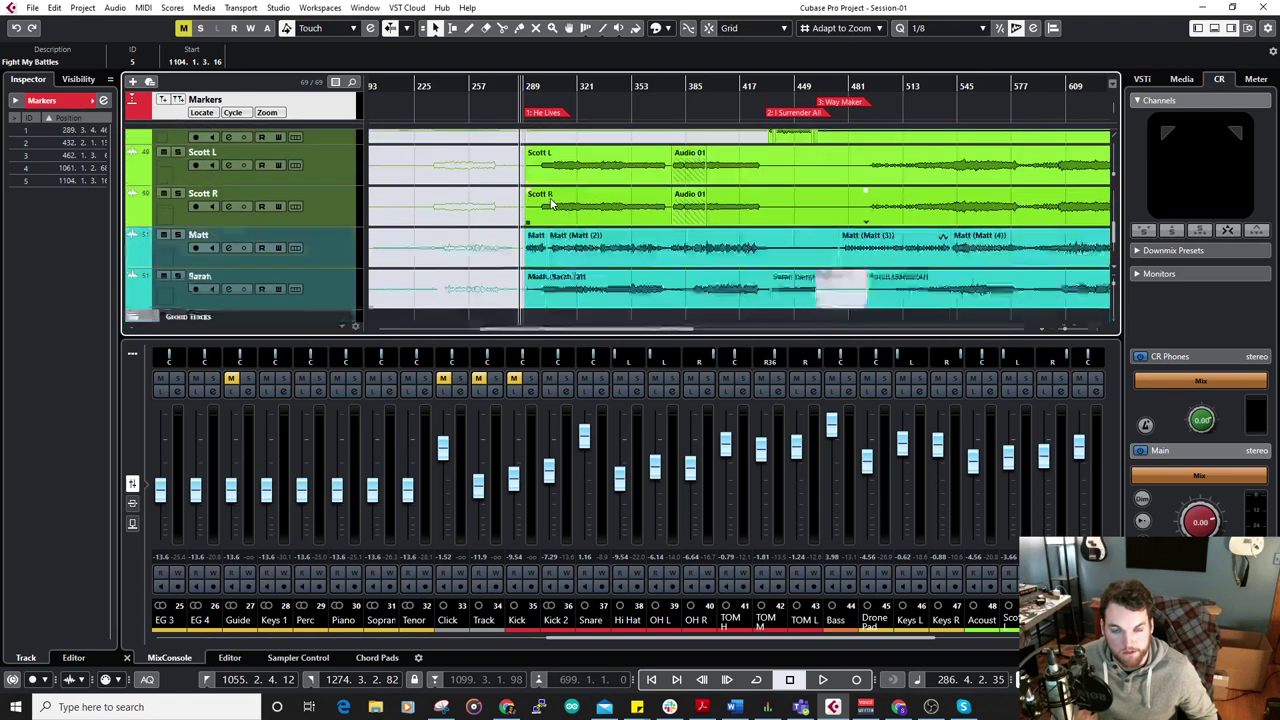
pyautogui.scroll(6, 550, 203)
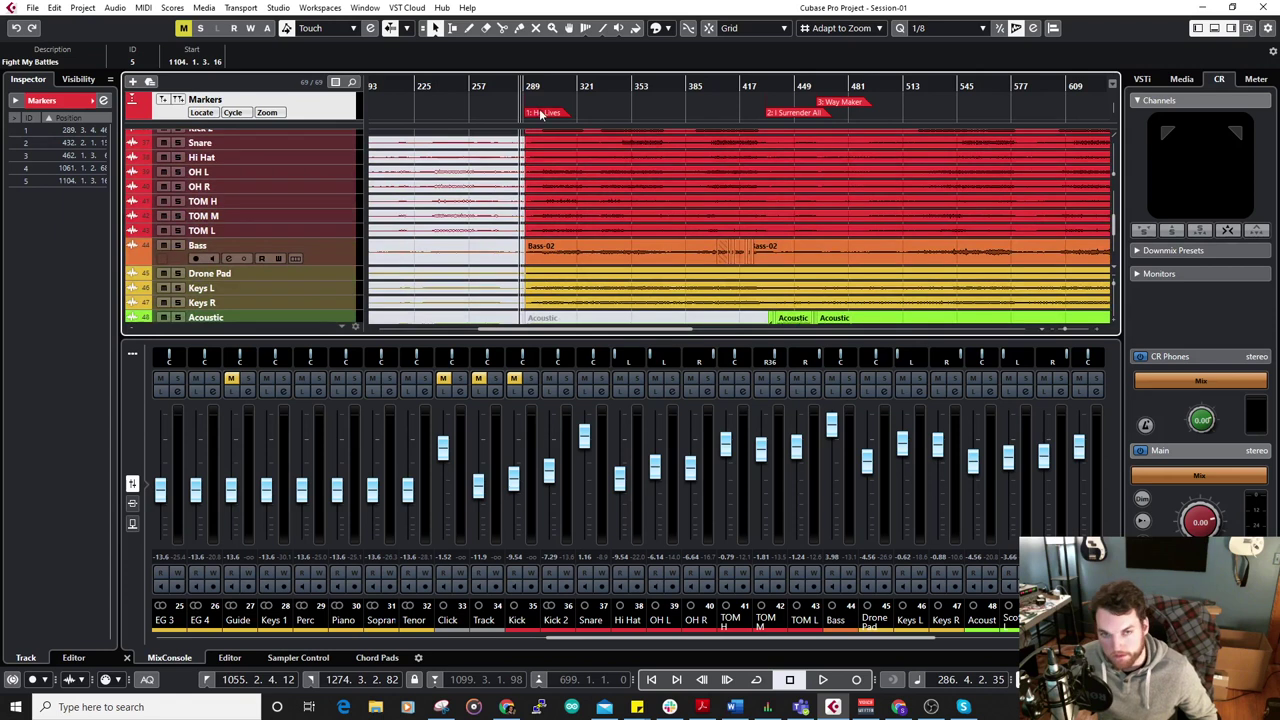
pyautogui.scroll(8, 560, 180)
pyautogui.scroll(5, 578, 193)
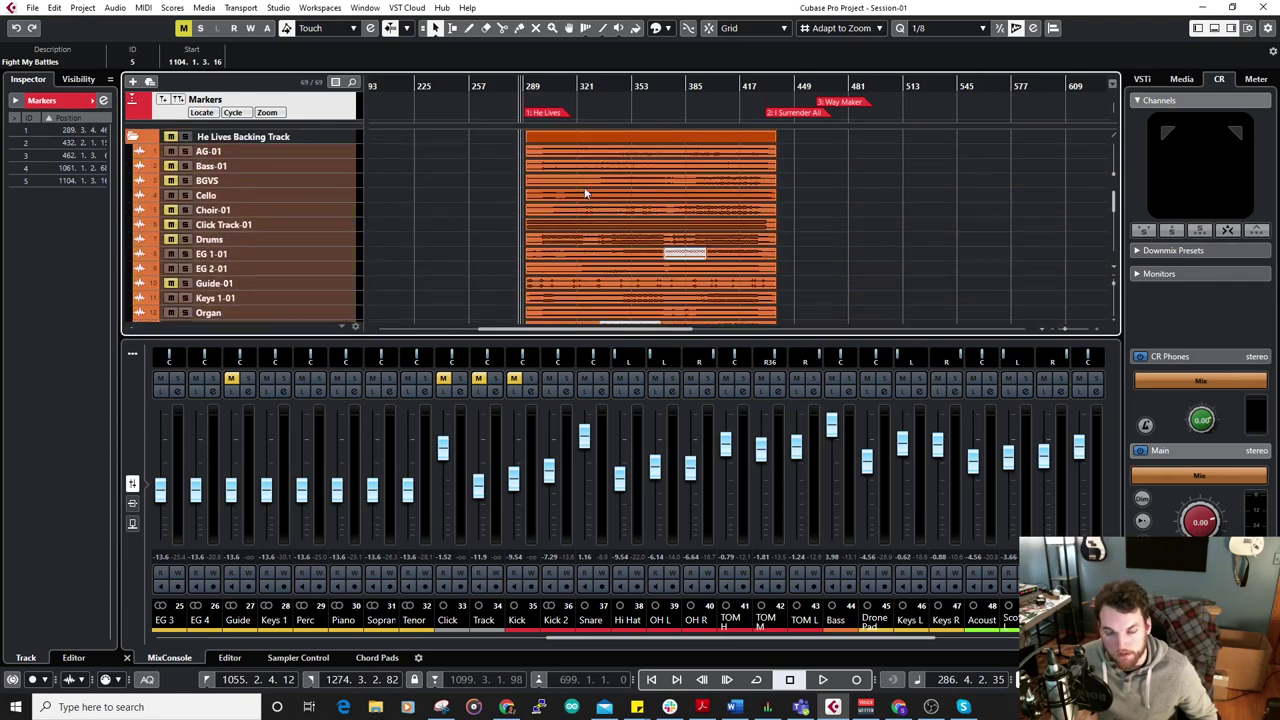
pyautogui.click(524, 86)
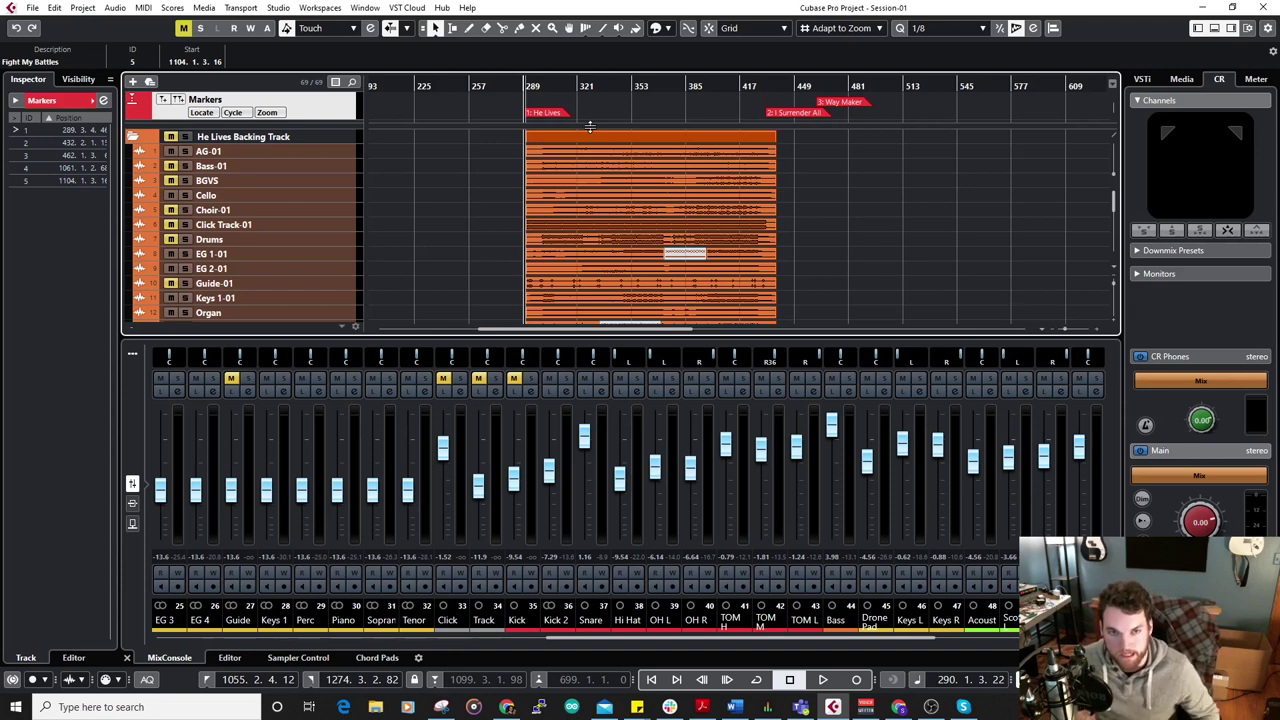
pyautogui.press('space')
pyautogui.scroll(-5, 823, 226)
pyautogui.scroll(5, 805, 184)
pyautogui.scroll(2, 805, 177)
pyautogui.scroll(5, 806, 177)
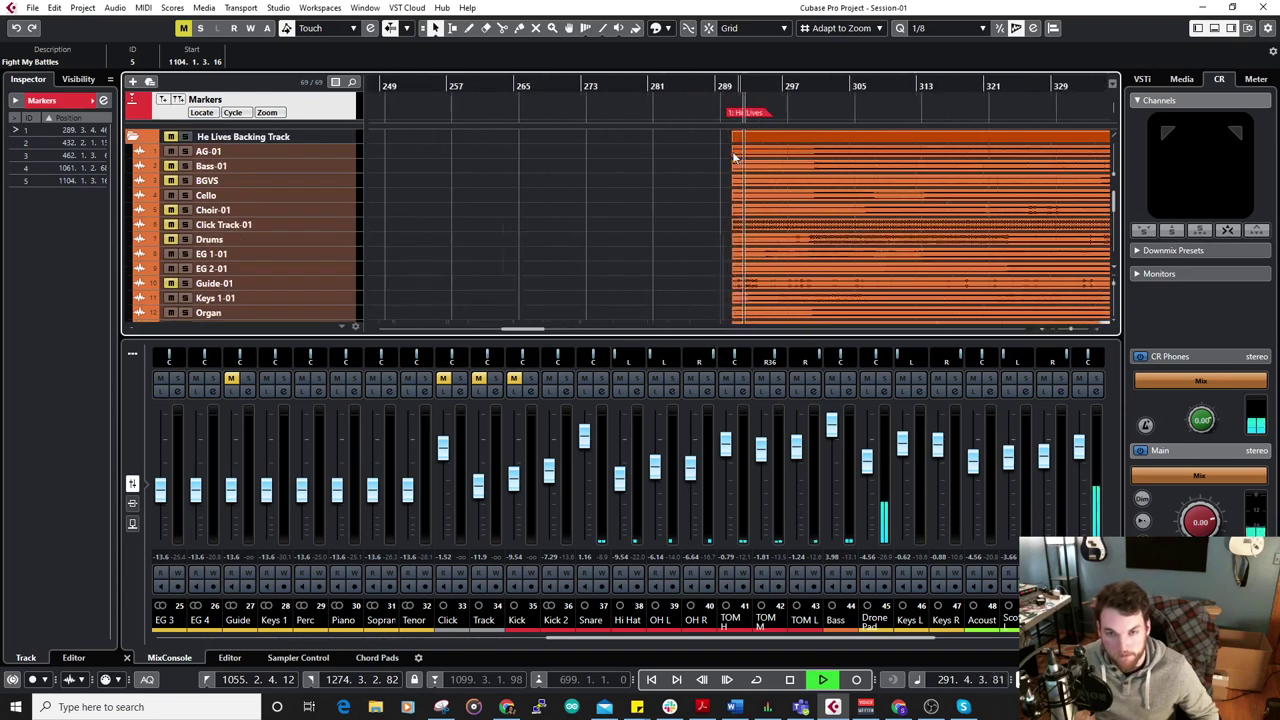
pyautogui.scroll(-3, 673, 206)
pyautogui.scroll(-3, 675, 207)
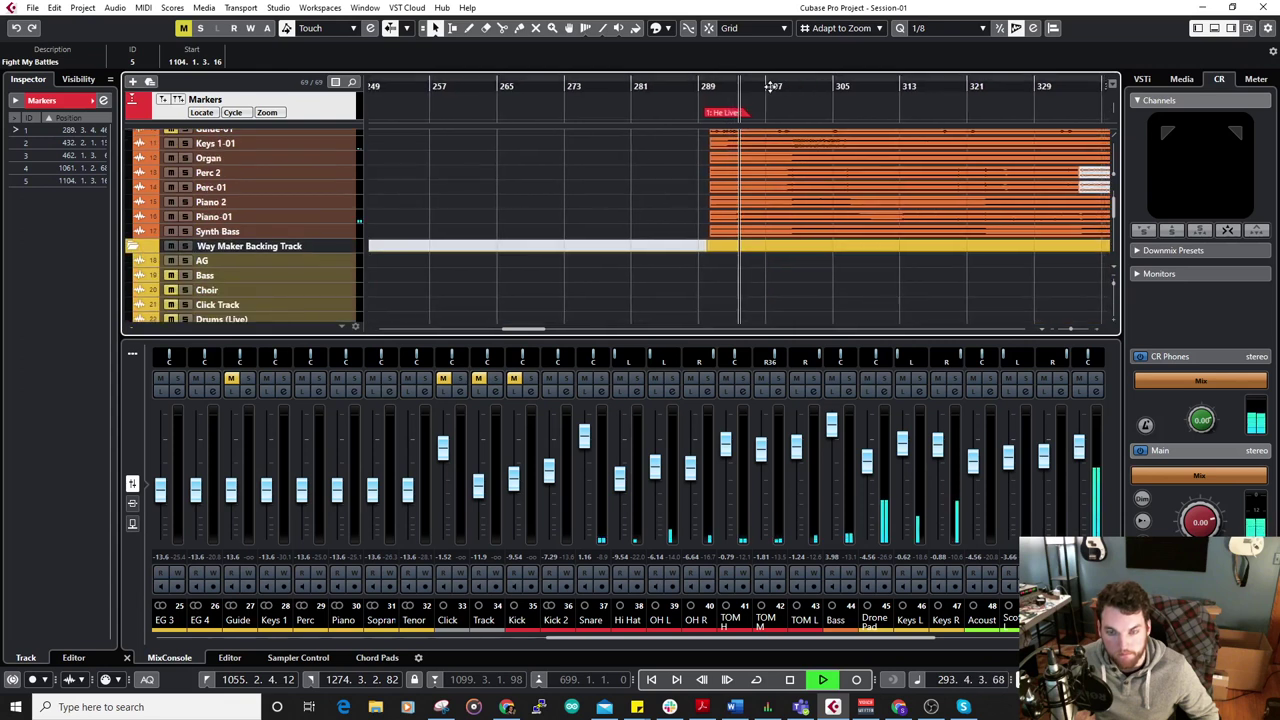
pyautogui.scroll(-10, 806, 226)
pyautogui.scroll(-1, 808, 235)
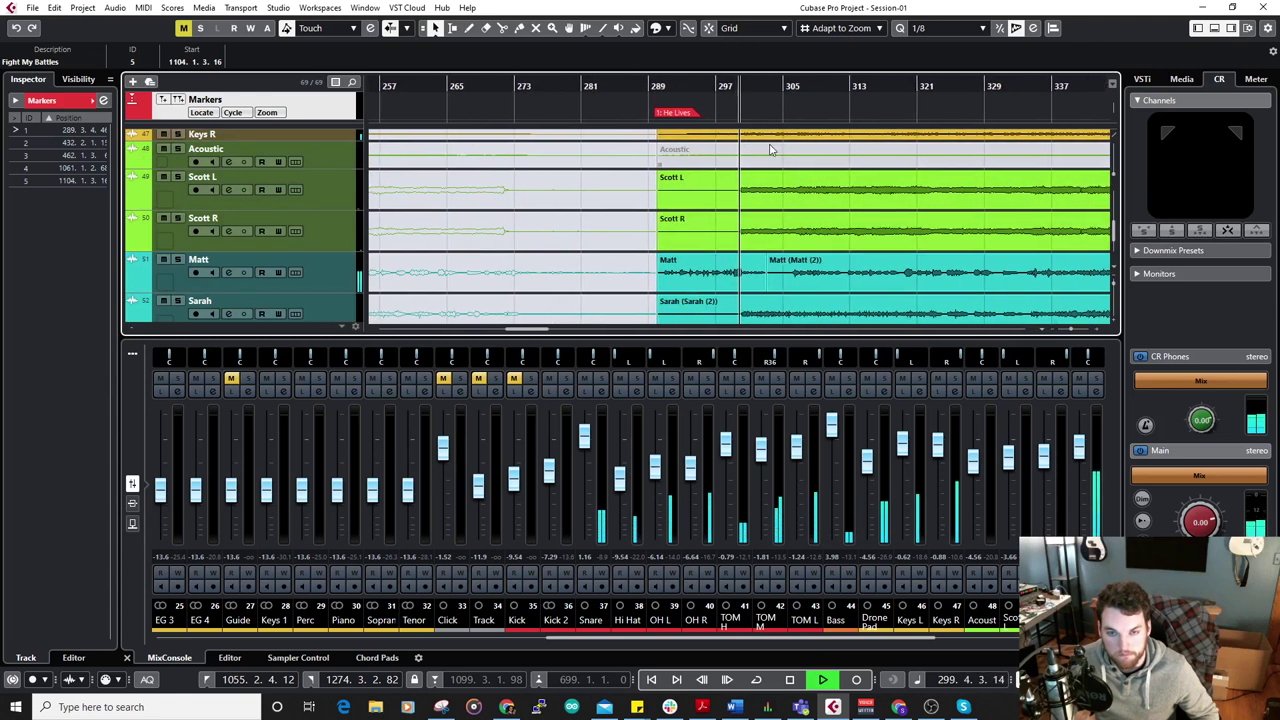
# Stop playback at about bar 300 and move the He Lives marker to that position.
pyautogui.press('space')
pyautogui.moveTo(722, 116); pyautogui.dragTo(753, 111)
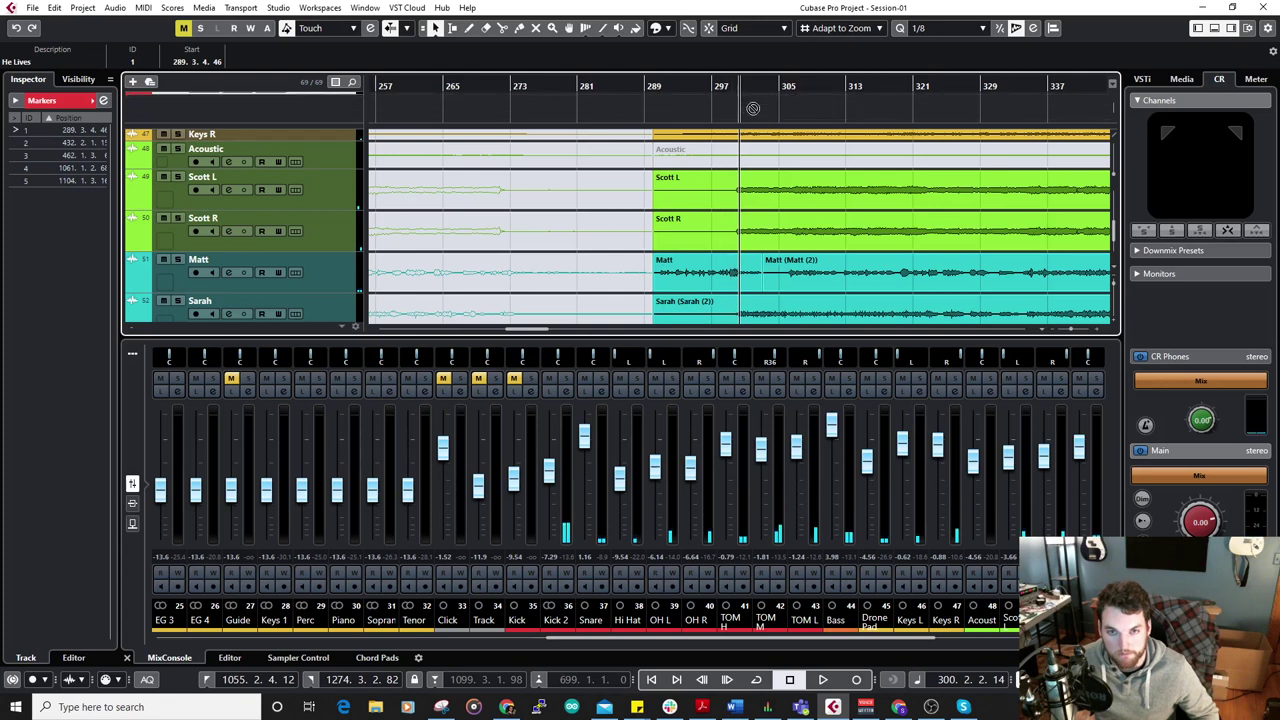
pyautogui.scroll(-4, 790, 224)
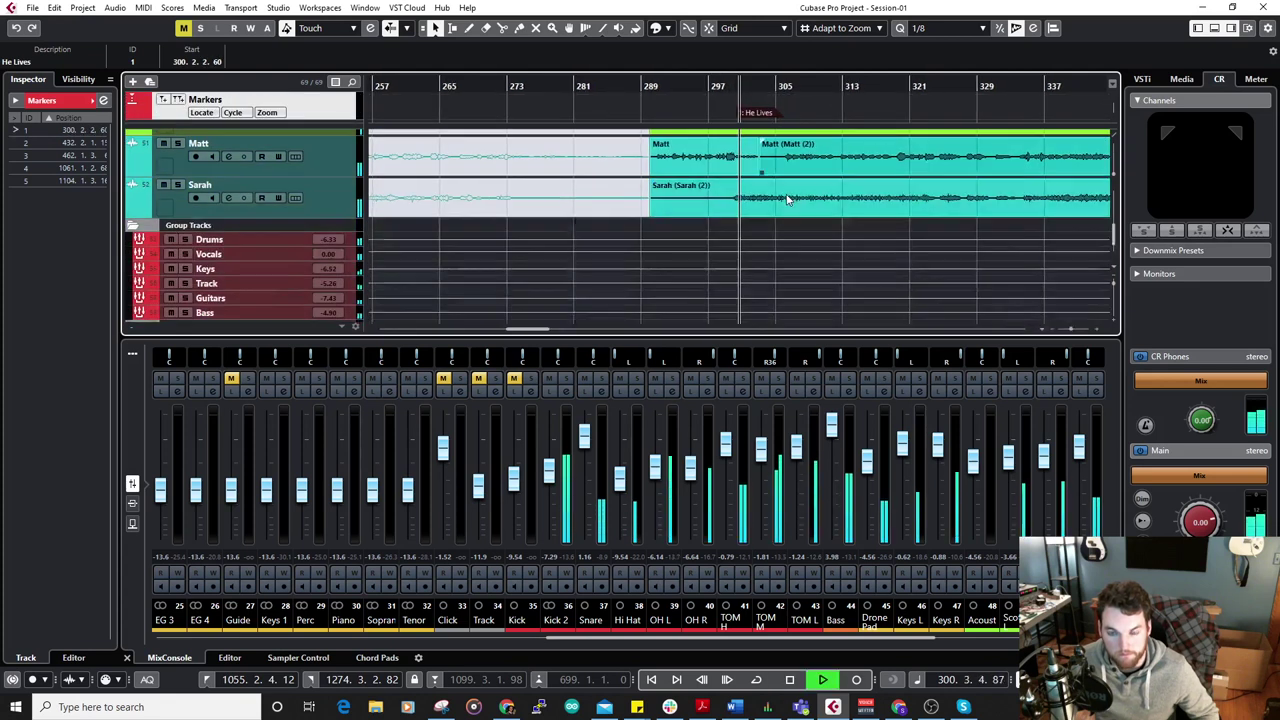
# Raise the Drums group fader to -3.27 dB.
pyautogui.scroll(2, 790, 224)
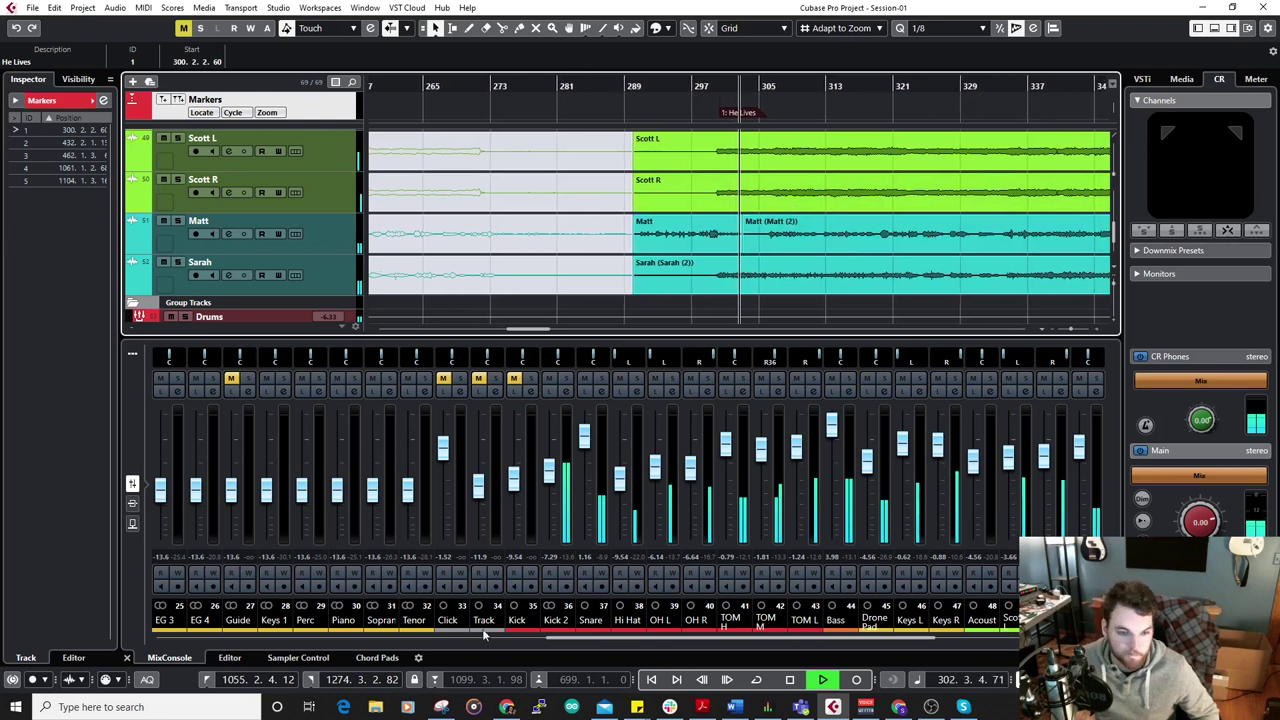
pyautogui.moveTo(602, 638); pyautogui.dragTo(810, 650)
pyautogui.moveTo(730, 482); pyautogui.dragTo(724, 467)
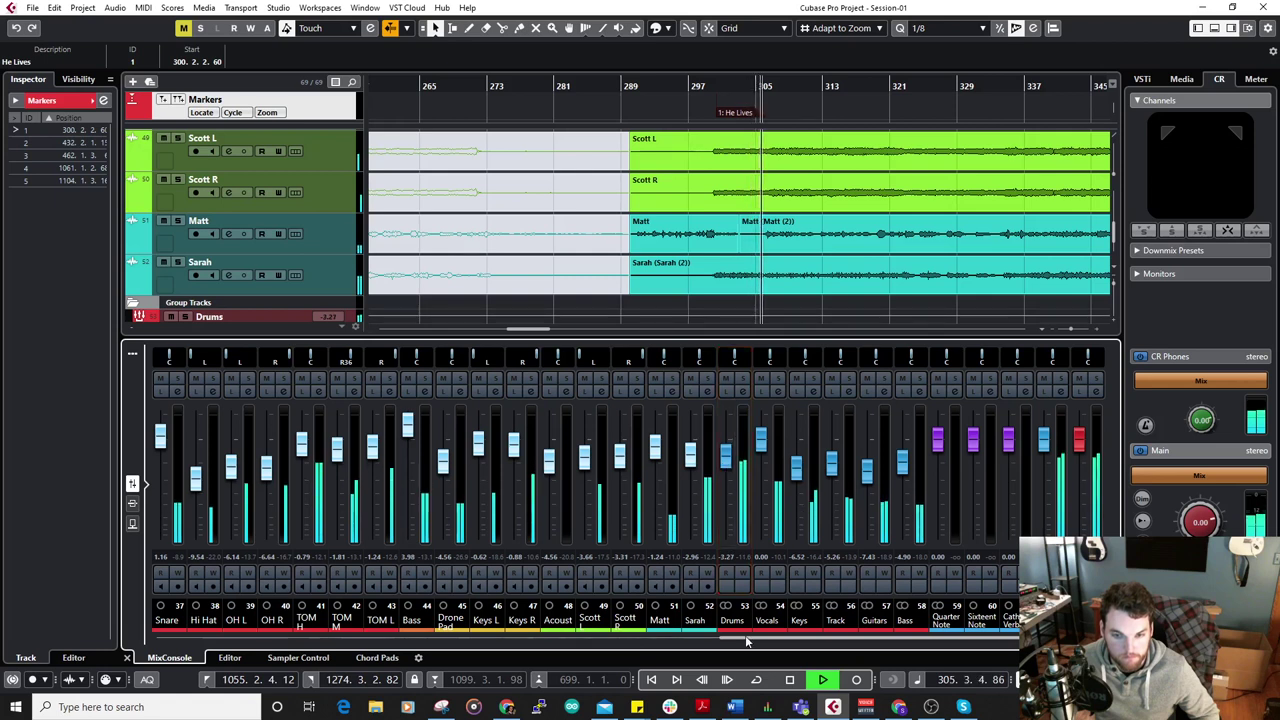
pyautogui.moveTo(745, 642); pyautogui.dragTo(688, 640)
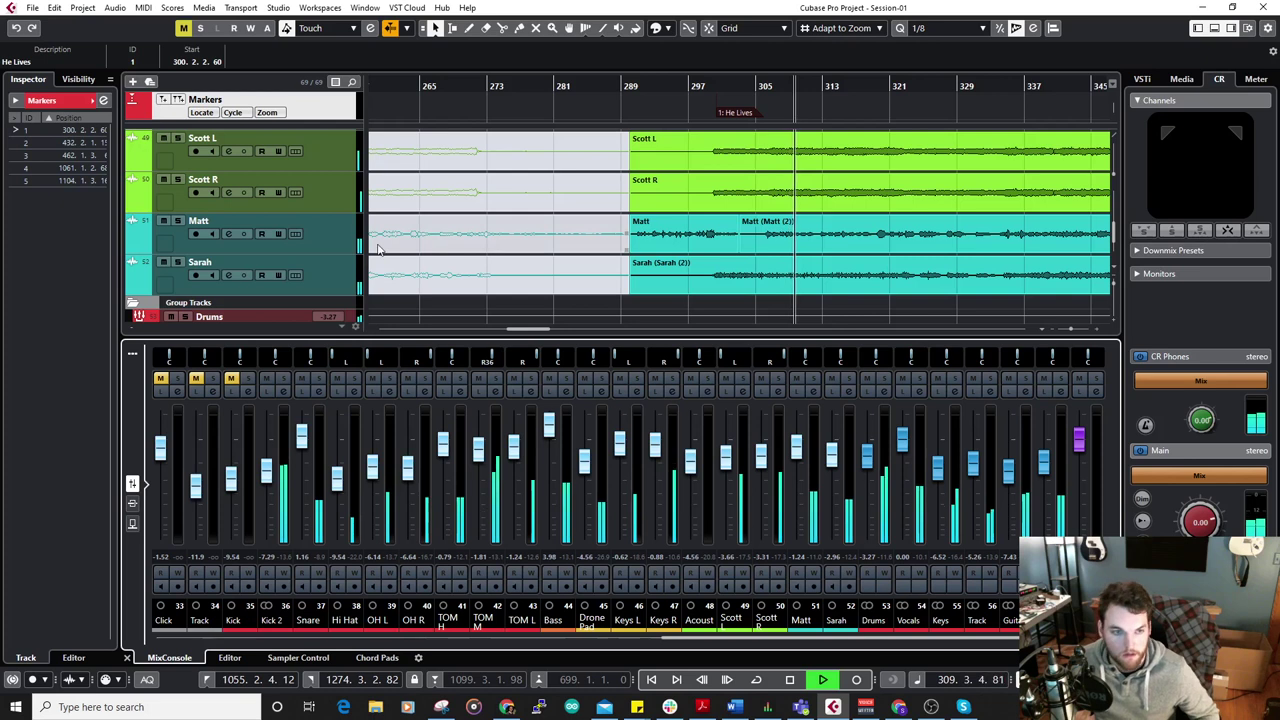
# Solo the Drums group and audition Kick in place of Kick 2, setting the Kick fader to -5.43 dB.
pyautogui.scroll(-2, 380, 249)
pyautogui.click(186, 240)
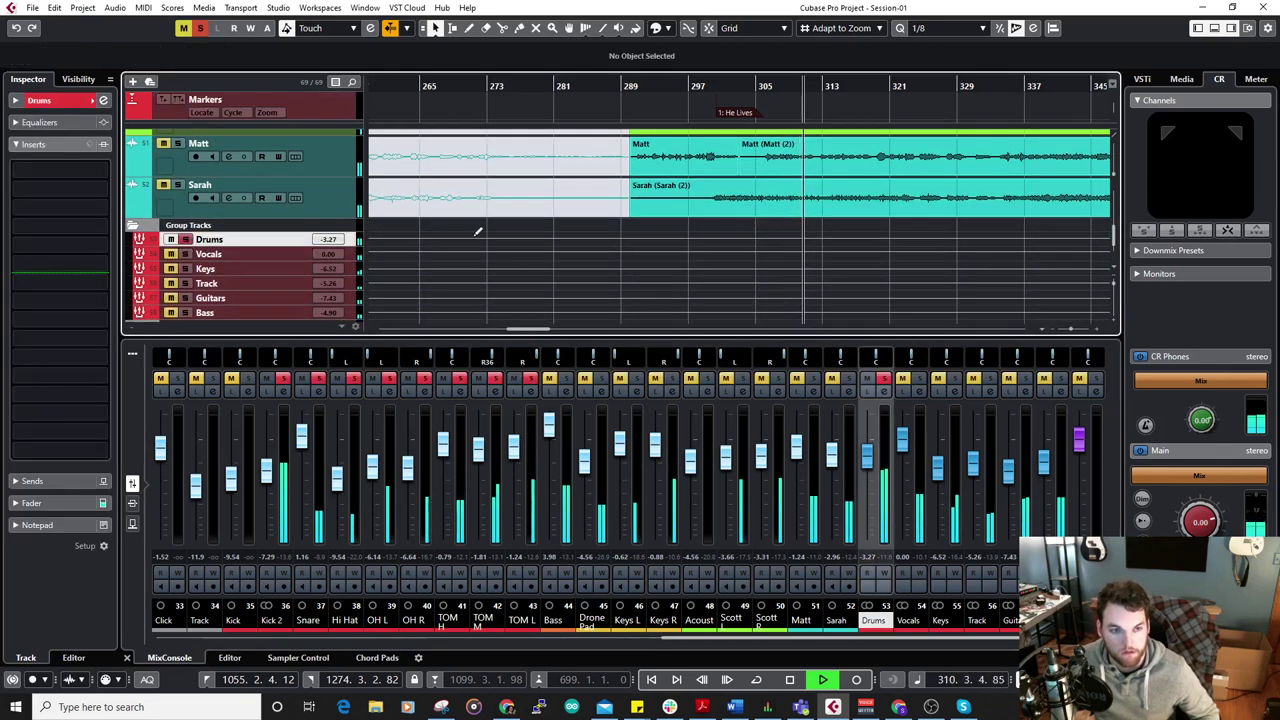
pyautogui.scroll(5, 475, 235)
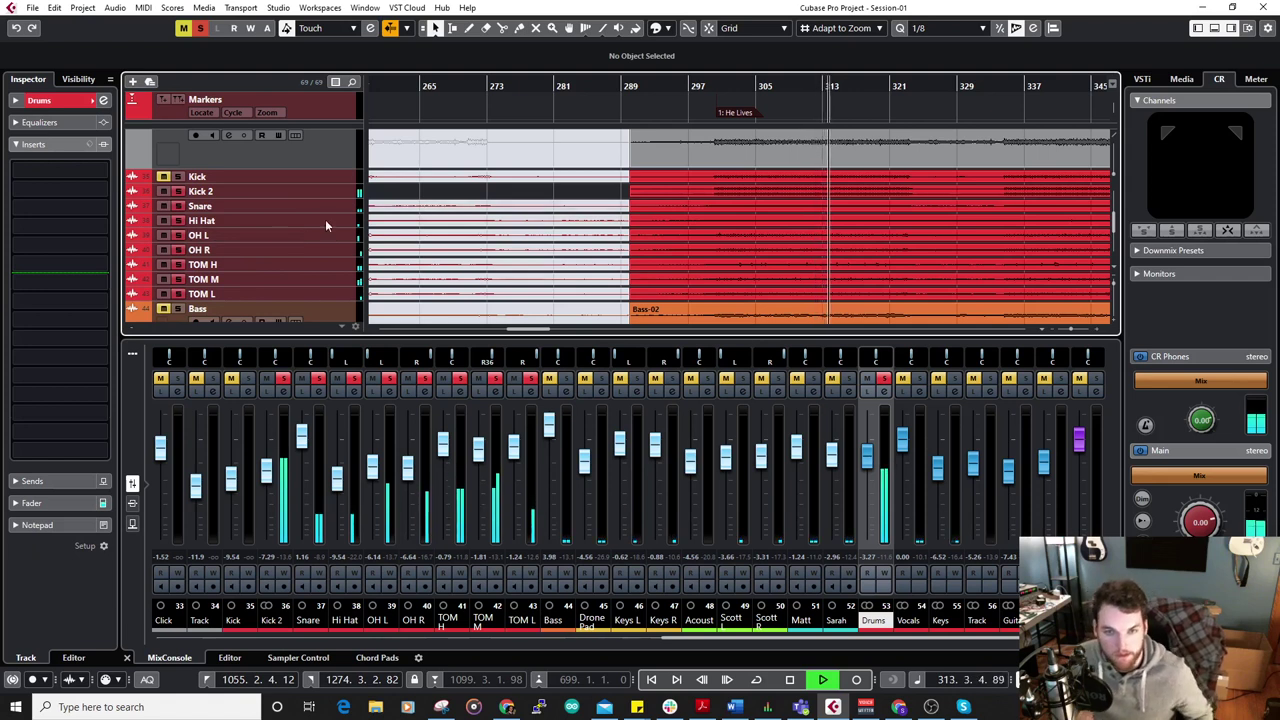
pyautogui.click(179, 176)
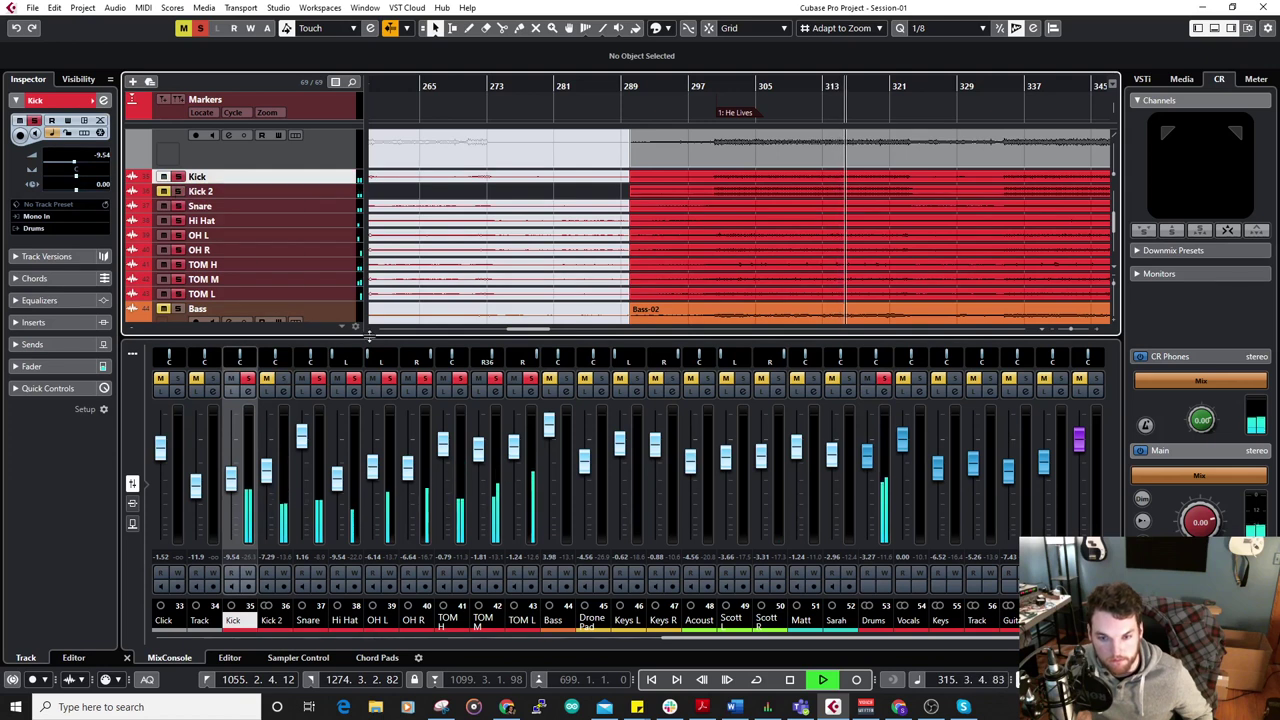
pyautogui.moveTo(230, 480); pyautogui.dragTo(235, 440)
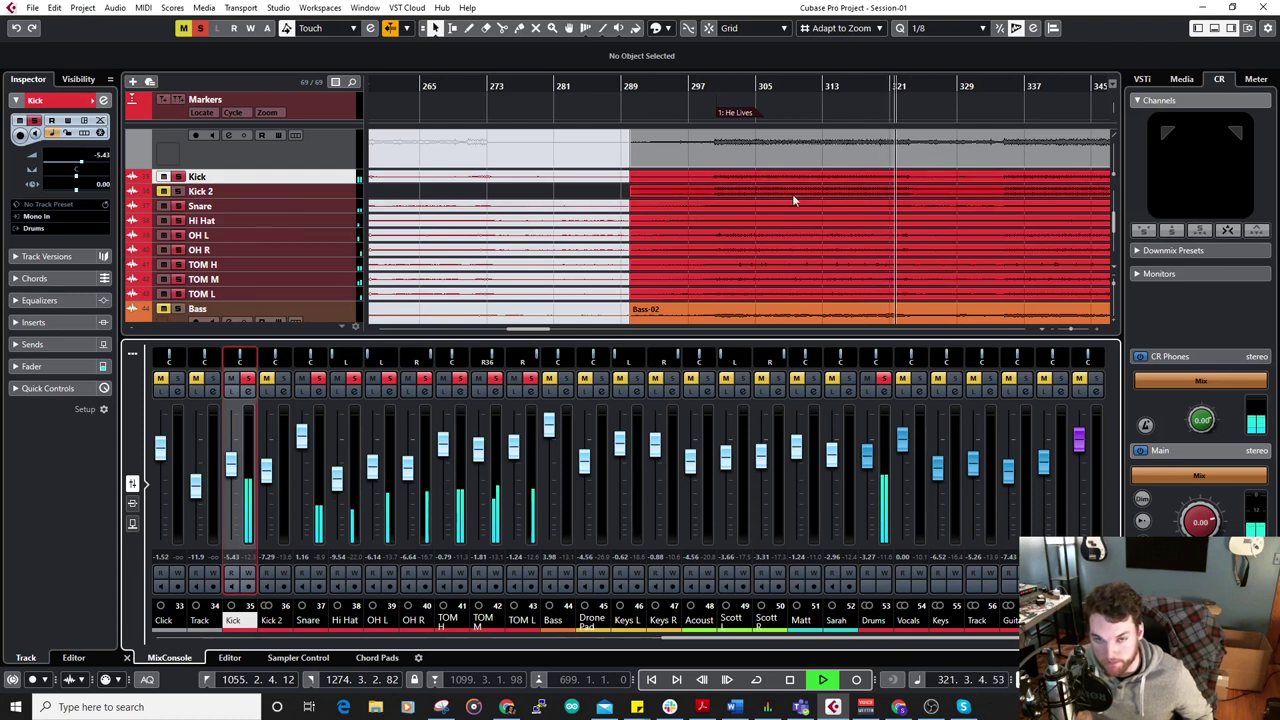
# Switch from Kick back to Kick 2, replay from about bar 319 and match both kick faders at -6.57 dB.
pyautogui.click(195, 192)
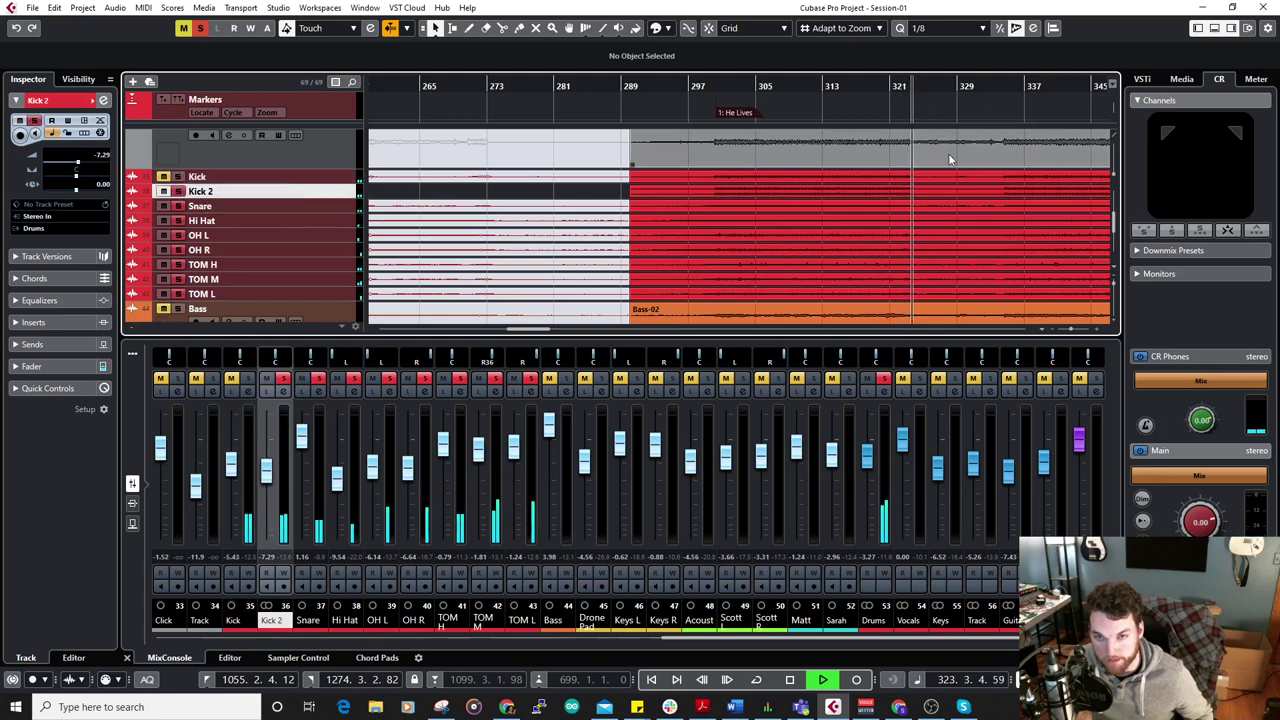
pyautogui.click(879, 85)
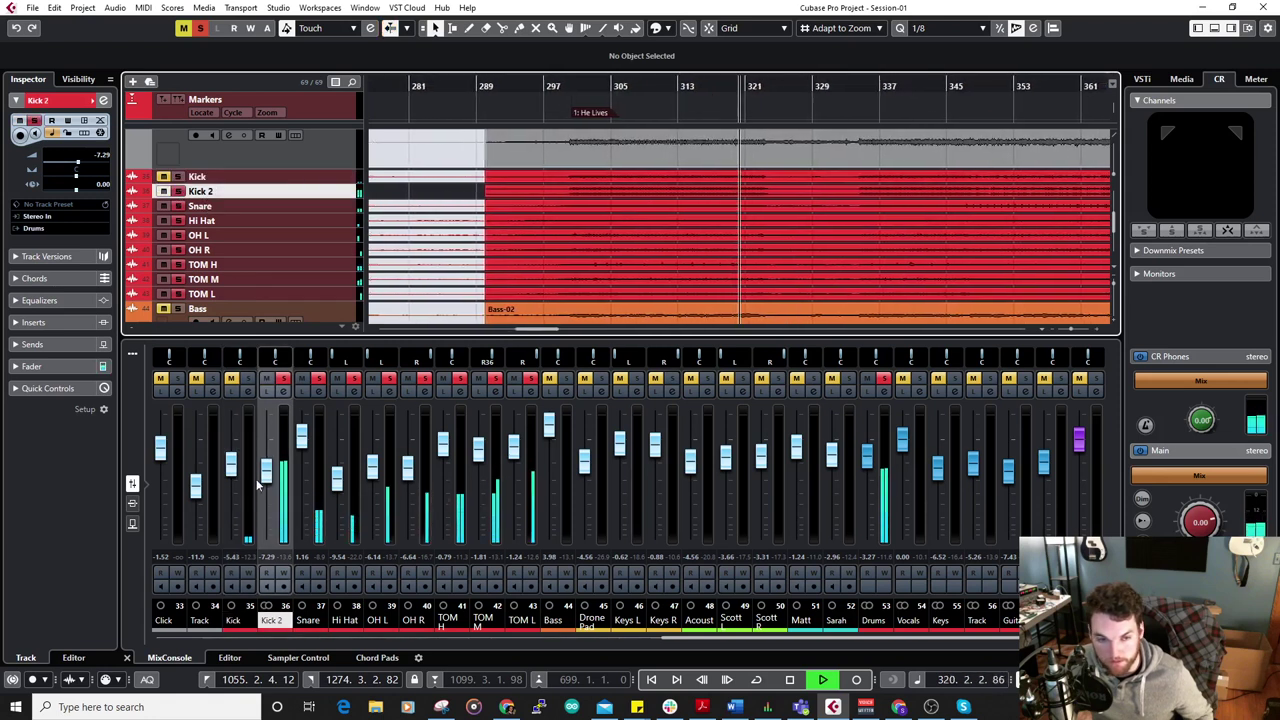
pyautogui.moveTo(265, 475); pyautogui.dragTo(265, 468)
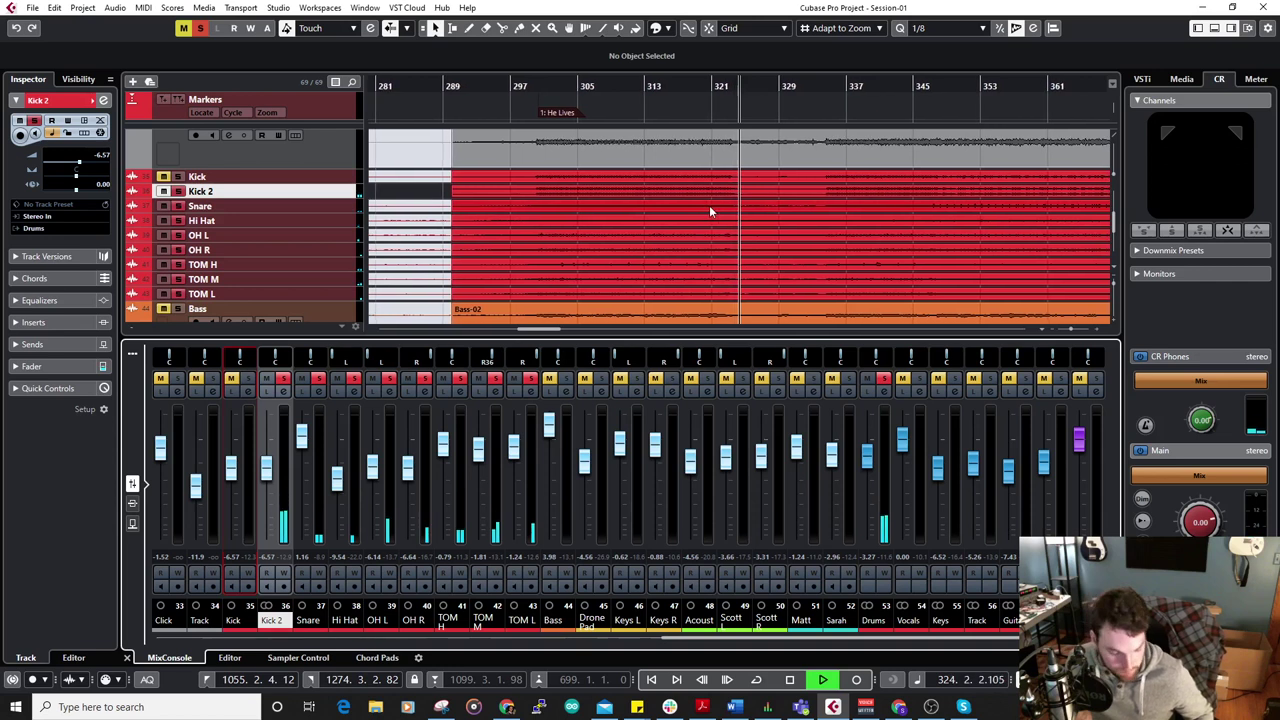
# End the Drums solo and listen to the Keys and Track groups in solo, one after the other.
pyautogui.click(884, 377)
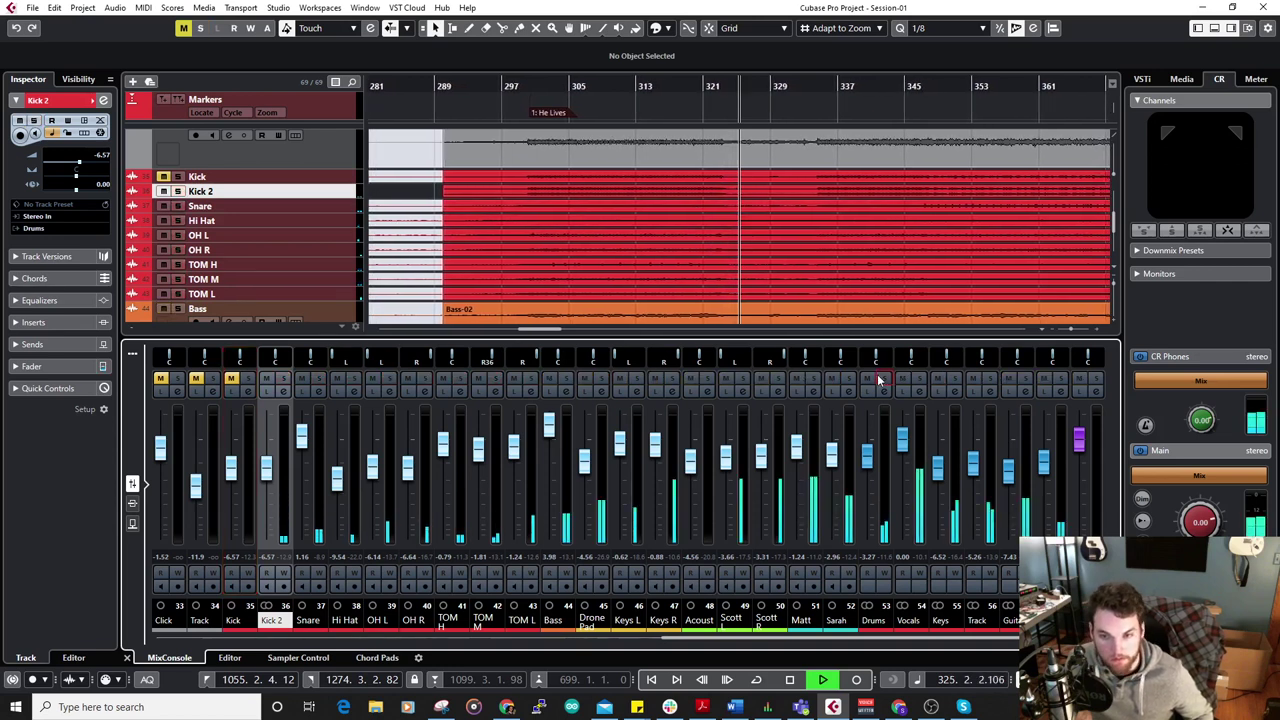
pyautogui.scroll(-2, 843, 290)
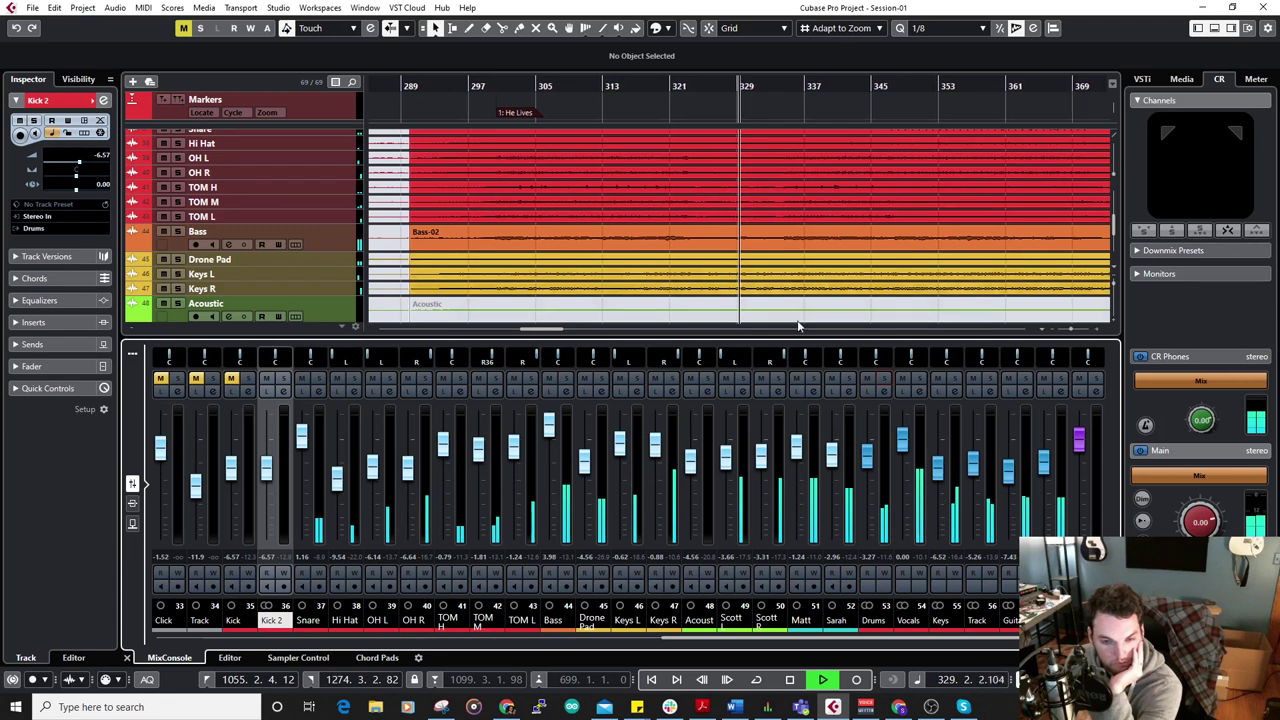
pyautogui.click(955, 382)
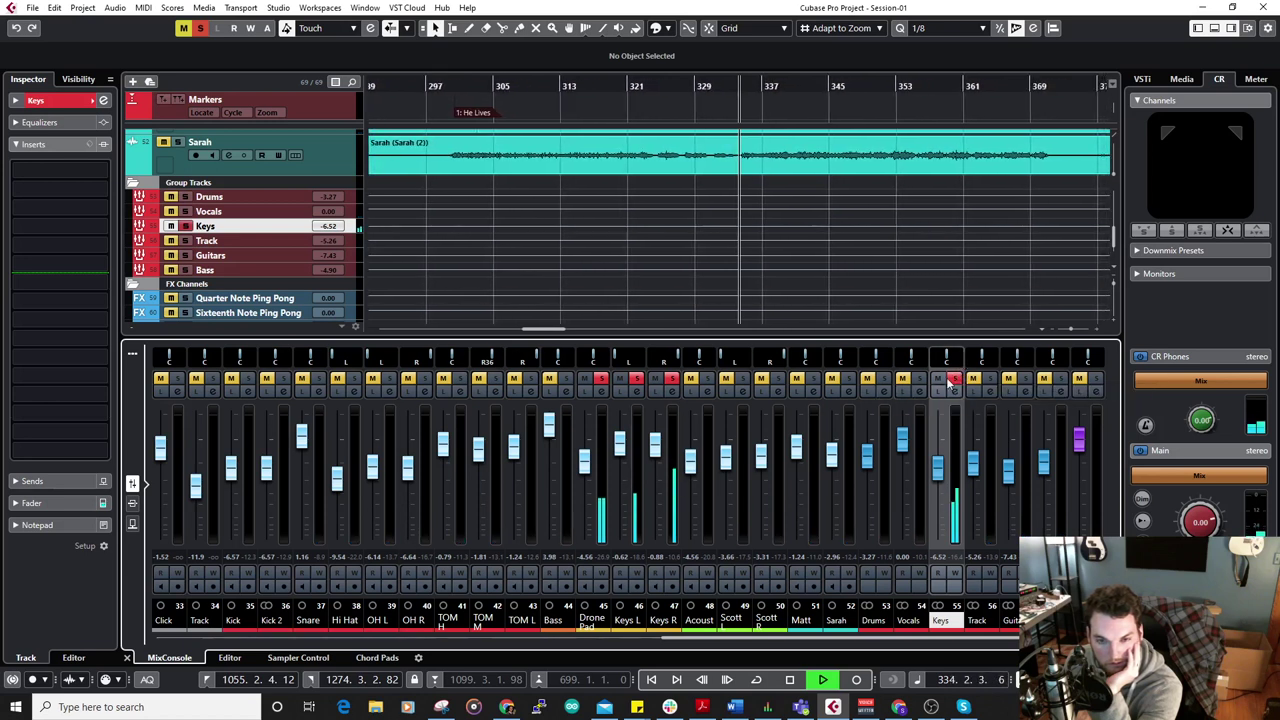
pyautogui.click(953, 380)
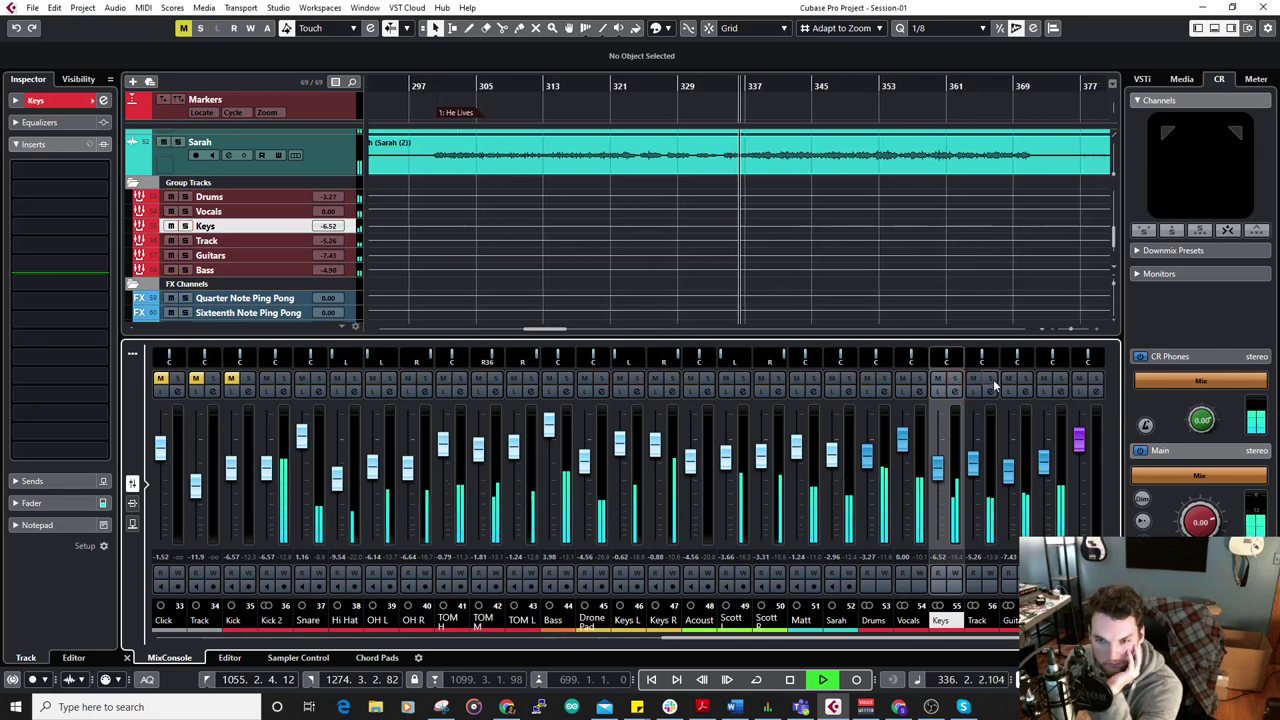
pyautogui.click(990, 380)
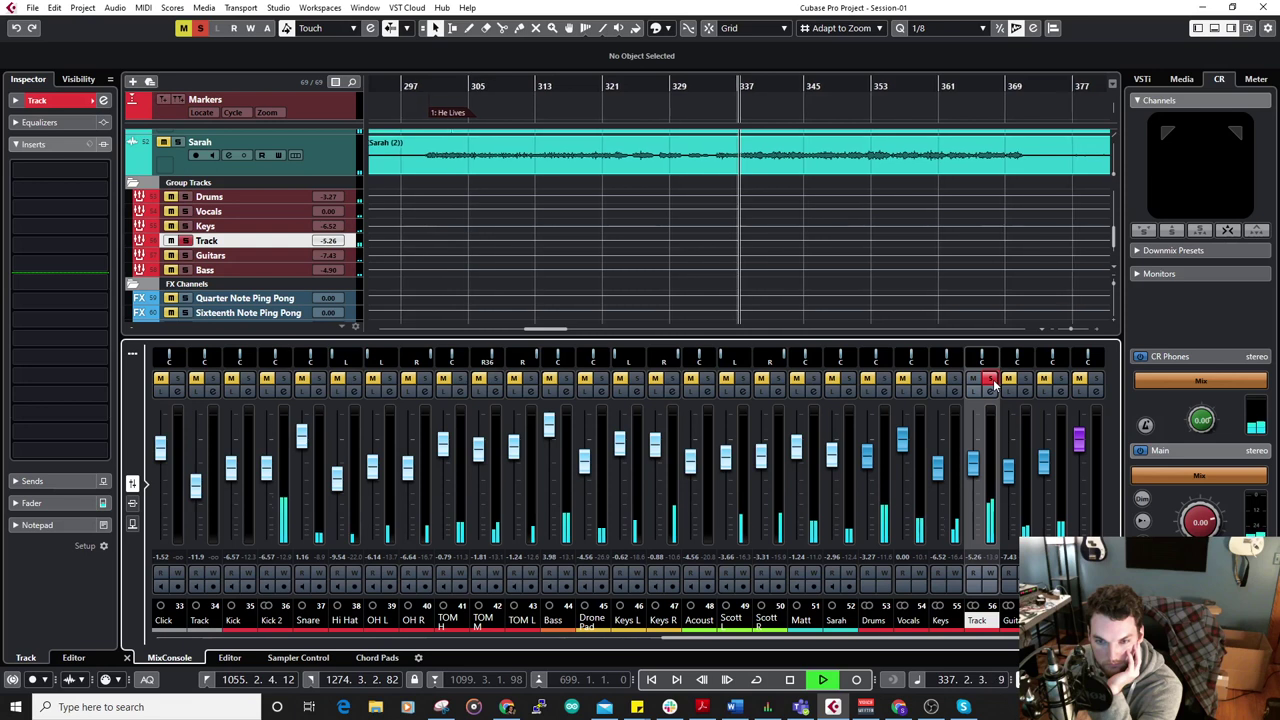
pyautogui.click(990, 380)
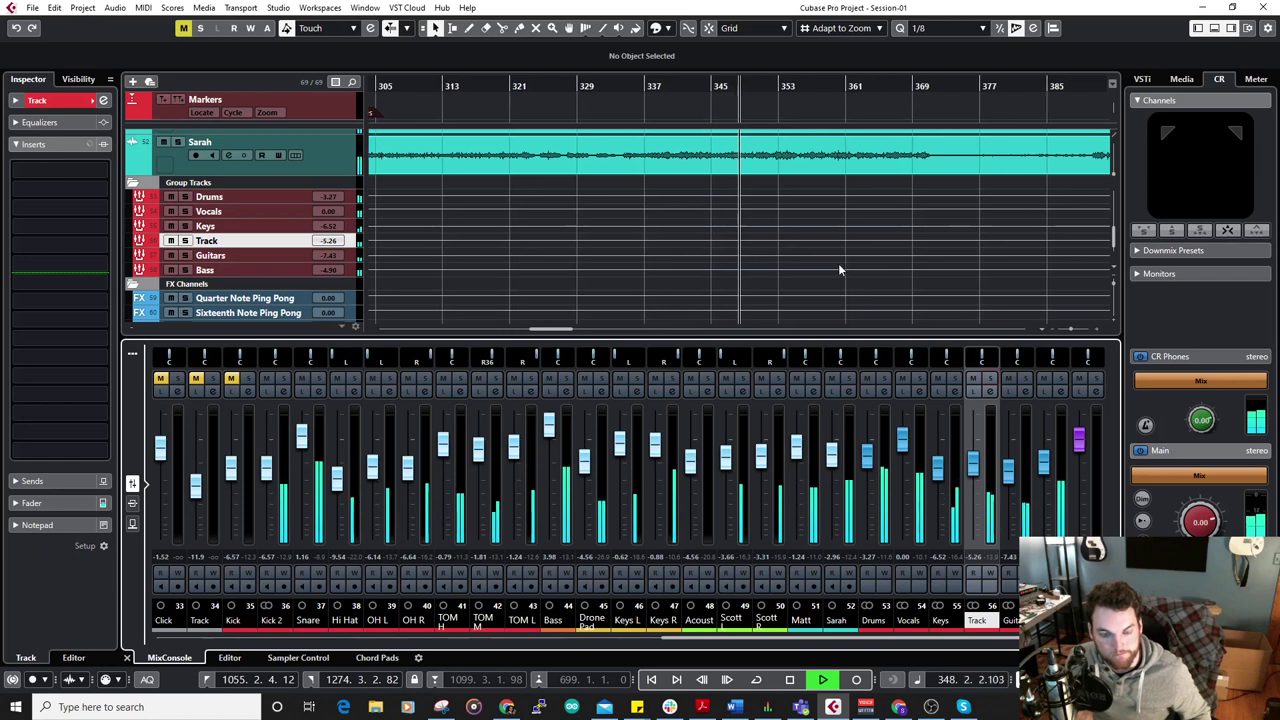
# Solo the Drums group again and replay He Lives from about bar 345.
pyautogui.click(882, 379)
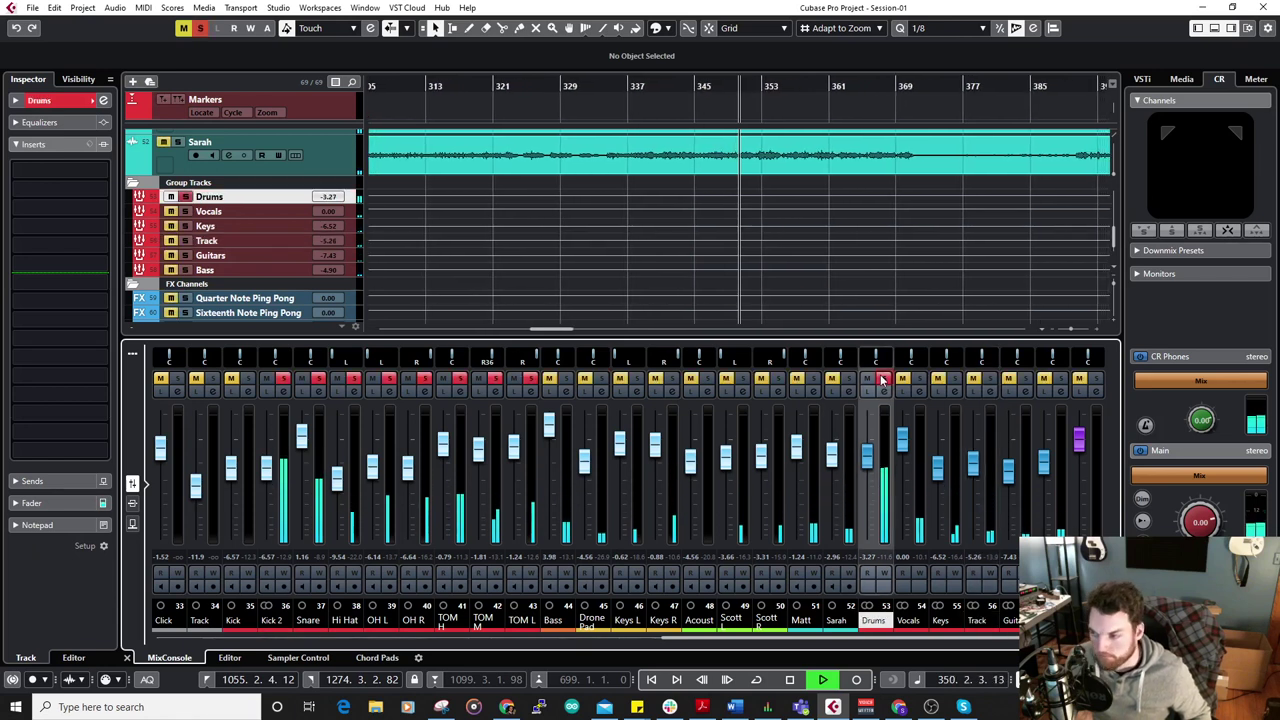
pyautogui.press('space')
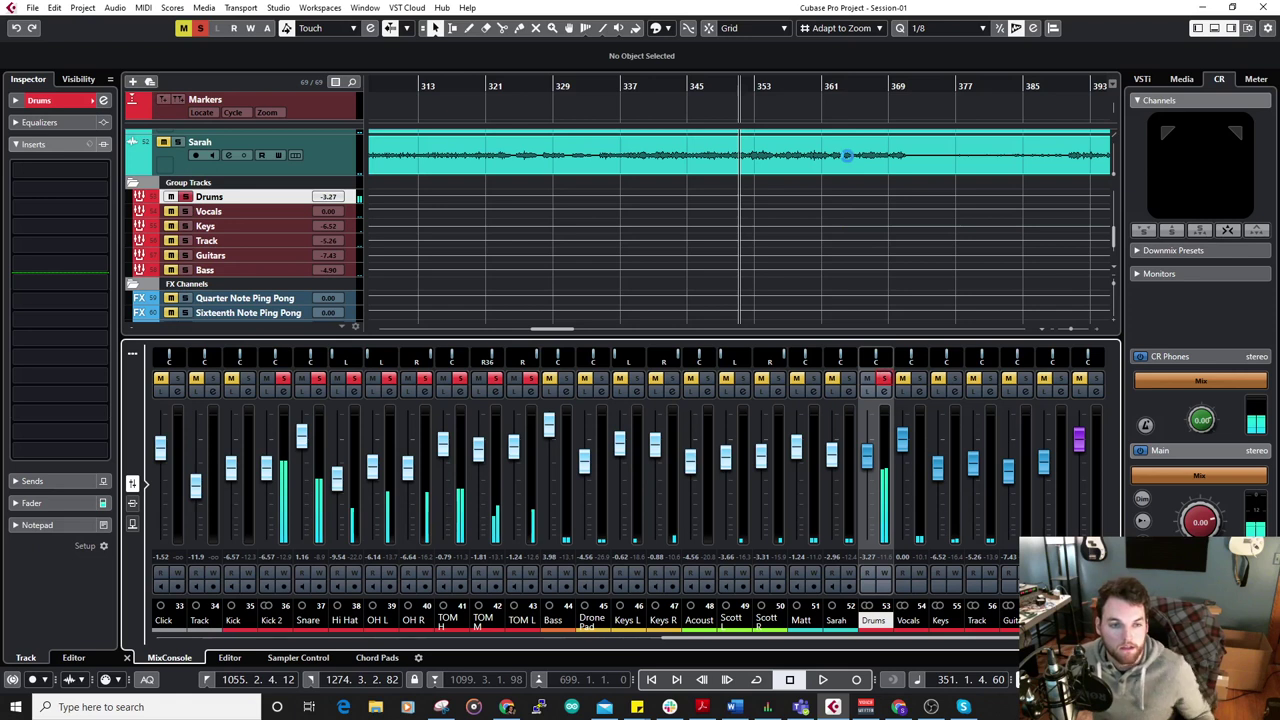
pyautogui.scroll(5, 848, 163)
pyautogui.keyDown('ctrl'); pyautogui.scroll(-3, 917, 200); pyautogui.keyUp('ctrl')
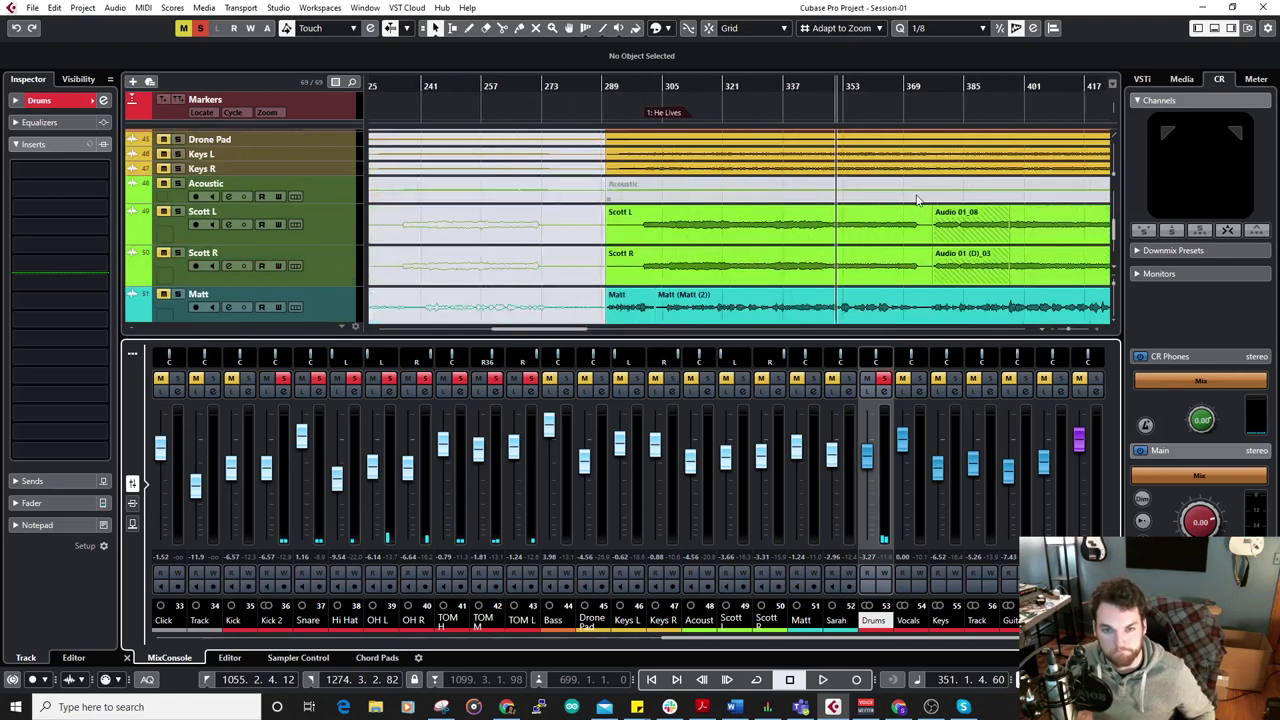
pyautogui.scroll(4, 803, 195)
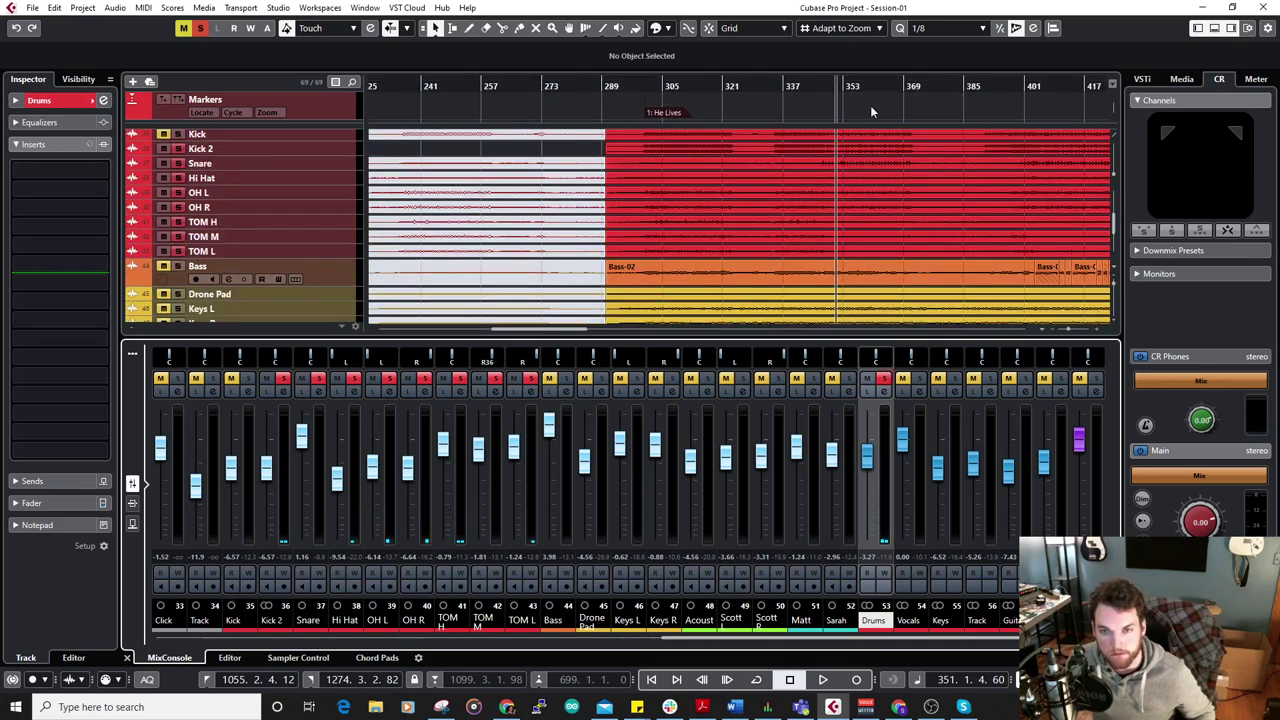
pyautogui.scroll(2, 826, 178)
pyautogui.keyDown('ctrl'); pyautogui.scroll(3, 834, 205); pyautogui.keyUp('ctrl')
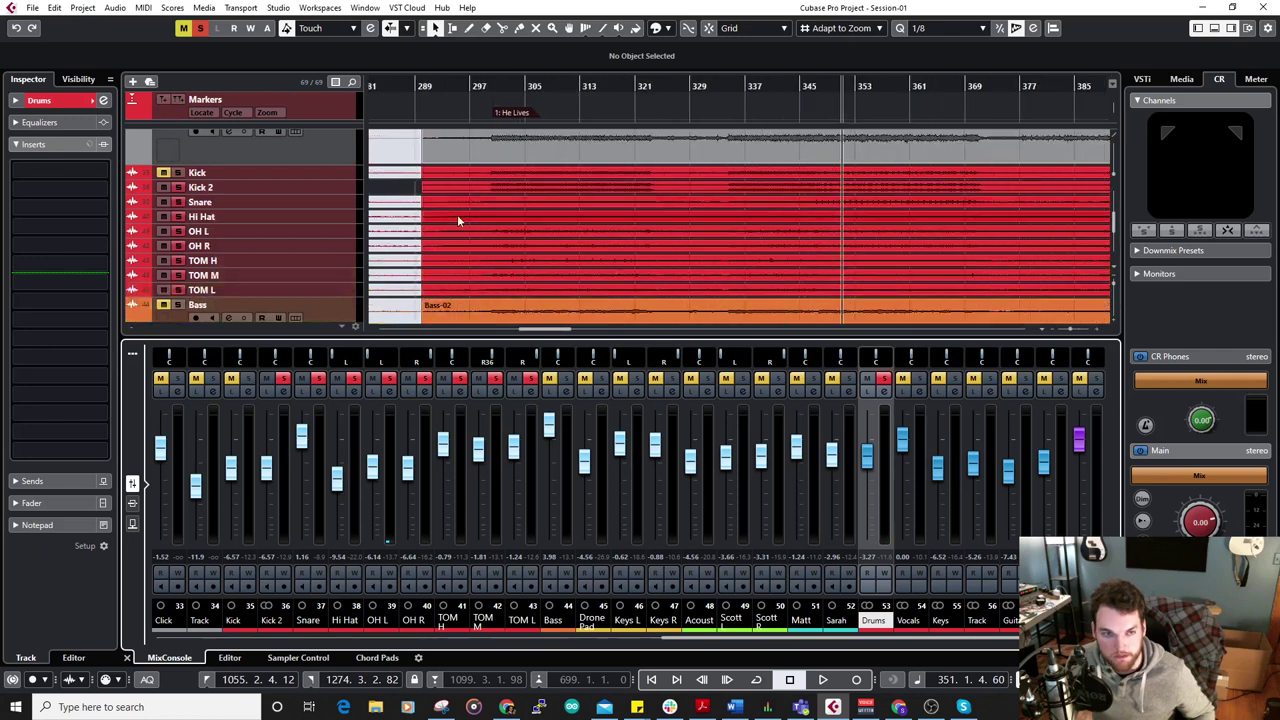
pyautogui.moveTo(805, 88); pyautogui.dragTo(909, 234)
pyautogui.press('space')
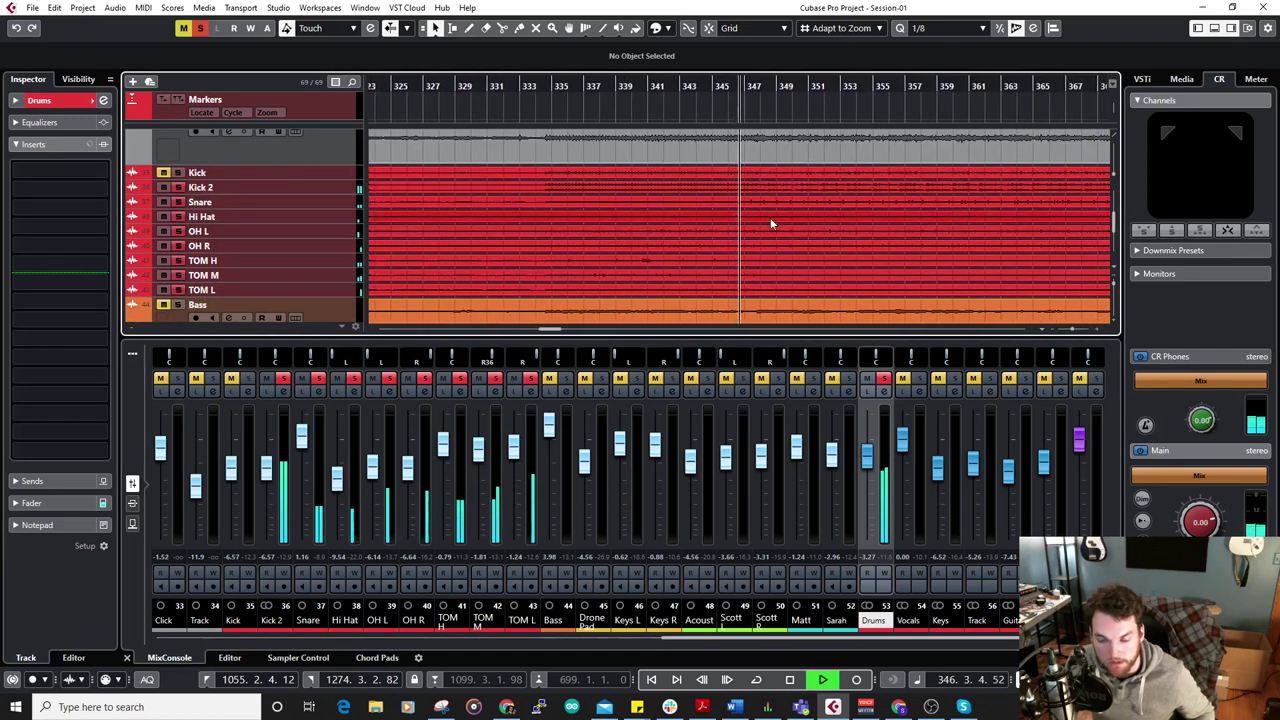
# Check the channel faders and show the insert slots of the mixer channels.
pyautogui.scroll(-3, 771, 220)
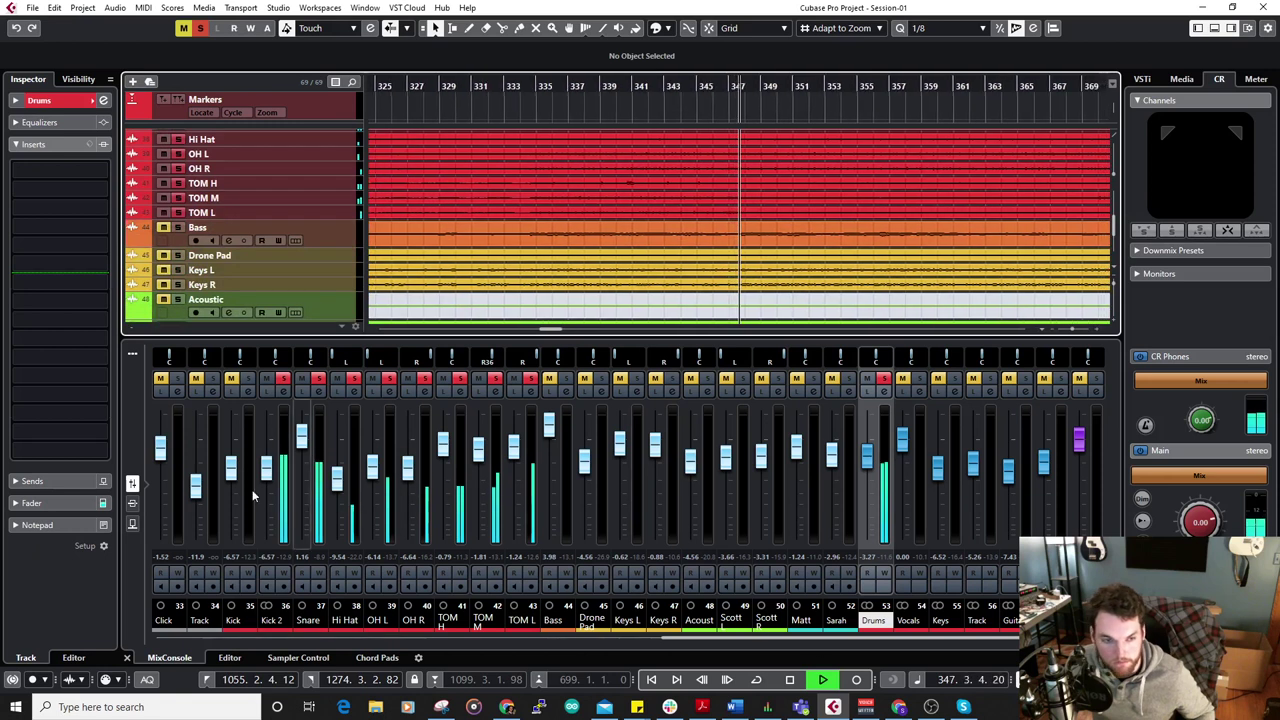
pyautogui.click(132, 503)
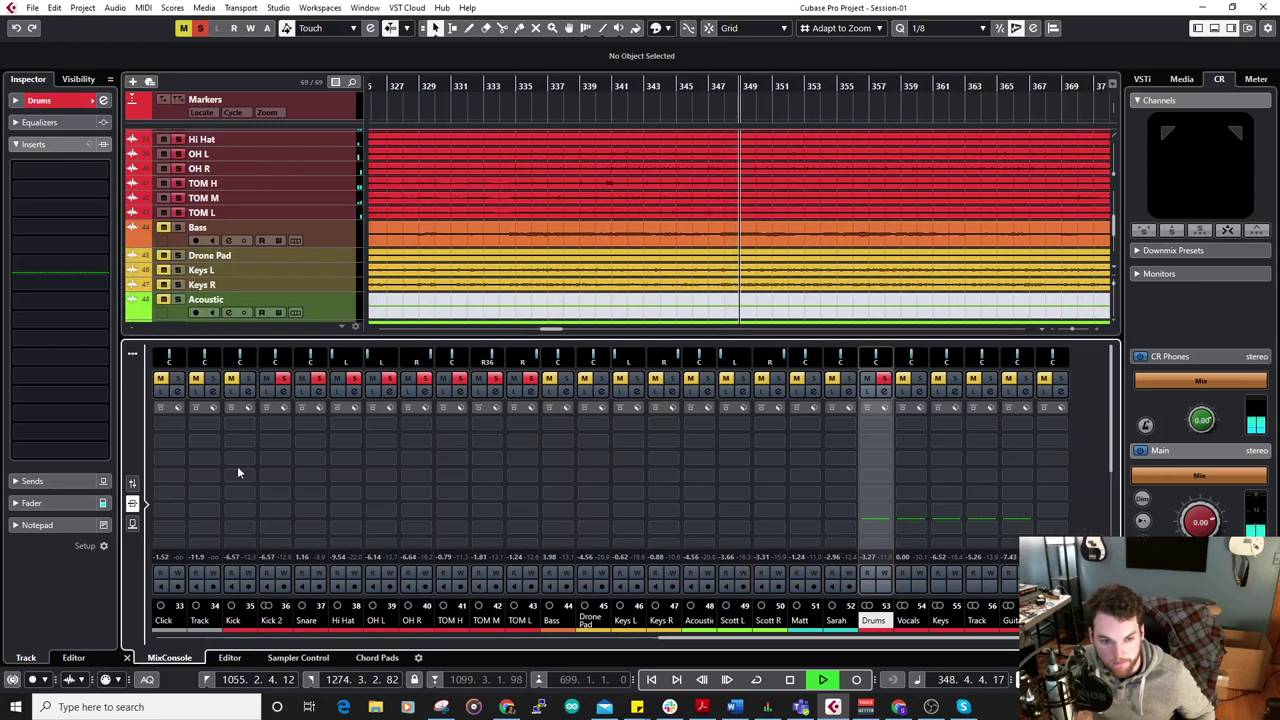
pyautogui.click(132, 485)
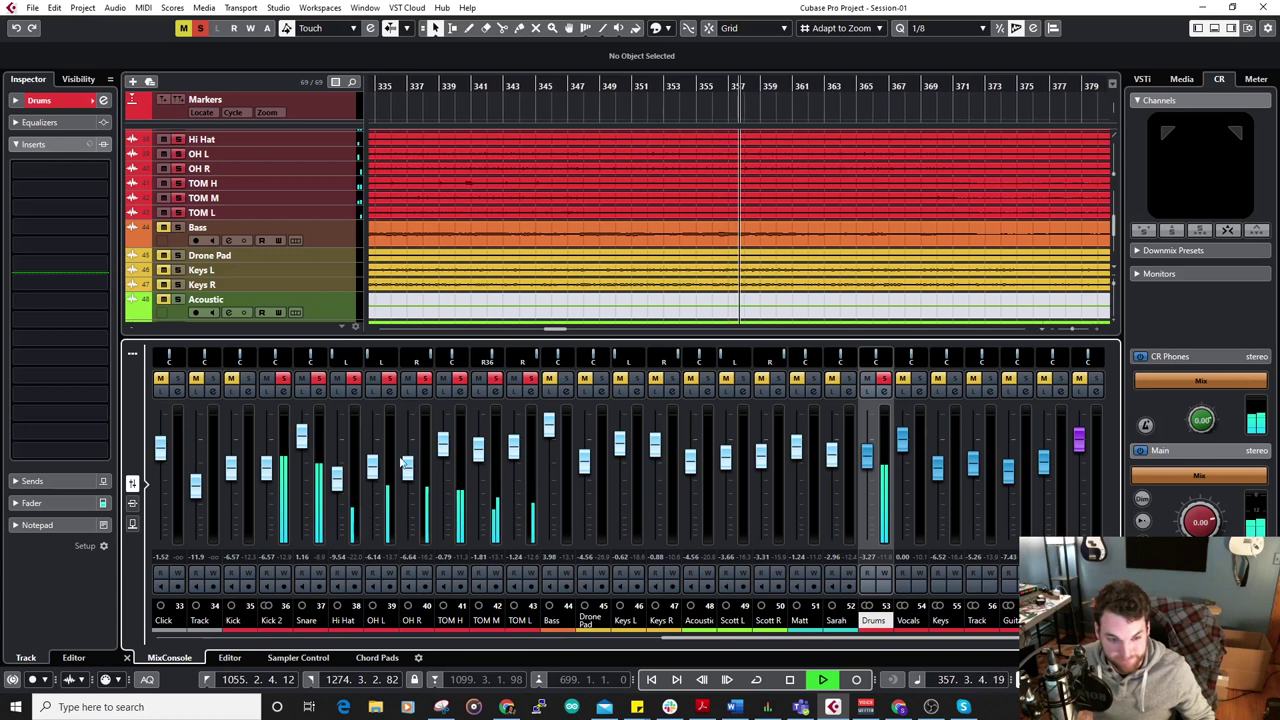
pyautogui.click(136, 503)
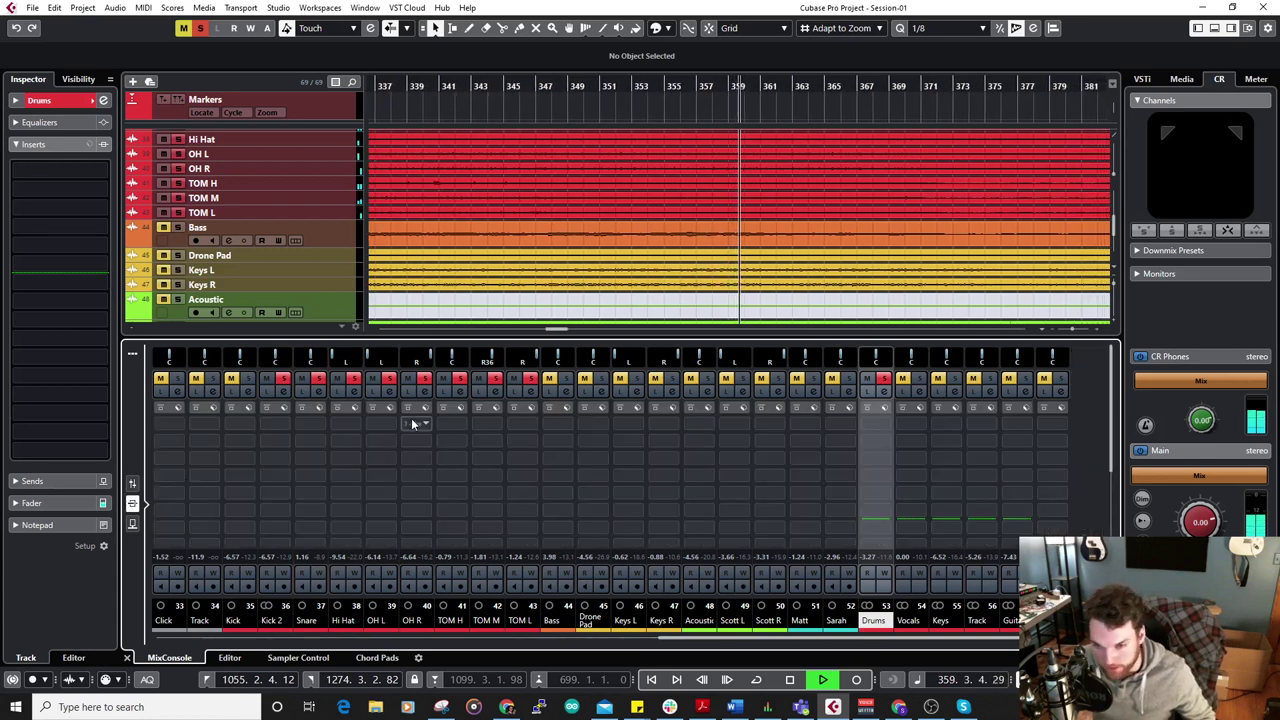
# Load the Frequency equalizer in the first insert slot of the Drums group.
pyautogui.click(876, 440)
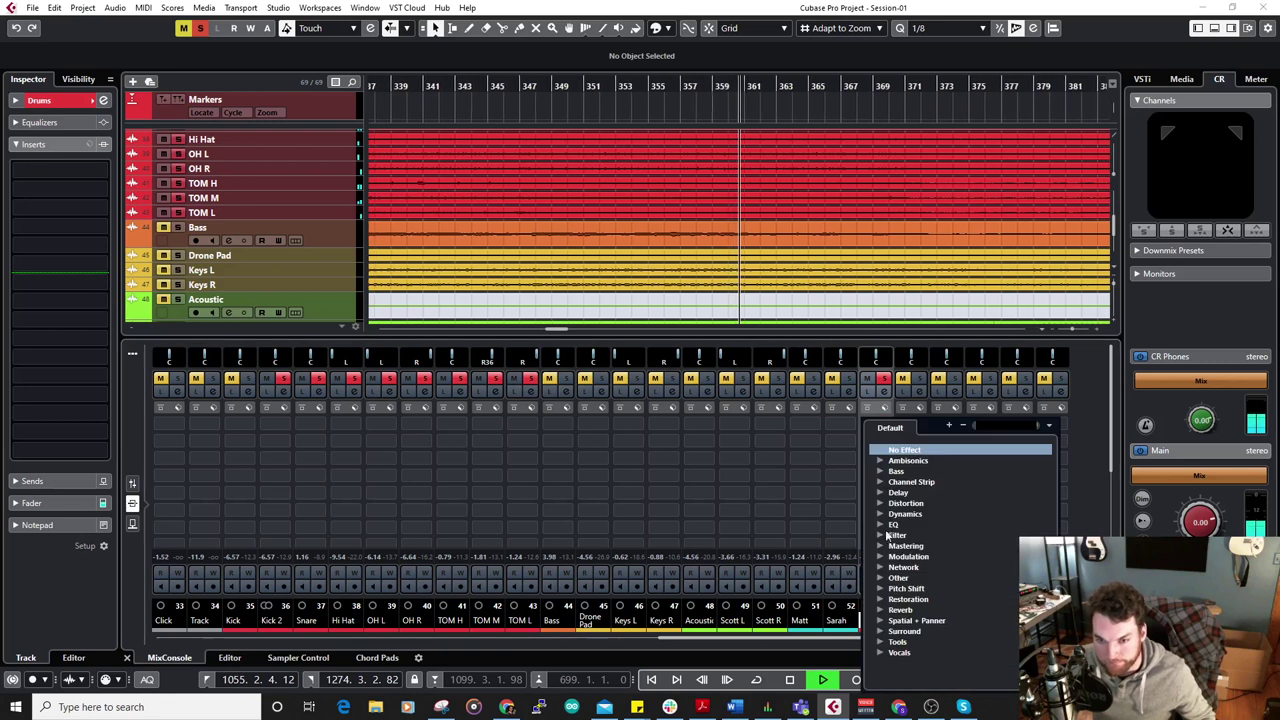
pyautogui.click(918, 525)
pyautogui.click(932, 557)
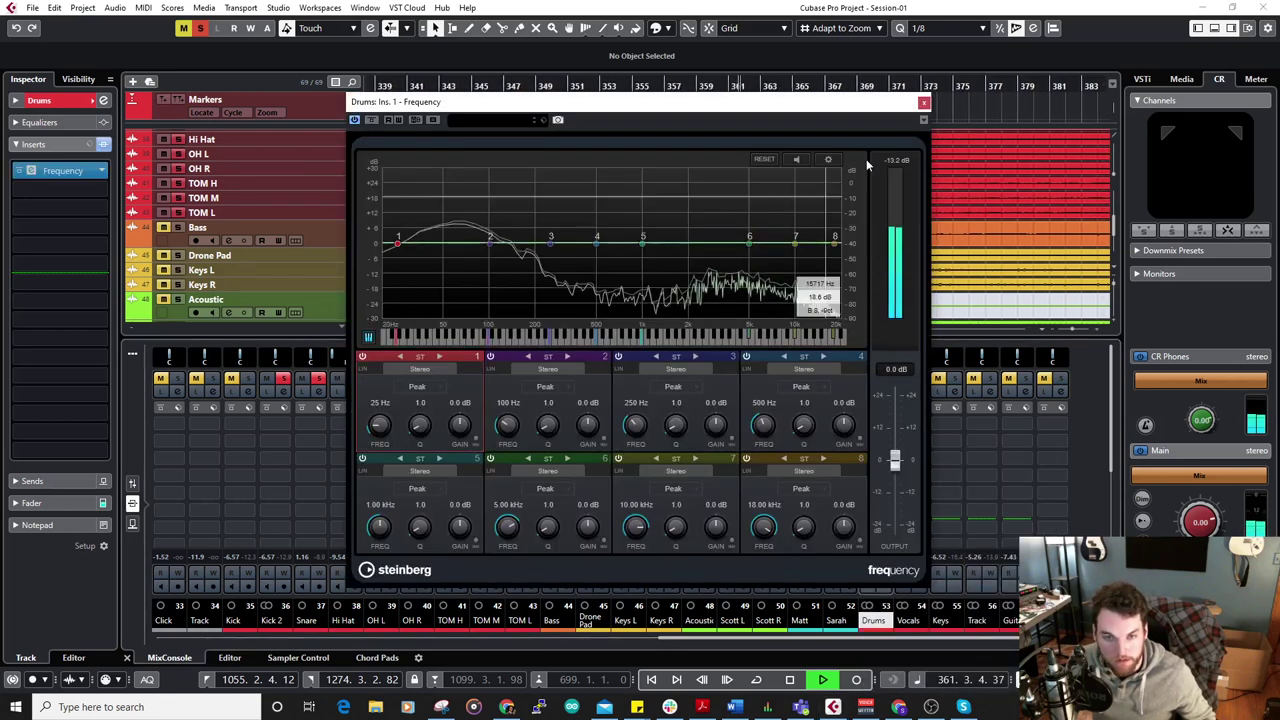
pyautogui.click(923, 104)
# Replace Frequency in the Drums group's first insert slot with the MultibandCompressor.
pyautogui.click(877, 425)
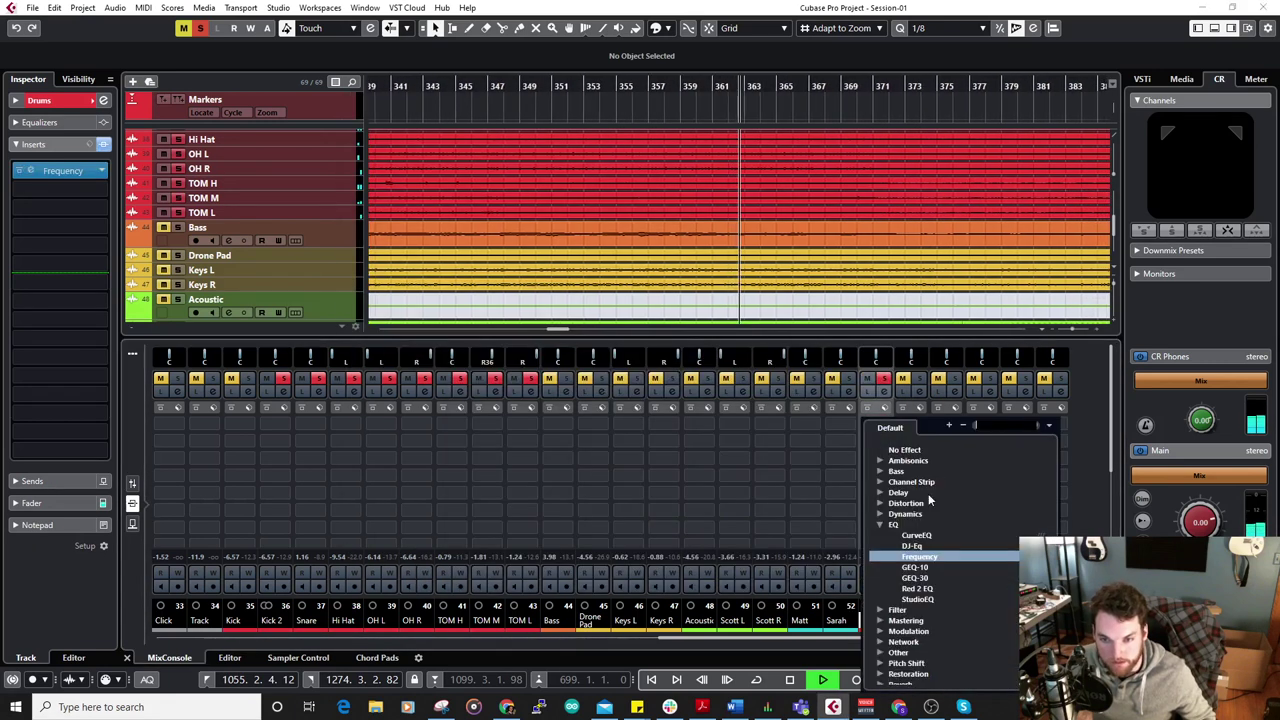
pyautogui.click(880, 524)
pyautogui.click(881, 513)
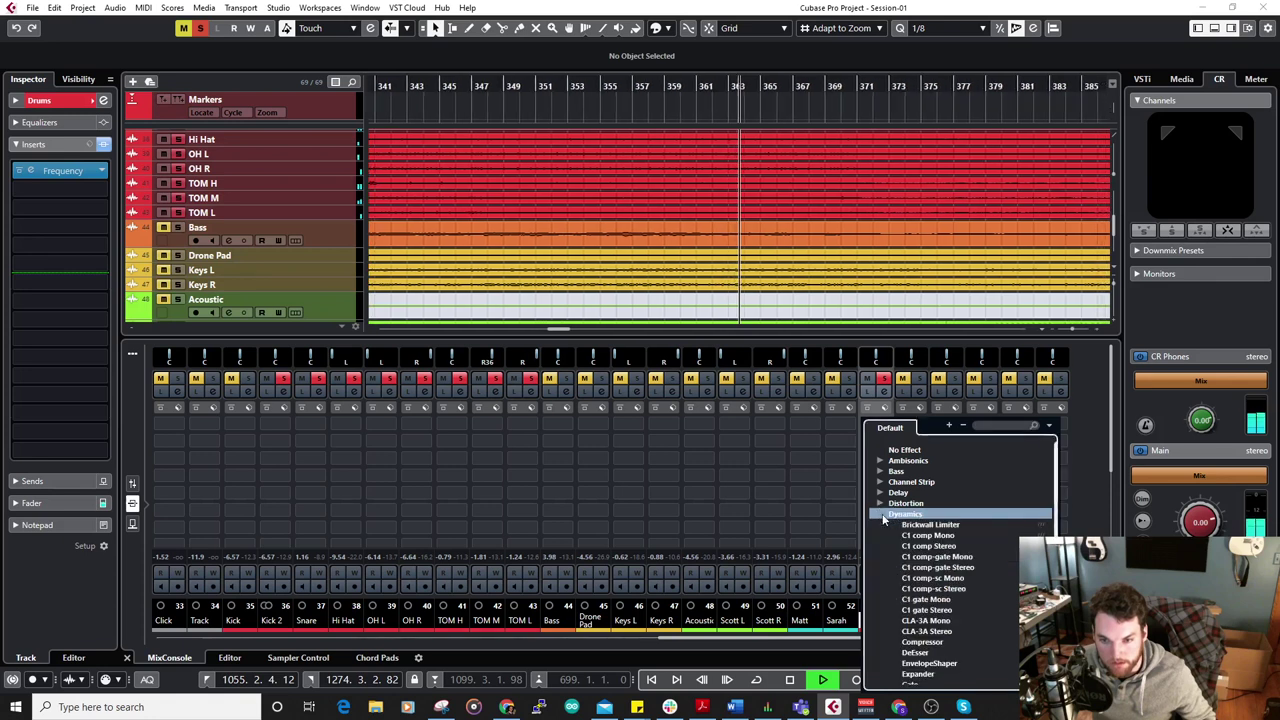
pyautogui.scroll(-1, 972, 603)
pyautogui.scroll(-3, 972, 606)
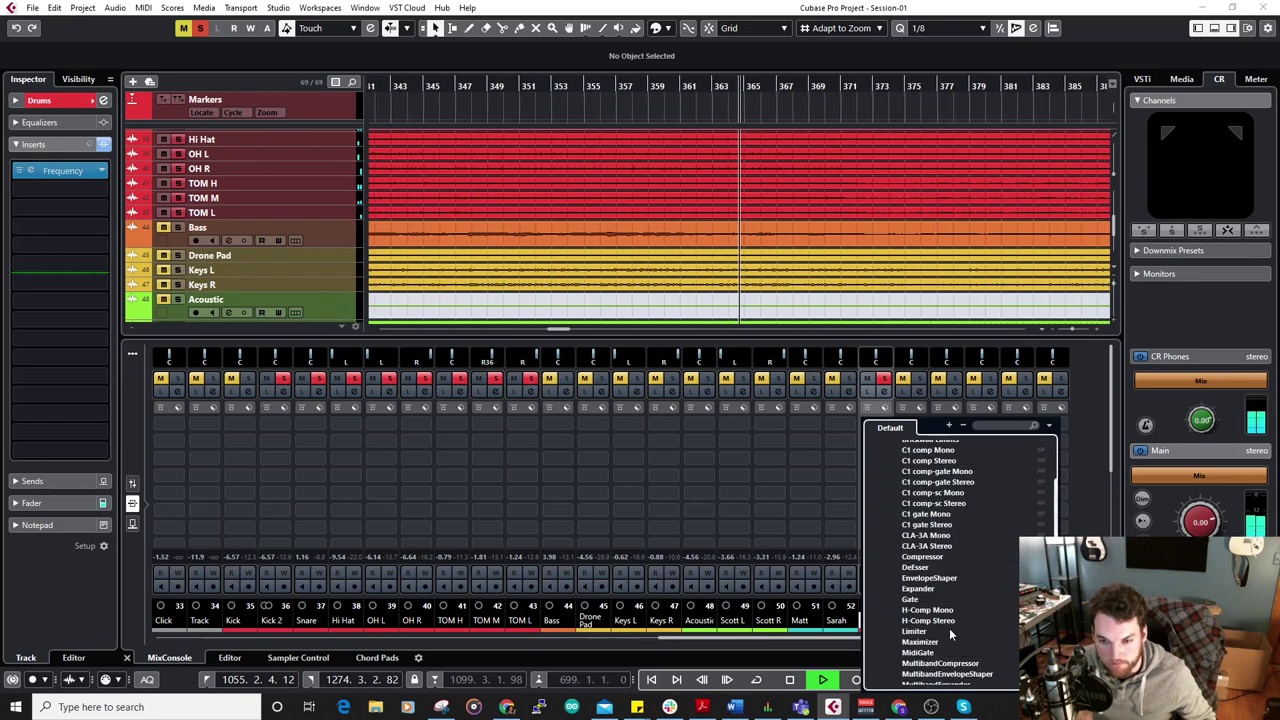
pyautogui.click(949, 663)
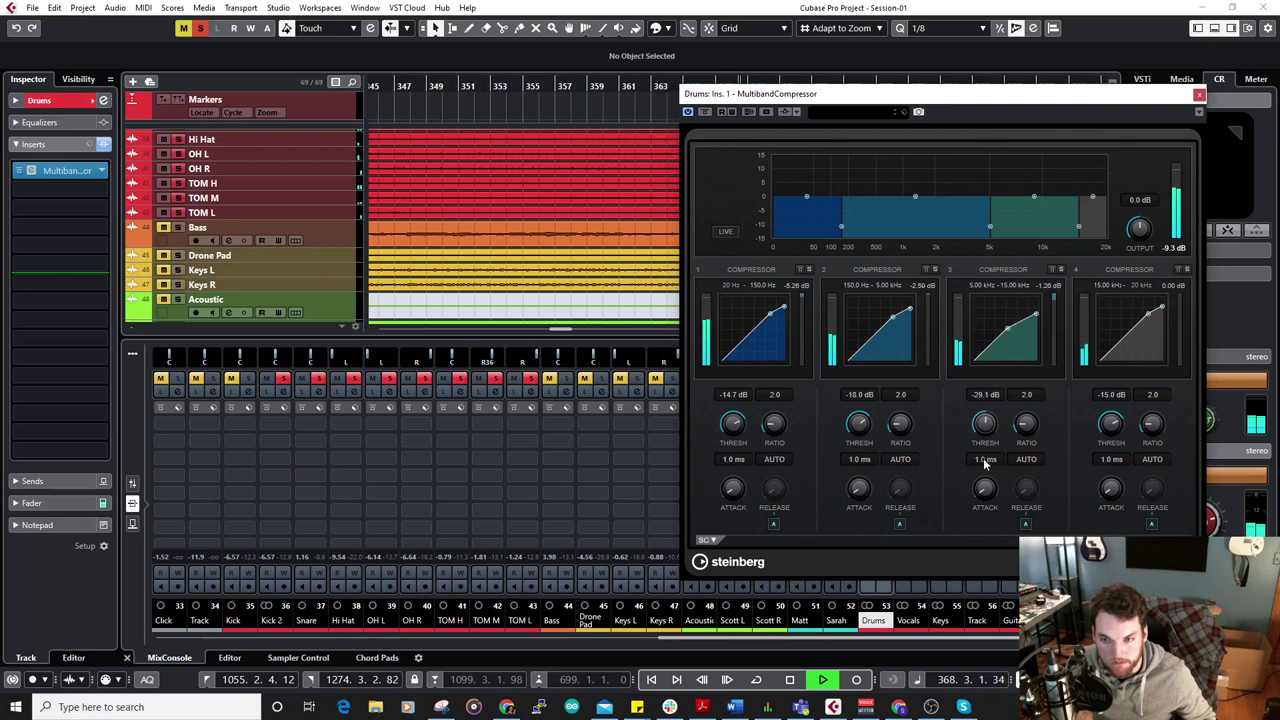
# Set the multiband compressor's band 3 threshold to -30.9 dB and band 4 to -30.3 dB, and replay the drums from about bar 365.
pyautogui.moveTo(1104, 440)
pyautogui.mouseDown()
pyautogui.moveTo(1104, 466)
pyautogui.moveTo(1089, 457)
pyautogui.mouseUp()
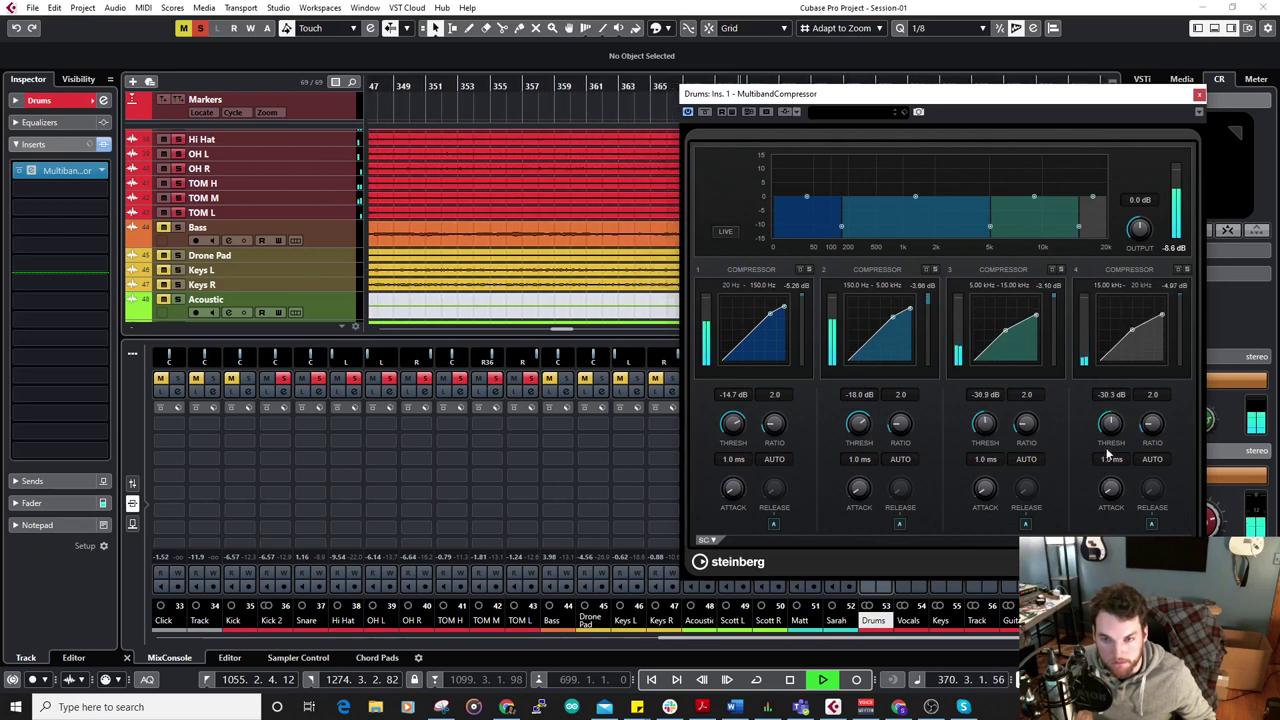
pyautogui.click(1200, 95)
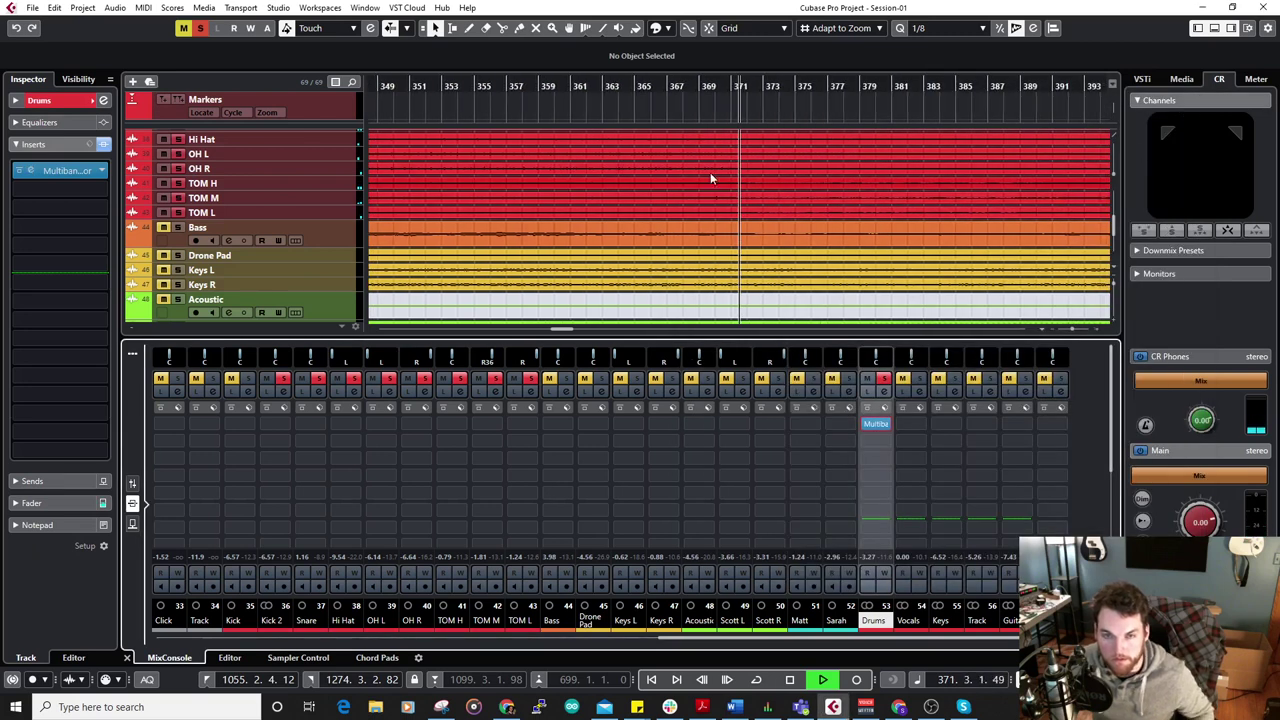
pyautogui.scroll(2, 598, 204)
pyautogui.click(637, 86)
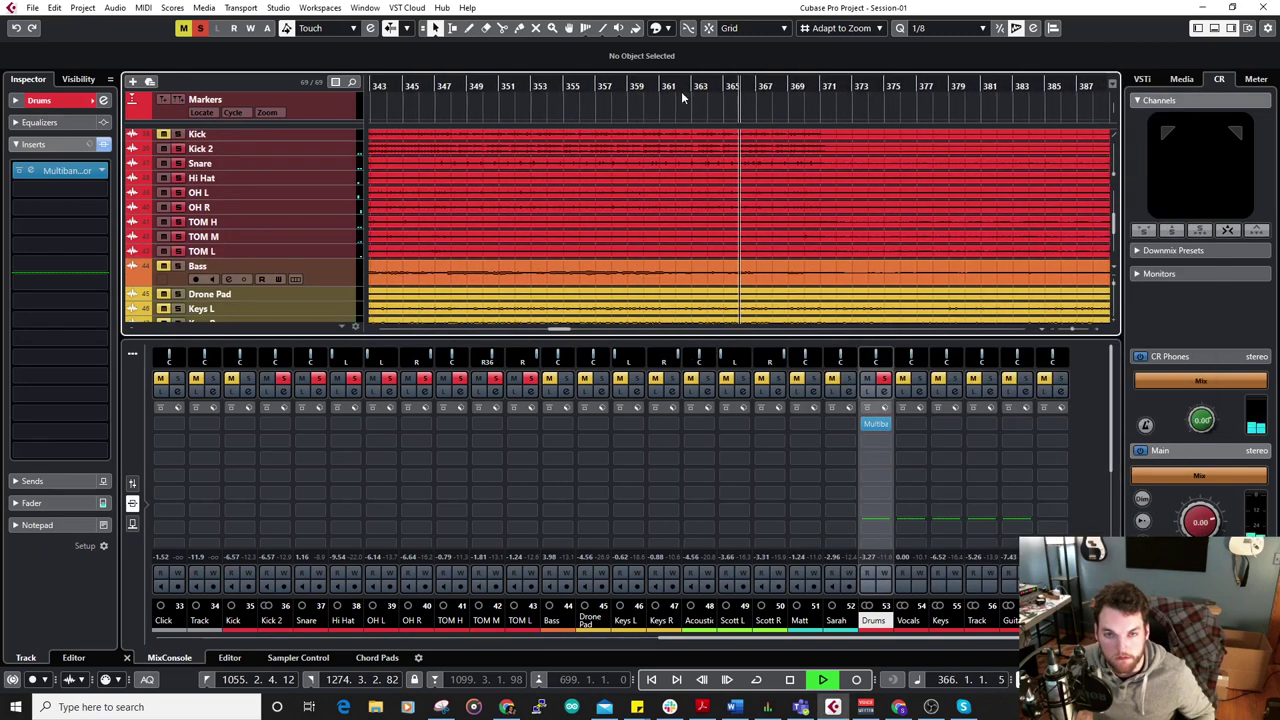
# Replay the drums from about bar 359 and load the Frequency equalizer in the Drums group's second insert slot.
pyautogui.click(639, 88)
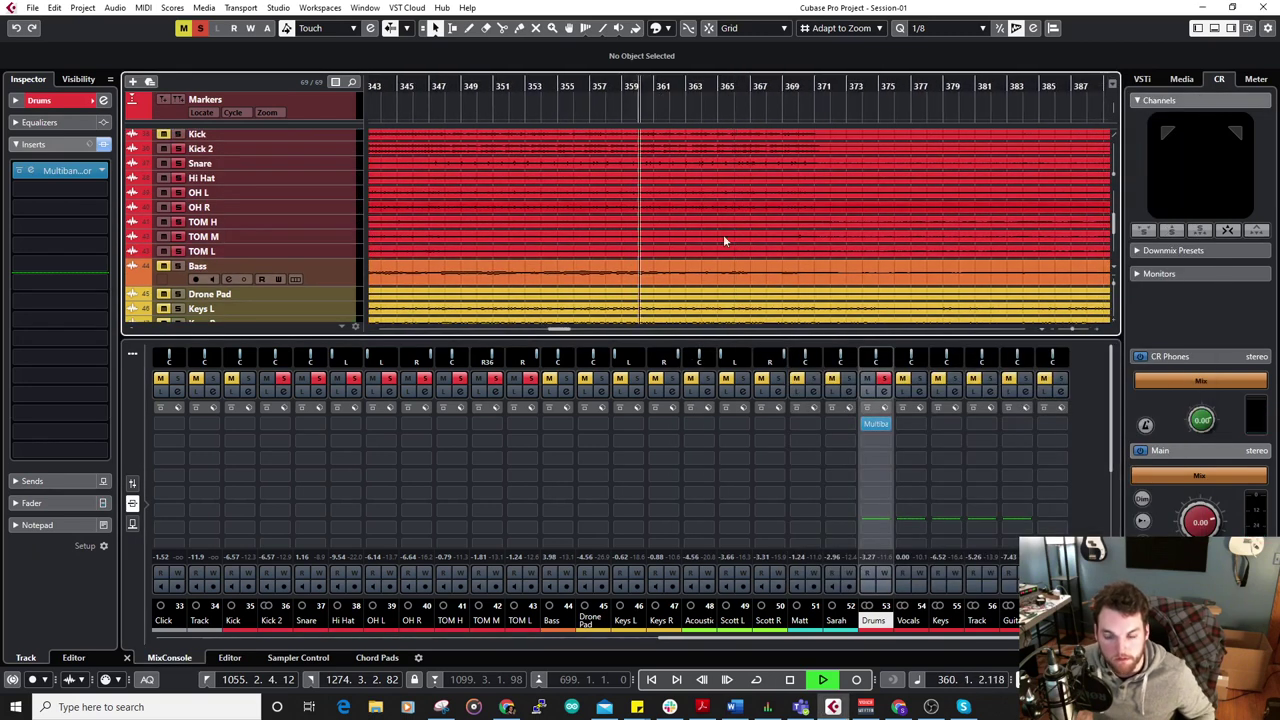
pyautogui.click(886, 440)
pyautogui.click(880, 543)
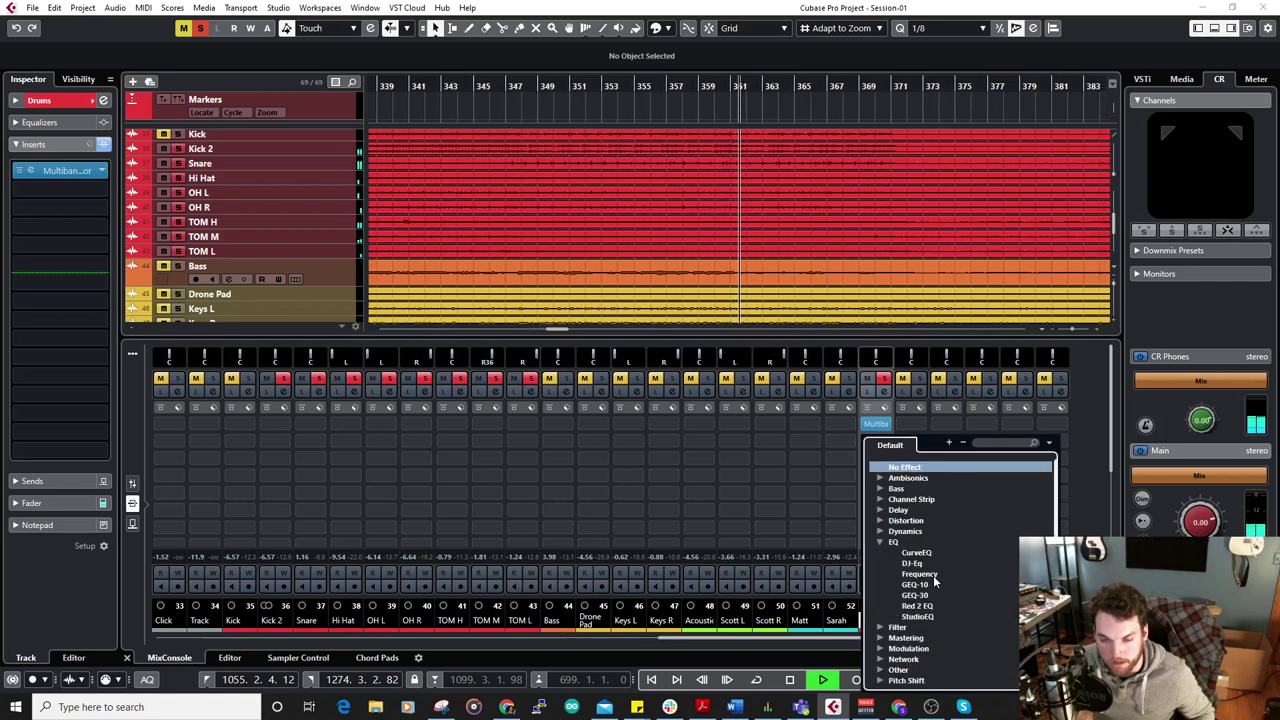
pyautogui.click(919, 574)
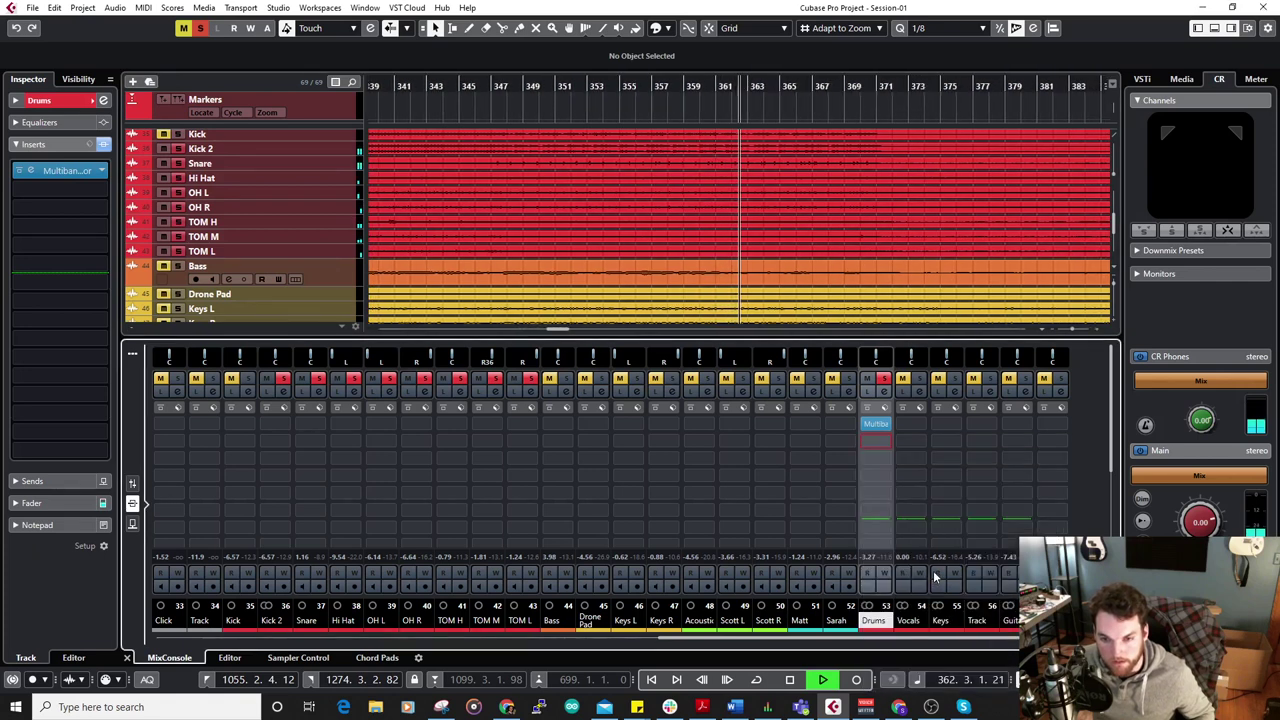
pyautogui.moveTo(716, 420); pyautogui.dragTo(720, 356)
pyautogui.moveTo(636, 430); pyautogui.dragTo(642, 424)
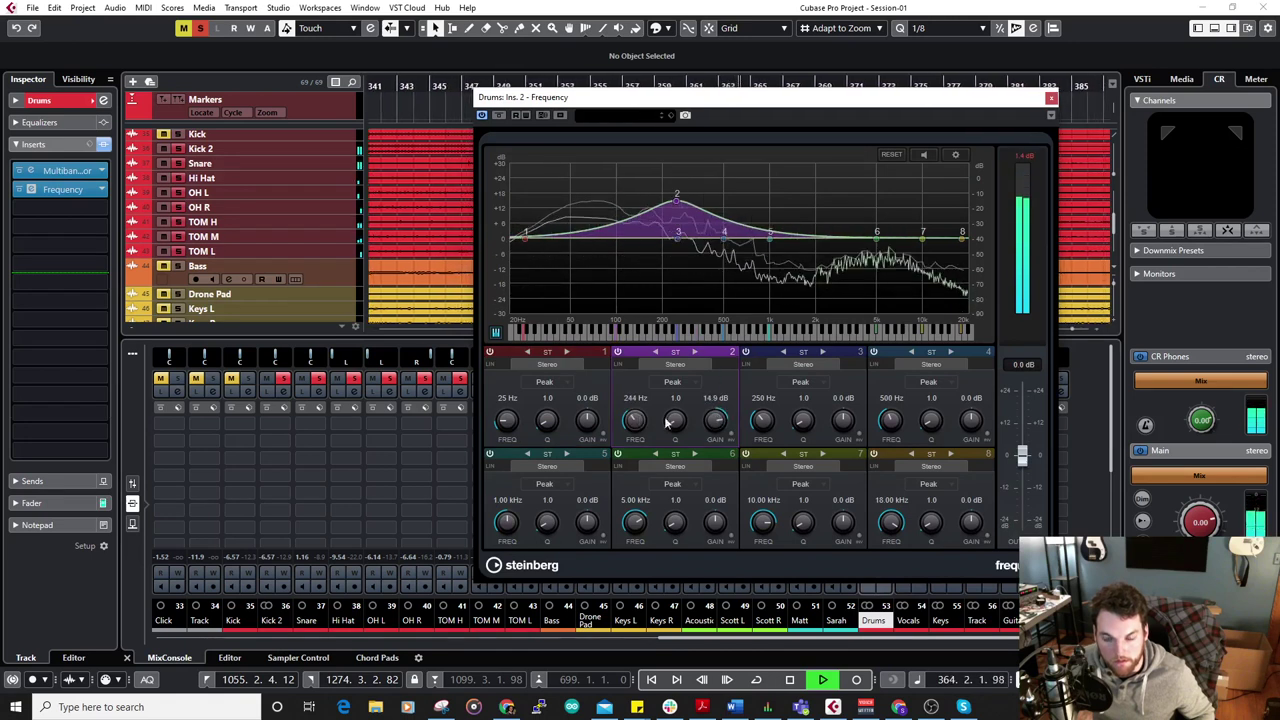
pyautogui.keyDown('ctrl'); pyautogui.click(719, 422); pyautogui.keyUp('ctrl')
pyautogui.keyDown('ctrl'); pyautogui.click(633, 423); pyautogui.keyUp('ctrl')
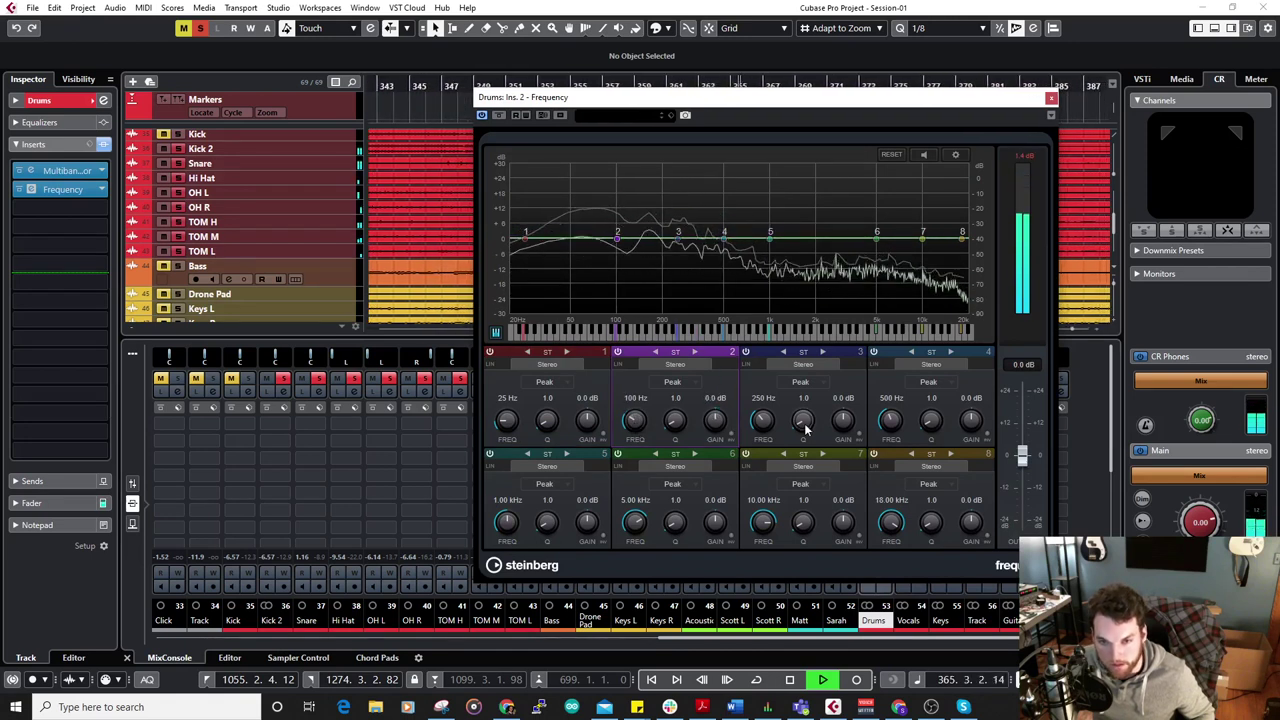
# Set the Drums equalizer's band 3 to 236 Hz at -2.4 dB and band 4 to 551 Hz at 3.1 dB.
pyautogui.moveTo(850, 426); pyautogui.dragTo(846, 383)
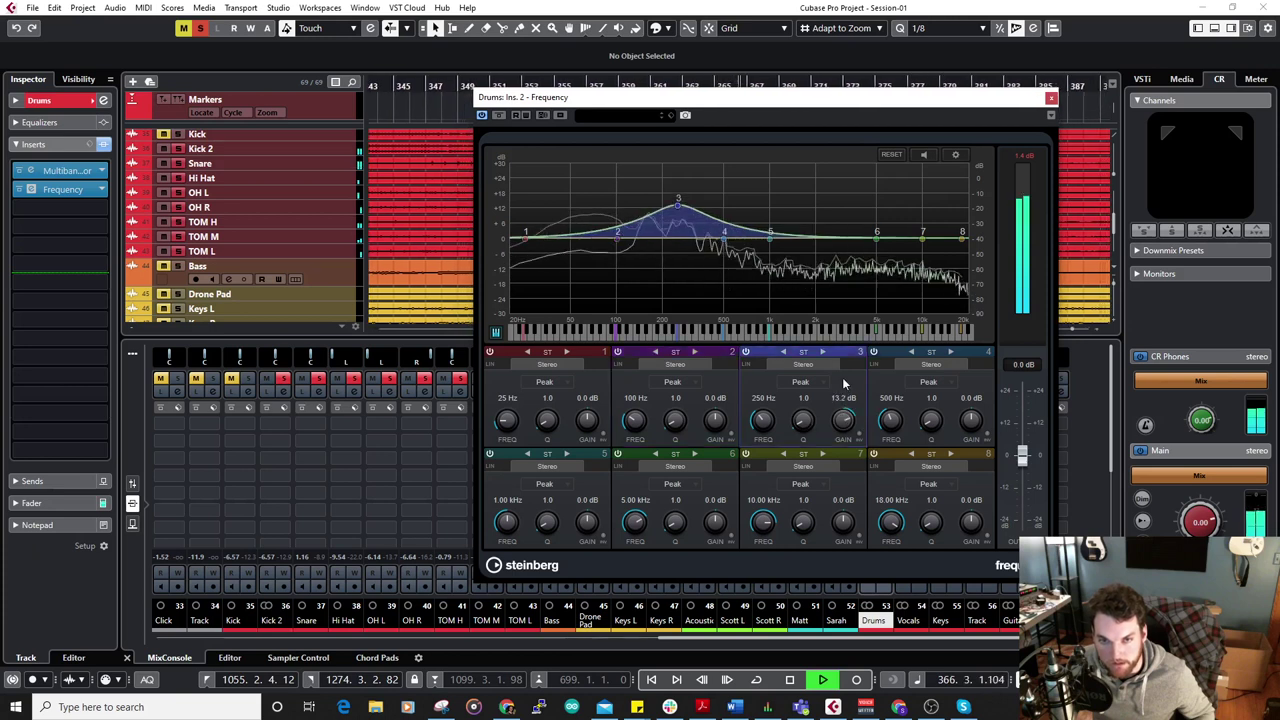
pyautogui.moveTo(761, 424); pyautogui.dragTo(761, 427)
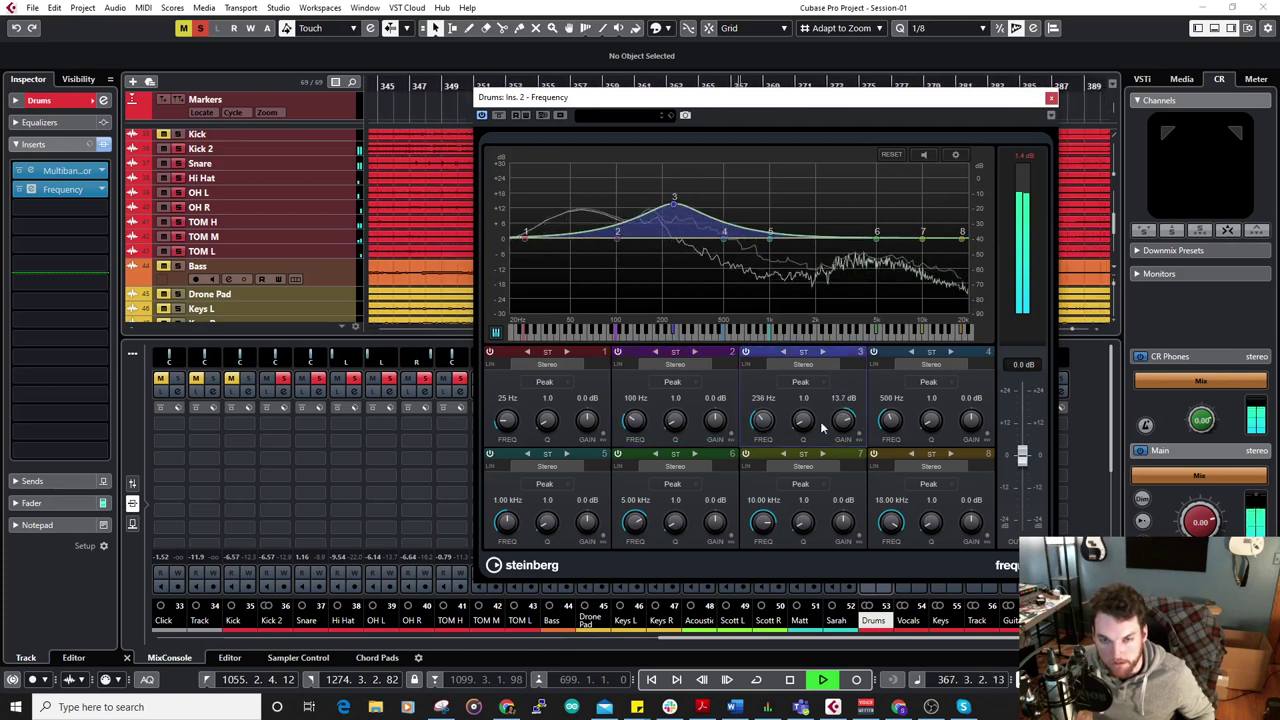
pyautogui.moveTo(850, 425); pyautogui.dragTo(863, 477)
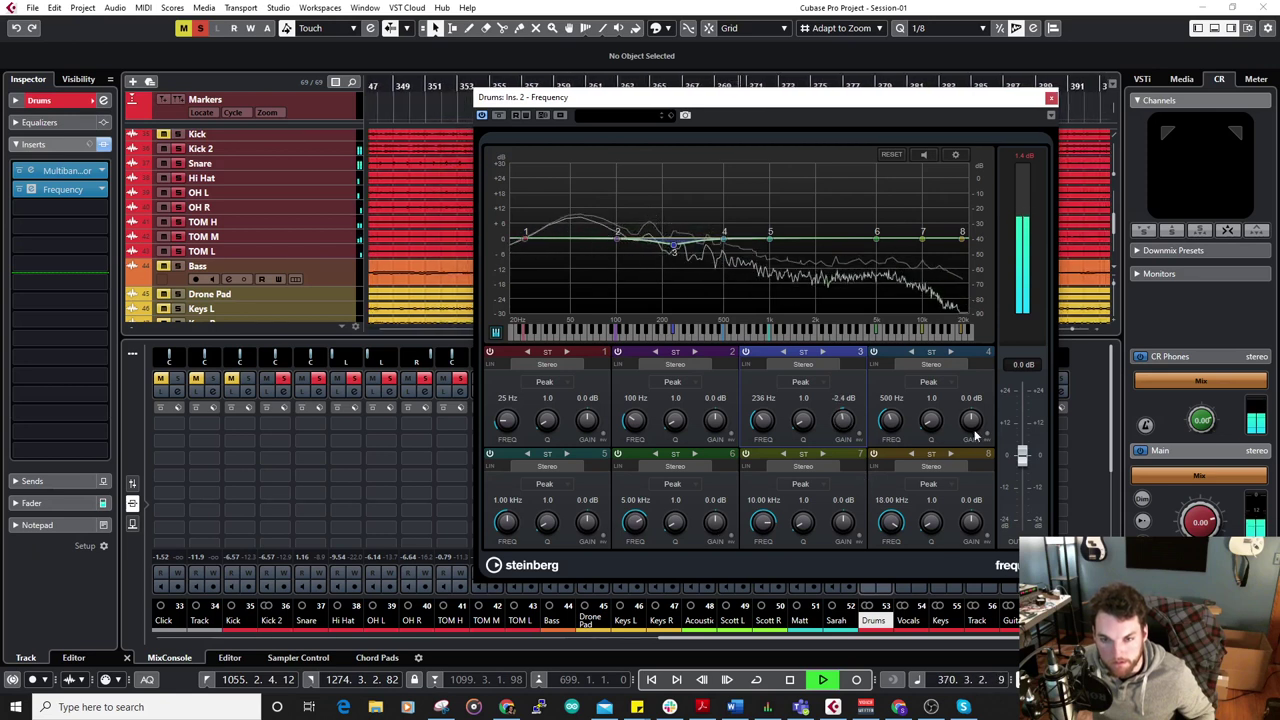
pyautogui.moveTo(975, 437); pyautogui.dragTo(976, 424)
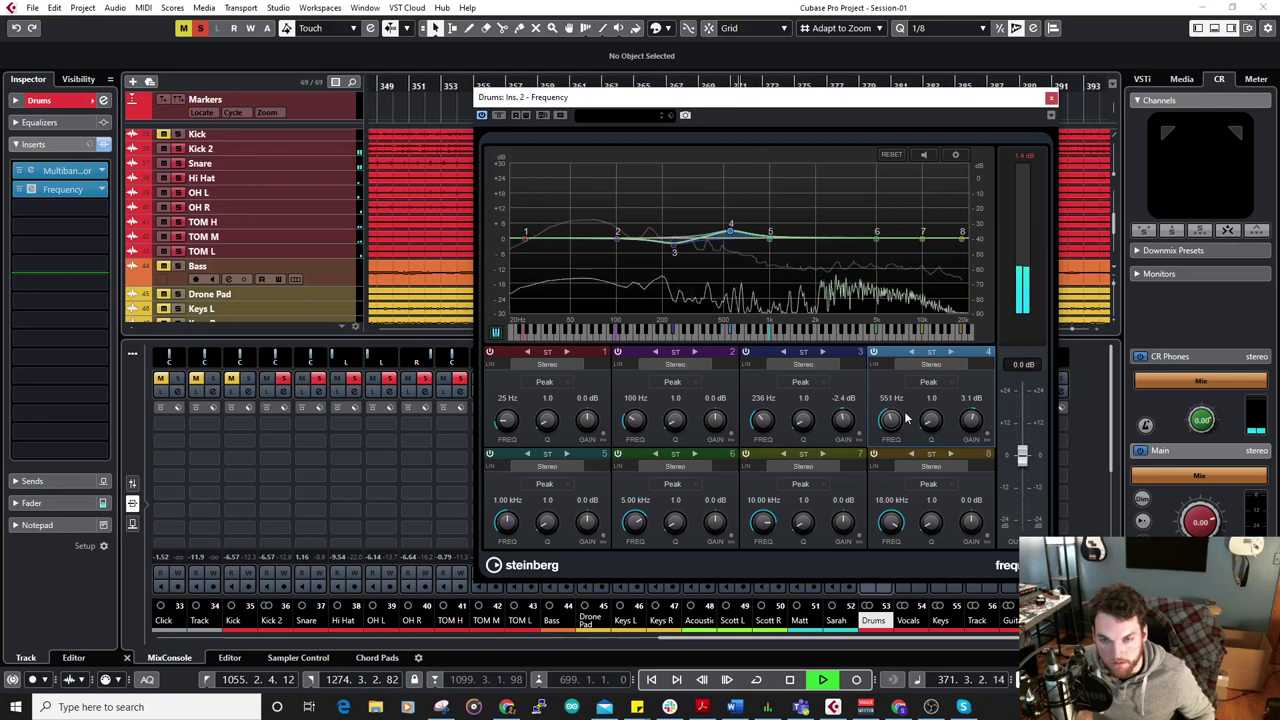
# Replay the drums from about bar 355 and make equalizer band 8 a High Shelf at 4.69 kHz with 1.2 dB gain.
pyautogui.moveTo(826, 114); pyautogui.dragTo(1048, 138)
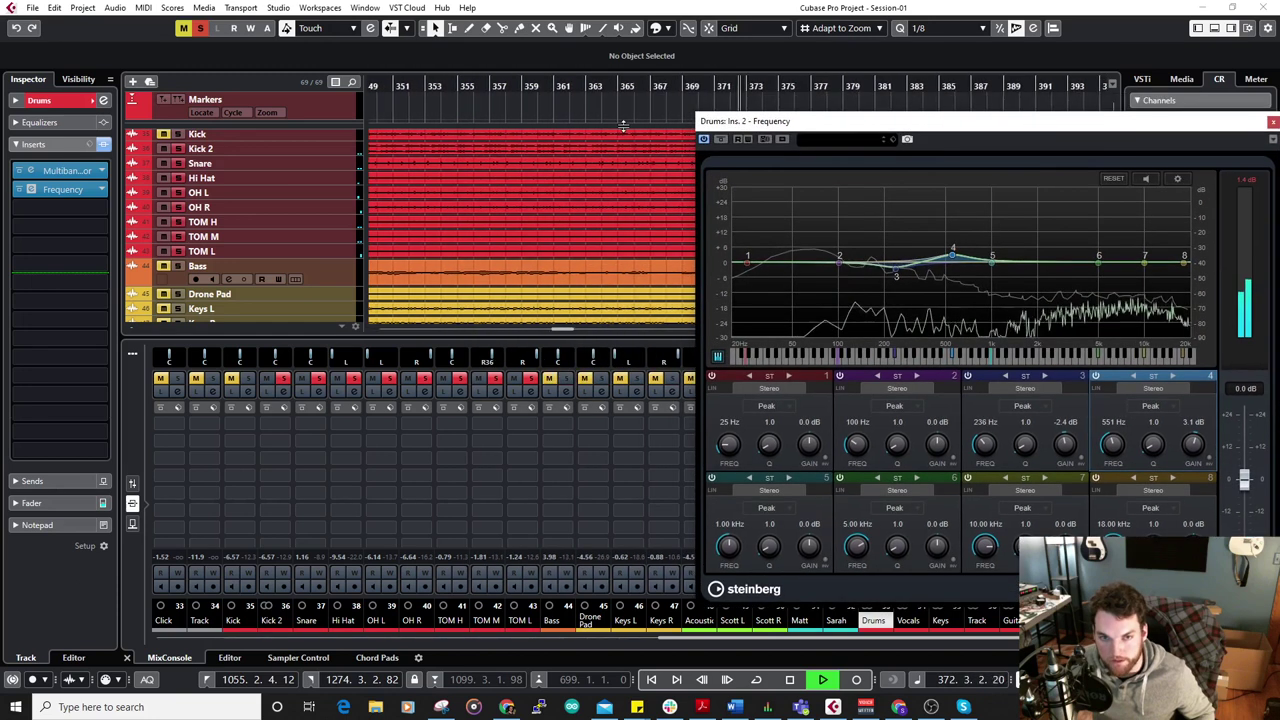
pyautogui.scroll(3, 610, 196)
pyautogui.click(474, 95)
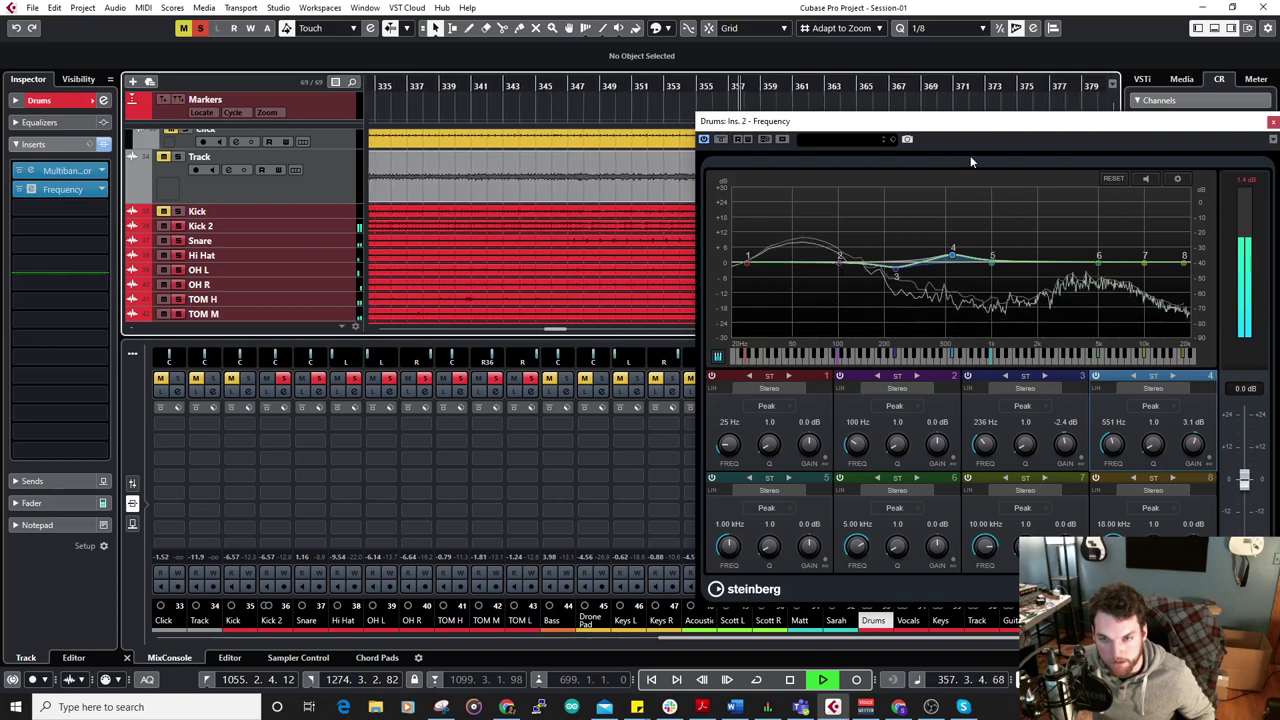
pyautogui.moveTo(969, 131); pyautogui.dragTo(883, 129)
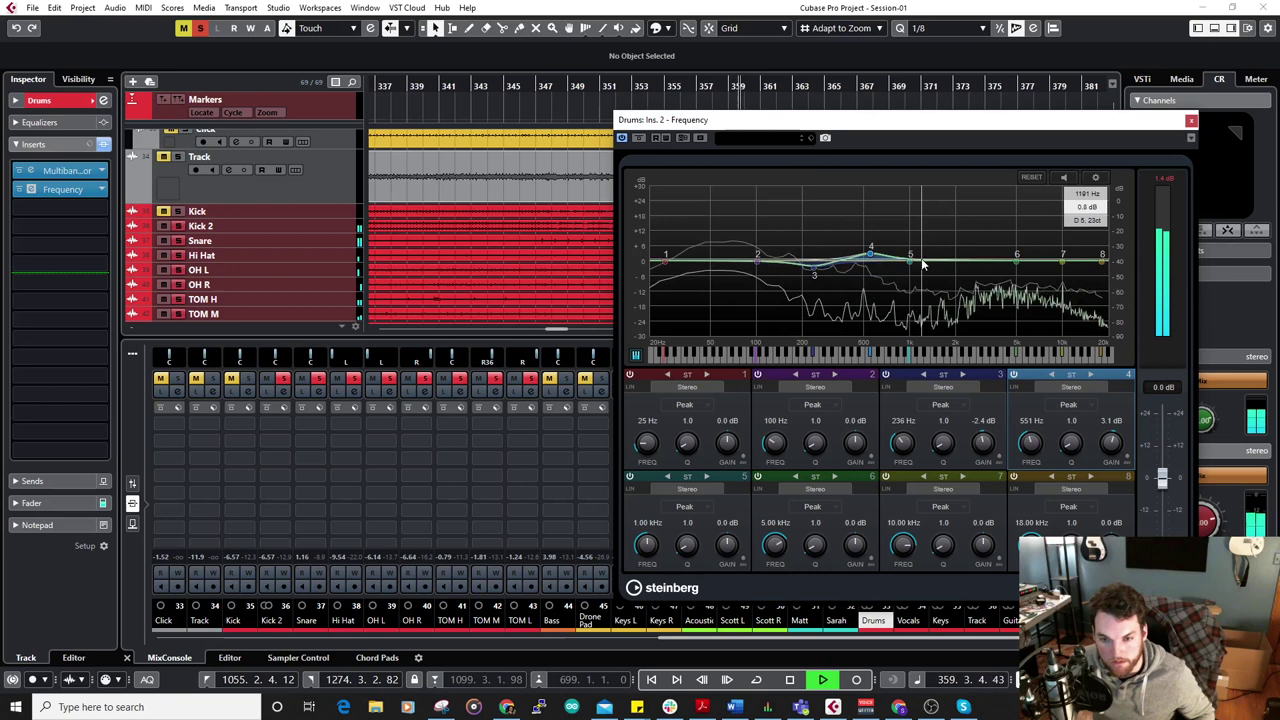
pyautogui.click(1068, 506)
pyautogui.click(1080, 597)
pyautogui.moveTo(1101, 261); pyautogui.dragTo(1013, 253)
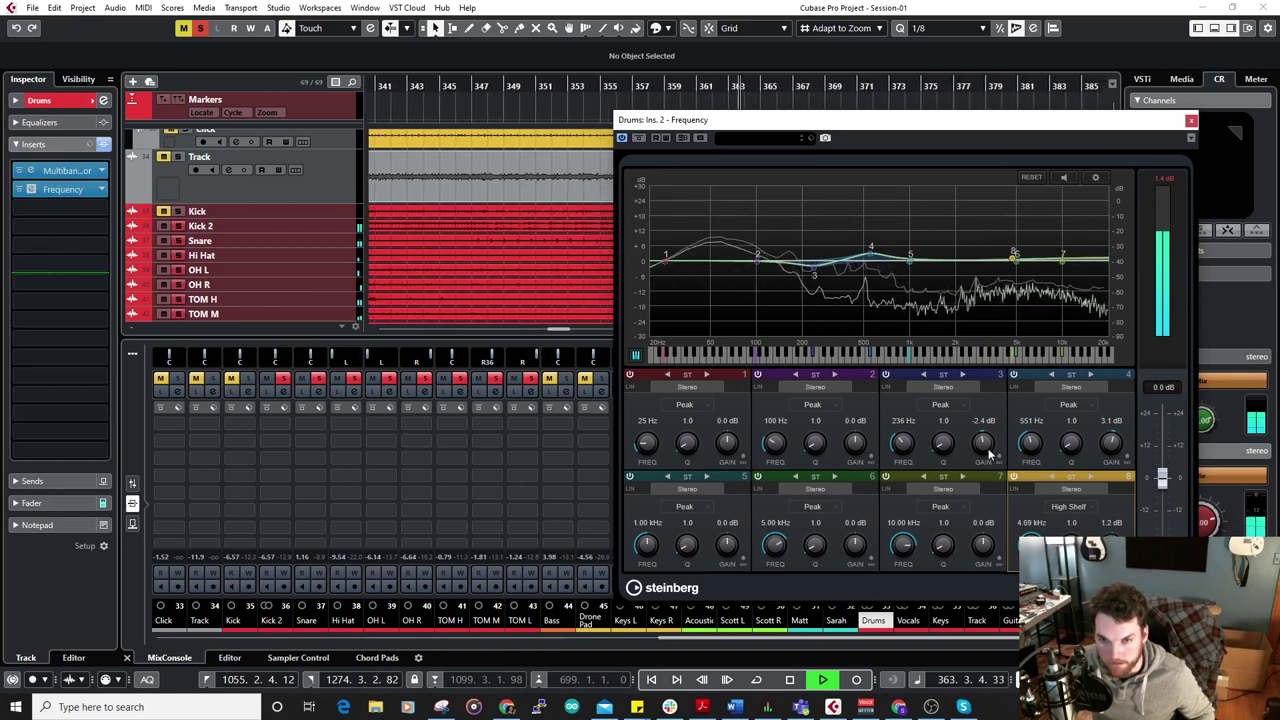
pyautogui.click(1191, 120)
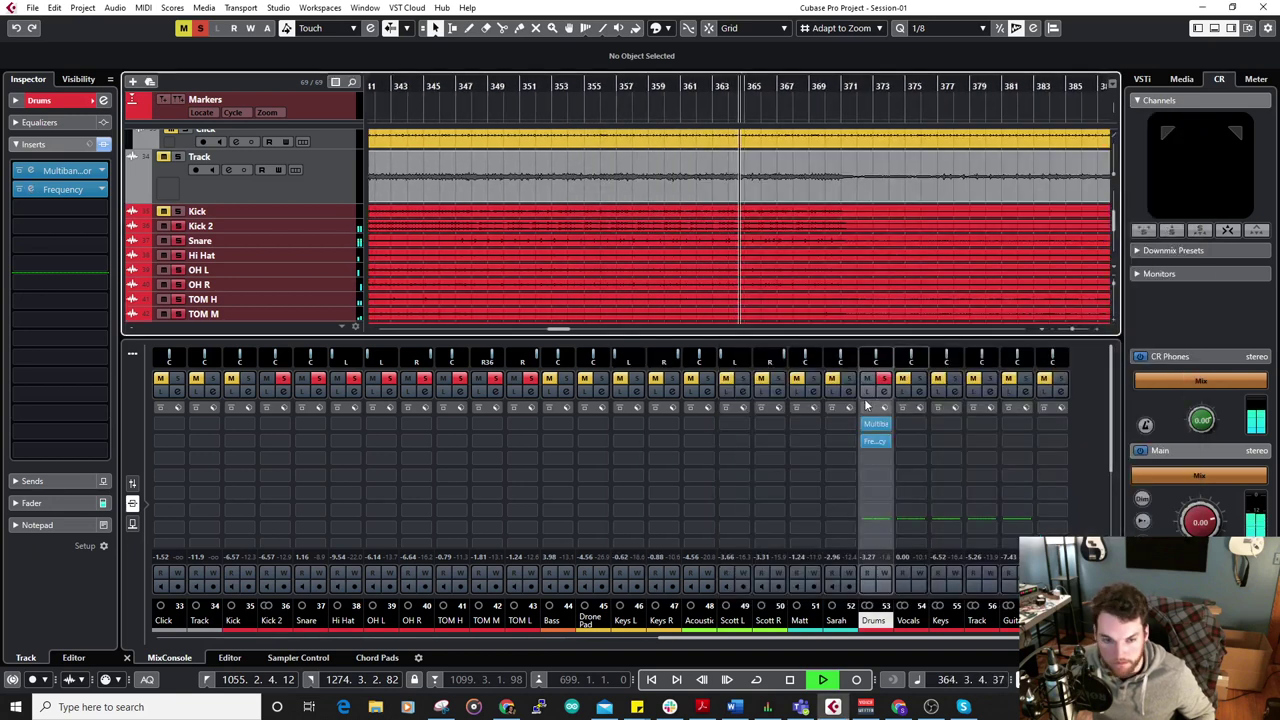
# Move playback back to about bar 357 and stop it.
pyautogui.moveTo(536, 499); pyautogui.dragTo(423, 424)
pyautogui.click(423, 424)
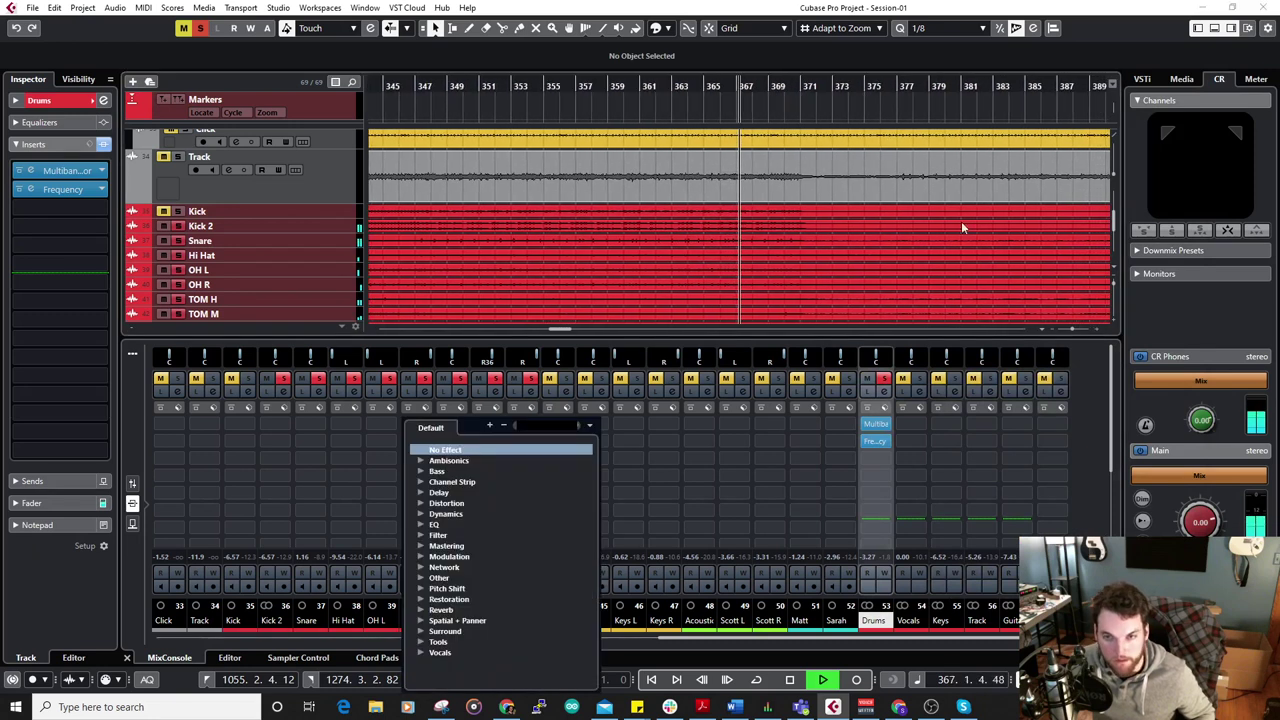
pyautogui.click(576, 91)
pyautogui.press('space')
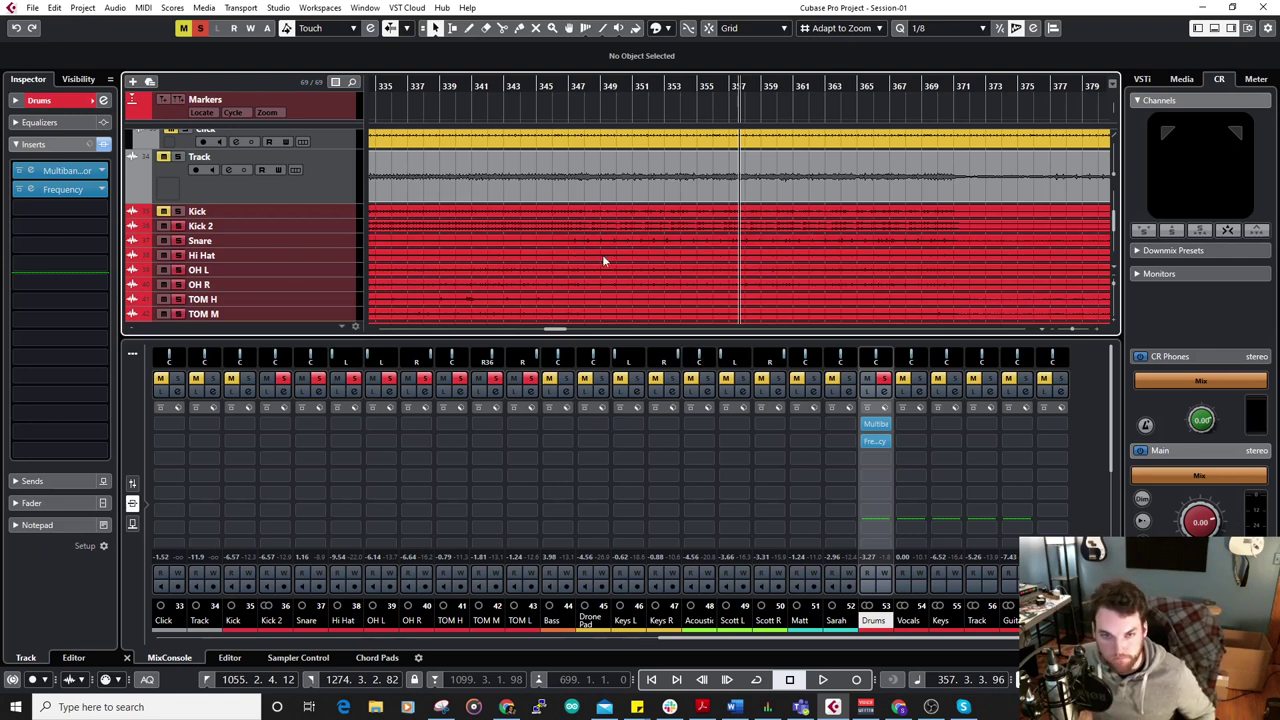
# Select the OH L and OH R tracks and add a stereo group track named OH's with its audio output set to Drums.
pyautogui.click(424, 621)
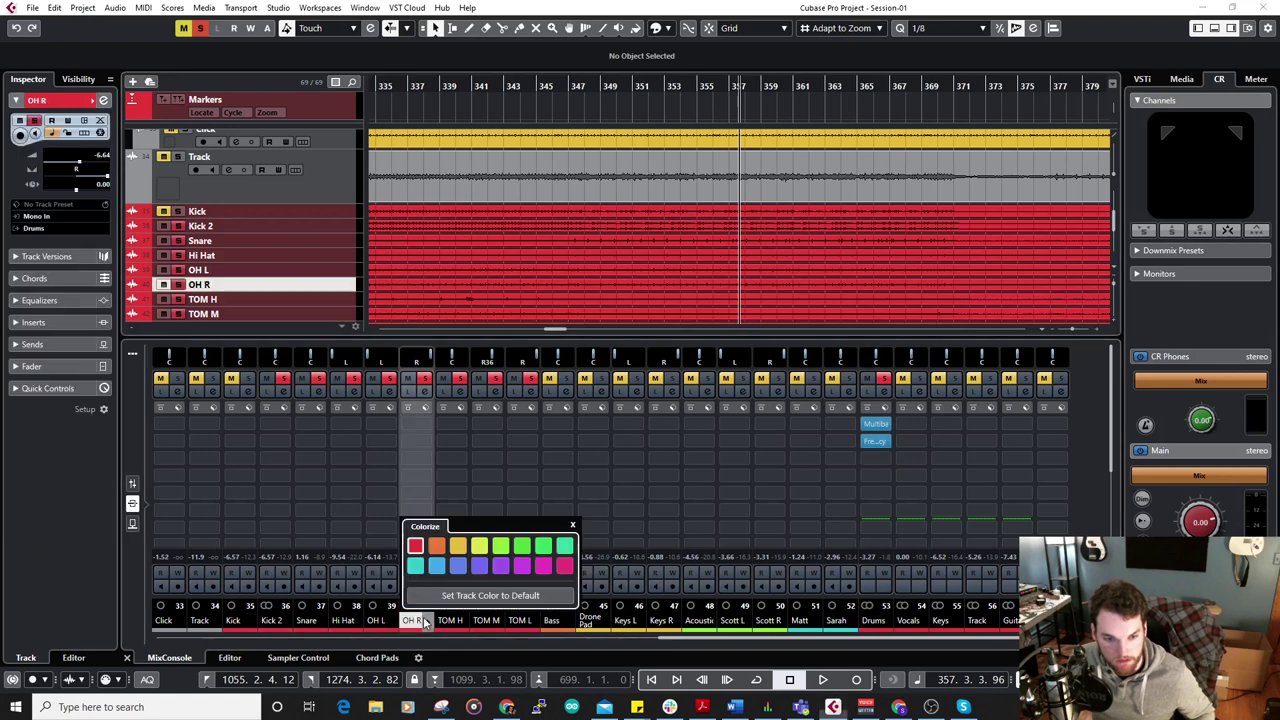
pyautogui.click(298, 299)
pyautogui.click(321, 286)
pyautogui.click(332, 271)
pyautogui.keyDown('shift'); pyautogui.click(330, 286); pyautogui.keyUp('shift')
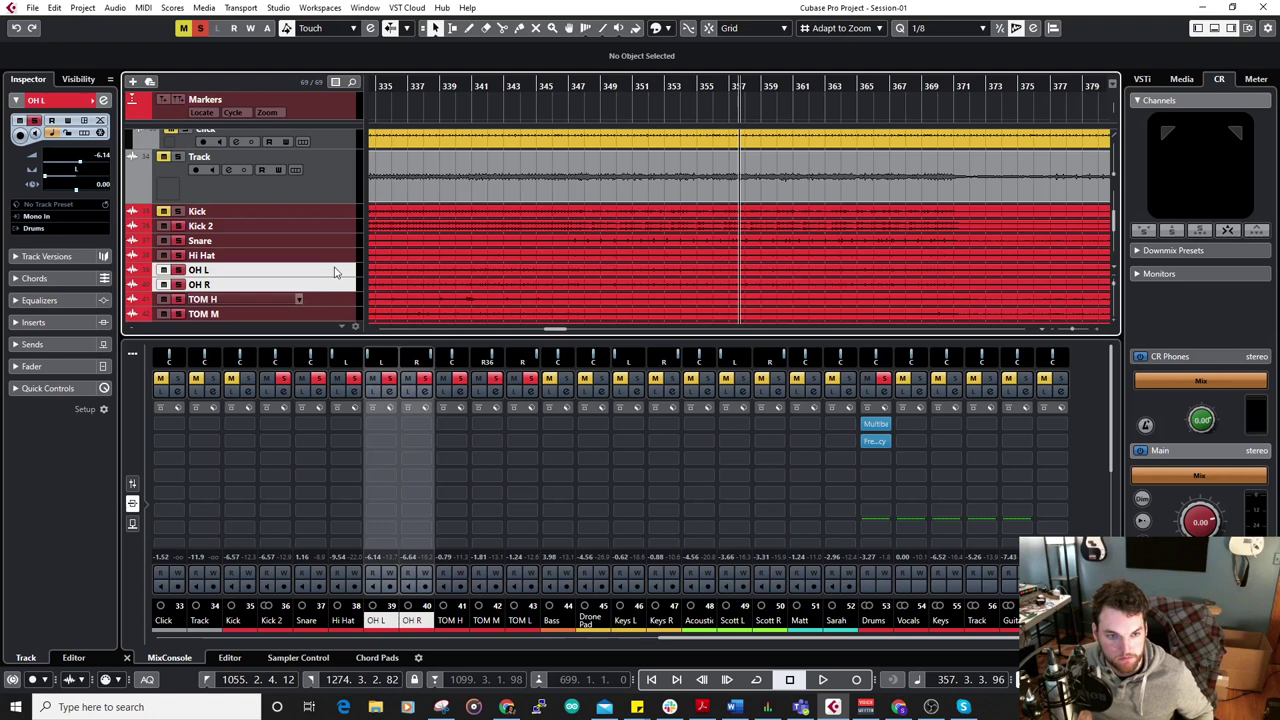
pyautogui.rightClick(335, 271)
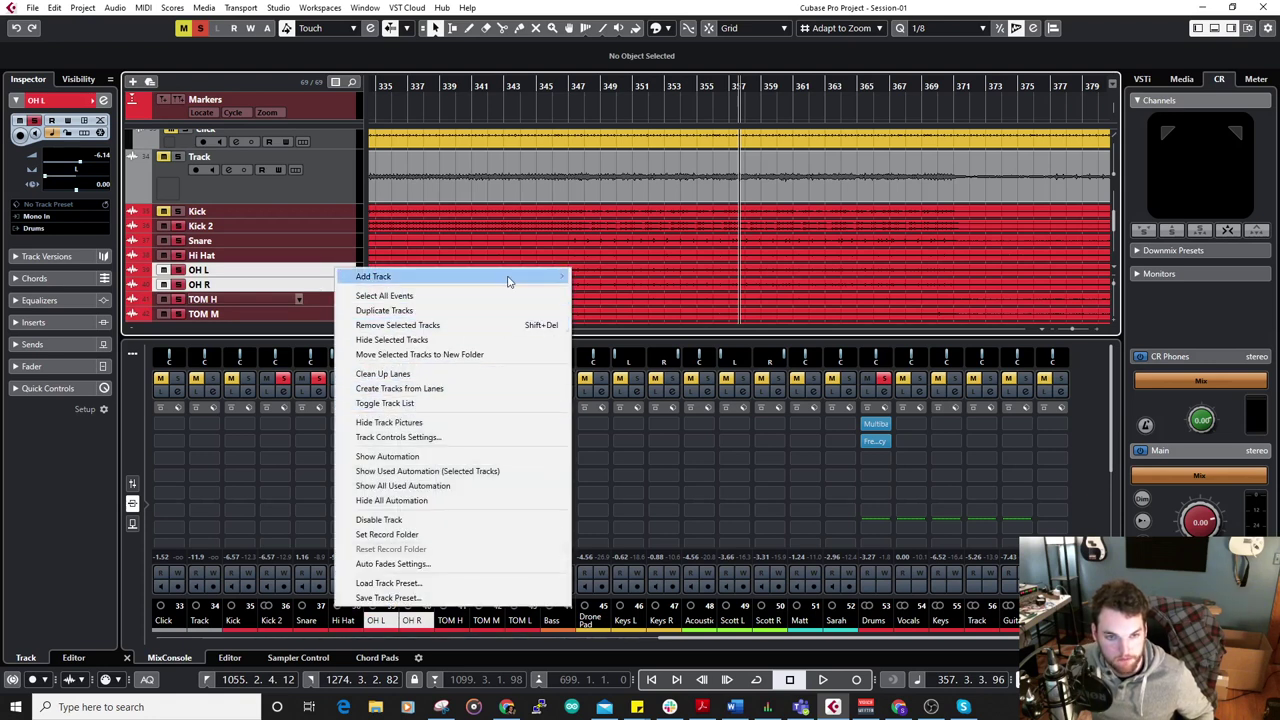
pyautogui.moveTo(508, 279)
pyautogui.click(650, 355)
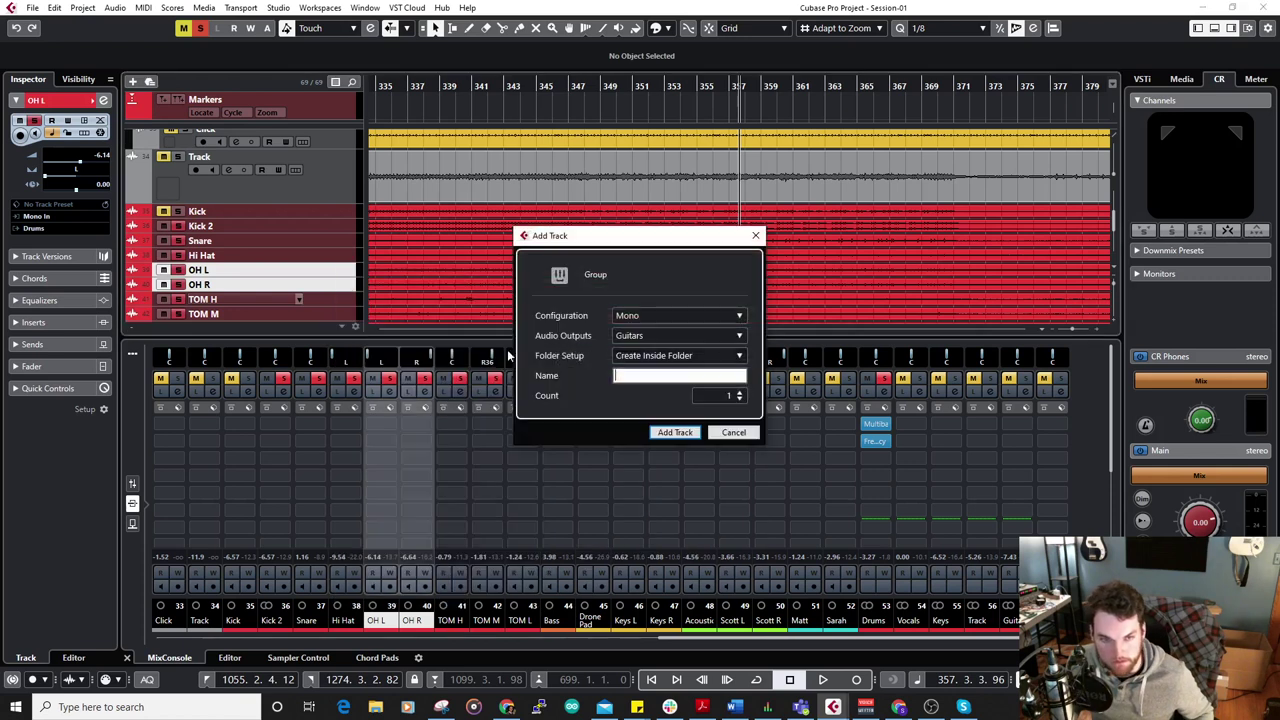
pyautogui.click(688, 318)
pyautogui.click(669, 349)
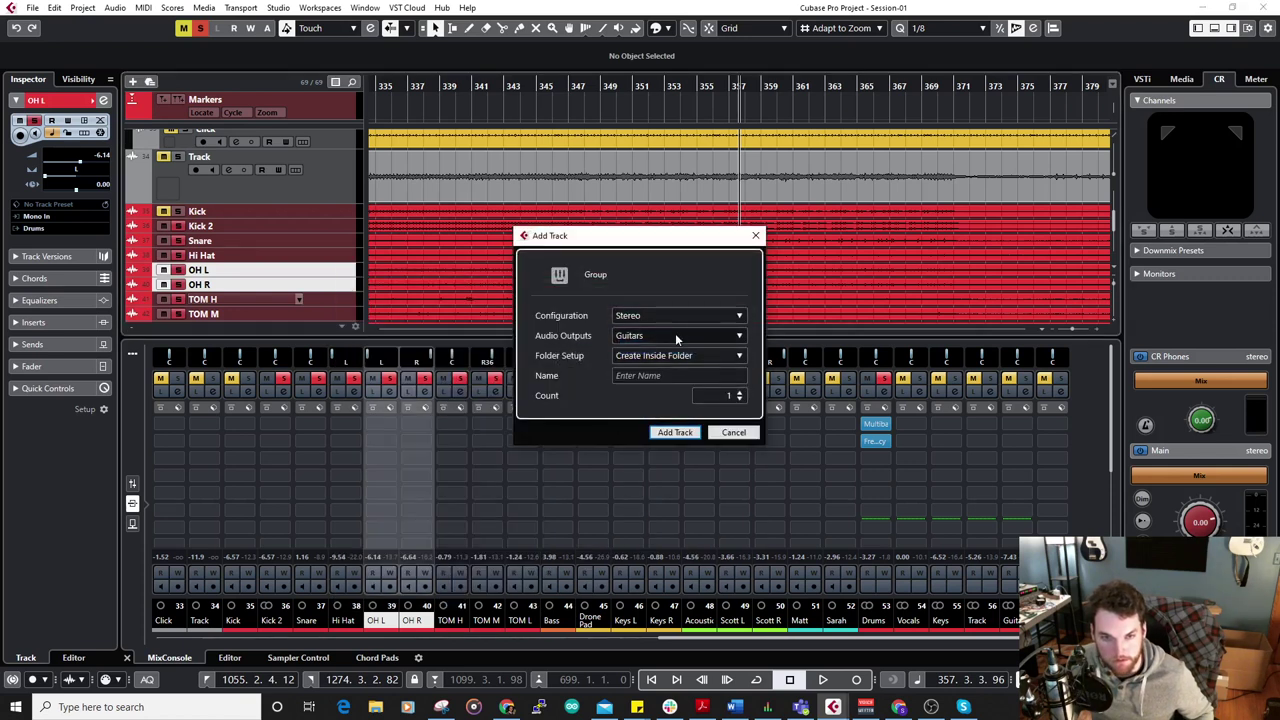
pyautogui.click(676, 335)
pyautogui.click(671, 438)
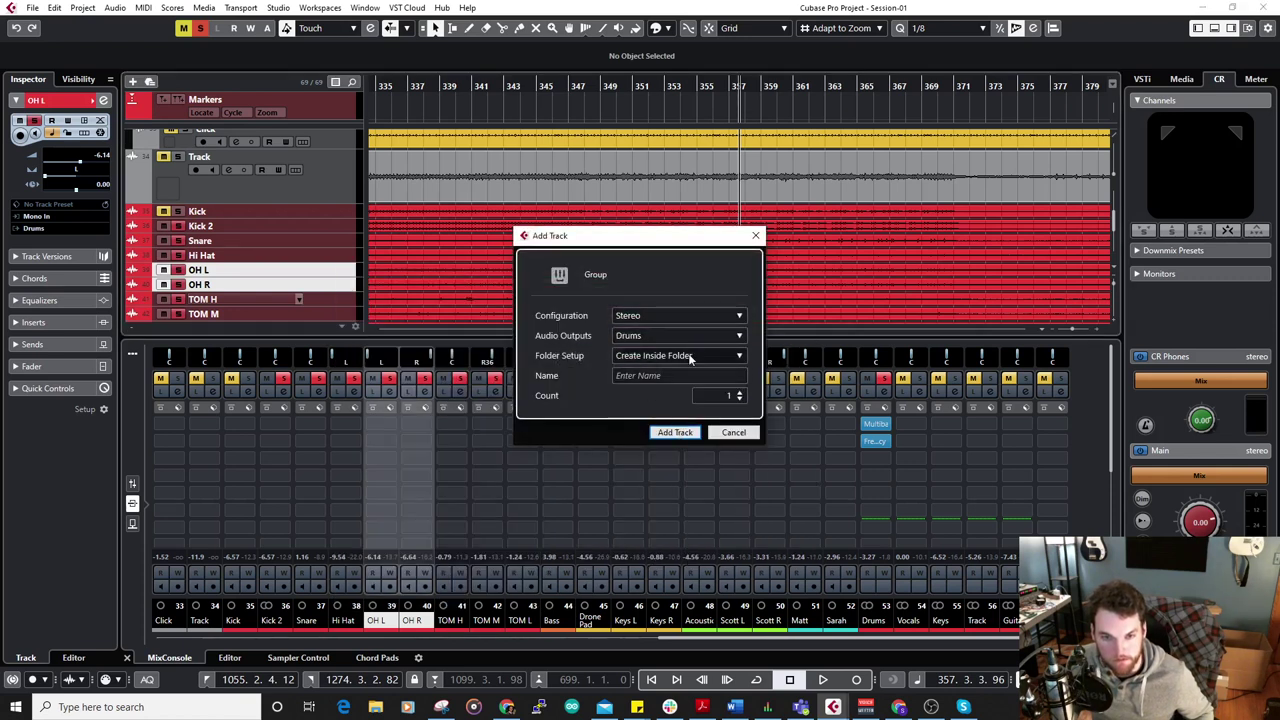
pyautogui.write("OH's")
pyautogui.press('Return')
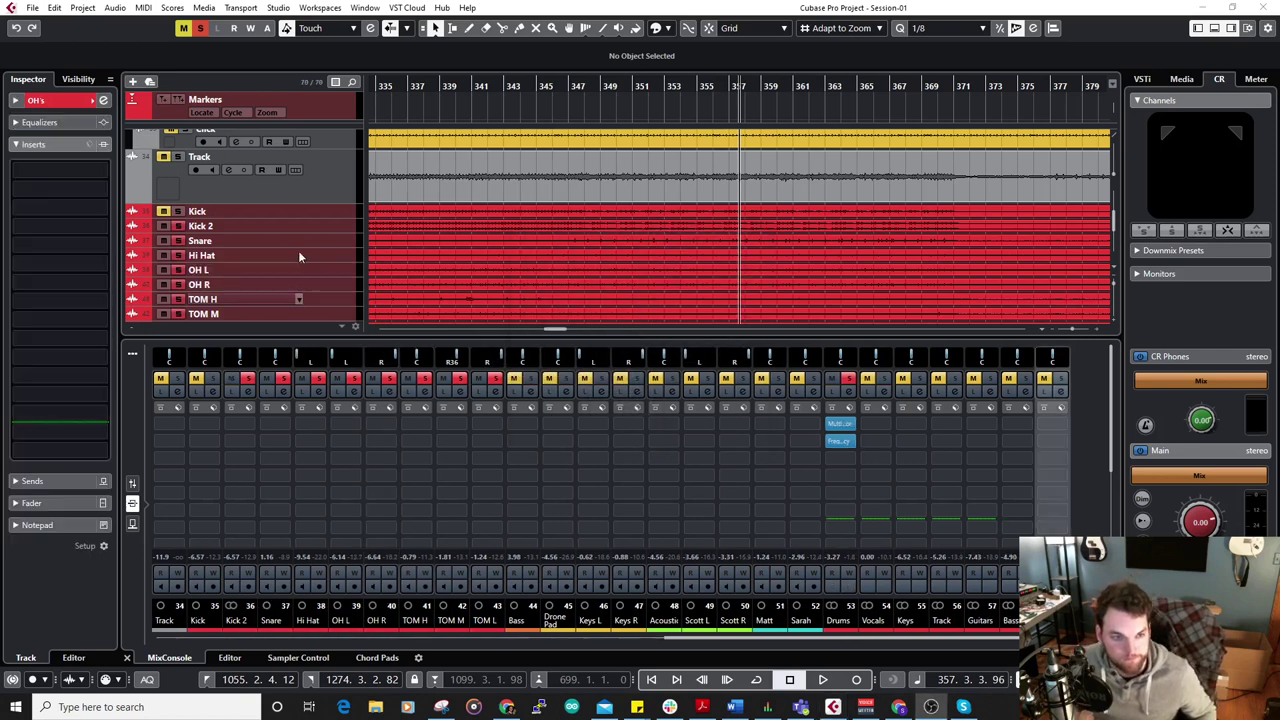
# Move the OH's group track out of the Group Tracks folder to directly below the OH R track.
pyautogui.scroll(-10, 307, 225)
pyautogui.scroll(1, 291, 98)
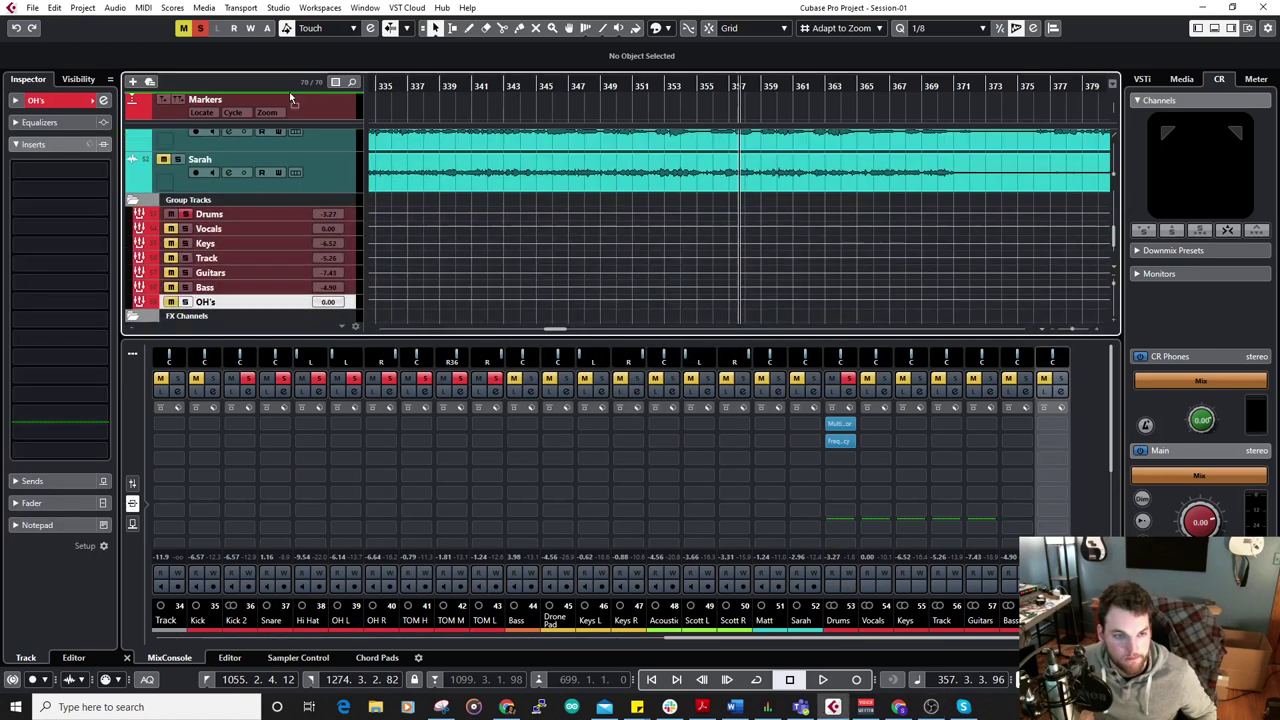
pyautogui.scroll(10, 269, 151)
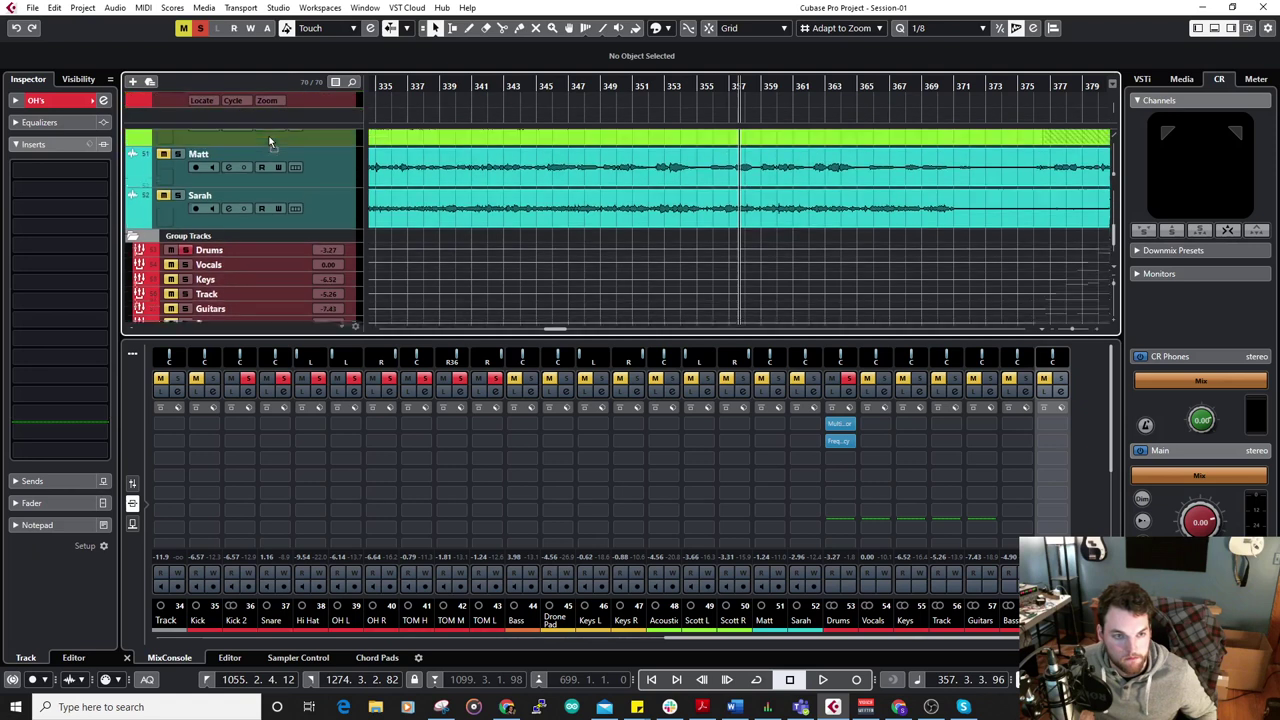
pyautogui.moveTo(264, 262); pyautogui.dragTo(261, 261)
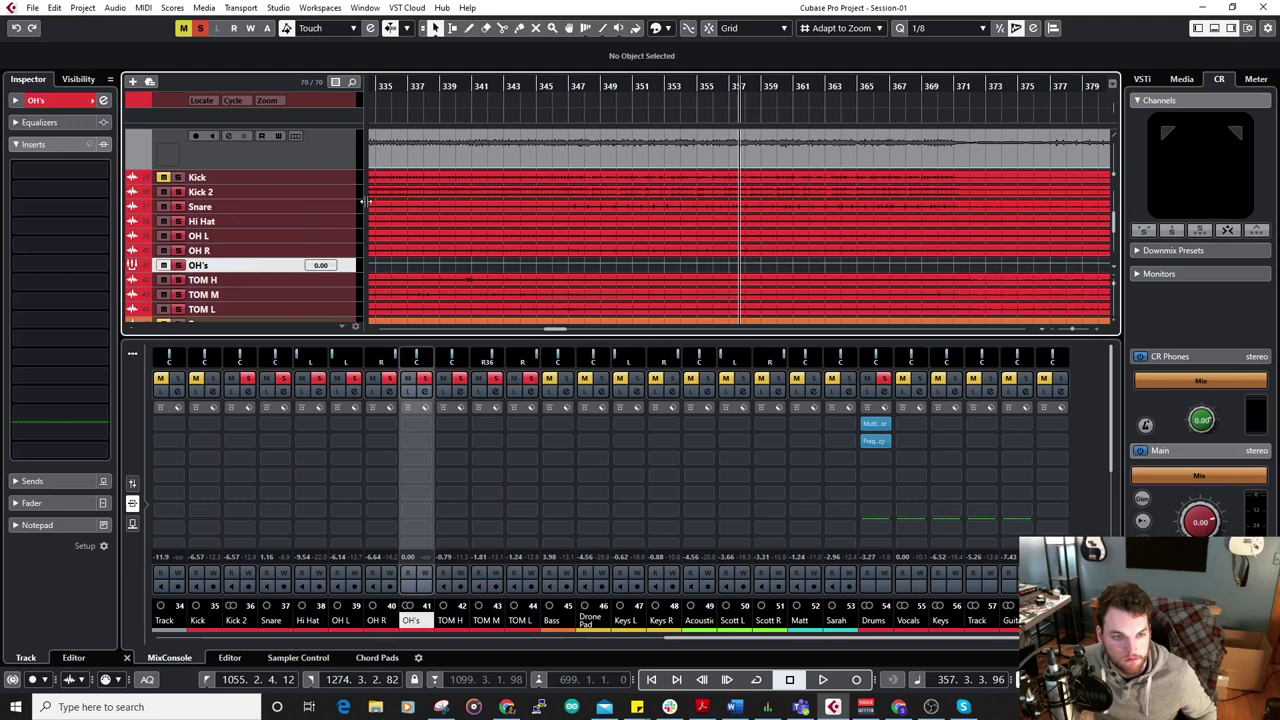
# Load the Frequency equalizer in the first insert slot of the OH's group while the drums play.
pyautogui.click(416, 424)
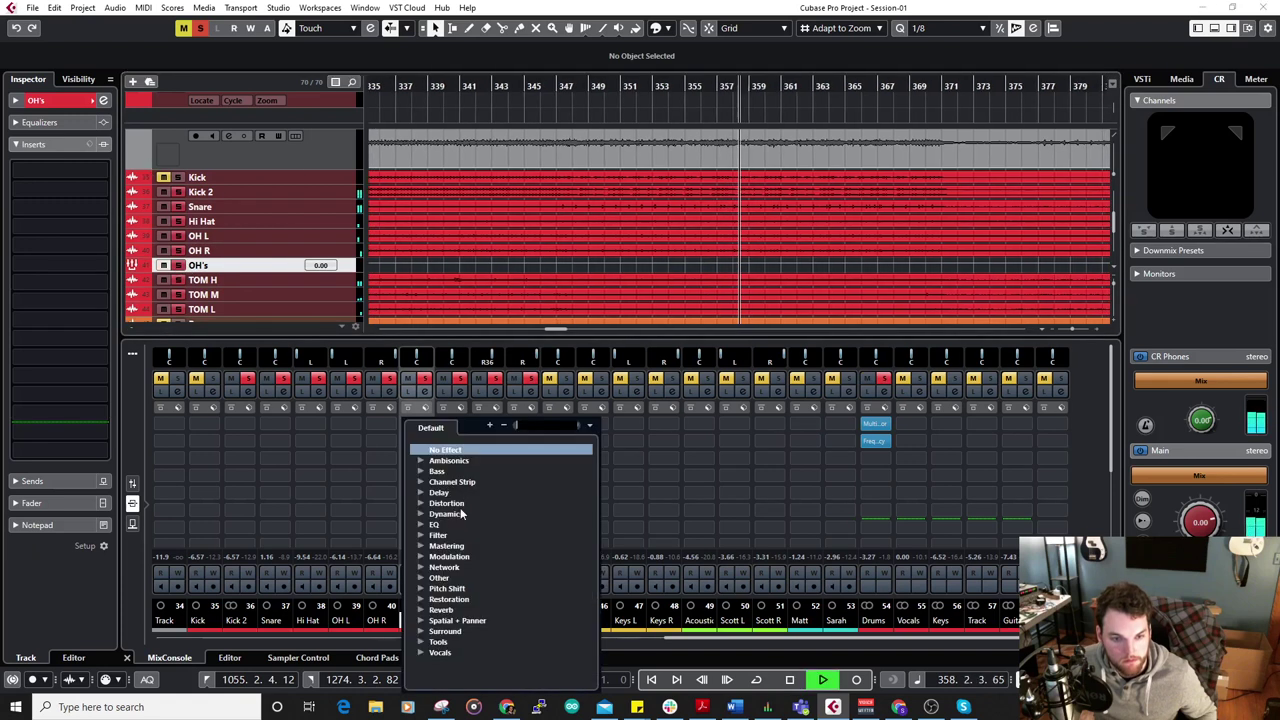
pyautogui.click(421, 524)
pyautogui.click(462, 557)
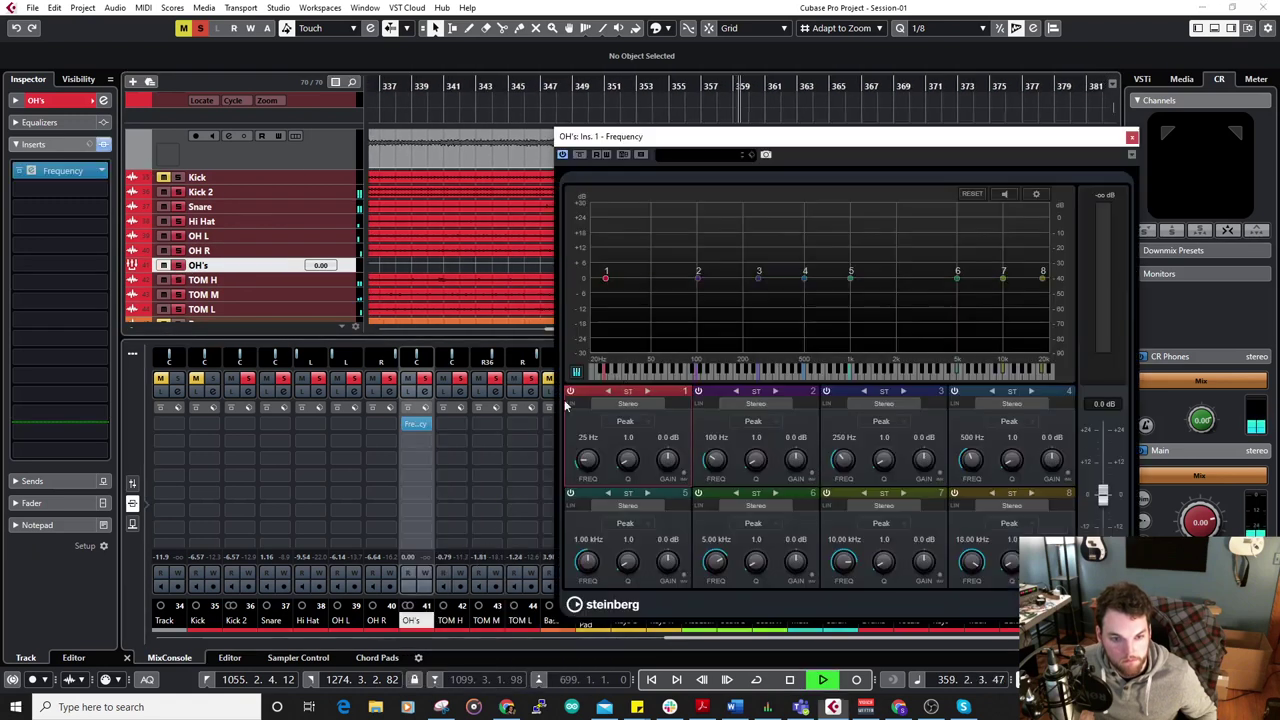
pyautogui.click(1131, 137)
# Route the outputs of the OH L and OH R tracks to the OH's group.
pyautogui.click(340, 236)
pyautogui.keyDown('shift'); pyautogui.click(342, 251); pyautogui.keyUp('shift')
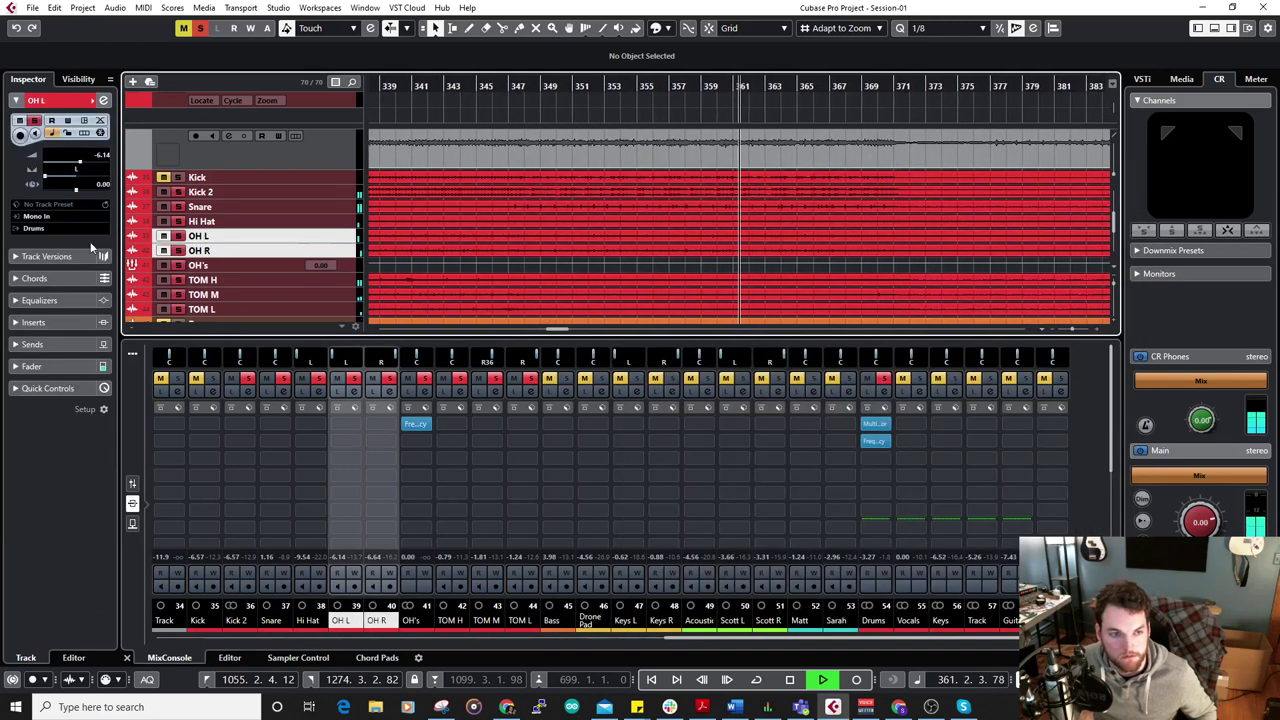
pyautogui.click(33, 229)
pyautogui.click(73, 412)
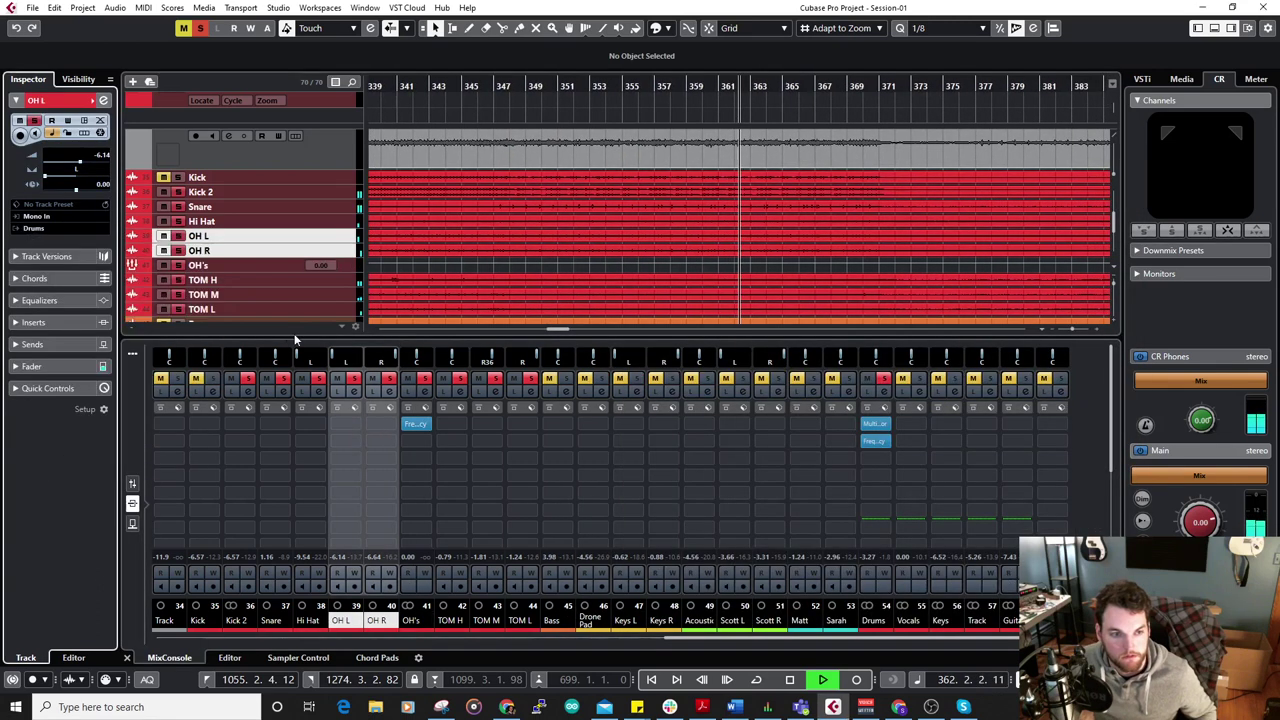
# In the OH's equalizer, cut band 3 at 250 Hz by 1.9 dB and band 5 at 1.00 kHz by 5.5 dB.
pyautogui.click(342, 266)
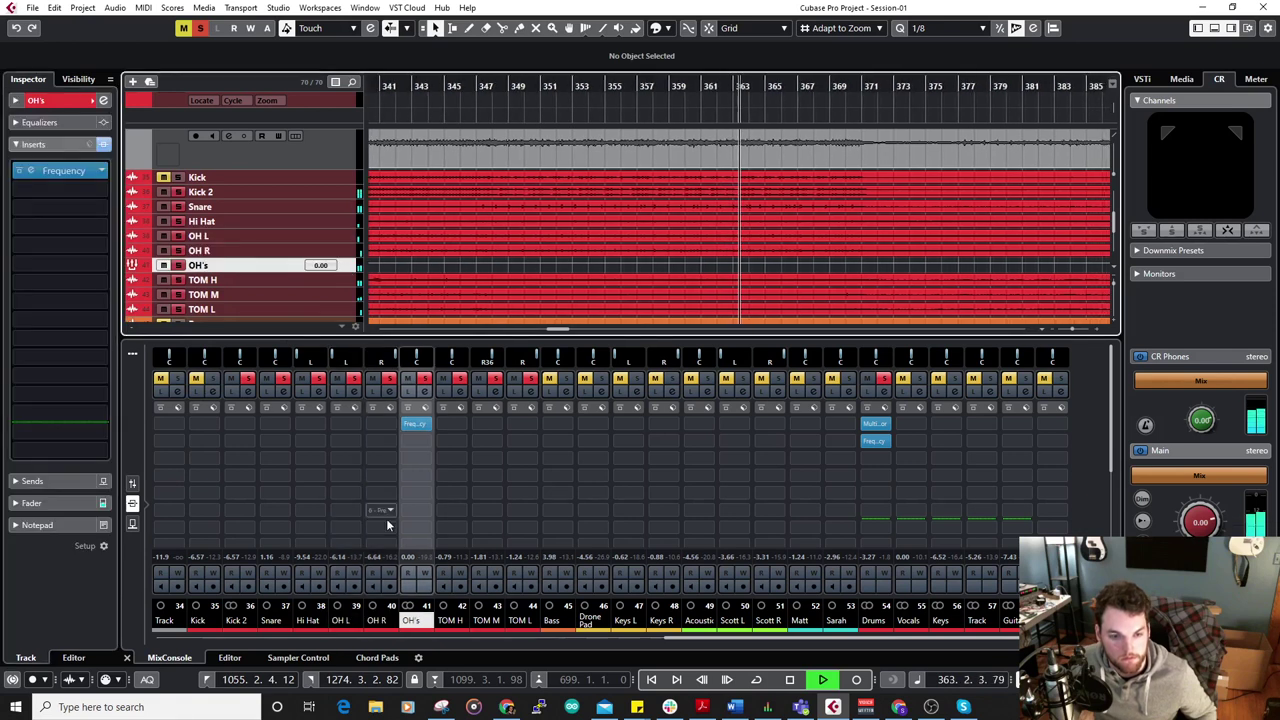
pyautogui.click(415, 423)
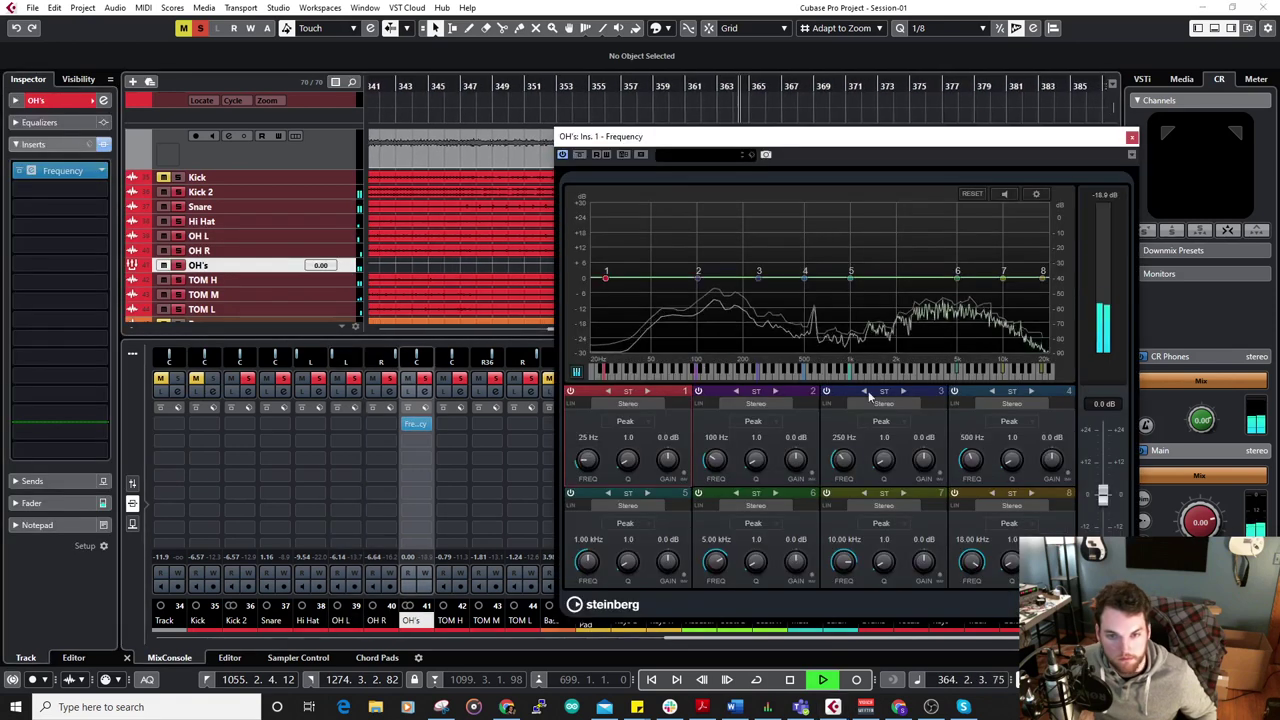
pyautogui.moveTo(923, 459); pyautogui.dragTo(934, 540)
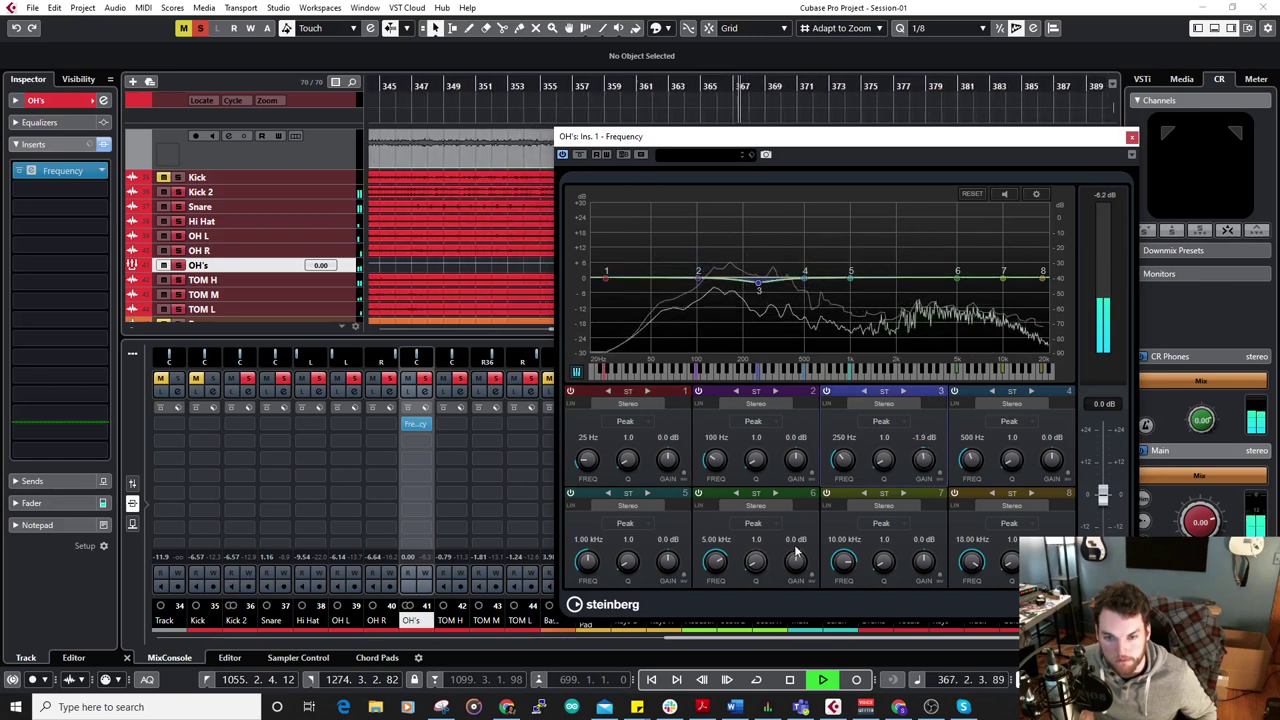
pyautogui.moveTo(667, 561); pyautogui.dragTo(693, 595)
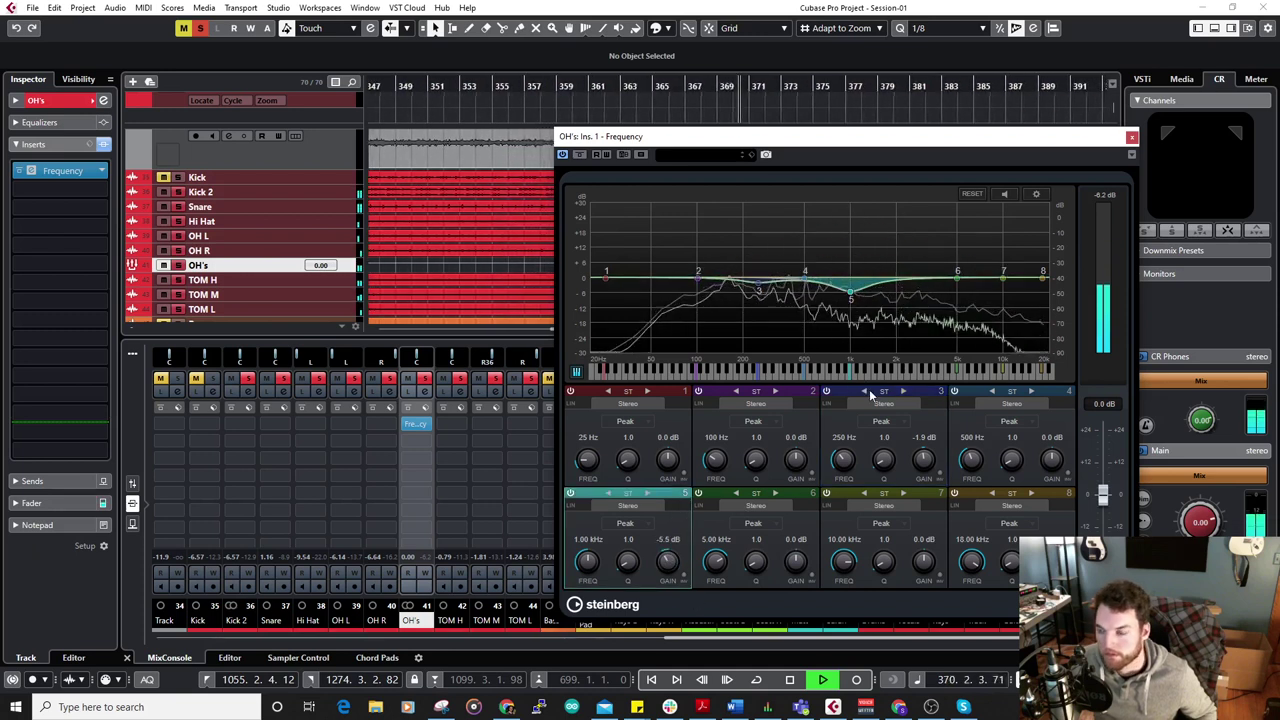
pyautogui.click(1131, 136)
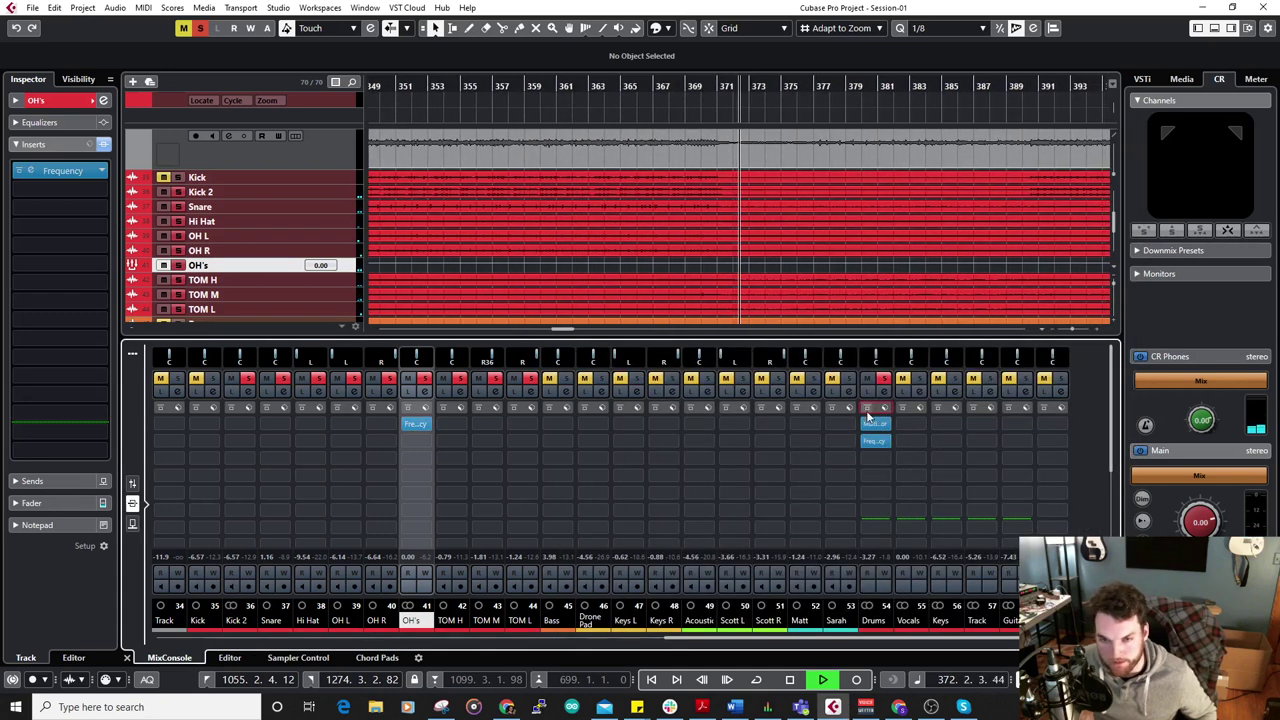
# Replay the drums from about bar 361 and compare the Drums and OH's groups with their inserts bypassed and active.
pyautogui.click(553, 88)
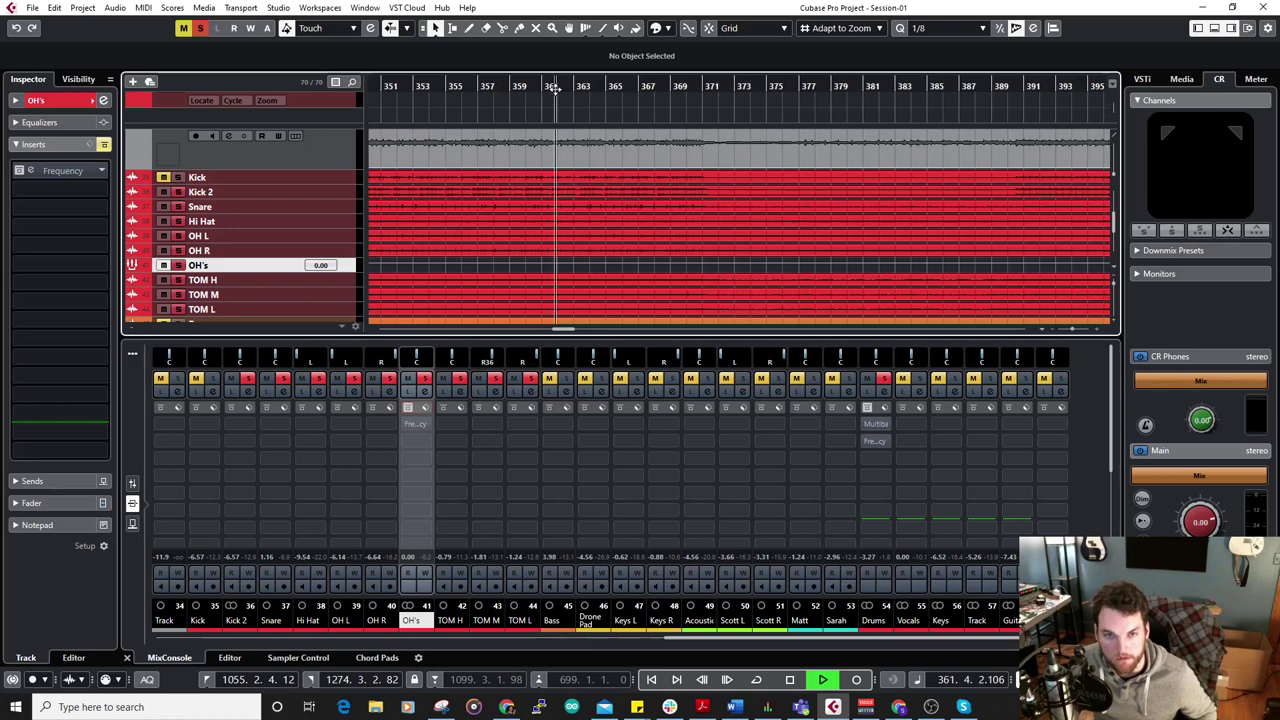
pyautogui.click(866, 408)
pyautogui.click(409, 408)
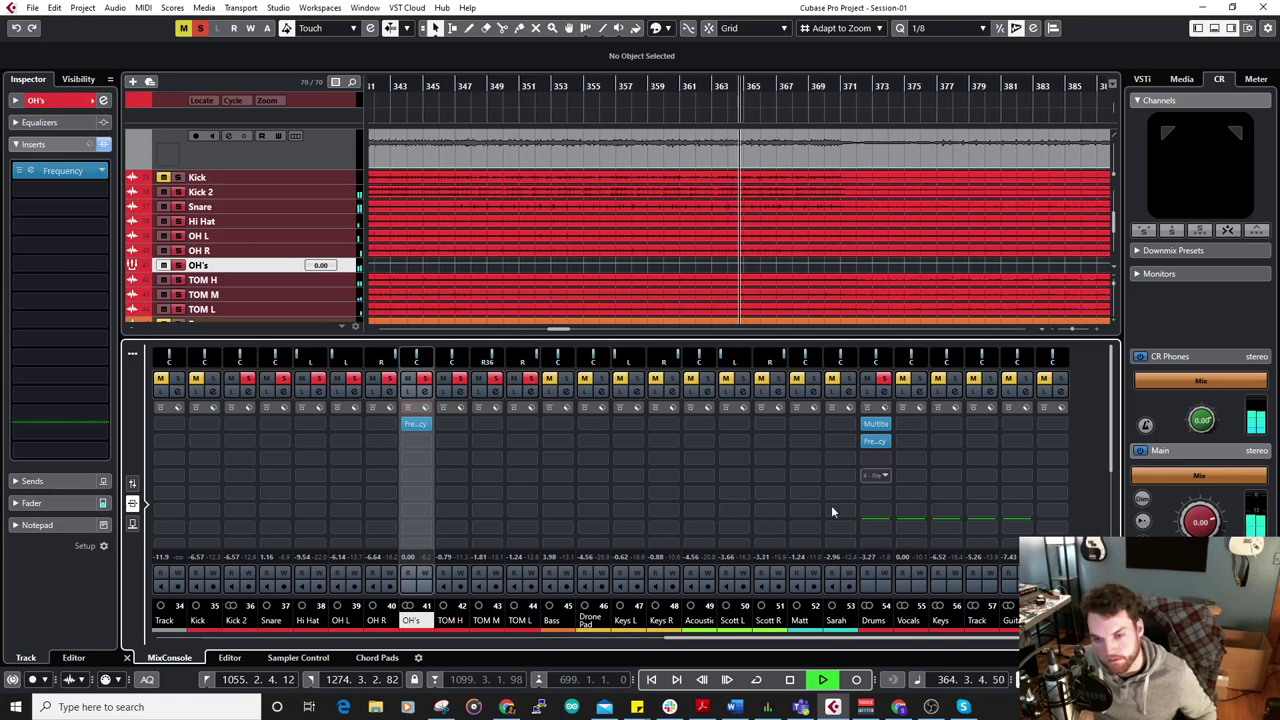
pyautogui.press('space')
# Add a stereo group track named Drums P inside the Group Tracks folder with its output routed to PreMaster.
pyautogui.scroll(-3, 387, 215)
pyautogui.scroll(-6, 387, 215)
pyautogui.scroll(1, 385, 212)
pyautogui.rightClick(356, 194)
pyautogui.click(345, 191)
pyautogui.rightClick(351, 192)
pyautogui.moveTo(500, 202)
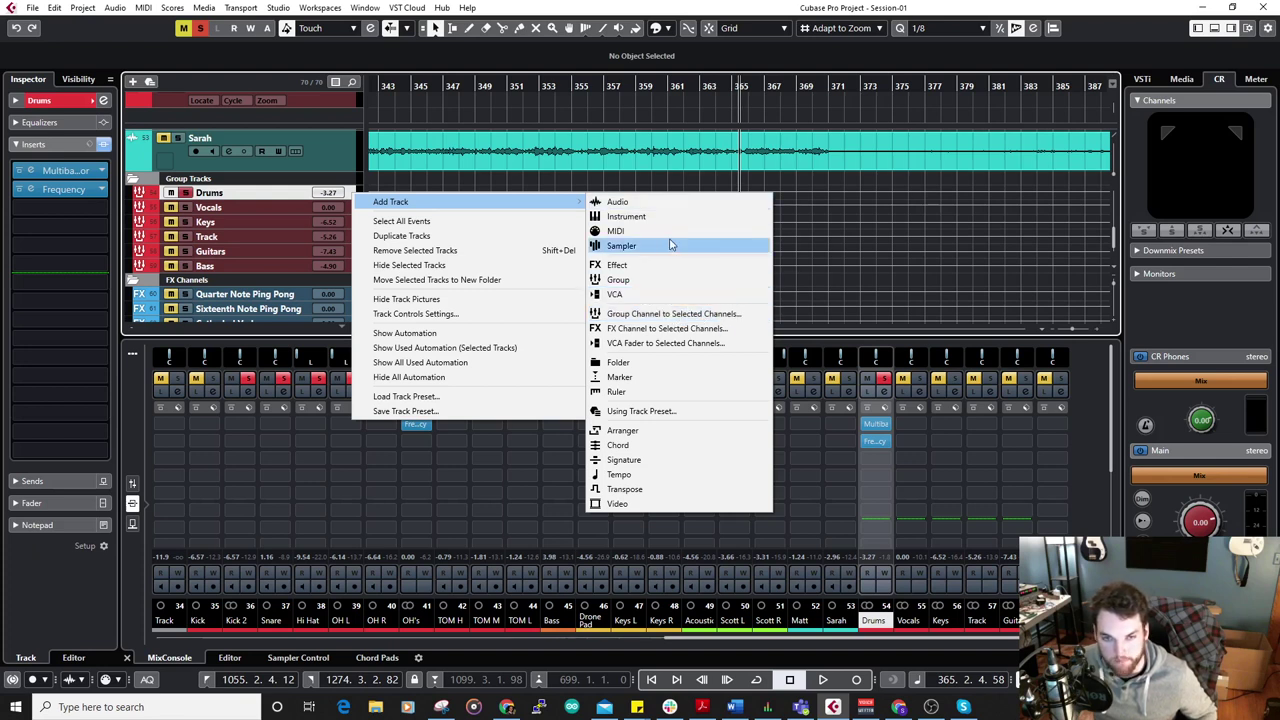
pyautogui.click(648, 282)
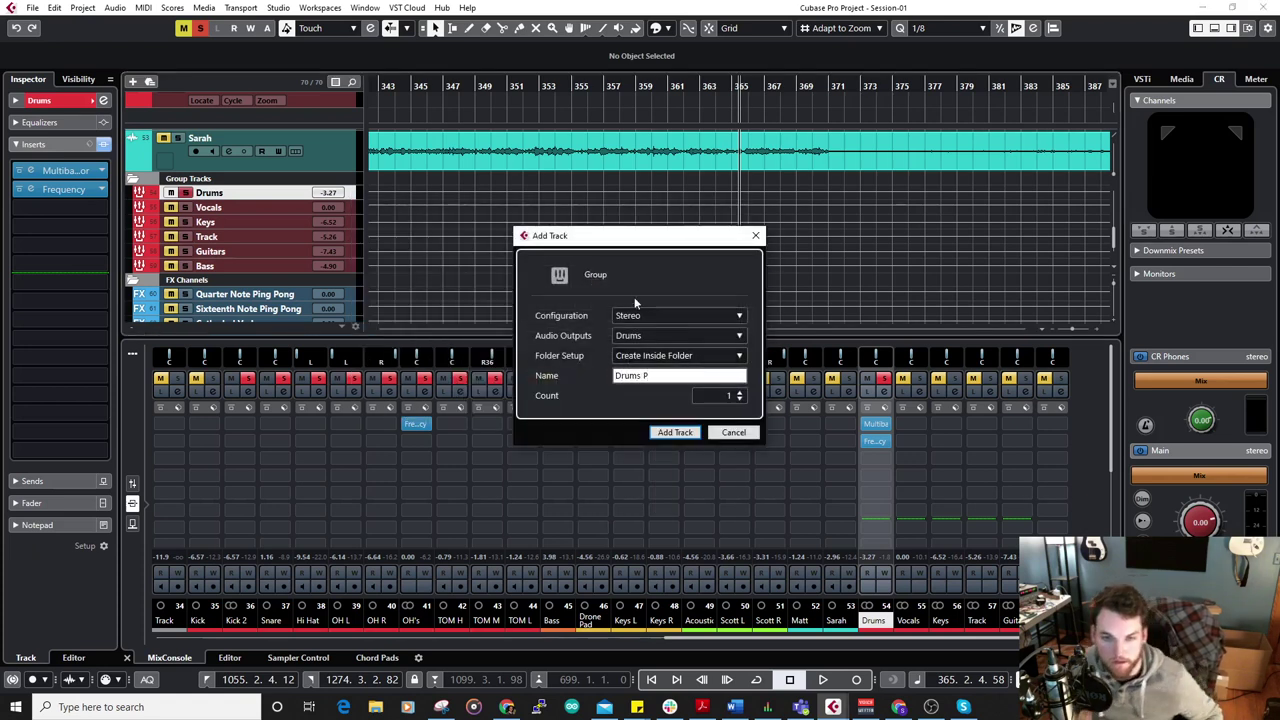
pyautogui.click(651, 336)
pyautogui.click(678, 501)
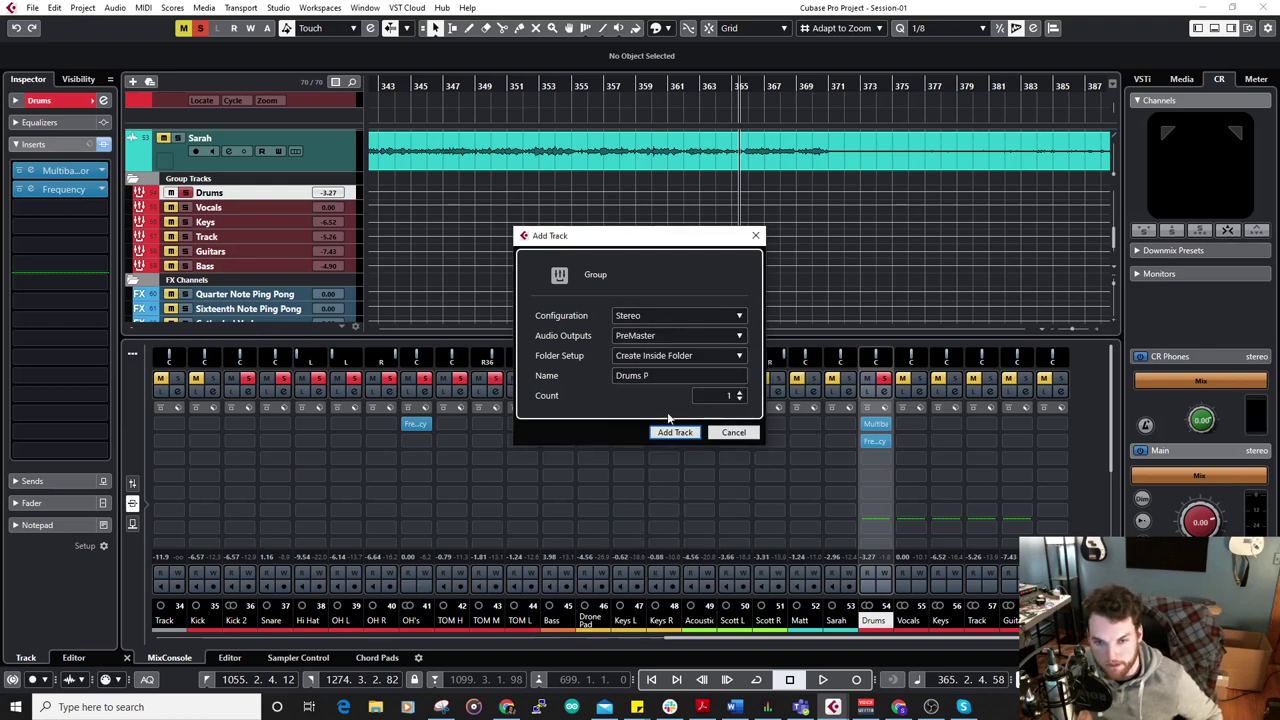
pyautogui.click(686, 434)
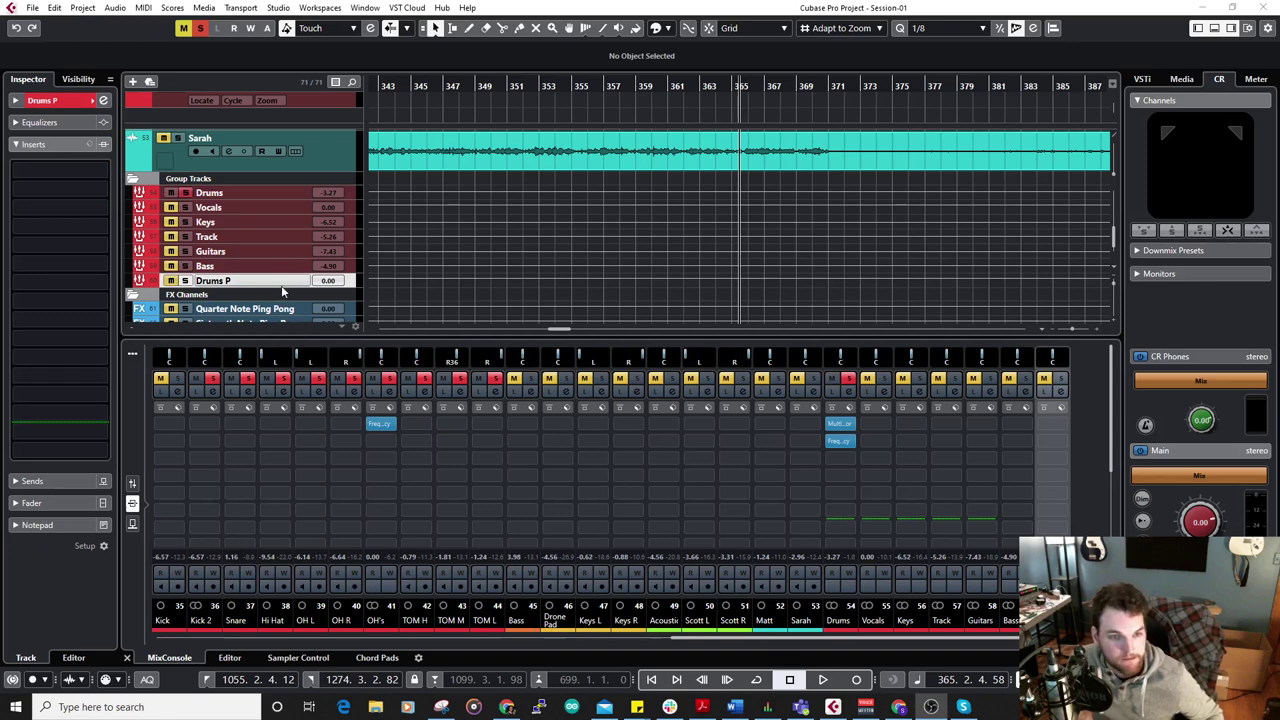
# Move the Drums P group directly below Drums and load C1 comp Stereo in its first insert slot.
pyautogui.moveTo(281, 285); pyautogui.dragTo(265, 222)
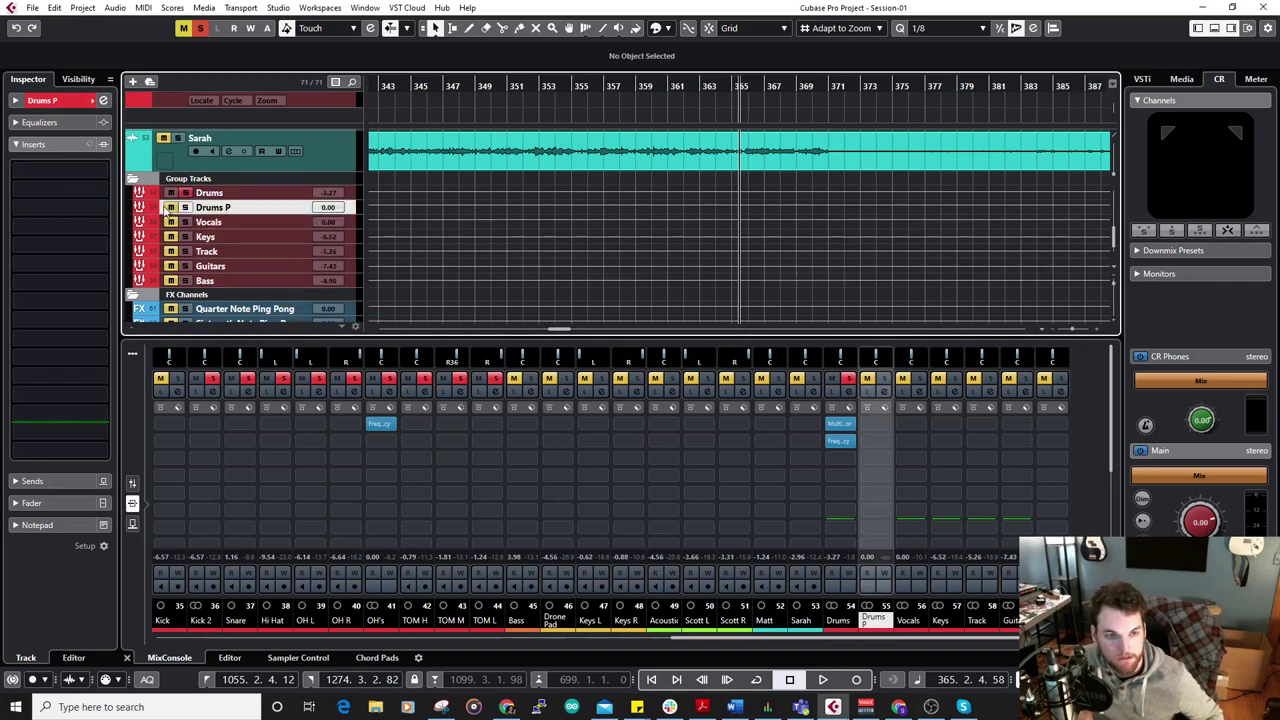
pyautogui.click(902, 421)
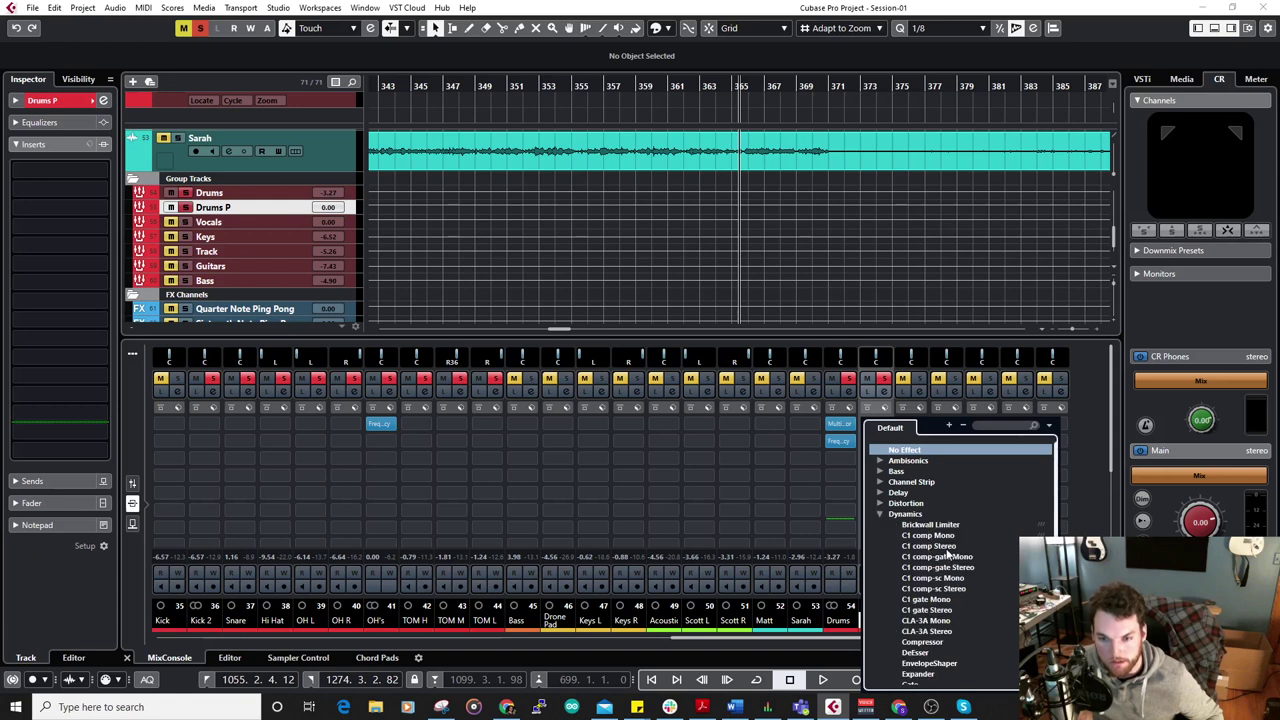
pyautogui.click(940, 556)
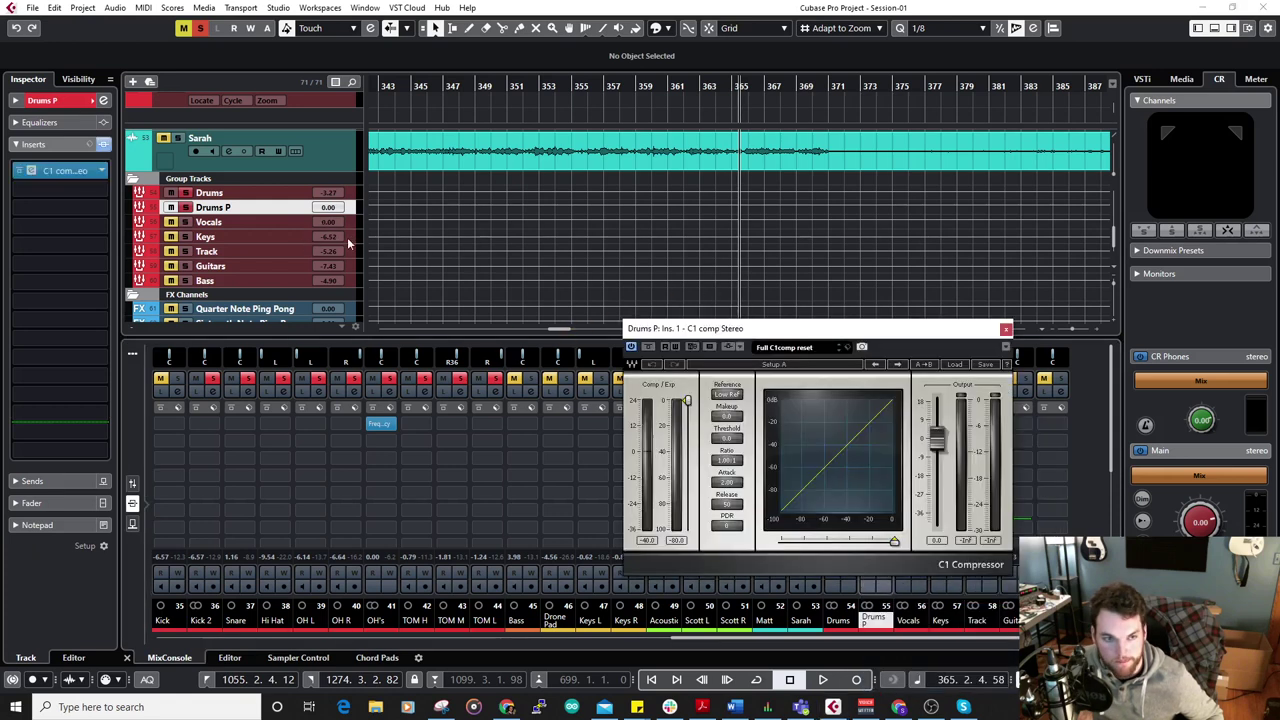
# Assign the first send of both the Snare track and the OH's group to Drums P.
pyautogui.scroll(10, 350, 236)
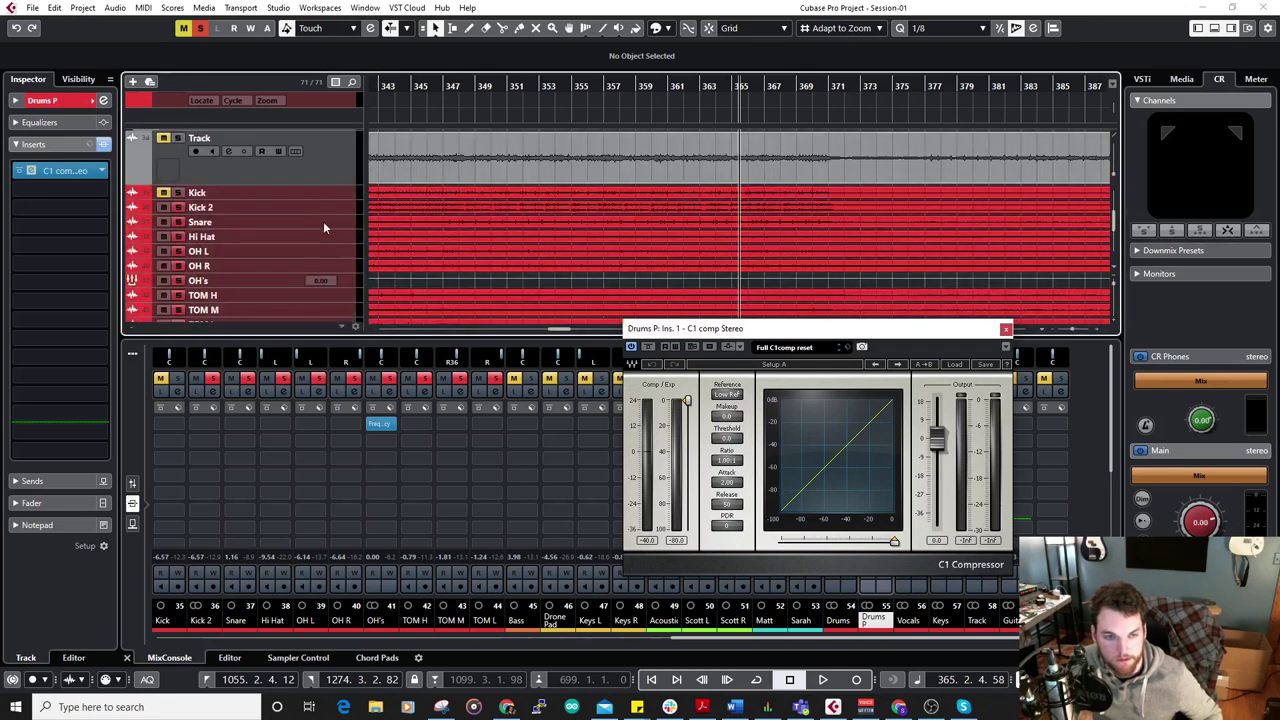
pyautogui.click(345, 228)
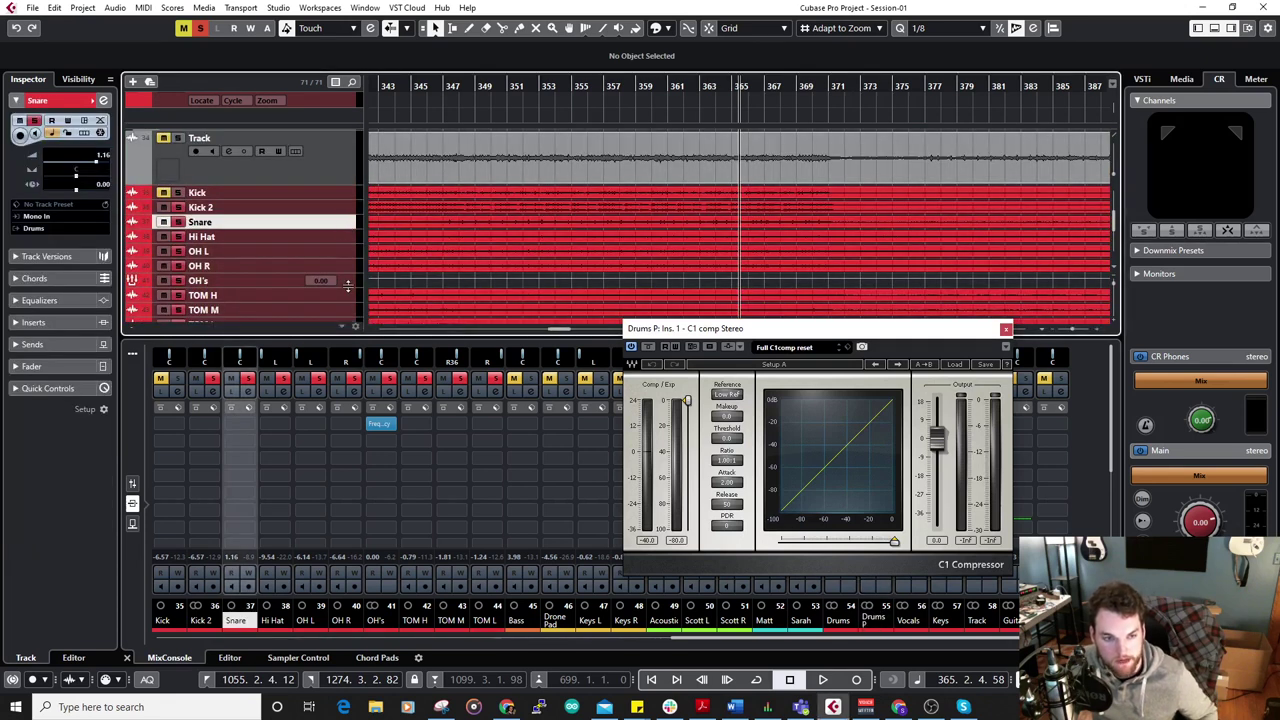
pyautogui.click(347, 283)
pyautogui.click(335, 224)
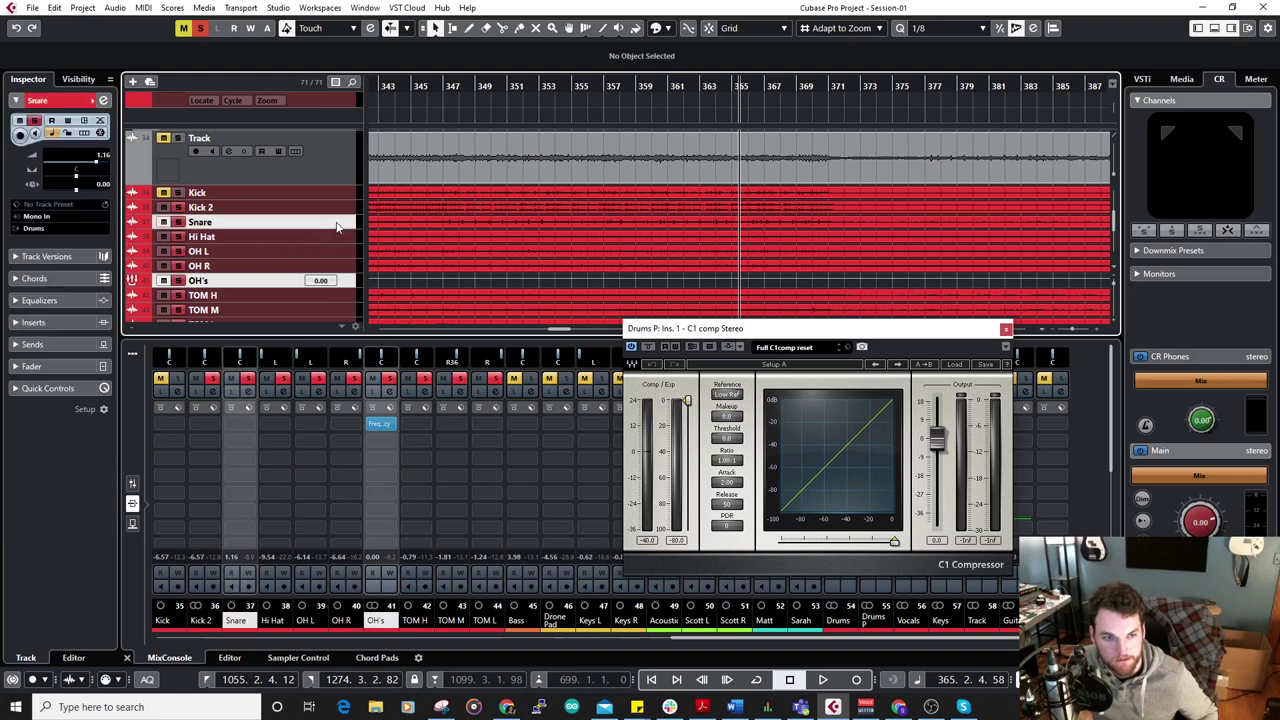
pyautogui.click(33, 345)
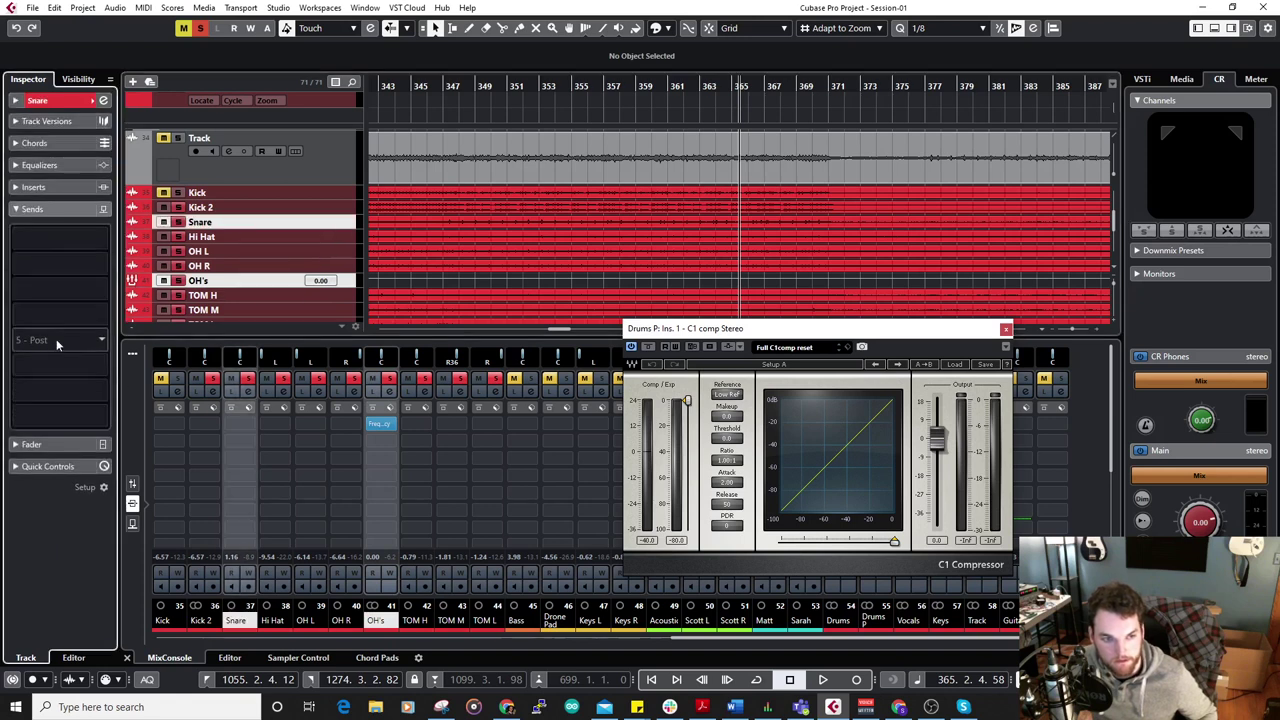
pyautogui.click(100, 240)
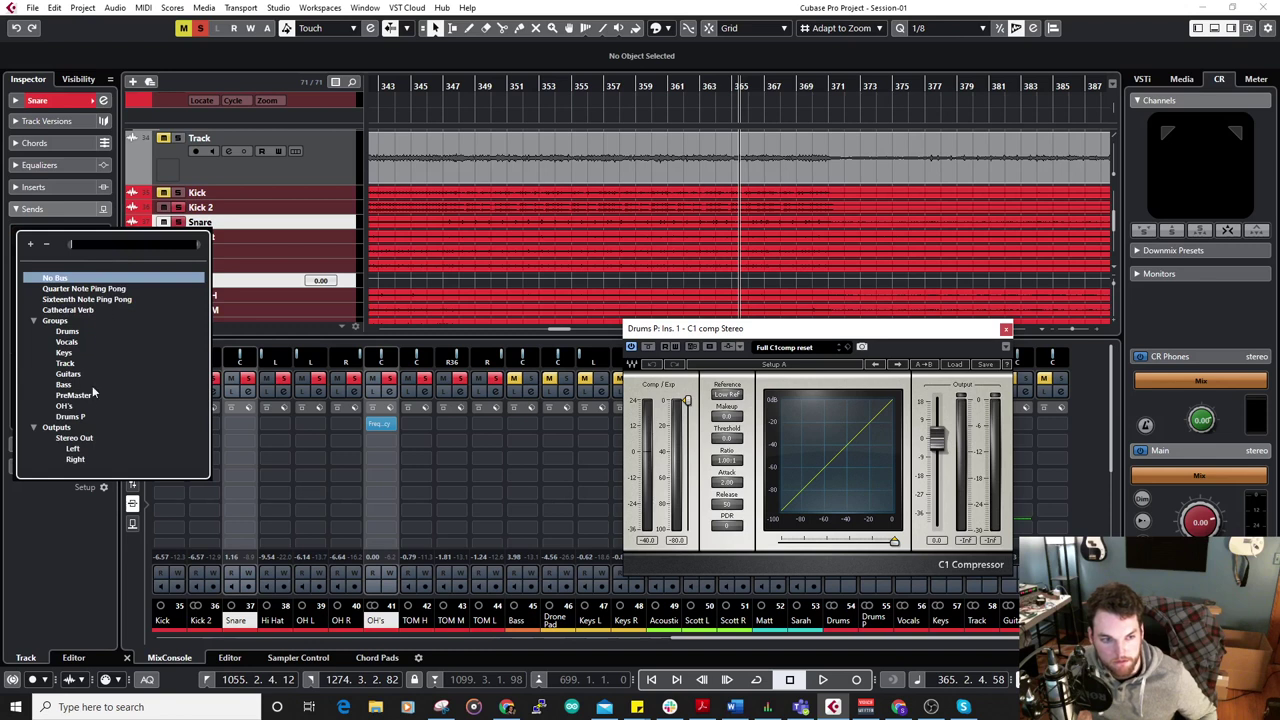
pyautogui.click(81, 417)
# Assign the first send of the TOM H, TOM M and TOM L tracks to Drums P.
pyautogui.click(340, 298)
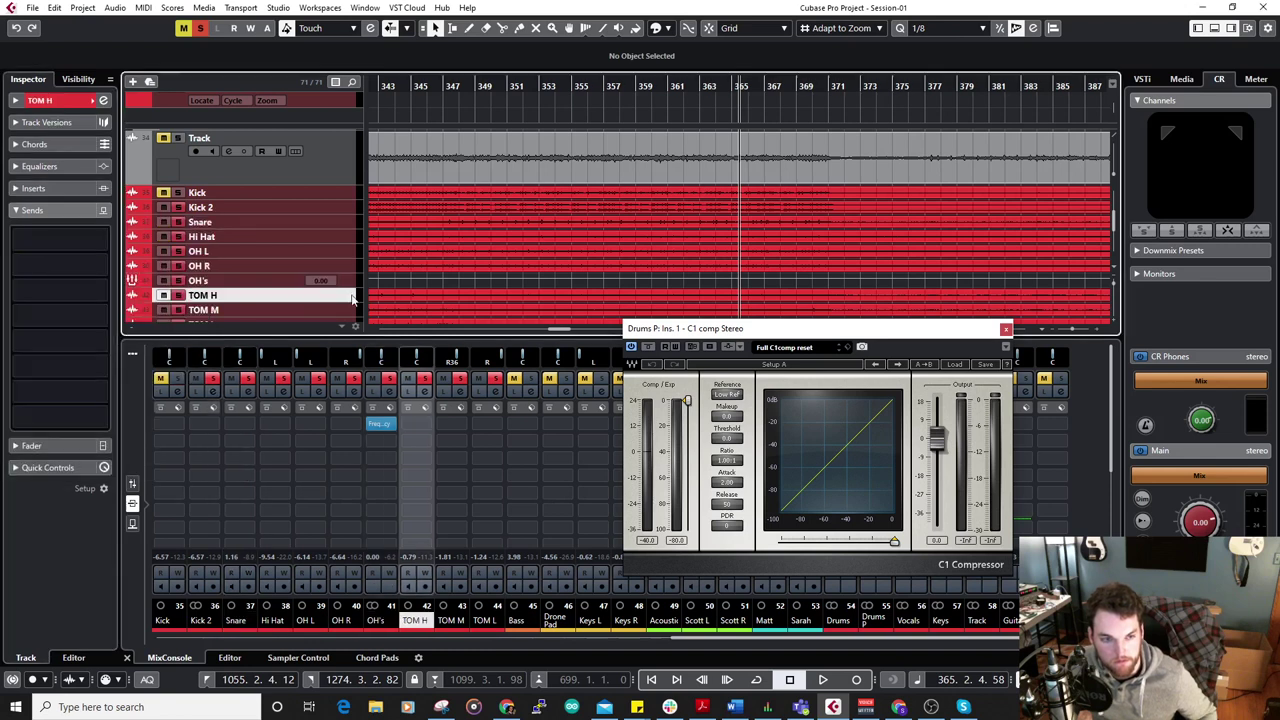
pyautogui.scroll(-1, 338, 286)
pyautogui.keyDown('shift'); pyautogui.click(337, 285); pyautogui.keyUp('shift')
pyautogui.click(72, 238)
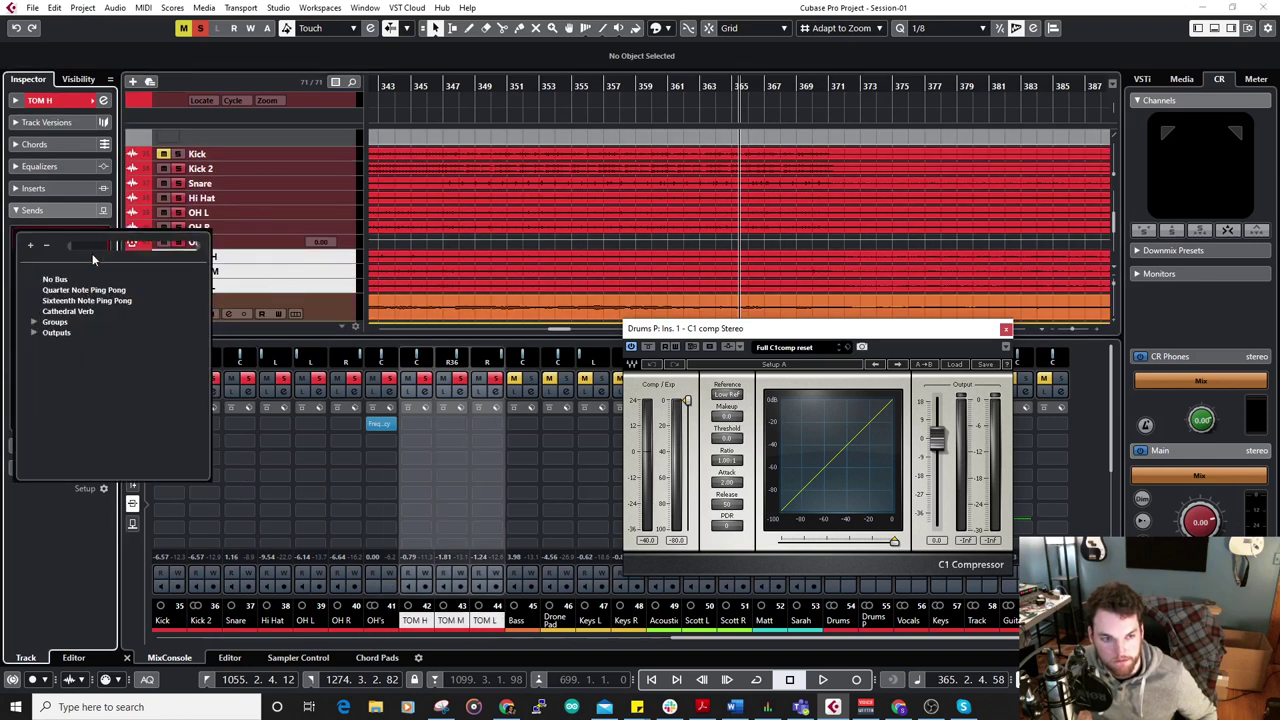
pyautogui.click(81, 418)
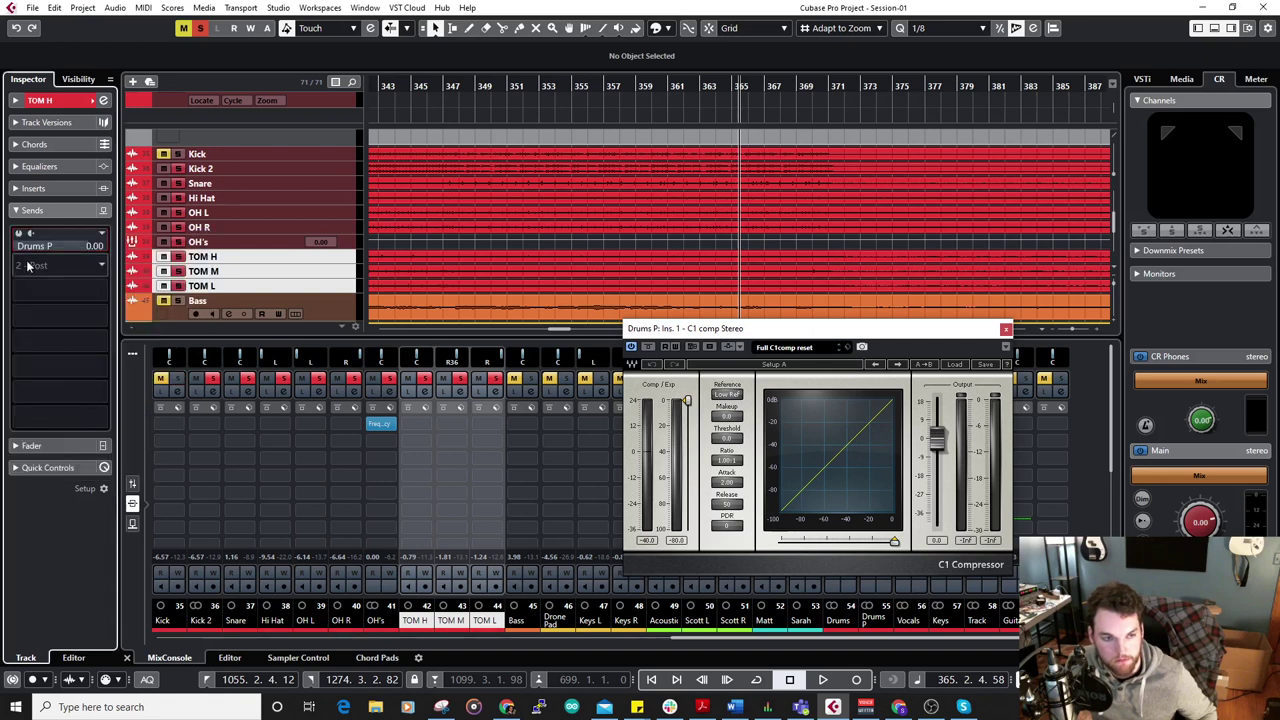
# Activate the Drums P sends on the OH's group and the Snare track.
pyautogui.click(293, 244)
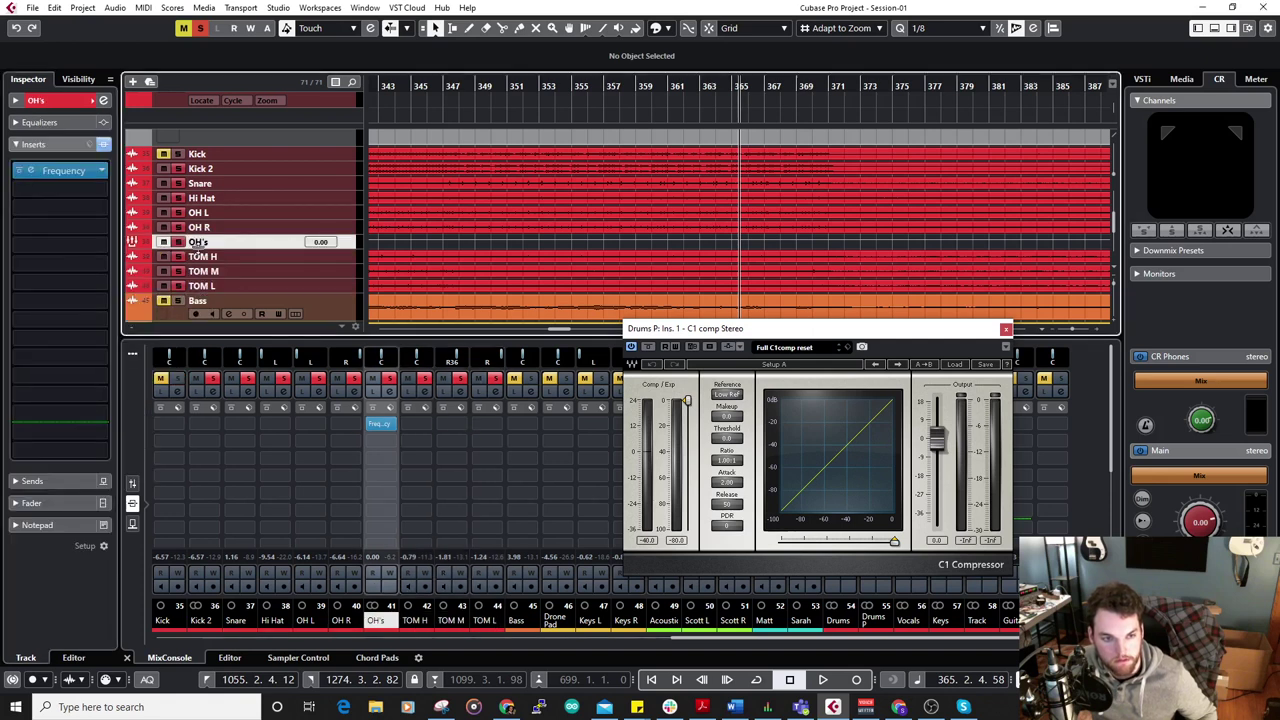
pyautogui.click(76, 481)
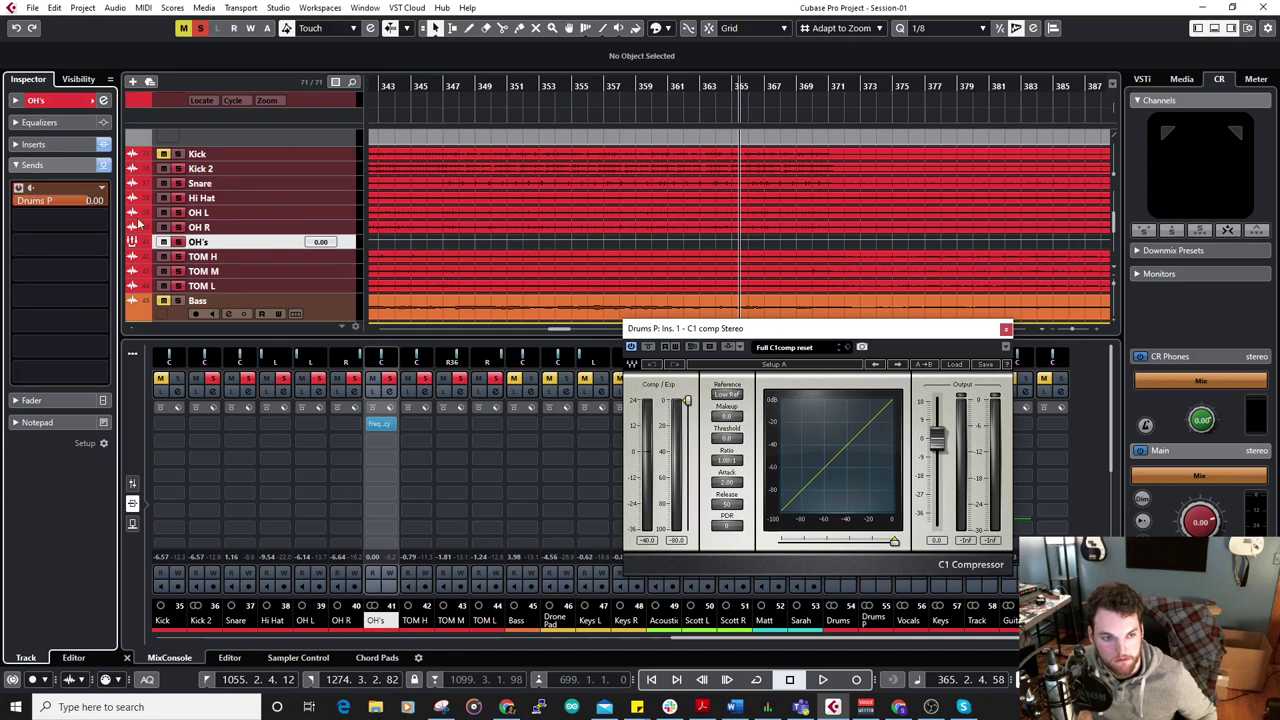
pyautogui.click(337, 184)
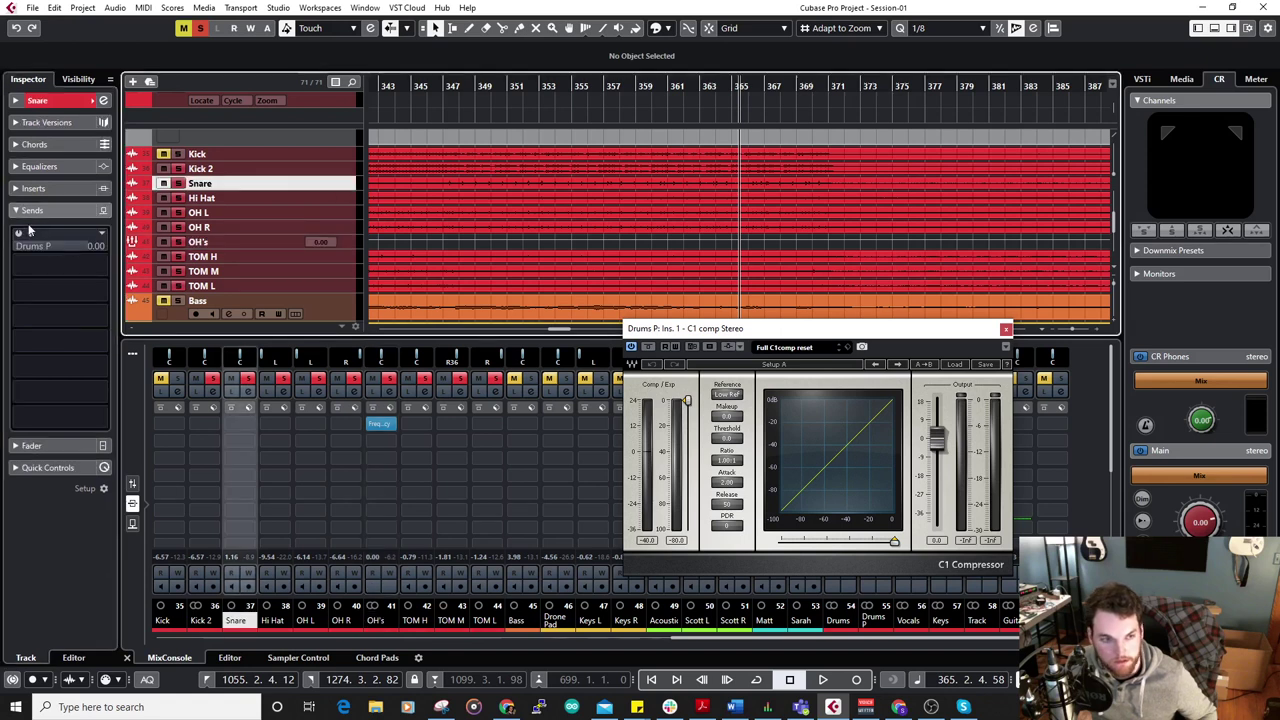
# While the drums play, set the Drums P compressor to threshold -44.6, ratio 3.99:1, attack 4.57, release 171 and makeup 8.9.
pyautogui.press('space')
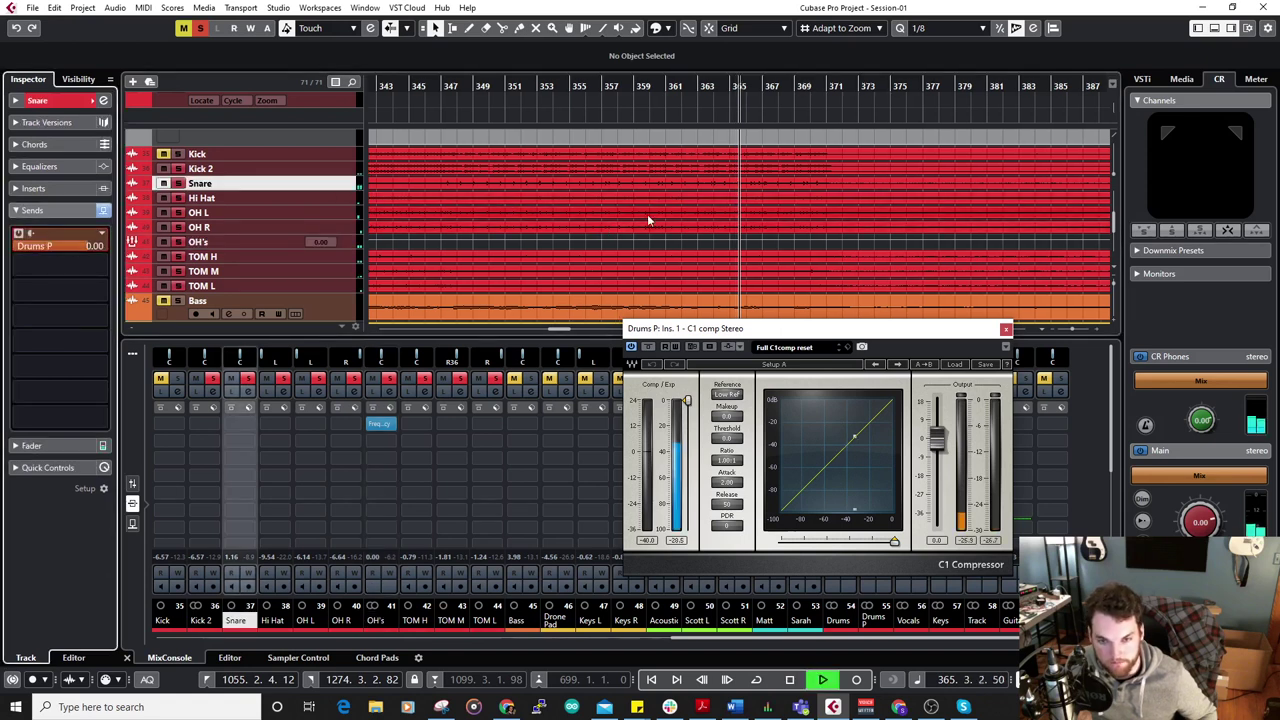
pyautogui.moveTo(788, 331); pyautogui.dragTo(503, 262)
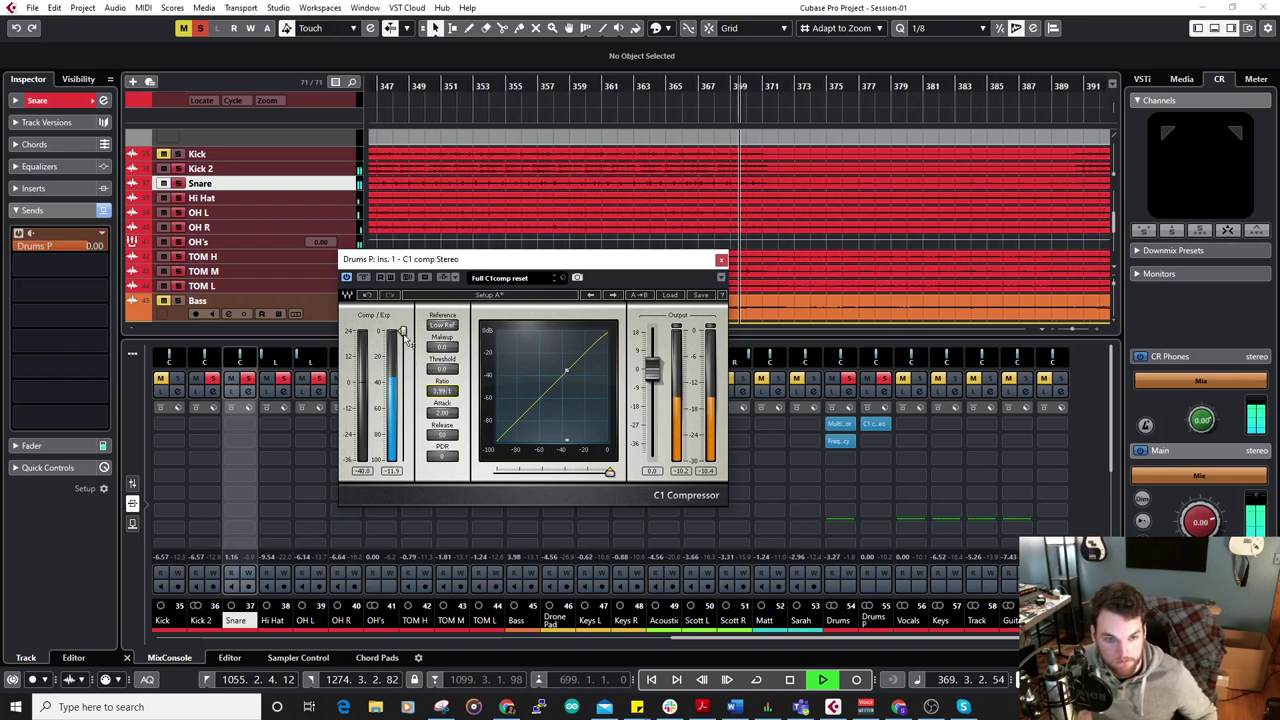
pyautogui.moveTo(401, 378); pyautogui.dragTo(402, 398)
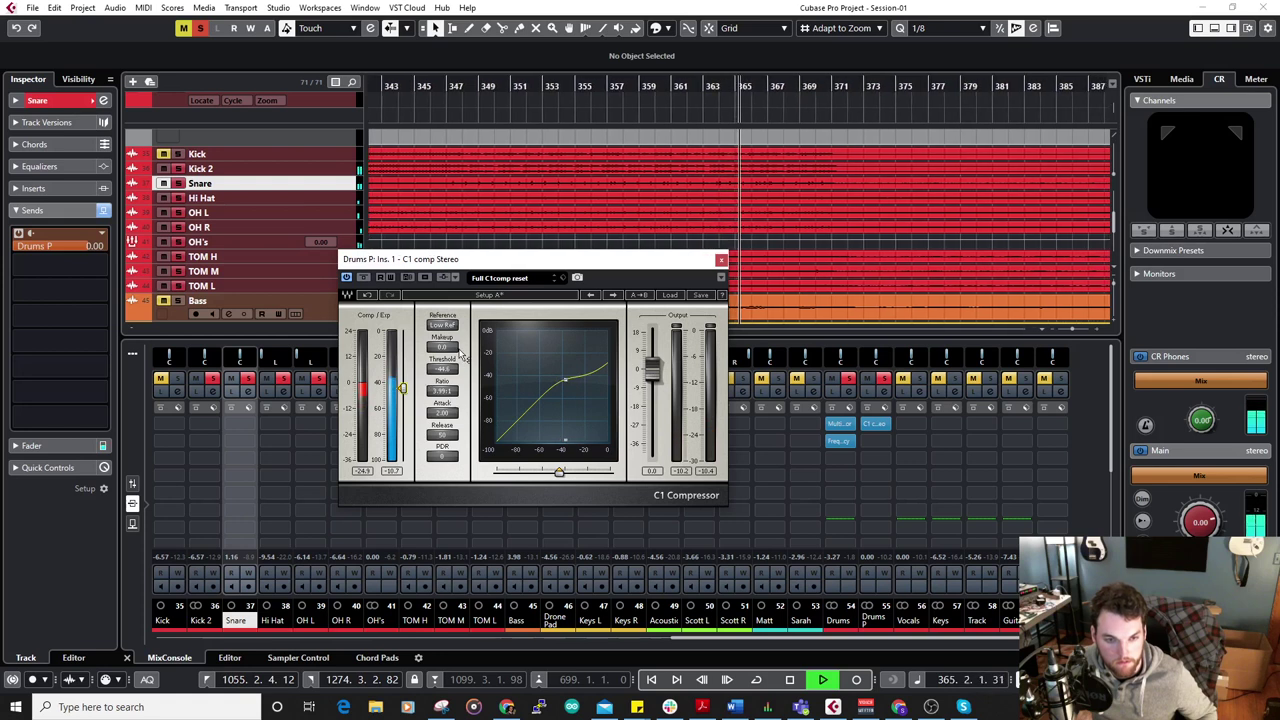
pyautogui.moveTo(442, 434); pyautogui.dragTo(442, 400)
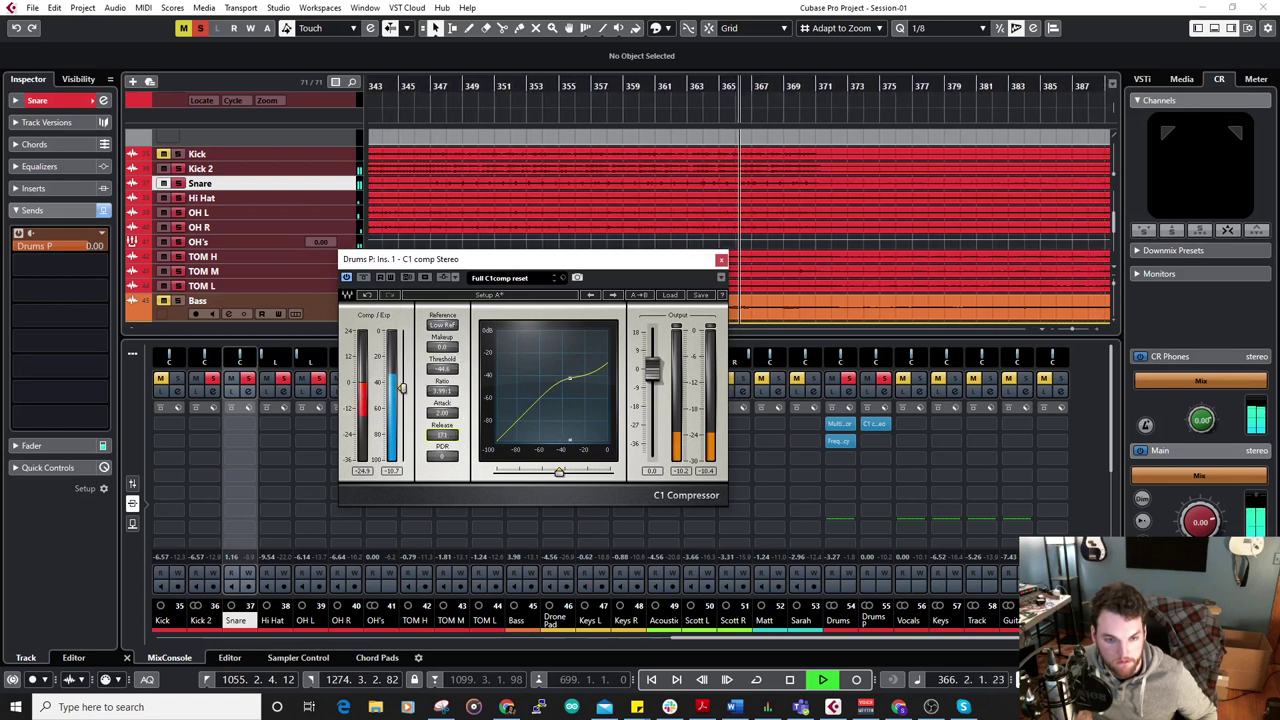
pyautogui.moveTo(451, 414); pyautogui.dragTo(455, 419)
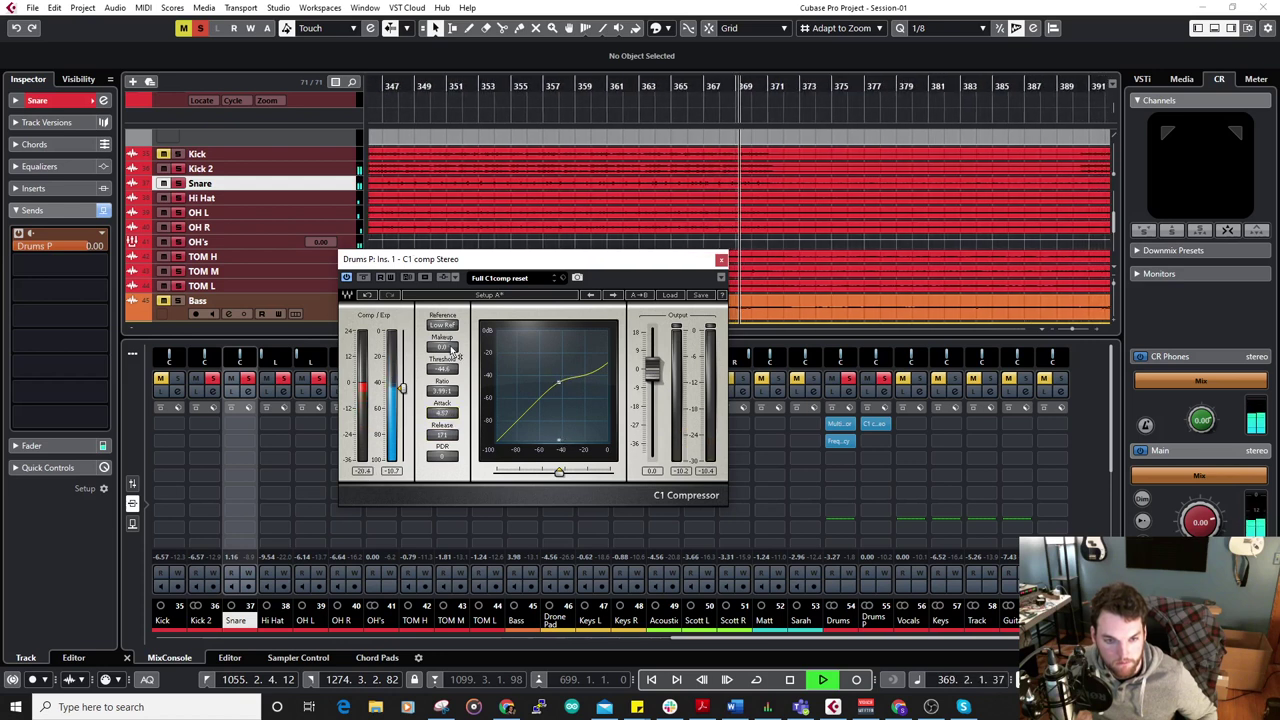
pyautogui.moveTo(453, 350); pyautogui.dragTo(453, 338)
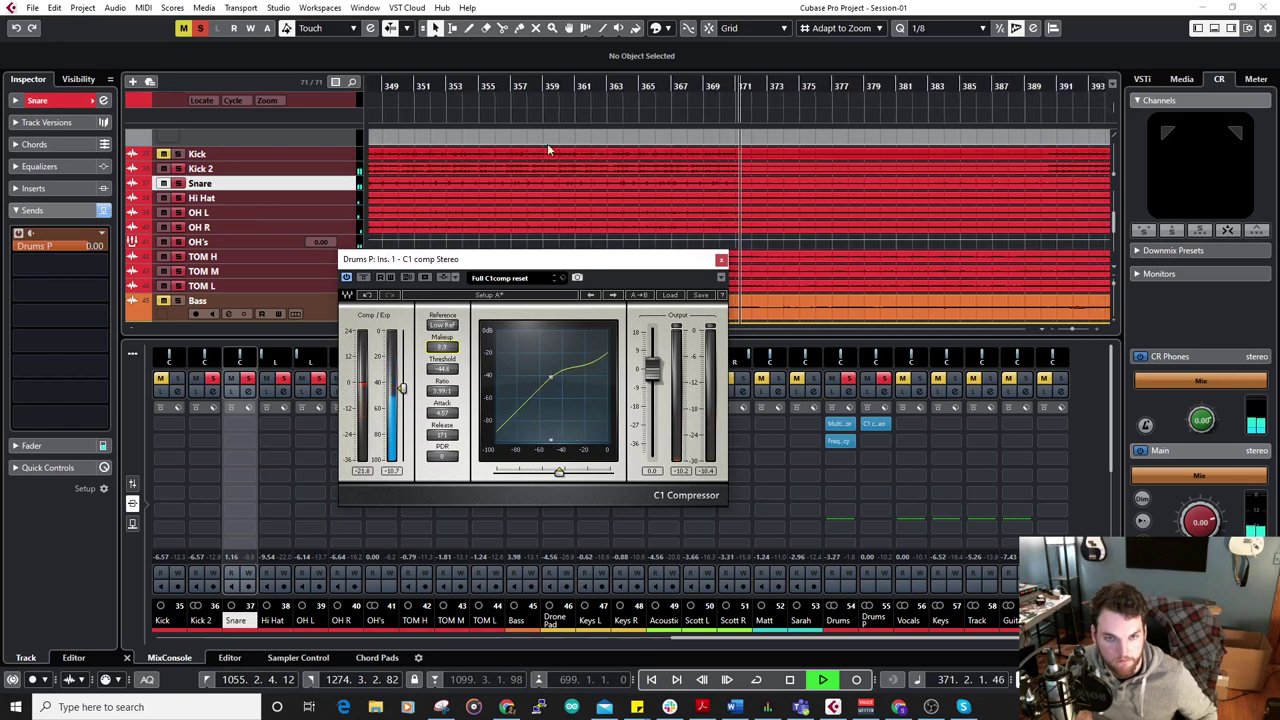
# Replay the passage, set the Drums P compressor's threshold to -46.5 and lower the Snare's send to Drums P to -5.94 dB.
pyautogui.click(536, 86)
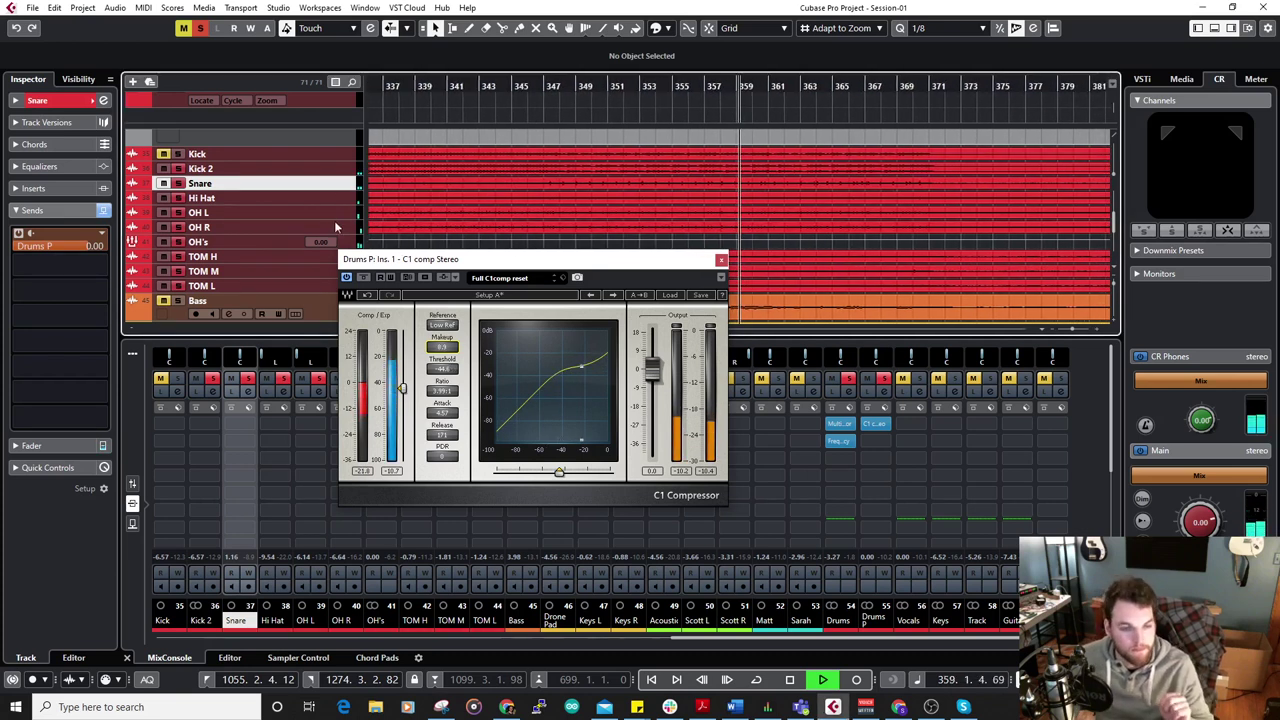
pyautogui.moveTo(444, 262); pyautogui.dragTo(576, 196)
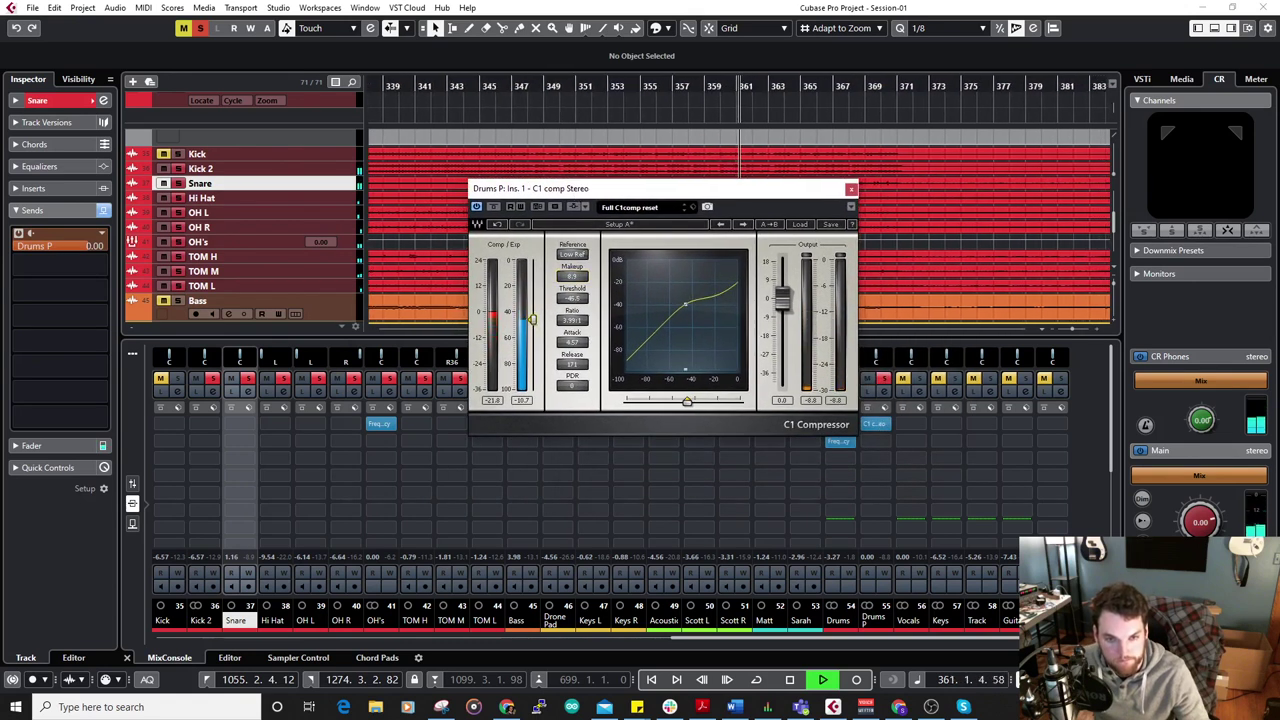
pyautogui.moveTo(79, 246); pyautogui.dragTo(30, 244)
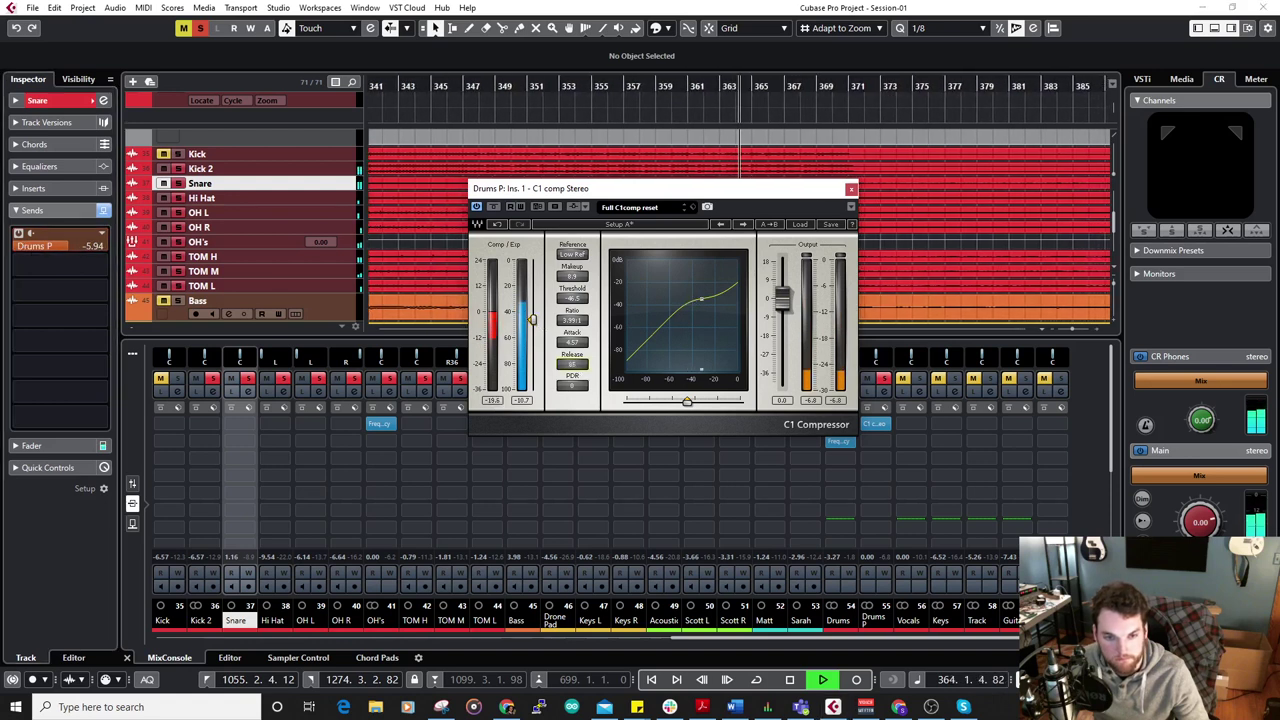
# Readjust the Drums P compressor's attack, set its release to 47 and makeup to 20.0, and close the plug-in.
pyautogui.click(577, 341)
pyautogui.moveTo(573, 364); pyautogui.dragTo(573, 386)
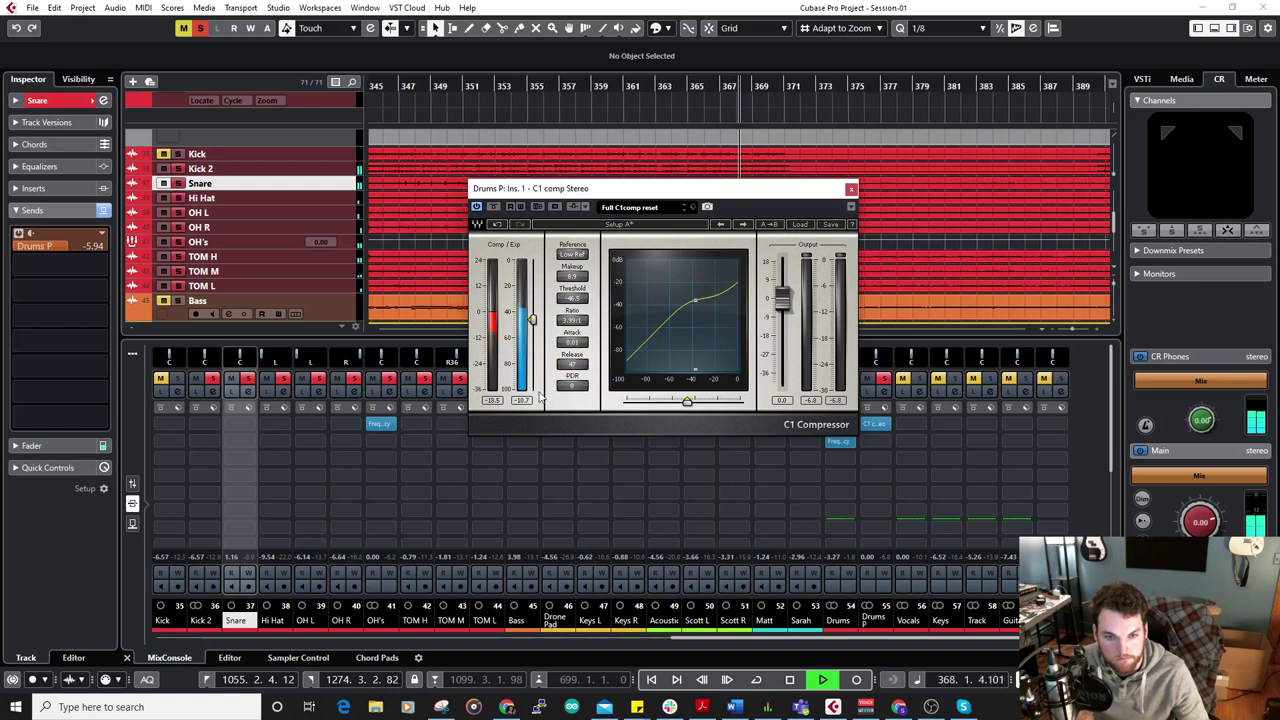
pyautogui.moveTo(572, 276); pyautogui.dragTo(572, 269)
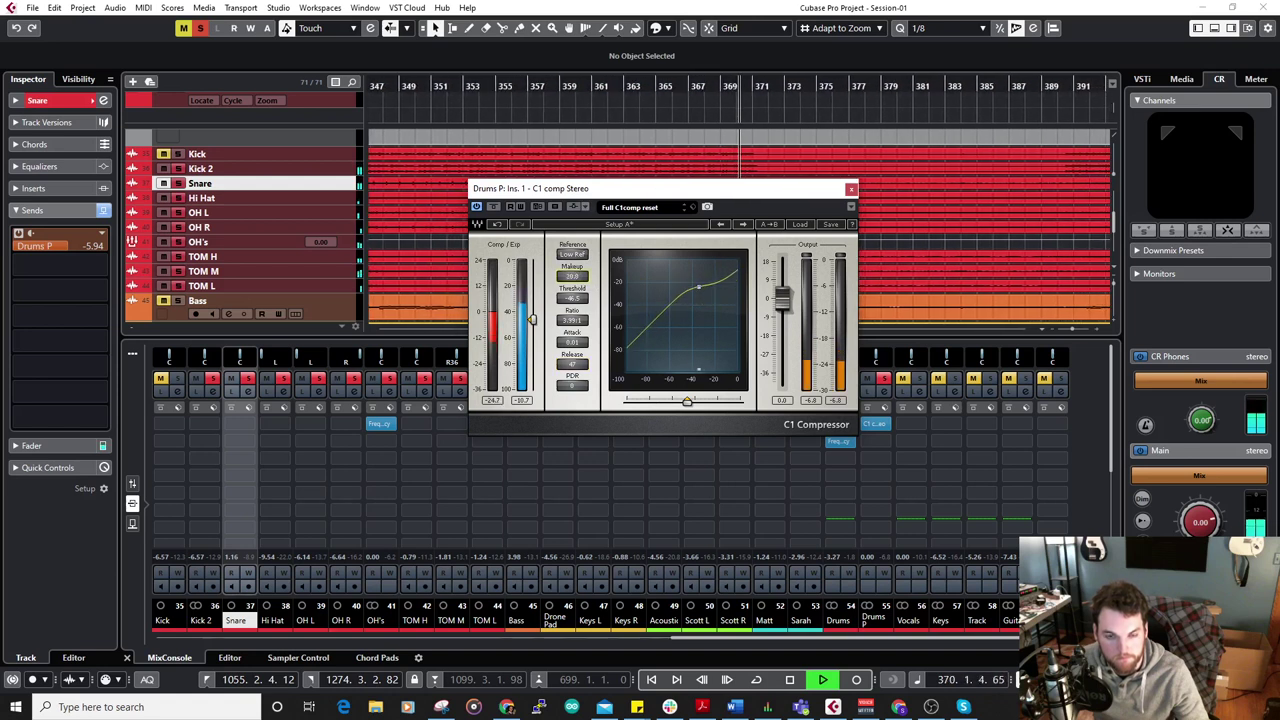
pyautogui.click(851, 189)
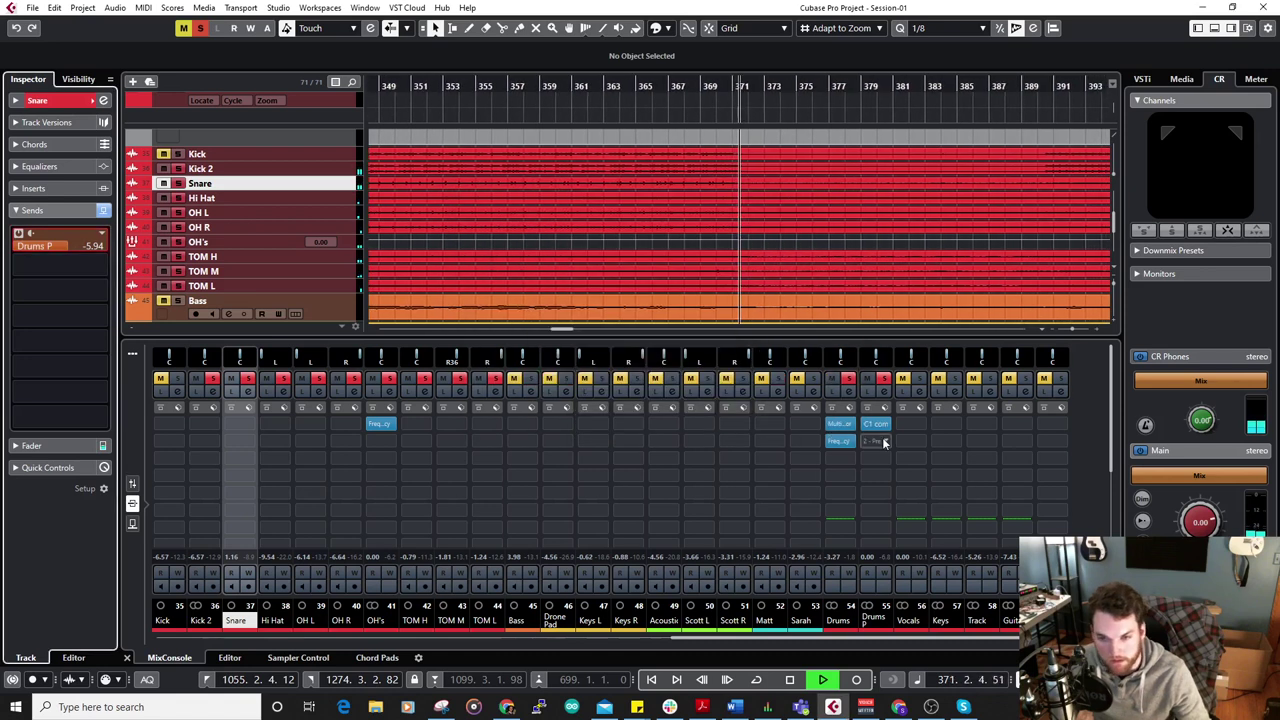
# Replay the drums and blend in Drums P by pulling its fader fully down and raising it to -7.46 dB.
pyautogui.click(132, 483)
pyautogui.click(517, 85)
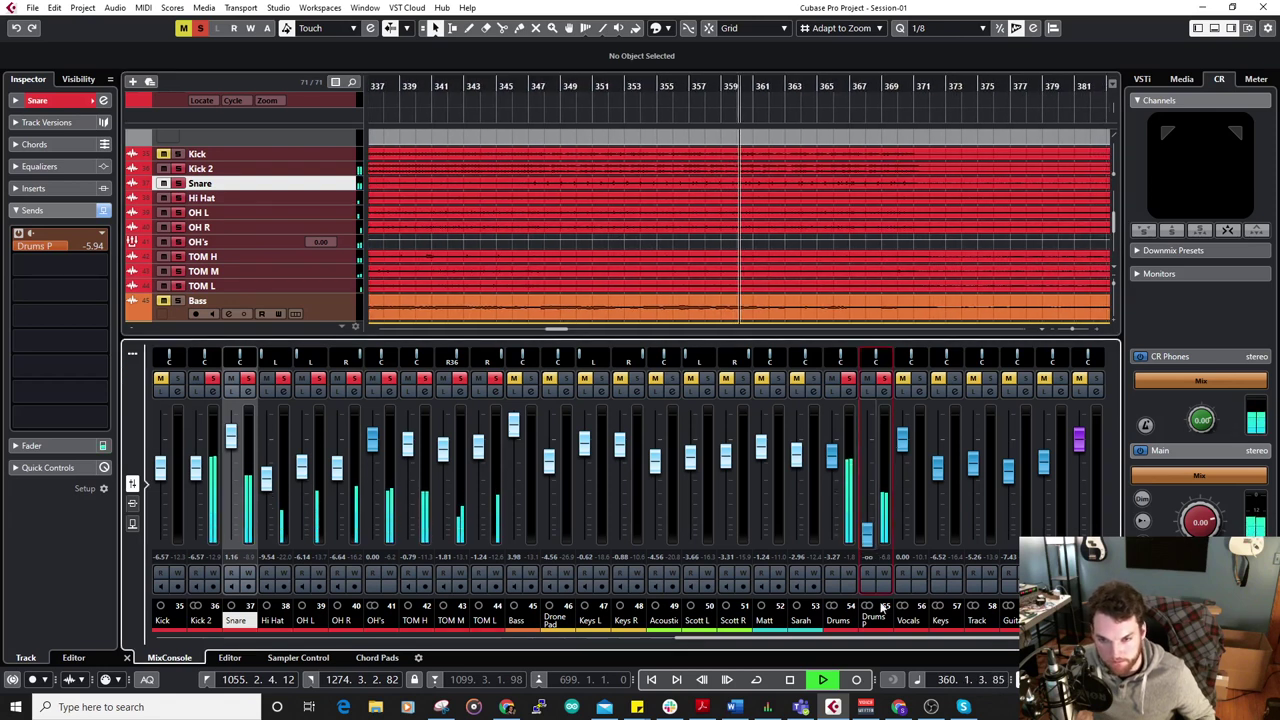
pyautogui.moveTo(868, 440); pyautogui.dragTo(870, 470)
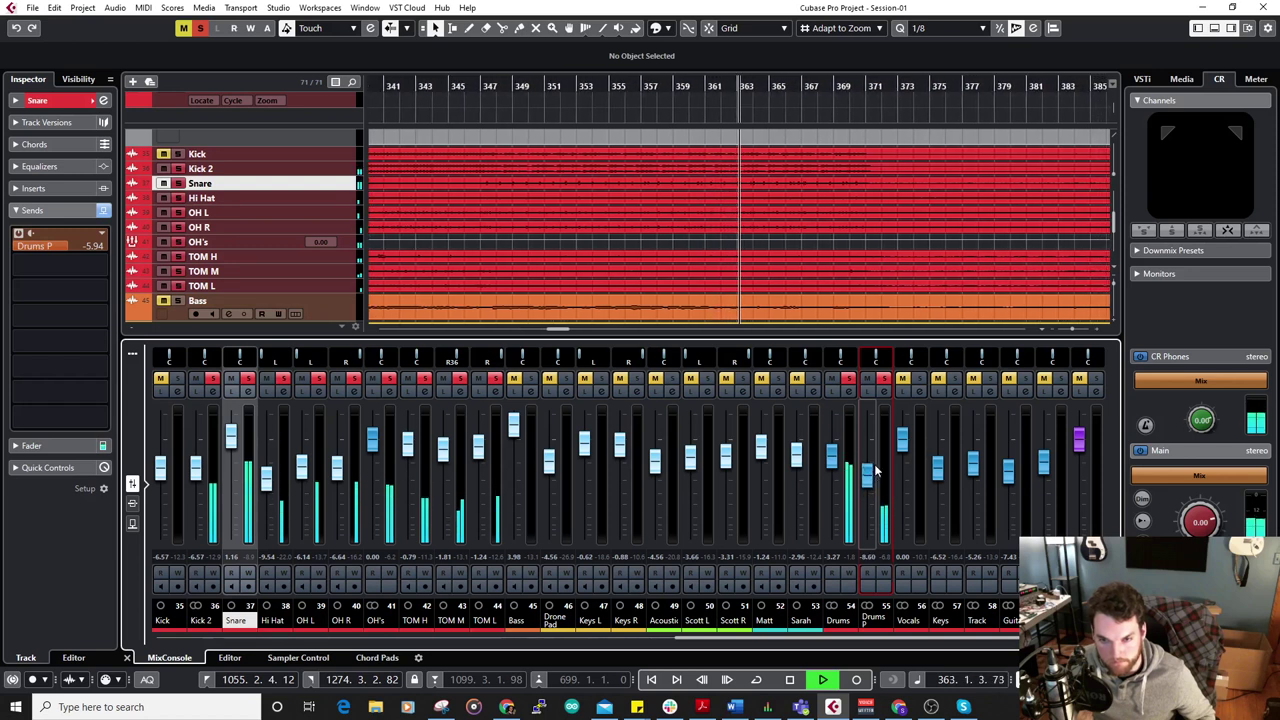
pyautogui.click(820, 464)
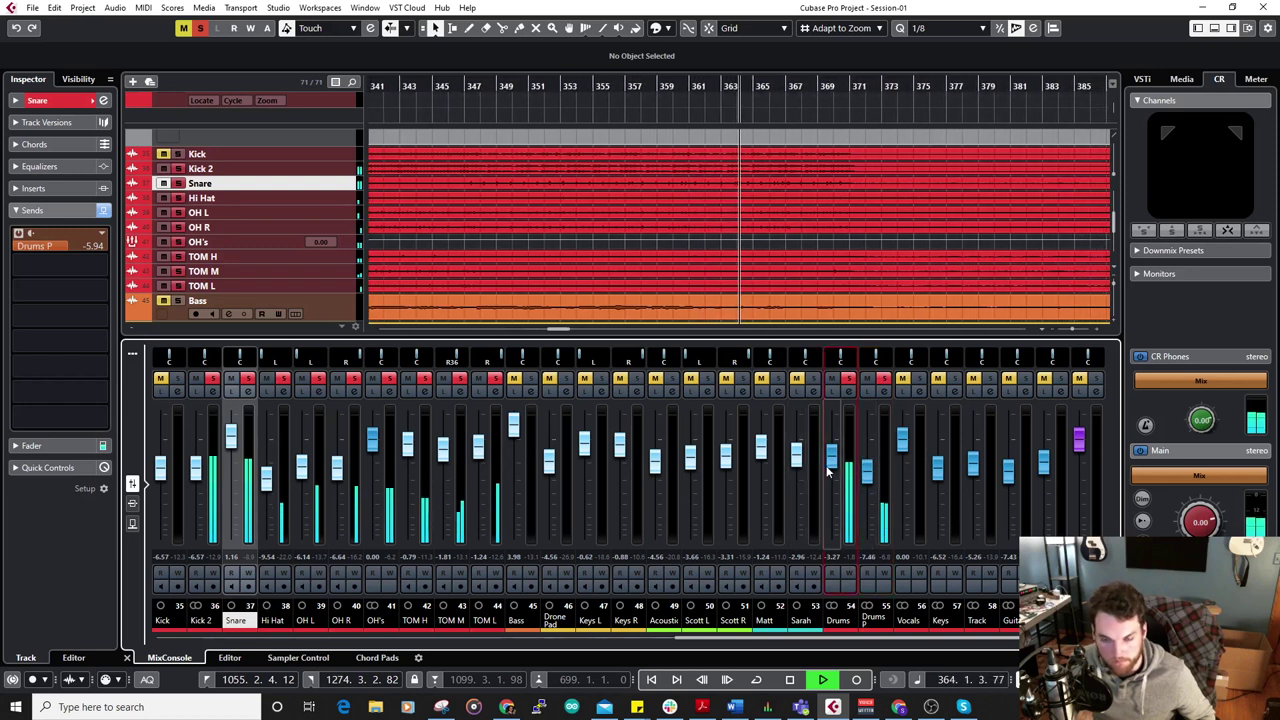
# Pull the Drums P fader fully down and blend it back in at -10.7 dB while the drums play.
pyautogui.moveTo(867, 470); pyautogui.dragTo(875, 584)
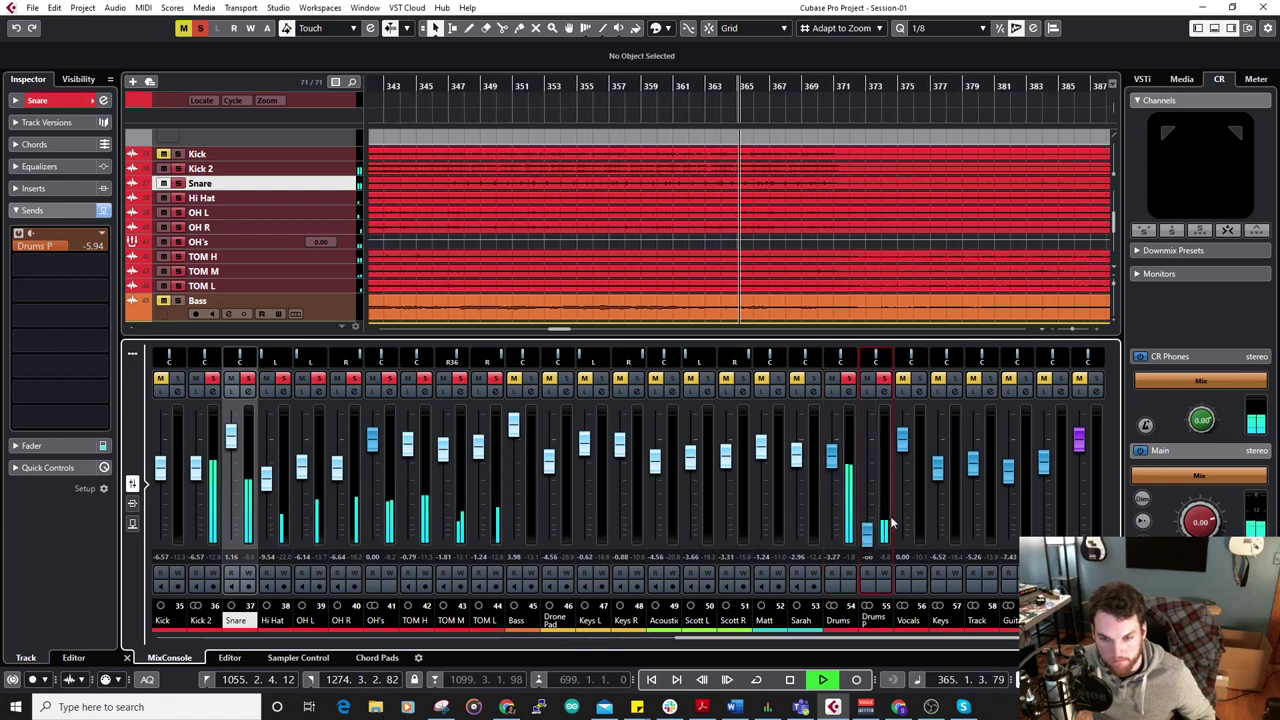
pyautogui.moveTo(866, 538); pyautogui.dragTo(870, 485)
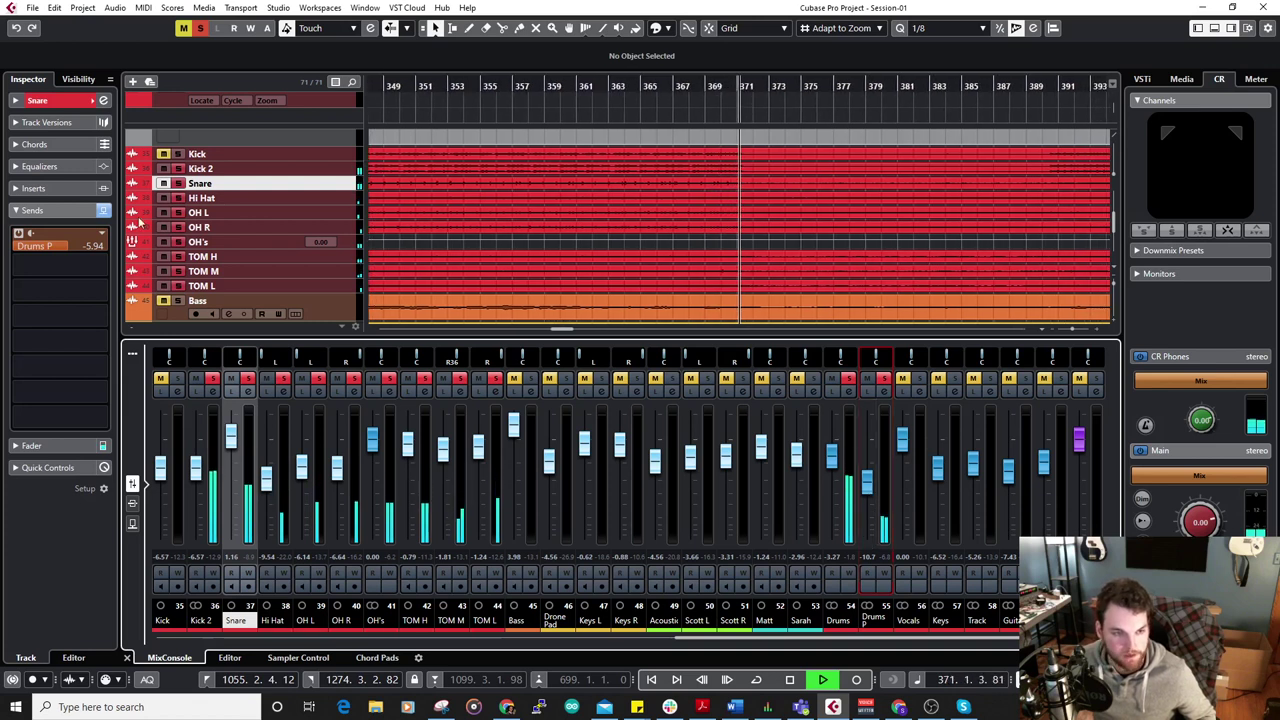
# Insert the C1 comp Mono compressor in the Snare channel's first insert slot and set the playback position in the drum passage.
pyautogui.click(46, 188)
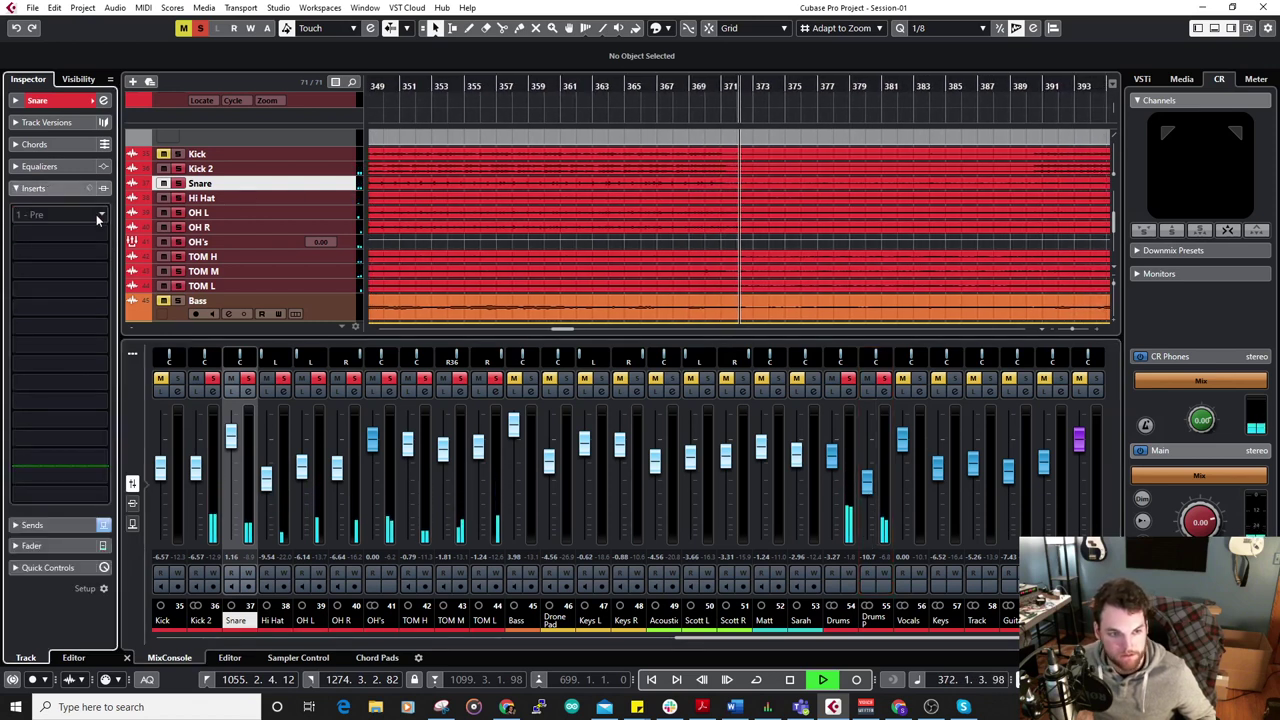
pyautogui.click(96, 214)
pyautogui.click(57, 303)
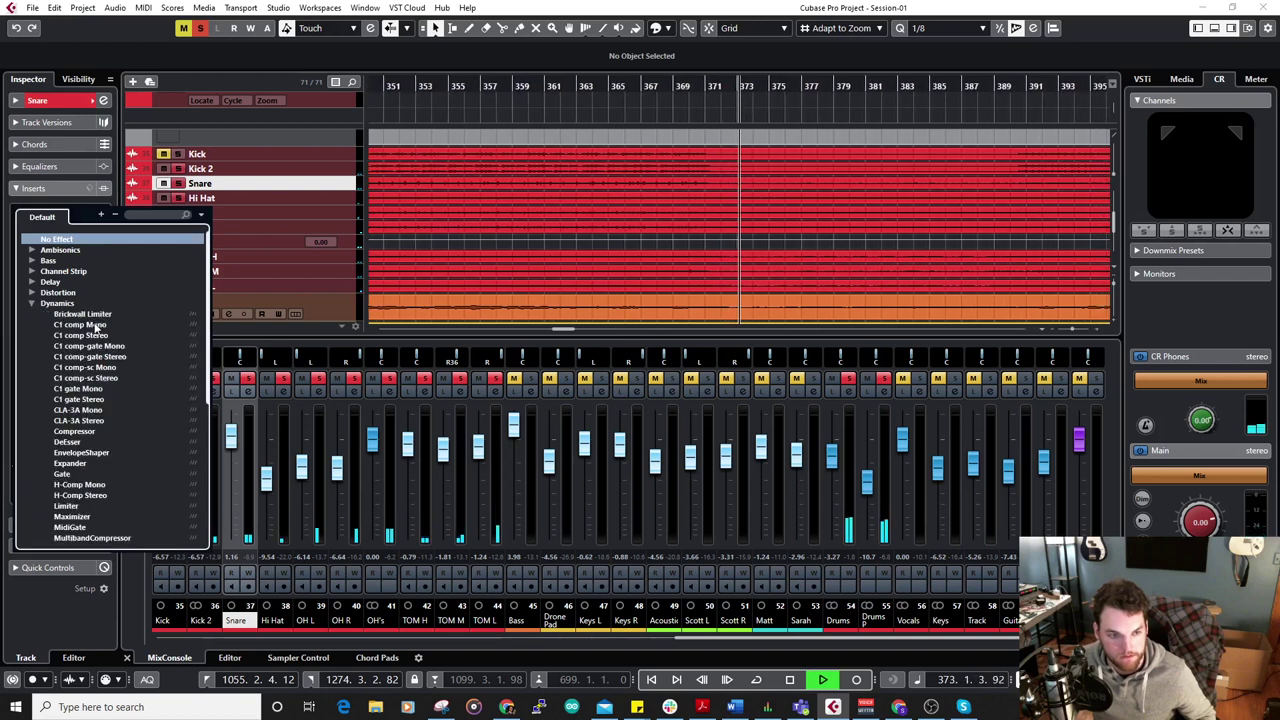
pyautogui.click(561, 242)
pyautogui.click(486, 89)
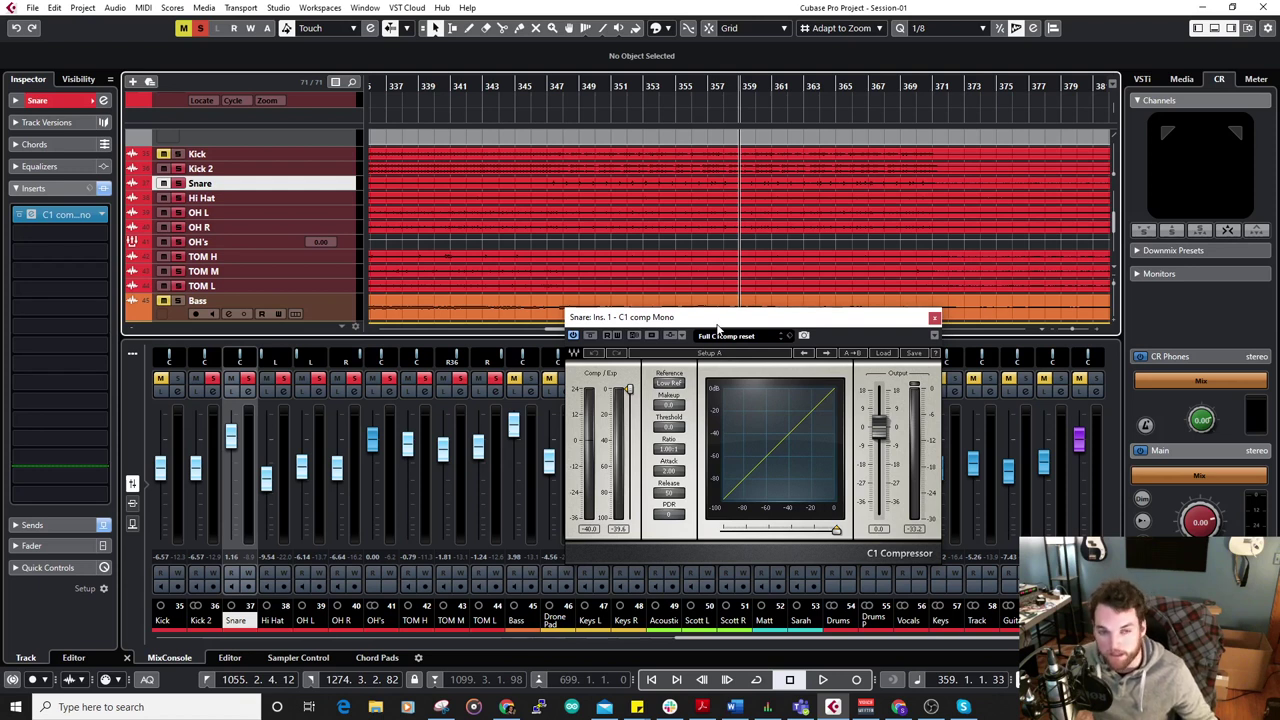
# While the drums play, set the Snare compressor to ratio 3.99:1, threshold -28.8, attack 6.60, release 25 and makeup 9.1, and stop playback.
pyautogui.click(677, 451)
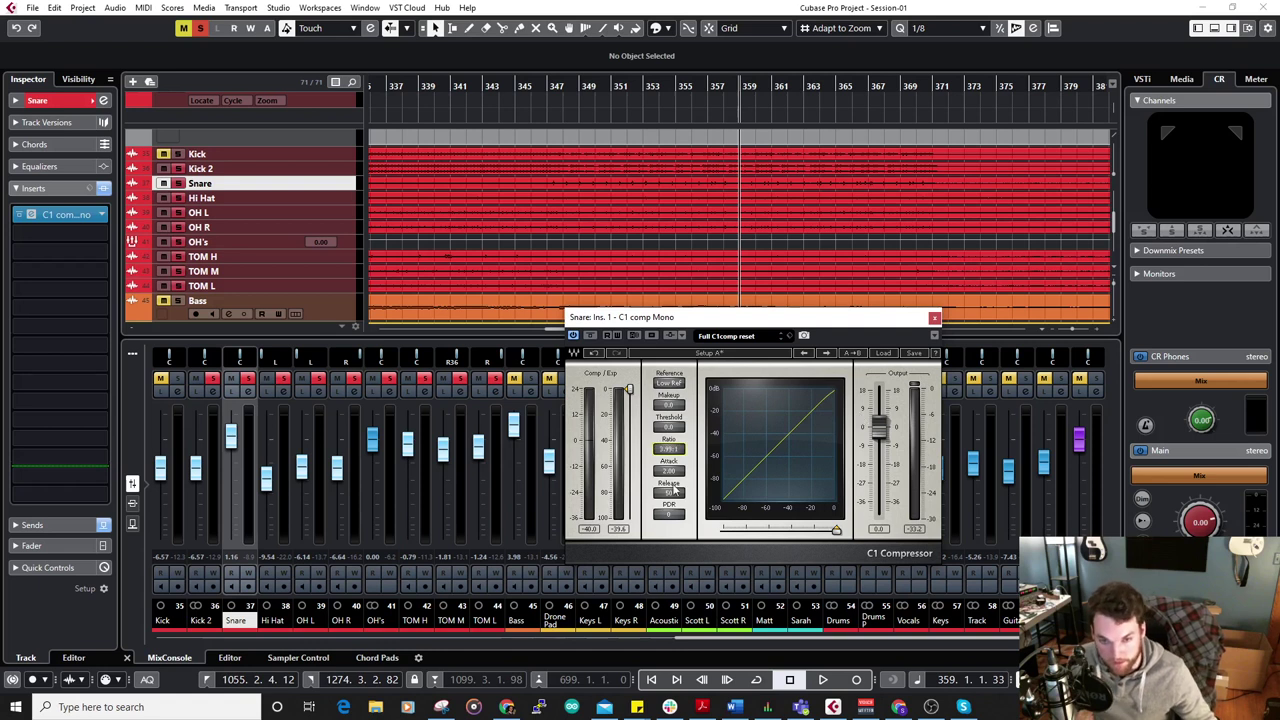
pyautogui.click(515, 94)
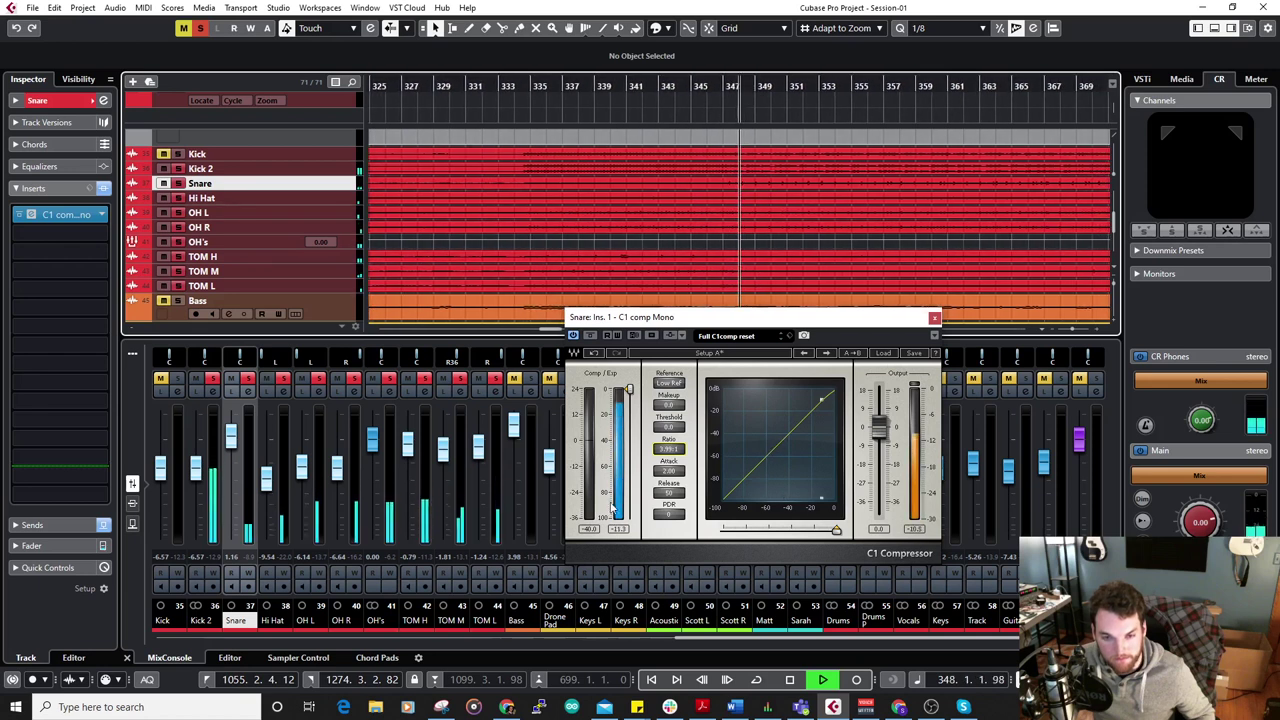
pyautogui.moveTo(629, 389); pyautogui.dragTo(629, 425)
pyautogui.moveTo(672, 471); pyautogui.dragTo(672, 506)
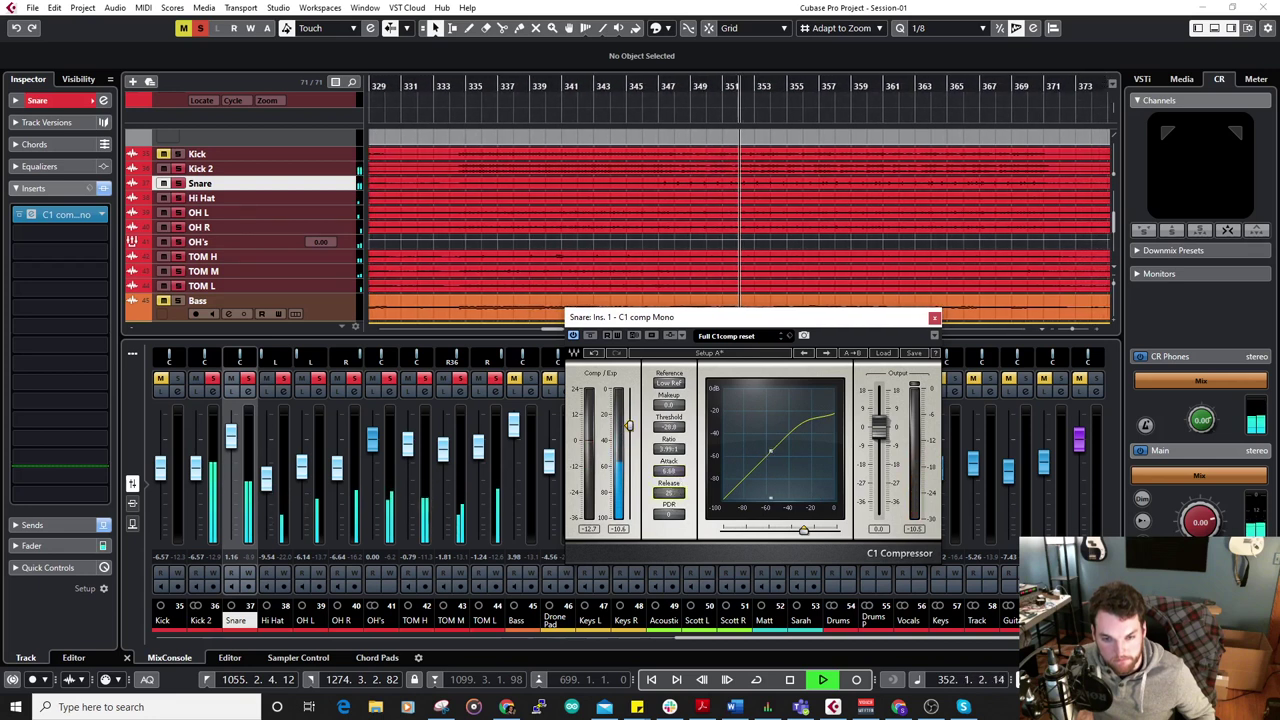
pyautogui.click(666, 470)
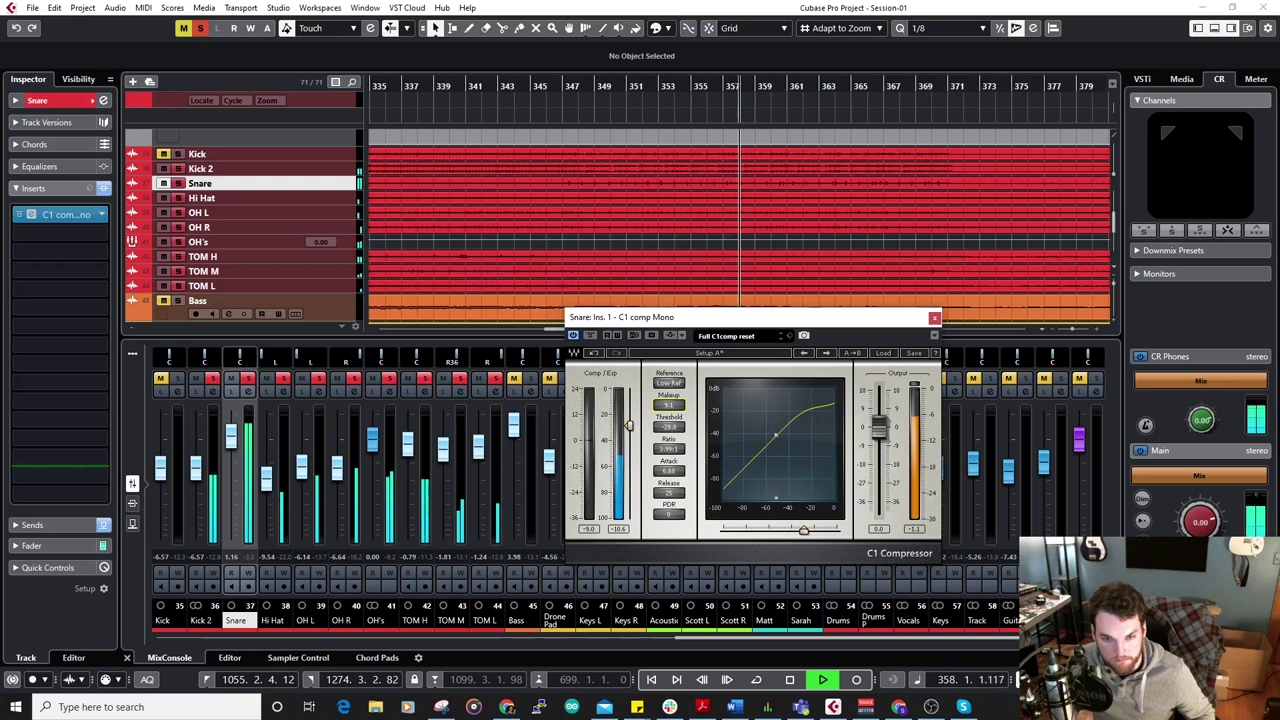
pyautogui.press('space')
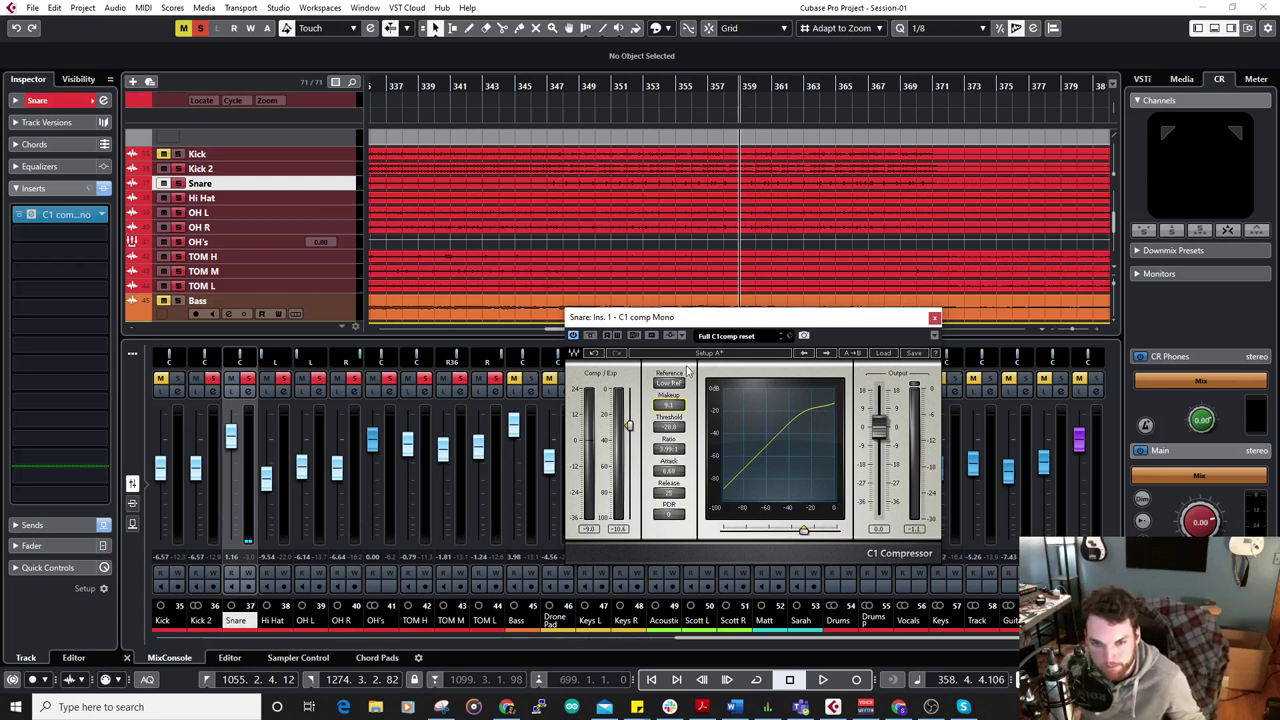
# Replay the passage, readjust the Snare compressor's attack, and set its release to 133 and makeup to 14.1.
pyautogui.moveTo(703, 333); pyautogui.dragTo(843, 287)
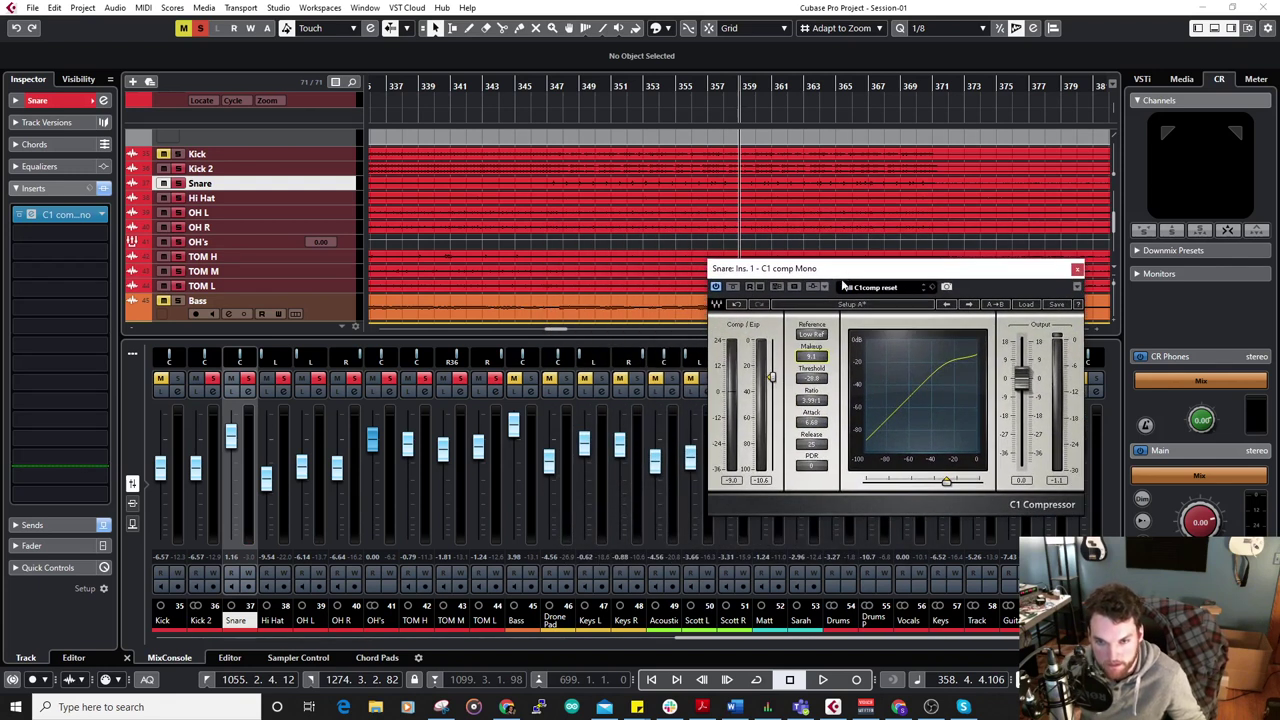
pyautogui.doubleClick(652, 93)
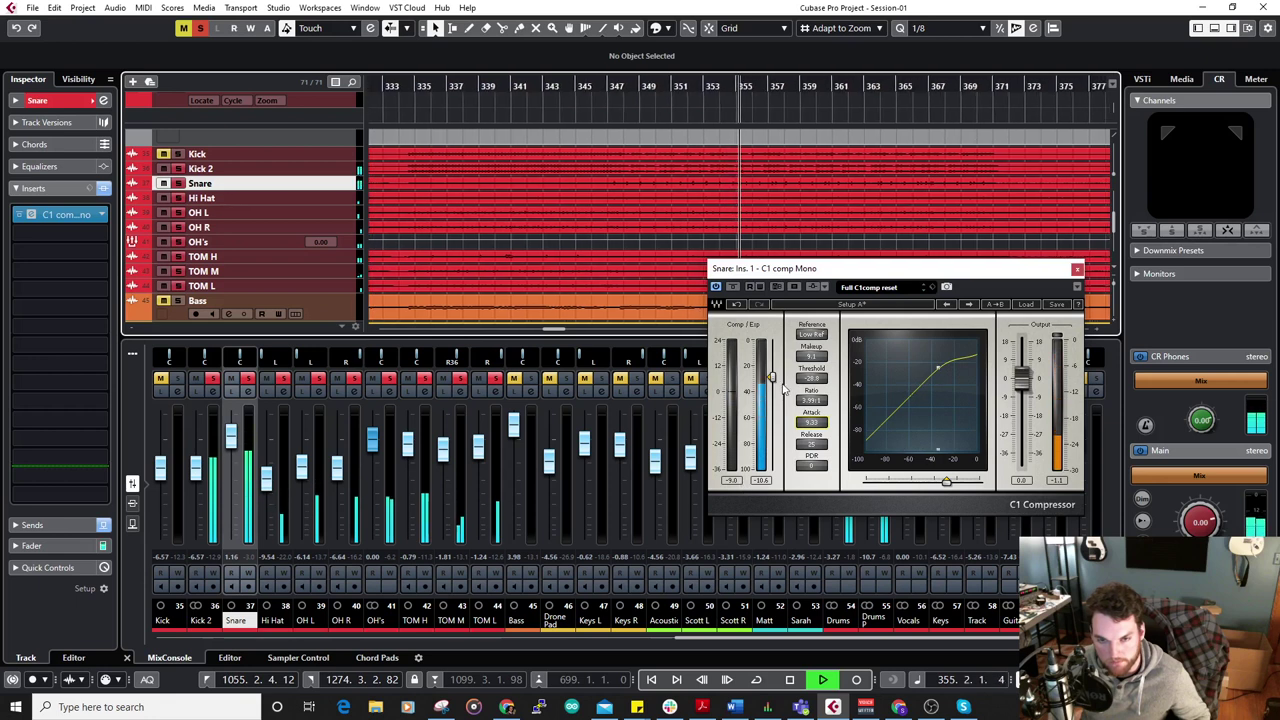
pyautogui.click(737, 486)
pyautogui.moveTo(811, 422); pyautogui.dragTo(811, 448)
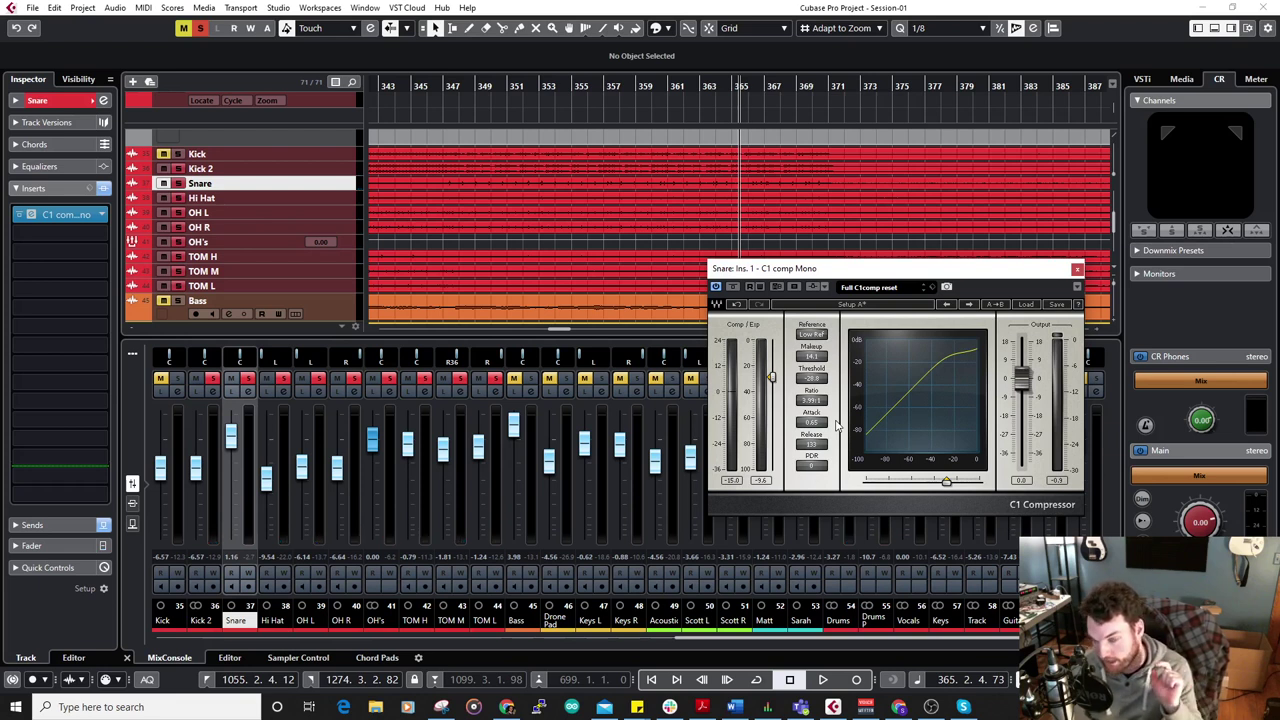
# Replay the passage and set the Snare compressor's makeup to 5.4, release to 55 and threshold to -24.6, readjusting the attack.
pyautogui.click(671, 81)
pyautogui.press('space')
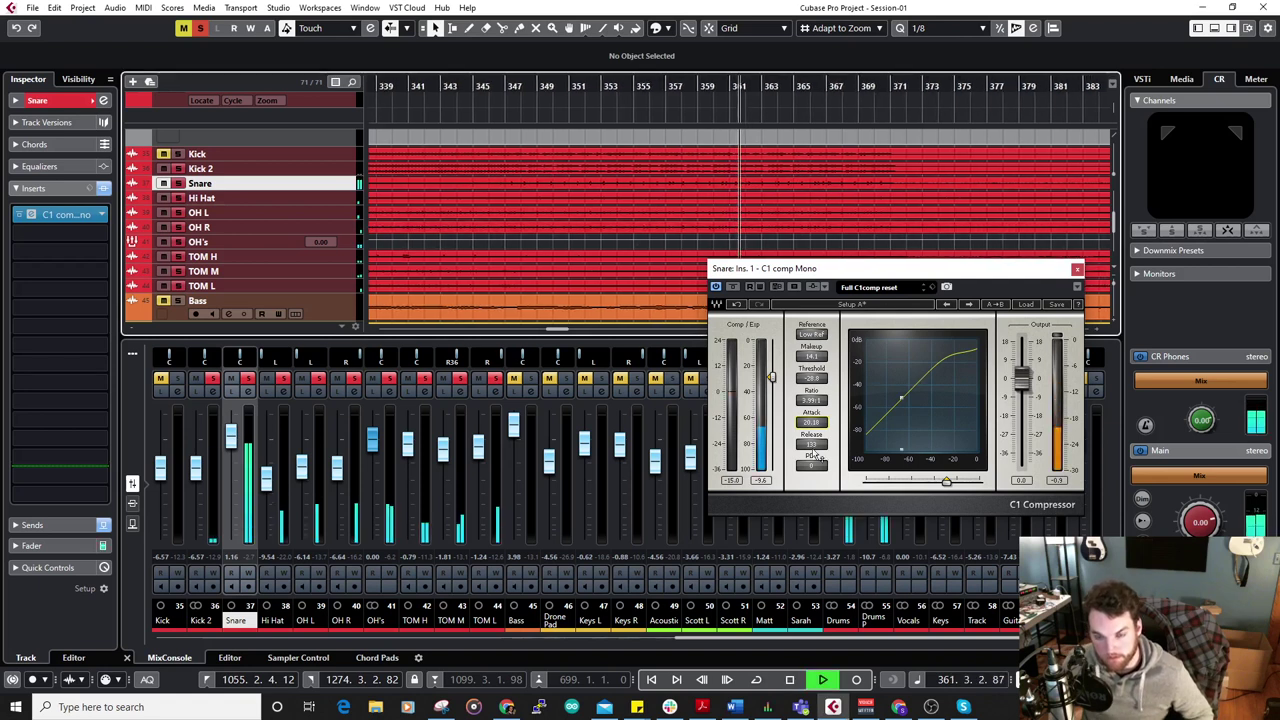
pyautogui.moveTo(811, 356); pyautogui.dragTo(811, 400)
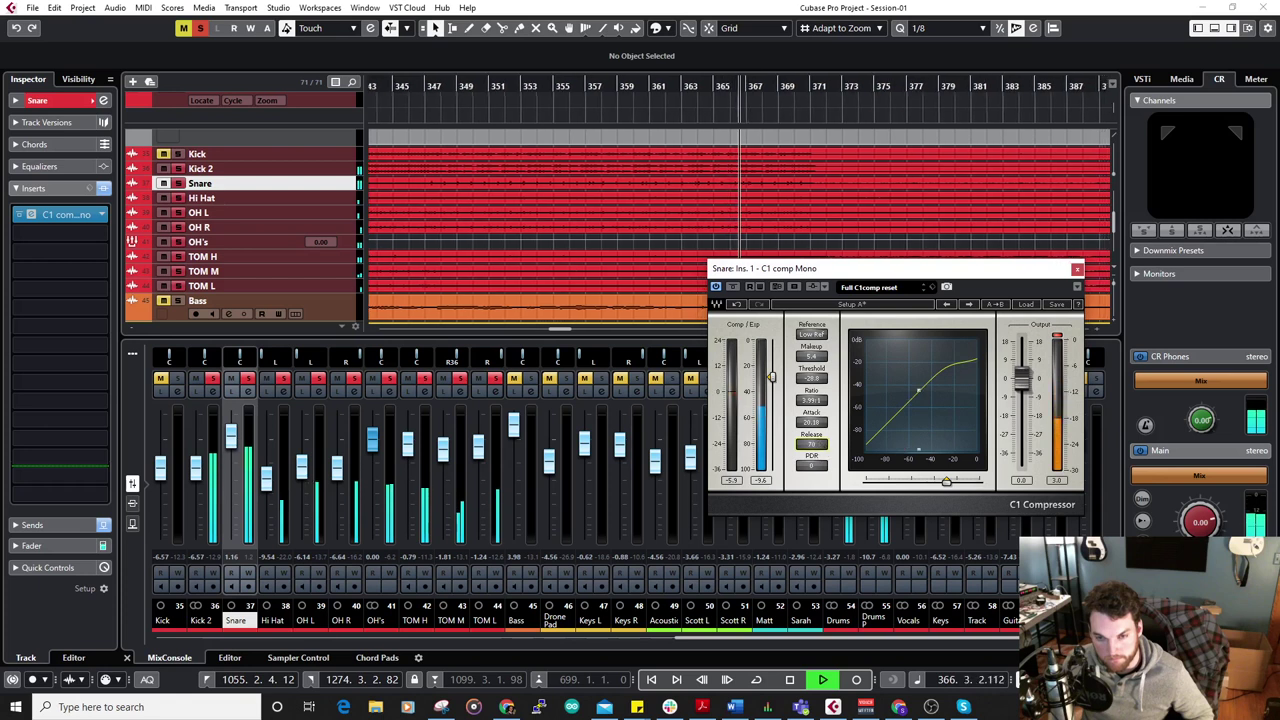
pyautogui.moveTo(818, 446); pyautogui.dragTo(817, 455)
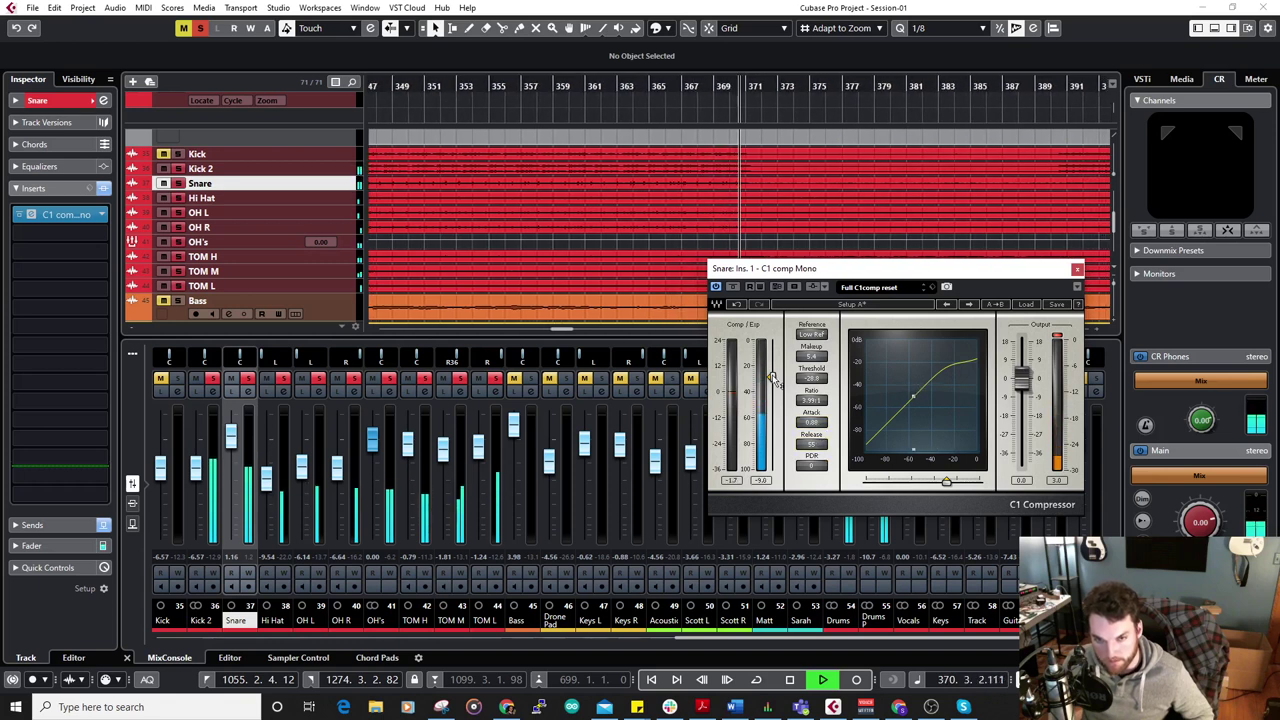
pyautogui.moveTo(812, 378); pyautogui.dragTo(812, 370)
# Replay the passage and set the Snare compressor's makeup to 11.1, release to 21 and attack to 0.91.
pyautogui.click(654, 86)
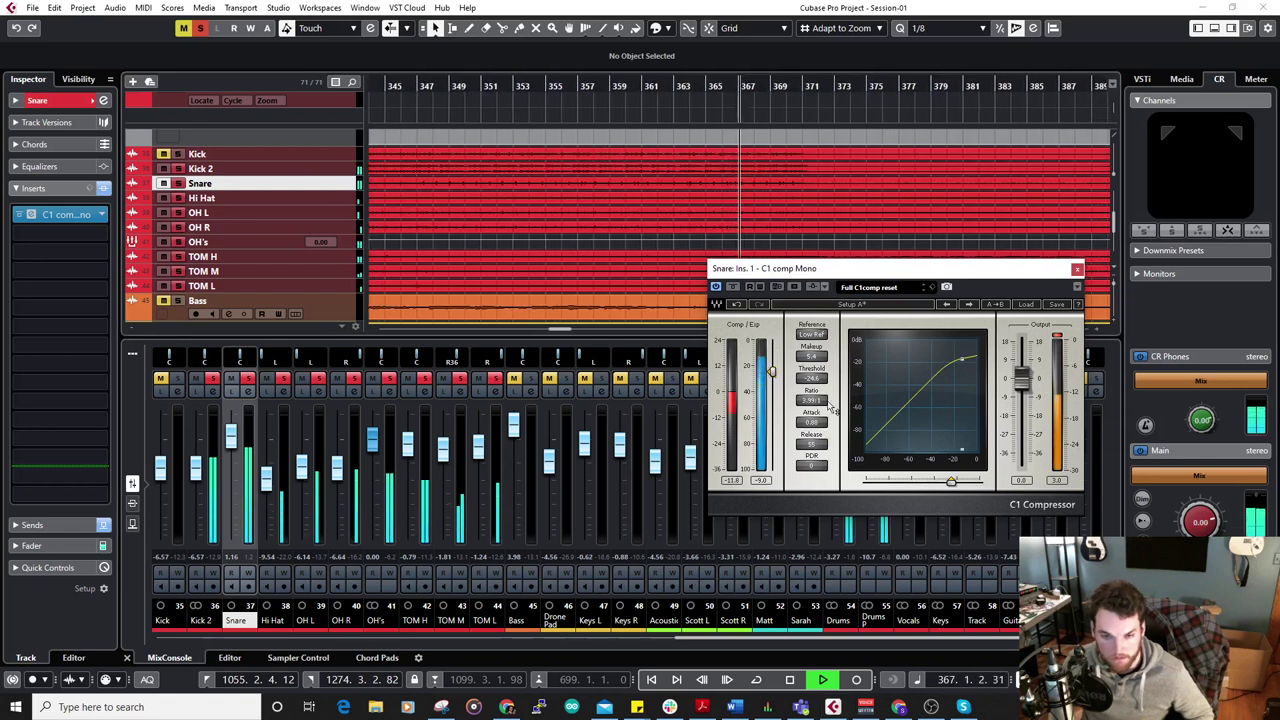
pyautogui.moveTo(812, 356); pyautogui.dragTo(821, 361)
pyautogui.moveTo(814, 444); pyautogui.dragTo(818, 429)
pyautogui.click(642, 93)
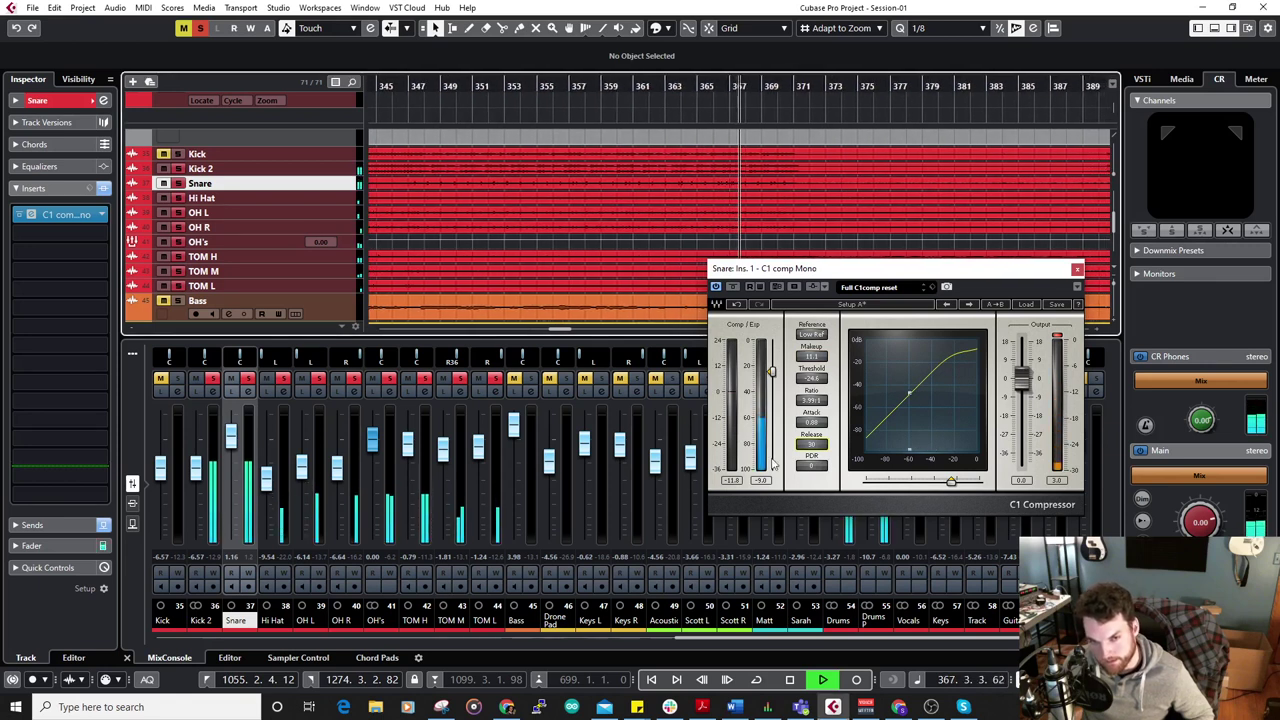
pyautogui.moveTo(810, 448)
pyautogui.mouseDown()
pyautogui.moveTo(814, 462)
pyautogui.moveTo(823, 435)
pyautogui.mouseUp()
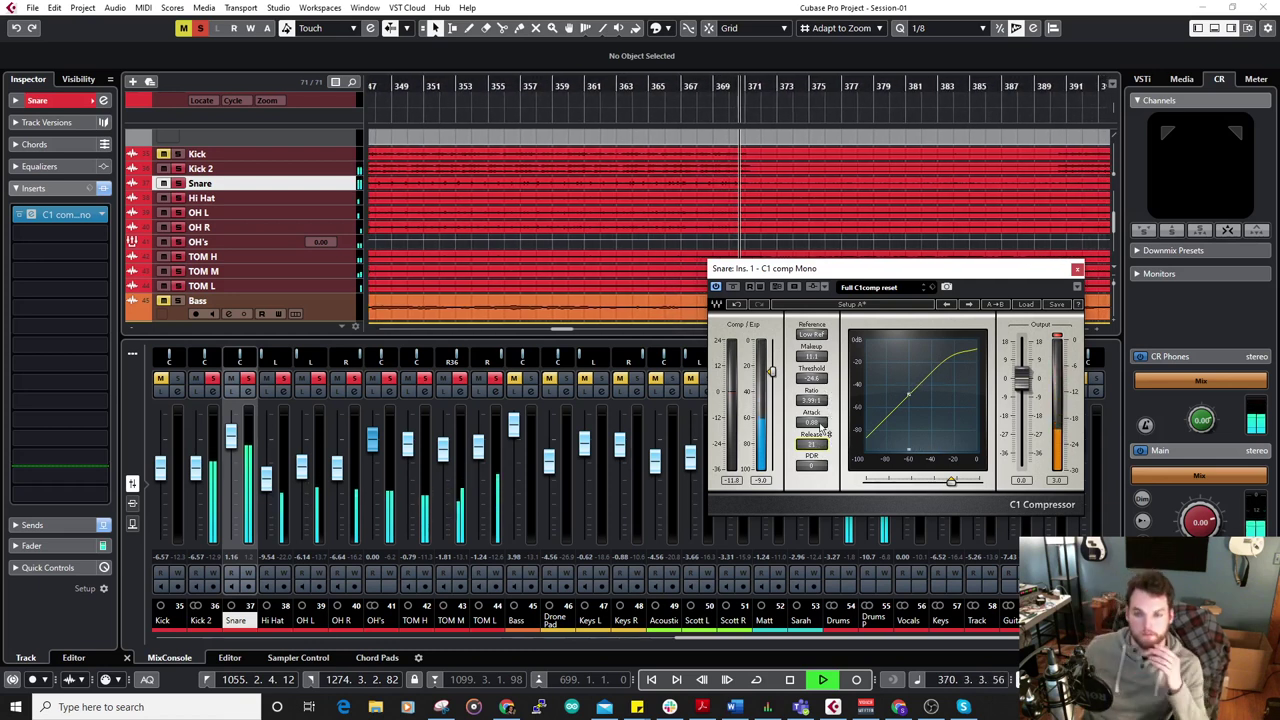
pyautogui.click(642, 90)
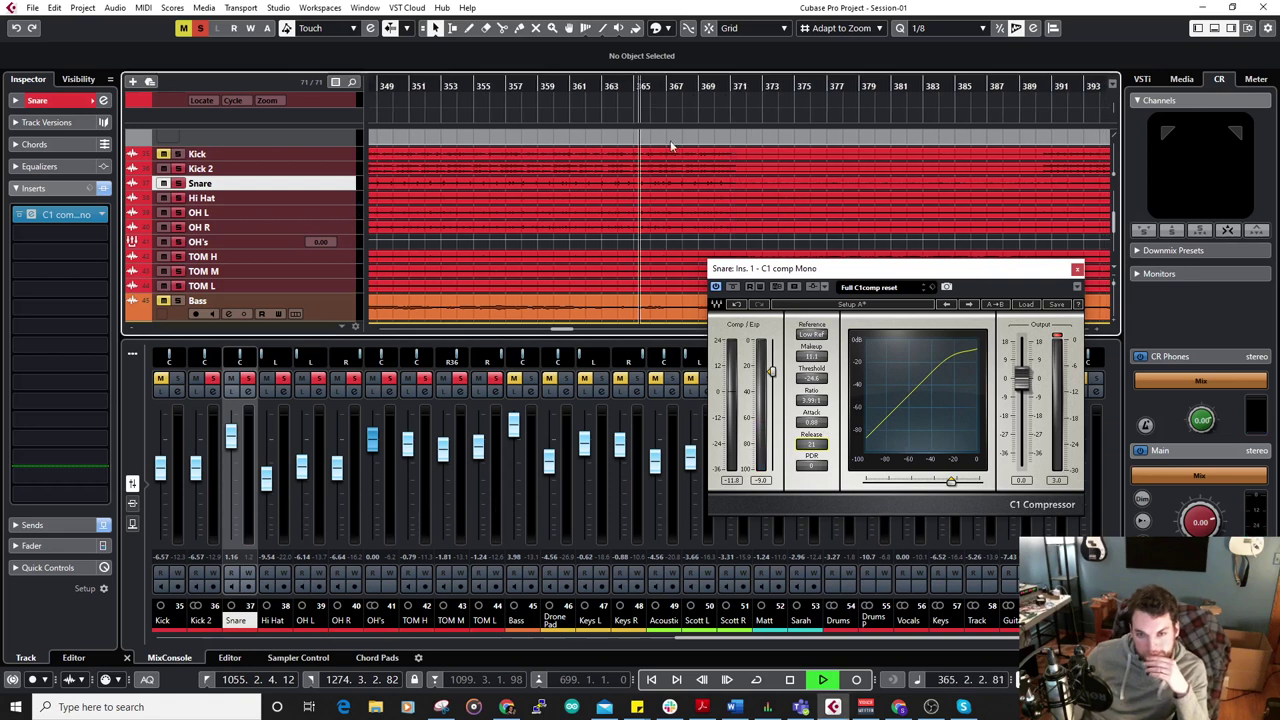
pyautogui.moveTo(811, 424); pyautogui.dragTo(812, 410)
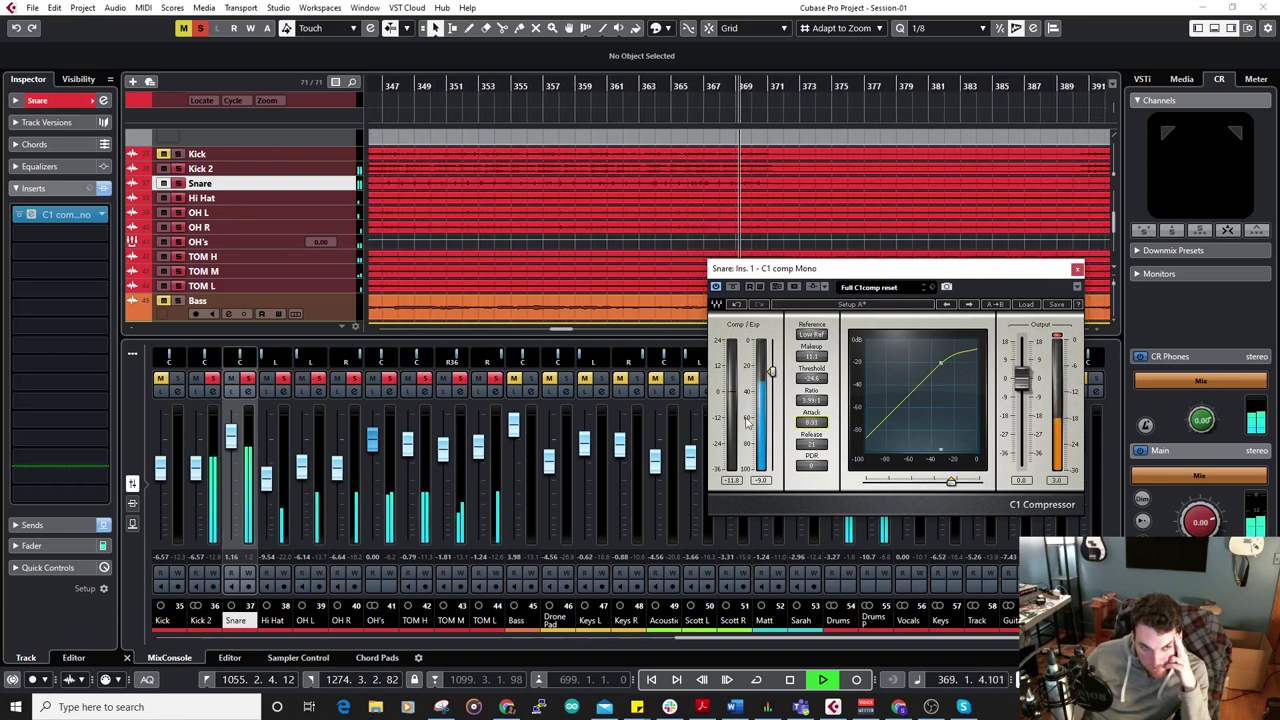
# Compare the Snare with its compressor bypassed and active, set the attack to 0.59, and stop playback.
pyautogui.click(733, 287)
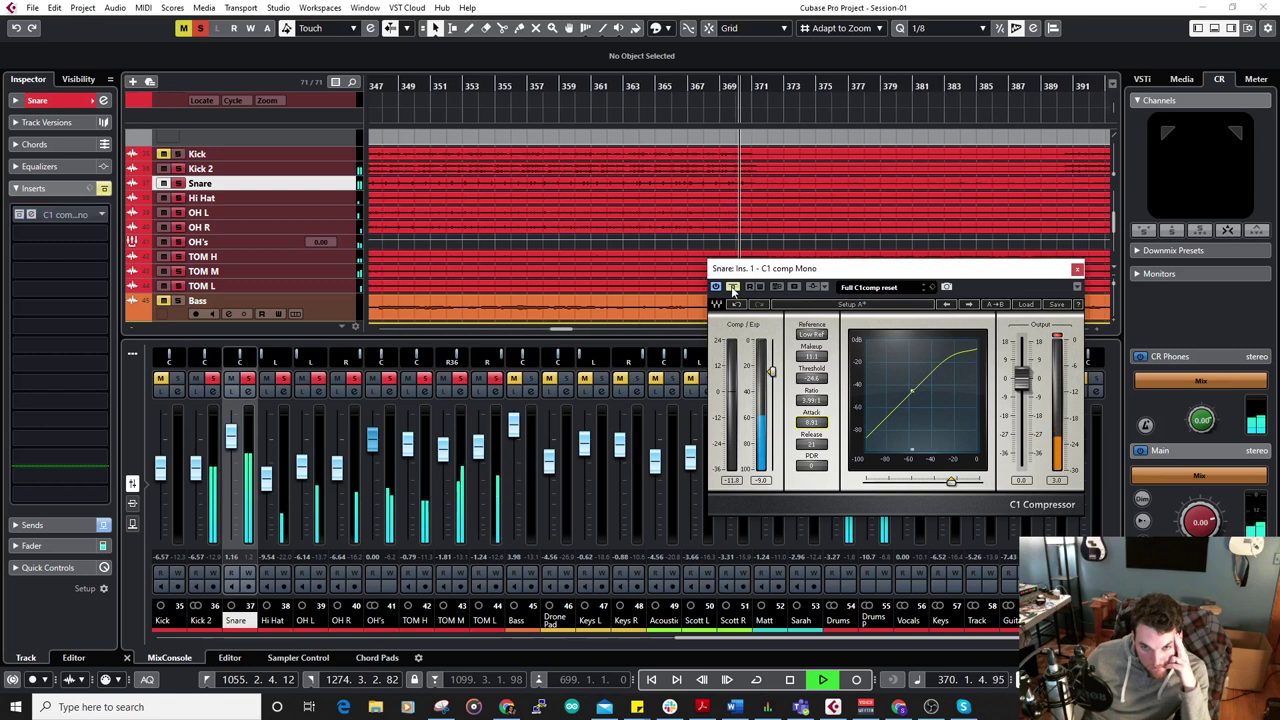
pyautogui.click(654, 83)
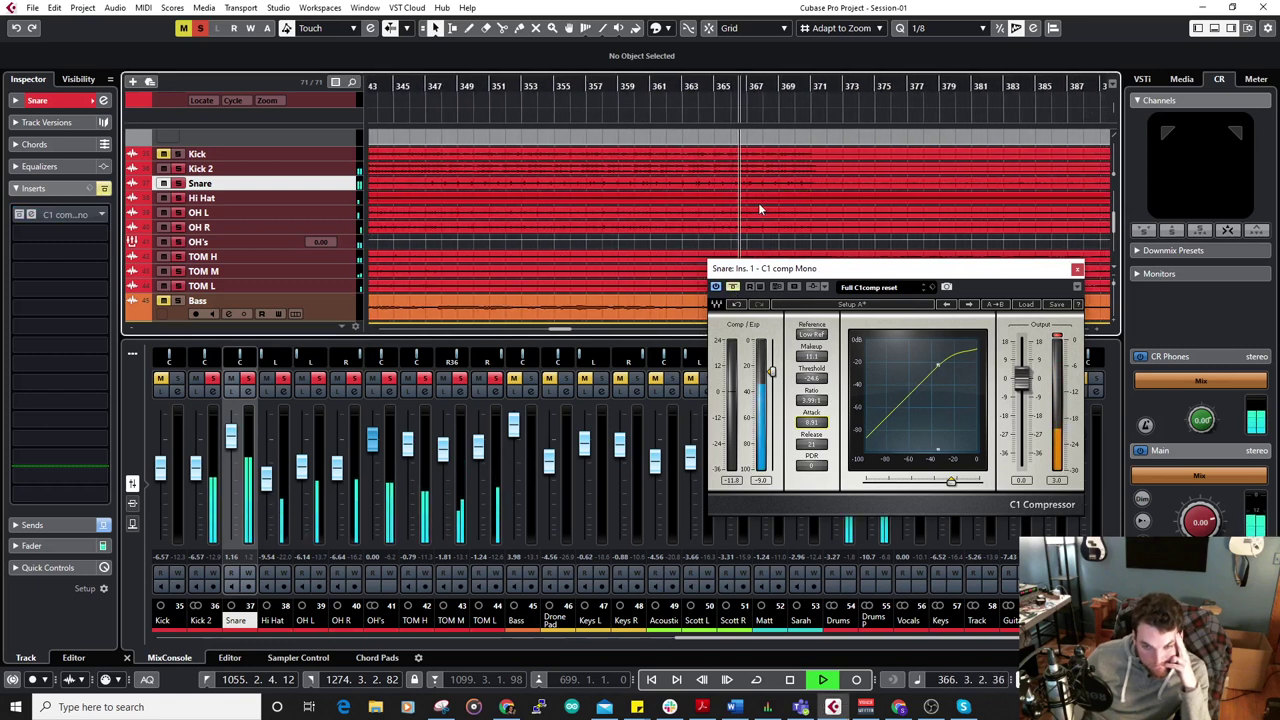
pyautogui.click(733, 287)
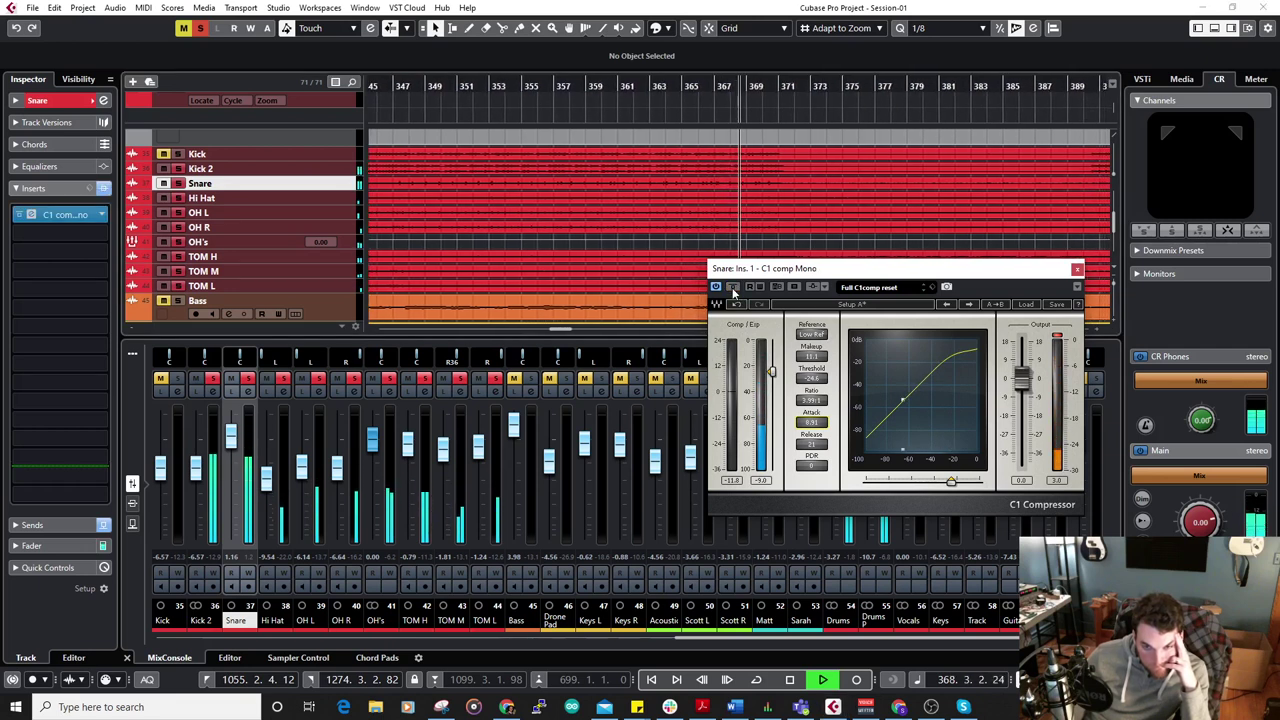
pyautogui.moveTo(830, 423); pyautogui.dragTo(826, 453)
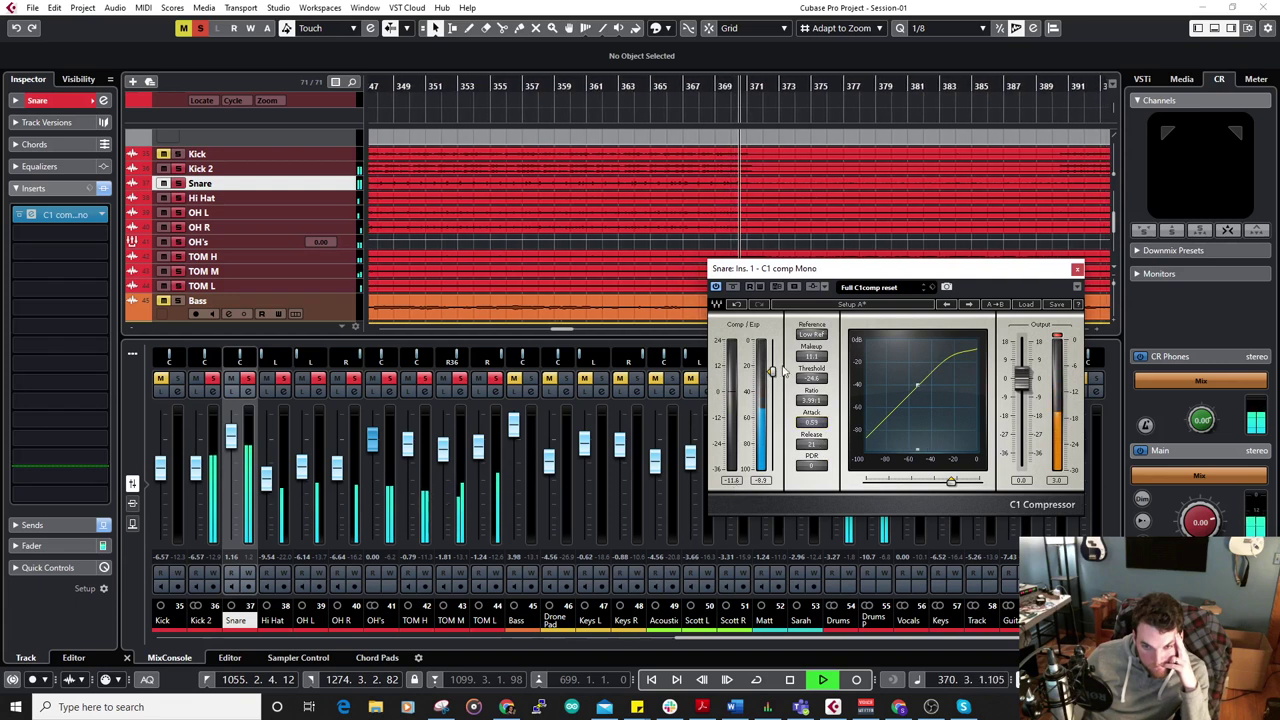
pyautogui.press('space')
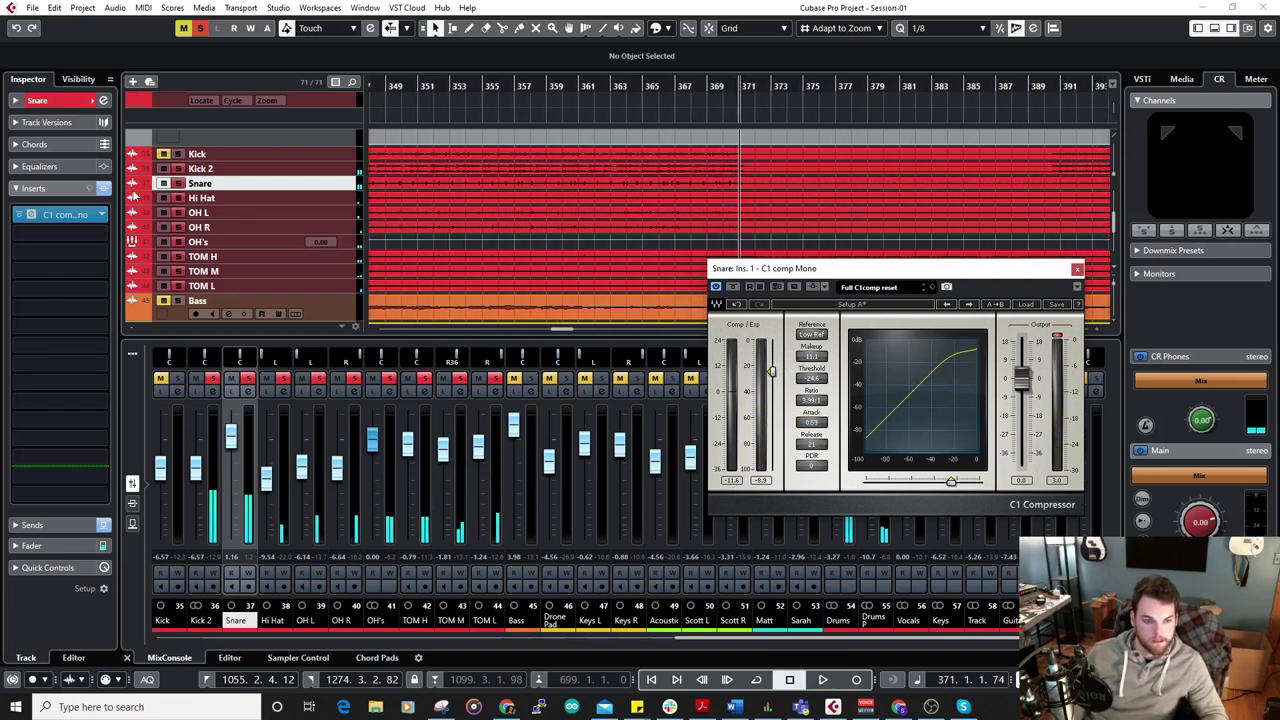
# Insert the Frequency EQ ahead of the compressor on the Snare and play the drum passage briefly with its window open.
pyautogui.click(70, 232)
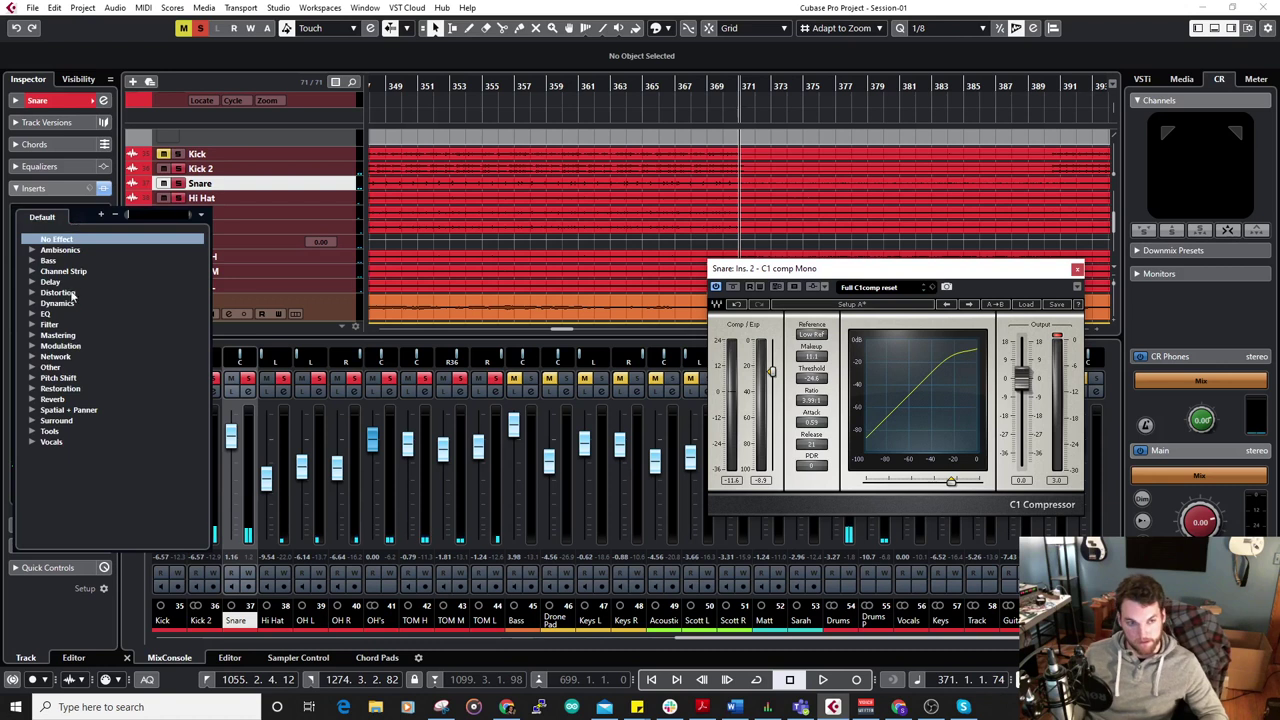
pyautogui.click(32, 314)
pyautogui.click(72, 346)
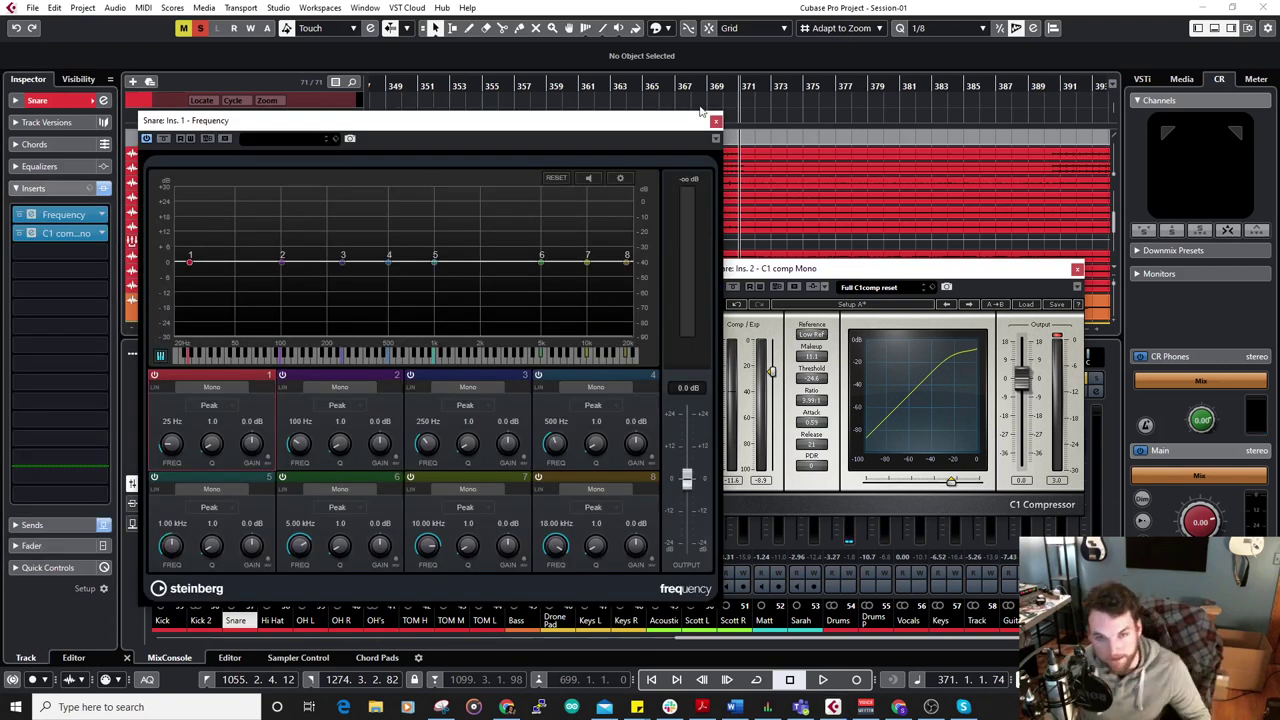
pyautogui.moveTo(652, 131); pyautogui.dragTo(704, 272)
pyautogui.click(617, 88)
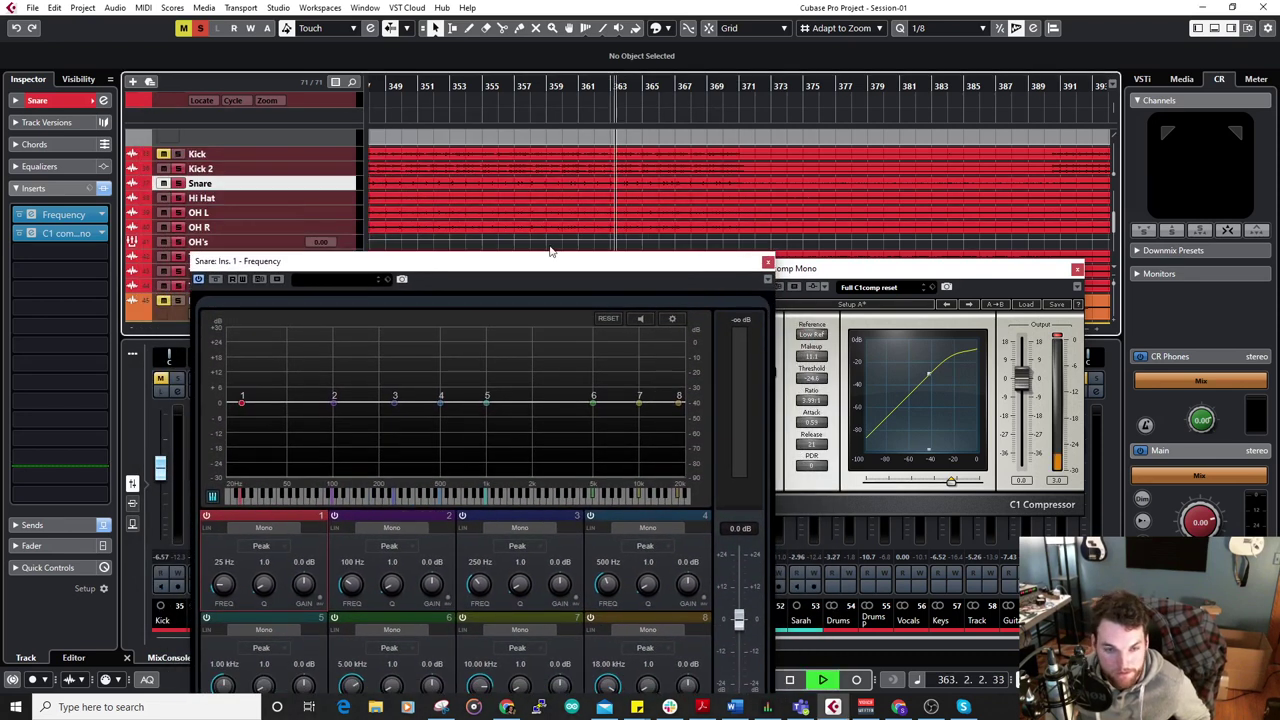
pyautogui.moveTo(540, 260); pyautogui.dragTo(543, 189)
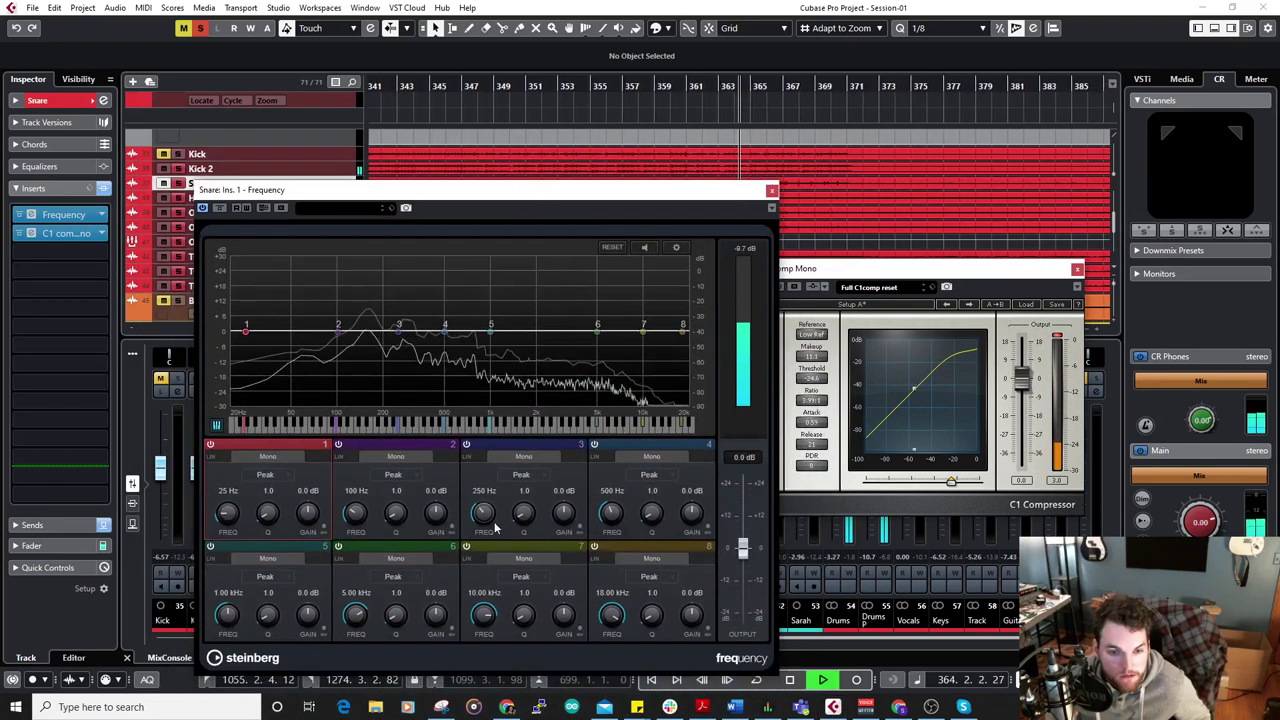
pyautogui.press('space')
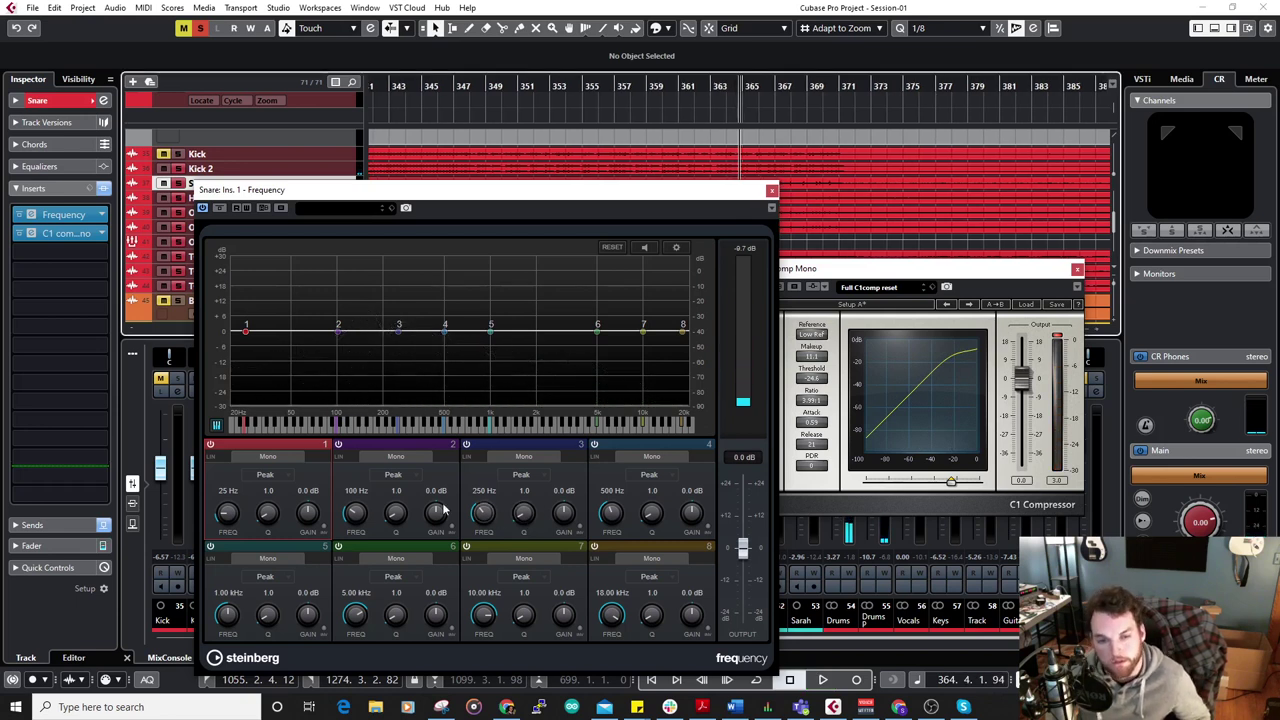
# Cut the Snare in the Frequency EQ by -3.4 dB at 153 Hz with Q 5.6 and by -5.5 dB at 295 Hz with Q 7.9.
pyautogui.moveTo(396, 512); pyautogui.dragTo(451, 450)
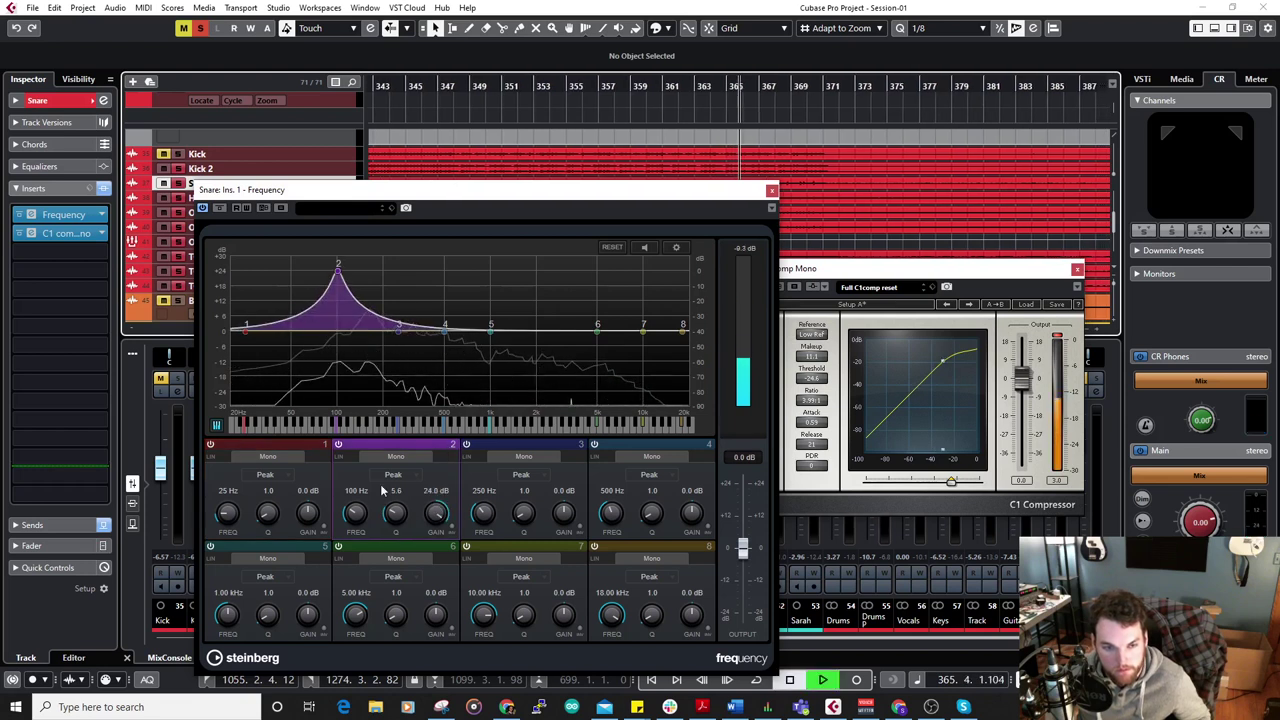
pyautogui.moveTo(358, 513)
pyautogui.mouseDown()
pyautogui.moveTo(366, 502)
pyautogui.moveTo(368, 515)
pyautogui.mouseUp()
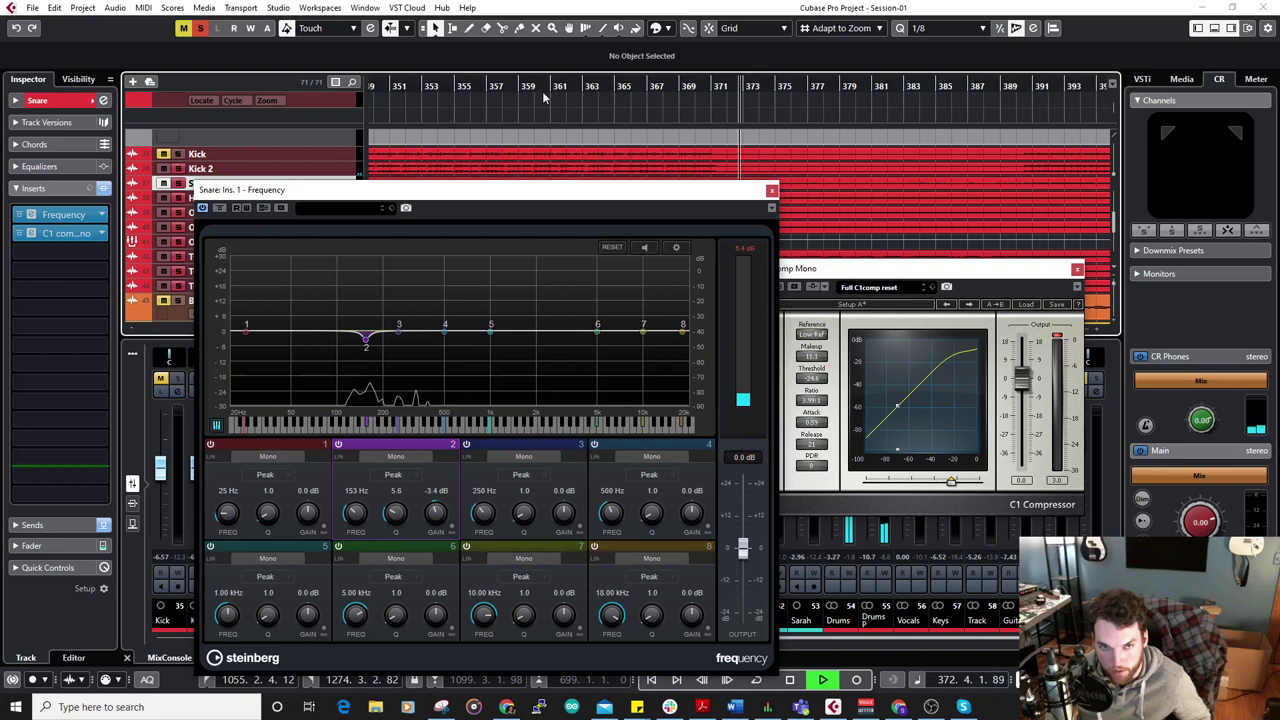
pyautogui.moveTo(564, 512); pyautogui.dragTo(568, 507)
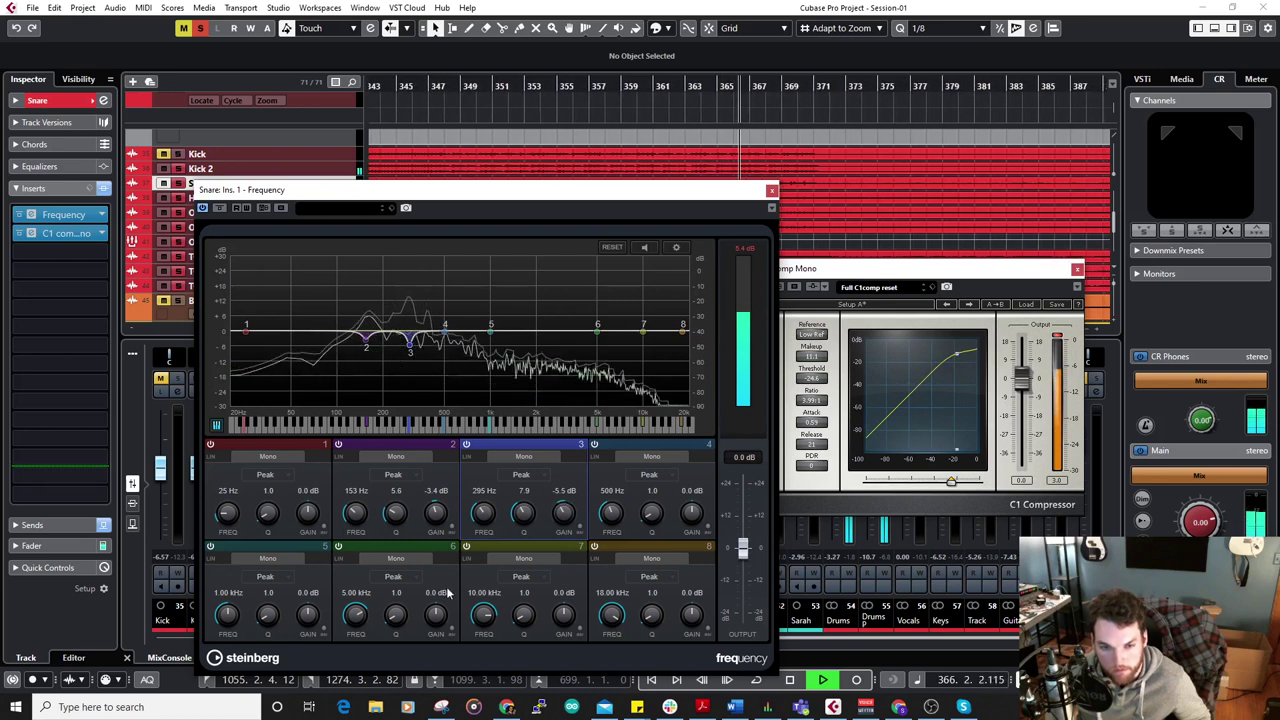
# Boost the Snare in the Frequency EQ by 2.6 dB at 815 Hz and close the EQ window.
pyautogui.moveTo(440, 615); pyautogui.dragTo(445, 596)
pyautogui.moveTo(355, 615); pyautogui.dragTo(368, 640)
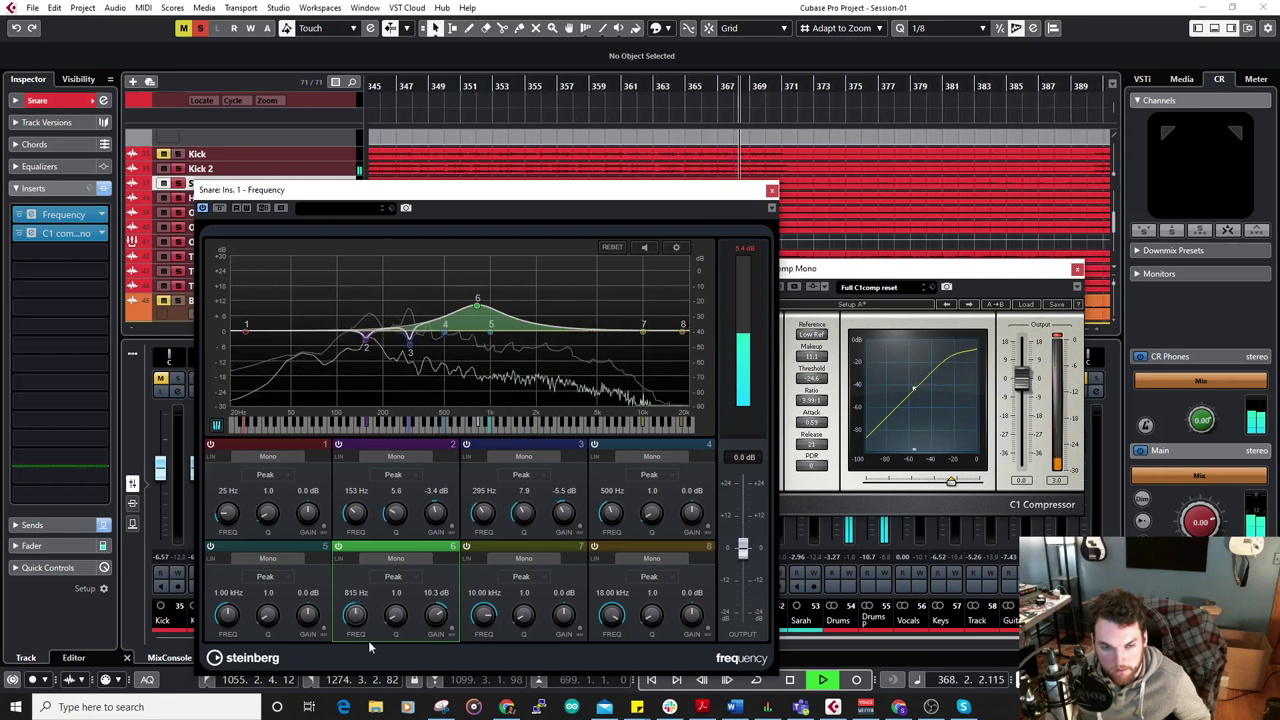
pyautogui.moveTo(440, 614); pyautogui.dragTo(437, 627)
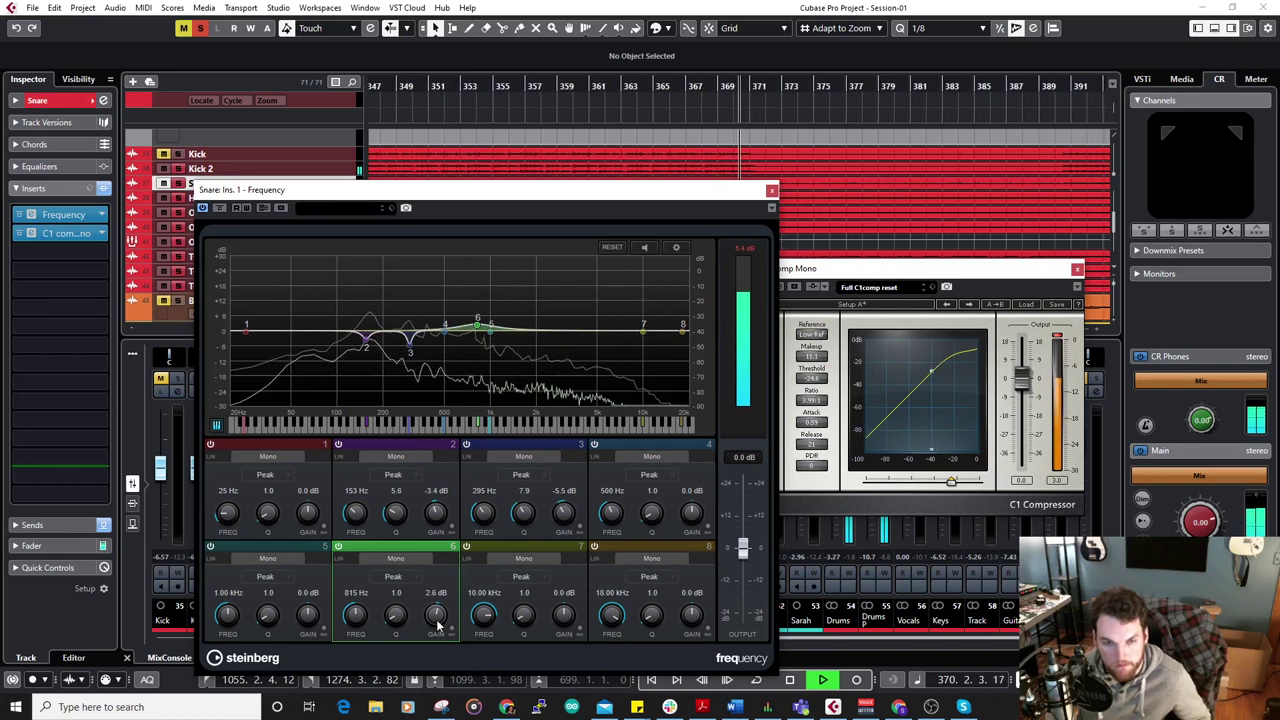
pyautogui.click(771, 190)
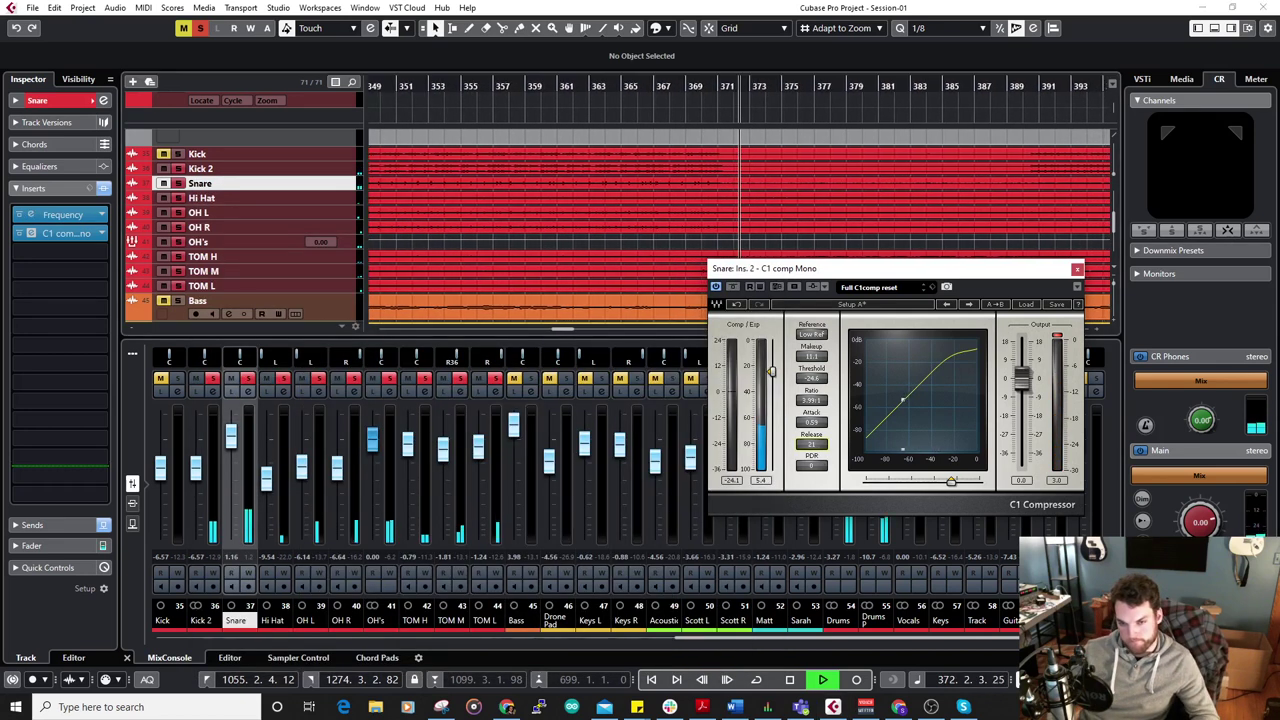
# Set the Snare compressor's release to 40 and the Kick 2 fader to -2.95 dB while replaying the drum passage.
pyautogui.click(537, 126)
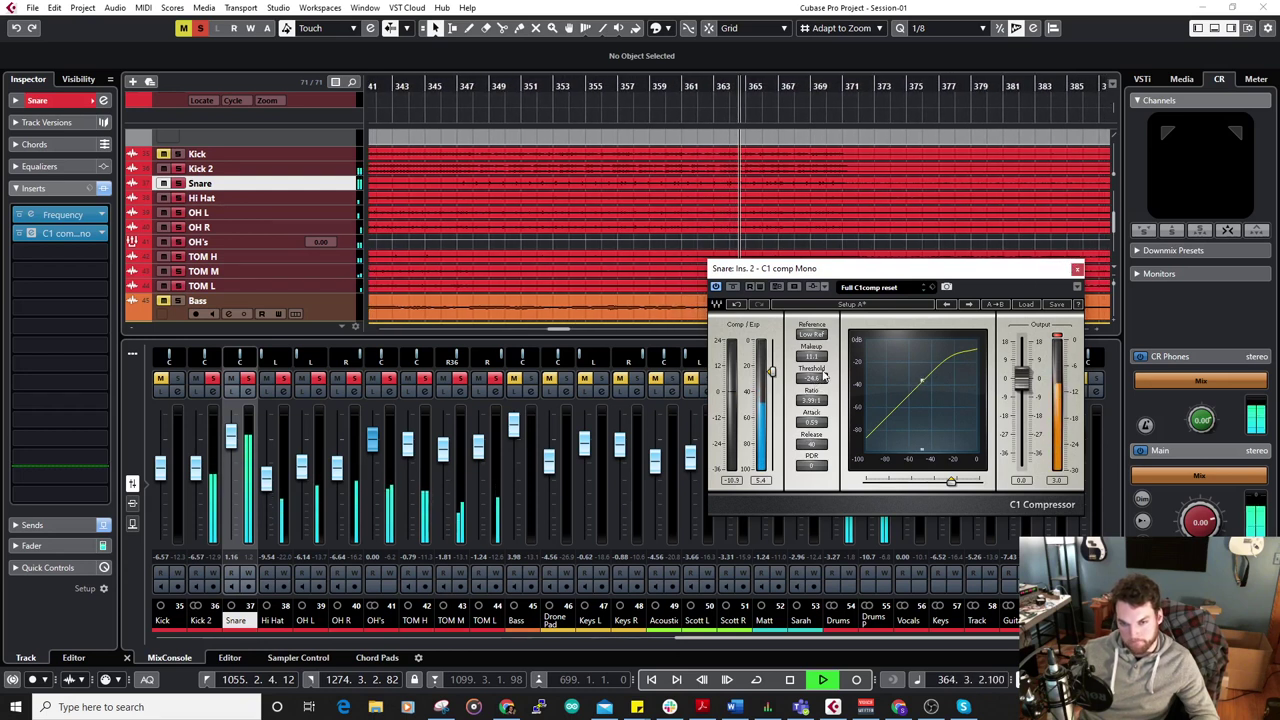
pyautogui.click(1076, 269)
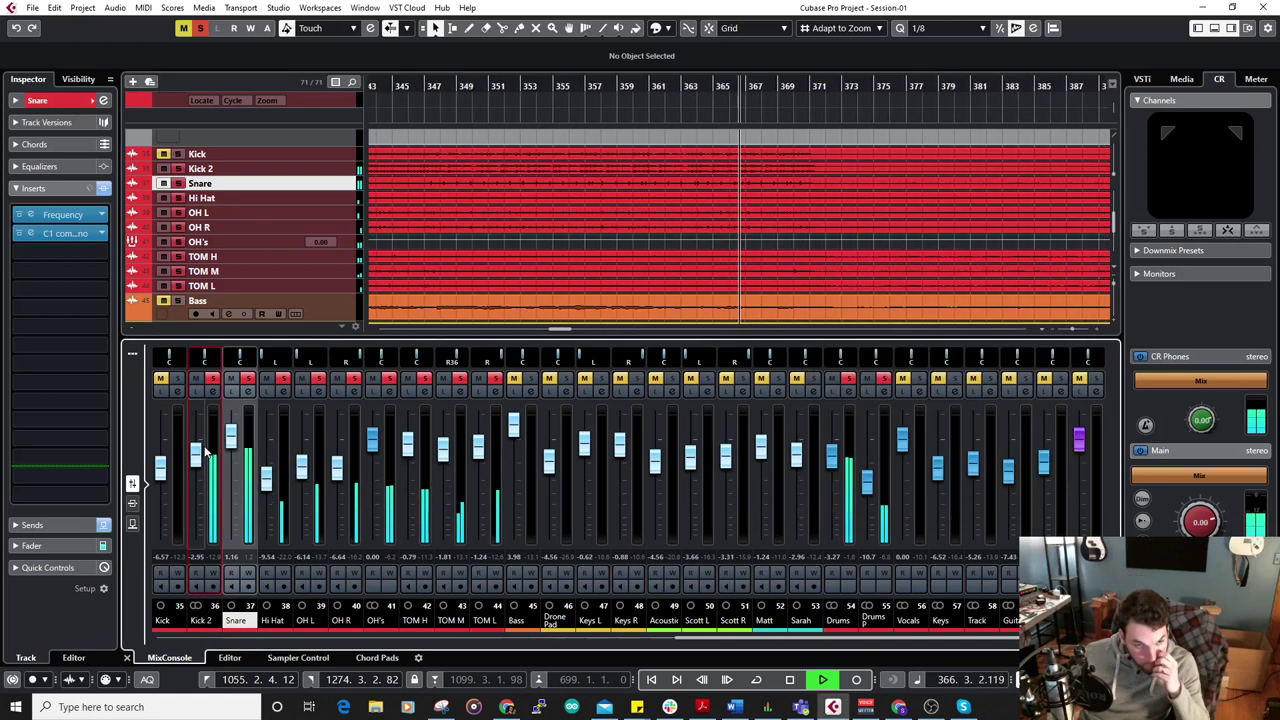
pyautogui.moveTo(196, 466); pyautogui.dragTo(196, 455)
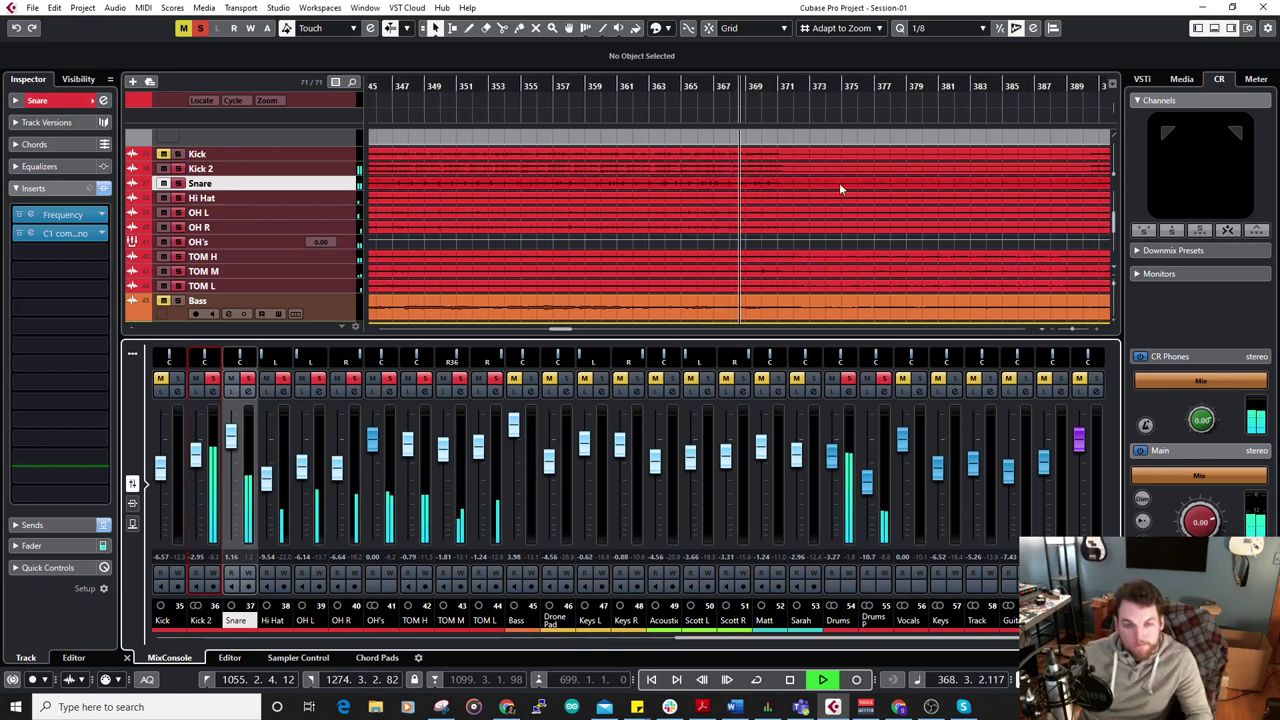
pyautogui.press('space')
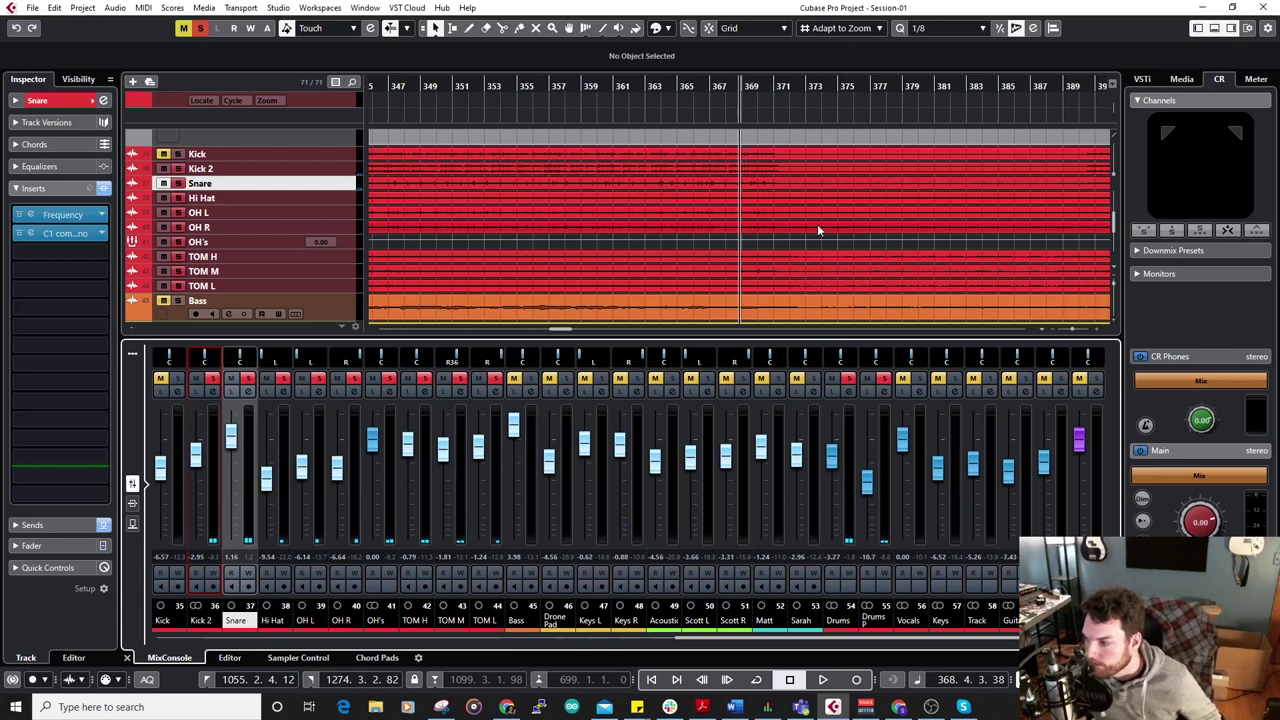
# Play the soloed drums from about bar 313, near the start of He Lives.
pyautogui.press('space')
pyautogui.press('g')
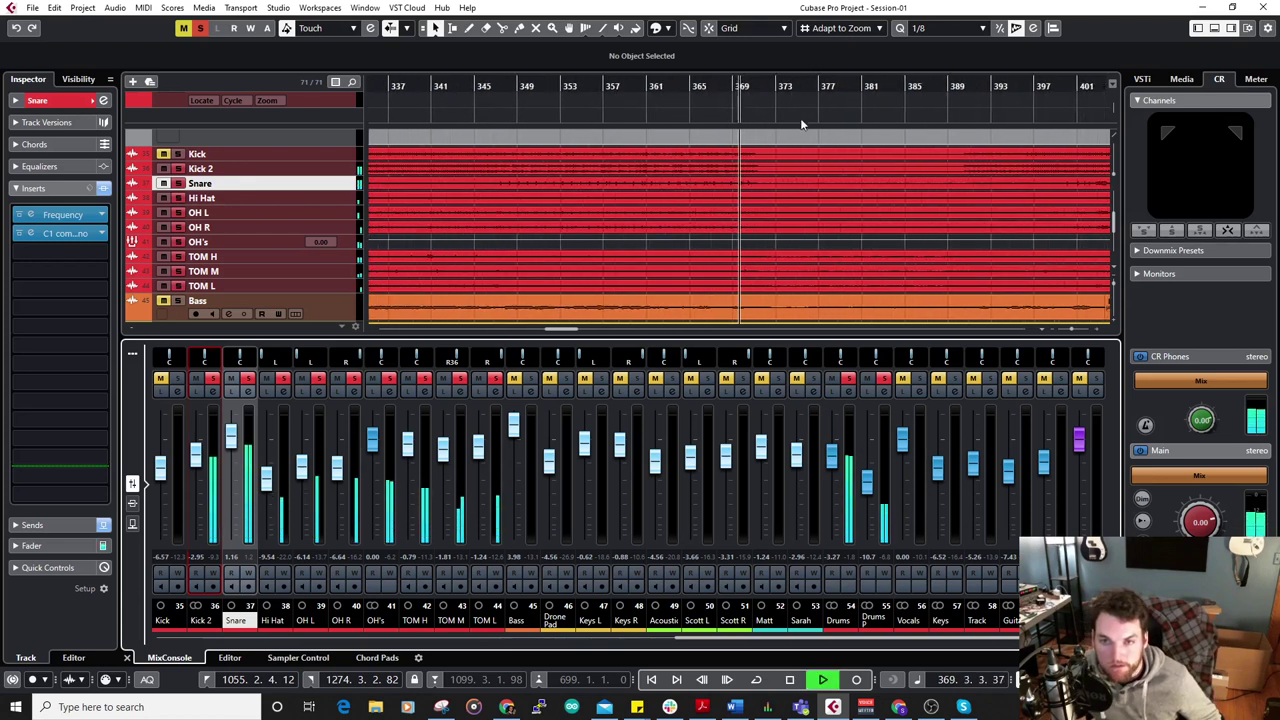
pyautogui.press('g')
pyautogui.click(528, 90)
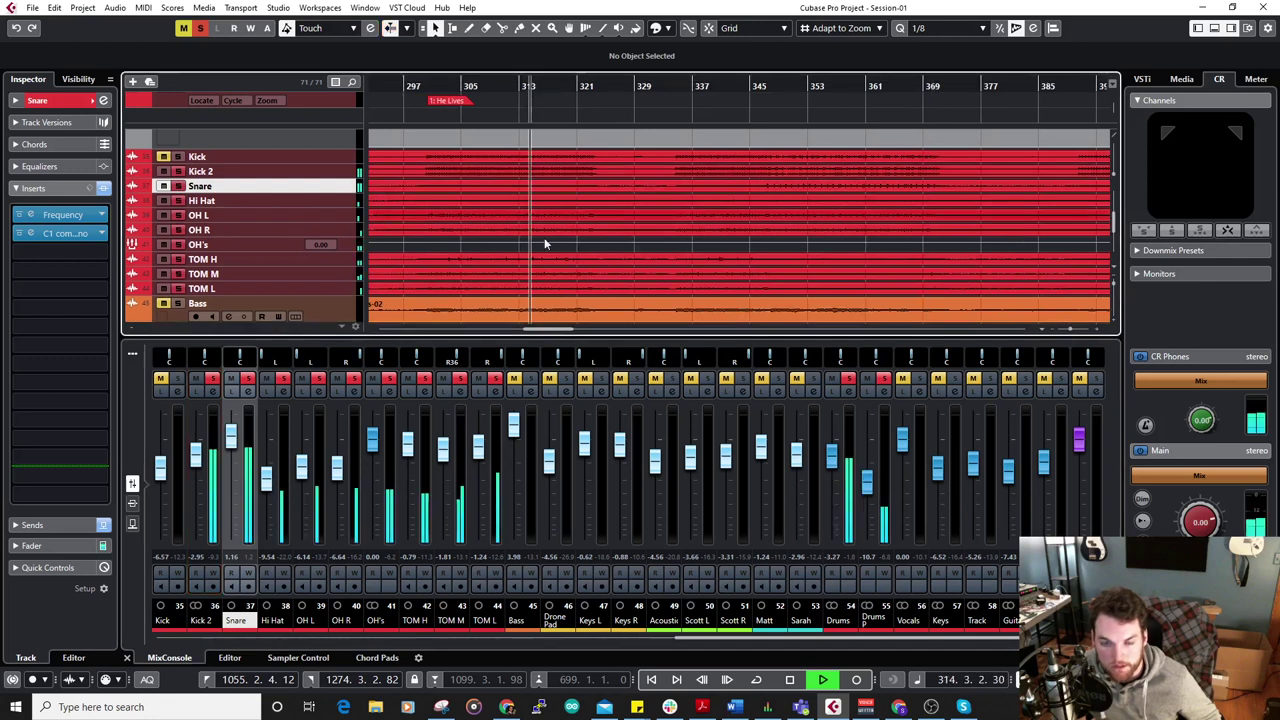
pyautogui.click(467, 482)
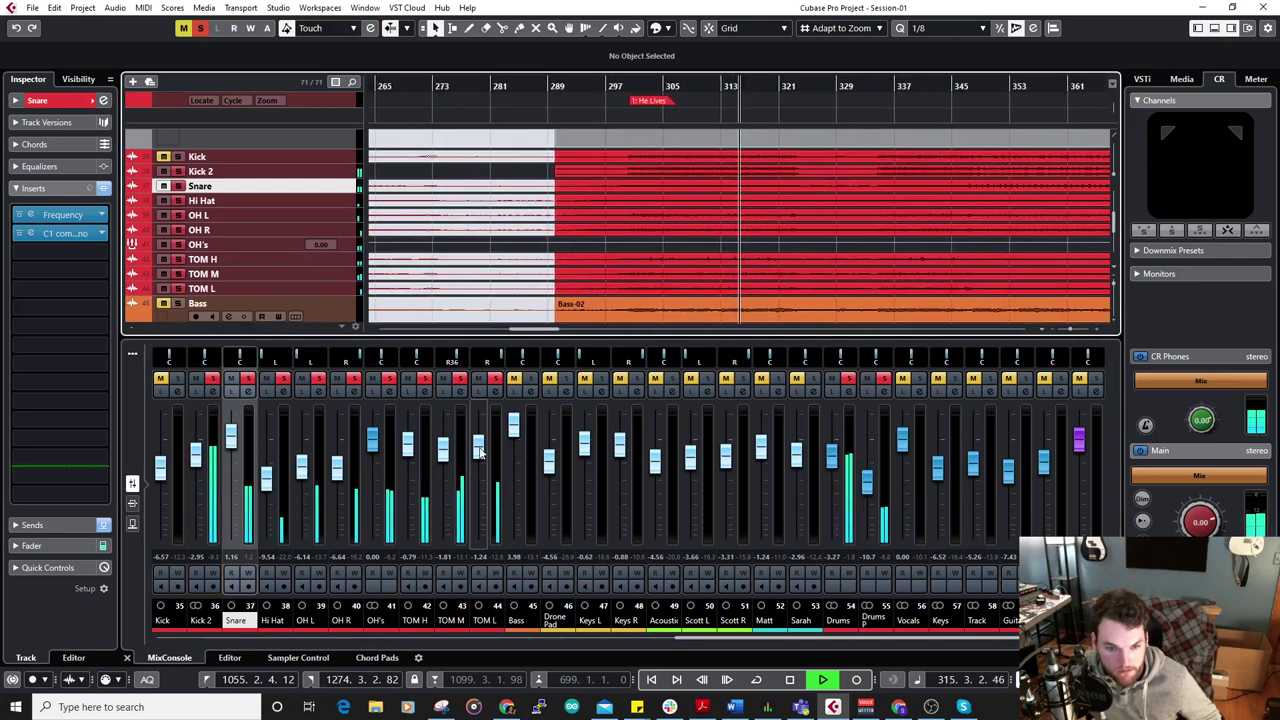
# Insert the Frequency EQ on TOM H and boost it by 5.0 dB at 100 Hz.
pyautogui.click(131, 505)
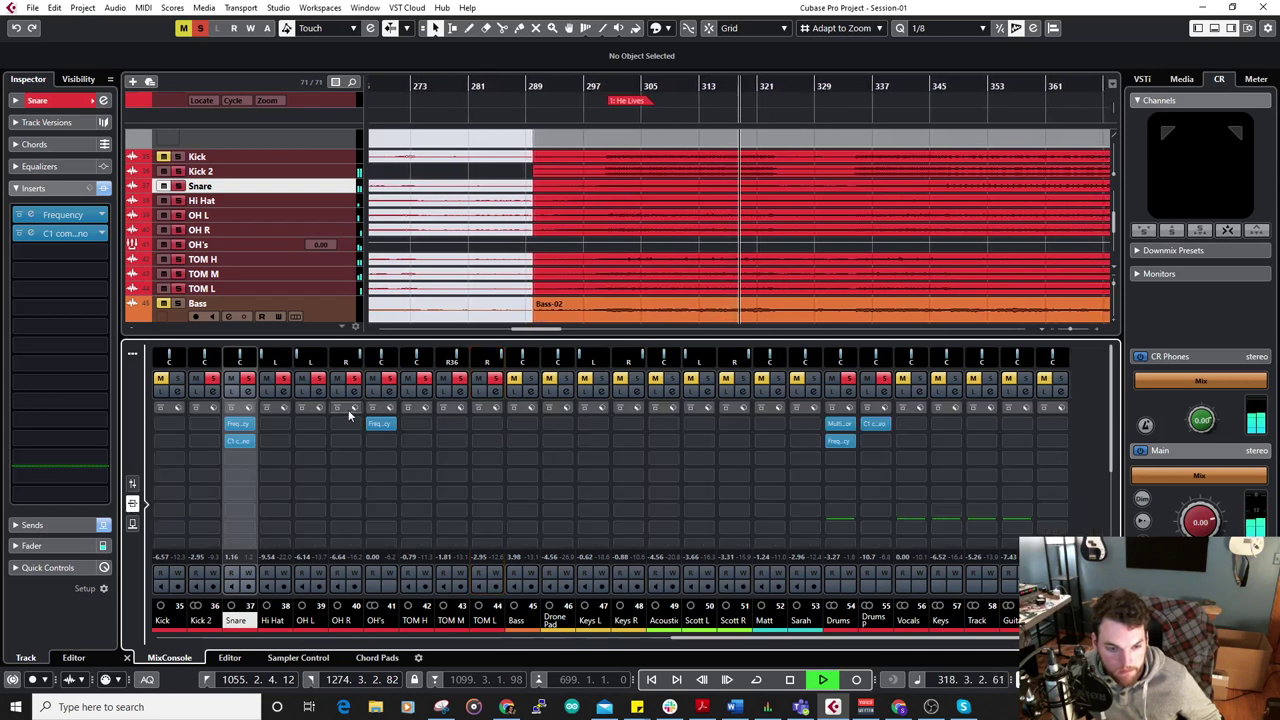
pyautogui.click(420, 424)
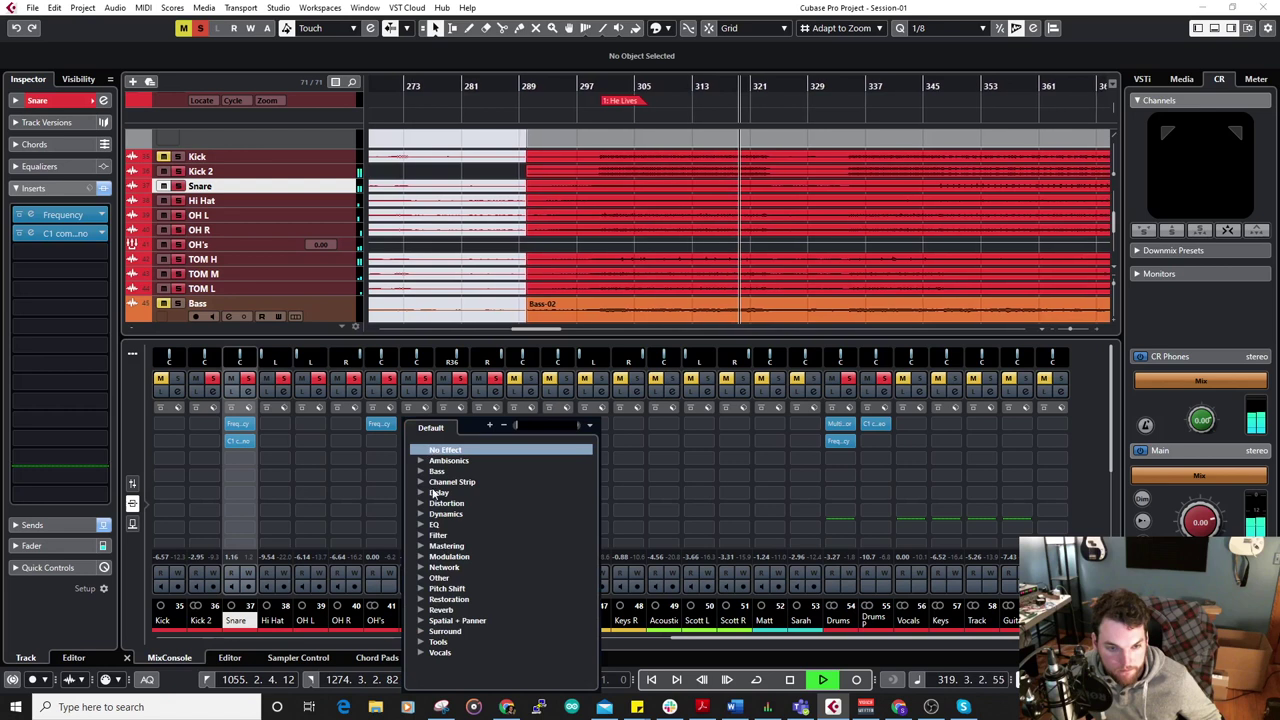
pyautogui.click(419, 527)
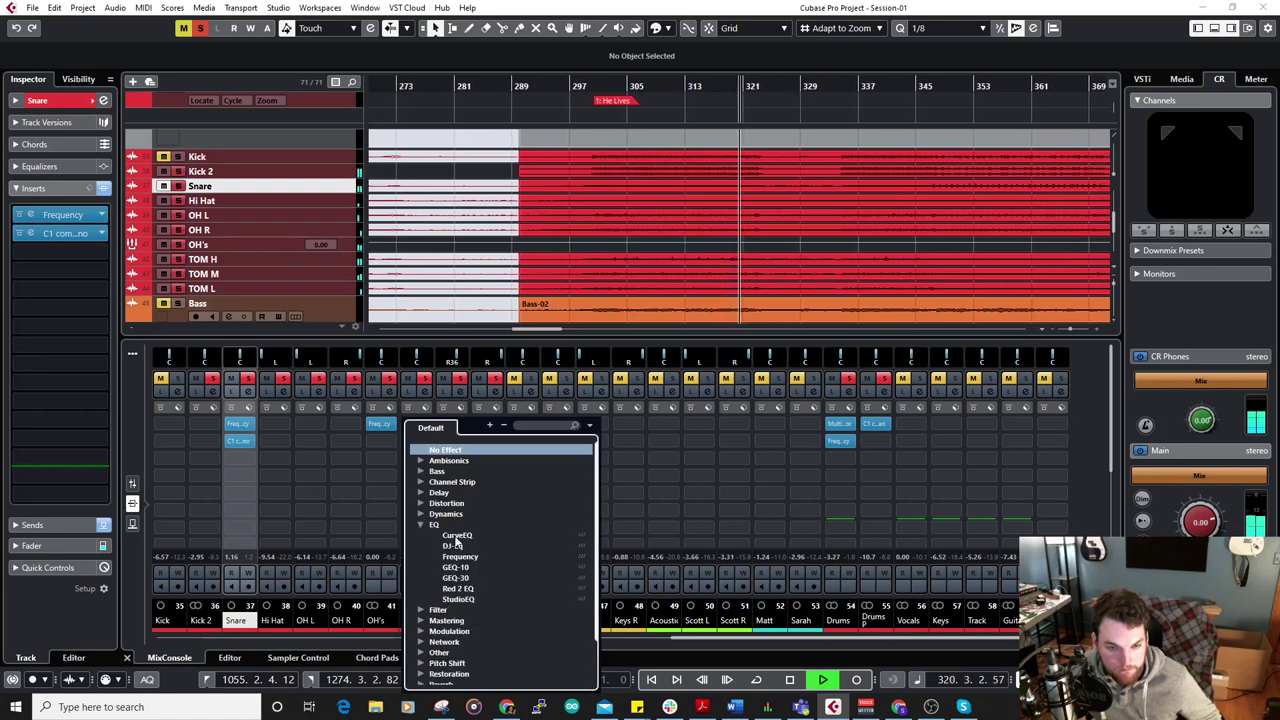
pyautogui.click(450, 557)
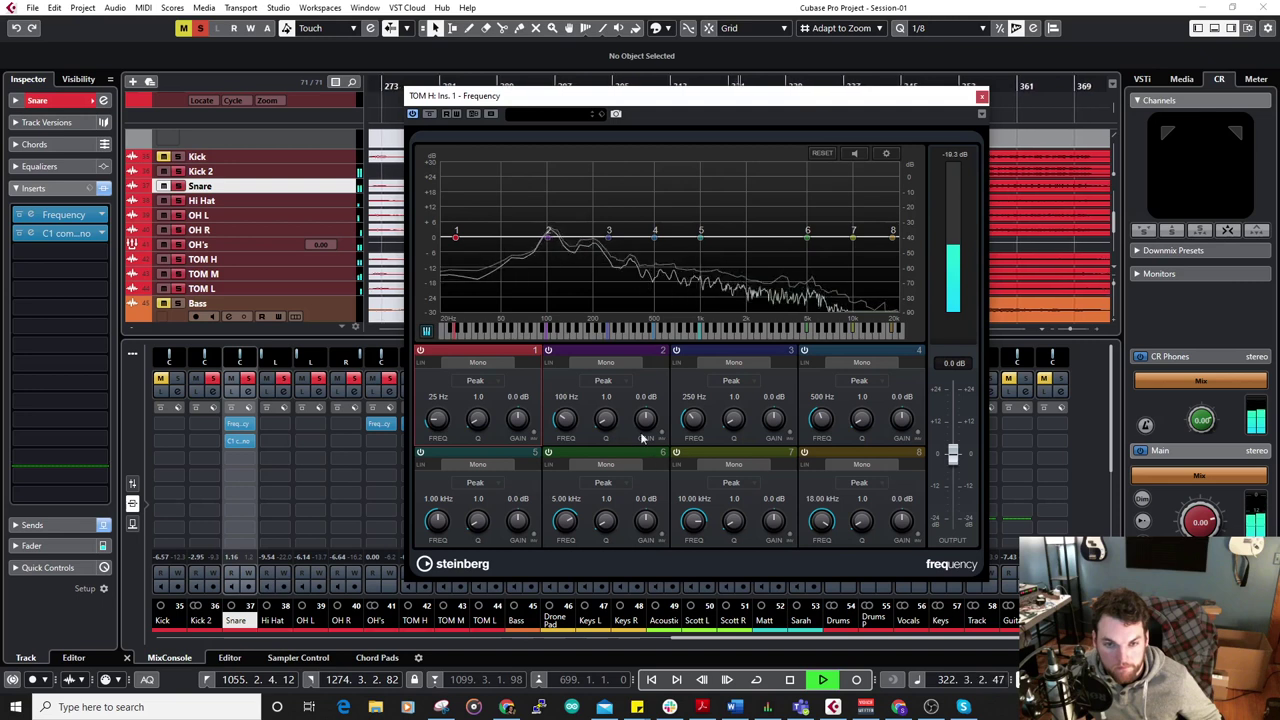
pyautogui.moveTo(638, 441); pyautogui.dragTo(657, 430)
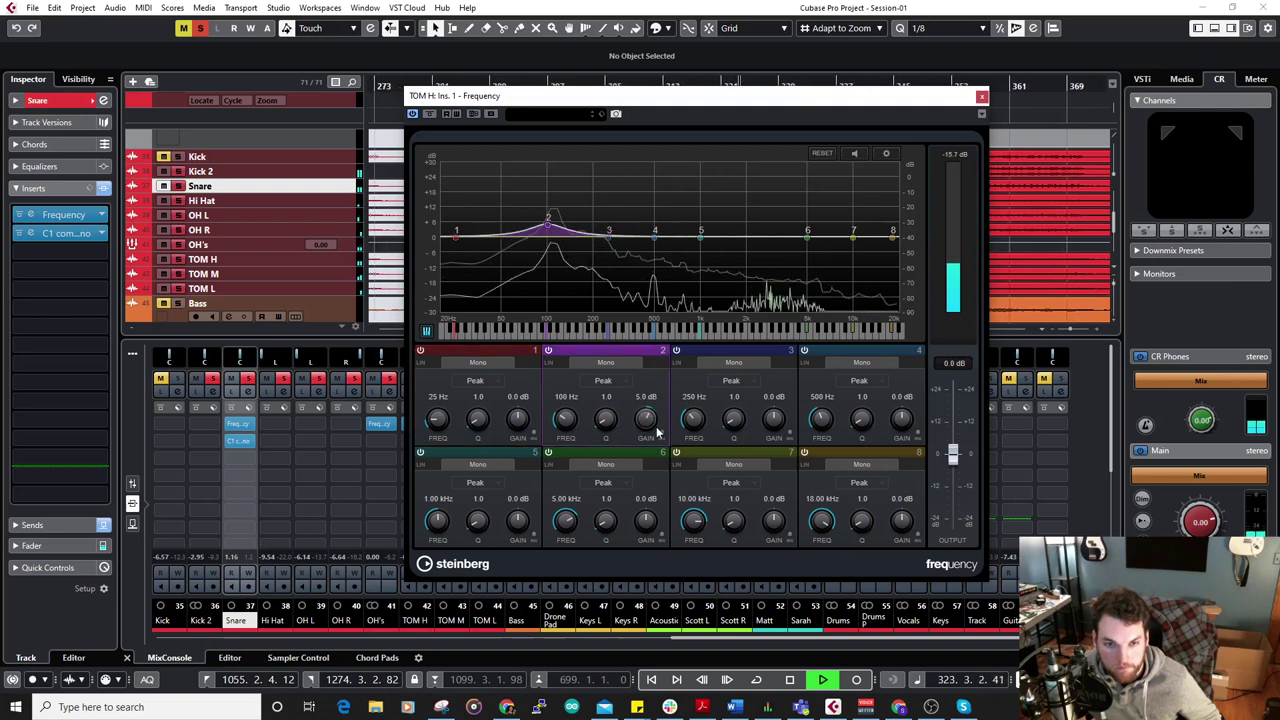
pyautogui.click(982, 96)
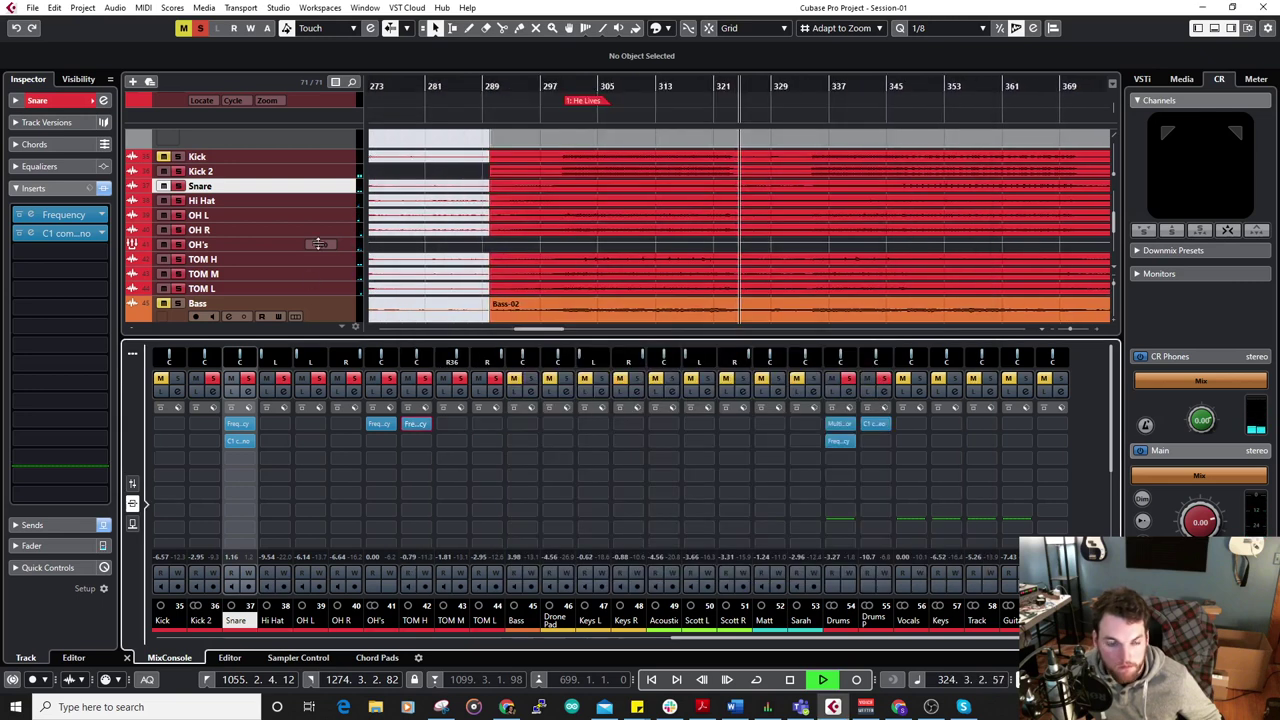
# Solo only the three toms and balance their faders: TOM H at -1.94, TOM M at -1.67 and TOM L at -1.80 dB.
pyautogui.click(132, 483)
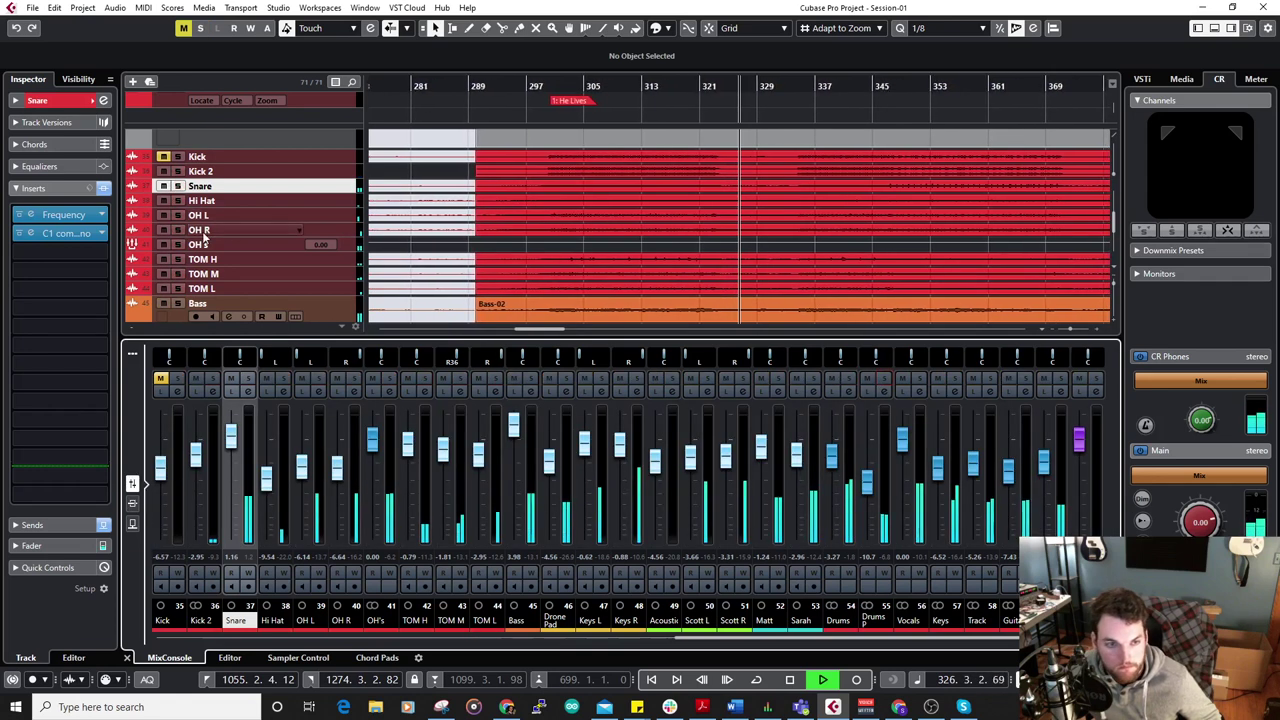
pyautogui.click(178, 288)
pyautogui.click(178, 273)
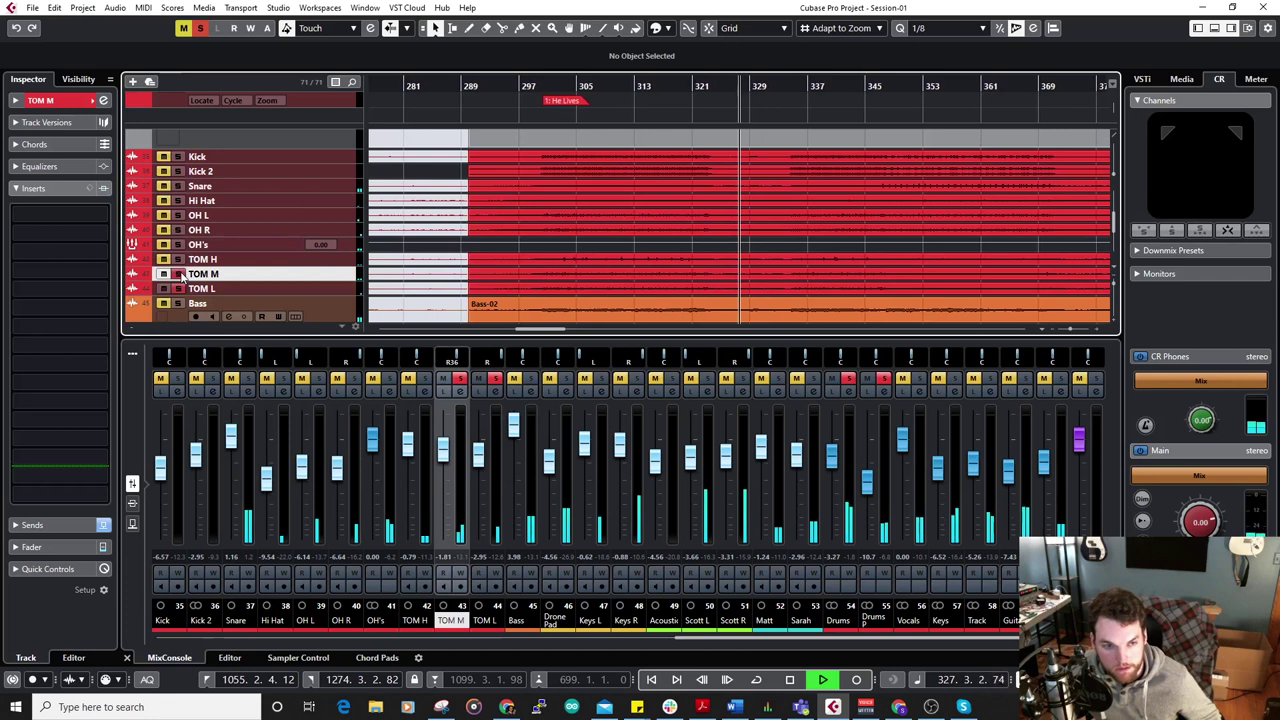
pyautogui.click(178, 259)
pyautogui.click(609, 99)
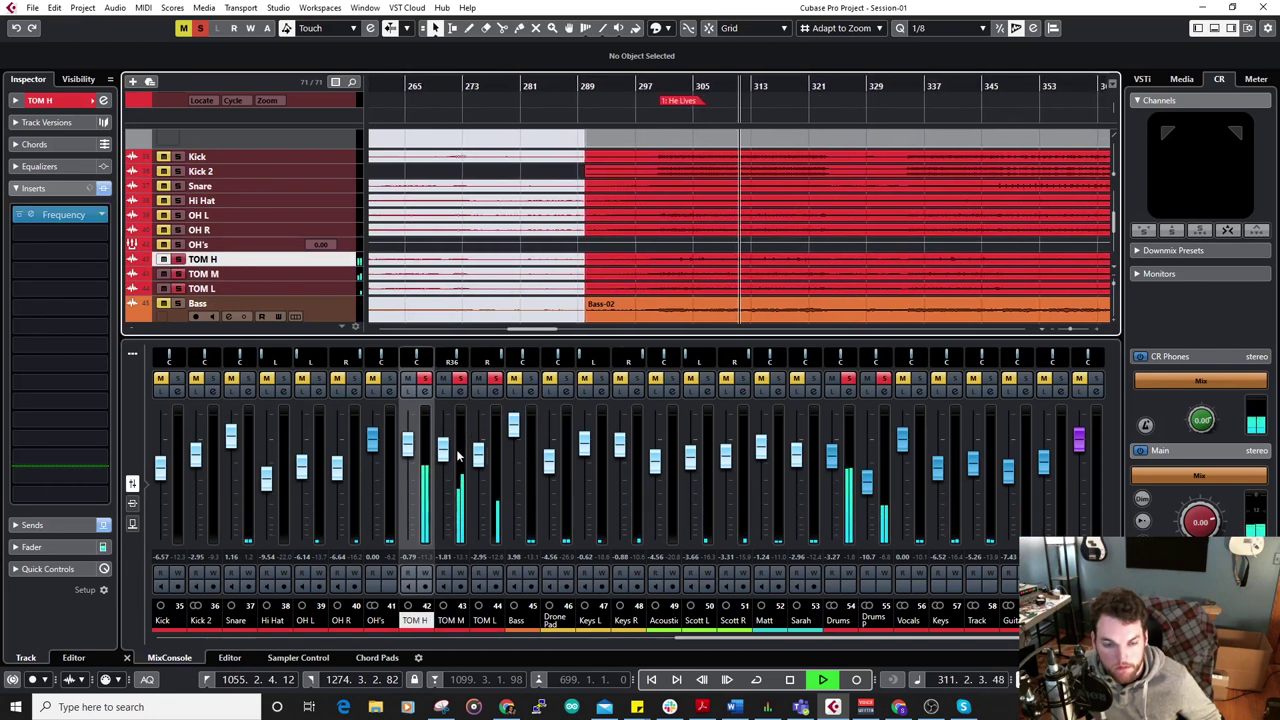
pyautogui.click(405, 451)
pyautogui.click(440, 452)
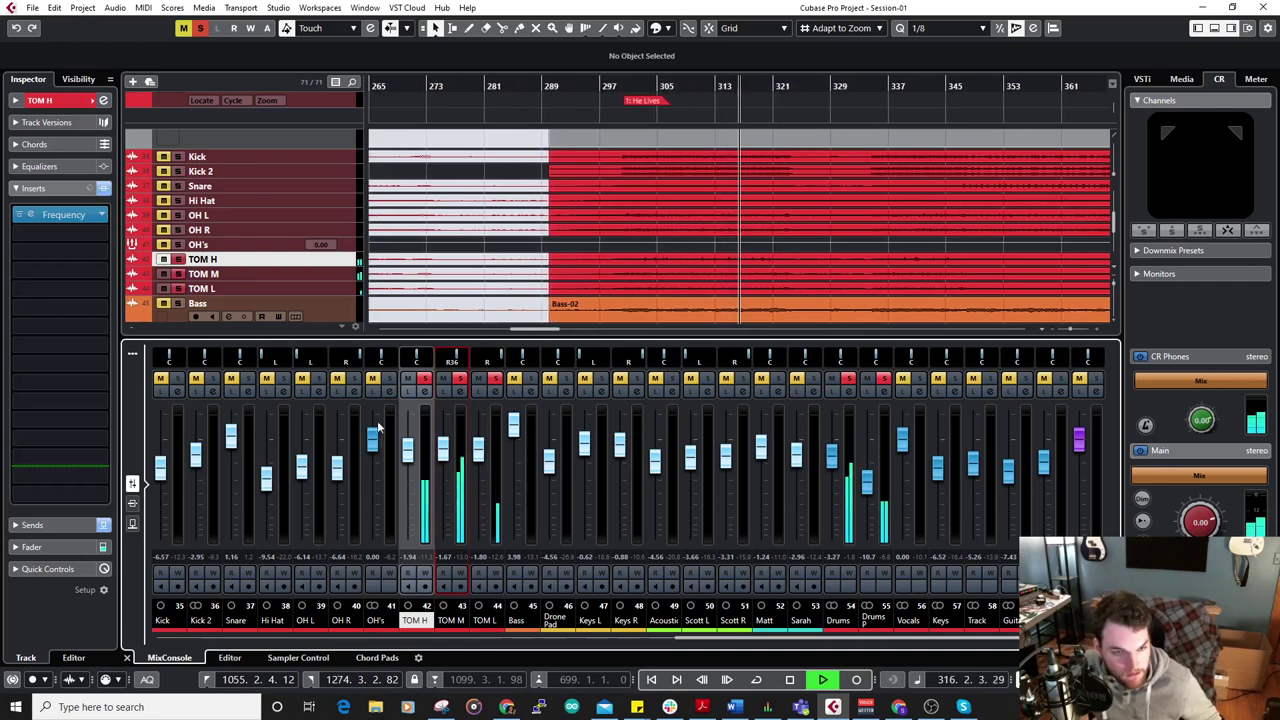
# Adjust the TOM H Frequency EQ to -1.4 dB at 100 Hz and 4.3 dB at 236 Hz.
pyautogui.click(132, 503)
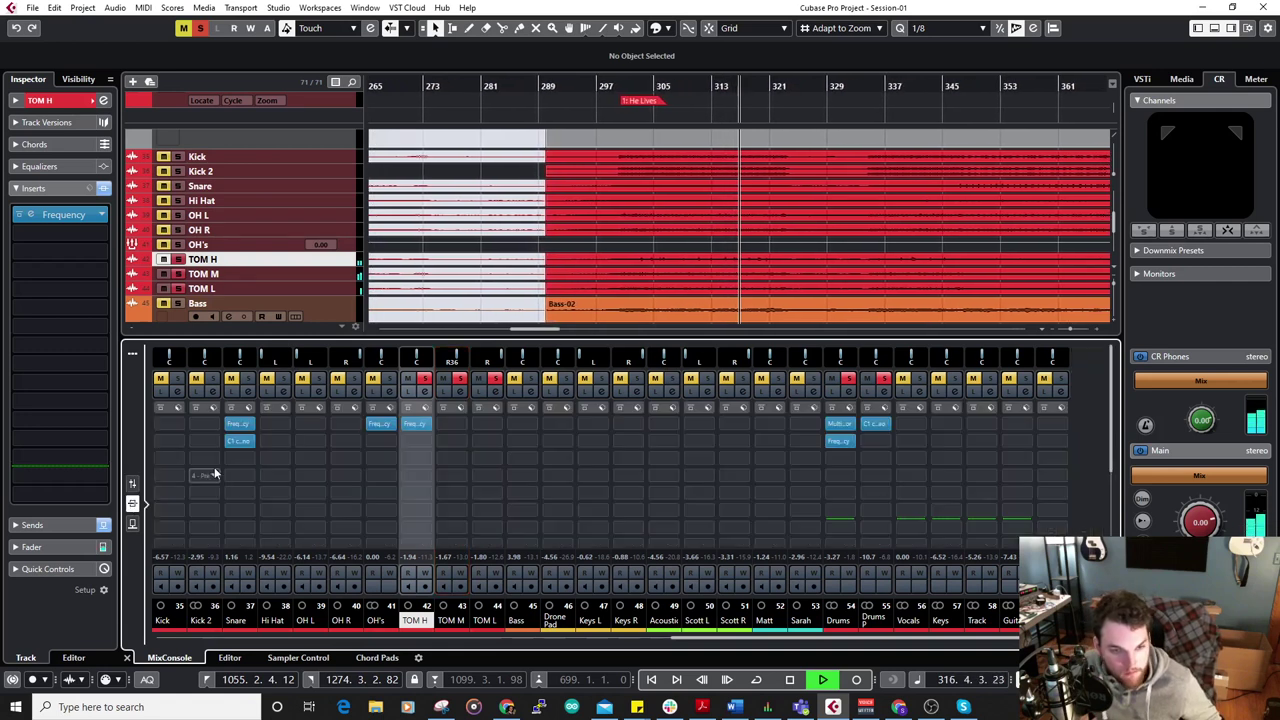
pyautogui.click(415, 423)
pyautogui.moveTo(645, 420)
pyautogui.mouseDown()
pyautogui.moveTo(648, 364)
pyautogui.moveTo(648, 426)
pyautogui.mouseUp()
pyautogui.moveTo(773, 420); pyautogui.dragTo(780, 409)
pyautogui.moveTo(702, 423); pyautogui.dragTo(703, 427)
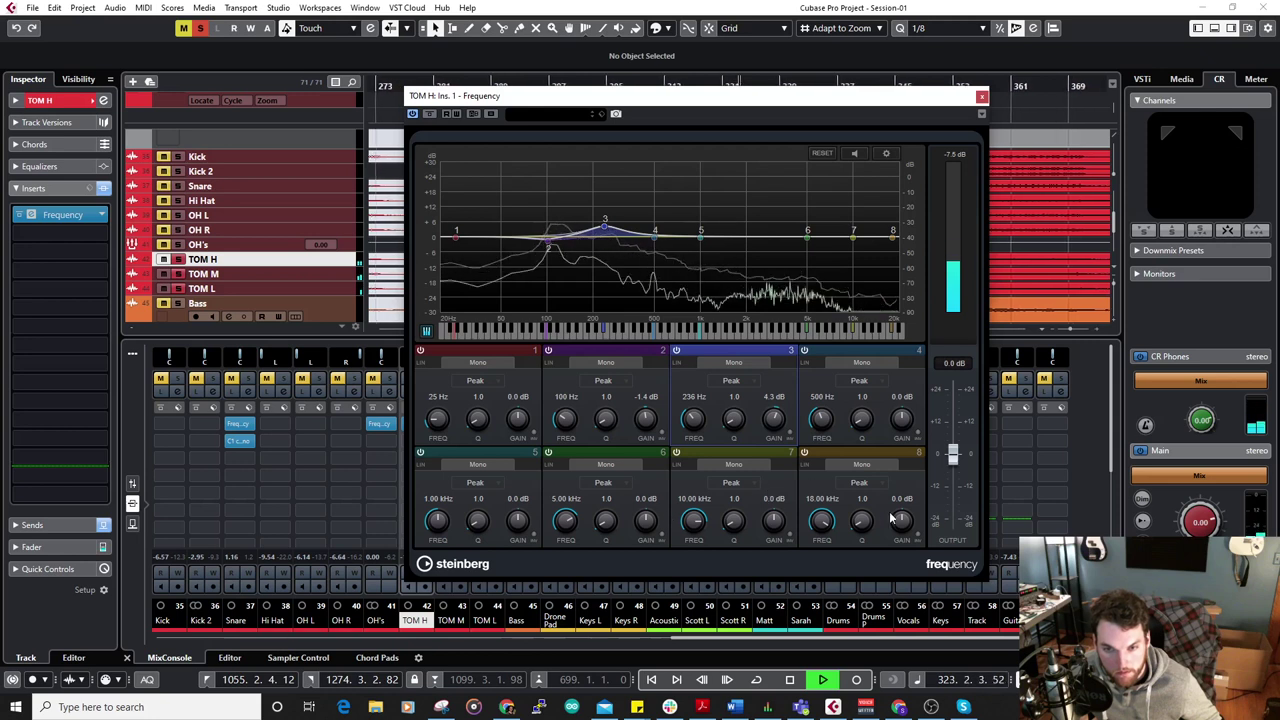
# Turn band 8 of the TOM H EQ into a High Shelf of 3.8 dB at 2.05 kHz while replaying the toms.
pyautogui.moveTo(901, 521); pyautogui.dragTo(902, 513)
pyautogui.click(859, 482)
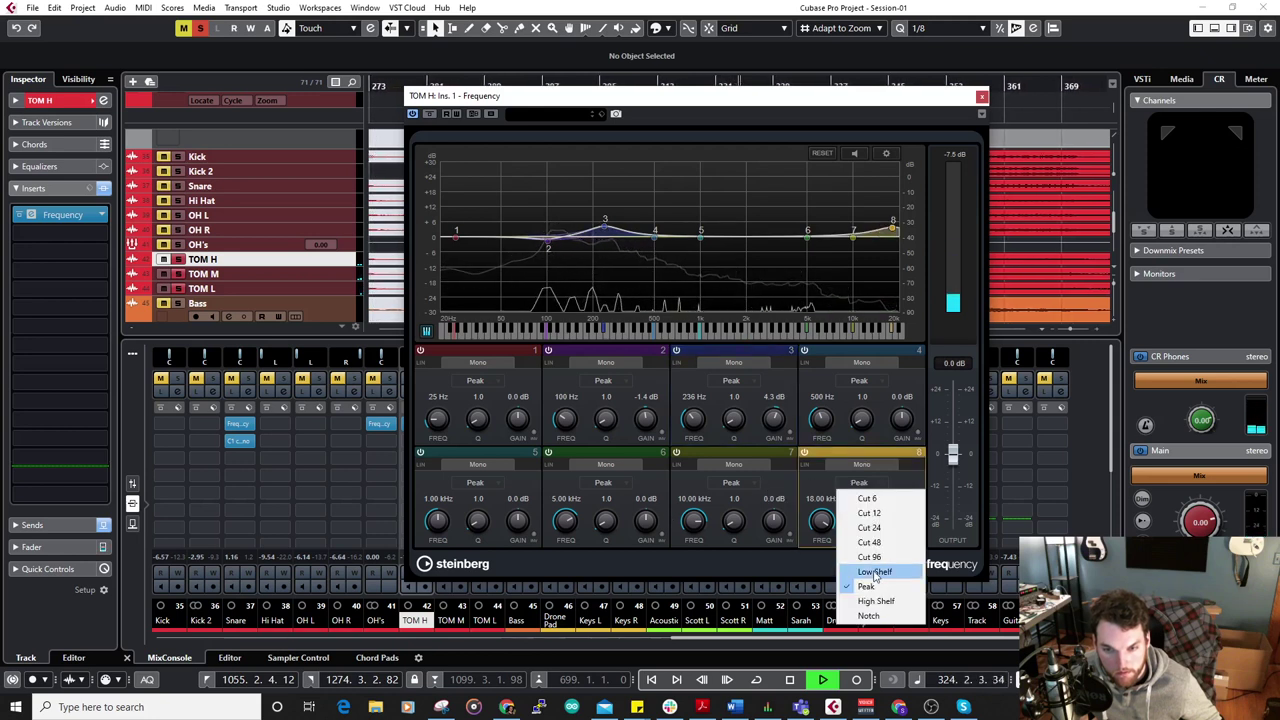
pyautogui.click(875, 600)
pyautogui.moveTo(893, 224); pyautogui.dragTo(833, 220)
pyautogui.moveTo(678, 99); pyautogui.dragTo(677, 200)
pyautogui.click(646, 85)
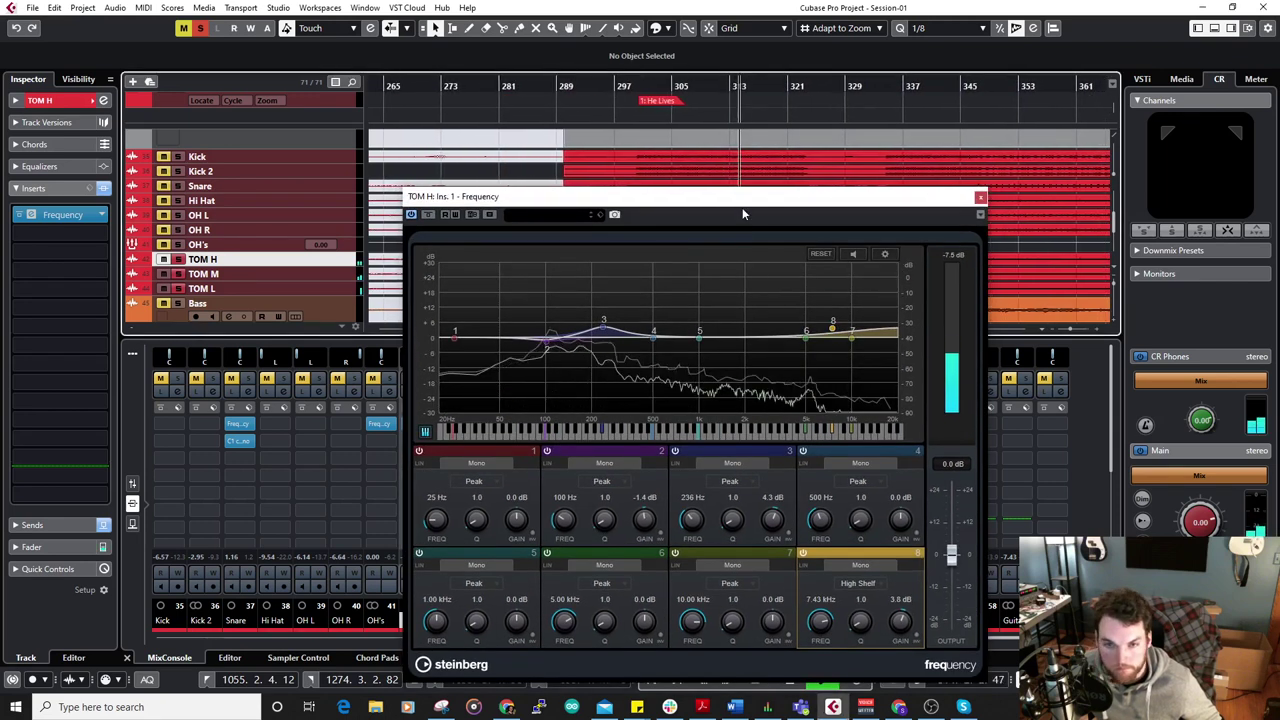
pyautogui.moveTo(819, 621); pyautogui.dragTo(814, 647)
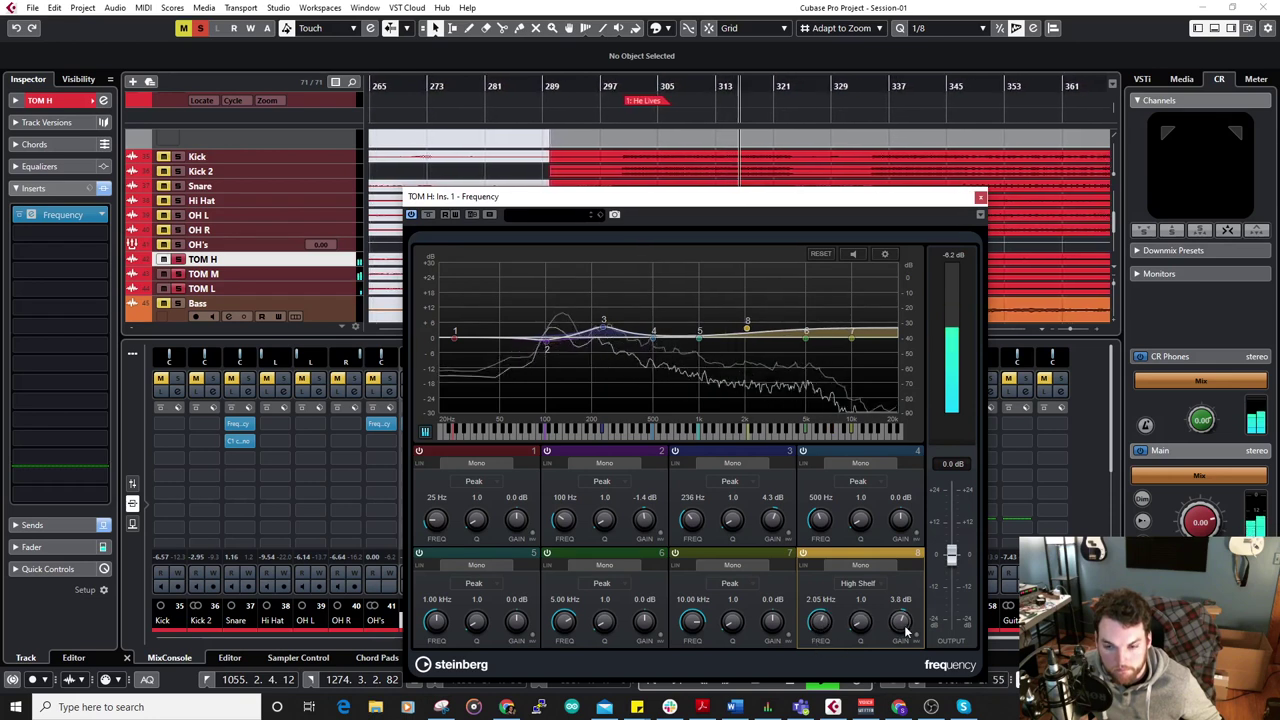
pyautogui.click(980, 197)
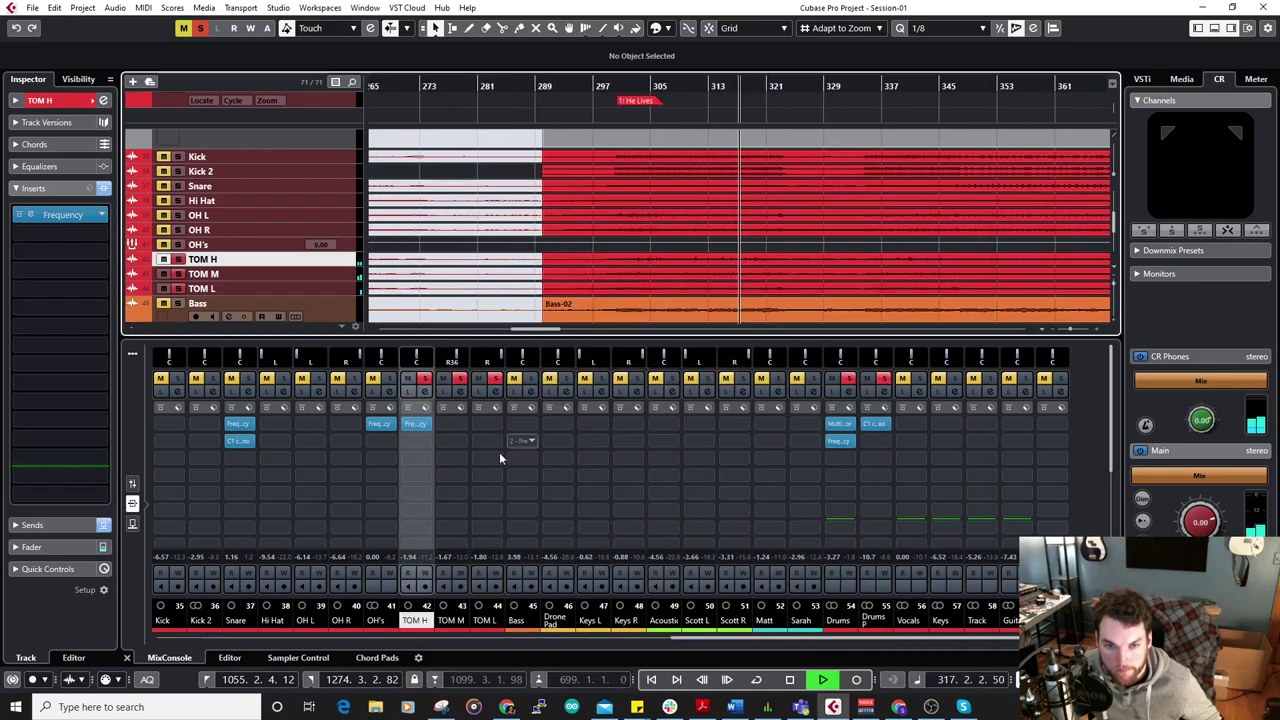
# Copy the TOM H Frequency EQ to the first insert of TOM M and TOM L.
pyautogui.moveTo(412, 423); pyautogui.dragTo(490, 426)
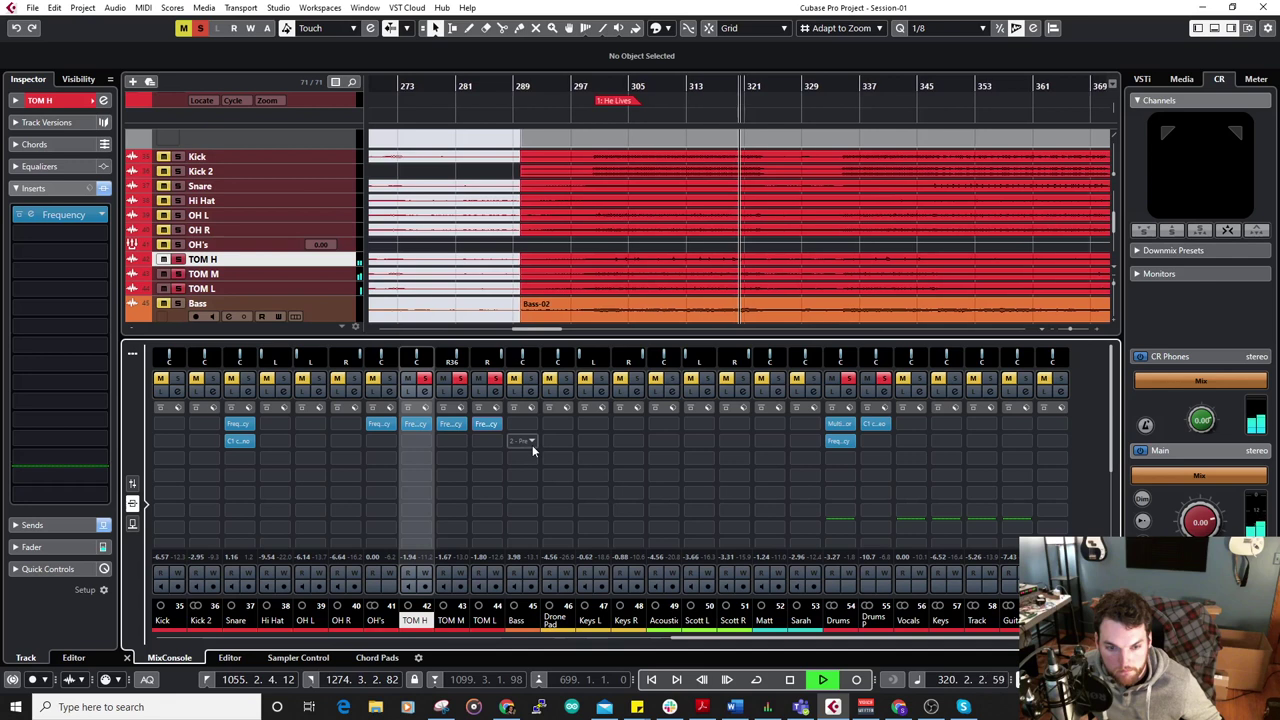
pyautogui.click(496, 425)
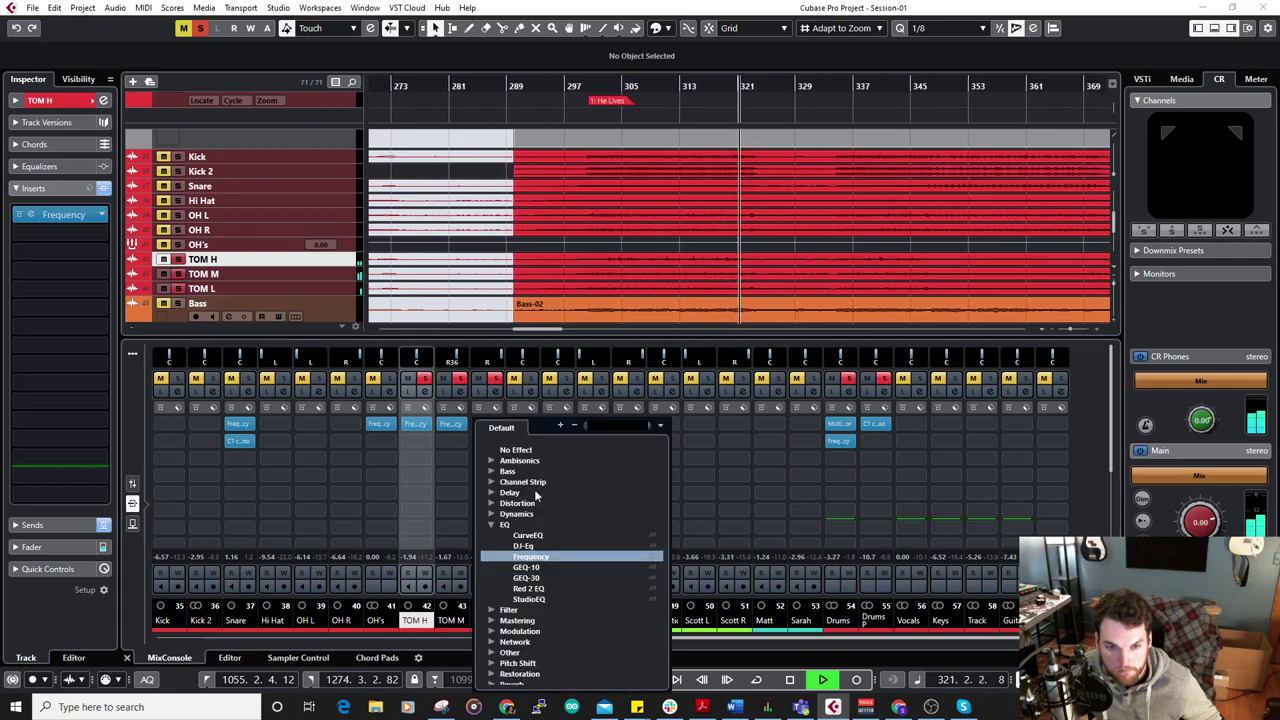
pyautogui.click(718, 462)
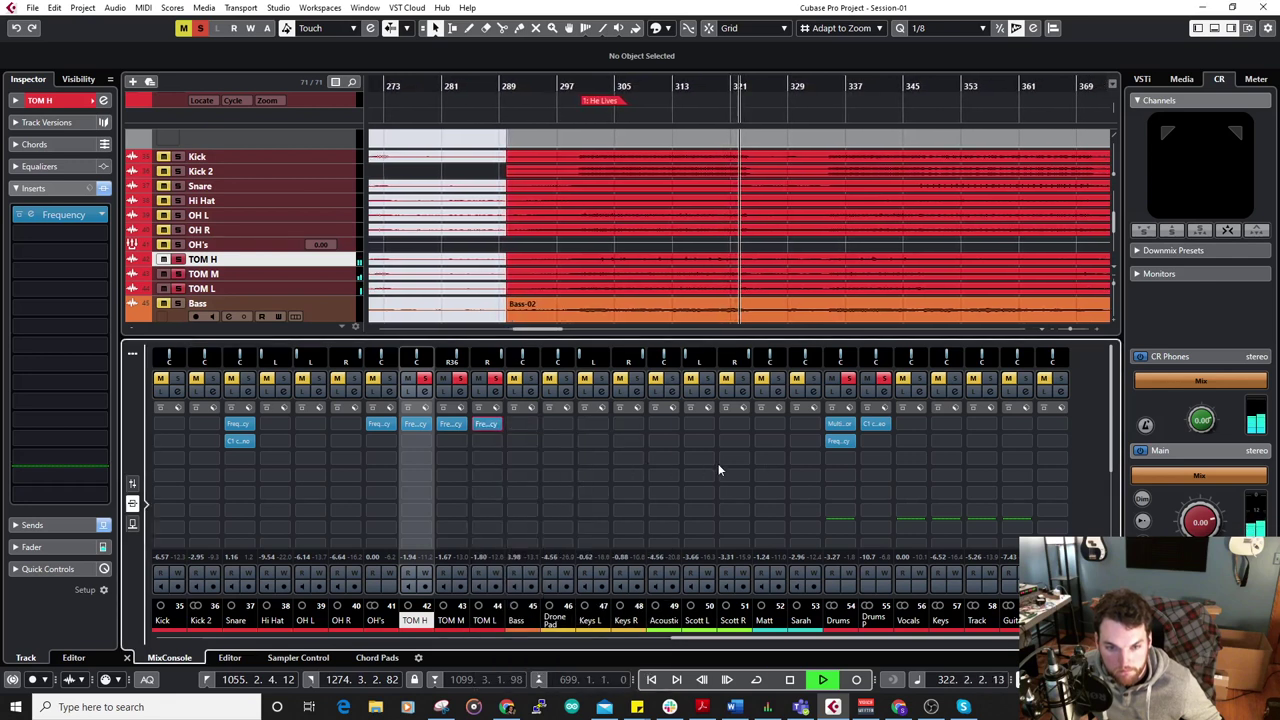
# Set the 100 Hz band of the TOM L Frequency EQ to 8.2 dB, replay the toms and close the EQ window.
pyautogui.click(495, 424)
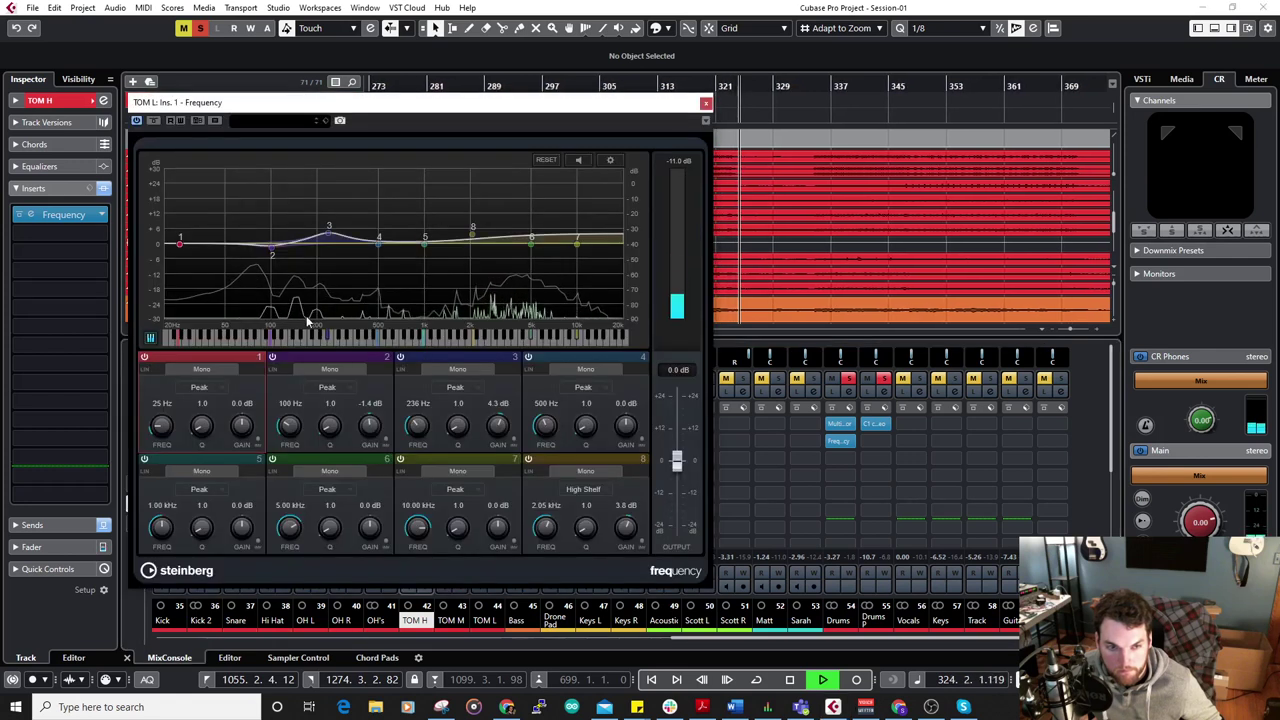
pyautogui.keyDown('ctrl'); pyautogui.click(370, 426); pyautogui.keyUp('ctrl')
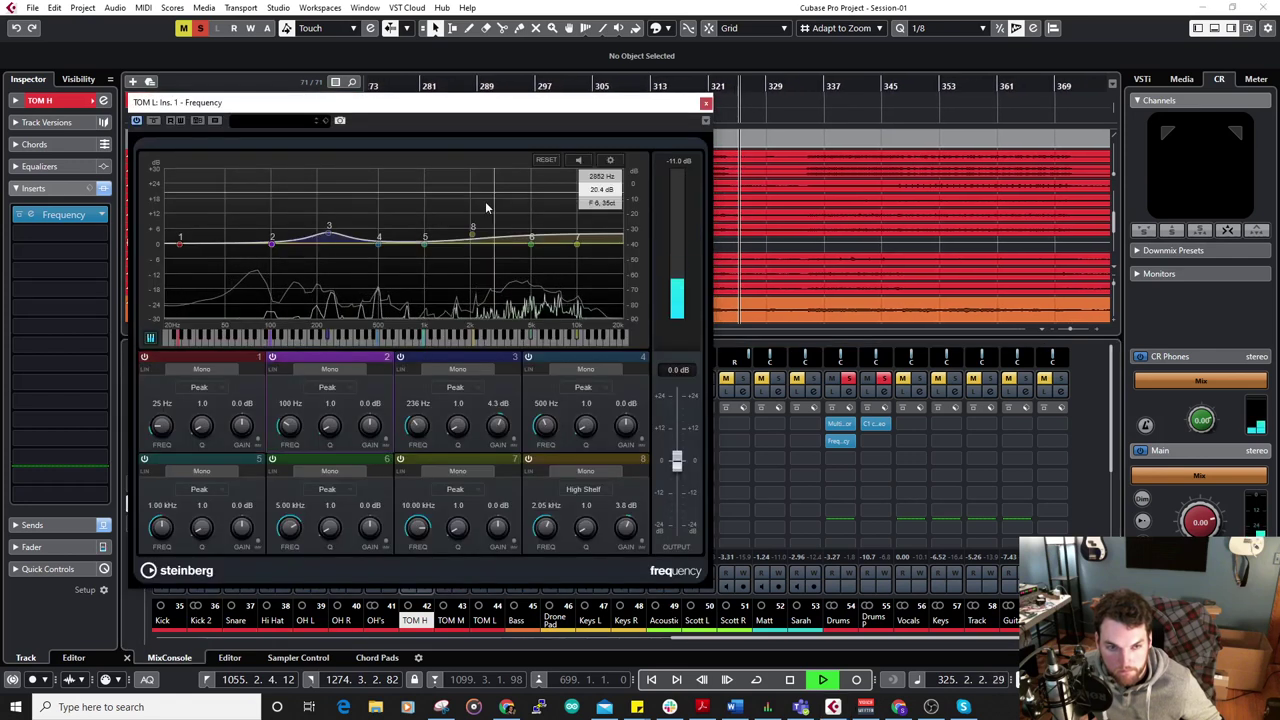
pyautogui.moveTo(370, 426); pyautogui.dragTo(370, 392)
pyautogui.moveTo(456, 106); pyautogui.dragTo(502, 207)
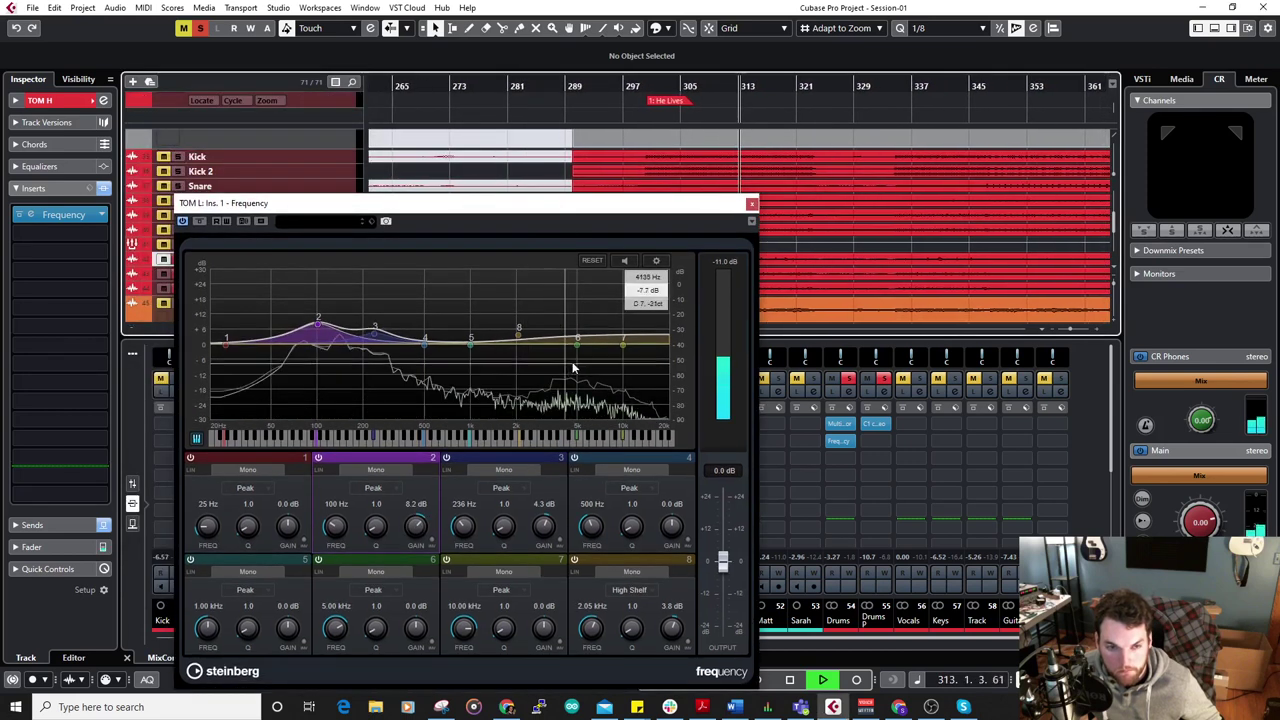
pyautogui.moveTo(560, 210); pyautogui.dragTo(500, 148)
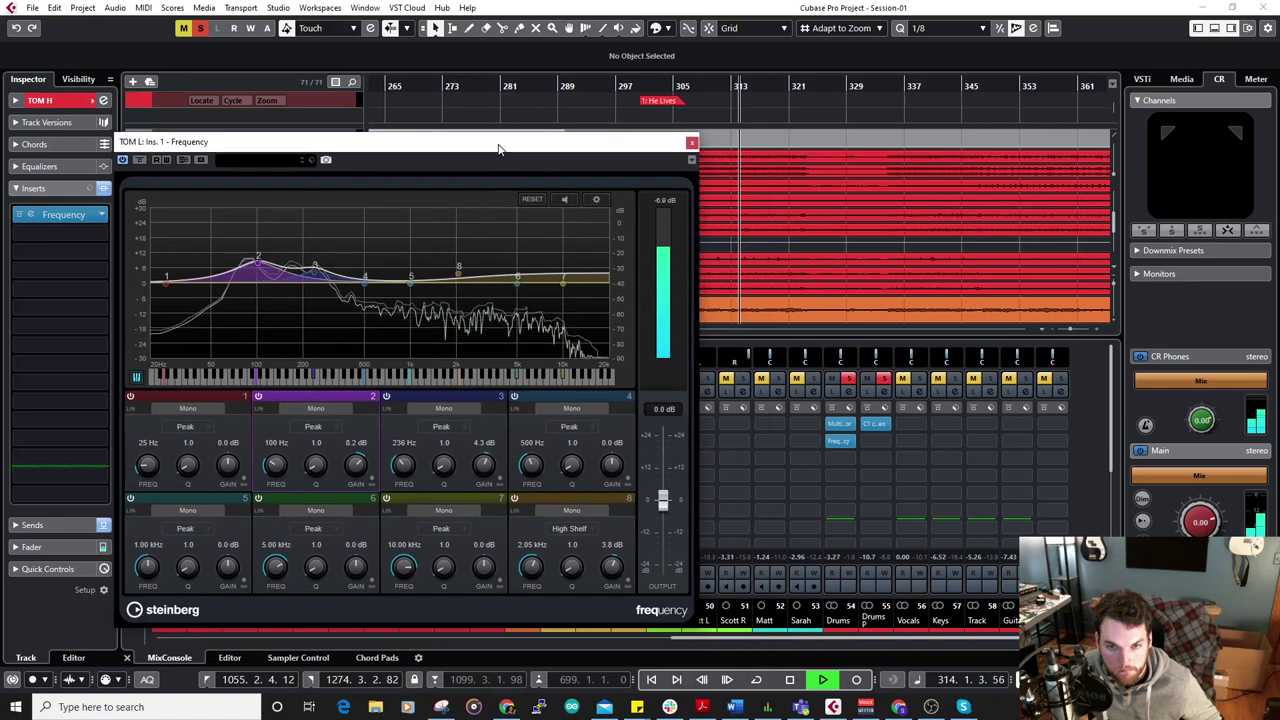
pyautogui.click(691, 144)
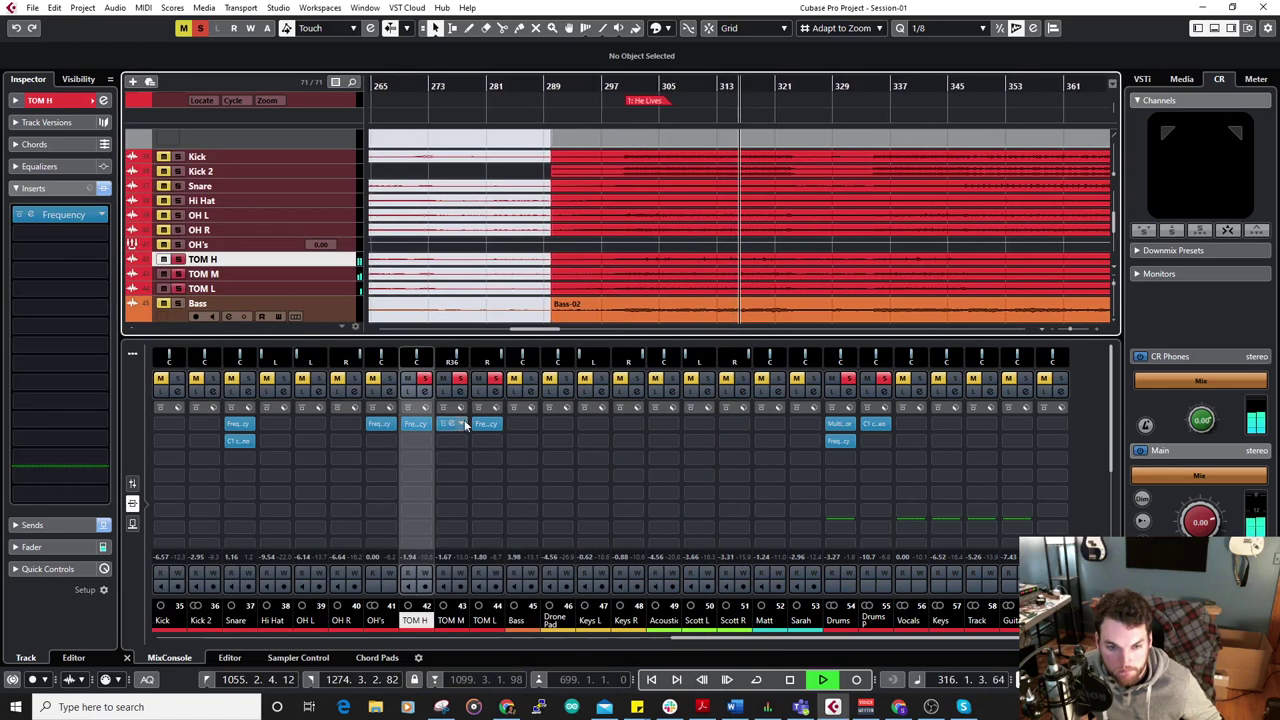
# Remove the Frequency EQ from TOM M.
pyautogui.click(463, 425)
pyautogui.click(519, 453)
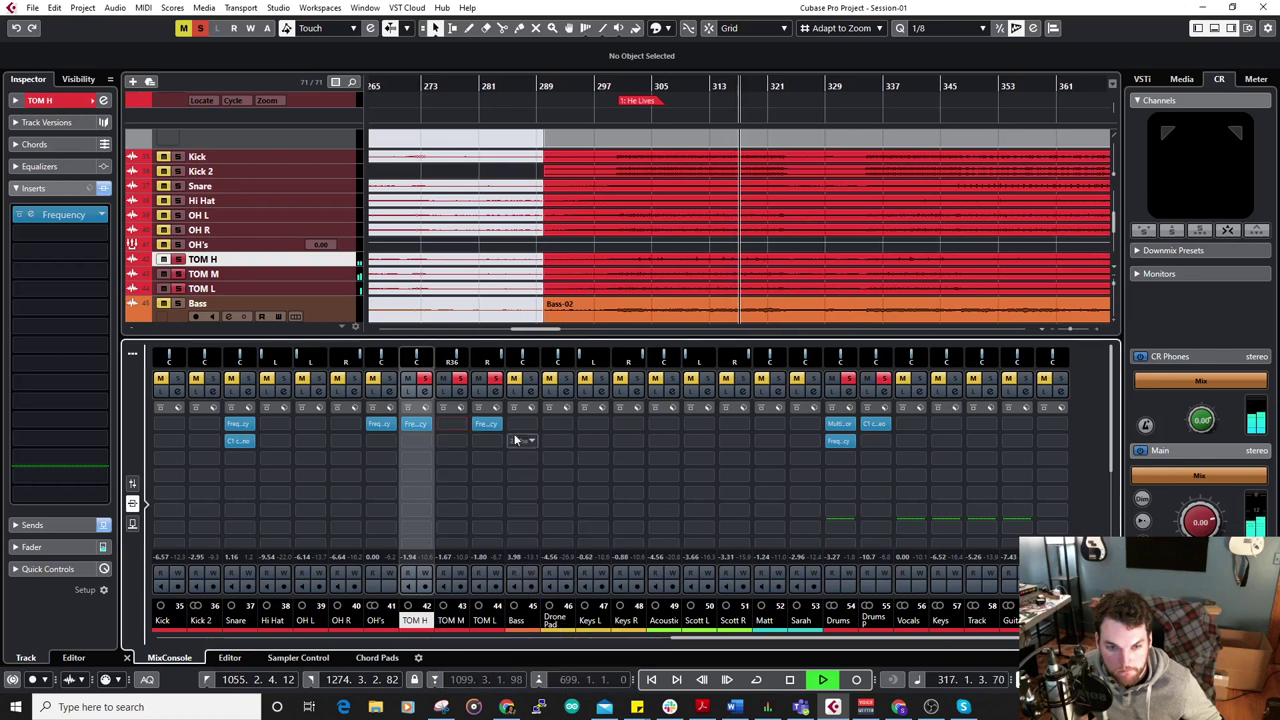
# Copy the TOM H Frequency EQ to the first insert of TOM M and unsolo the toms.
pyautogui.moveTo(415, 423); pyautogui.dragTo(462, 424)
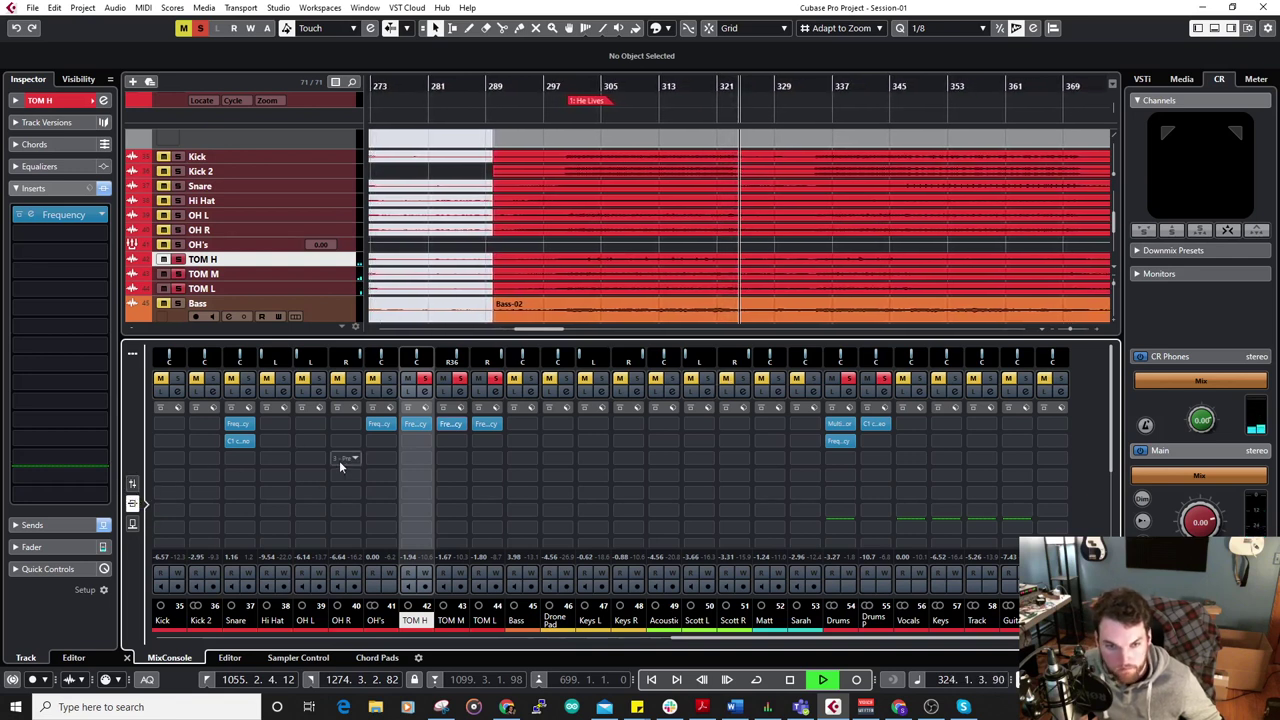
pyautogui.click(459, 378)
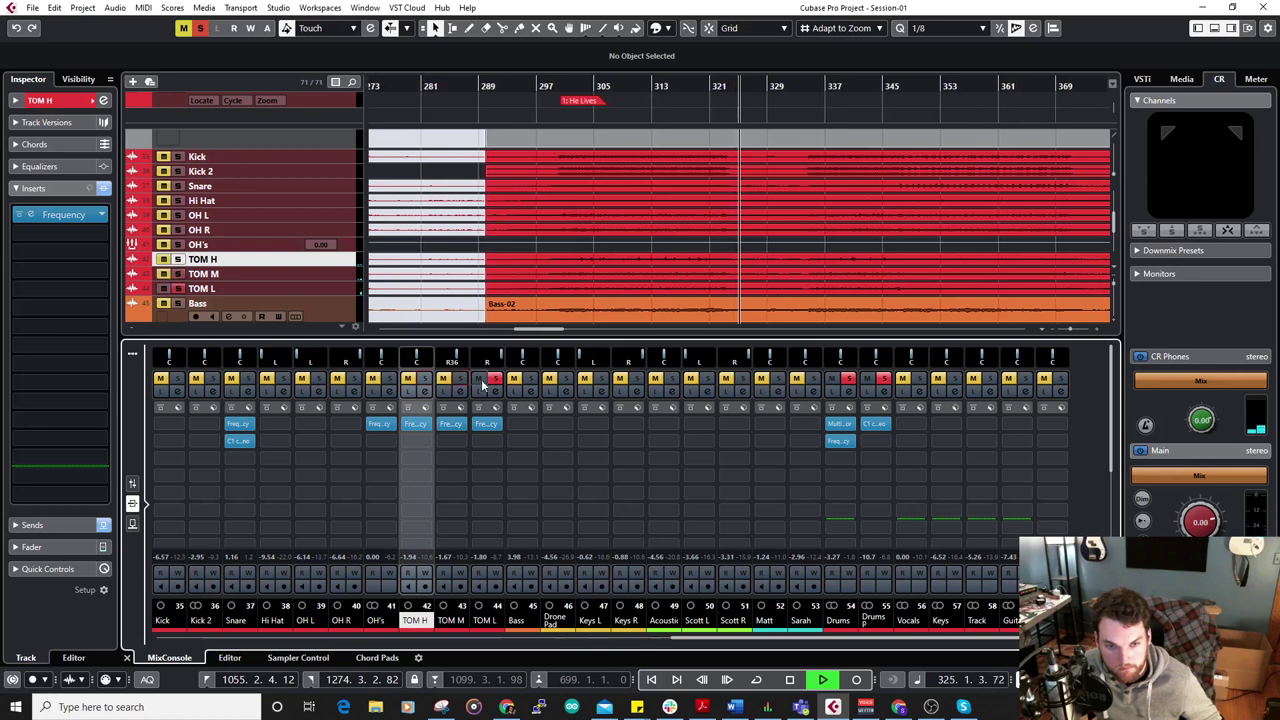
pyautogui.click(494, 378)
pyautogui.scroll(-3, 724, 228)
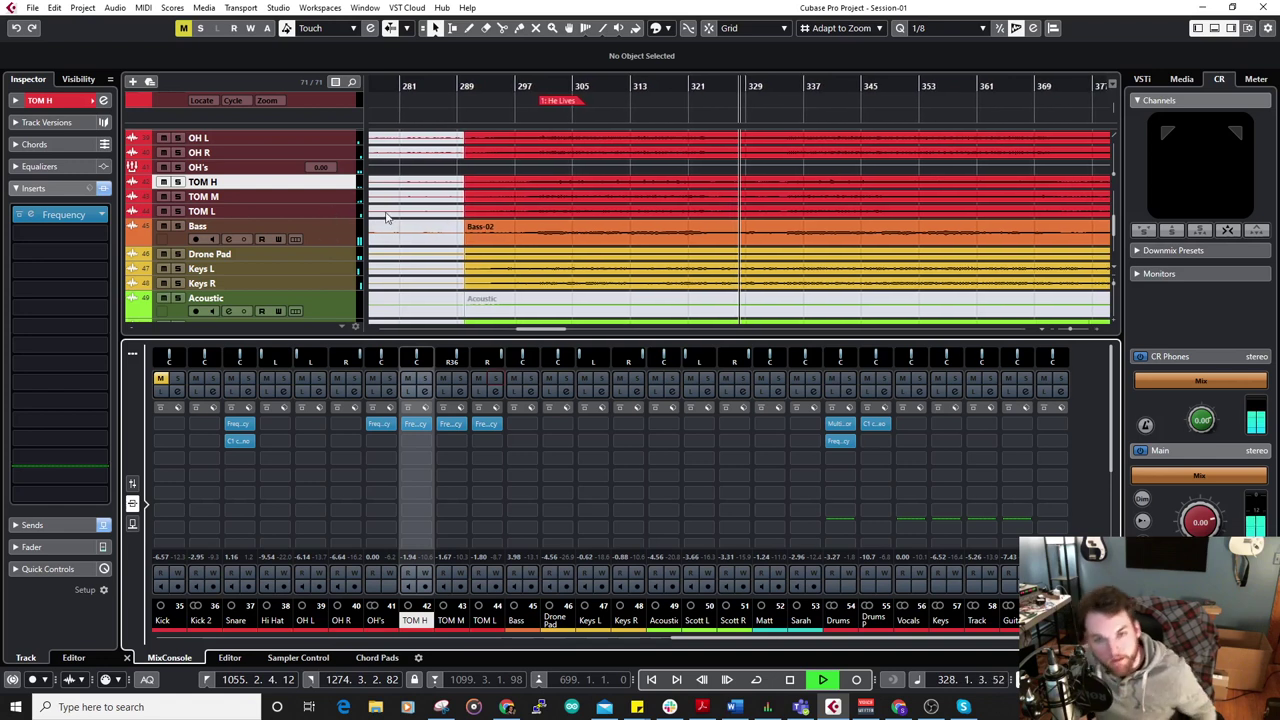
pyautogui.scroll(2, 412, 226)
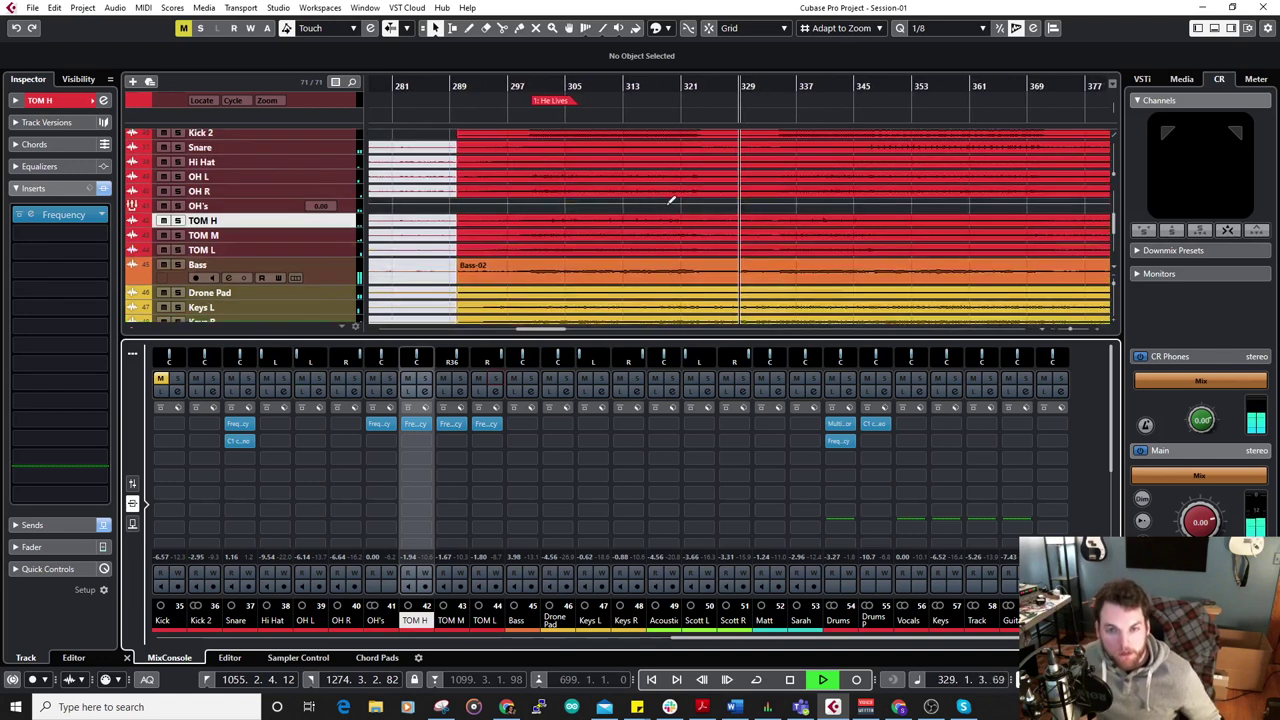
# Lower the Bass fader to -2.50 dB, stop playback and restart it at about bar 337 of He Lives.
pyautogui.click(133, 485)
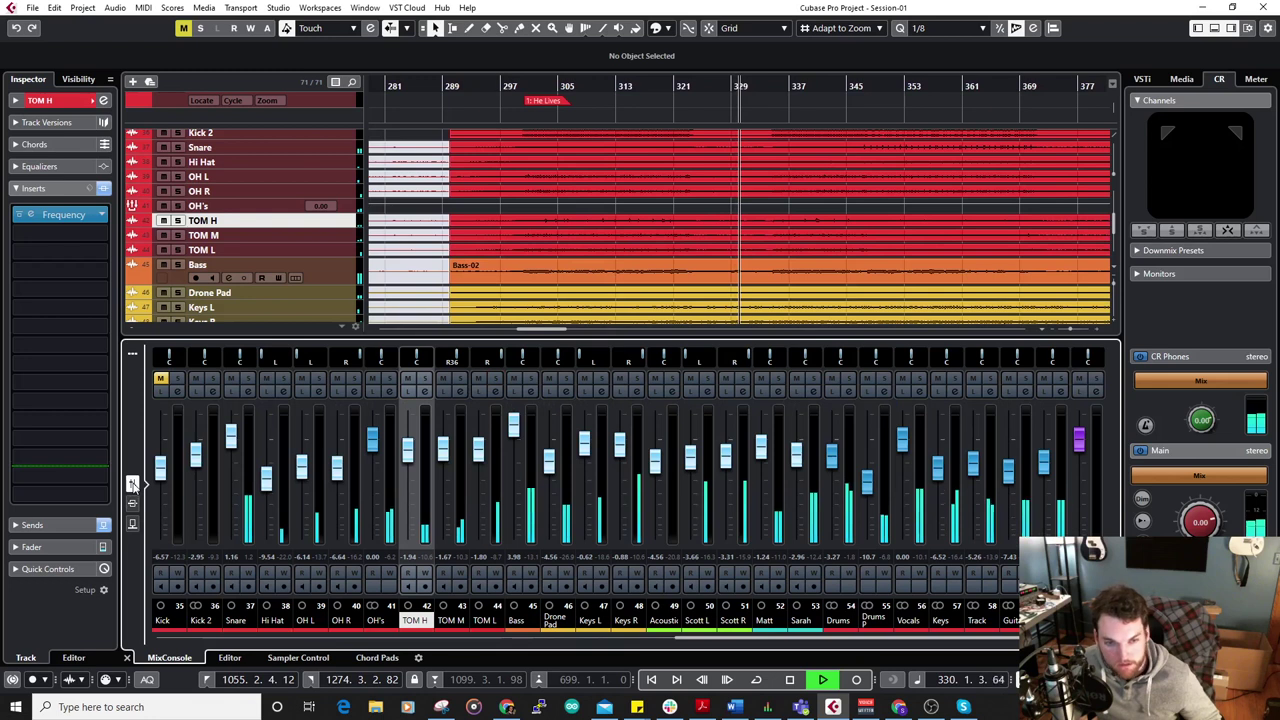
pyautogui.click(531, 435)
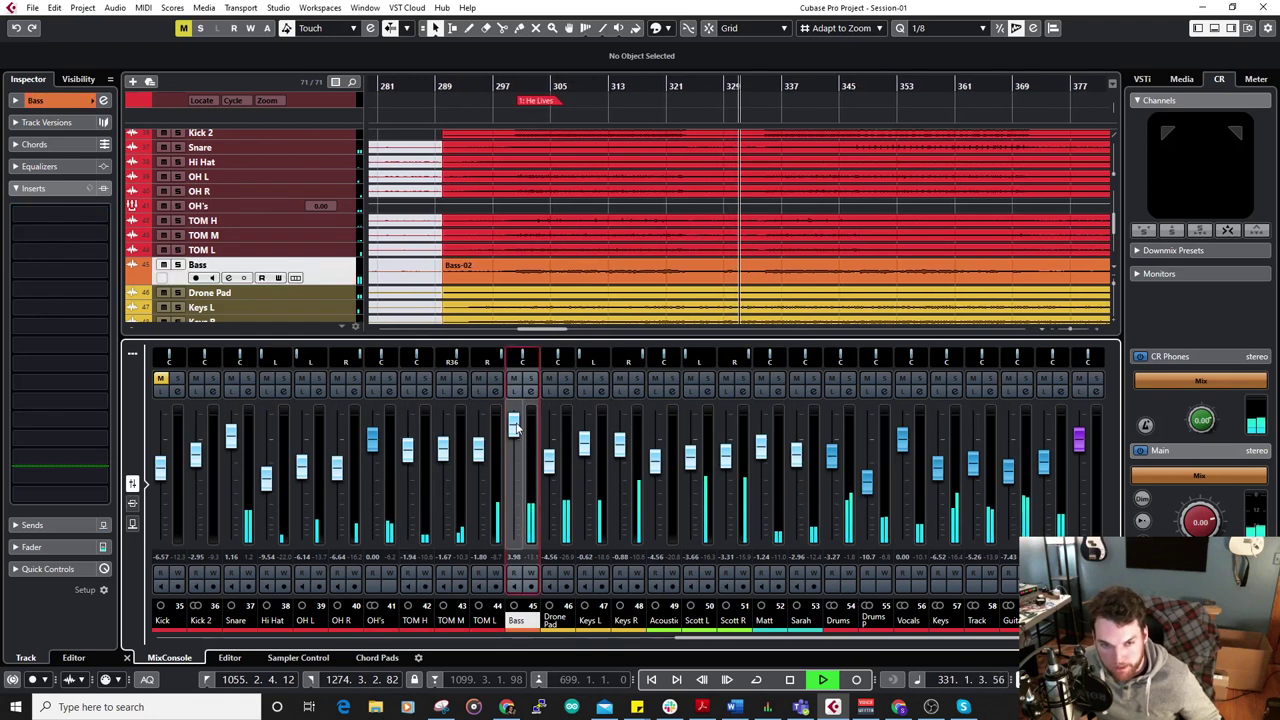
pyautogui.click(133, 503)
pyautogui.press('space')
pyautogui.scroll(-1, 718, 201)
pyautogui.scroll(-3, 842, 176)
pyautogui.hscroll(3, 630, 208)
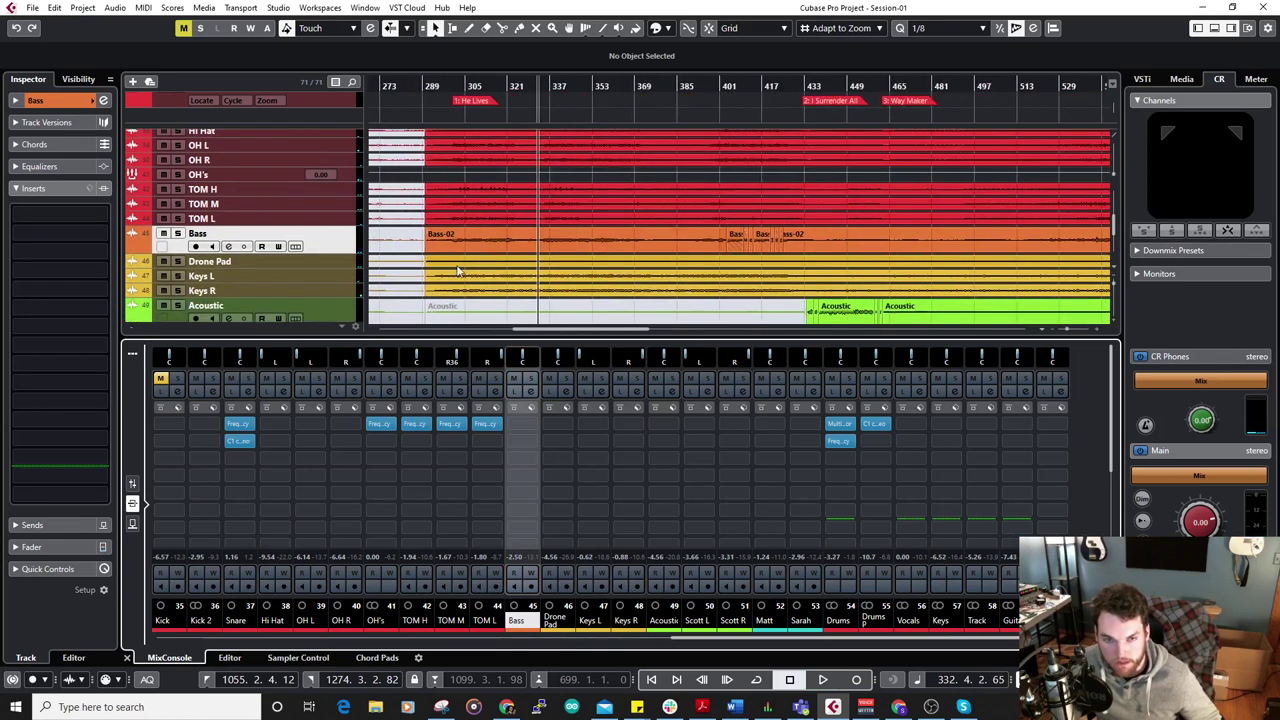
pyautogui.press('space')
pyautogui.press('h')
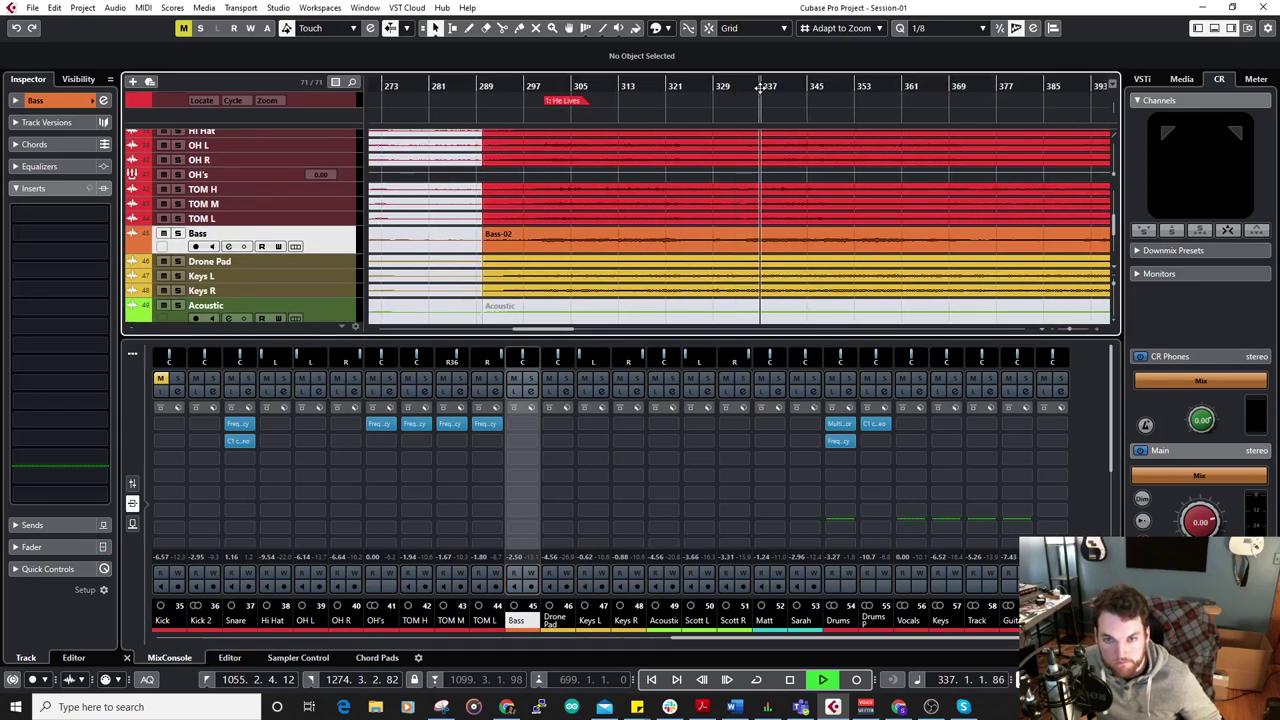
# Solo the Bass track and add RBass Mono to its first insert with Intensity 2.9 and Gain -0.7 dB.
pyautogui.click(178, 233)
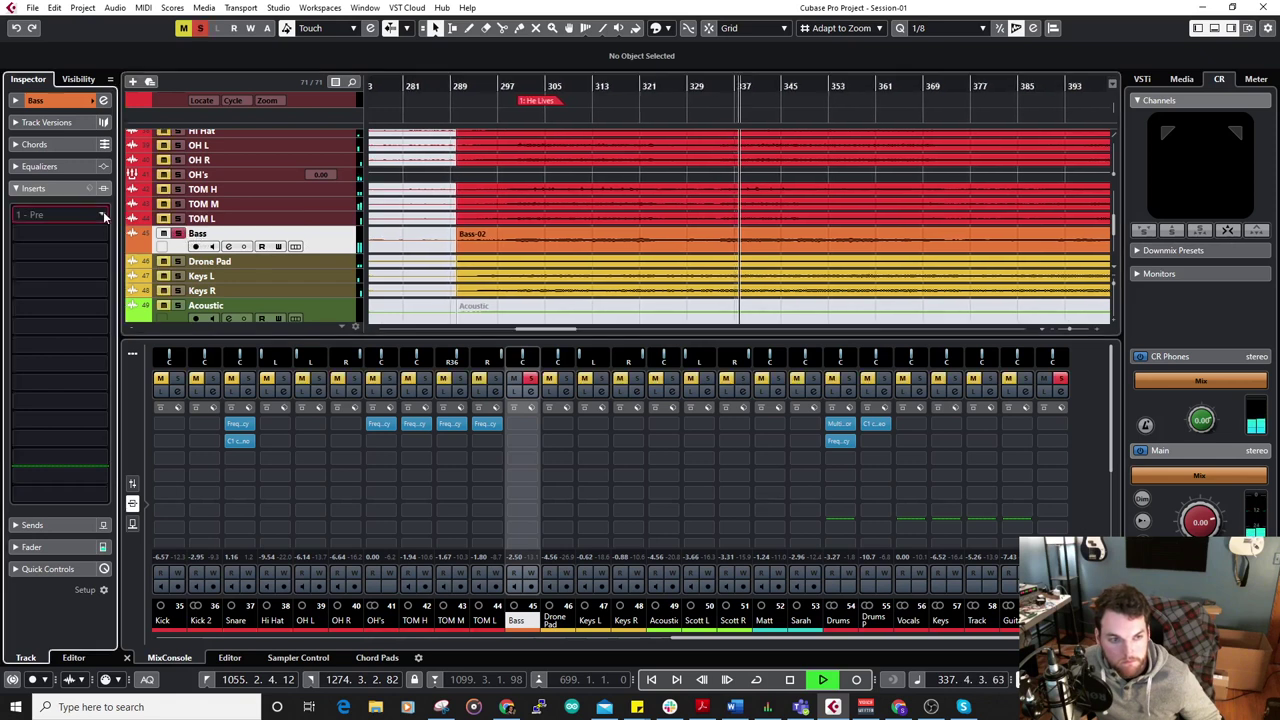
pyautogui.click(60, 214)
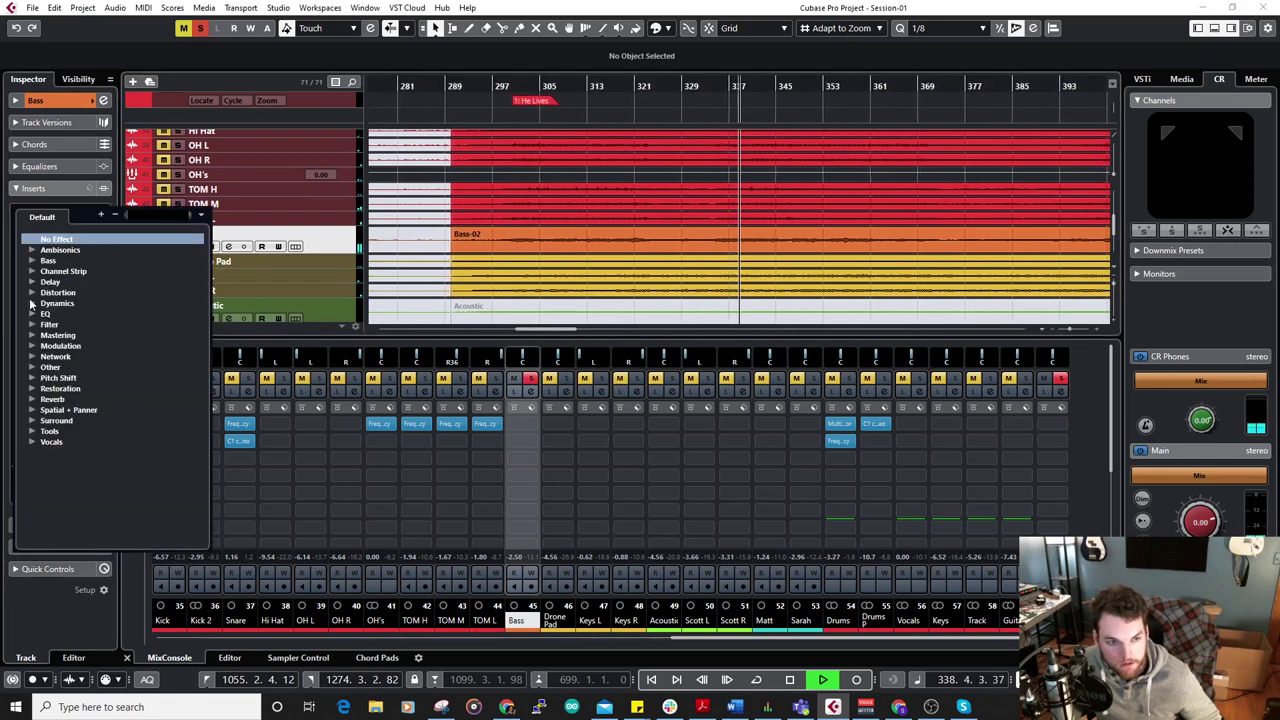
pyautogui.click(32, 260)
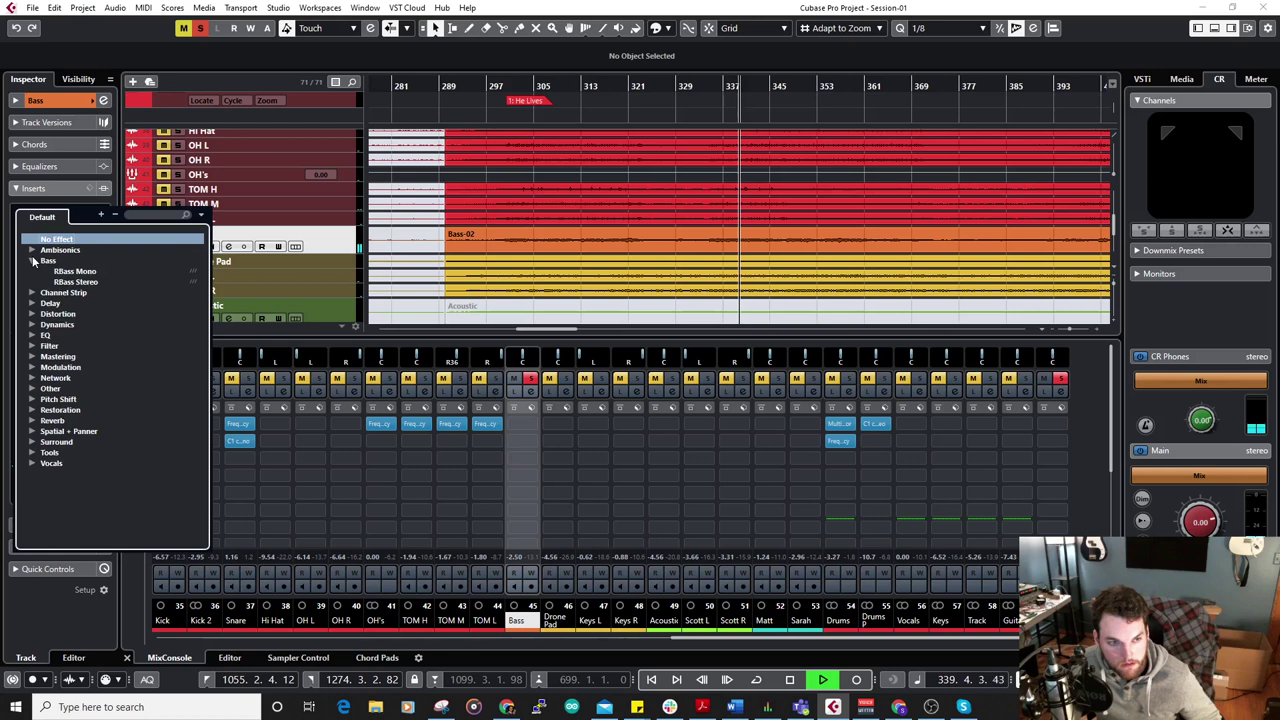
pyautogui.click(75, 271)
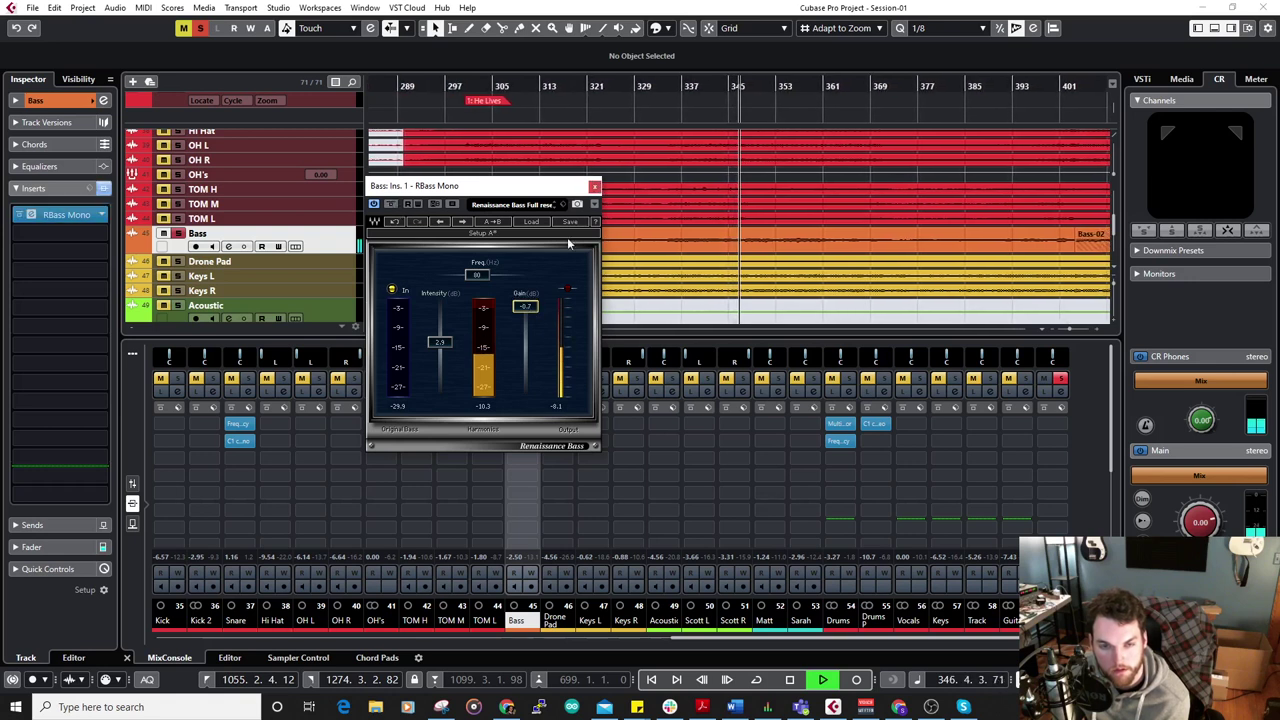
# Close the RBass window, unsolo the Bass track and lower its fader to about -4.1 dB.
pyautogui.click(594, 186)
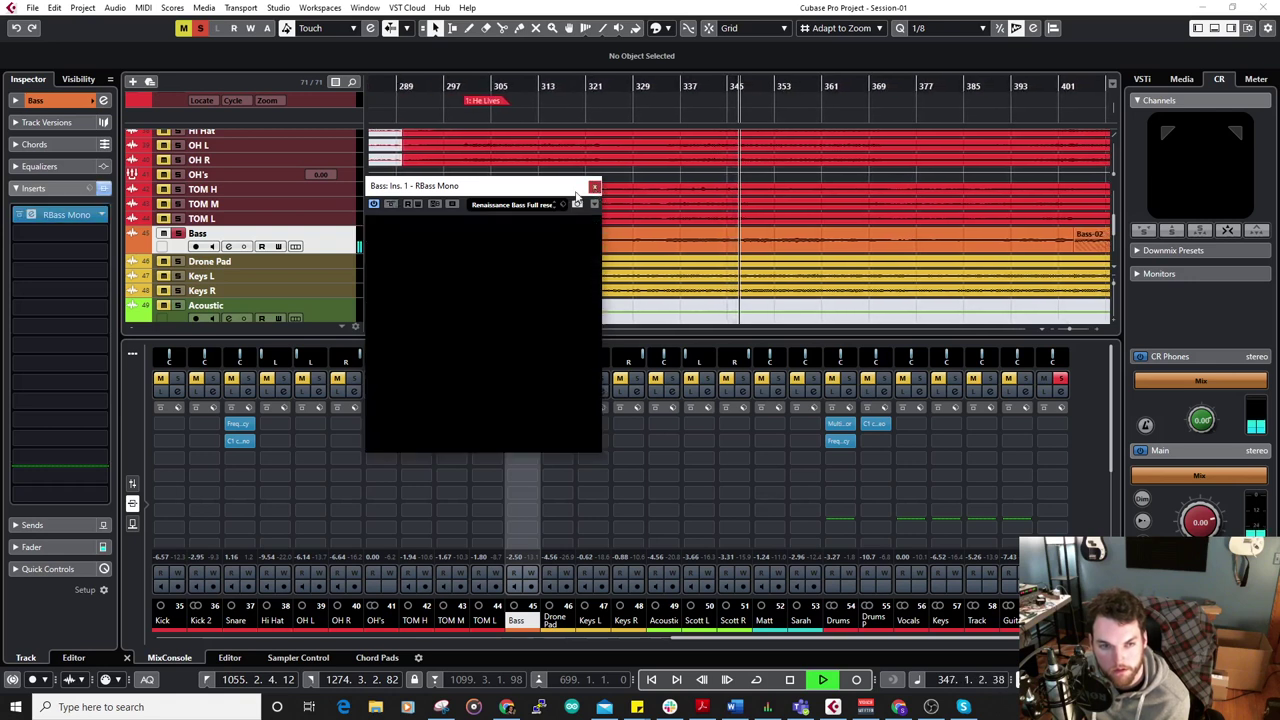
pyautogui.click(179, 234)
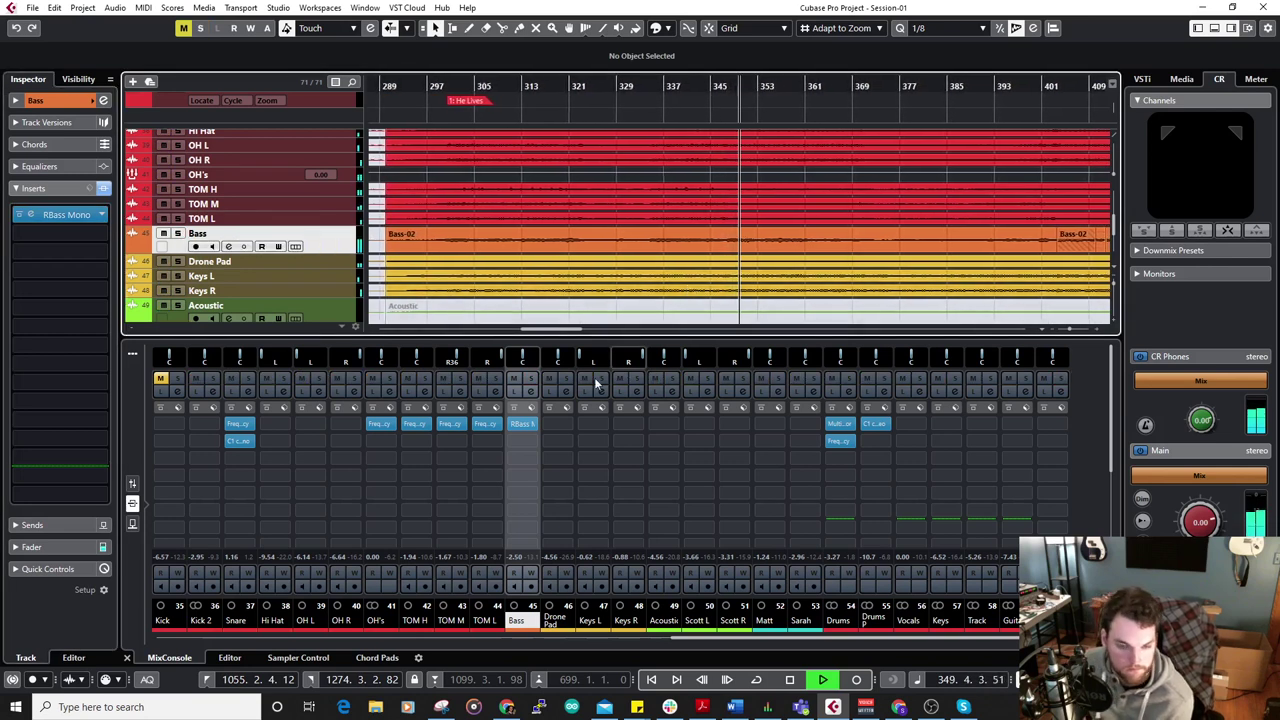
pyautogui.click(132, 485)
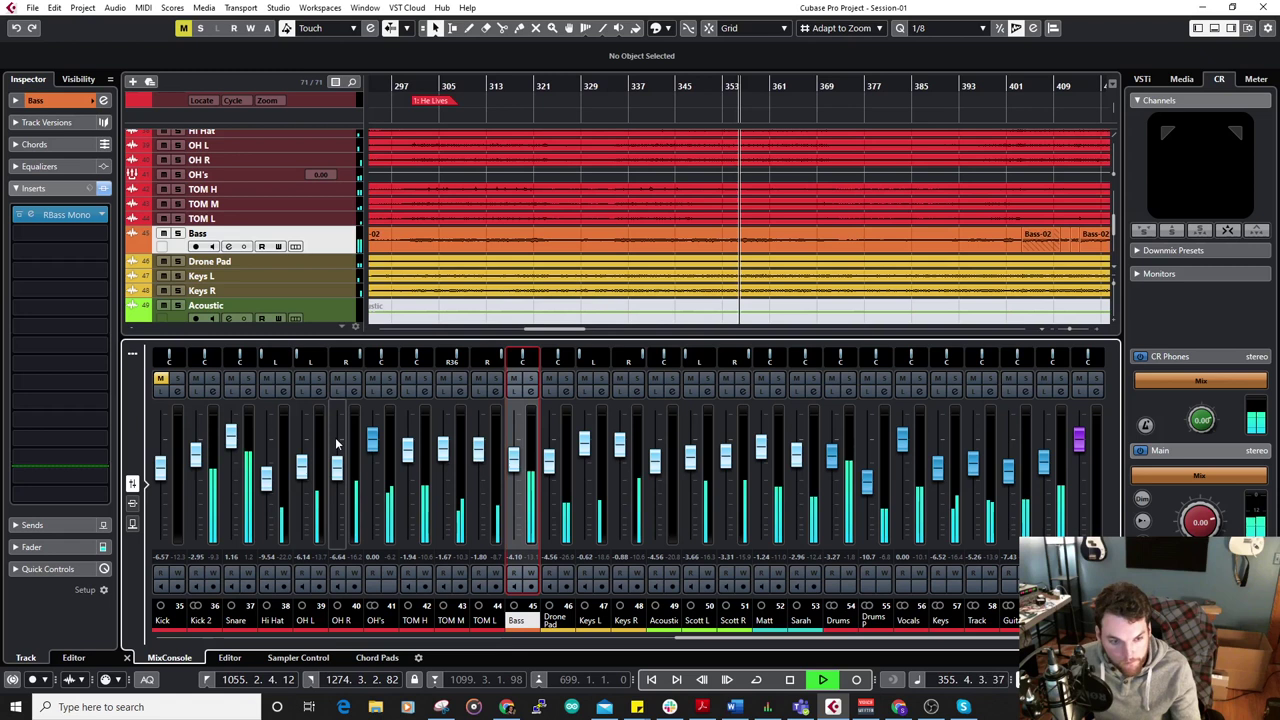
# Select the He Lives Snare event, enlarge its track and raise the event volume to 9.62 dB.
pyautogui.scroll(-4, 737, 235)
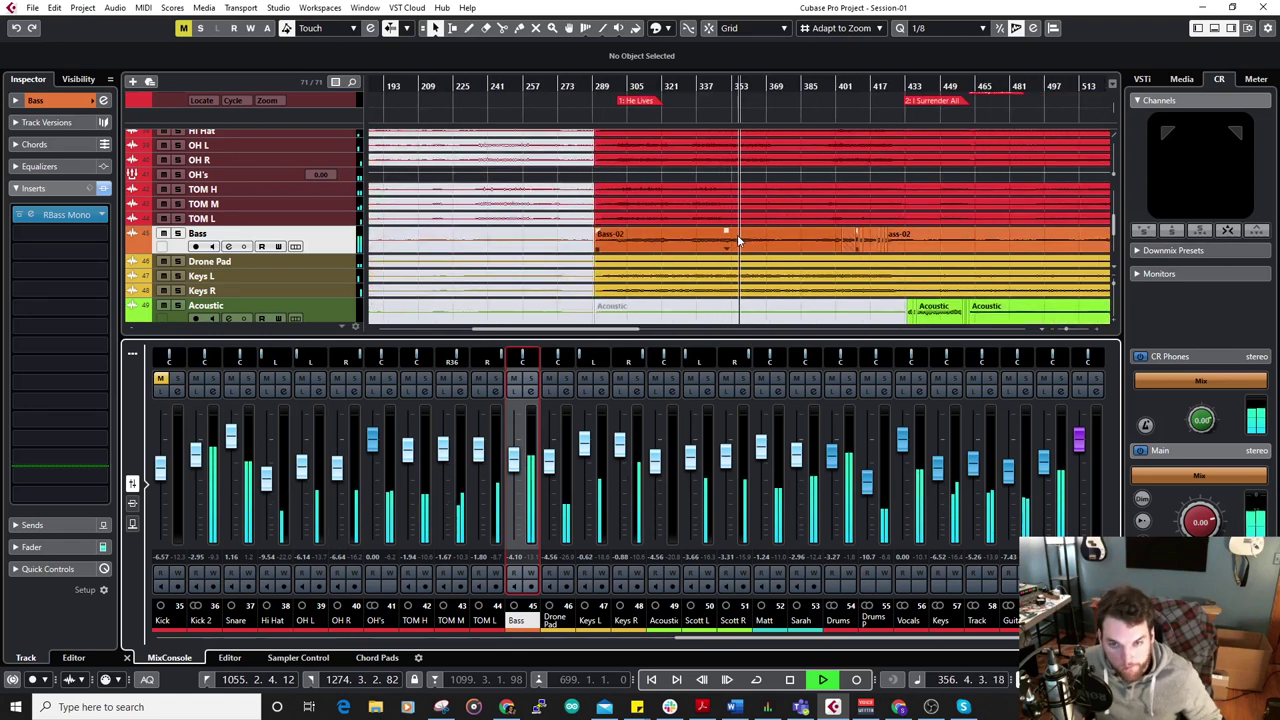
pyautogui.scroll(3, 724, 210)
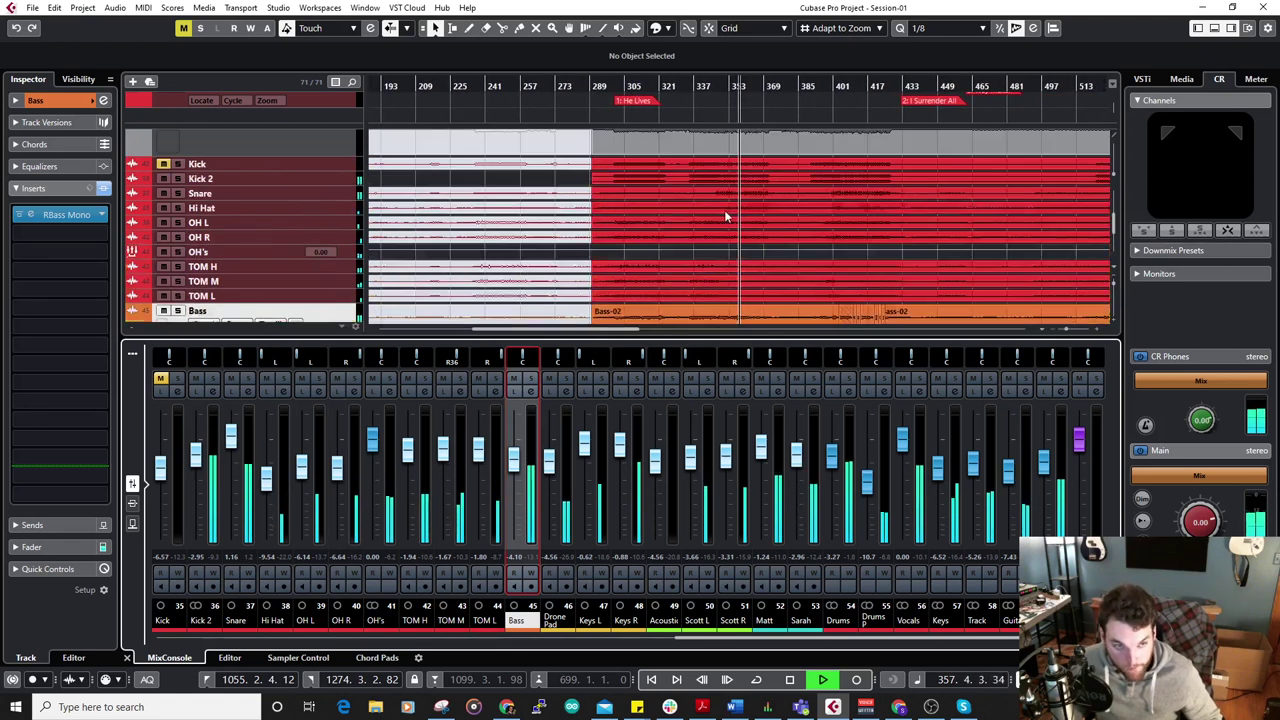
pyautogui.click(735, 192)
pyautogui.scroll(-1, 707, 197)
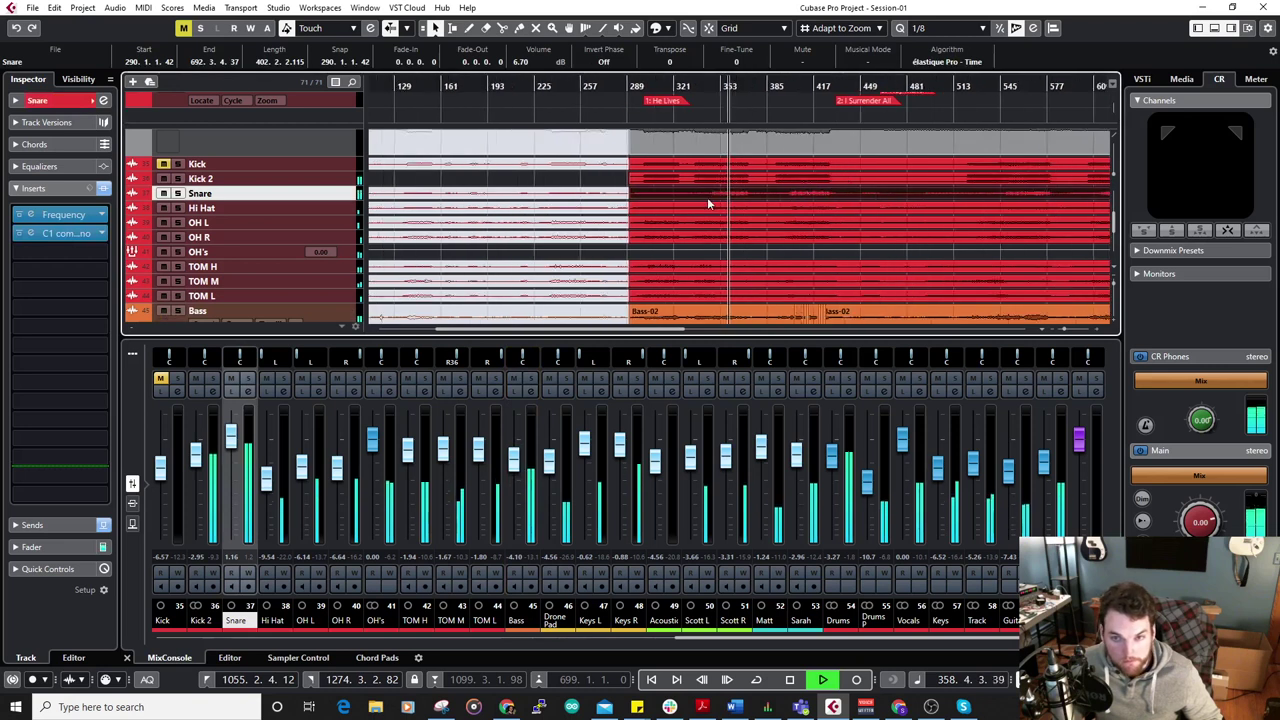
pyautogui.scroll(-1, 925, 188)
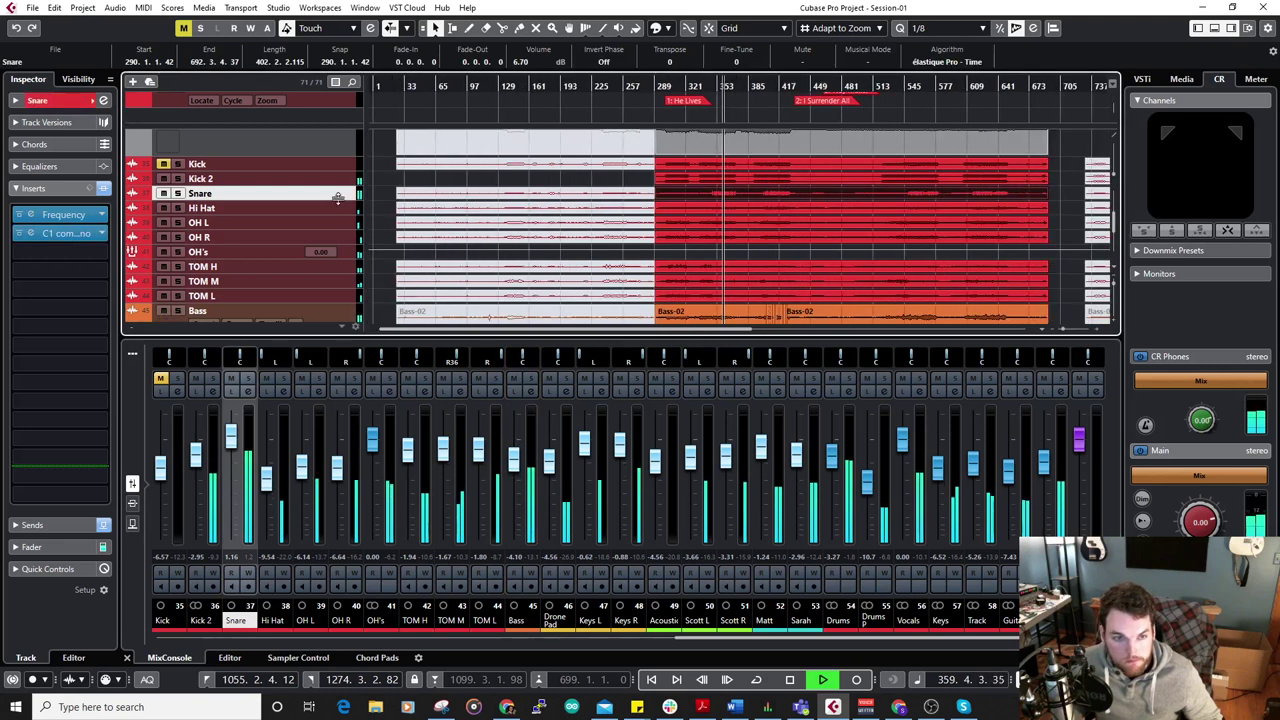
pyautogui.moveTo(338, 199); pyautogui.dragTo(332, 241)
pyautogui.hscroll(3, 768, 232)
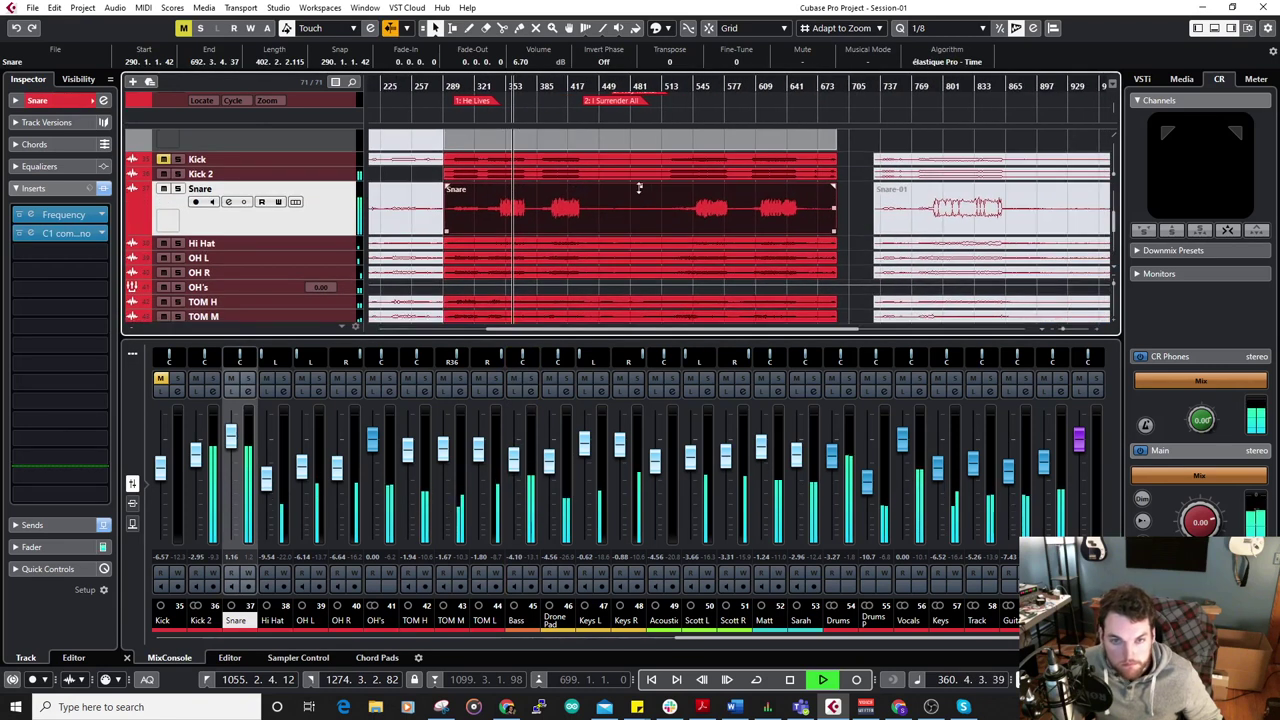
pyautogui.moveTo(640, 187); pyautogui.dragTo(642, 148)
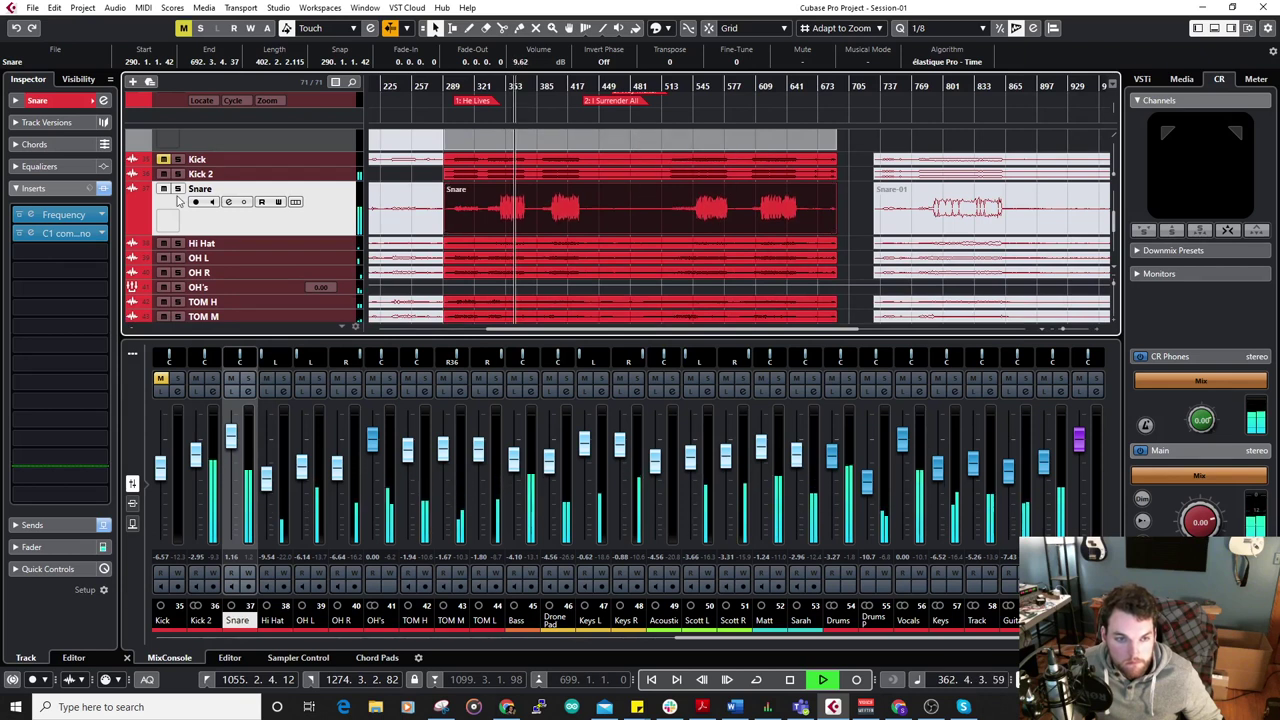
# Check the C1 compressor on the Snare, close it and reduce the Snare track height.
pyautogui.click(32, 235)
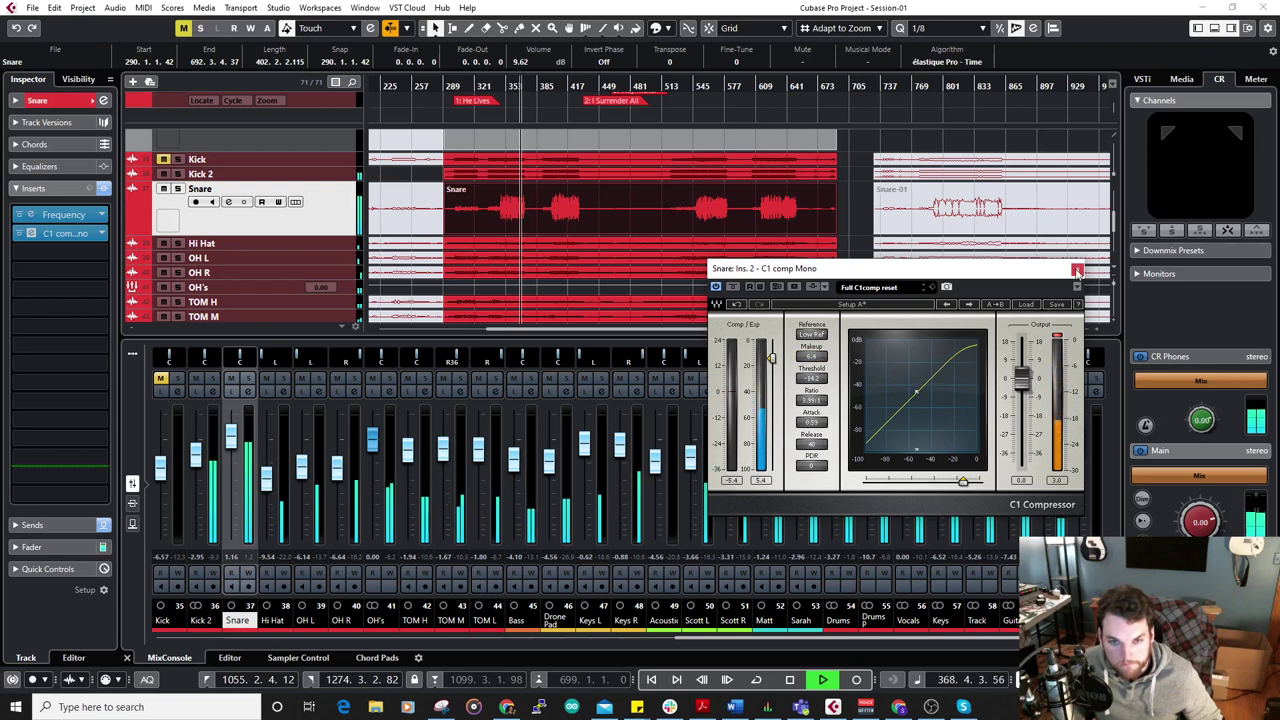
pyautogui.click(1077, 270)
pyautogui.moveTo(294, 234); pyautogui.dragTo(296, 203)
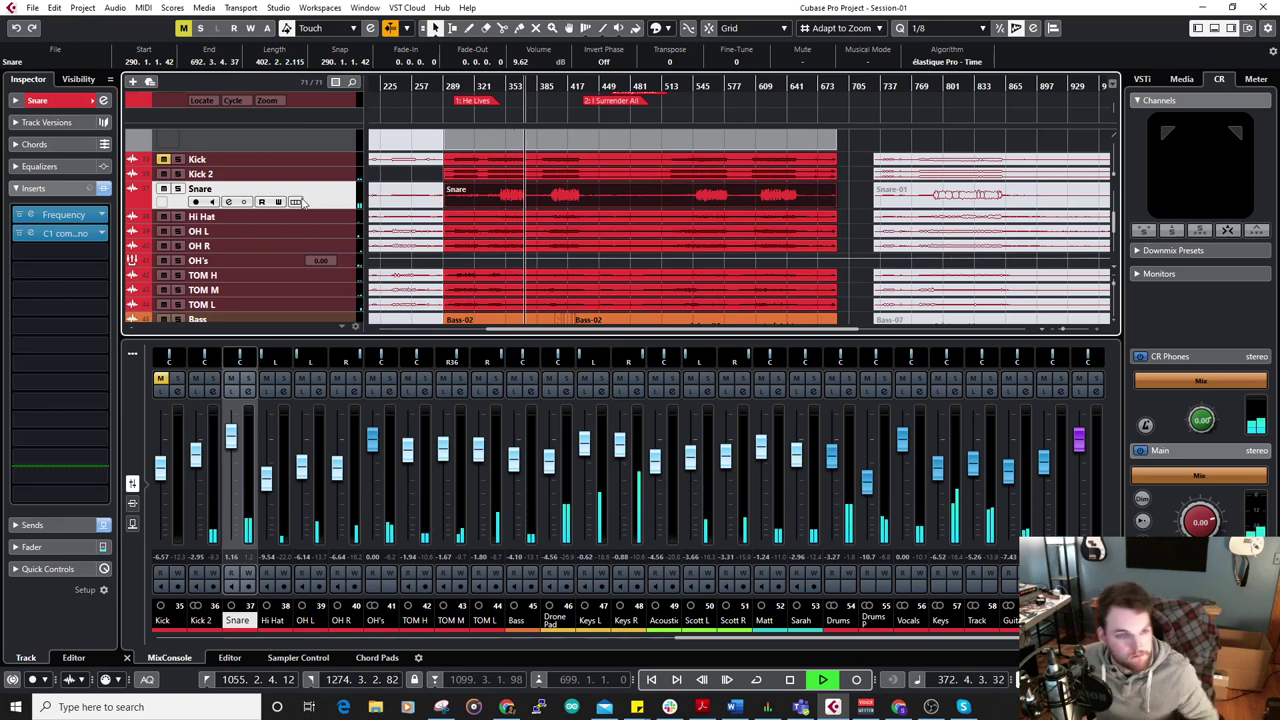
# Reopen RBass Mono on the Bass track and move playback to about bar 392 of He Lives.
pyautogui.scroll(-4, 465, 203)
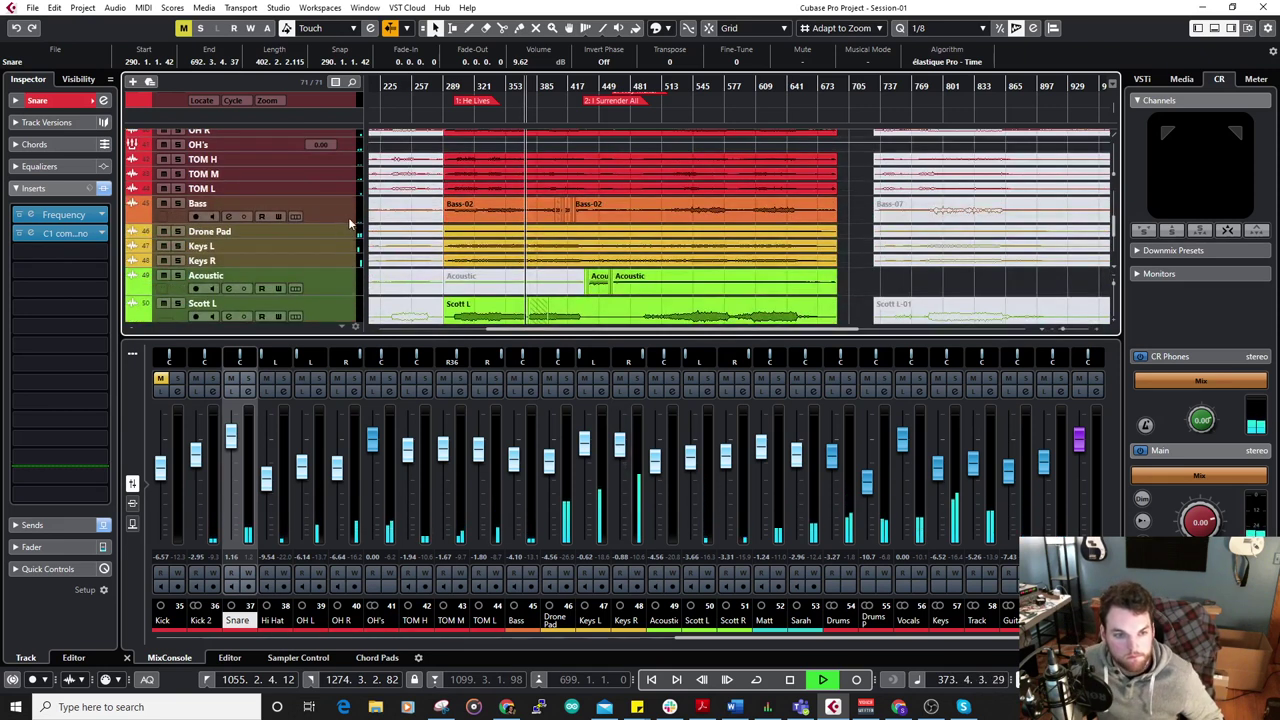
pyautogui.click(352, 222)
pyautogui.click(38, 218)
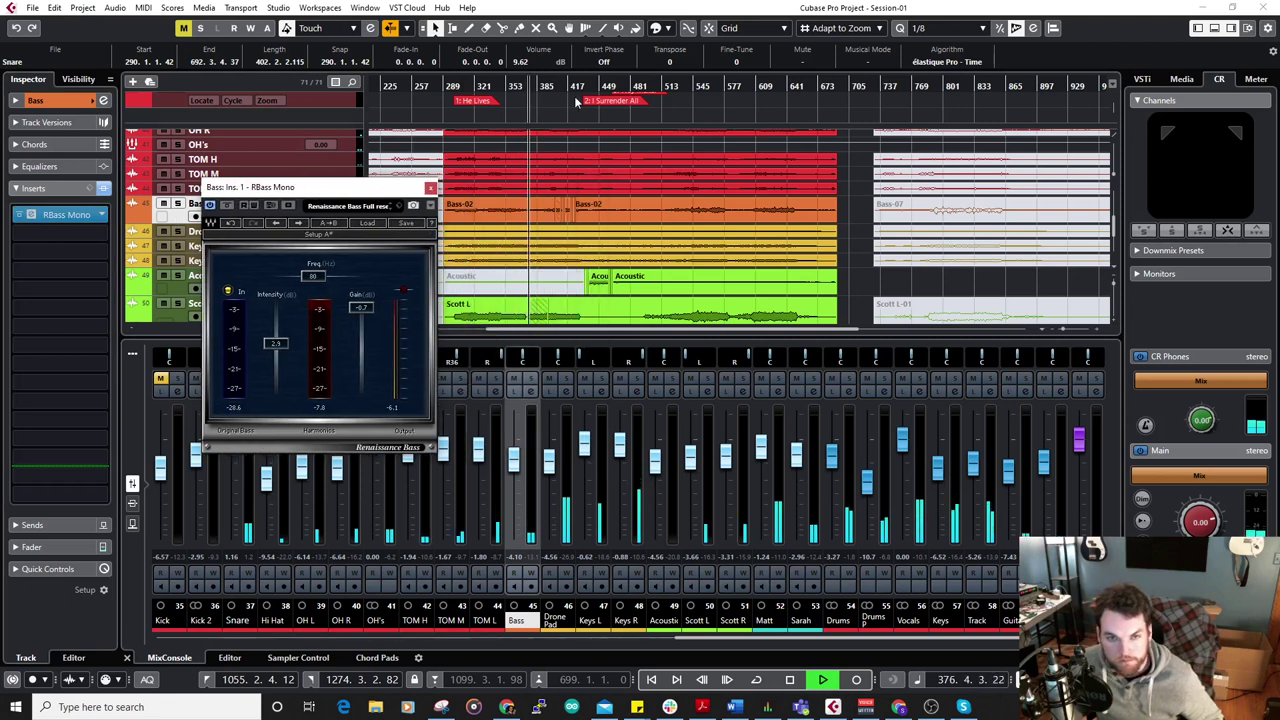
pyautogui.moveTo(562, 103); pyautogui.dragTo(558, 119)
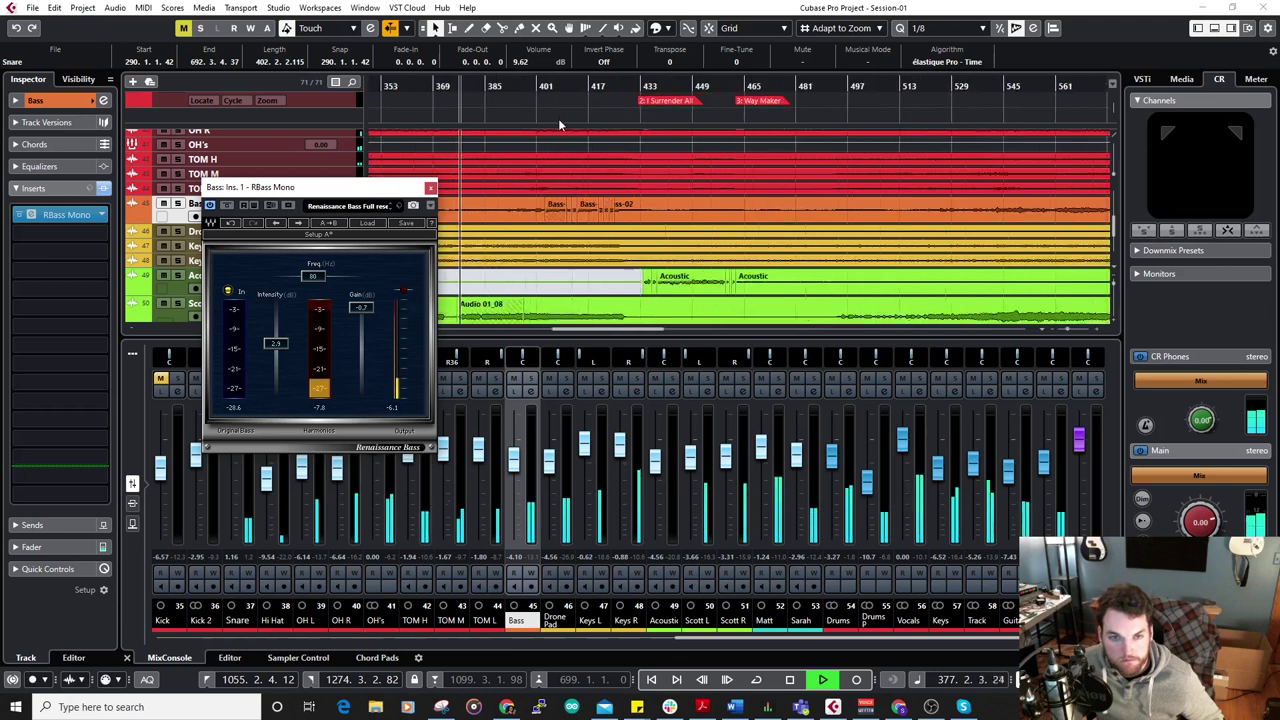
pyautogui.click(514, 87)
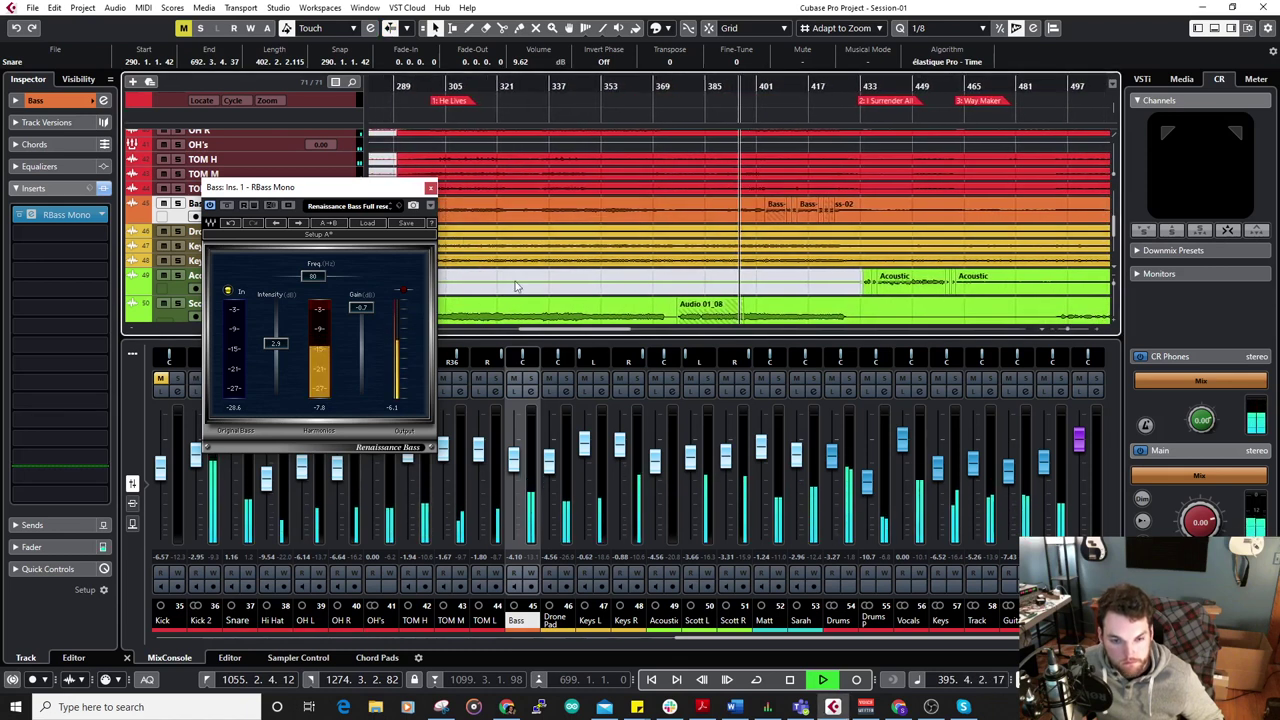
# Solo the Drums, Drums P and Bass groups, leaving the Vocals group unsoloed.
pyautogui.click(849, 379)
pyautogui.click(884, 379)
pyautogui.click(919, 379)
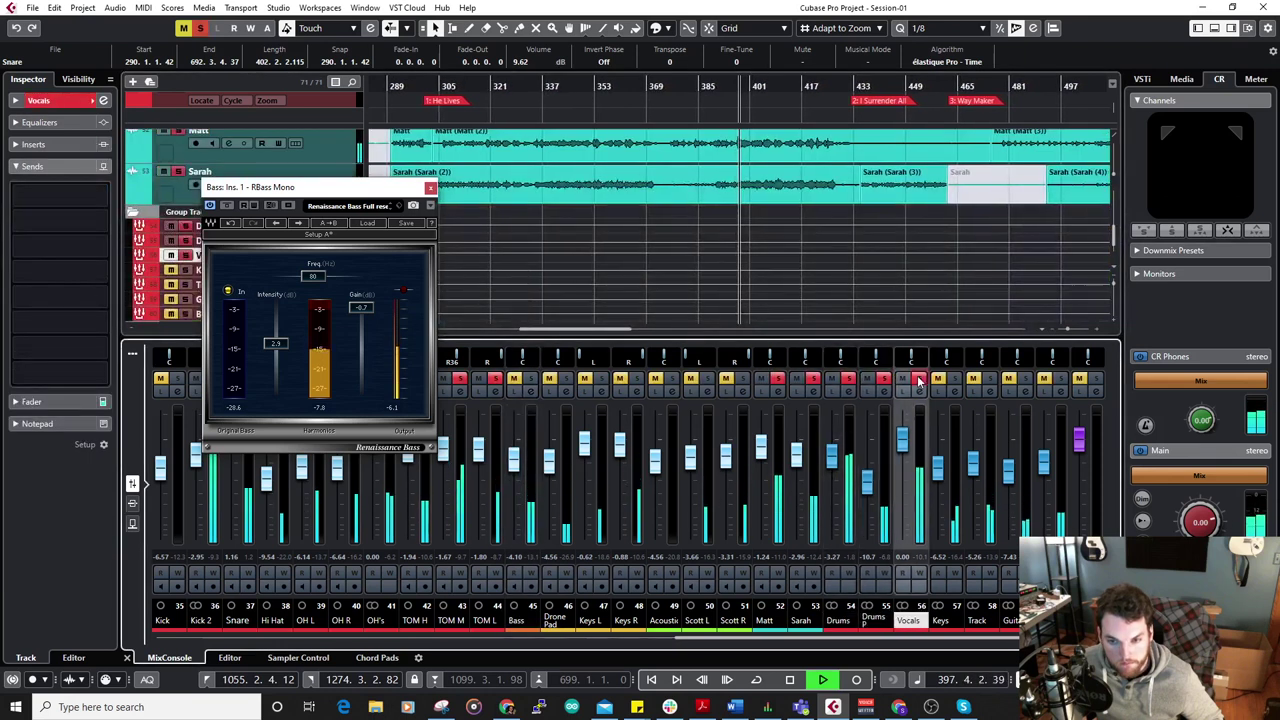
pyautogui.click(919, 380)
pyautogui.click(1061, 379)
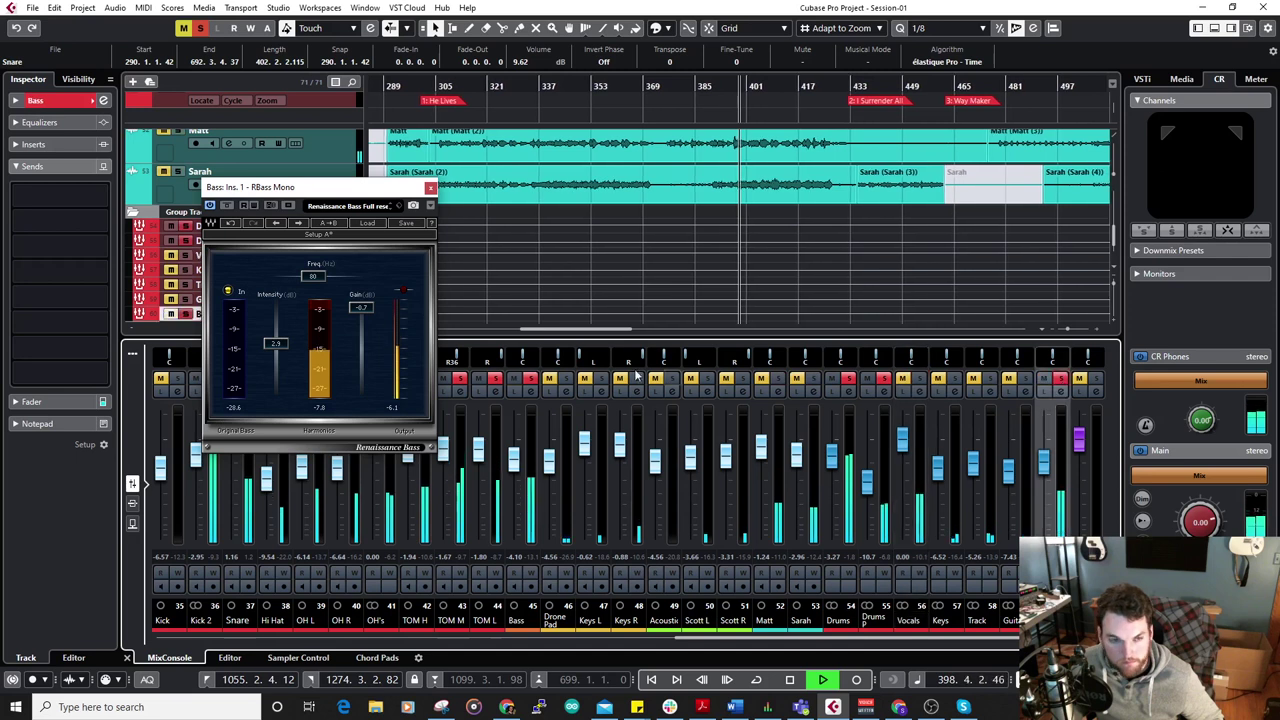
# Move the Bass group directly below Drums P in the group tracks, show its inserts and close the RBass window.
pyautogui.moveTo(350, 189); pyautogui.dragTo(706, 215)
pyautogui.moveTo(268, 311); pyautogui.dragTo(266, 254)
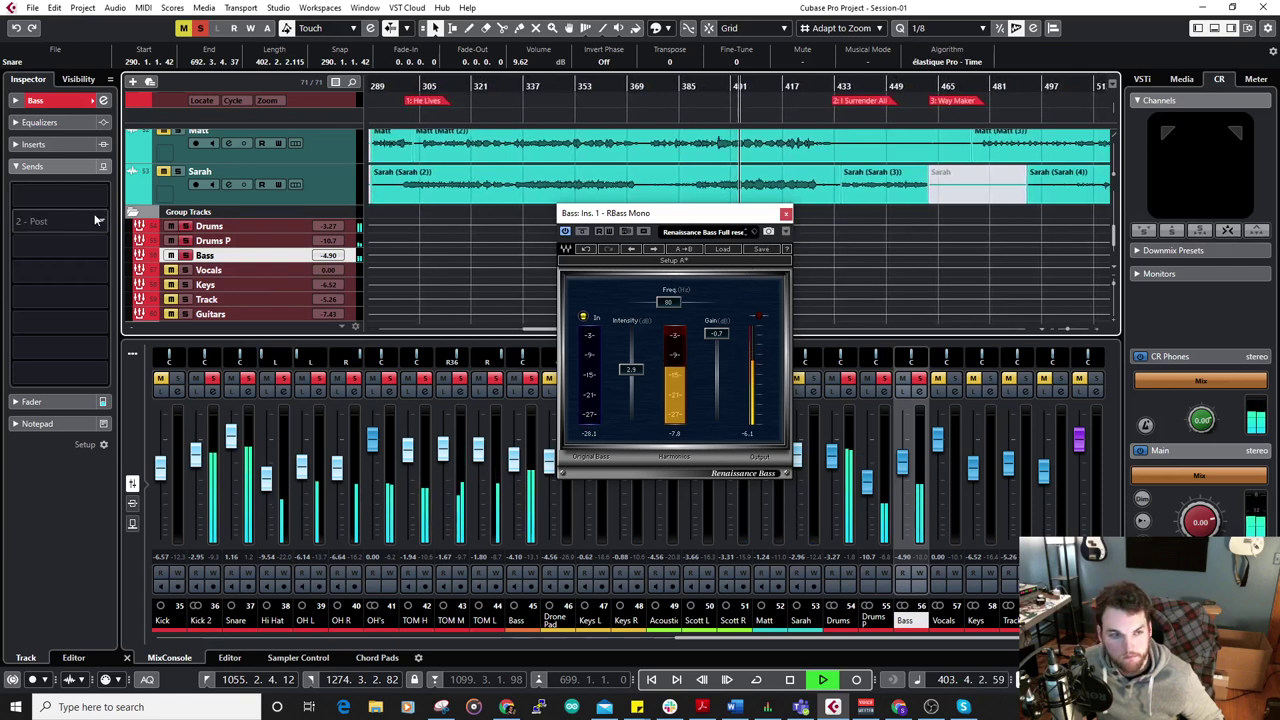
pyautogui.click(54, 144)
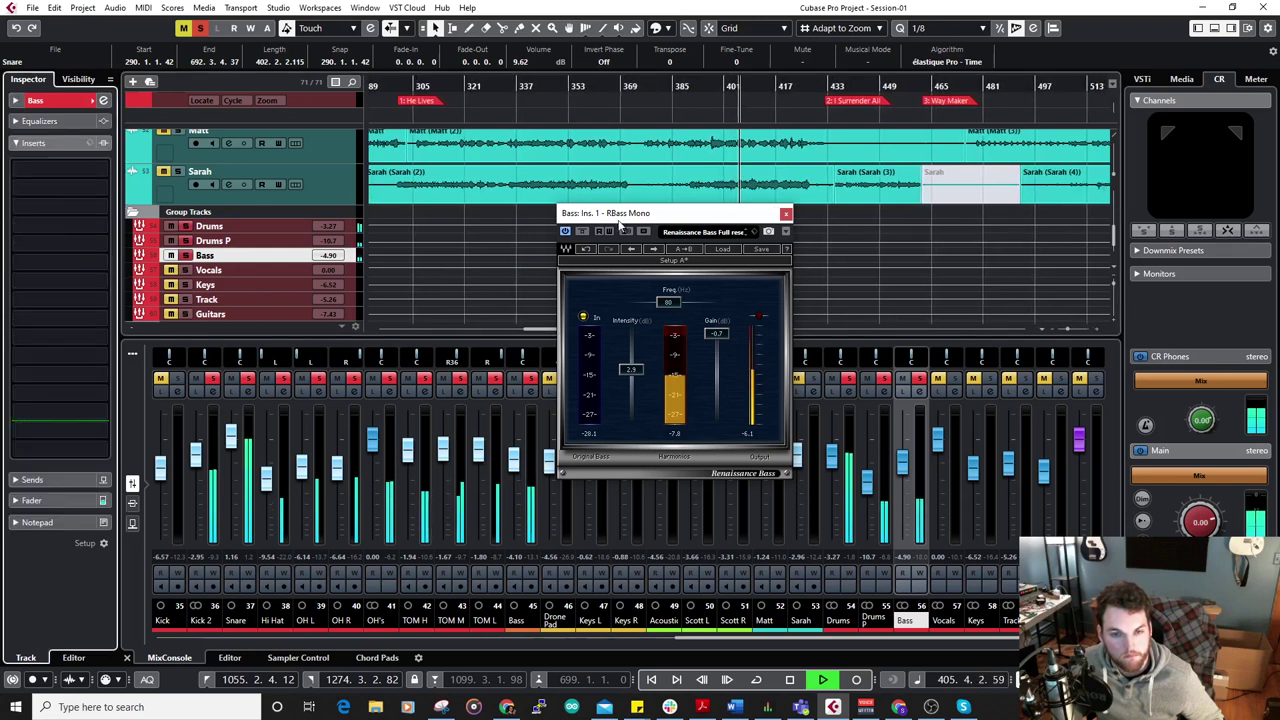
pyautogui.click(783, 213)
# Add the Frequency EQ to the second insert of the Bass audio track and set its 100 Hz band to 0.7 dB.
pyautogui.scroll(5, 315, 221)
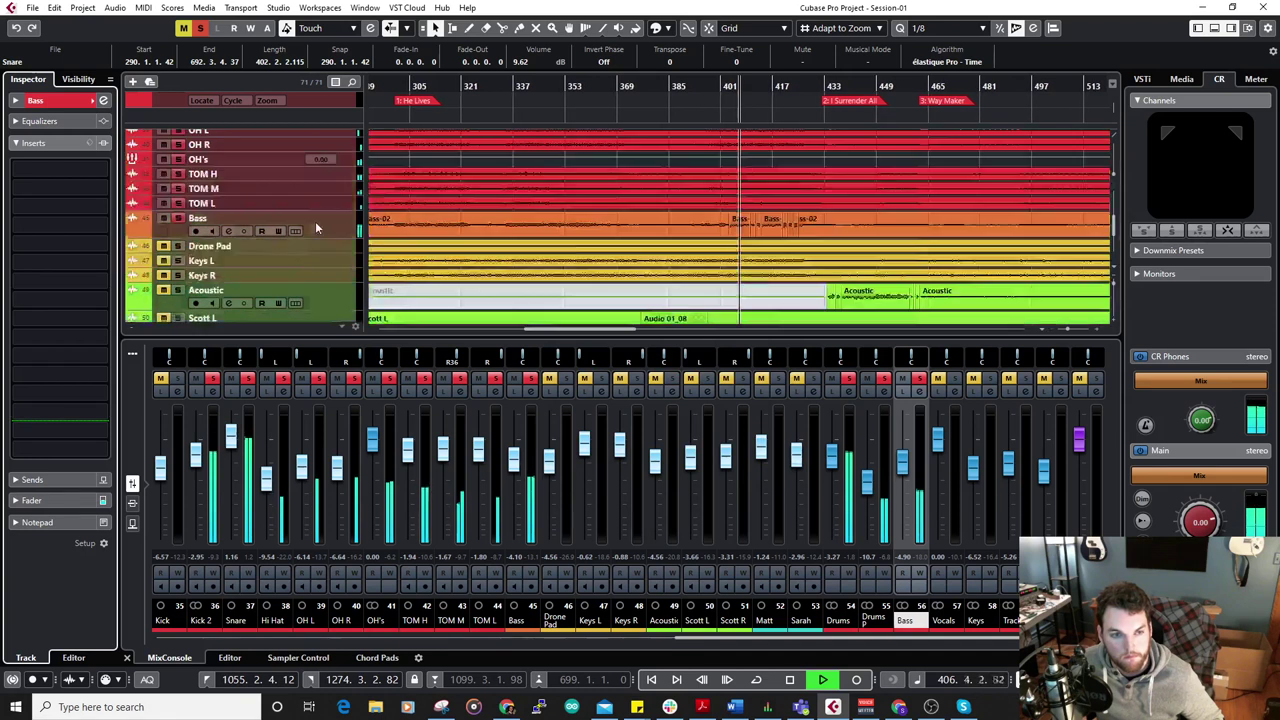
pyautogui.click(300, 229)
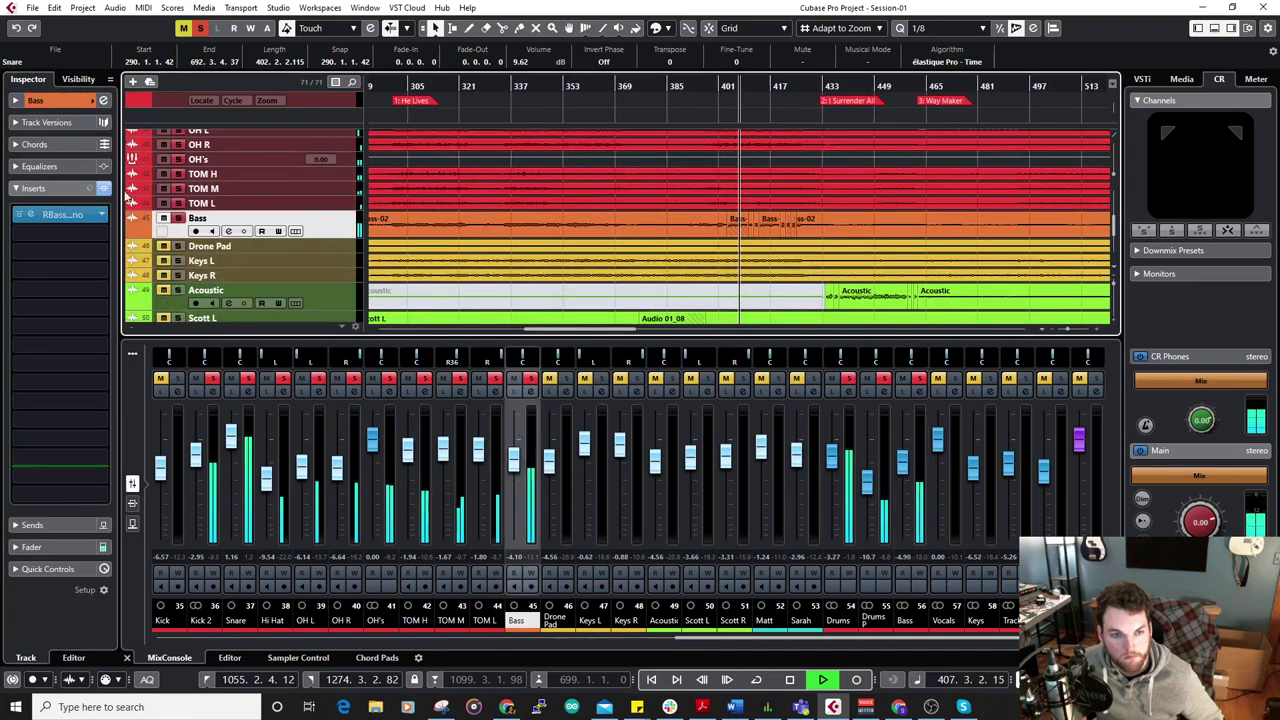
pyautogui.click(60, 214)
pyautogui.click(40, 332)
pyautogui.click(65, 364)
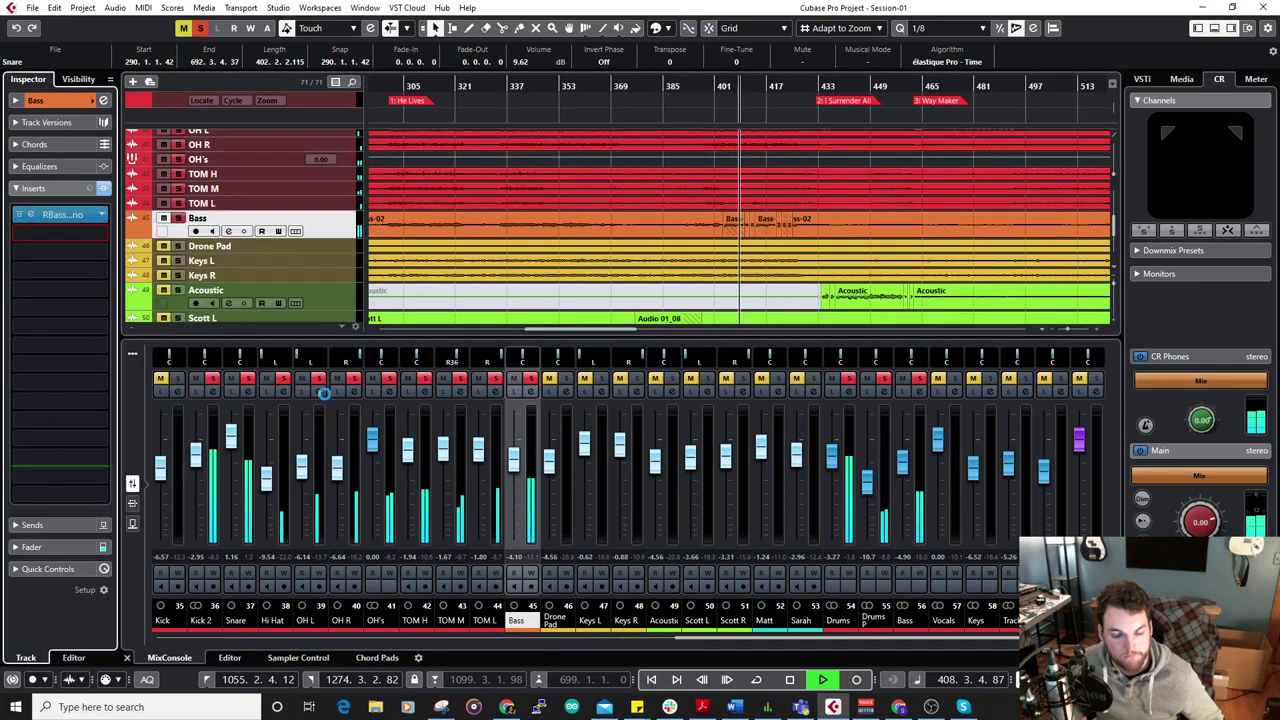
pyautogui.moveTo(377, 155); pyautogui.dragTo(750, 142)
pyautogui.moveTo(720, 460); pyautogui.dragTo(736, 471)
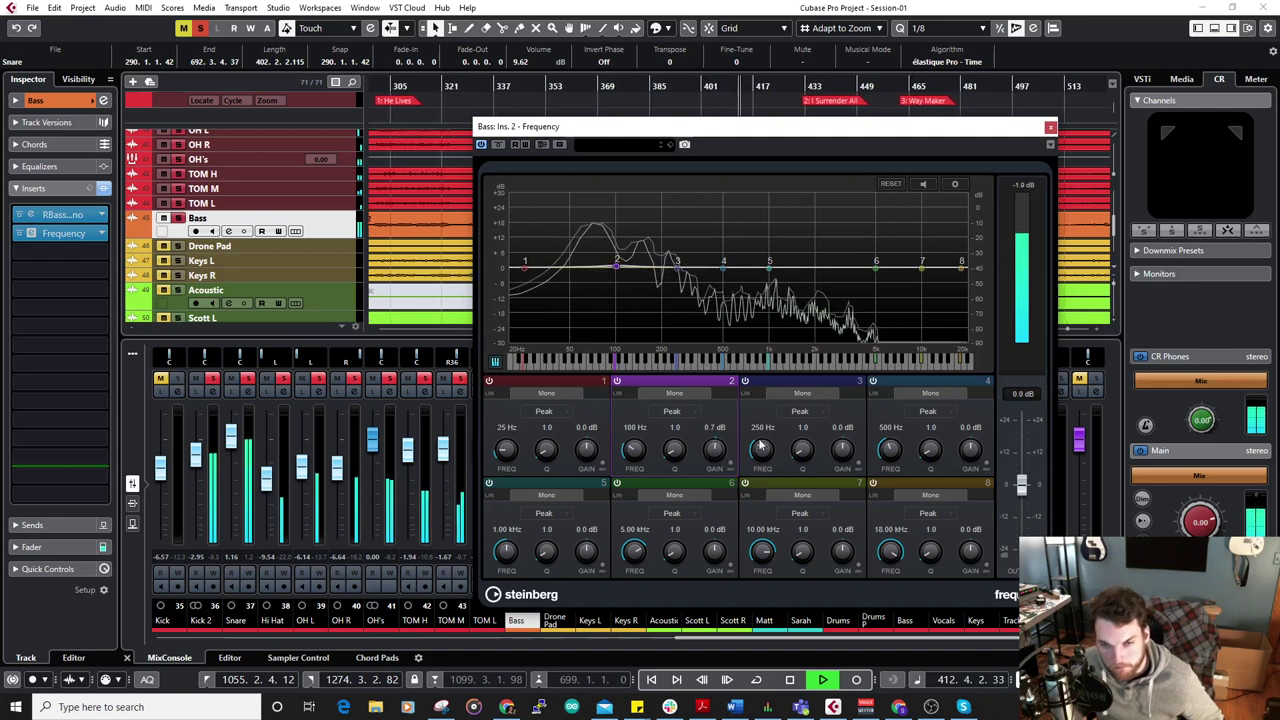
# Narrow the Bass EQ's 250 Hz band to a Q of 4.1 and cut it to -3.1 dB while listening.
pyautogui.press('space')
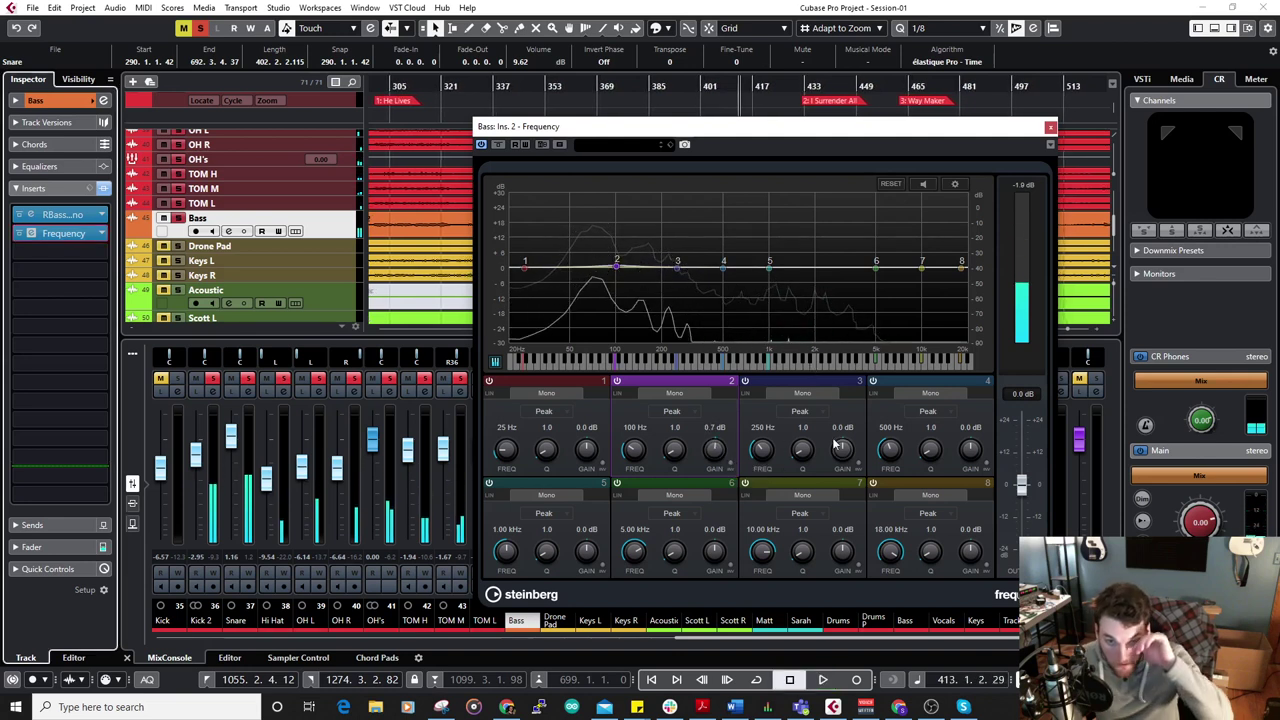
pyautogui.moveTo(803, 452); pyautogui.dragTo(805, 408)
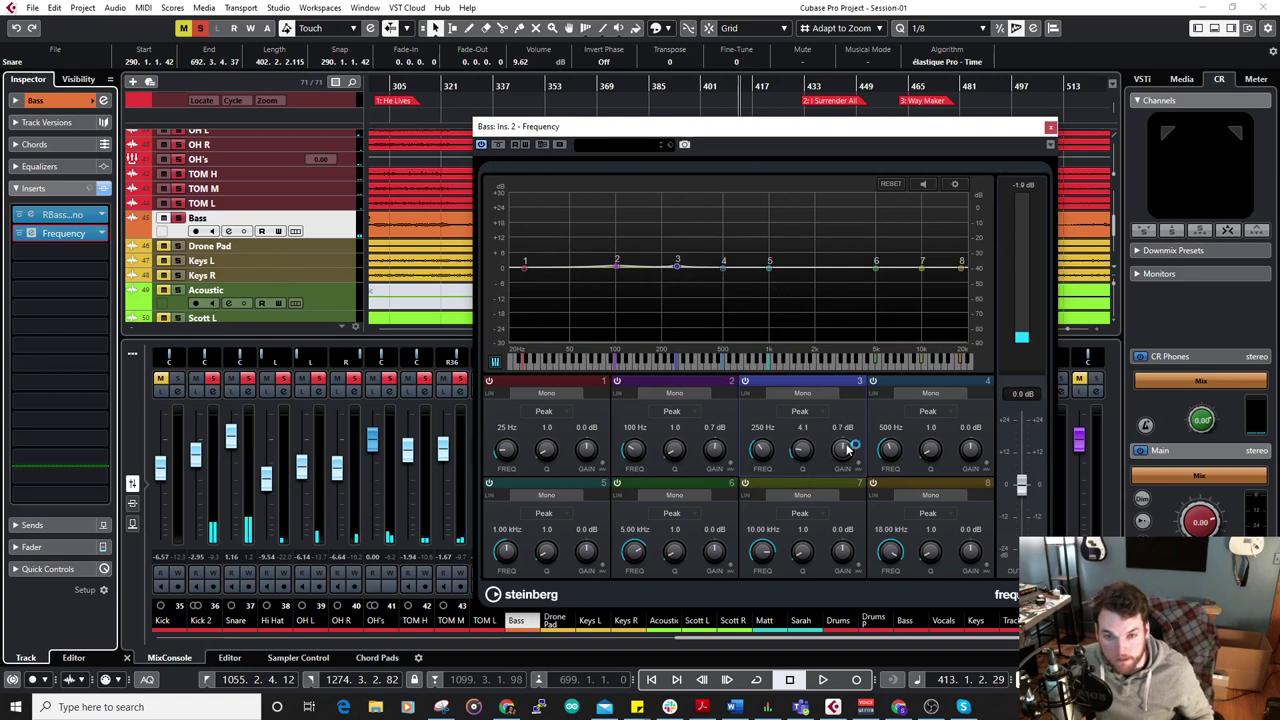
pyautogui.moveTo(846, 450); pyautogui.dragTo(846, 400)
pyautogui.press('space')
pyautogui.moveTo(737, 126); pyautogui.dragTo(381, 115)
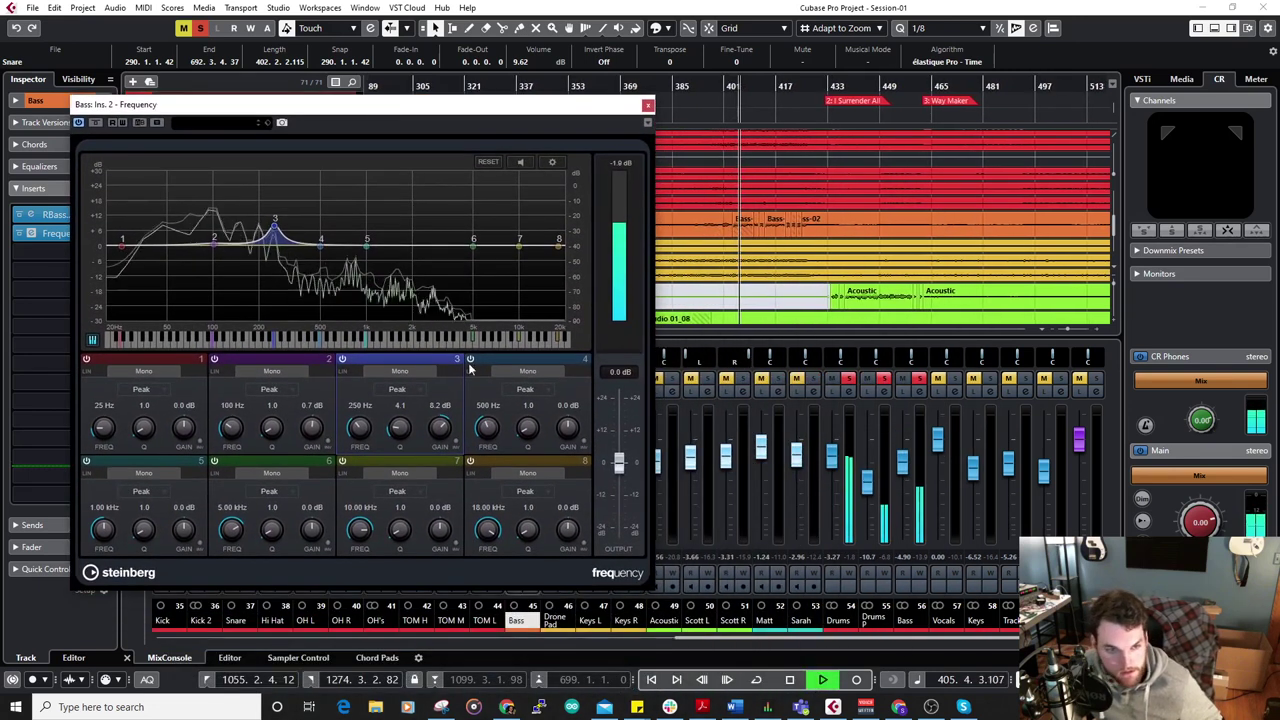
pyautogui.moveTo(440, 428); pyautogui.dragTo(441, 462)
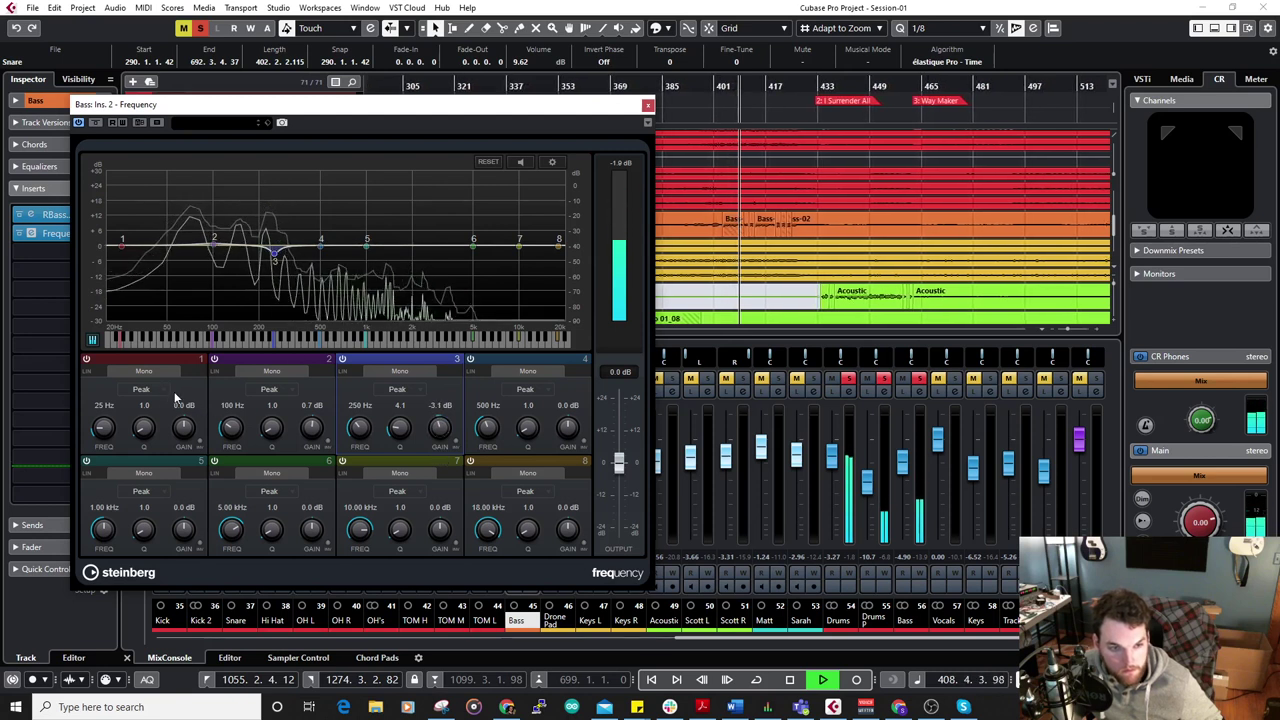
# Make the Bass EQ's band 1 a 3.8 dB low shelf at 56 Hz, boost 1 kHz by 6.7 dB and close the EQ window.
pyautogui.click(141, 389)
pyautogui.click(157, 478)
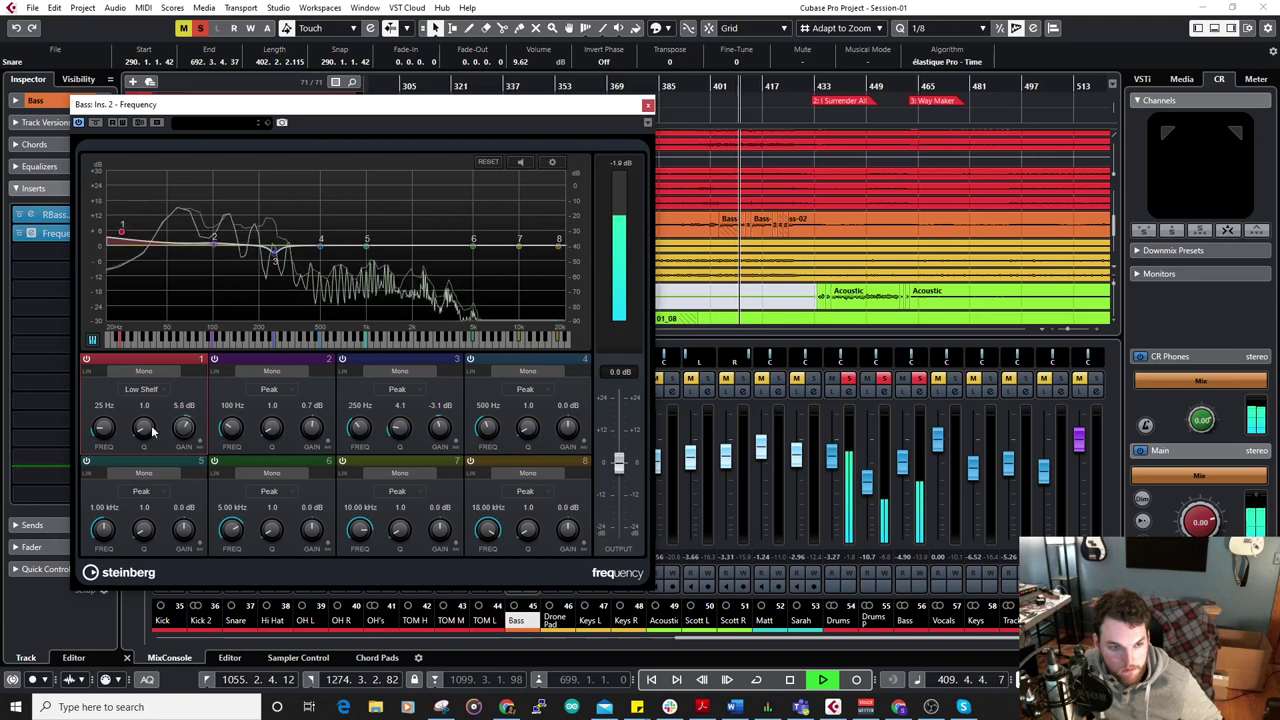
pyautogui.moveTo(107, 434); pyautogui.dragTo(114, 425)
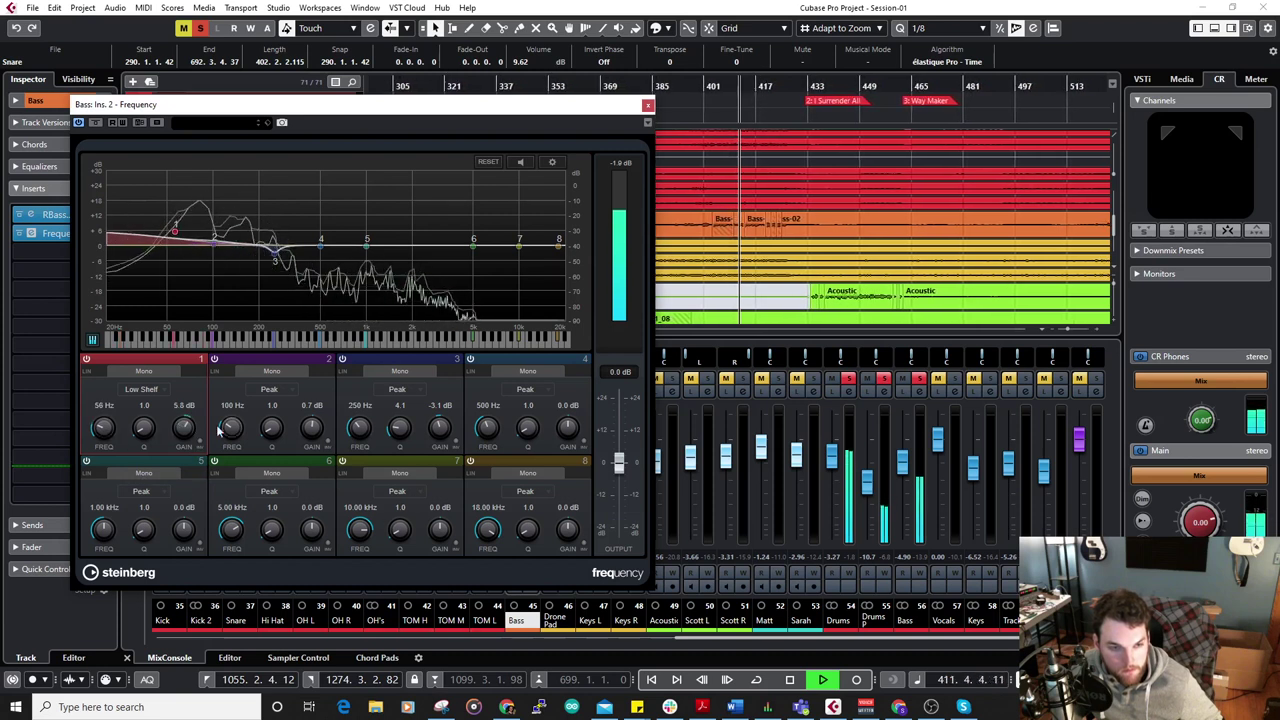
pyautogui.moveTo(185, 430); pyautogui.dragTo(186, 437)
pyautogui.moveTo(182, 528)
pyautogui.mouseDown()
pyautogui.moveTo(195, 495)
pyautogui.moveTo(191, 523)
pyautogui.mouseUp()
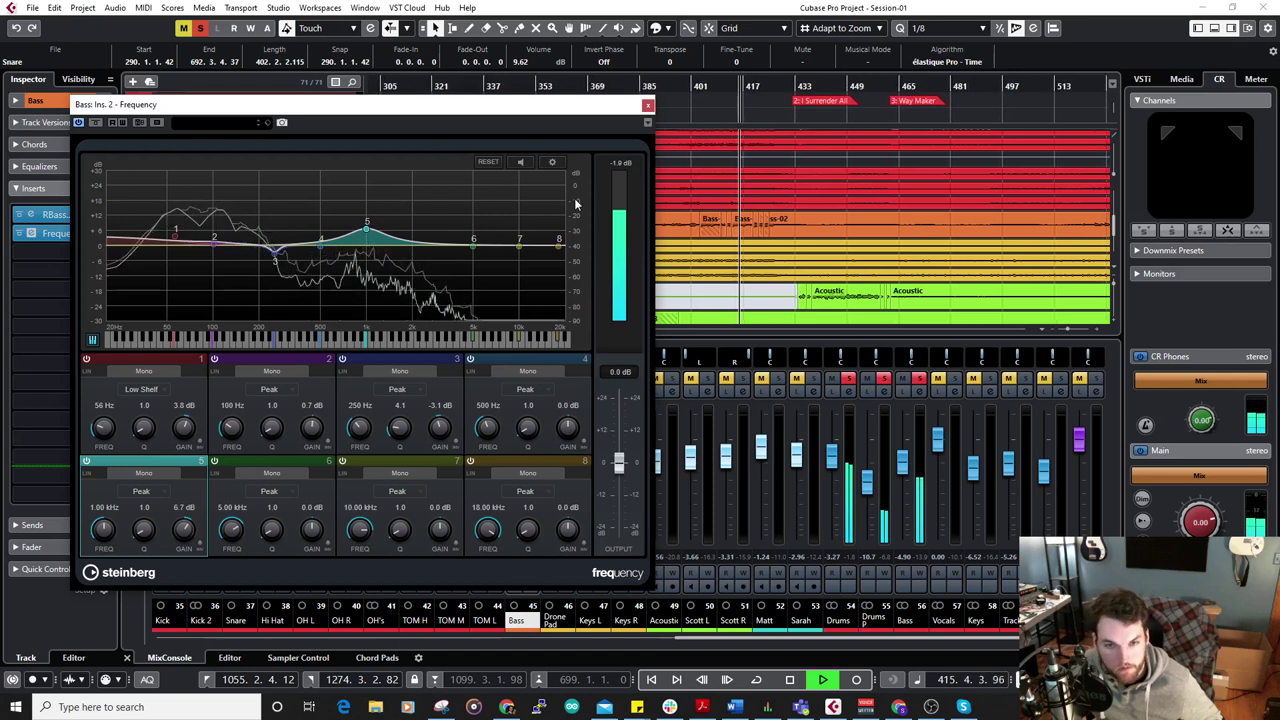
pyautogui.click(648, 104)
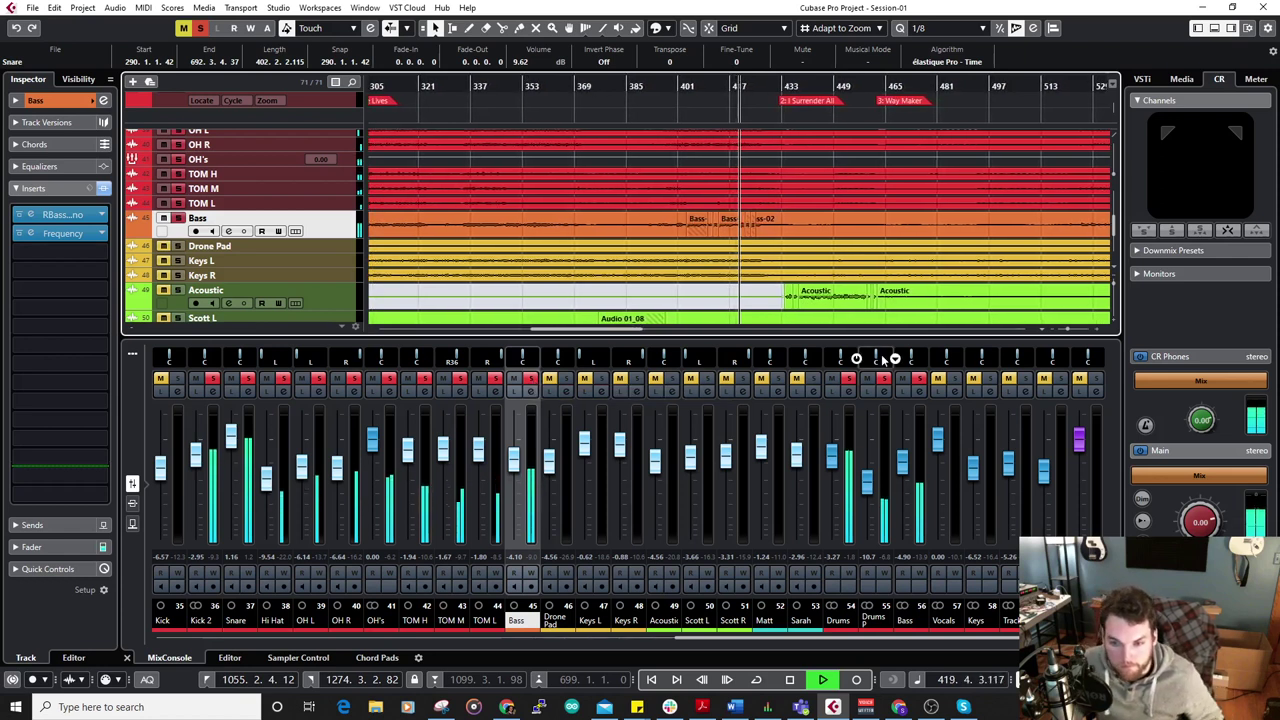
# Unsolo the Drums, Drums P and Bass groups, listen to the full mix and stop playback.
pyautogui.moveTo(850, 377); pyautogui.dragTo(914, 373)
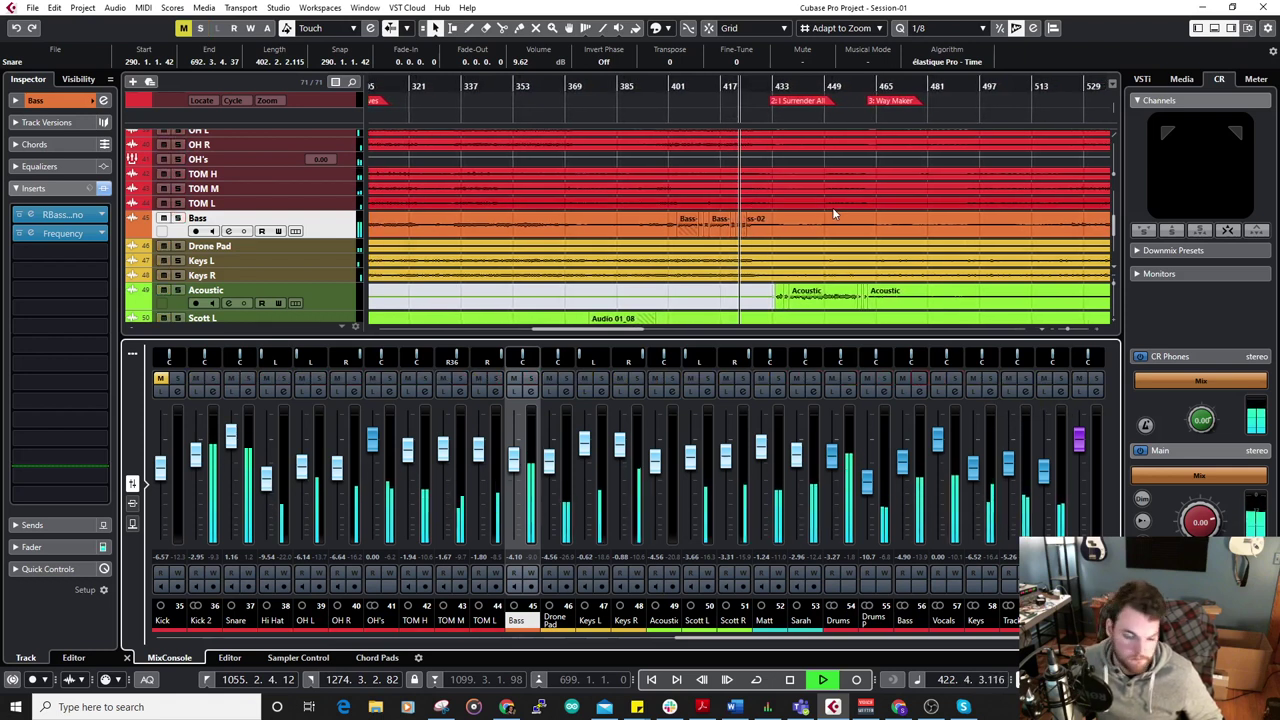
pyautogui.scroll(-4, 832, 211)
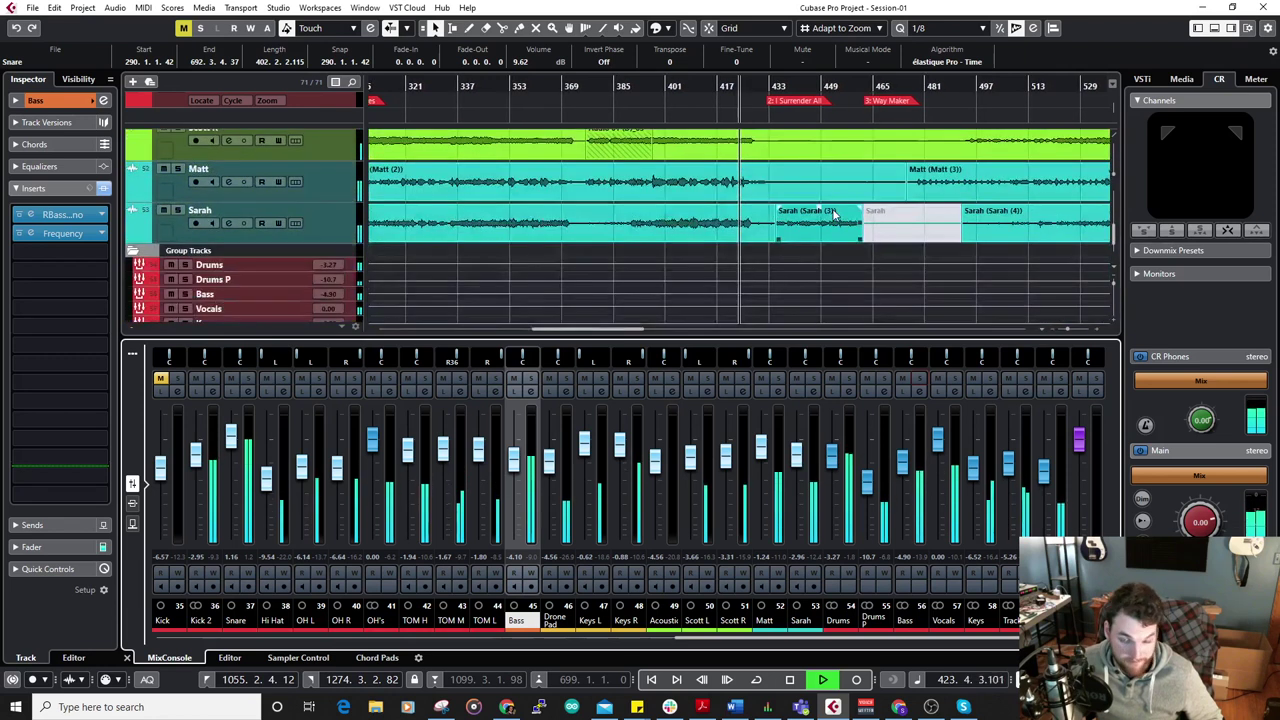
pyautogui.scroll(1, 834, 212)
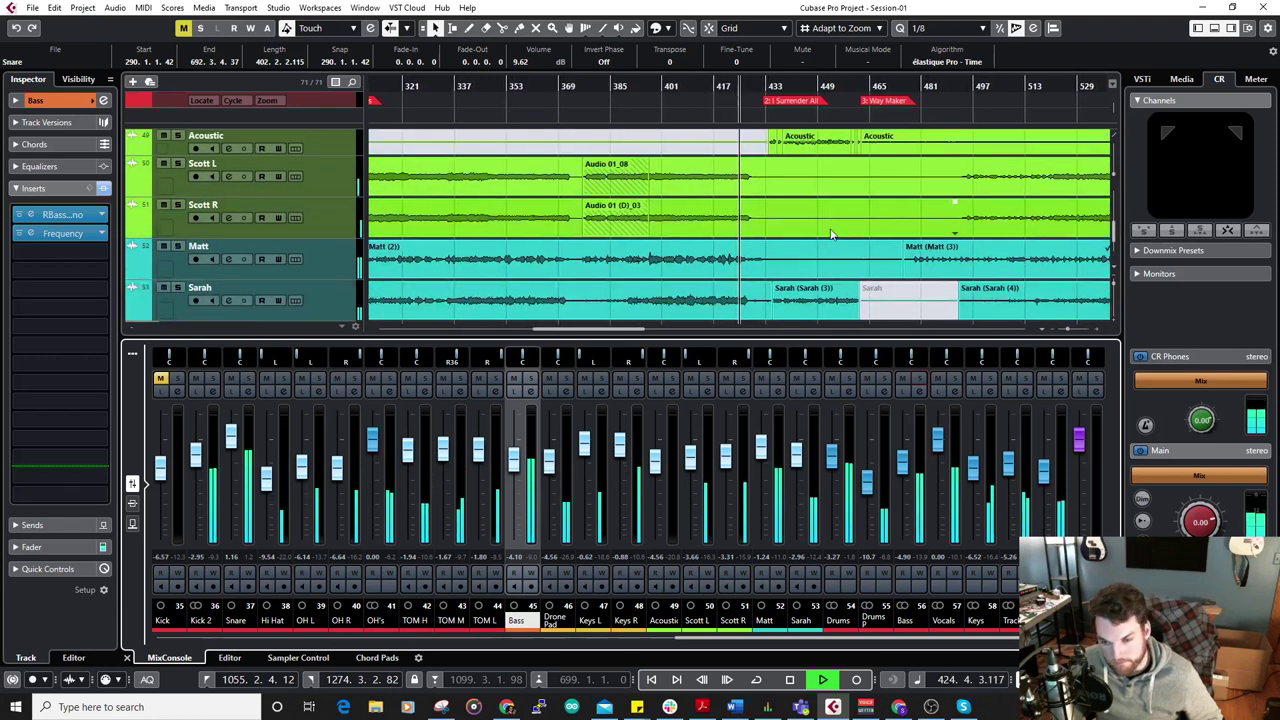
pyautogui.press('space')
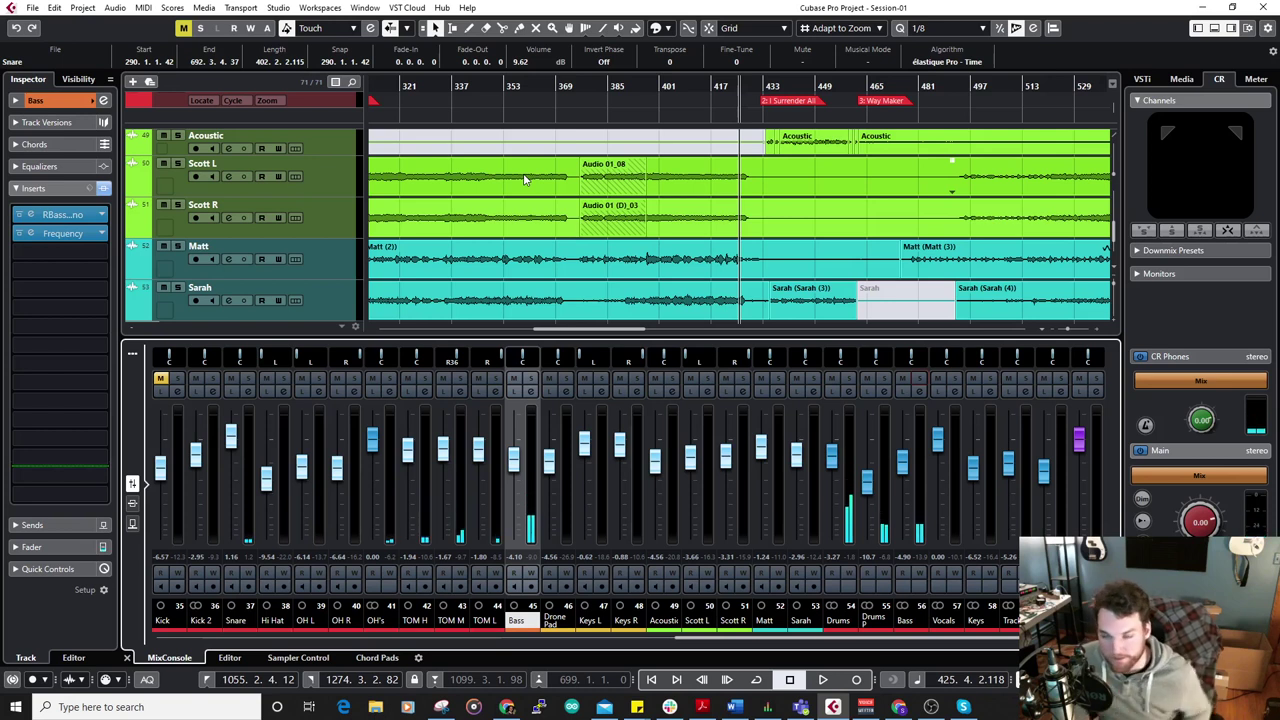
# Move the playback position to the start of He Lives at about bar 301.
pyautogui.scroll(-2, 524, 180)
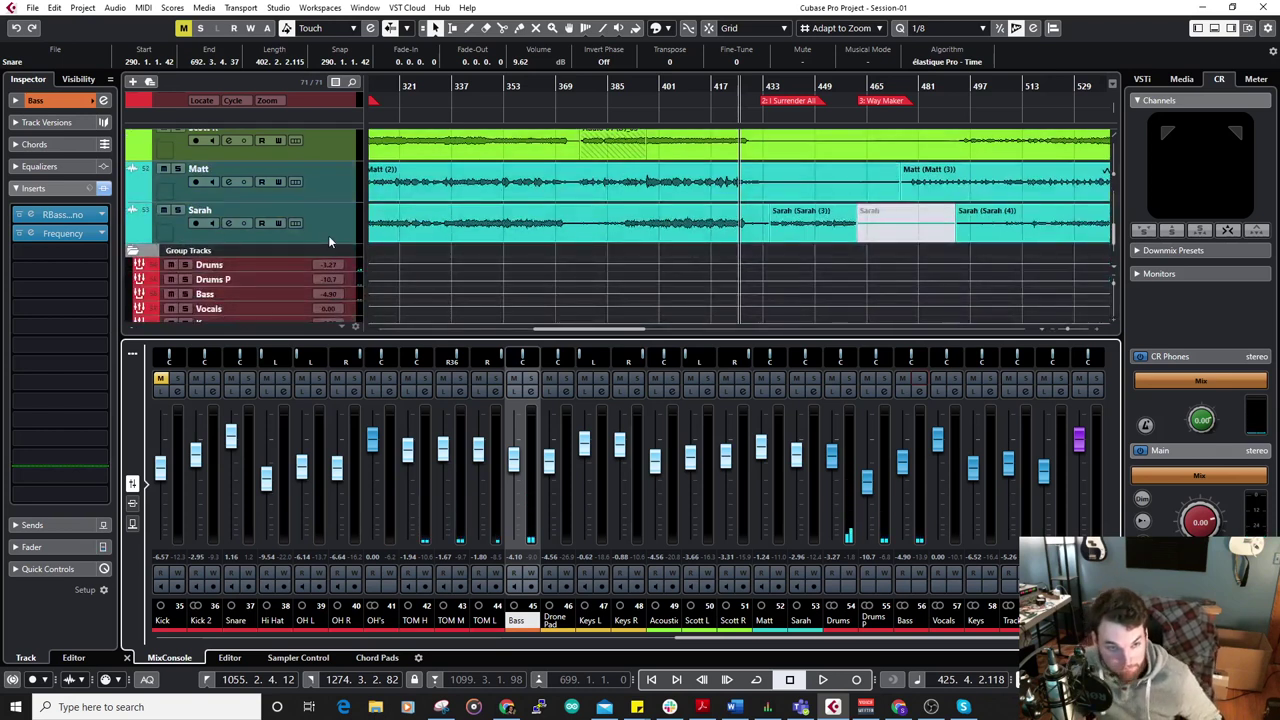
pyautogui.moveTo(507, 180); pyautogui.dragTo(729, 191)
pyautogui.click(557, 86)
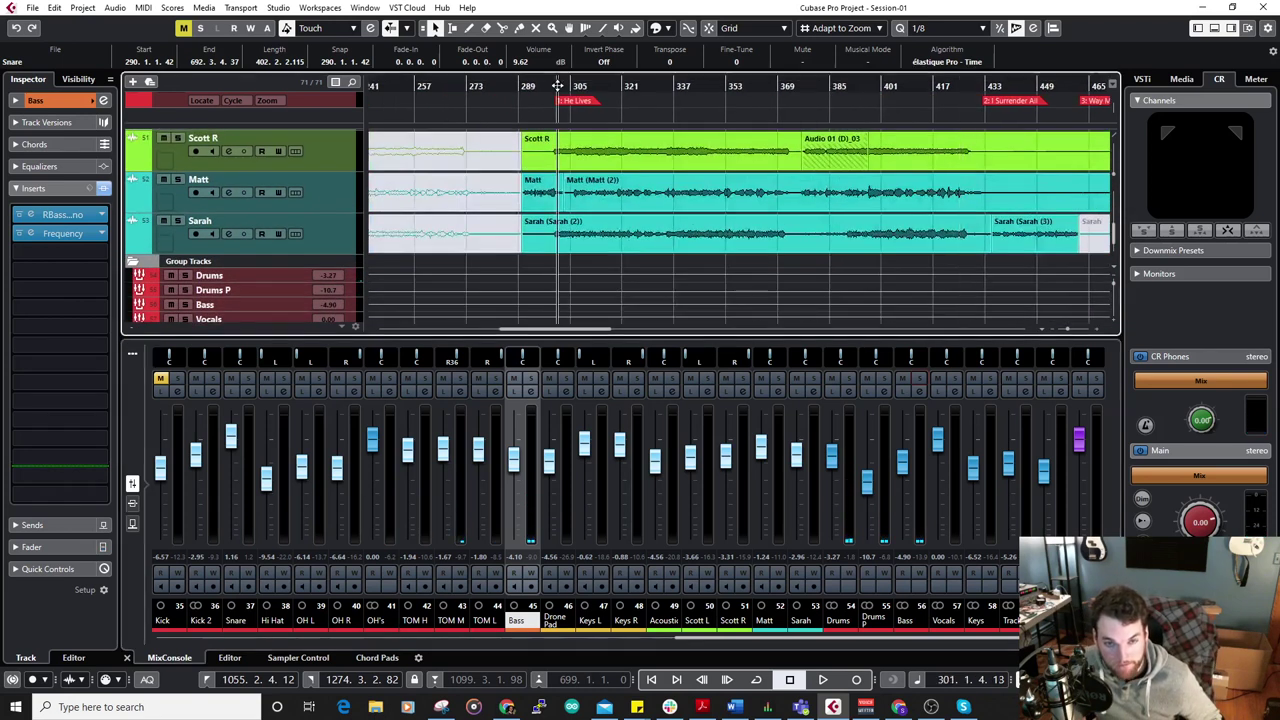
pyautogui.scroll(1, 574, 197)
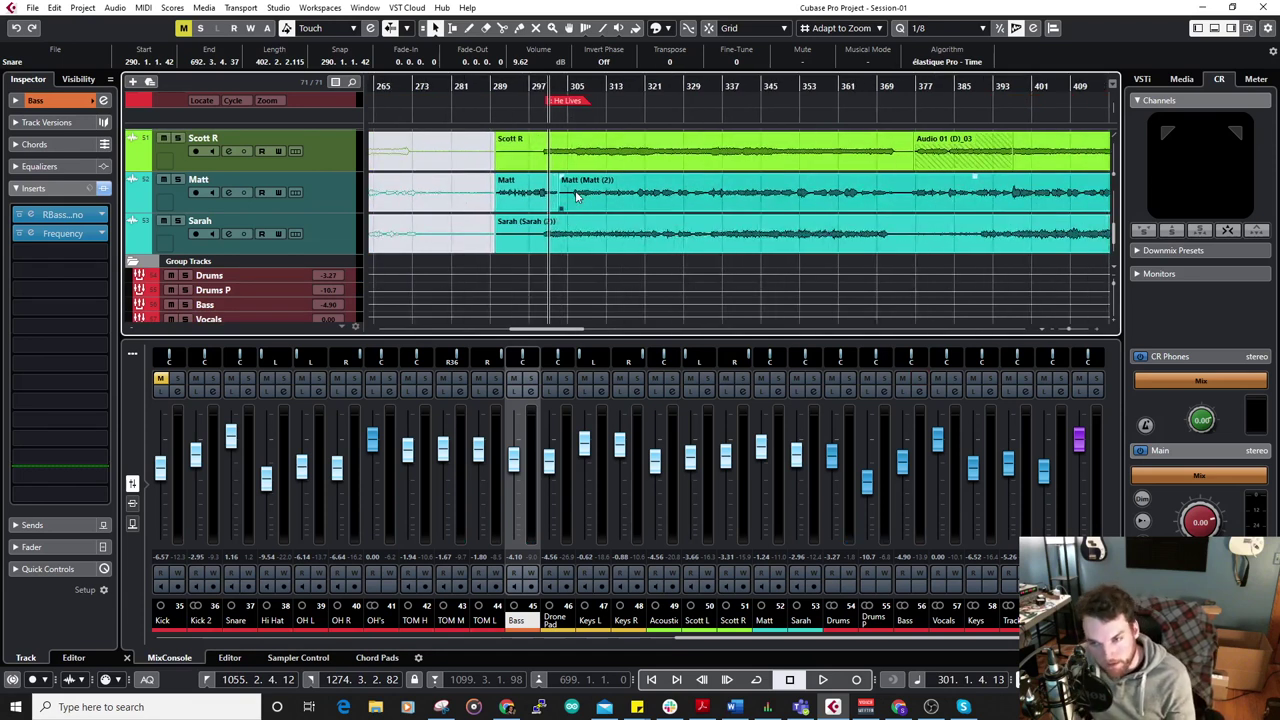
# Show the mixer inserts, check the Frequency EQ on the PreMaster channel, and return to the fader view.
pyautogui.click(132, 503)
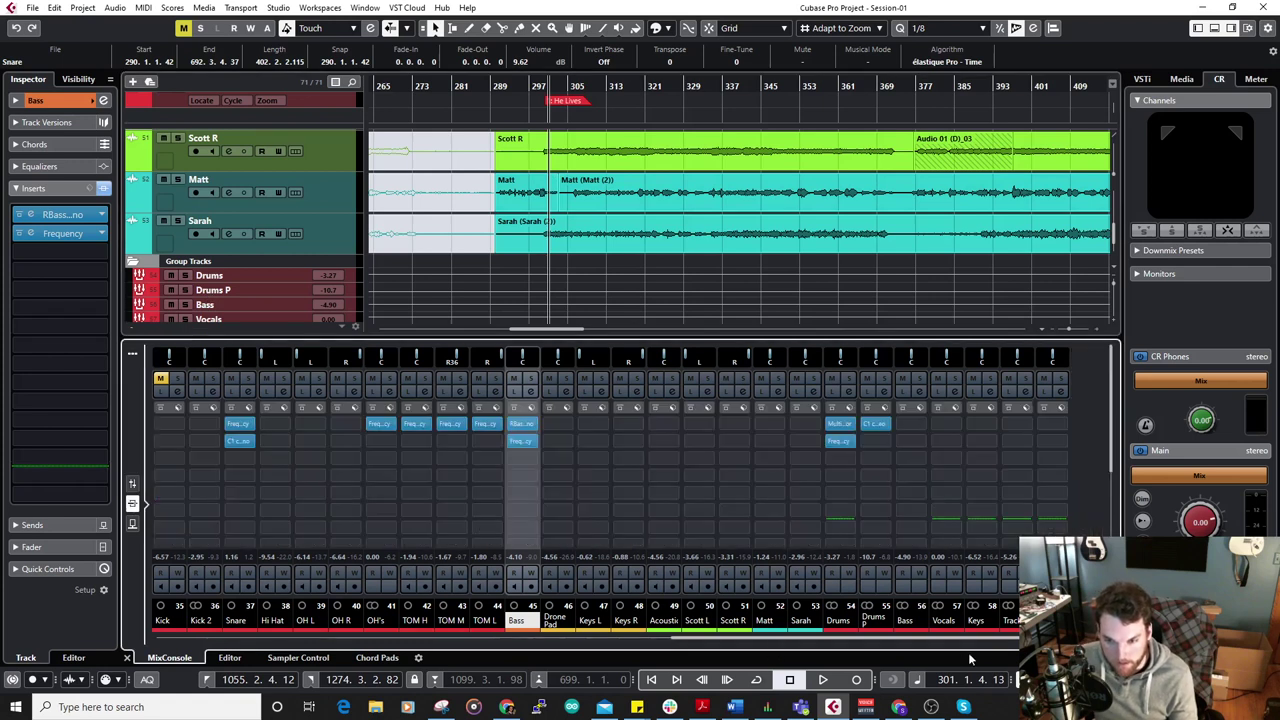
pyautogui.moveTo(999, 637); pyautogui.dragTo(1069, 637)
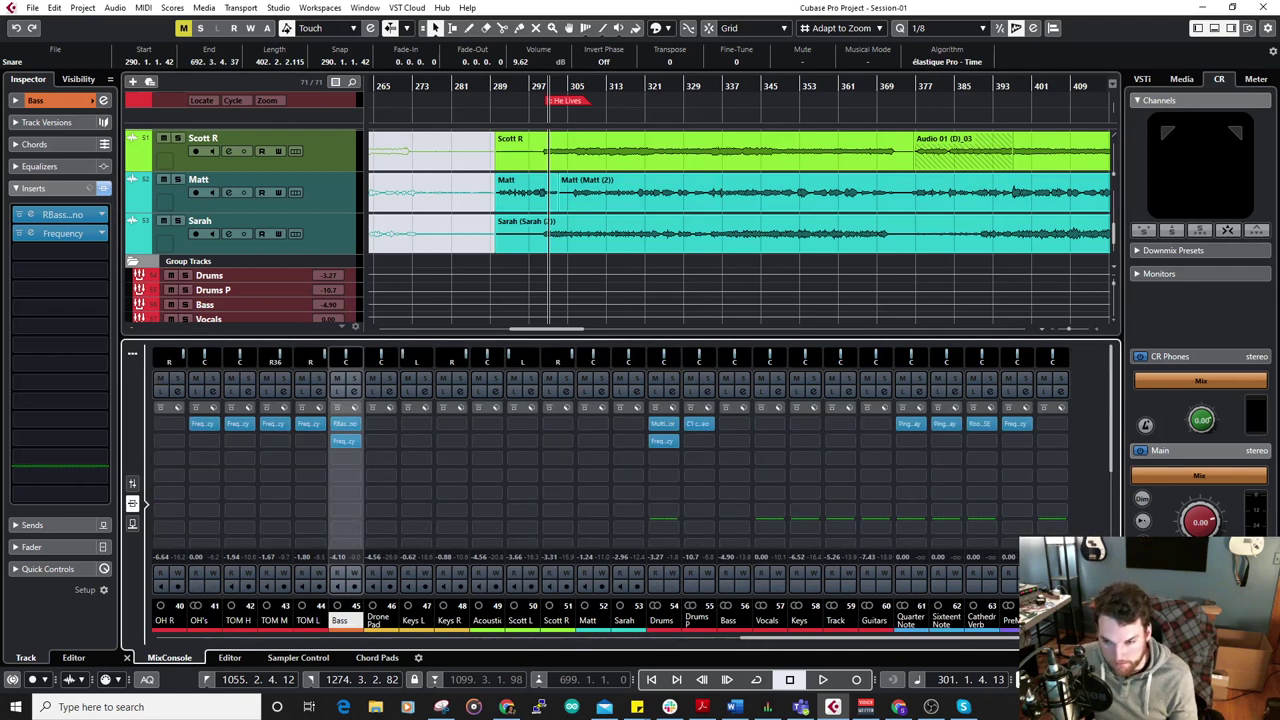
pyautogui.click(1017, 425)
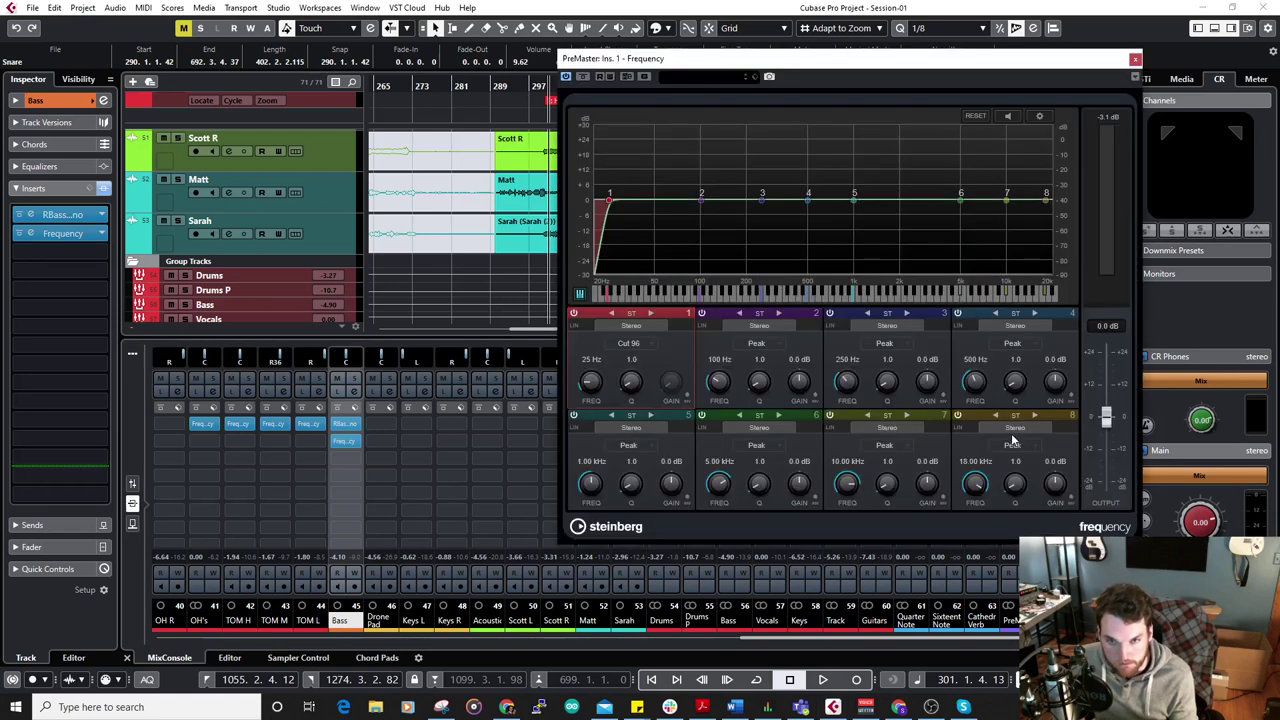
pyautogui.click(1135, 60)
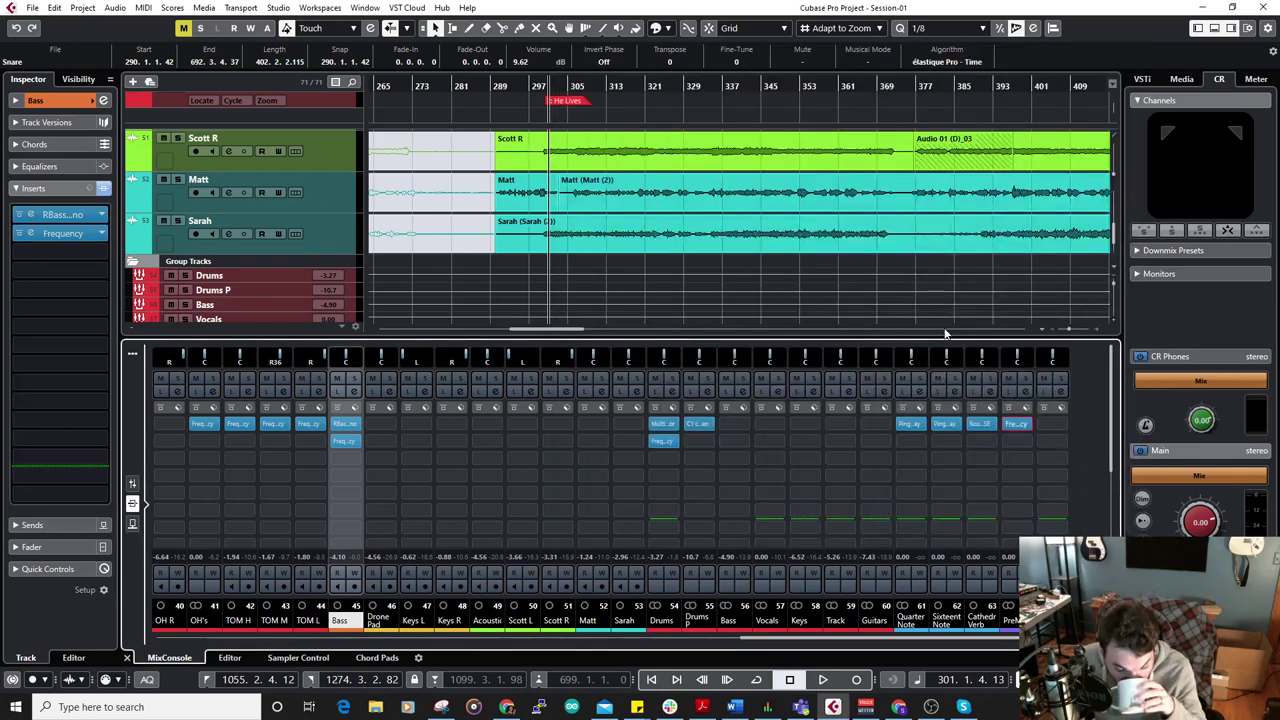
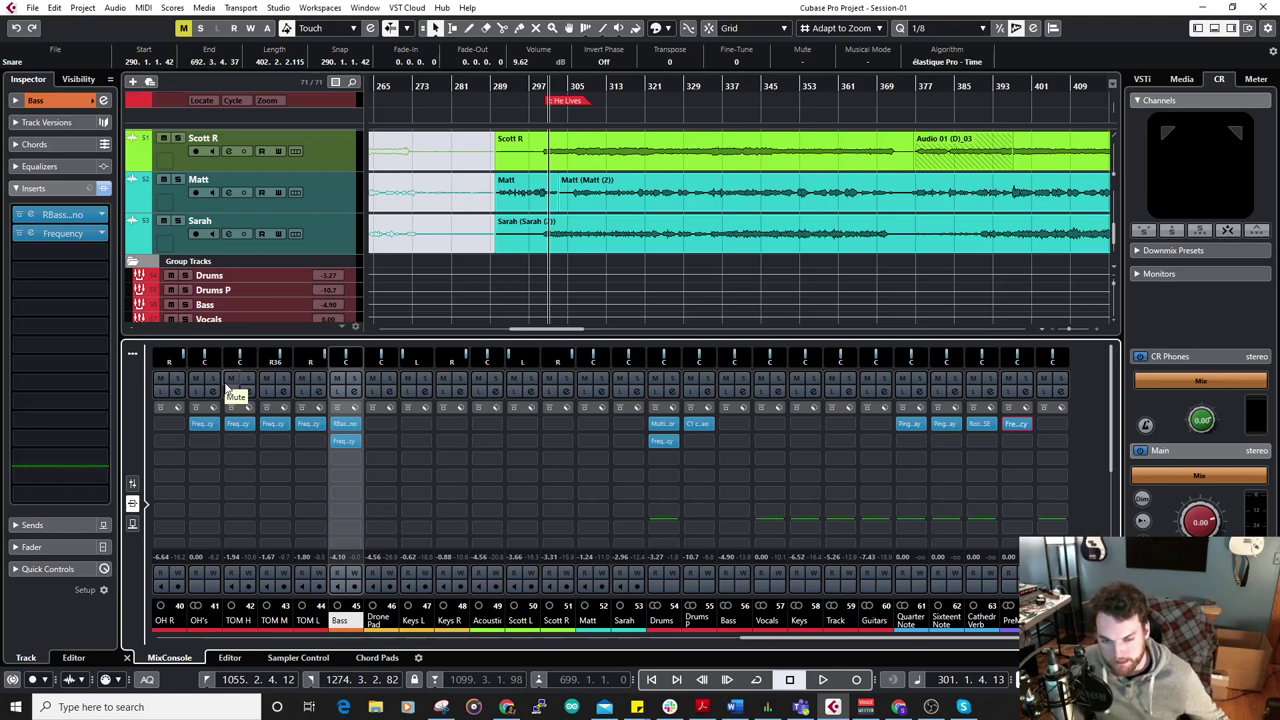
pyautogui.click(133, 484)
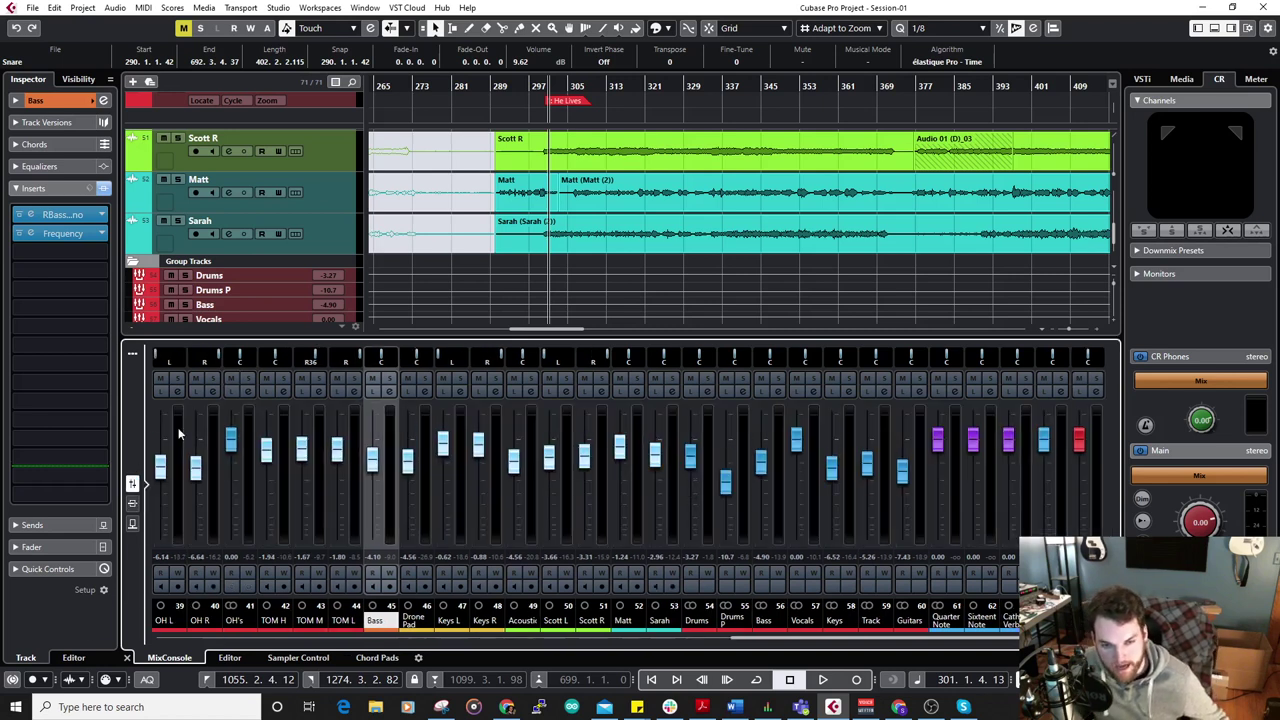
# Play He Lives from its start and briefly audition the Keys L and Keys R channels in solo.
pyautogui.press('space')
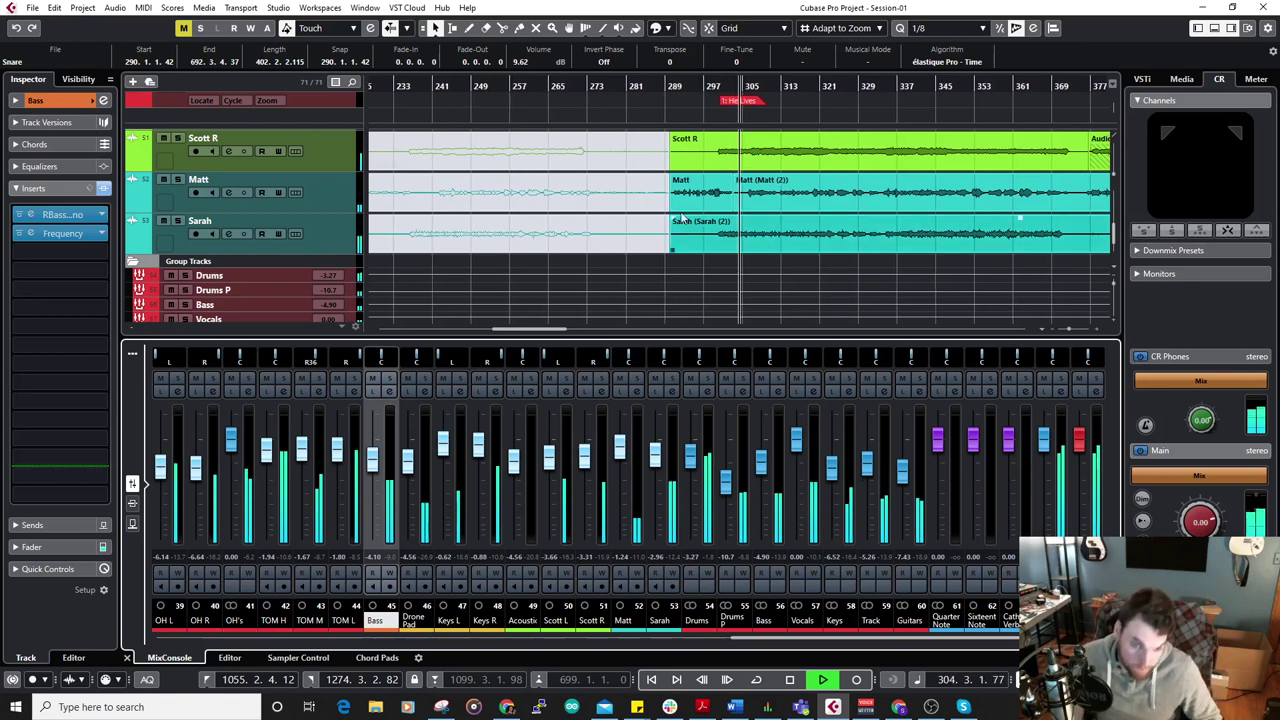
pyautogui.click(494, 379)
pyautogui.click(460, 379)
pyautogui.click(460, 379)
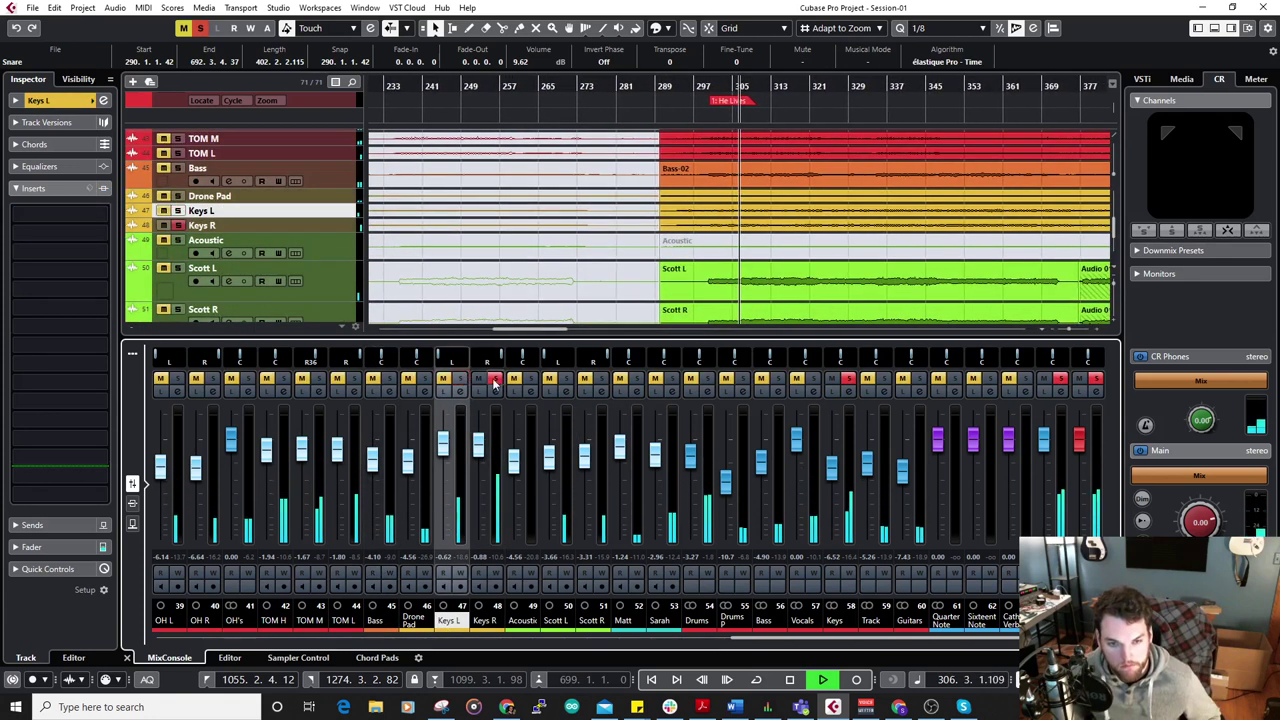
pyautogui.click(494, 379)
# Solo the first vocal track (track 52) and add the Frequency EQ to its first insert.
pyautogui.scroll(-3, 531, 260)
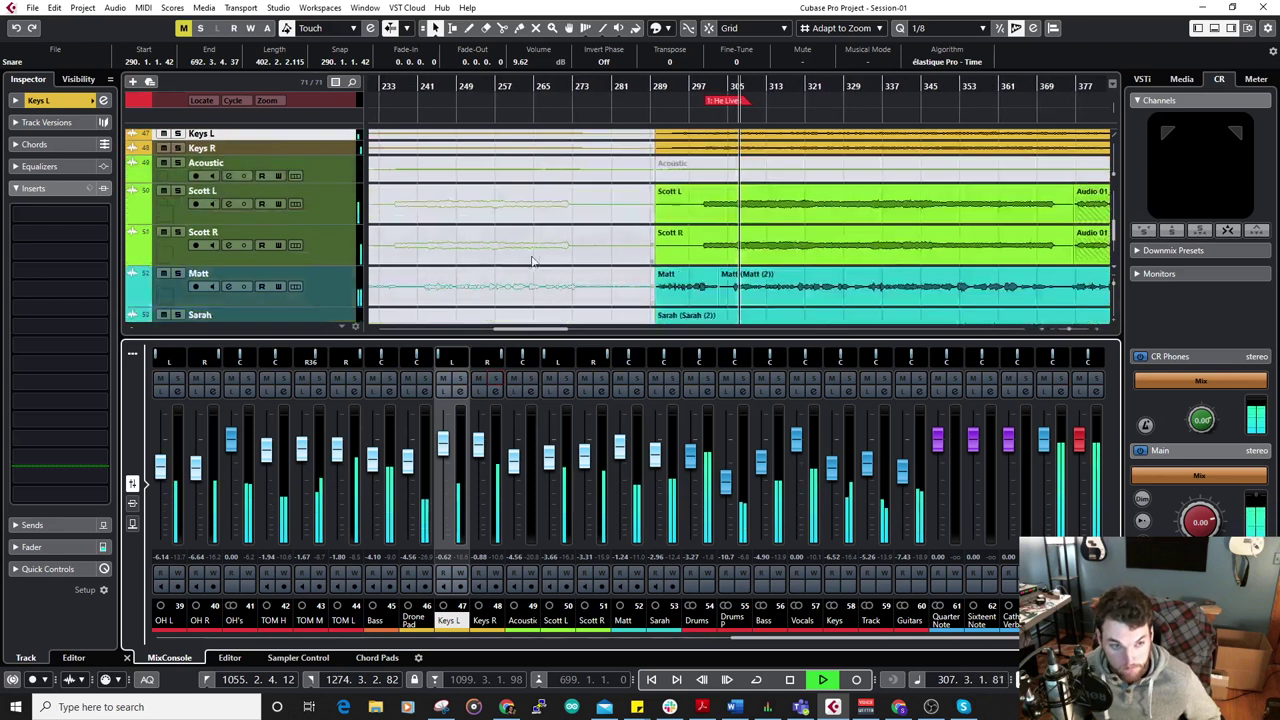
pyautogui.click(340, 297)
pyautogui.click(338, 259)
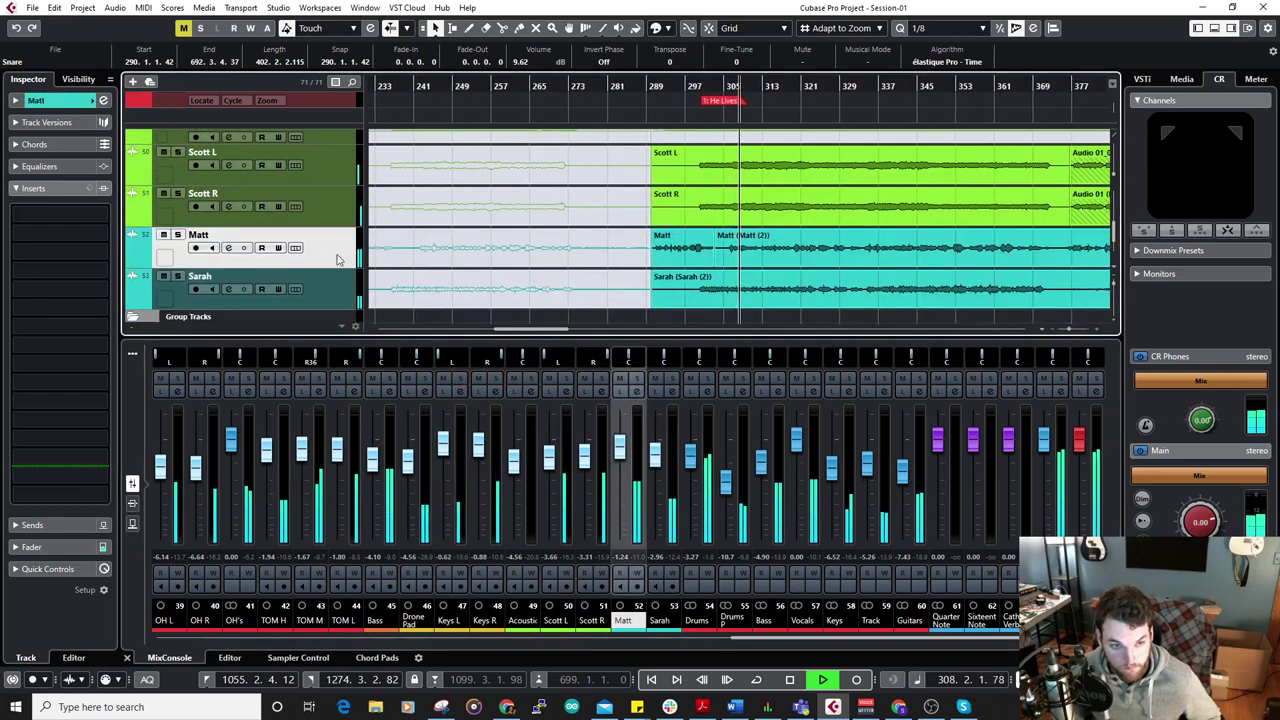
pyautogui.click(178, 234)
pyautogui.click(101, 218)
pyautogui.click(30, 318)
pyautogui.click(88, 352)
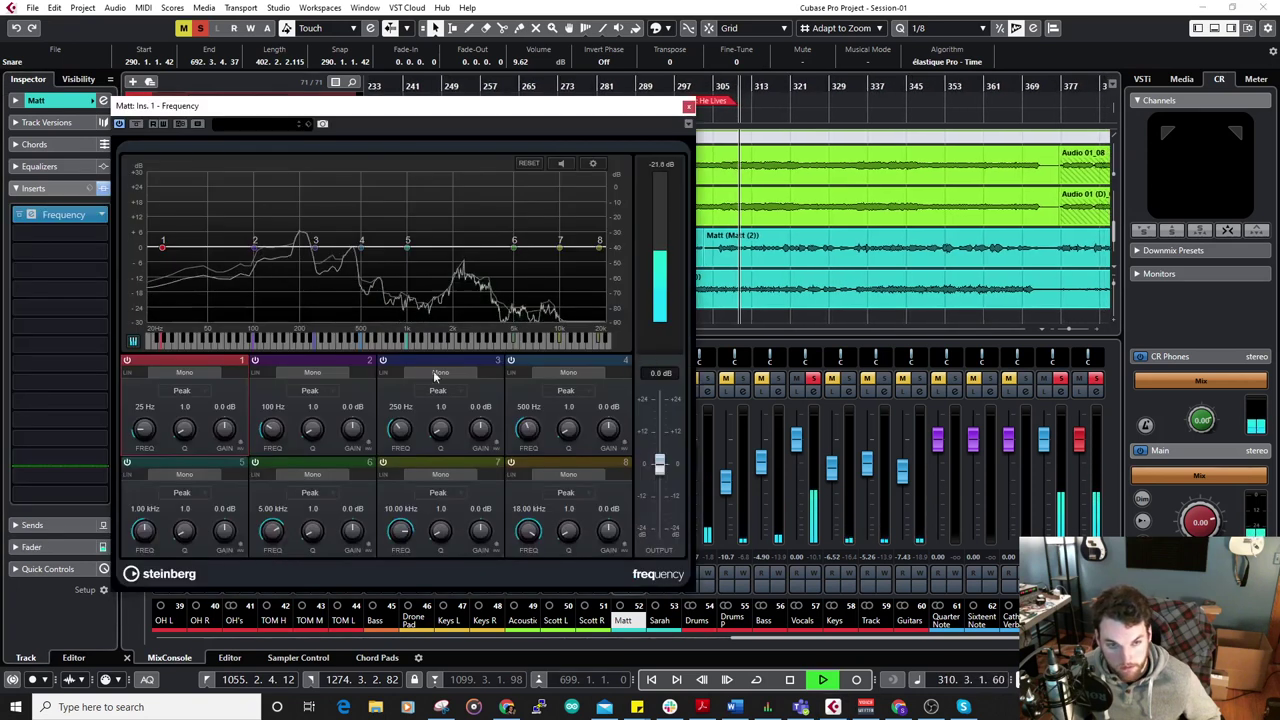
# Try a 250 Hz boost on the vocal EQ, reset it, and cut 500 Hz to -7.9 dB with a Q of 10.8.
pyautogui.moveTo(441, 428); pyautogui.dragTo(486, 362)
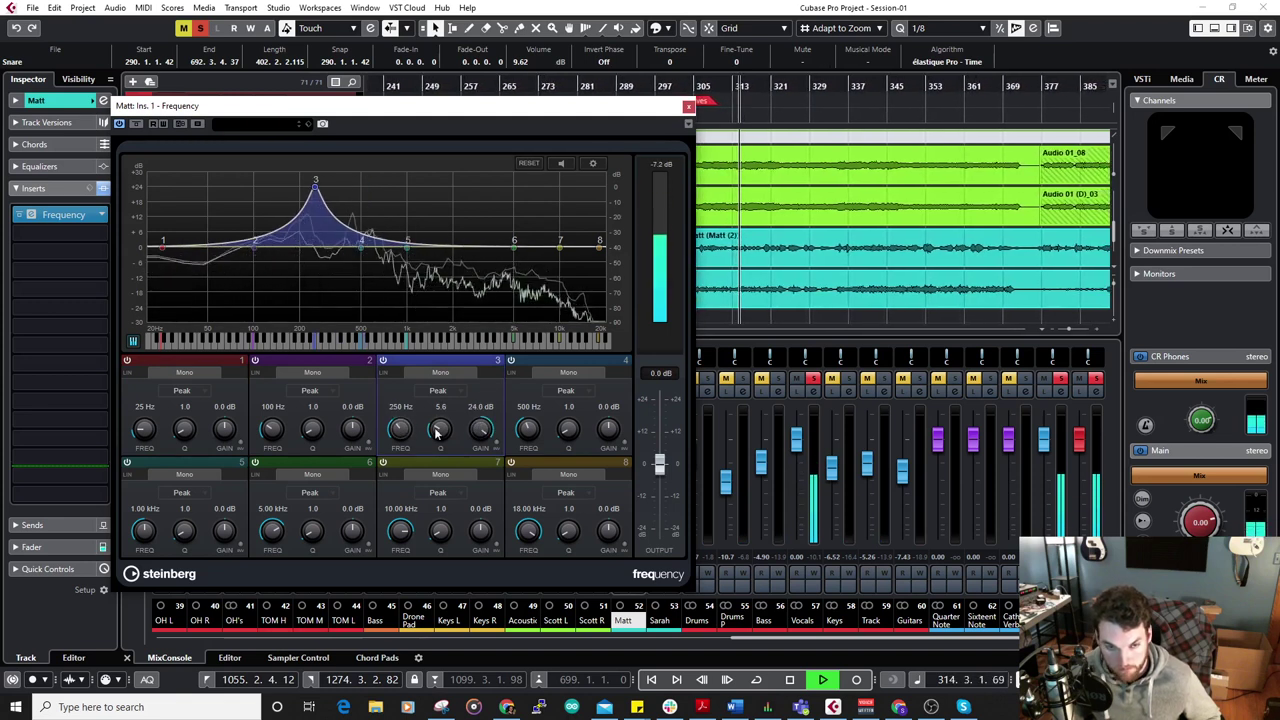
pyautogui.keyDown('ctrl'); pyautogui.click(436, 432); pyautogui.keyUp('ctrl')
pyautogui.moveTo(565, 428); pyautogui.dragTo(569, 390)
pyautogui.moveTo(608, 428); pyautogui.dragTo(607, 354)
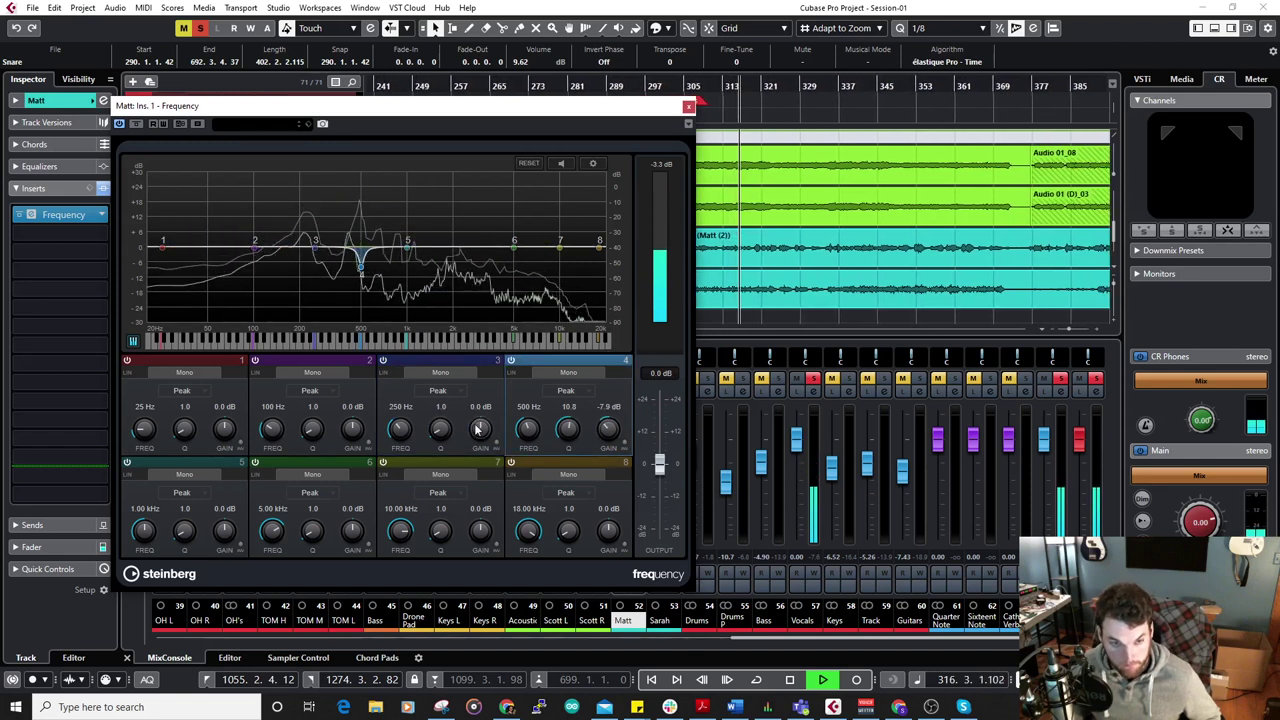
# Cut the vocal's low mids with band 3 at 346 Hz, -3.6 dB, and band 2 at 218 Hz, -2.4 dB.
pyautogui.moveTo(478, 430); pyautogui.dragTo(451, 404)
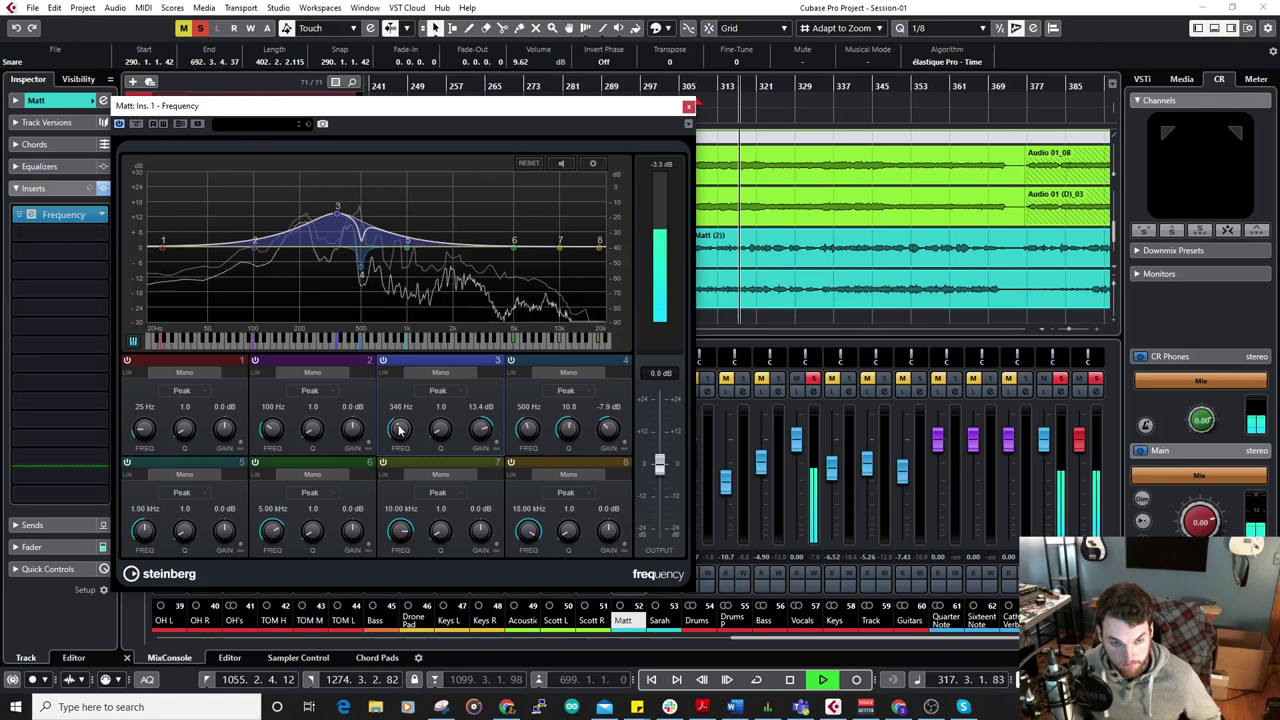
pyautogui.moveTo(476, 463); pyautogui.dragTo(479, 460)
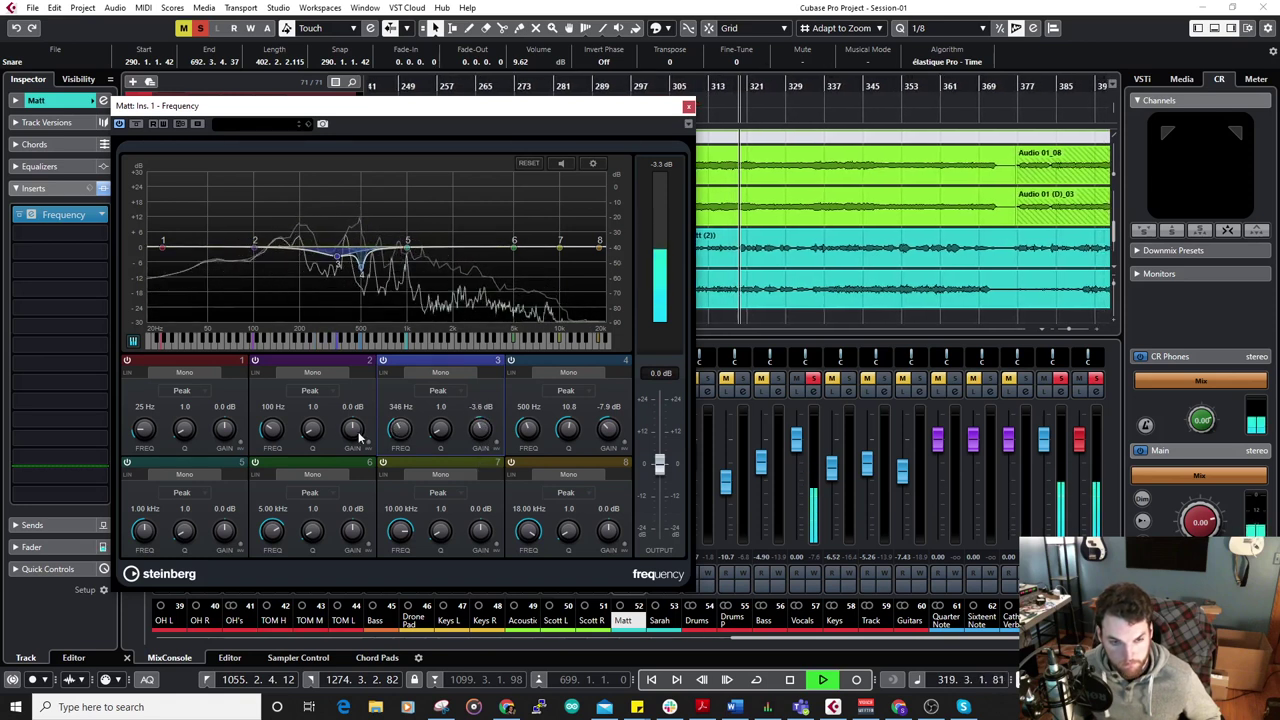
pyautogui.moveTo(355, 431); pyautogui.dragTo(313, 430)
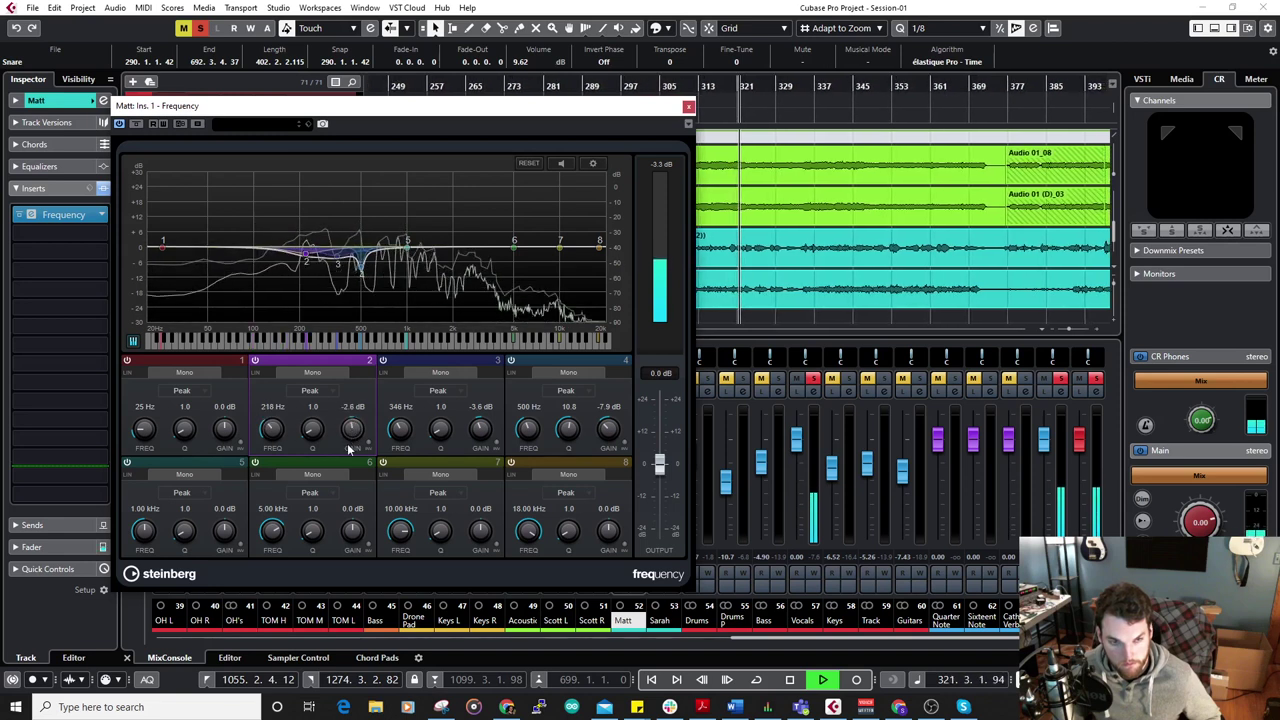
# Make the vocal EQ's band 8 a High Shelf at 3.32 kHz, 4.8 dB, and set band 5 to 878 Hz, -2.2 dB.
pyautogui.click(575, 491)
pyautogui.click(600, 595)
pyautogui.moveTo(607, 534); pyautogui.dragTo(607, 529)
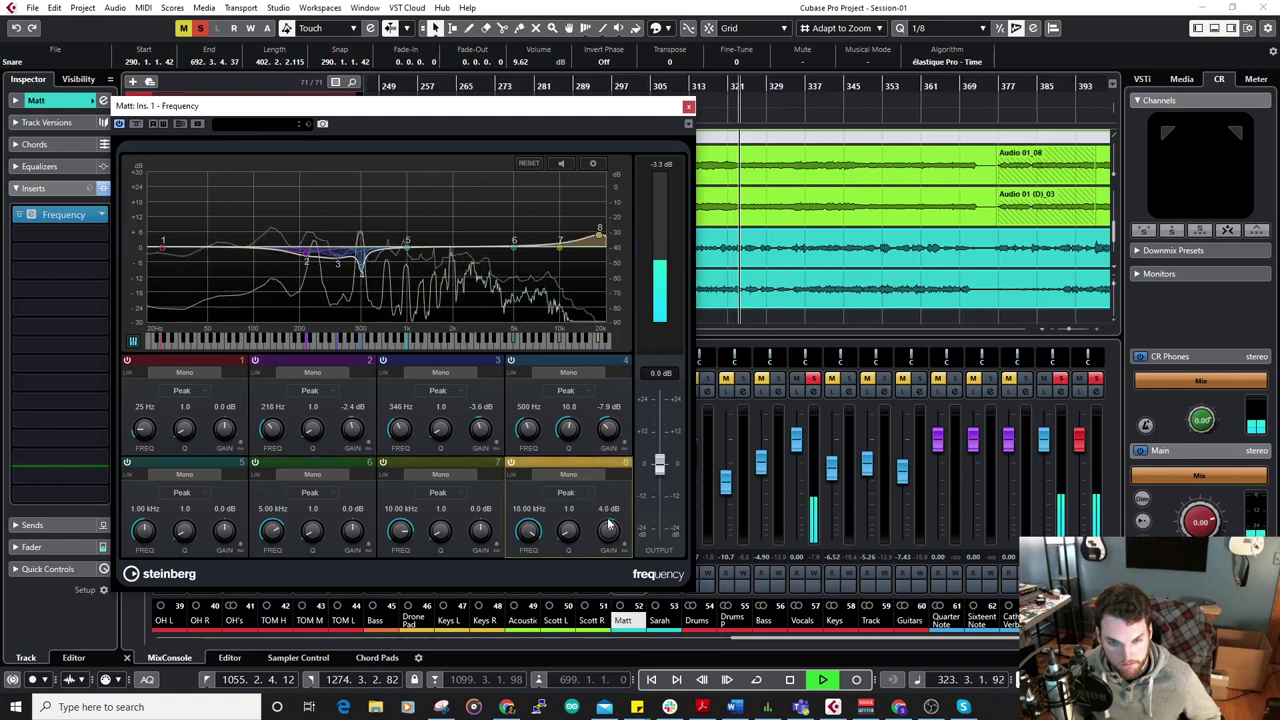
pyautogui.click(585, 497)
pyautogui.click(584, 610)
pyautogui.moveTo(531, 563); pyautogui.dragTo(529, 576)
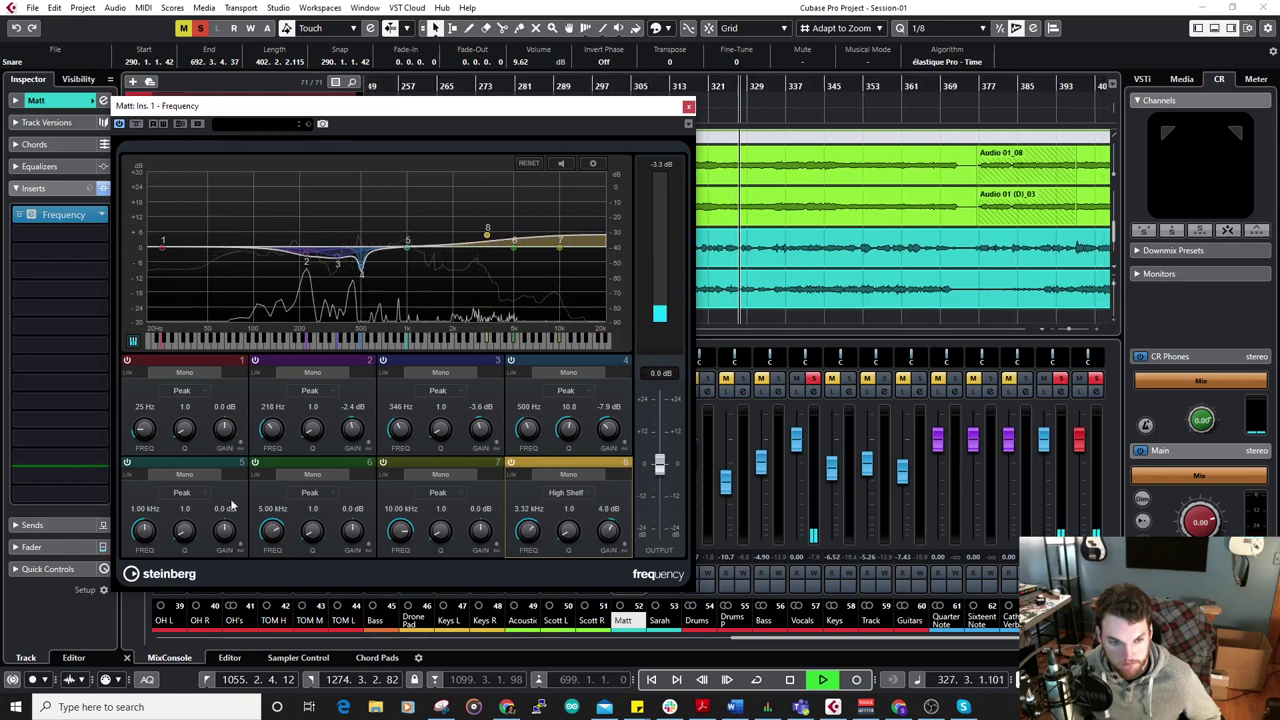
pyautogui.moveTo(229, 530); pyautogui.dragTo(235, 498)
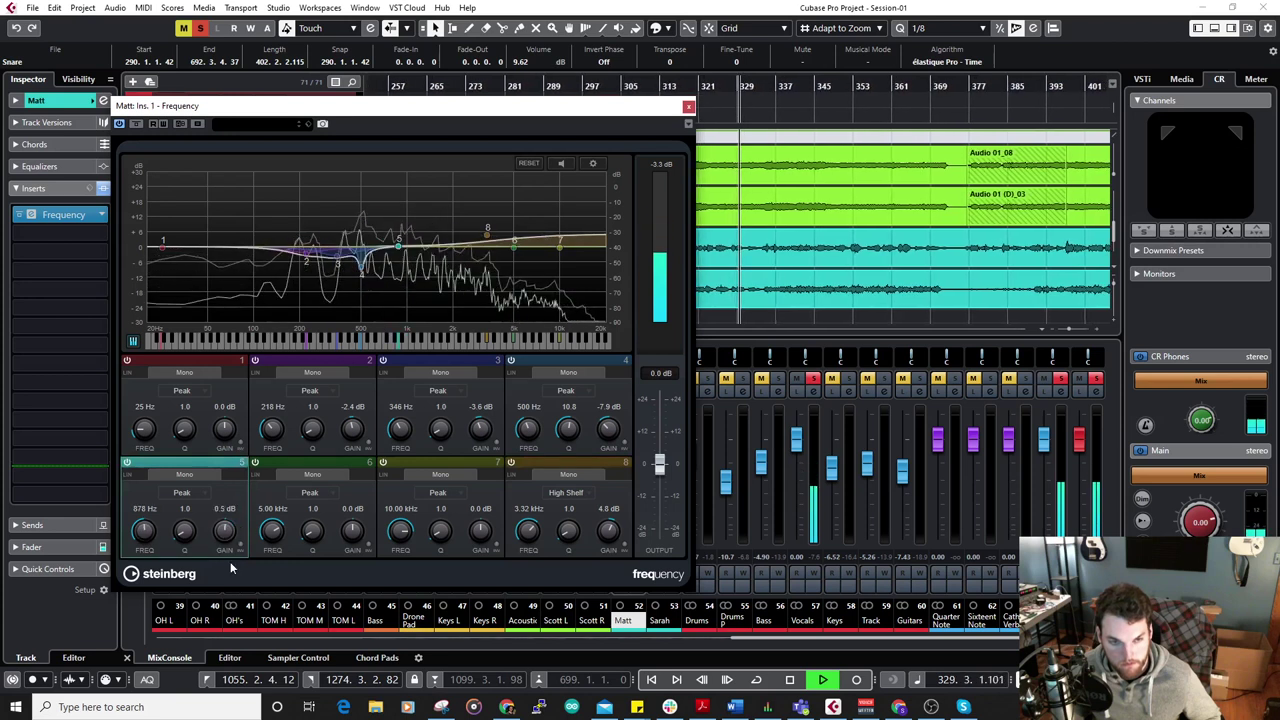
pyautogui.moveTo(231, 567); pyautogui.dragTo(230, 569)
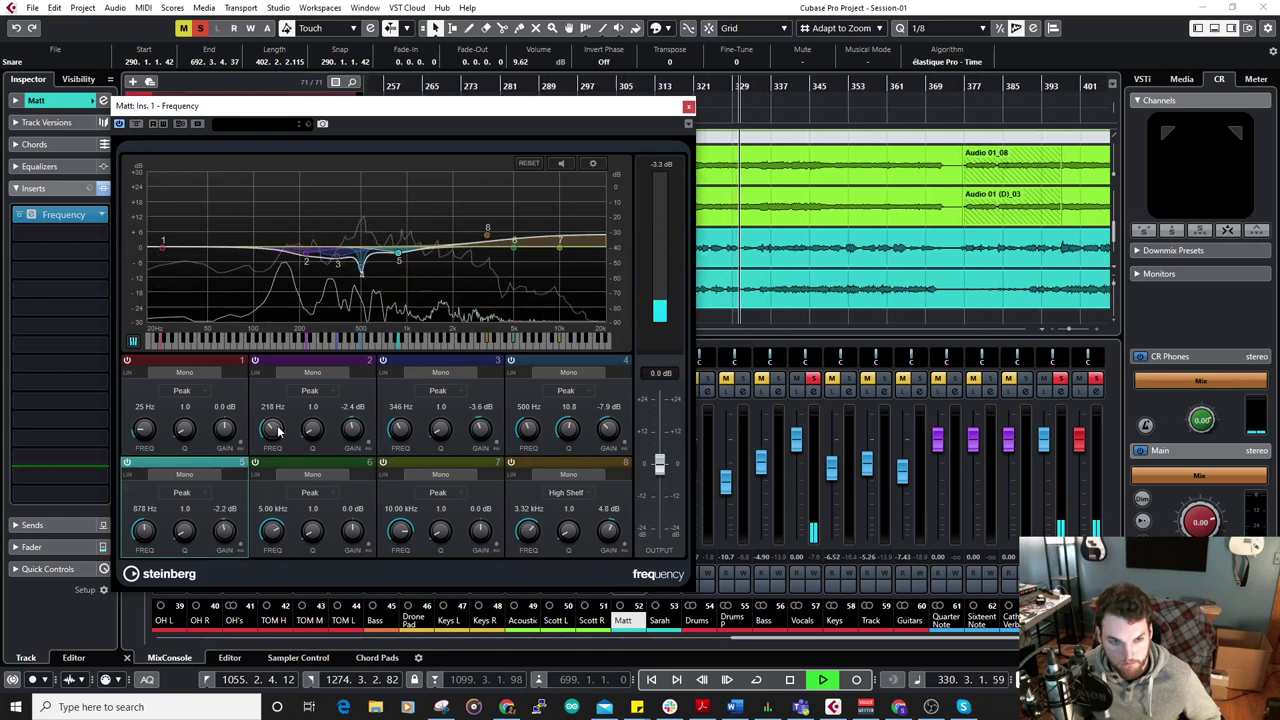
# Try a 3.6 dB boost at 27 Hz with band 1 of the vocal EQ and reset its gain.
pyautogui.moveTo(226, 434); pyautogui.dragTo(227, 424)
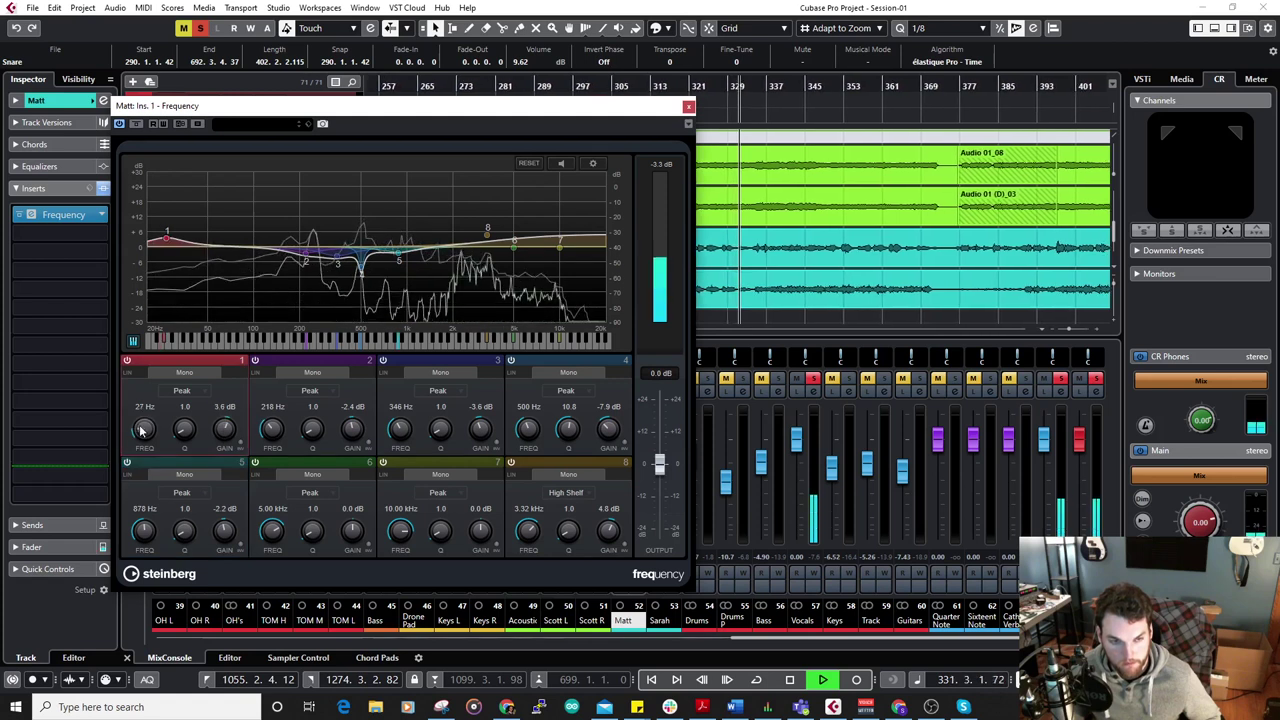
pyautogui.keyDown('ctrl'); pyautogui.click(224, 429); pyautogui.keyUp('ctrl')
pyautogui.click(688, 106)
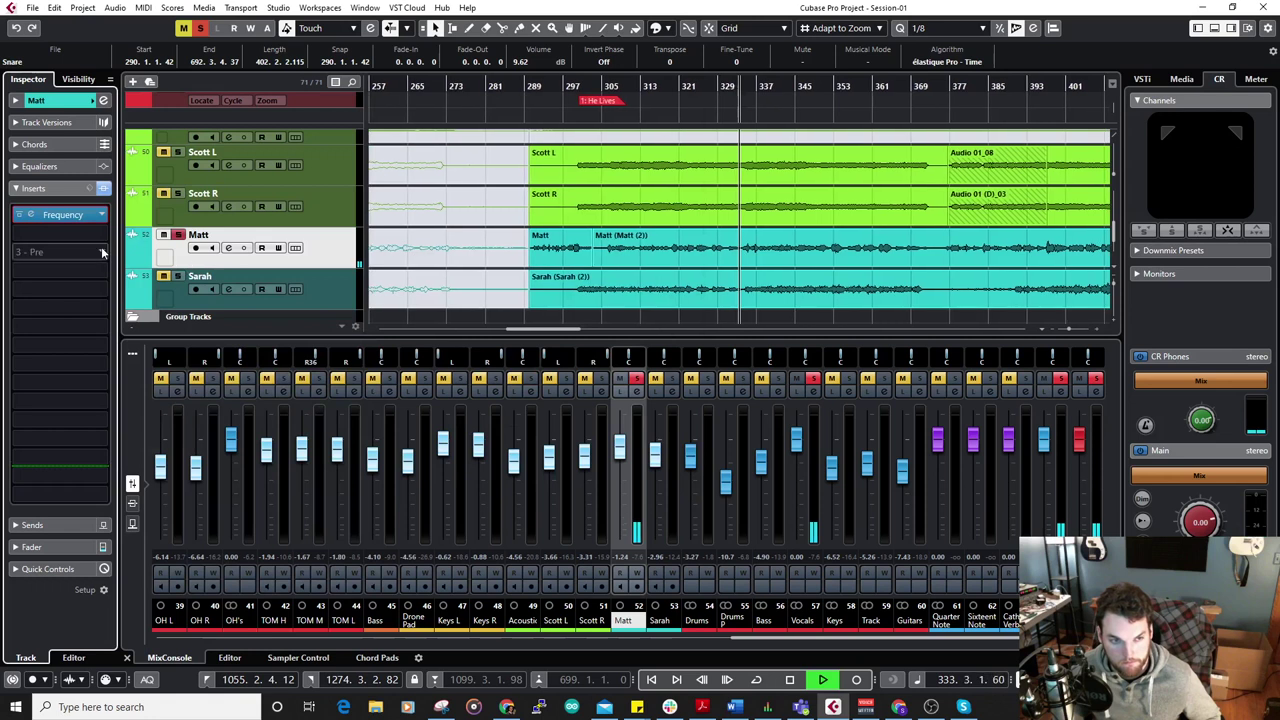
# Add the C1 comp Mono compressor to the first vocal's second insert and set its ratio to 4.
pyautogui.click(55, 233)
pyautogui.click(57, 321)
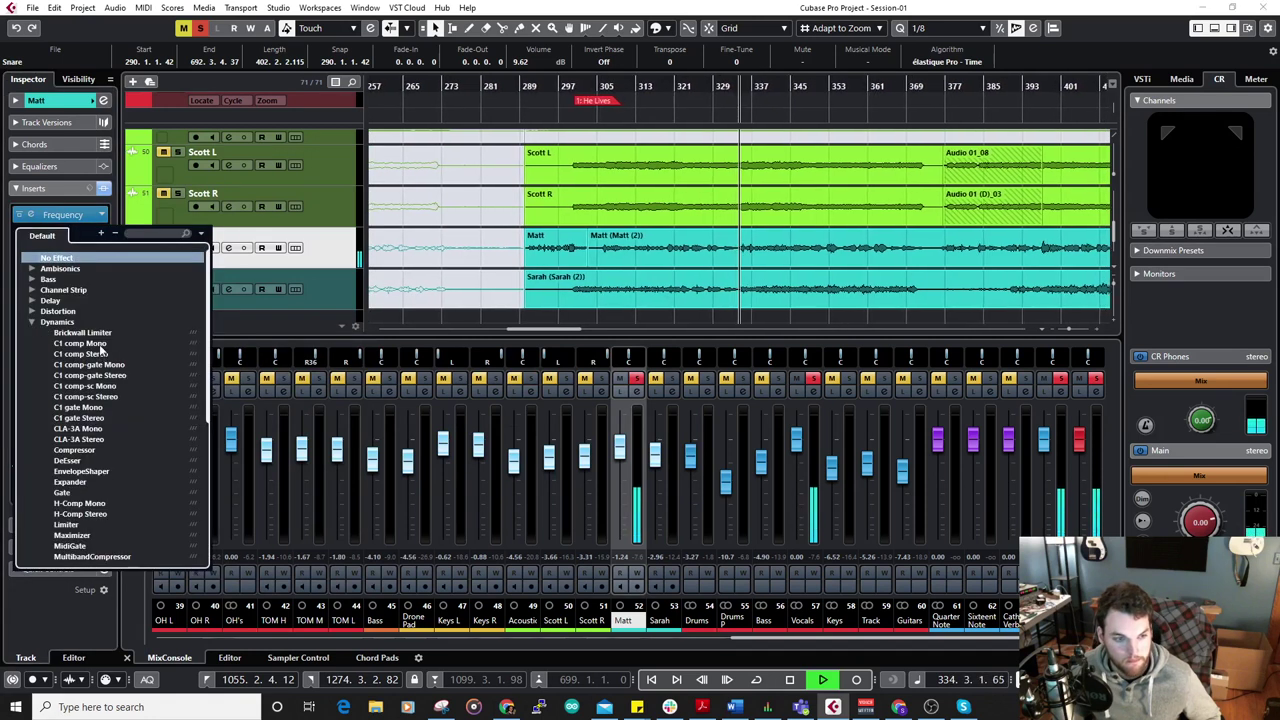
pyautogui.click(80, 343)
pyautogui.doubleClick(720, 397)
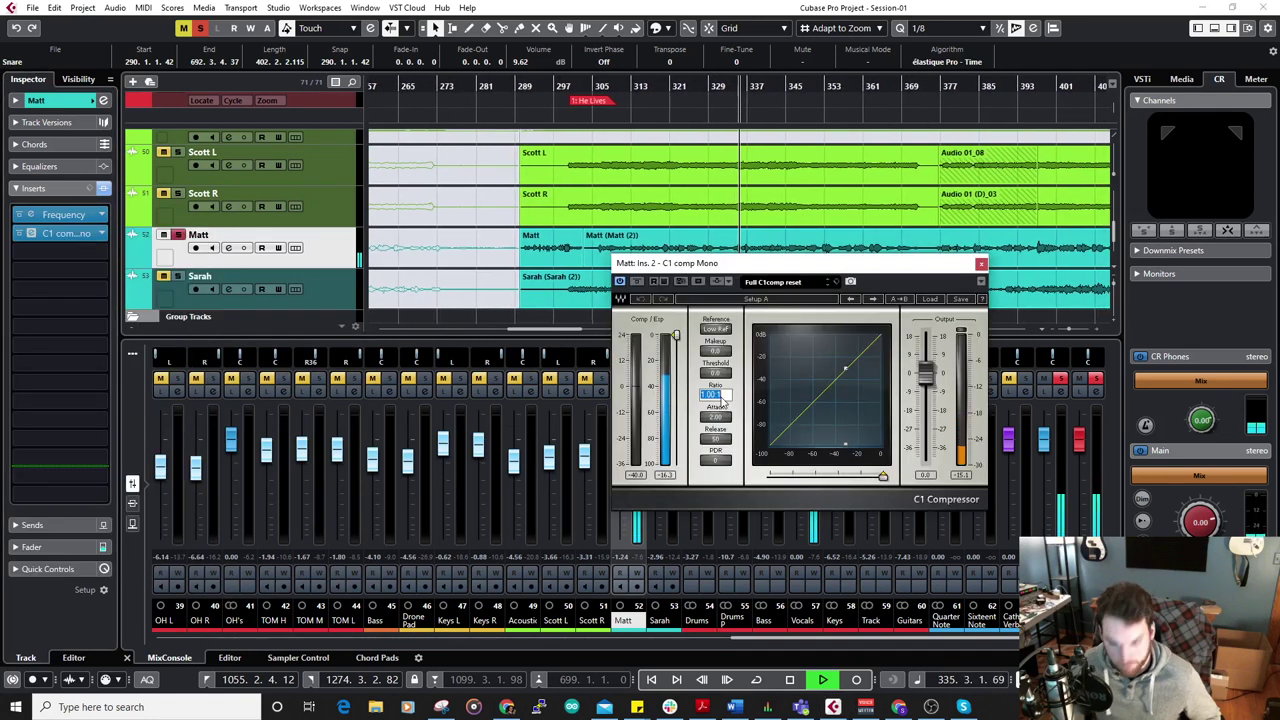
pyautogui.write('4')
pyautogui.press('Return')
# Lower the C1 compressor's threshold to about -33 dB and raise its makeup gain to about 10 dB.
pyautogui.moveTo(676, 335); pyautogui.dragTo(676, 387)
pyautogui.moveTo(632, 452); pyautogui.dragTo(676, 397)
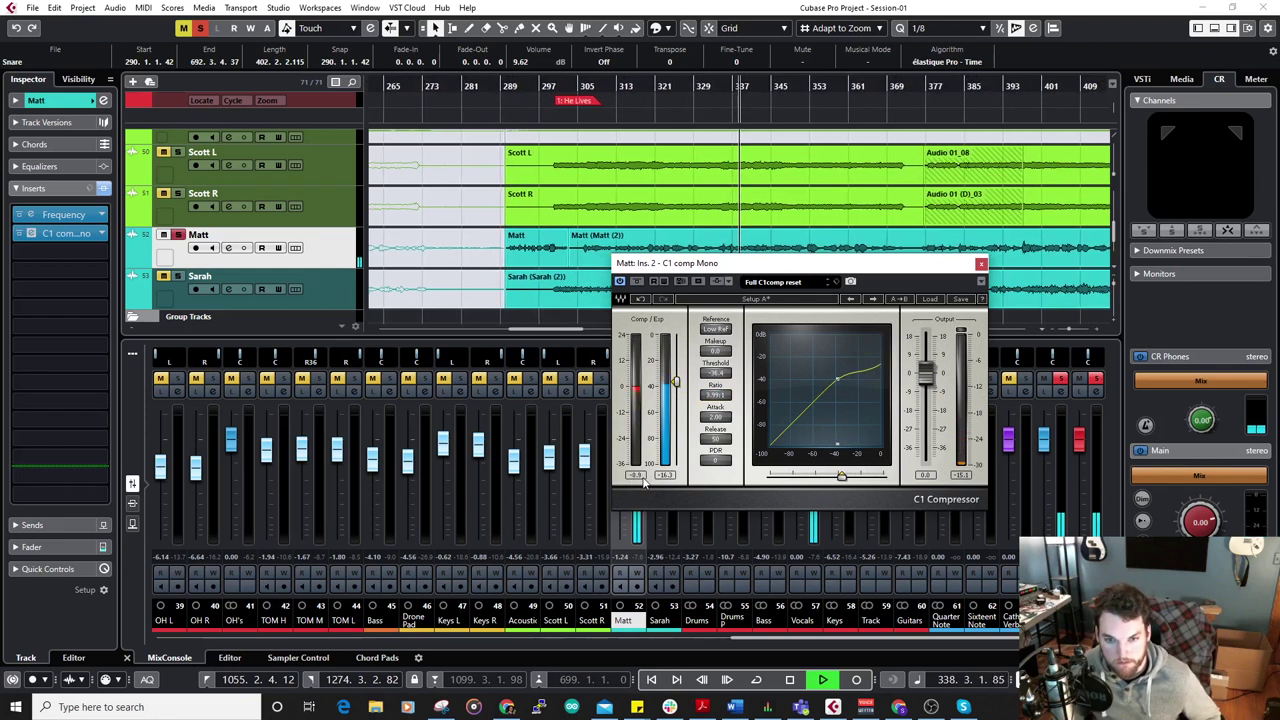
pyautogui.moveTo(715, 350)
pyautogui.mouseDown()
pyautogui.moveTo(715, 330)
pyautogui.moveTo(715, 345)
pyautogui.mouseUp()
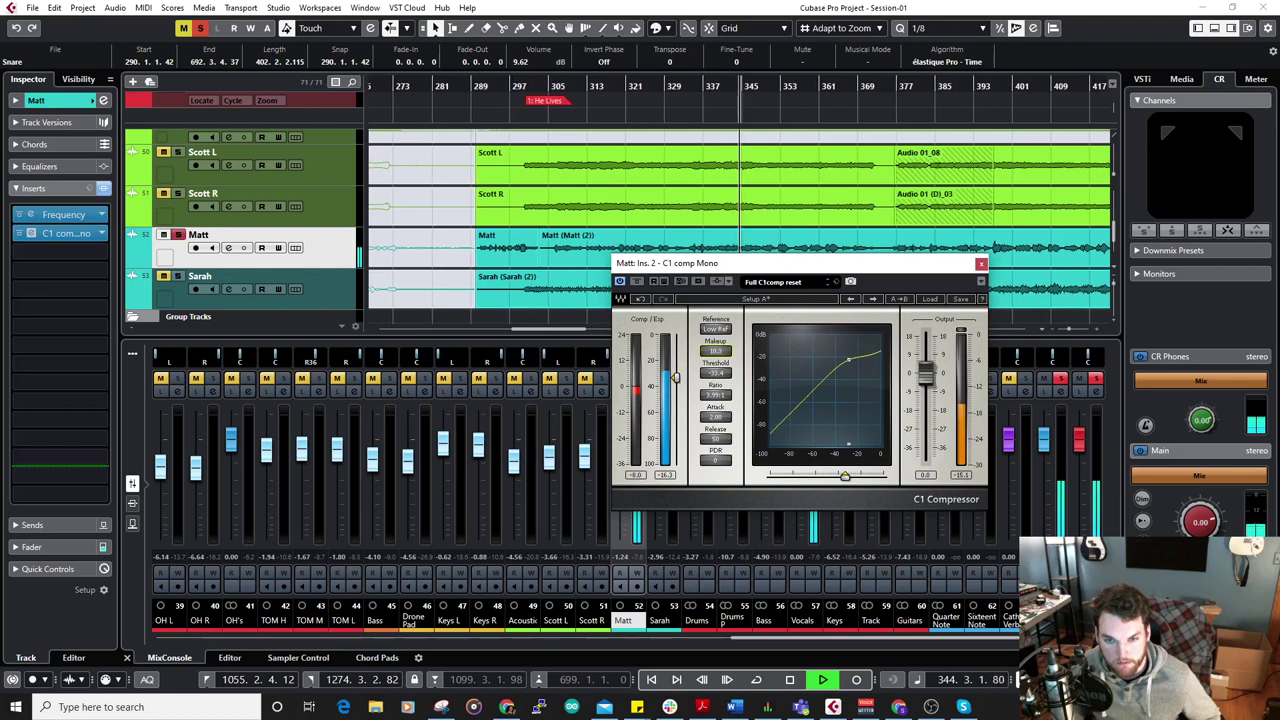
pyautogui.click(981, 265)
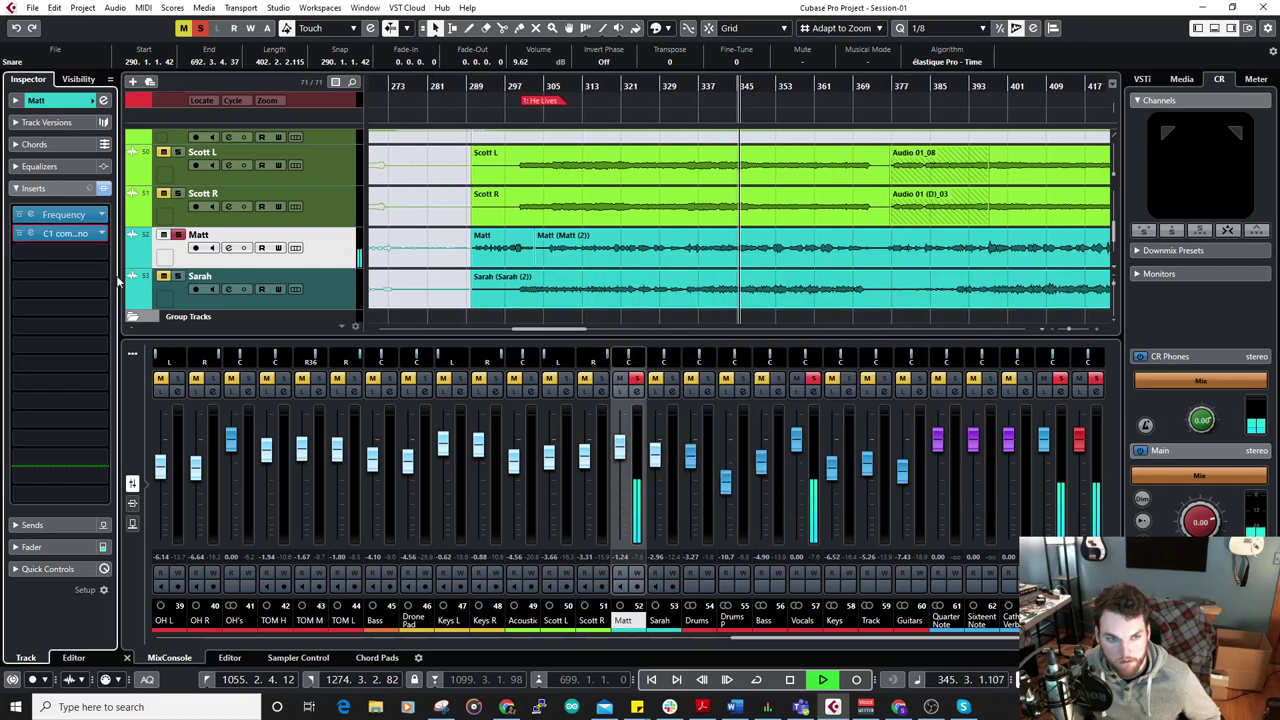
# Add CLA-3A Mono to the first vocal's third insert, with gain at about 4 and peak reduction at about 6.2.
pyautogui.click(80, 233)
pyautogui.click(31, 340)
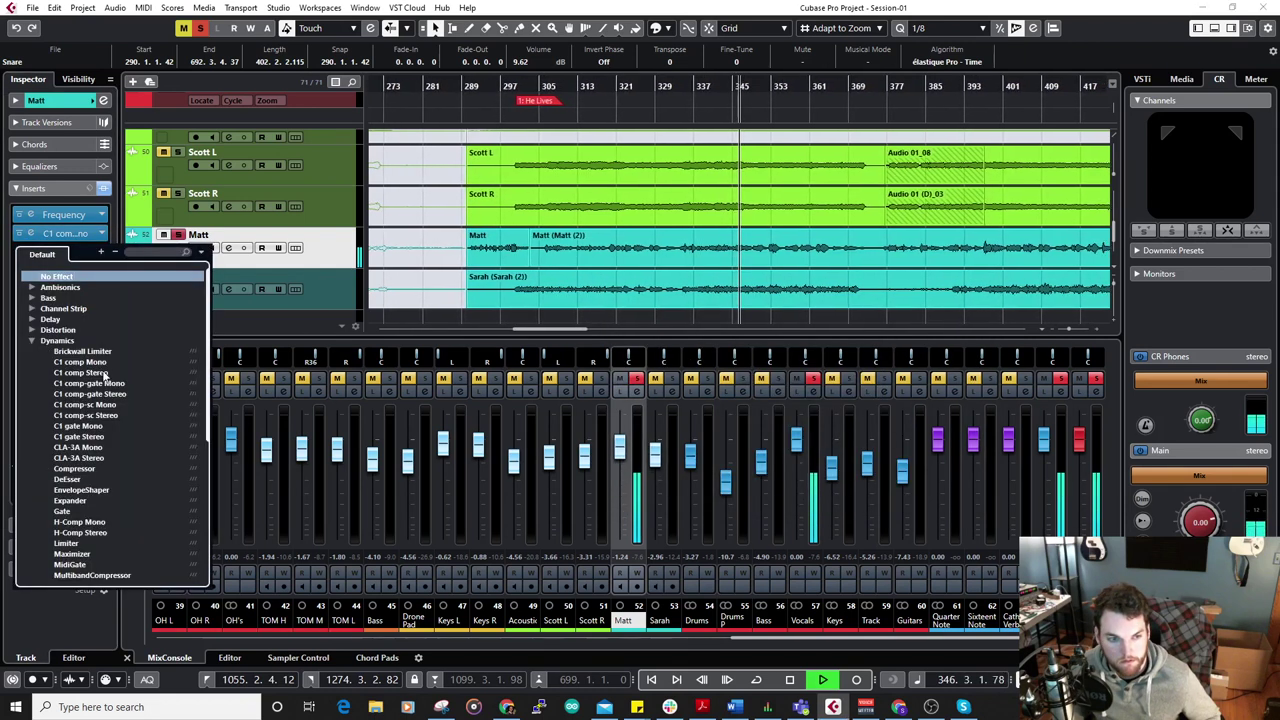
pyautogui.click(90, 443)
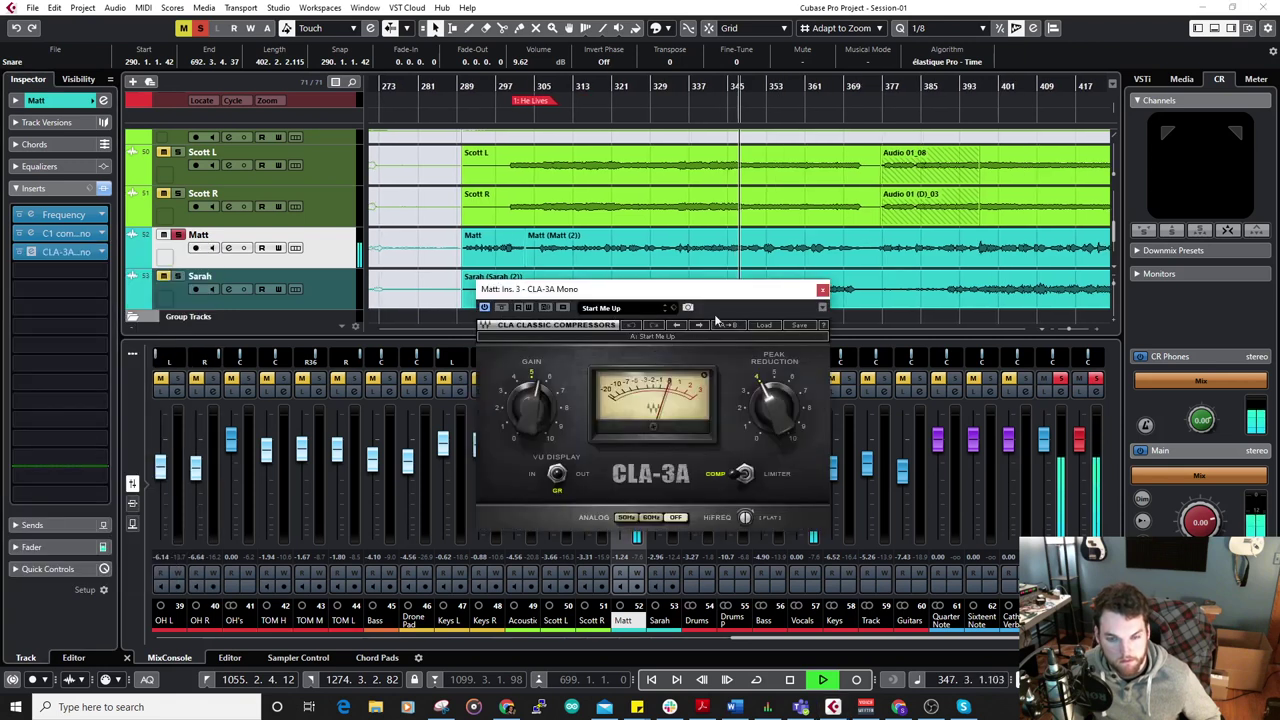
pyautogui.moveTo(530, 402); pyautogui.dragTo(530, 412)
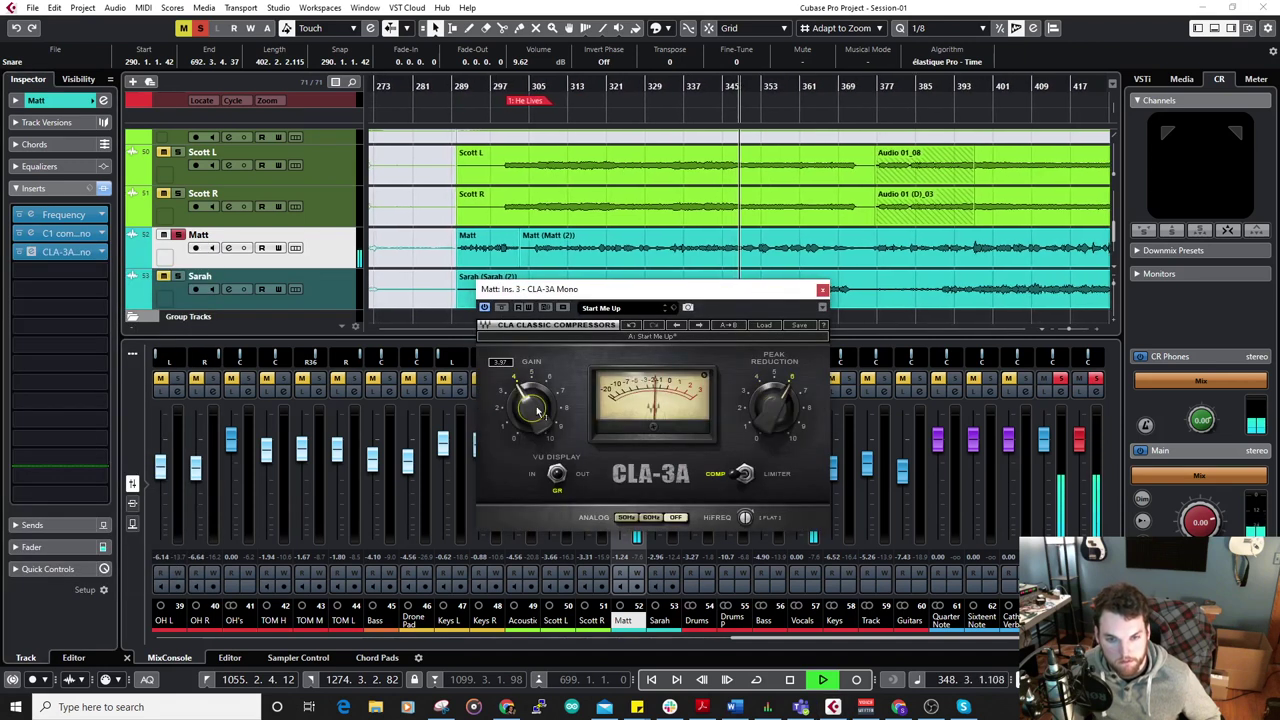
pyautogui.moveTo(793, 418); pyautogui.dragTo(793, 424)
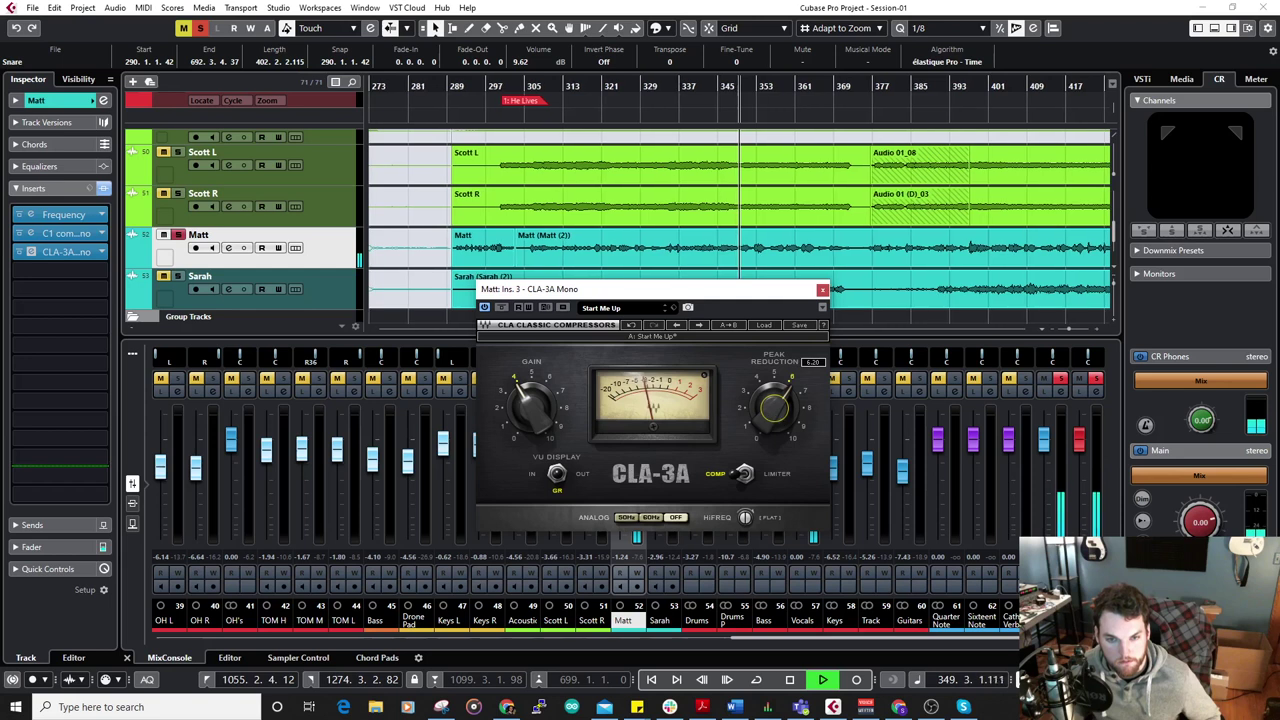
# Compare the first vocal with the CLA-3A bypassed and active, and close the plug-in.
pyautogui.click(500, 308)
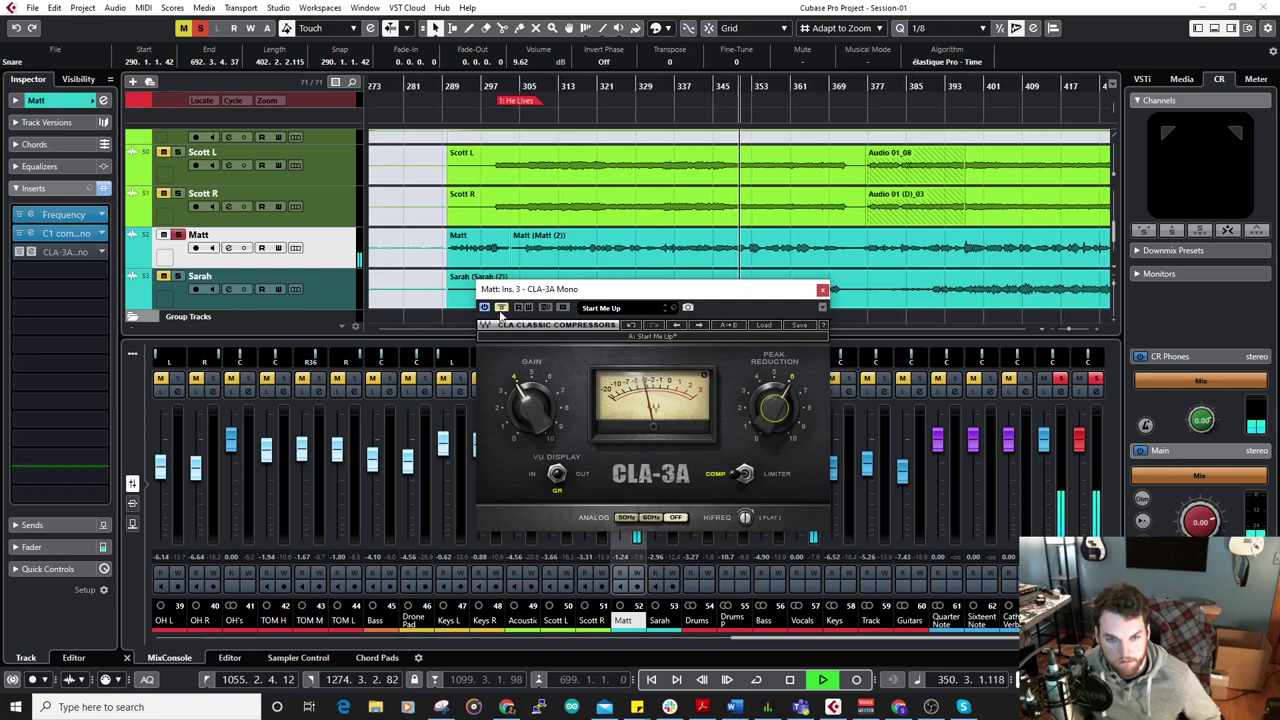
pyautogui.click(501, 310)
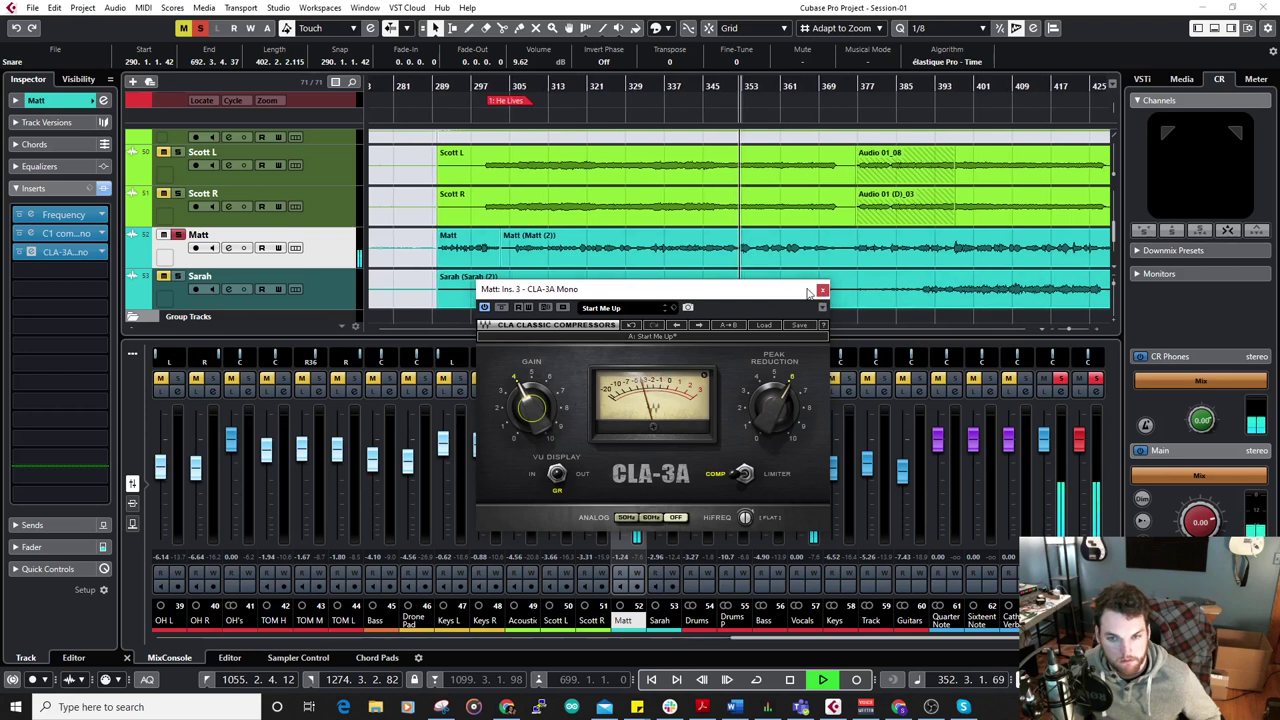
pyautogui.click(821, 290)
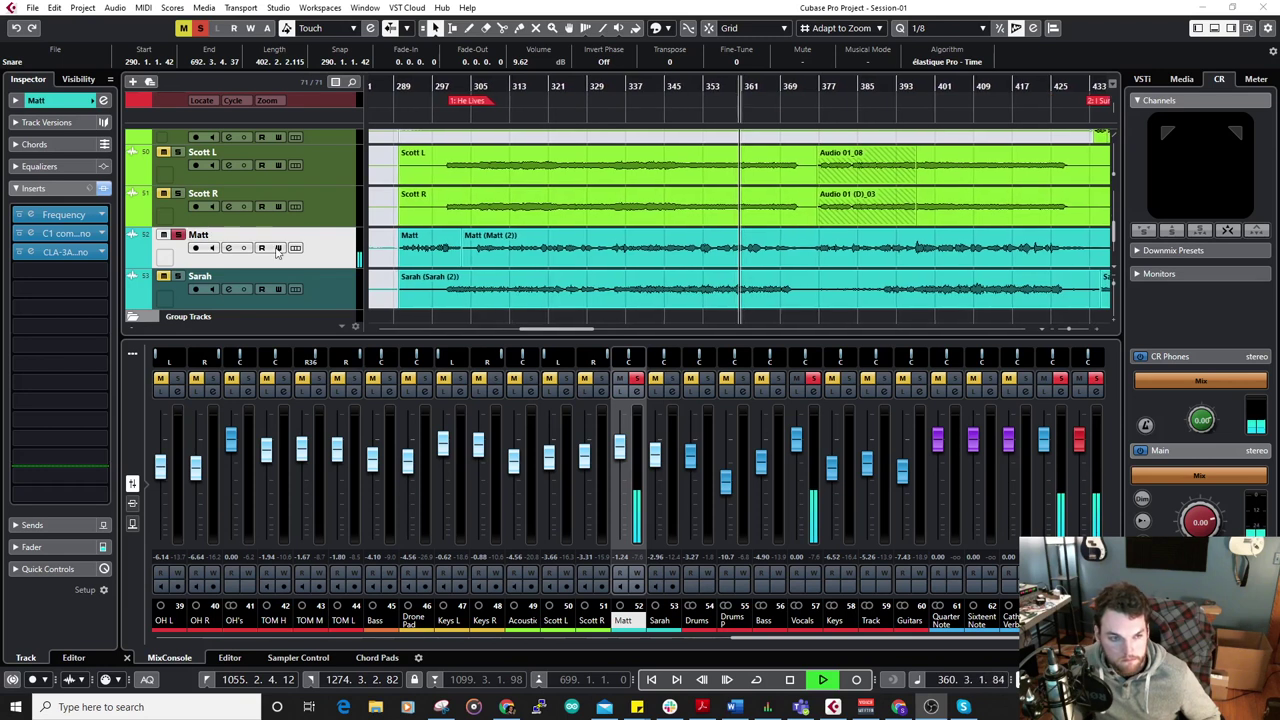
# Unsolo the first vocal track and show the channels' insert slots in the mixer.
pyautogui.click(178, 235)
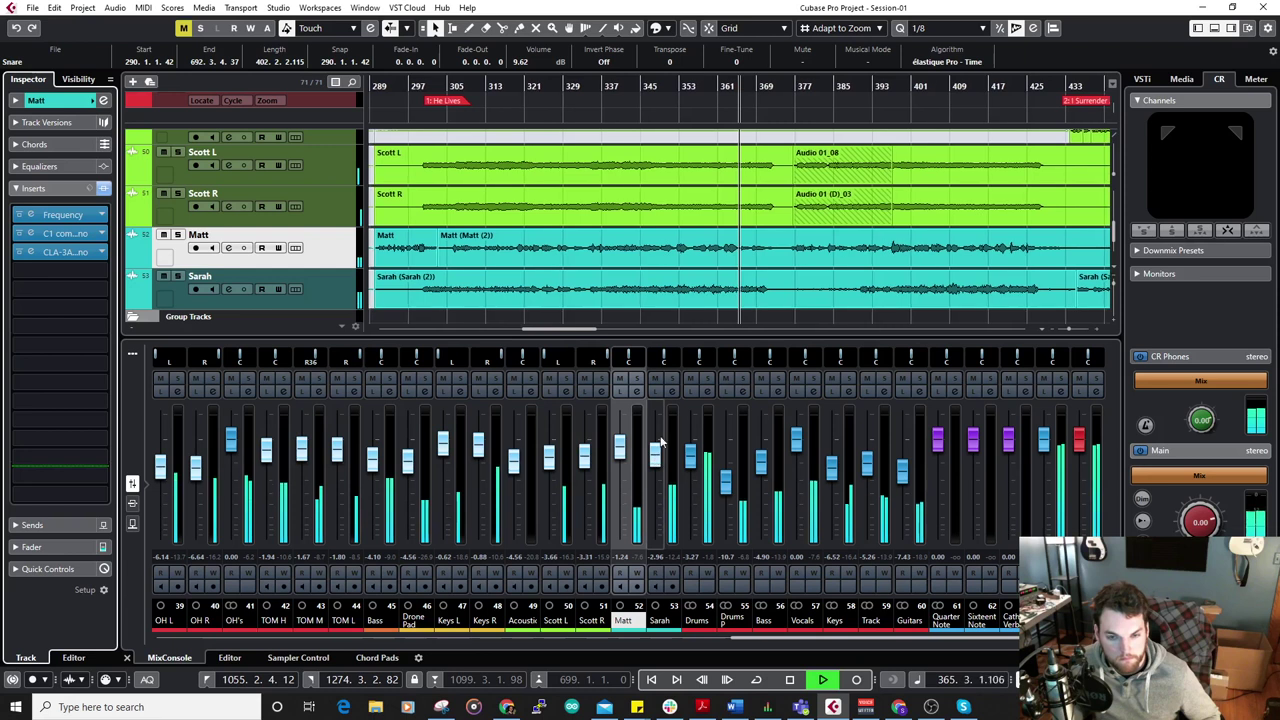
pyautogui.click(210, 500)
pyautogui.click(132, 503)
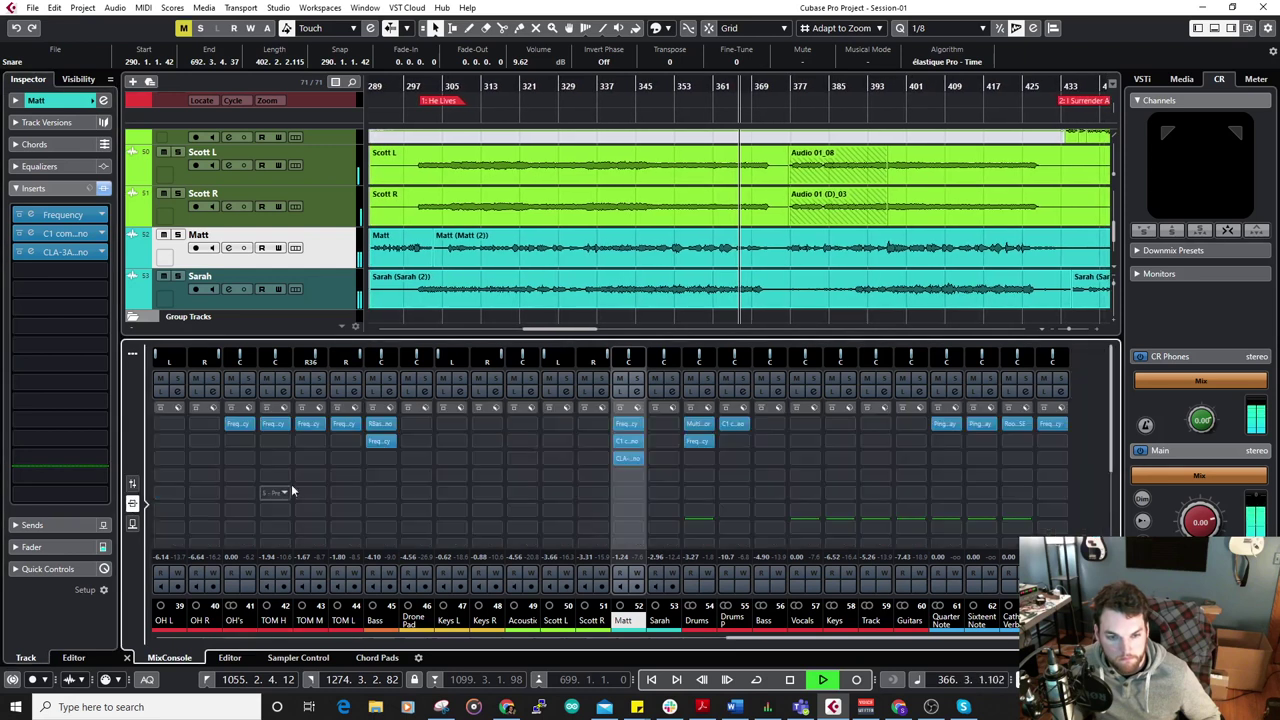
pyautogui.press('space')
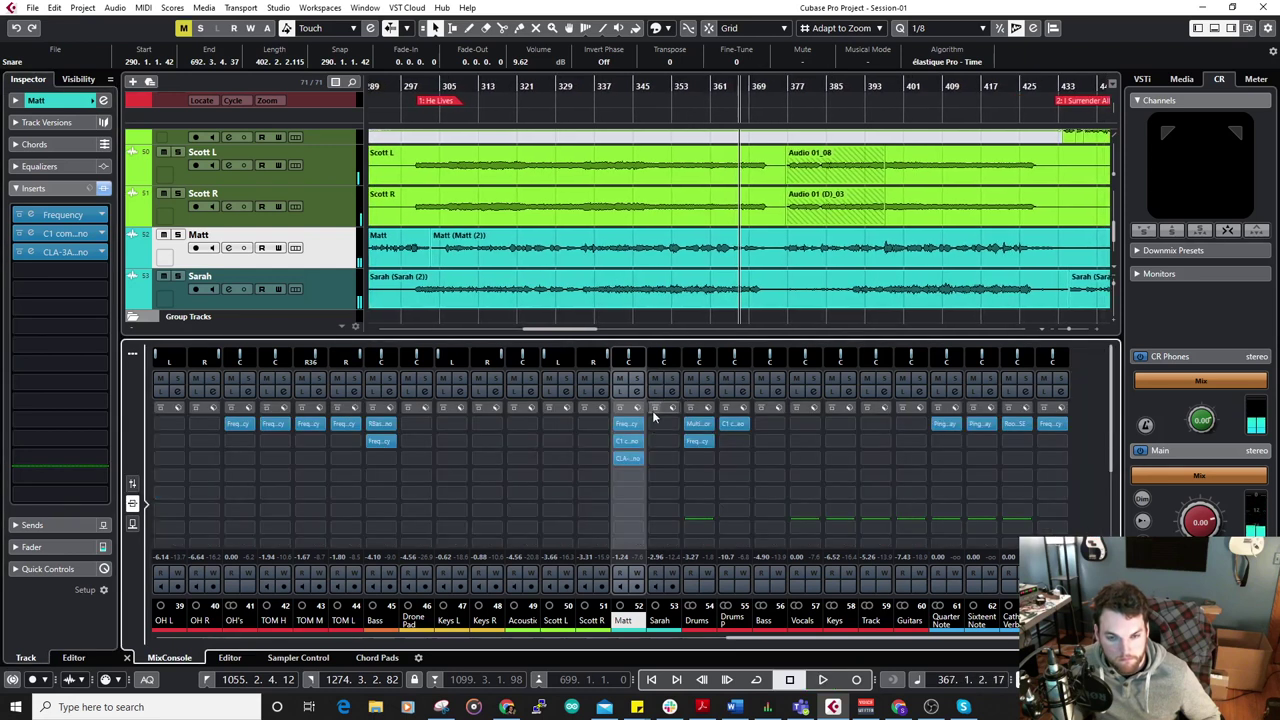
# Solo the second vocal track (track 53) and play it from the start of the Forever section near bar 1057.
pyautogui.click(178, 277)
pyautogui.moveTo(963, 129); pyautogui.dragTo(633, 137)
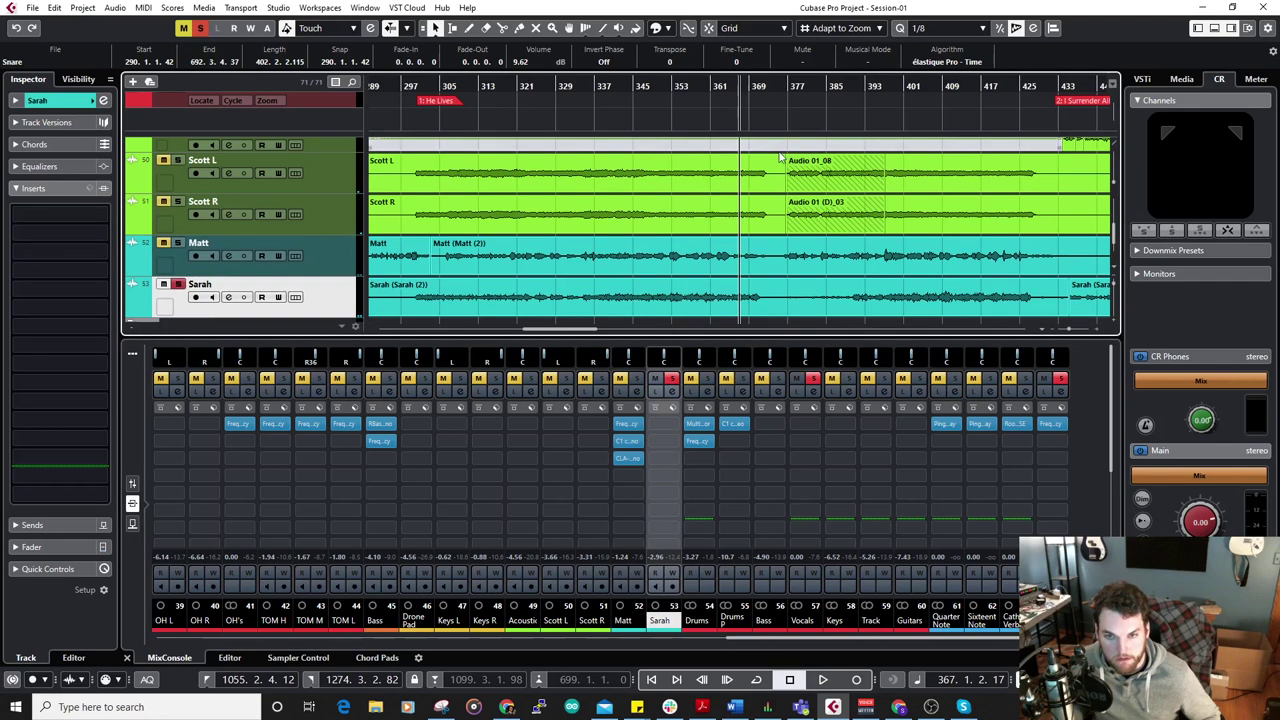
pyautogui.scroll(-3, 889, 166)
pyautogui.scroll(-1, 1012, 178)
pyautogui.hscroll(4, 646, 217)
pyautogui.scroll(2, 646, 217)
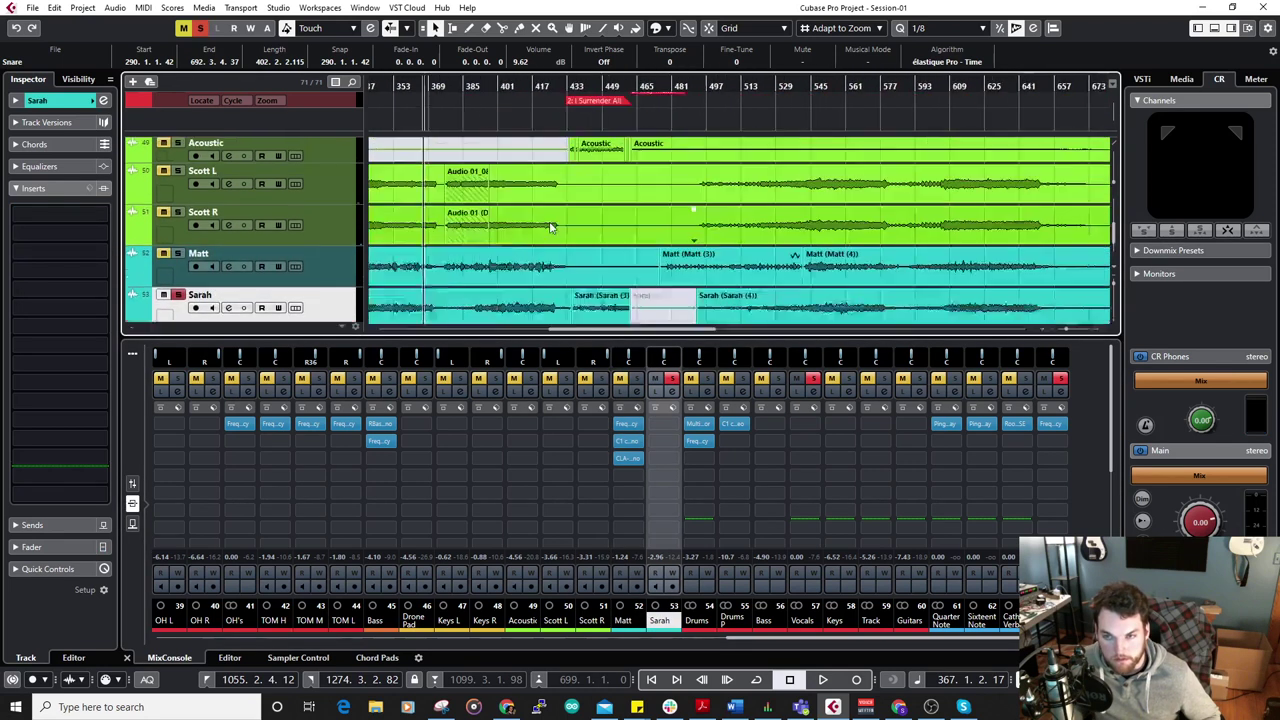
pyautogui.scroll(3, 643, 241)
pyautogui.press('g')
pyautogui.press('g')
pyautogui.press('g')
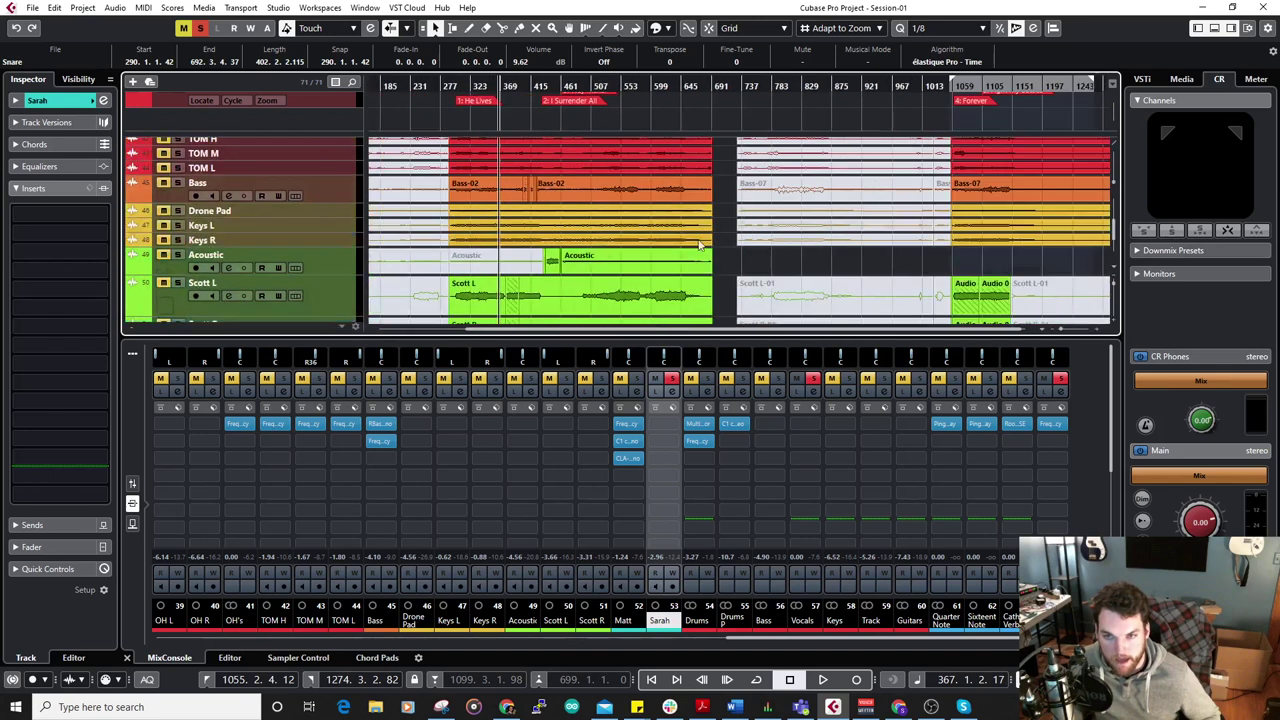
pyautogui.click(957, 85)
pyautogui.press('space')
pyautogui.press('h')
pyautogui.press('h')
pyautogui.press('h')
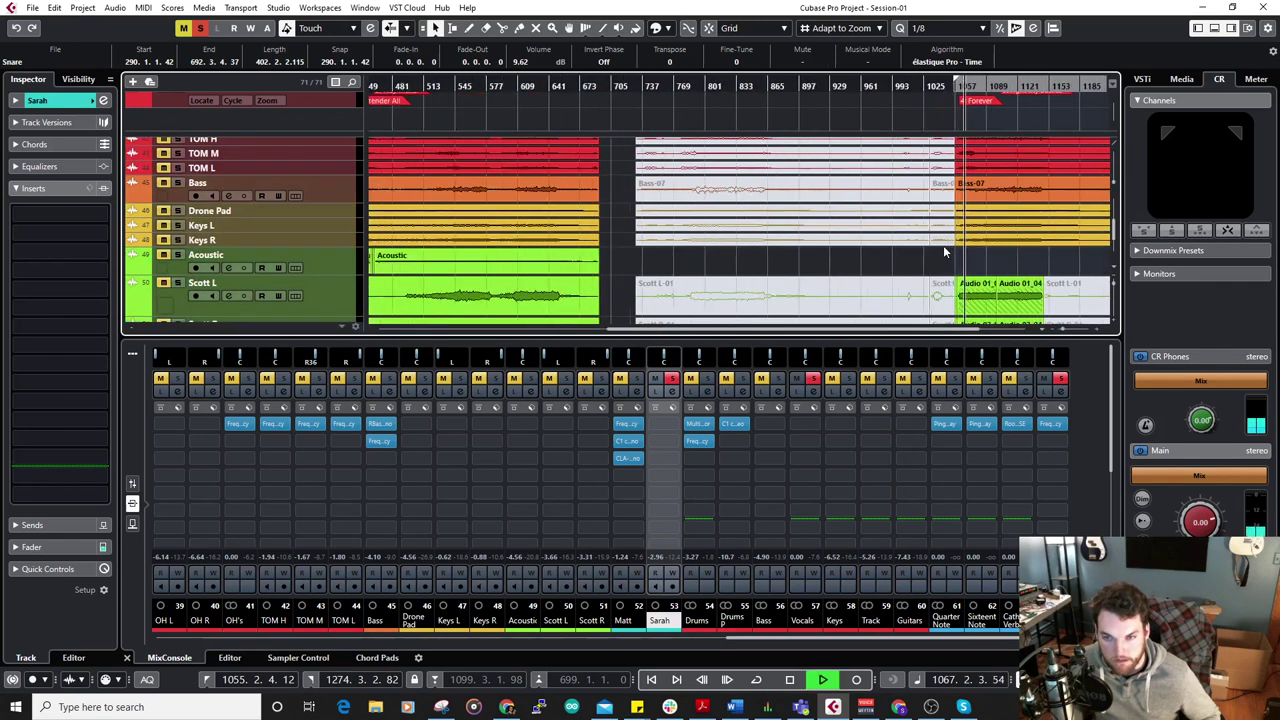
pyautogui.press('space')
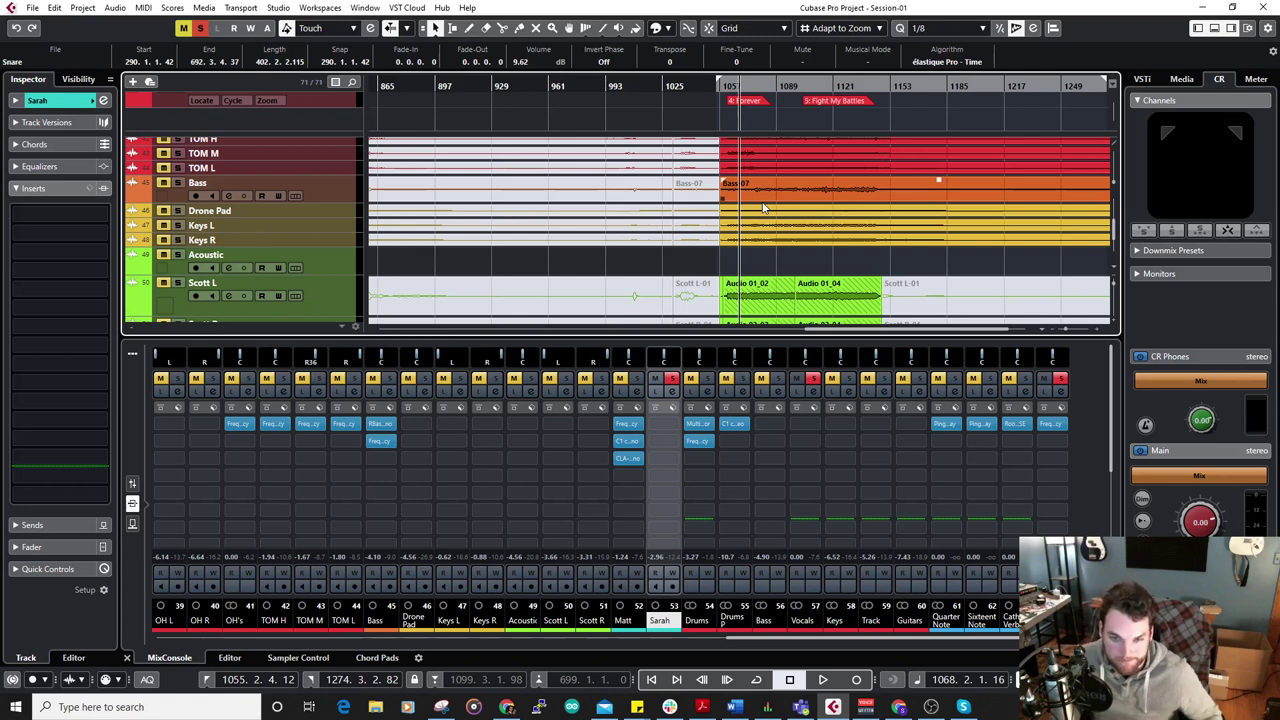
# Add the Frequency EQ to the second vocal's first insert, with band 3 at 250 Hz, -1.4 dB, and band 4 at 500 Hz, -4.1 dB.
pyautogui.scroll(-5, 763, 207)
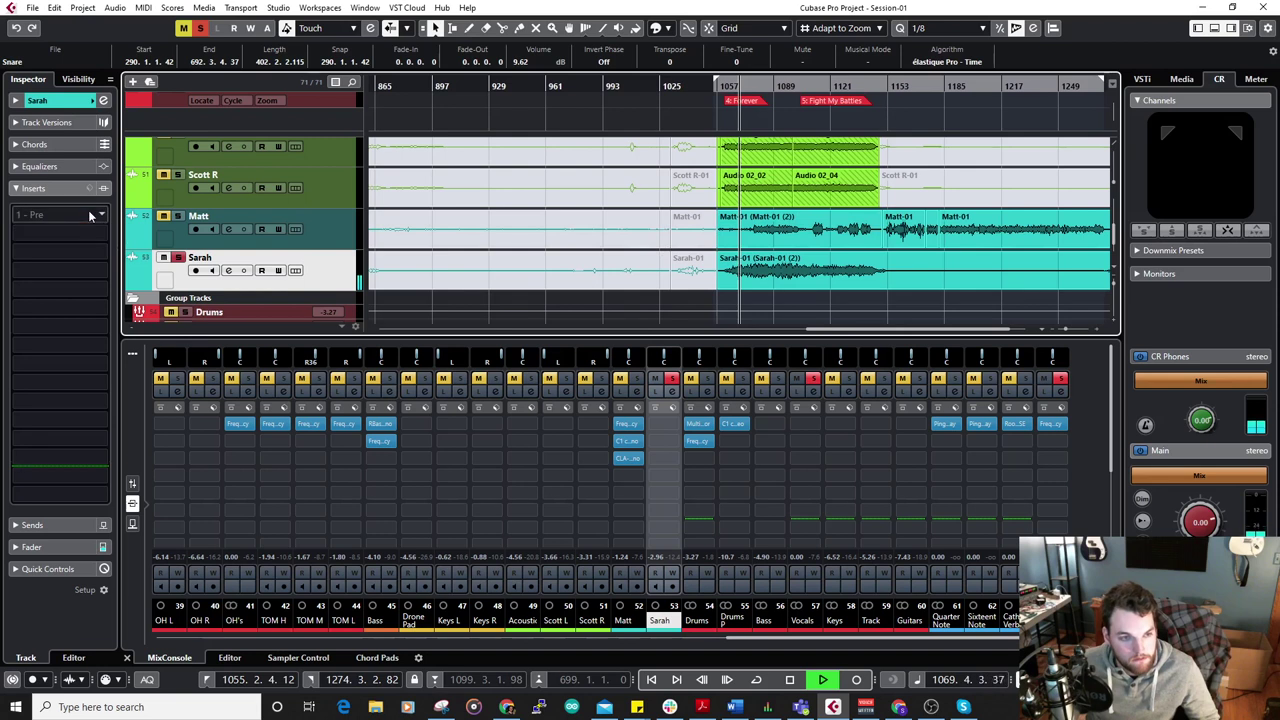
pyautogui.click(60, 232)
pyautogui.click(31, 314)
pyautogui.click(76, 346)
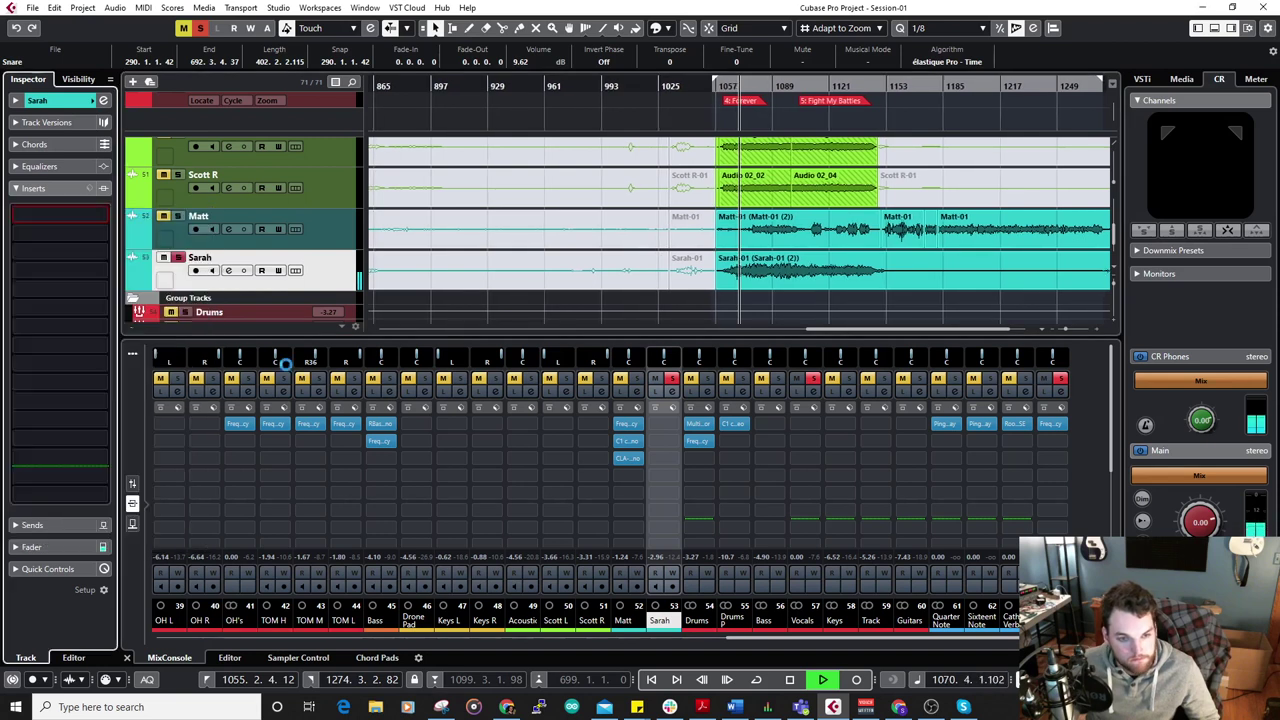
pyautogui.moveTo(717, 428)
pyautogui.mouseDown()
pyautogui.moveTo(722, 413)
pyautogui.moveTo(720, 455)
pyautogui.moveTo(724, 444)
pyautogui.mouseUp()
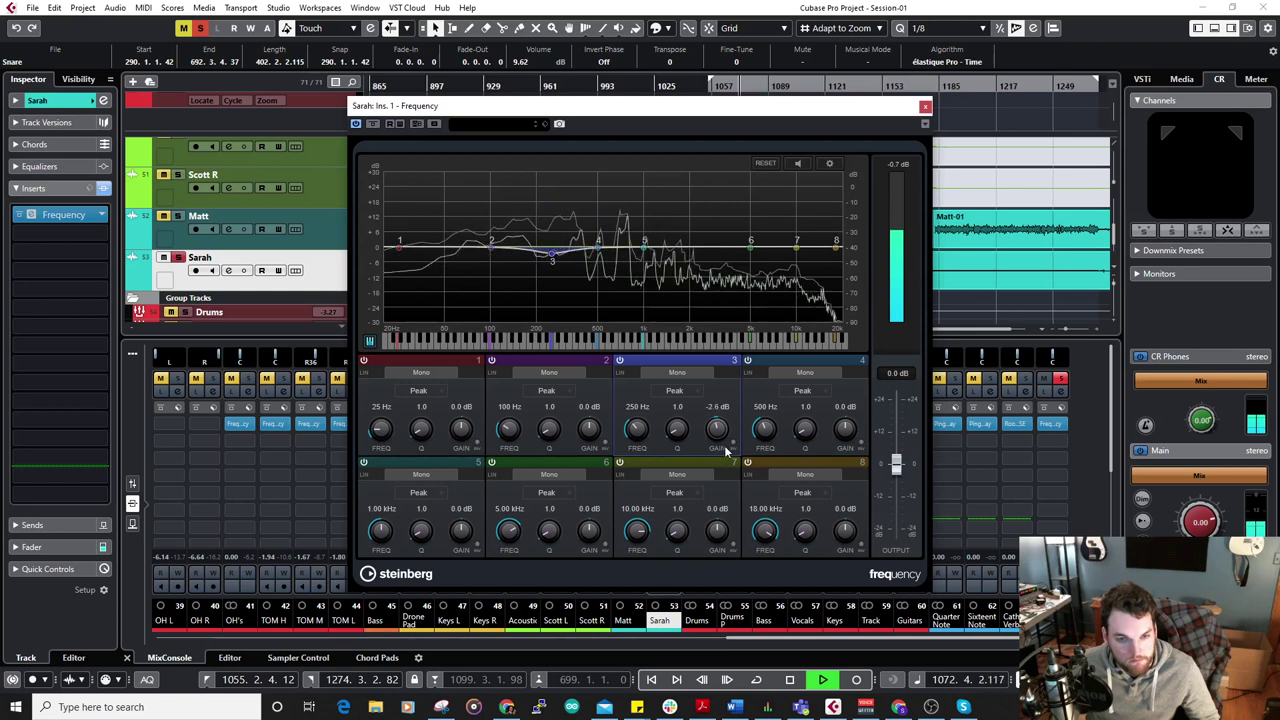
pyautogui.moveTo(843, 432); pyautogui.dragTo(849, 465)
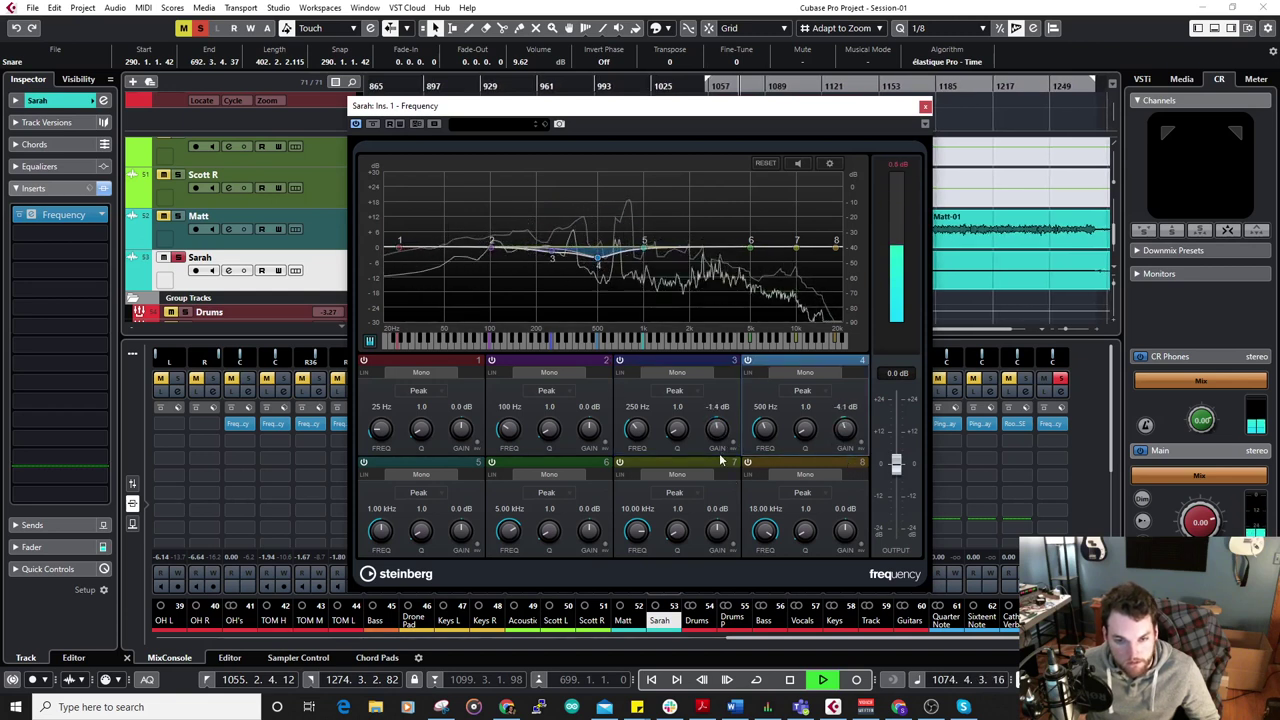
# Sweep band 5 of the second vocal's EQ with a narrow boost and cut 735 Hz to -10.3 dB with a Q of 10.1.
pyautogui.moveTo(420, 530); pyautogui.dragTo(420, 450)
pyautogui.moveTo(462, 531); pyautogui.dragTo(464, 438)
pyautogui.moveTo(381, 528); pyautogui.dragTo(384, 543)
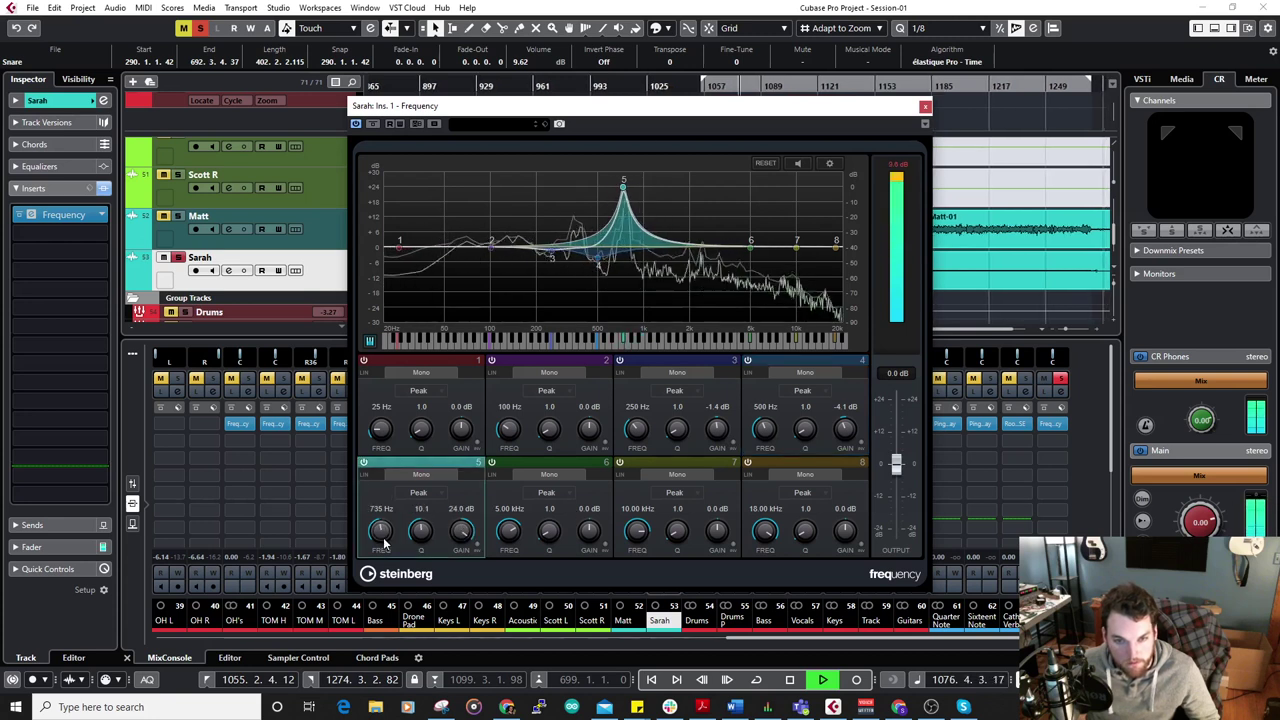
pyautogui.moveTo(460, 532); pyautogui.dragTo(473, 630)
# Make band 8 of the second vocal's EQ a High Shelf at 2.91 kHz with a 4.6 dB gain.
pyautogui.click(800, 491)
pyautogui.click(797, 488)
pyautogui.click(797, 488)
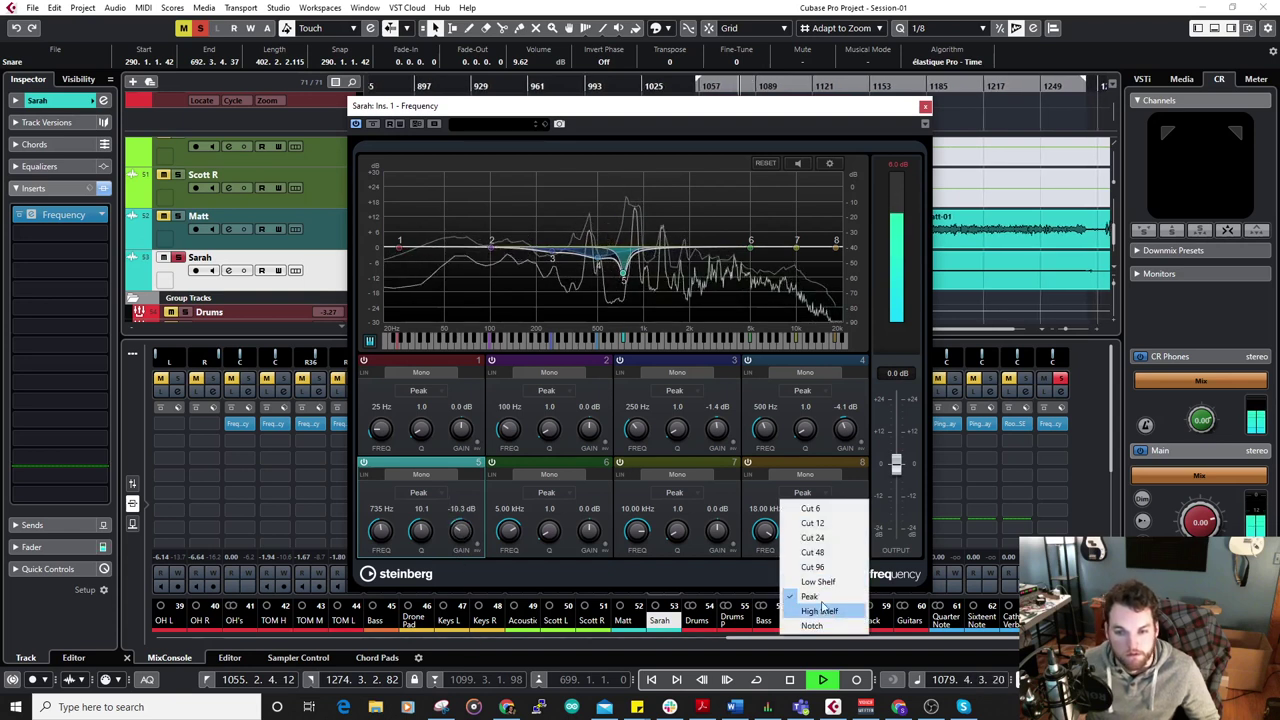
pyautogui.click(821, 597)
pyautogui.click(804, 491)
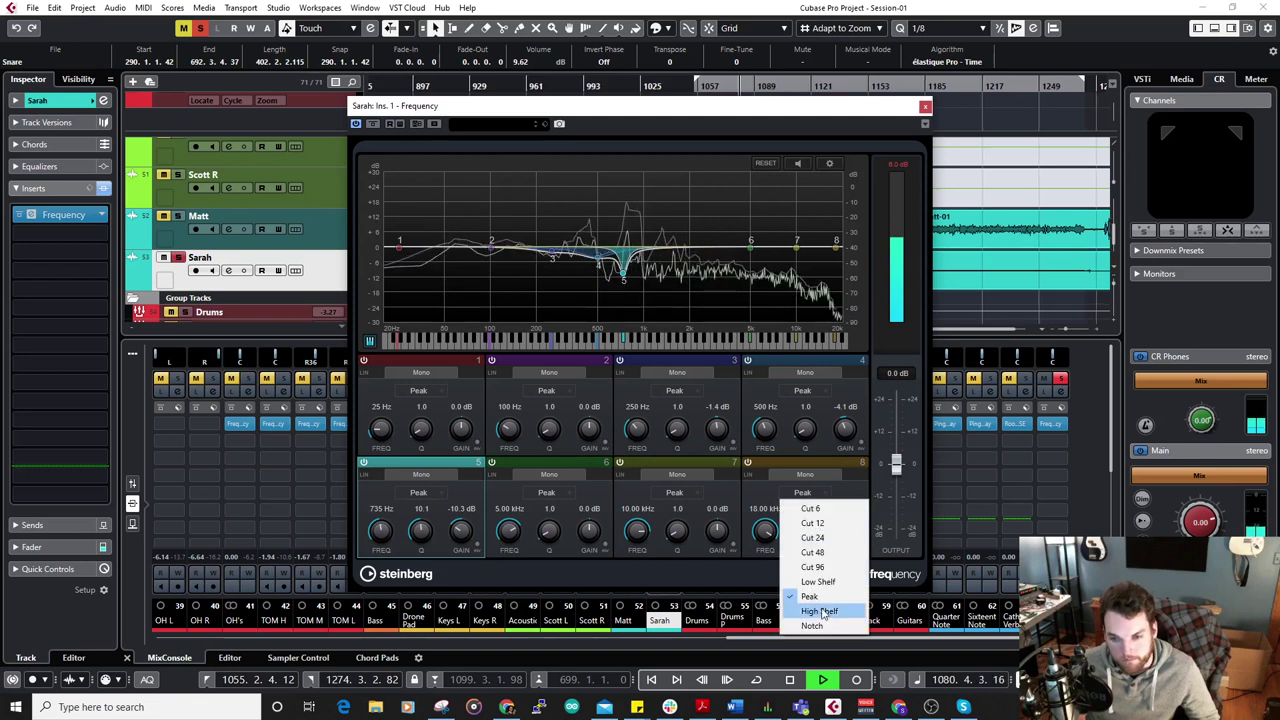
pyautogui.click(820, 611)
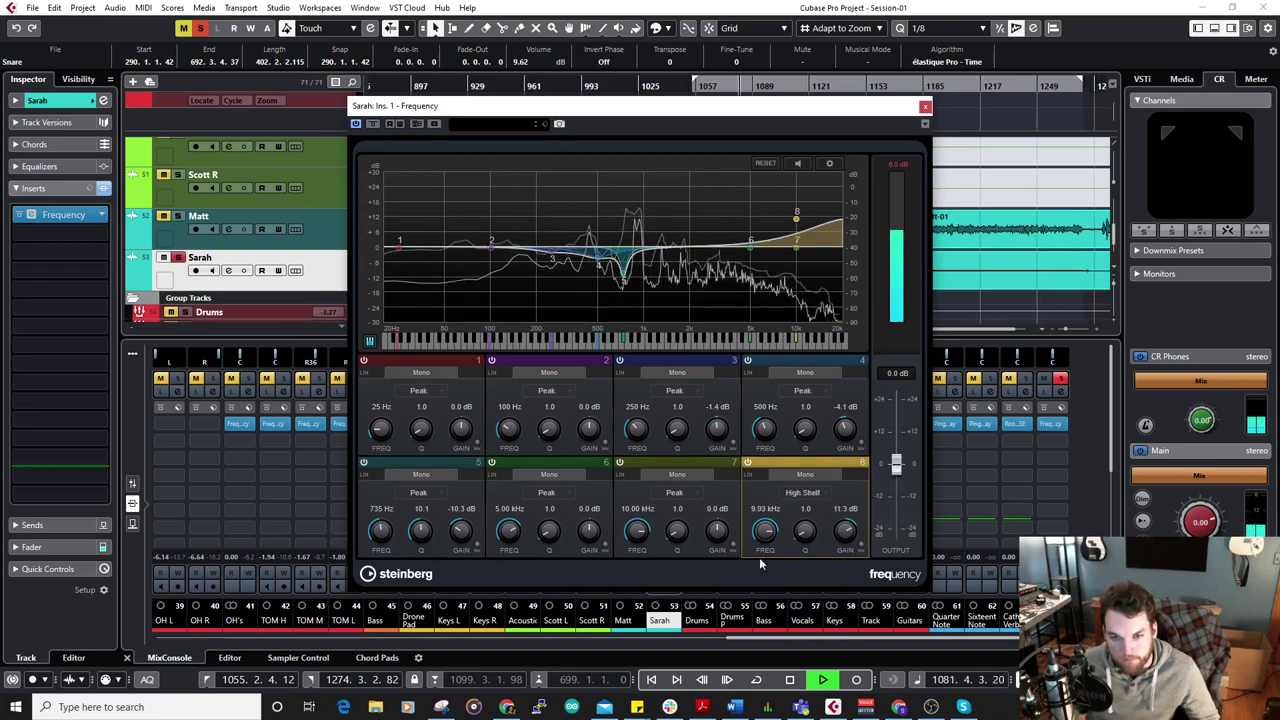
pyautogui.moveTo(760, 558); pyautogui.dragTo(770, 566)
pyautogui.moveTo(834, 530)
pyautogui.mouseDown()
pyautogui.moveTo(837, 547)
pyautogui.moveTo(771, 537)
pyautogui.moveTo(846, 531)
pyautogui.mouseUp()
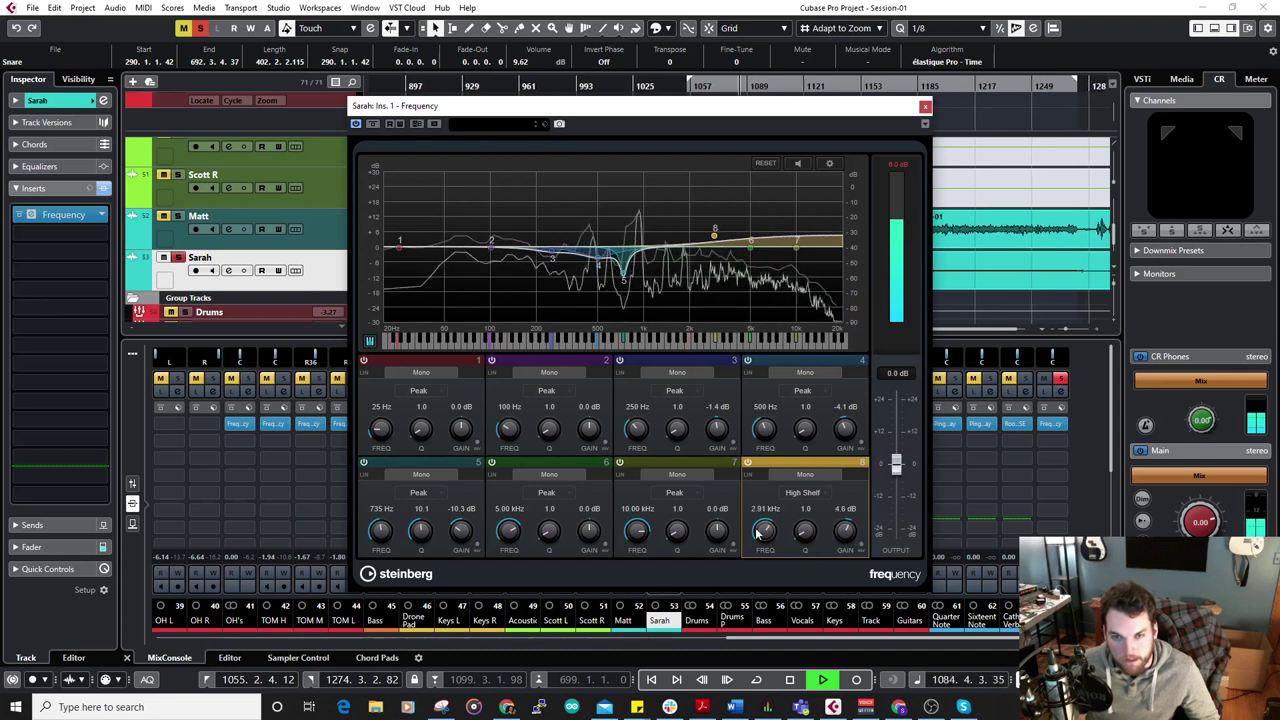
pyautogui.click(925, 106)
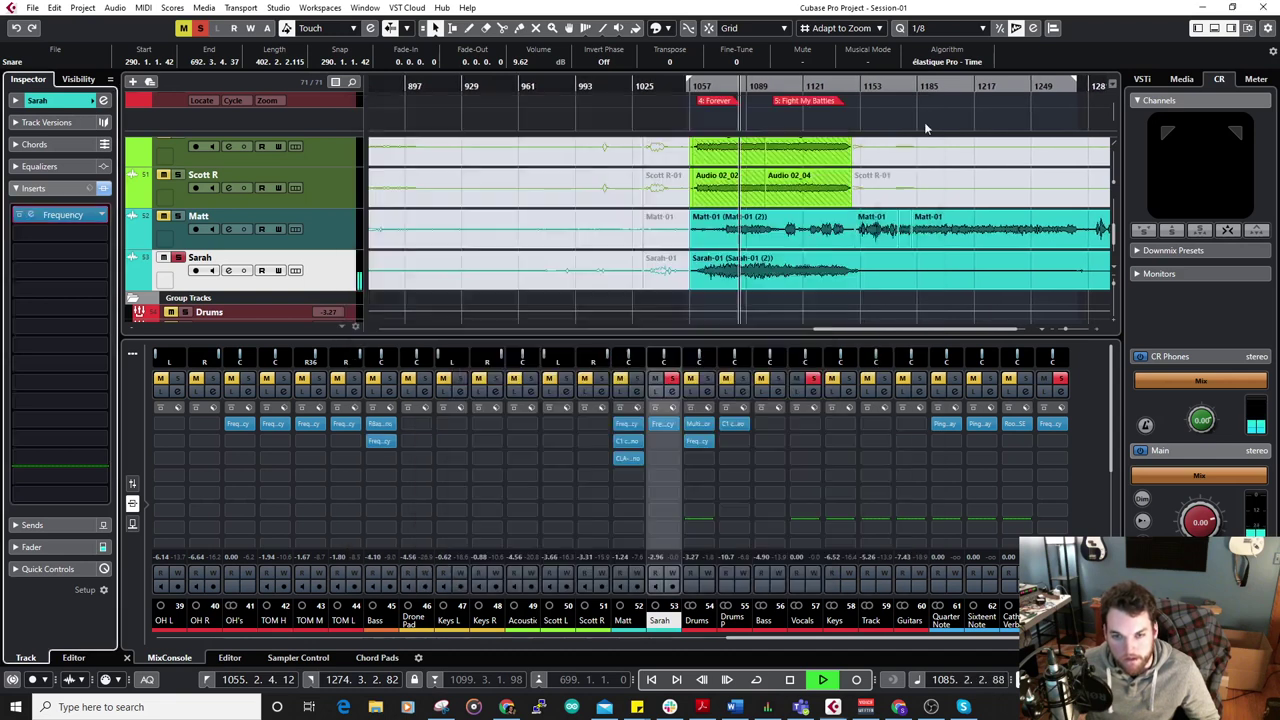
# Reopen the second vocal's Frequency EQ and reduce the band 8 high shelf gain to 3.4 dB.
pyautogui.click(675, 442)
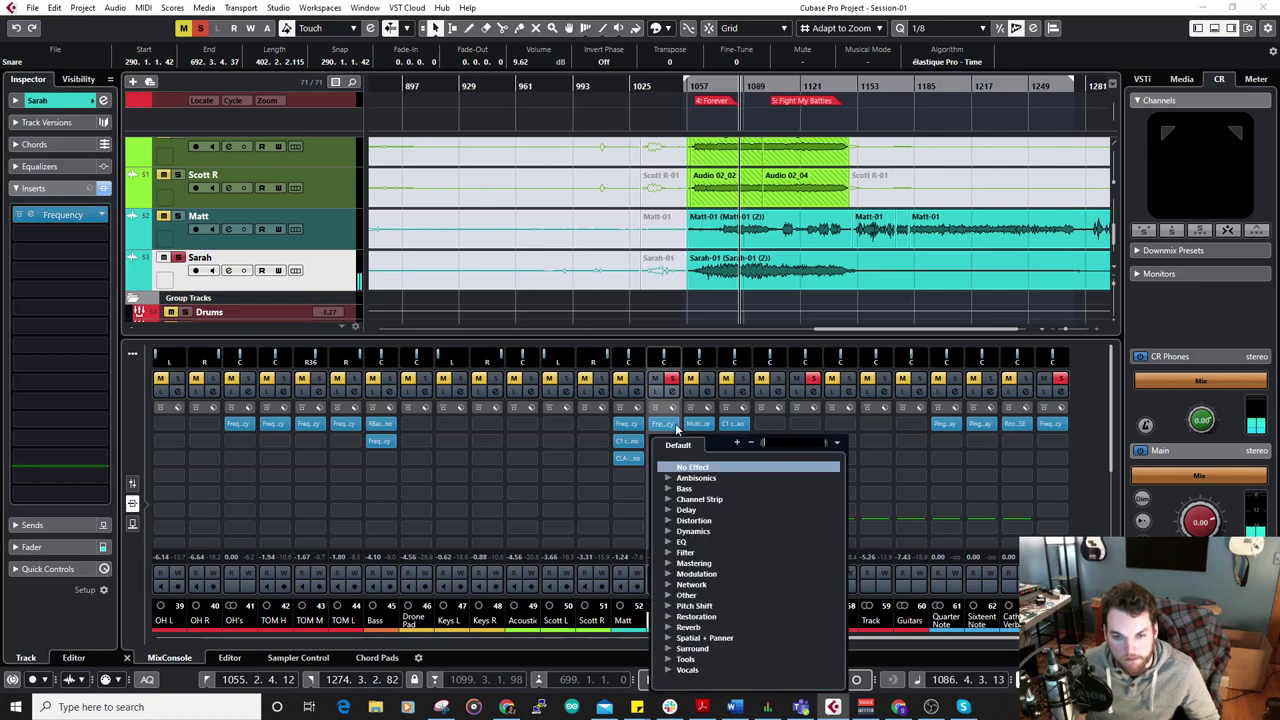
pyautogui.click(731, 348)
pyautogui.click(663, 428)
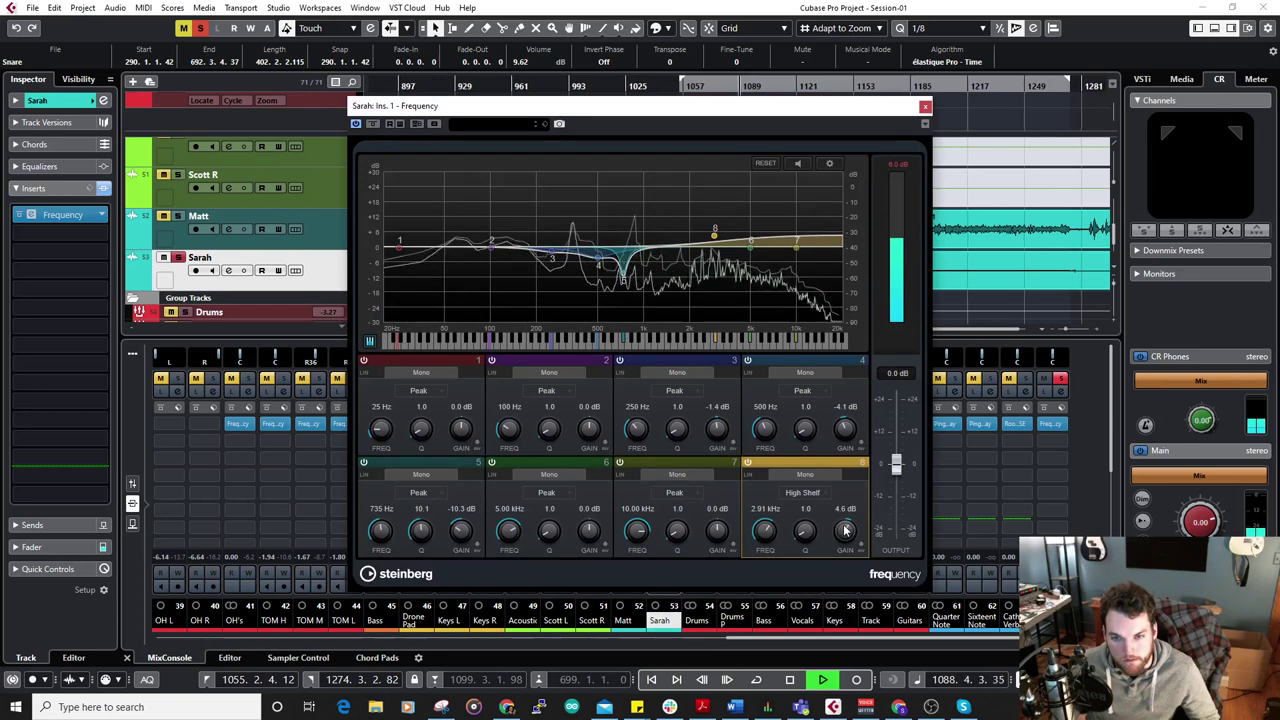
pyautogui.moveTo(845, 530); pyautogui.dragTo(845, 535)
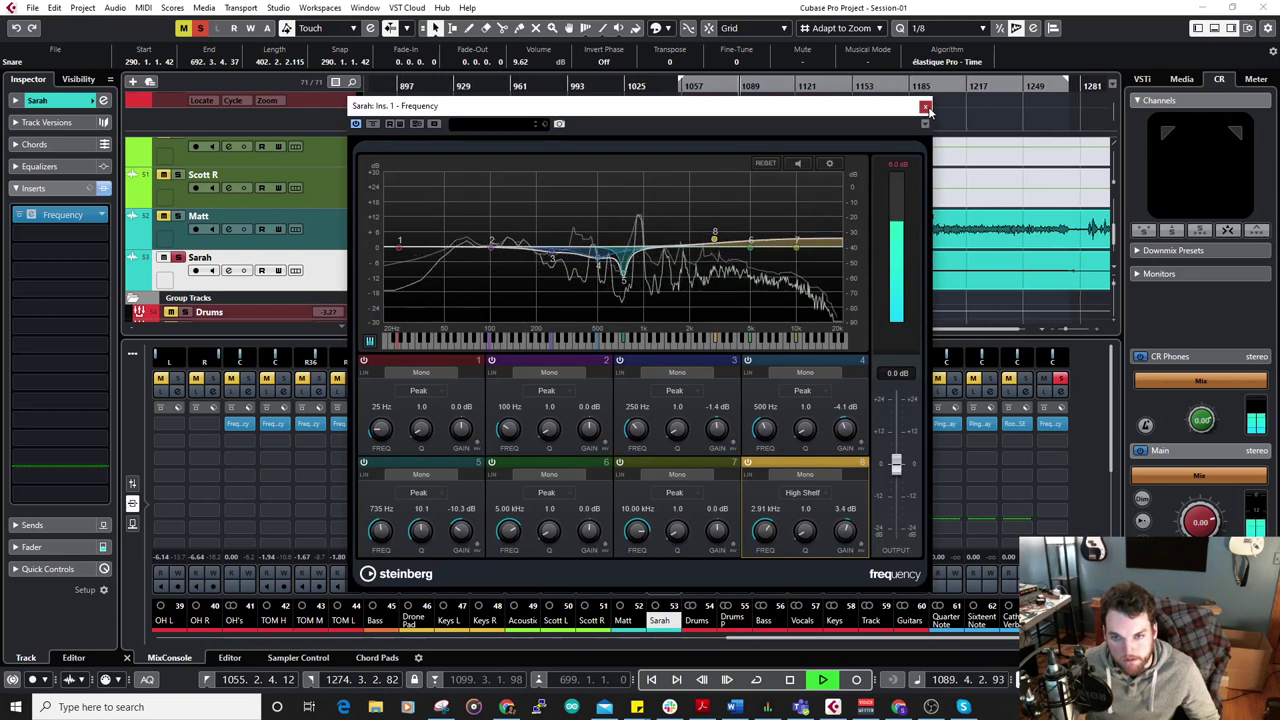
# Close the second vocal's Frequency EQ and add the C1 comp Mono compressor to its second insert, leaving the plug-in window closed.
pyautogui.click(926, 109)
pyautogui.click(664, 440)
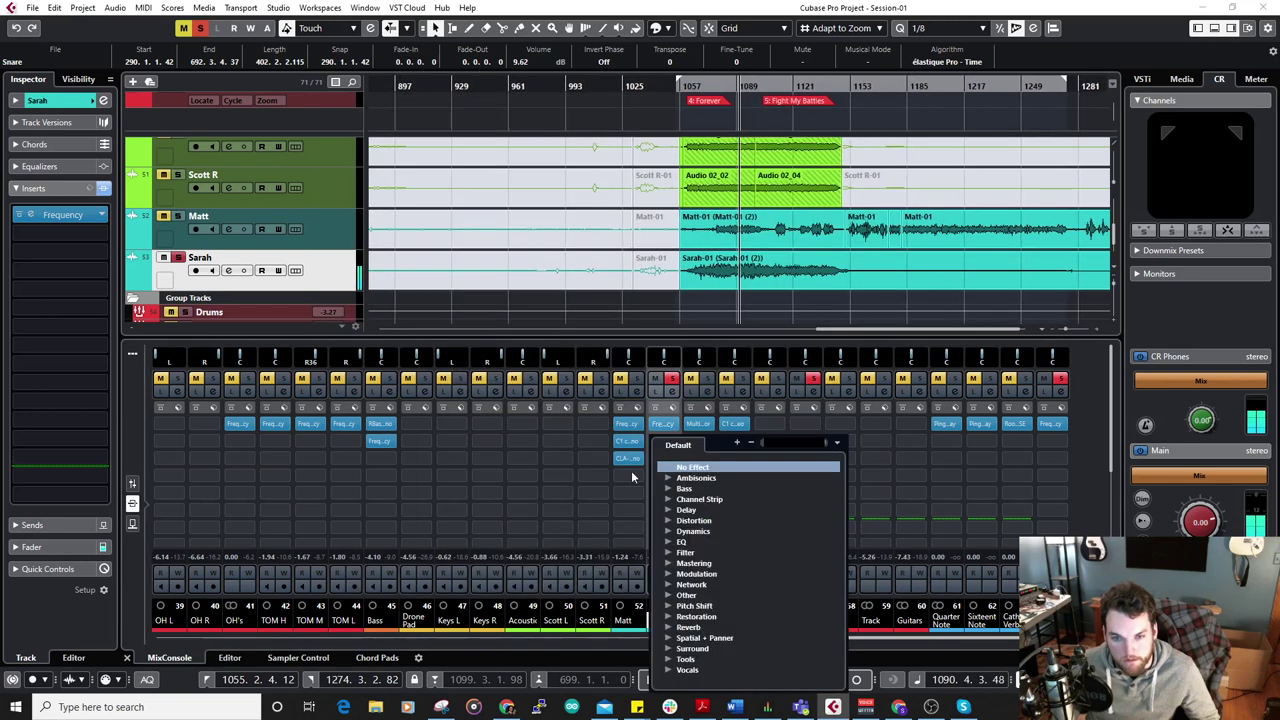
pyautogui.click(672, 531)
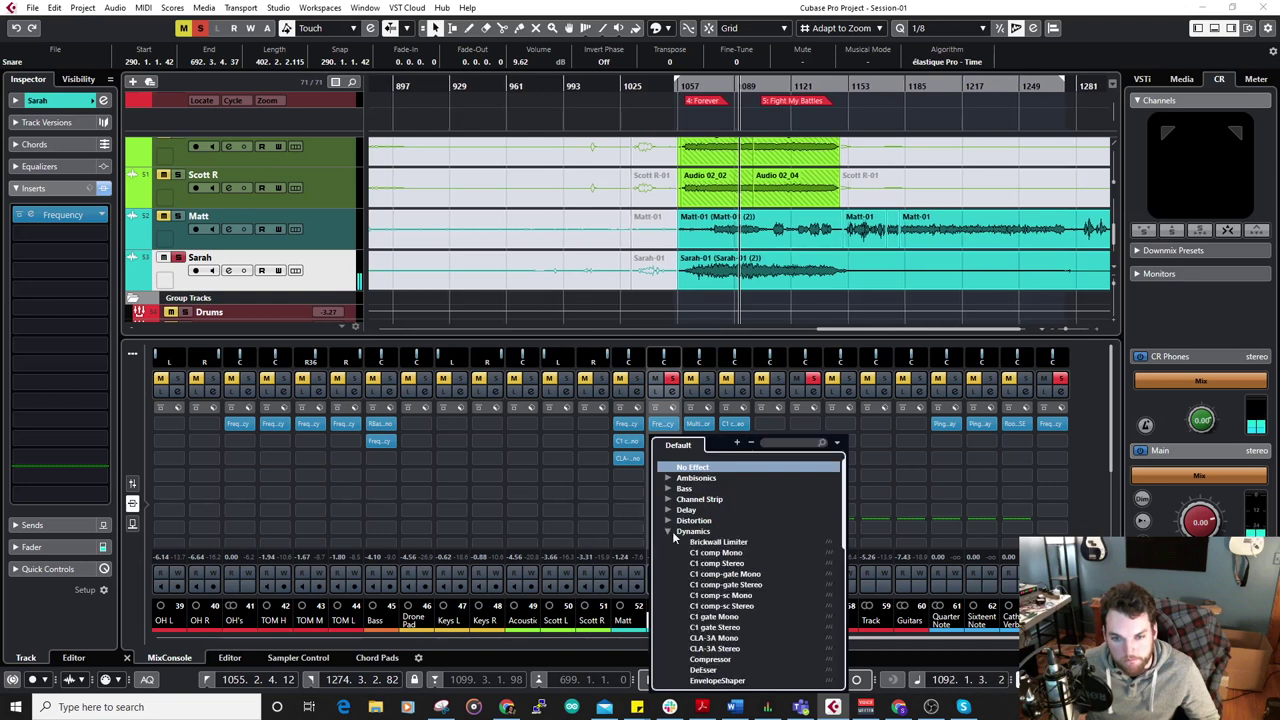
pyautogui.click(731, 553)
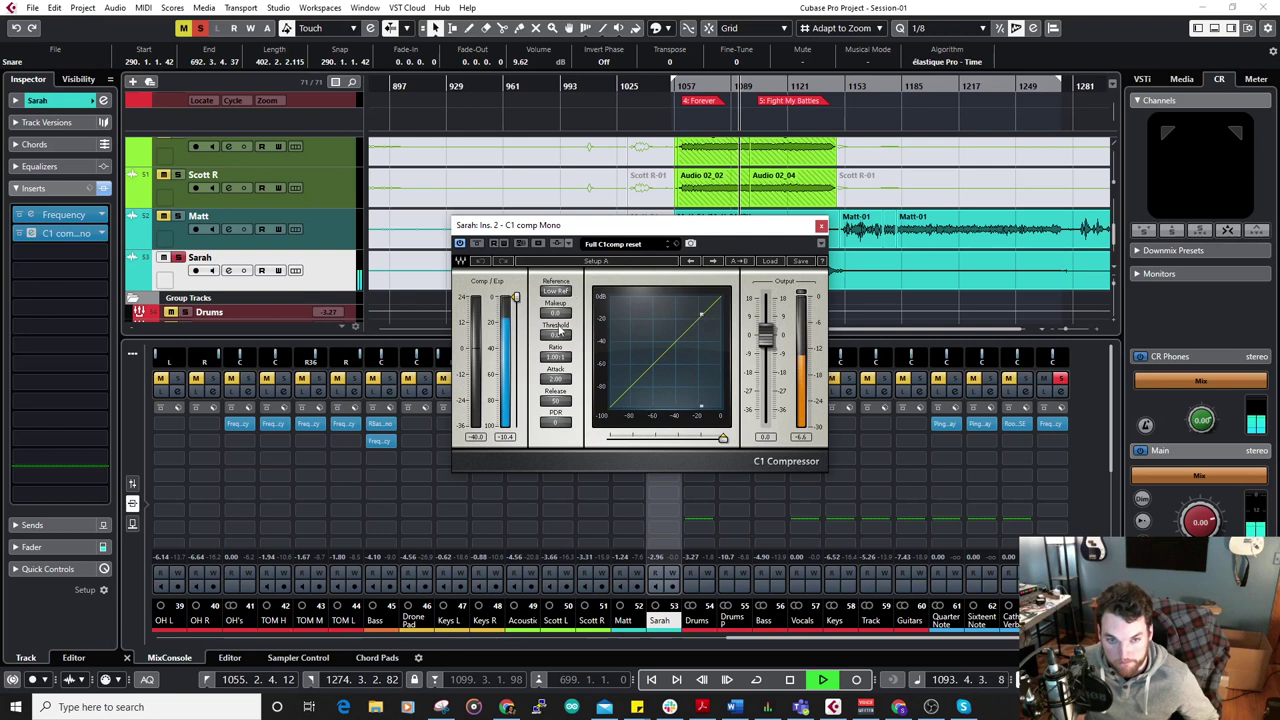
pyautogui.click(556, 357)
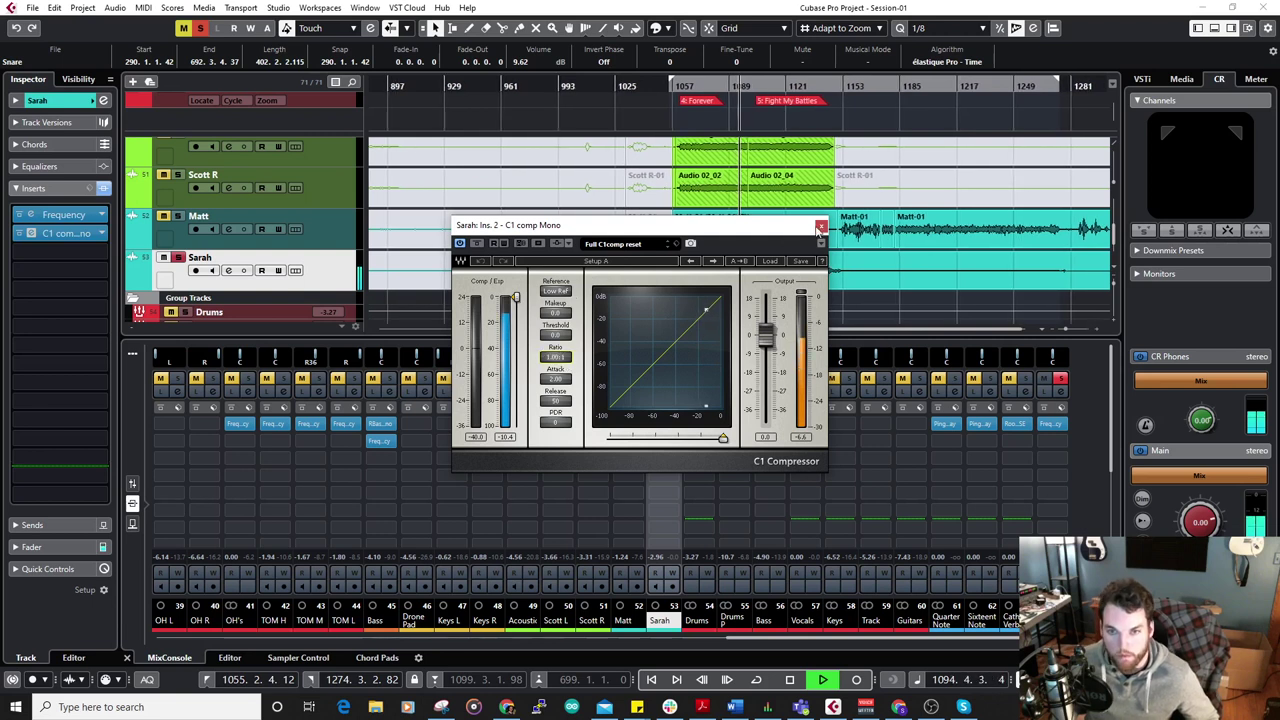
pyautogui.click(821, 226)
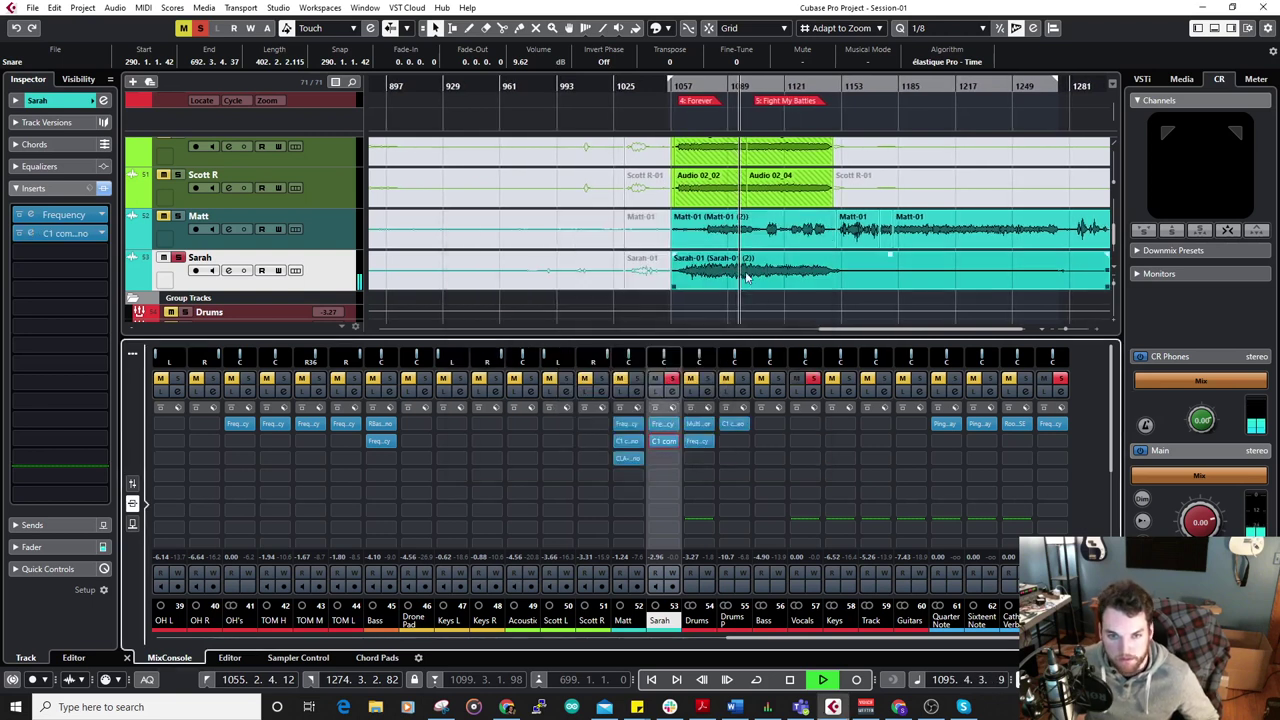
# Open the second vocal's clip for pitch editing and lower the note just before bar 1094 to G3, checking it in playback.
pyautogui.doubleClick(745, 277)
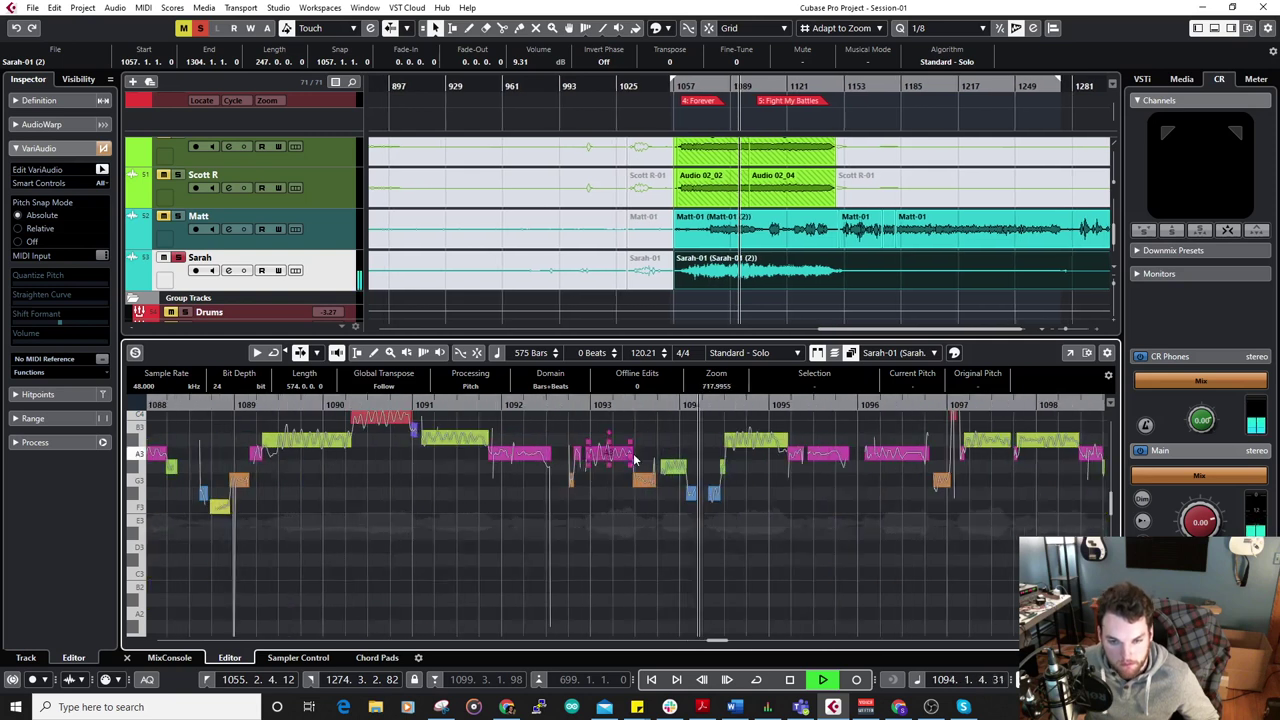
pyautogui.click(490, 404)
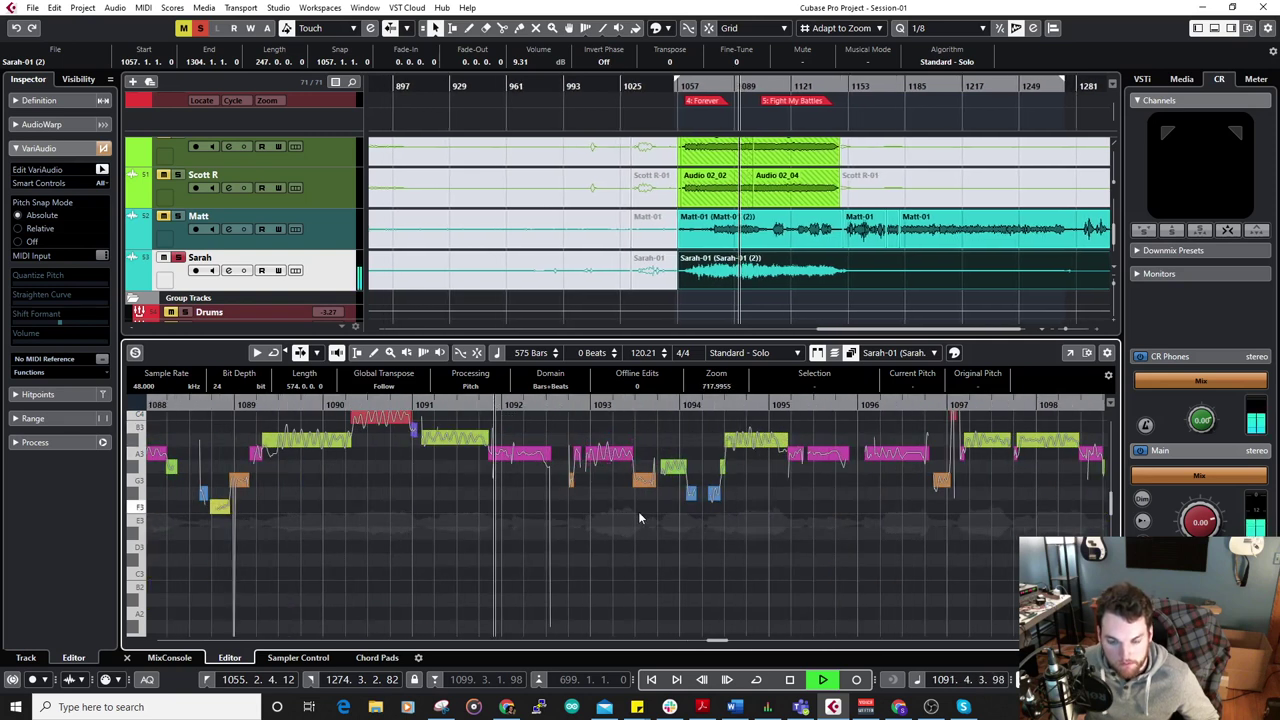
pyautogui.click(676, 467)
pyautogui.scroll(3, 676, 472)
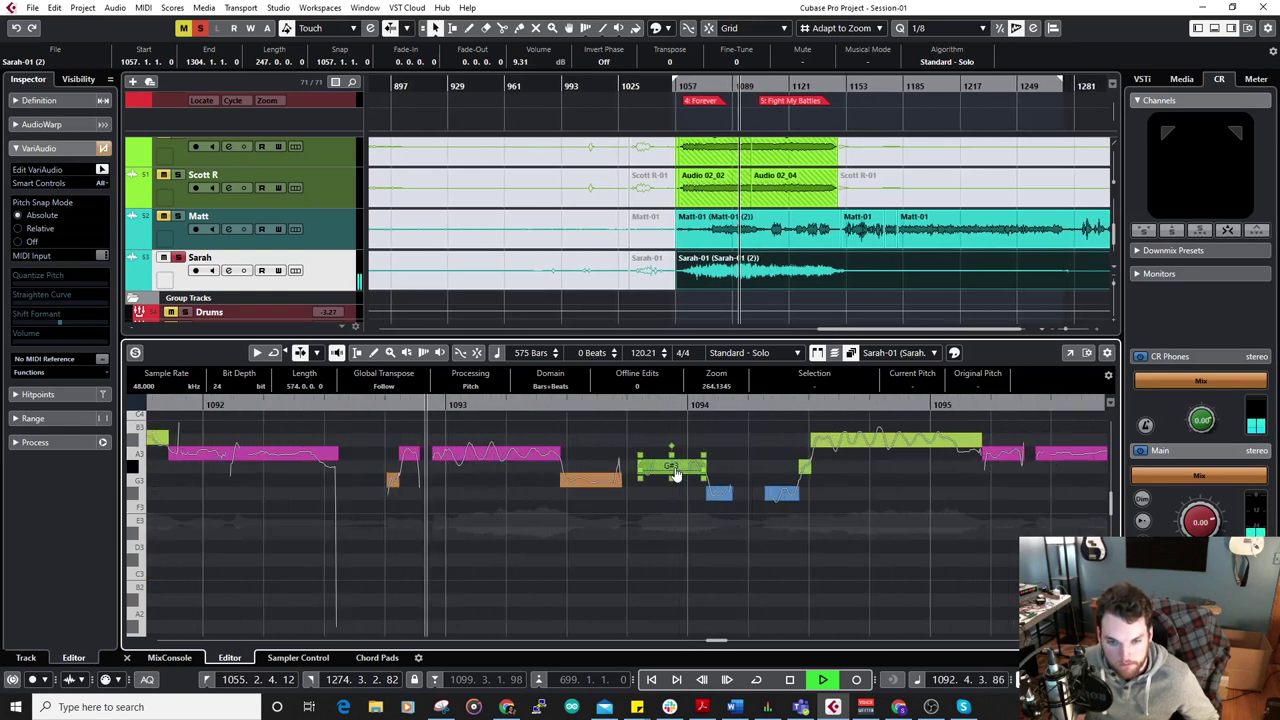
pyautogui.moveTo(676, 470); pyautogui.dragTo(676, 481)
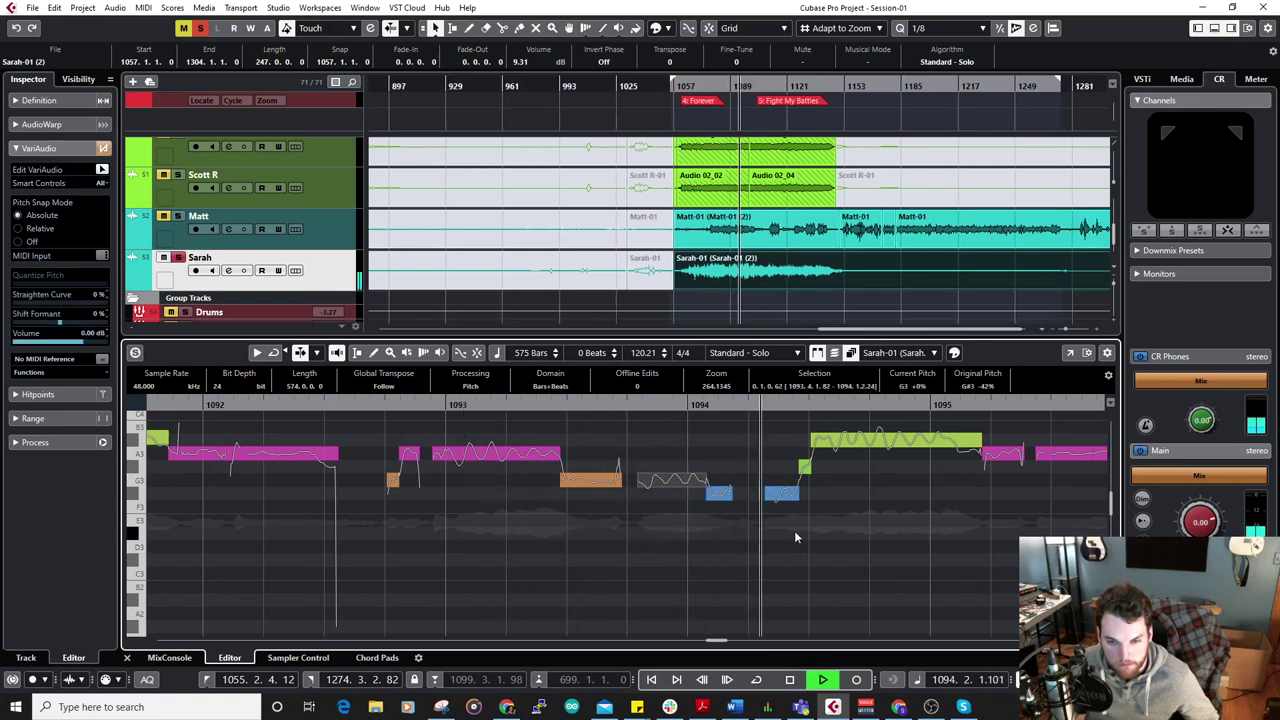
pyautogui.press('space')
# Lower the two short notes just after bar 1094 to F3, play them back, and close the pitch editor with playback stopped.
pyautogui.click(720, 492)
pyautogui.click(719, 499)
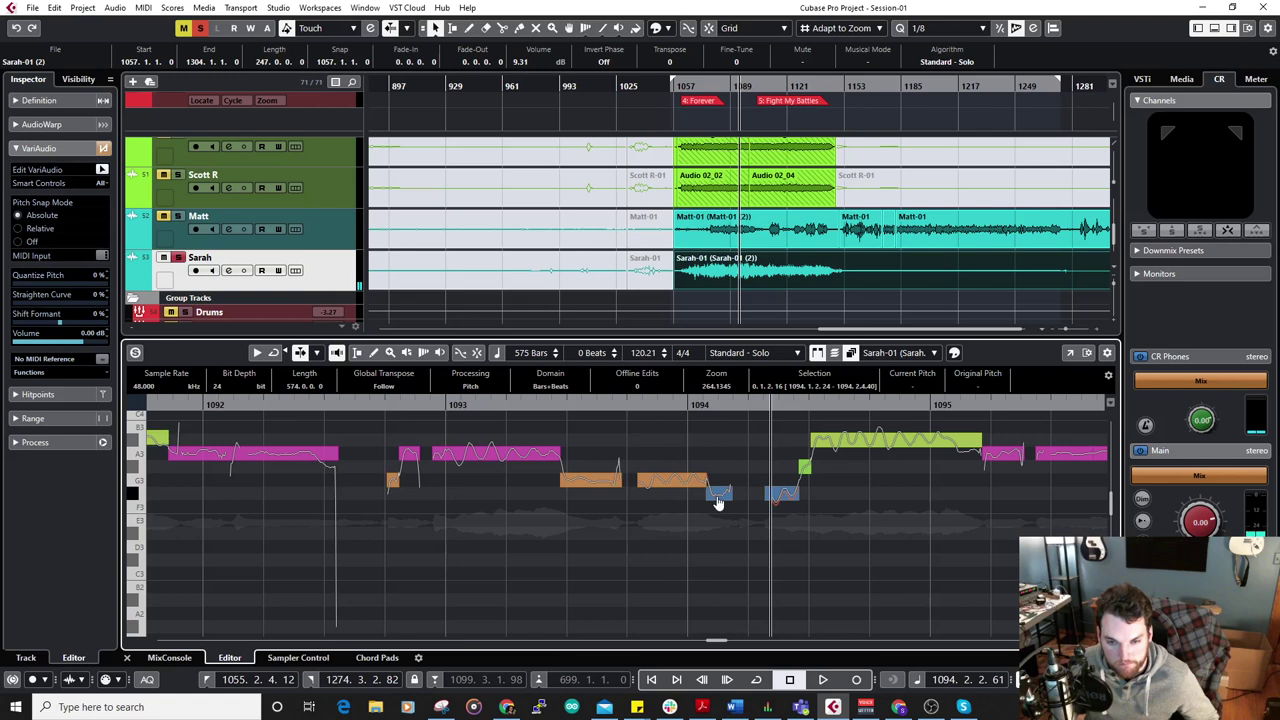
pyautogui.moveTo(716, 499); pyautogui.dragTo(717, 508)
pyautogui.press('space')
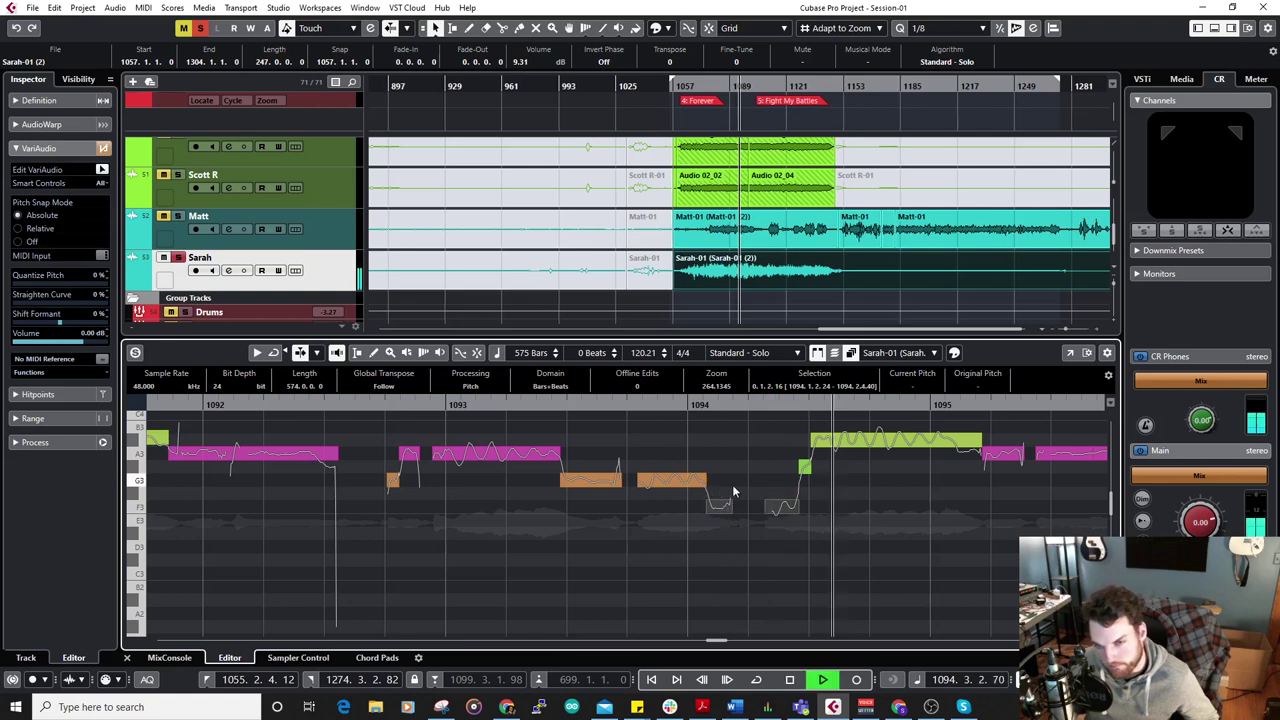
pyautogui.scroll(-2, 650, 490)
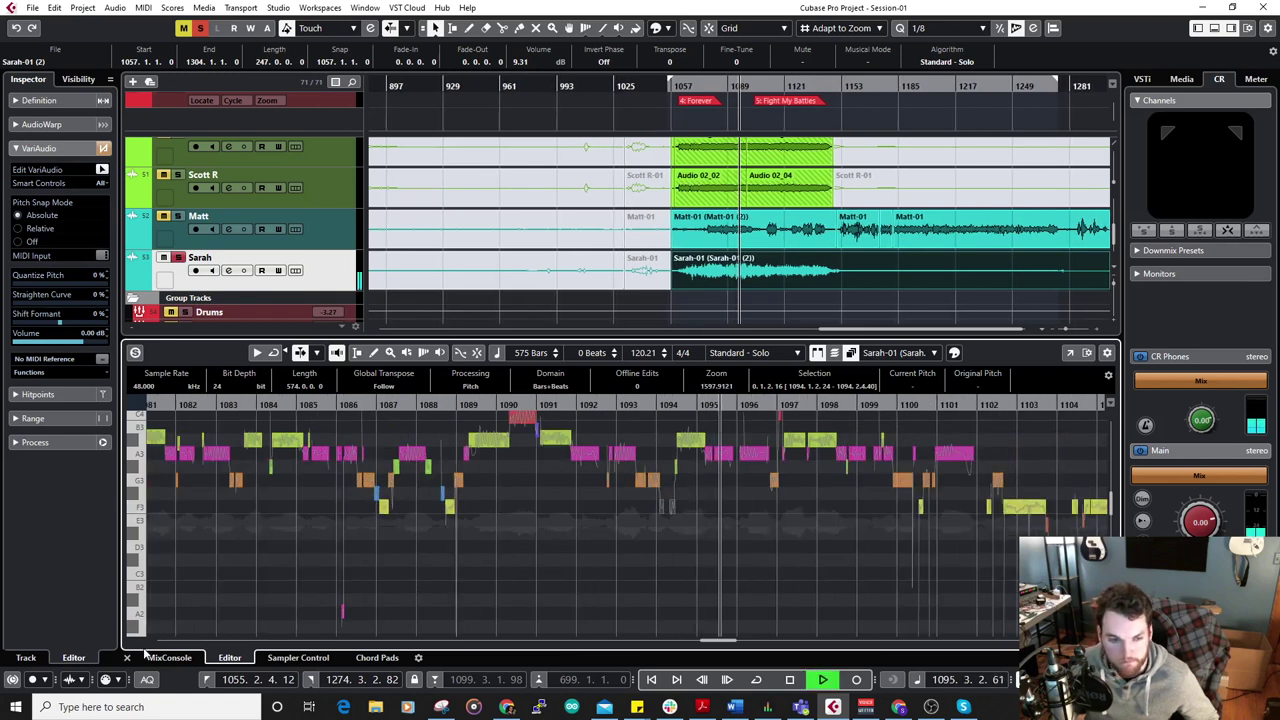
pyautogui.click(127, 657)
pyautogui.press('space')
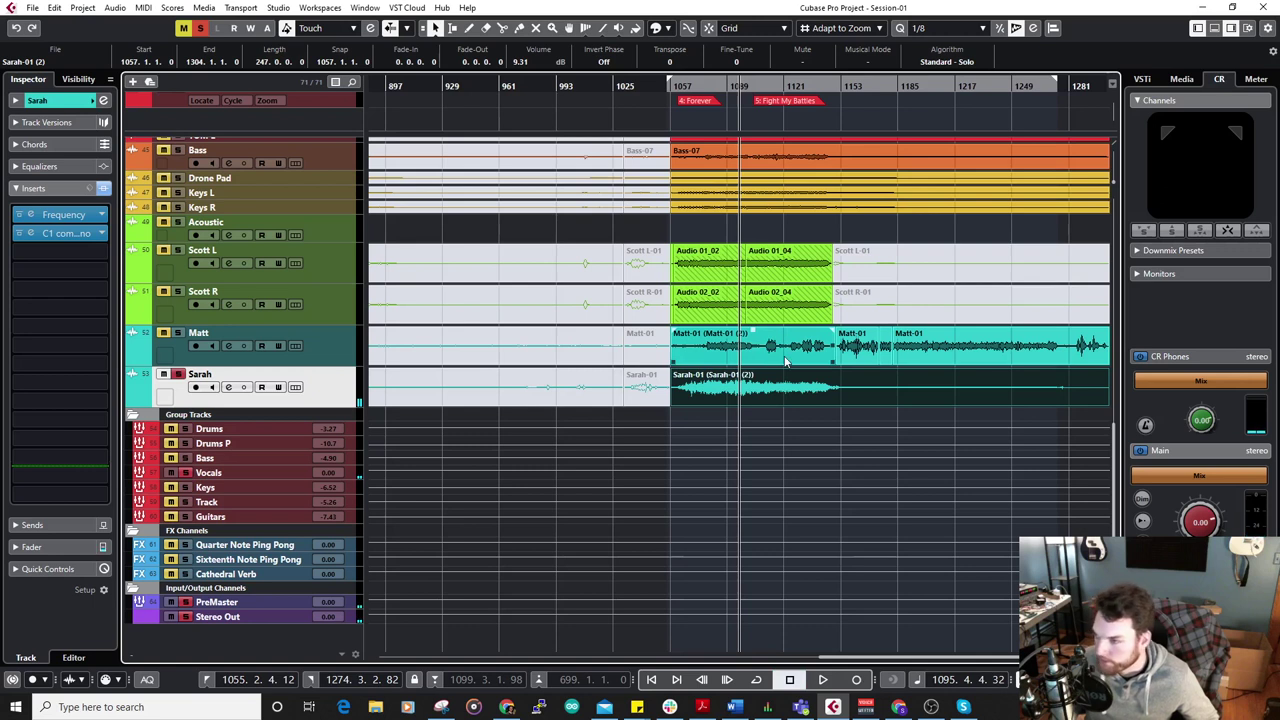
# Play the soloed vocal and set its C1 compressor to a 4:1 ratio, threshold about -25 and makeup about 8.7.
pyautogui.press('space')
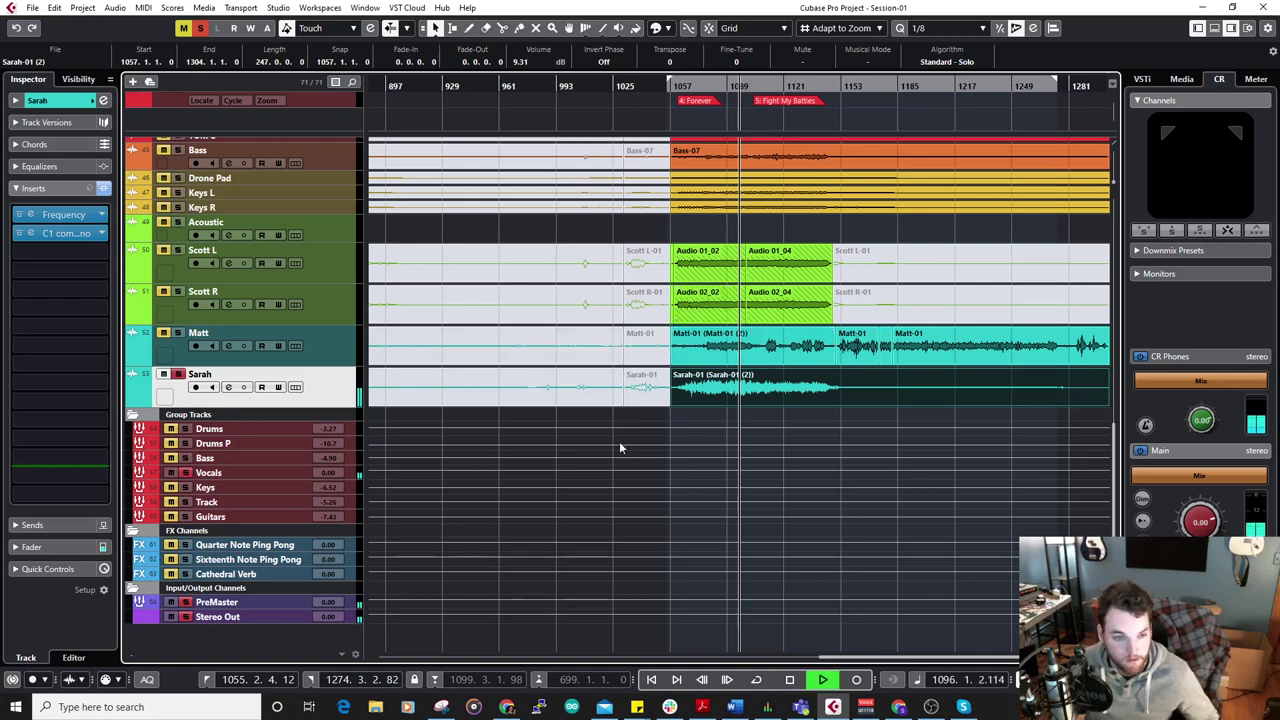
pyautogui.press('h')
pyautogui.press('h')
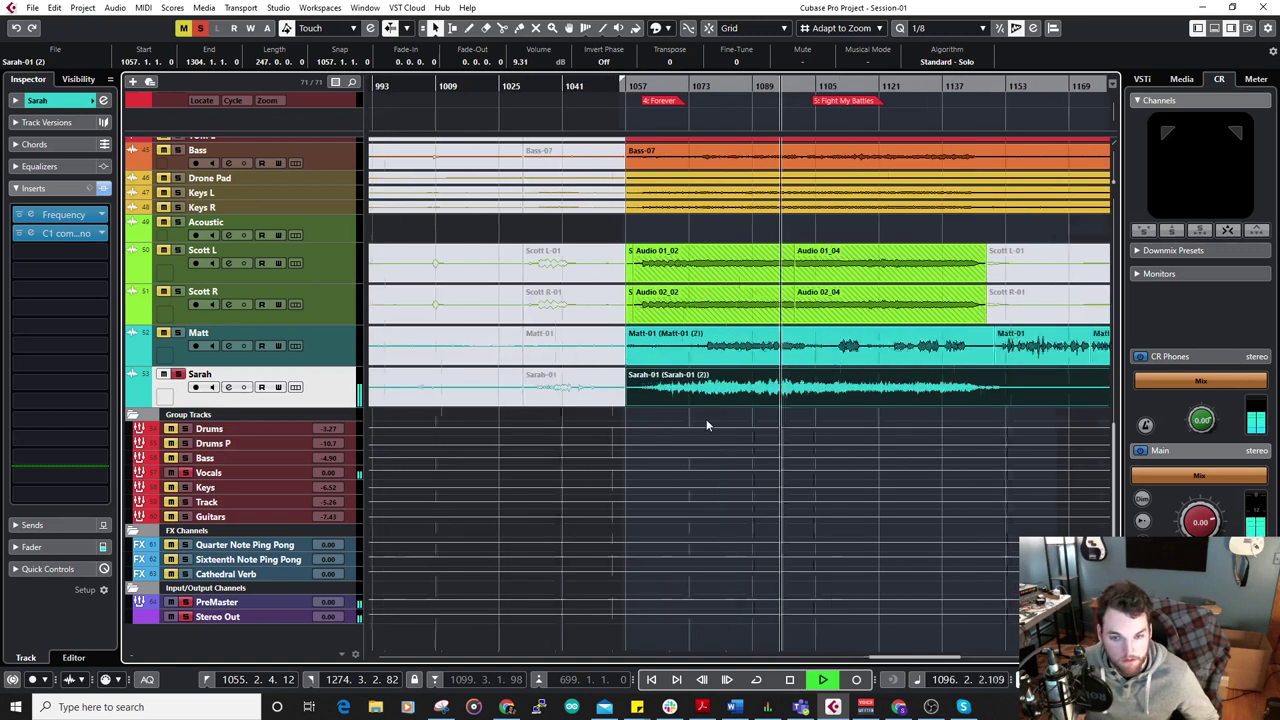
pyautogui.click(32, 234)
pyautogui.click(558, 357)
pyautogui.write('4')
pyautogui.press('Return')
pyautogui.moveTo(516, 297); pyautogui.dragTo(517, 328)
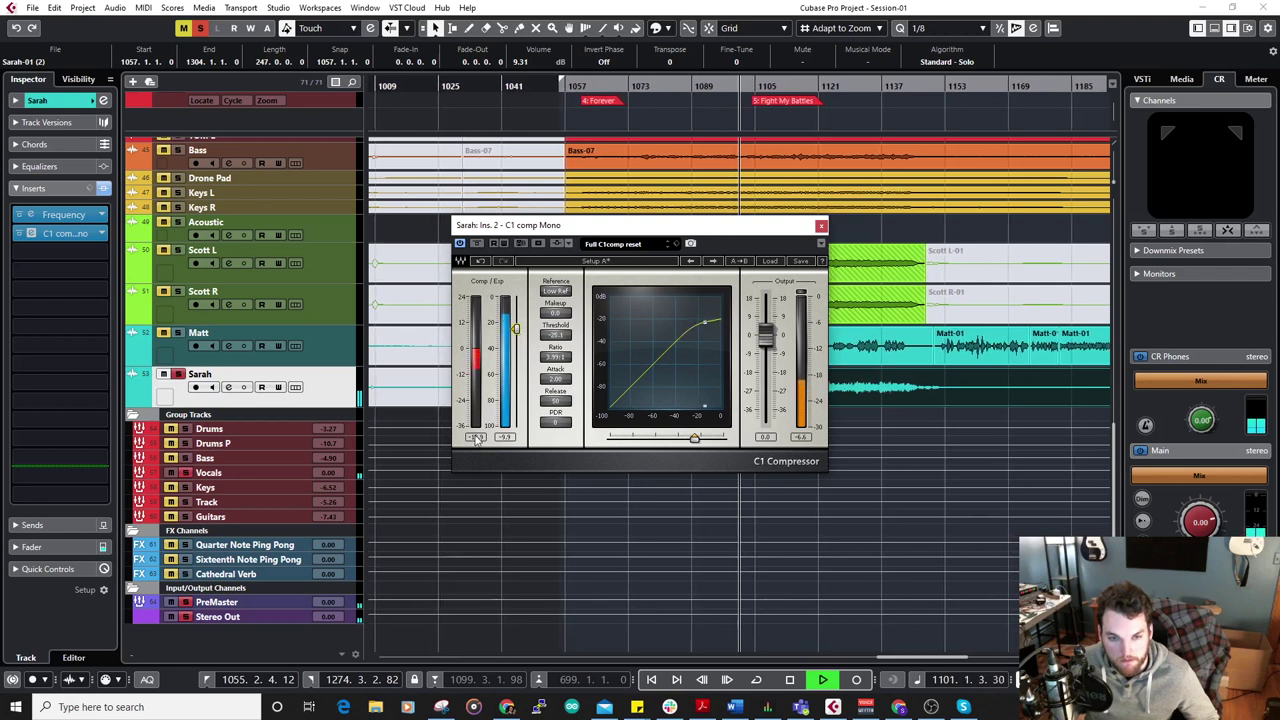
pyautogui.moveTo(555, 312); pyautogui.dragTo(555, 300)
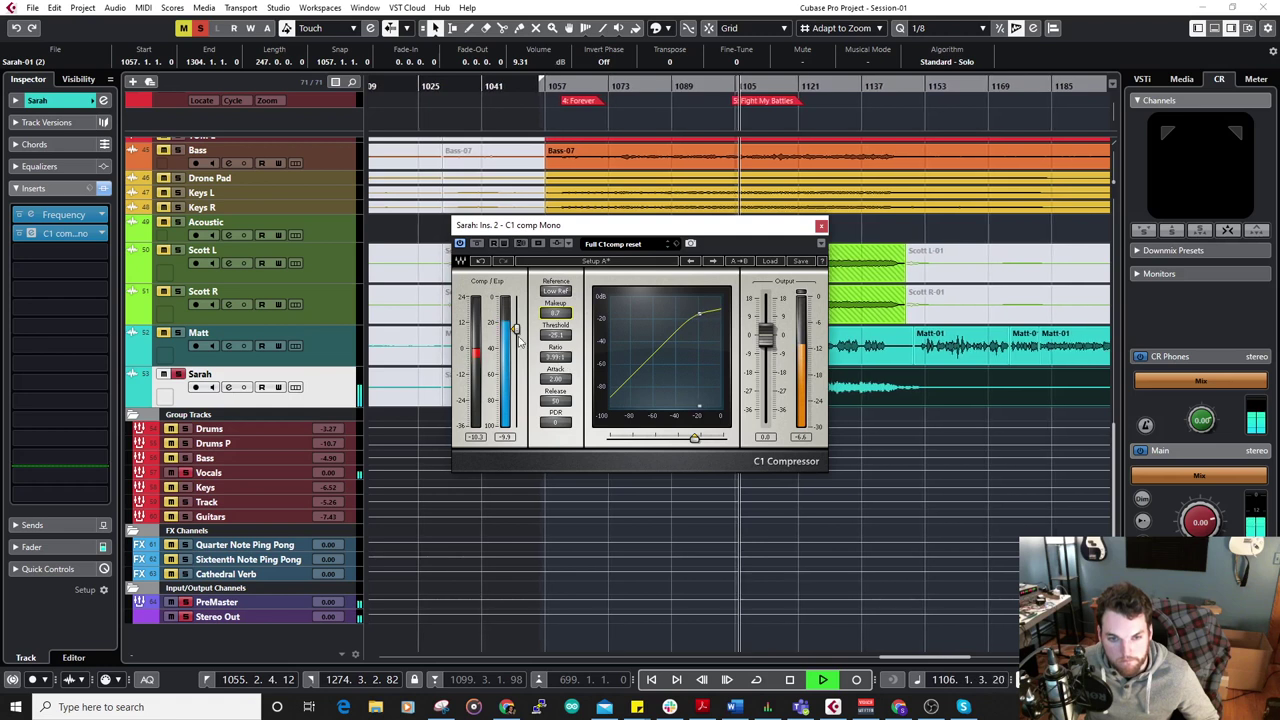
# Ease the vocal's C1 compression to a 2:1 ratio, threshold about -20 and makeup about 3.0, and close the plug-in.
pyautogui.click(559, 359)
pyautogui.write('2')
pyautogui.press('Return')
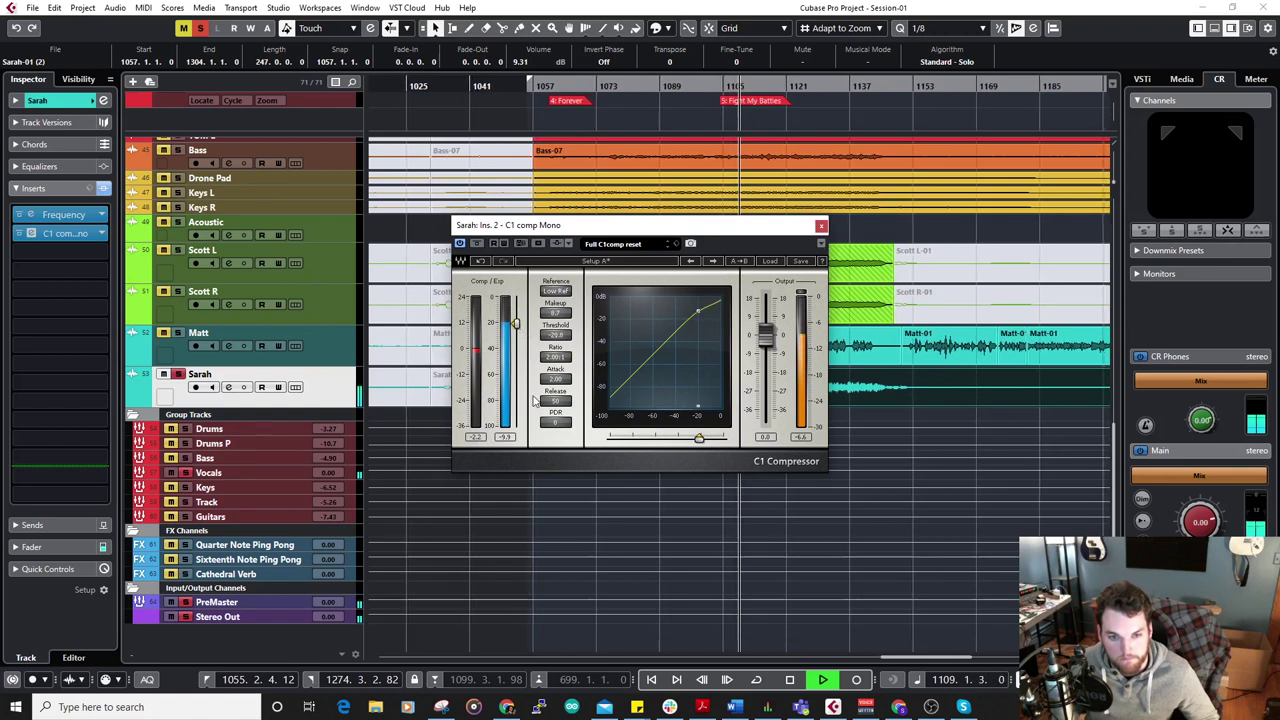
pyautogui.click(557, 313)
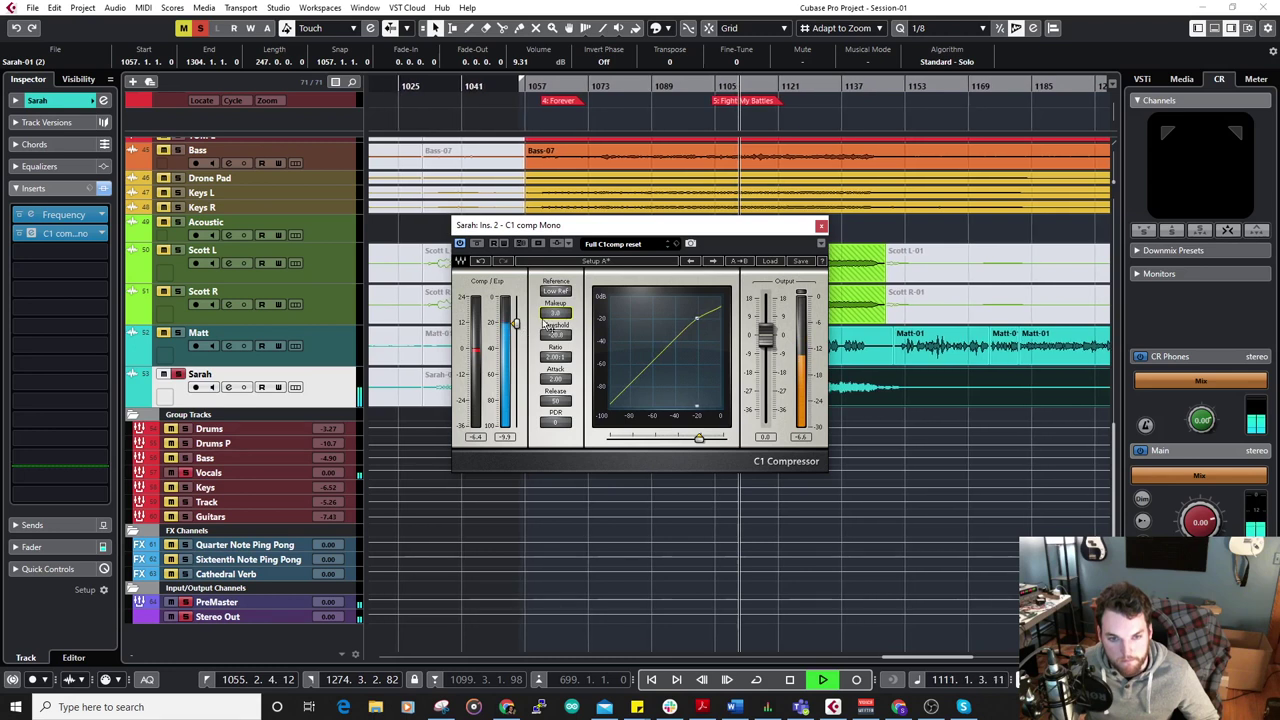
pyautogui.moveTo(557, 313); pyautogui.dragTo(557, 305)
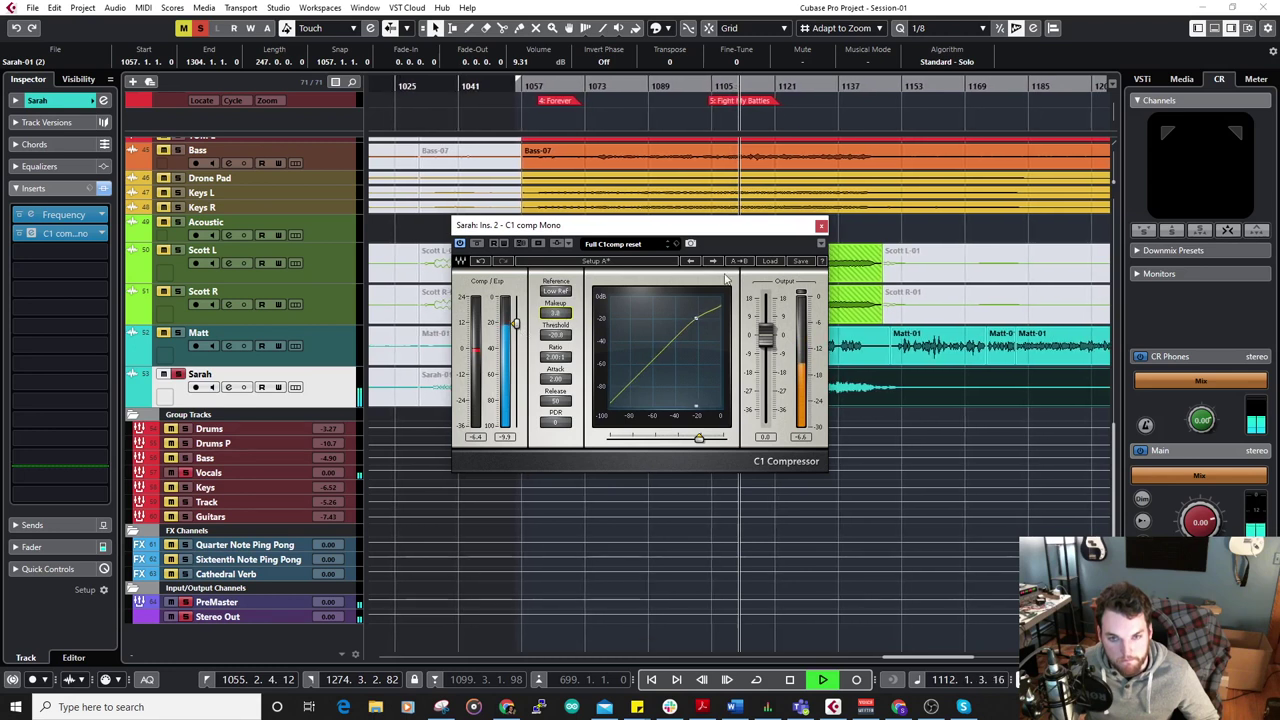
pyautogui.click(821, 226)
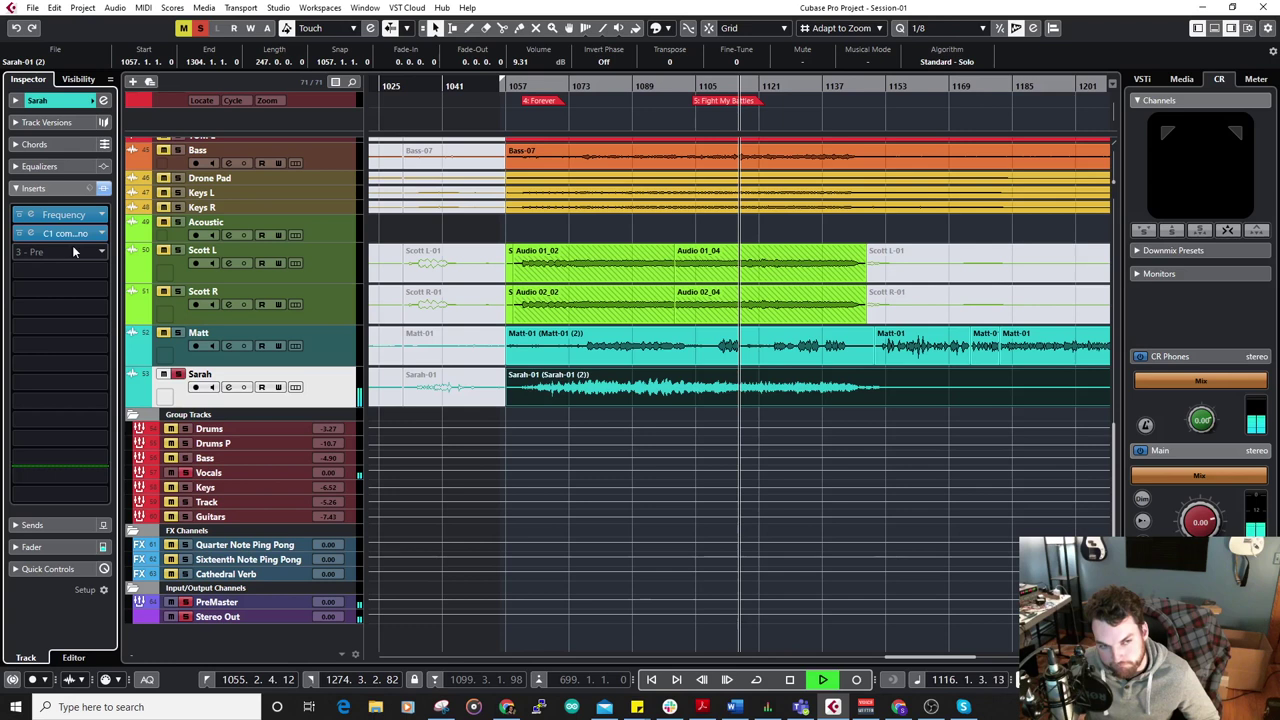
# In the vocal's Frequency EQ, set band 1 to a Cut 96 filter at 178 Hz.
pyautogui.click(63, 214)
pyautogui.click(420, 390)
pyautogui.click(472, 464)
pyautogui.moveTo(461, 429); pyautogui.dragTo(461, 523)
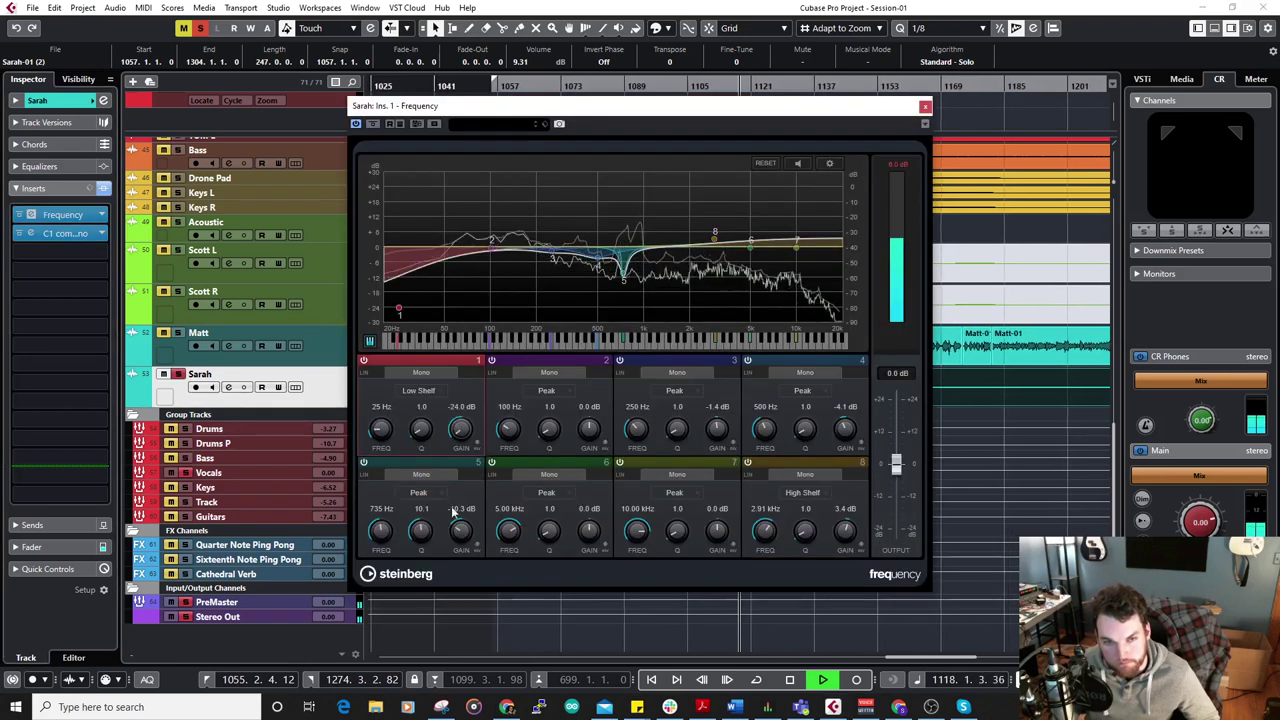
pyautogui.moveTo(382, 437)
pyautogui.mouseDown()
pyautogui.moveTo(383, 420)
pyautogui.moveTo(384, 435)
pyautogui.mouseUp()
pyautogui.click(425, 391)
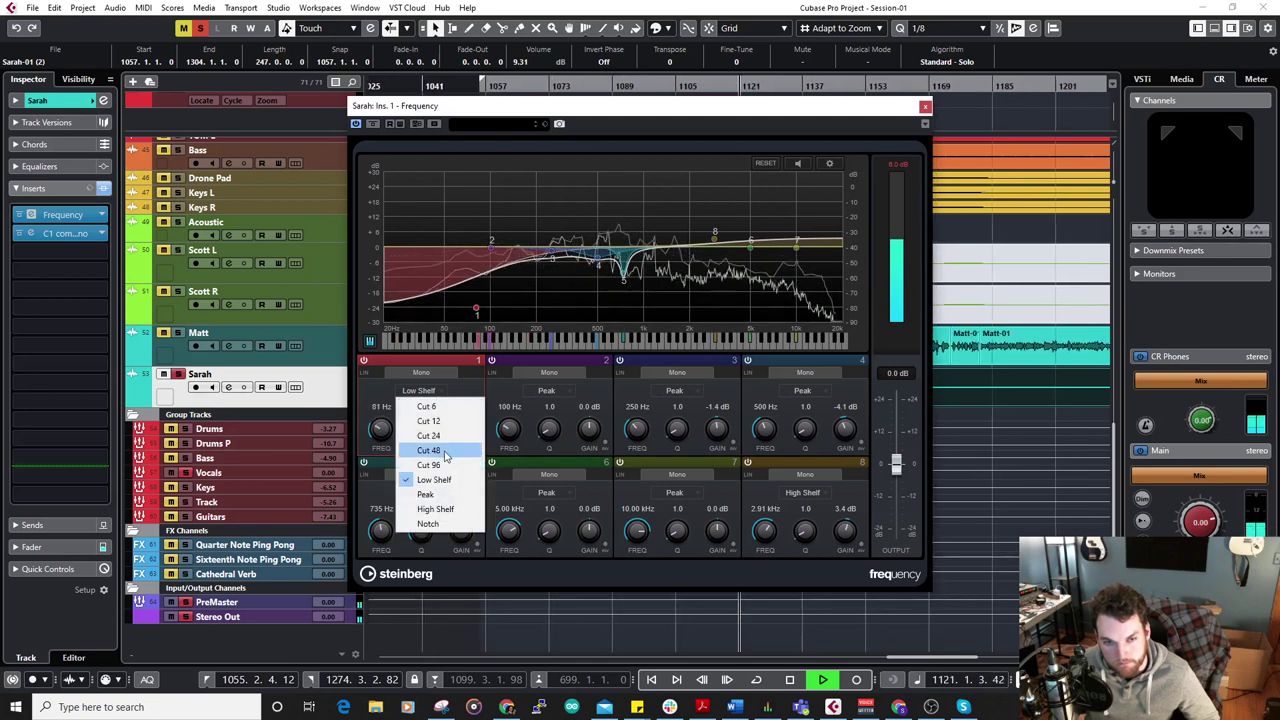
pyautogui.click(420, 452)
pyautogui.moveTo(379, 430); pyautogui.dragTo(383, 430)
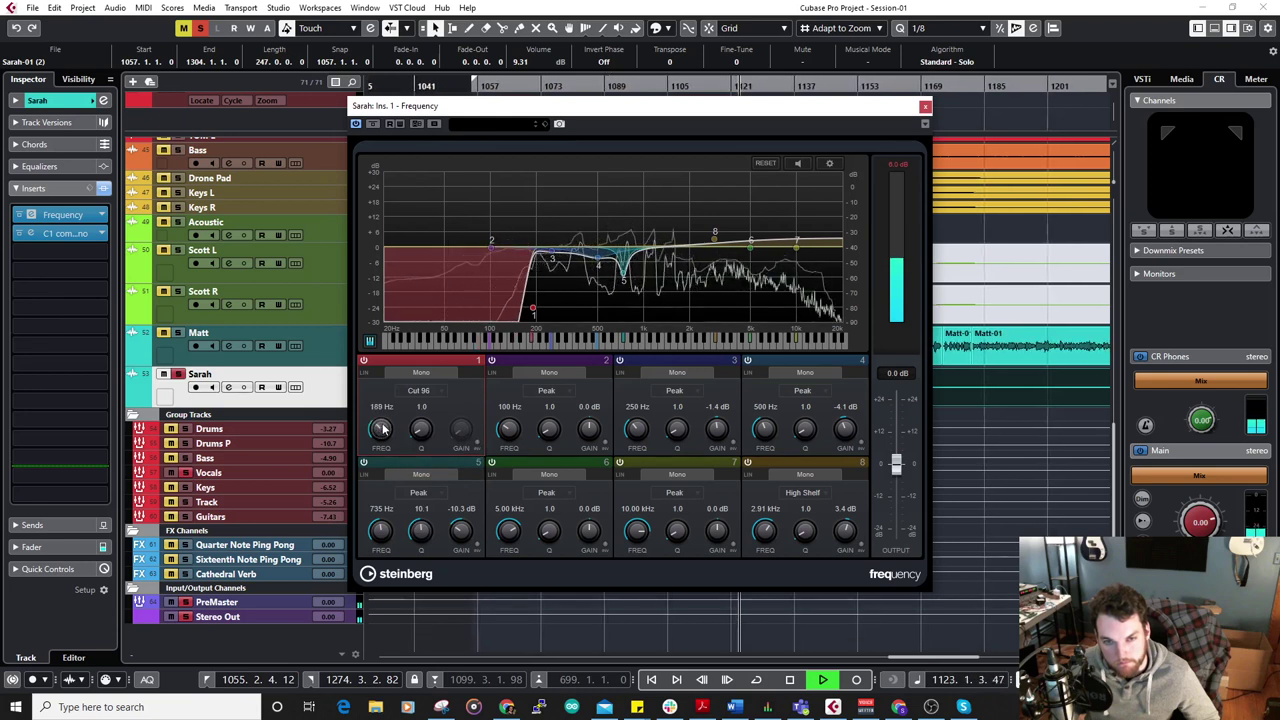
pyautogui.moveTo(382, 430); pyautogui.dragTo(384, 431)
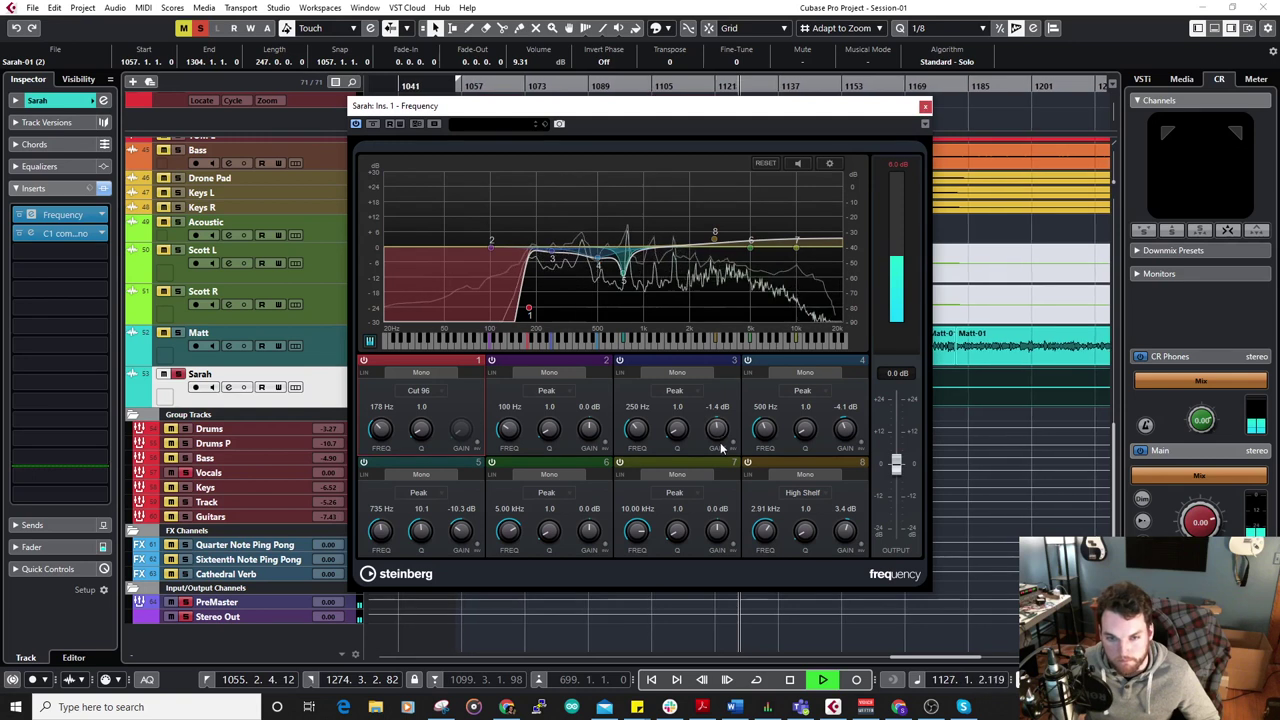
# Set EQ gains to 0.5 dB on band 3 and -6.2 dB on band 4, and band 5 to Q 6.3 with -8.6 dB.
pyautogui.moveTo(717, 428); pyautogui.dragTo(723, 436)
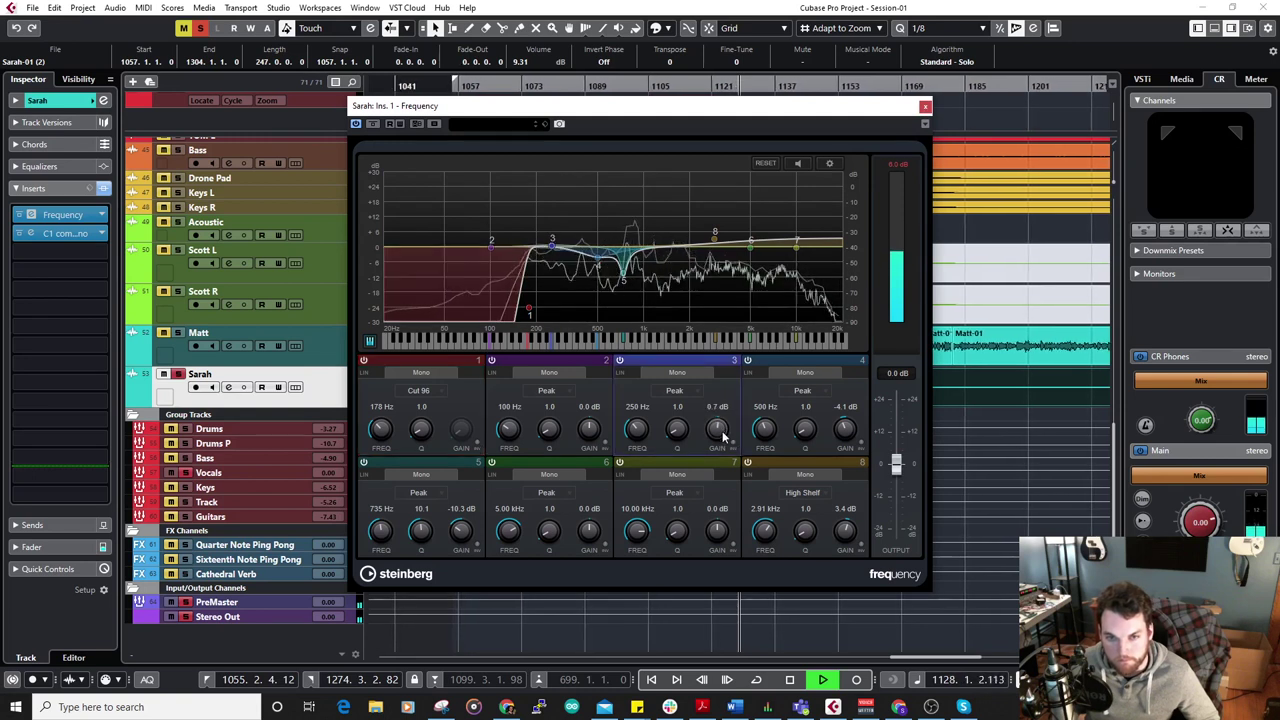
pyautogui.moveTo(848, 434)
pyautogui.mouseDown()
pyautogui.moveTo(851, 383)
pyautogui.moveTo(851, 433)
pyautogui.mouseUp()
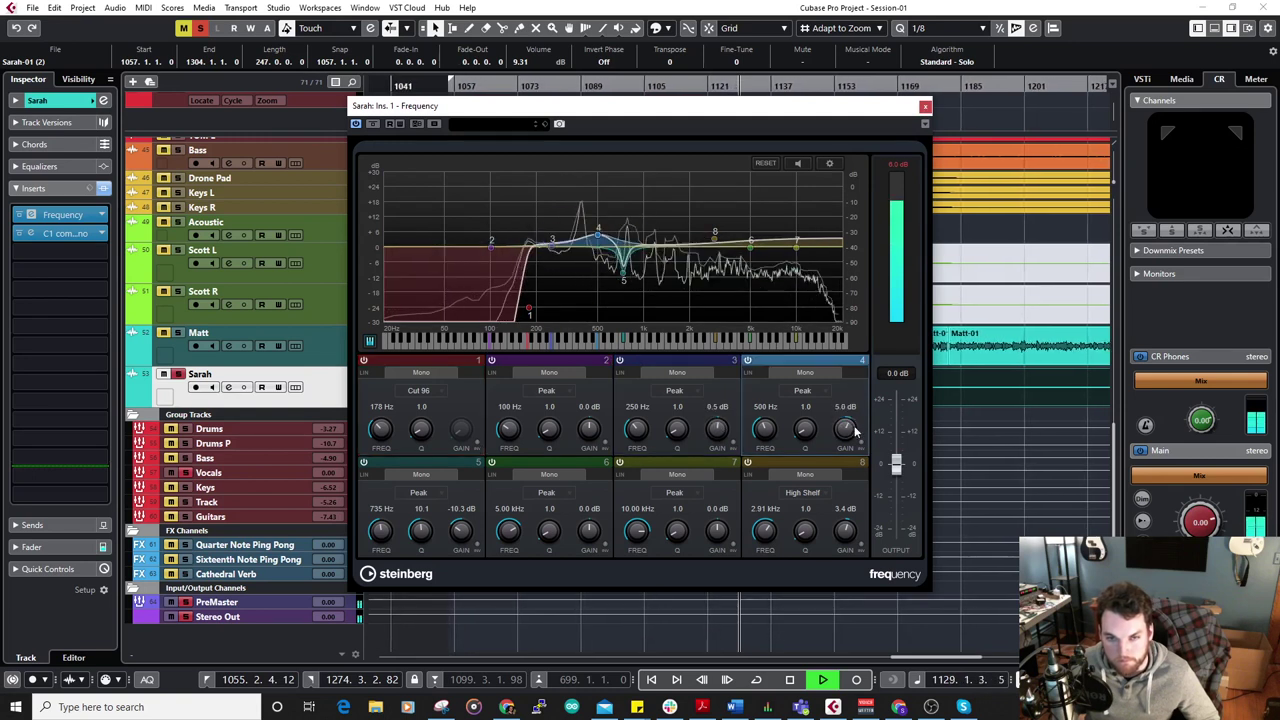
pyautogui.moveTo(463, 532)
pyautogui.mouseDown()
pyautogui.moveTo(465, 470)
pyautogui.moveTo(477, 548)
pyautogui.moveTo(420, 551)
pyautogui.moveTo(457, 529)
pyautogui.mouseUp()
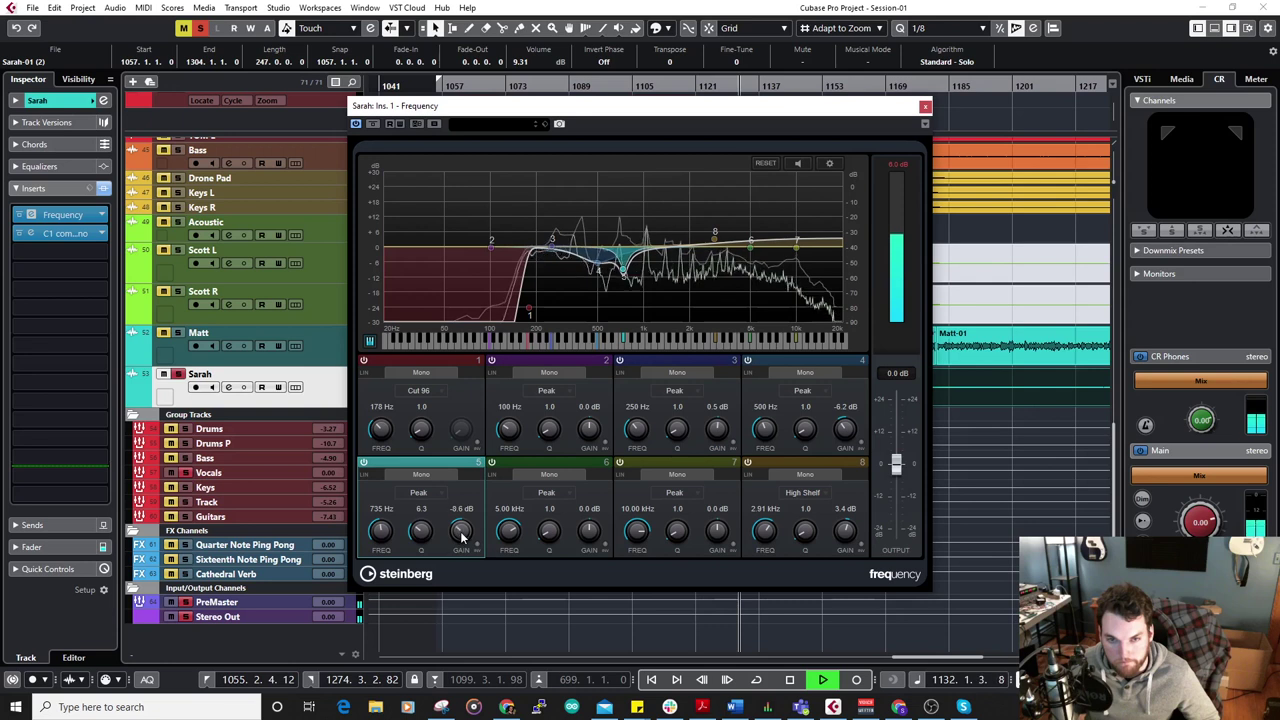
pyautogui.click(925, 107)
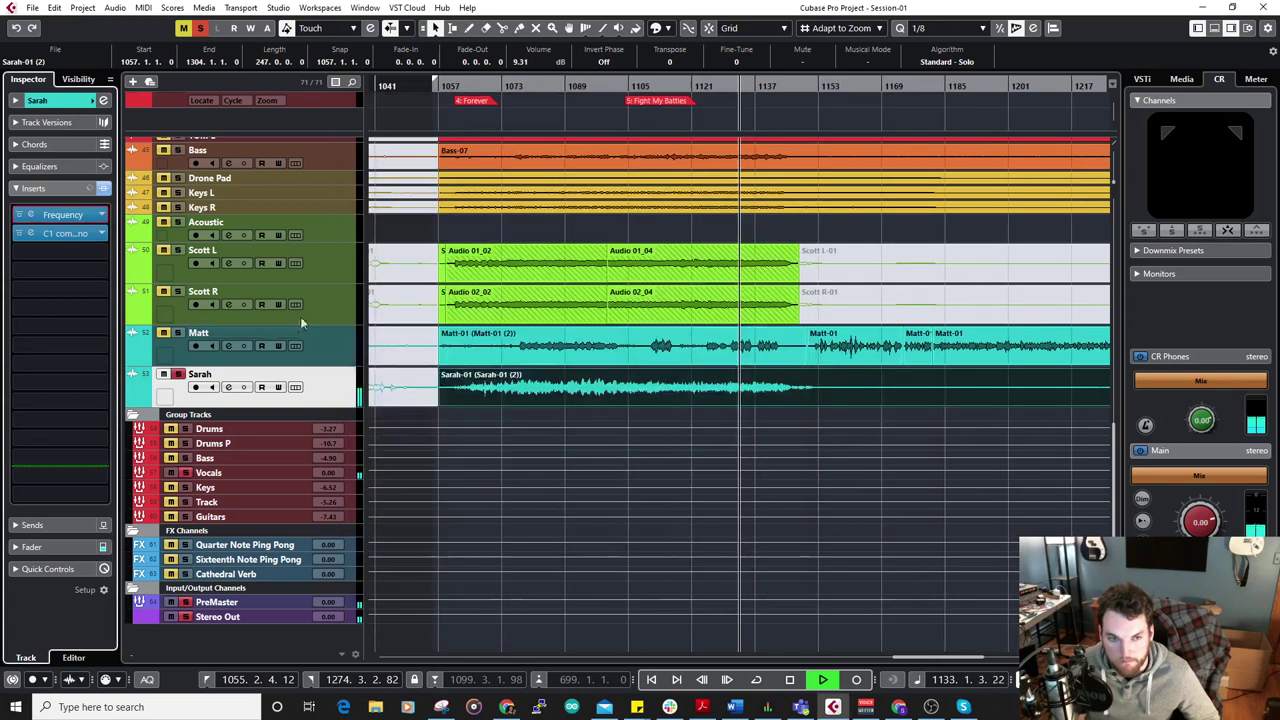
# Add a CLA-3A Mono compressor after the C1, lower its gain to about 4, and compare the vocal with the inserts bypassed and active.
pyautogui.click(96, 255)
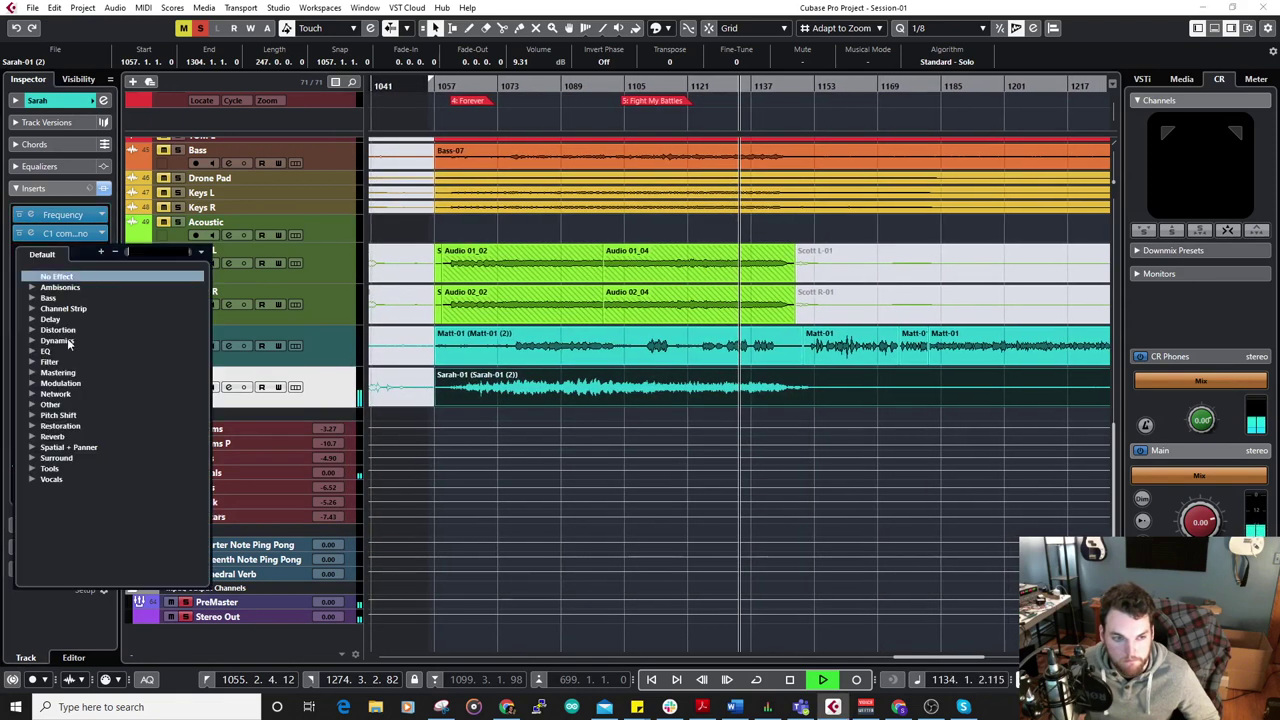
pyautogui.click(57, 340)
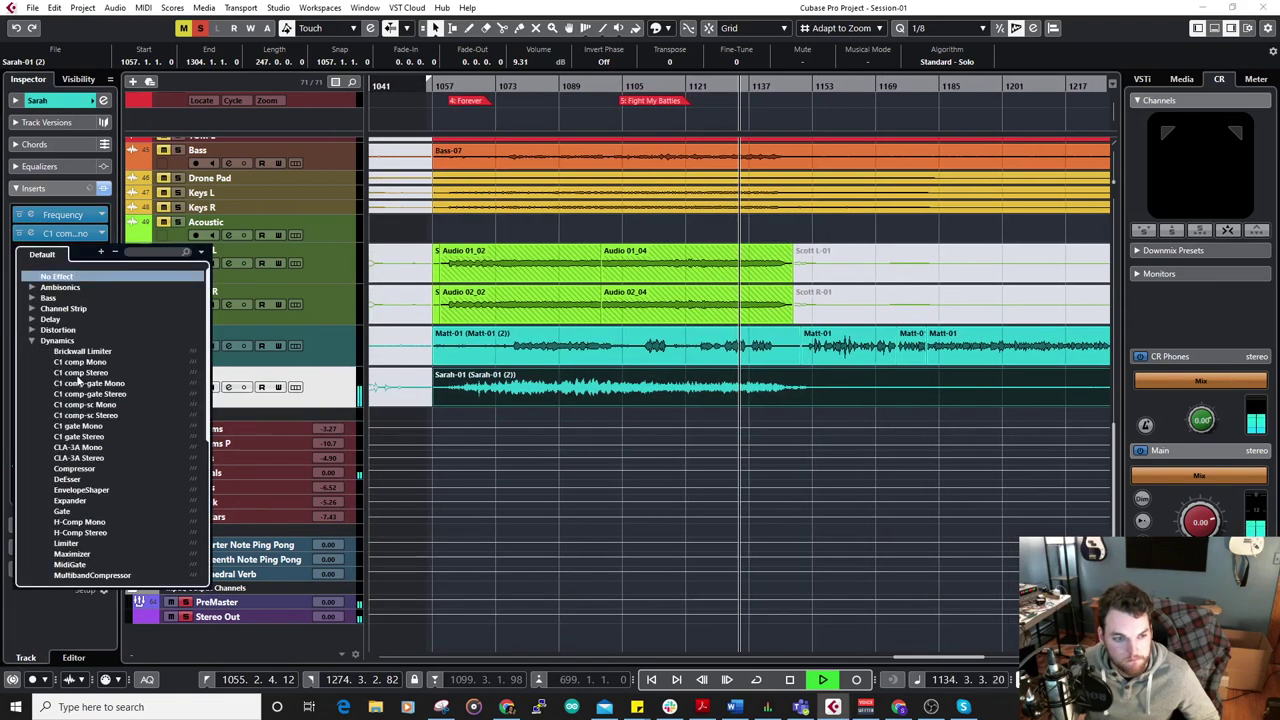
pyautogui.click(97, 449)
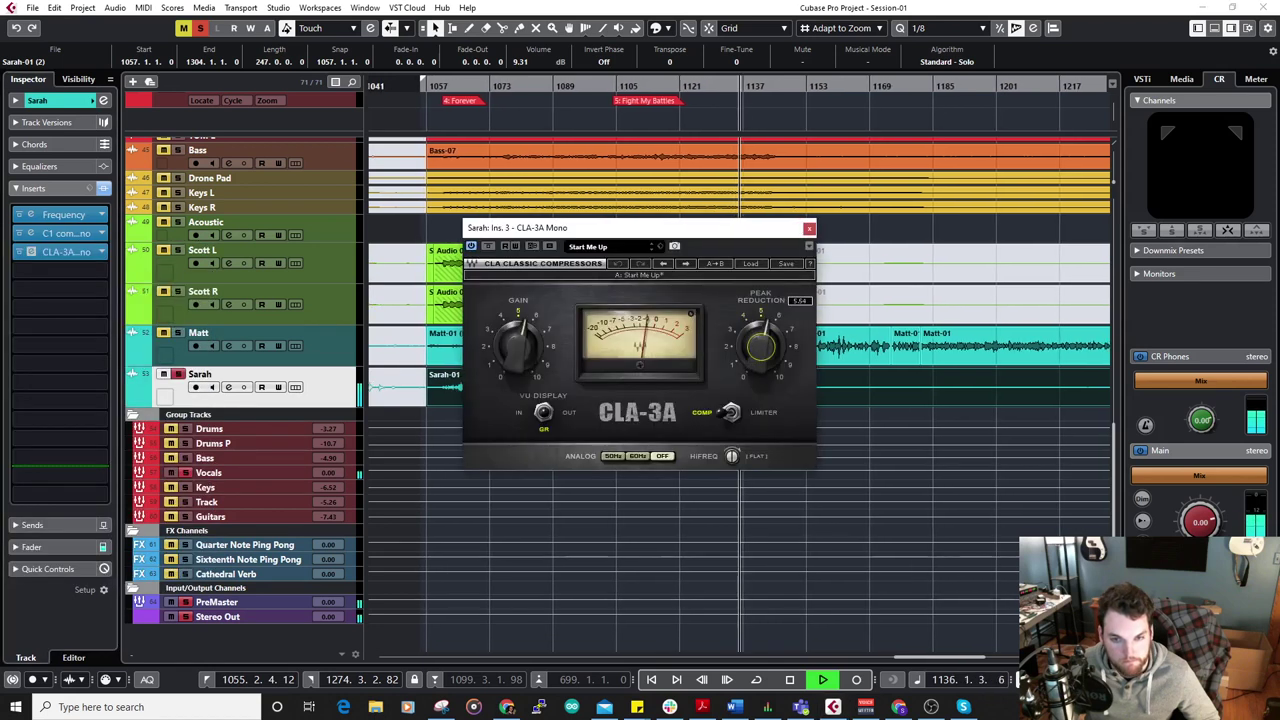
pyautogui.moveTo(518, 340); pyautogui.dragTo(518, 352)
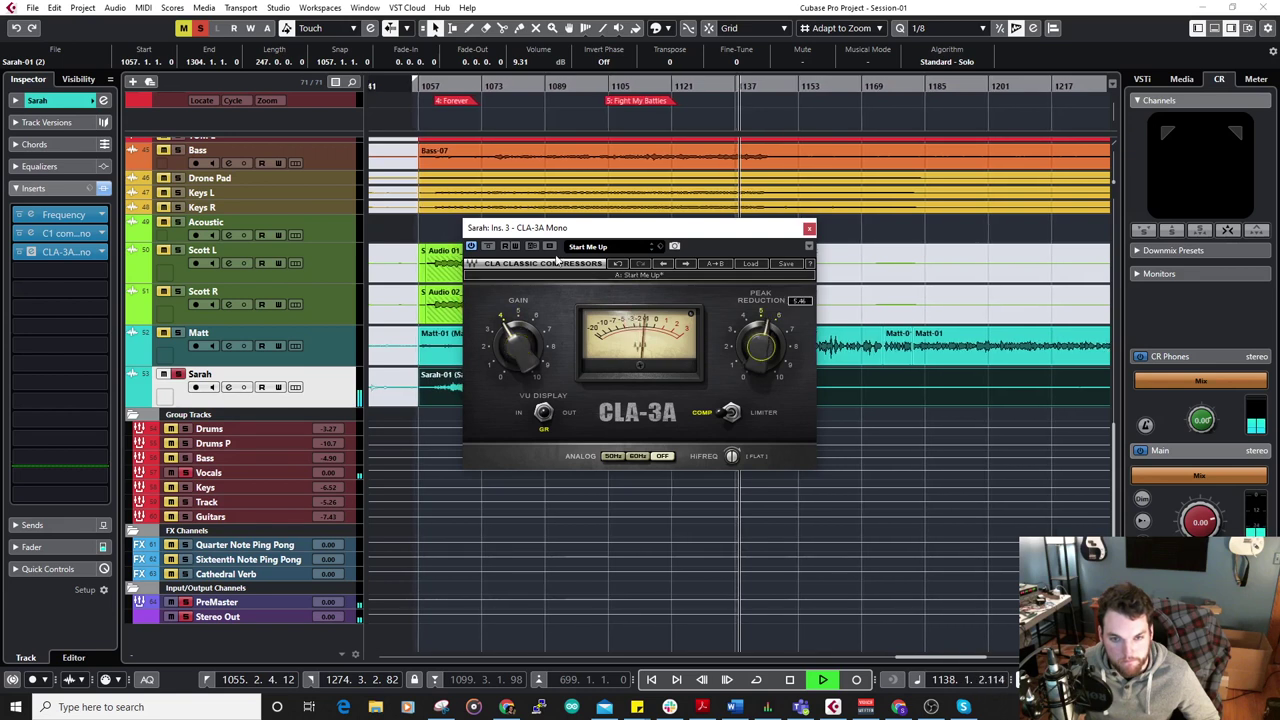
pyautogui.click(487, 246)
pyautogui.click(487, 246)
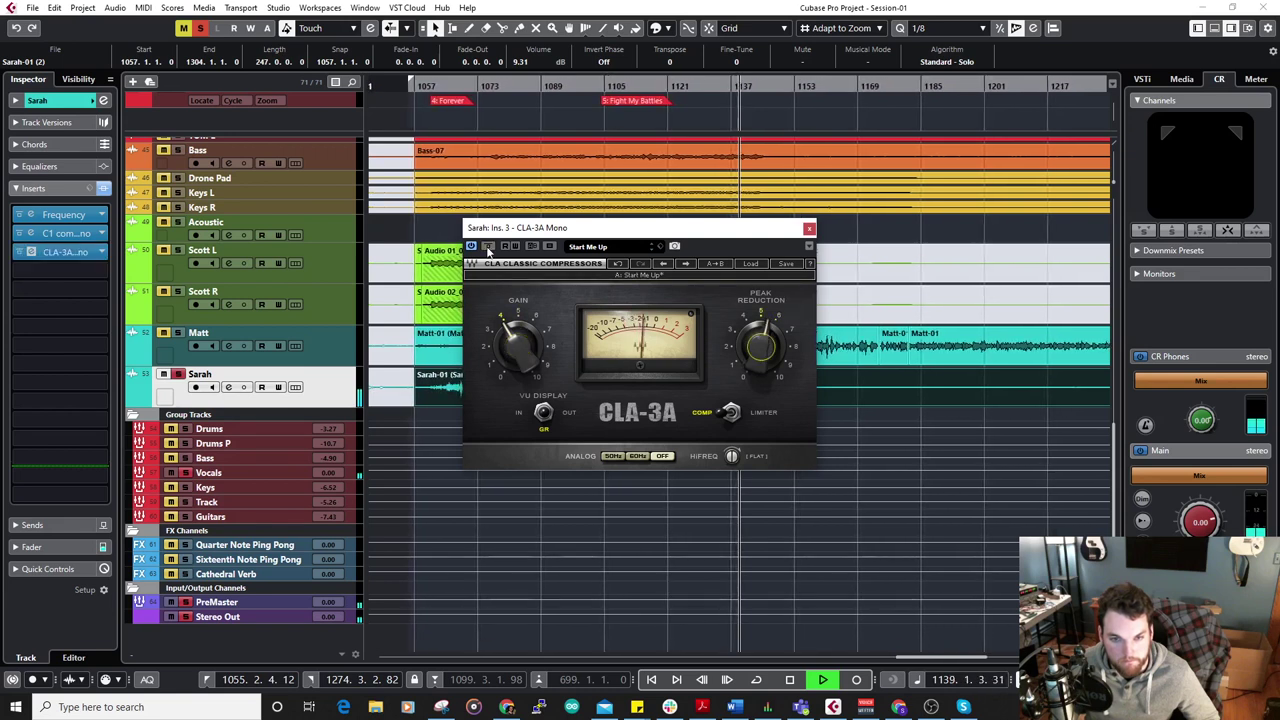
pyautogui.click(809, 228)
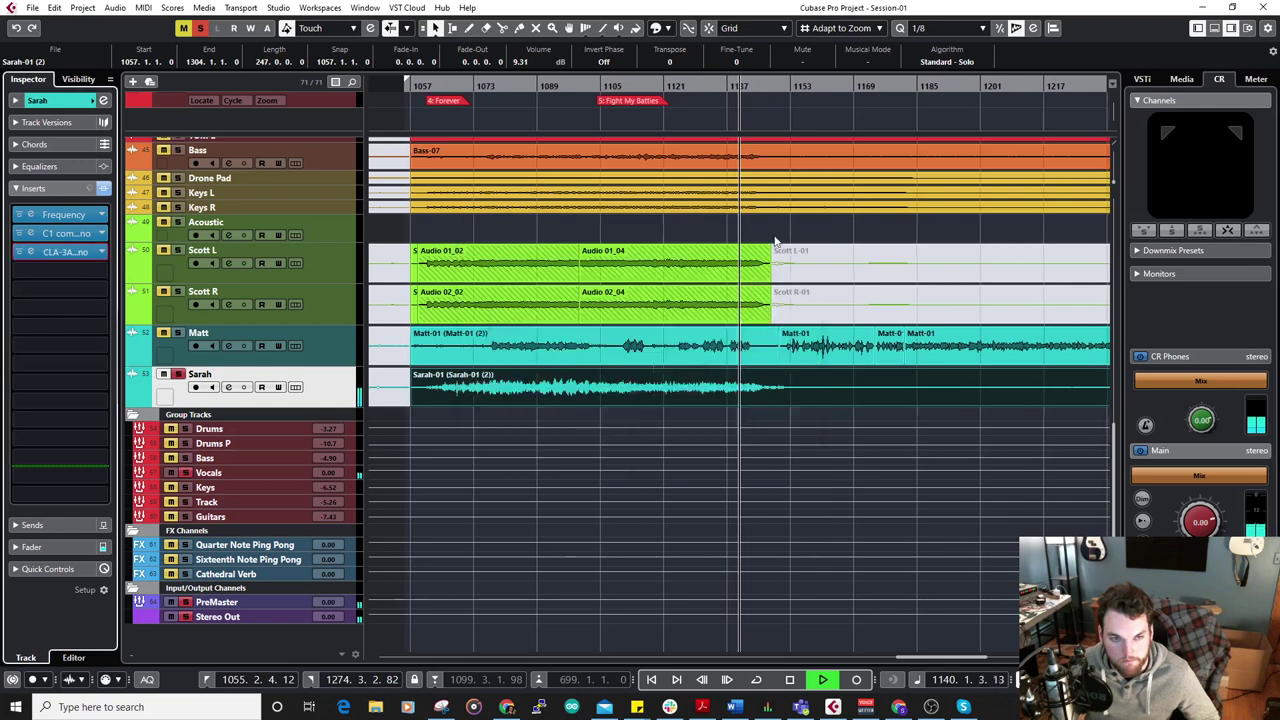
pyautogui.click(103, 188)
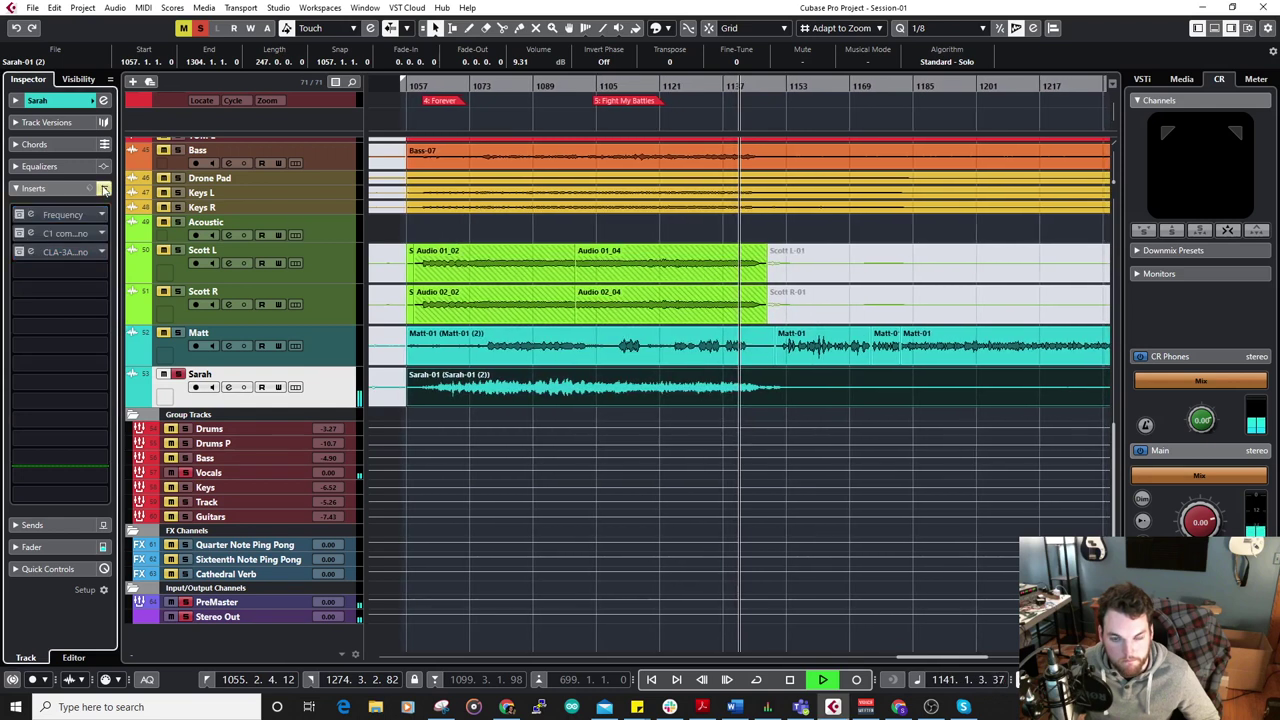
pyautogui.click(103, 188)
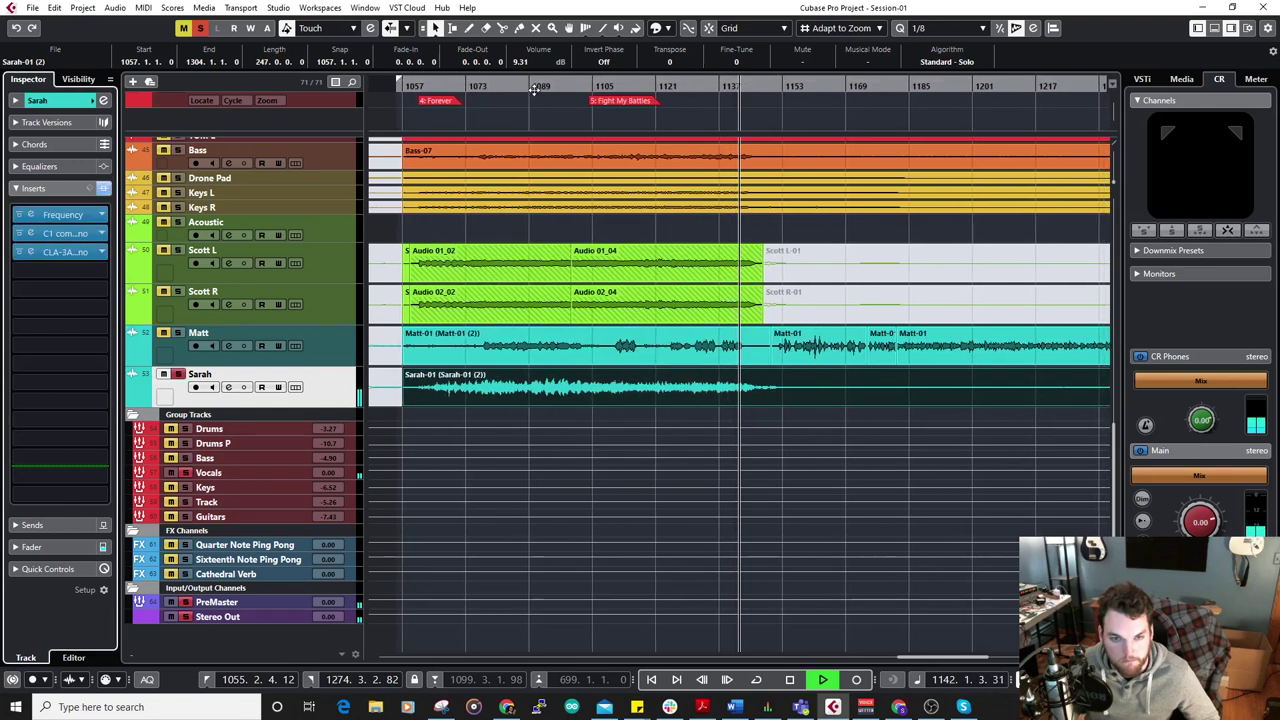
# Unsolo the vocal track and replay the full mix from near the Forever marker.
pyautogui.press('s')
pyautogui.click(335, 354)
pyautogui.click(336, 383)
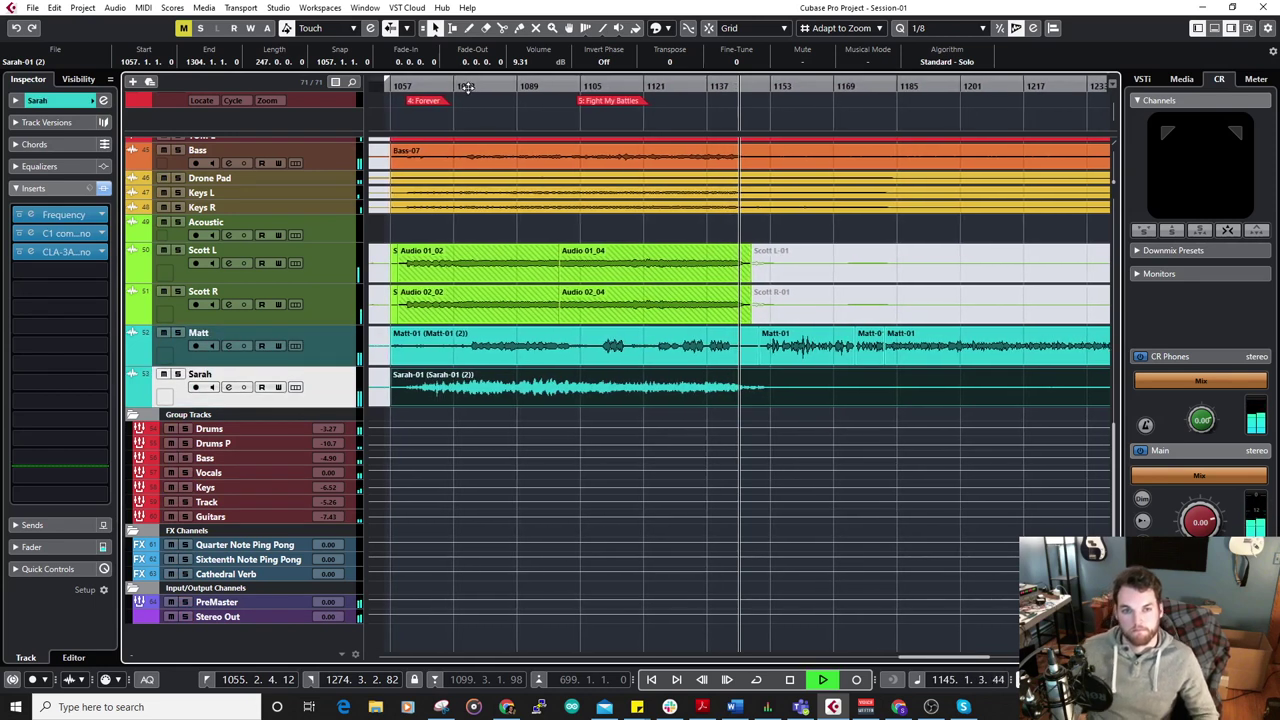
pyautogui.click(411, 89)
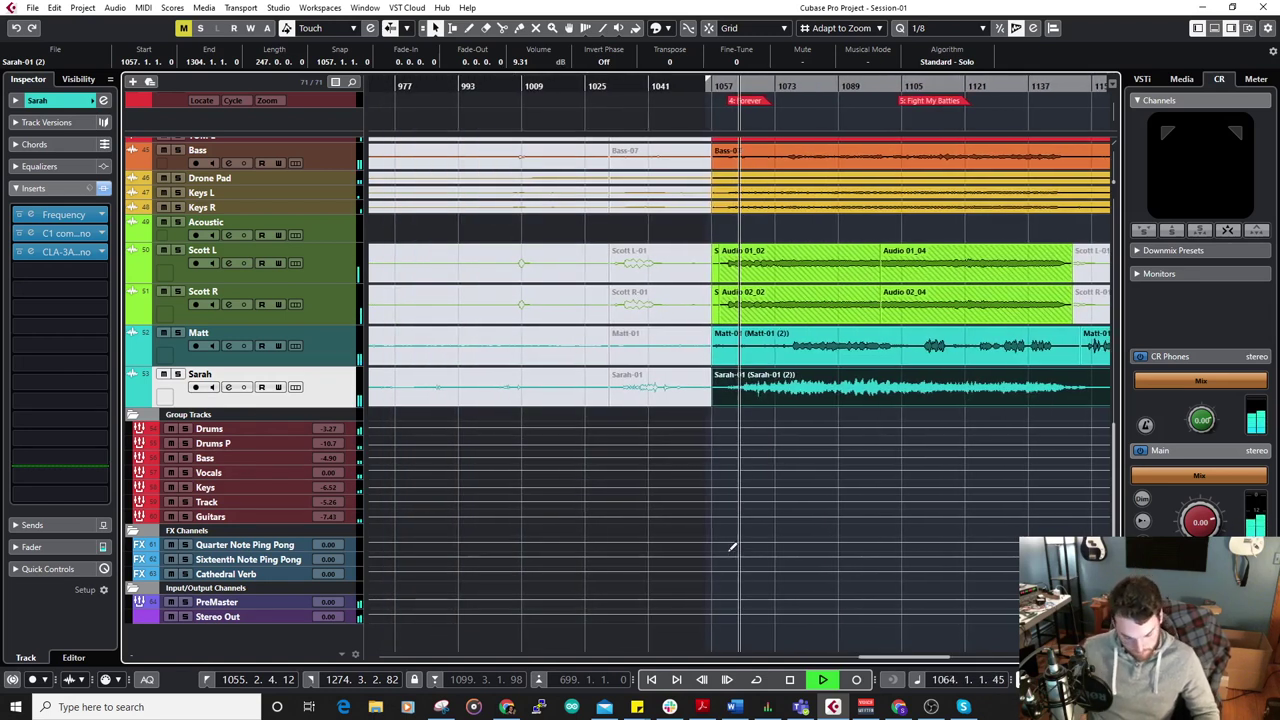
# Show the MixConsole and lower the instrument group faders together by about 3.4 dB, with Drums at -6.70, leaving the Vocals group at 0.00.
pyautogui.hotkey('alt', 'F3')
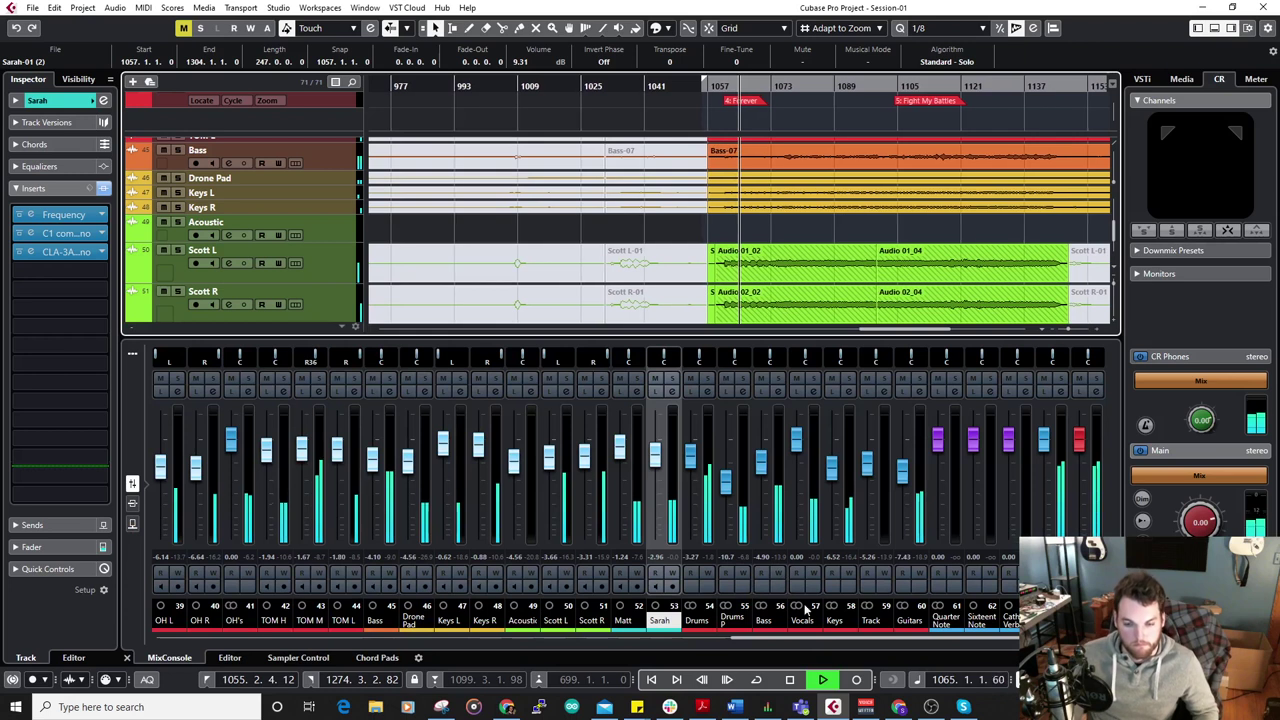
pyautogui.click(716, 423)
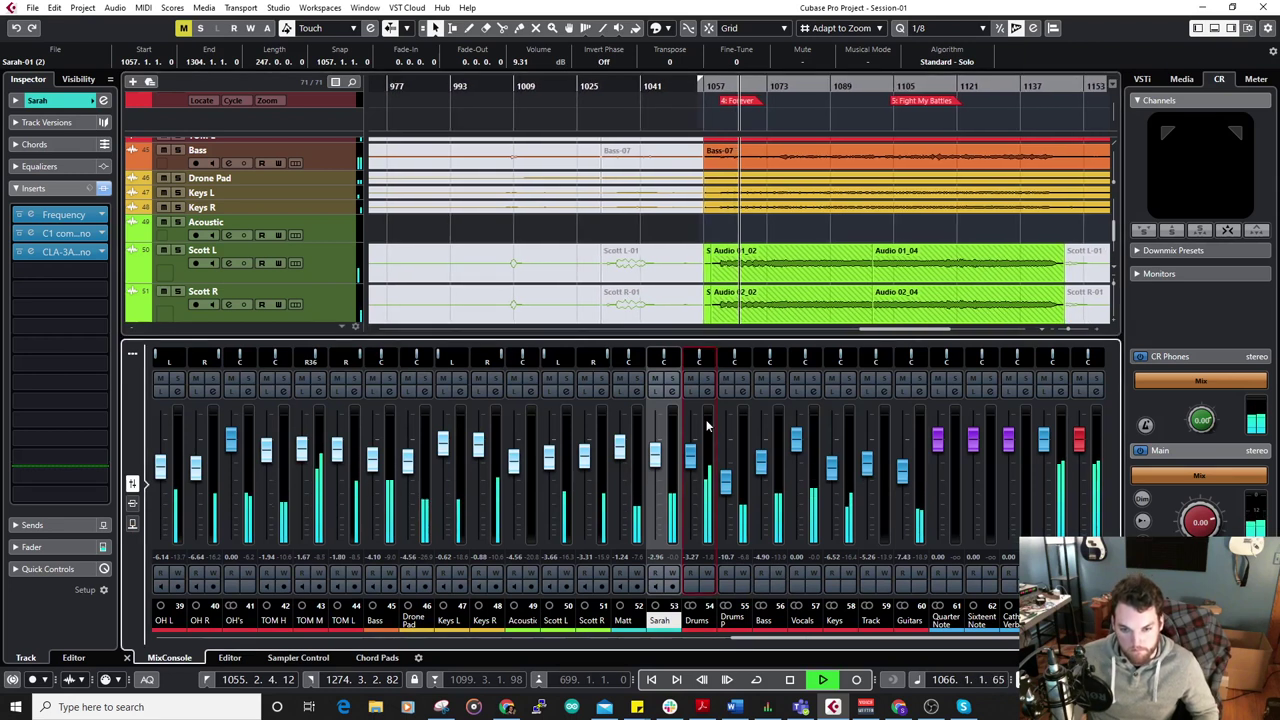
pyautogui.moveTo(796, 440)
pyautogui.mouseDown()
pyautogui.moveTo(797, 463)
pyautogui.moveTo(812, 455)
pyautogui.mouseUp()
pyautogui.keyDown('ctrl'); pyautogui.click(797, 463); pyautogui.keyUp('ctrl')
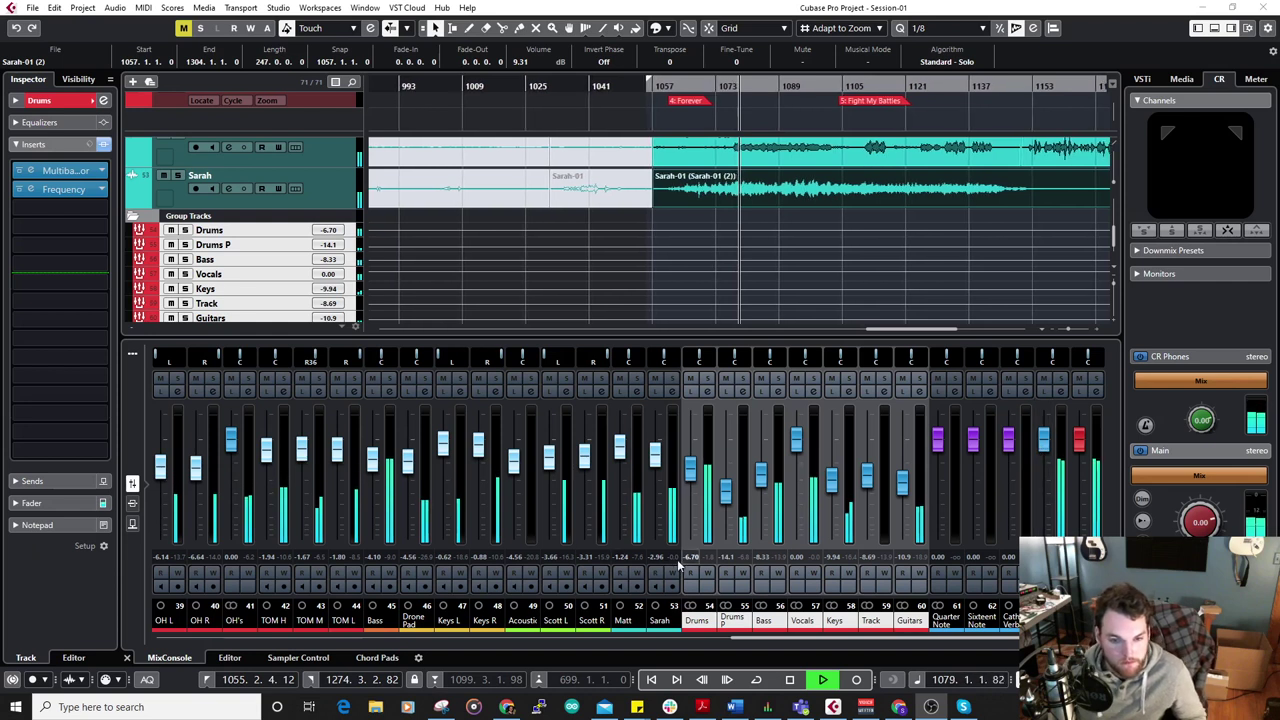
# Raise the processed vocal channel's fader to -1.28 dB, independently of the selected groups.
pyautogui.keyDown('ctrl'); pyautogui.click(659, 455); pyautogui.keyUp('ctrl')
pyautogui.moveTo(657, 447); pyautogui.dragTo(656, 450)
pyautogui.click(621, 446)
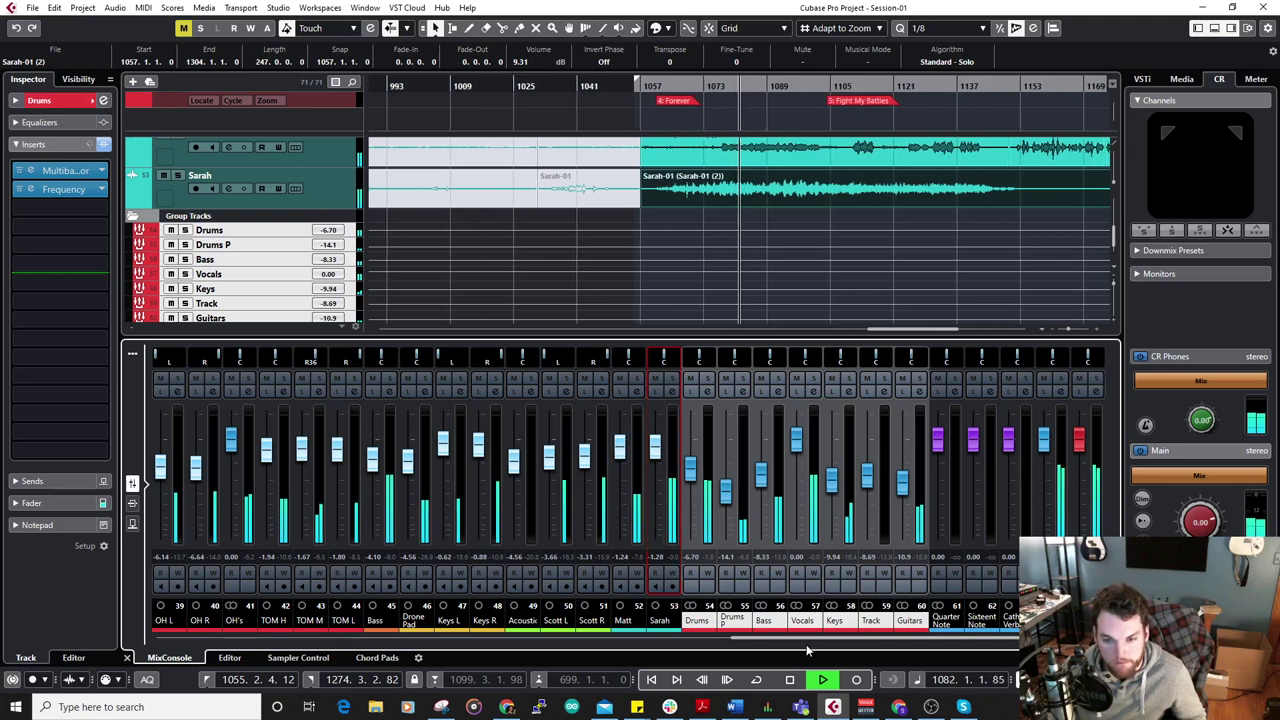
# Raise the Guitars group fader to -5.85 dB and the Keys group fader to -7.28 dB during playback.
pyautogui.moveTo(812, 646); pyautogui.dragTo(776, 648)
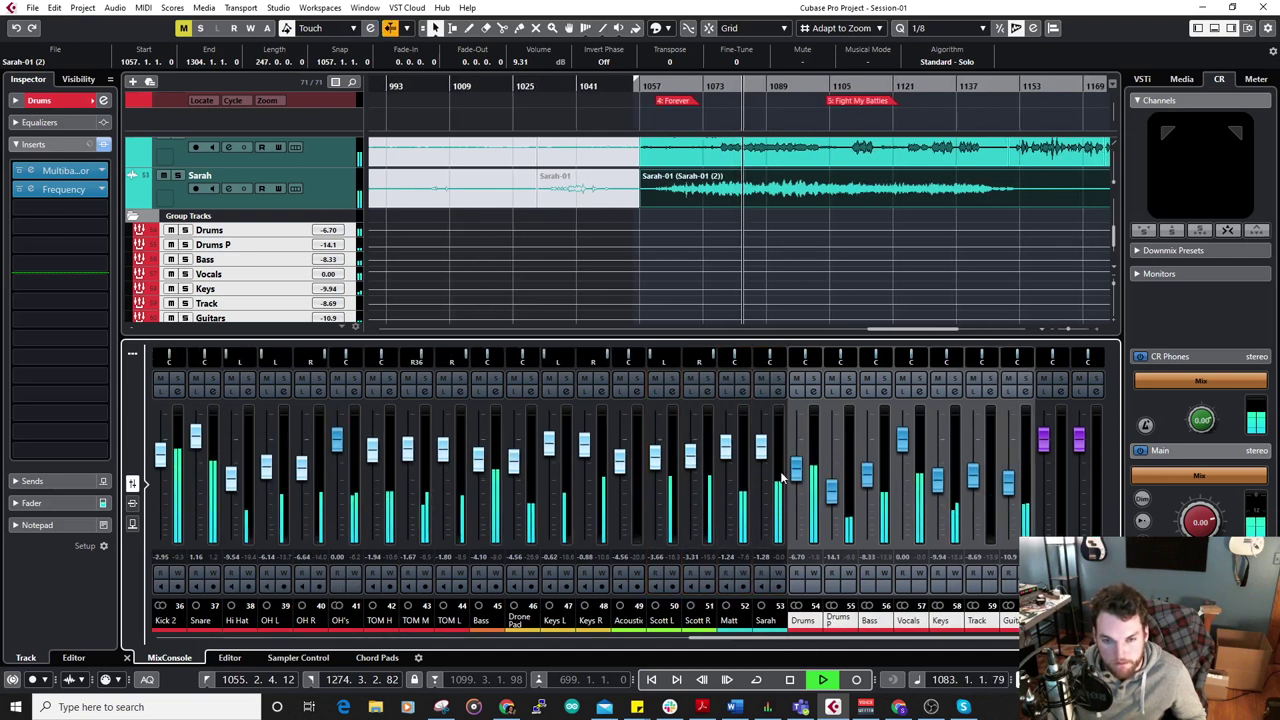
pyautogui.press('space')
pyautogui.scroll(4, 743, 284)
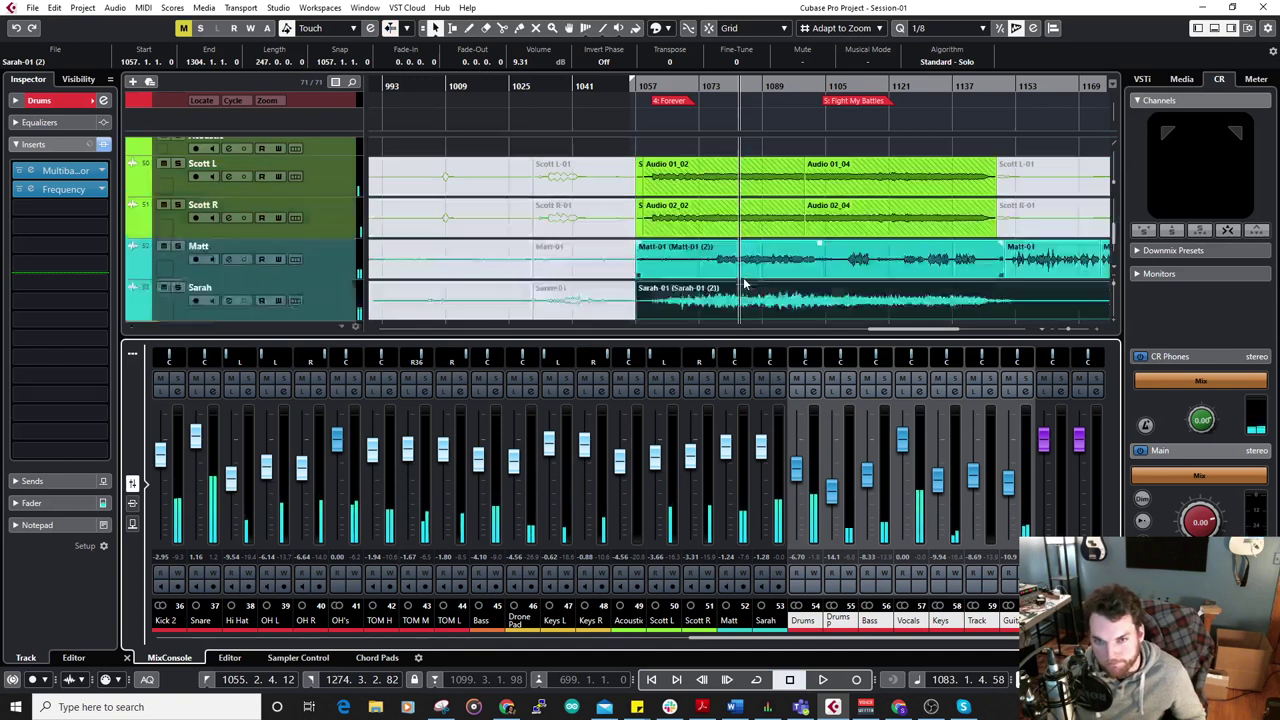
pyautogui.click(326, 192)
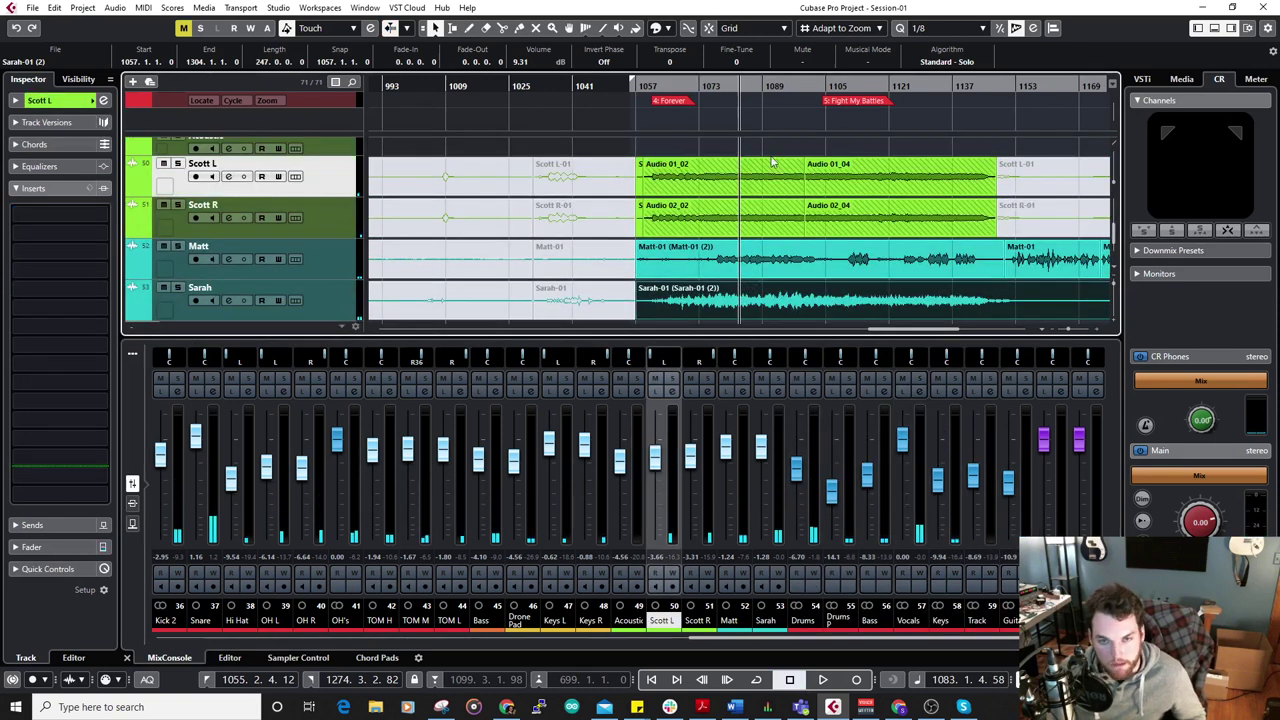
pyautogui.scroll(-5, 772, 162)
pyautogui.press('space')
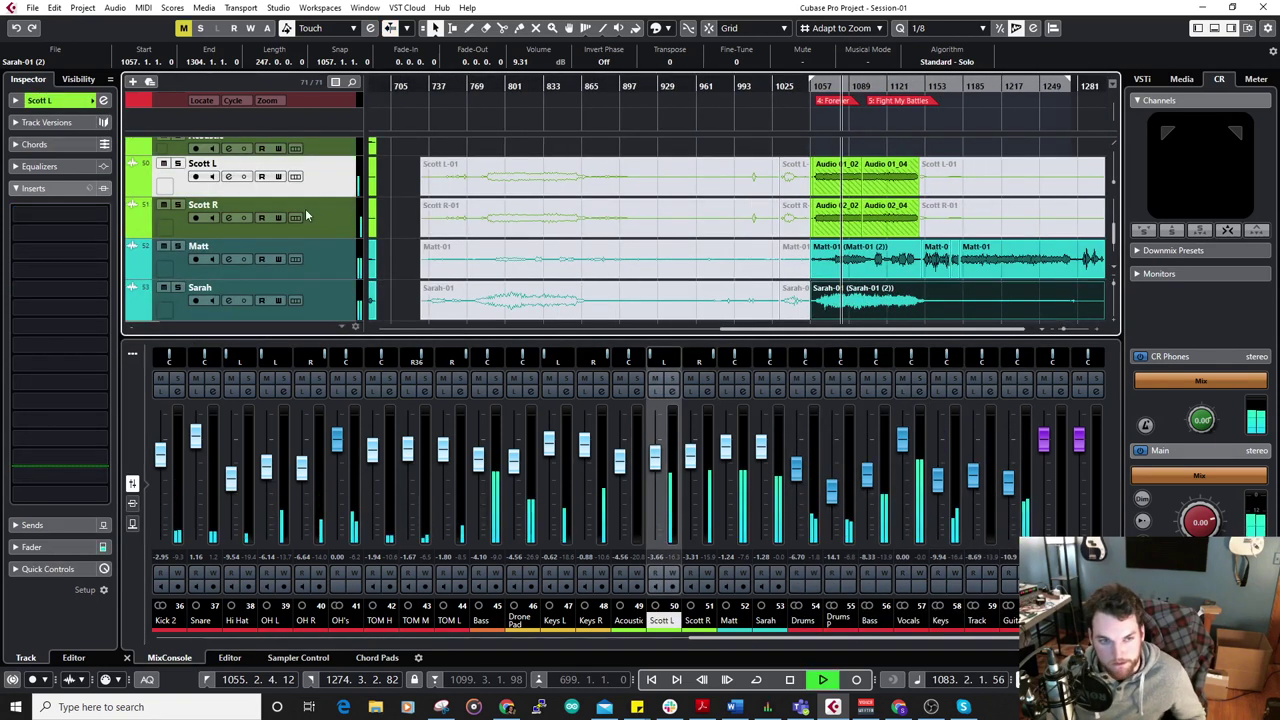
pyautogui.keyDown('ctrl'); pyautogui.click(326, 231); pyautogui.keyUp('ctrl')
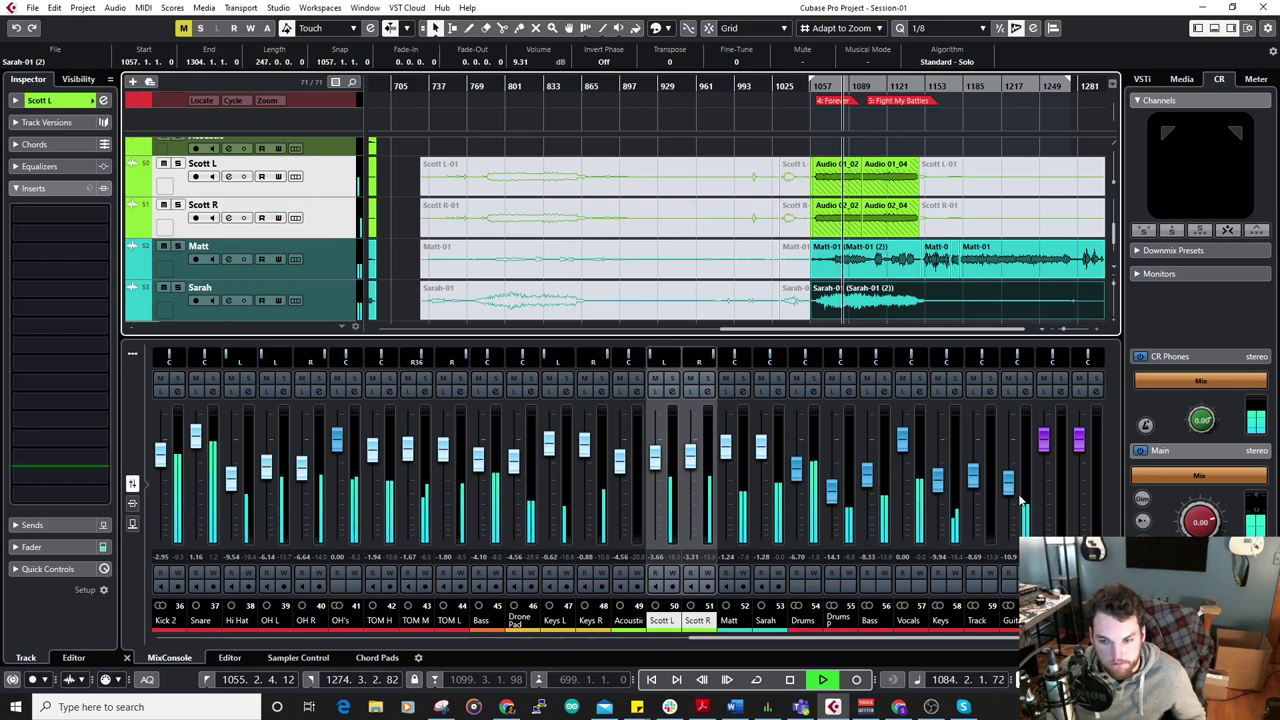
pyautogui.moveTo(1012, 488); pyautogui.dragTo(1016, 446)
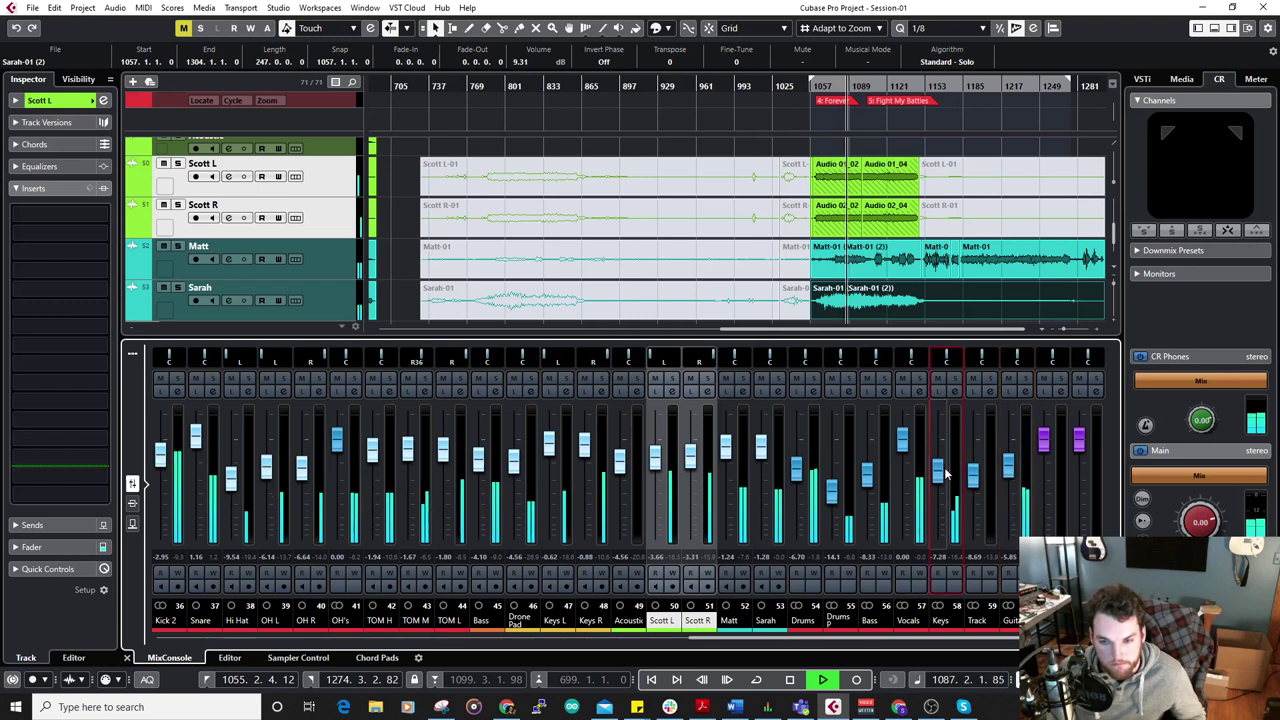
# Solo the Keys group, set the Drone Pad and Keys L faders to -0.43 dB, and unsolo the group.
pyautogui.click(954, 382)
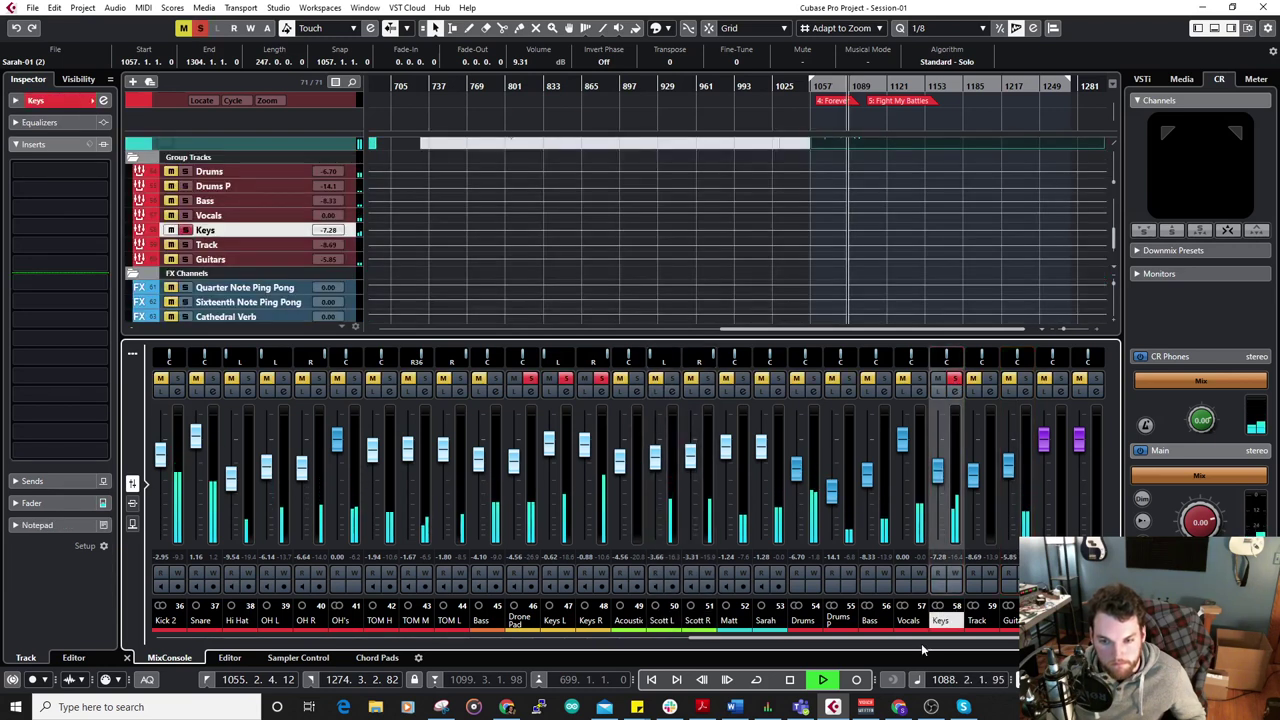
pyautogui.moveTo(921, 643); pyautogui.dragTo(835, 636)
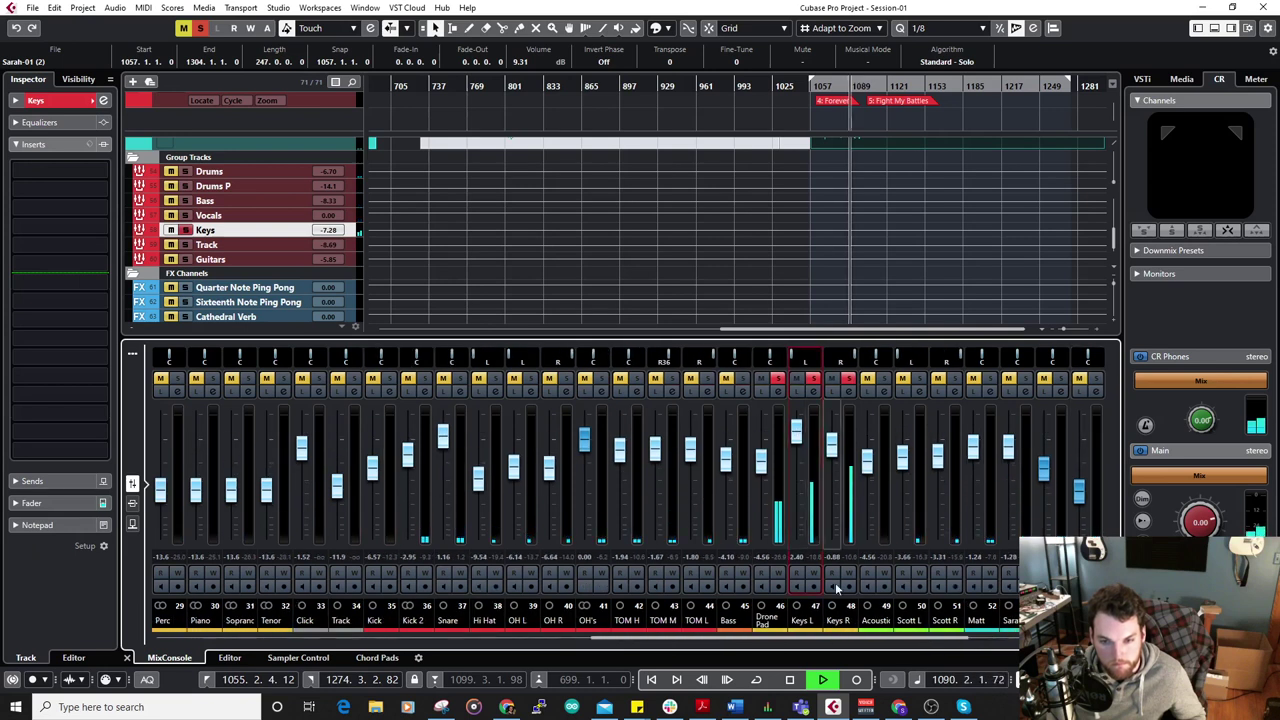
pyautogui.moveTo(838, 645)
pyautogui.mouseDown()
pyautogui.moveTo(932, 643)
pyautogui.moveTo(750, 645)
pyautogui.moveTo(843, 655)
pyautogui.mouseUp()
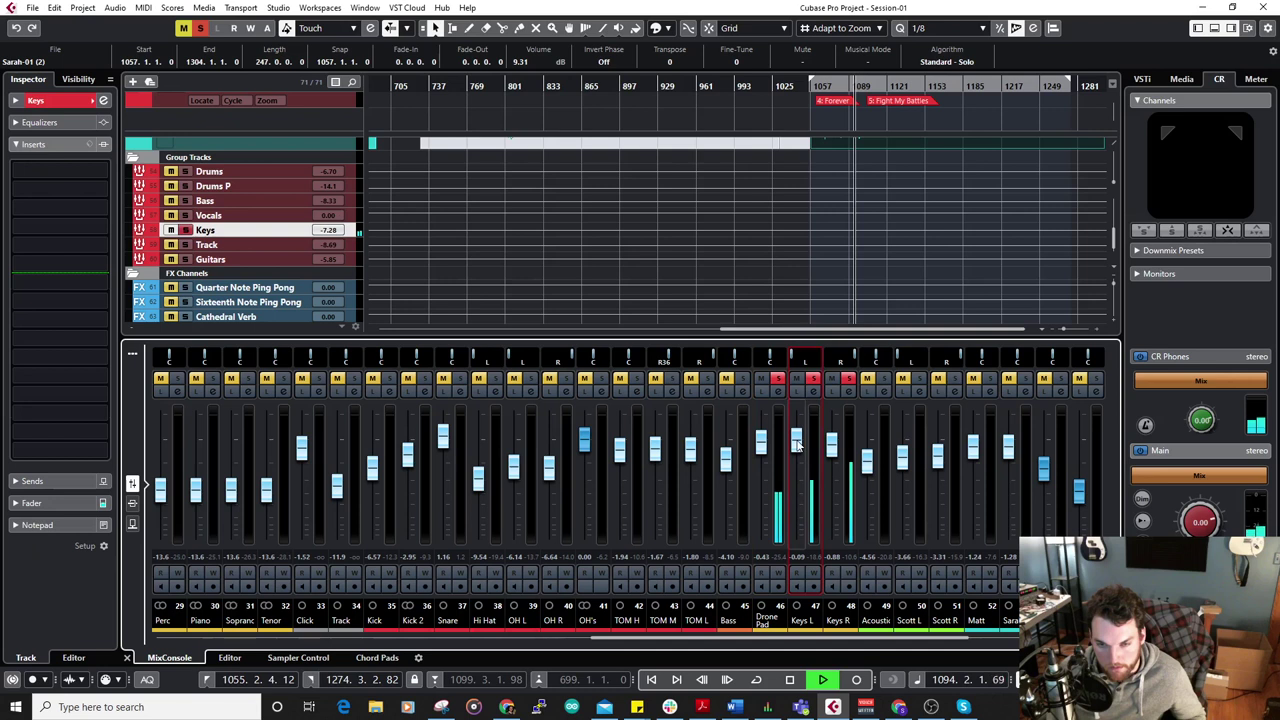
pyautogui.moveTo(805, 640); pyautogui.dragTo(945, 638)
pyautogui.click(945, 629)
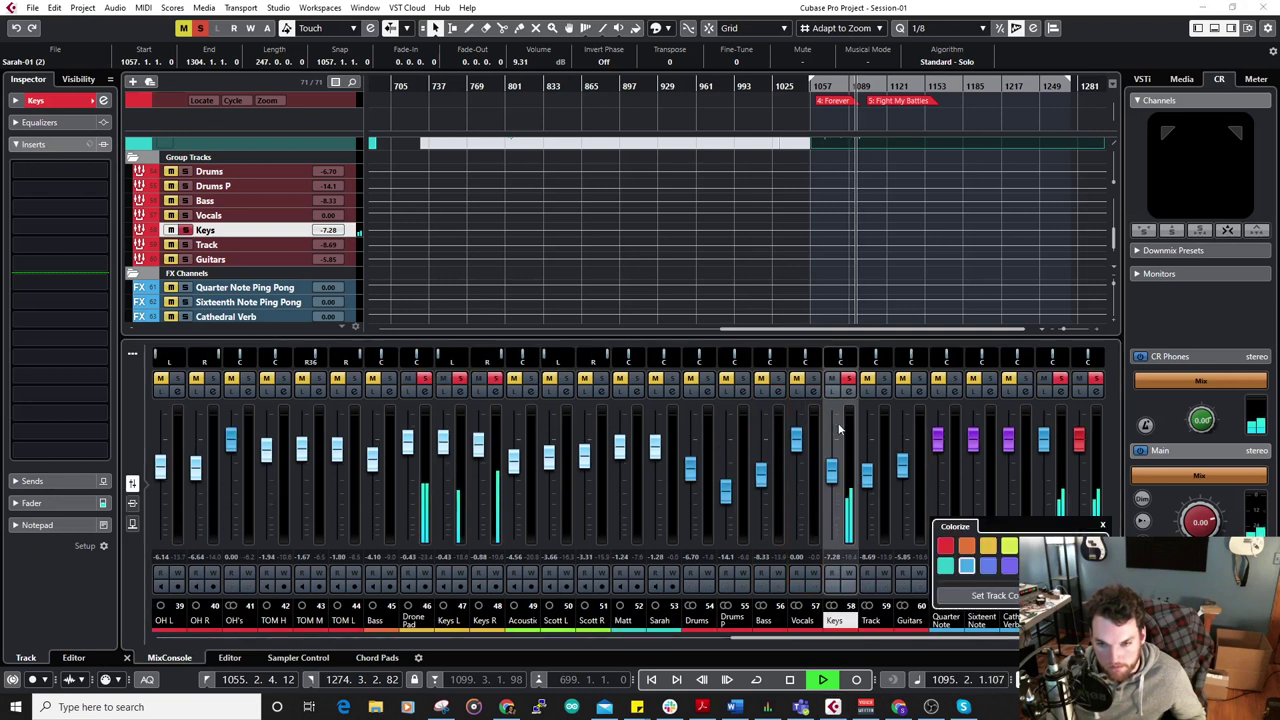
pyautogui.click(848, 379)
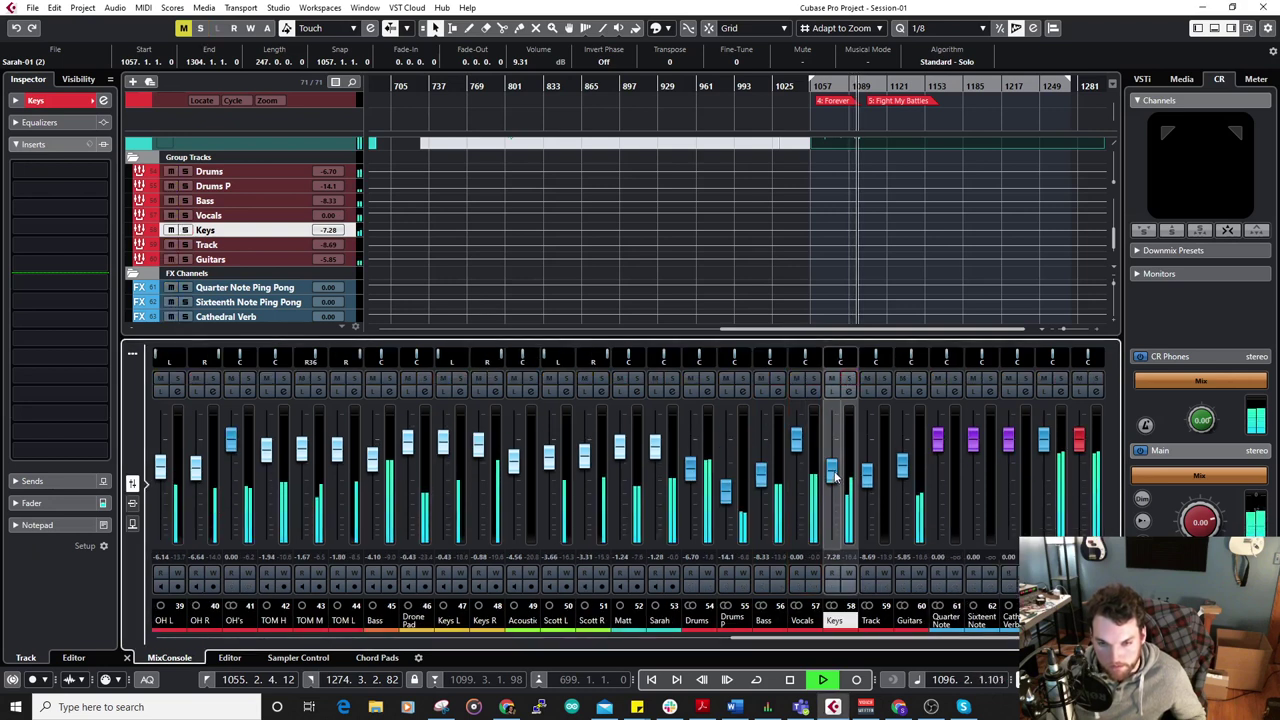
# Open the Frequency EQ on vocal channel 53 and set its 250 Hz band to -4.1 dB during playback.
pyautogui.scroll(4, 799, 254)
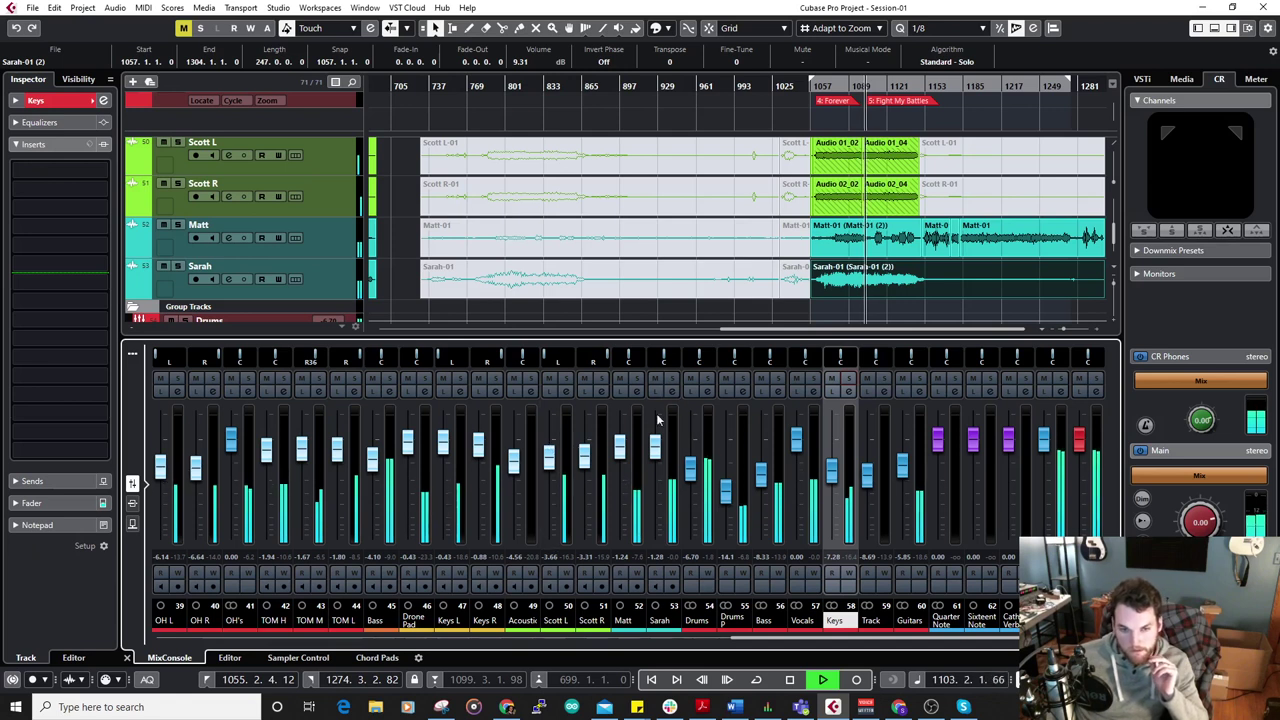
pyautogui.click(133, 504)
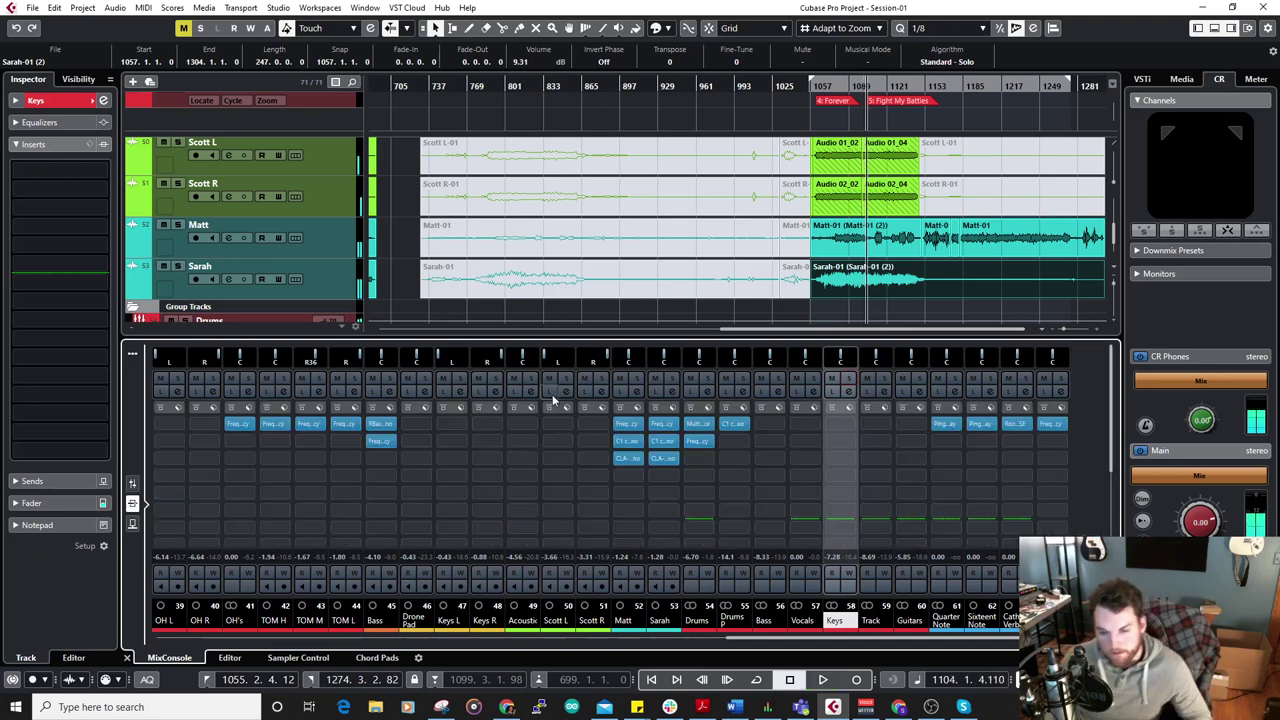
pyautogui.click(665, 424)
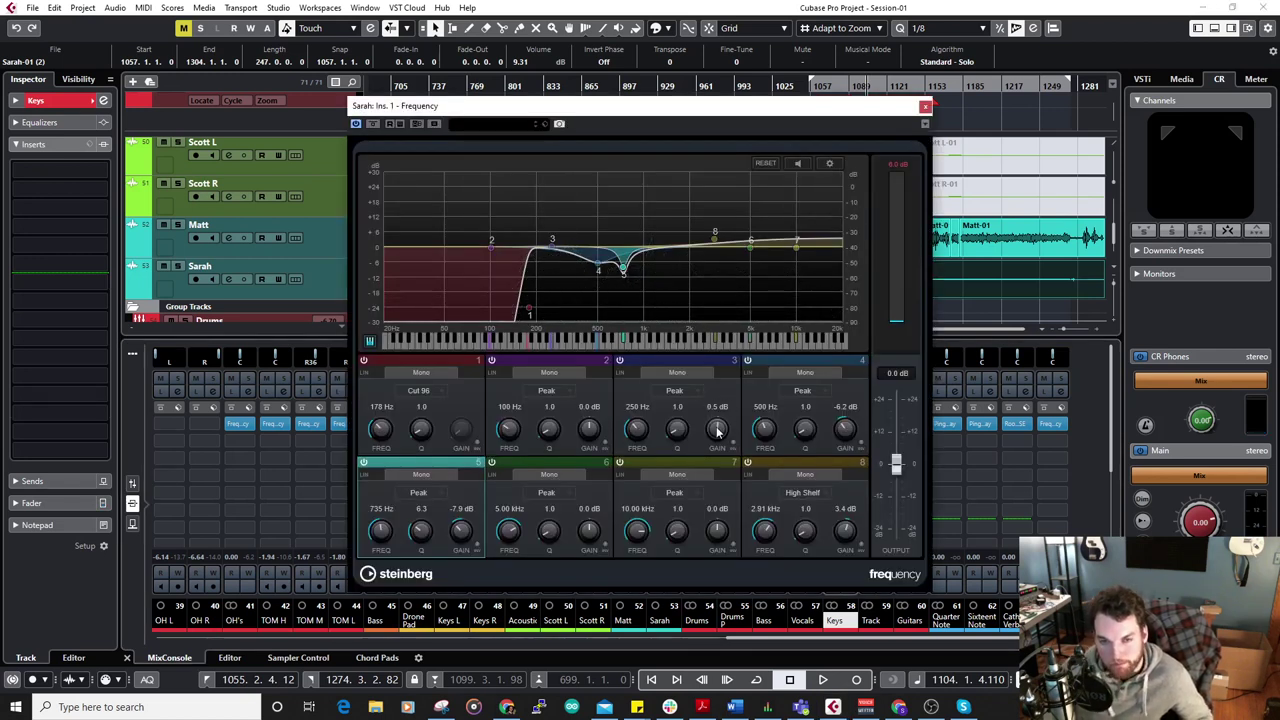
pyautogui.press('space')
pyautogui.moveTo(717, 431)
pyautogui.mouseDown()
pyautogui.moveTo(723, 387)
pyautogui.moveTo(726, 450)
pyautogui.mouseUp()
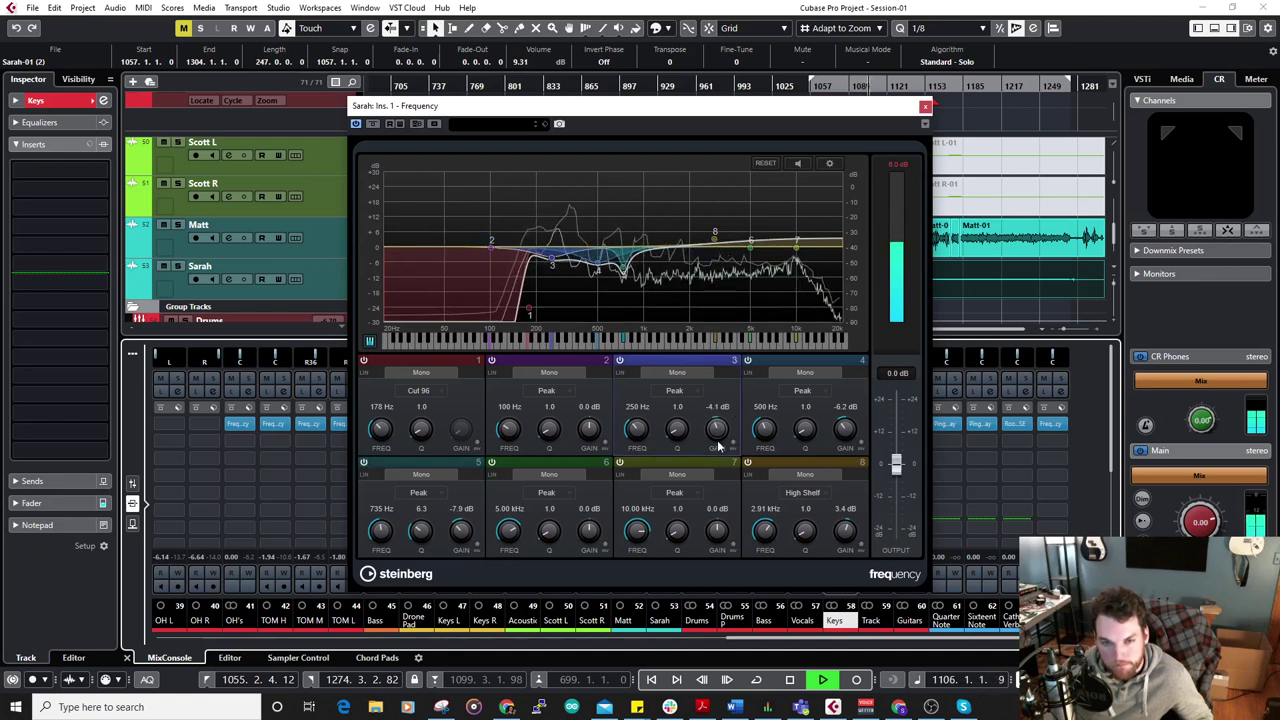
# Set the EQ's high shelf gain to 6.0 dB and band 6 to a 1.9 dB boost at 1.30 kHz.
pyautogui.moveTo(845, 530); pyautogui.dragTo(855, 522)
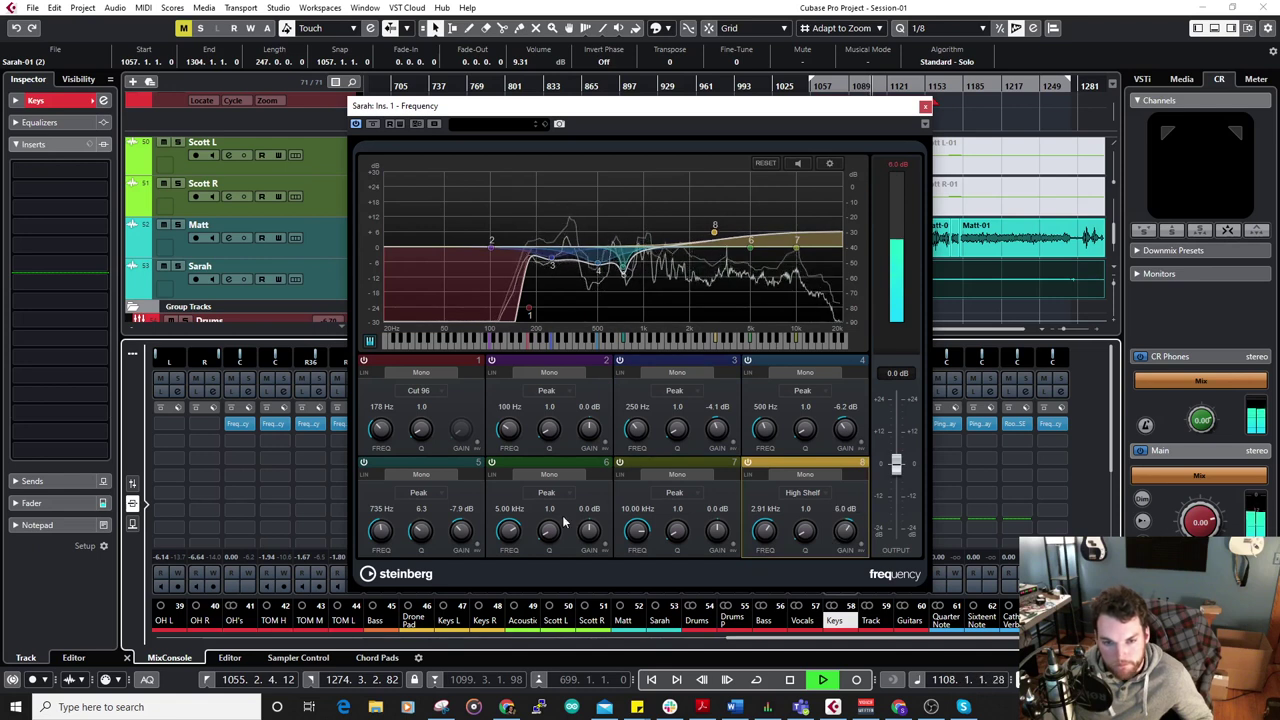
pyautogui.moveTo(508, 529); pyautogui.dragTo(508, 554)
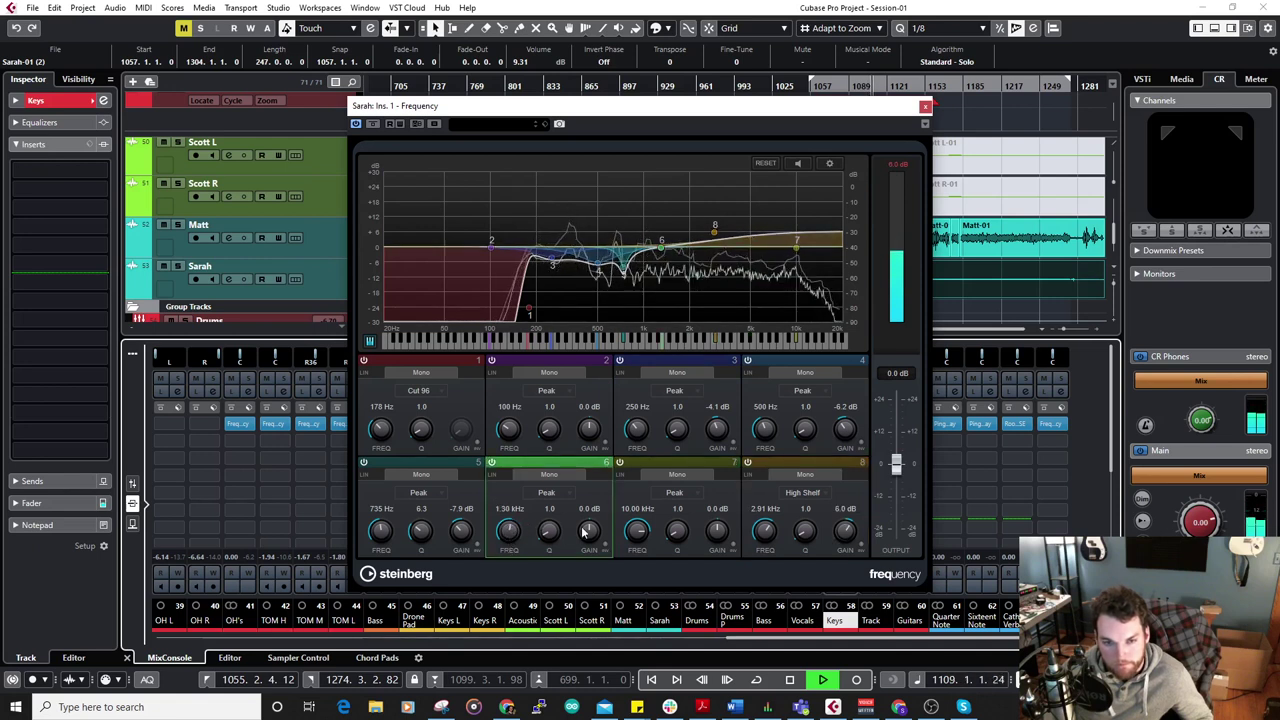
pyautogui.moveTo(586, 532); pyautogui.dragTo(615, 538)
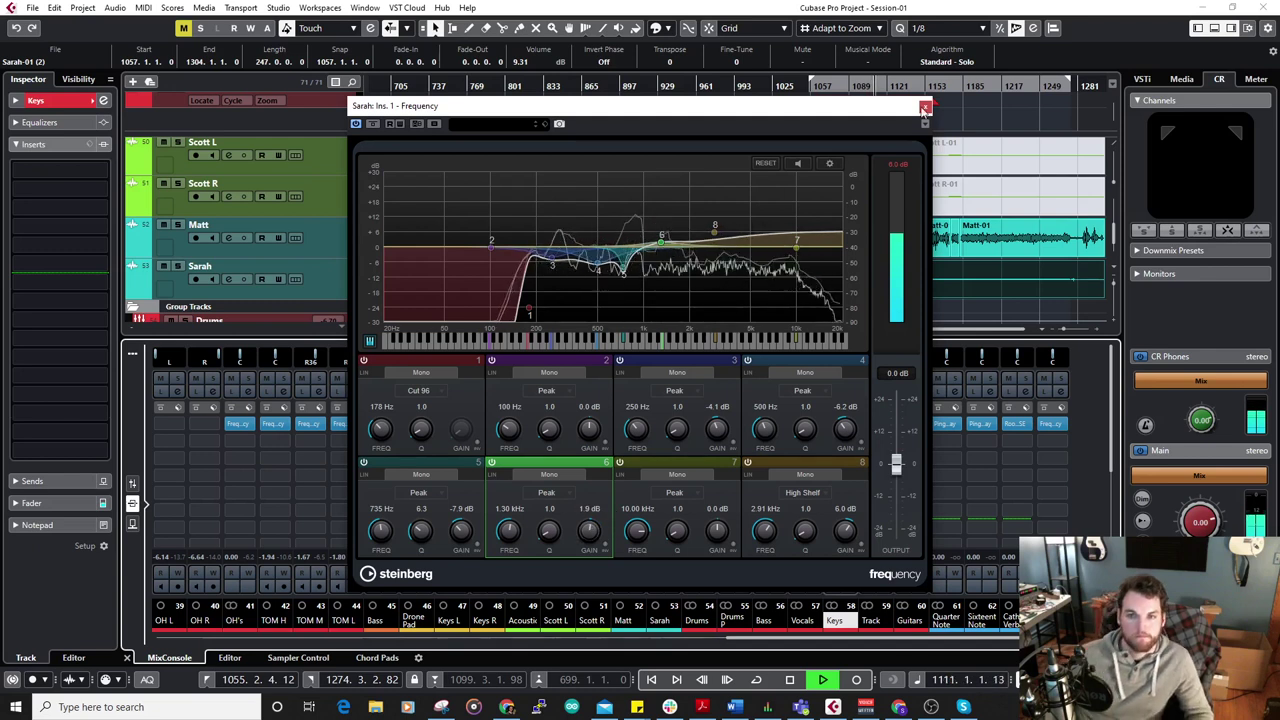
pyautogui.click(924, 108)
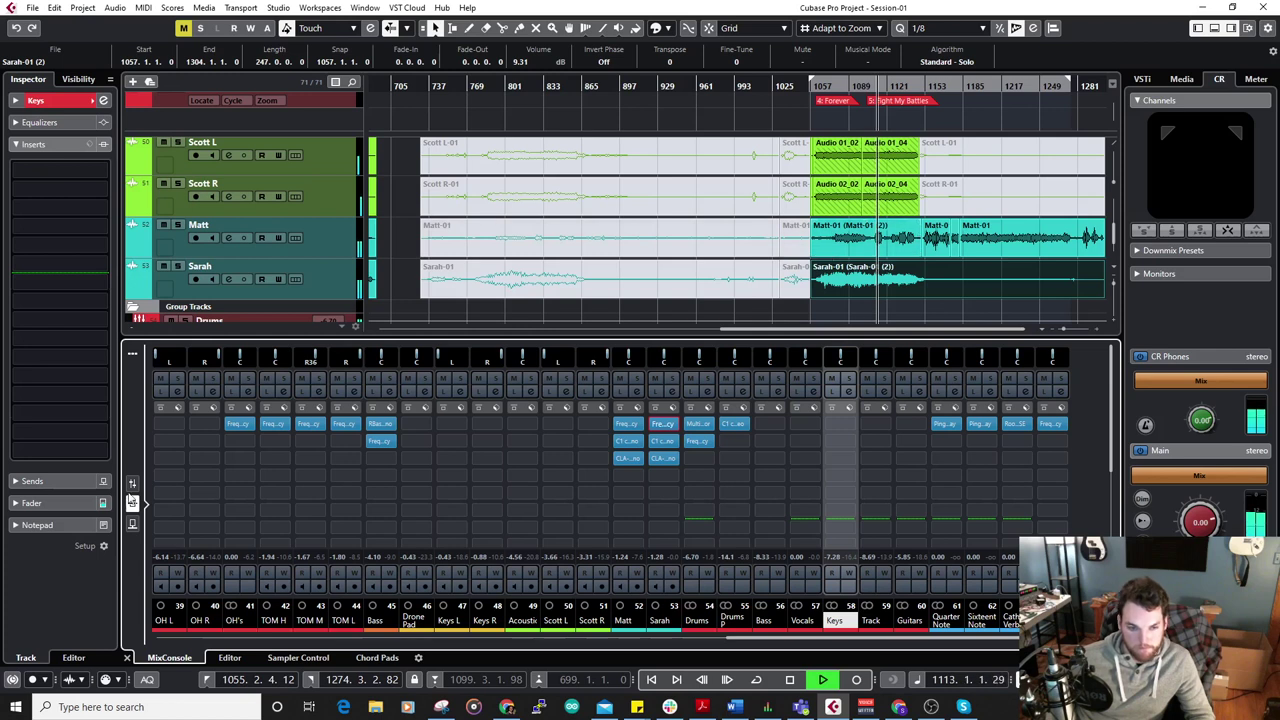
# Raise the fader of vocal channel 53 to 1.87 dB.
pyautogui.click(131, 483)
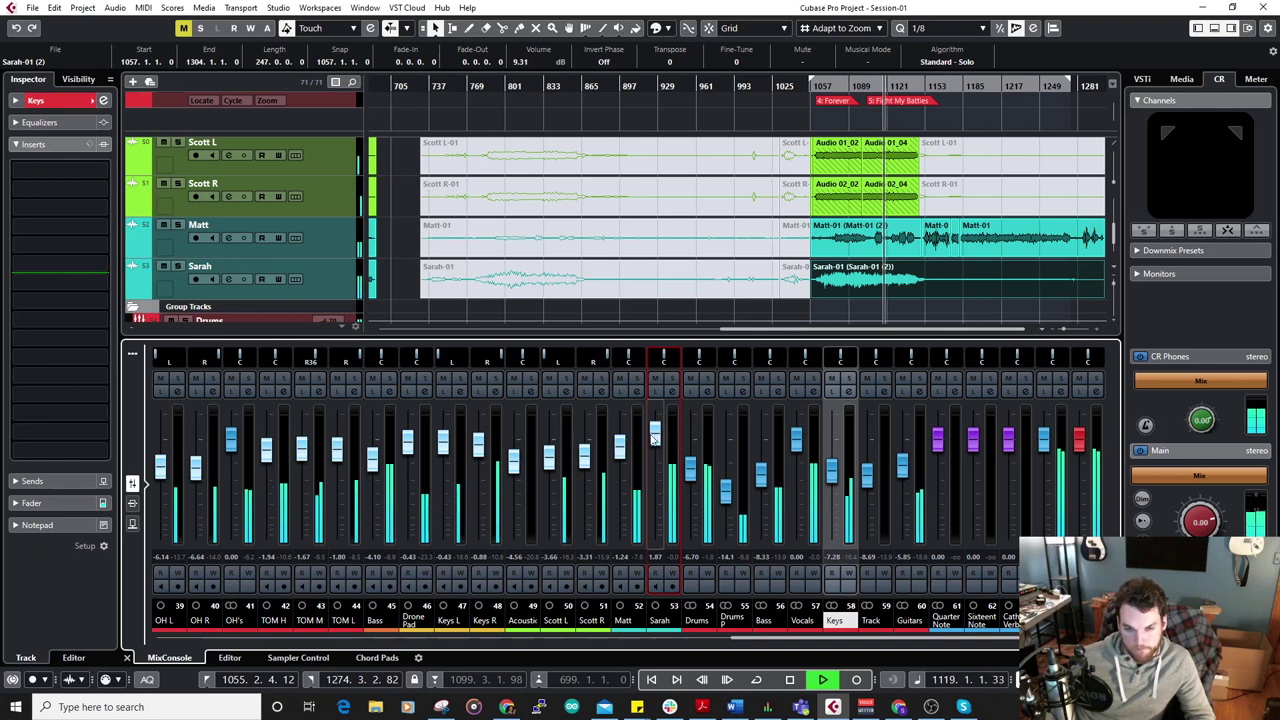
# Try the Steinberg DeEsser in the fourth insert slot of vocal channel 53.
pyautogui.click(133, 502)
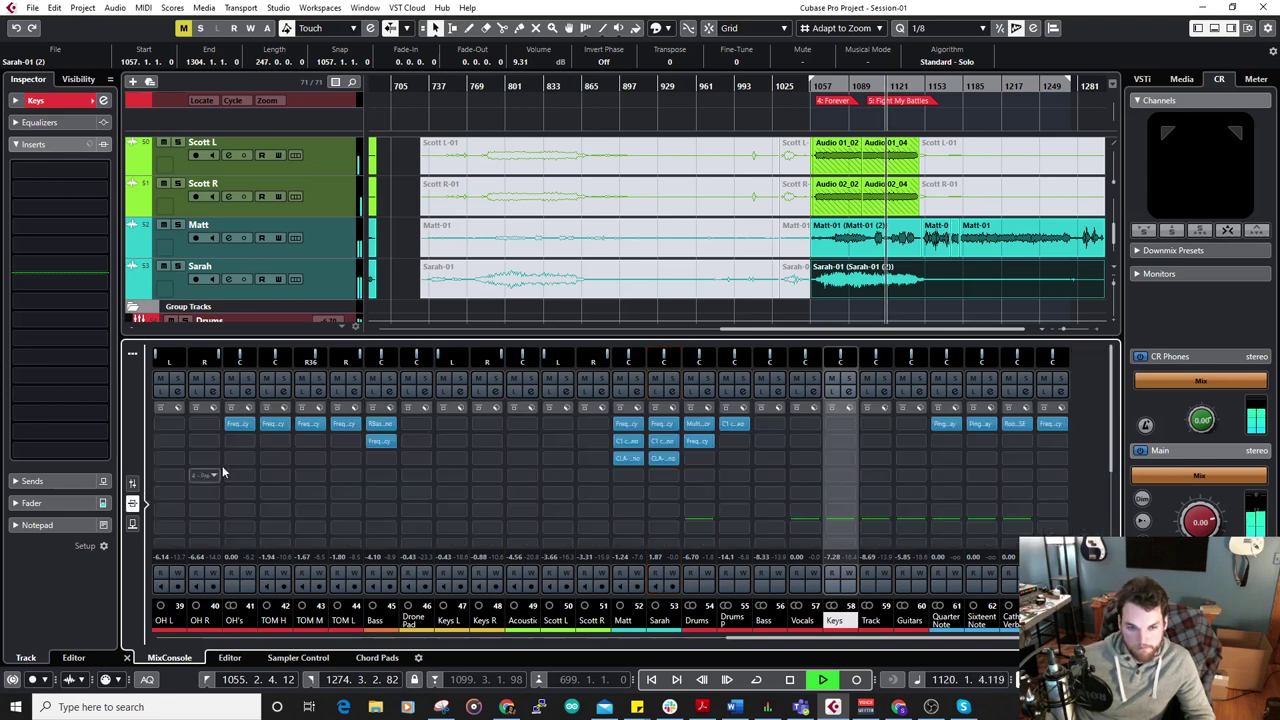
pyautogui.click(670, 477)
pyautogui.click(668, 566)
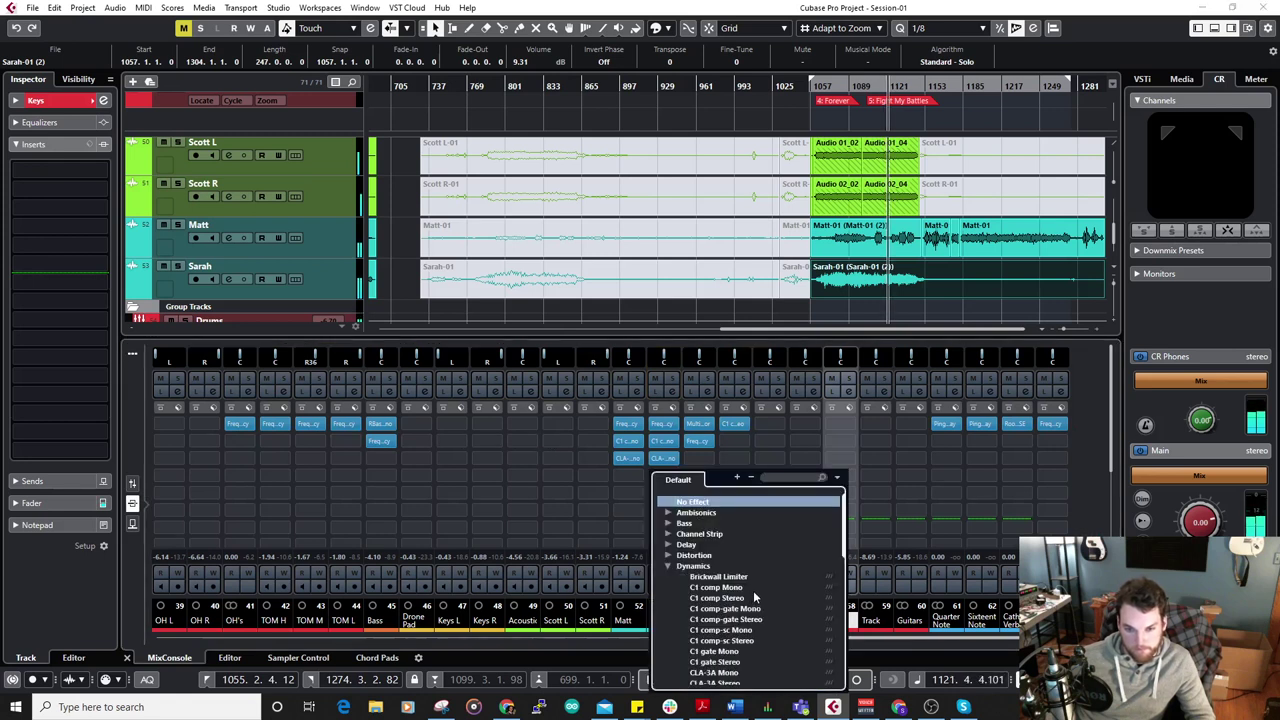
pyautogui.scroll(-3, 753, 590)
pyautogui.click(714, 628)
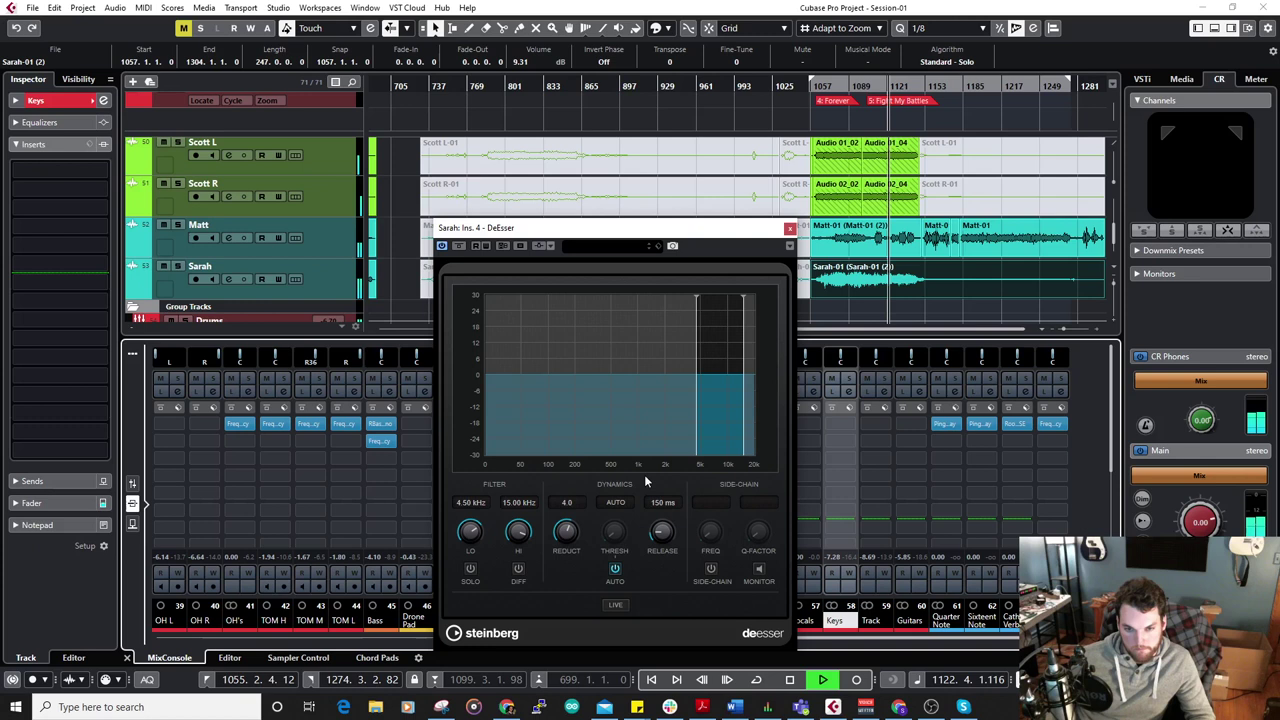
pyautogui.click(789, 228)
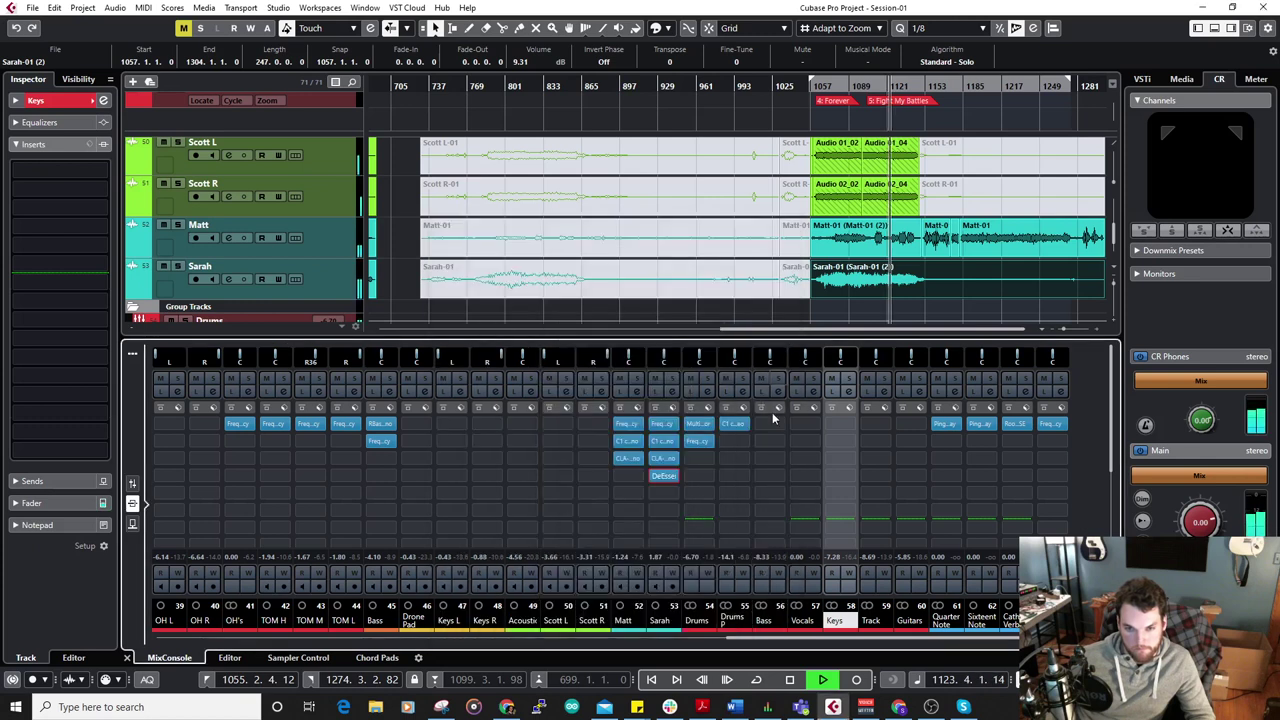
# Replace the DeEsser with RDeEsser Mono, set its range to -19.8, and copy it to vocal channel 52.
pyautogui.click(672, 477)
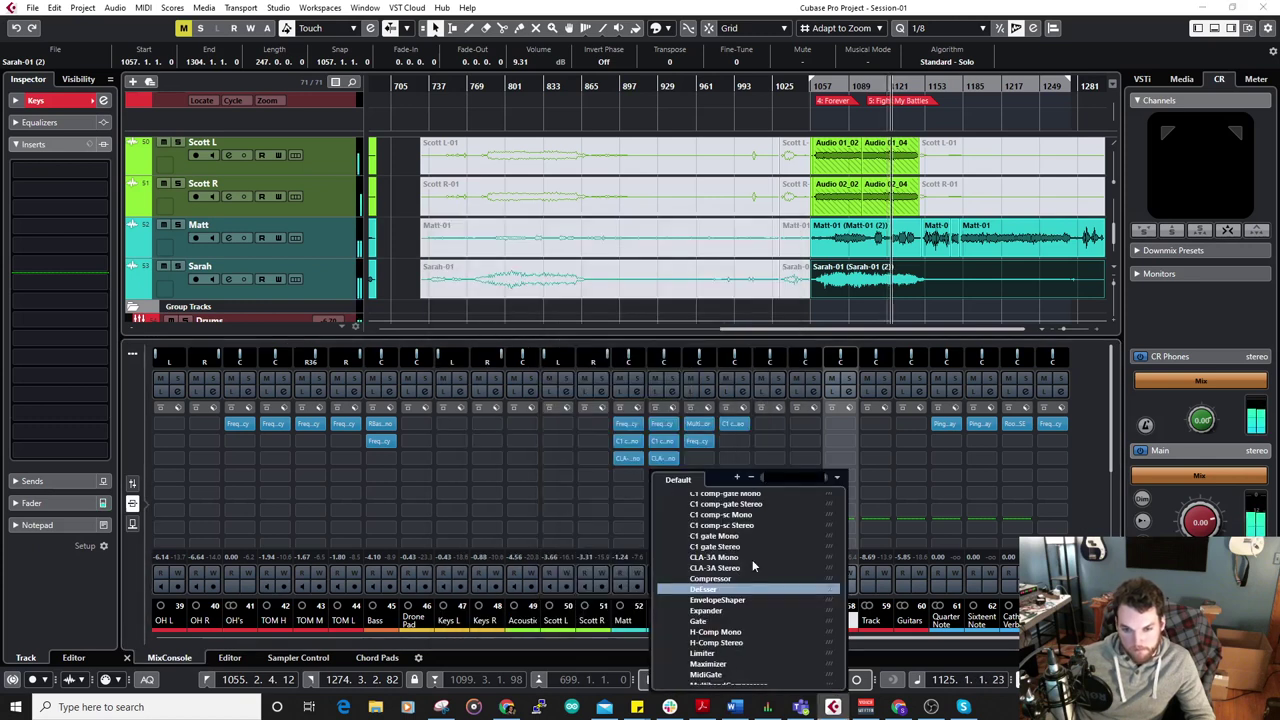
pyautogui.scroll(-5, 752, 563)
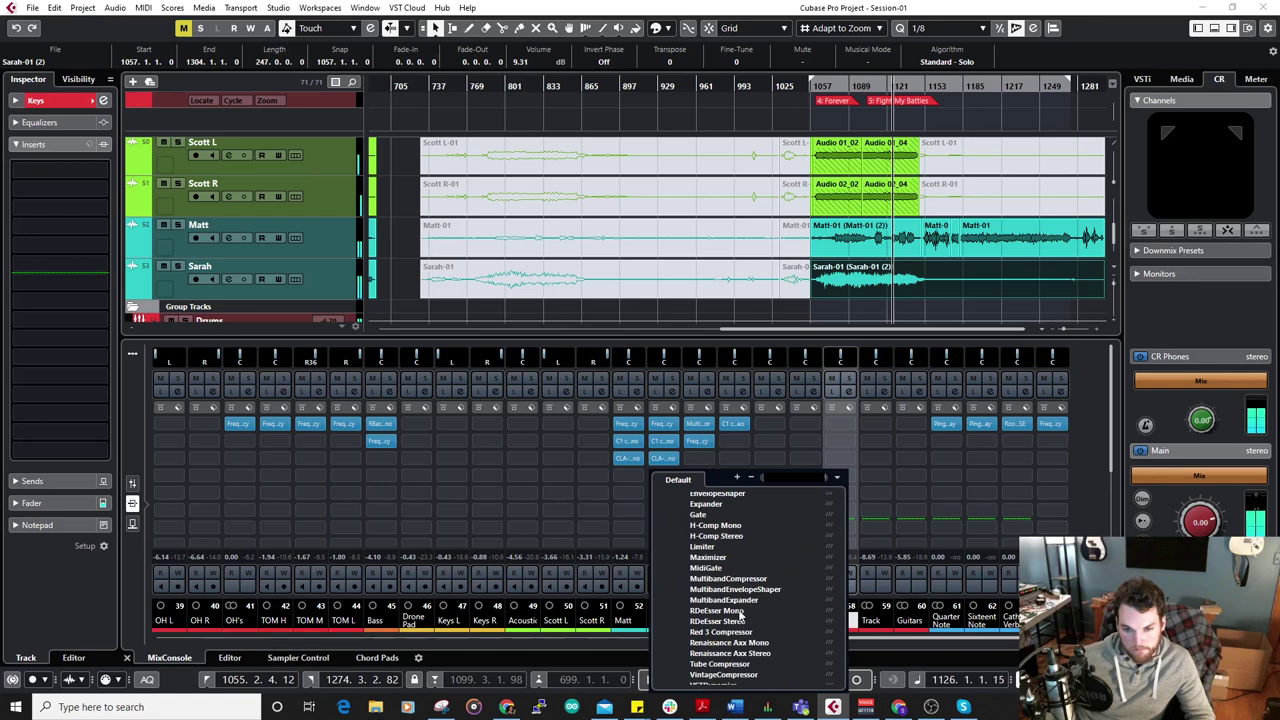
pyautogui.click(745, 611)
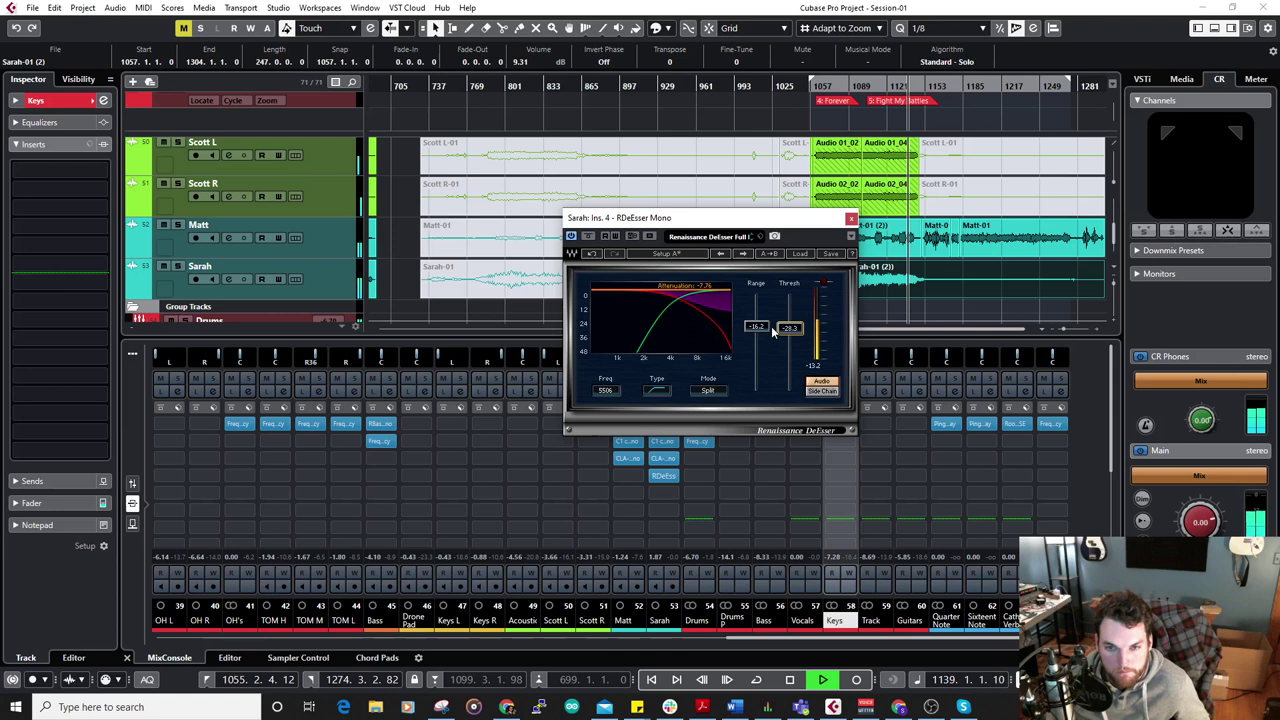
pyautogui.moveTo(764, 328); pyautogui.dragTo(764, 332)
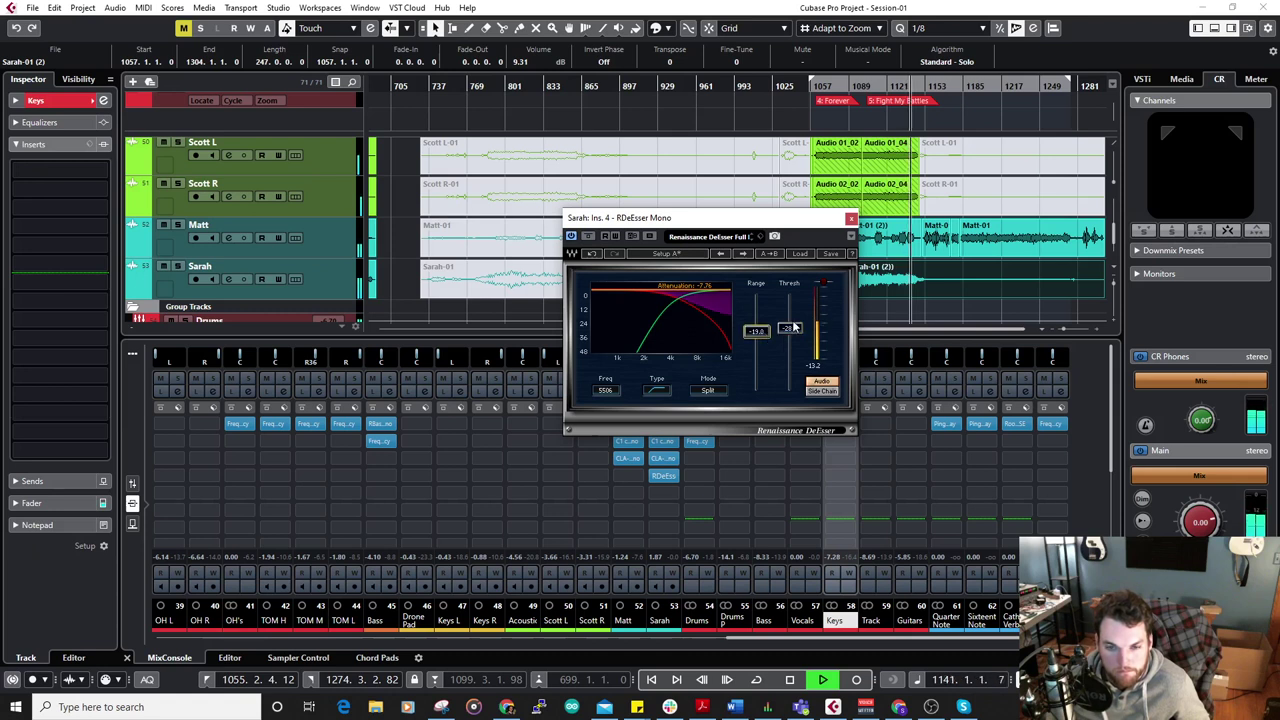
pyautogui.click(851, 218)
pyautogui.moveTo(676, 479); pyautogui.dragTo(665, 443)
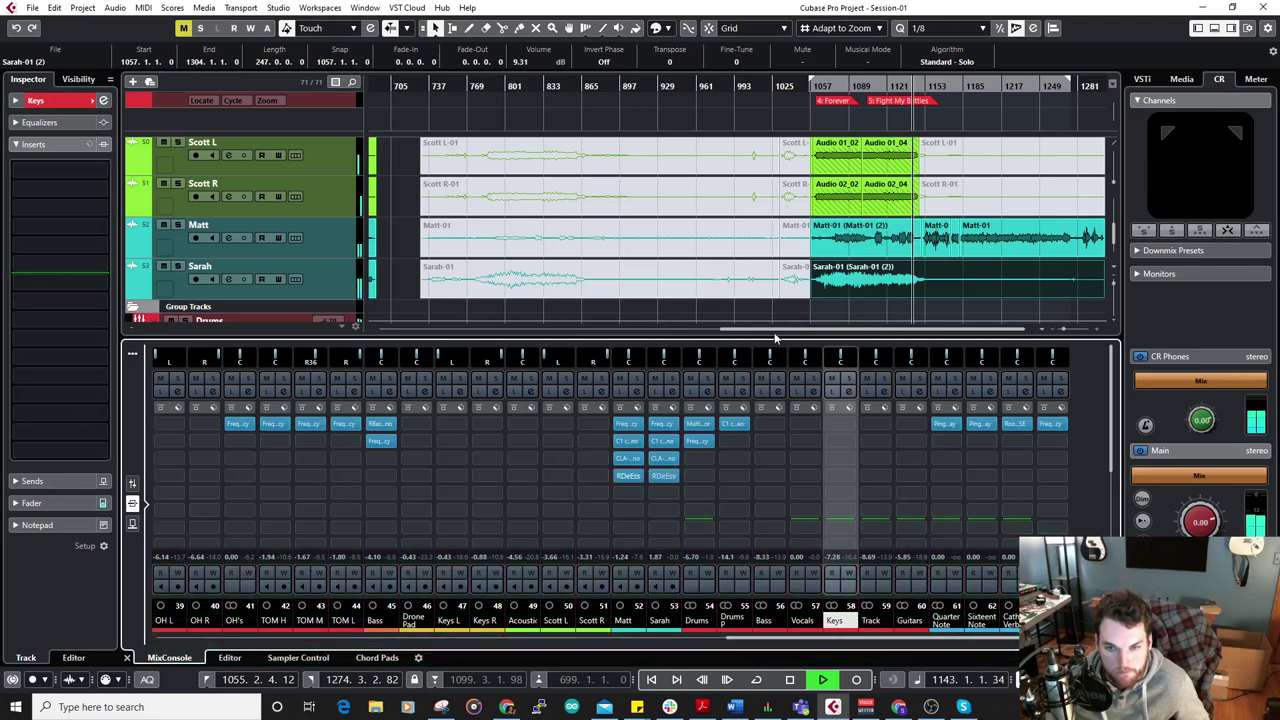
# Play the full mix from near the He Lives marker.
pyautogui.press('g')
pyautogui.press('g')
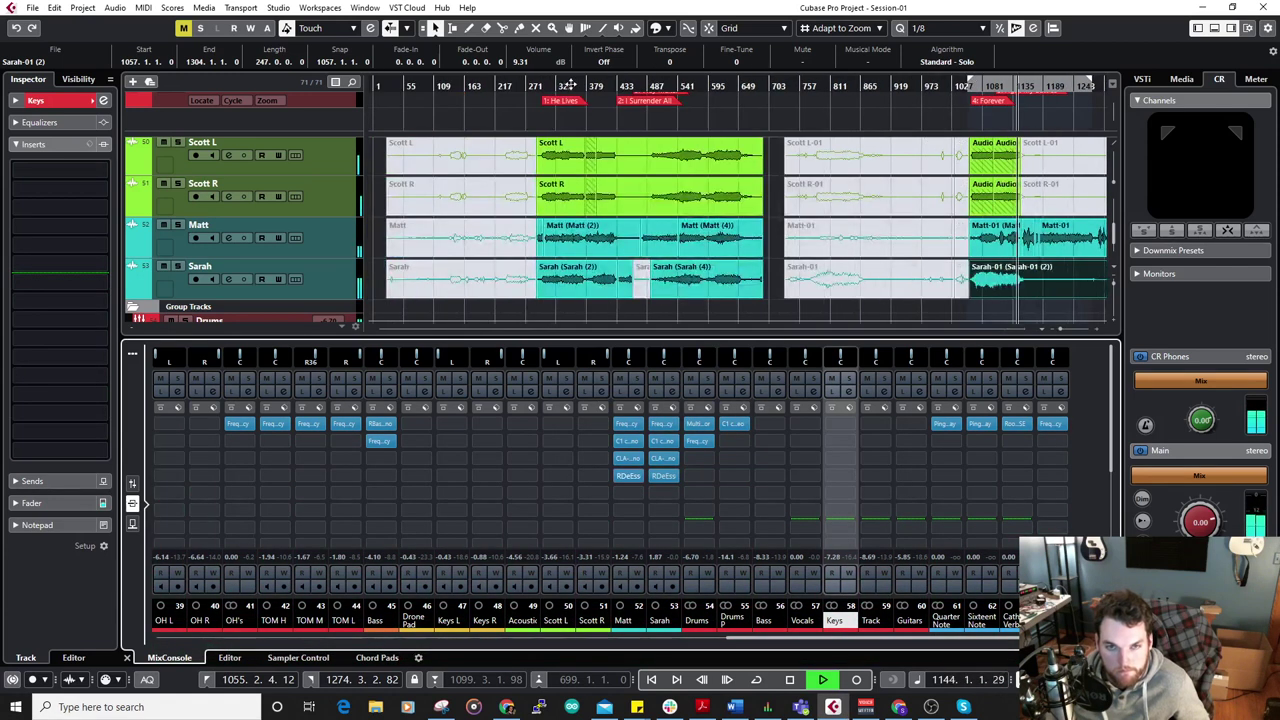
pyautogui.moveTo(546, 87); pyautogui.dragTo(587, 267)
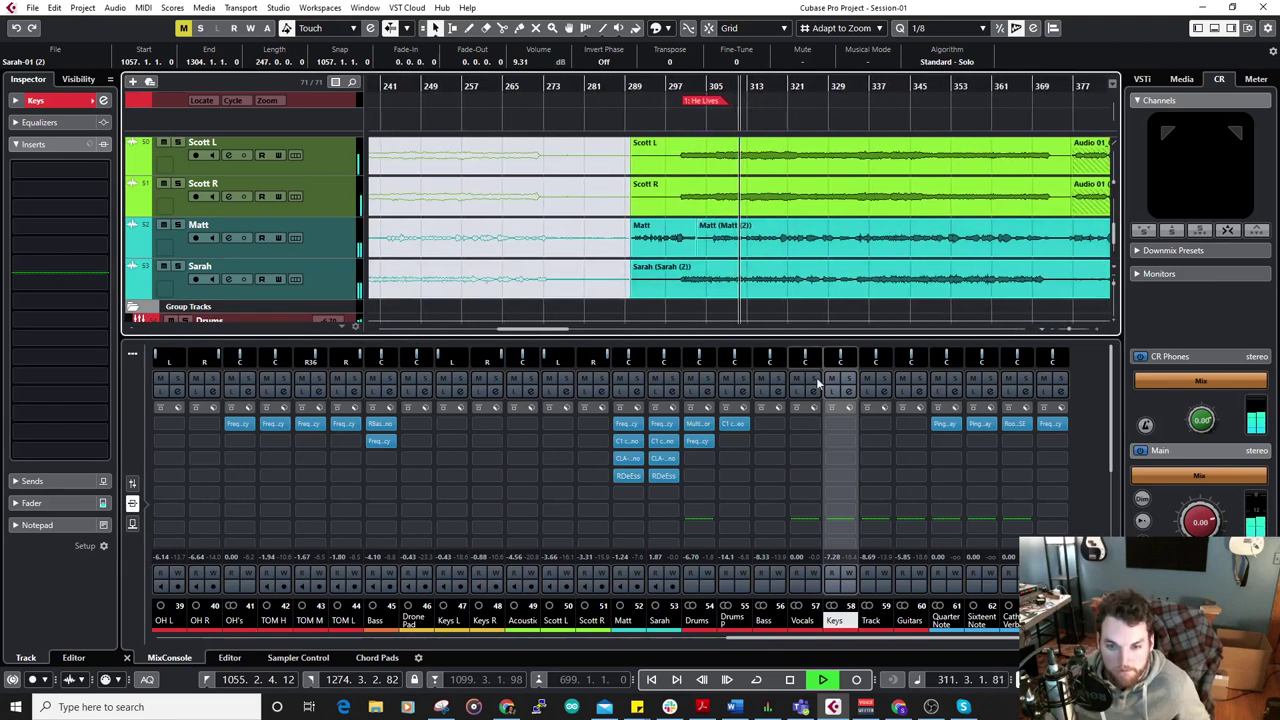
# Set the fader of vocal channel 52 to 0.00 dB and that of channel 53 to -1.53 dB.
pyautogui.click(132, 524)
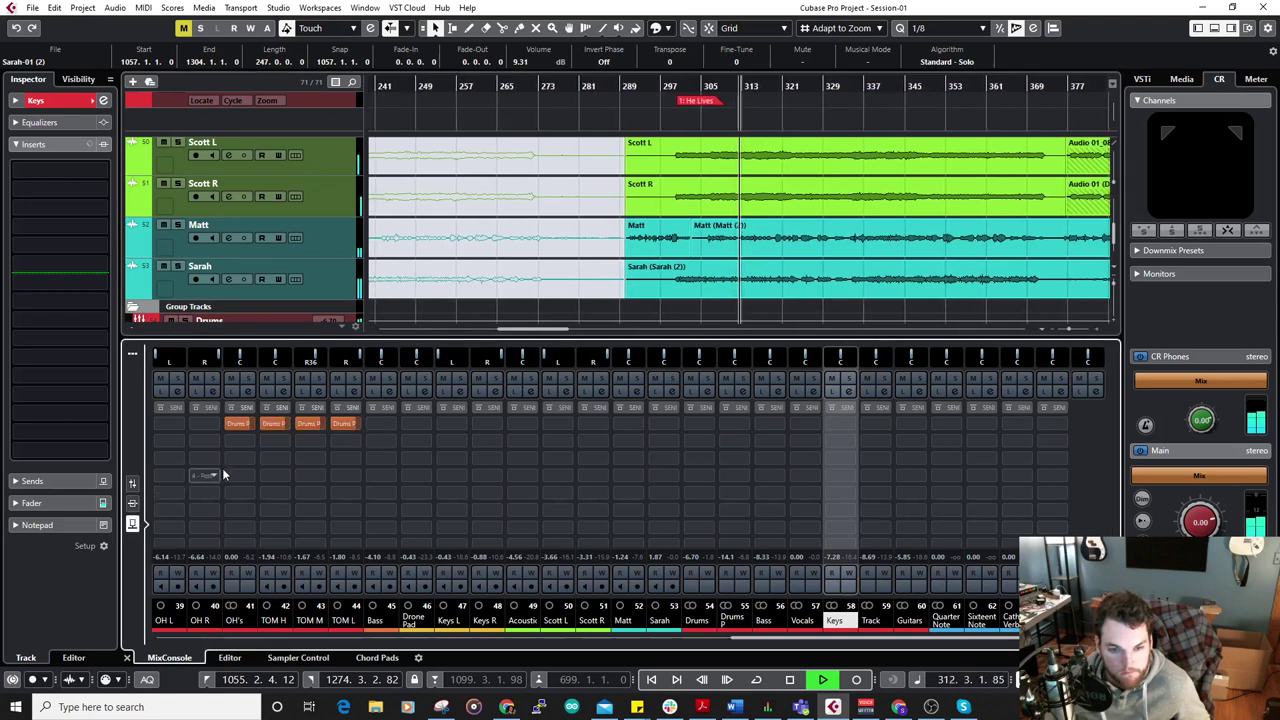
pyautogui.click(132, 482)
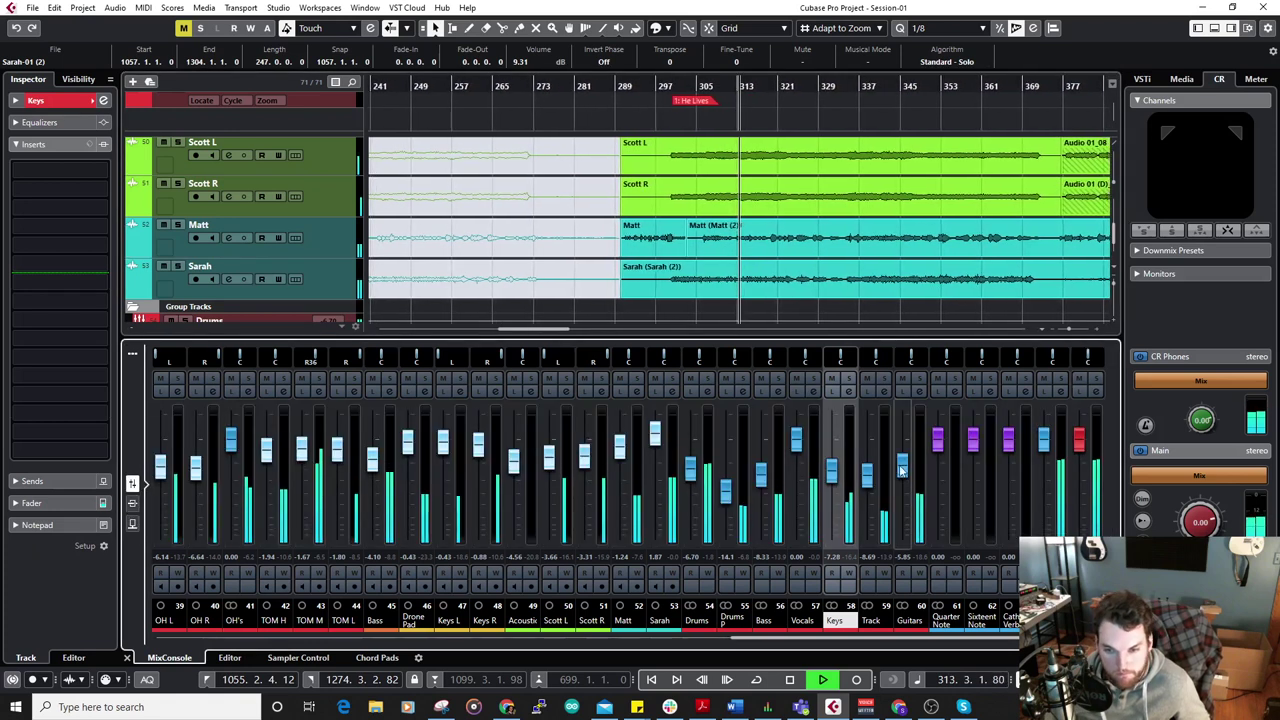
pyautogui.keyDown('ctrl'); pyautogui.click(621, 450); pyautogui.keyUp('ctrl')
pyautogui.moveTo(655, 440); pyautogui.dragTo(659, 456)
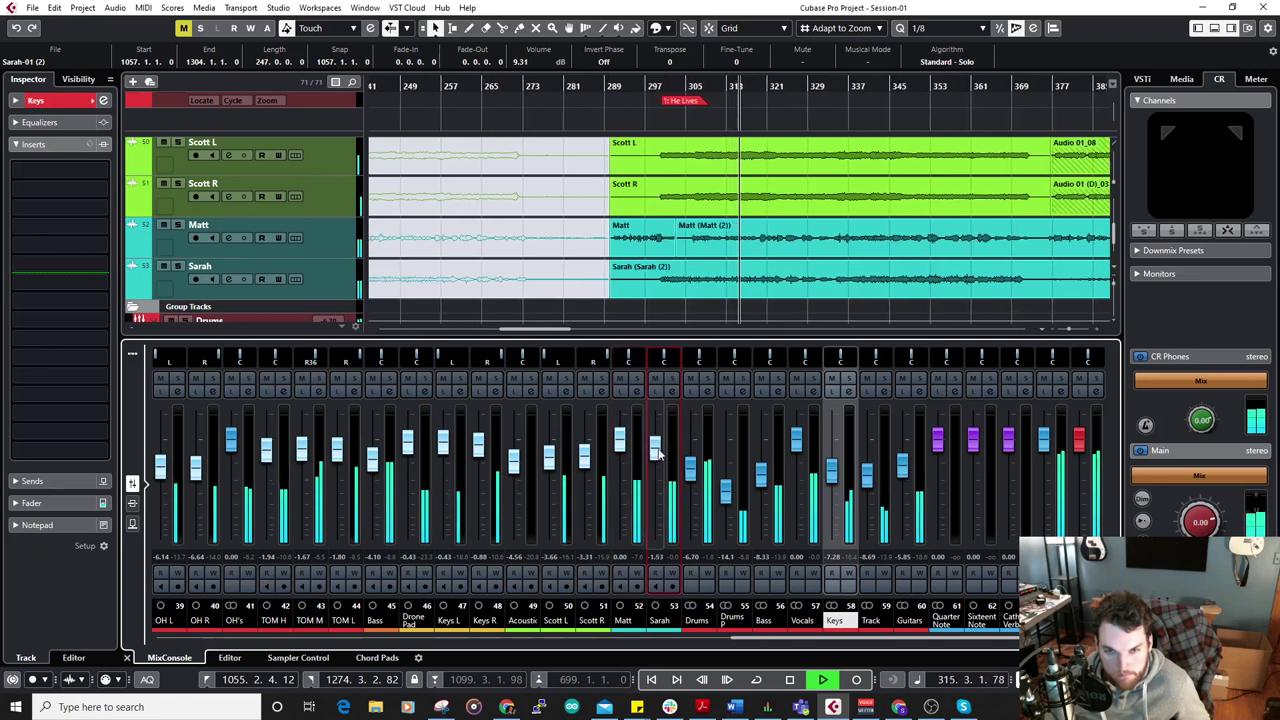
pyautogui.scroll(-4, 645, 248)
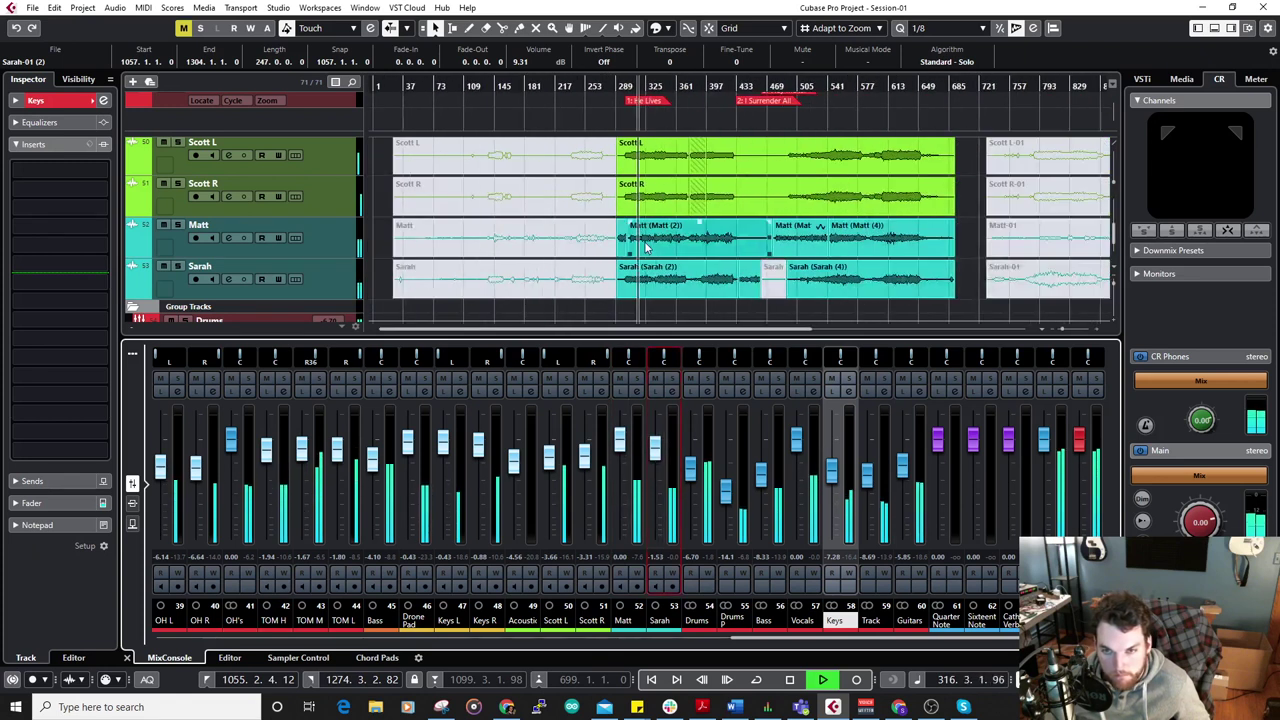
# Lower the instrument group faders by about 5 dB with Vocals at 0.00, and set Guitars to -9.83 dB.
pyautogui.press('h')
pyautogui.press('h')
pyautogui.press('h')
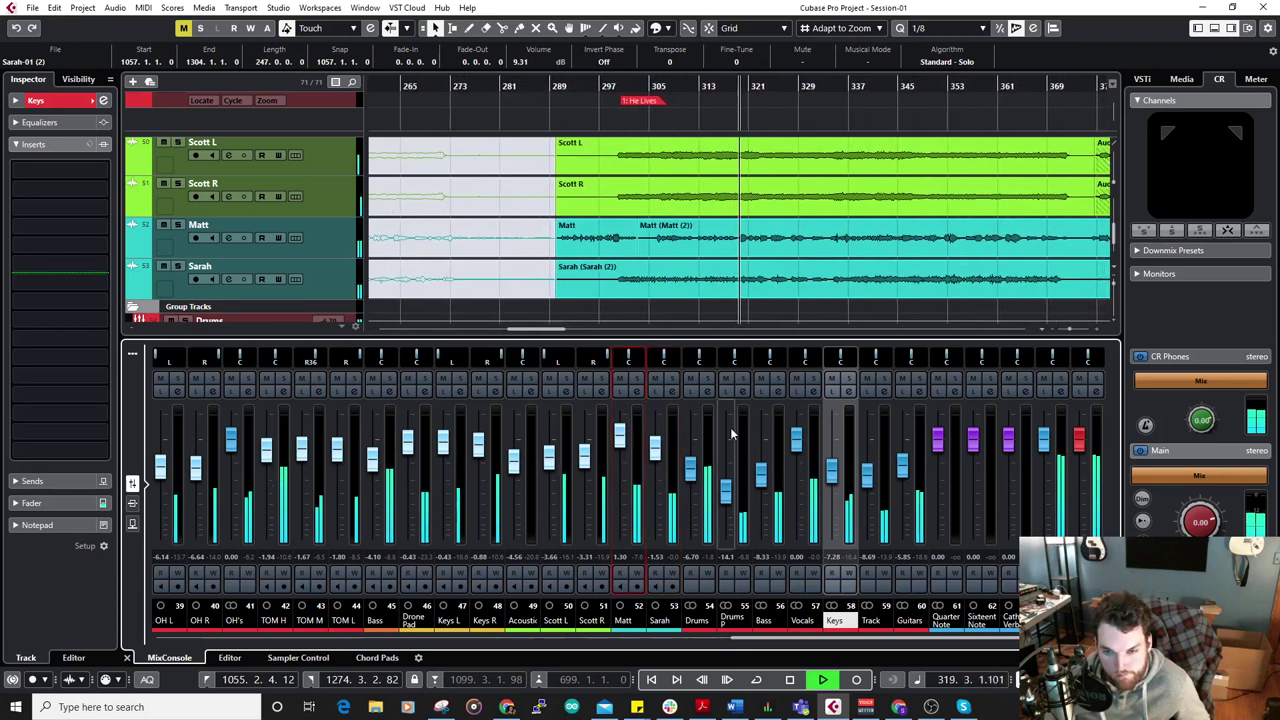
pyautogui.click(704, 423)
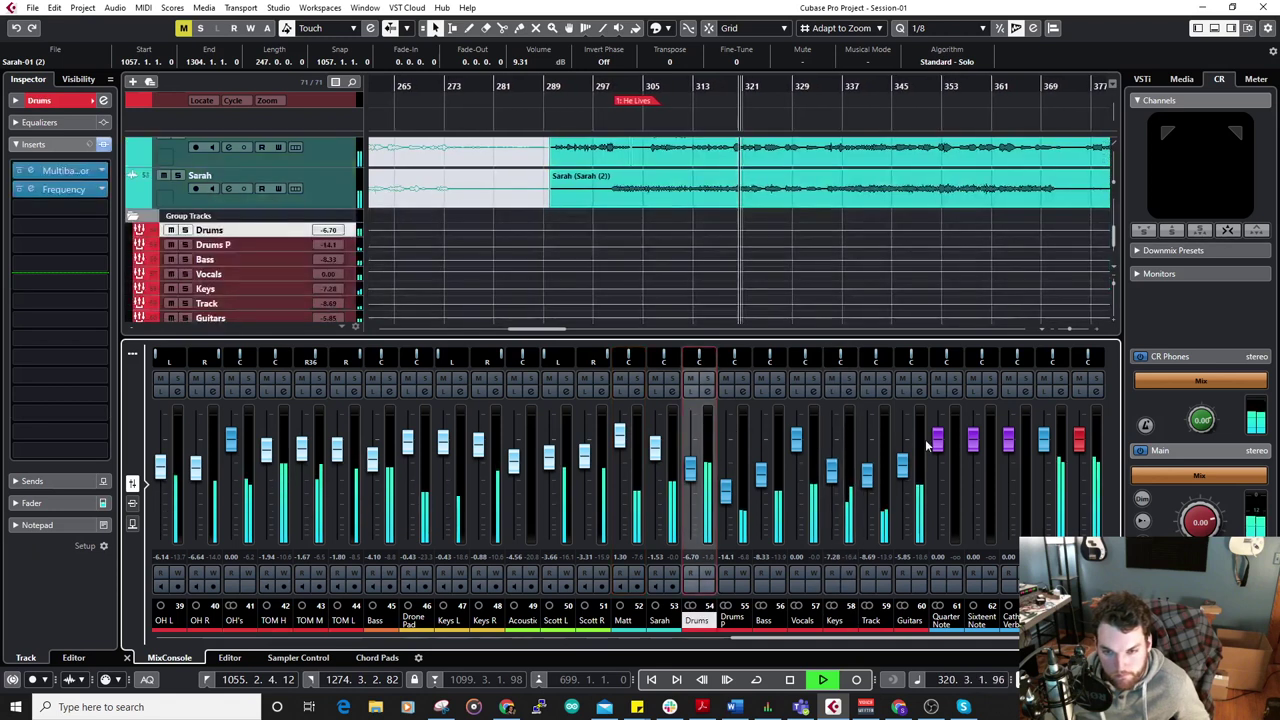
pyautogui.keyDown('shift'); pyautogui.click(915, 430); pyautogui.keyUp('shift')
pyautogui.moveTo(796, 437)
pyautogui.mouseDown()
pyautogui.moveTo(797, 470)
pyautogui.moveTo(801, 439)
pyautogui.mouseUp()
pyautogui.click(921, 450)
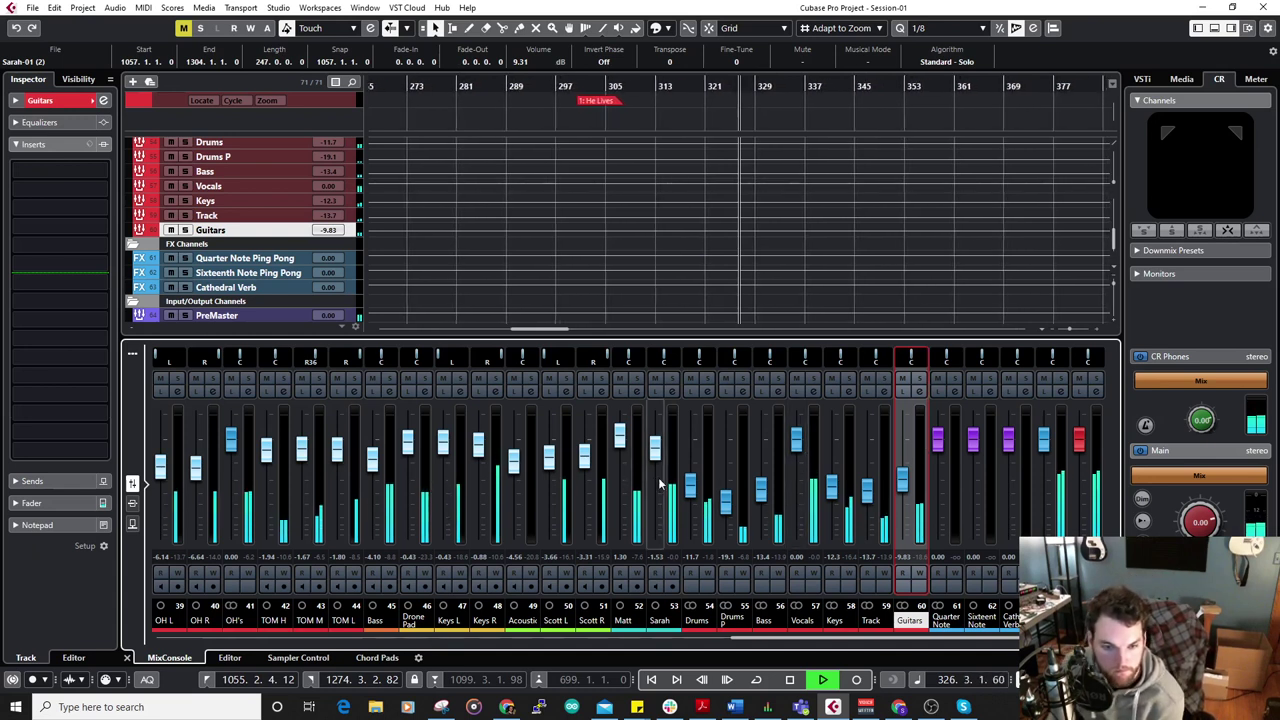
# Set the faders of vocal channels 52 and 53 to 0.00 and -8.02, Drums -10.7, Drums P -14.3, Bass -9.60, Keys -9.19 and Track -9.60 dB.
pyautogui.keyDown('ctrl'); pyautogui.click(620, 440); pyautogui.keyUp('ctrl')
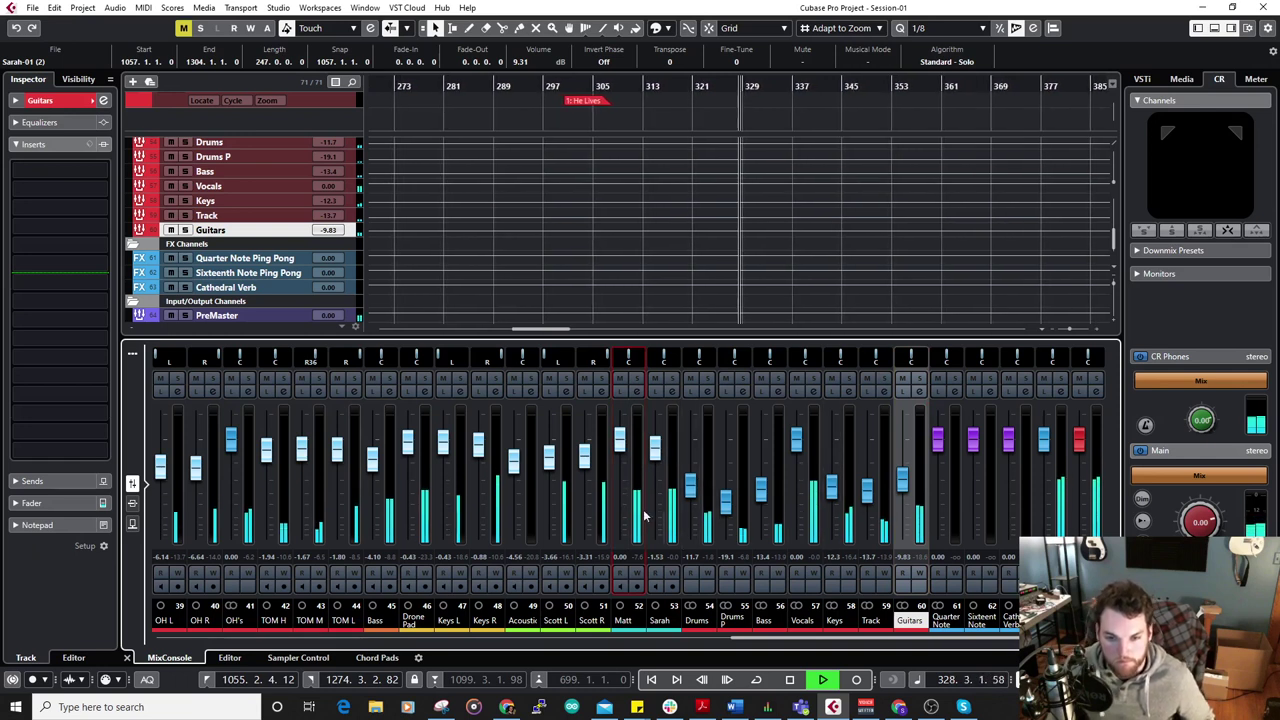
pyautogui.moveTo(660, 453); pyautogui.dragTo(728, 490)
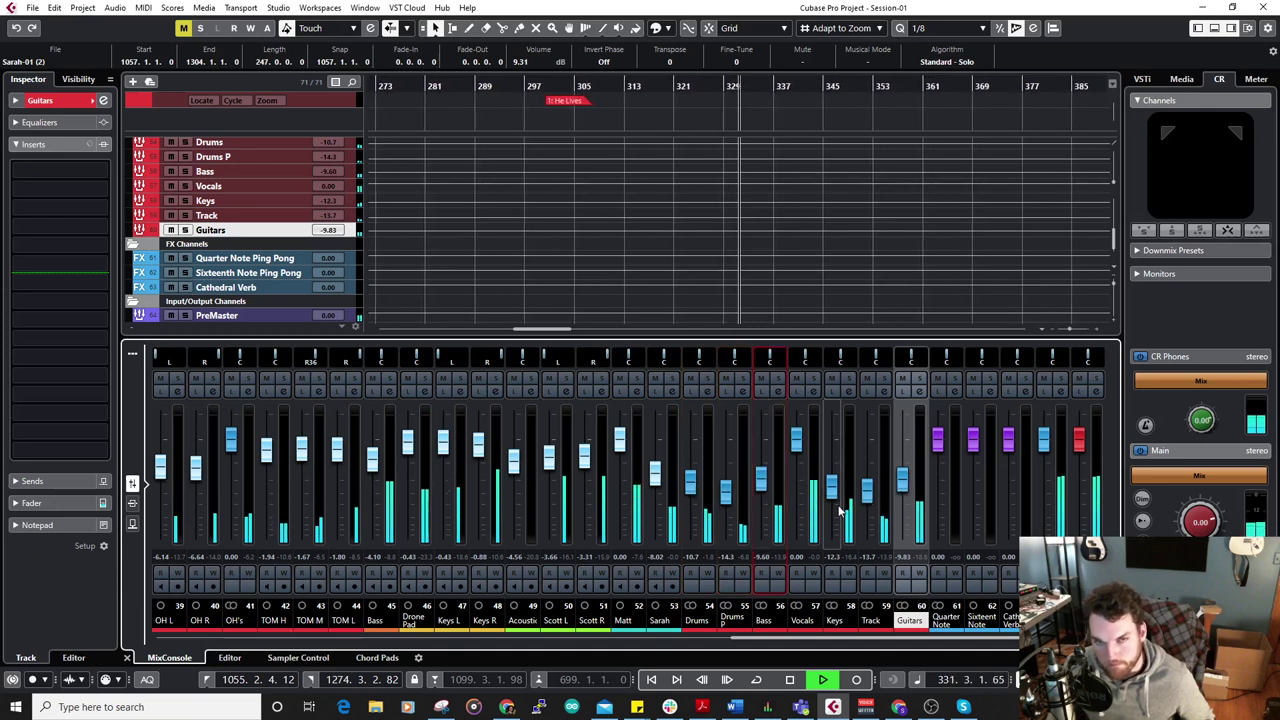
pyautogui.scroll(8, 727, 240)
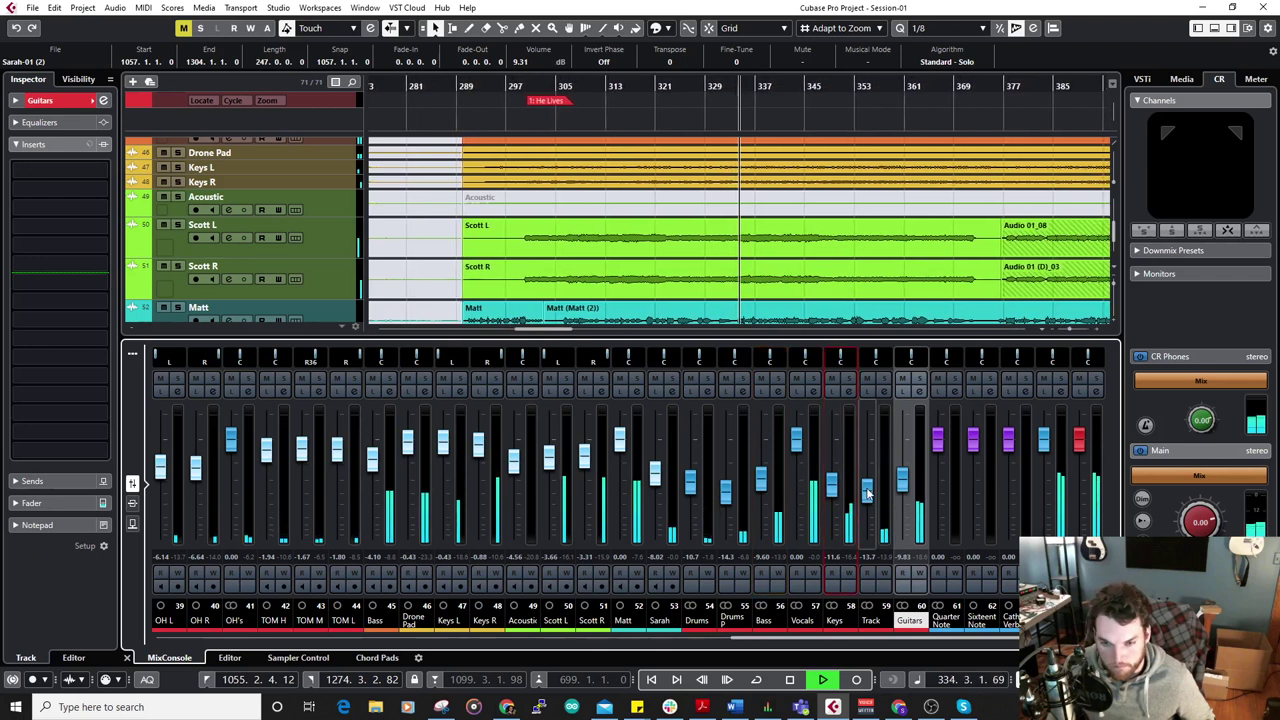
pyautogui.moveTo(834, 488); pyautogui.dragTo(867, 480)
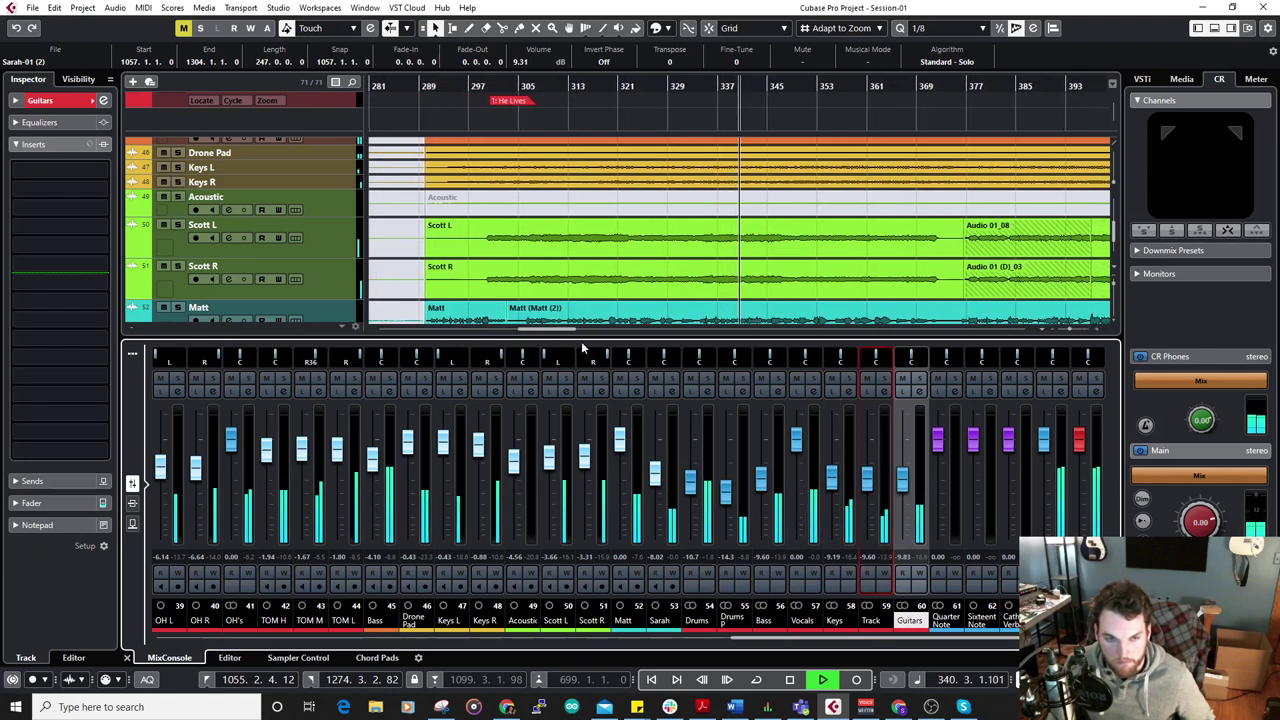
# Compare the sound of vocal channel 52 with all its inserts bypassed and active.
pyautogui.scroll(-4, 604, 231)
pyautogui.scroll(1, 604, 231)
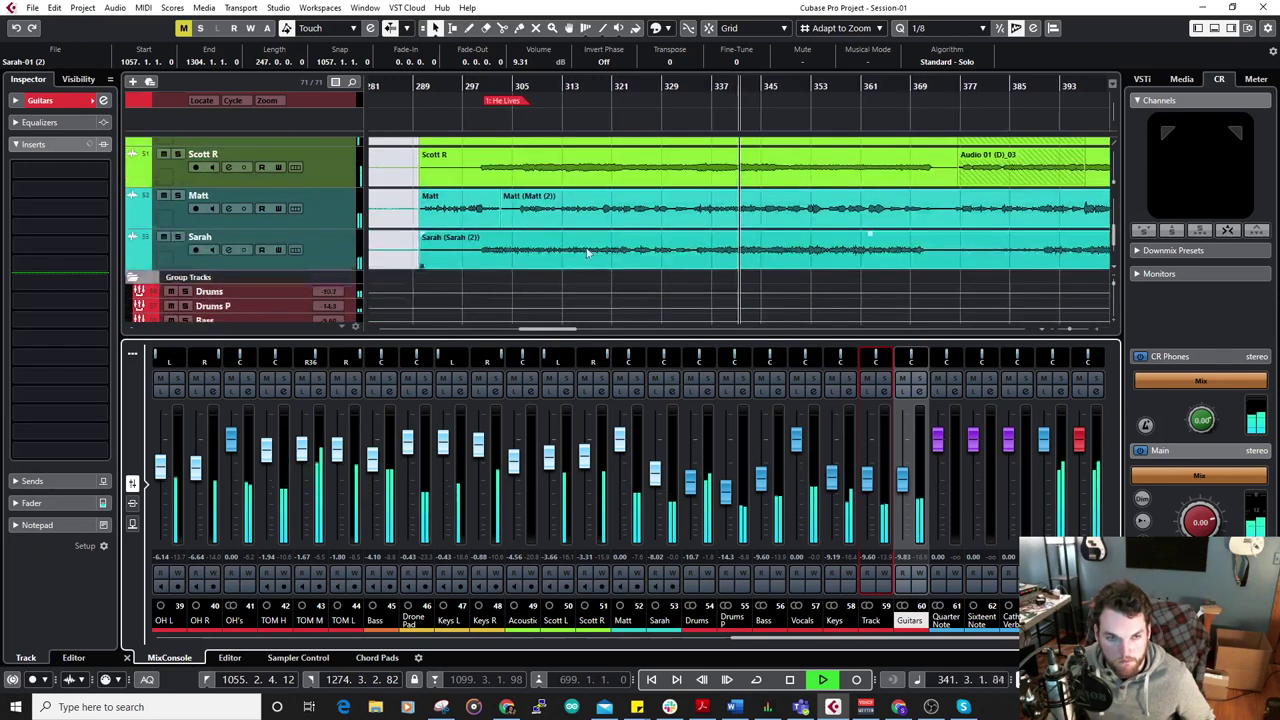
pyautogui.click(338, 208)
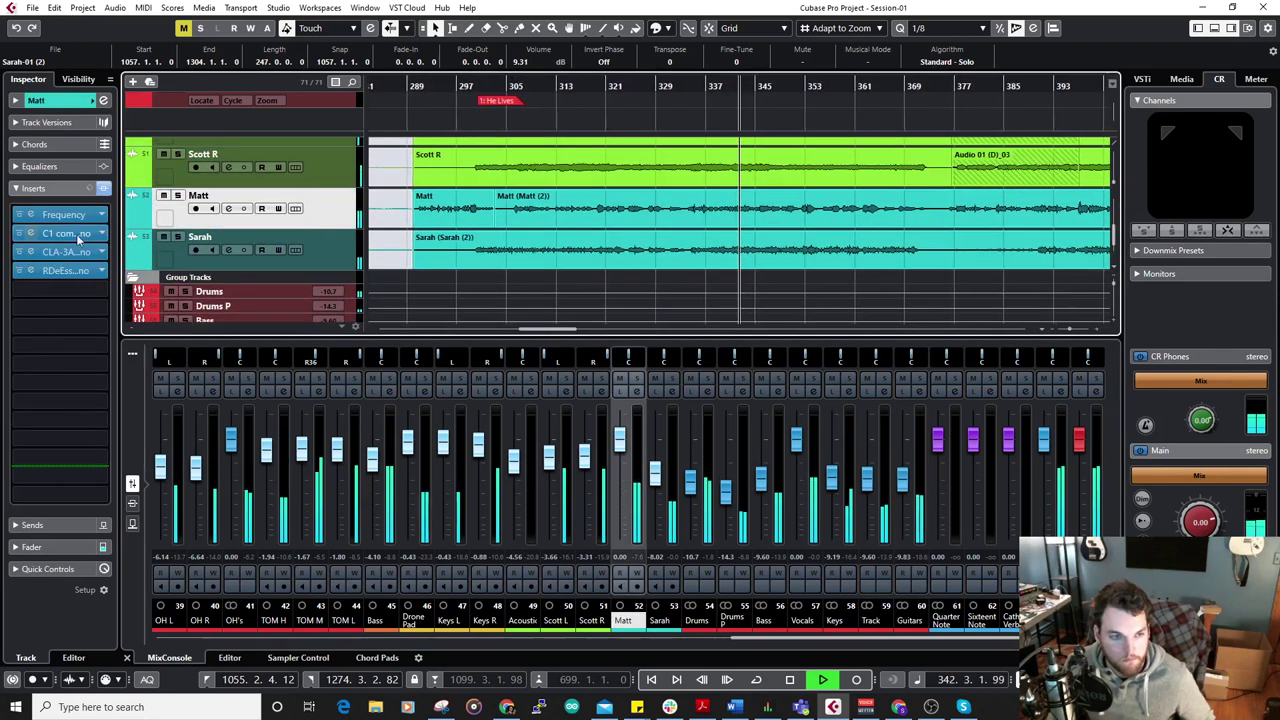
pyautogui.click(104, 188)
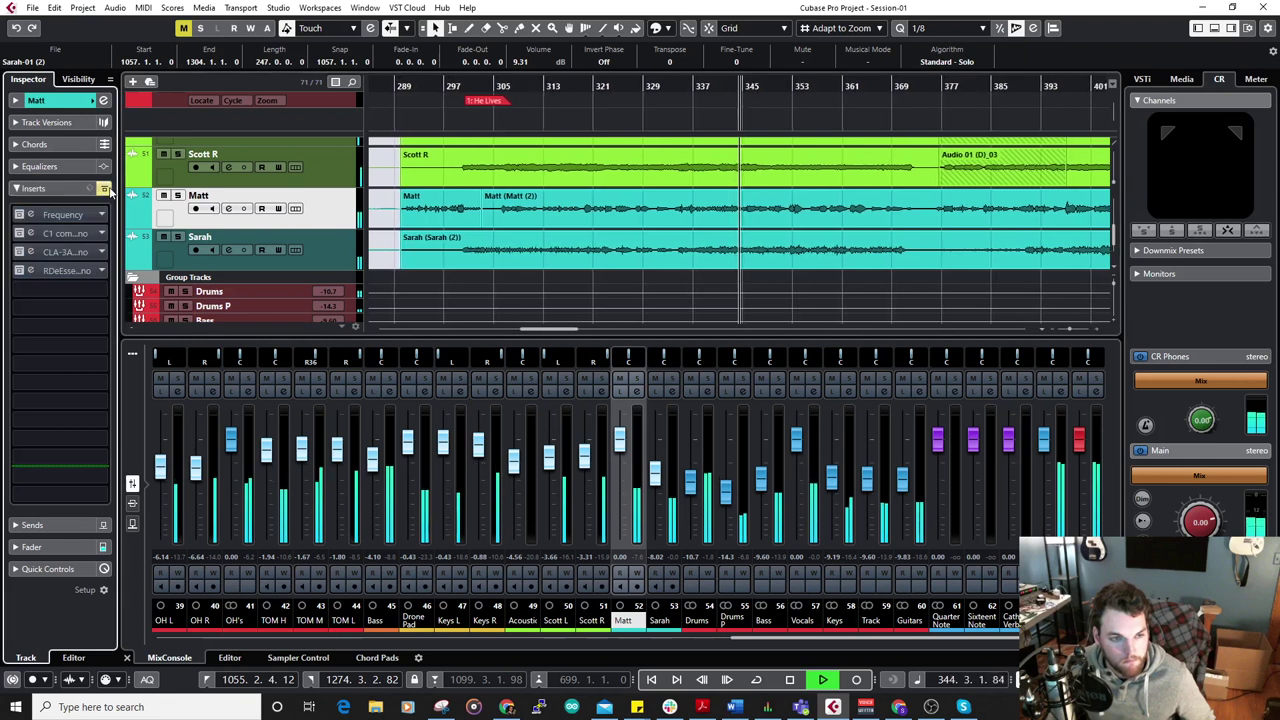
pyautogui.click(104, 188)
# Set the CLA-3A compressor on vocal channel 52 to a gain of about 4 and a peak reduction of 5.23.
pyautogui.click(65, 251)
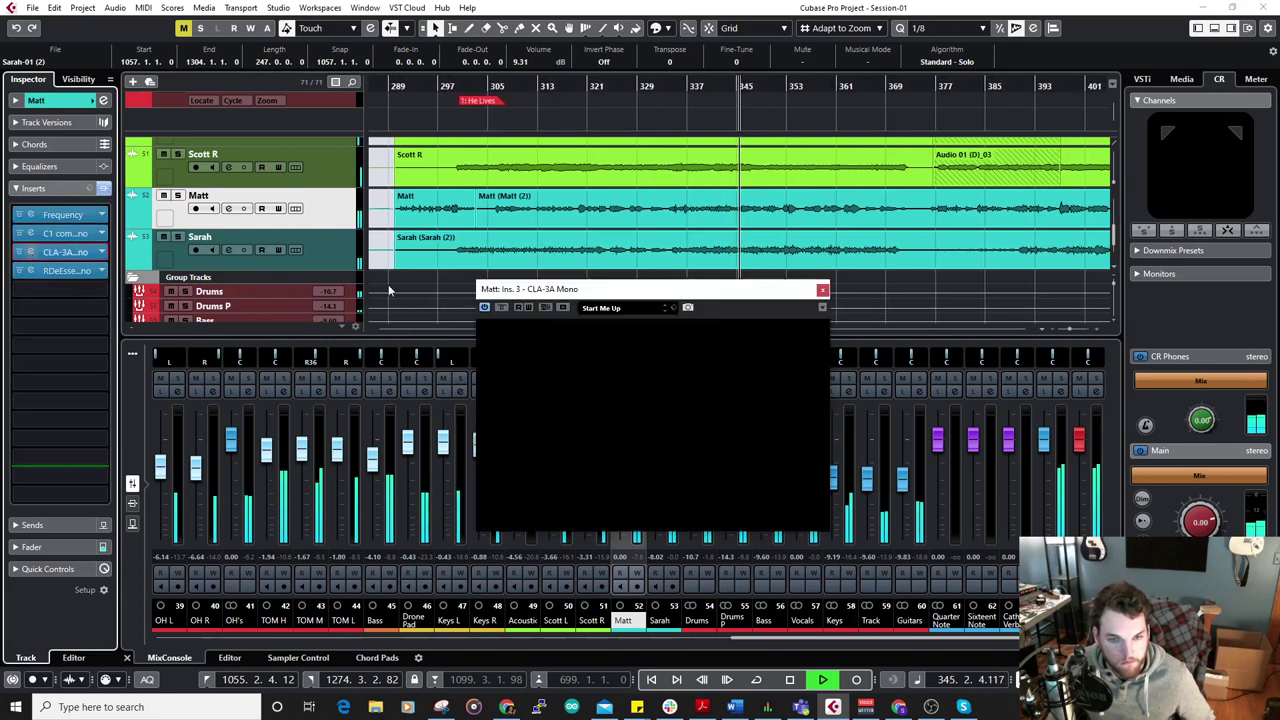
pyautogui.moveTo(775, 405); pyautogui.dragTo(775, 438)
pyautogui.moveTo(540, 394); pyautogui.dragTo(540, 392)
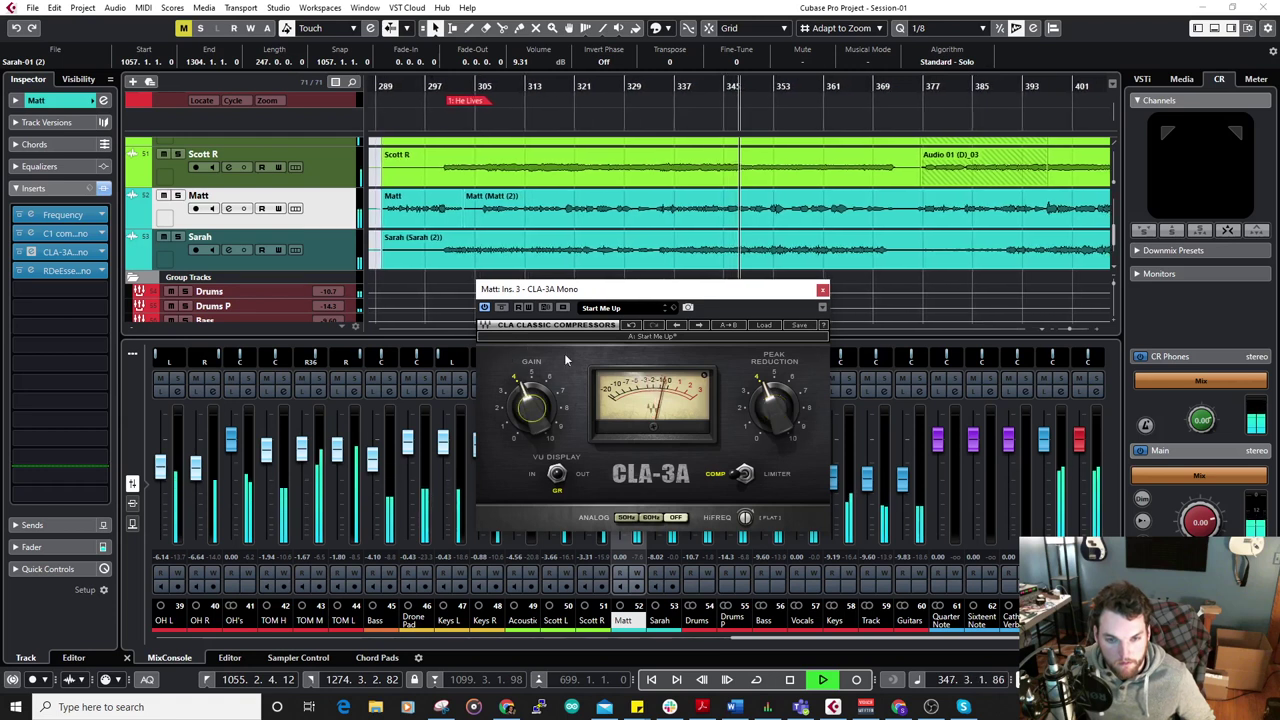
pyautogui.moveTo(771, 413); pyautogui.dragTo(771, 401)
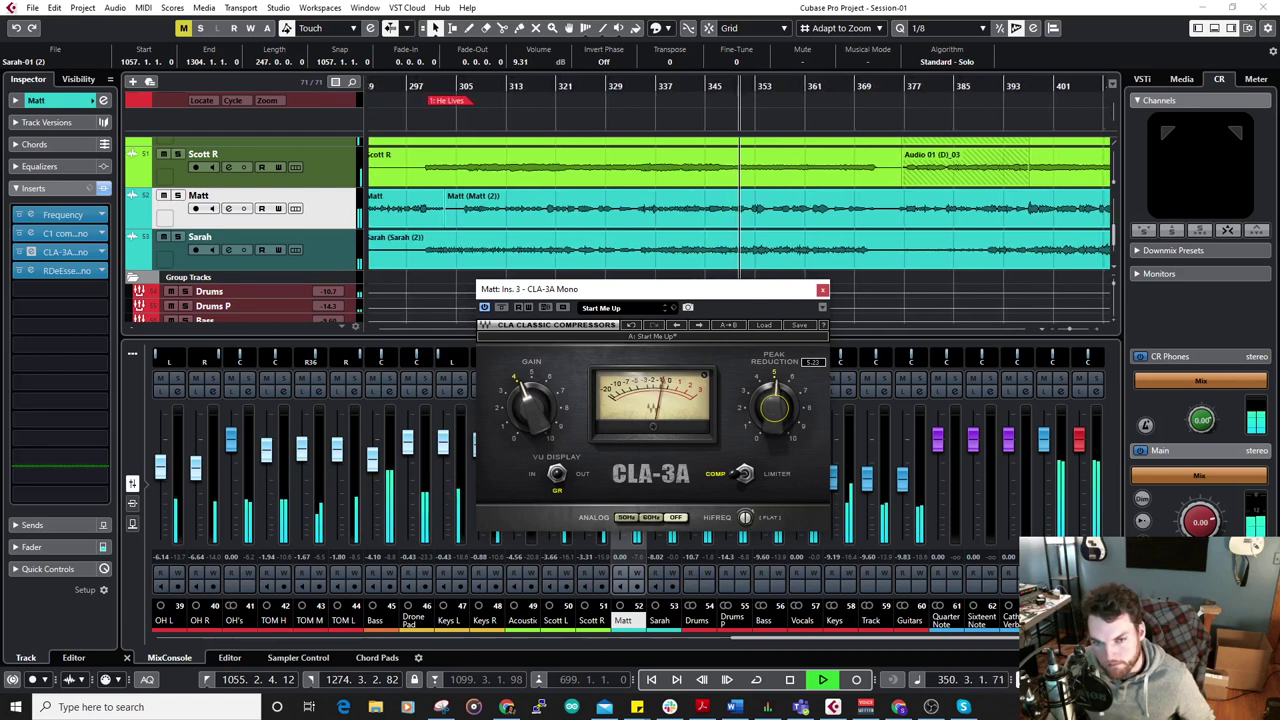
pyautogui.click(823, 289)
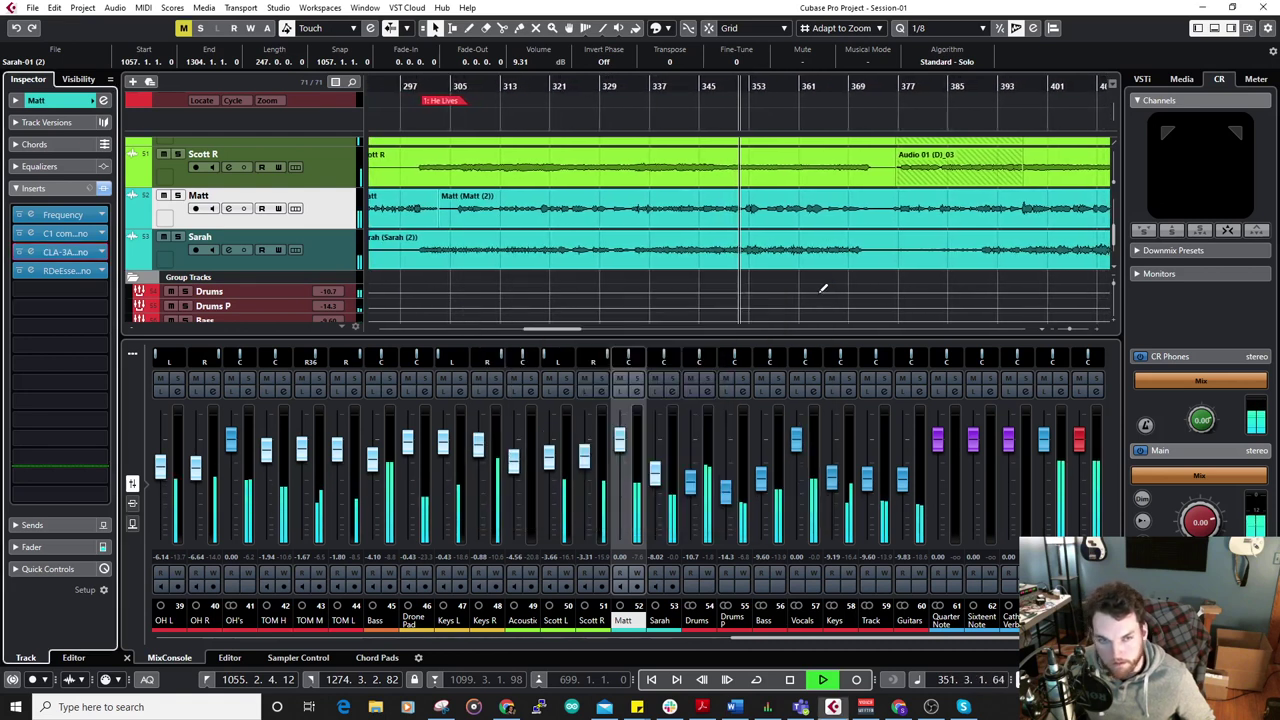
# Open the vocal clip on channel 52 in the VariAudio editor and play it from bar 349.
pyautogui.press('space')
pyautogui.doubleClick(717, 213)
pyautogui.click(496, 404)
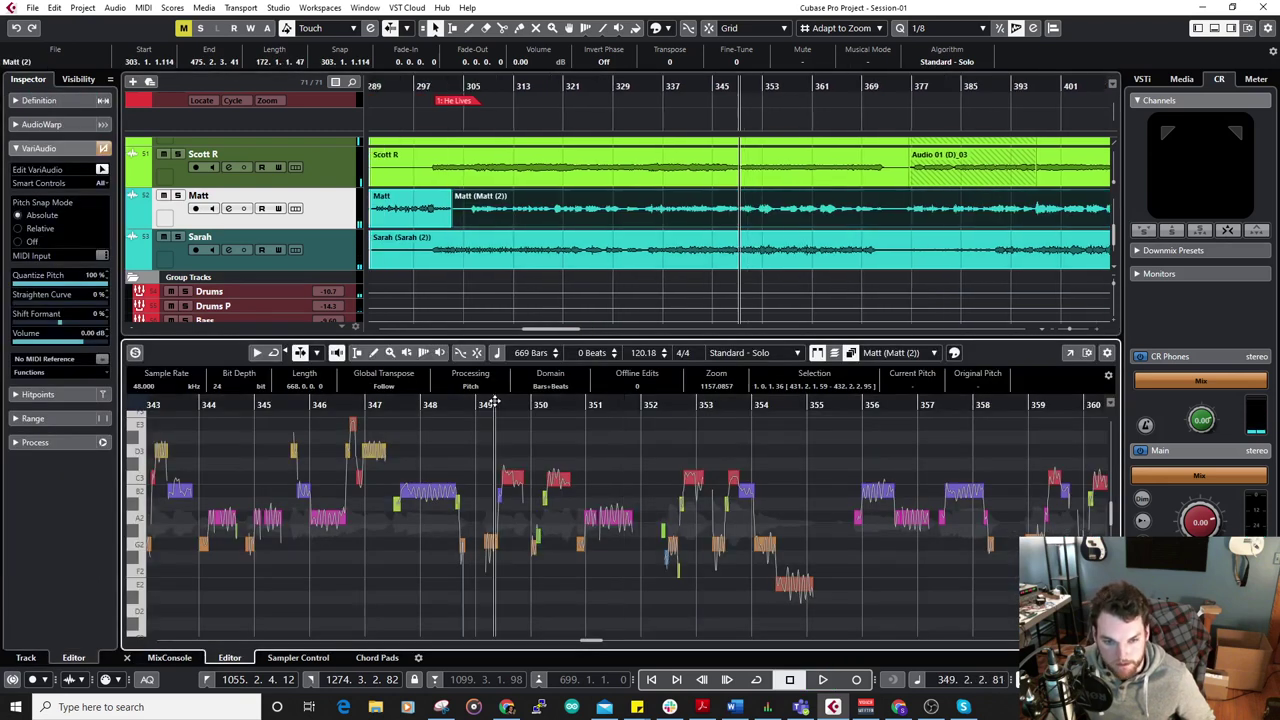
pyautogui.press('space')
pyautogui.scroll(7, 586, 497)
pyautogui.press('space')
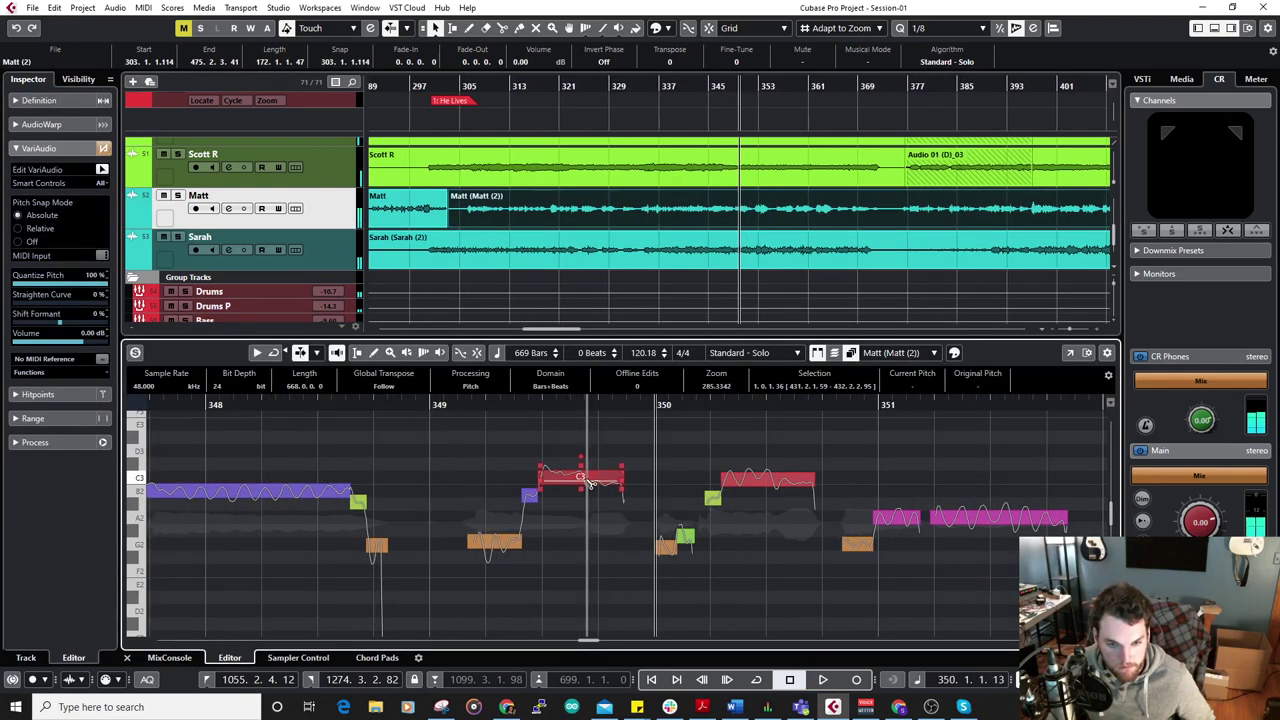
# Split the C3 pitch segments in bars 349 and 350 and quantize the pitch of the resulting segments.
pyautogui.click(583, 486)
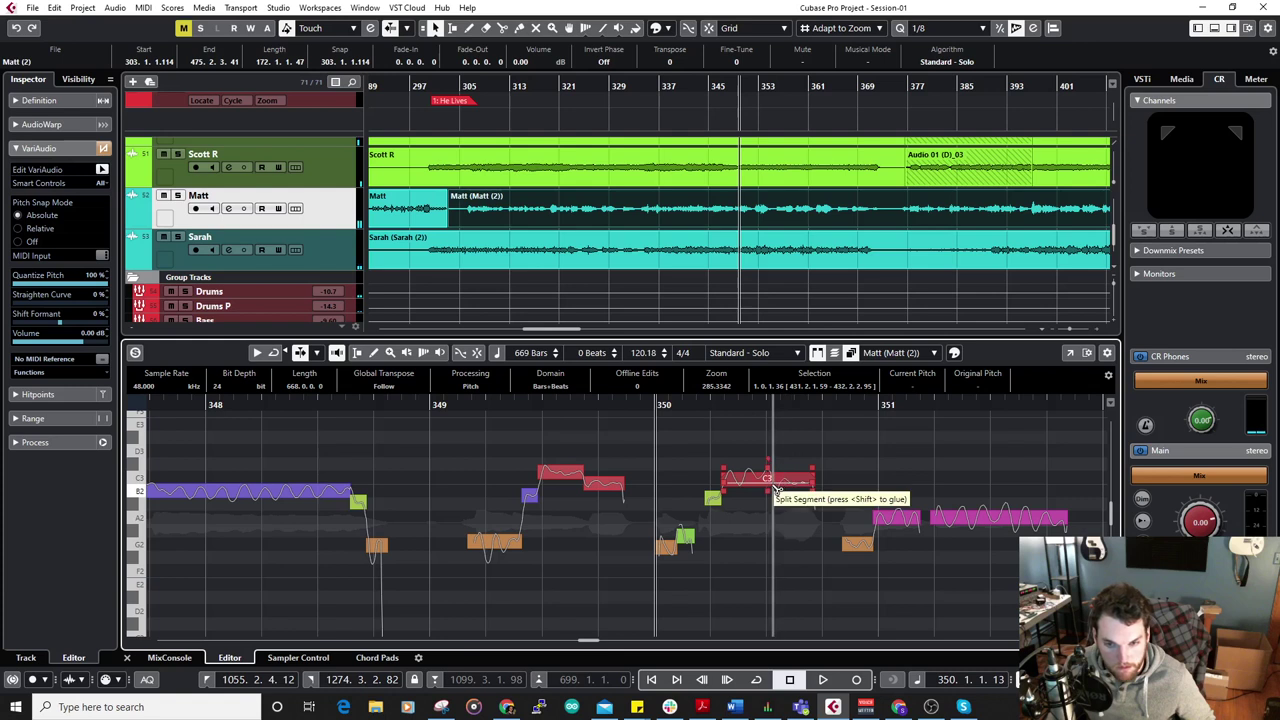
pyautogui.moveTo(555, 433); pyautogui.dragTo(840, 488)
pyautogui.click(90, 284)
pyautogui.click(91, 301)
pyautogui.click(686, 420)
# Lower the second halves of the split C3 segments to B2, then close the editor and replay the full mix.
pyautogui.moveTo(617, 486); pyautogui.dragTo(617, 492)
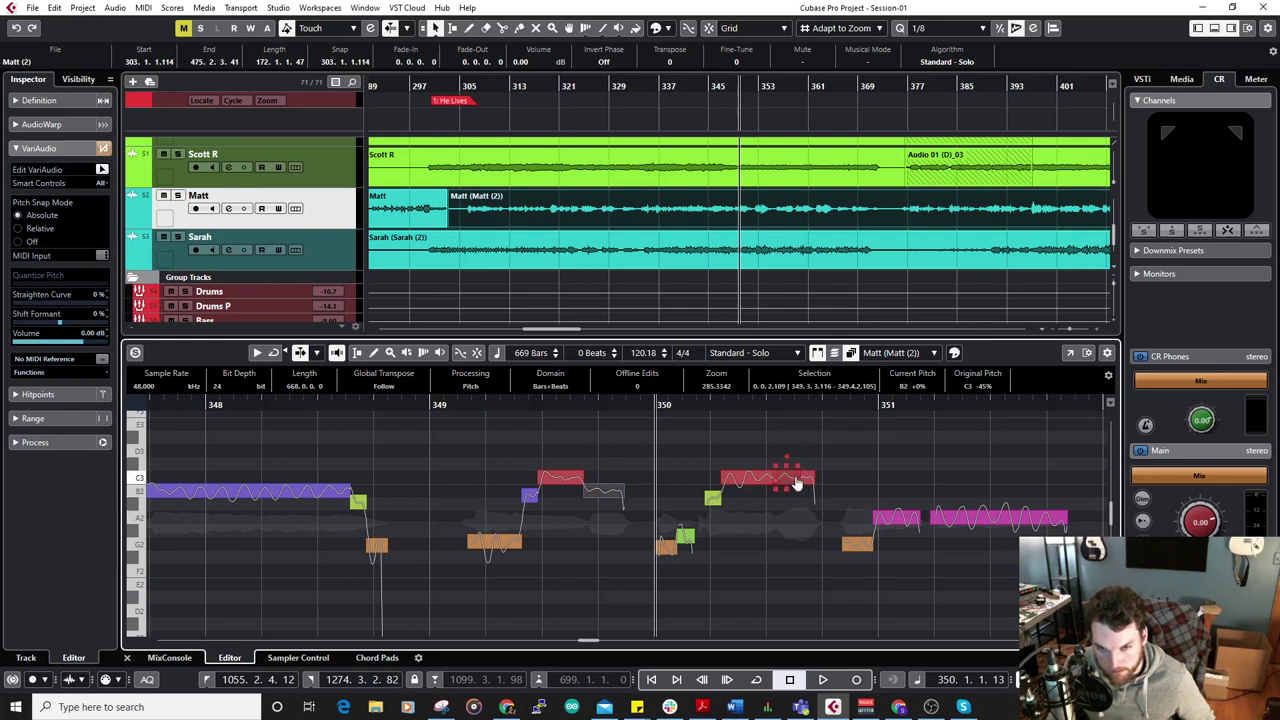
pyautogui.moveTo(794, 482); pyautogui.dragTo(797, 497)
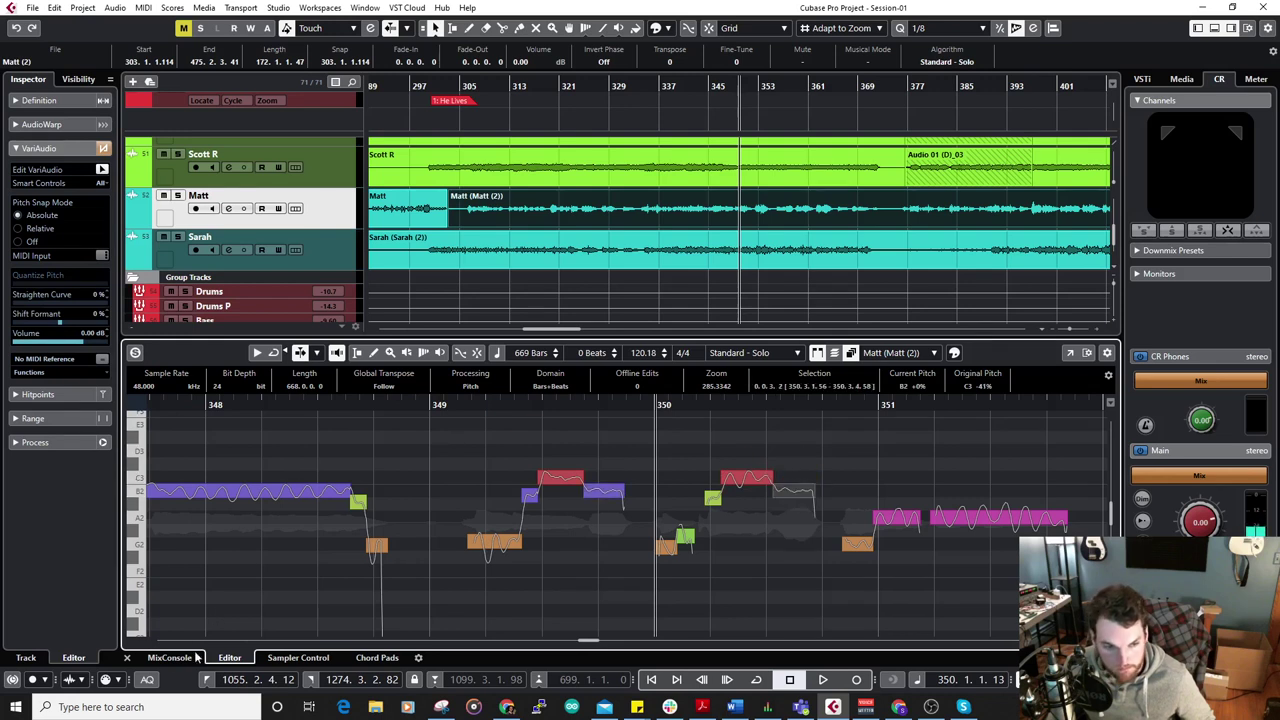
pyautogui.click(127, 657)
pyautogui.press('space')
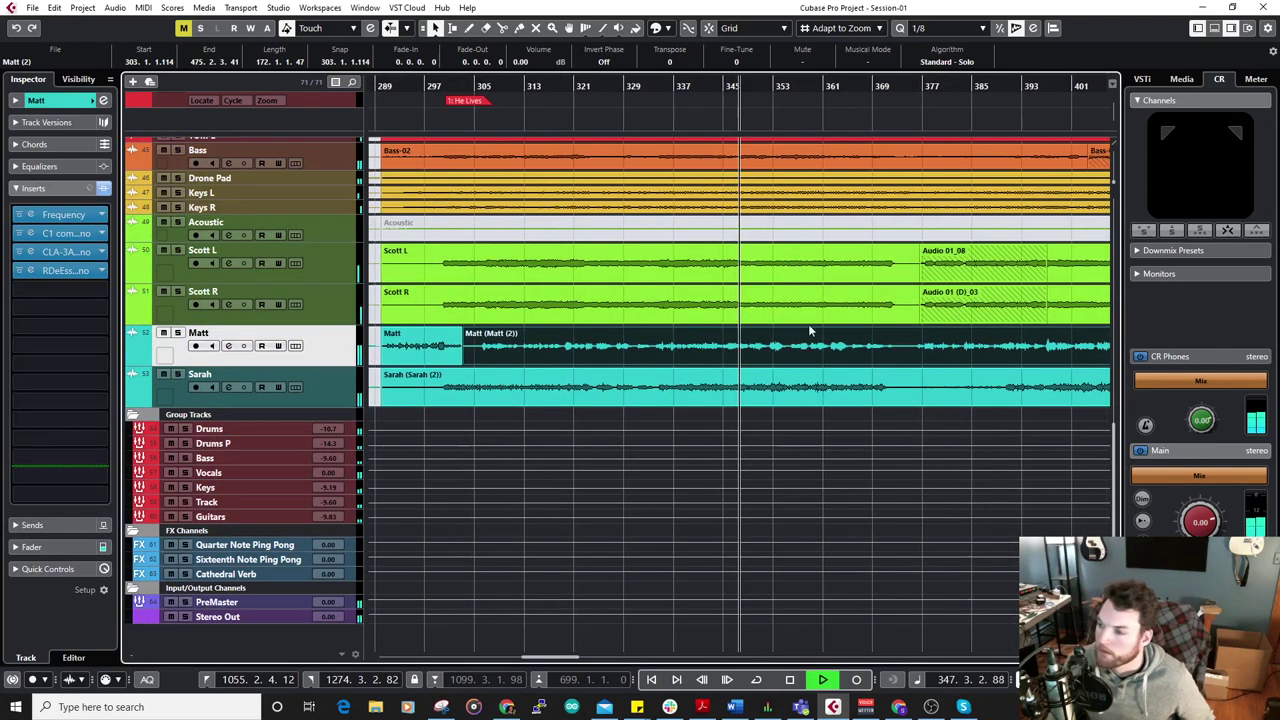
pyautogui.scroll(2, 903, 354)
pyautogui.press('h')
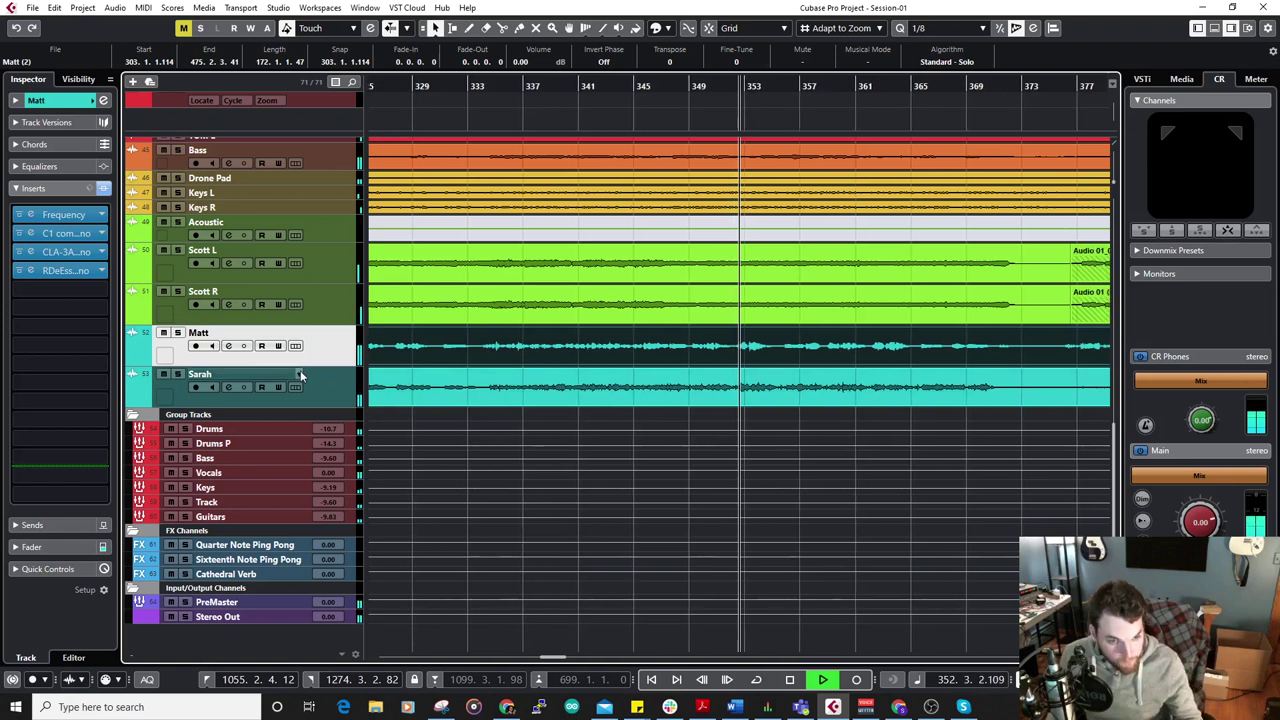
# Delete the Quarter Note Ping Pong and Sixteenth Note Ping Pong FX channels.
pyautogui.click(55, 525)
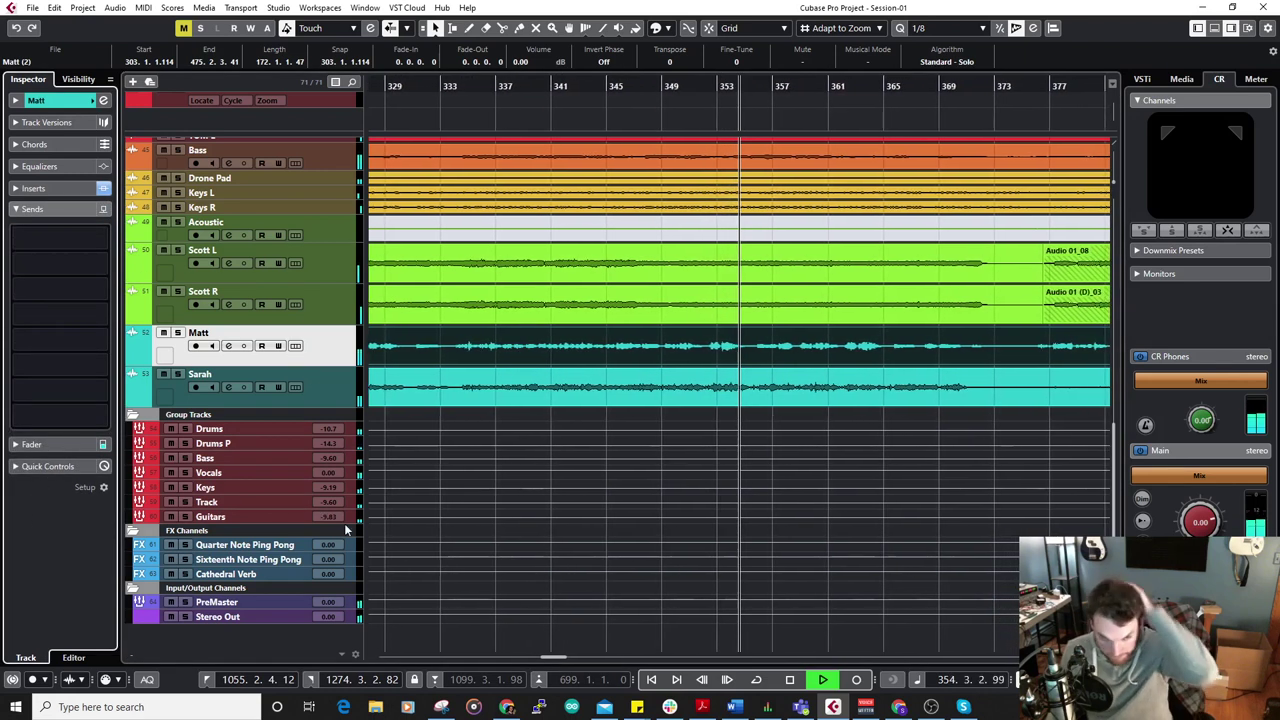
pyautogui.click(346, 560)
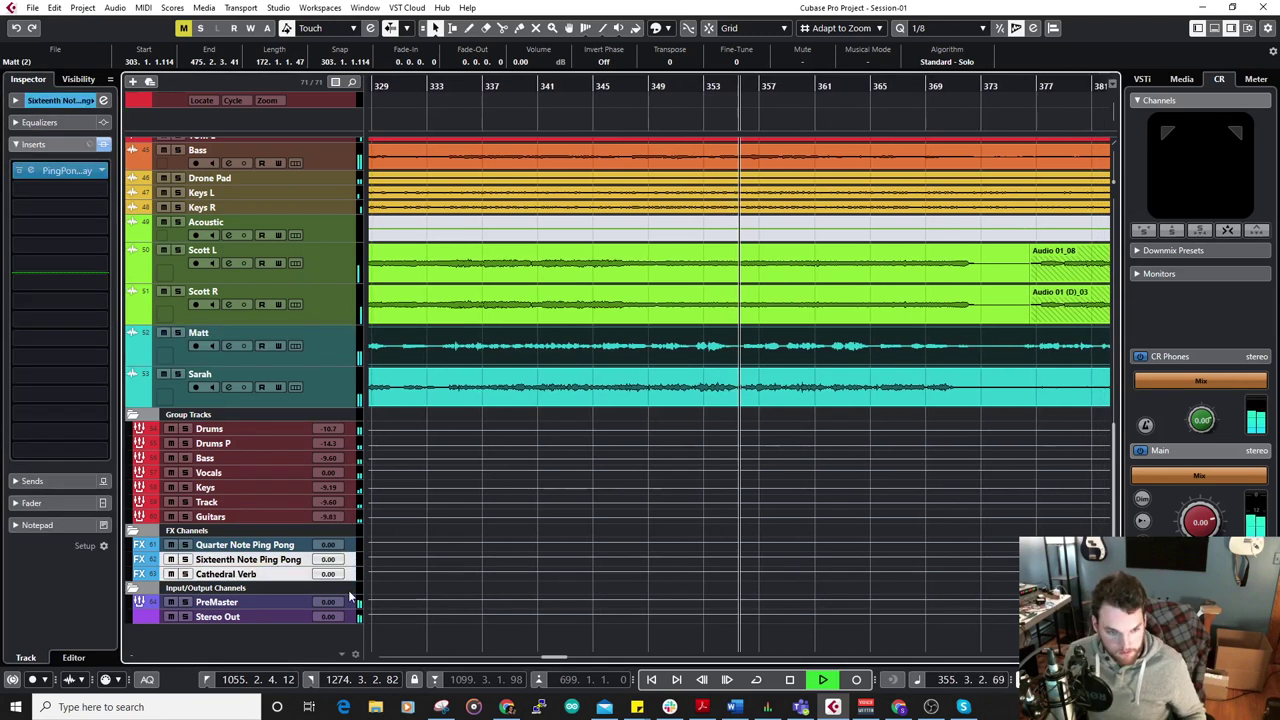
pyautogui.click(350, 545)
pyautogui.keyDown('shift'); pyautogui.click(352, 559); pyautogui.keyUp('shift')
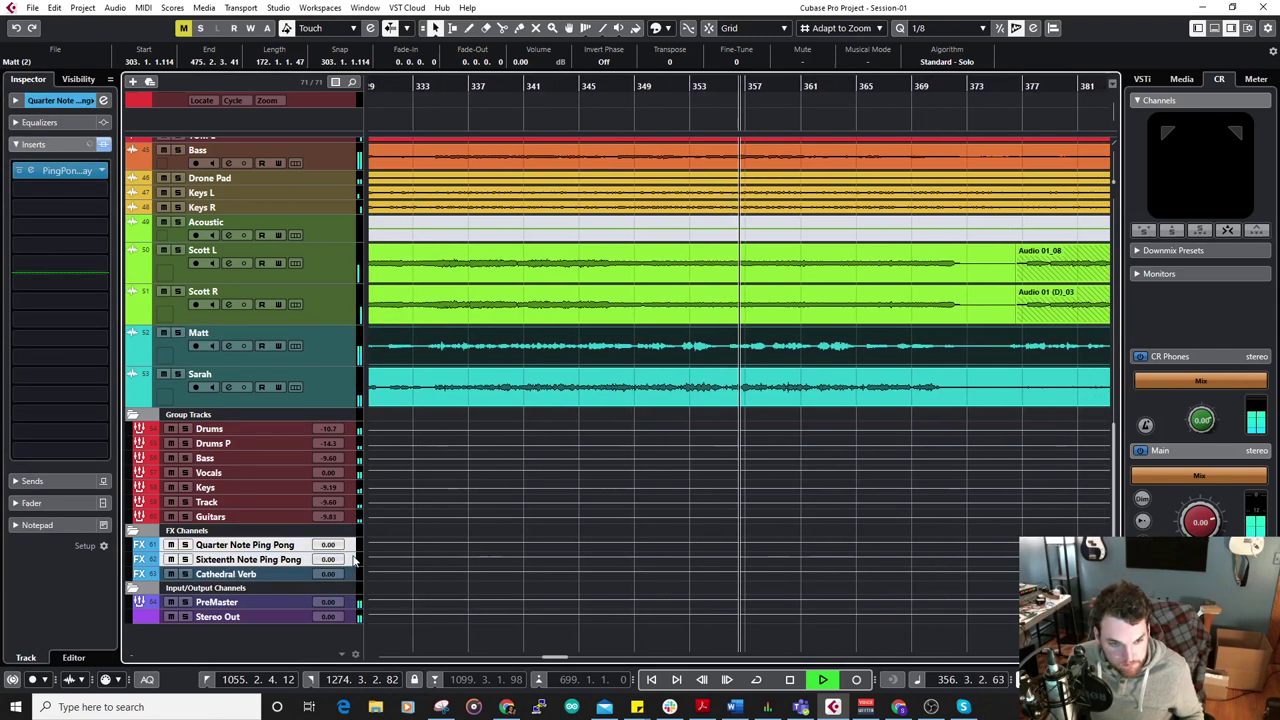
pyautogui.press('Delete')
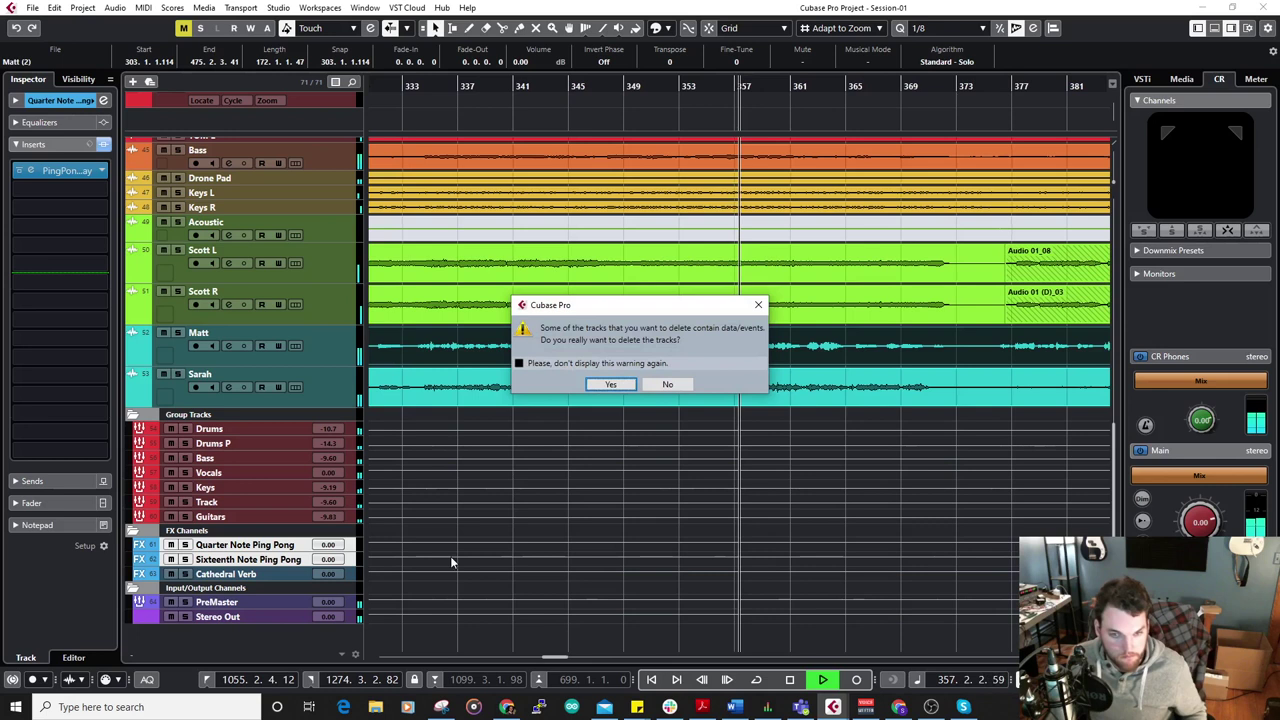
pyautogui.click(608, 385)
# Duplicate the Cathedral Verb FX channel and rename the copy Drum Verb.
pyautogui.click(336, 572)
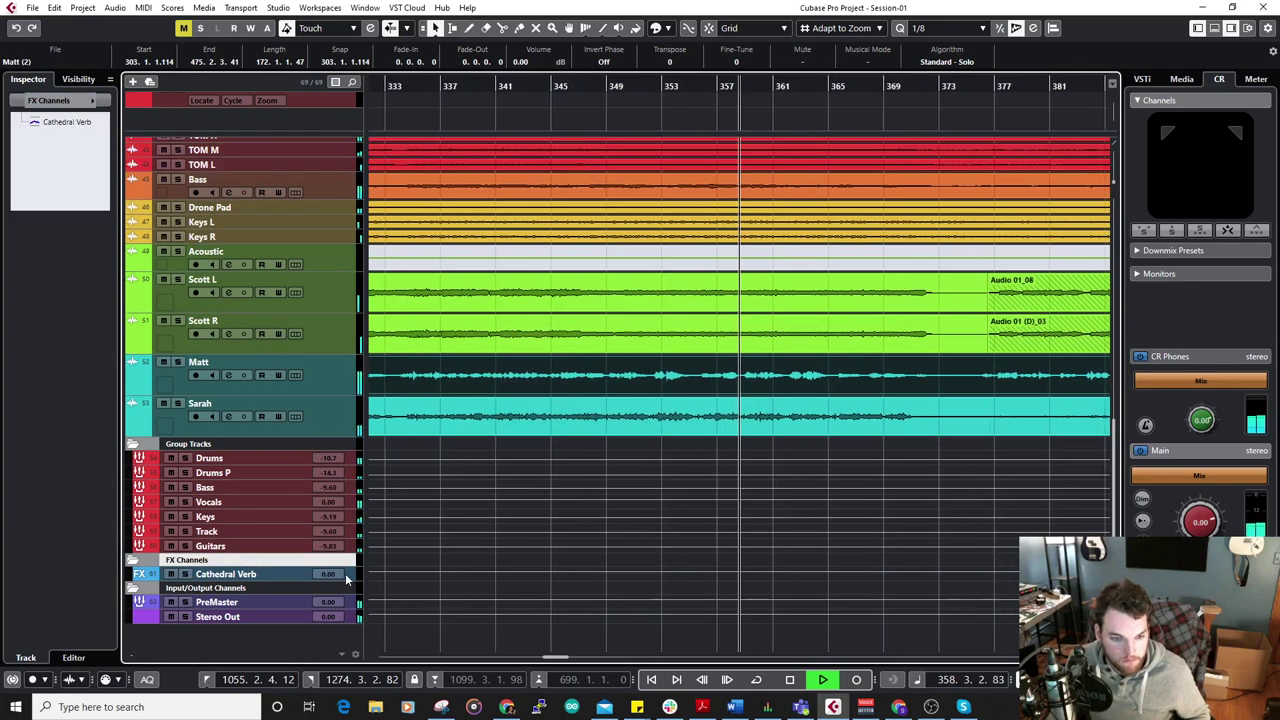
pyautogui.rightClick(346, 578)
pyautogui.click(470, 390)
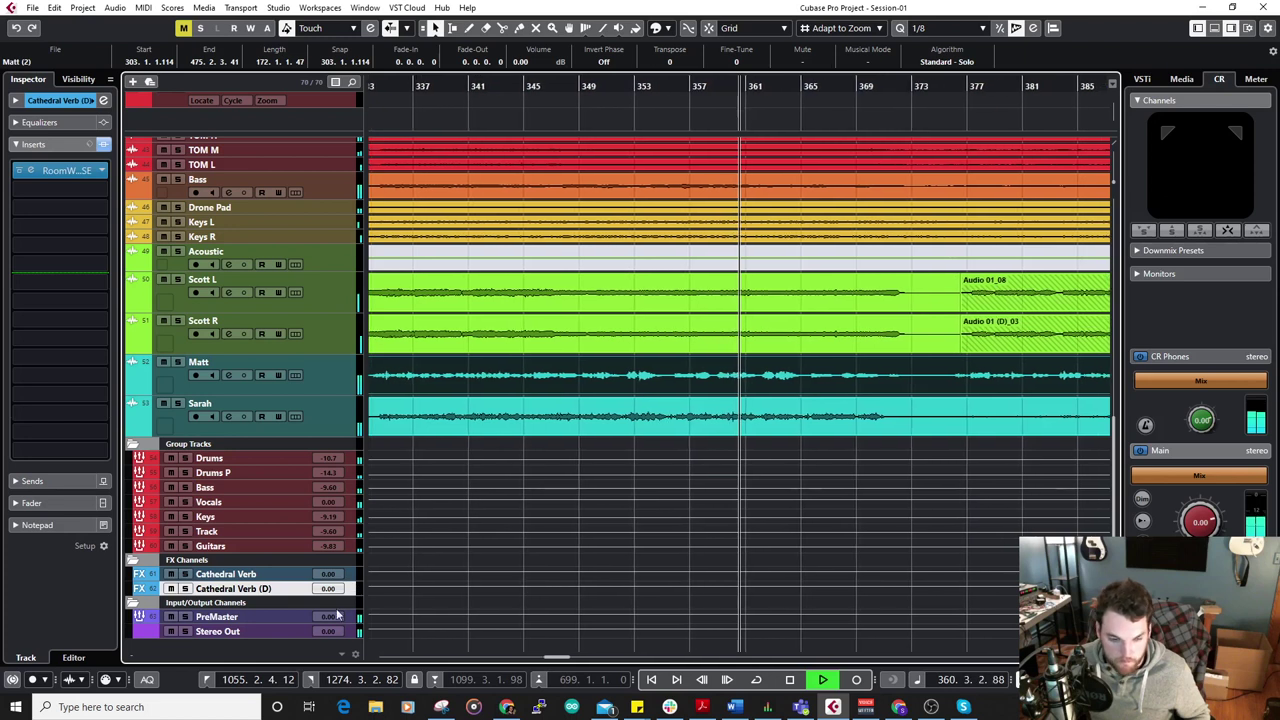
pyautogui.doubleClick(241, 592)
pyautogui.write('Drum Ver')
pyautogui.press('Return')
pyautogui.doubleClick(240, 589)
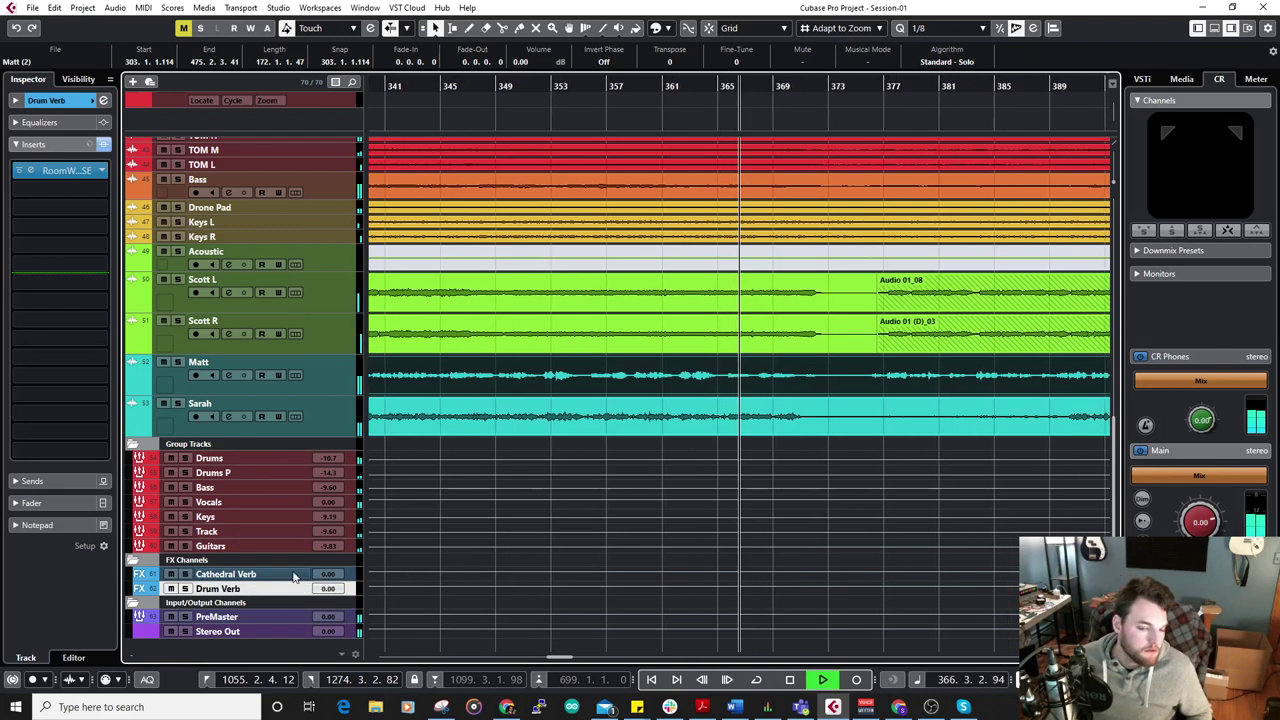
# Add an active Cathedral Verb send at 0.00 to vocal channels 52 and 53, and replay from about bar 353.
pyautogui.click(301, 577)
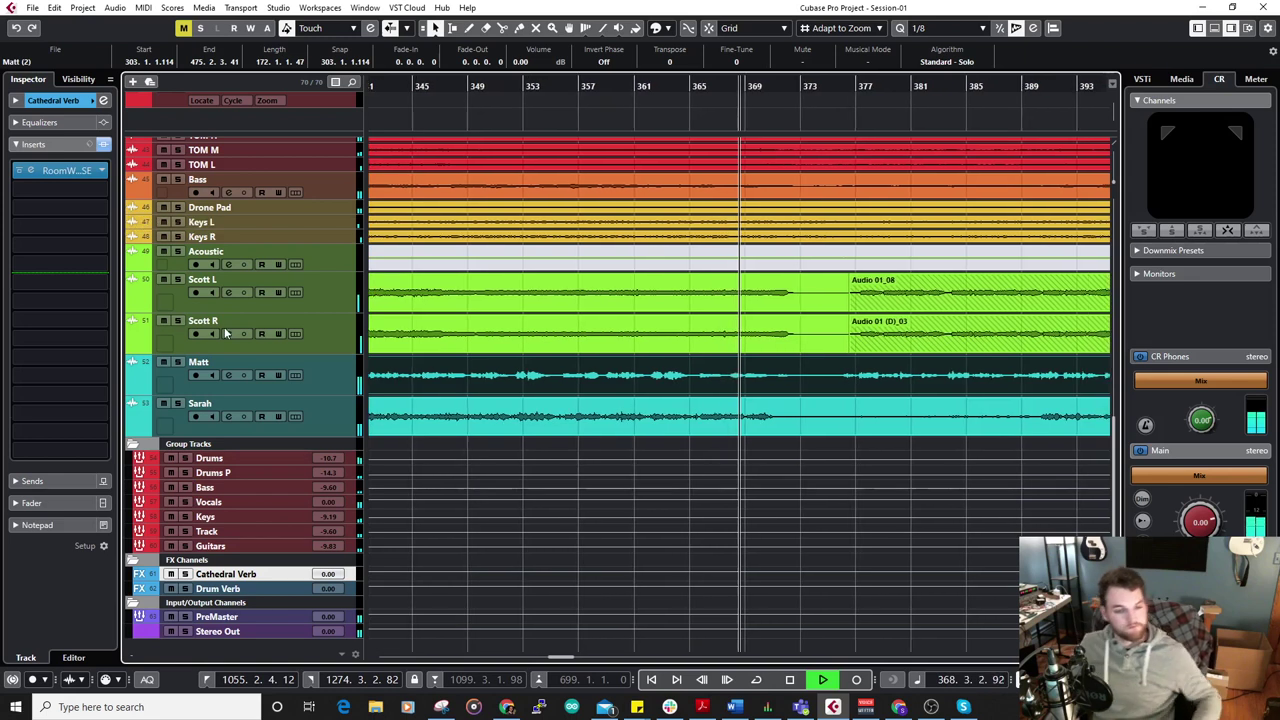
pyautogui.click(323, 386)
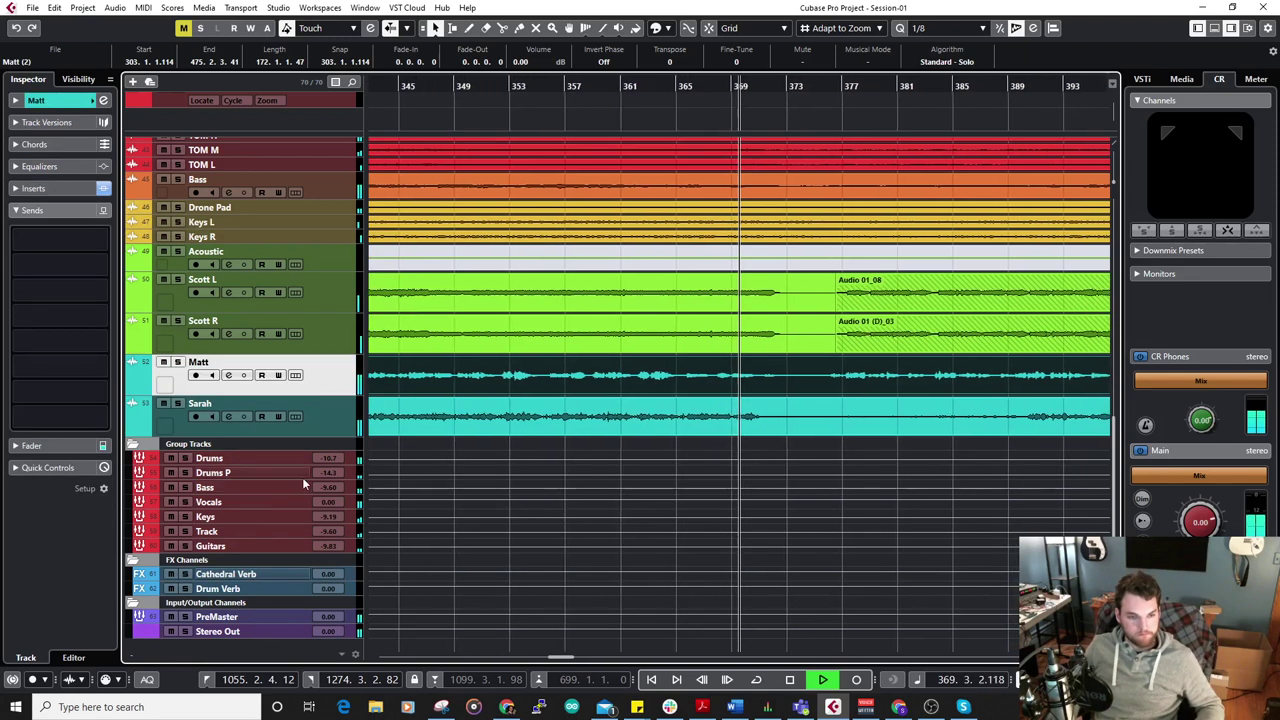
pyautogui.keyDown('shift'); pyautogui.click(343, 401); pyautogui.keyUp('shift')
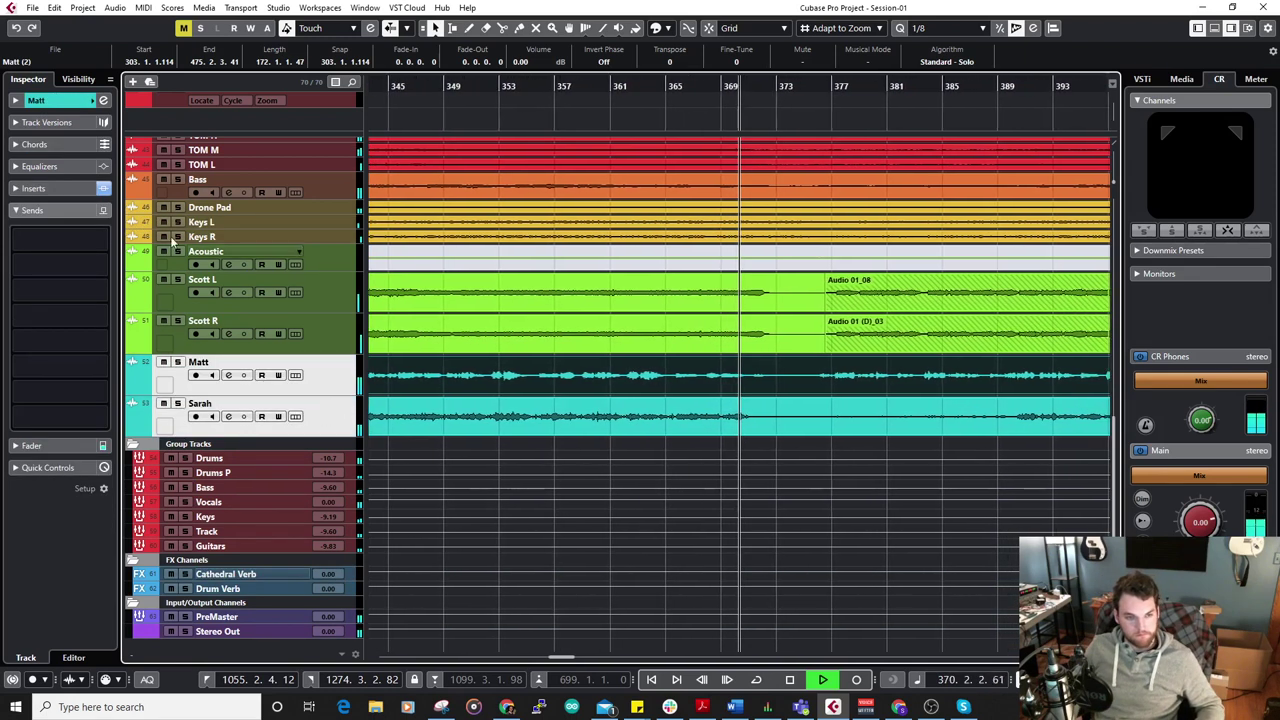
pyautogui.click(85, 241)
pyautogui.click(60, 291)
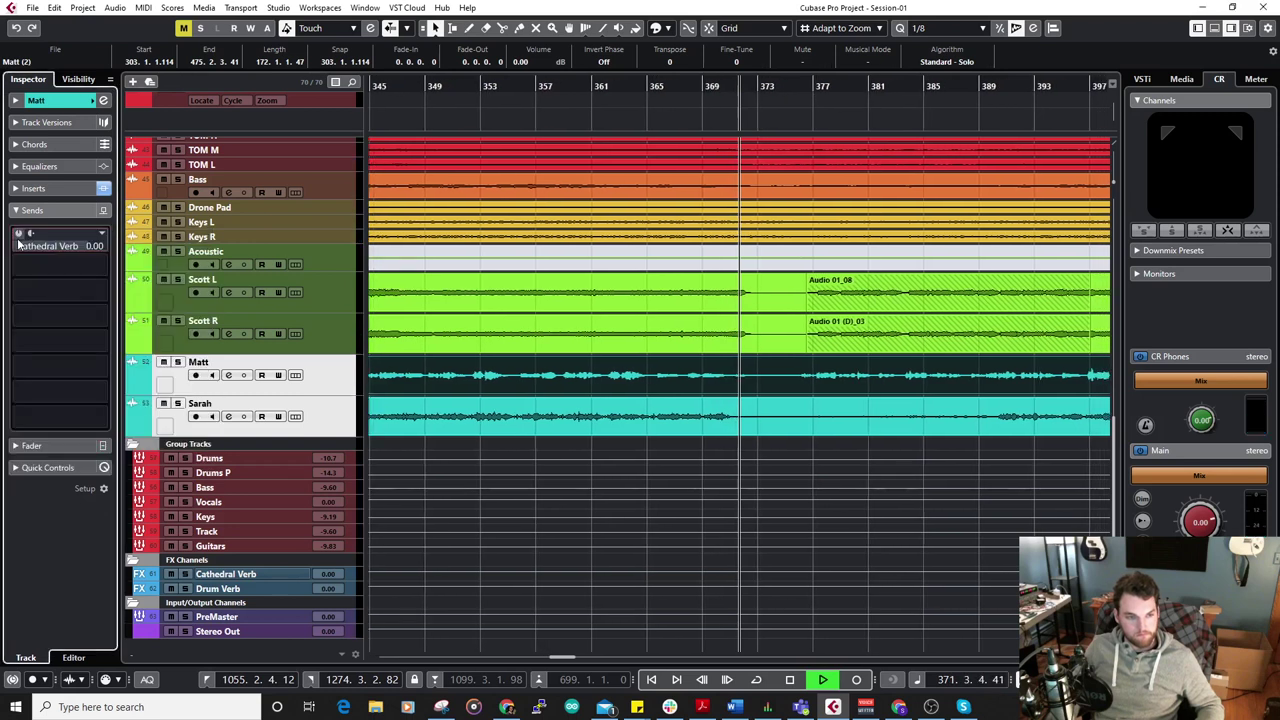
pyautogui.click(487, 86)
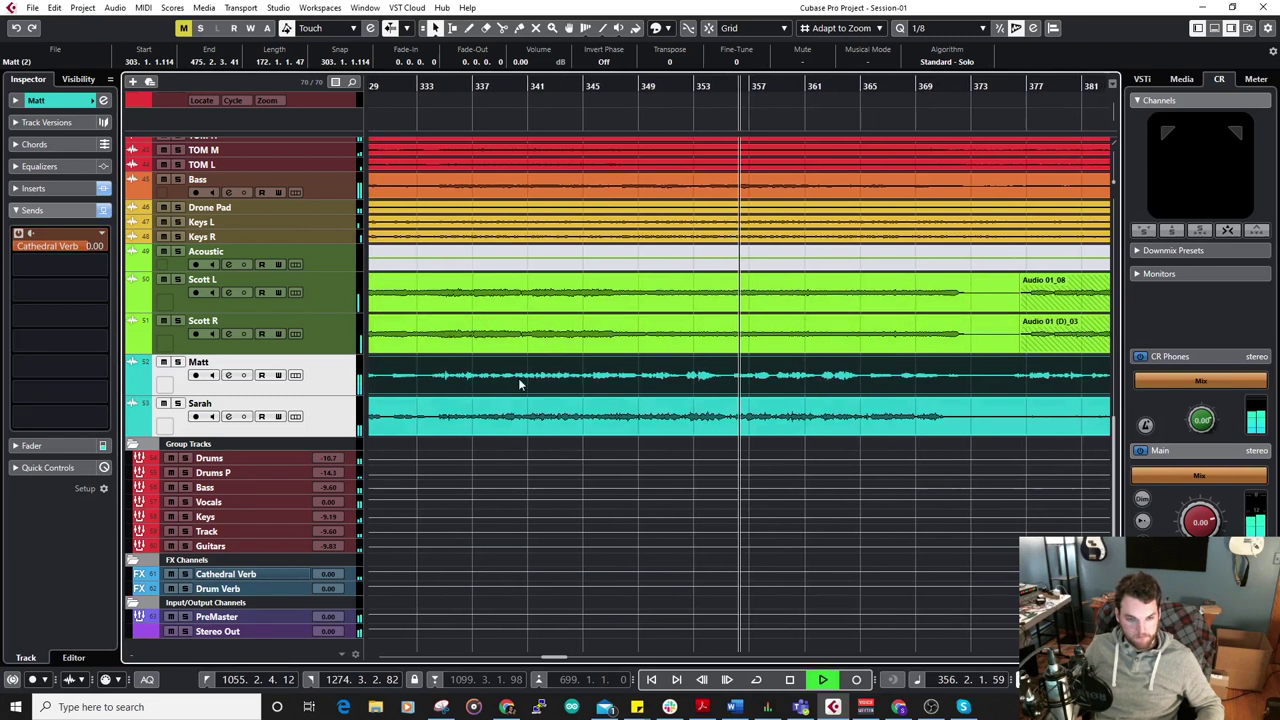
# Solo vocal channels 52 and 53 and select the Cathedral Verb FX channel.
pyautogui.click(177, 362)
pyautogui.click(177, 403)
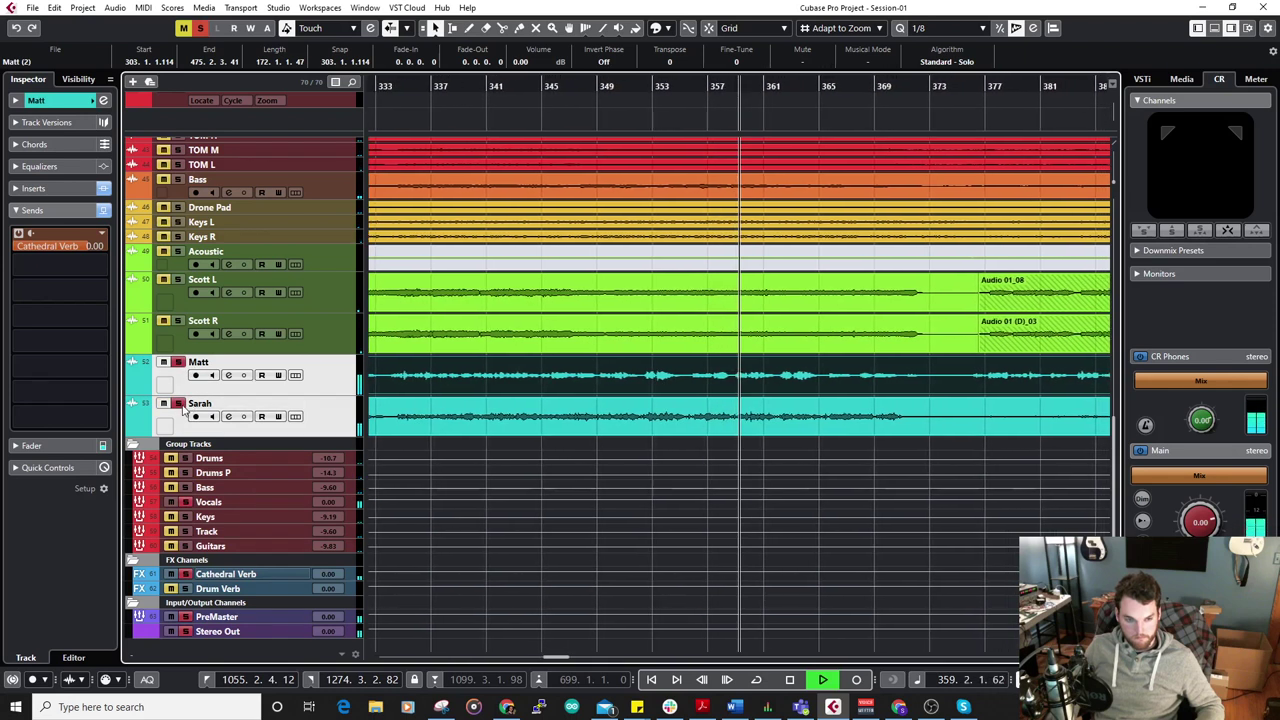
pyautogui.click(354, 572)
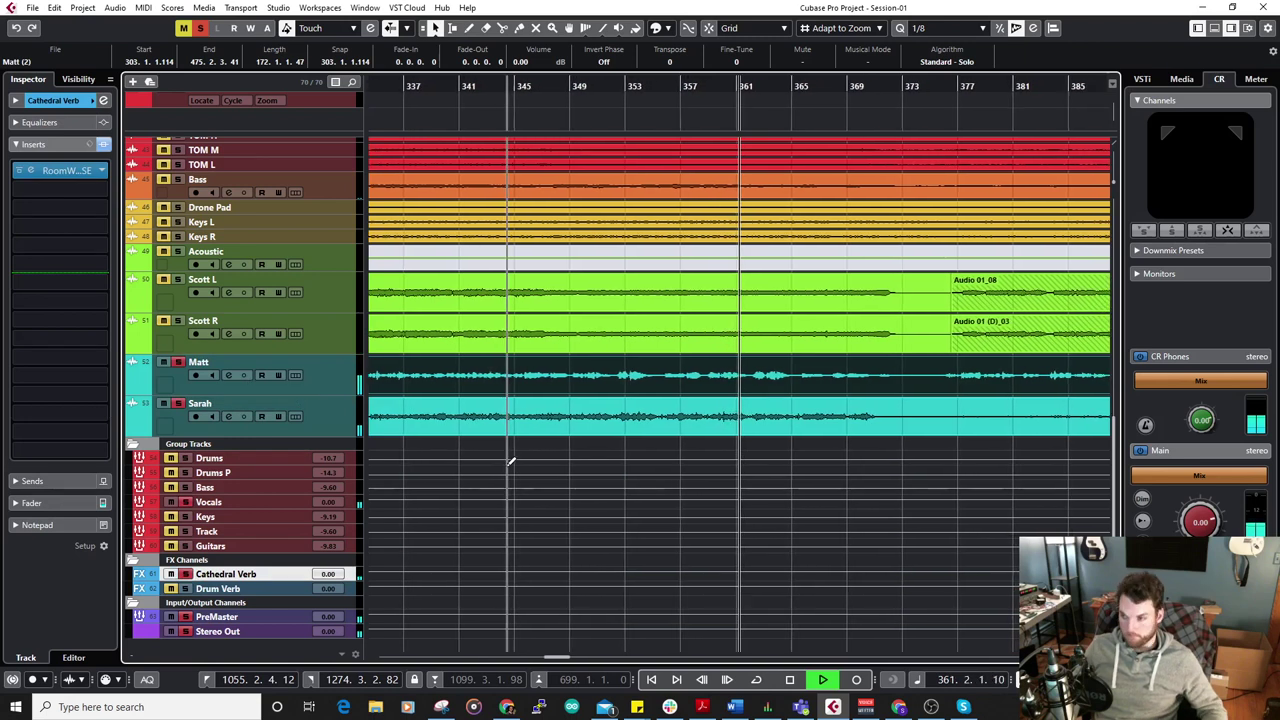
# Review the mixer's faders, inserts and sends for the vocal, group and FX channels.
pyautogui.hotkey('alt', 'F3')
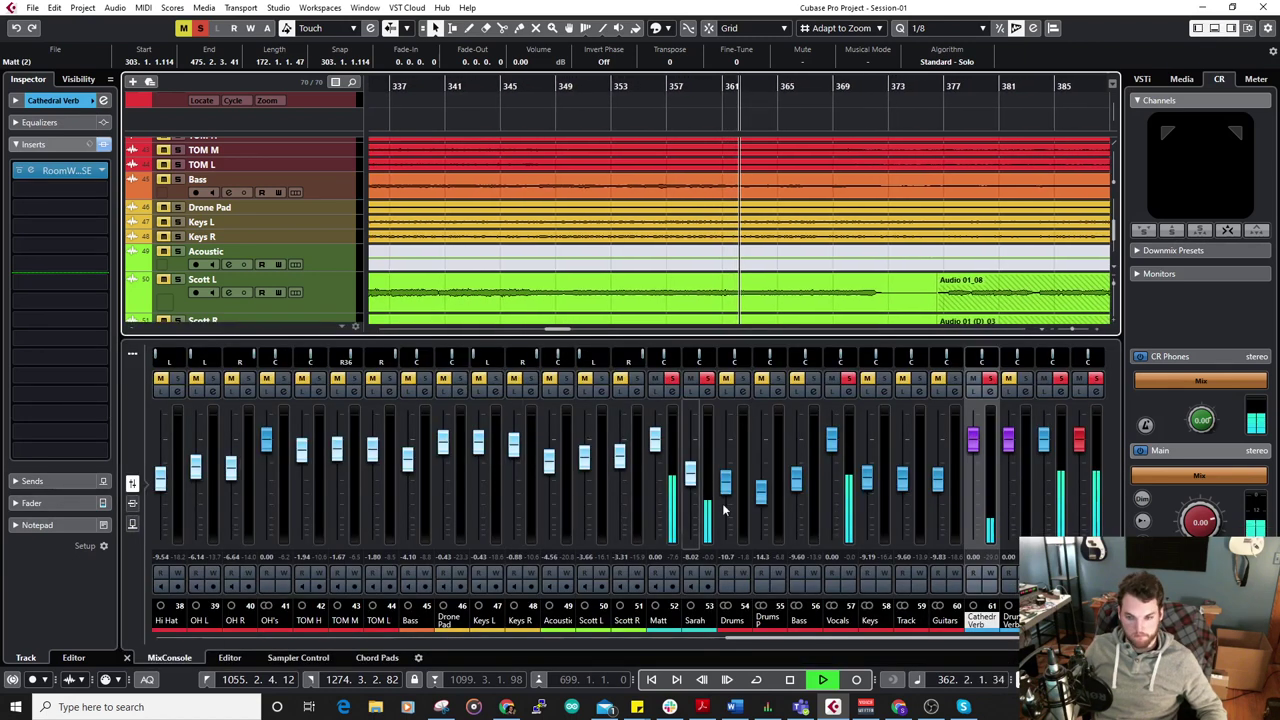
pyautogui.click(133, 506)
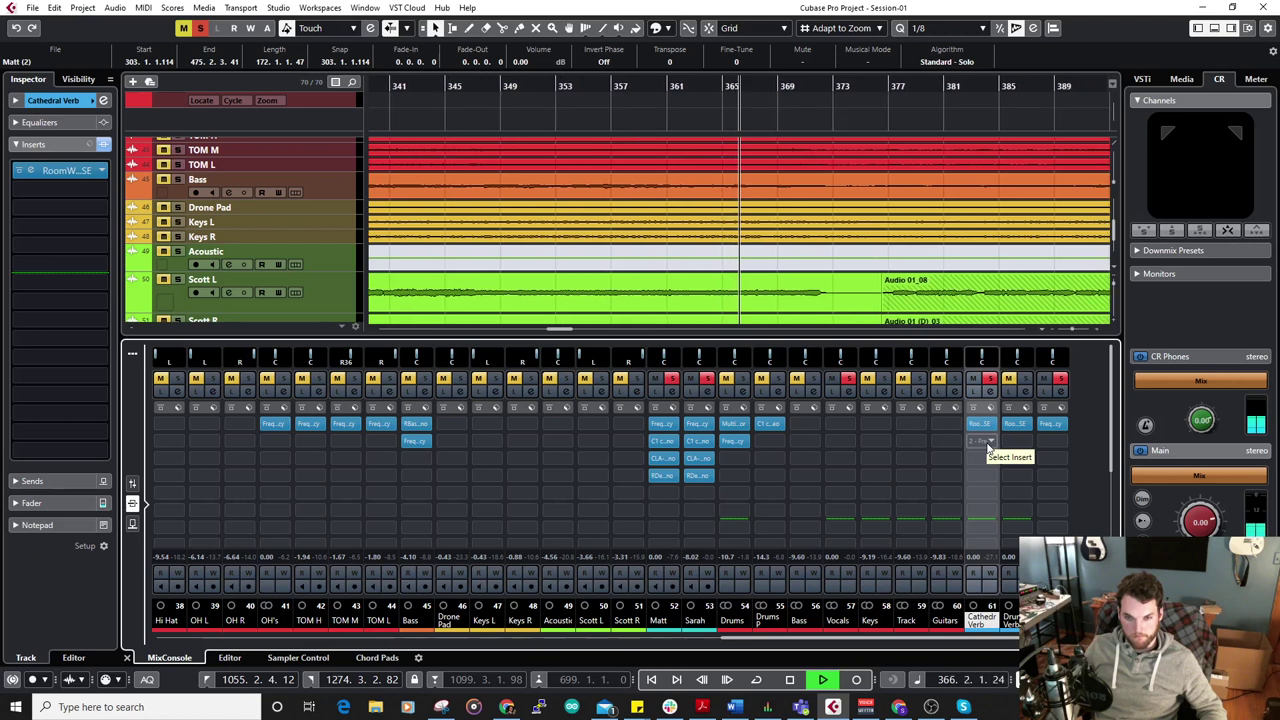
pyautogui.click(133, 526)
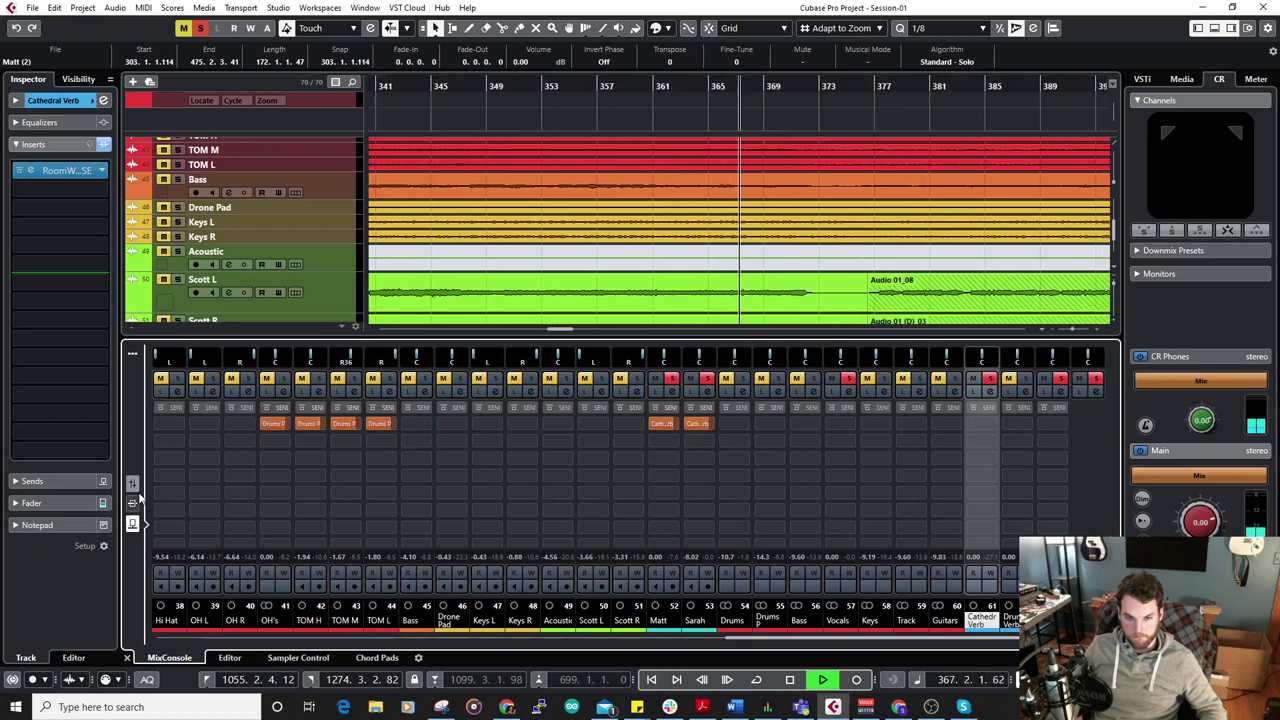
pyautogui.click(133, 484)
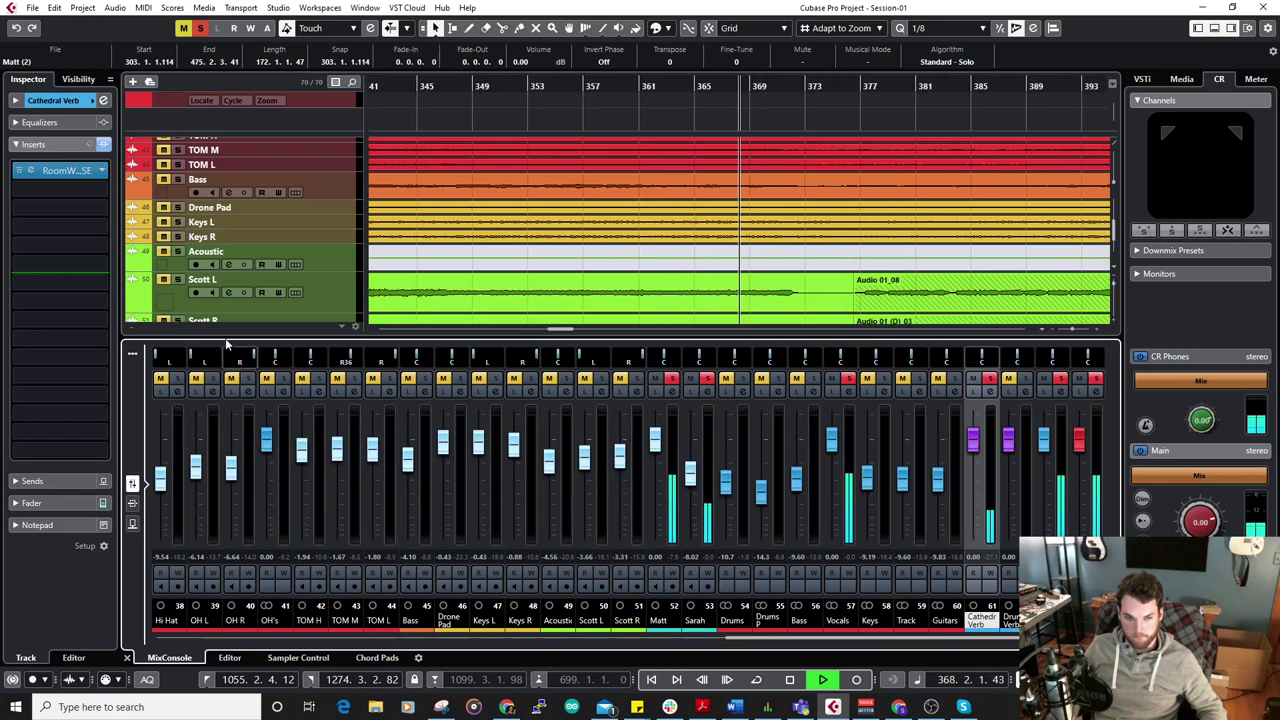
pyautogui.click(127, 657)
pyautogui.scroll(-1, 268, 511)
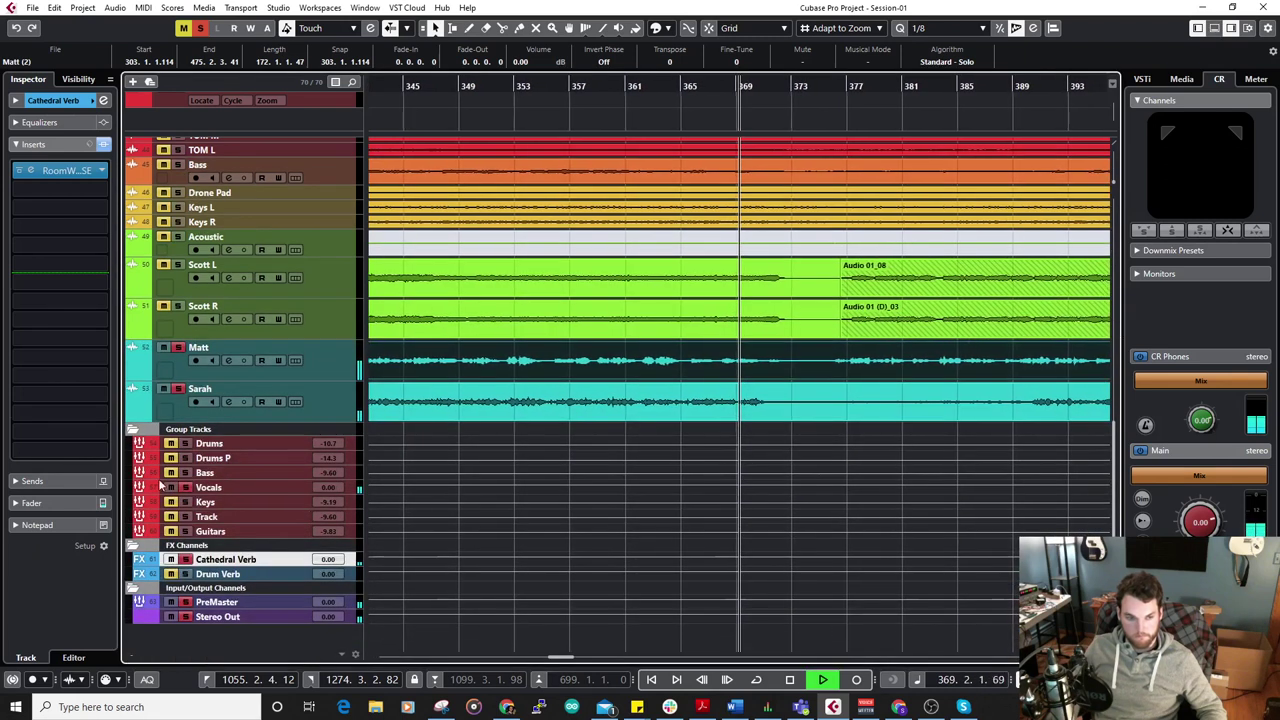
# Route the outputs of the Cathedral Verb and Drum Verb FX channels to PreMaster.
pyautogui.click(50, 100)
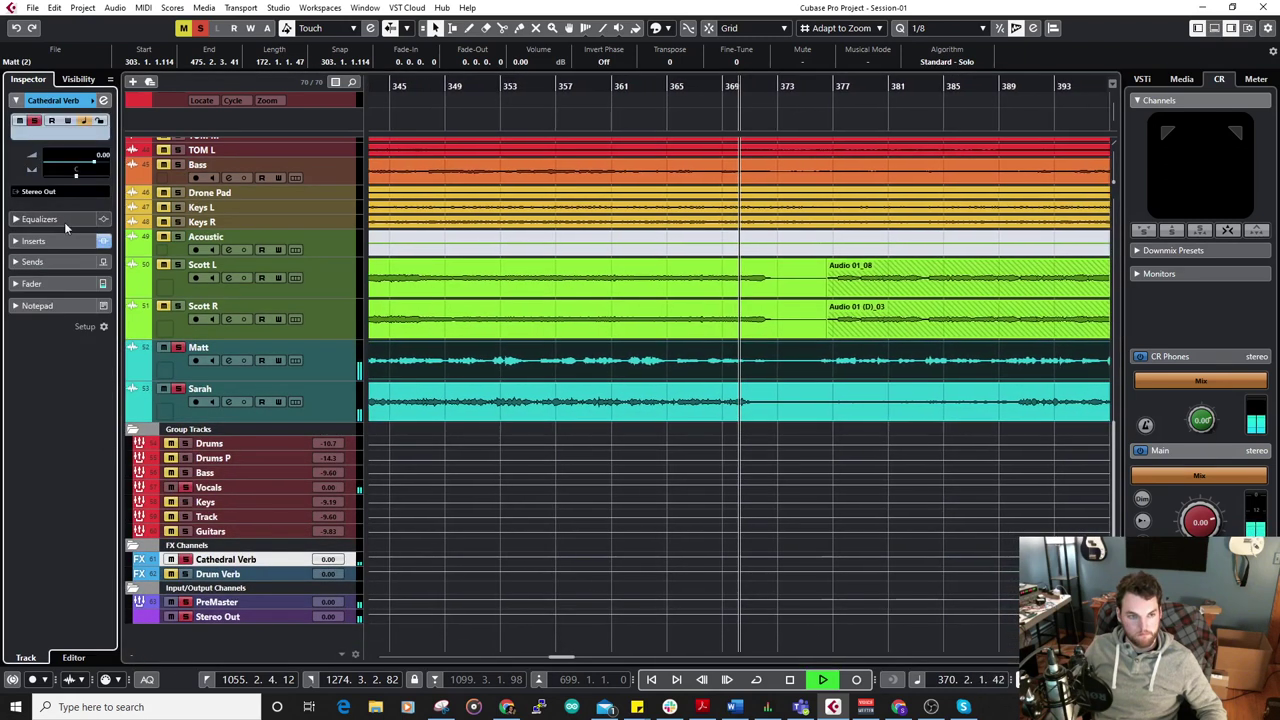
pyautogui.click(56, 191)
pyautogui.click(96, 362)
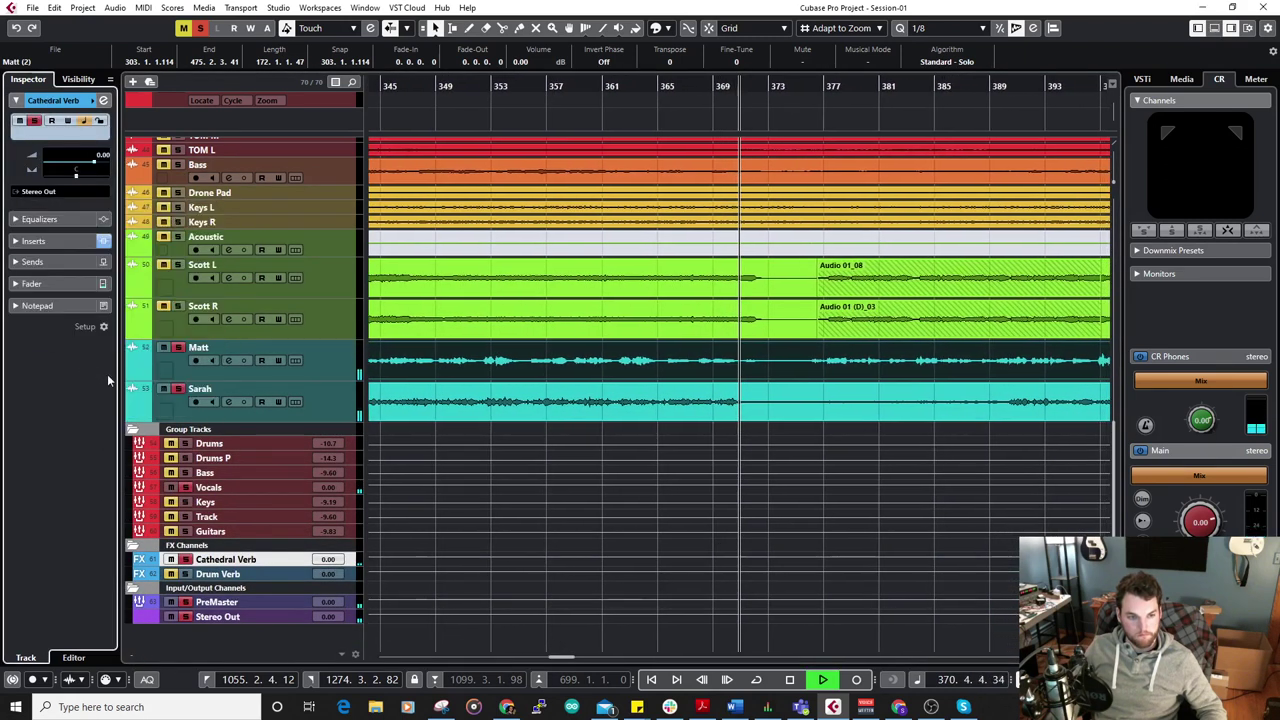
pyautogui.click(350, 576)
pyautogui.click(56, 191)
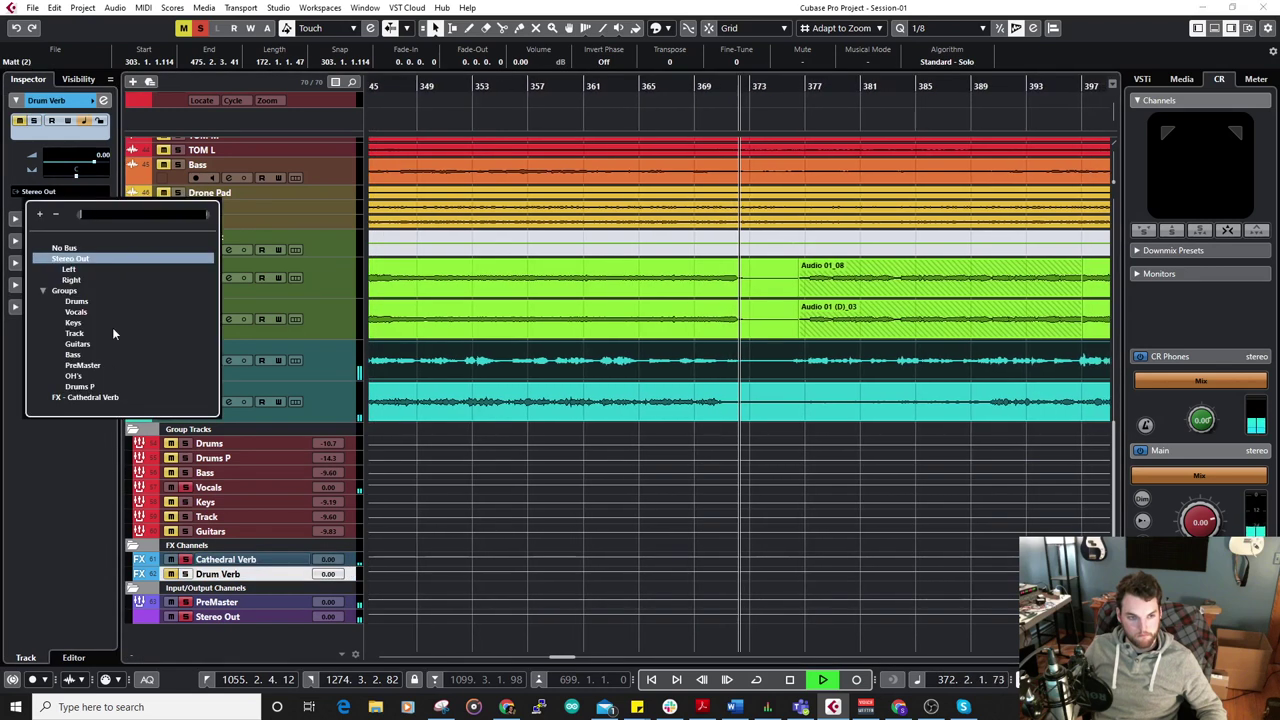
pyautogui.click(106, 364)
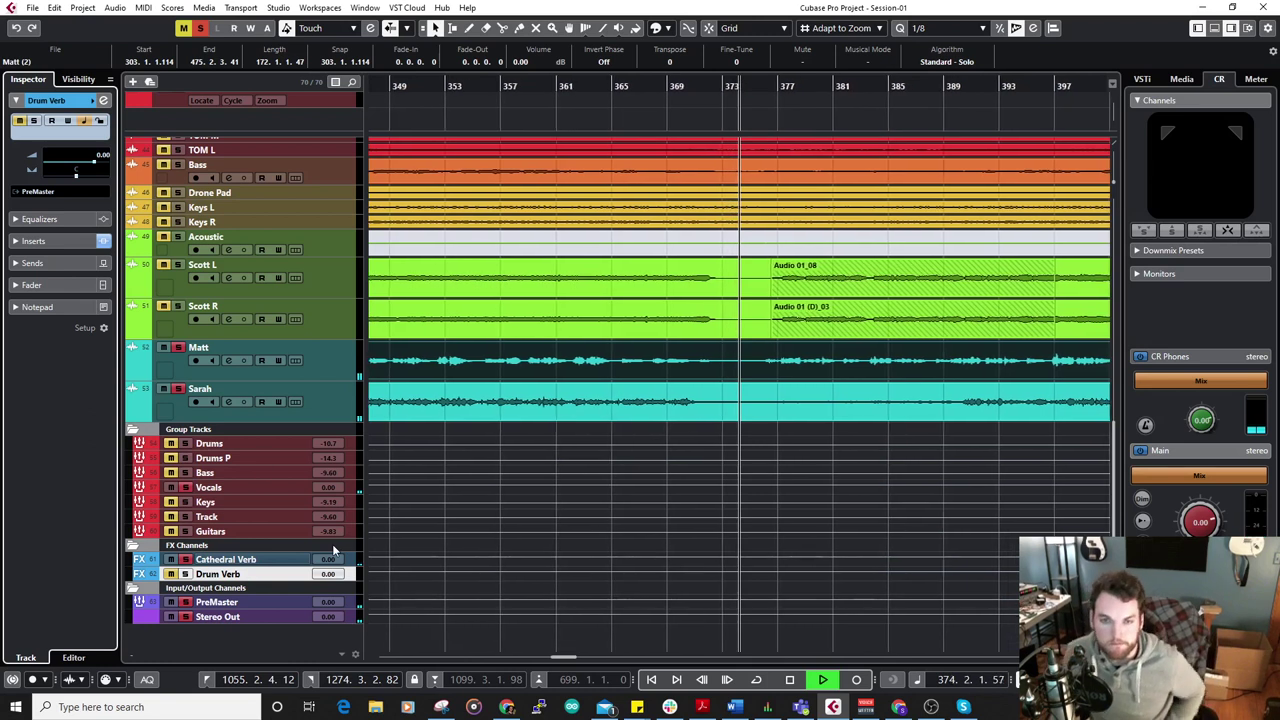
# Replace the RoomWorks SE insert on Cathedral Verb with REVerence and load its Plate At 3sec preset.
pyautogui.moveTo(562, 92); pyautogui.dragTo(543, 150)
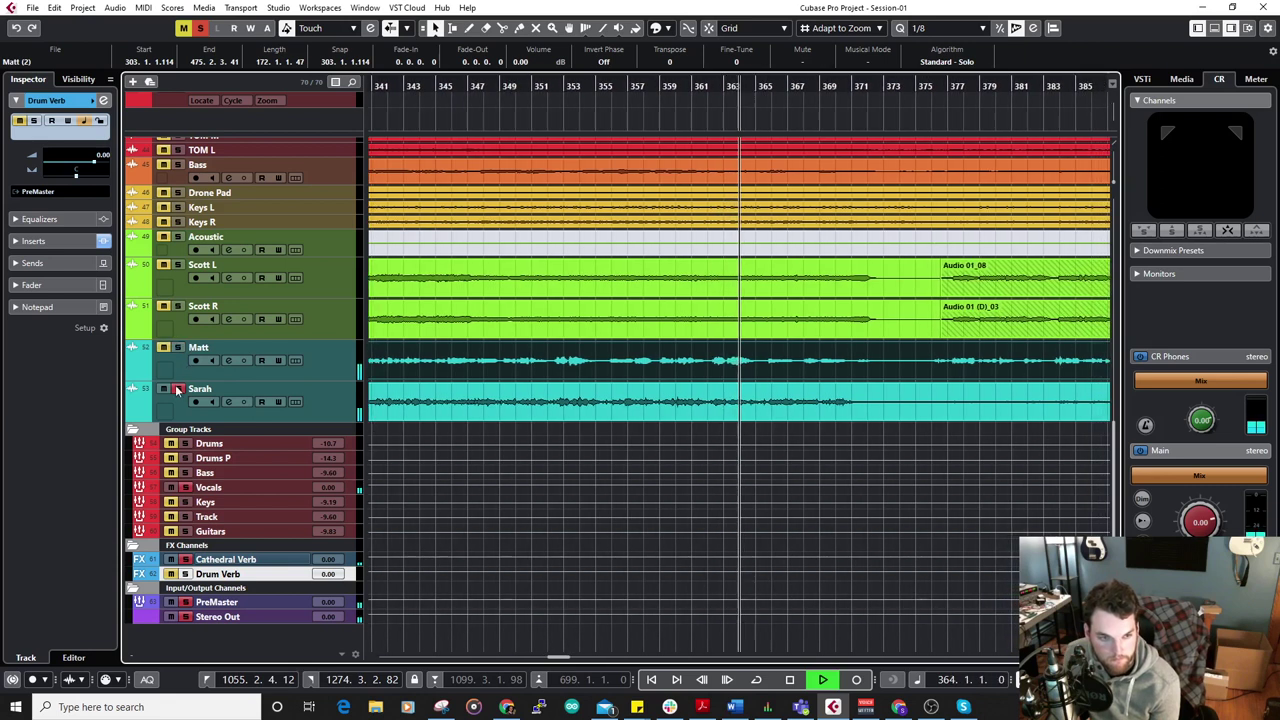
pyautogui.click(226, 559)
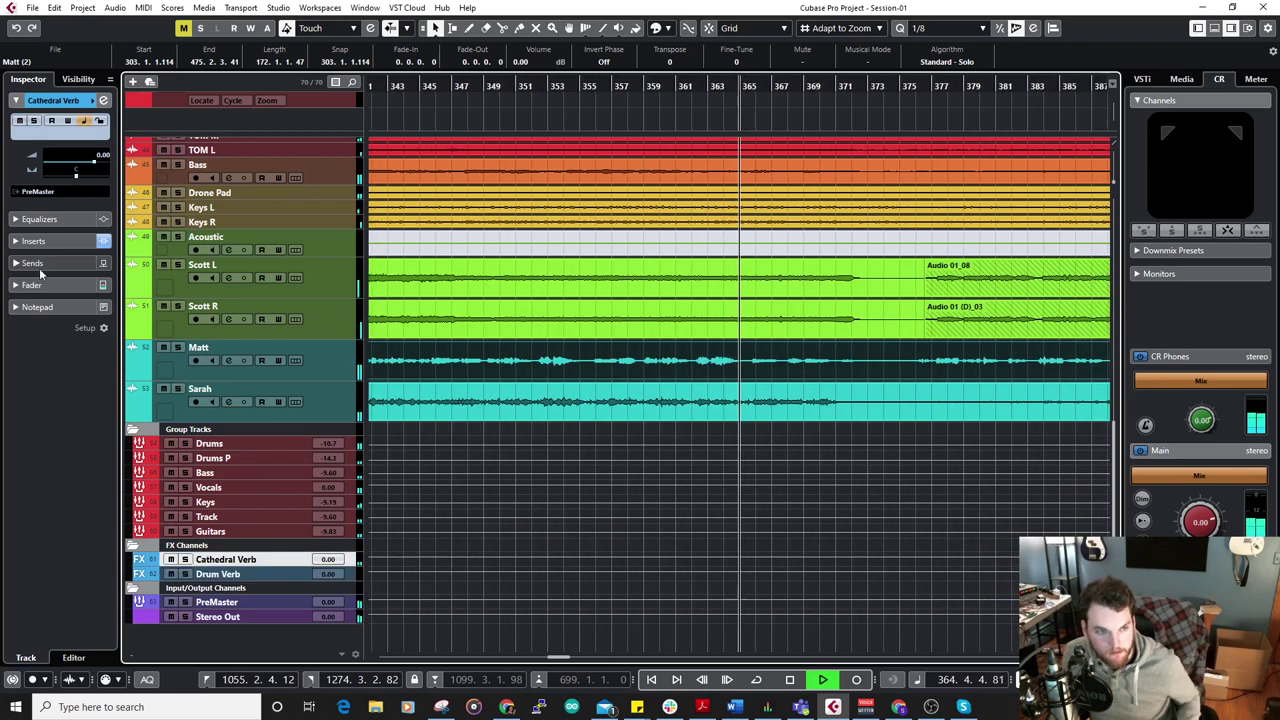
pyautogui.click(54, 245)
pyautogui.press('space')
pyautogui.click(73, 171)
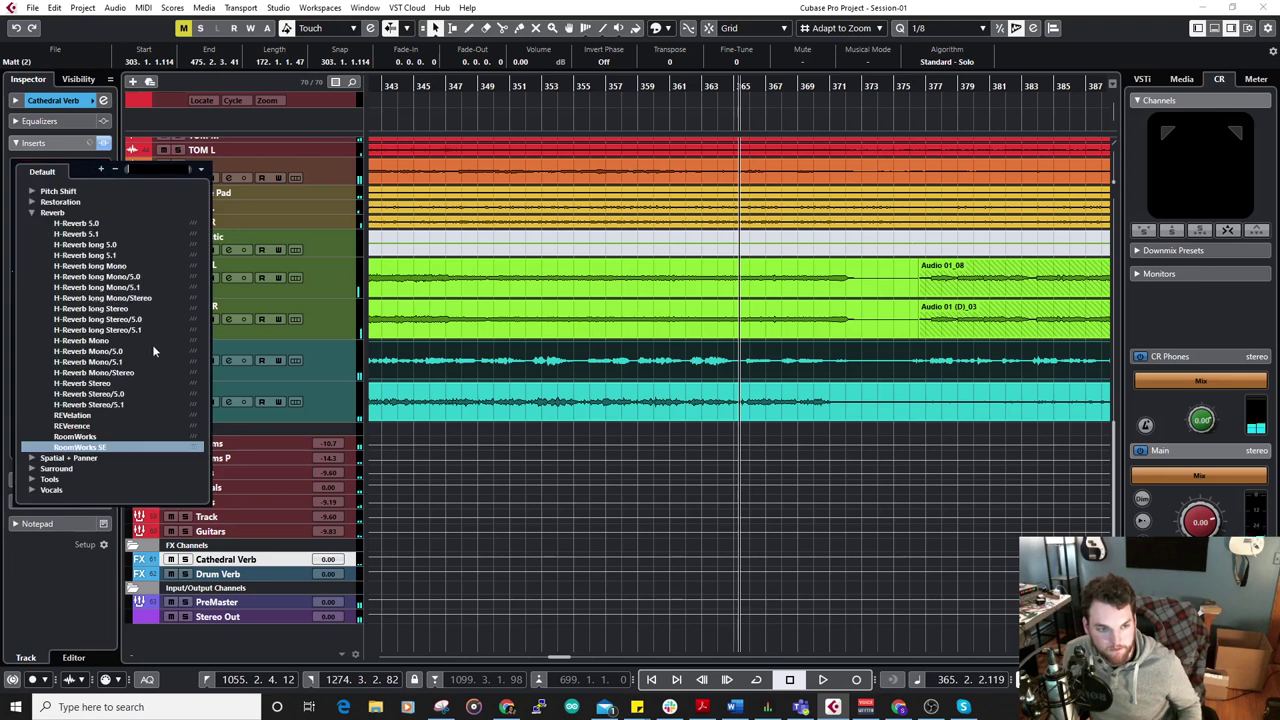
pyautogui.click(93, 426)
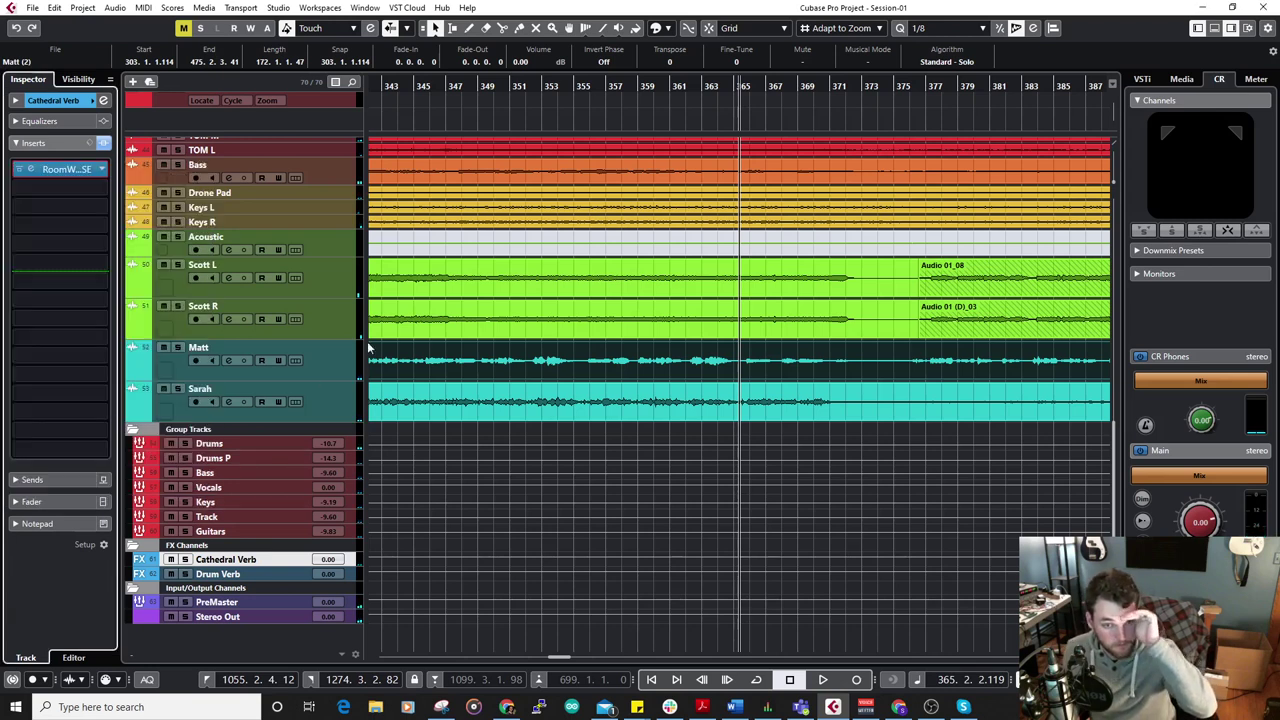
pyautogui.click(652, 290)
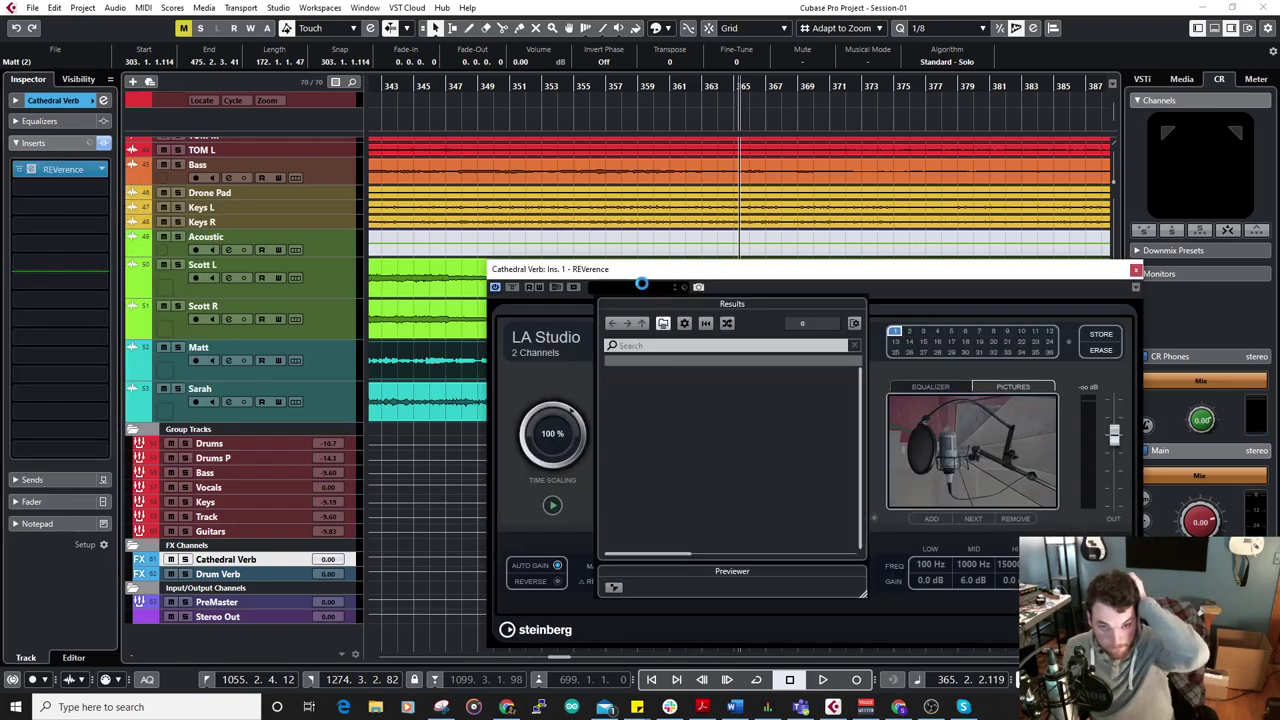
pyautogui.doubleClick(658, 488)
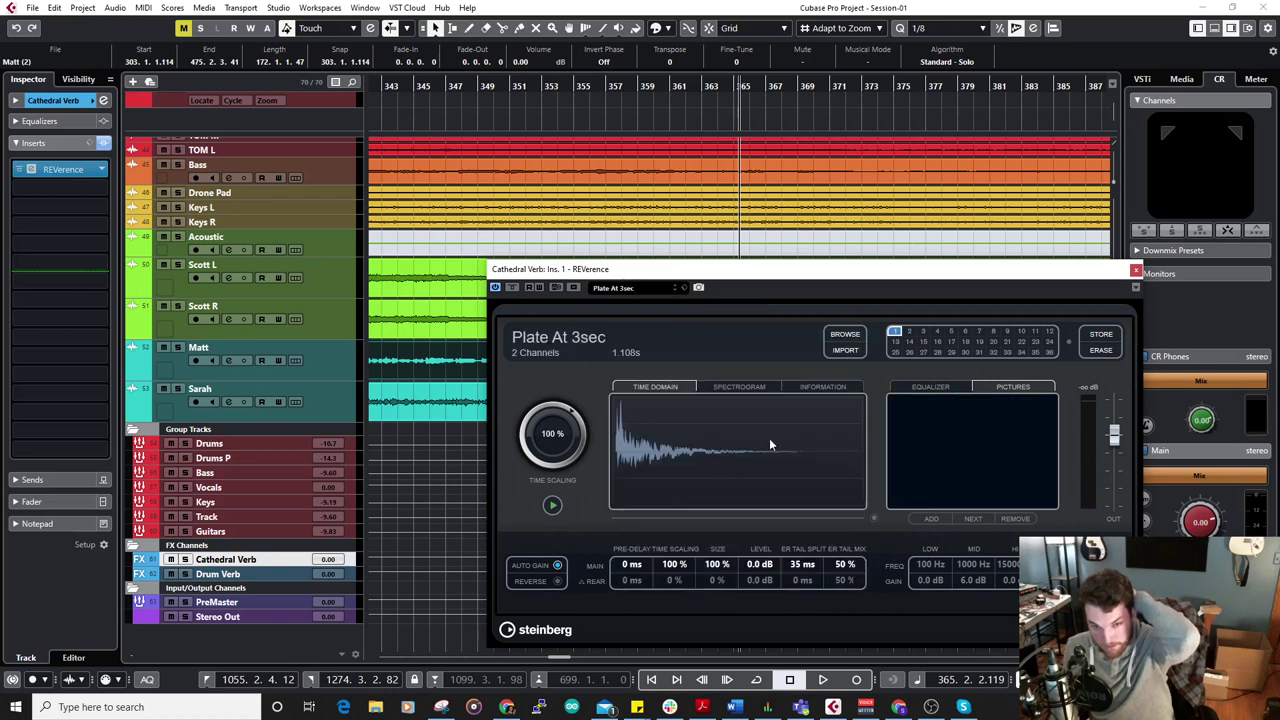
pyautogui.click(1136, 270)
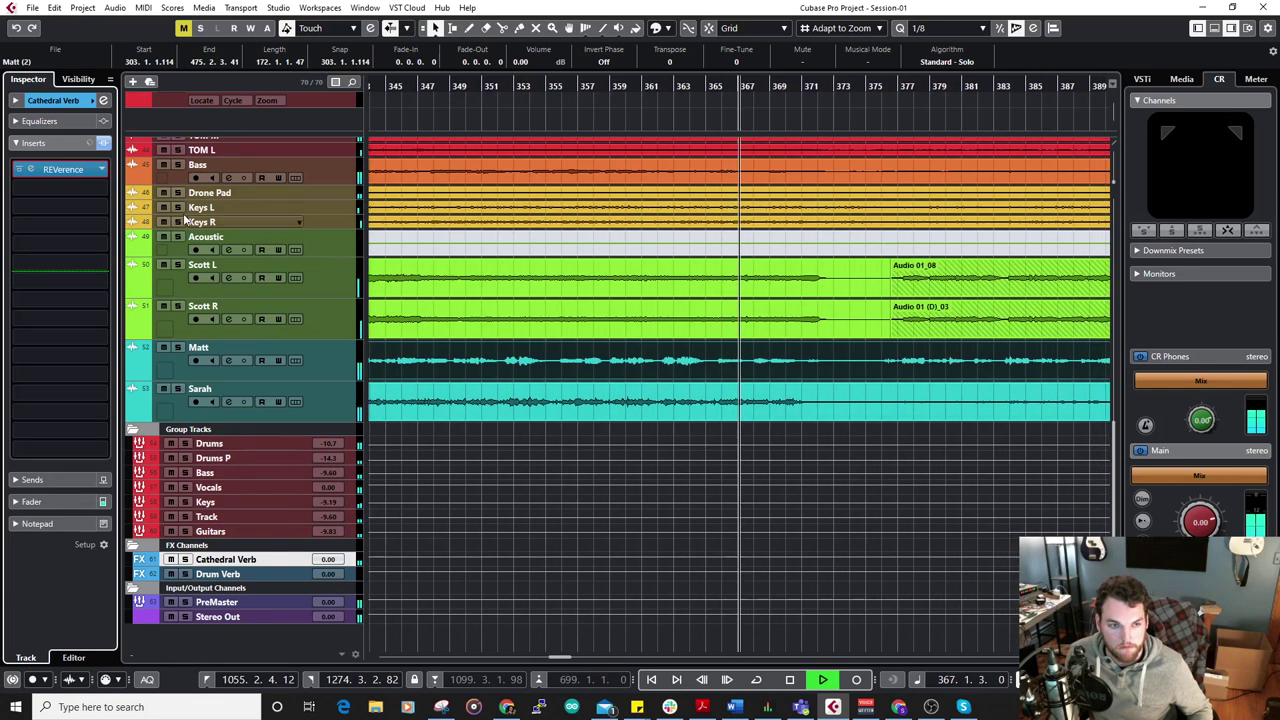
# Solo vocal channels 52 and 53 again and return to the Cathedral Verb channel's inserts.
pyautogui.click(102, 190)
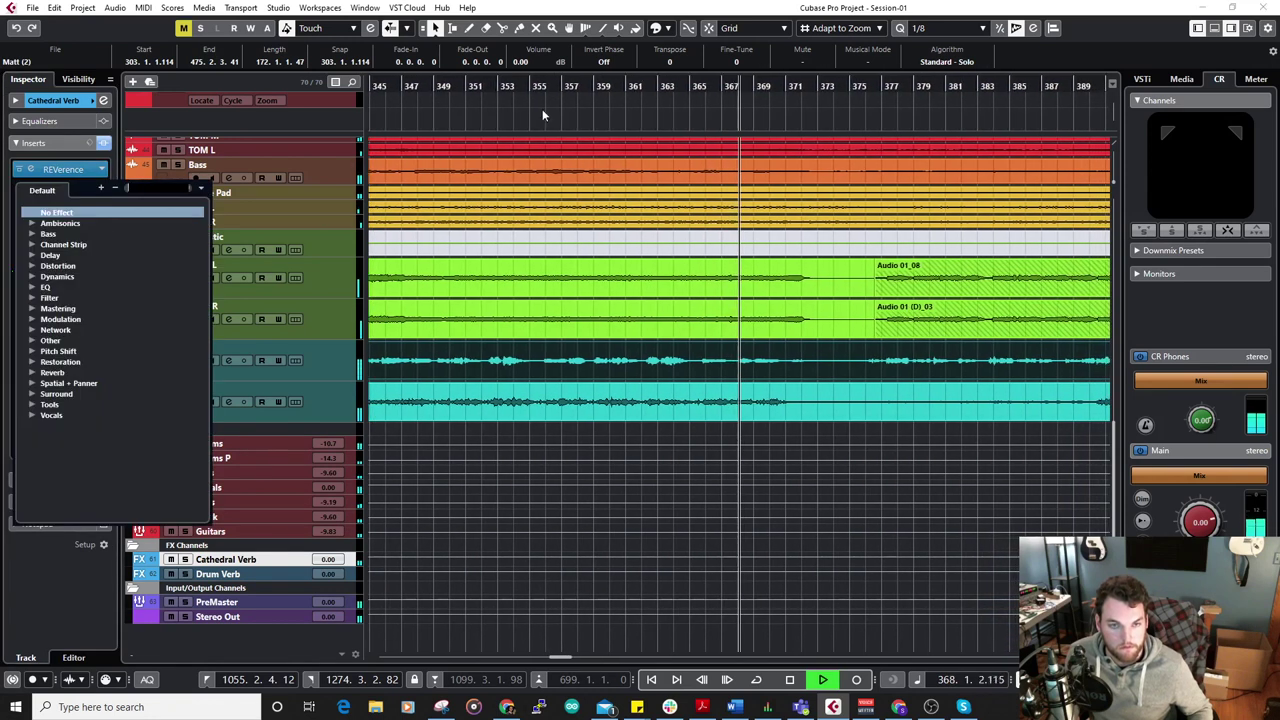
pyautogui.click(177, 347)
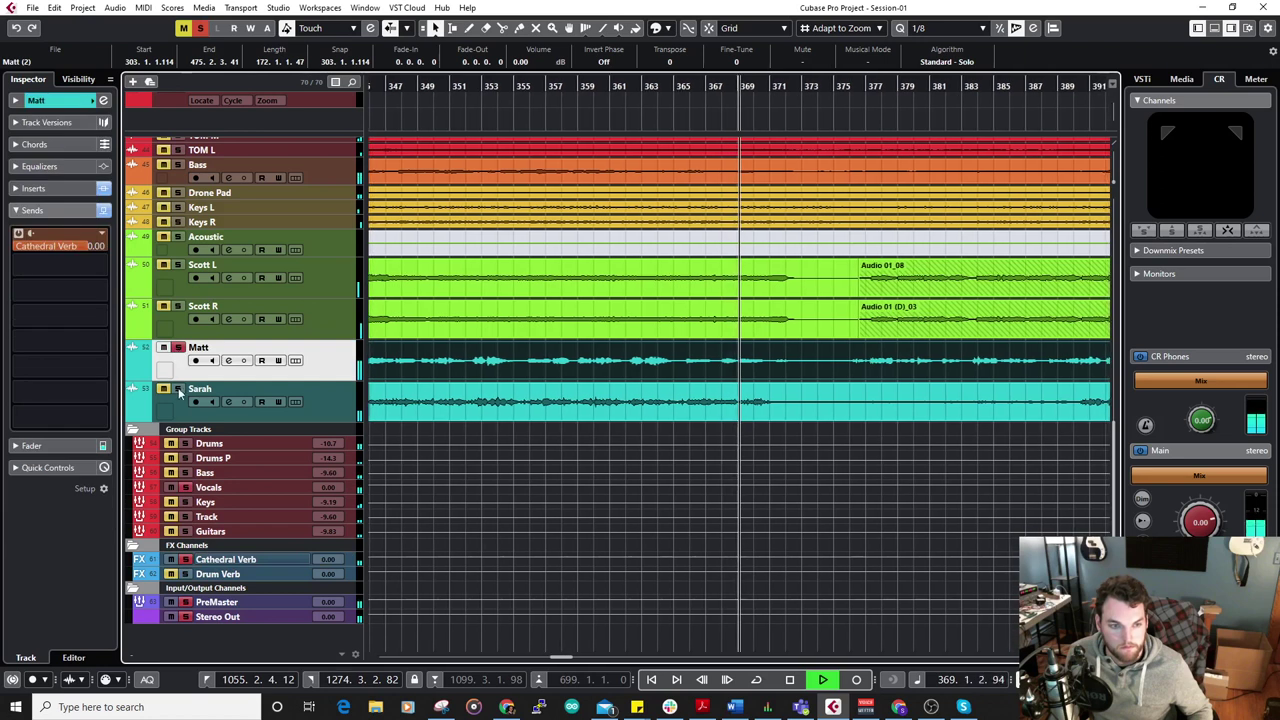
pyautogui.click(177, 388)
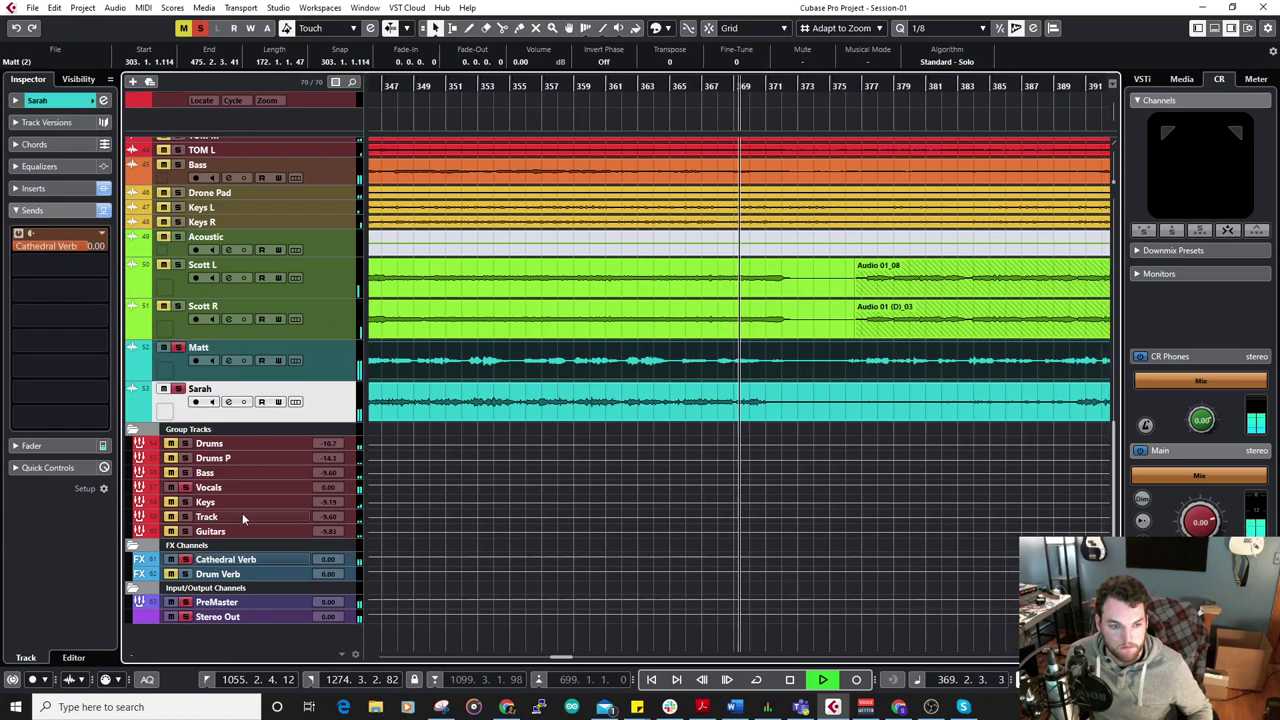
pyautogui.click(64, 187)
pyautogui.click(290, 559)
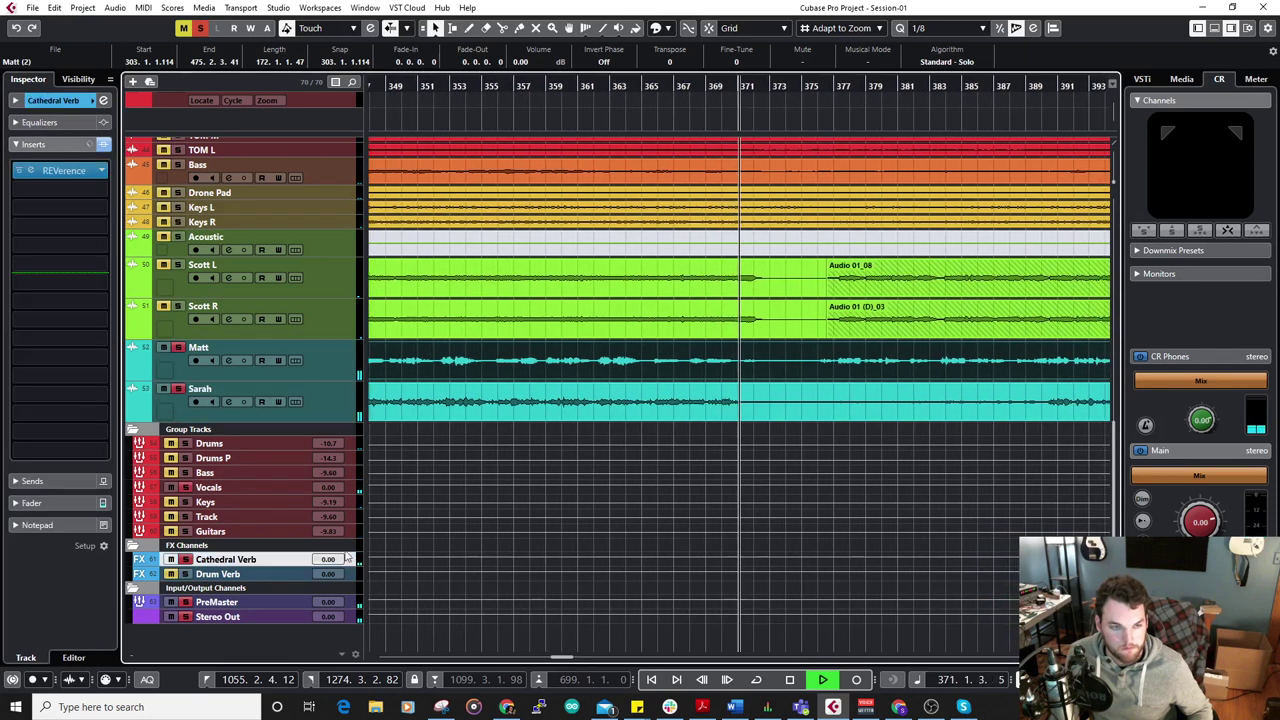
# Add a Frequency EQ after REVerence on Cathedral Verb and make band 1 a low shelf at 86 Hz, -24.0 dB.
pyautogui.click(60, 188)
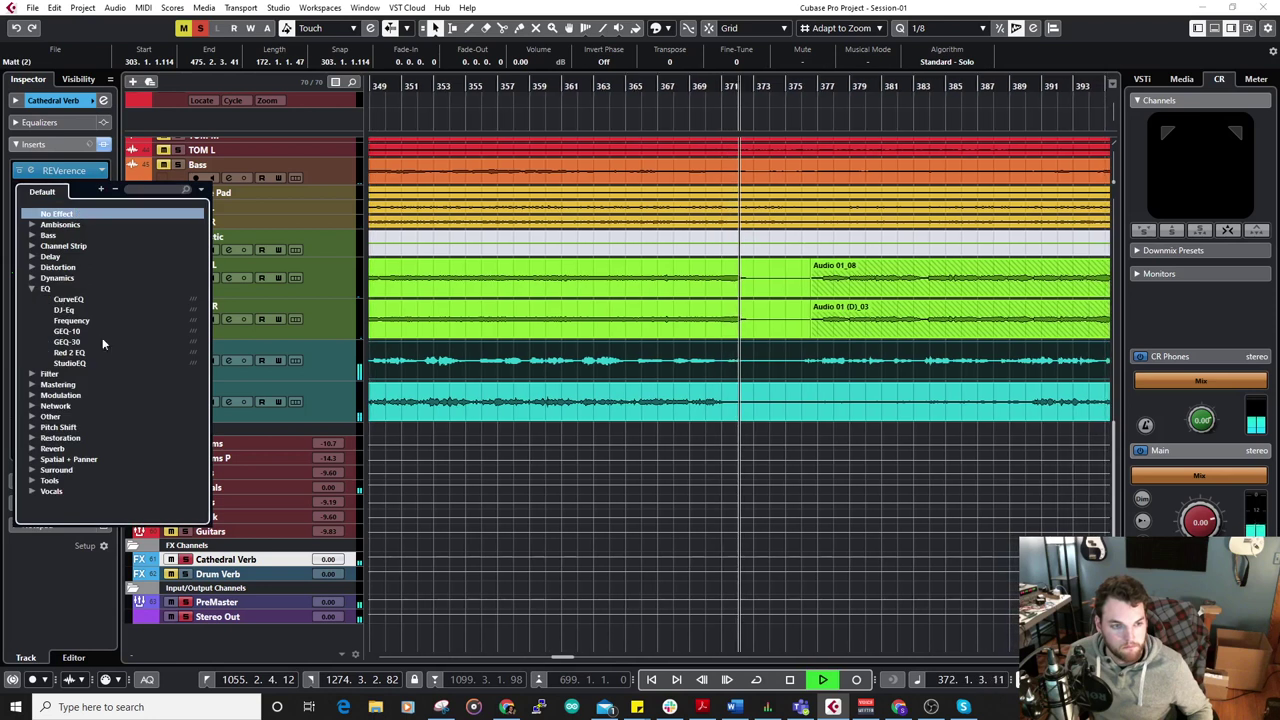
pyautogui.press('Escape')
pyautogui.moveTo(505, 118); pyautogui.dragTo(366, 108)
pyautogui.click(250, 389)
pyautogui.click(240, 474)
pyautogui.moveTo(214, 305); pyautogui.dragTo(296, 305)
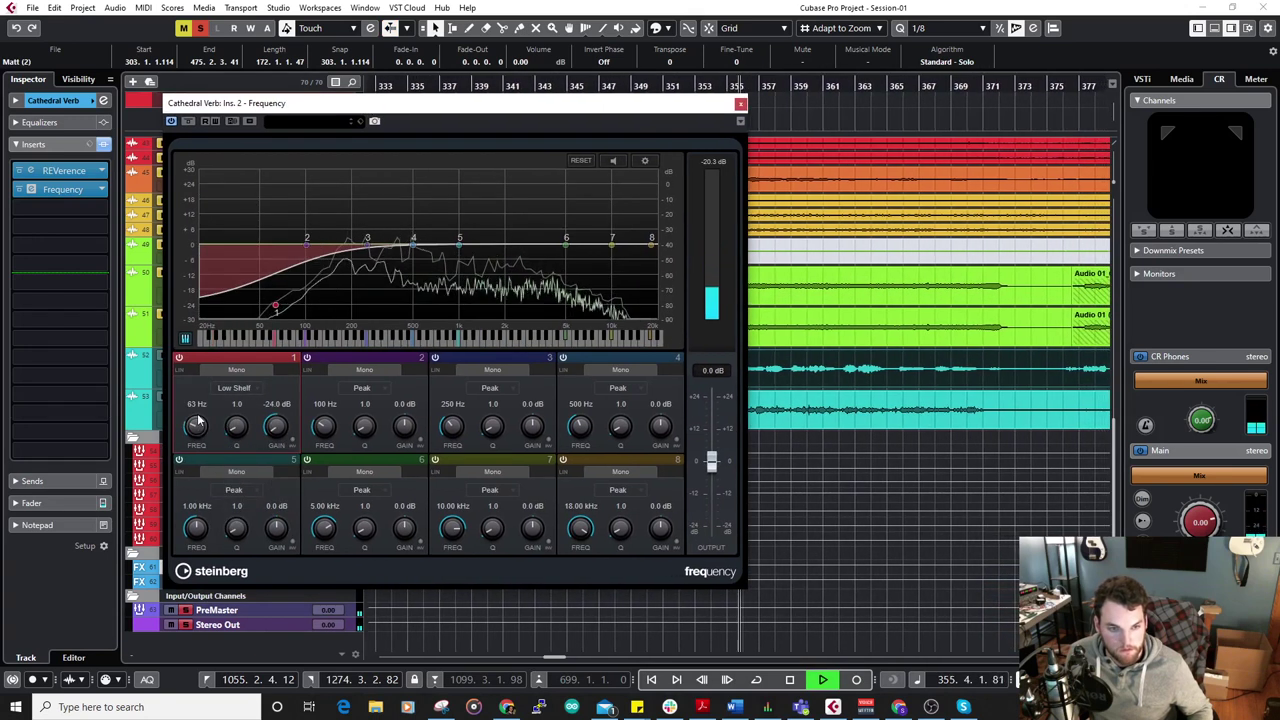
# Make band 8 of the reverb EQ a high shelf at 8.05 kHz, -16.1 dB, and set the low shelf to 189 Hz.
pyautogui.click(618, 490)
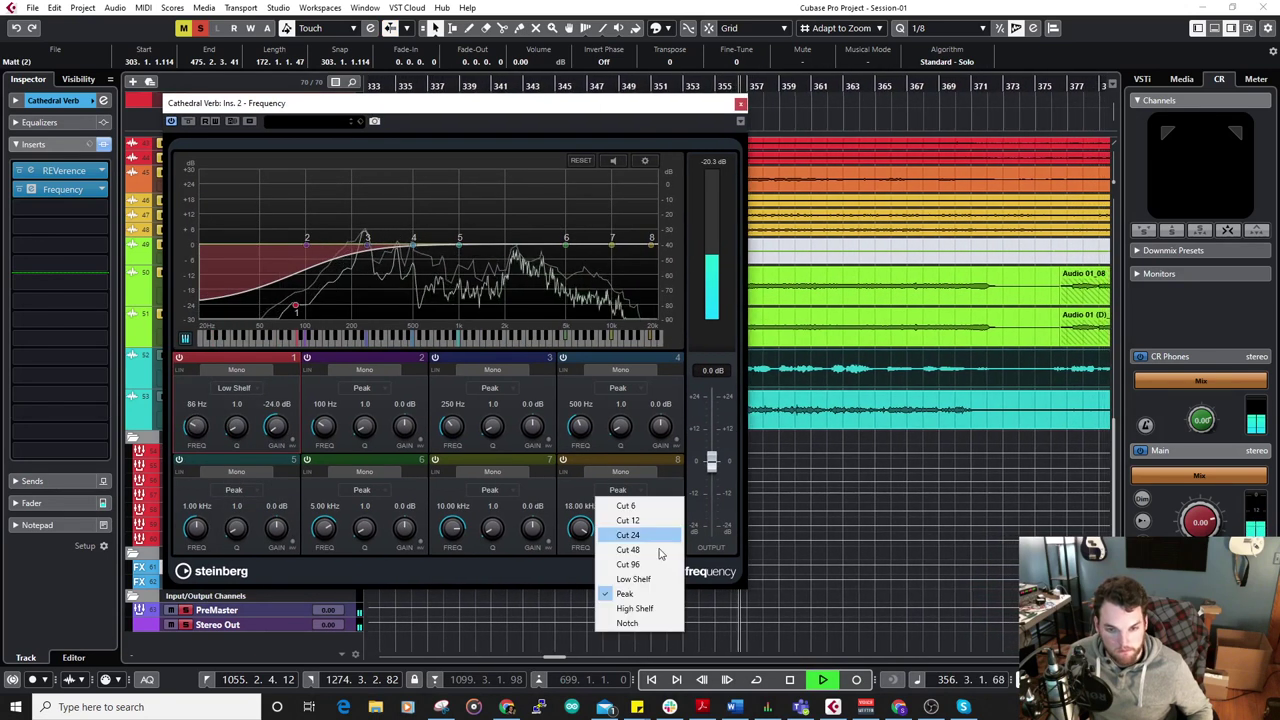
pyautogui.click(635, 608)
pyautogui.moveTo(580, 528)
pyautogui.mouseDown()
pyautogui.moveTo(578, 560)
pyautogui.moveTo(588, 547)
pyautogui.mouseUp()
pyautogui.moveTo(197, 443); pyautogui.dragTo(200, 432)
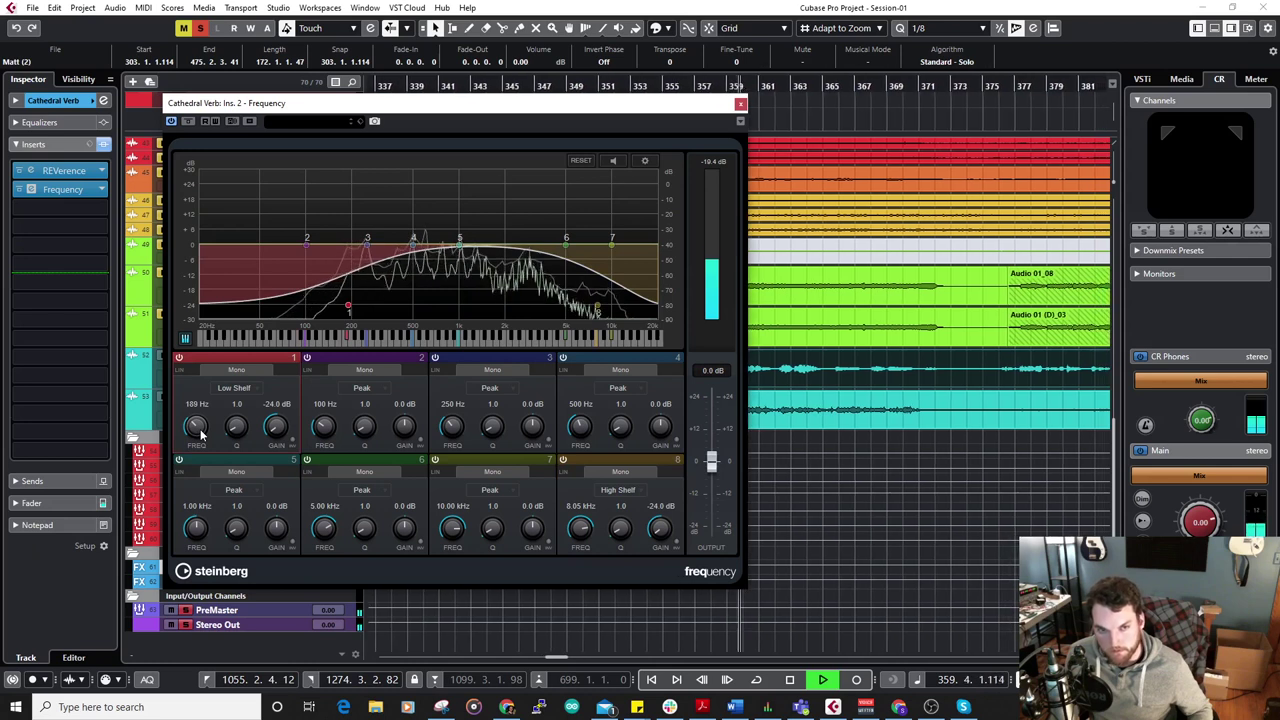
pyautogui.moveTo(668, 530); pyautogui.dragTo(660, 515)
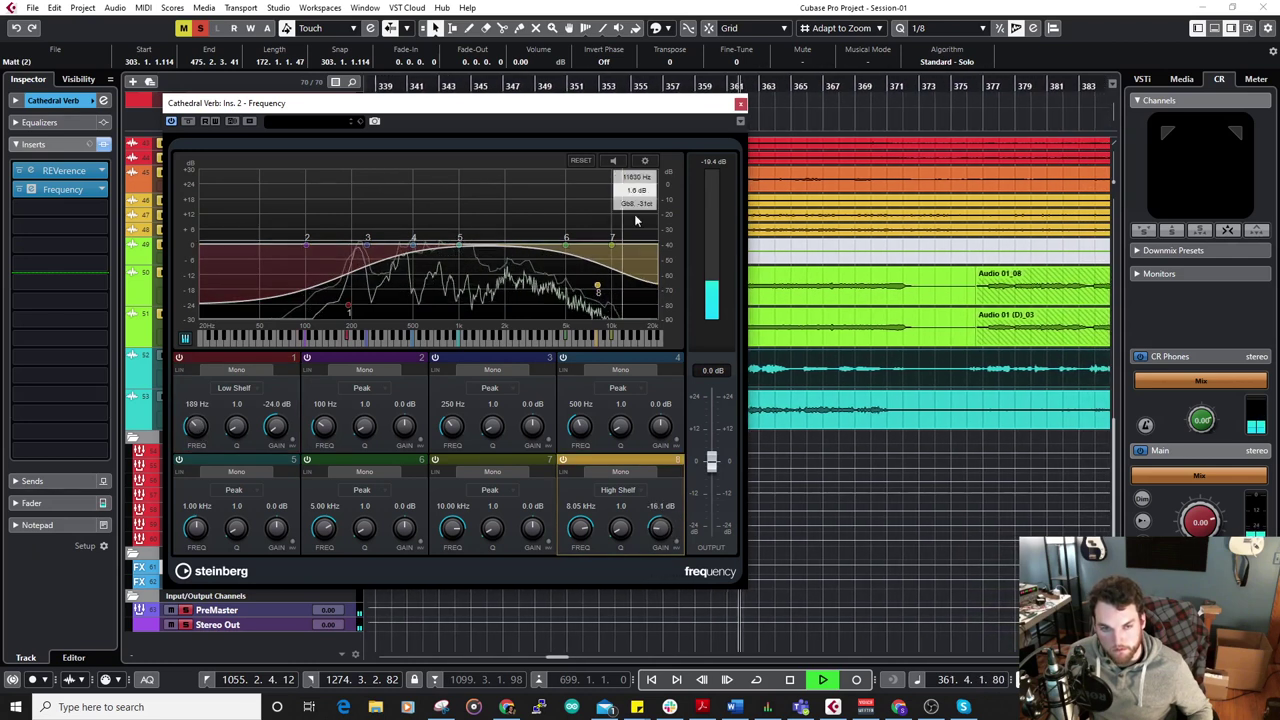
pyautogui.click(740, 103)
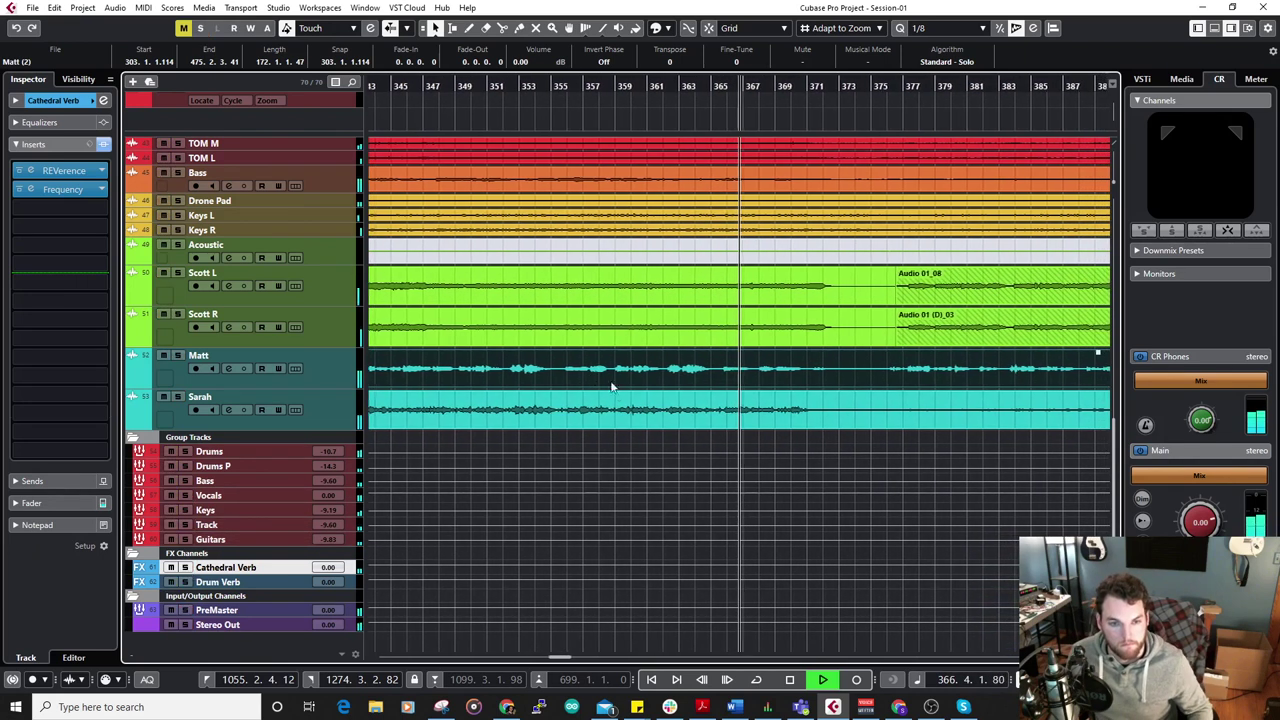
# Zoom out the arrangement and review the backing, drum and vocal tracks during playback.
pyautogui.press('g')
pyautogui.press('g')
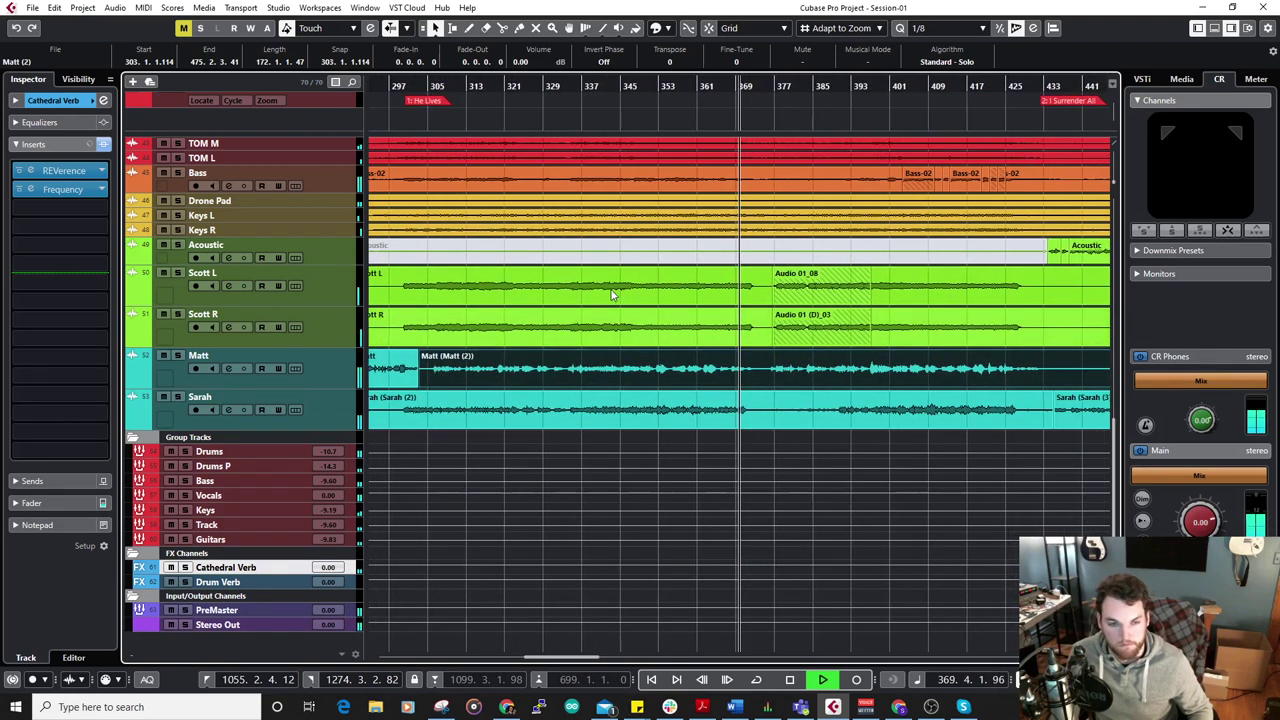
pyautogui.scroll(5, 519, 325)
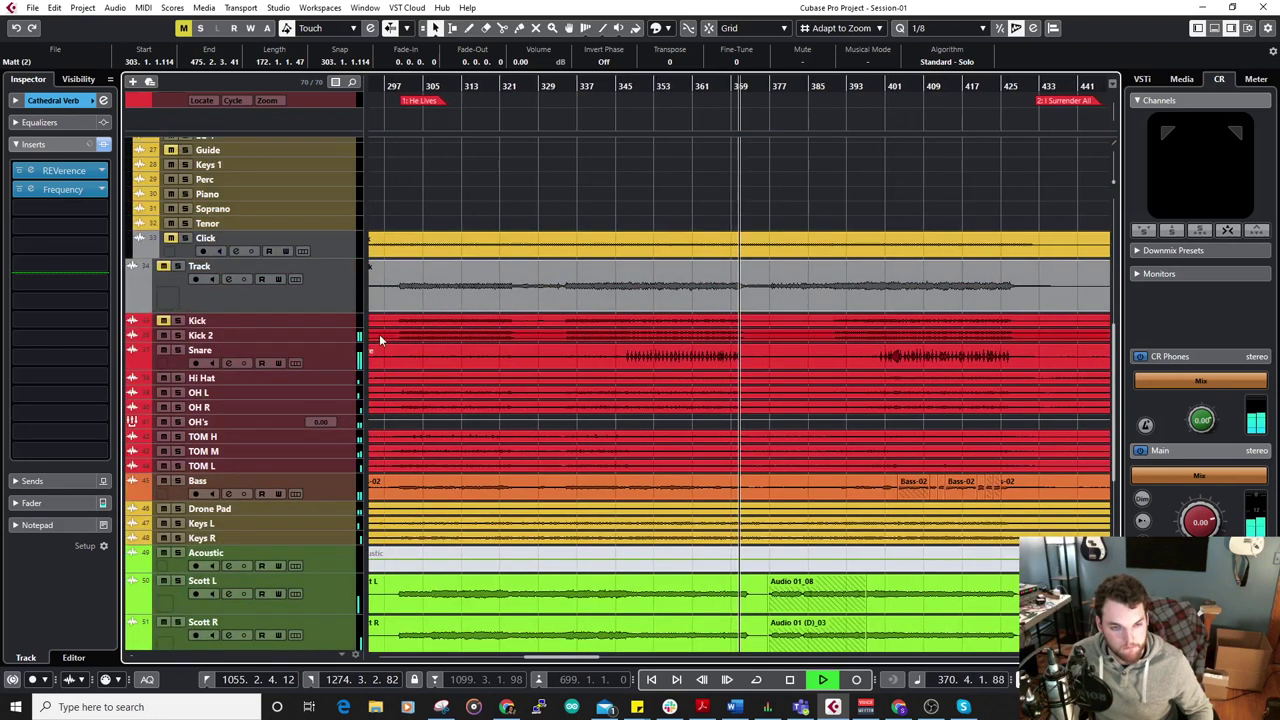
pyautogui.scroll(-5, 519, 306)
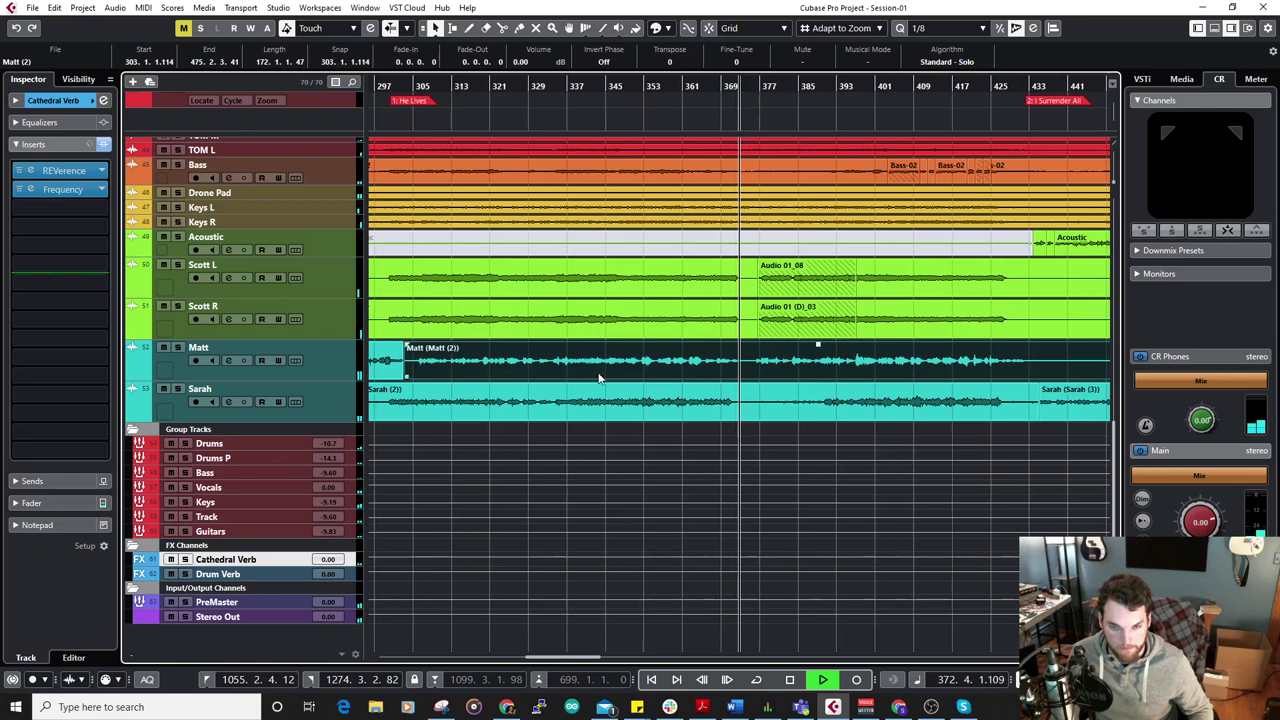
pyautogui.scroll(15, 598, 378)
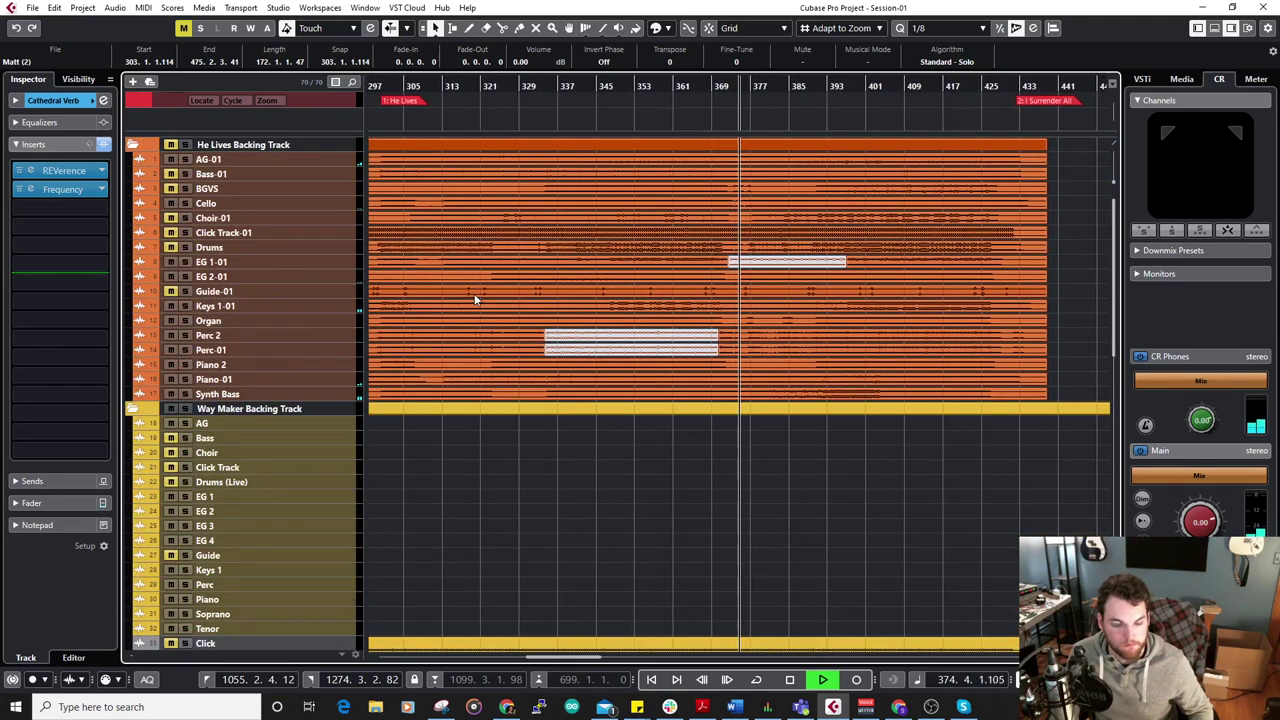
pyautogui.scroll(-15, 476, 298)
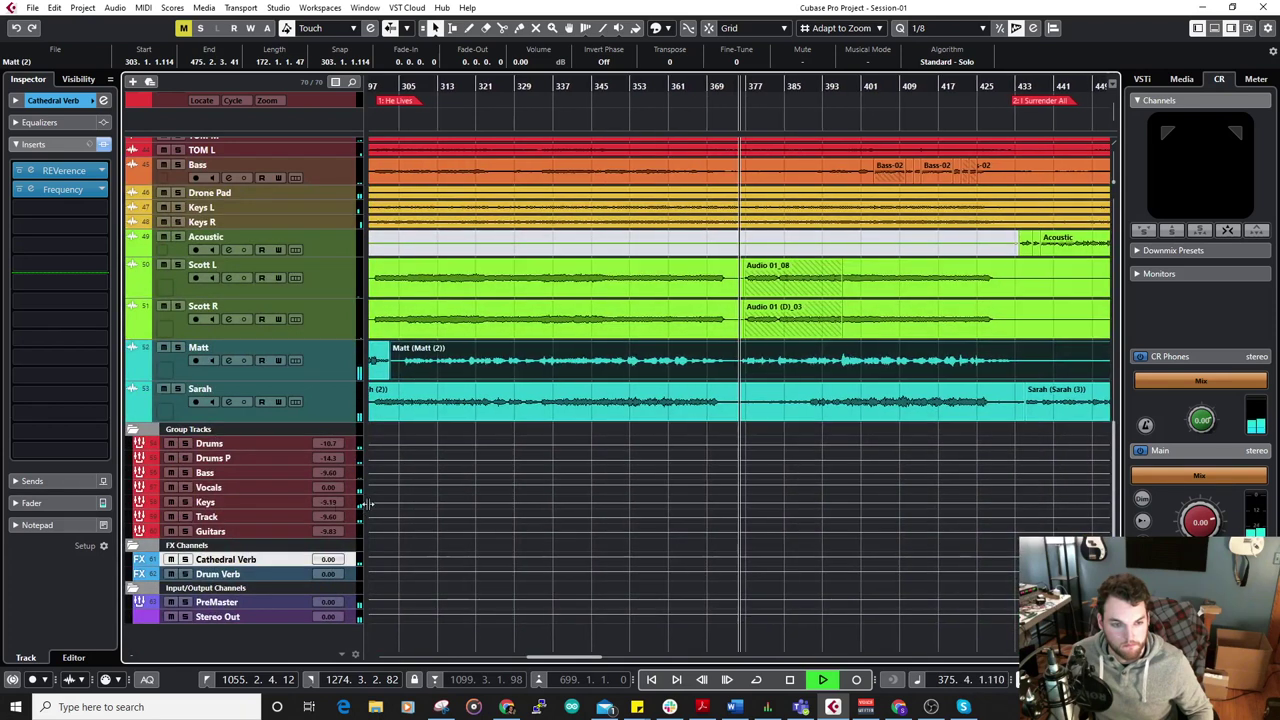
# Check the Keys group channel and its Keys L and Keys R source tracks against the rest of the mix.
pyautogui.click(352, 505)
pyautogui.scroll(5, 286, 416)
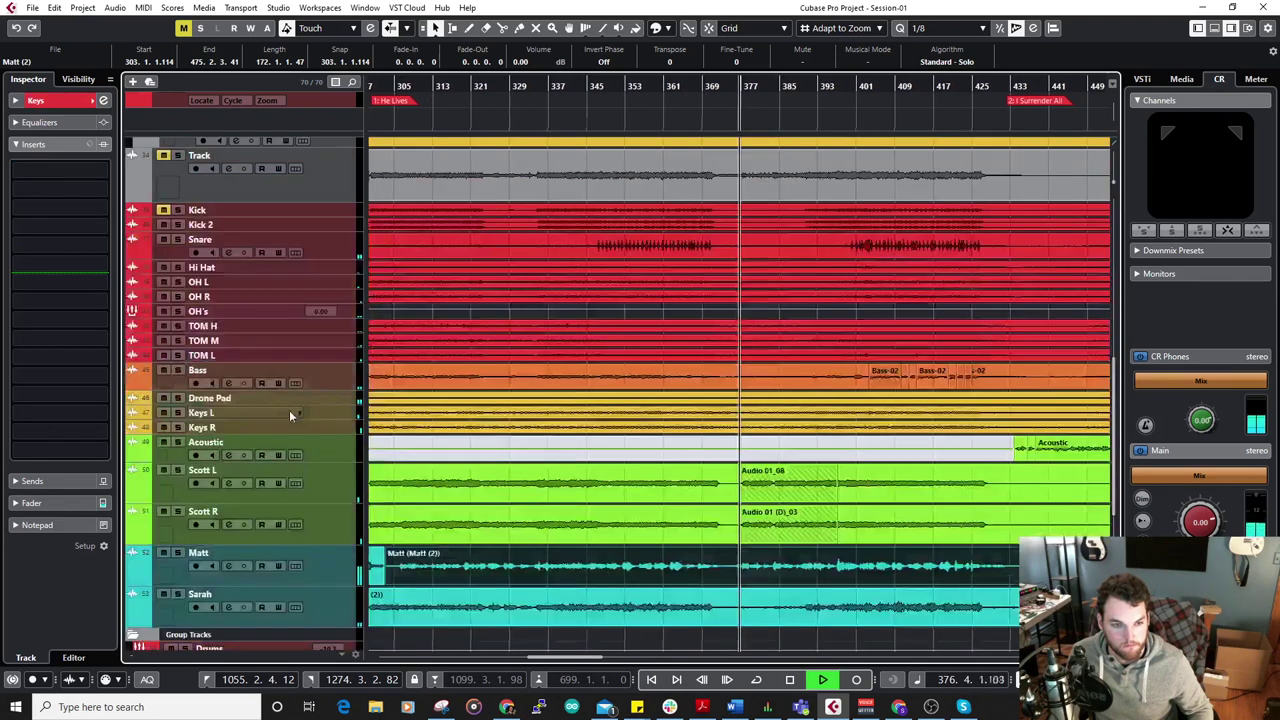
pyautogui.scroll(-3, 325, 397)
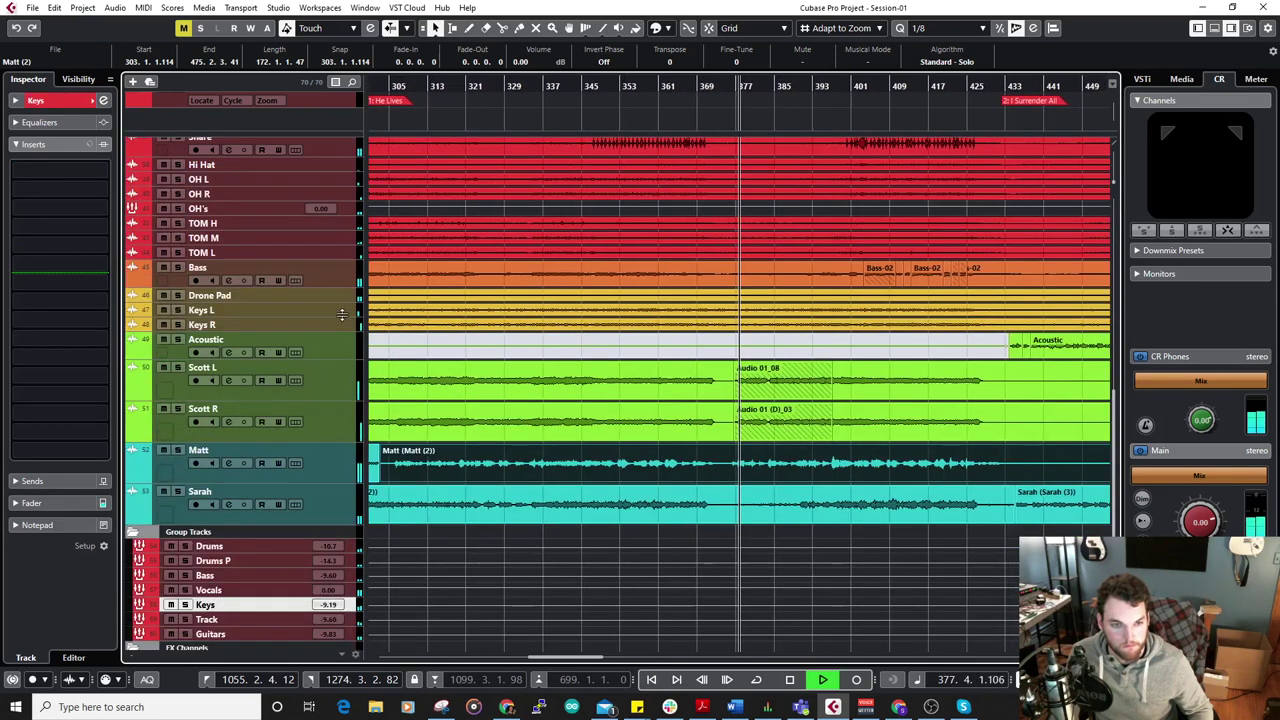
pyautogui.click(342, 316)
pyautogui.keyDown('shift'); pyautogui.click(340, 326); pyautogui.keyUp('shift')
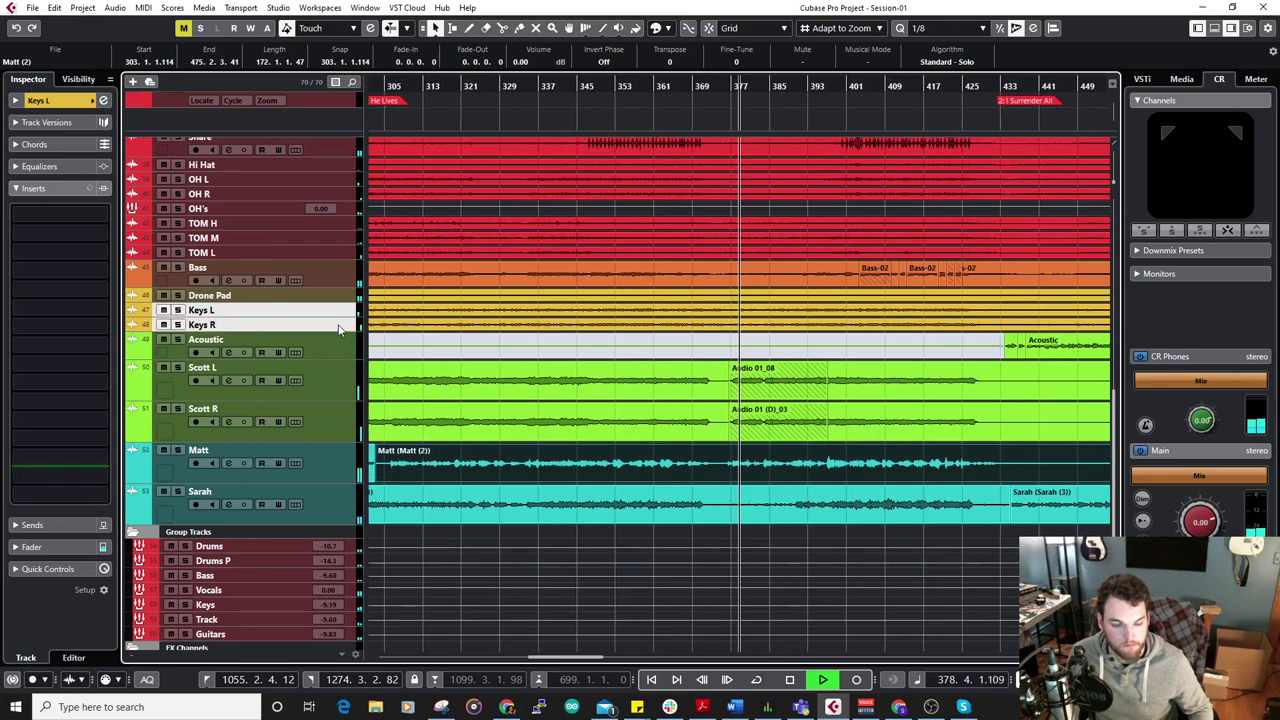
pyautogui.scroll(-3, 502, 355)
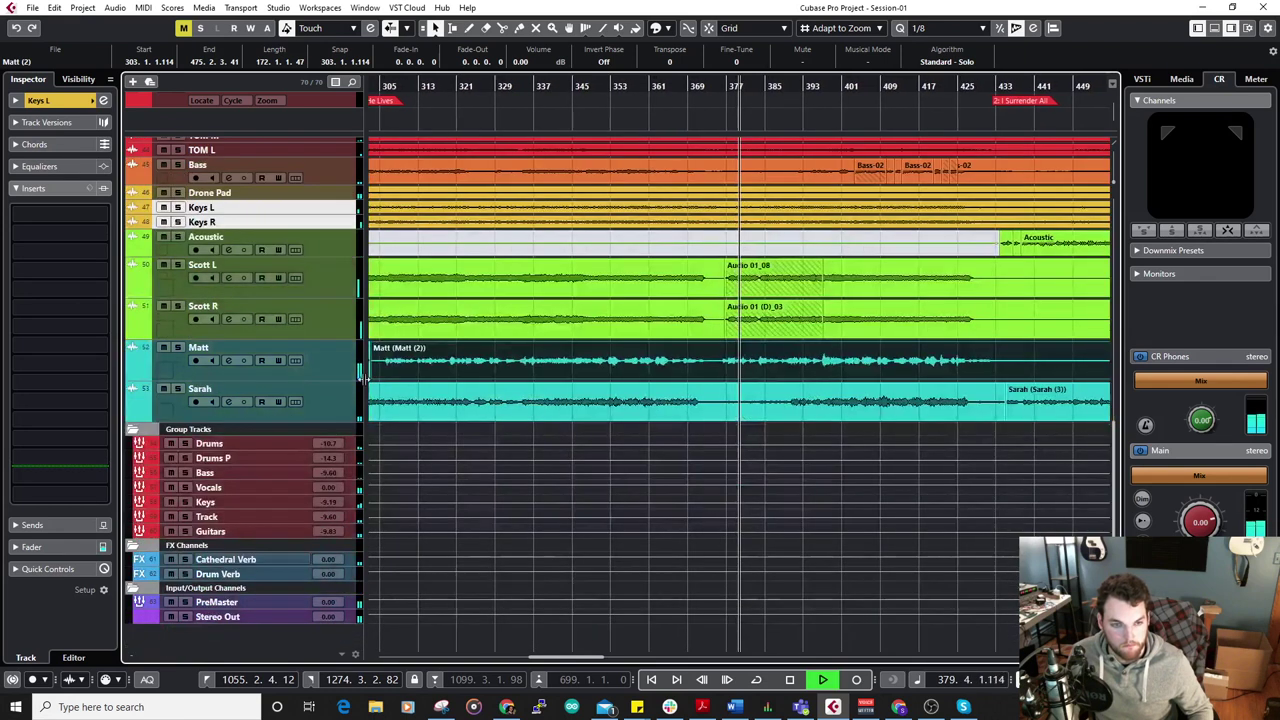
pyautogui.scroll(8, 606, 340)
pyautogui.scroll(-5, 714, 434)
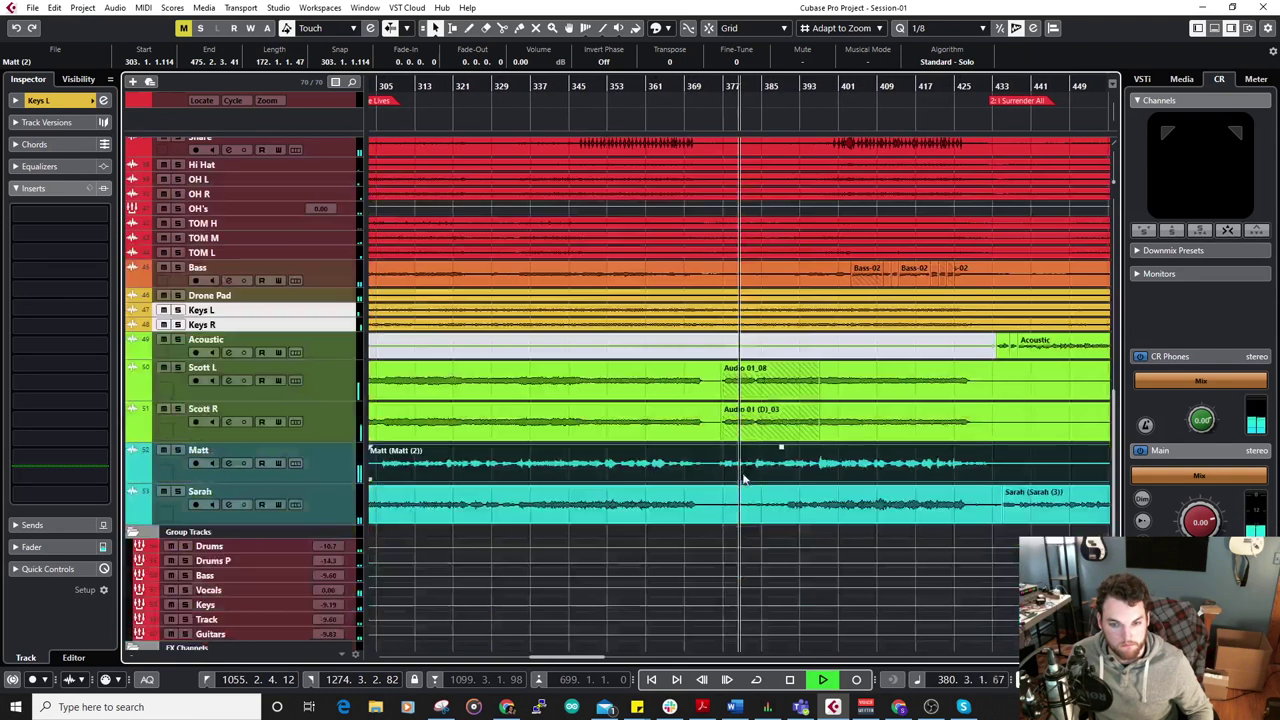
# Select the Audio 01_08 and Audio 01 (D)_03 clips on tracks 50 and 51.
pyautogui.click(763, 385)
pyautogui.keyDown('shift'); pyautogui.click(766, 425); pyautogui.keyUp('shift')
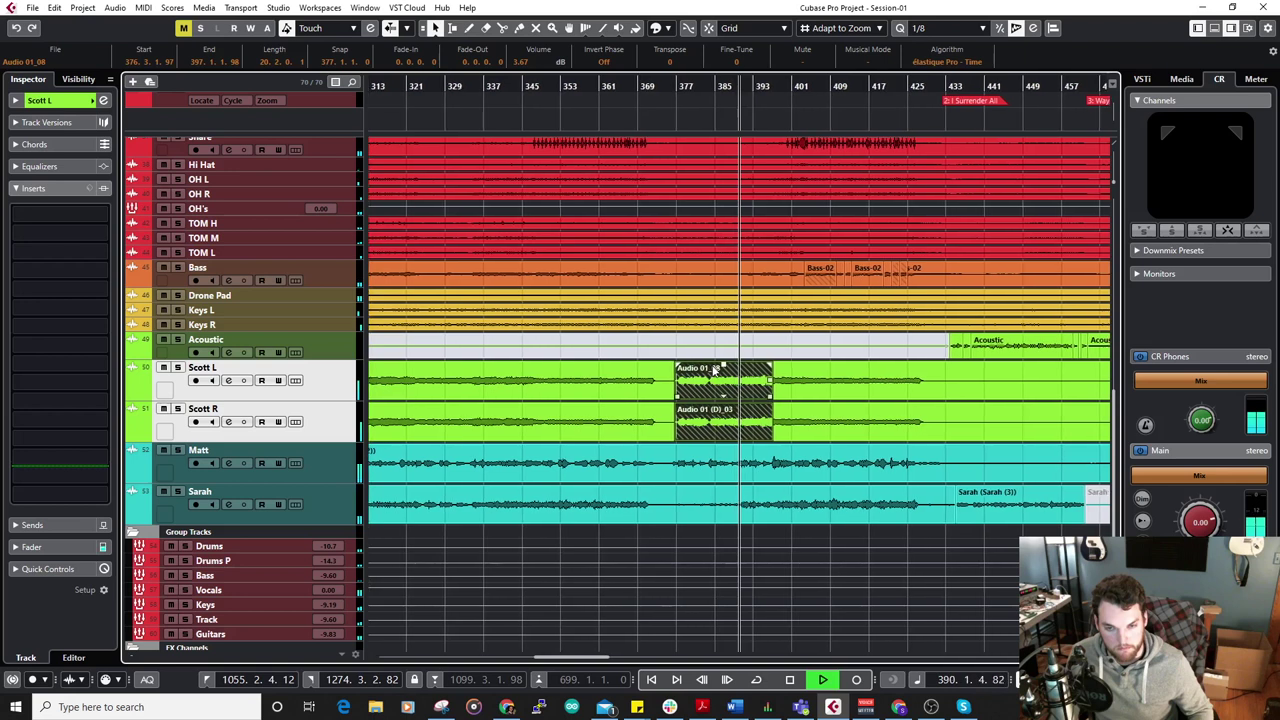
pyautogui.scroll(-3, 608, 331)
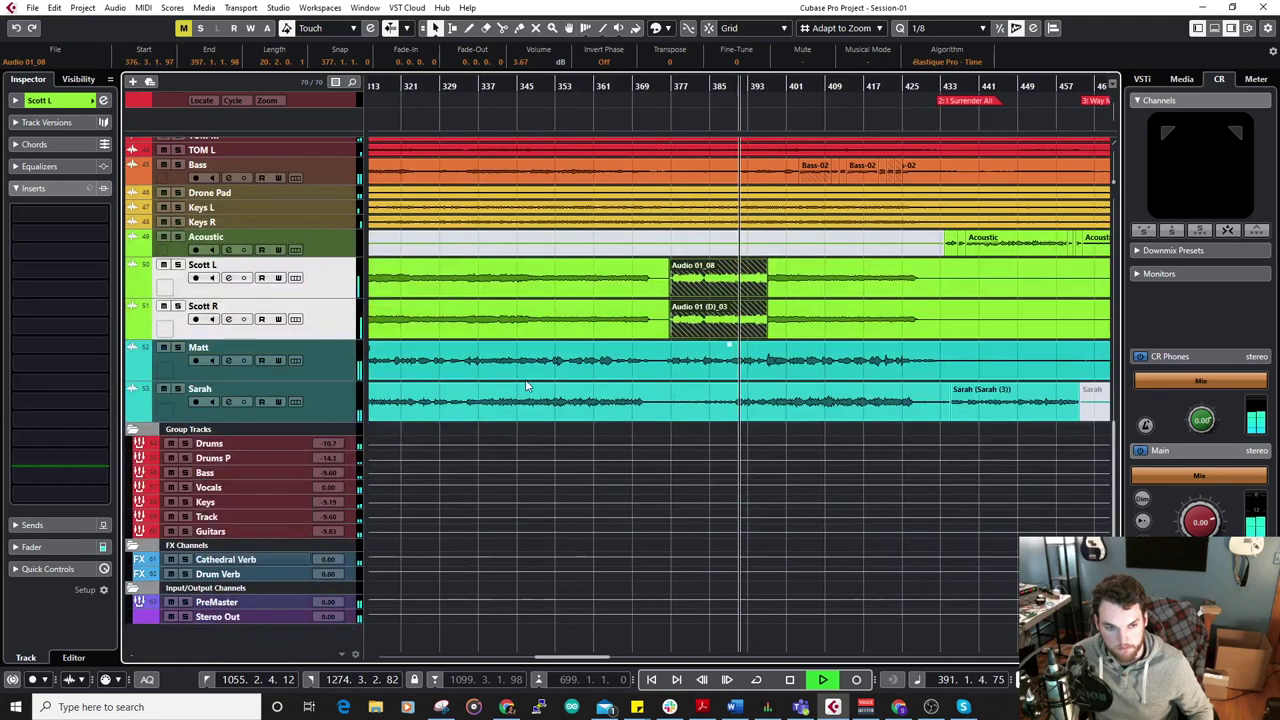
pyautogui.scroll(3, 524, 368)
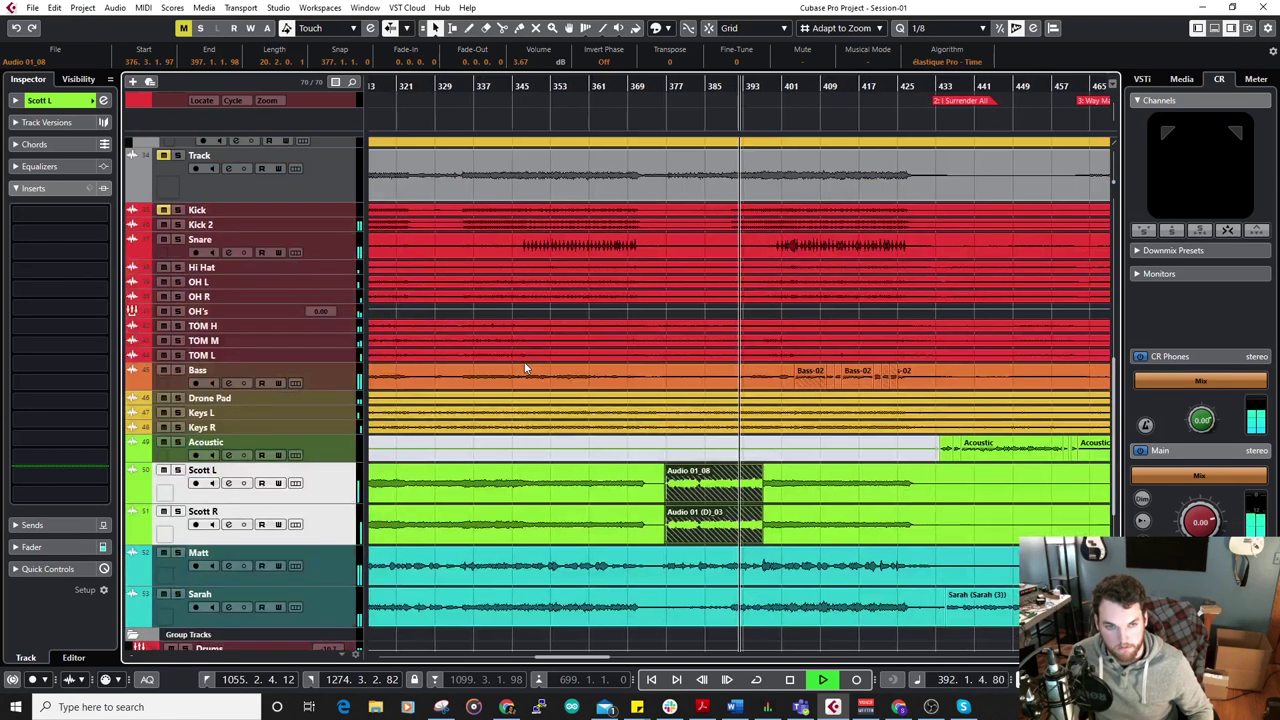
pyautogui.scroll(-3, 510, 380)
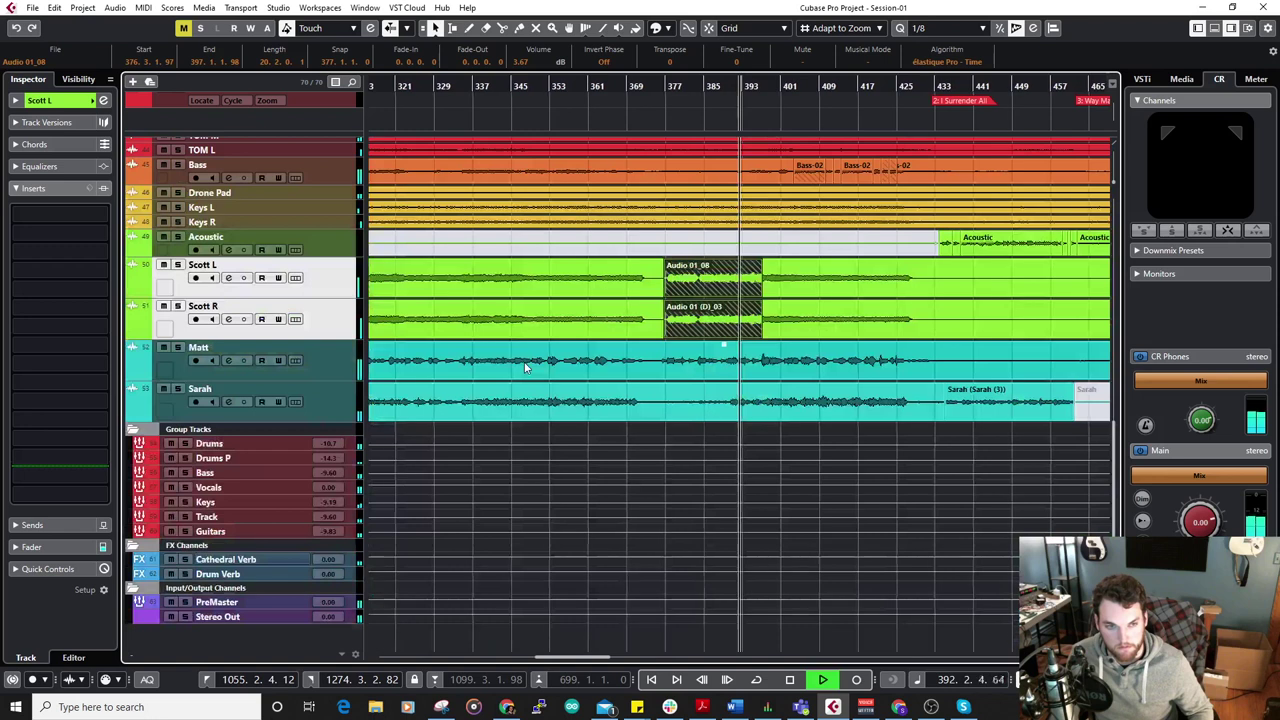
# Show the mixer and raise the Drums group to -9.81 dB and the Drums P group to -11.6 dB.
pyautogui.click(343, 445)
pyautogui.scroll(3, 380, 396)
pyautogui.scroll(-8, 380, 397)
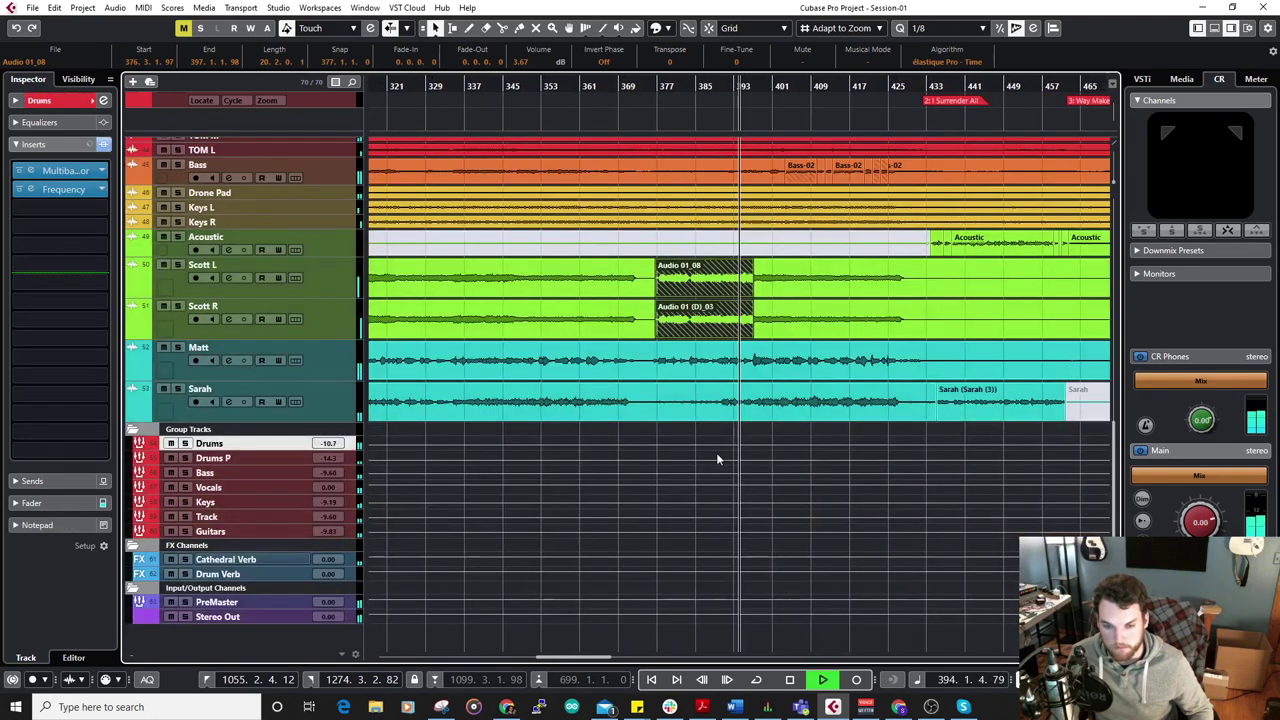
pyautogui.hotkey('alt', 'F3')
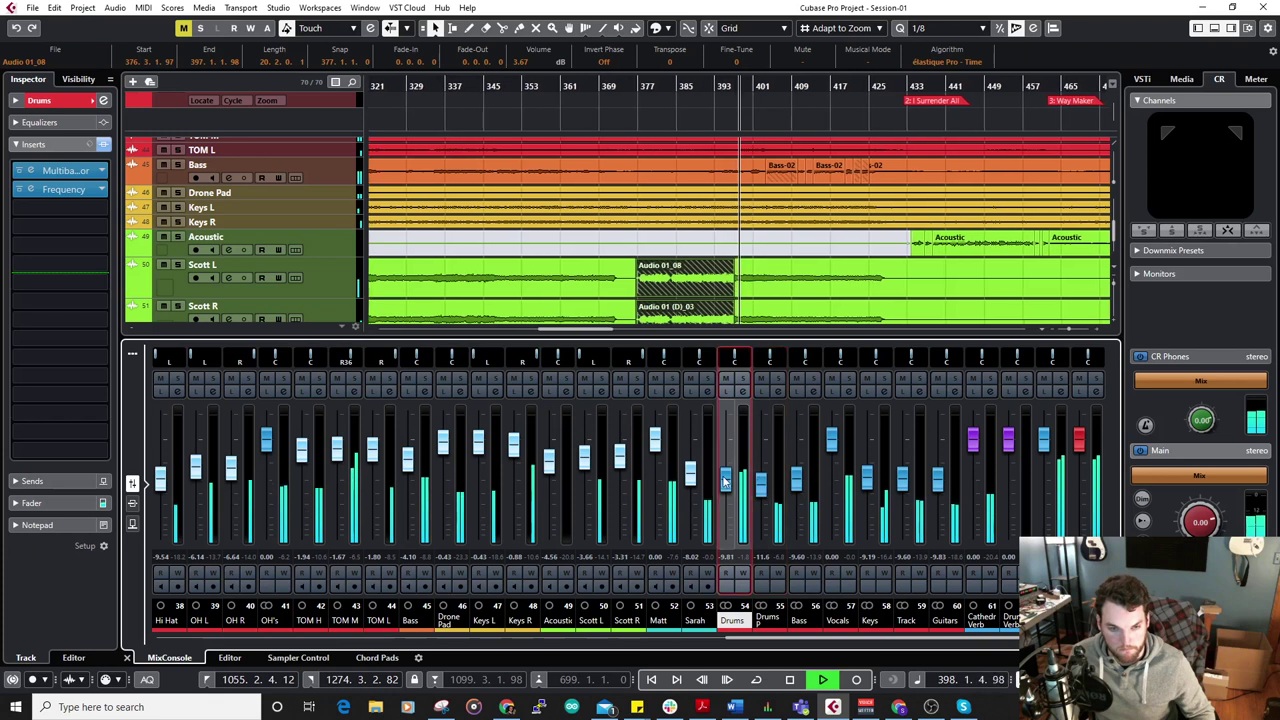
pyautogui.moveTo(724, 637); pyautogui.dragTo(530, 643)
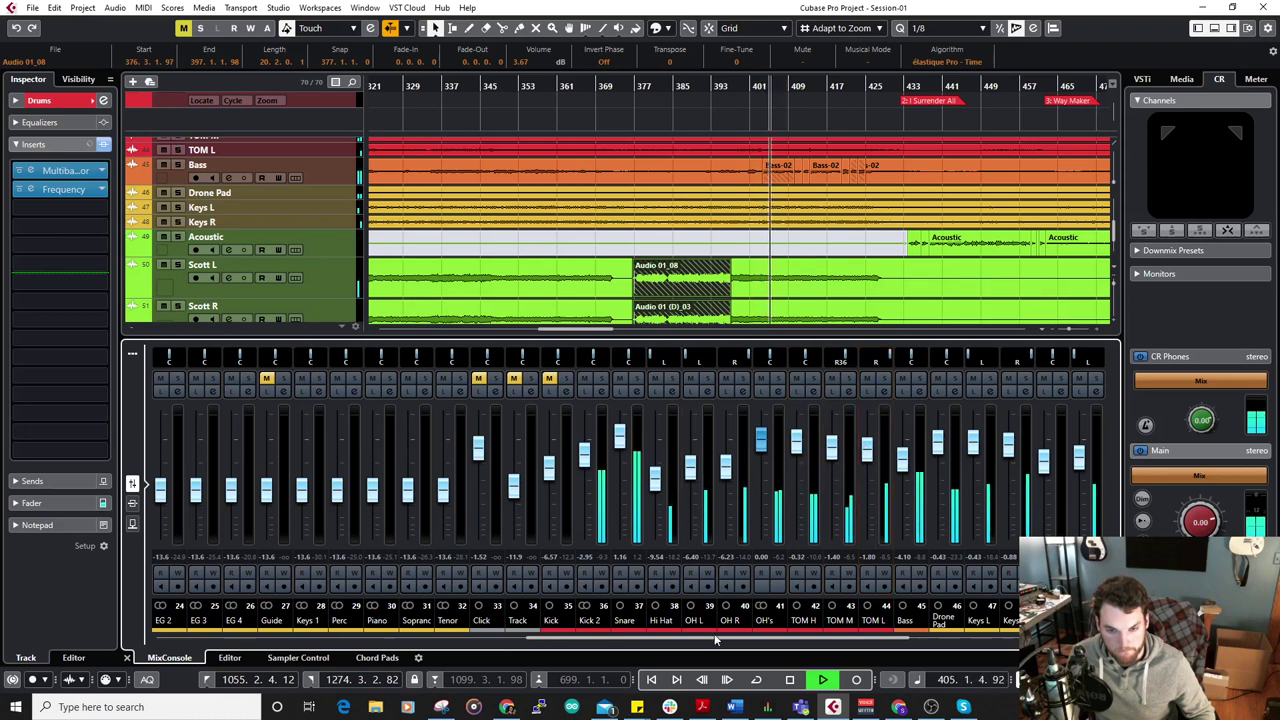
pyautogui.moveTo(715, 640); pyautogui.dragTo(918, 645)
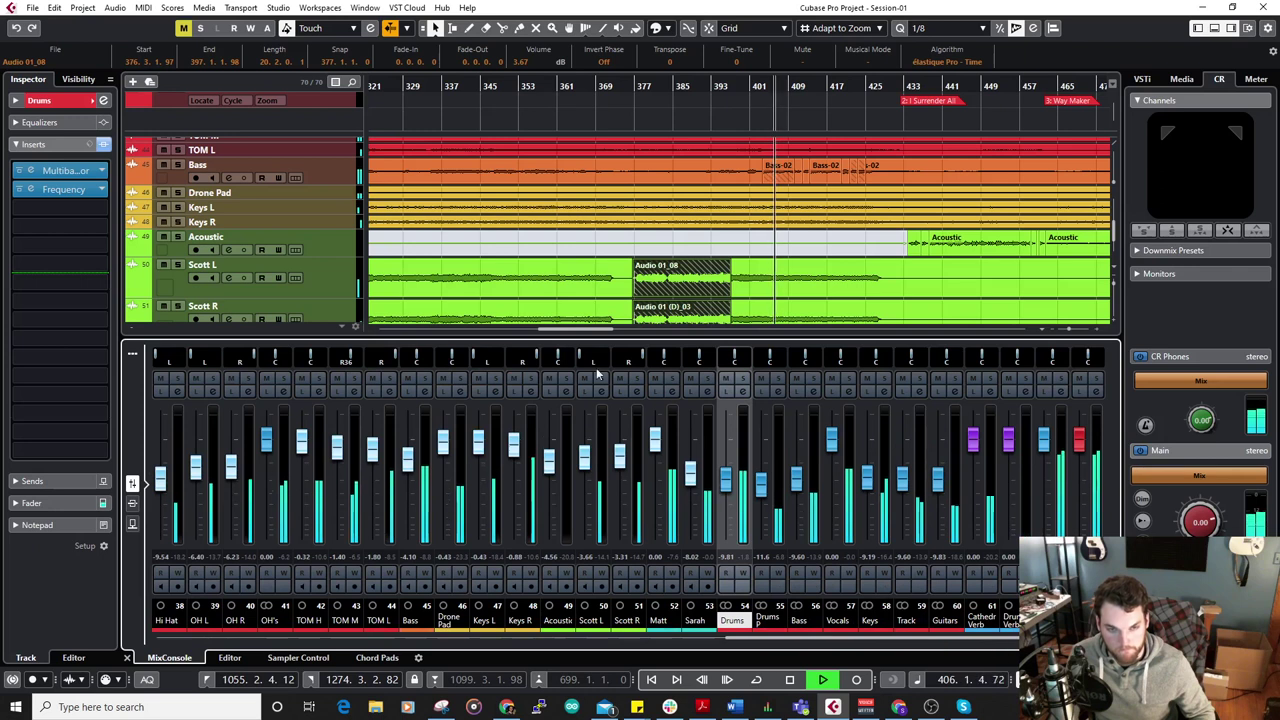
# Select the Drum Verb FX channel and stop playback.
pyautogui.scroll(-10, 509, 277)
pyautogui.click(250, 246)
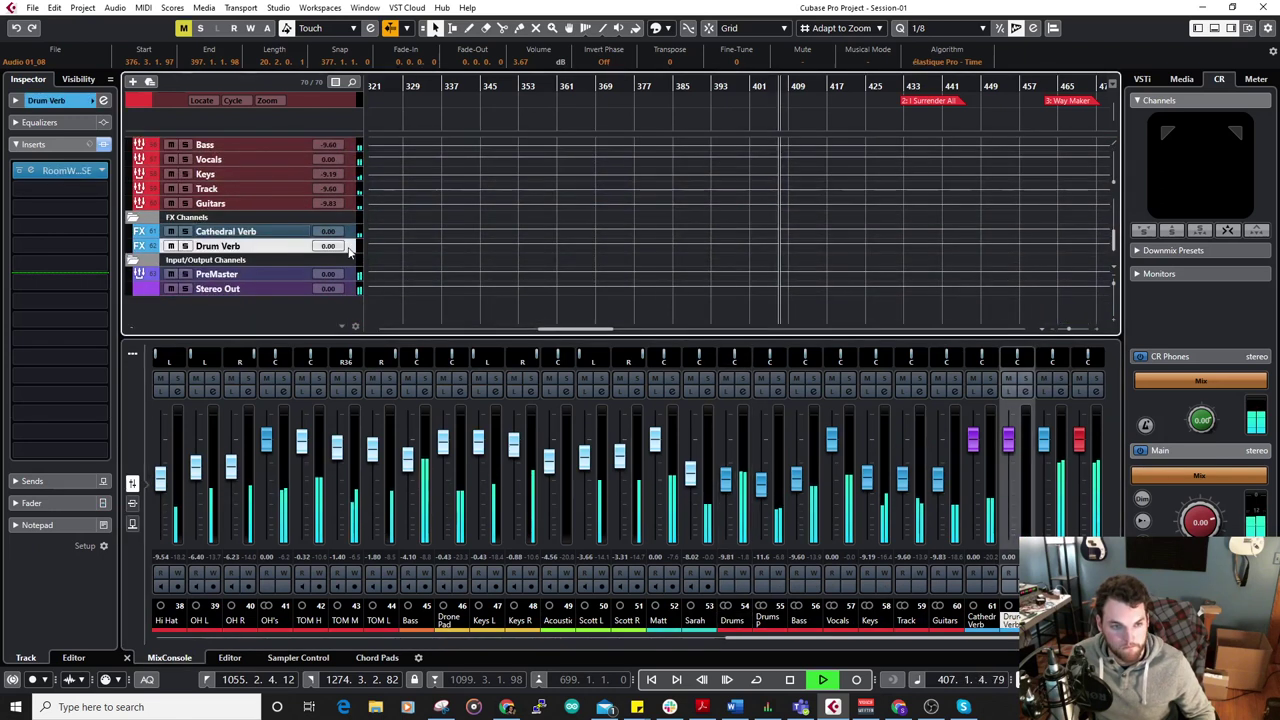
pyautogui.press('space')
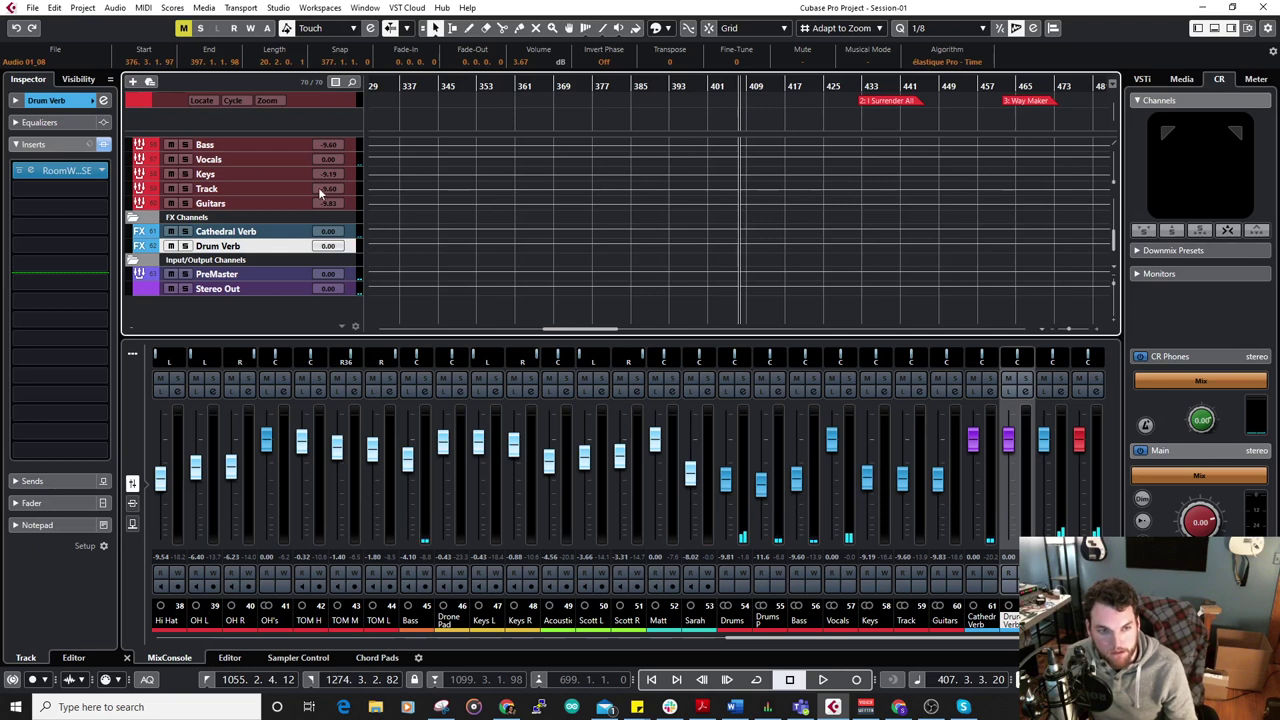
# Look through the track list between the FX channels, groups and vocals to find the individual drum tracks.
pyautogui.scroll(2, 322, 198)
pyautogui.scroll(2, 408, 222)
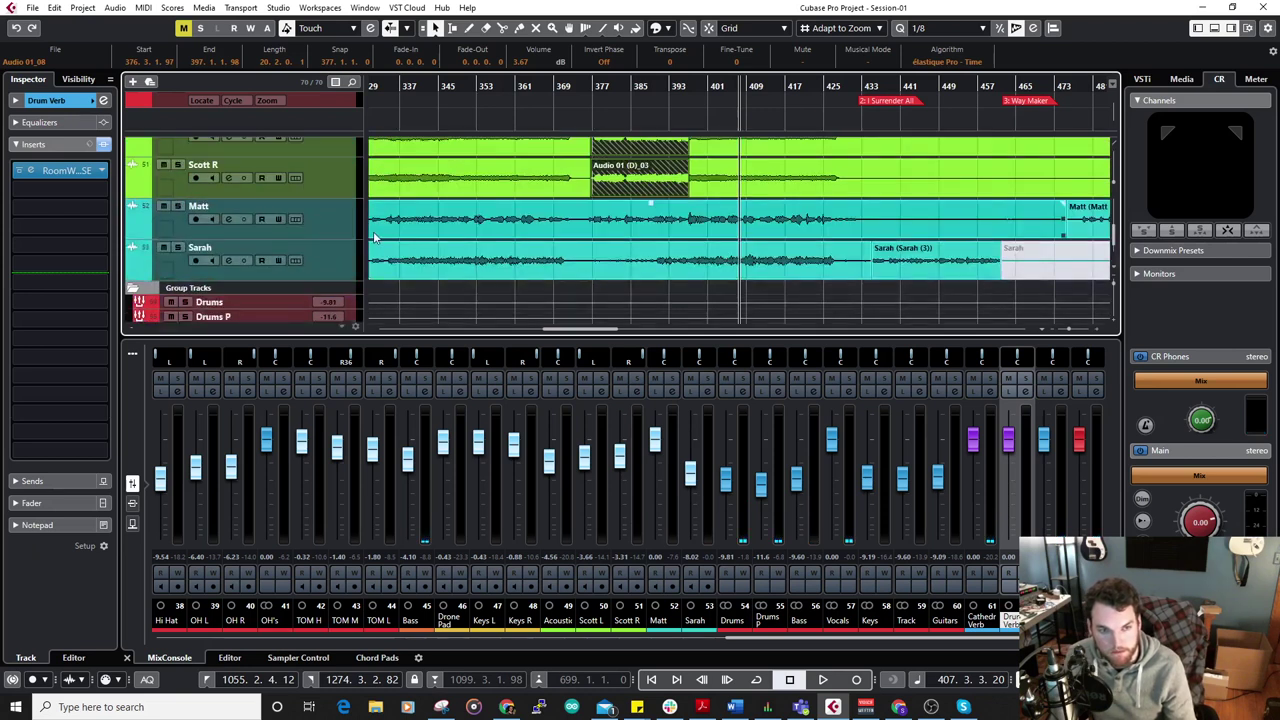
pyautogui.scroll(-4, 372, 234)
pyautogui.scroll(4, 371, 231)
pyautogui.scroll(-4, 371, 231)
pyautogui.scroll(5, 371, 231)
pyautogui.scroll(-2, 371, 232)
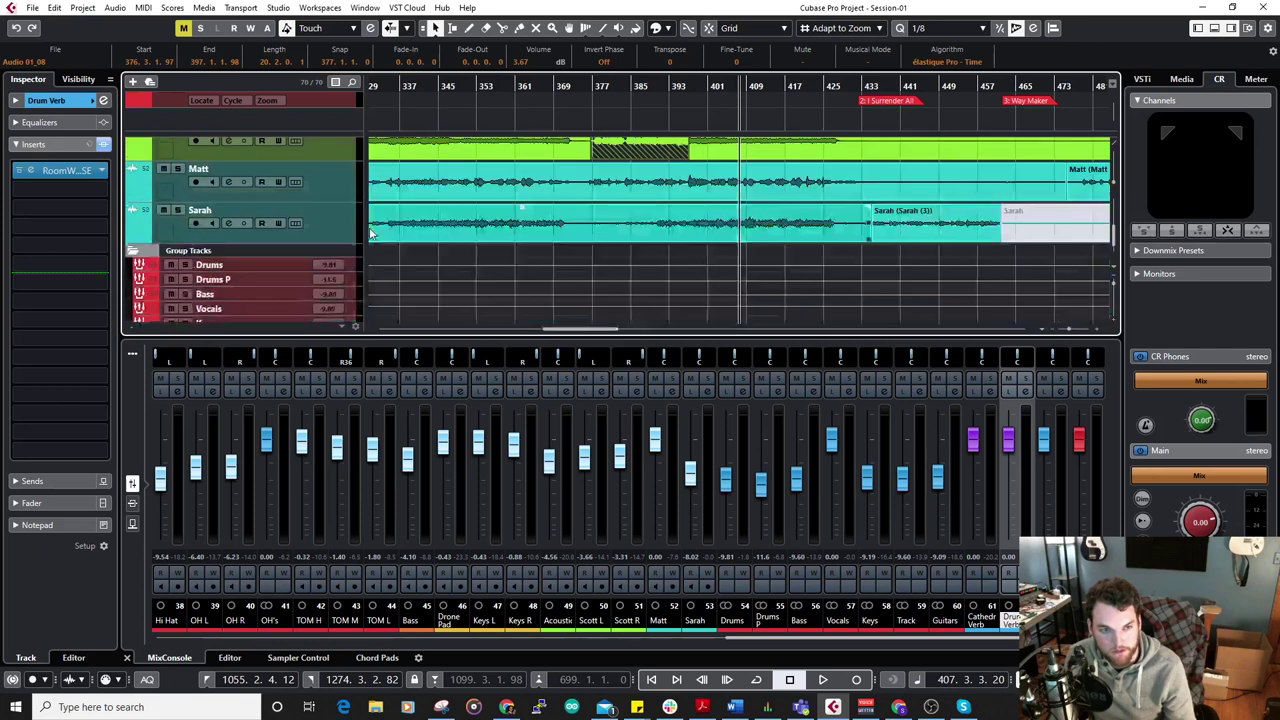
pyautogui.scroll(-2, 371, 232)
pyautogui.scroll(1, 374, 220)
pyautogui.scroll(-3, 375, 200)
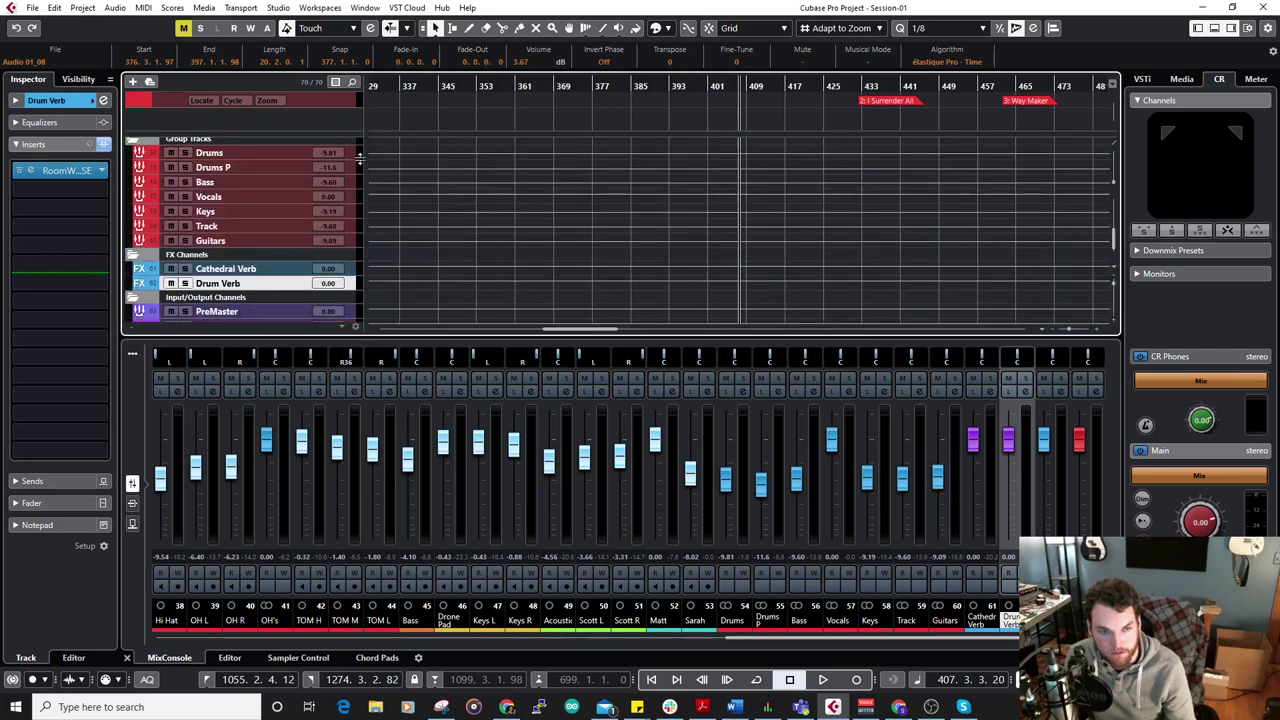
pyautogui.scroll(8, 357, 160)
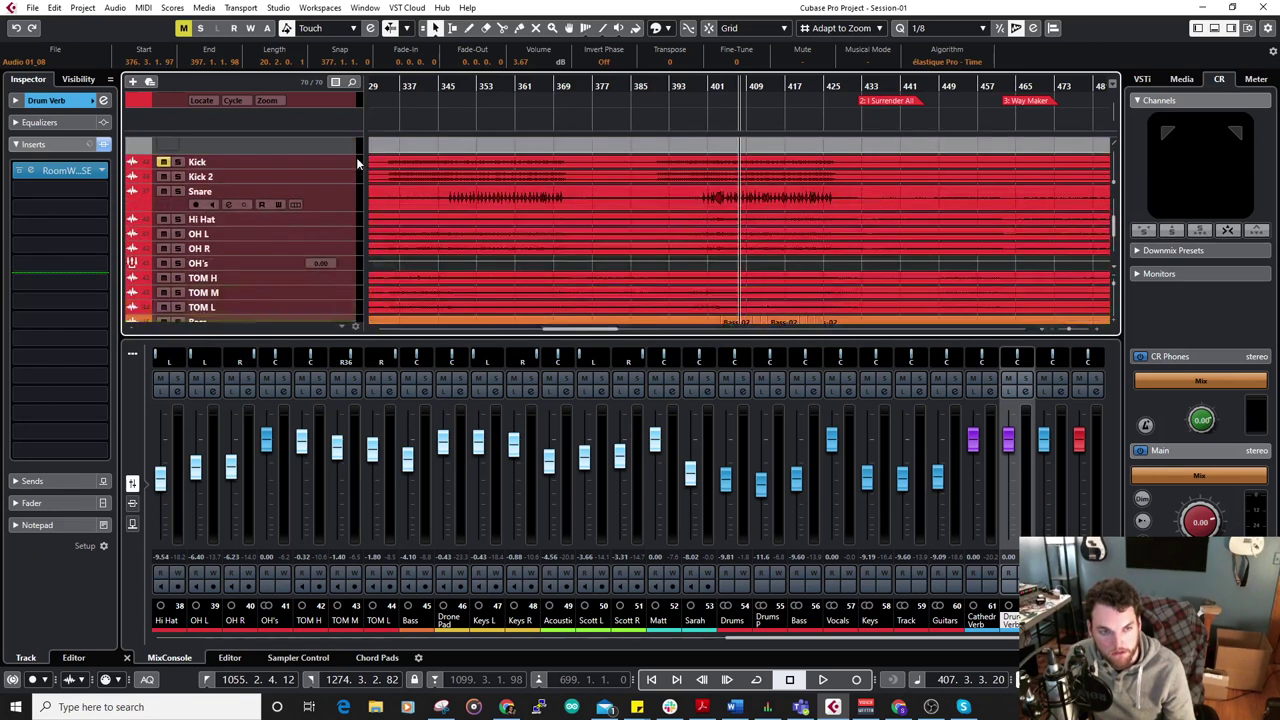
# Add an active send to Drum Verb on the Kick 2 and Snare tracks.
pyautogui.click(340, 177)
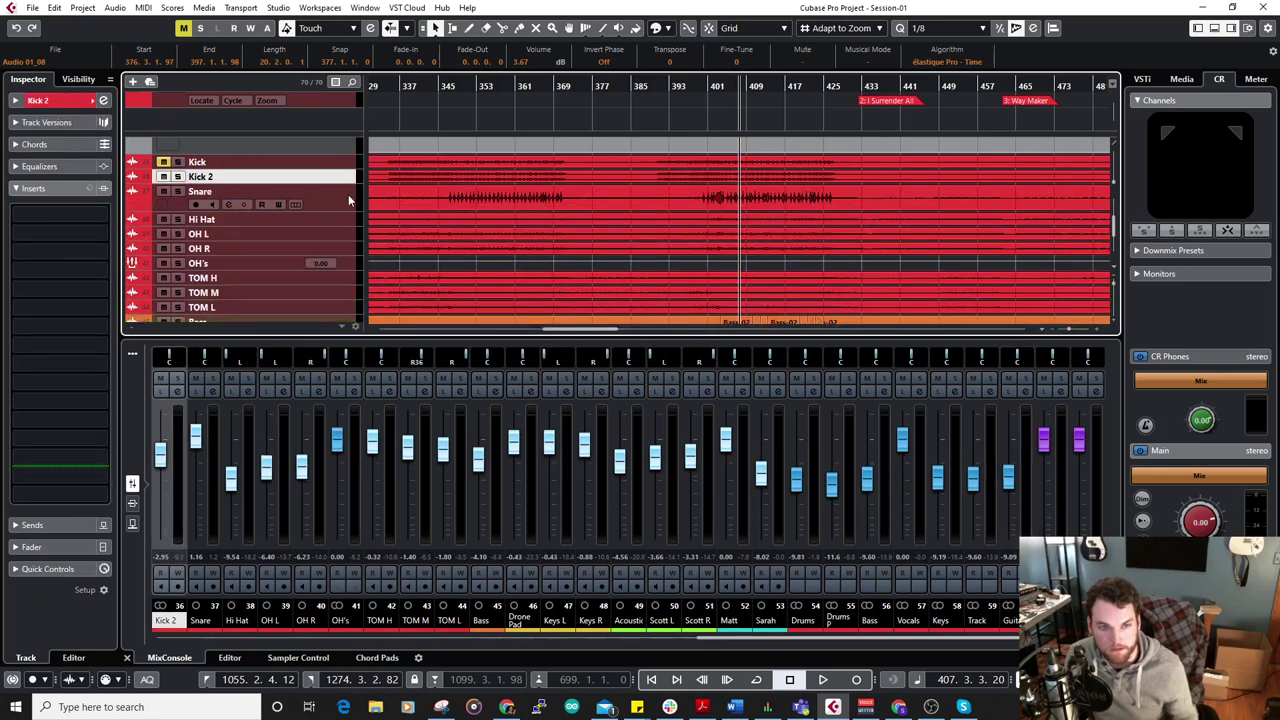
pyautogui.moveTo(346, 197)
pyautogui.mouseDown()
pyautogui.moveTo(320, 232)
pyautogui.moveTo(341, 189)
pyautogui.mouseUp()
pyautogui.click(340, 180)
pyautogui.keyDown('shift'); pyautogui.click(290, 195); pyautogui.keyUp('shift')
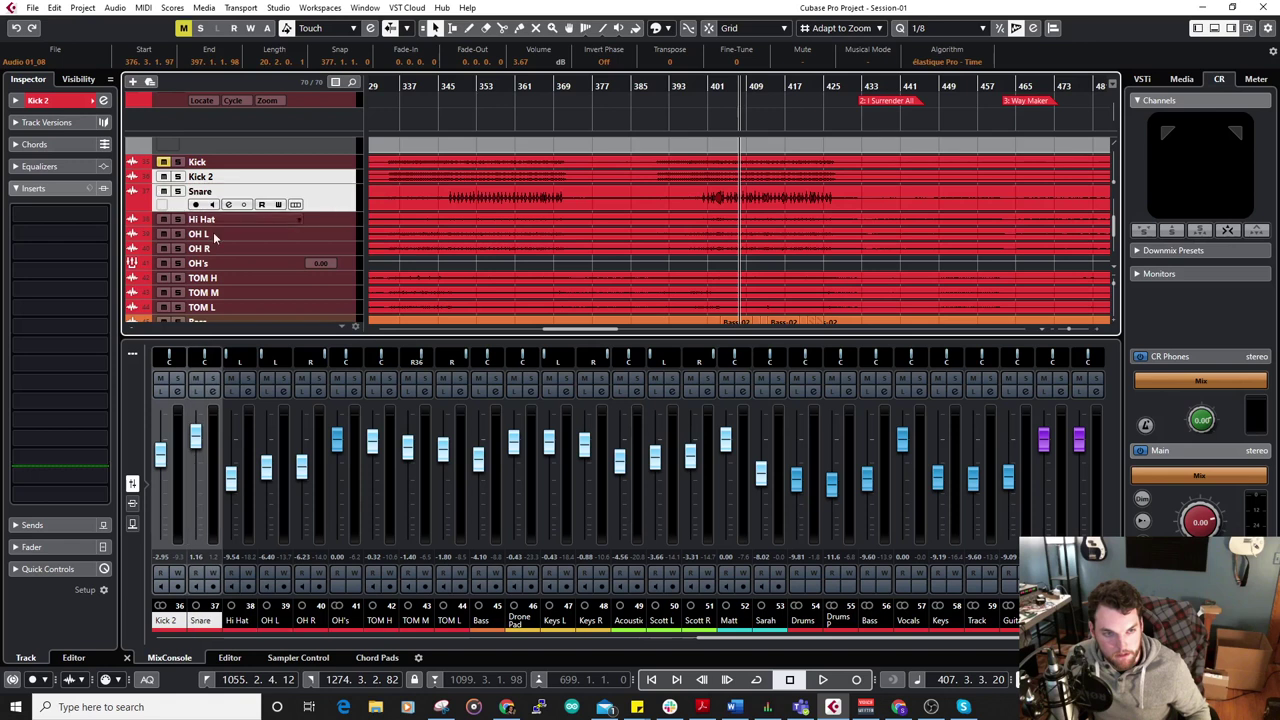
pyautogui.click(56, 524)
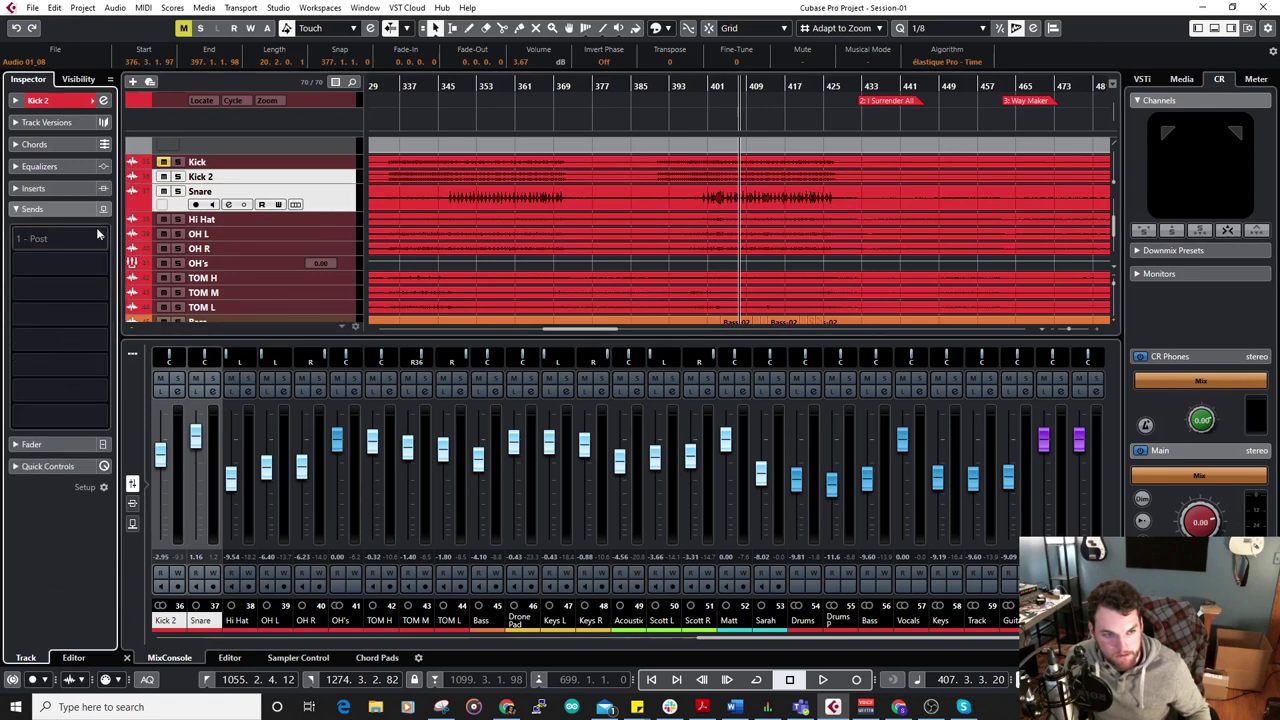
pyautogui.click(96, 272)
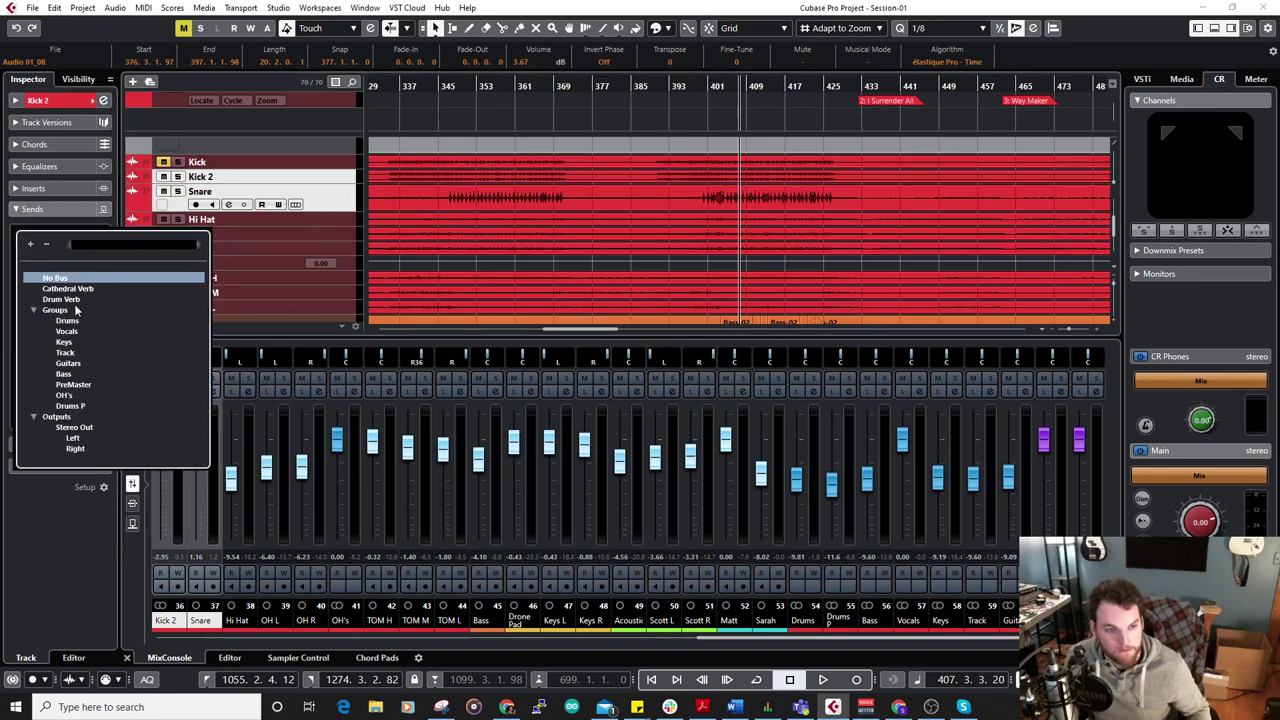
pyautogui.click(48, 278)
pyautogui.click(18, 233)
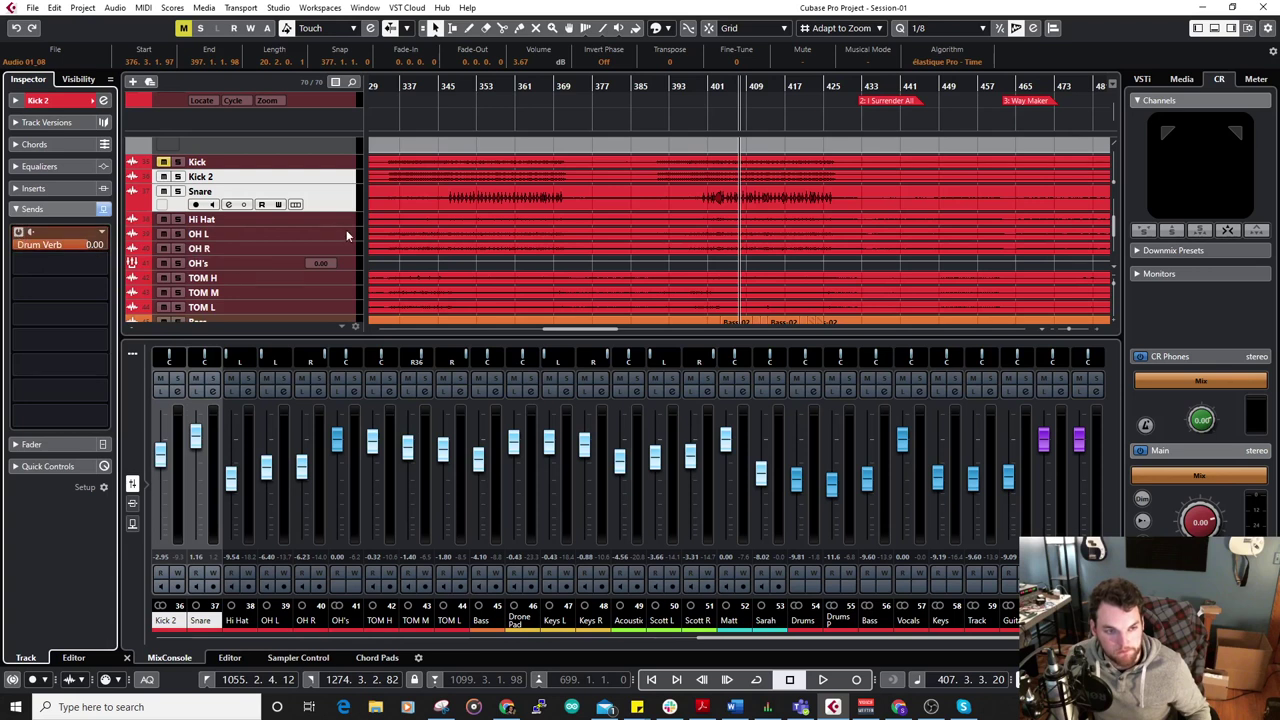
# Add an active Drum Verb send in the second slot of the TOM H, TOM M and TOM L tracks.
pyautogui.scroll(-1, 330, 263)
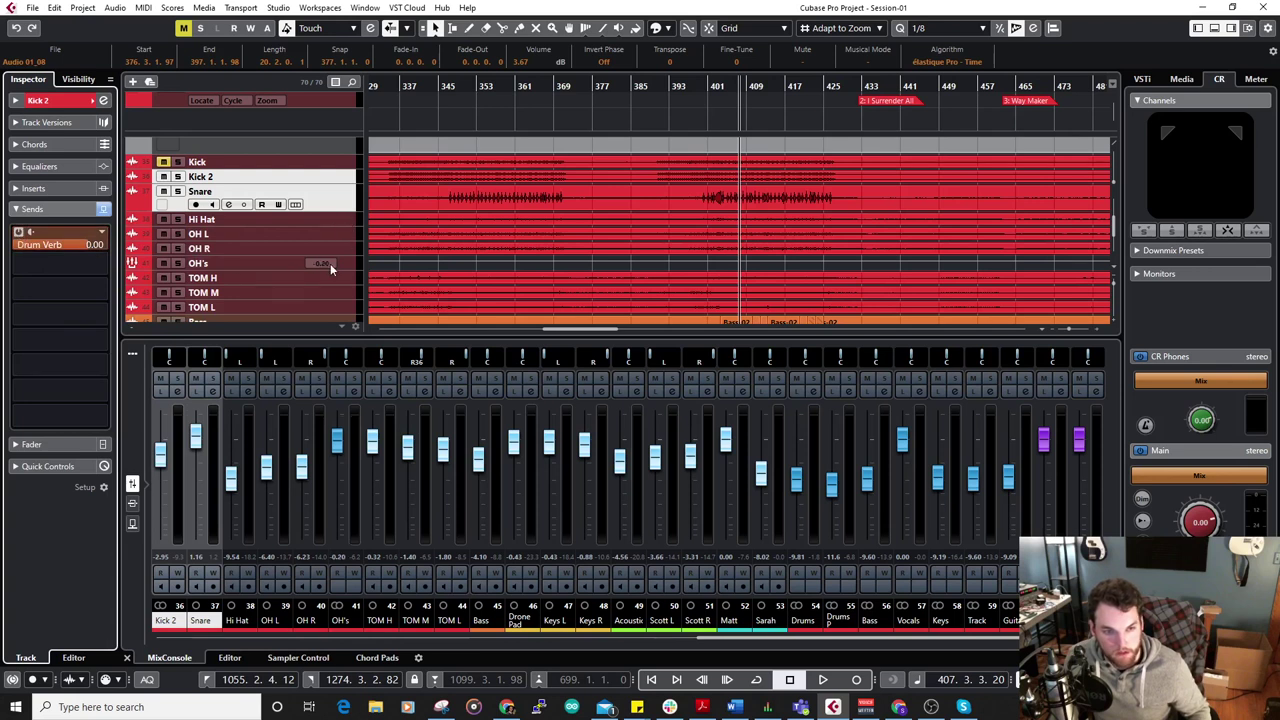
pyautogui.click(338, 278)
pyautogui.keyDown('shift'); pyautogui.click(333, 310); pyautogui.keyUp('shift')
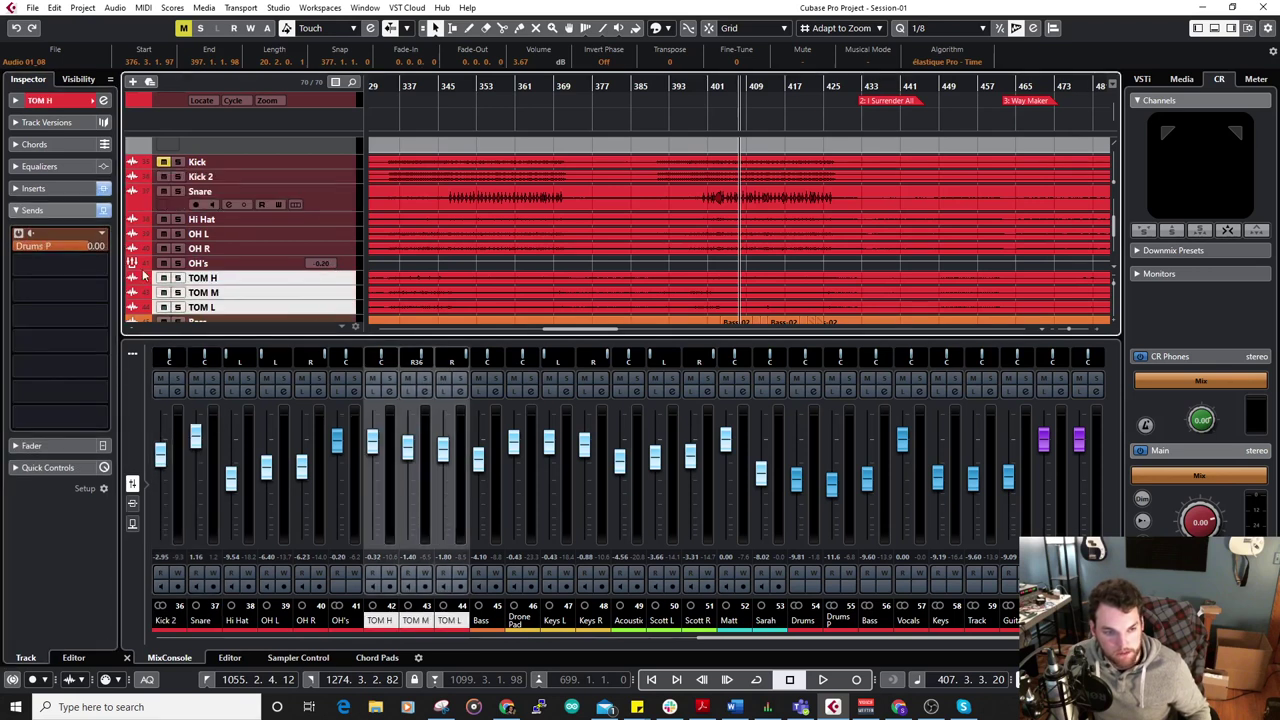
pyautogui.click(74, 265)
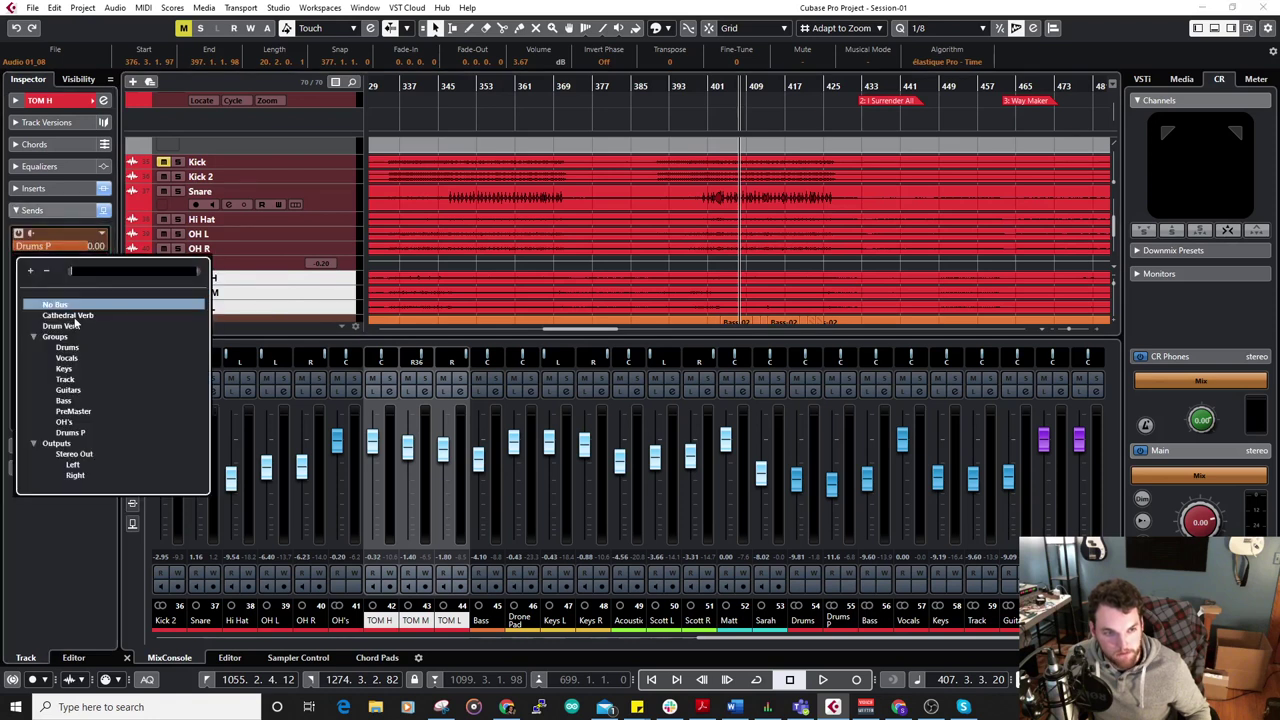
pyautogui.click(68, 325)
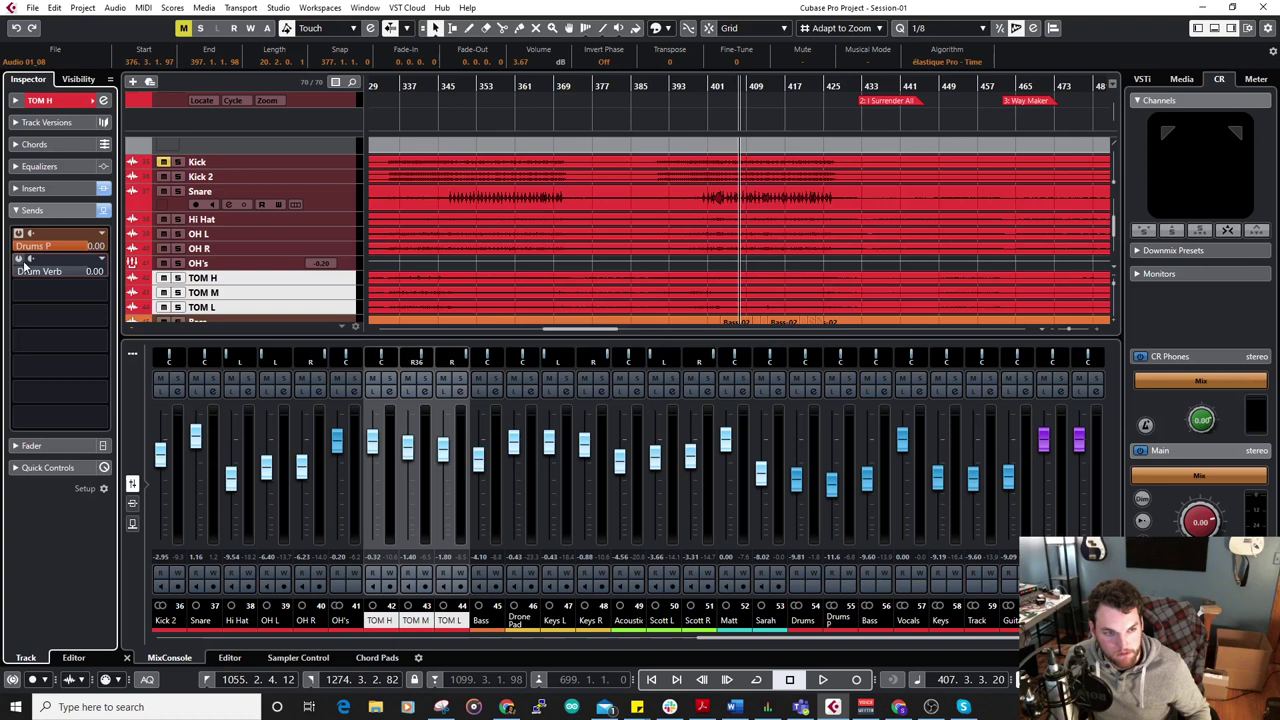
pyautogui.click(19, 259)
# Add an active send to the Drums P group in the second slot of the Snare track.
pyautogui.click(341, 204)
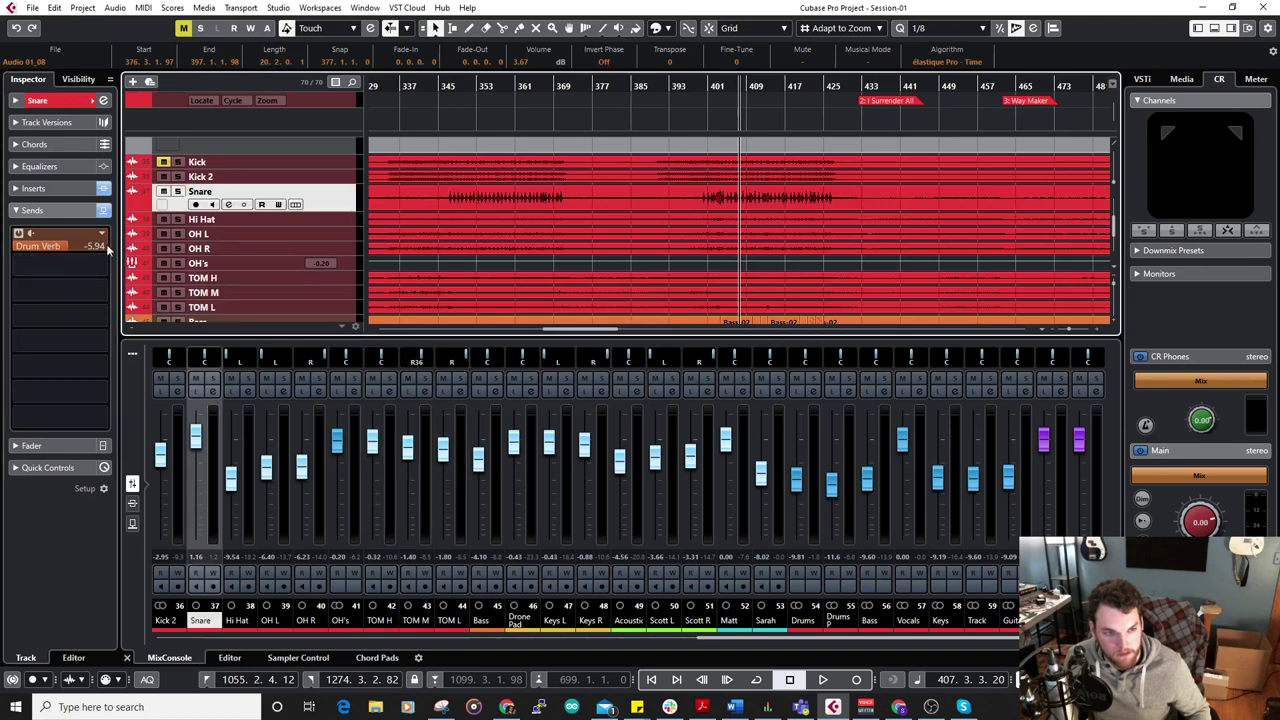
pyautogui.click(350, 178)
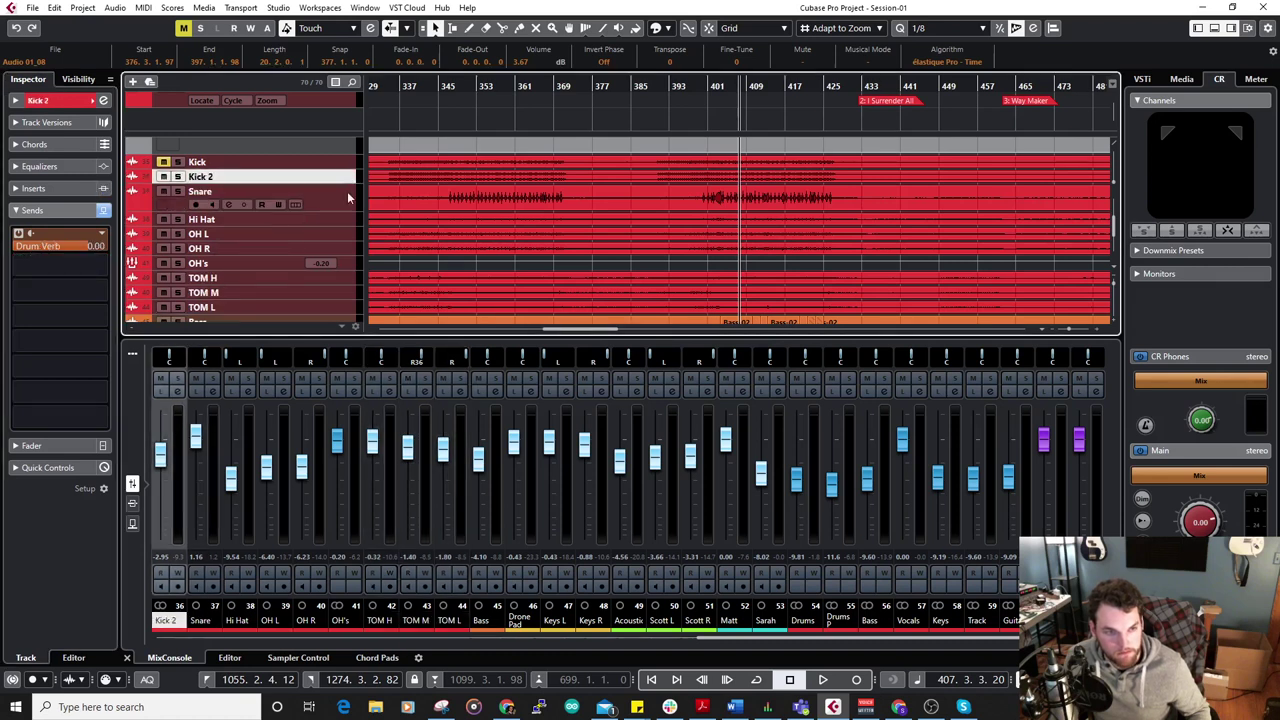
pyautogui.click(347, 198)
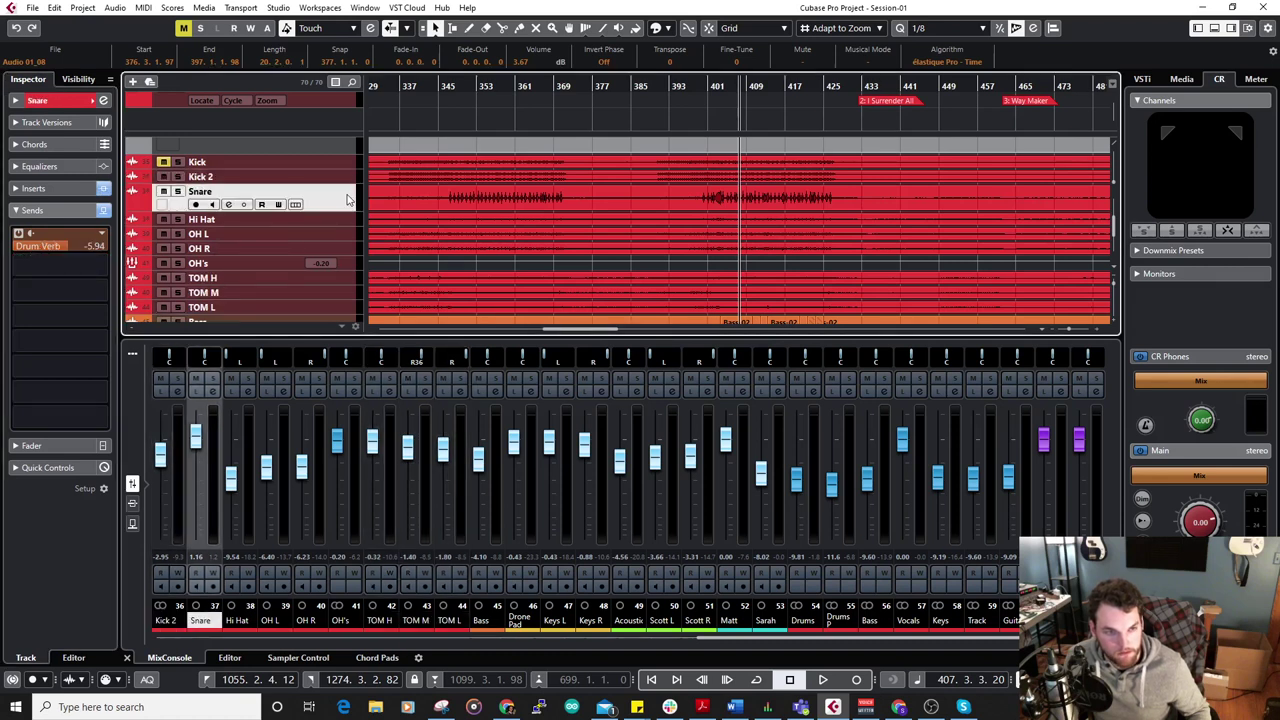
pyautogui.click(99, 266)
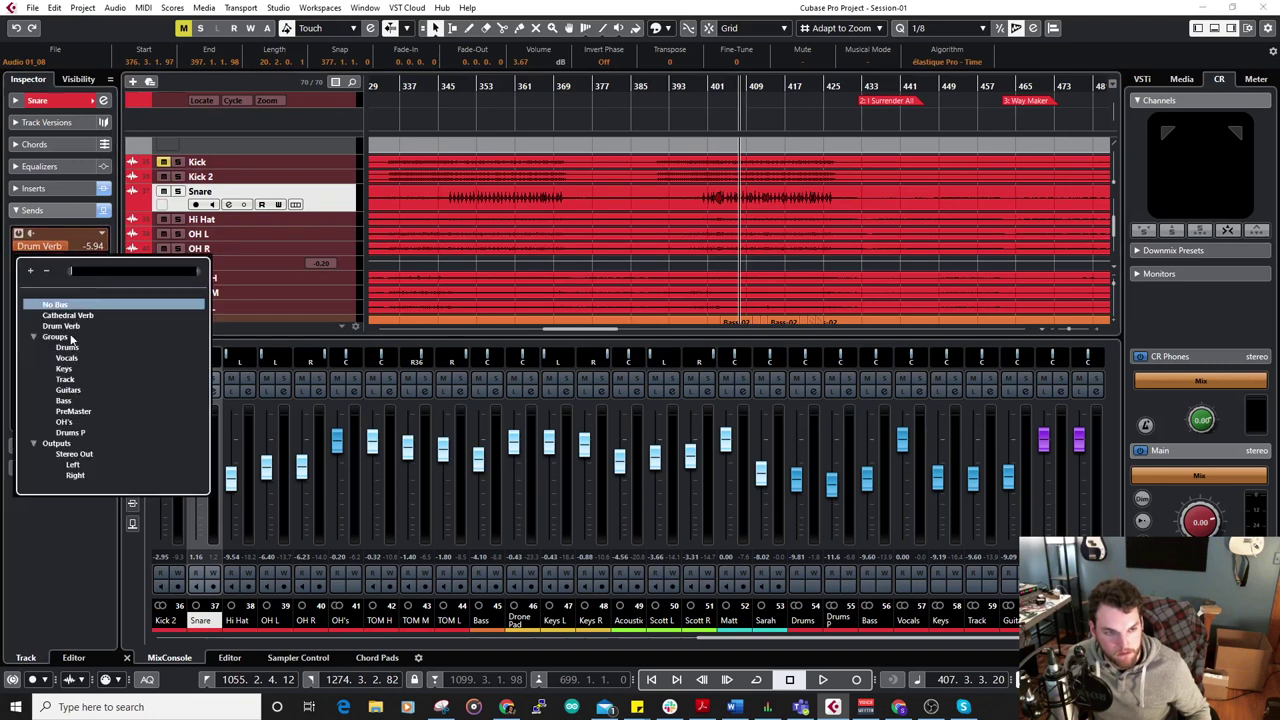
pyautogui.click(82, 432)
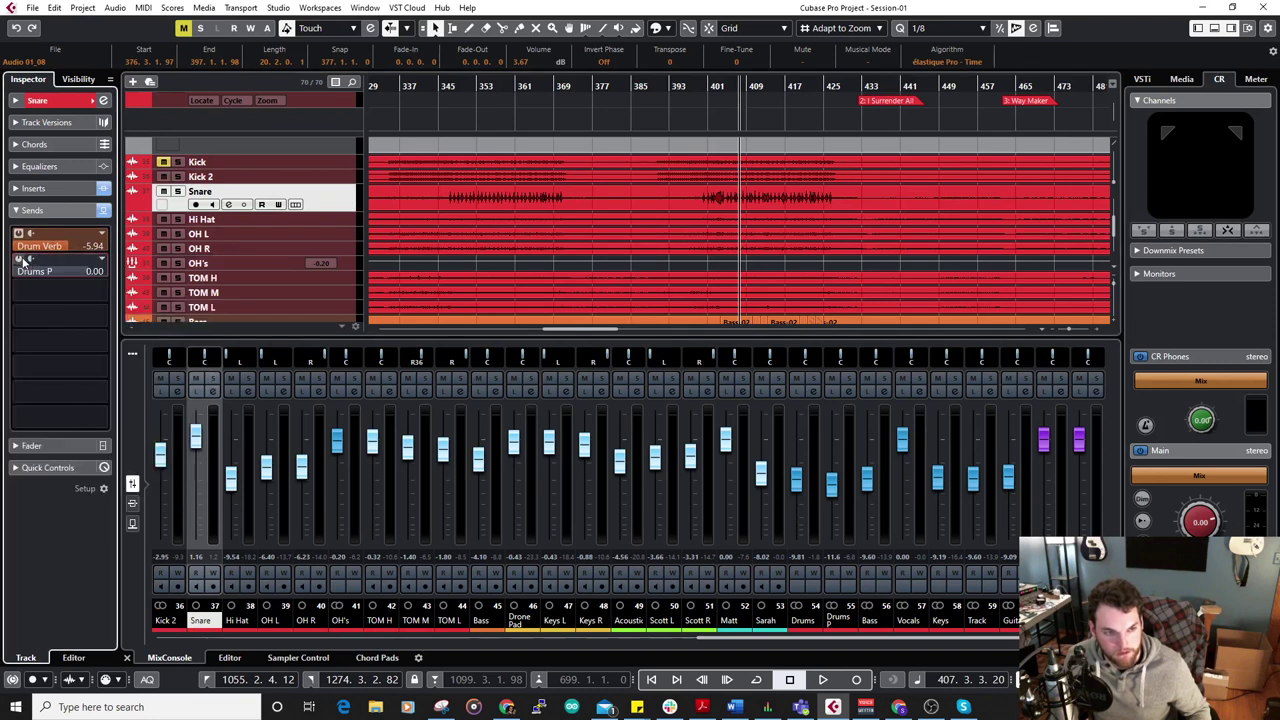
# Play the session, lower the Snare channel's fader to 0.26, and stop playback.
pyautogui.press('space')
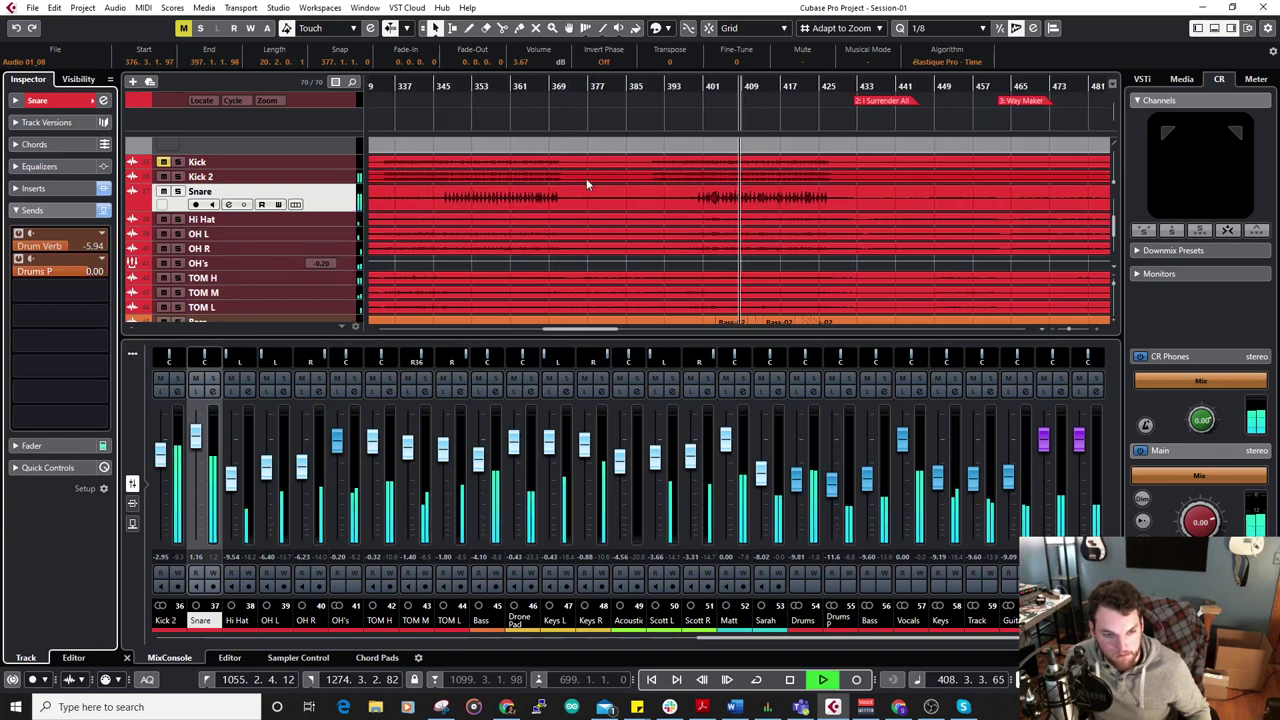
pyautogui.click(208, 437)
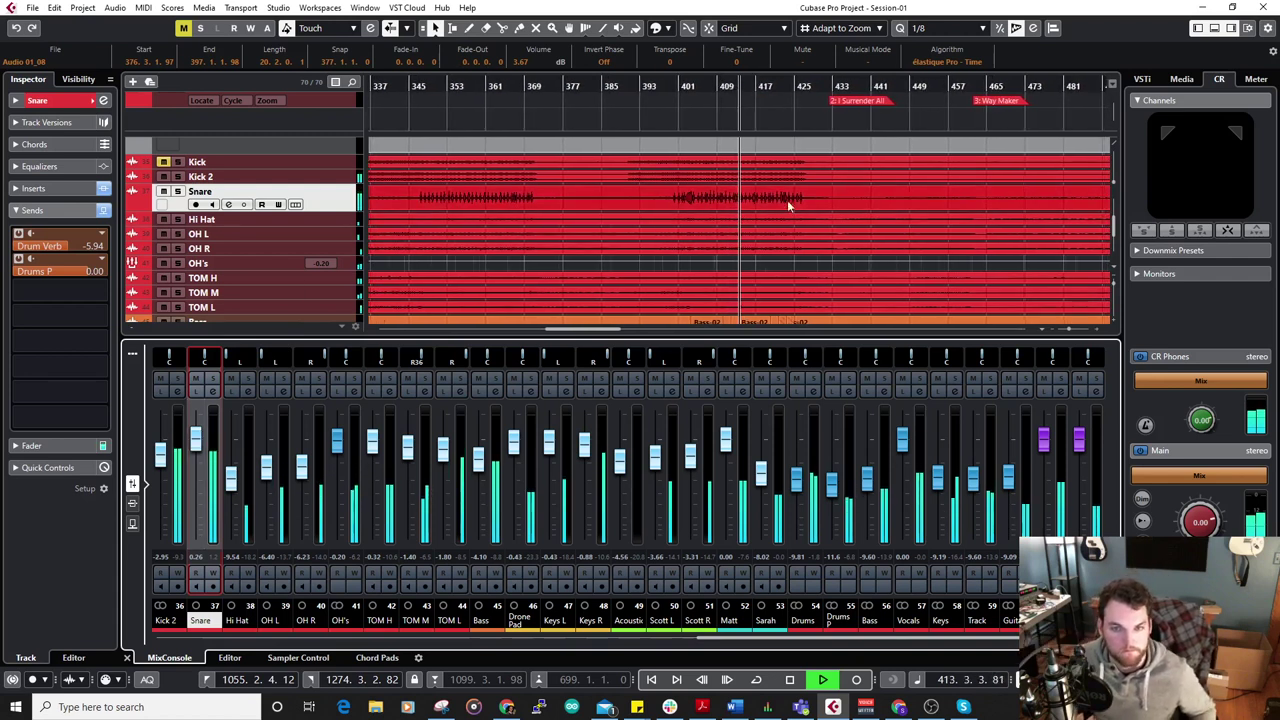
pyautogui.scroll(-3, 800, 208)
pyautogui.press('space')
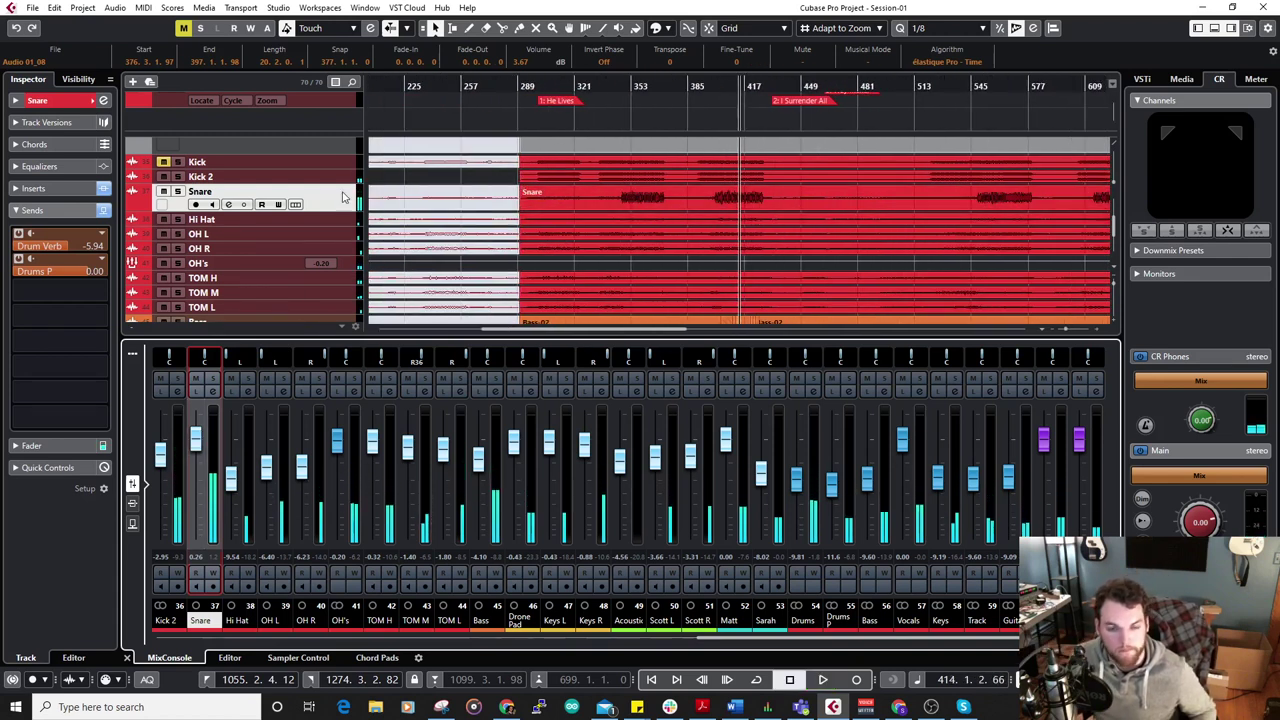
# Open the Snare event that begins at the He Lives marker for sample editing and show its hitpoint settings.
pyautogui.click(520, 195)
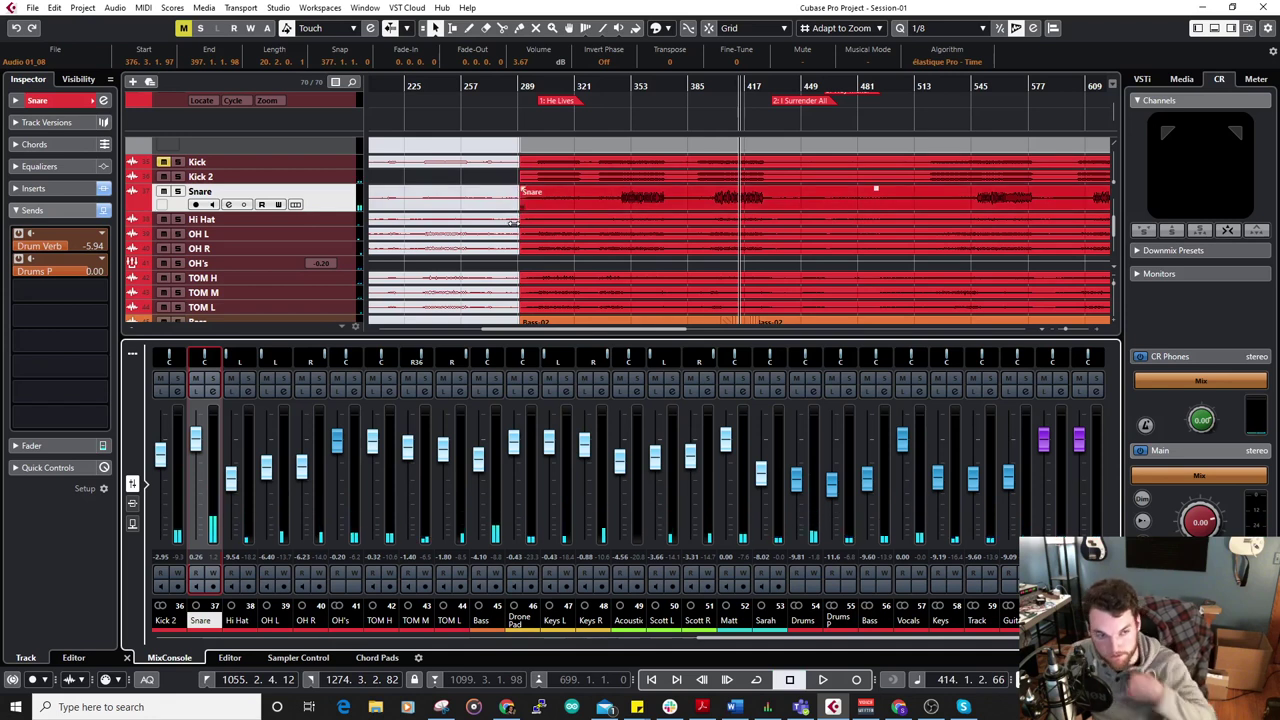
pyautogui.click(513, 222)
pyautogui.click(647, 193)
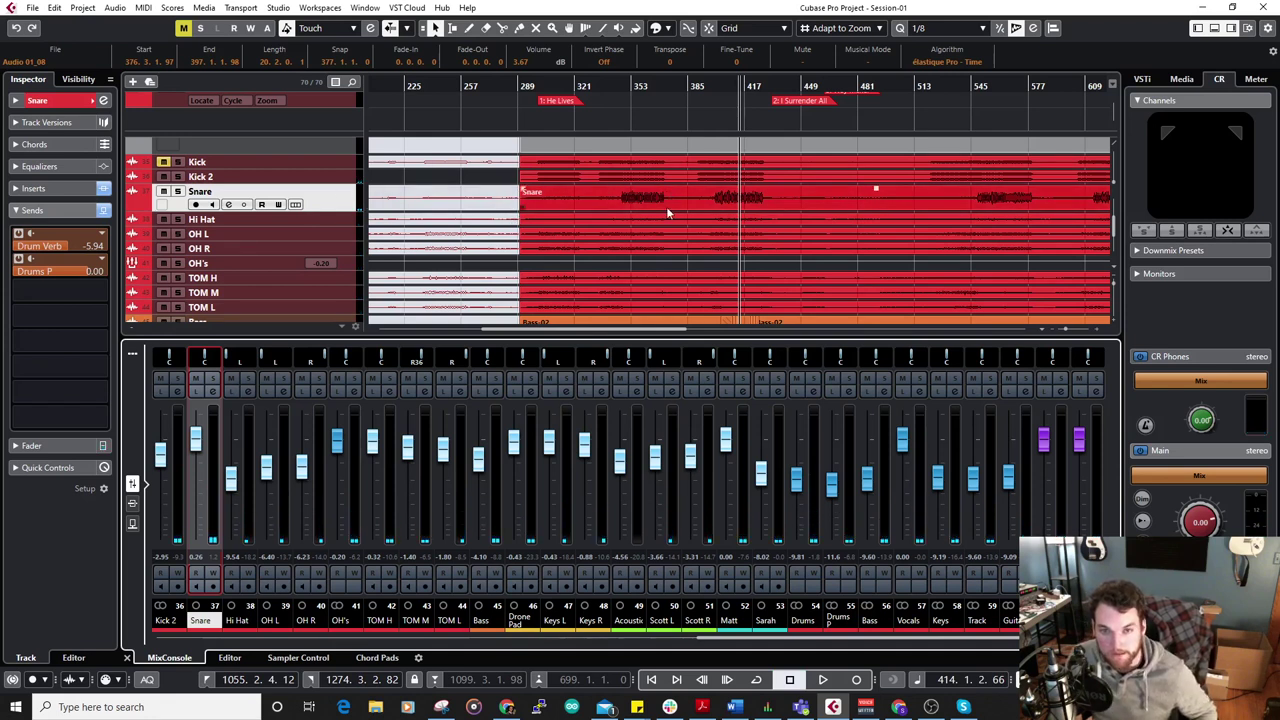
pyautogui.press('g')
pyautogui.press('g')
pyautogui.press('g')
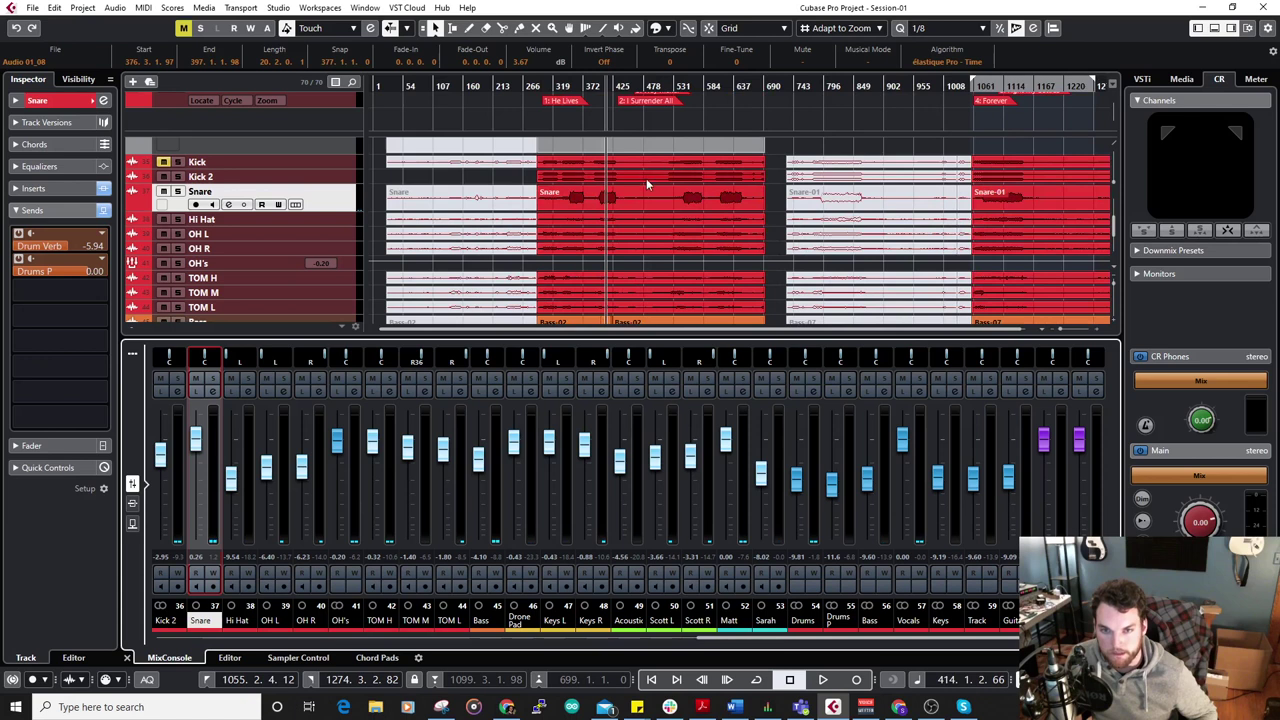
pyautogui.press('h')
pyautogui.press('h')
pyautogui.doubleClick(495, 199)
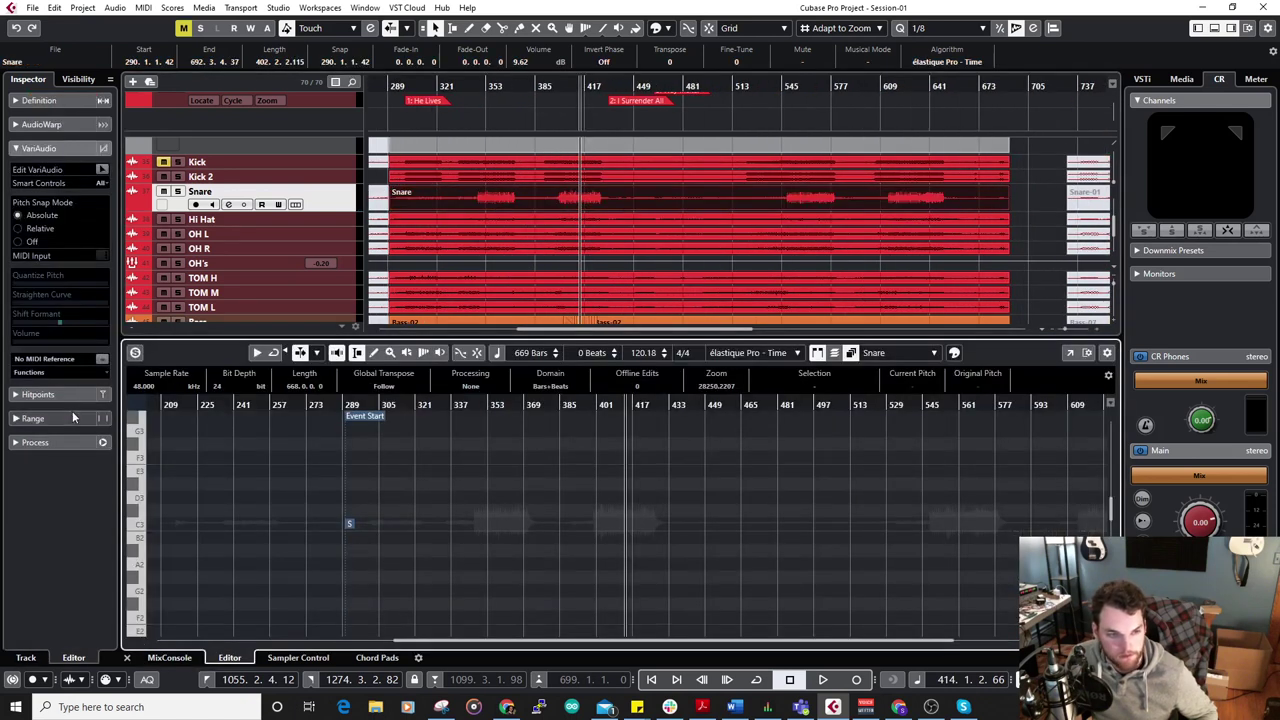
pyautogui.click(60, 394)
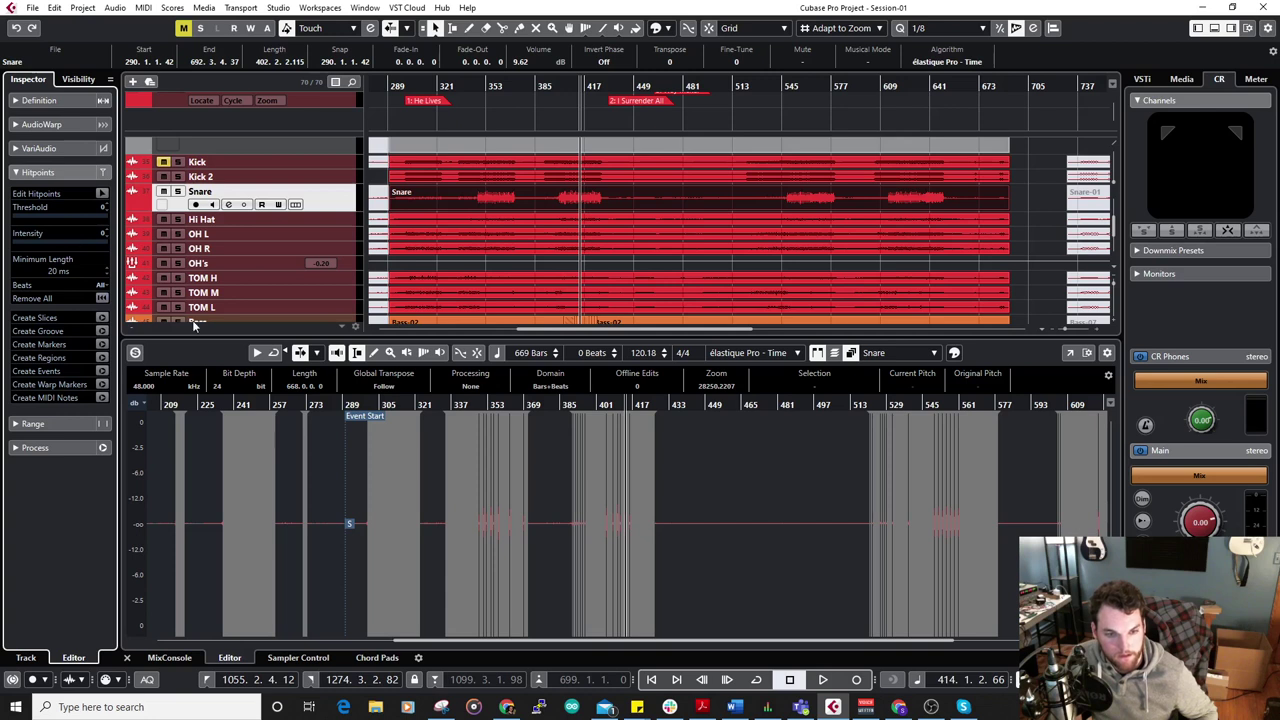
# Set the Snare event's hitpoint threshold to 12.
pyautogui.scroll(10, 457, 503)
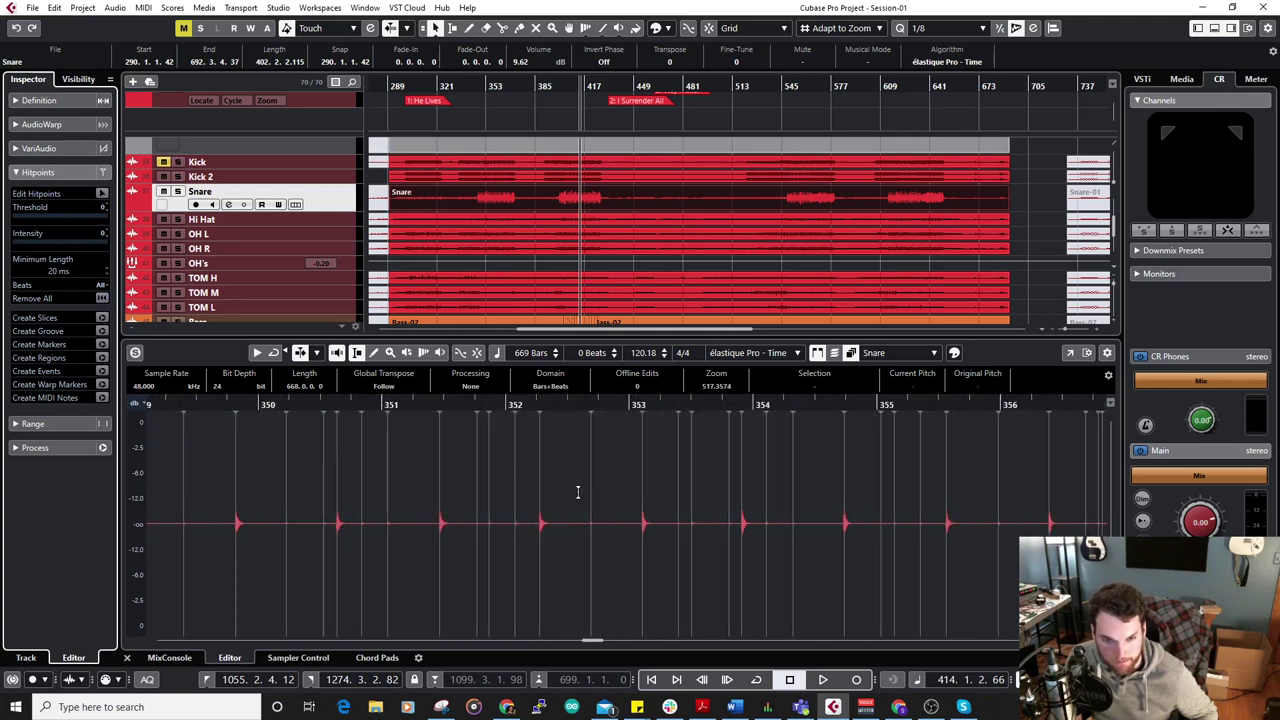
pyautogui.moveTo(88, 220); pyautogui.dragTo(25, 231)
pyautogui.scroll(-4, 841, 443)
pyautogui.scroll(-5, 841, 443)
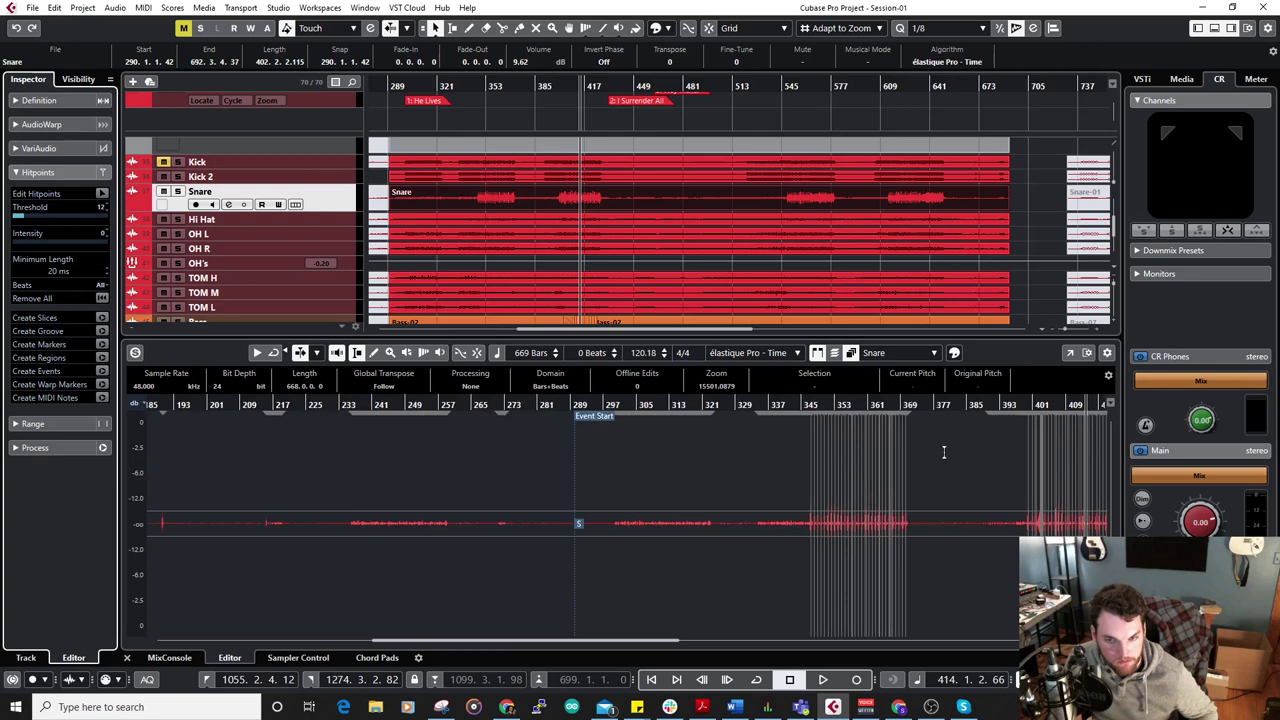
# Play the passage around bar 400 to compare the Snare hits with their hitpoints.
pyautogui.scroll(6, 943, 452)
pyautogui.scroll(3, 494, 520)
pyautogui.doubleClick(196, 404)
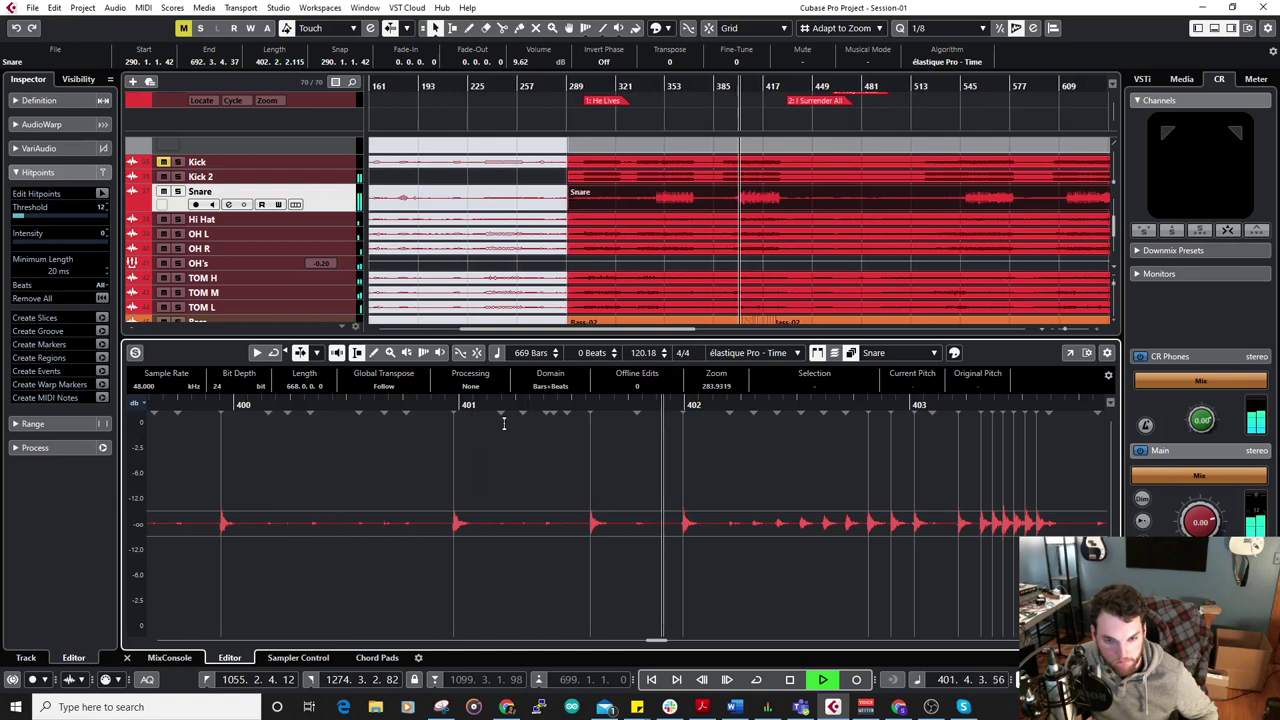
pyautogui.press('space')
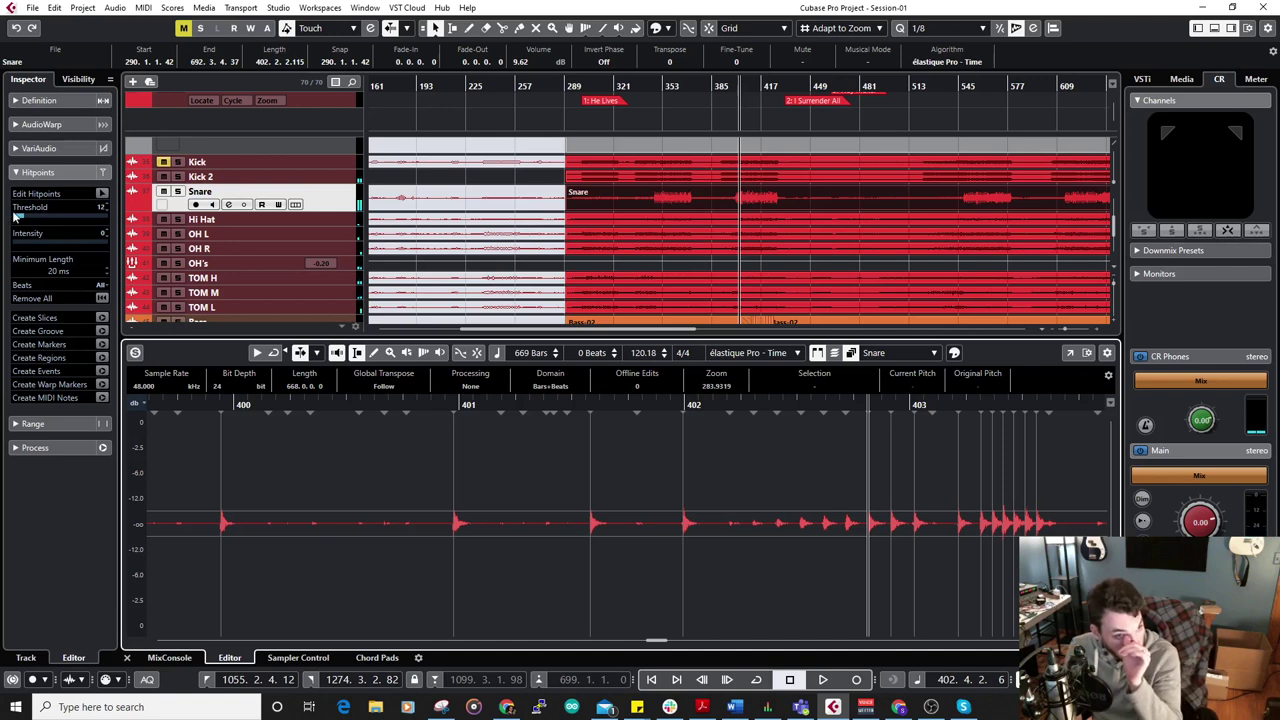
# Set the hitpoint threshold to 3 and check the hitpoints across the Snare event.
pyautogui.moveTo(22, 219); pyautogui.dragTo(16, 224)
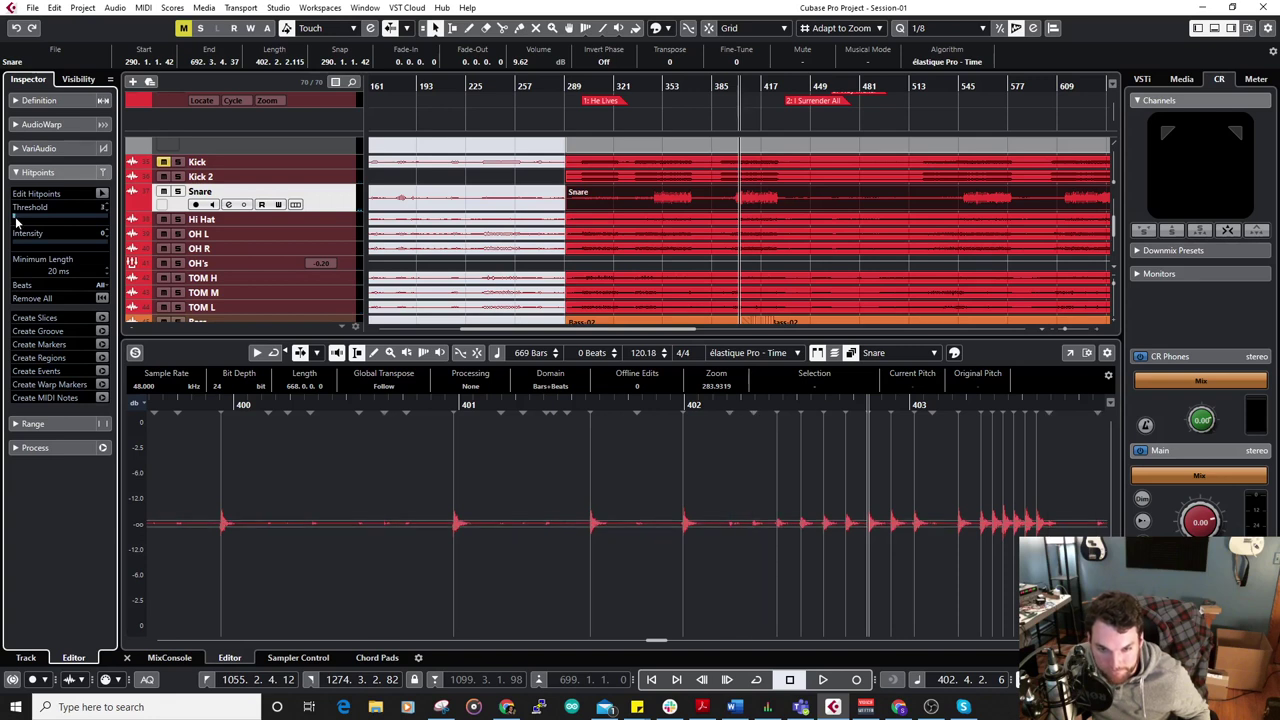
pyautogui.scroll(-8, 559, 518)
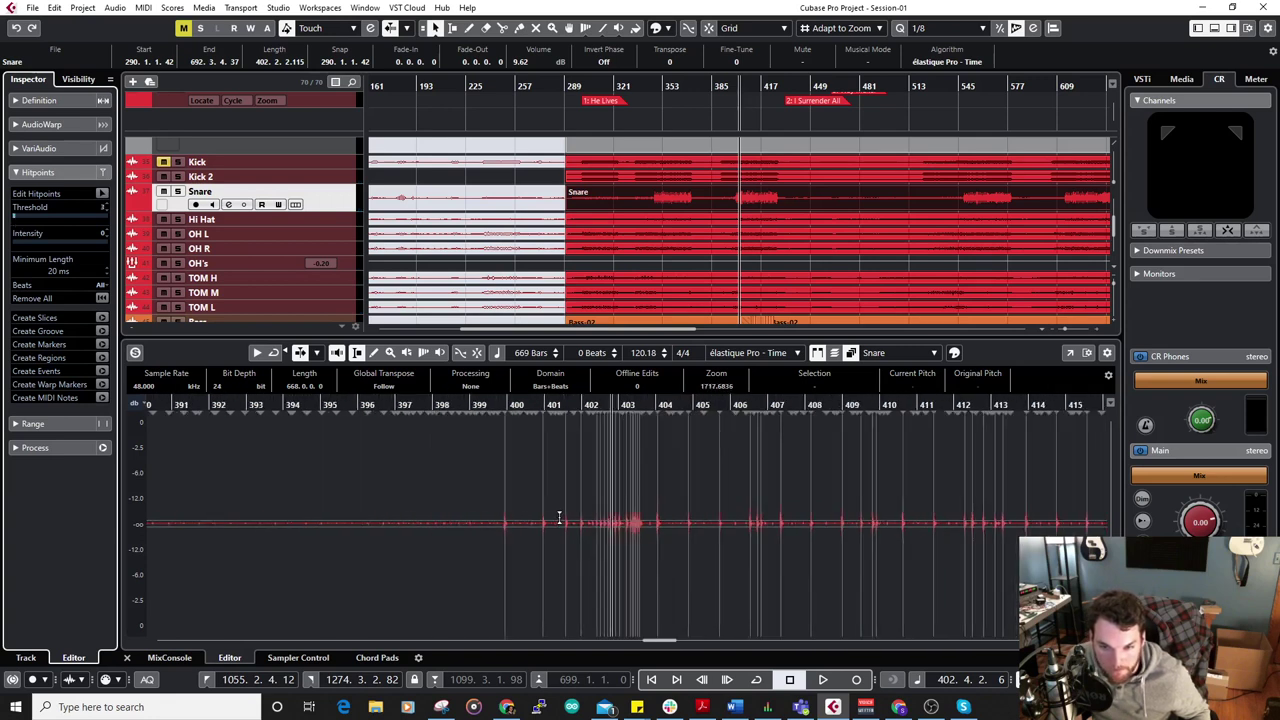
pyautogui.hscroll(3, 559, 518)
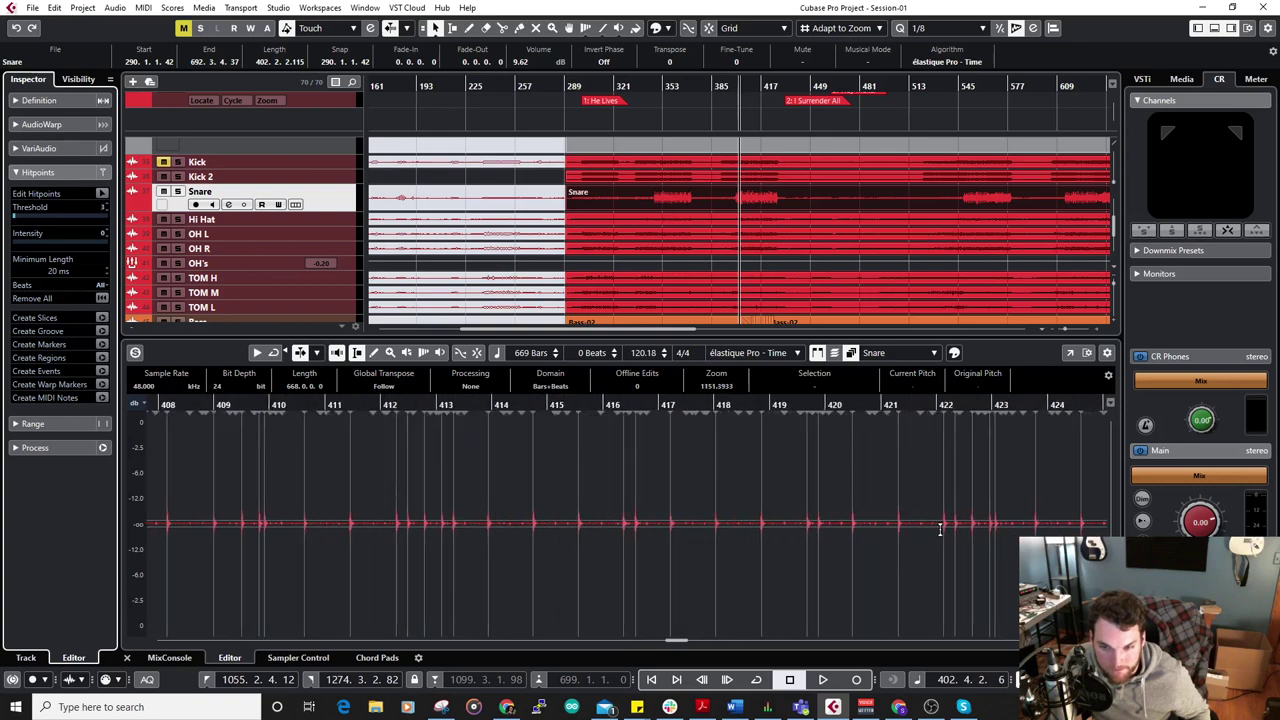
pyautogui.scroll(-8, 940, 530)
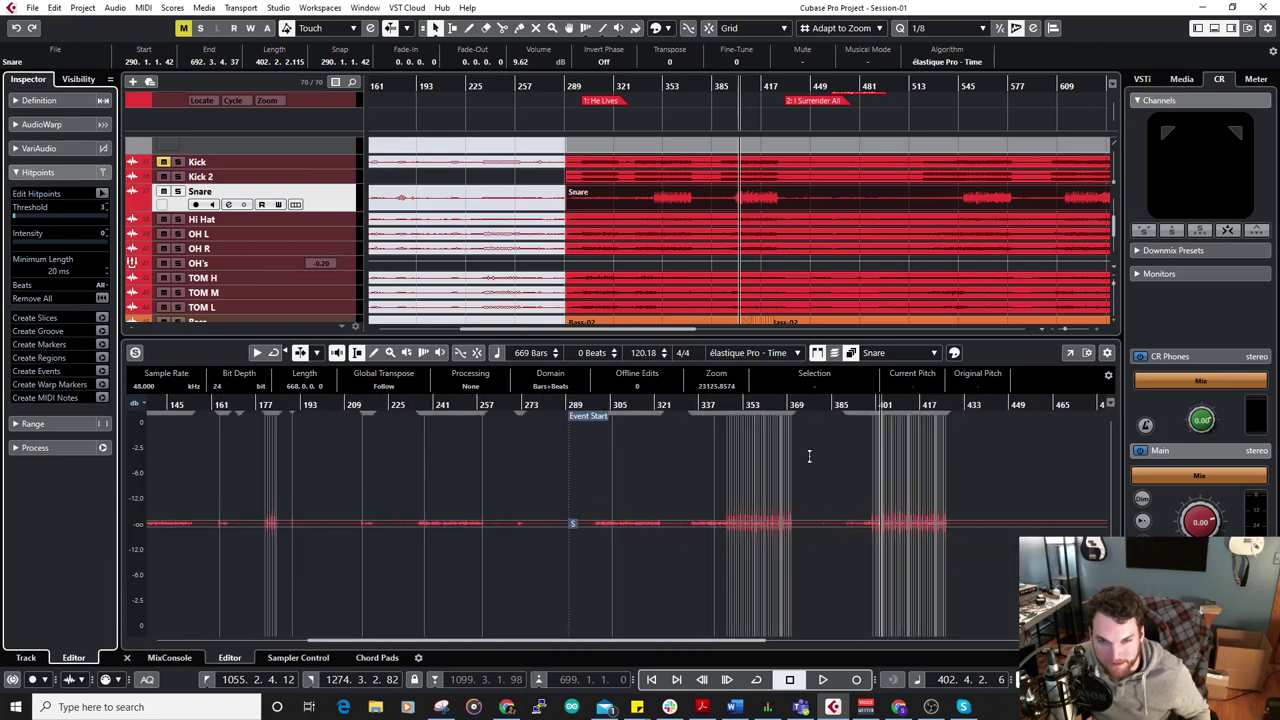
# Convert the Snare hitpoints to MIDI notes at pitch C1 and length 1/16 on a new MIDI track, choosing the velocity mode.
pyautogui.click(102, 397)
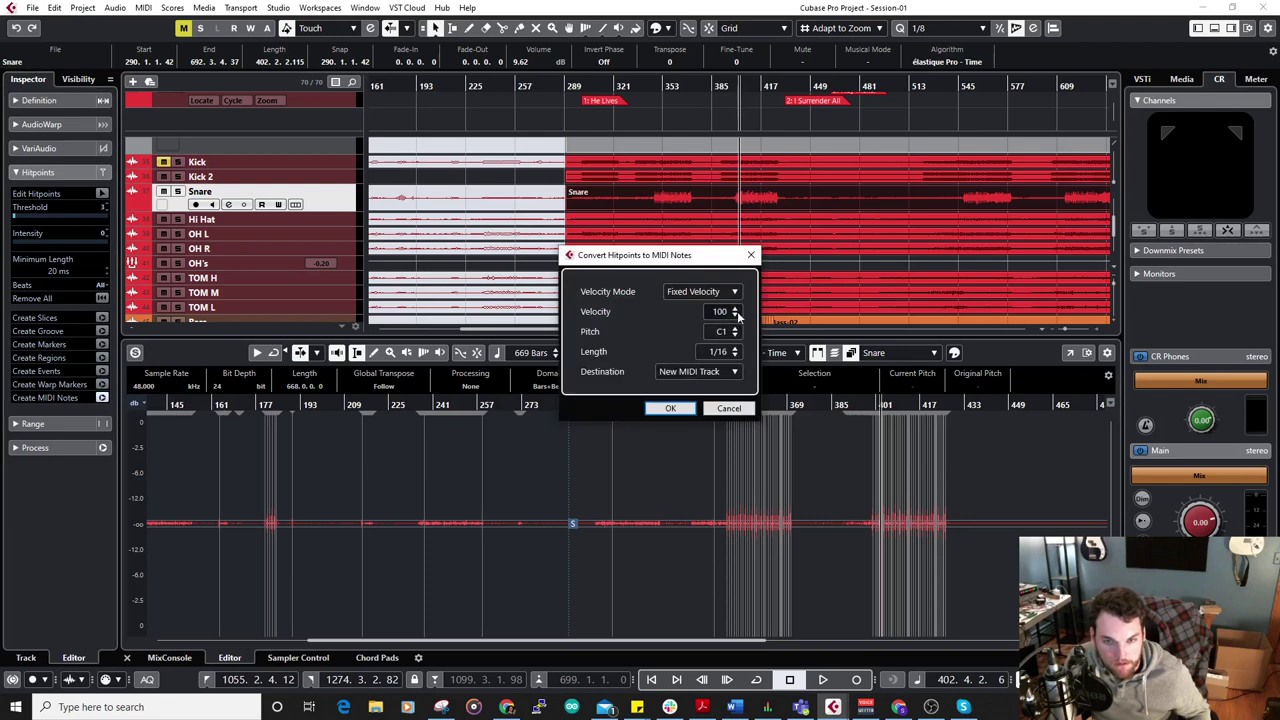
pyautogui.click(720, 291)
pyautogui.click(760, 304)
pyautogui.click(670, 409)
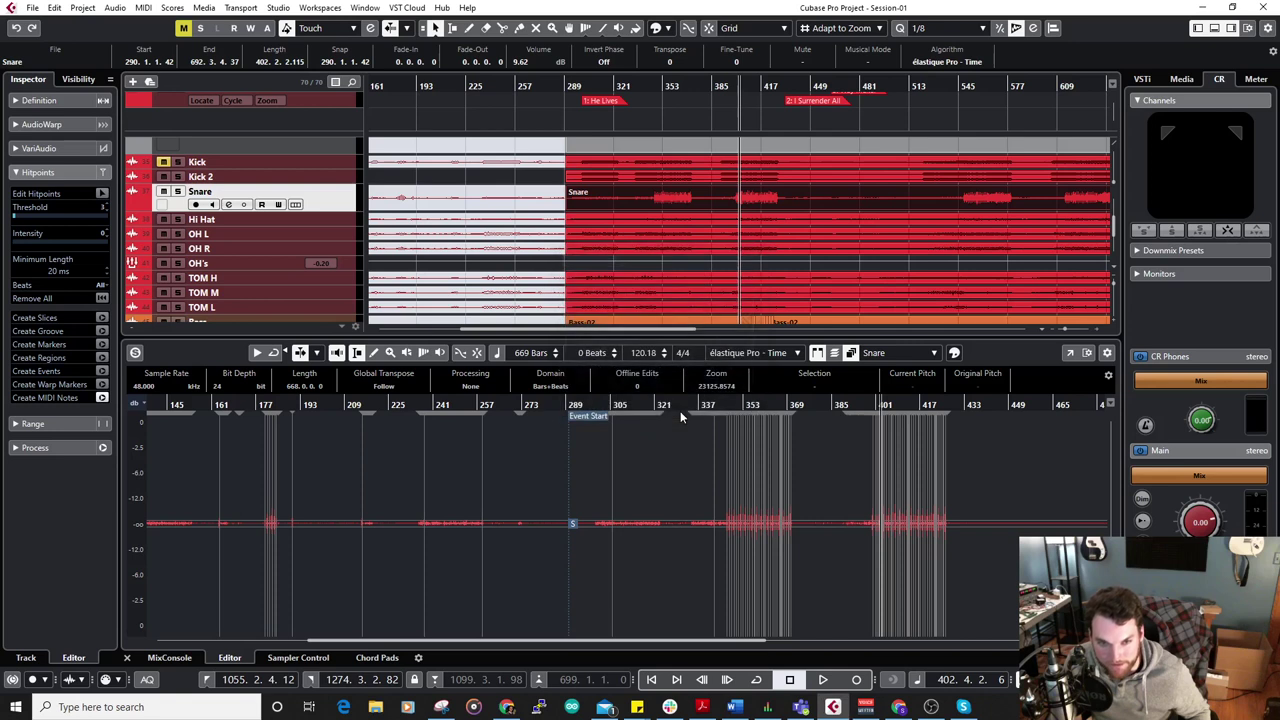
# Move the MIDI 01 track directly below the Snare track.
pyautogui.scroll(-5, 332, 258)
pyautogui.scroll(-10, 347, 232)
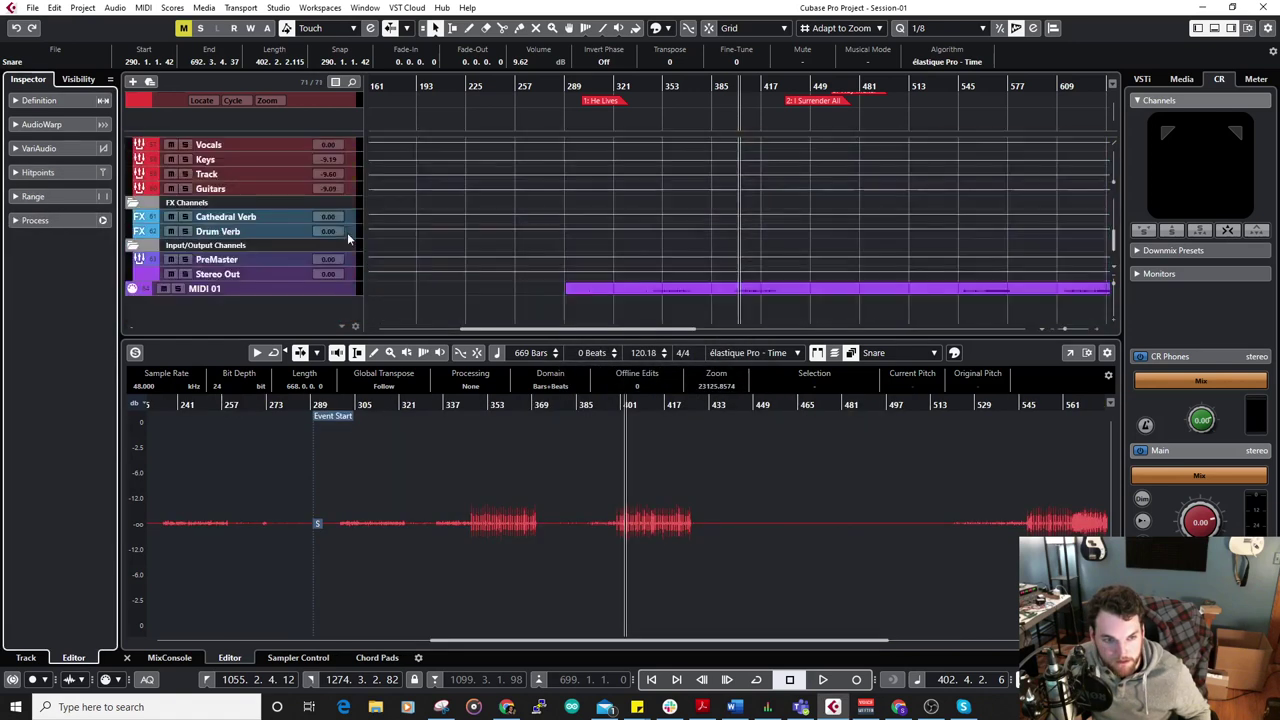
pyautogui.click(329, 285)
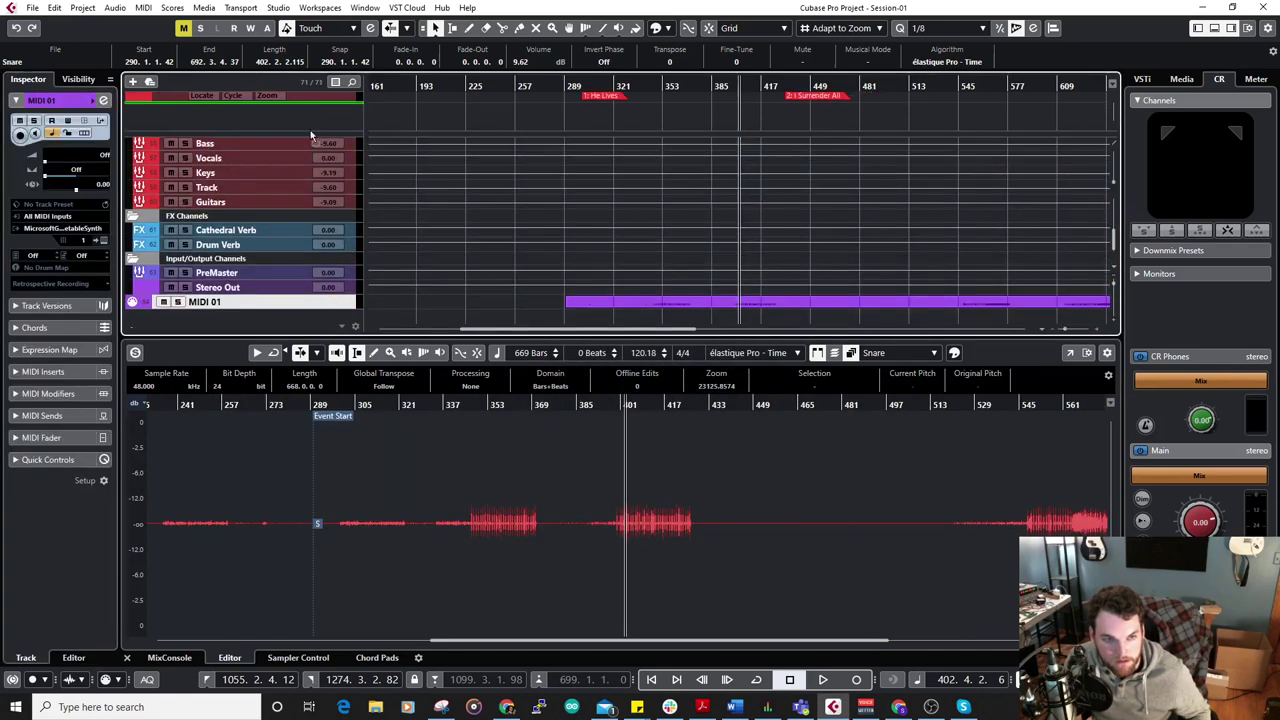
pyautogui.scroll(10, 310, 135)
pyautogui.scroll(8, 298, 145)
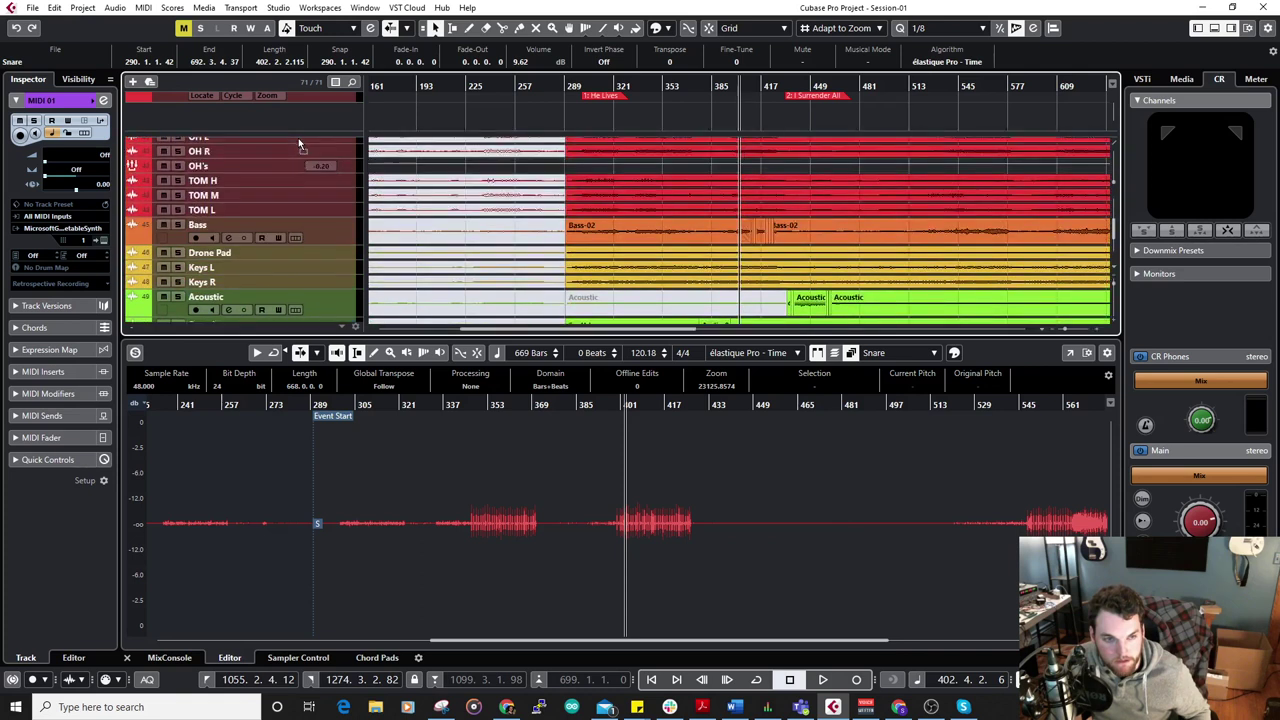
pyautogui.moveTo(293, 250); pyautogui.dragTo(293, 253)
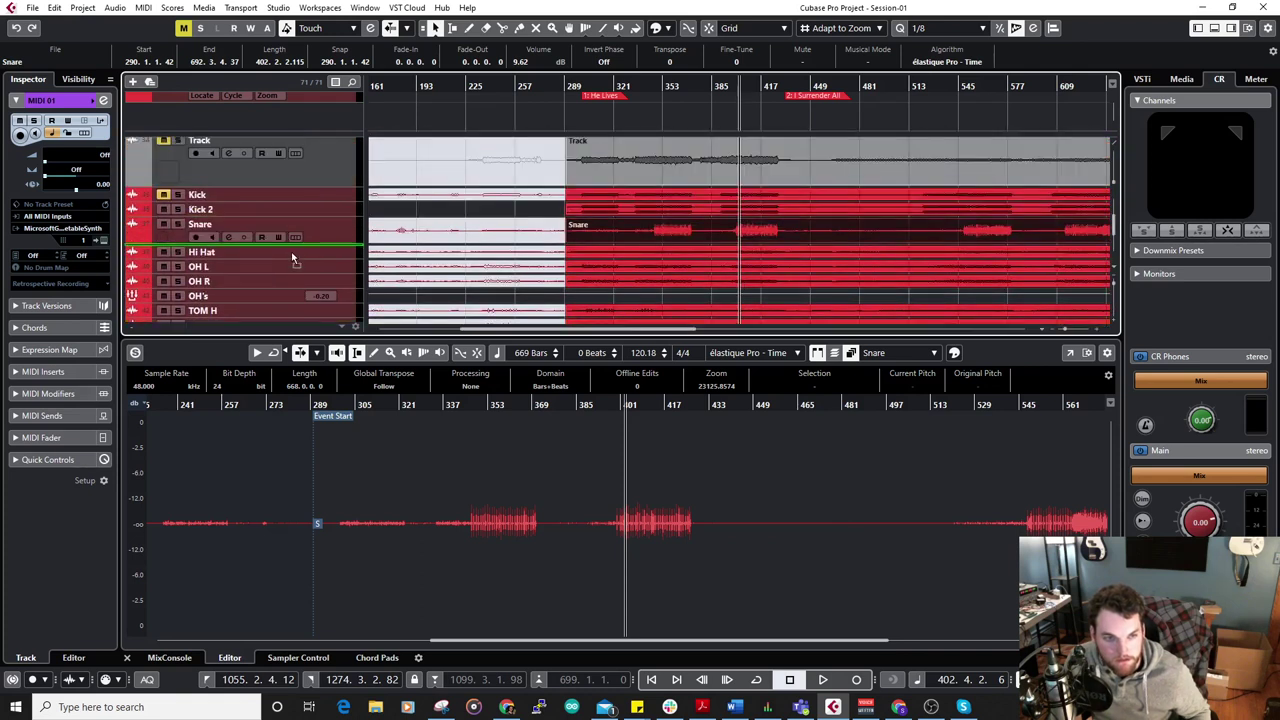
# Try adding a Groove Agent SE instrument track with its output on PreMaster below MIDI 01, and undo the addition.
pyautogui.rightClick(338, 254)
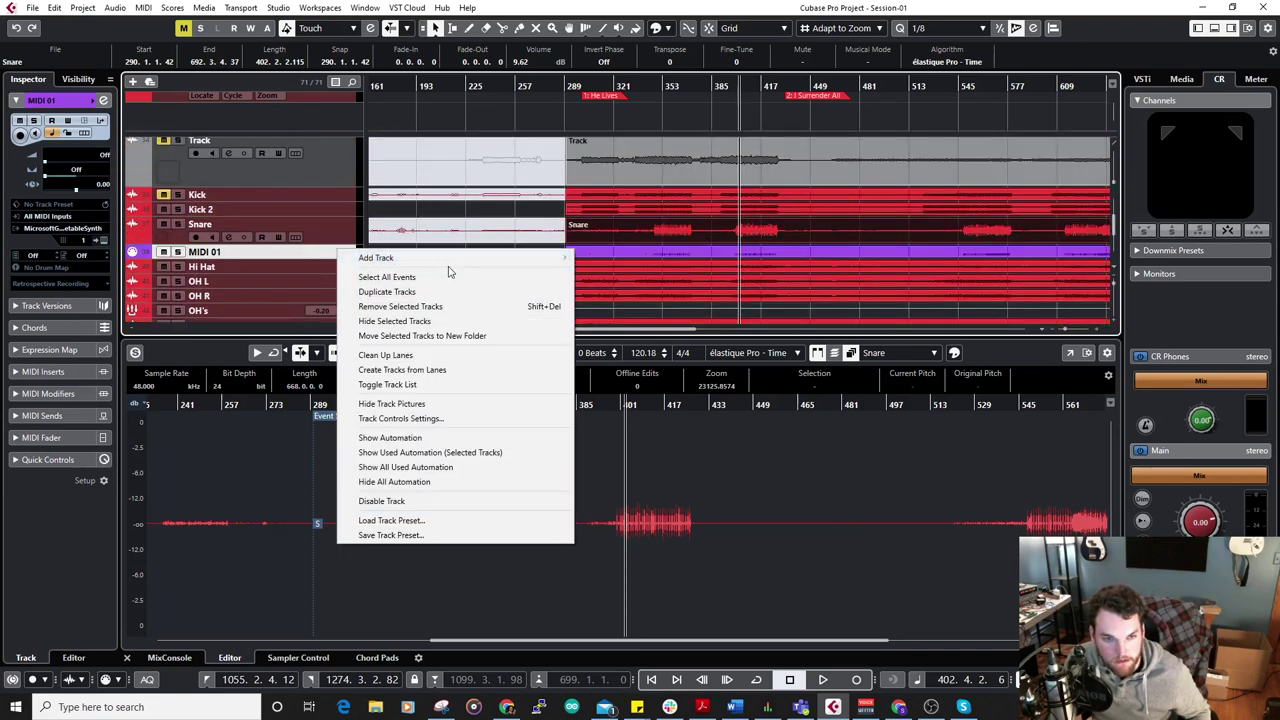
pyautogui.moveTo(400, 255)
pyautogui.click(620, 268)
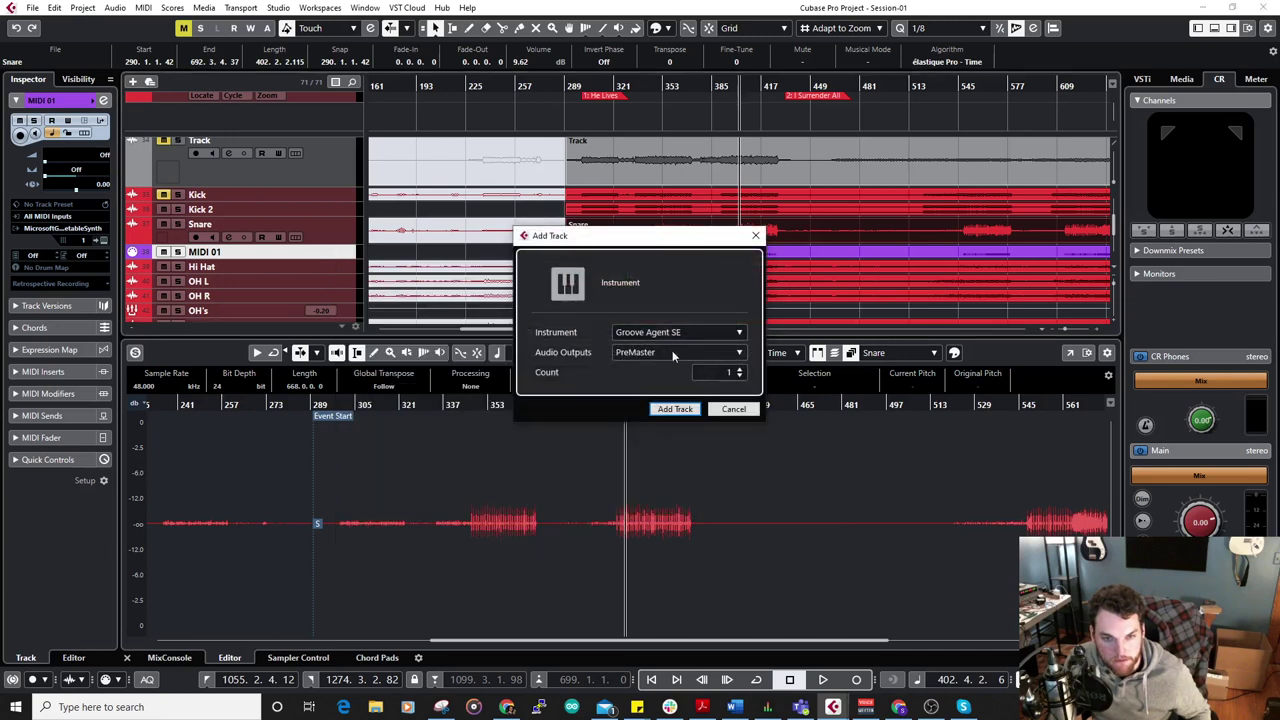
pyautogui.click(675, 409)
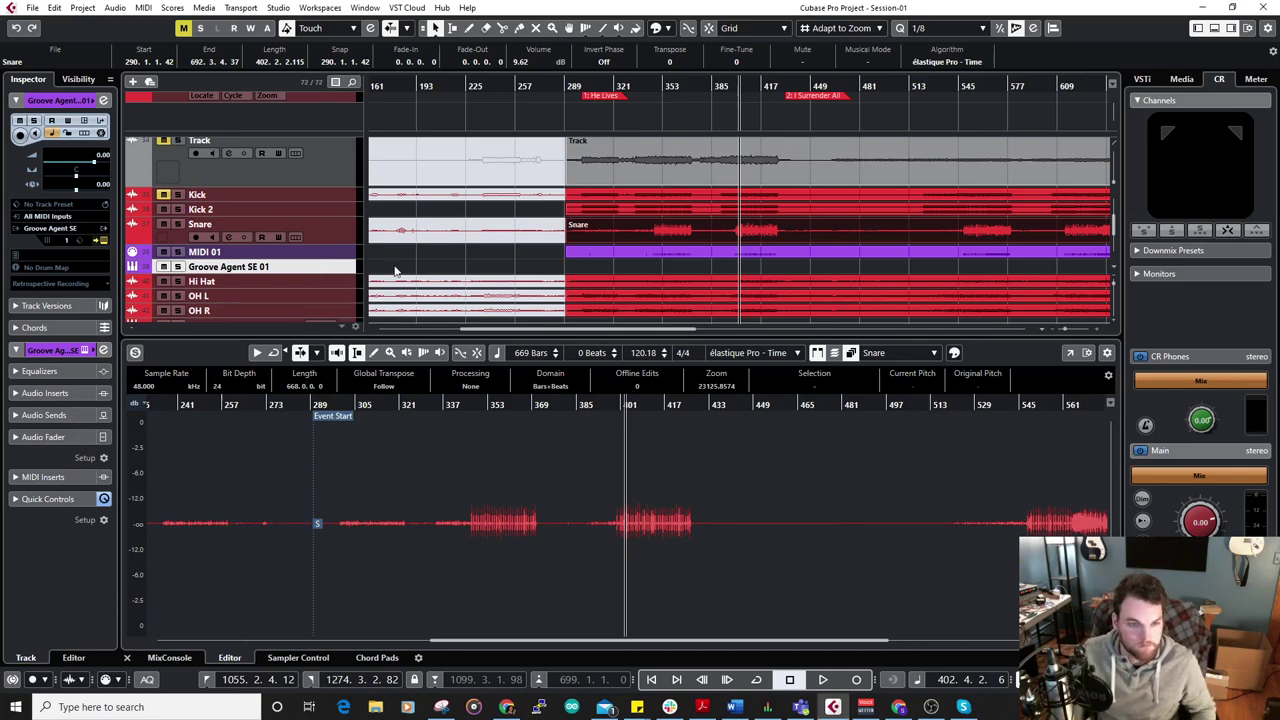
pyautogui.hotkey('ctrl', 'z')
# Add a Groove Agent SE instrument track routed to Drums below MIDI 01 and load the 29 Min Jupiter preset.
pyautogui.rightClick(347, 253)
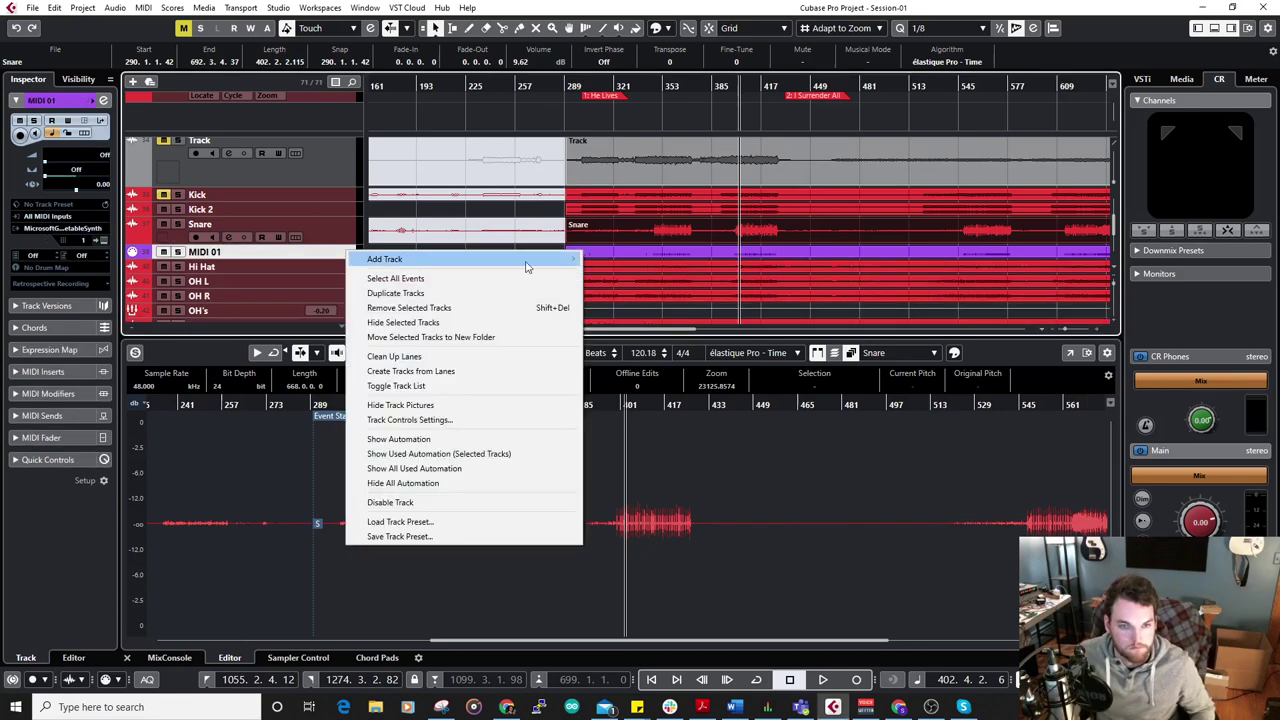
pyautogui.moveTo(577, 262)
pyautogui.click(615, 272)
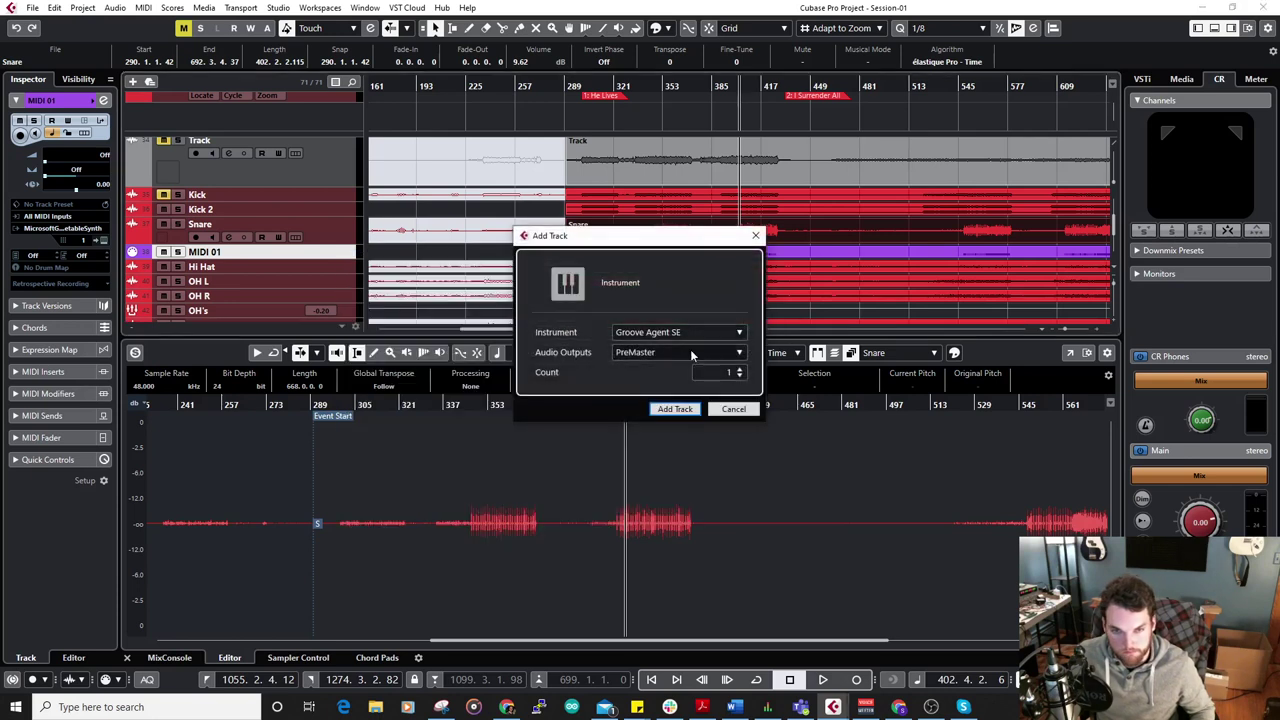
pyautogui.click(689, 352)
pyautogui.click(672, 454)
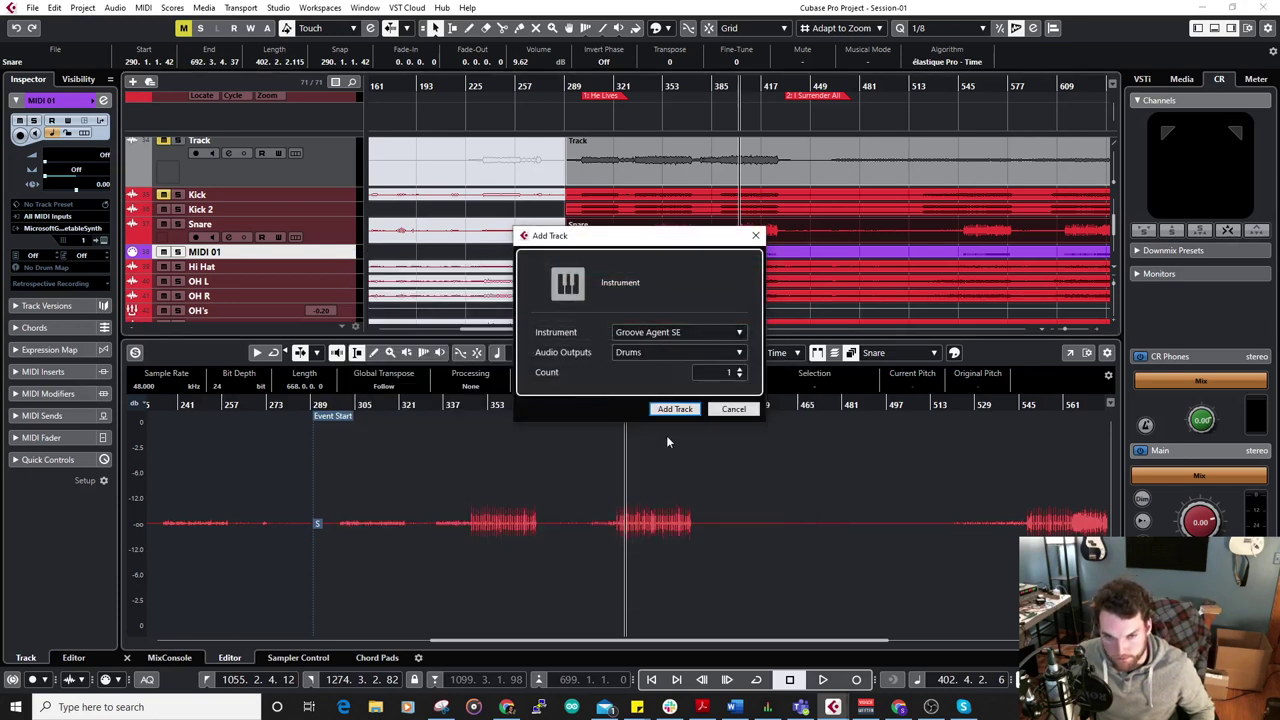
pyautogui.click(674, 409)
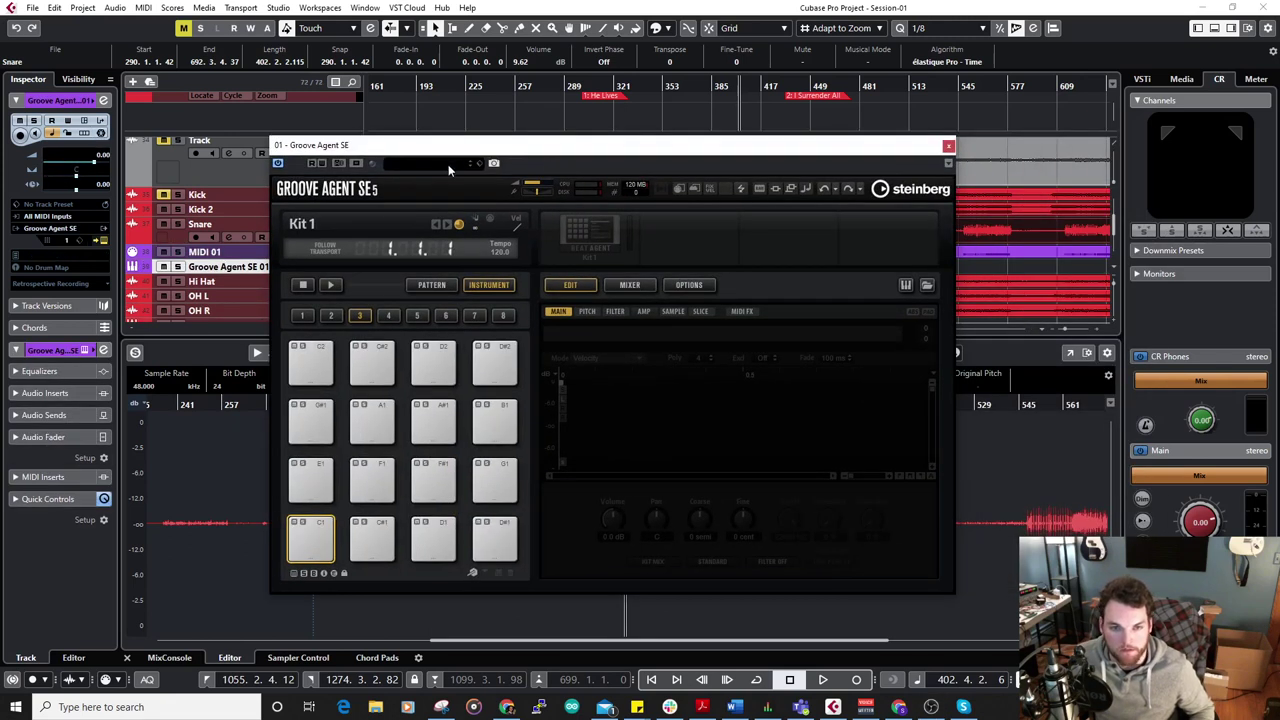
pyautogui.click(448, 164)
pyautogui.doubleClick(889, 257)
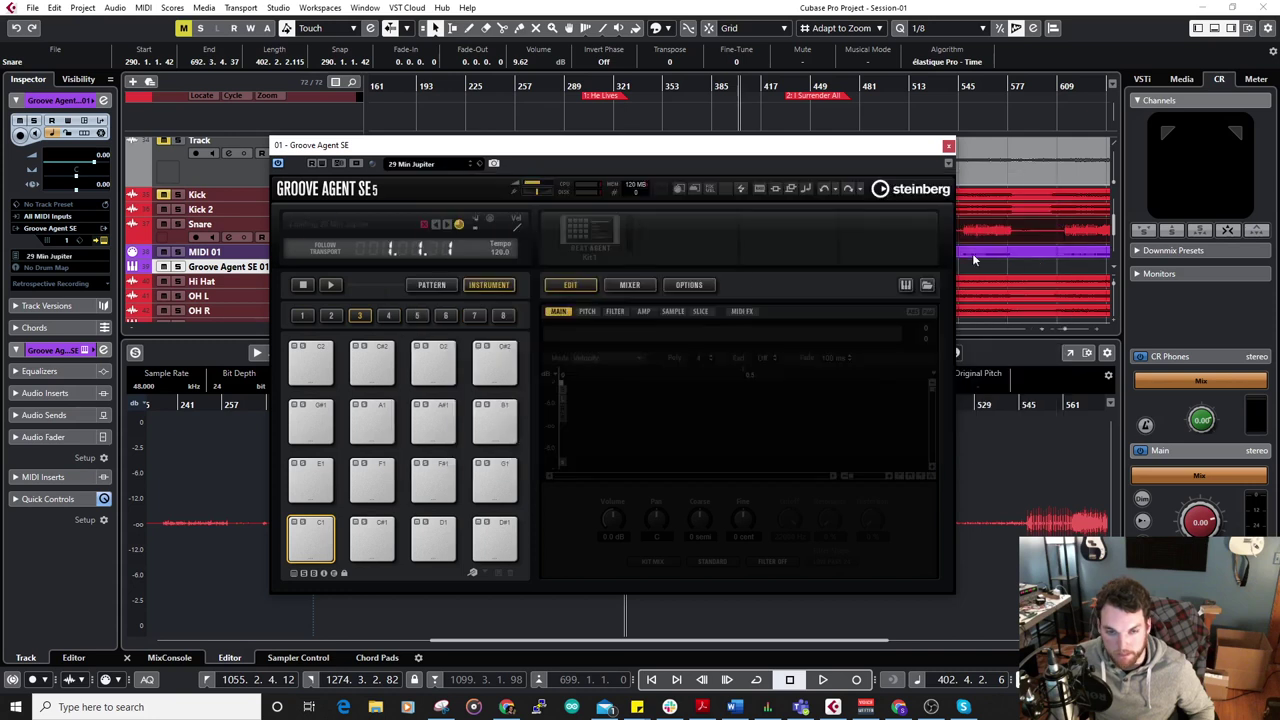
# Audition the Snare and Rim Shot pads of the 29 Min Jupiter kit.
pyautogui.click(445, 525)
pyautogui.click(443, 526)
pyautogui.click(442, 527)
pyautogui.click(441, 527)
pyautogui.click(441, 527)
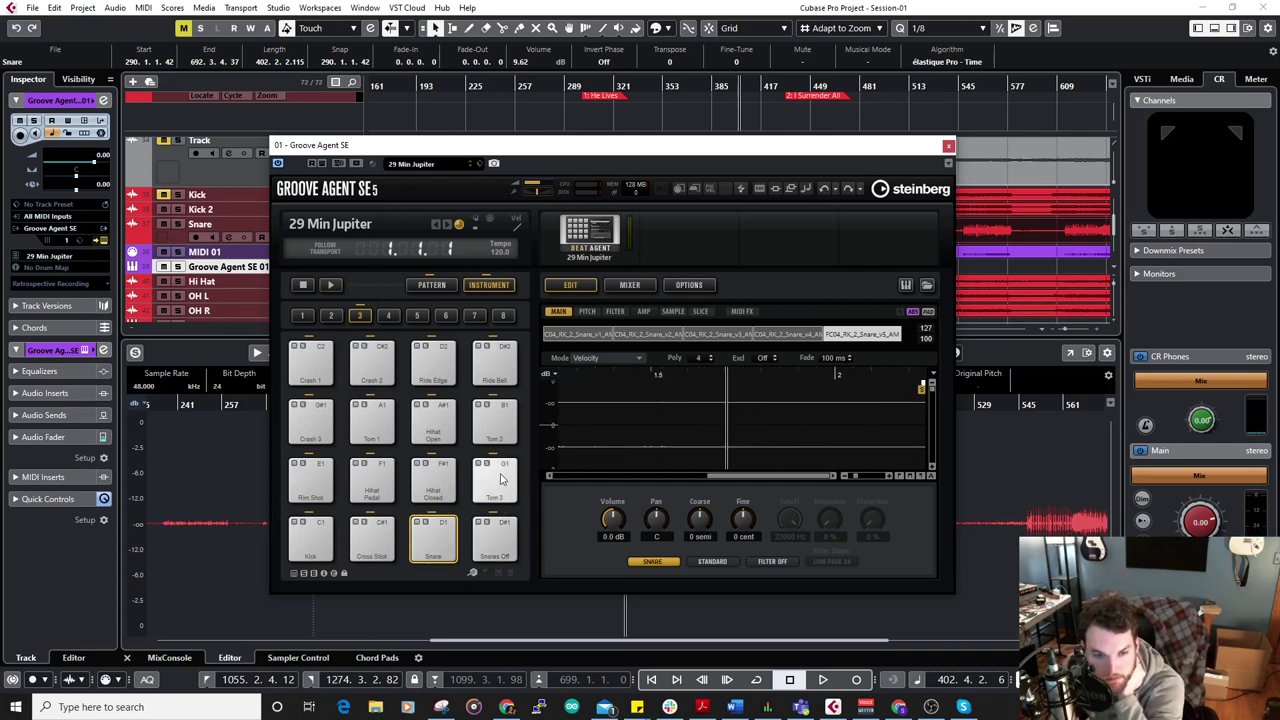
pyautogui.click(315, 476)
pyautogui.click(315, 476)
pyautogui.click(315, 476)
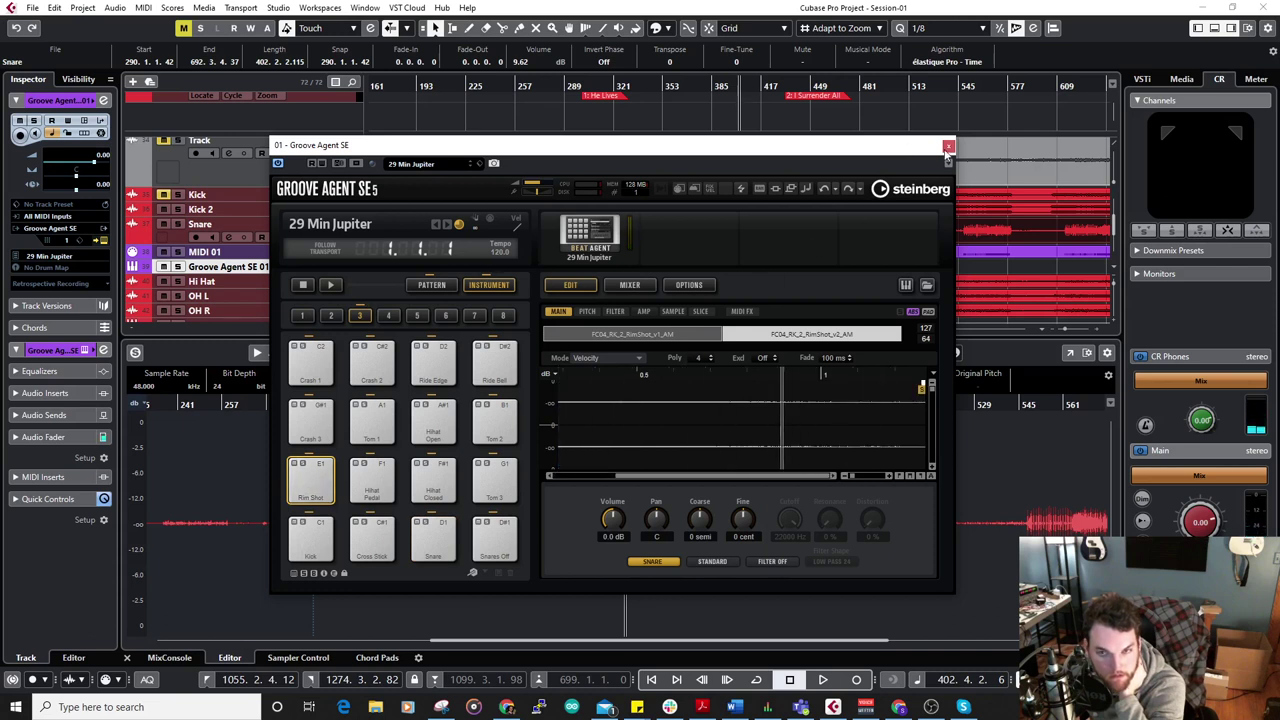
# Close the Groove Agent SE window and move the Snare_midi part from MIDI 01 onto the Groove Agent SE 01 track.
pyautogui.click(947, 148)
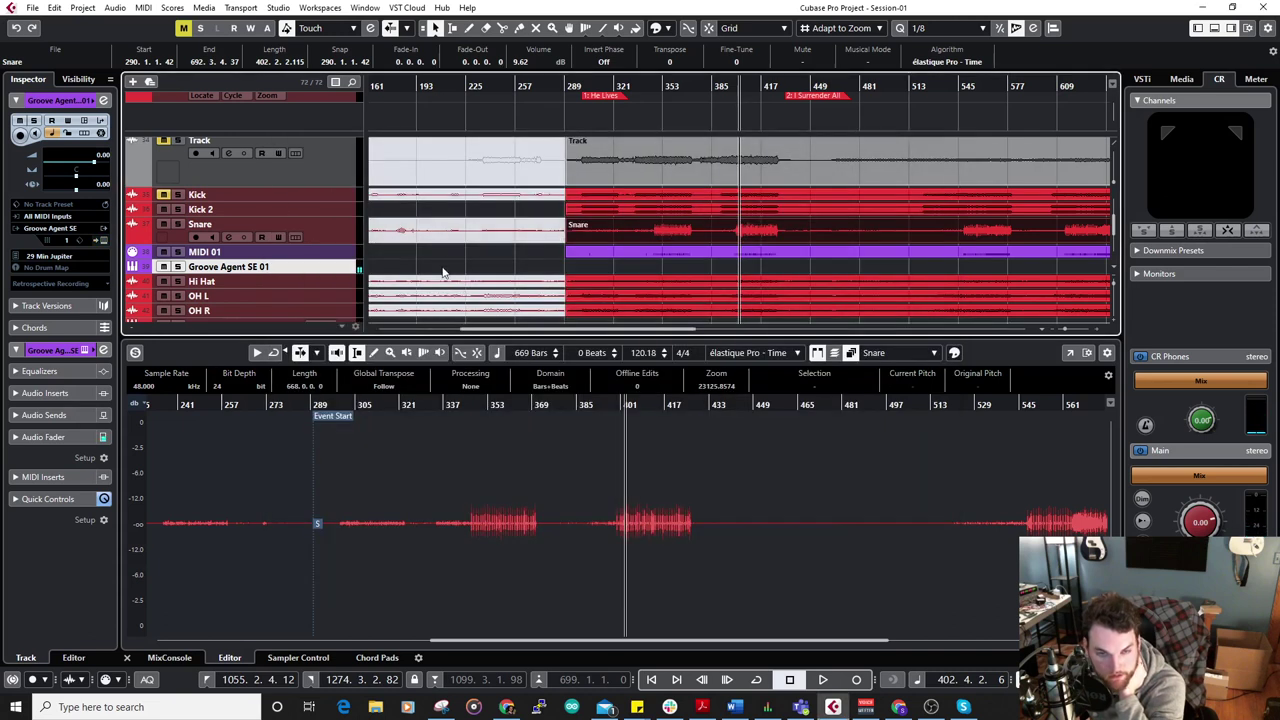
pyautogui.click(648, 251)
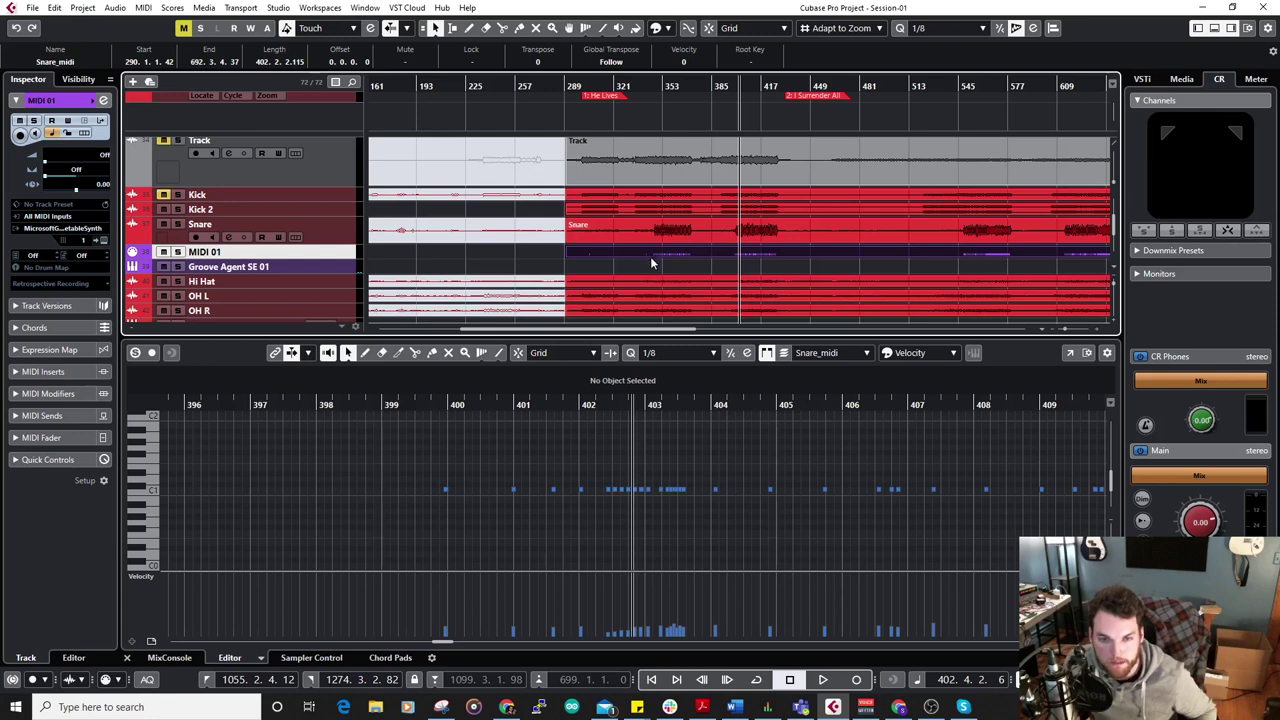
pyautogui.moveTo(650, 256); pyautogui.dragTo(648, 274)
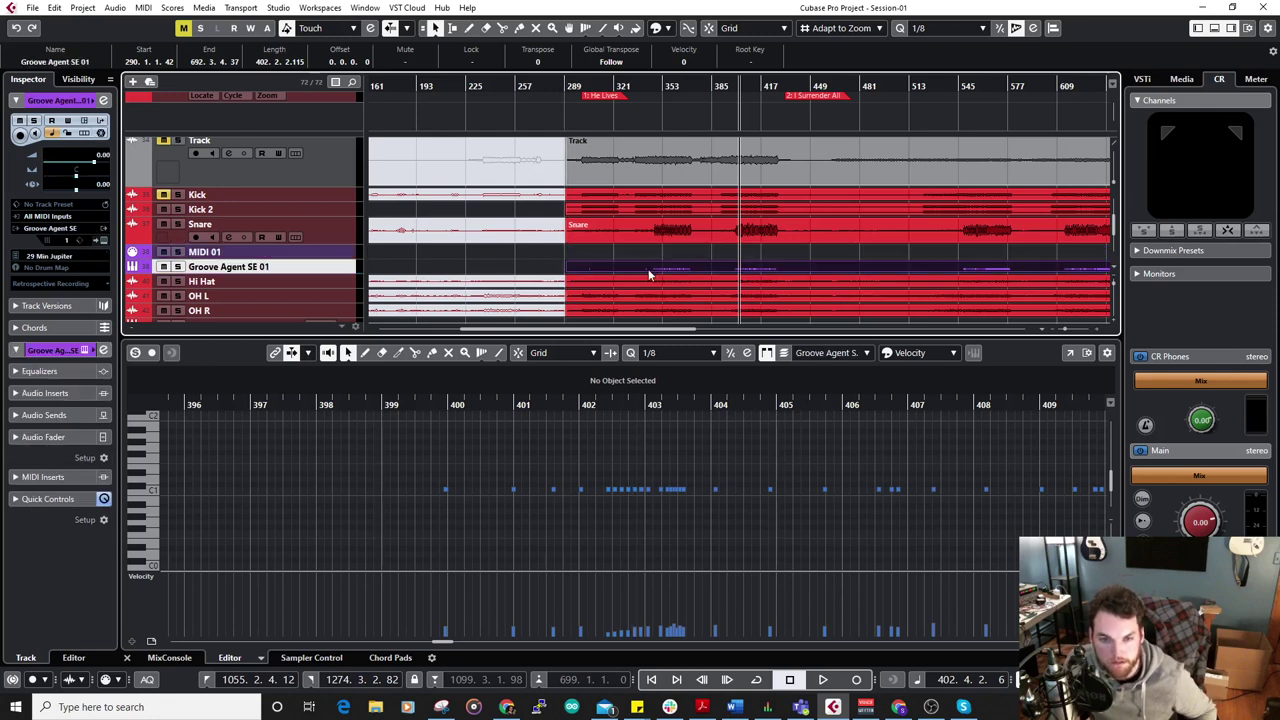
# Select all snare notes from about bar 400 to 426 and scale their velocities up until the first note reaches 94.
pyautogui.click(460, 483)
pyautogui.scroll(-4, 335, 443)
pyautogui.scroll(5, 420, 491)
pyautogui.scroll(2, 495, 498)
pyautogui.scroll(-6, 424, 490)
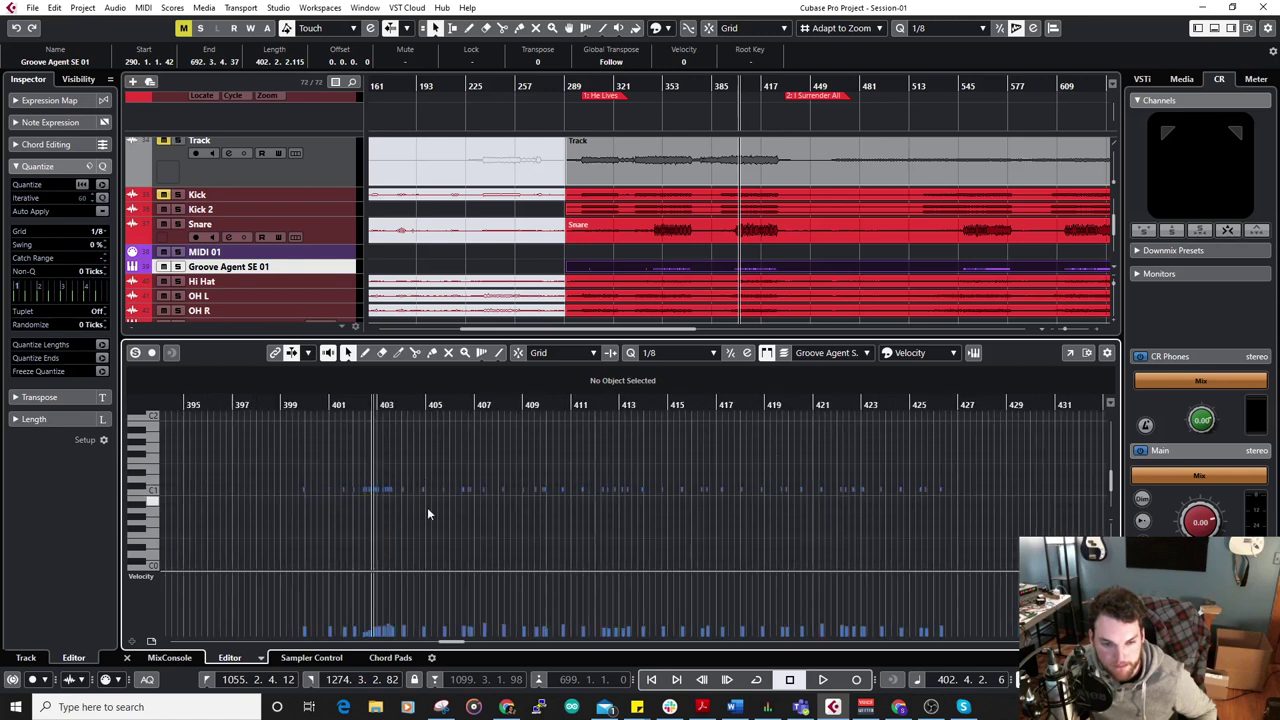
pyautogui.moveTo(285, 451); pyautogui.dragTo(985, 516)
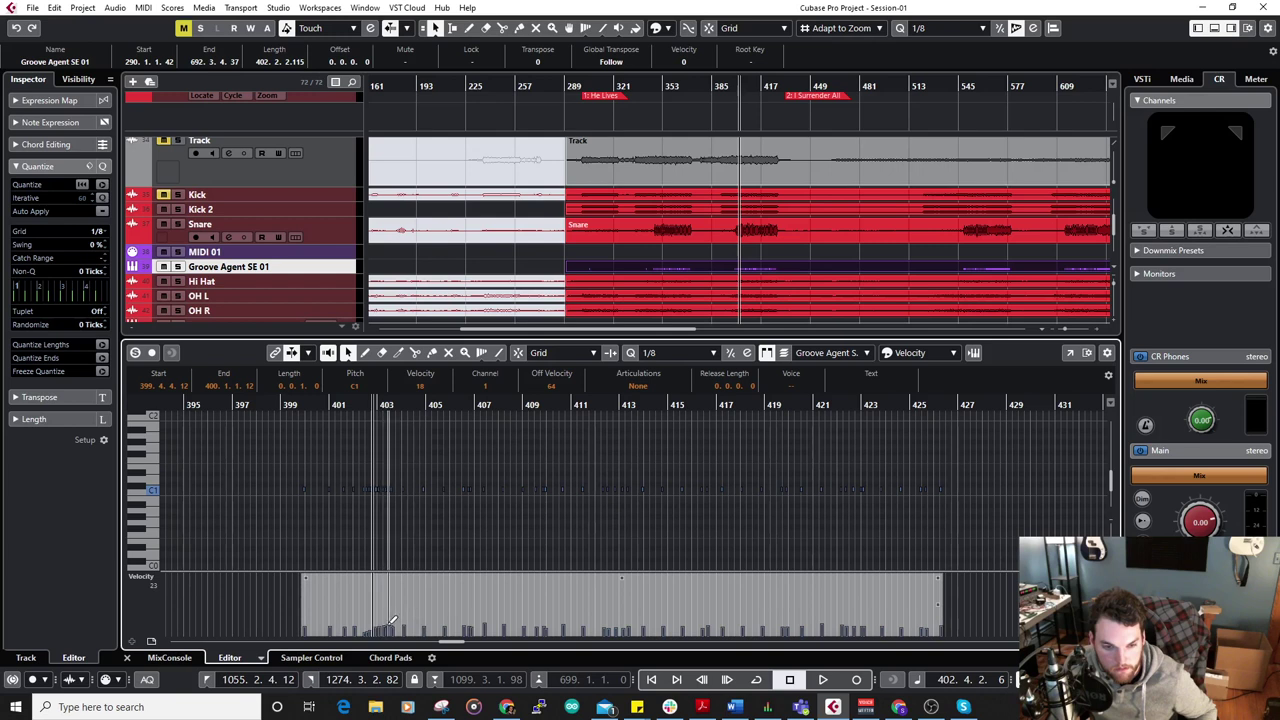
pyautogui.moveTo(622, 576); pyautogui.dragTo(621, 526)
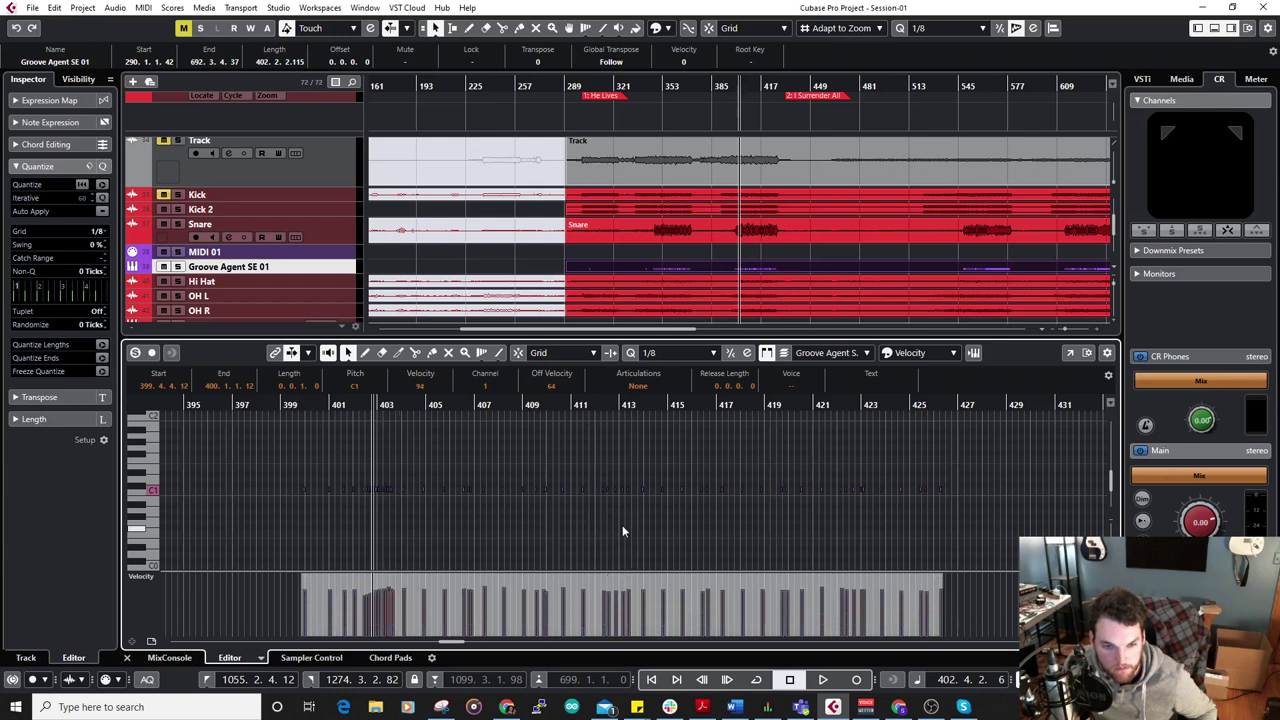
# Play the section with the Snare track muted and scale the selected notes' velocities until the first note reaches 99.
pyautogui.press('space')
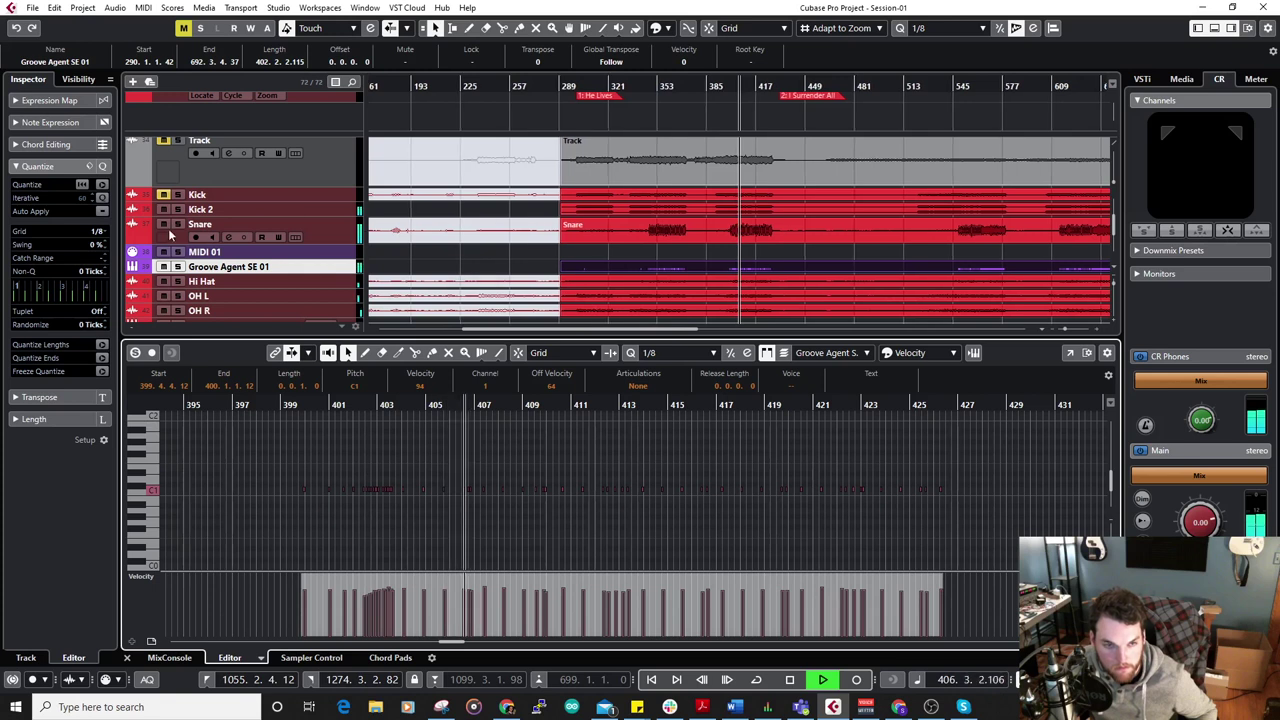
pyautogui.click(391, 265)
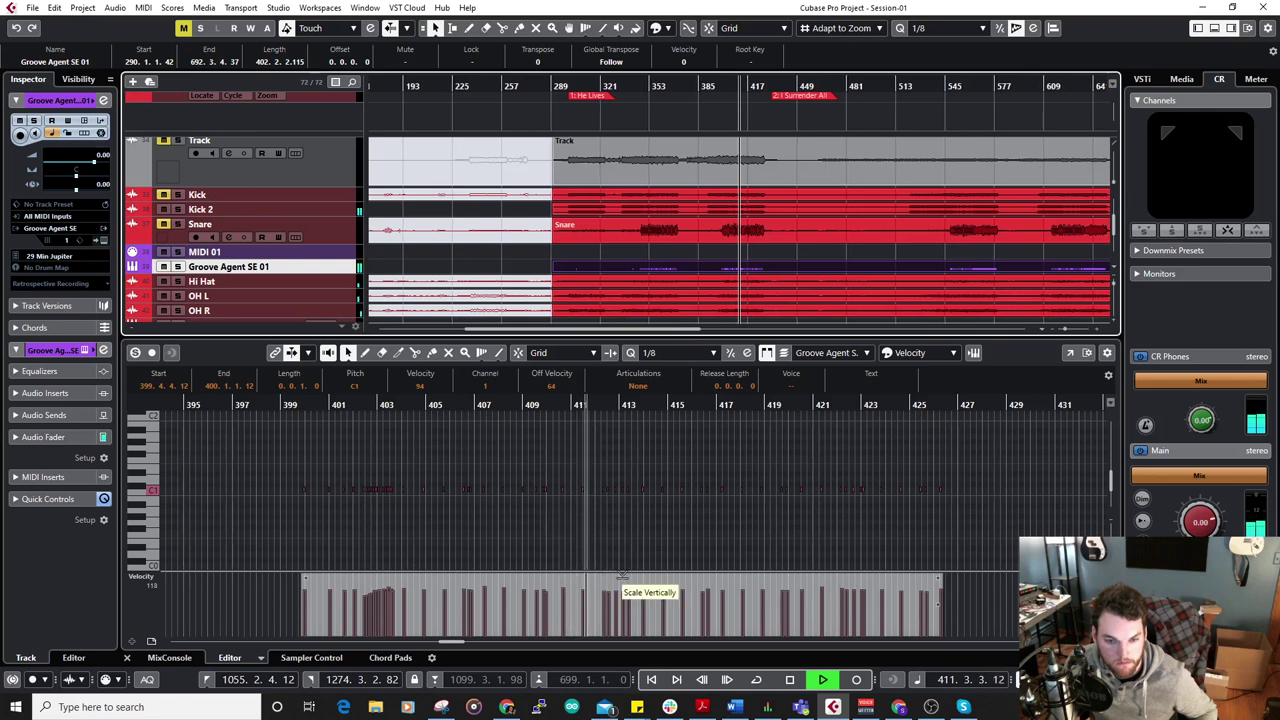
pyautogui.moveTo(621, 578); pyautogui.dragTo(625, 543)
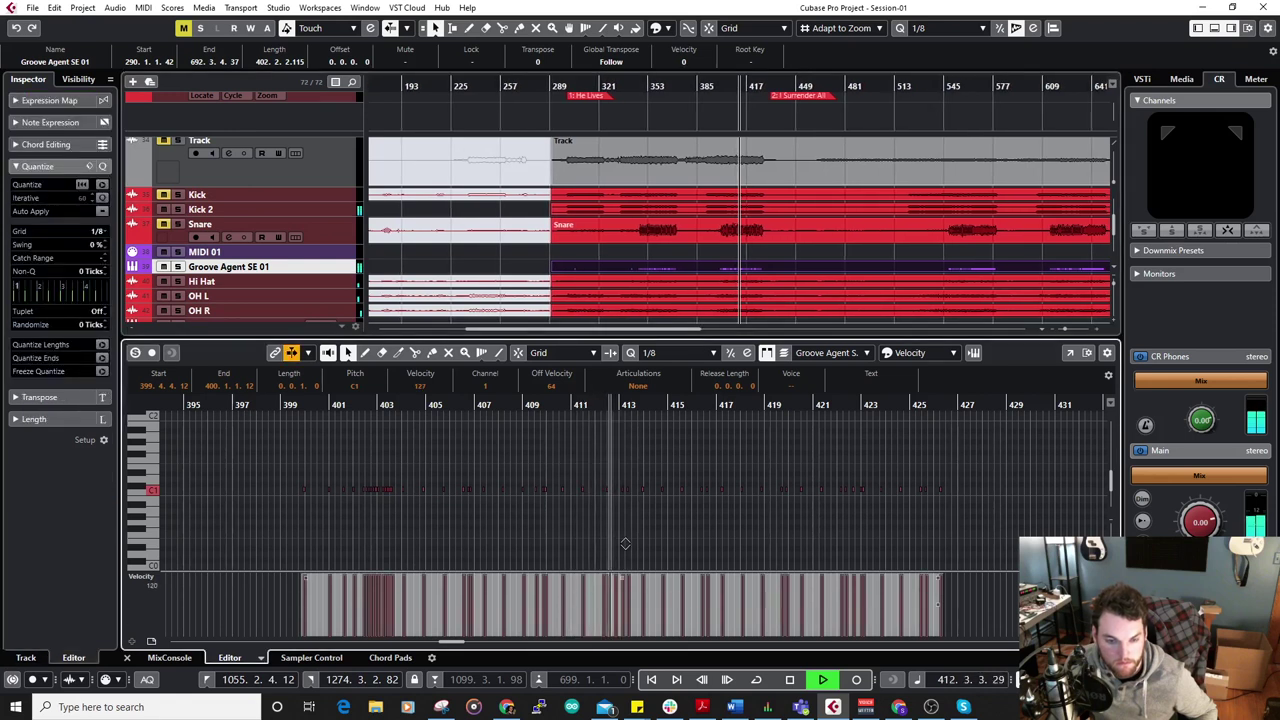
pyautogui.moveTo(625, 543); pyautogui.dragTo(624, 573)
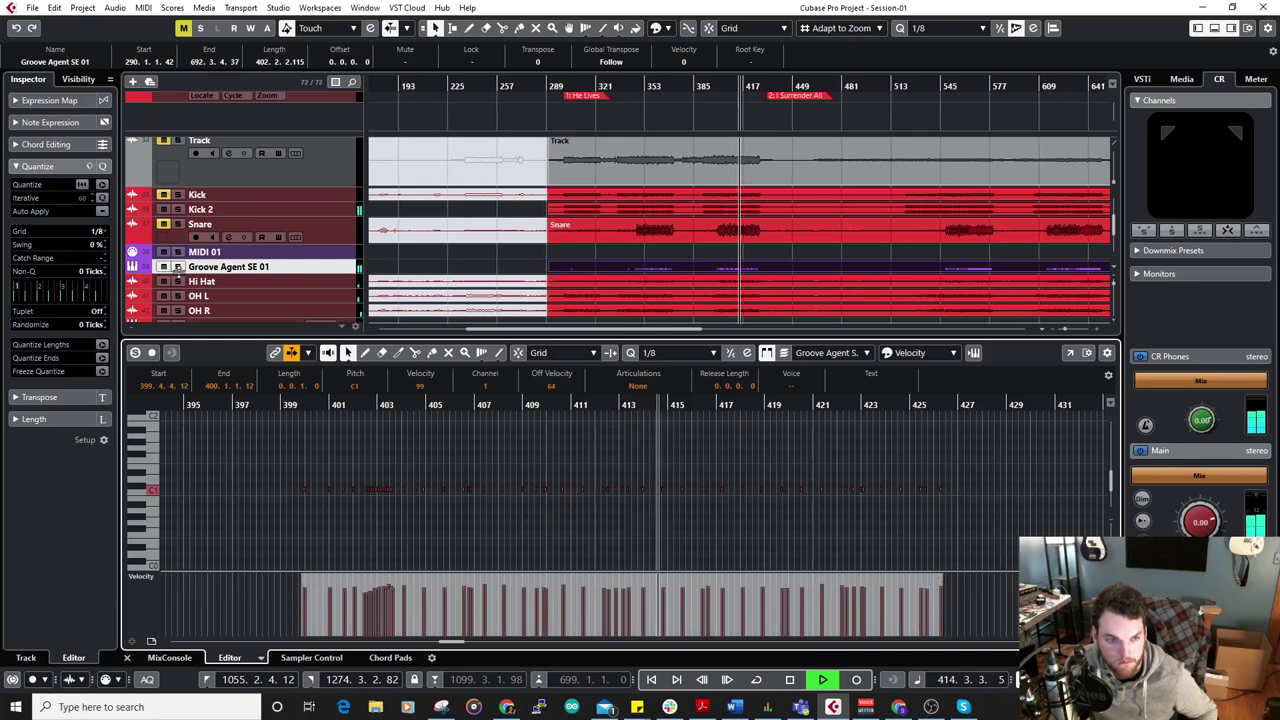
pyautogui.press('space')
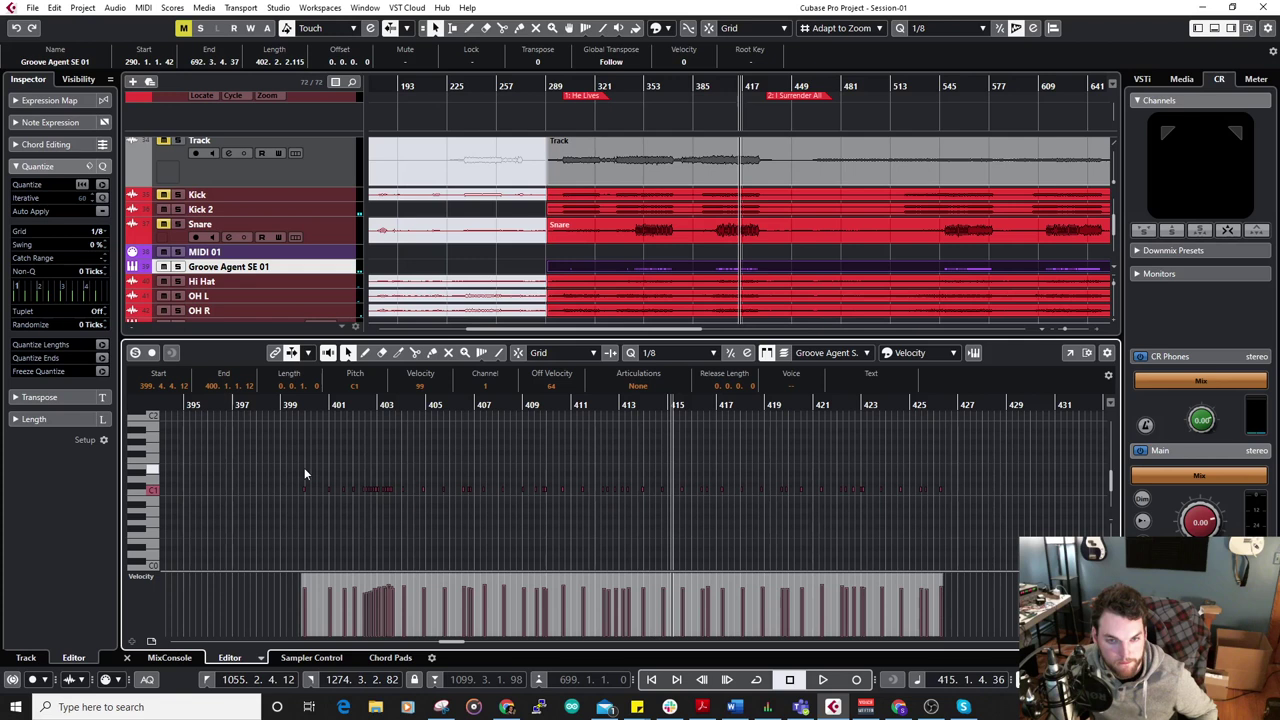
# Select all the C1 notes from about bar 400 to 426 and transpose them to D1 for the Snare pad.
pyautogui.click(298, 467)
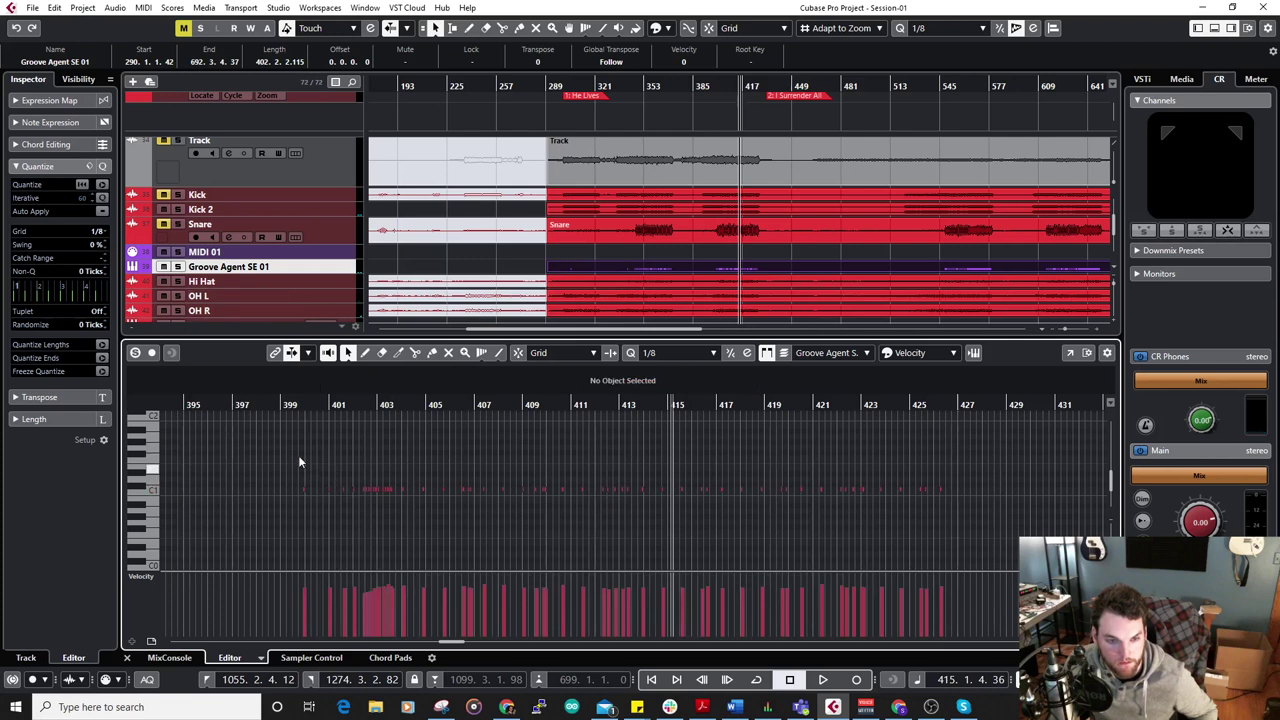
pyautogui.scroll(2, 300, 486)
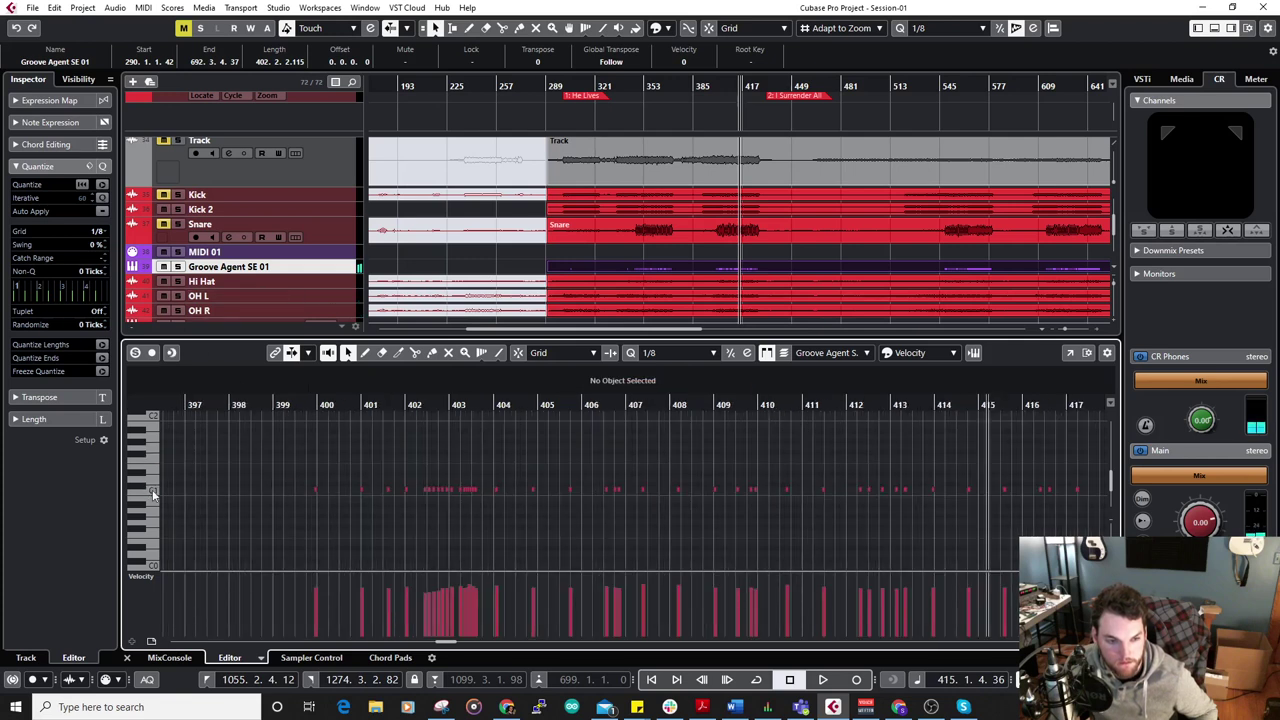
pyautogui.scroll(-2, 270, 475)
pyautogui.moveTo(260, 458); pyautogui.dragTo(980, 553)
pyautogui.scroll(8, 354, 492)
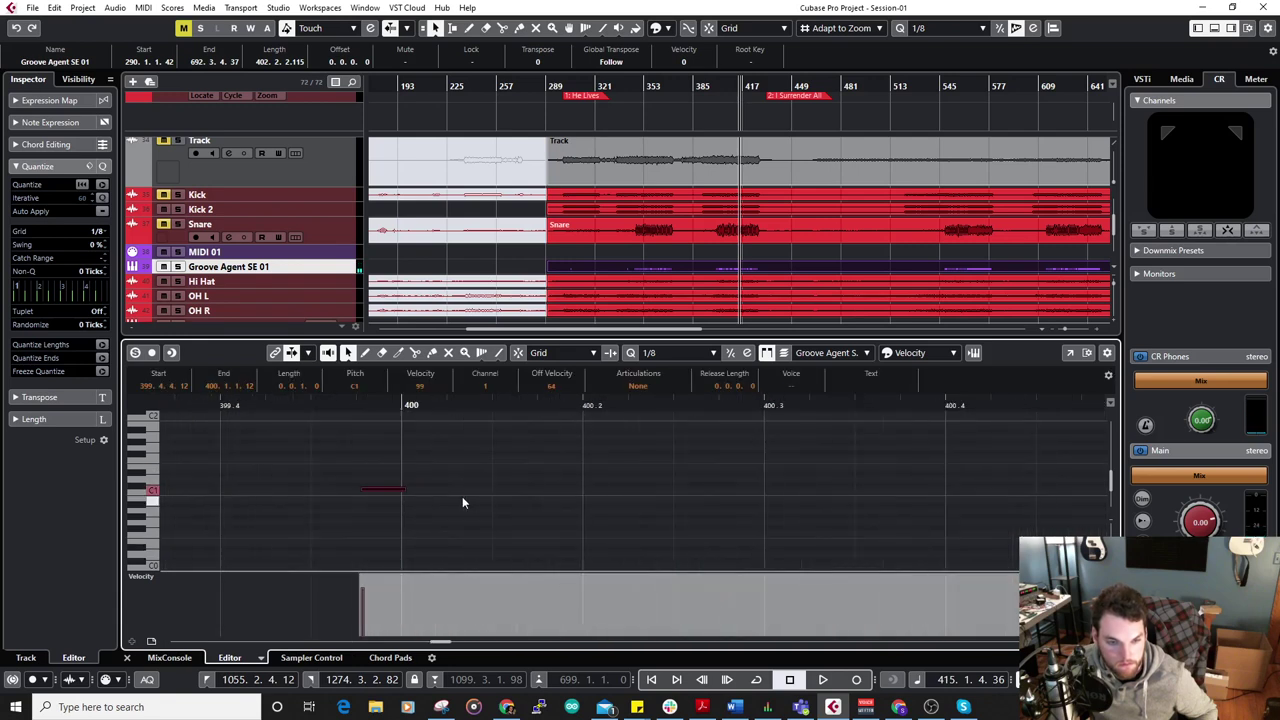
pyautogui.moveTo(372, 492); pyautogui.dragTo(370, 483)
# Play from just before bar 400 and scale the D1 notes' velocities up until the first note reaches 116.
pyautogui.click(351, 404)
pyautogui.press('space')
pyautogui.scroll(-5, 343, 449)
pyautogui.press('g')
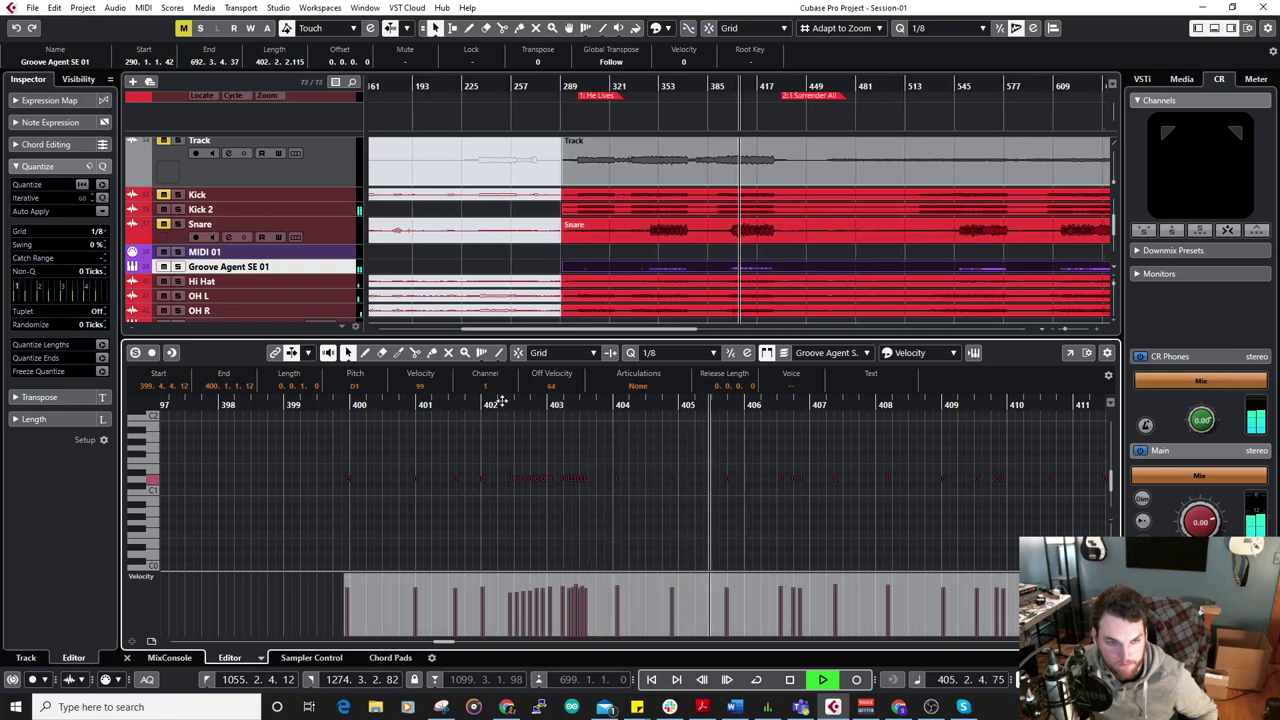
pyautogui.moveTo(725, 581); pyautogui.dragTo(726, 566)
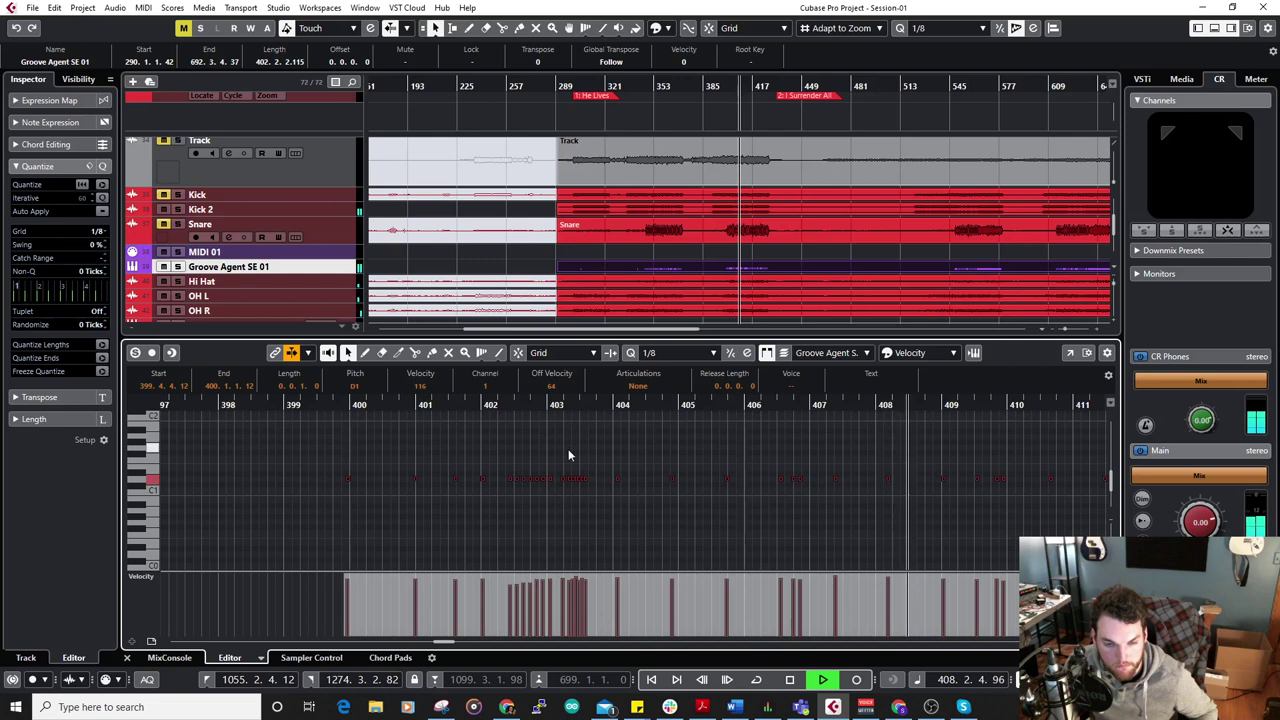
pyautogui.keyDown('ctrl'); pyautogui.scroll(-3, 566, 451); pyautogui.keyUp('ctrl')
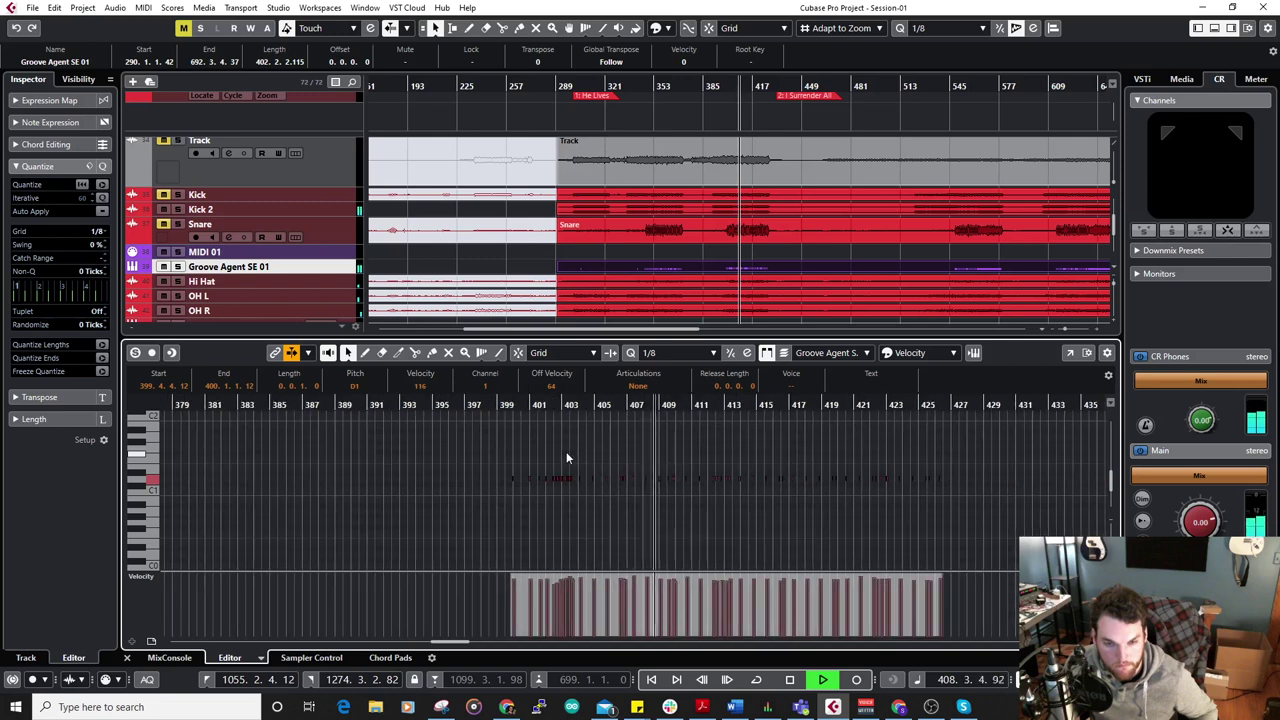
# Close the note editor, render the Groove Agent SE 01 part in place with the current settings, and briefly play the result.
pyautogui.click(128, 657)
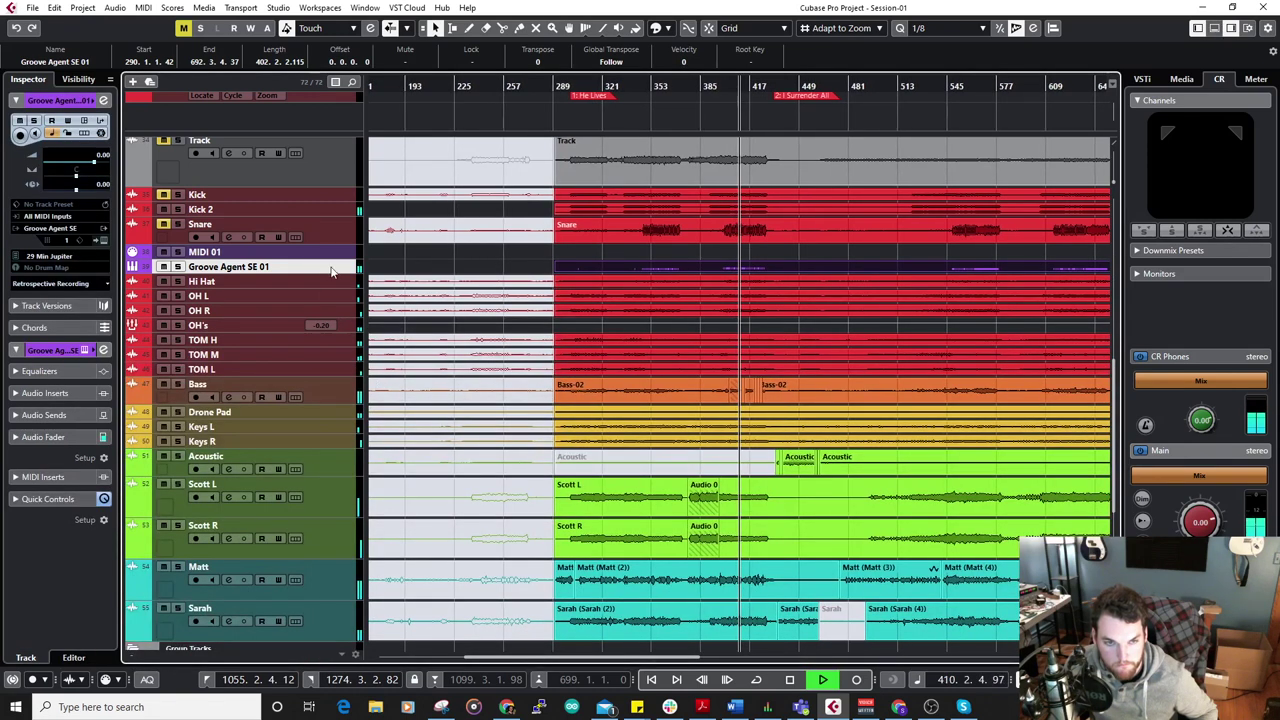
pyautogui.press('space')
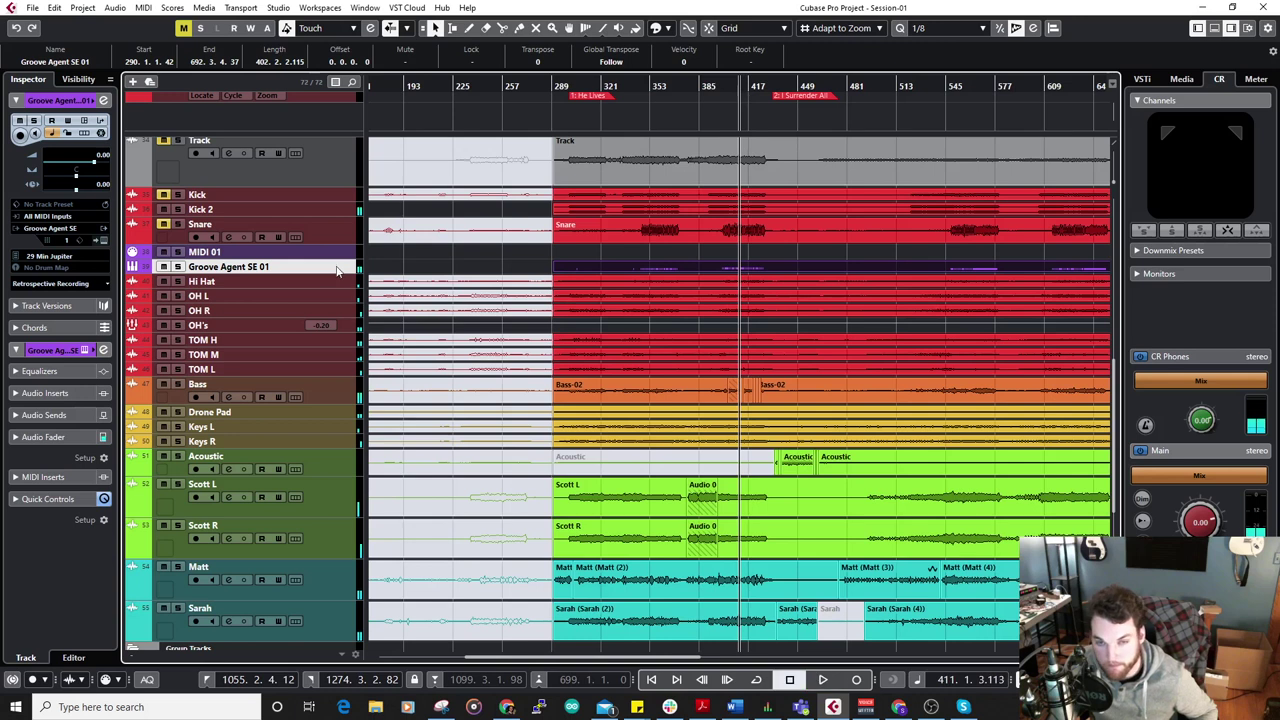
pyautogui.click(55, 8)
pyautogui.moveTo(154, 147)
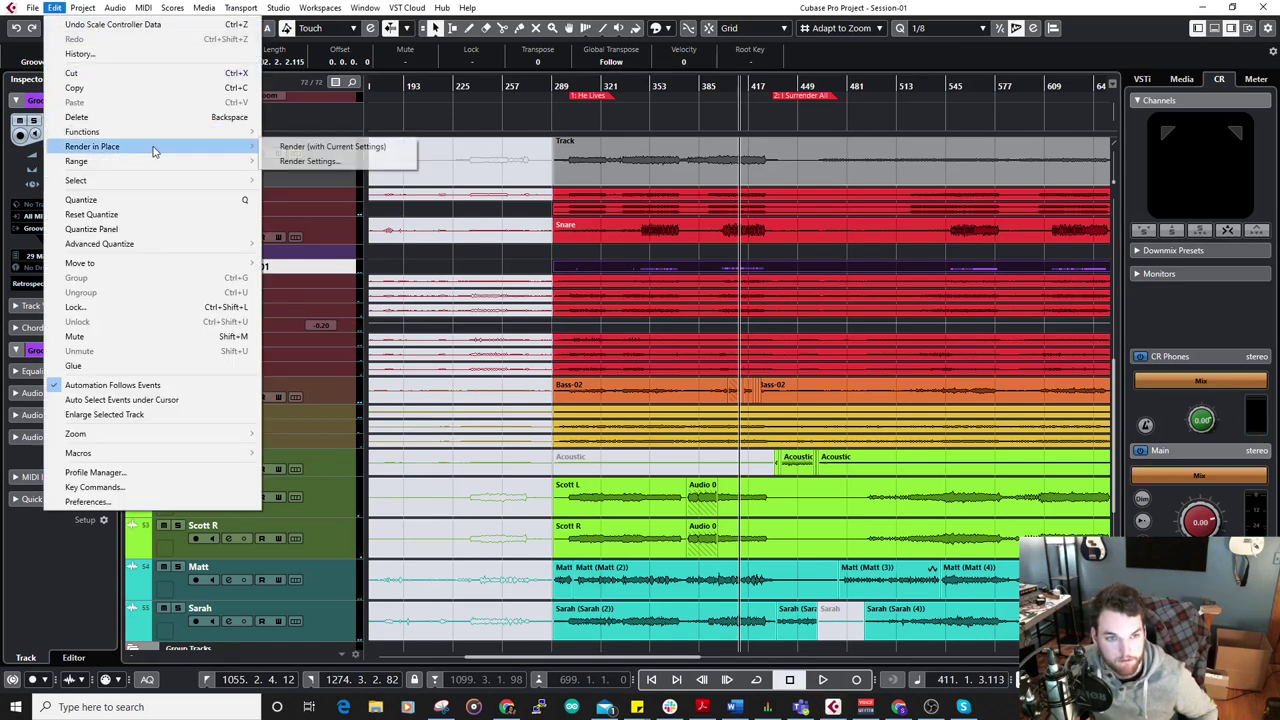
pyautogui.click(300, 148)
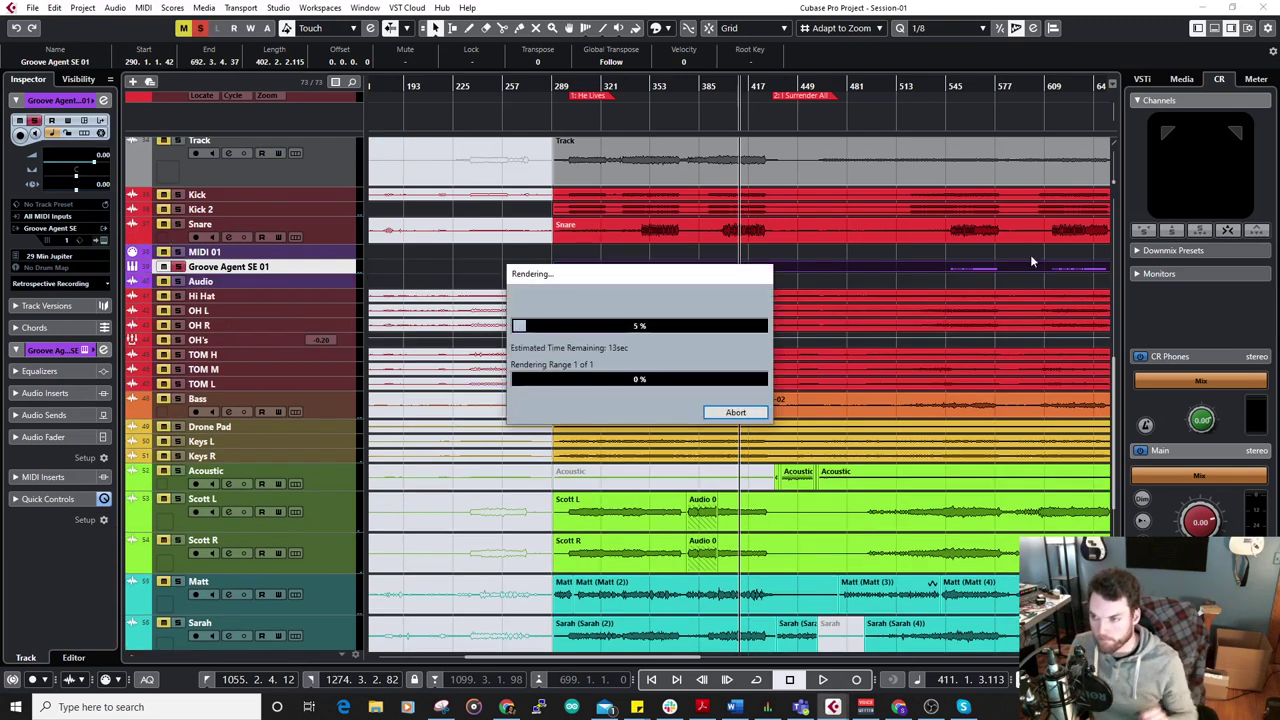
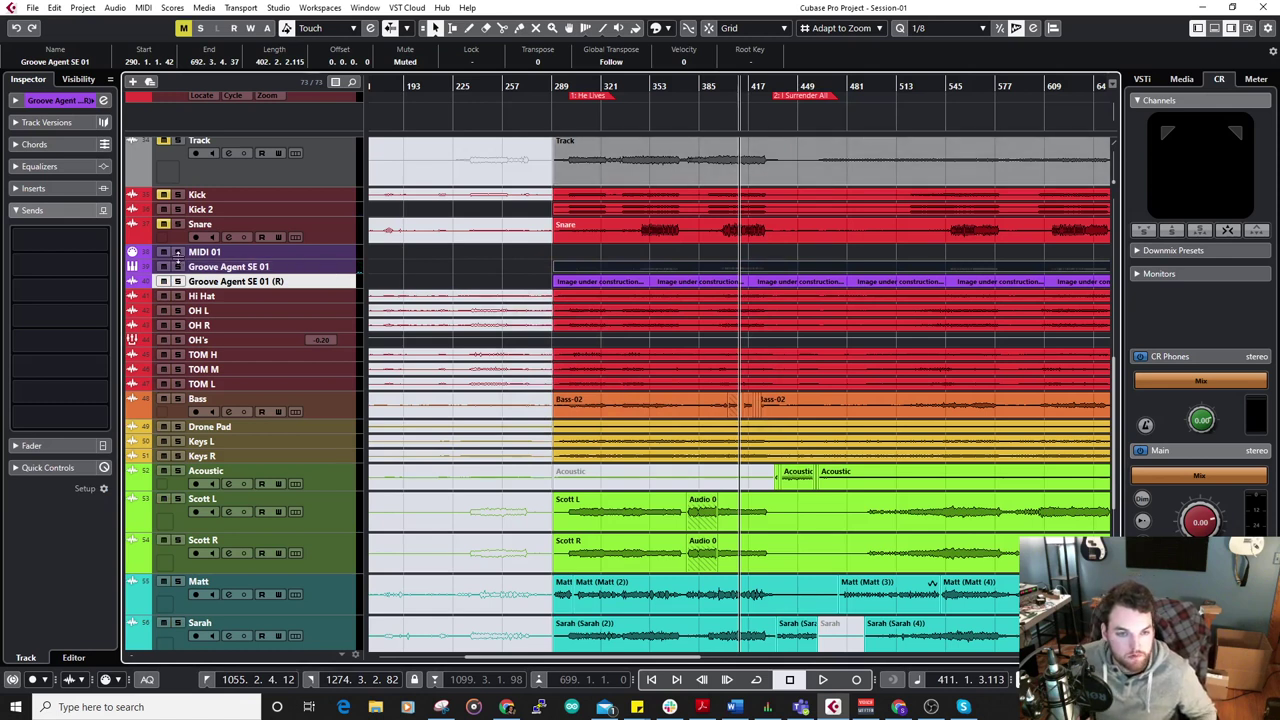
pyautogui.press('space')
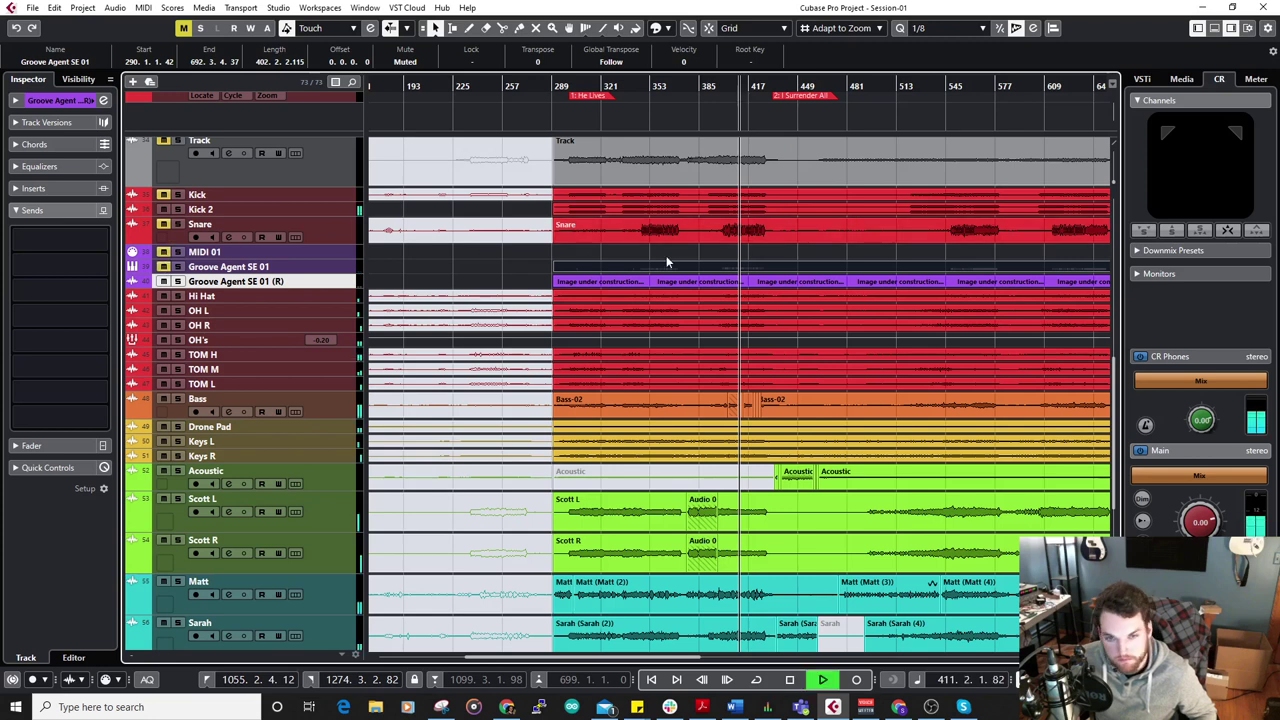
pyautogui.press('space')
# Mute MIDI 01 and Groove Agent SE 01, and colour both tracks and the rendered Groove Agent SE 01 (R) track red.
pyautogui.click(324, 250)
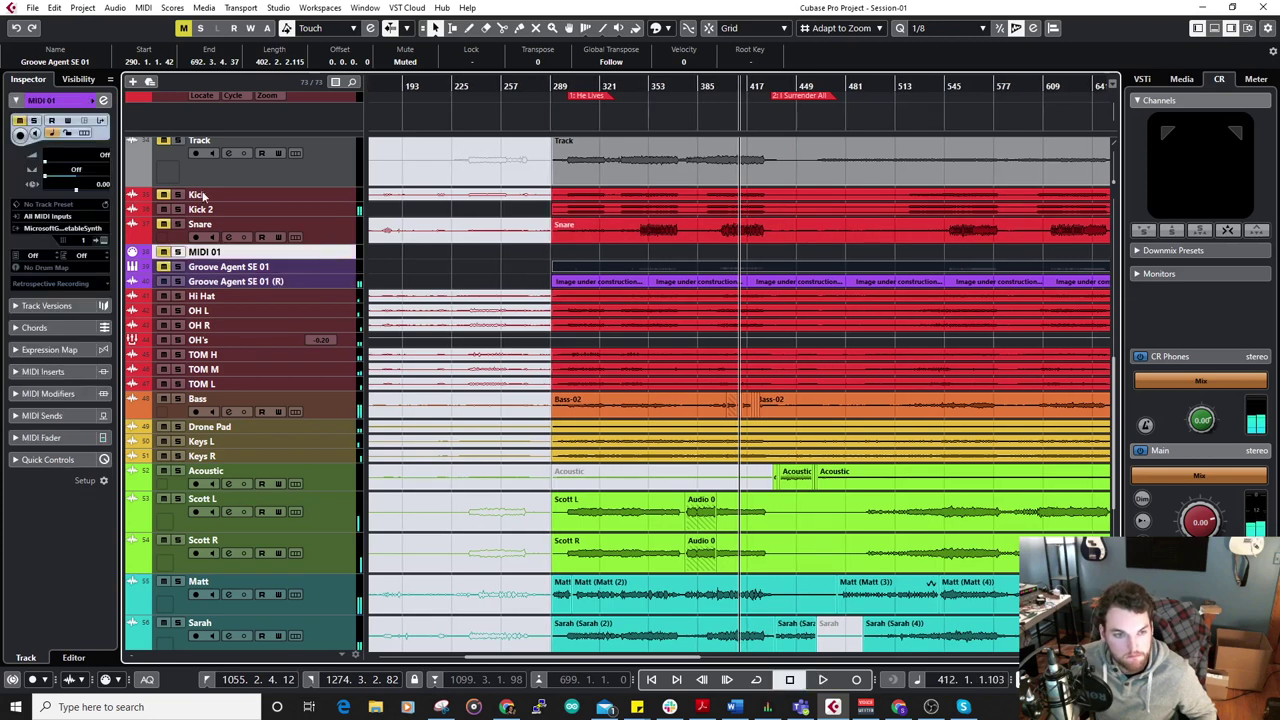
pyautogui.keyDown('shift'); pyautogui.click(305, 266); pyautogui.keyUp('shift')
pyautogui.keyDown('ctrl'); pyautogui.click(322, 283); pyautogui.keyUp('ctrl')
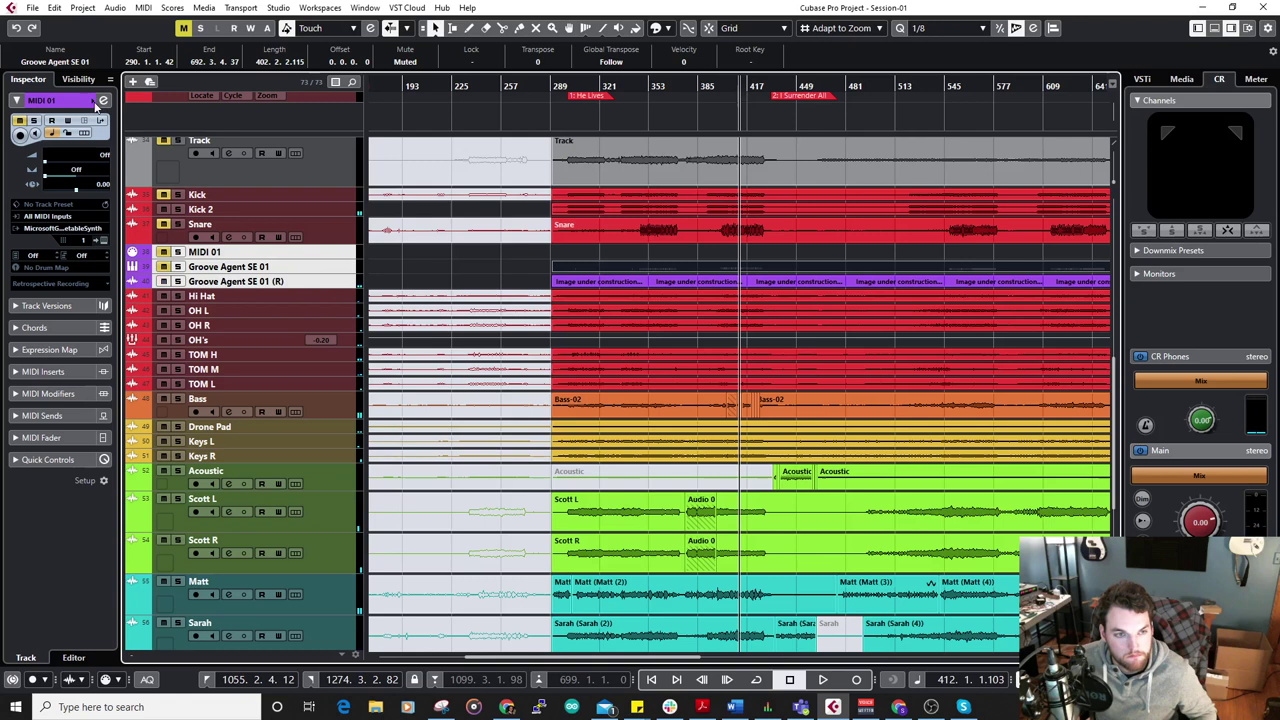
pyautogui.click(95, 104)
pyautogui.click(106, 139)
pyautogui.click(309, 280)
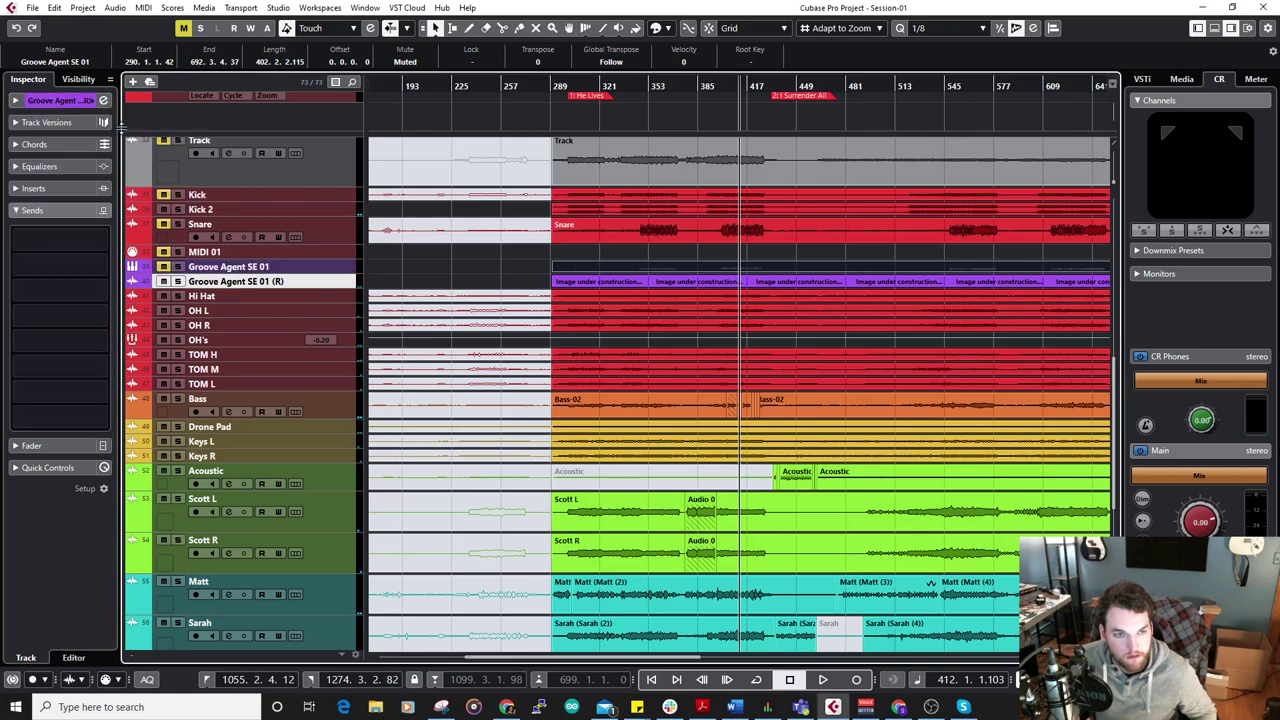
pyautogui.click(96, 102)
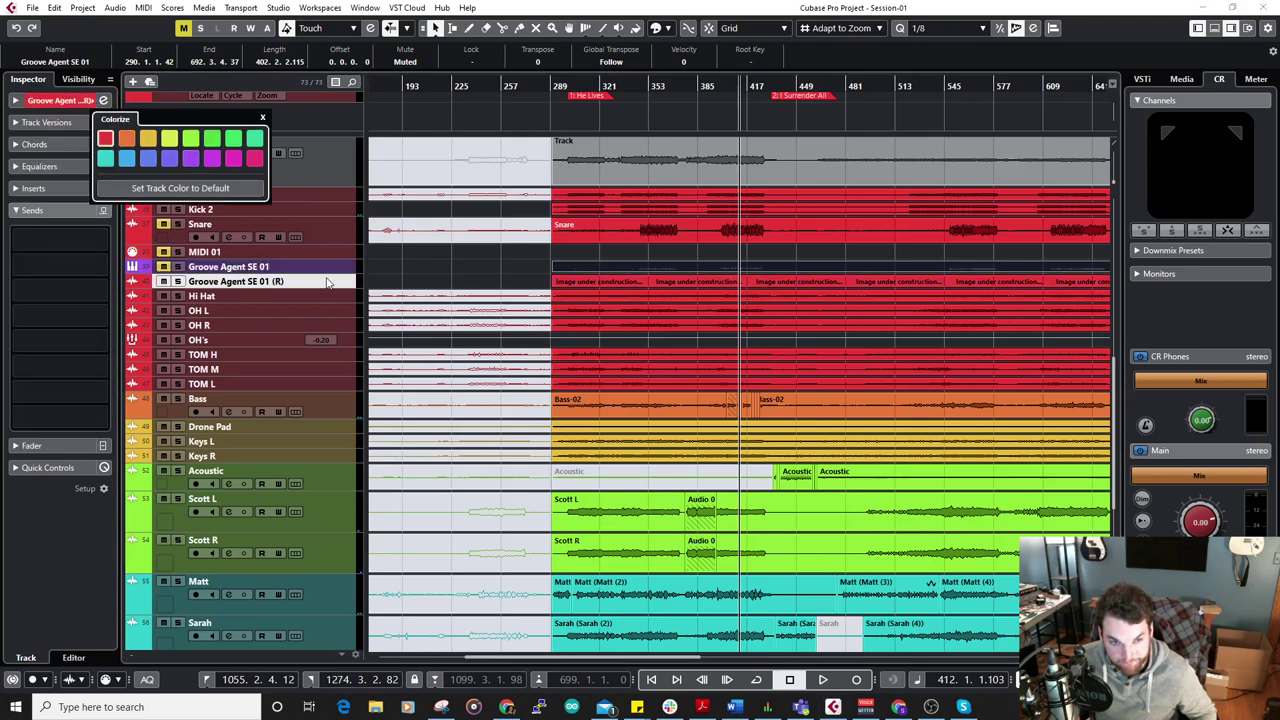
pyautogui.click(327, 282)
pyautogui.click(313, 270)
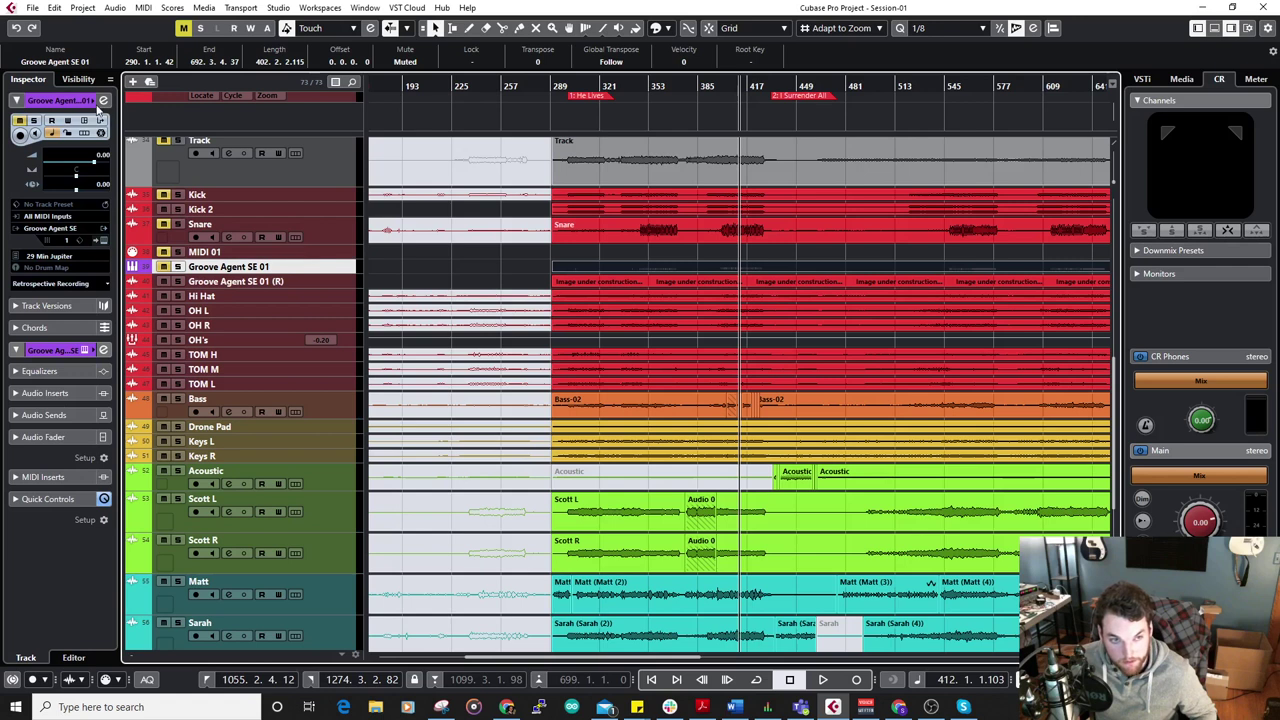
pyautogui.click(102, 102)
pyautogui.click(320, 284)
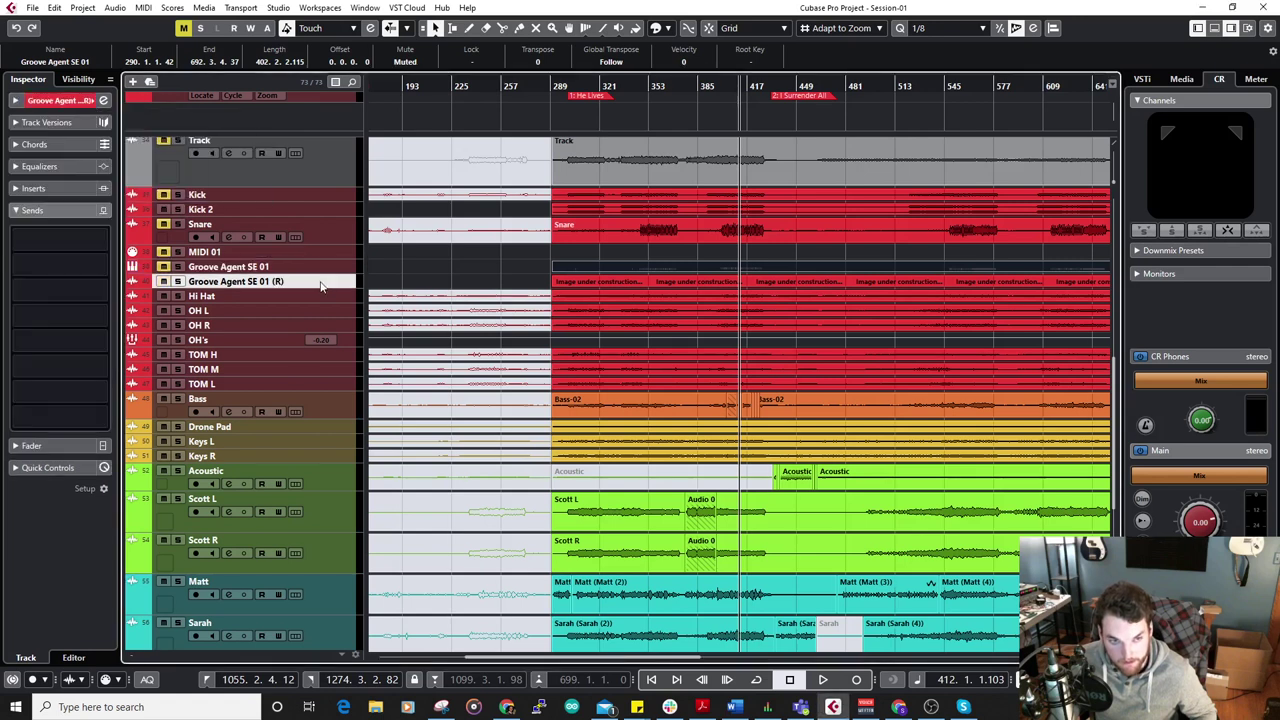
# Enlarge the Groove Agent SE 01 (R) track, raise its event volume to 0.61 dB during playback, and replay an earlier passage.
pyautogui.press('space')
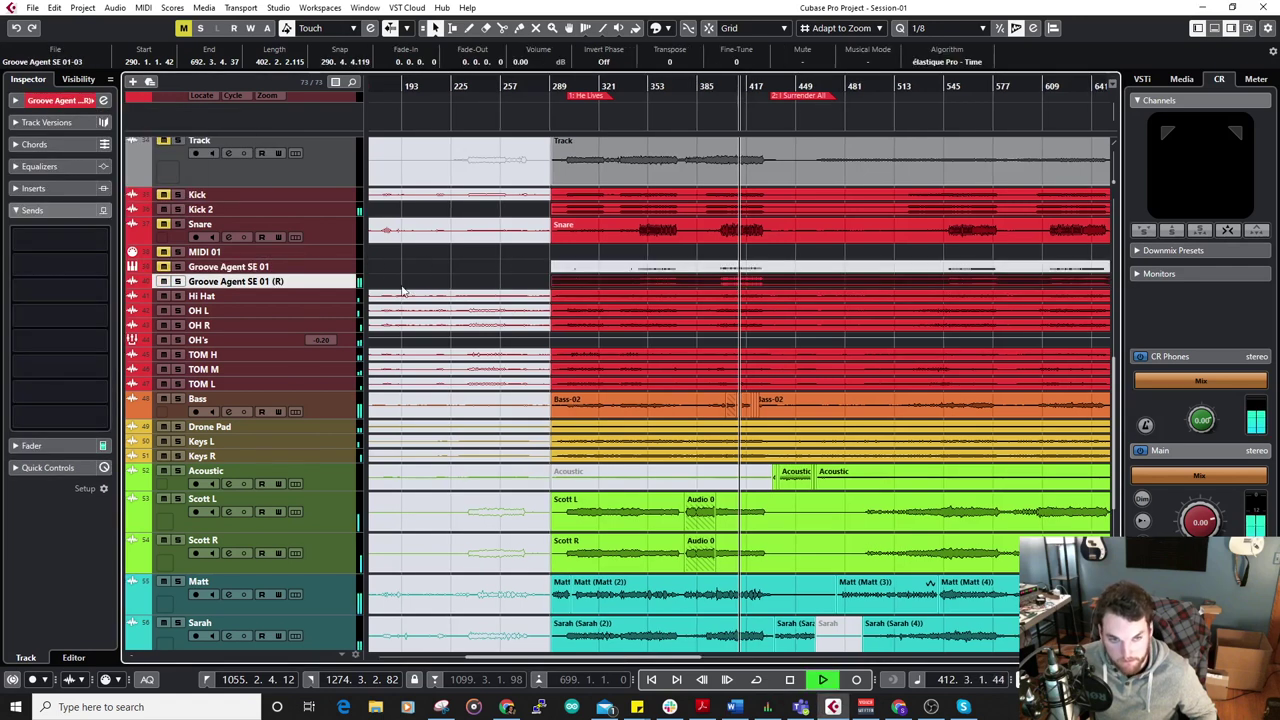
pyautogui.moveTo(355, 286); pyautogui.dragTo(390, 336)
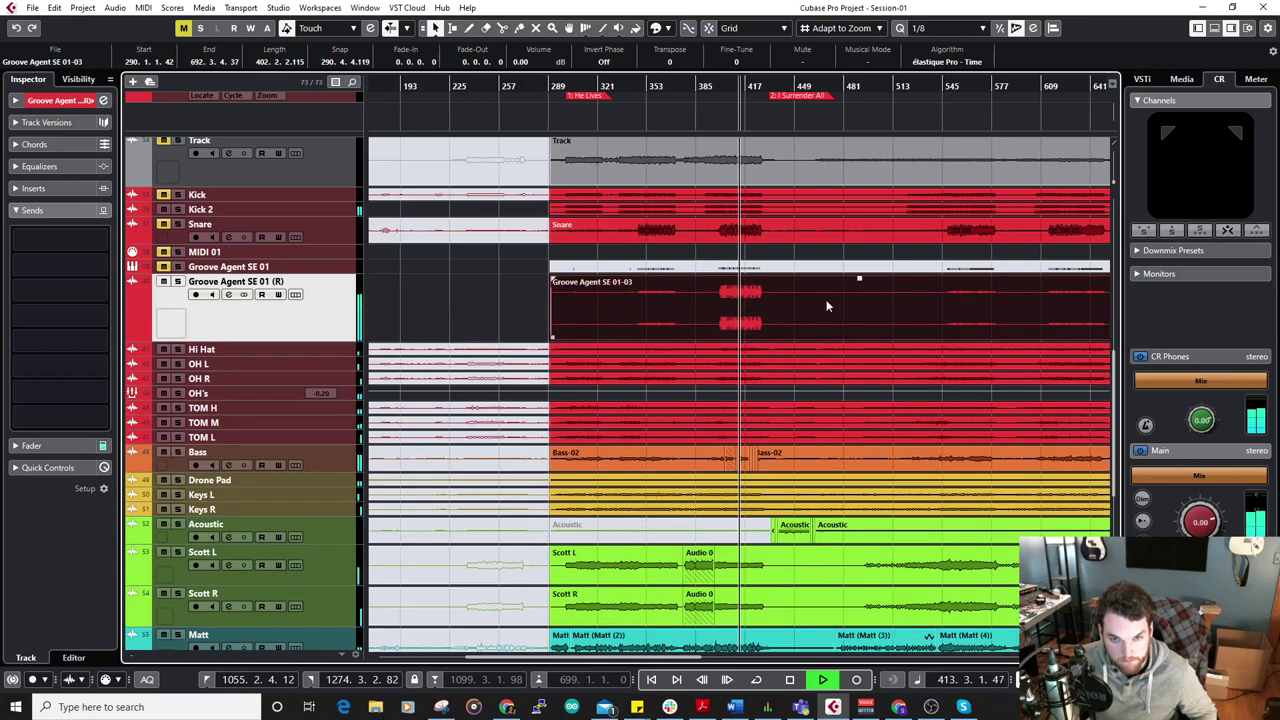
pyautogui.press('g')
pyautogui.moveTo(712, 279)
pyautogui.mouseDown()
pyautogui.moveTo(716, 262)
pyautogui.moveTo(721, 274)
pyautogui.mouseUp()
pyautogui.press('h')
pyautogui.press('h')
pyautogui.press('h')
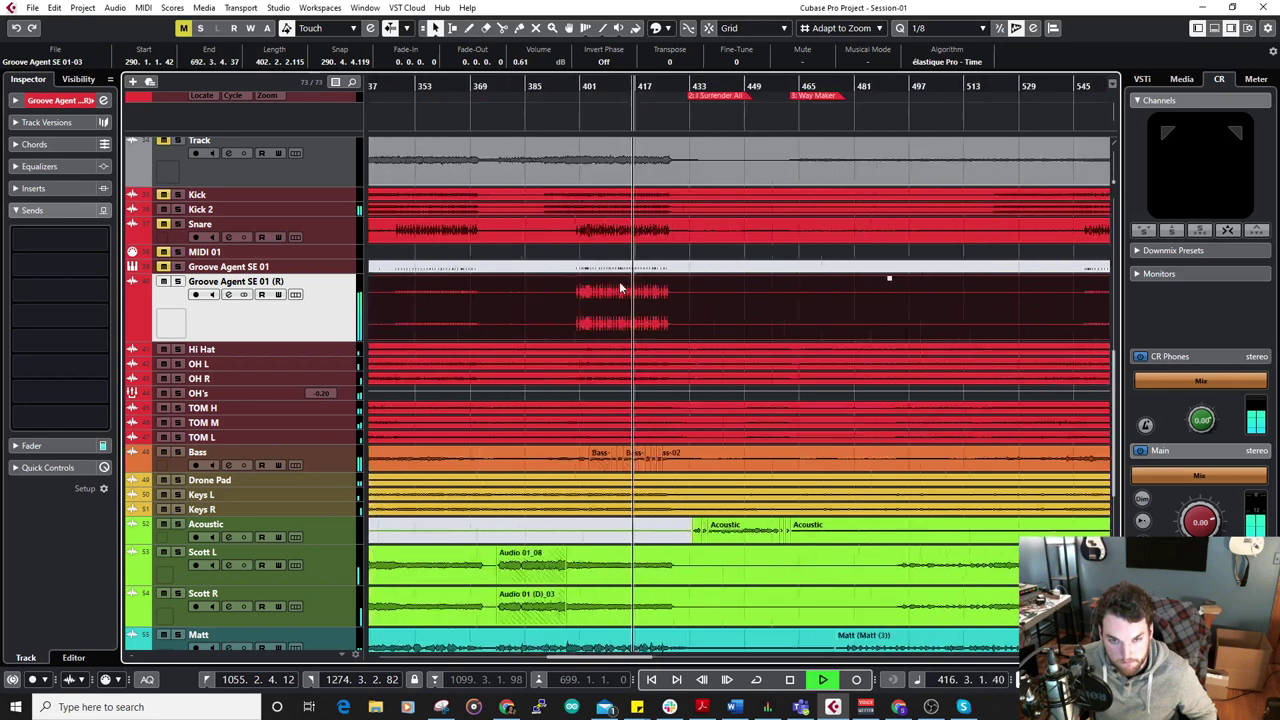
pyautogui.click(482, 86)
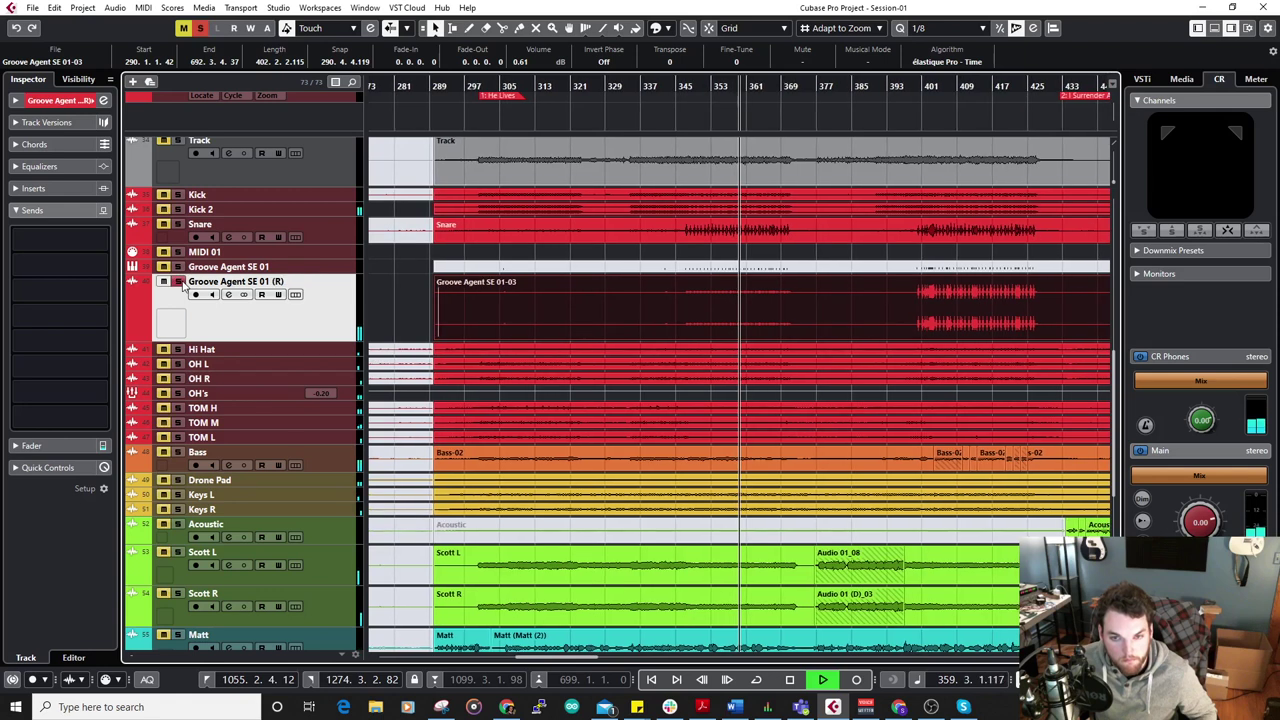
# Stop playback, open the Groove Agent SE 01 part, and scale up the C1 velocities around bars 342 to 370 until the first note reaches 95.
pyautogui.press('space')
pyautogui.scroll(-3, 800, 280)
pyautogui.scroll(1, 829, 322)
pyautogui.scroll(-2, 631, 300)
pyautogui.press('h')
pyautogui.press('h')
pyautogui.press('h')
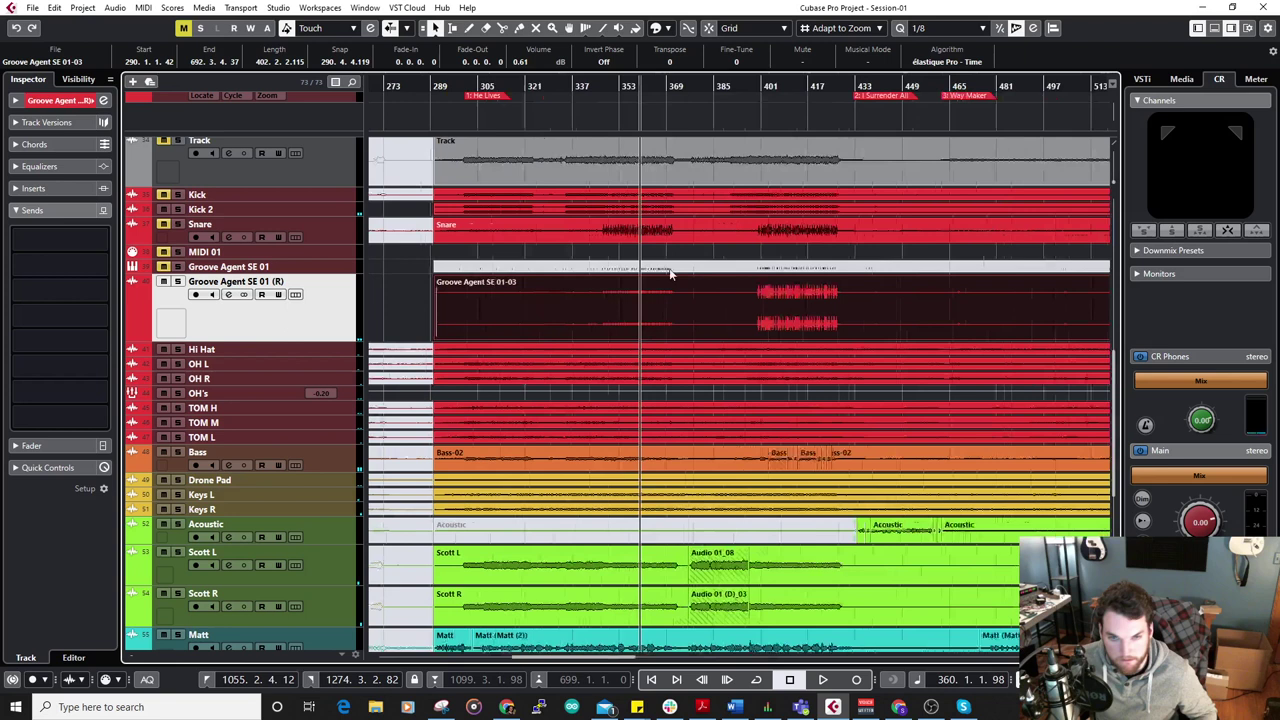
pyautogui.click(606, 268)
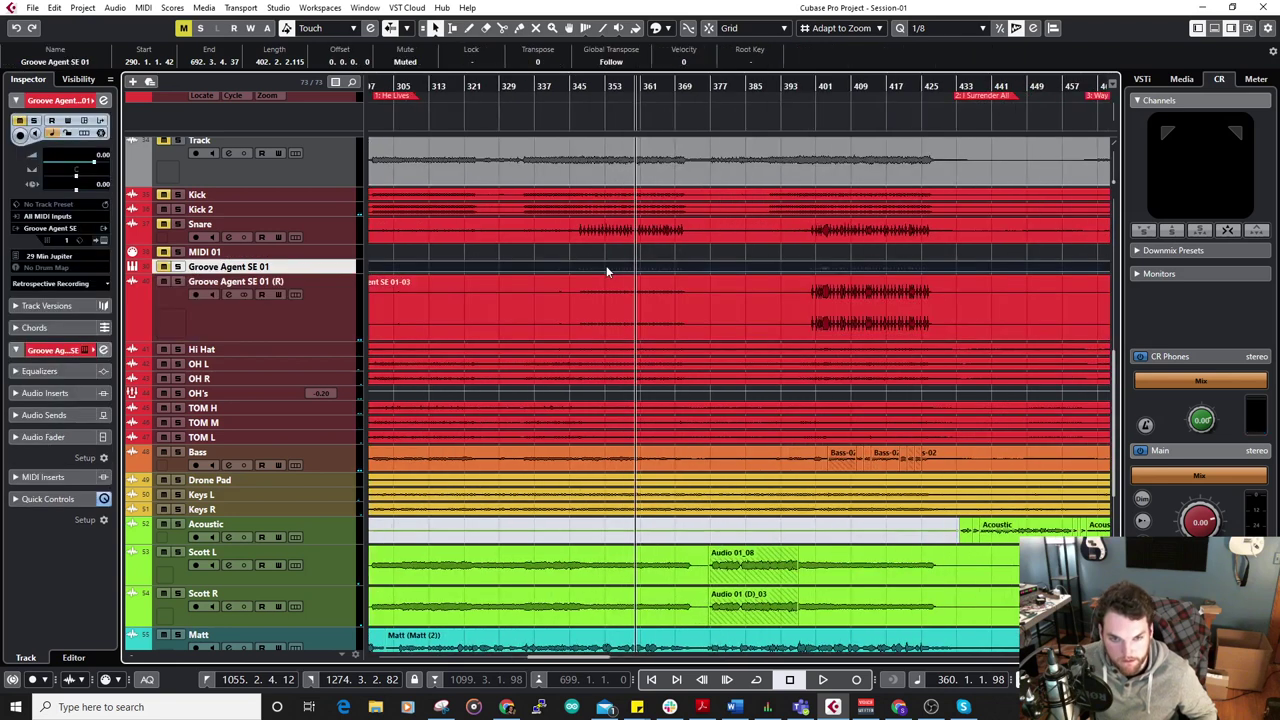
pyautogui.doubleClick(509, 263)
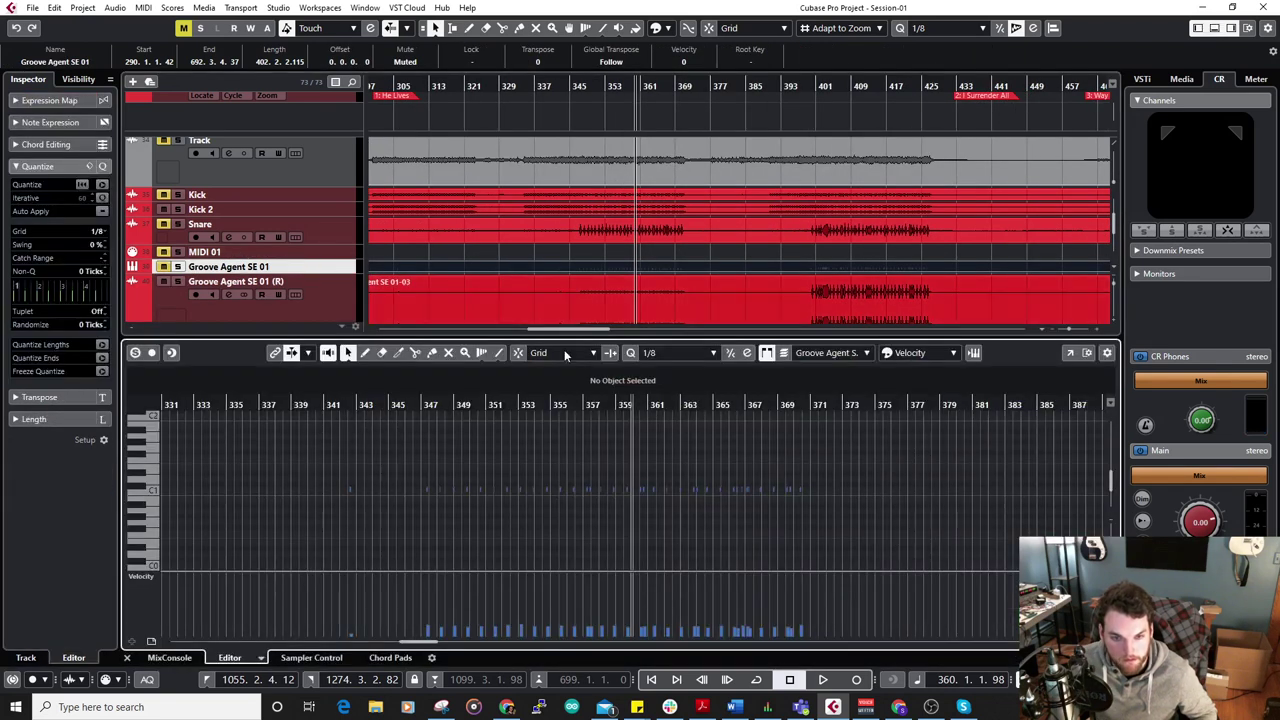
pyautogui.press('g')
pyautogui.moveTo(300, 451); pyautogui.dragTo(571, 553)
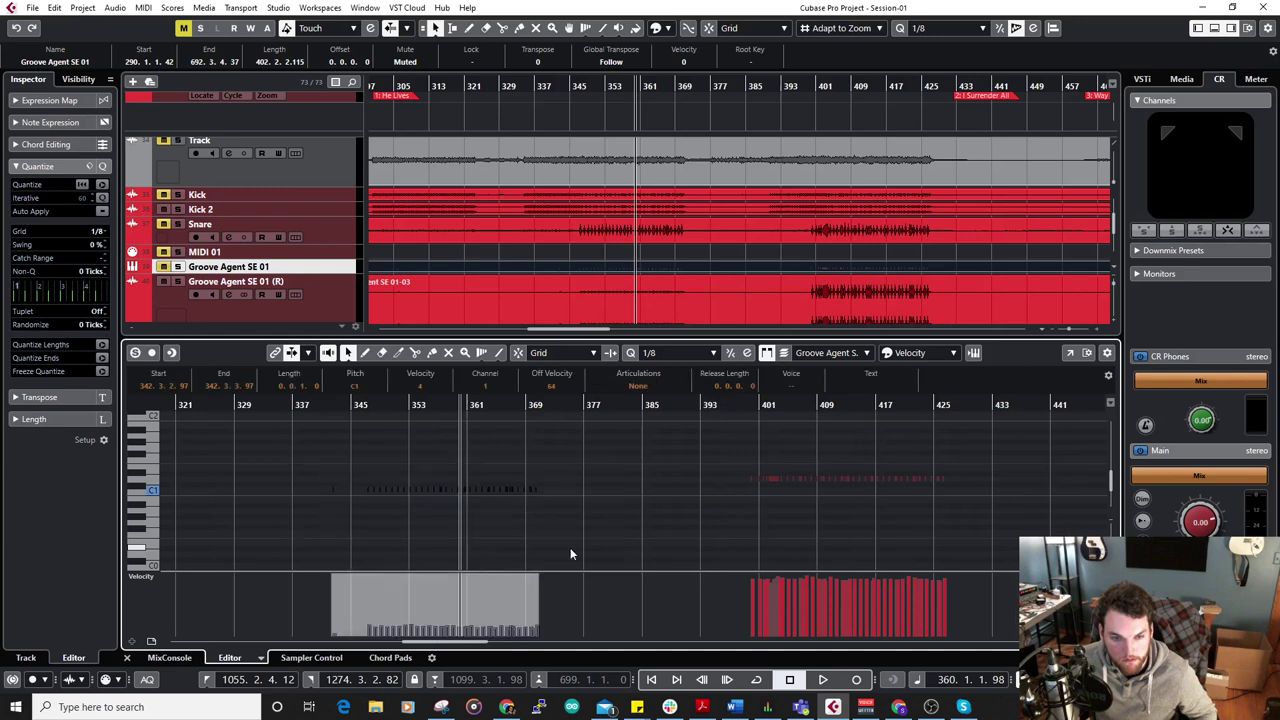
pyautogui.moveTo(437, 576)
pyautogui.press('h')
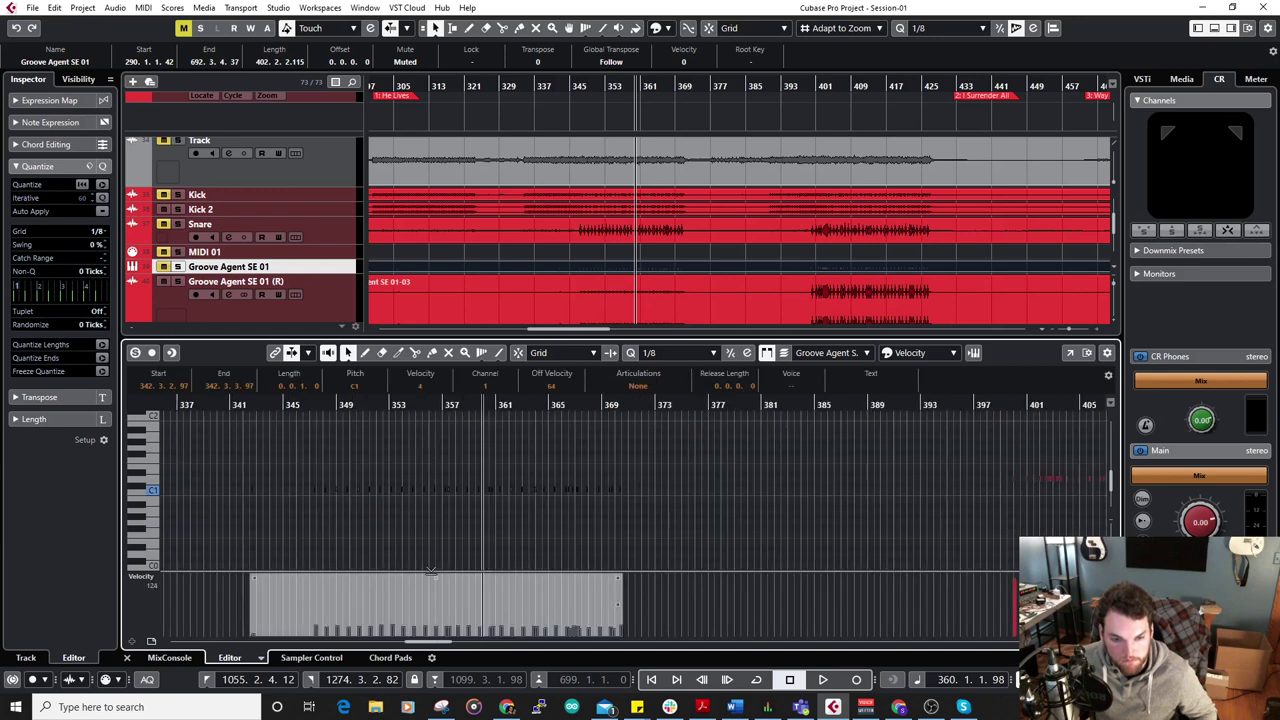
pyautogui.moveTo(429, 581); pyautogui.dragTo(433, 510)
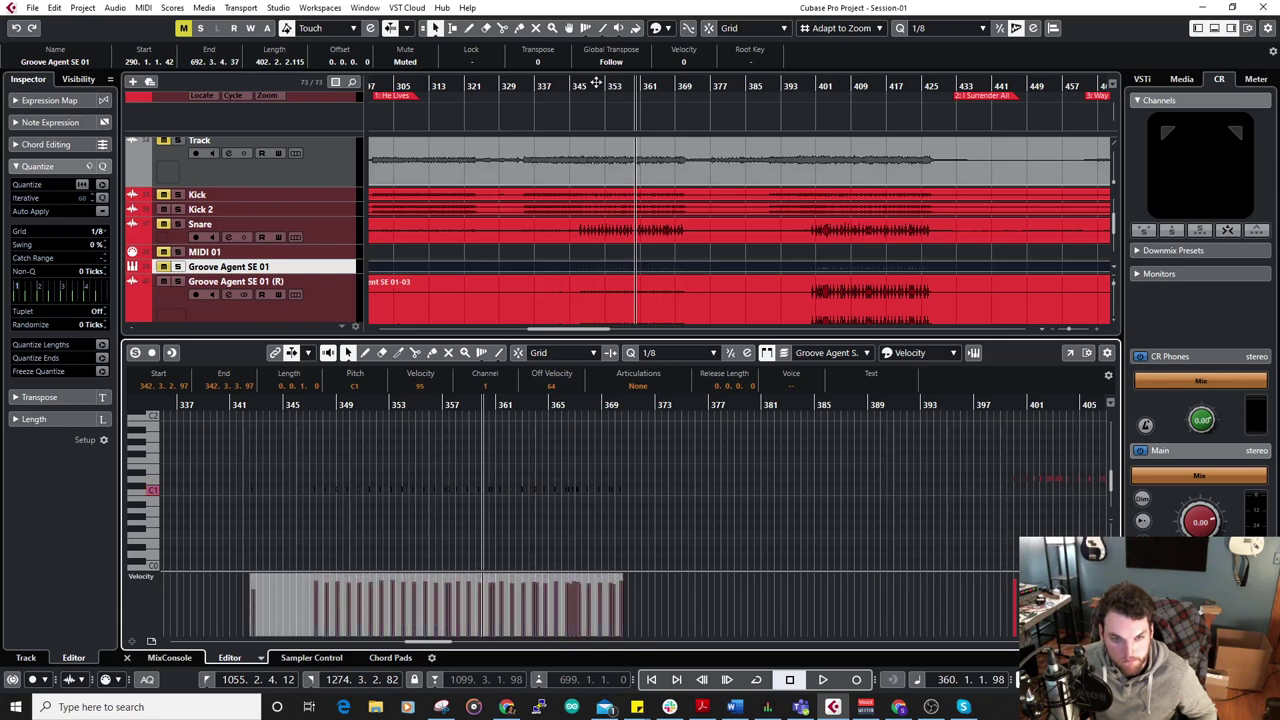
# Select the two groups of C1 notes from bar 548 onward and scale their velocities up until the first note reaches 115.
pyautogui.moveTo(758, 261); pyautogui.dragTo(420, 223)
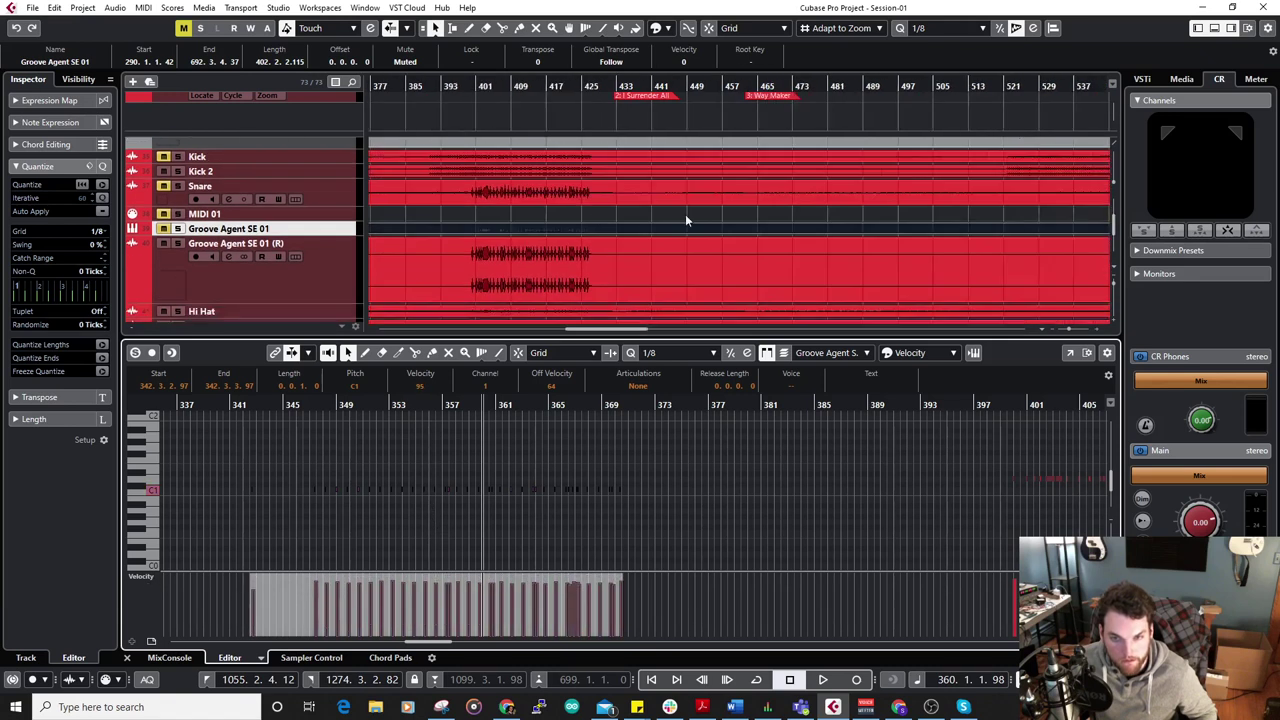
pyautogui.scroll(-3, 698, 232)
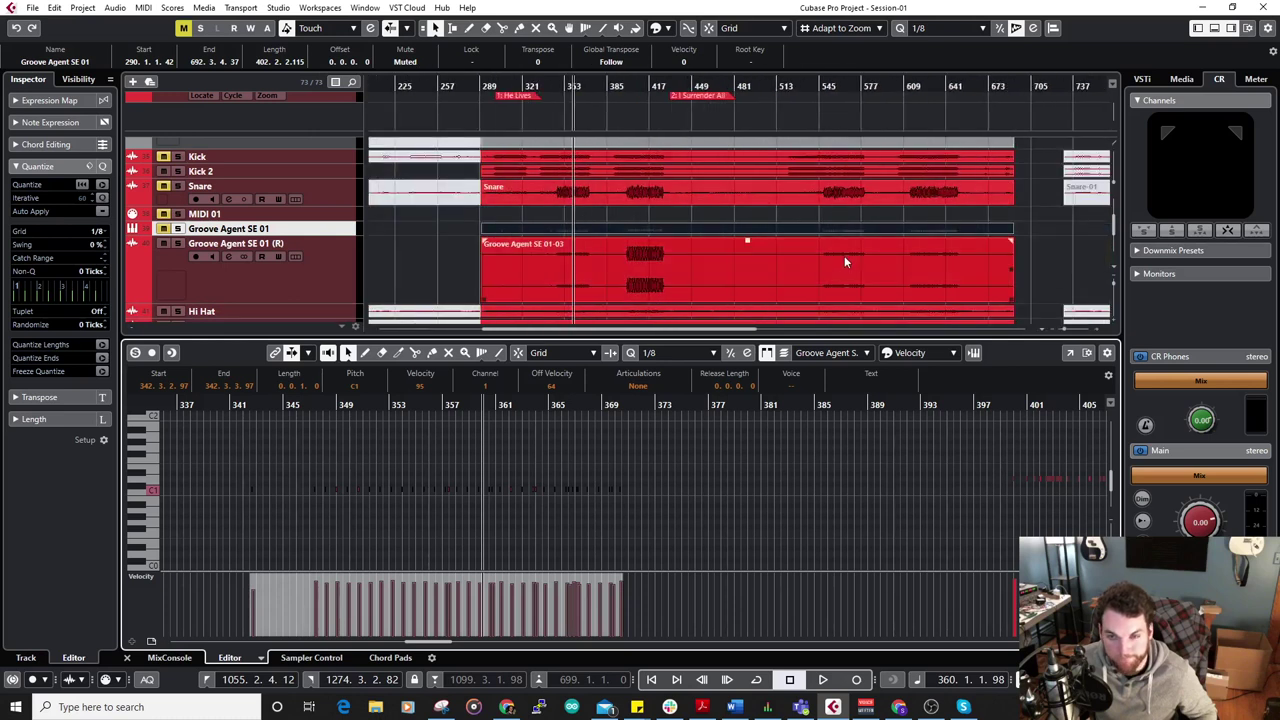
pyautogui.press('g')
pyautogui.press('g')
pyautogui.press('g')
pyautogui.moveTo(762, 463); pyautogui.dragTo(325, 439)
pyautogui.moveTo(652, 454); pyautogui.dragTo(420, 443)
pyautogui.moveTo(427, 443); pyautogui.dragTo(903, 535)
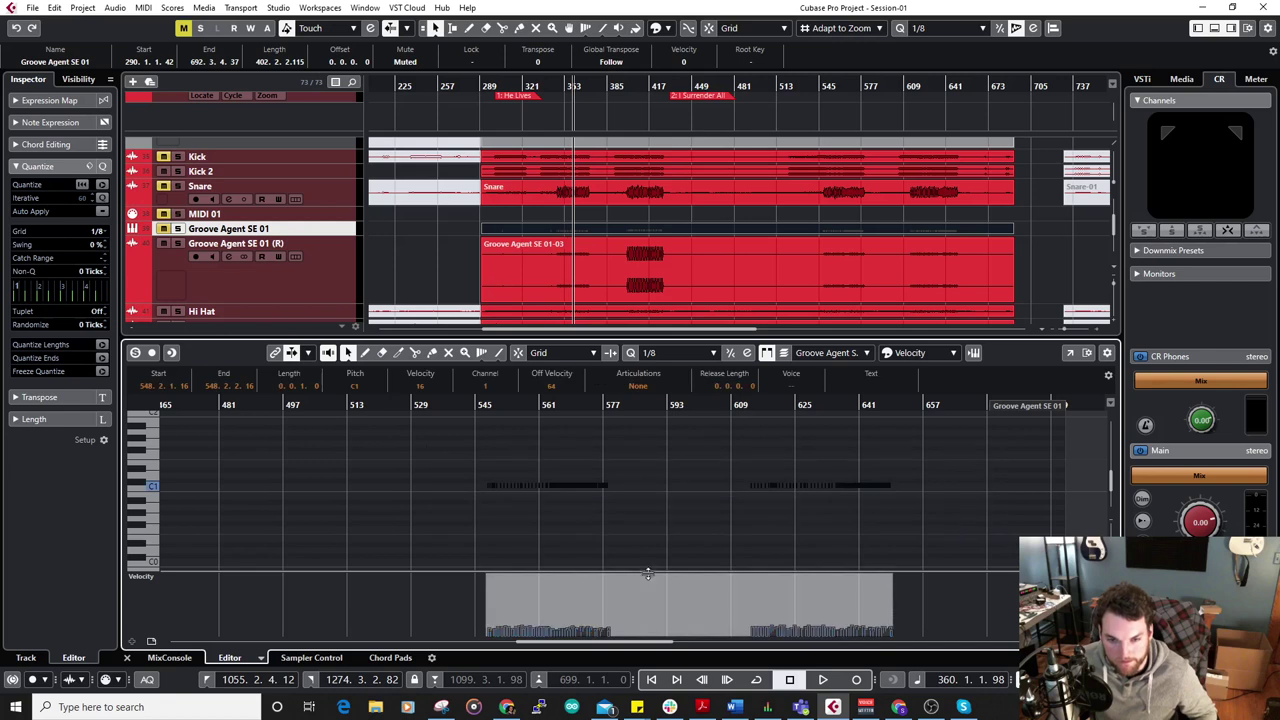
pyautogui.moveTo(679, 581); pyautogui.dragTo(686, 514)
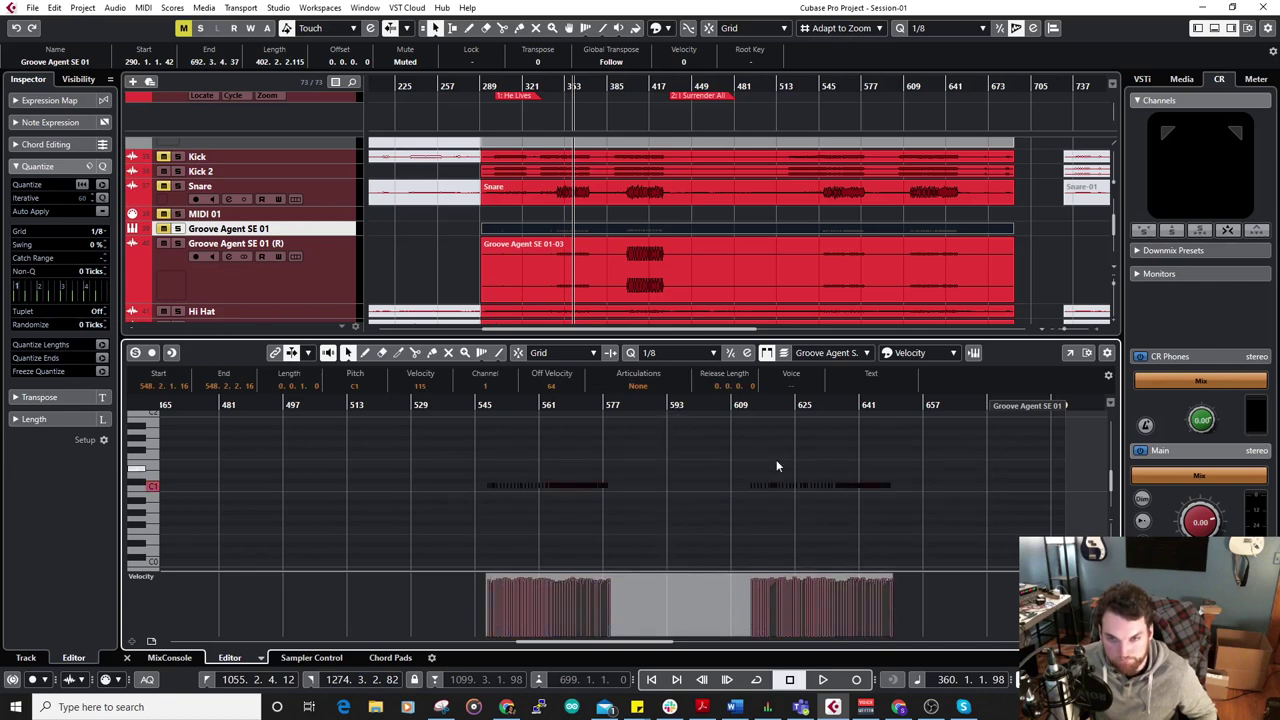
# Delete the old Groove Agent SE 01 (R) track and unmute the Groove Agent SE 01 track.
pyautogui.click(128, 656)
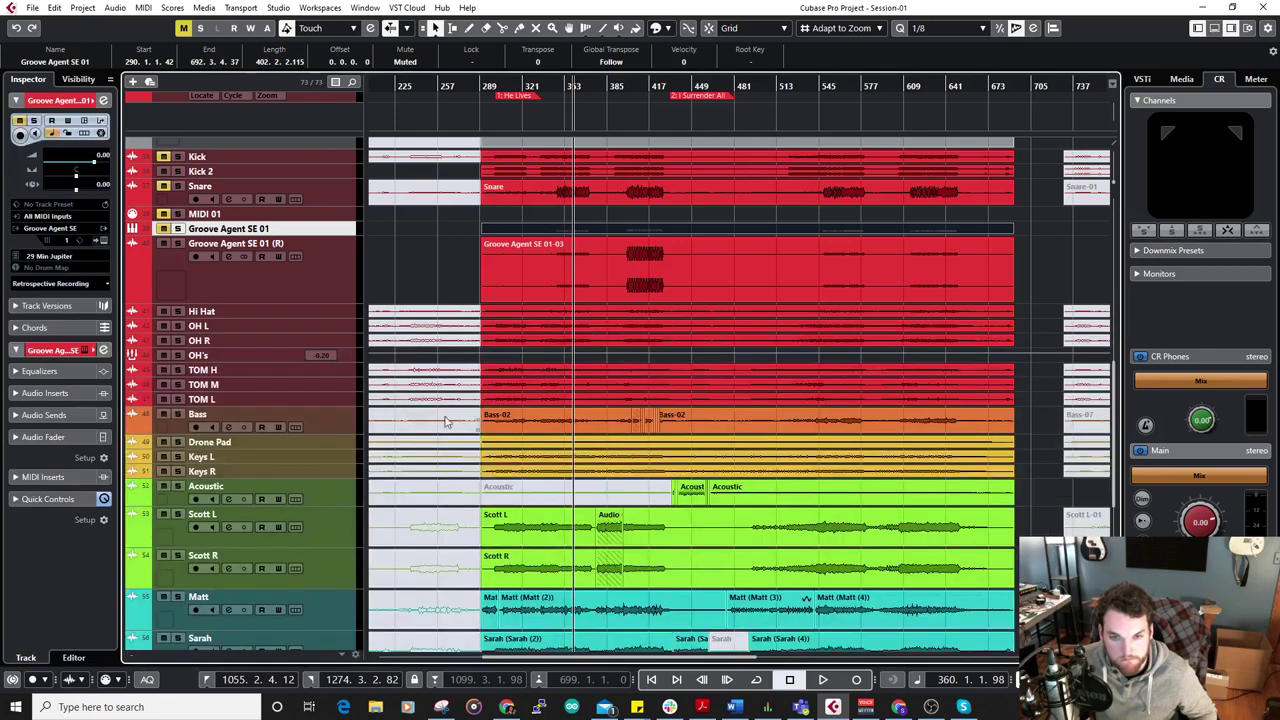
pyautogui.click(340, 277)
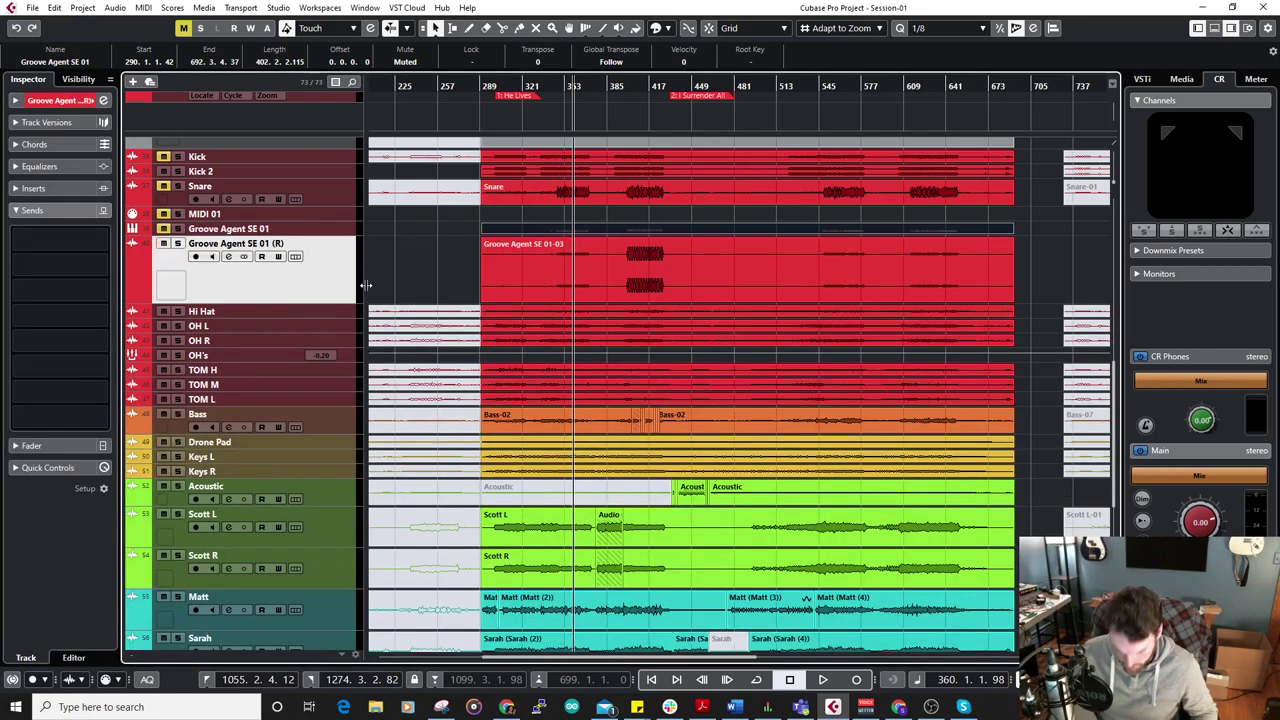
pyautogui.press('Delete')
pyautogui.click(610, 384)
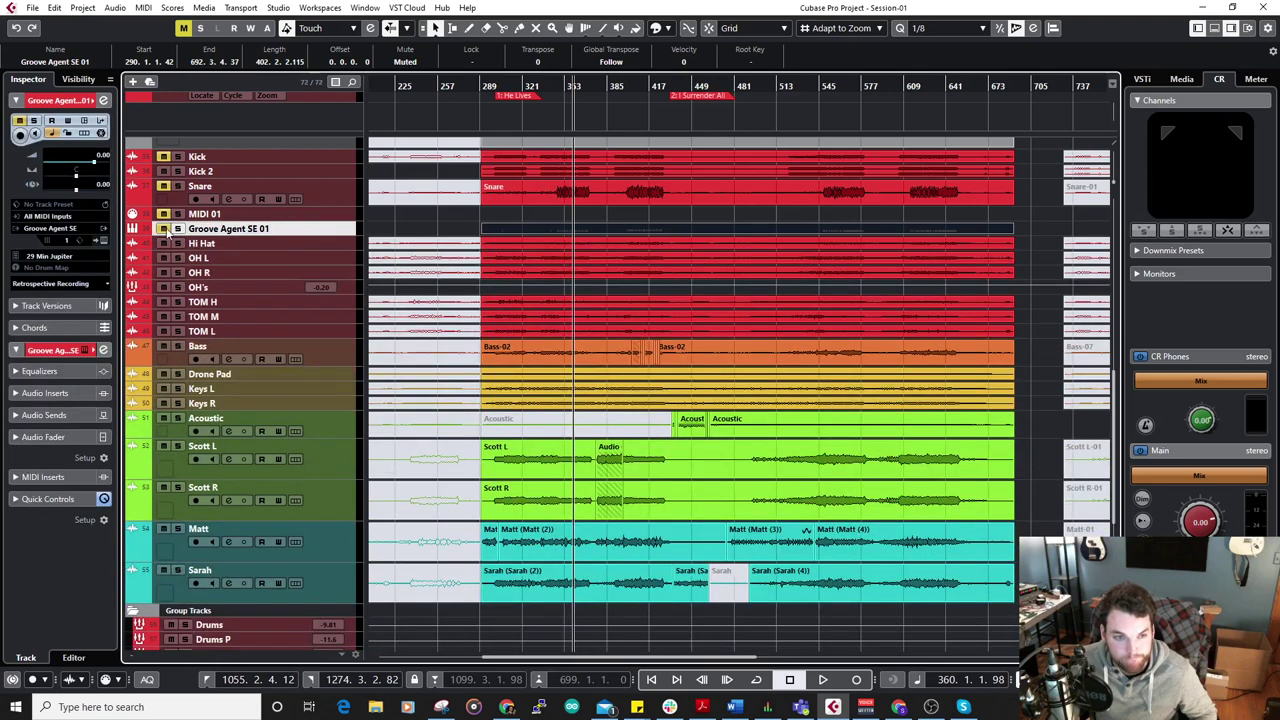
pyautogui.doubleClick(499, 231)
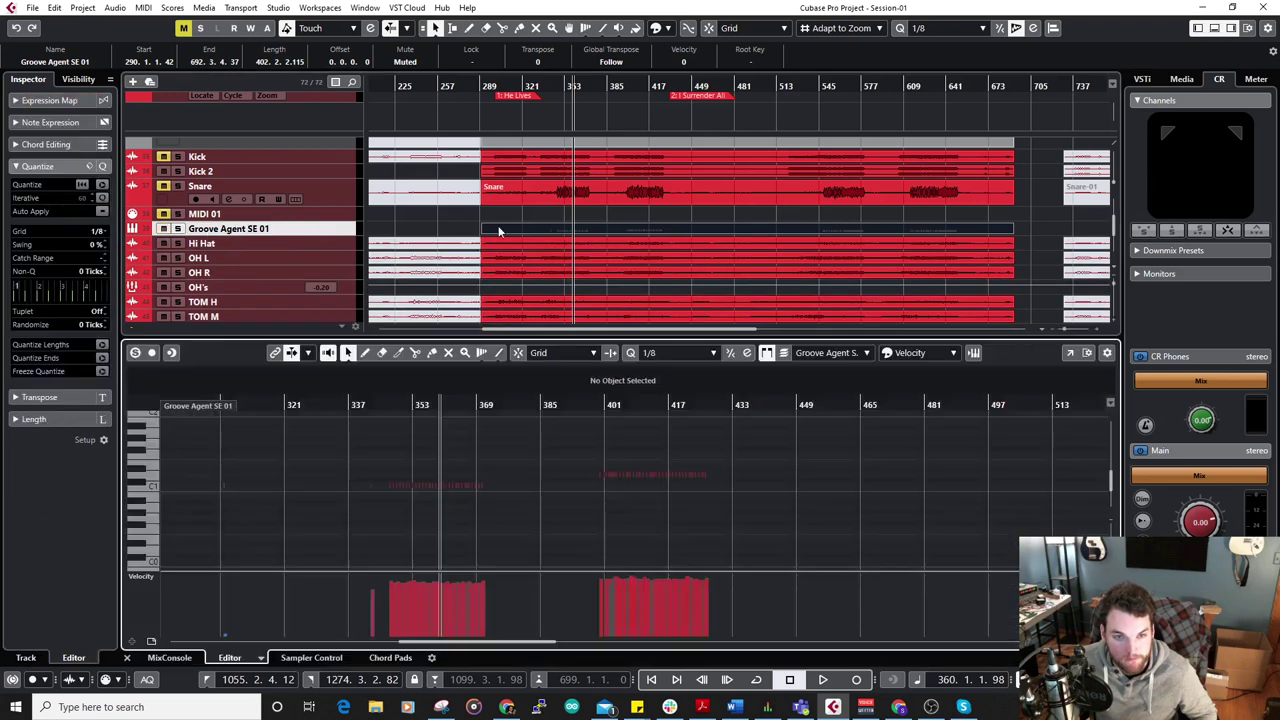
pyautogui.click(123, 656)
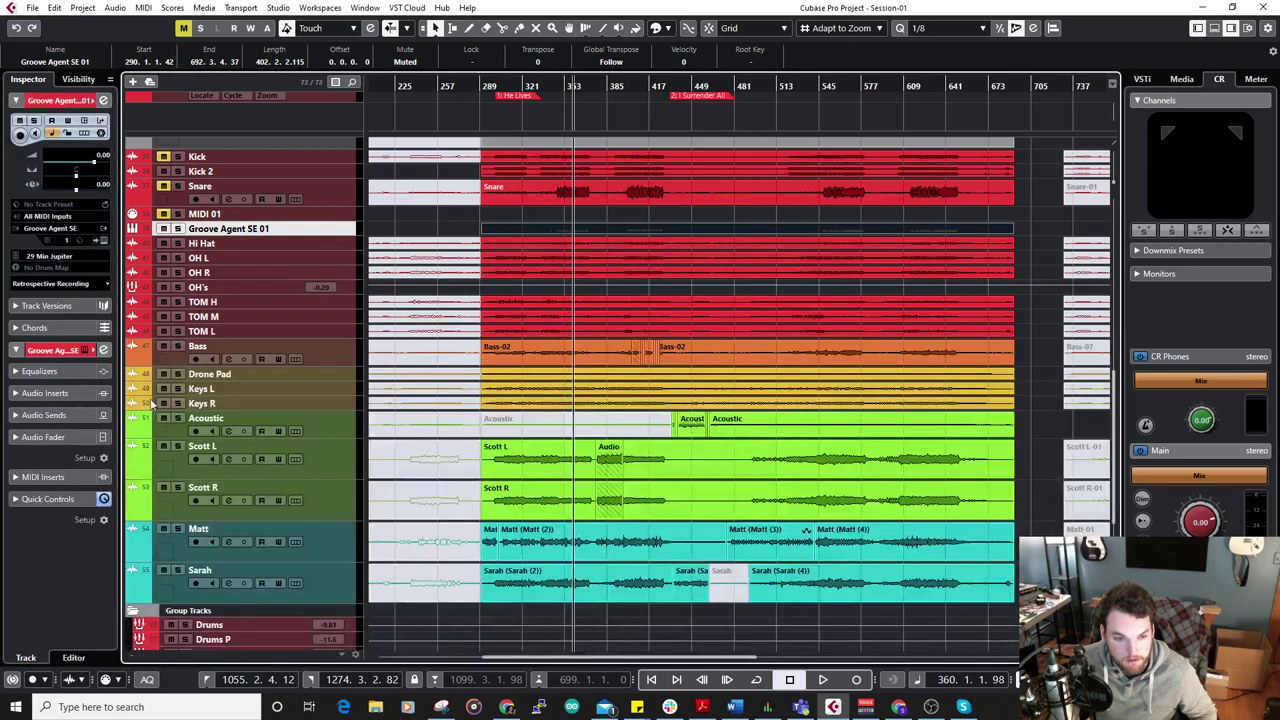
# Reopen the Groove Agent SE 01 part, play around bar 305, and delete the stray C1 note there before closing the editor.
pyautogui.doubleClick(574, 229)
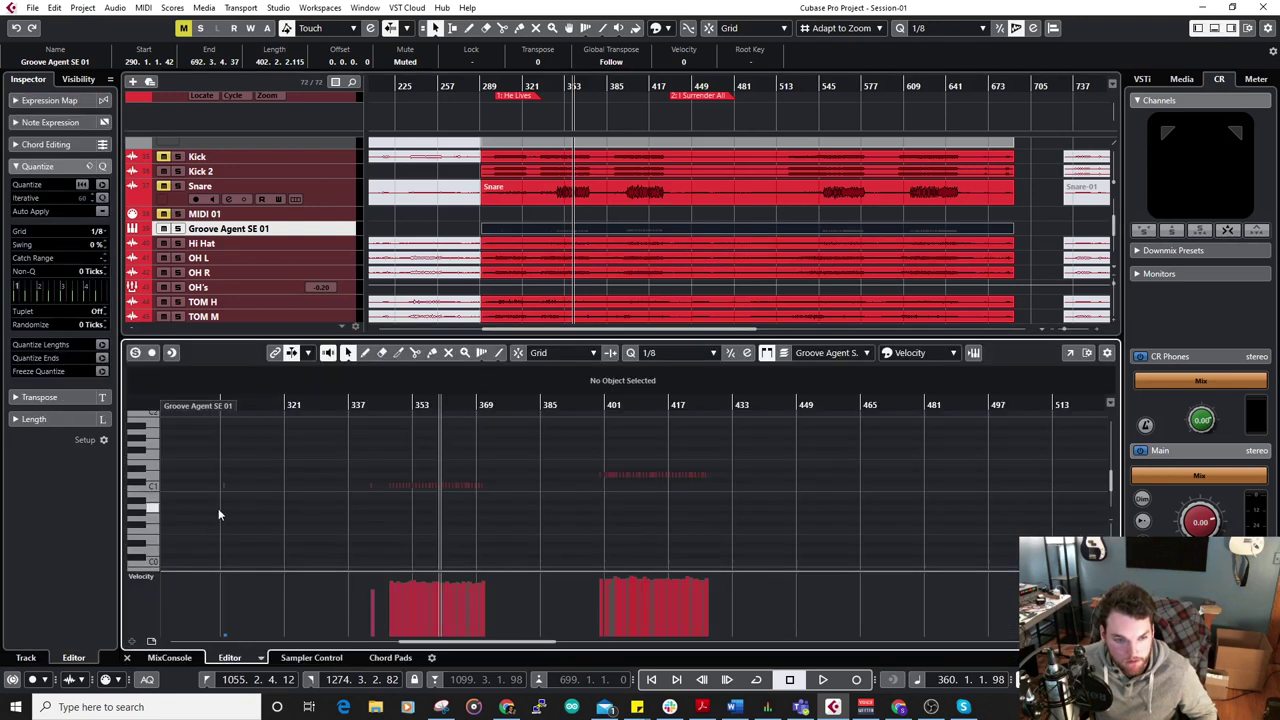
pyautogui.scroll(4, 203, 485)
pyautogui.scroll(2, 203, 486)
pyautogui.click(343, 407)
pyautogui.press('space')
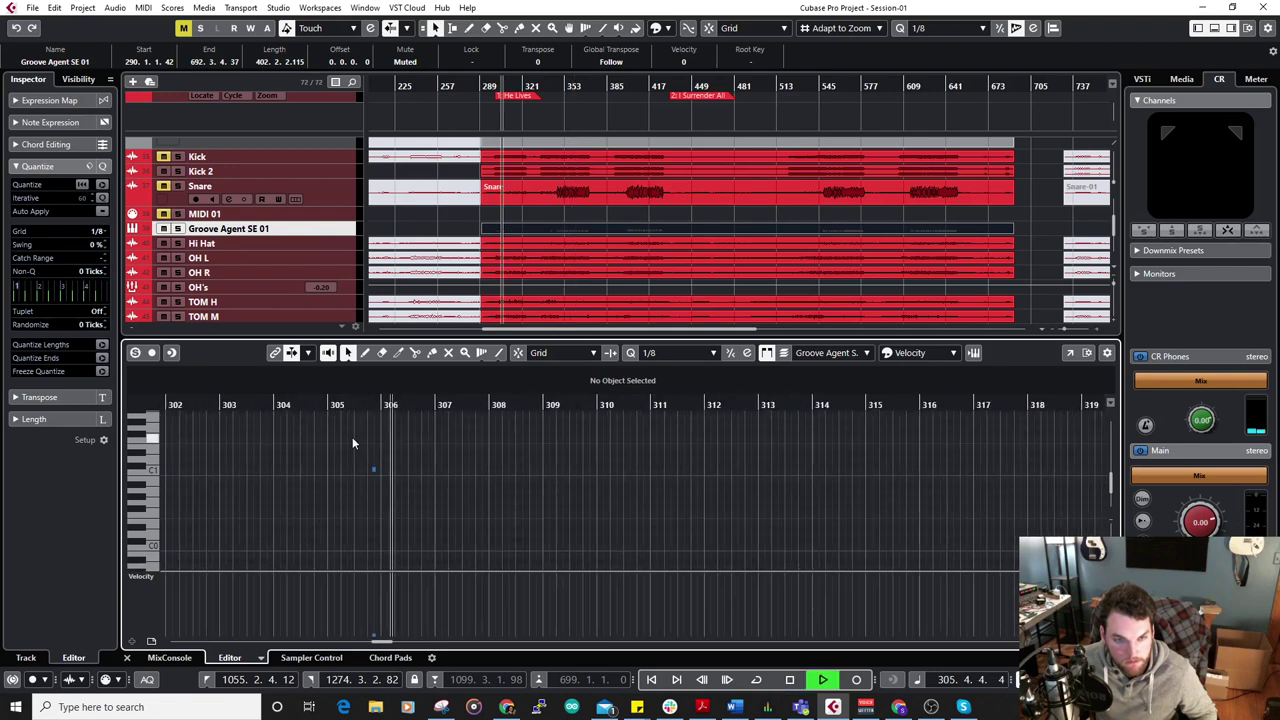
pyautogui.moveTo(354, 403); pyautogui.dragTo(357, 408)
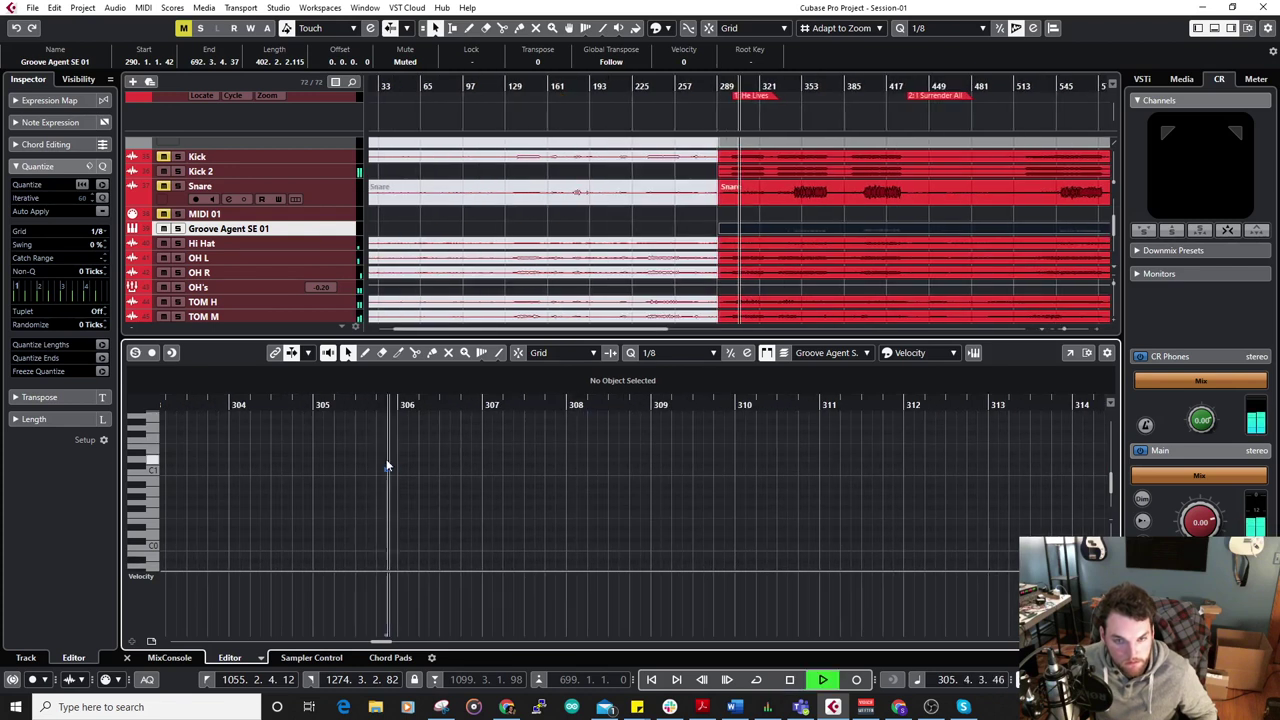
pyautogui.moveTo(358, 450); pyautogui.dragTo(434, 492)
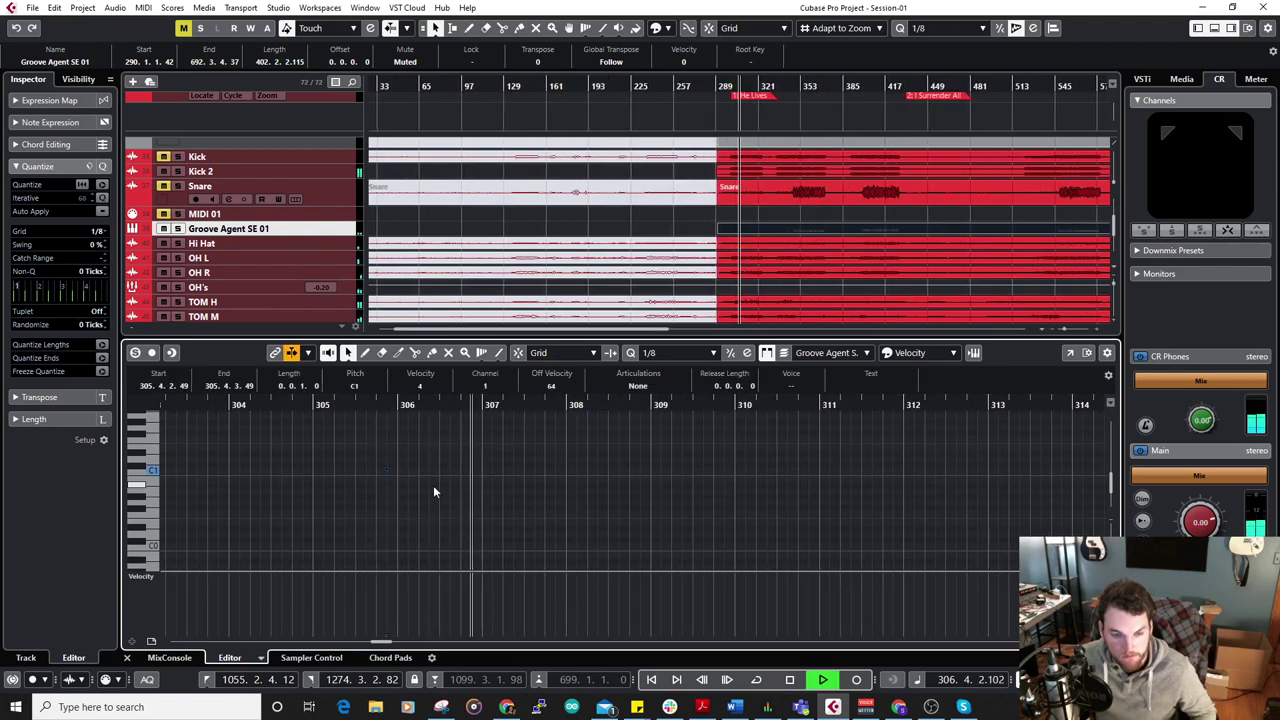
pyautogui.press('Delete')
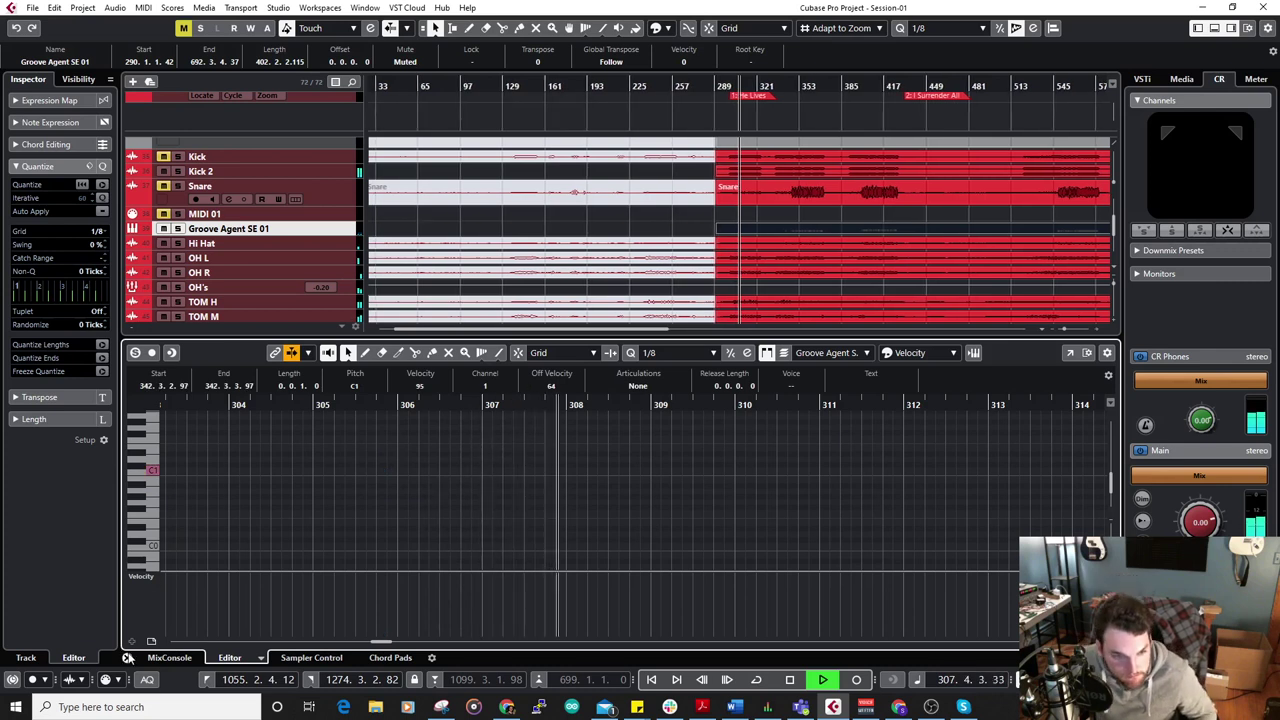
pyautogui.click(128, 657)
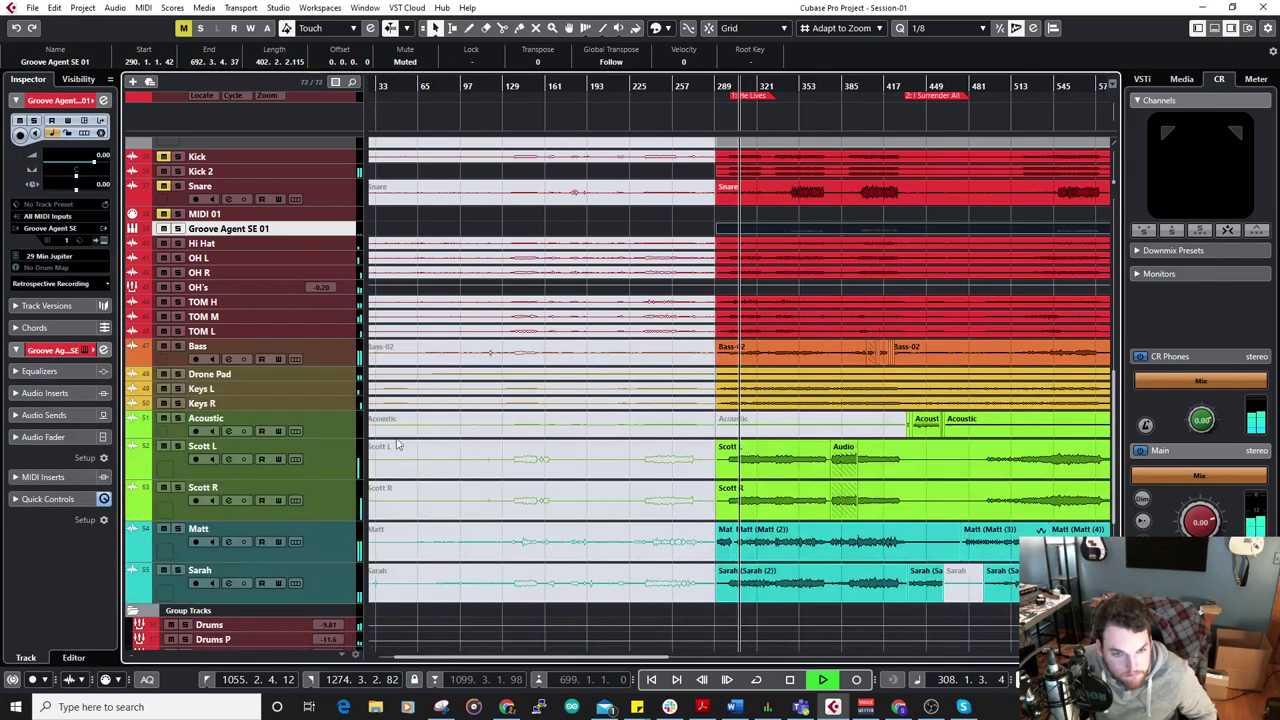
# Render the Groove Agent SE 01 part in place with the current settings.
pyautogui.doubleClick(777, 232)
pyautogui.click(128, 657)
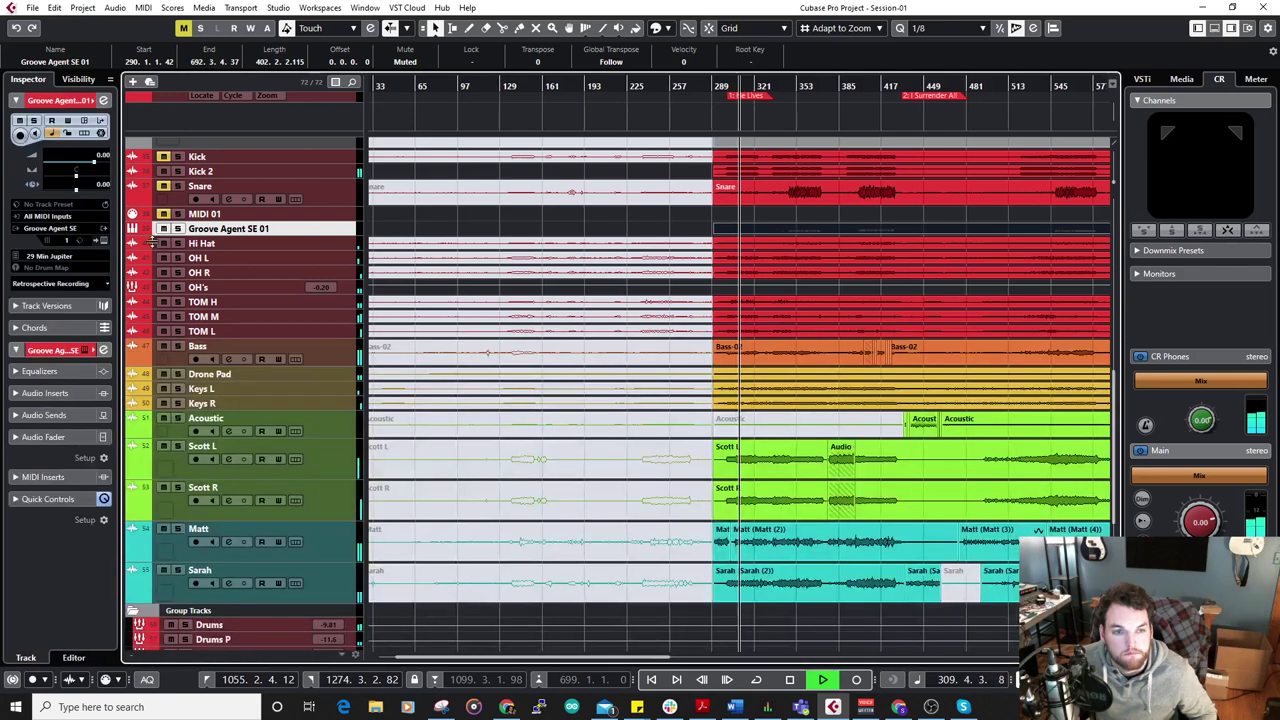
pyautogui.click(53, 8)
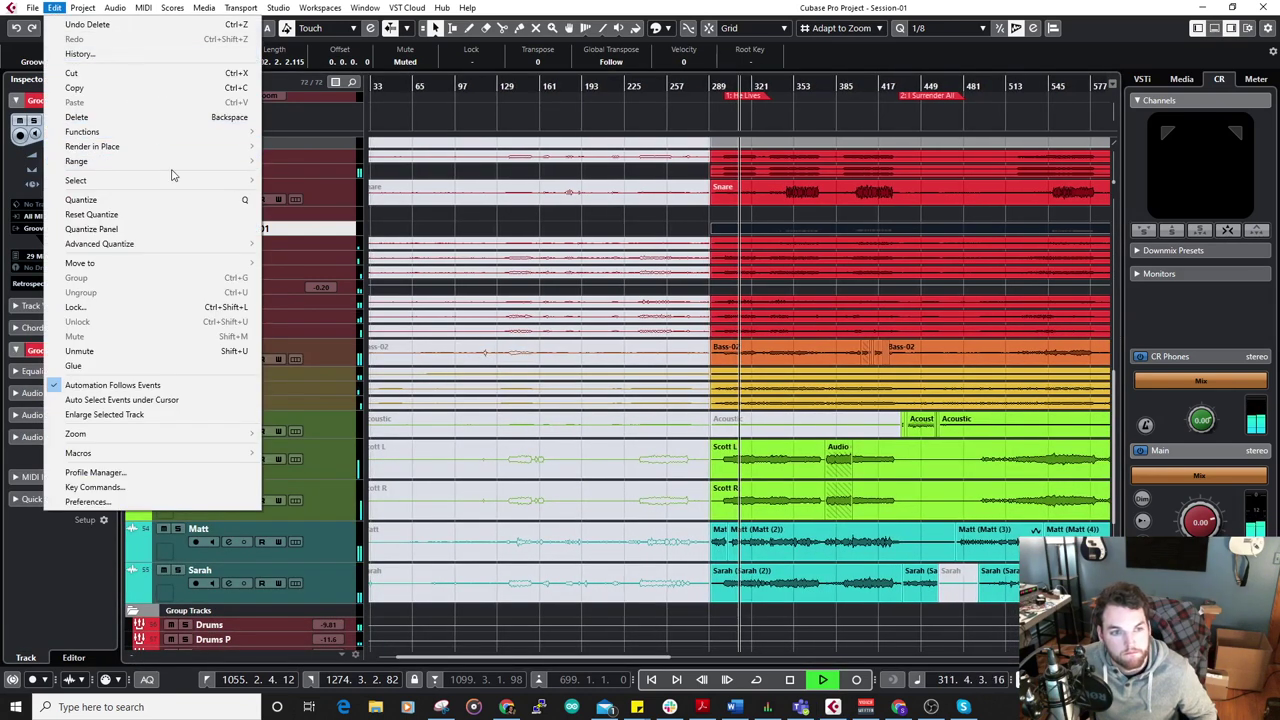
pyautogui.moveTo(168, 147)
pyautogui.click(300, 148)
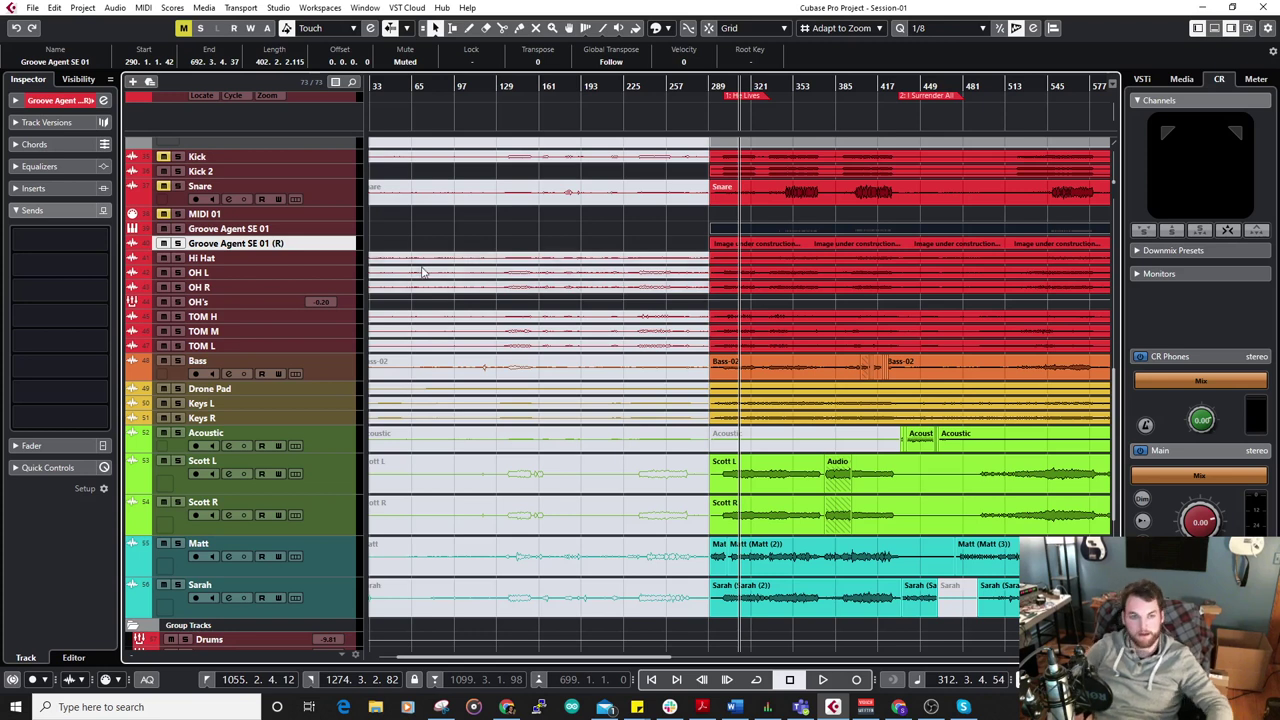
# Mute Groove Agent SE 01, play the new render briefly, and enlarge the Groove Agent SE 01 (R) track to inspect its waveform.
pyautogui.click(325, 230)
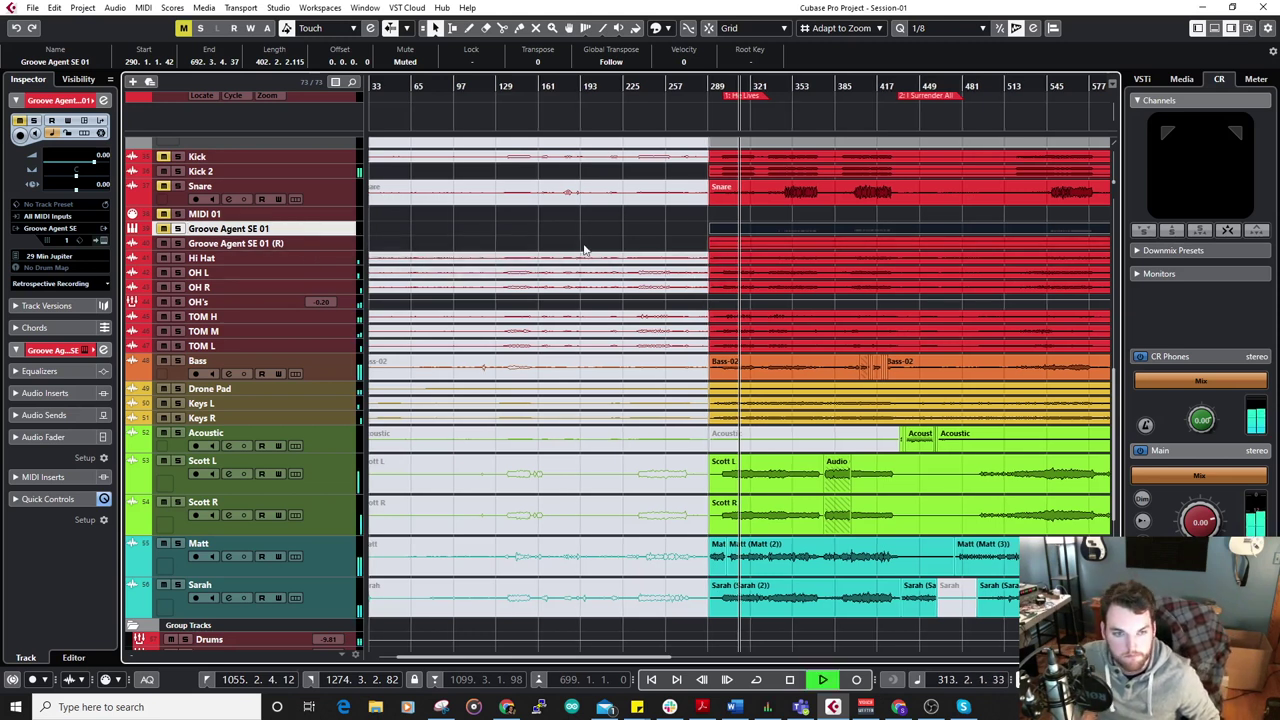
pyautogui.scroll(3, 755, 199)
pyautogui.scroll(-2, 755, 199)
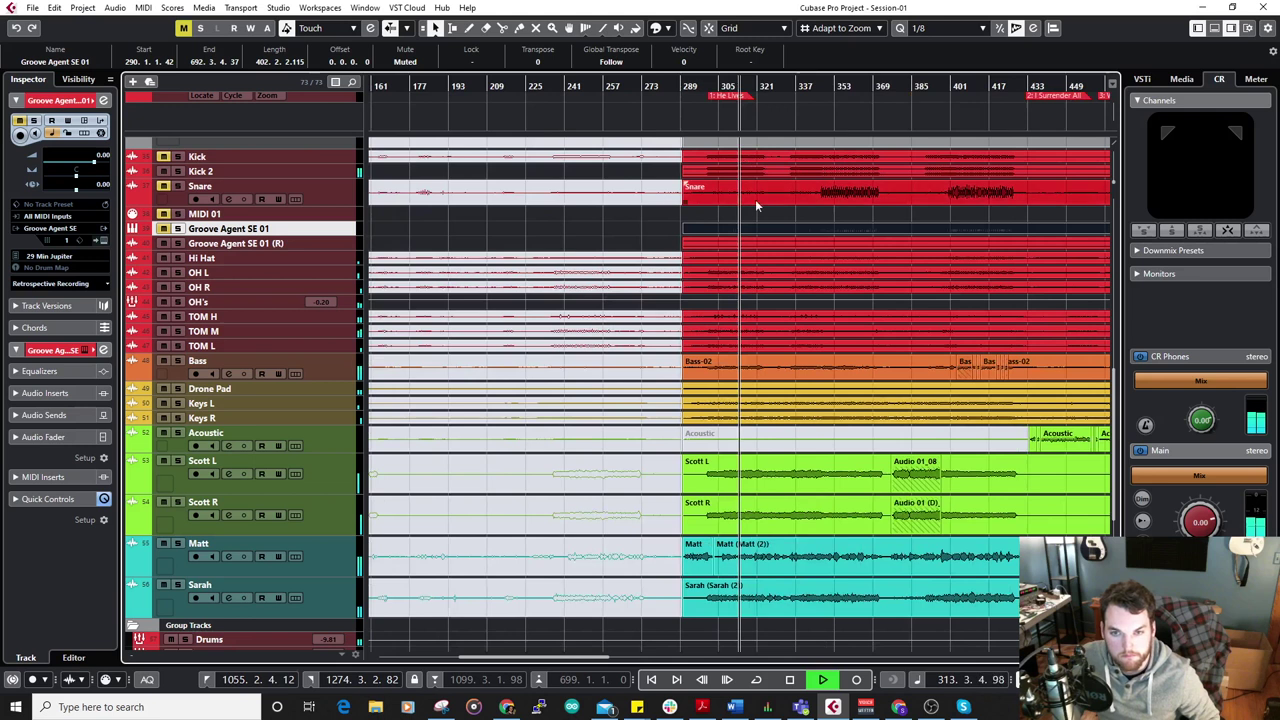
pyautogui.click(334, 244)
pyautogui.moveTo(342, 251); pyautogui.dragTo(343, 304)
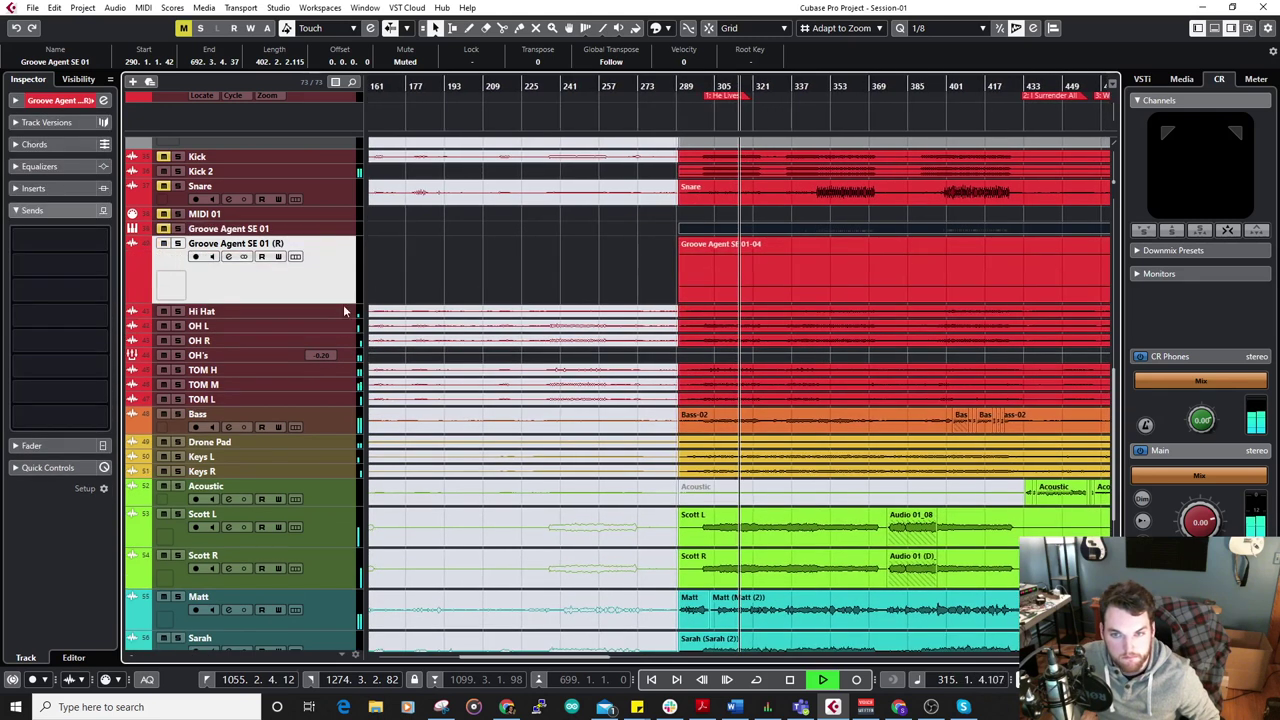
pyautogui.hscroll(3, 650, 277)
pyautogui.scroll(-2, 742, 273)
pyautogui.press('space')
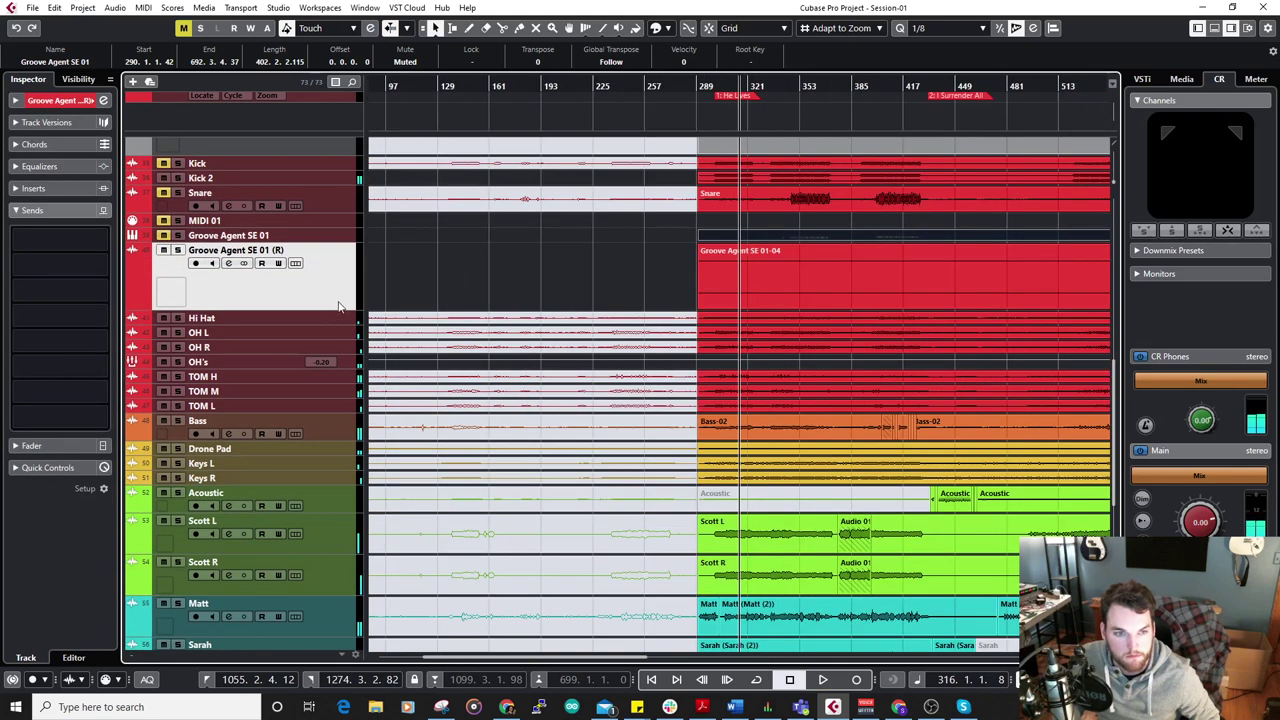
# Delete the Groove Agent SE 01-04 event and remove the Groove Agent SE 01 (R) track.
pyautogui.click(716, 257)
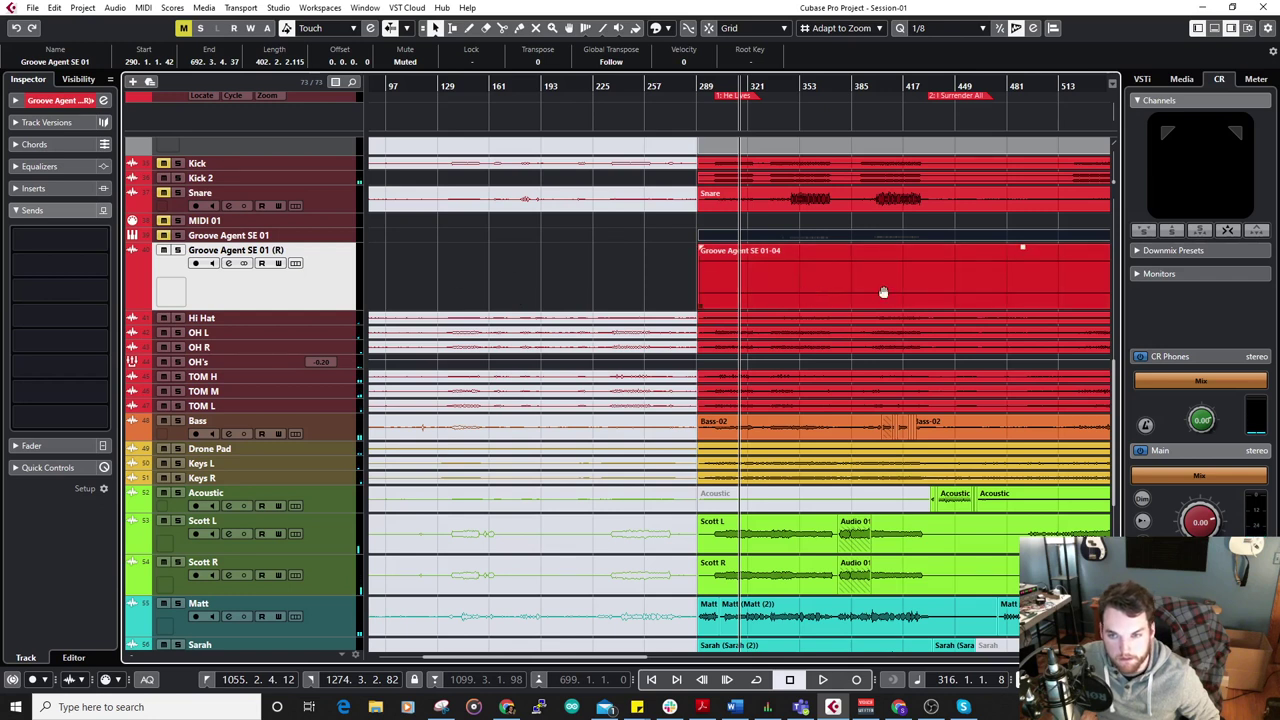
pyautogui.moveTo(883, 292); pyautogui.dragTo(490, 297)
pyautogui.scroll(-3, 569, 278)
pyautogui.click(610, 268)
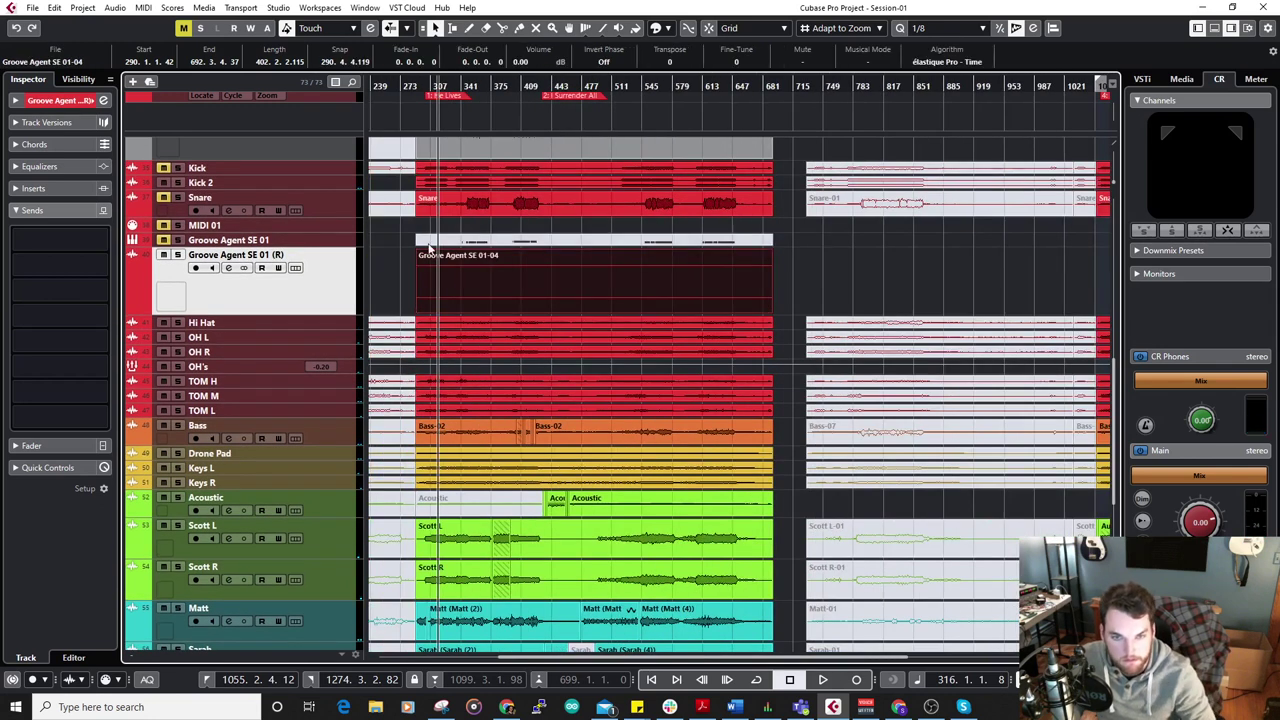
pyautogui.press('Delete')
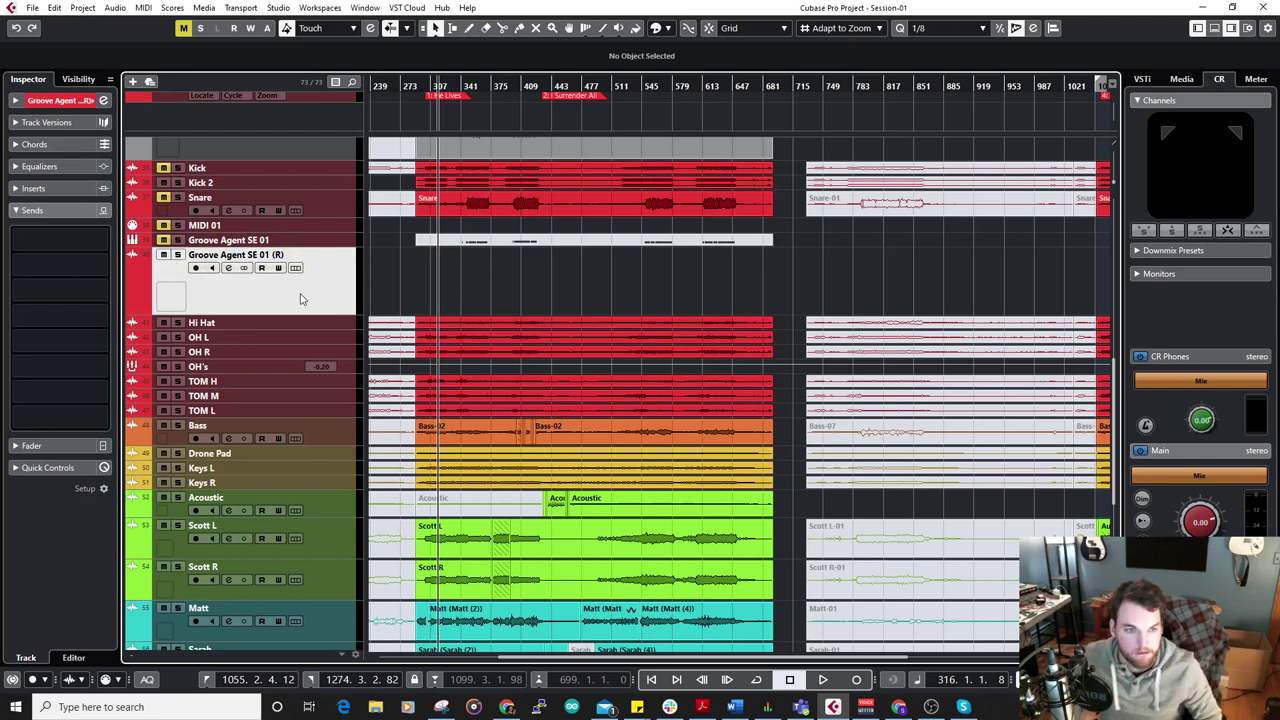
pyautogui.press('Delete')
# Unmute the Groove Agent SE 01 part and render it in place with the current settings.
pyautogui.click(230, 226)
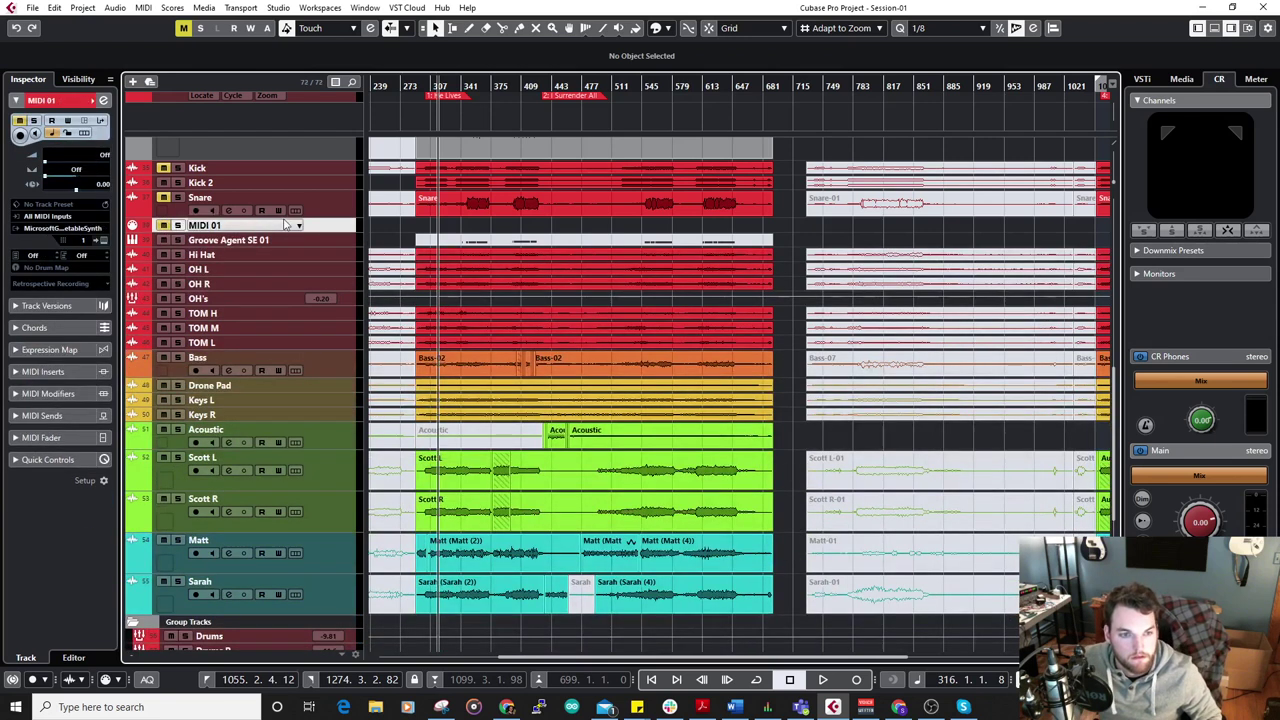
pyautogui.rightClick(481, 238)
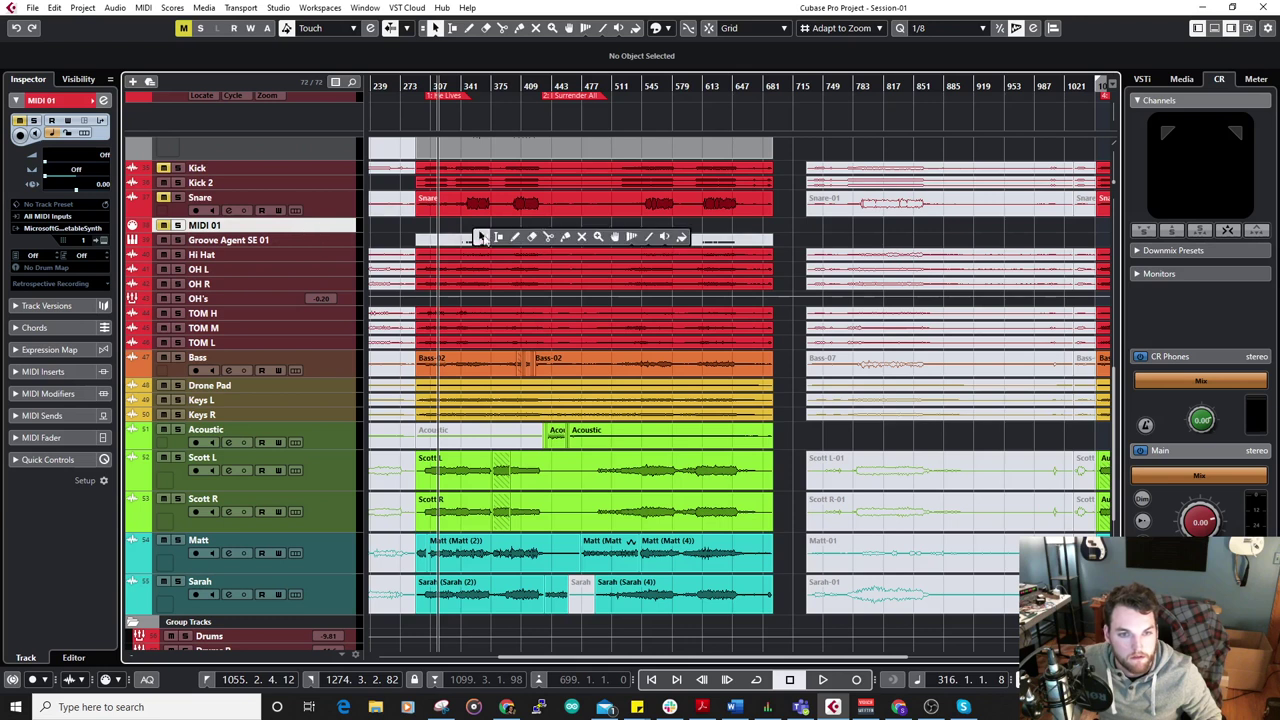
pyautogui.click(582, 237)
pyautogui.click(634, 237)
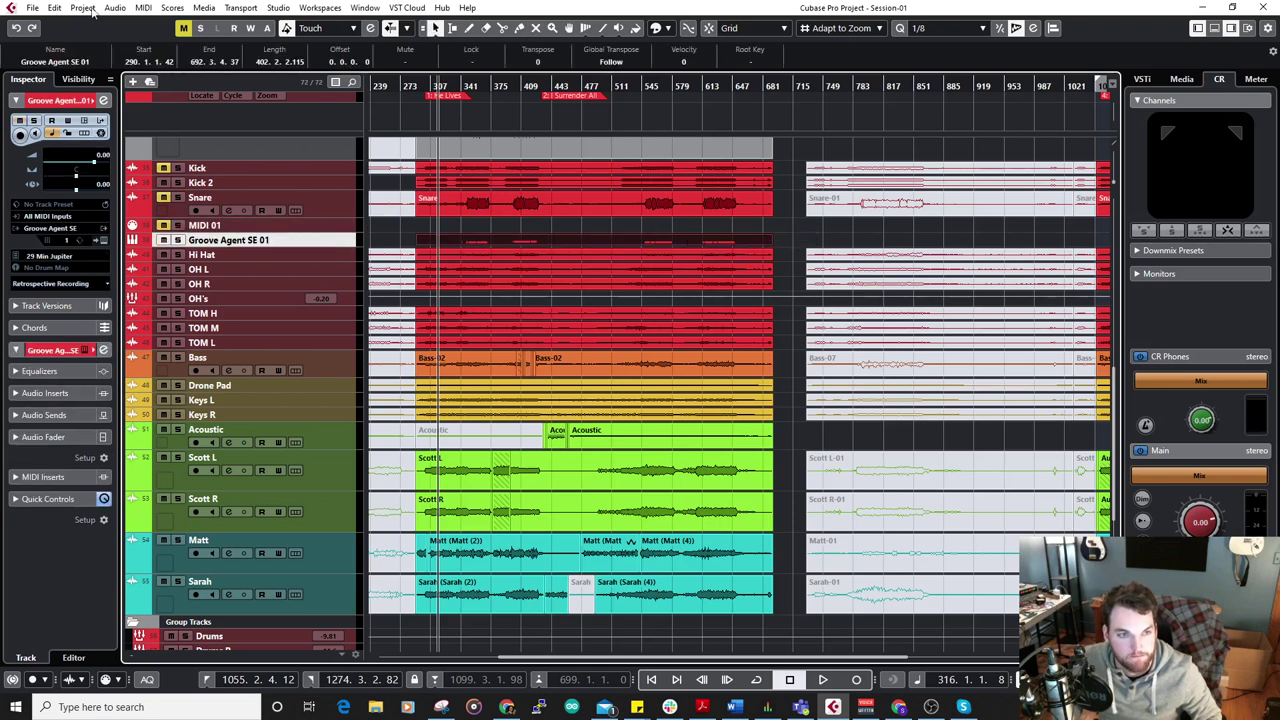
pyautogui.click(56, 8)
pyautogui.moveTo(200, 144)
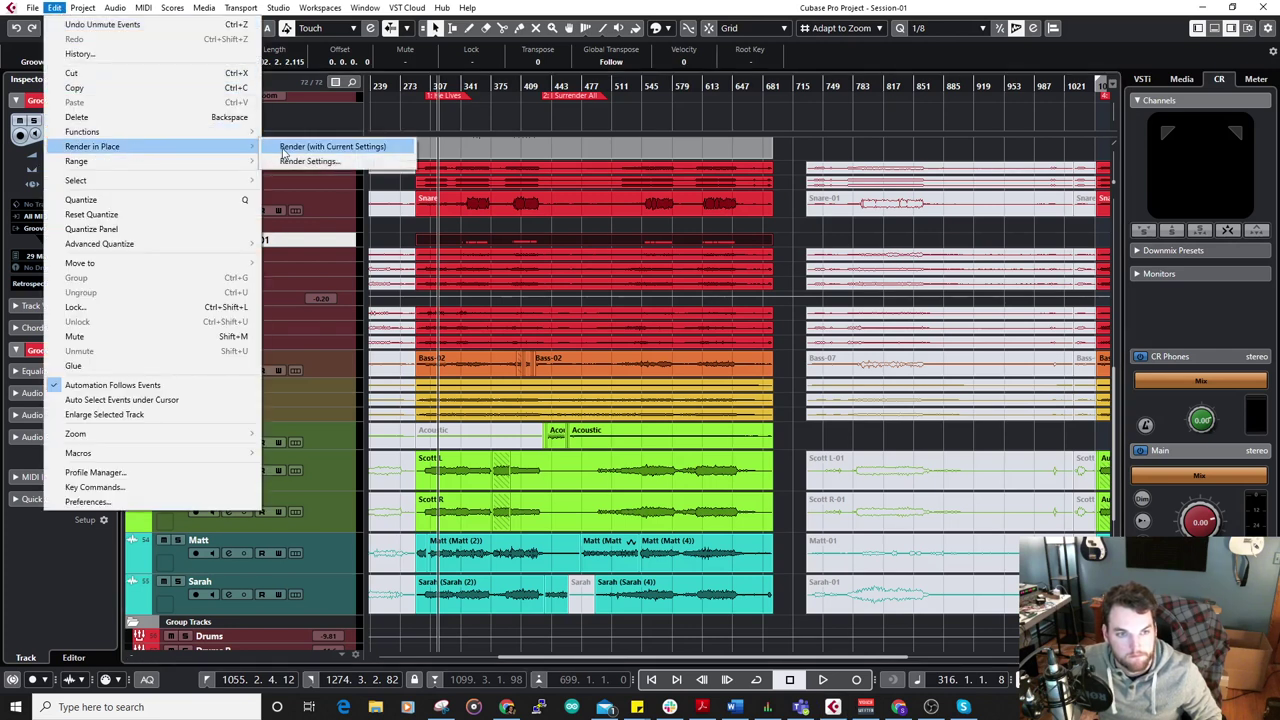
pyautogui.click(320, 146)
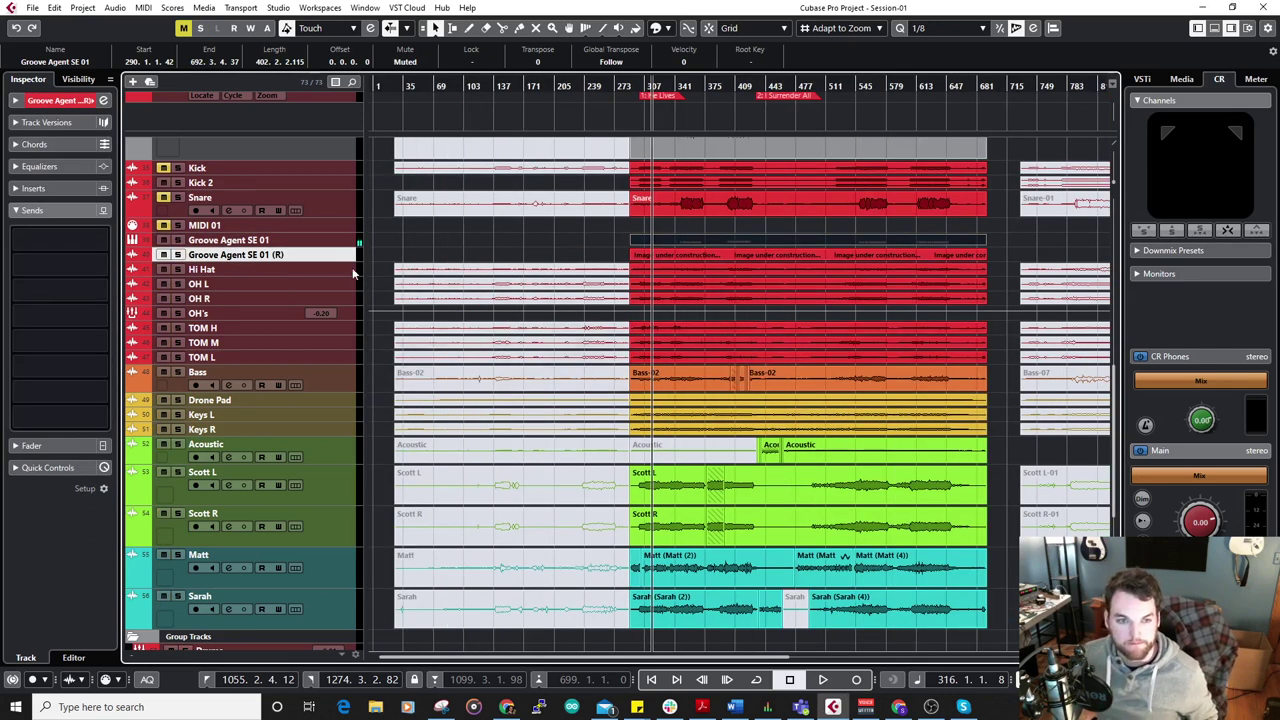
# Play the new render from around bar 350, enlarge the Groove Agent SE 01 (R) track, and show its routing settings.
pyautogui.moveTo(685, 86); pyautogui.dragTo(692, 279)
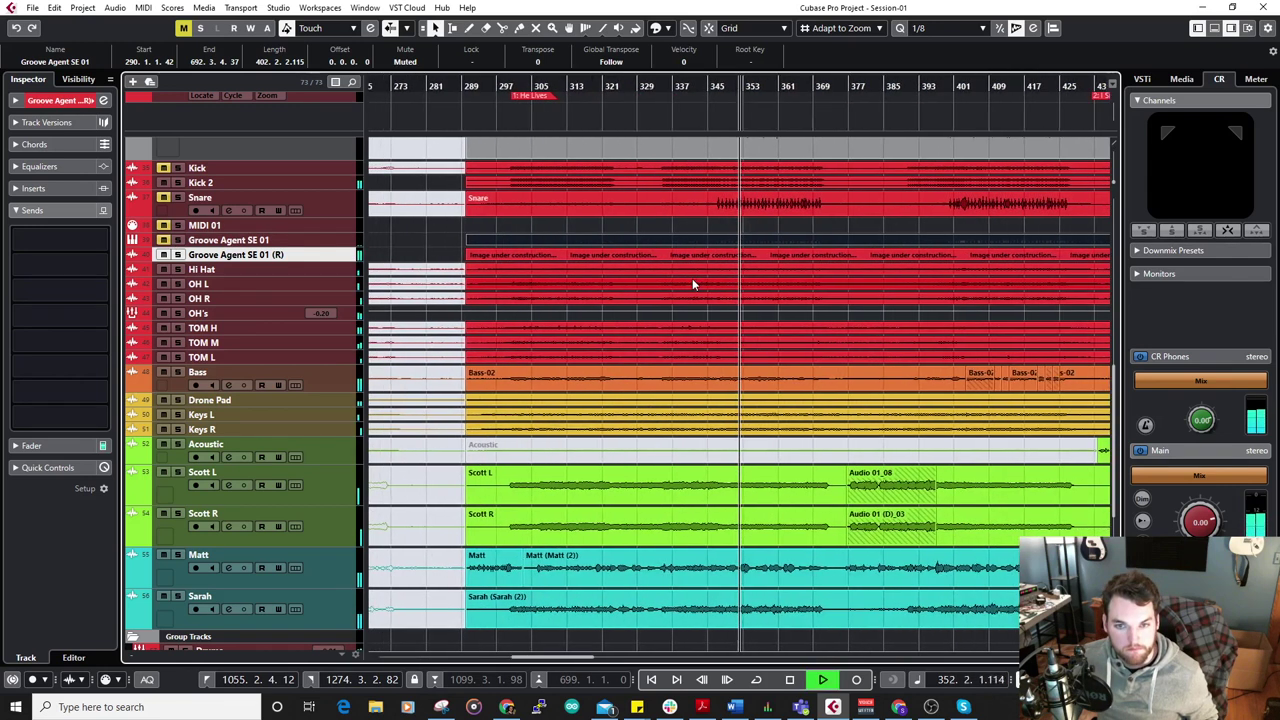
pyautogui.moveTo(346, 291); pyautogui.dragTo(346, 315)
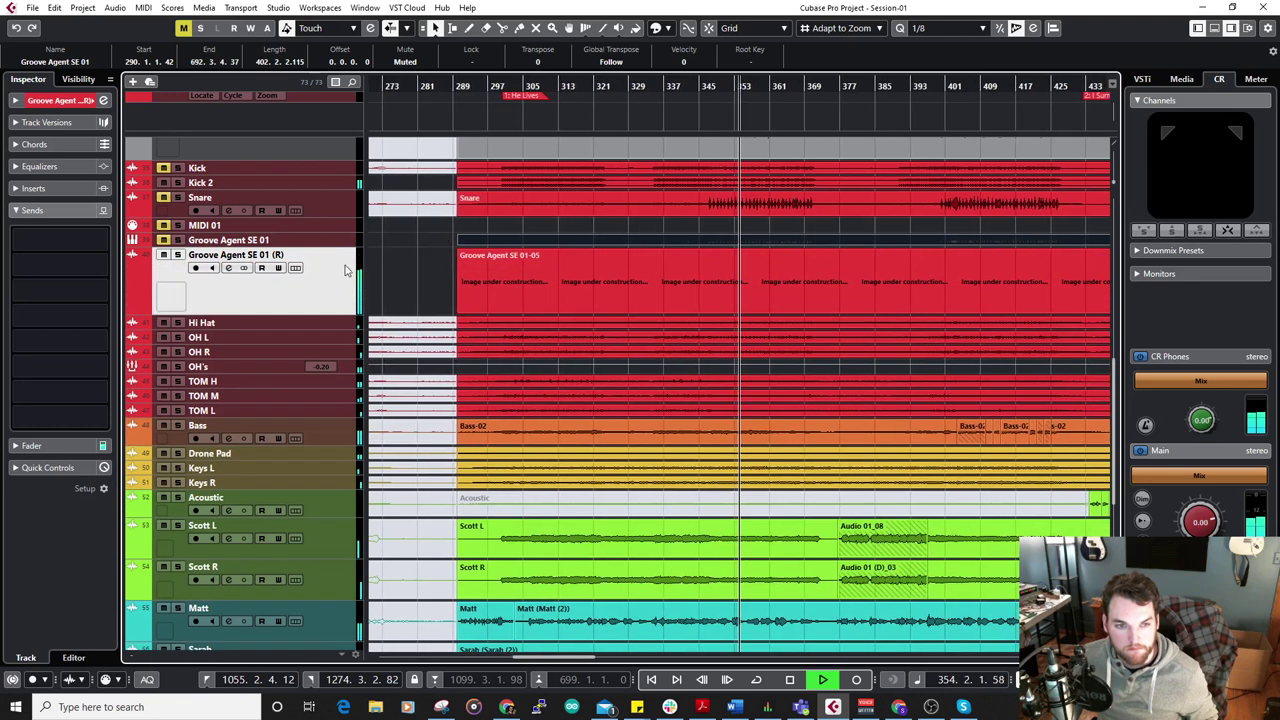
pyautogui.click(74, 102)
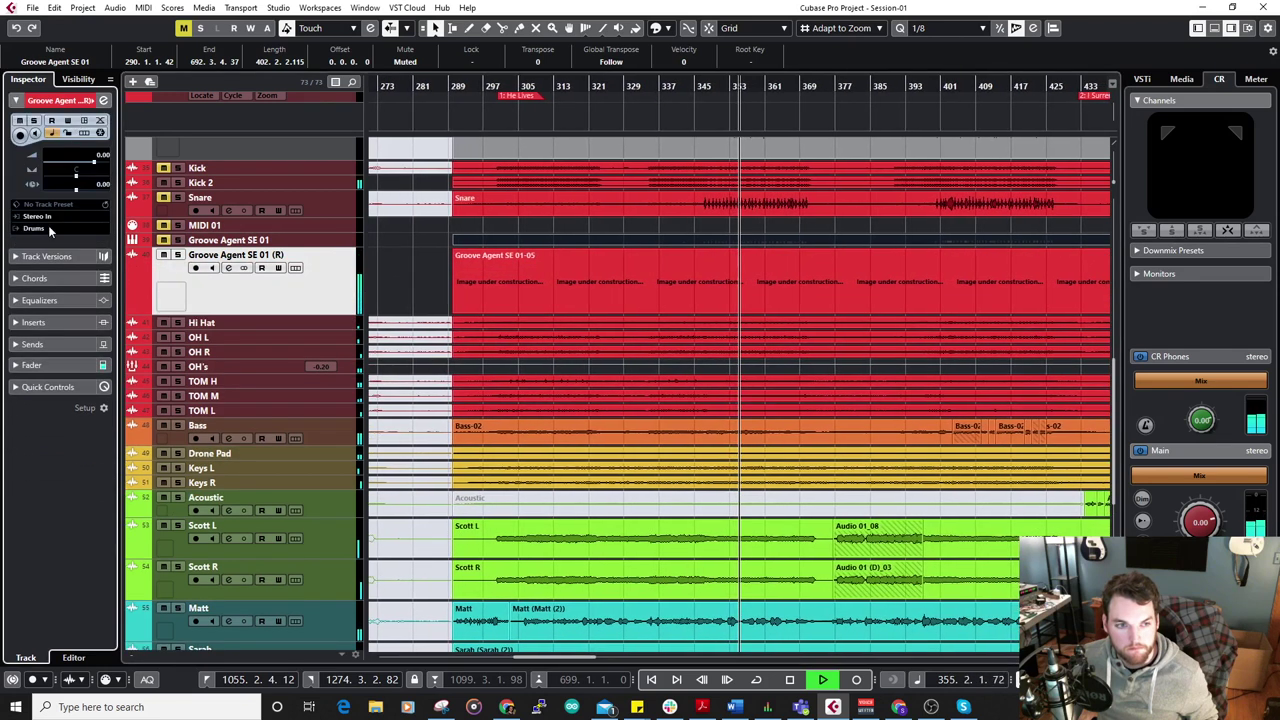
# Solo the Drums and Drums P group tracks.
pyautogui.scroll(-5, 415, 265)
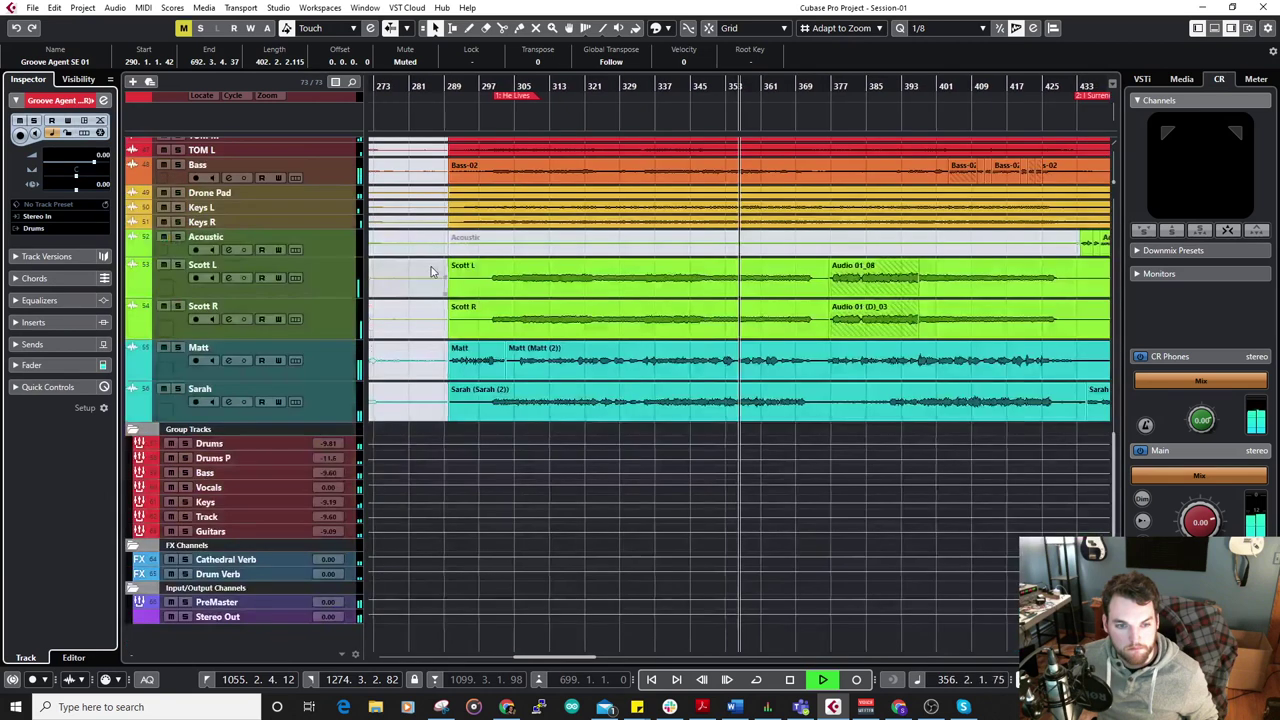
pyautogui.click(185, 444)
pyautogui.click(185, 458)
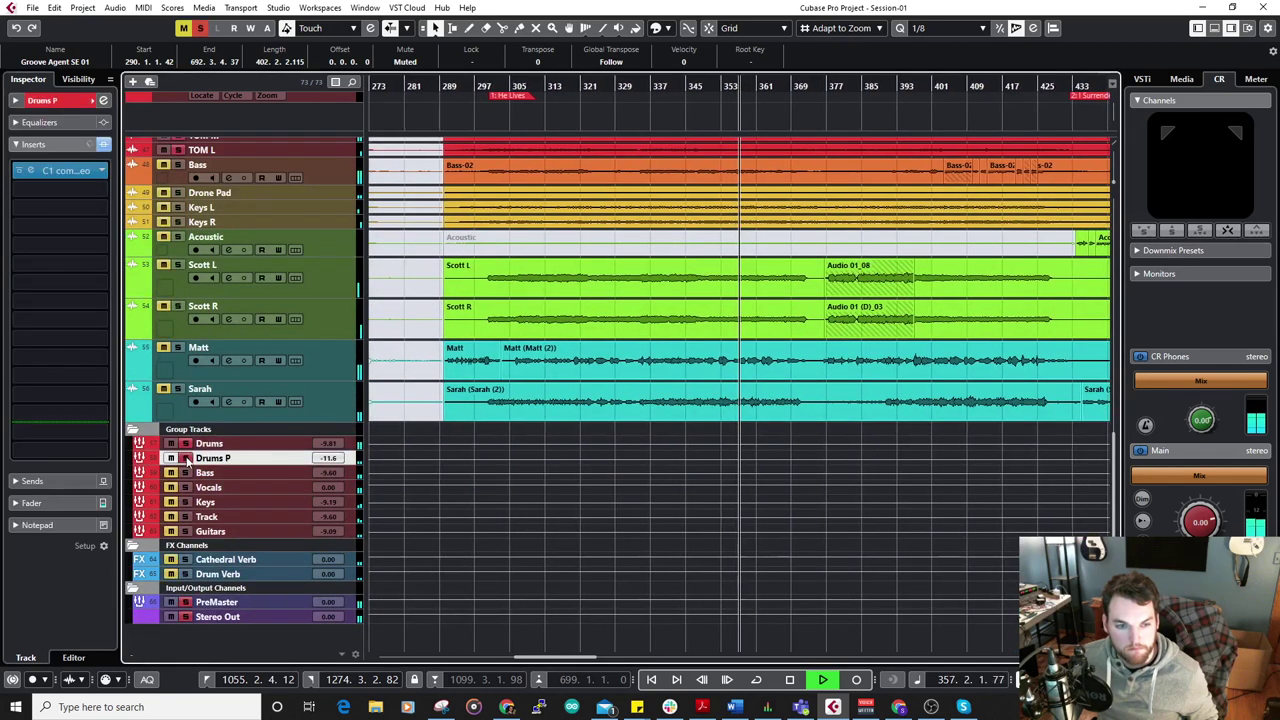
# Select the Groove Agent SE 01-05 event and examine its waveform across the song during playback.
pyautogui.scroll(5, 471, 424)
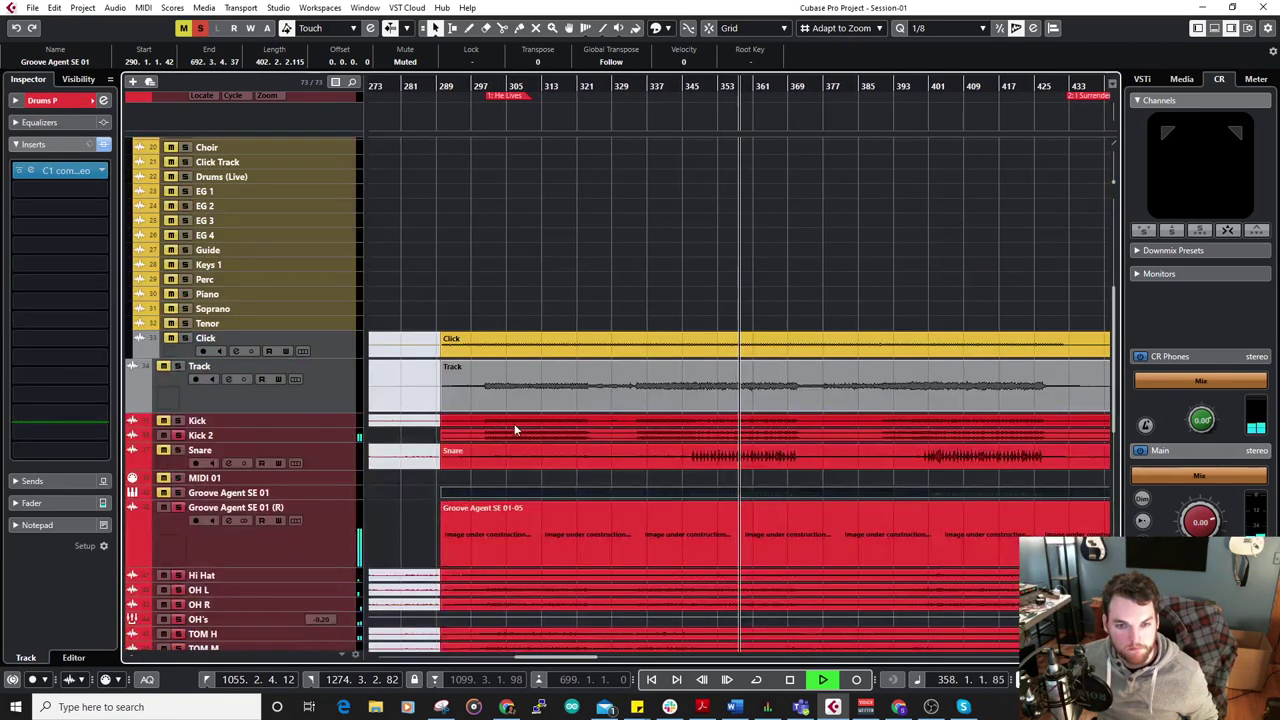
pyautogui.click(671, 510)
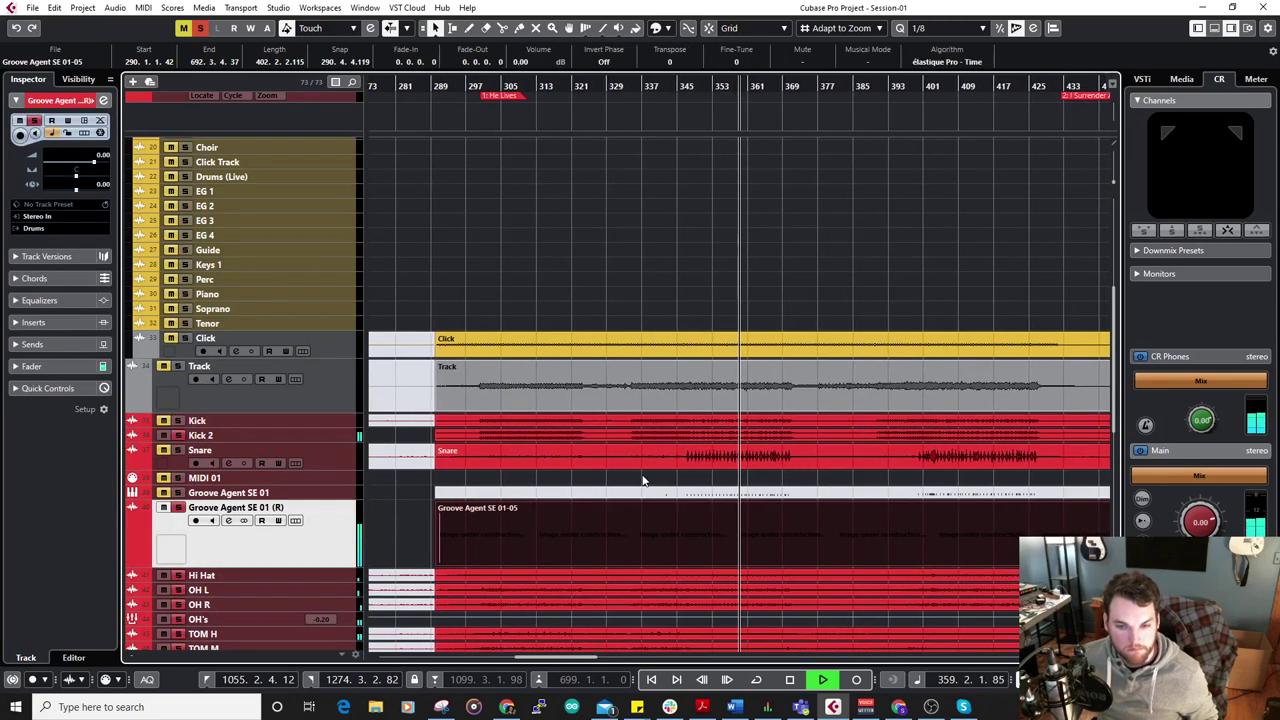
pyautogui.scroll(-3, 646, 471)
pyautogui.scroll(-6, 640, 426)
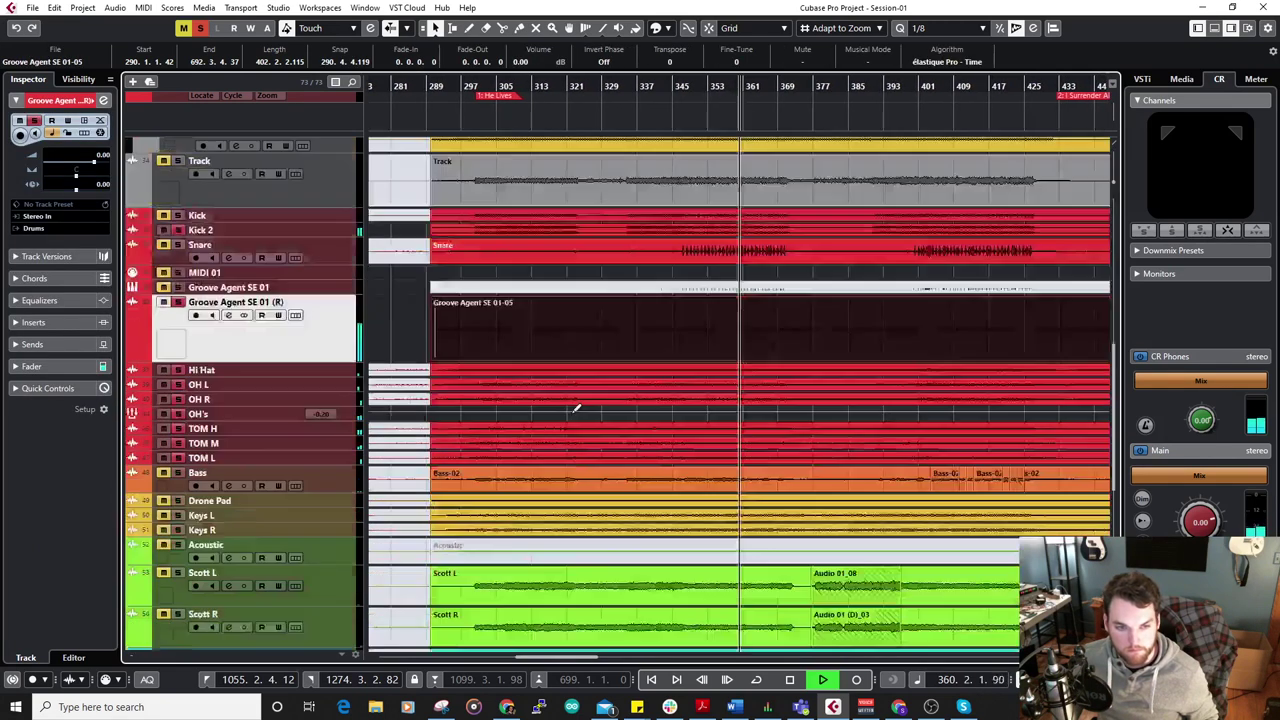
pyautogui.scroll(3, 600, 290)
pyautogui.press('g')
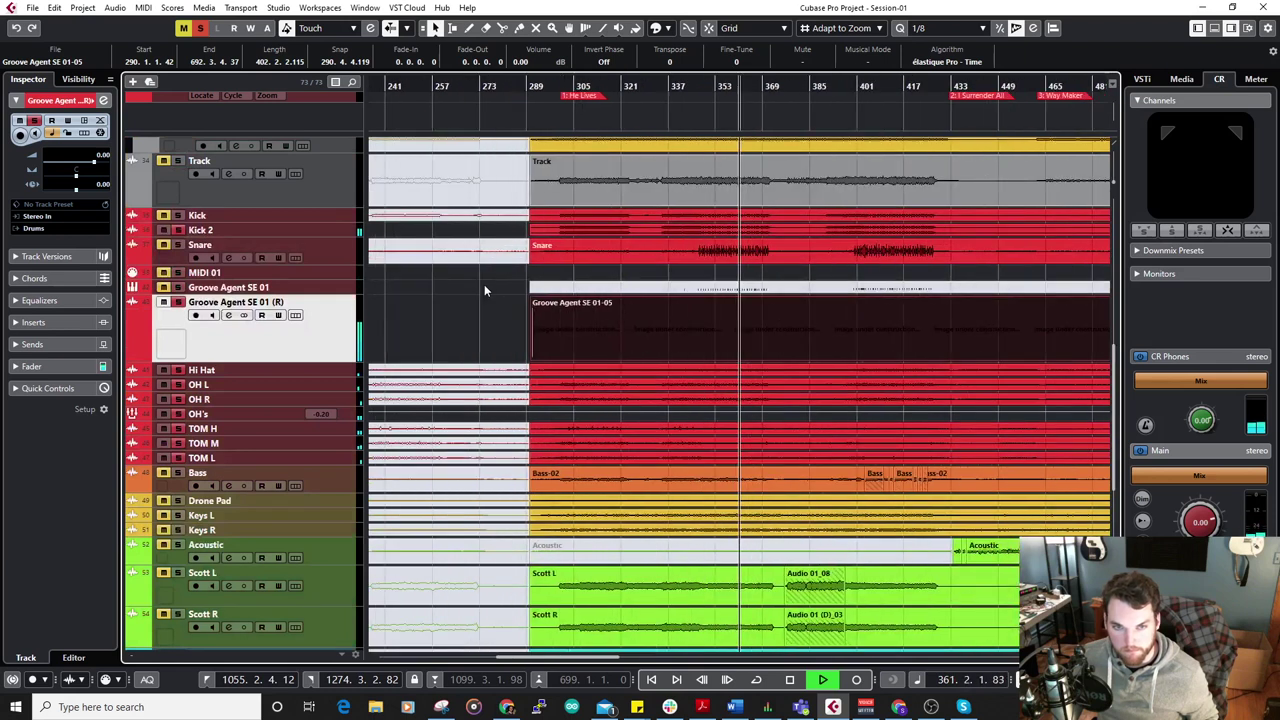
pyautogui.press('g')
pyautogui.press('g')
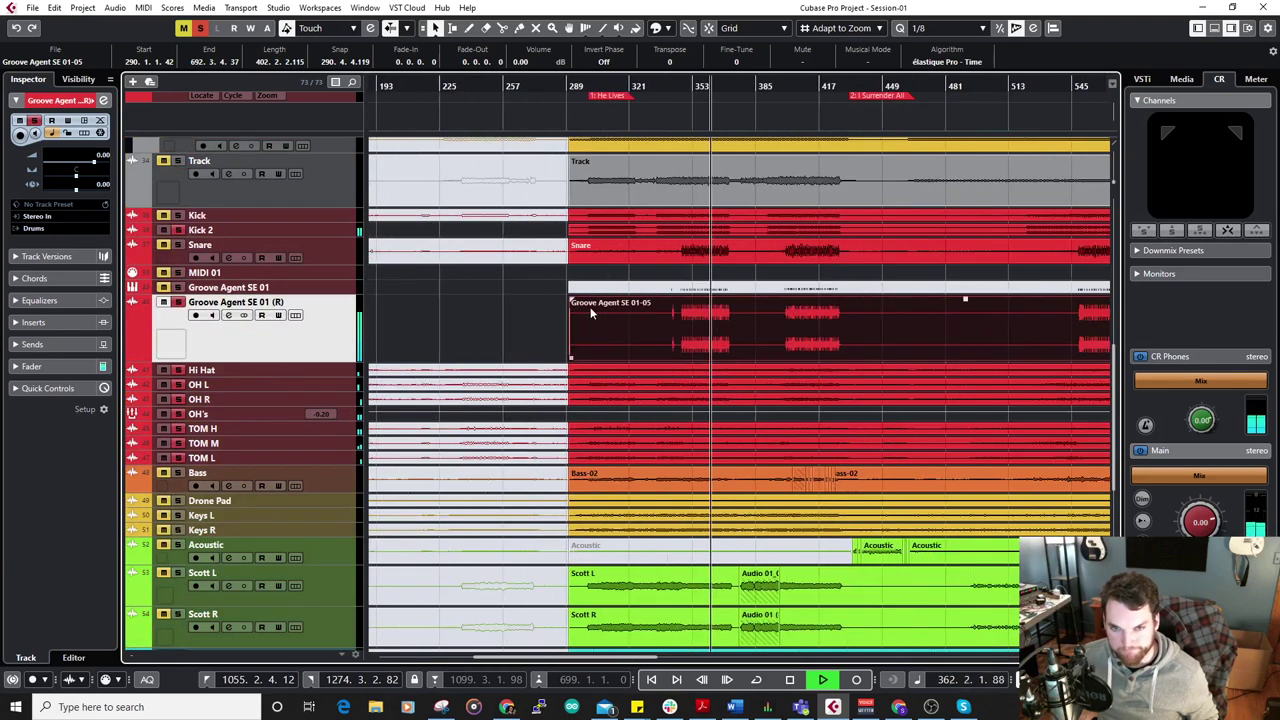
# Clear the solos on the Groove Agent SE 01 (R) track and the Drums and Drums P groups.
pyautogui.click(177, 306)
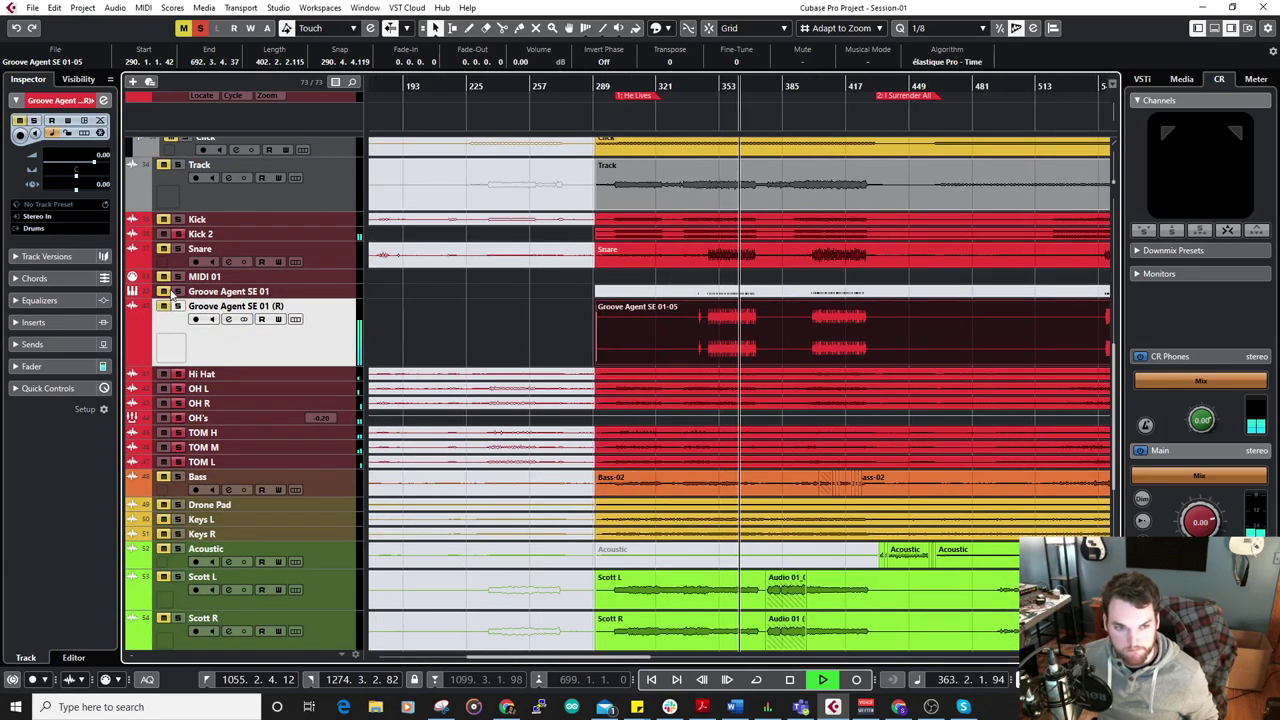
pyautogui.scroll(-5, 190, 335)
pyautogui.click(174, 443)
pyautogui.click(174, 458)
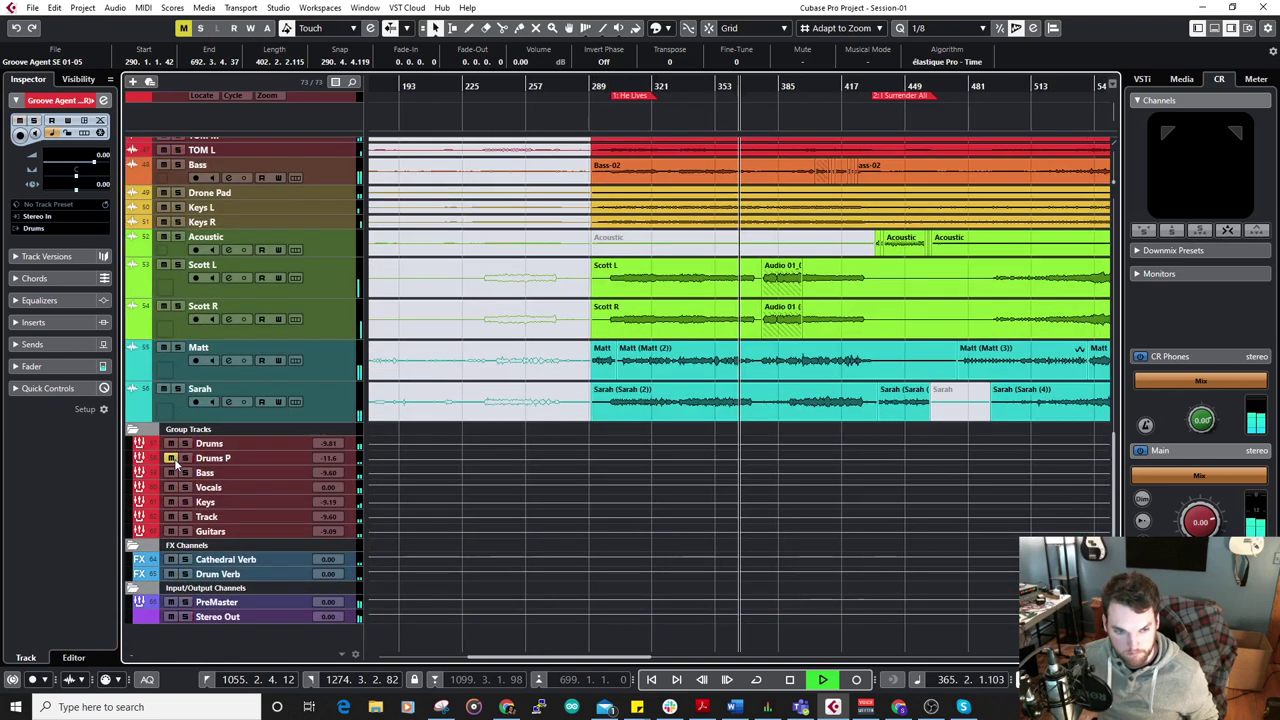
# Unmute the Snare and Groove Agent SE 01 tracks, and solo Groove Agent SE 01.
pyautogui.scroll(8, 185, 462)
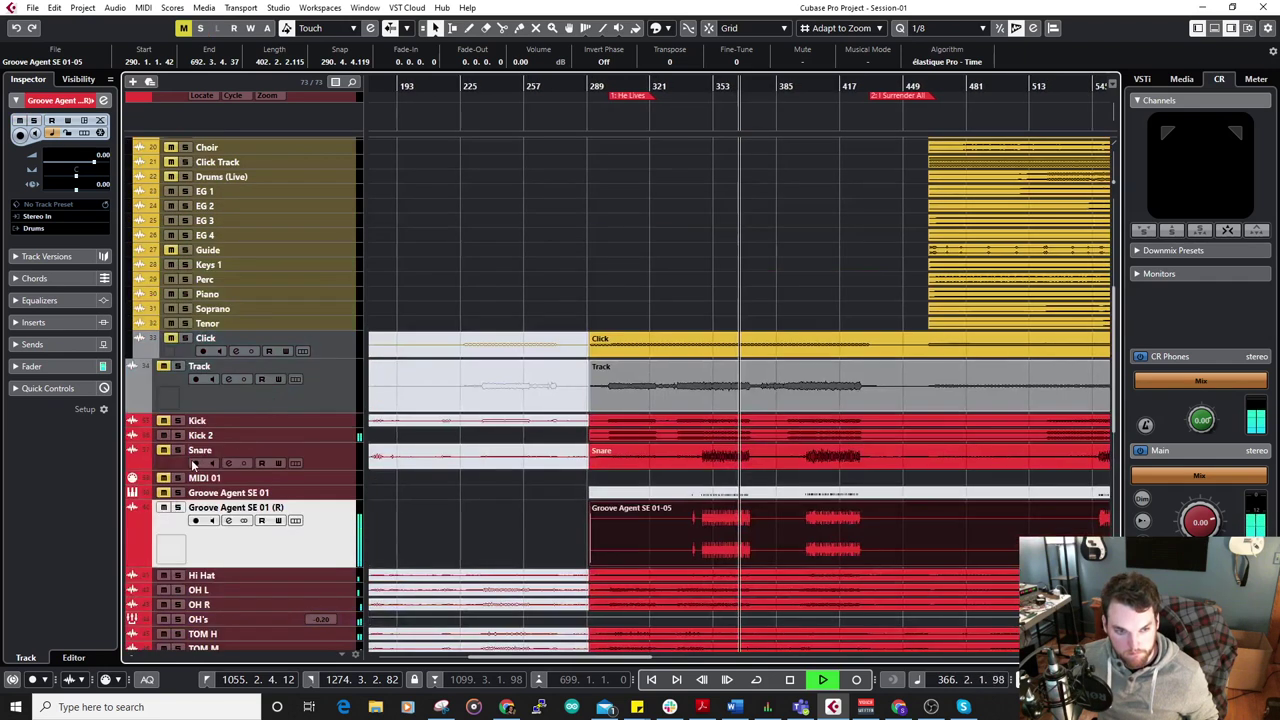
pyautogui.scroll(-2, 190, 452)
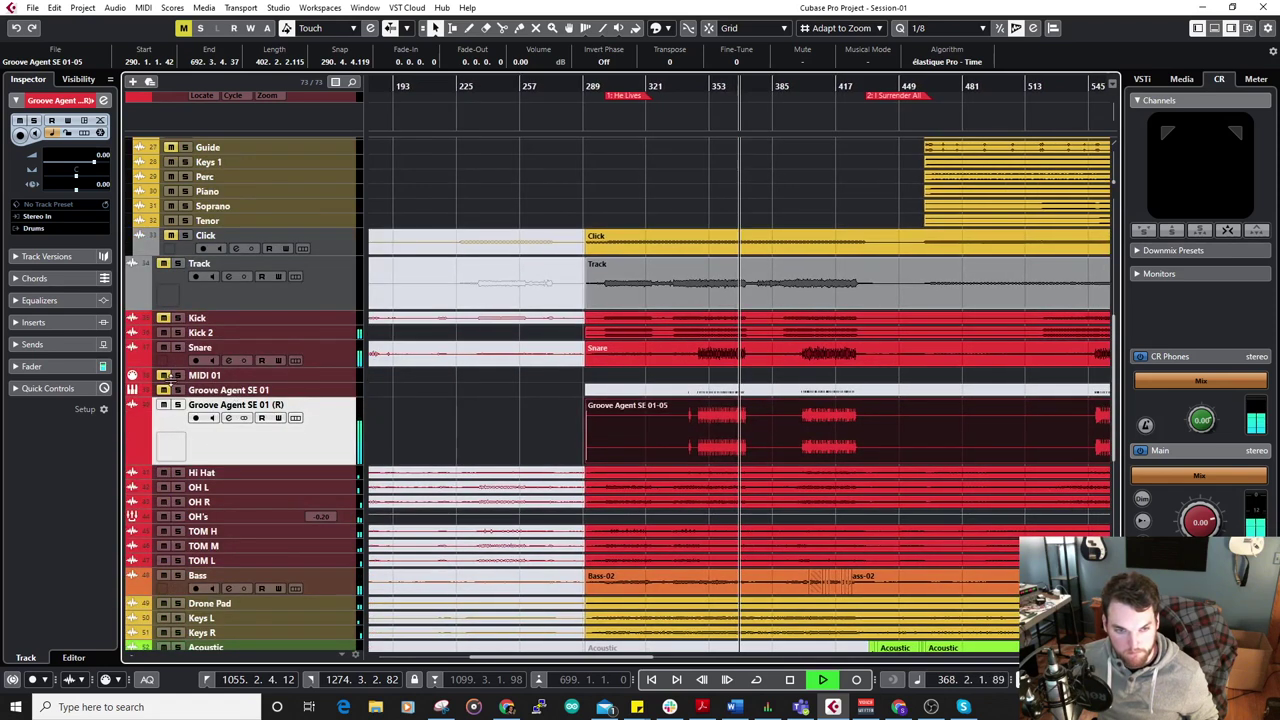
pyautogui.click(162, 380)
pyautogui.click(178, 390)
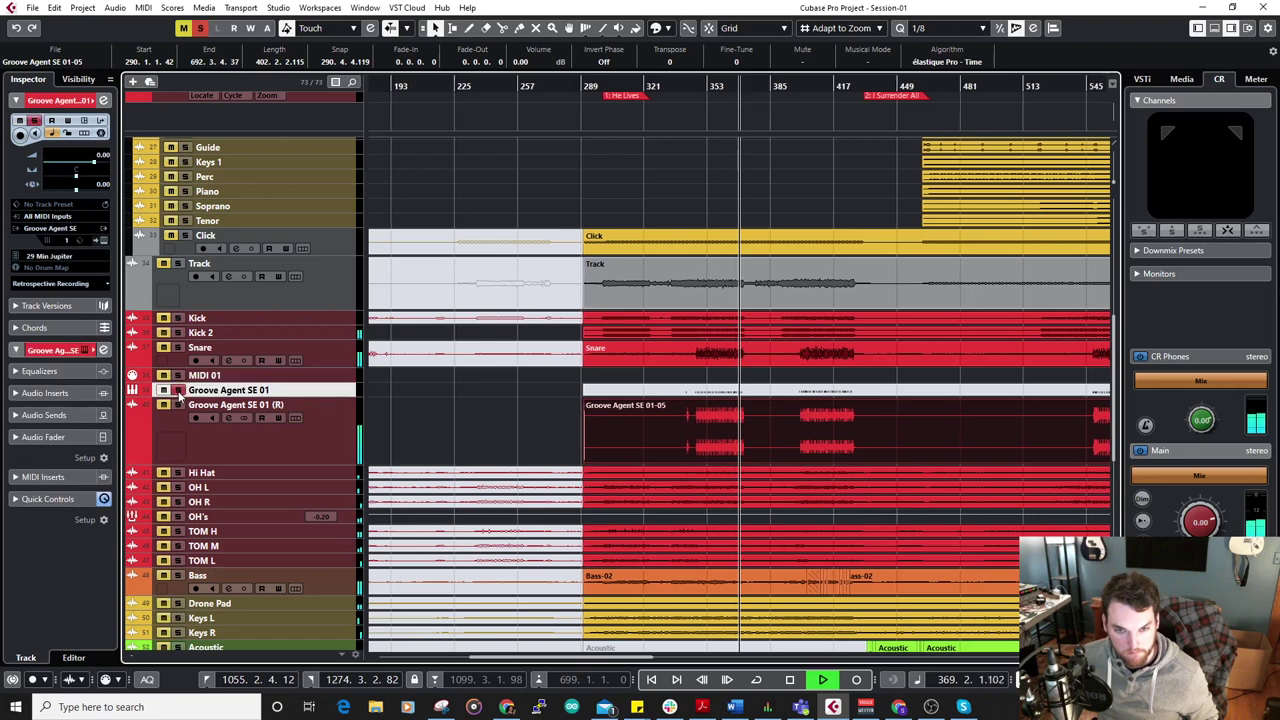
# Unmute the Groove Agent SE 01 part with the Mute tool and play it from around bar 353.
pyautogui.rightClick(448, 392)
pyautogui.click(547, 392)
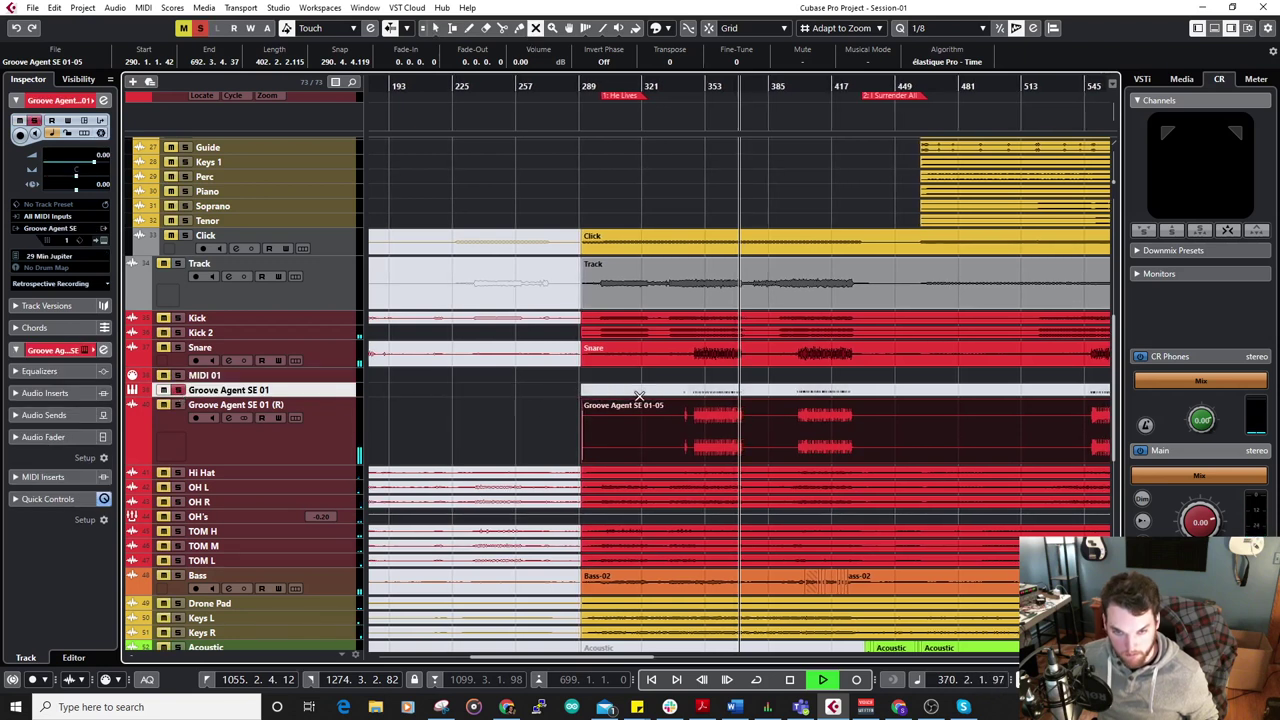
pyautogui.click(643, 391)
pyautogui.press('1')
pyautogui.press('h')
pyautogui.moveTo(693, 88); pyautogui.dragTo(733, 286)
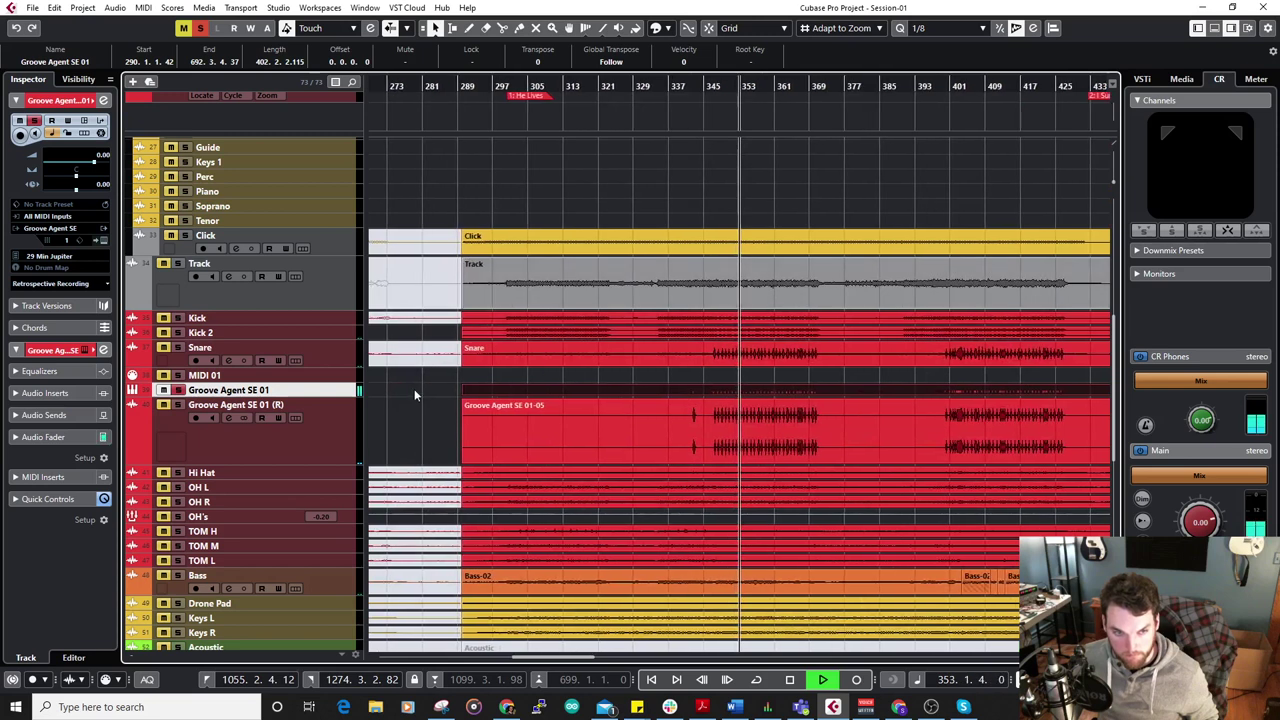
# Open the Groove Agent SE 01 part in the key editor and select all of its C1 note groups.
pyautogui.doubleClick(596, 392)
pyautogui.scroll(-5, 465, 455)
pyautogui.hscroll(3, 604, 490)
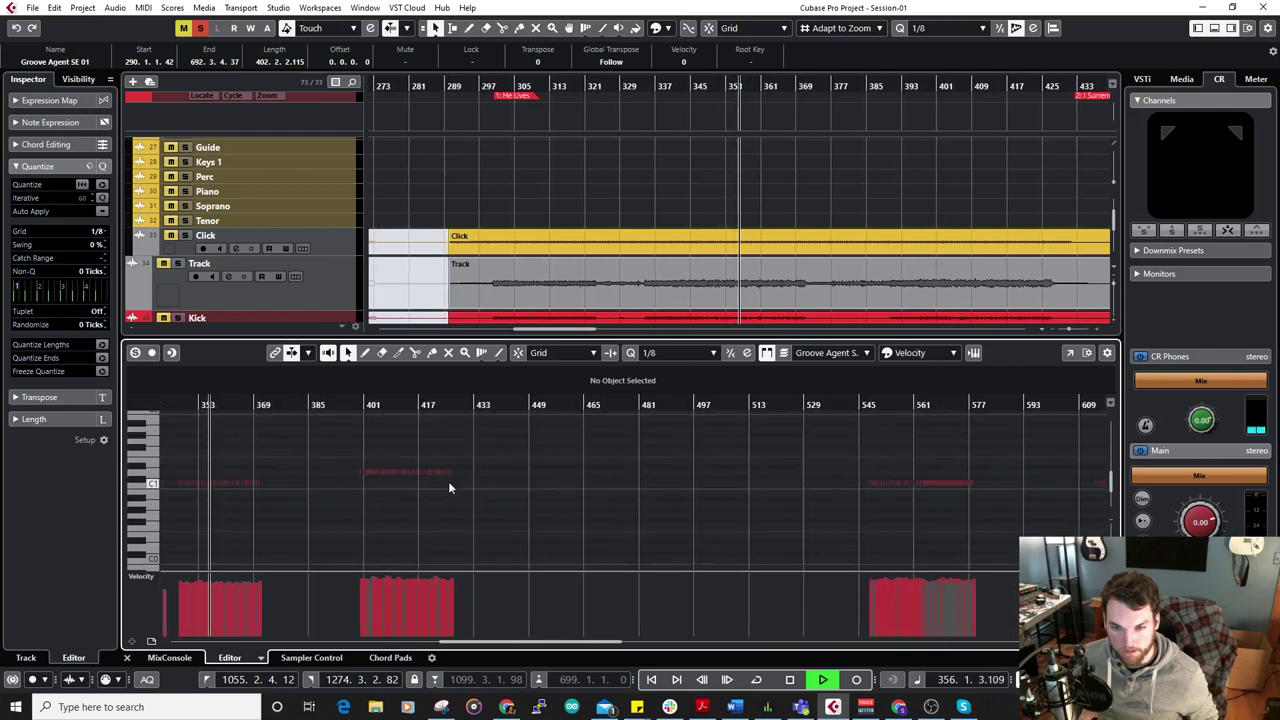
pyautogui.hscroll(-2, 450, 485)
pyautogui.moveTo(191, 451); pyautogui.dragTo(344, 496)
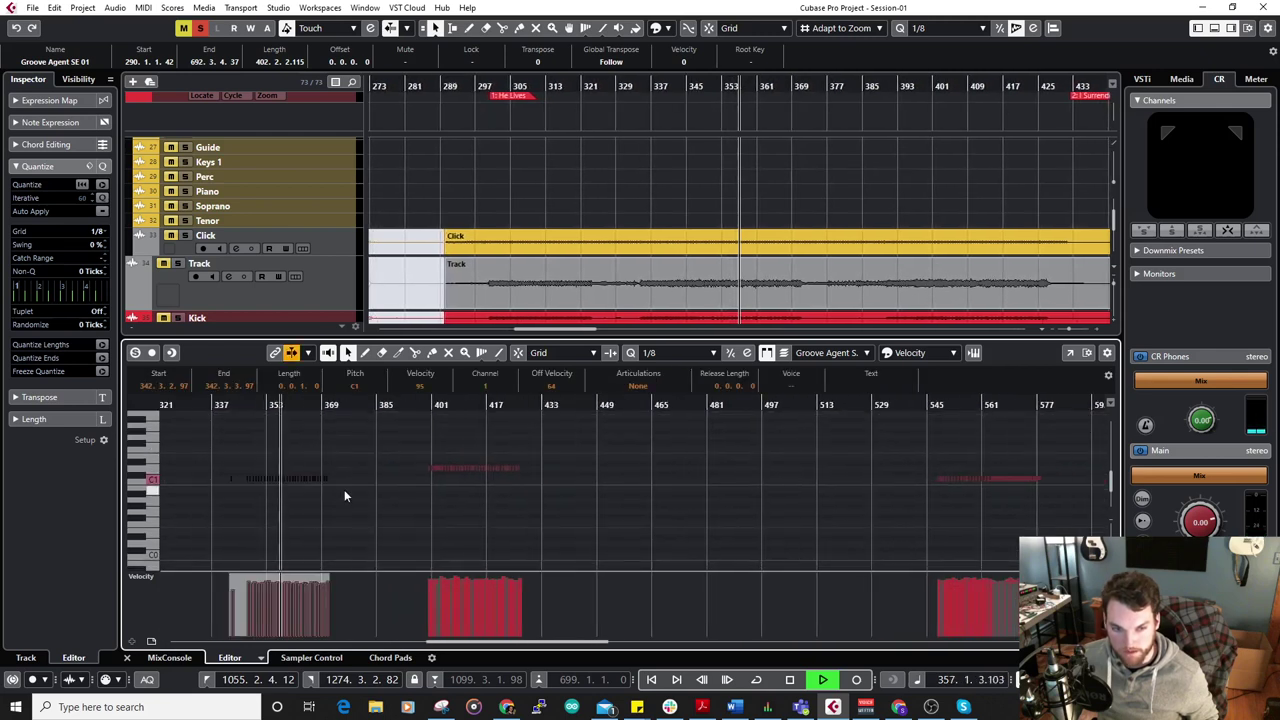
pyautogui.press('g')
pyautogui.moveTo(608, 446); pyautogui.dragTo(906, 528)
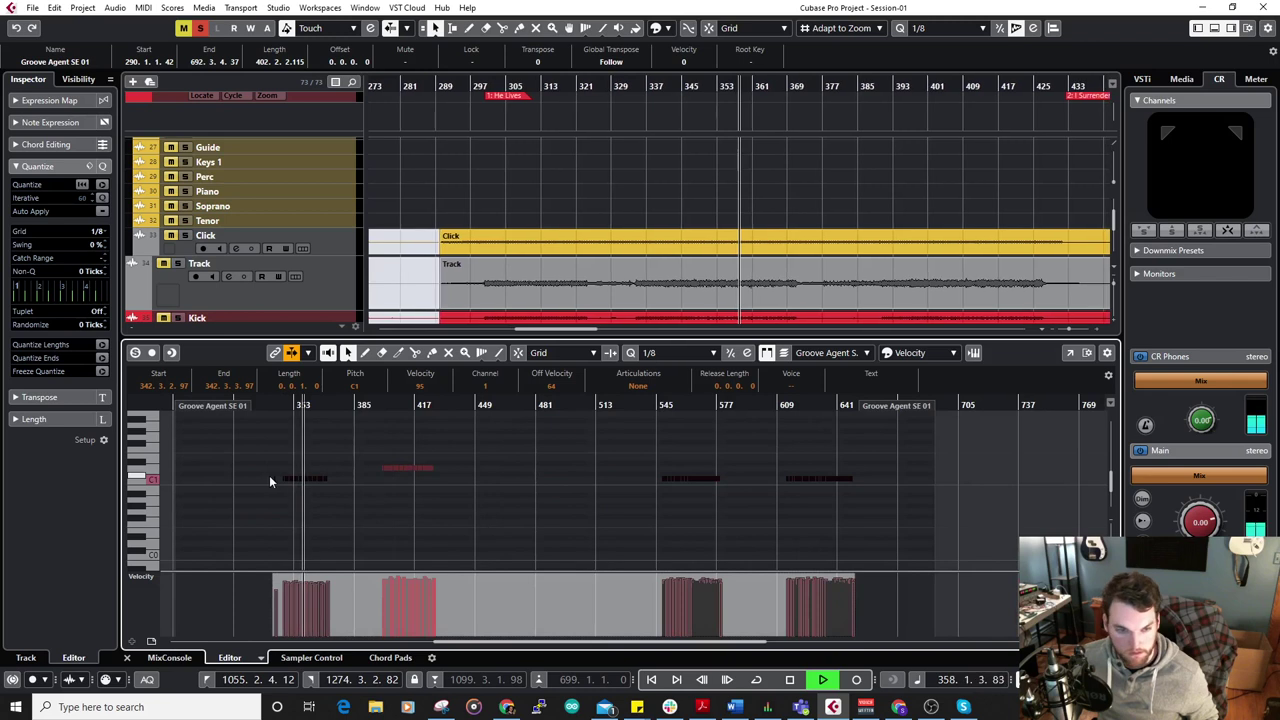
# Stop playback and move the selected C1 notes up to D1.
pyautogui.press('h')
pyautogui.press('h')
pyautogui.press('h')
pyautogui.press('h')
pyautogui.press('h')
pyautogui.press('h')
pyautogui.press('space')
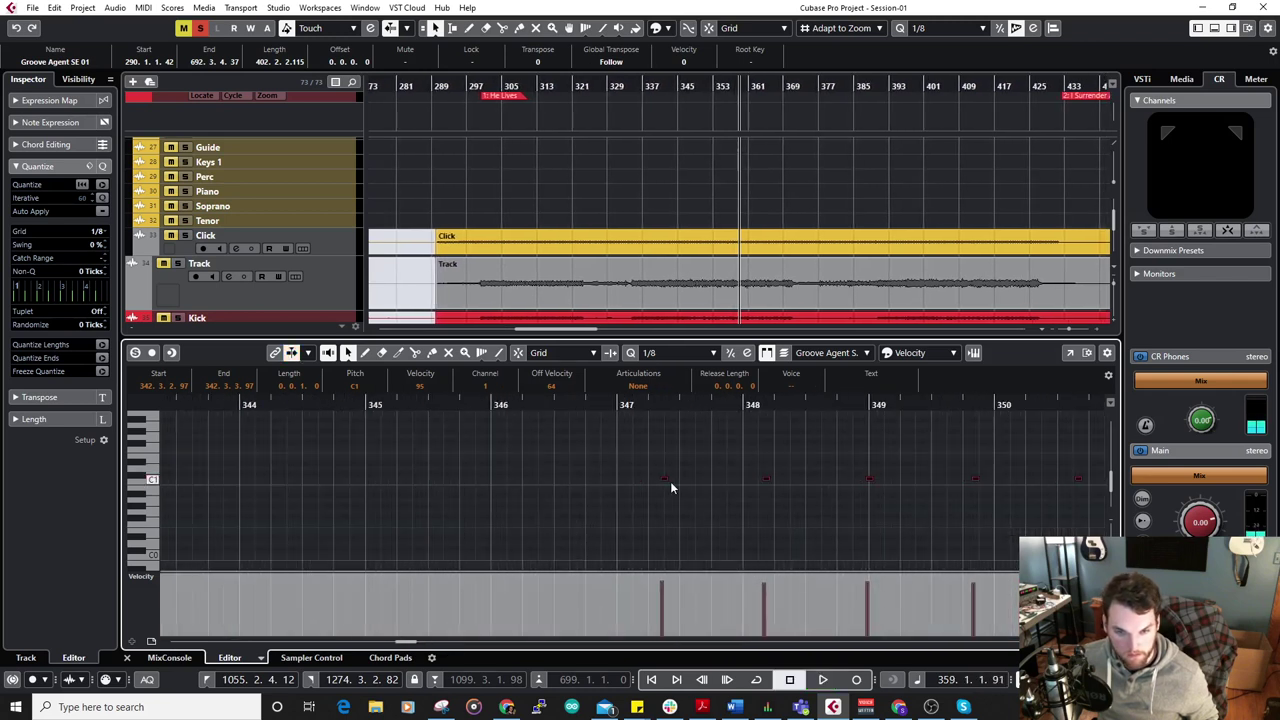
pyautogui.moveTo(664, 476); pyautogui.dragTo(666, 467)
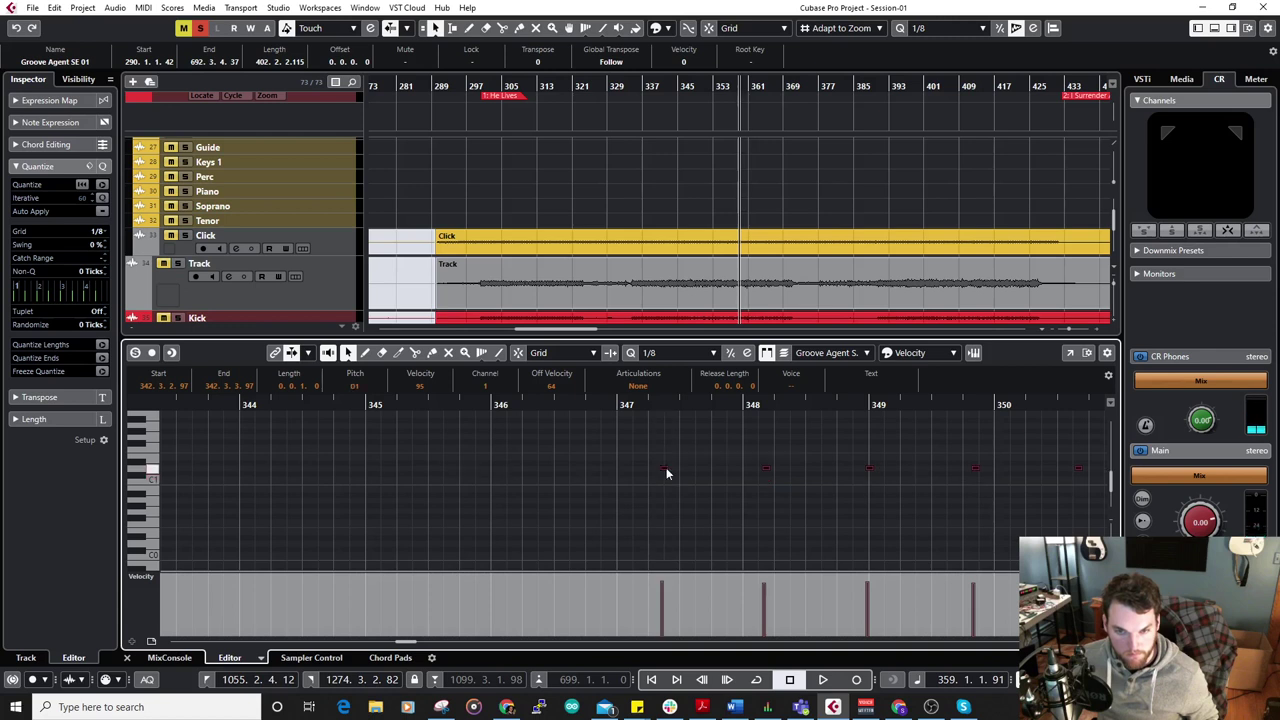
# Play from the stray note at bar 342, delete that note, and close the key editor.
pyautogui.press('g')
pyautogui.press('h')
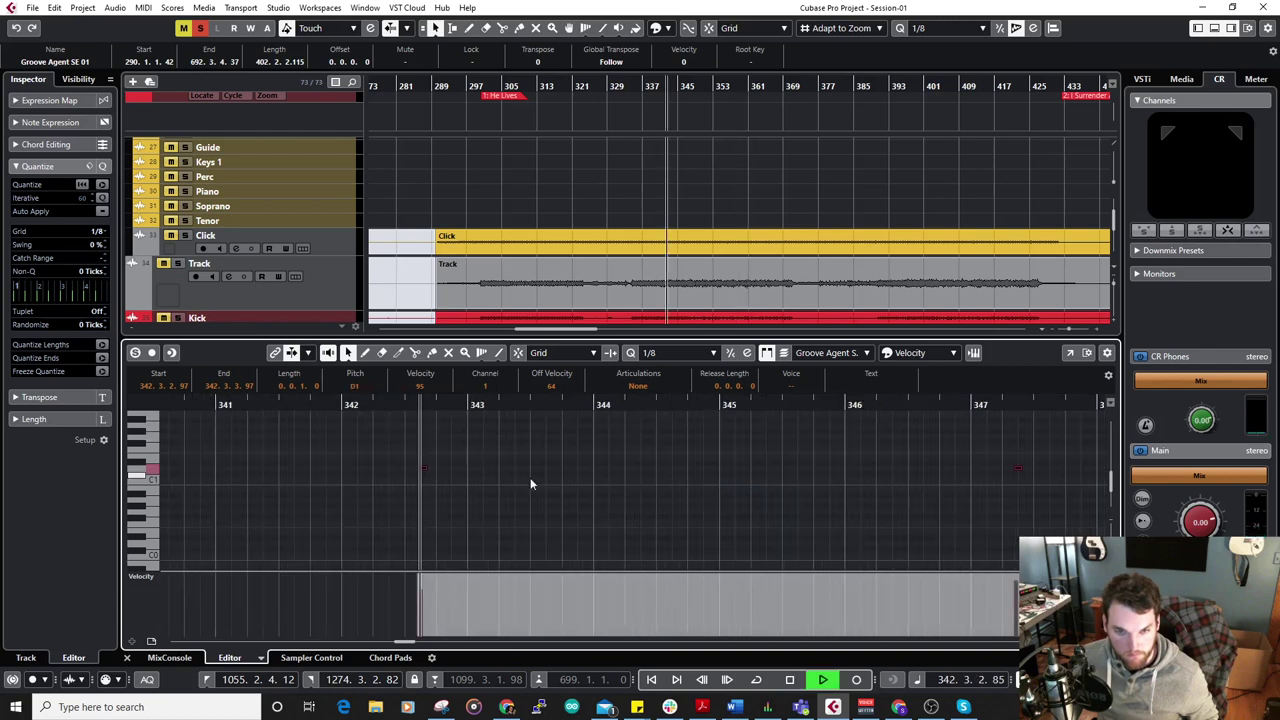
pyautogui.moveTo(371, 449); pyautogui.dragTo(511, 499)
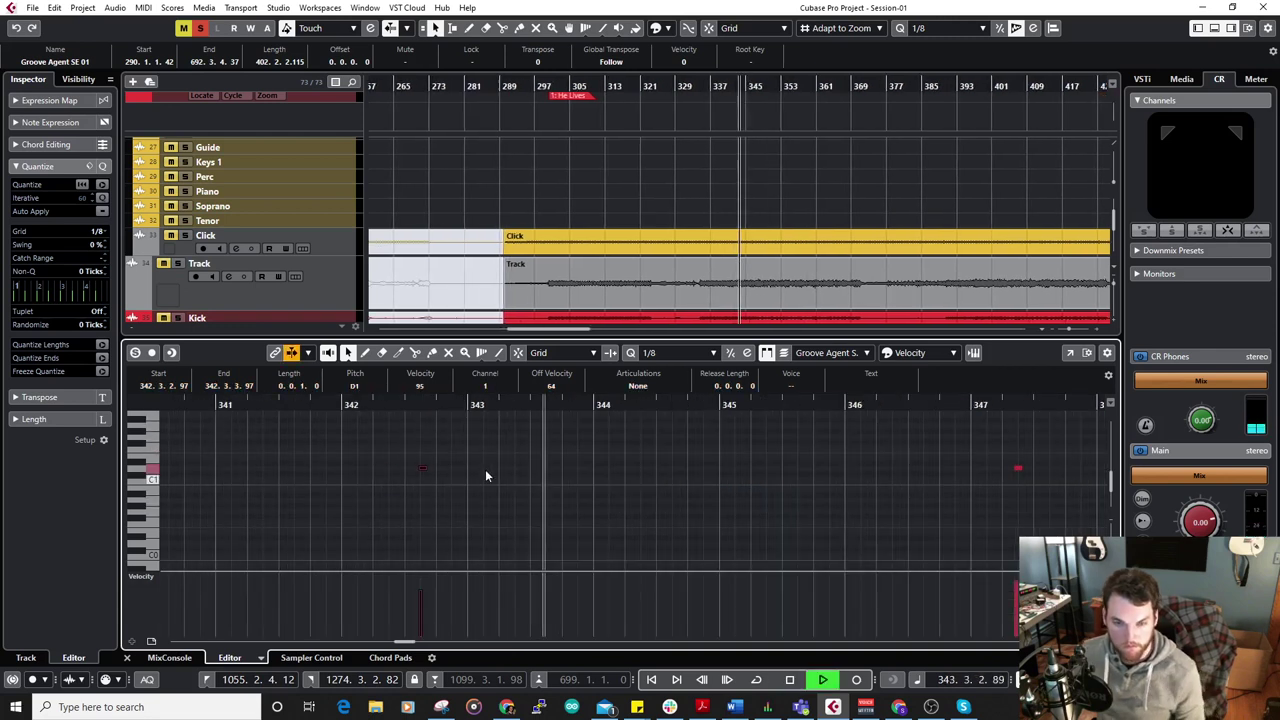
pyautogui.press('g')
pyautogui.press('g')
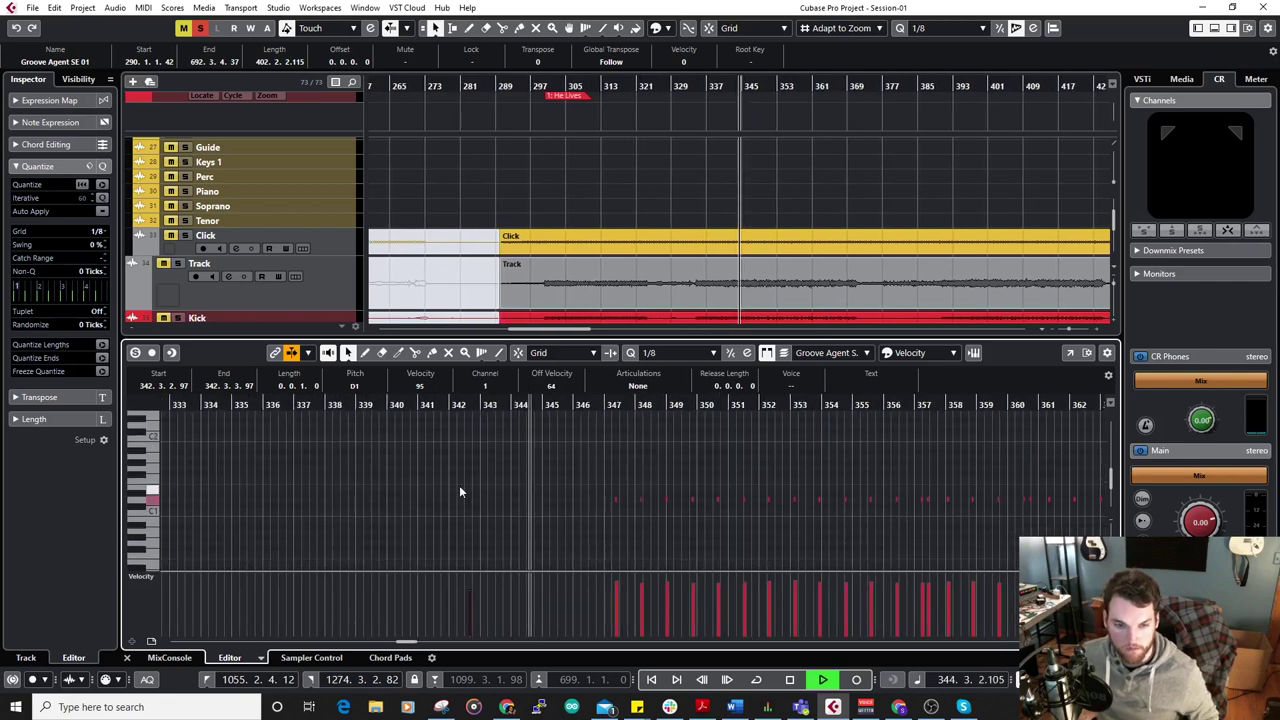
pyautogui.press('Right')
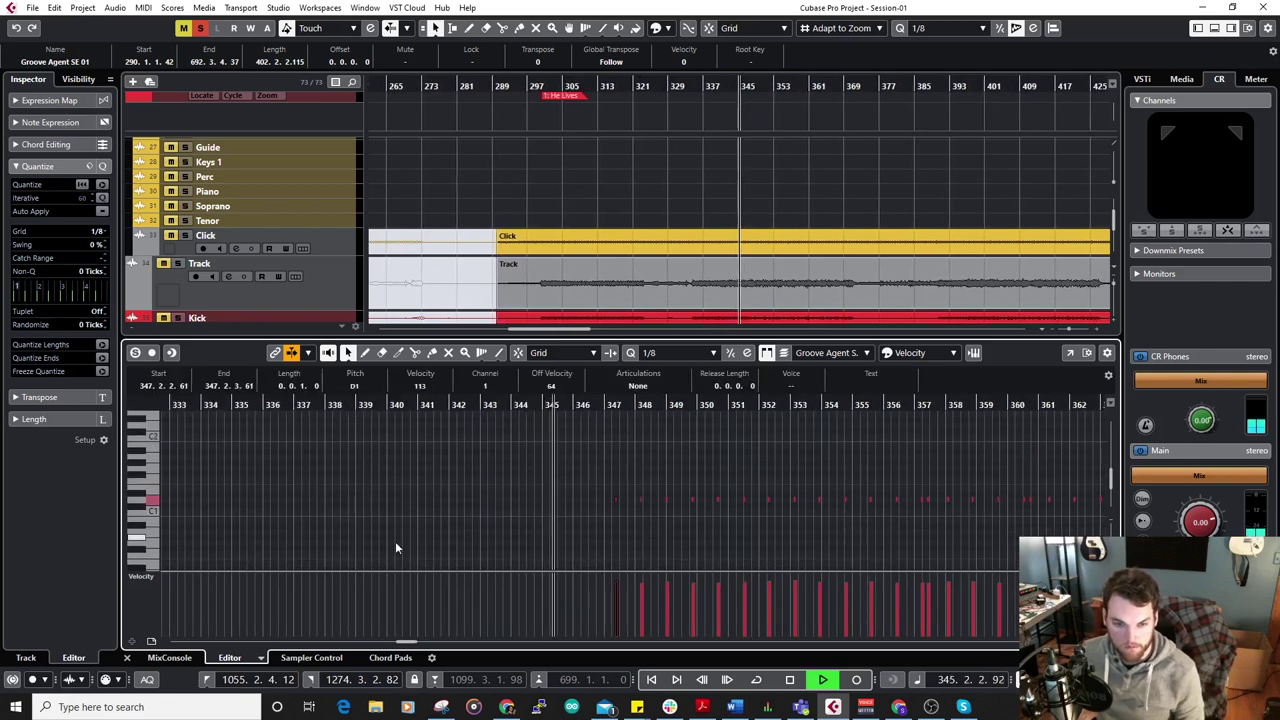
pyautogui.click(126, 657)
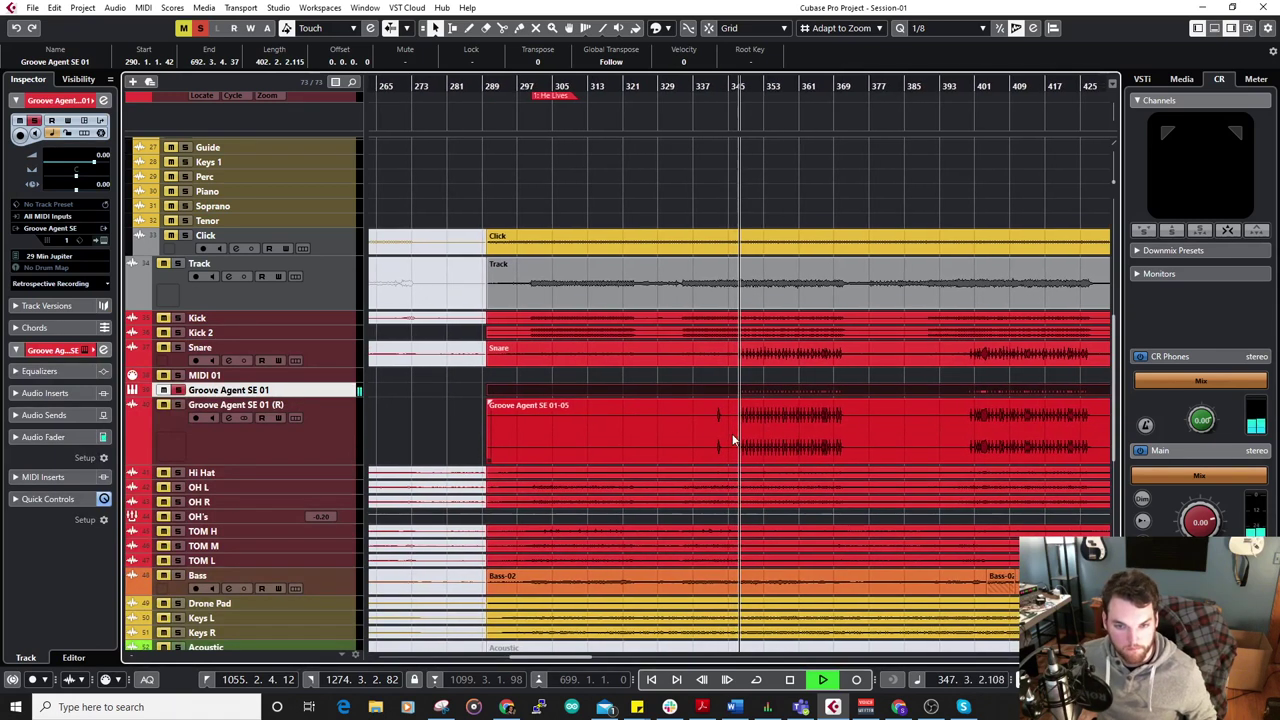
# Stop playback and clear the solo on Groove Agent SE 01, checking the old render's hits against the Snare track.
pyautogui.press('h')
pyautogui.press('h')
pyautogui.press('h')
pyautogui.press('space')
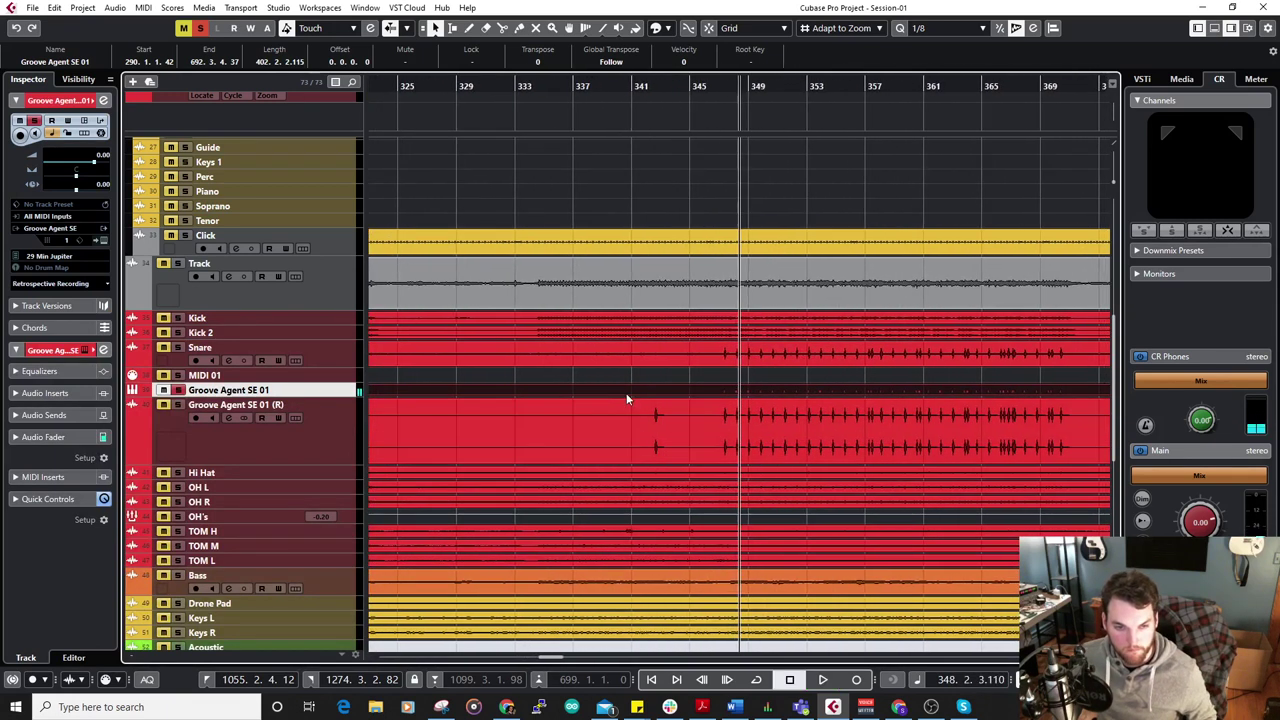
pyautogui.press('g')
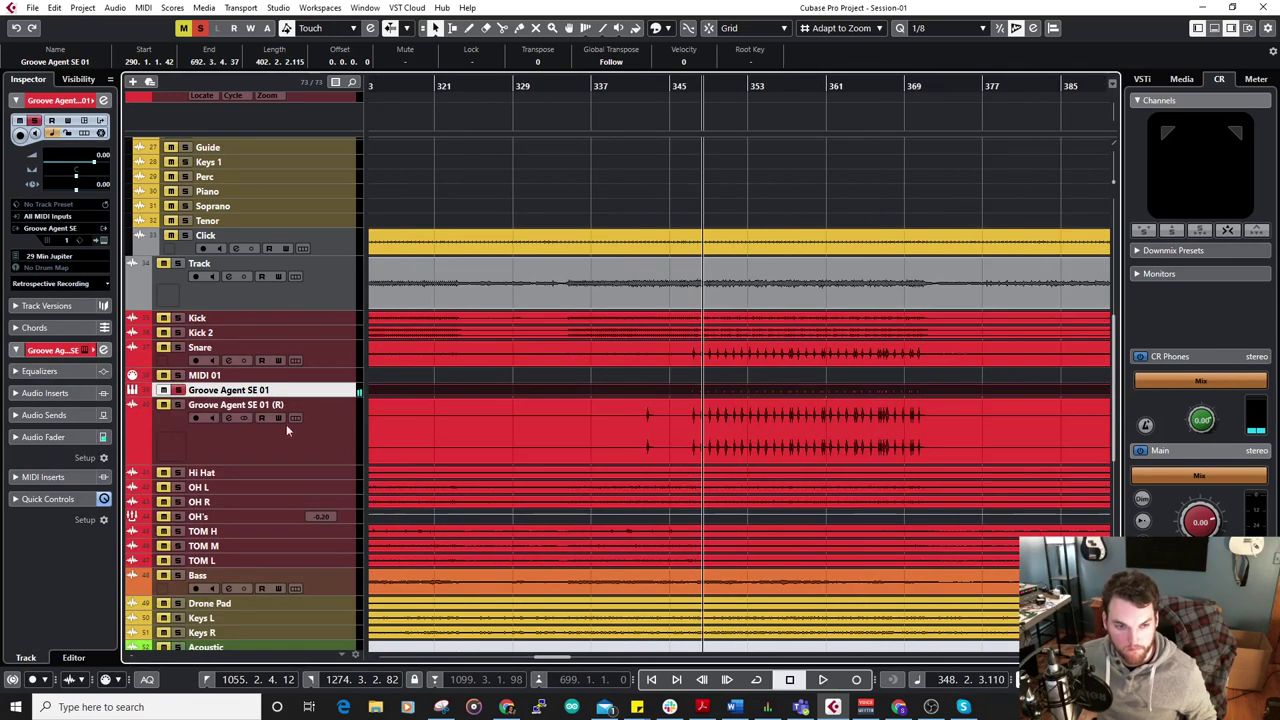
pyautogui.click(164, 391)
pyautogui.press('g')
pyautogui.press('g')
pyautogui.press('g')
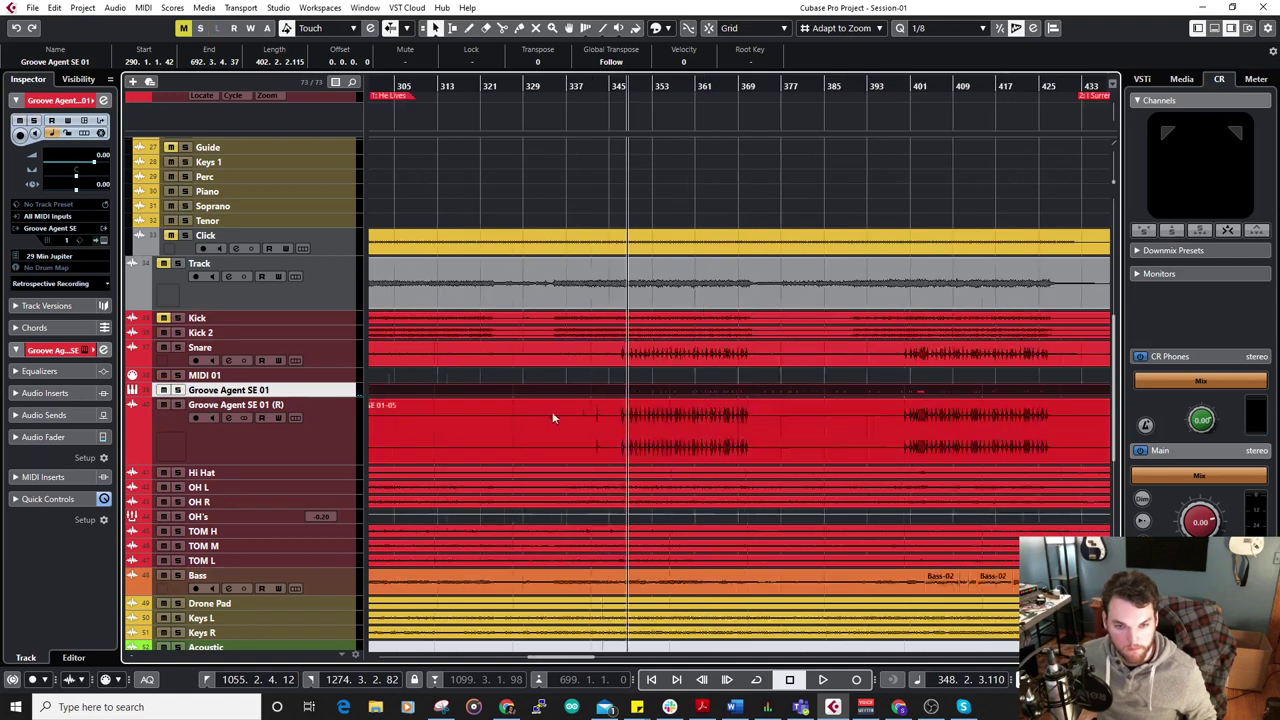
# Delete the outdated render event from the Groove Agent SE 01 (R) track and resume playback.
pyautogui.click(589, 435)
pyautogui.press('Delete')
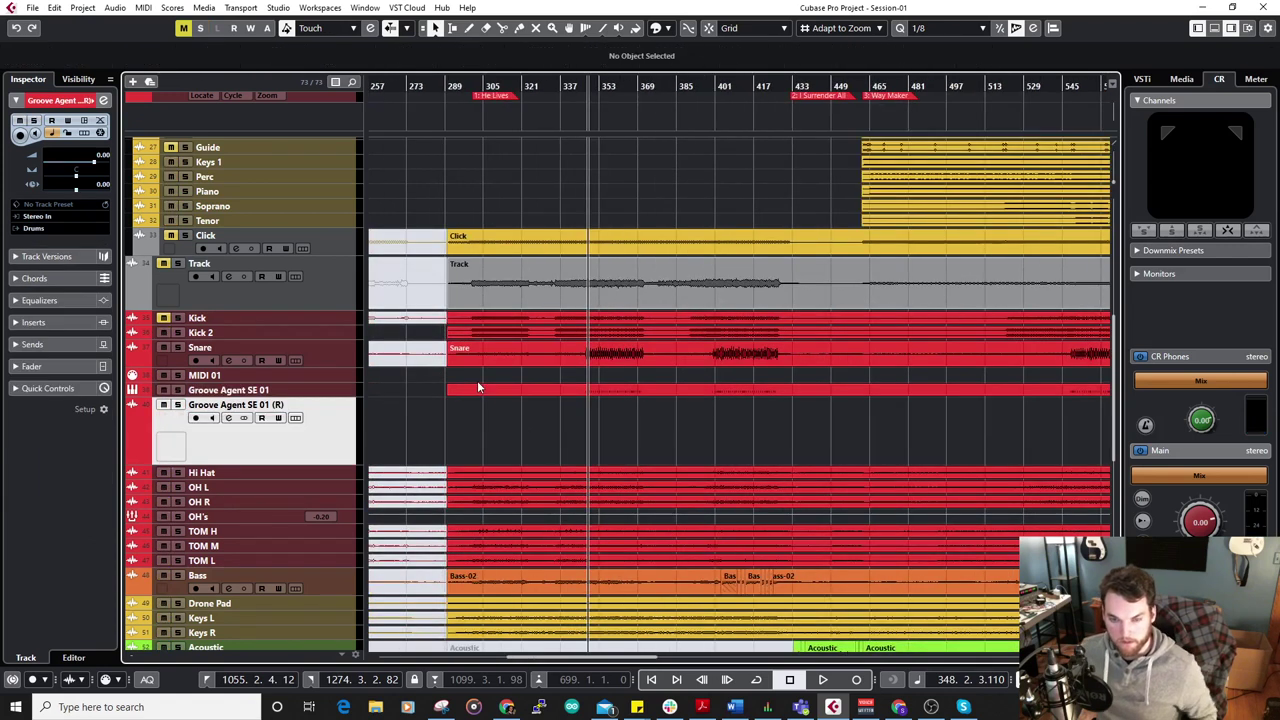
pyautogui.press('g')
pyautogui.press('g')
pyautogui.press('g')
pyautogui.press('space')
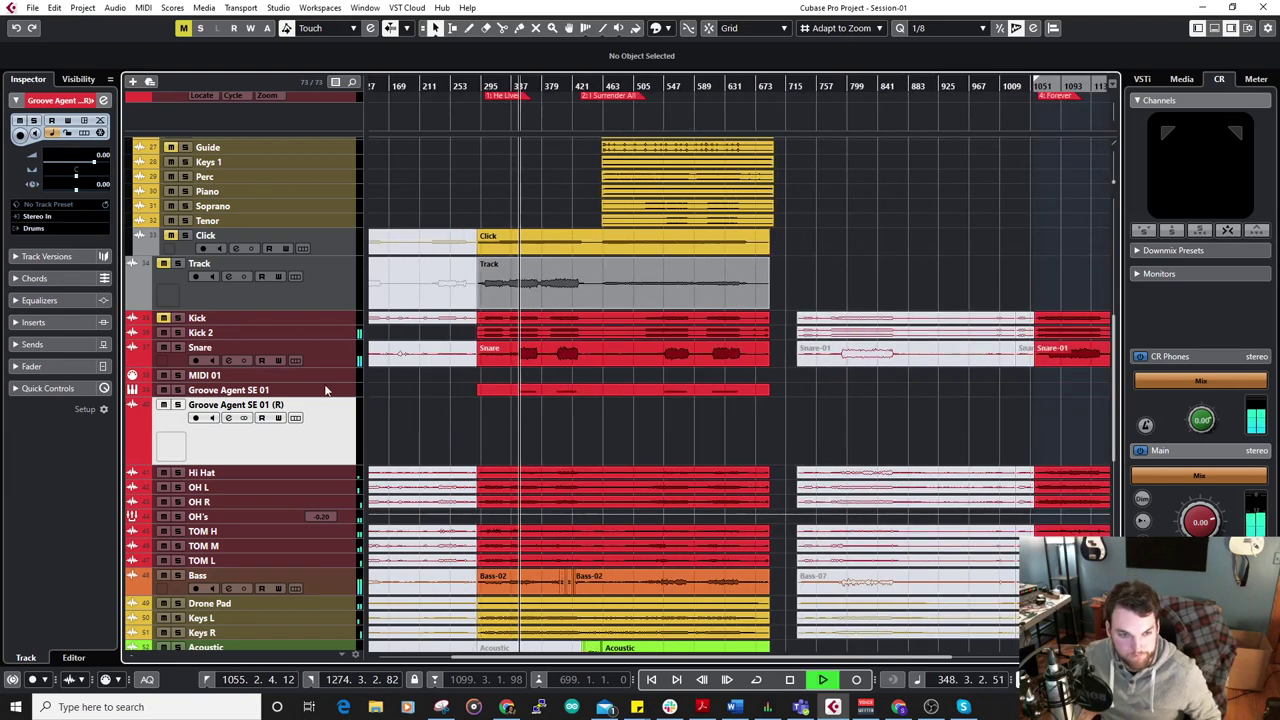
# Render the Groove Agent SE 01 part in place to a new audio track.
pyautogui.click(338, 391)
pyautogui.click(610, 388)
pyautogui.click(81, 9)
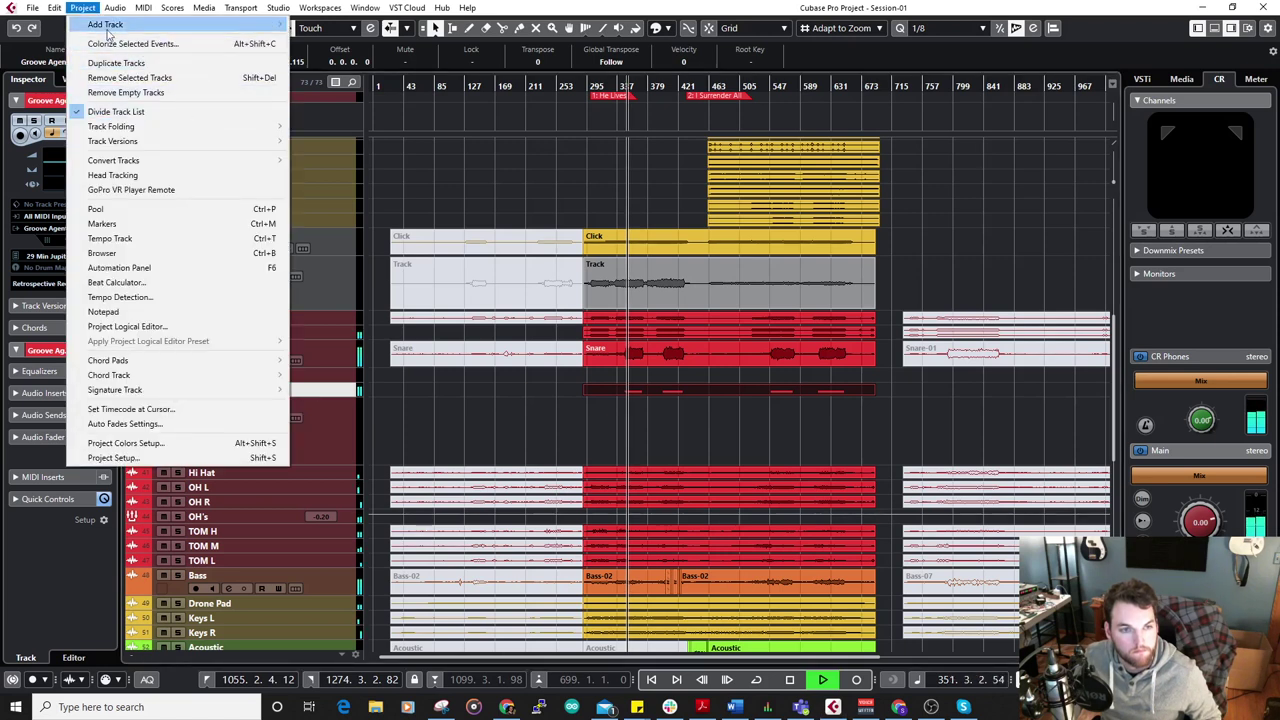
pyautogui.moveTo(54, 8)
pyautogui.moveTo(168, 149)
pyautogui.click(300, 148)
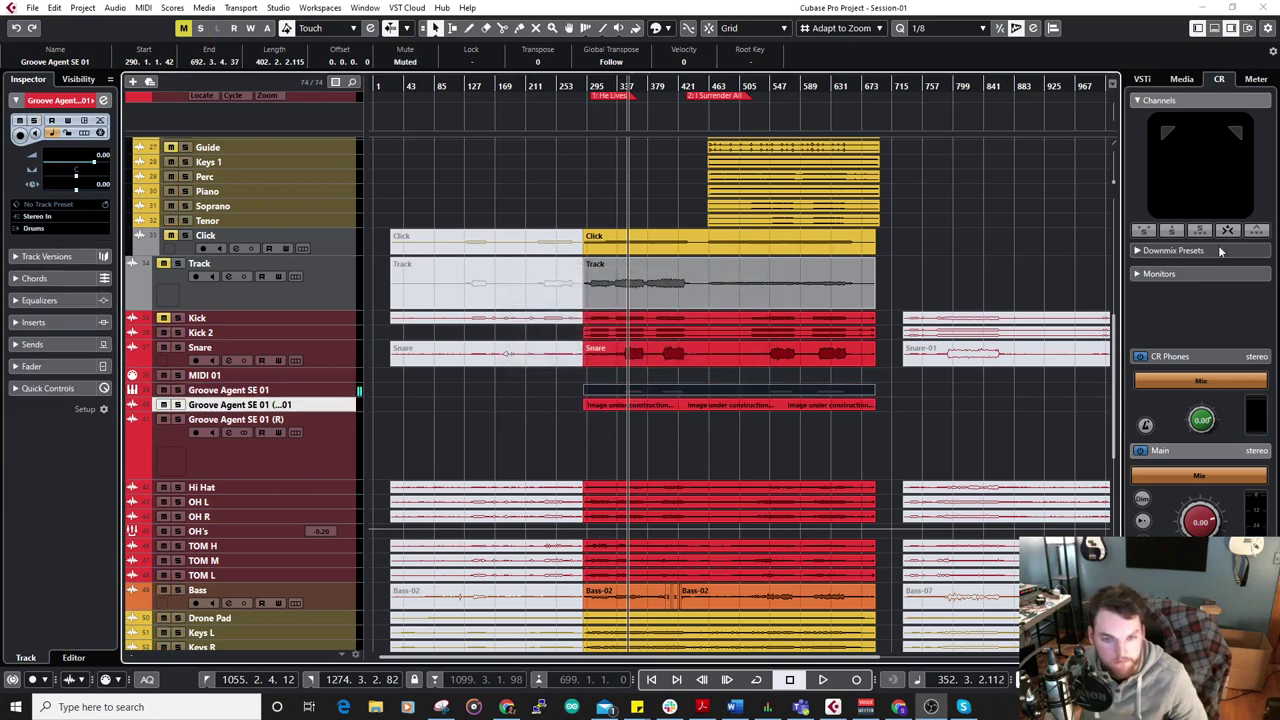
# Remove the empty Groove Agent SE 01 (R) track and set the new render's event volume to 4.71 dB.
pyautogui.click(326, 470)
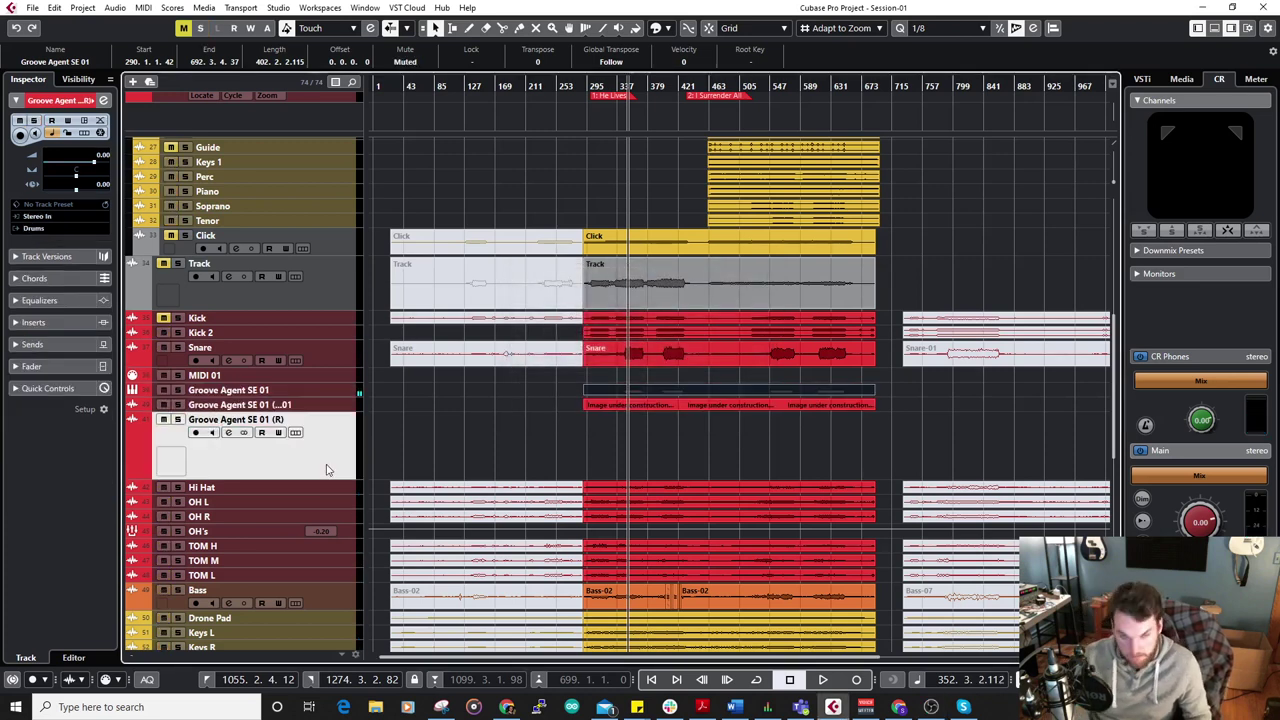
pyautogui.press('Delete')
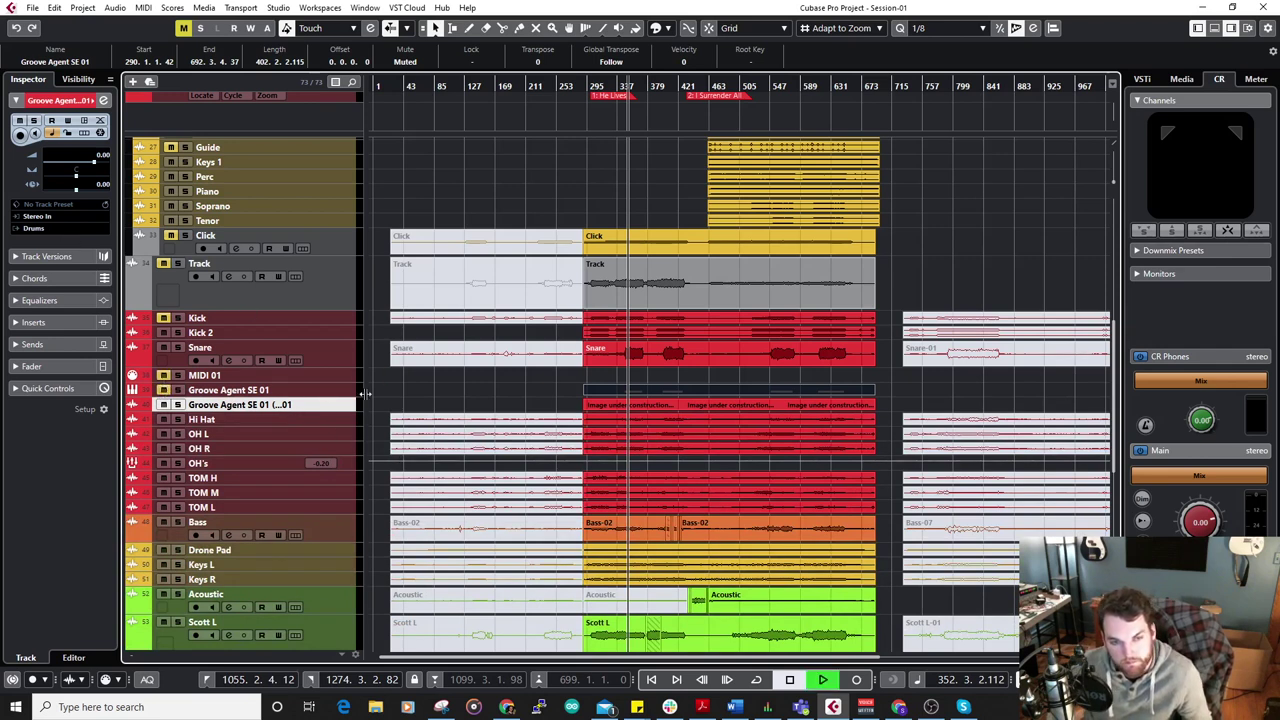
pyautogui.moveTo(335, 417); pyautogui.dragTo(335, 440)
pyautogui.click(665, 413)
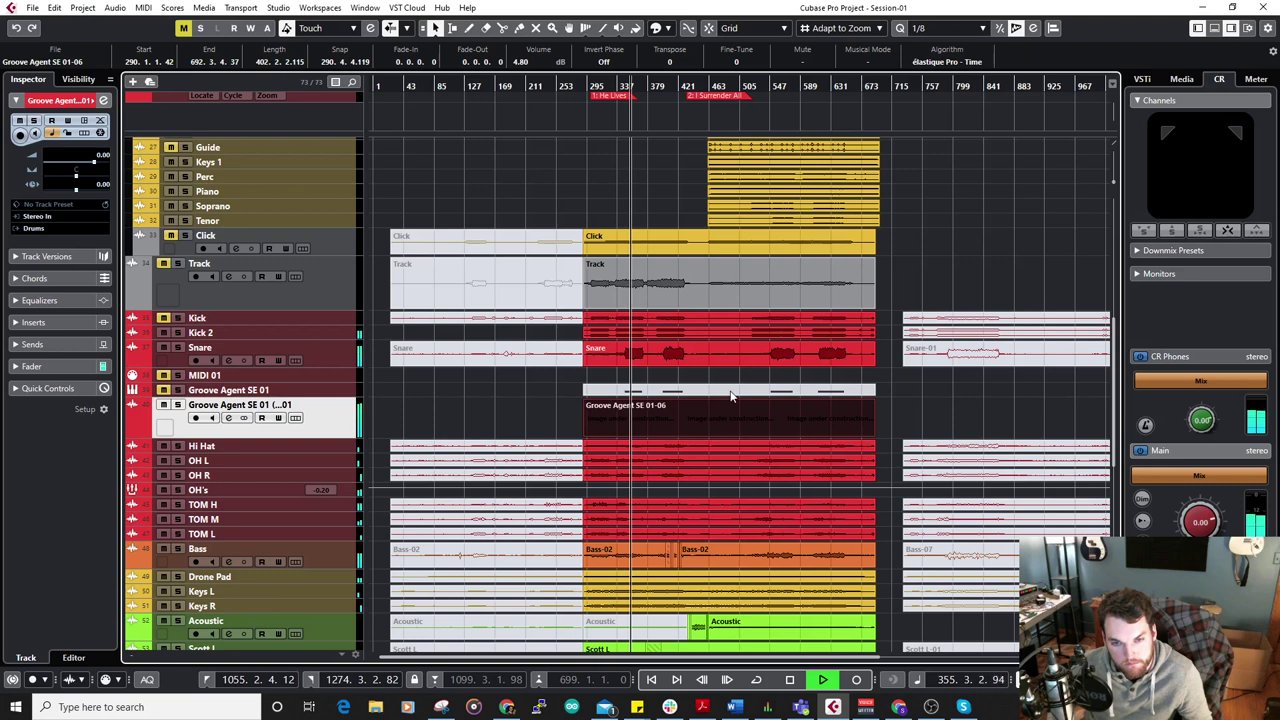
pyautogui.moveTo(728, 405); pyautogui.dragTo(729, 404)
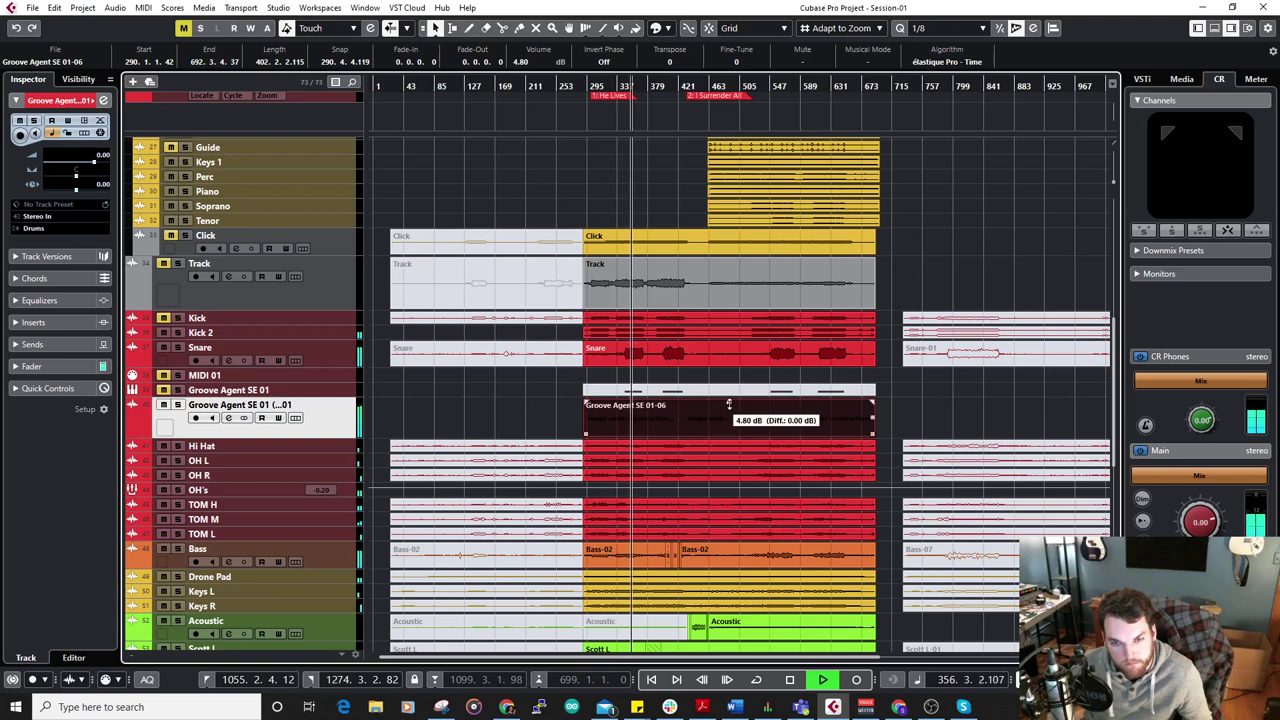
# Listen to the new render against the Snare track through the fill at bar 403, and stop playback.
pyautogui.scroll(4, 606, 403)
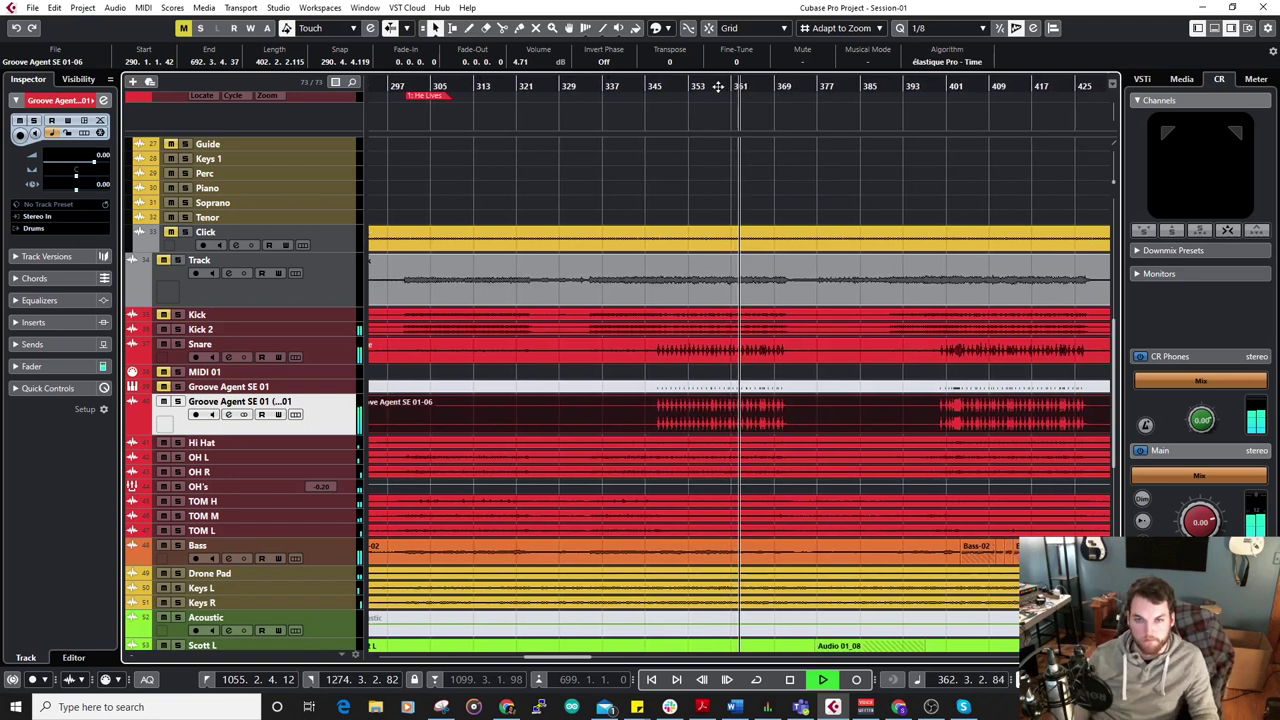
pyautogui.press('h')
pyautogui.press('h')
pyautogui.press('h')
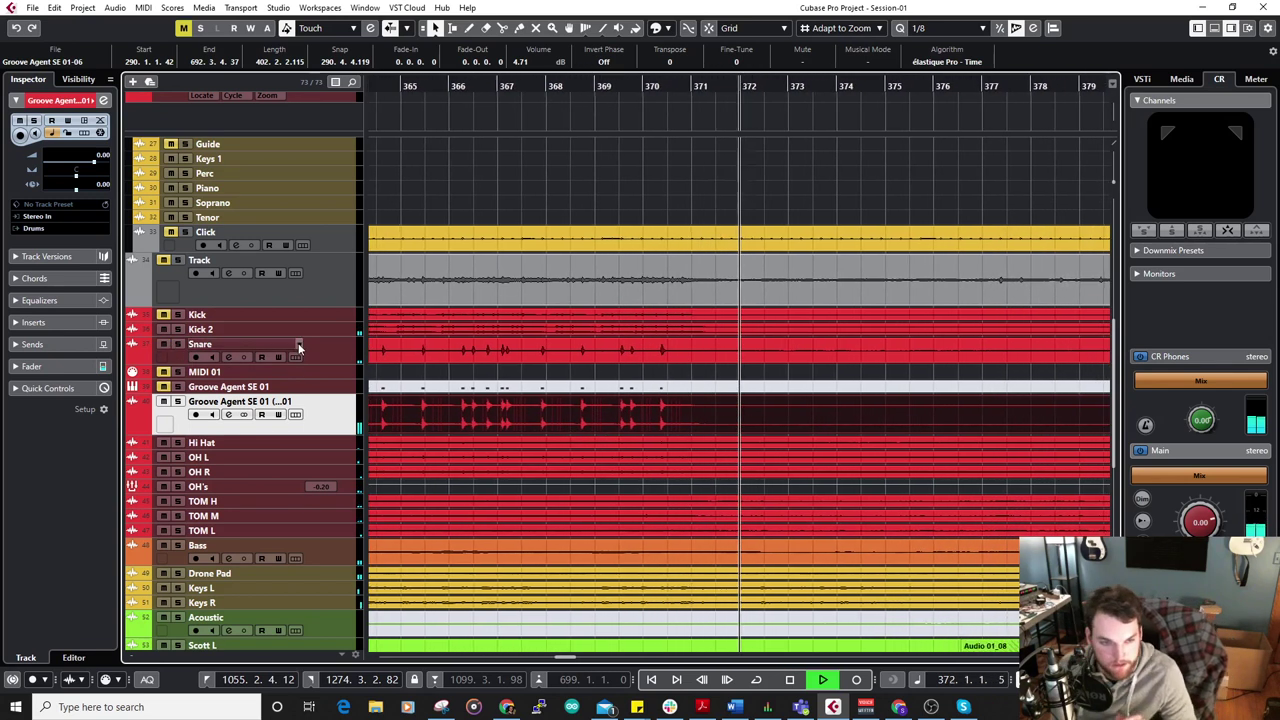
pyautogui.hscroll(2, 676, 329)
pyautogui.hscroll(5, 837, 324)
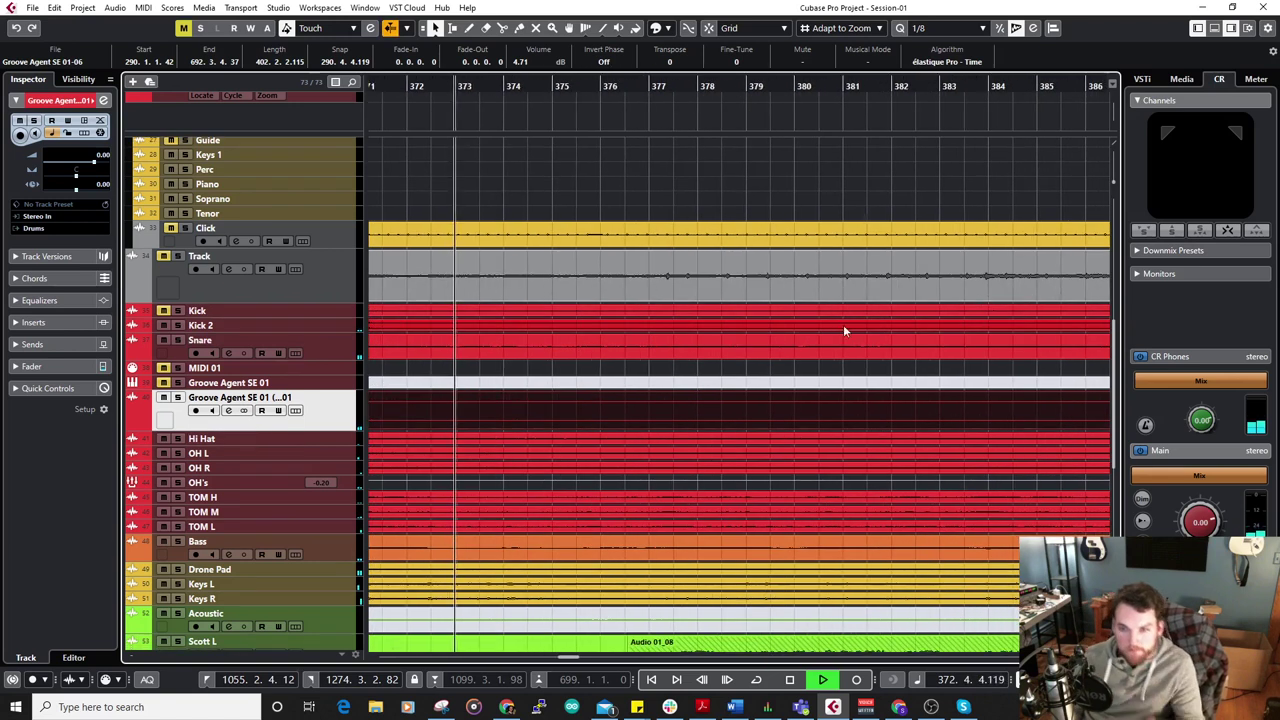
pyautogui.scroll(-3, 748, 323)
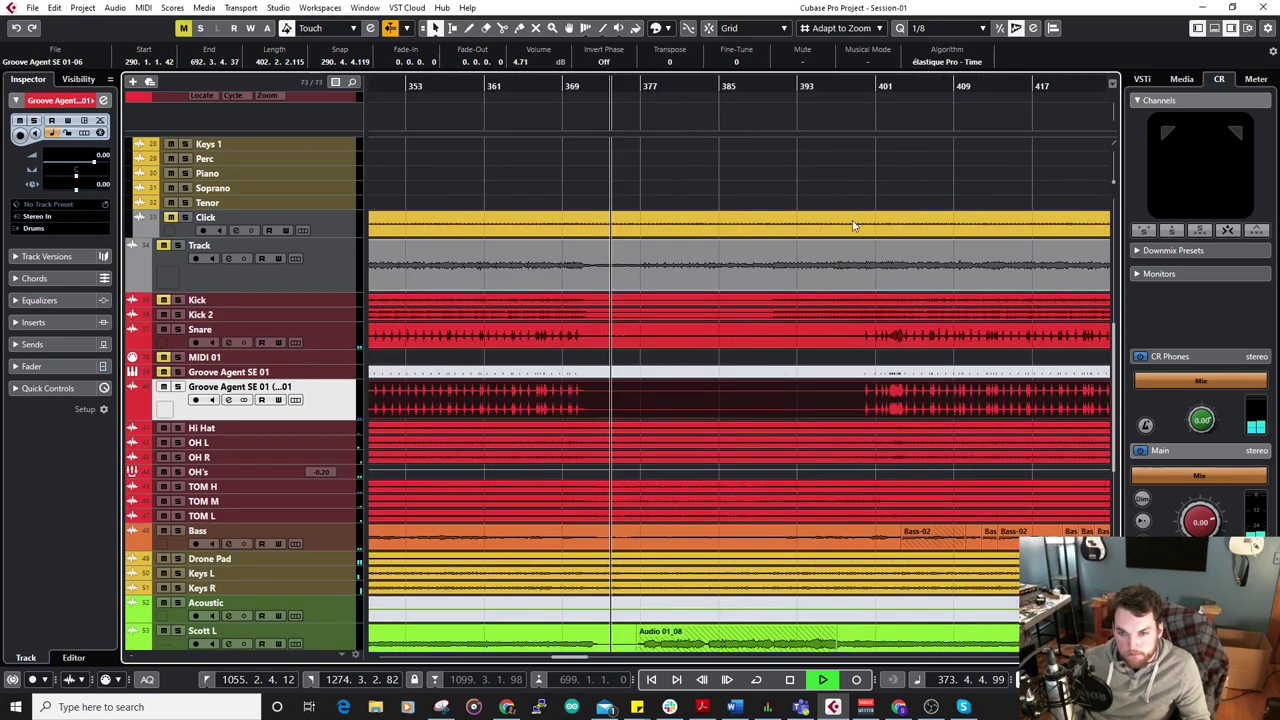
pyautogui.scroll(2, 883, 312)
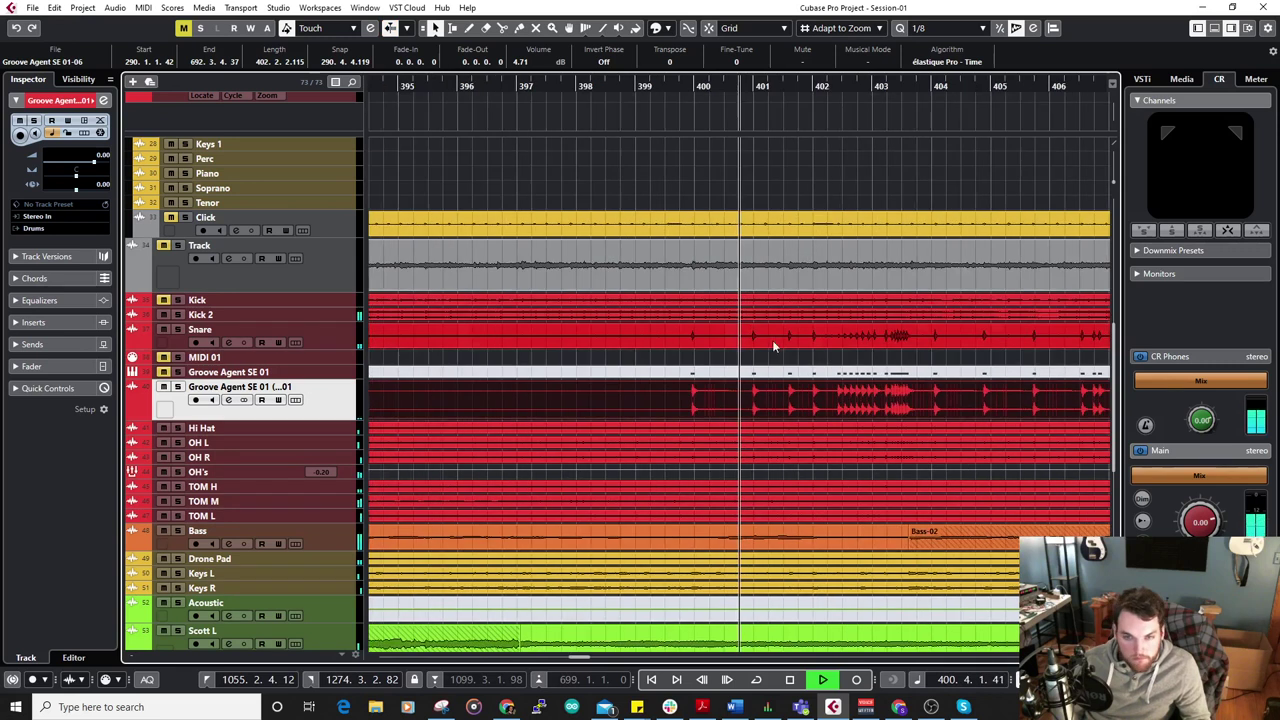
pyautogui.scroll(5, 820, 360)
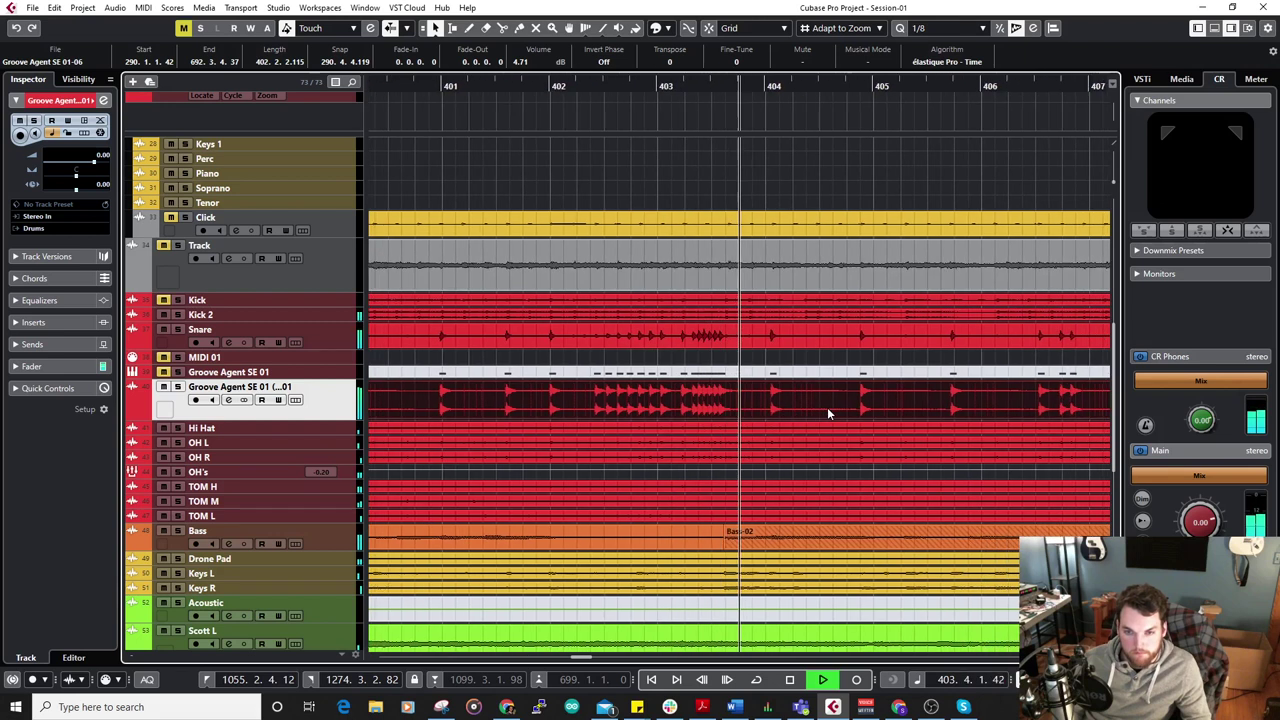
pyautogui.press('space')
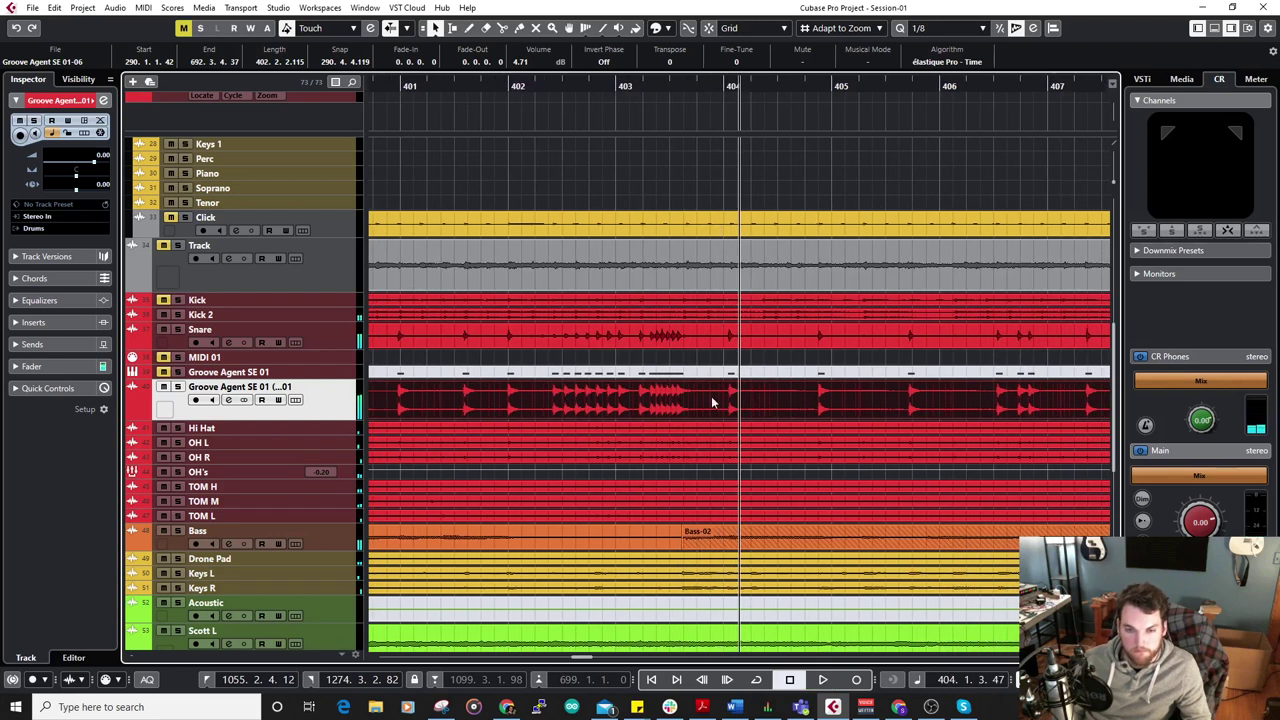
# Delete the new render's event and unmute the Groove Agent SE 01 part with the Mute tool.
pyautogui.scroll(-10, 712, 402)
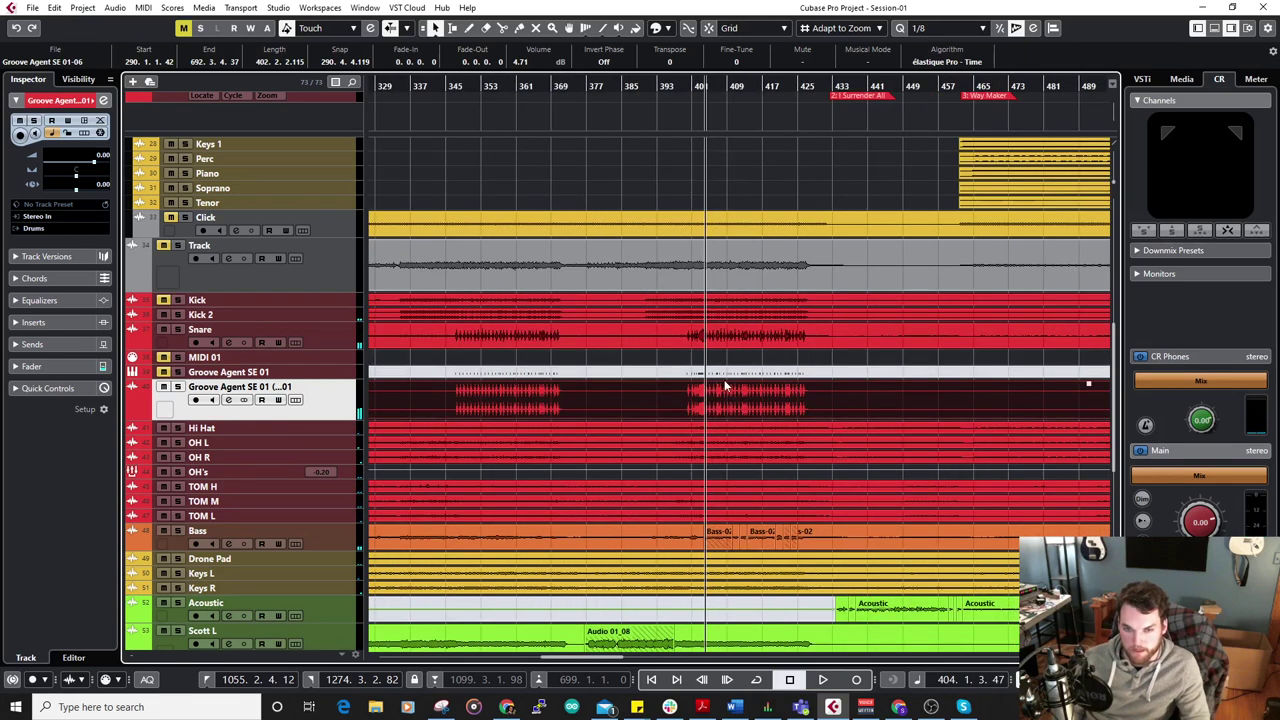
pyautogui.press('Delete')
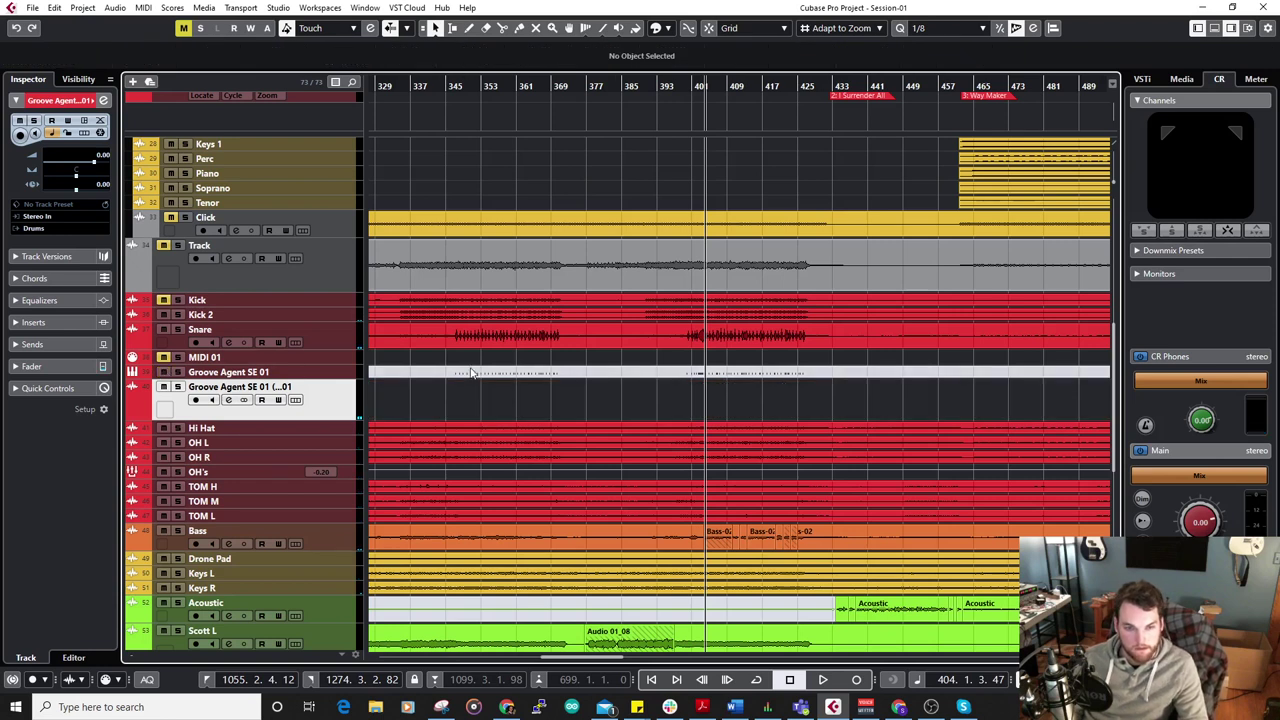
pyautogui.click(504, 376)
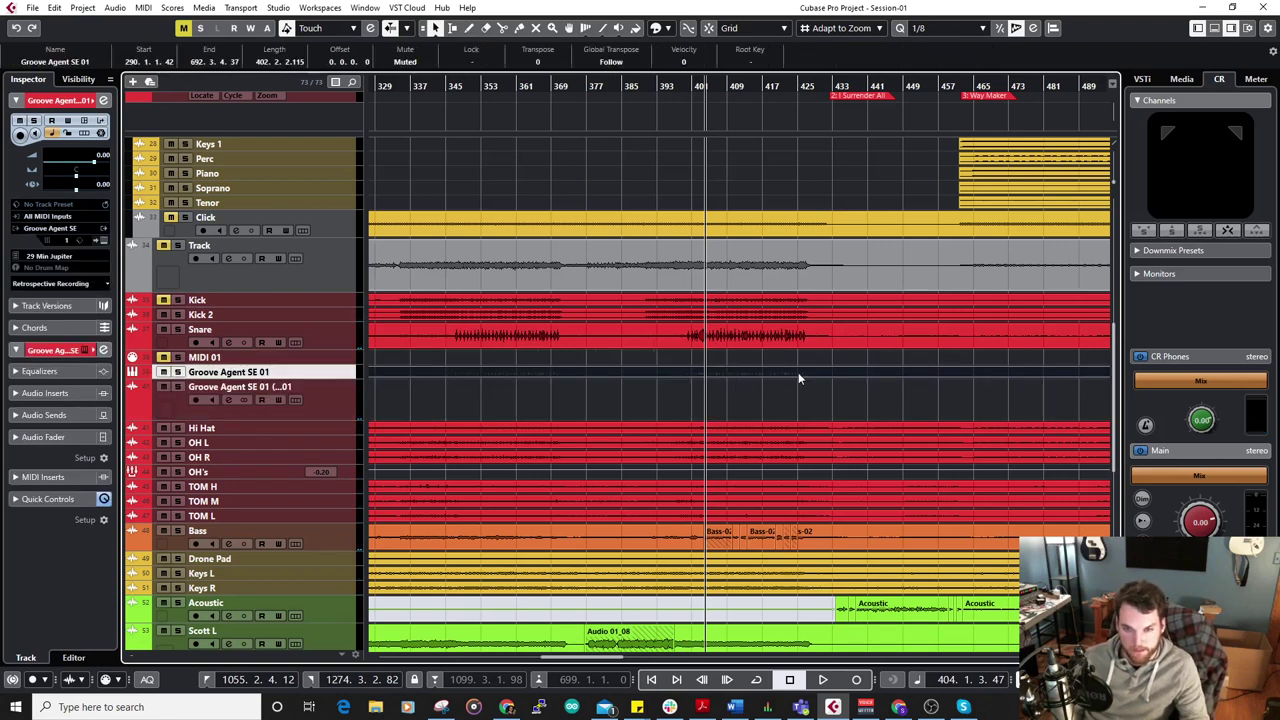
pyautogui.scroll(5, 740, 376)
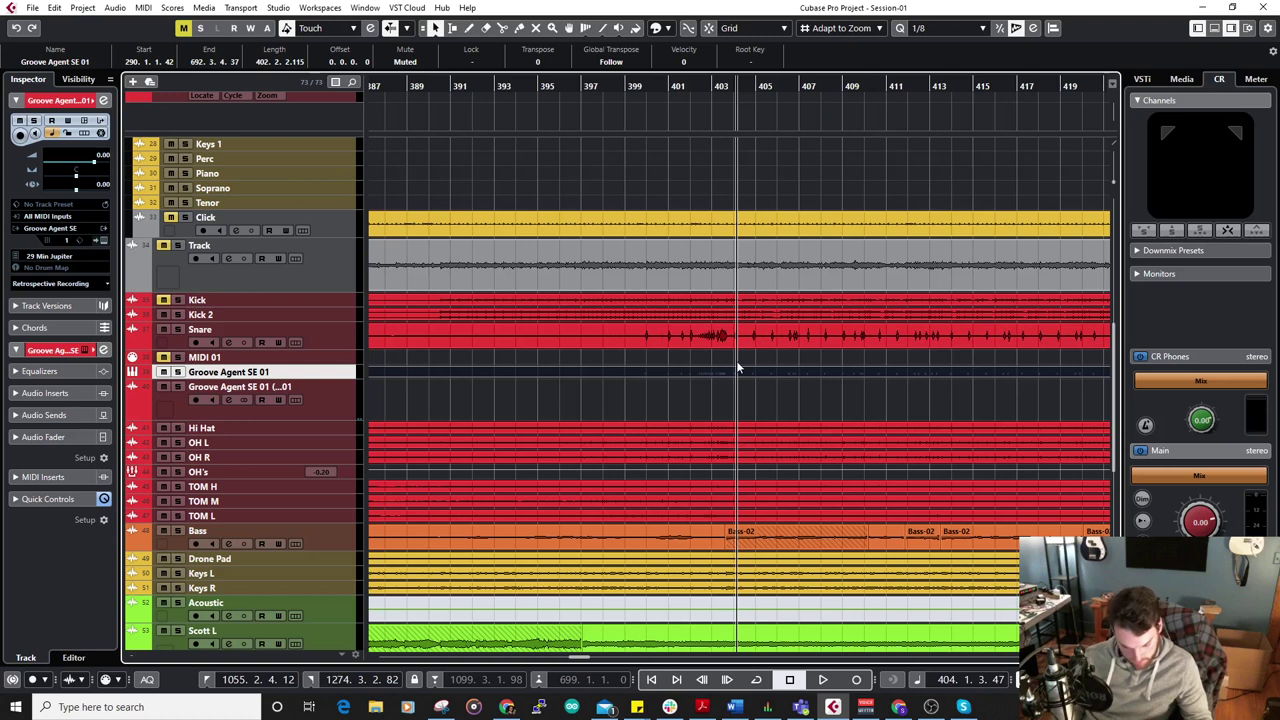
pyautogui.rightClick(726, 354)
pyautogui.click(754, 366)
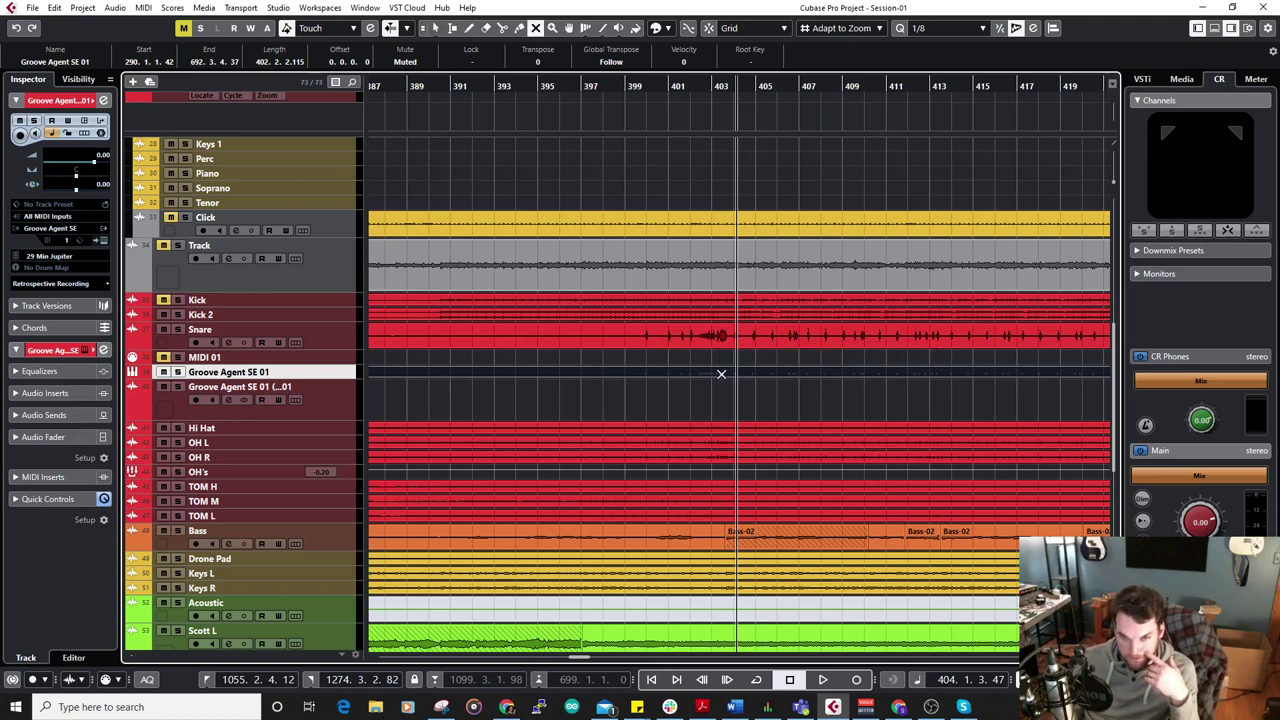
pyautogui.click(721, 374)
pyautogui.press('1')
# Enlarge and solo the Groove Agent SE 01 track, and play its snare fill from bar 402.
pyautogui.moveTo(354, 376); pyautogui.dragTo(382, 442)
pyautogui.click(690, 87)
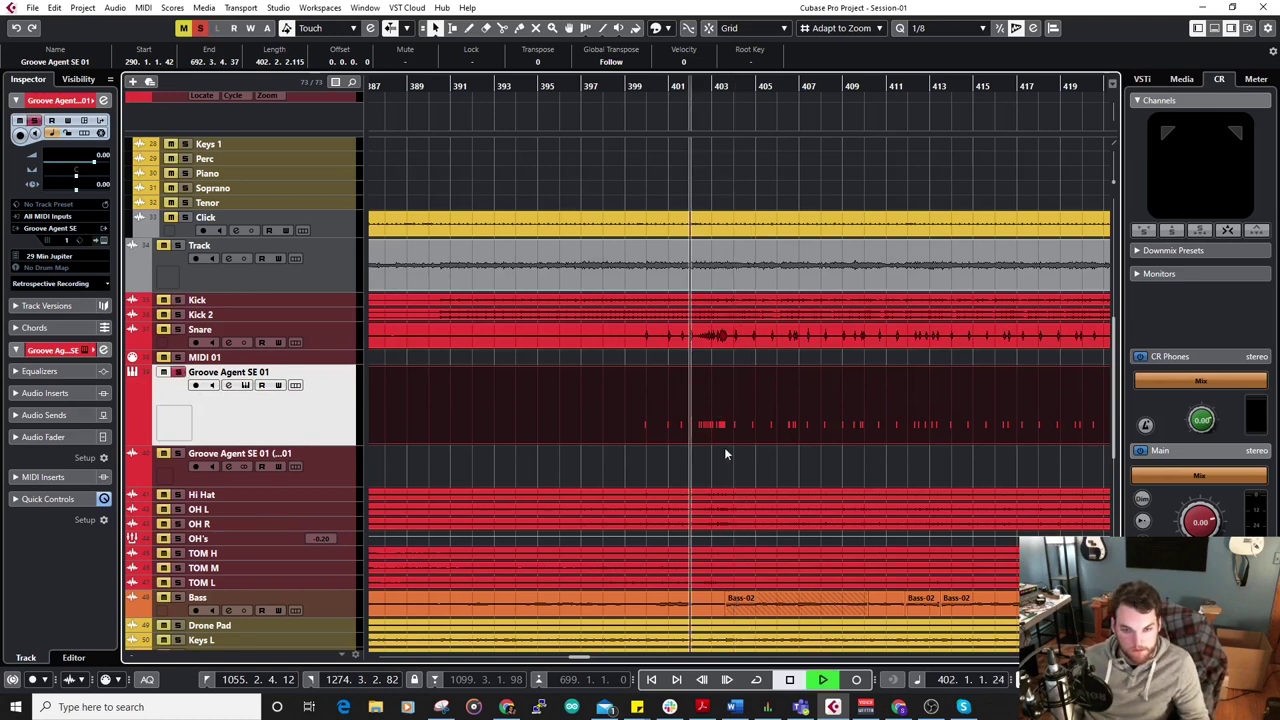
pyautogui.press('h')
pyautogui.press('h')
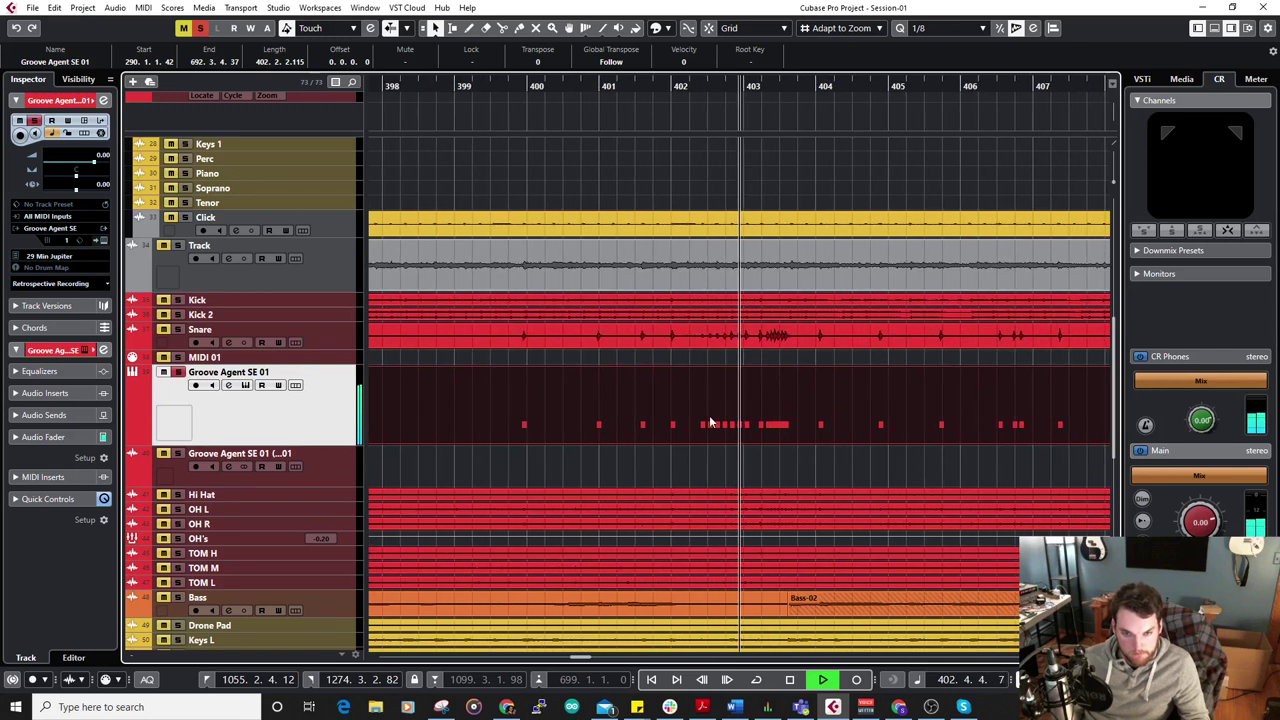
pyautogui.press('space')
# Open the part in the key editor and reduce the bar 402 fill notes to rising velocities starting at 72.
pyautogui.doubleClick(703, 412)
pyautogui.press('h')
pyautogui.press('h')
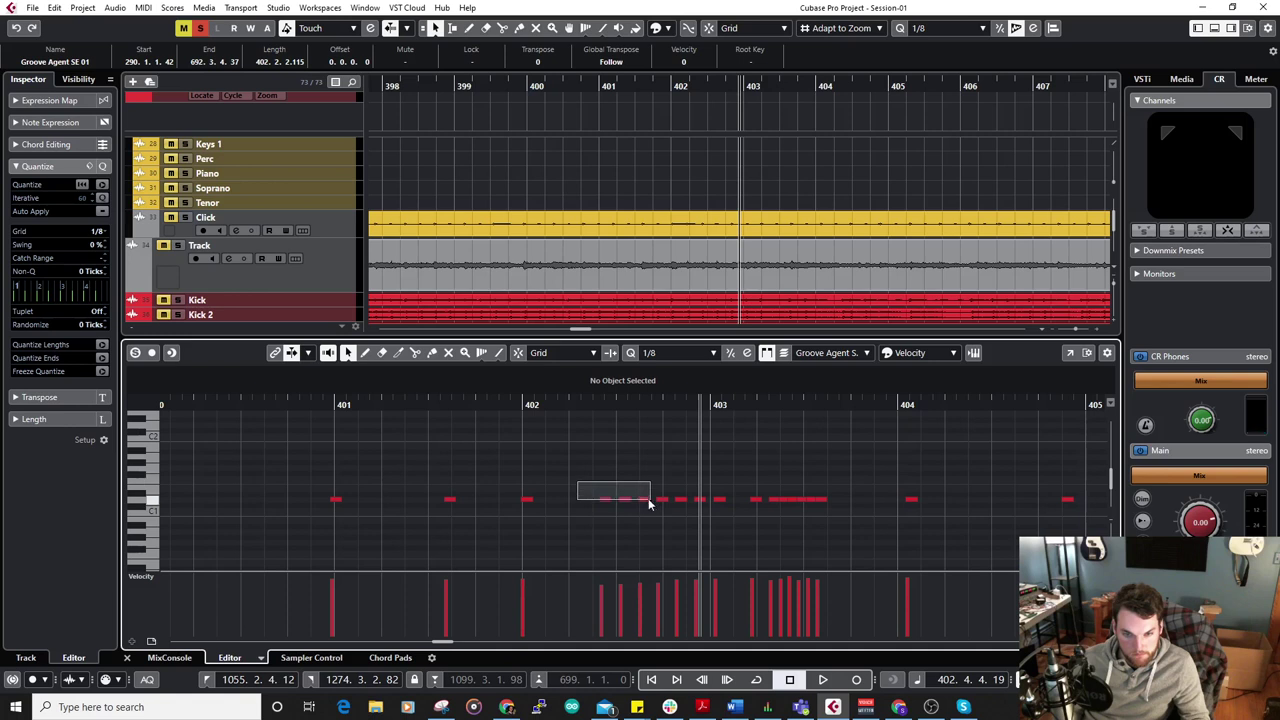
pyautogui.moveTo(690, 503); pyautogui.dragTo(724, 511)
pyautogui.scroll(2, 596, 493)
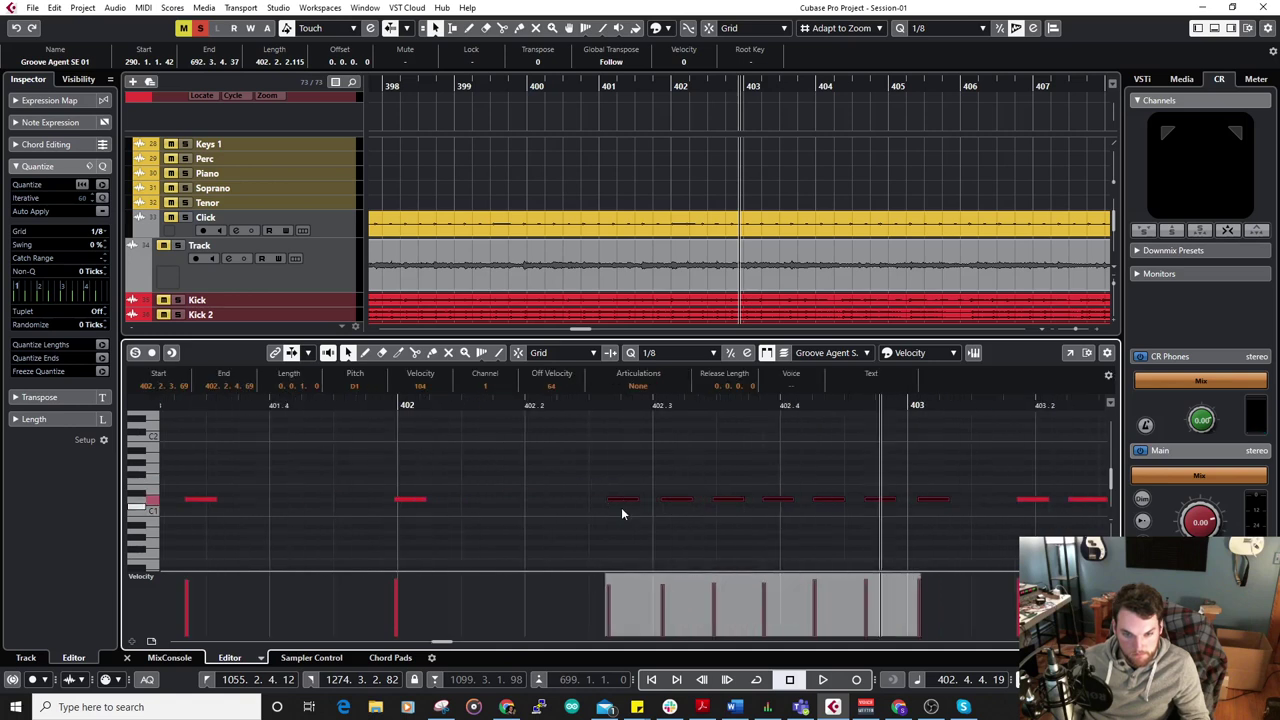
pyautogui.click(623, 505)
pyautogui.click(625, 501)
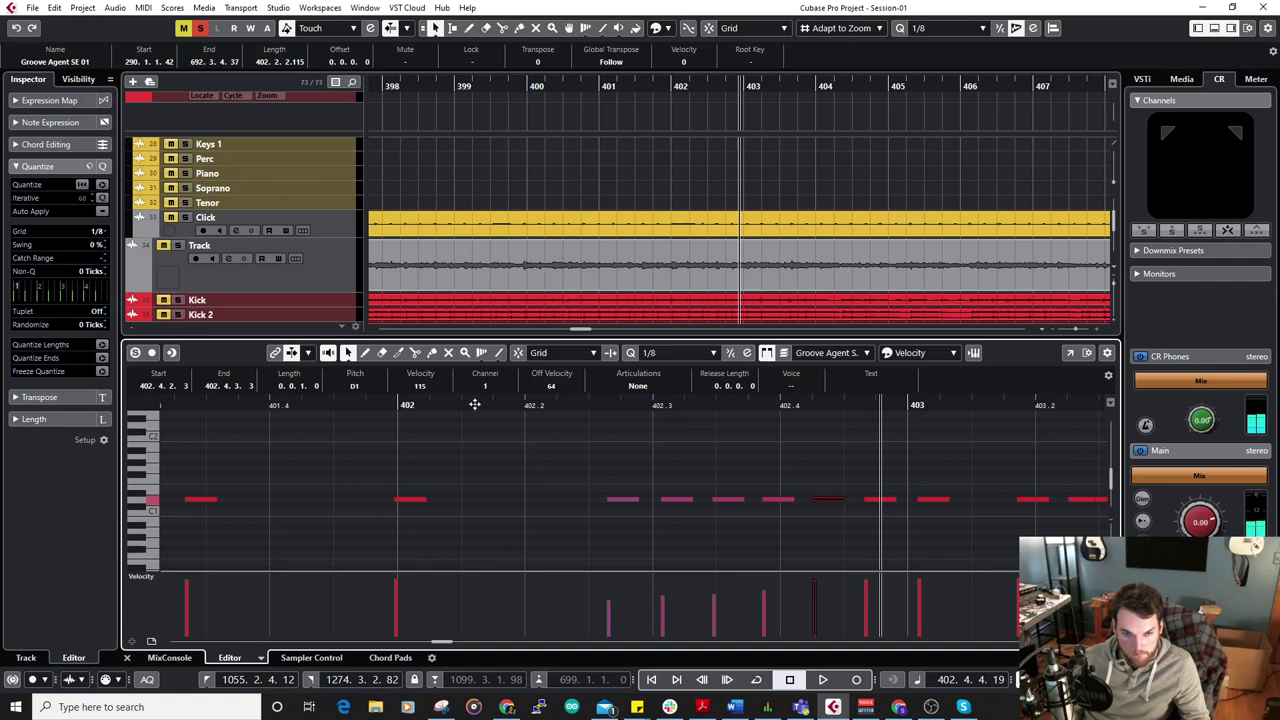
pyautogui.moveTo(432, 394); pyautogui.dragTo(435, 406)
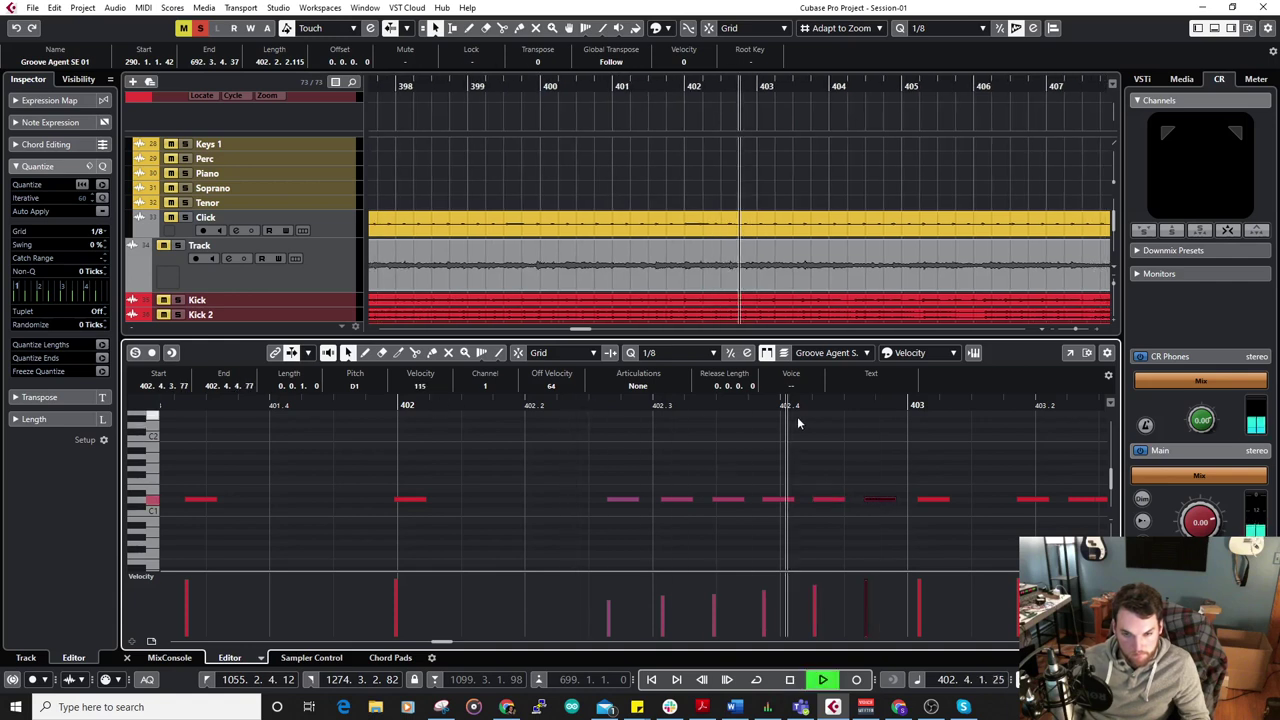
pyautogui.press('space')
pyautogui.moveTo(372, 455); pyautogui.dragTo(754, 481)
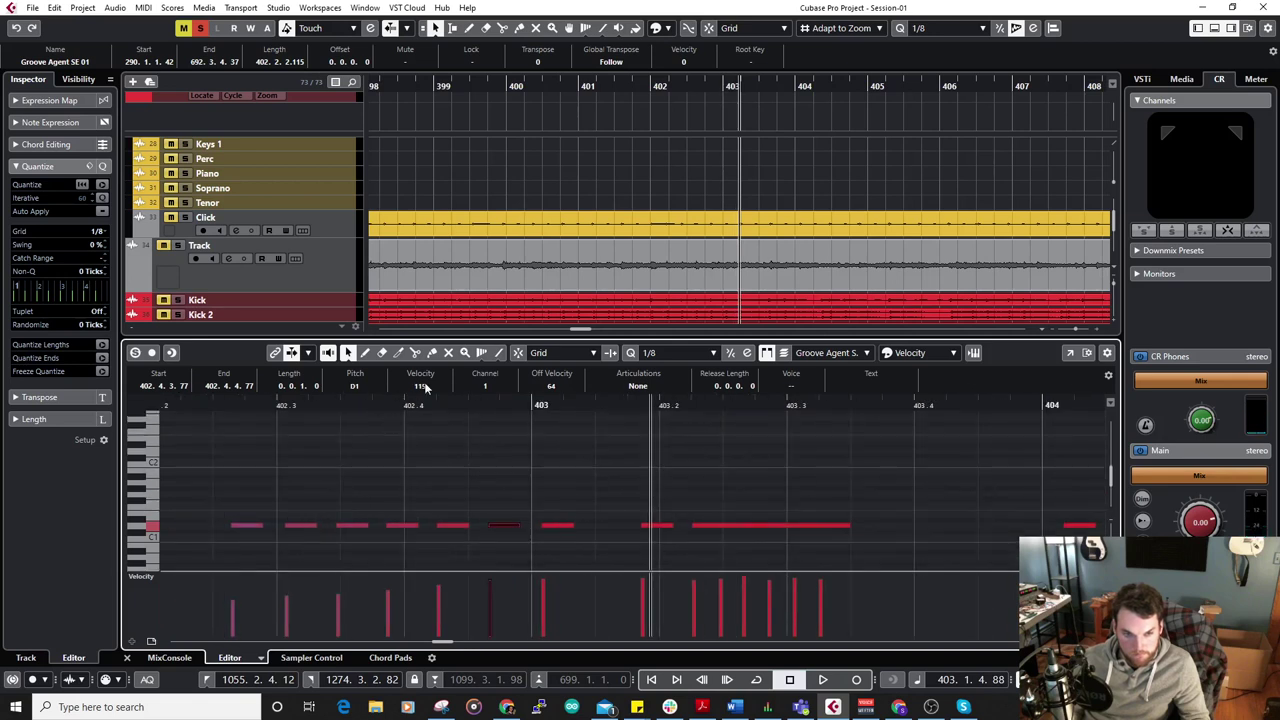
# Set the velocity of the fill note at bar 403 to 102 and play the fill.
pyautogui.click(556, 526)
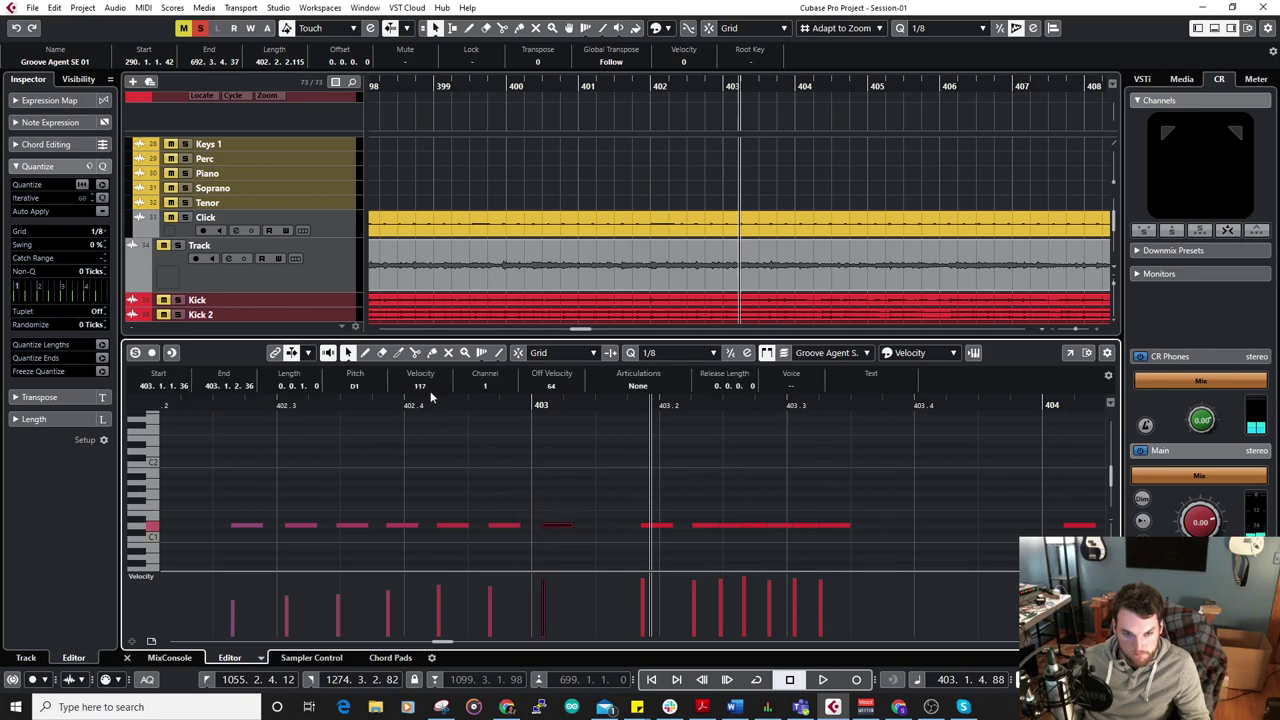
pyautogui.hotkey('ctrl', 'z')
pyautogui.press('space')
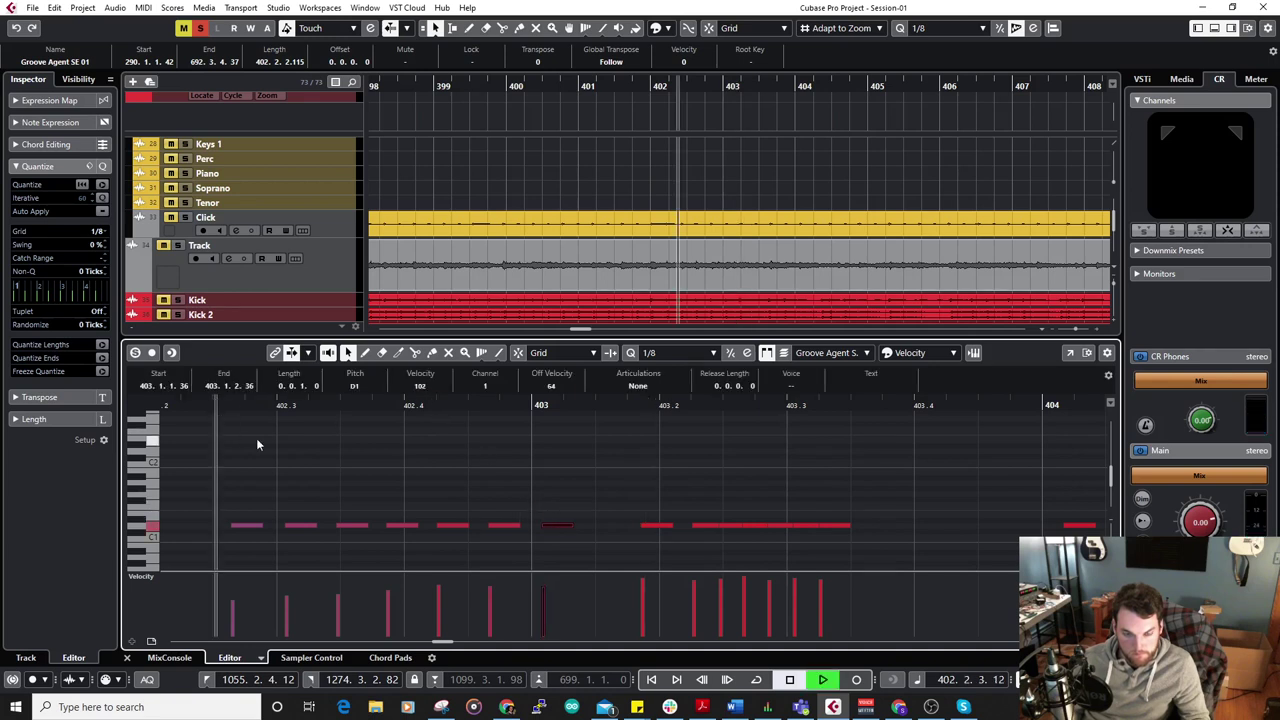
pyautogui.press('space')
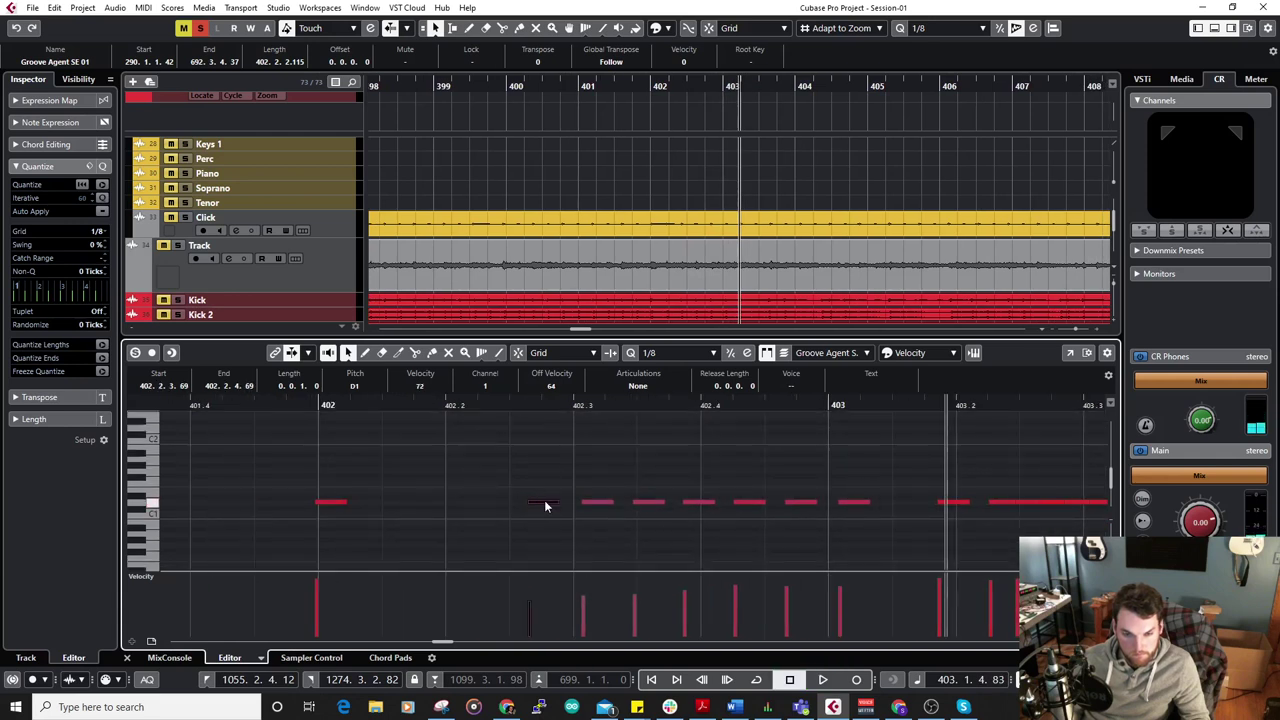
# Copy the fill's first note to 402.2.2.1, audition the fill, and close the key editor.
pyautogui.moveTo(544, 508); pyautogui.dragTo(500, 510)
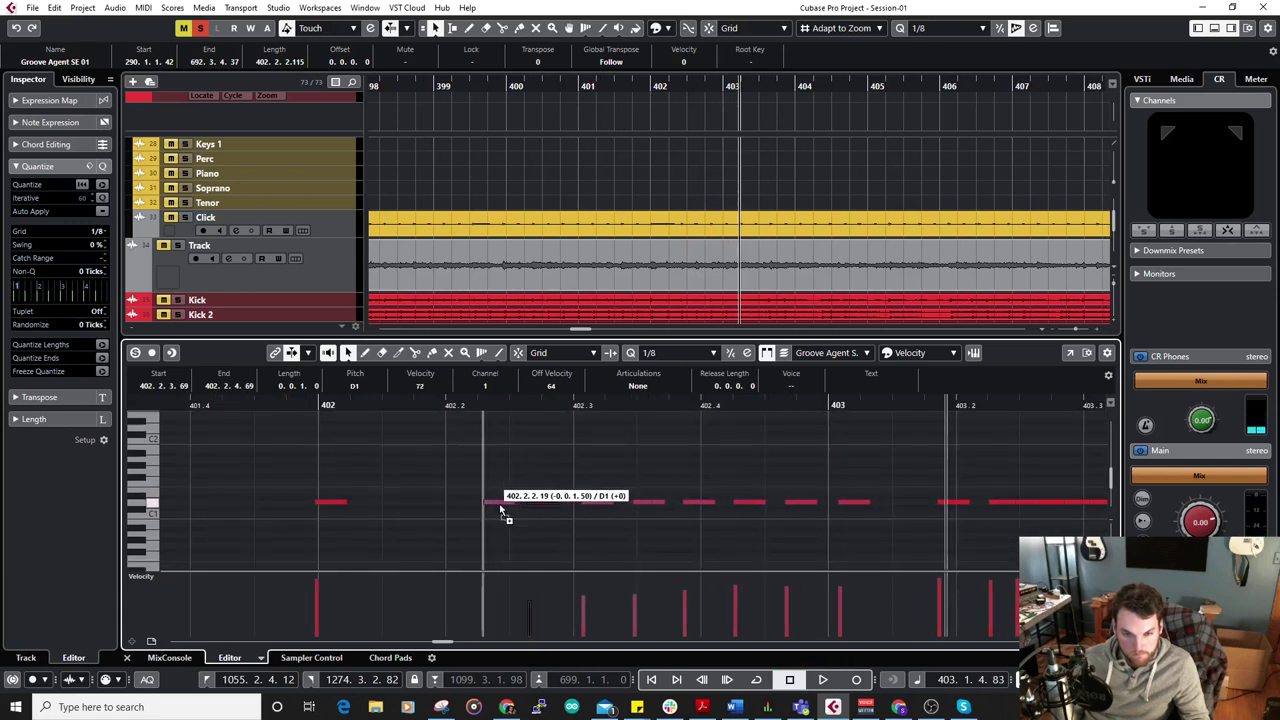
pyautogui.click(251, 405)
pyautogui.press('space')
pyautogui.scroll(-3, 535, 435)
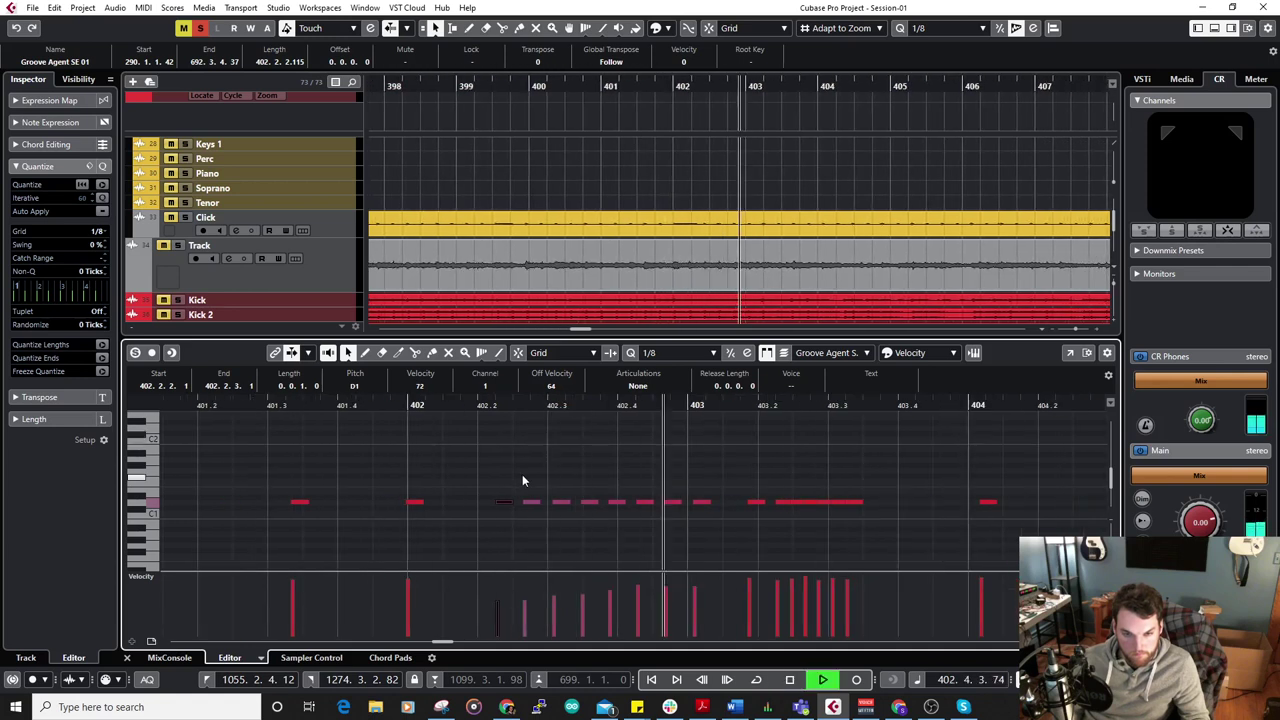
pyautogui.press('space')
pyautogui.click(127, 657)
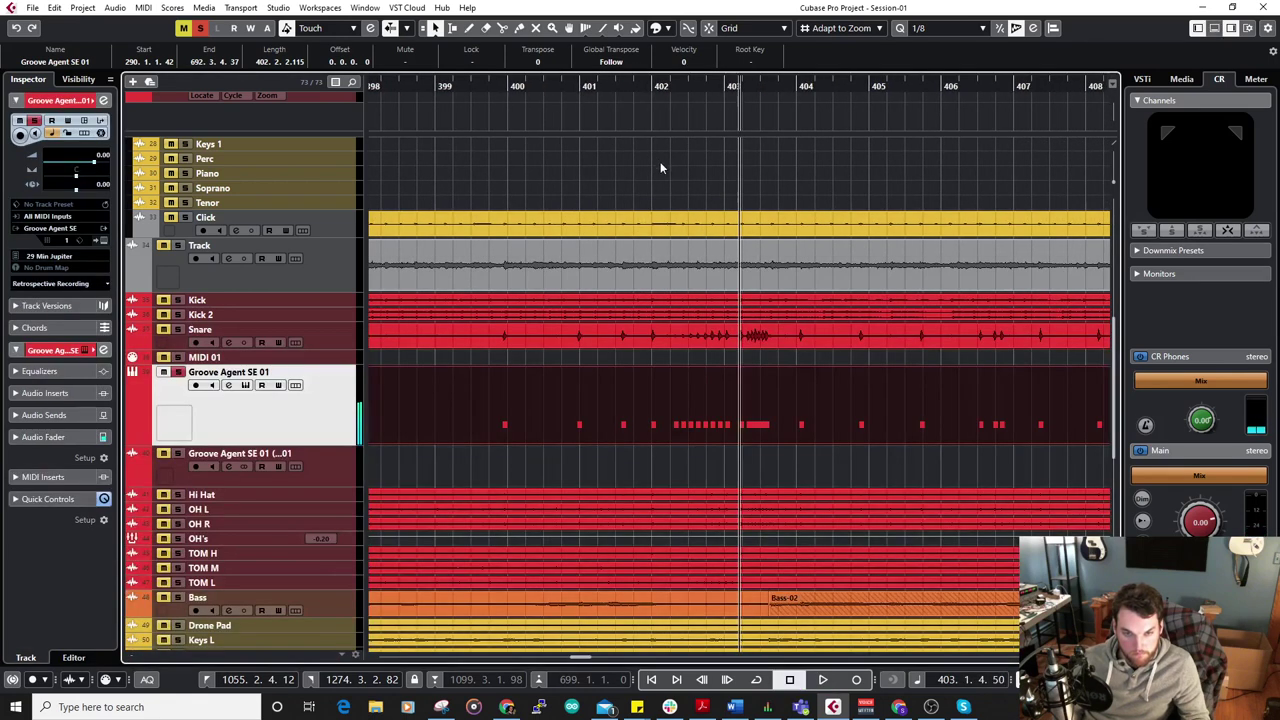
# Clear the solo and play the Groove Agent SE 01 fill in the full mix from about bar 401.
pyautogui.click(604, 87)
pyautogui.press('space')
pyautogui.press('h')
pyautogui.press('h')
pyautogui.press('h')
pyautogui.press('h')
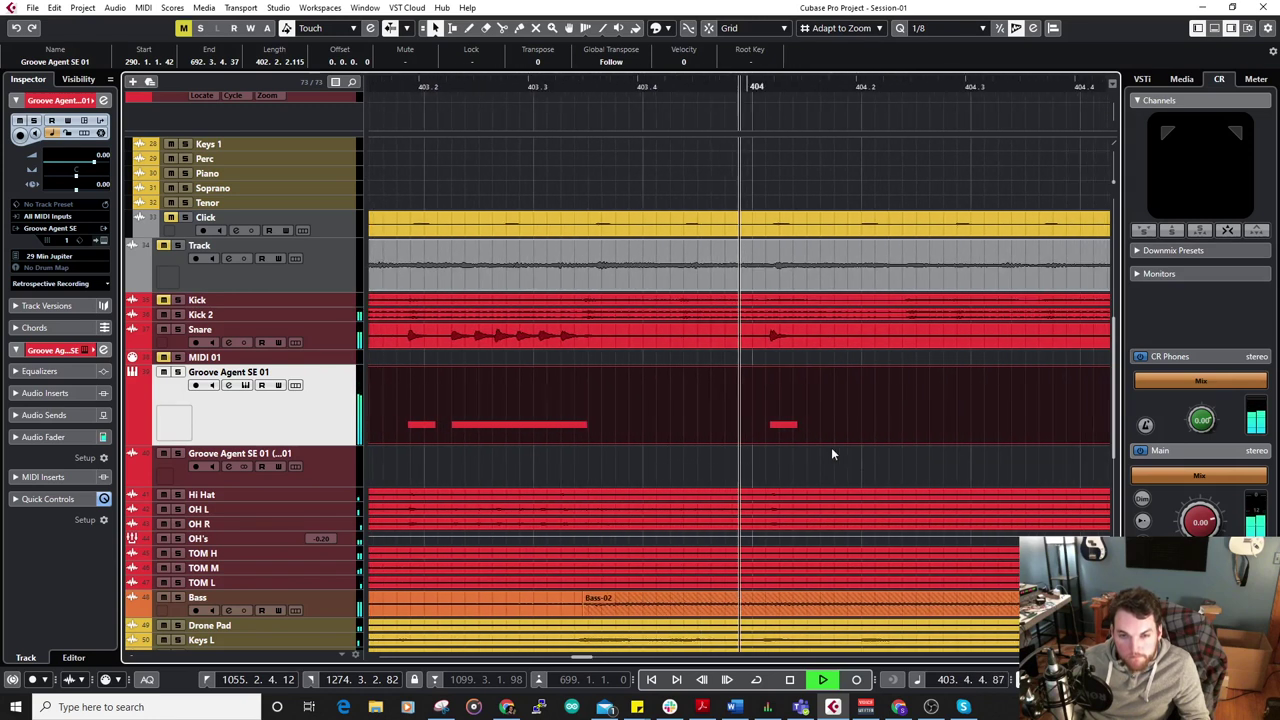
pyautogui.press('g')
pyautogui.press('g')
pyautogui.press('g')
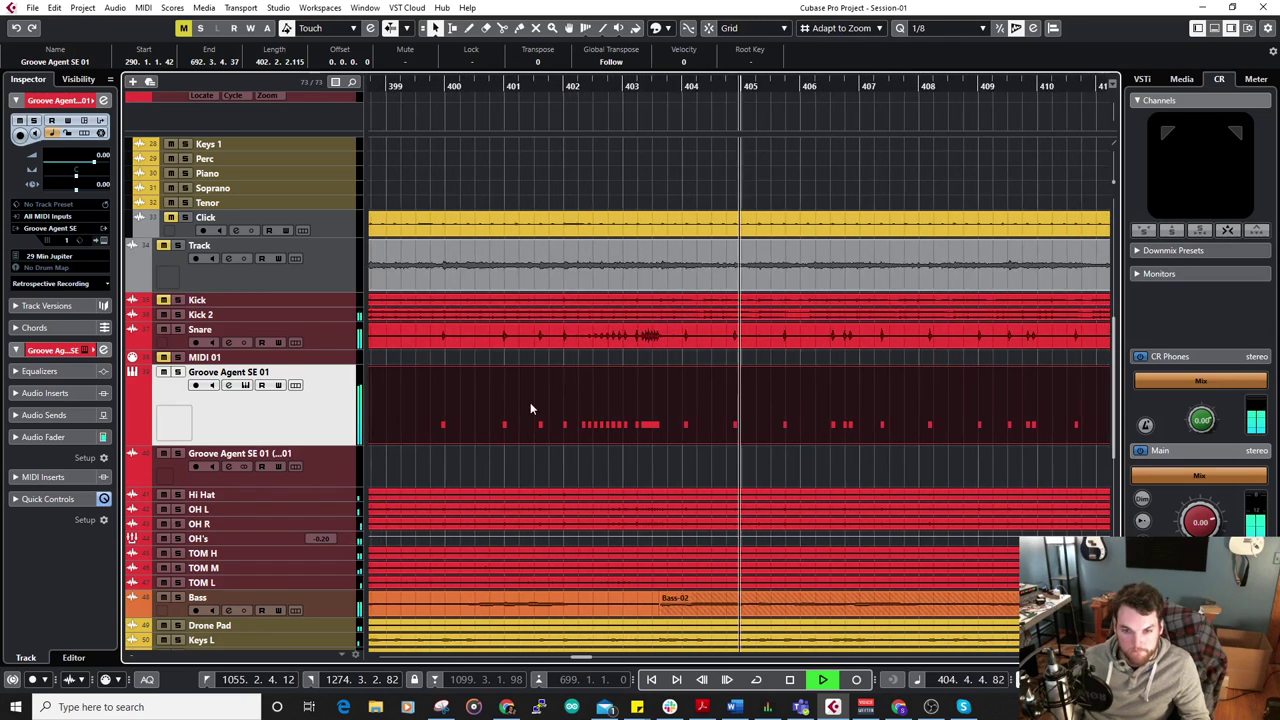
# Play the mix past bar 422 and look through the Groove Agent SE 01 part for the next snare fill, near bar 549.
pyautogui.press('g')
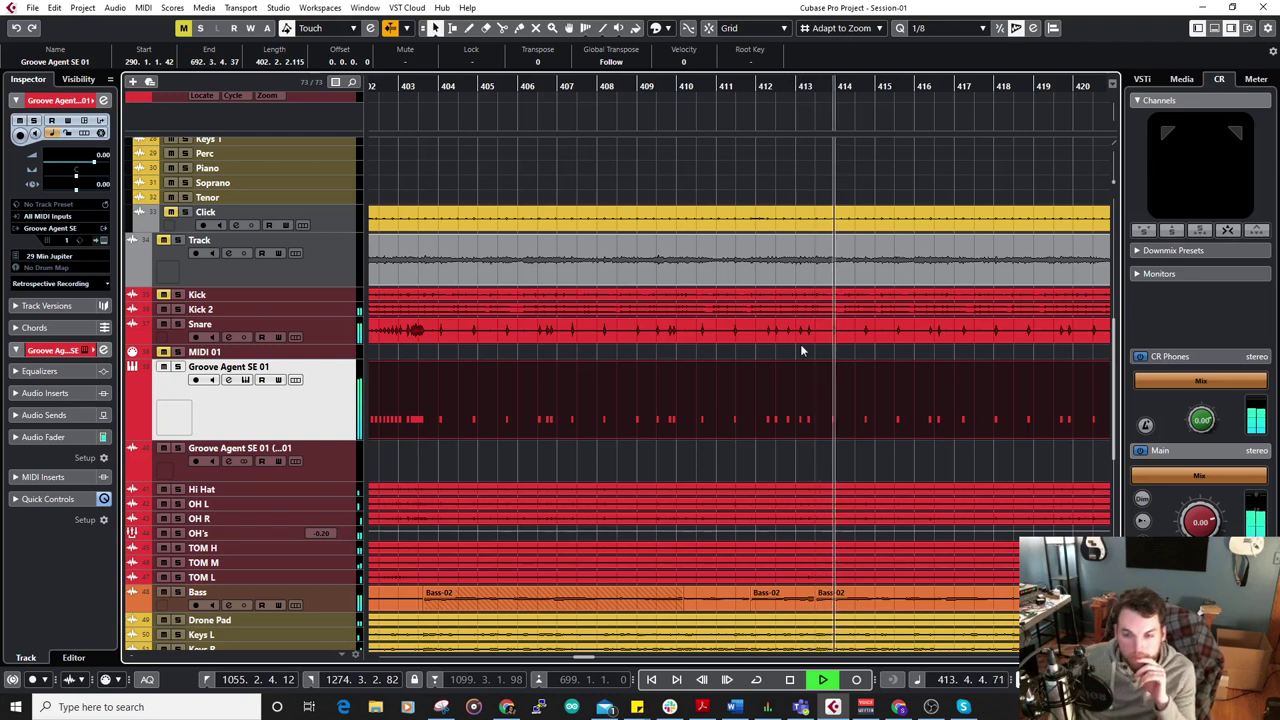
pyautogui.hscroll(3, 793, 312)
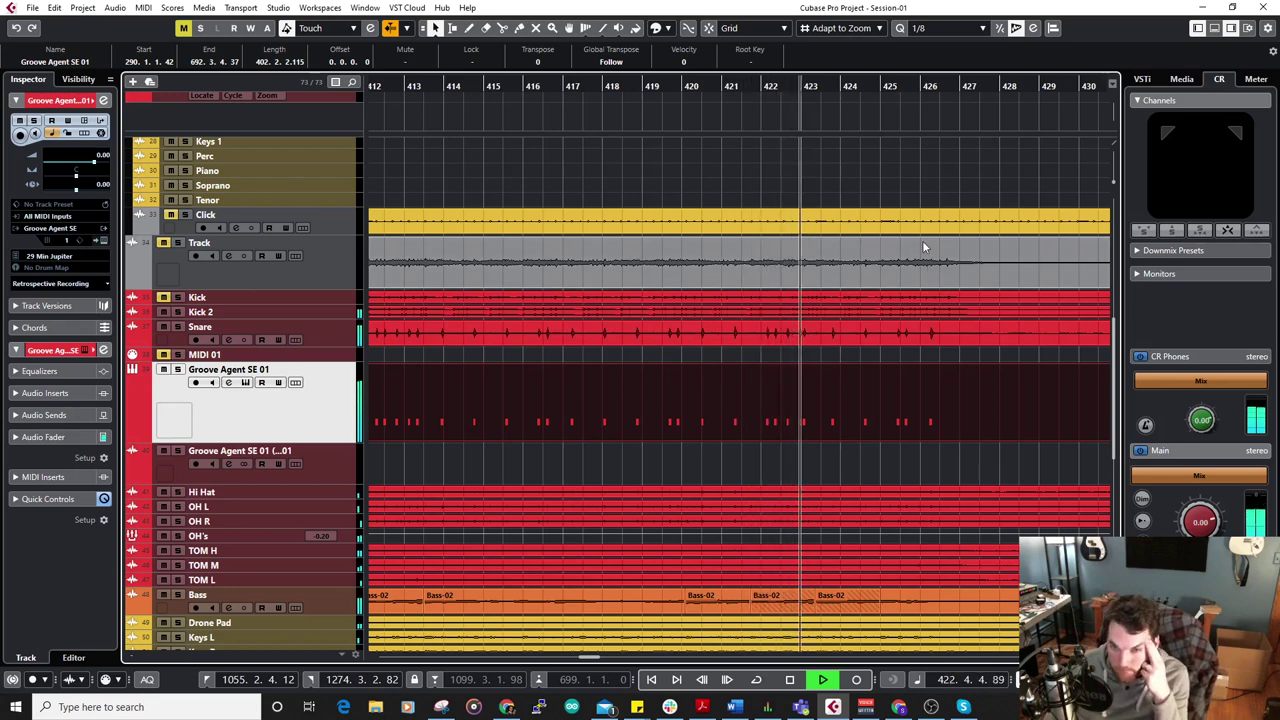
pyautogui.hscroll(2, 775, 237)
pyautogui.hscroll(10, 600, 250)
pyautogui.scroll(-1, 537, 266)
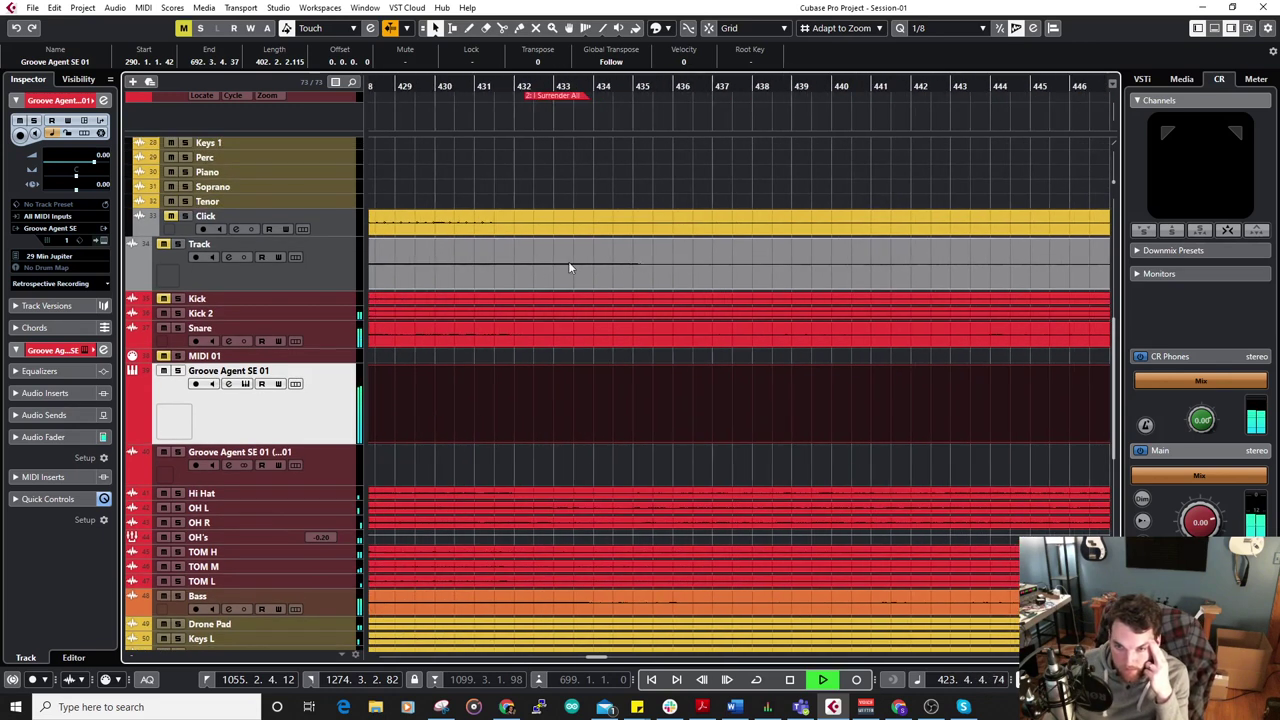
pyautogui.scroll(1, 561, 252)
pyautogui.hscroll(12, 610, 228)
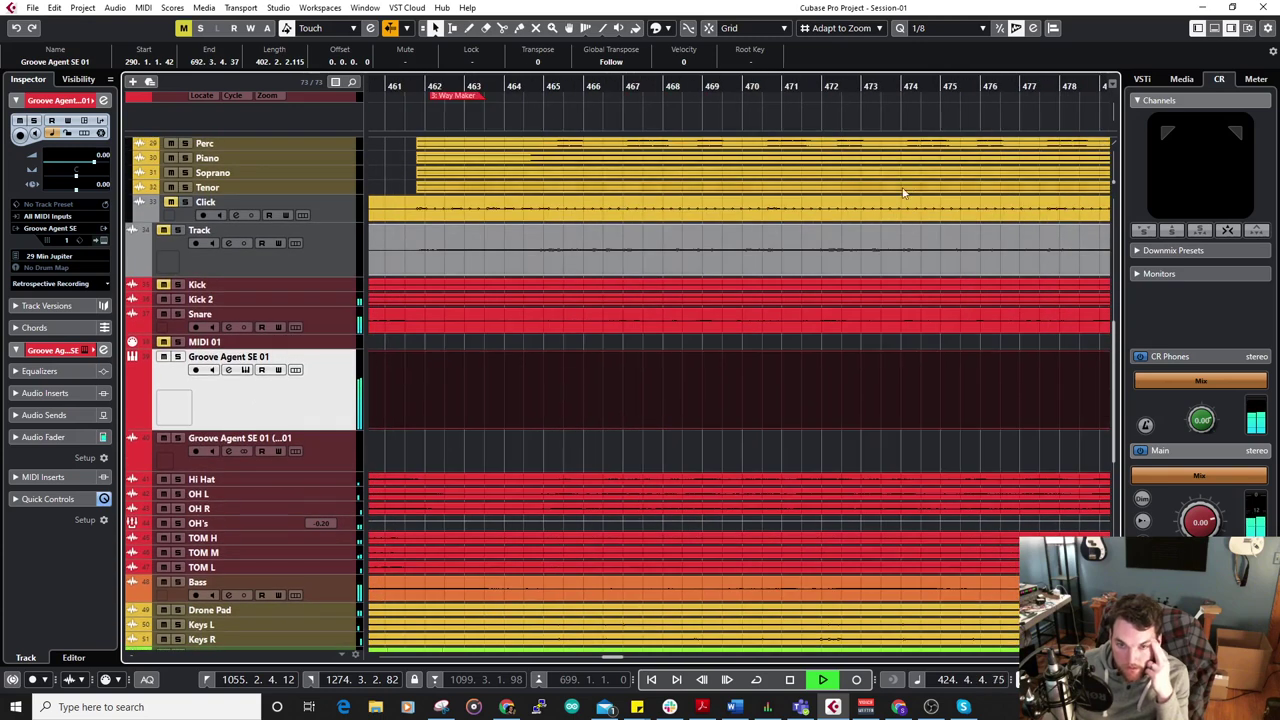
pyautogui.hscroll(14, 800, 205)
pyautogui.scroll(2, 768, 240)
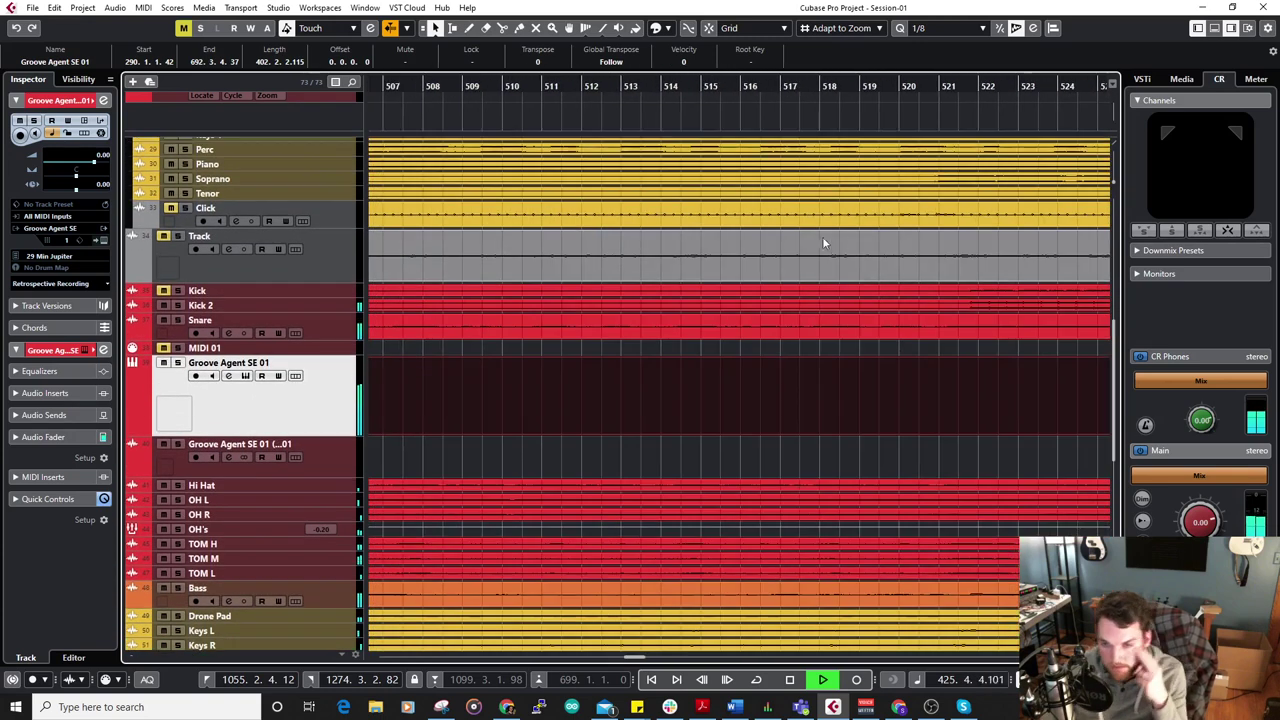
pyautogui.hscroll(7, 514, 220)
pyautogui.scroll(-3, 514, 220)
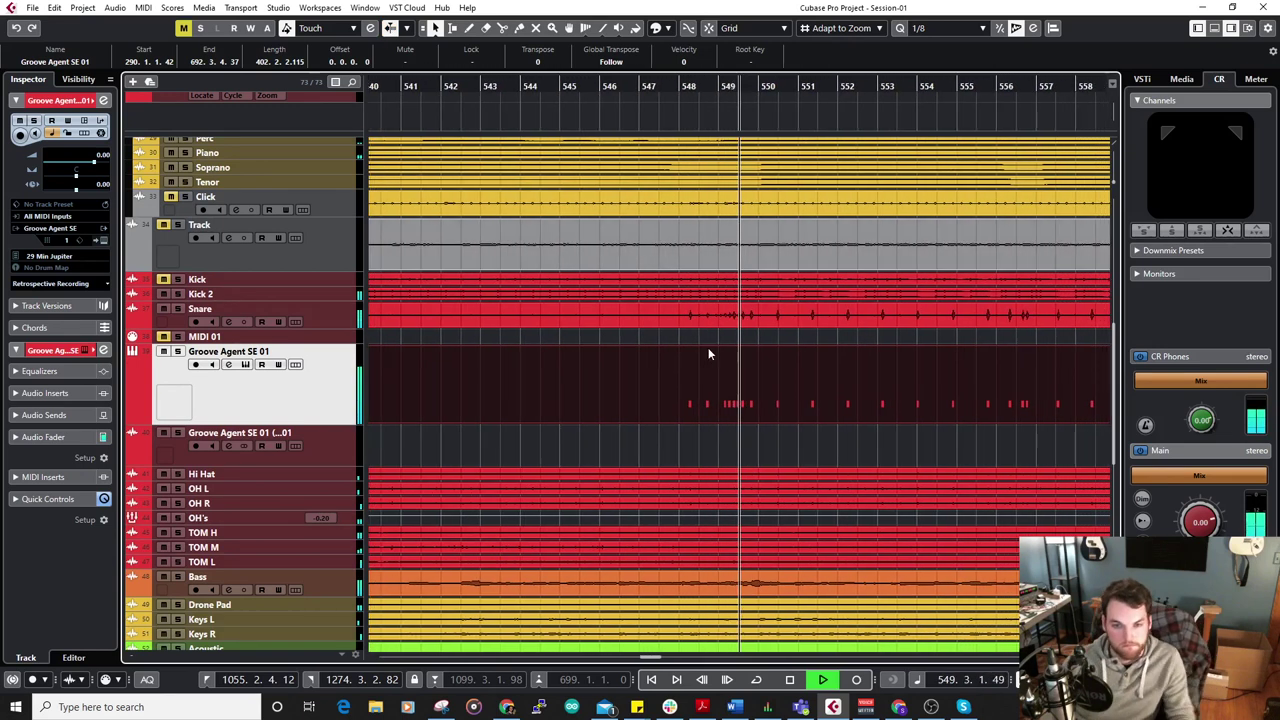
# Lower the first four notes of the bar 549 fill to rising velocities in the key editor, play the fill, and close the editor.
pyautogui.press('space')
pyautogui.scroll(3, 677, 403)
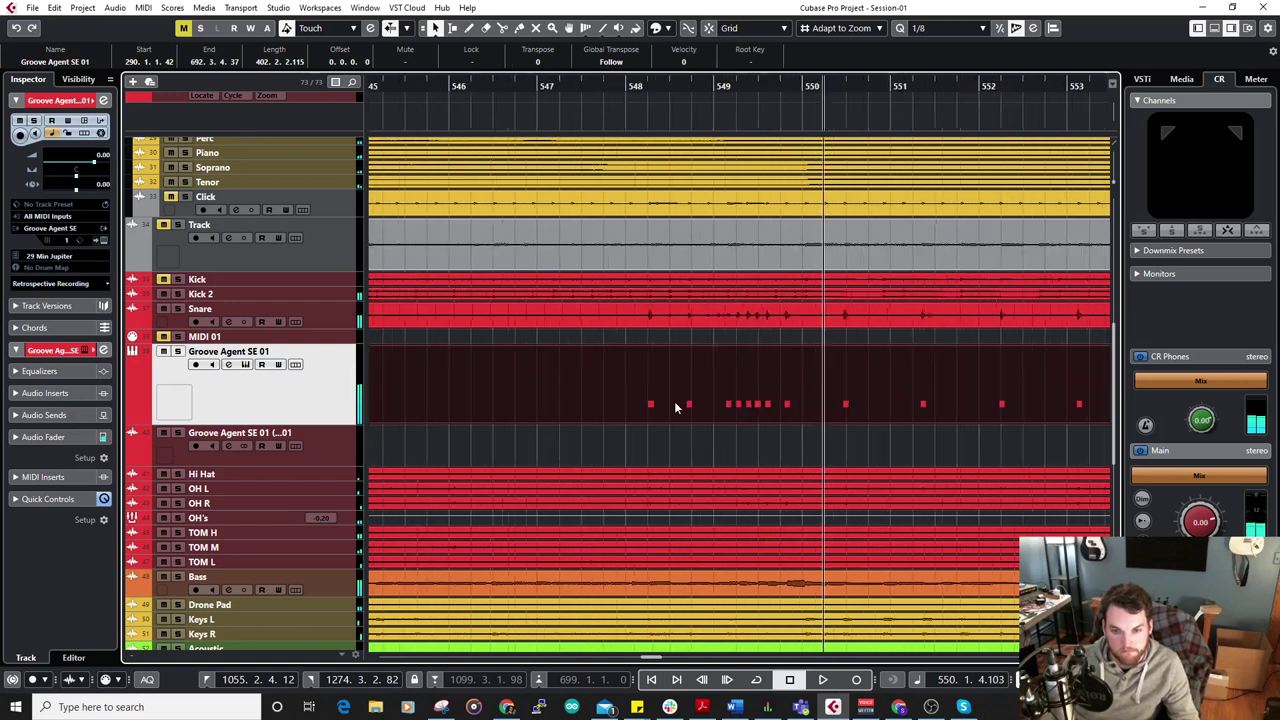
pyautogui.doubleClick(780, 401)
pyautogui.click(336, 503)
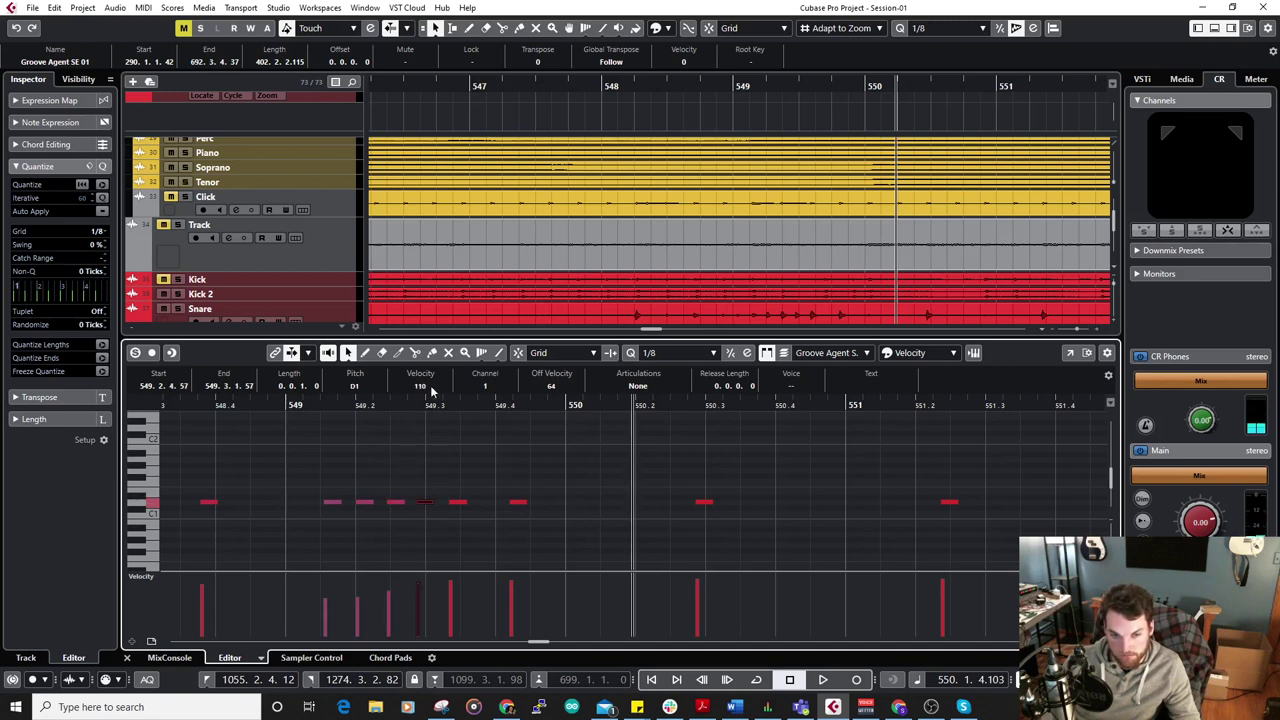
pyautogui.click(461, 503)
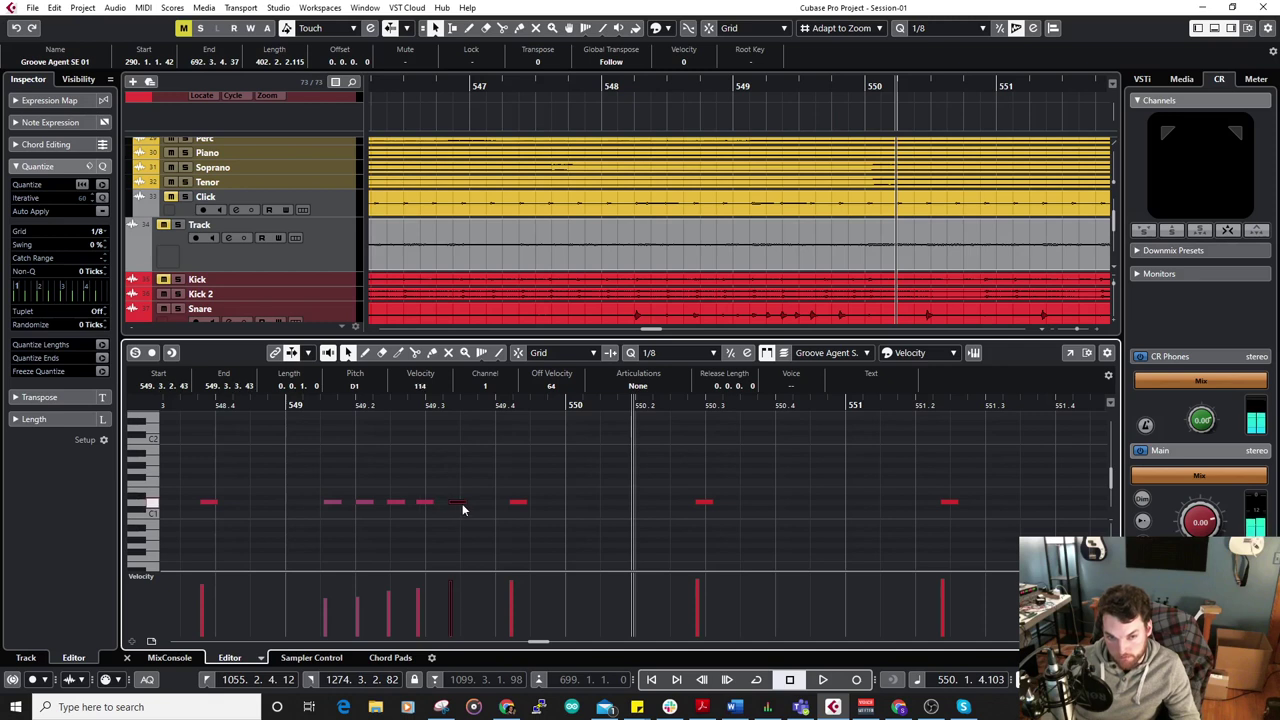
pyautogui.click(306, 408)
pyautogui.press('space')
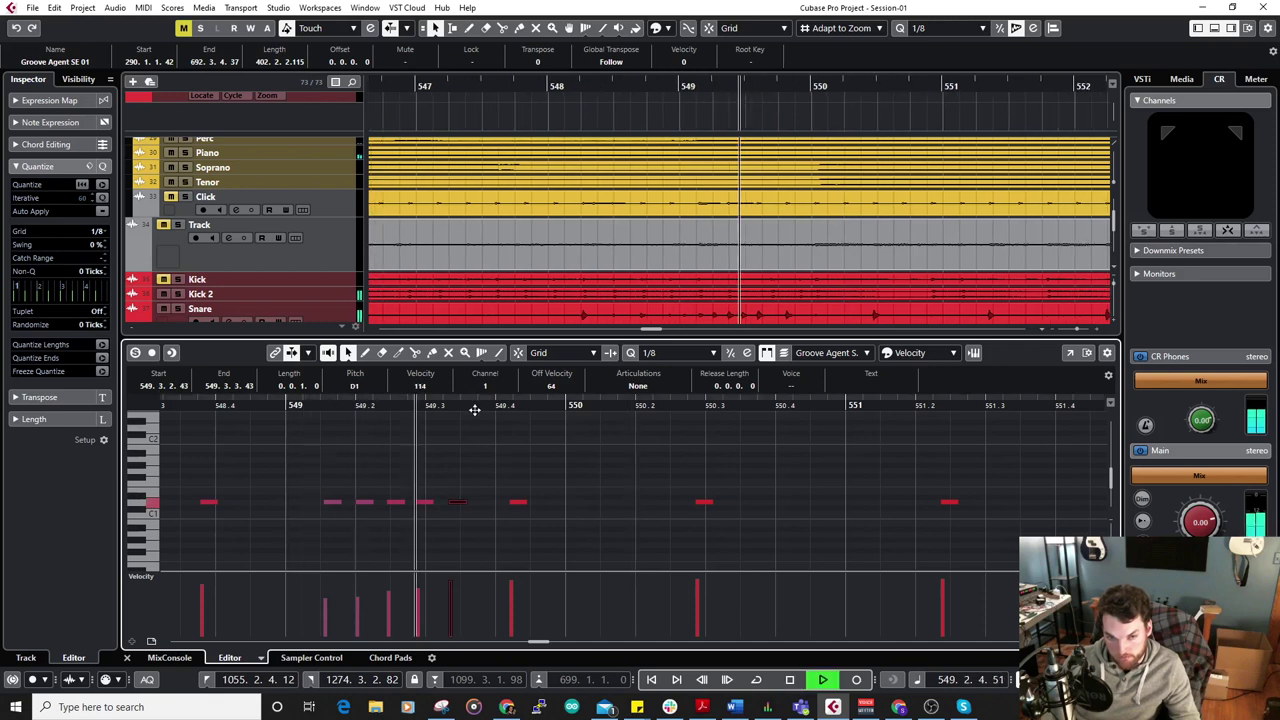
pyautogui.click(128, 657)
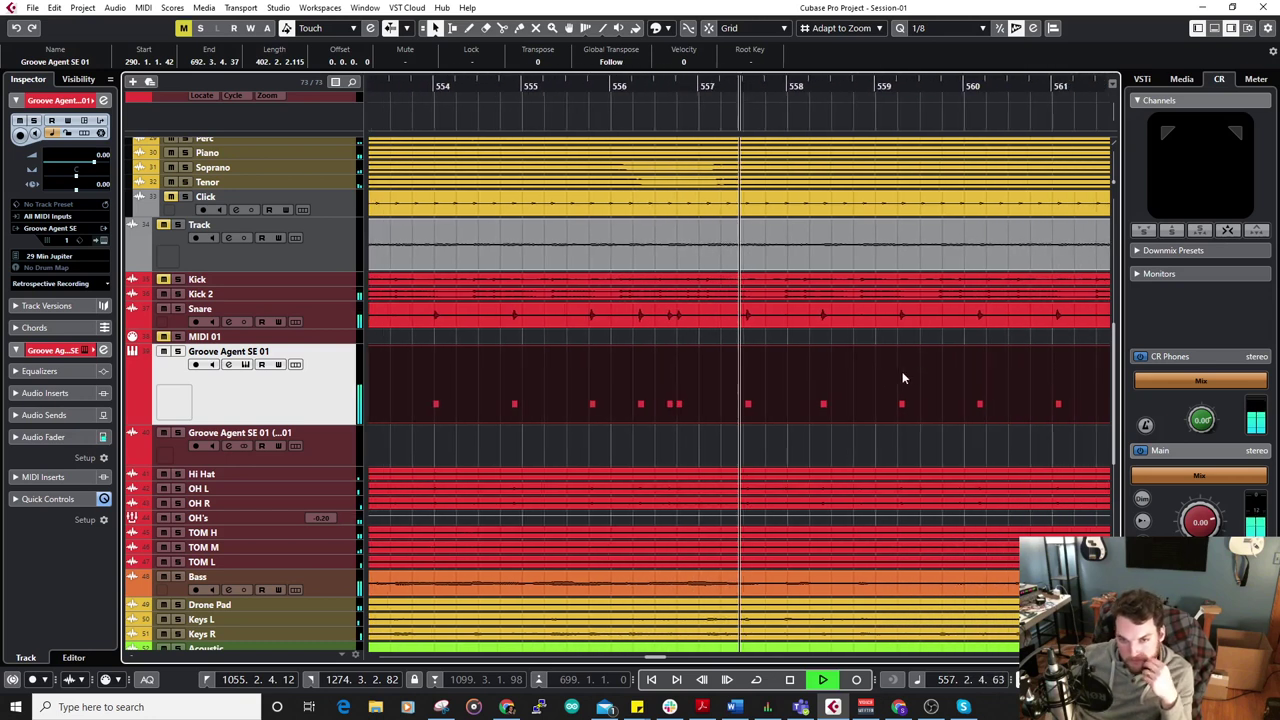
# Play on from about bar 563, stop after the fill leading into bar 571, and set its first note's velocity to 69 in the key editor.
pyautogui.scroll(-1, 962, 343)
pyautogui.hscroll(4, 962, 343)
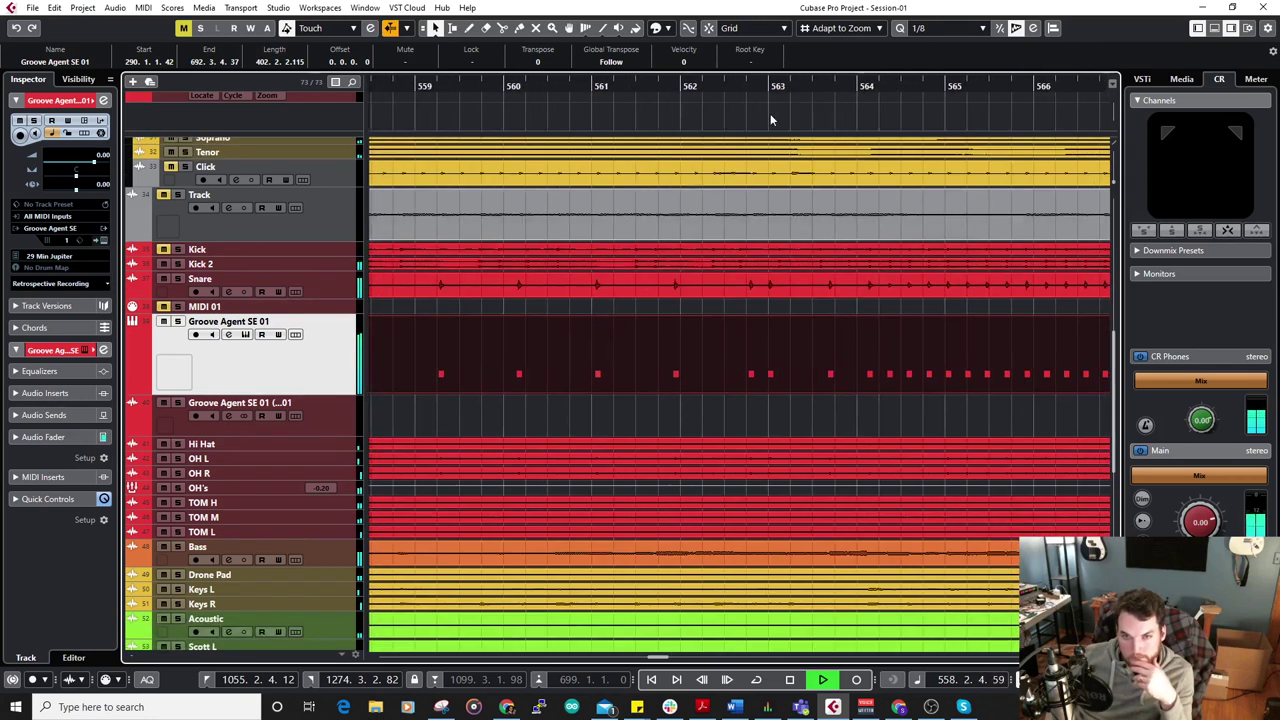
pyautogui.click(760, 88)
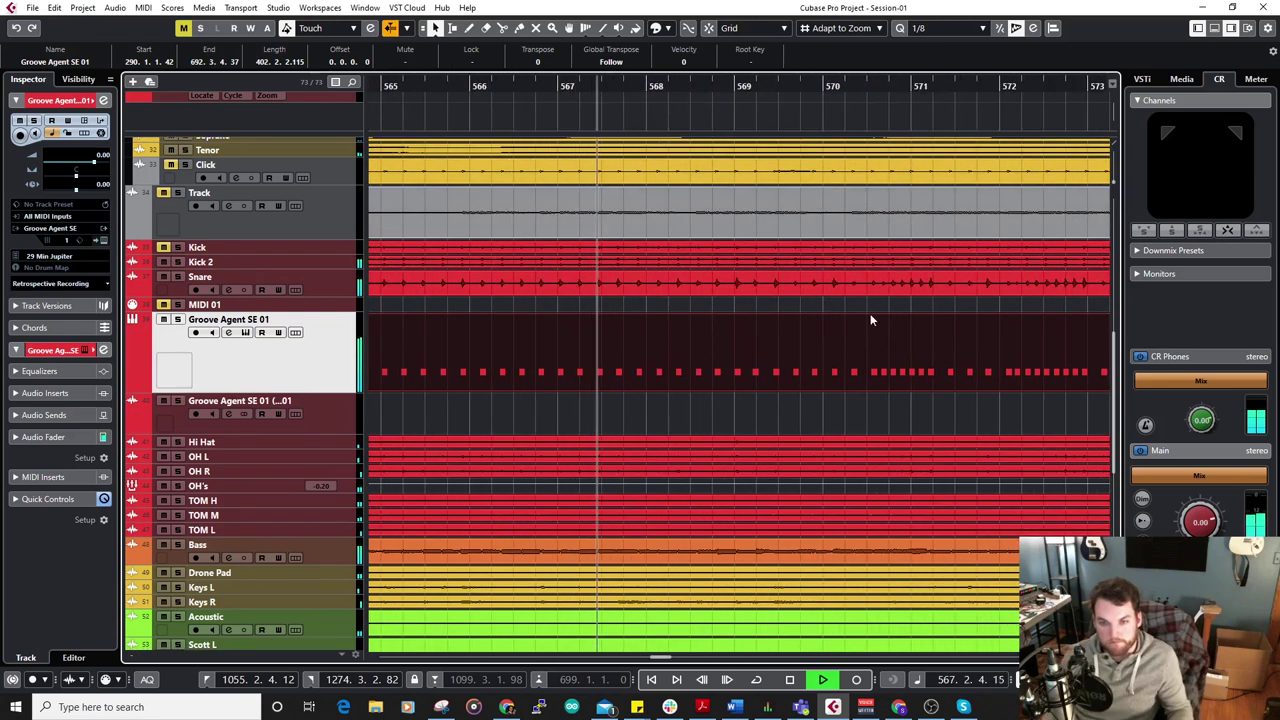
pyautogui.scroll(3, 786, 343)
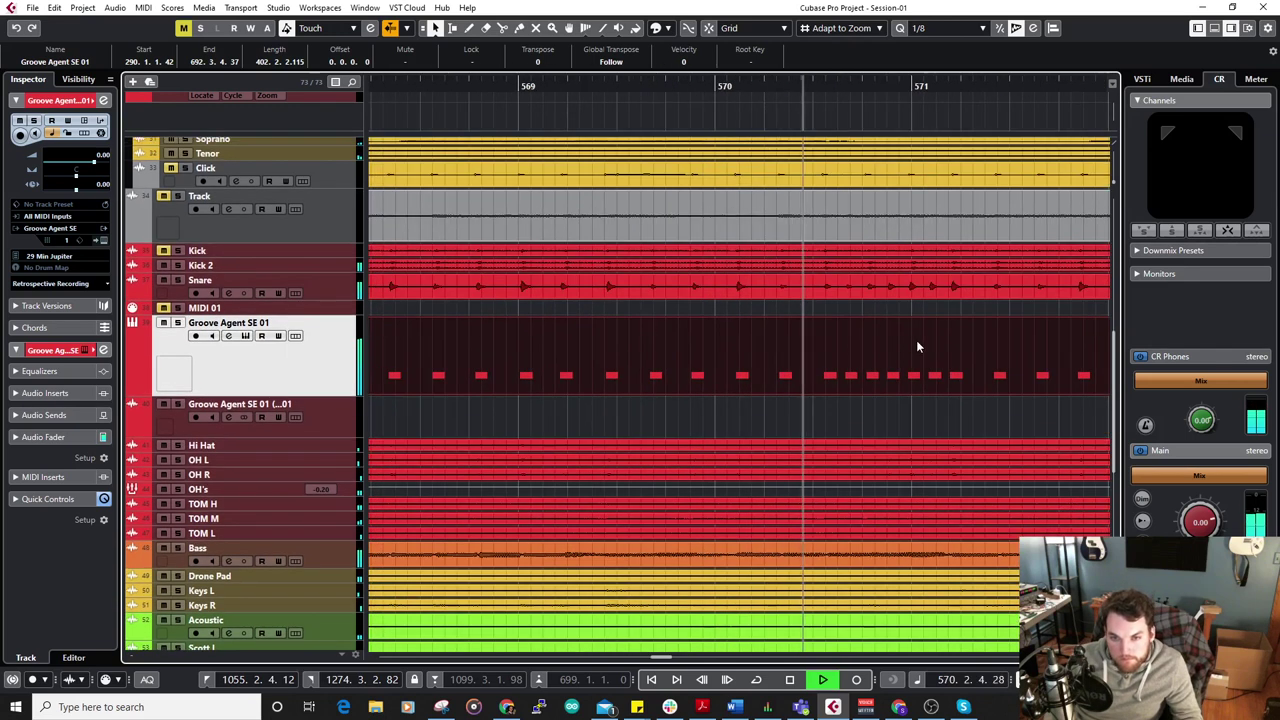
pyautogui.press('space')
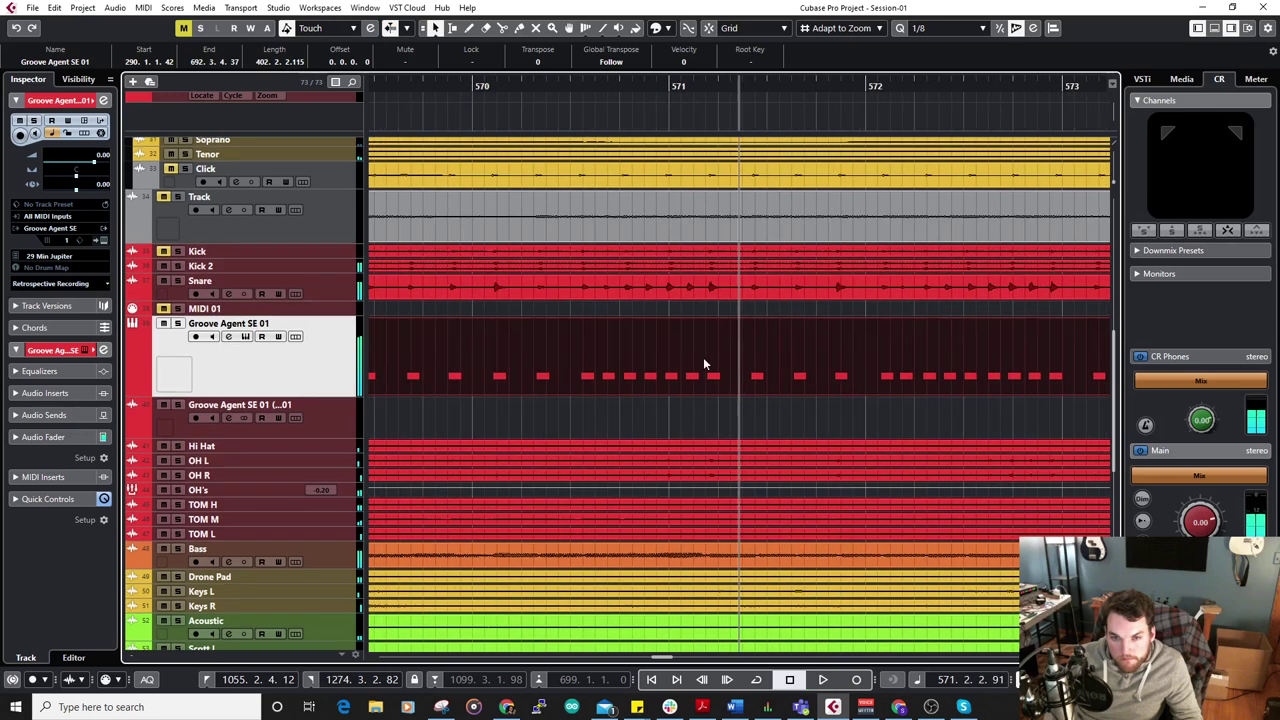
pyautogui.doubleClick(632, 357)
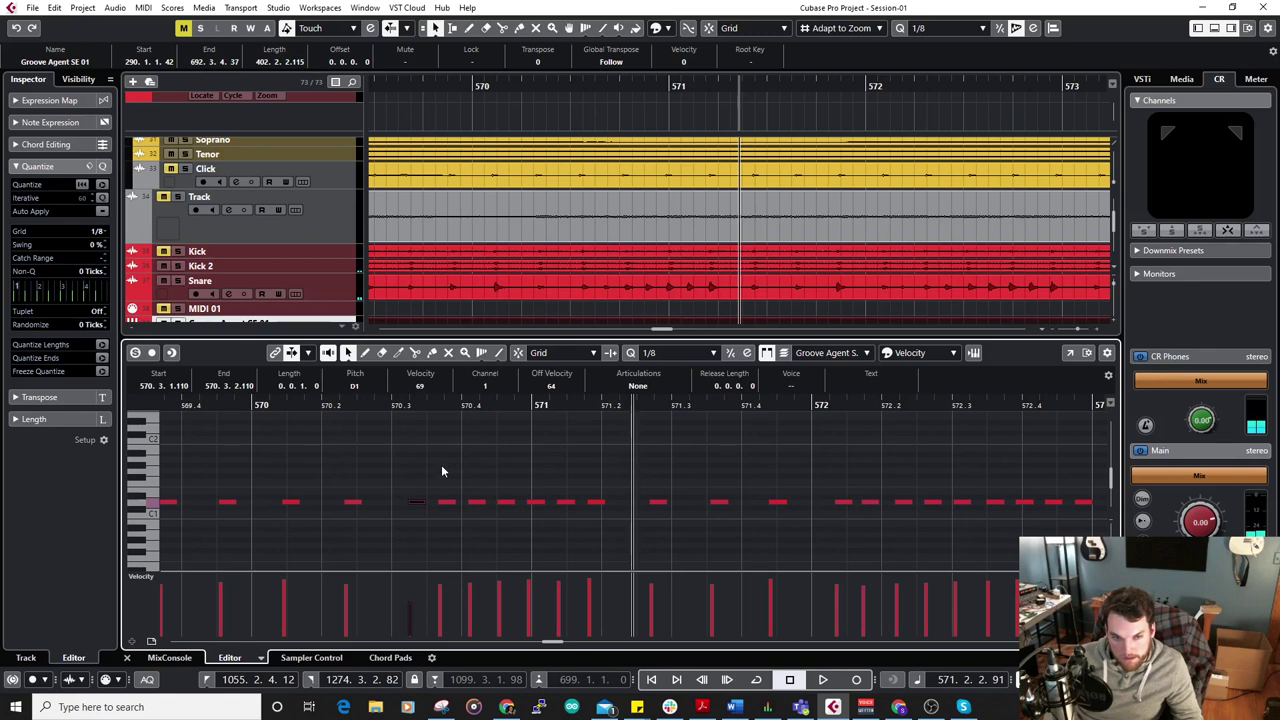
# Reduce the remaining notes of the fill from bar 570.3 into bar 571 to gradually rising velocities, setting the last note to 104.
pyautogui.click(446, 502)
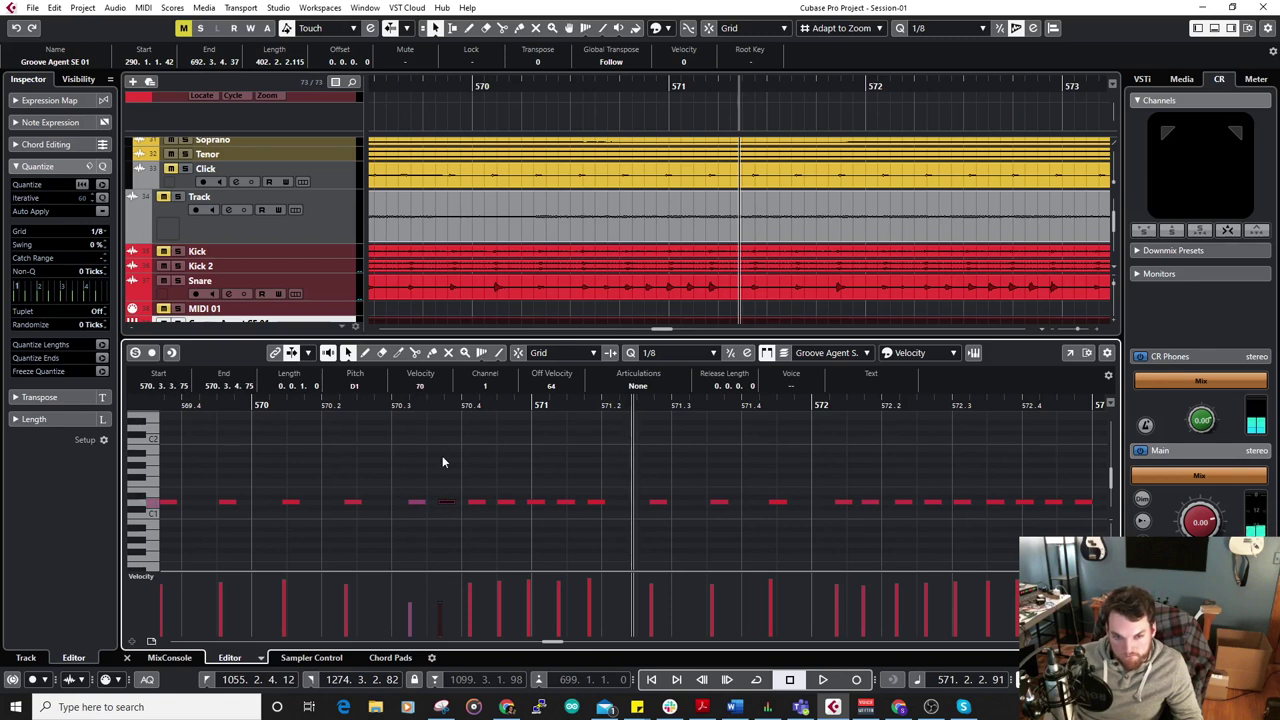
pyautogui.click(478, 503)
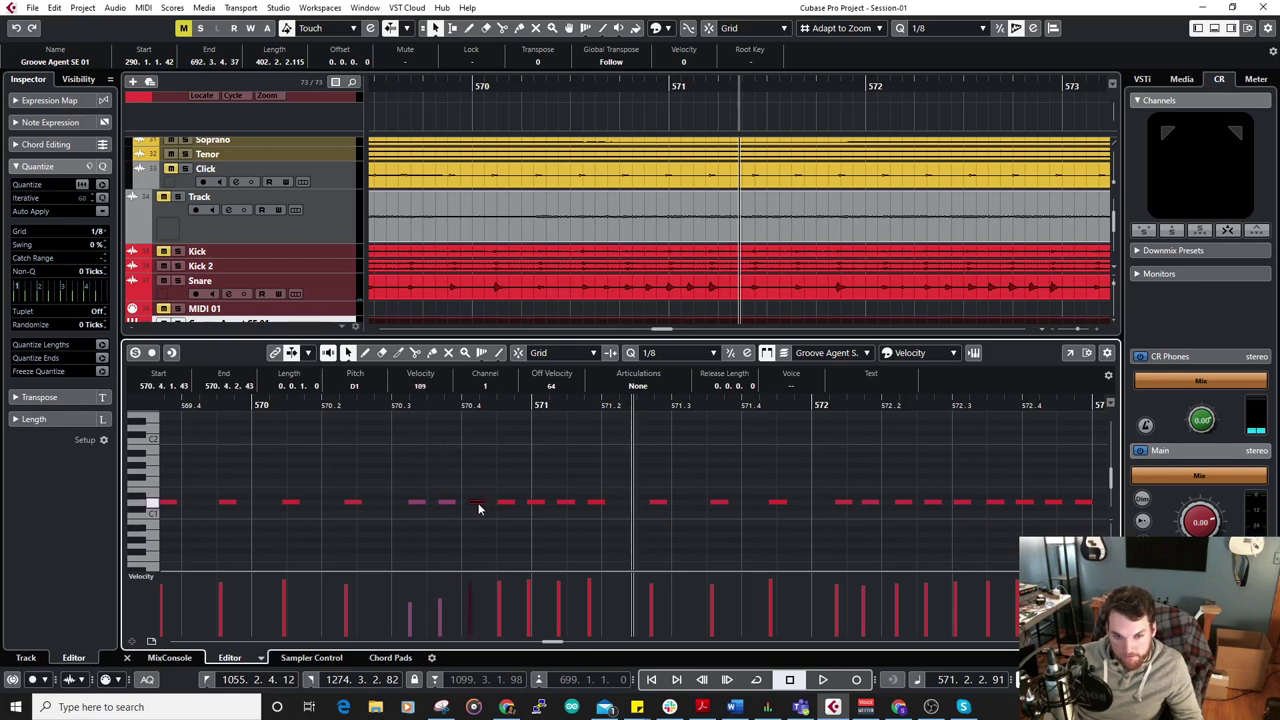
pyautogui.click(510, 504)
pyautogui.click(538, 502)
pyautogui.moveTo(443, 398); pyautogui.dragTo(444, 417)
pyautogui.click(564, 503)
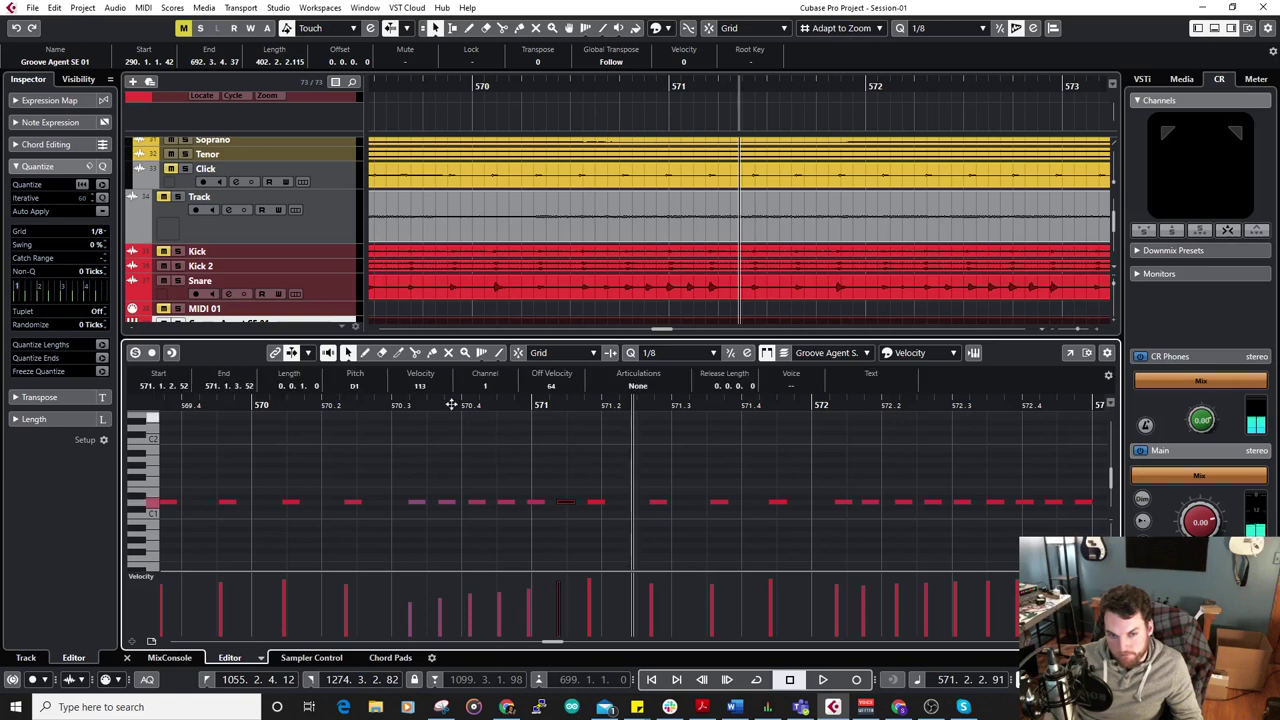
pyautogui.click(597, 502)
pyautogui.moveTo(439, 397); pyautogui.dragTo(436, 410)
# Play the corrected fill from about bar 570.3, close the key editor, and stop playback near the end of bar 572.
pyautogui.click(389, 405)
pyautogui.press('space')
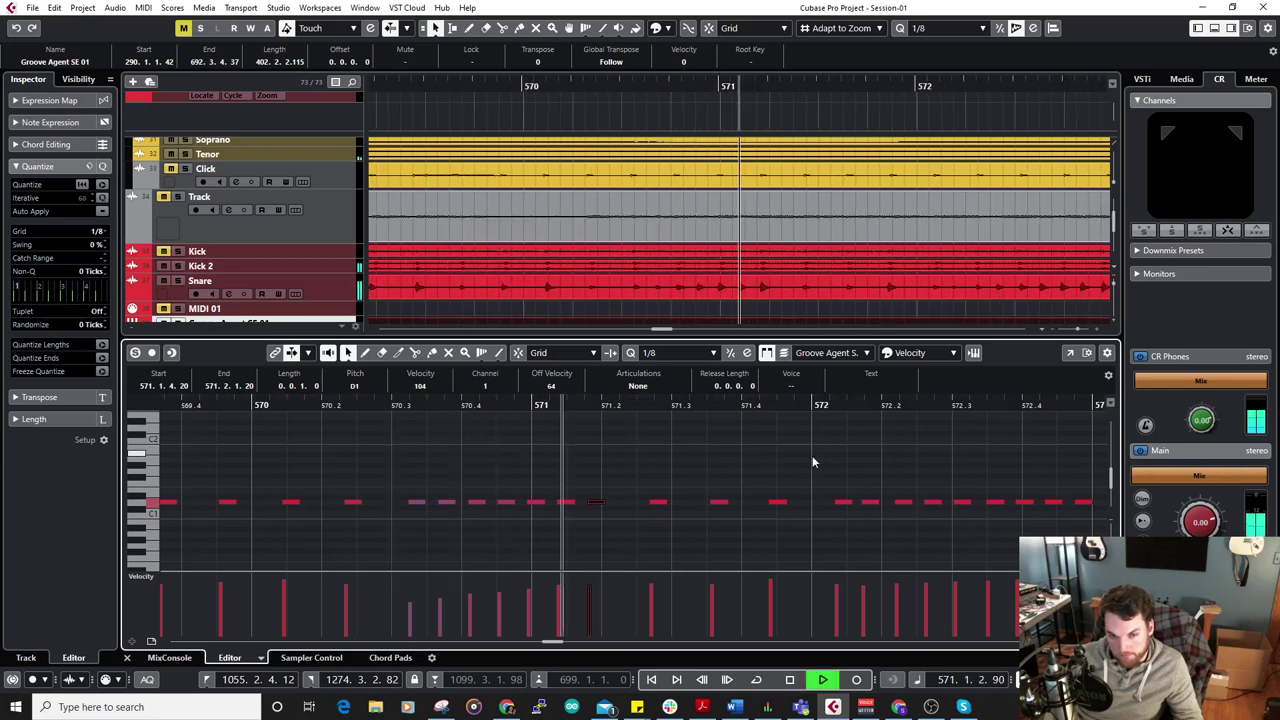
pyautogui.click(130, 654)
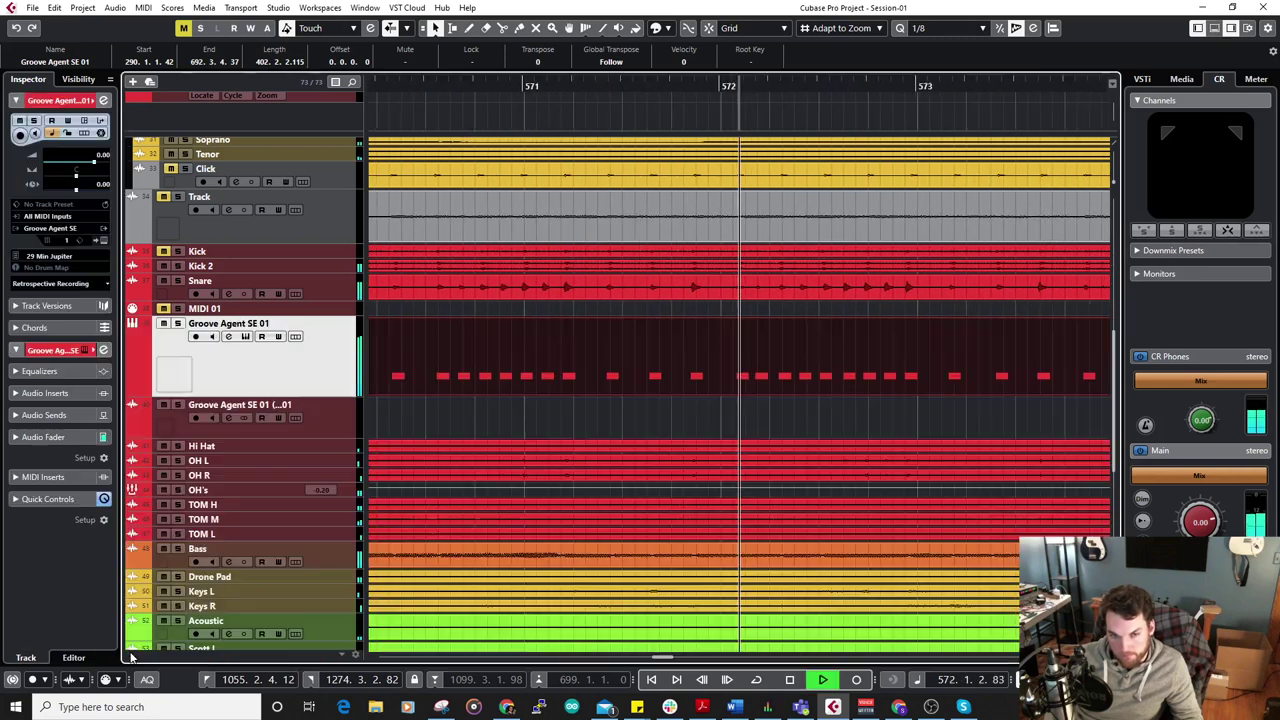
pyautogui.press('space')
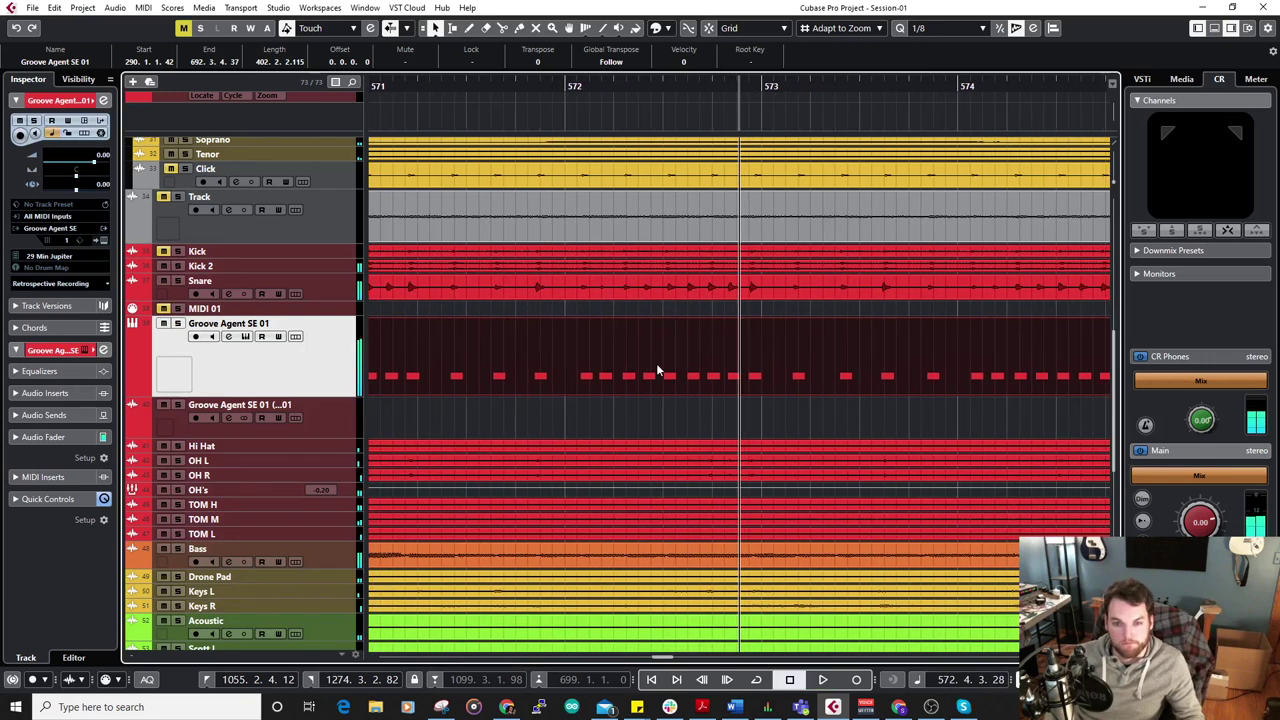
# Open the part in the key editor and reduce the first five fill notes of bar 572 to rising velocities, ending with 94 and 103.
pyautogui.doubleClick(656, 363)
pyautogui.click(414, 501)
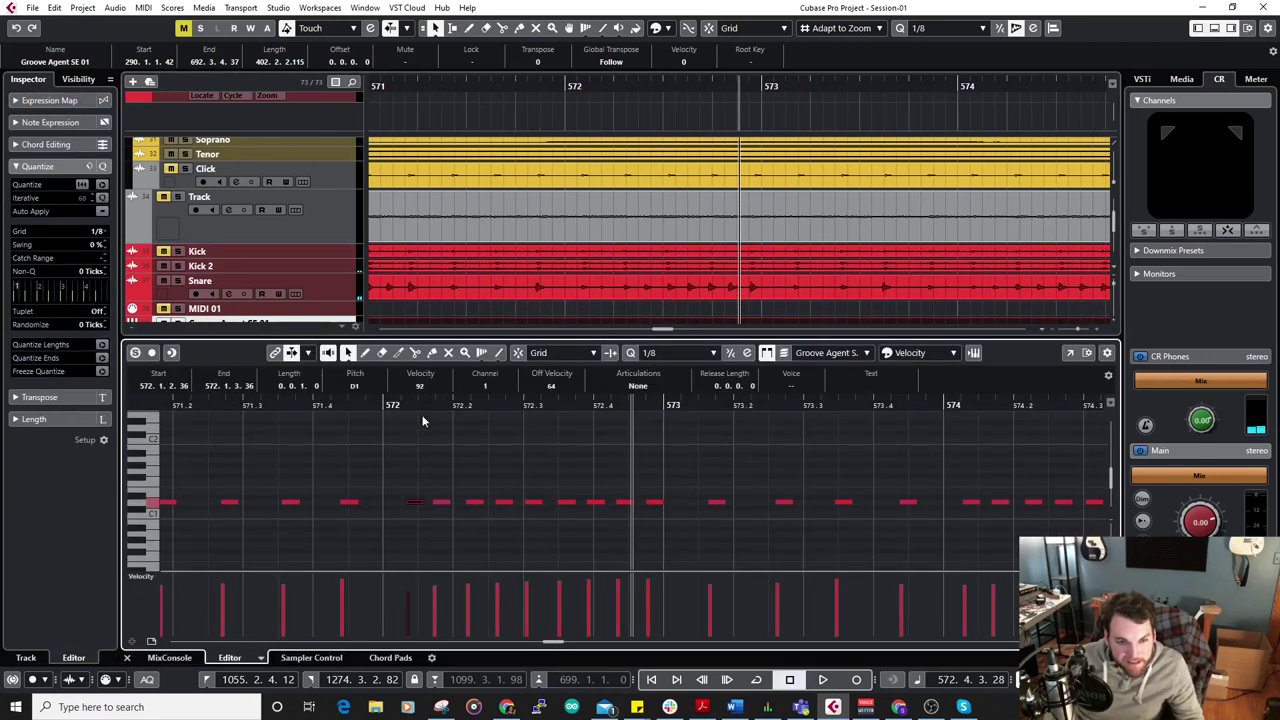
pyautogui.press('Right')
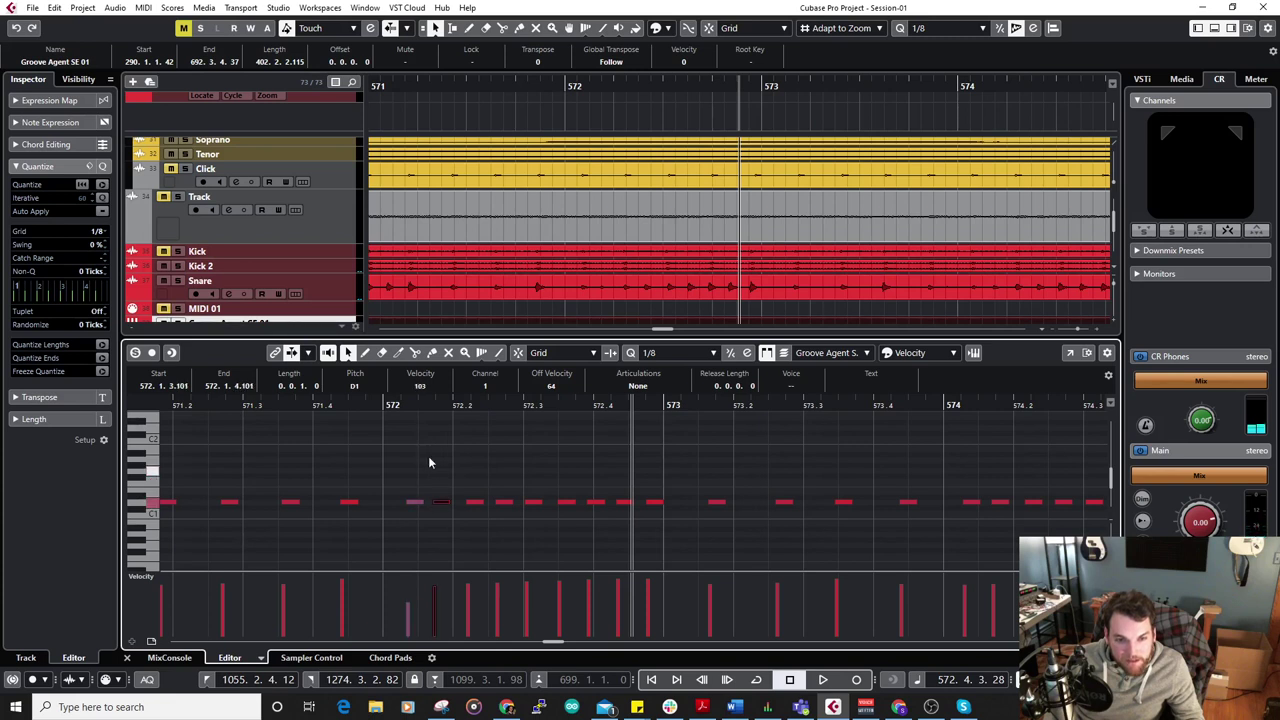
pyautogui.press('Right')
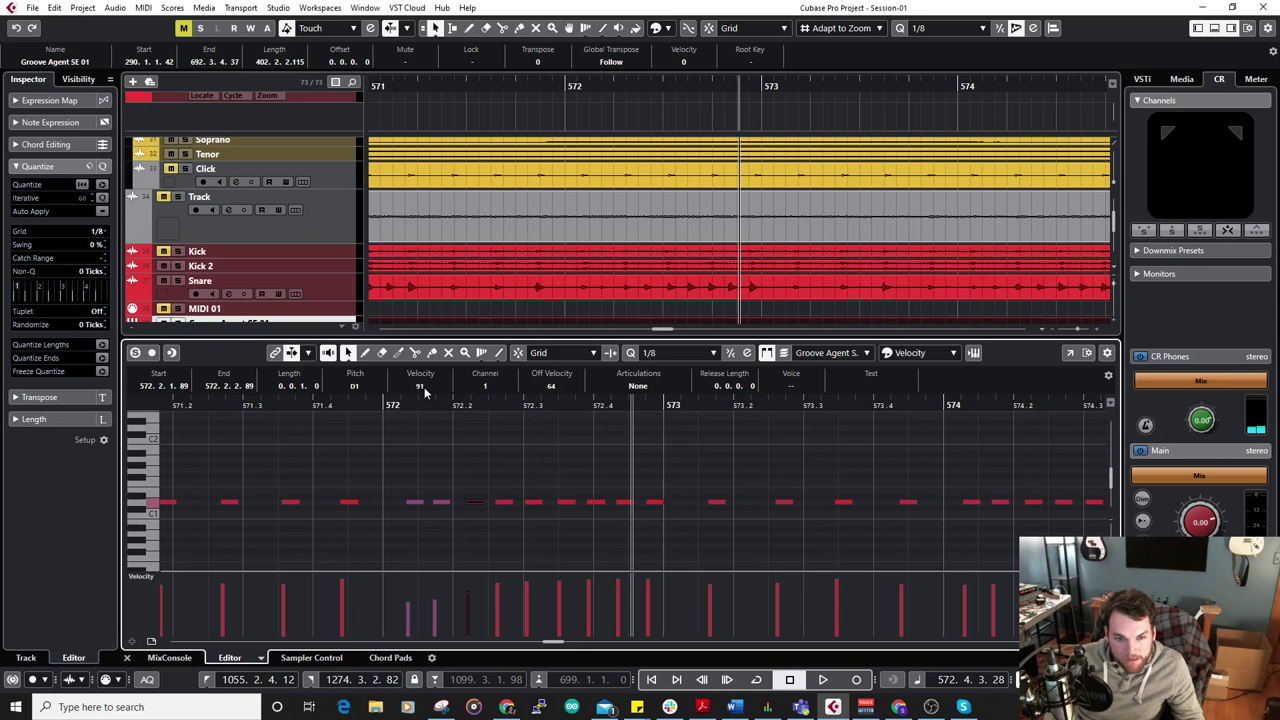
pyautogui.press('Right')
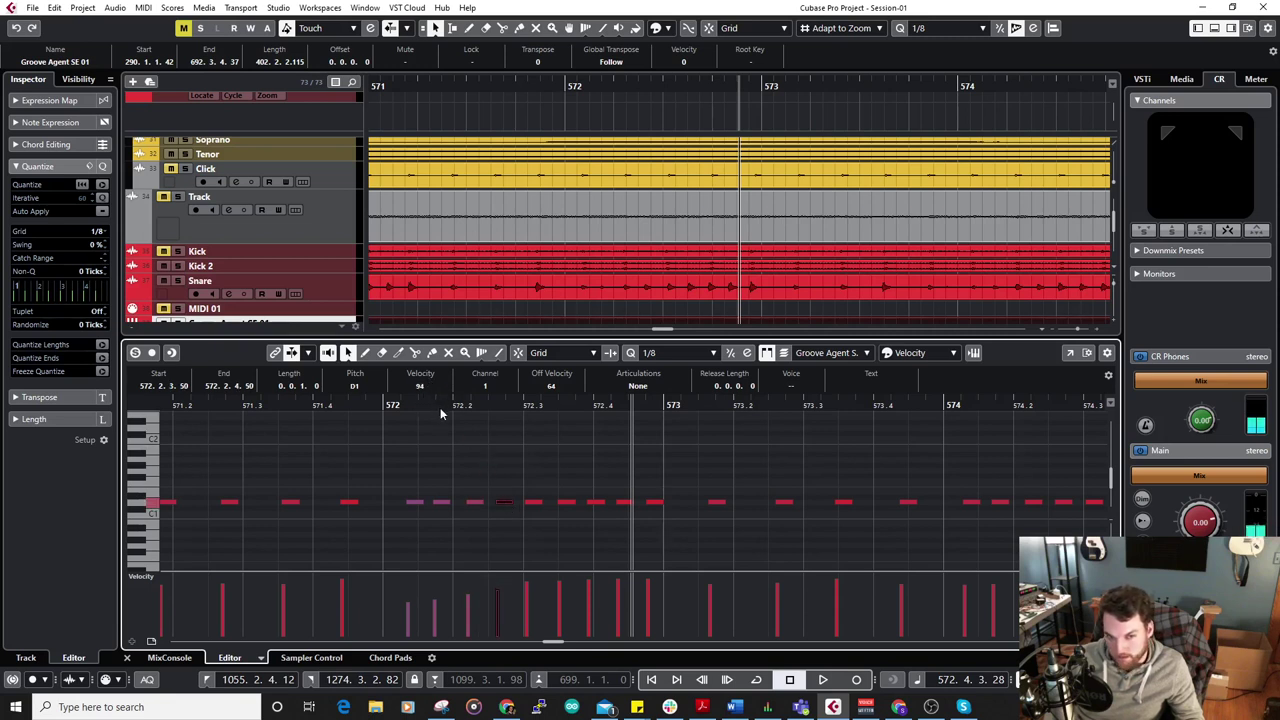
pyautogui.press('Right')
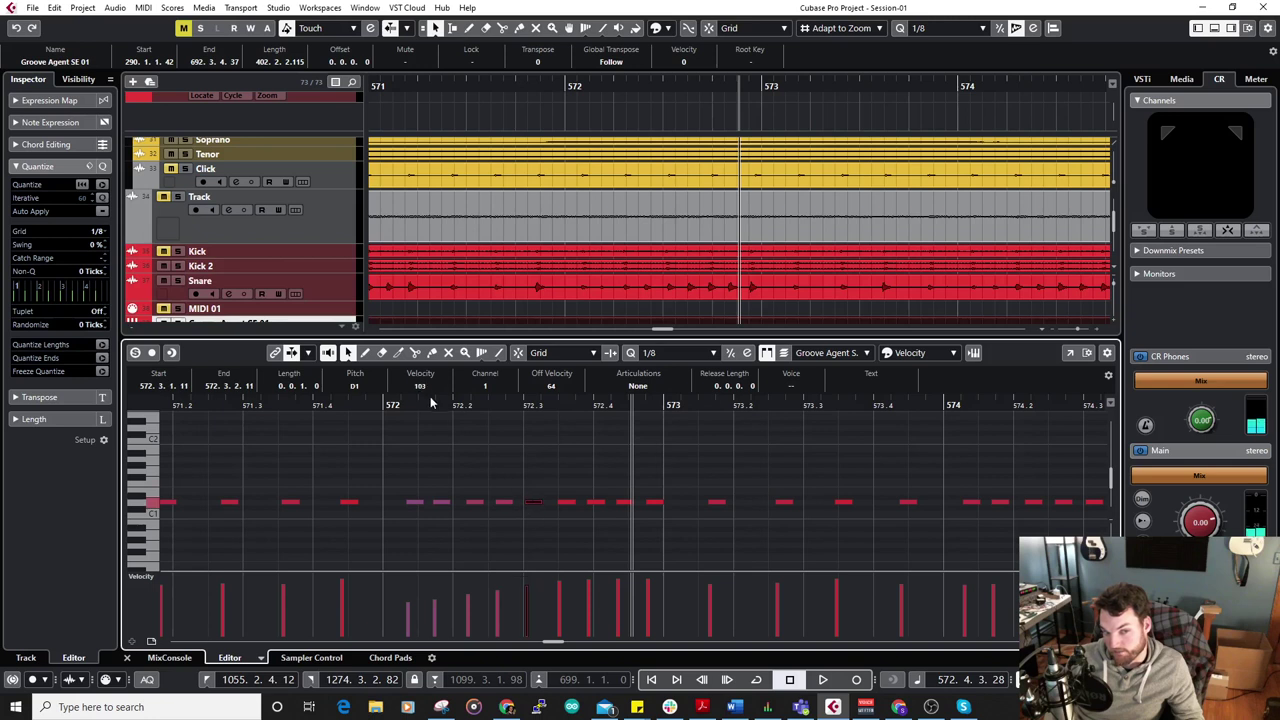
# Set the sixth and seventh fill notes of bar 572 to velocities 99 and 107, and play the fill from bar 572.
pyautogui.click(573, 503)
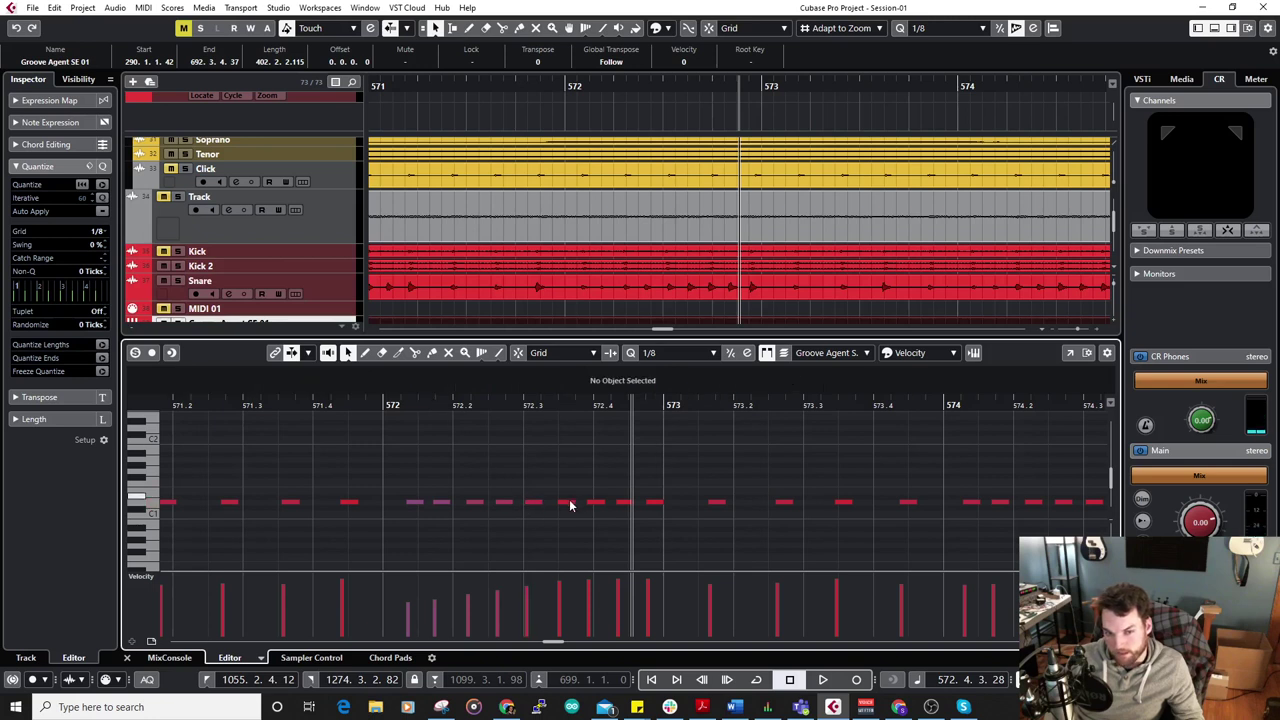
pyautogui.click(570, 504)
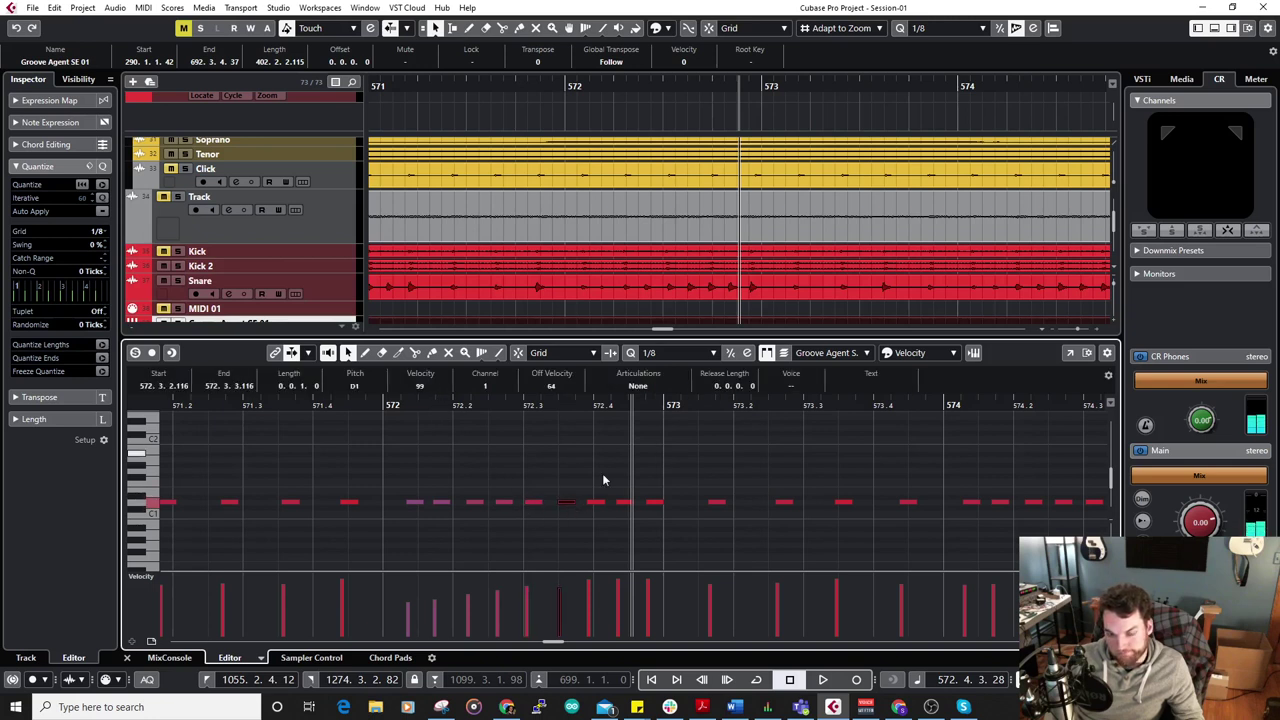
pyautogui.press('Right')
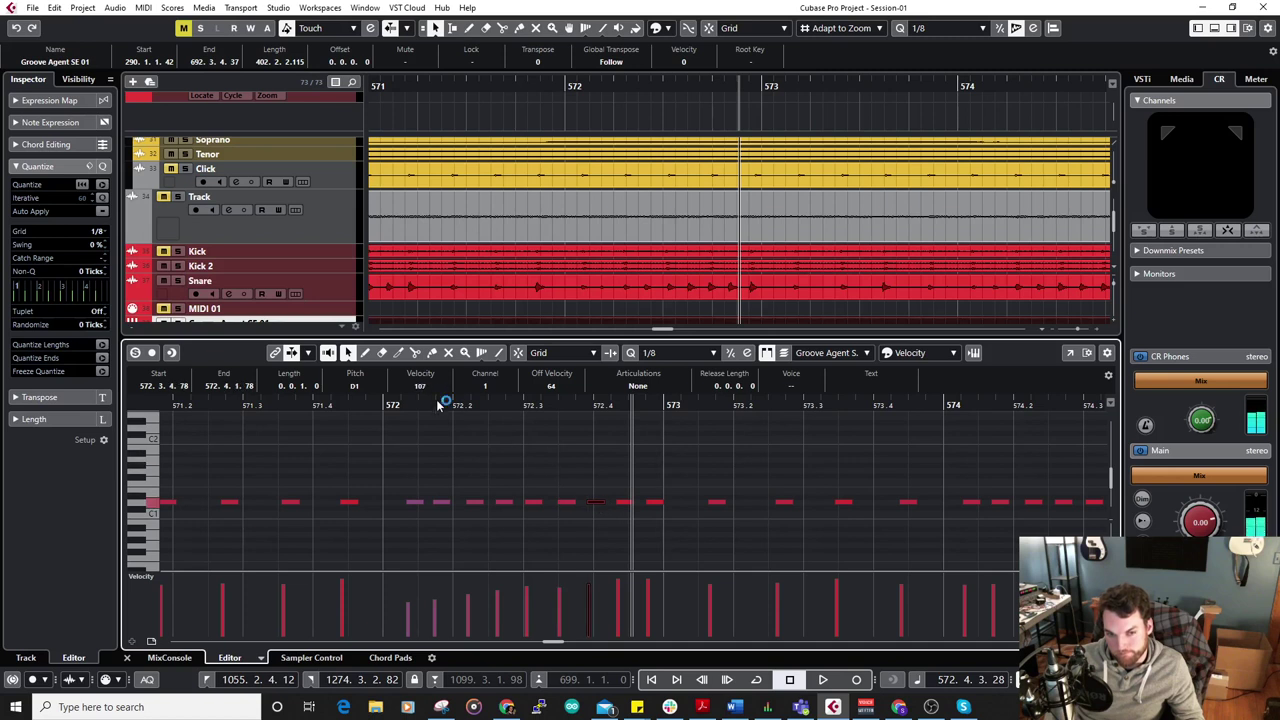
pyautogui.click(623, 504)
pyautogui.click(387, 403)
pyautogui.press('space')
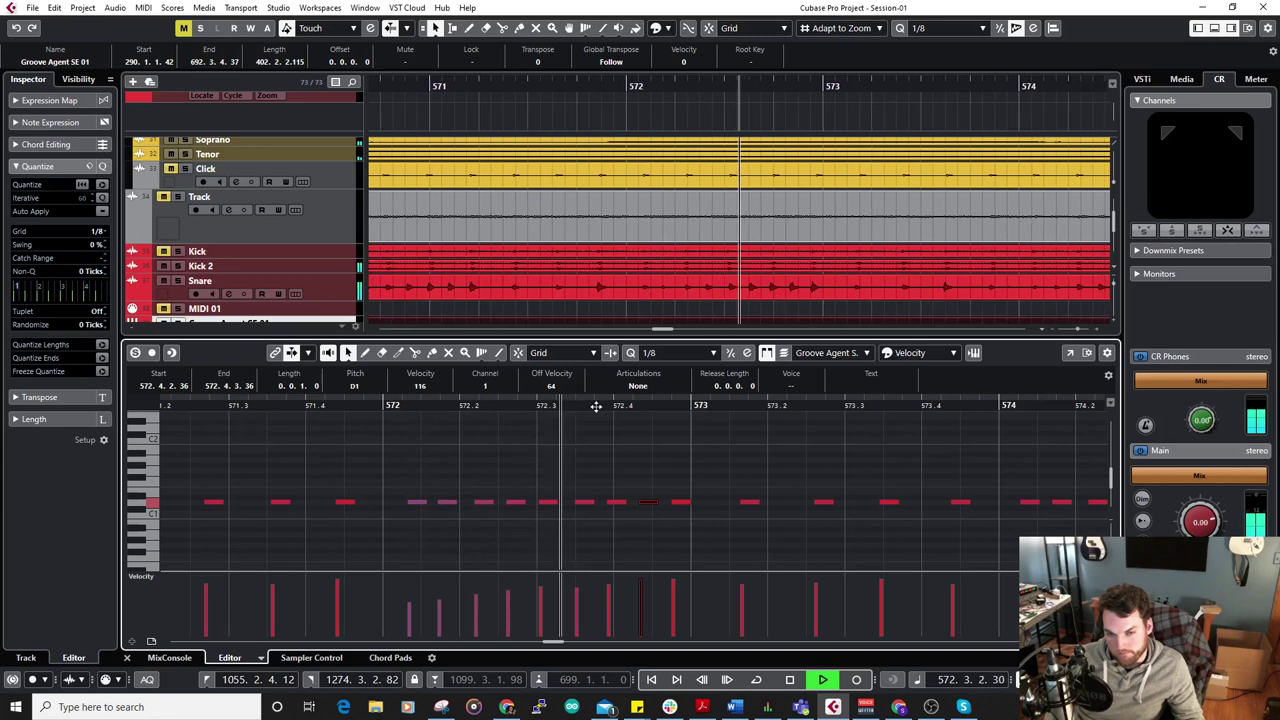
# Stop playback at the bar 574 snare fill and lower its first note's velocity to about 78.
pyautogui.moveTo(834, 517); pyautogui.dragTo(337, 481)
pyautogui.press('space')
pyautogui.click(535, 466)
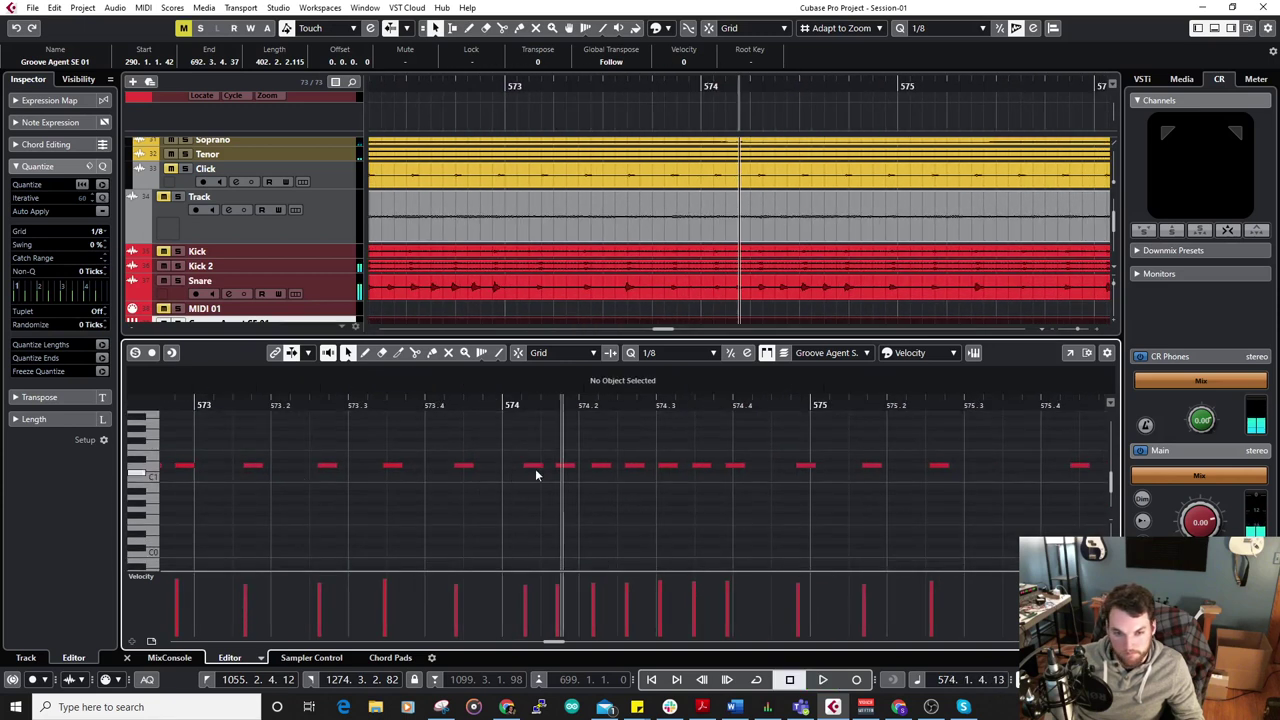
pyautogui.click(535, 466)
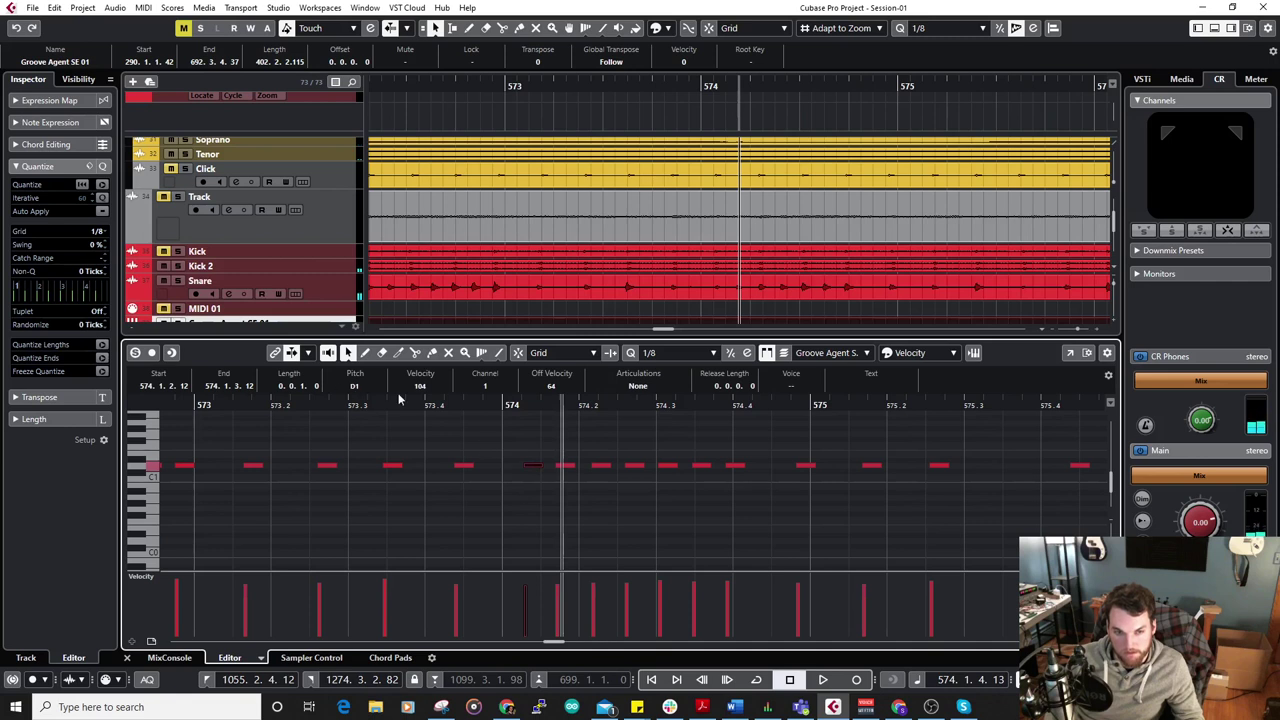
pyautogui.moveTo(438, 410); pyautogui.dragTo(444, 429)
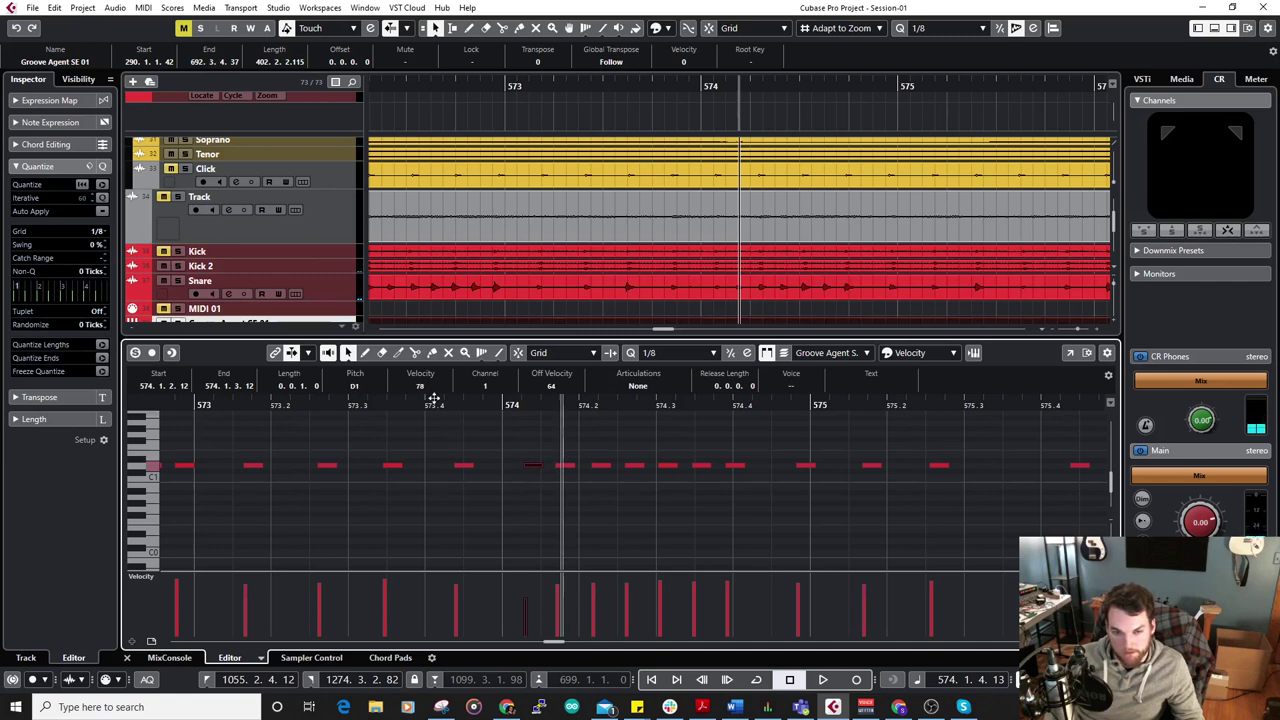
# Lower the velocities of the next four notes in the bar 574 fill, rising from about 77 to 99.
pyautogui.click(563, 466)
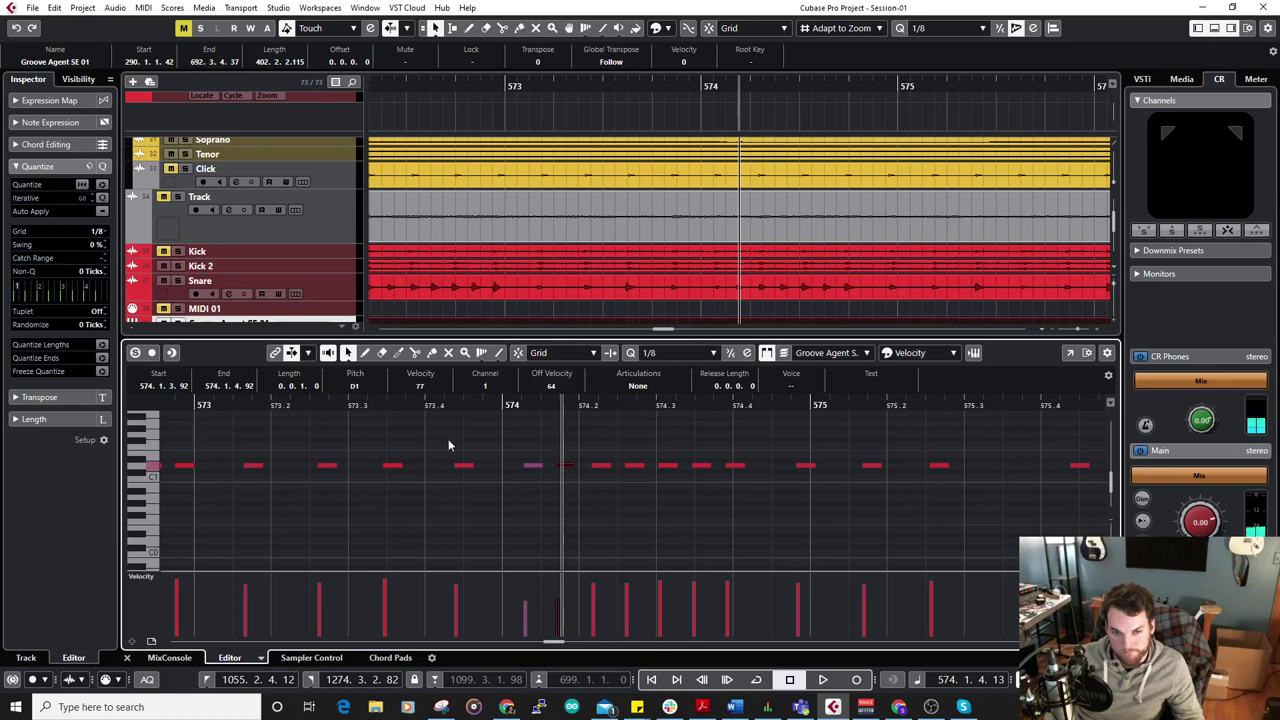
pyautogui.click(598, 466)
pyautogui.moveTo(447, 419); pyautogui.dragTo(450, 438)
pyautogui.click(630, 465)
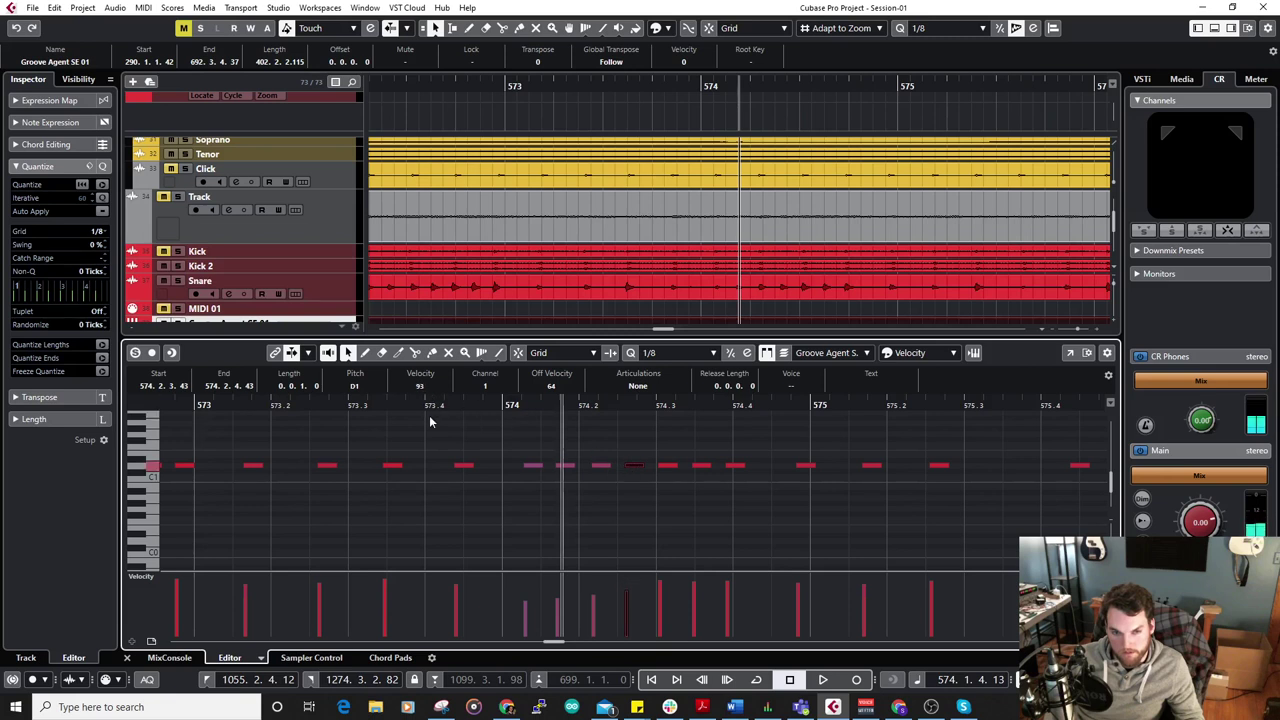
pyautogui.click(665, 466)
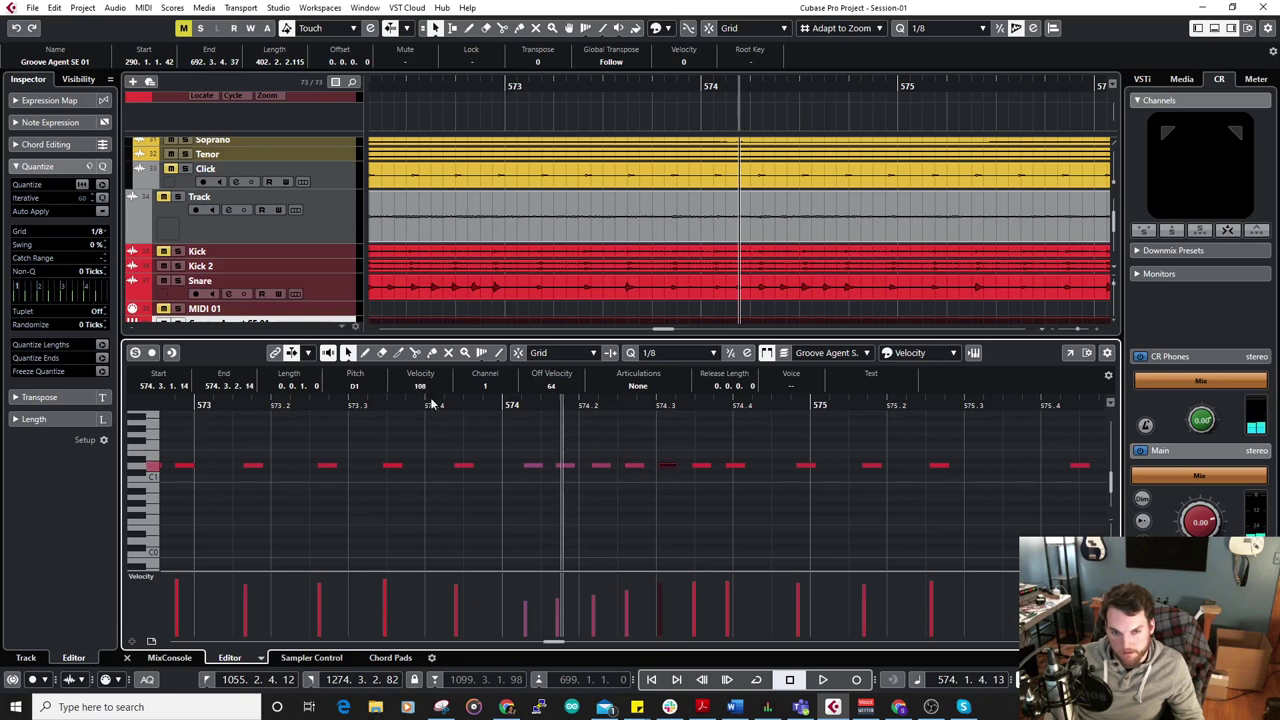
# Play back the edited bar 574 fill and continue listening through bars 575 and 576.
pyautogui.click(510, 405)
pyautogui.press('space')
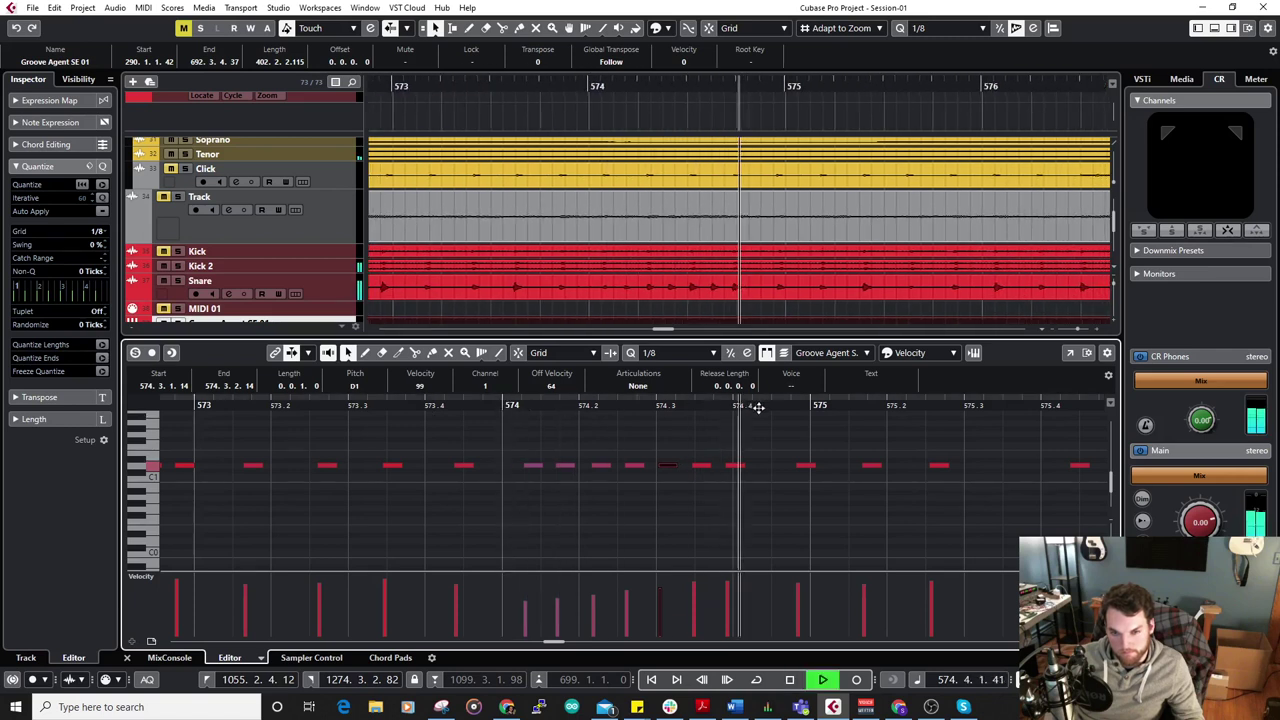
pyautogui.moveTo(761, 469); pyautogui.dragTo(421, 487)
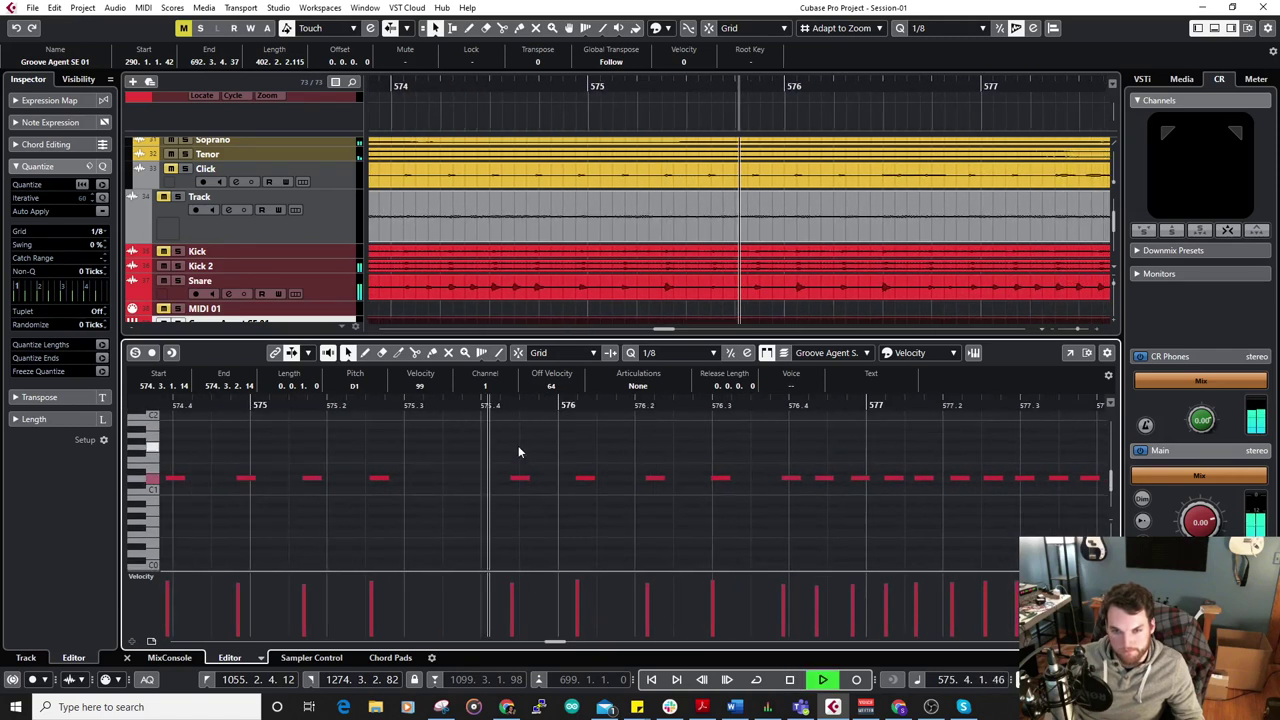
pyautogui.press('space')
pyautogui.click(291, 405)
pyautogui.press('space')
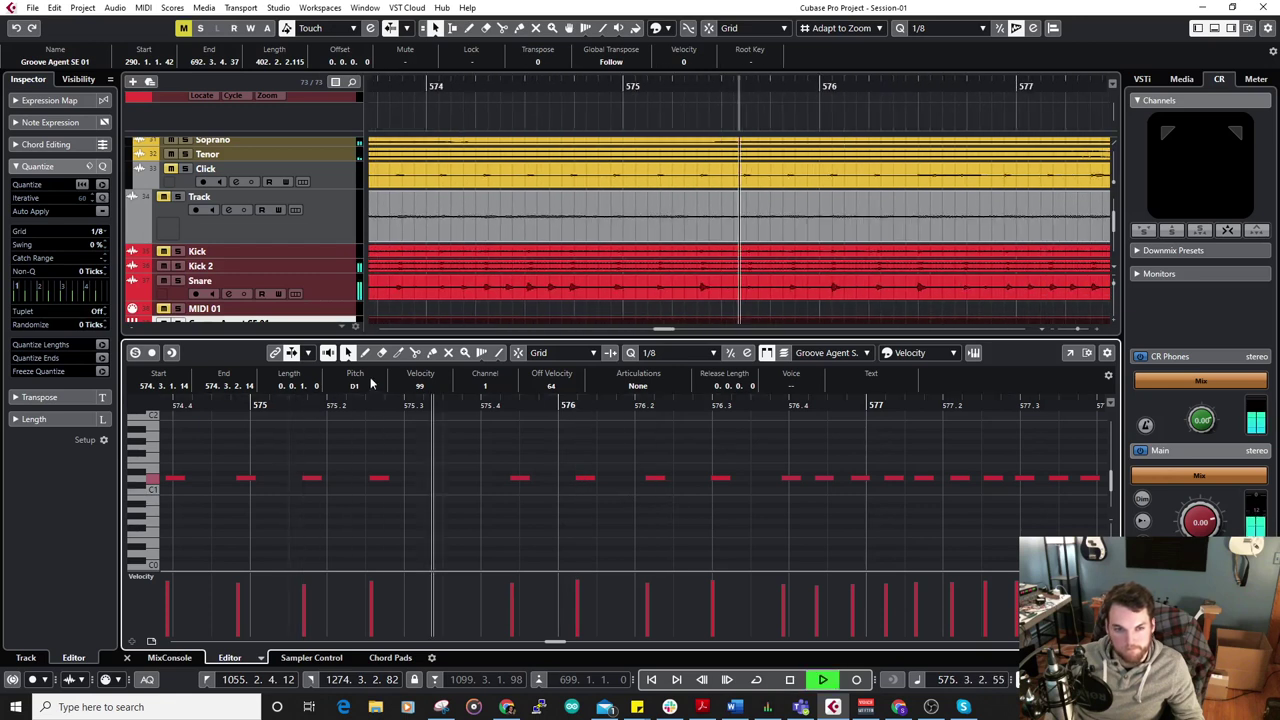
pyautogui.scroll(-3, 501, 216)
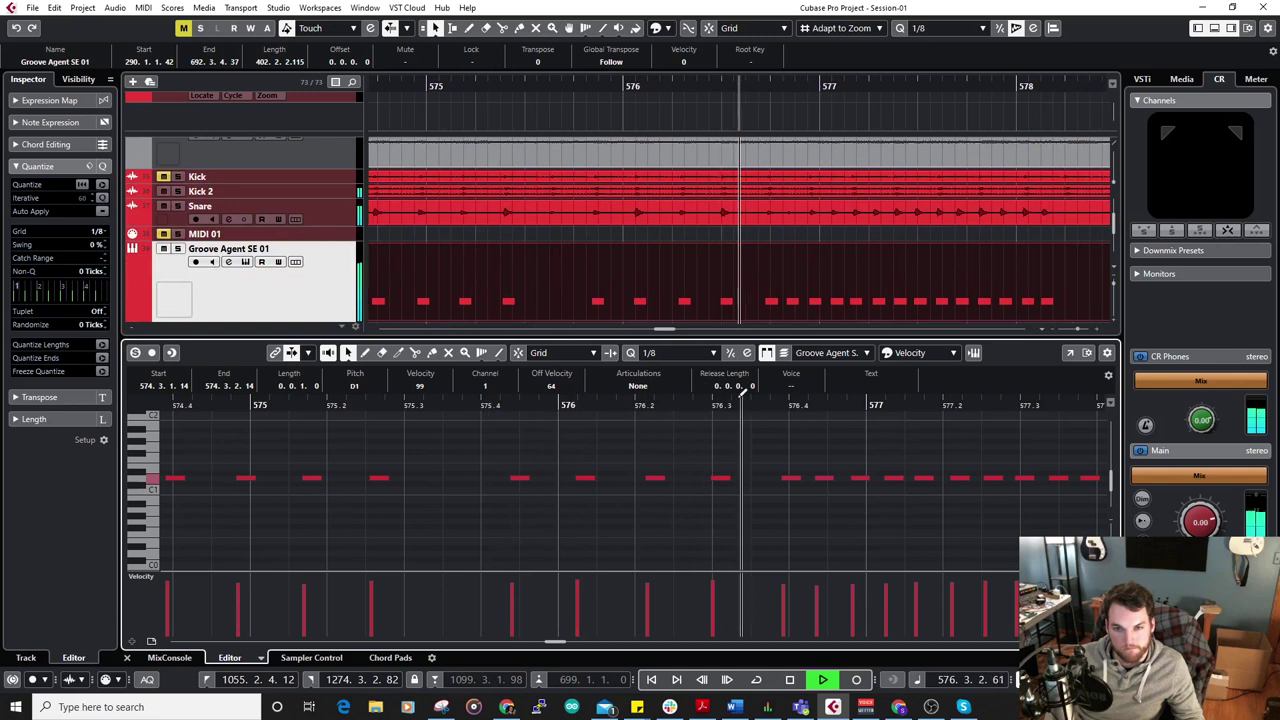
pyautogui.press('space')
# Lower the velocities of the first three notes of the roll leading into bar 577, with the second about 67 and the third about 77.
pyautogui.moveTo(783, 469); pyautogui.dragTo(577, 466)
pyautogui.click(572, 481)
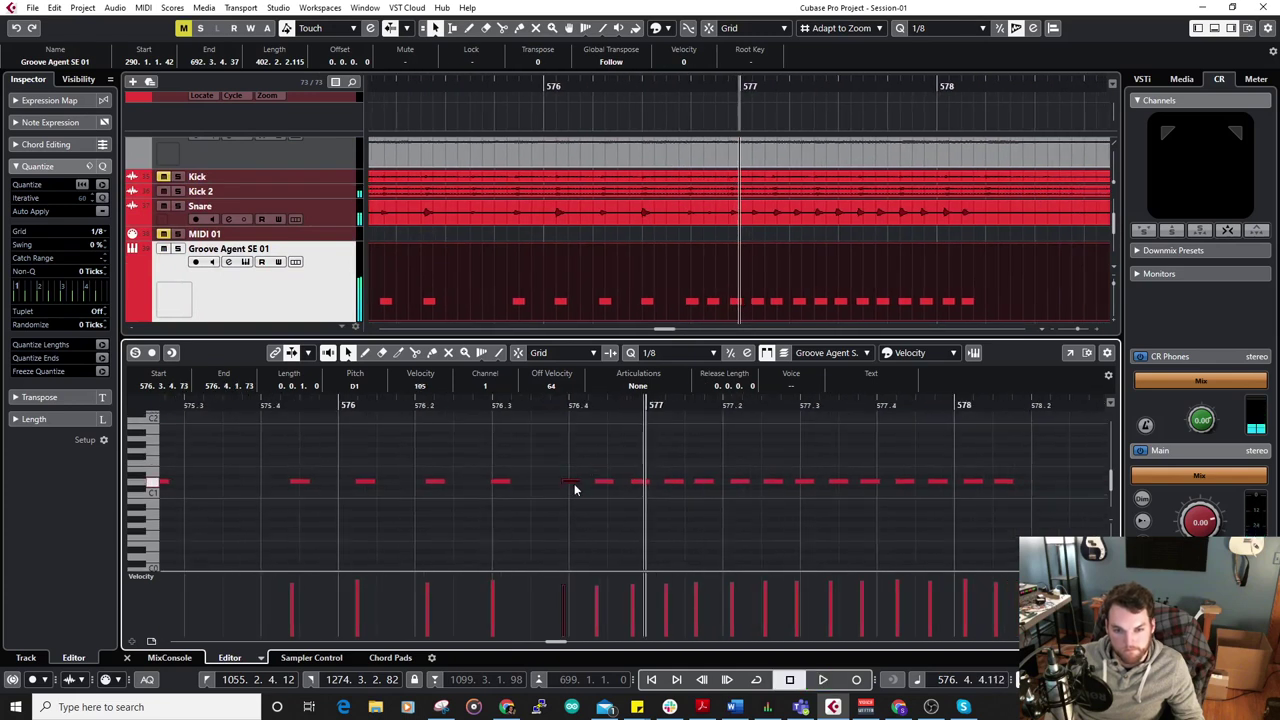
pyautogui.moveTo(421, 386); pyautogui.dragTo(429, 437)
pyautogui.press('Right')
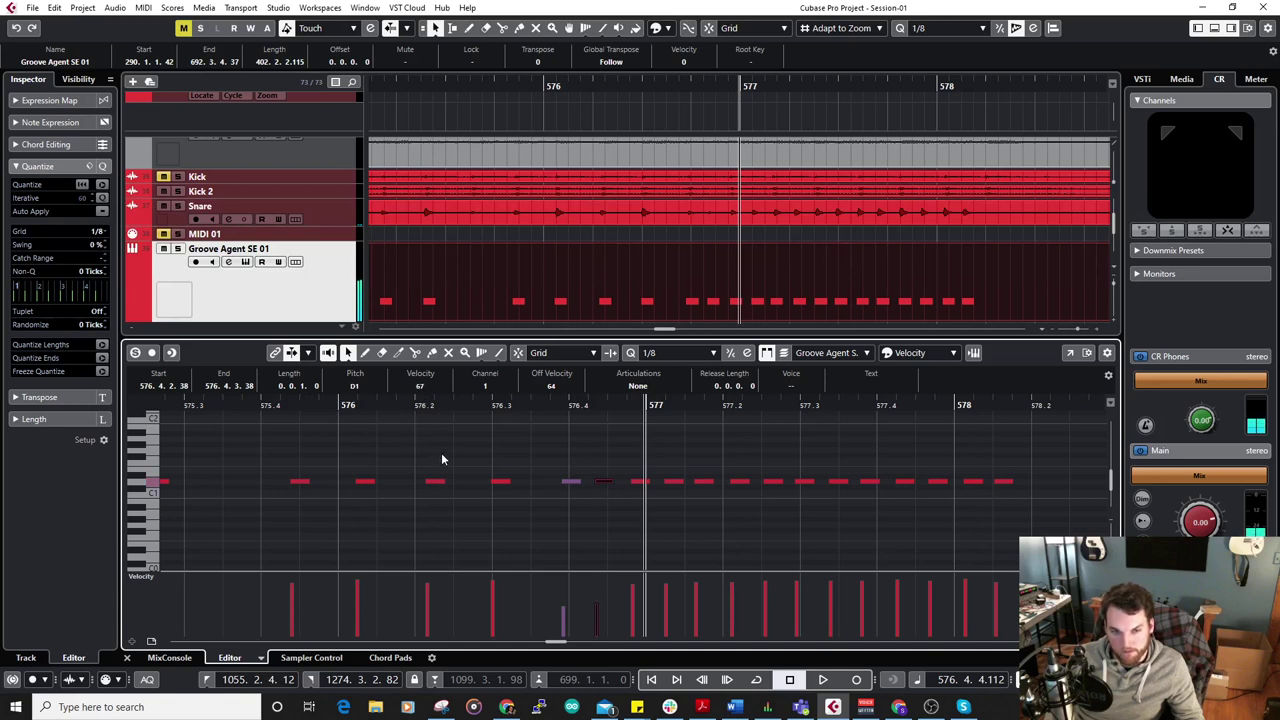
pyautogui.click(640, 485)
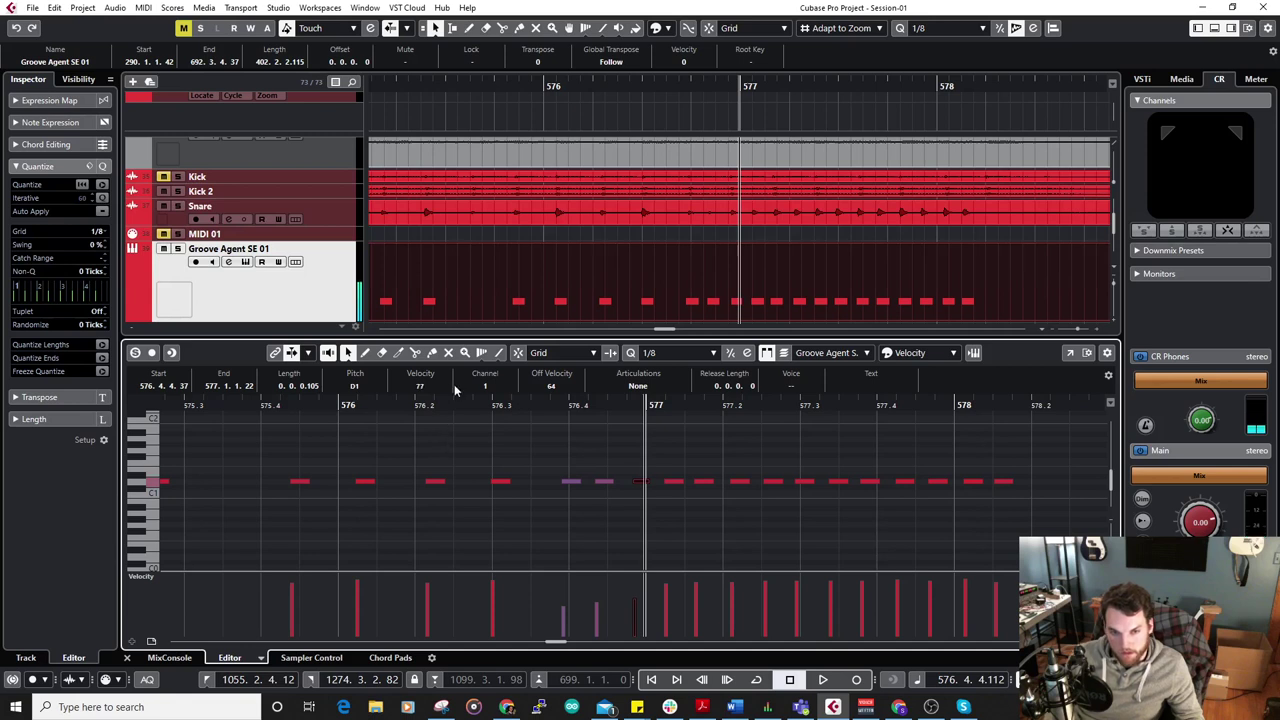
# Lower the velocities of the roll's fourth to seventh notes in bar 577, rising from about 81 to 94.
pyautogui.click(660, 481)
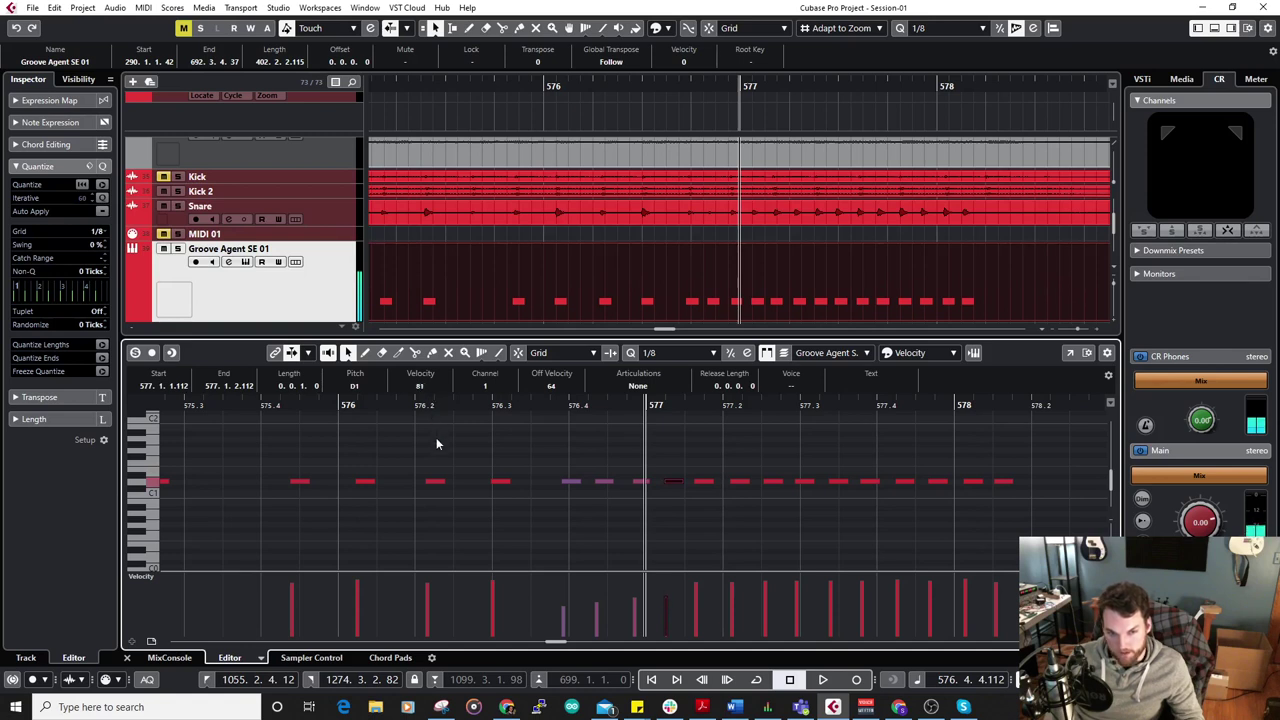
pyautogui.click(704, 484)
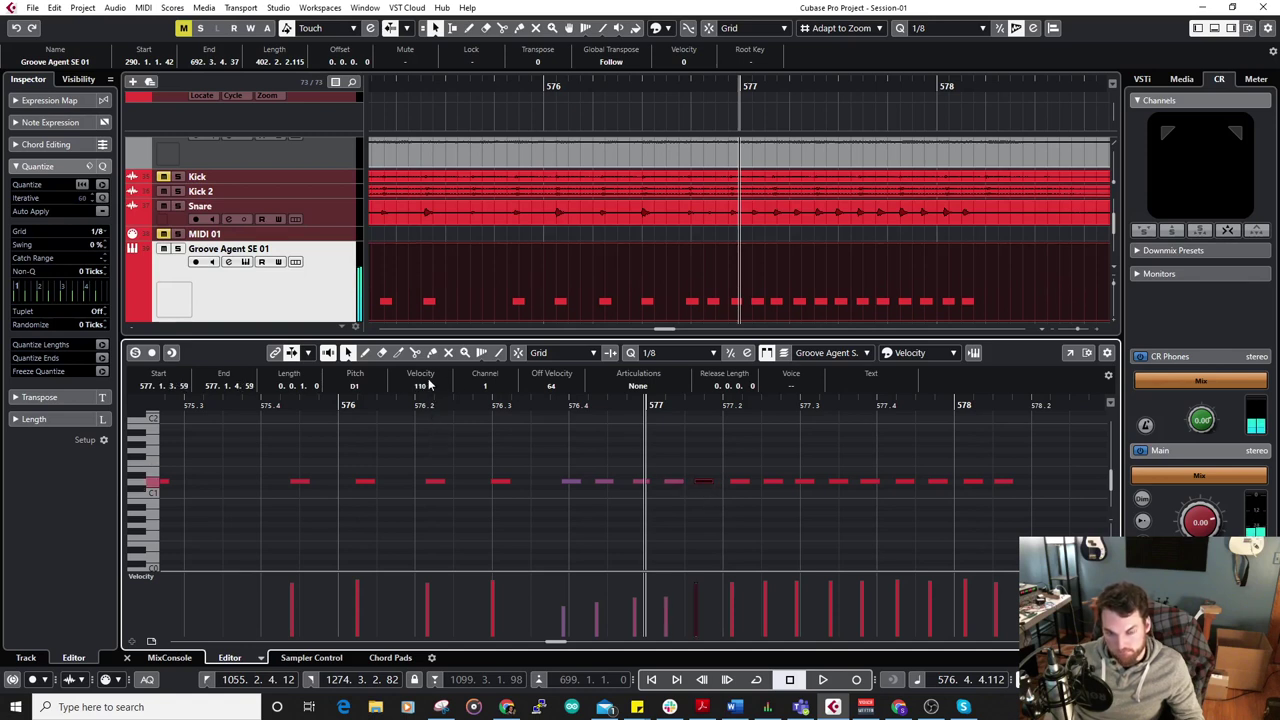
pyautogui.click(741, 481)
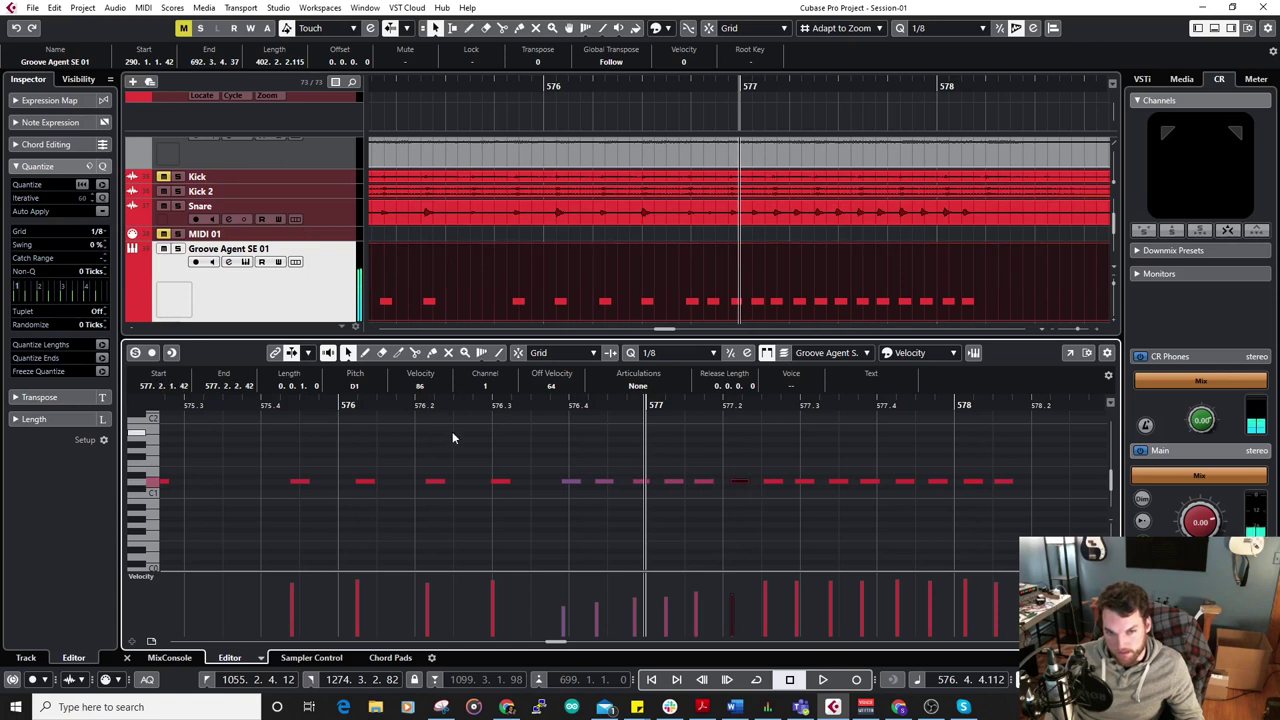
pyautogui.click(768, 484)
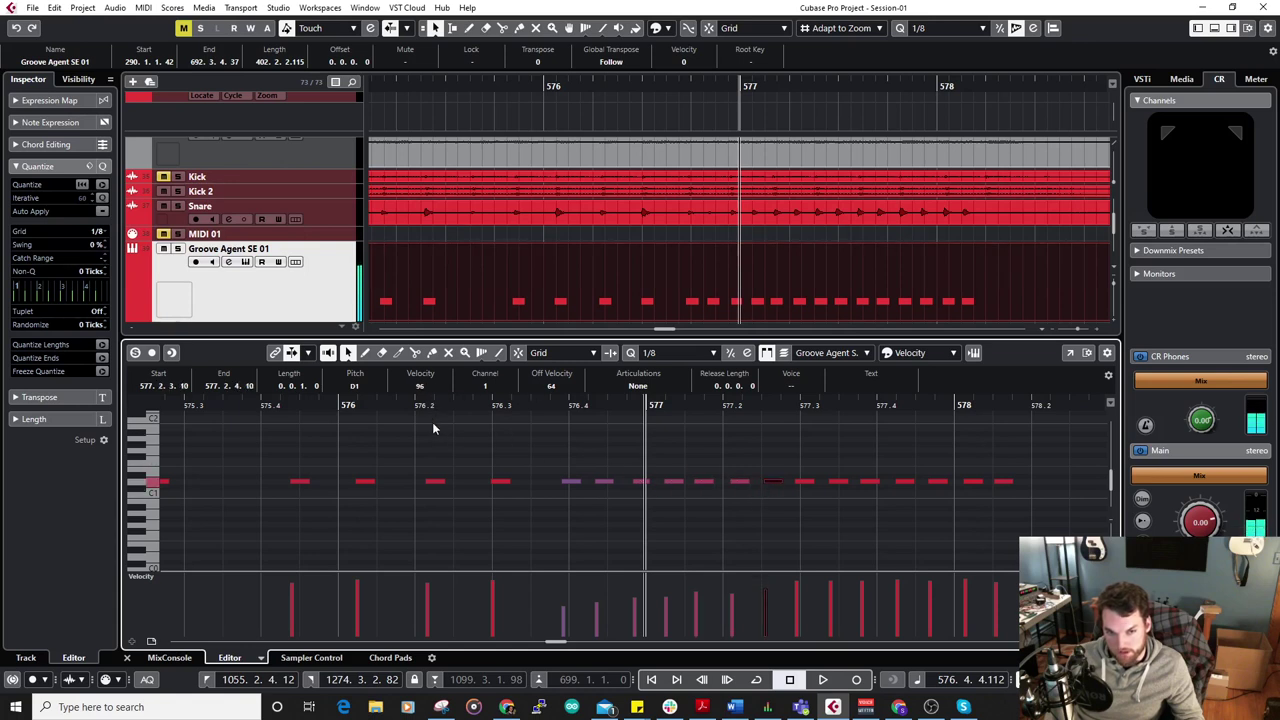
# Lower the roll's eighth to twelfth notes in a gradual ramp, with the last four about 100, 106, 110 and 113, and play it back.
pyautogui.click(806, 483)
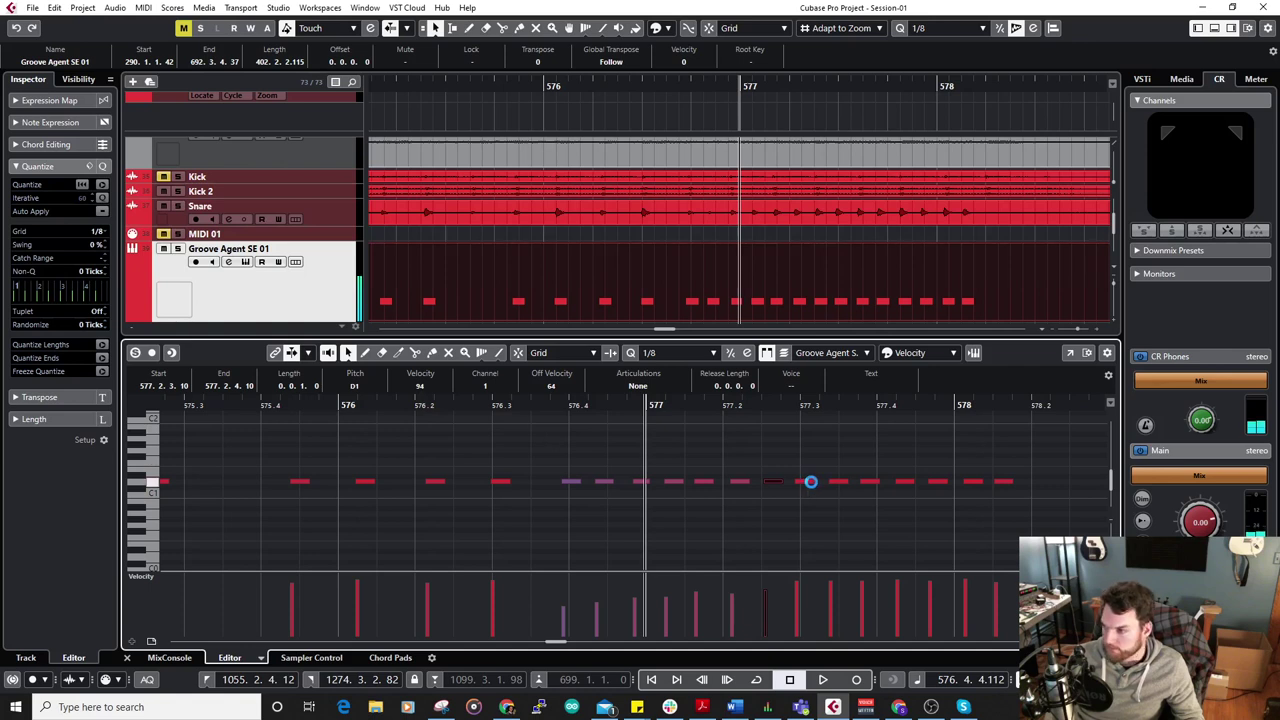
pyautogui.click(810, 481)
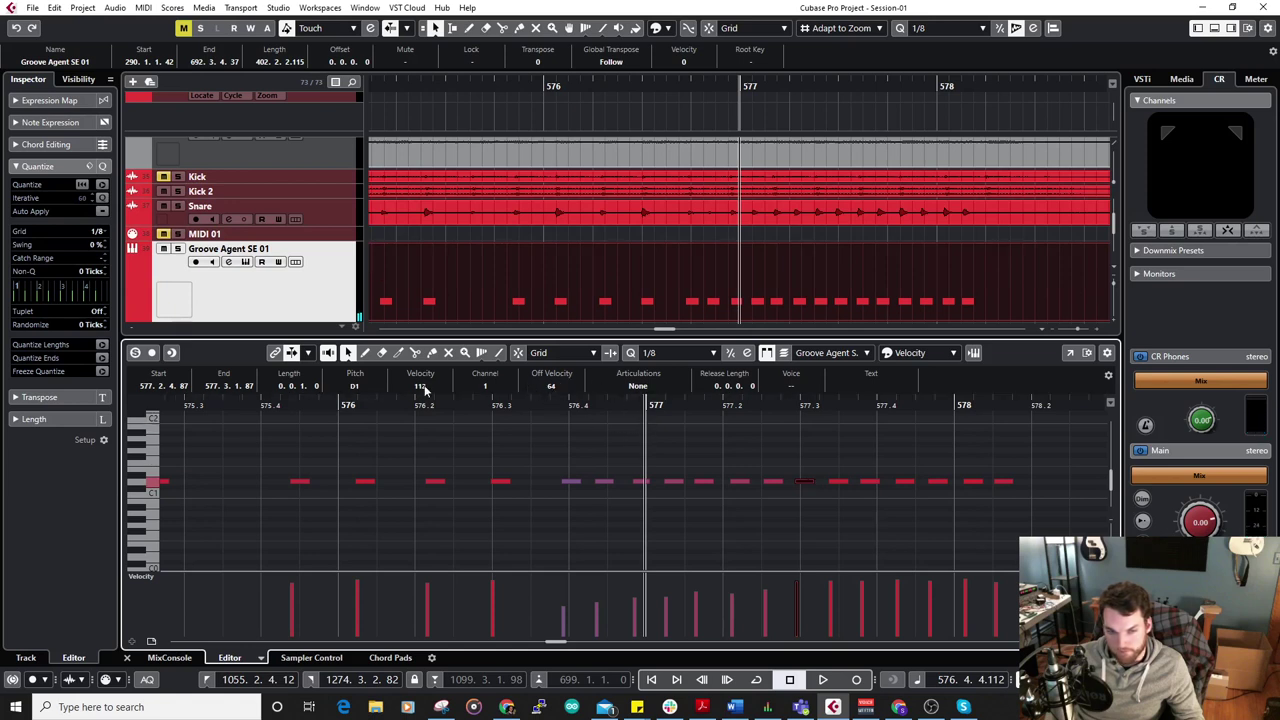
pyautogui.scroll(-3, 420, 388)
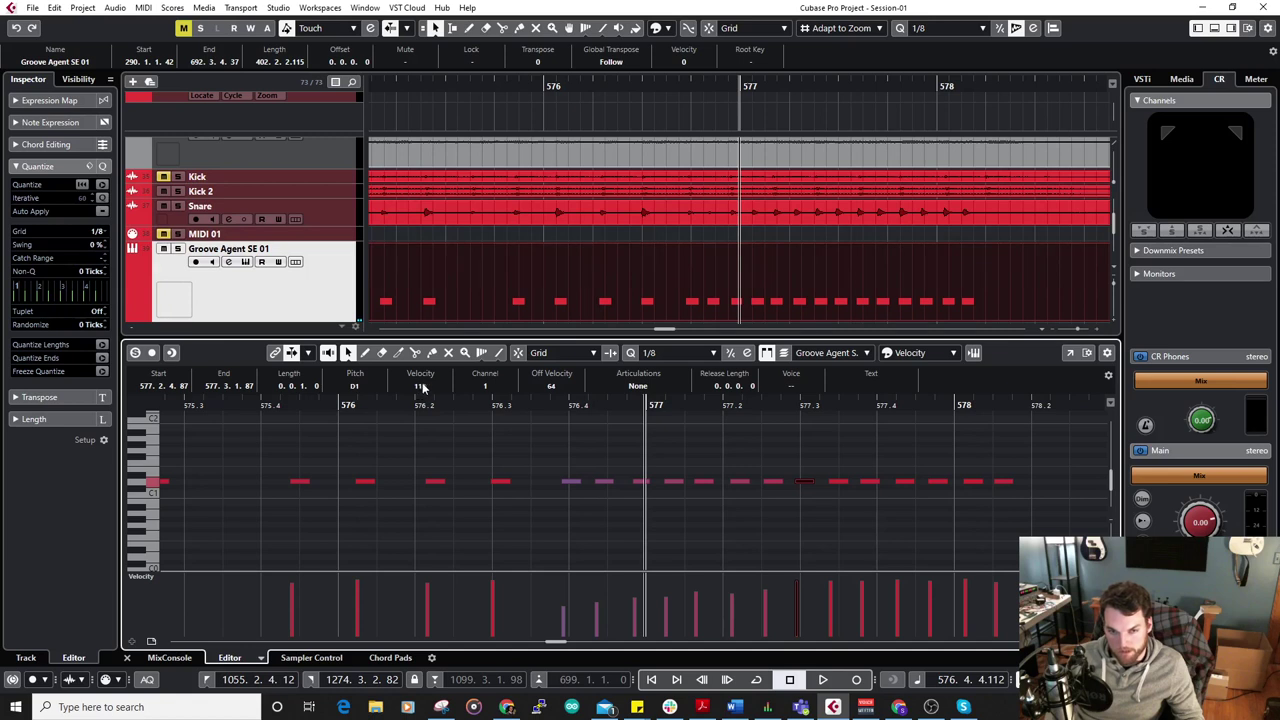
pyautogui.click(831, 482)
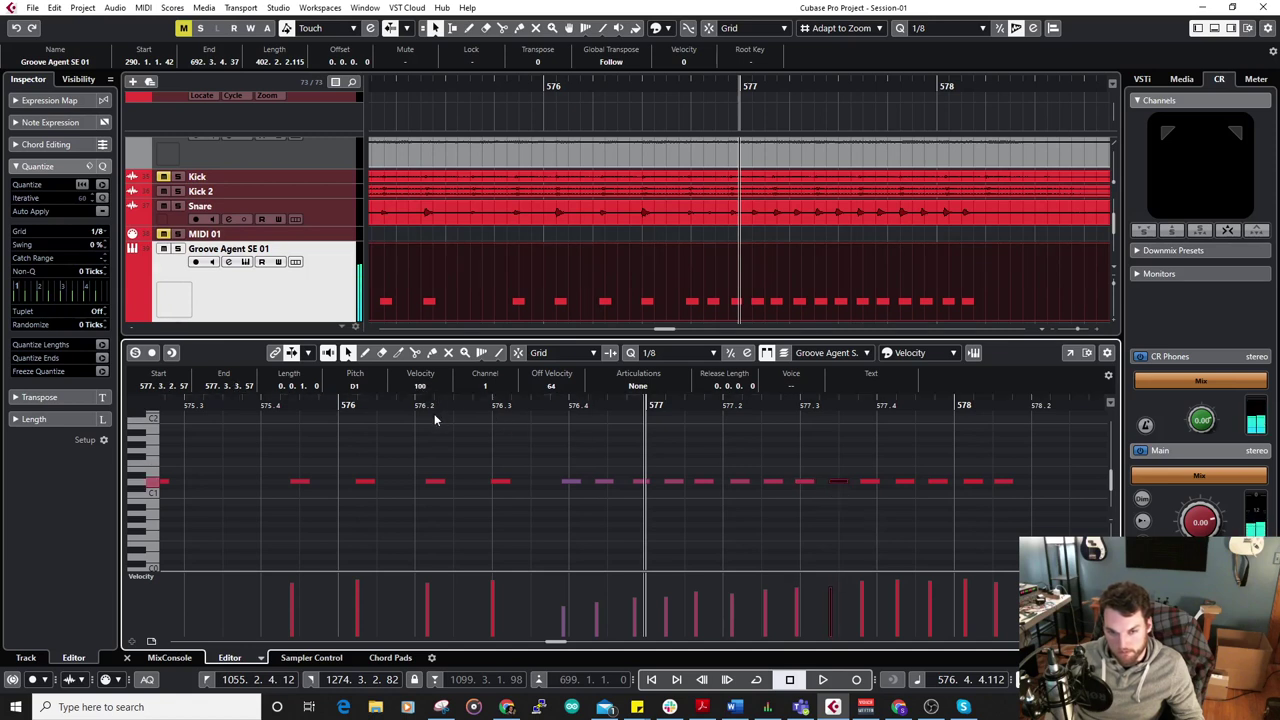
pyautogui.click(870, 482)
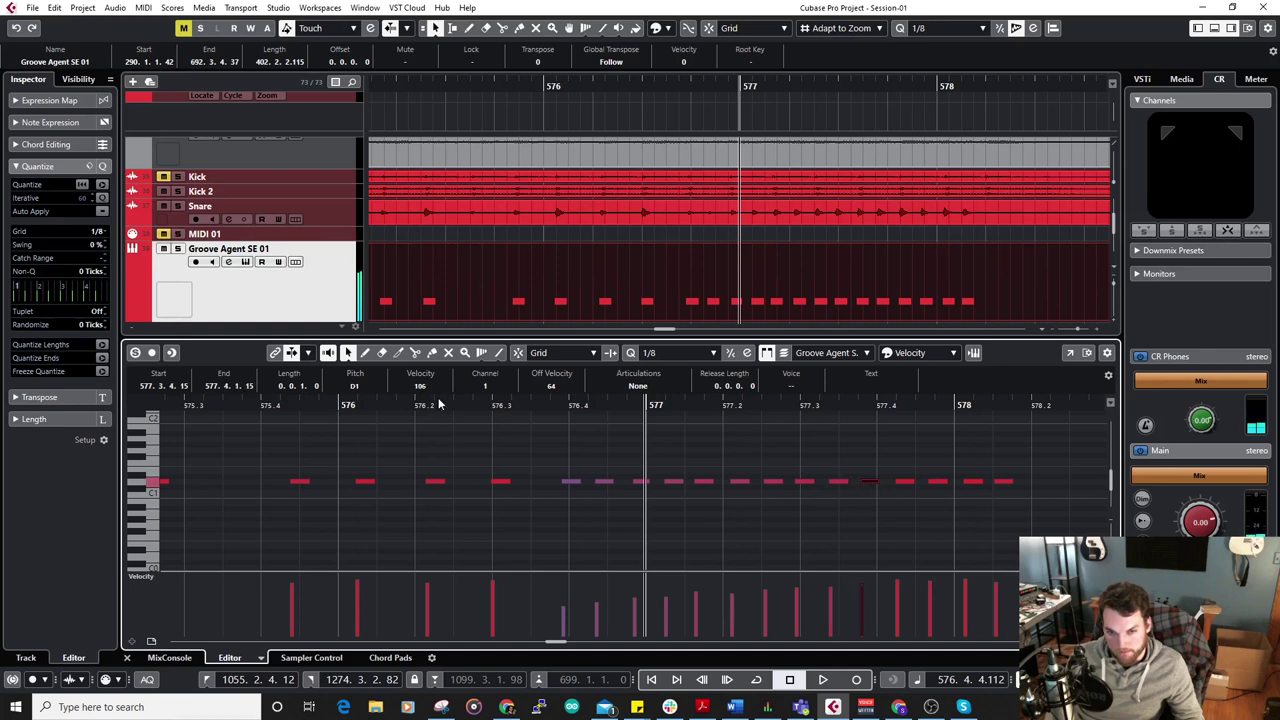
pyautogui.click(903, 483)
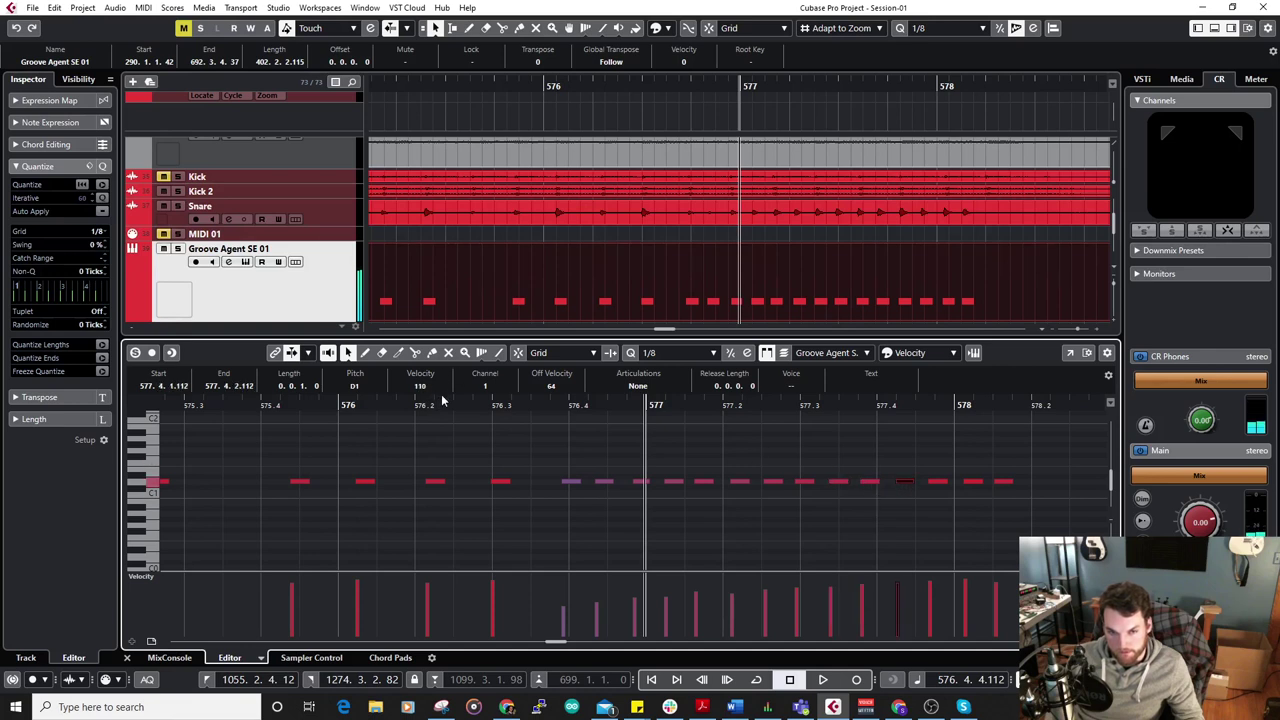
pyautogui.click(936, 482)
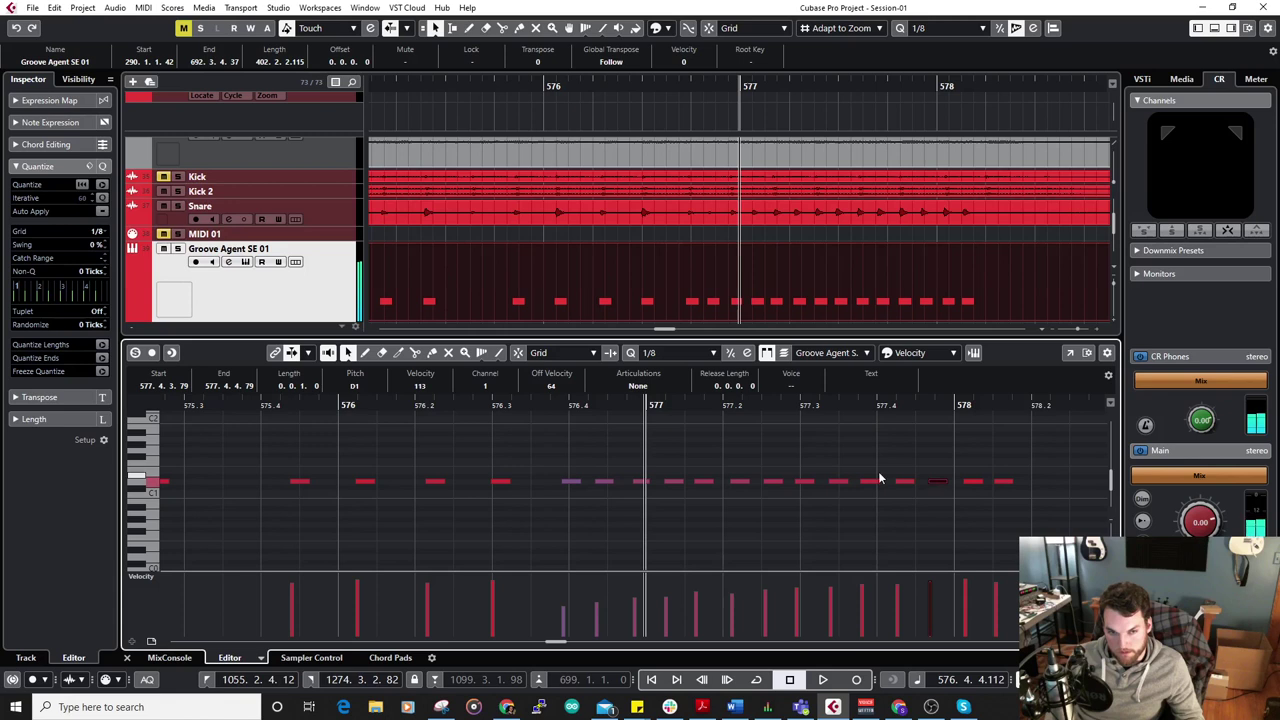
pyautogui.click(558, 406)
pyautogui.press('space')
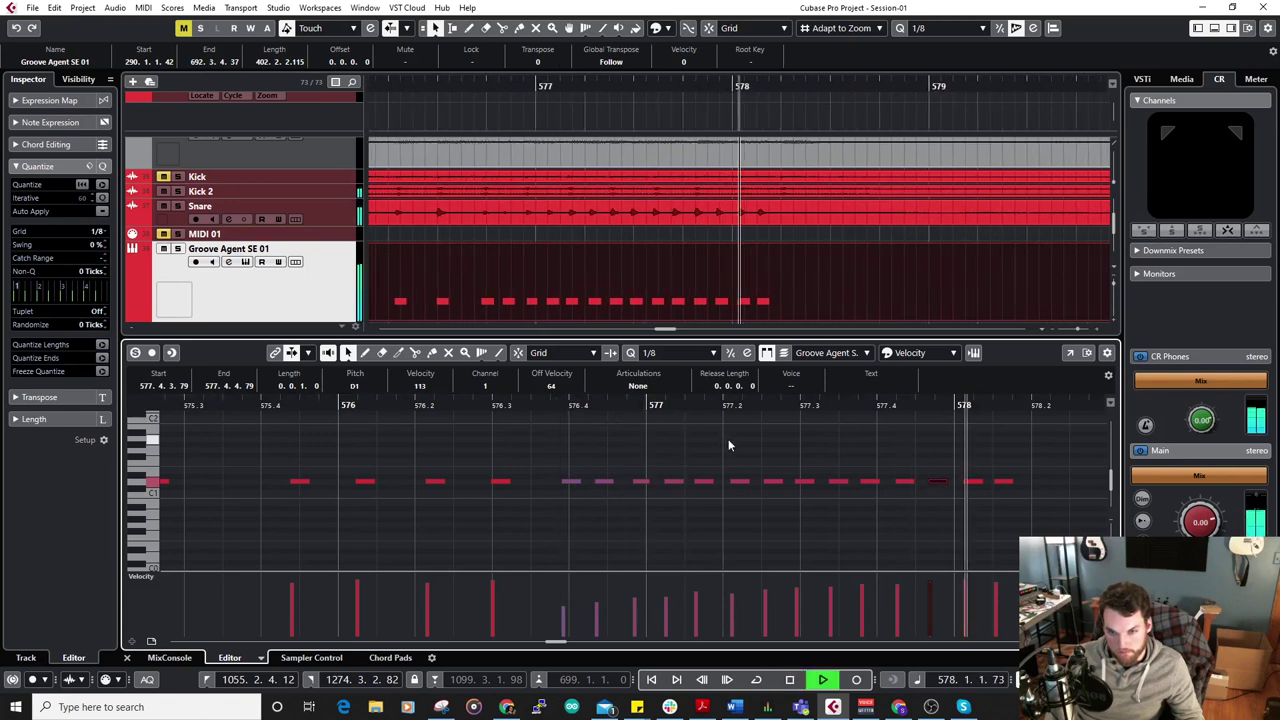
# Close the note editor and move playback to the next snare section of the Groove Agent SE 01 track, around bar 613.
pyautogui.click(127, 657)
pyautogui.press('g')
pyautogui.press('g')
pyautogui.press('g')
pyautogui.press('g')
pyautogui.press('g')
pyautogui.press('g')
pyautogui.press('g')
pyautogui.press('g')
pyautogui.press('g')
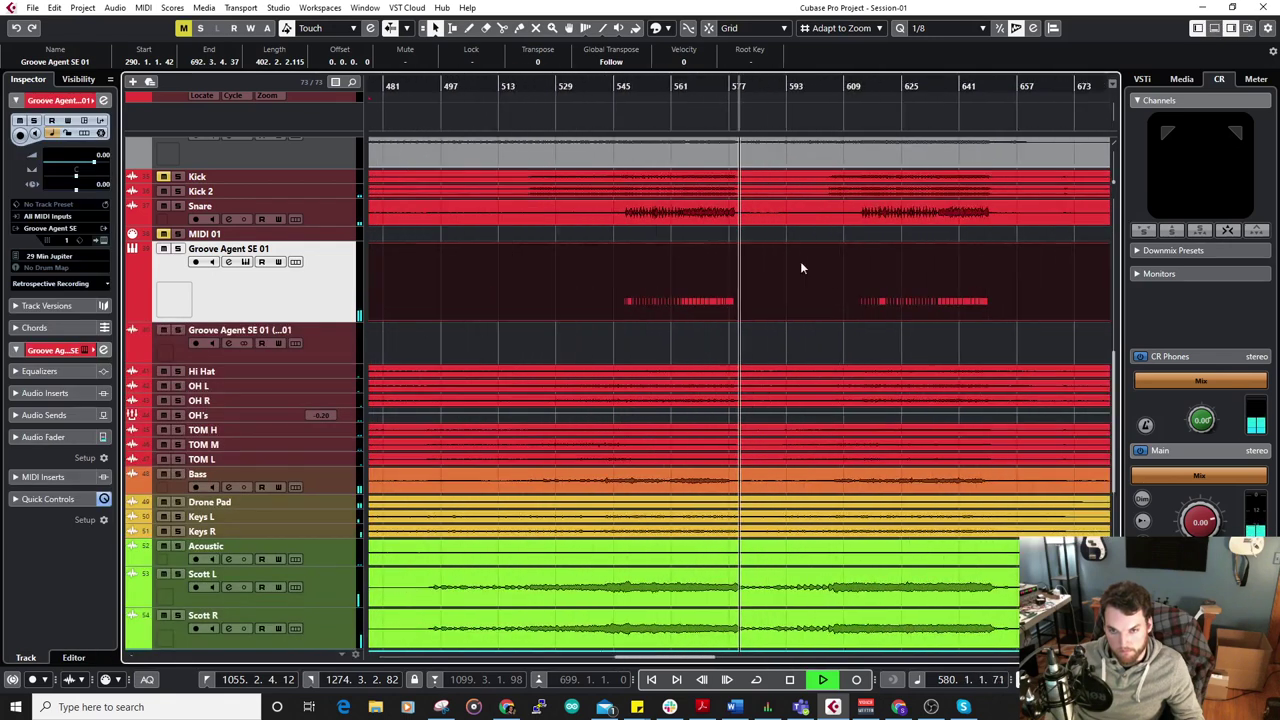
pyautogui.press('h')
pyautogui.press('h')
pyautogui.press('h')
pyautogui.press('h')
pyautogui.press('h')
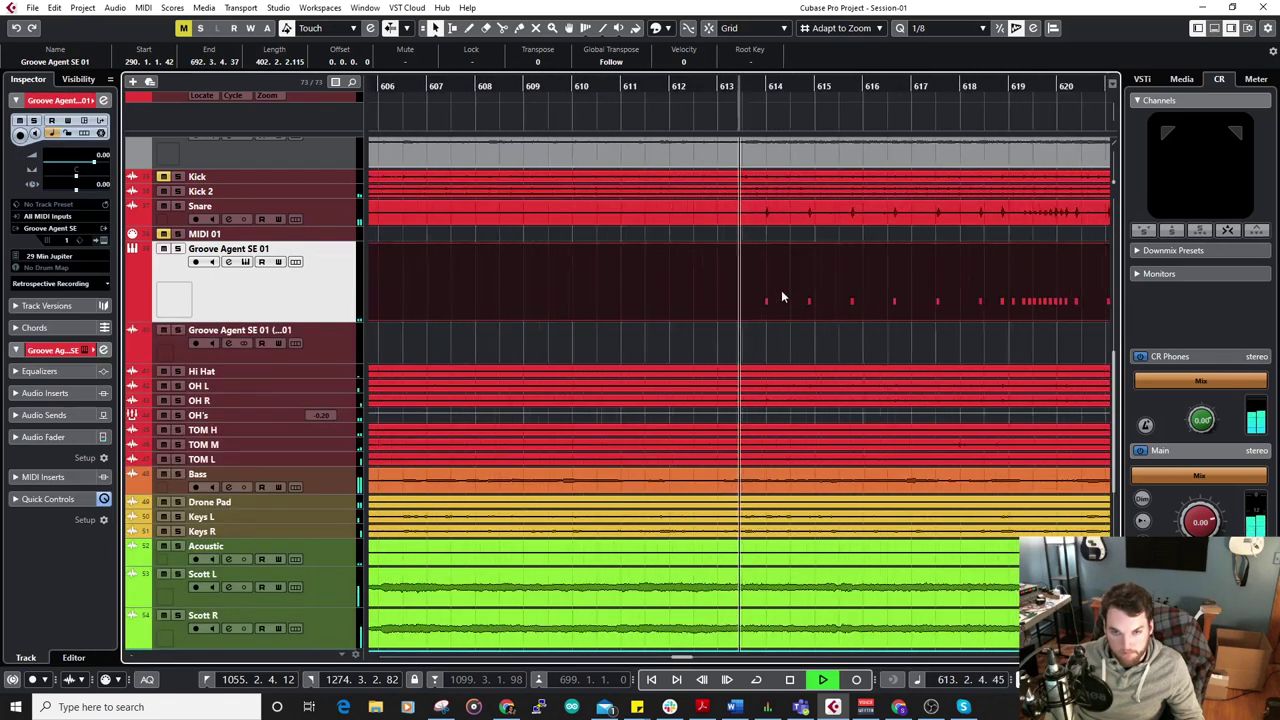
pyautogui.moveTo(880, 348); pyautogui.dragTo(638, 348)
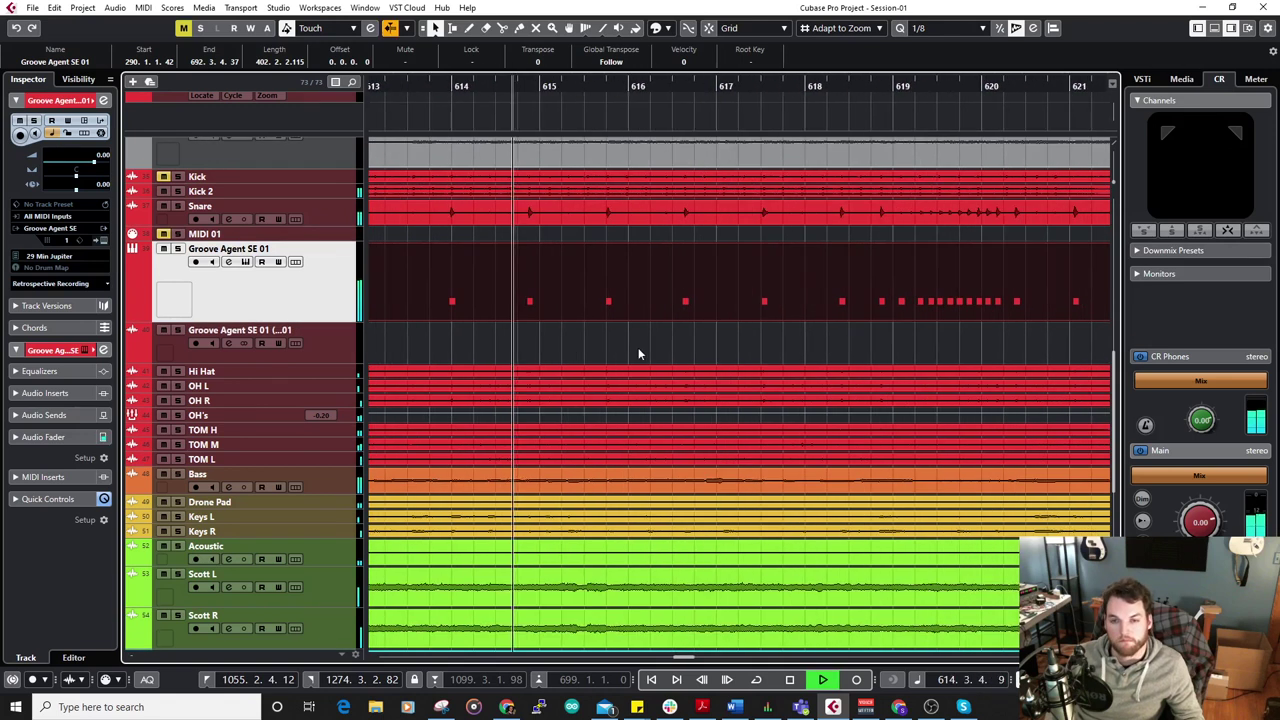
# Open the Groove Agent SE 01 part for note editing and bring the bar 619 snare fill into view.
pyautogui.doubleClick(928, 294)
pyautogui.press('g')
pyautogui.press('g')
pyautogui.press('g')
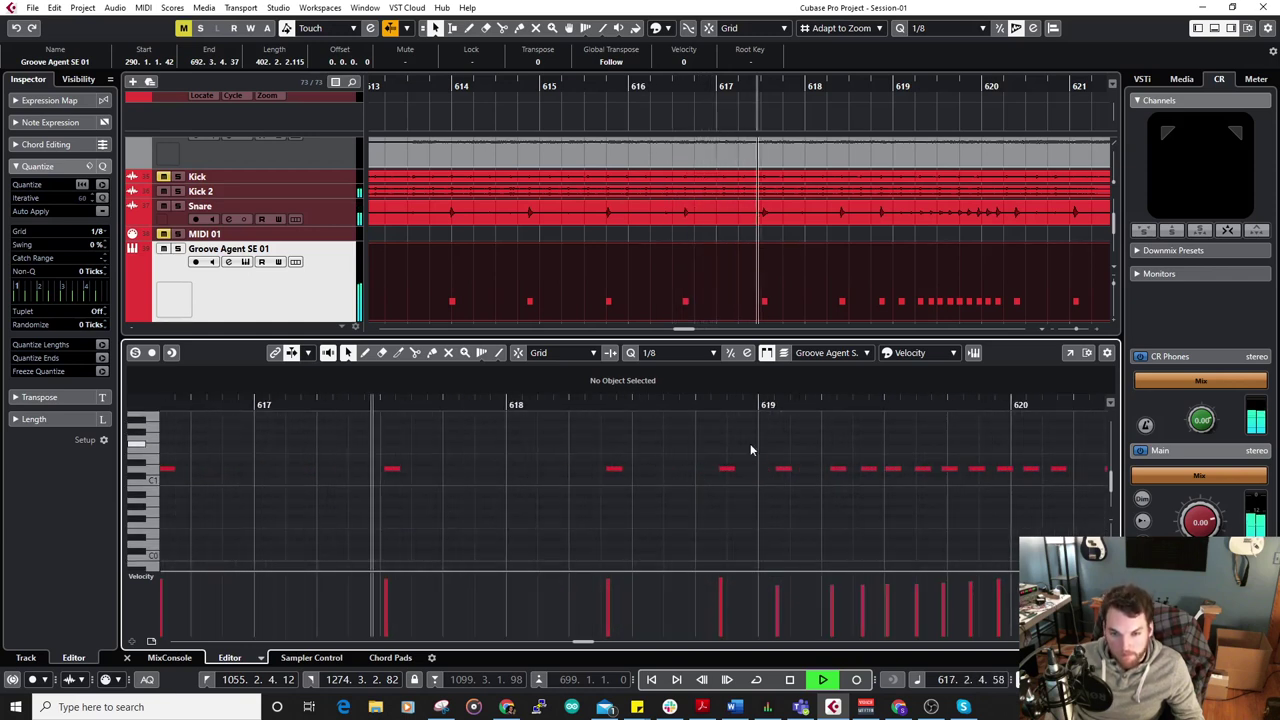
pyautogui.press('h')
pyautogui.press('h')
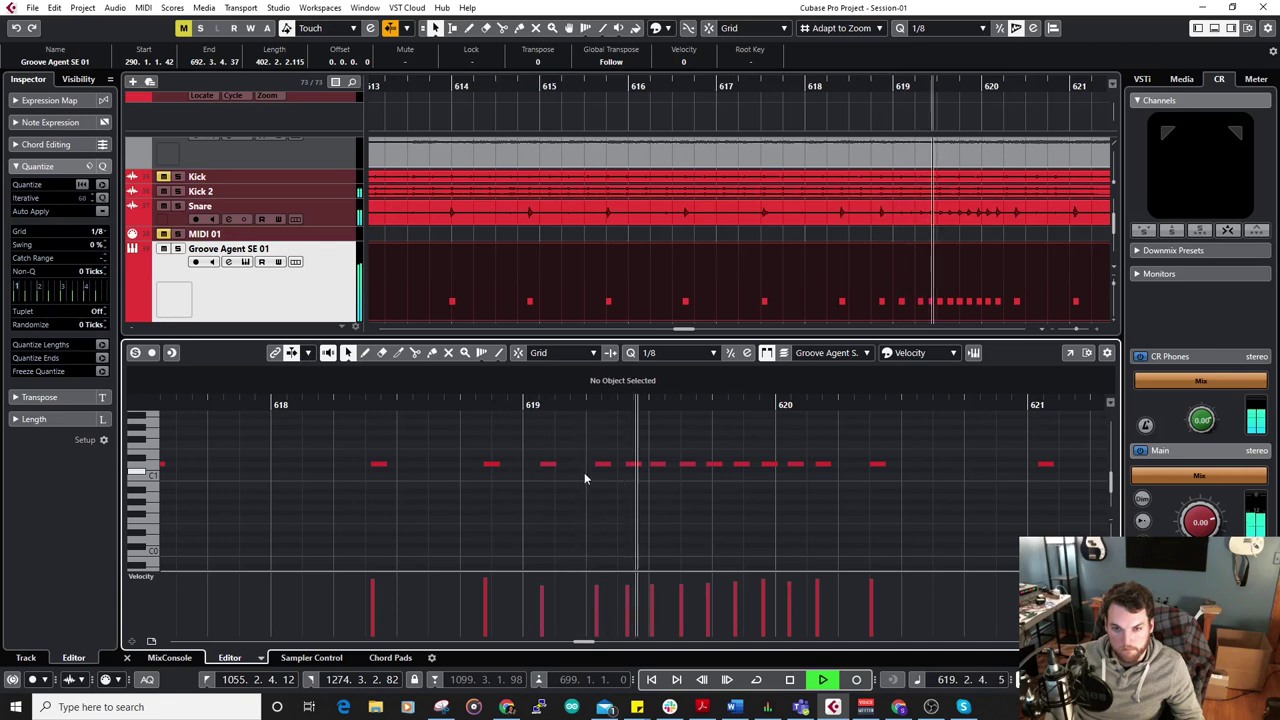
# Stop playback, delete the D1 note at 619.1.2, and lower the following note's velocity to about 68.
pyautogui.press('space')
pyautogui.click(548, 464)
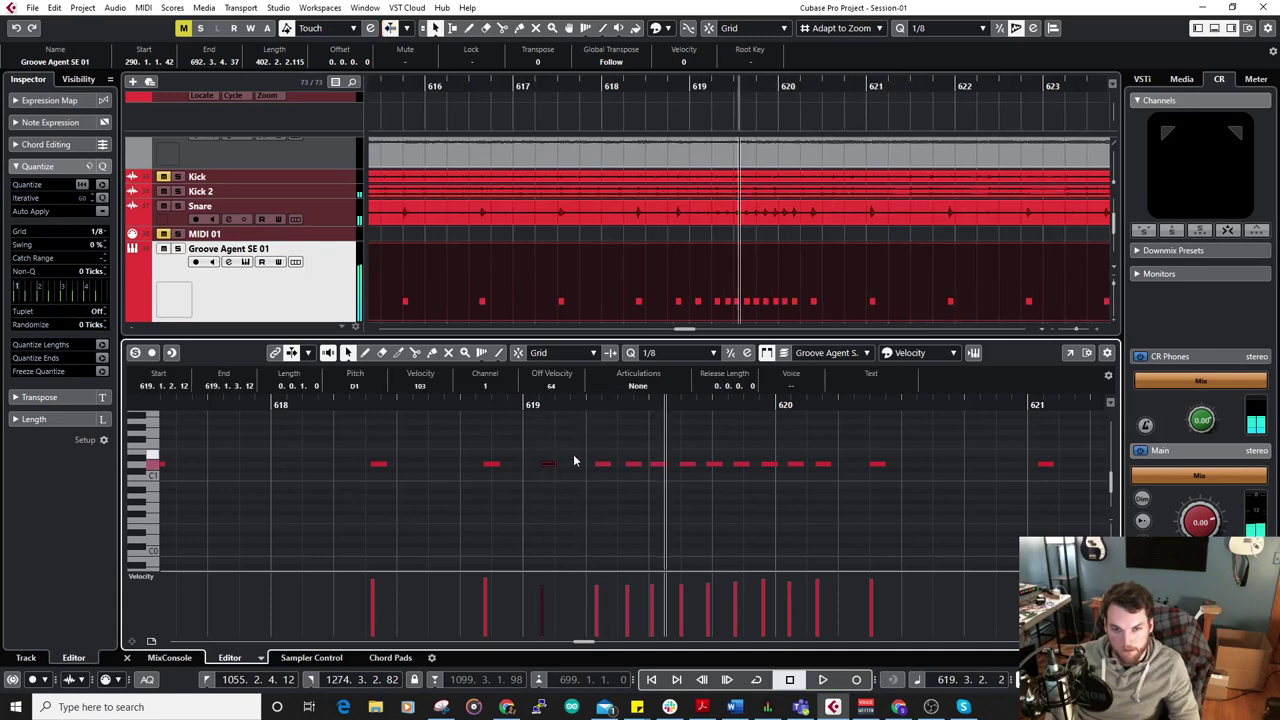
pyautogui.press('Delete')
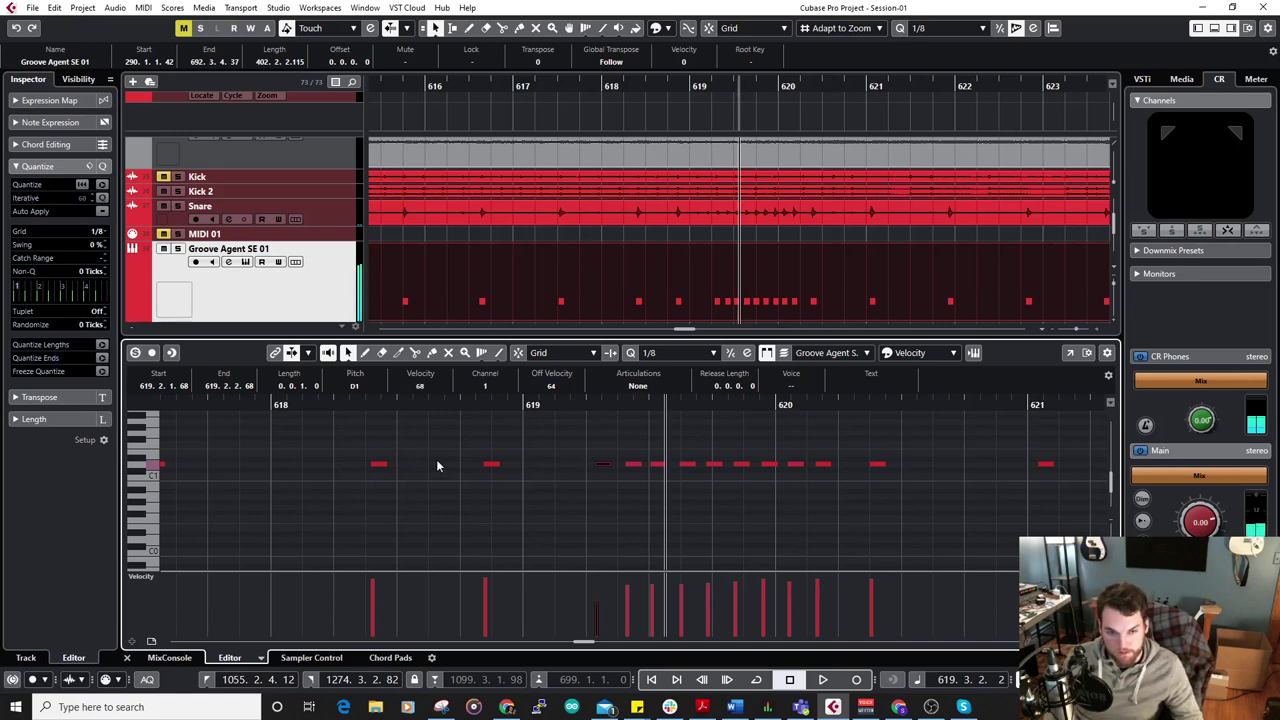
# Lower the next six notes of the bar 619 snare fill in a rising velocity ramp from about 70 to 105, and play it back.
pyautogui.press('Right')
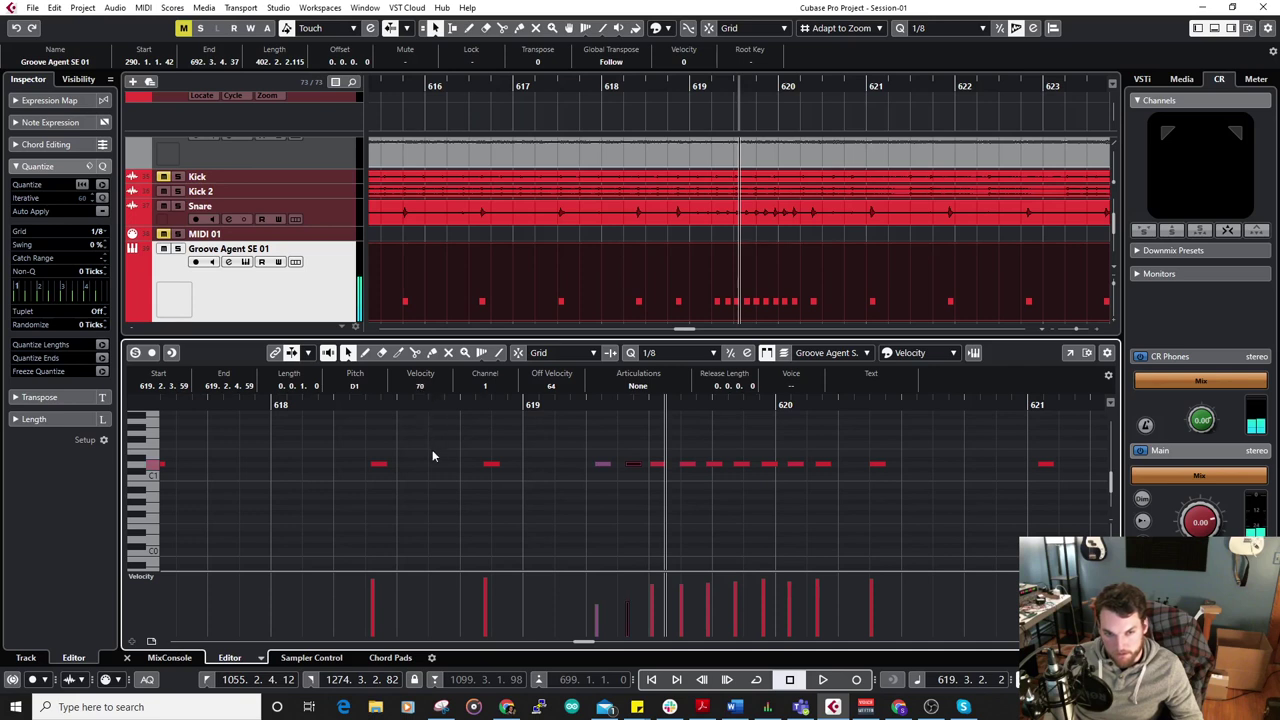
pyautogui.click(656, 464)
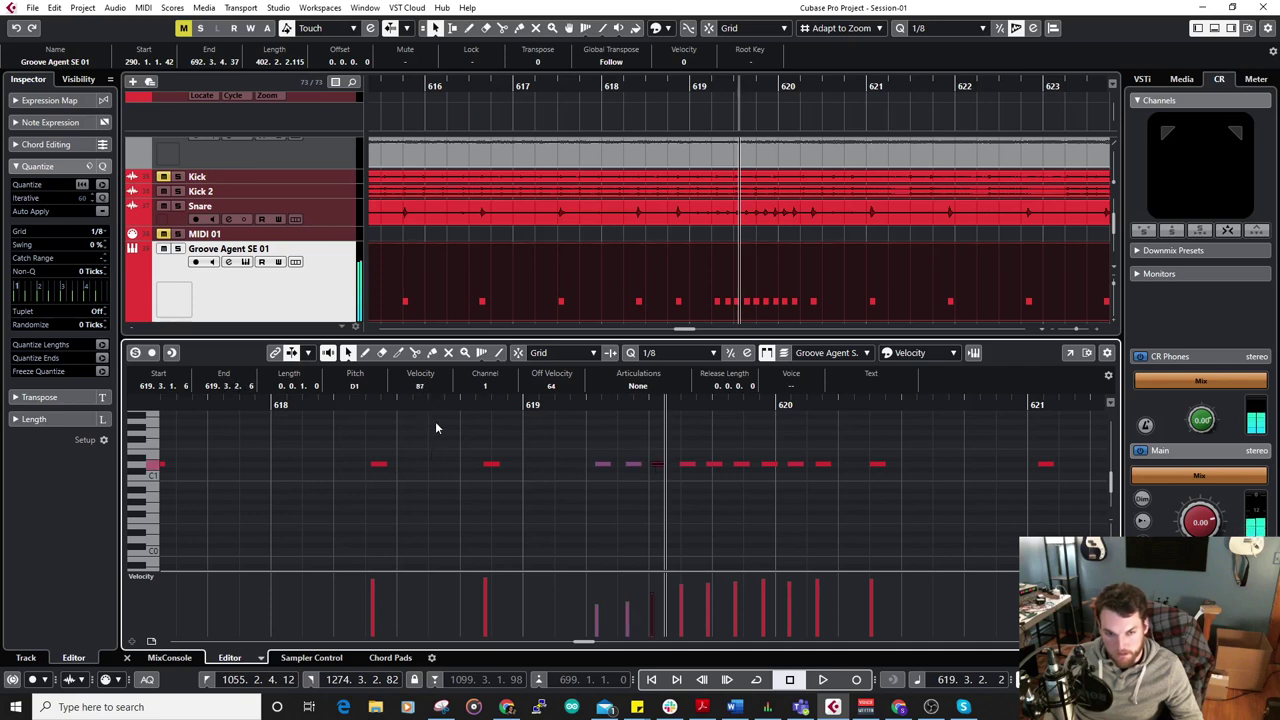
pyautogui.click(692, 464)
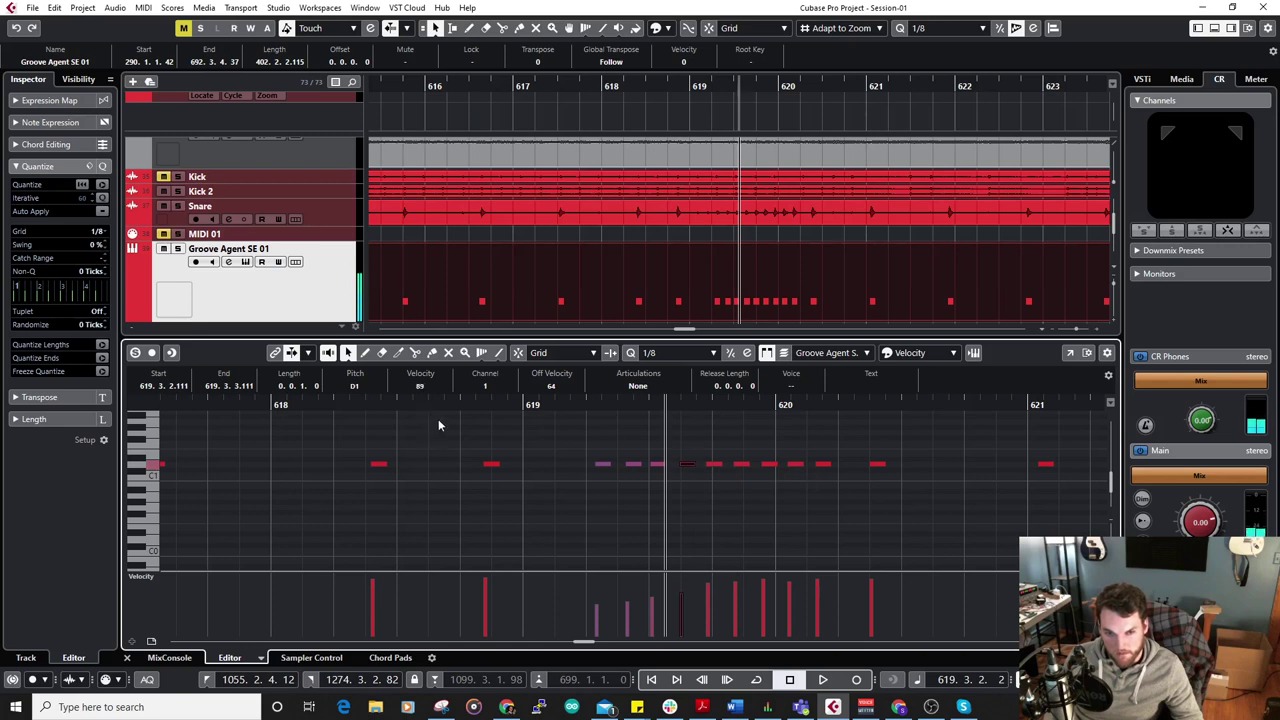
pyautogui.click(713, 464)
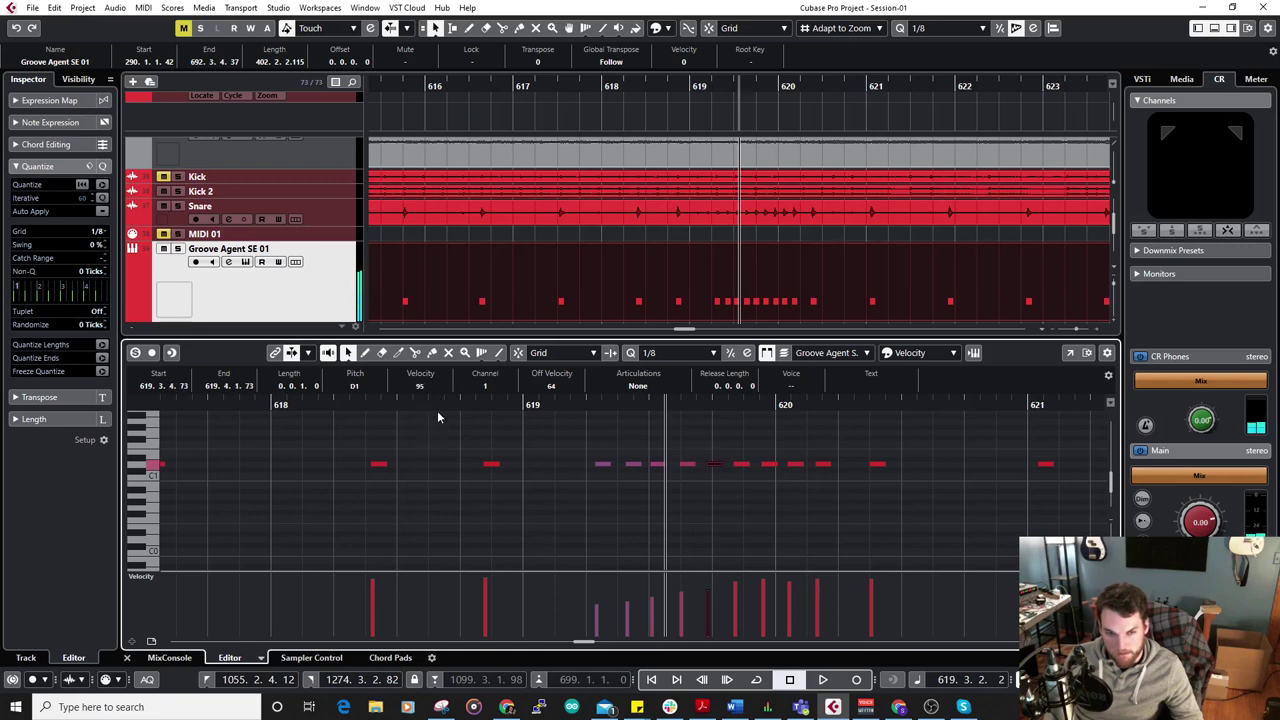
pyautogui.click(740, 464)
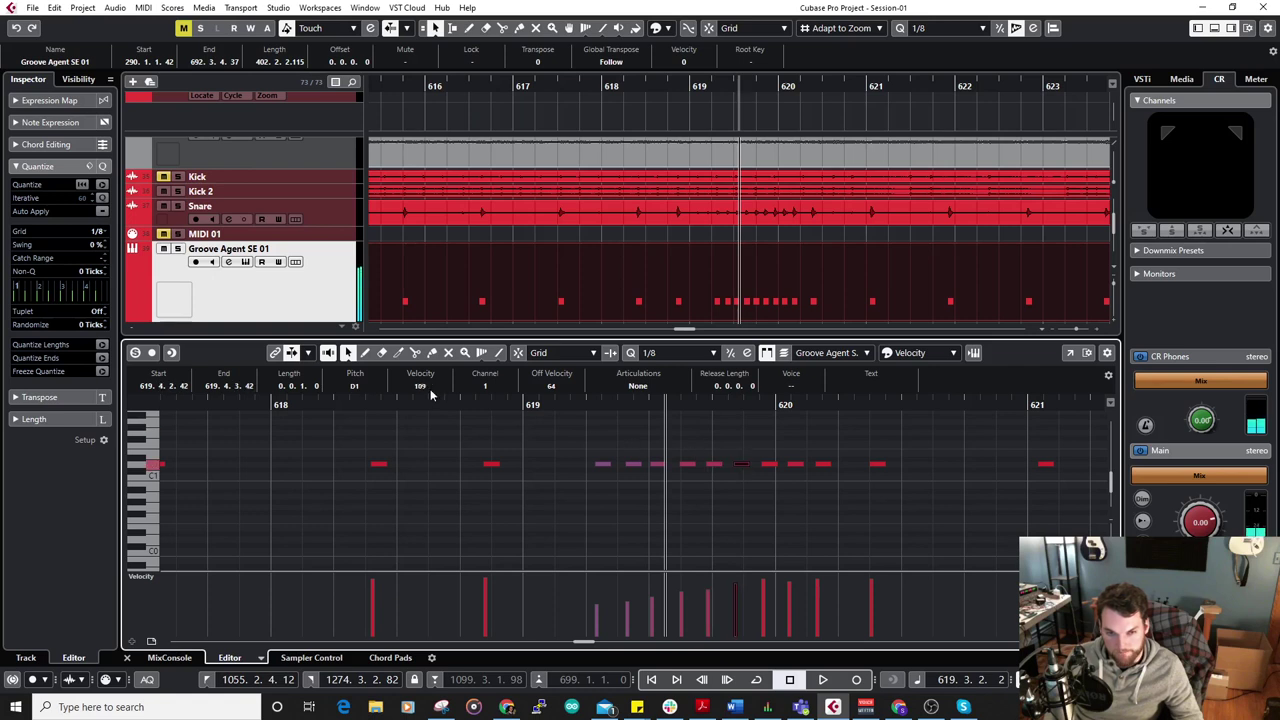
pyautogui.click(768, 464)
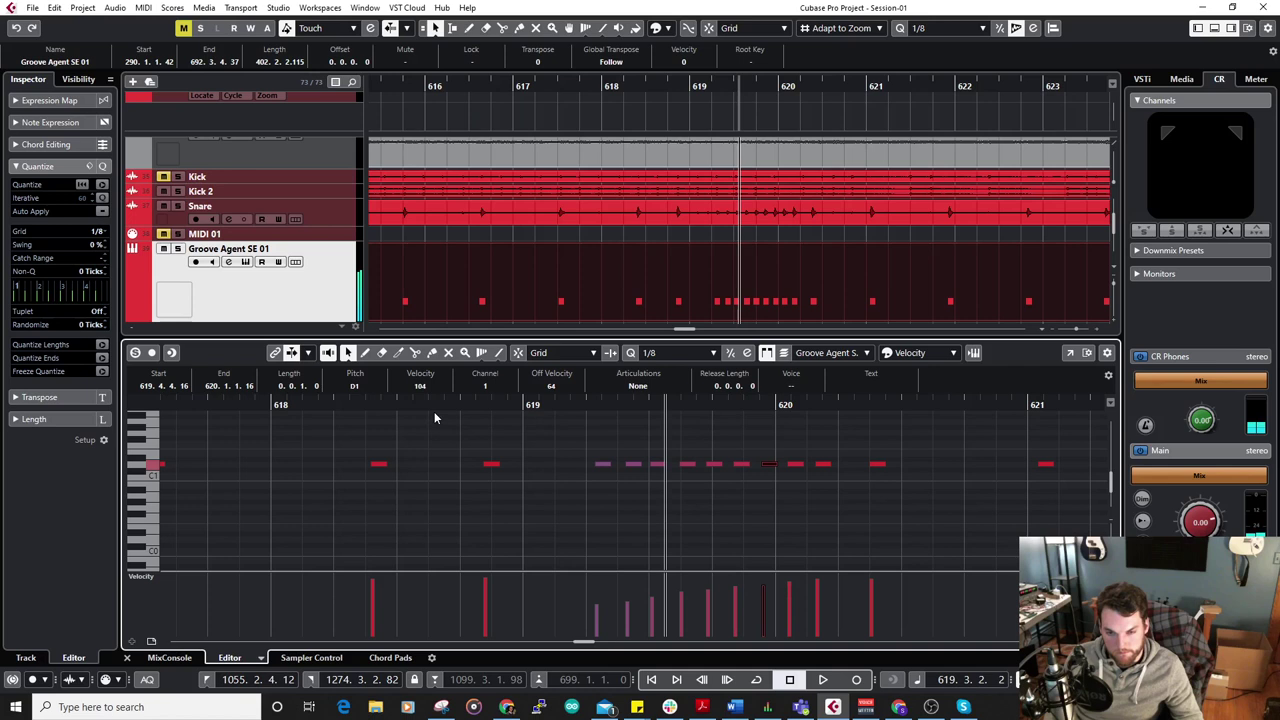
pyautogui.click(596, 406)
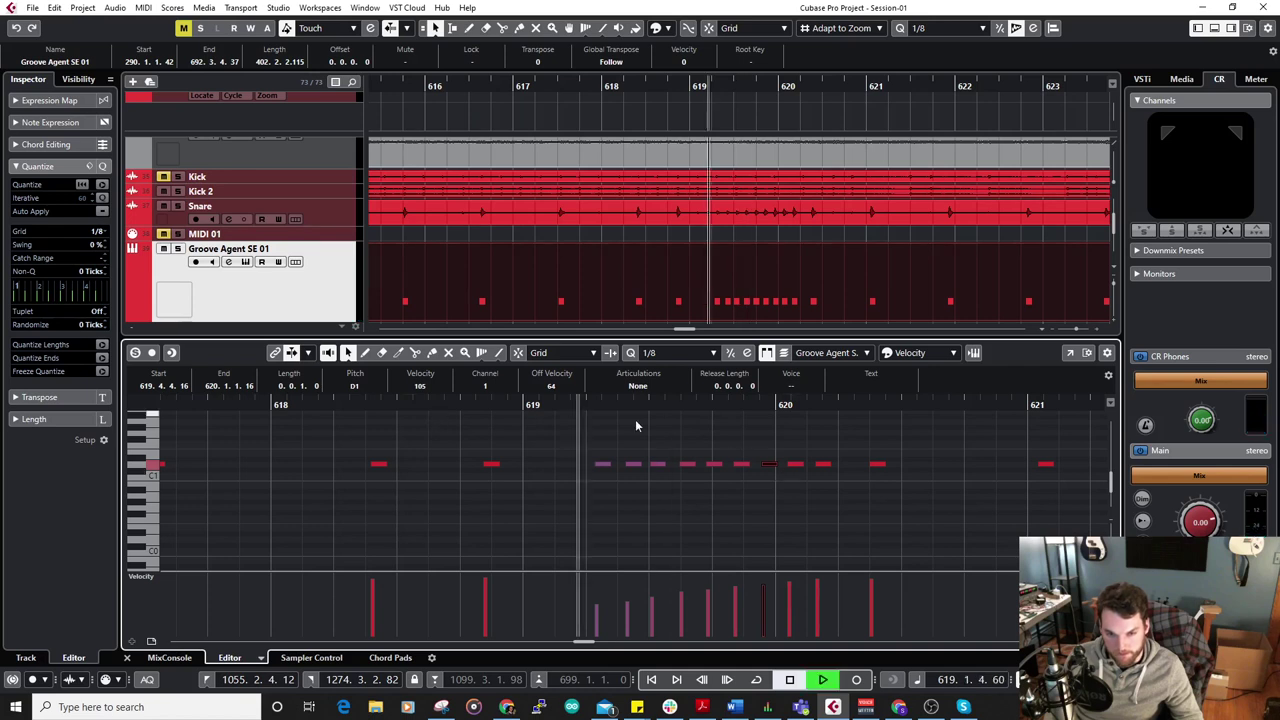
pyautogui.press('space')
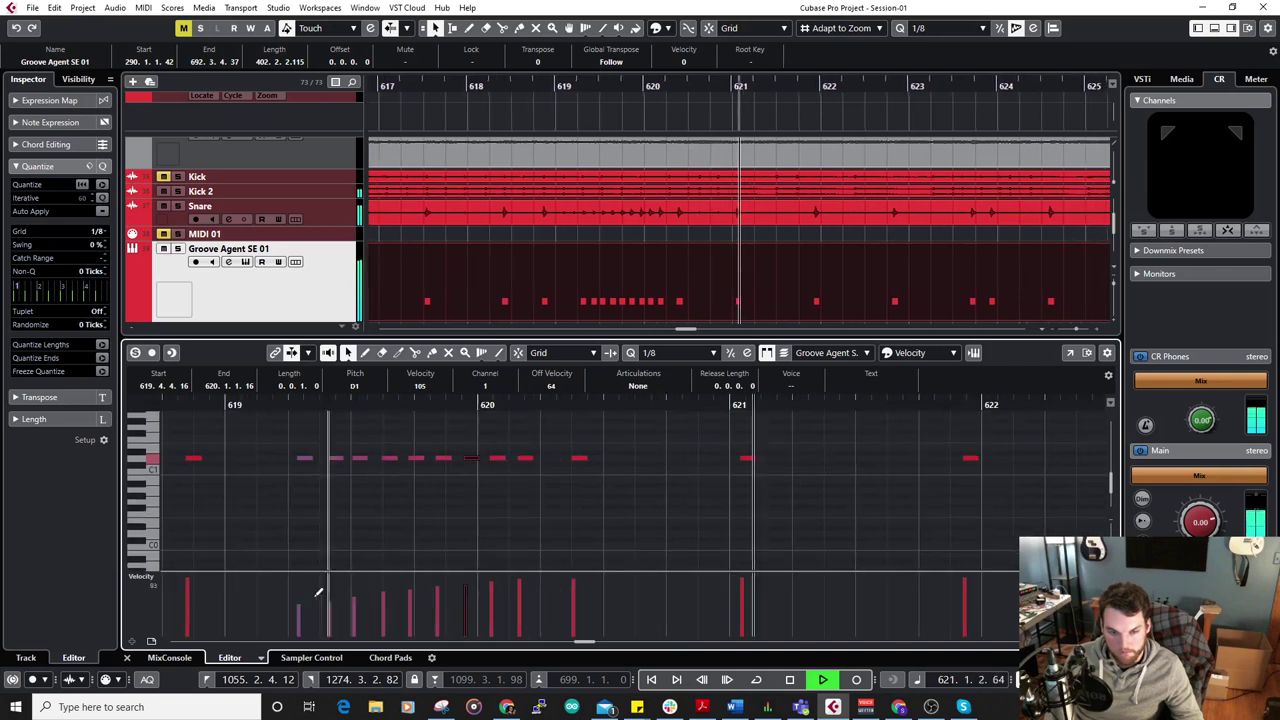
# Close the note editor and move playback ahead to the denser snare section of the Groove Agent SE 01 track around bar 635.
pyautogui.click(127, 657)
pyautogui.press('g')
pyautogui.press('g')
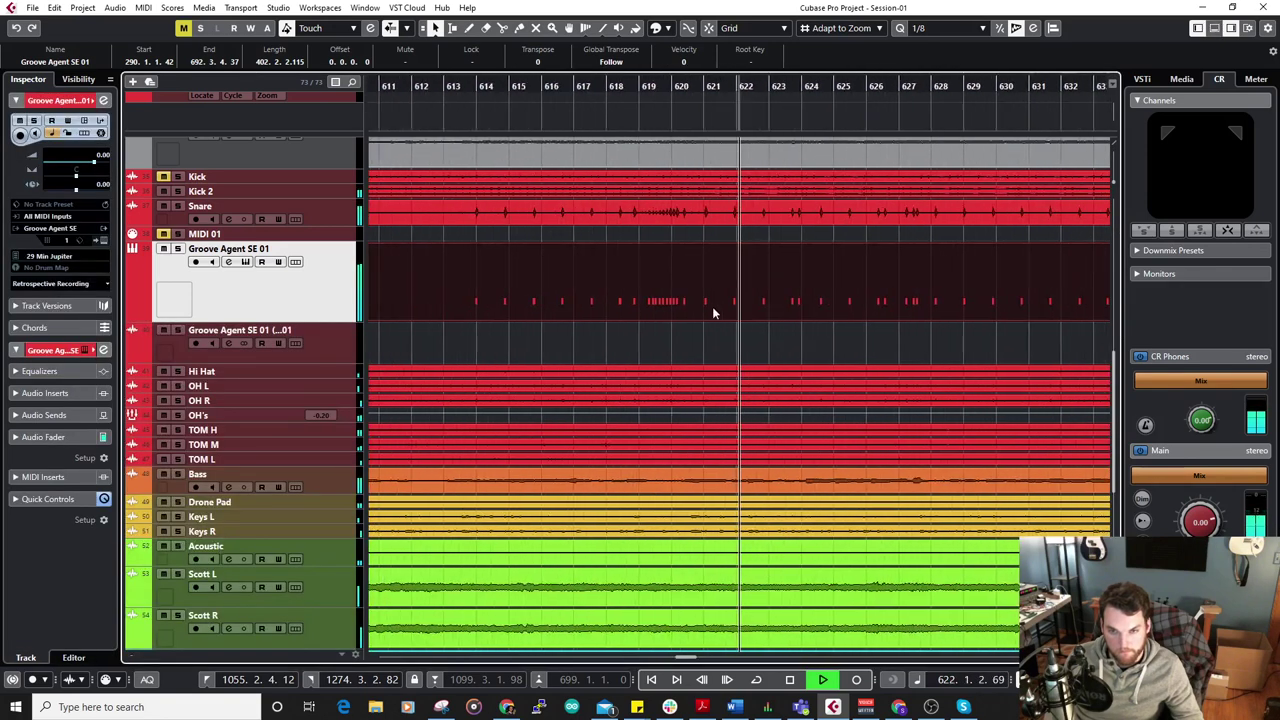
pyautogui.moveTo(886, 304); pyautogui.dragTo(585, 323)
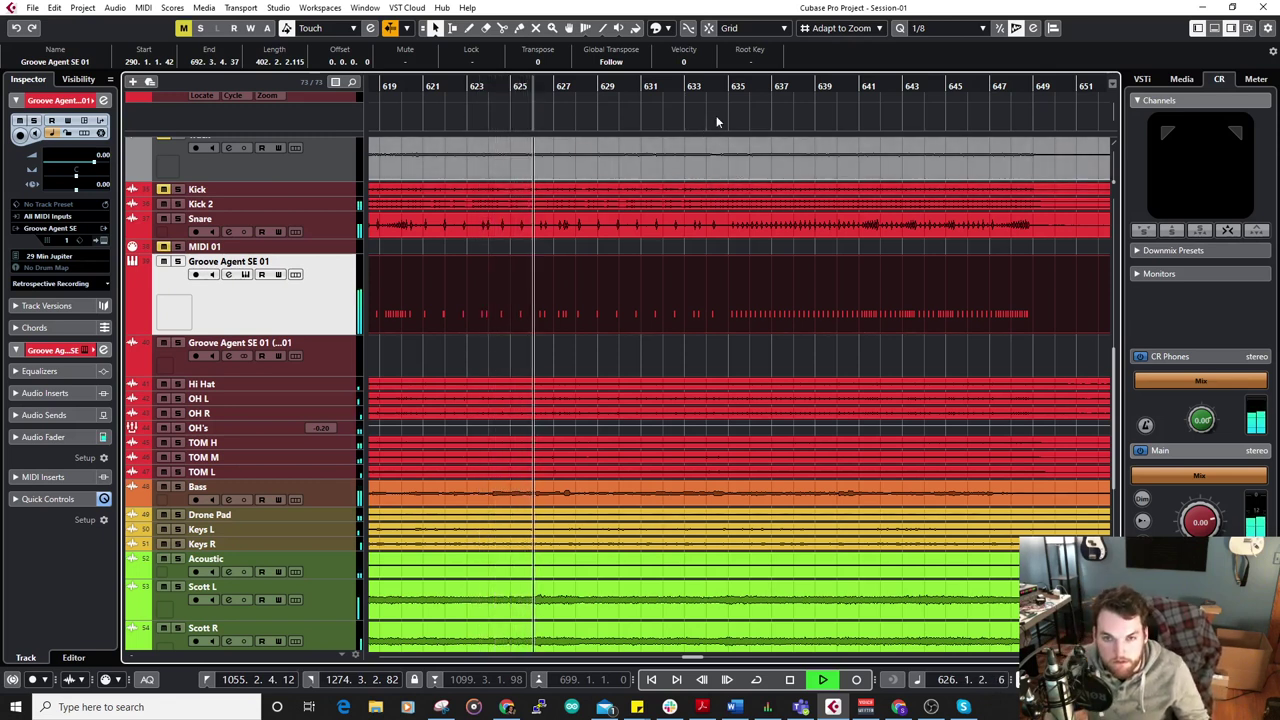
pyautogui.click(722, 90)
pyautogui.press('h')
pyautogui.press('h')
pyautogui.press('h')
pyautogui.press('h')
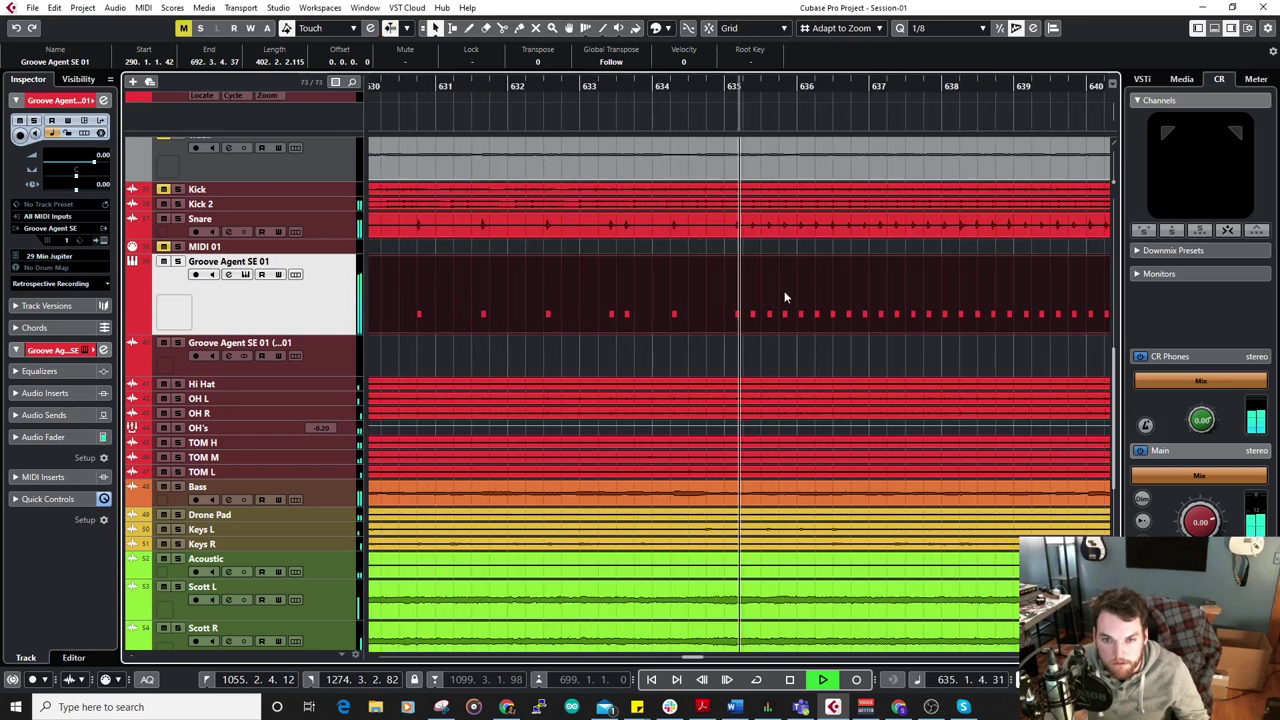
# Move playback to the bar 641 snare fill, stop there, and open the Groove Agent SE 01 part for note editing.
pyautogui.moveTo(876, 277); pyautogui.dragTo(332, 286)
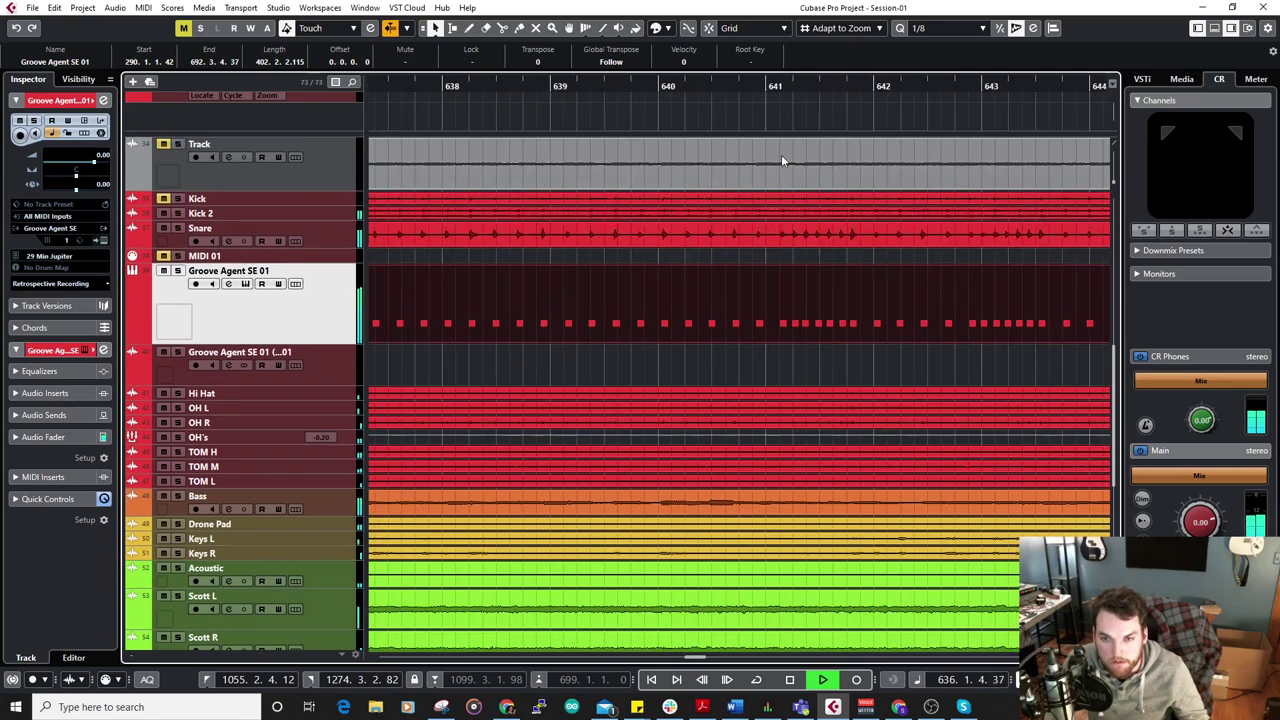
pyautogui.moveTo(744, 84); pyautogui.dragTo(790, 290)
pyautogui.press('space')
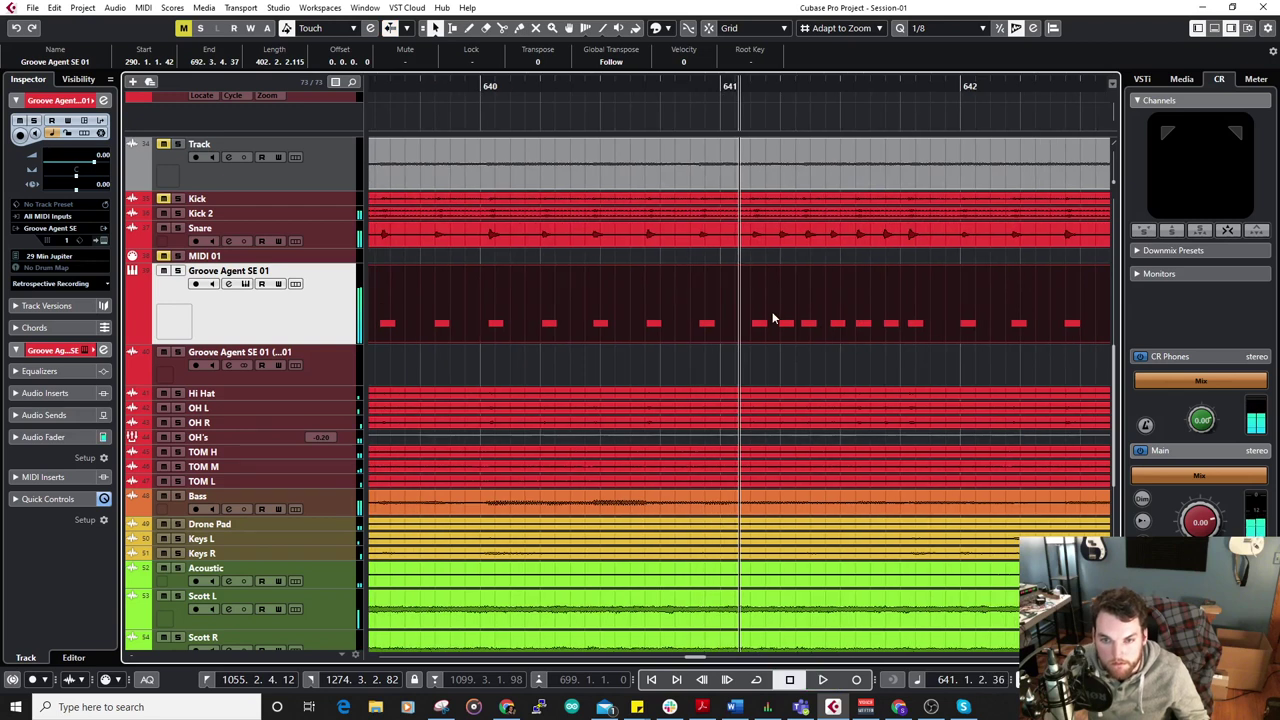
pyautogui.doubleClick(774, 318)
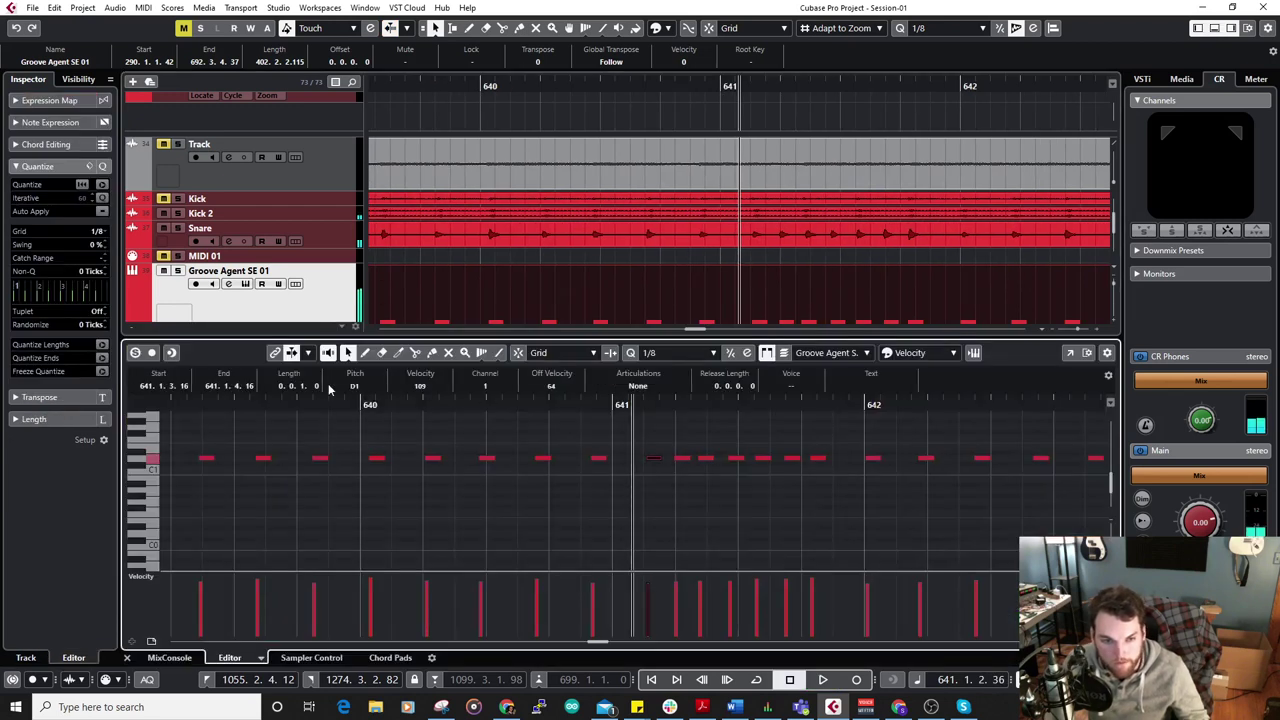
# Set the first note of the bar 641 fill to velocity 69 and lower the second and third to about 85 and 89.
pyautogui.click(431, 388)
pyautogui.write('69')
pyautogui.press('Return')
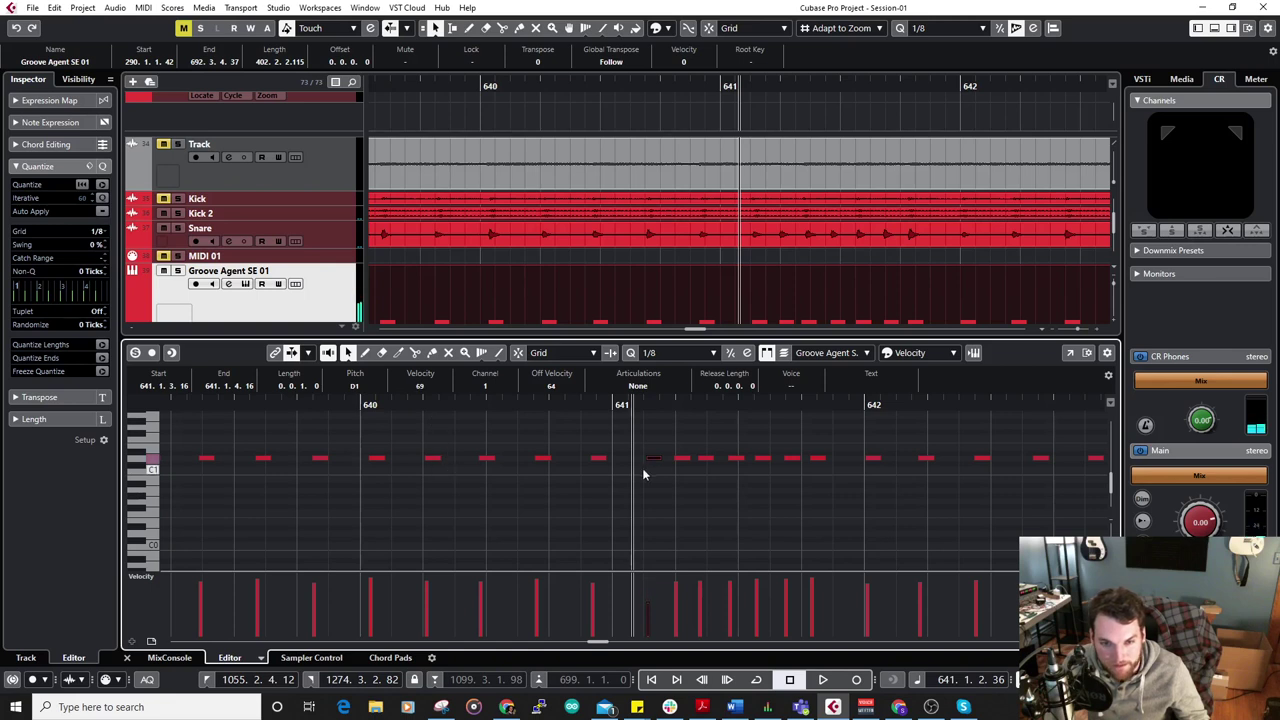
pyautogui.click(676, 458)
pyautogui.moveTo(433, 394); pyautogui.dragTo(440, 435)
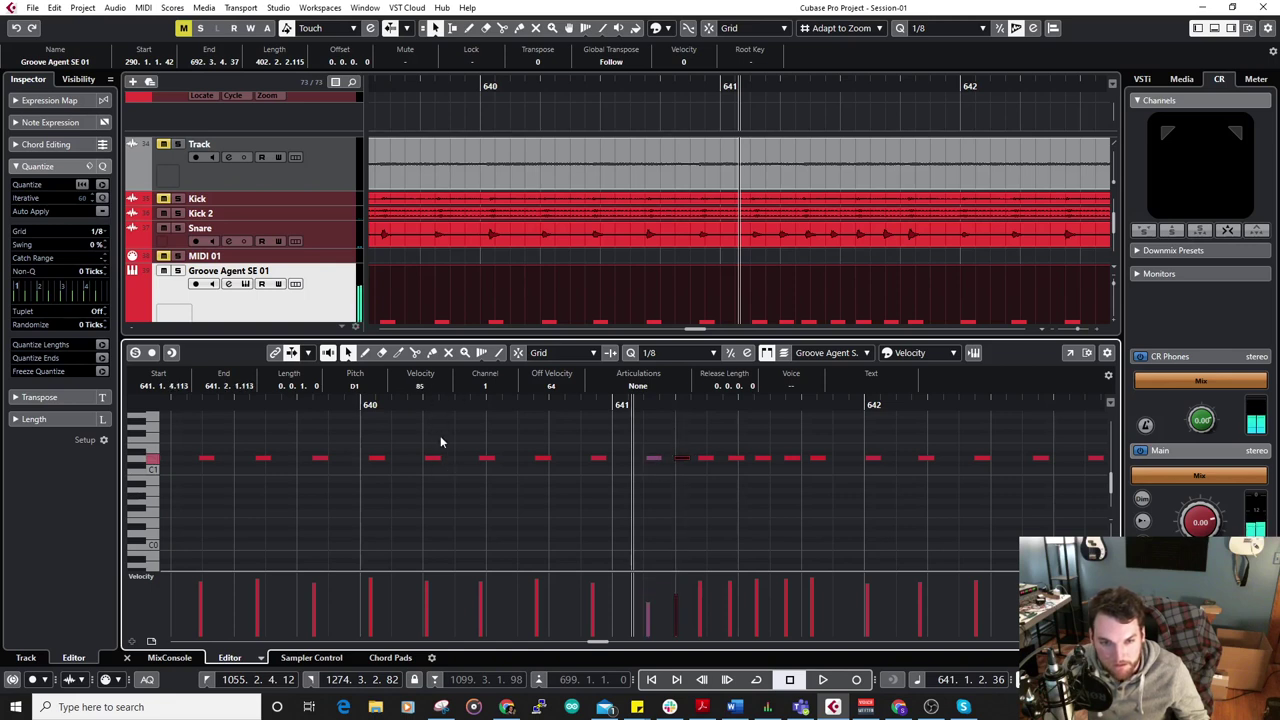
pyautogui.click(705, 458)
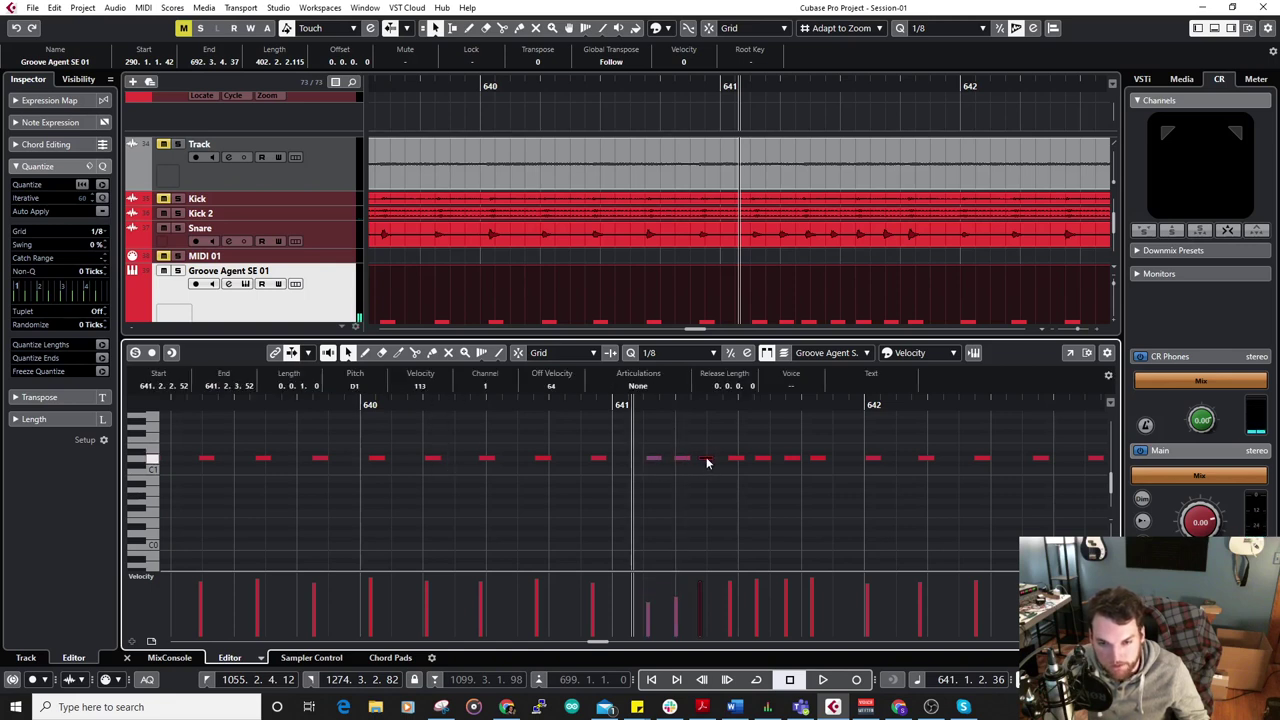
pyautogui.moveTo(428, 392); pyautogui.dragTo(431, 446)
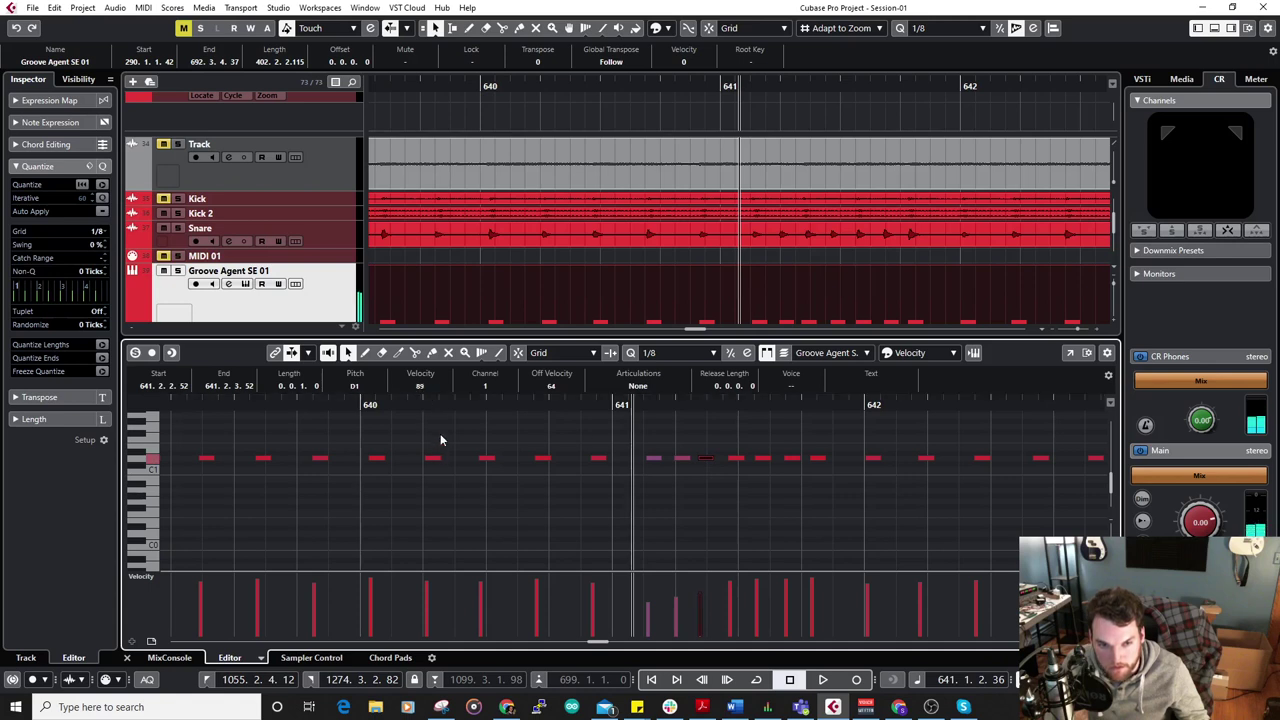
# Lower the fourth and fifth notes of the bar 641 fill, the fifth to about 105, and play on towards the next fill.
pyautogui.press('Right')
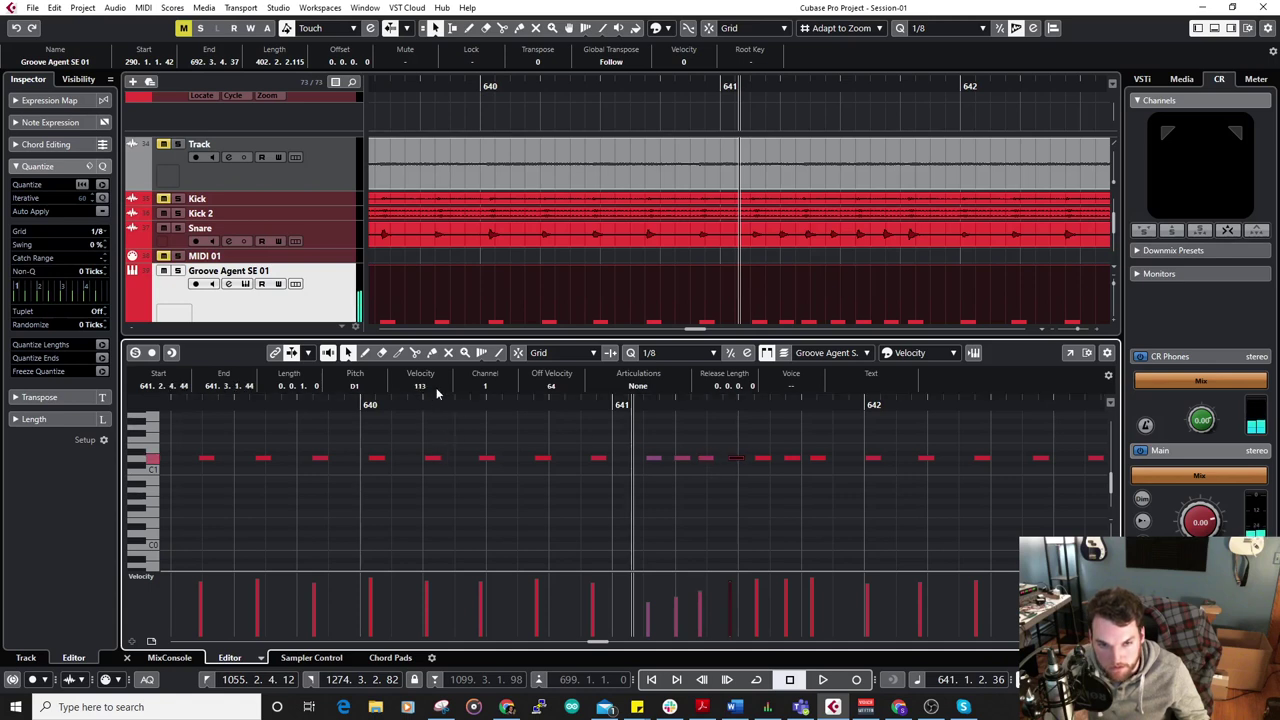
pyautogui.click(763, 458)
pyautogui.moveTo(426, 397); pyautogui.dragTo(432, 414)
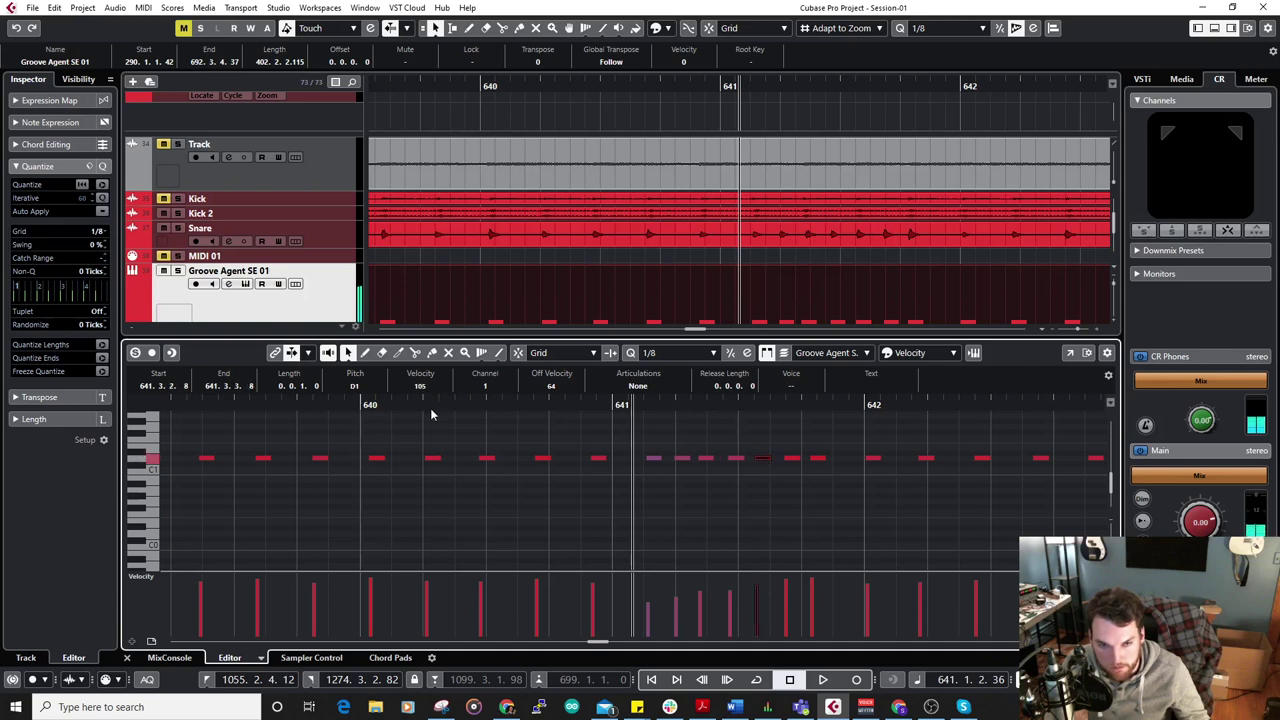
pyautogui.click(790, 458)
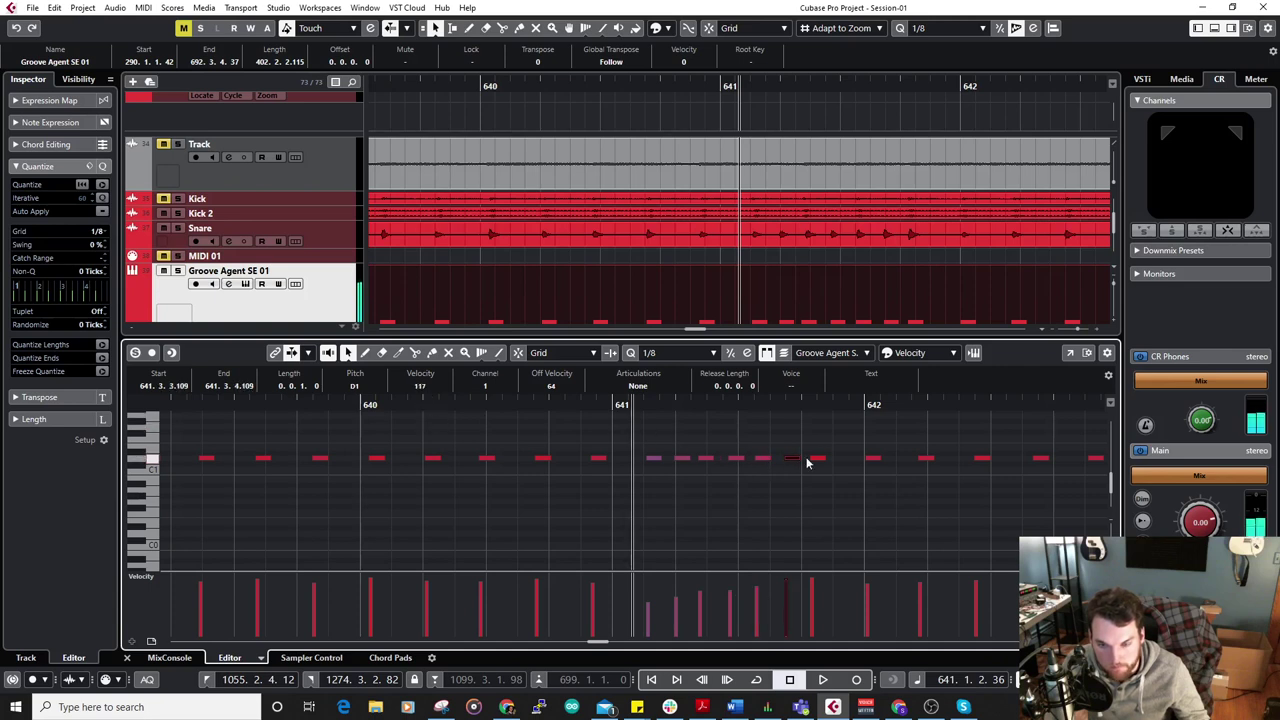
pyautogui.press('space')
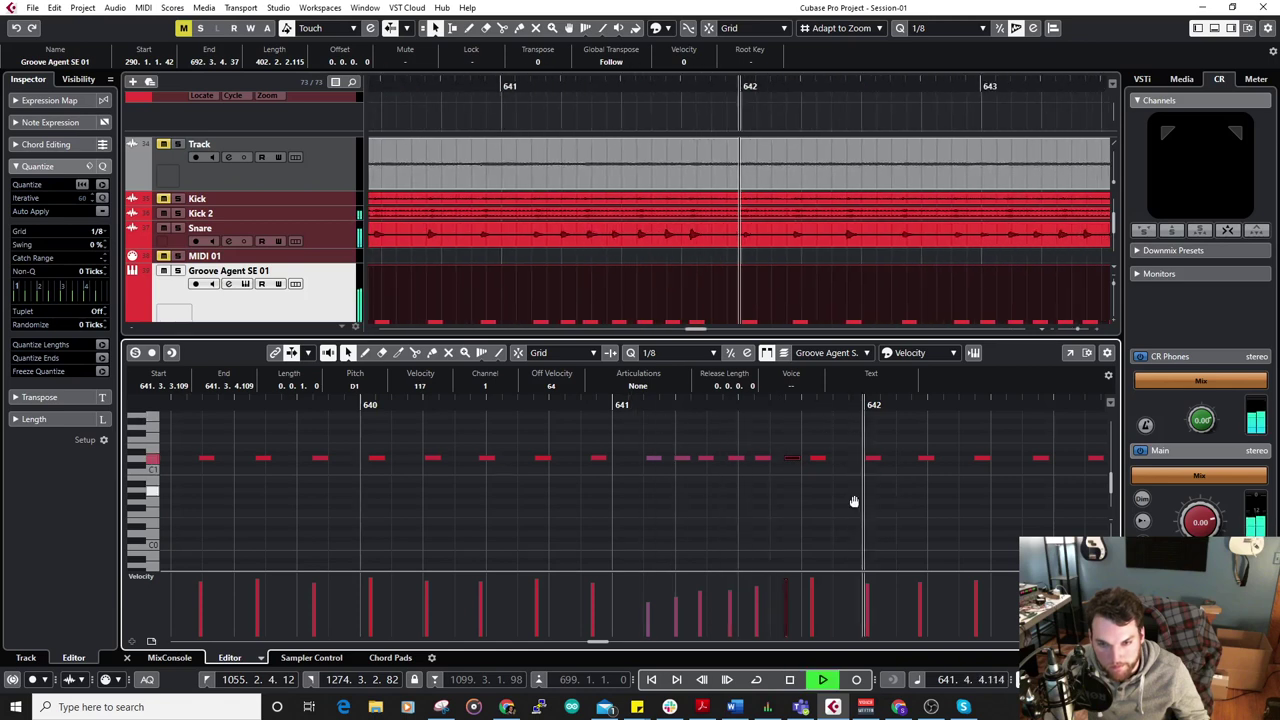
pyautogui.press('space')
# Lower the first five notes of the snare fill leading into bar 643 in a rising ramp, with the fifth about 104, and play it back.
pyautogui.click(638, 453)
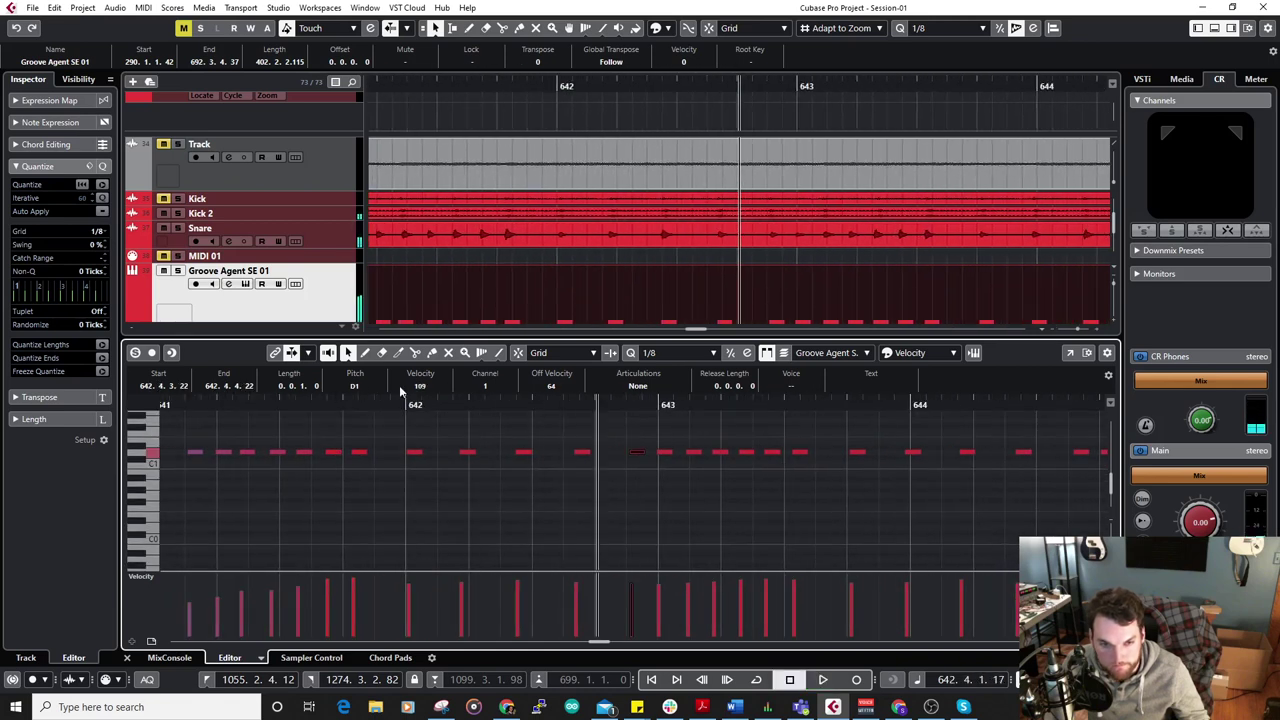
pyautogui.moveTo(424, 407); pyautogui.dragTo(427, 442)
pyautogui.click(665, 452)
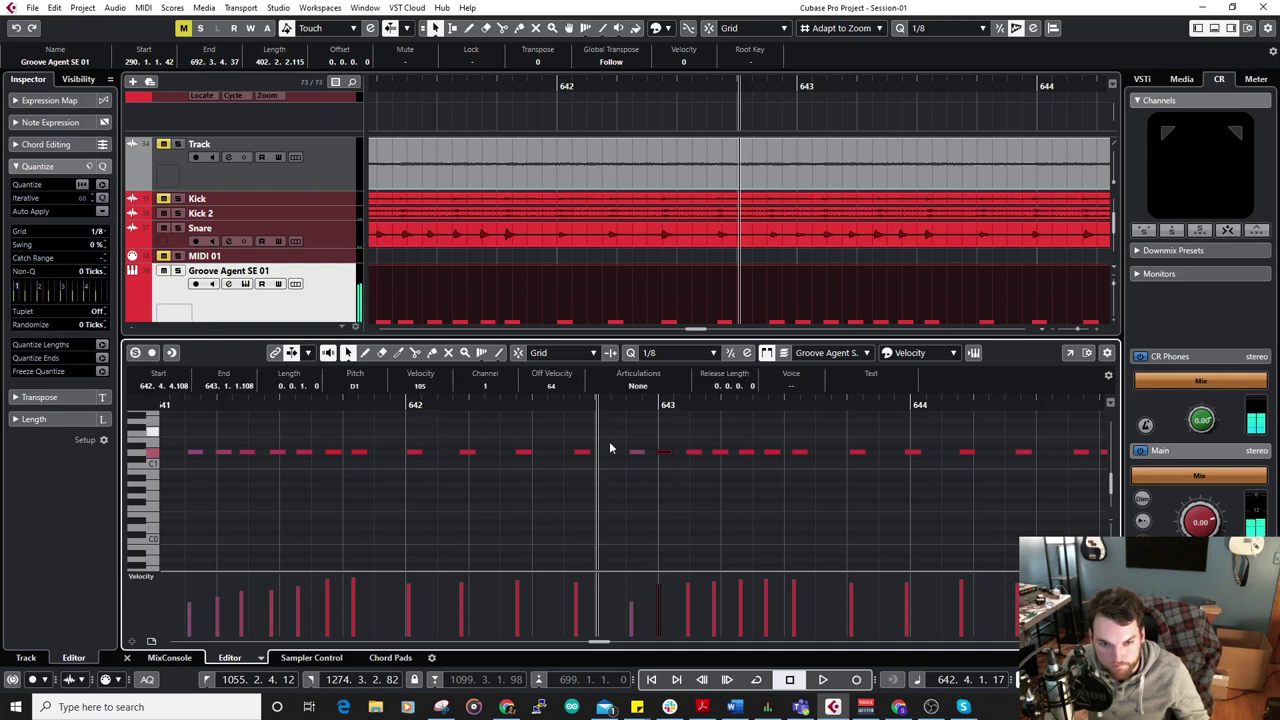
pyautogui.moveTo(432, 386); pyautogui.dragTo(433, 428)
pyautogui.click(690, 452)
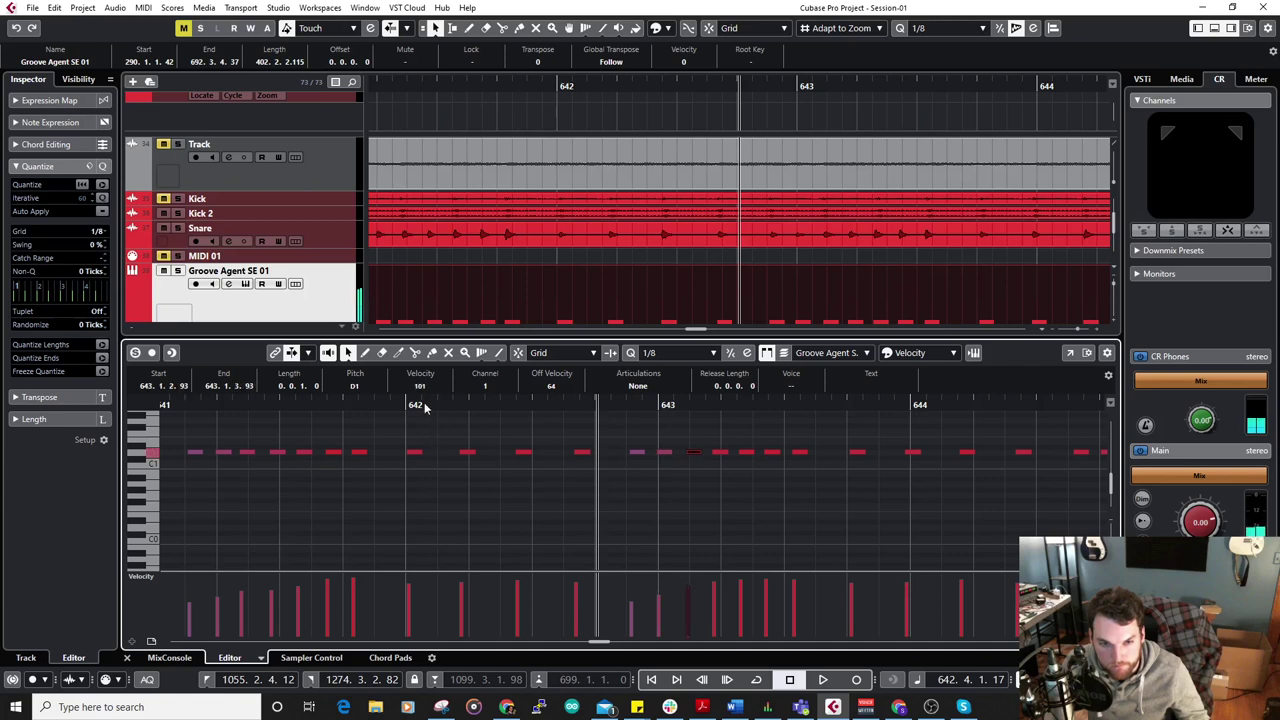
pyautogui.click(718, 452)
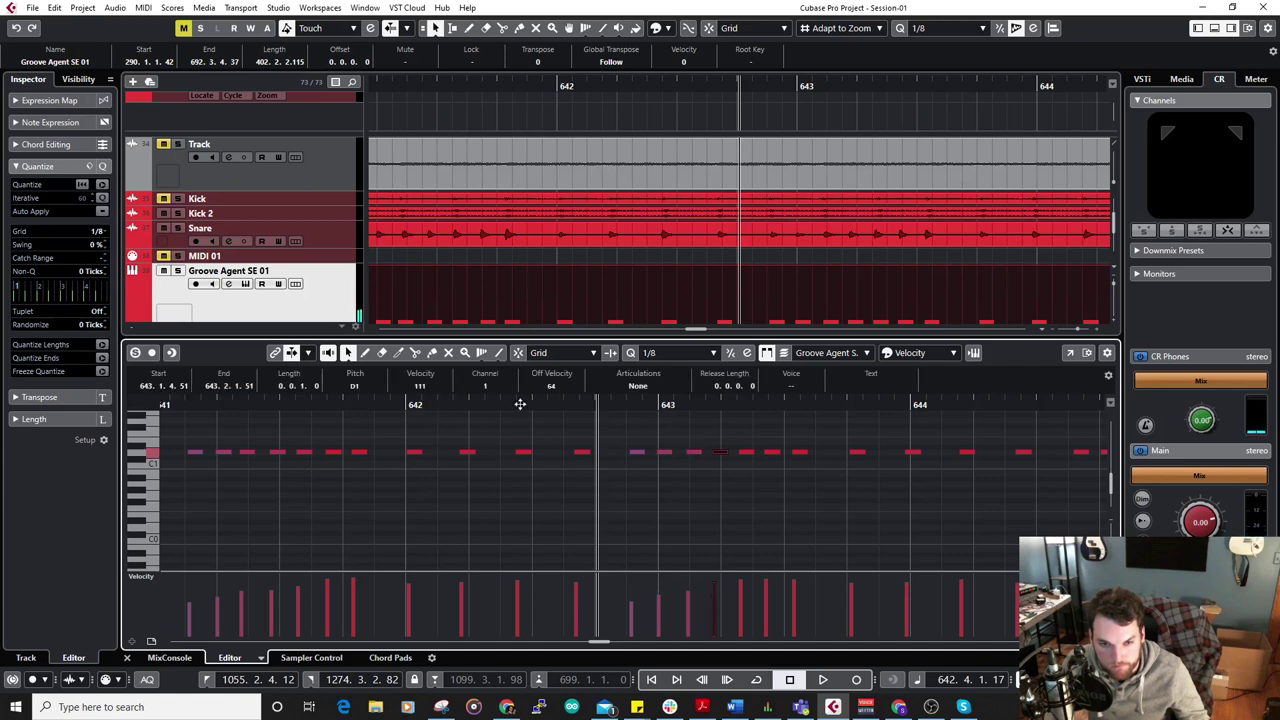
pyautogui.click(745, 452)
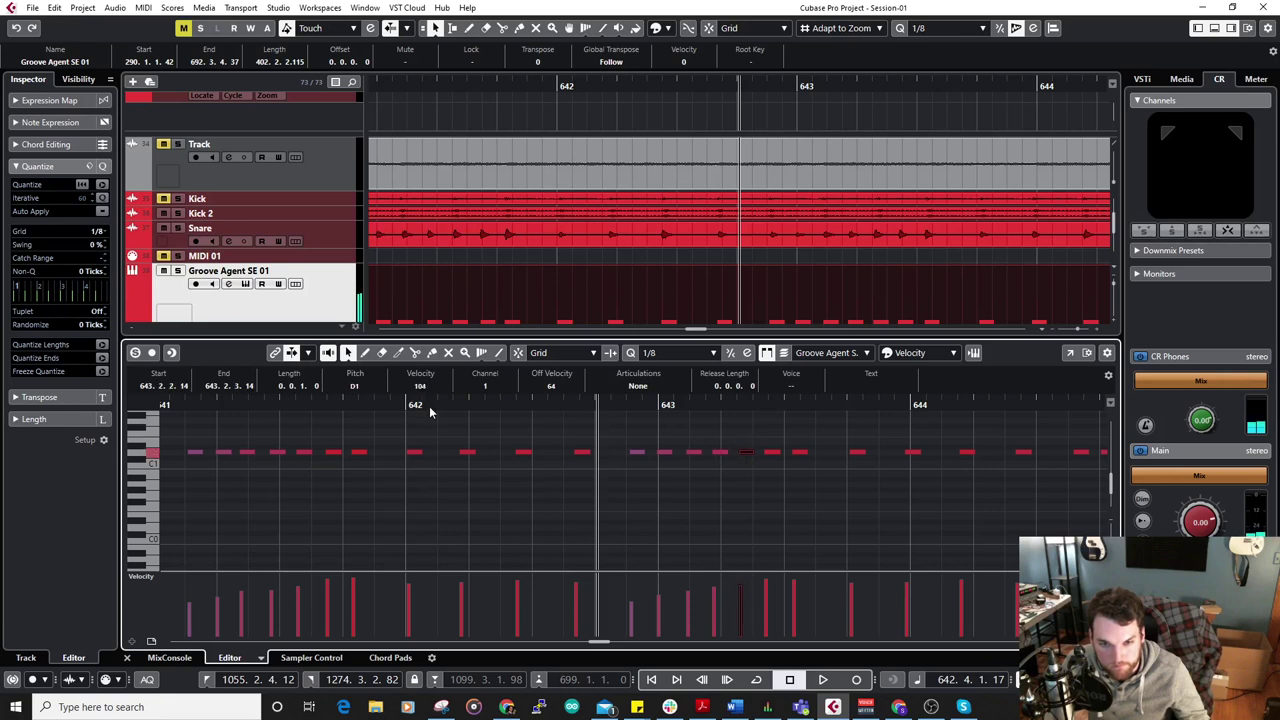
pyautogui.press('space')
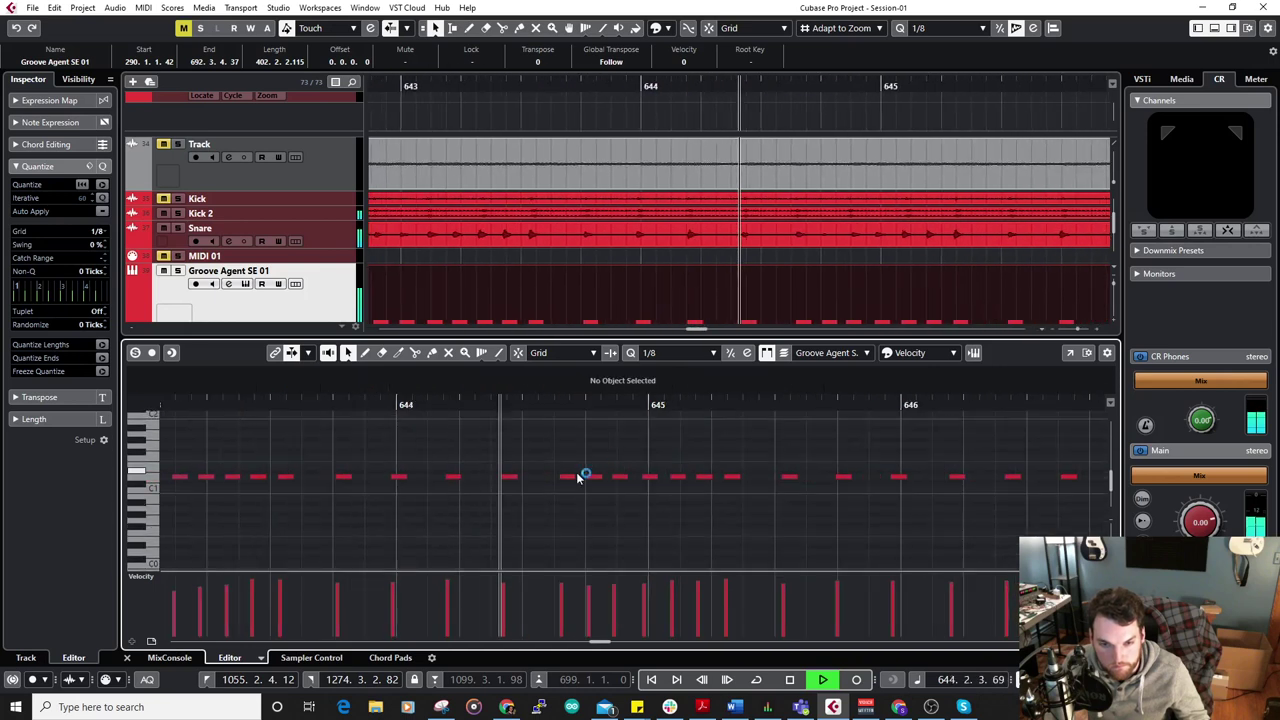
pyautogui.press('space')
# Ramp up the first five notes of the fill leading into bar 645, with the second about 80, third 85 and fifth 104, and play it back.
pyautogui.click(571, 476)
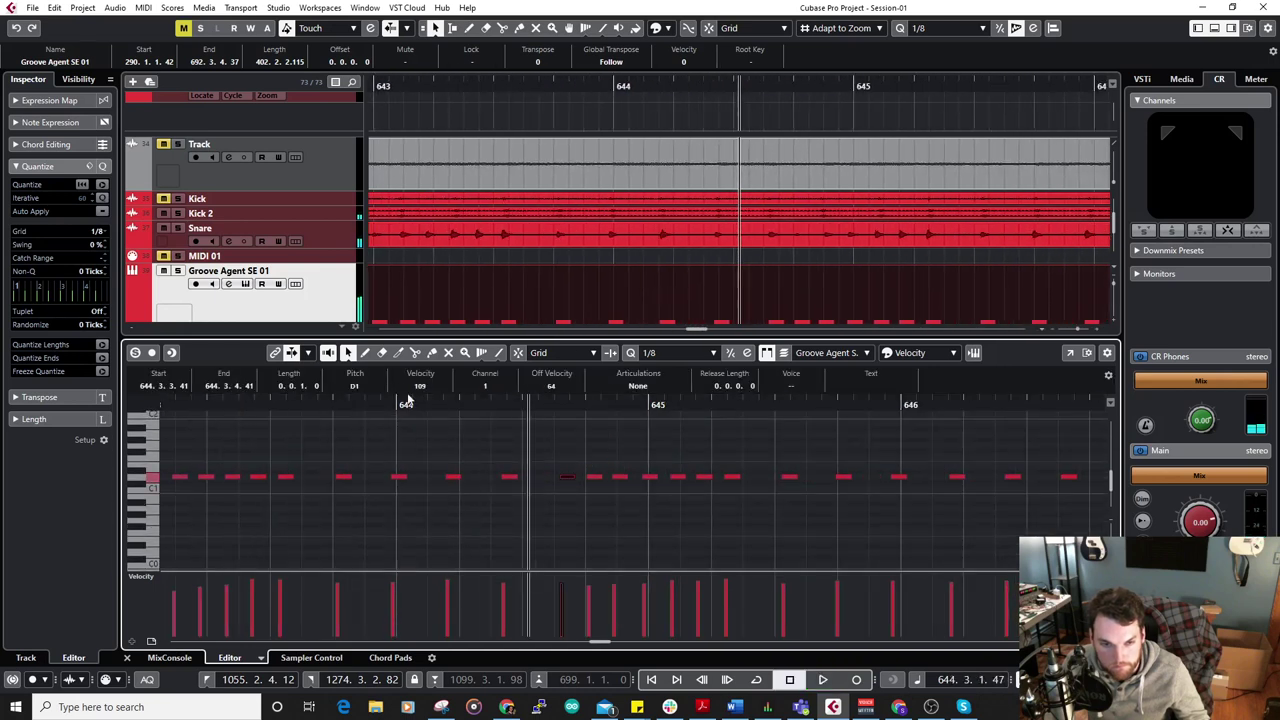
pyautogui.moveTo(433, 401); pyautogui.dragTo(435, 443)
pyautogui.click(594, 477)
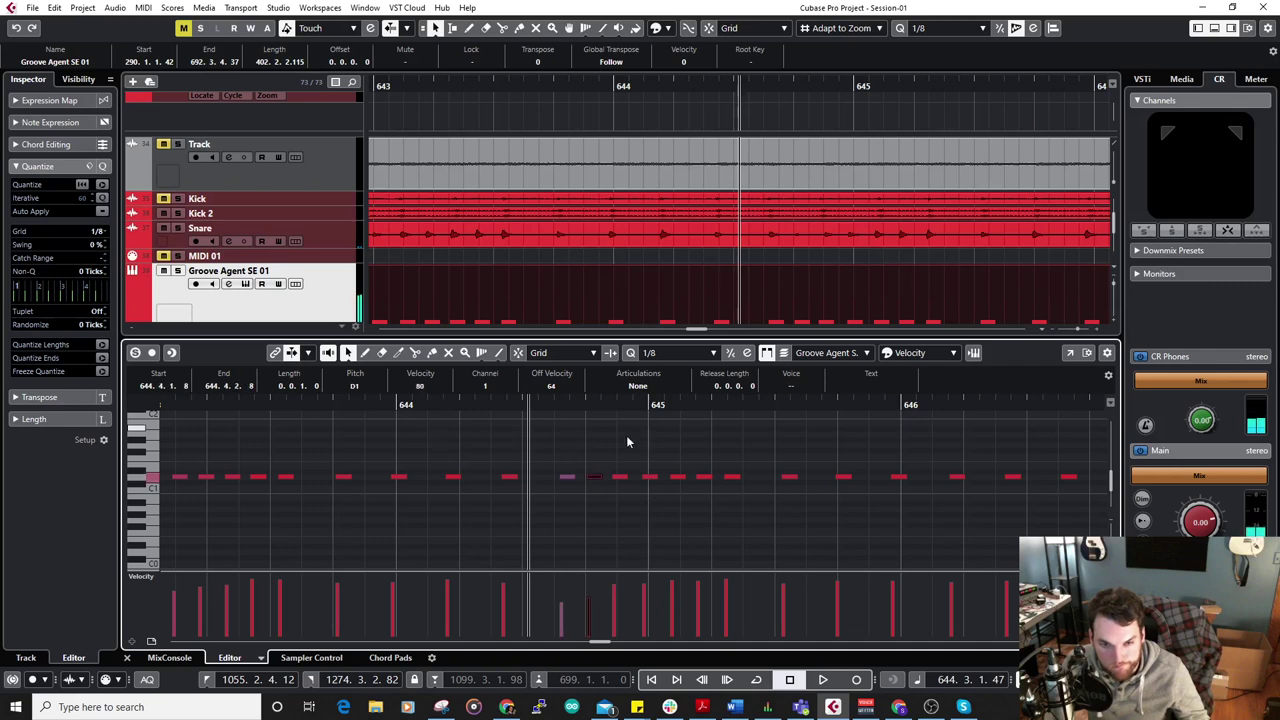
pyautogui.click(620, 477)
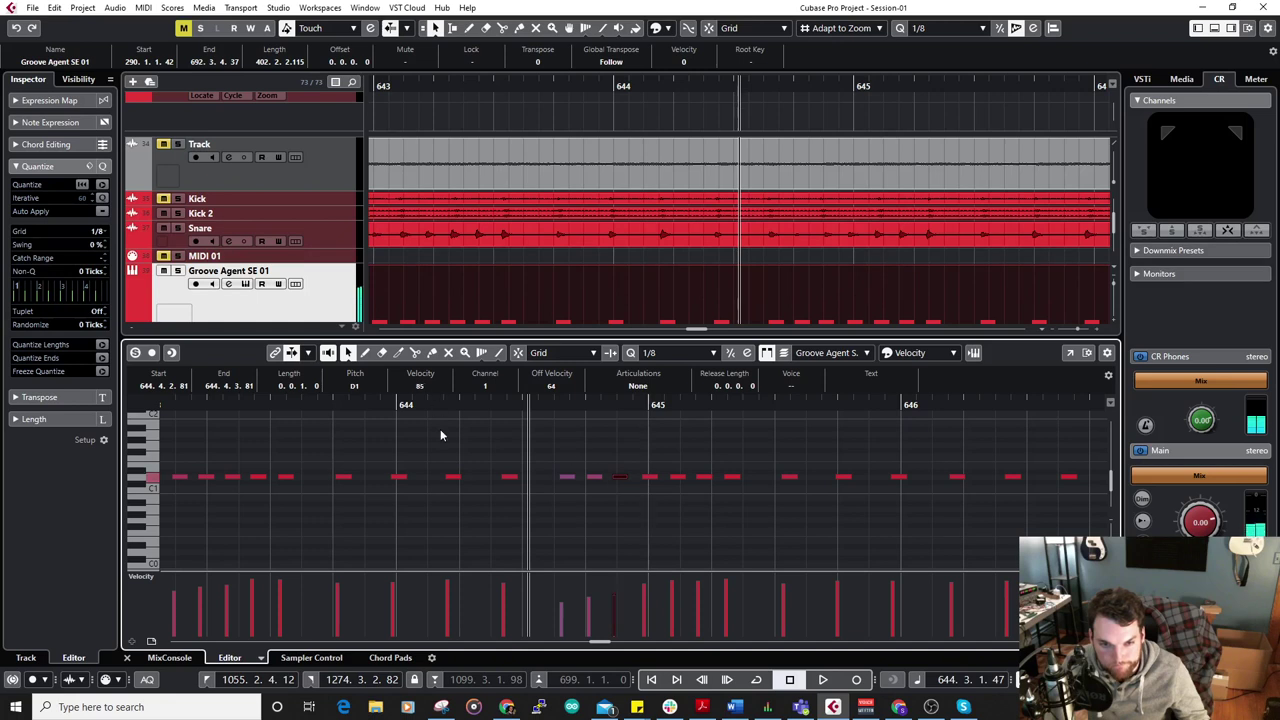
pyautogui.press('Right')
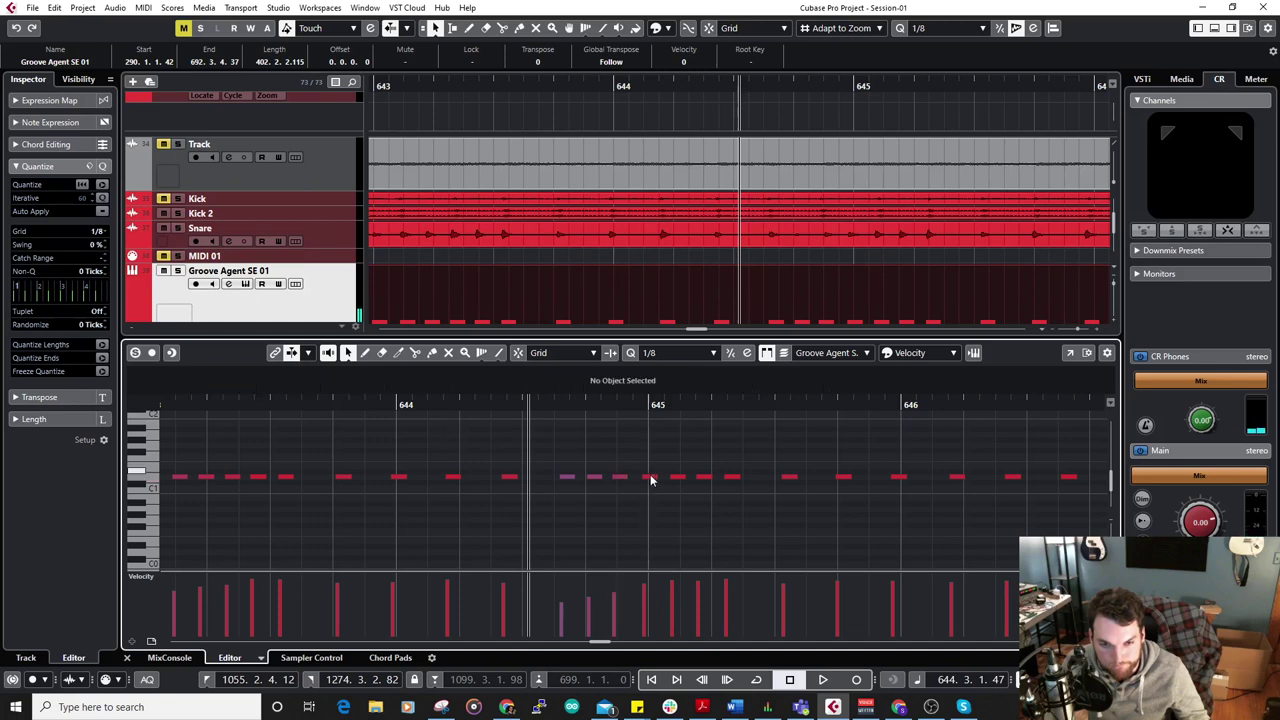
pyautogui.click(677, 477)
pyautogui.moveTo(426, 386); pyautogui.dragTo(430, 400)
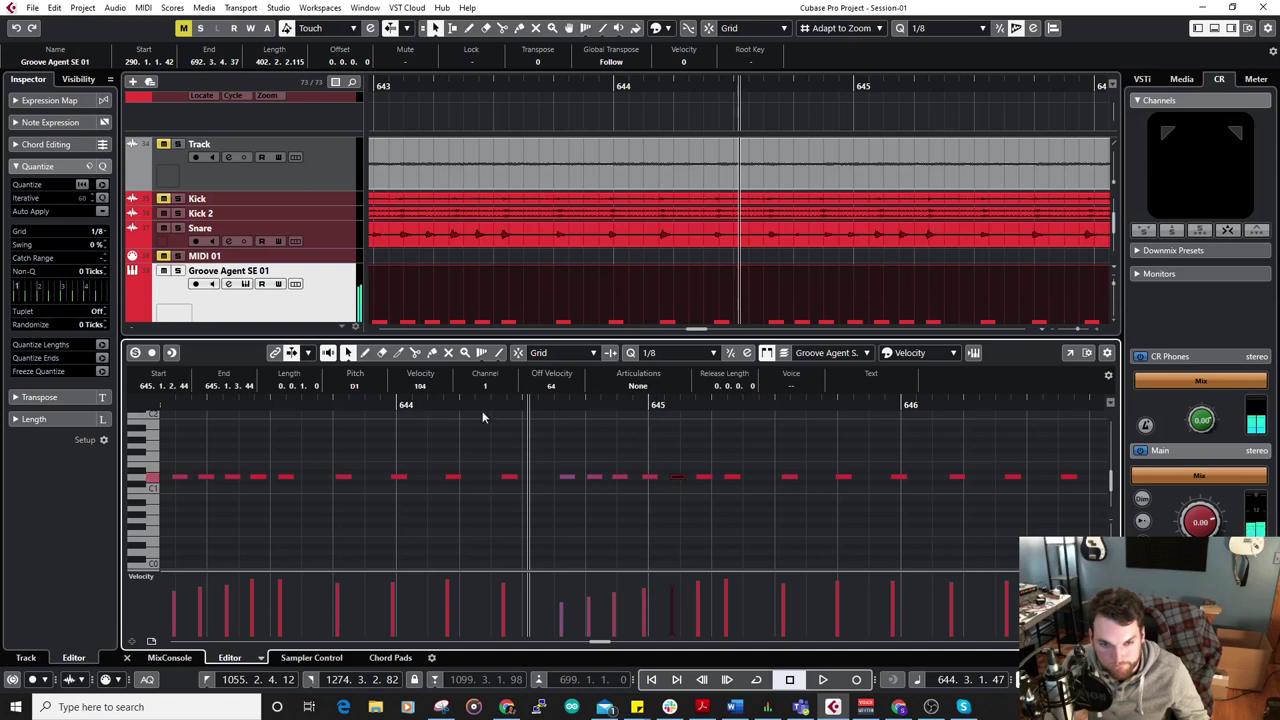
pyautogui.click(700, 477)
pyautogui.press('space')
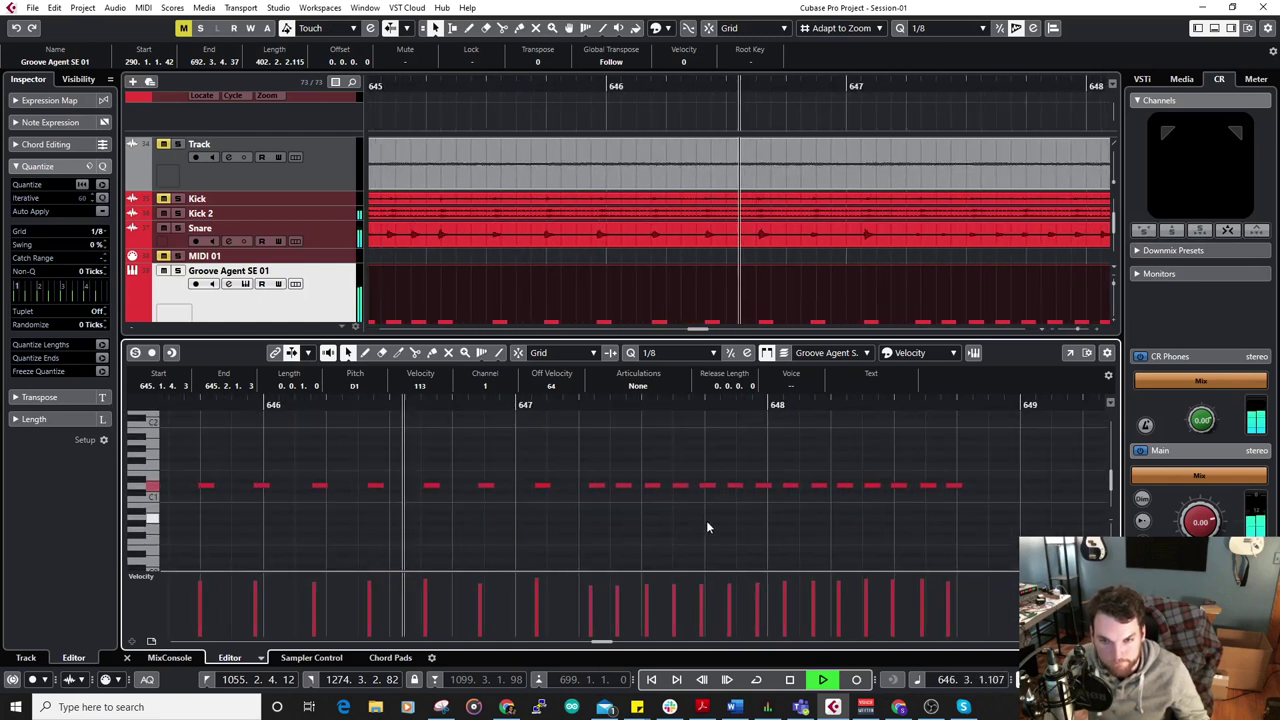
# Stop playback at the bar 647 snare roll and lower its first note's velocity to about 51.
pyautogui.press('space')
pyautogui.click(603, 487)
pyautogui.moveTo(422, 384); pyautogui.dragTo(420, 445)
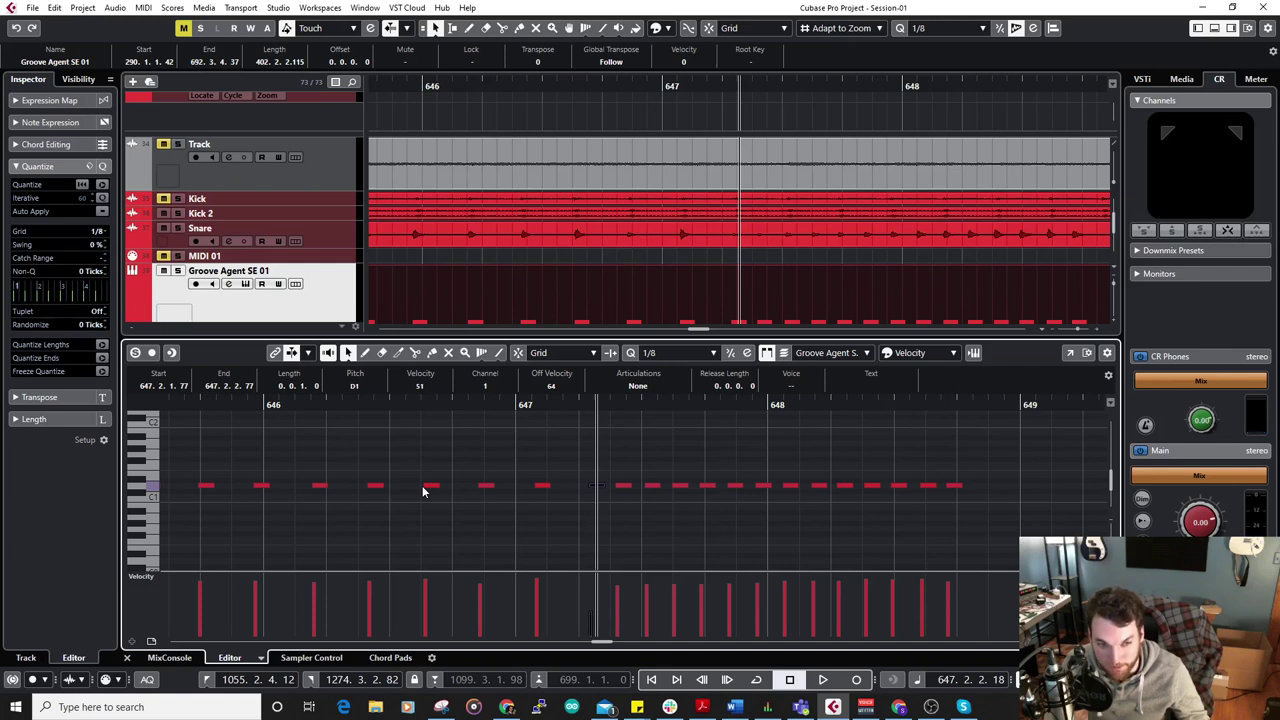
# Lower the second and third notes of the bar 647 snare roll, bringing the second to about 57 and the third to about 81.
pyautogui.click(622, 487)
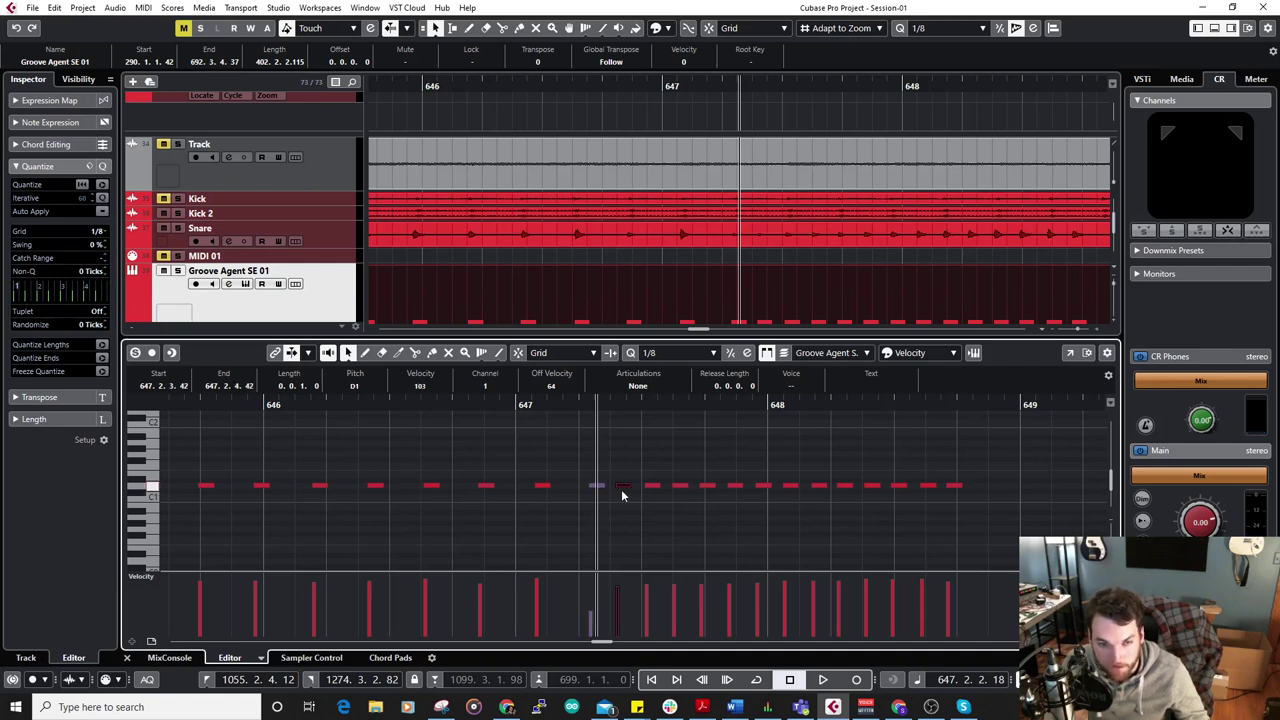
pyautogui.scroll(-9, 427, 388)
pyautogui.moveTo(439, 439); pyautogui.dragTo(439, 451)
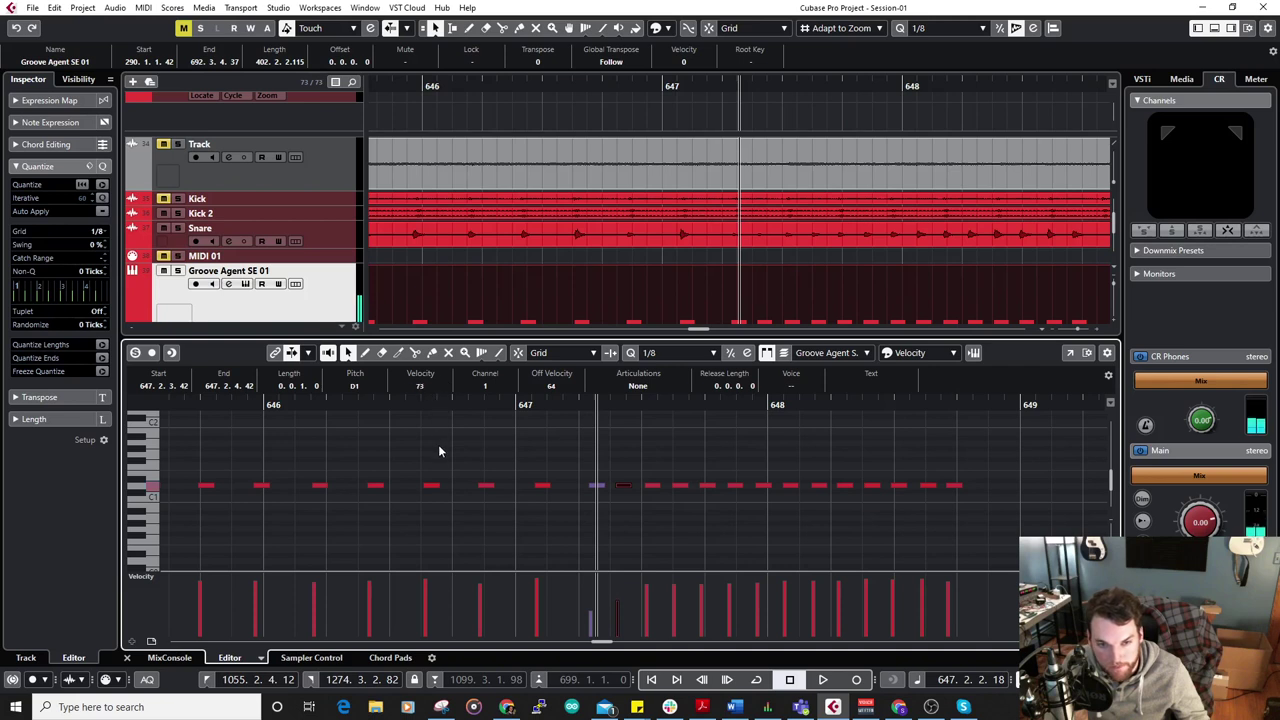
pyautogui.click(651, 485)
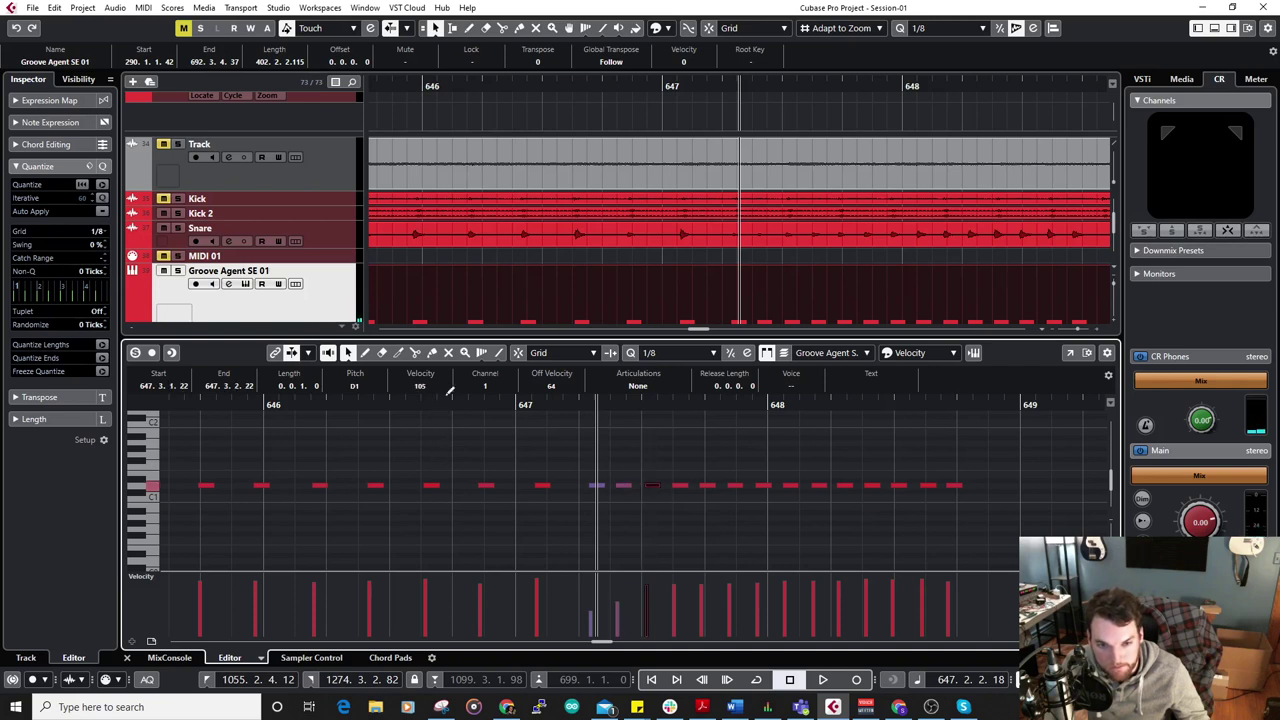
pyautogui.click(679, 486)
pyautogui.click(621, 485)
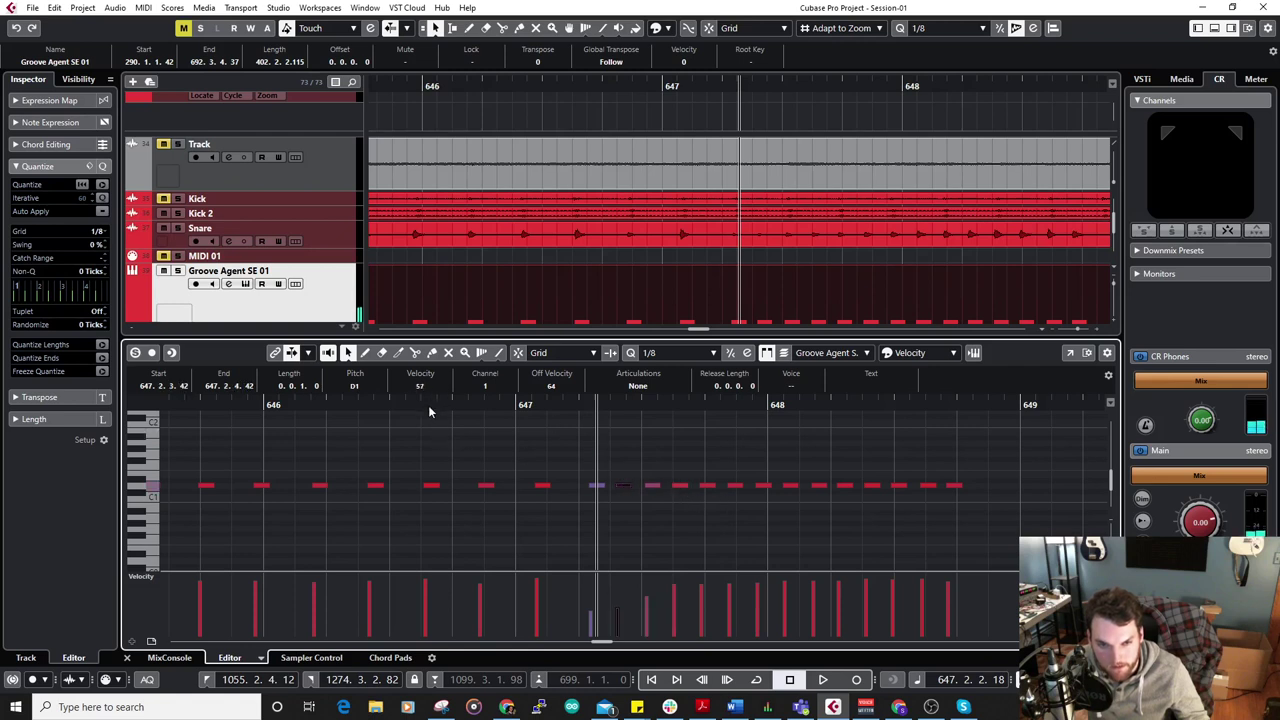
# Lower and fine-tune the fourth and fifth notes of the bar 647 roll to continue its rising velocity ramp.
pyautogui.click(679, 486)
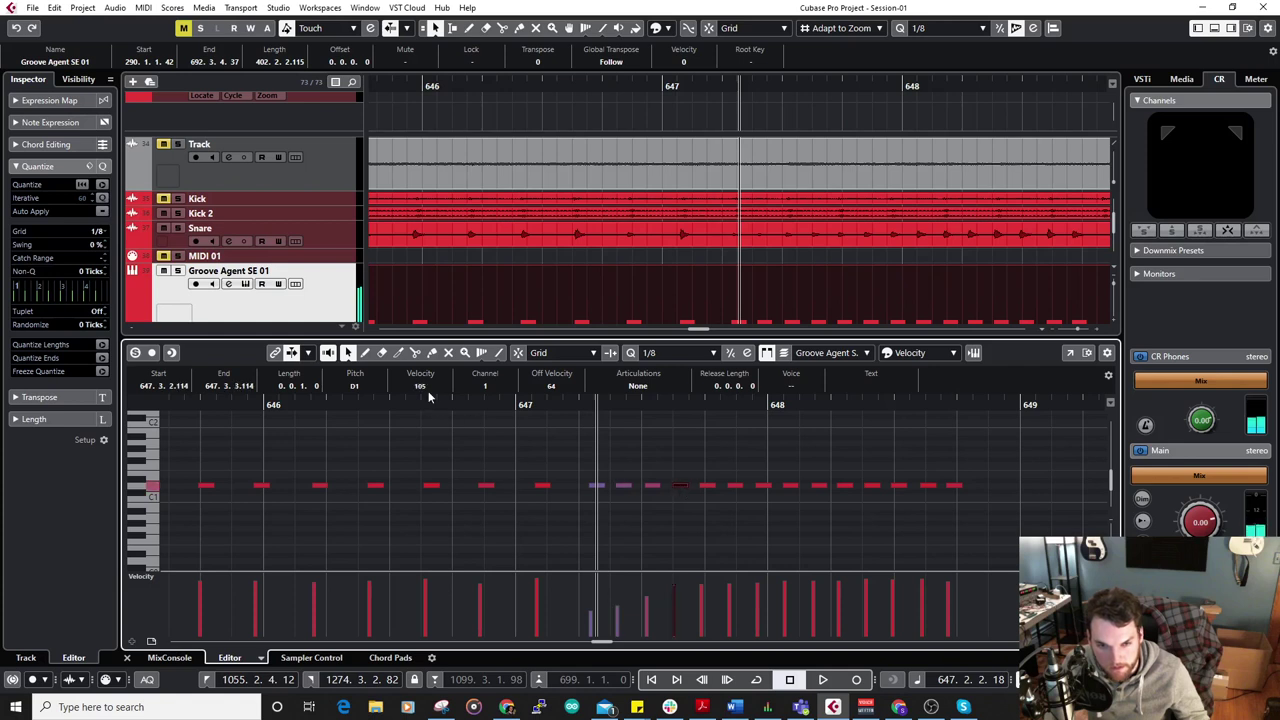
pyautogui.scroll(-11, 428, 385)
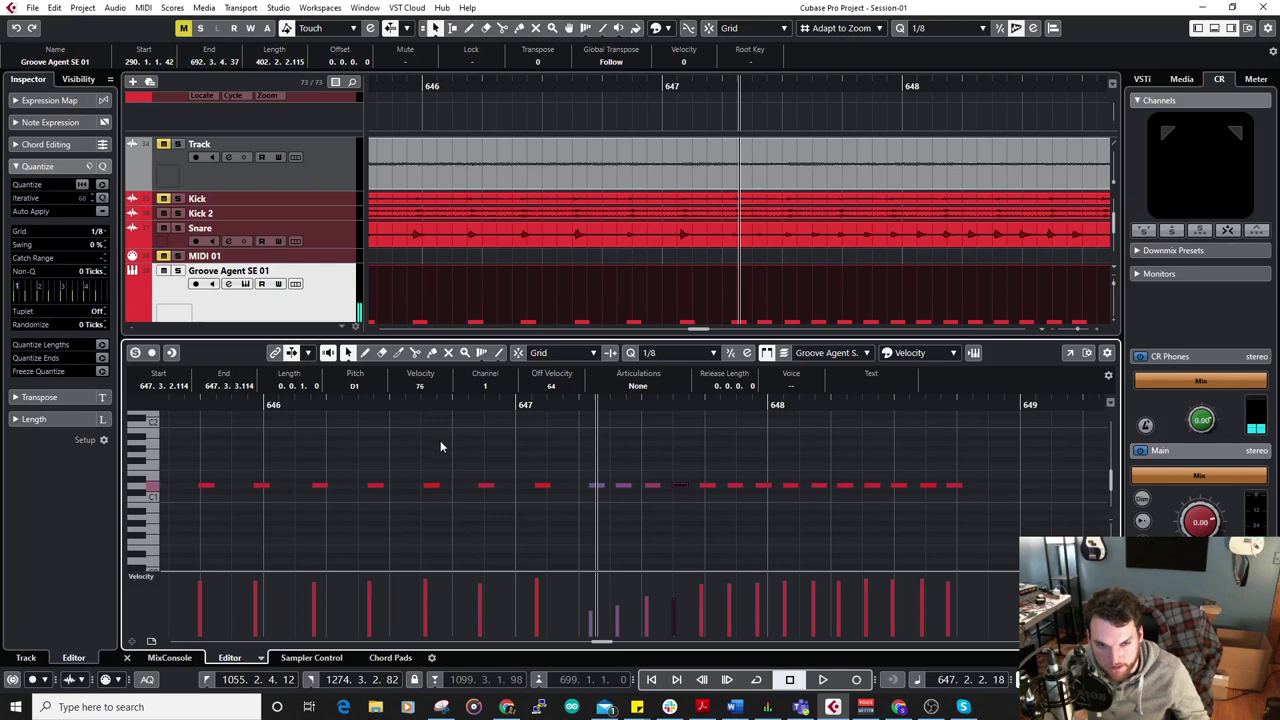
pyautogui.click(707, 486)
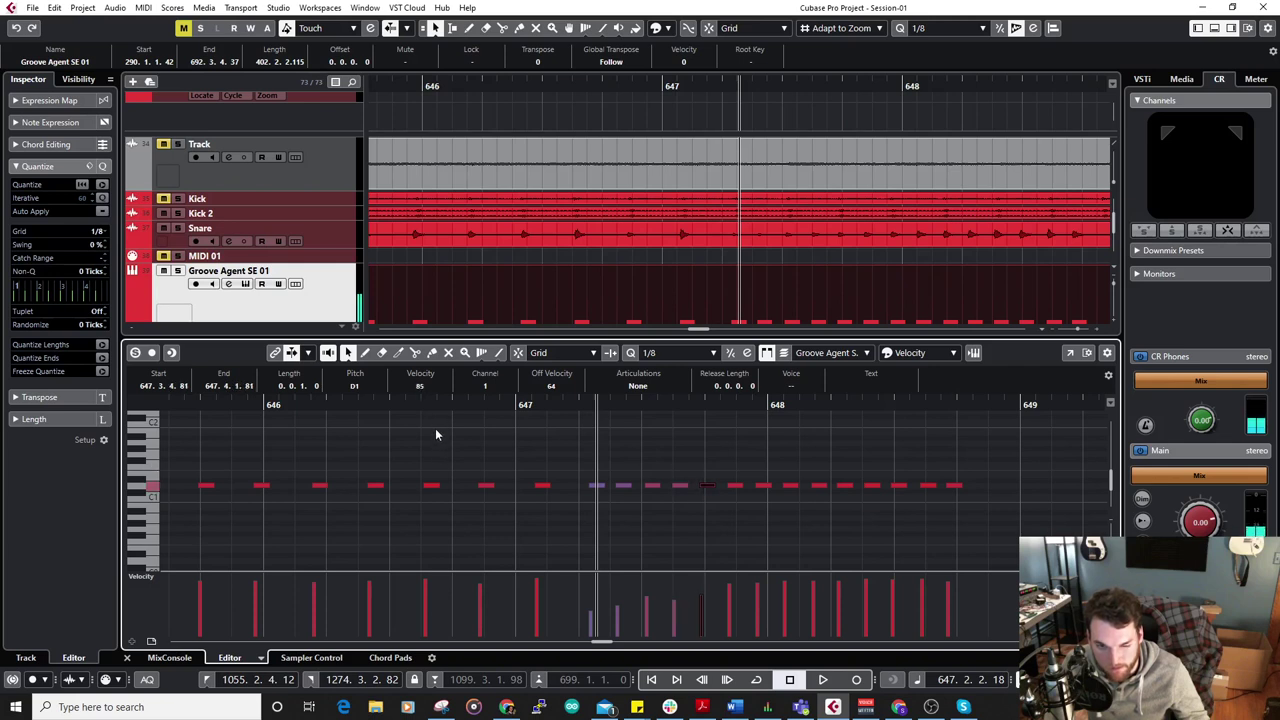
pyautogui.click(735, 486)
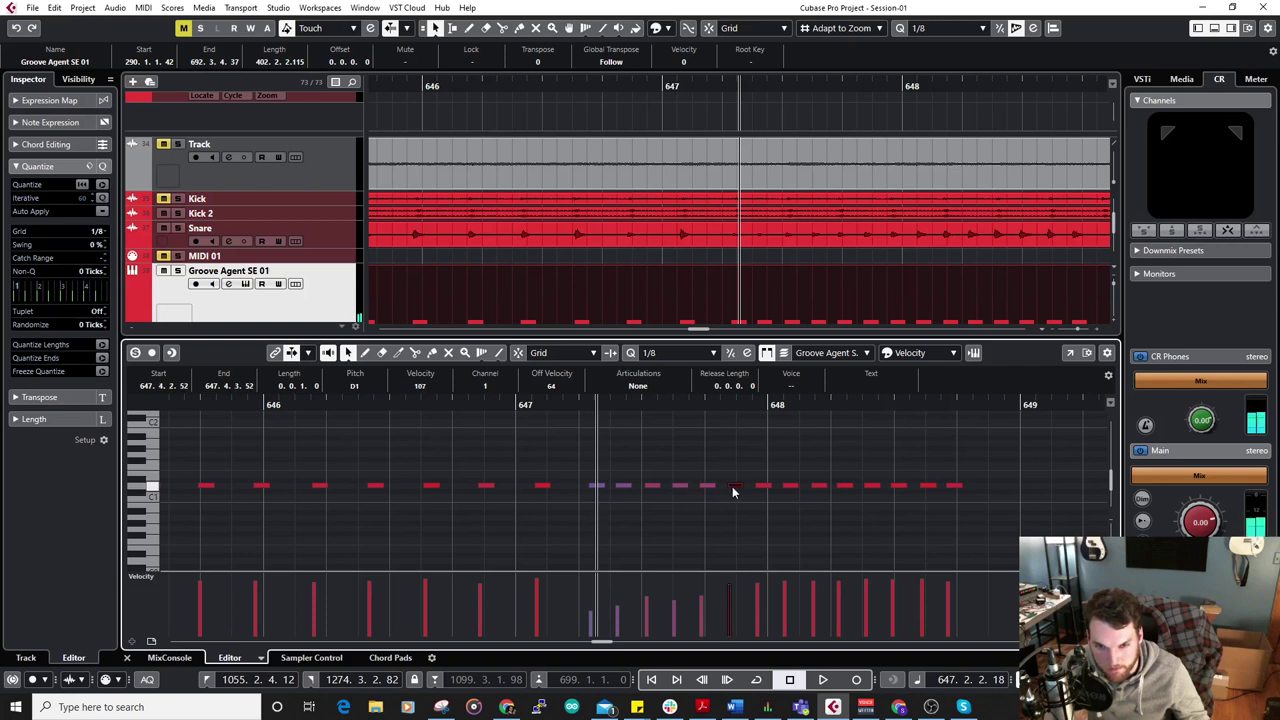
pyautogui.click(653, 486)
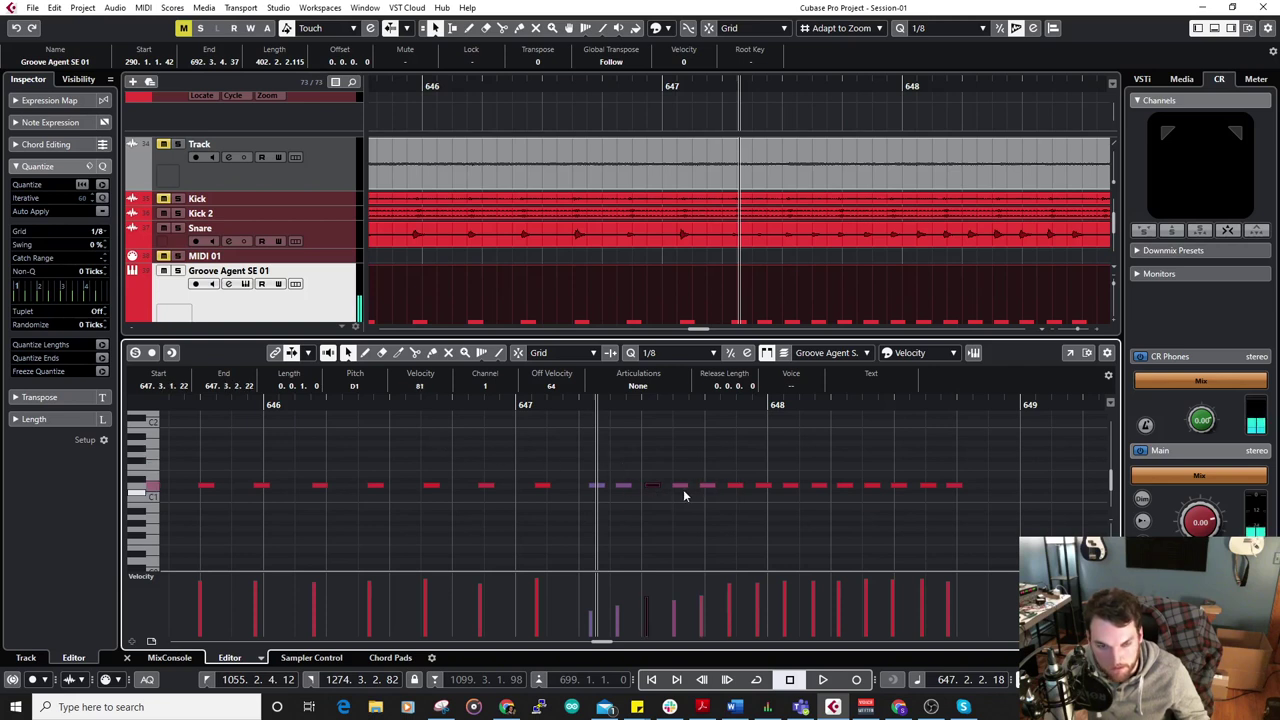
pyautogui.click(680, 489)
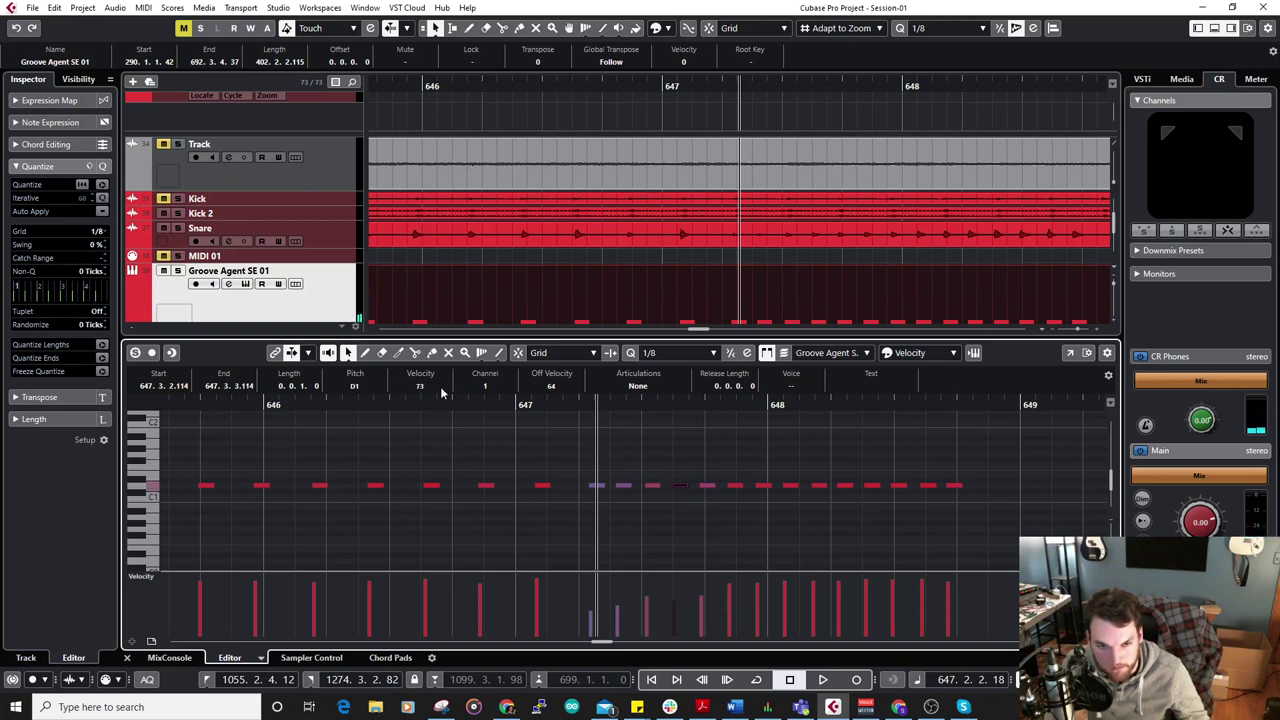
pyautogui.click(708, 486)
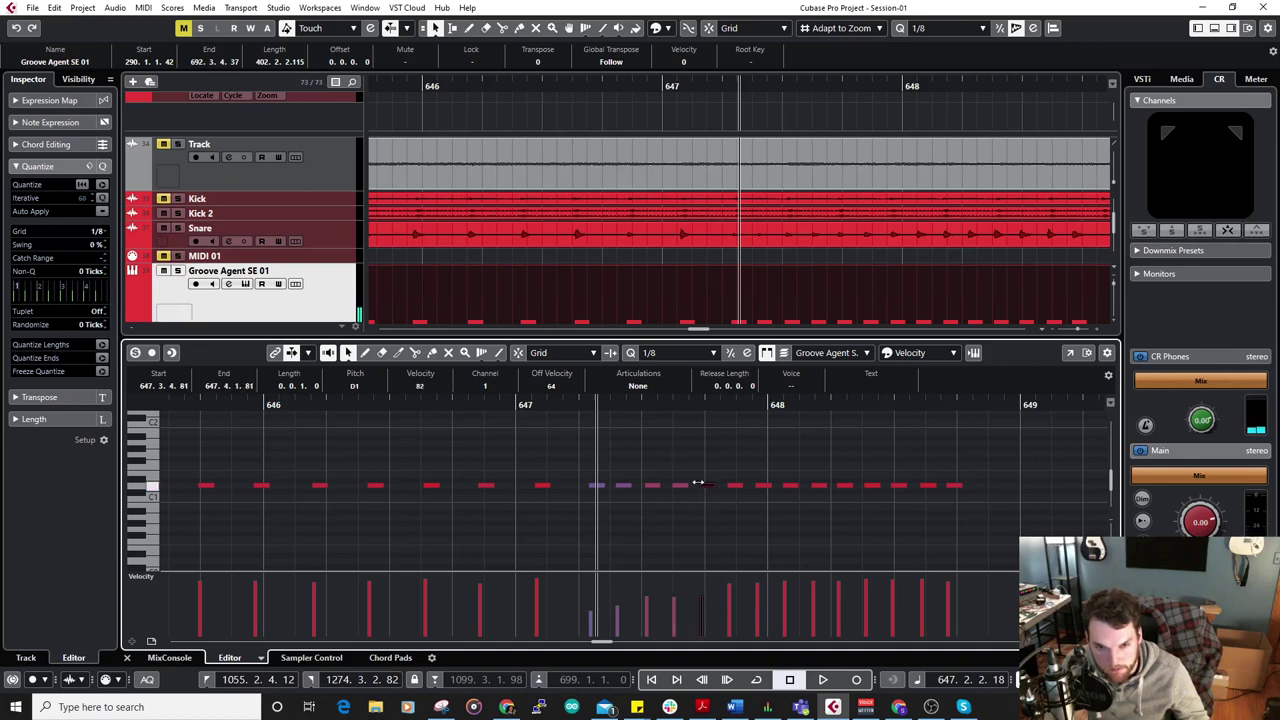
# Ramp the roll's sixth to tenth notes to velocities of about 90, 98, 102, 105 and 106, and play it back.
pyautogui.click(735, 486)
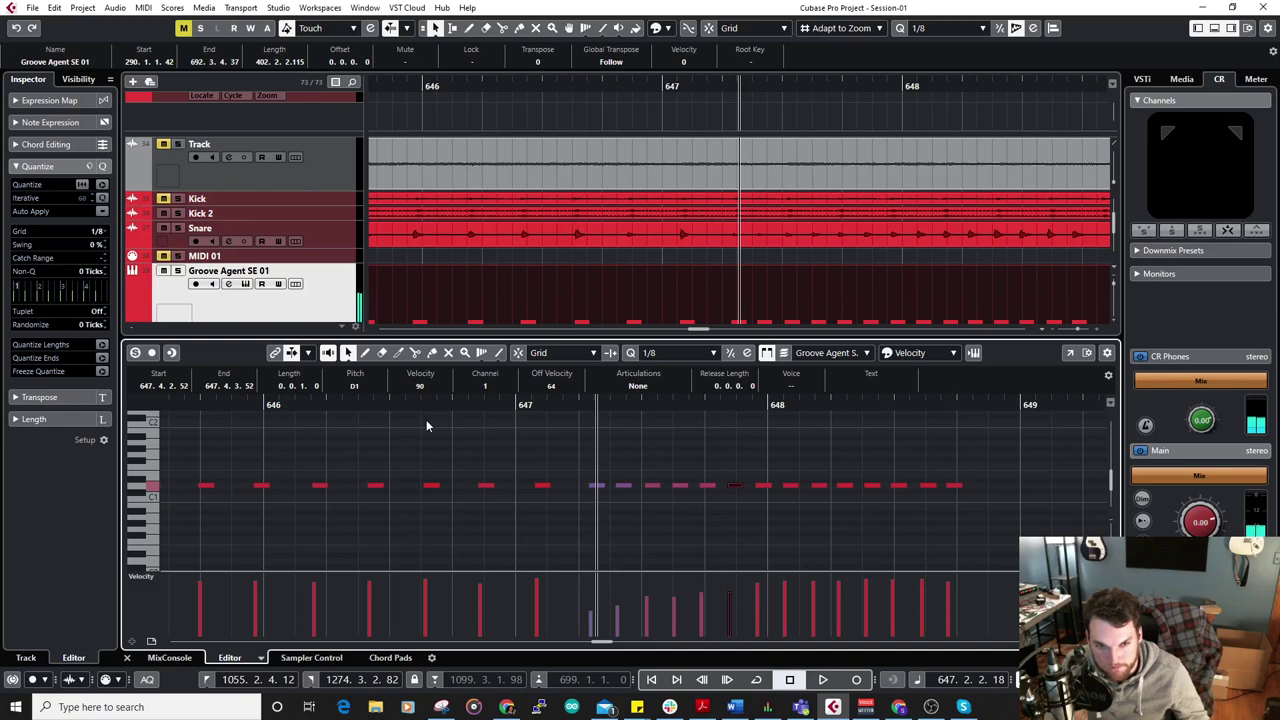
pyautogui.press('Right')
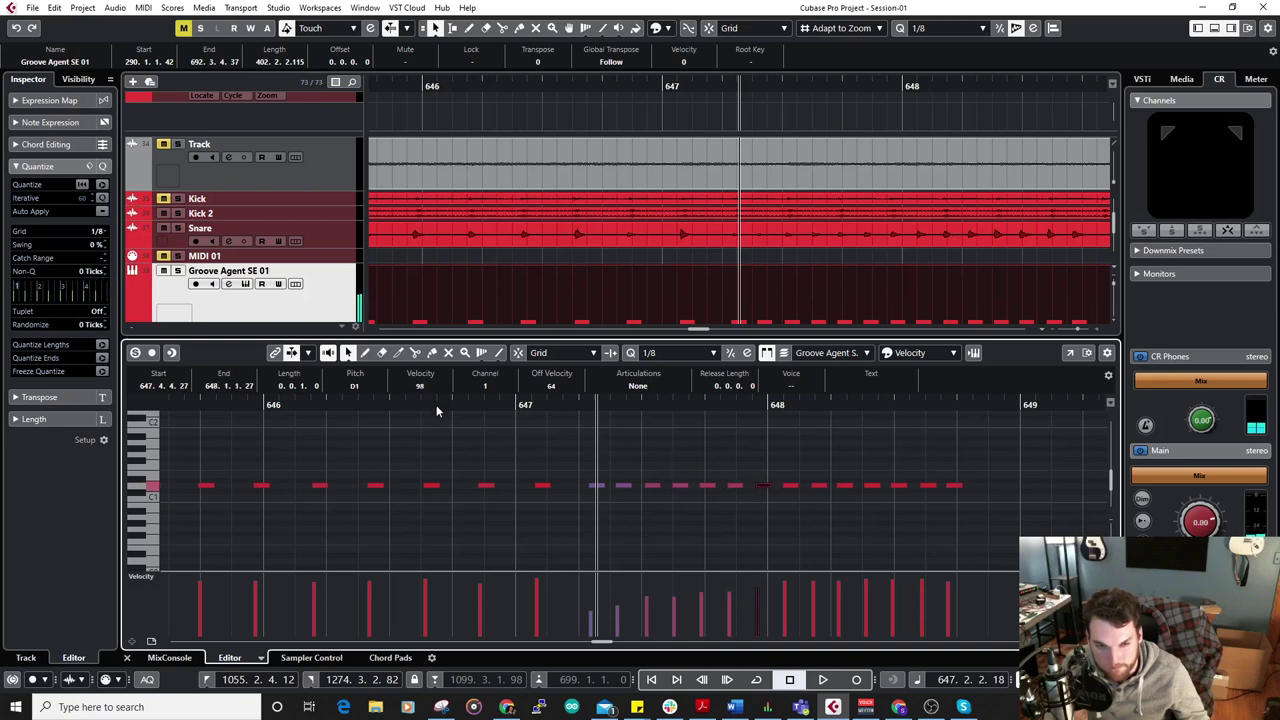
pyautogui.press('Right')
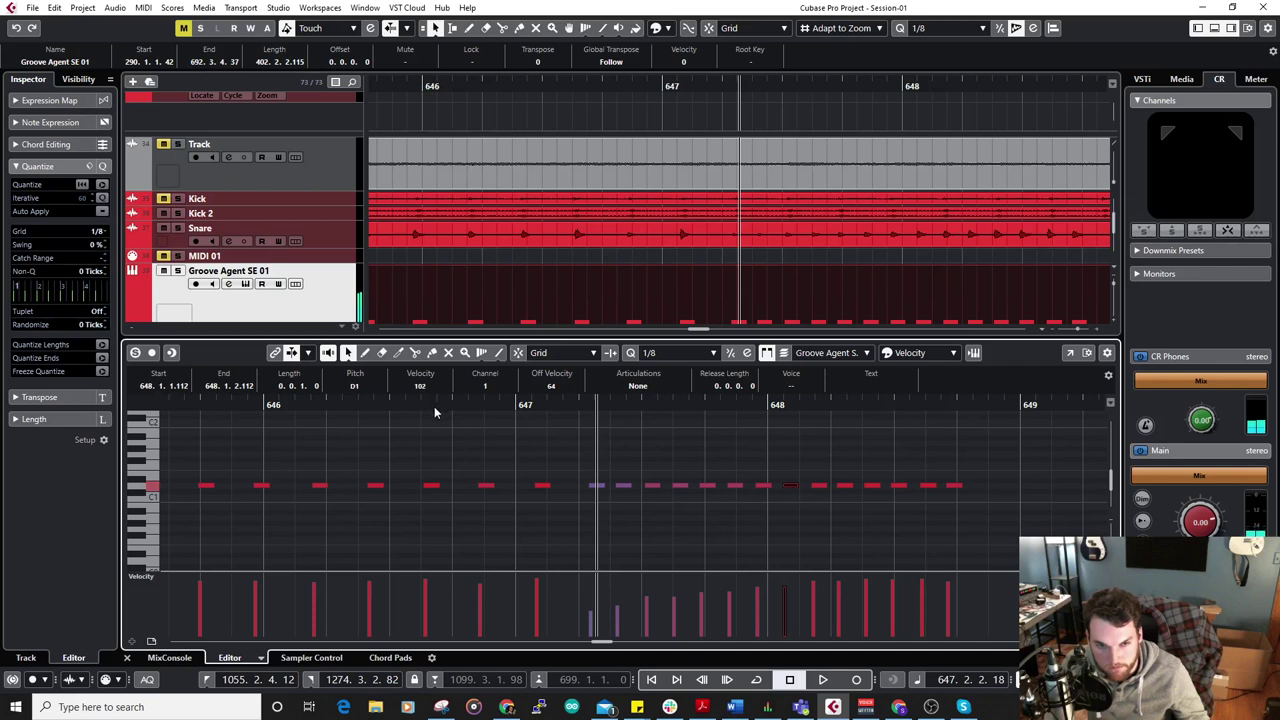
pyautogui.press('Right')
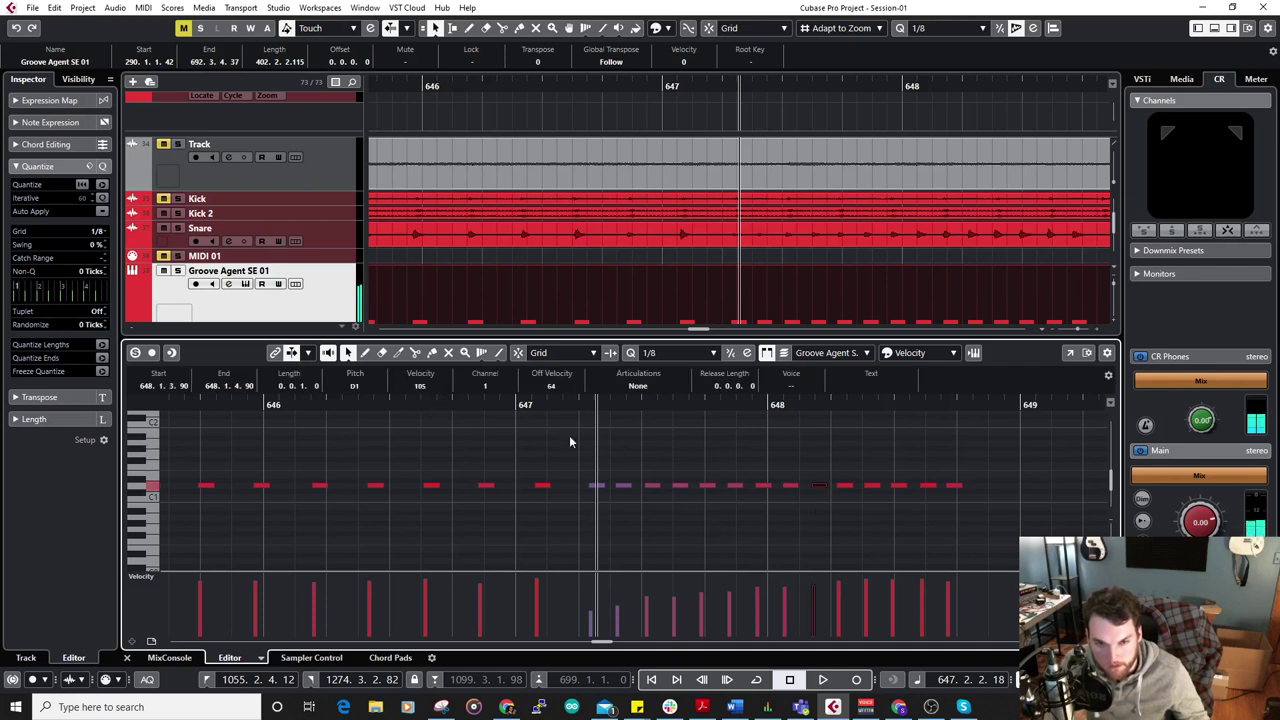
pyautogui.click(846, 489)
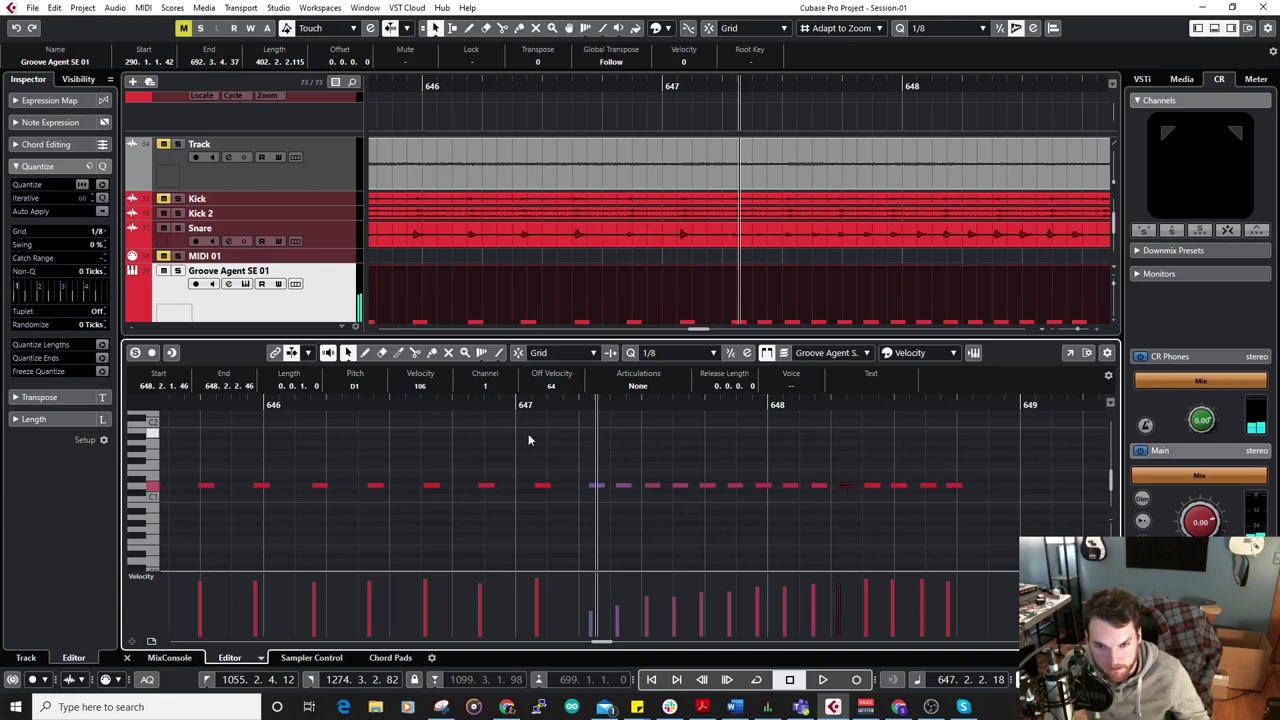
pyautogui.press('space')
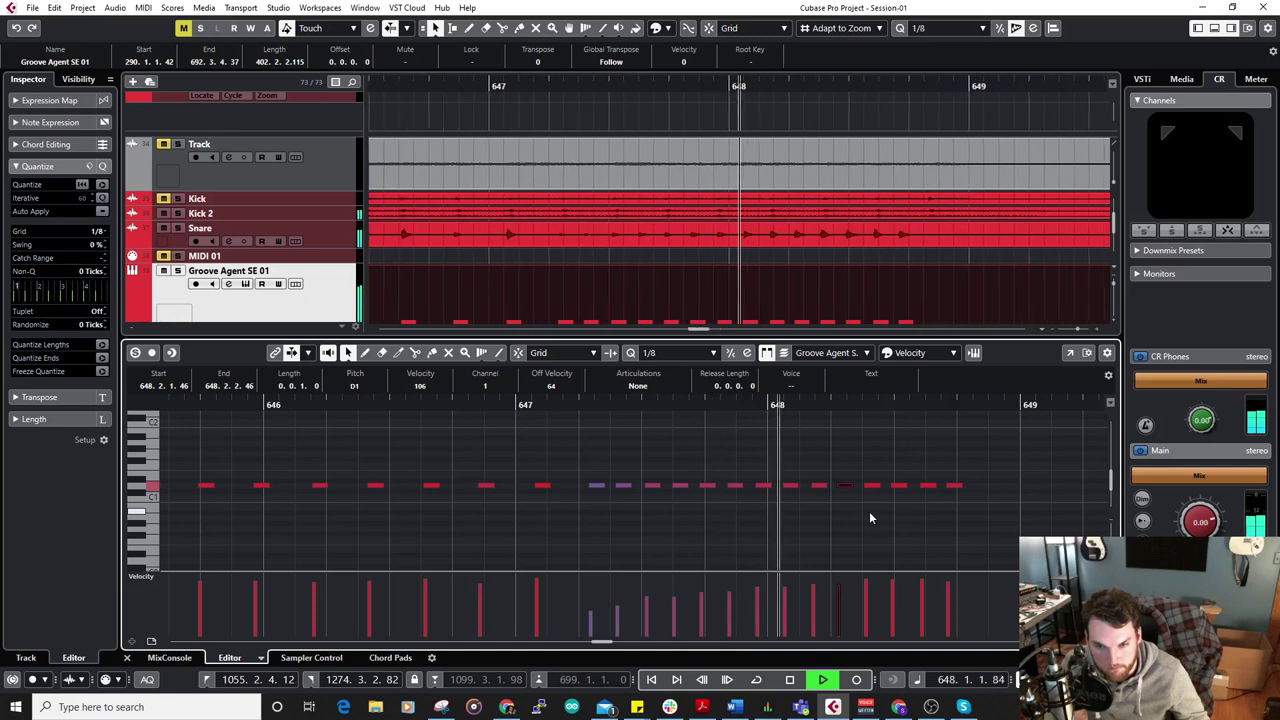
# Close the note editor and stop playback after the end of the snare roll.
pyautogui.scroll(-5, 574, 462)
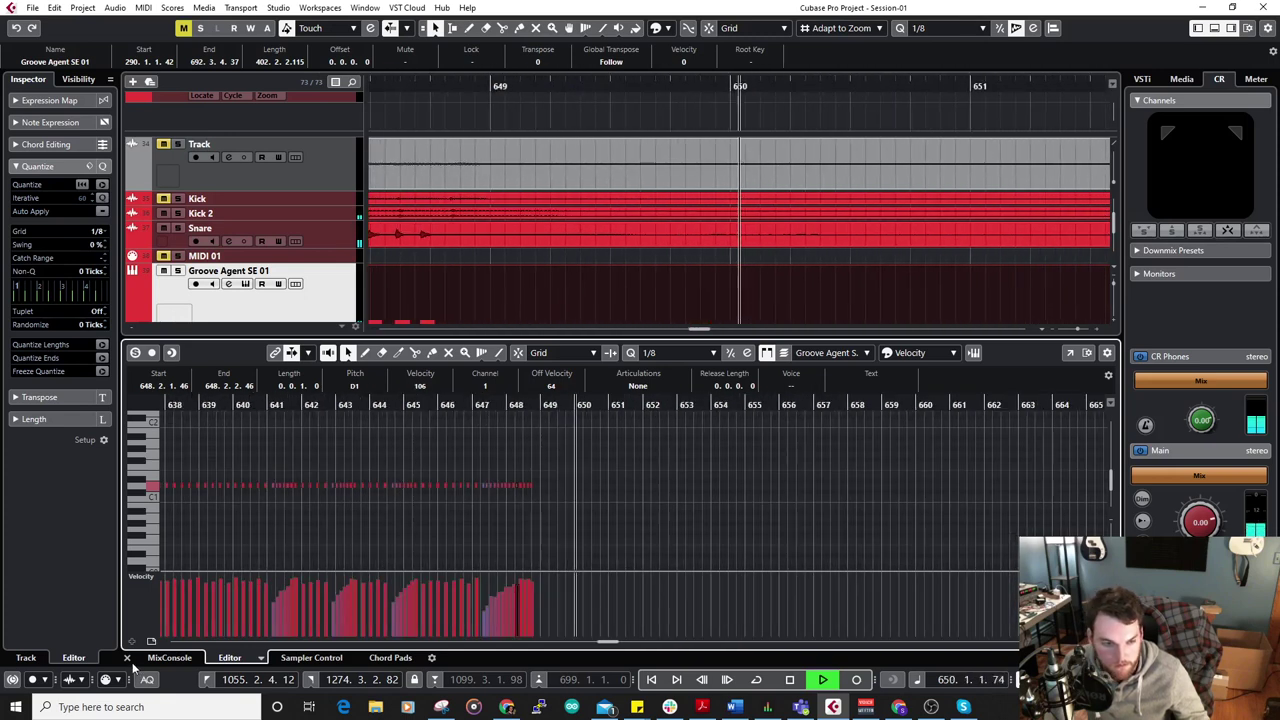
pyautogui.click(127, 657)
pyautogui.scroll(-4, 656, 300)
pyautogui.press('space')
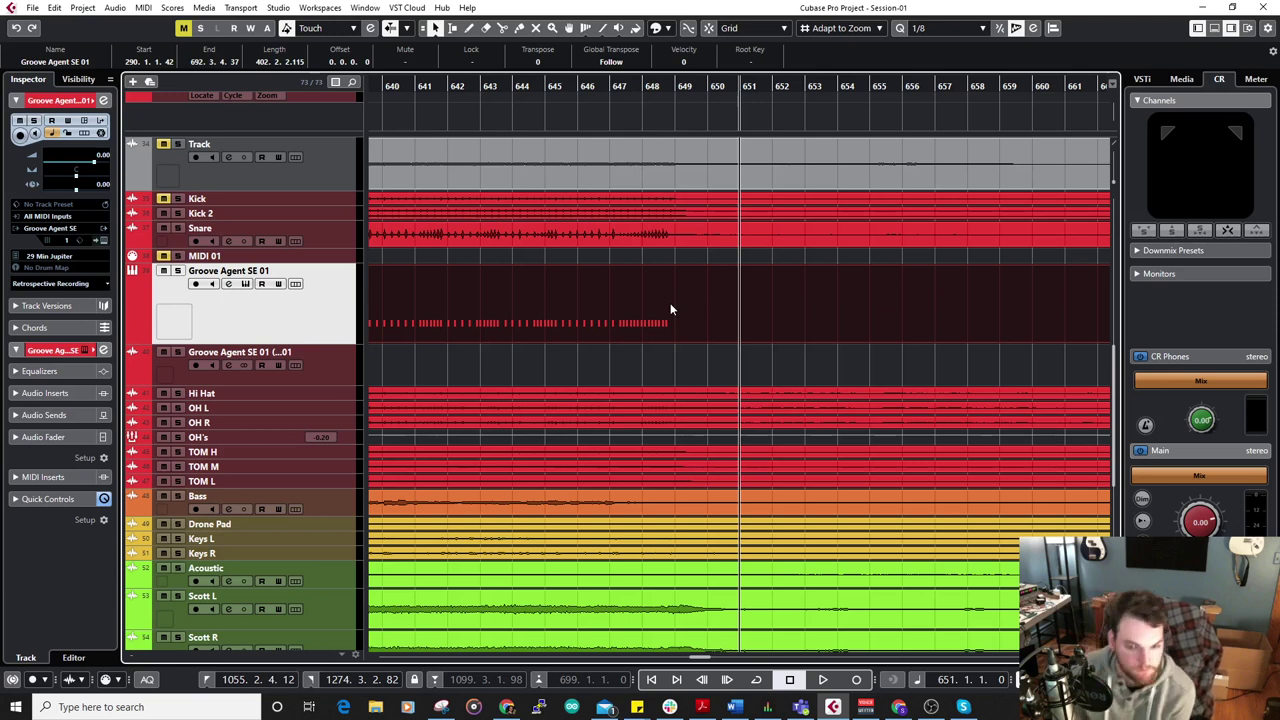
# Start playback from about bar 1057, at the beginning of the Forever section.
pyautogui.scroll(-4, 671, 309)
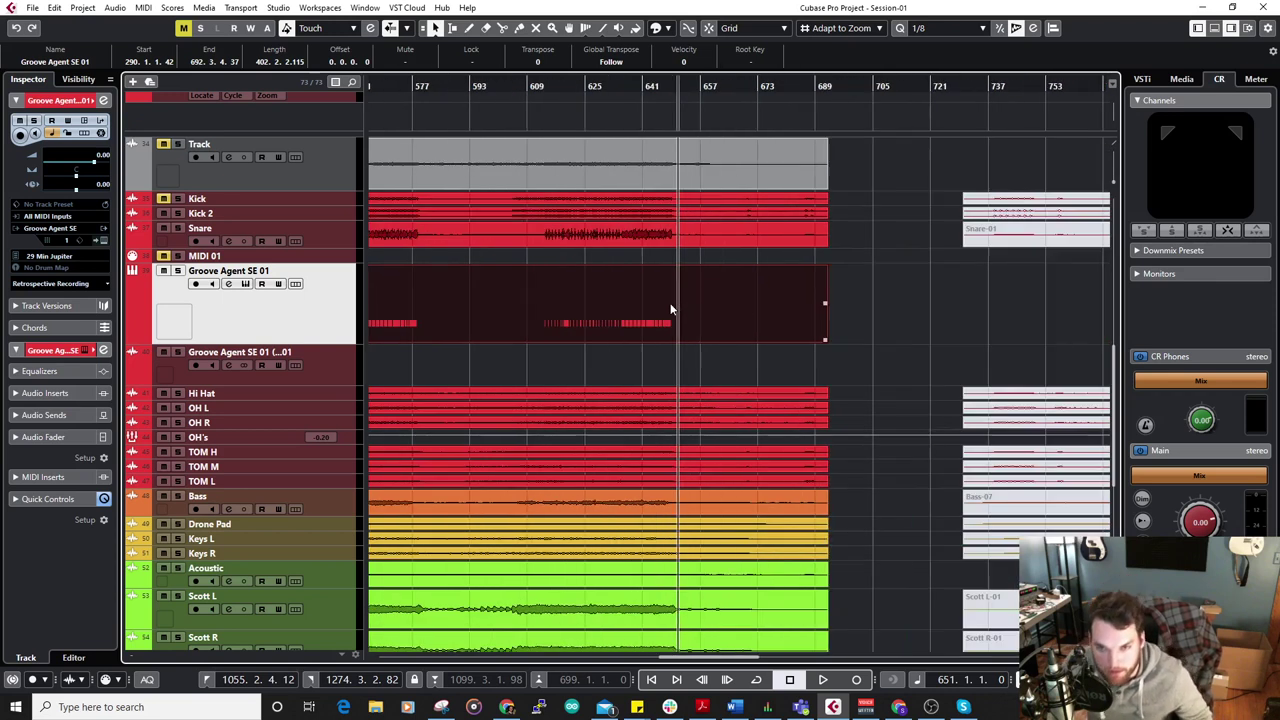
pyautogui.hscroll(3, 671, 309)
pyautogui.scroll(-2, 586, 276)
pyautogui.press('g')
pyautogui.press('g')
pyautogui.scroll(2, 640, 255)
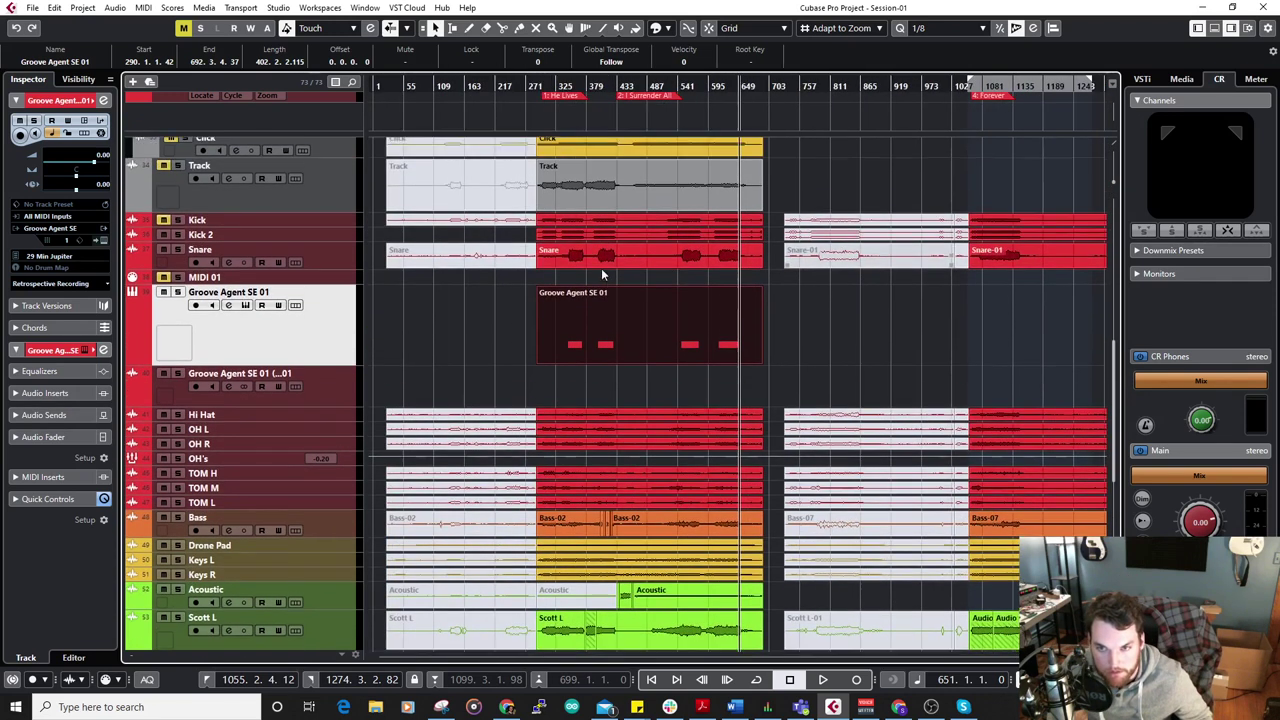
pyautogui.click(997, 86)
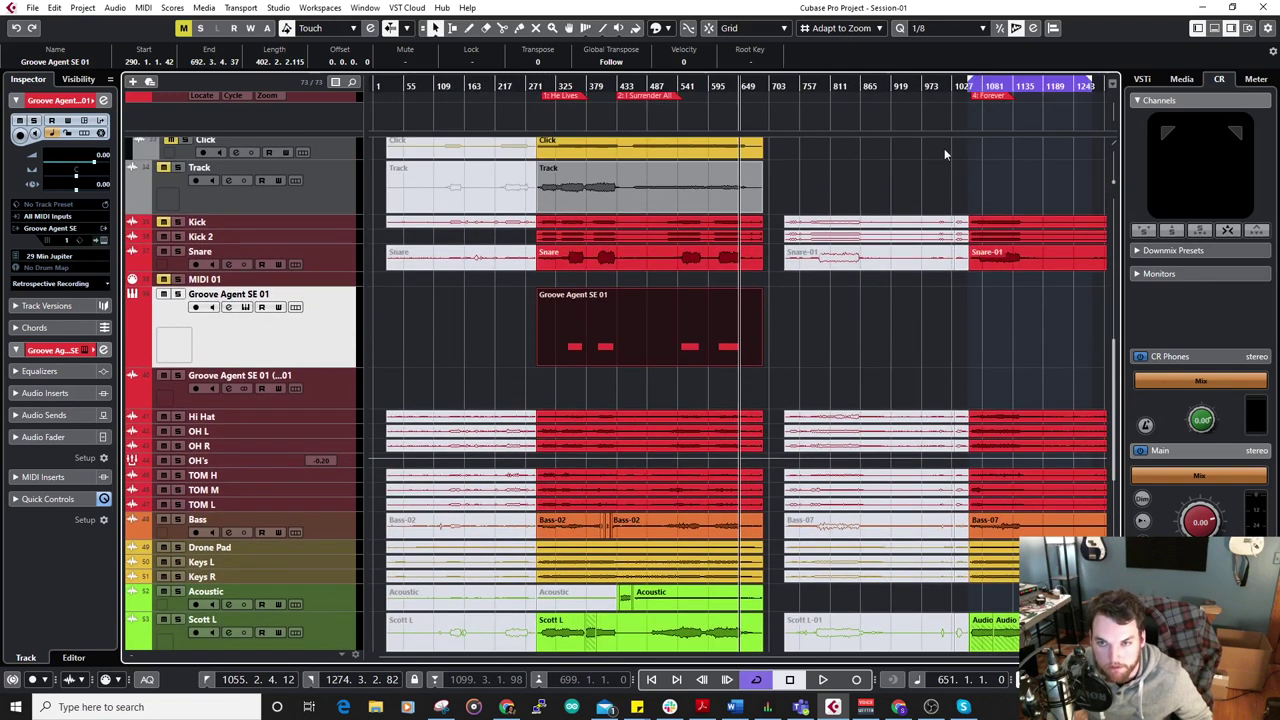
pyautogui.click(995, 88)
pyautogui.click(980, 86)
pyautogui.click(970, 86)
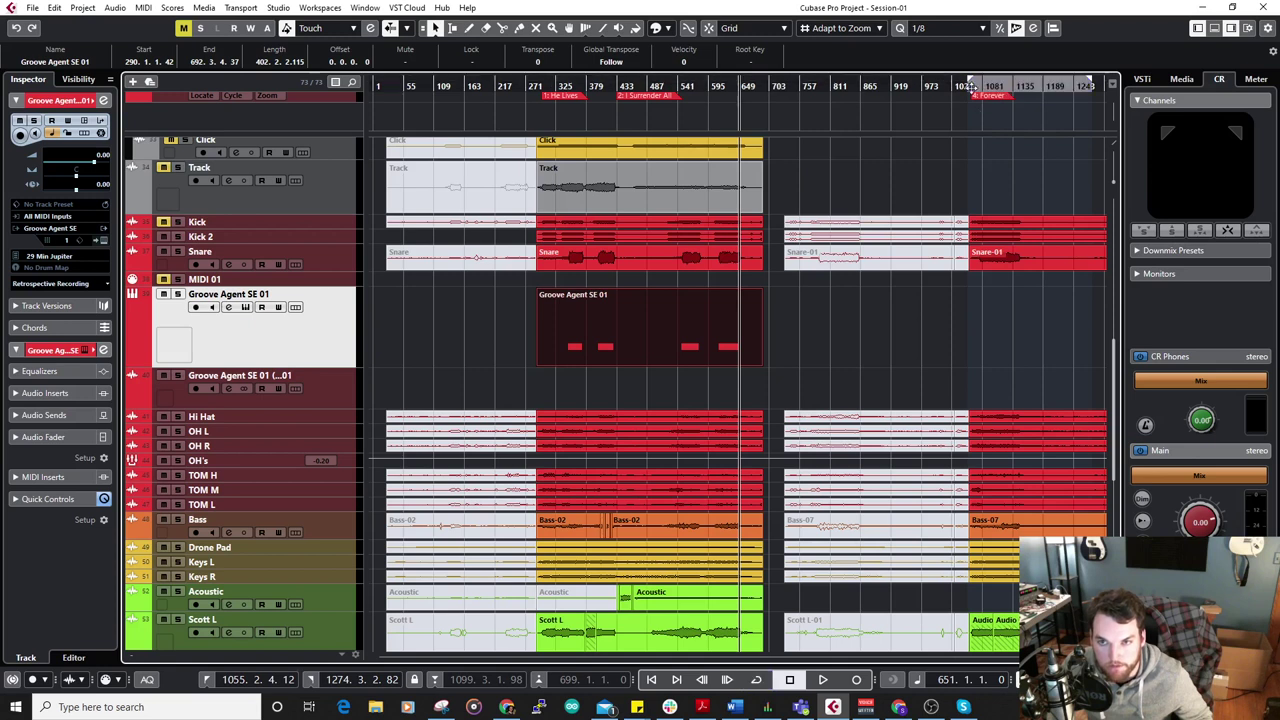
pyautogui.doubleClick(972, 88)
# Stop playback in the Forever section and open the Snare-01 event in the sample editor with its hitpoint settings shown.
pyautogui.press('h')
pyautogui.press('h')
pyautogui.press('h')
pyautogui.scroll(2, 874, 290)
pyautogui.press('g')
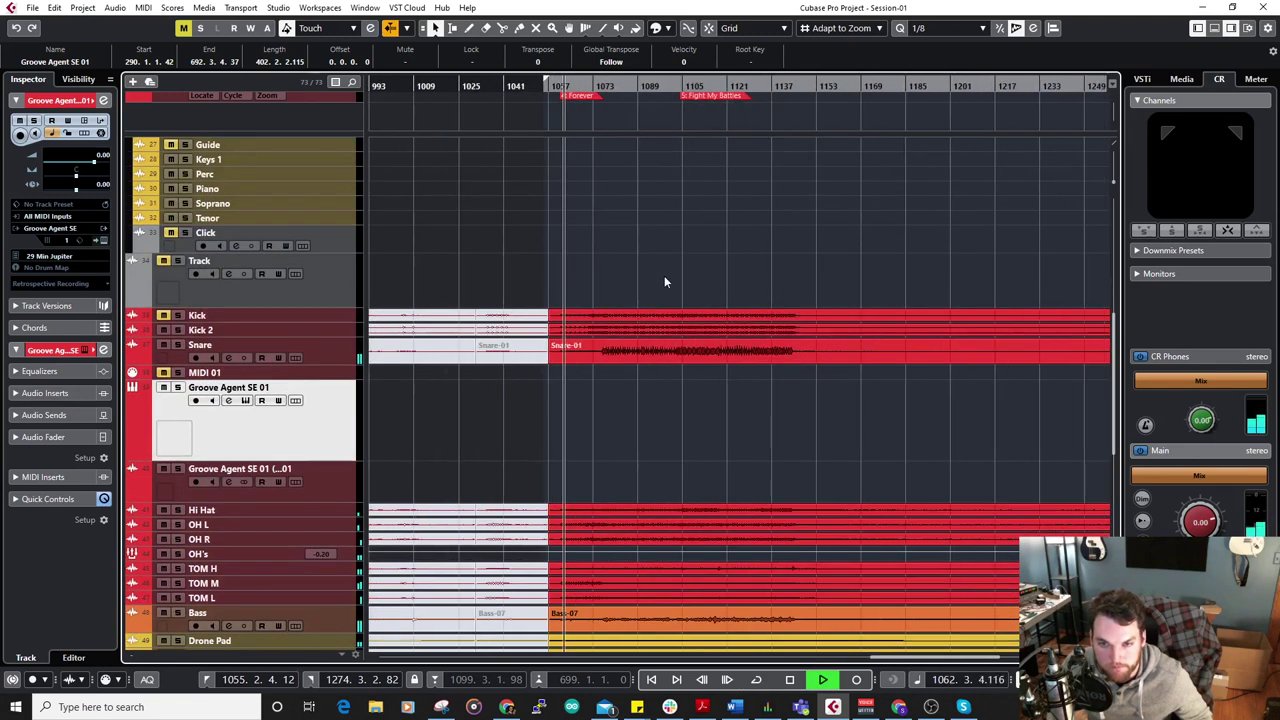
pyautogui.press('h')
pyautogui.moveTo(751, 393); pyautogui.dragTo(556, 370)
pyautogui.press('space')
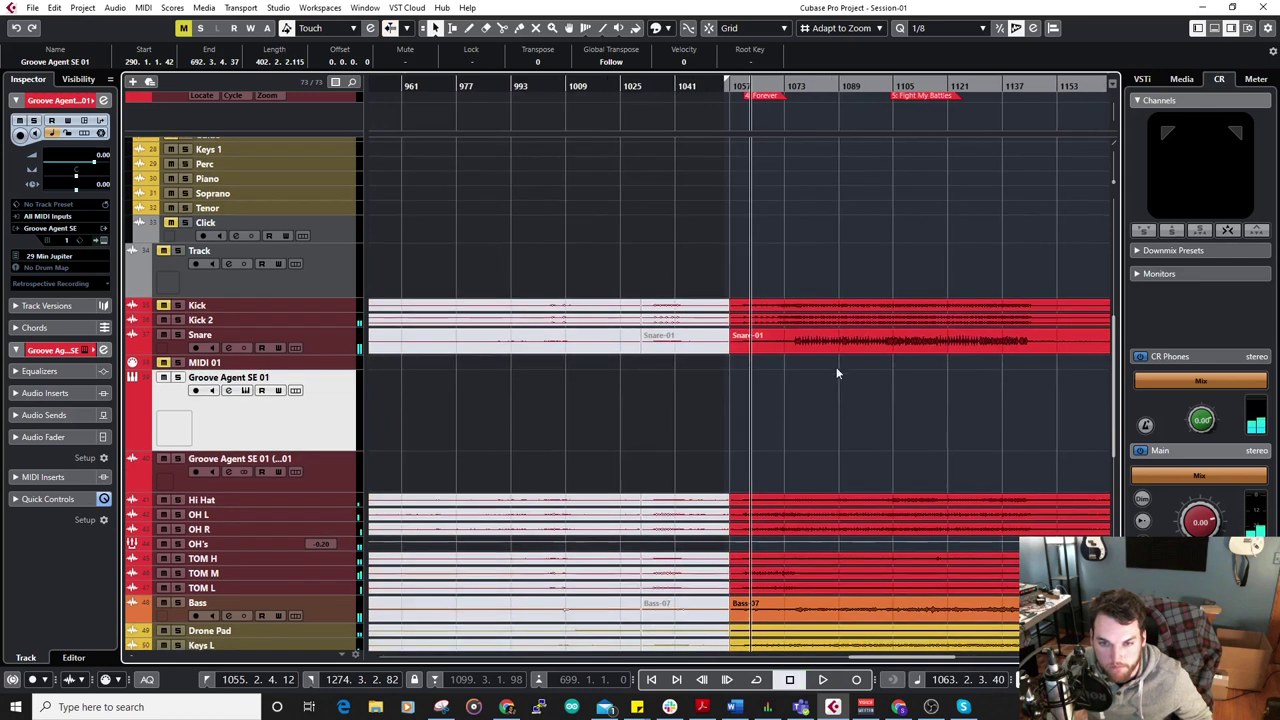
pyautogui.doubleClick(872, 347)
pyautogui.click(63, 175)
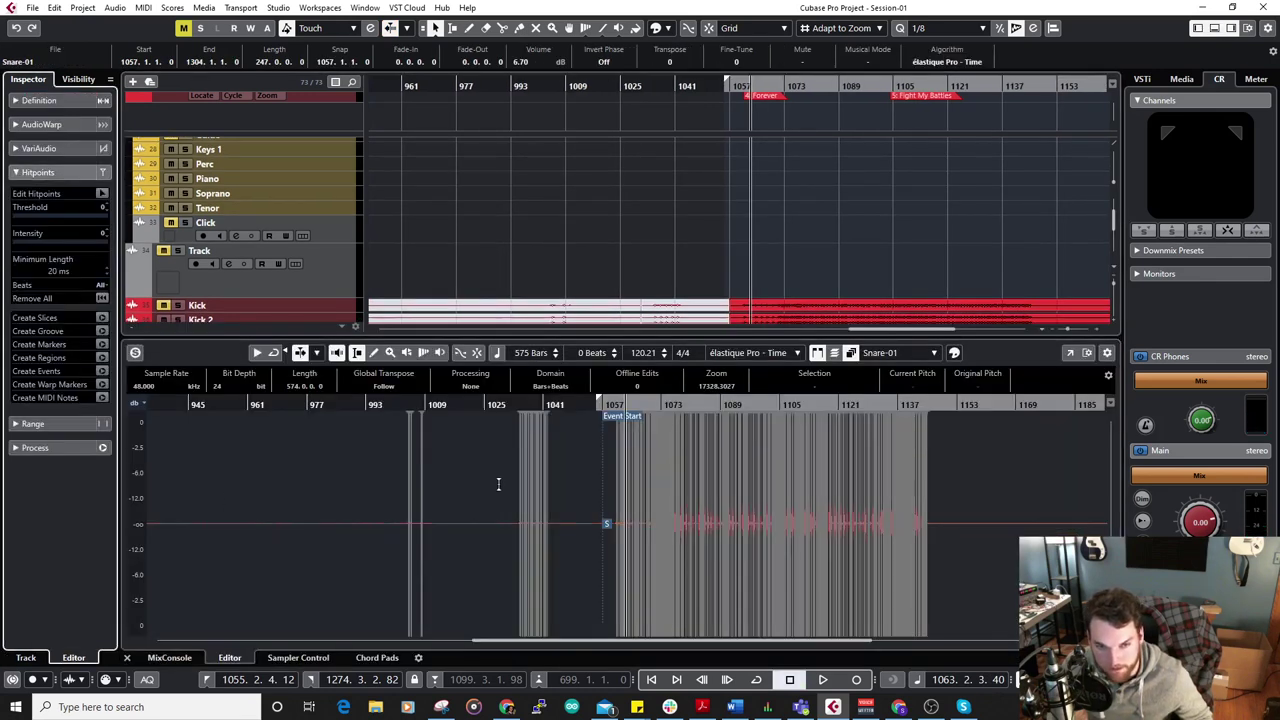
# Raise the hitpoint threshold of Snare-01 to 3 so that only the real snare hits are detected.
pyautogui.scroll(6, 540, 490)
pyautogui.moveTo(837, 543); pyautogui.dragTo(146, 503)
pyautogui.scroll(1, 685, 518)
pyautogui.scroll(3, 679, 518)
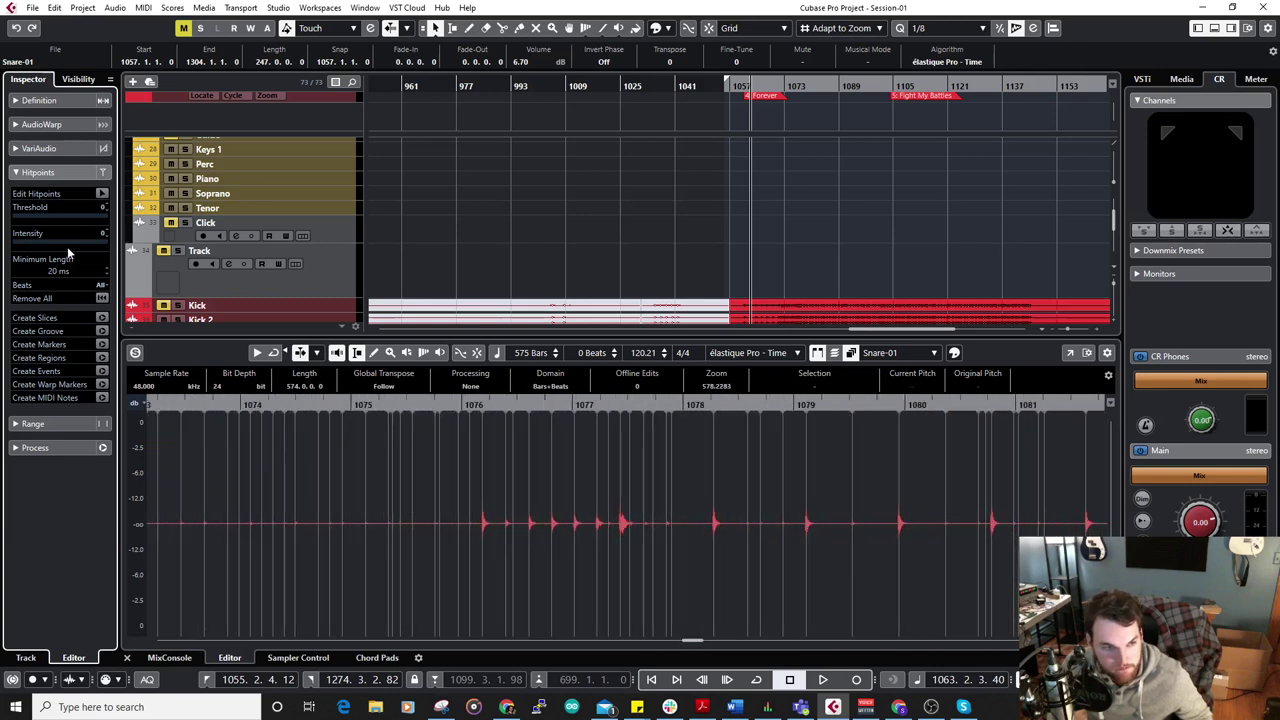
pyautogui.moveTo(44, 214); pyautogui.dragTo(16, 230)
pyautogui.scroll(-3, 469, 466)
pyautogui.scroll(-6, 371, 471)
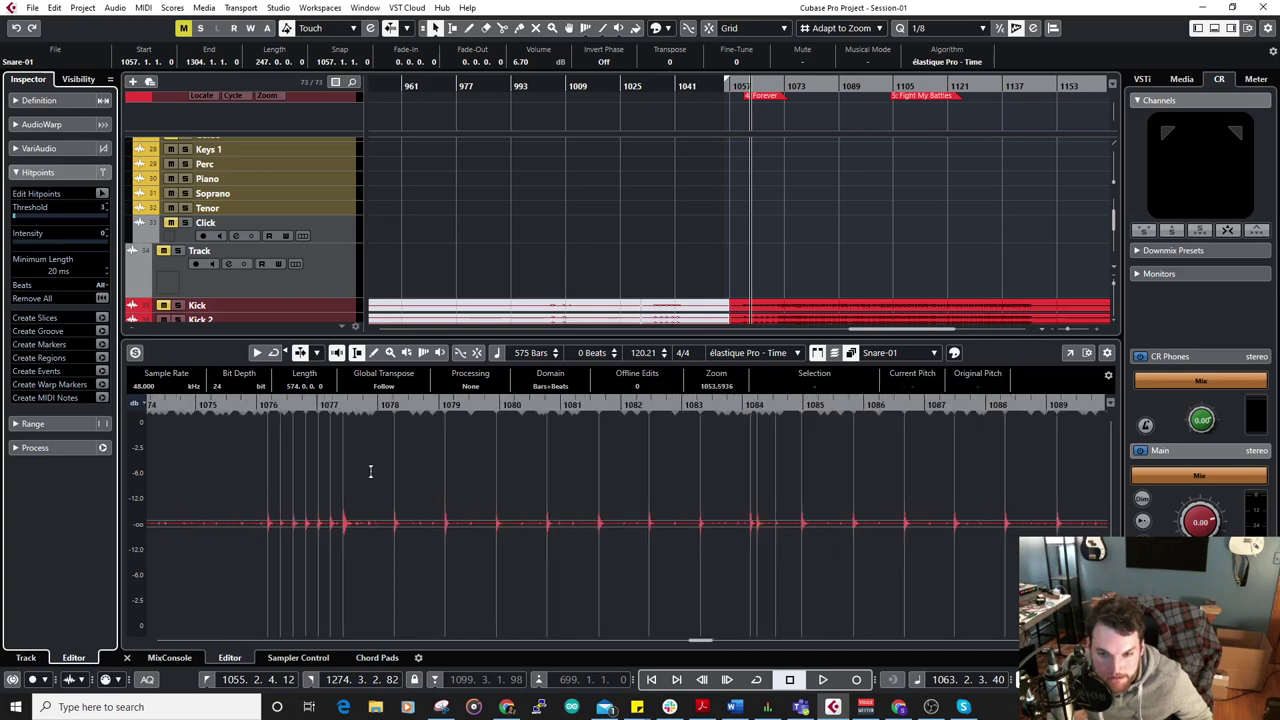
# Check the remaining hitpoints and convert them to MIDI notes with Dynamic Velocity, pitch C1 and length 1/16 on a new MIDI track.
pyautogui.scroll(7, 783, 543)
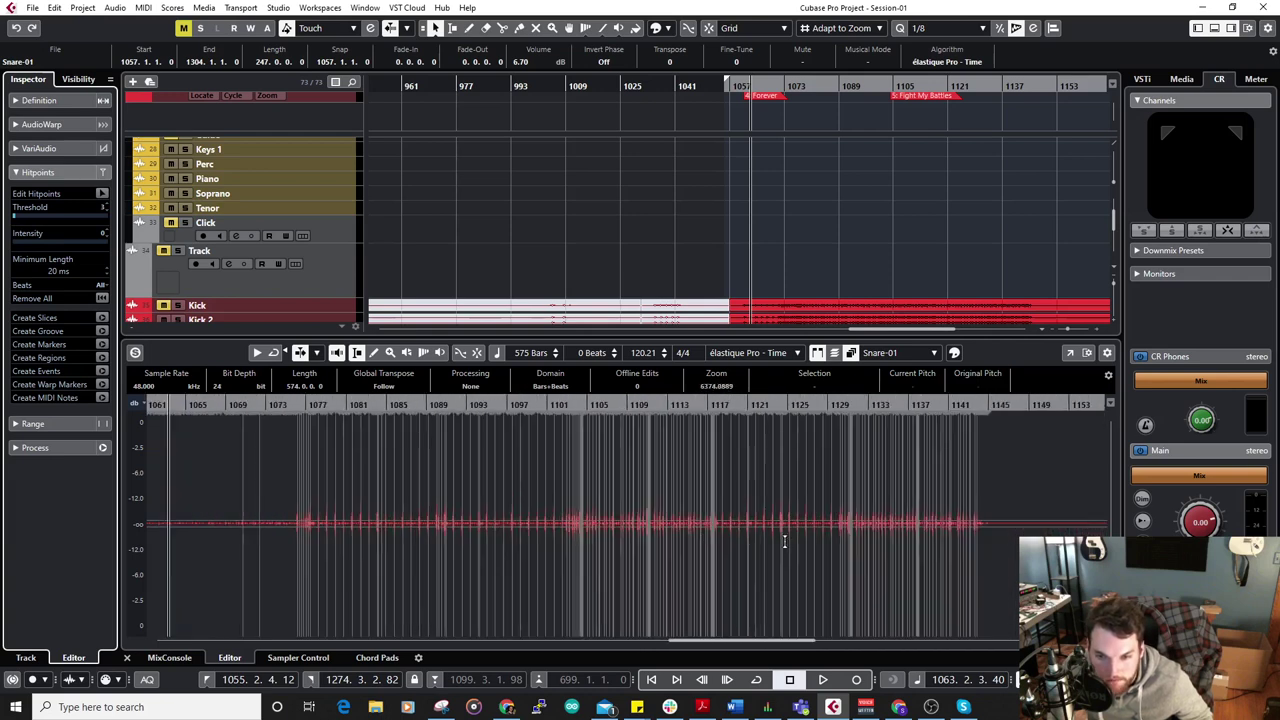
pyautogui.scroll(2, 549, 520)
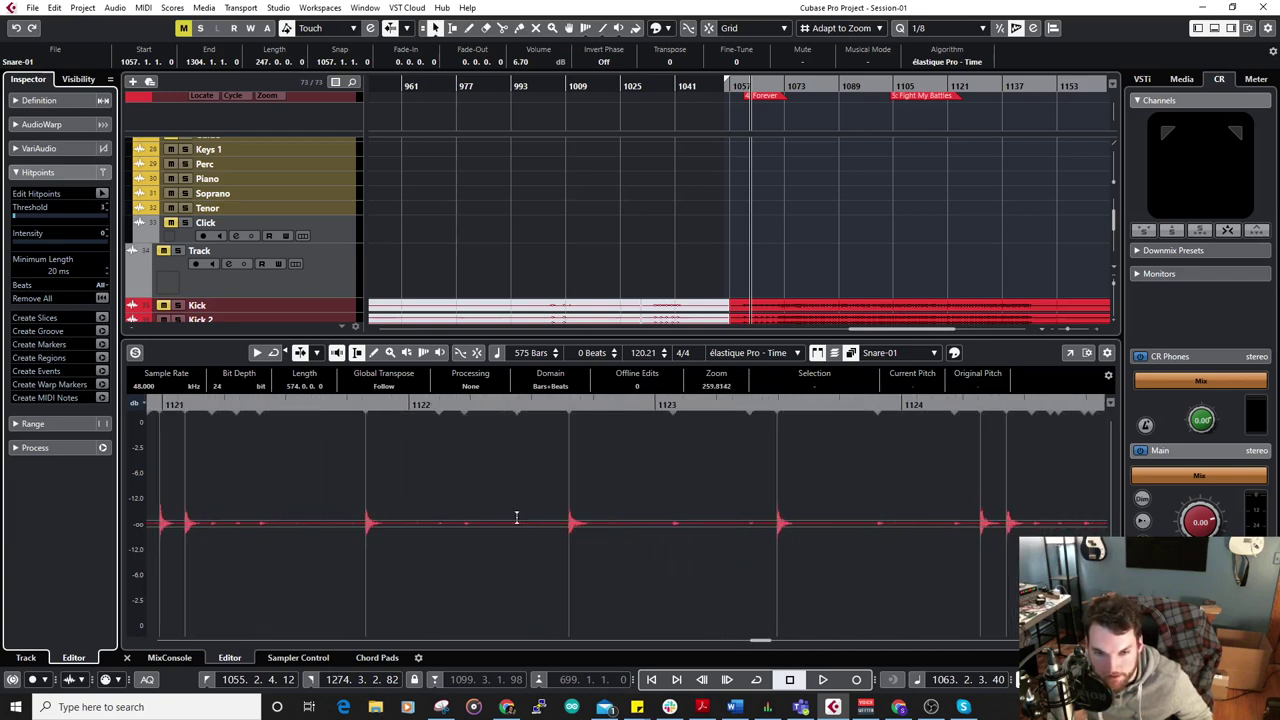
pyautogui.scroll(-4, 386, 509)
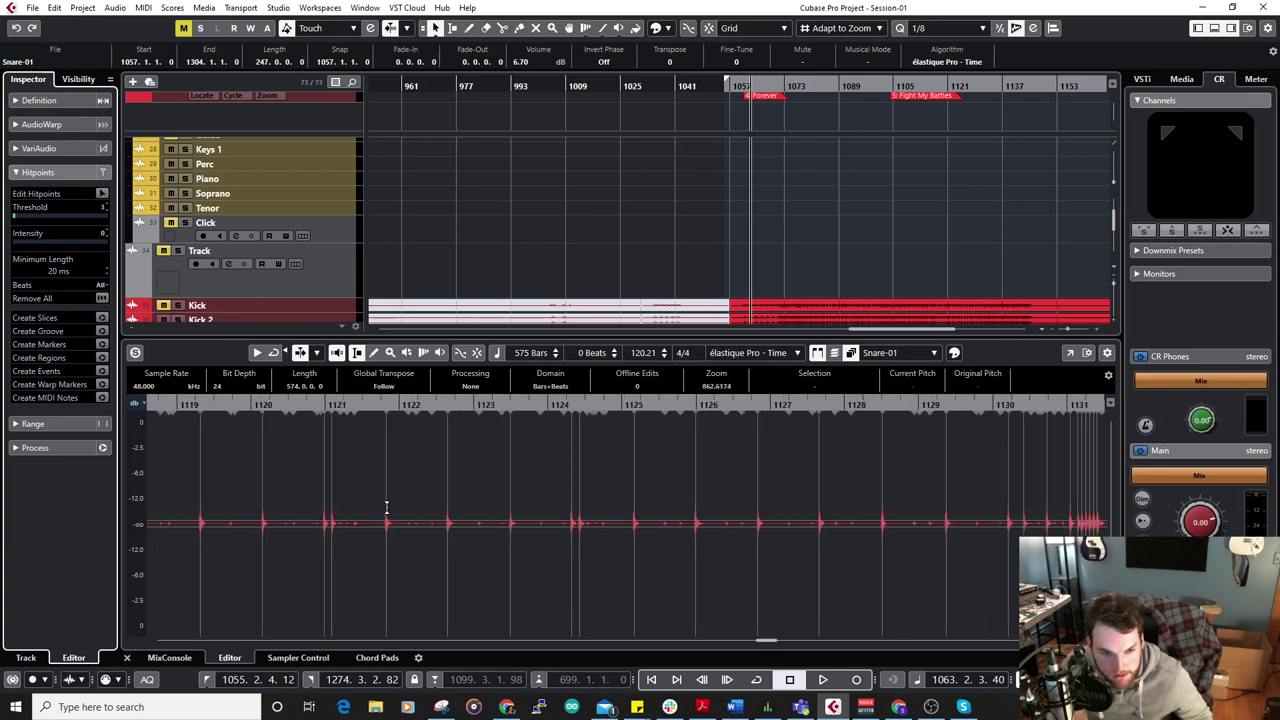
pyautogui.hscroll(3, 532, 479)
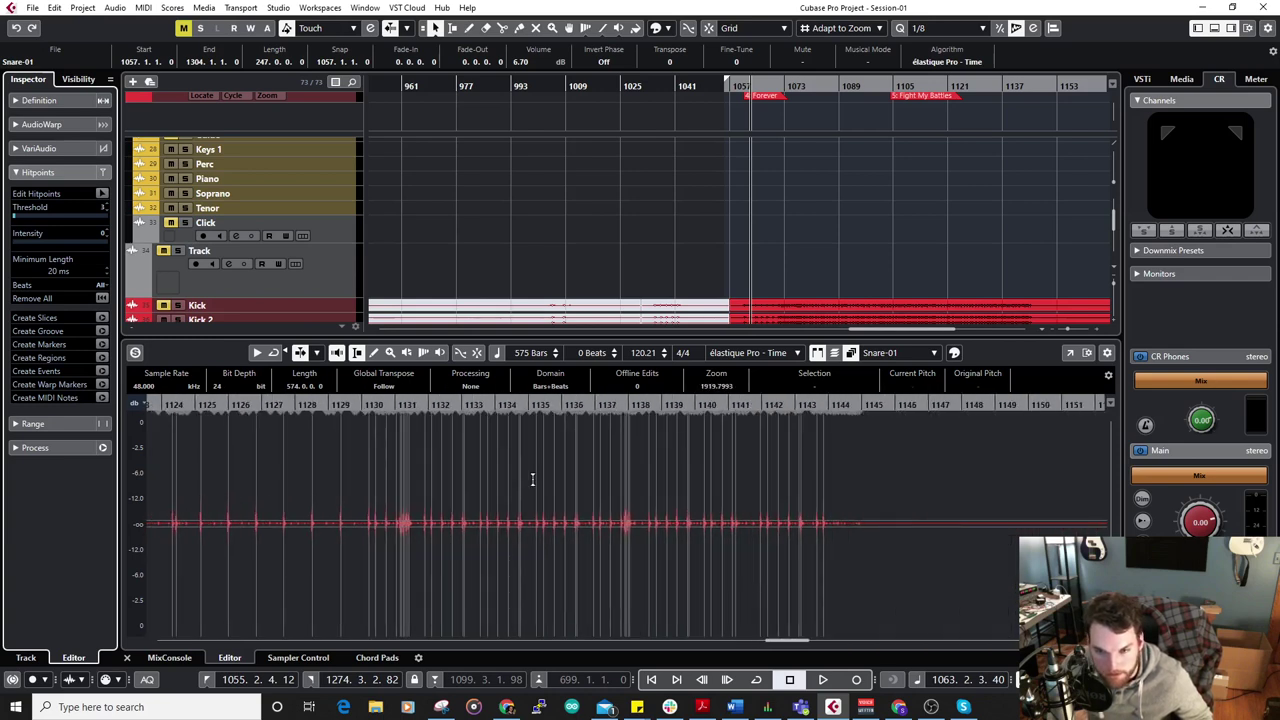
pyautogui.scroll(-2, 820, 477)
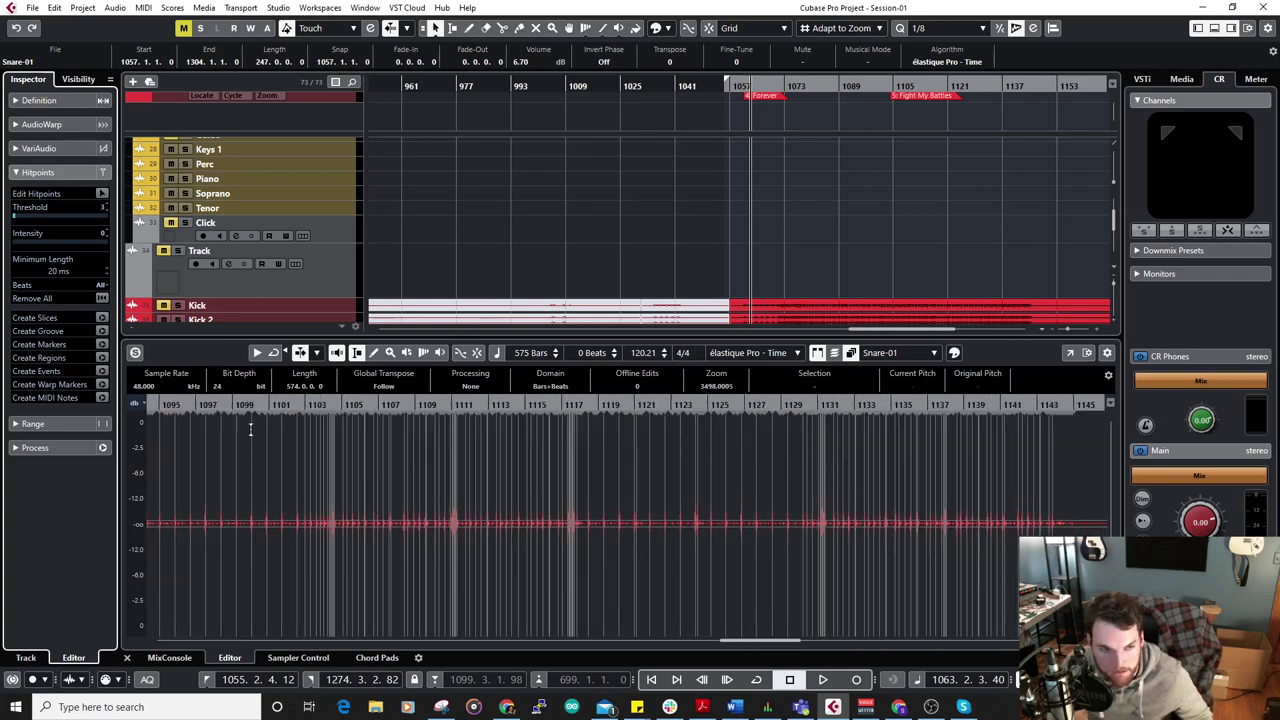
pyautogui.click(101, 397)
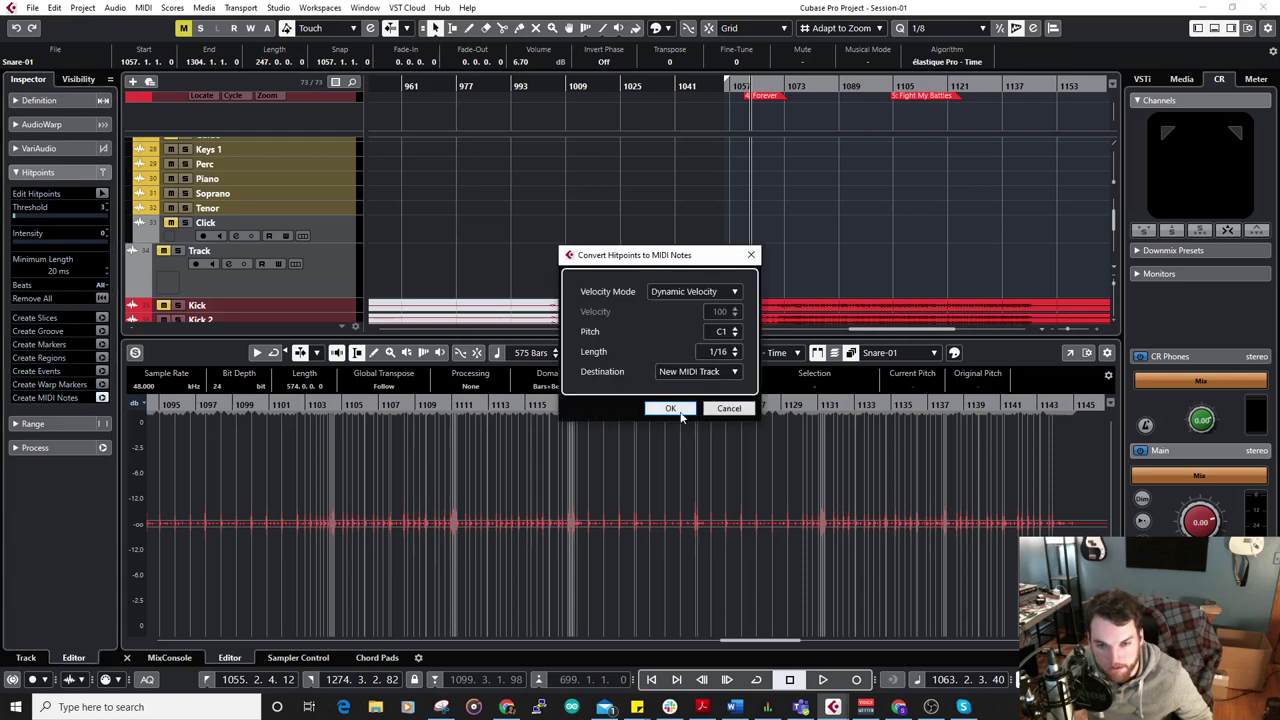
pyautogui.click(670, 409)
pyautogui.scroll(-15, 576, 228)
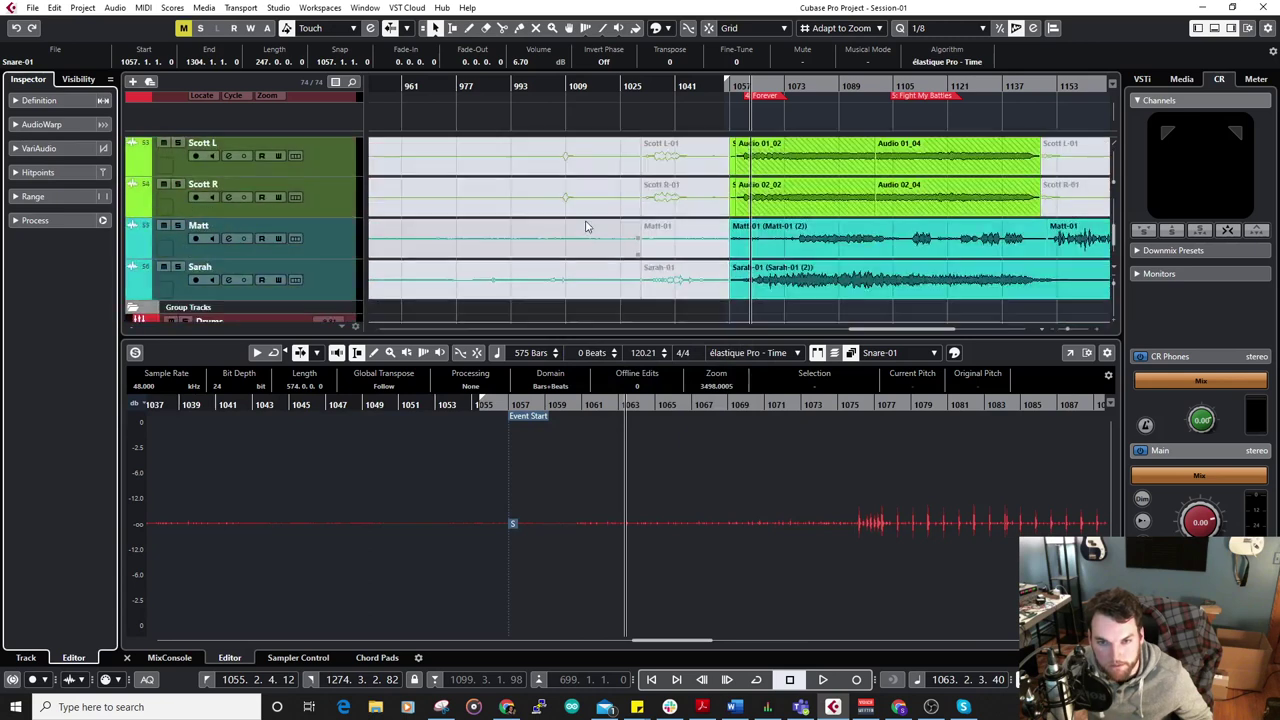
# Move the new MIDI 02 track up the track list so it sits directly below the Snare track.
pyautogui.click(338, 292)
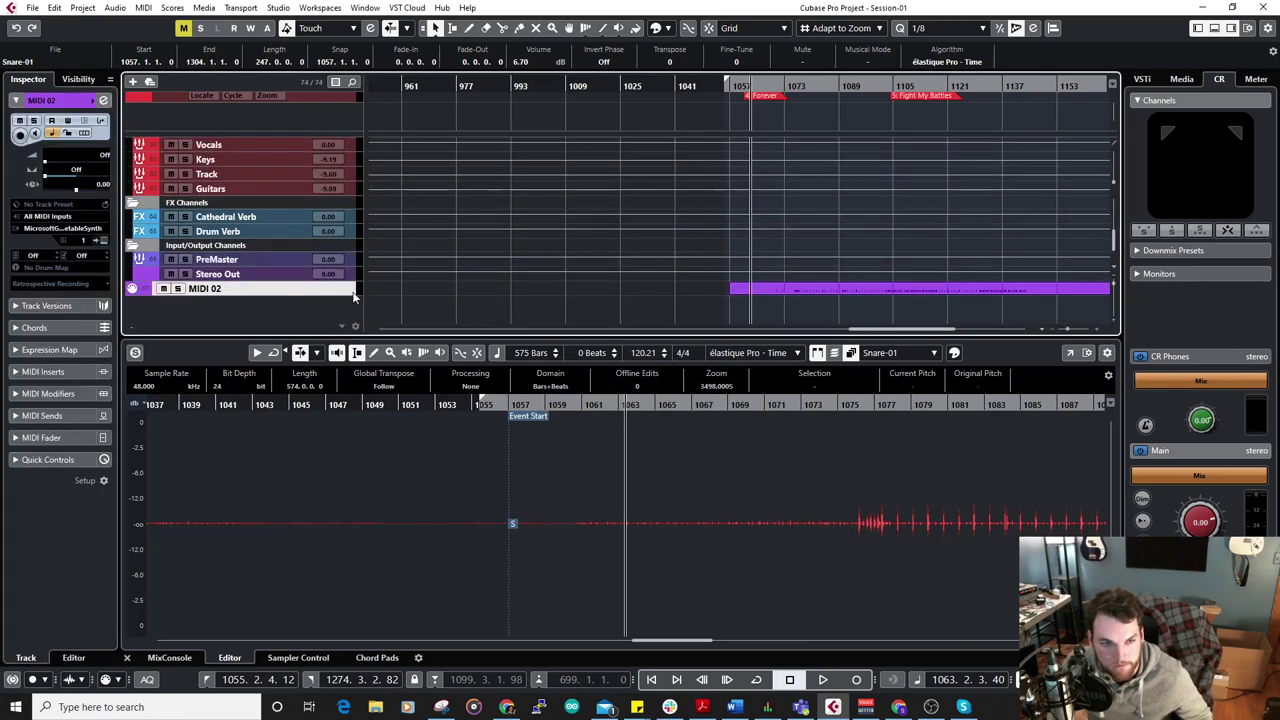
pyautogui.scroll(3, 321, 155)
pyautogui.scroll(8, 321, 151)
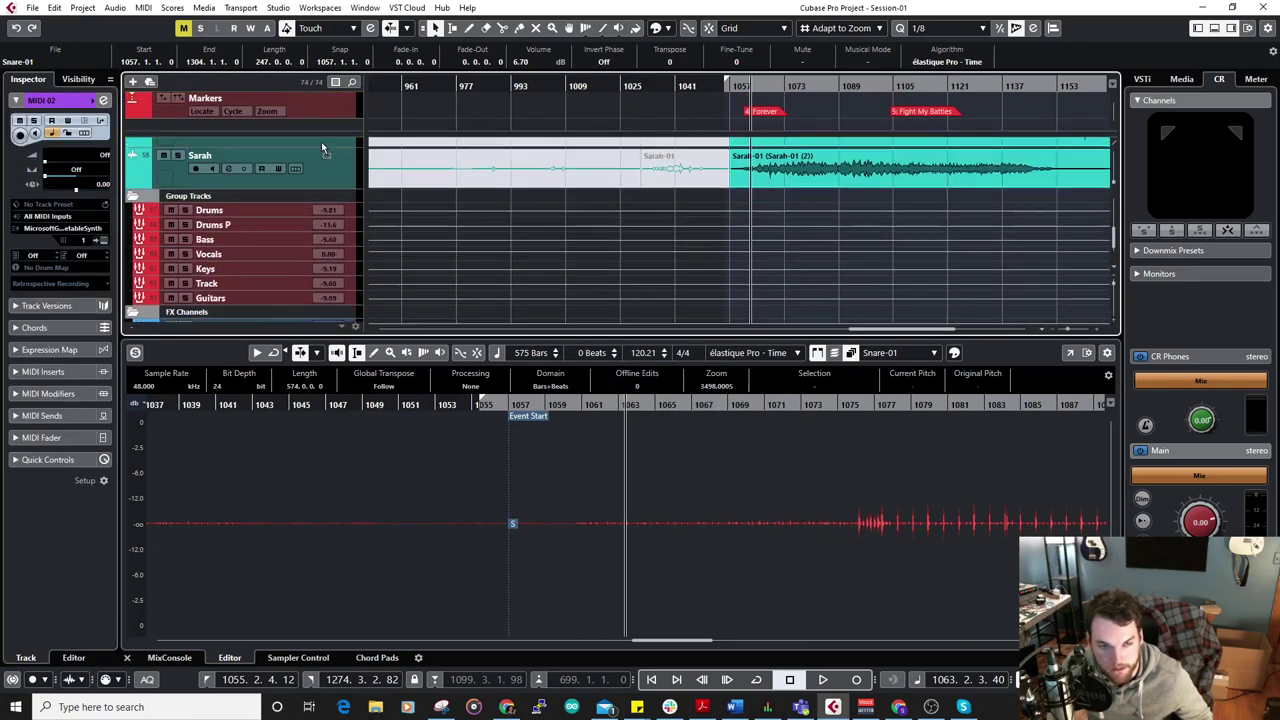
pyautogui.scroll(8, 321, 141)
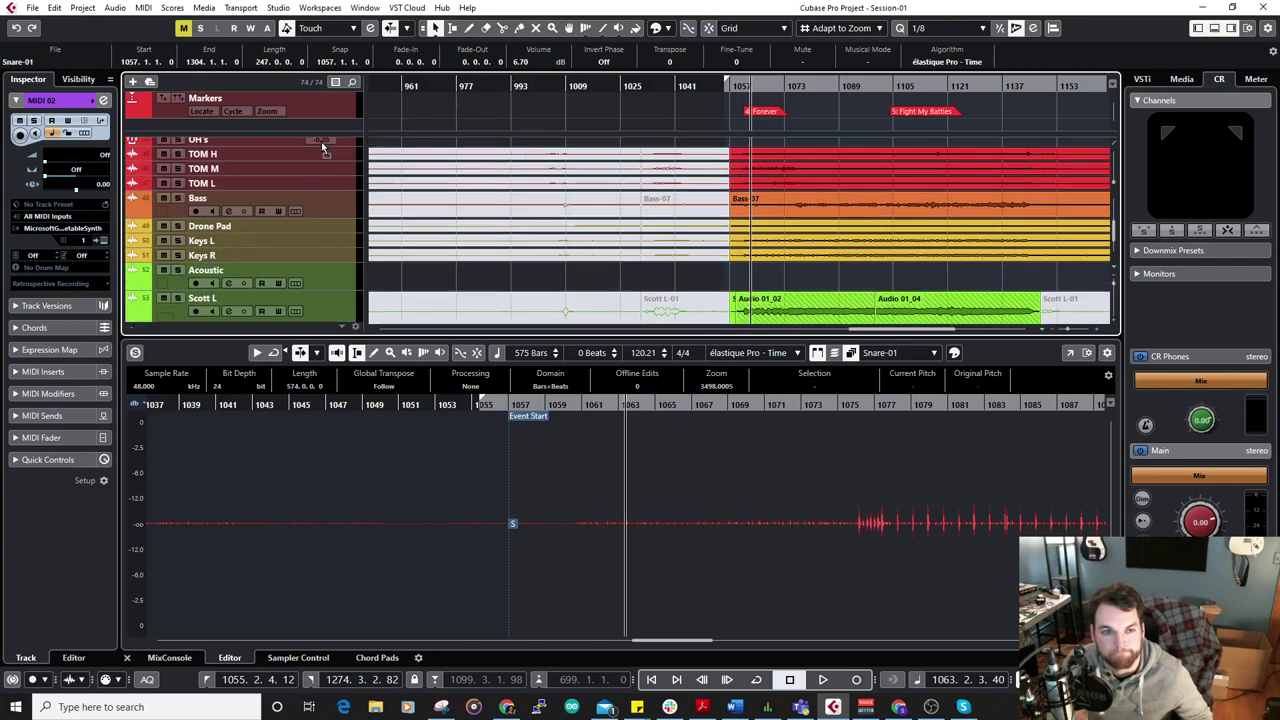
pyautogui.scroll(2, 321, 141)
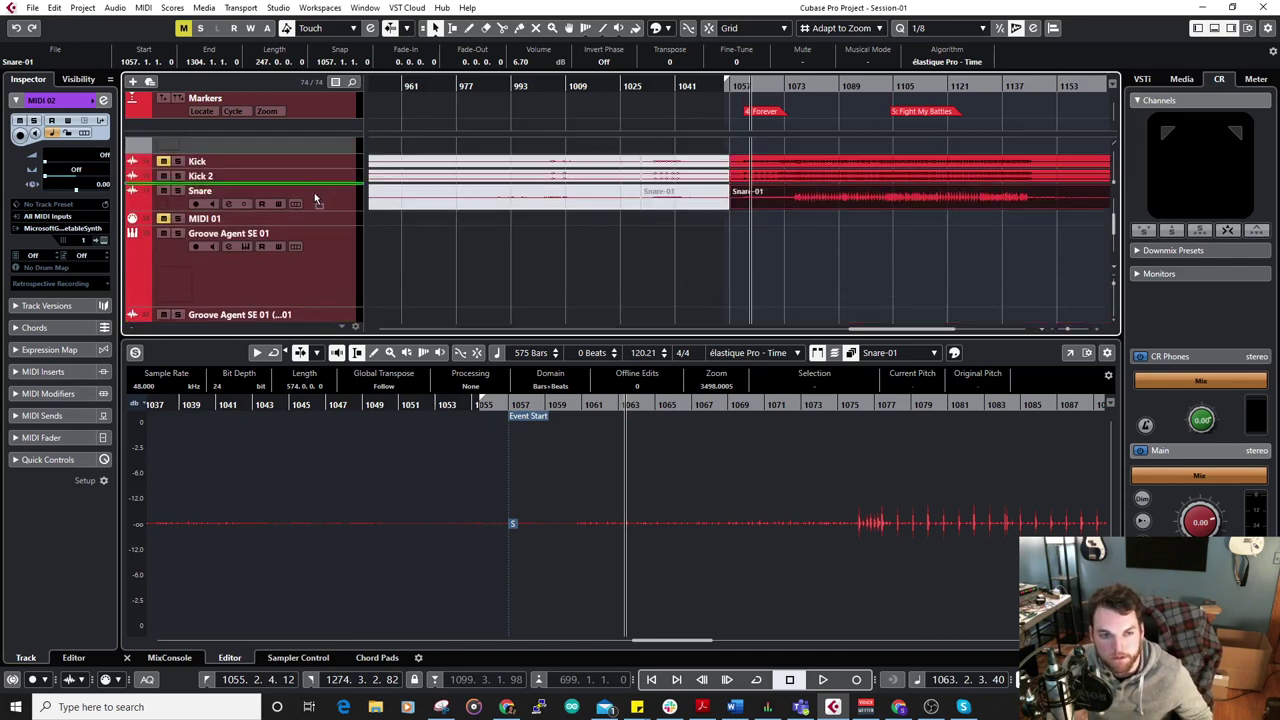
pyautogui.click(310, 222)
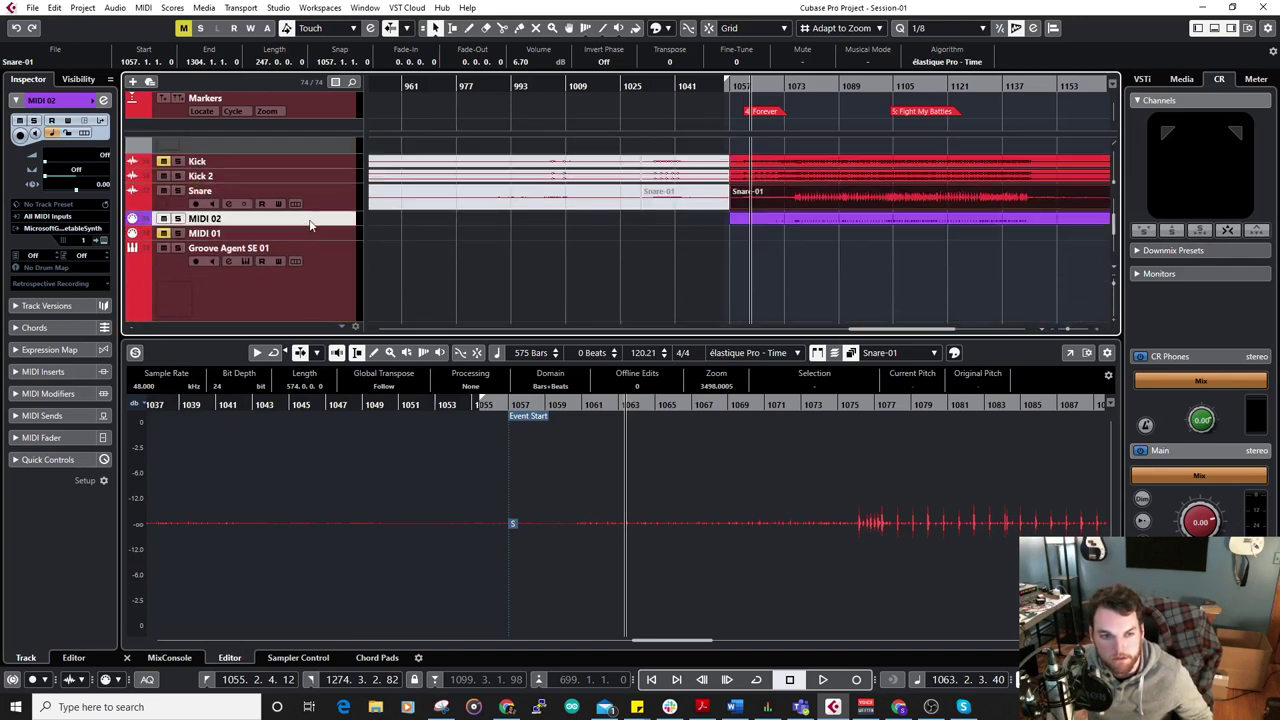
# Colour the MIDI 02 track red and move its snare MIDI event onto the Groove Agent SE 01 track at the same time position.
pyautogui.click(813, 216)
pyautogui.click(101, 101)
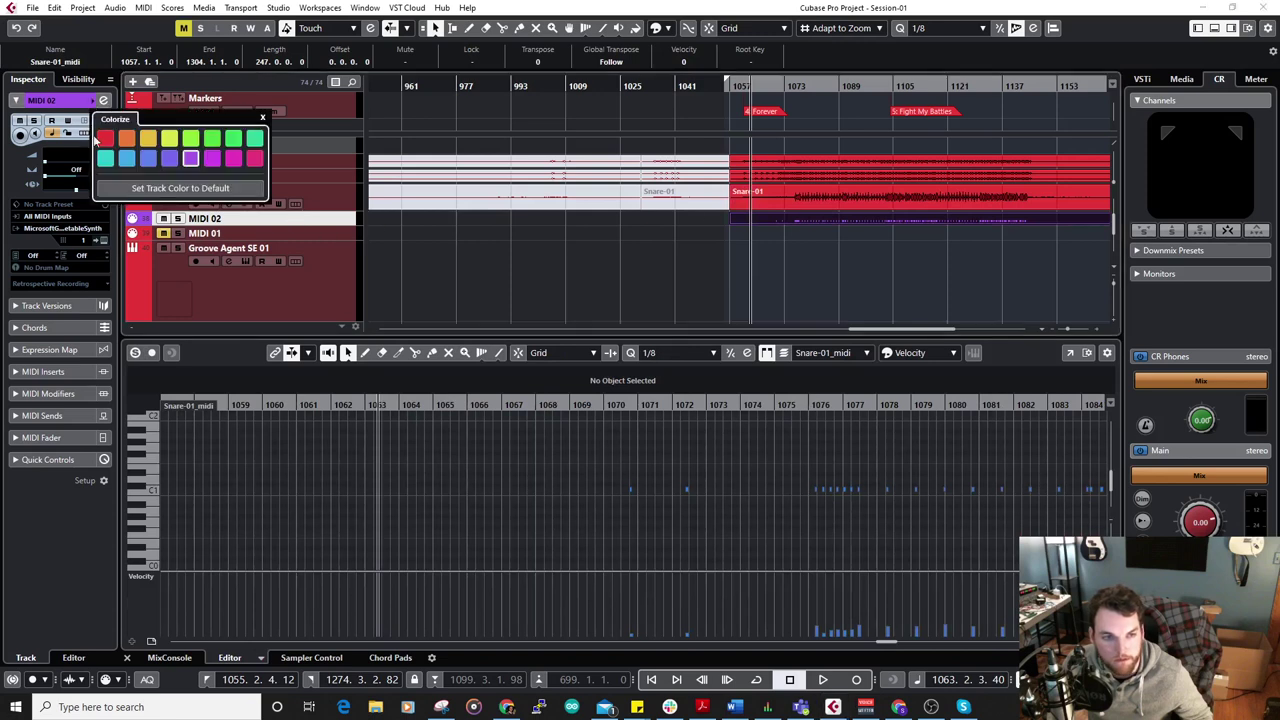
pyautogui.click(868, 231)
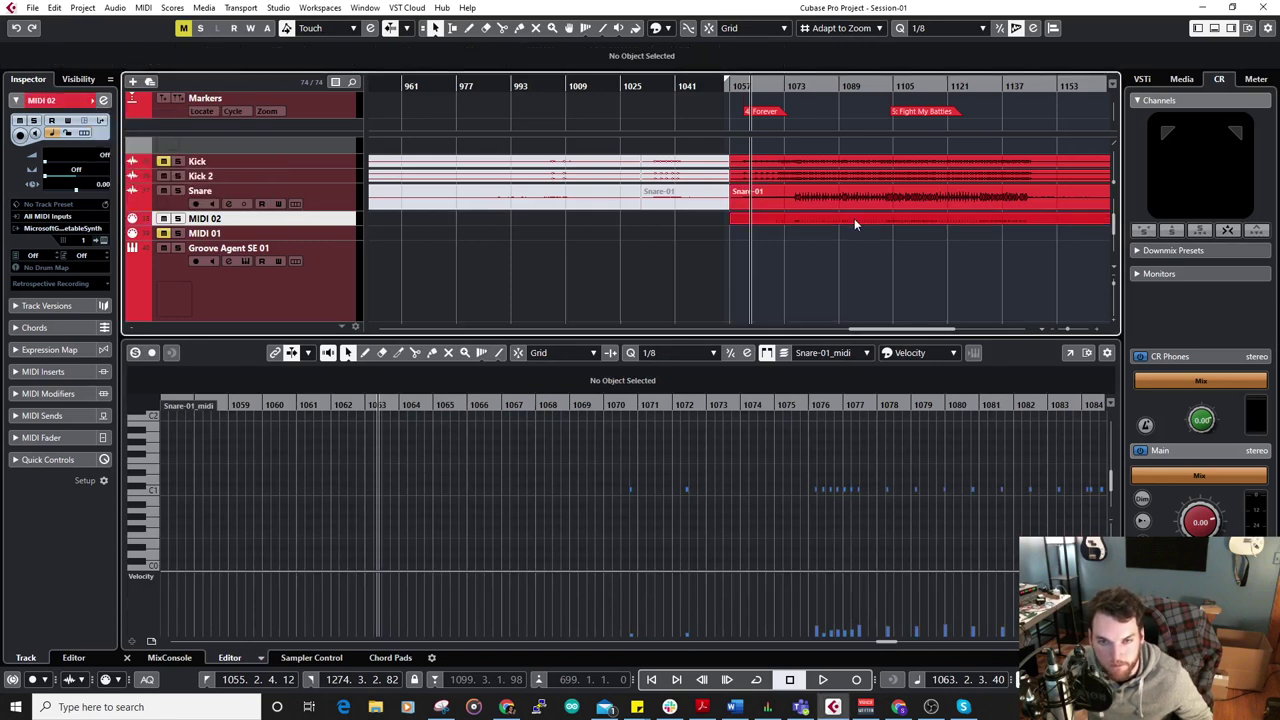
pyautogui.moveTo(854, 224); pyautogui.dragTo(858, 281)
pyautogui.scroll(-2, 808, 258)
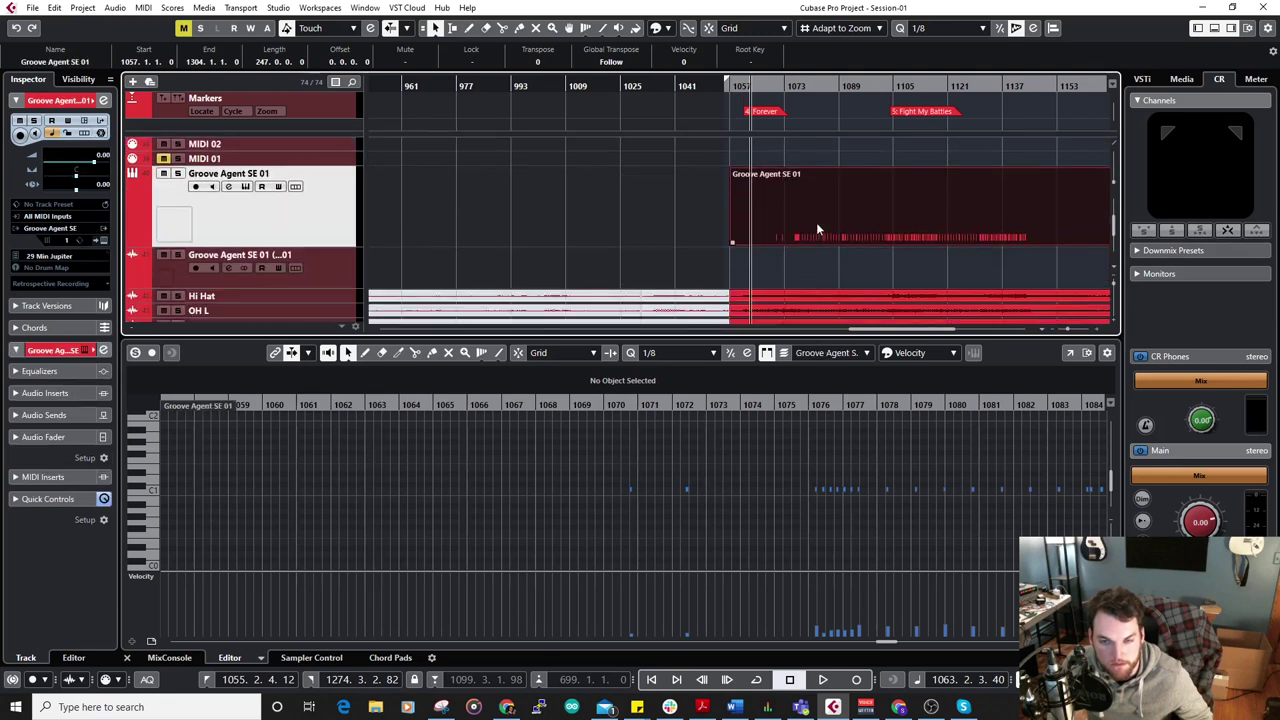
# Open the Groove Agent SE 01 event from bar 1057 for note editing and transpose all its notes from C1 up to D1.
pyautogui.doubleClick(817, 224)
pyautogui.scroll(-5, 465, 449)
pyautogui.moveTo(487, 450); pyautogui.dragTo(1036, 501)
pyautogui.scroll(10, 498, 490)
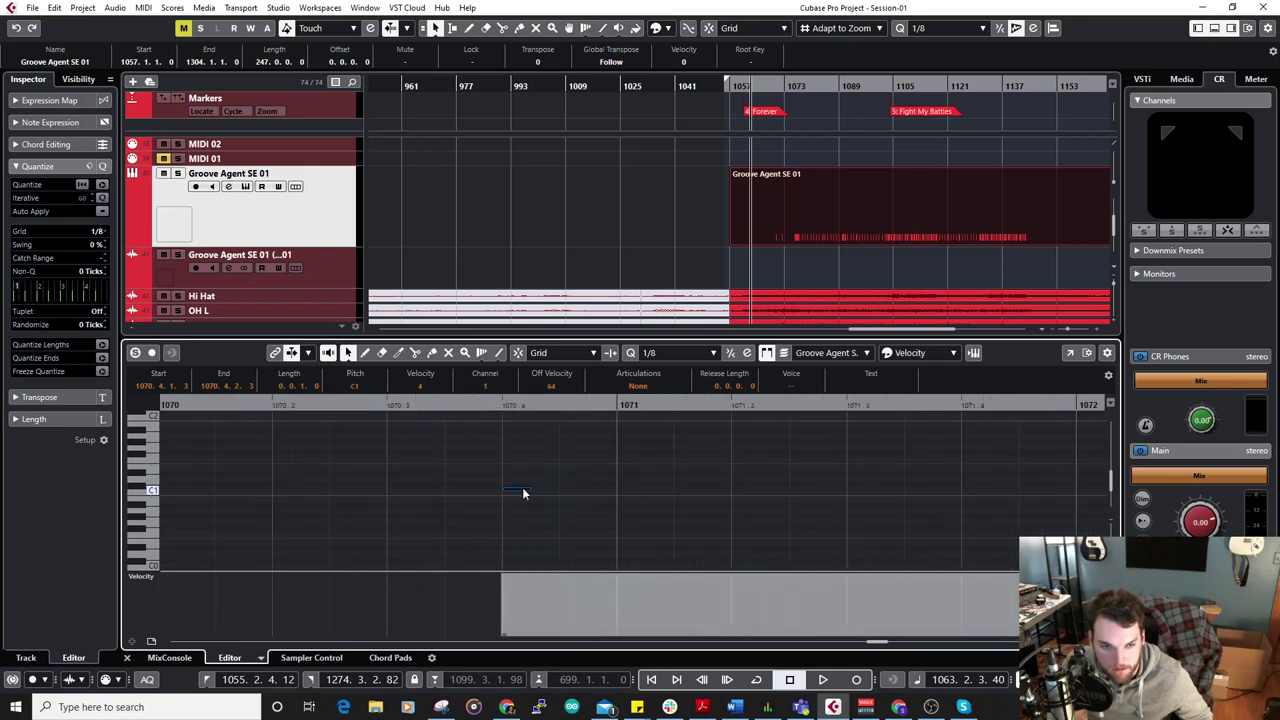
pyautogui.moveTo(523, 491); pyautogui.dragTo(522, 485)
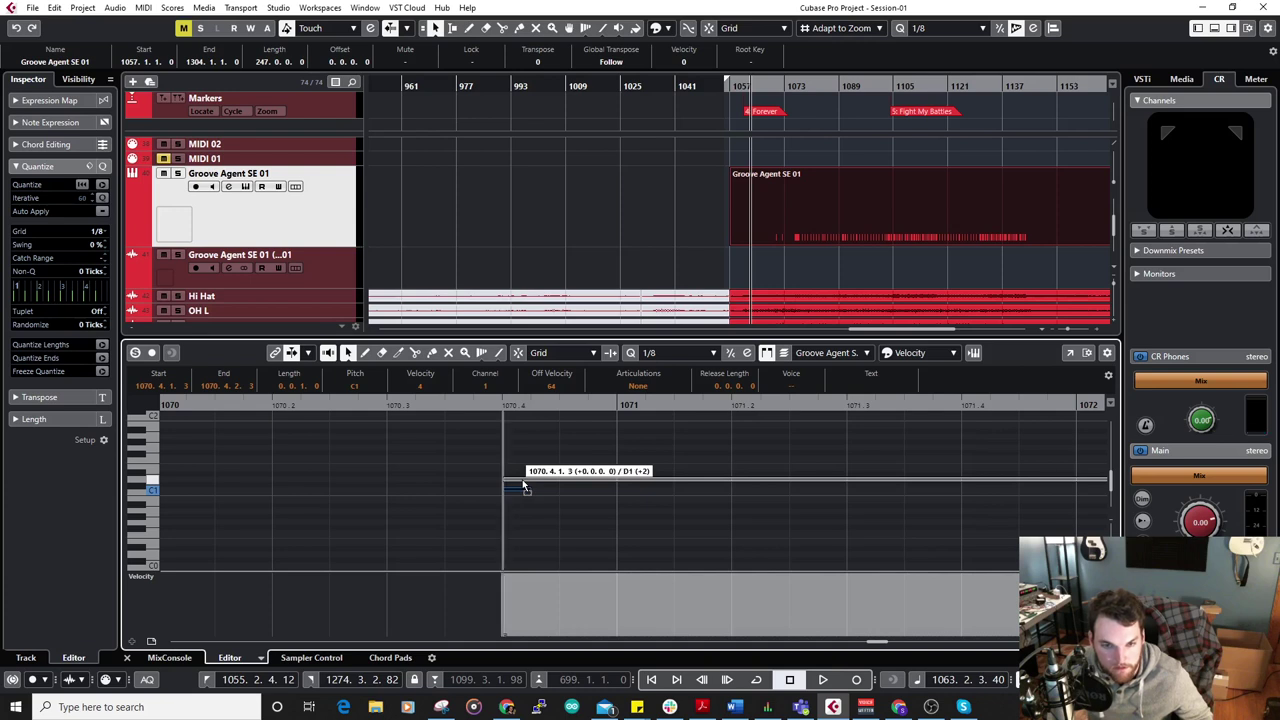
pyautogui.moveTo(523, 486); pyautogui.dragTo(522, 484)
# Audition the transposed snare notes from about bar 1077 and stop playback.
pyautogui.scroll(-6, 695, 203)
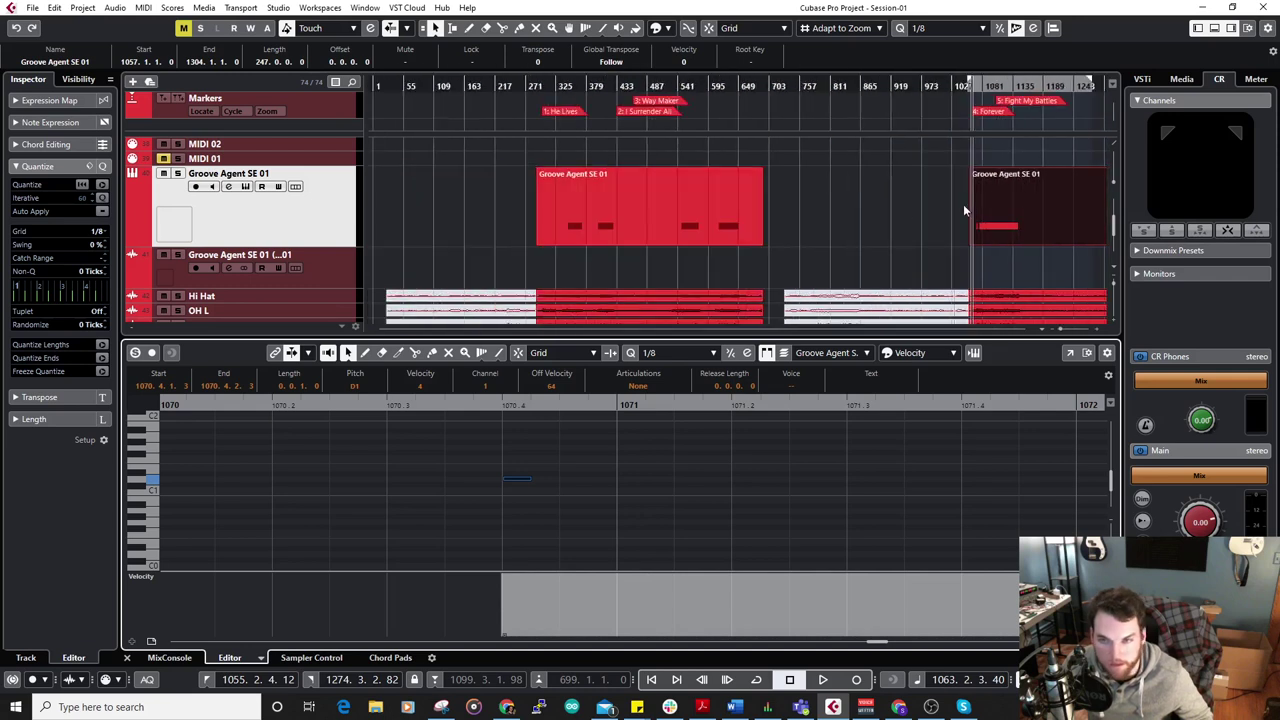
pyautogui.scroll(5, 975, 212)
pyautogui.click(997, 86)
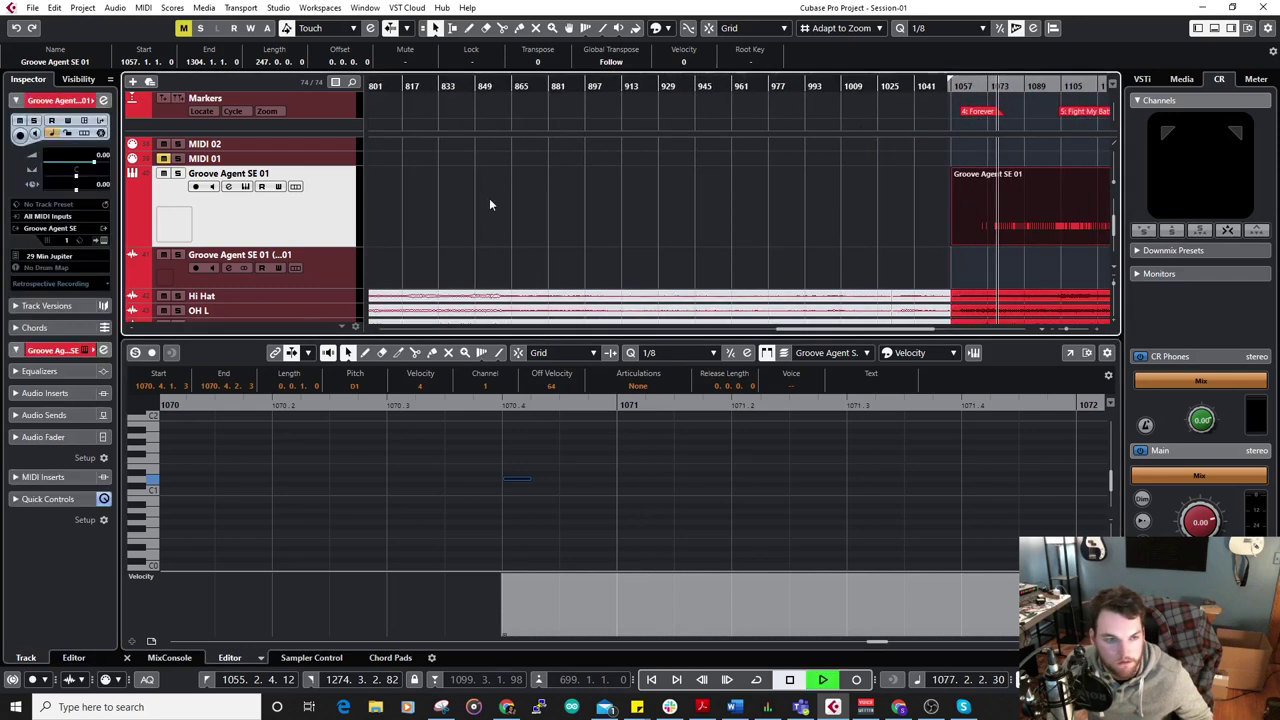
pyautogui.press('space')
pyautogui.press('space')
# Raise the velocities of all notes in the event together, bringing the first note to about 101, and play the result.
pyautogui.scroll(-15, 763, 417)
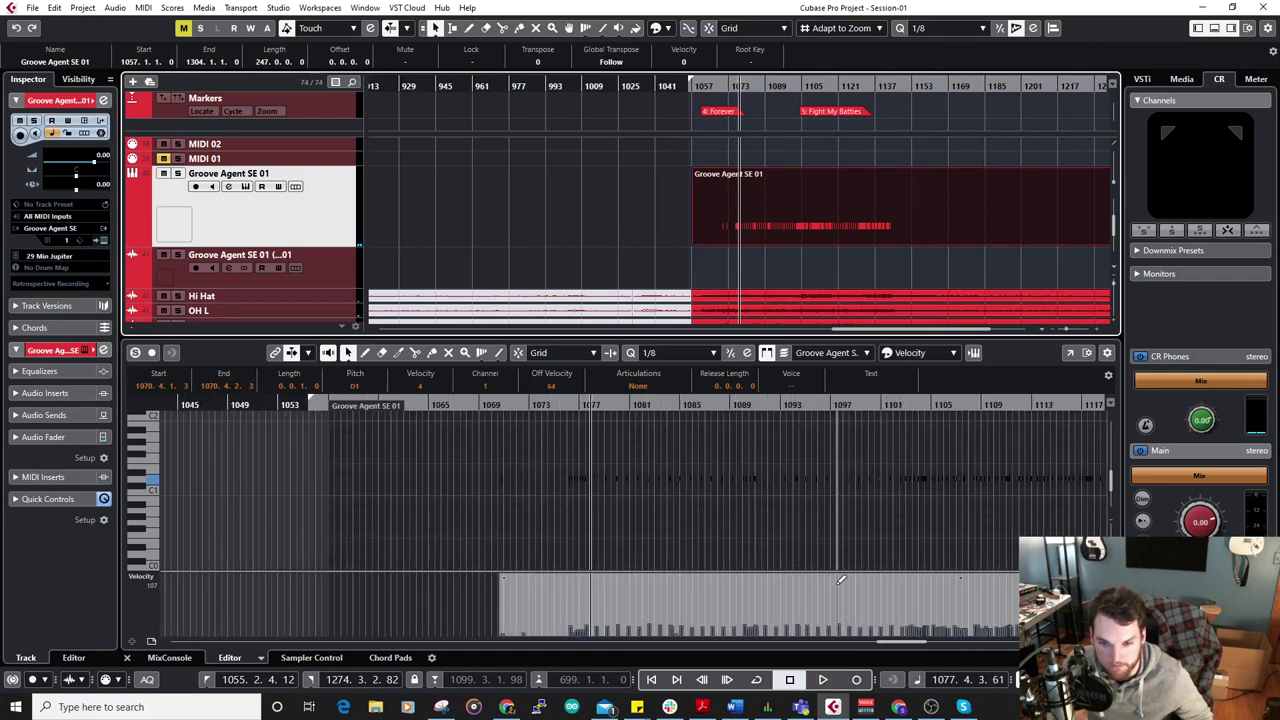
pyautogui.click(920, 580)
pyautogui.hotkey('ctrl', 'a')
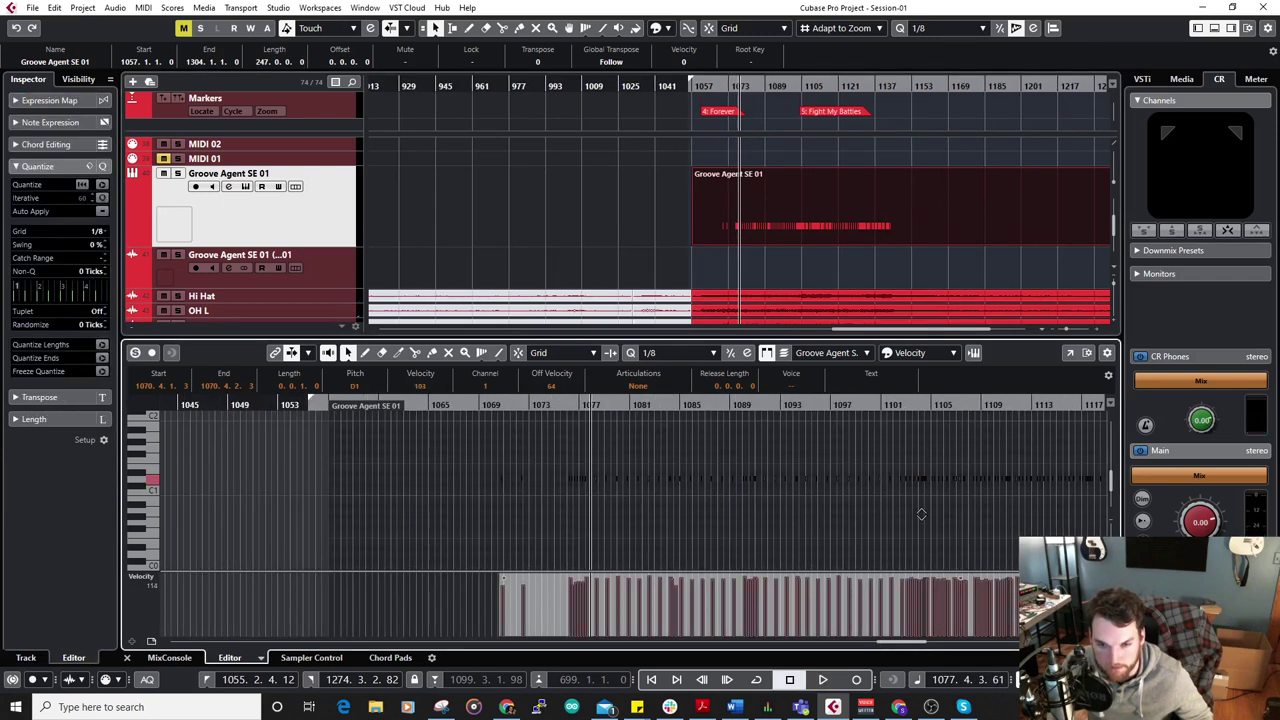
pyautogui.press('space')
pyautogui.scroll(10, 659, 467)
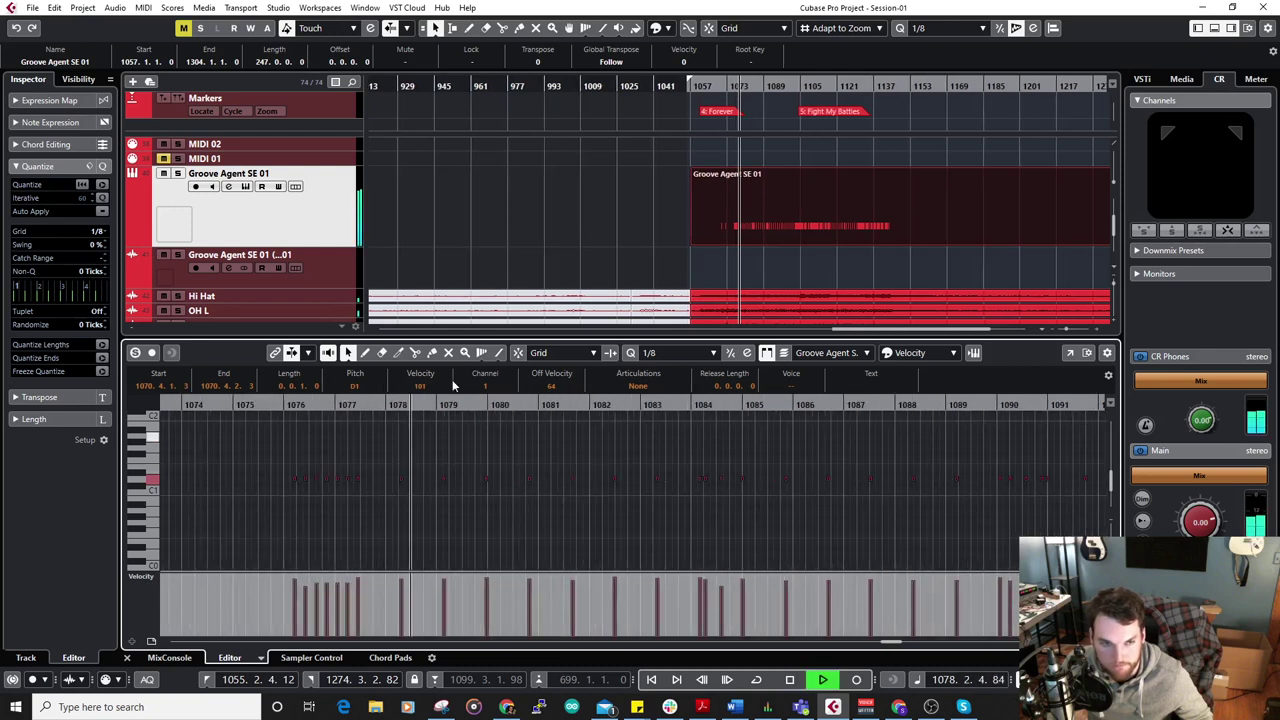
# Enlarge the Snare track and close the lower editor to compare the snare waveform with the Groove Agent notes during playback.
pyautogui.click(619, 220)
pyautogui.scroll(2, 700, 200)
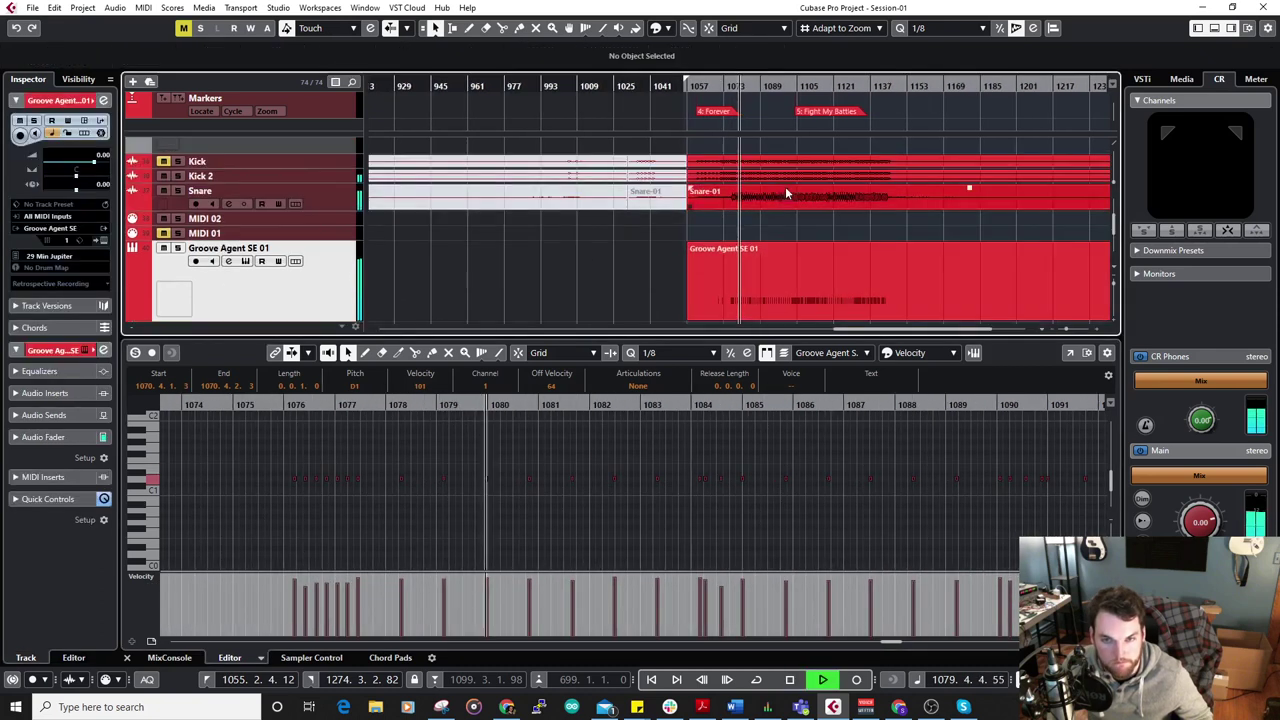
pyautogui.click(343, 207)
pyautogui.moveTo(344, 210); pyautogui.dragTo(344, 250)
pyautogui.scroll(-2, 615, 235)
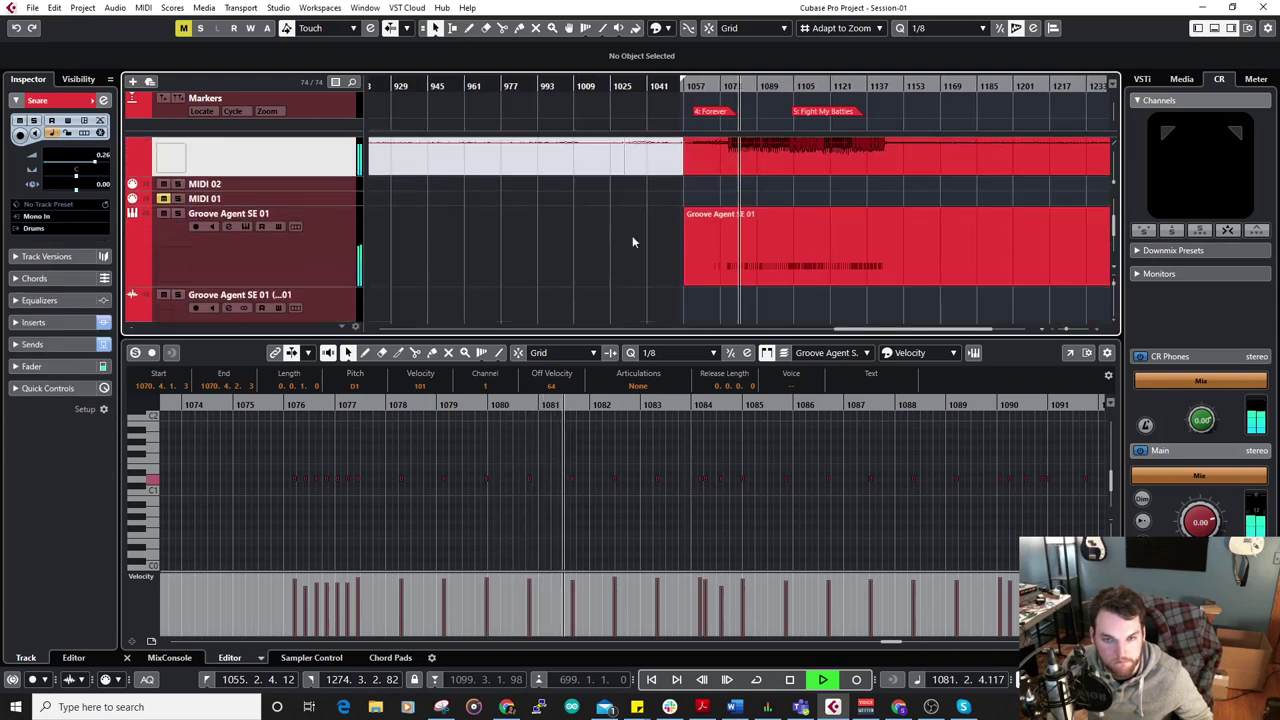
pyautogui.press('h')
pyautogui.press('h')
pyautogui.press('h')
pyautogui.press('h')
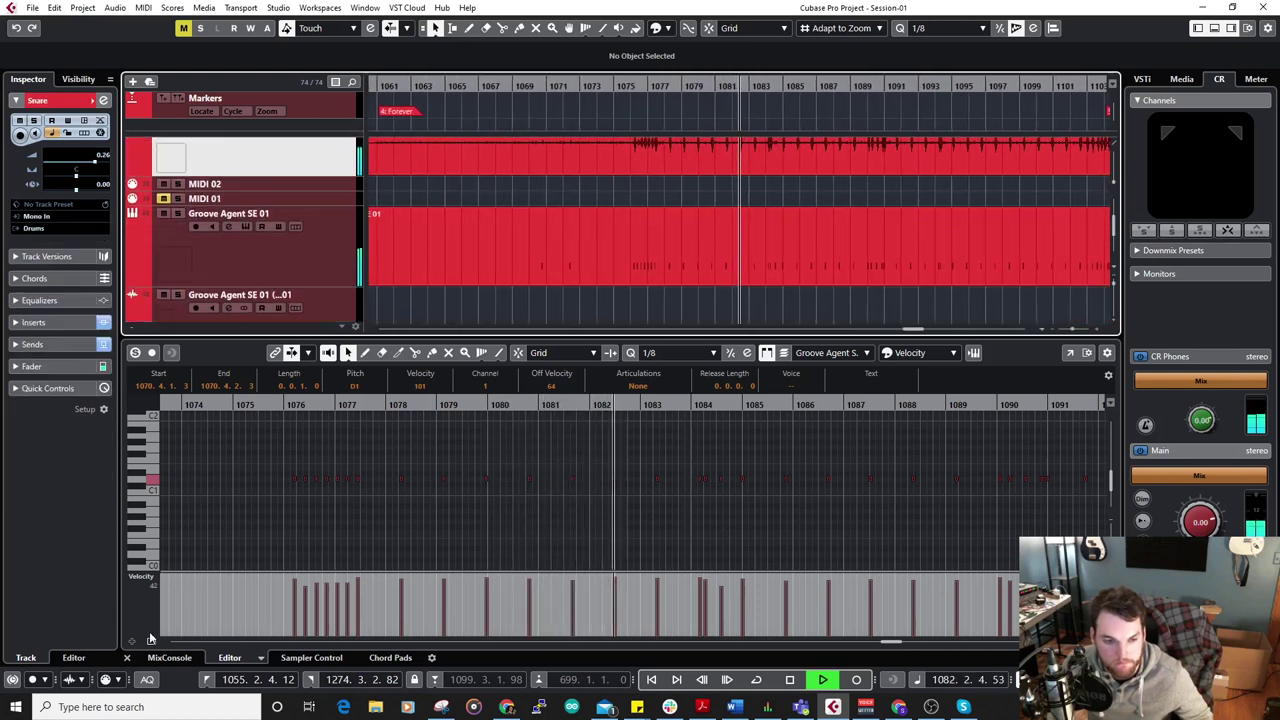
pyautogui.click(127, 659)
pyautogui.scroll(3, 747, 320)
pyautogui.press('h')
pyautogui.press('h')
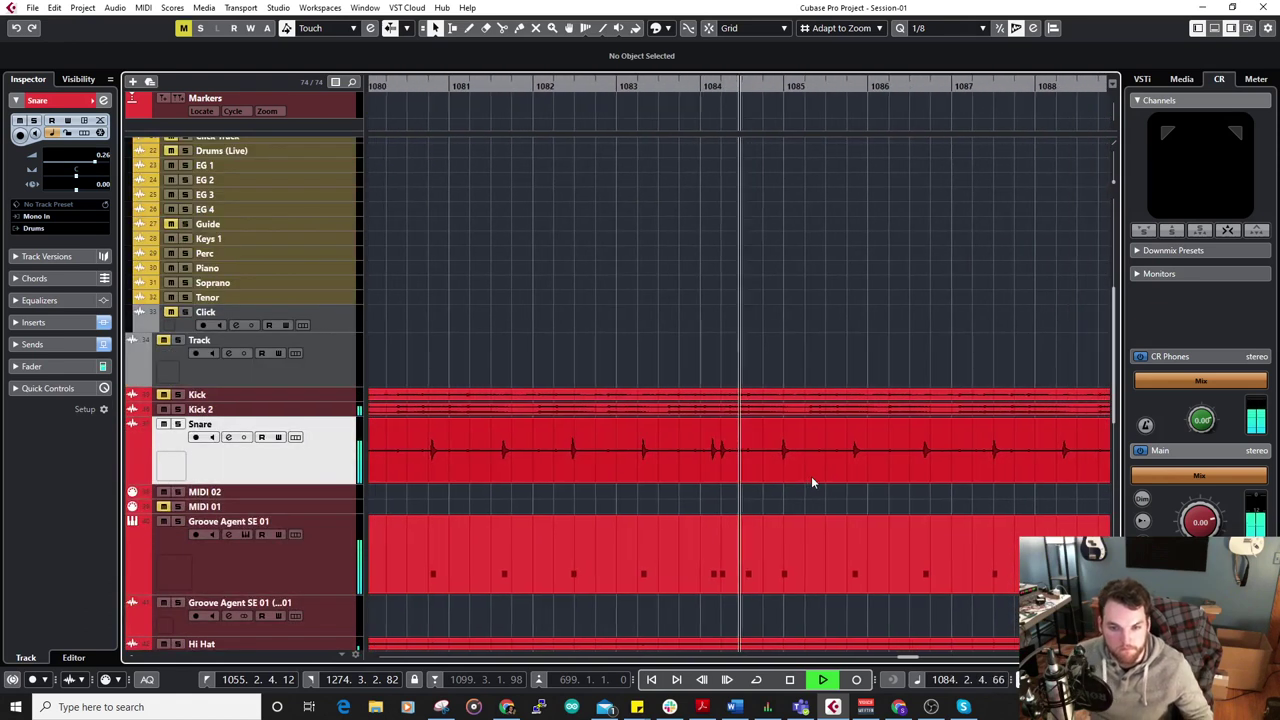
# Stop playback, reopen the Groove Agent SE 01 event for editing and delete the two stray notes around bars 1070 and 1072.
pyautogui.press('space')
pyautogui.click(688, 580)
pyautogui.press('g')
pyautogui.press('g')
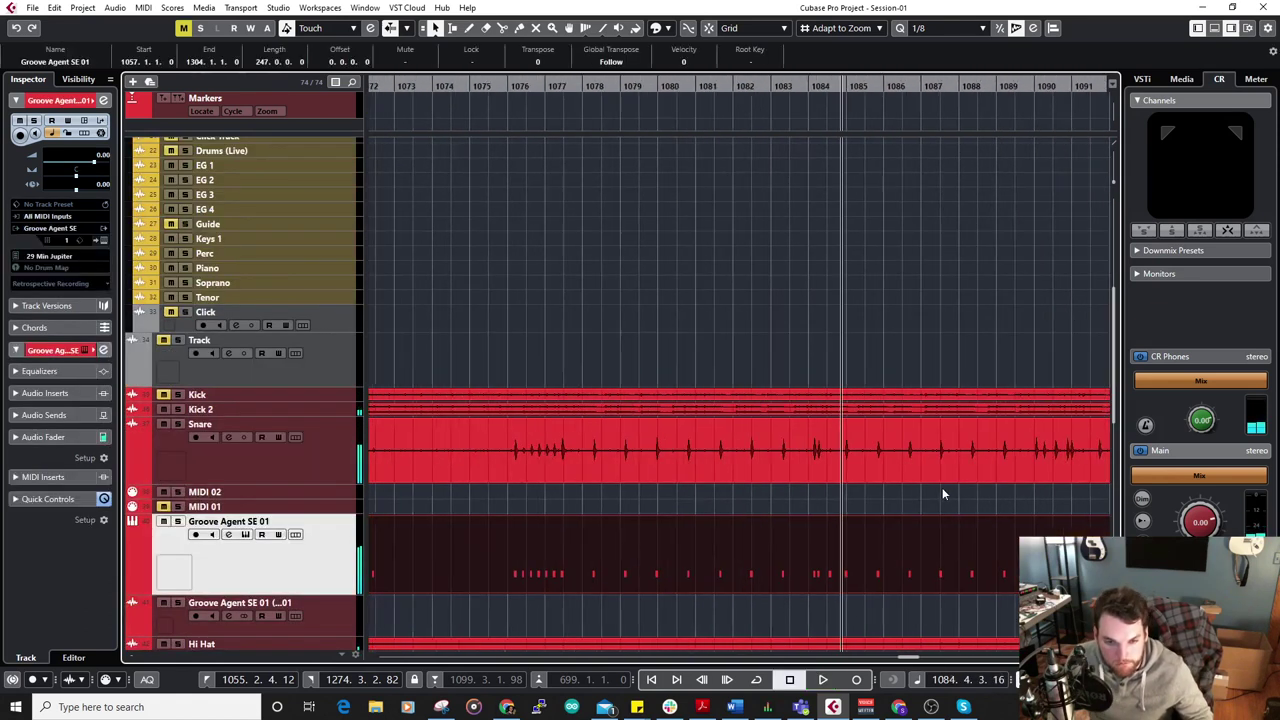
pyautogui.moveTo(532, 587); pyautogui.dragTo(765, 422)
pyautogui.doubleClick(776, 480)
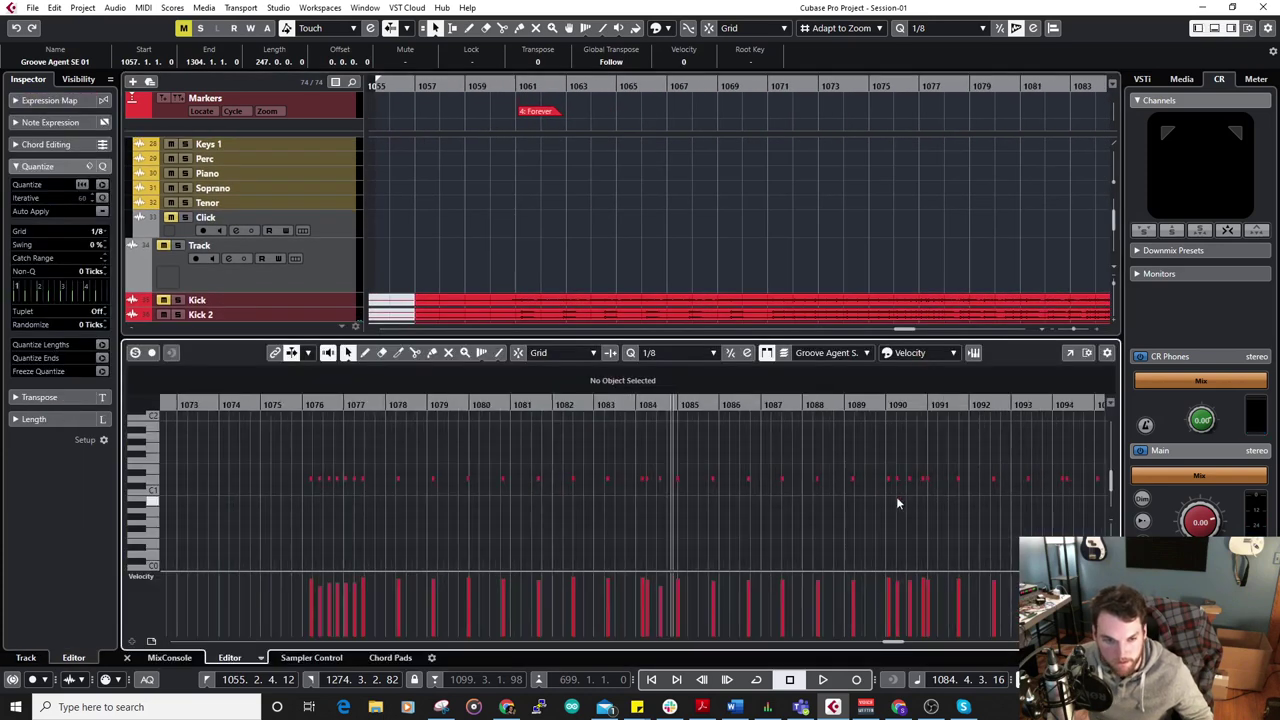
pyautogui.moveTo(426, 456); pyautogui.dragTo(551, 501)
pyautogui.press('Delete')
# Play from about bar 1076 and check the Groove Agent notes against the Snare track's waveform.
pyautogui.doubleClick(654, 406)
pyautogui.scroll(2, 811, 480)
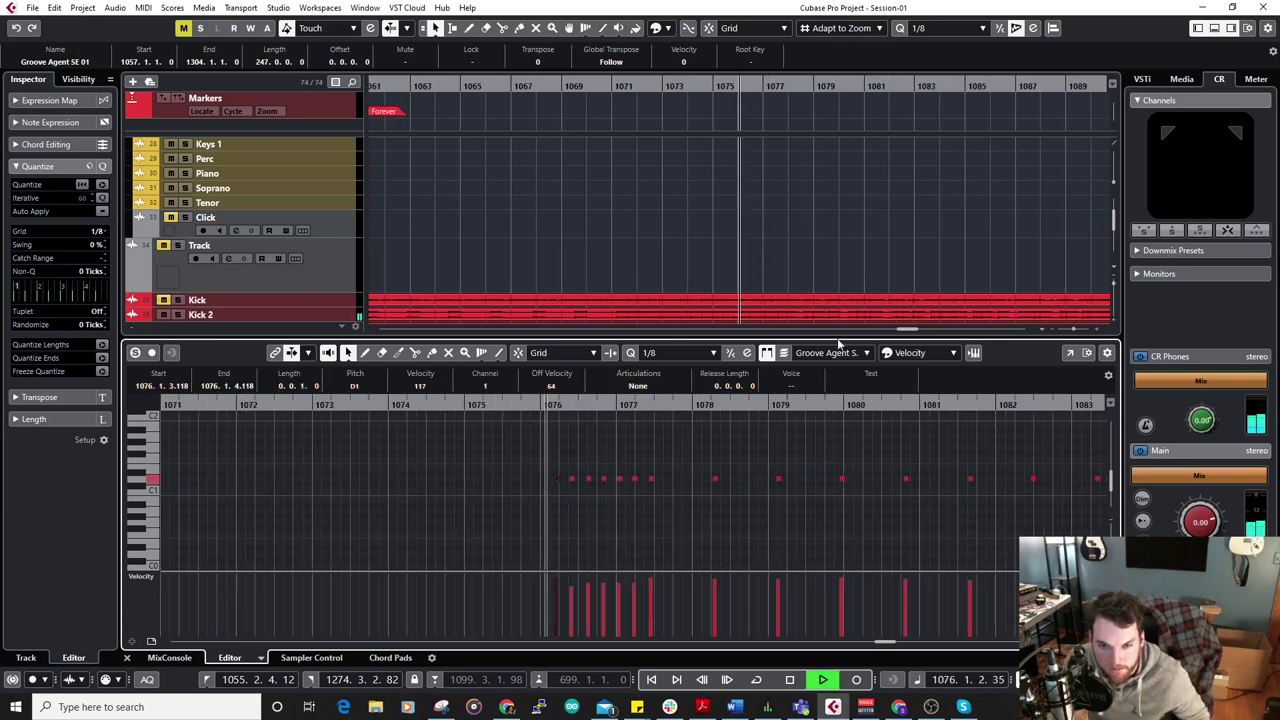
pyautogui.scroll(-3, 857, 271)
pyautogui.scroll(-1, 854, 257)
pyautogui.scroll(2, 834, 245)
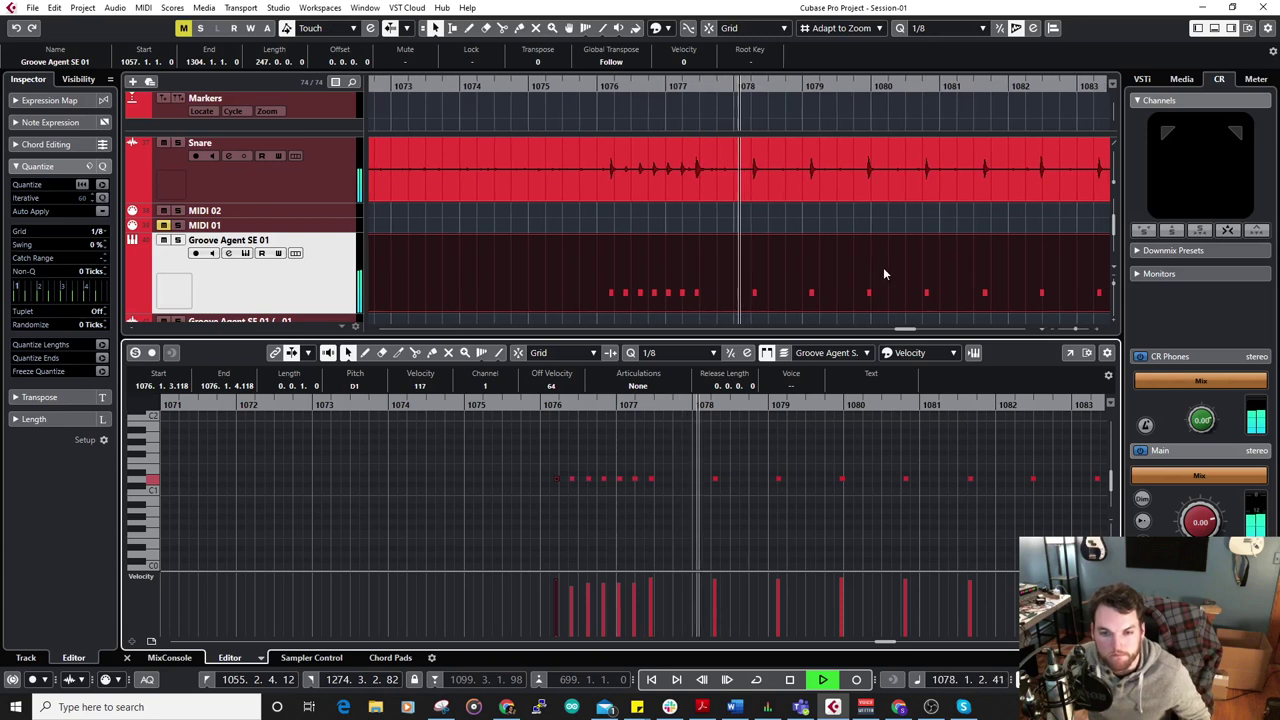
pyautogui.moveTo(883, 268); pyautogui.dragTo(759, 274)
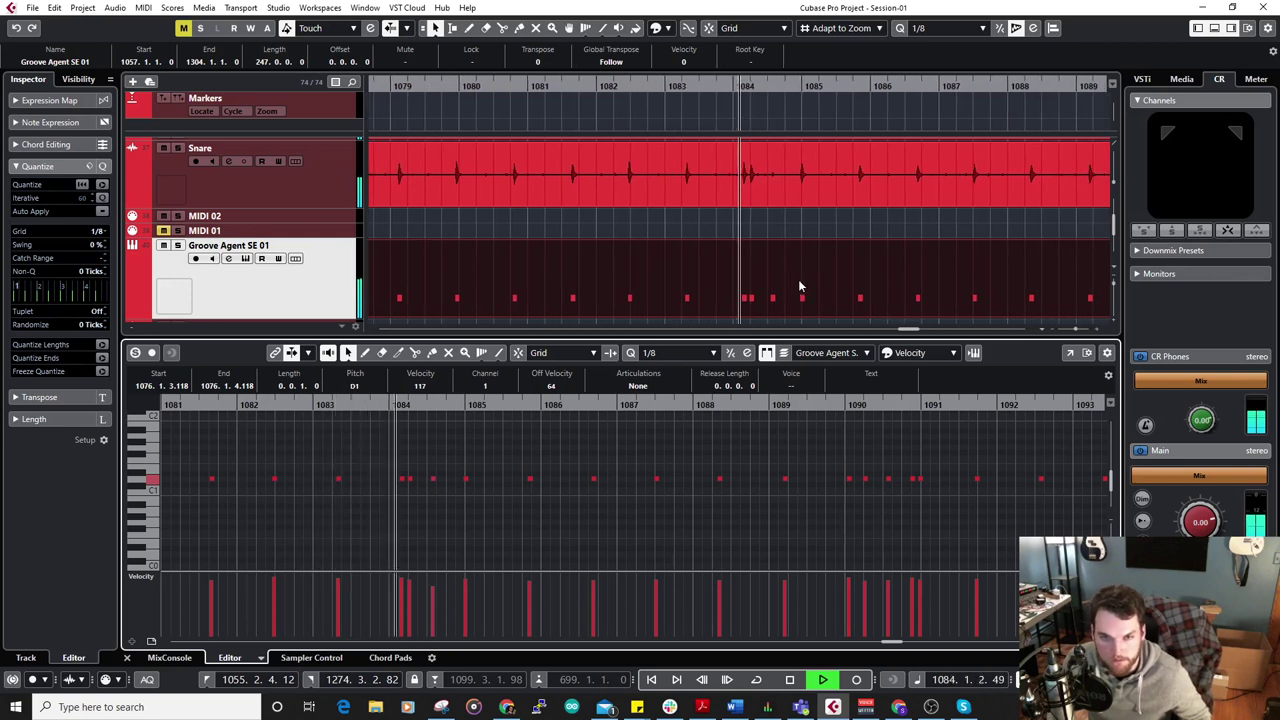
# Delete the extra D1 note at about 1084.3 and resume playback from that spot.
pyautogui.moveTo(423, 463); pyautogui.dragTo(446, 486)
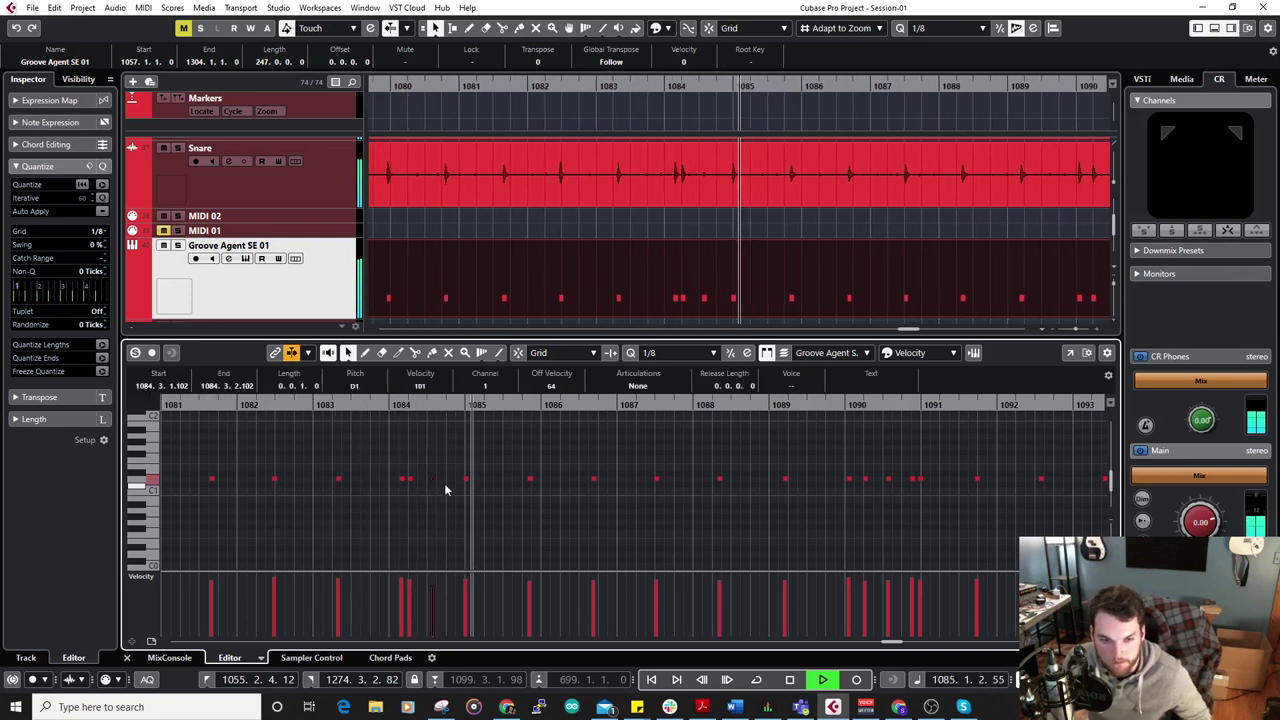
pyautogui.press('Delete')
pyautogui.click(447, 405)
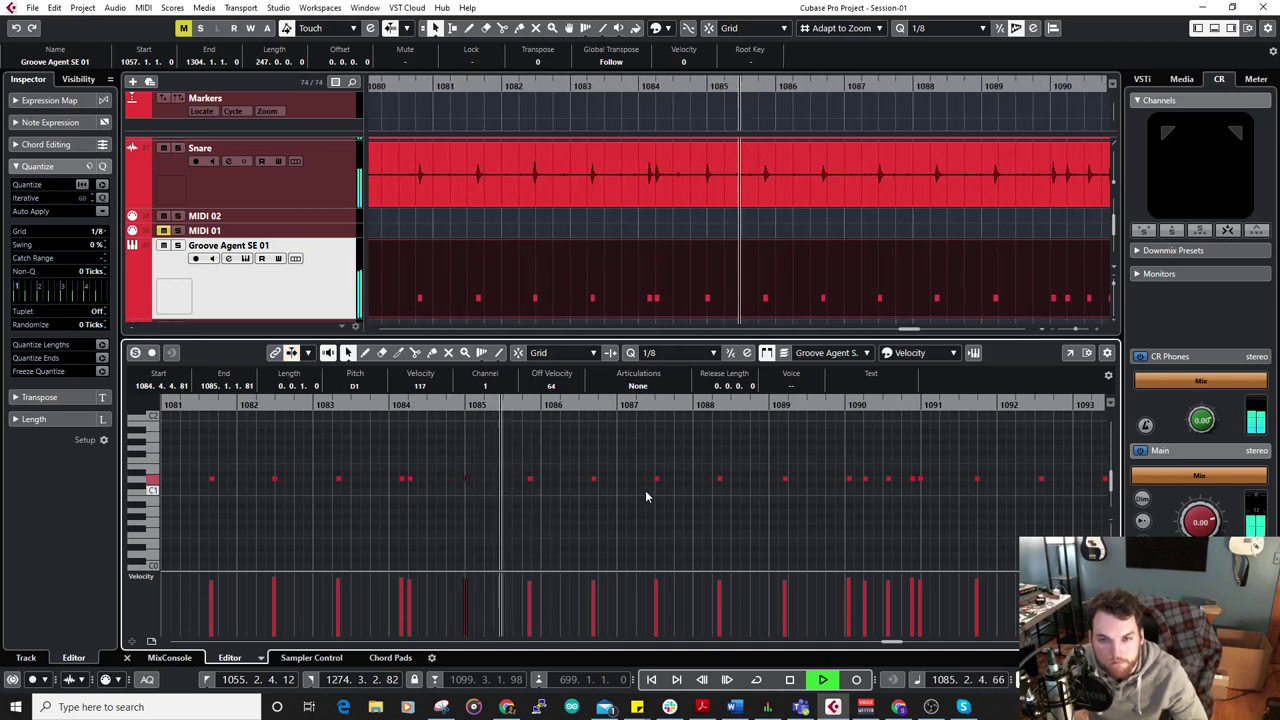
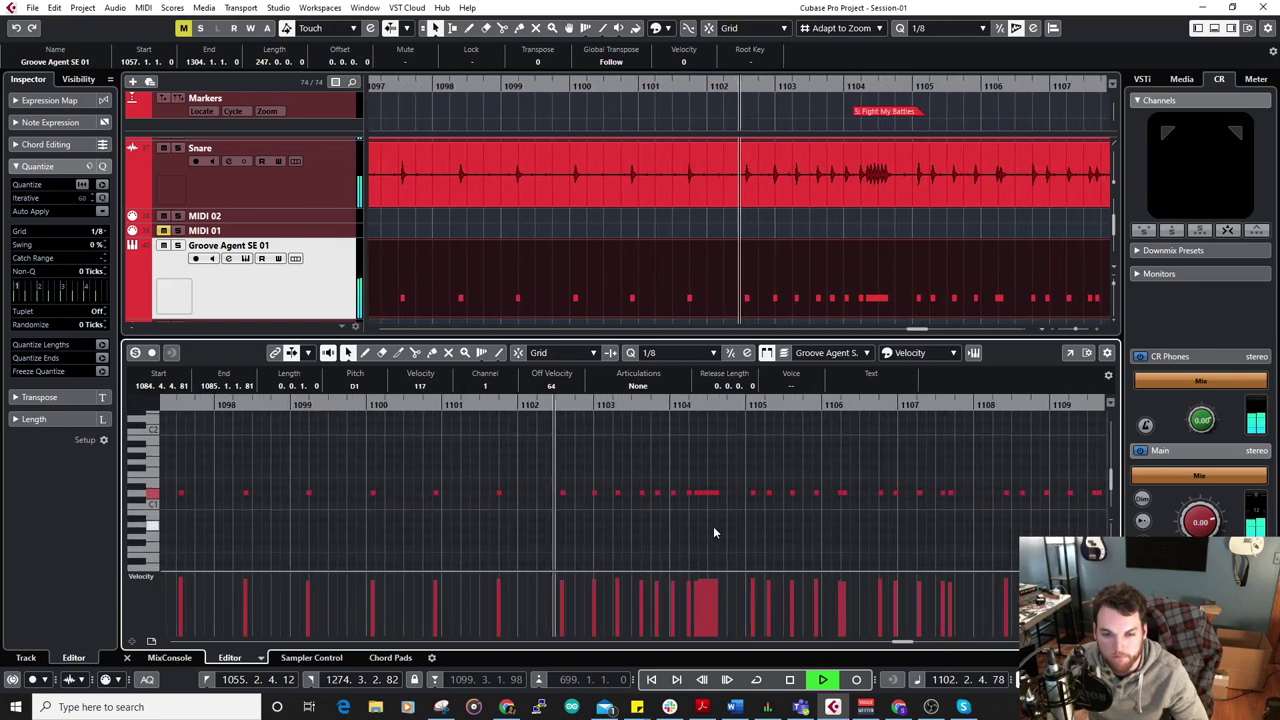
# Stop playback at the snare fill in bar 1104 and shorten its six overlapping notes to about 68 ticks each.
pyautogui.scroll(3, 694, 498)
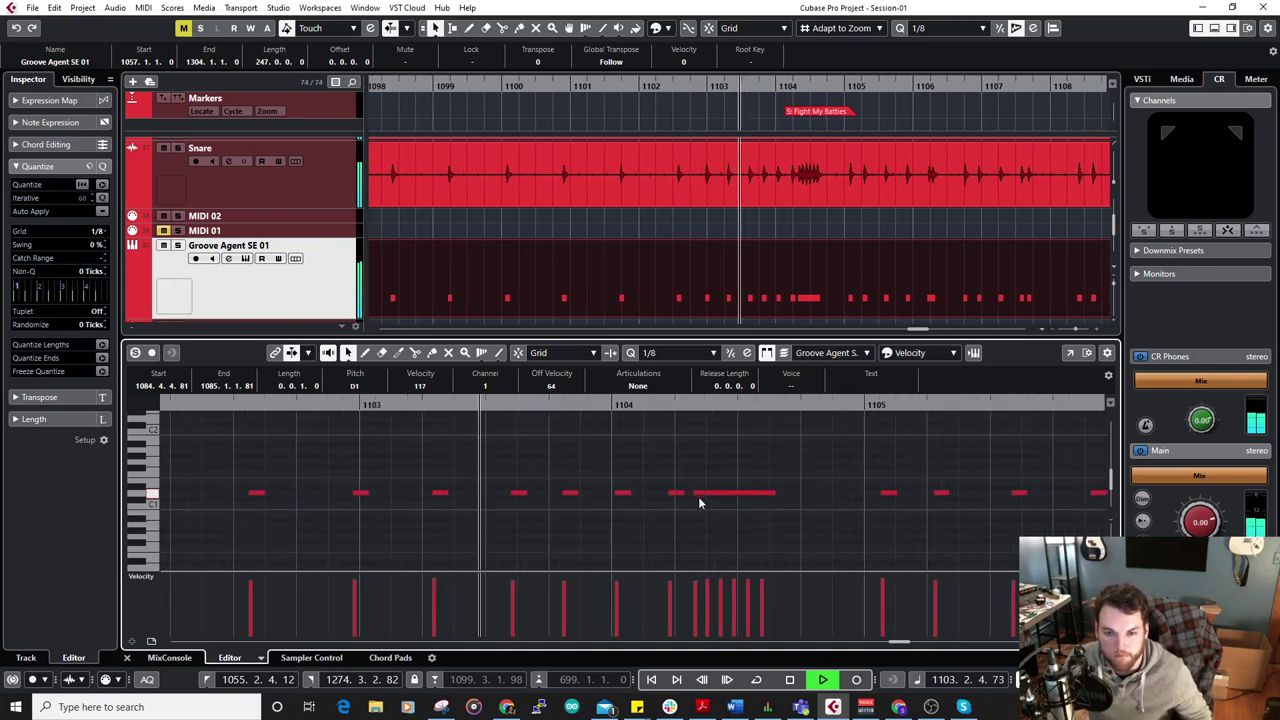
pyautogui.scroll(1, 744, 524)
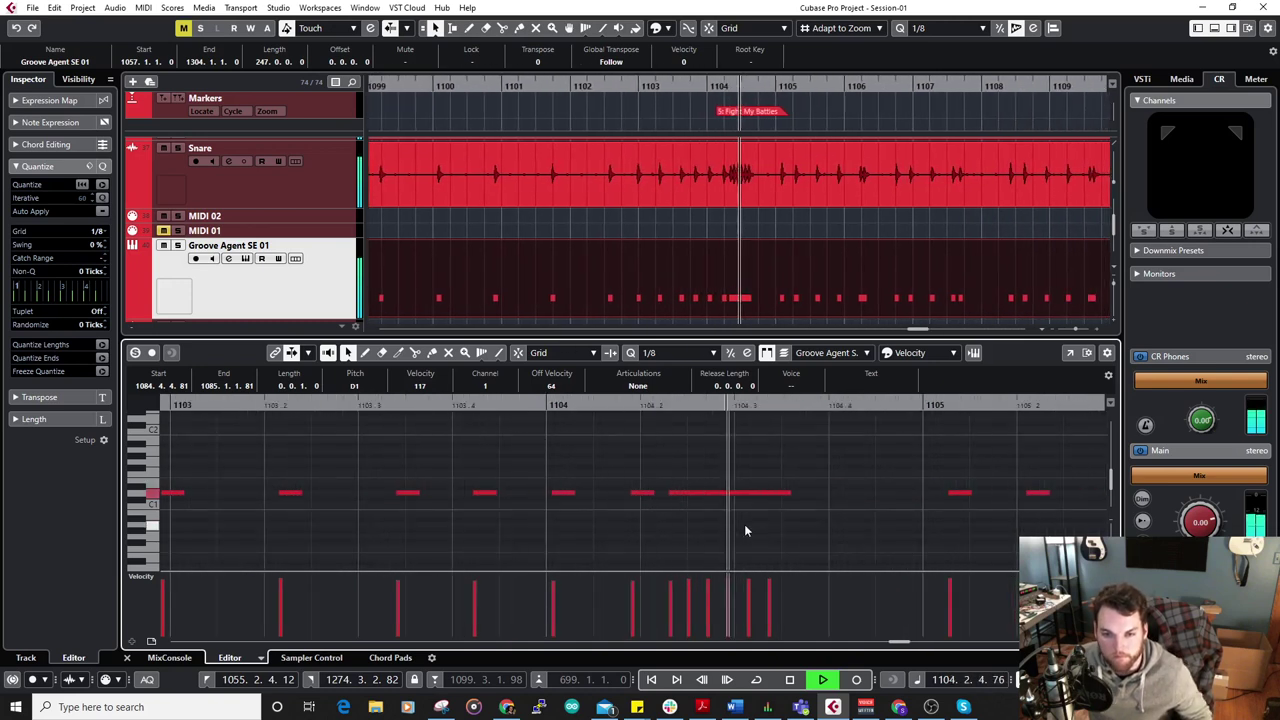
pyautogui.press('space')
pyautogui.scroll(2, 690, 499)
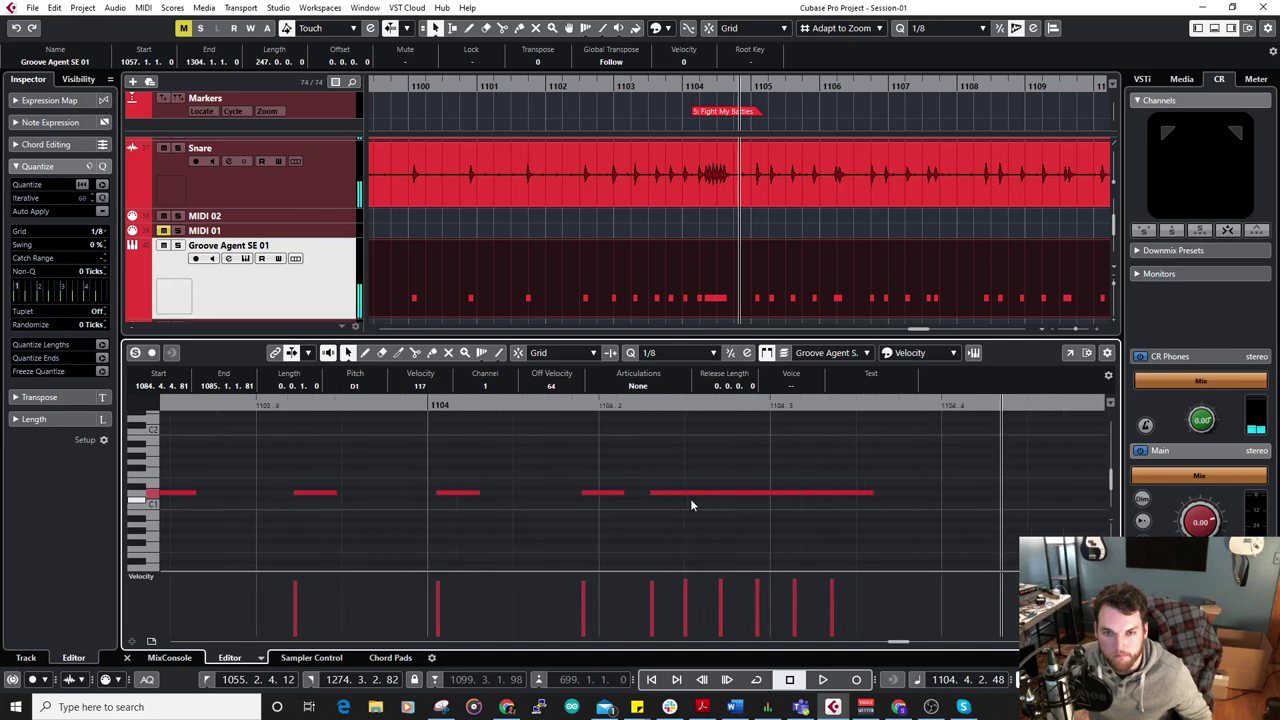
pyautogui.click(662, 494)
pyautogui.moveTo(658, 467); pyautogui.dragTo(829, 517)
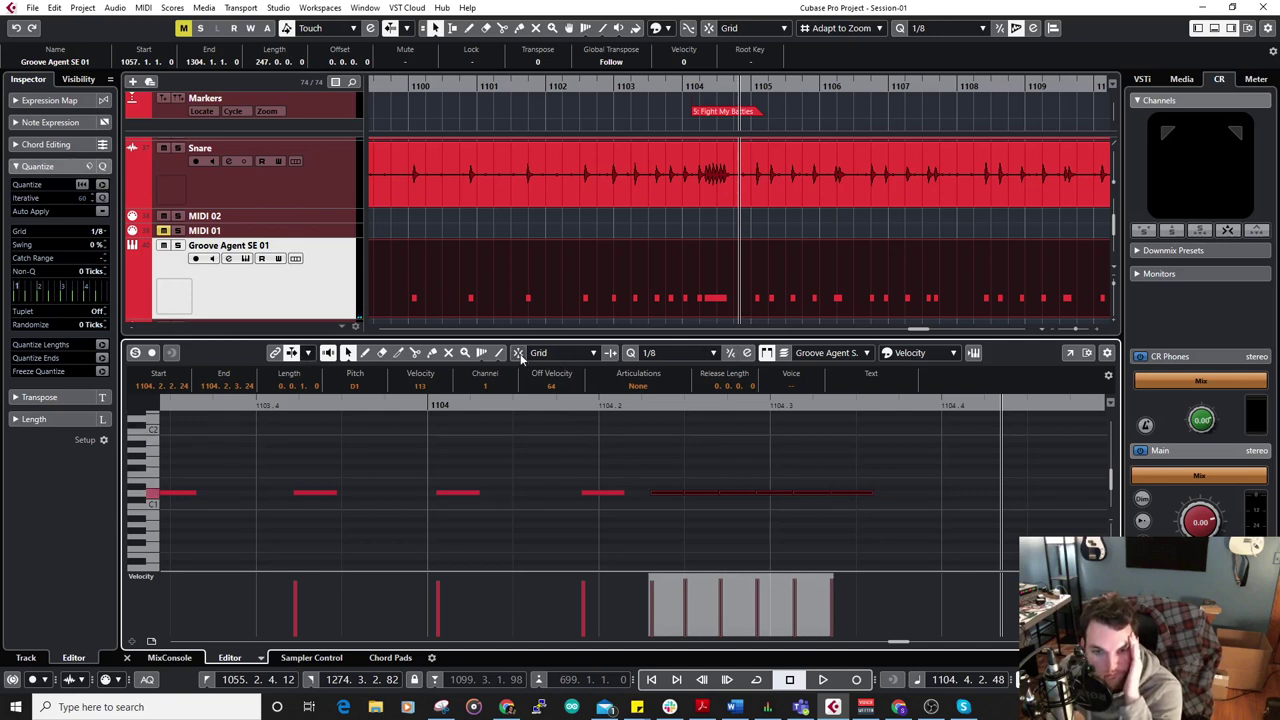
pyautogui.moveTo(873, 491); pyautogui.dragTo(853, 493)
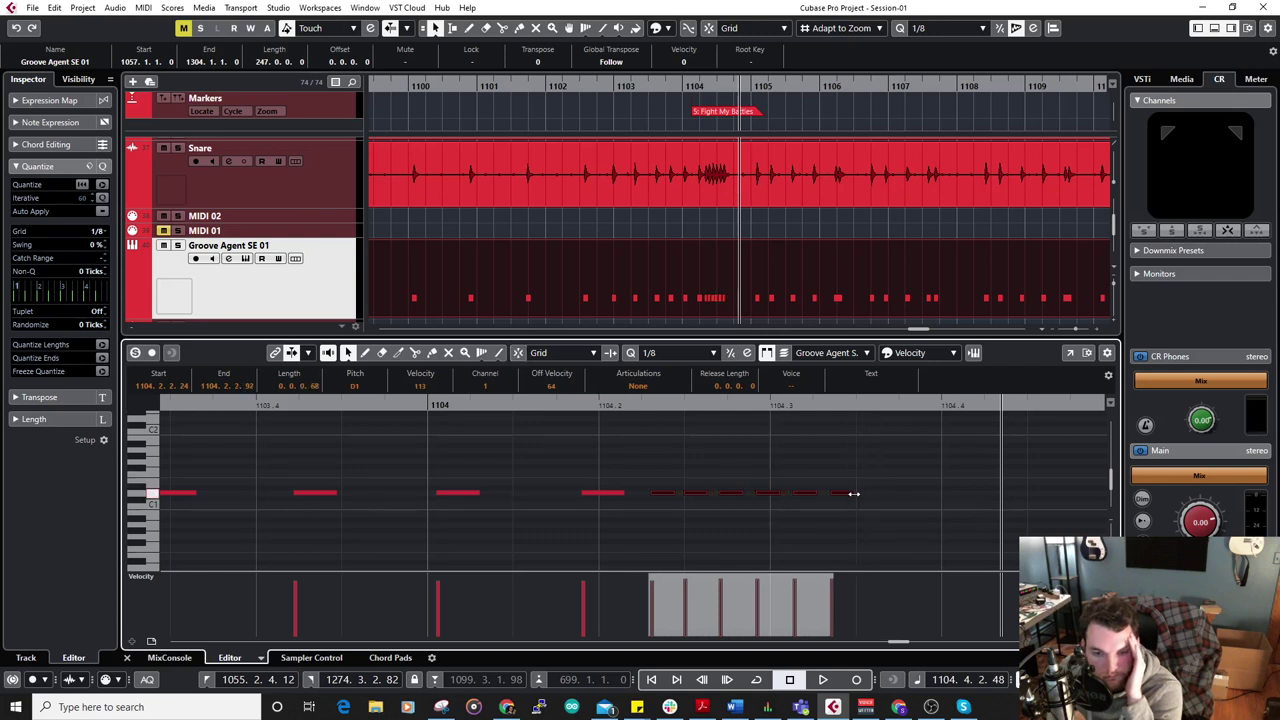
# Audition the bar 1104 fill and lower the velocities of its first five short notes into a rising ramp, with the fifth at 105.
pyautogui.click(643, 425)
pyautogui.press('space')
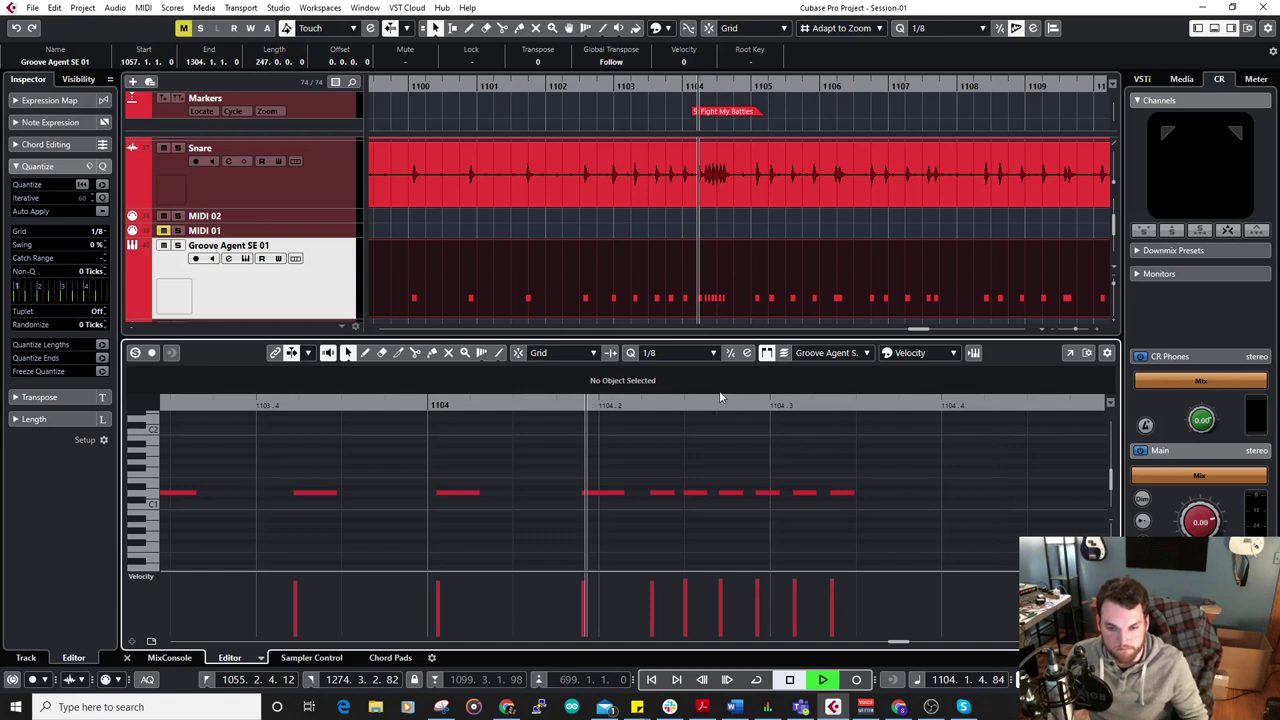
pyautogui.press('space')
pyautogui.click(664, 494)
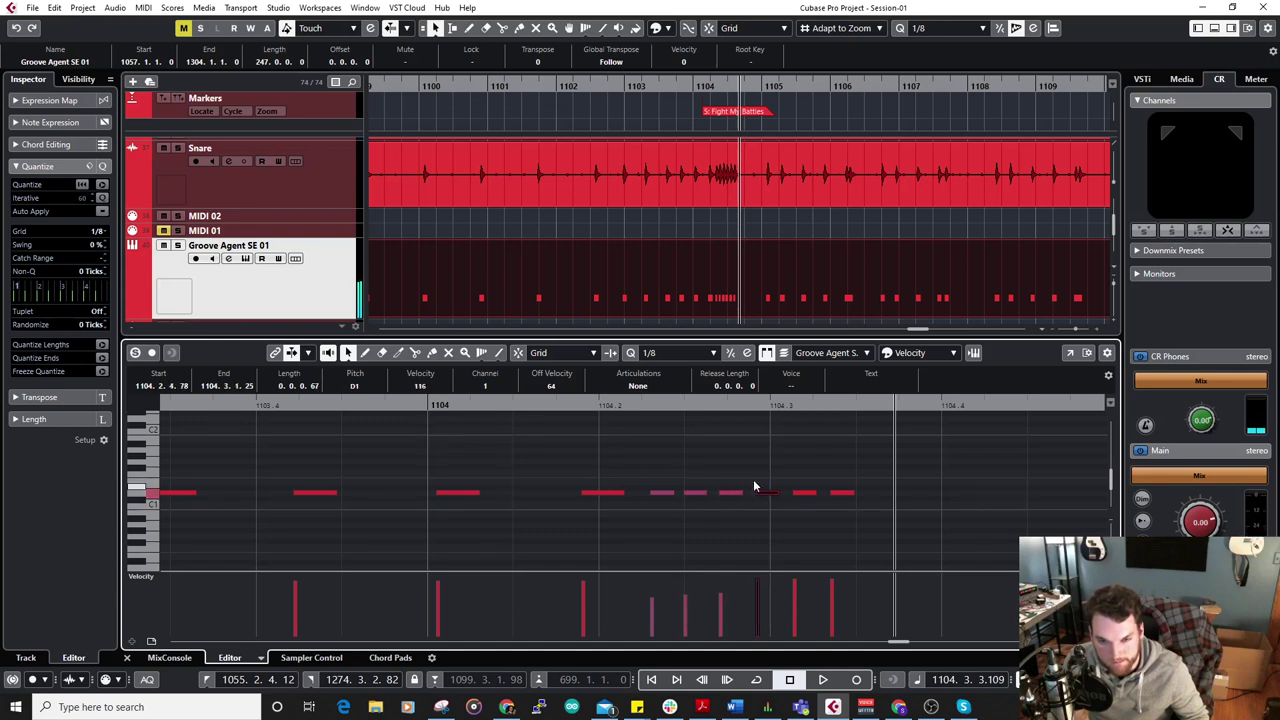
pyautogui.moveTo(437, 409); pyautogui.dragTo(443, 423)
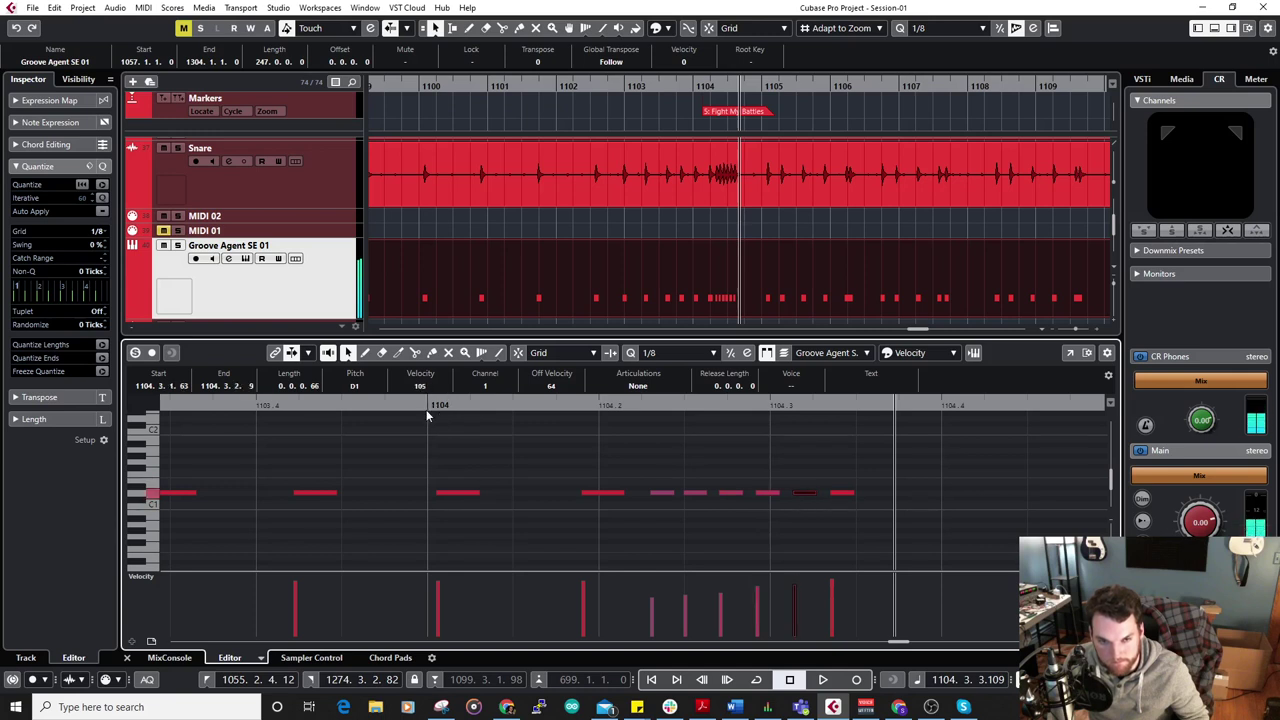
# Play on from the bar 1104 fill and check the Groove Agent notes up to the next fill in bar 1111.
pyautogui.press('space')
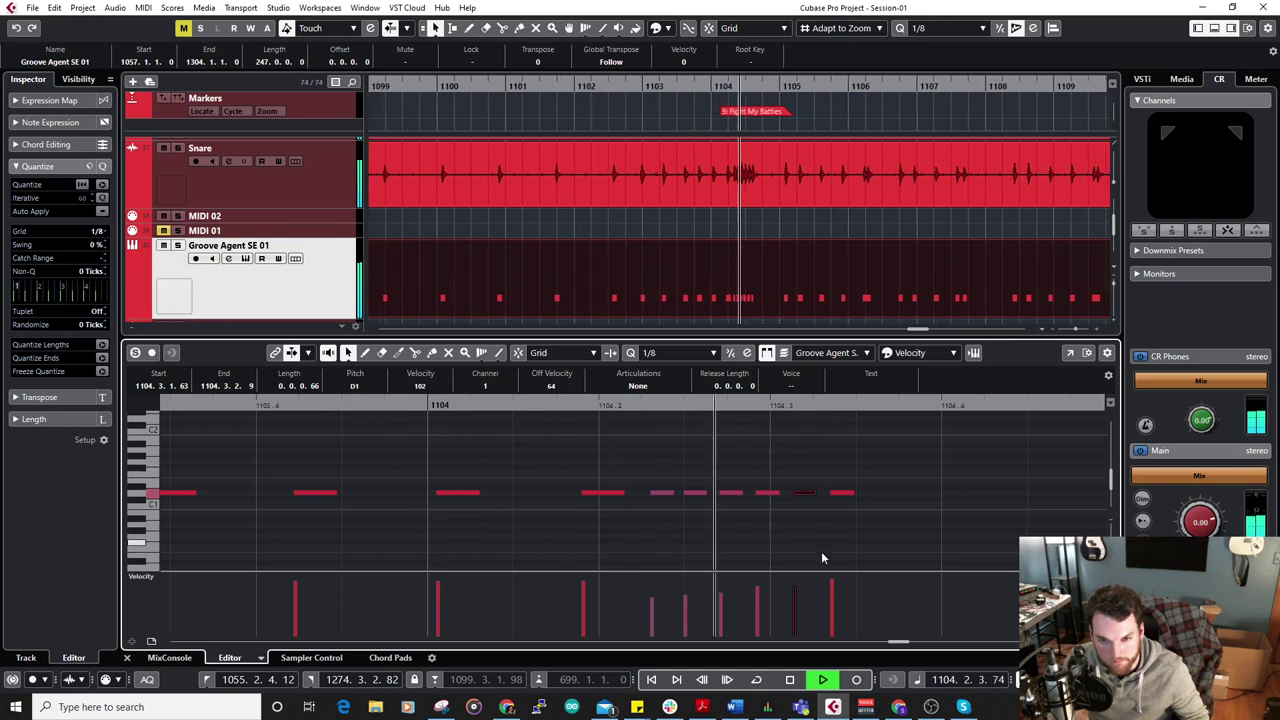
pyautogui.scroll(-4, 526, 540)
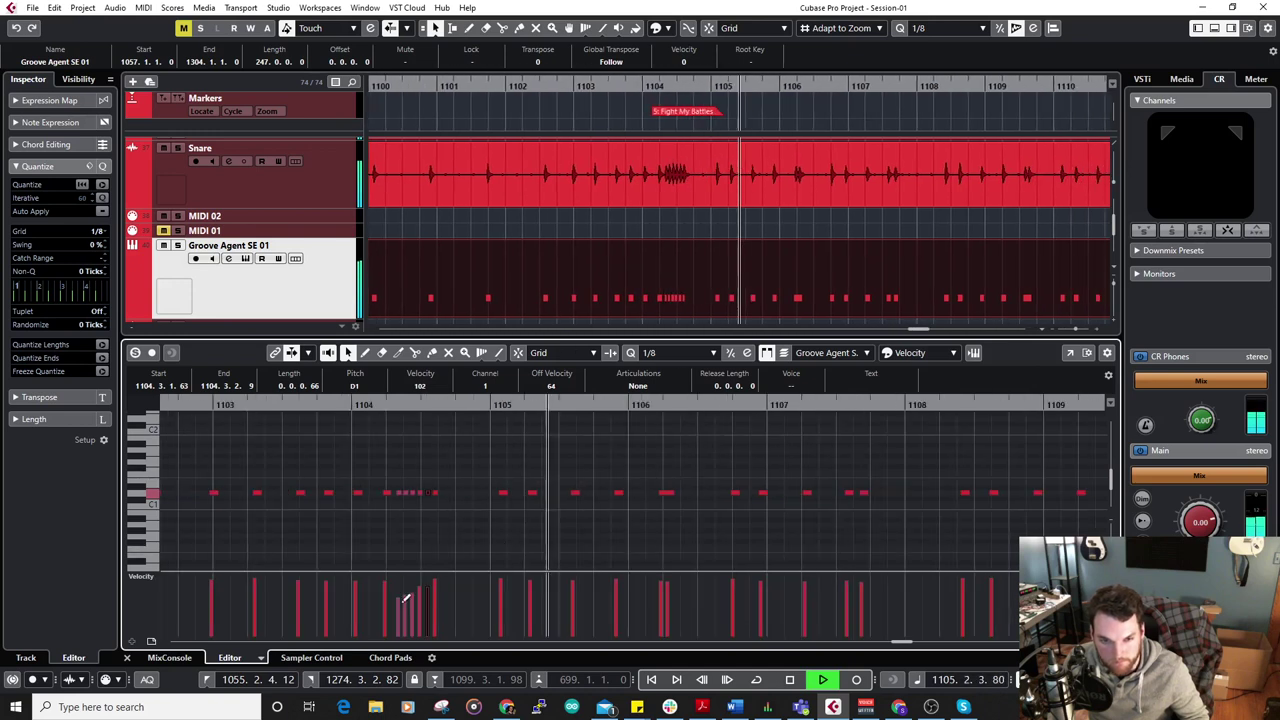
pyautogui.click(127, 658)
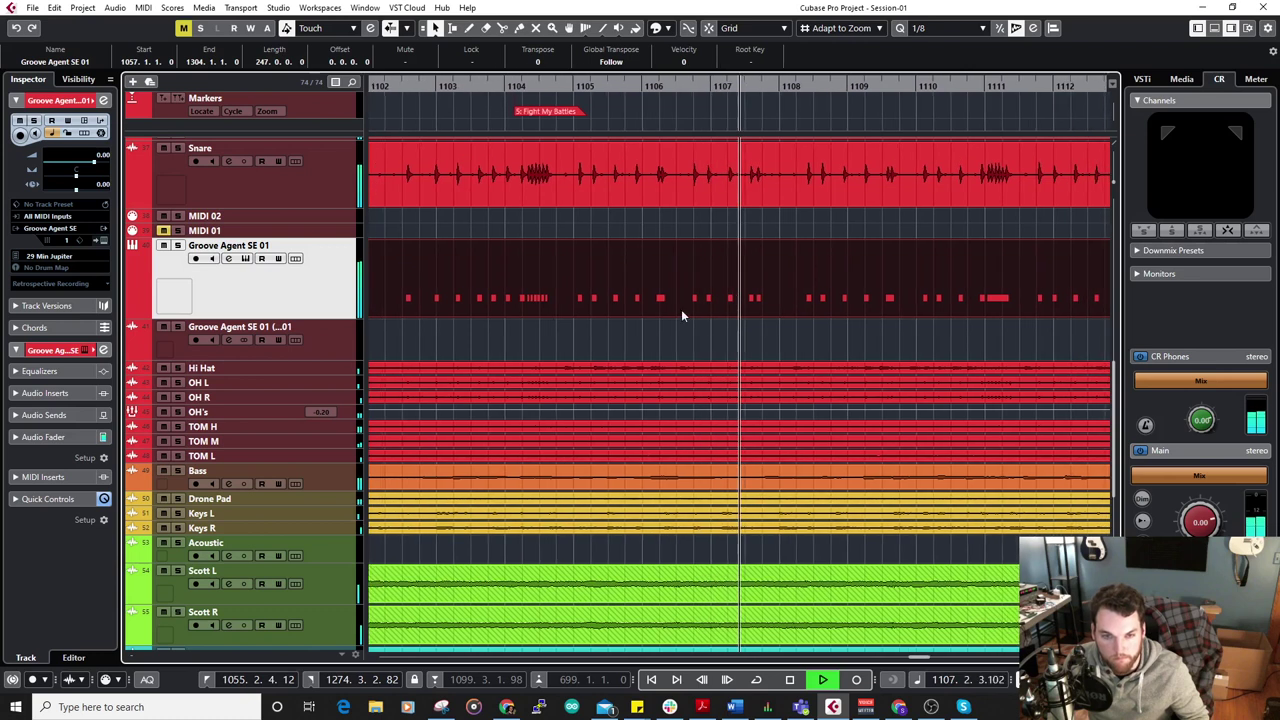
pyautogui.doubleClick(646, 305)
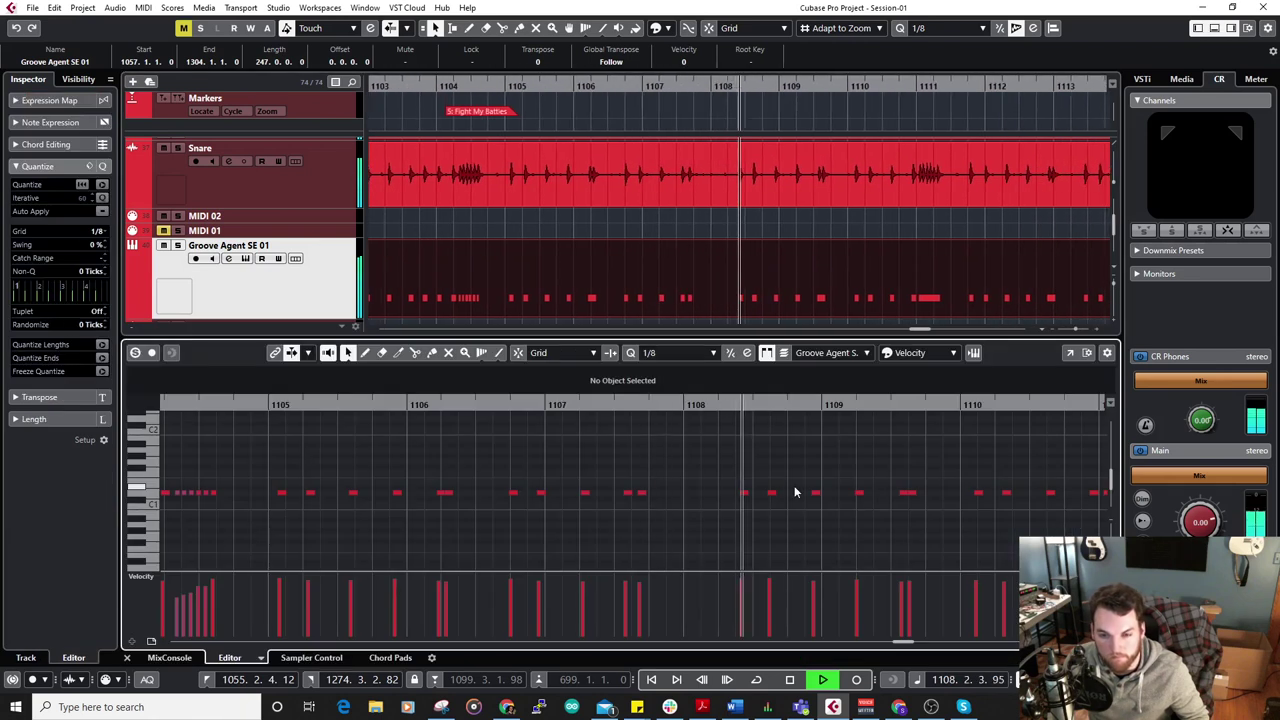
pyautogui.moveTo(813, 518); pyautogui.dragTo(509, 508)
pyautogui.scroll(1, 668, 505)
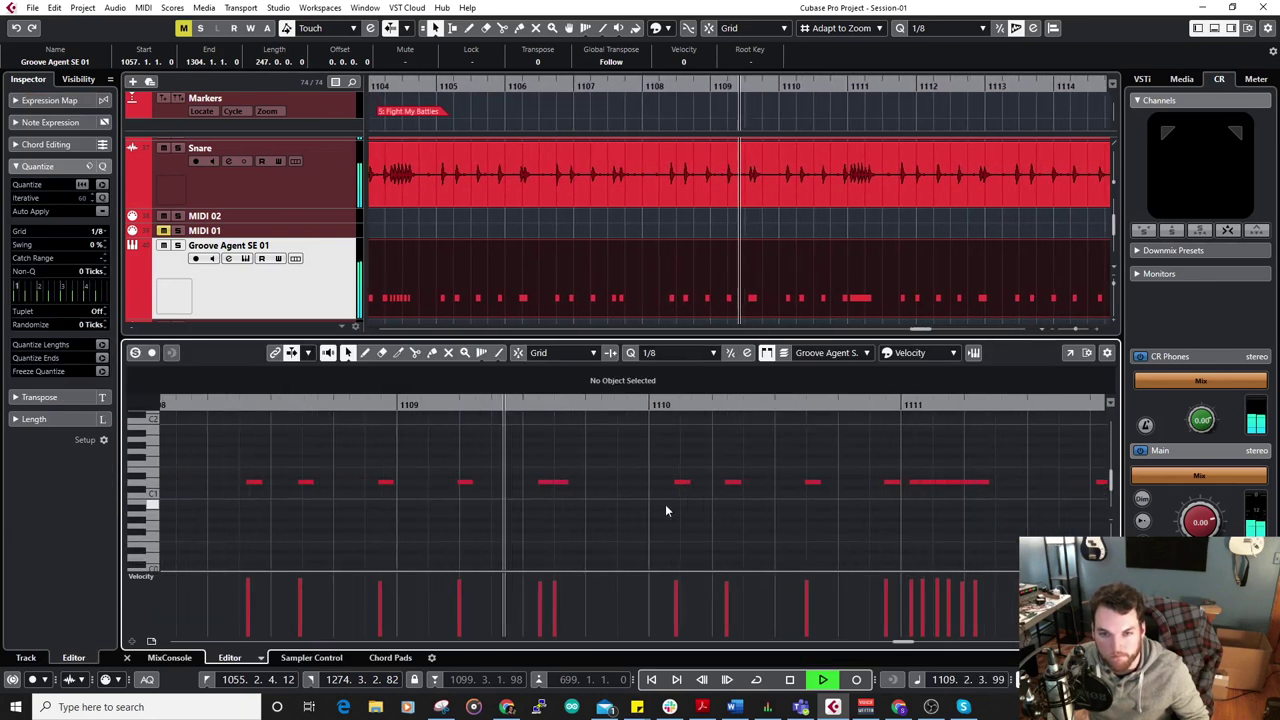
pyautogui.scroll(1, 783, 528)
pyautogui.moveTo(848, 528); pyautogui.dragTo(572, 510)
pyautogui.scroll(1, 722, 503)
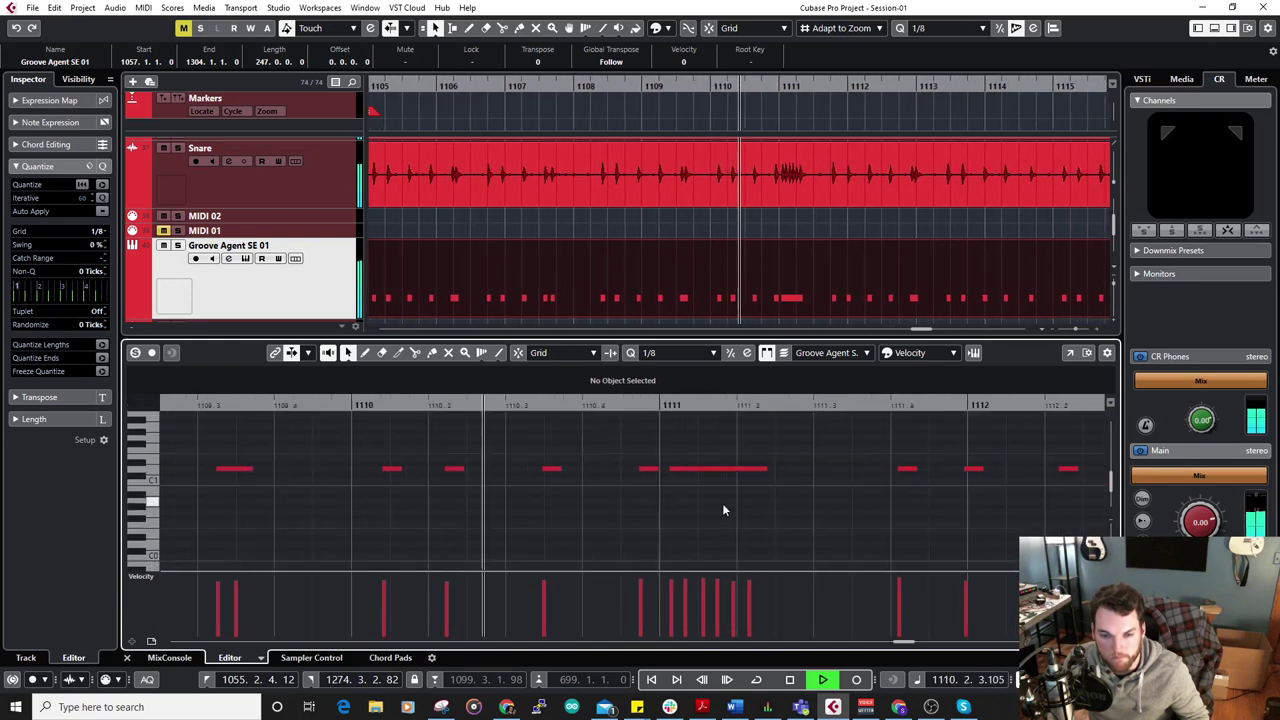
# Stop playback, shorten the six overlapping notes of the bar 1111 snare fill to about 68 ticks, and replay the fill.
pyautogui.press('space')
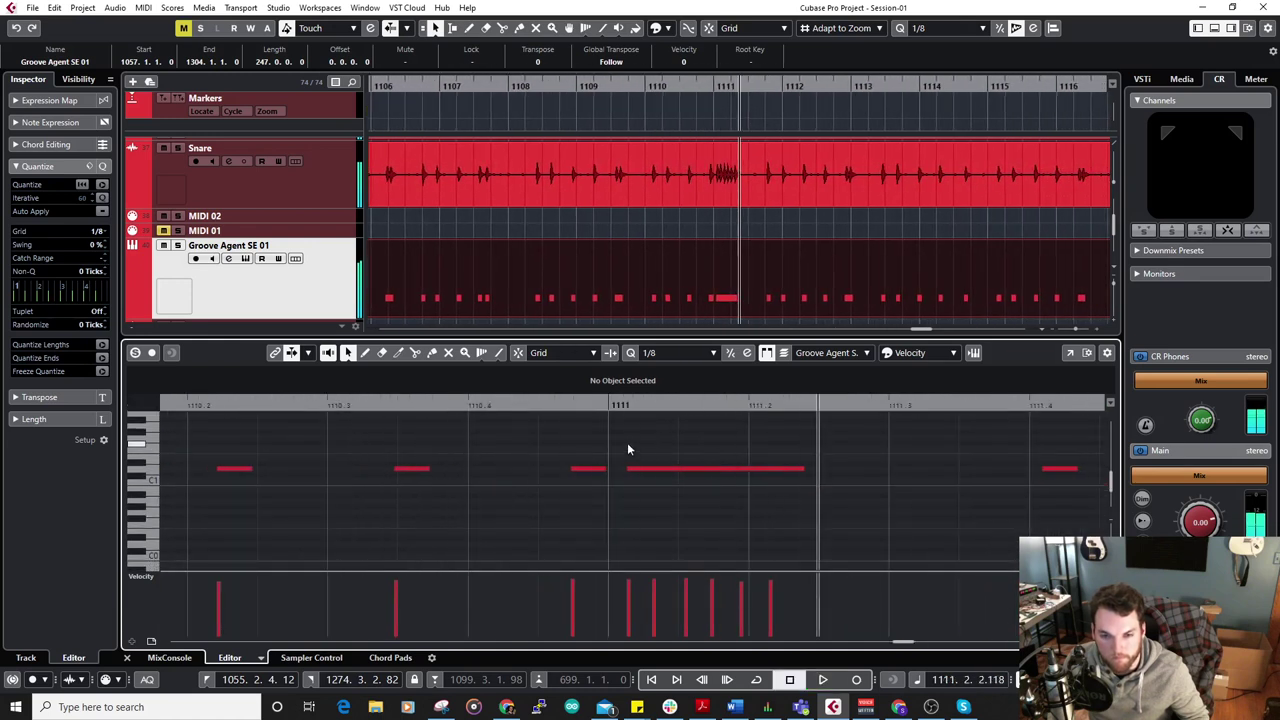
pyautogui.moveTo(610, 441)
pyautogui.mouseDown()
pyautogui.moveTo(799, 488)
pyautogui.moveTo(803, 469)
pyautogui.moveTo(788, 469)
pyautogui.mouseUp()
pyautogui.click(579, 406)
pyautogui.press('space')
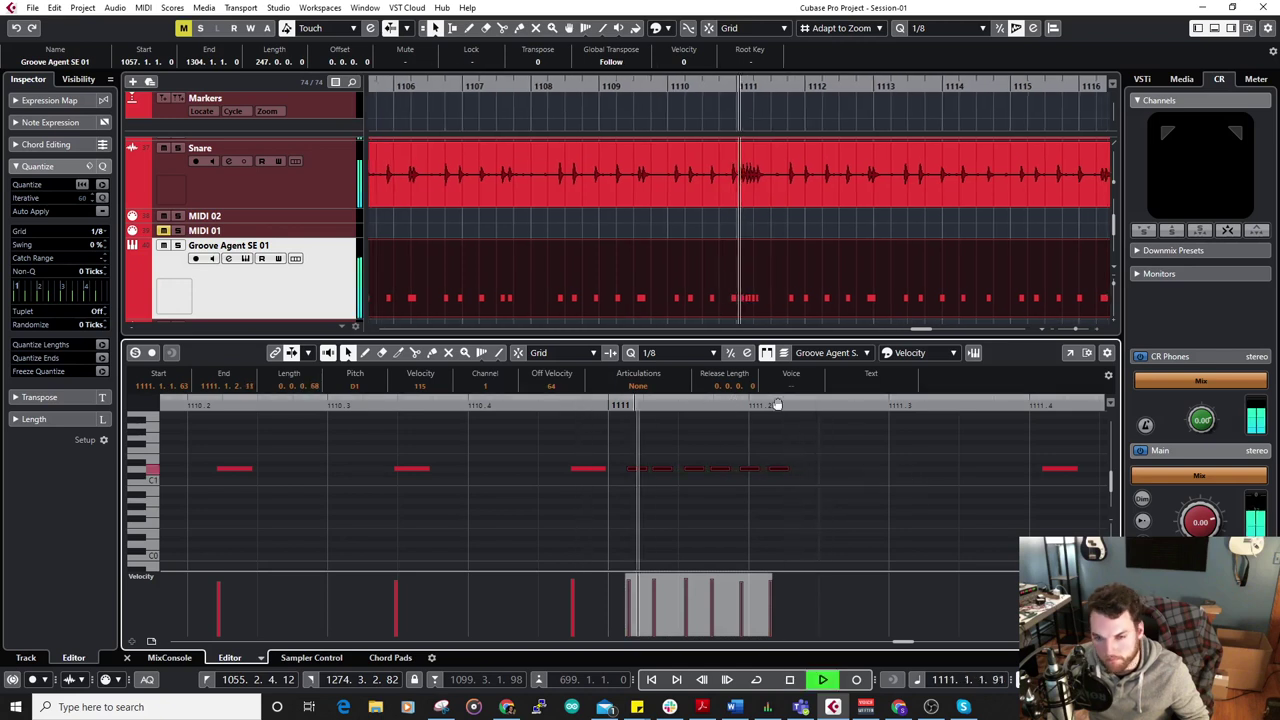
# Play on from bar 1111 to the last snare hits around bar 1144 and check the Groove Agent notes against the Snare waveform.
pyautogui.scroll(-2, 537, 486)
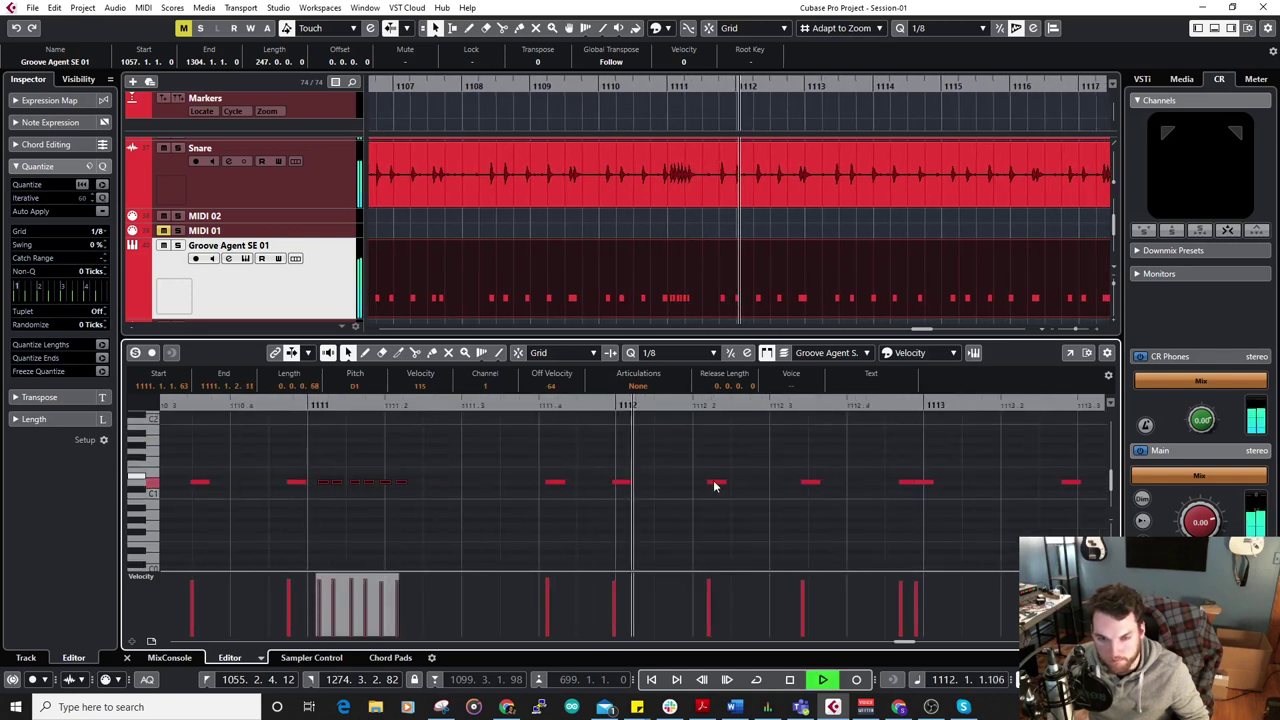
pyautogui.scroll(-1, 617, 478)
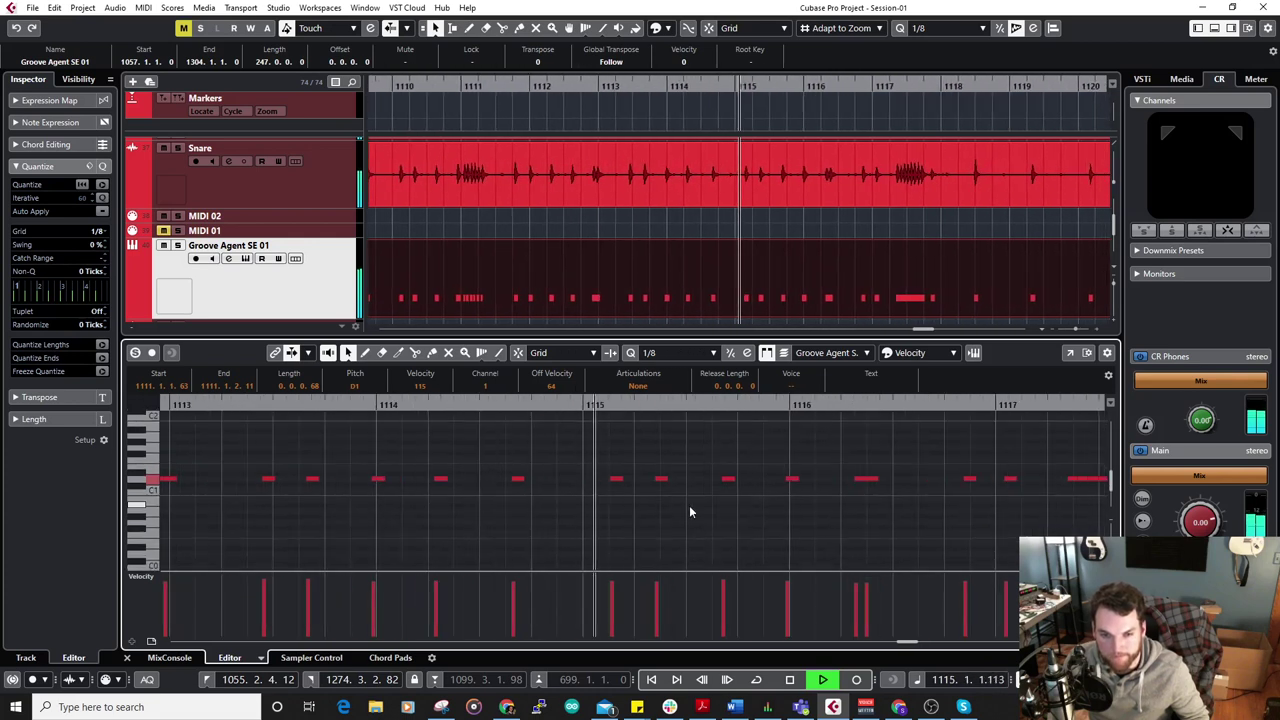
pyautogui.press('space')
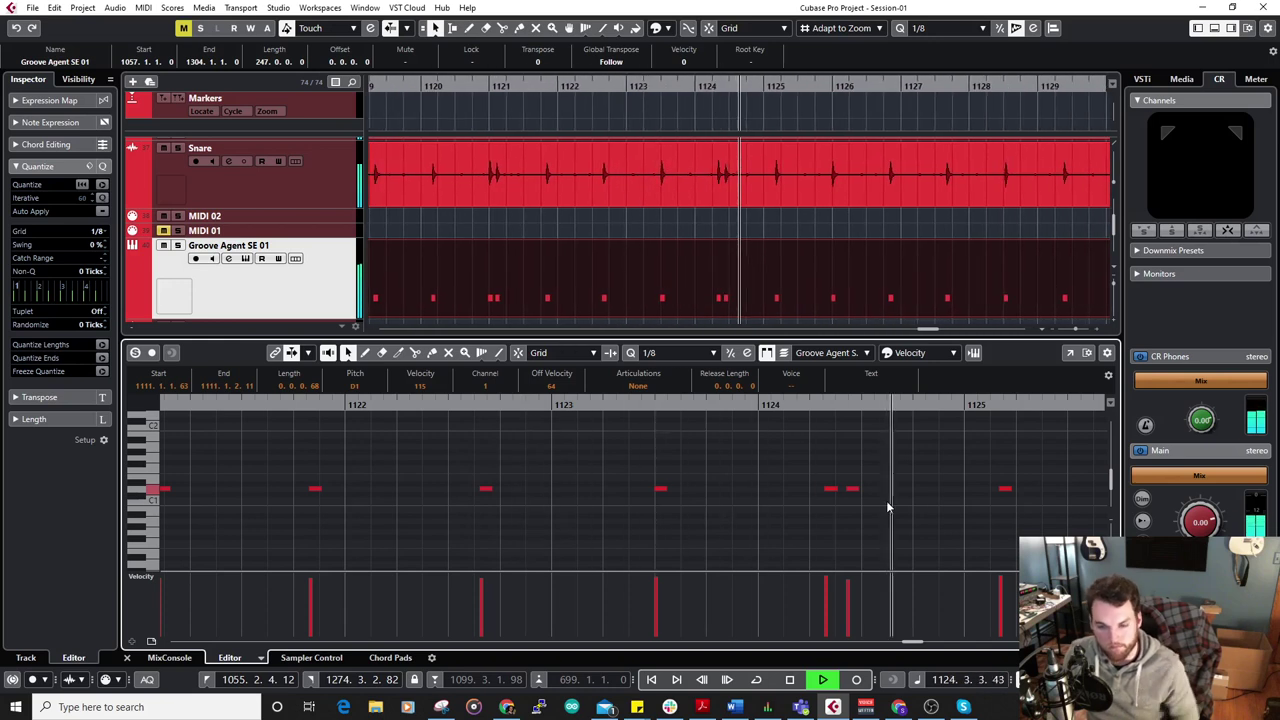
pyautogui.press('g')
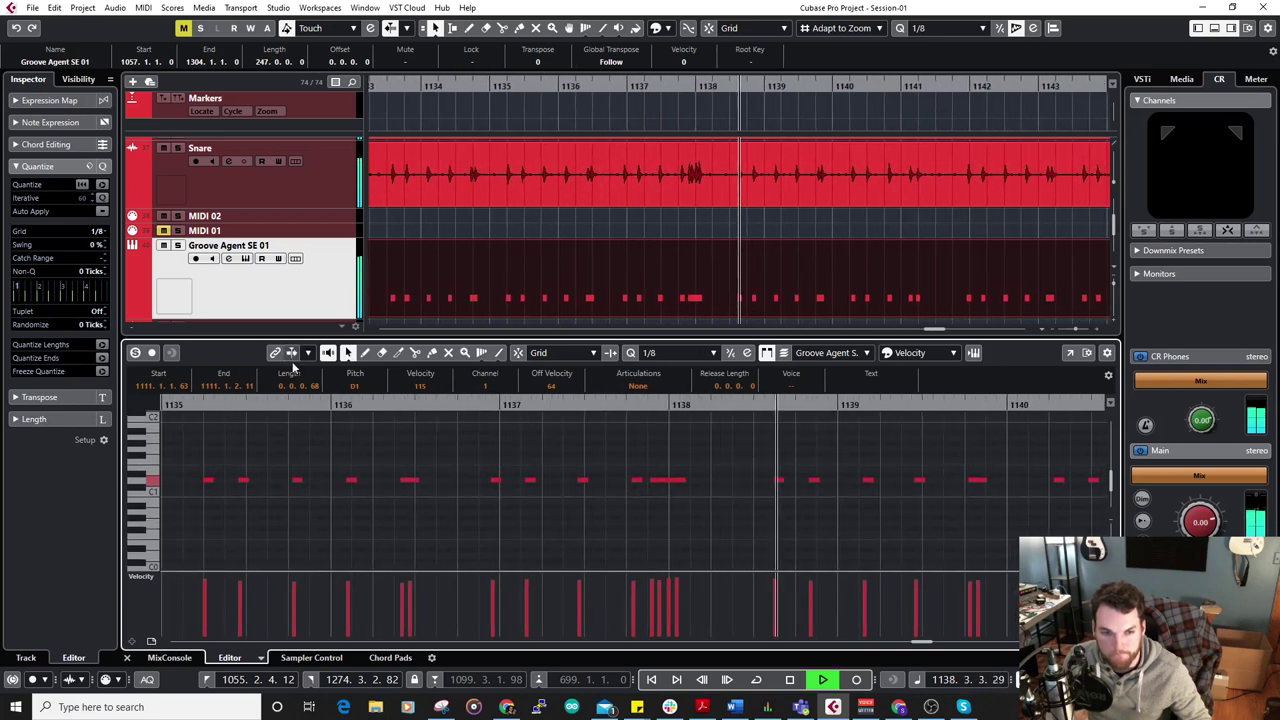
pyautogui.moveTo(895, 495); pyautogui.dragTo(617, 476)
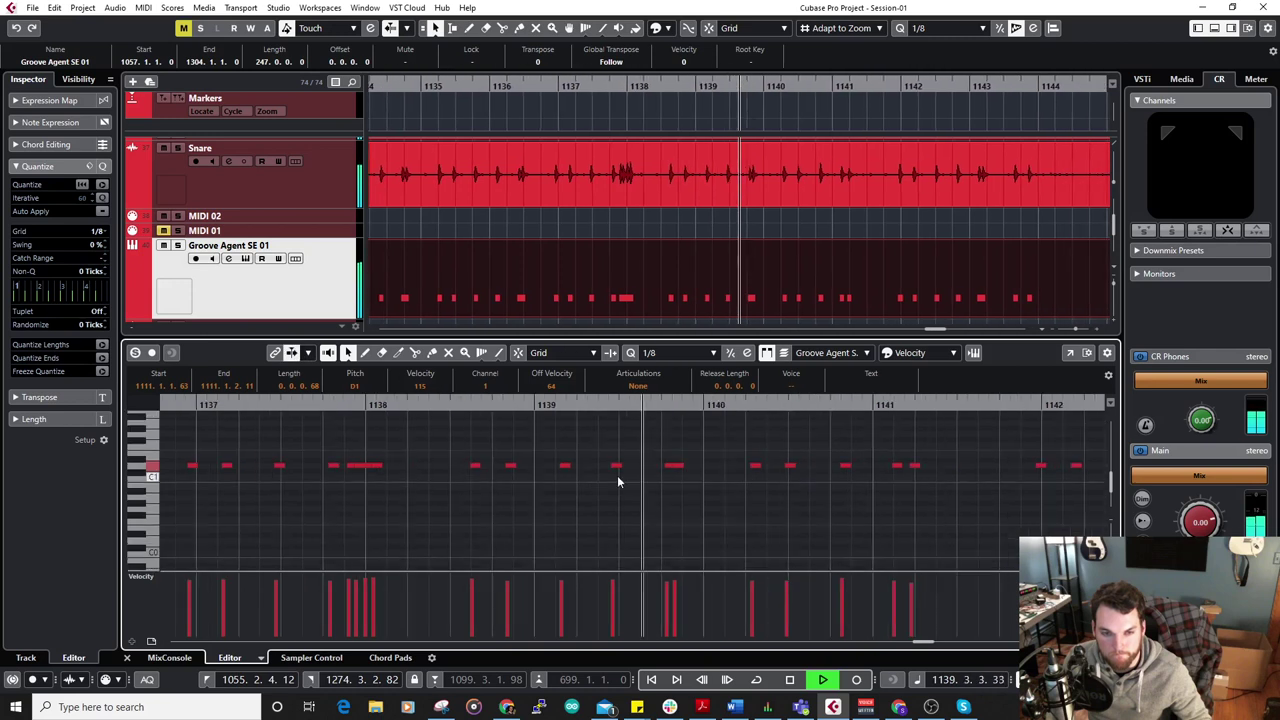
pyautogui.scroll(2, 650, 491)
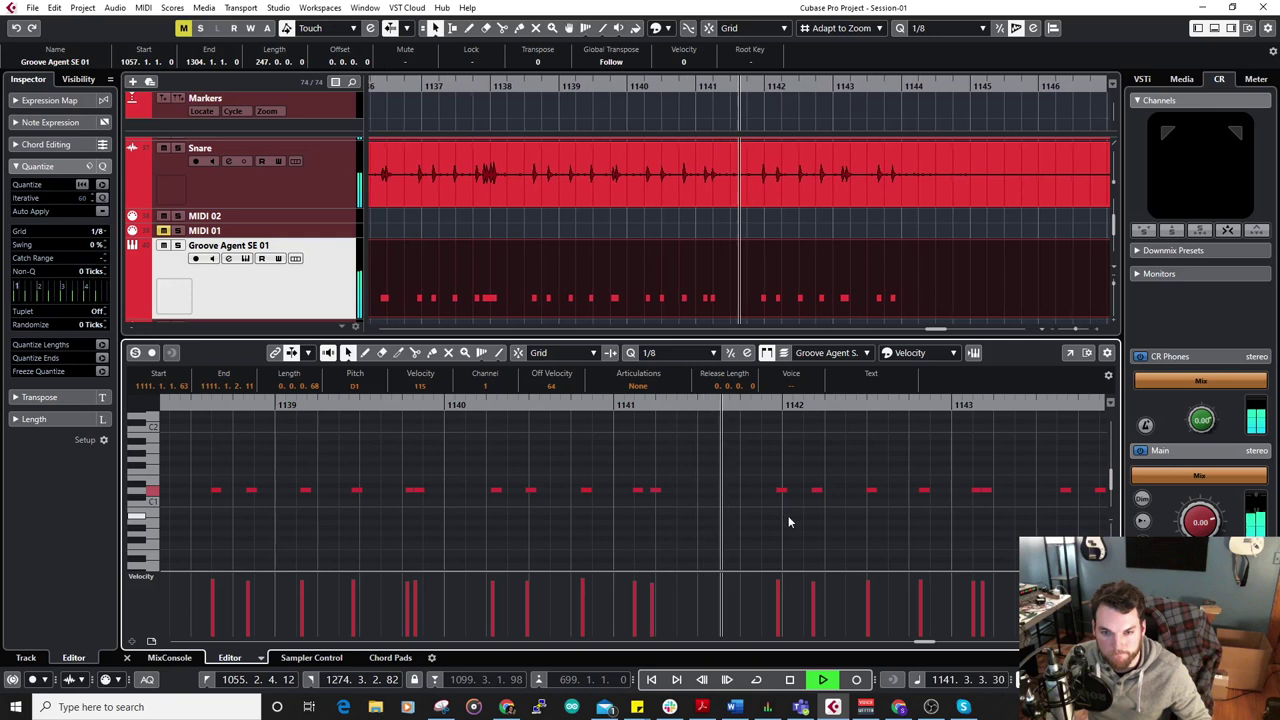
pyautogui.moveTo(783, 515); pyautogui.dragTo(618, 509)
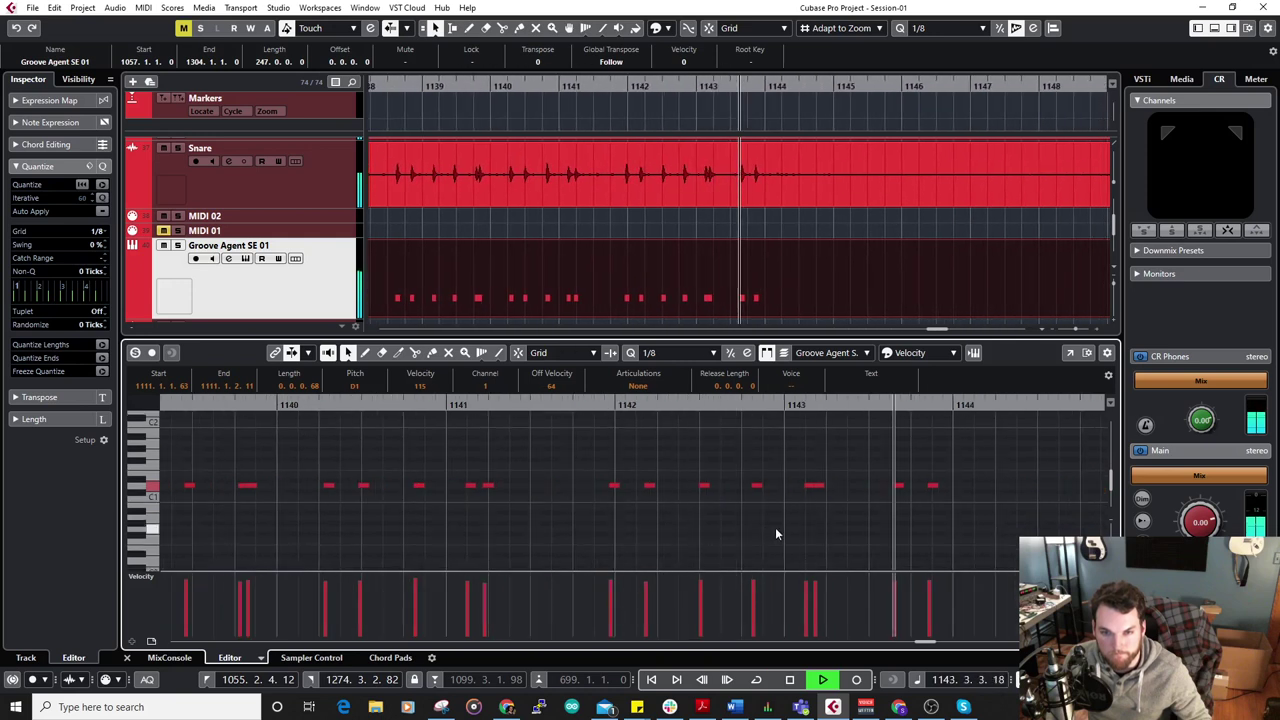
pyautogui.moveTo(848, 503); pyautogui.dragTo(436, 484)
pyautogui.scroll(-8, 705, 491)
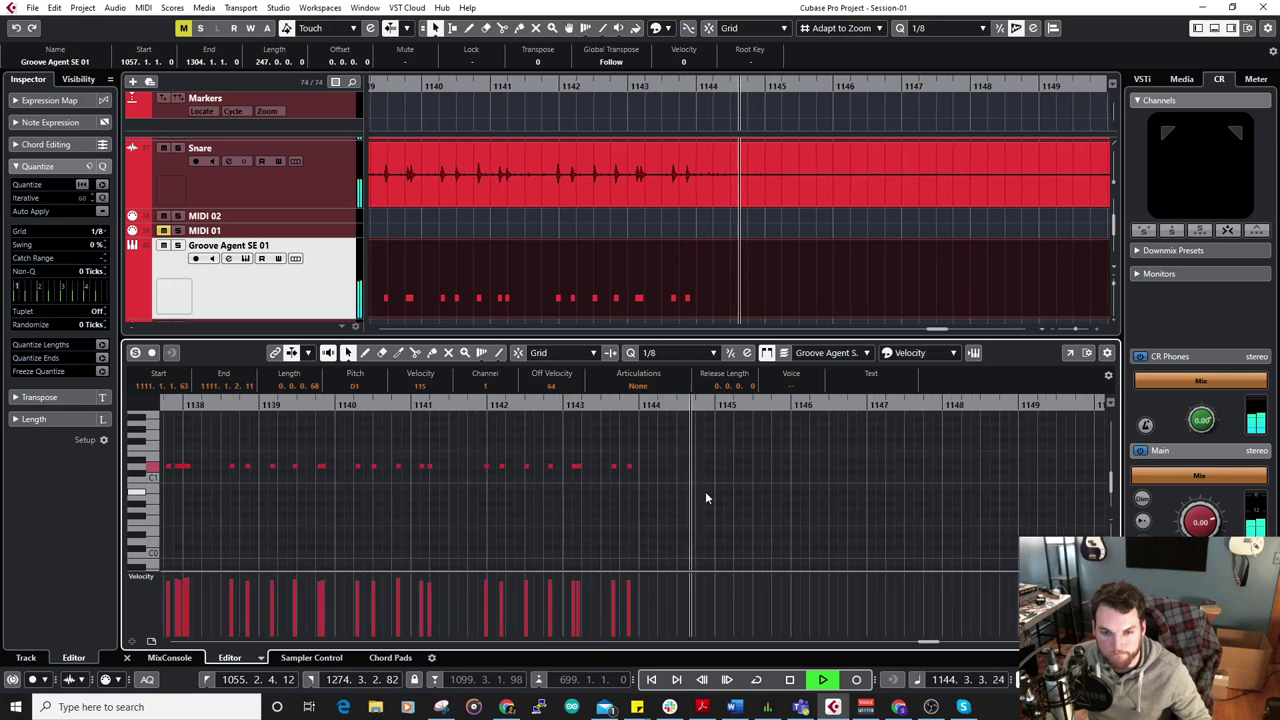
# Close the note editor, stop playback, and render both Groove Agent SE 01 parts in place to a new audio track.
pyautogui.click(127, 658)
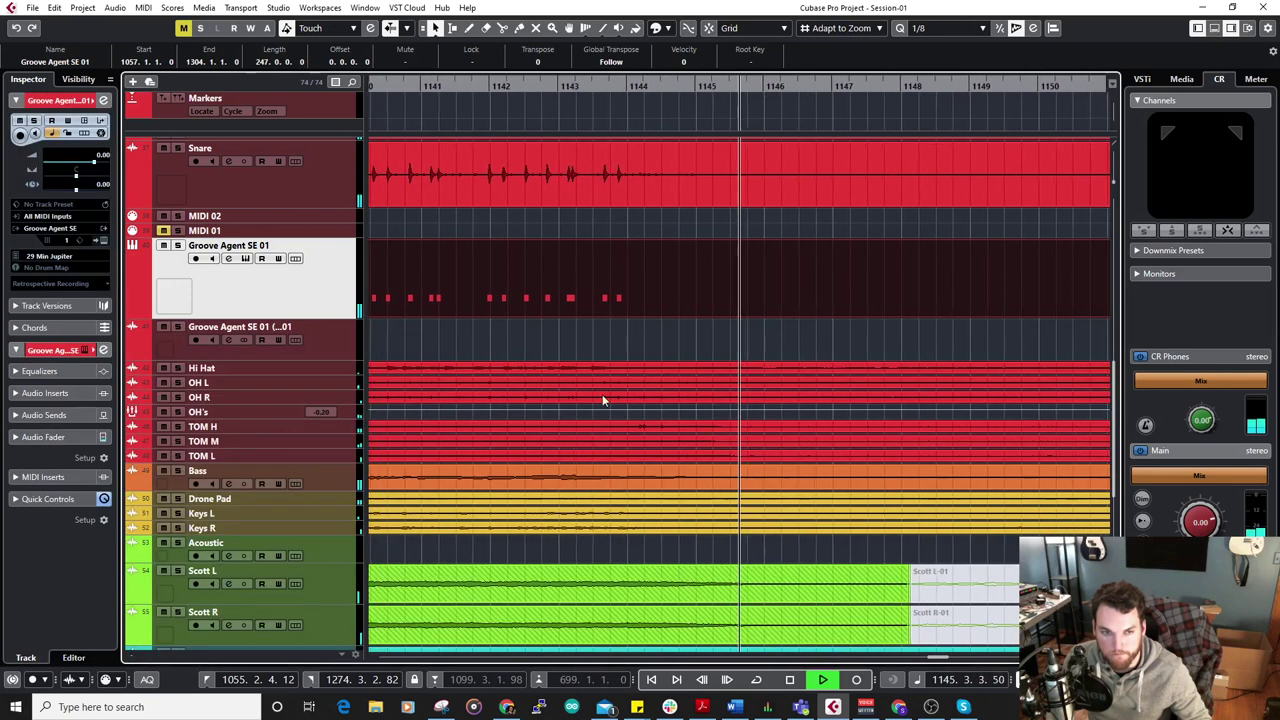
pyautogui.scroll(2, 512, 275)
pyautogui.scroll(-12, 835, 347)
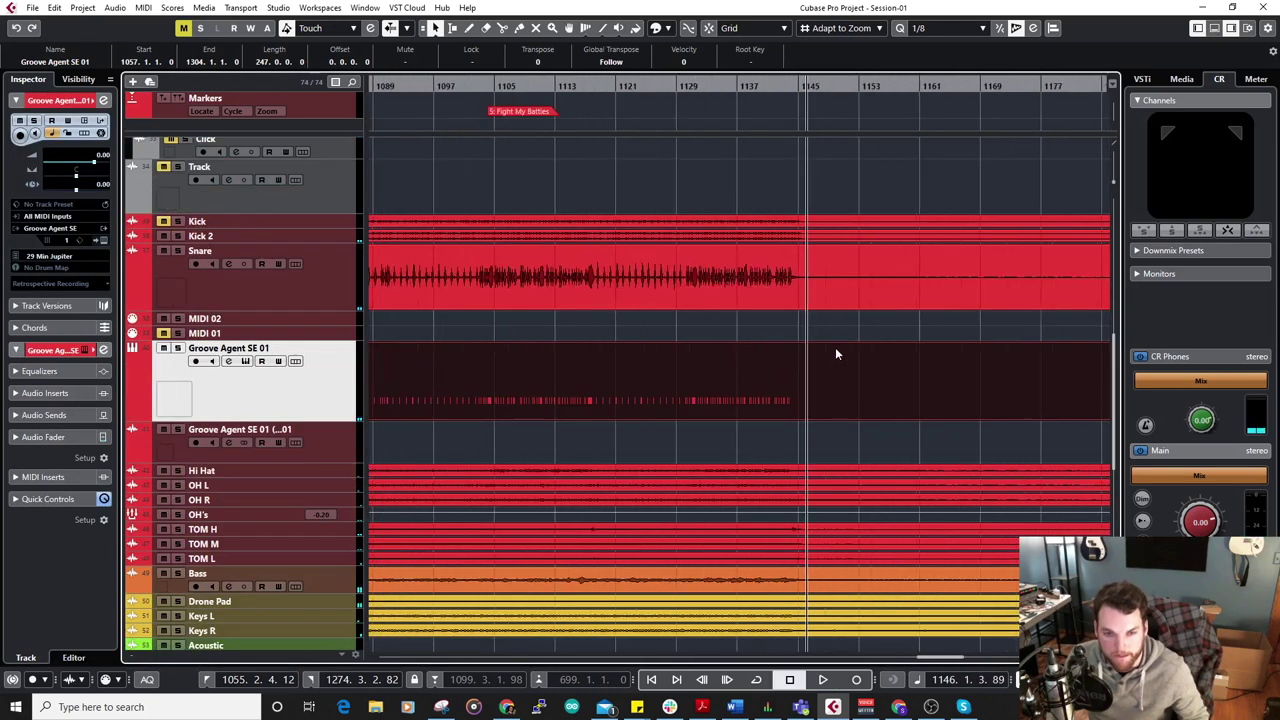
pyautogui.click(1025, 372)
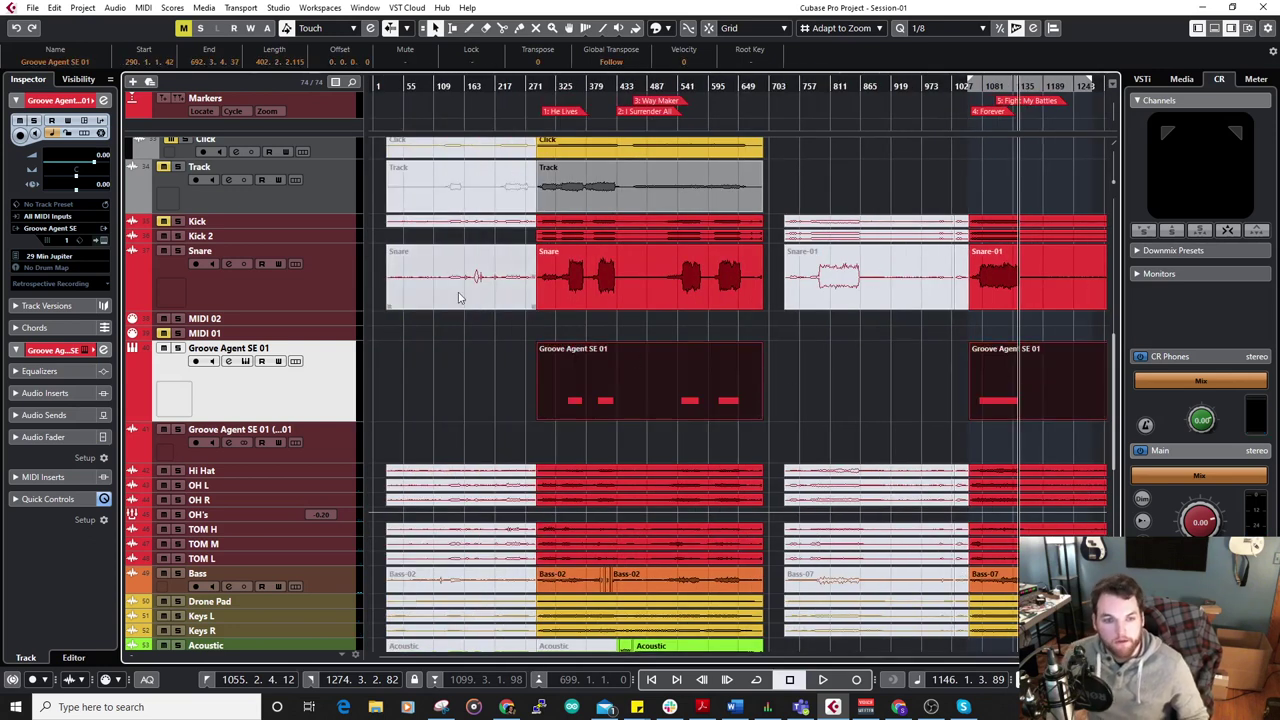
pyautogui.click(82, 8)
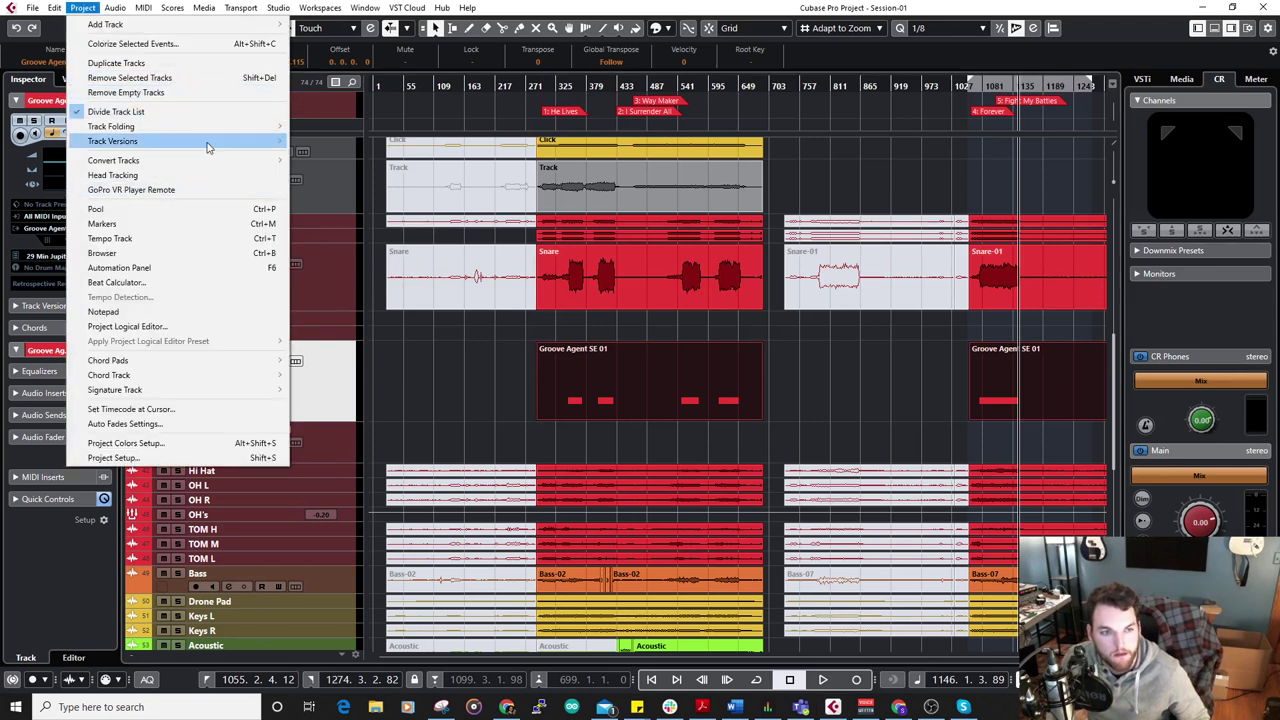
pyautogui.press('Left')
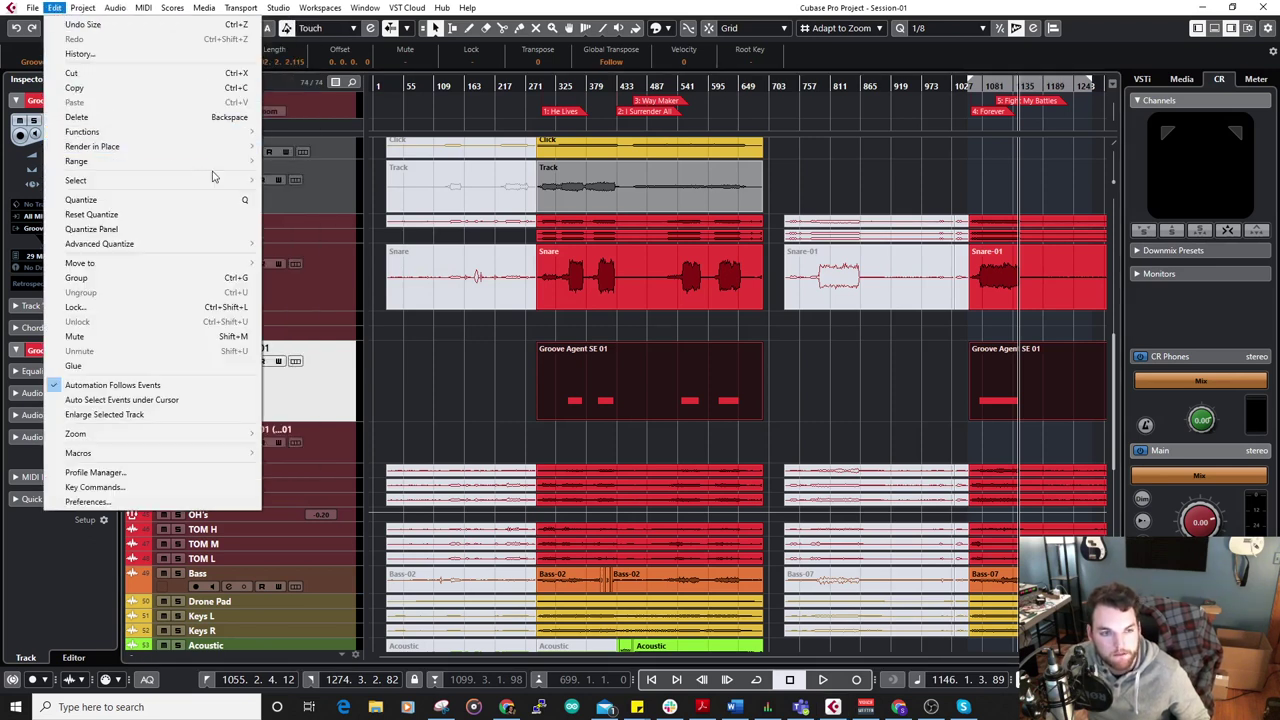
pyautogui.moveTo(213, 150)
pyautogui.click(305, 153)
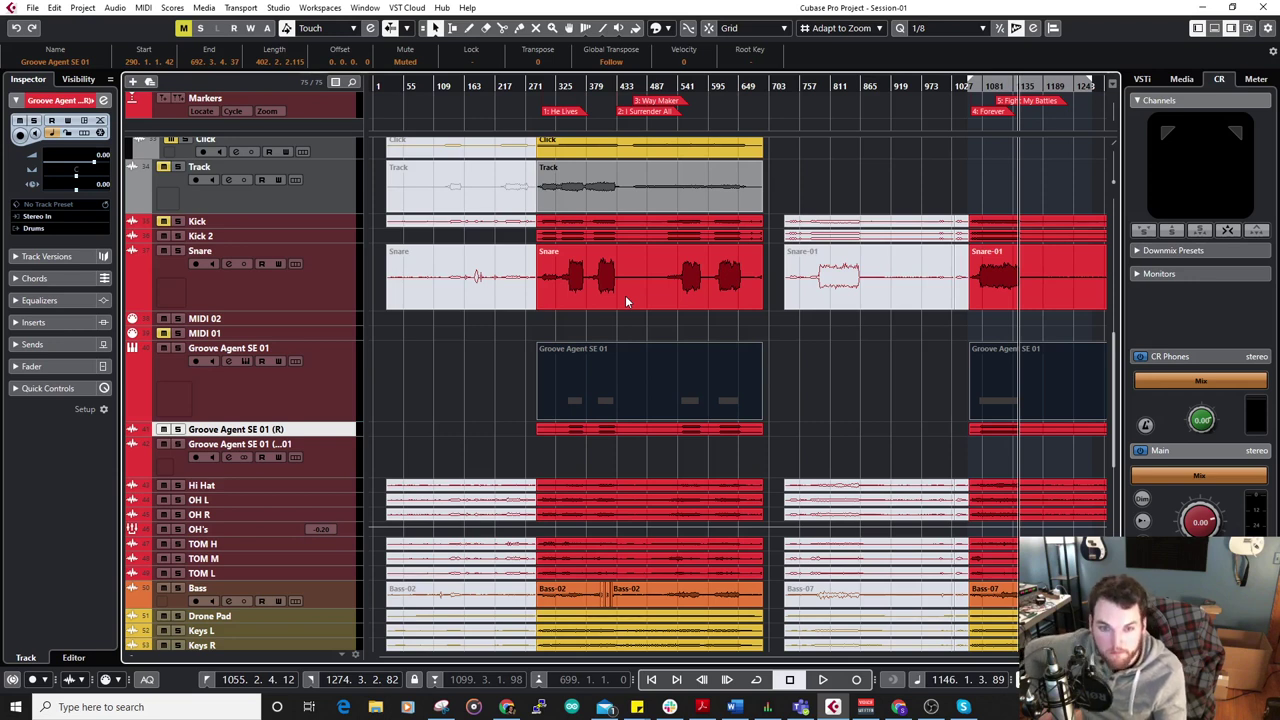
# Delete the MIDI 01 and MIDI 02 tracks.
pyautogui.click(284, 345)
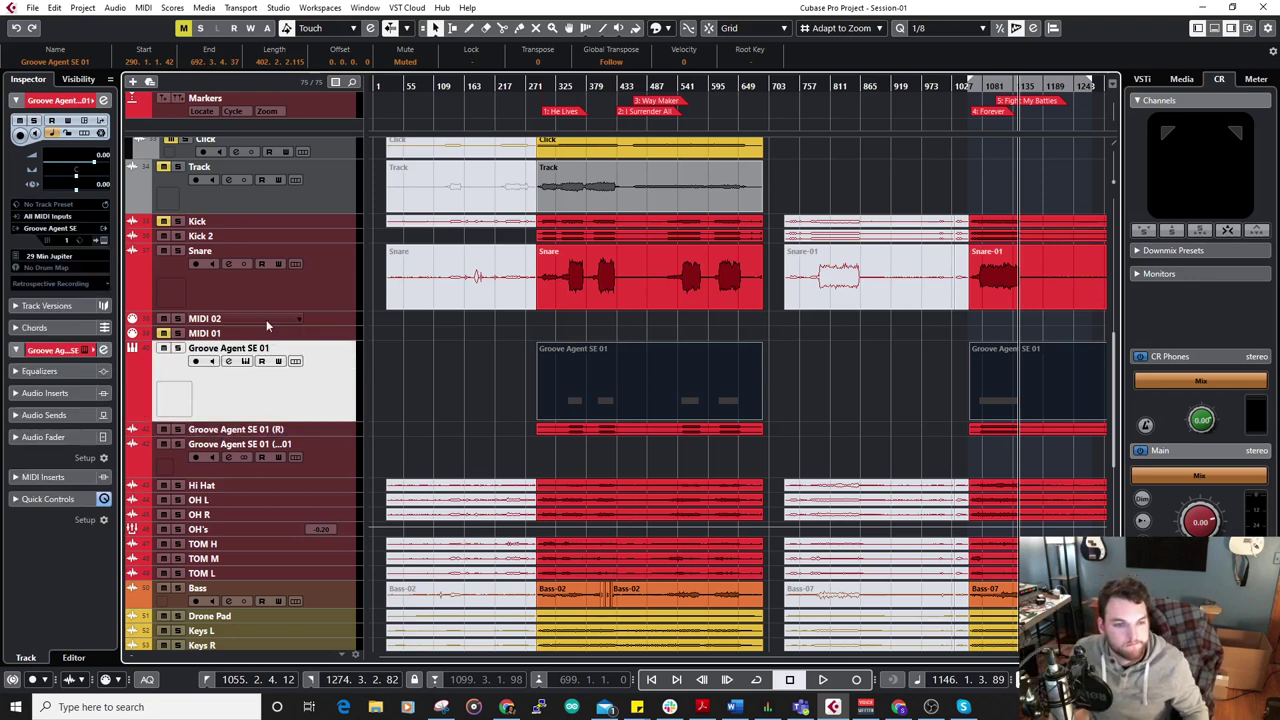
pyautogui.click(327, 321)
pyautogui.keyDown('shift'); pyautogui.click(327, 338); pyautogui.keyUp('shift')
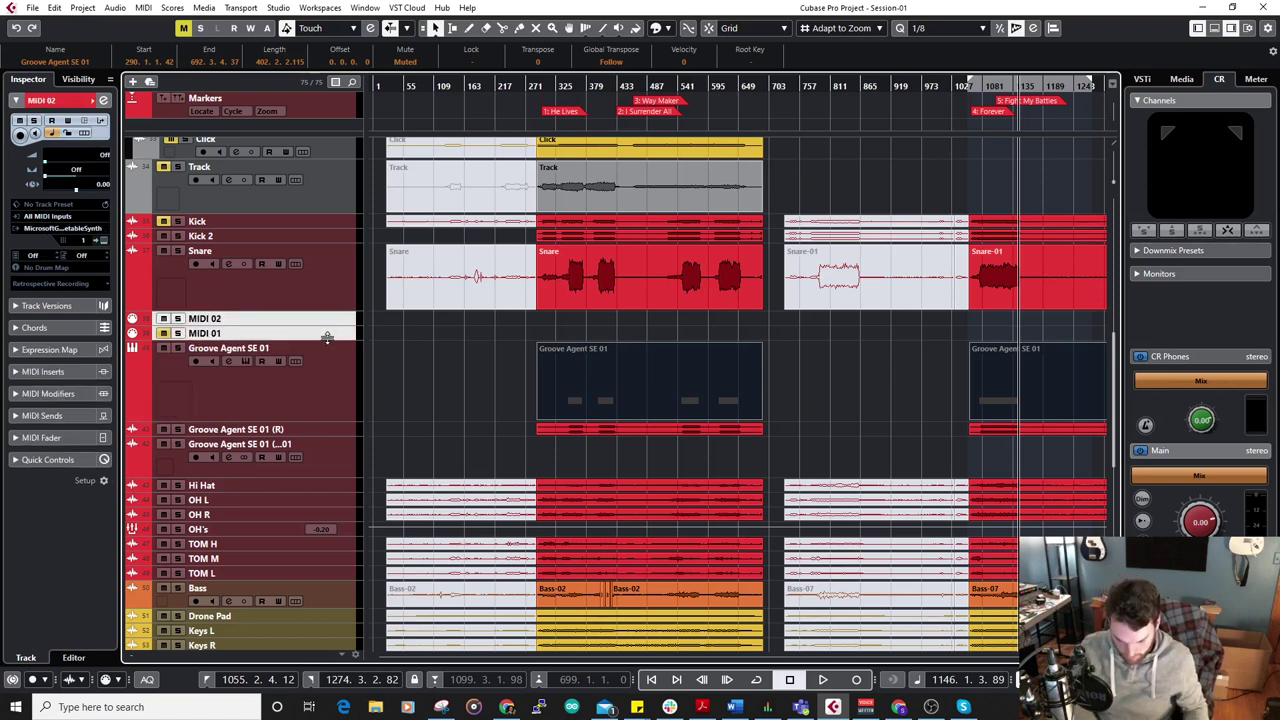
pyautogui.press('Delete')
# Delete the empty audio track below the rendered Groove Agent track and rename the rendered track Snare 2.
pyautogui.click(342, 384)
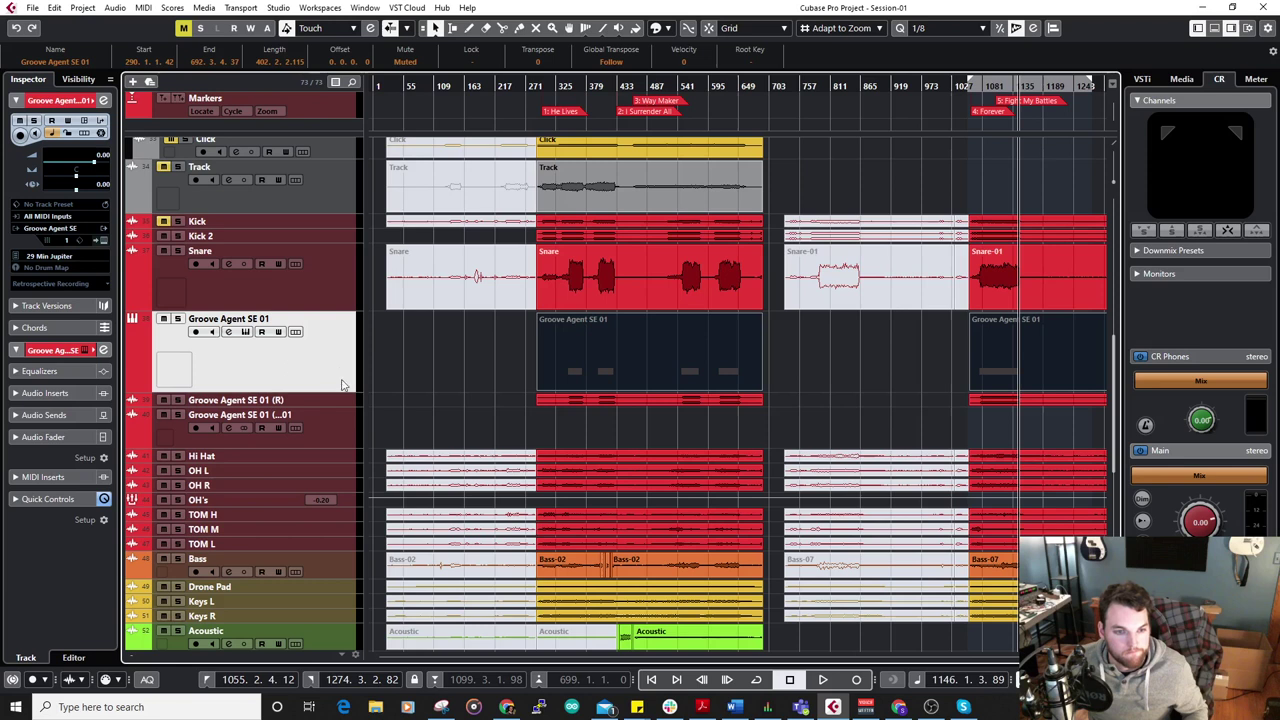
pyautogui.click(325, 402)
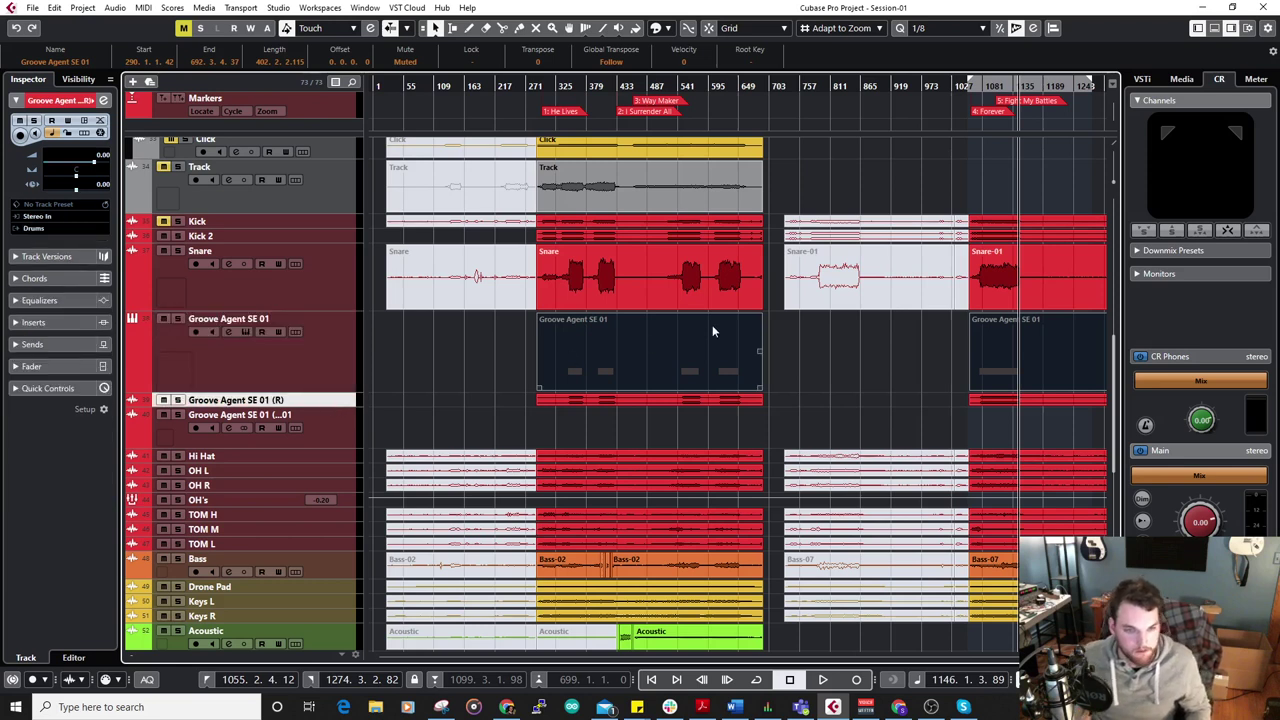
pyautogui.click(347, 432)
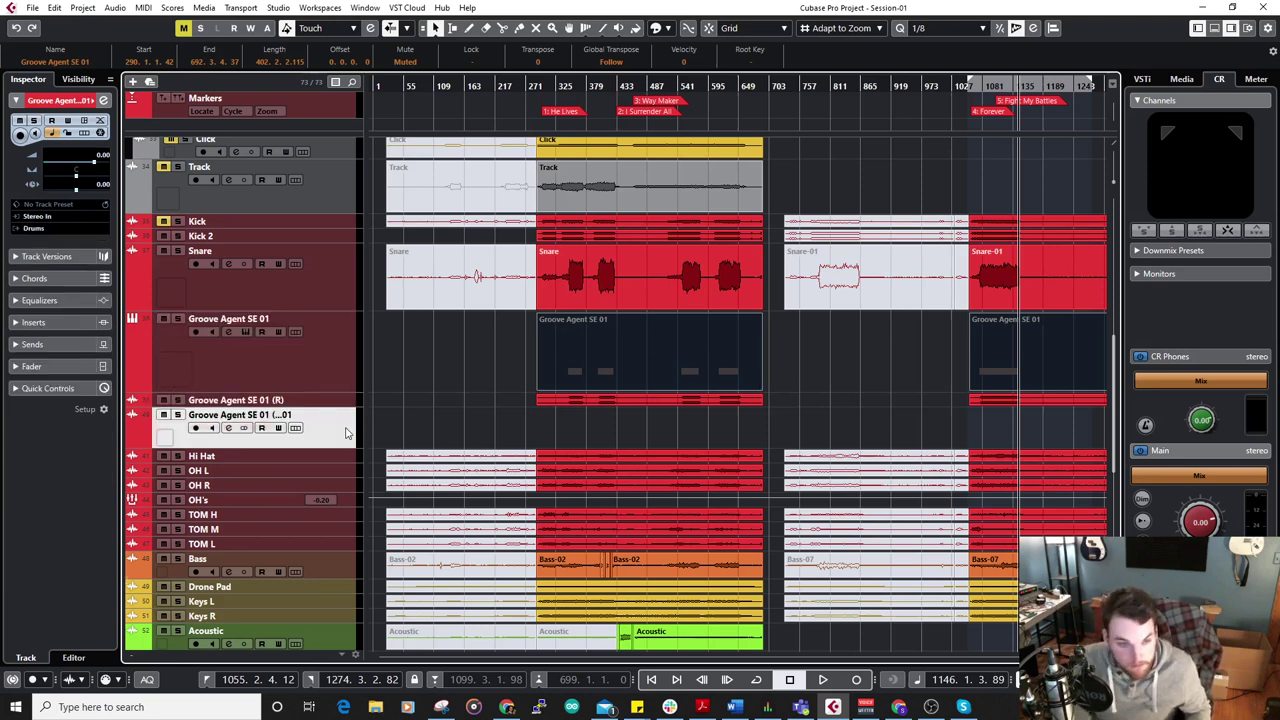
pyautogui.press('Delete')
pyautogui.doubleClick(236, 400)
pyautogui.write('Snare 2')
pyautogui.press('Return')
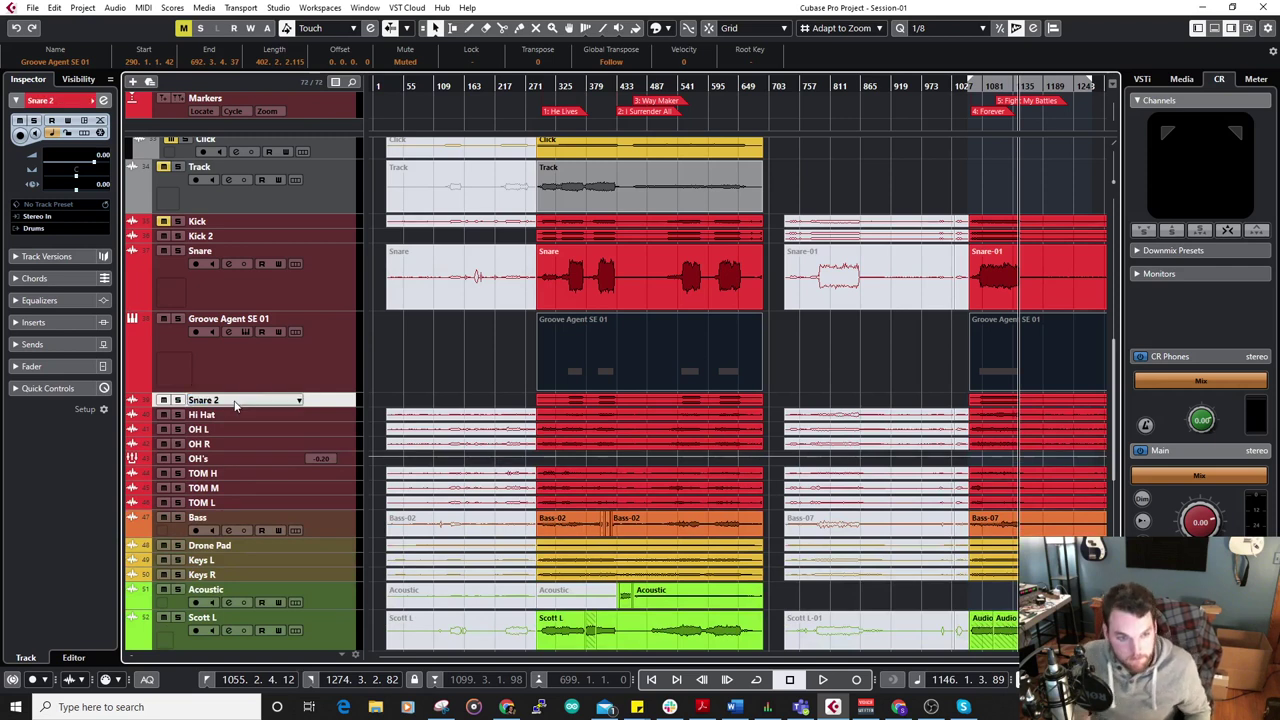
# Move the Groove Agent SE 01 track above Kick, reduce the Snare track's height, and enlarge the Snare 2 track.
pyautogui.click(310, 383)
pyautogui.moveTo(341, 392); pyautogui.dragTo(300, 221)
pyautogui.click(337, 331)
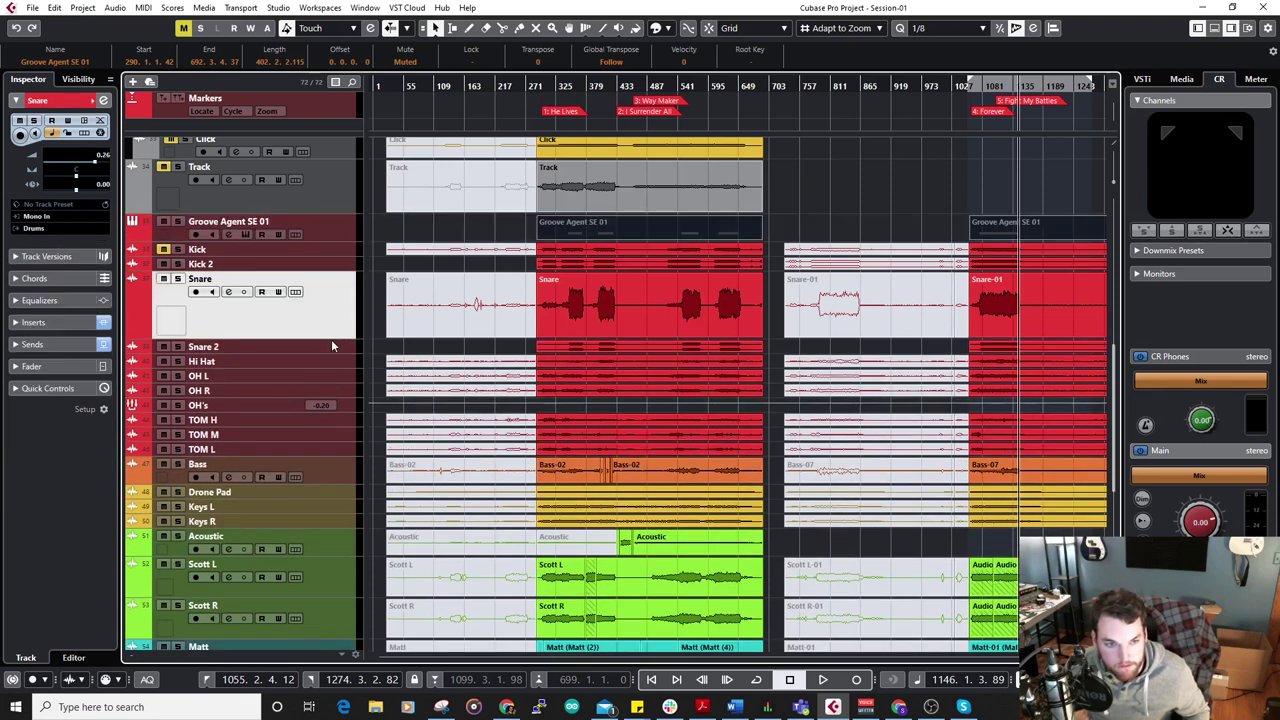
pyautogui.moveTo(334, 337)
pyautogui.mouseDown()
pyautogui.moveTo(333, 293)
pyautogui.moveTo(333, 340)
pyautogui.mouseUp()
pyautogui.click(331, 312)
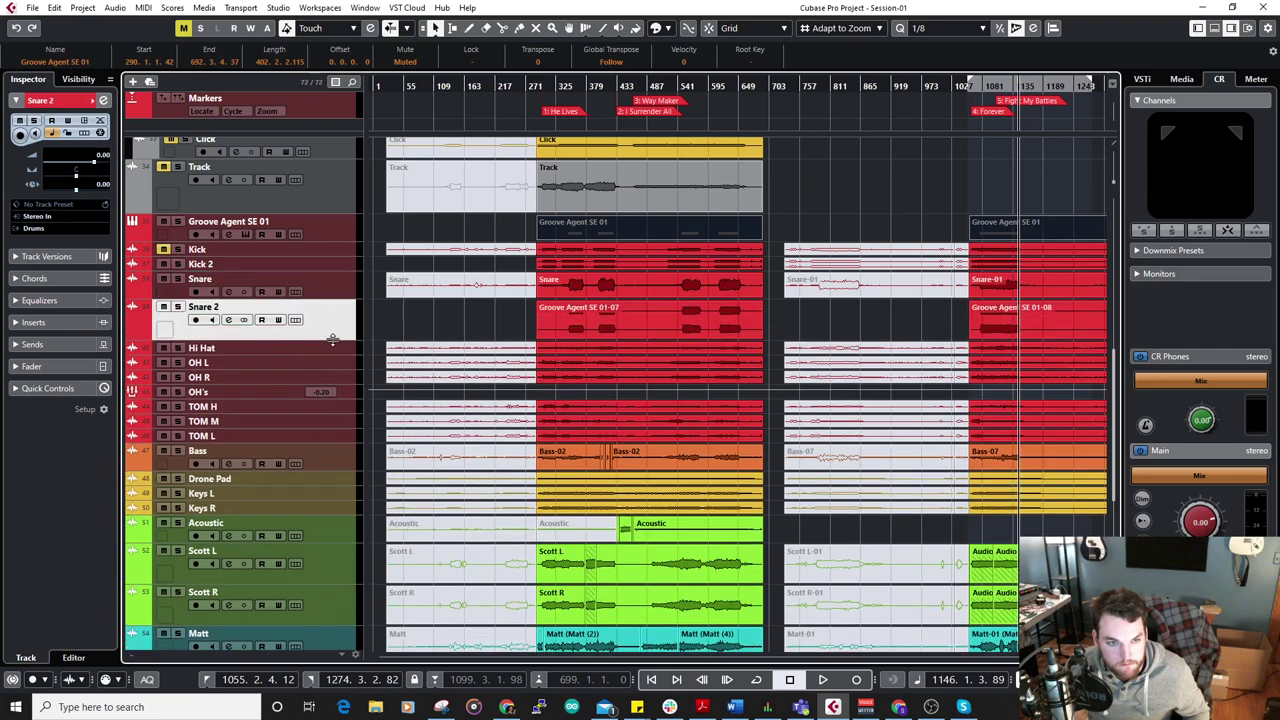
# Solo the Snare and Snare 2 tracks and play them together from about bar 346 in He Lives.
pyautogui.click(193, 285)
pyautogui.click(553, 87)
pyautogui.press('h')
pyautogui.press('h')
pyautogui.press('h')
pyautogui.click(641, 87)
pyautogui.press('space')
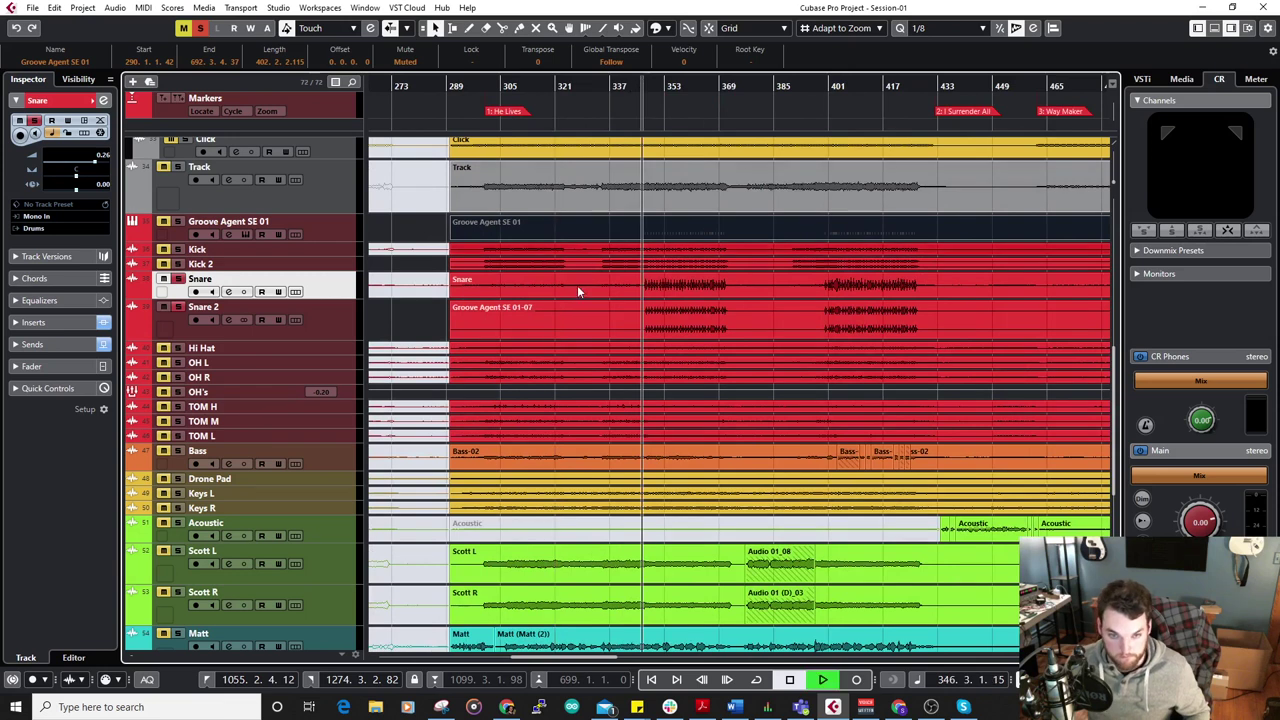
pyautogui.hscroll(-3, 625, 247)
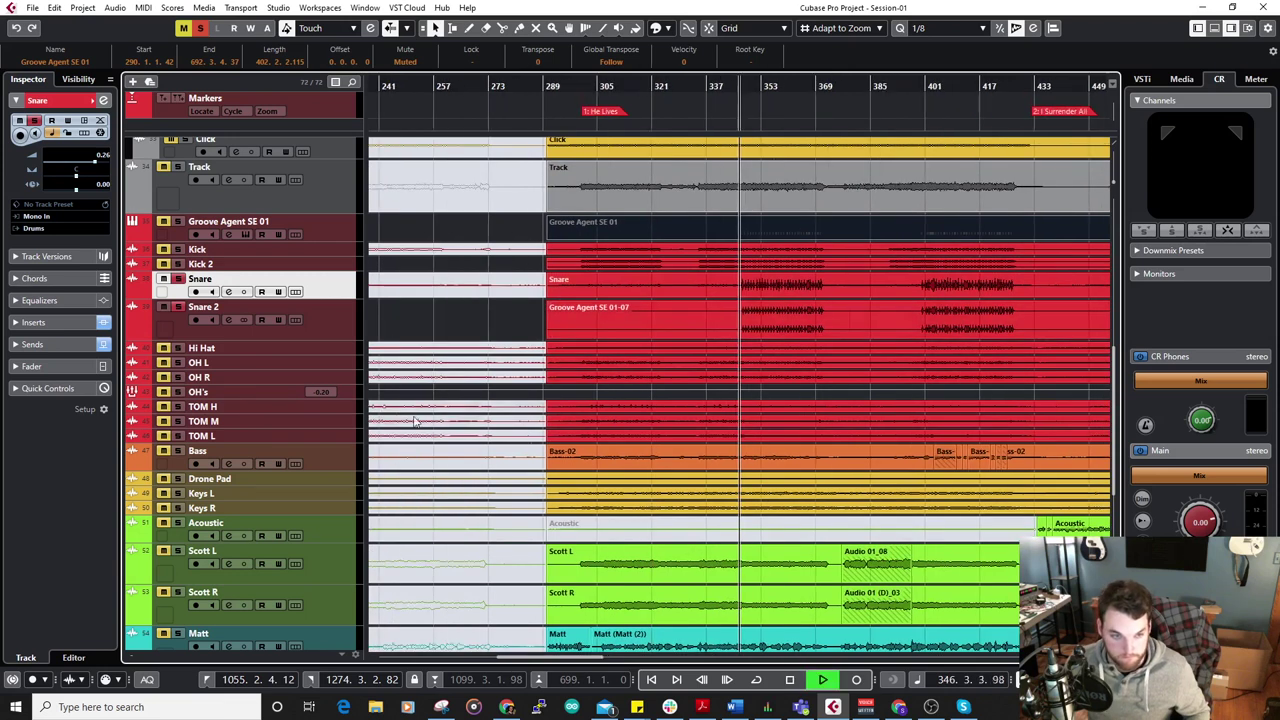
# Select the Snare 2 track and bring its channel into view beside Snare in the MixConsole during playback.
pyautogui.click(329, 331)
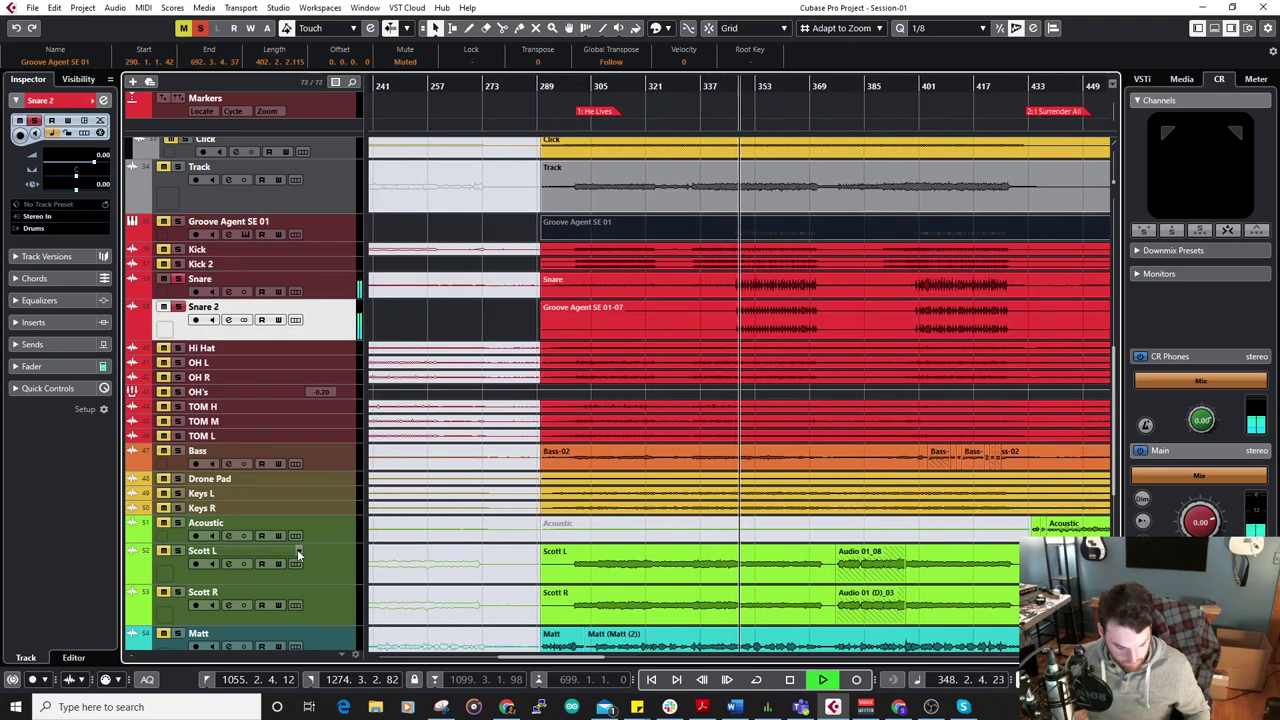
pyautogui.hotkey('alt', 'F3')
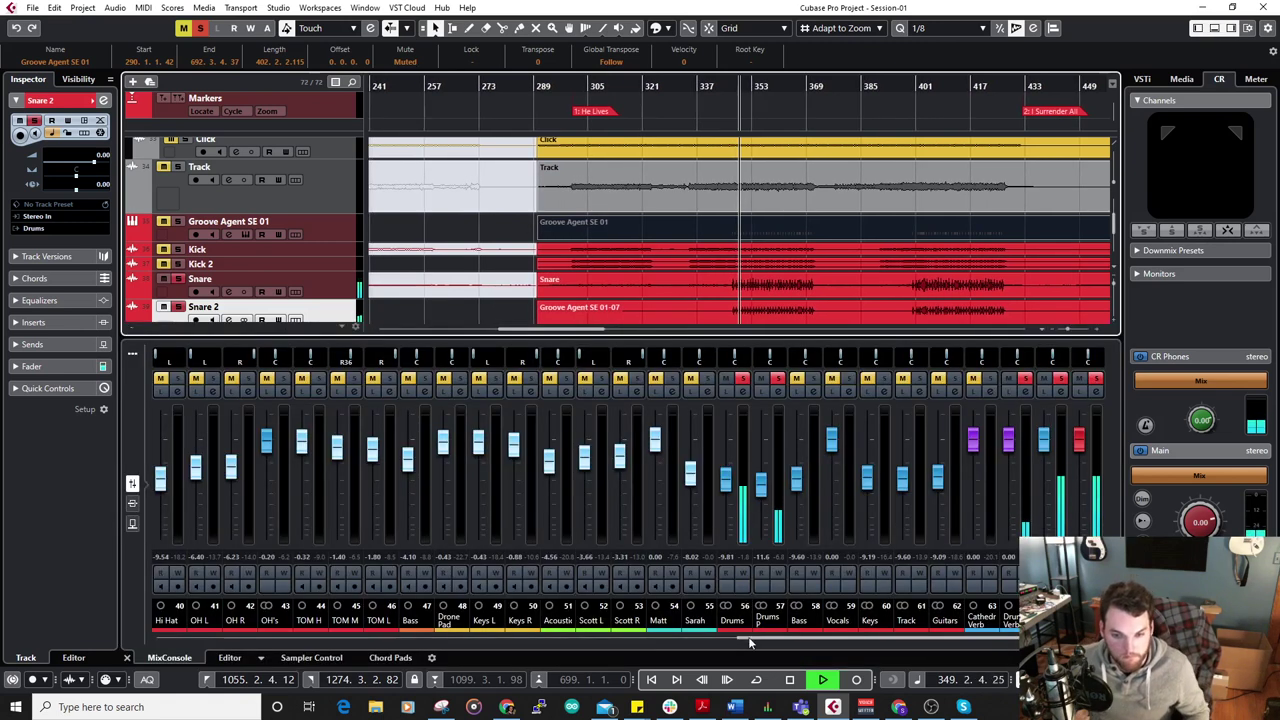
pyautogui.moveTo(765, 637); pyautogui.dragTo(616, 636)
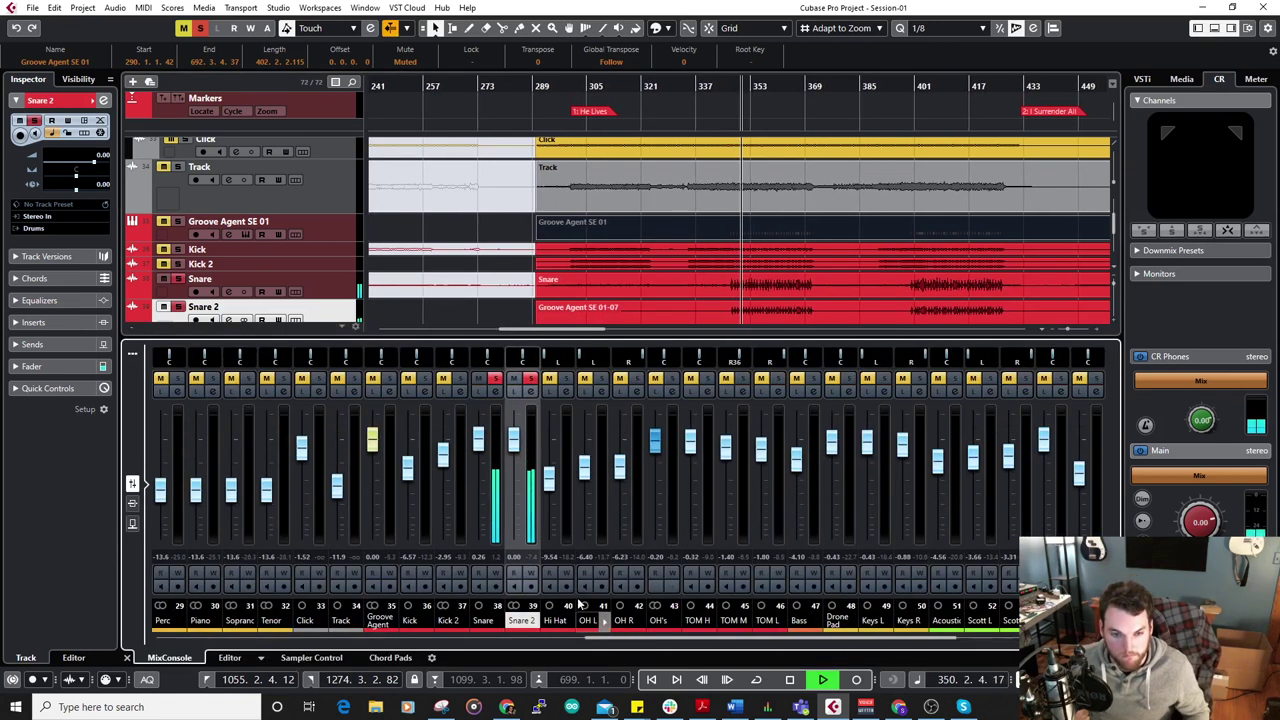
# Lower the Snare channel's fader to -5.64 dB and unsolo Snare and Snare 2.
pyautogui.moveTo(478, 440); pyautogui.dragTo(481, 480)
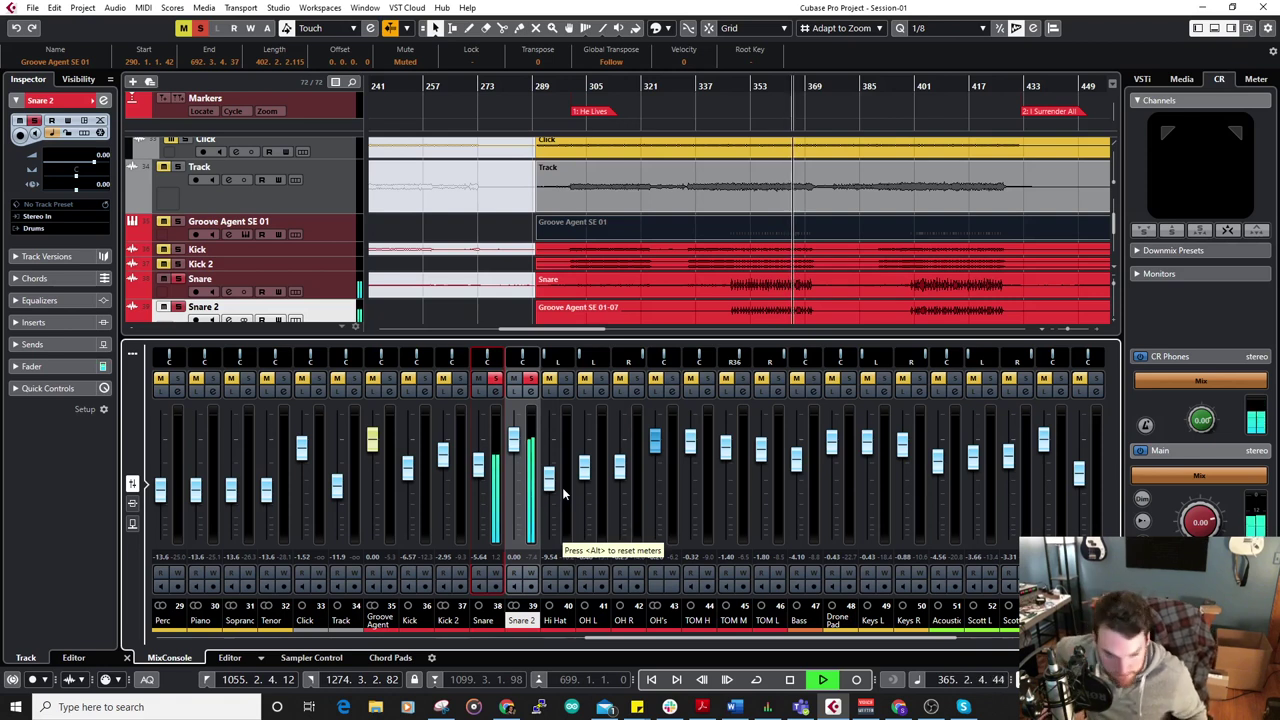
pyautogui.click(530, 379)
pyautogui.click(495, 379)
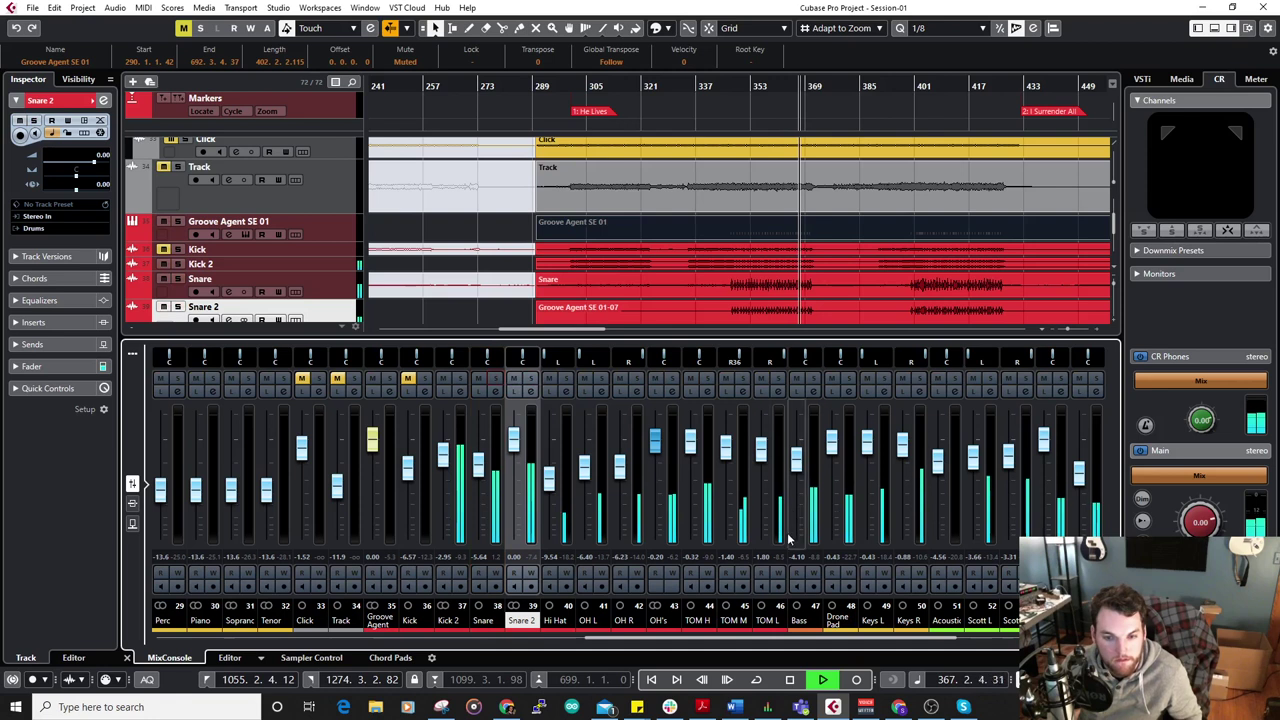
# Solo the Drums and Drums P group channels and bring the individual drum channels back into view.
pyautogui.moveTo(712, 639); pyautogui.dragTo(886, 645)
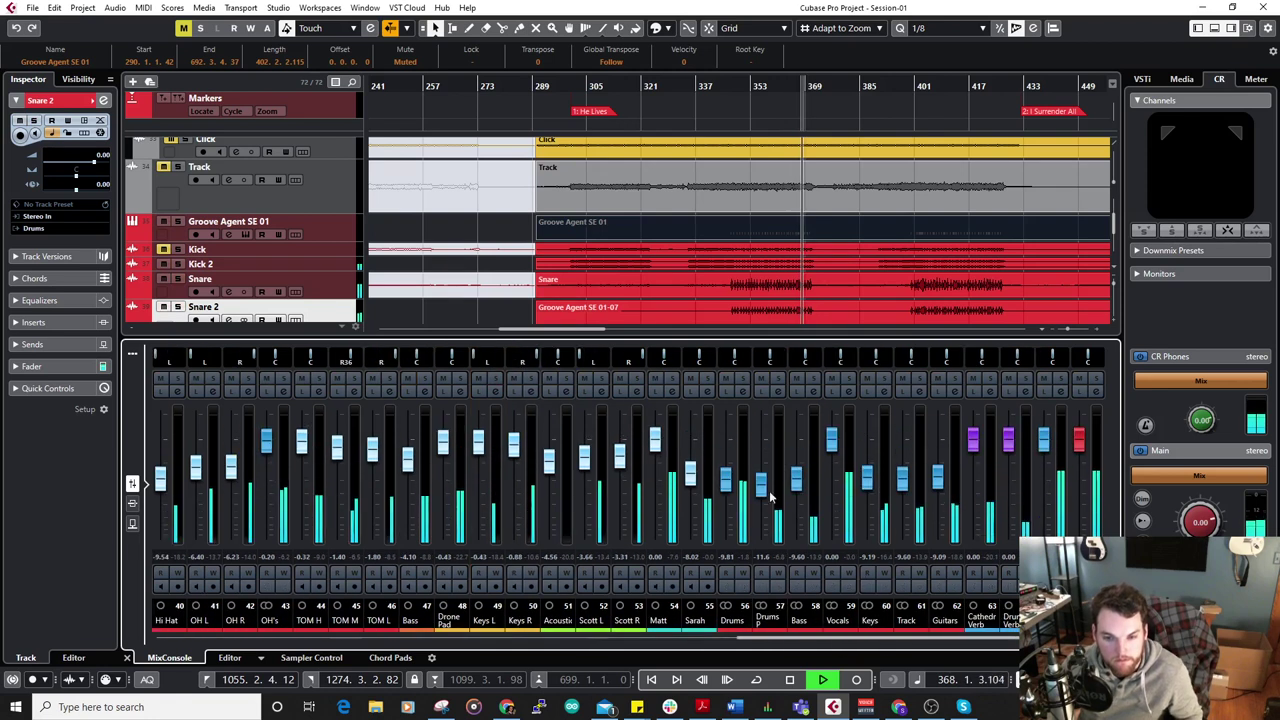
pyautogui.click(741, 379)
pyautogui.click(772, 379)
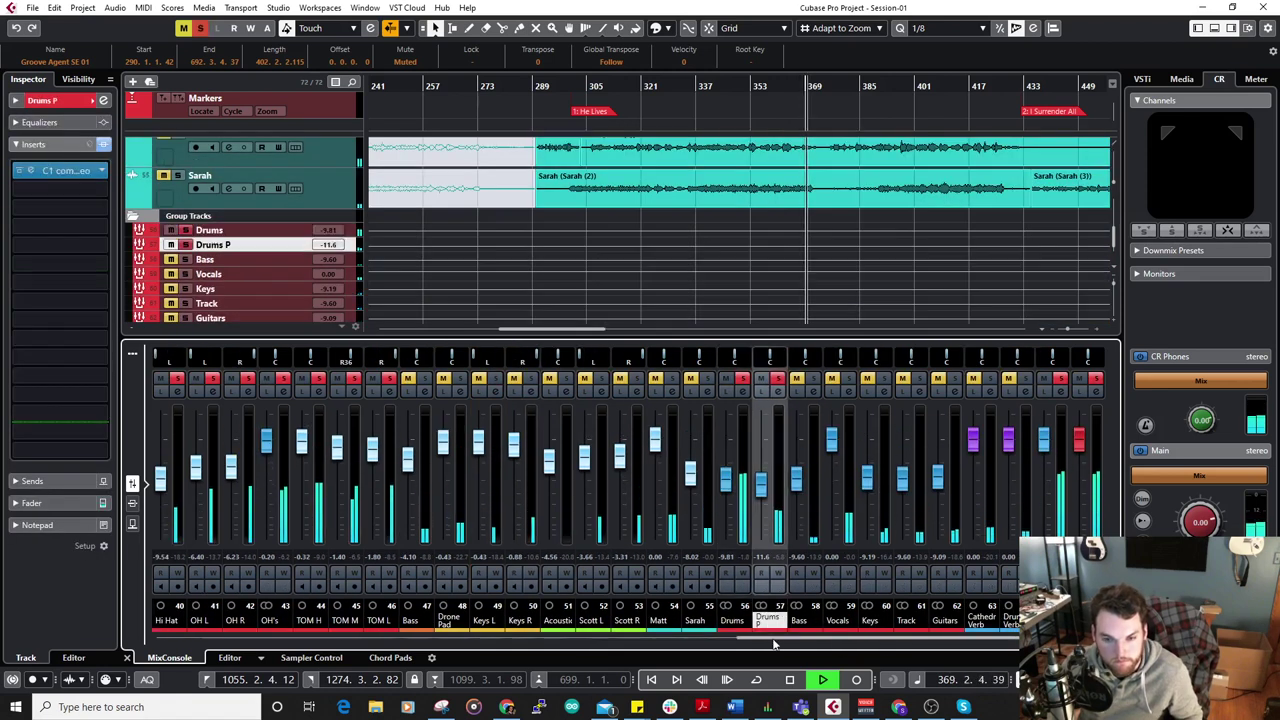
pyautogui.scroll(3, 658, 643)
pyautogui.click(1010, 487)
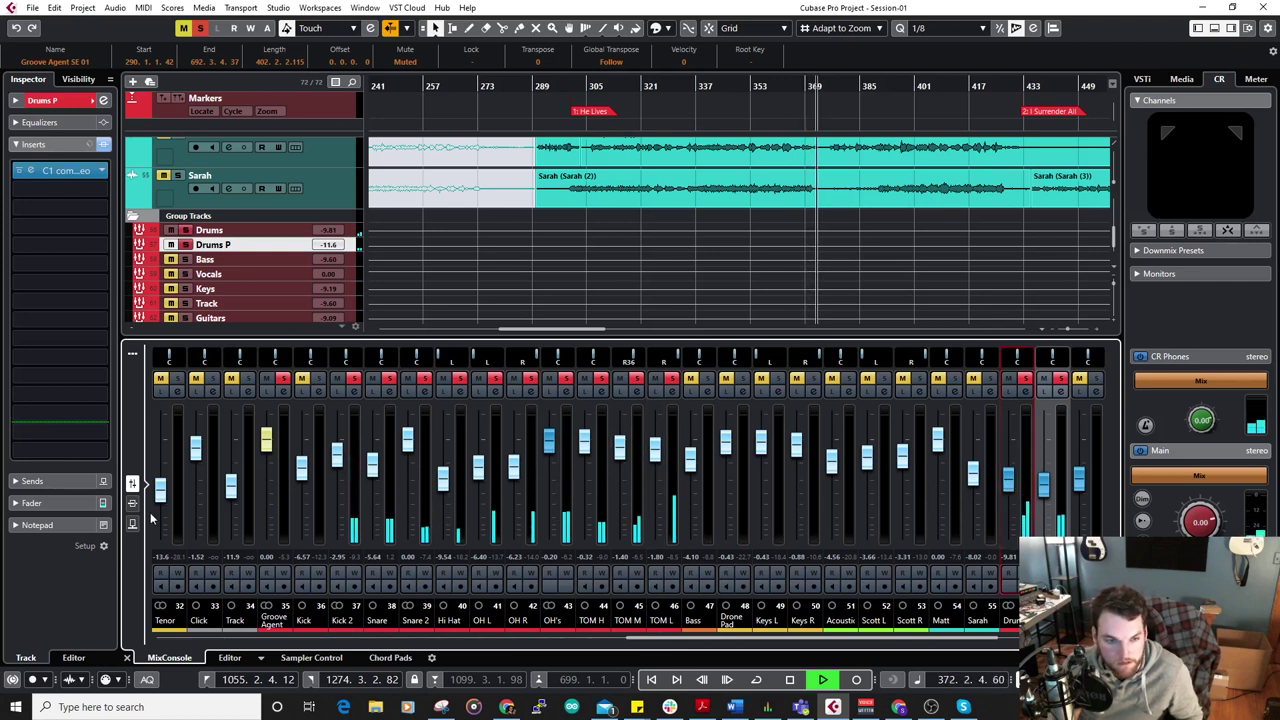
# In the OH's channel's Frequency insert, set band 4 to a 5.5 dB cut at 2.02 kHz.
pyautogui.click(132, 503)
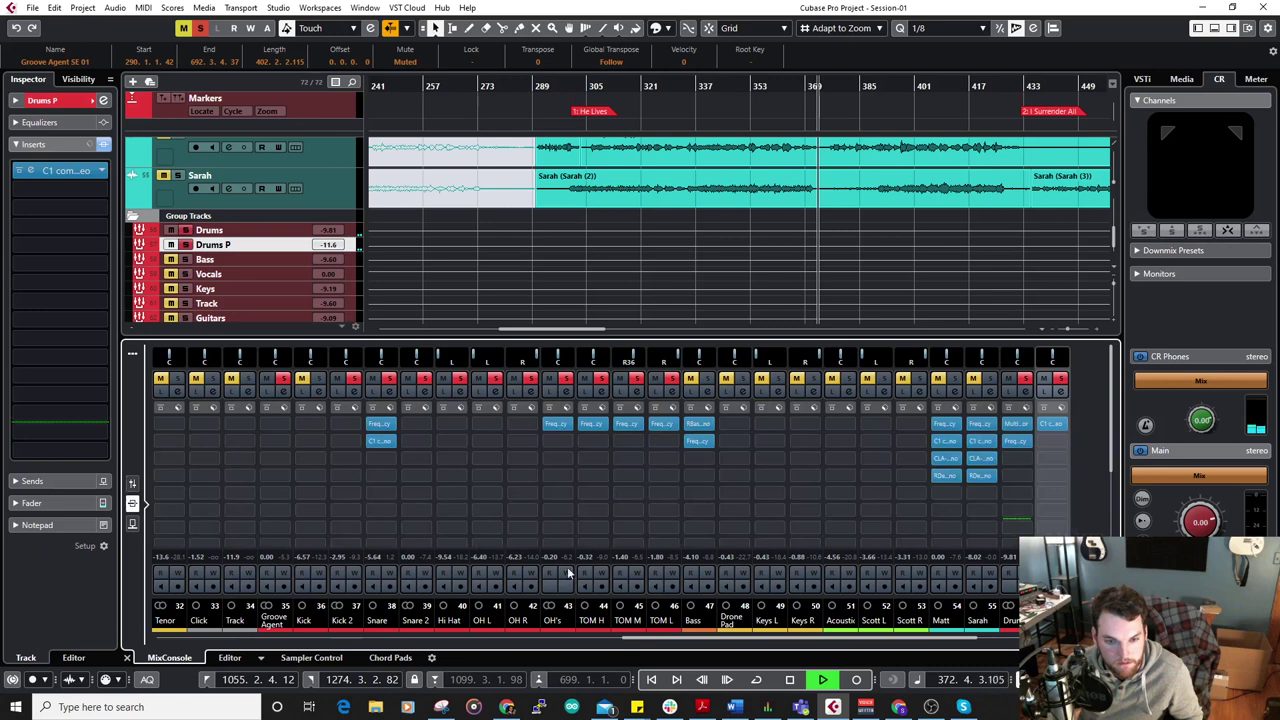
pyautogui.click(558, 428)
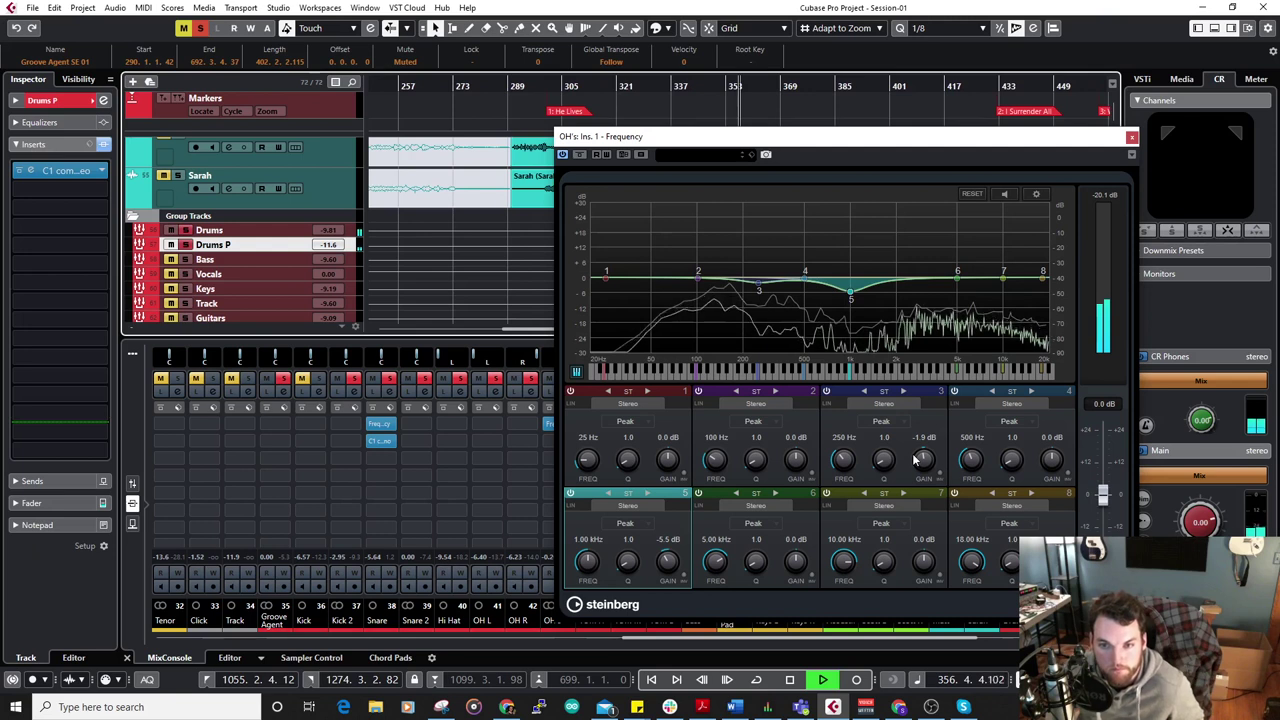
pyautogui.moveTo(1051, 459); pyautogui.dragTo(1060, 398)
pyautogui.moveTo(970, 456); pyautogui.dragTo(1053, 528)
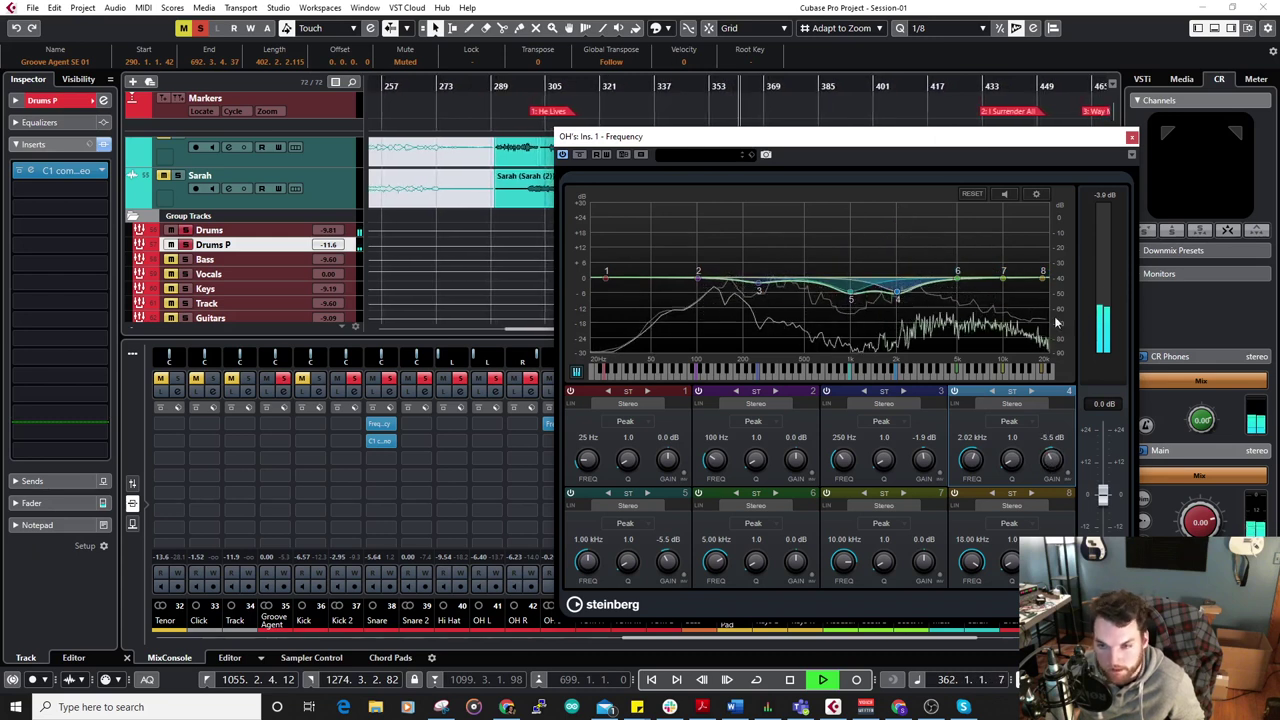
pyautogui.click(1131, 137)
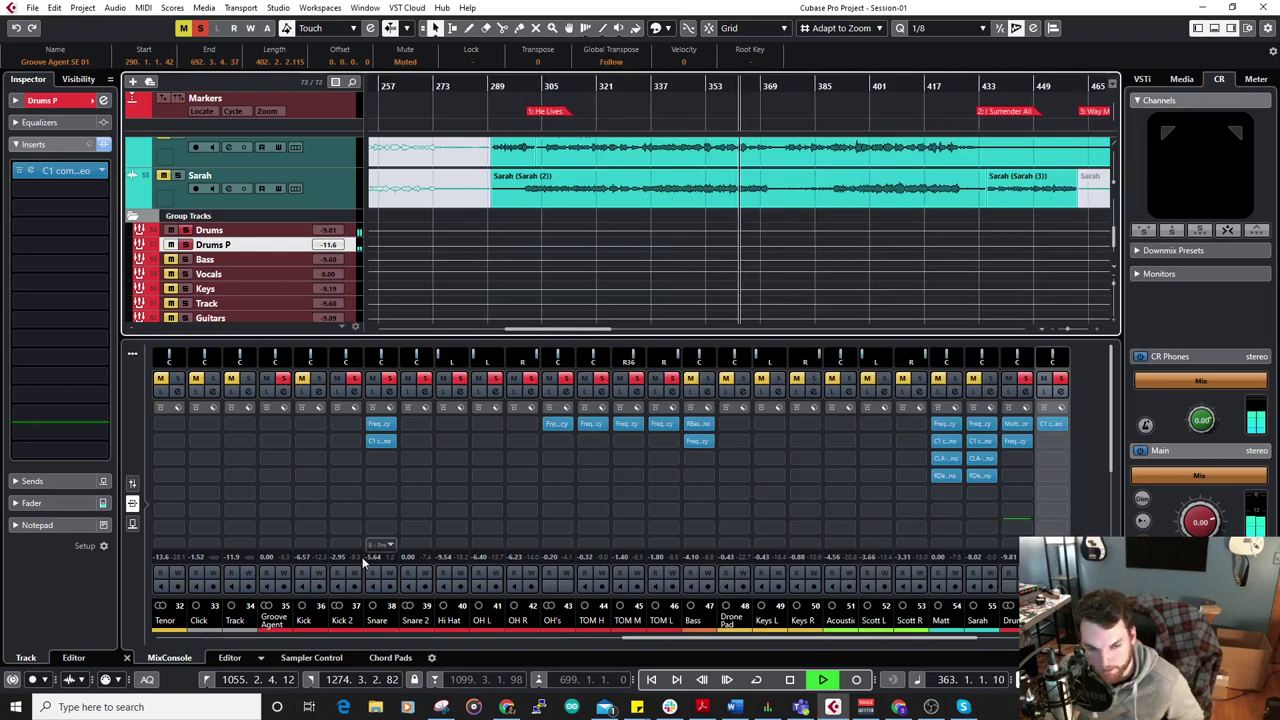
# Close the MixConsole and raise the volume of the whole Snare 2 event to 2.27 dB.
pyautogui.click(127, 658)
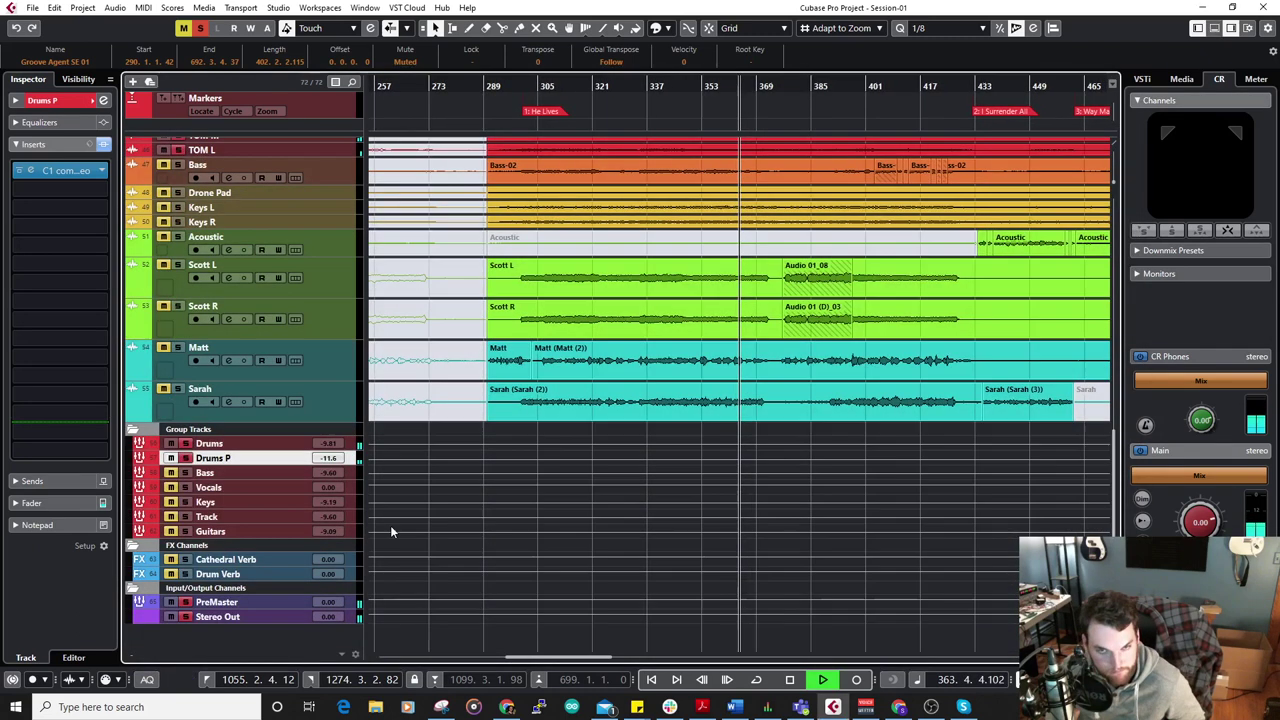
pyautogui.scroll(5, 520, 360)
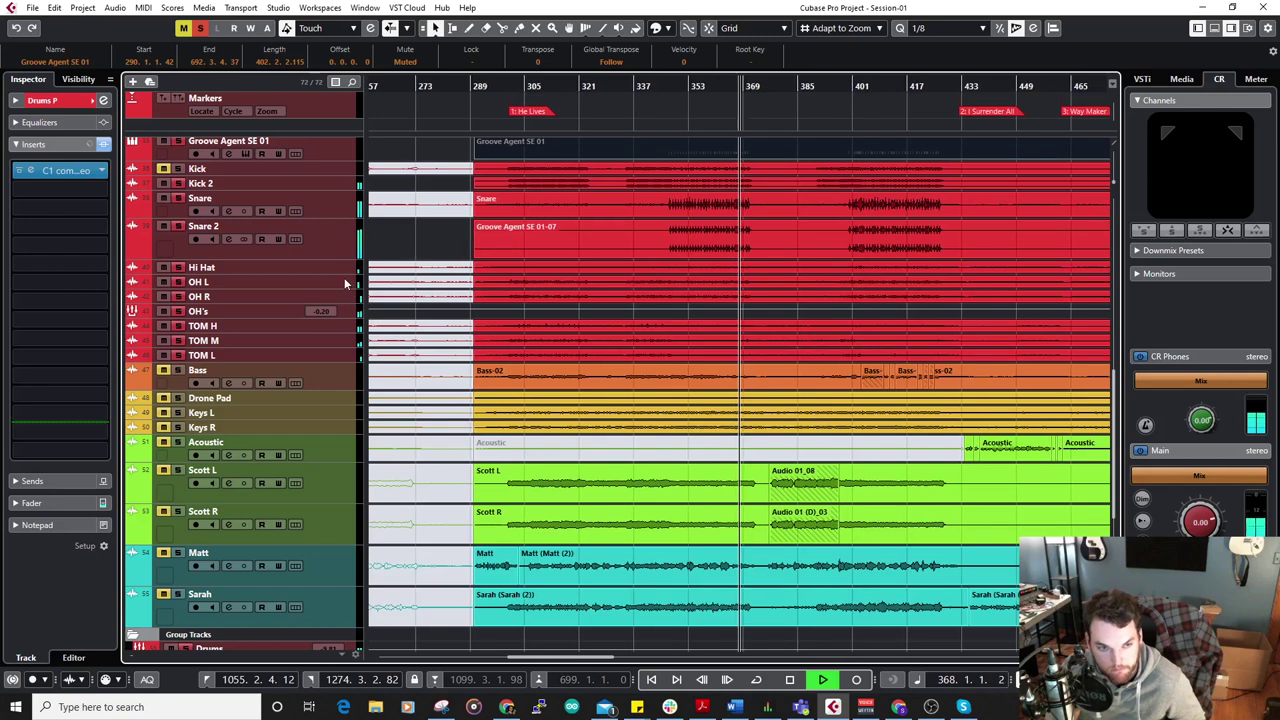
pyautogui.click(346, 242)
pyautogui.scroll(-3, 538, 297)
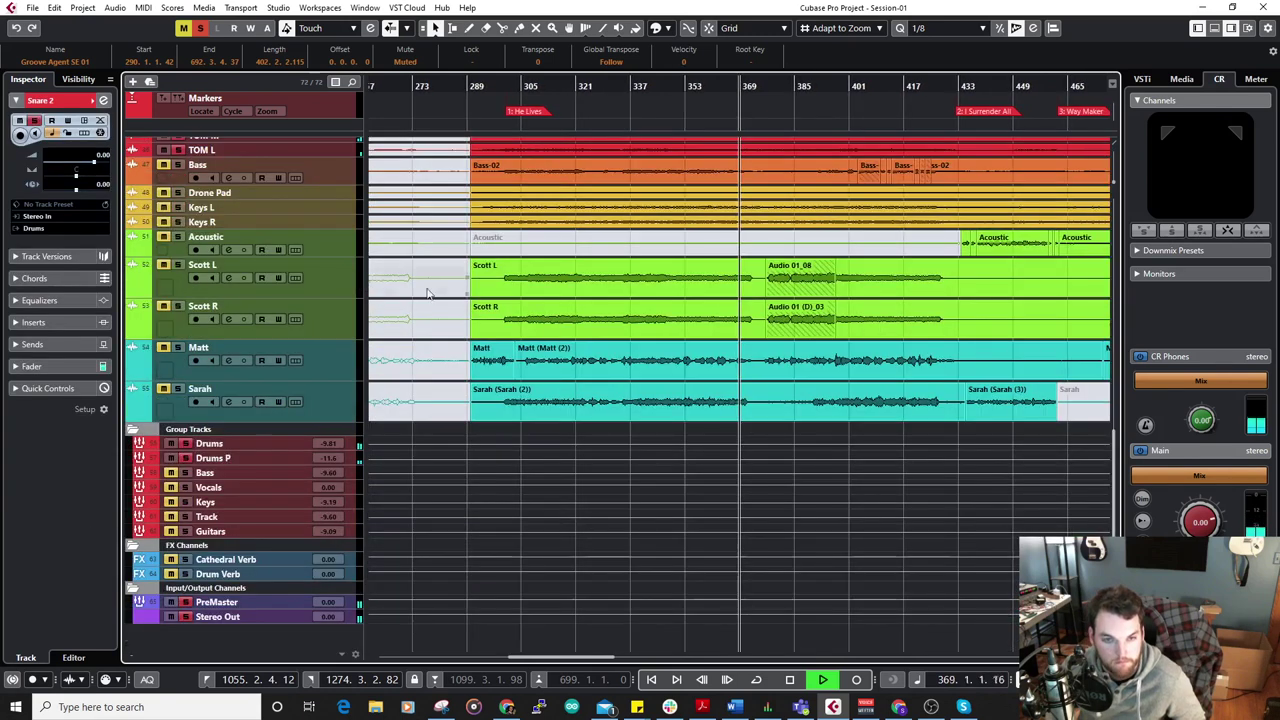
pyautogui.scroll(5, 538, 297)
pyautogui.click(509, 333)
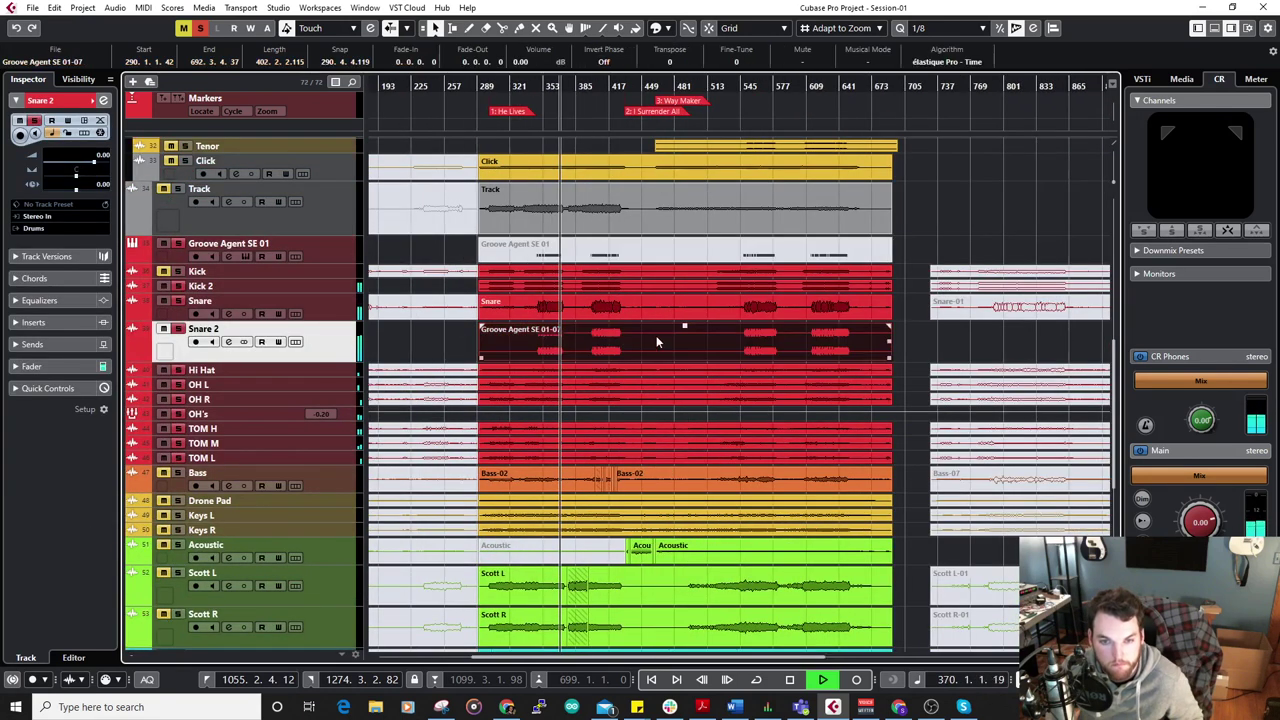
pyautogui.hscroll(-3, 700, 332)
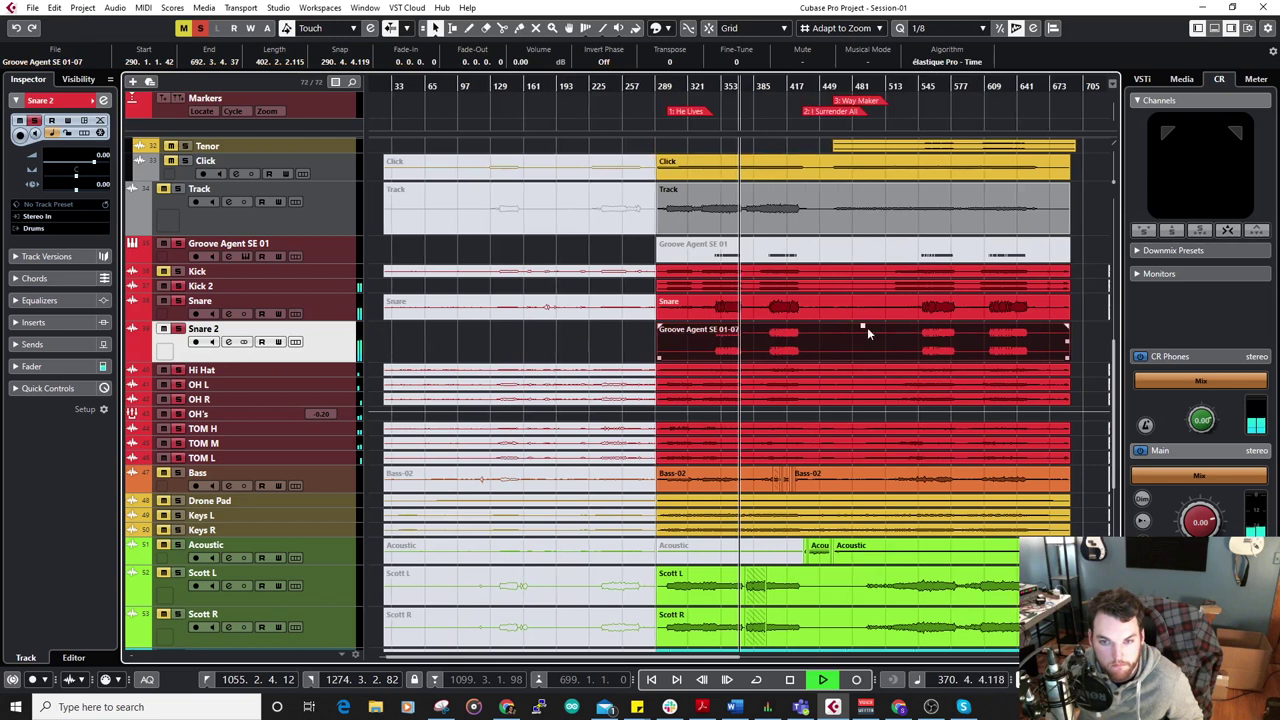
pyautogui.moveTo(865, 321); pyautogui.dragTo(863, 317)
# Play the soloed drums around bar 361 in He Lives to check the louder Snare 2.
pyautogui.press('h')
pyautogui.press('h')
pyautogui.press('h')
pyautogui.press('h')
pyautogui.press('h')
pyautogui.press('h')
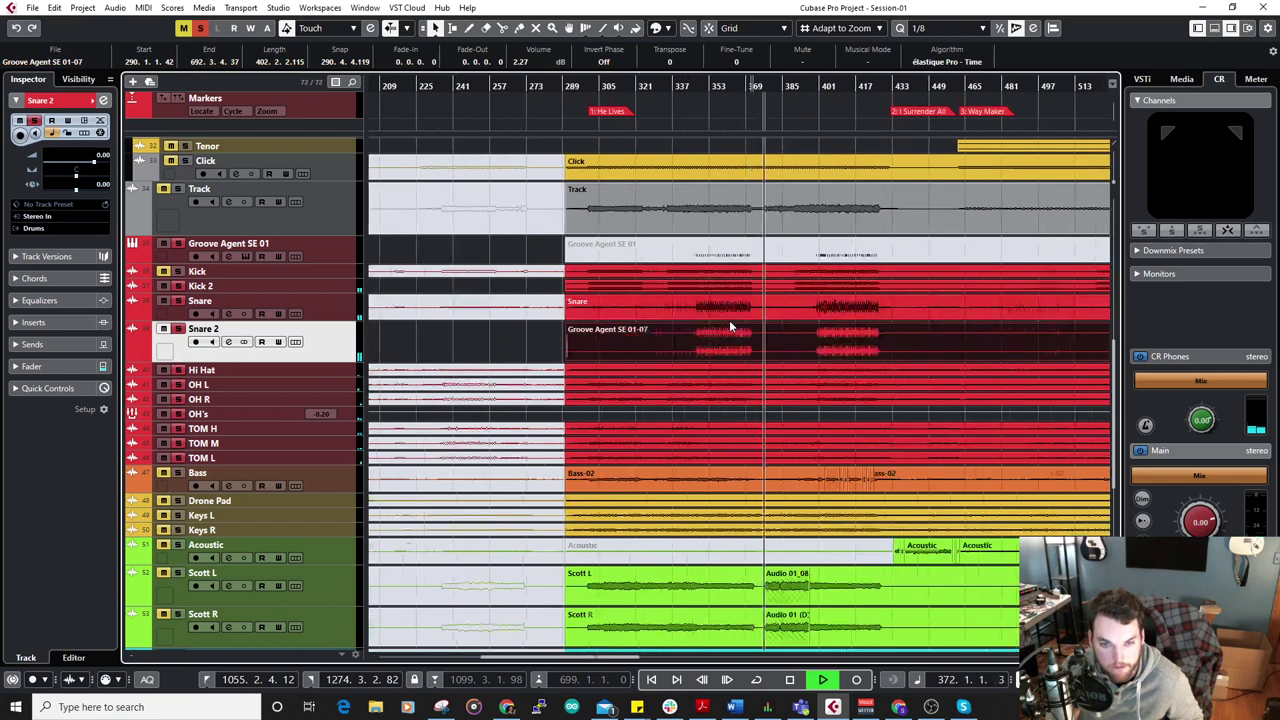
pyautogui.click(606, 88)
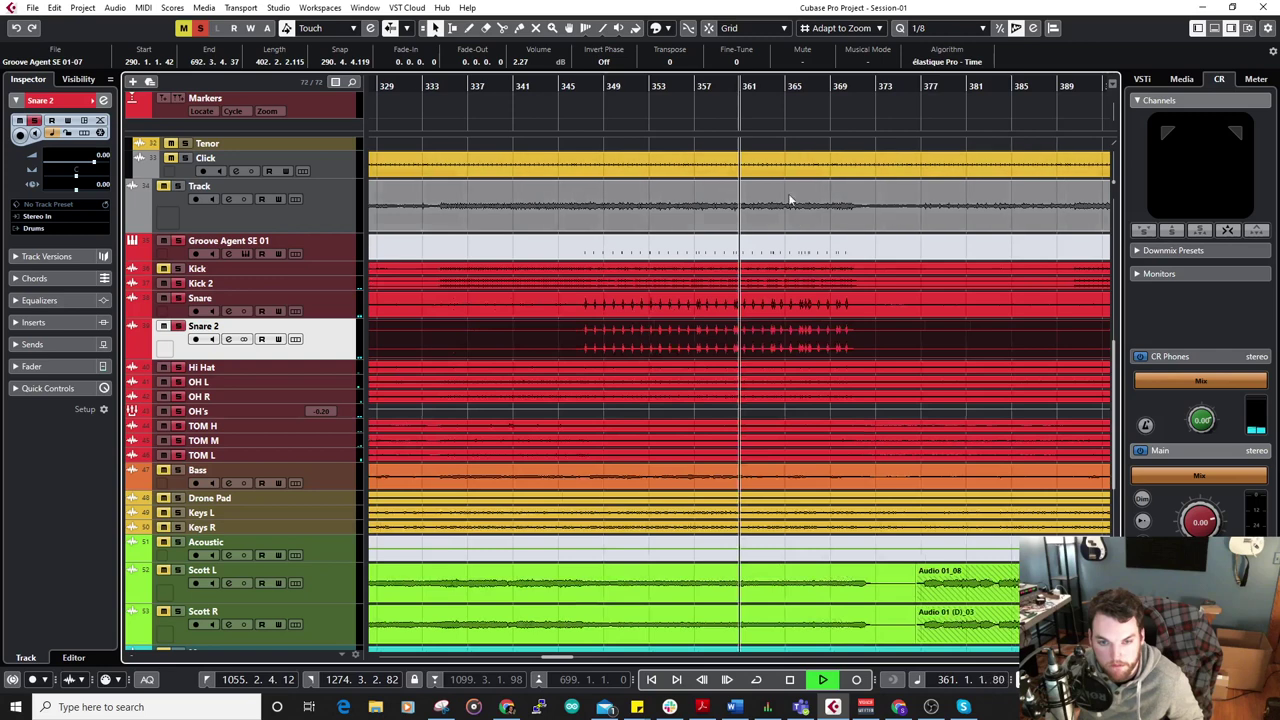
pyautogui.scroll(-3, 905, 224)
pyautogui.press('g')
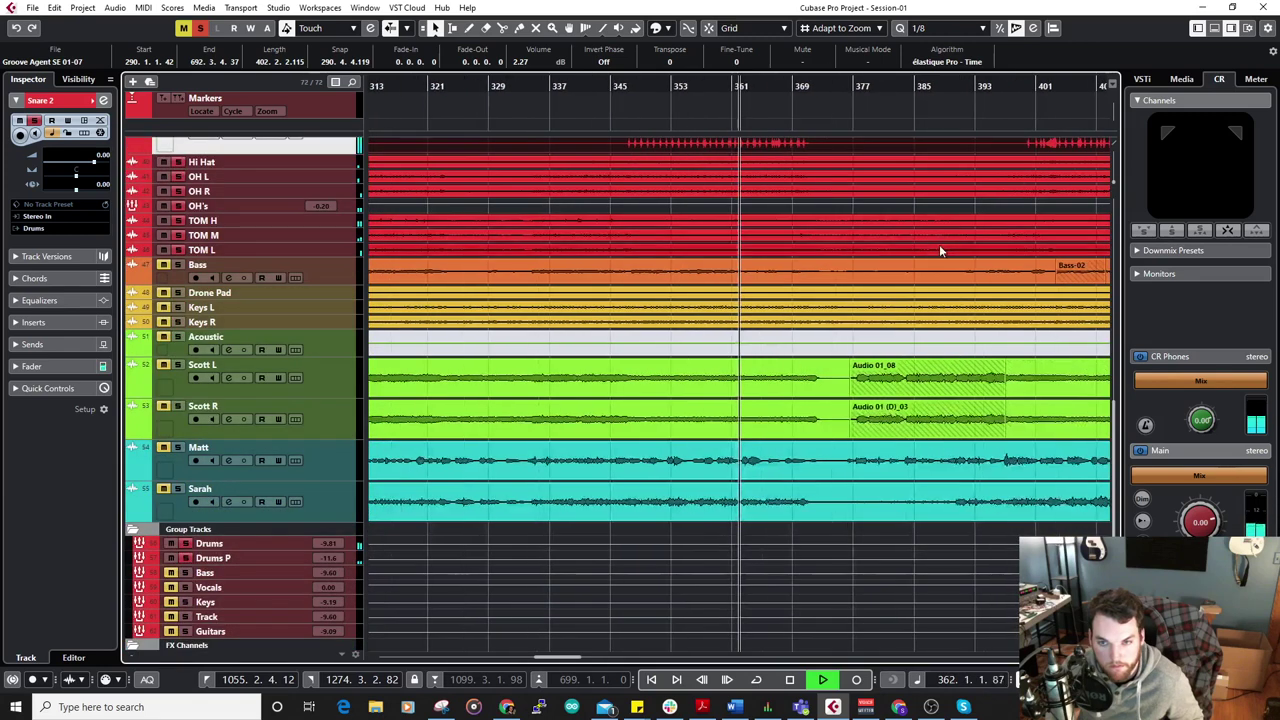
# Play the soloed drums in the Way Maker snare sections, around bar 615 and around bar 566.
pyautogui.scroll(5, 681, 239)
pyautogui.hscroll(2, 681, 239)
pyautogui.press('g')
pyautogui.press('g')
pyautogui.scroll(-3, 875, 173)
pyautogui.click(897, 88)
pyautogui.moveTo(986, 195); pyautogui.dragTo(760, 198)
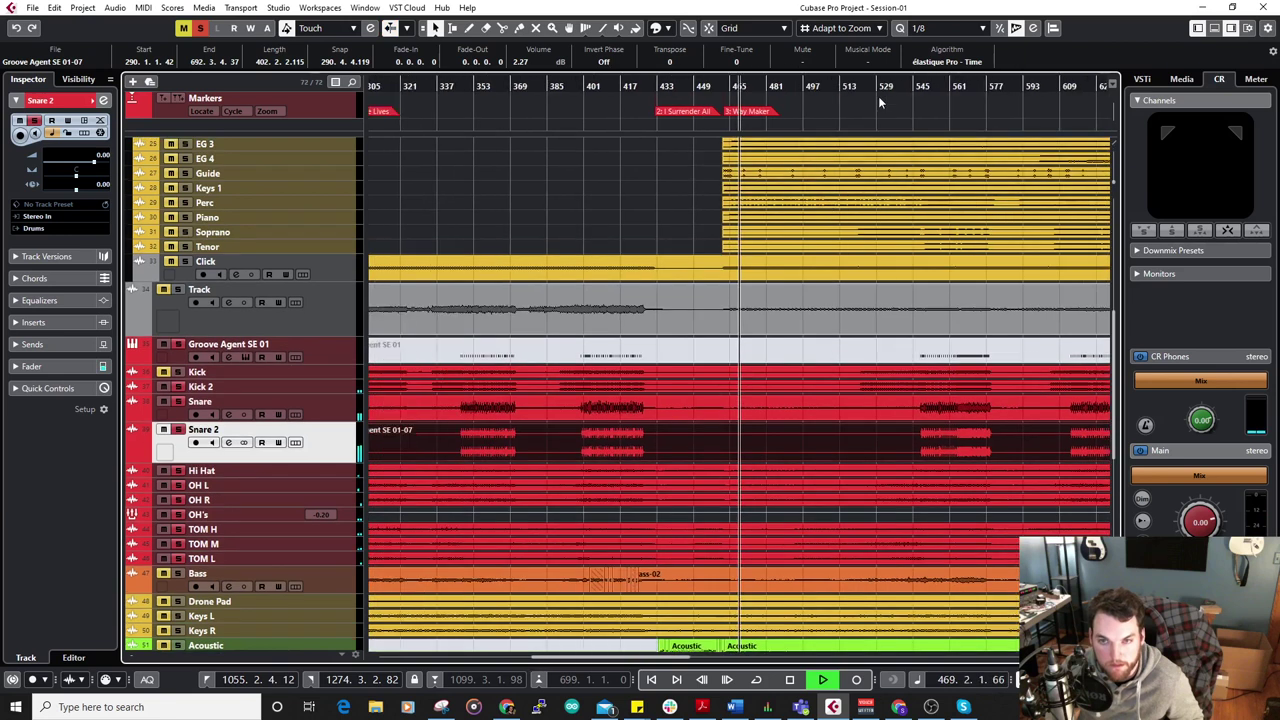
pyautogui.hscroll(5, 916, 96)
pyautogui.click(922, 93)
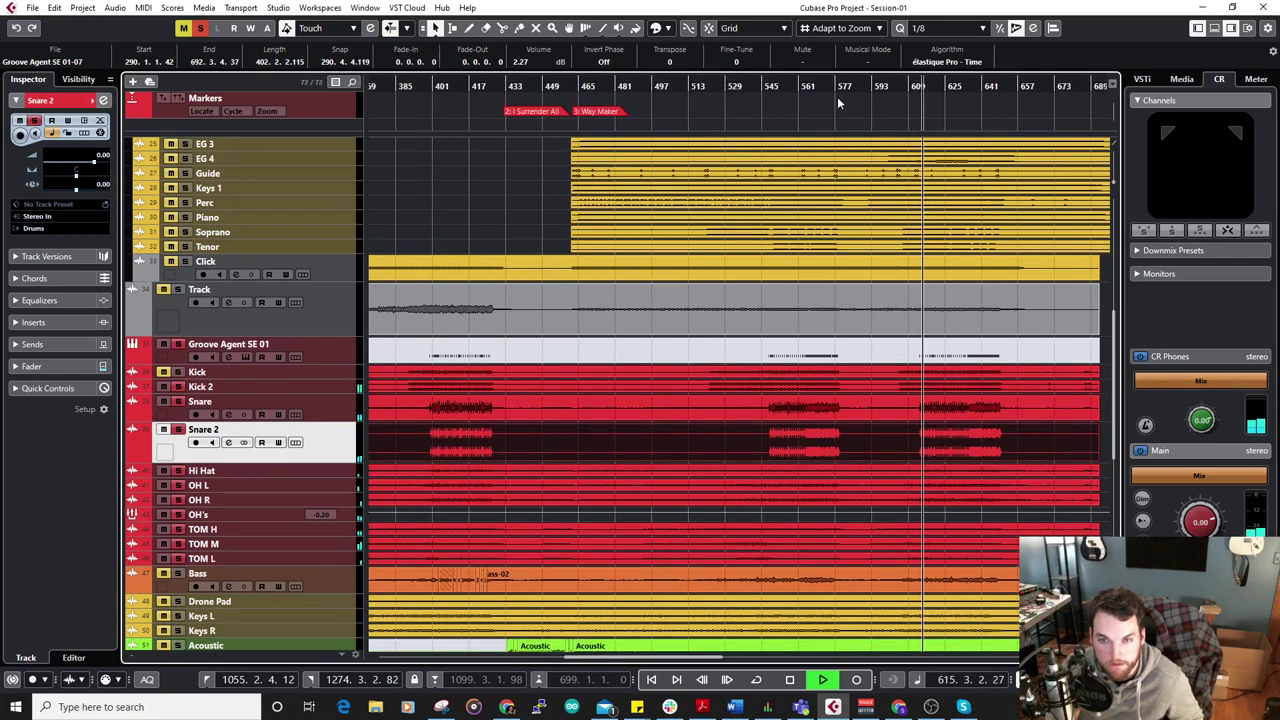
pyautogui.hscroll(6, 838, 98)
pyautogui.click(812, 95)
pyautogui.hscroll(3, 750, 100)
pyautogui.press('space')
pyautogui.press('space')
pyautogui.moveTo(551, 92); pyautogui.dragTo(595, 274)
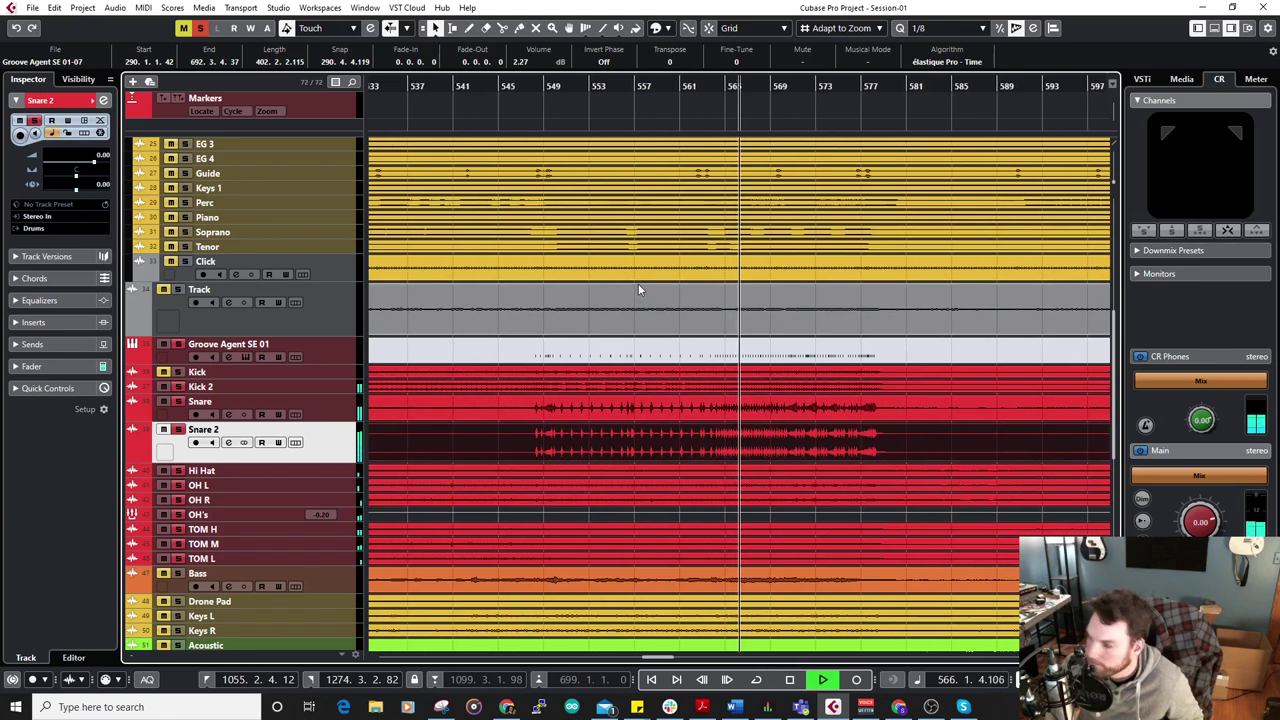
# Compare the fast Snare and Snare 2 hits around bars 575 to 578 while they play.
pyautogui.press('h')
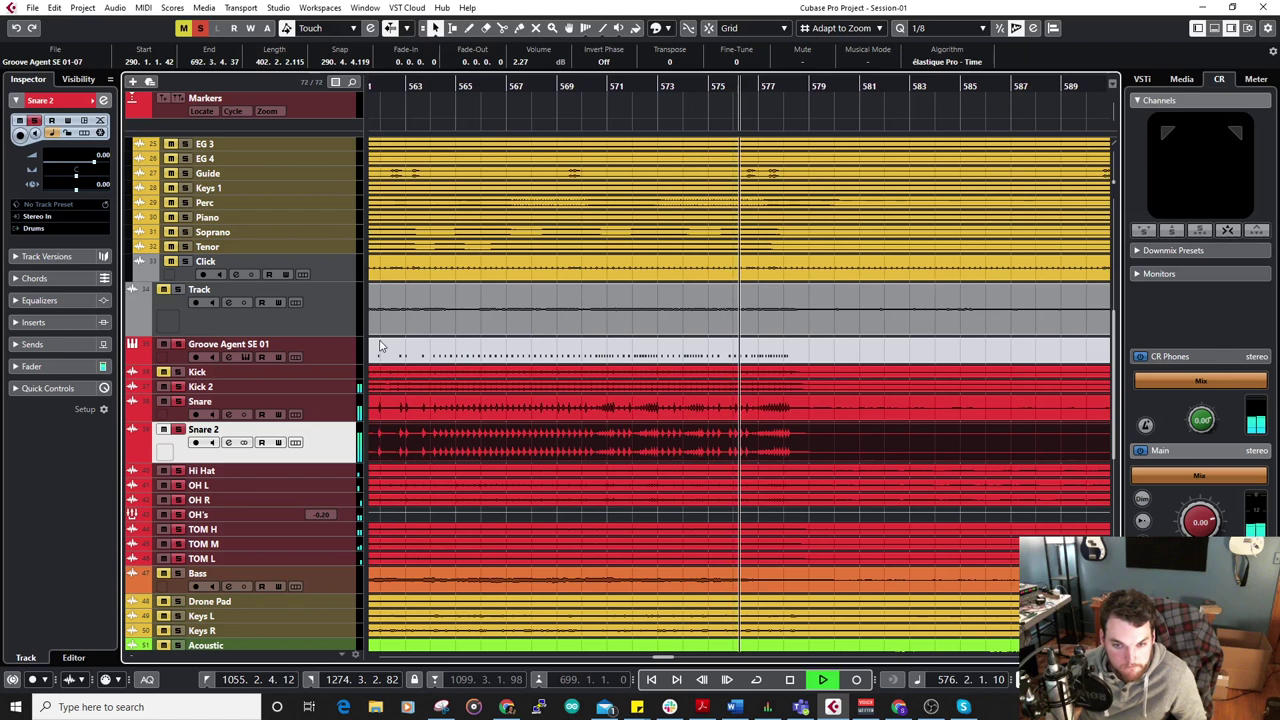
pyautogui.scroll(5, 686, 433)
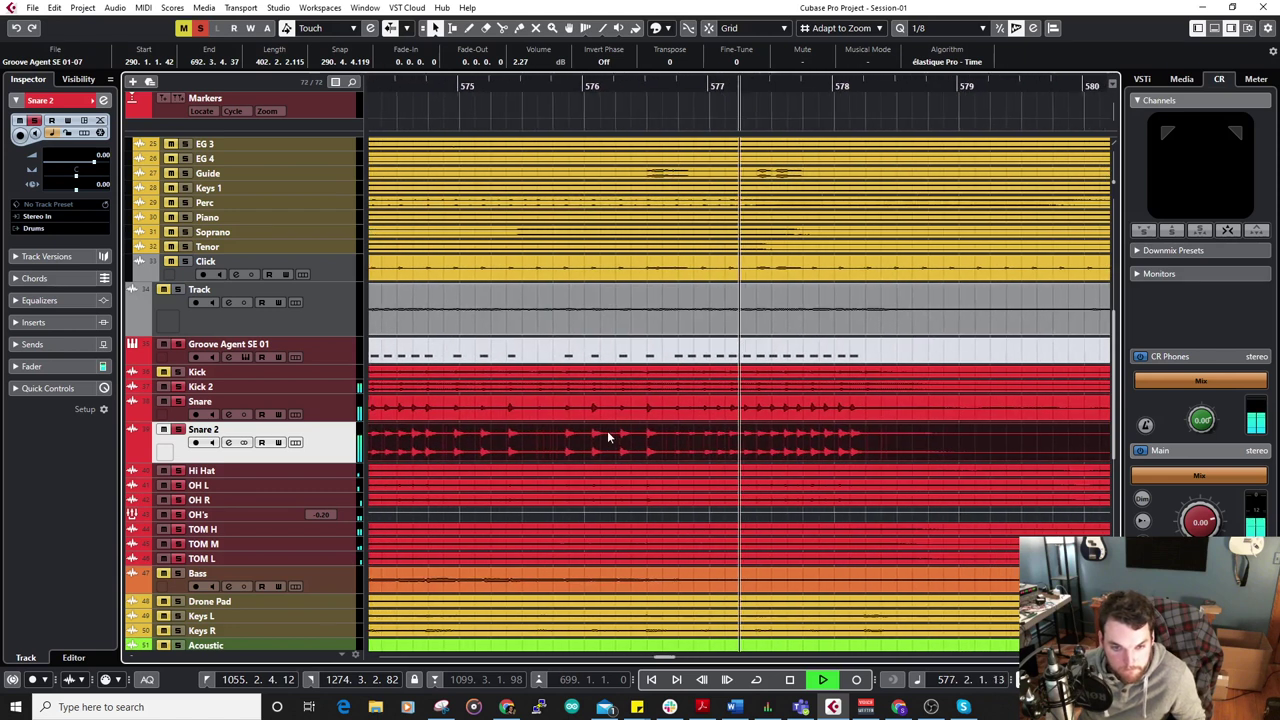
pyautogui.press('space')
pyautogui.press('space')
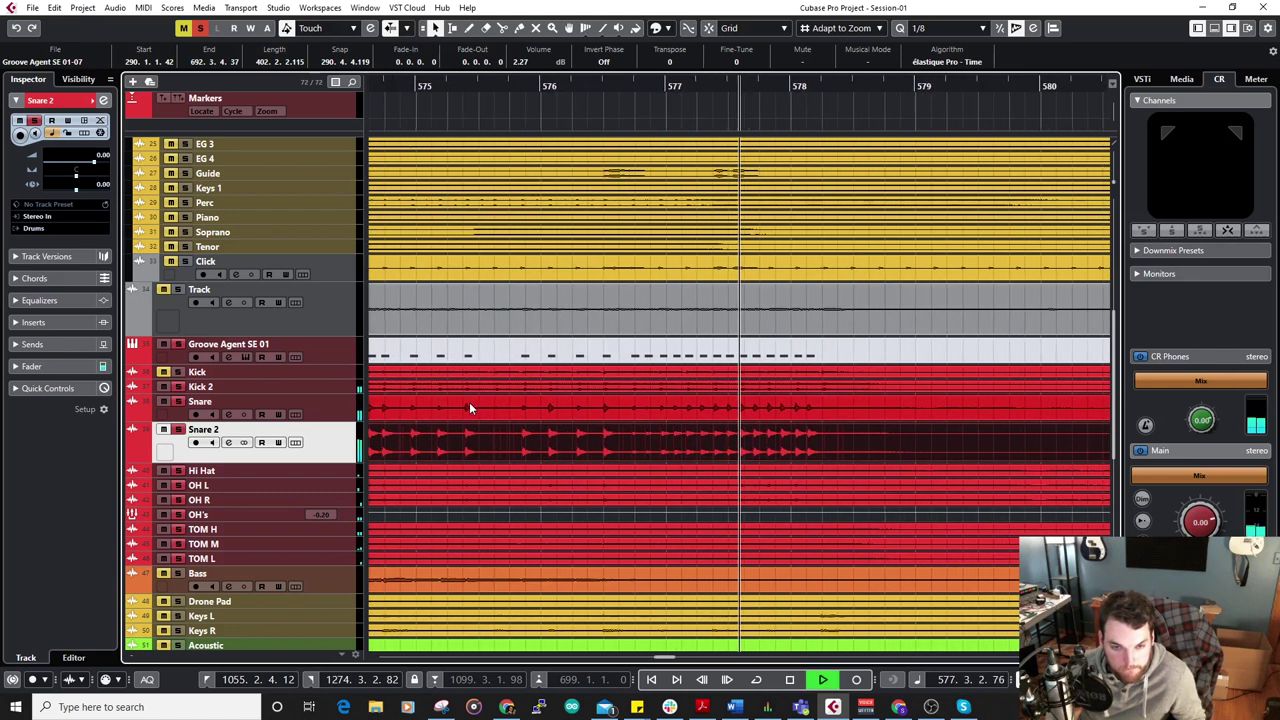
pyautogui.scroll(1, 657, 416)
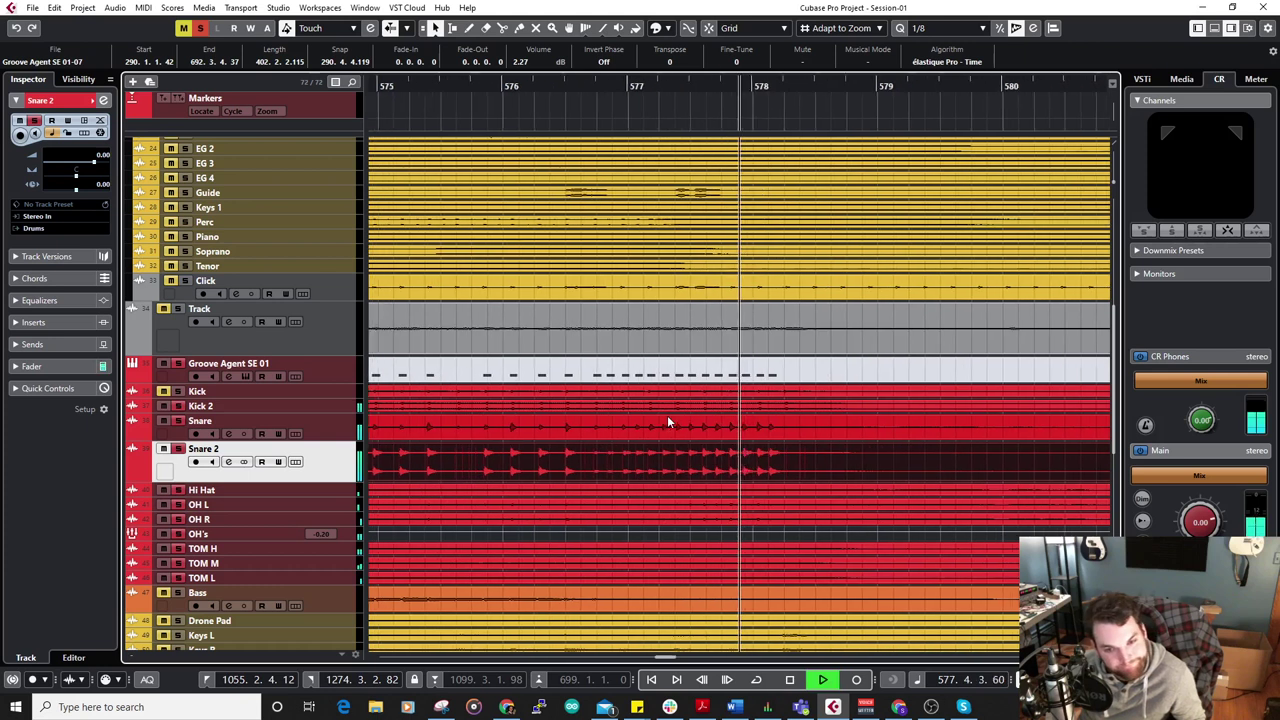
pyautogui.press('g')
pyautogui.press('g')
pyautogui.press('g')
pyautogui.press('g')
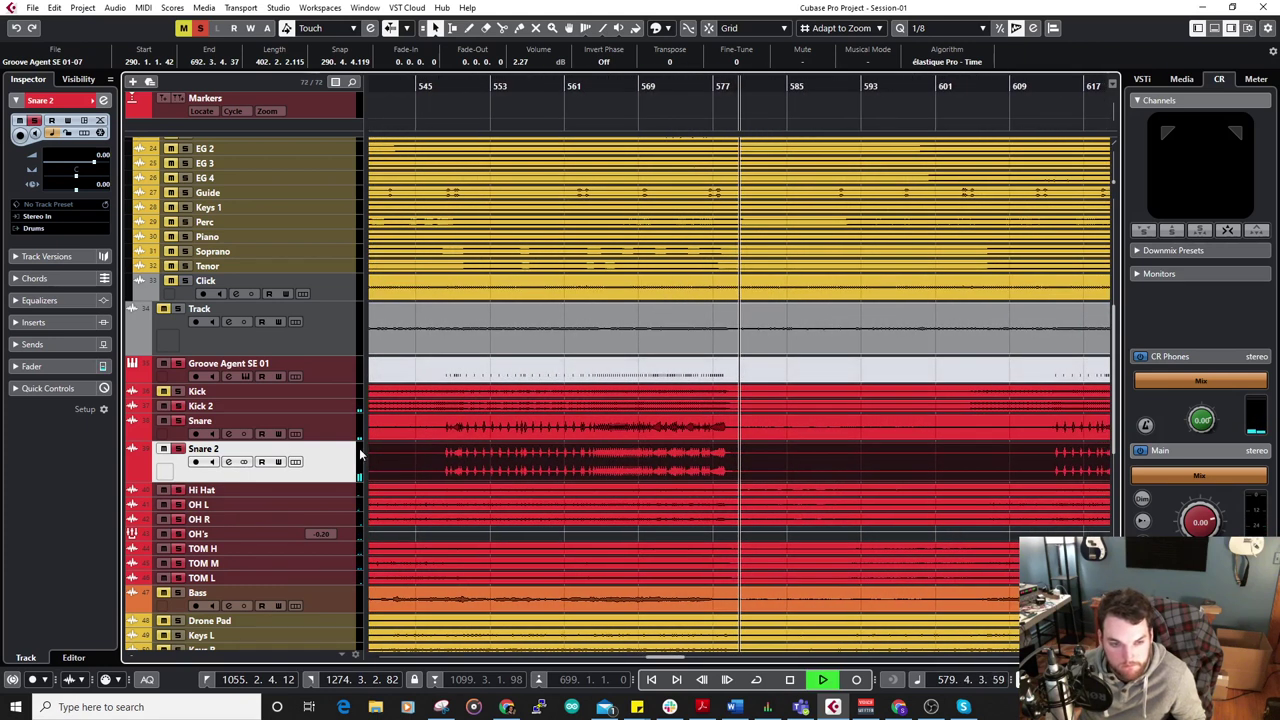
# Clear the solos, insert C1 comp Stereo after Frequency on the Cathedral Verb channel, and set its ratio to 2.00:1.
pyautogui.scroll(-8, 191, 447)
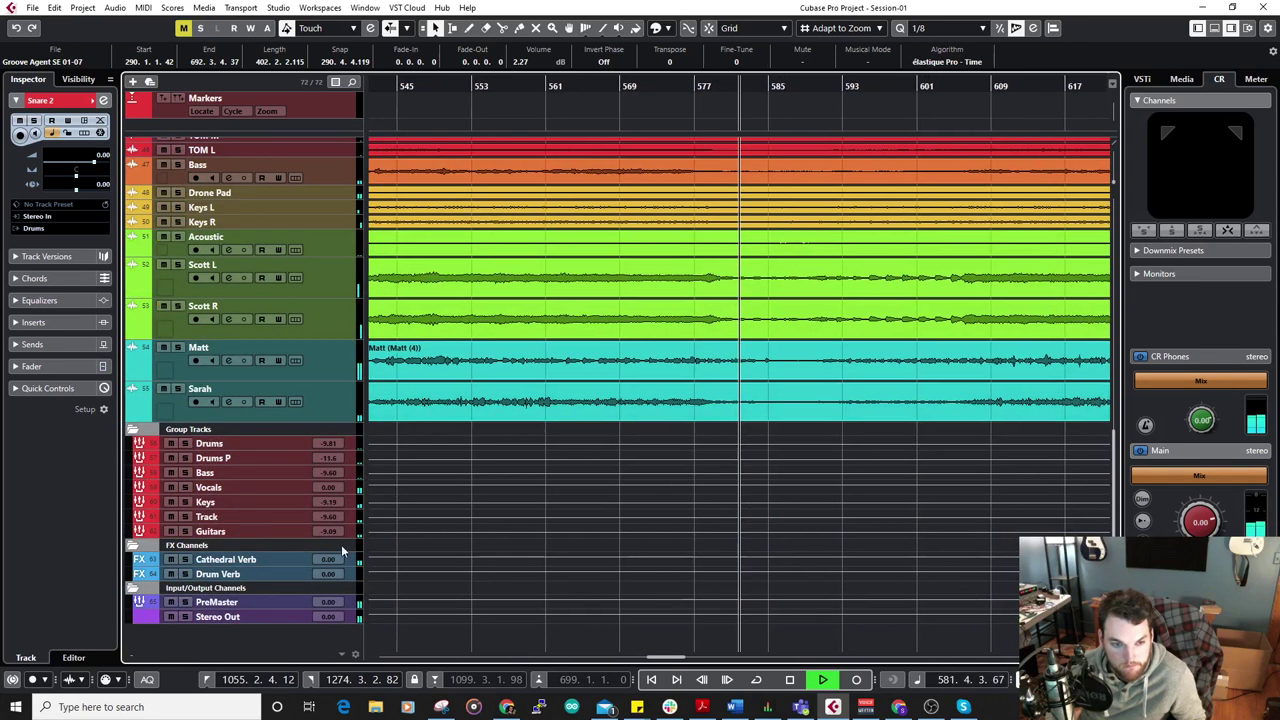
pyautogui.click(225, 559)
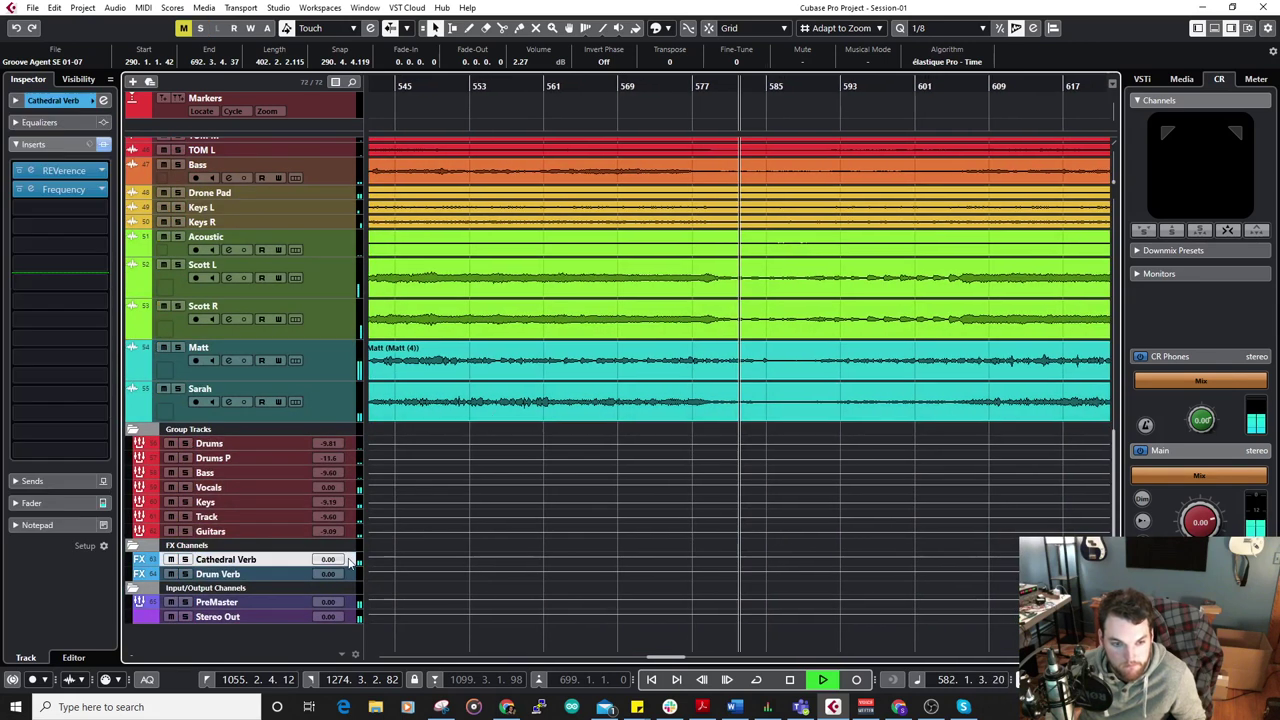
pyautogui.click(103, 208)
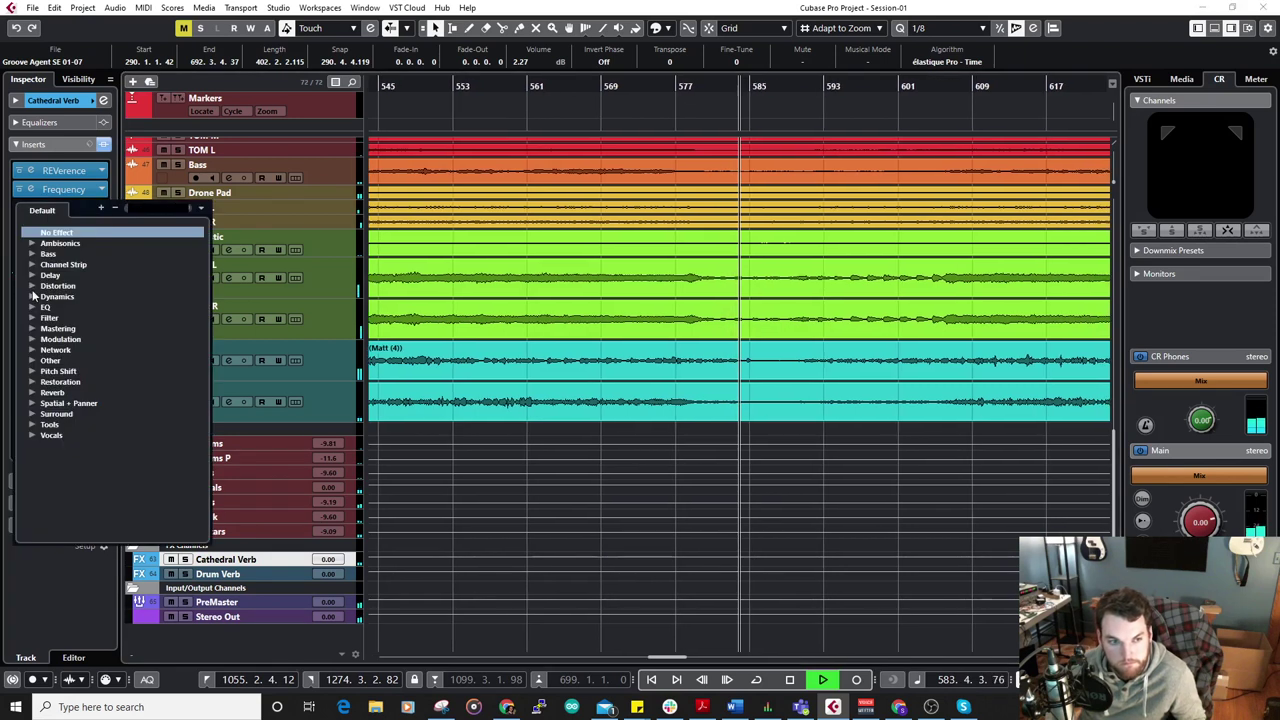
pyautogui.click(60, 296)
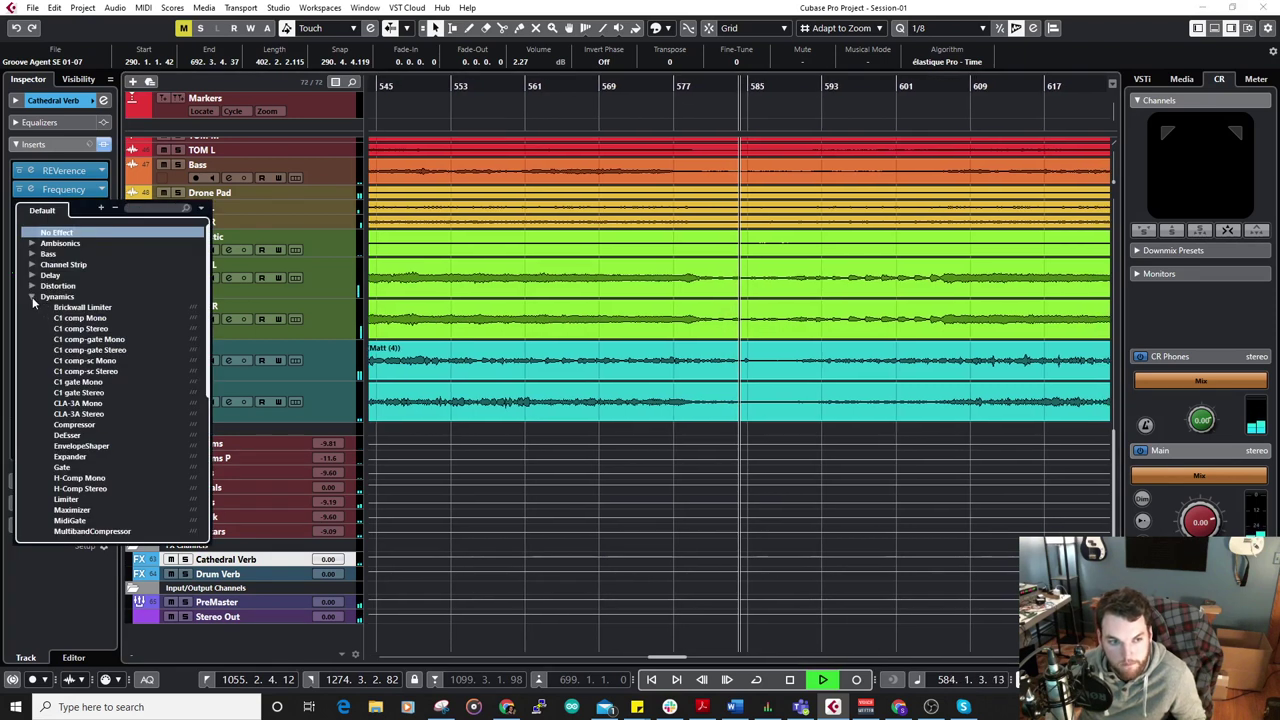
pyautogui.click(93, 329)
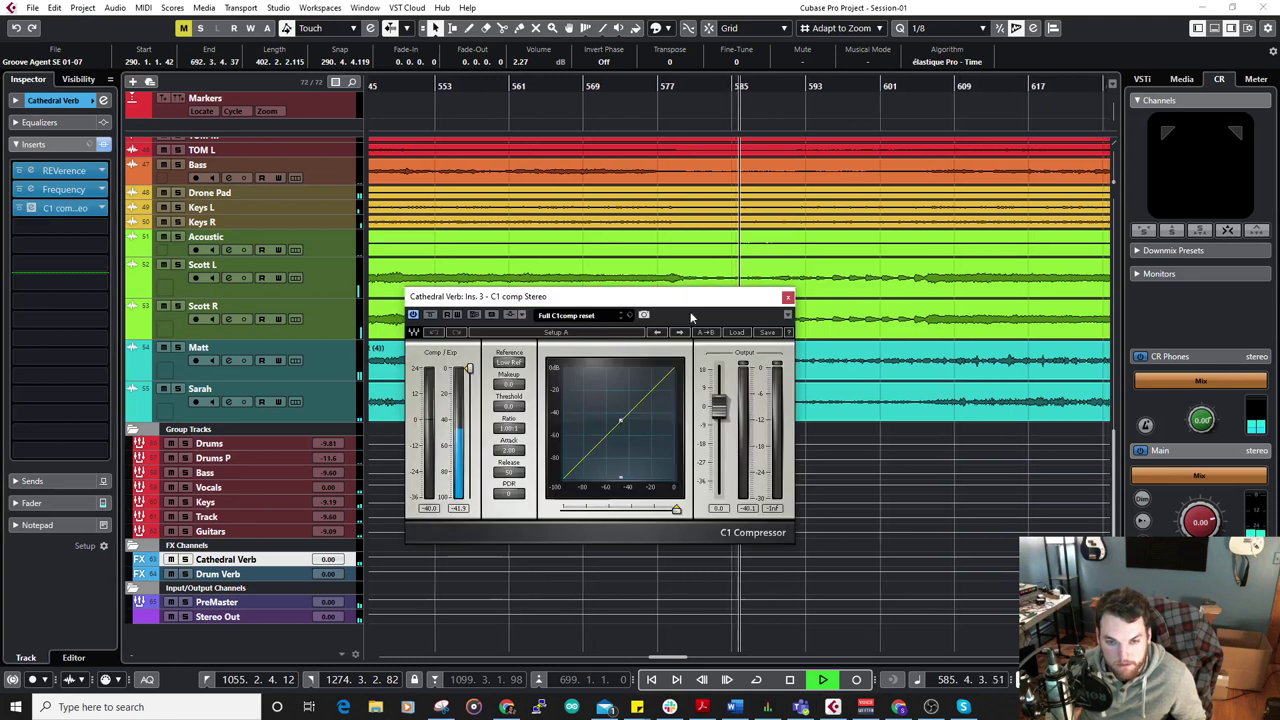
pyautogui.write('2')
pyautogui.press('Return')
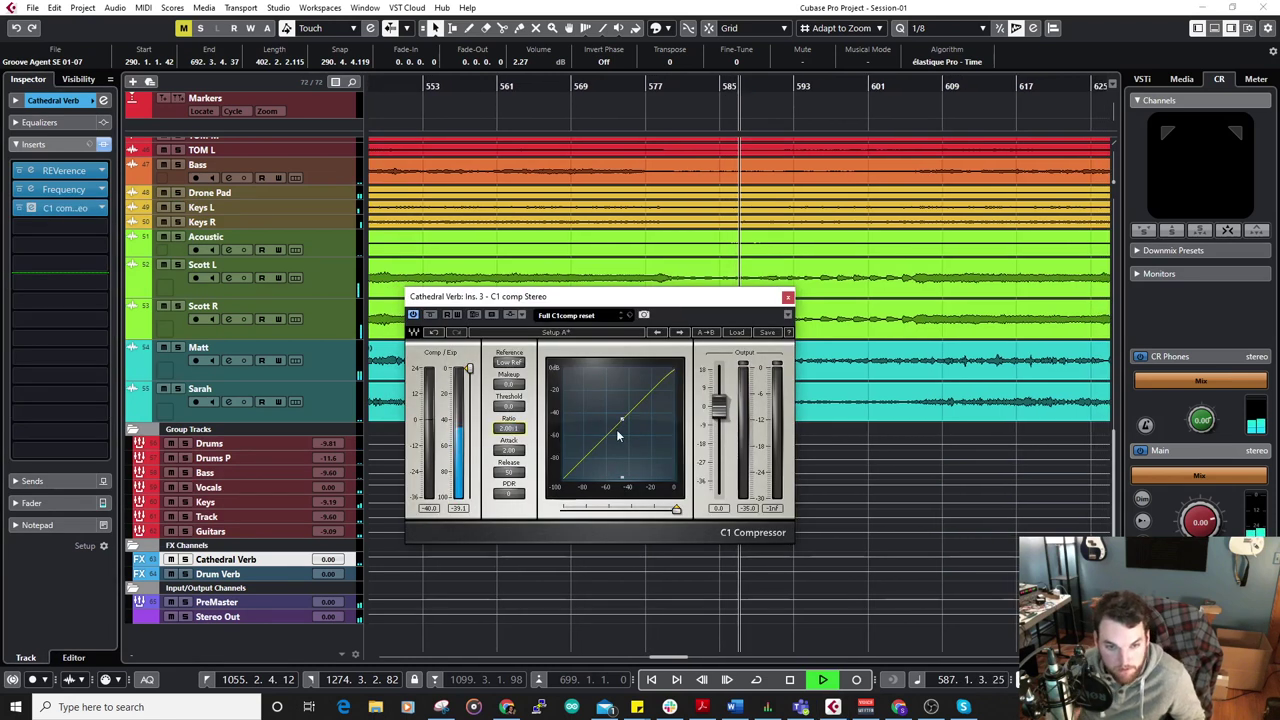
# Activate the C1 compressor's side-chain and add a second send from the upper vocal track to that side-chain input.
pyautogui.click(328, 366)
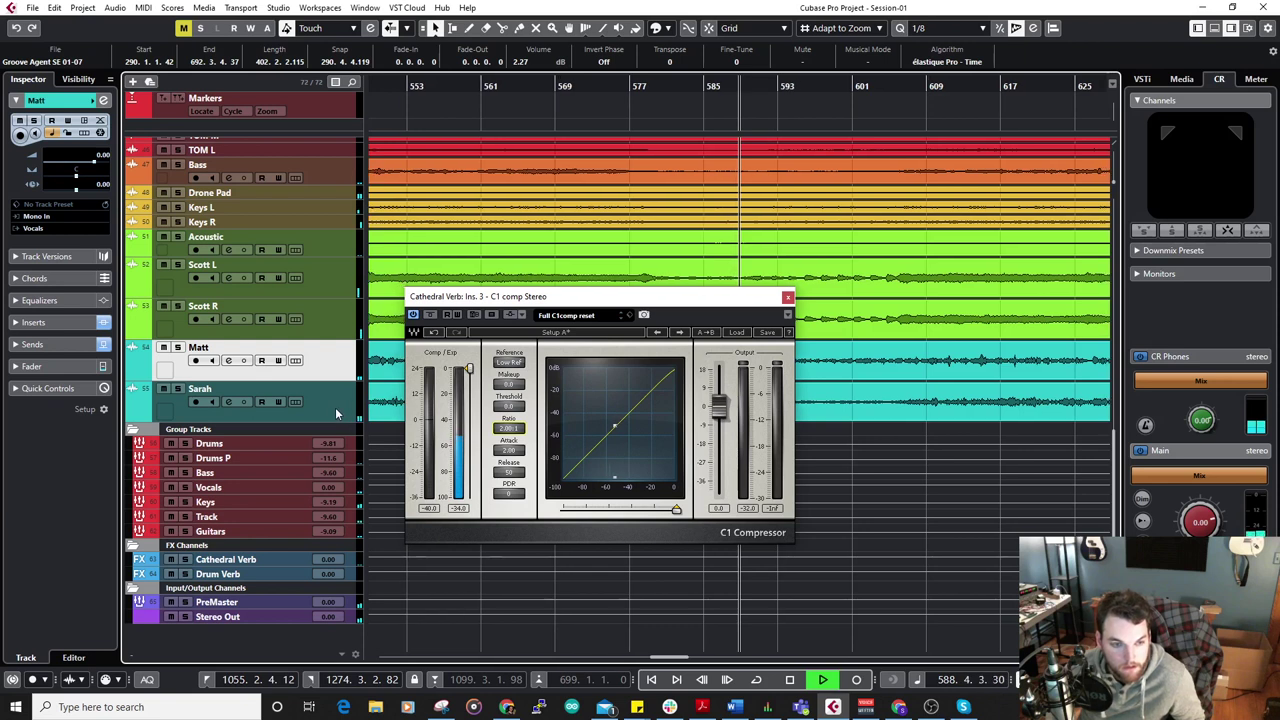
pyautogui.click(57, 344)
pyautogui.click(96, 268)
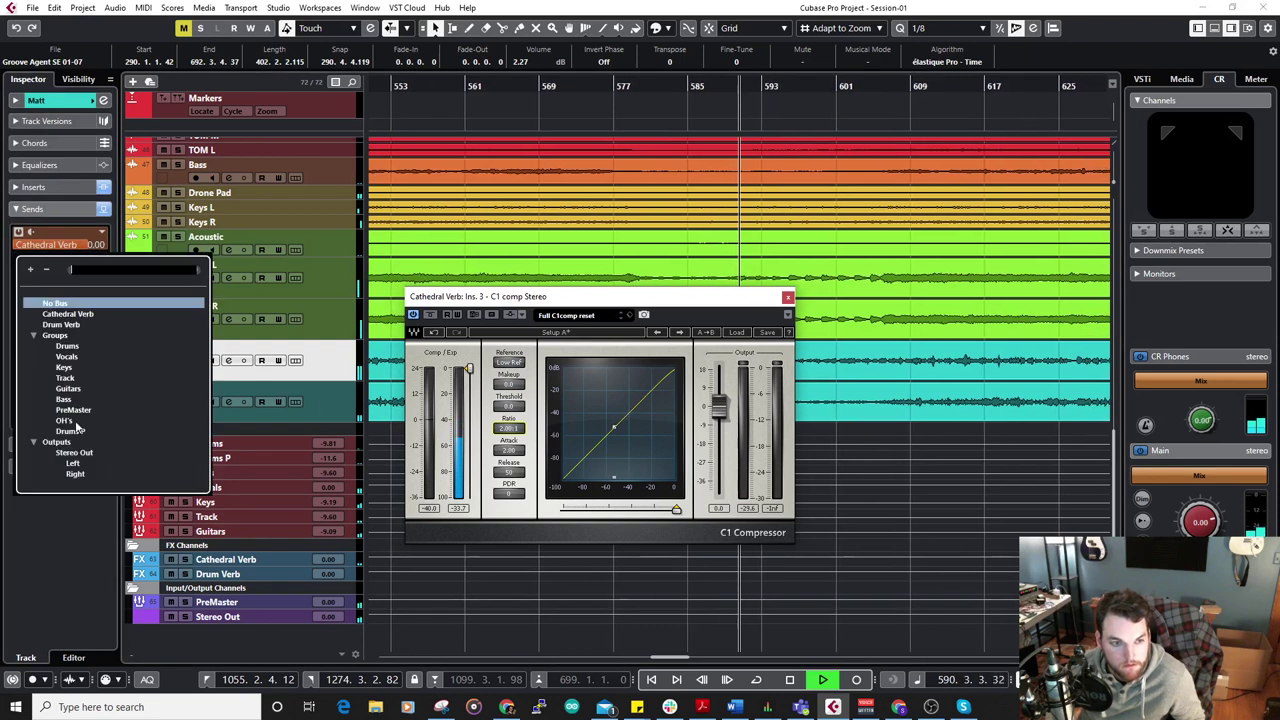
pyautogui.click(511, 316)
pyautogui.click(97, 269)
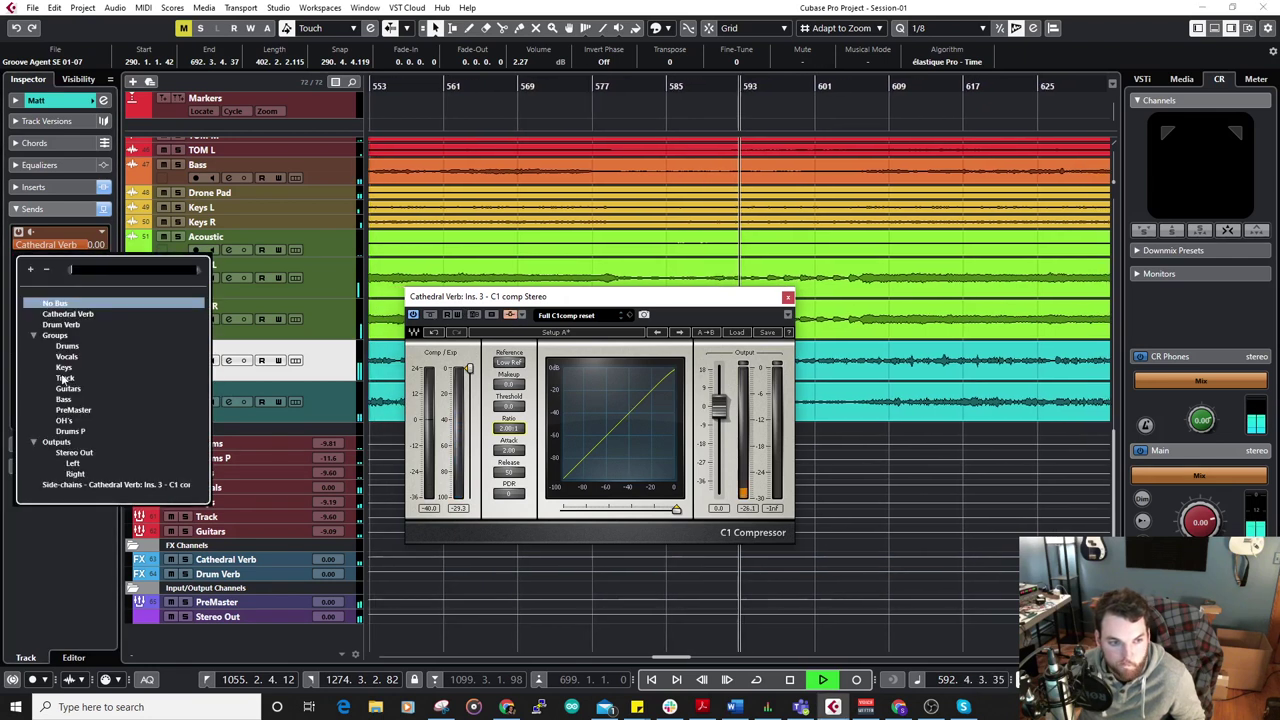
pyautogui.click(110, 484)
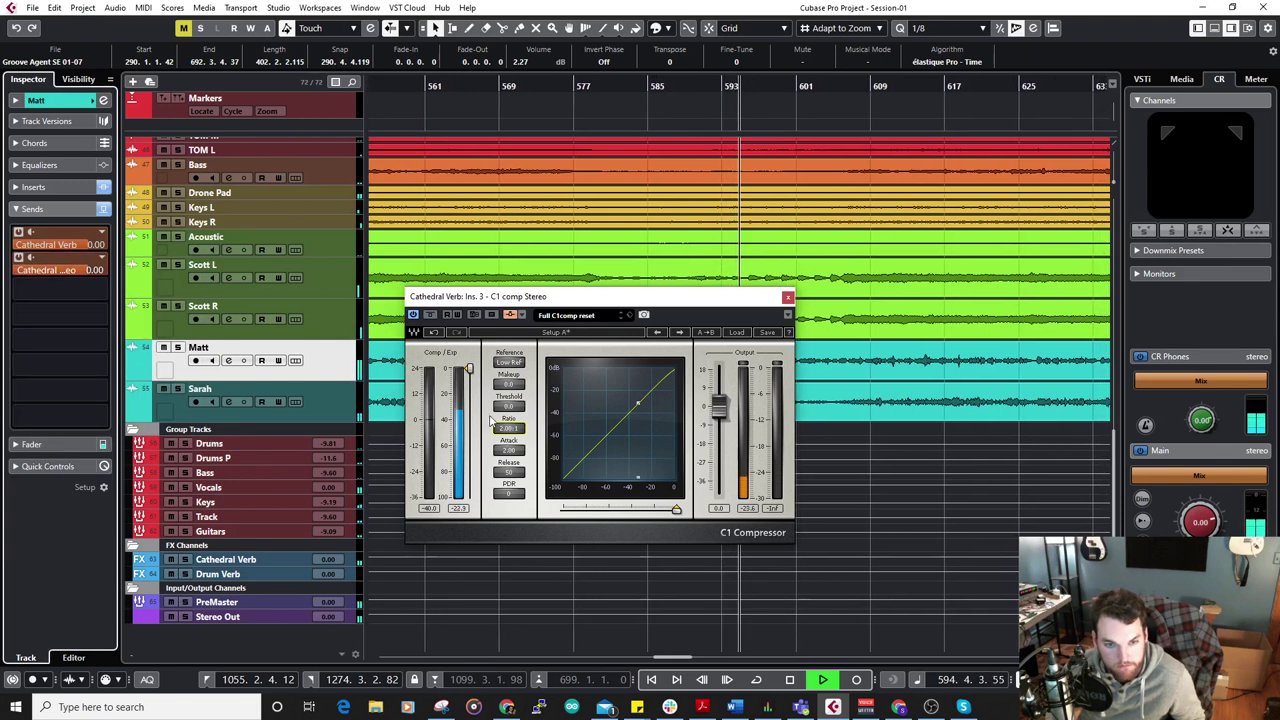
# Lower the C1 compressor's threshold to -31.9, reset its makeup gain to 0, and close the plug-in.
pyautogui.moveTo(469, 369); pyautogui.dragTo(469, 396)
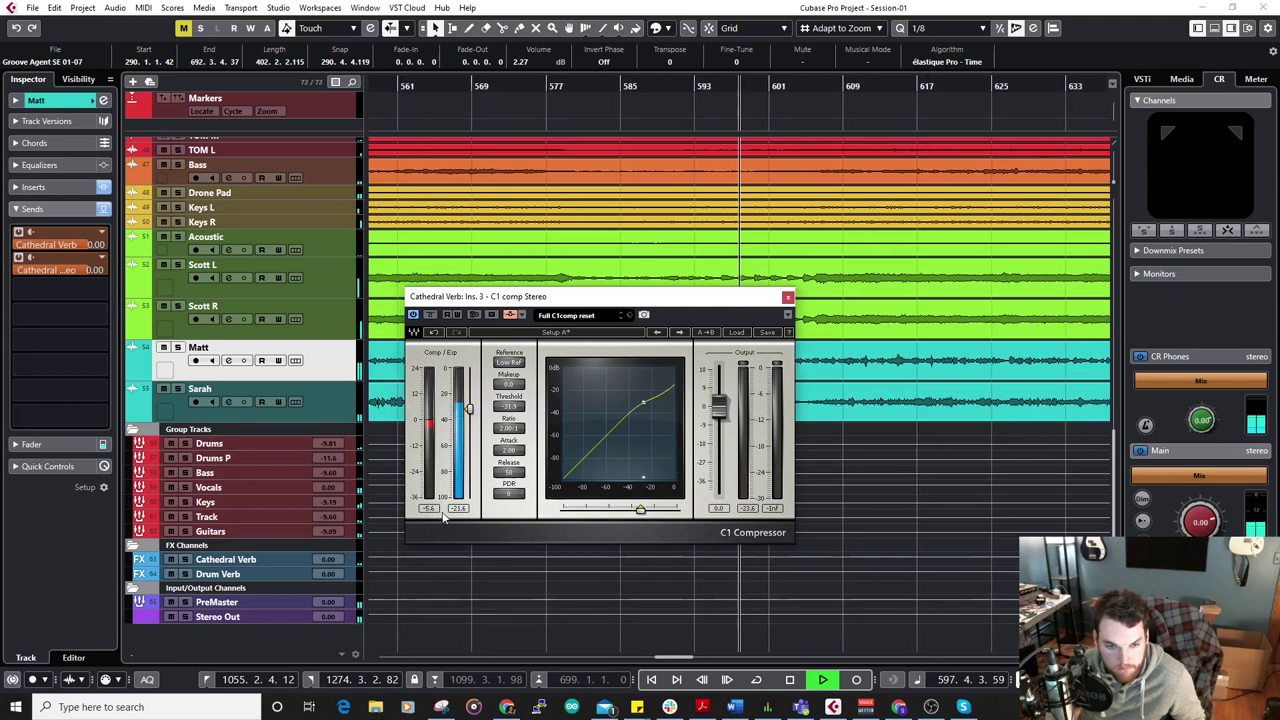
pyautogui.moveTo(508, 384); pyautogui.dragTo(508, 390)
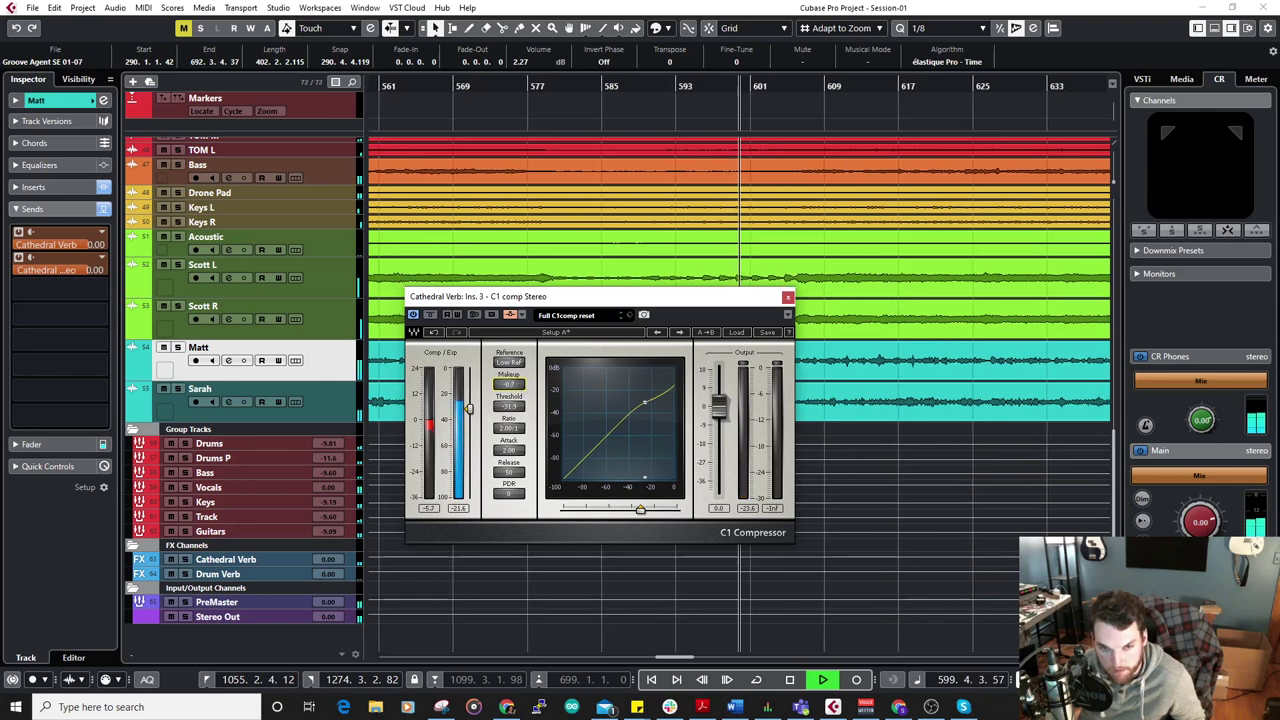
pyautogui.doubleClick(522, 384)
pyautogui.write('0')
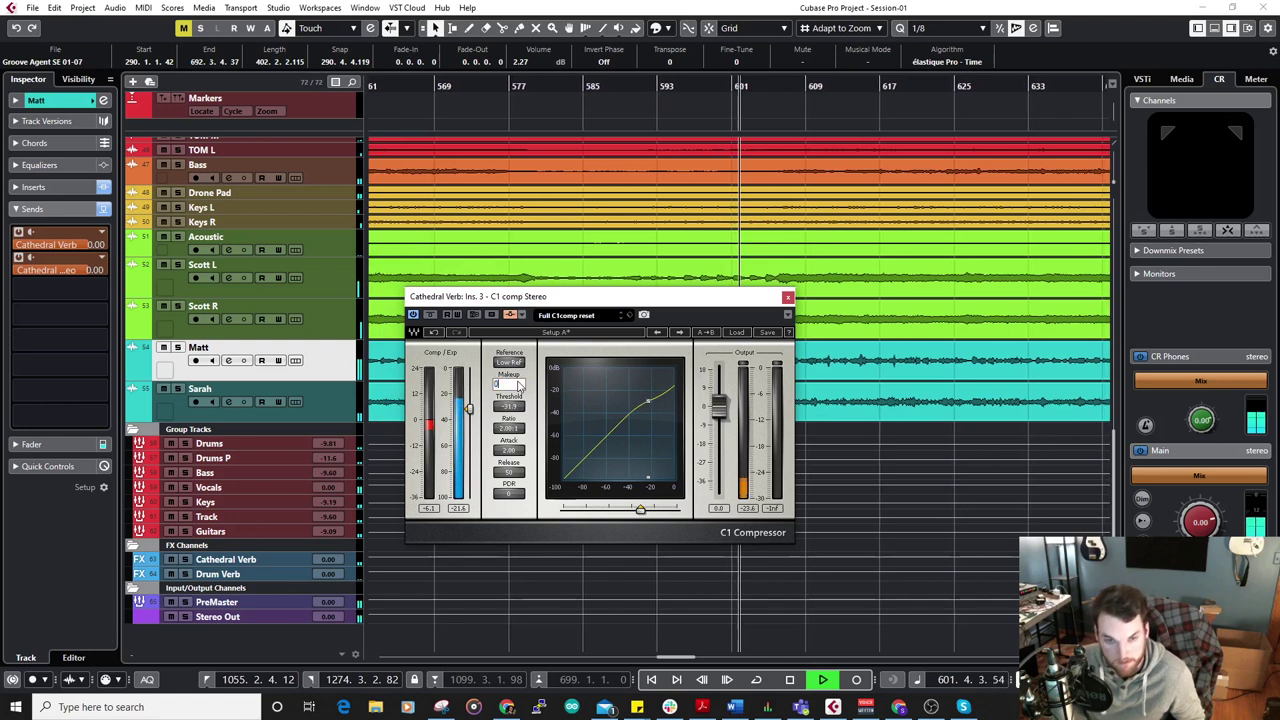
pyautogui.press('Return')
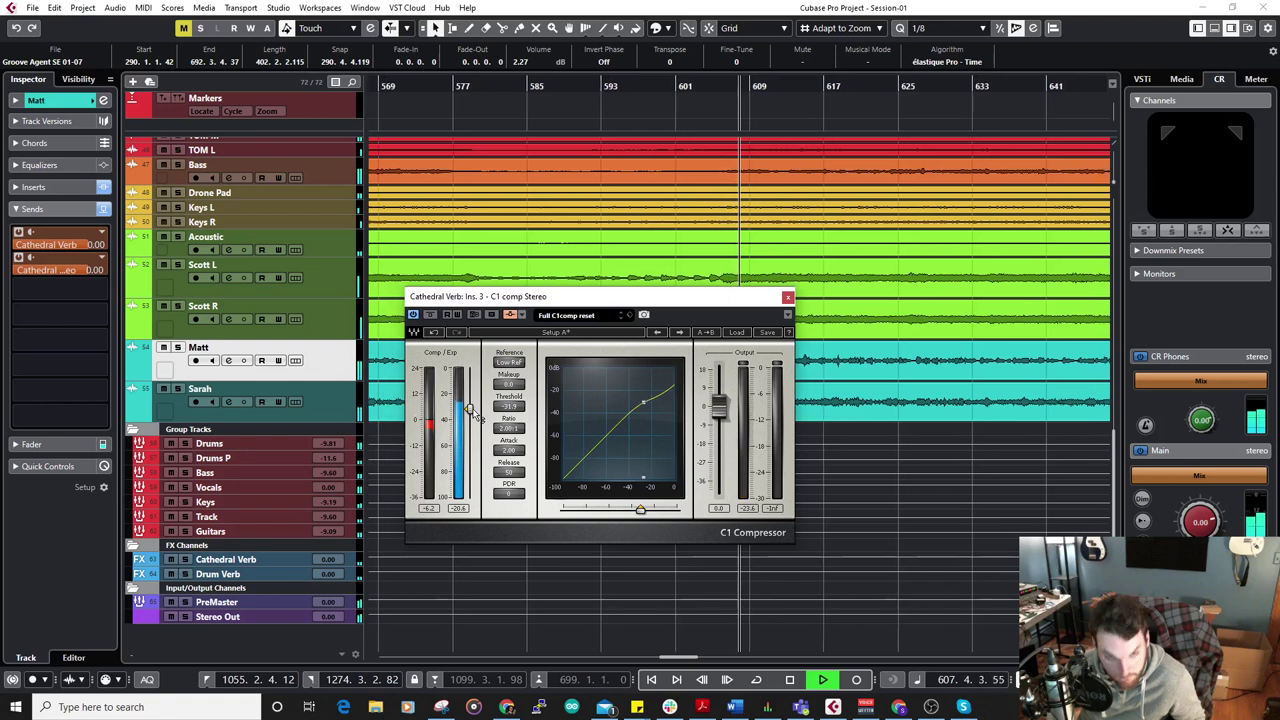
pyautogui.click(788, 297)
# Add an active second send from the lower vocal track to the Cathedral Verb C1 compressor's side-chain input.
pyautogui.click(336, 410)
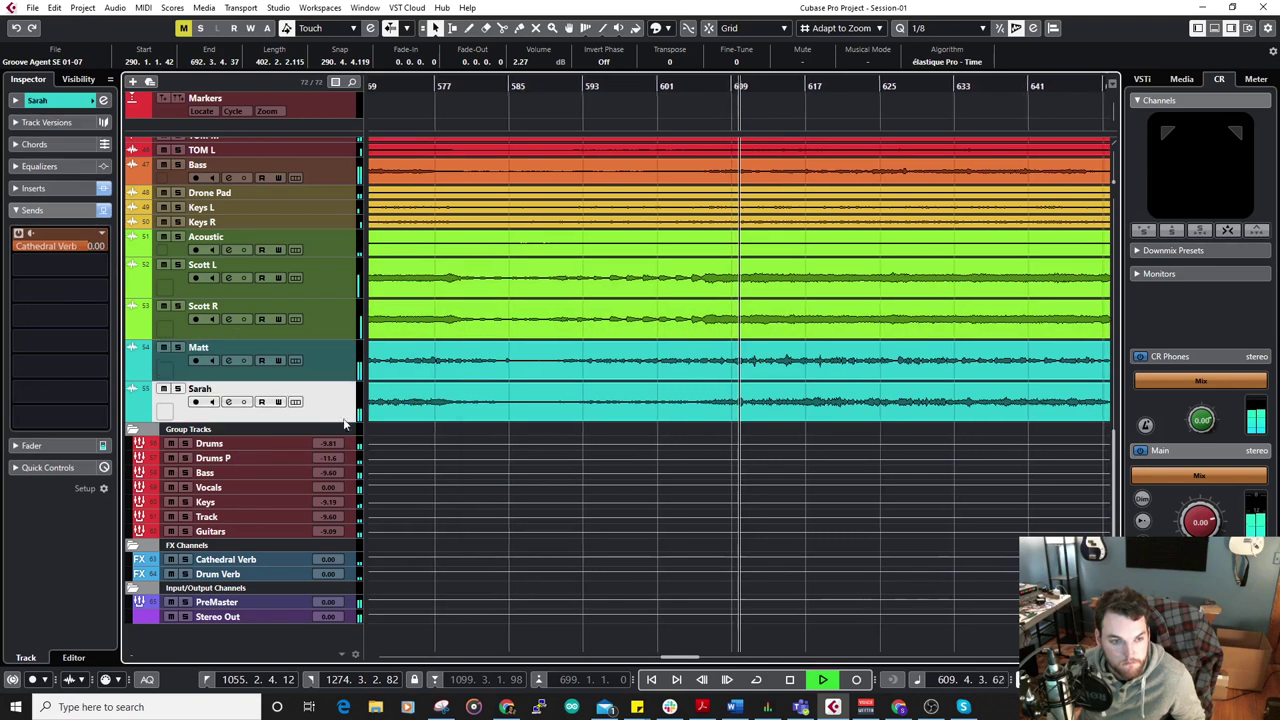
pyautogui.click(70, 265)
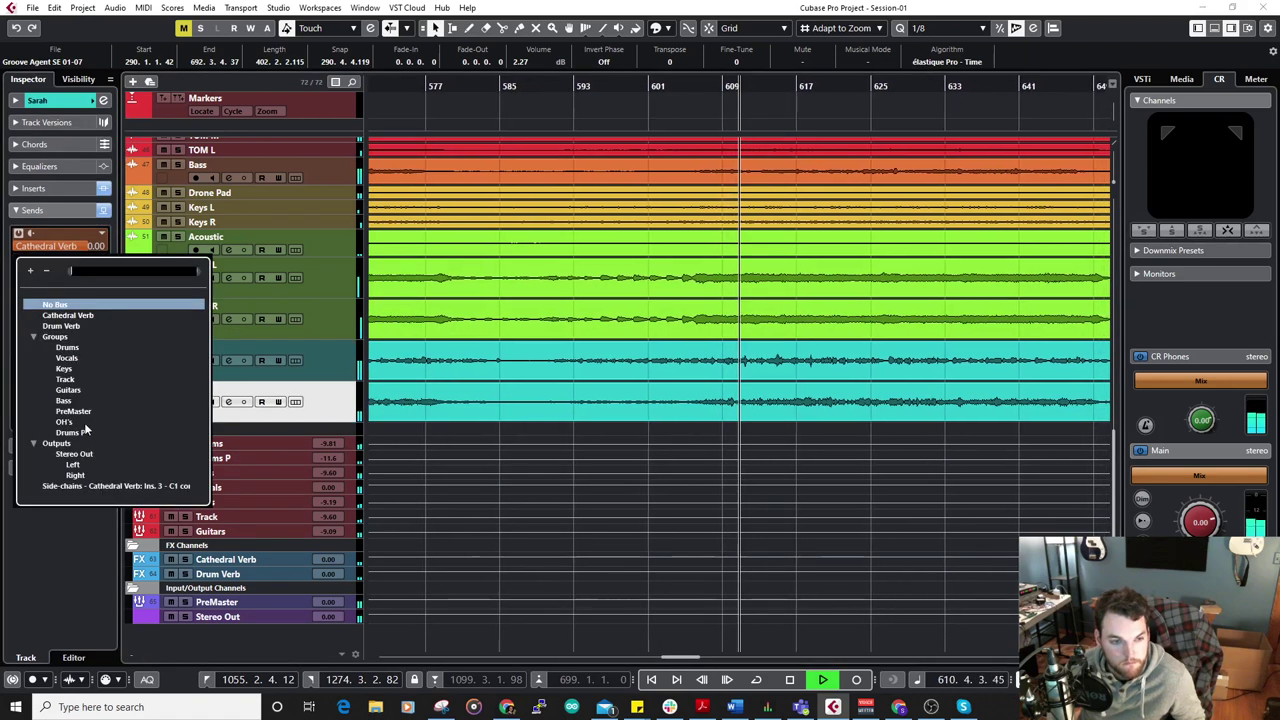
pyautogui.click(106, 486)
pyautogui.click(18, 258)
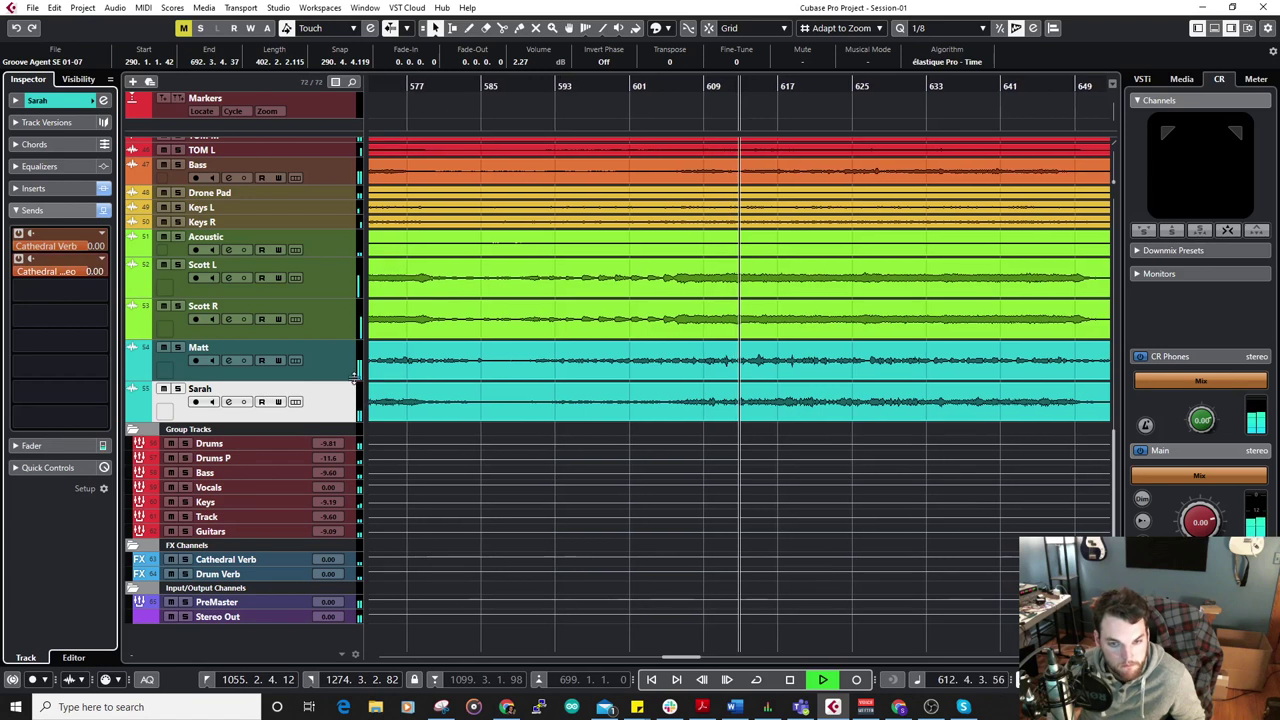
# Set the Cathedral Verb C1 compressor's threshold to -37.2, attack to 1.19 and release to 114 while temporarily soloing the upper vocal track.
pyautogui.click(262, 561)
pyautogui.click(32, 209)
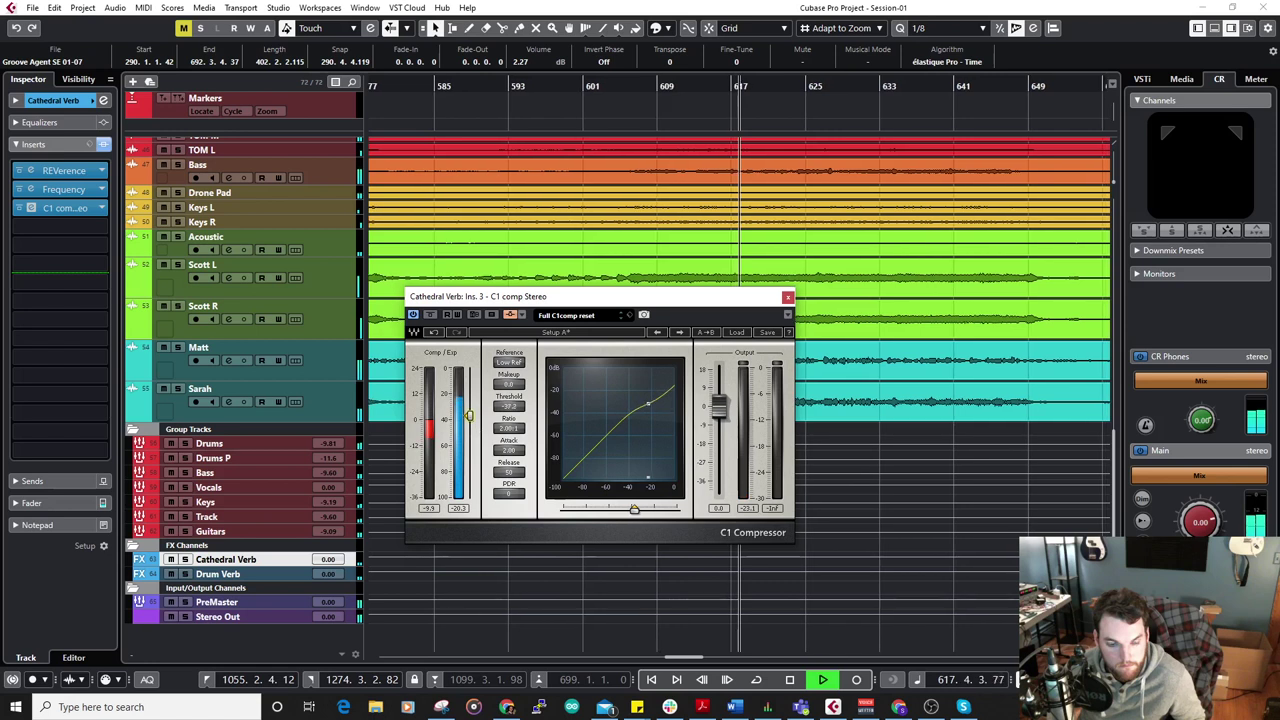
pyautogui.click(176, 348)
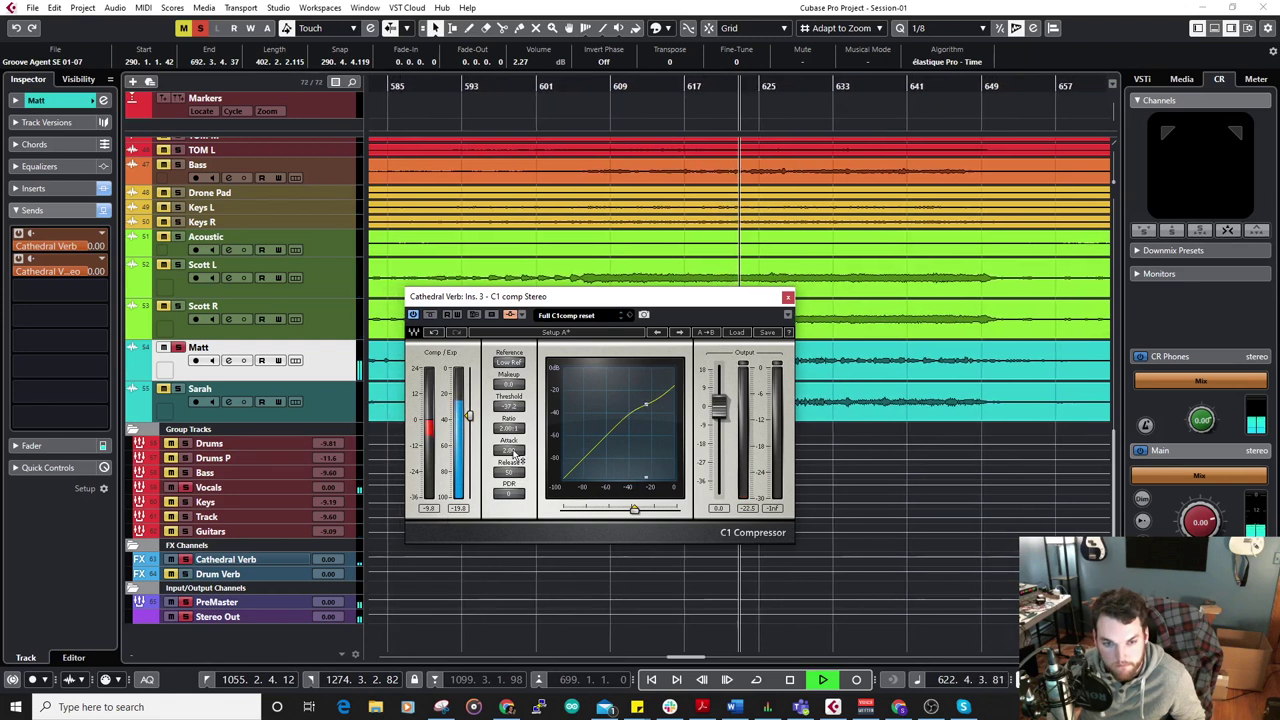
pyautogui.moveTo(509, 472); pyautogui.dragTo(509, 490)
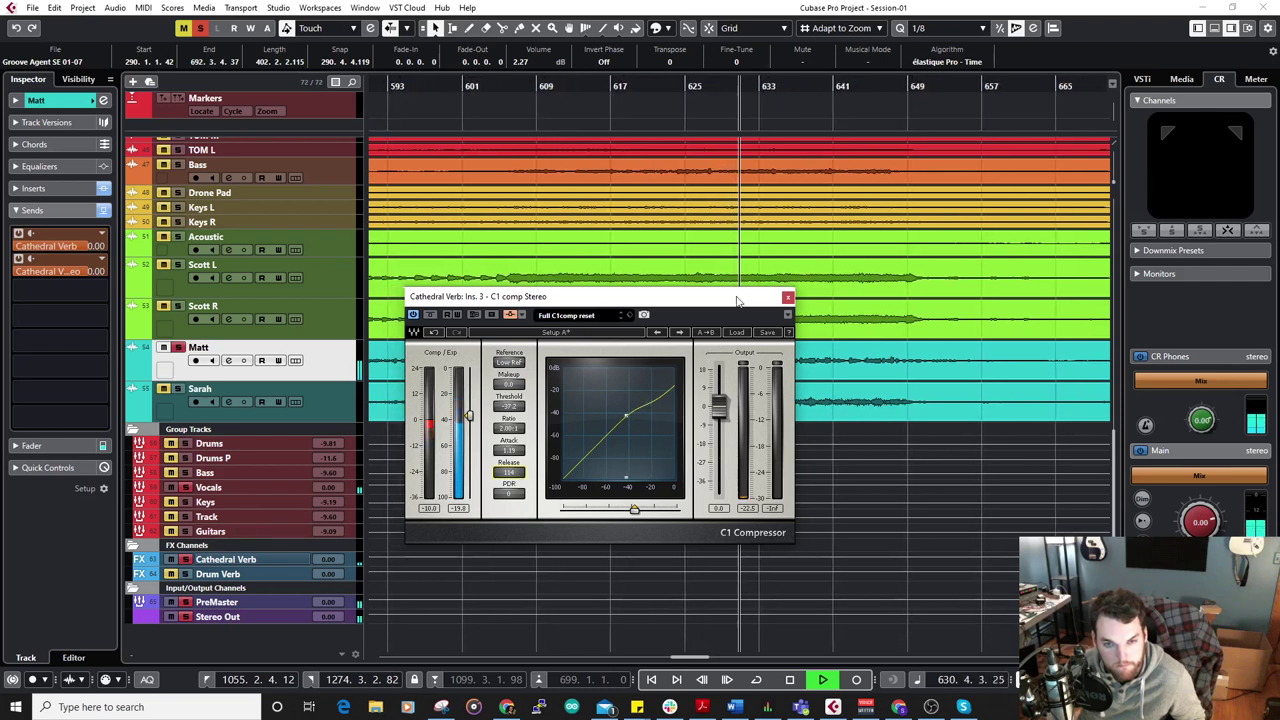
pyautogui.click(788, 297)
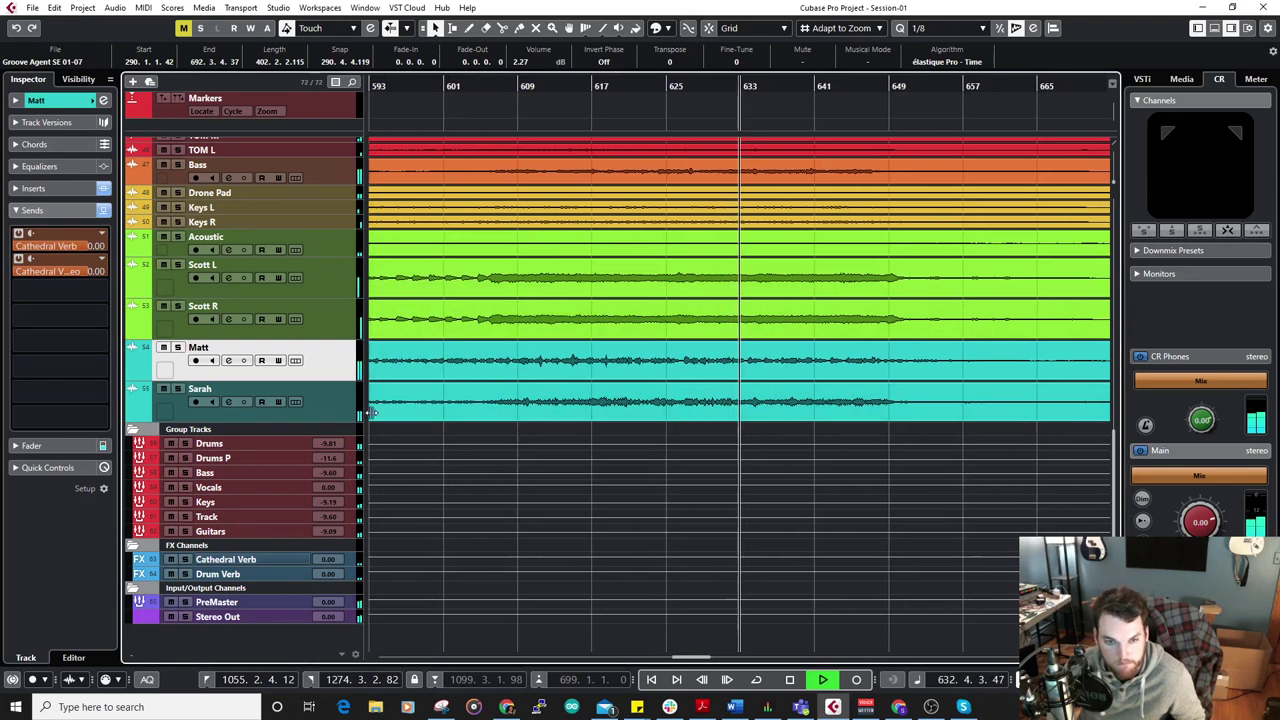
# Select the Keys L and Keys R tracks and increase their height so their waveforms are readable.
pyautogui.scroll(3, 407, 380)
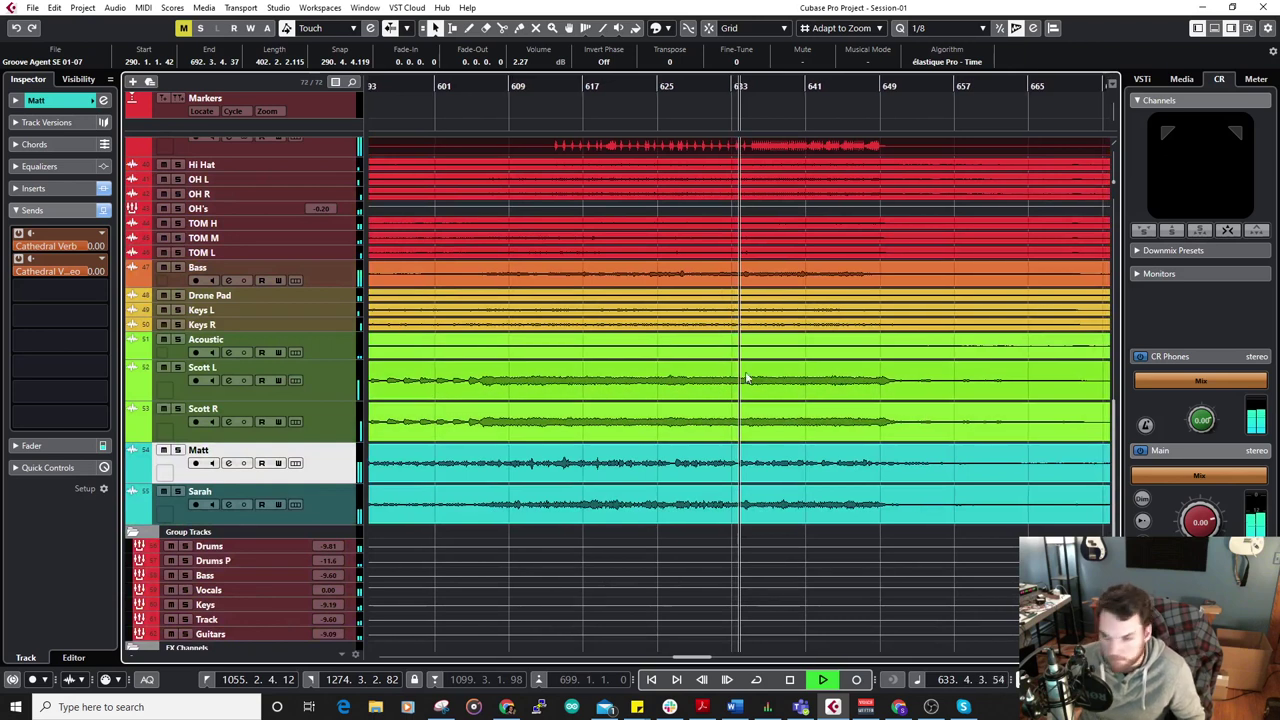
pyautogui.scroll(-3, 688, 312)
pyautogui.press('g')
pyautogui.scroll(3, 311, 508)
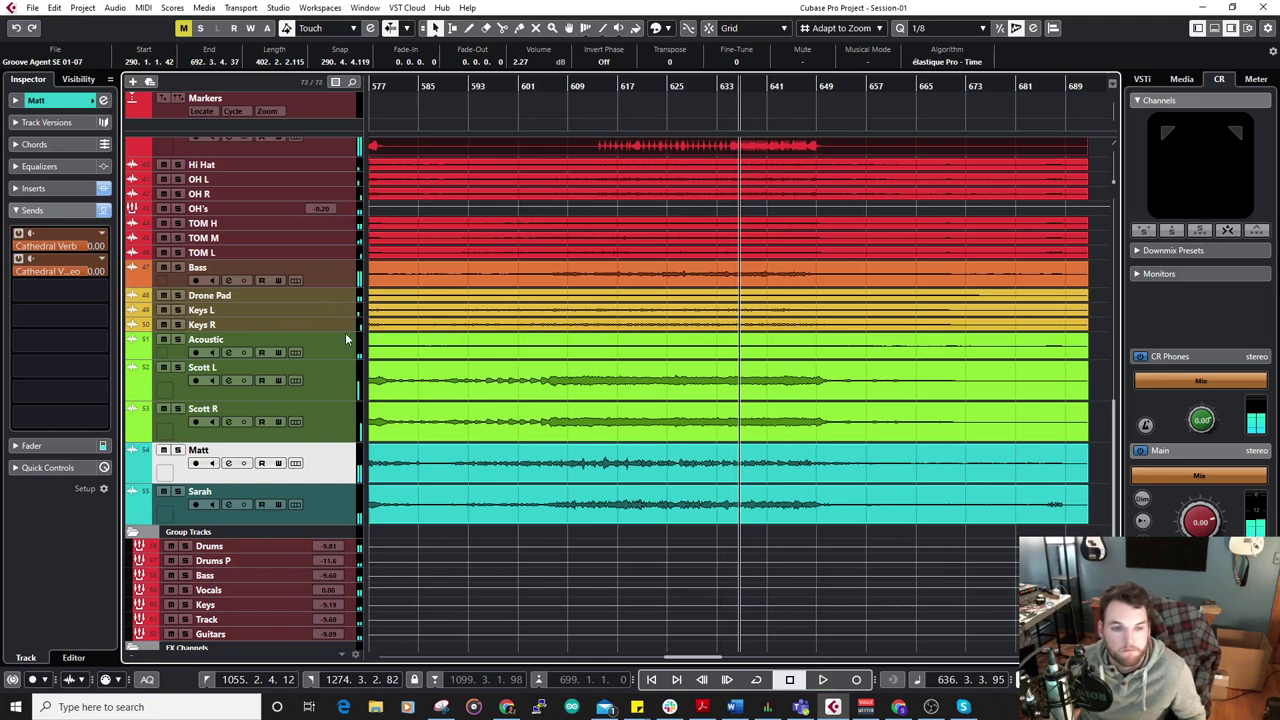
pyautogui.click(345, 316)
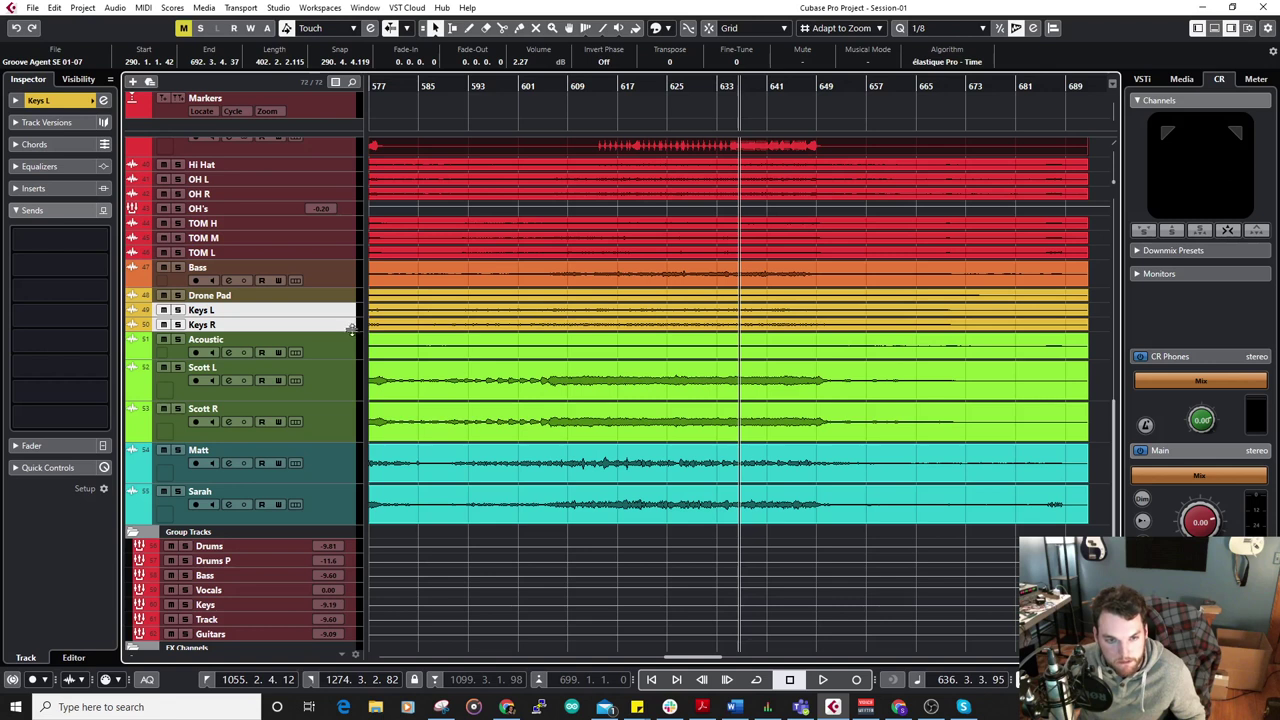
pyautogui.moveTo(352, 338); pyautogui.dragTo(352, 368)
pyautogui.scroll(-6, 802, 312)
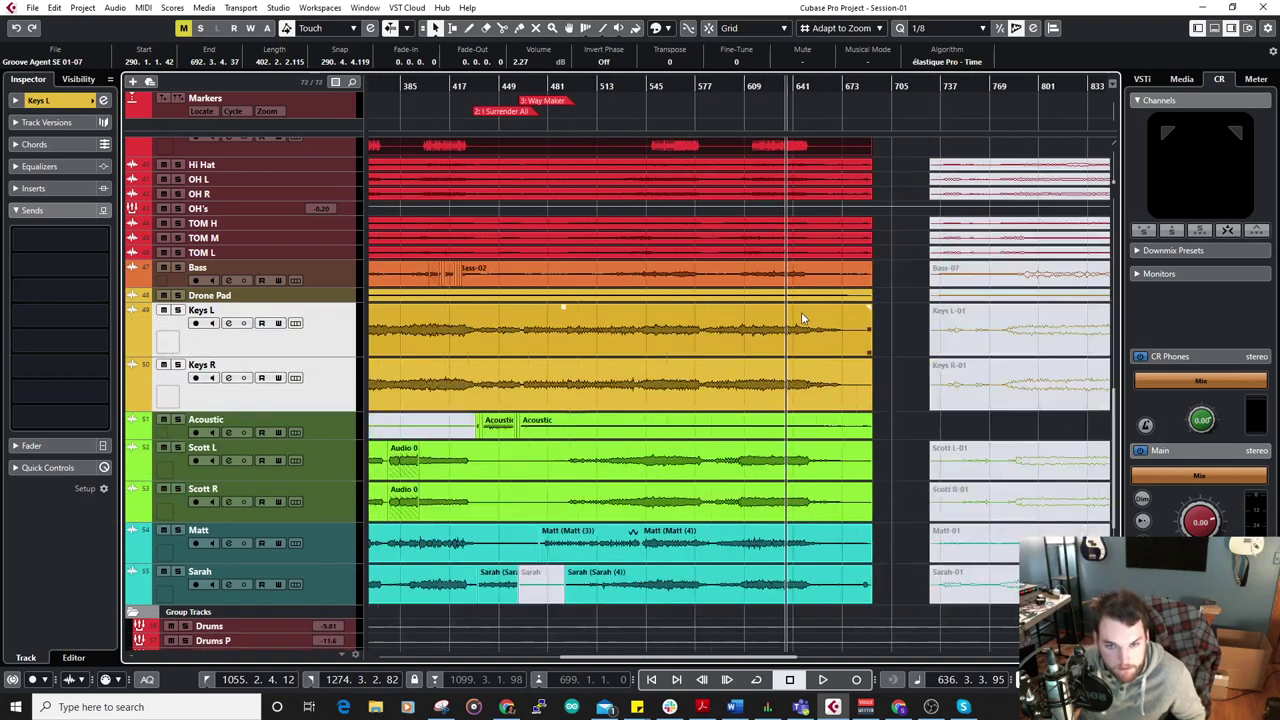
# Play the mix from around bar 371, just after the He Lives marker.
pyautogui.press('g')
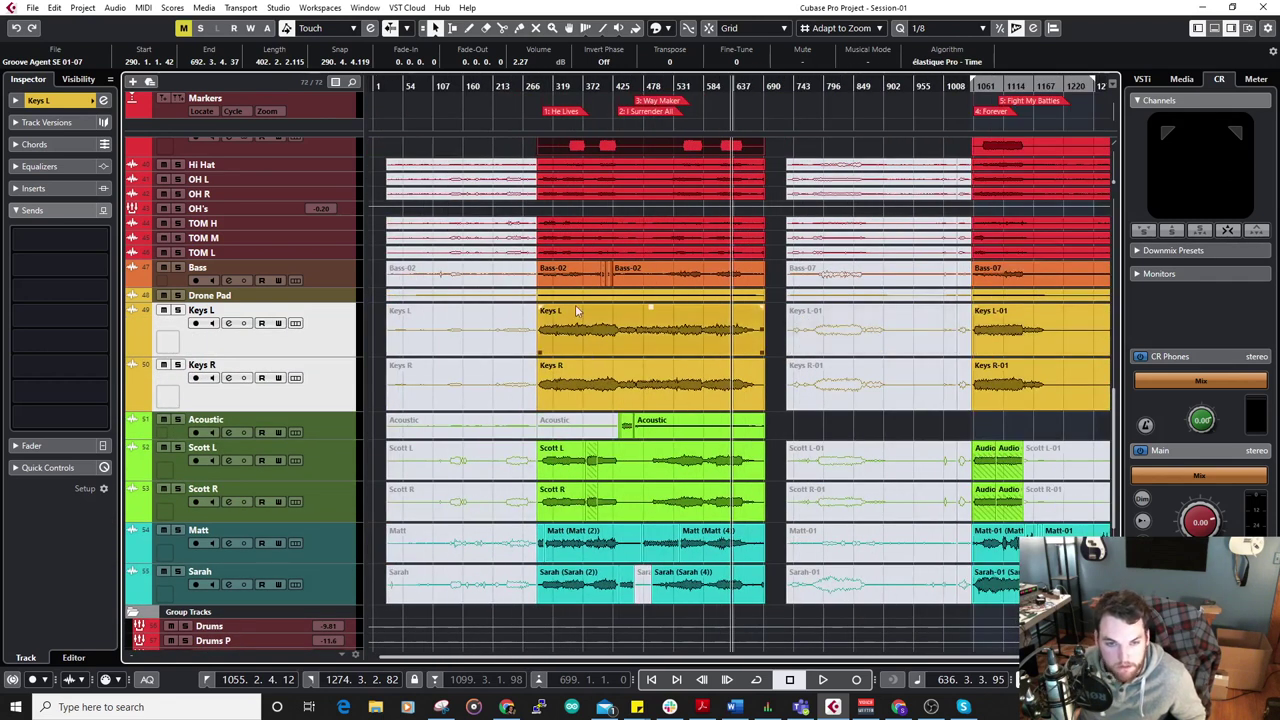
pyautogui.click(585, 97)
pyautogui.press('space')
pyautogui.press('h')
pyautogui.press('h')
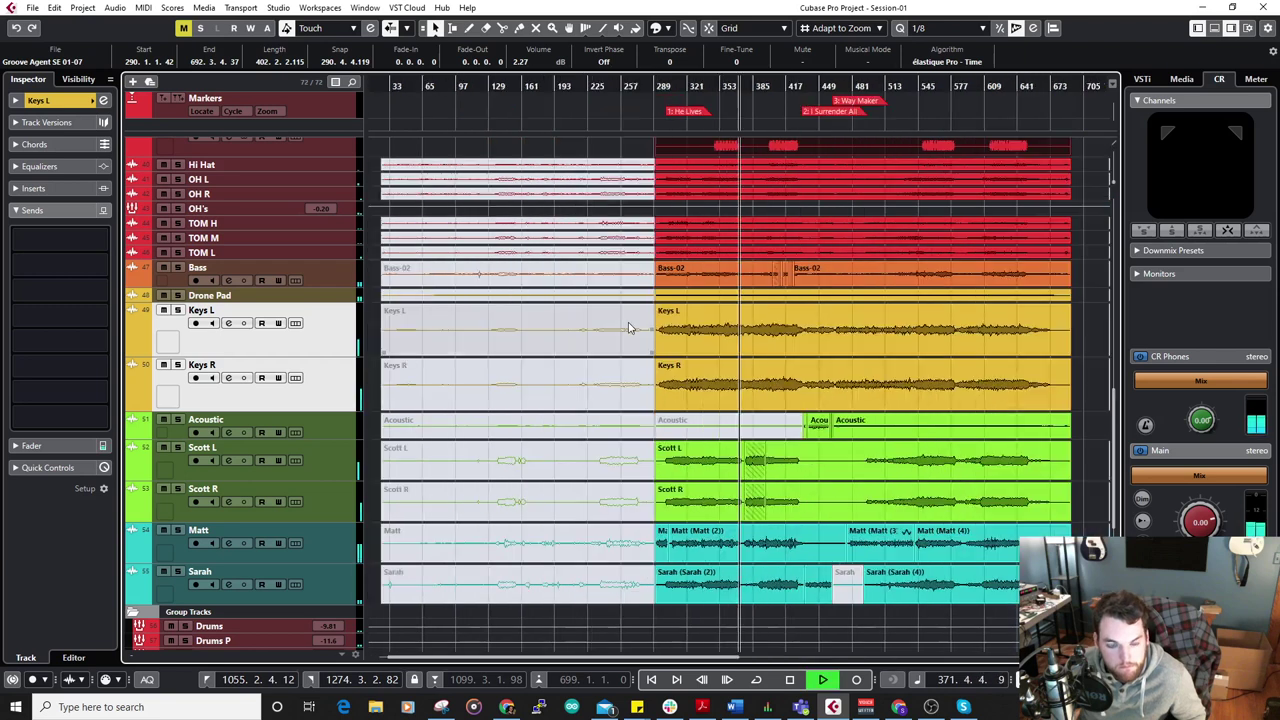
# Select the active Keys L and Keys R events in both worship sections and raise their event volume to 10.74 dB.
pyautogui.click(776, 328)
pyautogui.keyDown('shift'); pyautogui.click(664, 381); pyautogui.keyUp('shift')
pyautogui.press('g')
pyautogui.press('g')
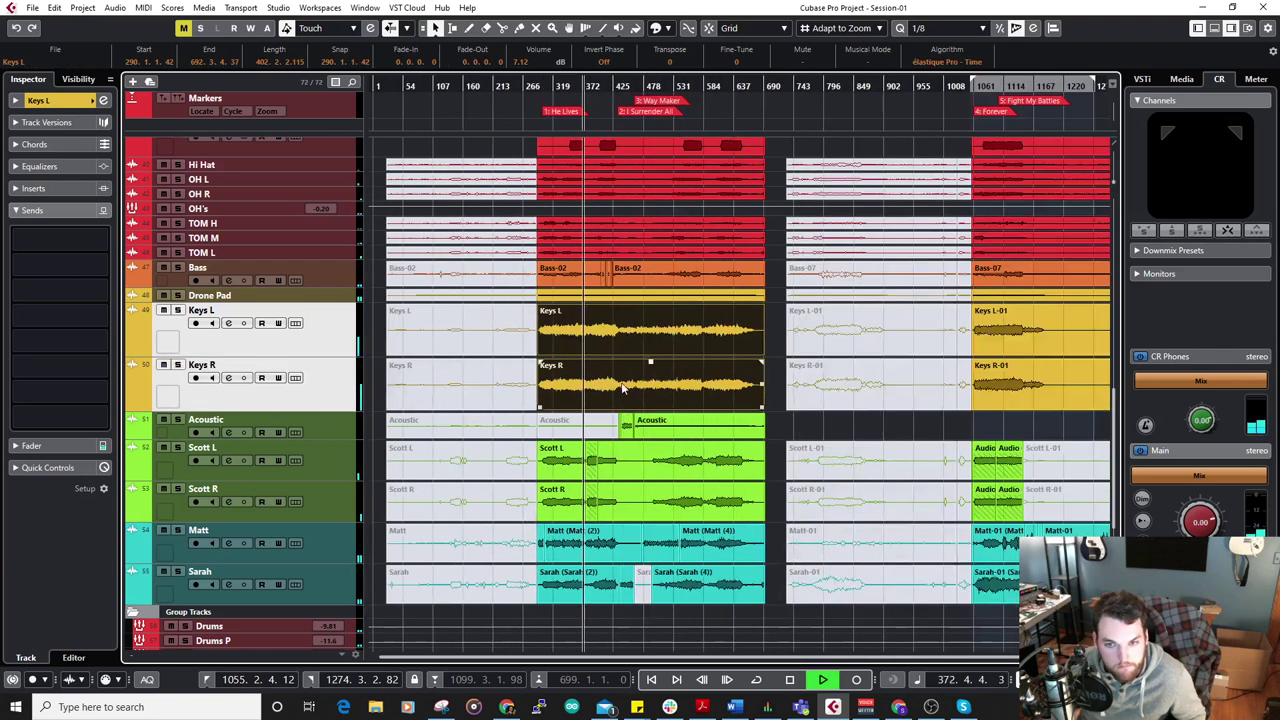
pyautogui.keyDown('shift'); pyautogui.click(1016, 349); pyautogui.keyUp('shift')
pyautogui.keyDown('shift'); pyautogui.click(1020, 383); pyautogui.keyUp('shift')
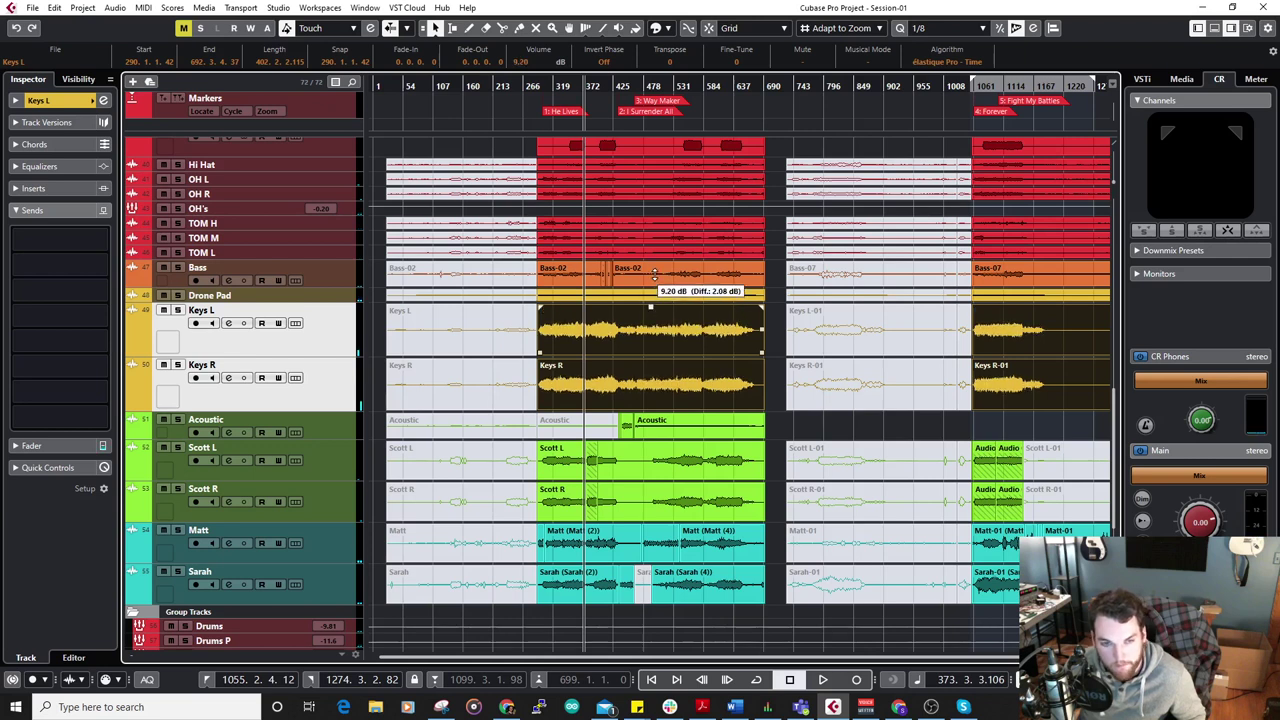
pyautogui.moveTo(654, 275); pyautogui.dragTo(654, 273)
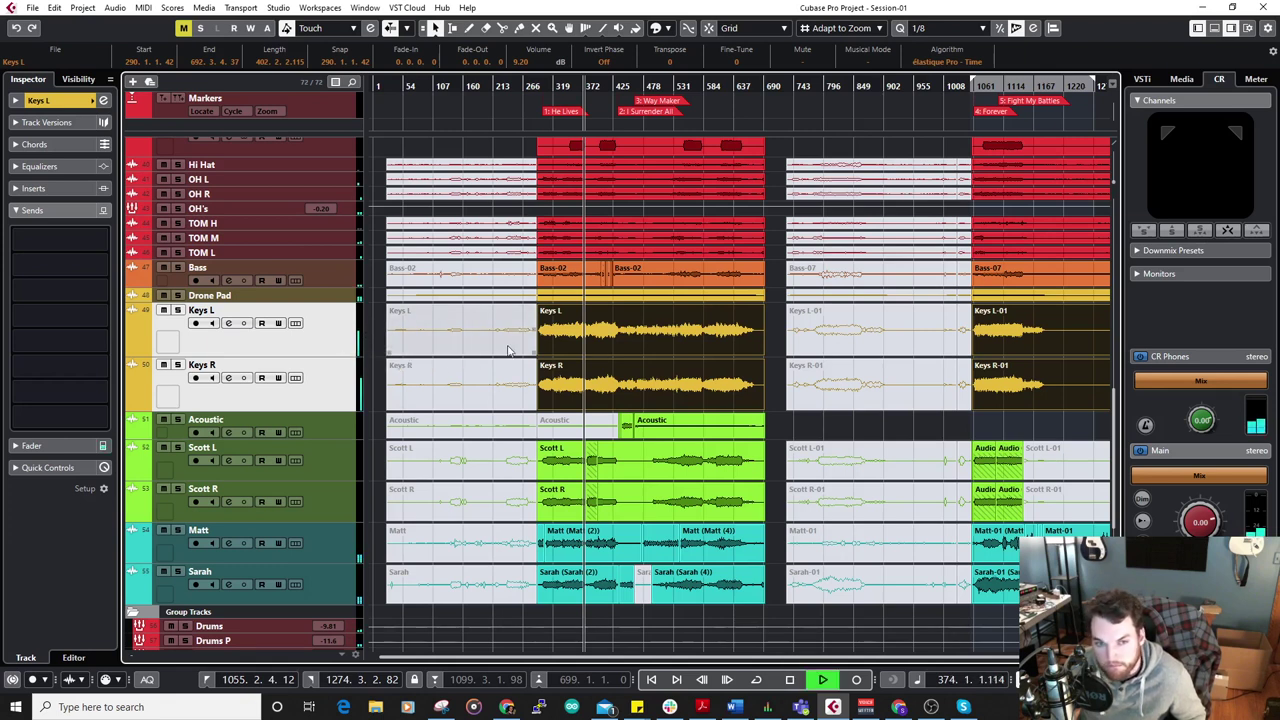
pyautogui.moveTo(650, 309); pyautogui.dragTo(655, 285)
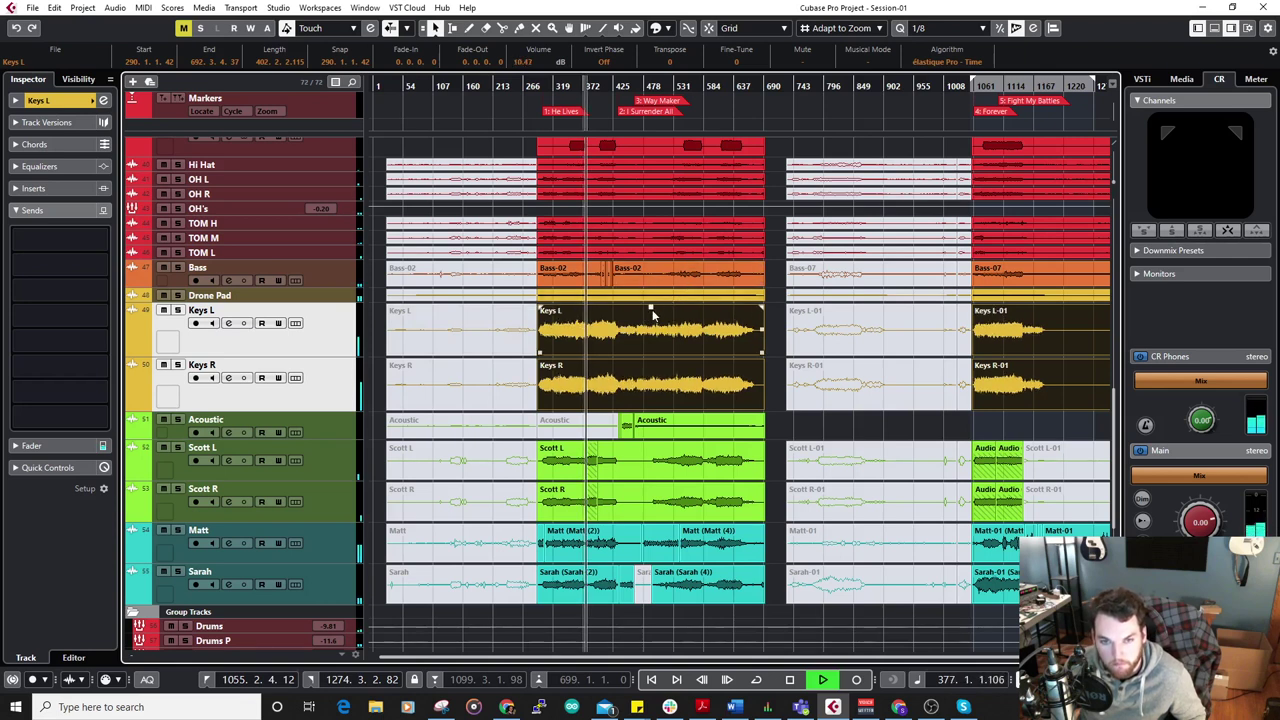
pyautogui.moveTo(649, 302); pyautogui.dragTo(652, 306)
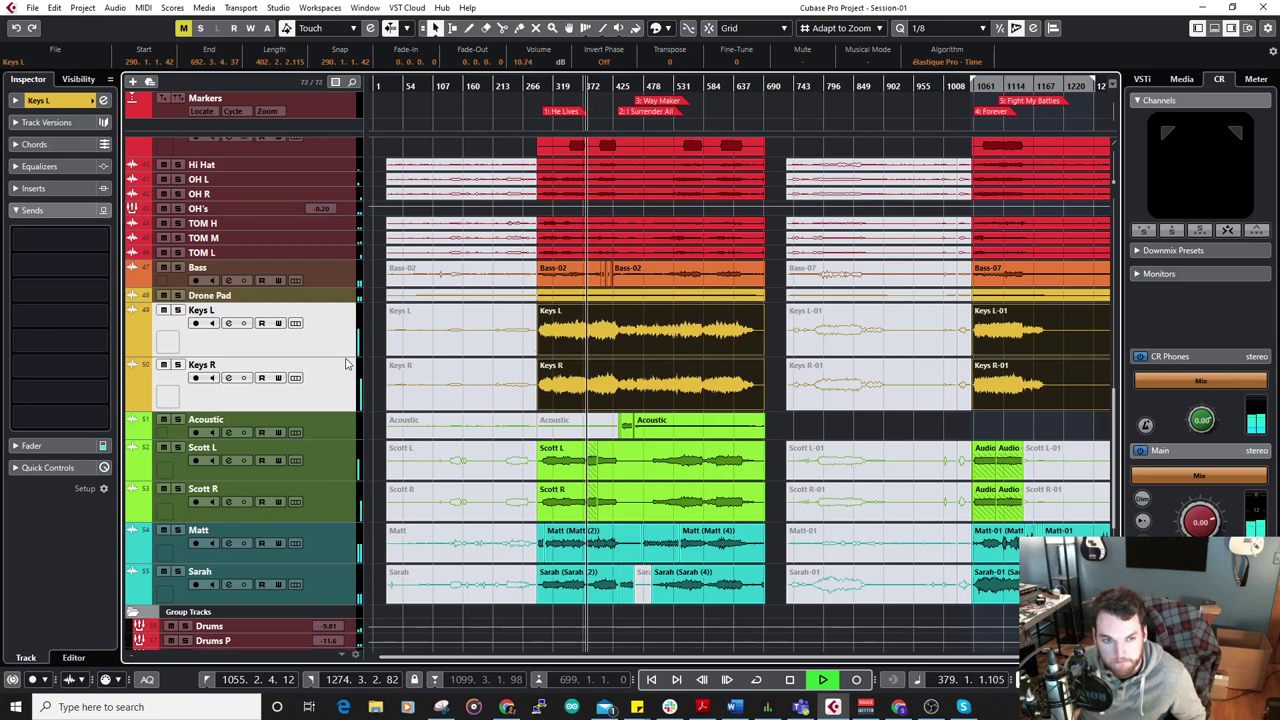
# Add a stereo group track with its audio output routed to the Keys group.
pyautogui.scroll(-3, 345, 350)
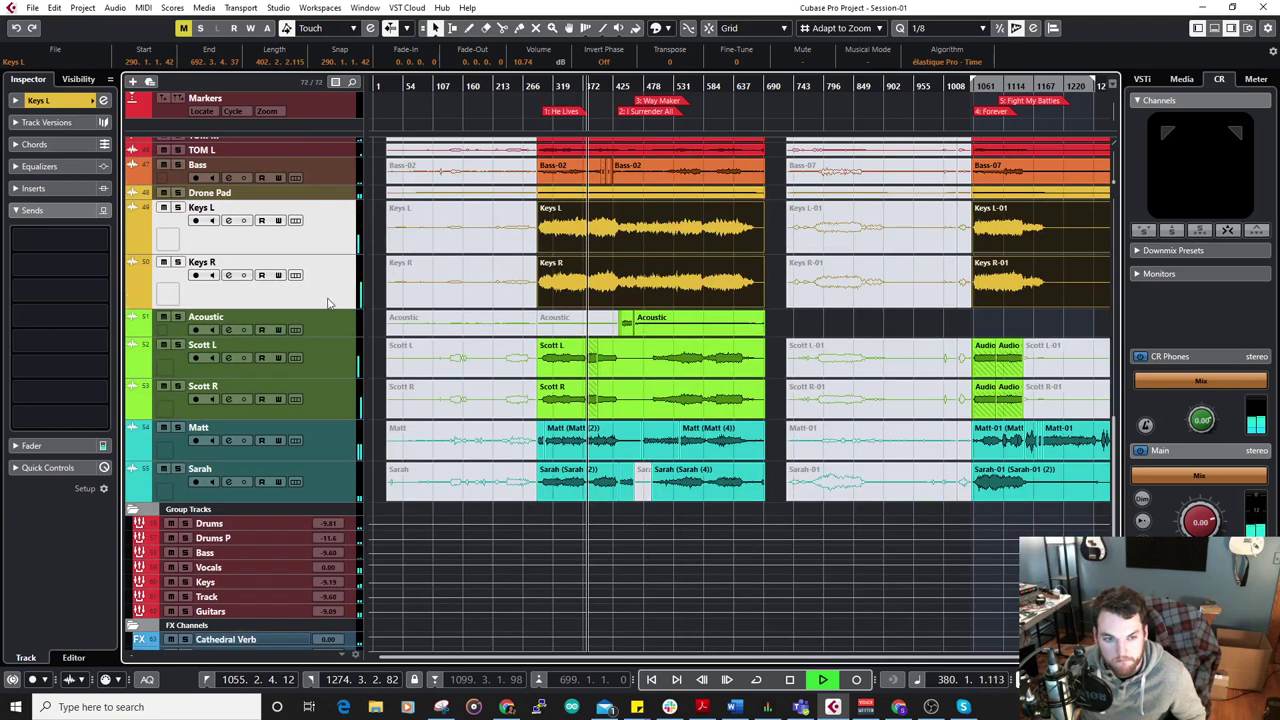
pyautogui.rightClick(348, 245)
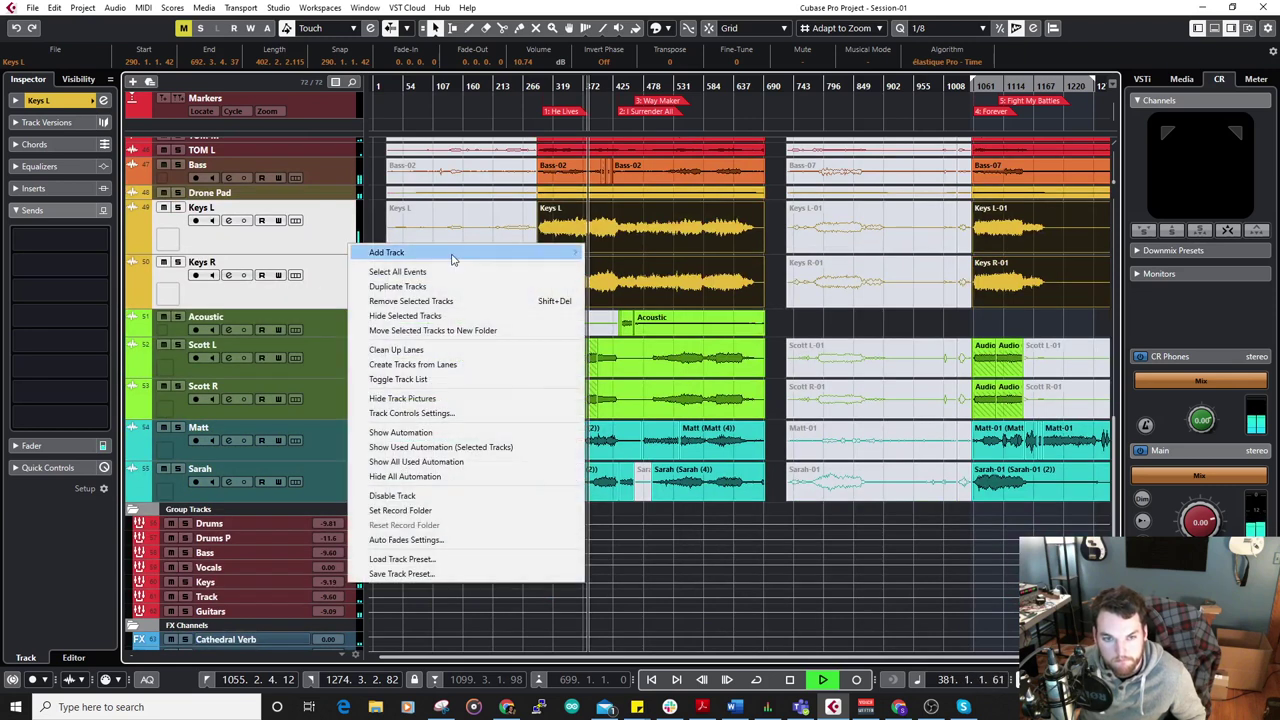
pyautogui.moveTo(527, 253)
pyautogui.click(692, 366)
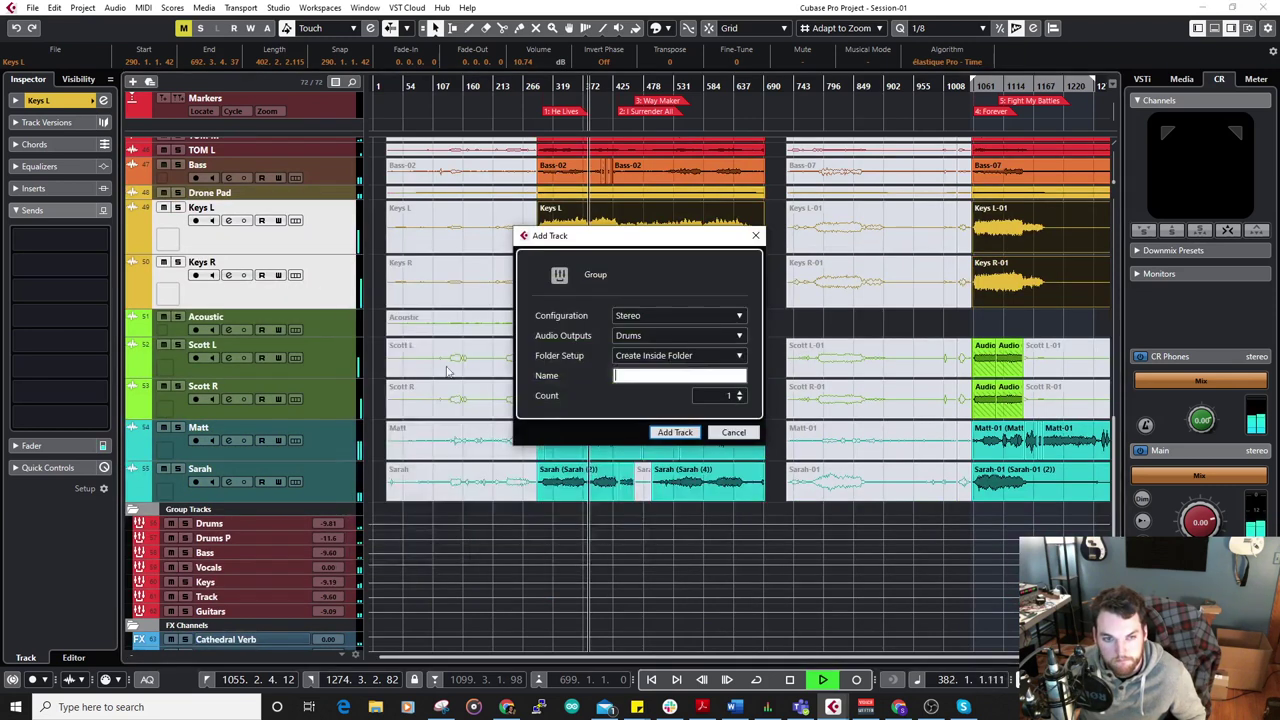
pyautogui.click(662, 336)
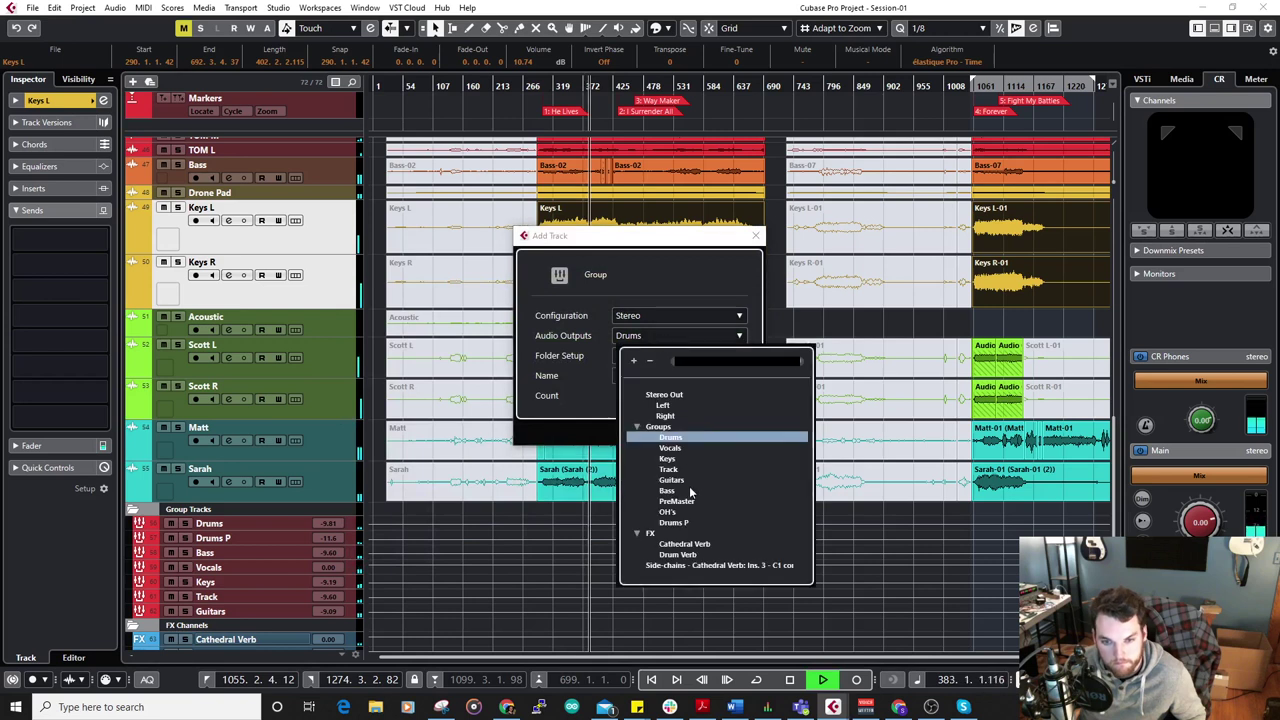
pyautogui.click(667, 459)
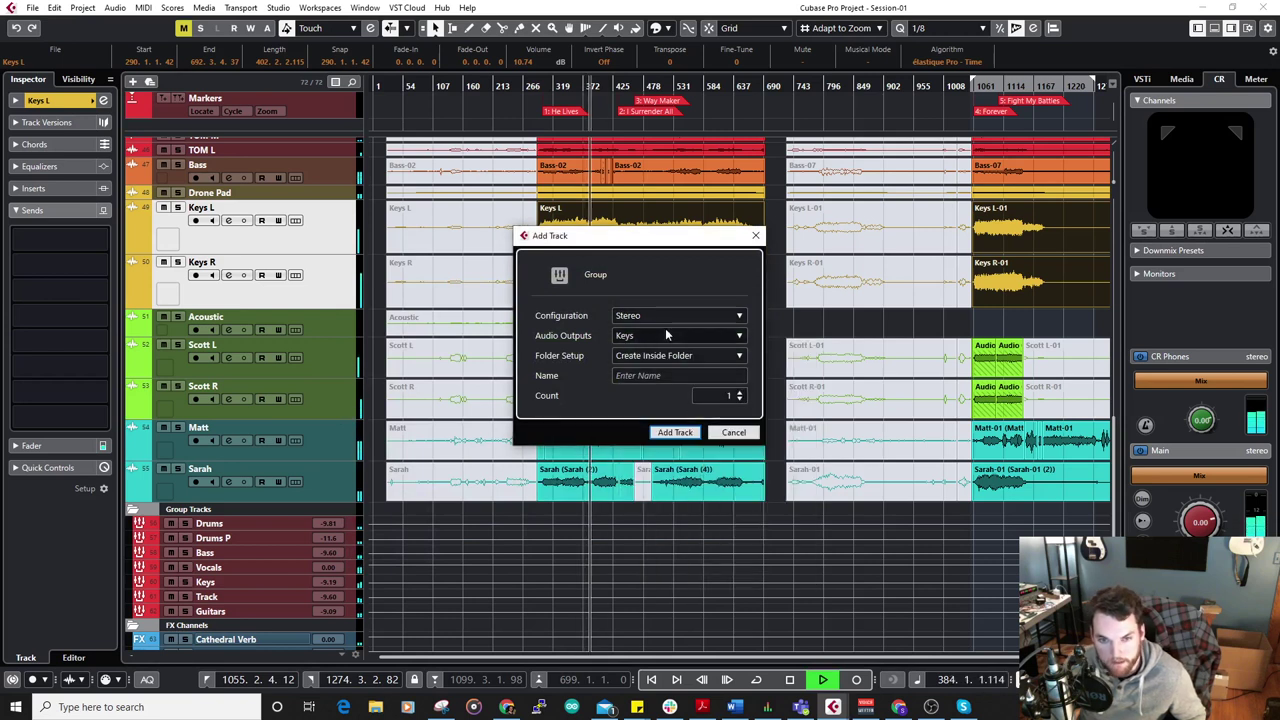
pyautogui.click(673, 433)
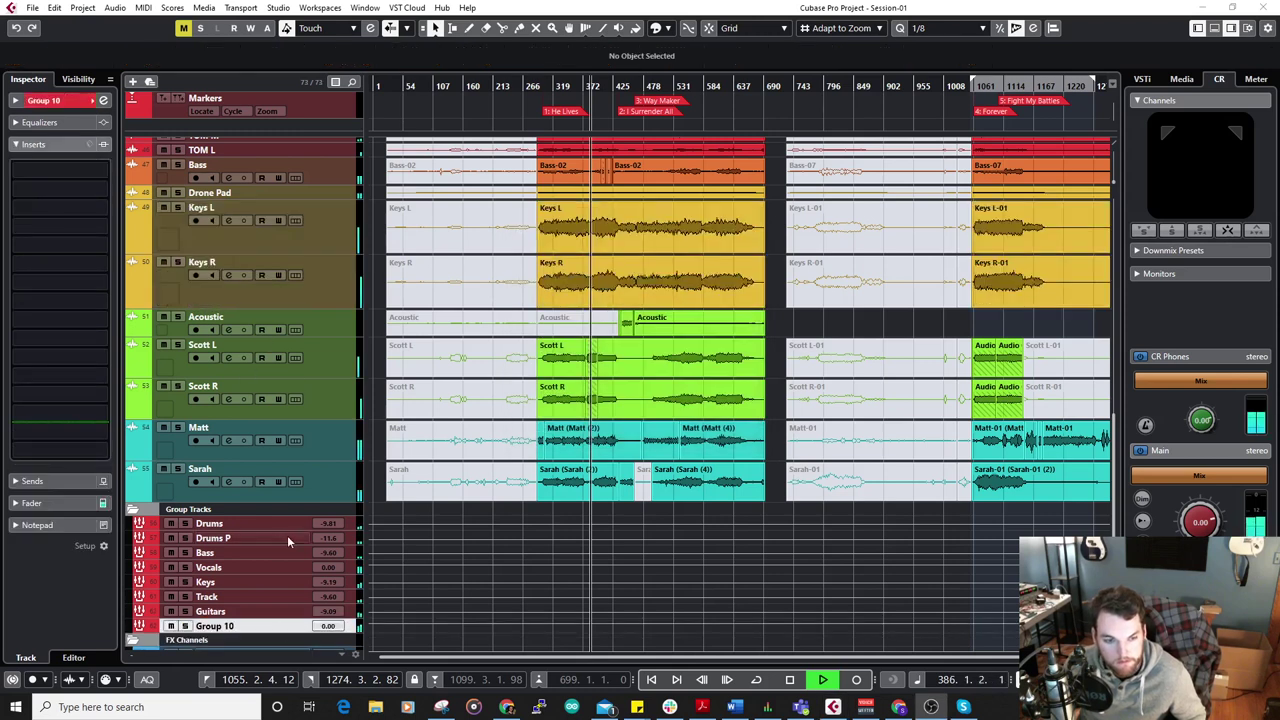
# Move the new group track directly below Keys R, color it the same yellow, and rename it Keys.
pyautogui.moveTo(281, 628); pyautogui.dragTo(255, 320)
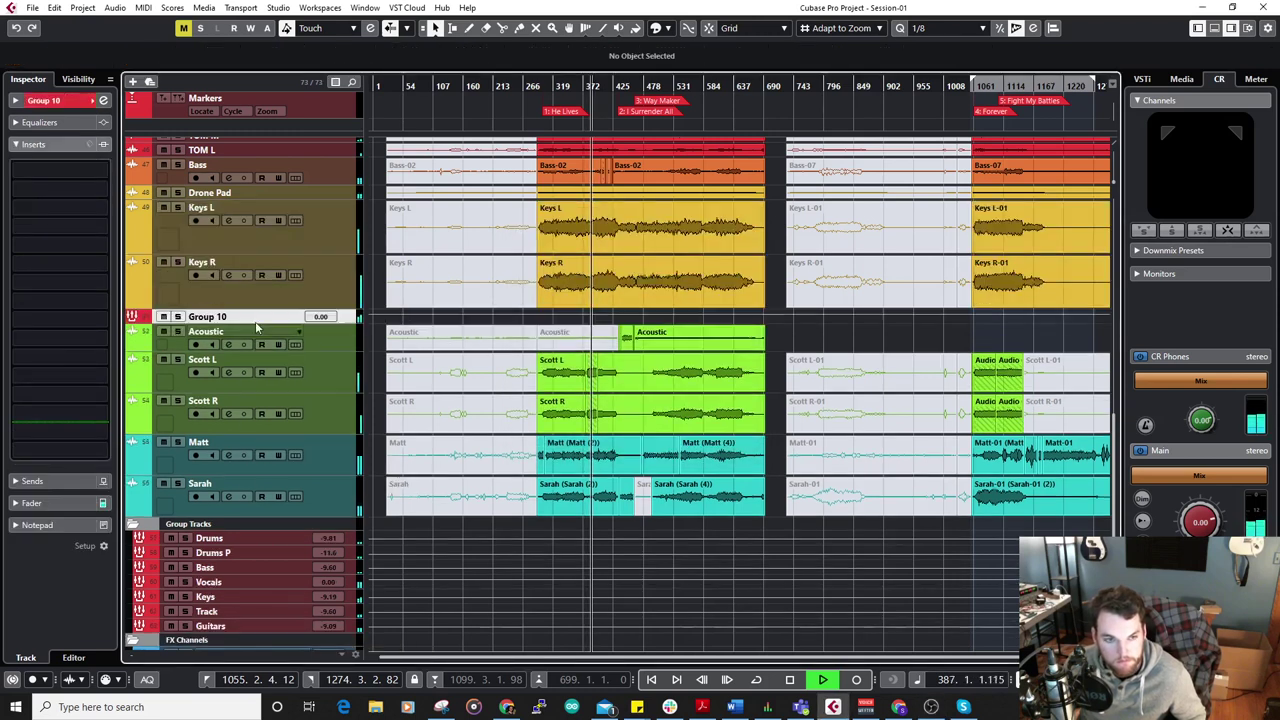
pyautogui.click(91, 104)
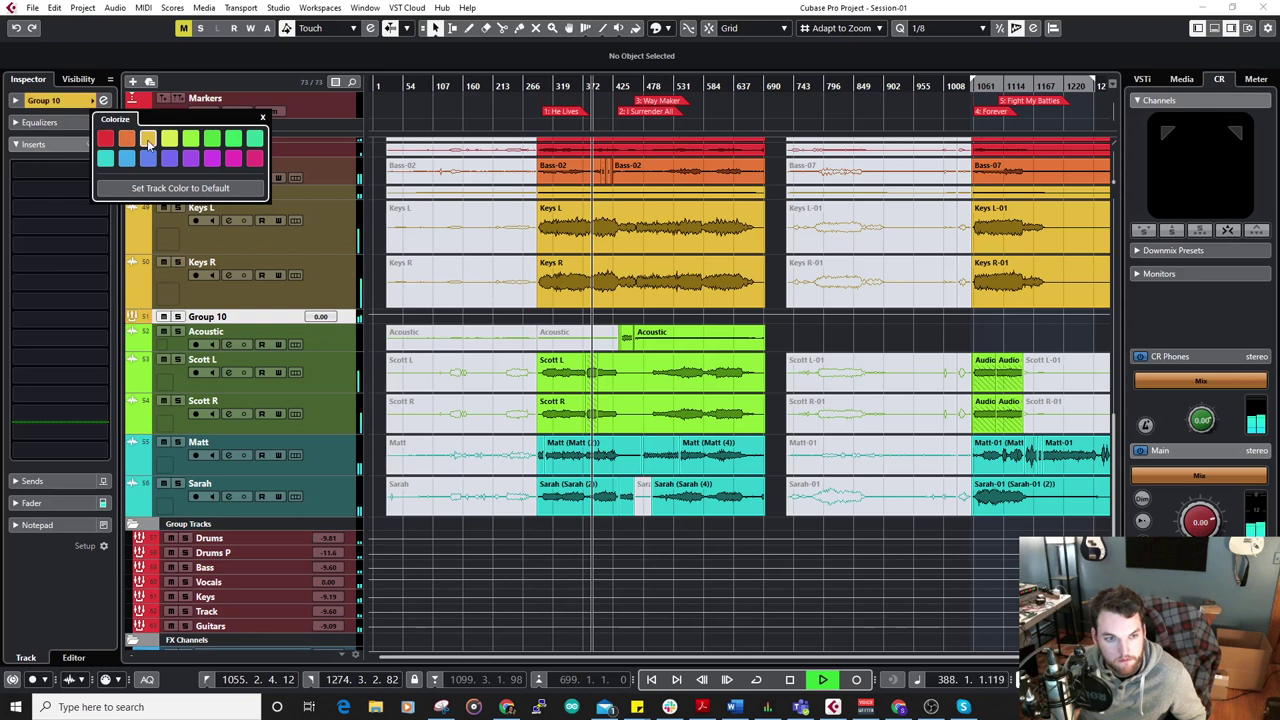
pyautogui.doubleClick(254, 320)
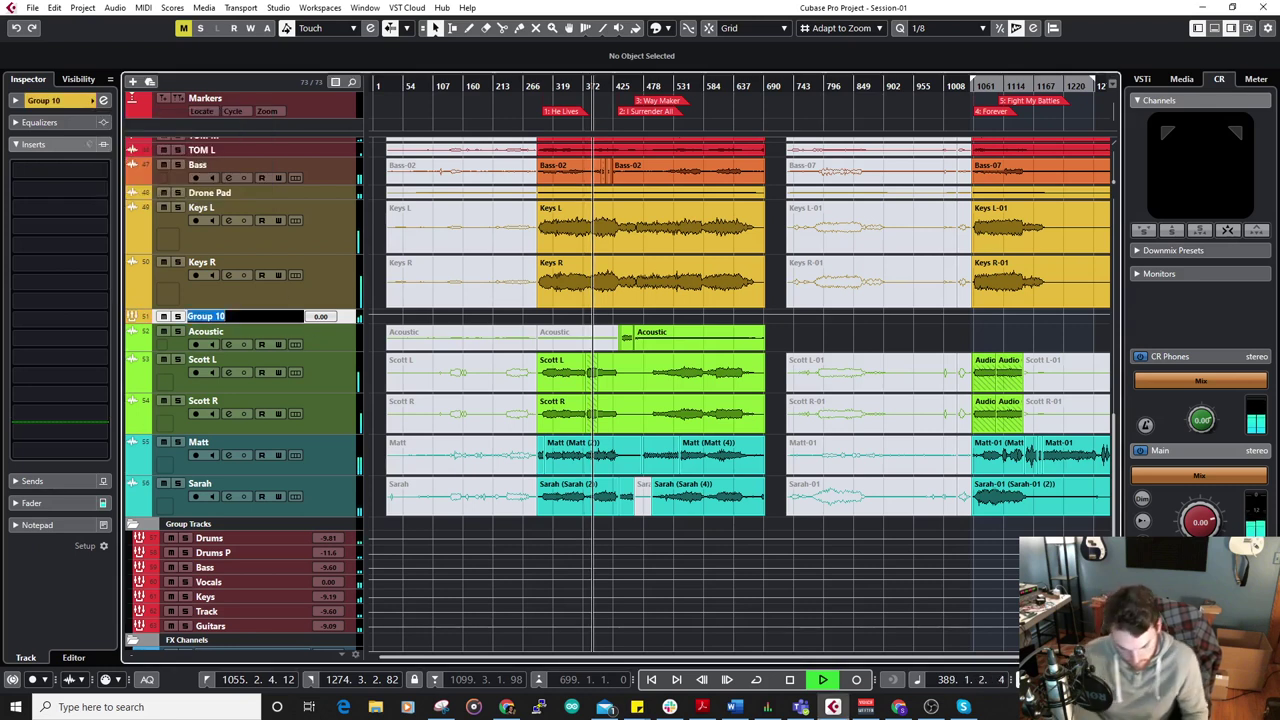
pyautogui.press('Return')
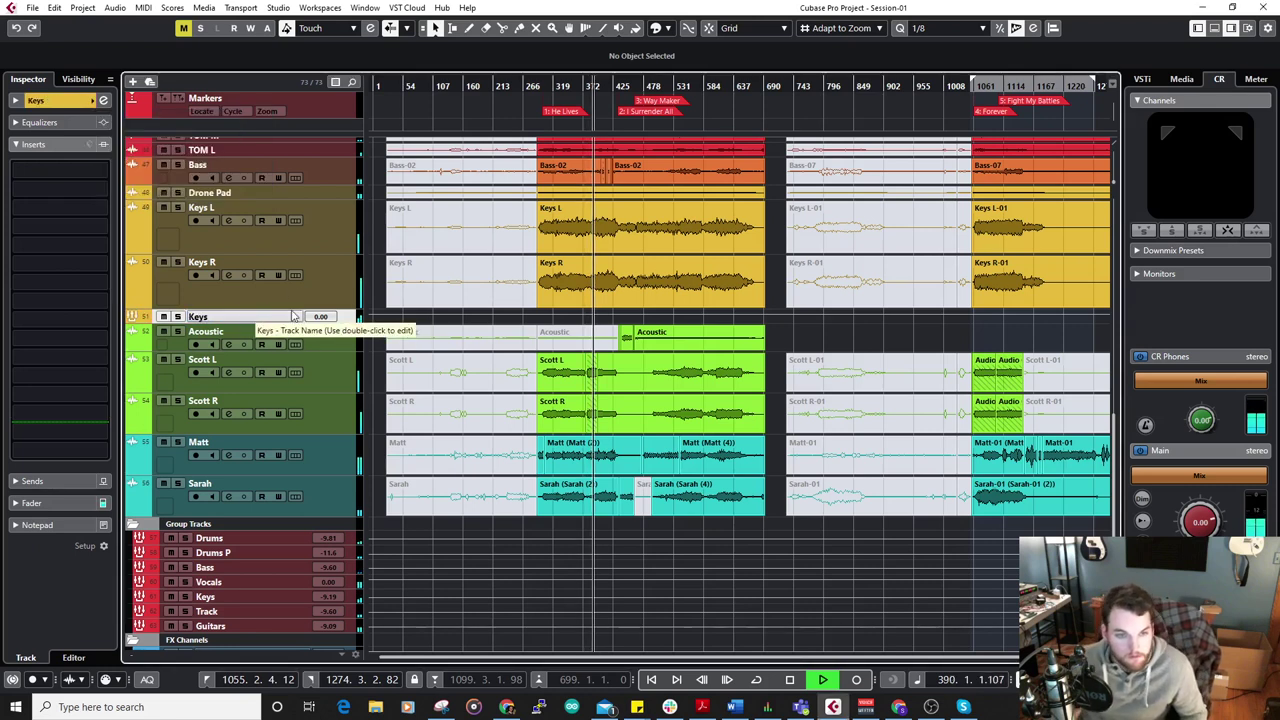
# Shrink the Keys L and Keys R tracks to minimal height and enlarge the yellow Keys group track to two rows.
pyautogui.click(313, 277)
pyautogui.keyDown('shift'); pyautogui.click(326, 247); pyautogui.keyUp('shift')
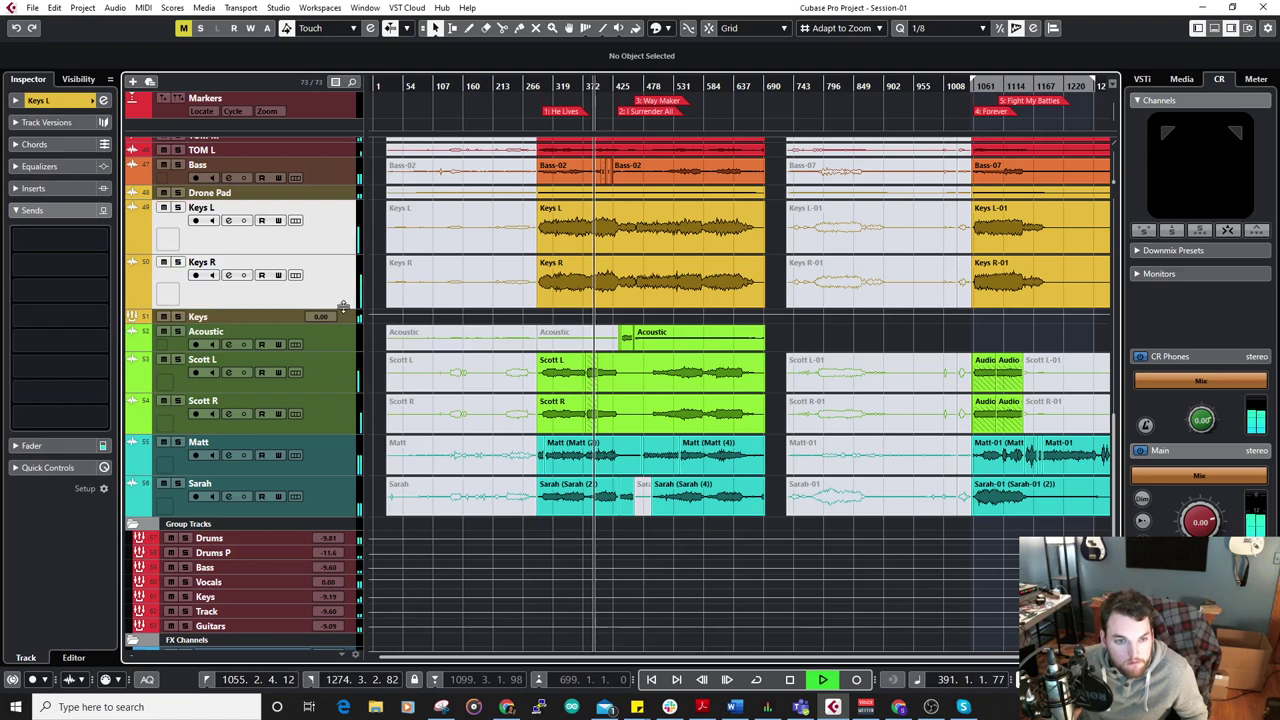
pyautogui.moveTo(342, 310); pyautogui.dragTo(346, 275)
pyautogui.click(347, 240)
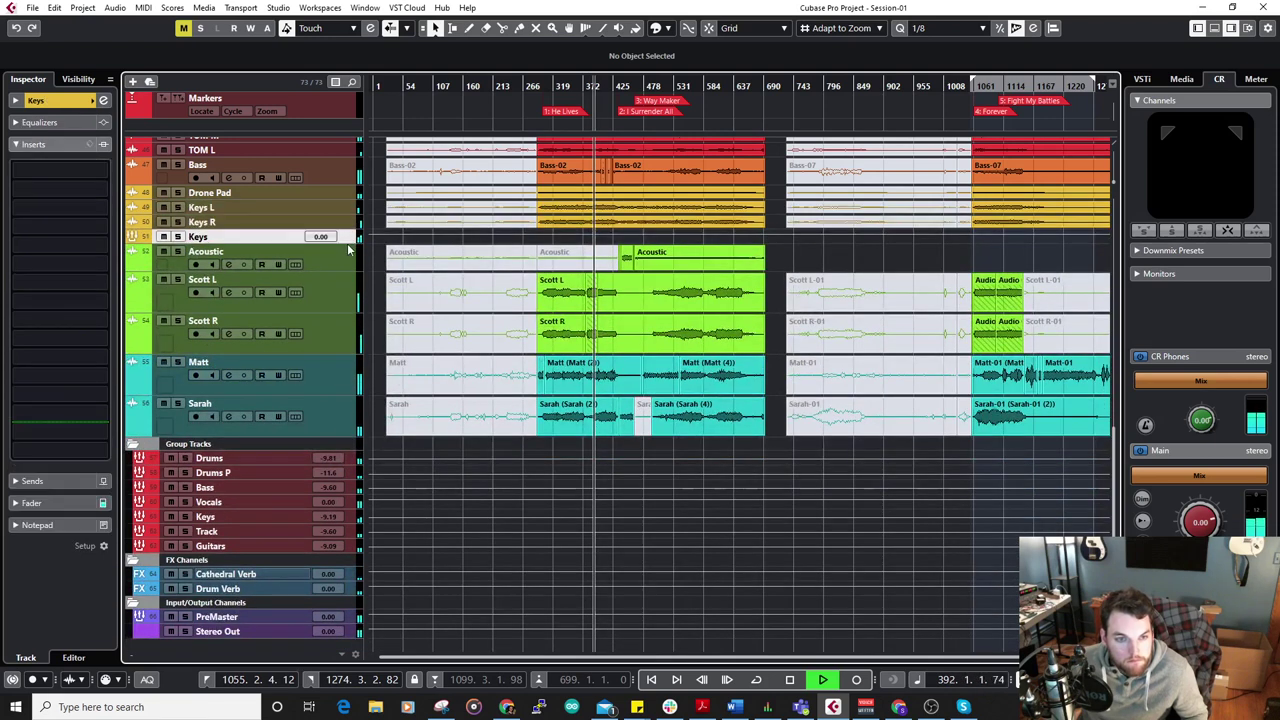
pyautogui.moveTo(351, 246); pyautogui.dragTo(352, 260)
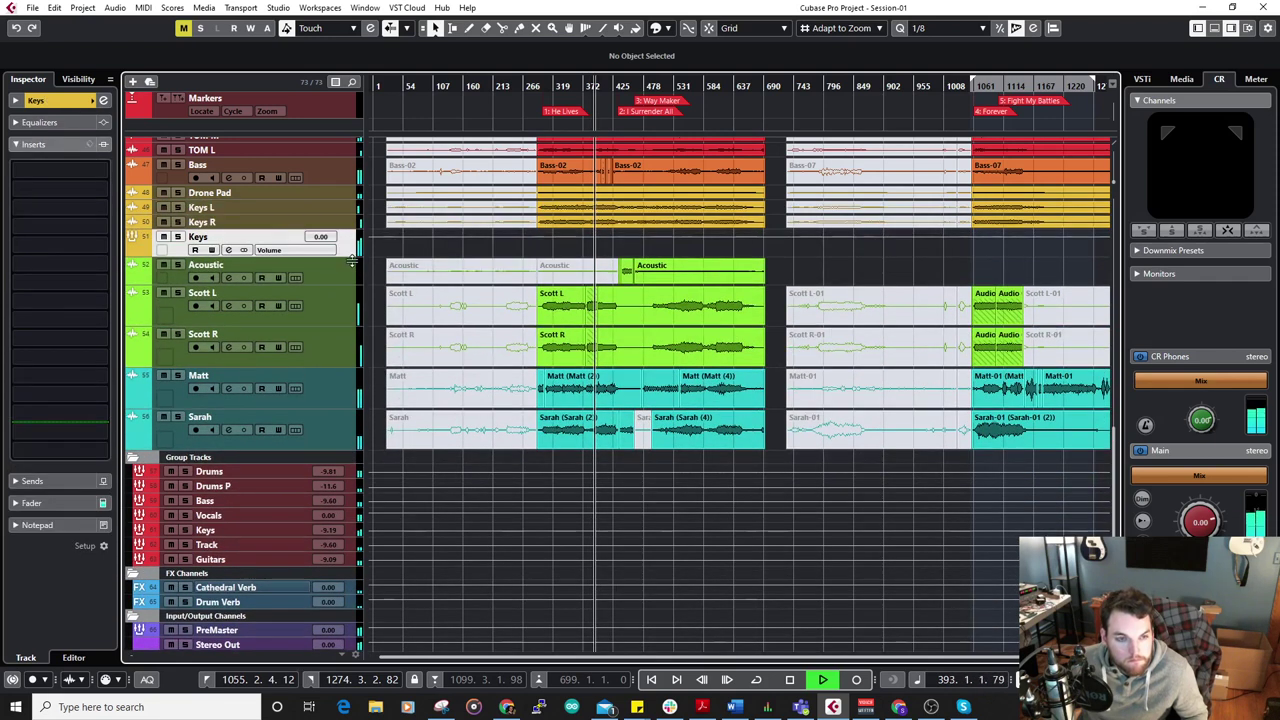
# Rename the new yellow group track as Keyboard and solo it.
pyautogui.doubleClick(222, 236)
pyautogui.write('Keyboard')
pyautogui.press('Return')
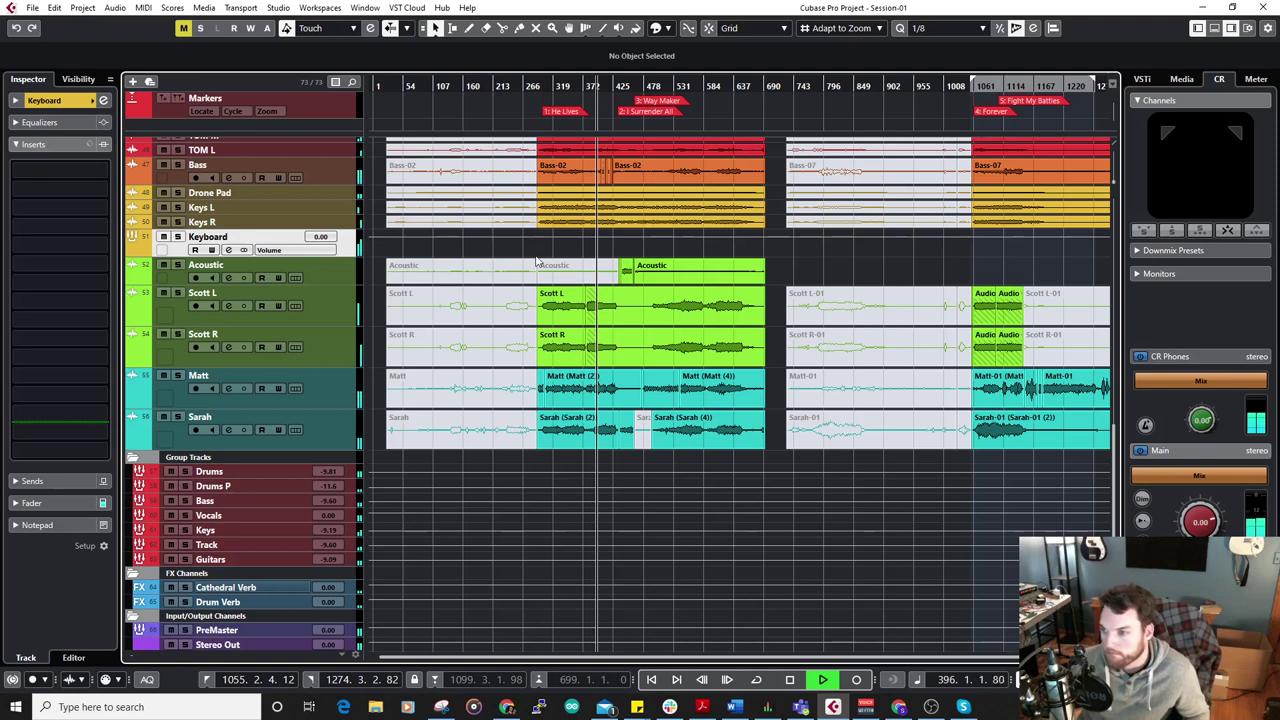
pyautogui.scroll(2, 335, 268)
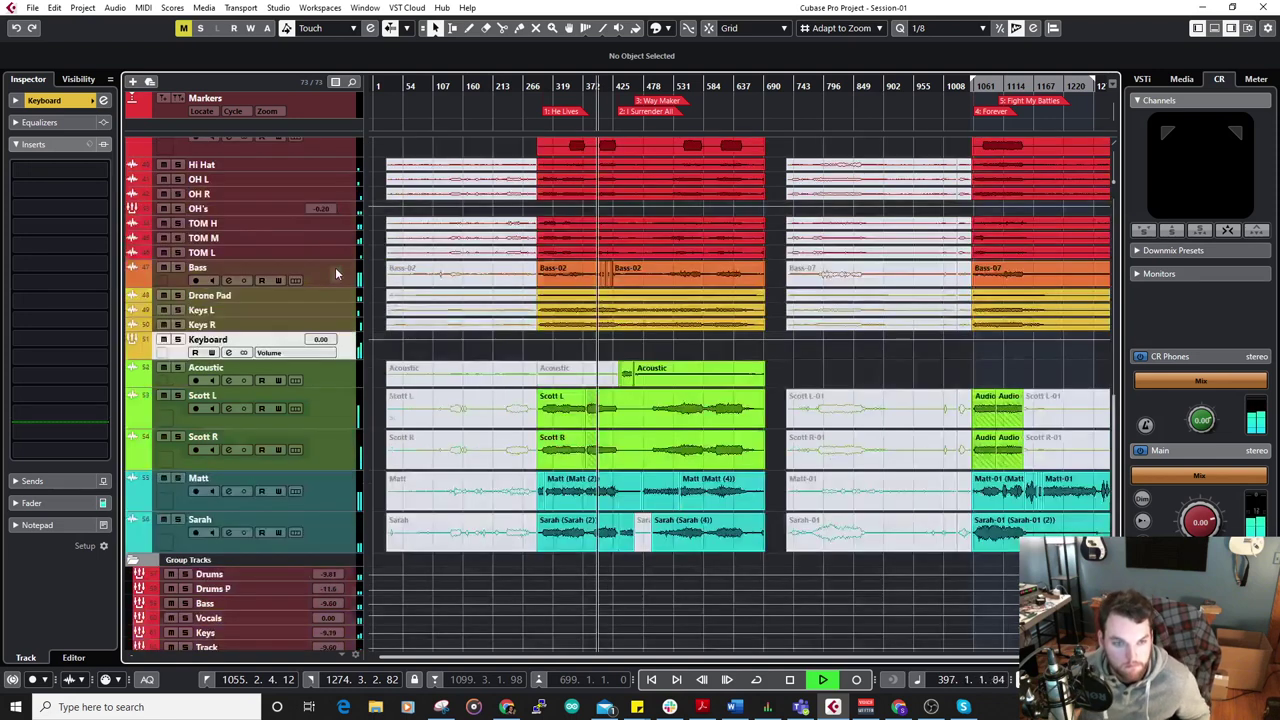
pyautogui.press('h')
pyautogui.click(178, 442)
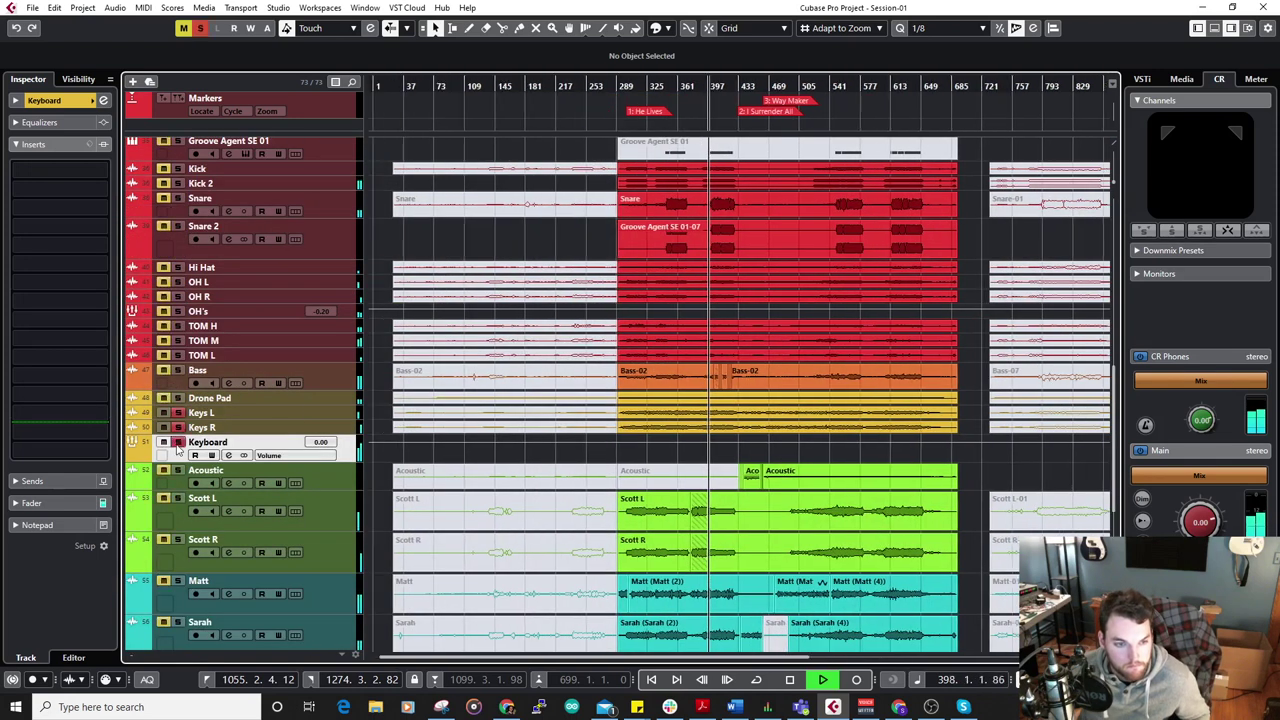
# Insert the Frequency EQ in the first insert slot of the Keyboard group track, leaving band 2 at 0 dB gain.
pyautogui.click(89, 189)
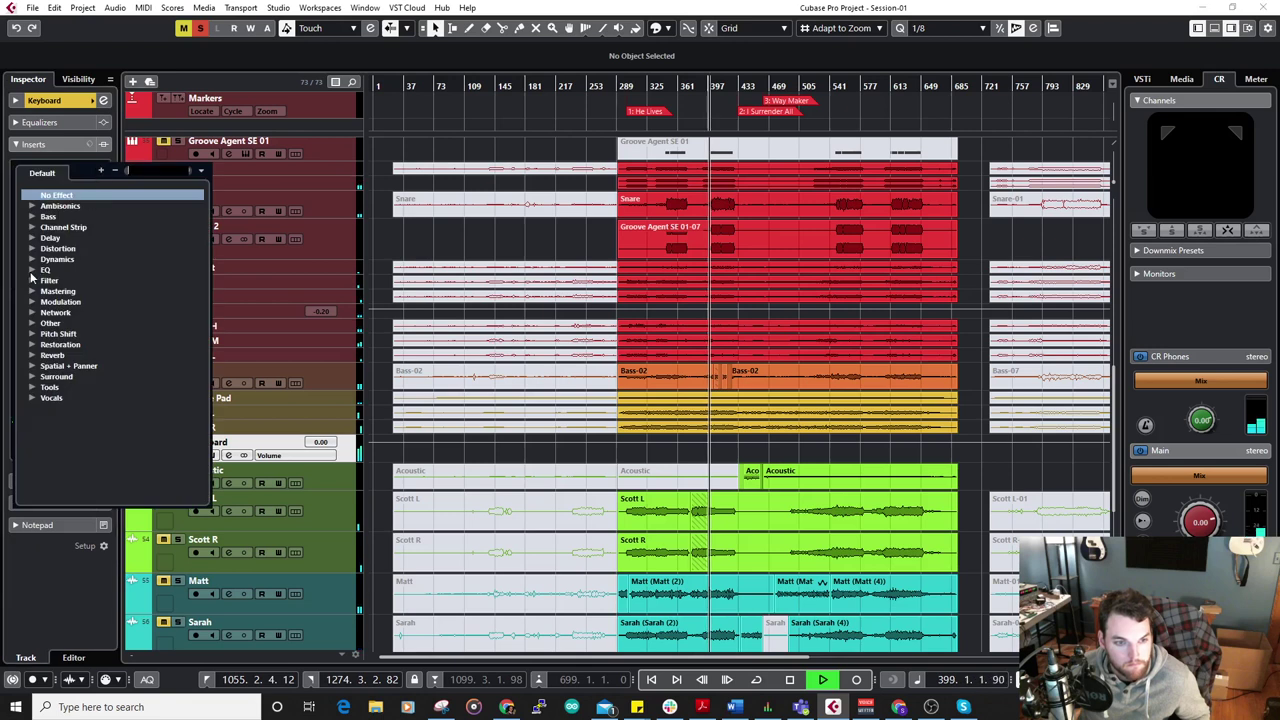
pyautogui.click(349, 456)
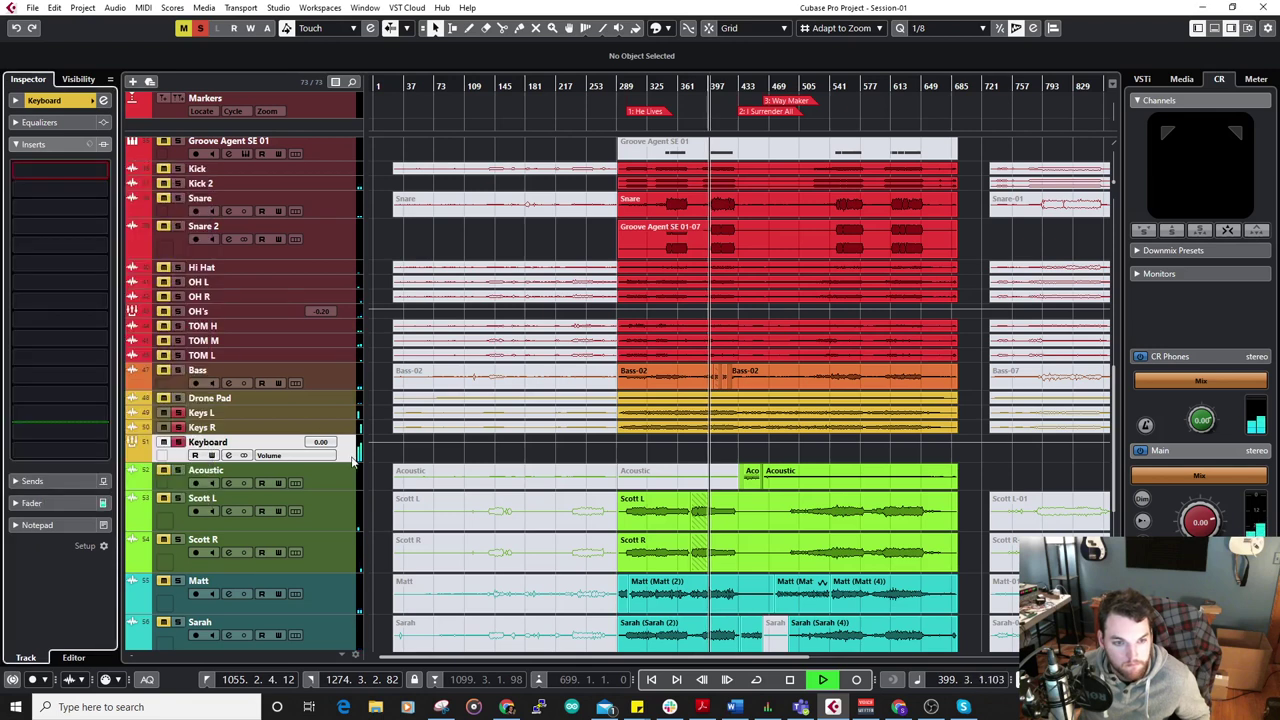
pyautogui.click(89, 172)
pyautogui.click(45, 268)
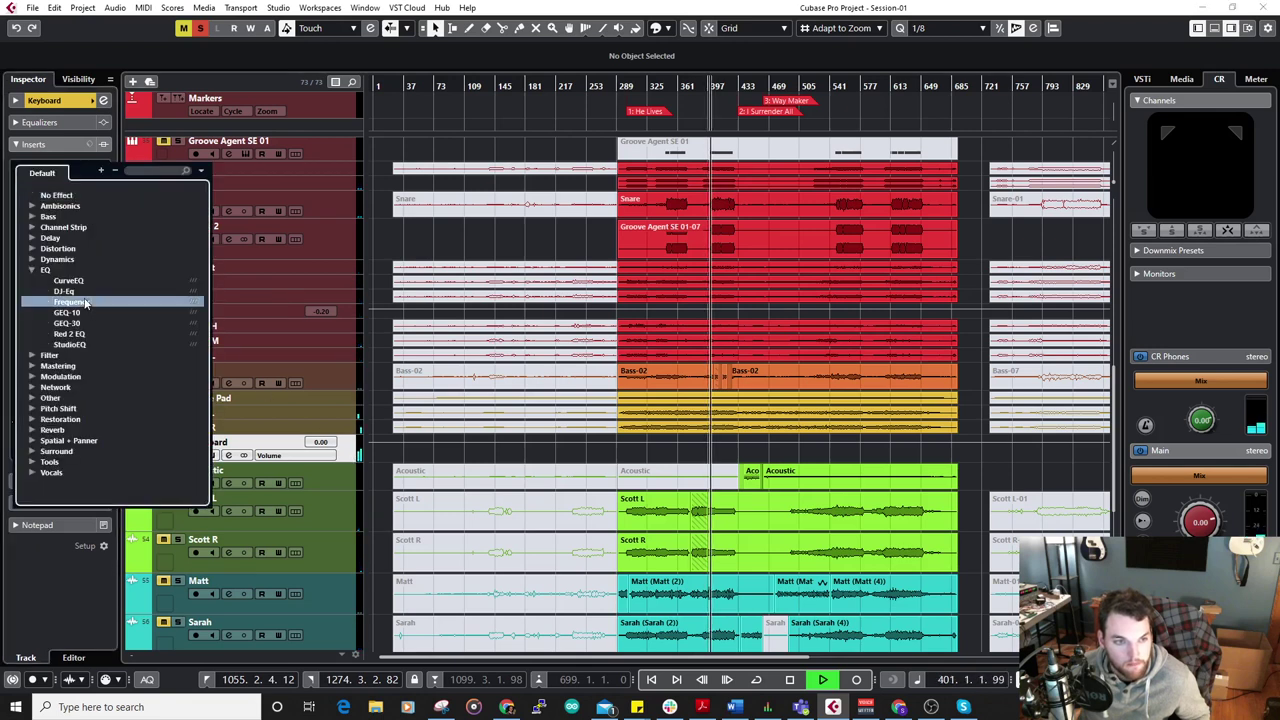
pyautogui.click(60, 299)
pyautogui.moveTo(586, 428)
pyautogui.mouseDown()
pyautogui.moveTo(585, 373)
pyautogui.moveTo(589, 428)
pyautogui.mouseUp()
pyautogui.keyDown('ctrl'); pyautogui.click(589, 428); pyautogui.keyUp('ctrl')
# Make EQ band 1 a low shelf at 140 Hz with 15.1 dB of gain.
pyautogui.click(418, 390)
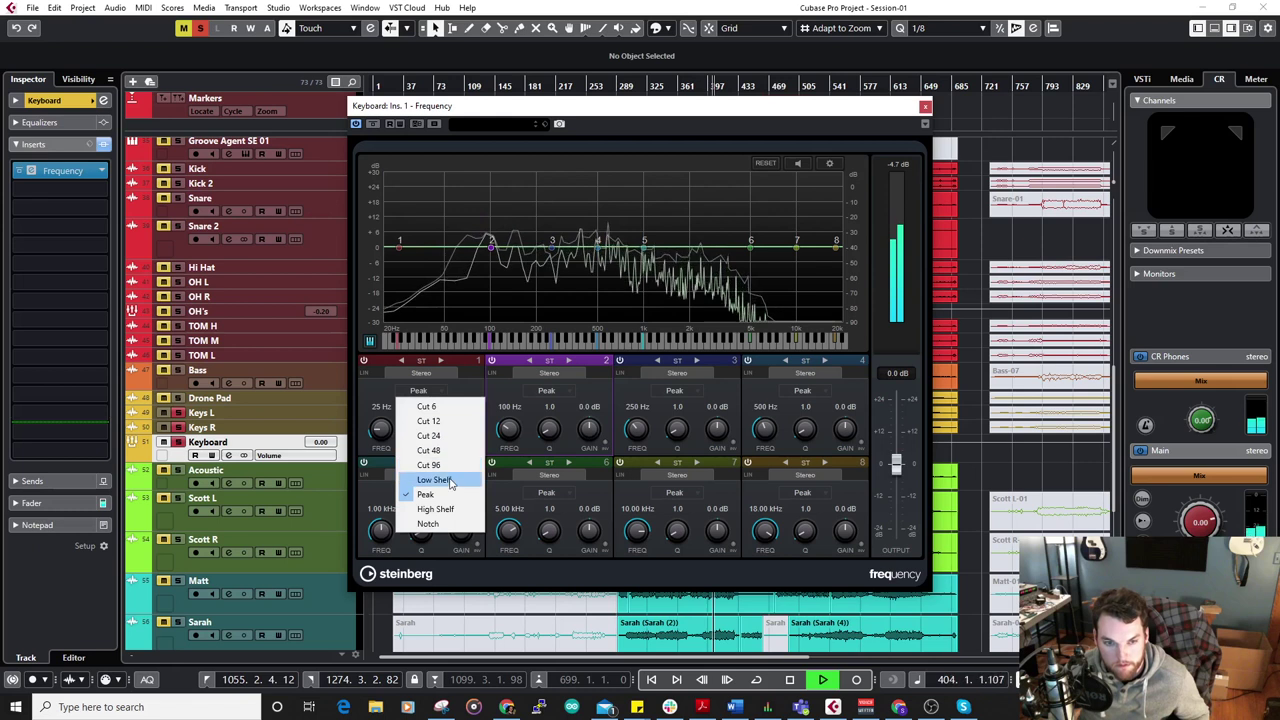
pyautogui.click(430, 480)
pyautogui.moveTo(463, 436); pyautogui.dragTo(463, 393)
pyautogui.moveTo(386, 431); pyautogui.dragTo(391, 390)
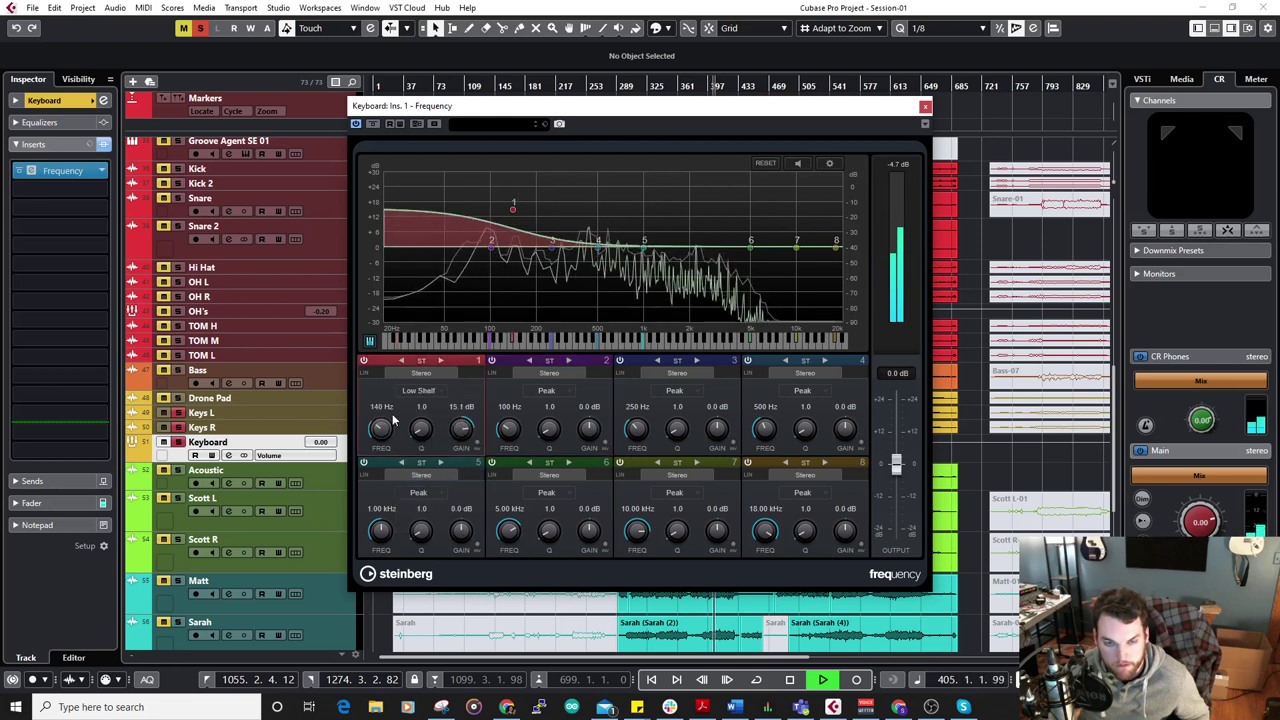
# Make EQ band 8 a high shelf at 3.66 kHz with 11.8 dB of gain.
pyautogui.click(802, 492)
pyautogui.click(840, 610)
pyautogui.moveTo(846, 530); pyautogui.dragTo(852, 486)
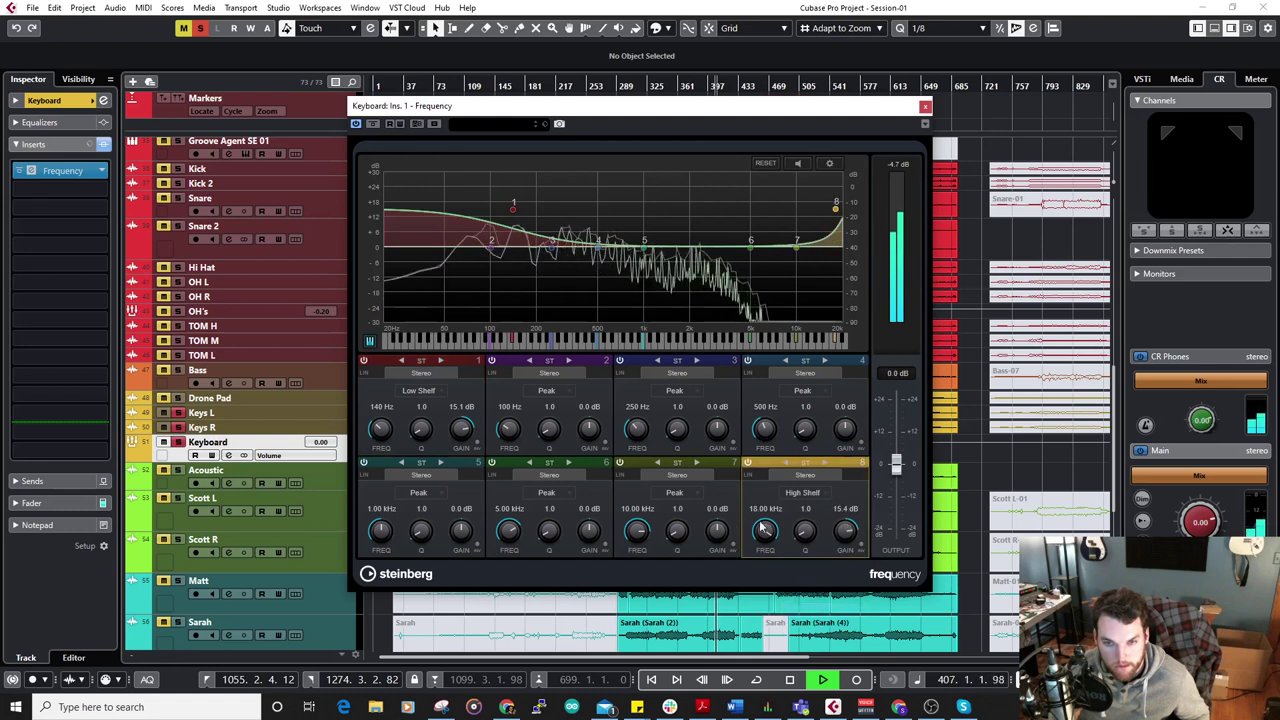
pyautogui.moveTo(759, 526); pyautogui.dragTo(774, 565)
pyautogui.moveTo(845, 530); pyautogui.dragTo(843, 548)
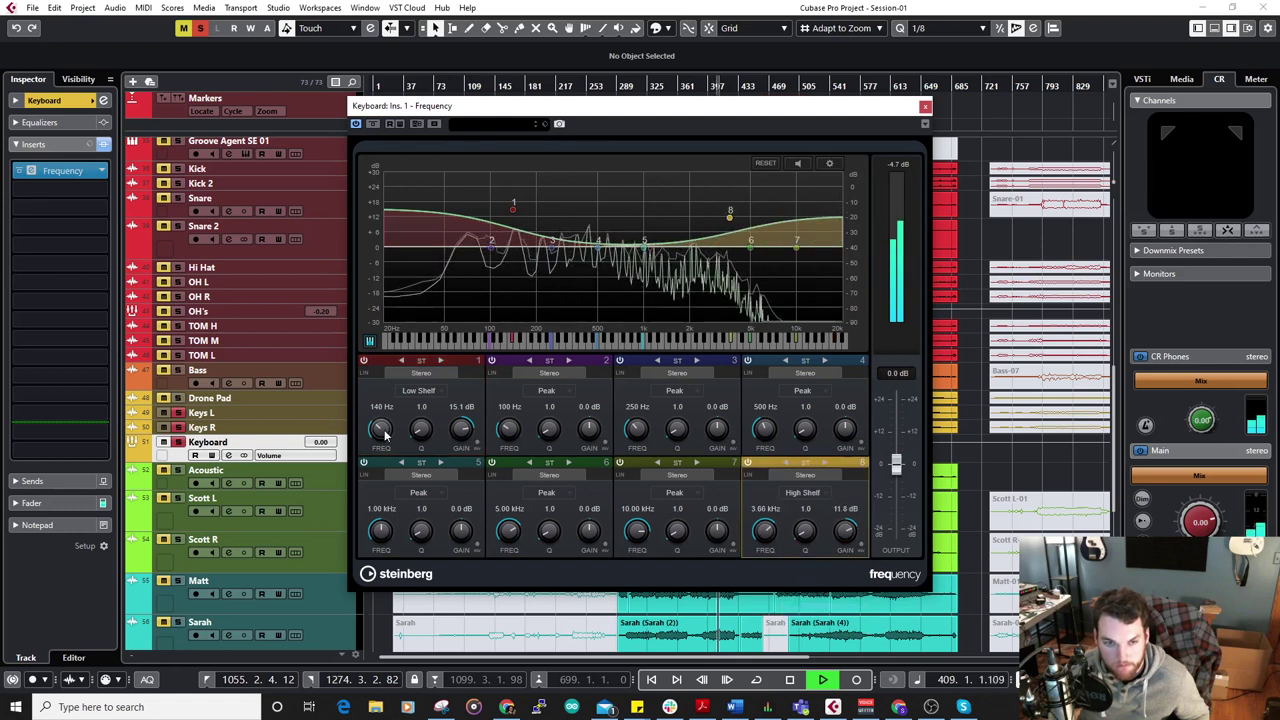
# Set the low shelf to 110 Hz and 20.9 dB, and cut band 3 by 2.9 dB at 495 Hz.
pyautogui.moveTo(381, 427); pyautogui.dragTo(383, 432)
pyautogui.moveTo(463, 430); pyautogui.dragTo(470, 422)
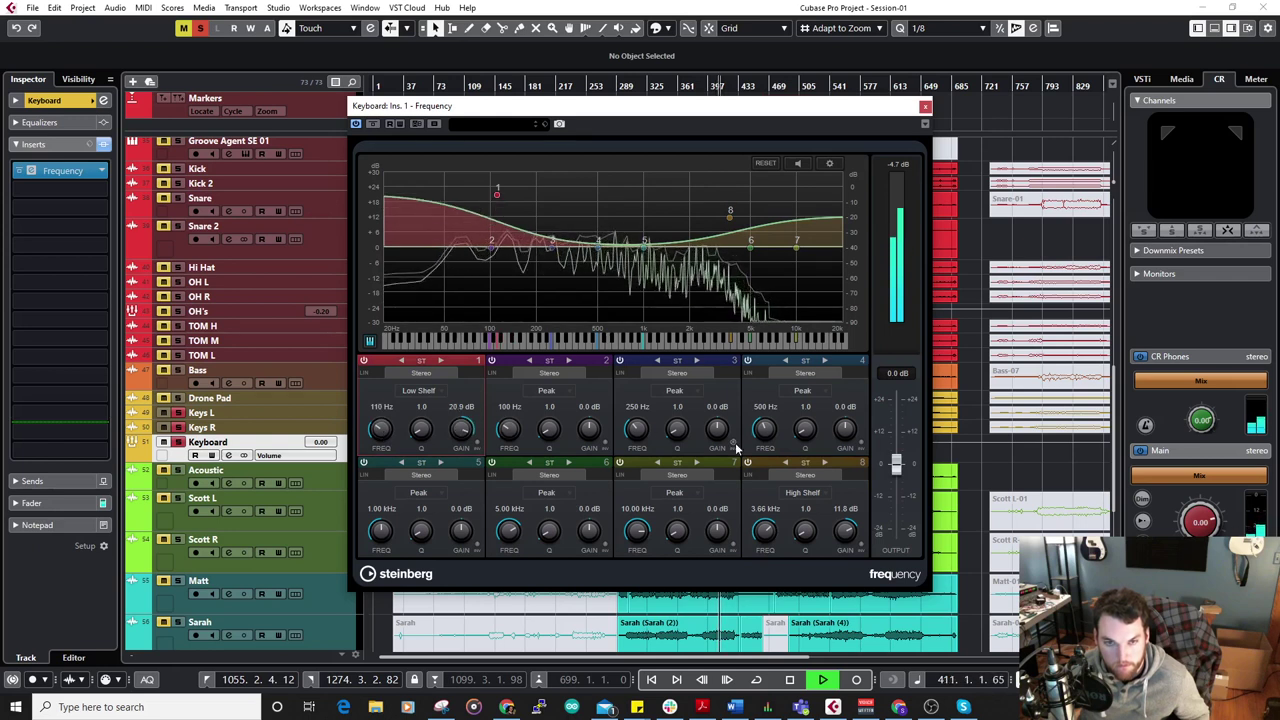
pyautogui.moveTo(705, 432); pyautogui.dragTo(721, 389)
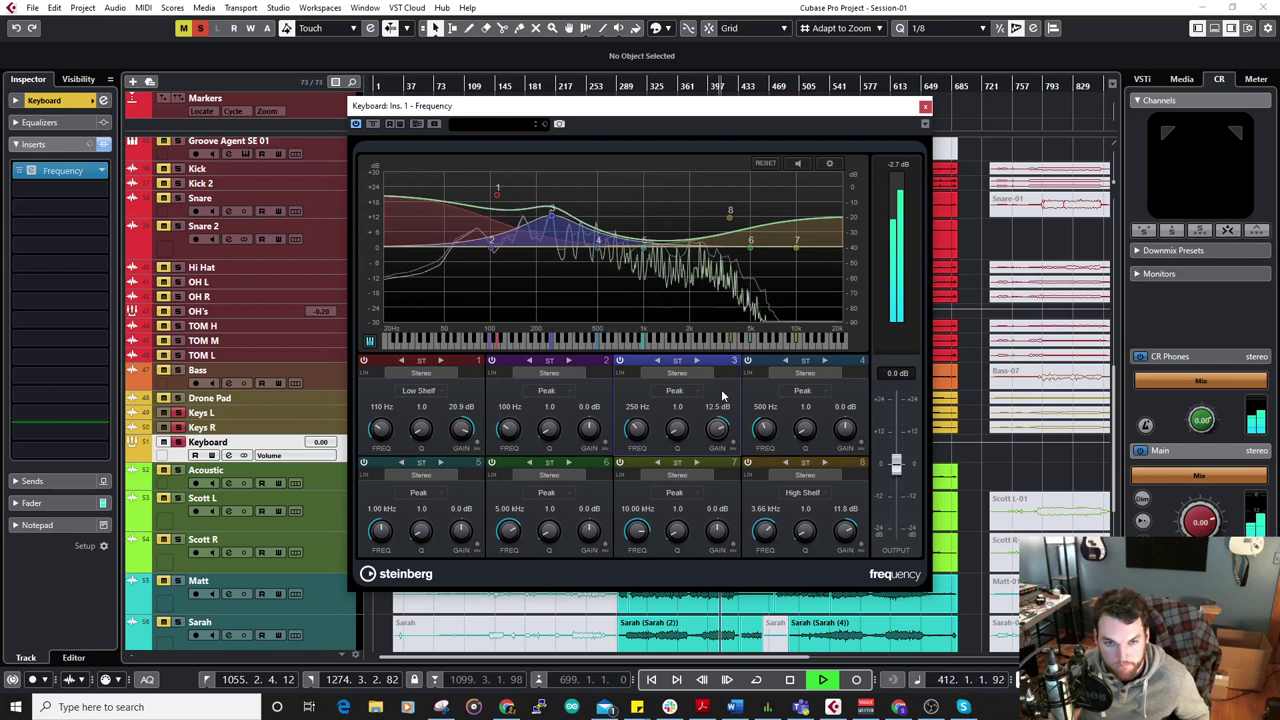
pyautogui.moveTo(635, 426); pyautogui.dragTo(633, 432)
pyautogui.moveTo(716, 428); pyautogui.dragTo(719, 414)
pyautogui.moveTo(637, 430); pyautogui.dragTo(716, 461)
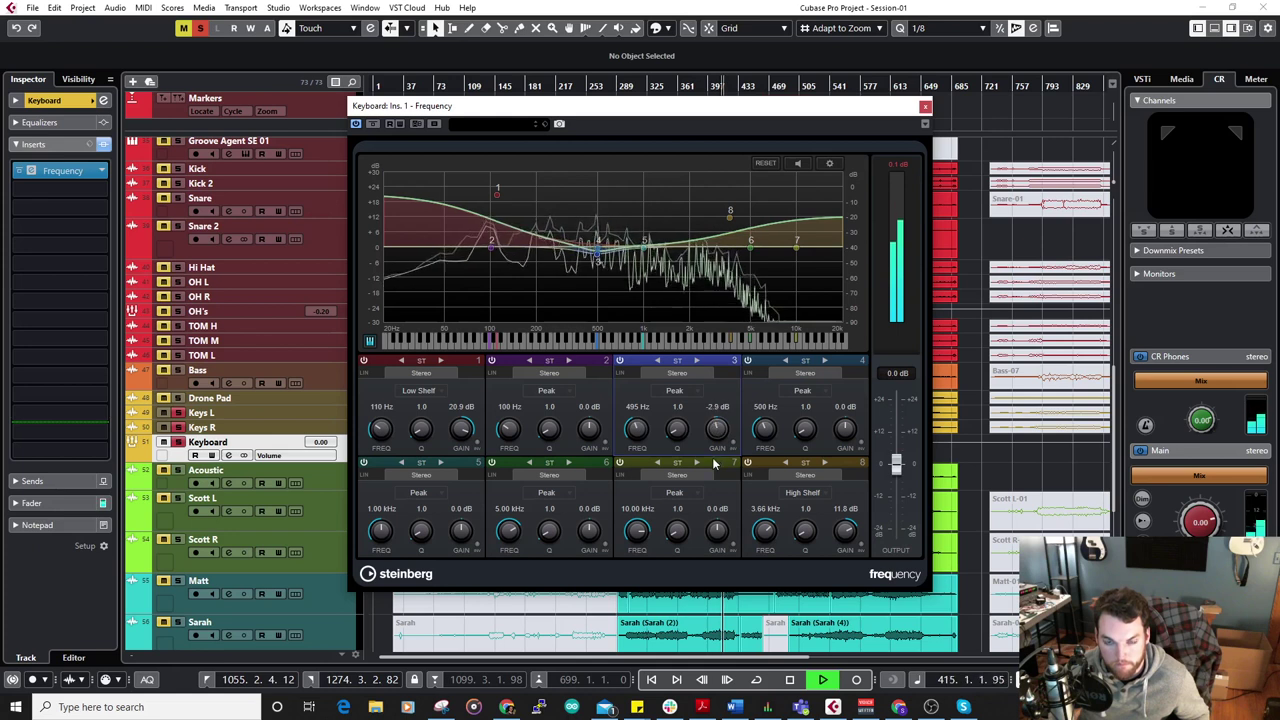
# Boost EQ band 6 by 1.7 dB at 2.06 kHz and close the Frequency window.
pyautogui.moveTo(589, 530); pyautogui.dragTo(589, 508)
pyautogui.moveTo(512, 525); pyautogui.dragTo(509, 542)
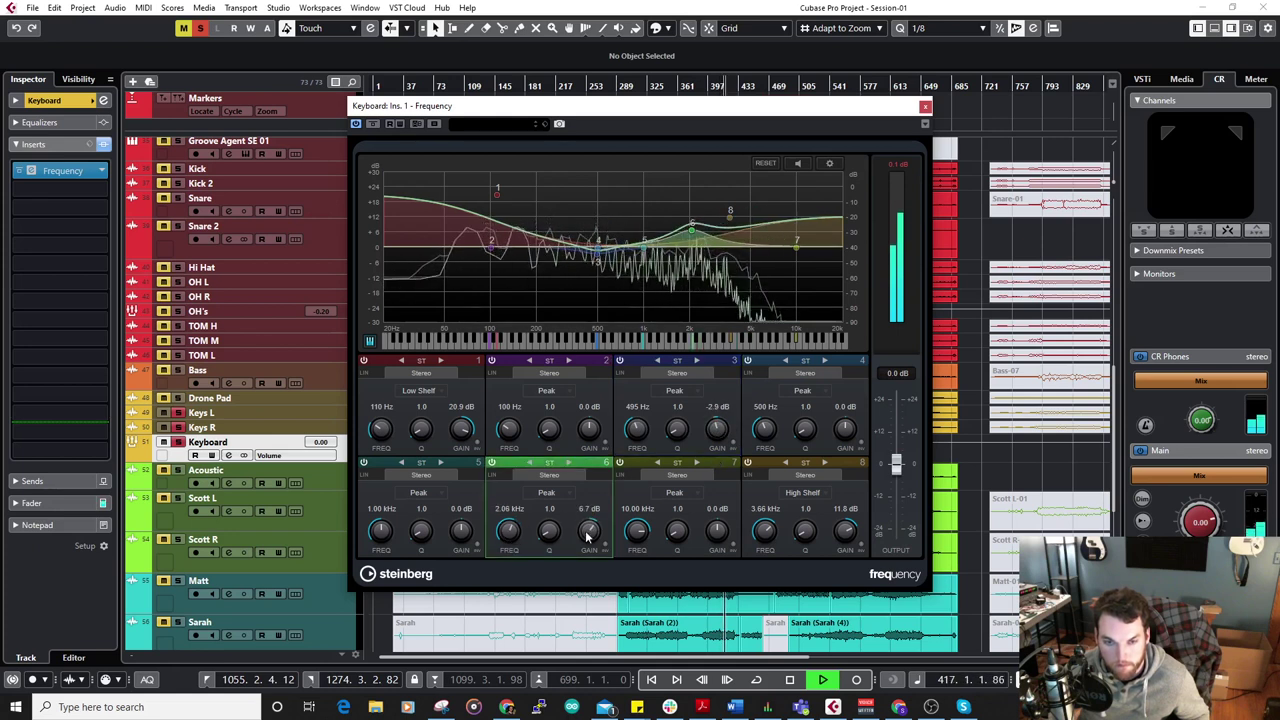
pyautogui.moveTo(587, 537); pyautogui.dragTo(588, 545)
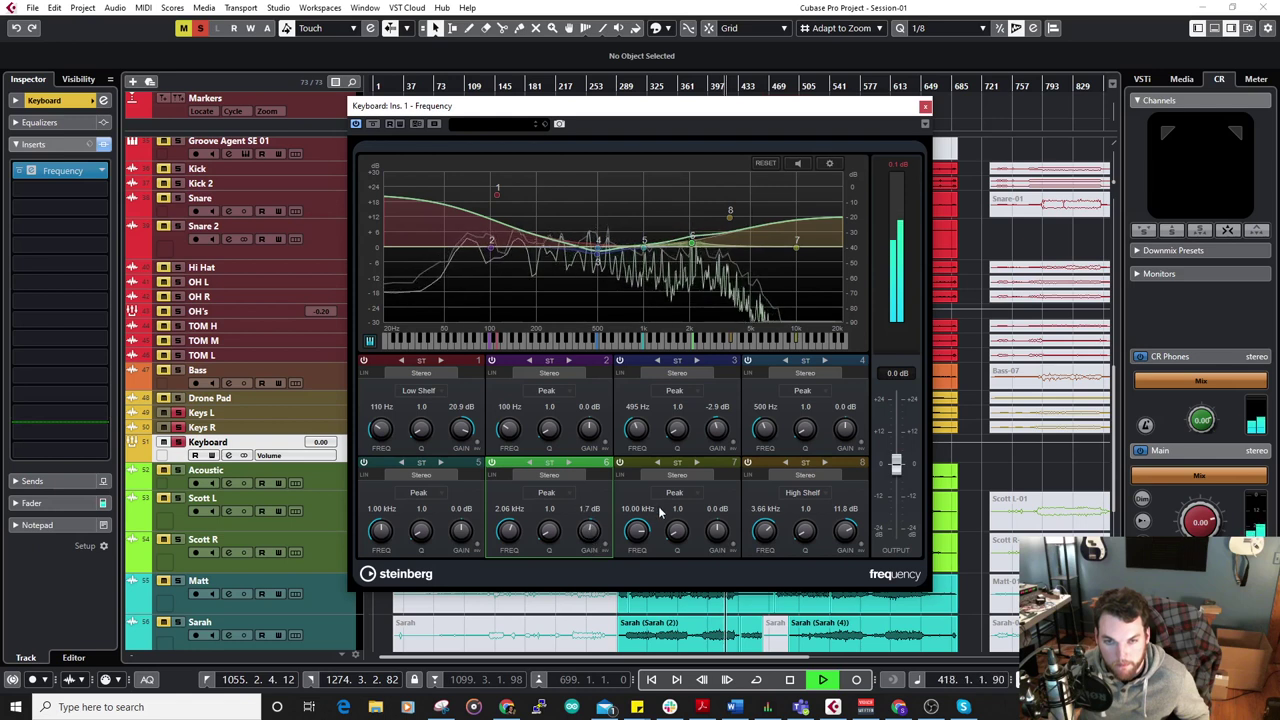
pyautogui.click(925, 107)
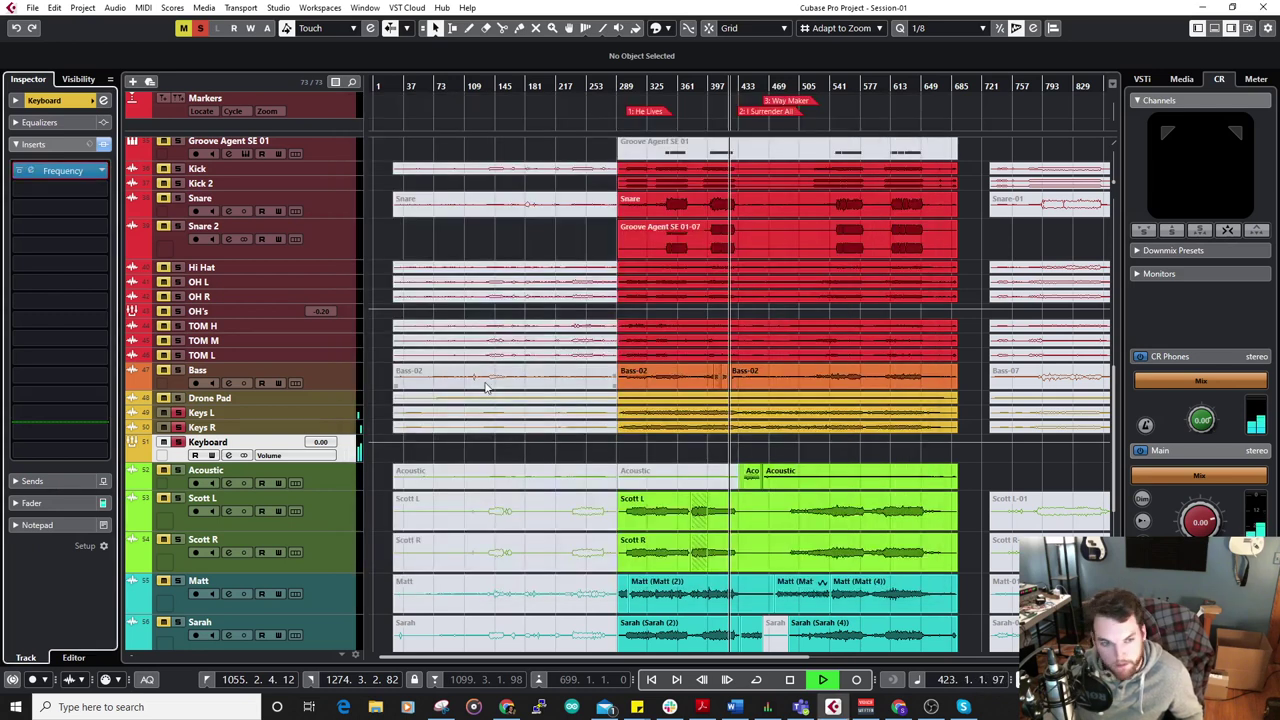
# Enlarge the Keys L and Keys R tracks so their waveforms are tall enough to edit.
pyautogui.click(318, 419)
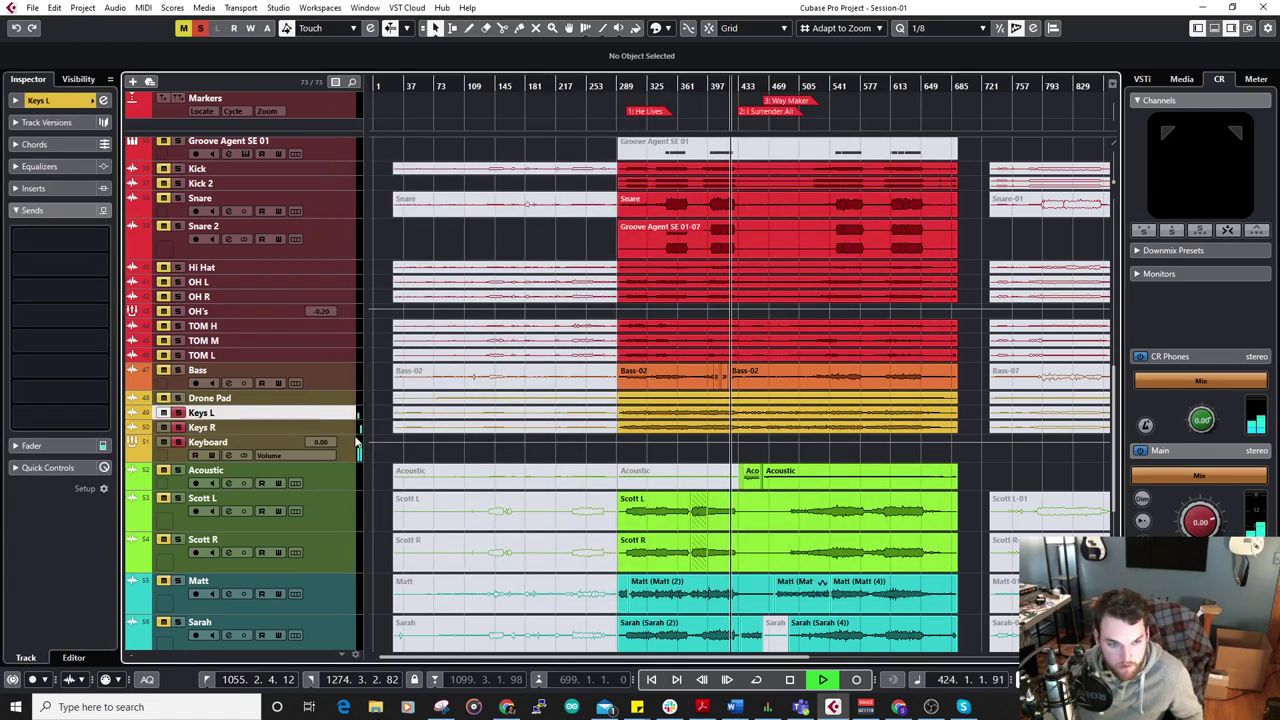
pyautogui.keyDown('shift'); pyautogui.click(340, 428); pyautogui.keyUp('shift')
pyautogui.moveTo(348, 433); pyautogui.dragTo(348, 497)
# Lower the active Keys R event's volume in the first worship section to 5.48 dB while listening from around bar 373.
pyautogui.click(791, 411)
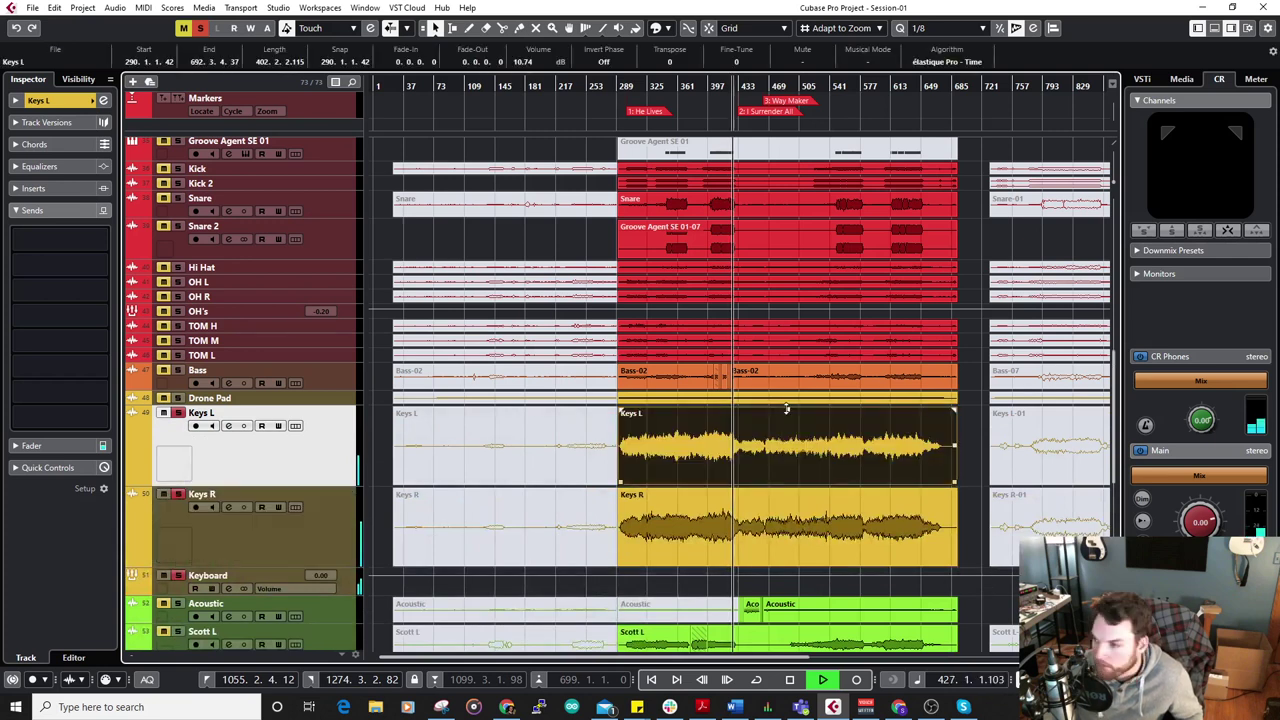
pyautogui.click(783, 502)
pyautogui.moveTo(786, 494); pyautogui.dragTo(776, 516)
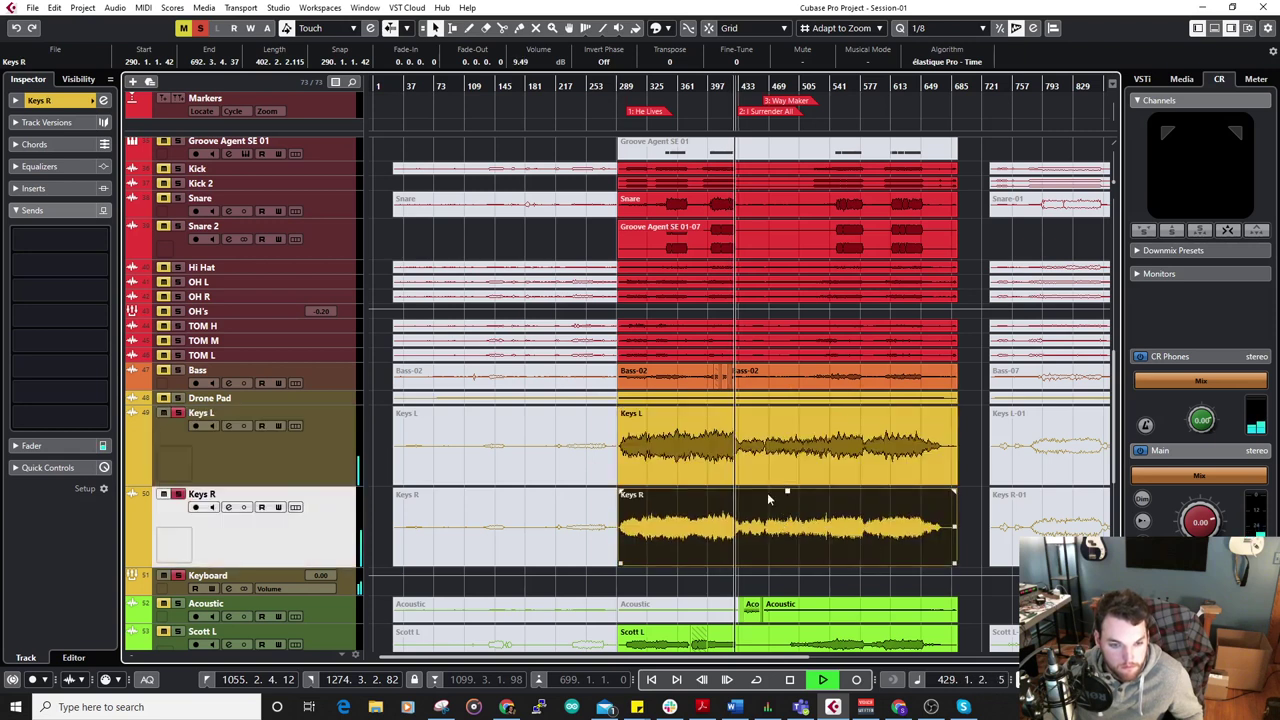
pyautogui.click(687, 86)
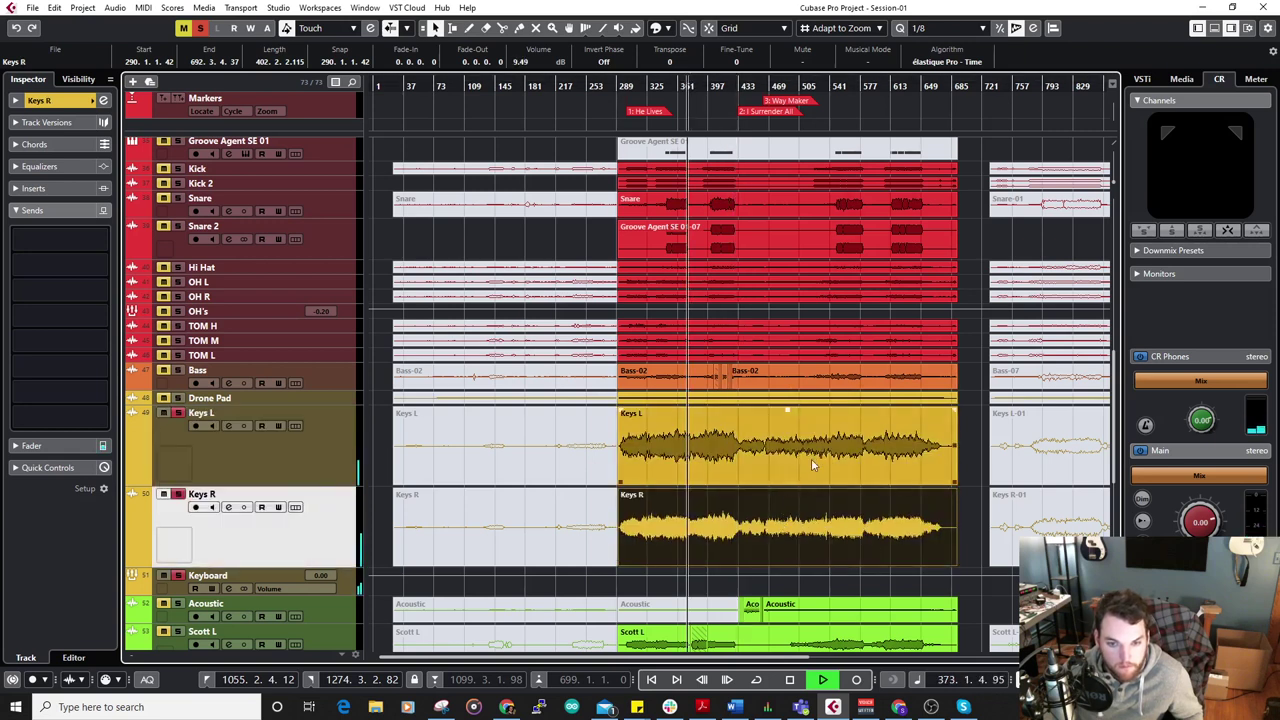
pyautogui.scroll(3, 717, 491)
pyautogui.scroll(-1, 870, 516)
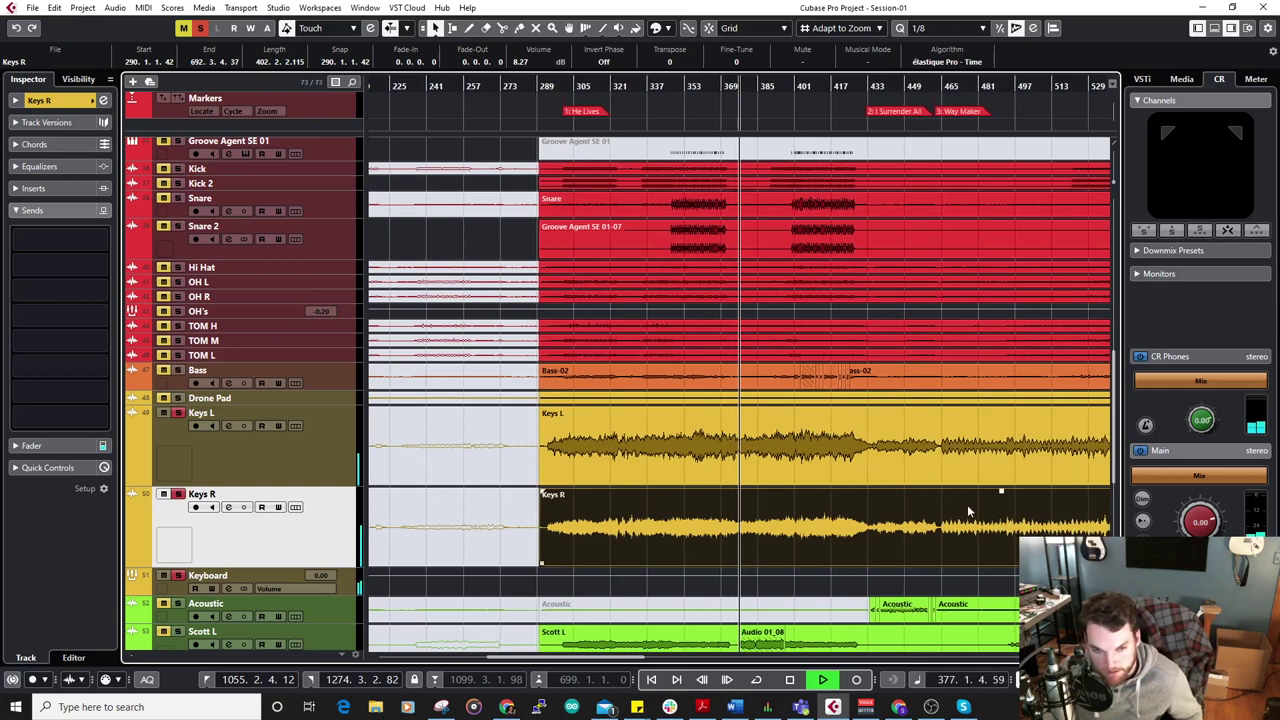
pyautogui.moveTo(998, 492); pyautogui.dragTo(995, 521)
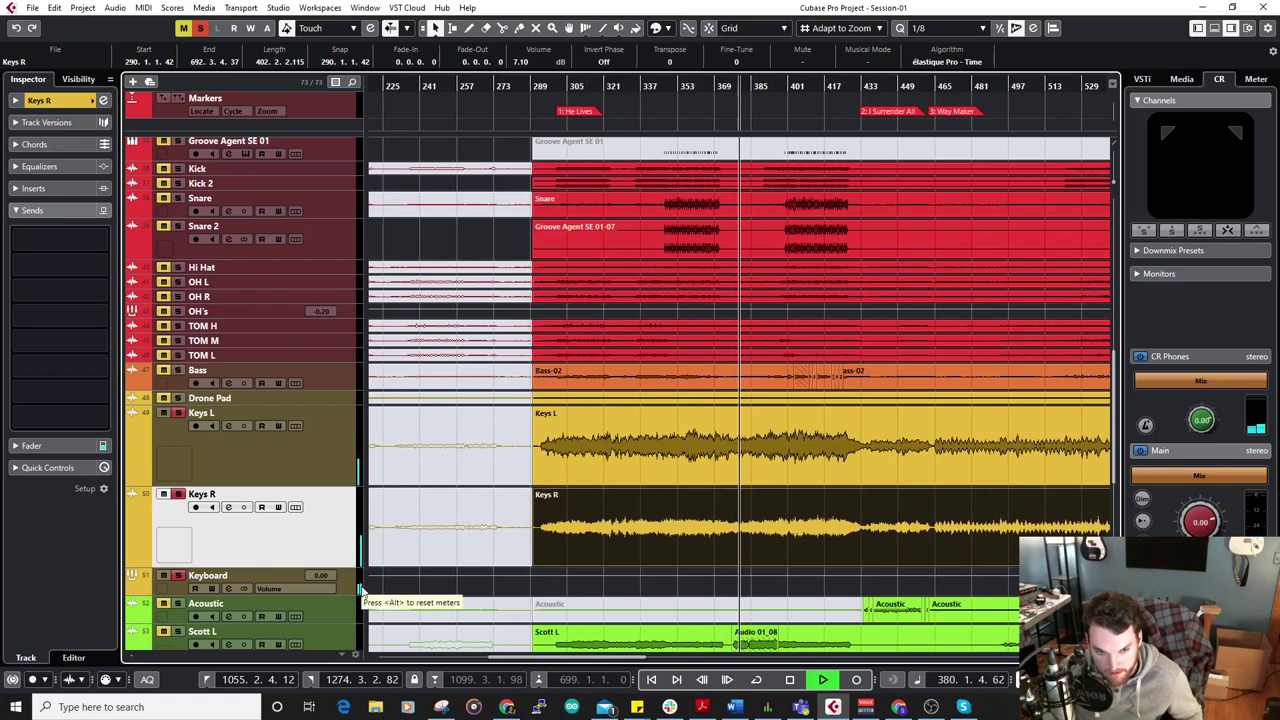
pyautogui.moveTo(991, 491); pyautogui.dragTo(990, 513)
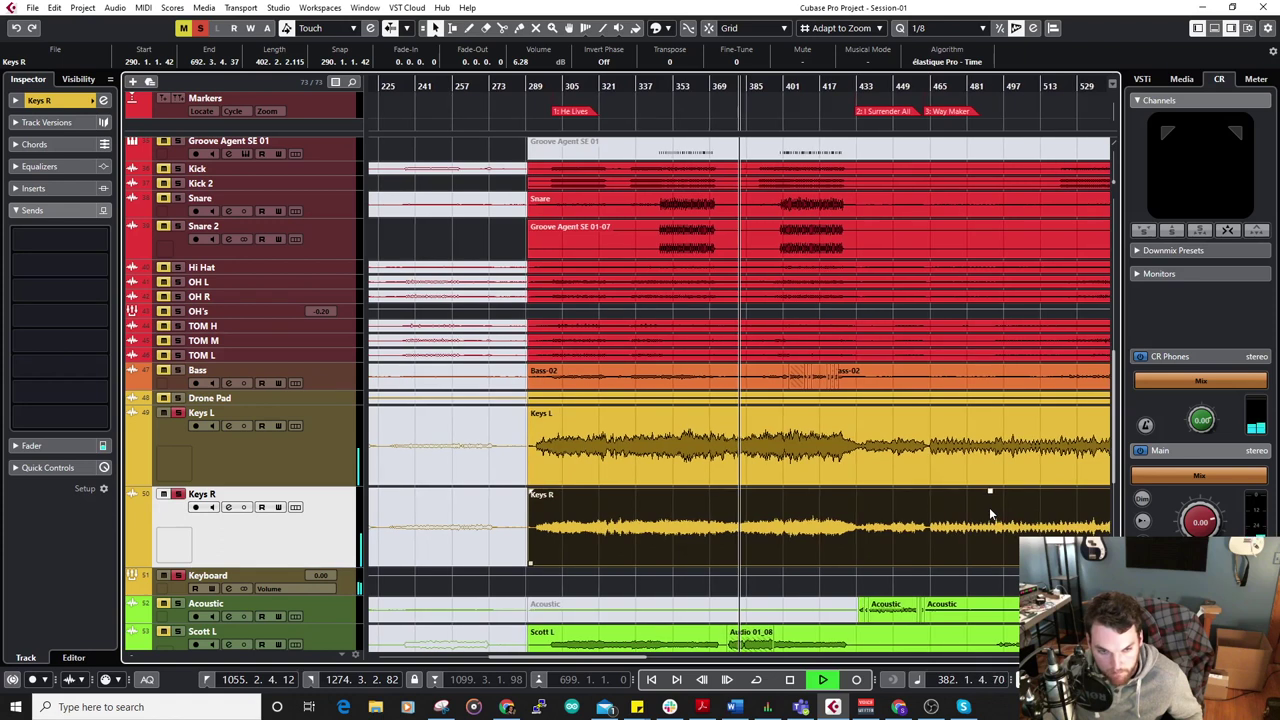
pyautogui.moveTo(984, 491); pyautogui.dragTo(986, 502)
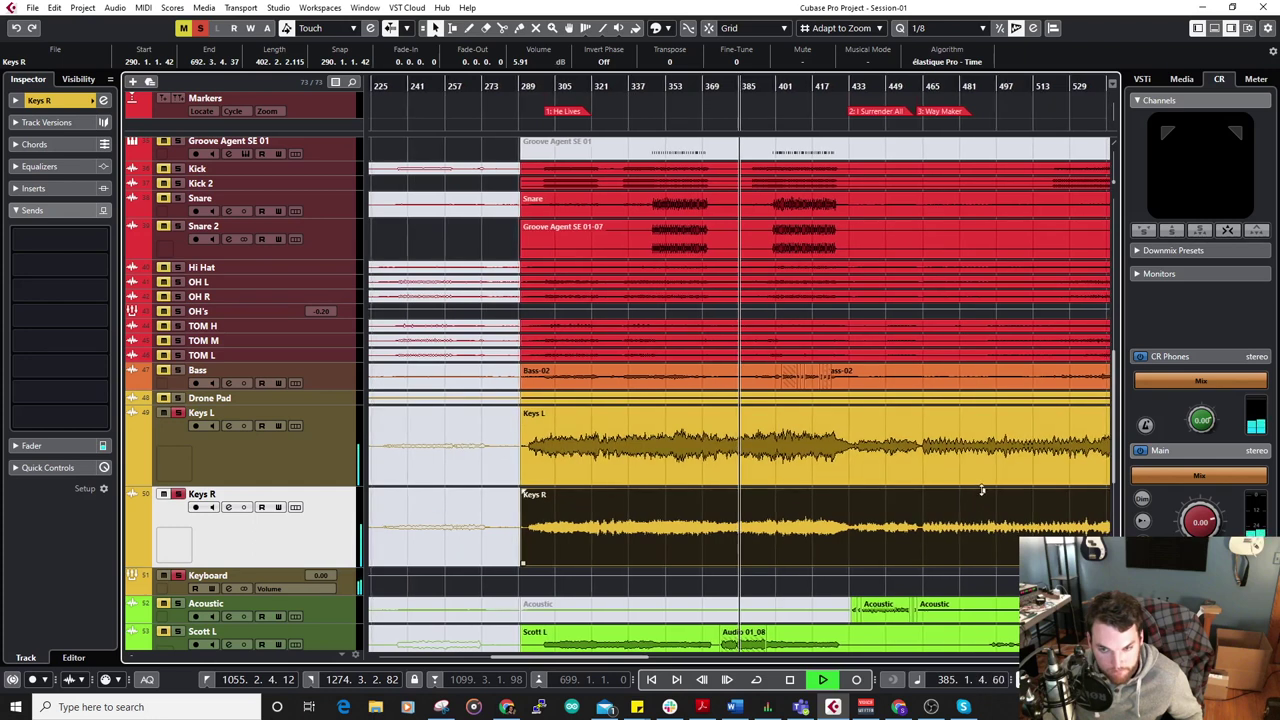
pyautogui.moveTo(984, 492); pyautogui.dragTo(983, 497)
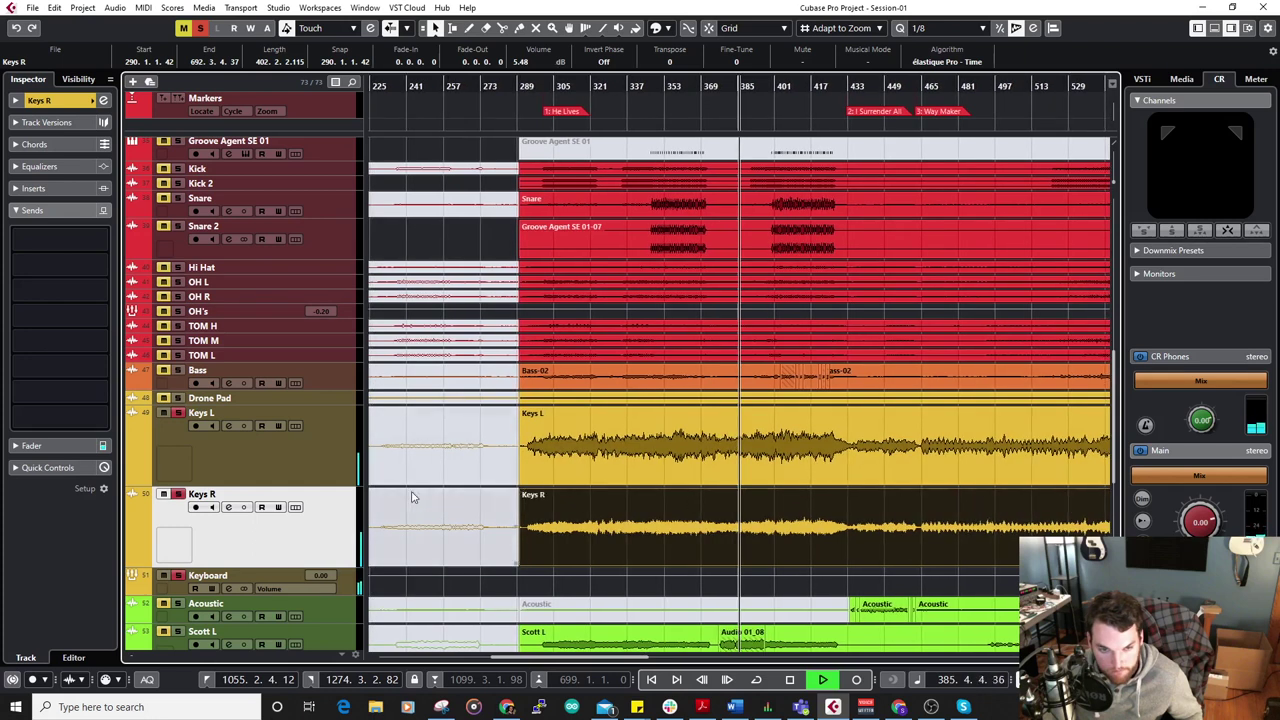
# Raise the active Keys L event's volume in the first worship section to 11.49 dB.
pyautogui.click(327, 454)
pyautogui.keyDown('shift'); pyautogui.click(314, 516); pyautogui.keyUp('shift')
pyautogui.press('g')
pyautogui.press('g')
pyautogui.press('g')
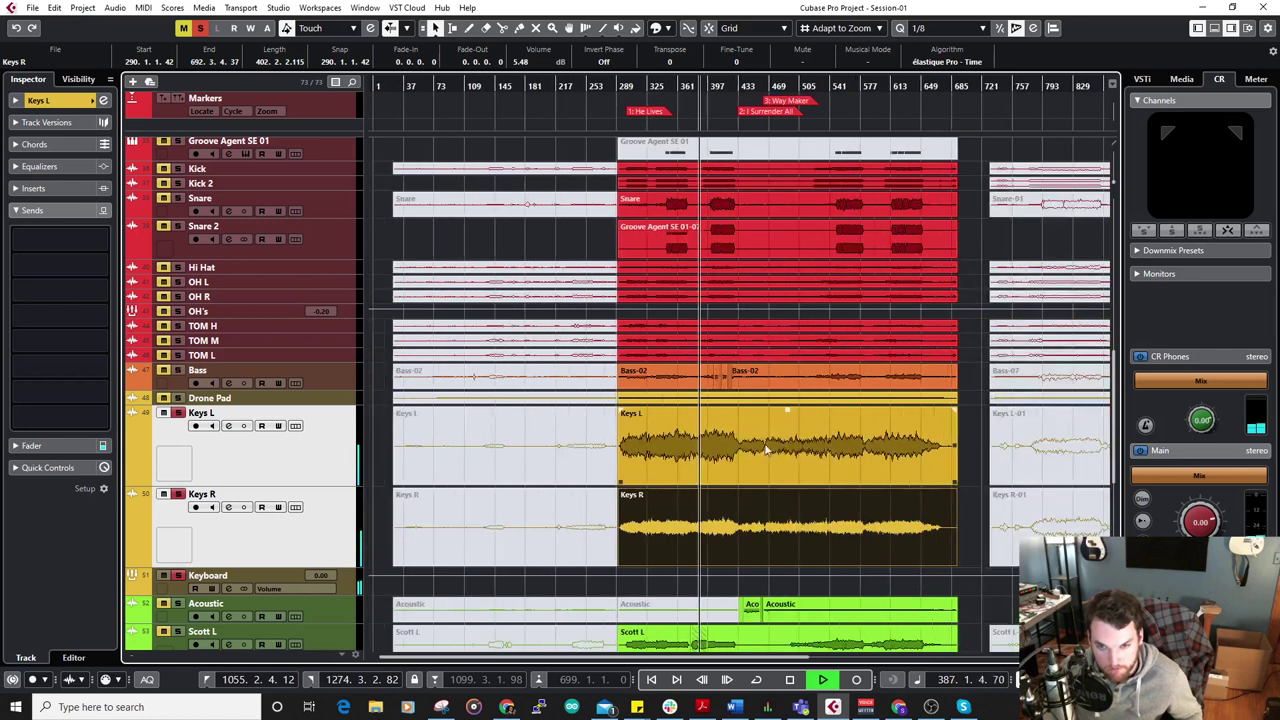
pyautogui.keyDown('shift'); pyautogui.click(787, 453); pyautogui.keyUp('shift')
pyautogui.click(765, 543)
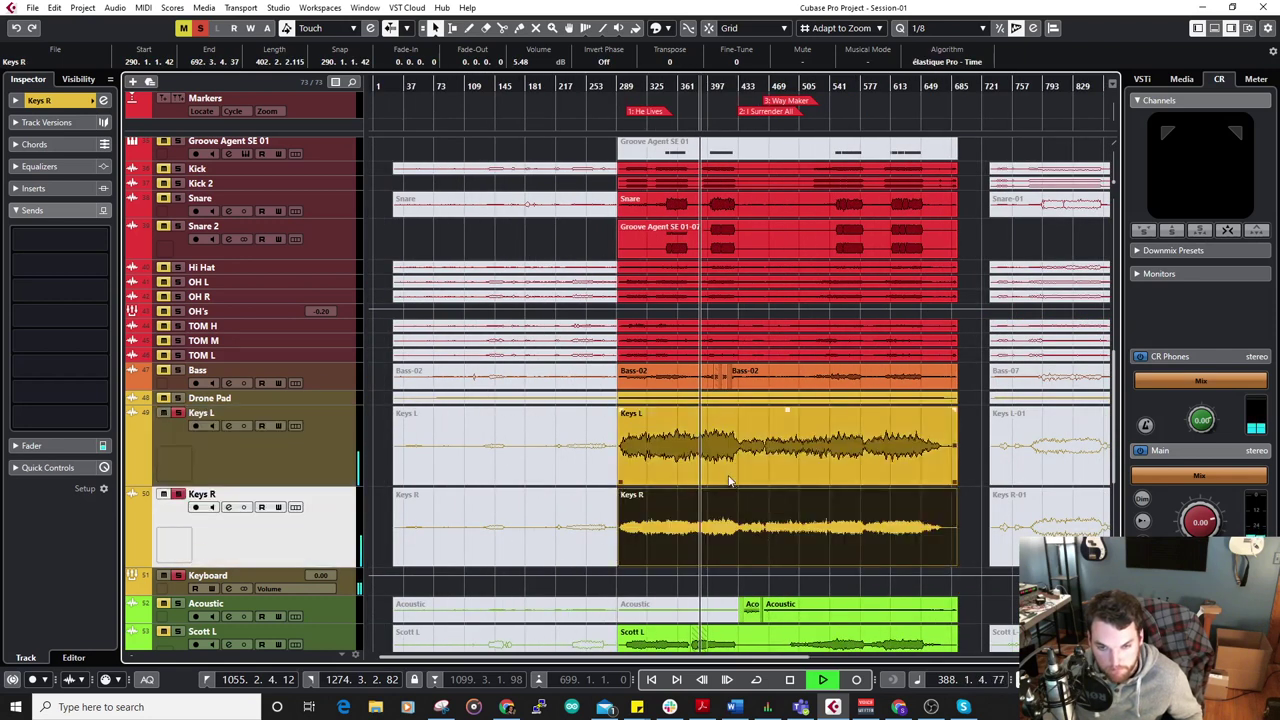
pyautogui.click(730, 479)
# Bypass the Keyboard group's inserts and re-enable them to compare the sound with and without EQ.
pyautogui.click(343, 590)
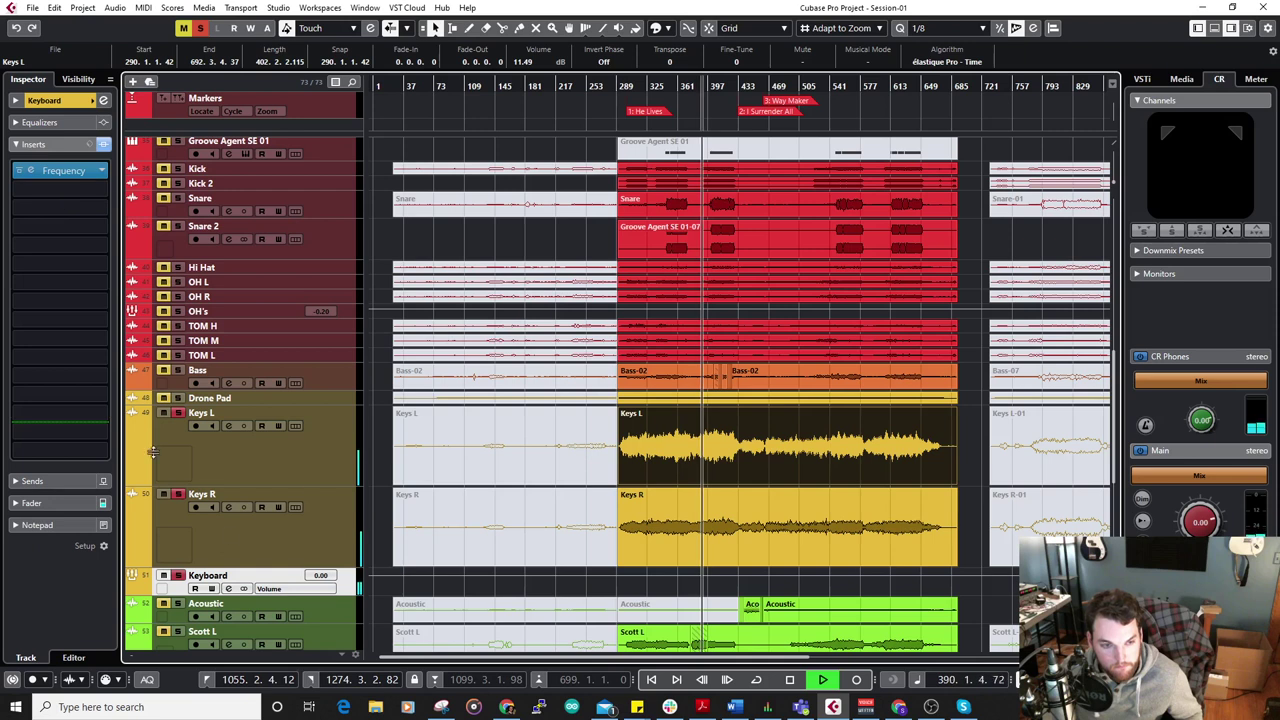
pyautogui.click(104, 145)
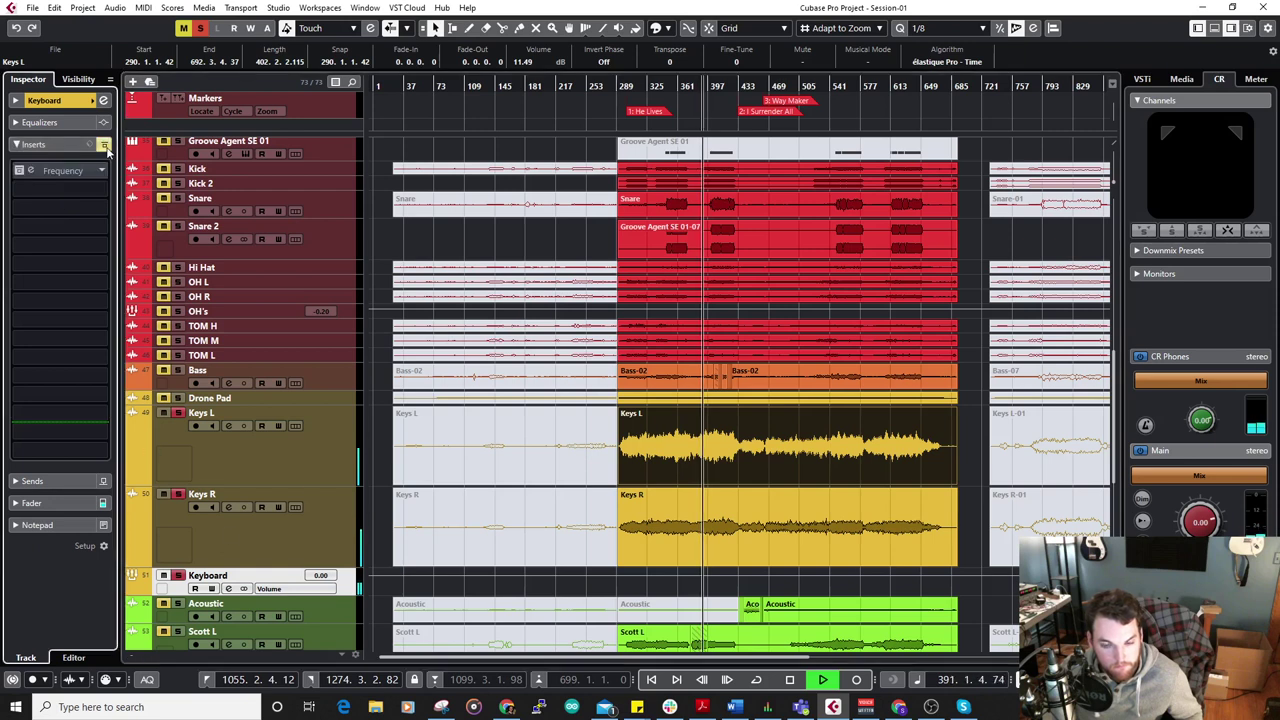
pyautogui.click(104, 145)
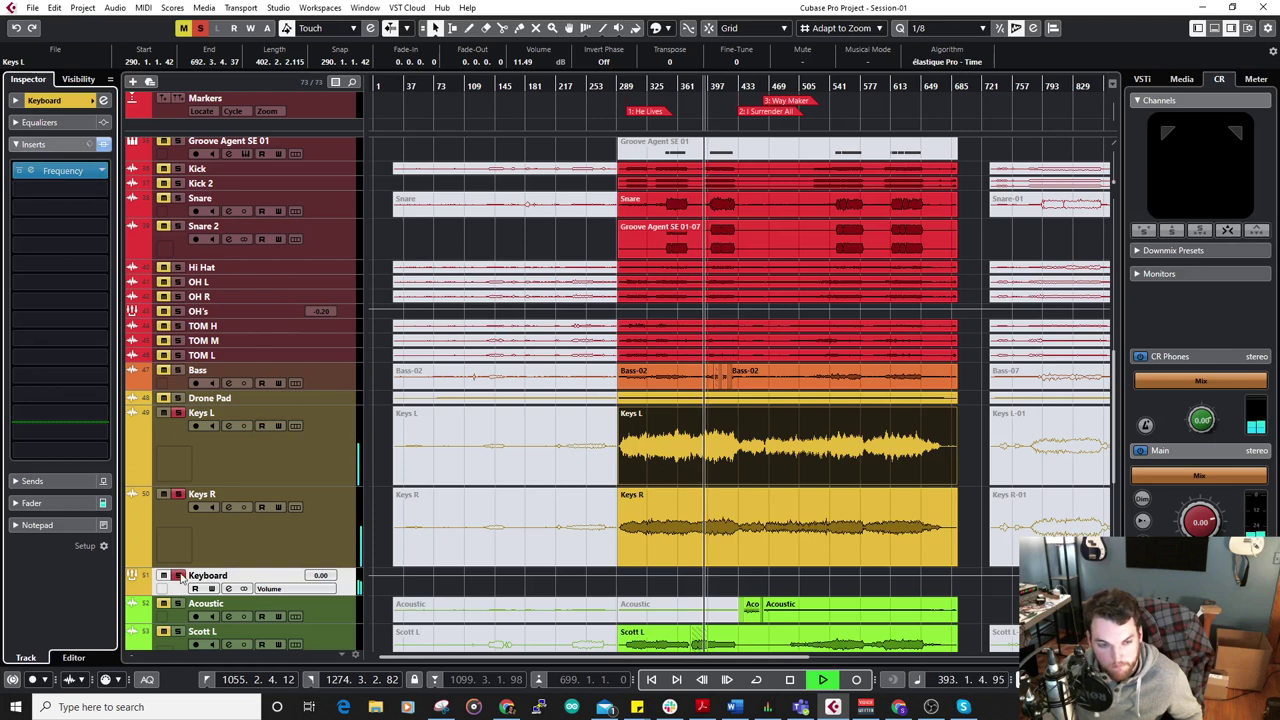
# Insert the C1 comp Stereo compressor in the Keyboard group's second insert slot.
pyautogui.click(38, 189)
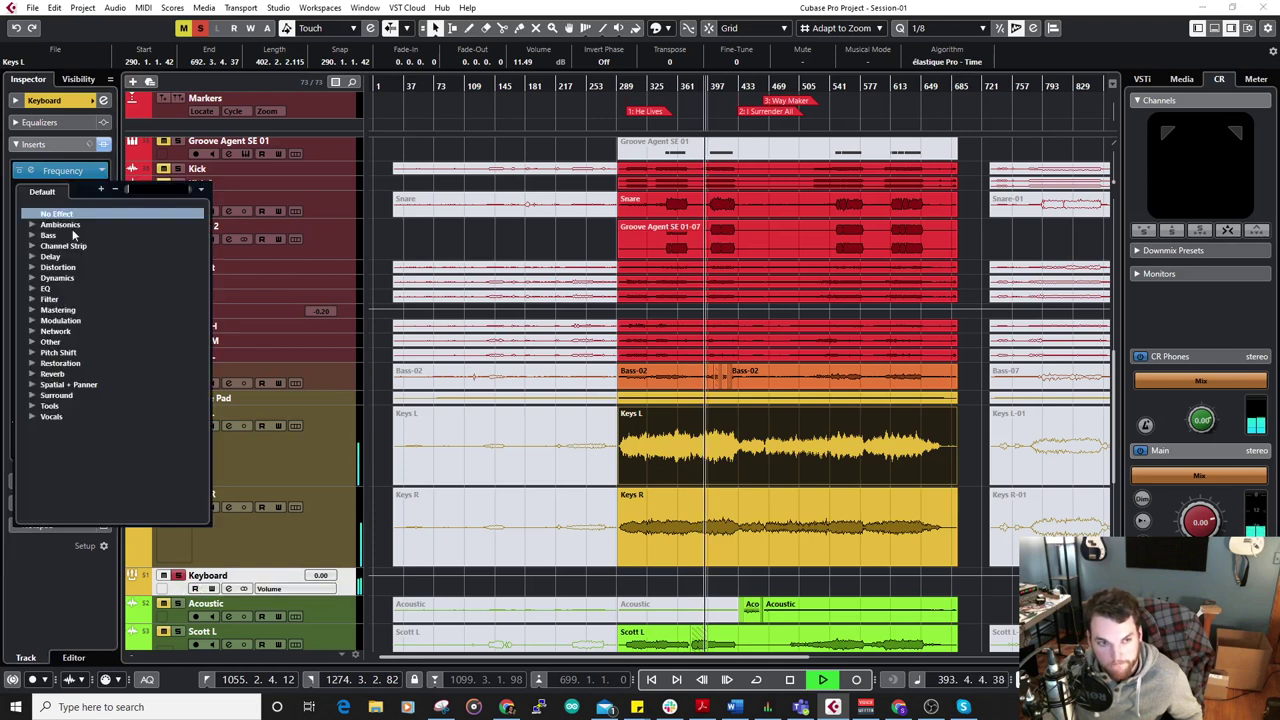
pyautogui.click(42, 279)
pyautogui.click(85, 310)
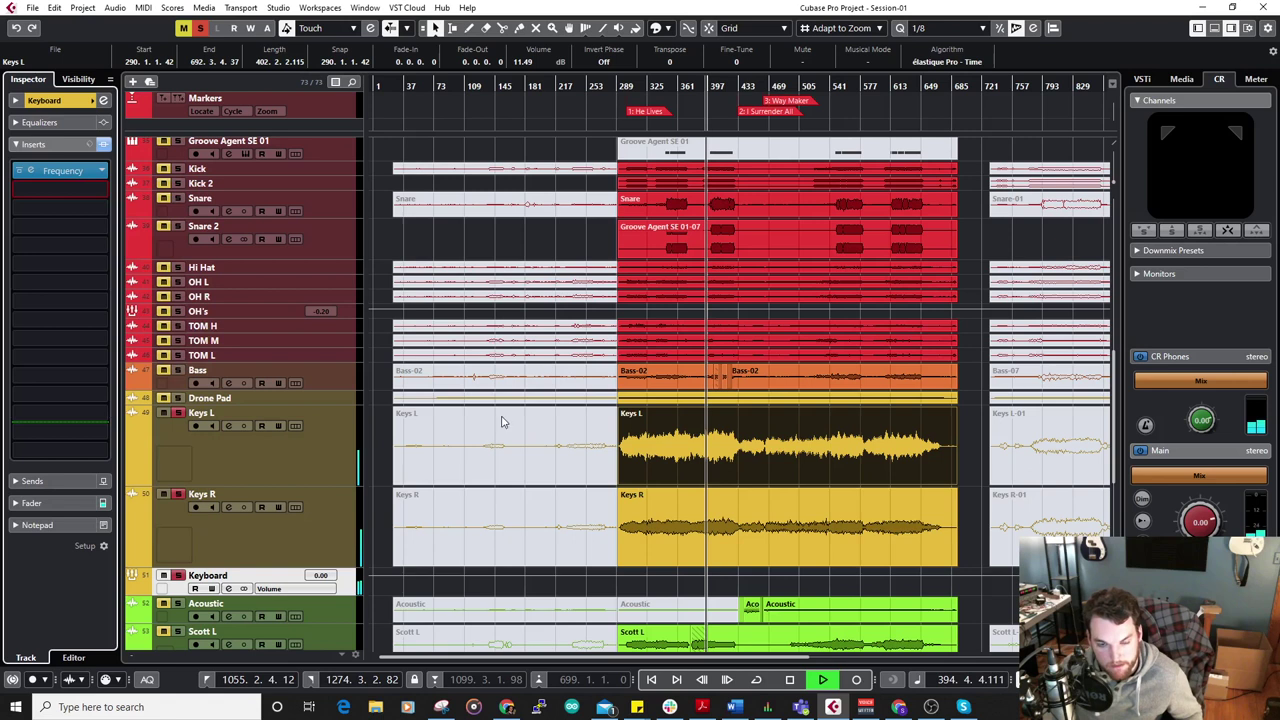
# Set the C1 compressor to a 2.00:1 ratio, 10.00 attack, -22.9 threshold and 3.4 makeup gain.
pyautogui.write('2')
pyautogui.press('Return')
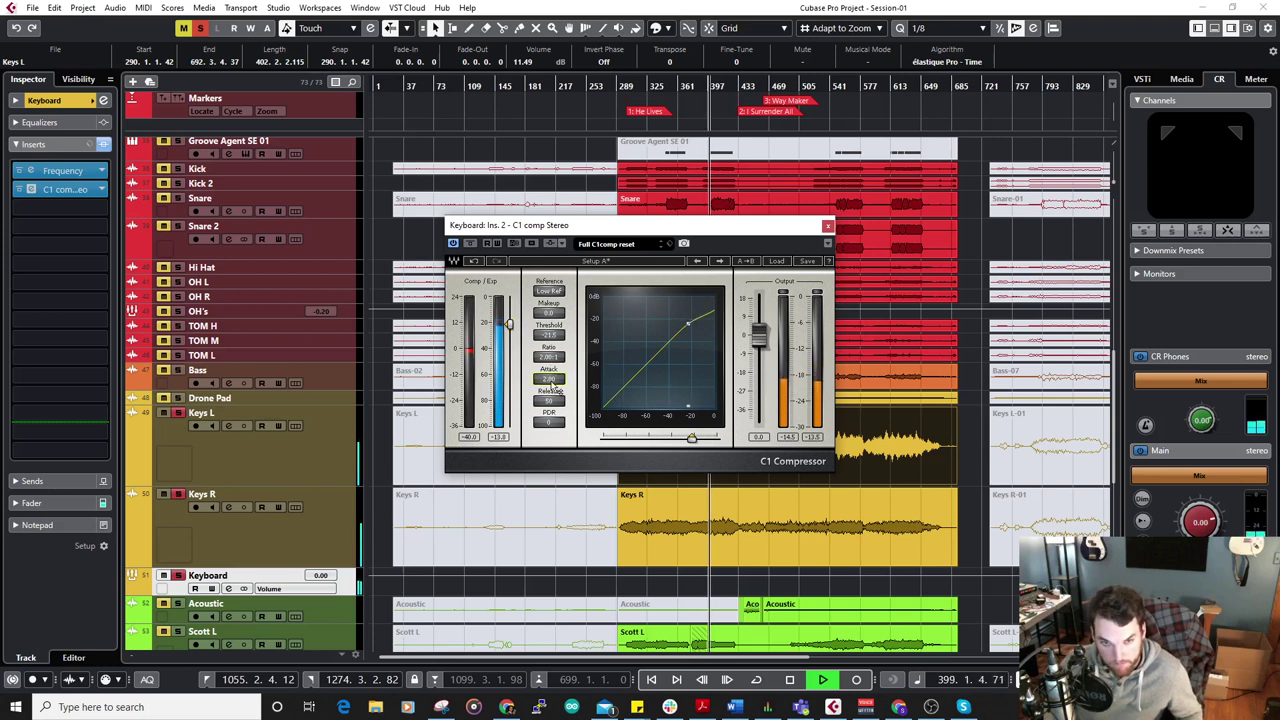
pyautogui.write('10')
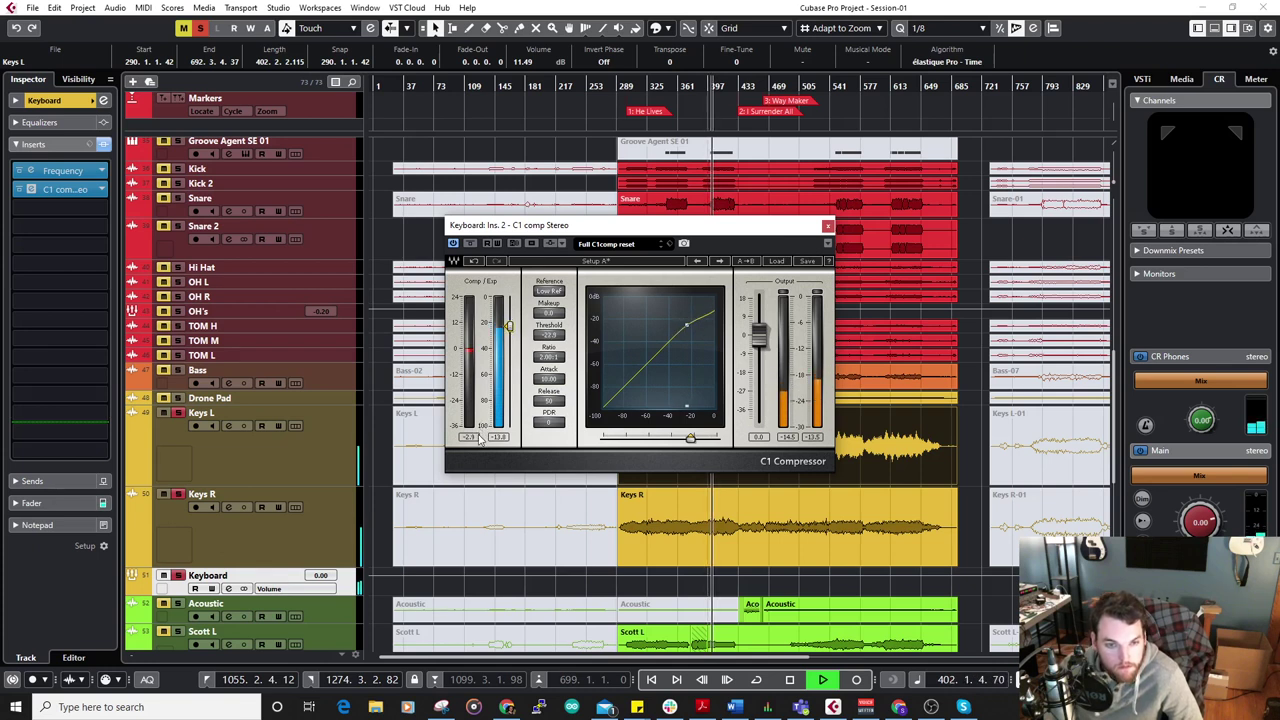
pyautogui.moveTo(548, 313); pyautogui.dragTo(548, 309)
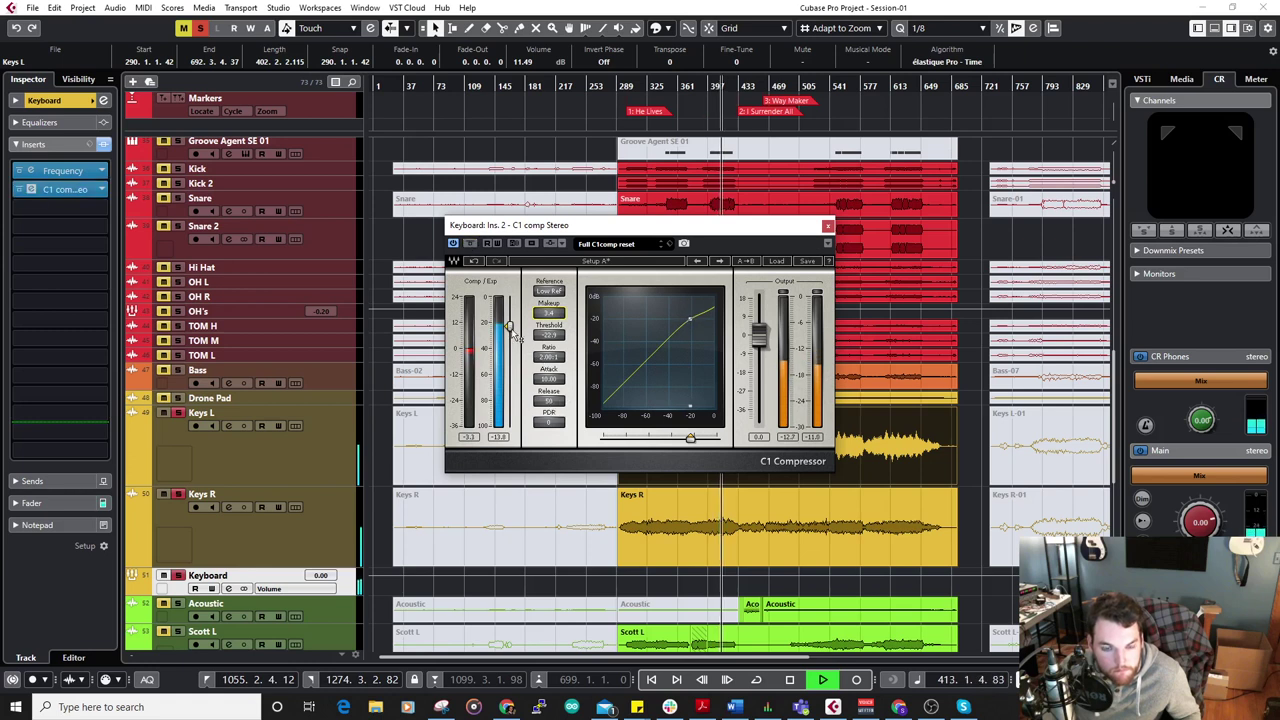
# Raise the C1 compressor's makeup gain to 4.1, close it, and bypass and re-enable the Keyboard group's inserts to compare.
pyautogui.moveTo(548, 313); pyautogui.dragTo(548, 308)
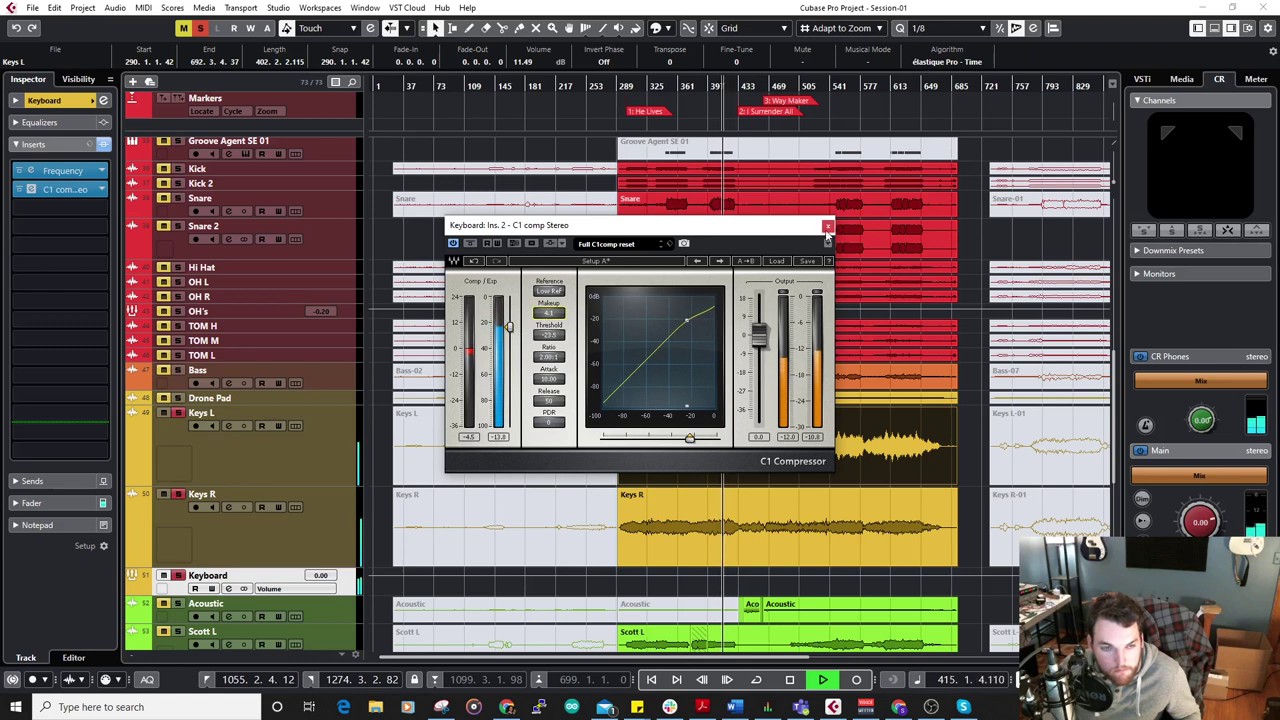
pyautogui.click(826, 228)
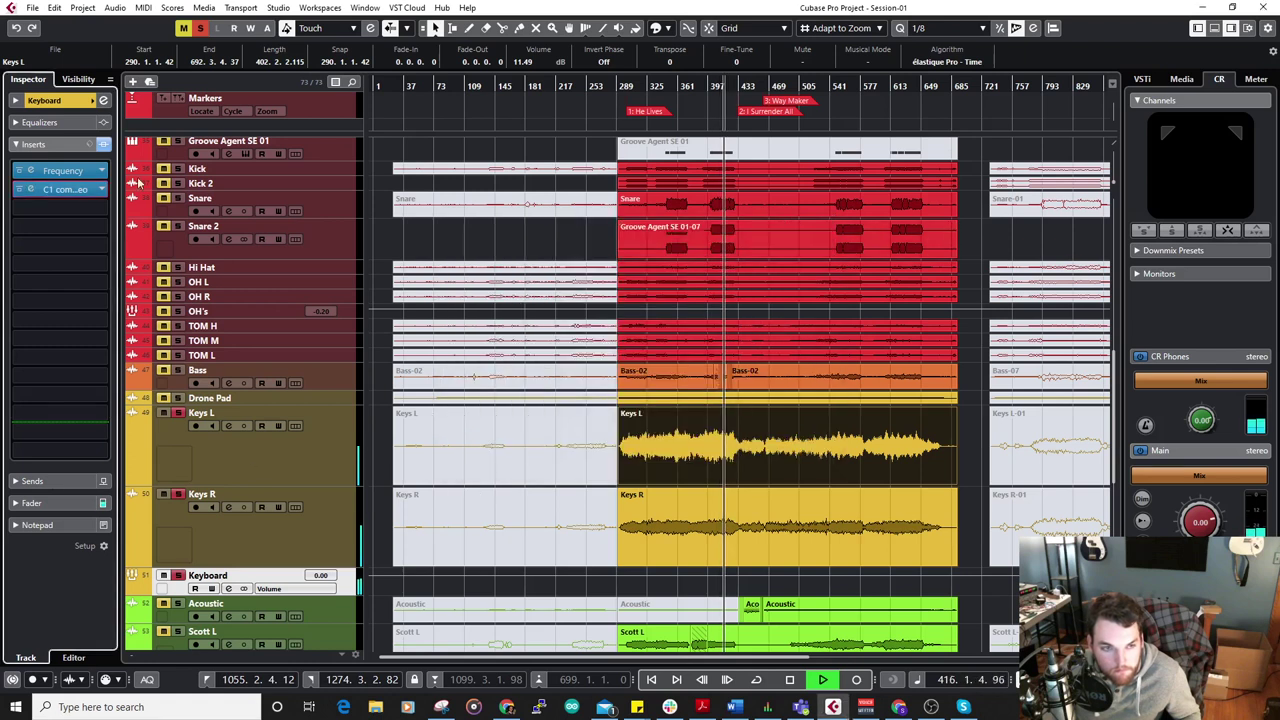
pyautogui.click(104, 145)
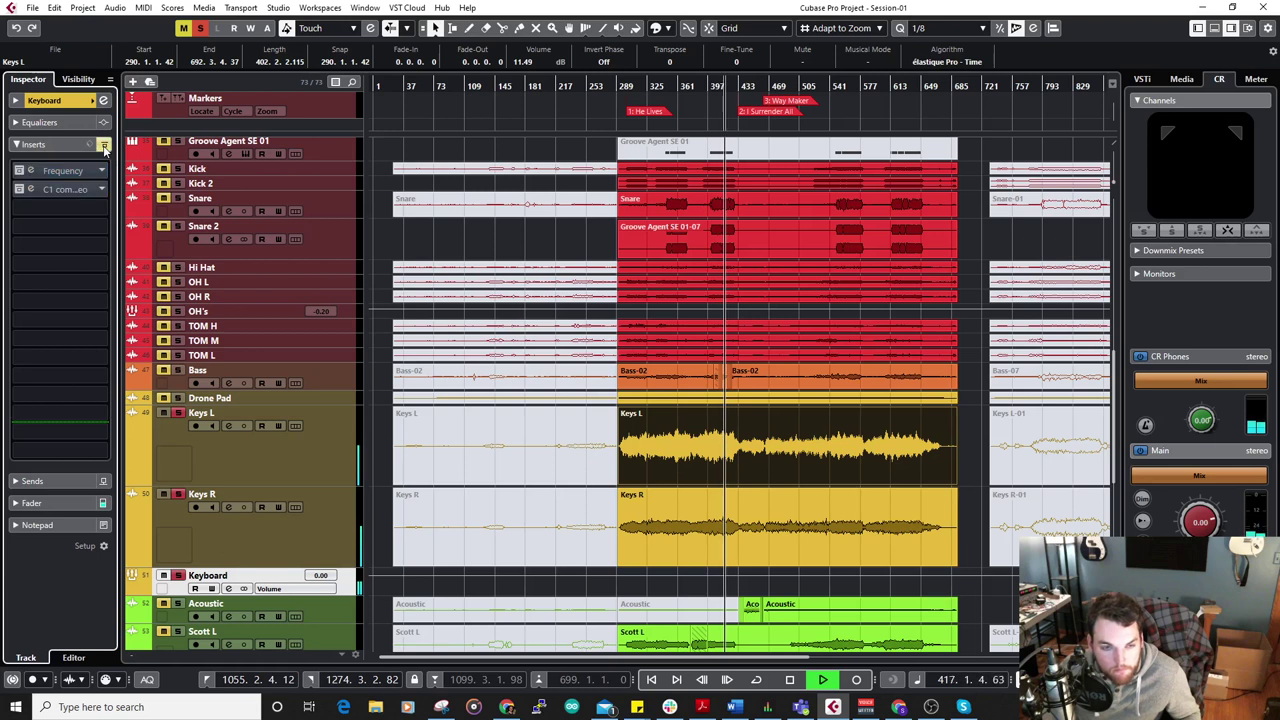
pyautogui.click(104, 146)
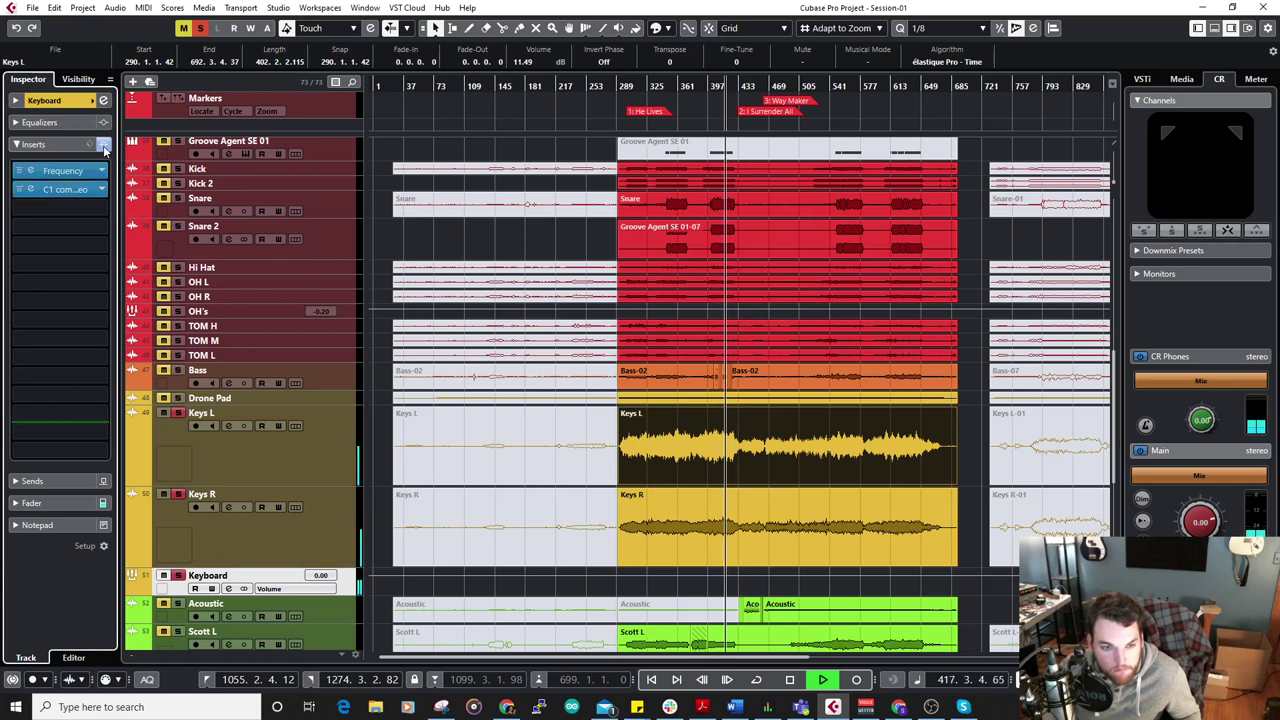
# Unsolo the Keyboard group and reduce the height of the Keys L and Keys R tracks together.
pyautogui.click(180, 576)
pyautogui.click(340, 531)
pyautogui.keyDown('shift'); pyautogui.click(340, 478); pyautogui.keyUp('shift')
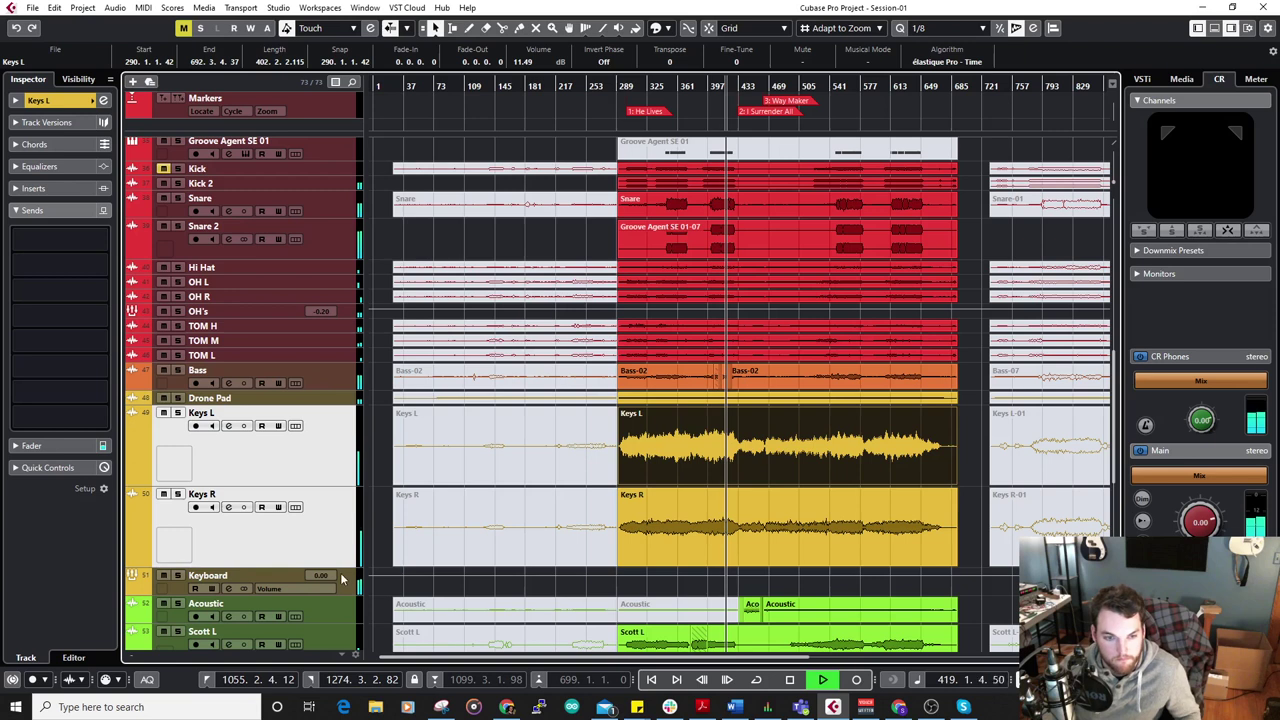
pyautogui.moveTo(350, 558); pyautogui.dragTo(340, 503)
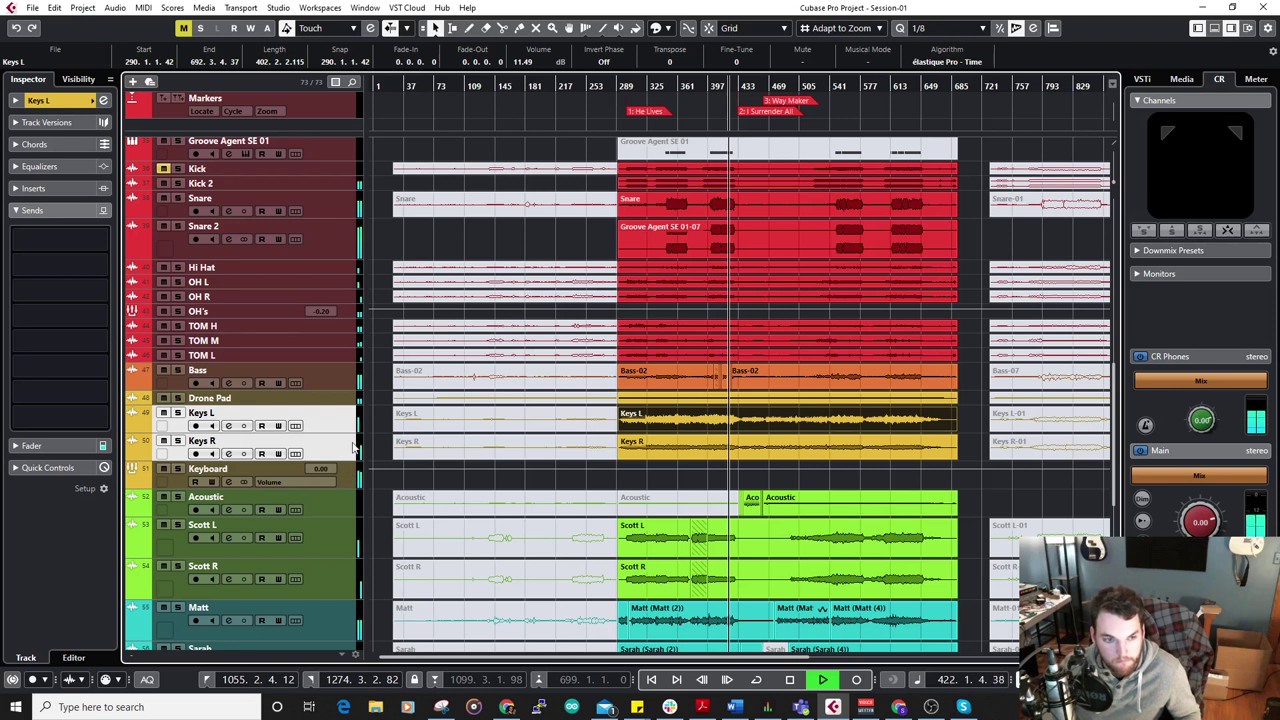
# Review the Frequency EQ curve on the Keyboard group and close the plug-in.
pyautogui.click(344, 484)
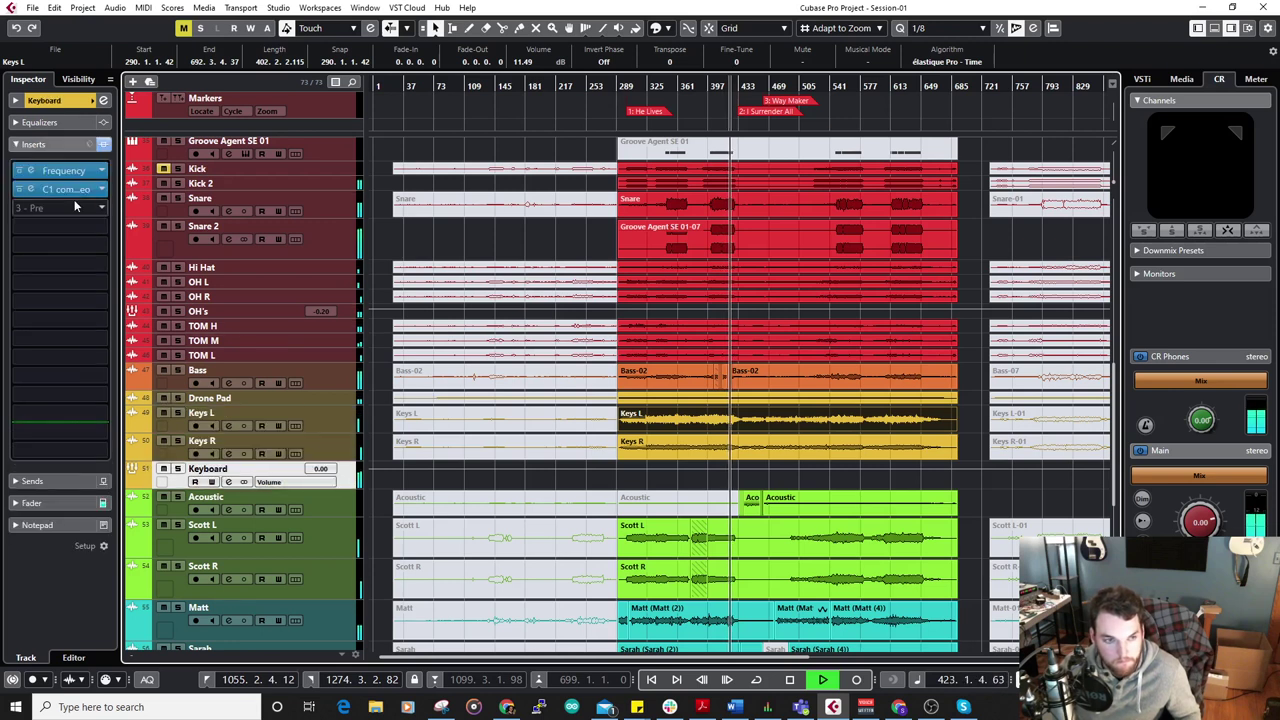
pyautogui.click(63, 171)
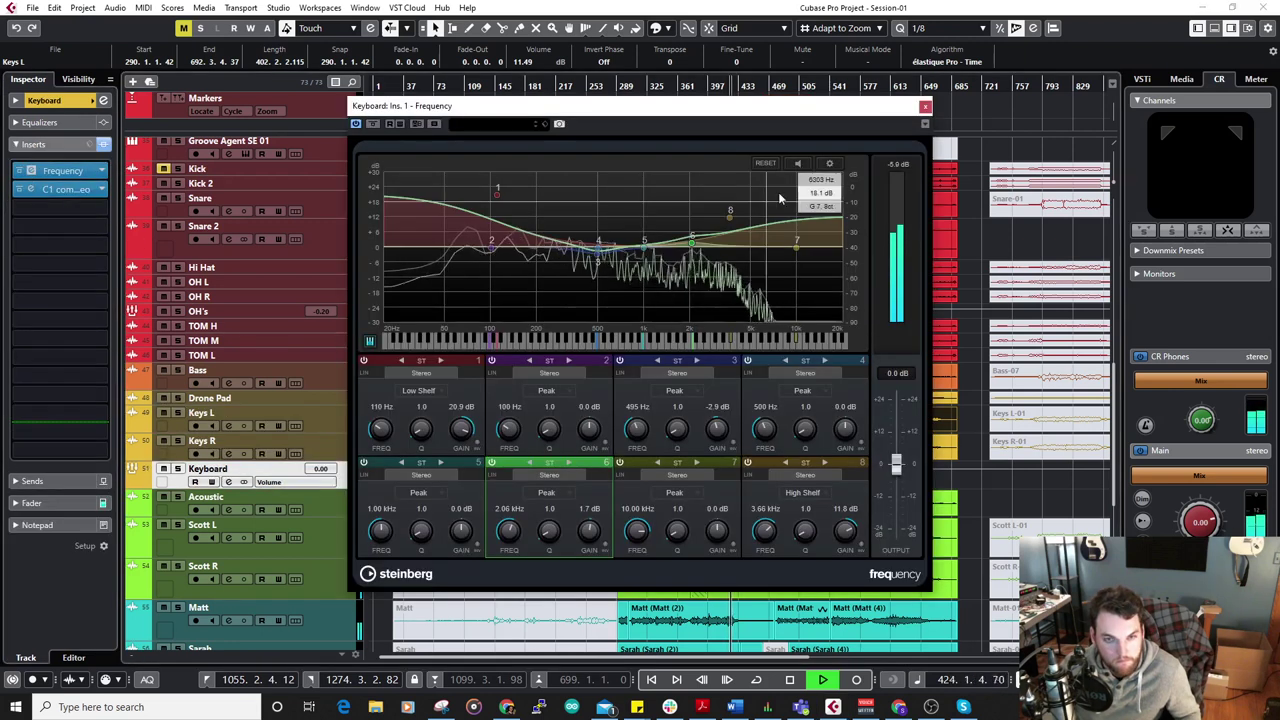
pyautogui.click(926, 108)
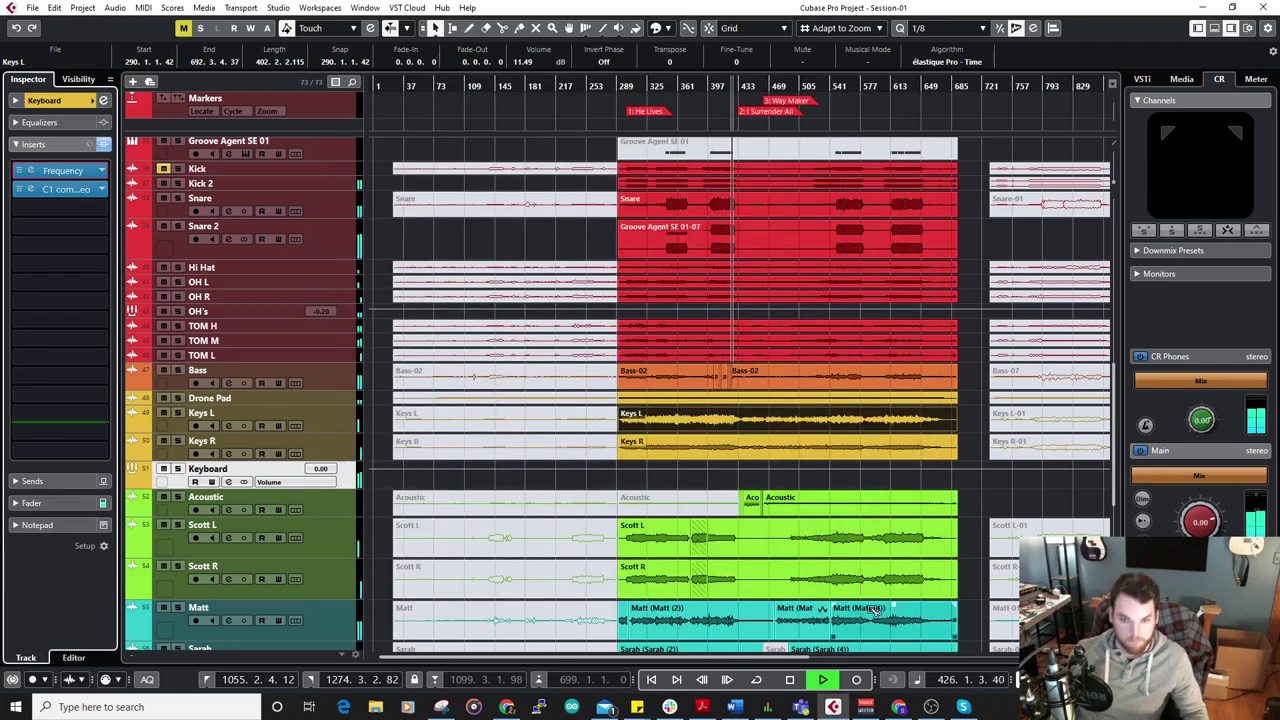
# Show the MixConsole, raise the Keys group to -5.64 dB and lower the Drone Pad channel to -1.80 dB.
pyautogui.hotkey('alt', 'F3')
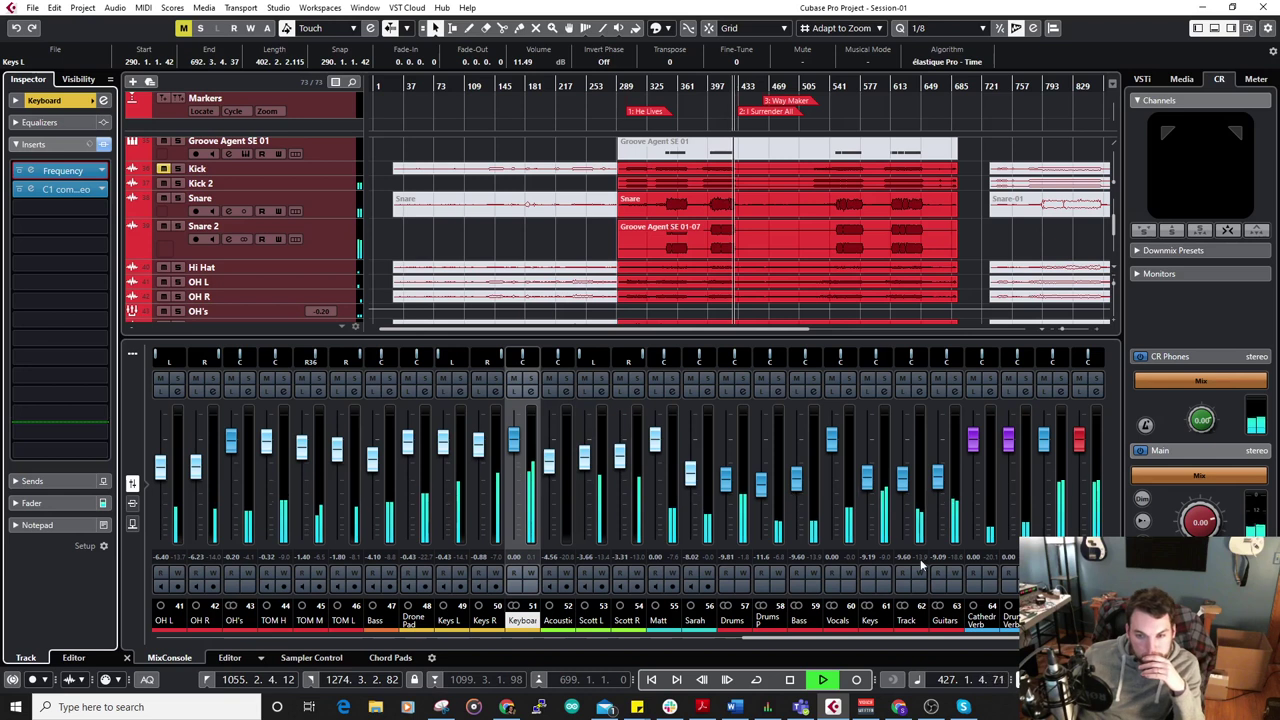
pyautogui.moveTo(866, 478); pyautogui.dragTo(867, 457)
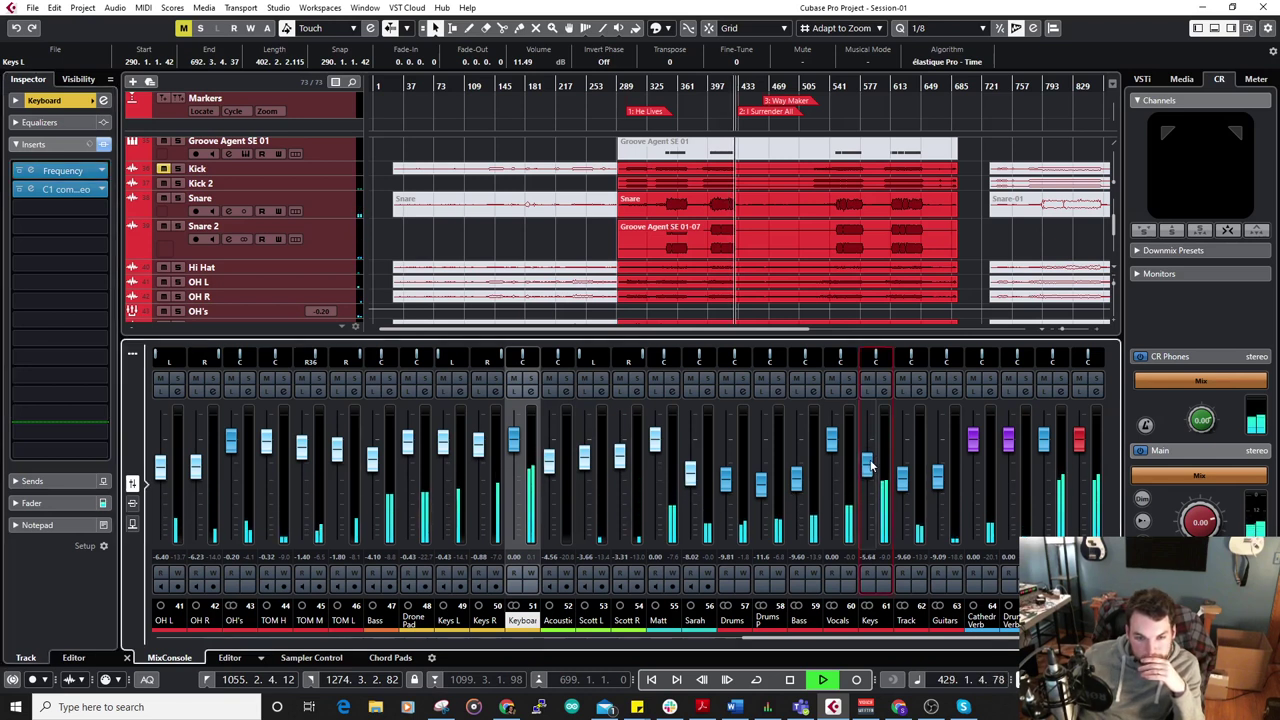
pyautogui.moveTo(409, 437); pyautogui.dragTo(412, 448)
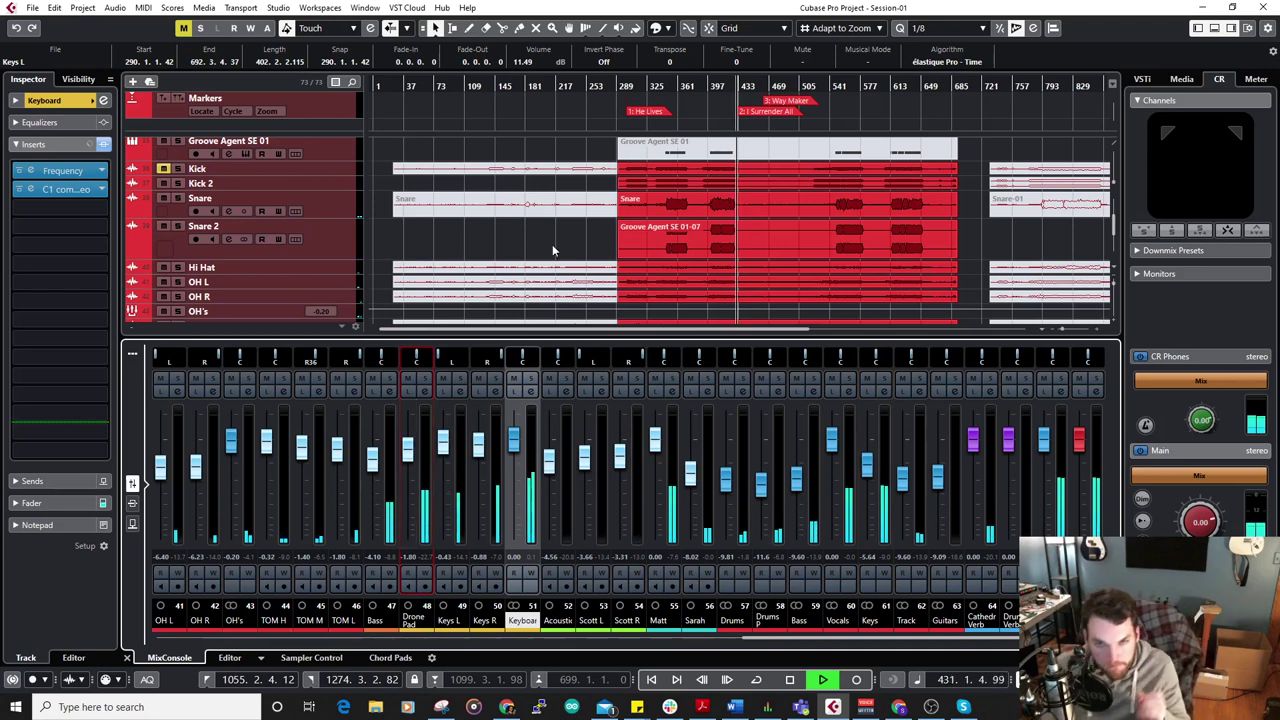
# Restart playback from about bar 346 in He Lives to hear the full-band mix.
pyautogui.scroll(-4, 552, 244)
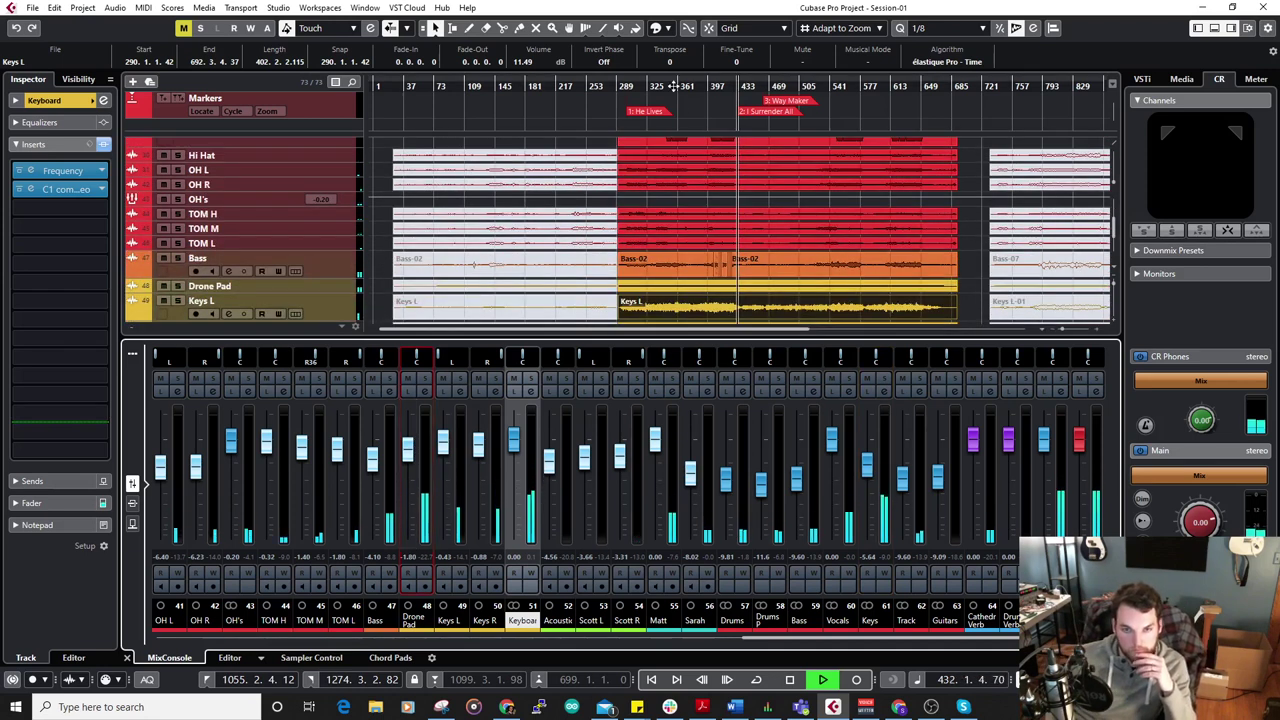
pyautogui.scroll(2, 681, 187)
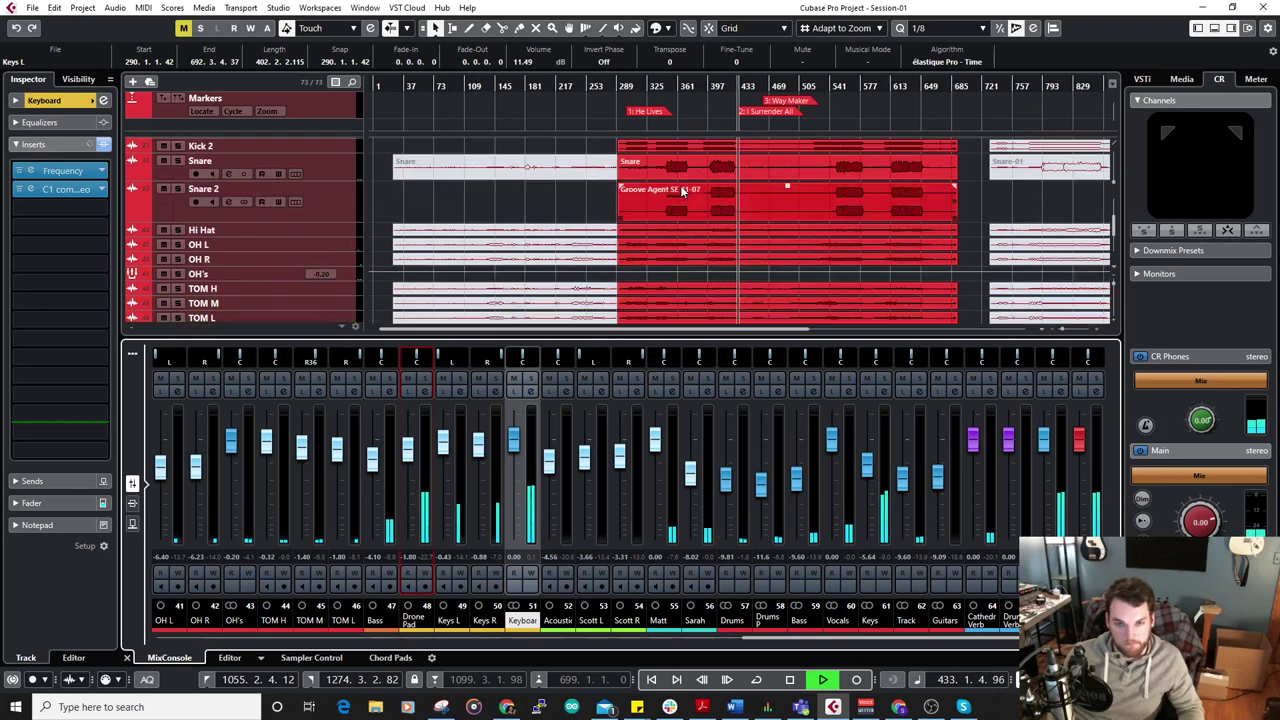
pyautogui.scroll(4, 681, 187)
pyautogui.scroll(1, 582, 157)
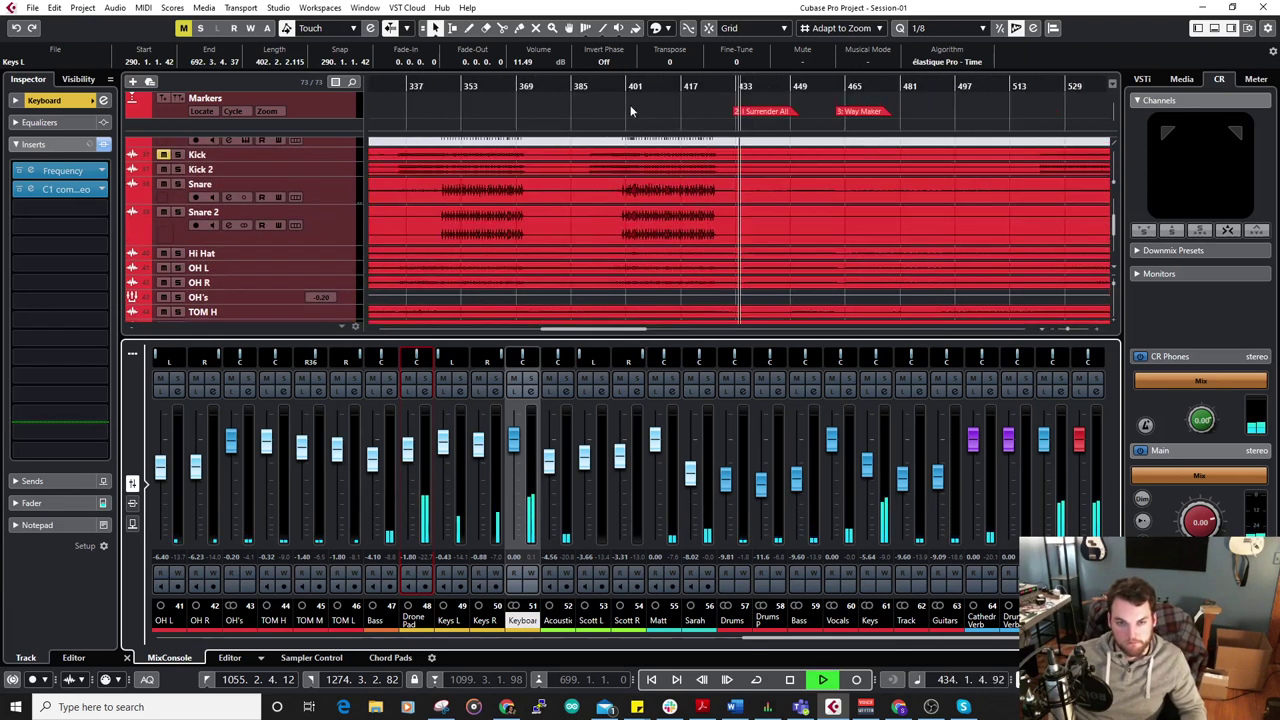
pyautogui.click(449, 88)
pyautogui.hscroll(-5, 550, 100)
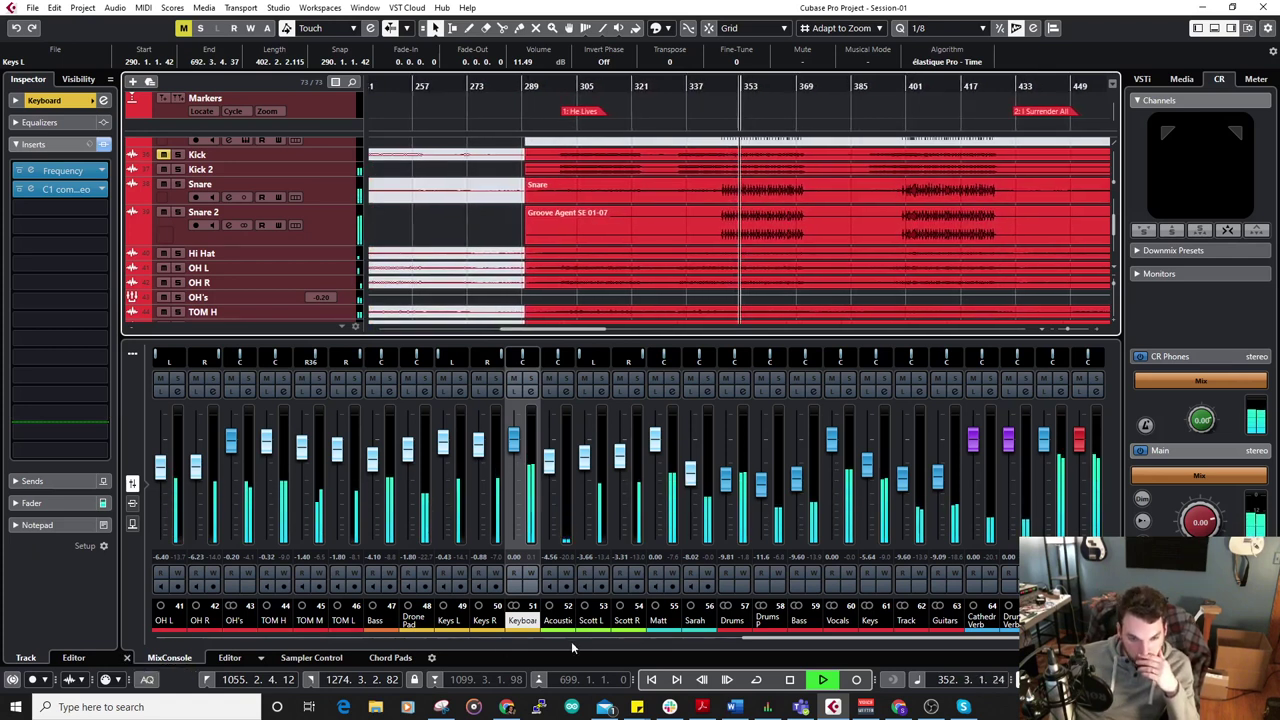
# Solo the Track group briefly to hear the backing track alone, and unsolo it.
pyautogui.moveTo(765, 638); pyautogui.dragTo(846, 652)
pyautogui.click(918, 380)
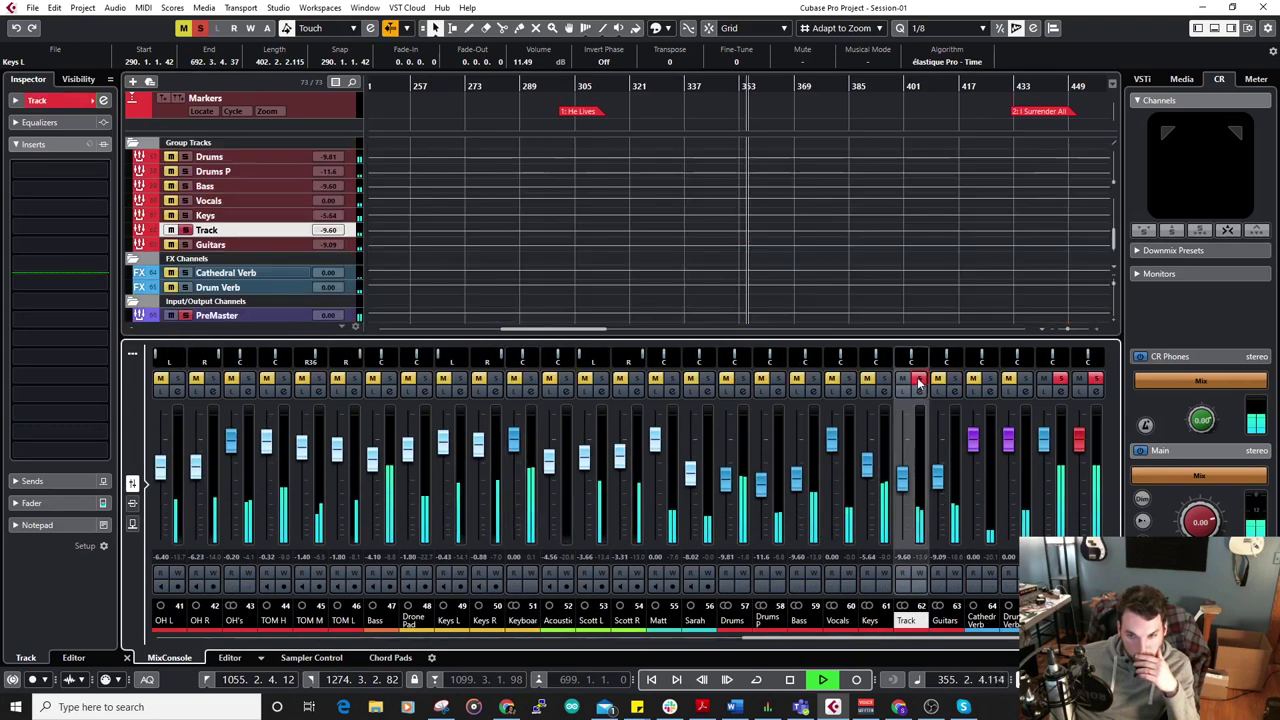
pyautogui.click(918, 380)
# Raise the Guitars group to -6.57 dB and lower the Keys group to -7.65 dB, keeping Track at -9.60 dB.
pyautogui.moveTo(905, 499)
pyautogui.mouseDown()
pyautogui.moveTo(908, 462)
pyautogui.moveTo(943, 472)
pyautogui.moveTo(910, 481)
pyautogui.mouseUp()
pyautogui.click(937, 468)
pyautogui.moveTo(903, 476); pyautogui.dragTo(900, 485)
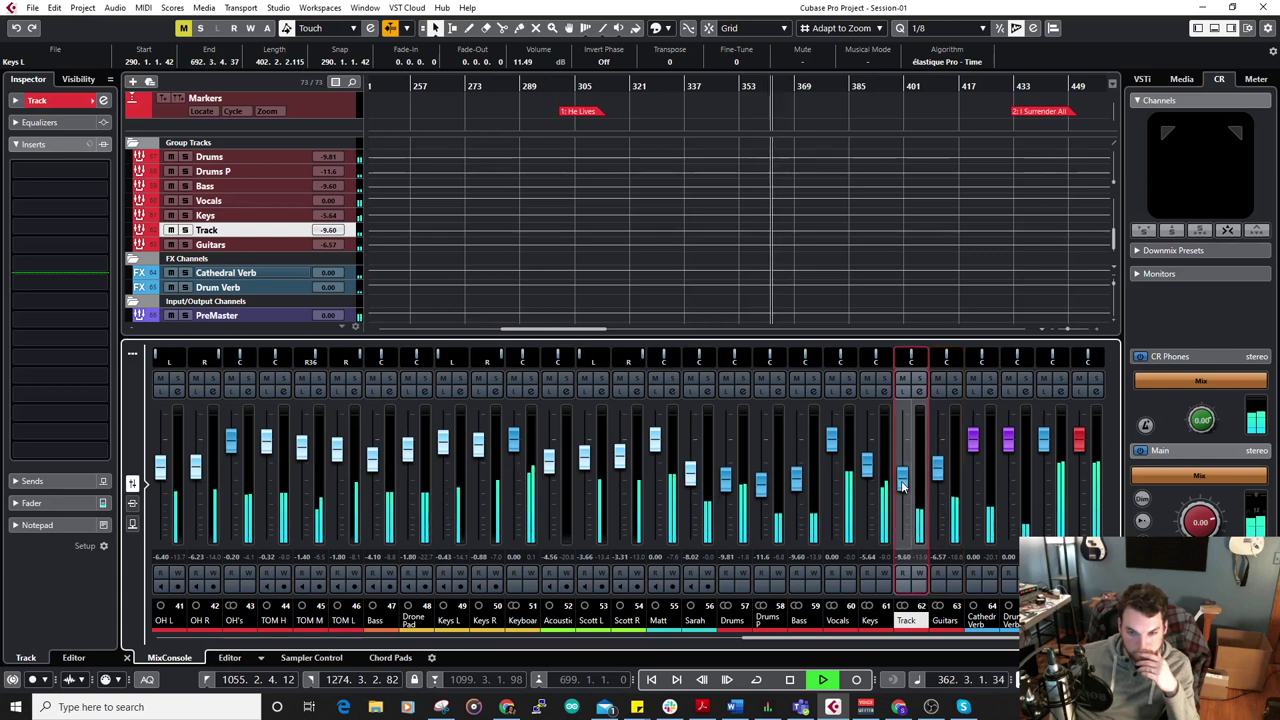
pyautogui.moveTo(866, 463); pyautogui.dragTo(866, 470)
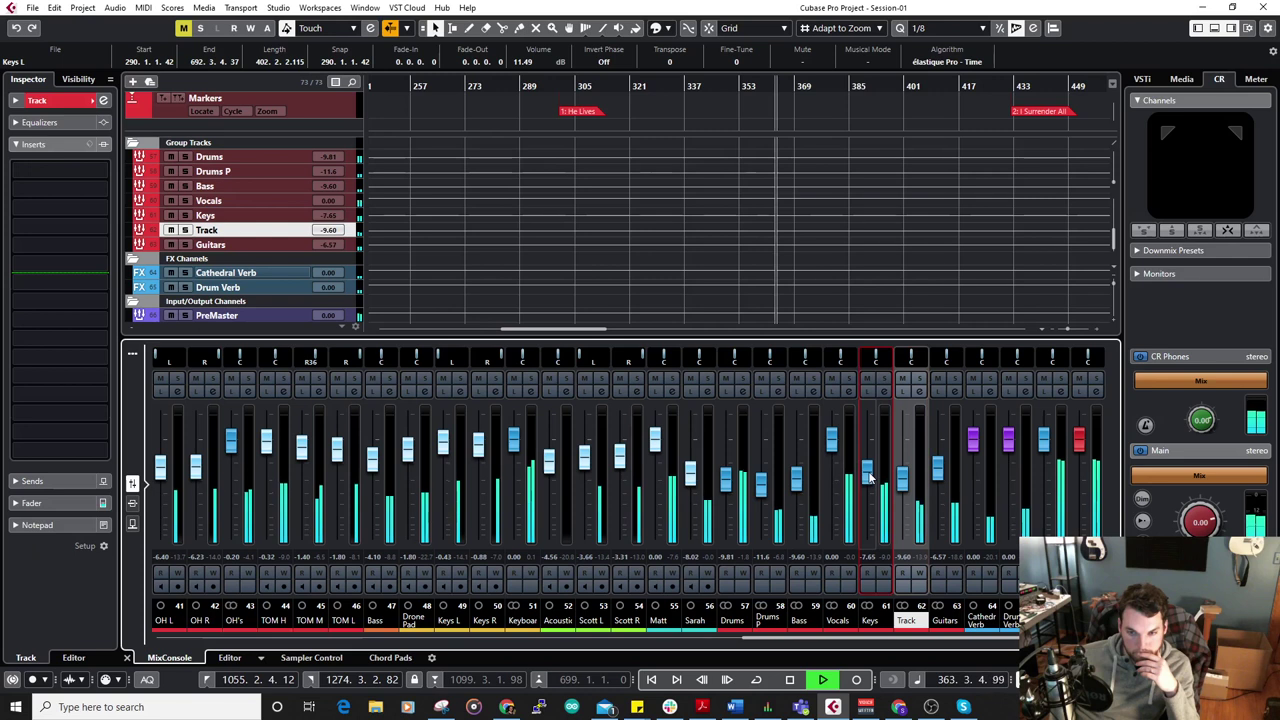
# Solo the Track group to check its source channels, unsolo it, and raise its fader to -6.06 dB.
pyautogui.click(919, 378)
pyautogui.moveTo(830, 641); pyautogui.dragTo(262, 635)
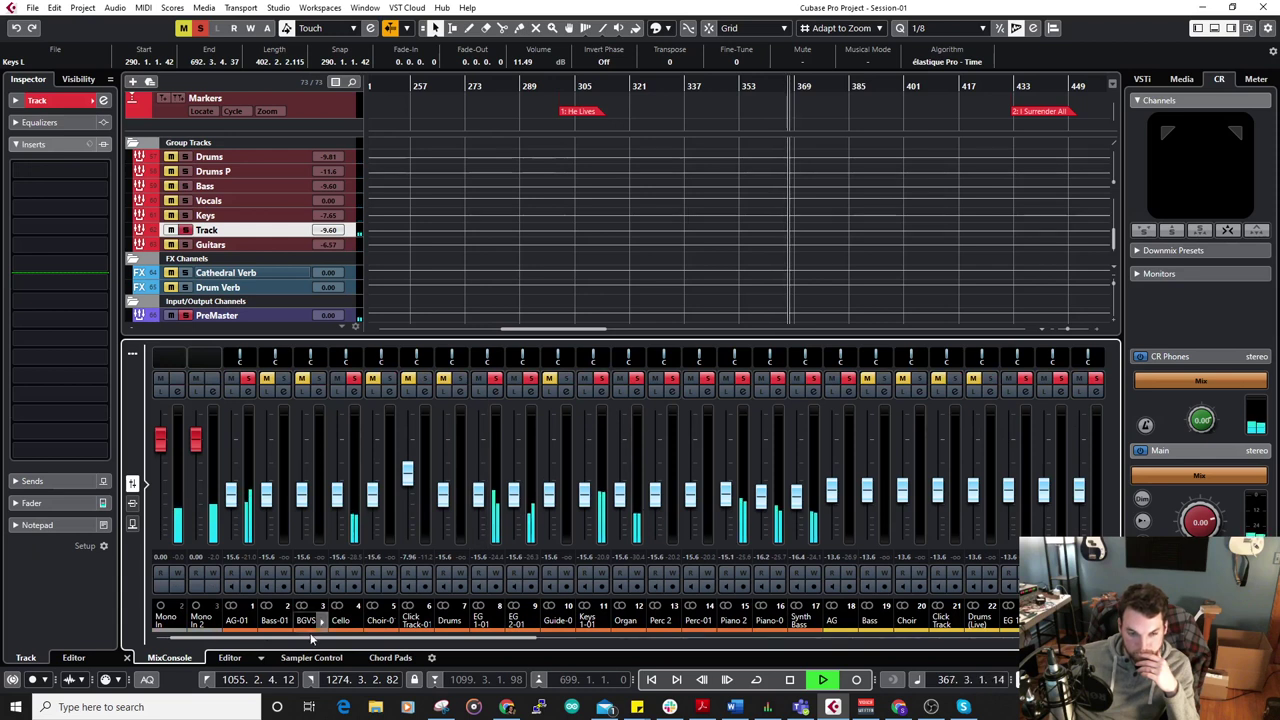
pyautogui.moveTo(327, 641); pyautogui.dragTo(905, 641)
pyautogui.click(918, 379)
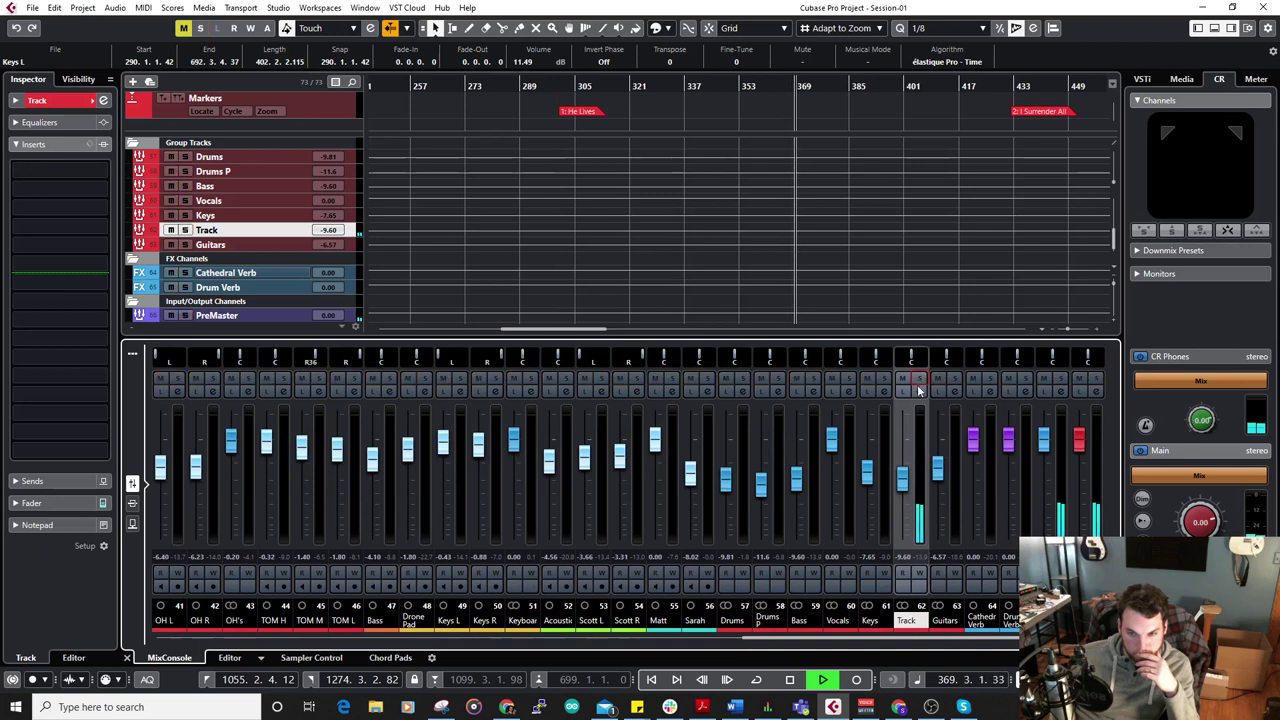
pyautogui.moveTo(901, 484); pyautogui.dragTo(901, 474)
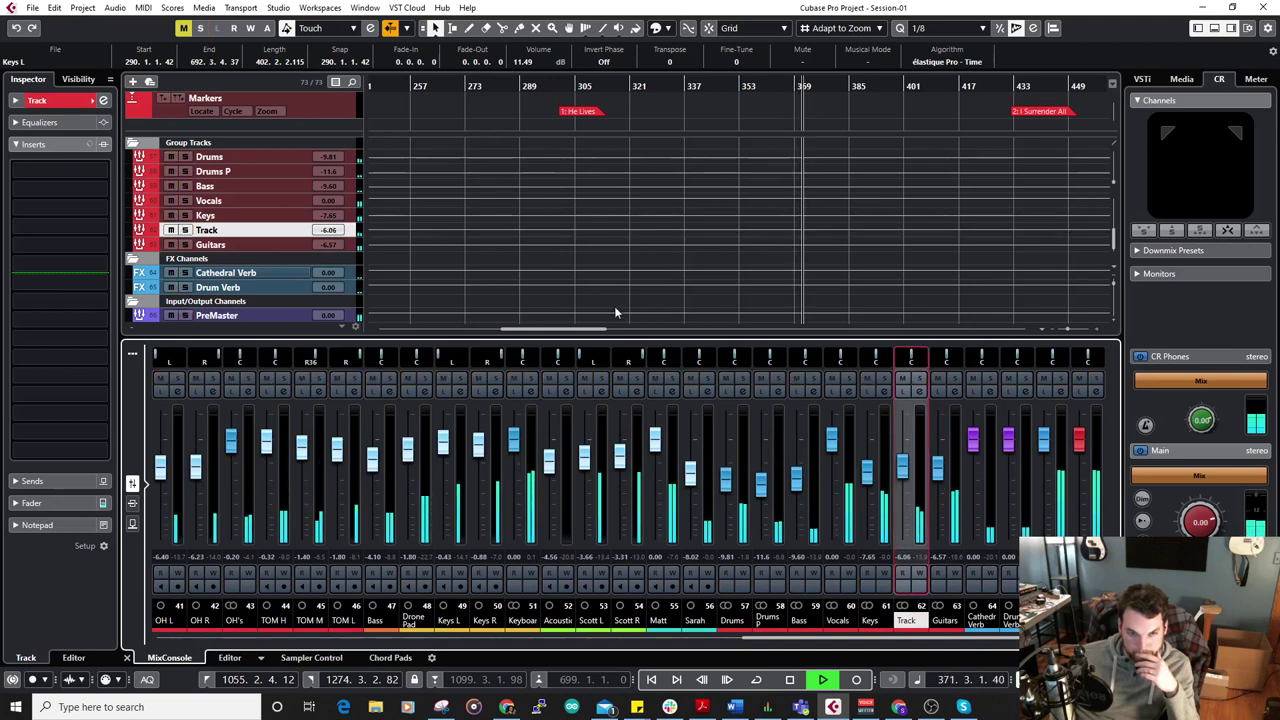
# Move playback to the start of Way Maker and listen to the mix with the raised Track group.
pyautogui.scroll(10, 650, 250)
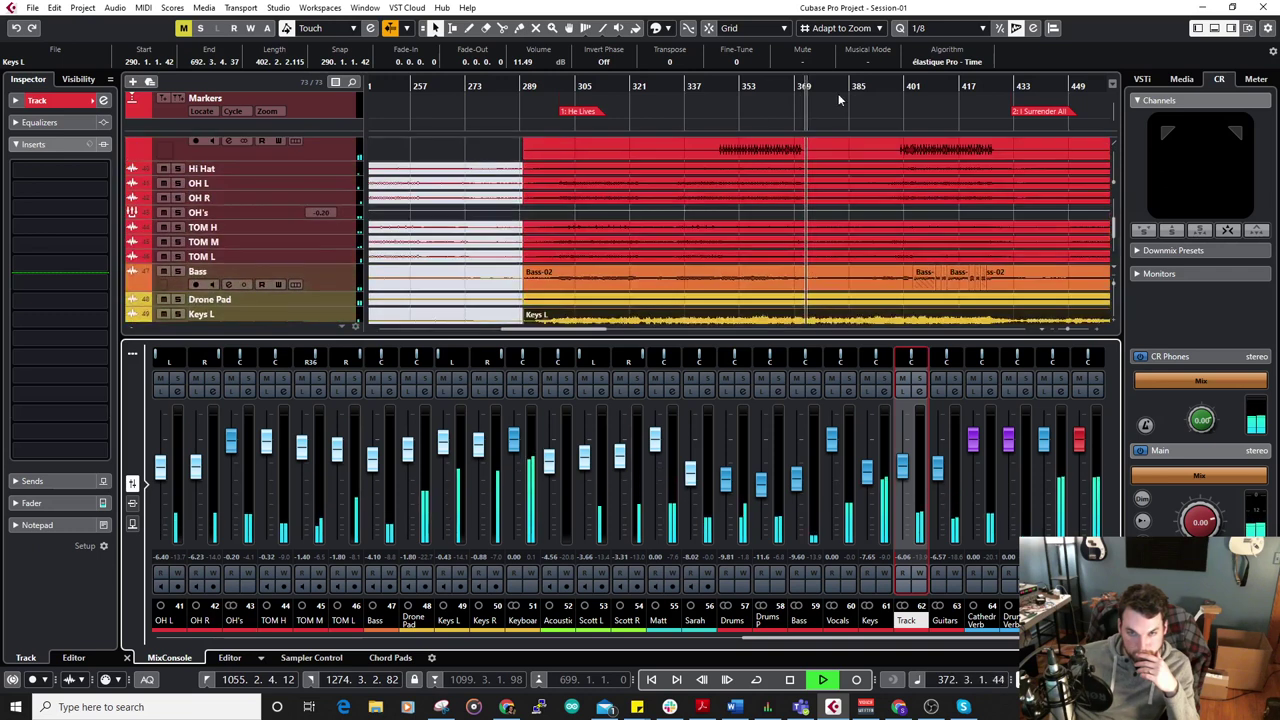
pyautogui.hscroll(2, 794, 115)
pyautogui.click(944, 88)
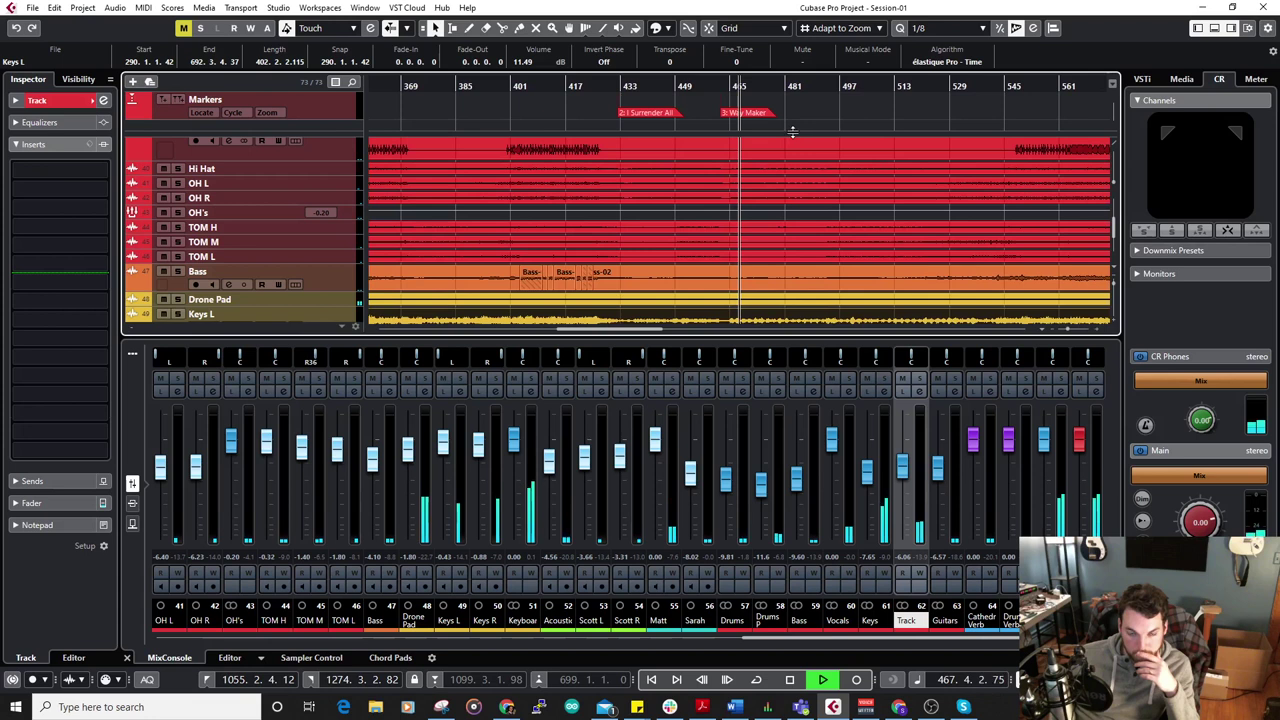
pyautogui.click(904, 468)
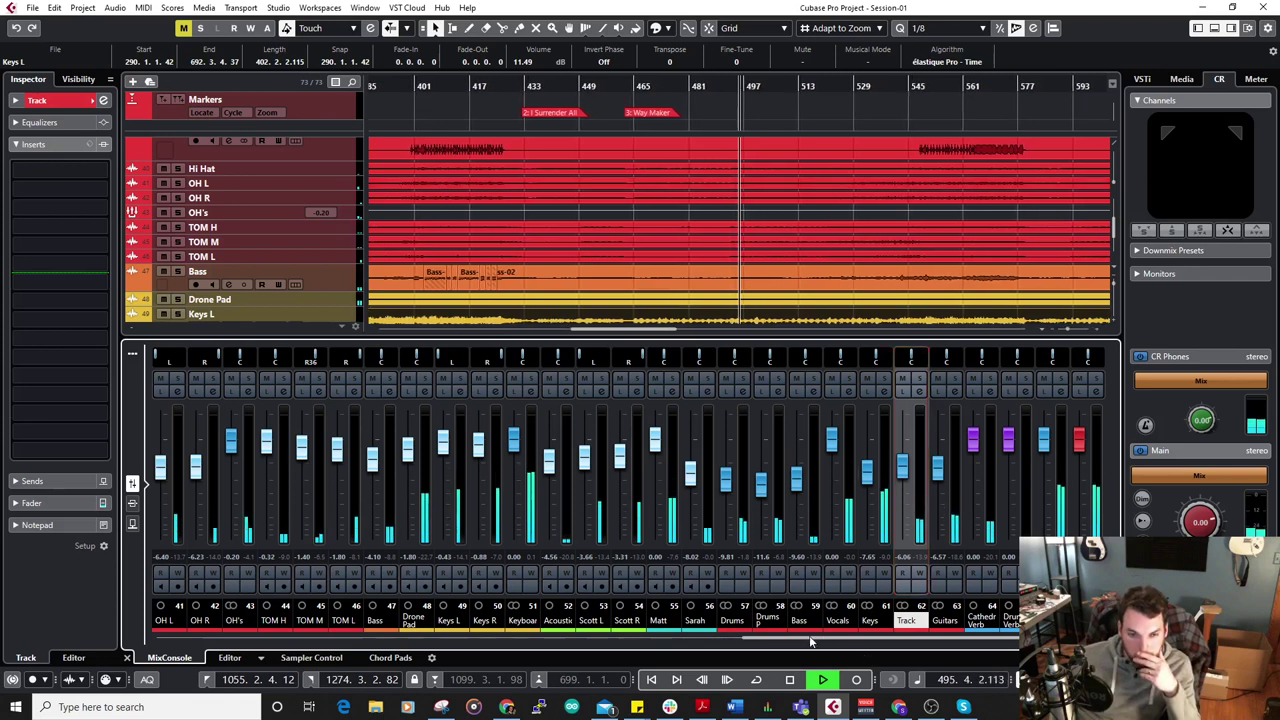
# Solo the EG 3, Keys 1 and Piano channels of the Way Maker backing track one at a time to audition them.
pyautogui.moveTo(822, 646); pyautogui.dragTo(452, 636)
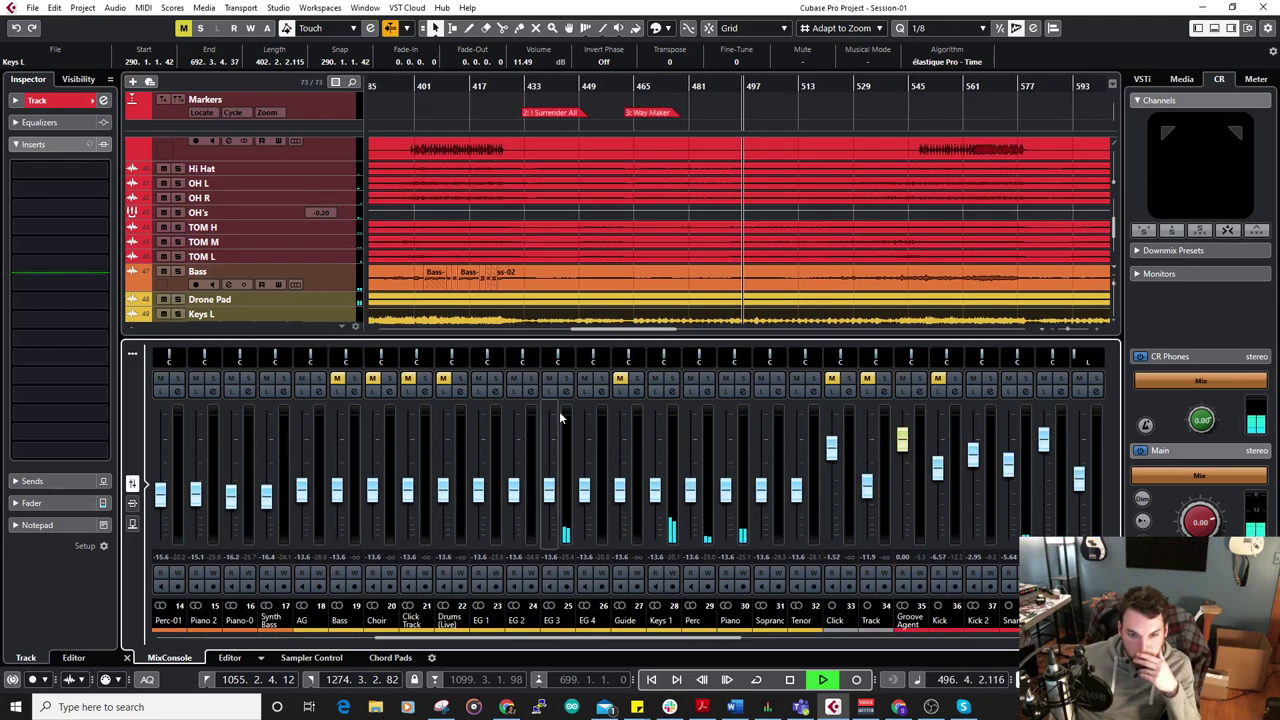
pyautogui.click(567, 381)
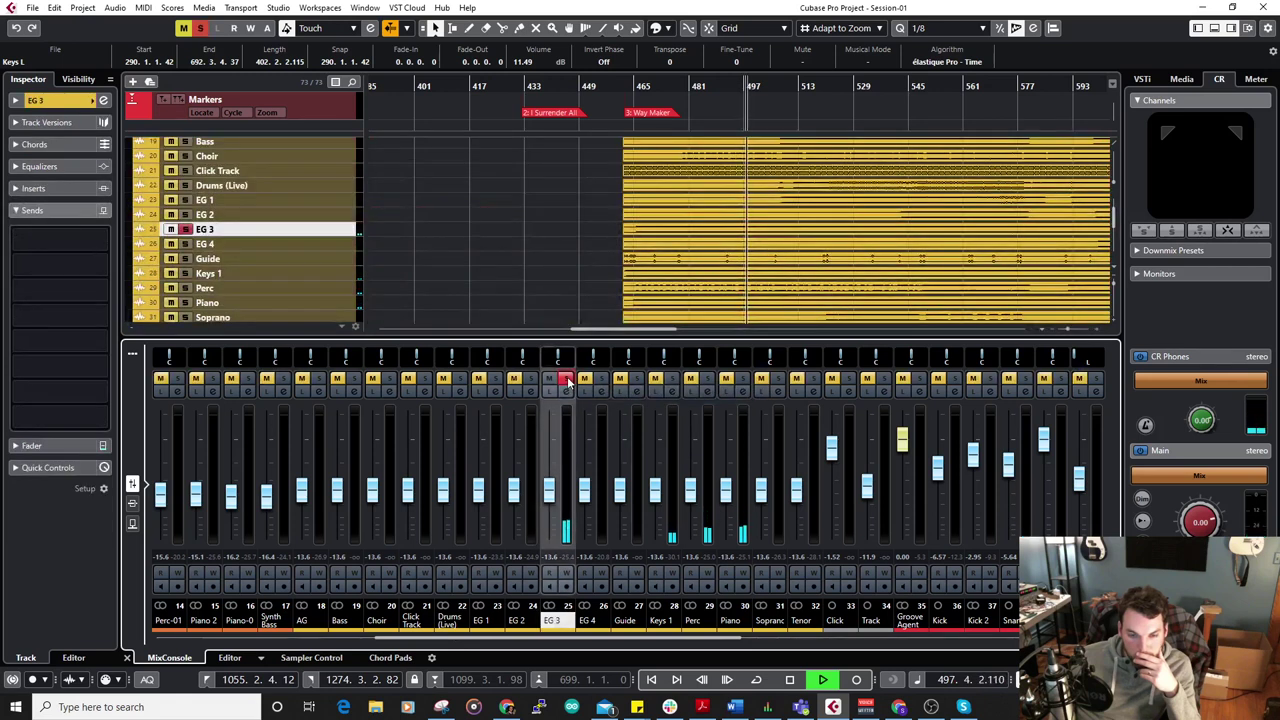
pyautogui.click(567, 381)
pyautogui.click(672, 381)
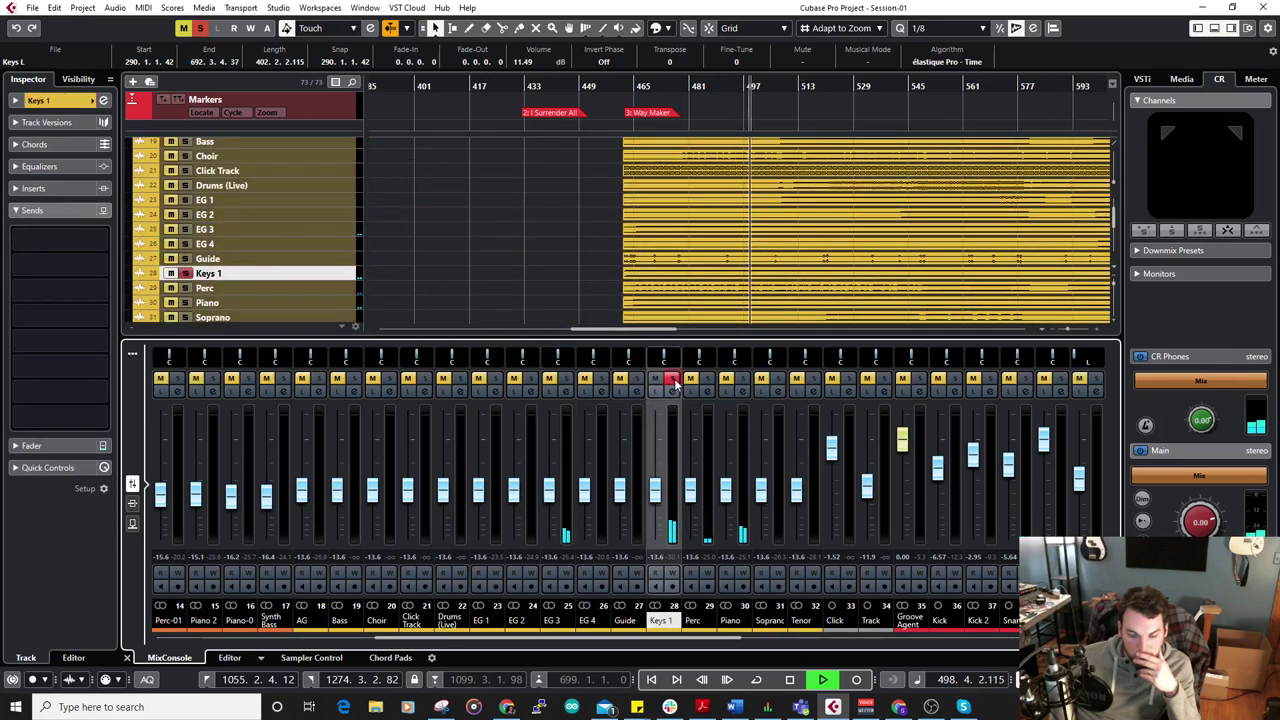
pyautogui.click(672, 381)
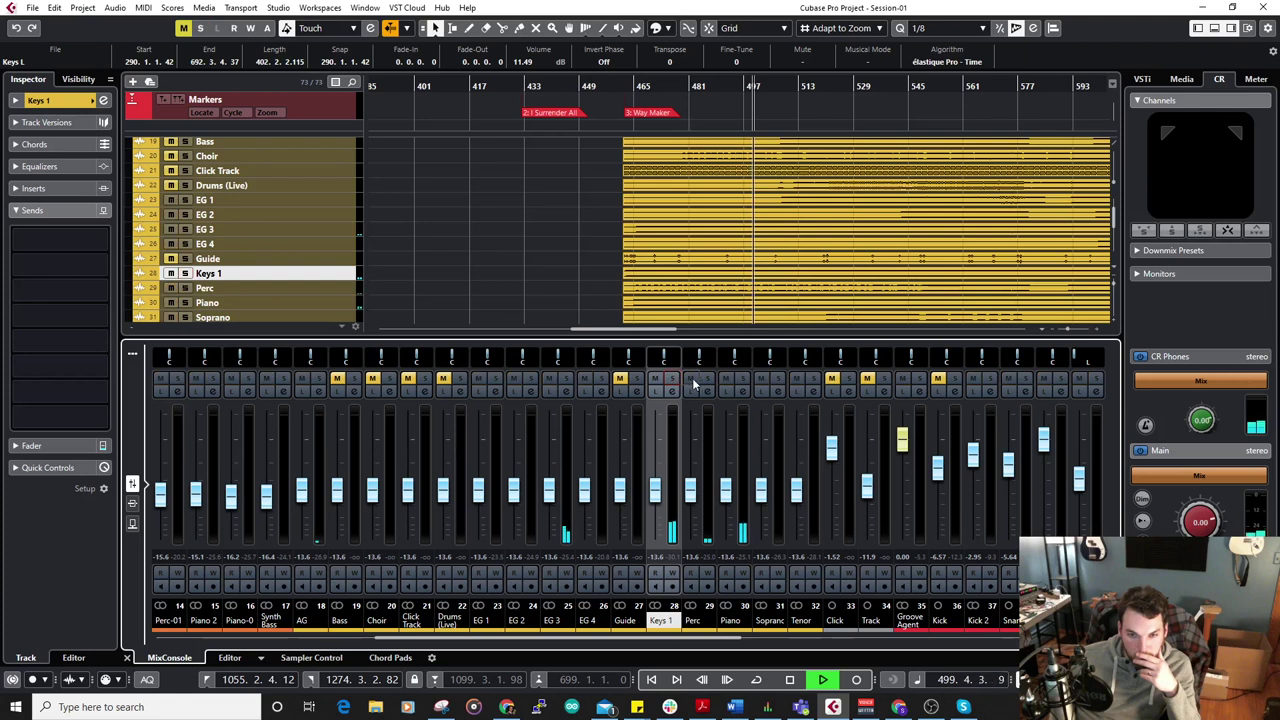
pyautogui.click(741, 381)
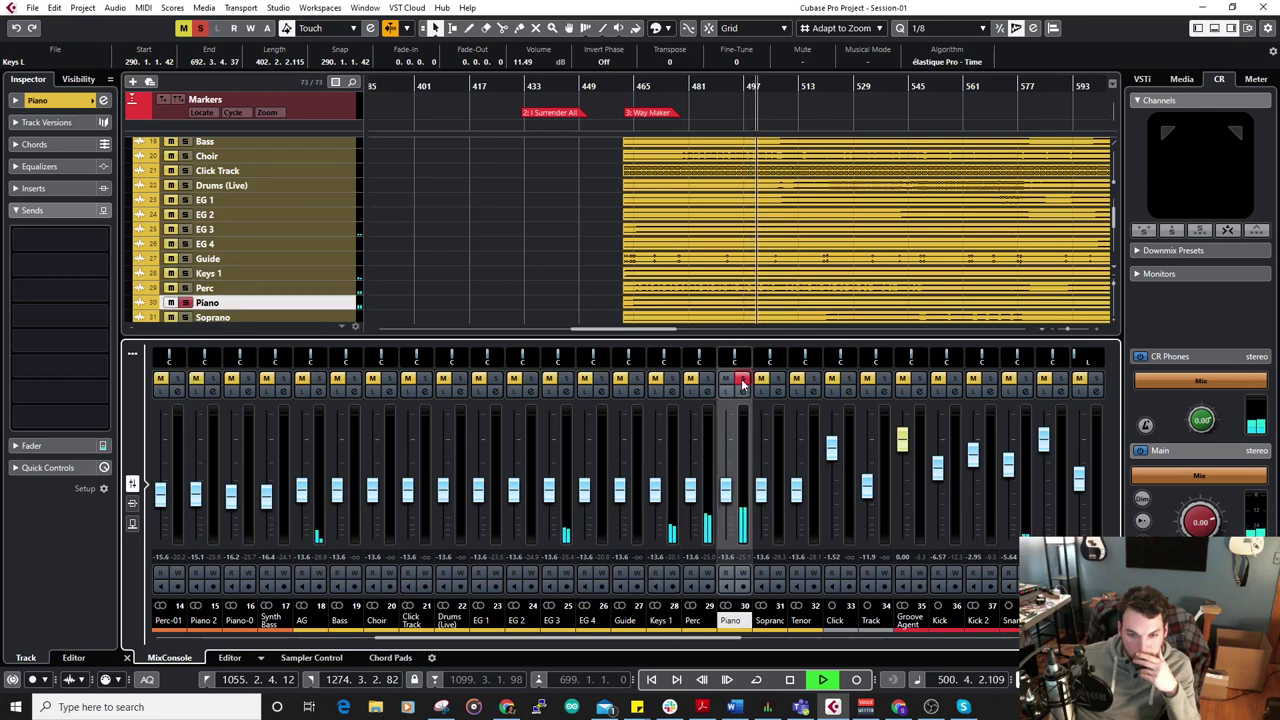
pyautogui.click(741, 381)
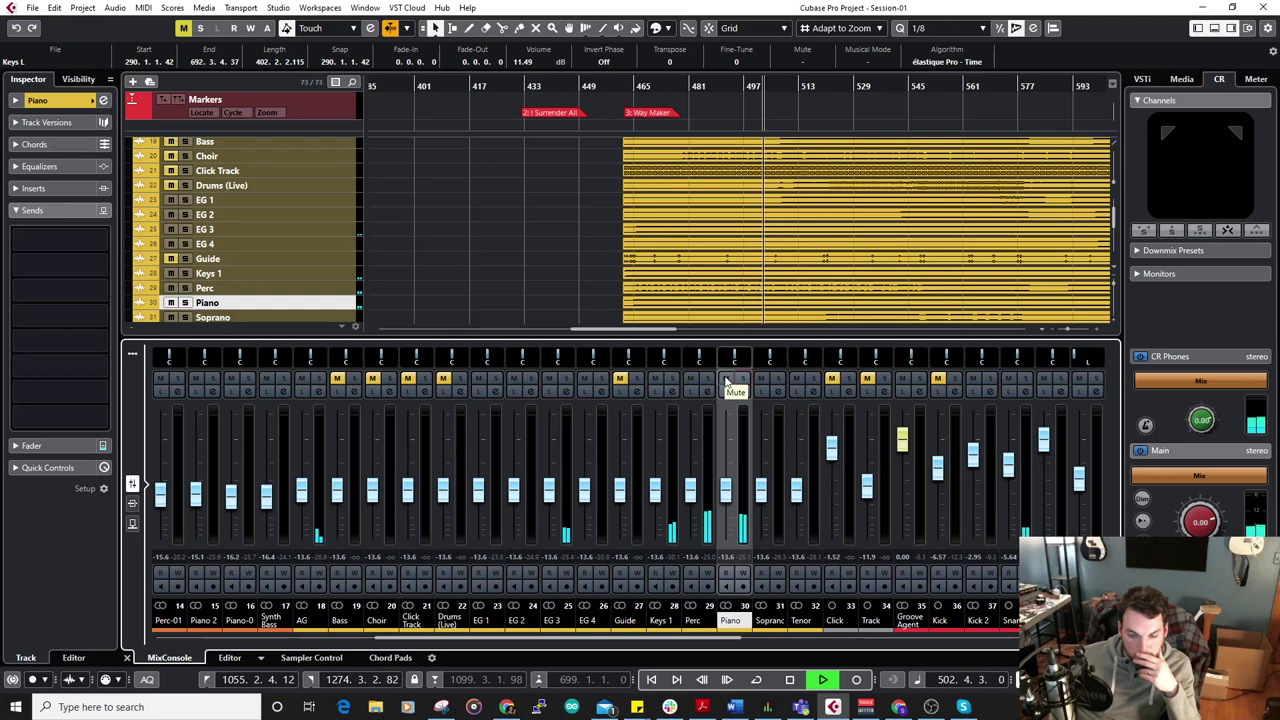
# Mute the Piano, Soprano and Tenor channels of the Way Maker backing track.
pyautogui.click(729, 381)
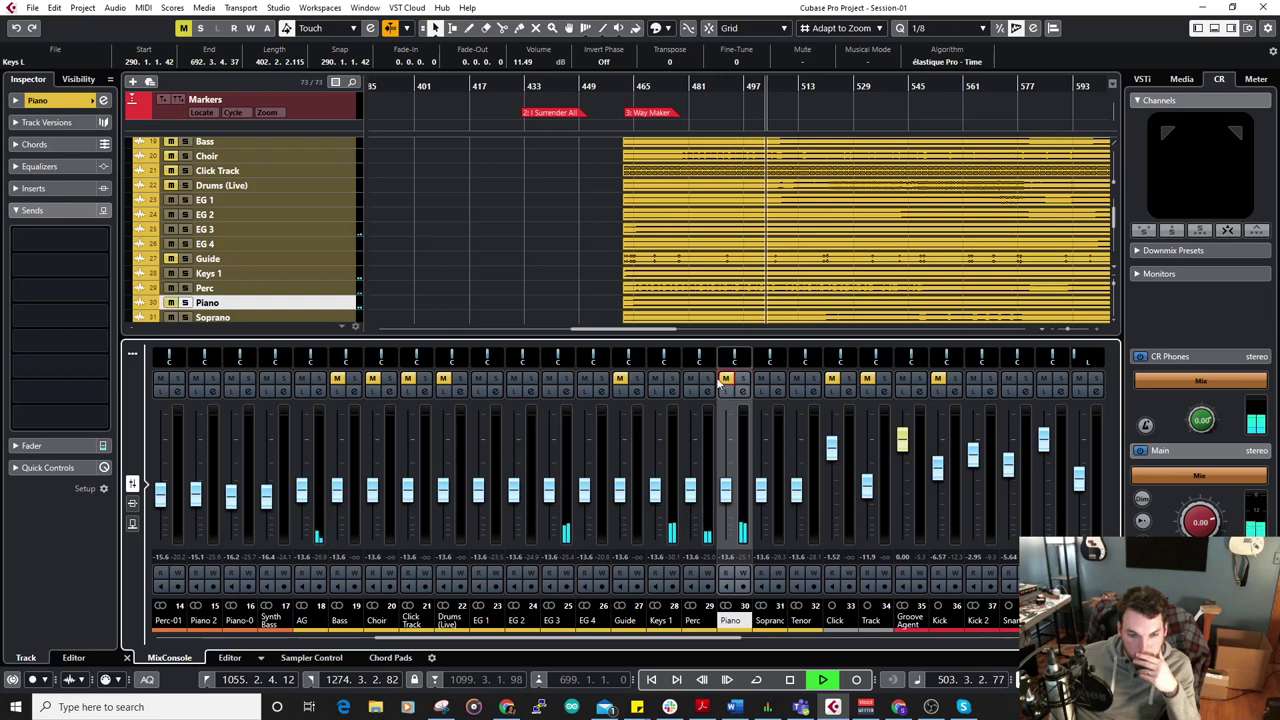
pyautogui.click(319, 433)
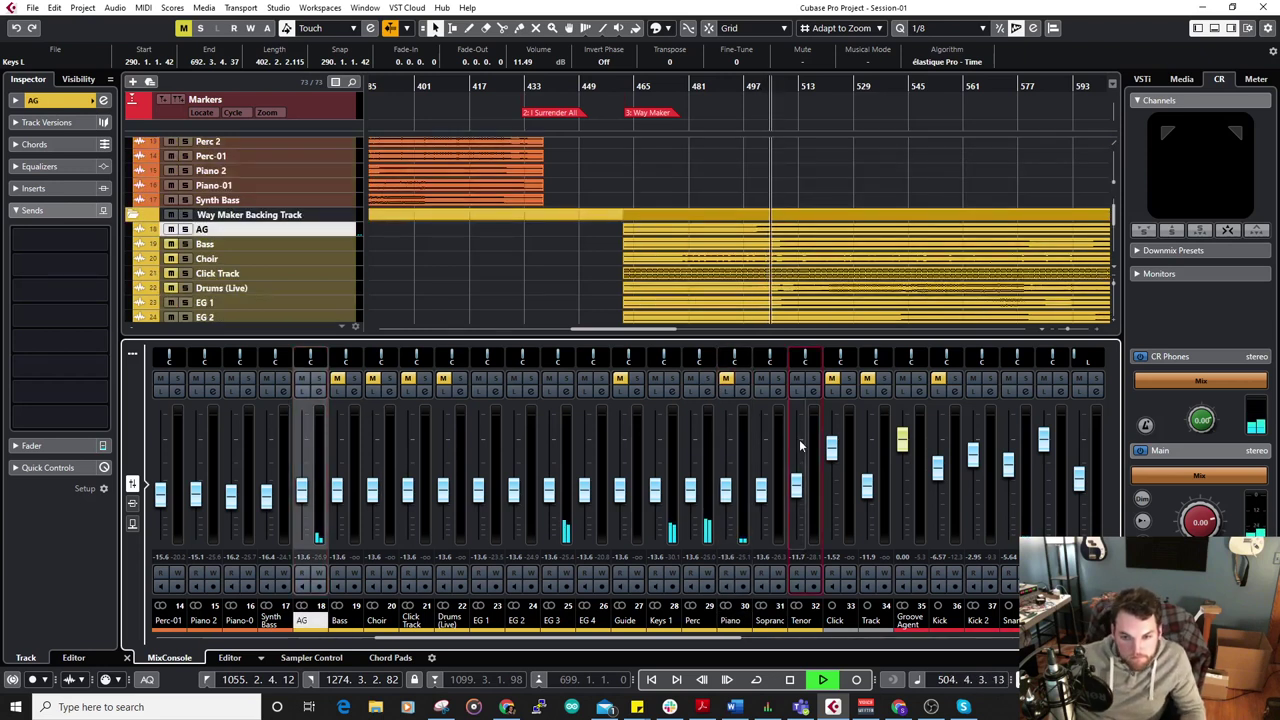
pyautogui.moveTo(797, 494)
pyautogui.mouseDown()
pyautogui.moveTo(805, 460)
pyautogui.moveTo(796, 502)
pyautogui.mouseUp()
pyautogui.click(796, 379)
pyautogui.click(758, 380)
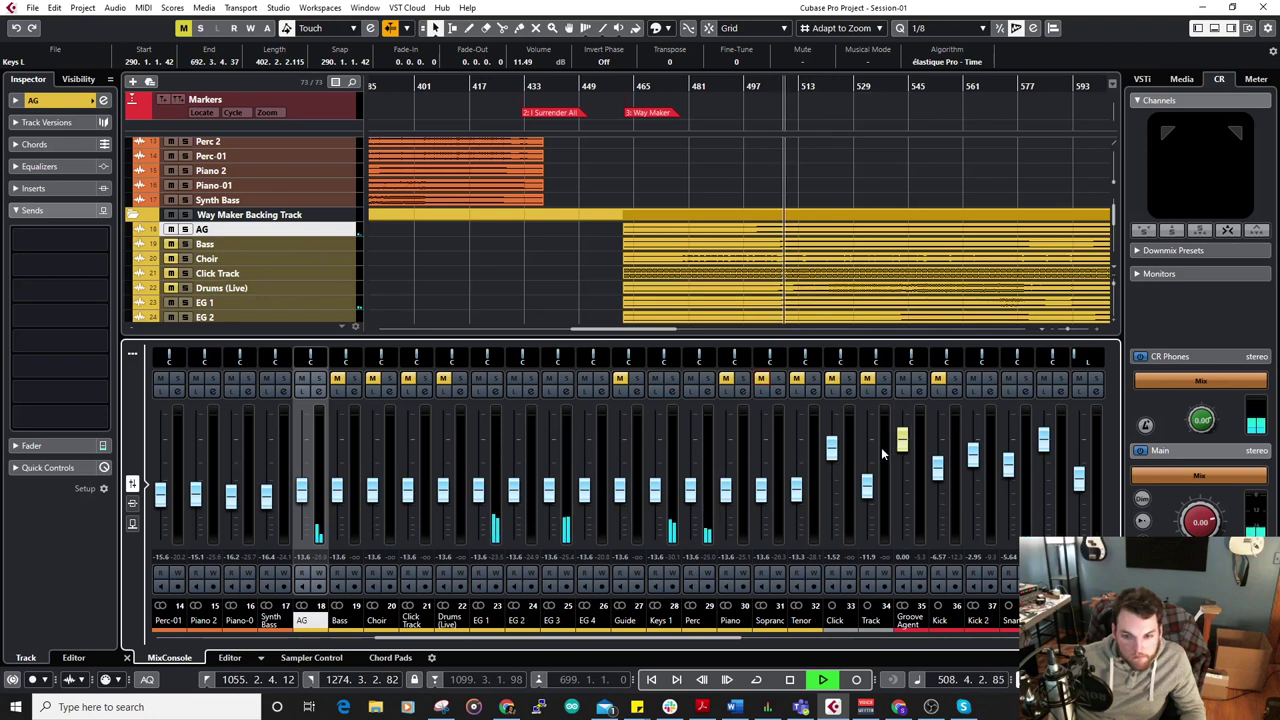
# Select all Way Maker backing track channels from AG to Tenor and raise their faders together, bringing AG to -7.83 dB.
pyautogui.click(851, 428)
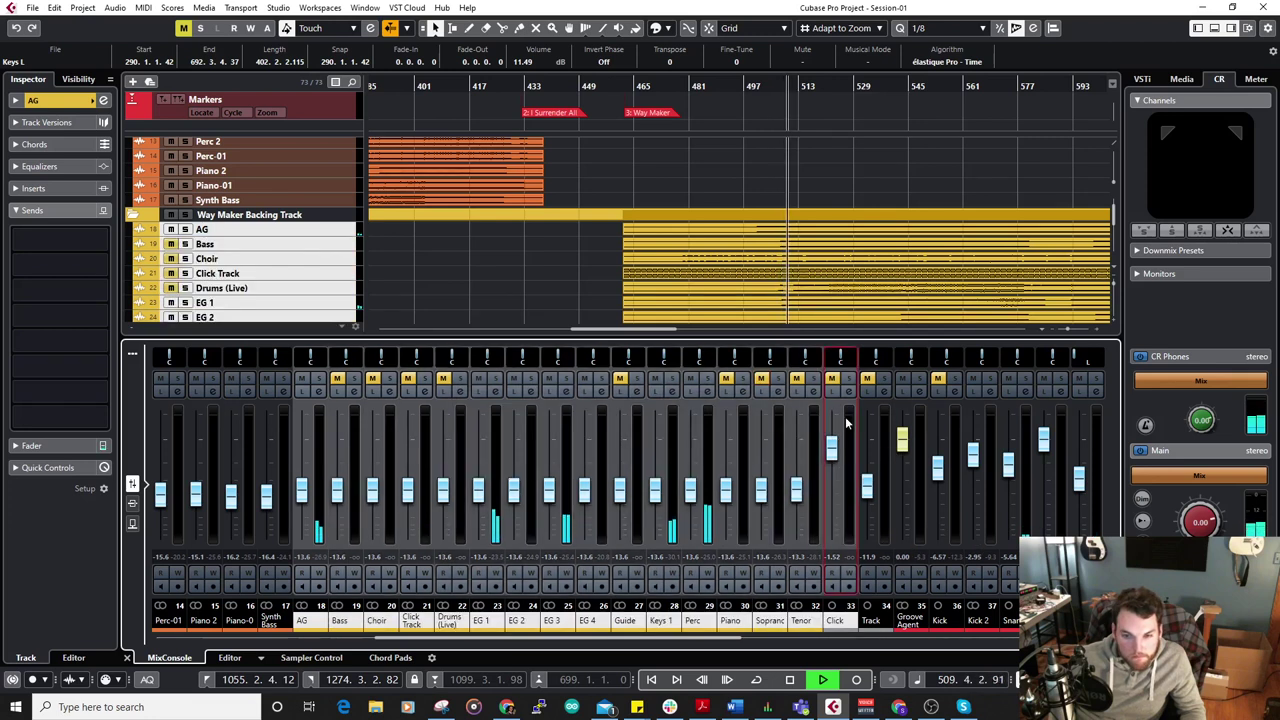
pyautogui.click(810, 425)
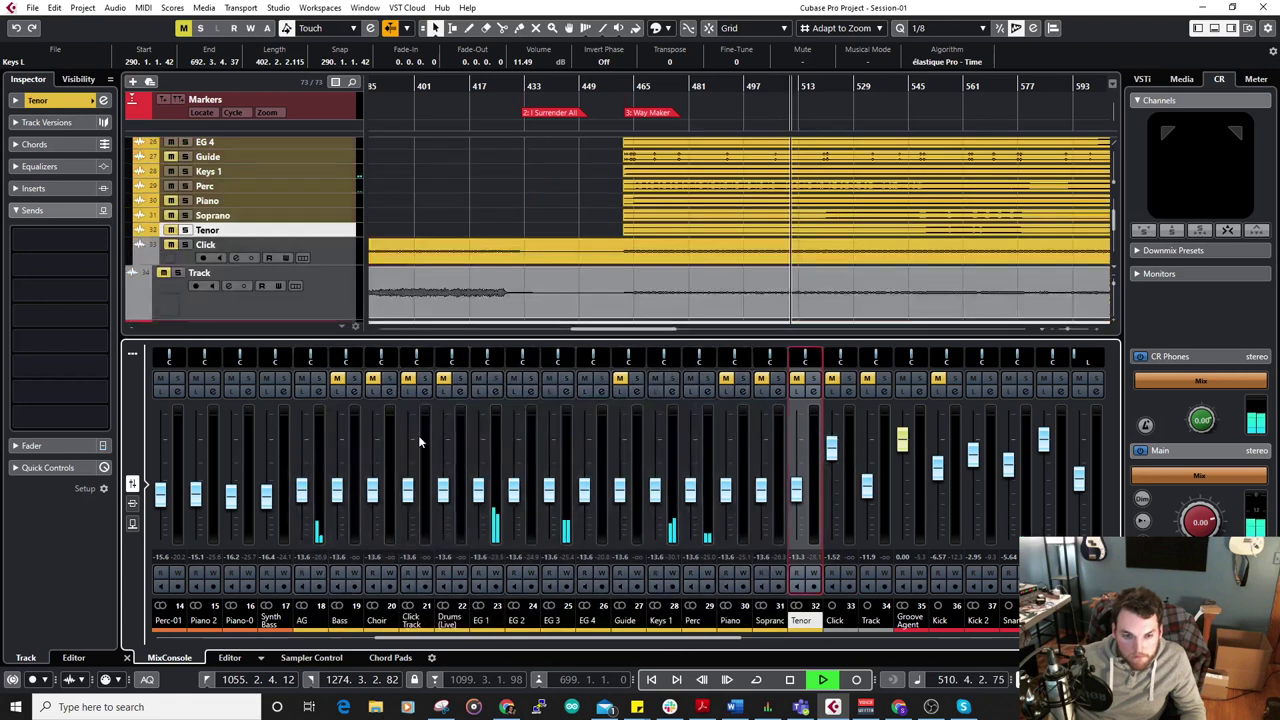
pyautogui.click(318, 421)
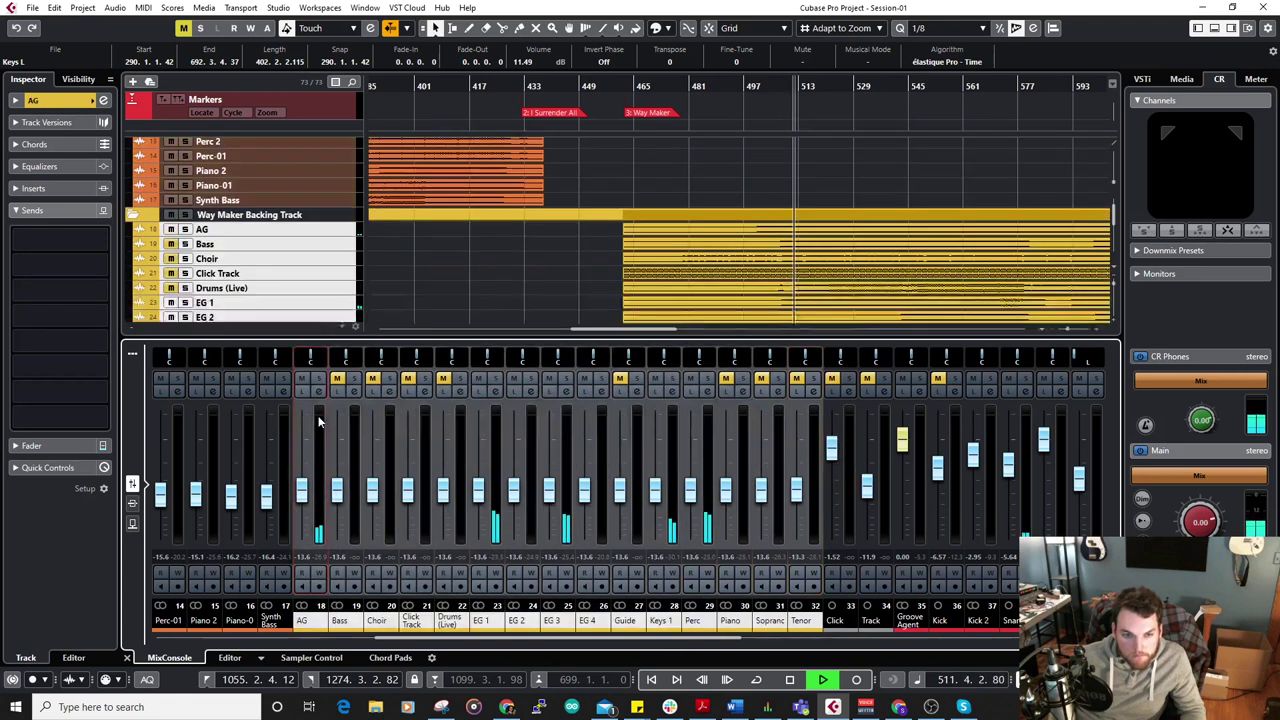
pyautogui.moveTo(620, 490); pyautogui.dragTo(620, 475)
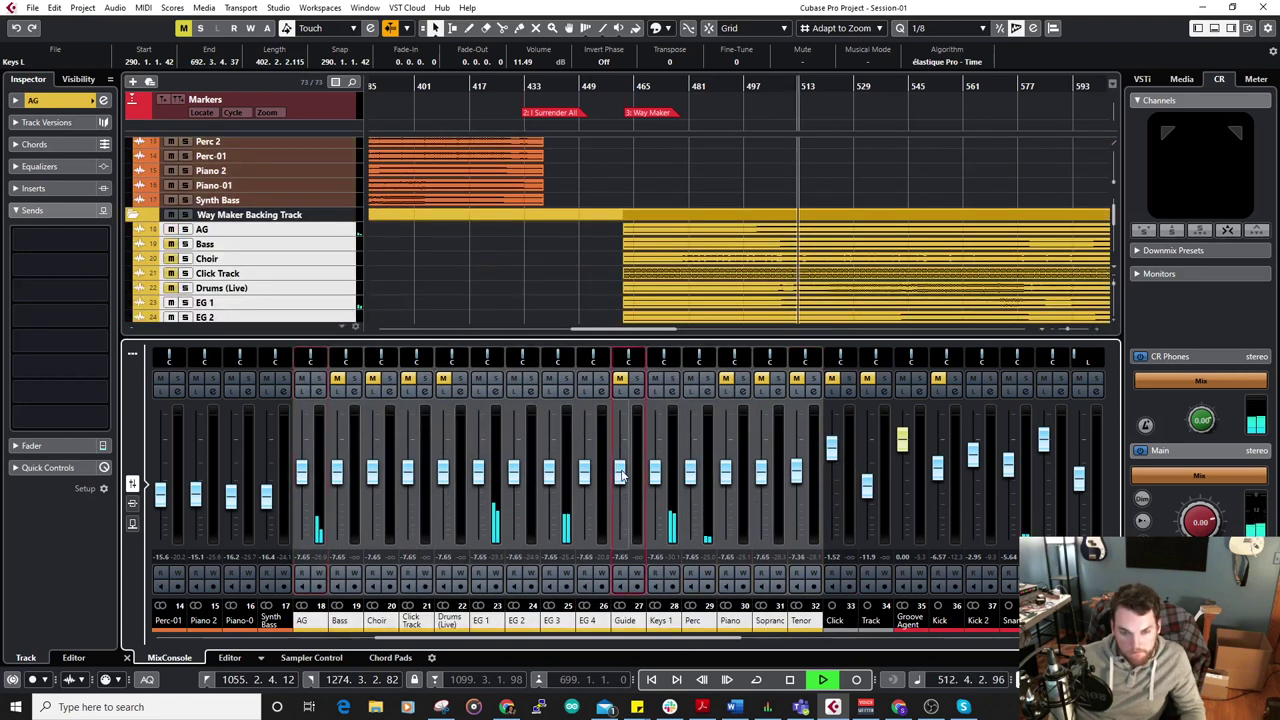
pyautogui.moveTo(621, 476); pyautogui.dragTo(624, 462)
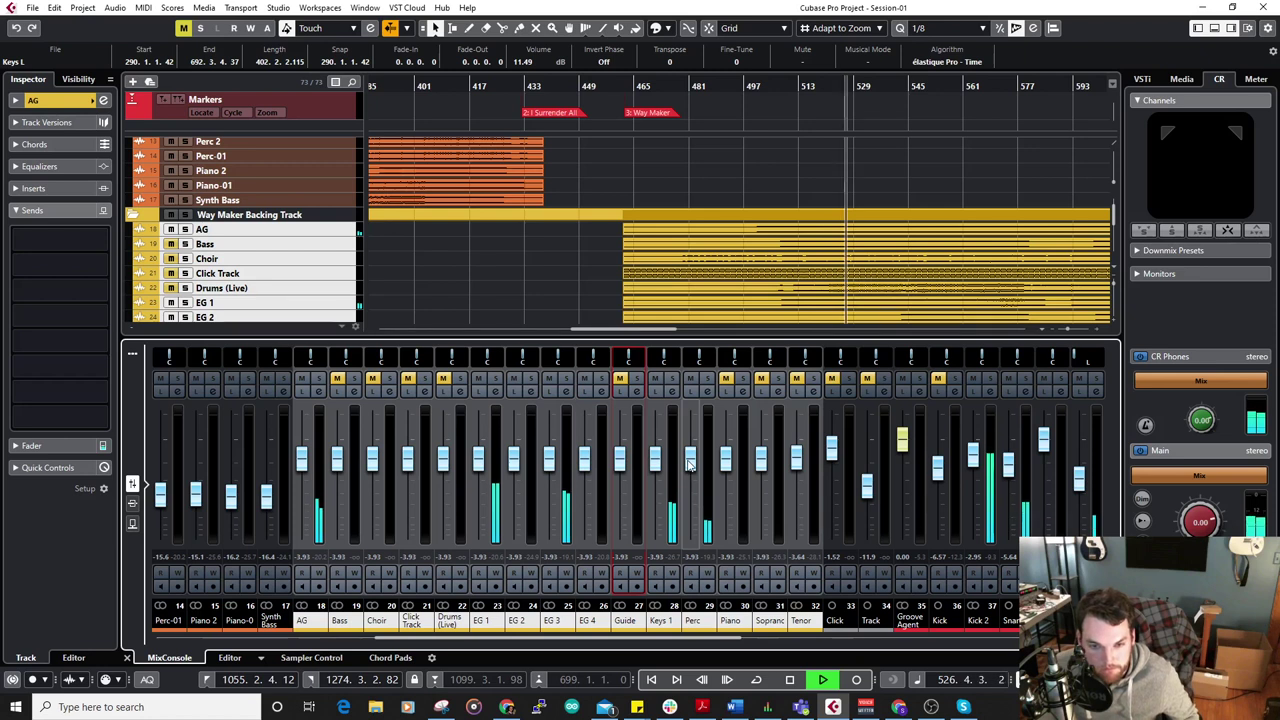
pyautogui.moveTo(688, 464); pyautogui.dragTo(688, 469)
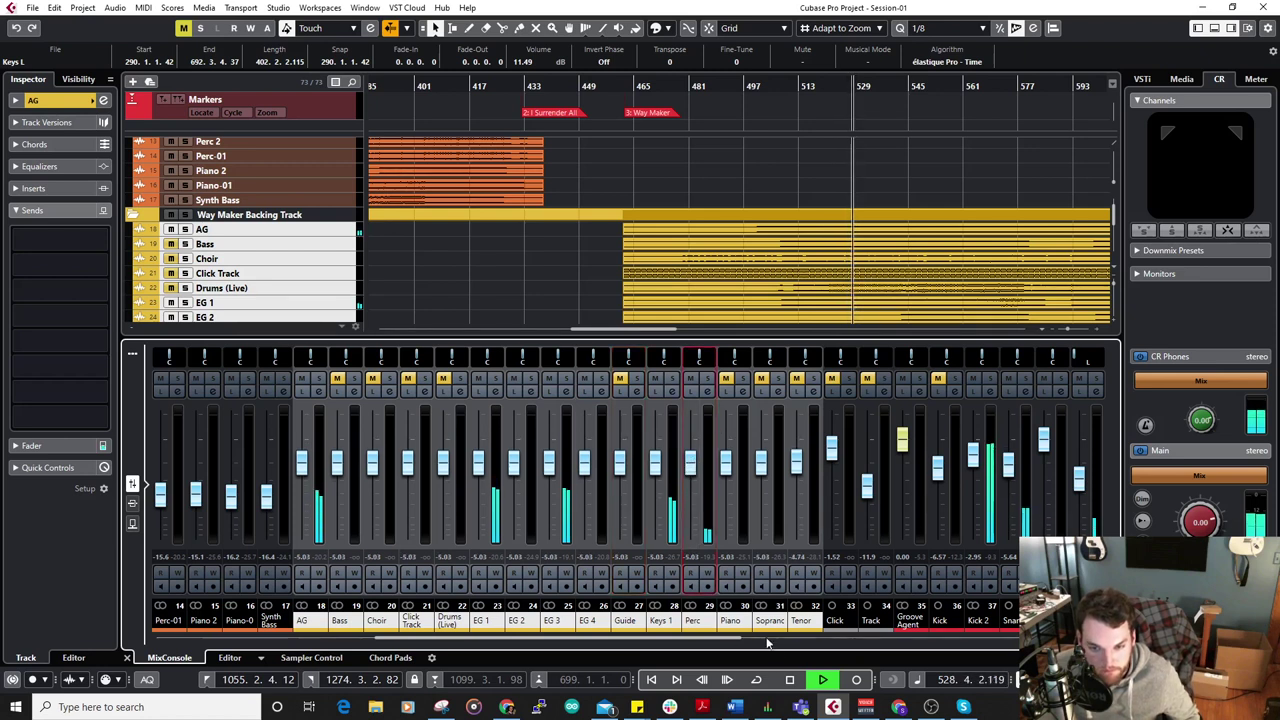
pyautogui.moveTo(716, 643); pyautogui.dragTo(736, 645)
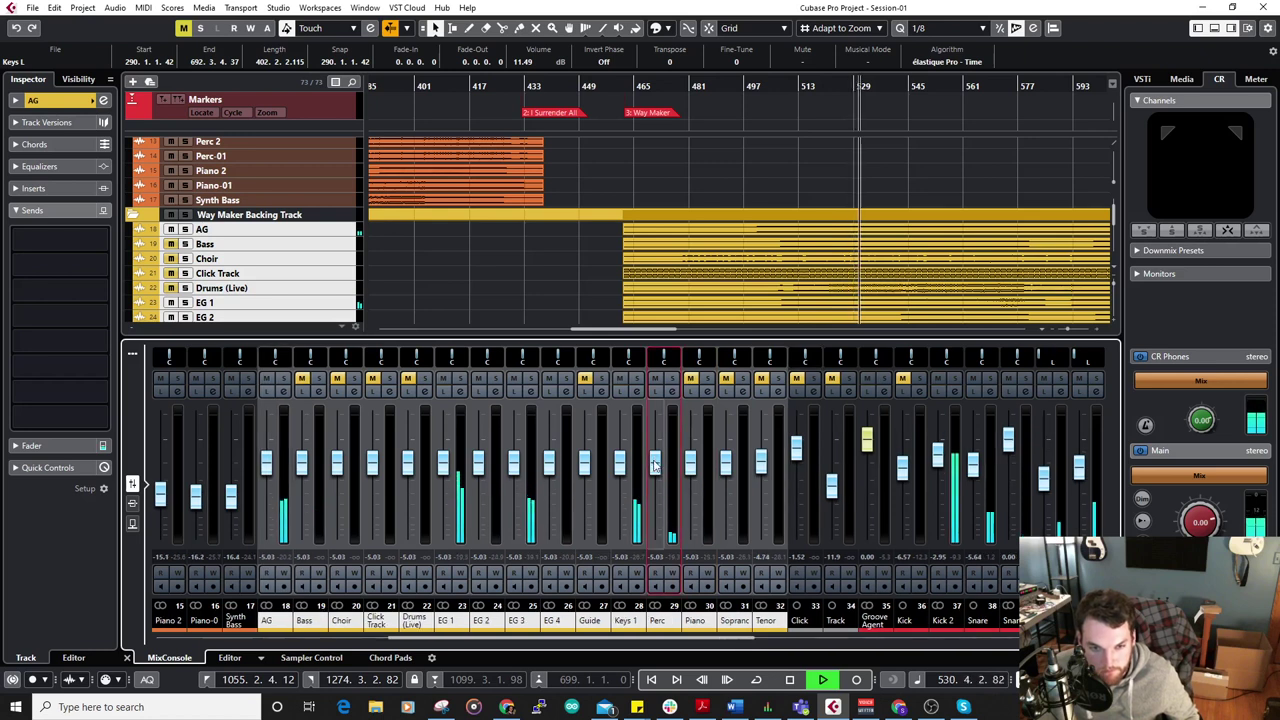
pyautogui.moveTo(655, 466); pyautogui.dragTo(655, 479)
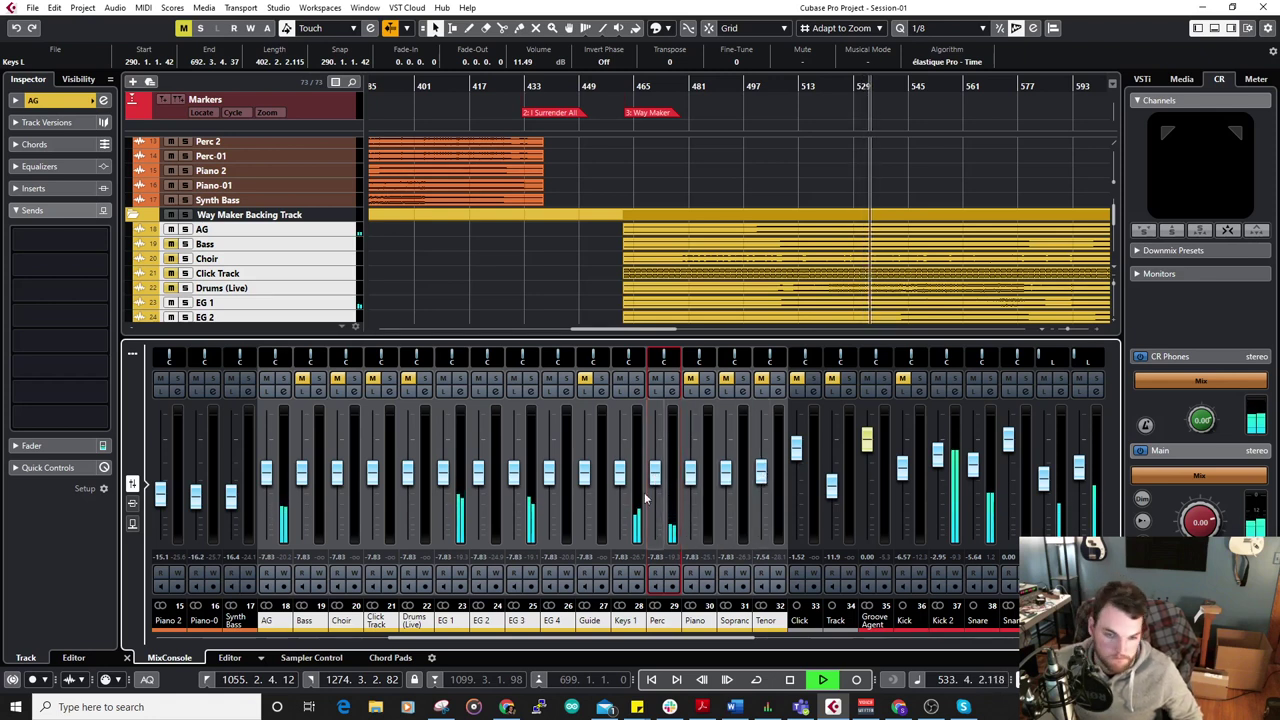
# Solo the EG 1, EG 3, Keys 1 and Perc channels of the Way Maker backing track one at a time.
pyautogui.click(459, 380)
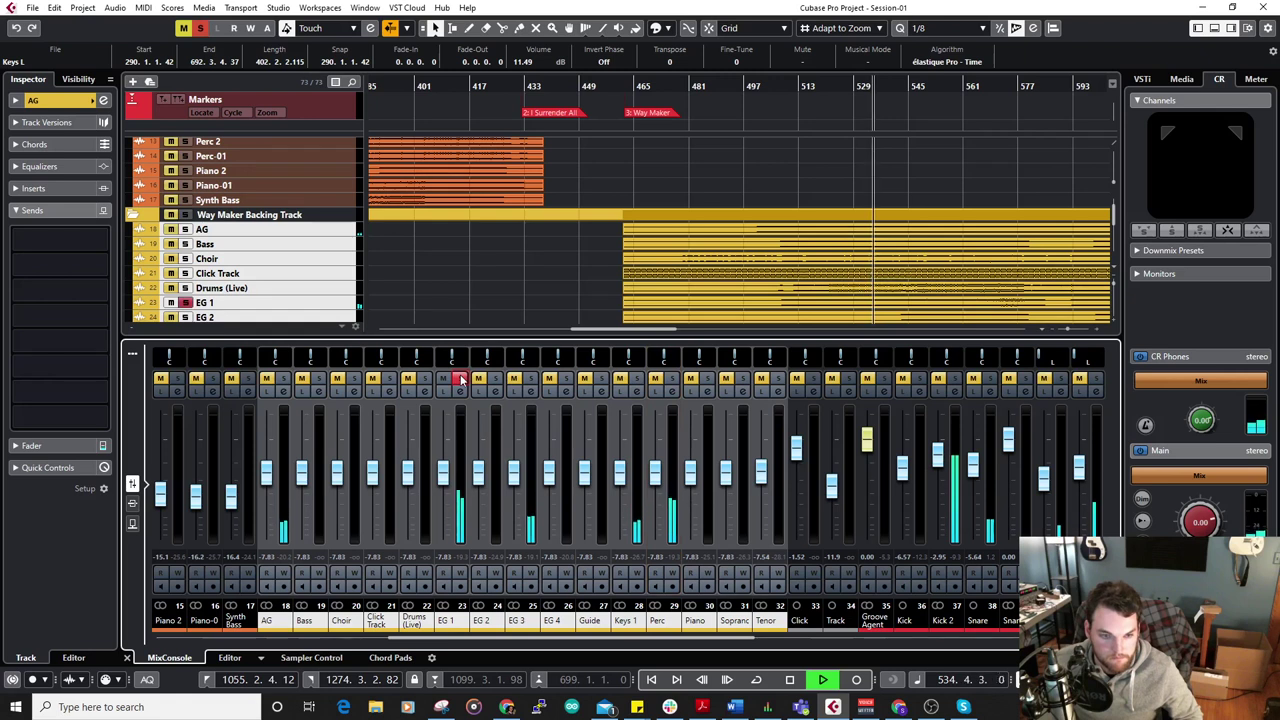
pyautogui.click(459, 380)
pyautogui.click(530, 379)
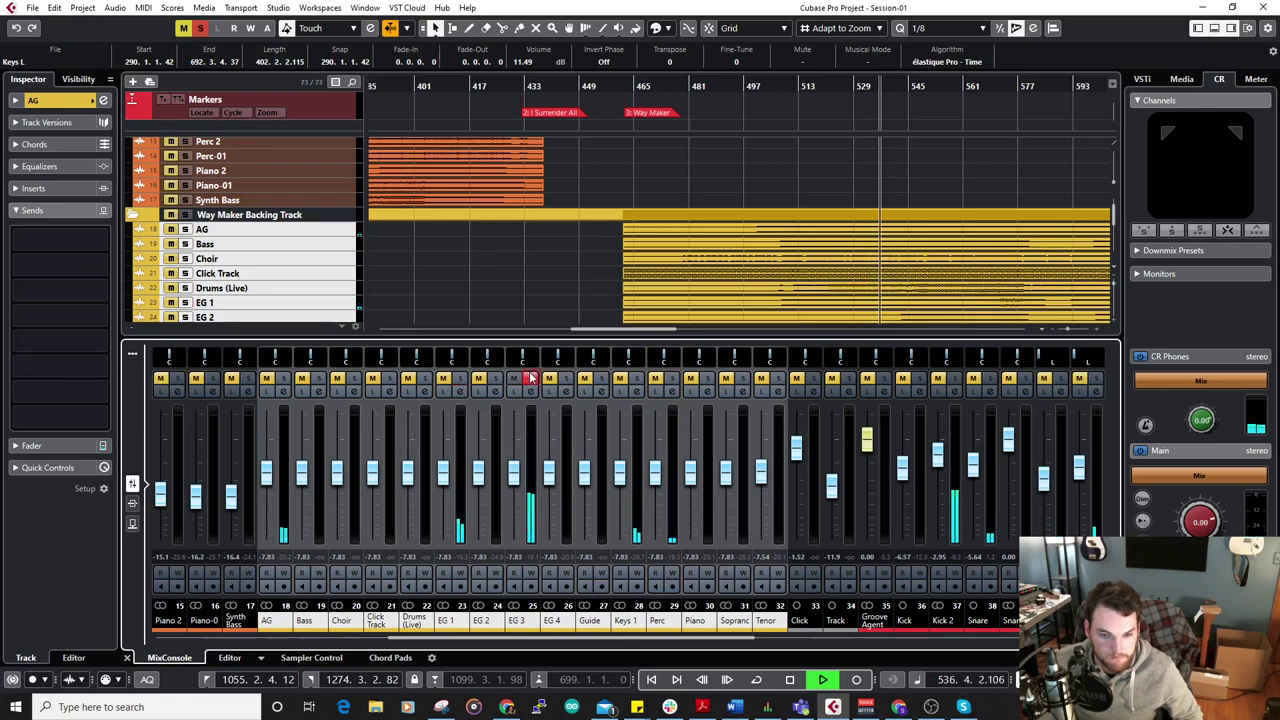
pyautogui.click(531, 378)
pyautogui.click(640, 380)
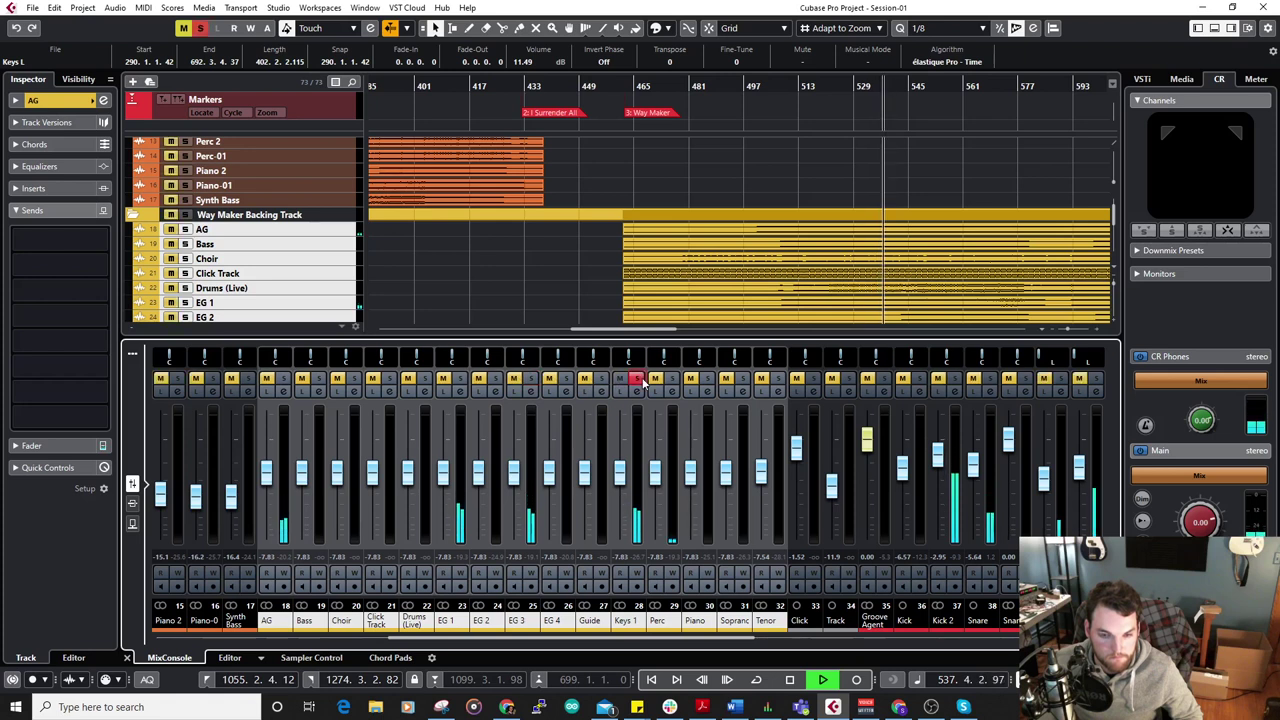
pyautogui.click(638, 380)
pyautogui.click(671, 380)
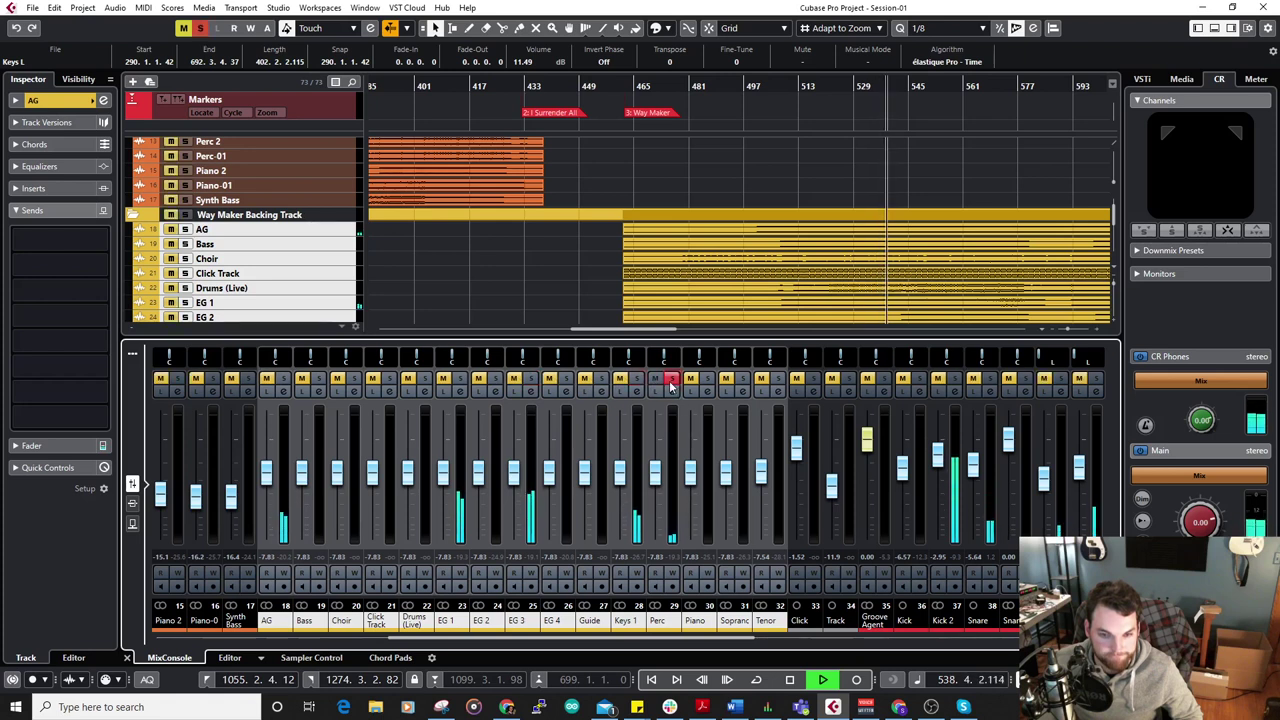
pyautogui.click(671, 381)
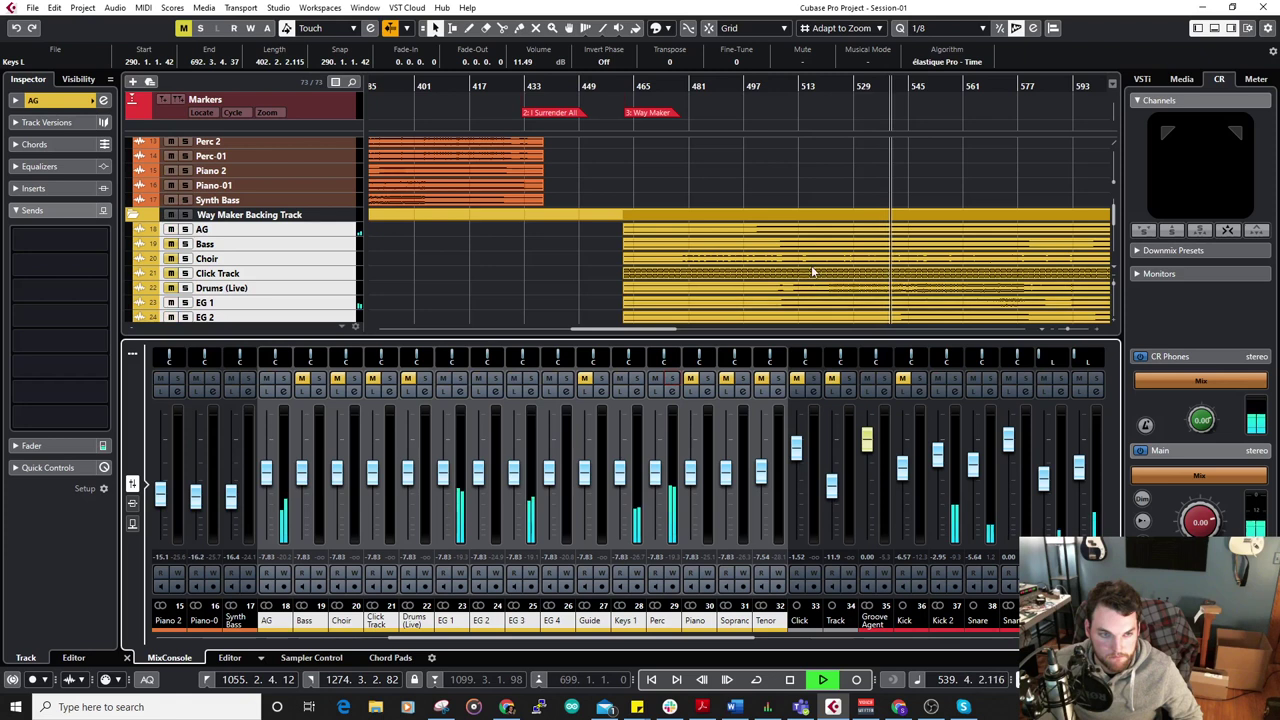
# Solo the Drum Verb FX channel to audition it, unsolo it, and show its basic channel settings.
pyautogui.scroll(-4, 815, 297)
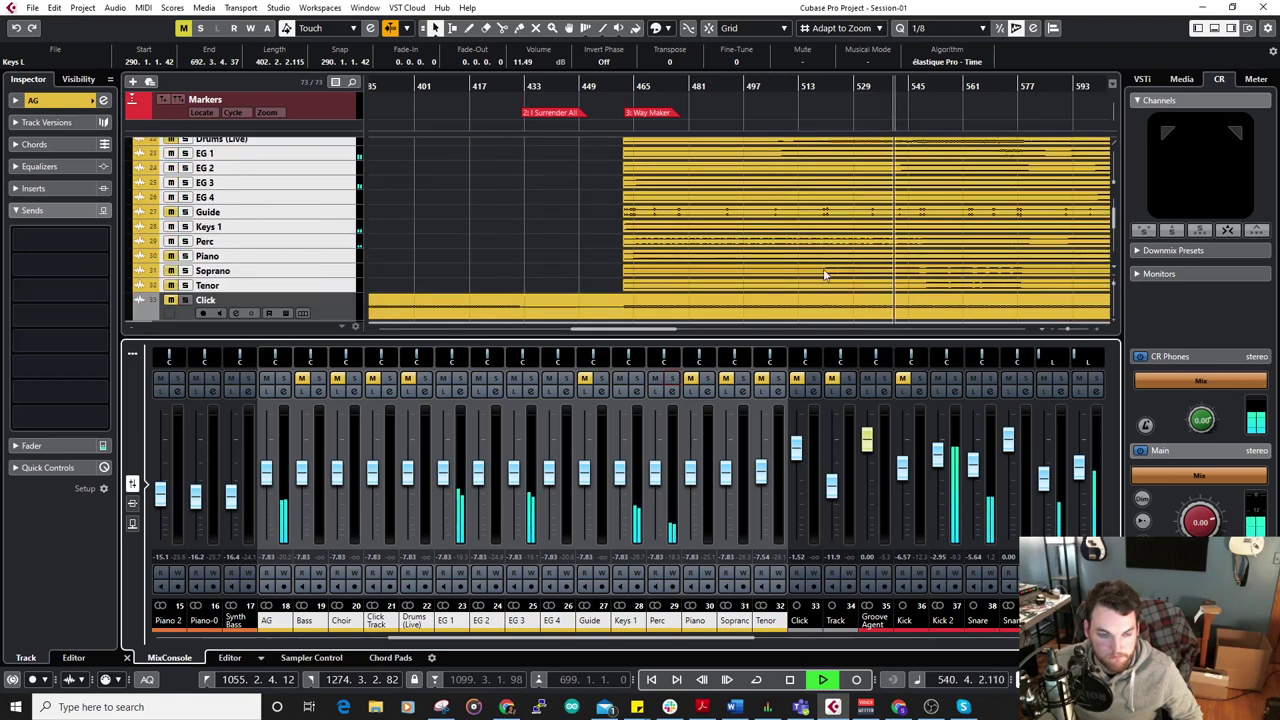
pyautogui.scroll(2, 830, 275)
pyautogui.scroll(-2, 830, 281)
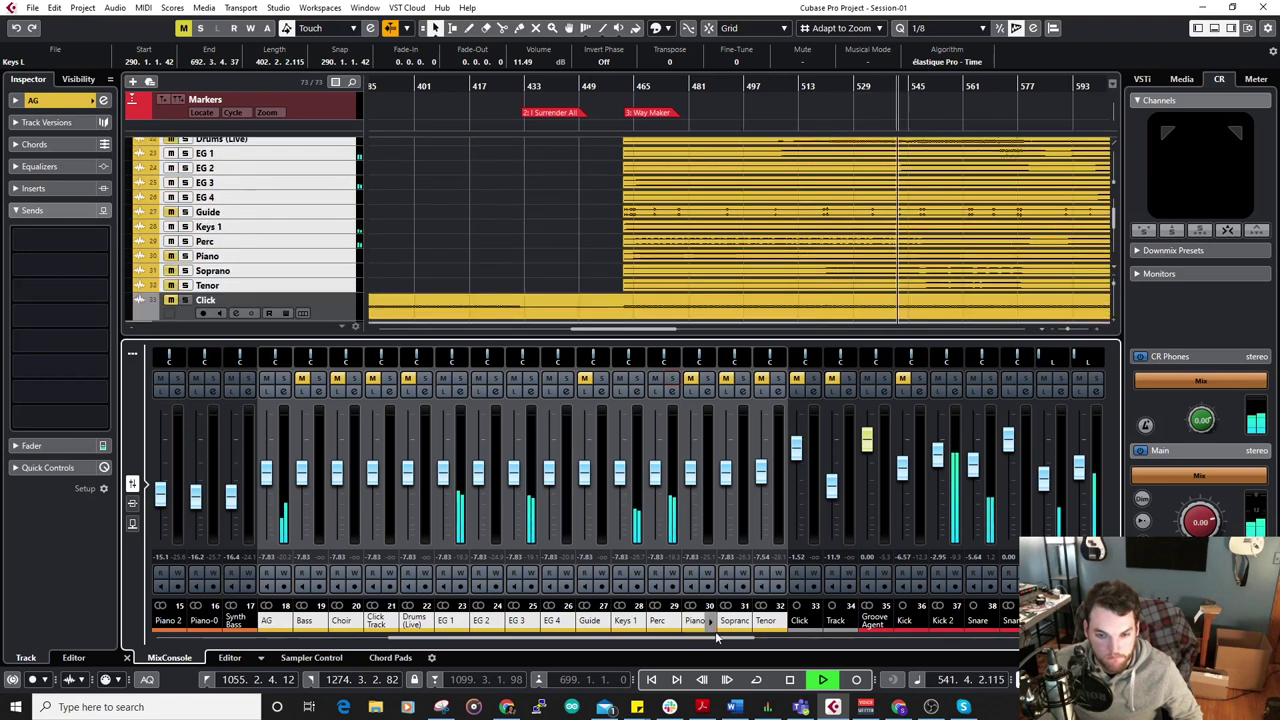
pyautogui.moveTo(720, 643); pyautogui.dragTo(978, 643)
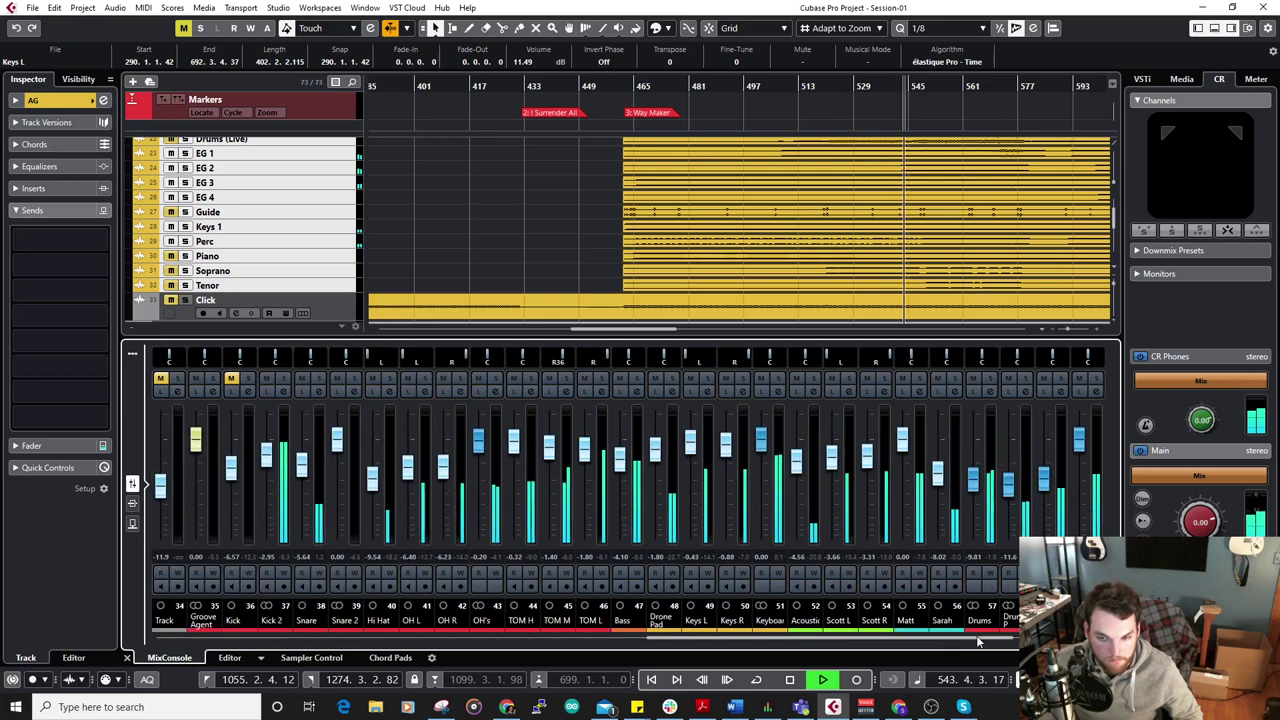
pyautogui.moveTo(992, 643); pyautogui.dragTo(1056, 643)
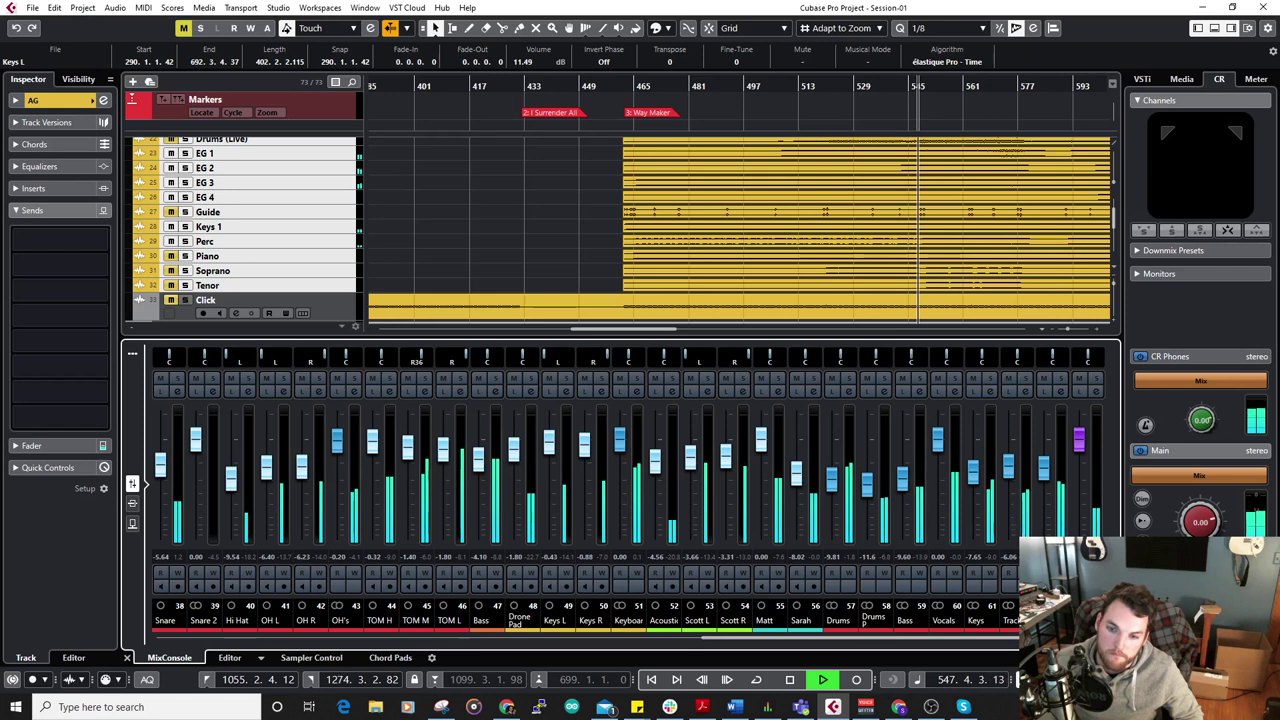
pyautogui.moveTo(1056, 638); pyautogui.dragTo(1097, 638)
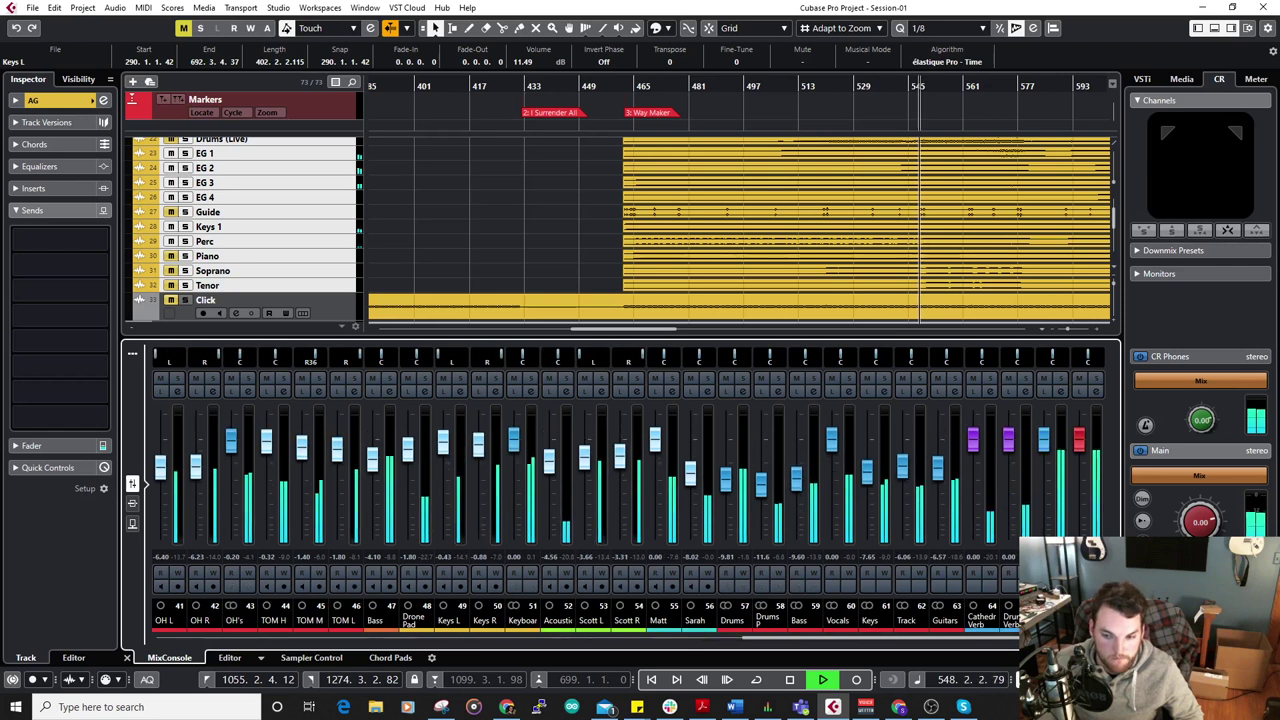
pyautogui.click(1026, 381)
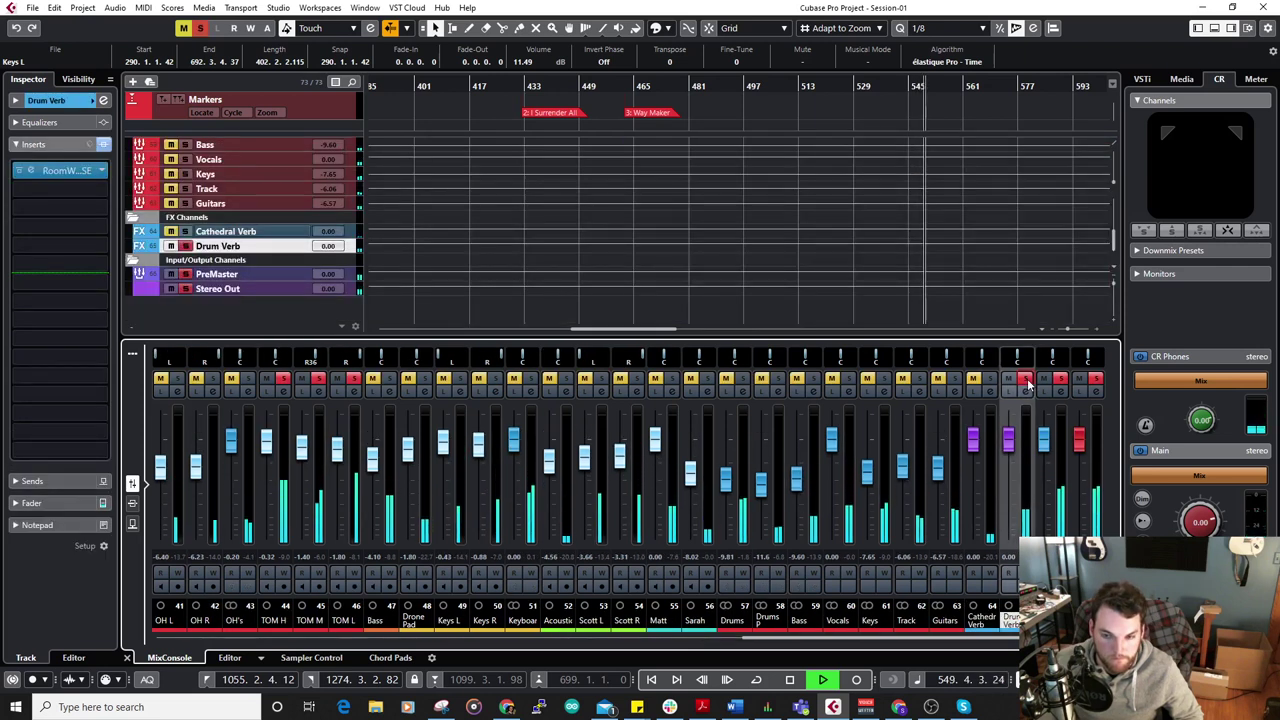
pyautogui.click(1026, 381)
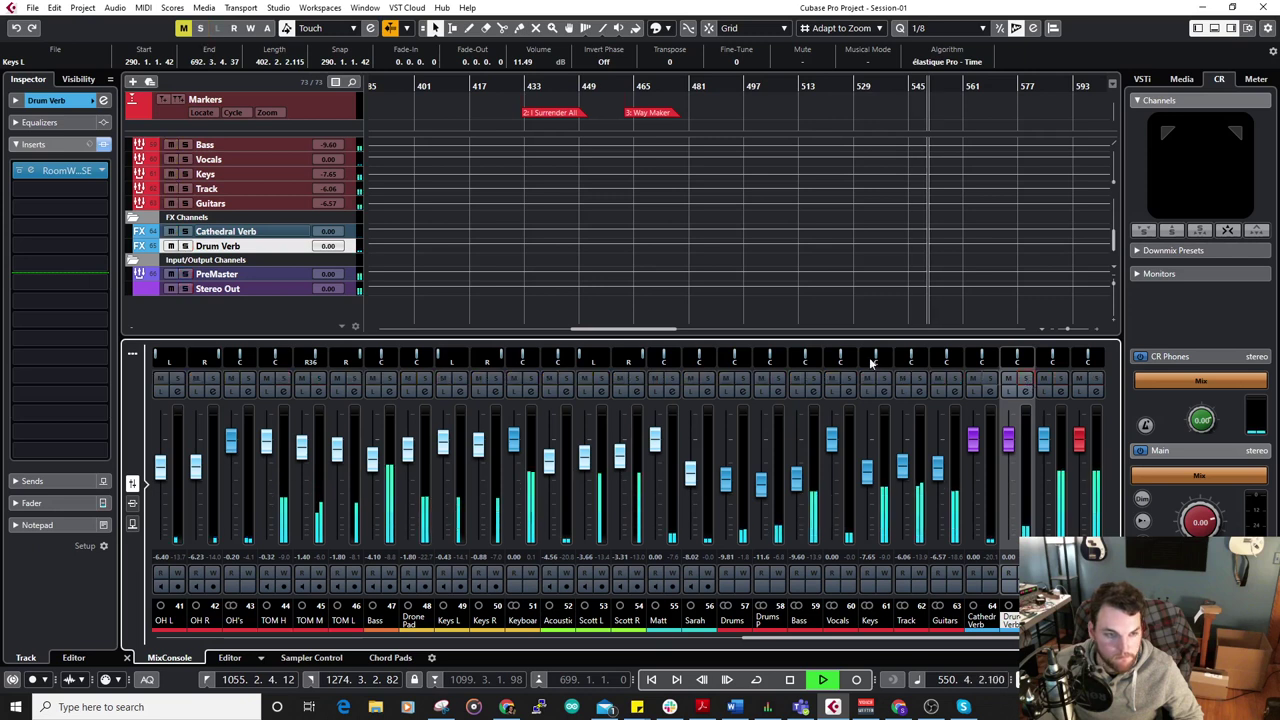
pyautogui.click(53, 103)
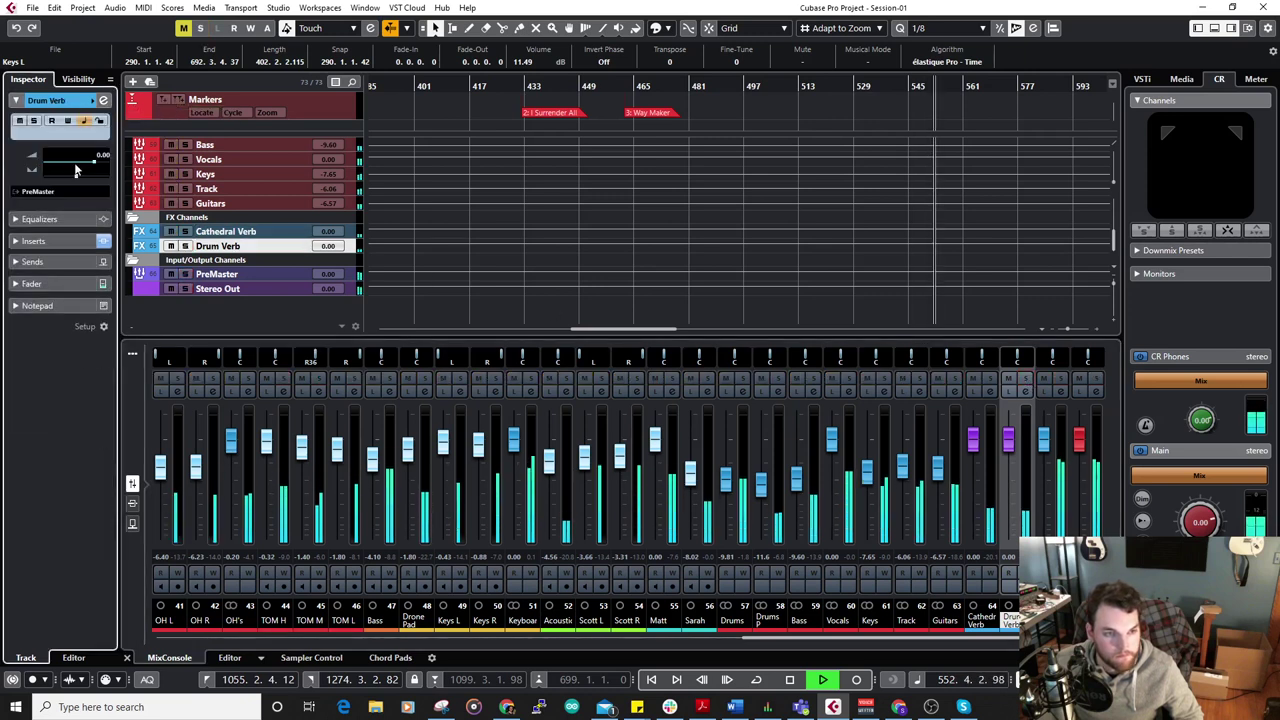
# Lower the group faders from Drums to Guitars together, Drums to -12.6 dB, and reset only the Vocals group to 0.00 dB.
pyautogui.click(931, 638)
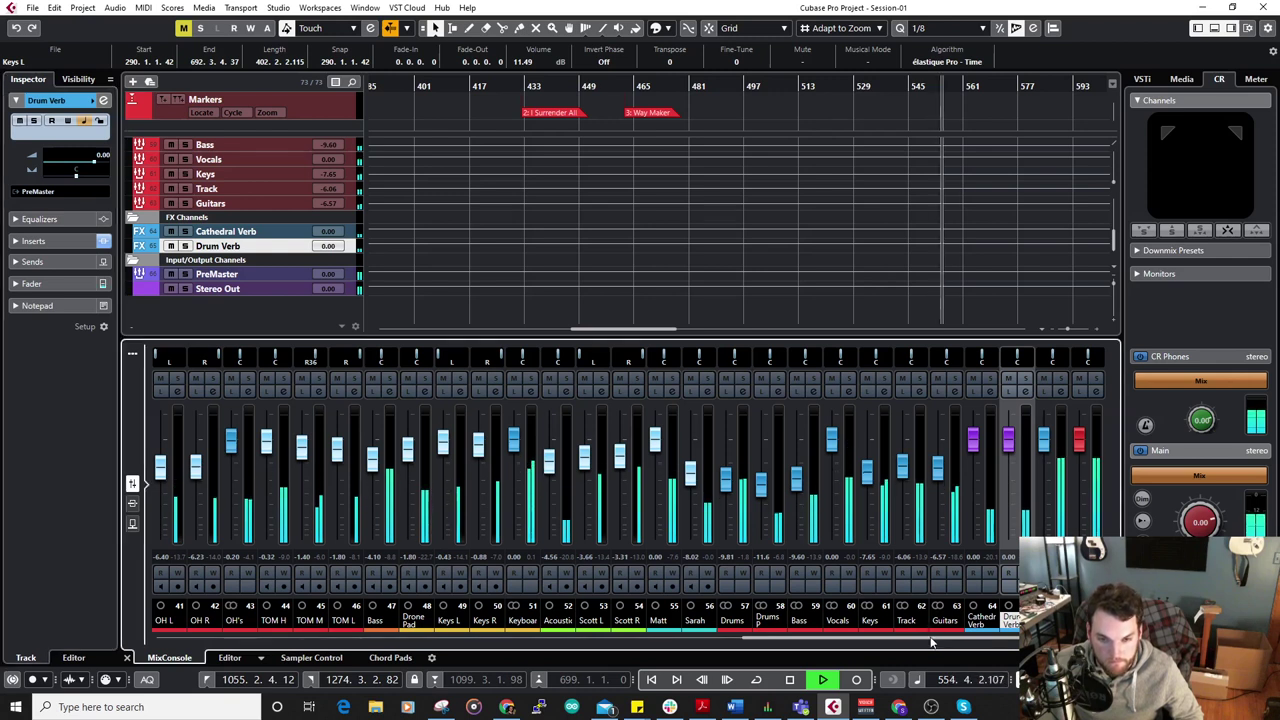
pyautogui.moveTo(931, 642); pyautogui.dragTo(901, 635)
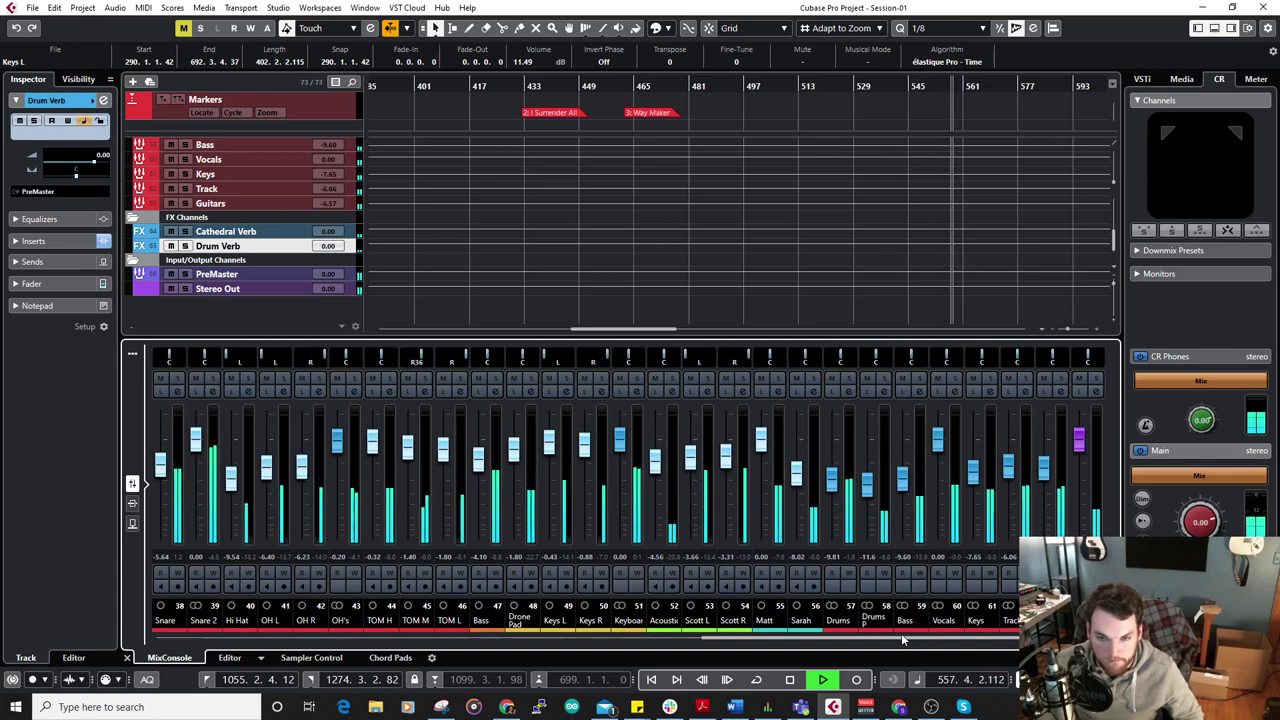
pyautogui.click(846, 415)
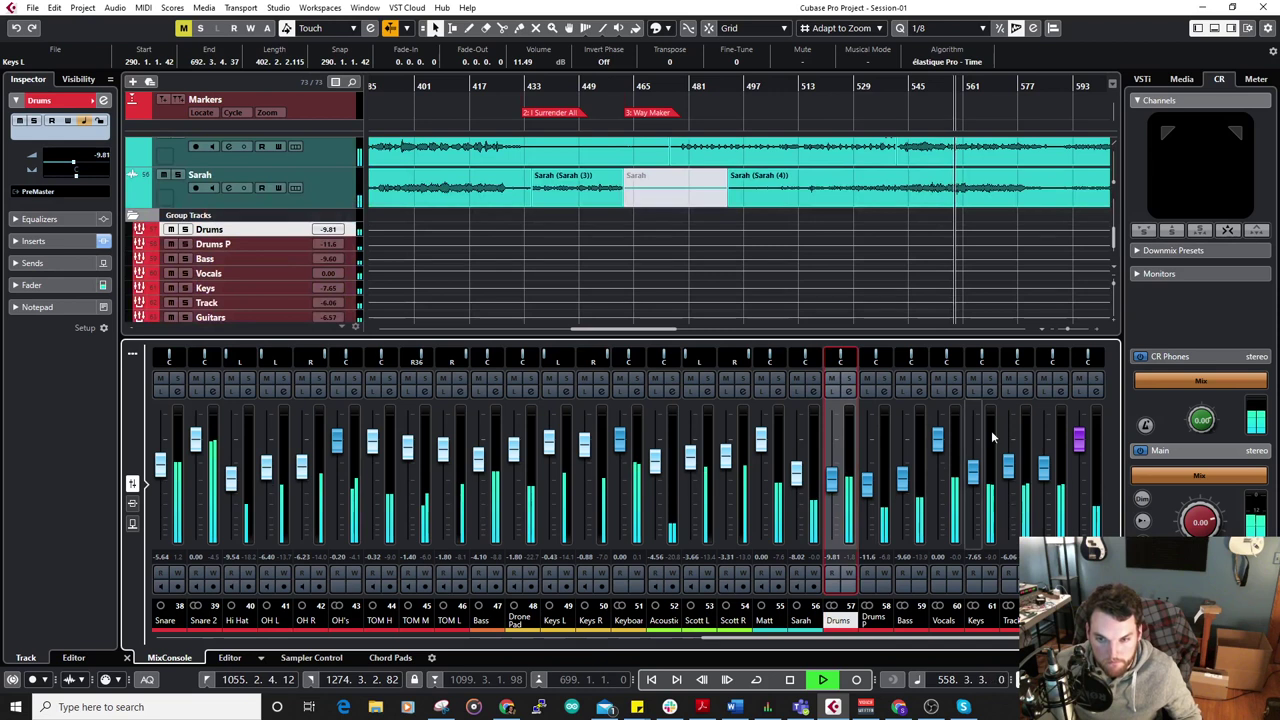
pyautogui.keyDown('shift'); pyautogui.click(1059, 428); pyautogui.keyUp('shift')
pyautogui.moveTo(938, 441); pyautogui.dragTo(940, 458)
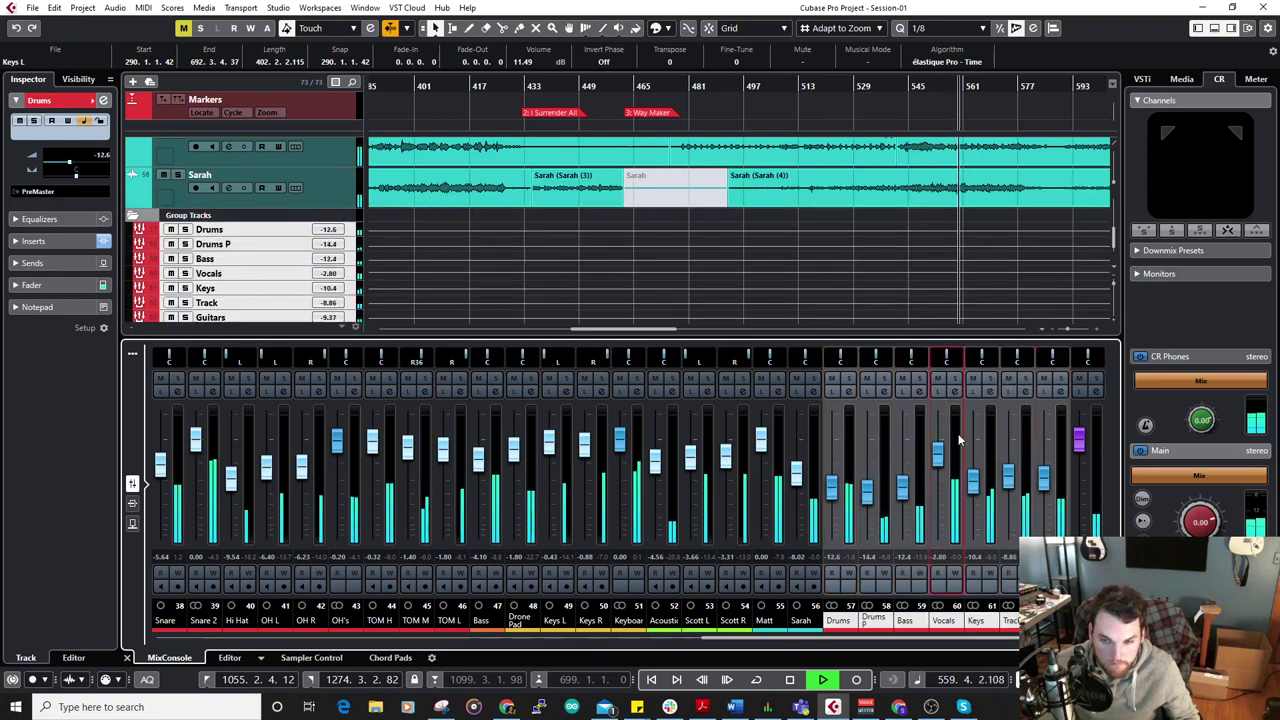
pyautogui.click(943, 458)
pyautogui.keyDown('ctrl'); pyautogui.click(940, 451); pyautogui.keyUp('ctrl')
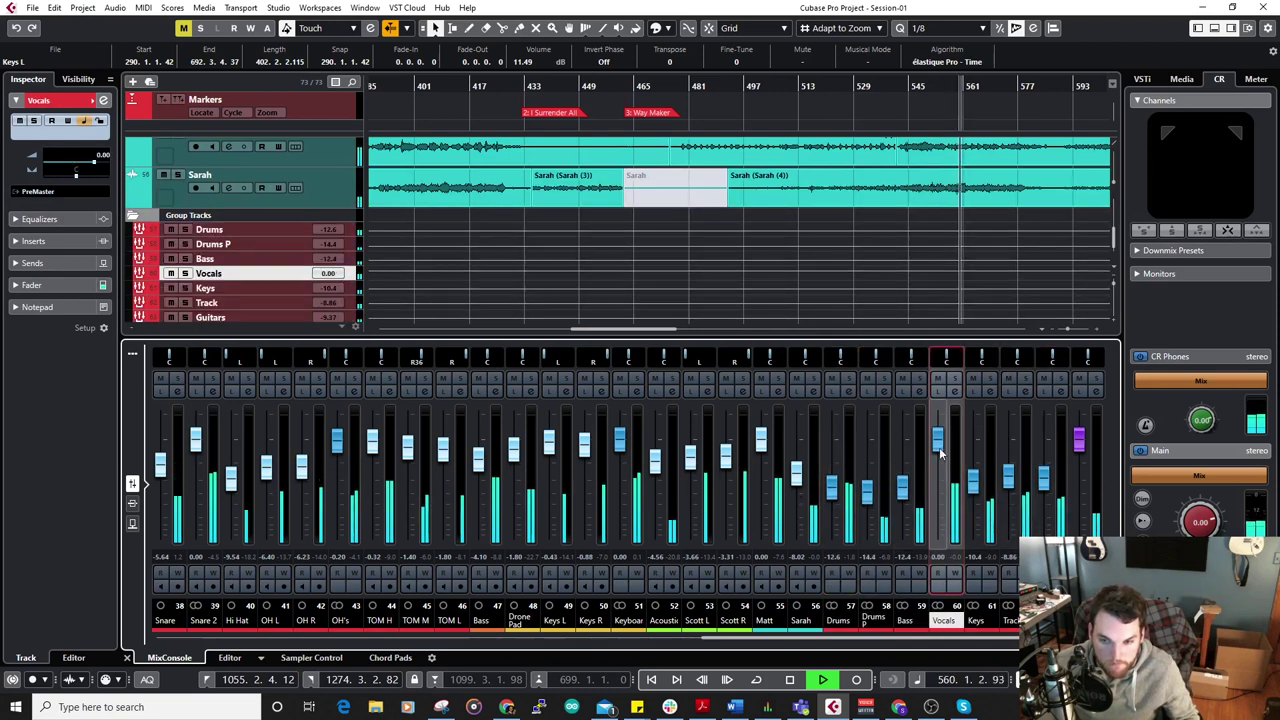
# Lower the Vocals group to -1.28 dB, and raise all groups from Drums to Guitars together, bringing Vocals to -0.55 dB.
pyautogui.click(851, 446)
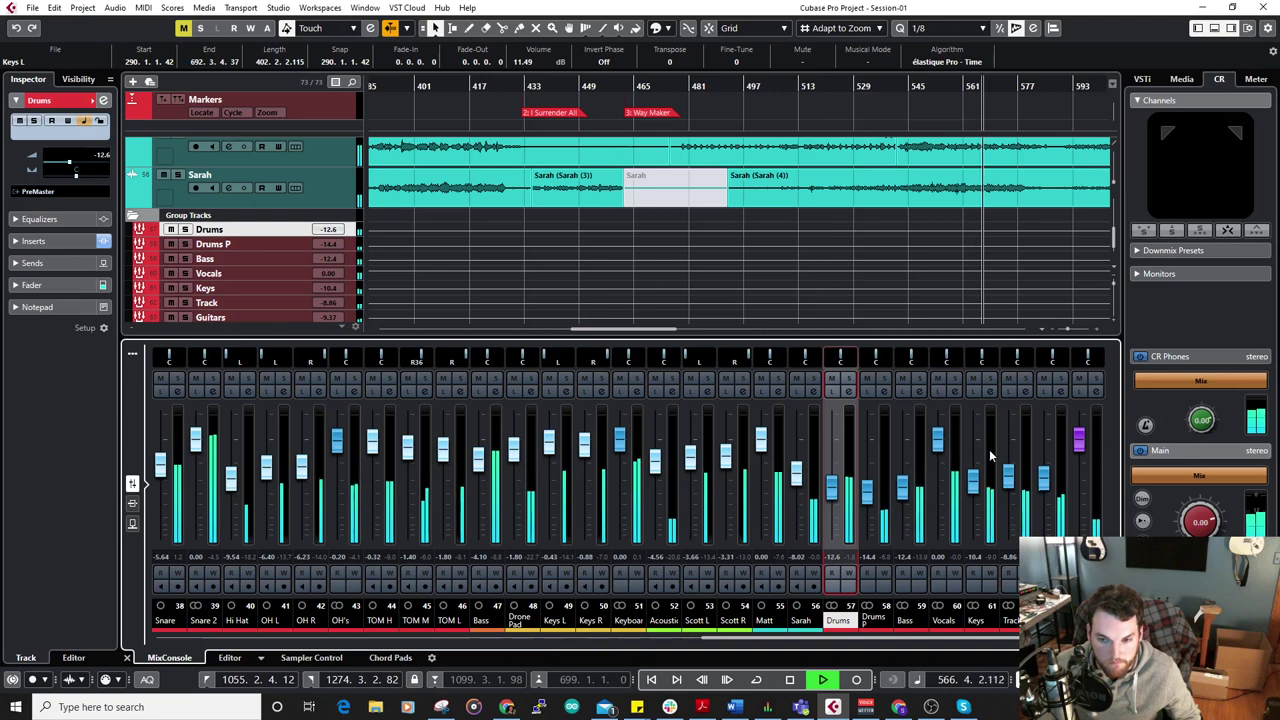
pyautogui.moveTo(941, 446); pyautogui.dragTo(940, 455)
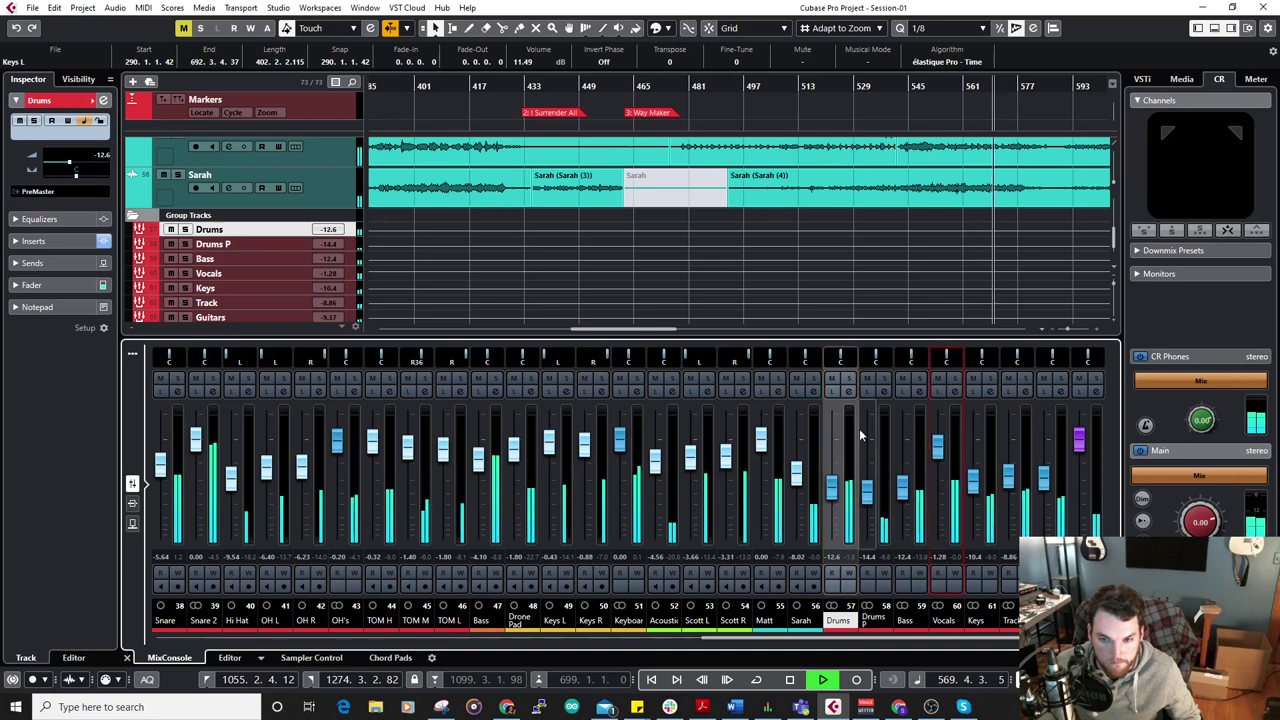
pyautogui.click(1047, 435)
pyautogui.keyDown('shift'); pyautogui.click(1048, 440); pyautogui.keyUp('shift')
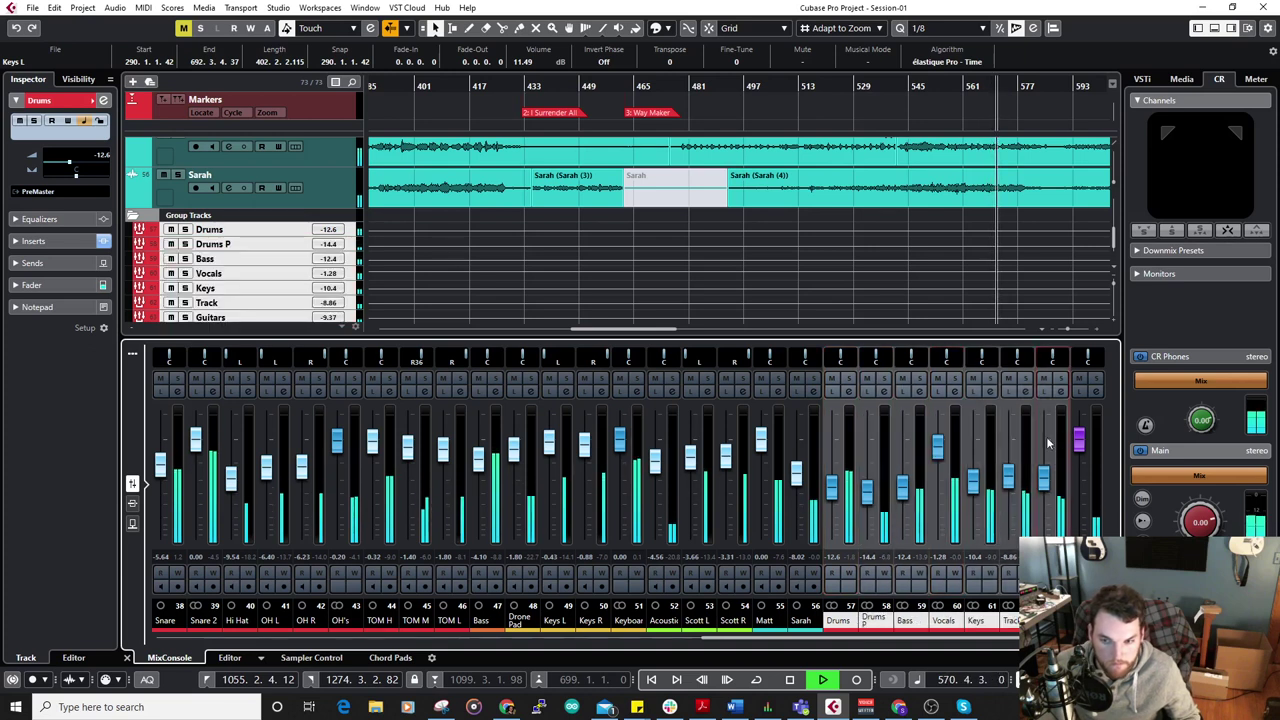
pyautogui.moveTo(940, 447); pyautogui.dragTo(940, 443)
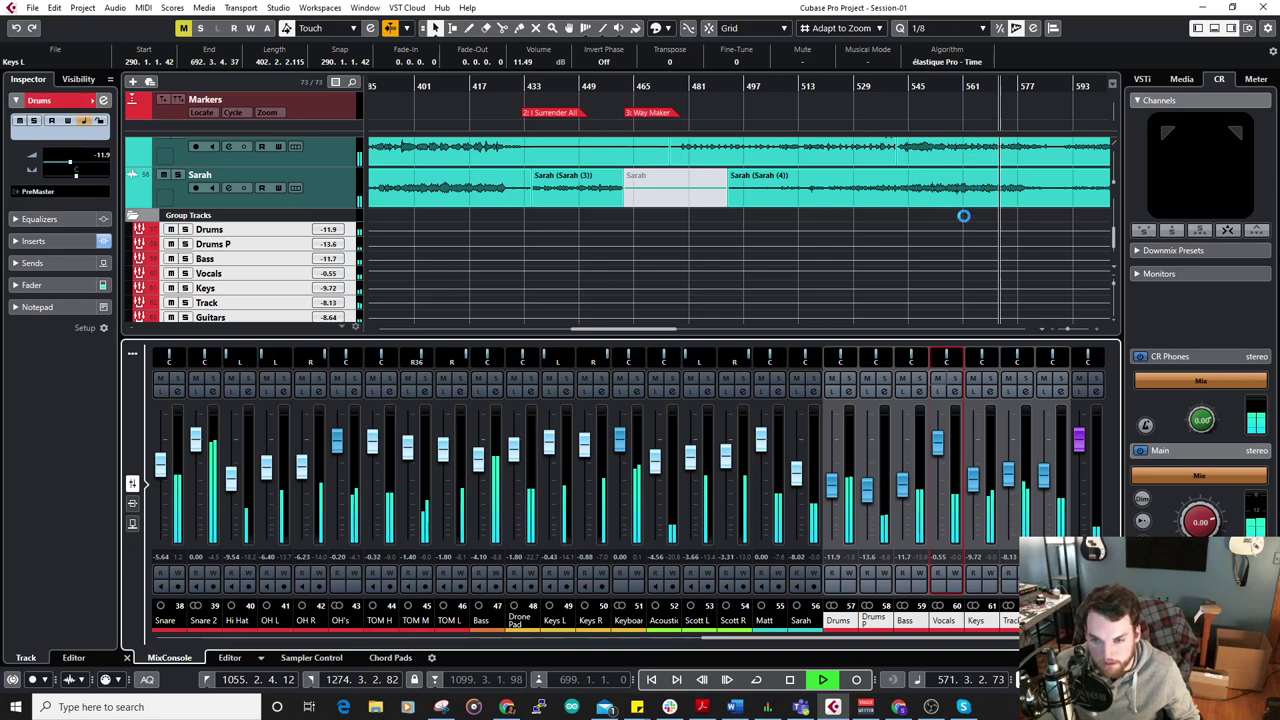
# Open the lead vocal event starting at bar 541 in the sample editor, enable VariAudio editing, and play back its pitch segments.
pyautogui.press('space')
pyautogui.scroll(2, 950, 212)
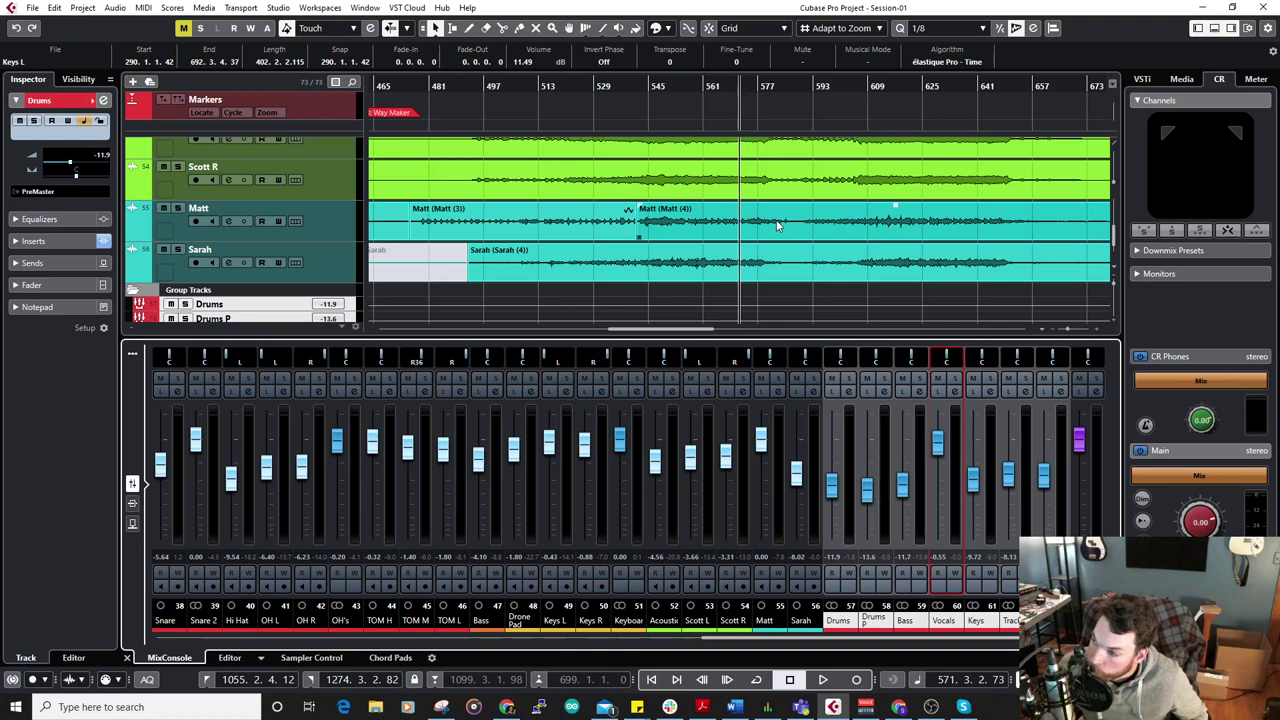
pyautogui.click(735, 231)
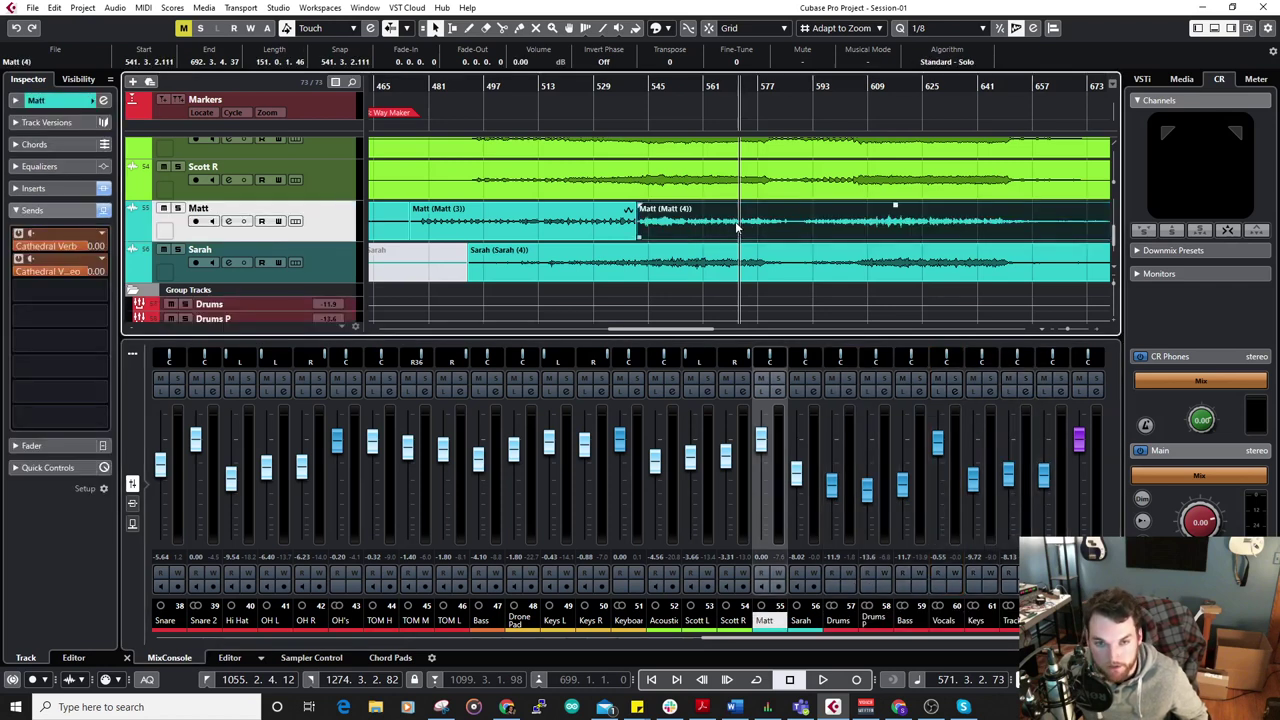
pyautogui.doubleClick(733, 226)
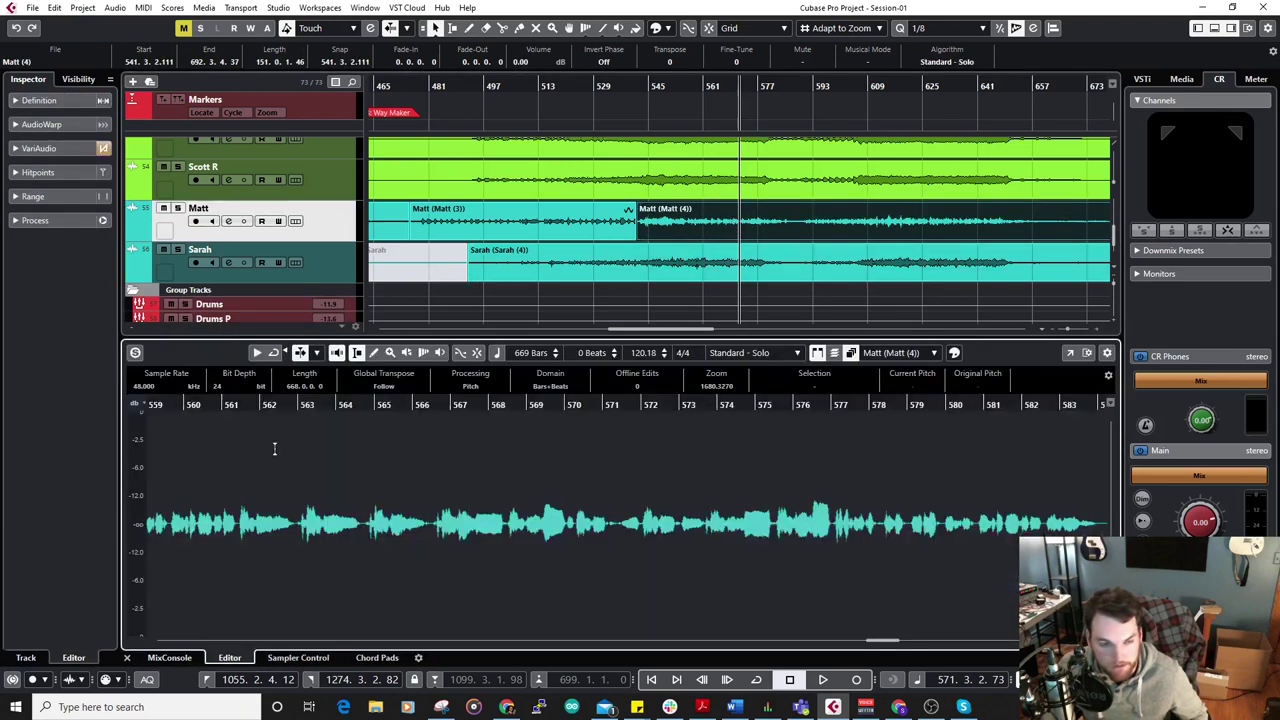
pyautogui.click(39, 148)
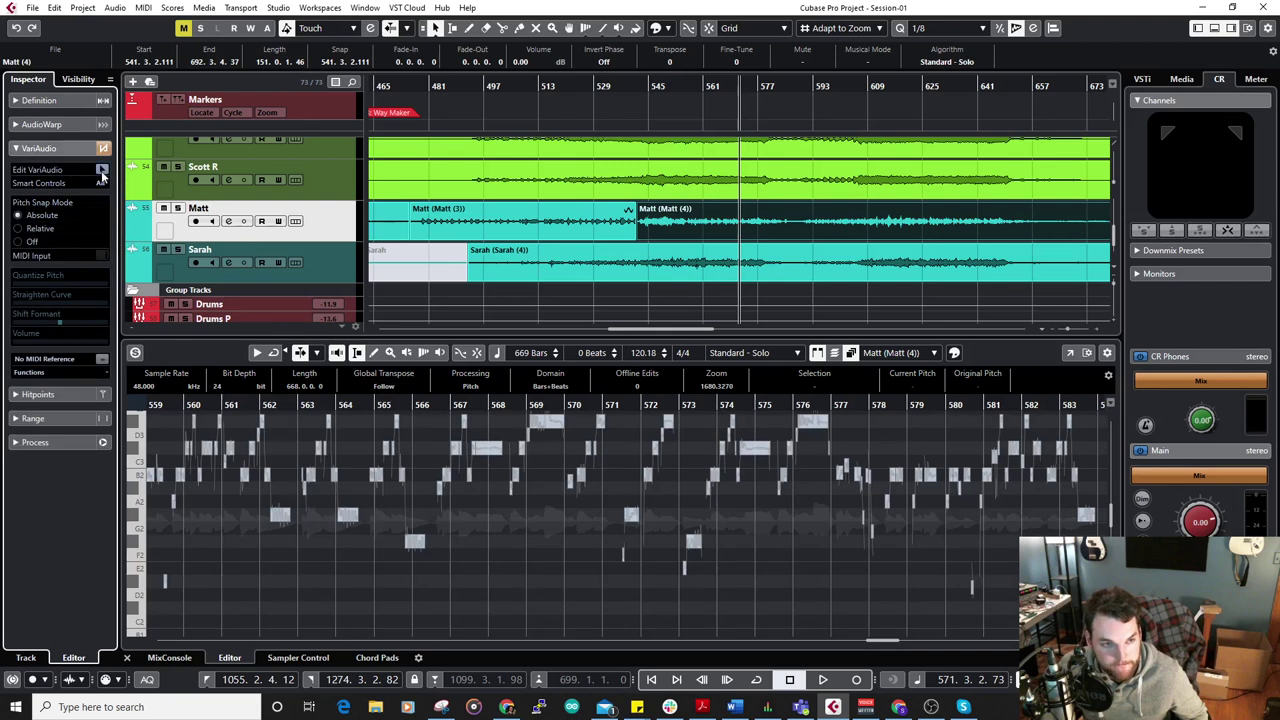
pyautogui.click(101, 170)
pyautogui.press('space')
pyautogui.click(684, 405)
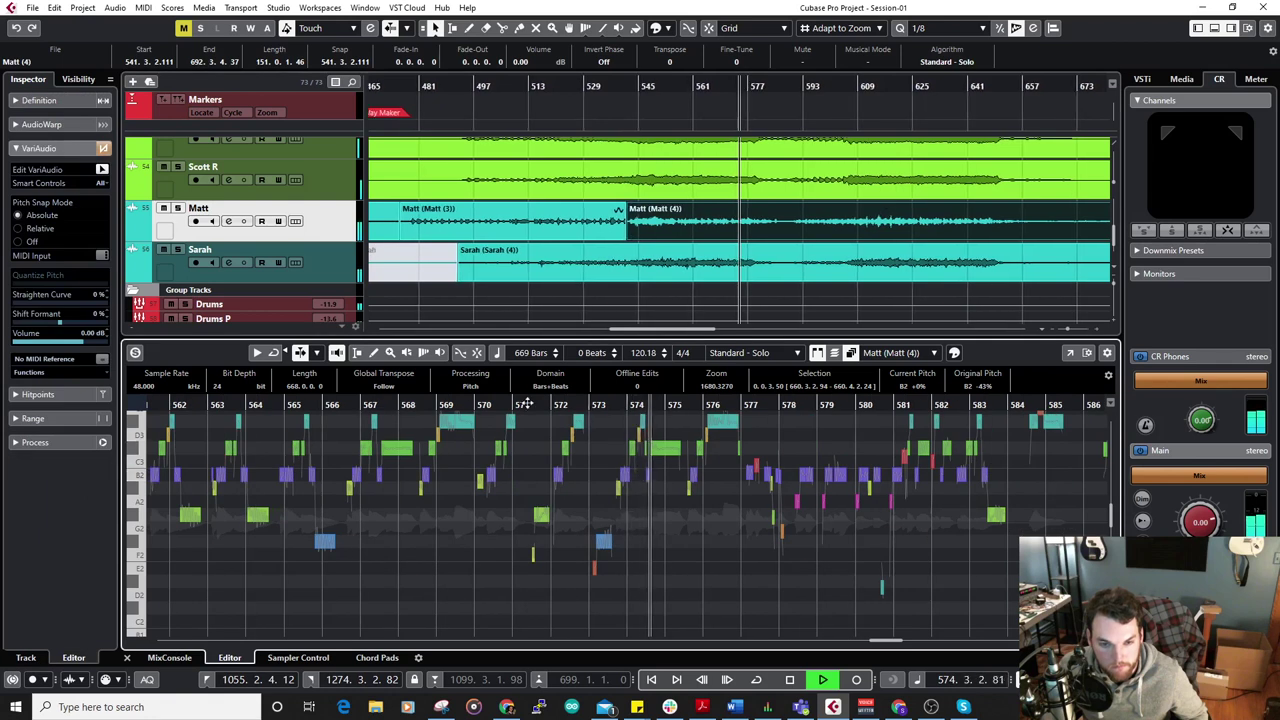
# Quantize the pitch of the high sustained lead vocal segments in bar 569 to 100 % and play the passage back.
pyautogui.moveTo(422, 404); pyautogui.dragTo(574, 514)
pyautogui.press('space')
pyautogui.click(516, 470)
pyautogui.moveTo(457, 434); pyautogui.dragTo(608, 485)
pyautogui.moveTo(100, 285); pyautogui.dragTo(124, 285)
pyautogui.doubleClick(319, 399)
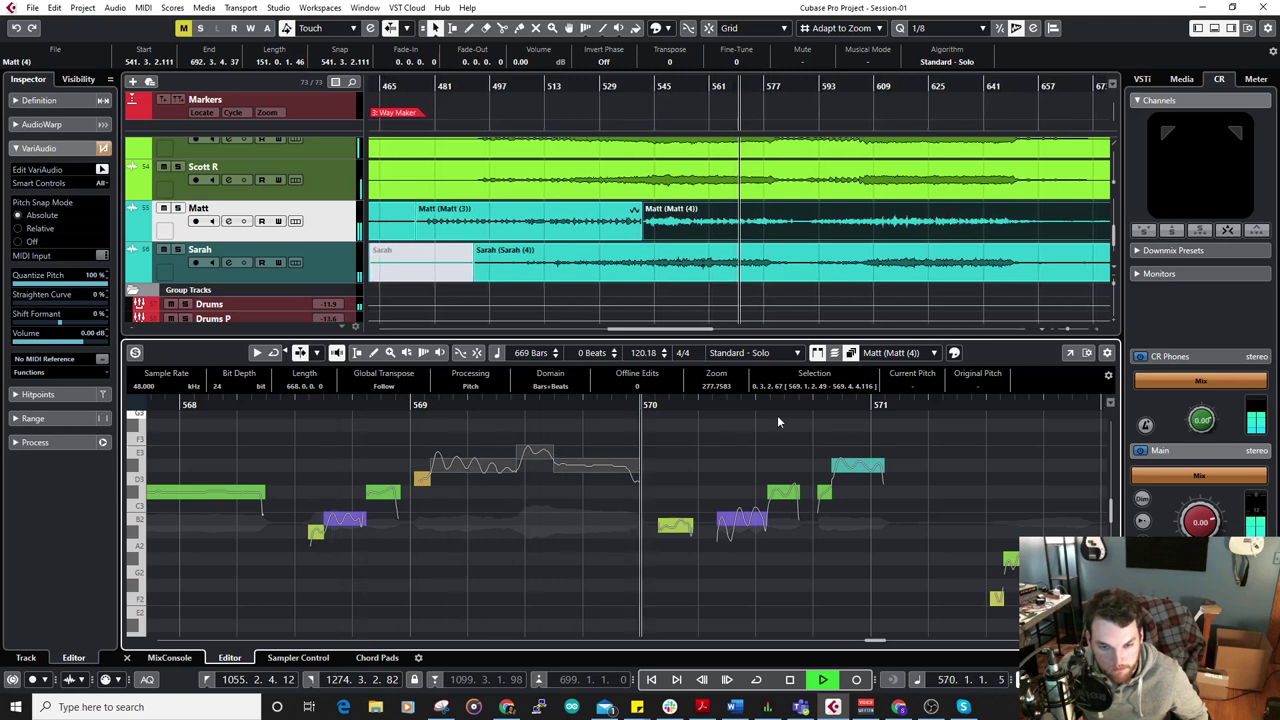
# Raise the first lead vocal segment in bar 570 to B2, audition the correction, and close the sample editor.
pyautogui.press('space')
pyautogui.click(674, 523)
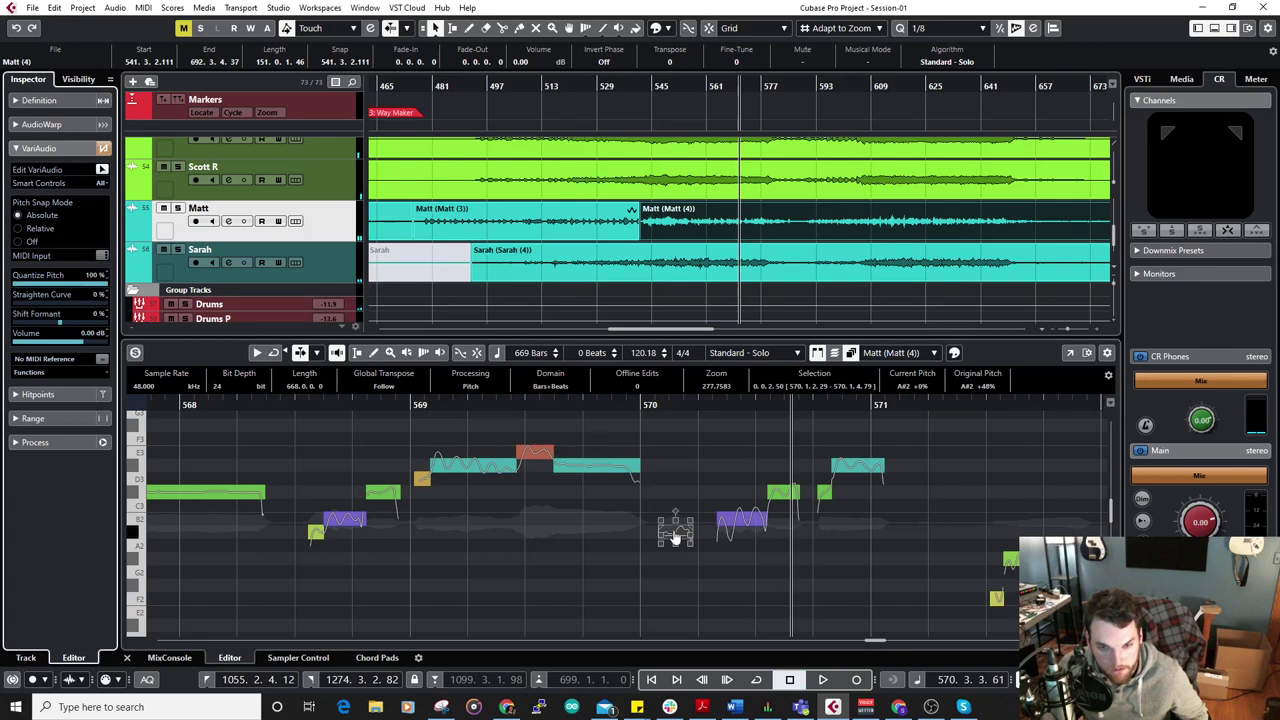
pyautogui.moveTo(671, 528); pyautogui.dragTo(678, 522)
pyautogui.press('space')
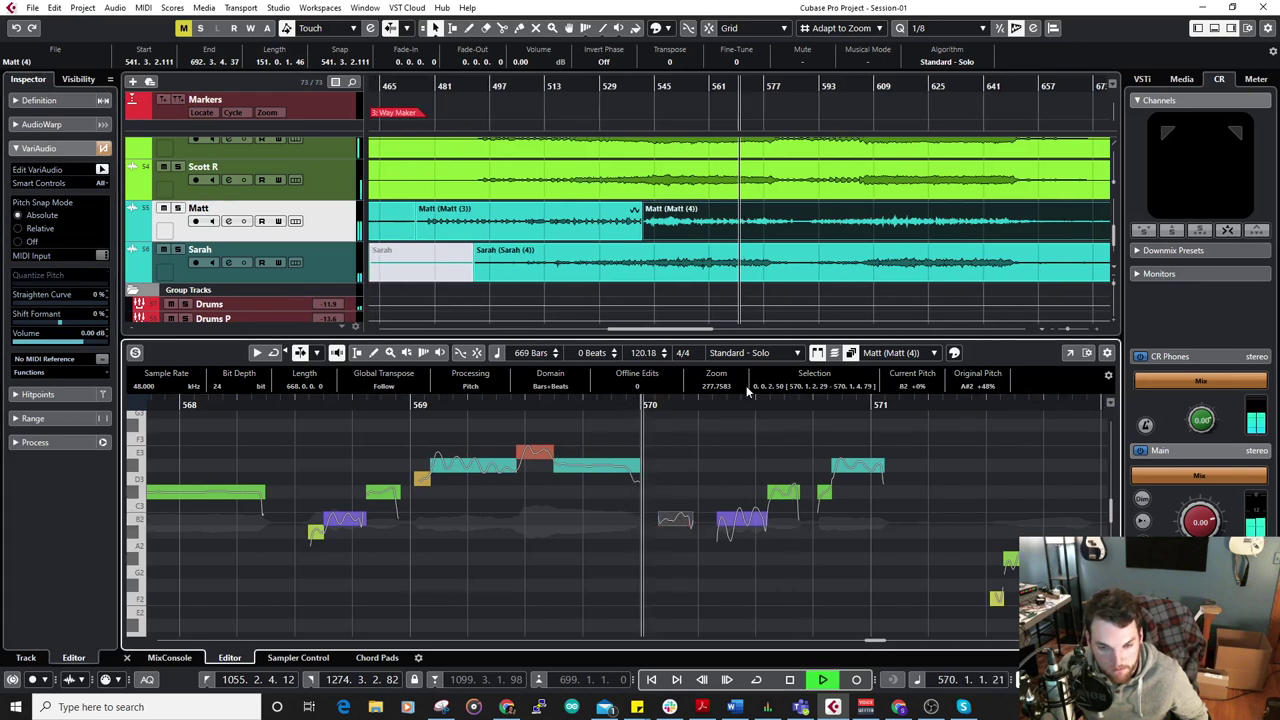
pyautogui.hscroll(2, 586, 442)
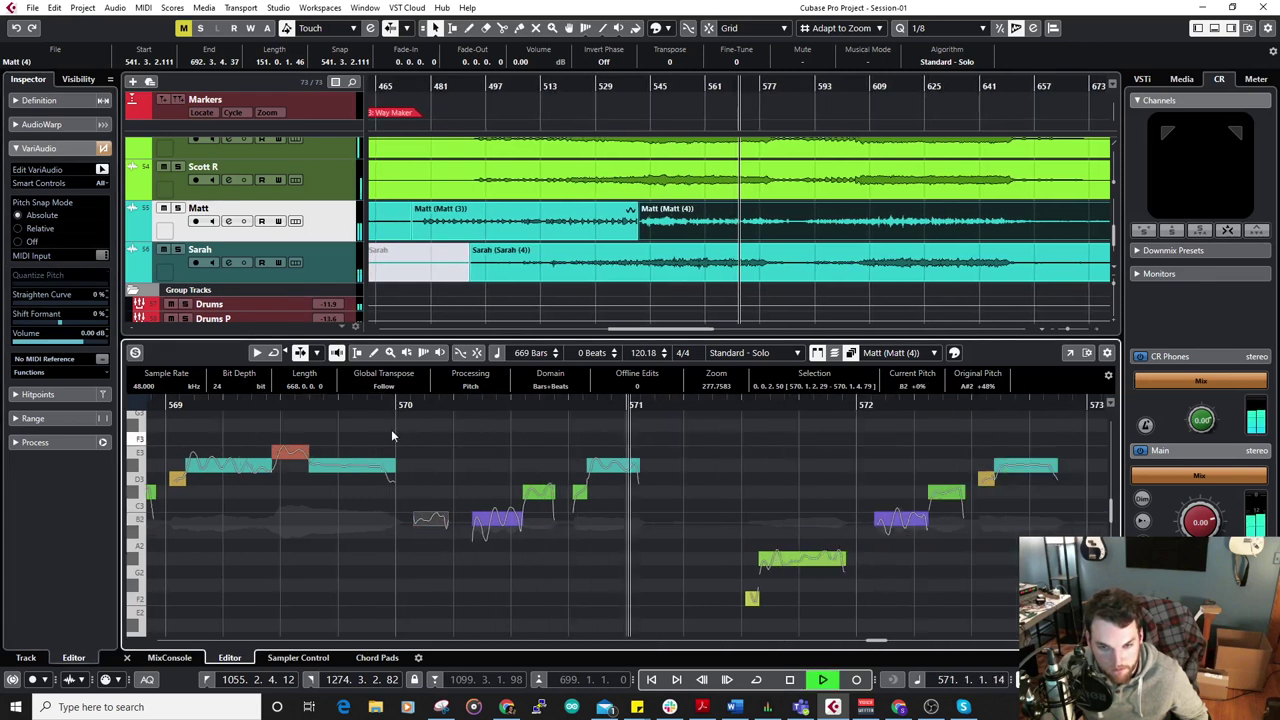
pyautogui.scroll(-4, 420, 431)
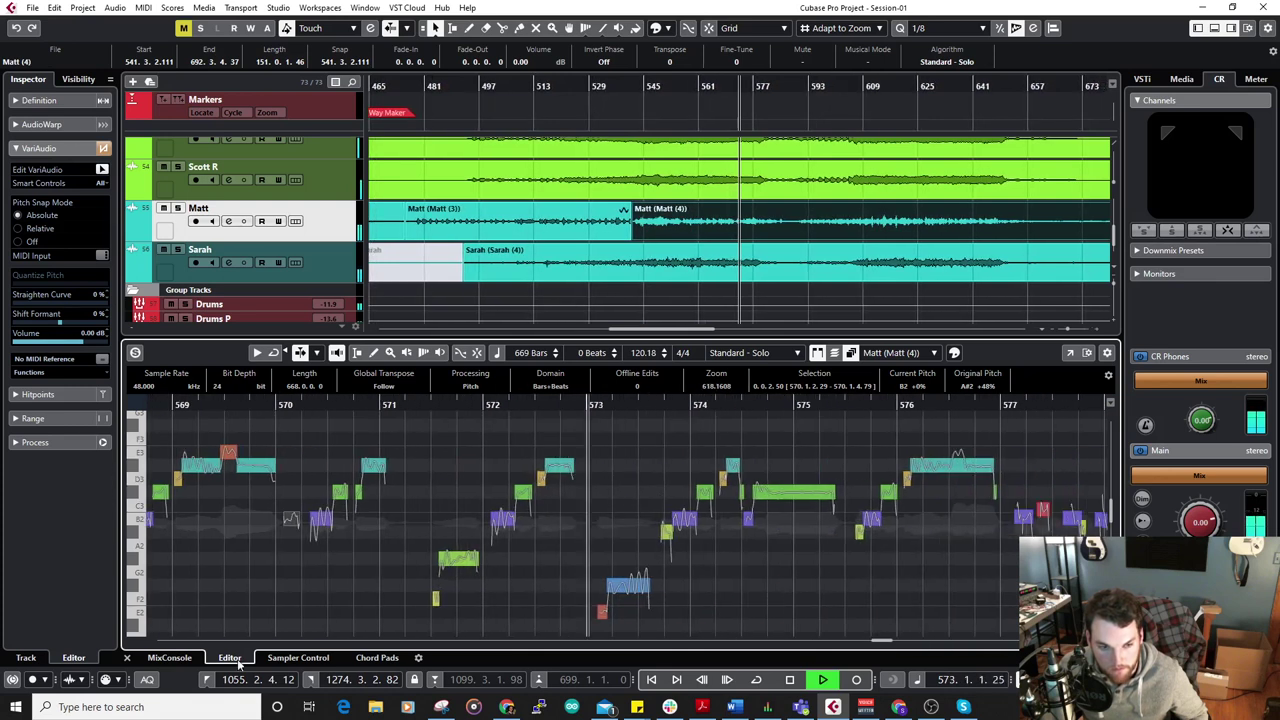
pyautogui.click(128, 658)
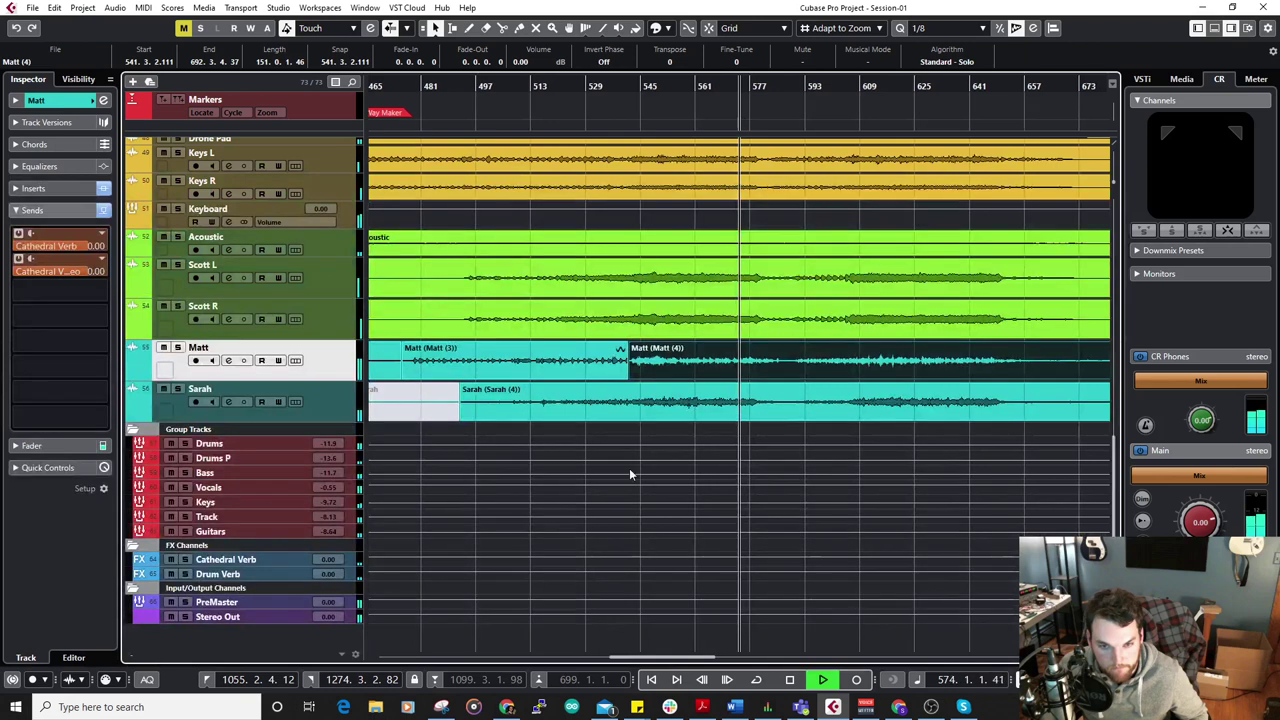
# Select the left and right guitar tracks, raise the Guitars group level to -6.75 dB, and close the mixer.
pyautogui.click(345, 324)
pyautogui.keyDown('shift'); pyautogui.click(337, 271); pyautogui.keyUp('shift')
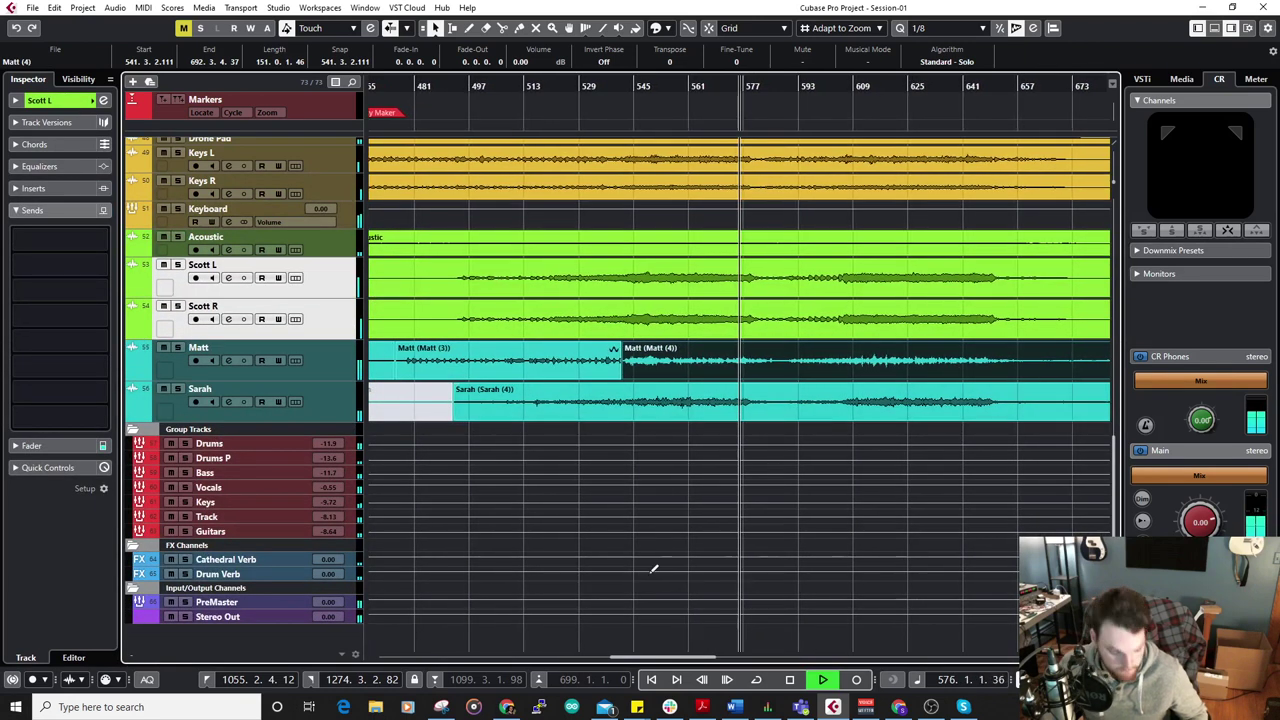
pyautogui.hotkey('alt', 'F3')
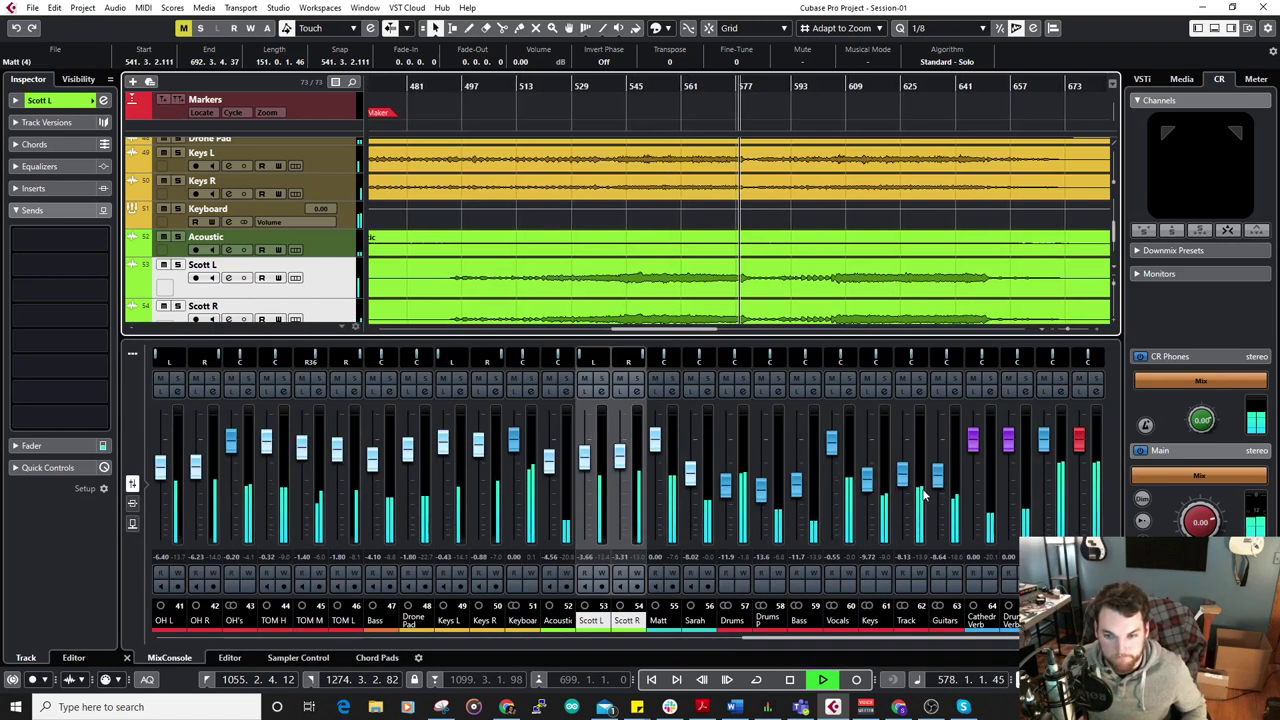
pyautogui.moveTo(938, 482); pyautogui.dragTo(940, 475)
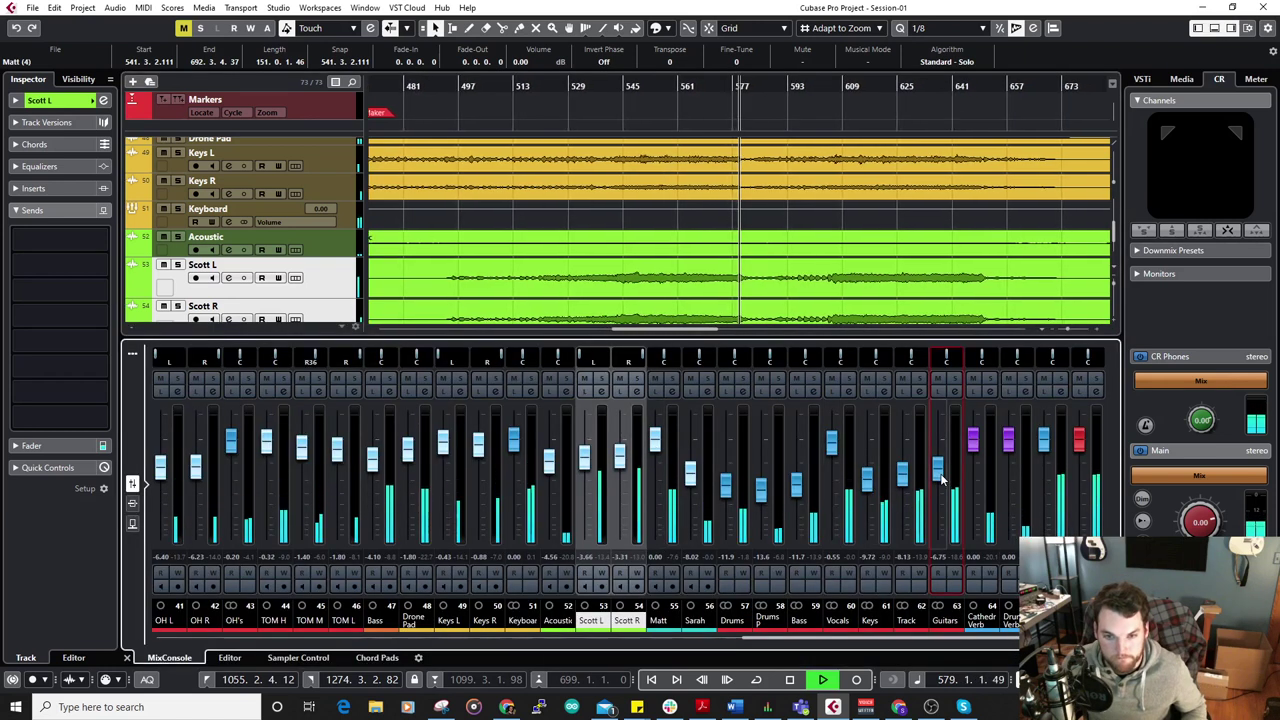
pyautogui.click(127, 657)
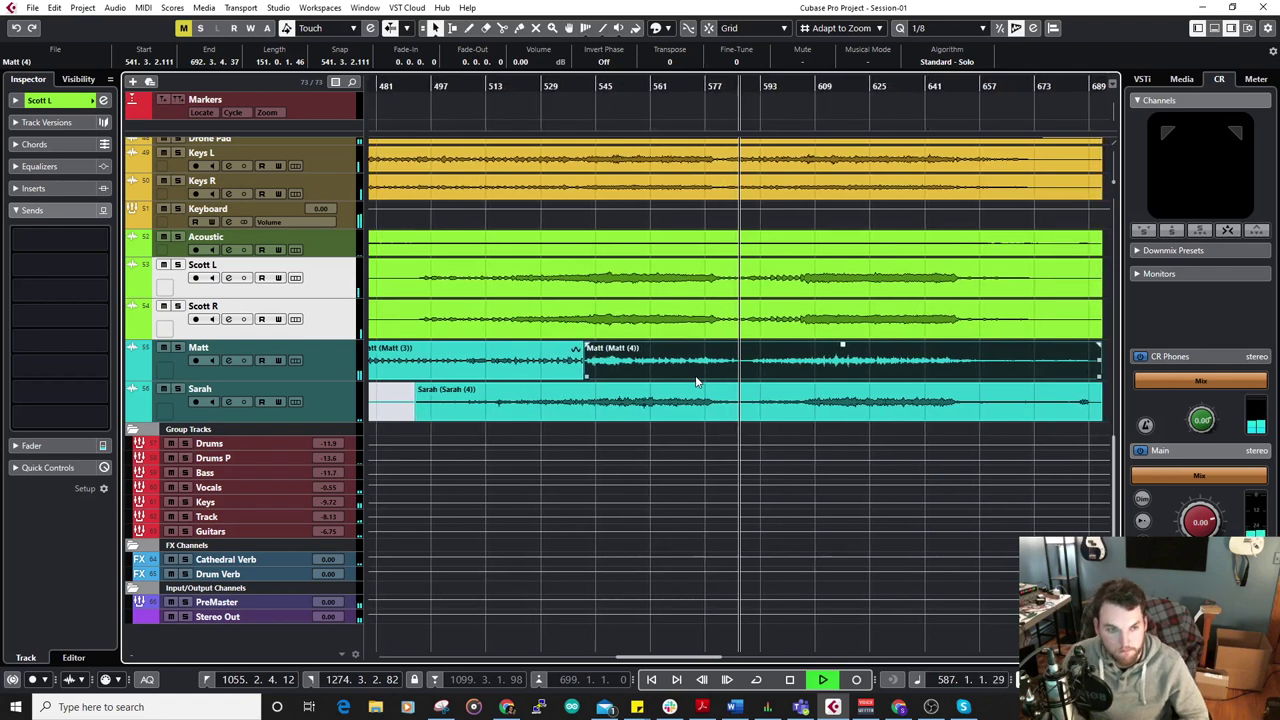
# Add a send from the Keyboard track to Cathedral Verb and set its level to -5.94 dB.
pyautogui.click(349, 211)
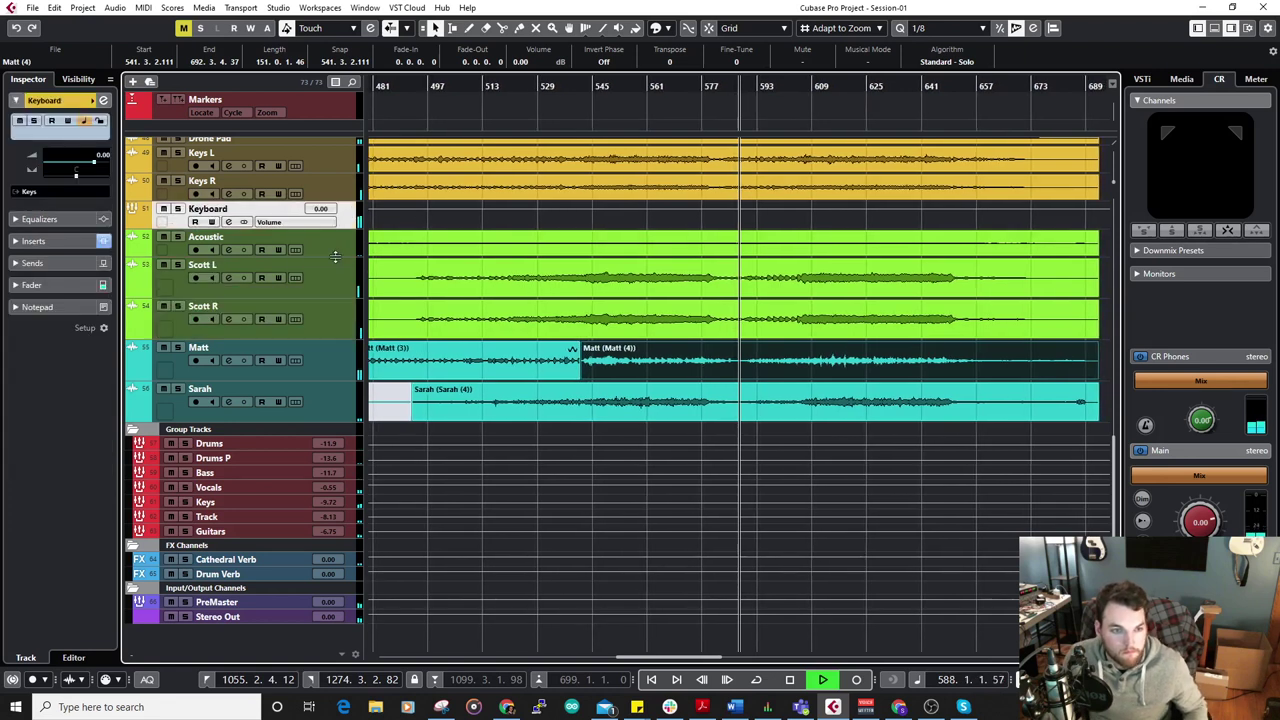
pyautogui.click(30, 262)
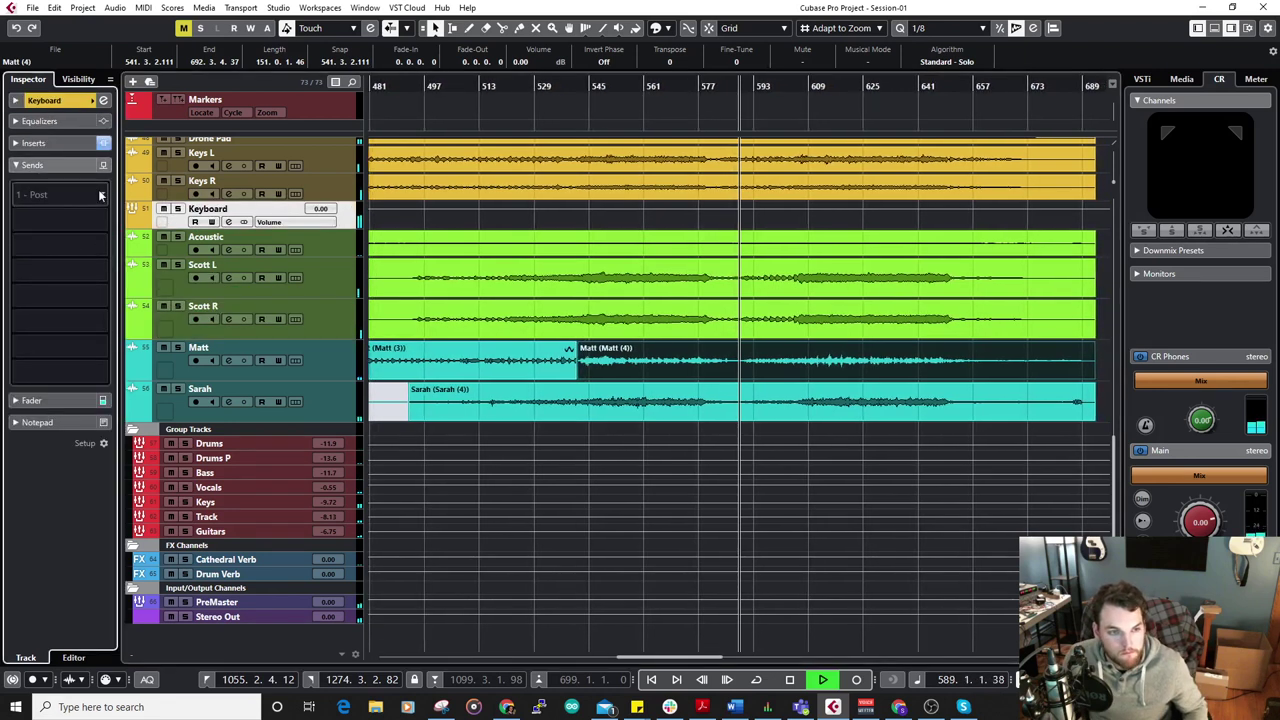
pyautogui.click(95, 197)
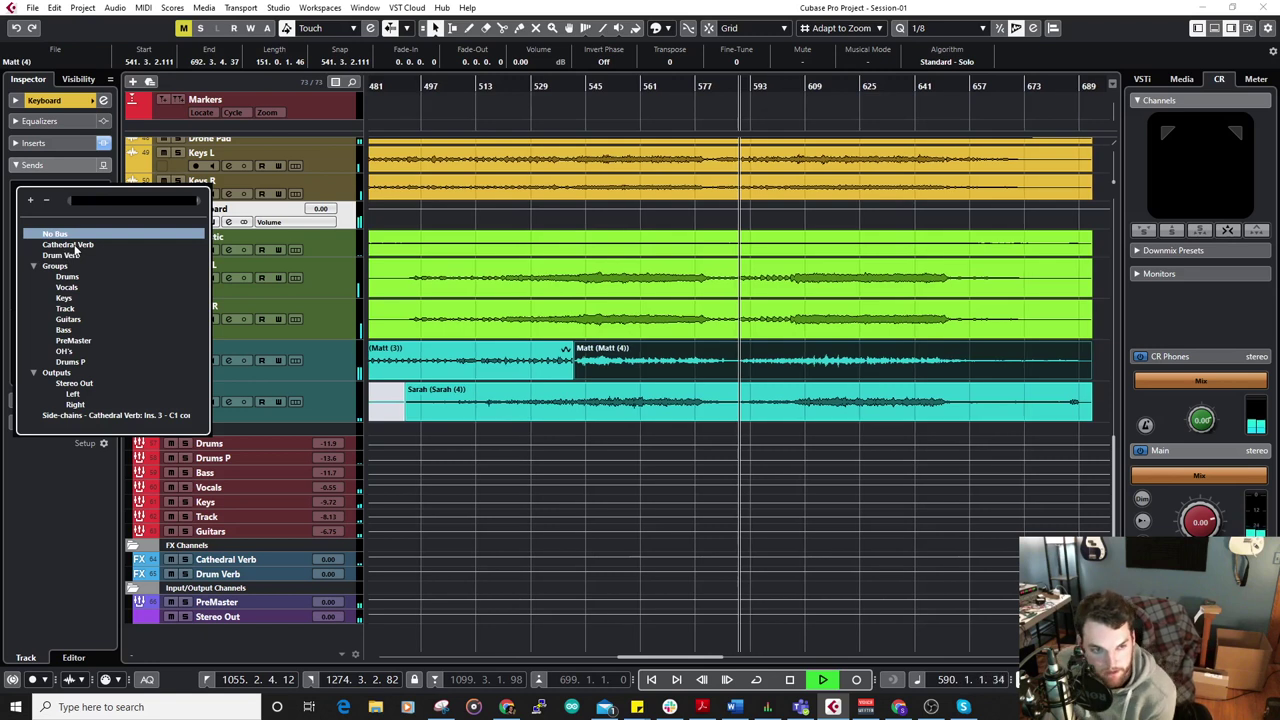
pyautogui.click(68, 244)
pyautogui.moveTo(47, 201)
pyautogui.mouseDown()
pyautogui.moveTo(81, 199)
pyautogui.moveTo(28, 206)
pyautogui.mouseUp()
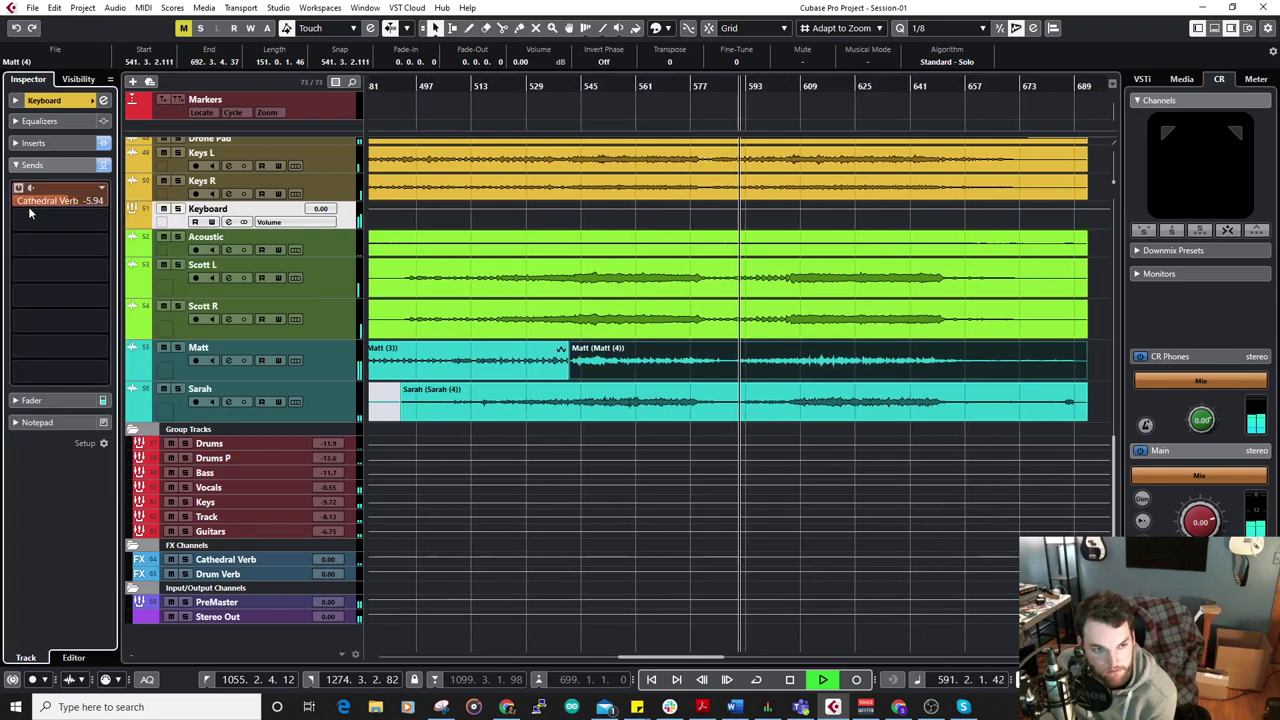
# Open the destination list of the Keyboard track's Cathedral Verb send.
pyautogui.click(103, 191)
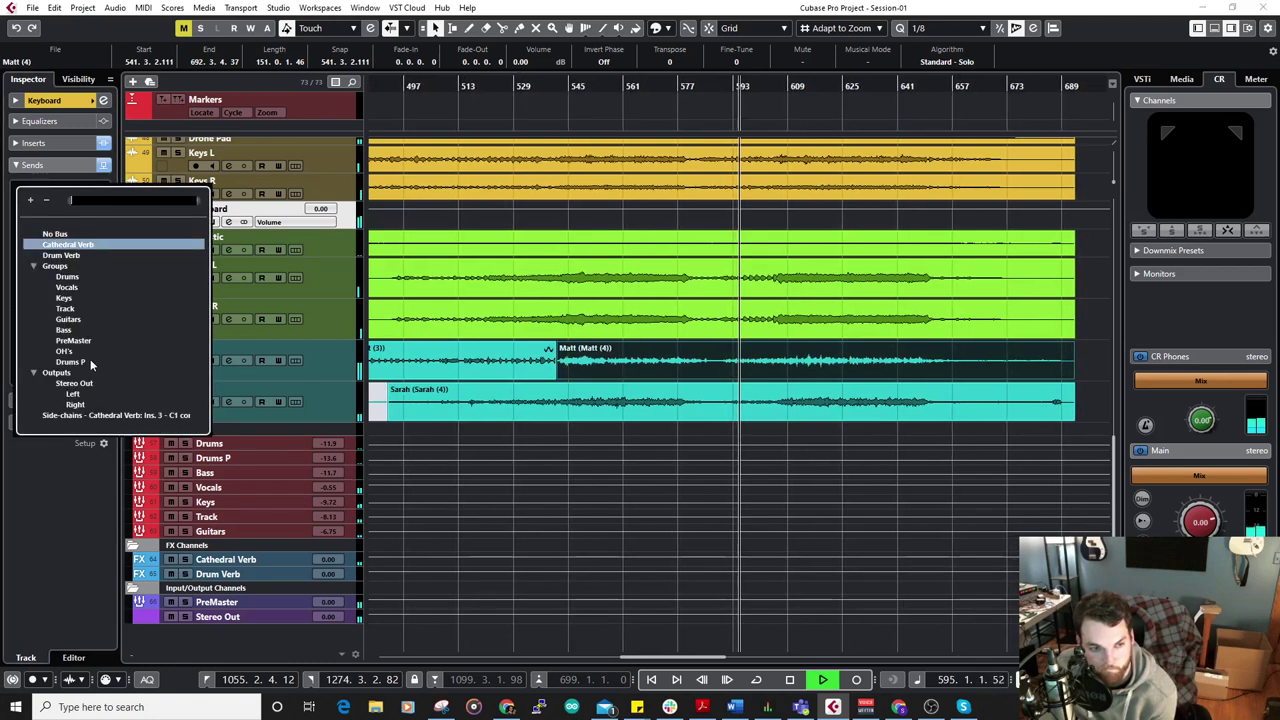
# Route the Keyboard channel's first send to Drum Verb and stop playback.
pyautogui.click(62, 255)
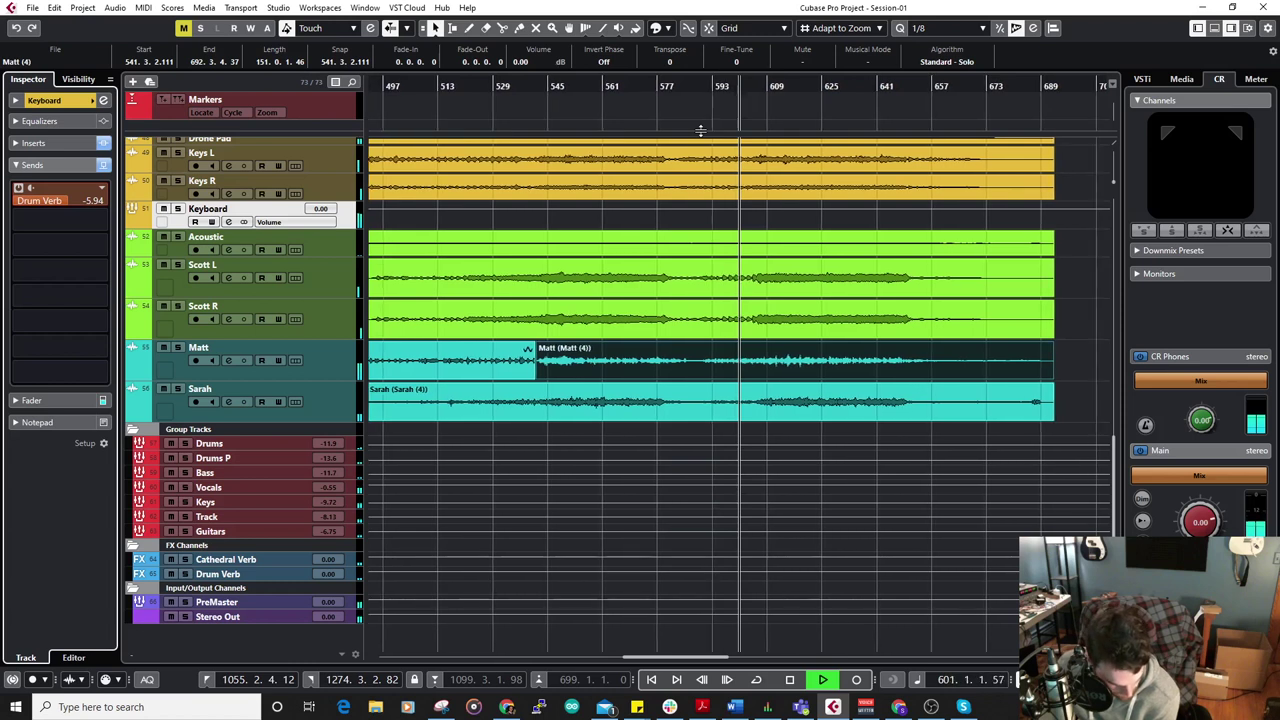
pyautogui.scroll(5, 765, 174)
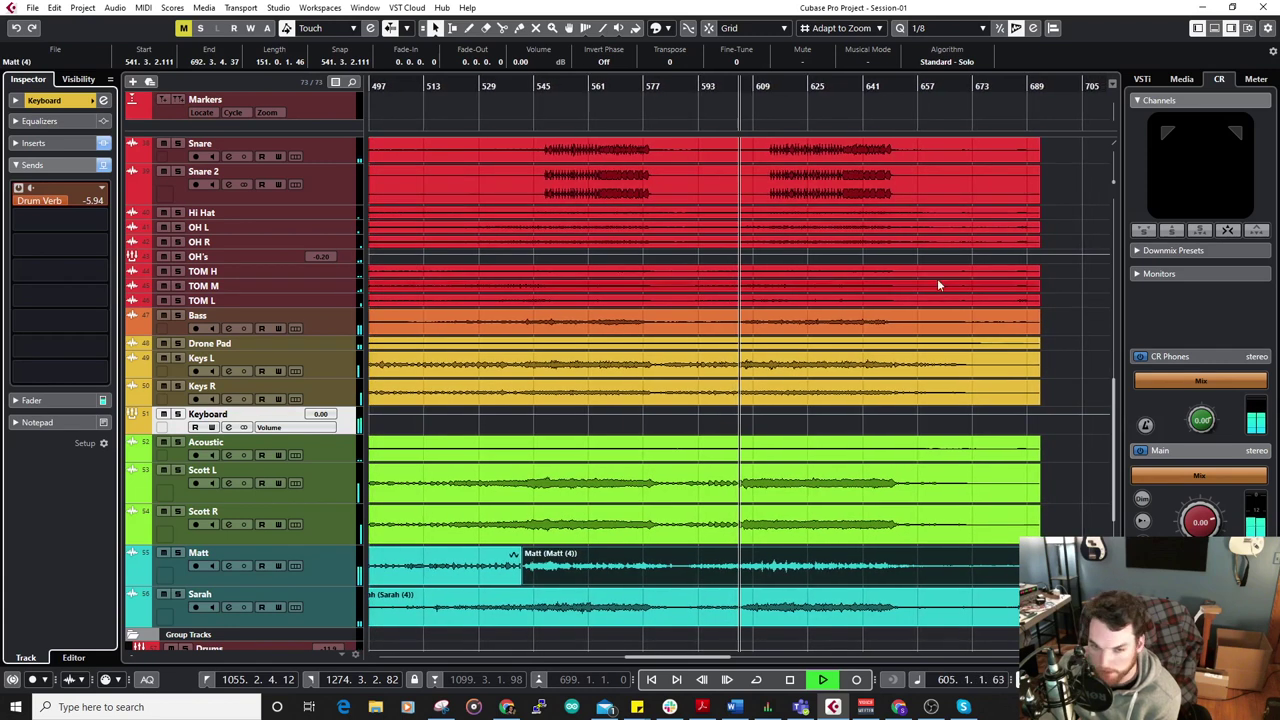
pyautogui.press('space')
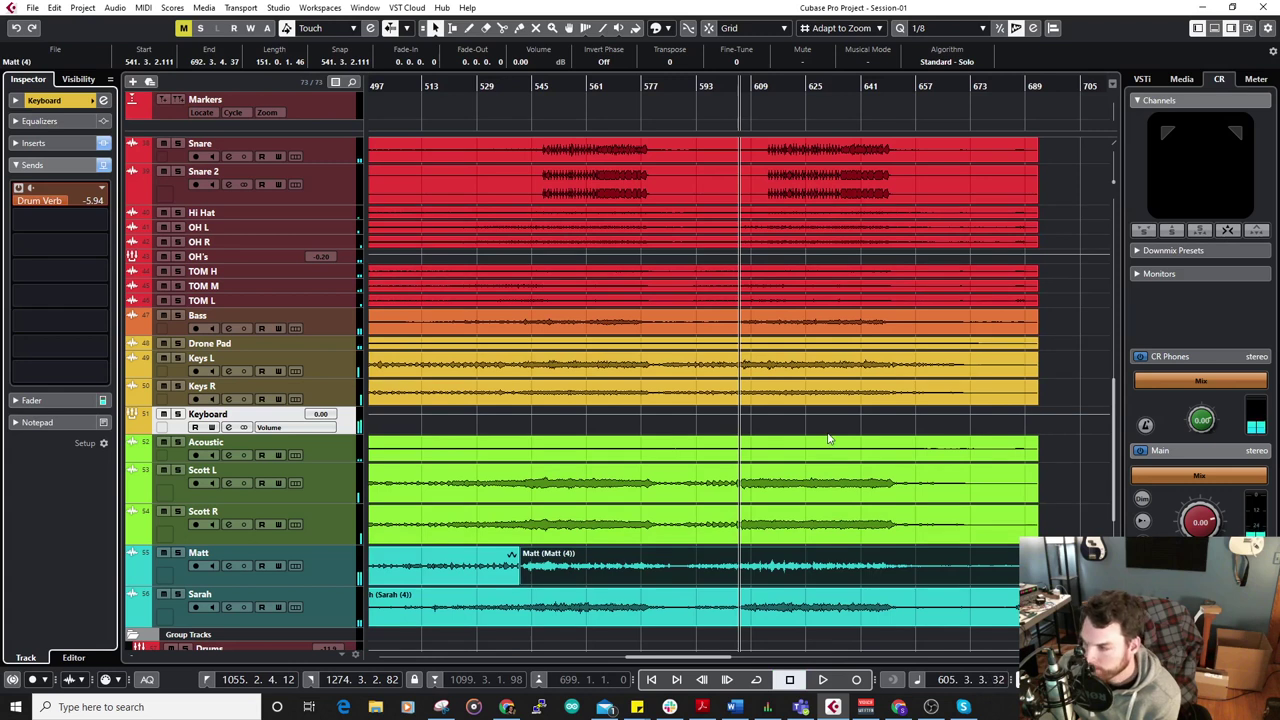
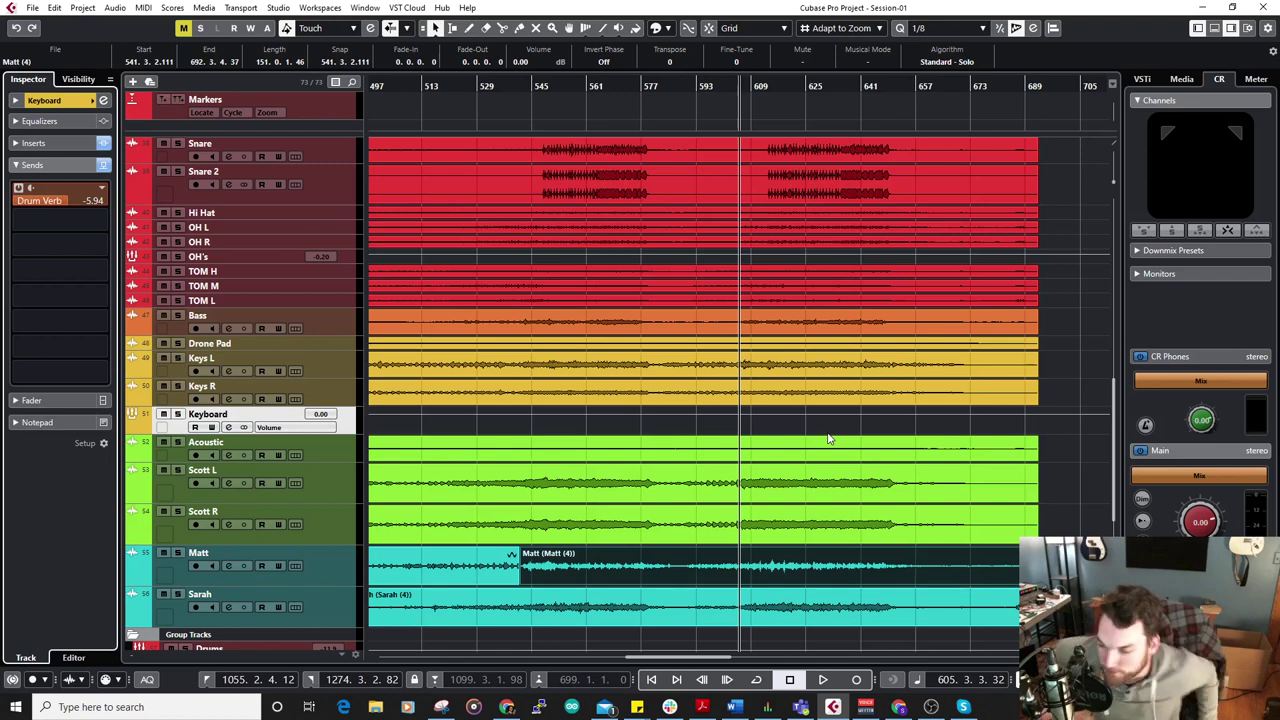
# Play the full mix from bar 605 to about bar 626 to check the balance.
pyautogui.press('space')
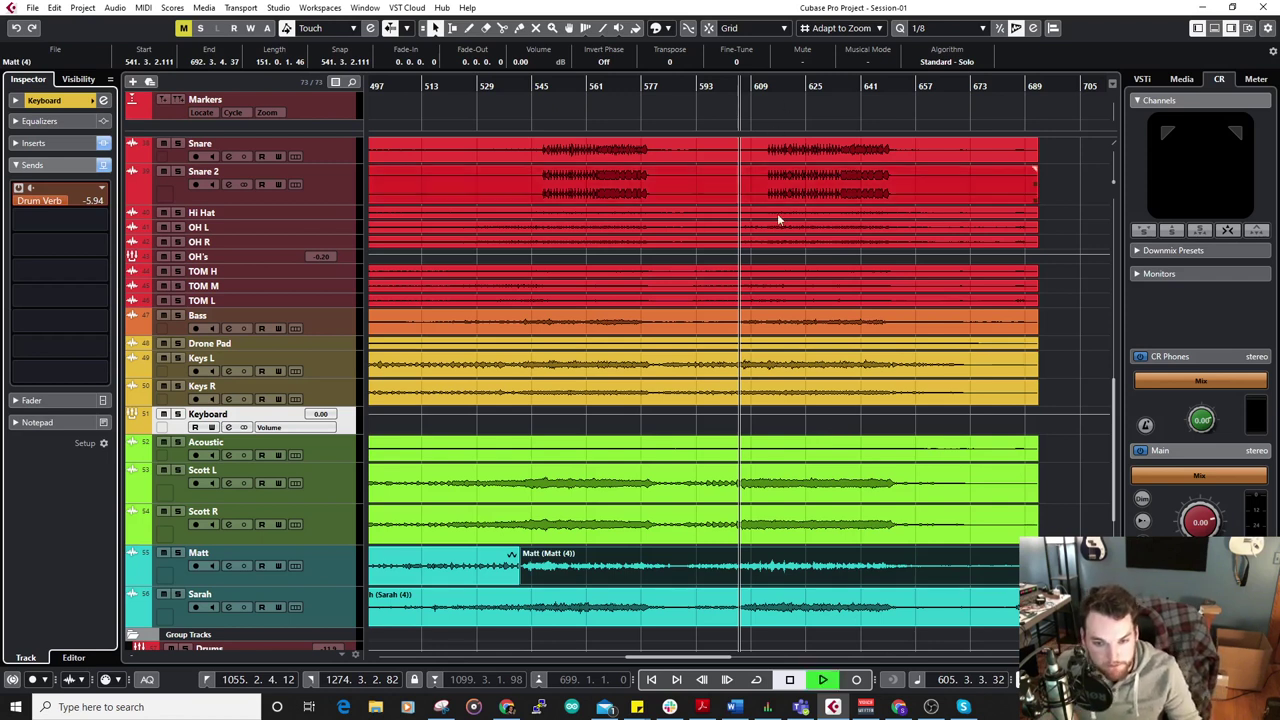
pyautogui.press('h')
pyautogui.press('h')
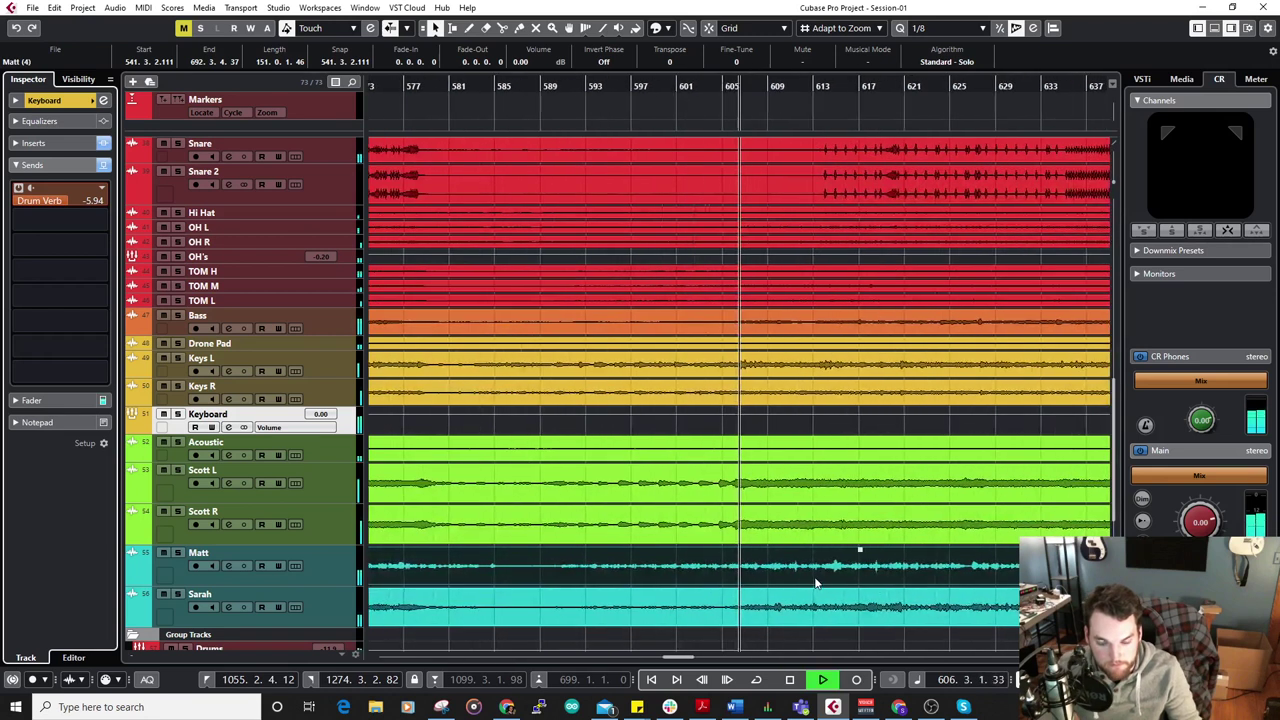
pyautogui.scroll(-3, 815, 575)
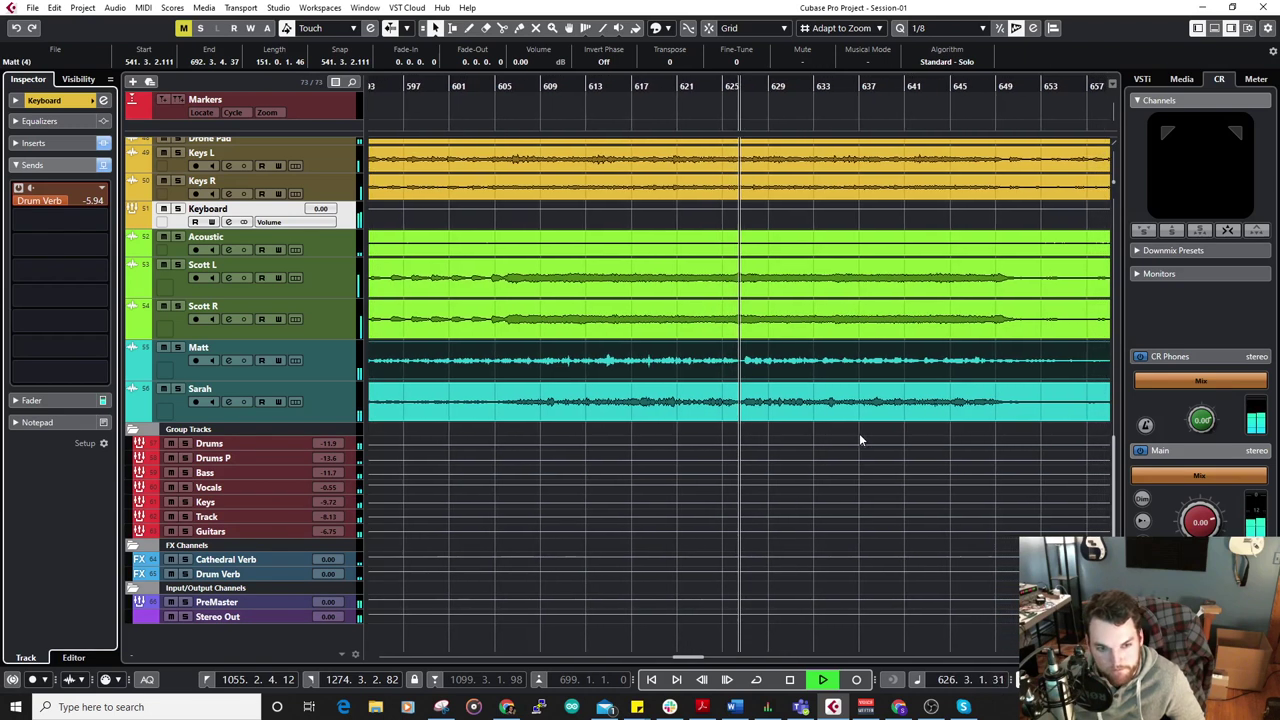
pyautogui.press('space')
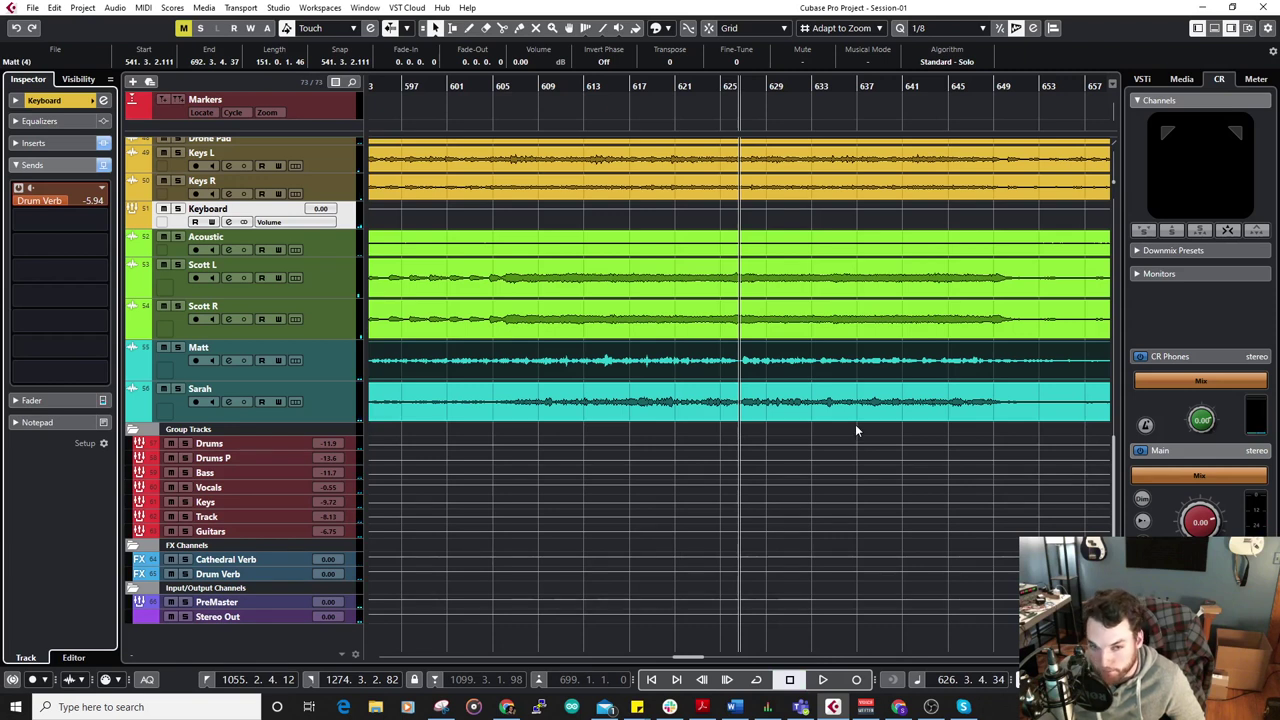
# Review the drum, keys, guitar and vocal tracks and play the full mix from bar 626 to about bar 633.
pyautogui.scroll(10, 852, 440)
pyautogui.scroll(-5, 838, 462)
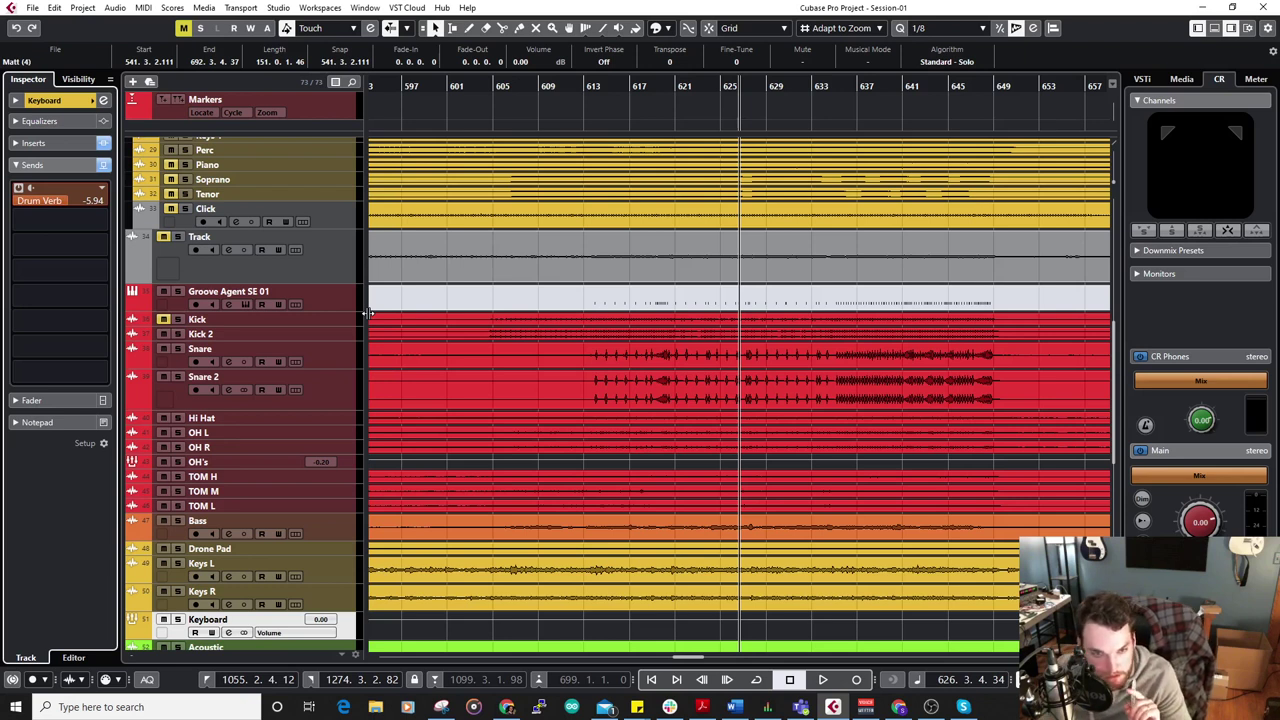
pyautogui.scroll(-5, 563, 441)
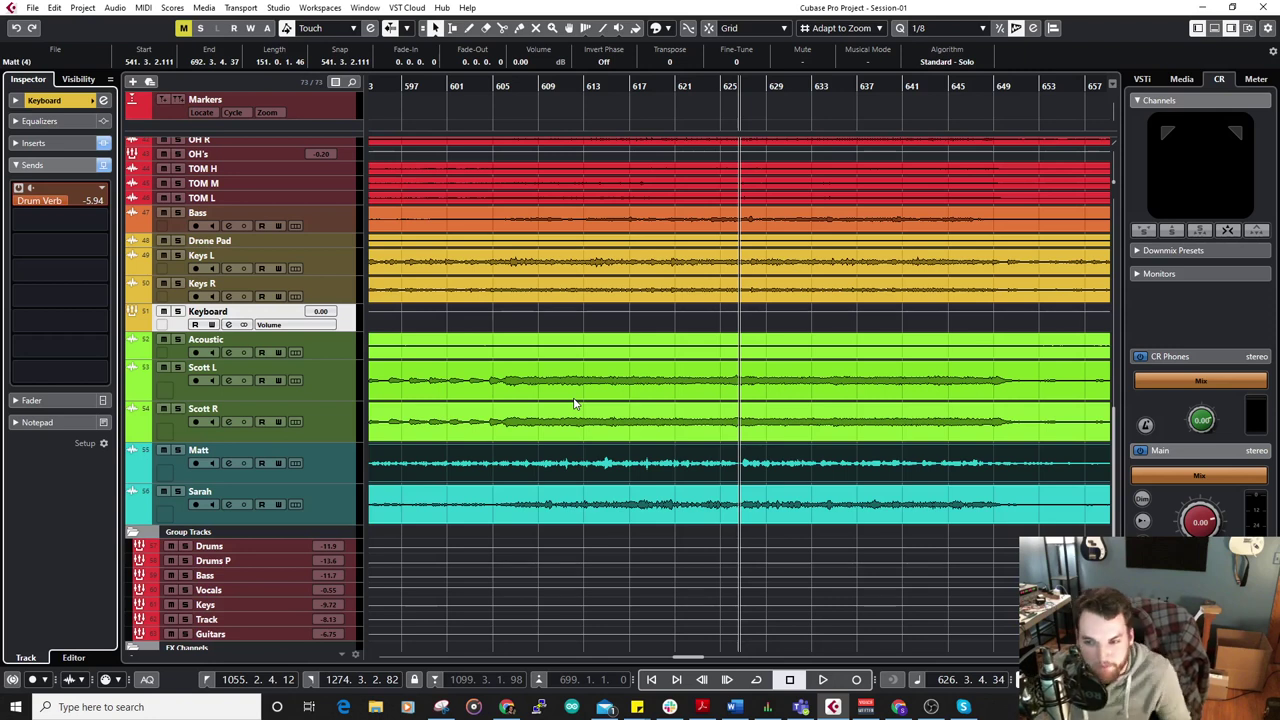
pyautogui.press('space')
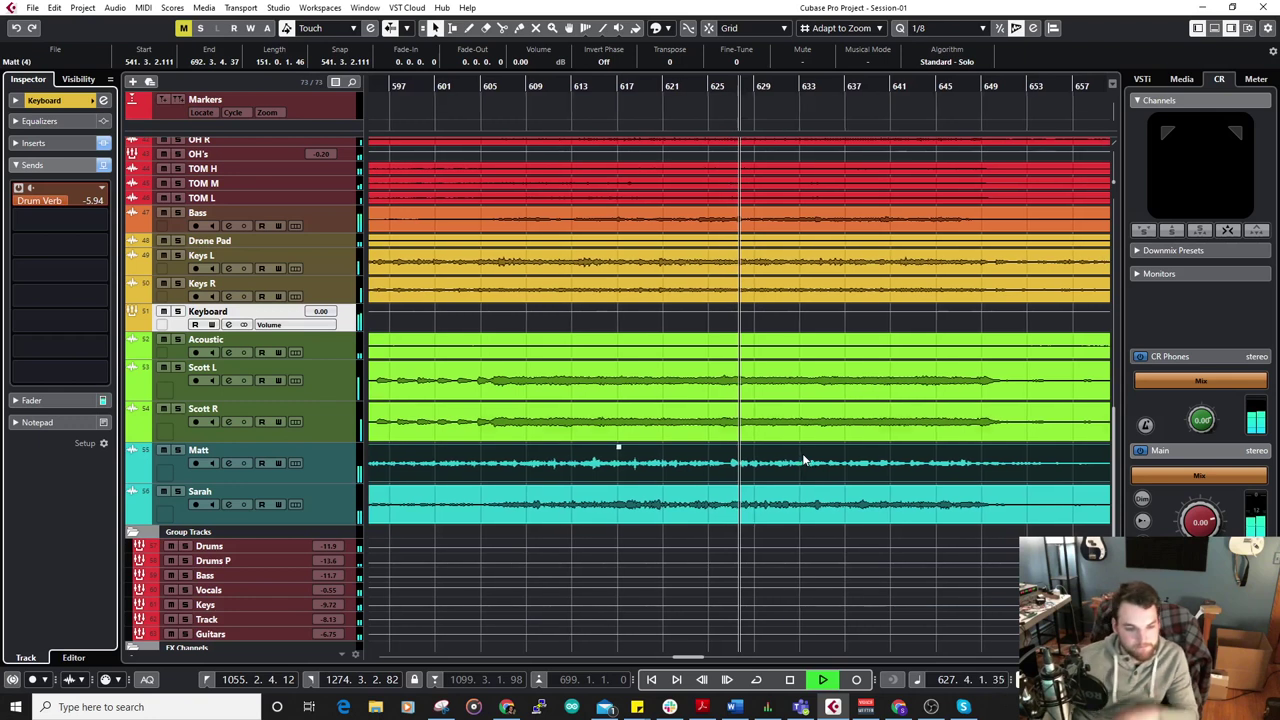
pyautogui.scroll(-3, 800, 450)
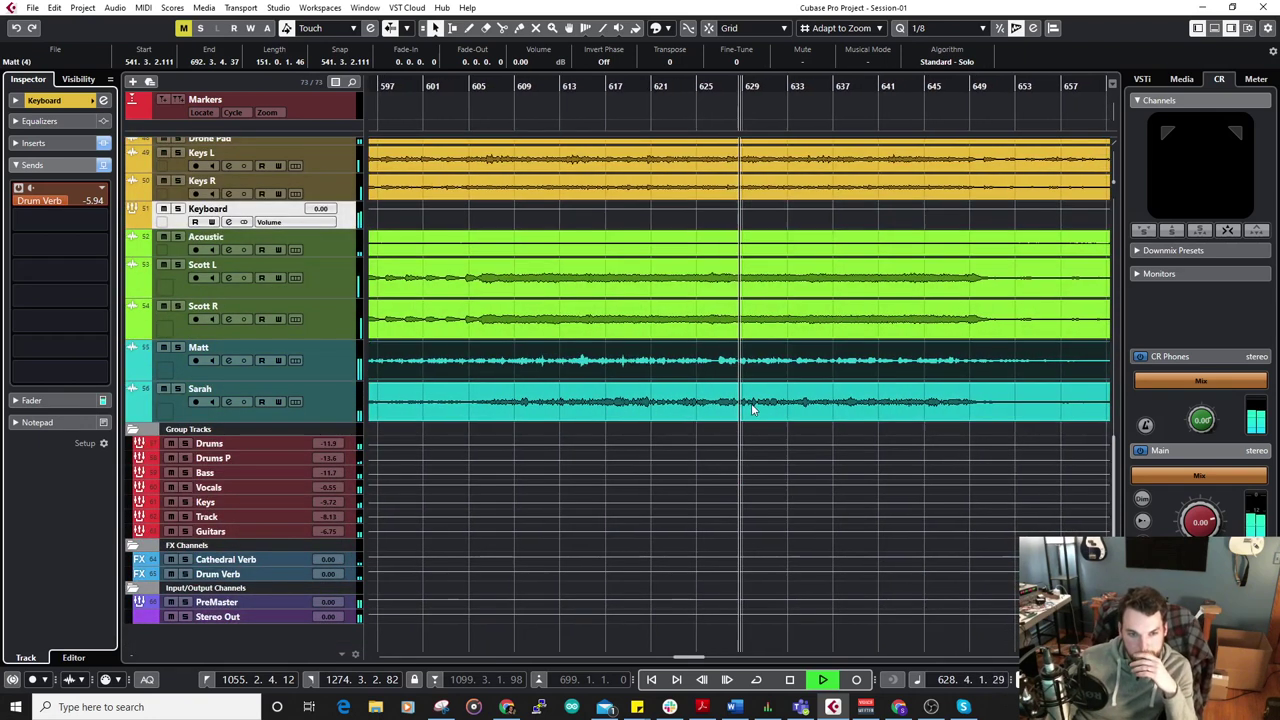
pyautogui.scroll(5, 771, 421)
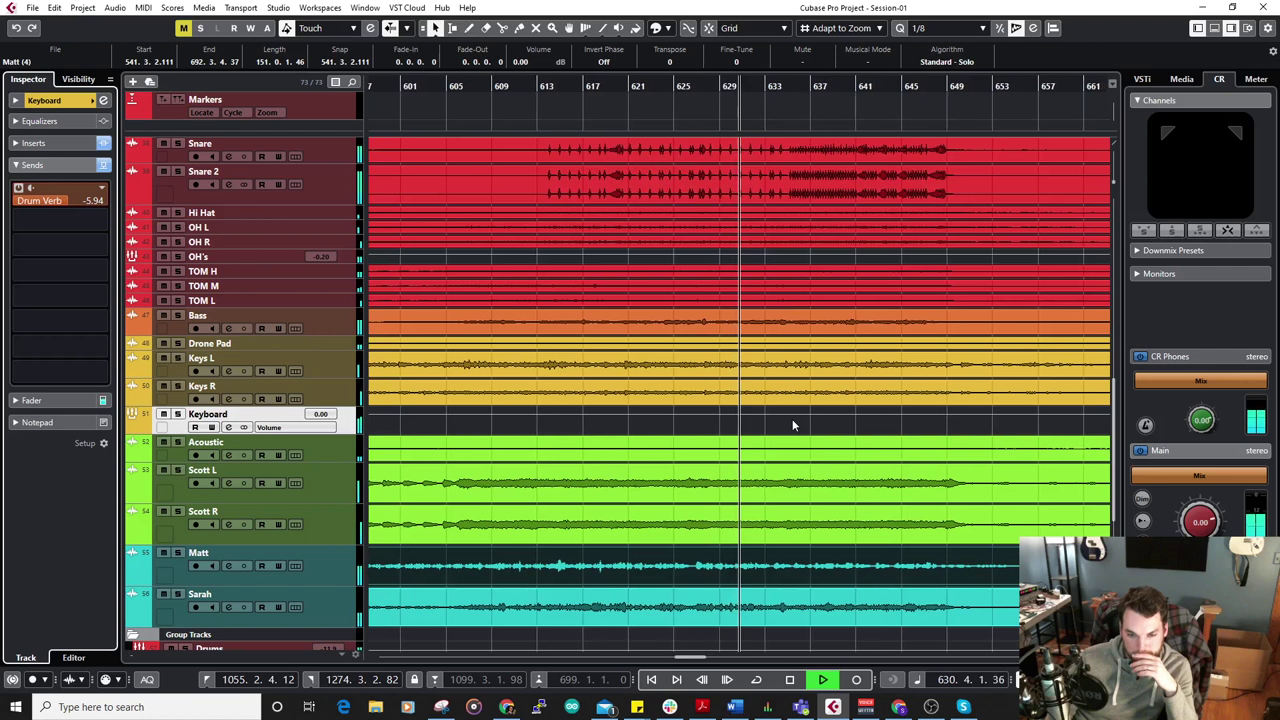
pyautogui.scroll(-5, 792, 425)
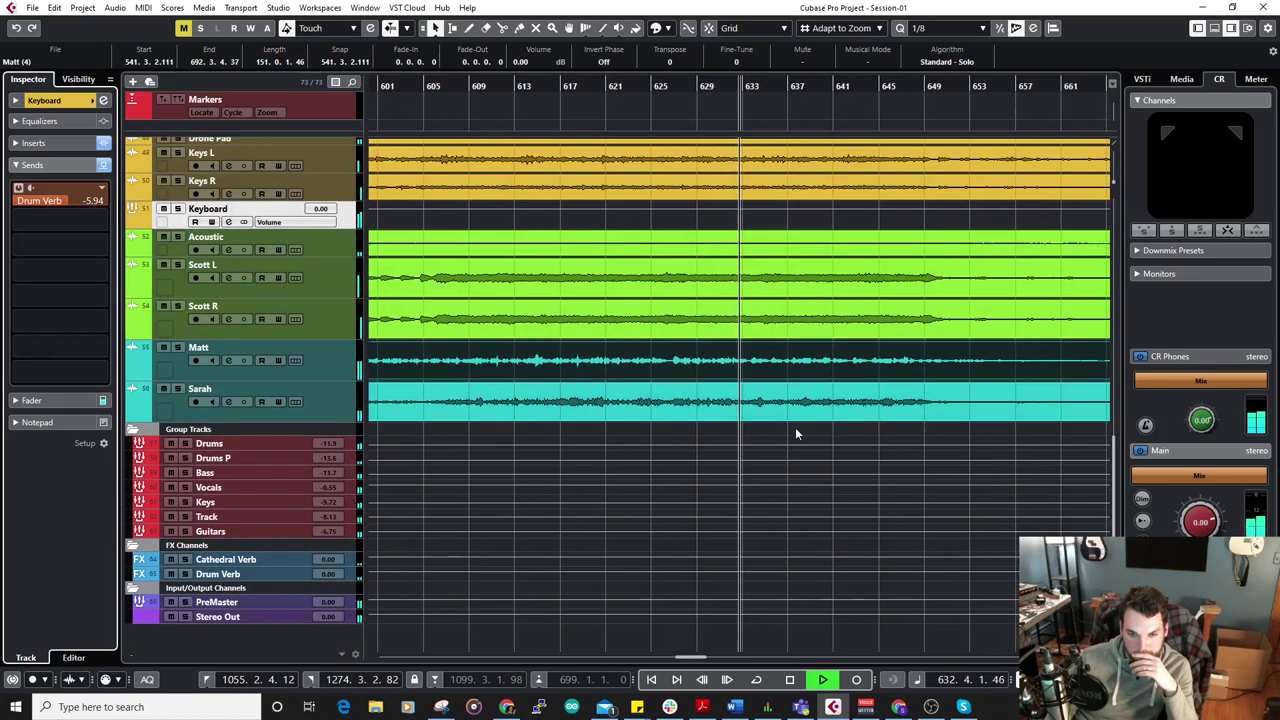
pyautogui.press('space')
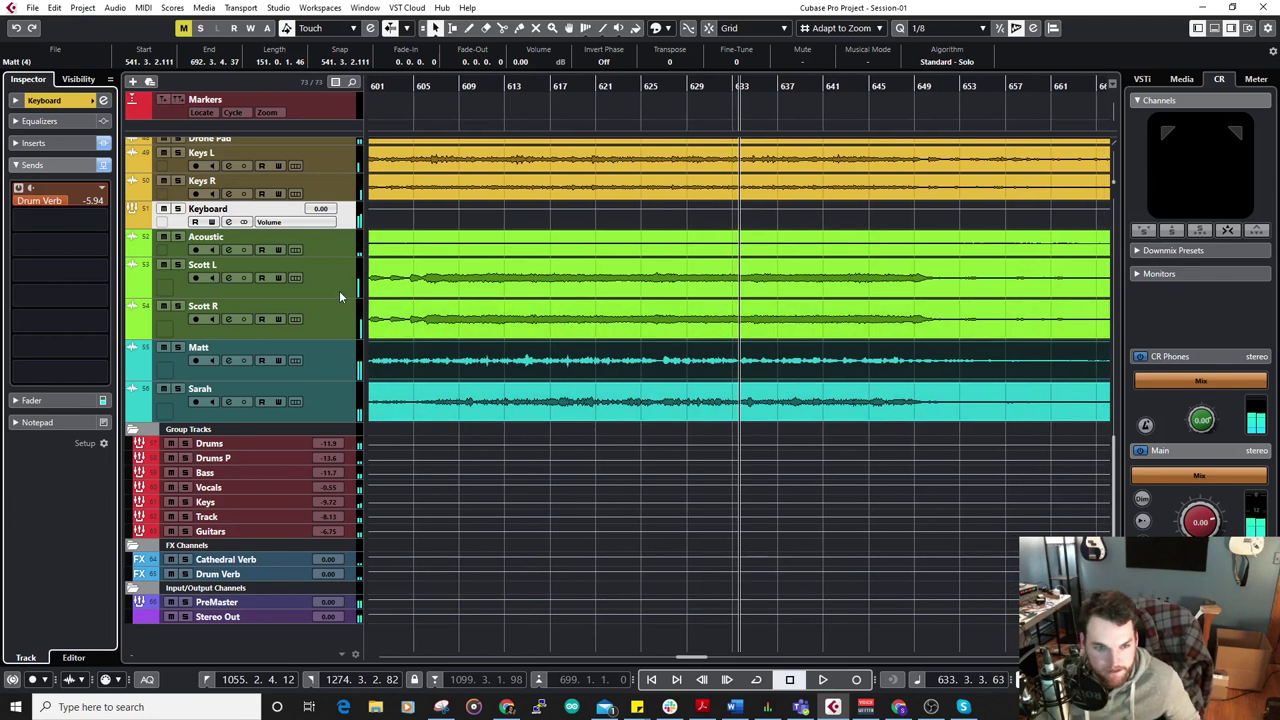
# Solo the left and right guitar tracks below Acoustic and listen to them around bars 632 and 633.
pyautogui.click(339, 291)
pyautogui.keyDown('shift'); pyautogui.click(331, 319); pyautogui.keyUp('shift')
pyautogui.click(178, 265)
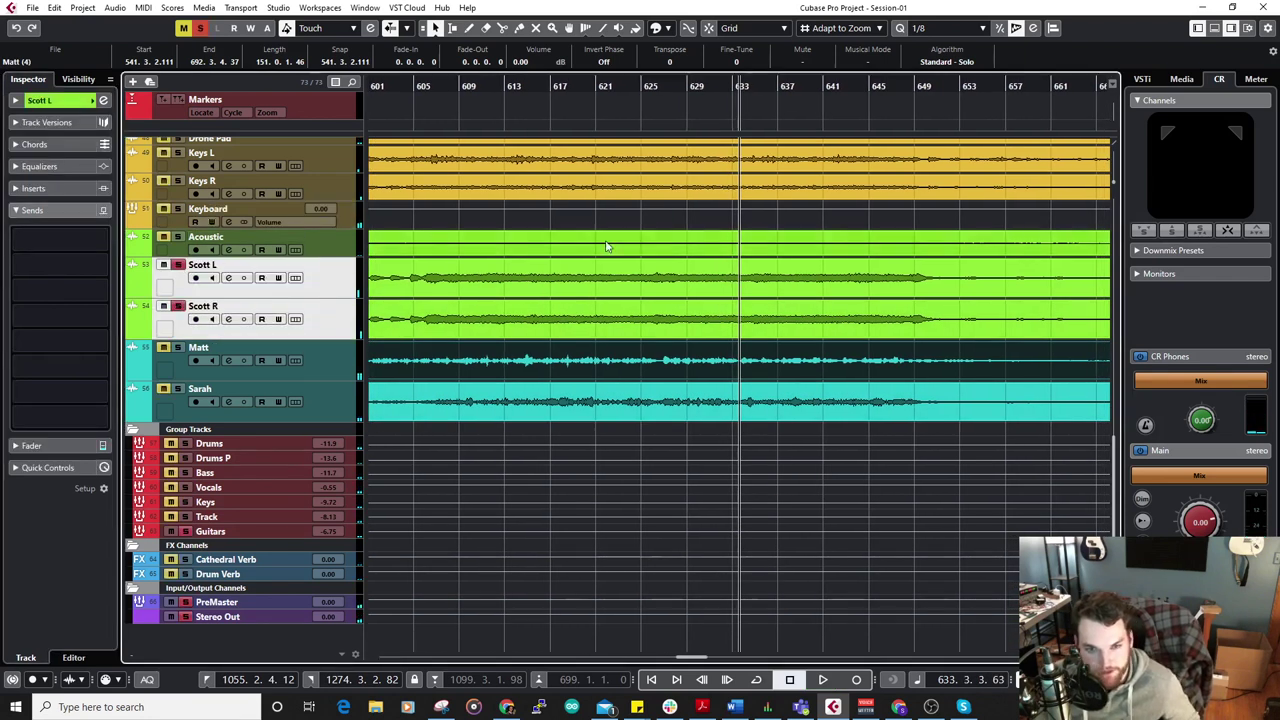
pyautogui.scroll(3, 700, 250)
pyautogui.moveTo(815, 88); pyautogui.dragTo(920, 272)
pyautogui.press('space')
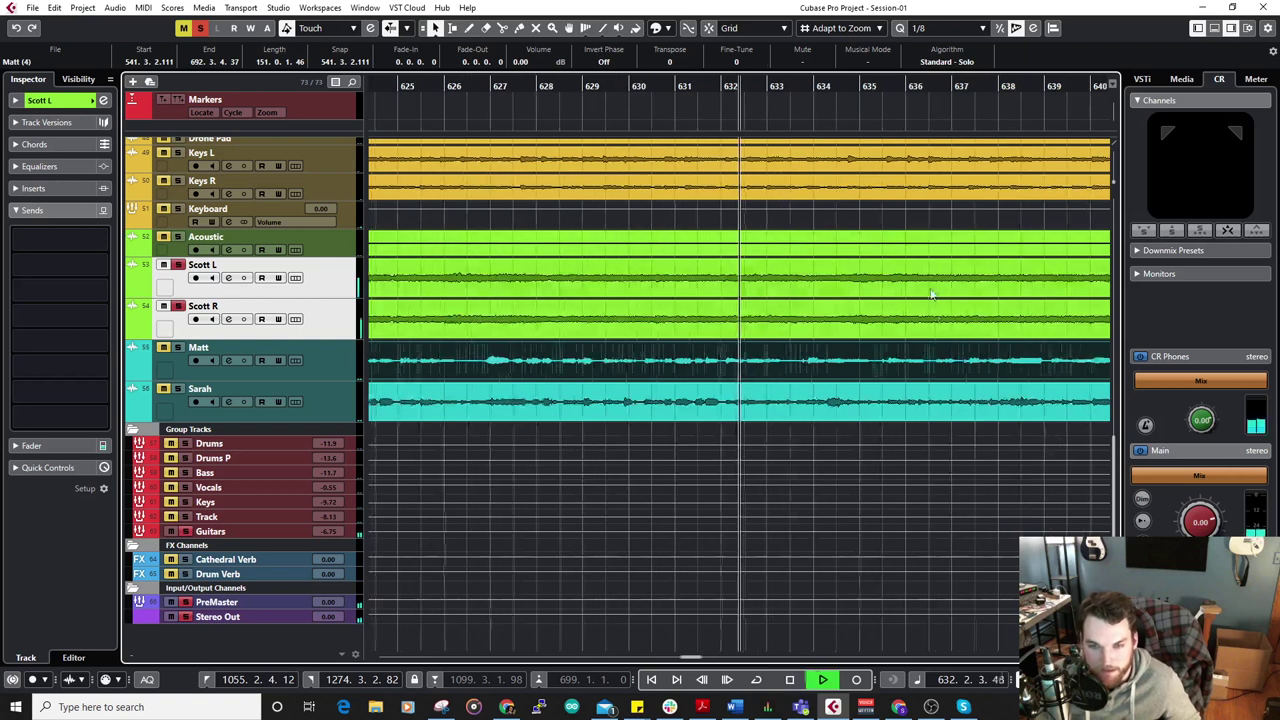
pyautogui.click(549, 85)
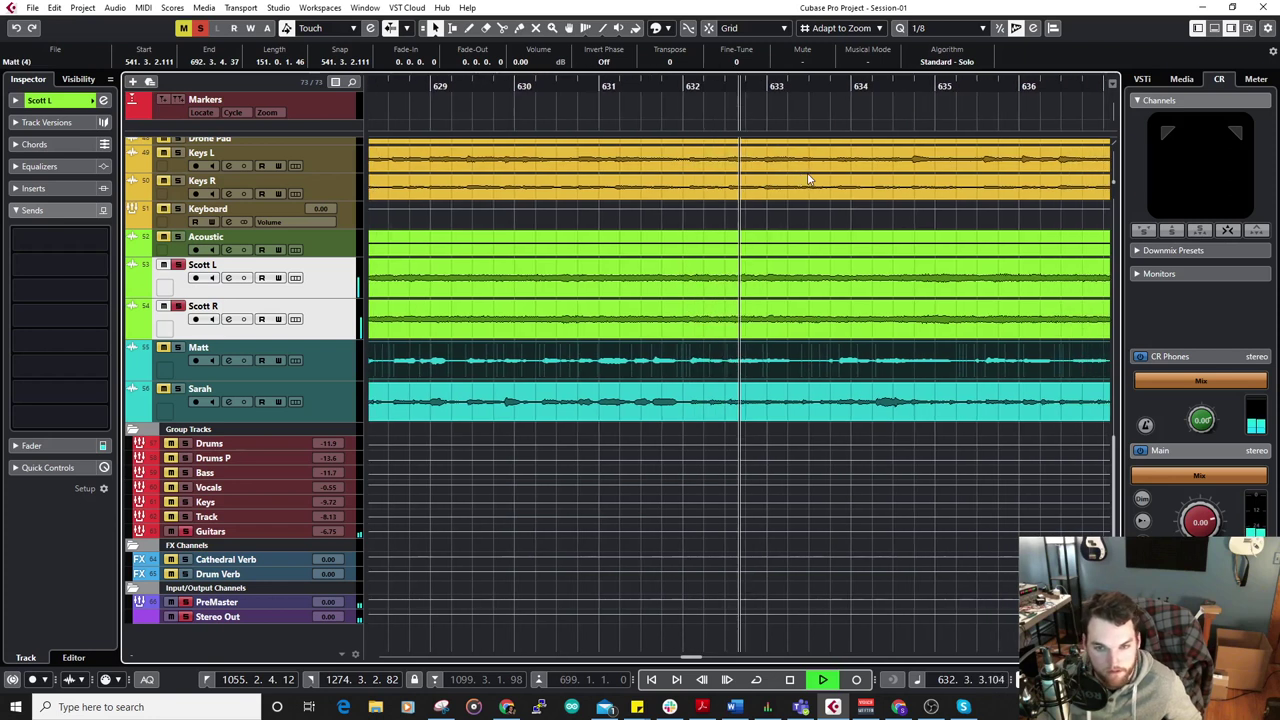
pyautogui.press('space')
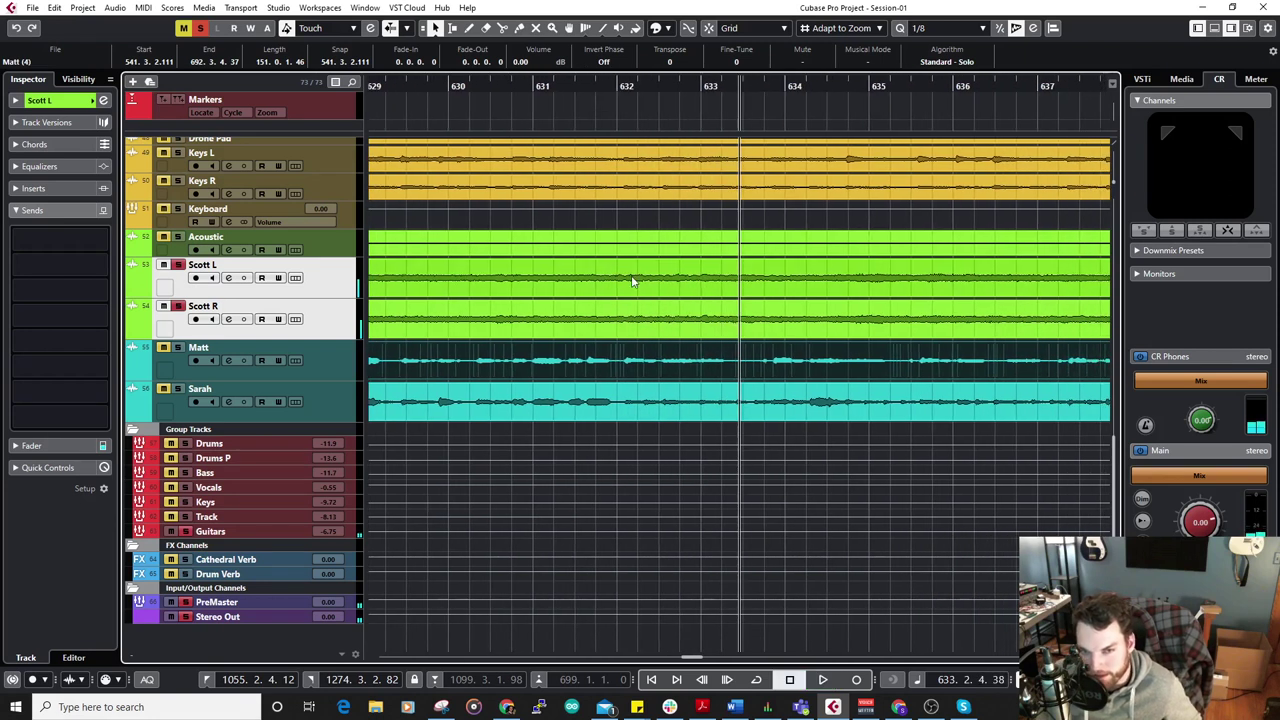
# Turn off the guitar solos and replay the section around bars 632 and 633 in the full mix.
pyautogui.click(425, 89)
pyautogui.press('space')
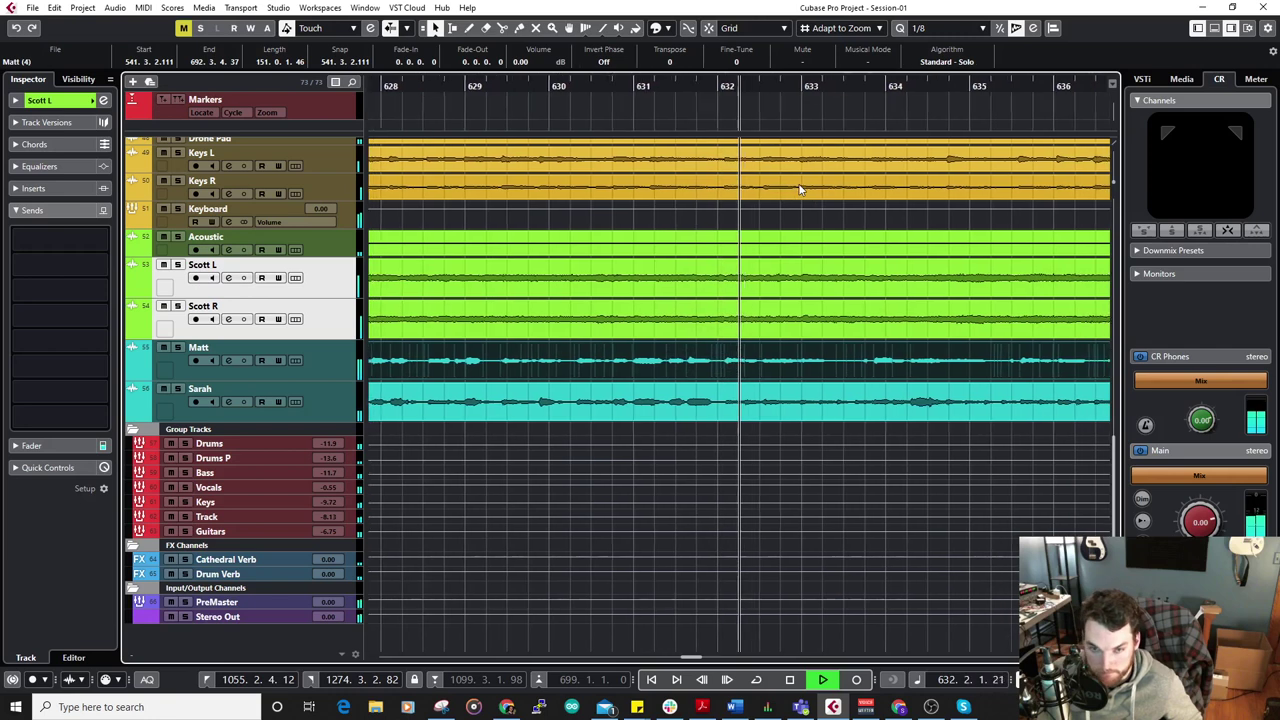
pyautogui.press('space')
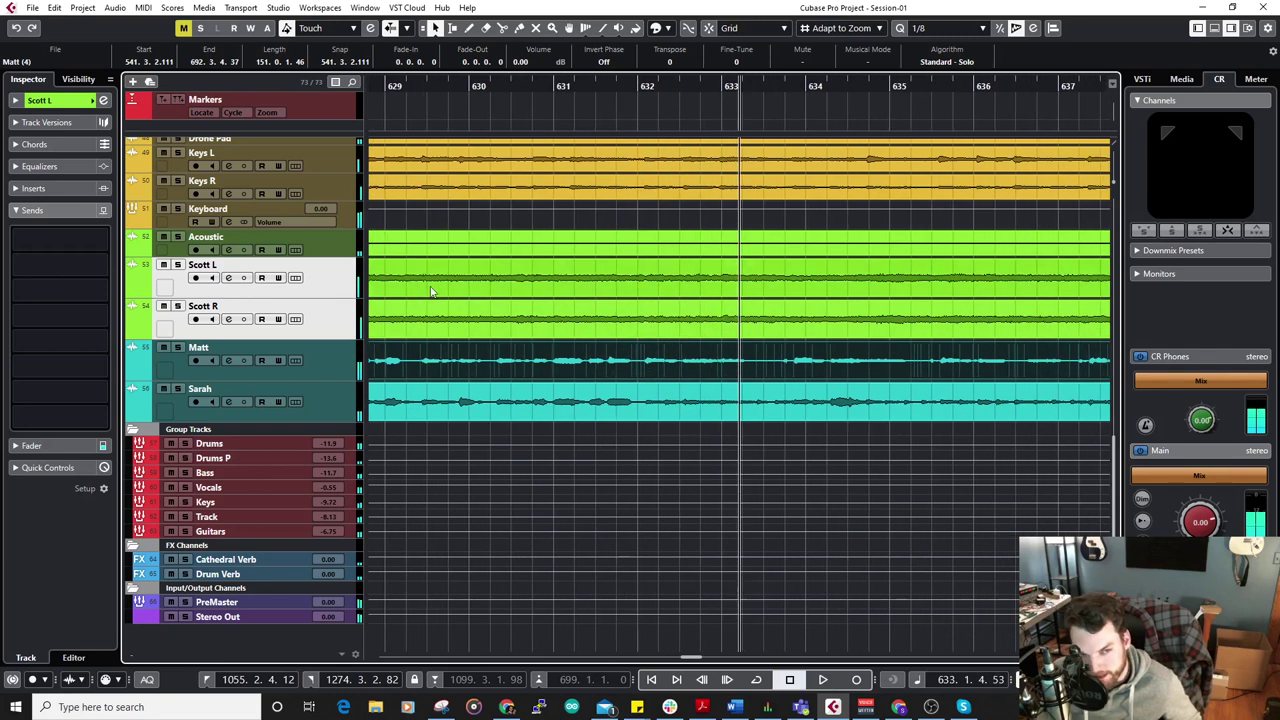
# Play on from bar 633 to about bar 634 while checking the drum, guitar and vocal tracks.
pyautogui.scroll(-3, 549, 283)
pyautogui.scroll(3, 555, 281)
pyautogui.press('space')
pyautogui.scroll(-5, 579, 279)
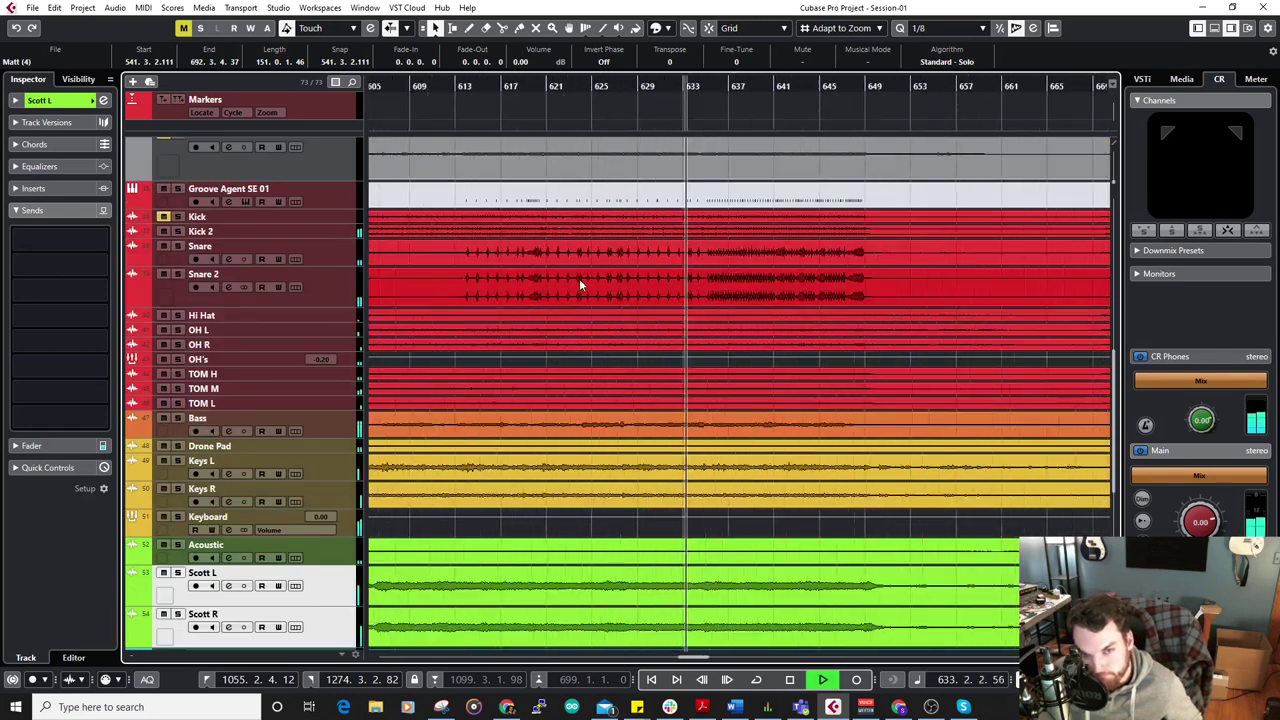
pyautogui.scroll(-1, 580, 279)
pyautogui.scroll(-3, 579, 285)
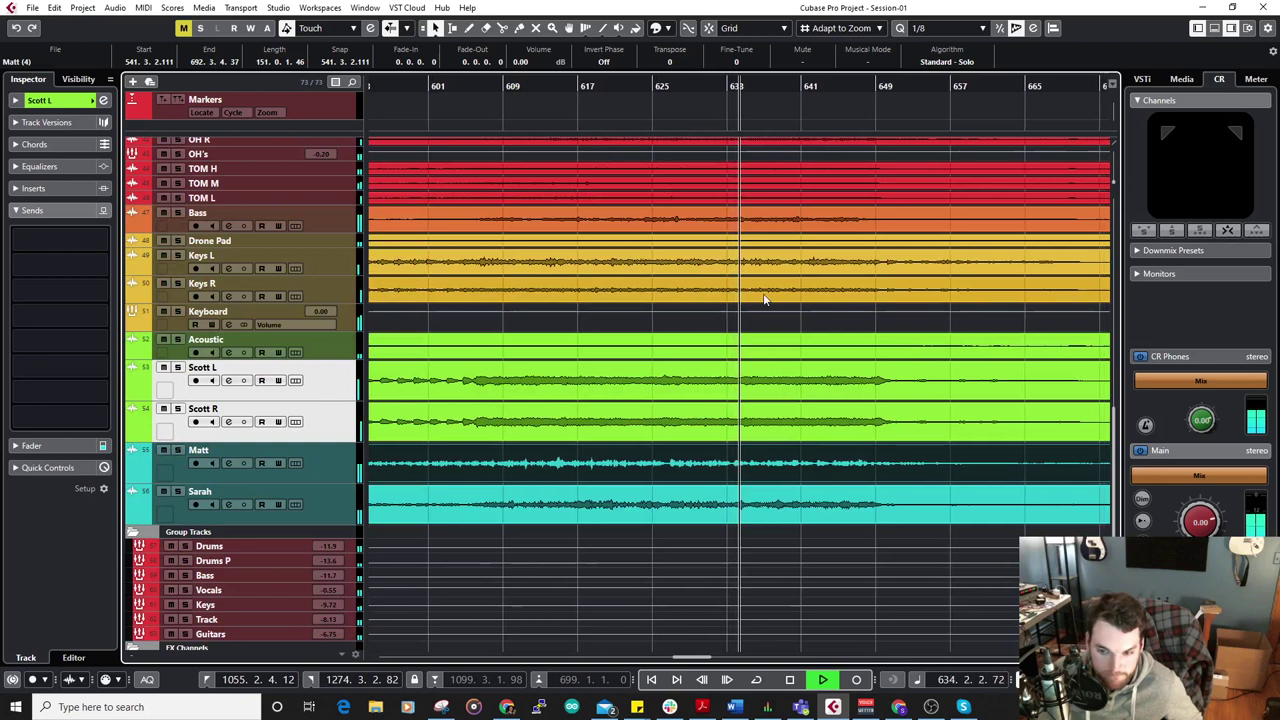
pyautogui.press('space')
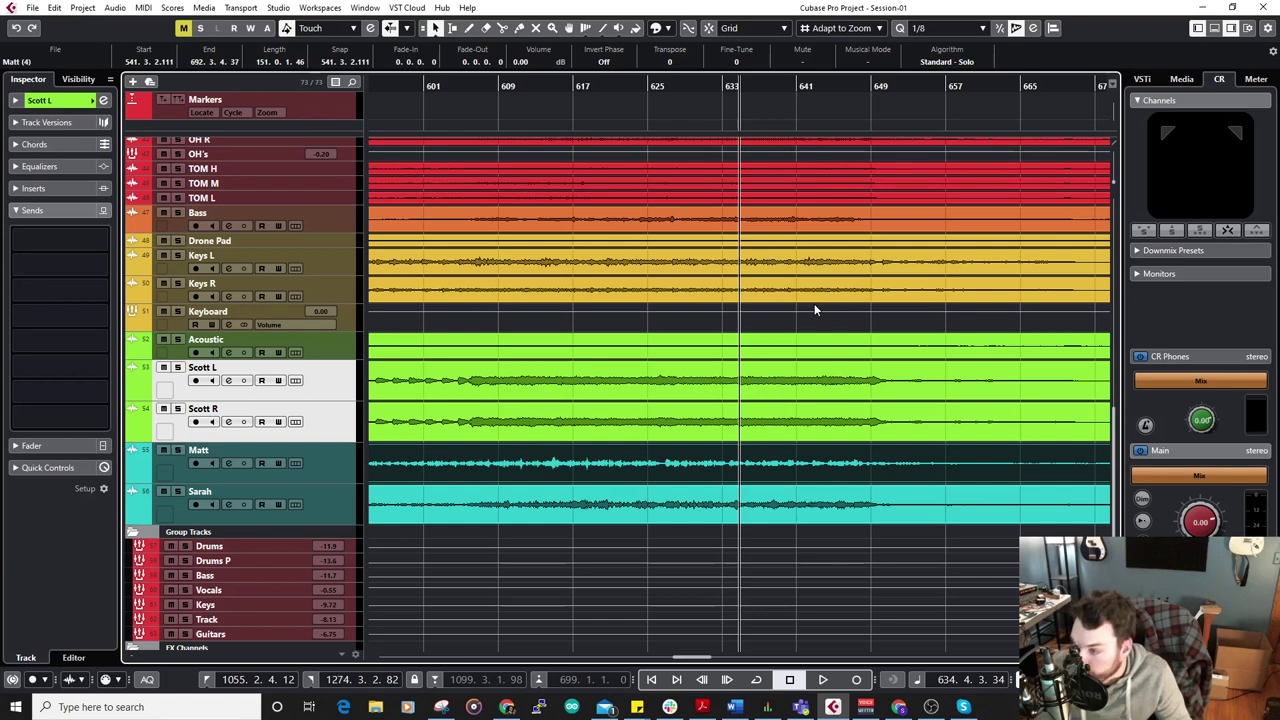
# Play the mix from bar 634 to about bar 637 while examining the wider arrangement and the backing tracks.
pyautogui.press('space')
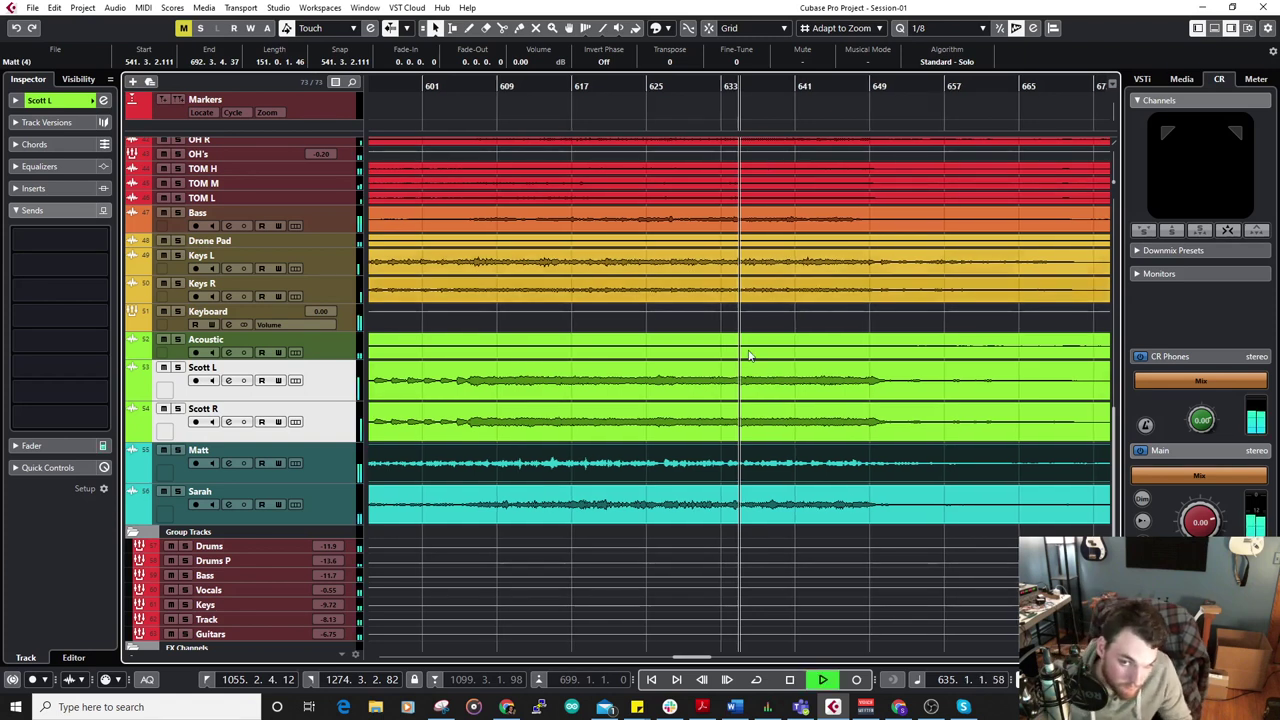
pyautogui.press('g')
pyautogui.press('g')
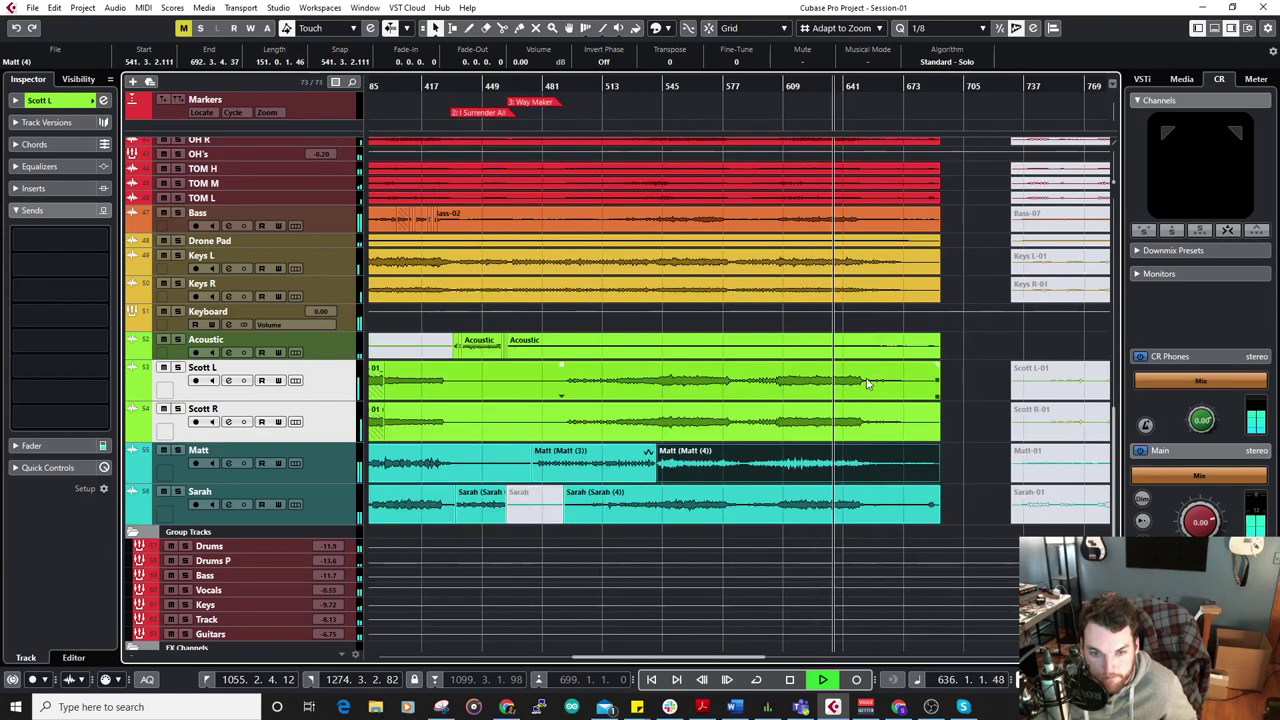
pyautogui.press('g')
pyautogui.scroll(5, 864, 373)
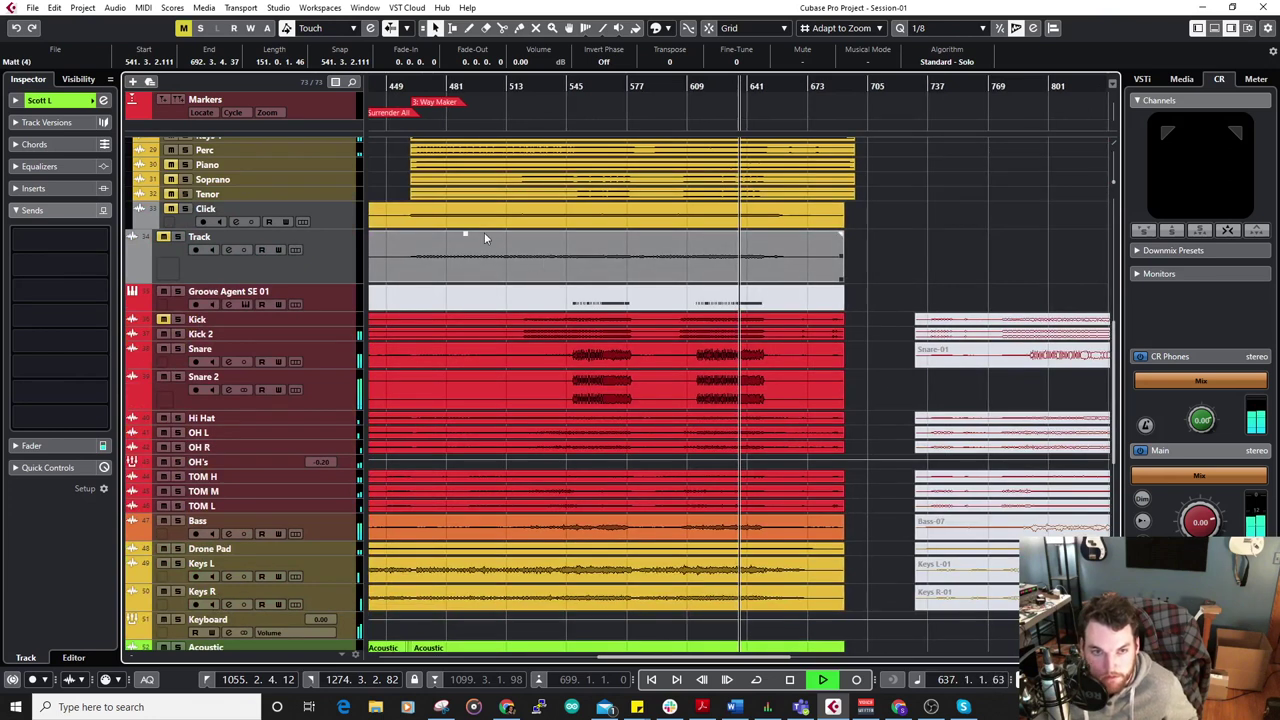
pyautogui.moveTo(484, 238); pyautogui.dragTo(877, 276)
pyautogui.press('g')
pyautogui.press('space')
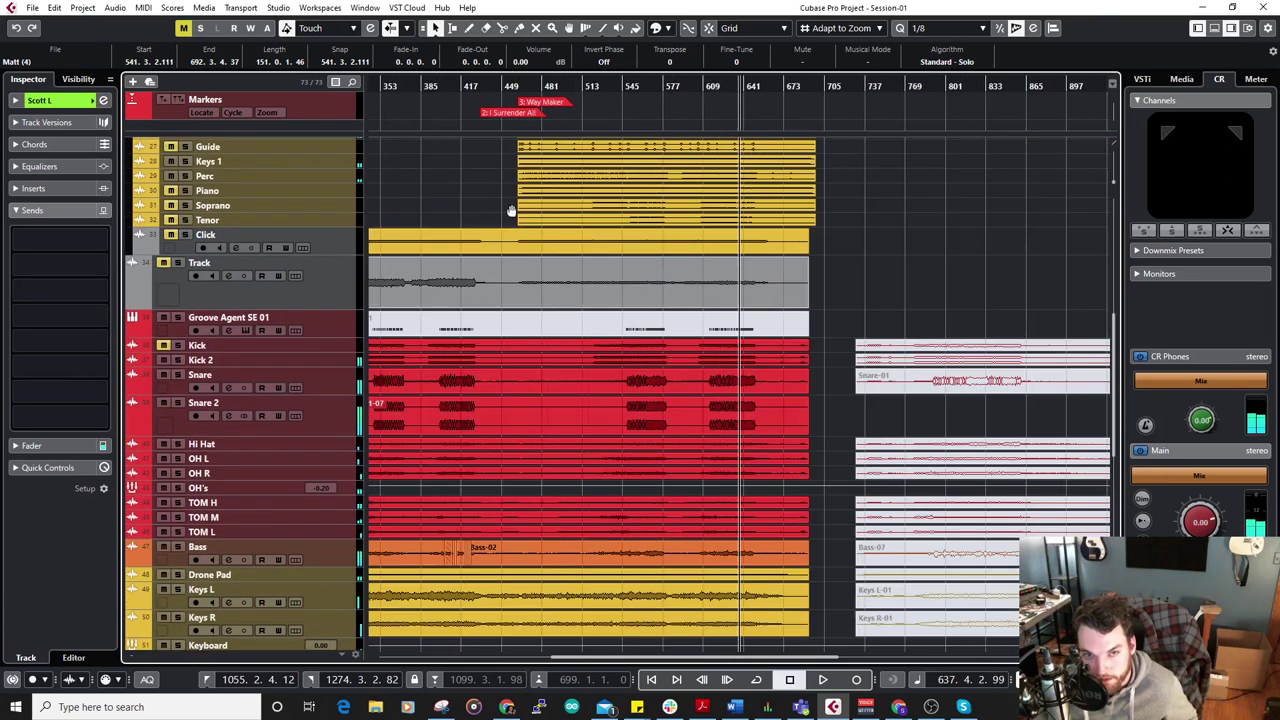
# Start playback just before the "He Lives" marker, at about bar 298.
pyautogui.hscroll(-5, 511, 210)
pyautogui.scroll(4, 647, 191)
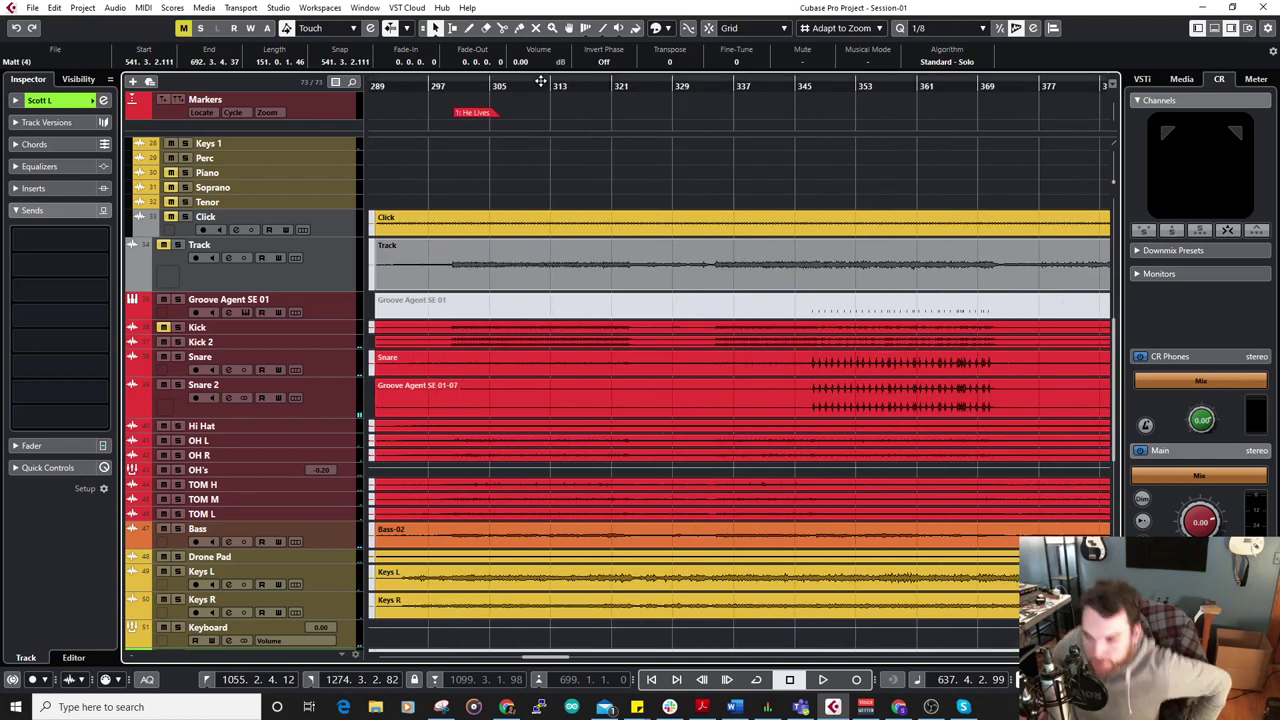
pyautogui.click(445, 86)
pyautogui.press('space')
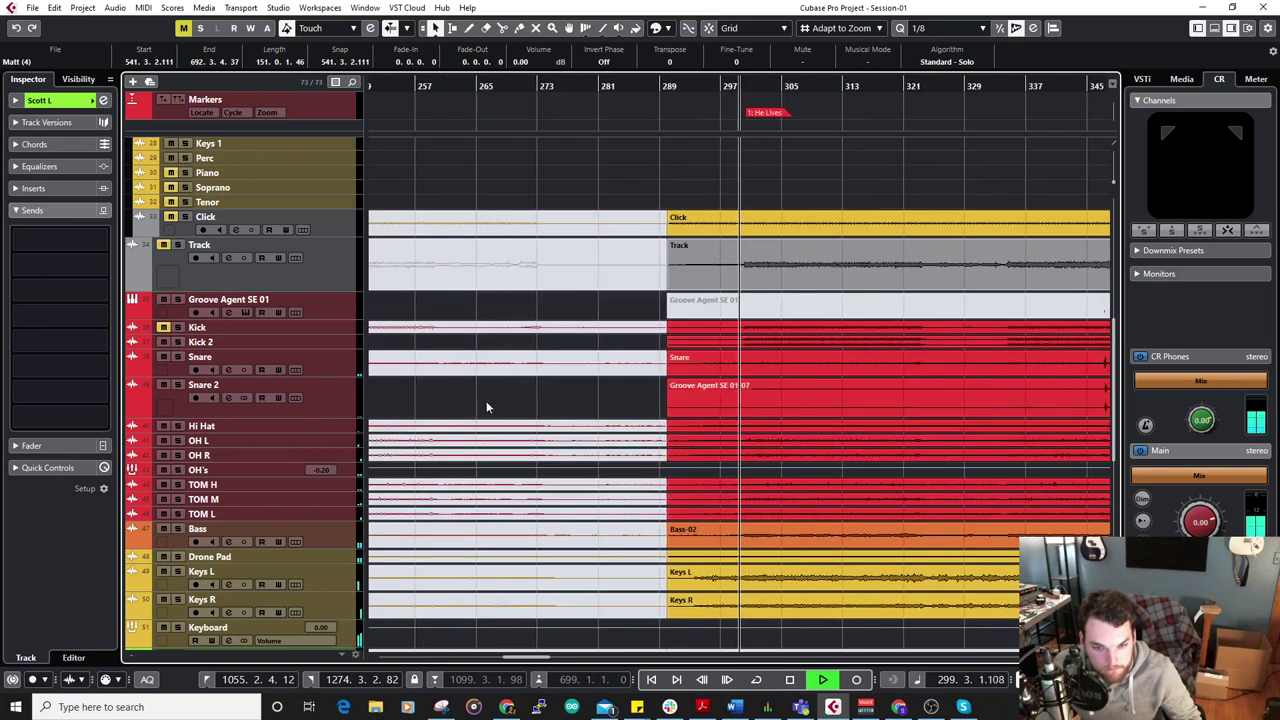
# Listen to the opening of "He Lives" while examining its arrangement across the drum, keys, guitar, vocal and group tracks.
pyautogui.scroll(-5, 777, 380)
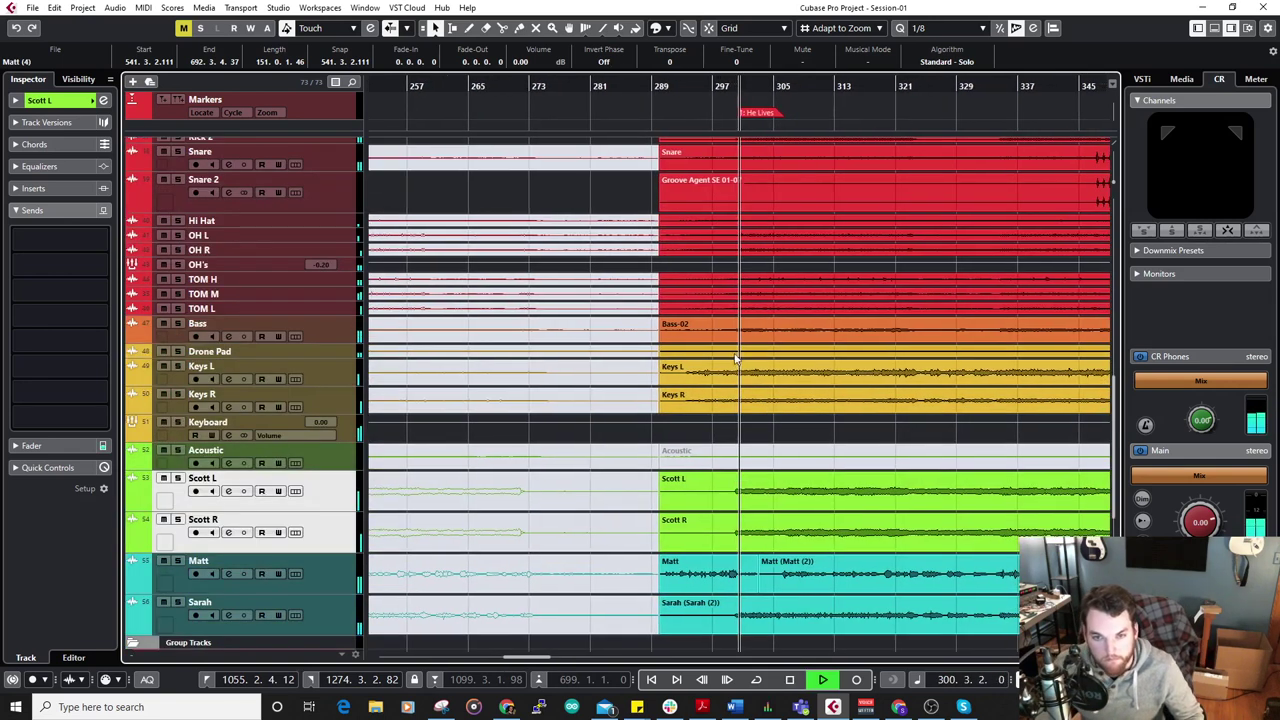
pyautogui.scroll(-7, 720, 344)
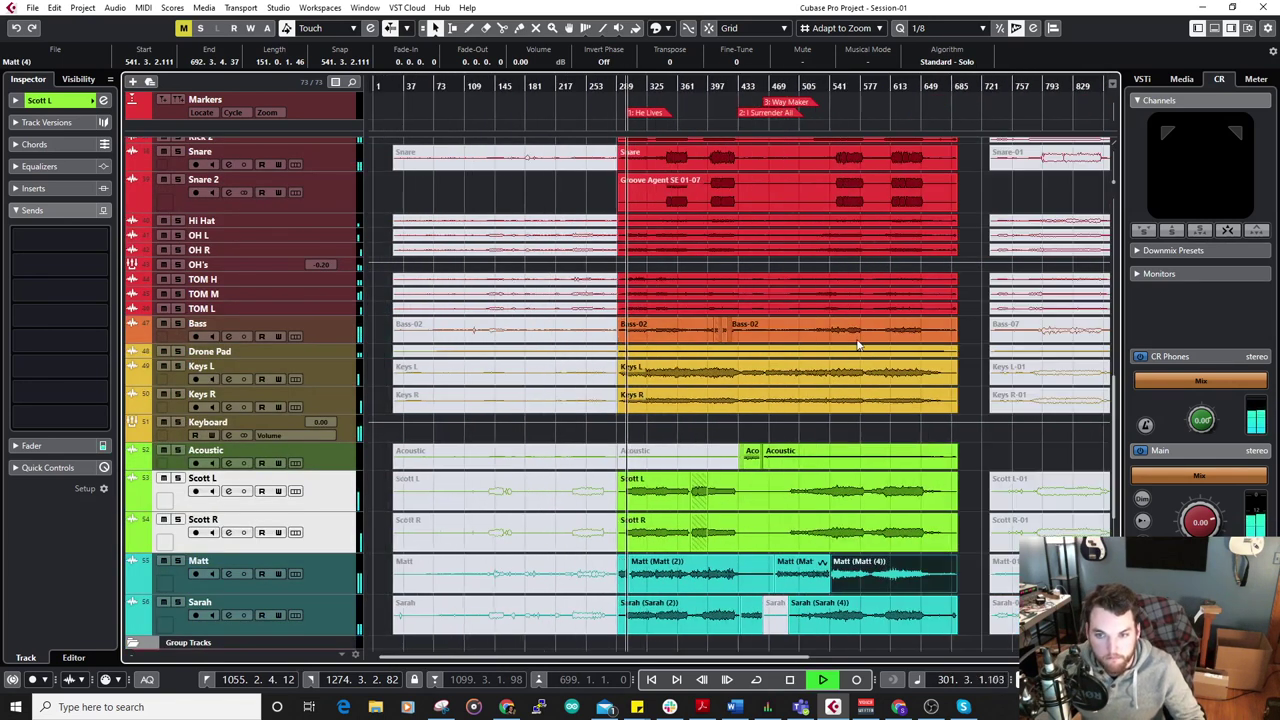
pyautogui.press('g')
pyautogui.press('h')
pyautogui.press('h')
pyautogui.press('h')
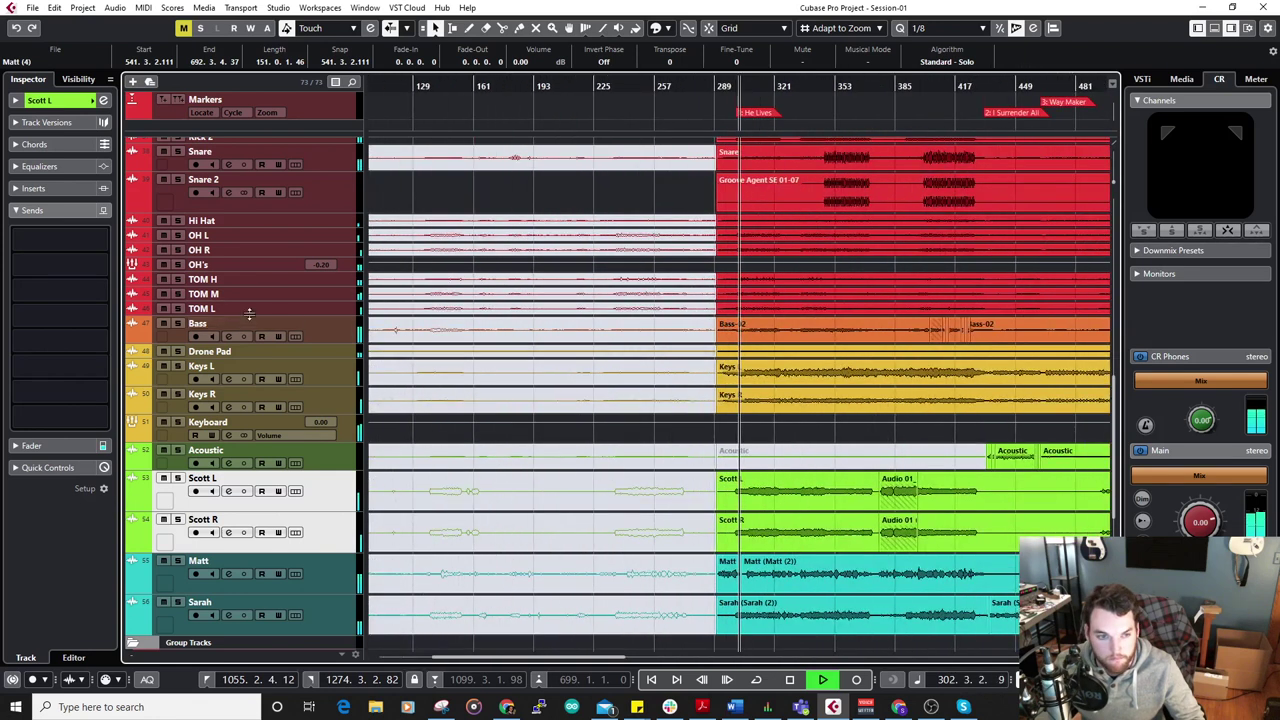
pyautogui.press('h')
pyautogui.press('h')
pyautogui.press('h')
pyautogui.scroll(3, 774, 300)
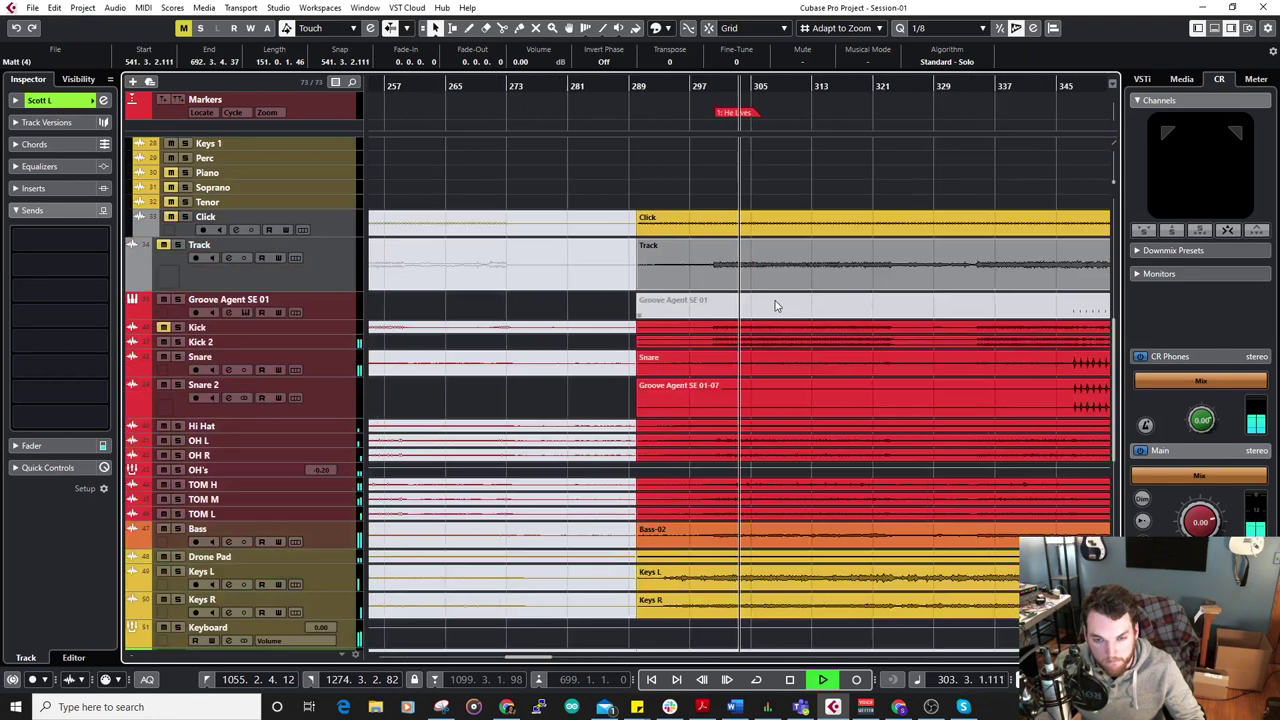
pyautogui.scroll(3, 774, 305)
pyautogui.scroll(-5, 774, 305)
pyautogui.scroll(-2, 775, 305)
pyautogui.scroll(-2, 775, 305)
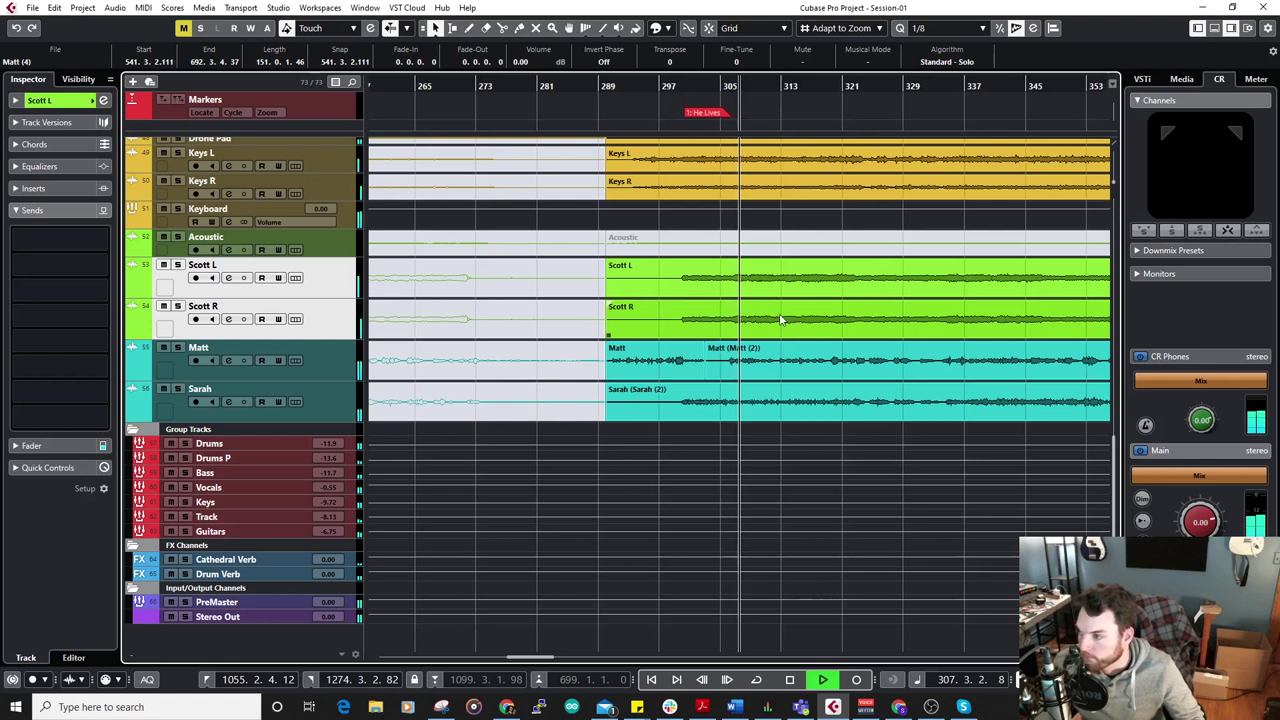
# Split the left and right live guitar clips at about bar 472, in the quiet gap near the "Way Maker" marker.
pyautogui.scroll(4, 746, 247)
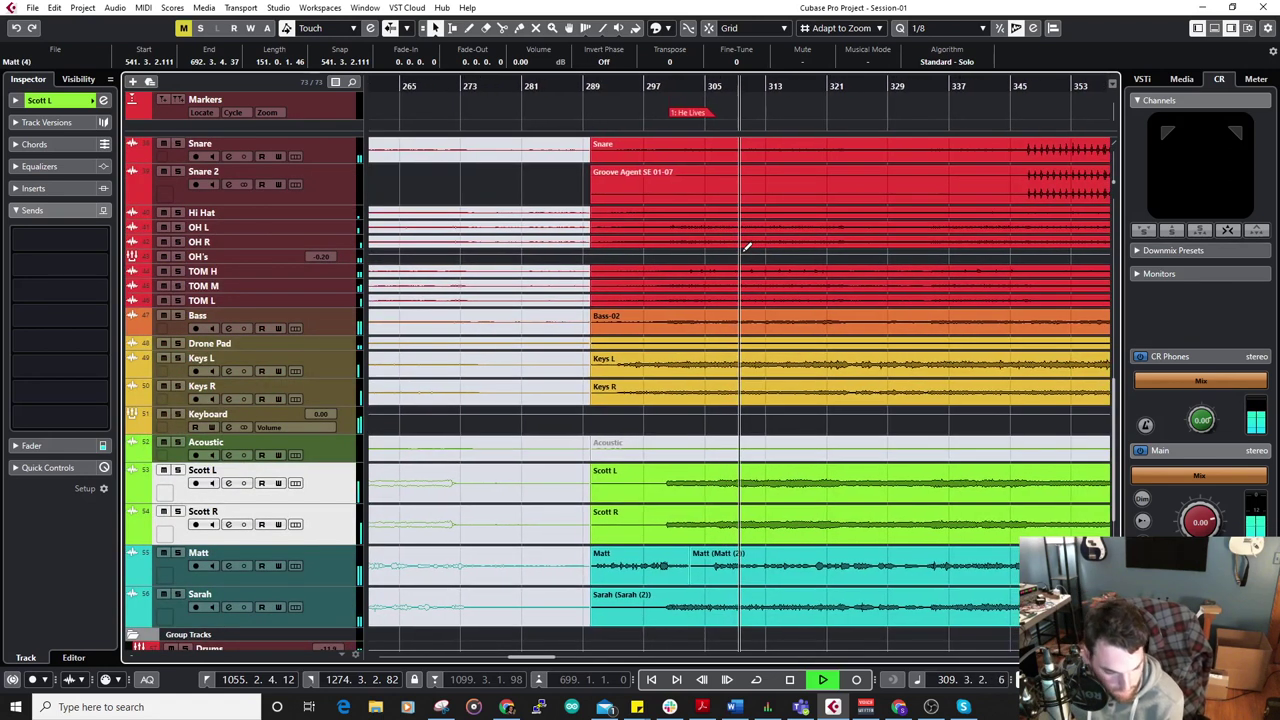
pyautogui.scroll(4, 744, 252)
pyautogui.scroll(-4, 745, 252)
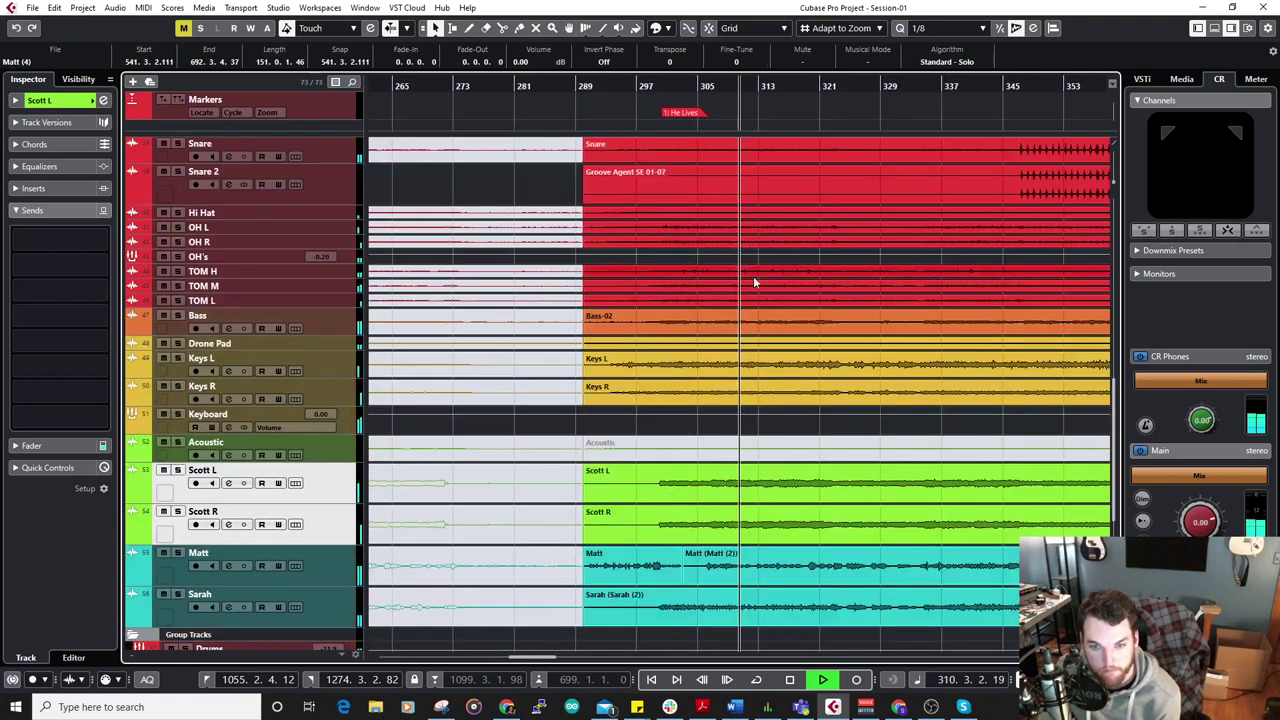
pyautogui.click(714, 497)
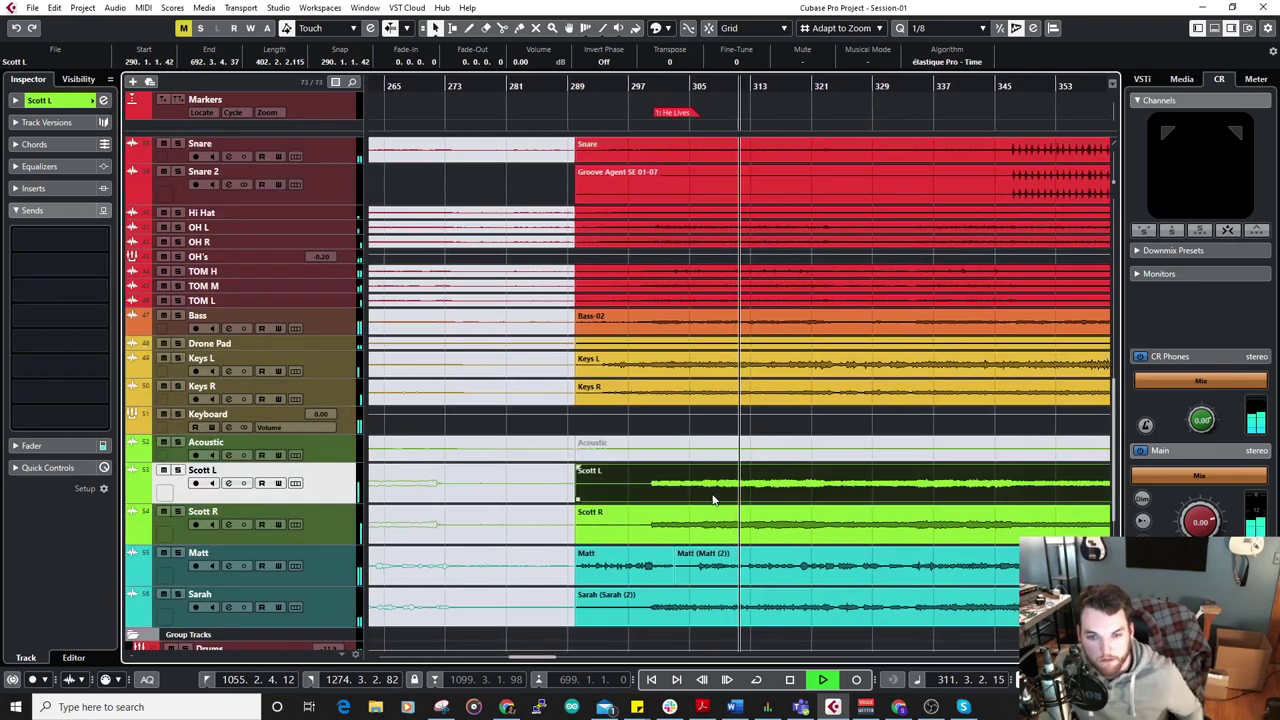
pyautogui.keyDown('shift'); pyautogui.click(703, 520); pyautogui.keyUp('shift')
pyautogui.scroll(-4, 672, 500)
pyautogui.scroll(4, 806, 491)
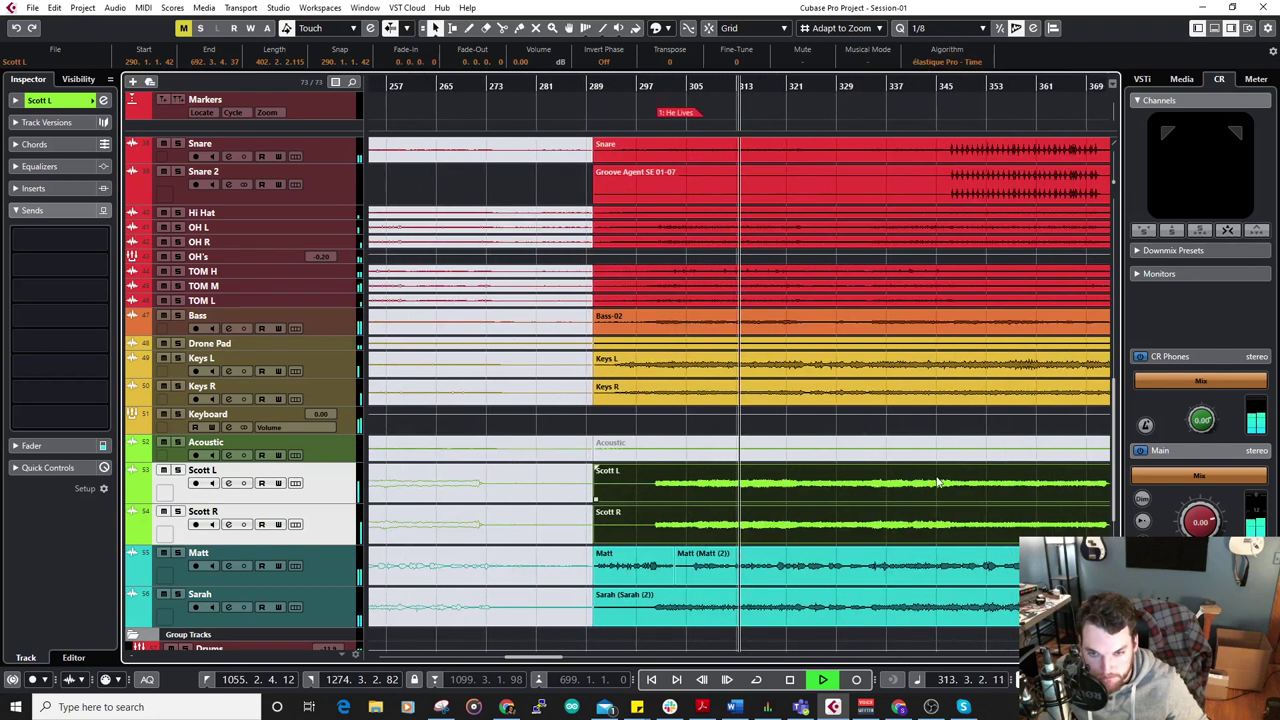
pyautogui.moveTo(913, 484); pyautogui.dragTo(688, 441)
pyautogui.scroll(-4, 808, 443)
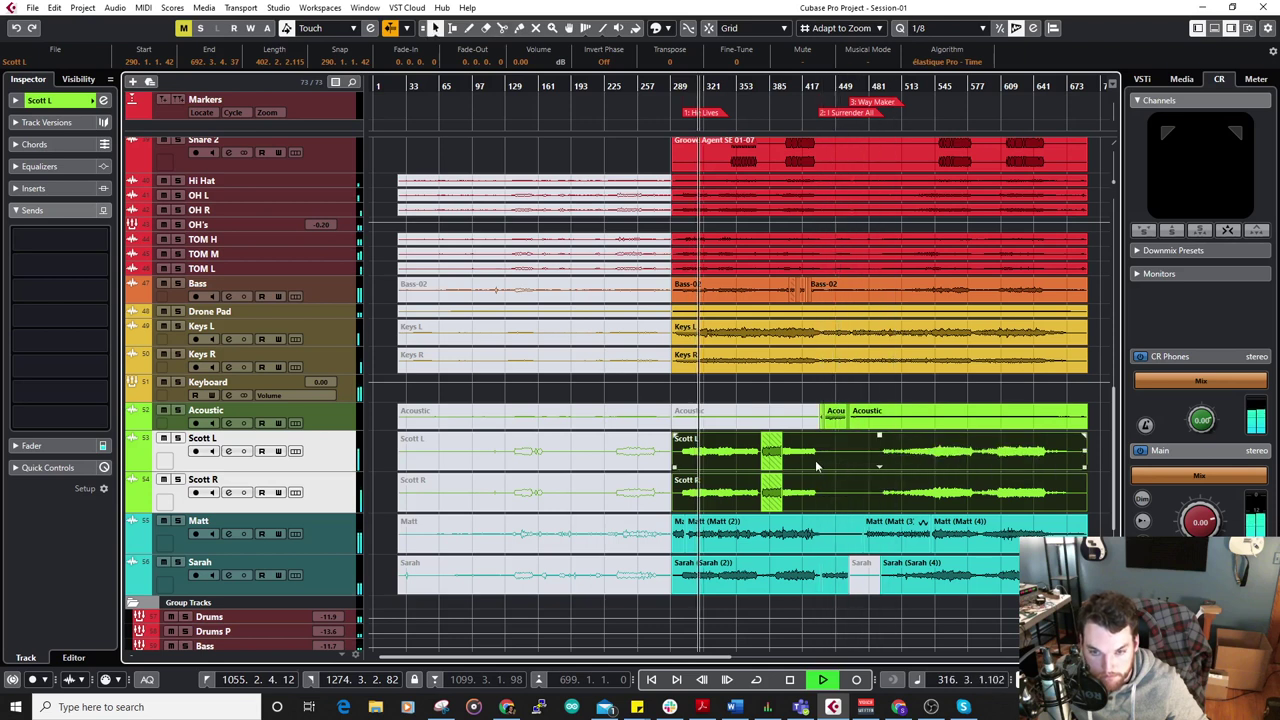
pyautogui.rightClick(862, 452)
pyautogui.click(928, 452)
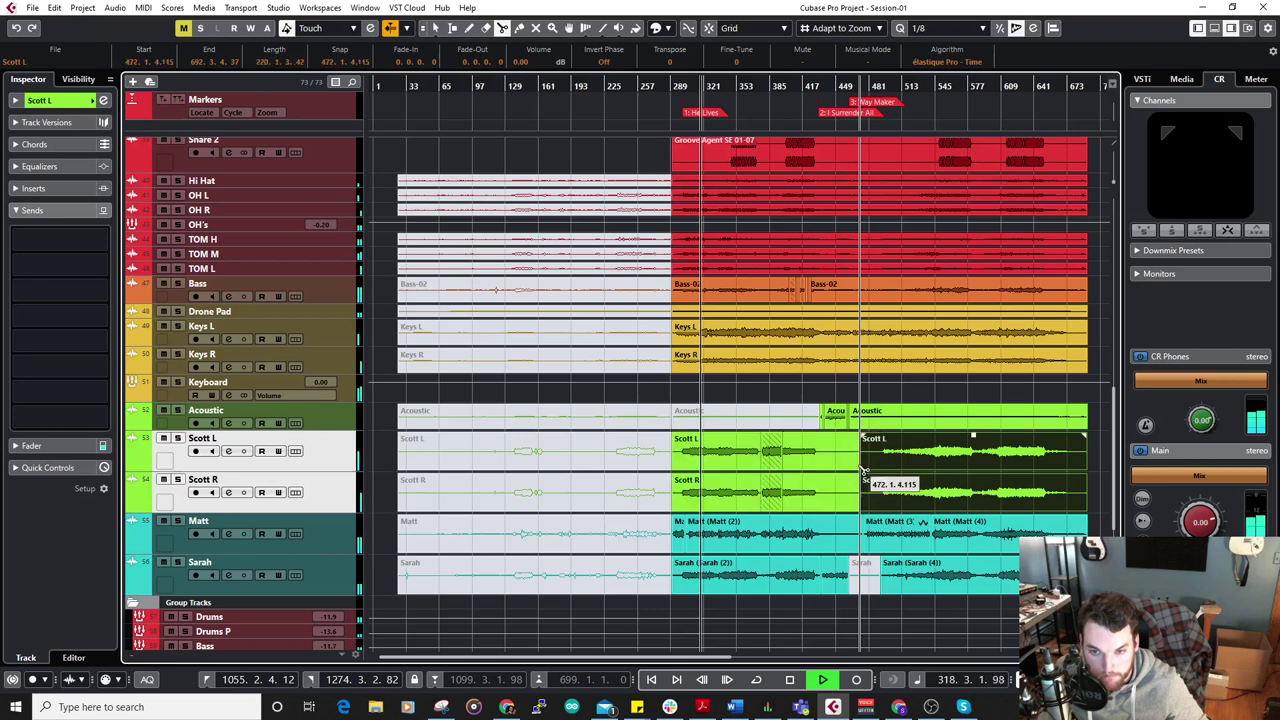
pyautogui.click(862, 470)
pyautogui.press('1')
# Lower the clip volume of the "He Lives" left and right guitar clips, including the short Audio 01 inserts, to -0.95 dB.
pyautogui.click(744, 460)
pyautogui.scroll(3, 744, 460)
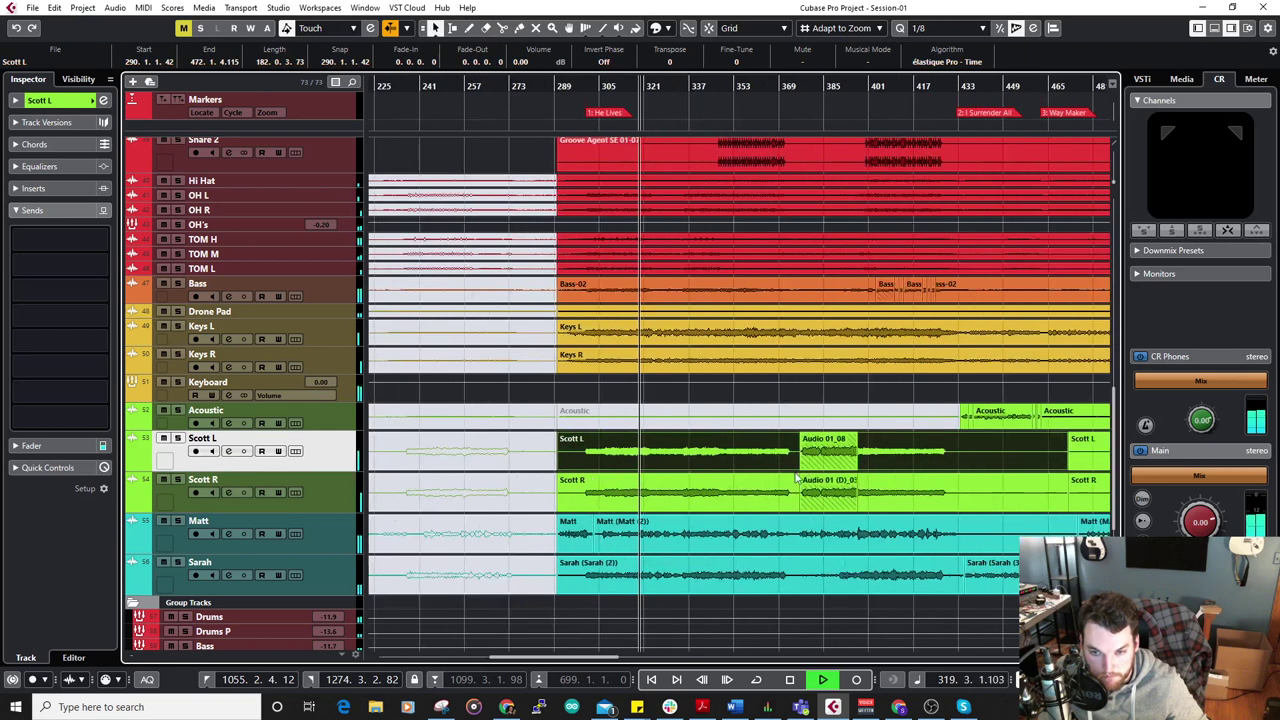
pyautogui.keyDown('shift'); pyautogui.click(824, 459); pyautogui.keyUp('shift')
pyautogui.keyDown('shift'); pyautogui.click(751, 489); pyautogui.keyUp('shift')
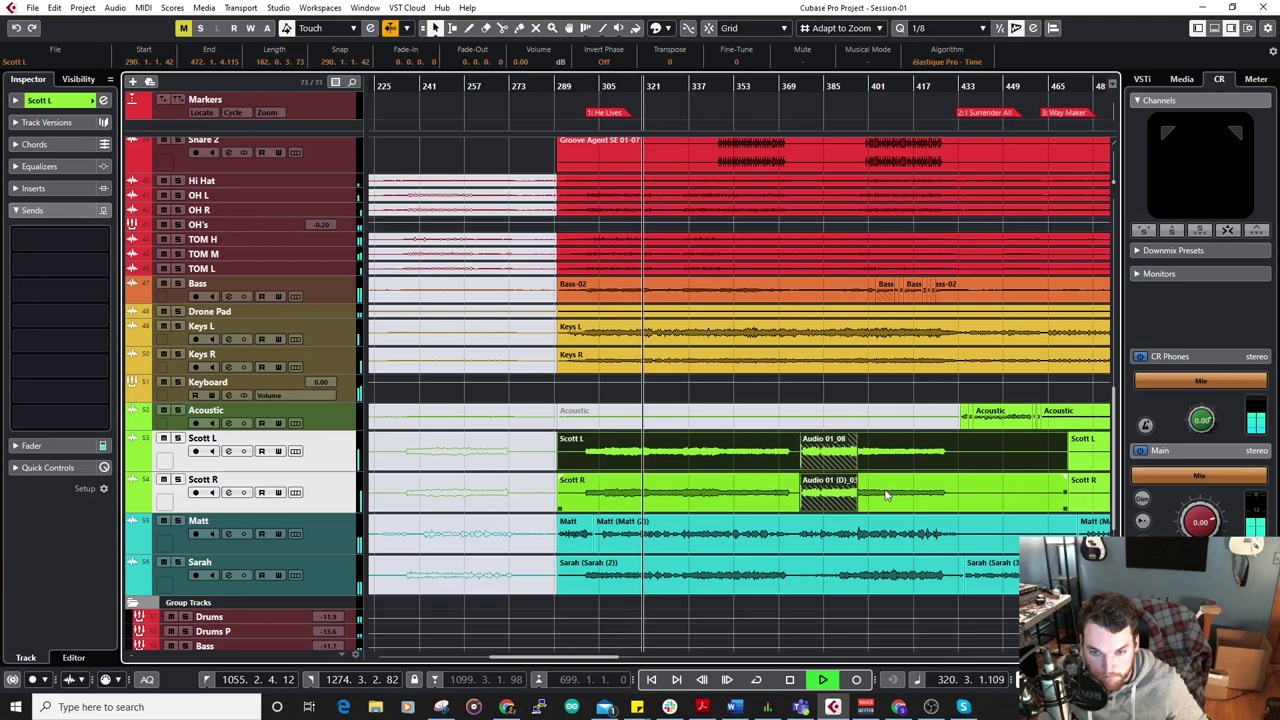
pyautogui.click(770, 455)
pyautogui.scroll(2, 770, 455)
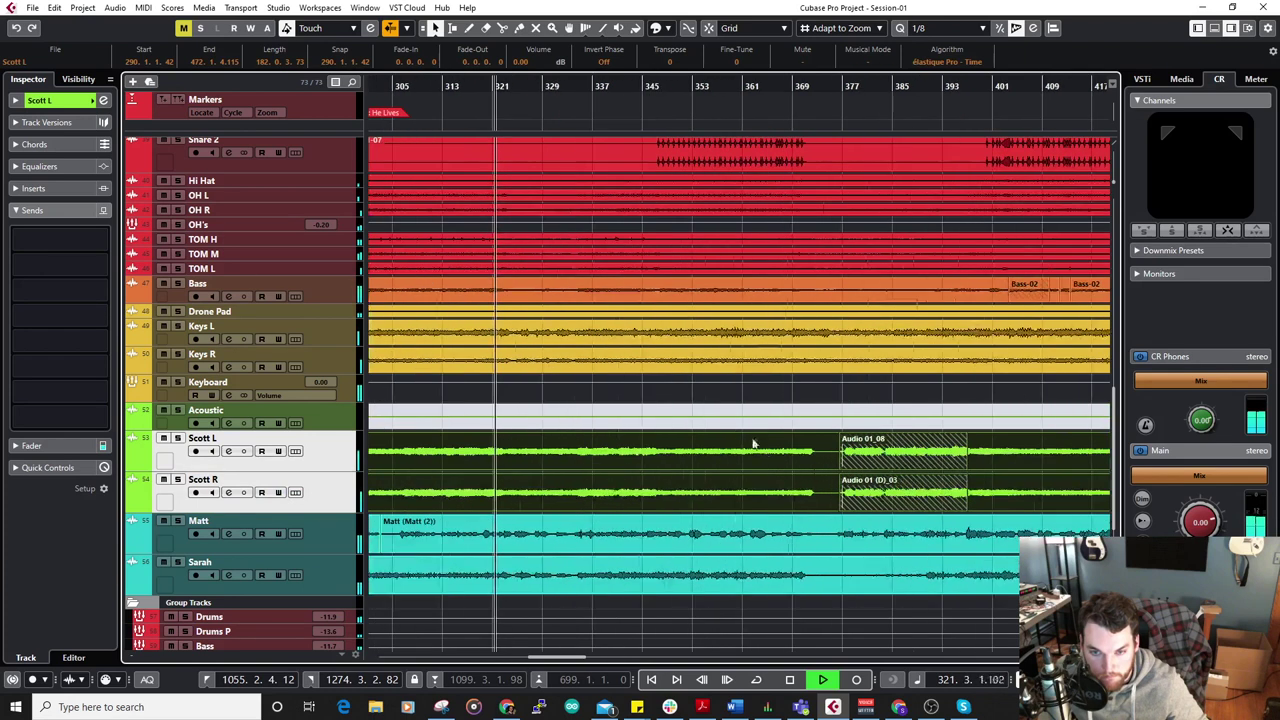
pyautogui.click(903, 440)
pyautogui.moveTo(903, 440); pyautogui.dragTo(903, 442)
pyautogui.scroll(-2, 888, 440)
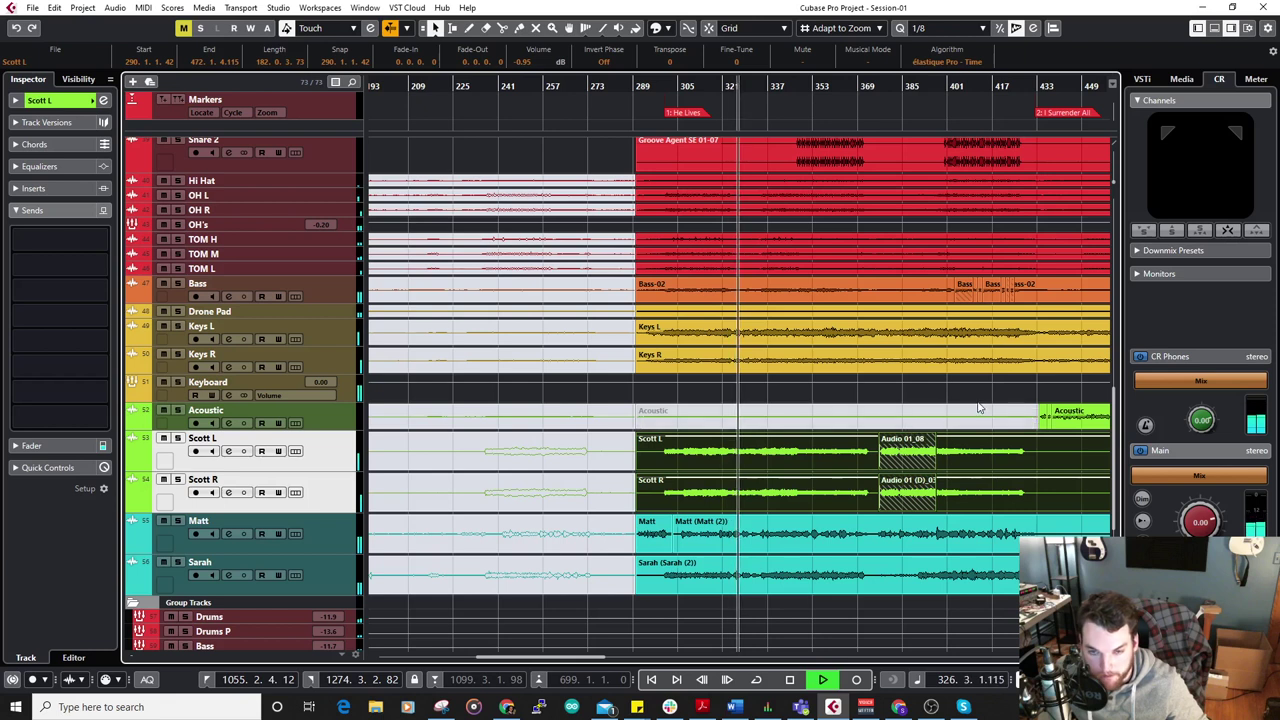
# Examine the guitar clips across the arrangement from "He Lives" through the sections after "Way Maker" during playback.
pyautogui.moveTo(857, 396); pyautogui.dragTo(608, 374)
pyautogui.scroll(-1, 680, 354)
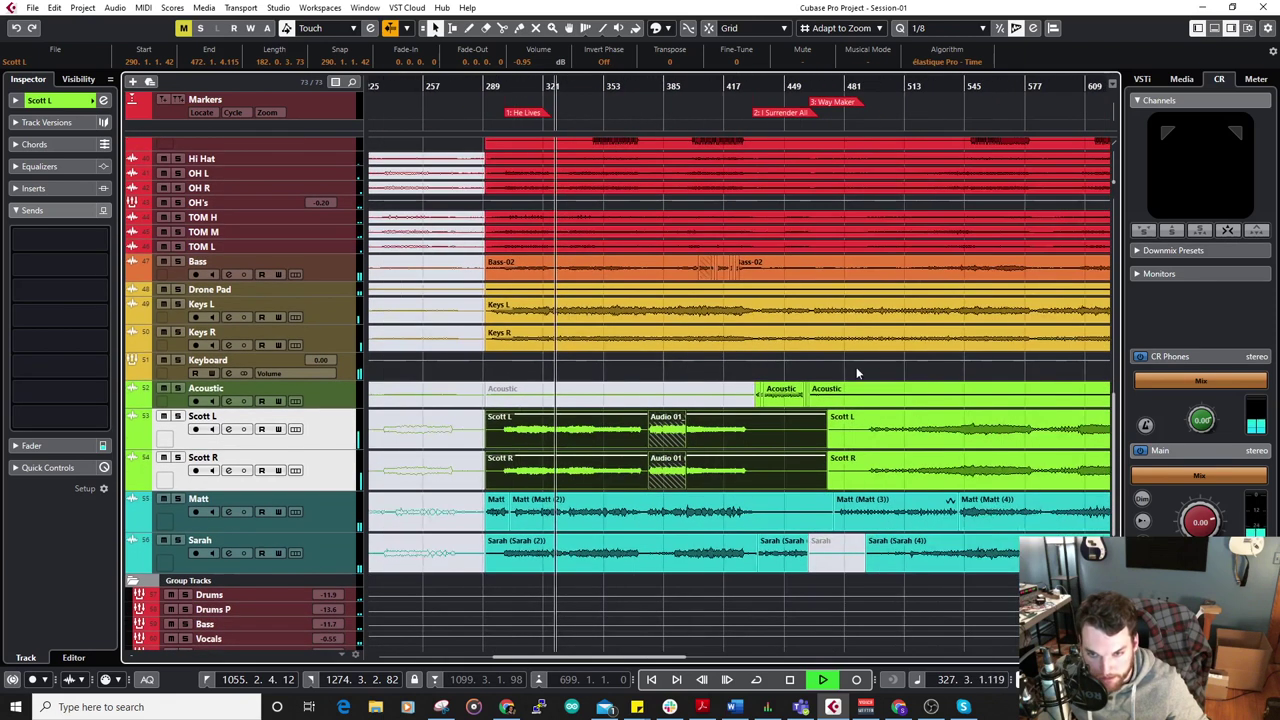
pyautogui.moveTo(894, 372); pyautogui.dragTo(703, 366)
pyautogui.click(816, 432)
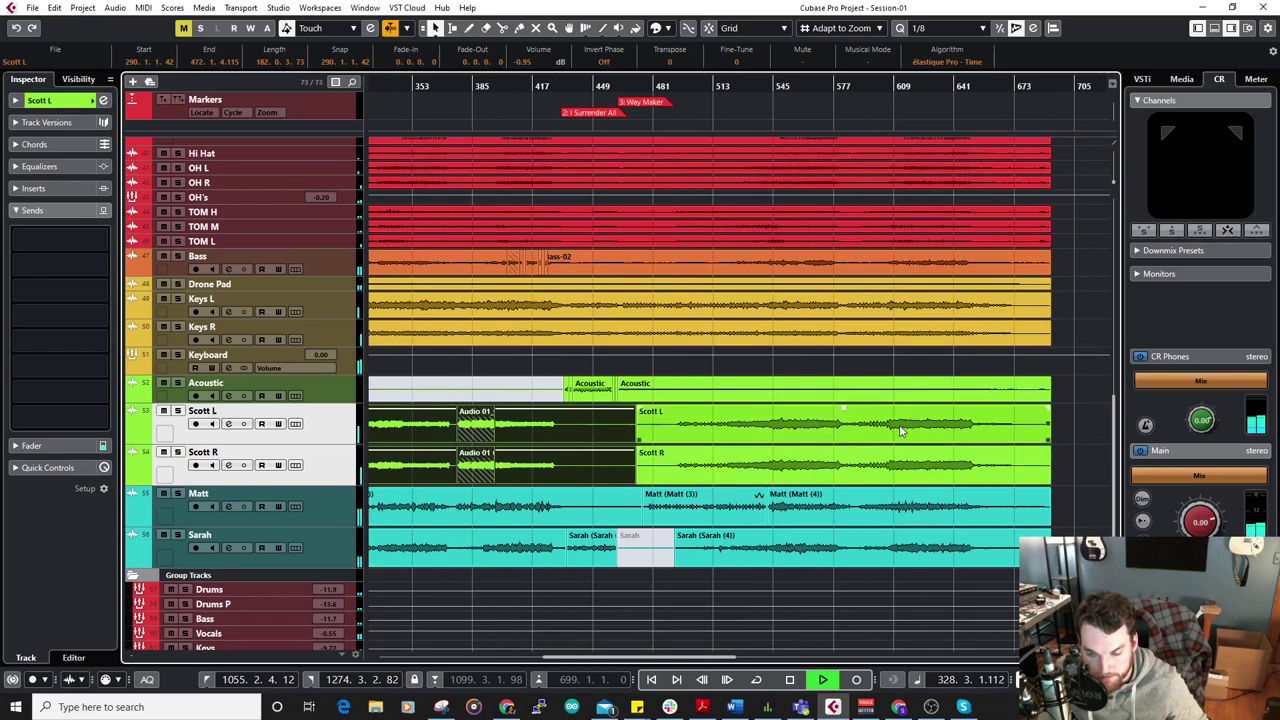
pyautogui.click(828, 376)
pyautogui.click(813, 330)
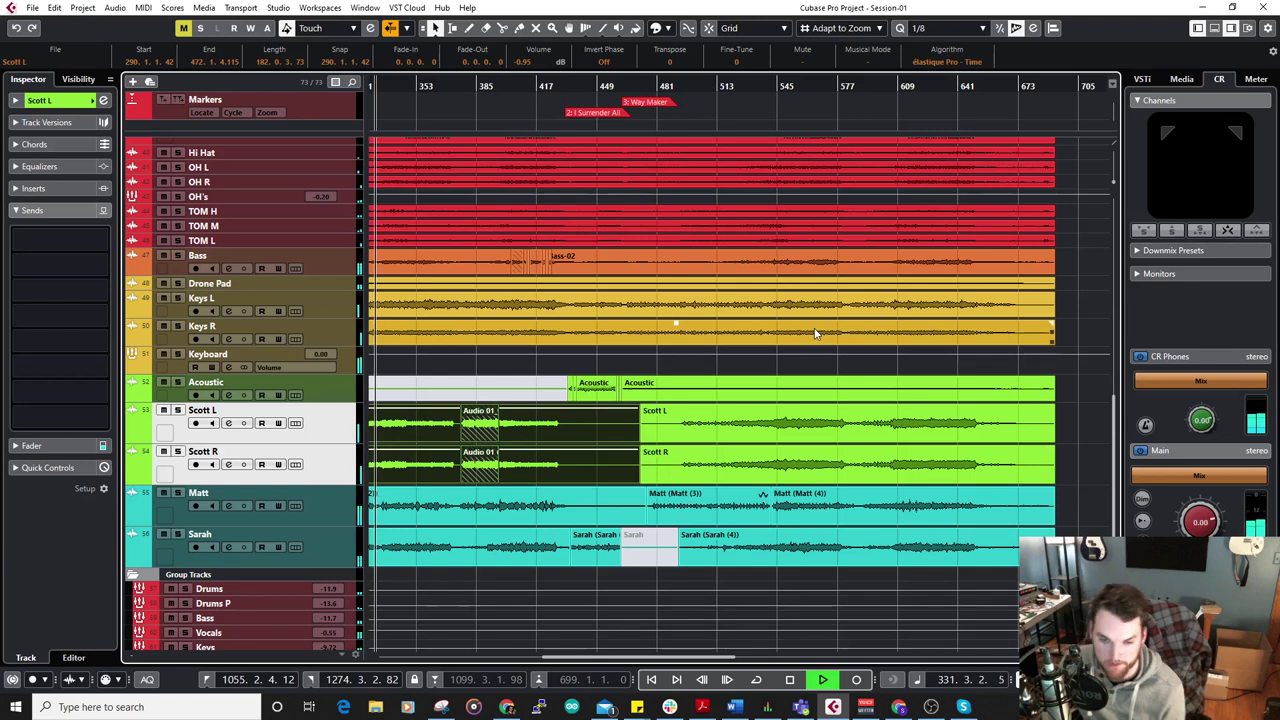
pyautogui.hscroll(-5, 649, 412)
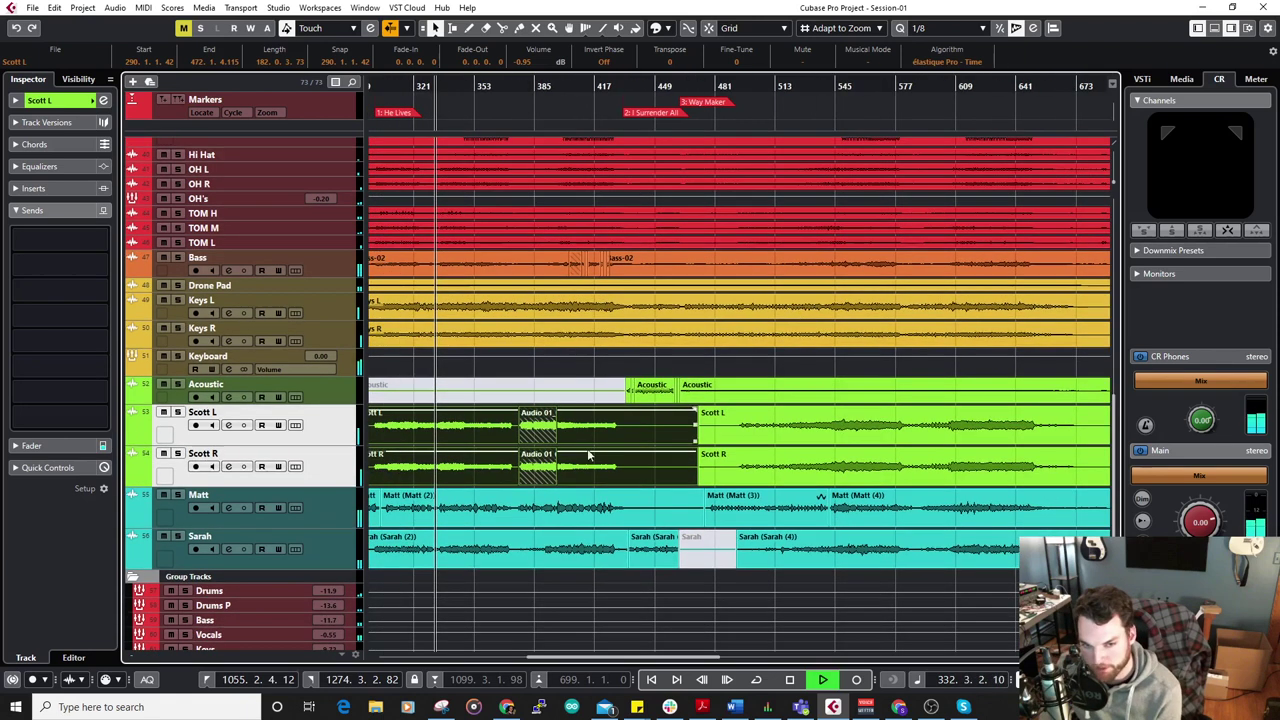
pyautogui.click(517, 420)
pyautogui.click(700, 458)
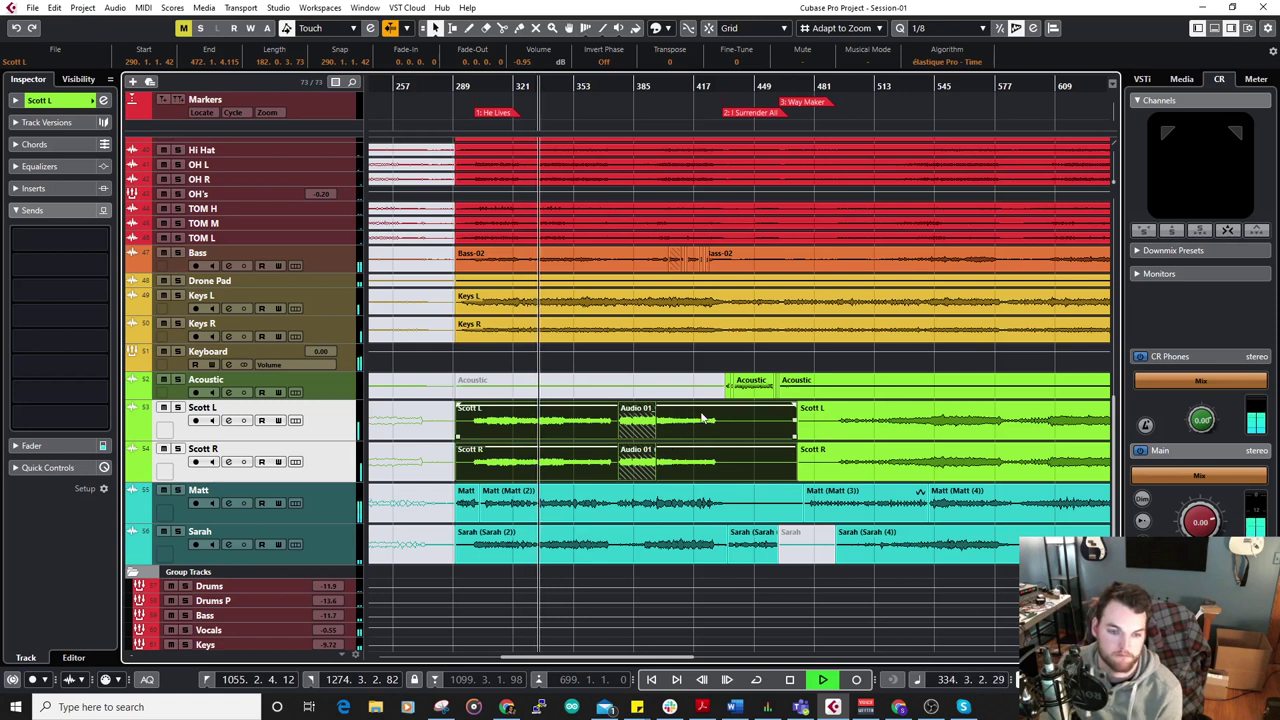
# Show the MixConsole, select the He Lives backing channels from AG-01 to Synth Bass, and raise their faders together, bringing EG 1-01 to -8.21 dB.
pyautogui.scroll(4, 620, 327)
pyautogui.scroll(5, 621, 332)
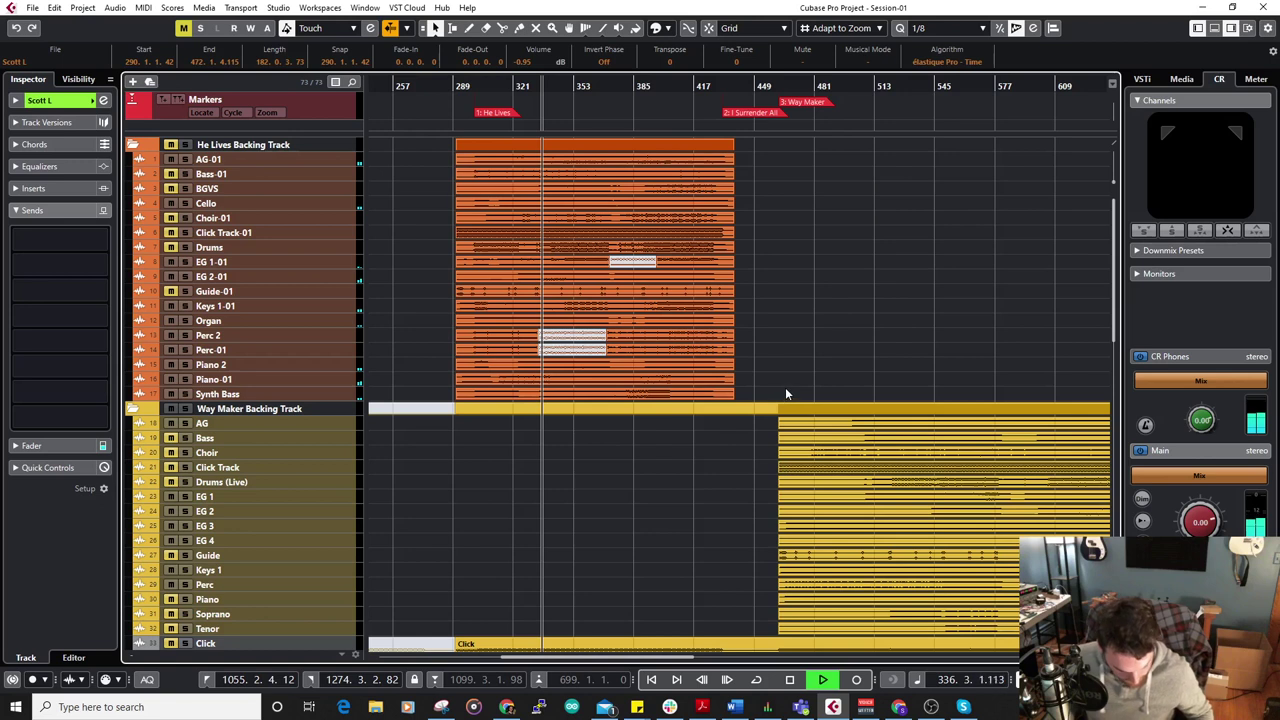
pyautogui.hotkey('ctrl', 'alt', 'e')
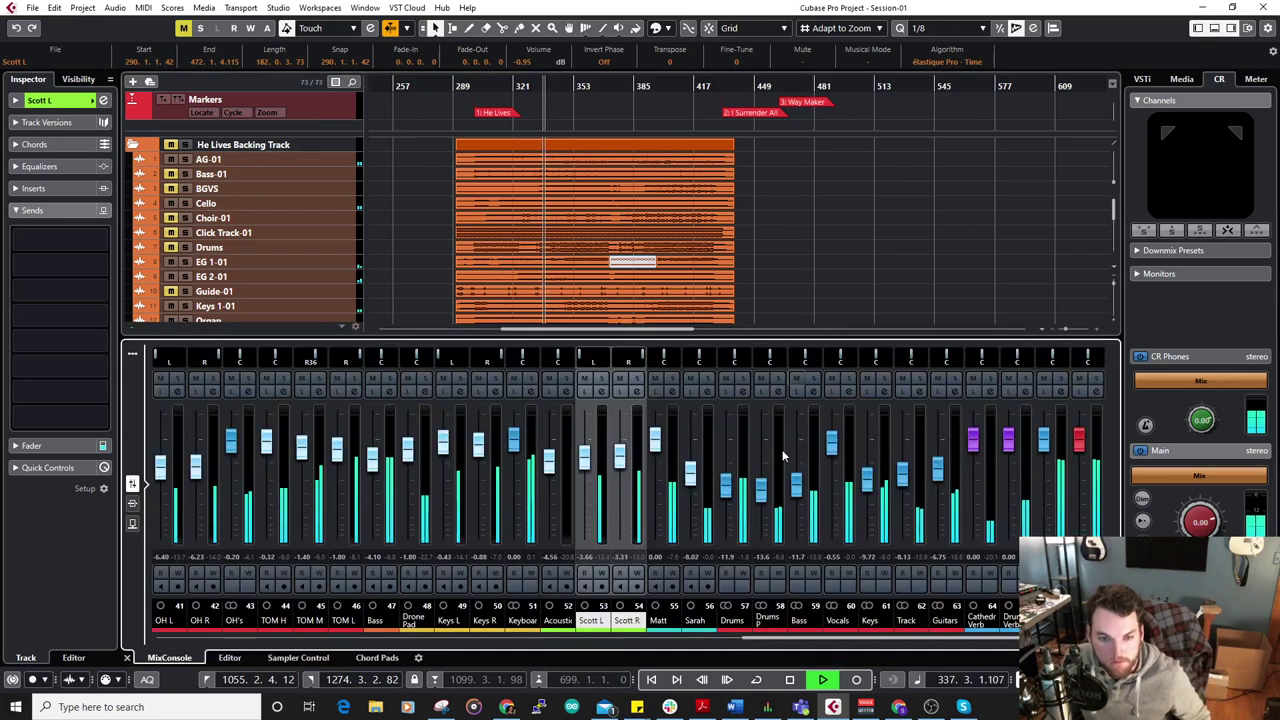
pyautogui.moveTo(776, 639); pyautogui.dragTo(181, 611)
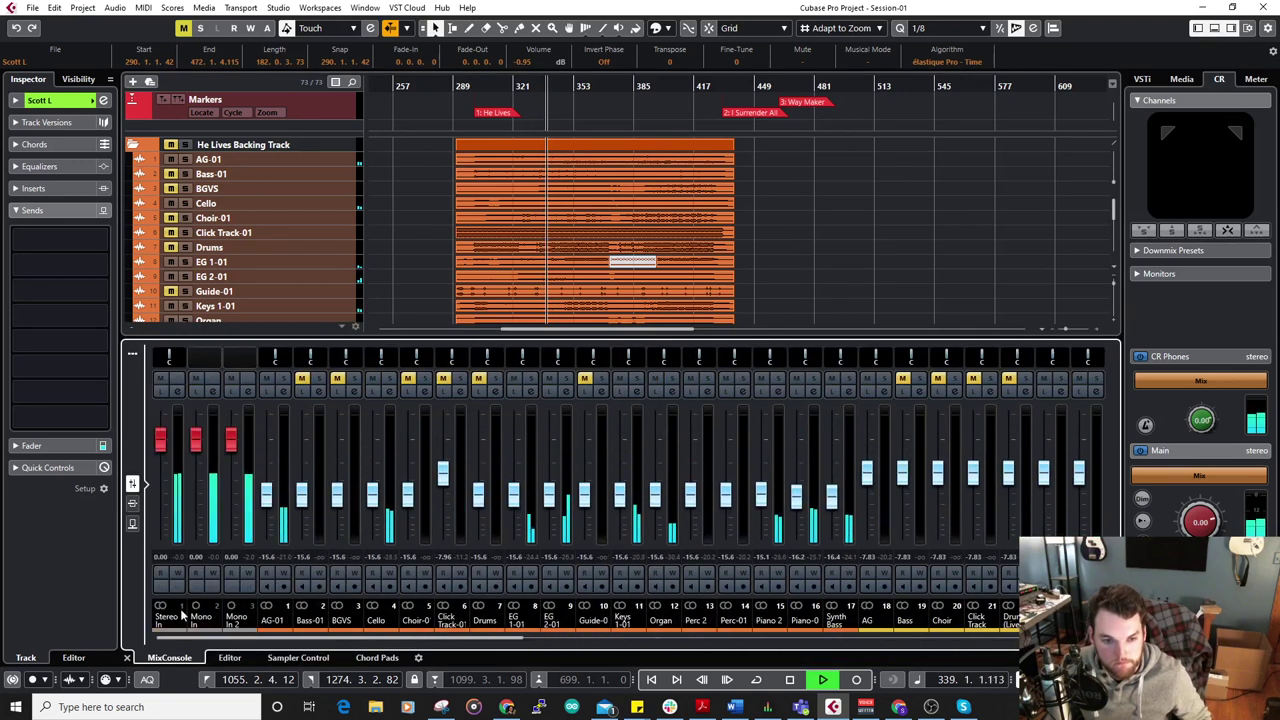
pyautogui.click(281, 372)
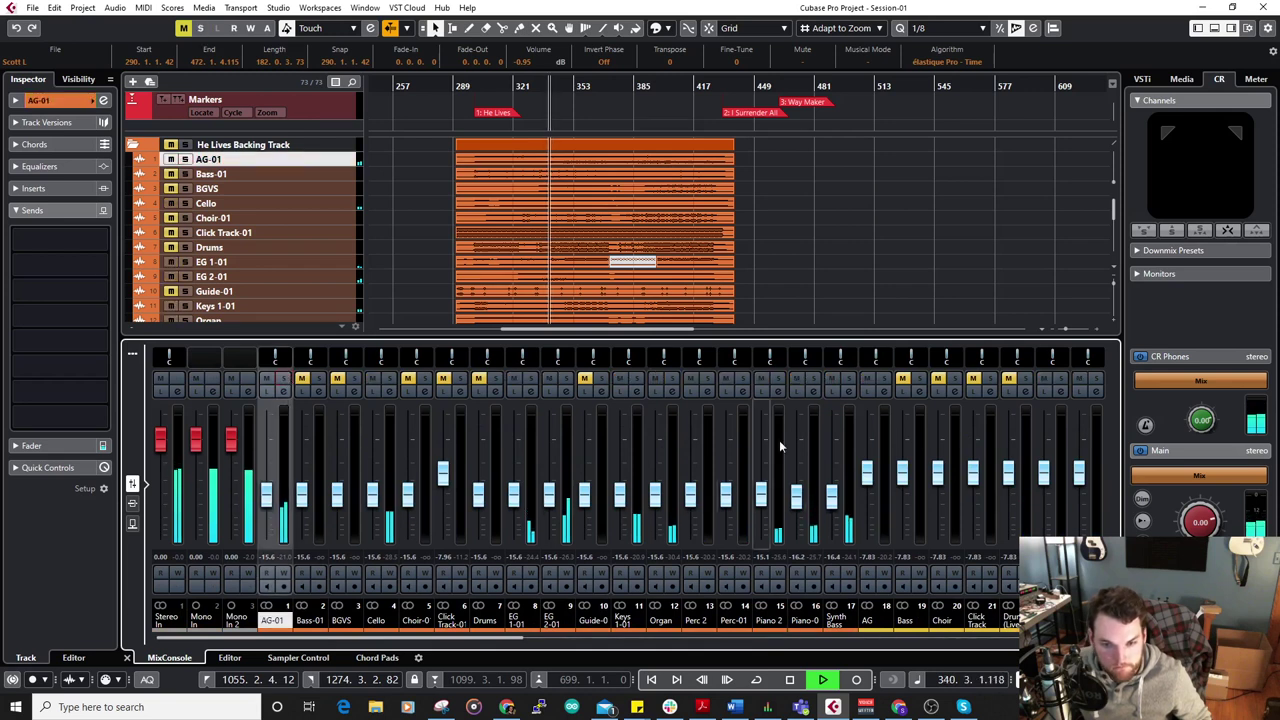
pyautogui.click(845, 441)
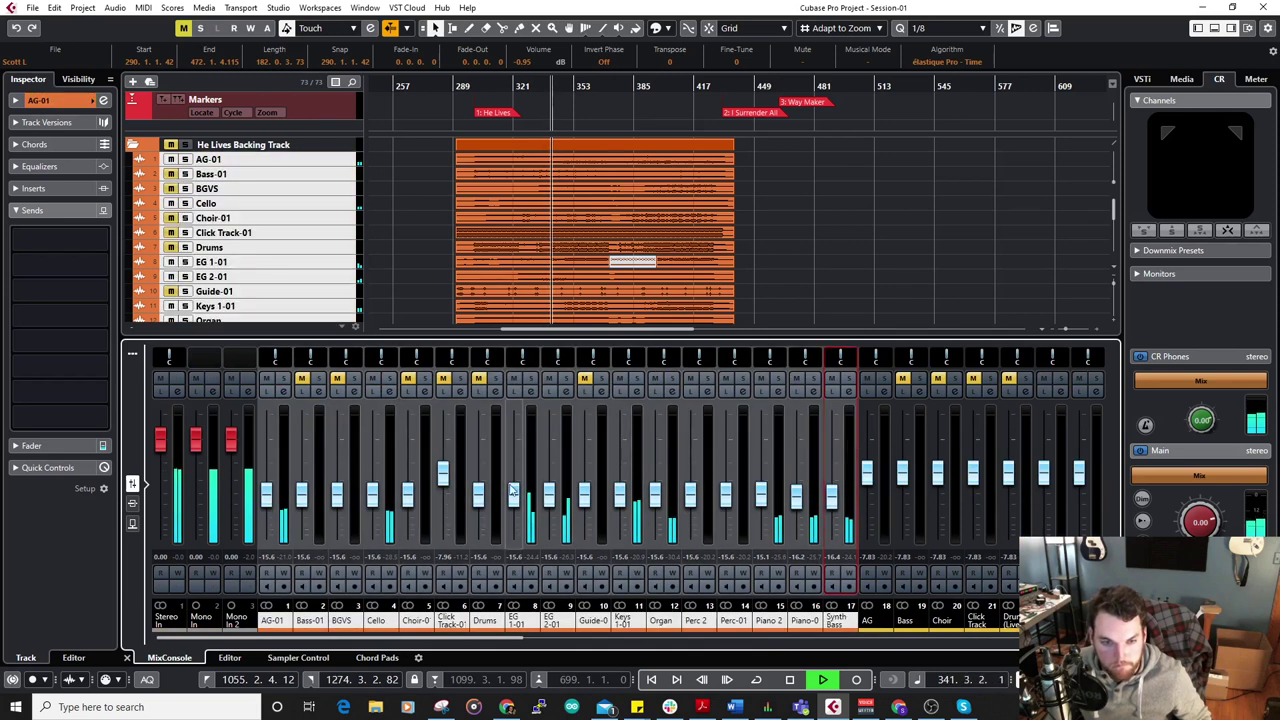
pyautogui.moveTo(513, 494); pyautogui.dragTo(516, 477)
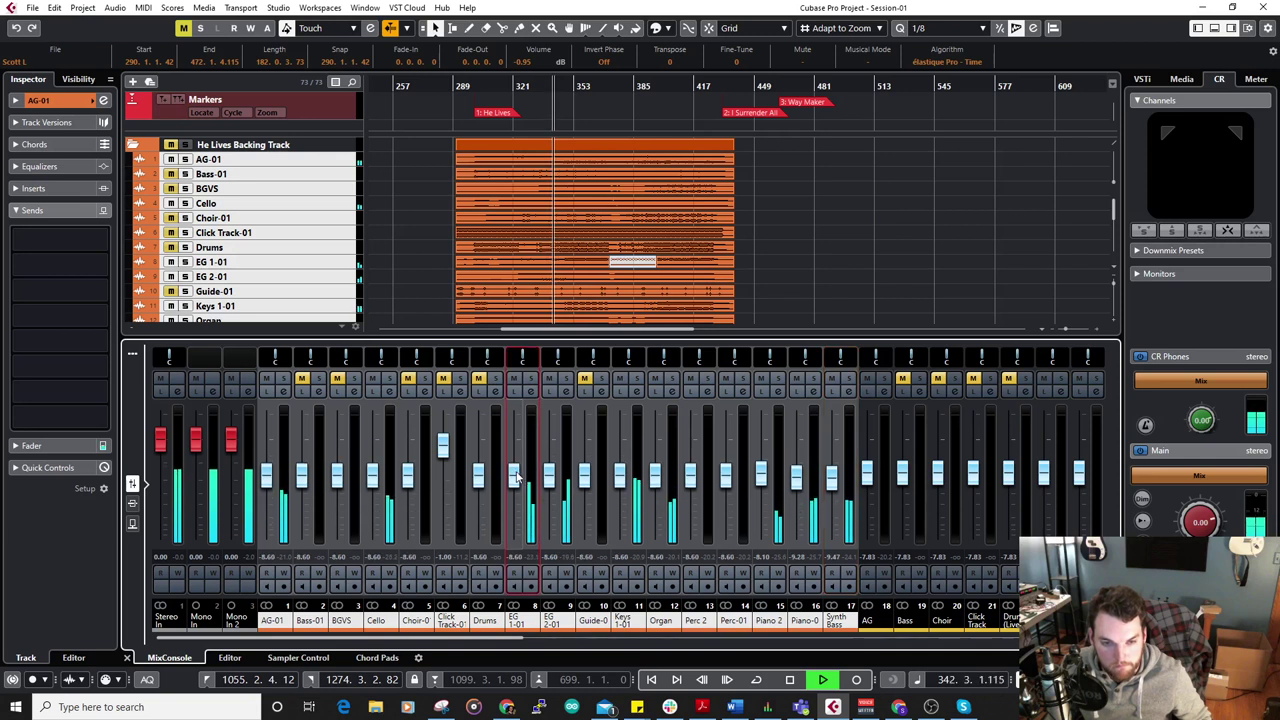
pyautogui.moveTo(516, 472); pyautogui.dragTo(517, 470)
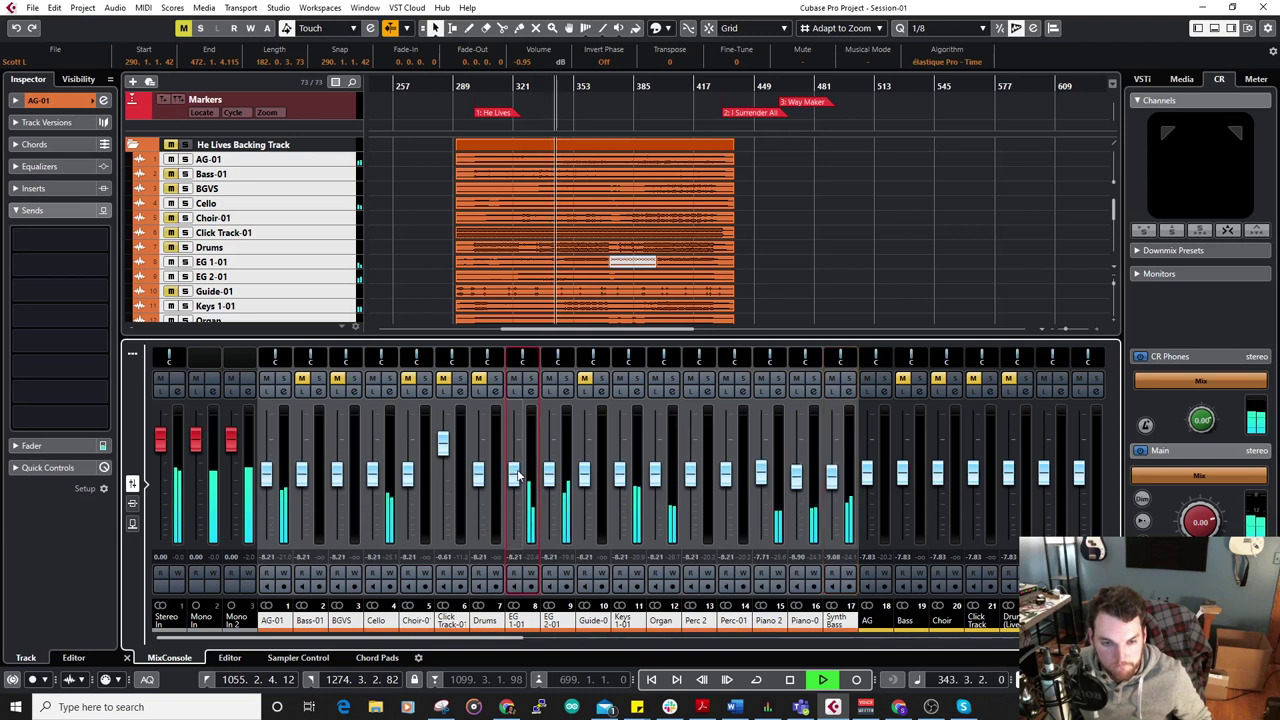
# Audition EG 1-01, EG 2-01 and Synth Bass in solo one after another, and mute EG 2-01.
pyautogui.click(531, 381)
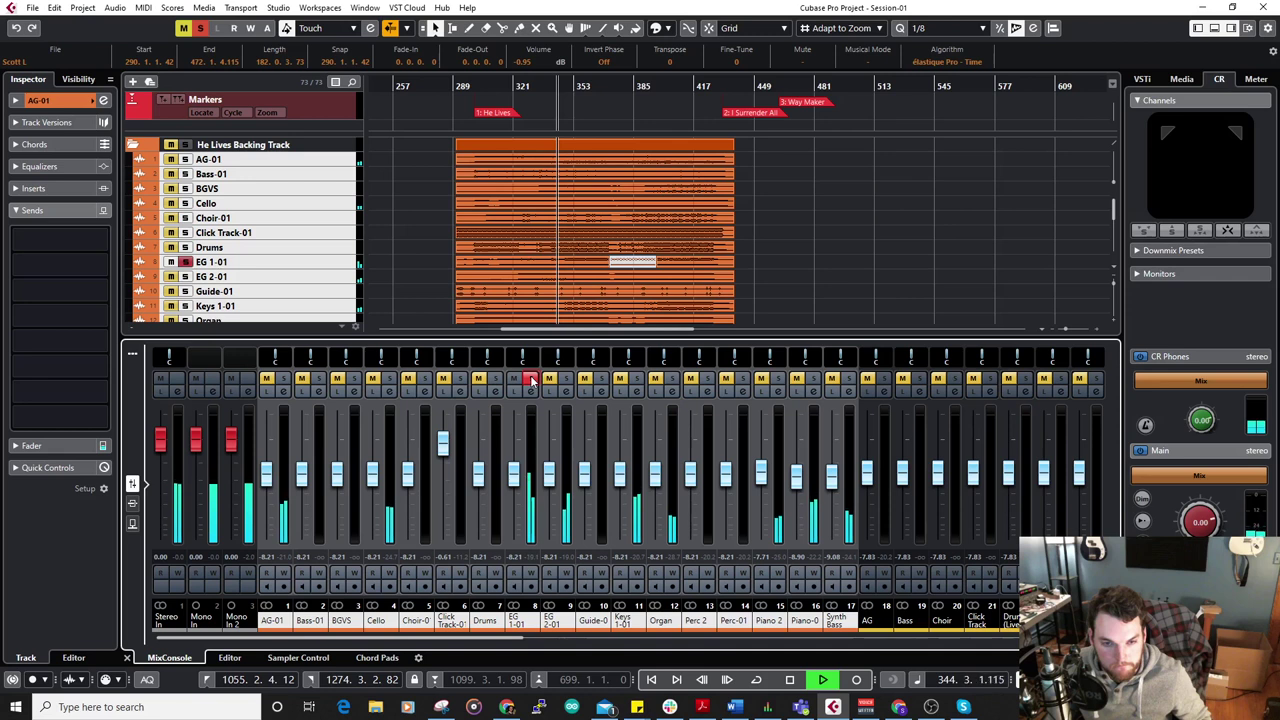
pyautogui.click(531, 381)
pyautogui.click(566, 381)
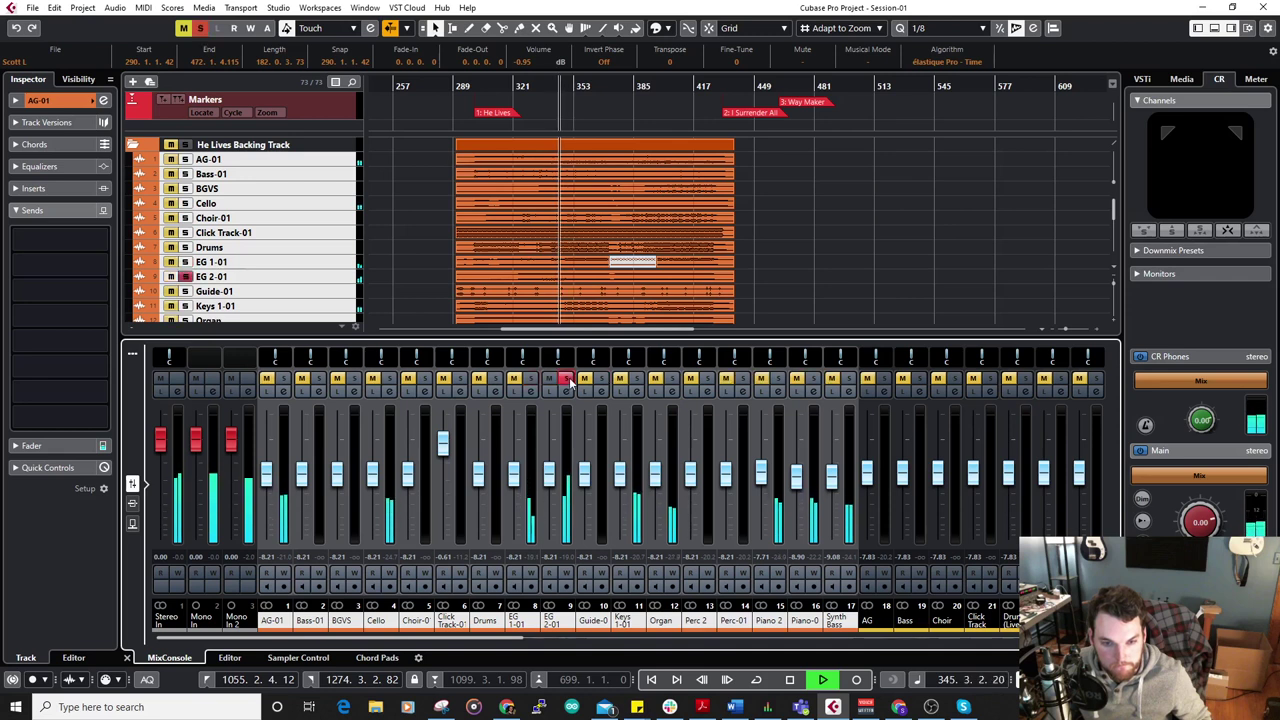
pyautogui.click(566, 381)
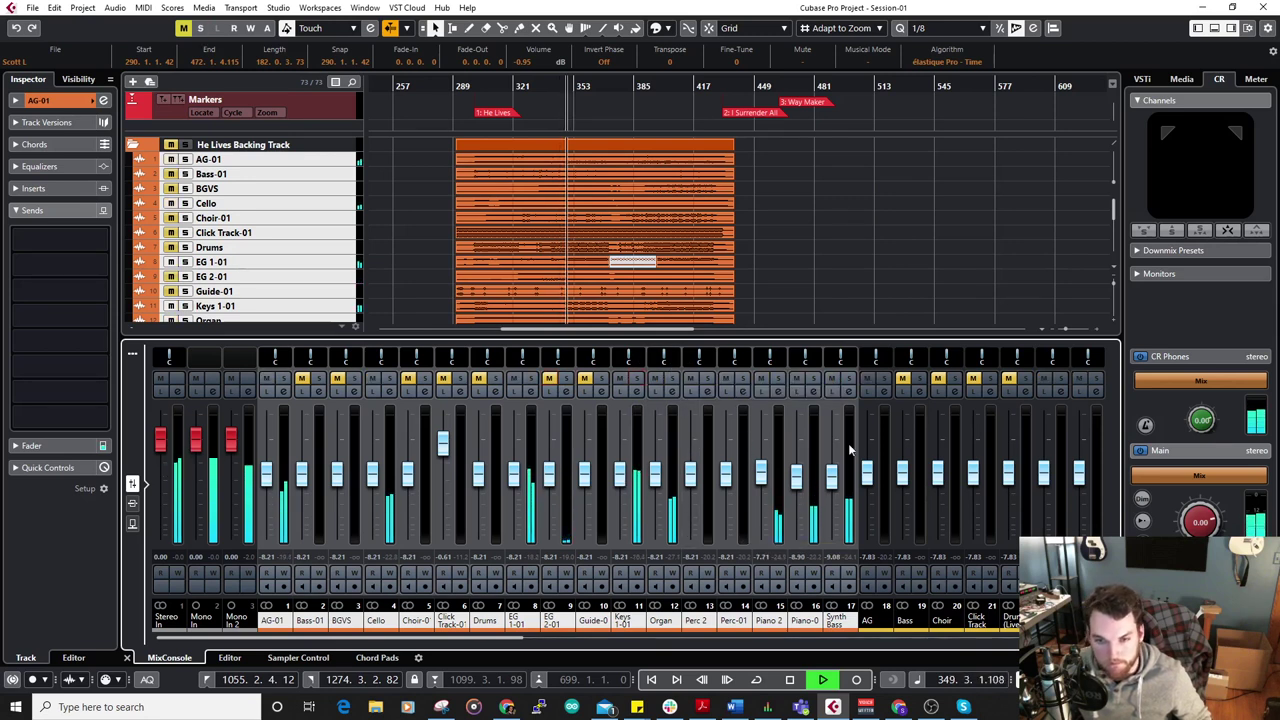
pyautogui.click(848, 379)
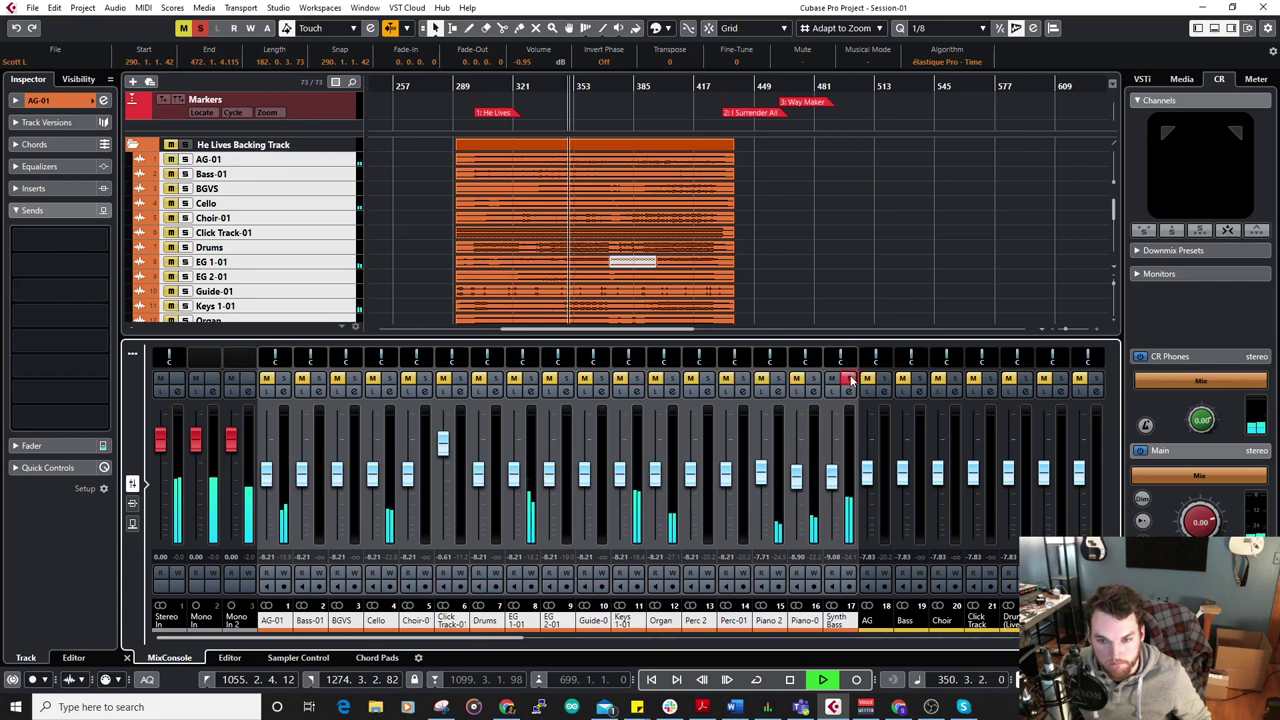
pyautogui.click(848, 379)
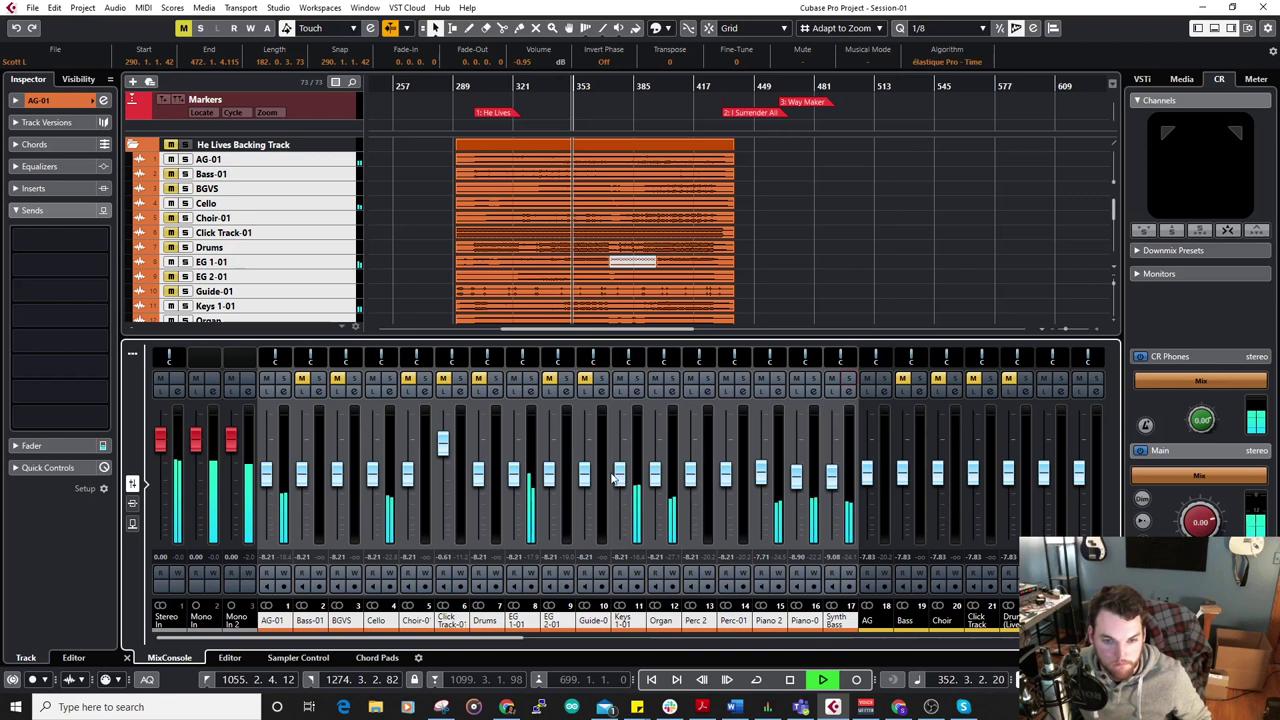
# Audition the Cello in solo and adjust the linked backing-channel faders, bringing Keys 1-01 to about -7.10 dB.
pyautogui.moveTo(619, 478); pyautogui.dragTo(619, 473)
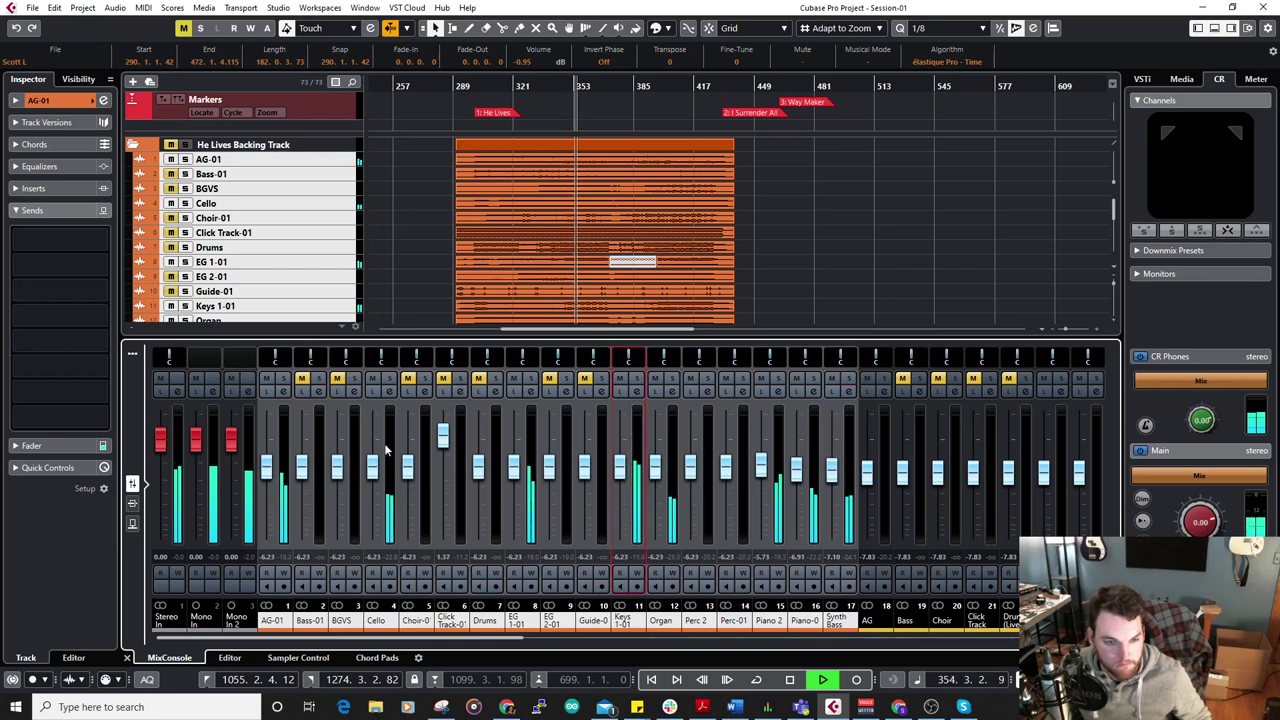
pyautogui.click(389, 380)
pyautogui.click(389, 381)
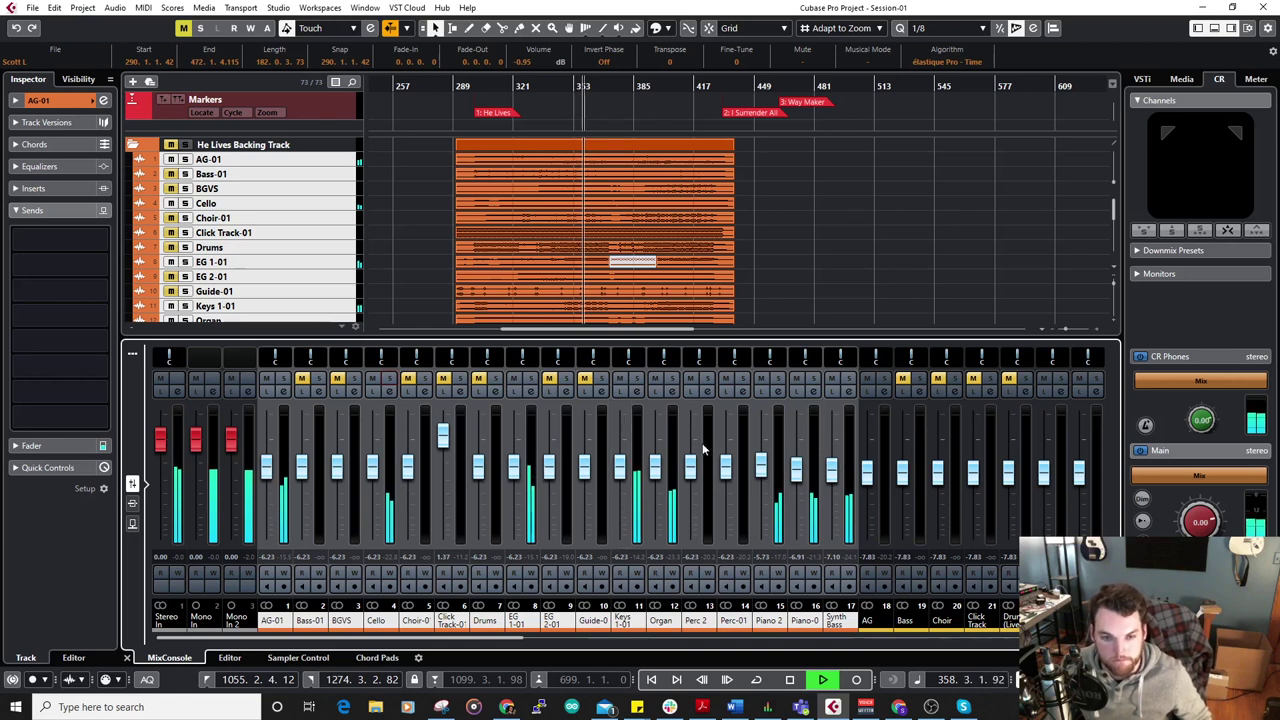
pyautogui.moveTo(619, 469); pyautogui.dragTo(618, 475)
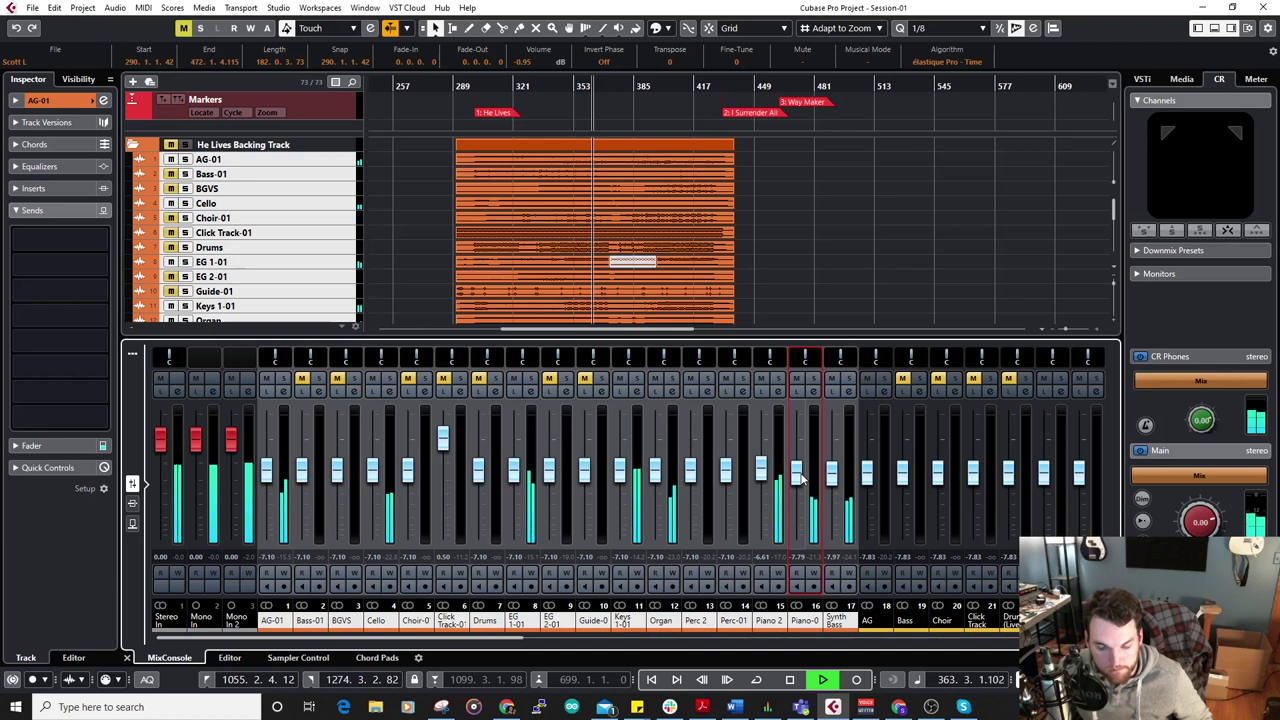
# Set the Piano 2, Piano-01 and Synth Bass faders to -7.1 dB to match the other backing channels.
pyautogui.doubleClick(767, 558)
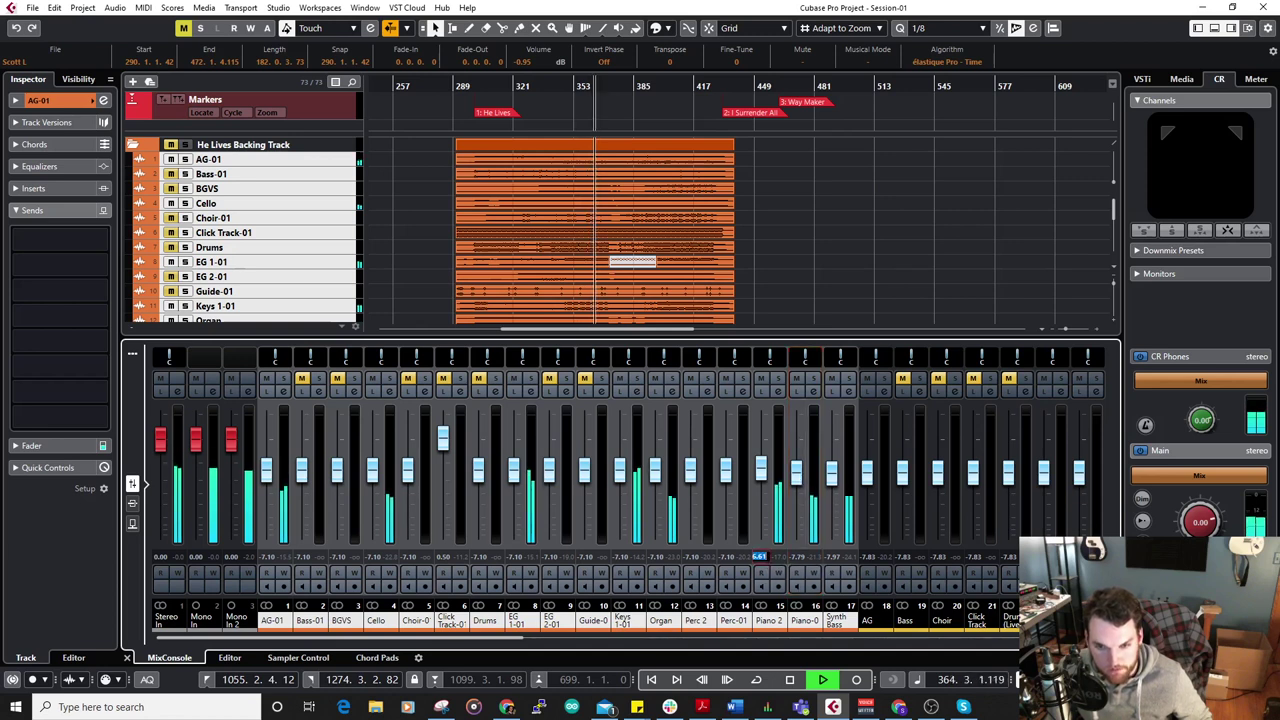
pyautogui.write('-7')
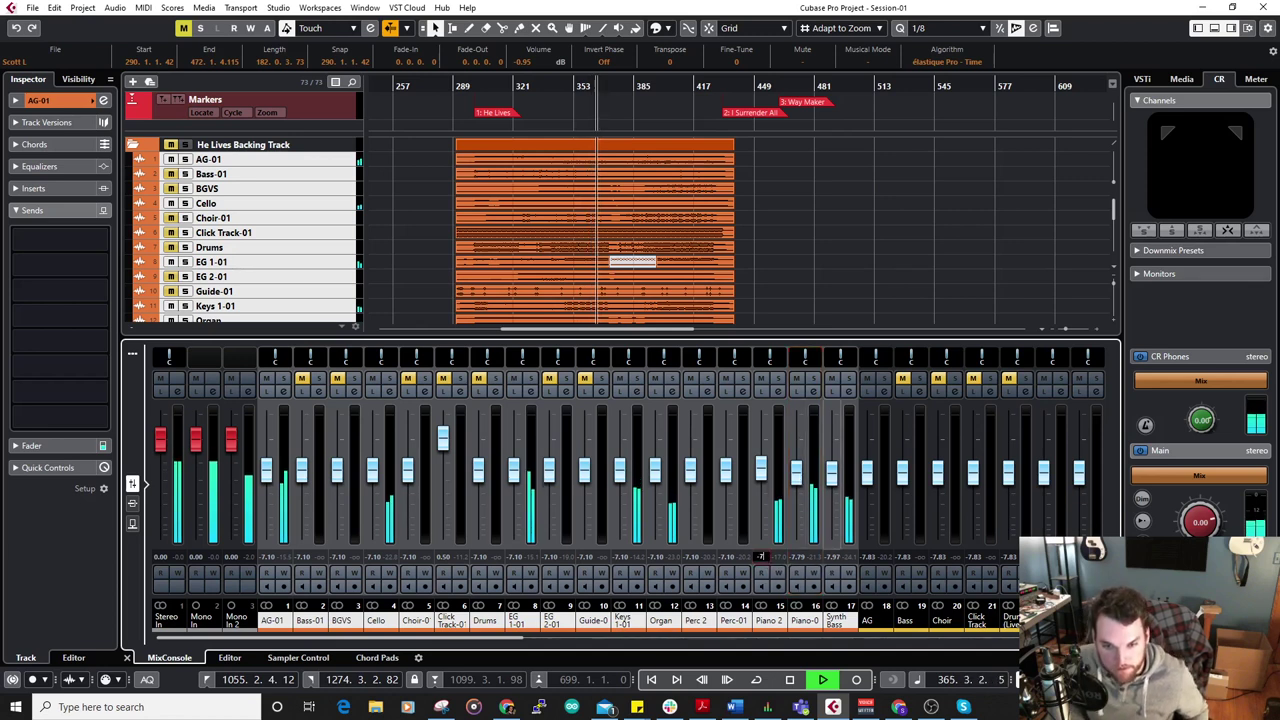
pyautogui.click(800, 559)
pyautogui.write('-7')
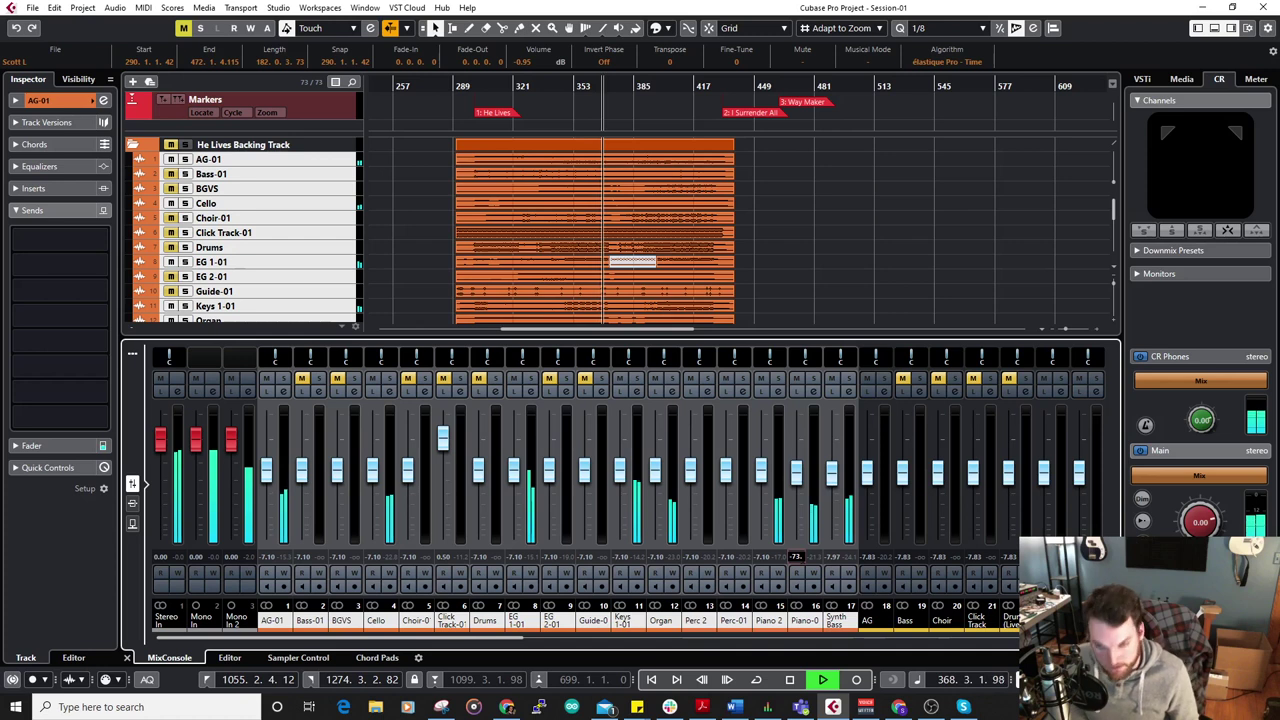
pyautogui.click(832, 557)
pyautogui.write('-7.1')
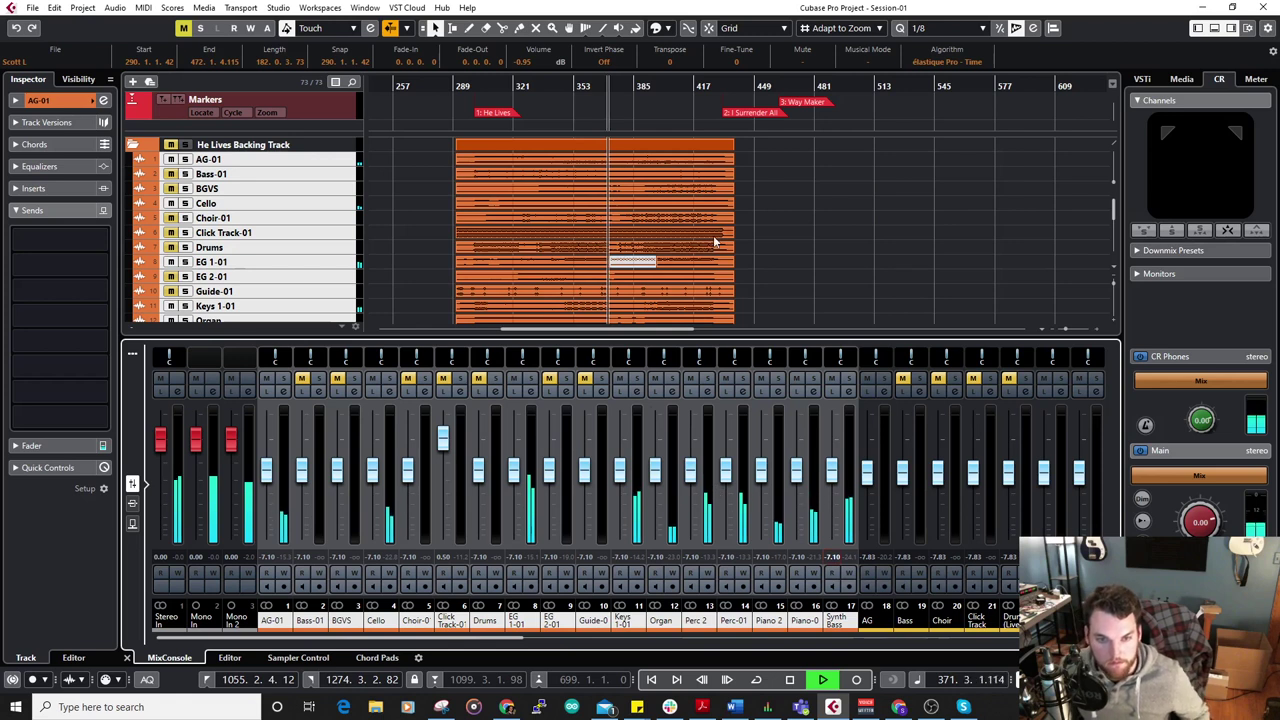
# Audition the Piano-01 channel in solo, then return to the full mix.
pyautogui.scroll(-1, 600, 249)
pyautogui.scroll(10, 600, 249)
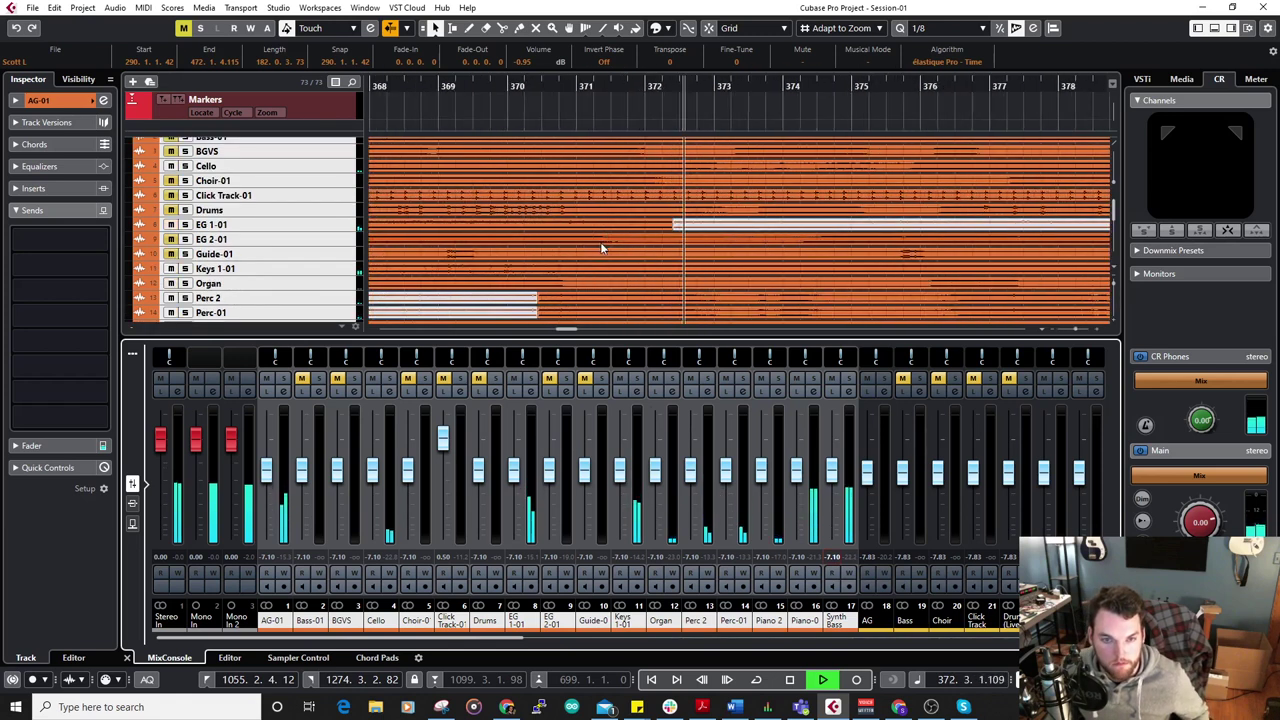
pyautogui.scroll(-7, 595, 185)
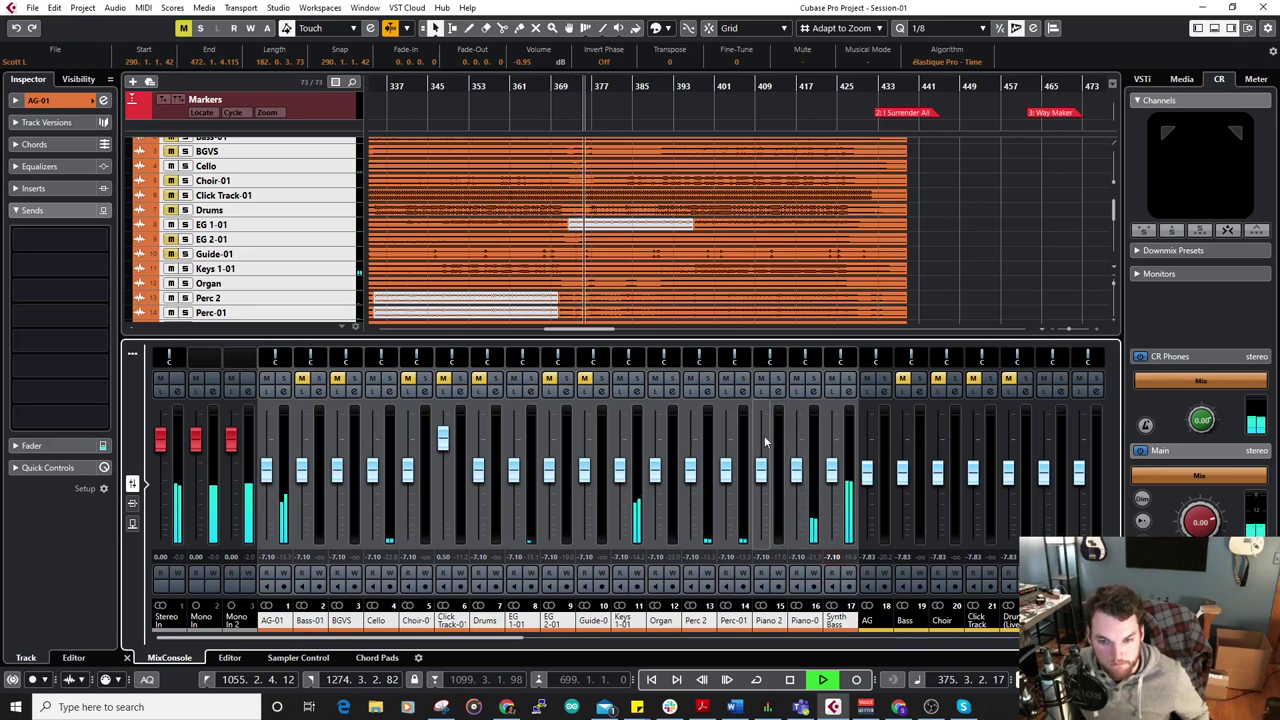
pyautogui.click(813, 381)
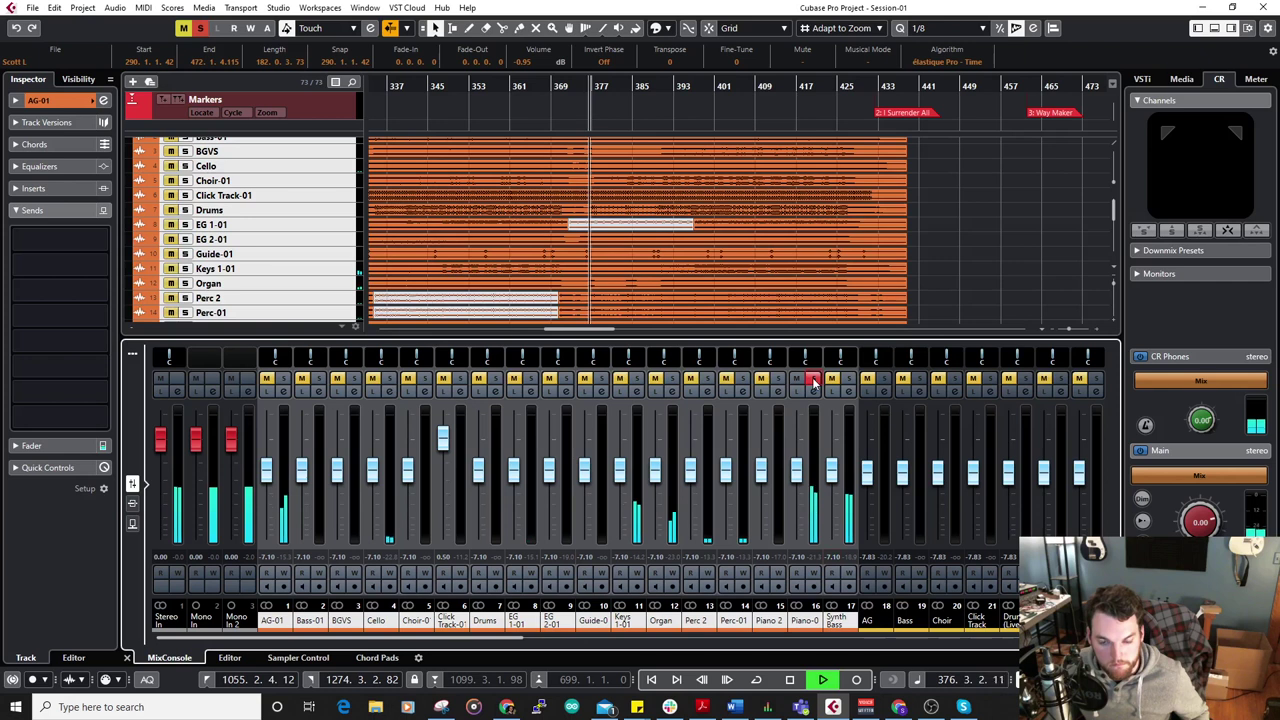
pyautogui.click(813, 381)
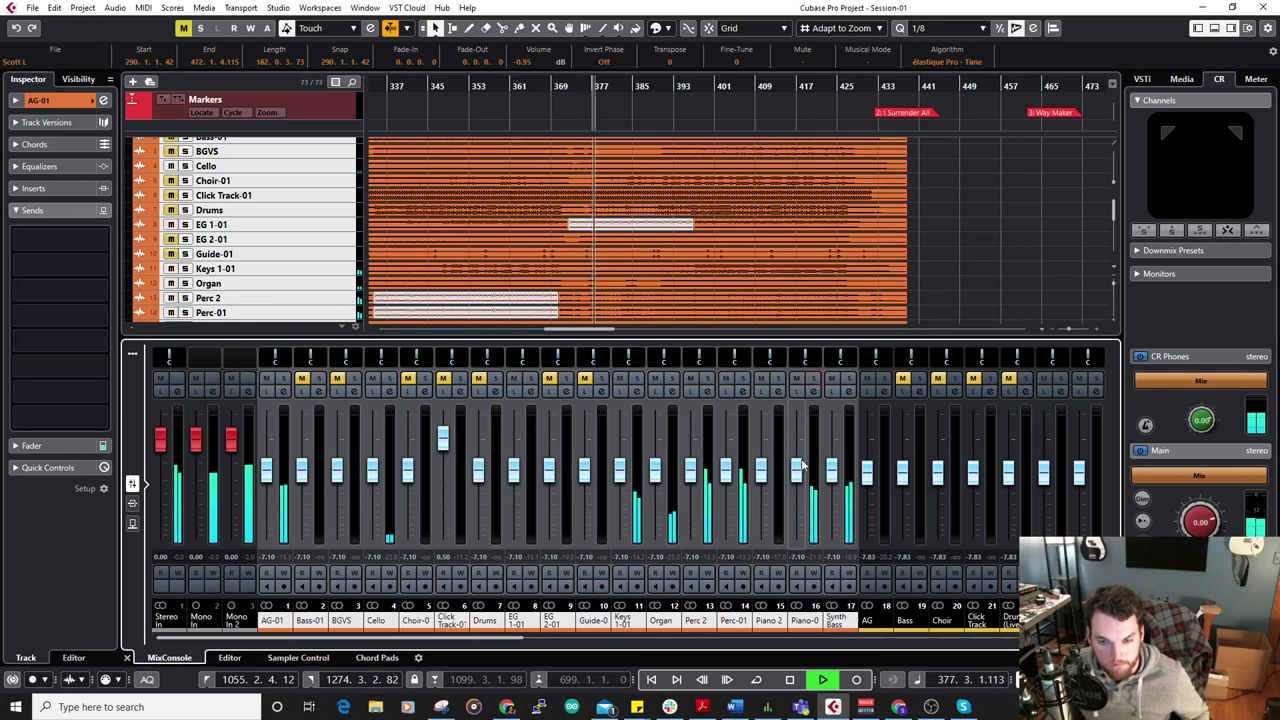
# Lower the hatched guitar clips Audio 01_08 and Audio 01 (D)_03 together by 3.19 dB, bringing Audio 01_08 to -0.47 dB.
pyautogui.click(127, 657)
pyautogui.scroll(-10, 508, 459)
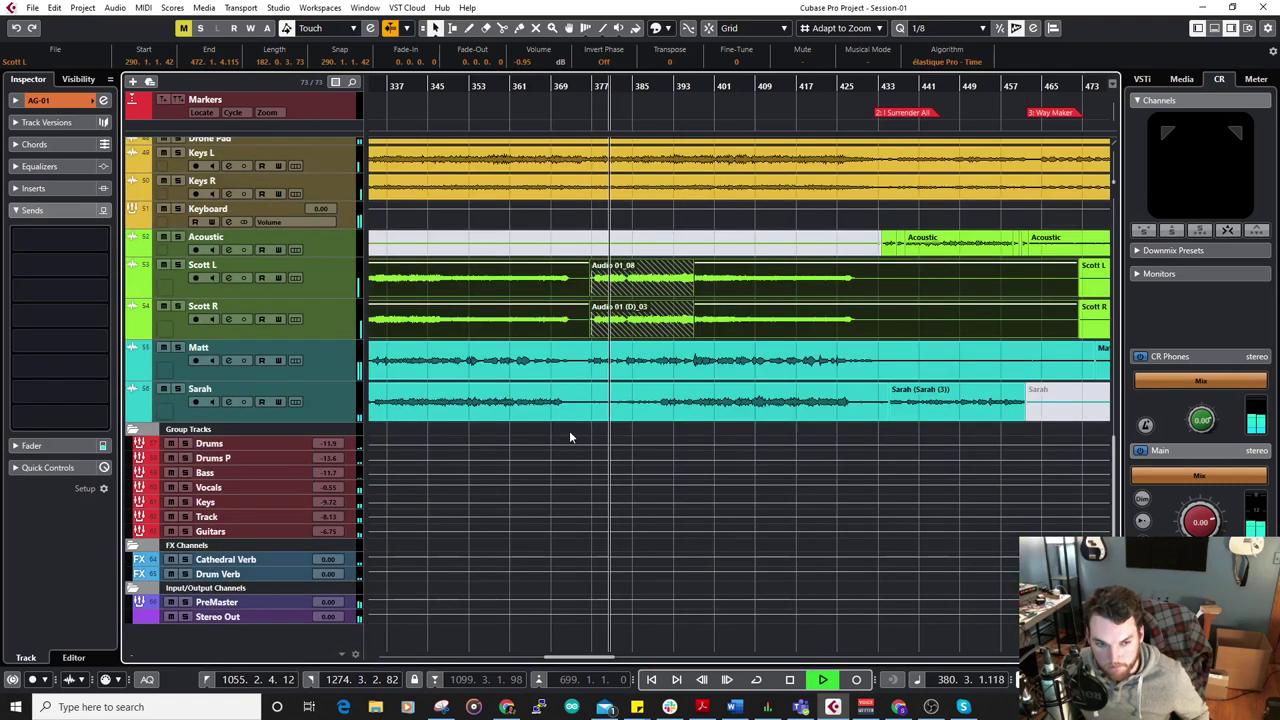
pyautogui.press('g')
pyautogui.press('g')
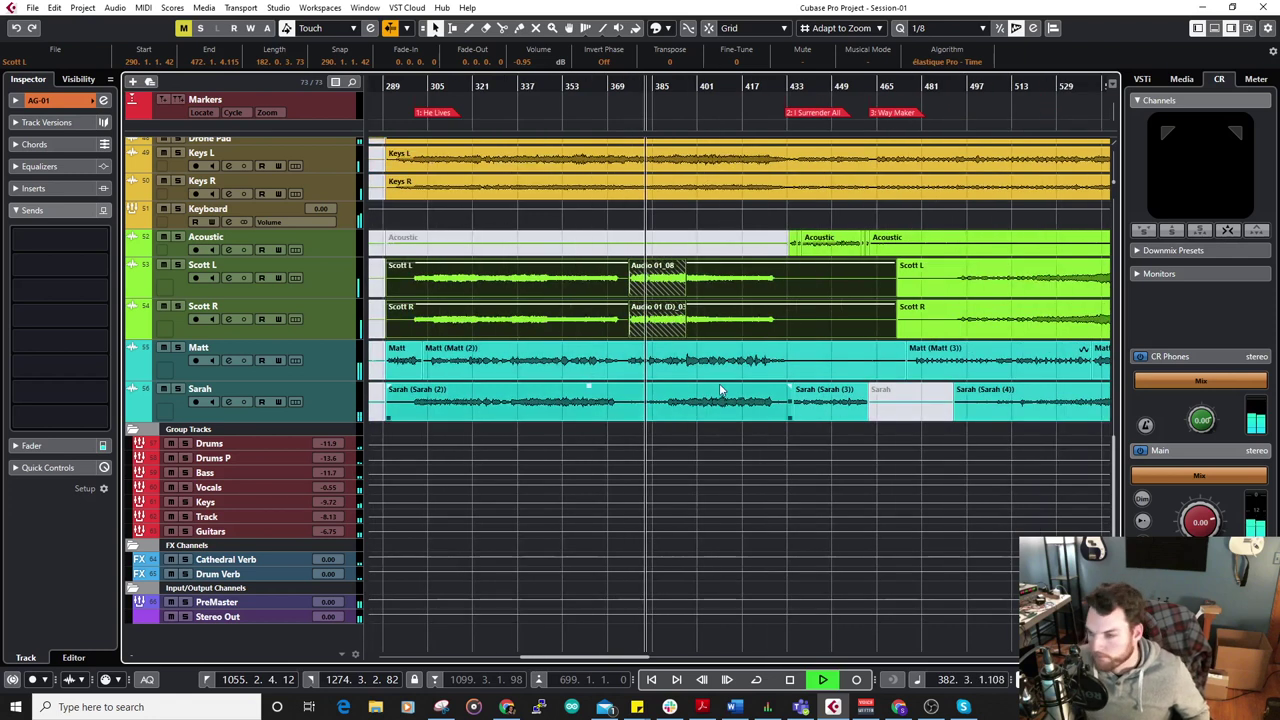
pyautogui.hotkey('alt', 'F3')
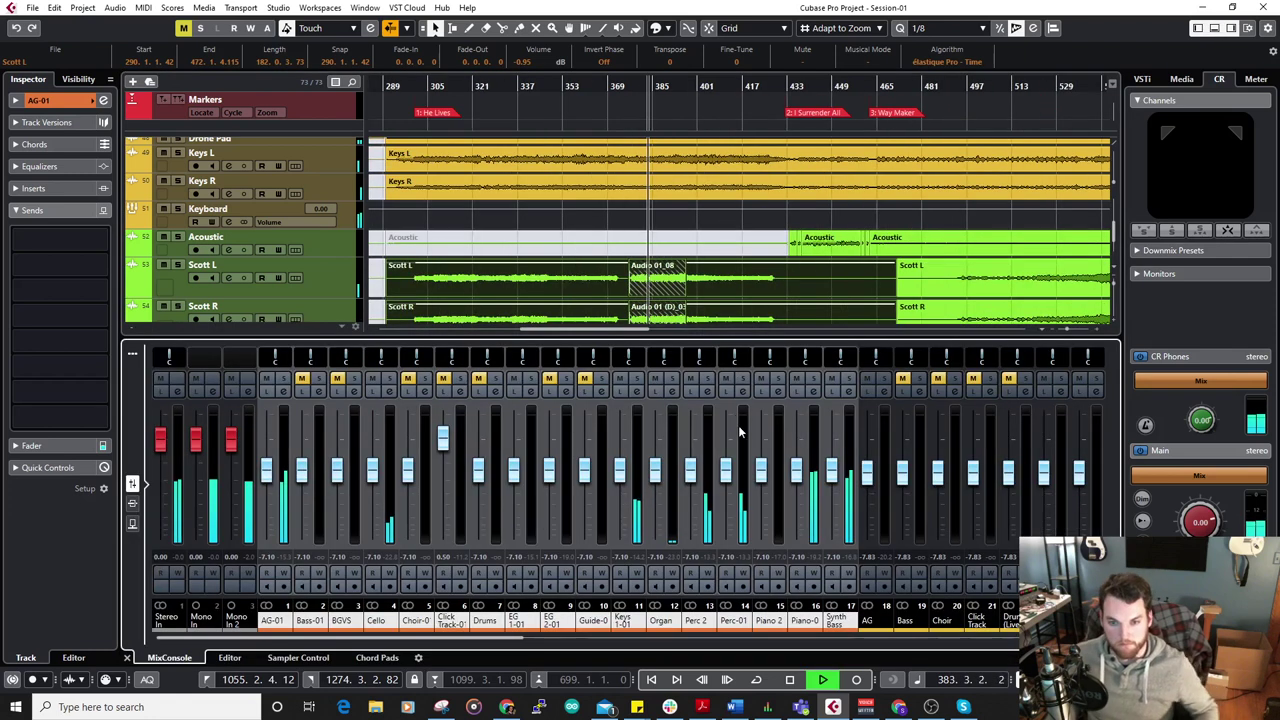
pyautogui.moveTo(486, 640); pyautogui.dragTo(1072, 640)
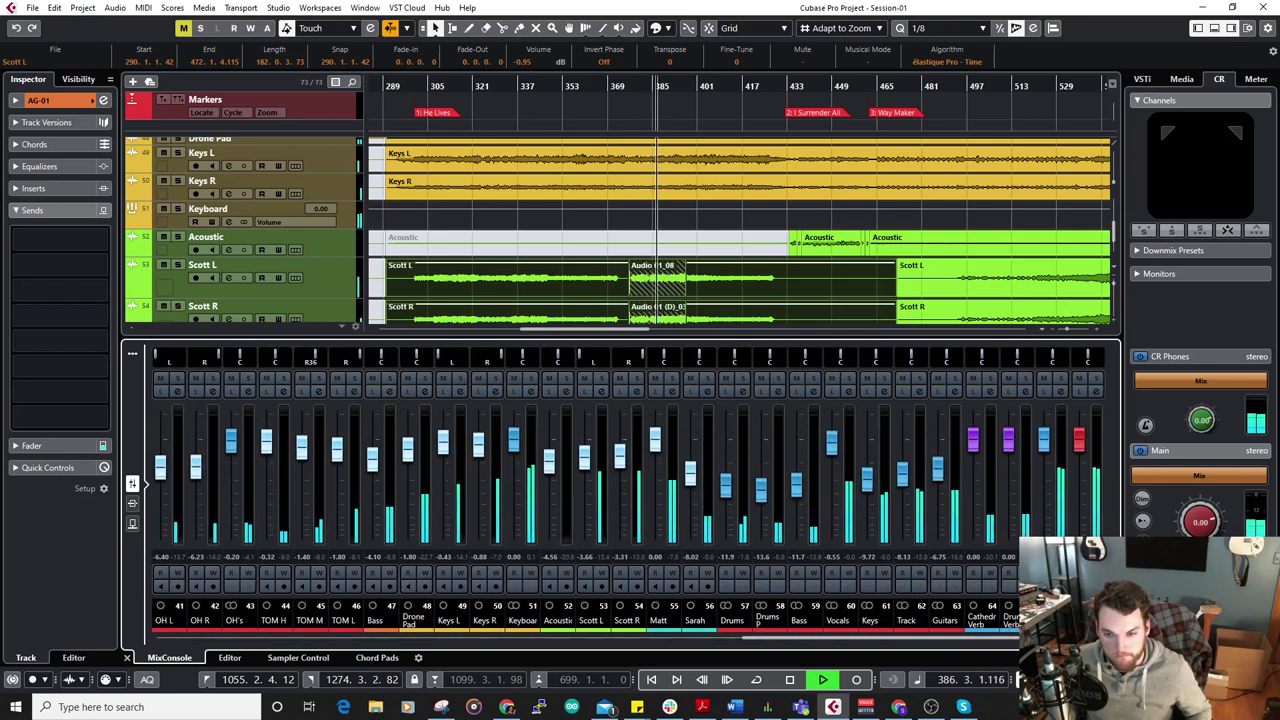
pyautogui.scroll(-1, 774, 224)
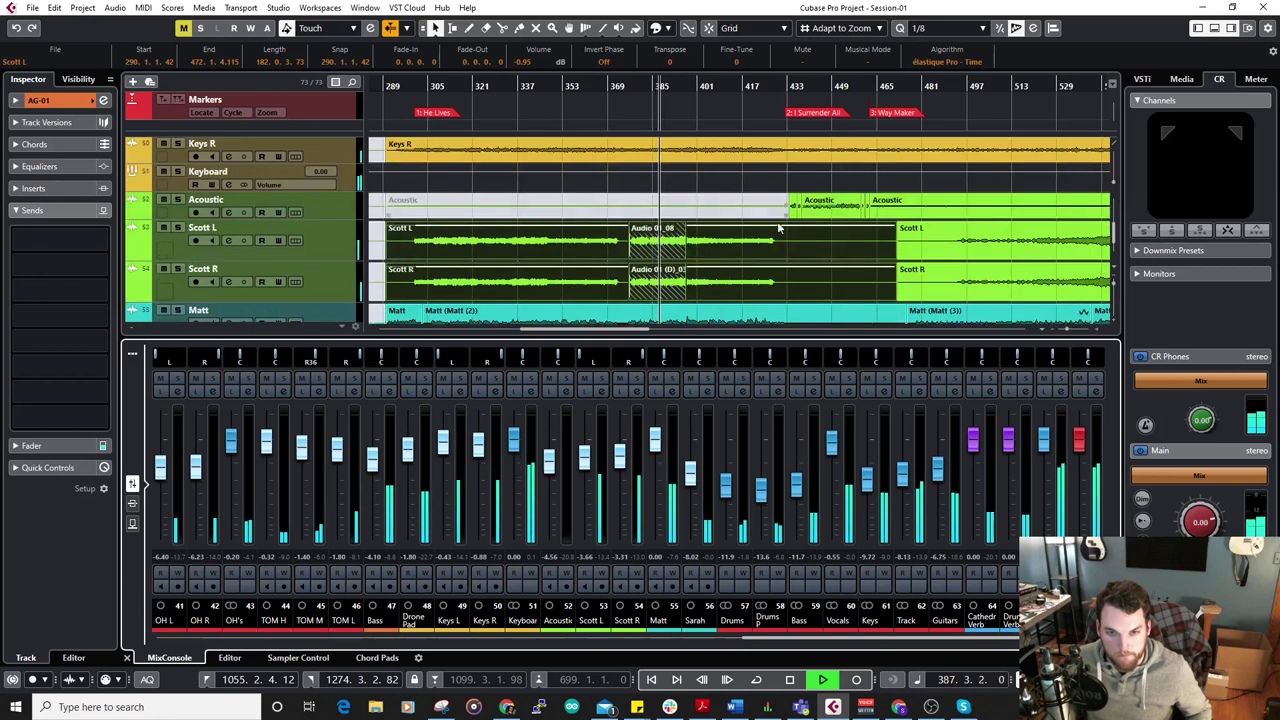
pyautogui.click(672, 274)
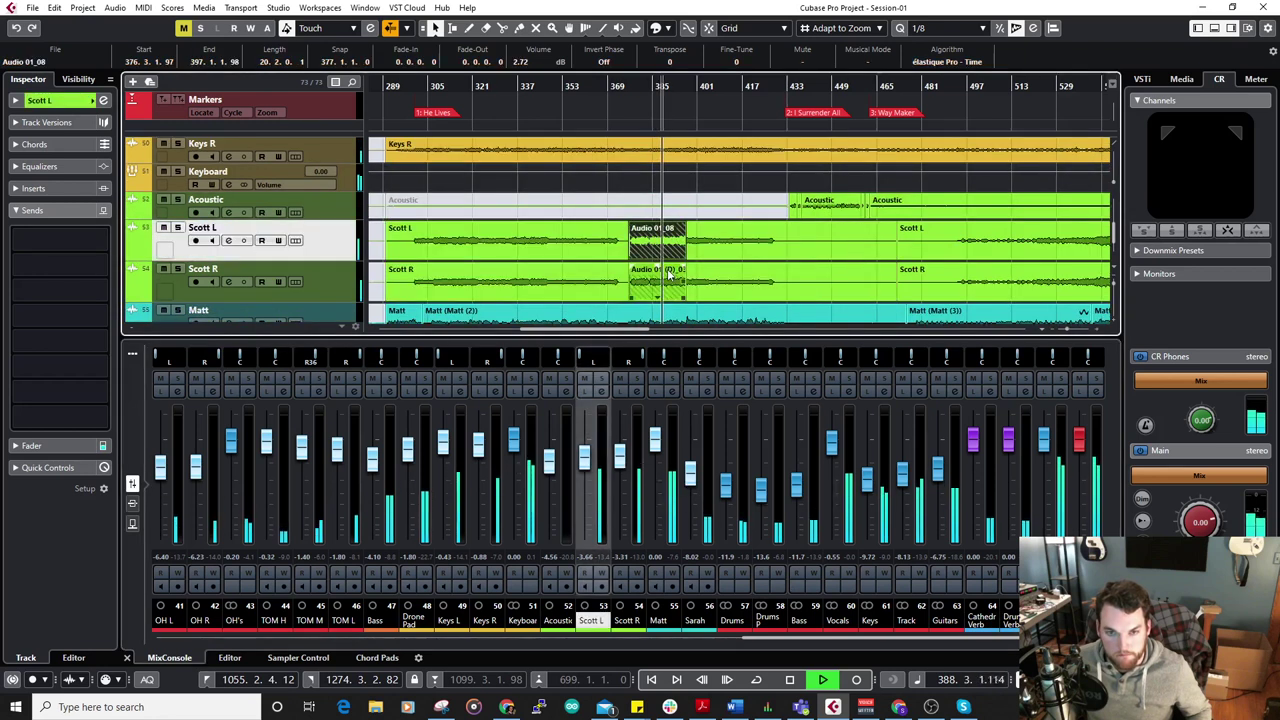
pyautogui.keyDown('shift'); pyautogui.click(670, 274); pyautogui.keyUp('shift')
pyautogui.moveTo(656, 220); pyautogui.dragTo(656, 231)
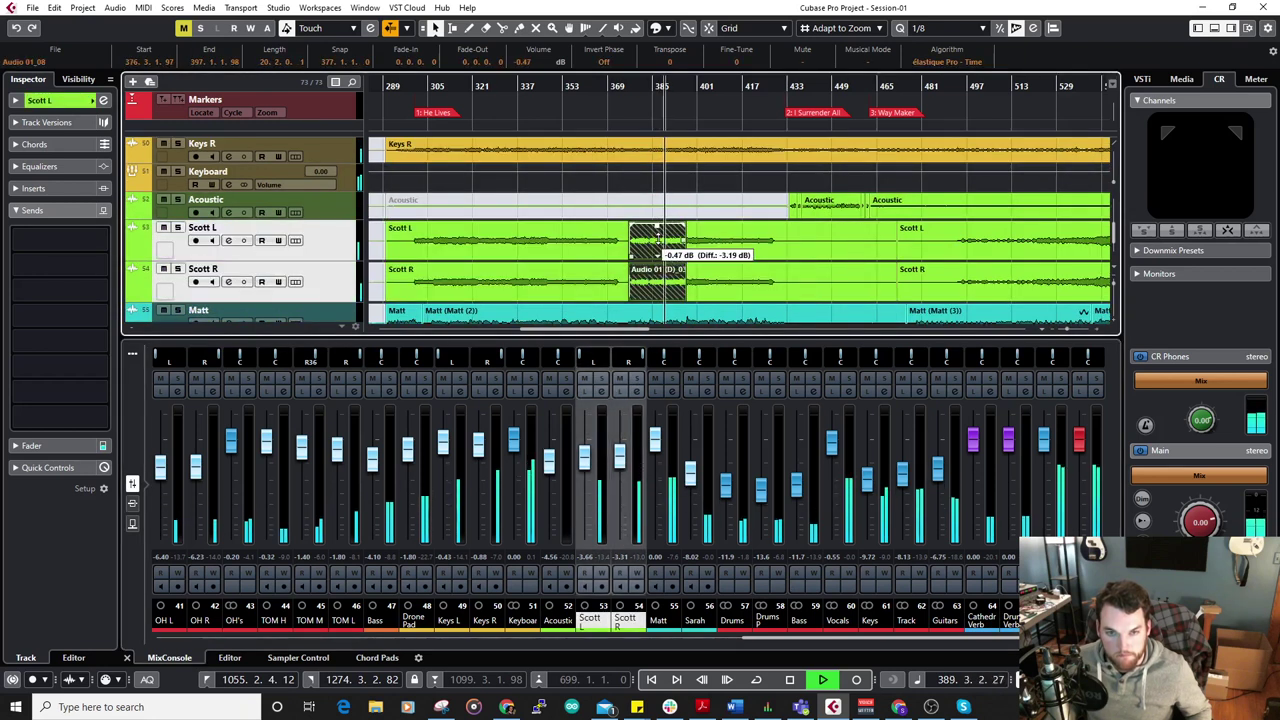
pyautogui.press('h')
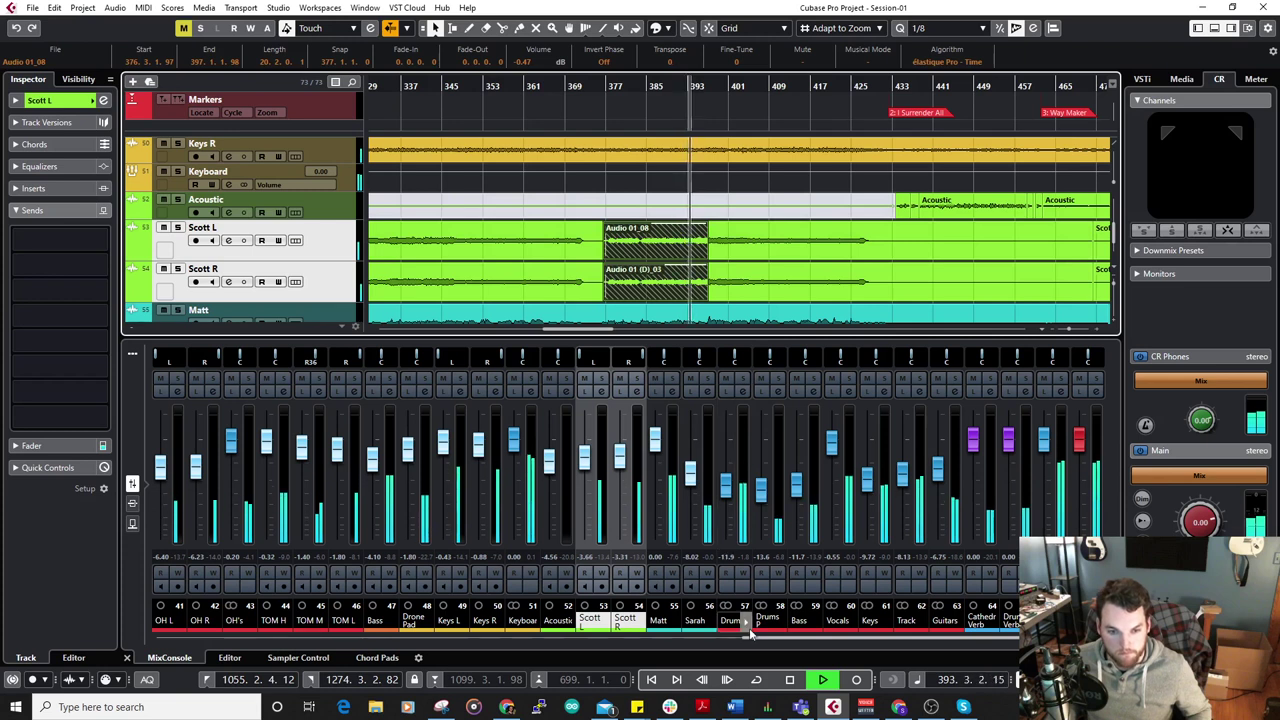
# Select the He Lives clip on the lower vocal track and raise that track's channel 56 fader to -4.10 dB.
pyautogui.moveTo(771, 639); pyautogui.dragTo(665, 647)
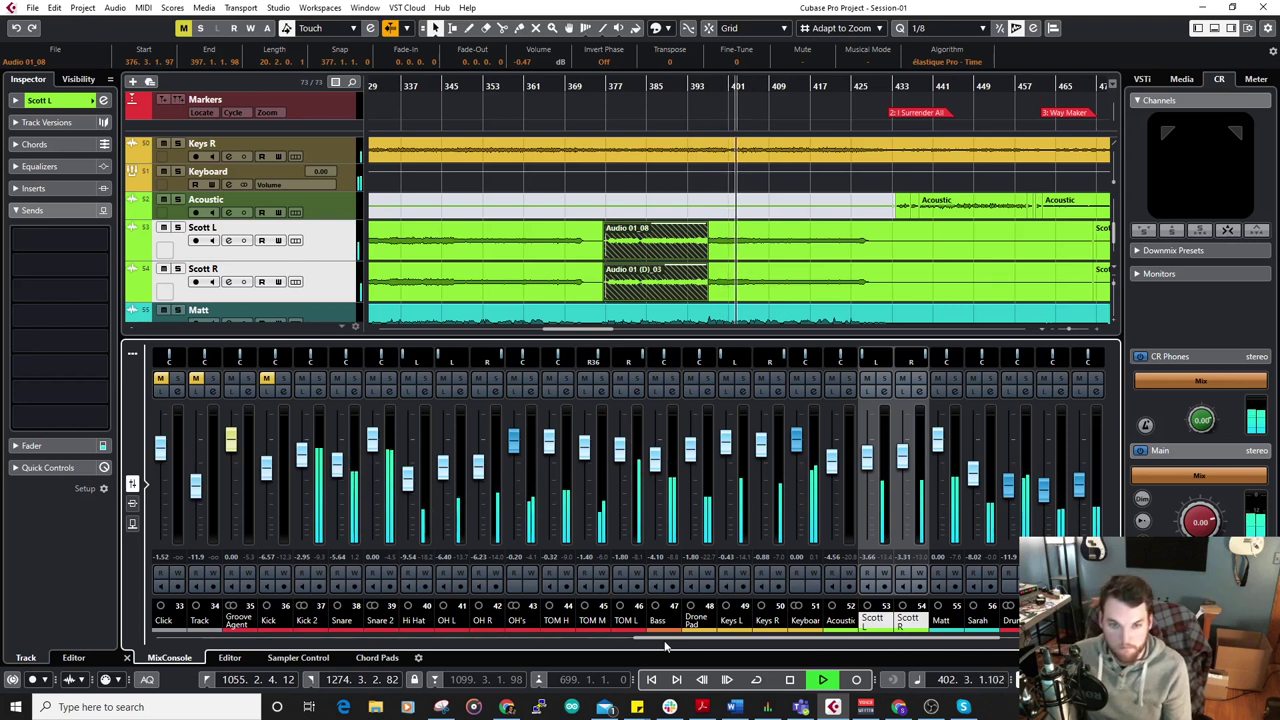
pyautogui.scroll(-5, 779, 191)
pyautogui.press('g')
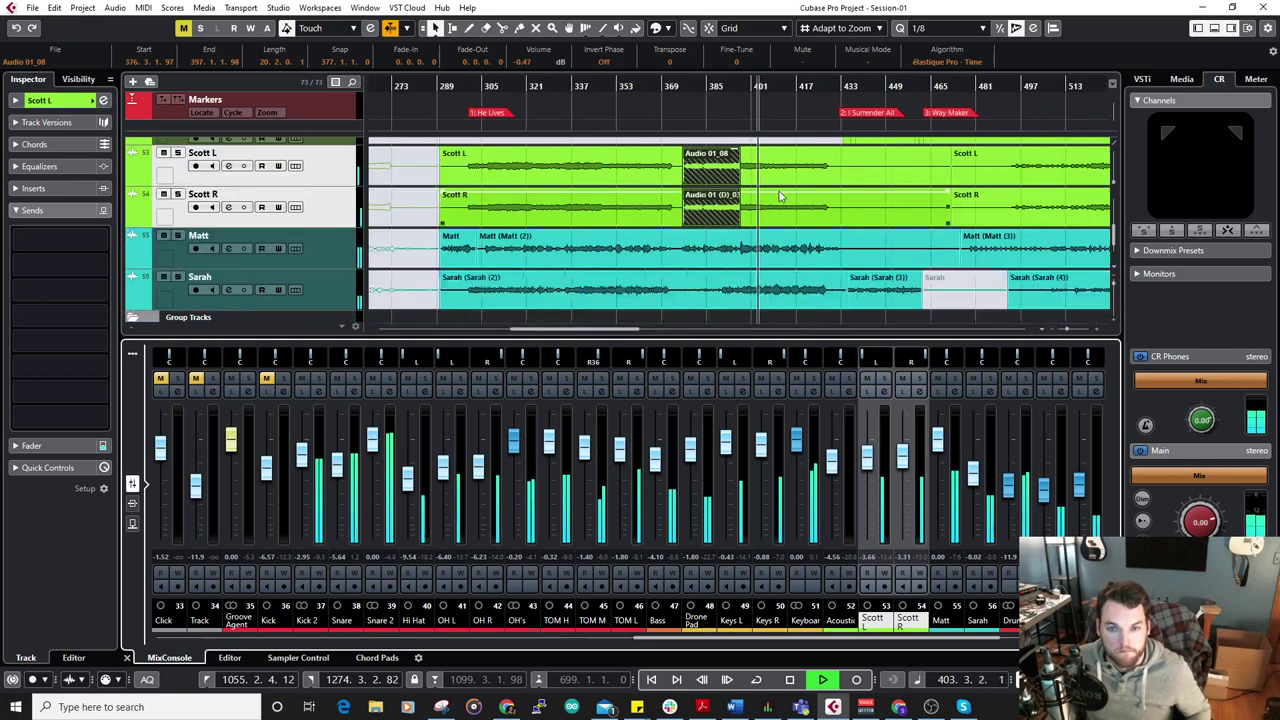
pyautogui.press('g')
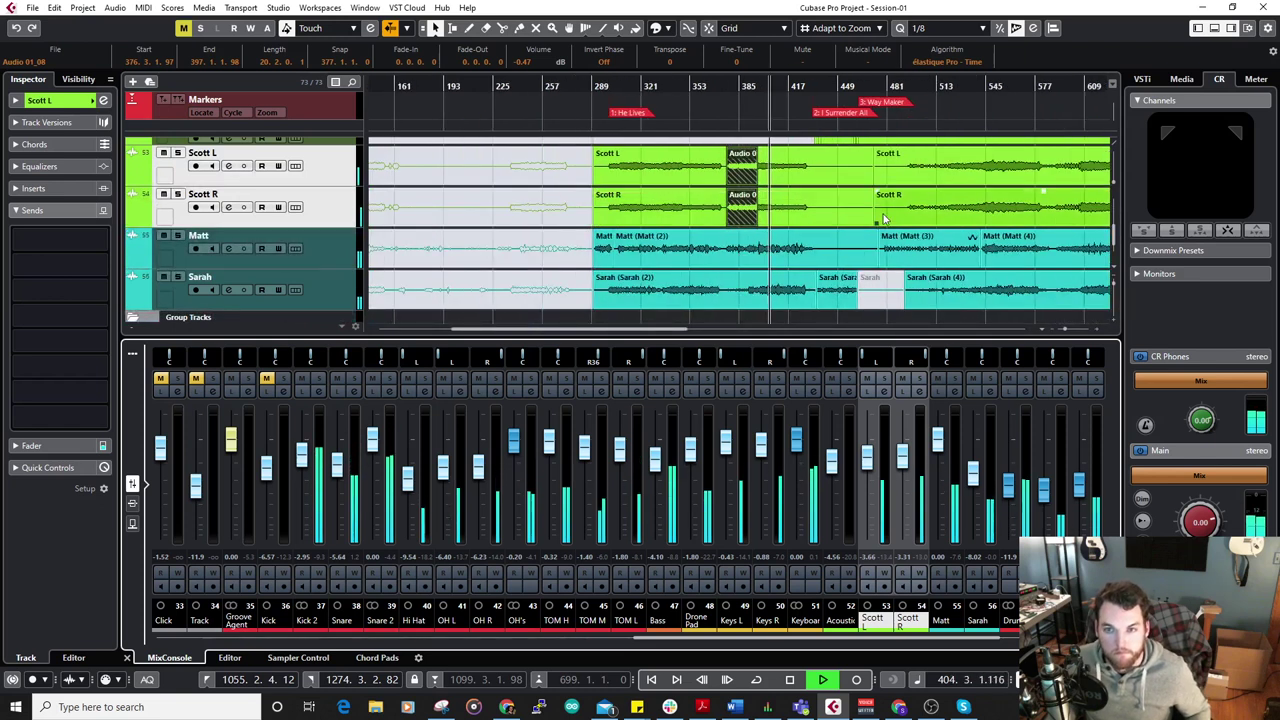
pyautogui.hscroll(2, 884, 219)
pyautogui.click(646, 233)
pyautogui.moveTo(643, 231); pyautogui.dragTo(647, 217)
pyautogui.click(564, 289)
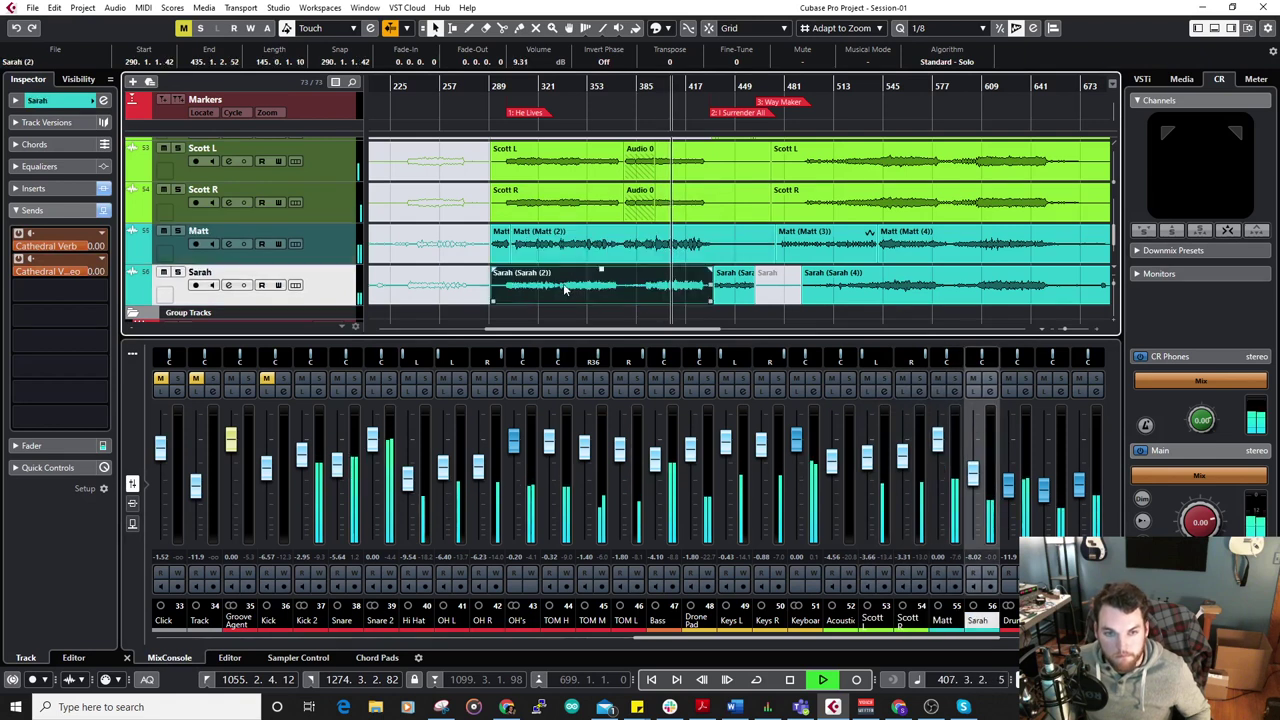
pyautogui.click(977, 478)
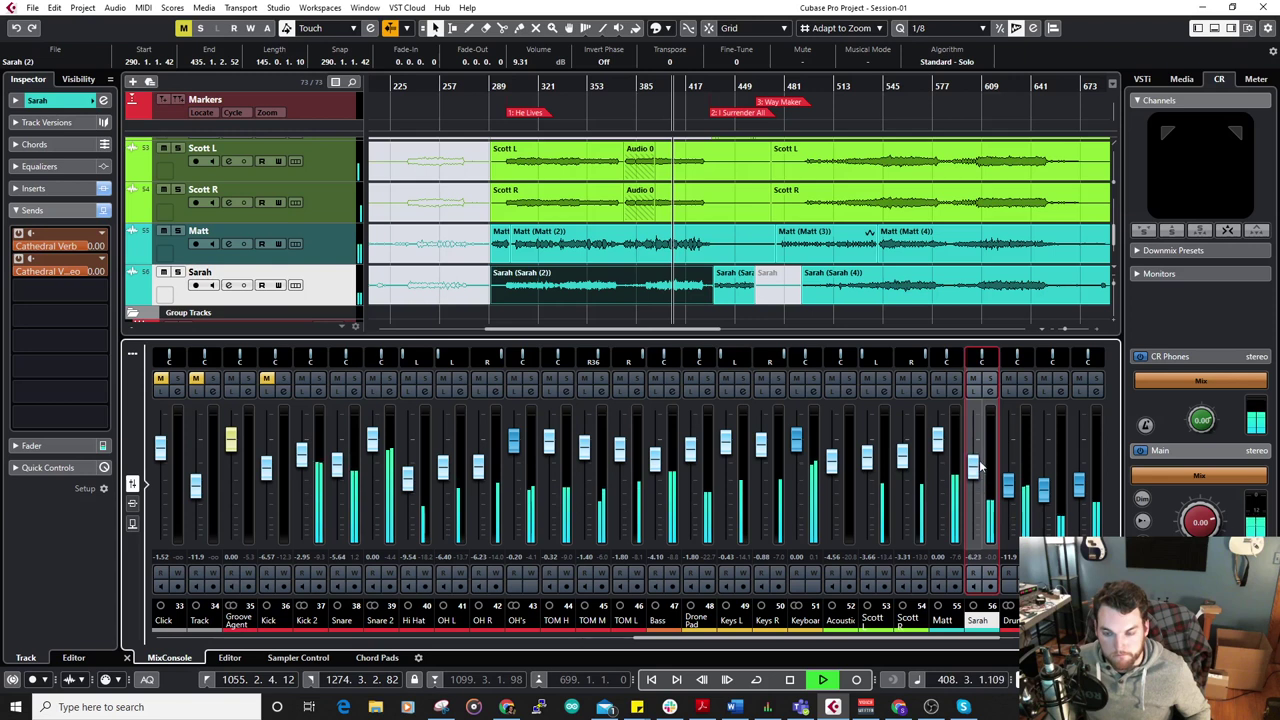
pyautogui.moveTo(975, 463); pyautogui.dragTo(975, 470)
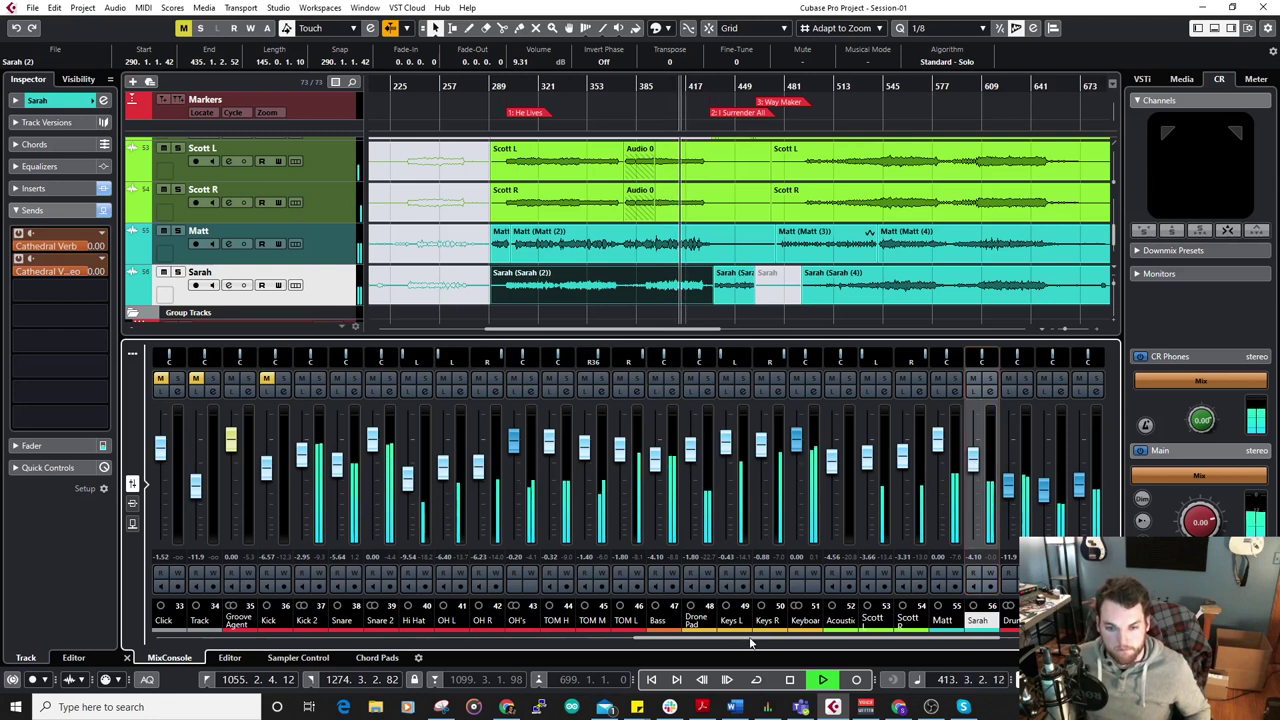
# Select the backing channels AG-01 to Synth Bass and lower their faders together, bringing Organ to -8.60 dB; deselect the group.
pyautogui.moveTo(752, 639); pyautogui.dragTo(273, 622)
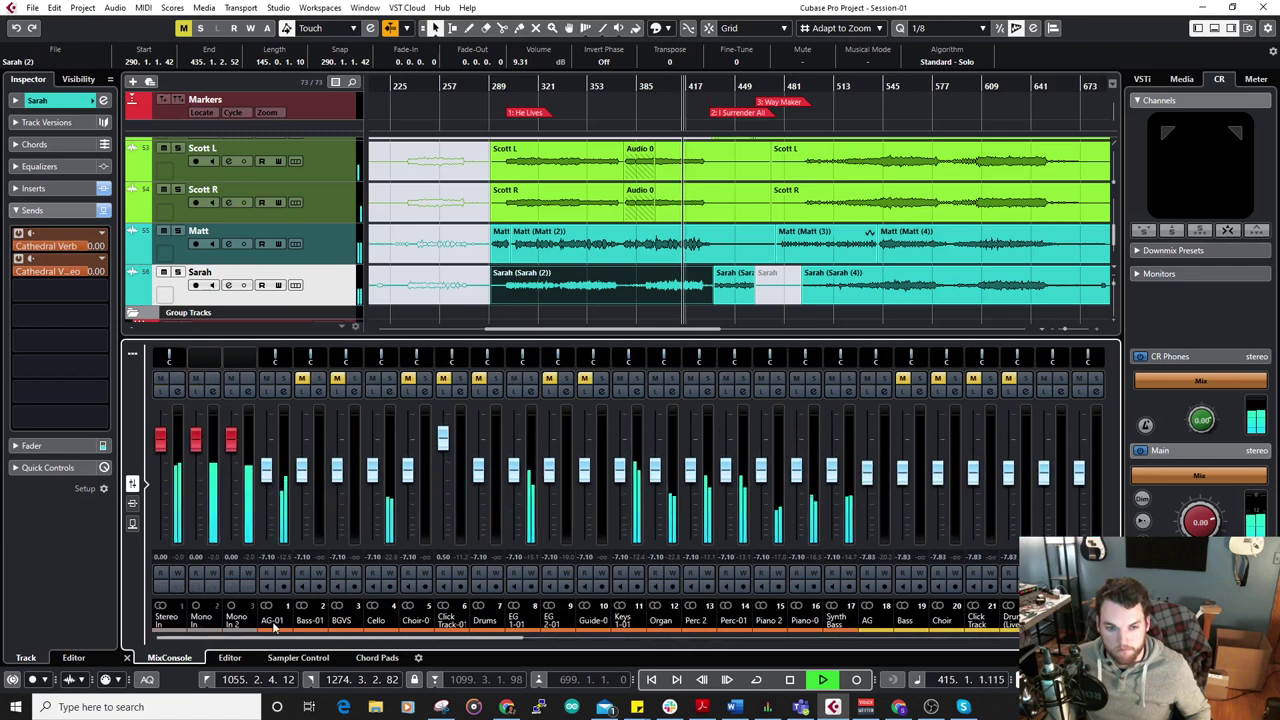
pyautogui.click(286, 418)
pyautogui.moveTo(655, 471); pyautogui.dragTo(657, 483)
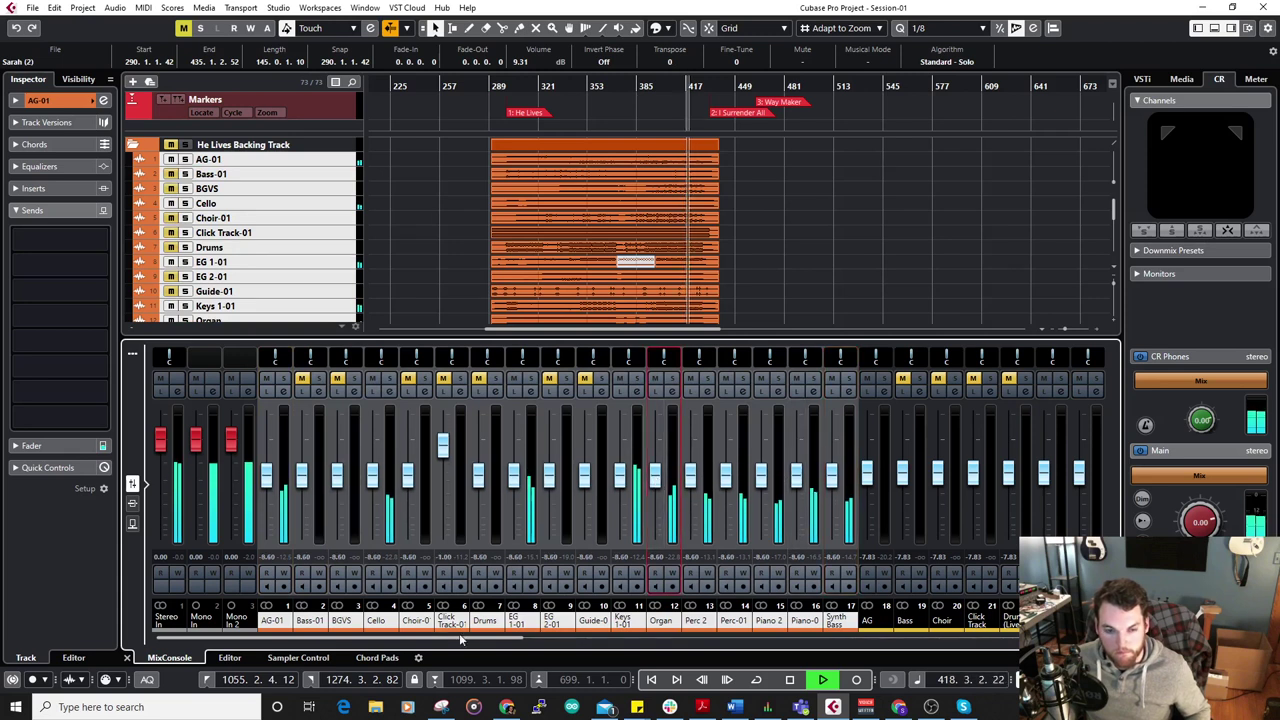
pyautogui.moveTo(469, 637); pyautogui.dragTo(1050, 636)
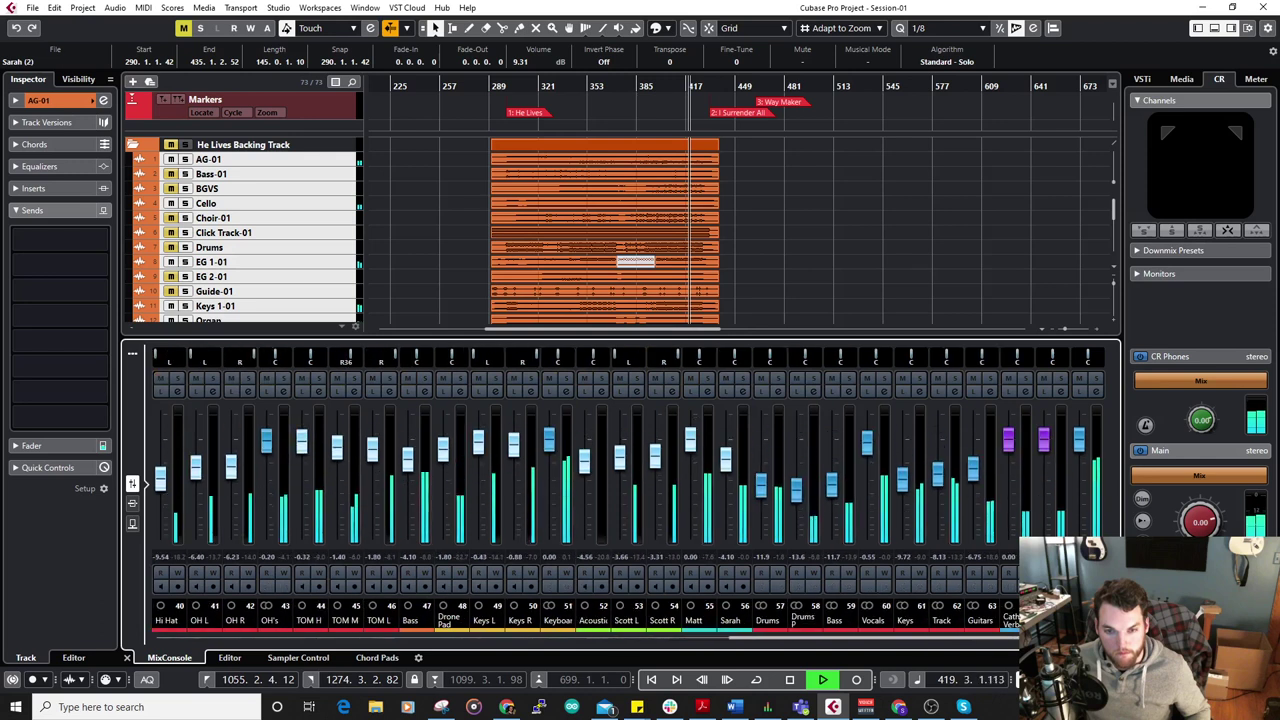
pyautogui.click(784, 286)
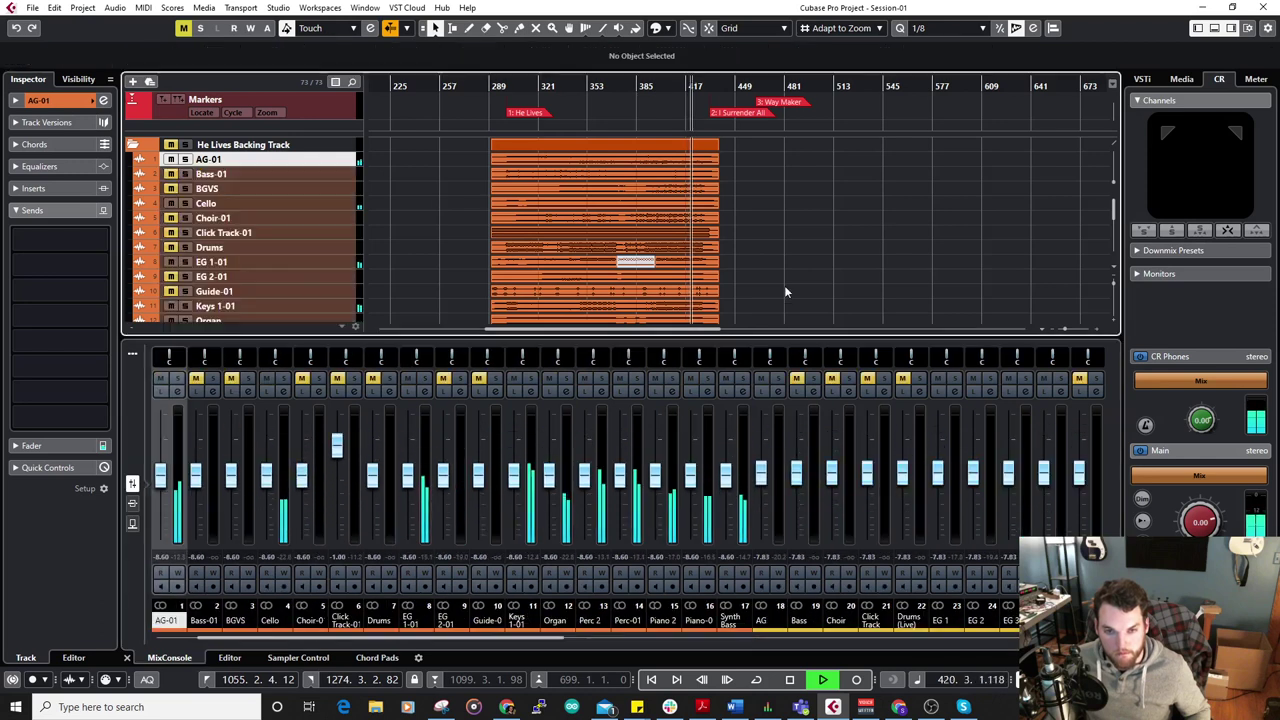
# Activate the Mute tool for the clips in the He Lives backing track.
pyautogui.scroll(-7, 784, 286)
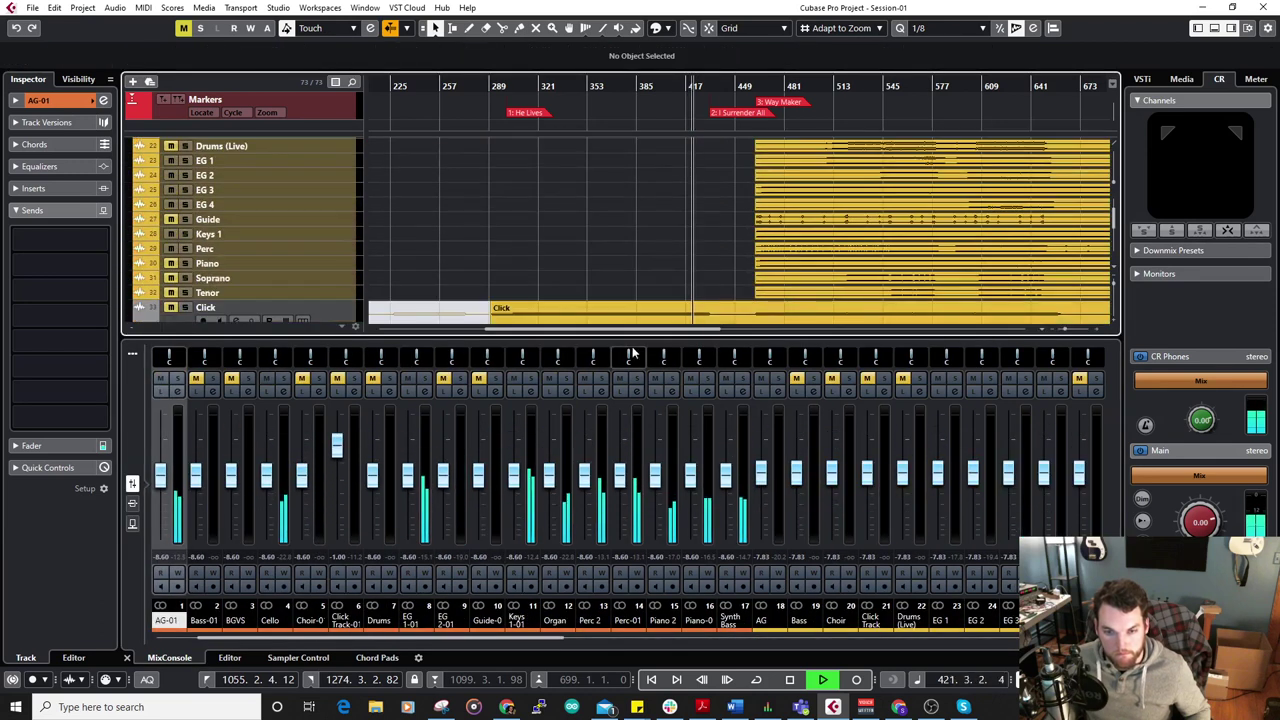
pyautogui.scroll(-5, 617, 280)
pyautogui.scroll(5, 617, 275)
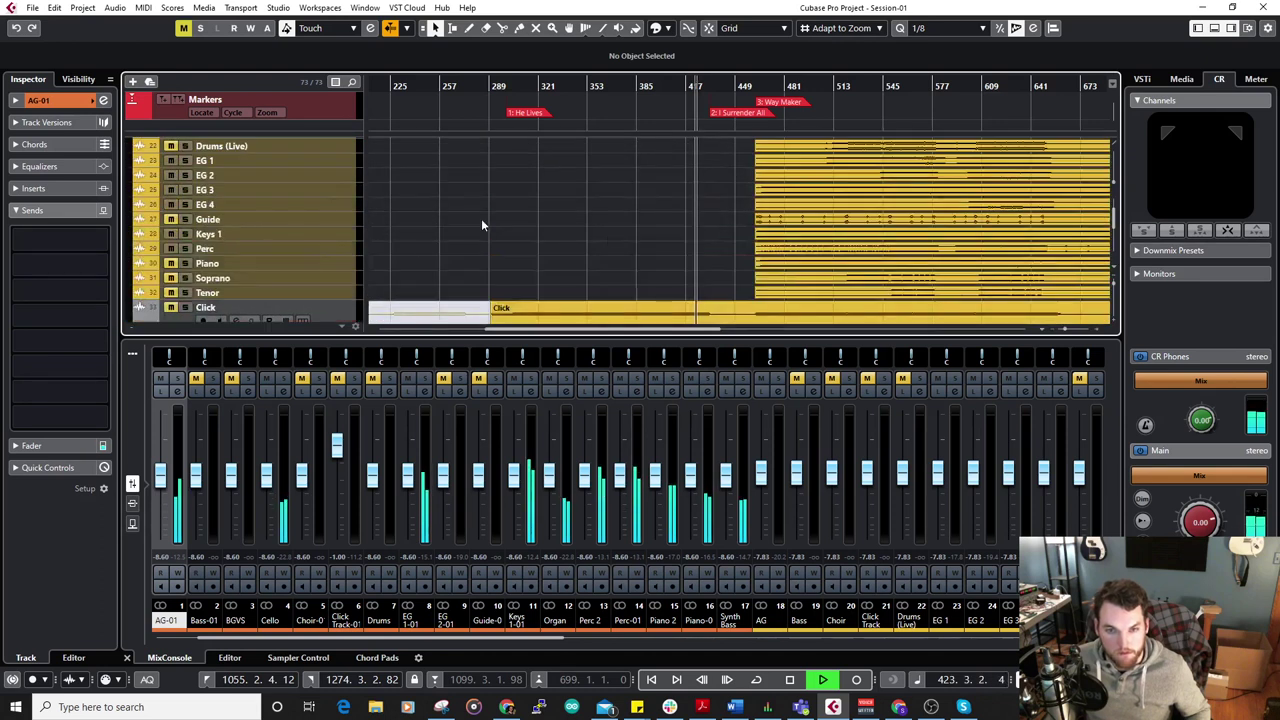
pyautogui.rightClick(598, 247)
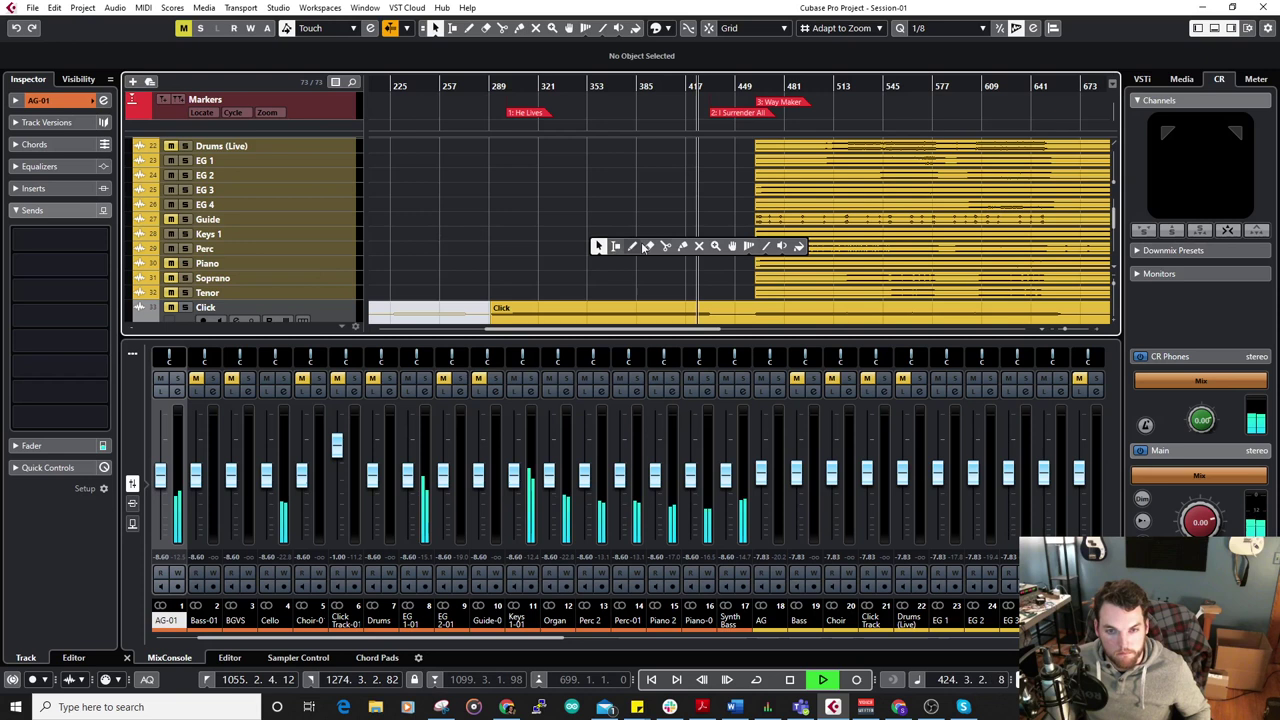
pyautogui.click(685, 246)
pyautogui.scroll(5, 608, 223)
pyautogui.rightClick(606, 232)
pyautogui.click(699, 232)
pyautogui.scroll(-2, 600, 220)
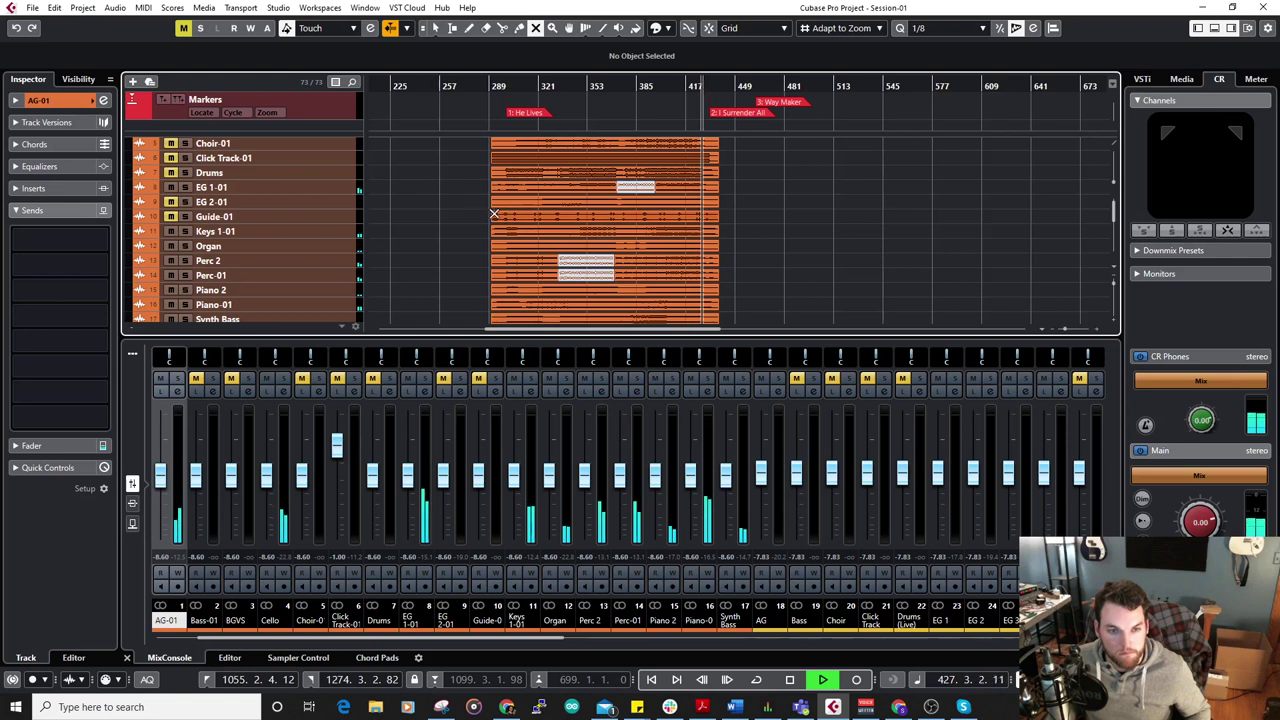
# Select the He Lives backing tracks from AG-01 to Synth Bass and enlarge their track heights together.
pyautogui.scroll(3, 336, 200)
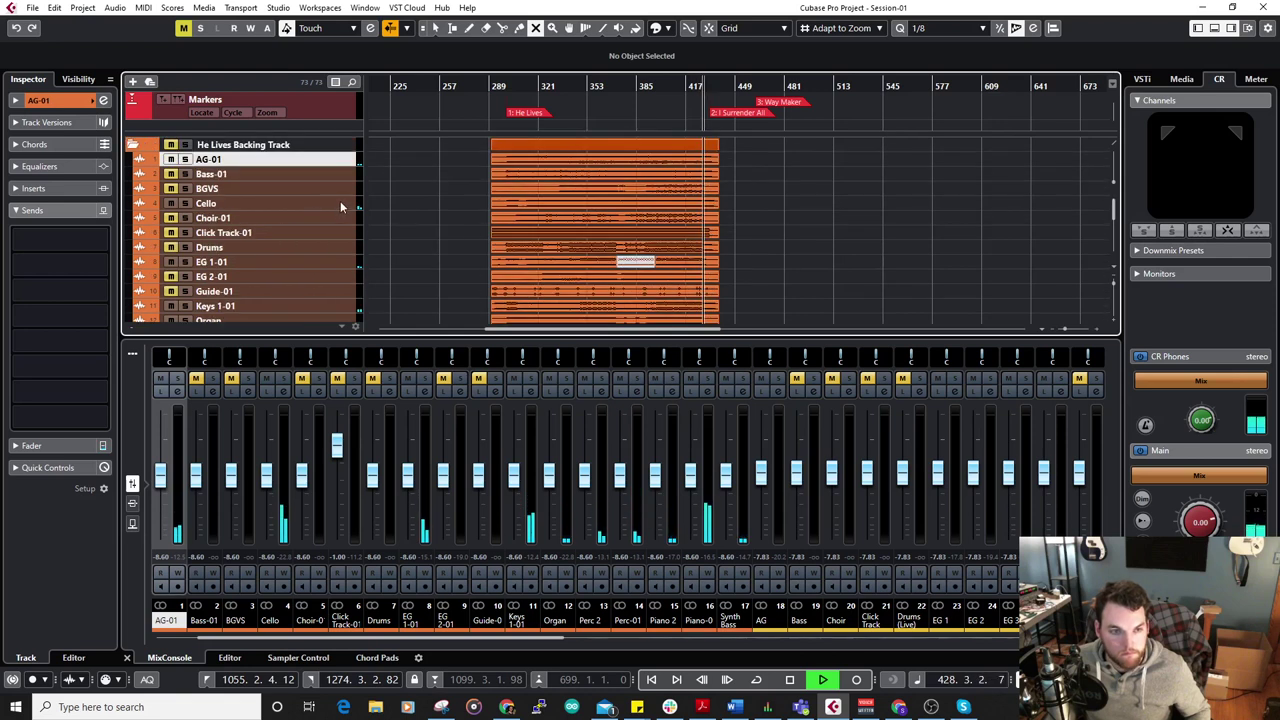
pyautogui.scroll(-5, 334, 190)
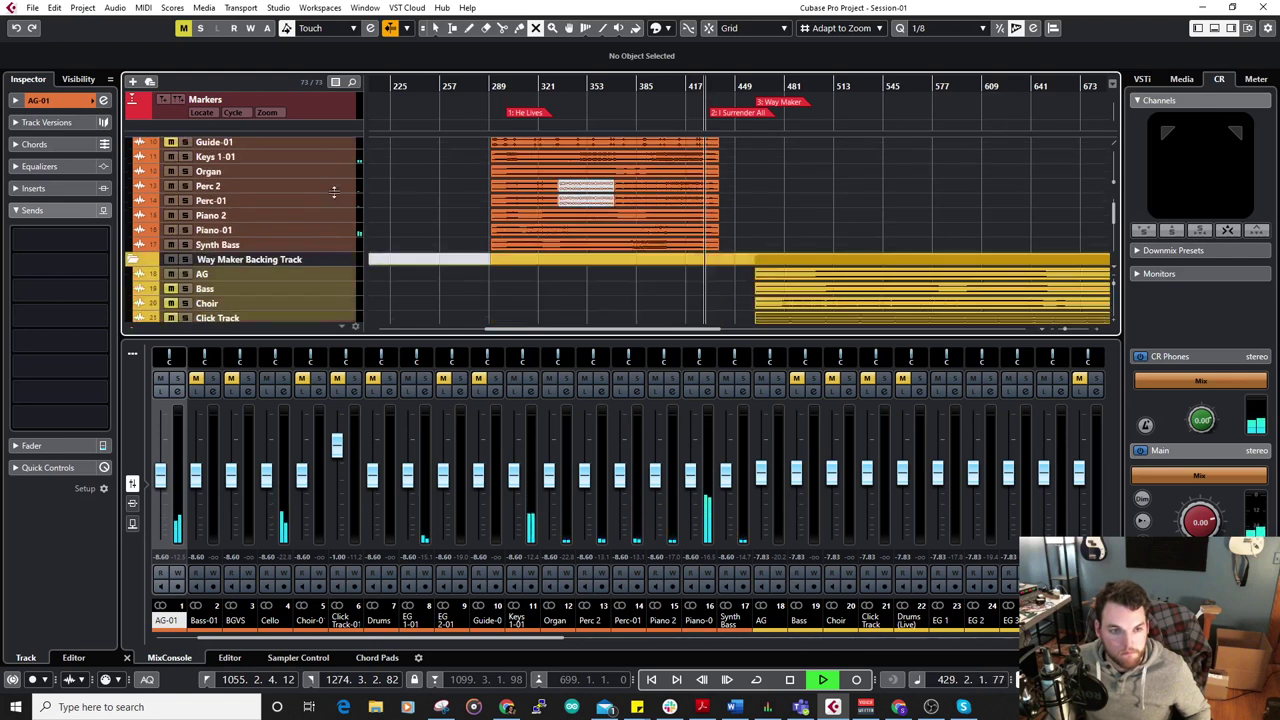
pyautogui.keyDown('shift'); pyautogui.click(326, 244); pyautogui.keyUp('shift')
pyautogui.moveTo(340, 251)
pyautogui.mouseDown()
pyautogui.moveTo(337, 290)
pyautogui.moveTo(344, 268)
pyautogui.mouseUp()
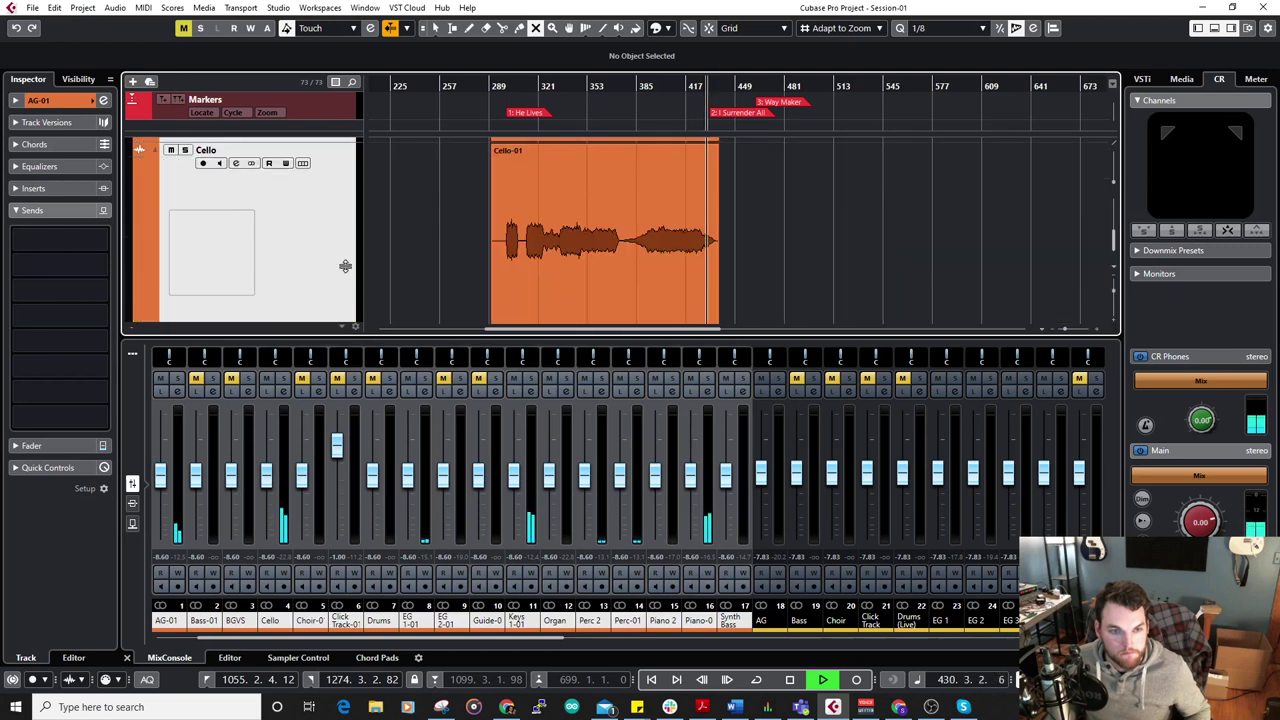
# Hide the MixConsole, resize the He Lives backing tracks so all of them fit in view, and select only Bass-01.
pyautogui.click(128, 658)
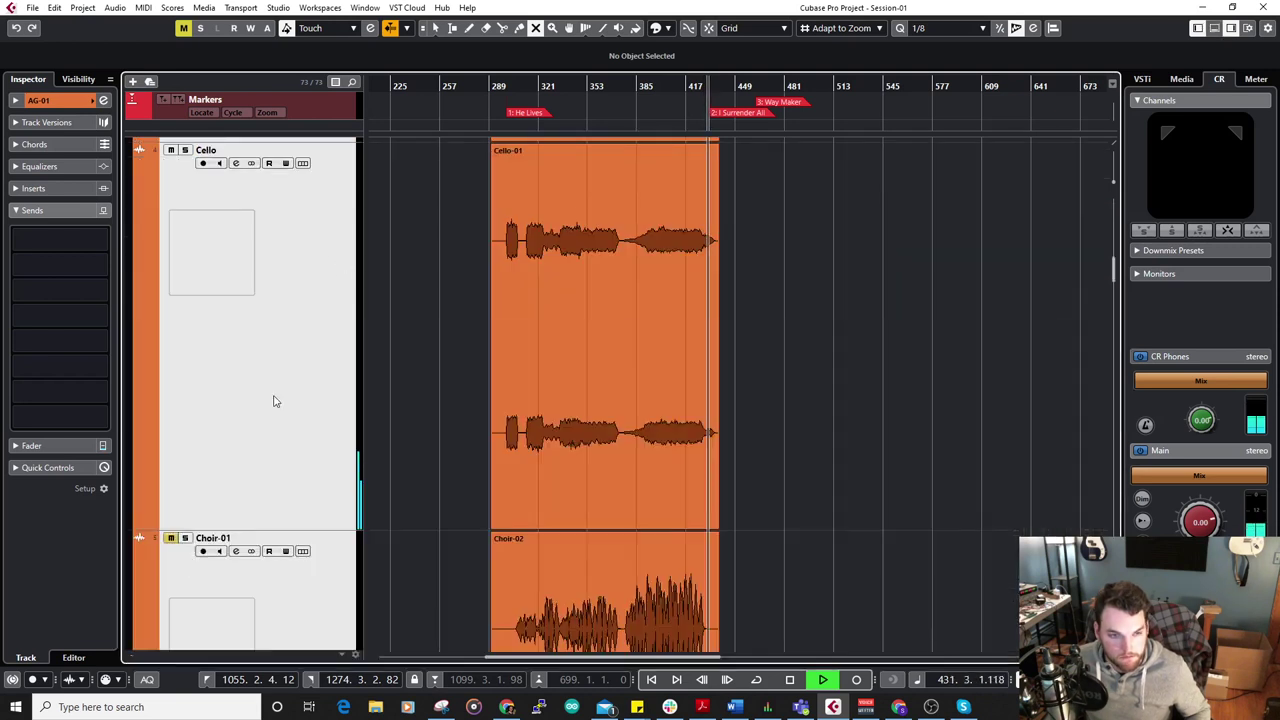
pyautogui.scroll(3, 303, 320)
pyautogui.scroll(-10, 306, 310)
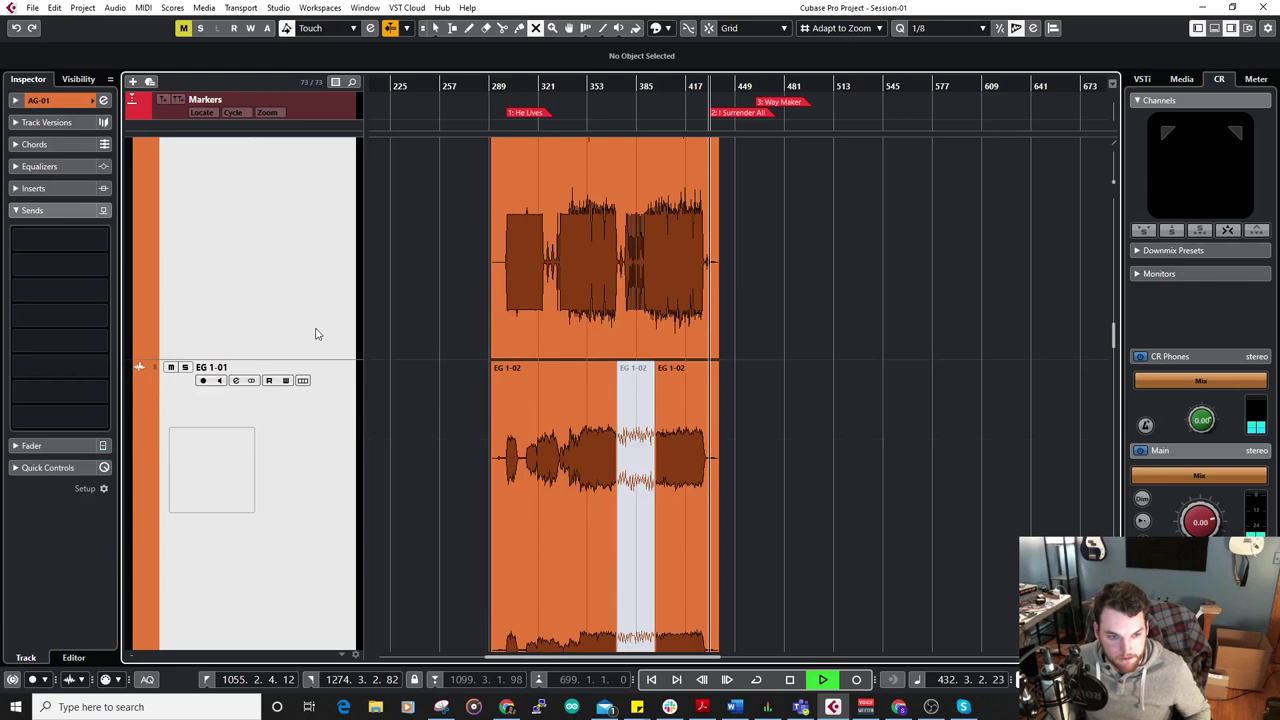
pyautogui.scroll(-6, 317, 334)
pyautogui.scroll(3, 320, 325)
pyautogui.scroll(-3, 322, 318)
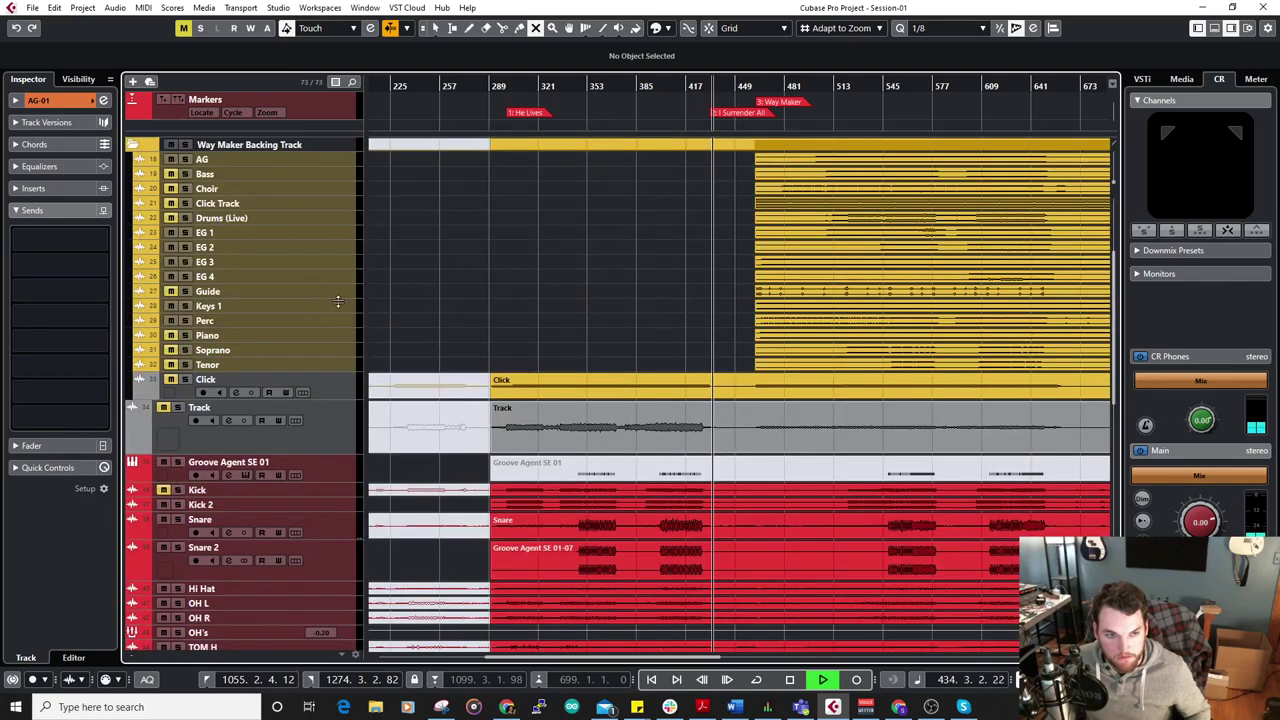
pyautogui.scroll(3, 344, 329)
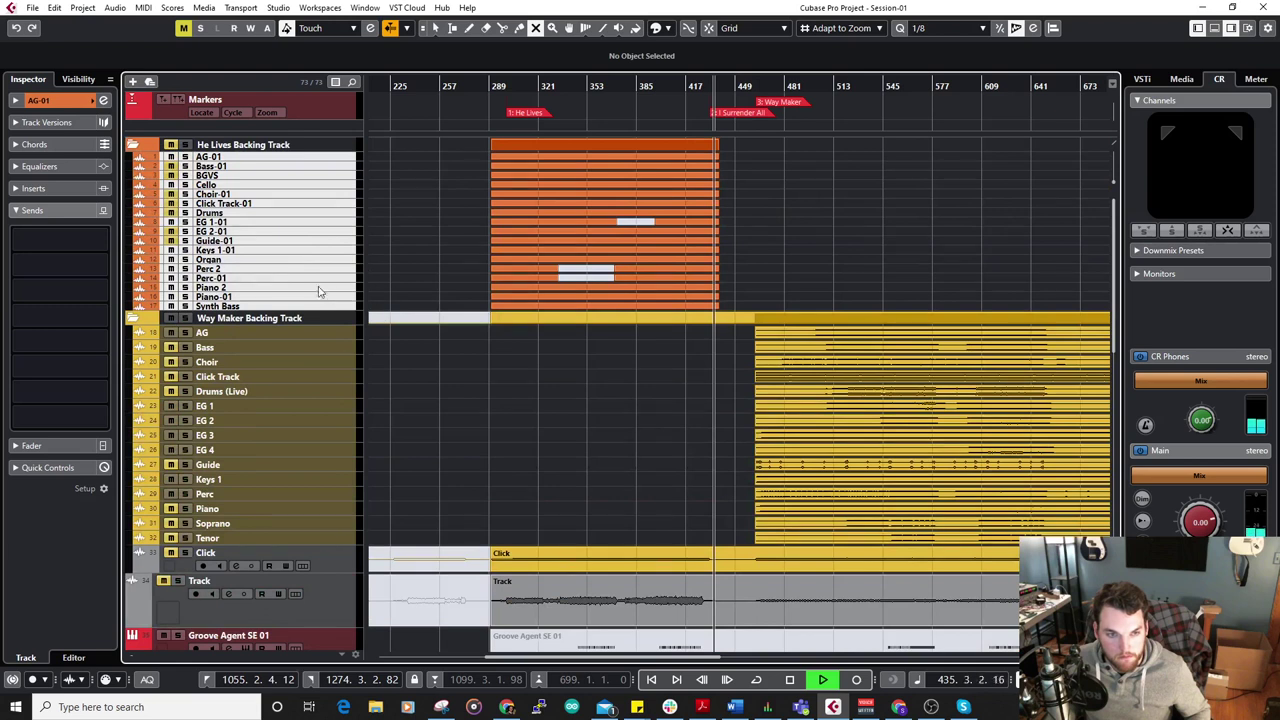
pyautogui.moveTo(316, 308)
pyautogui.mouseDown()
pyautogui.moveTo(314, 323)
pyautogui.moveTo(329, 325)
pyautogui.mouseUp()
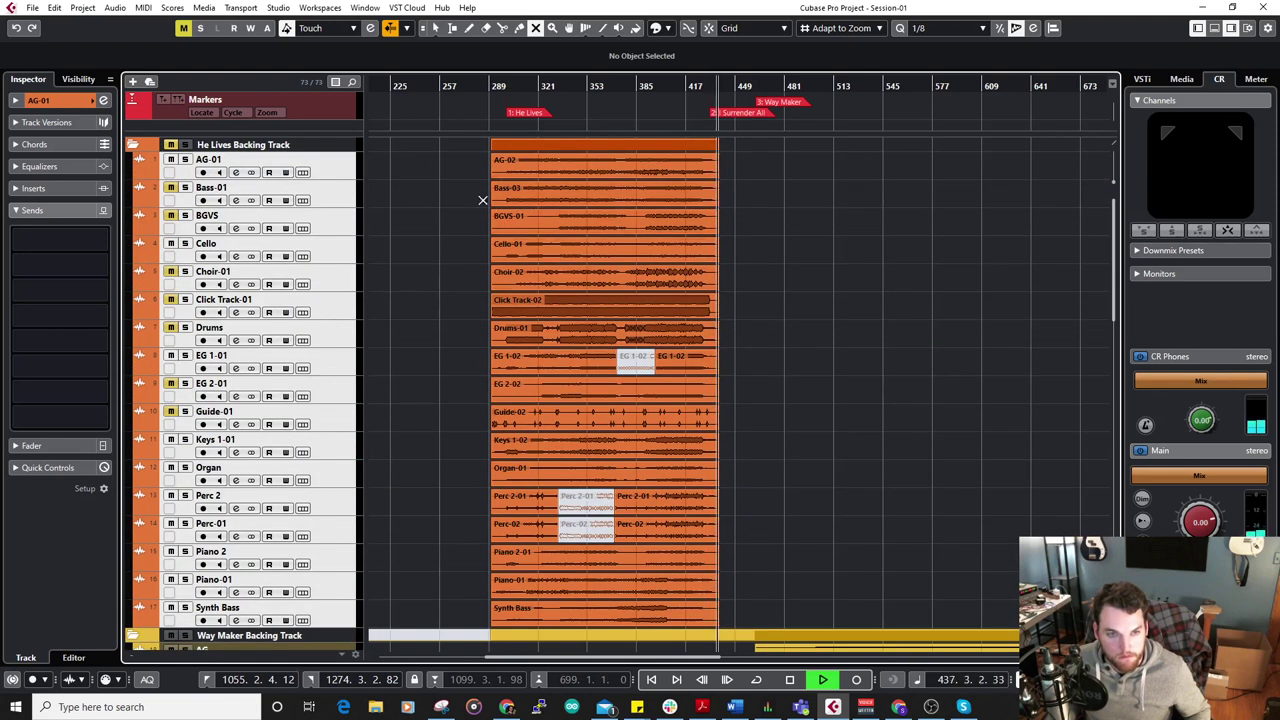
pyautogui.click(337, 194)
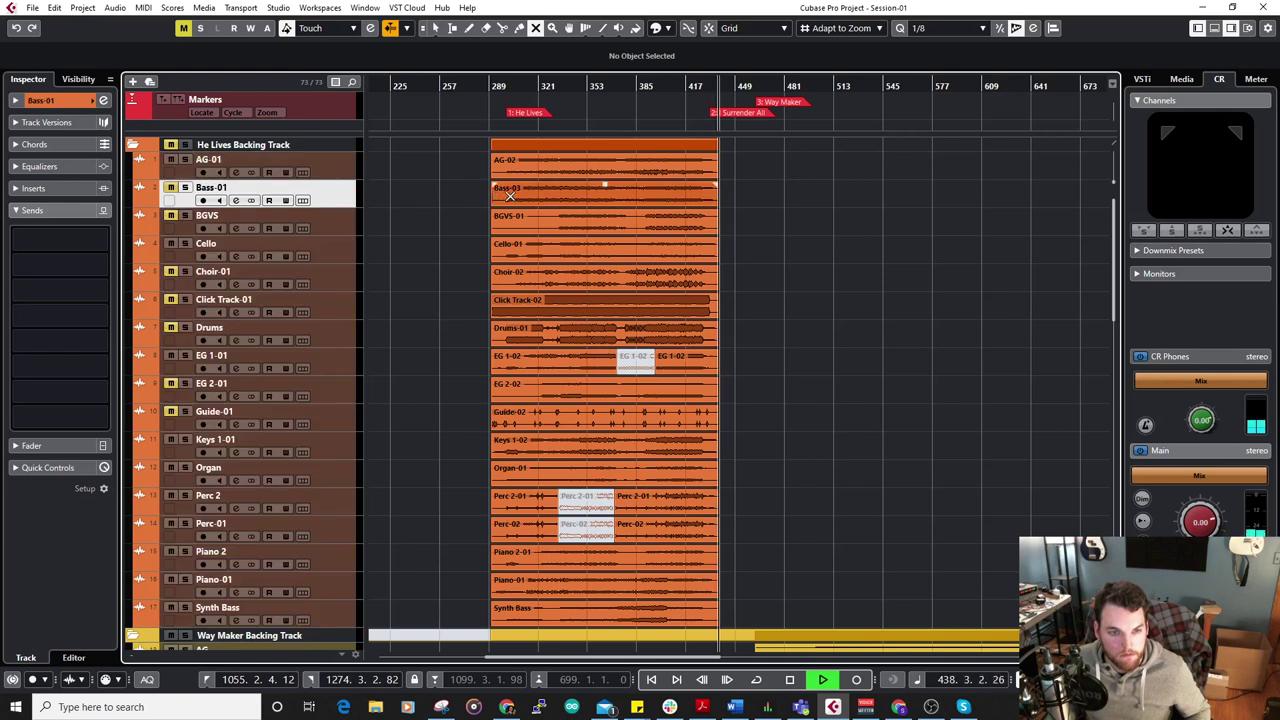
# Mute the Bass, BGVS, Choir, Click Track, Drums and Guide clips in the He Lives backing track.
pyautogui.moveTo(518, 198); pyautogui.dragTo(533, 221)
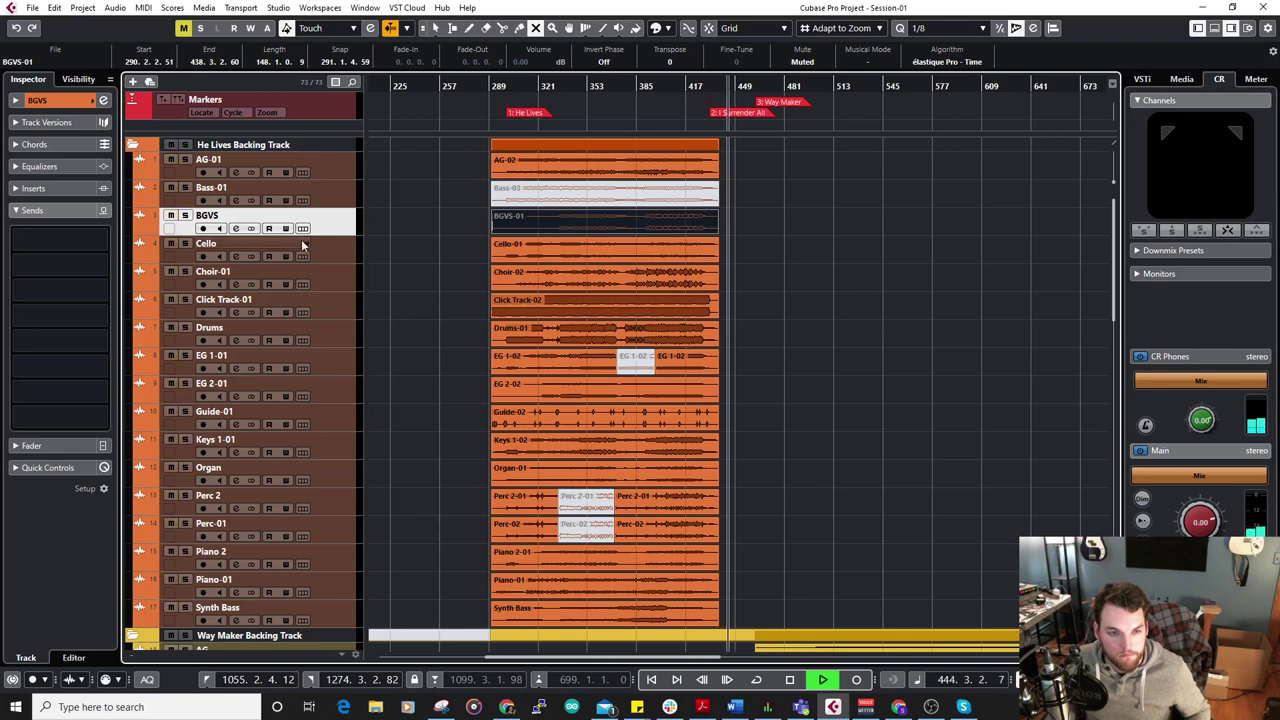
pyautogui.click(541, 309)
pyautogui.click(546, 278)
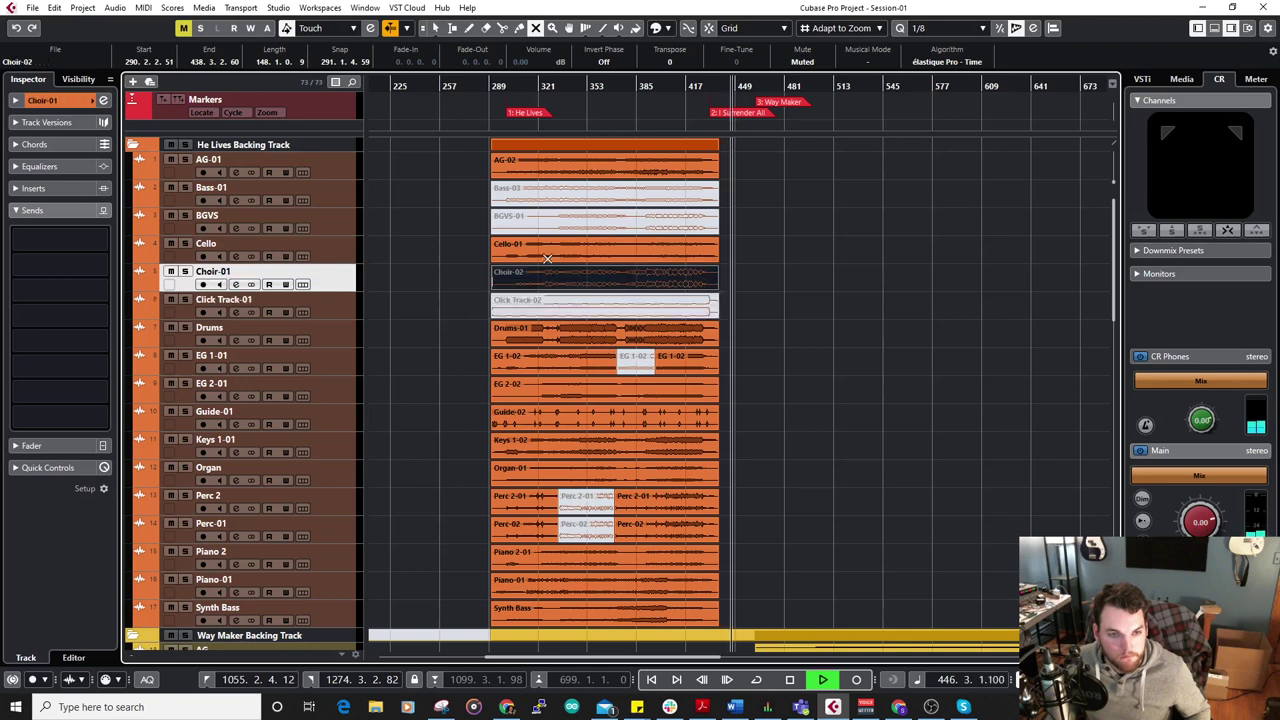
pyautogui.click(529, 342)
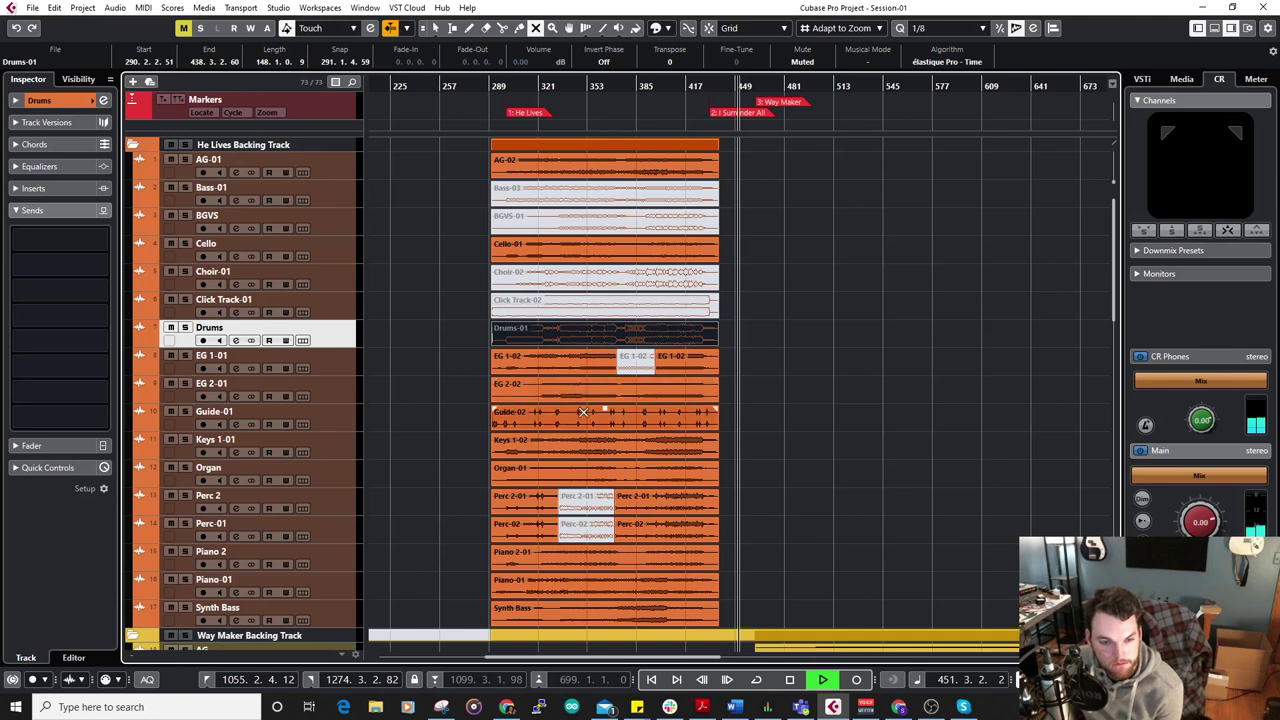
pyautogui.scroll(-4, 583, 412)
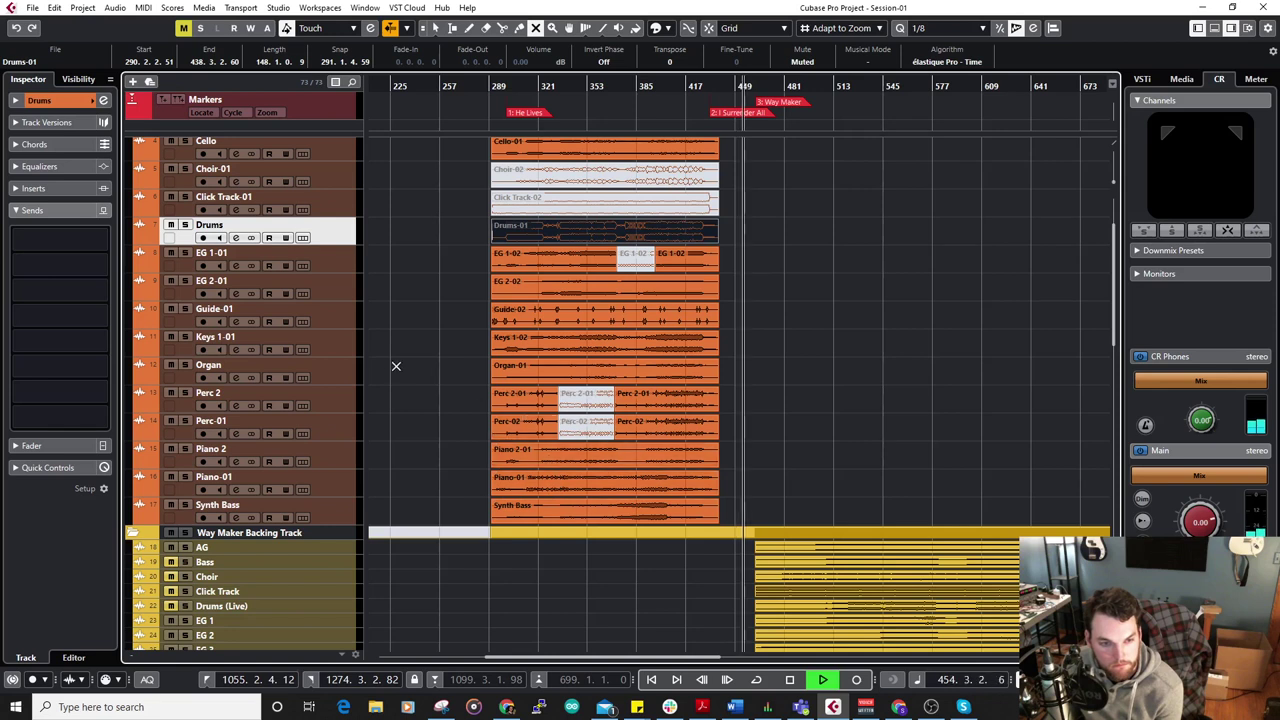
pyautogui.click(576, 310)
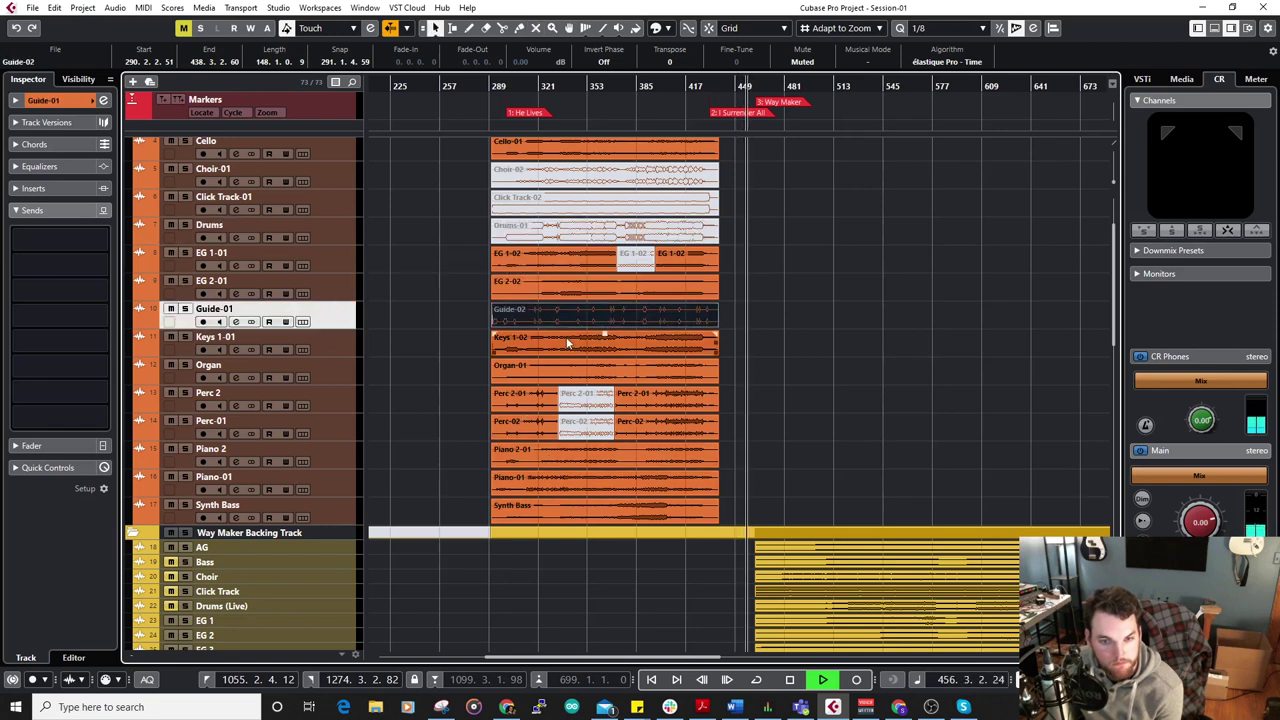
# Select the Acoustic track and its long clip starting at bar 438, just after the I Surrender All marker.
pyautogui.scroll(-15, 566, 340)
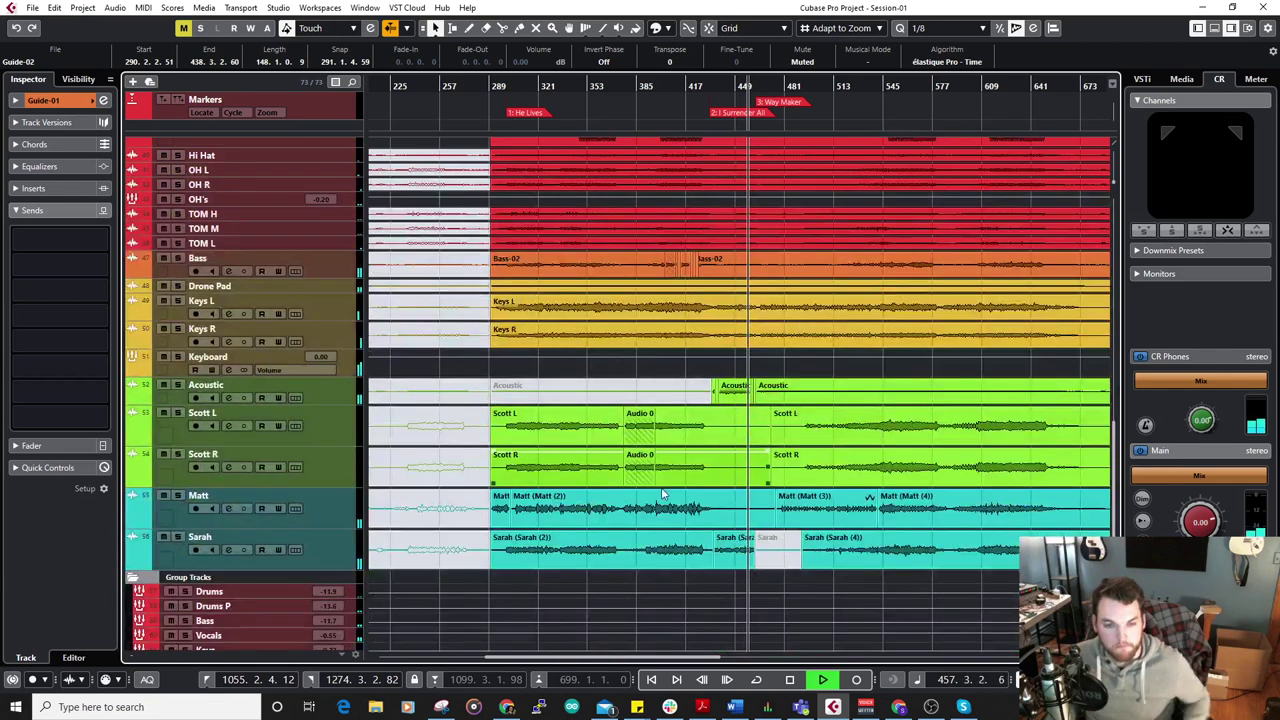
pyautogui.click(330, 391)
pyautogui.scroll(6, 712, 398)
pyautogui.click(942, 387)
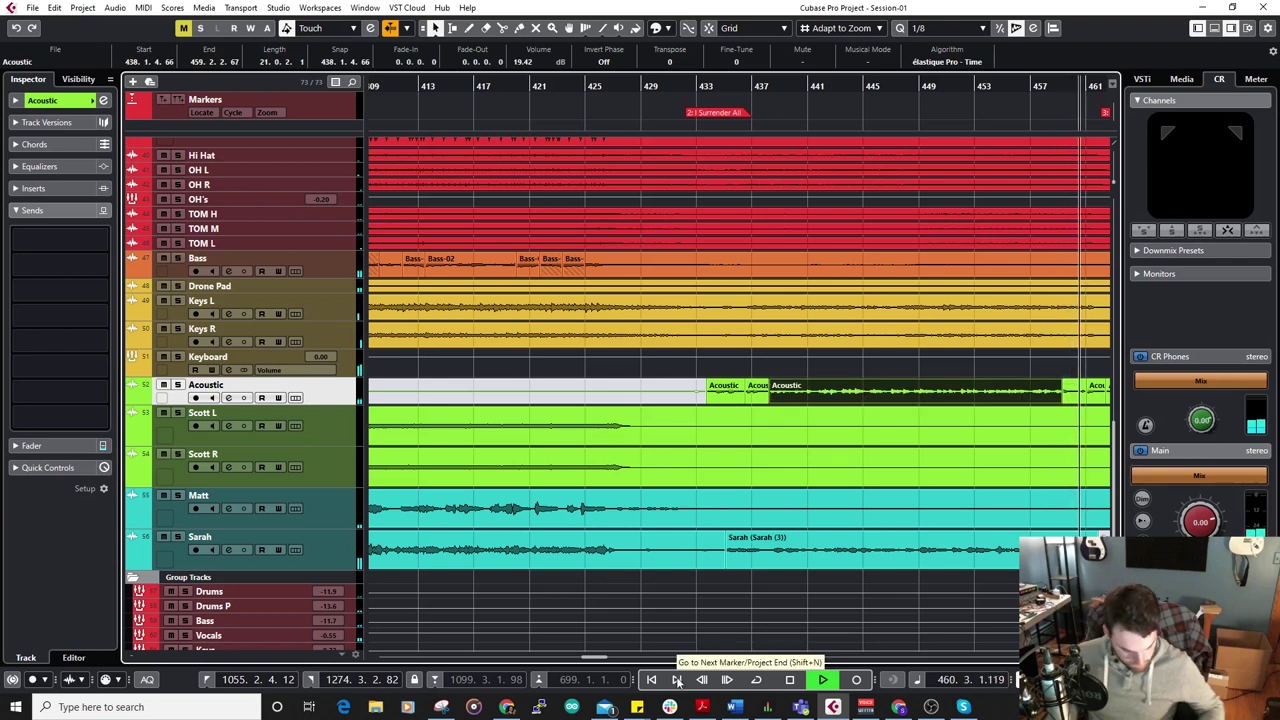
# Show the MixConsole, play from about bar 436 near the I Surrender All marker, and solo the Acoustic channel.
pyautogui.hotkey('alt', 'F3')
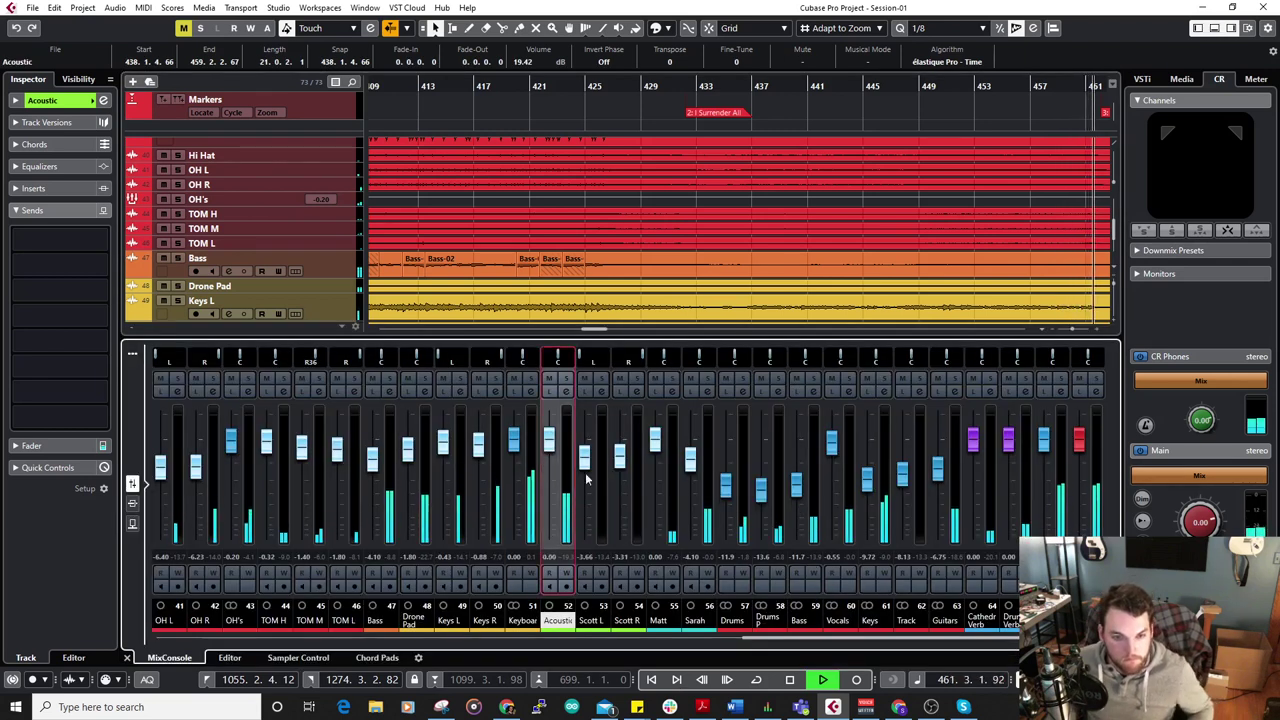
pyautogui.scroll(-8, 623, 277)
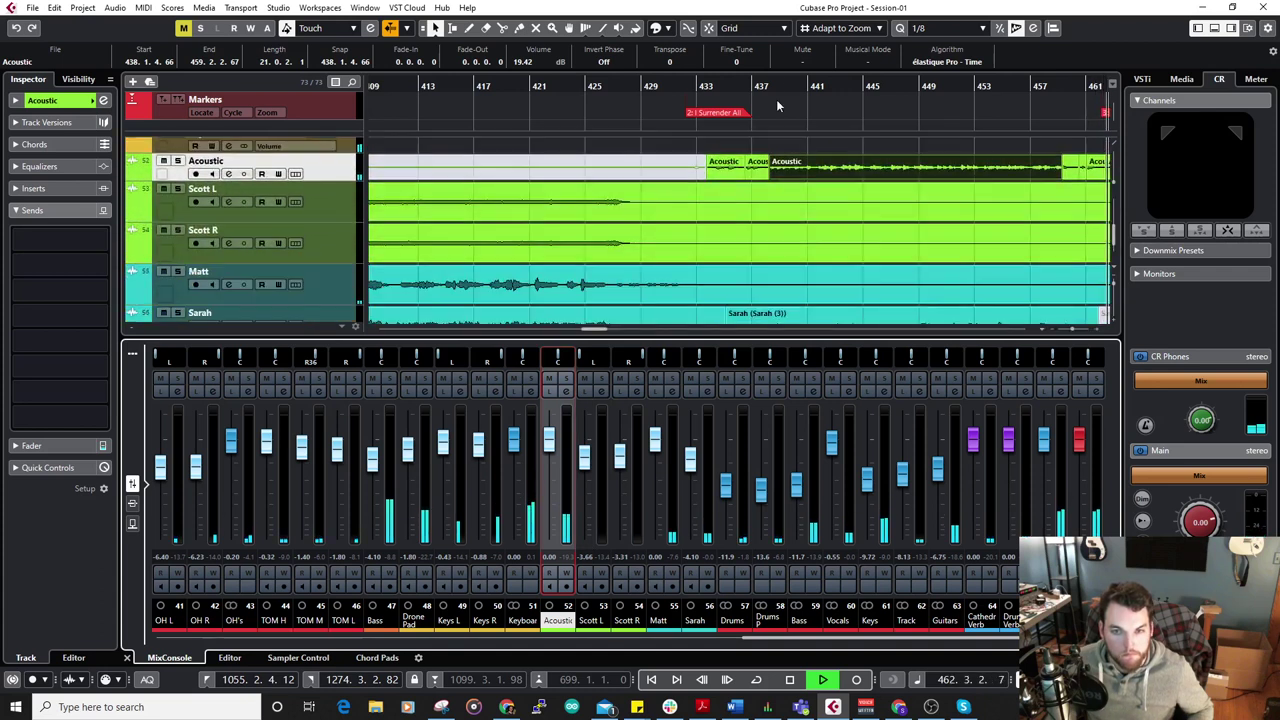
pyautogui.click(740, 87)
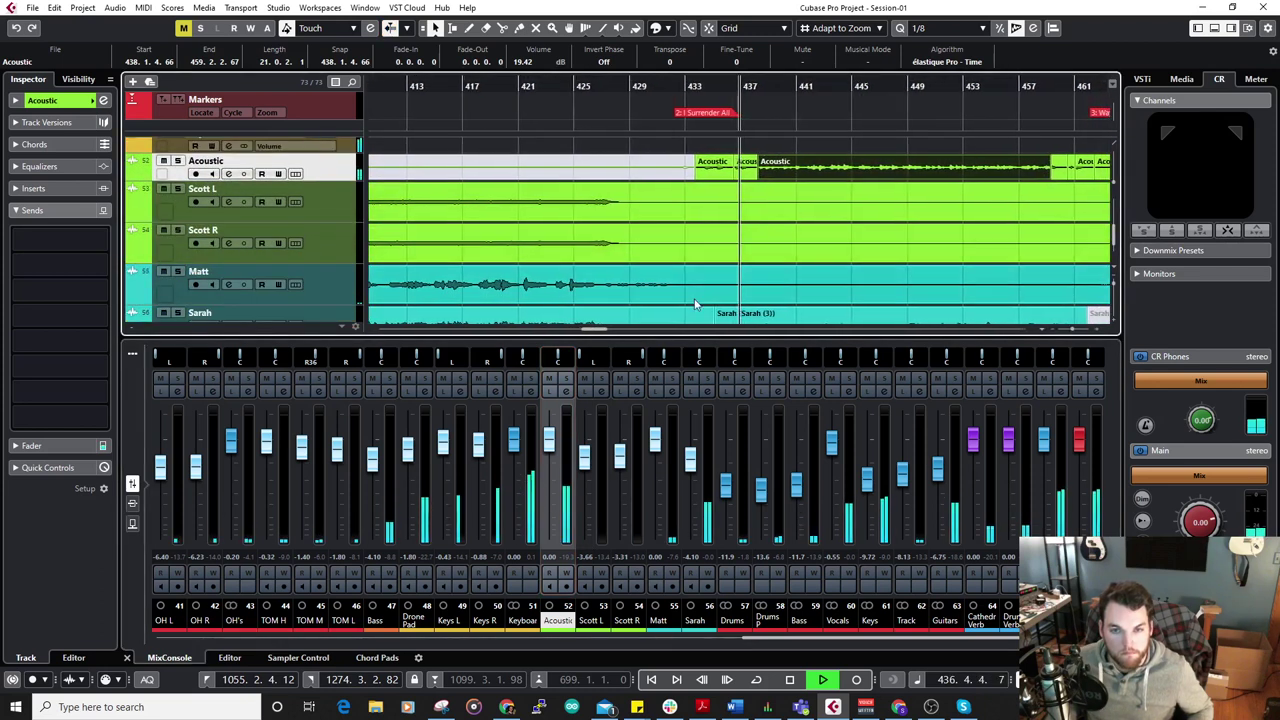
pyautogui.click(566, 378)
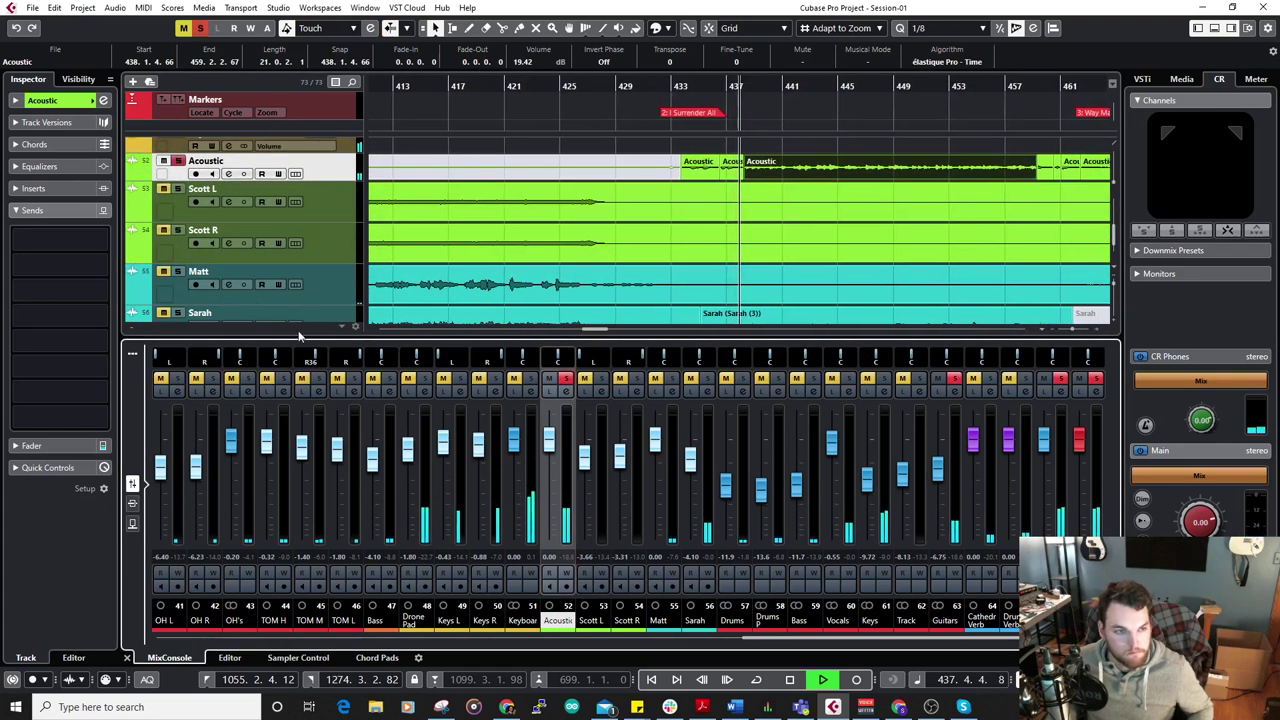
# Load the Frequency EQ into the first insert slot of the Acoustic track.
pyautogui.click(58, 101)
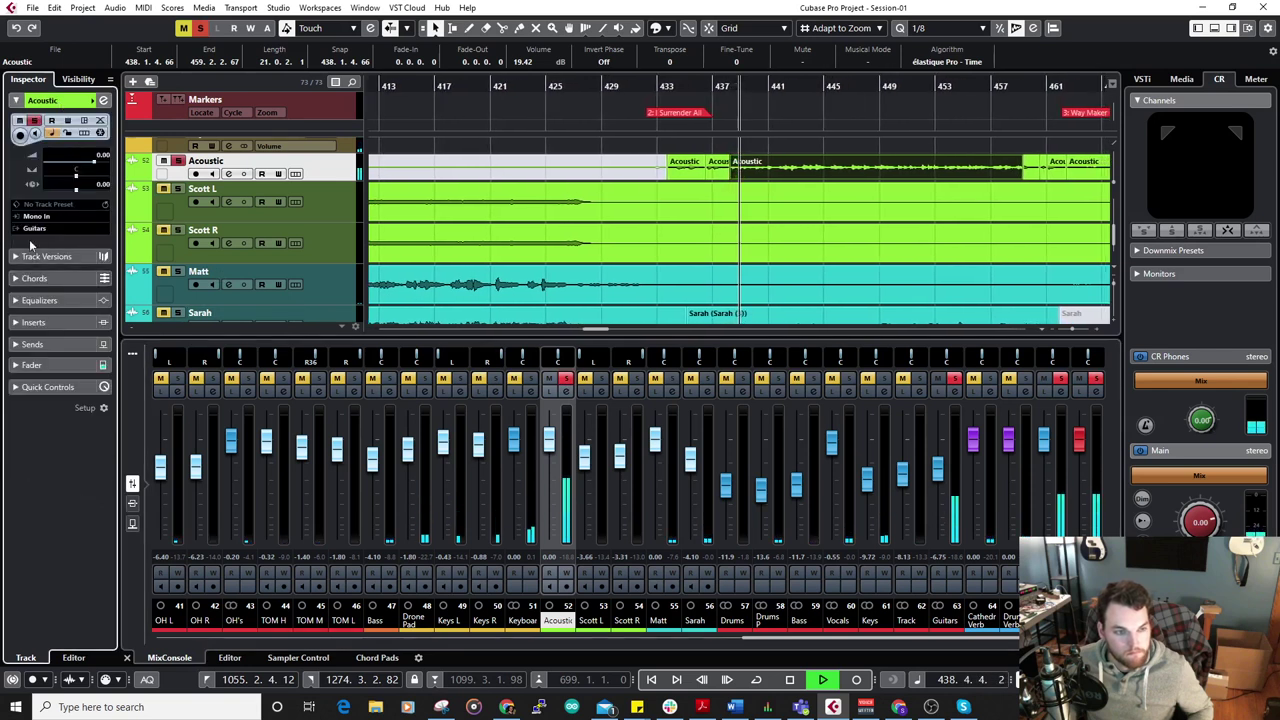
pyautogui.click(33, 322)
pyautogui.click(95, 217)
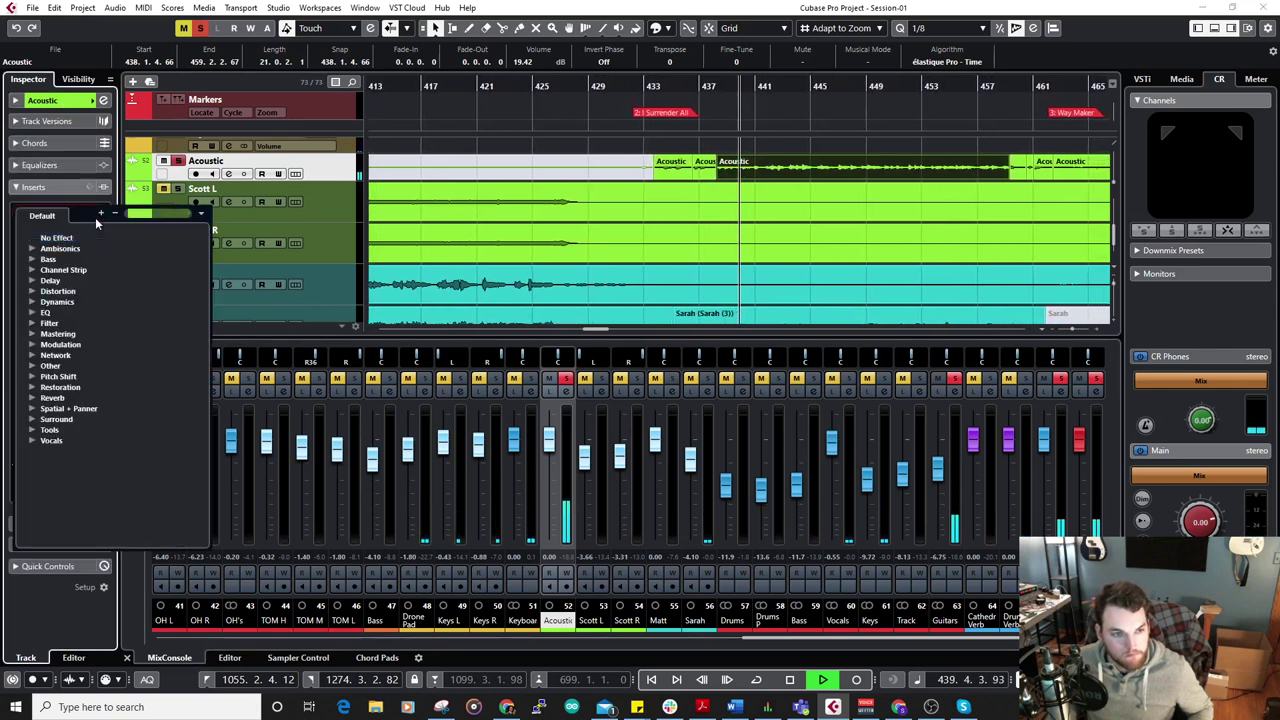
pyautogui.click(36, 322)
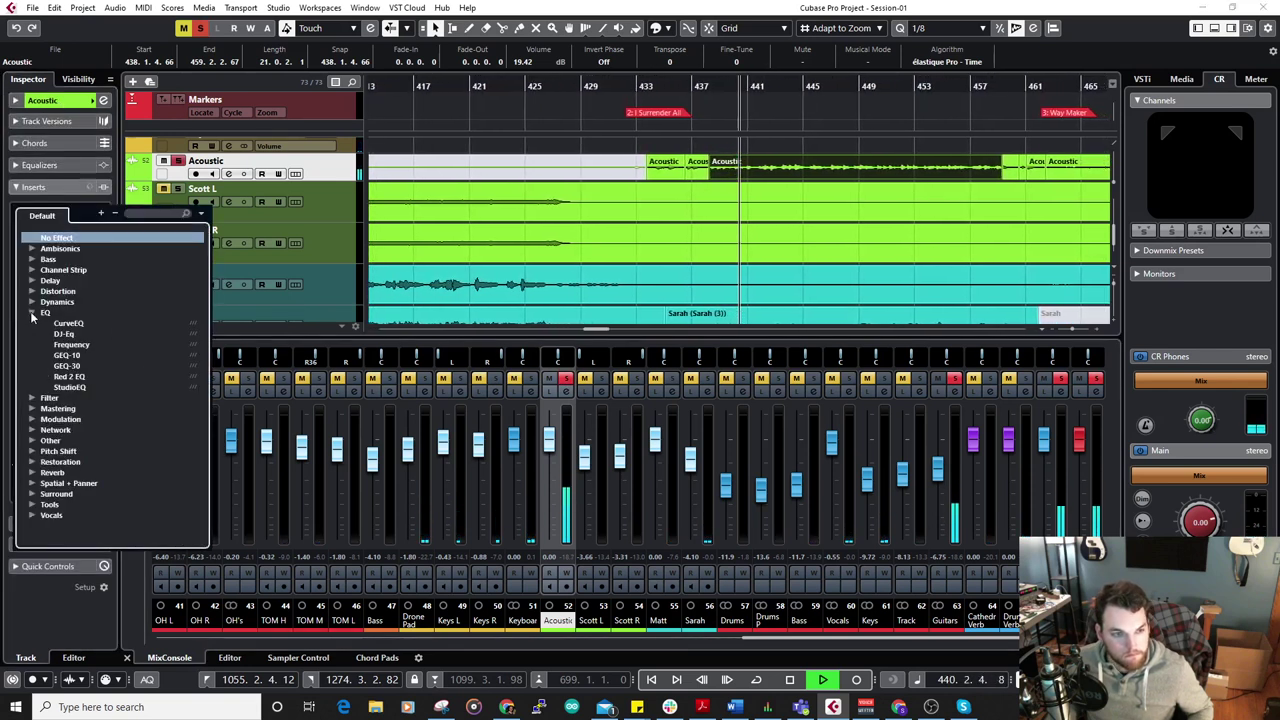
pyautogui.click(96, 344)
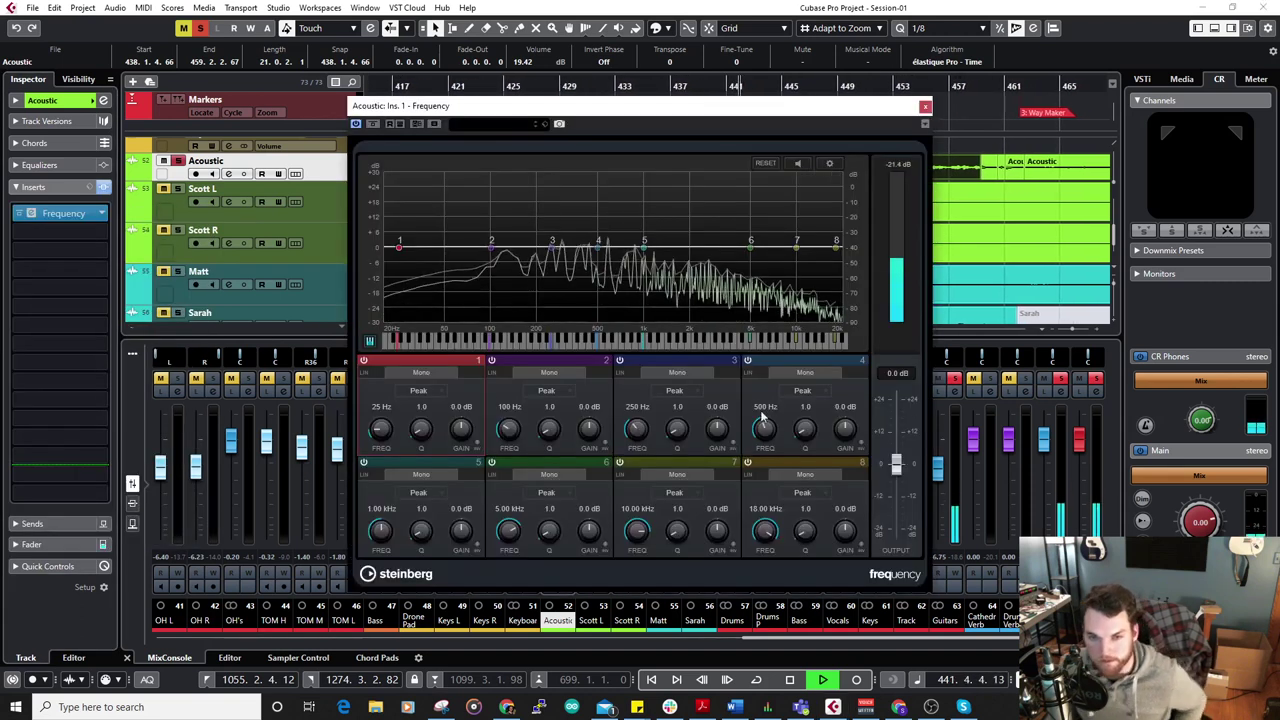
# Cut the Acoustic EQ by 4.3 dB at 1.50 kHz, 4.6 dB at 500 Hz and 4.1 dB at 250 Hz.
pyautogui.moveTo(461, 530); pyautogui.dragTo(472, 491)
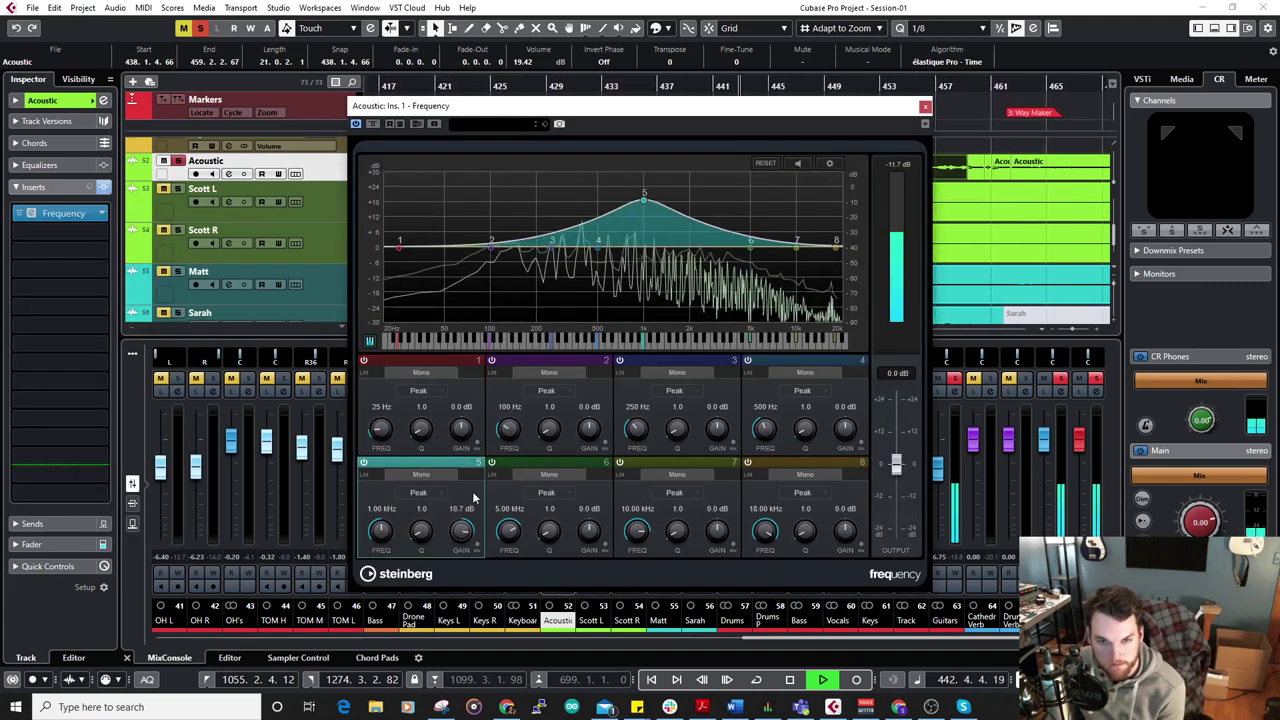
pyautogui.moveTo(382, 532); pyautogui.dragTo(383, 523)
pyautogui.moveTo(460, 530); pyautogui.dragTo(470, 591)
pyautogui.moveTo(845, 428); pyautogui.dragTo(851, 470)
pyautogui.moveTo(725, 438)
pyautogui.mouseDown()
pyautogui.moveTo(727, 412)
pyautogui.moveTo(718, 460)
pyautogui.mouseUp()
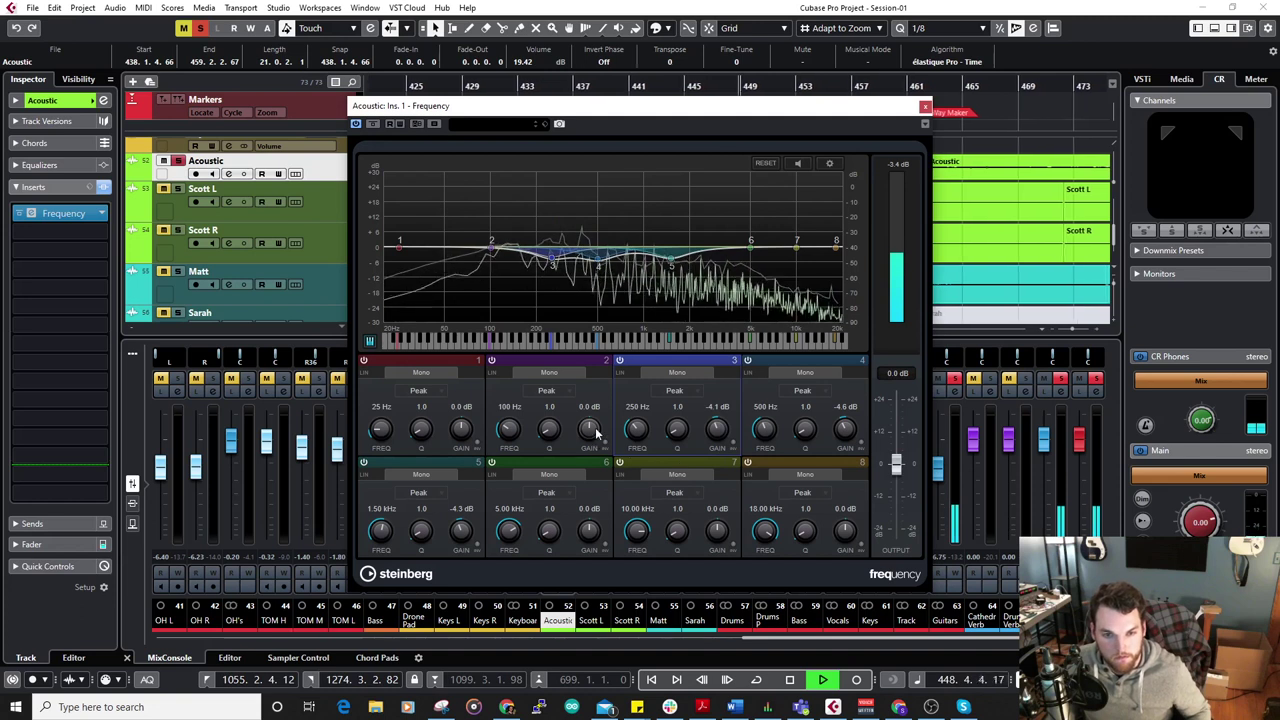
# Boost EQ band 2 by 5.3 dB at 113 Hz with Q 0.5, make band 8 a 3.8 dB High Shelf at 4.28 kHz, and close Frequency.
pyautogui.moveTo(587, 432); pyautogui.dragTo(593, 423)
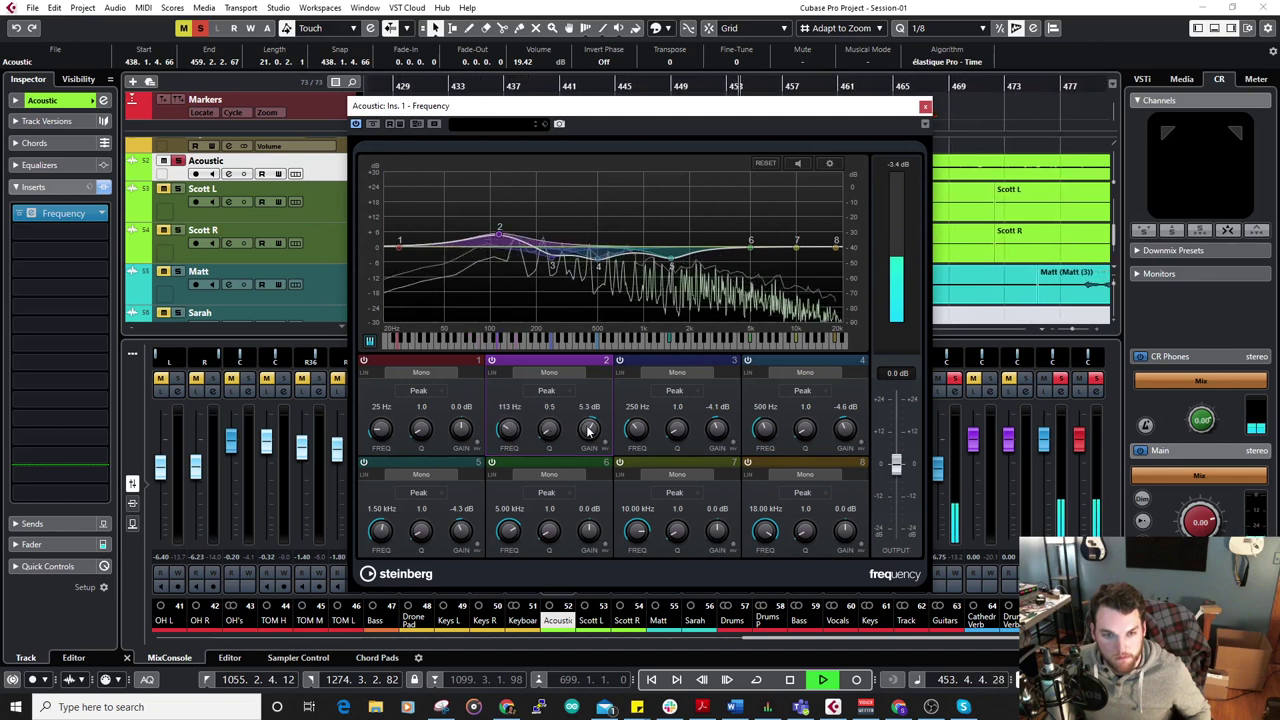
pyautogui.click(815, 492)
pyautogui.click(814, 686)
pyautogui.moveTo(844, 535); pyautogui.dragTo(841, 527)
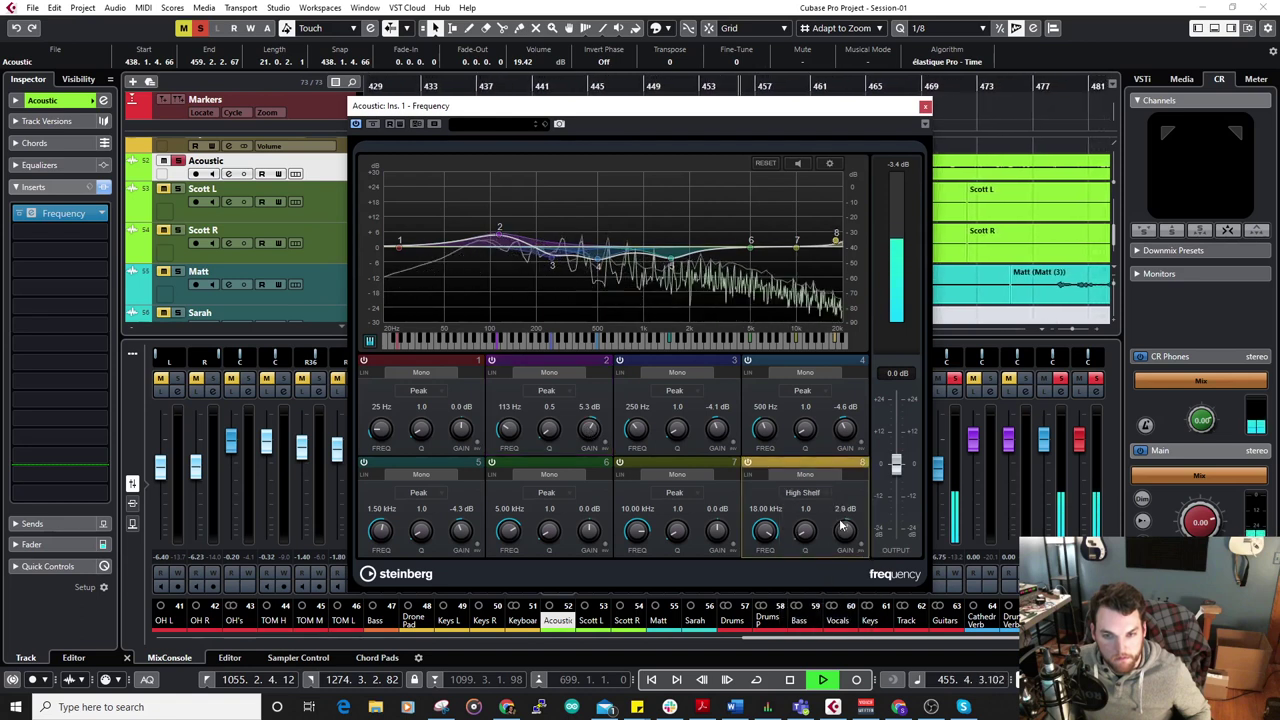
pyautogui.moveTo(762, 557); pyautogui.dragTo(760, 568)
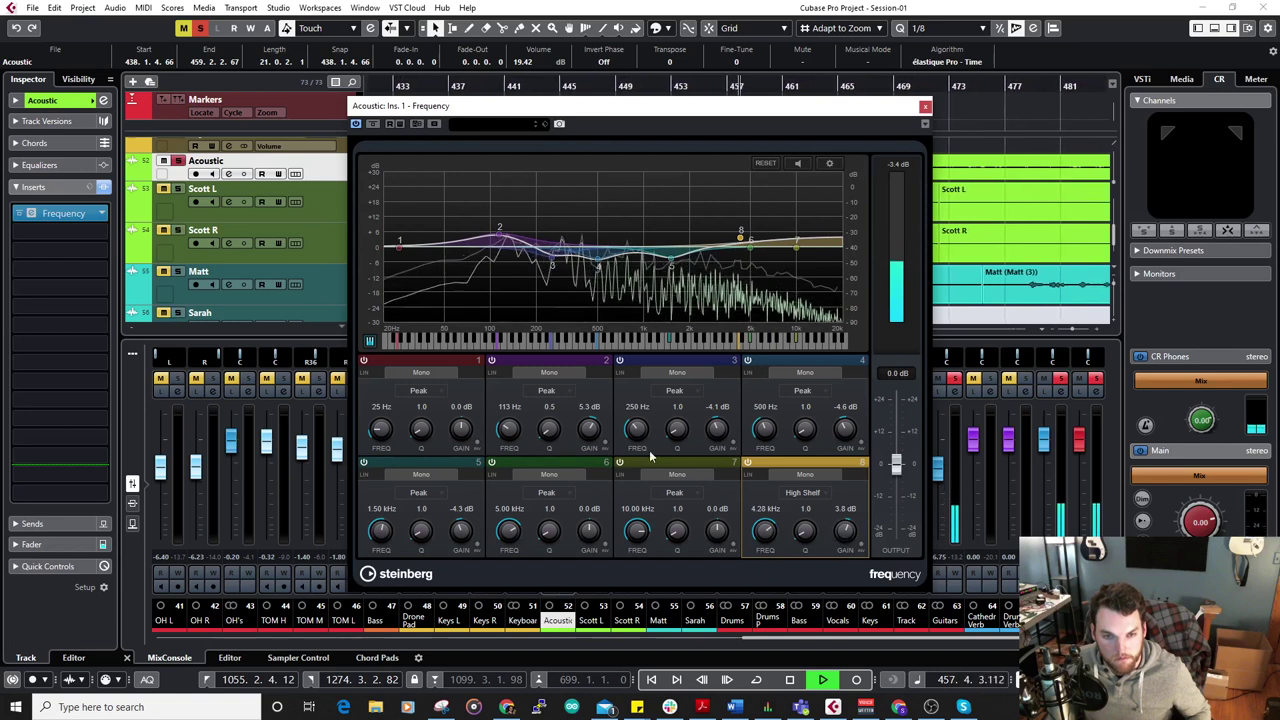
pyautogui.click(925, 106)
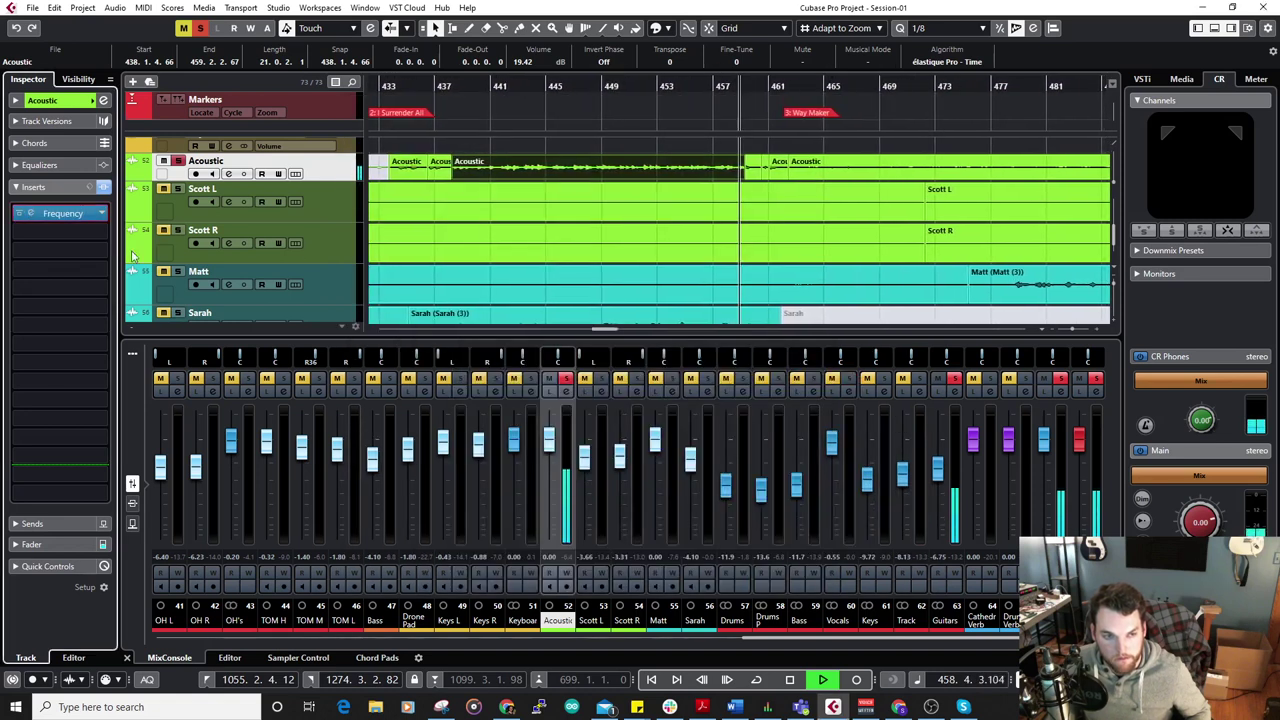
# Load C1 comp Mono into the Acoustic track's second insert slot and set its attack to 50.00.
pyautogui.click(93, 231)
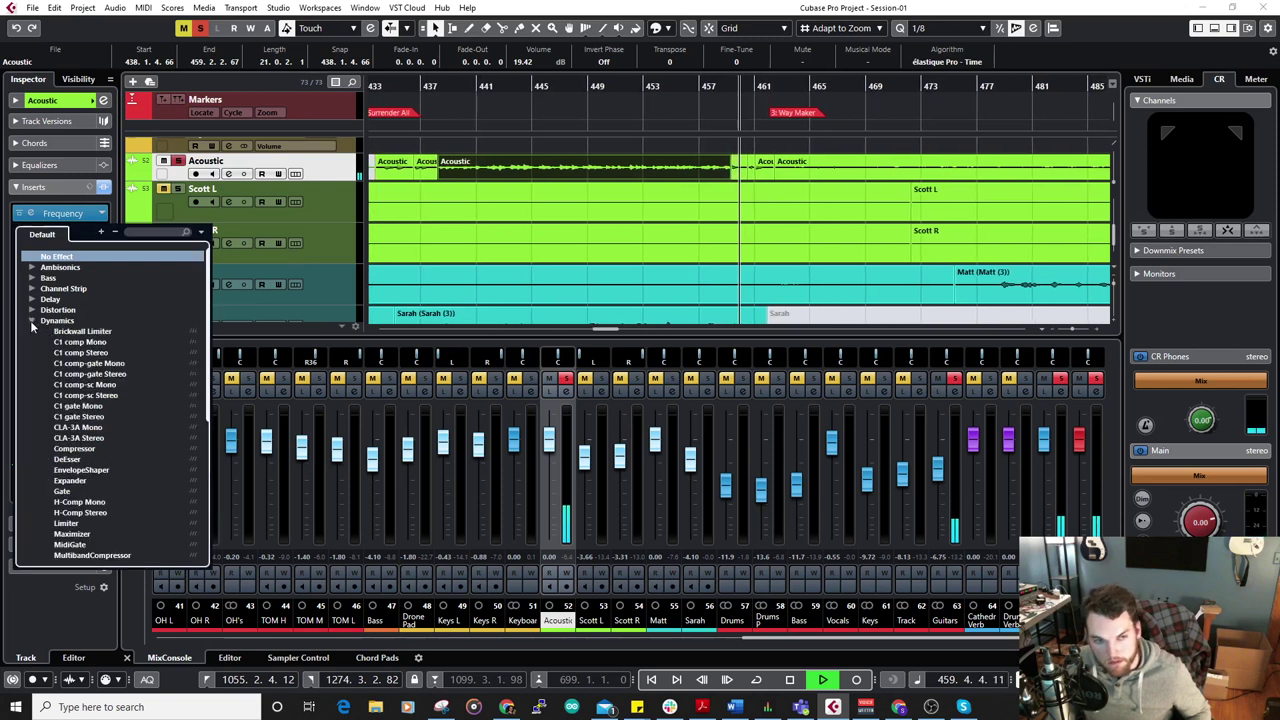
pyautogui.click(80, 342)
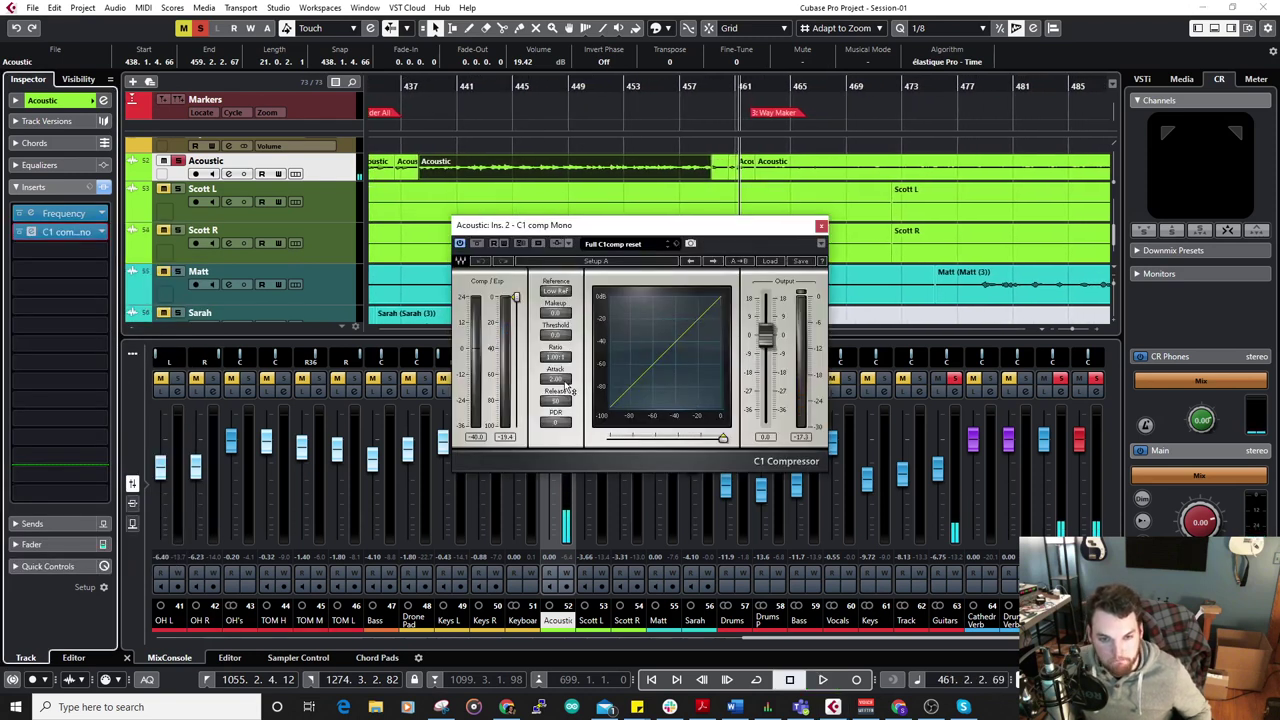
pyautogui.click(556, 379)
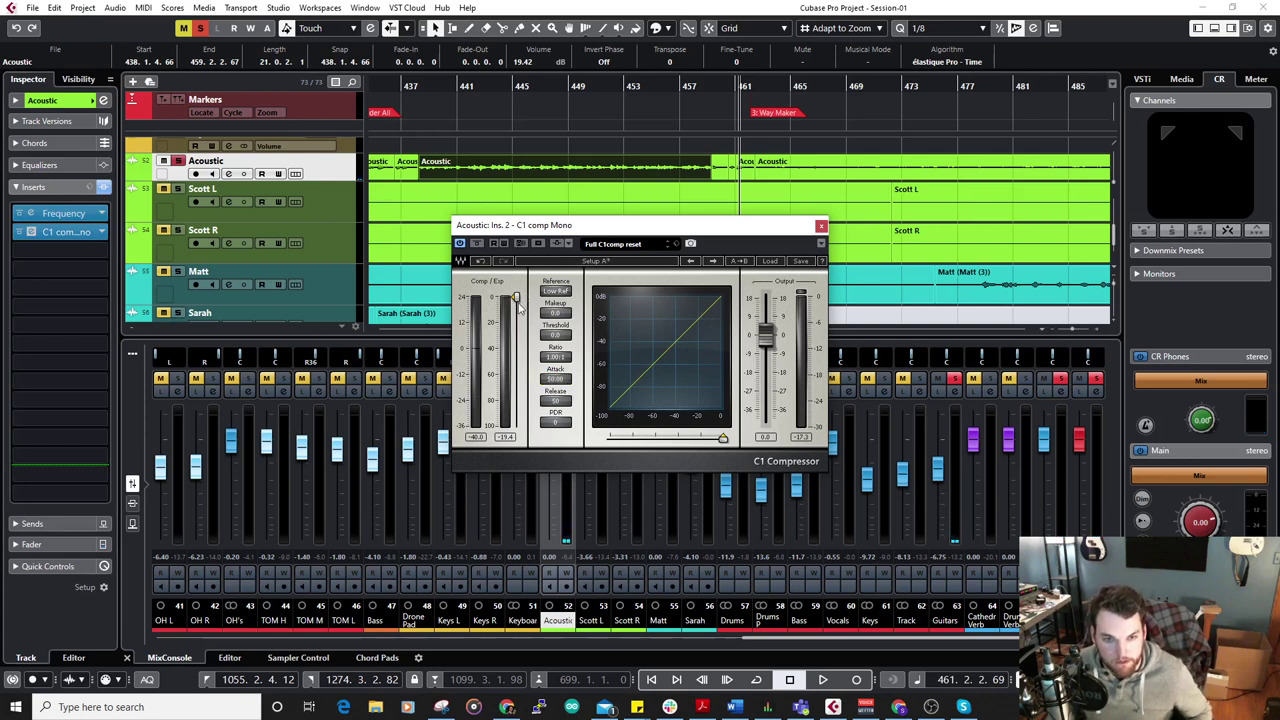
# While replaying the Acoustic clip, set the C1 threshold to -100.0, ratio to 1.12:1 and makeup to 3.1, and close the compressor.
pyautogui.click(414, 87)
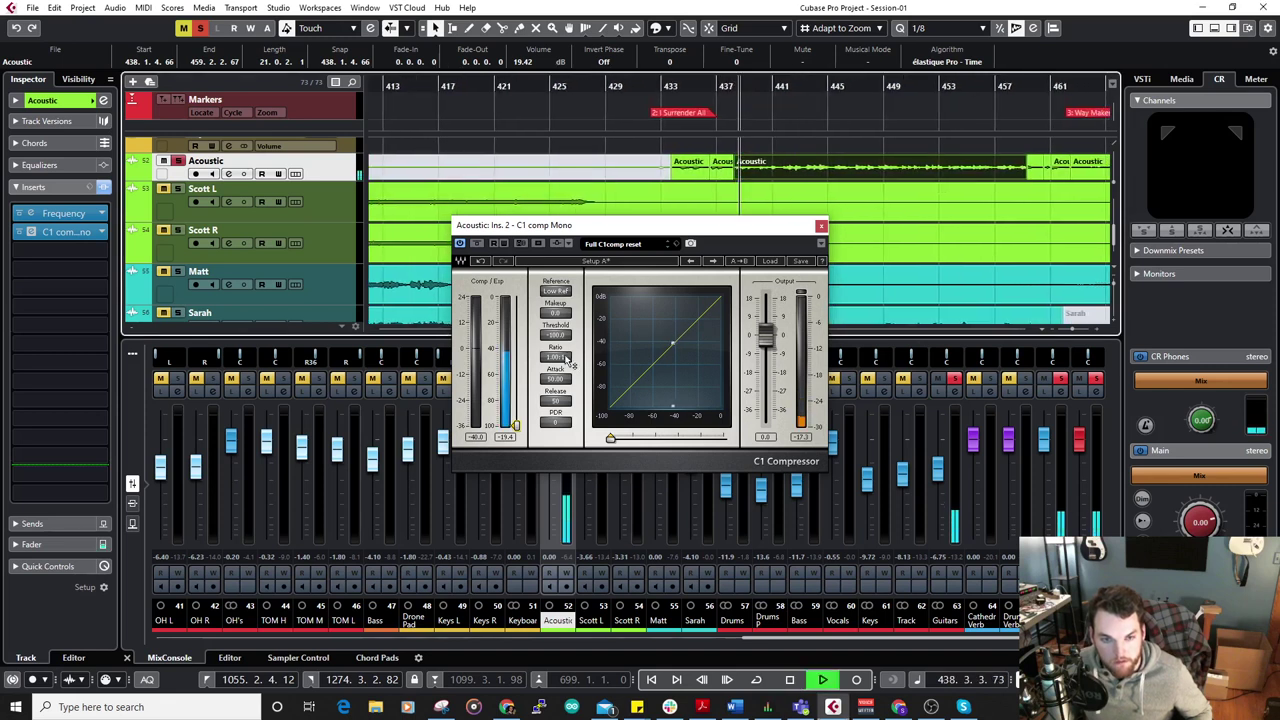
pyautogui.click(562, 360)
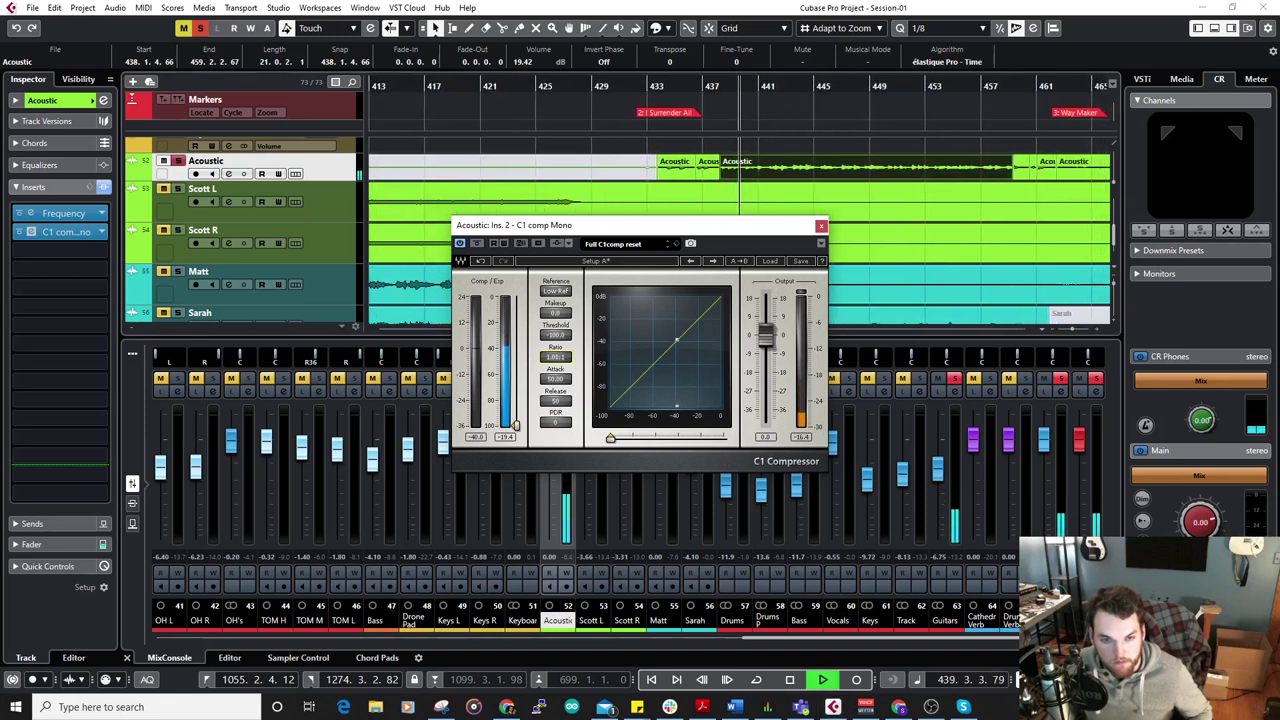
pyautogui.moveTo(562, 360); pyautogui.dragTo(486, 433)
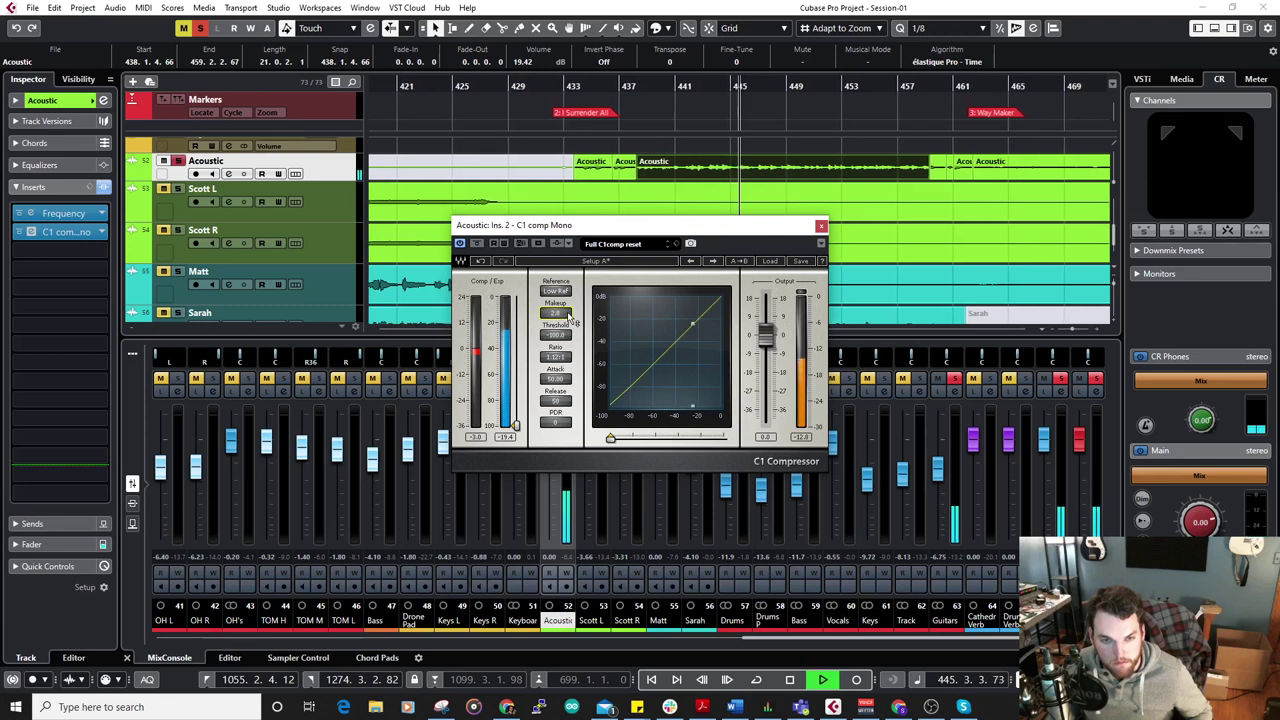
pyautogui.click(821, 226)
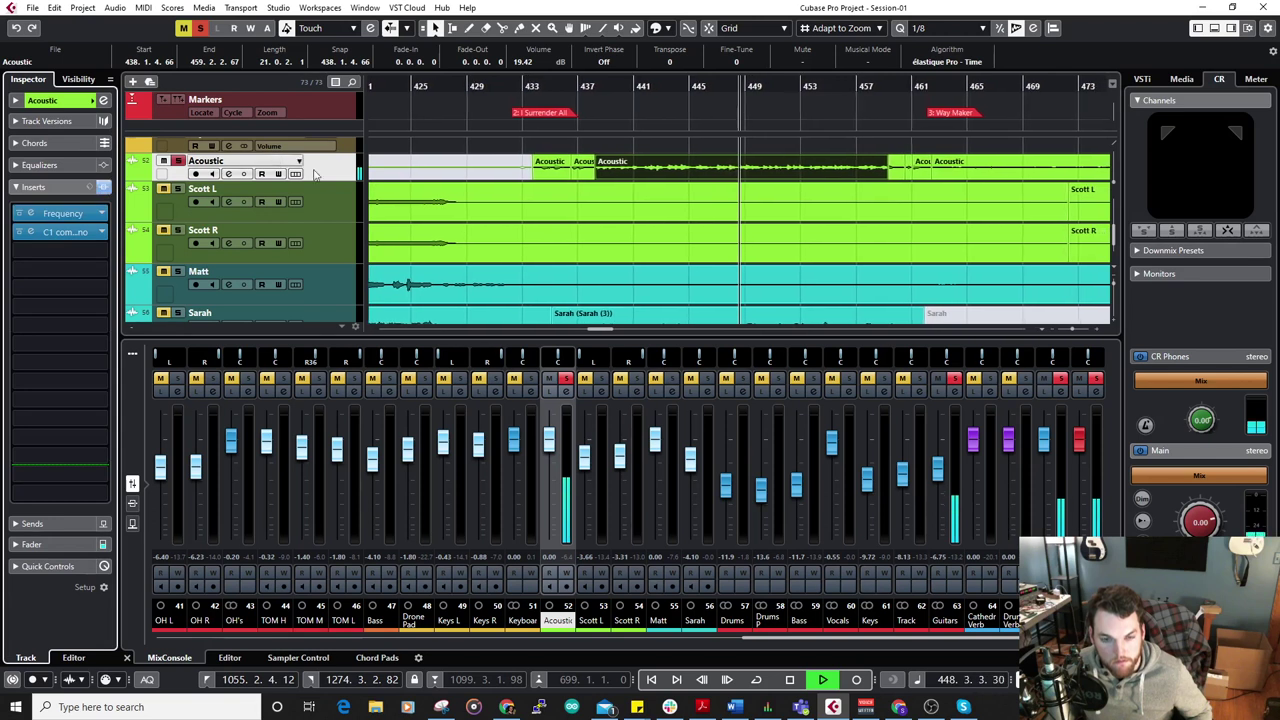
# Add the two preceding Acoustic clips to the selection, raise the clips' volume together so the first reaches 21.11 dB, and resume playback.
pyautogui.click(528, 170)
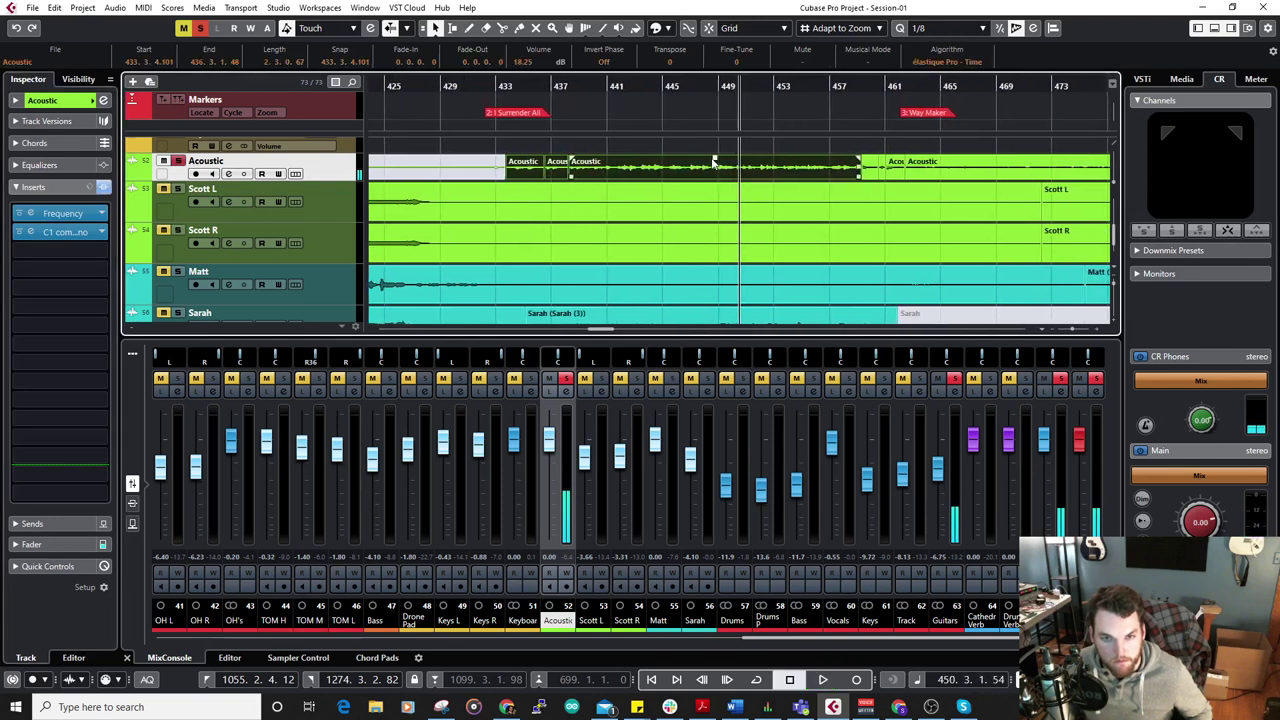
pyautogui.moveTo(726, 69); pyautogui.dragTo(726, 67)
pyautogui.press('space')
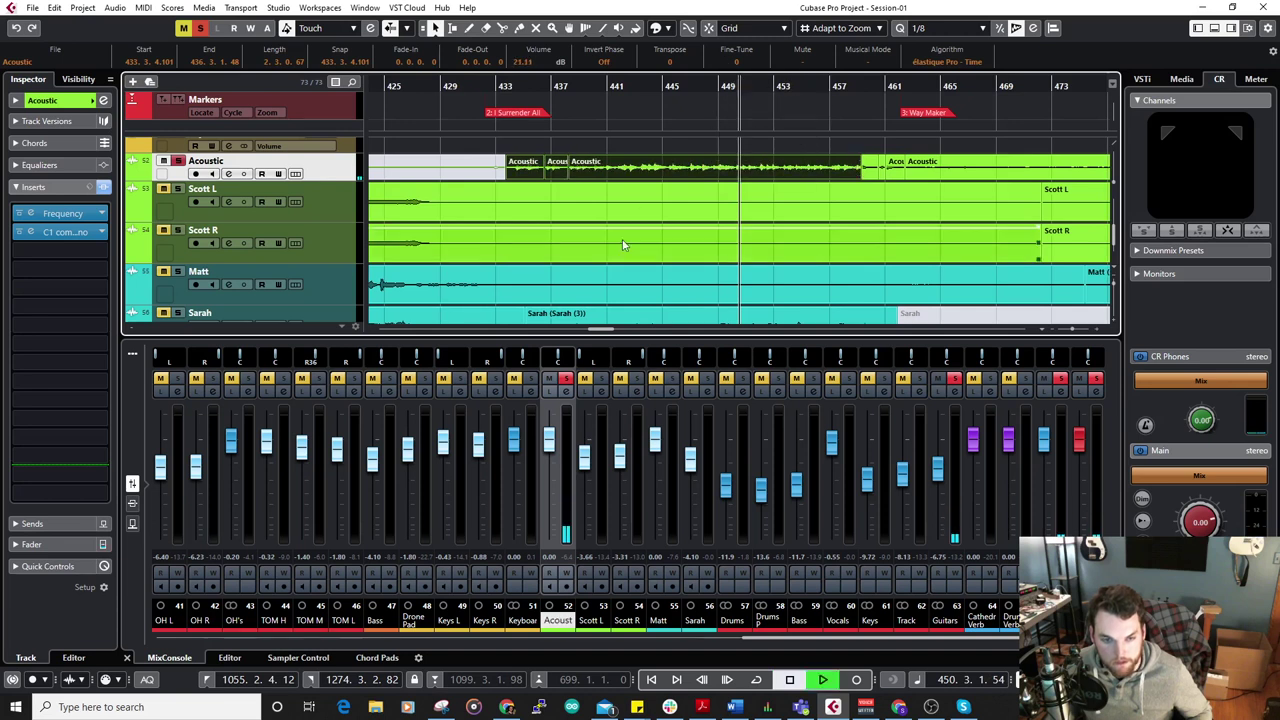
# Review the C1 compressor on the Acoustic track and compare the sound using the inserts bypass.
pyautogui.click(37, 236)
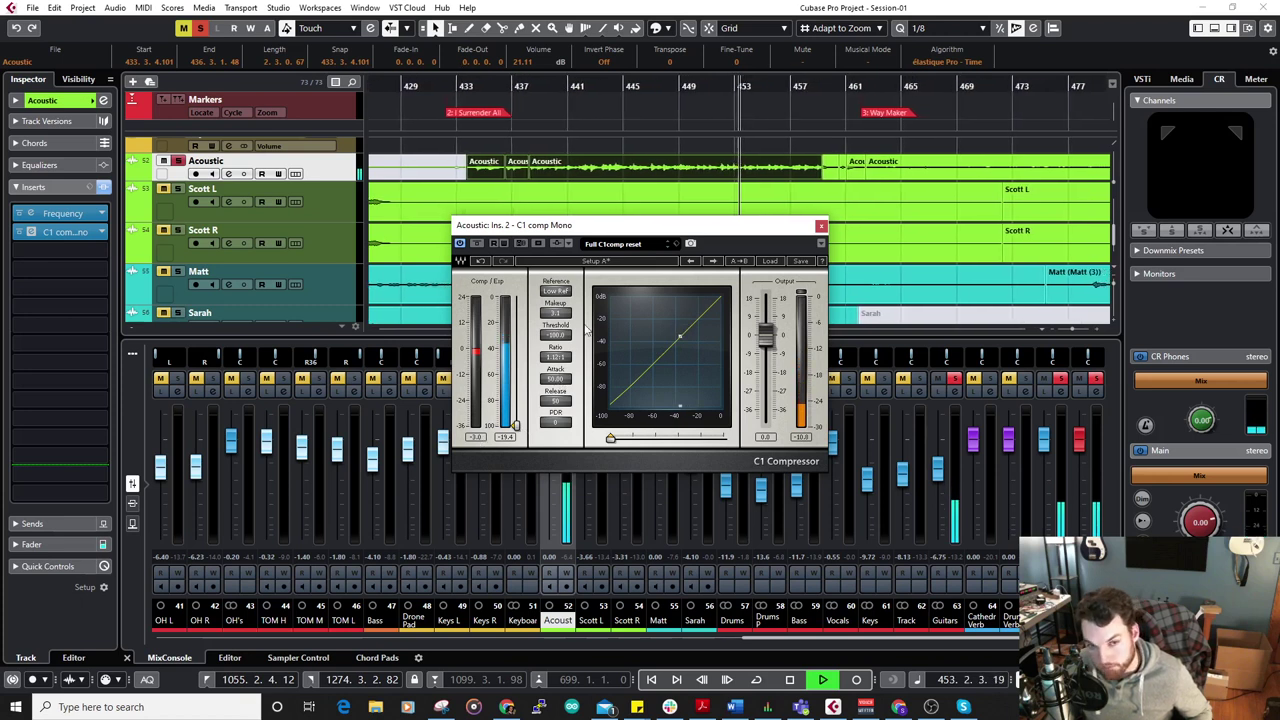
pyautogui.click(819, 226)
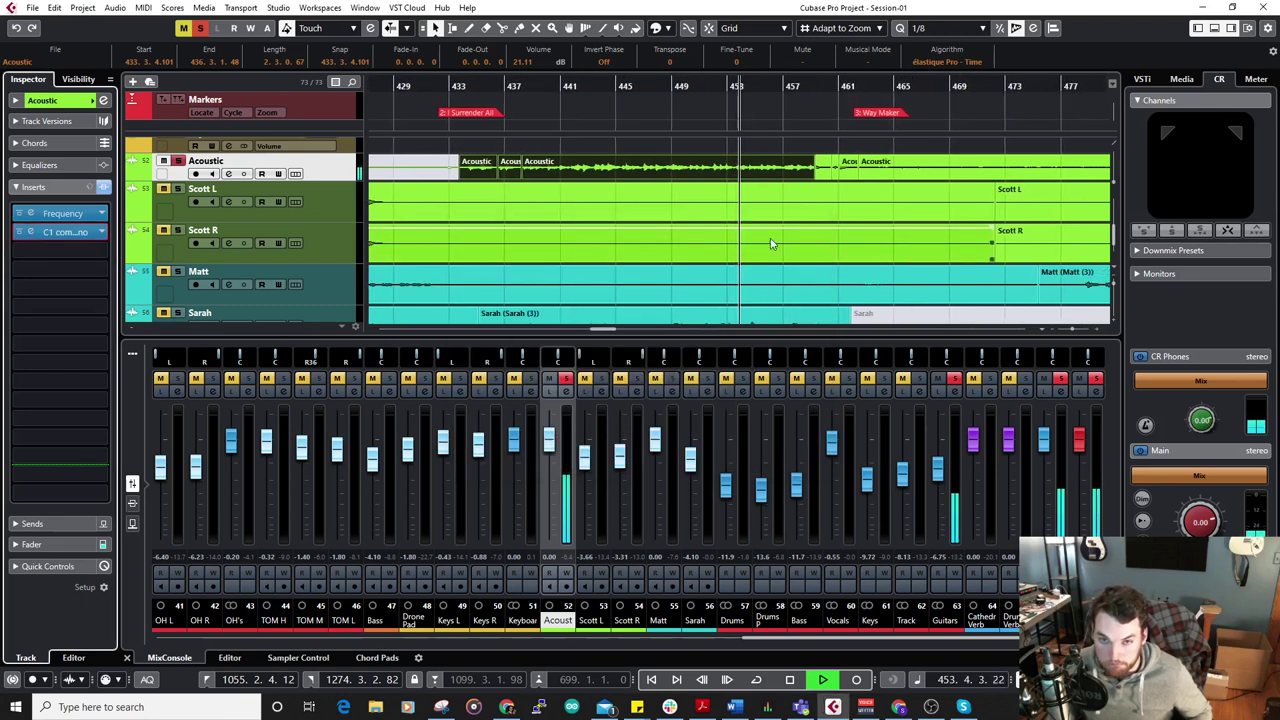
pyautogui.click(104, 189)
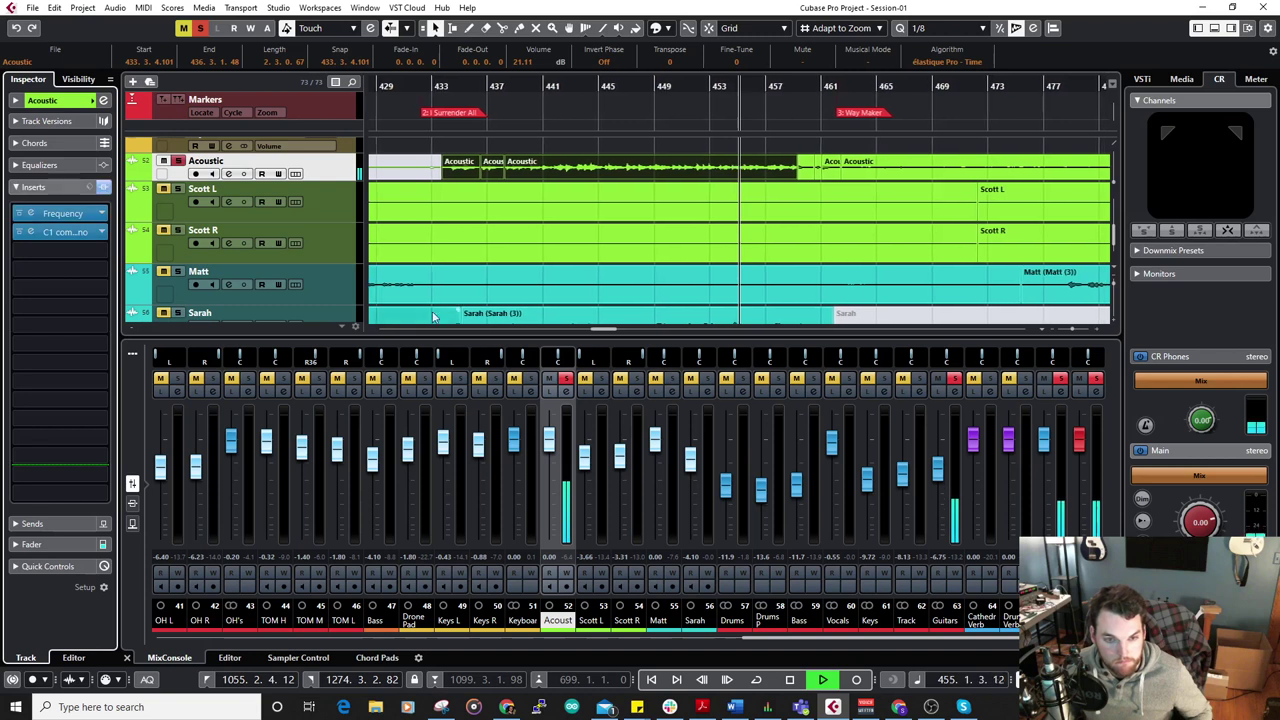
# Turn off solo on the Acoustic channel to hear it in the full mix around bar 457.
pyautogui.click(565, 378)
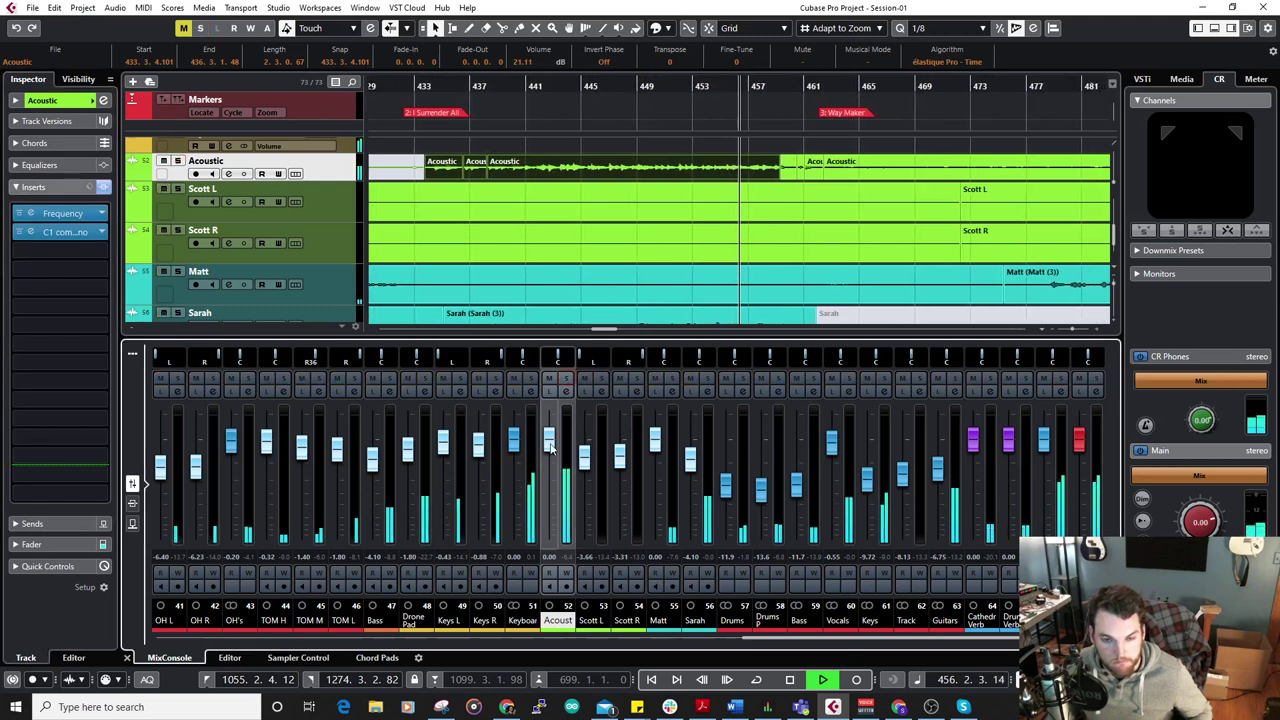
pyautogui.scroll(1, 651, 307)
pyautogui.scroll(4, 745, 245)
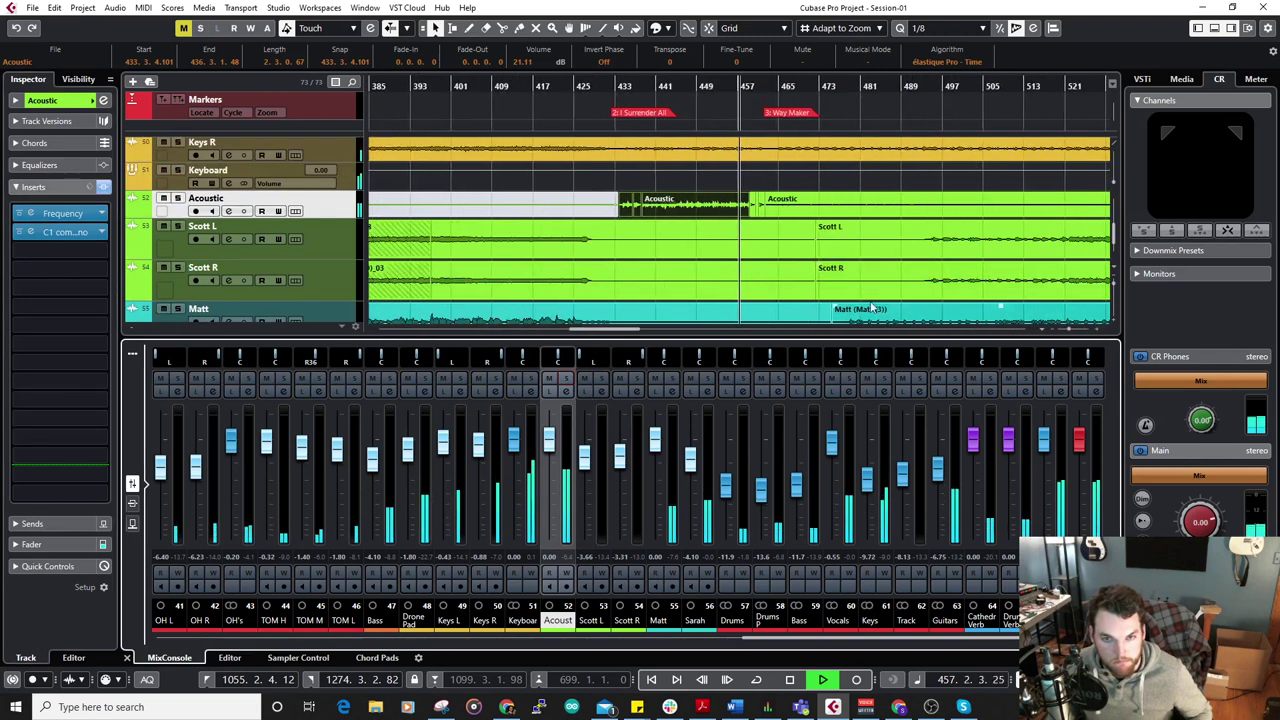
# Select the three short Acoustic clips around bars 459 to 462, raise their volume together so the first reaches 22.00 dB, and replay them.
pyautogui.scroll(-4, 802, 215)
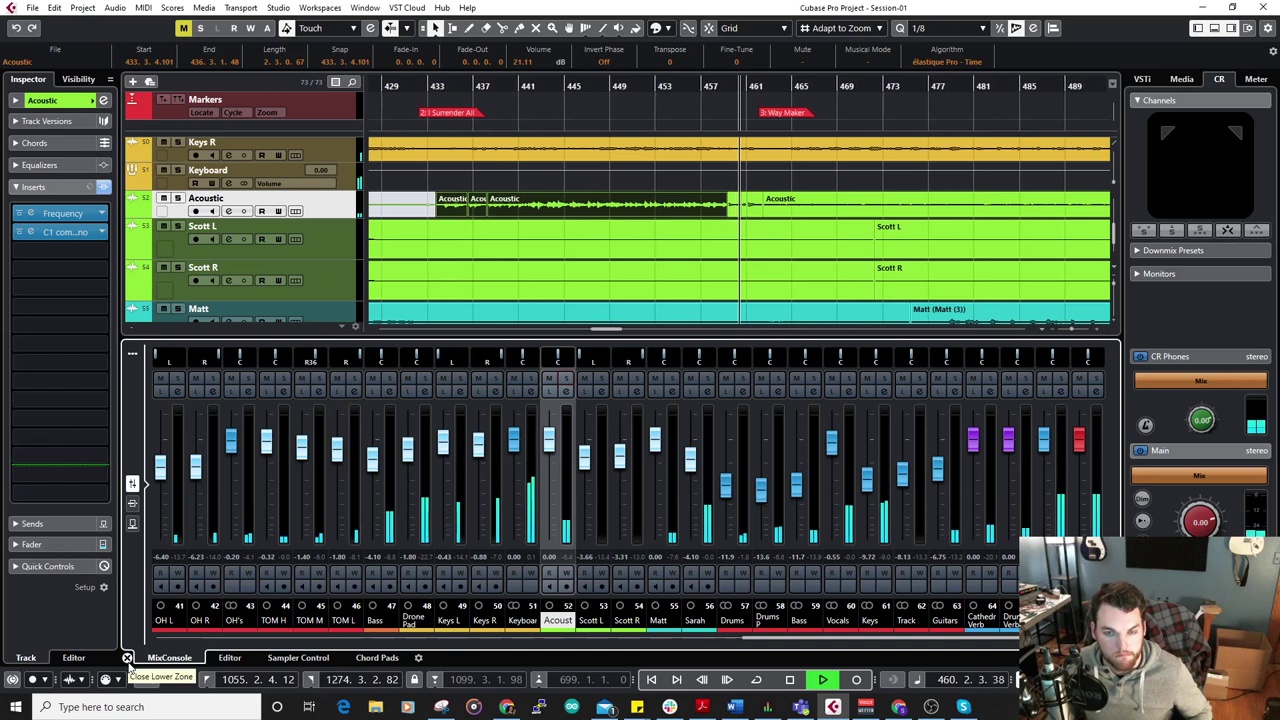
pyautogui.click(691, 186)
pyautogui.press('space')
pyautogui.press('h')
pyautogui.press('h')
pyautogui.scroll(2, 733, 195)
pyautogui.click(568, 210)
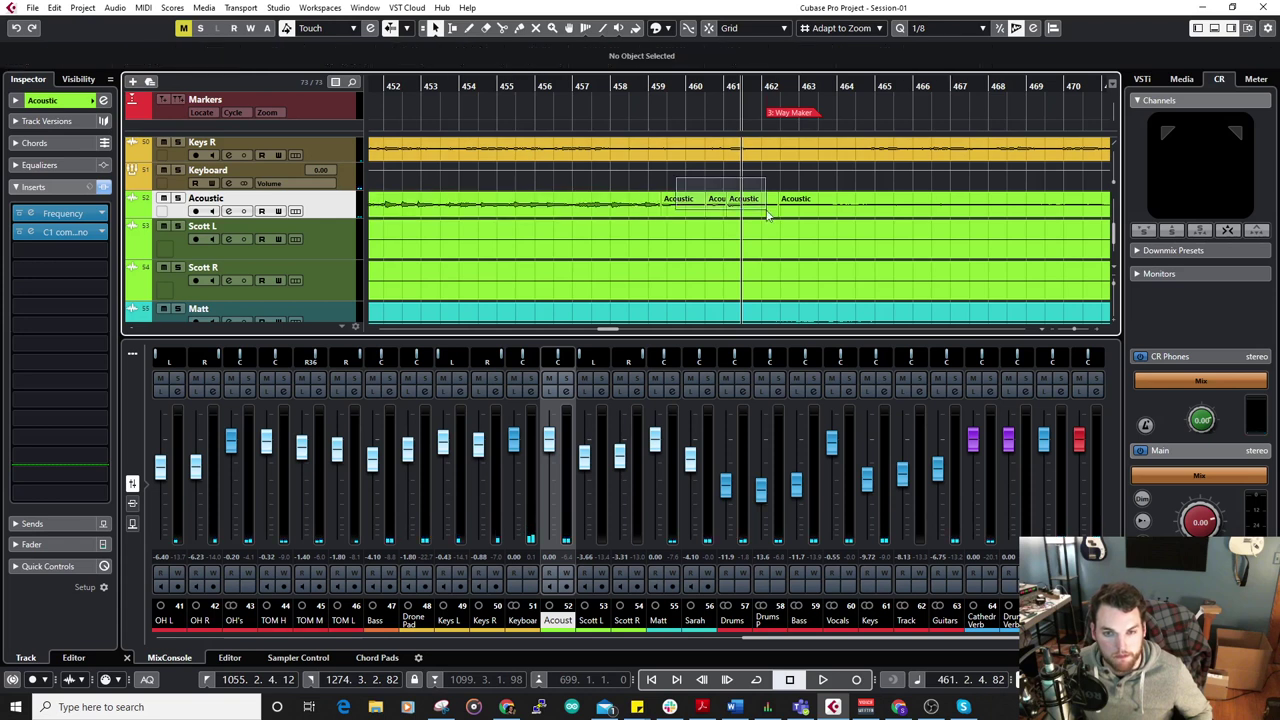
pyautogui.click(735, 200)
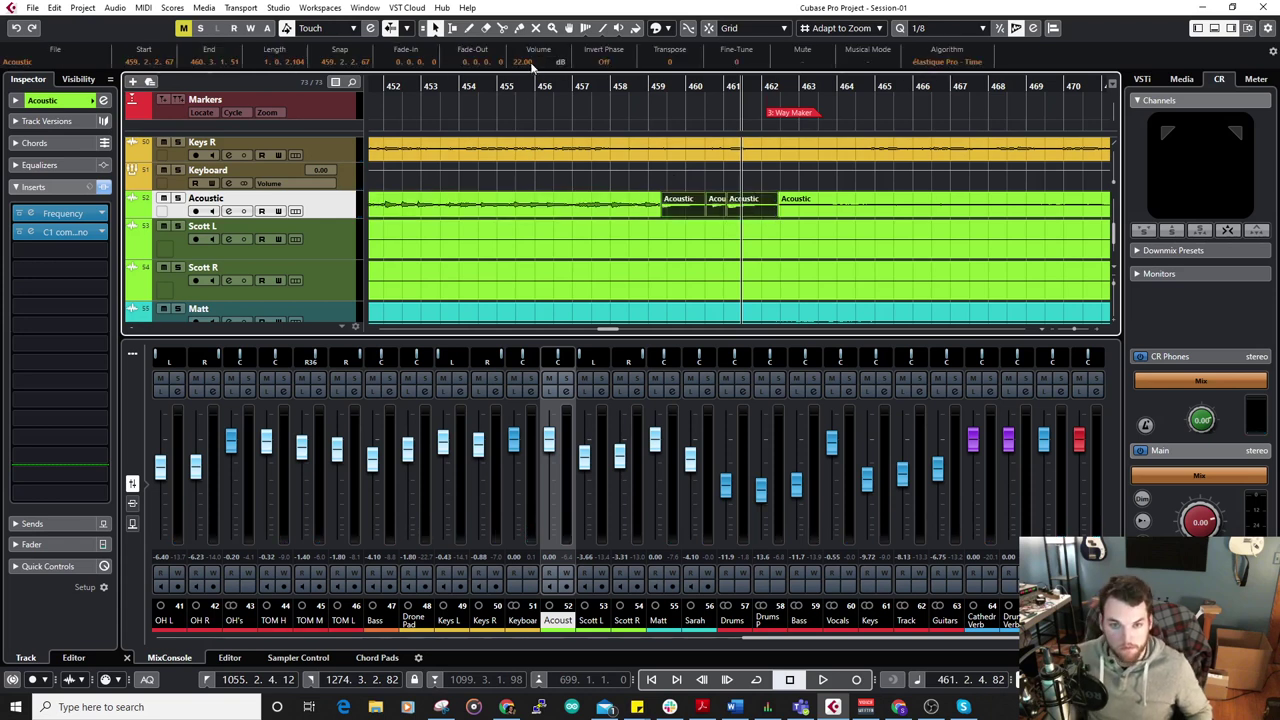
pyautogui.moveTo(624, 88); pyautogui.dragTo(628, 170)
pyautogui.press('space')
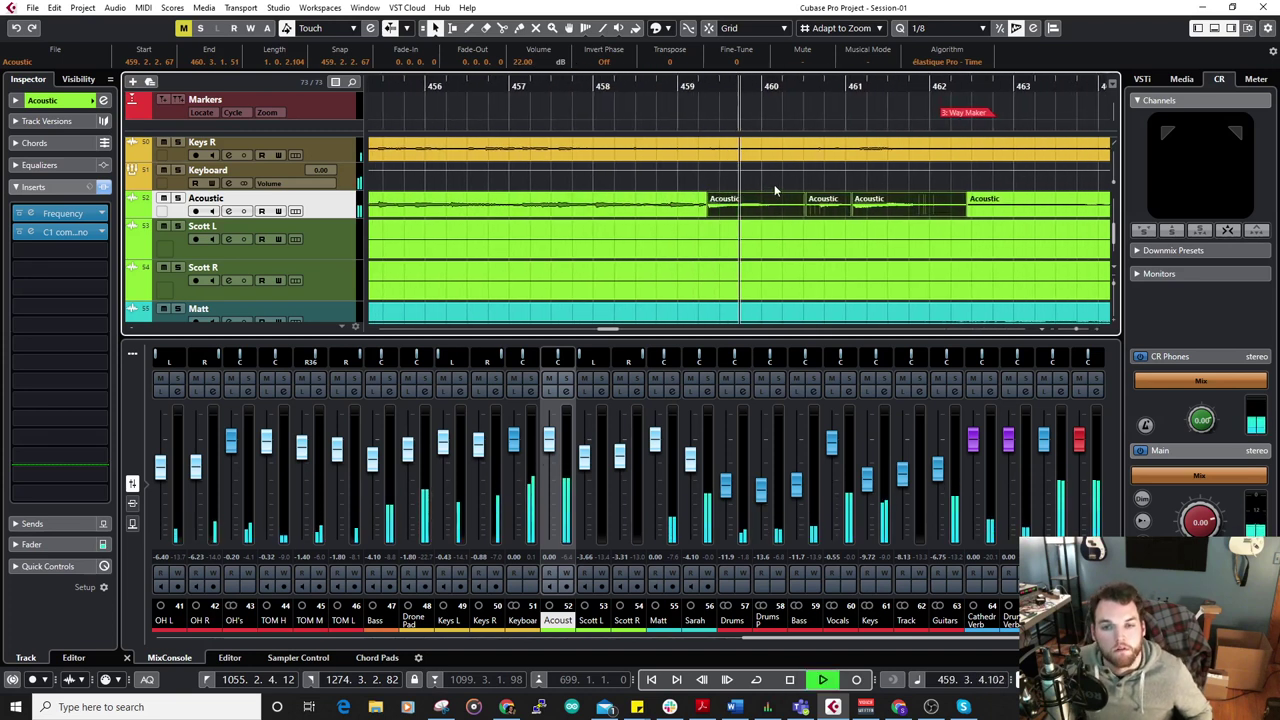
# Select only the third short Acoustic clip at bar 461, adjust its volume to 20.39 dB, and replay from about bar 458.
pyautogui.click(792, 186)
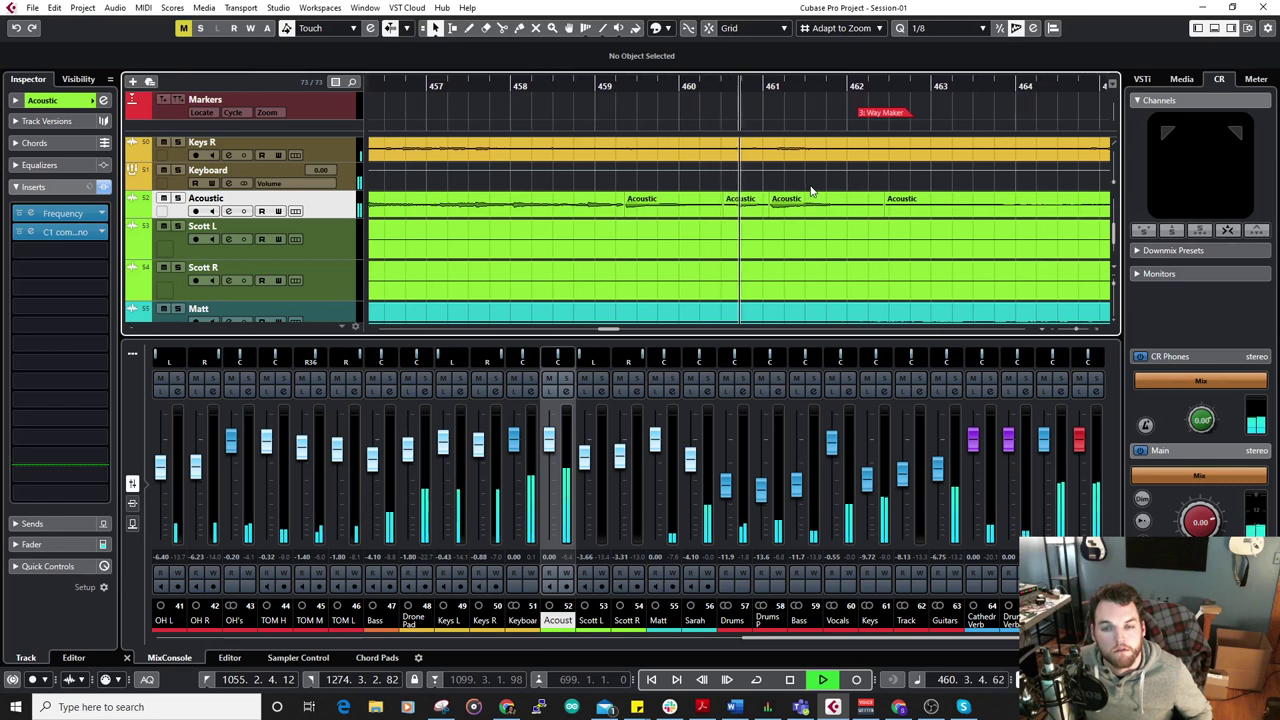
pyautogui.click(800, 200)
pyautogui.press('space')
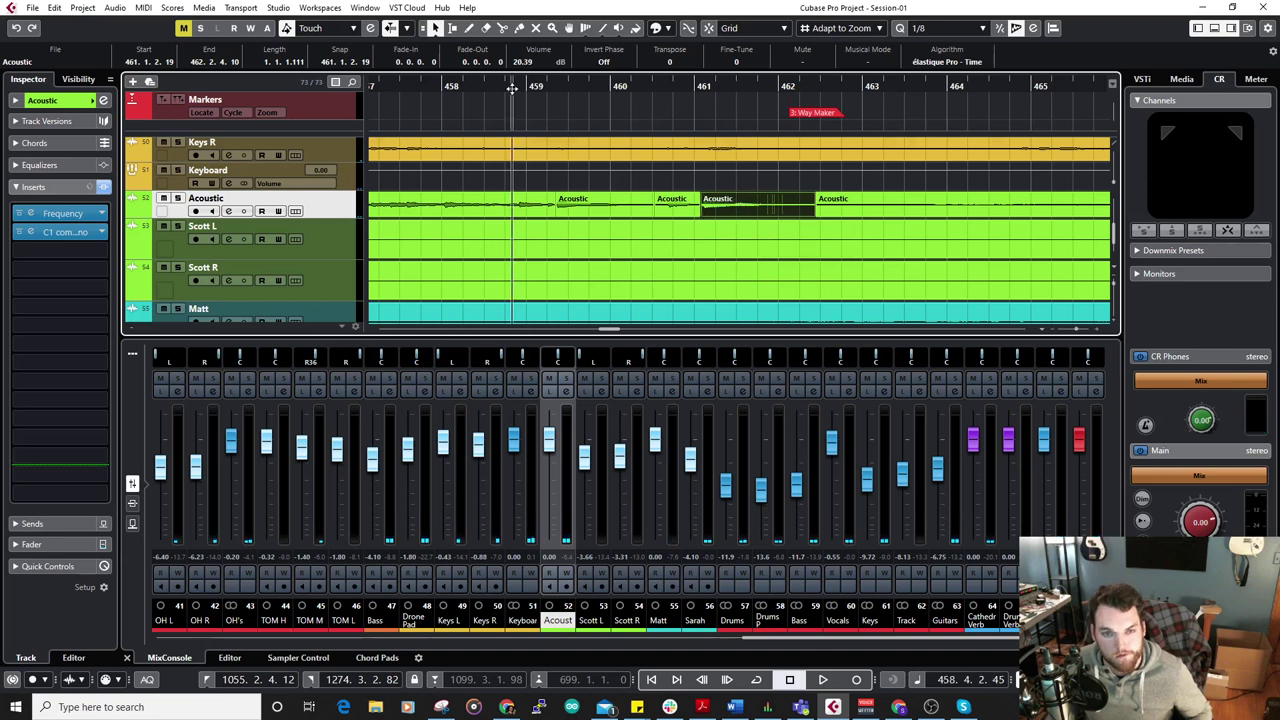
pyautogui.press('space')
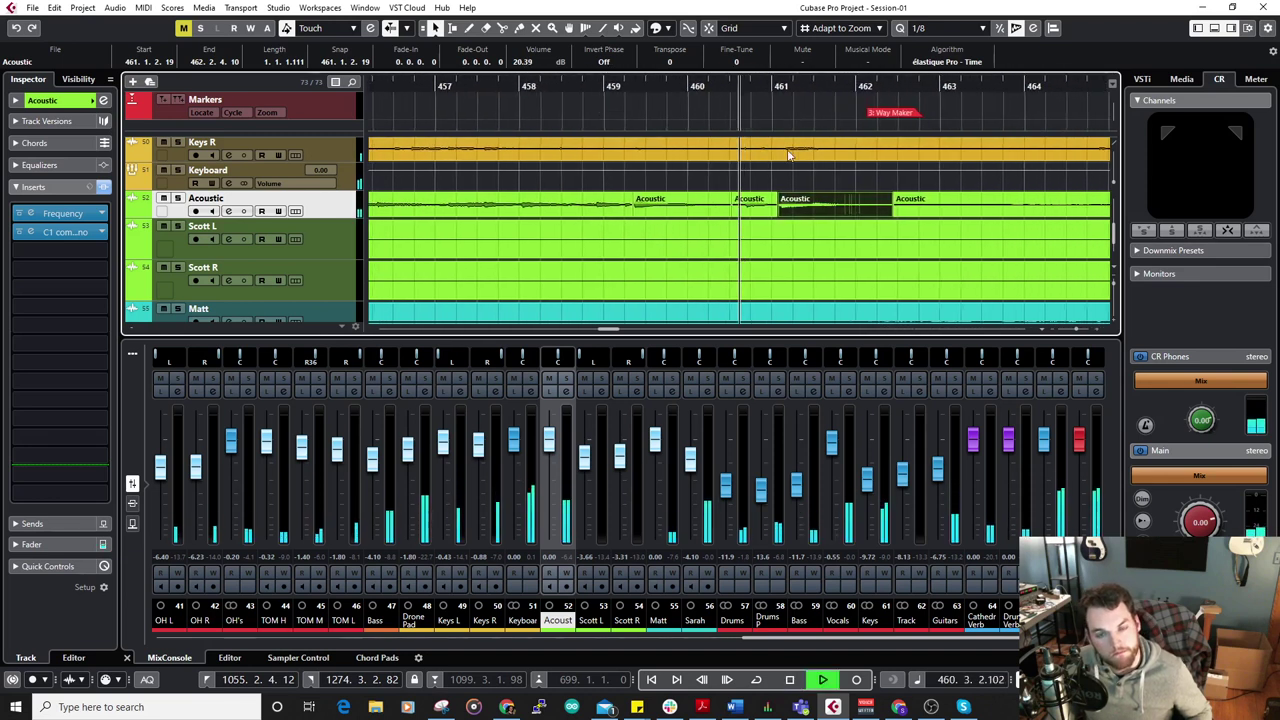
# Hide the mixer and replay the Acoustic entrance from about bar 433, just after the I Surrender All marker.
pyautogui.click(126, 657)
pyautogui.press('g')
pyautogui.press('g')
pyautogui.press('g')
pyautogui.press('g')
pyautogui.press('g')
pyautogui.press('g')
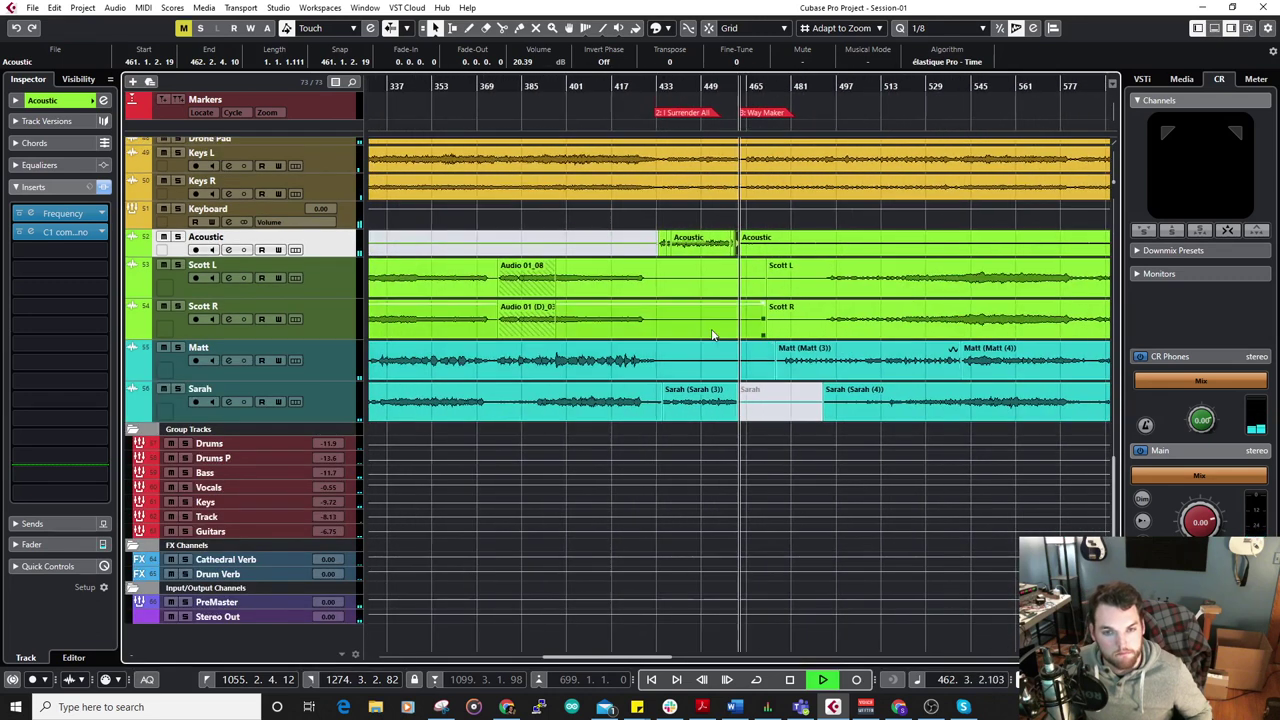
pyautogui.click(654, 91)
pyautogui.scroll(2, 742, 213)
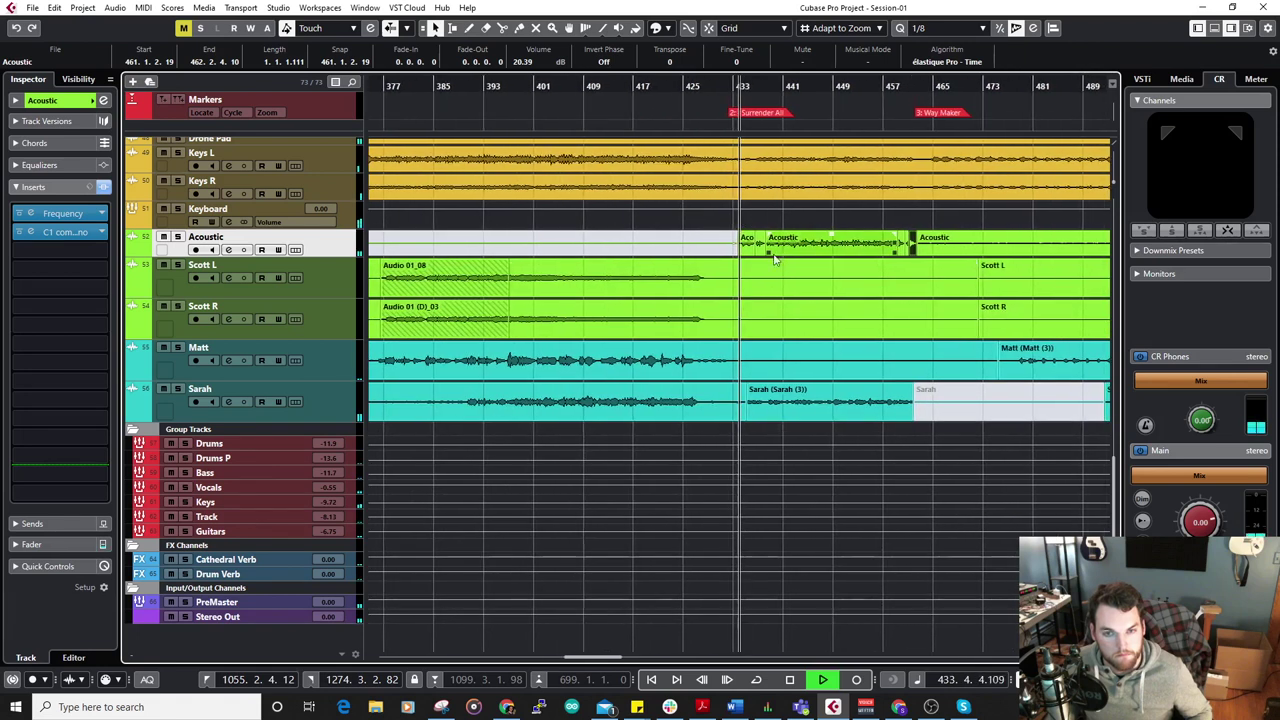
pyautogui.keyDown('ctrl'); pyautogui.scroll(3, 775, 280); pyautogui.keyUp('ctrl')
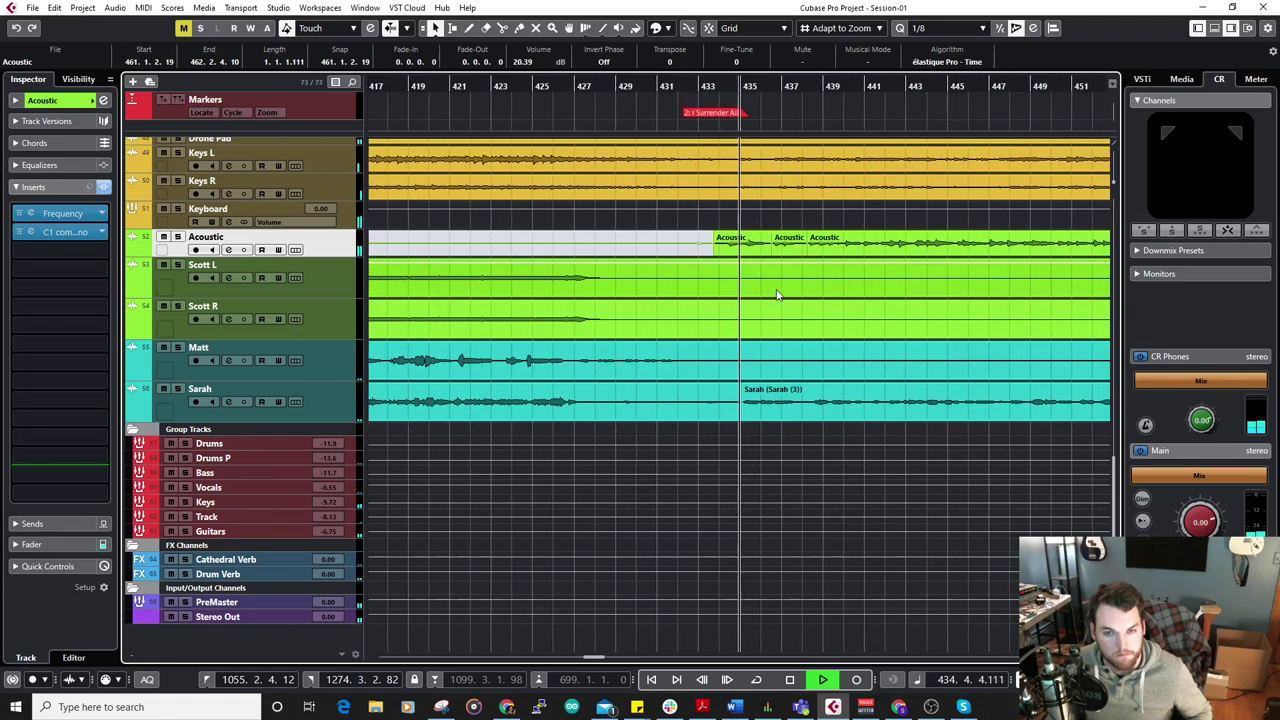
# Lower the volume of the first Acoustic clip, at bar 433, to 18.63 dB while replaying it in the mix.
pyautogui.click(732, 243)
pyautogui.press('space')
pyautogui.keyDown('ctrl'); pyautogui.scroll(3, 718, 243); pyautogui.keyUp('ctrl')
pyautogui.keyDown('ctrl'); pyautogui.scroll(2, 776, 247); pyautogui.keyUp('ctrl')
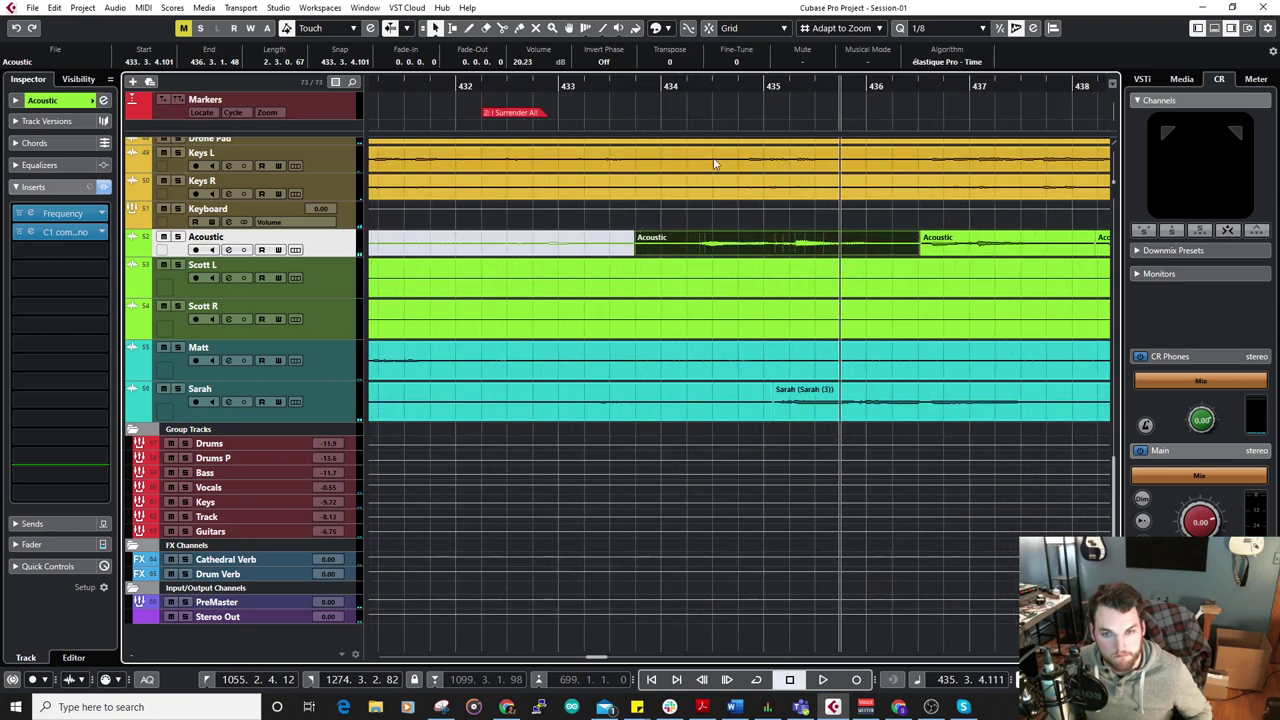
pyautogui.press('space')
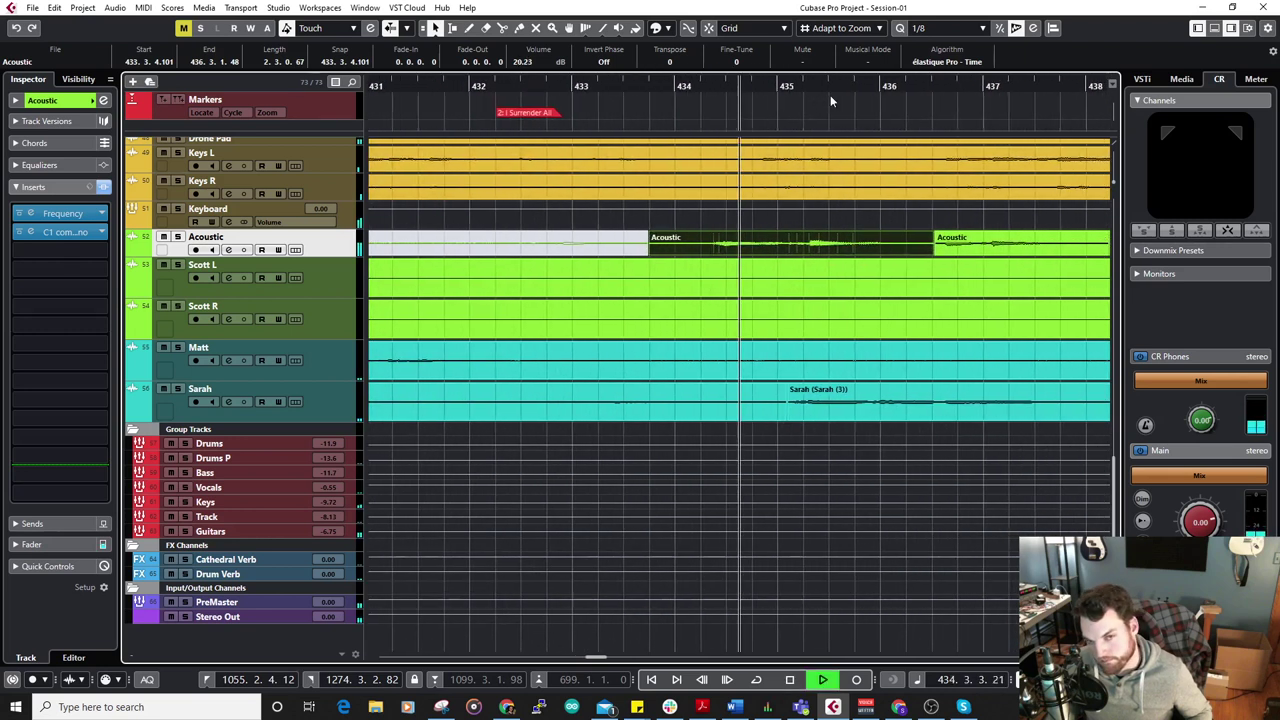
pyautogui.press('space')
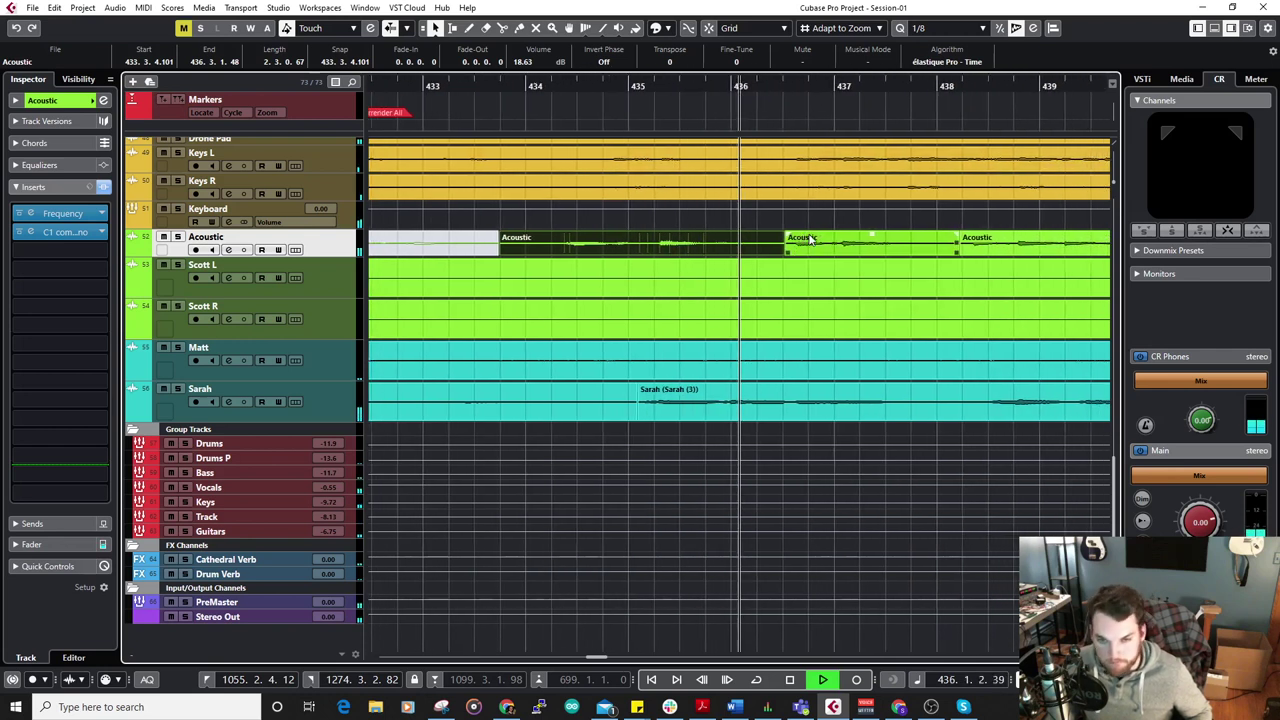
# Select the vocal clip starting at bar 435 on the lower vocal track and raise its volume to 17.37 dB.
pyautogui.press('g')
pyautogui.press('g')
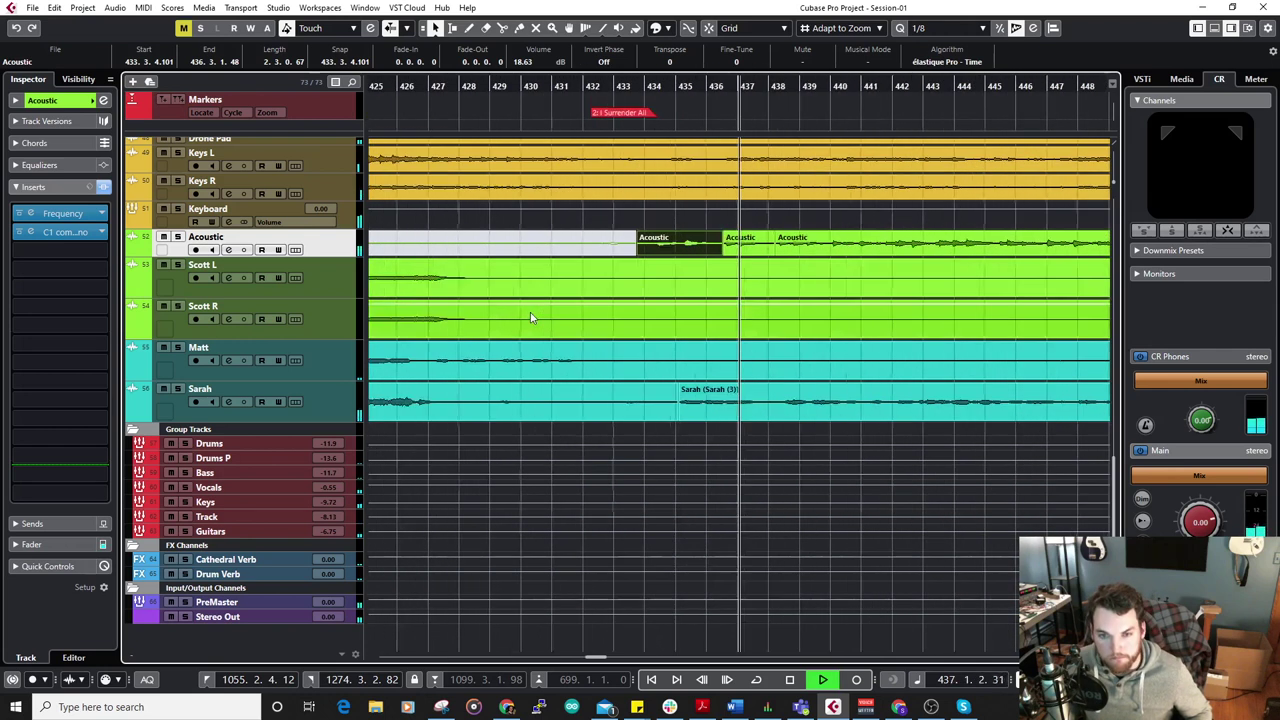
pyautogui.press('g')
pyautogui.press('g')
pyautogui.press('g')
pyautogui.click(802, 388)
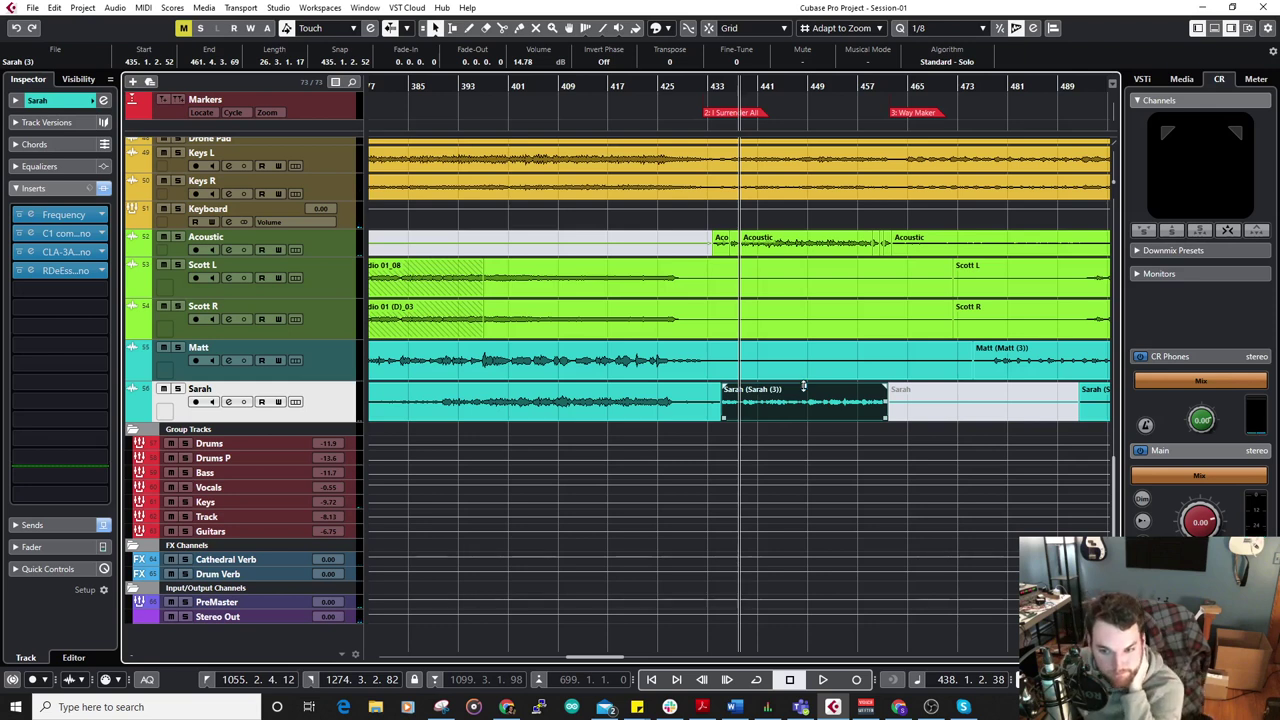
pyautogui.moveTo(808, 313); pyautogui.dragTo(810, 318)
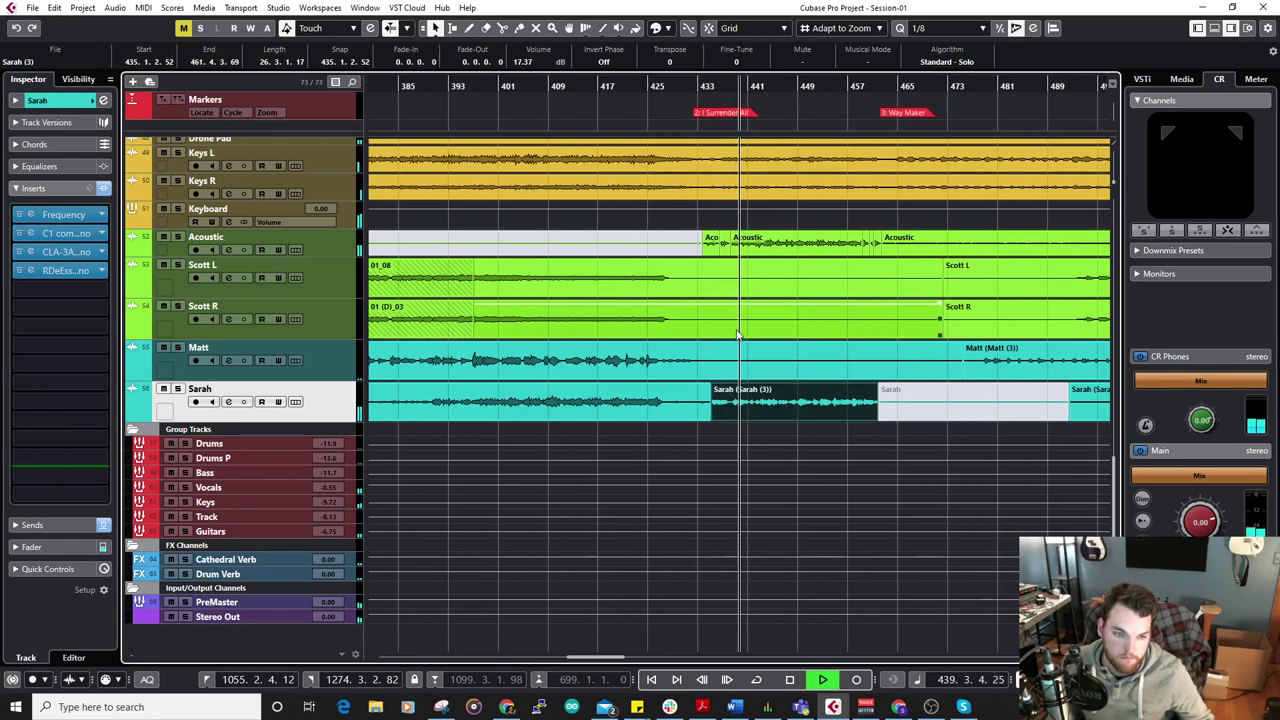
# Check the C1 compressor on the lower vocal track, close it, and raise the bar 435 vocal clip's volume to 18.10 dB.
pyautogui.click(65, 232)
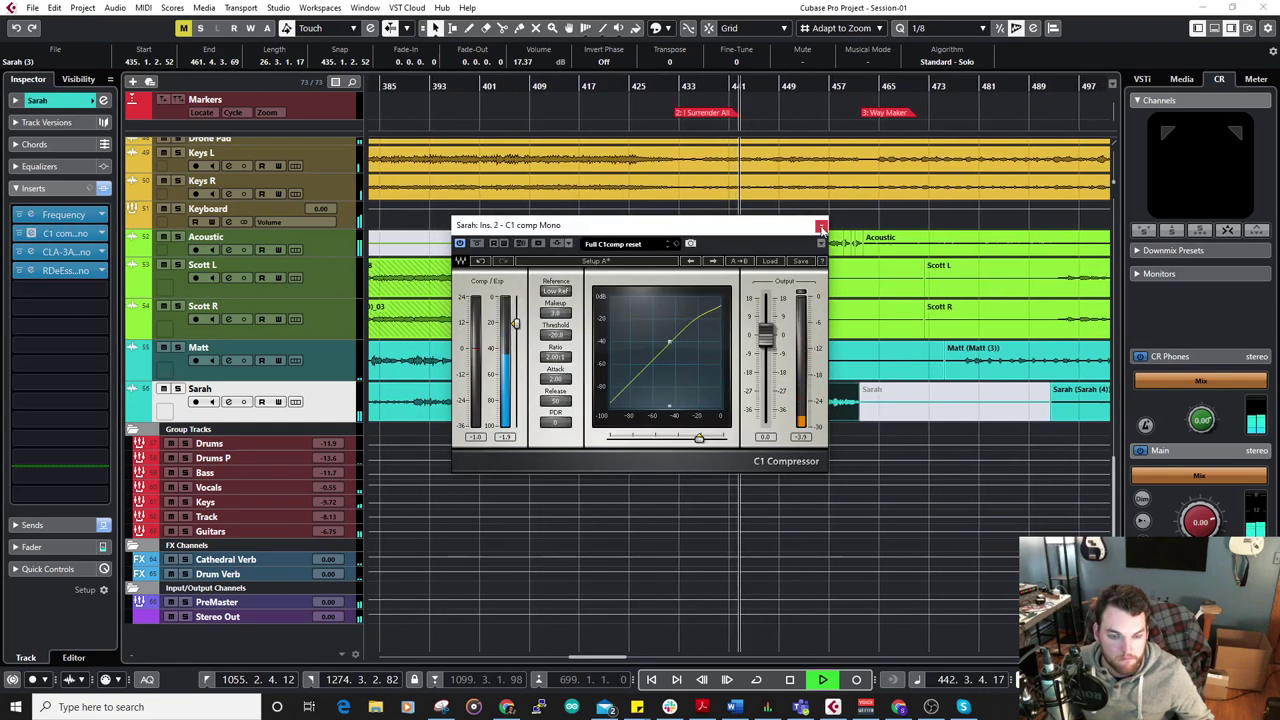
pyautogui.click(820, 226)
pyautogui.moveTo(768, 386); pyautogui.dragTo(771, 362)
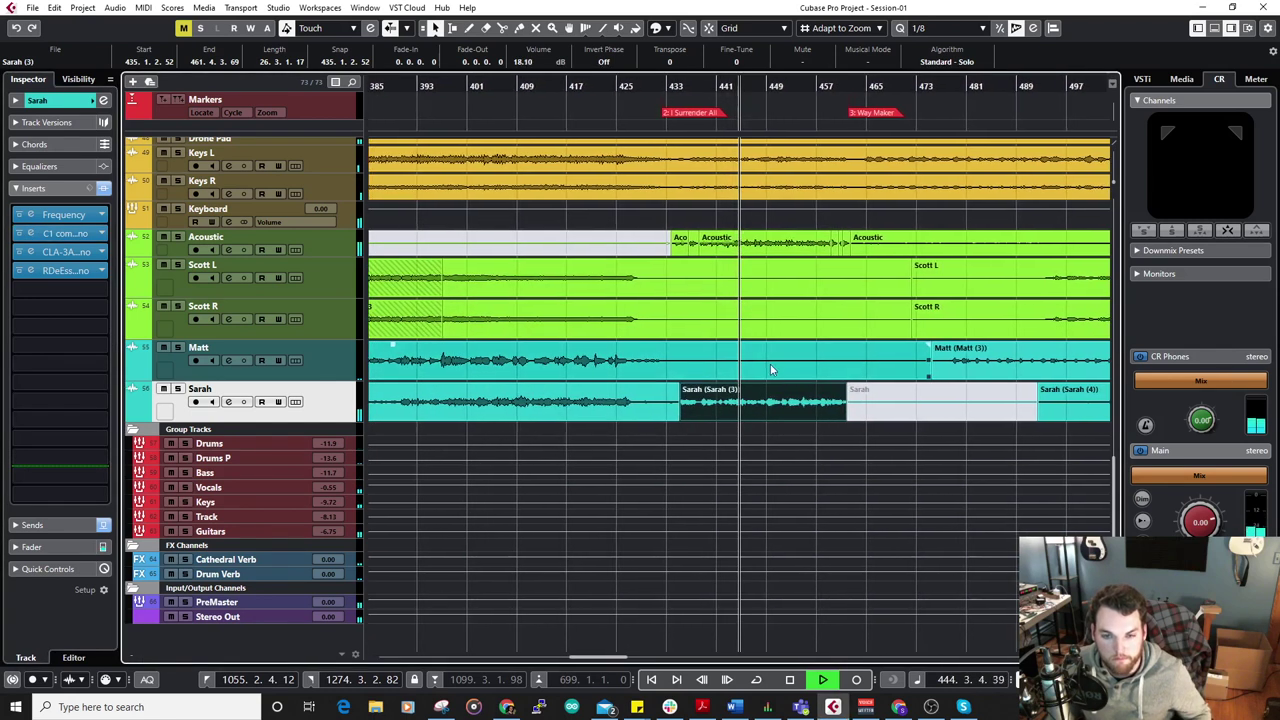
# Select the long Acoustic clip at bar 438, lower the Acoustic channel fader to -1.53 dB, and hide the mixer again.
pyautogui.click(791, 354)
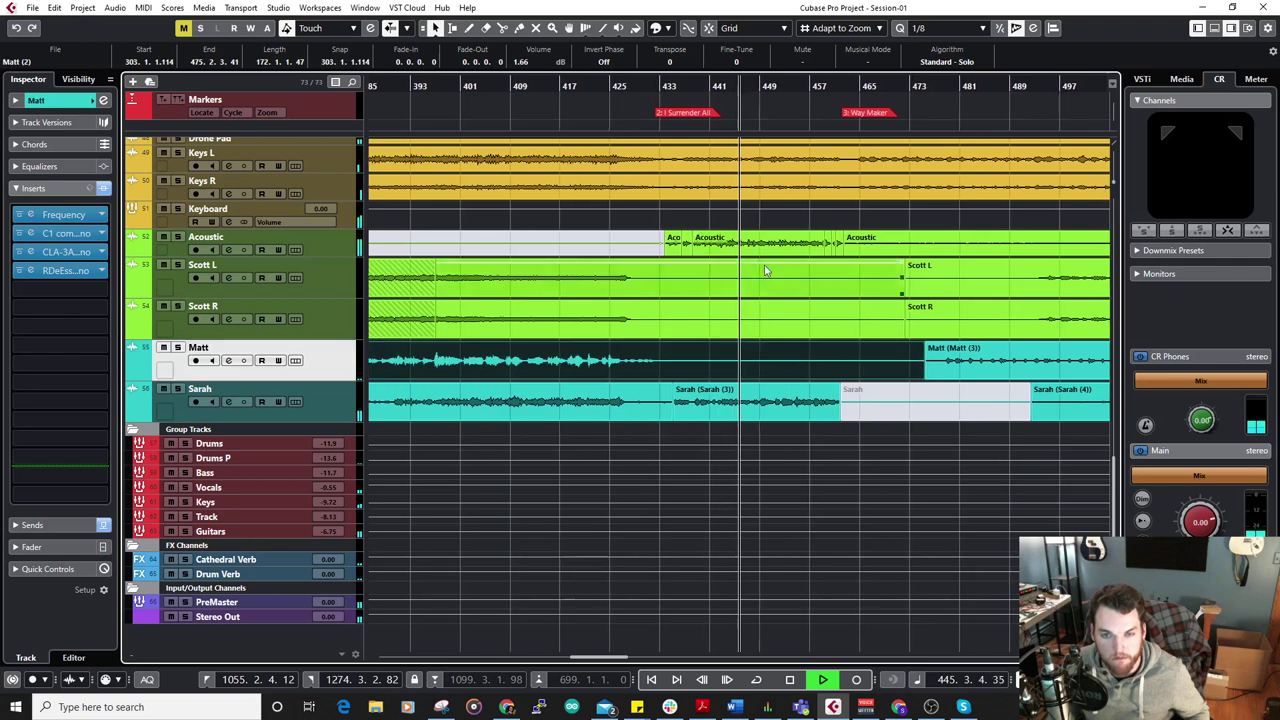
pyautogui.click(740, 242)
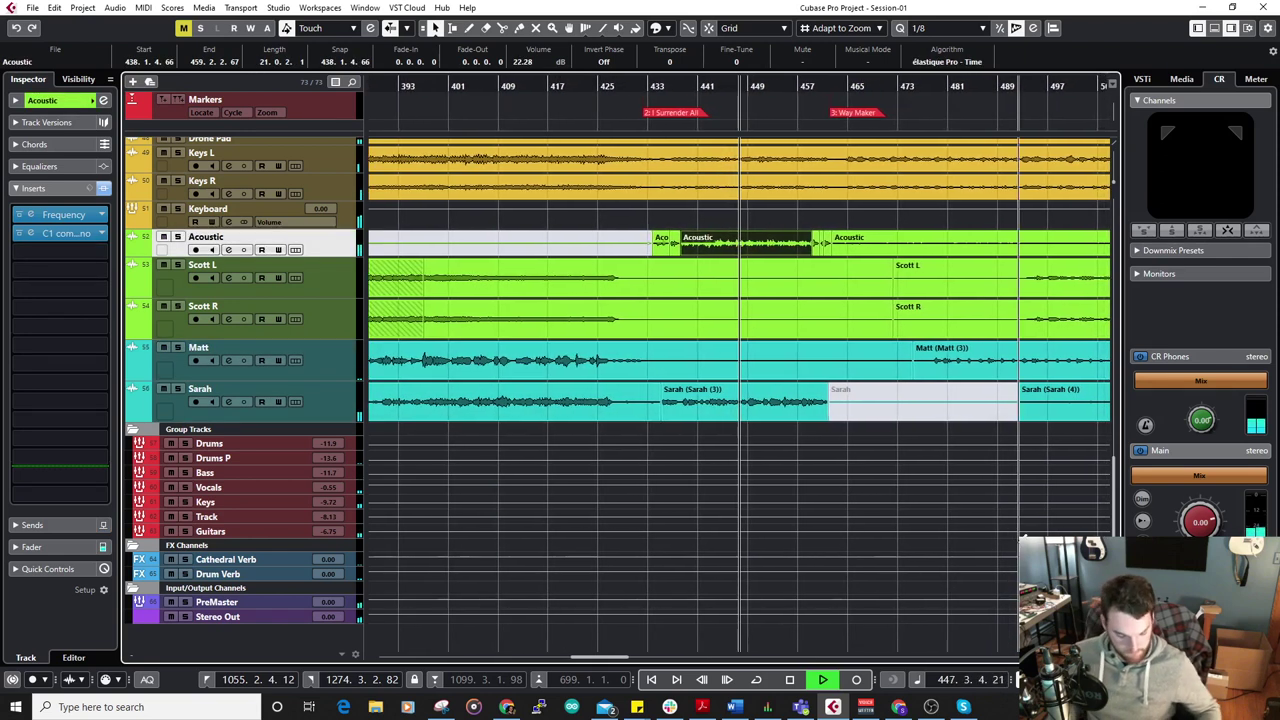
pyautogui.hotkey('alt', 'F3')
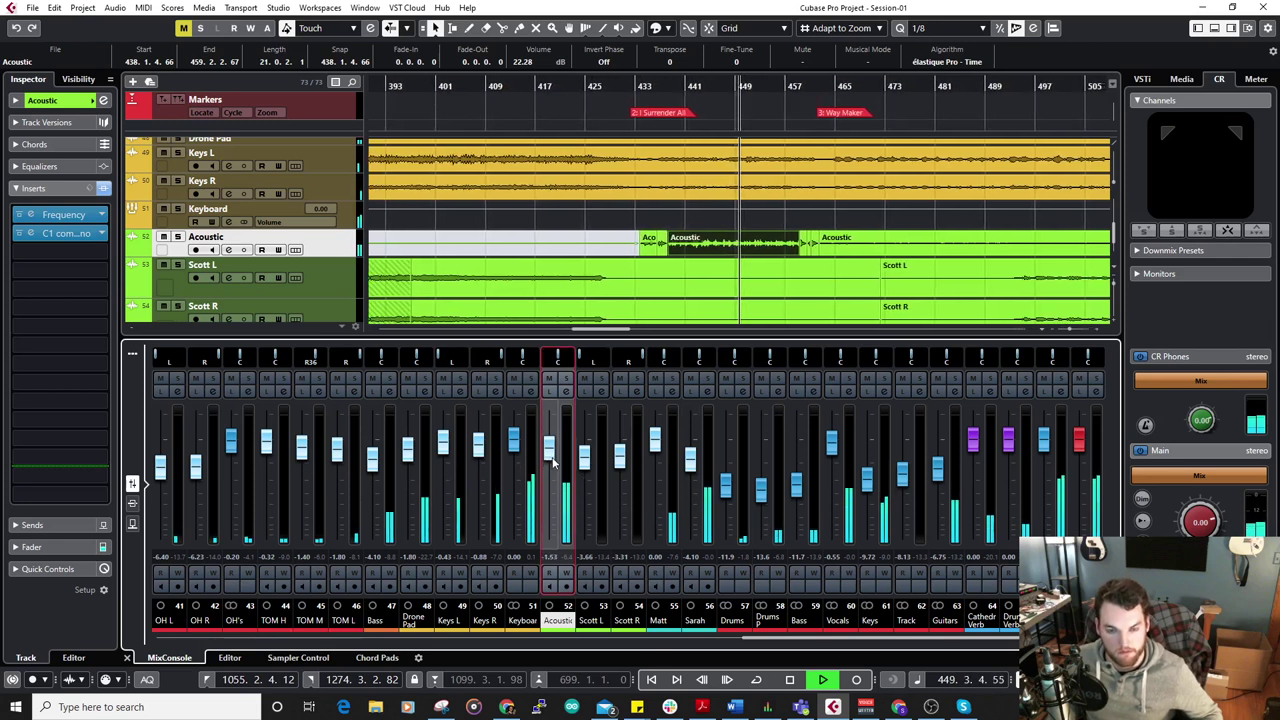
pyautogui.click(126, 657)
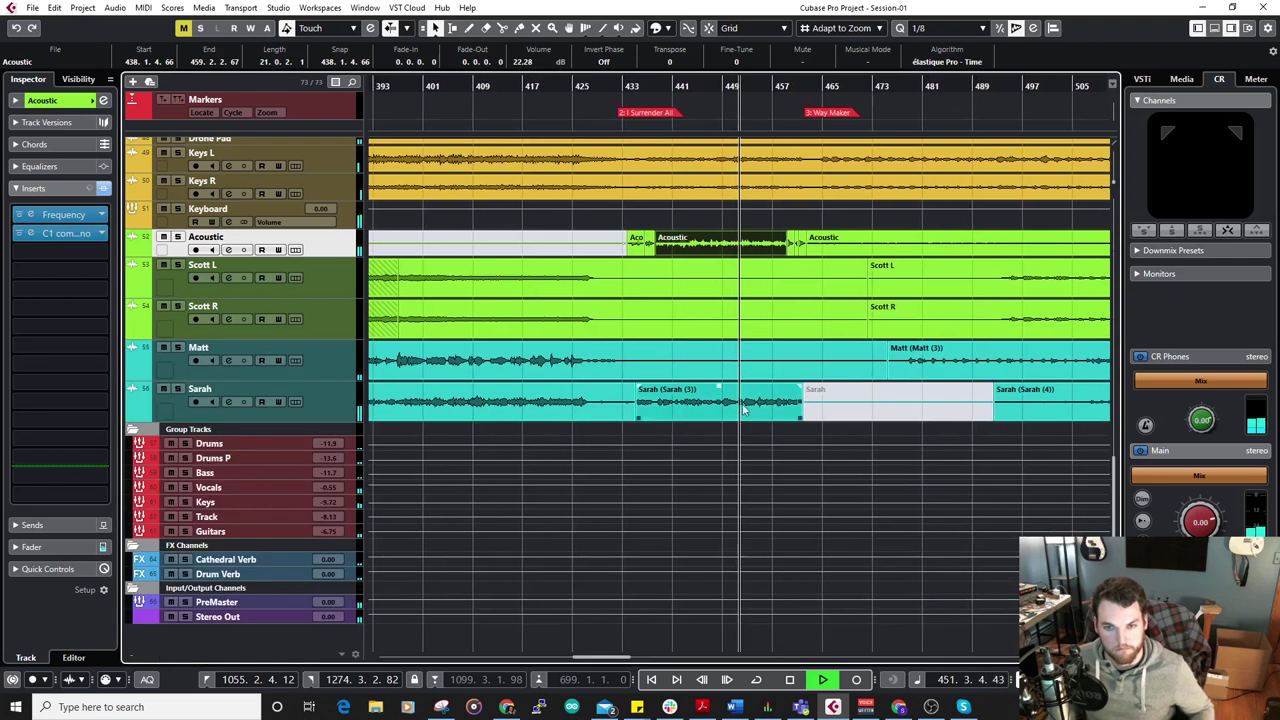
# Listen through the transition into Way Maker and replay it from just before the Way Maker marker.
pyautogui.press('h')
pyautogui.press('h')
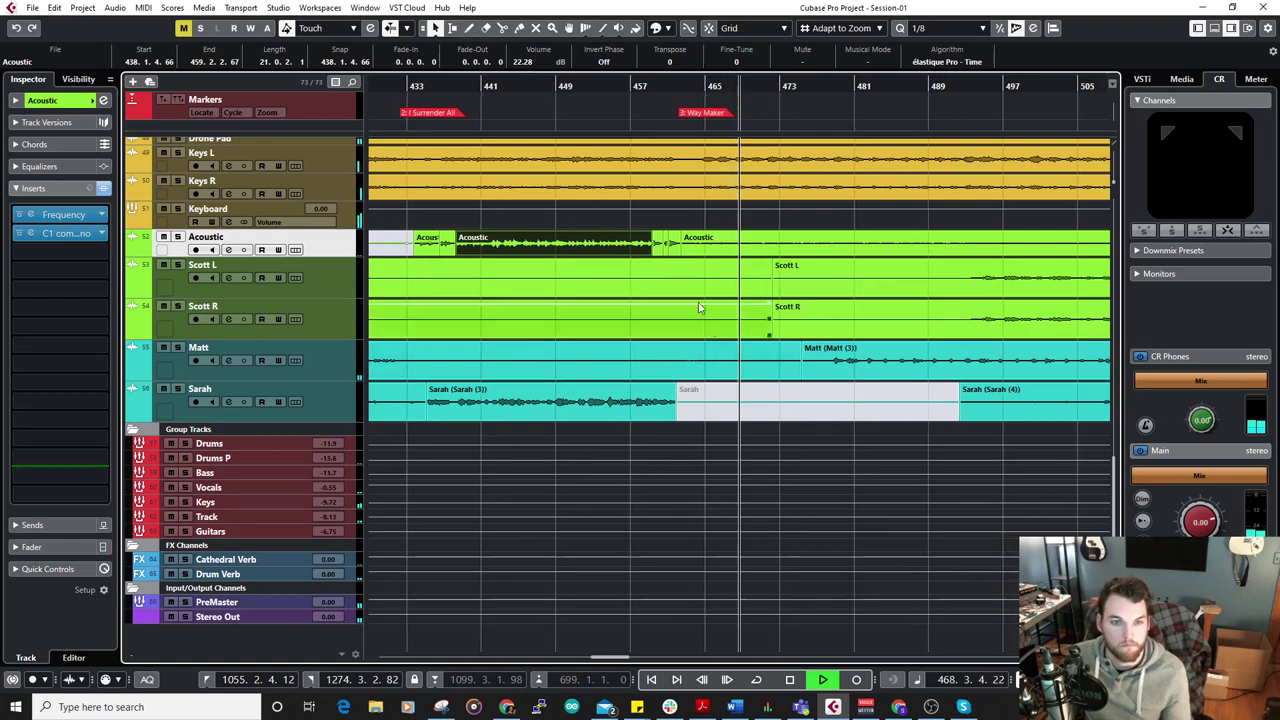
pyautogui.scroll(5, 717, 390)
pyautogui.click(674, 90)
pyautogui.press('h')
pyautogui.press('h')
pyautogui.rightClick(747, 432)
pyautogui.click(820, 437)
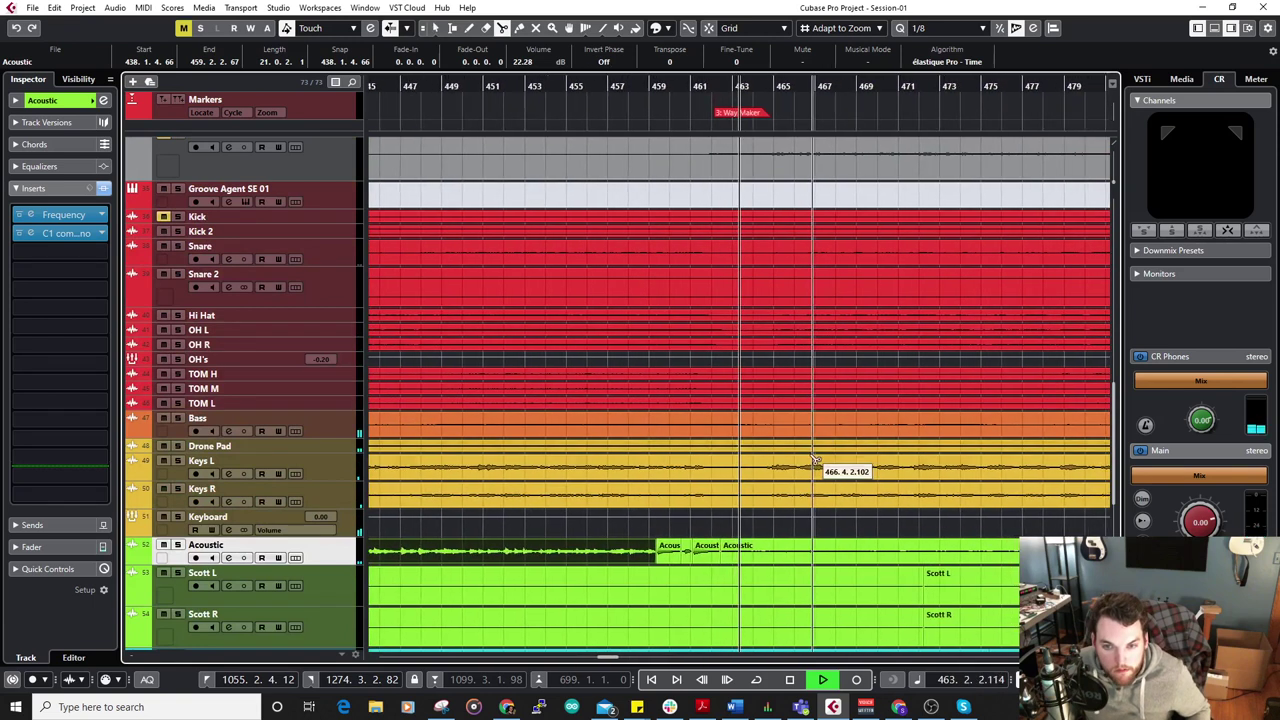
pyautogui.press('space')
pyautogui.press('1')
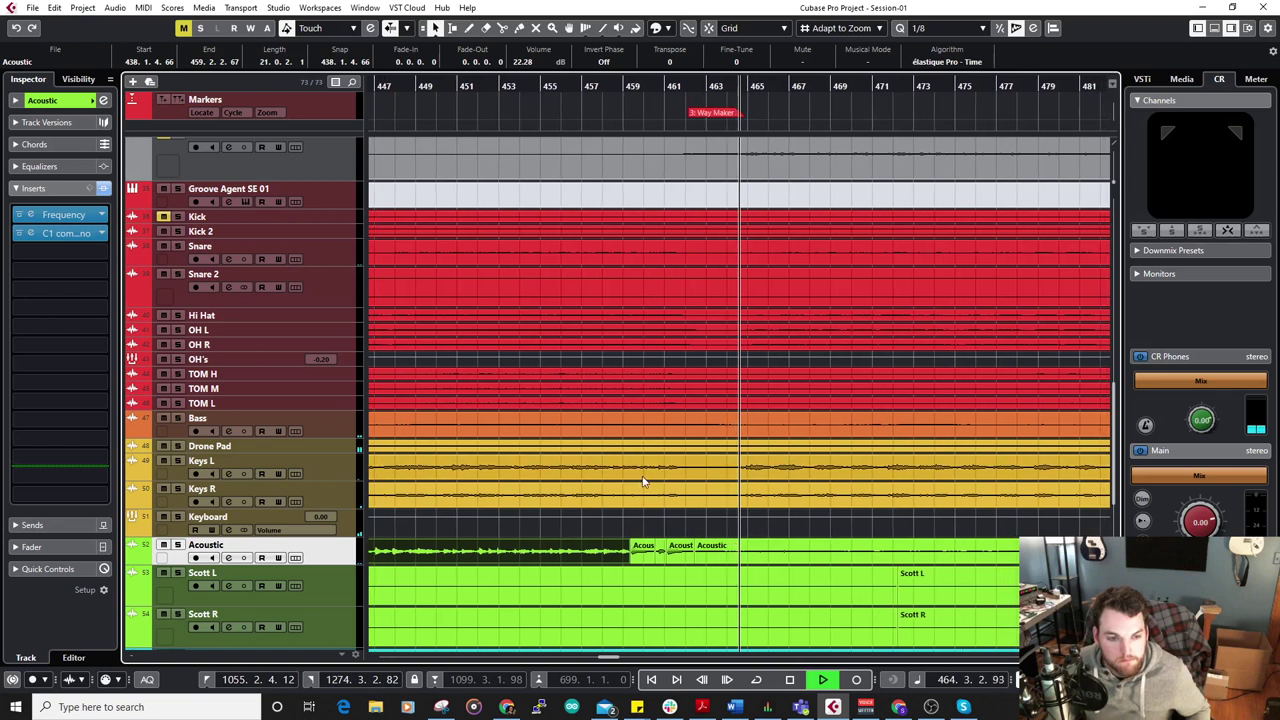
# Add a volume automation point of 3.00 on the Keyboard track at about bar 464 and resume playback.
pyautogui.scroll(-3, 650, 480)
pyautogui.press('space')
pyautogui.press('h')
pyautogui.press('h')
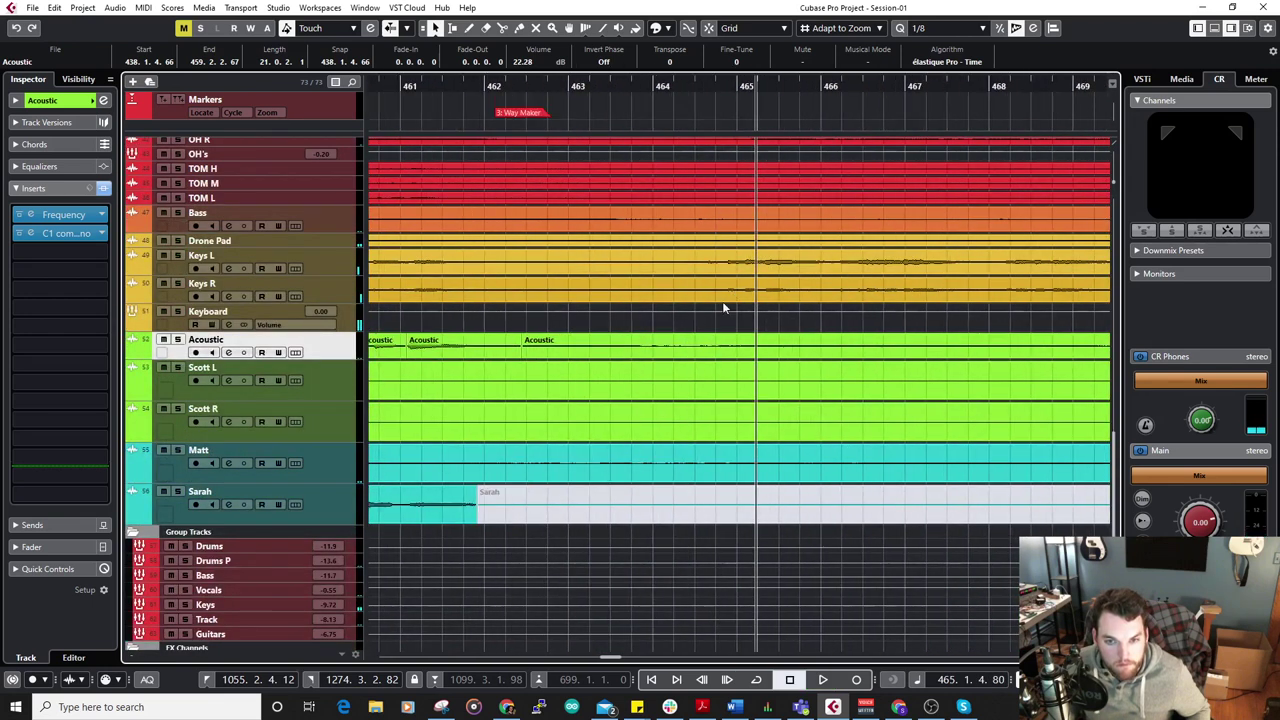
pyautogui.click(708, 311)
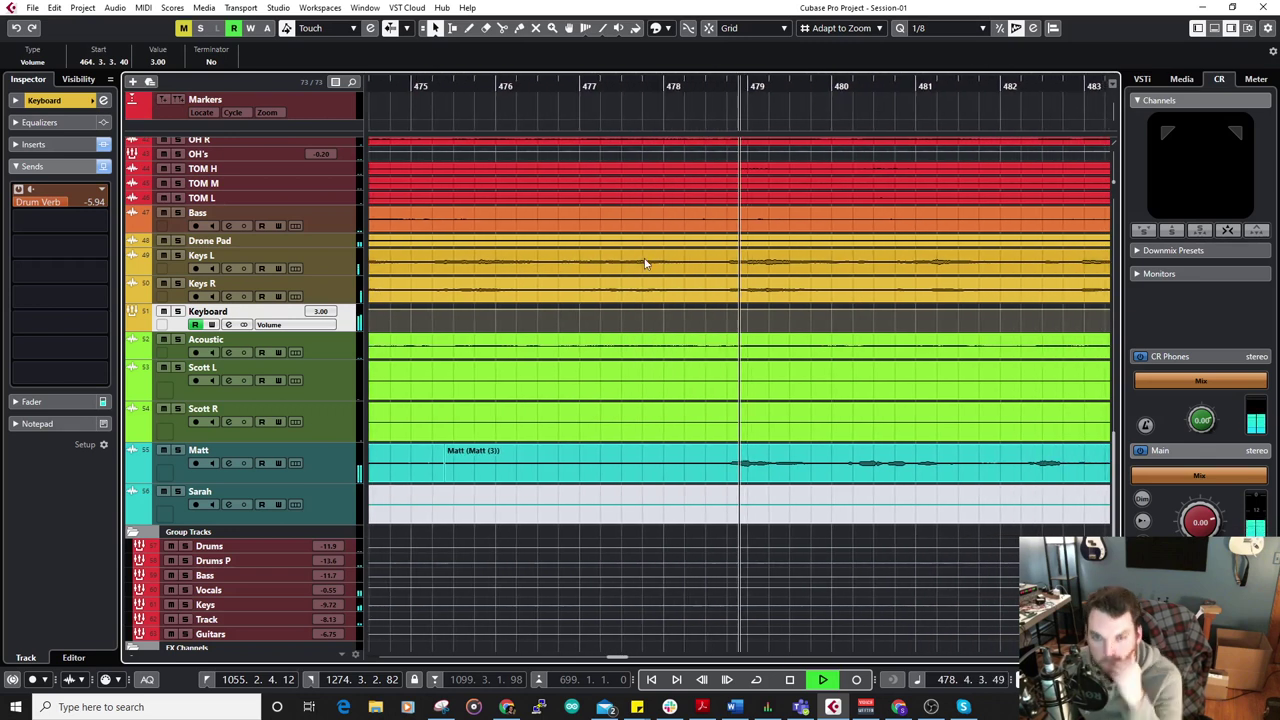
# Select the Perc track in the Way Maker Backing Track folder, raise its channel fader to -0.20 dB, and hide the mixer.
pyautogui.scroll(8, 645, 263)
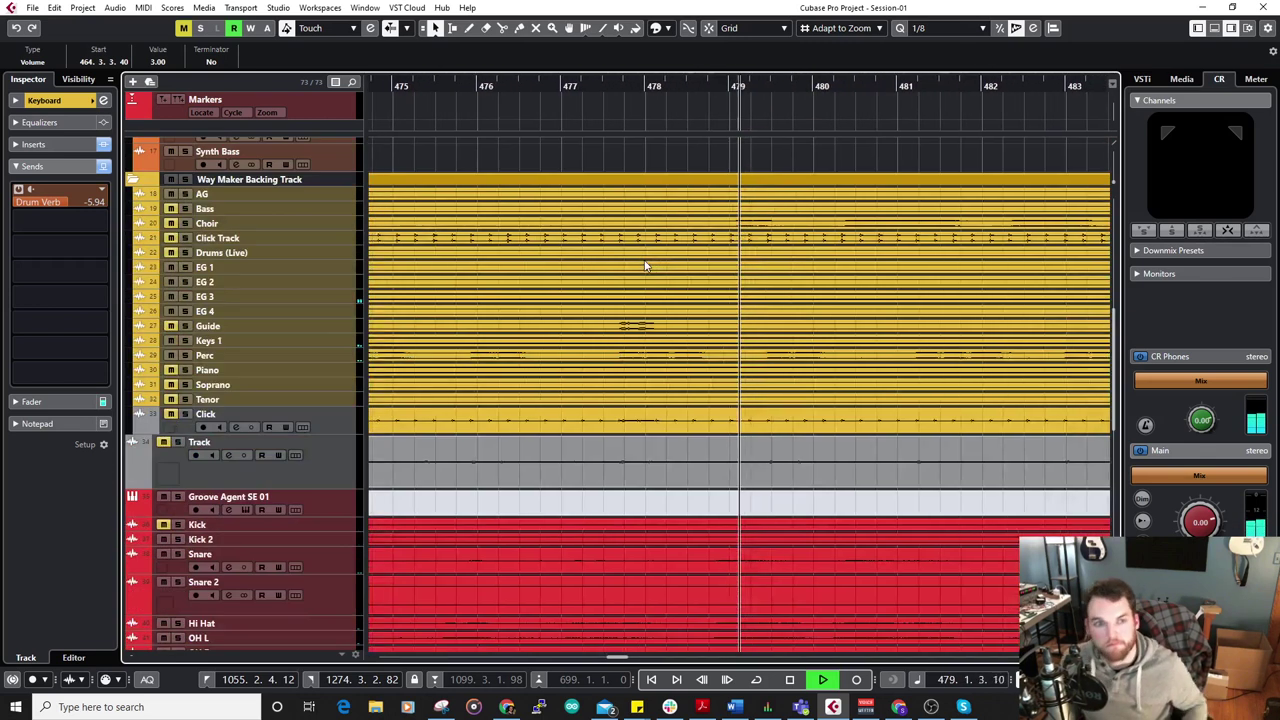
pyautogui.click(326, 357)
pyautogui.scroll(-10, 484, 394)
pyautogui.scroll(-3, 484, 394)
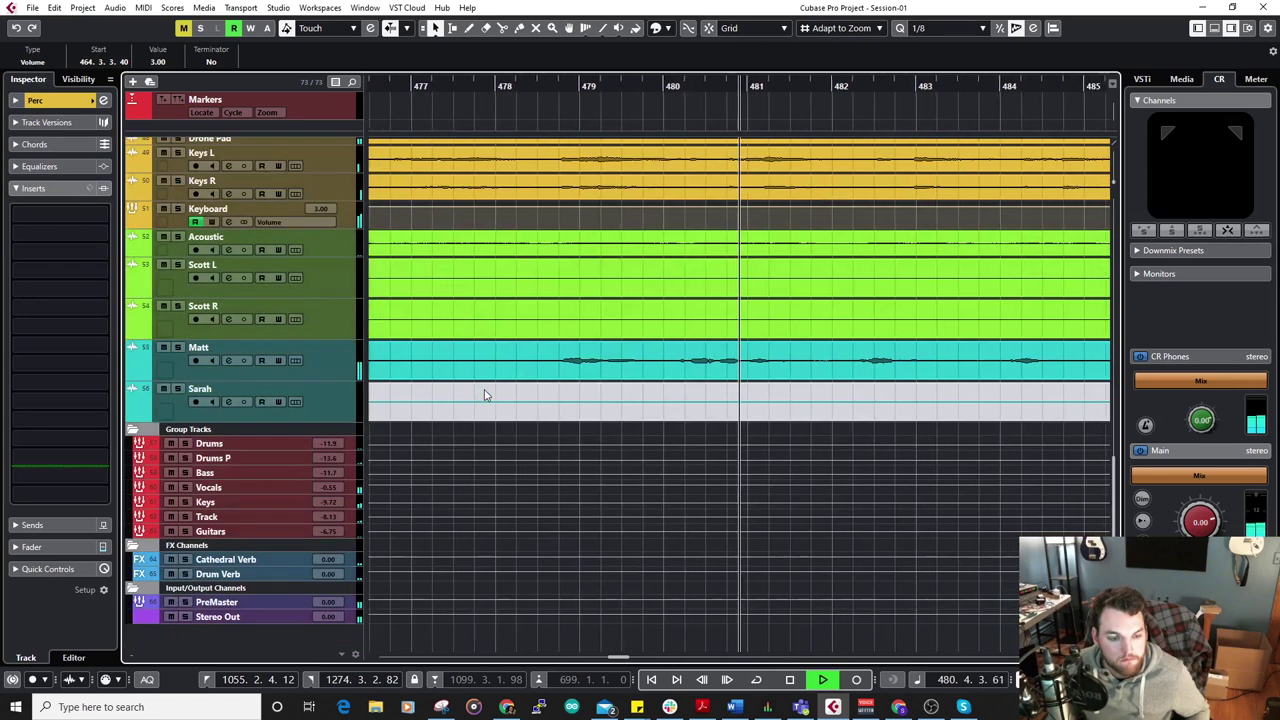
pyautogui.hotkey('alt', 'F3')
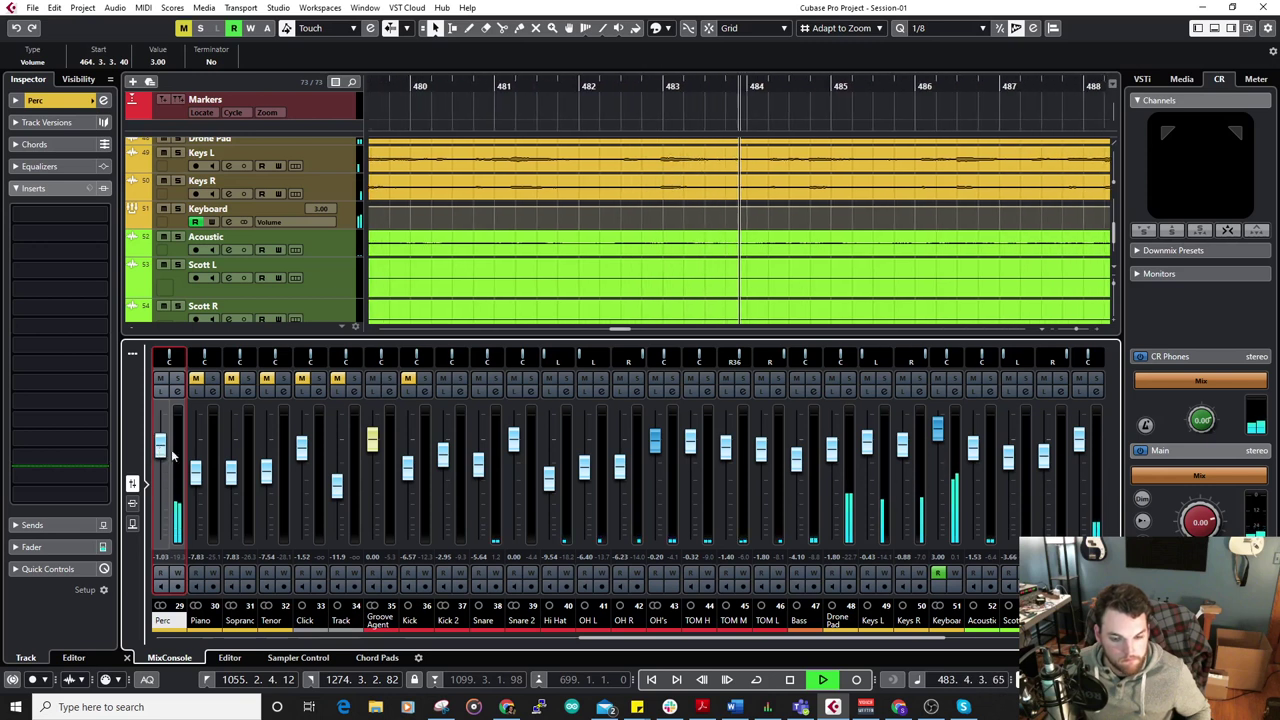
pyautogui.moveTo(585, 640); pyautogui.dragTo(473, 636)
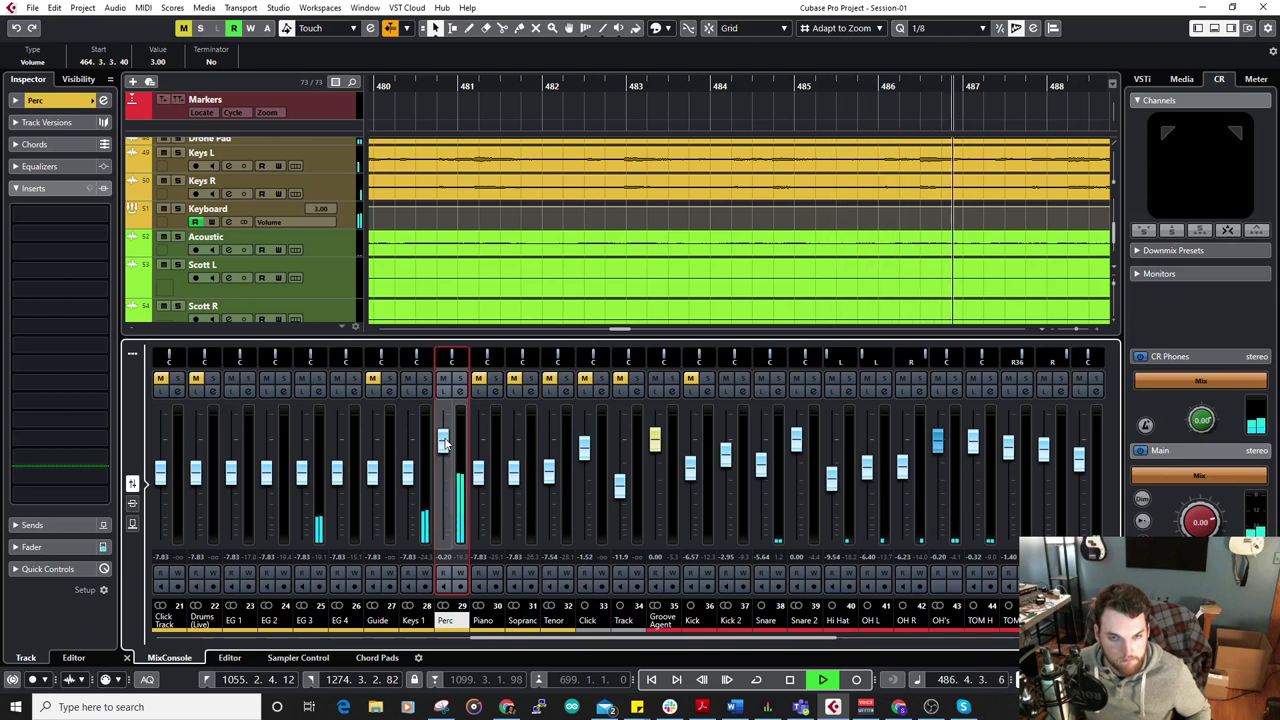
pyautogui.click(128, 658)
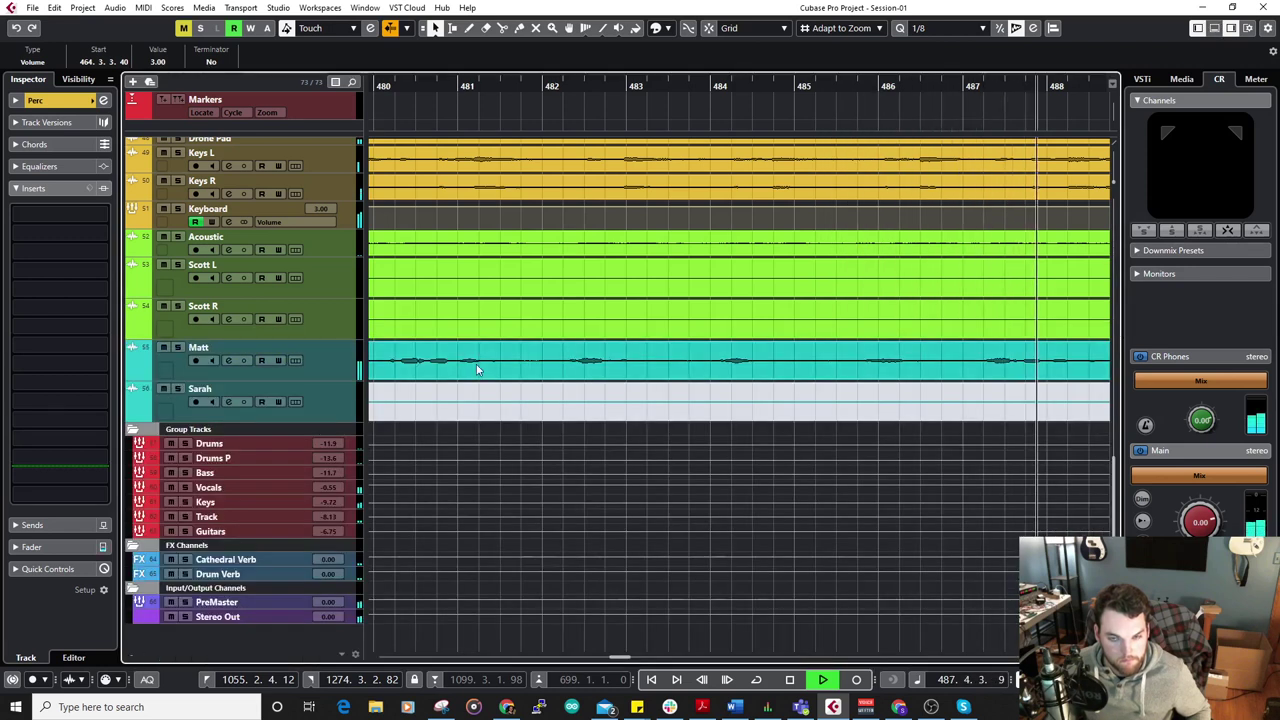
pyautogui.scroll(-4, 477, 369)
pyautogui.scroll(6, 510, 373)
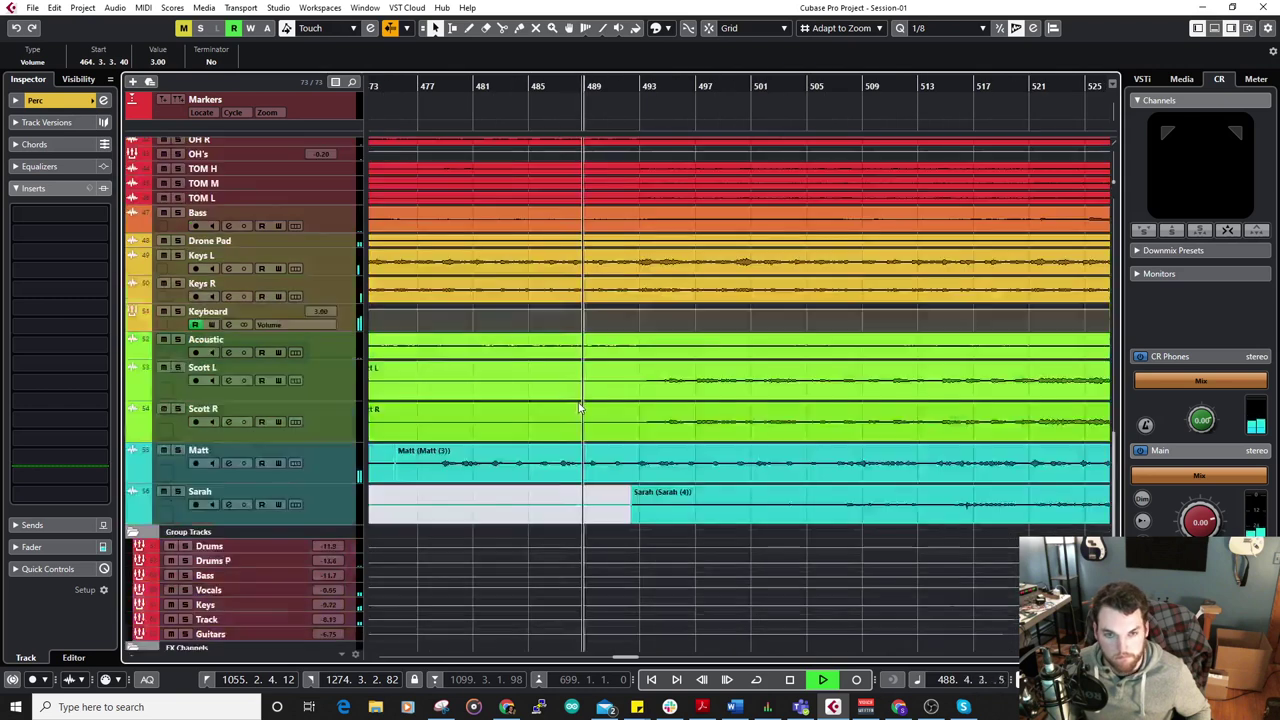
pyautogui.scroll(-5, 580, 405)
pyautogui.scroll(10, 596, 401)
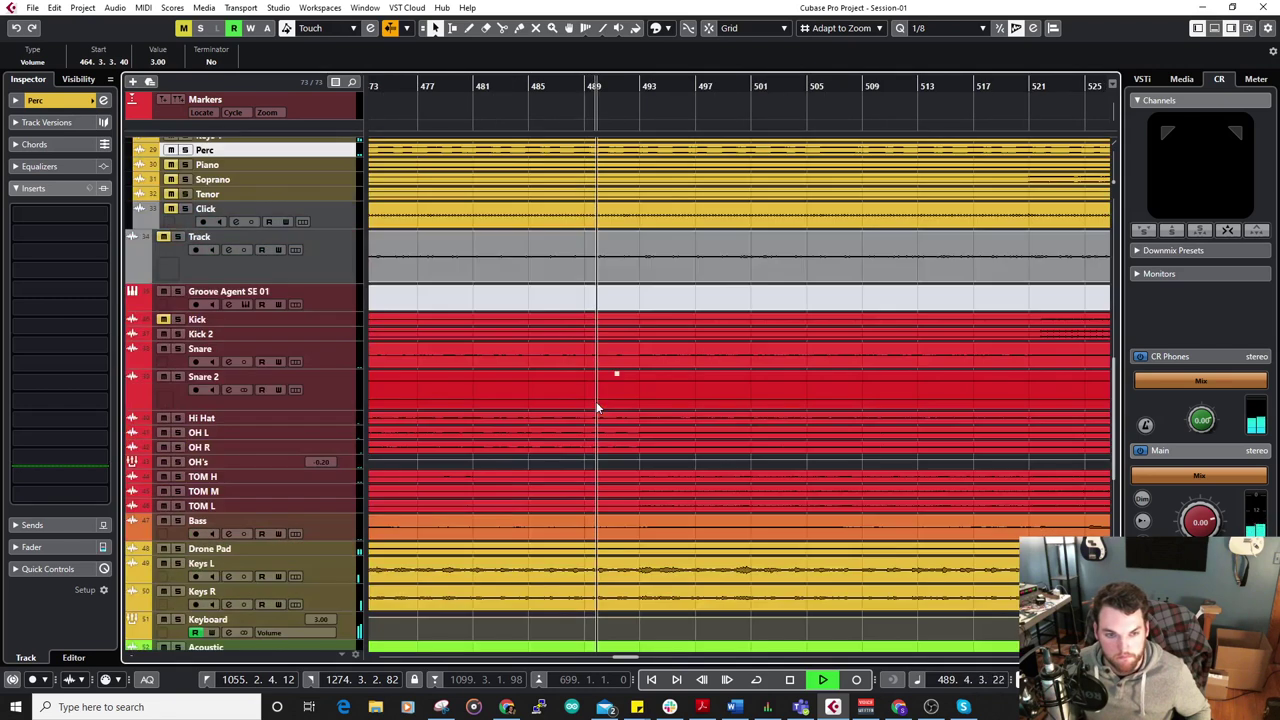
pyautogui.scroll(-12, 590, 405)
pyautogui.scroll(4, 604, 211)
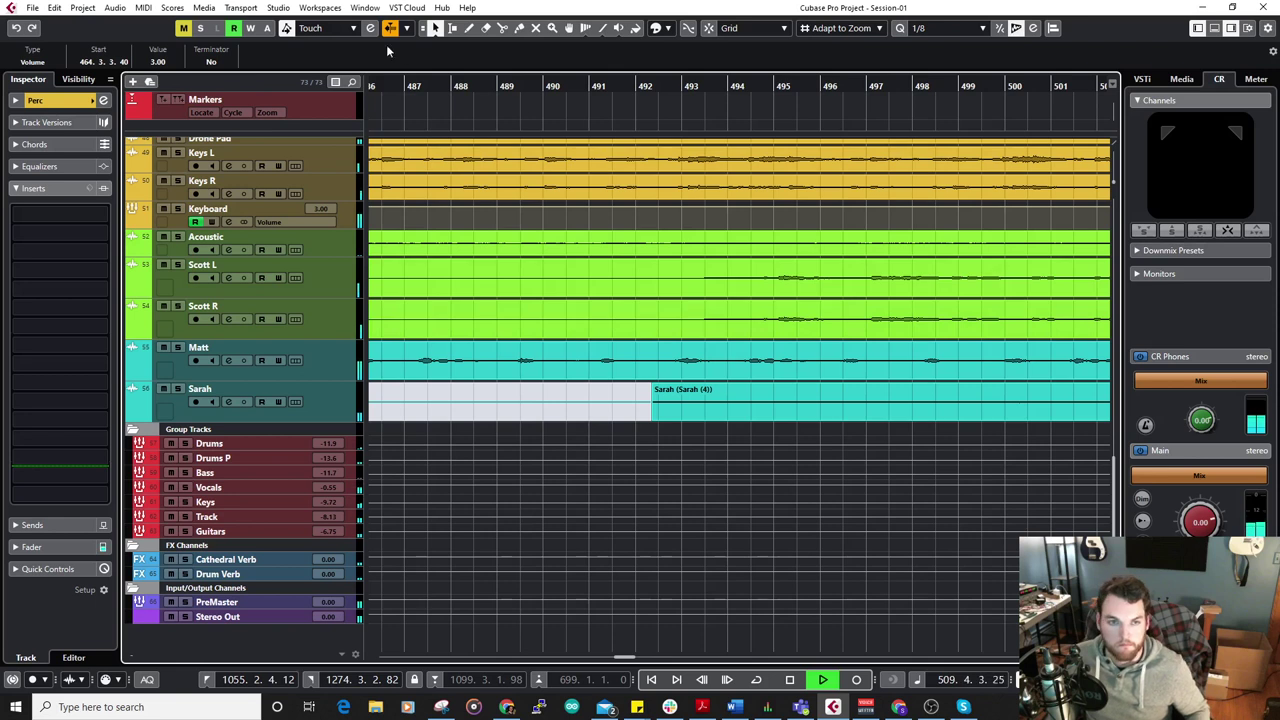
pyautogui.scroll(5, 854, 294)
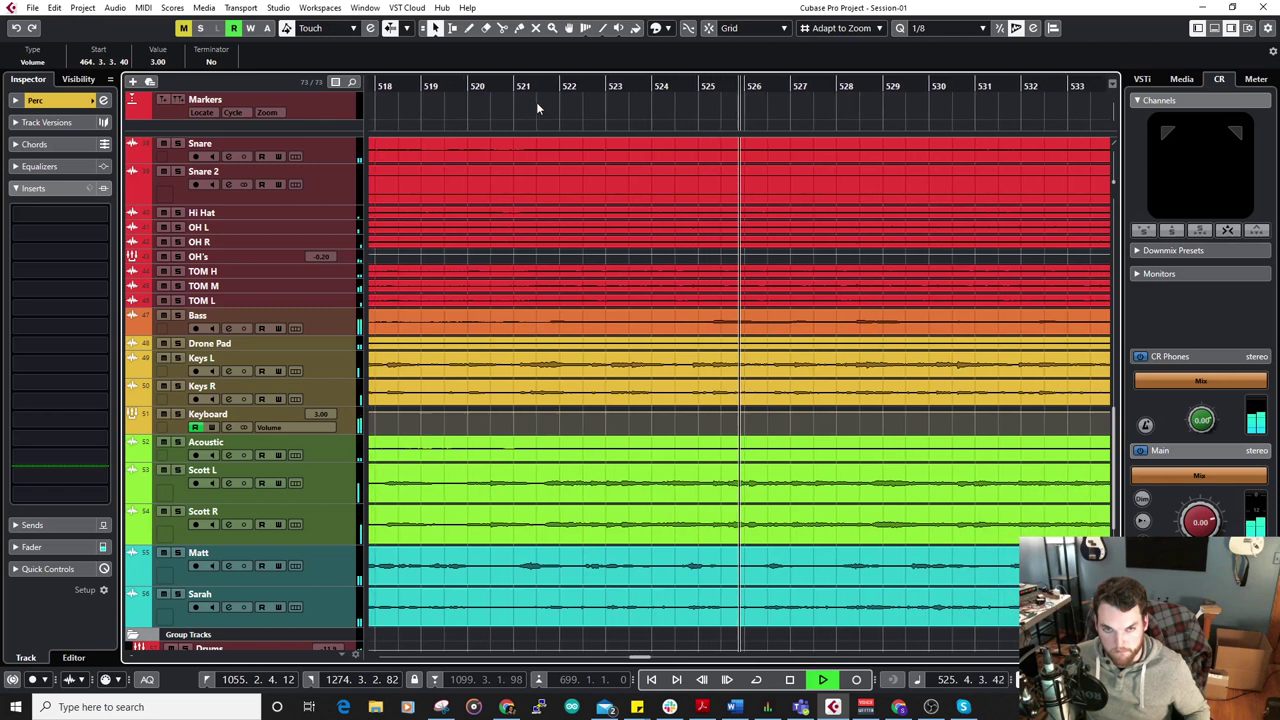
pyautogui.scroll(6, 670, 280)
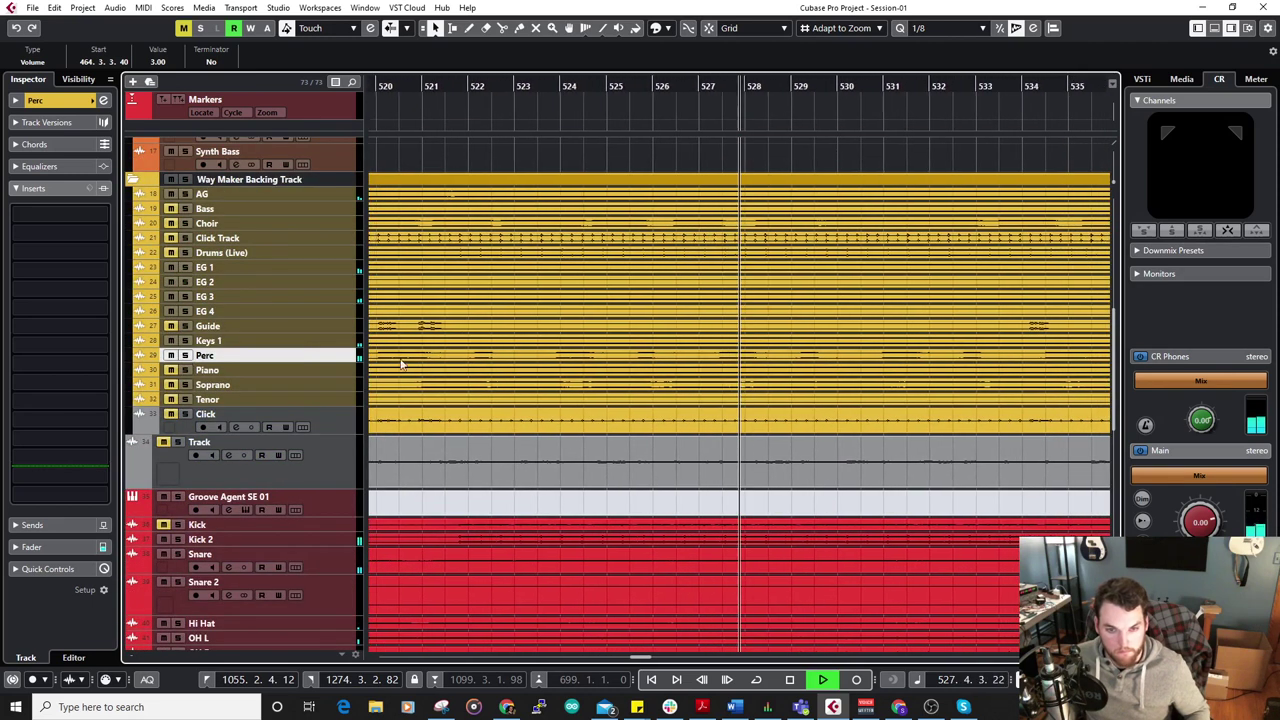
pyautogui.scroll(-8, 539, 308)
pyautogui.scroll(4, 539, 308)
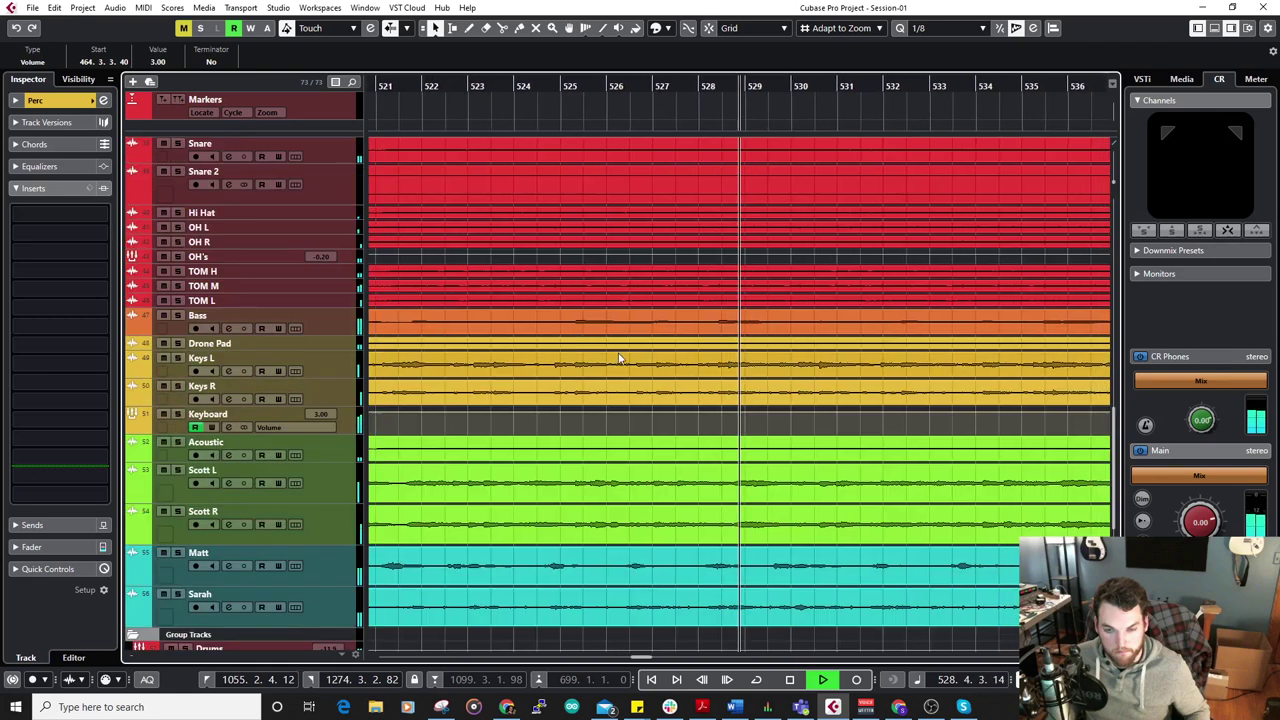
pyautogui.scroll(-4, 620, 355)
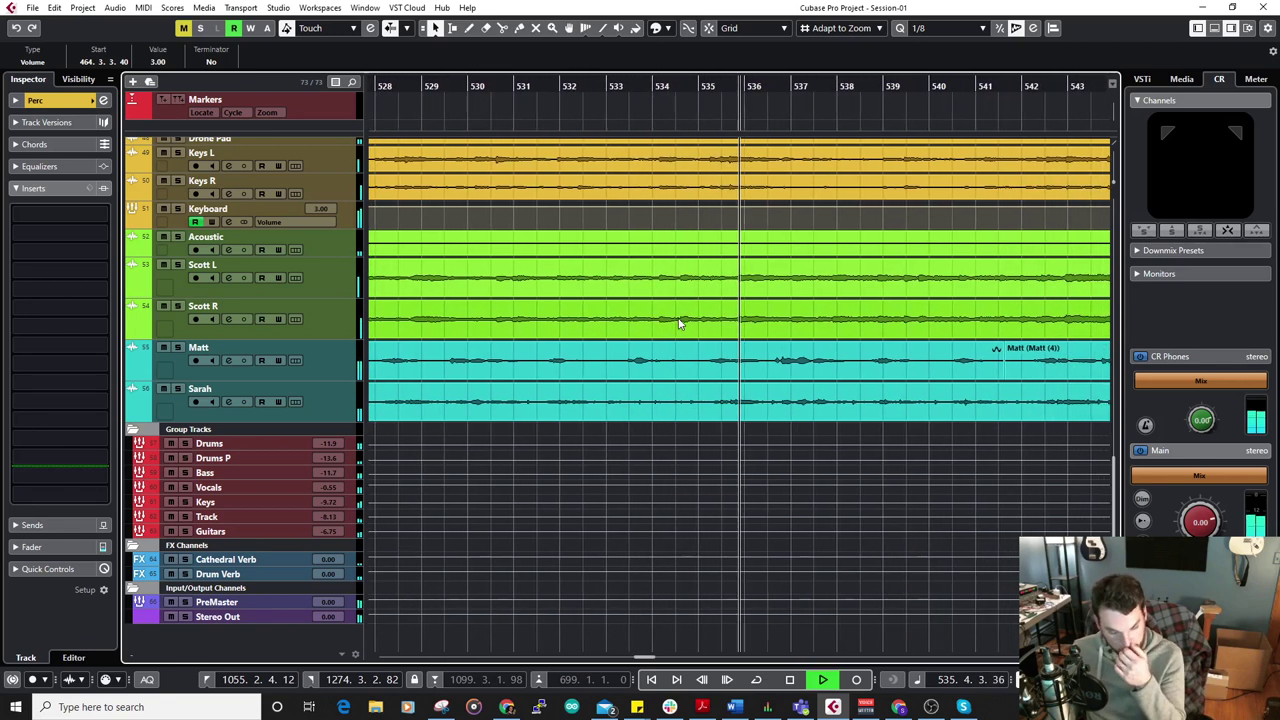
# Stop playback, open the upper vocal clip's pitch segments around bar 536 in the sample editor, and play from about bar 535.
pyautogui.press('space')
pyautogui.doubleClick(702, 362)
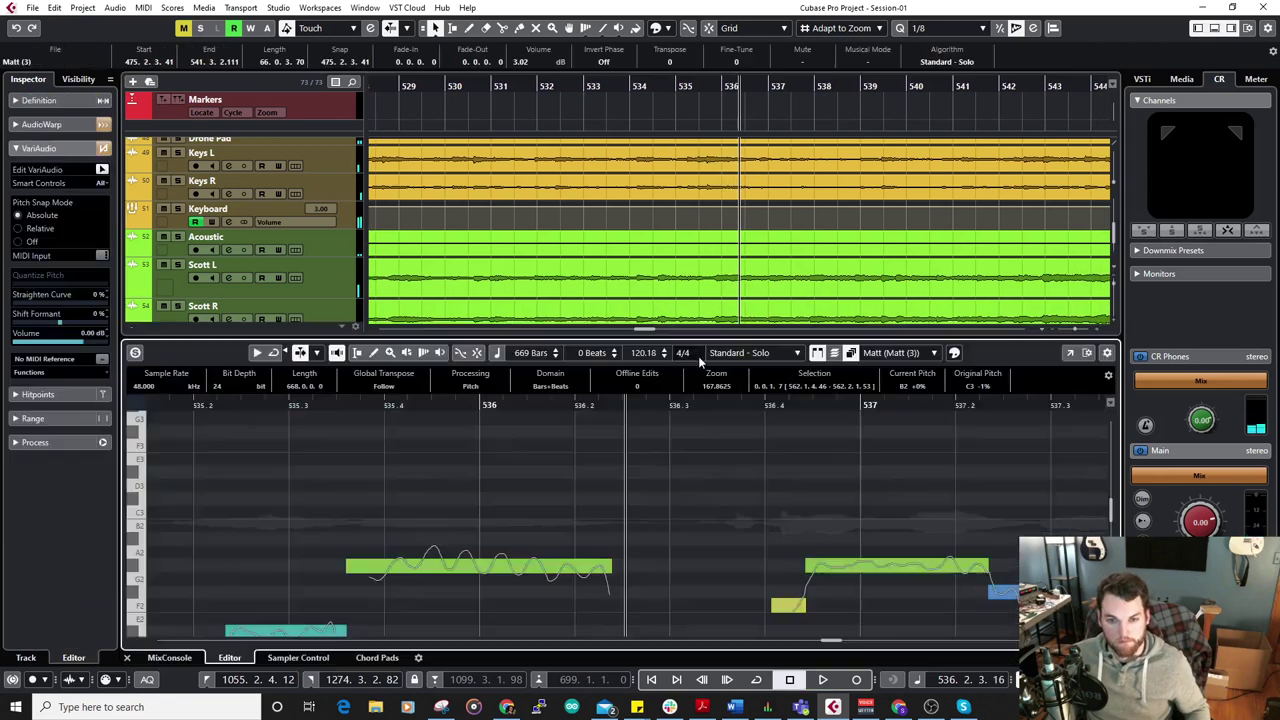
pyautogui.scroll(-8, 540, 520)
pyautogui.scroll(-1, 554, 462)
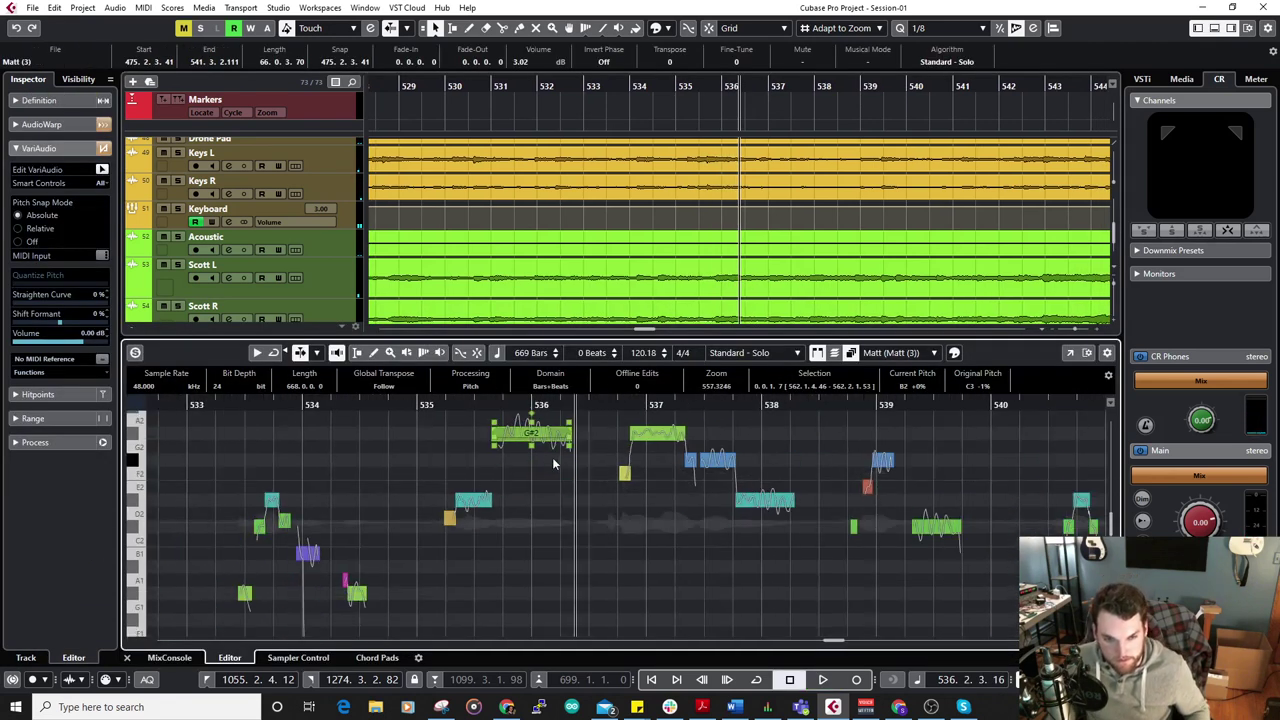
pyautogui.click(129, 657)
pyautogui.doubleClick(704, 362)
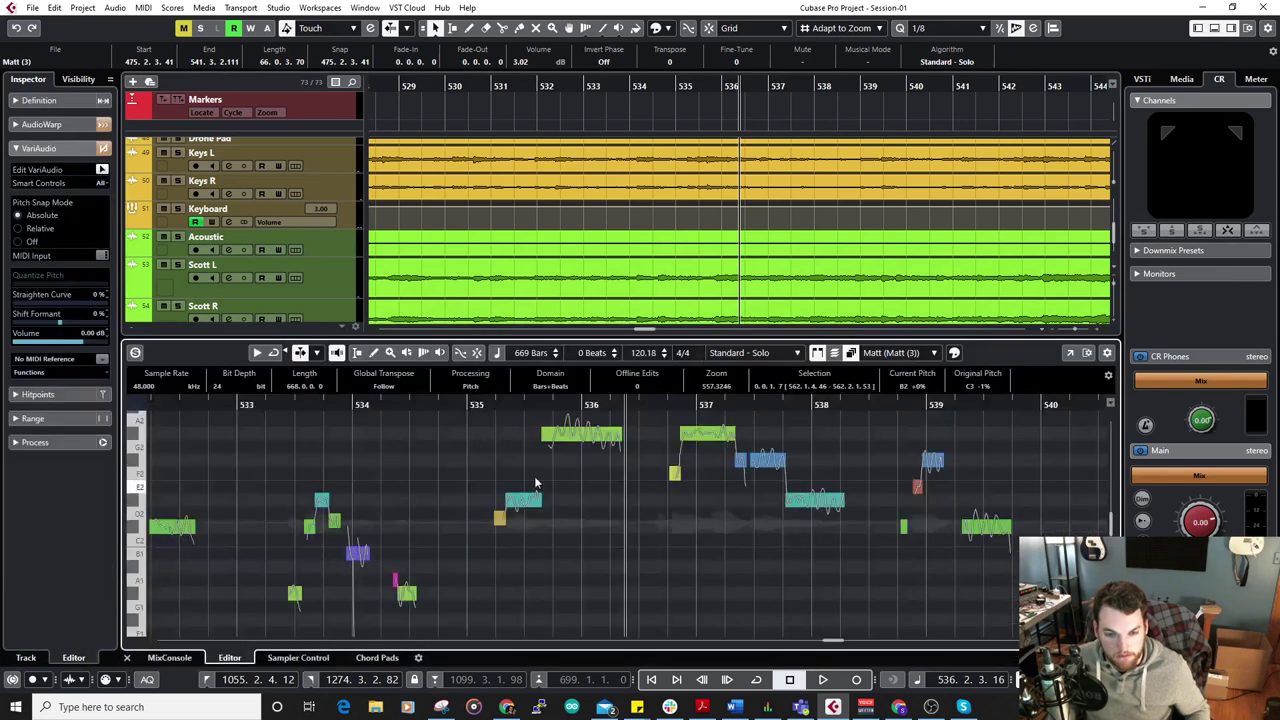
pyautogui.scroll(-2, 440, 430)
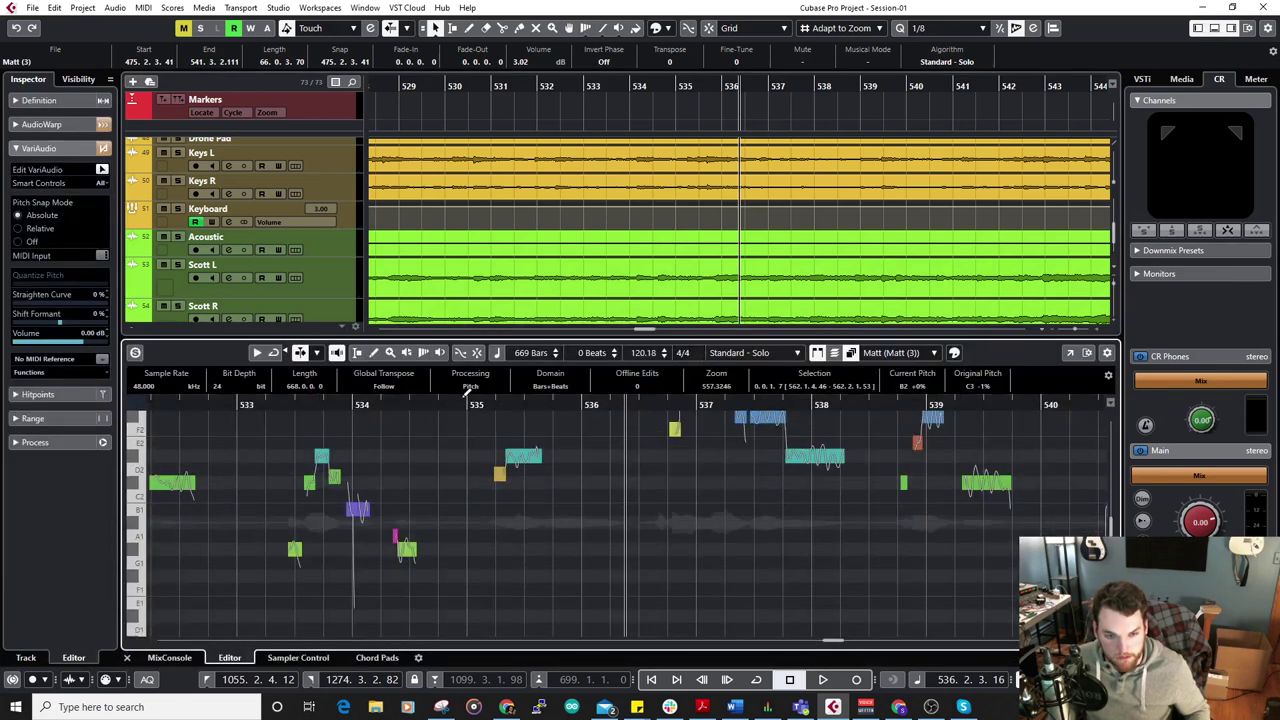
pyautogui.click(480, 404)
pyautogui.press('space')
pyautogui.scroll(2, 576, 457)
pyautogui.scroll(2, 576, 457)
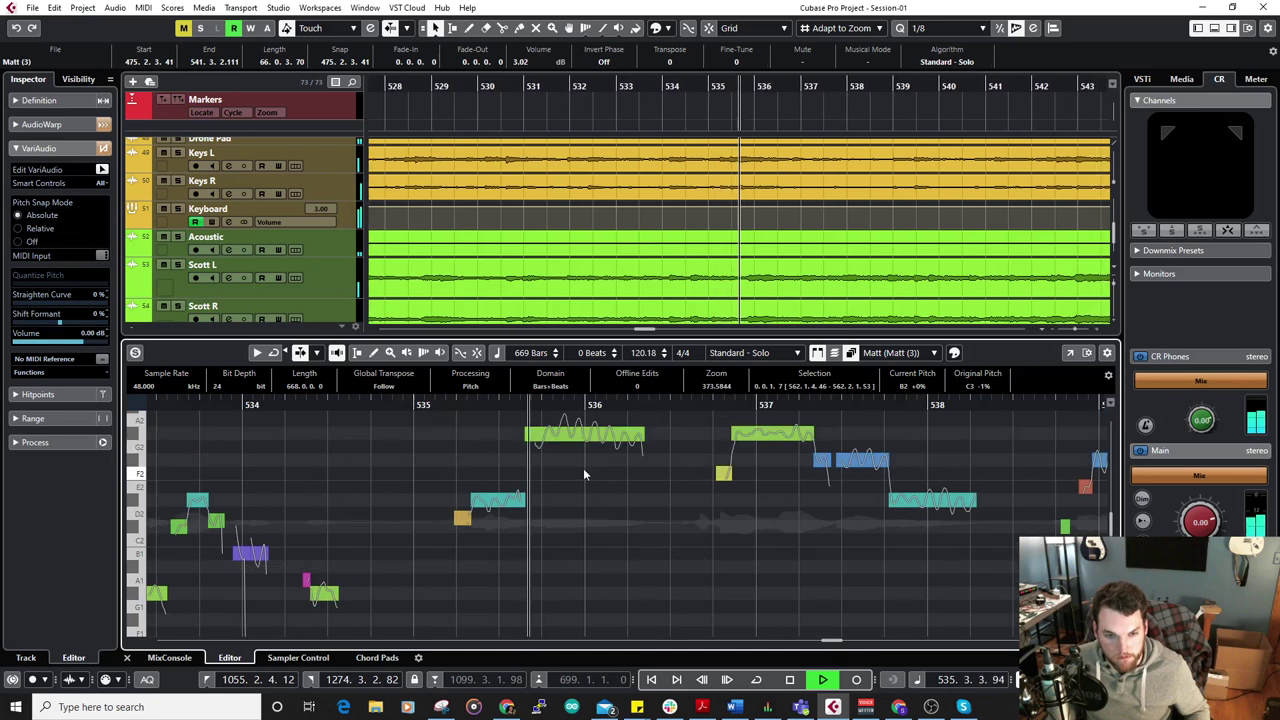
# Split the D#2 vocal note in bar 535, raise its second part to F#2, replay the phrase, and close the editor.
pyautogui.click(510, 499)
pyautogui.press('space')
pyautogui.keyDown('ctrl'); pyautogui.scroll(6, 488, 503); pyautogui.keyUp('ctrl')
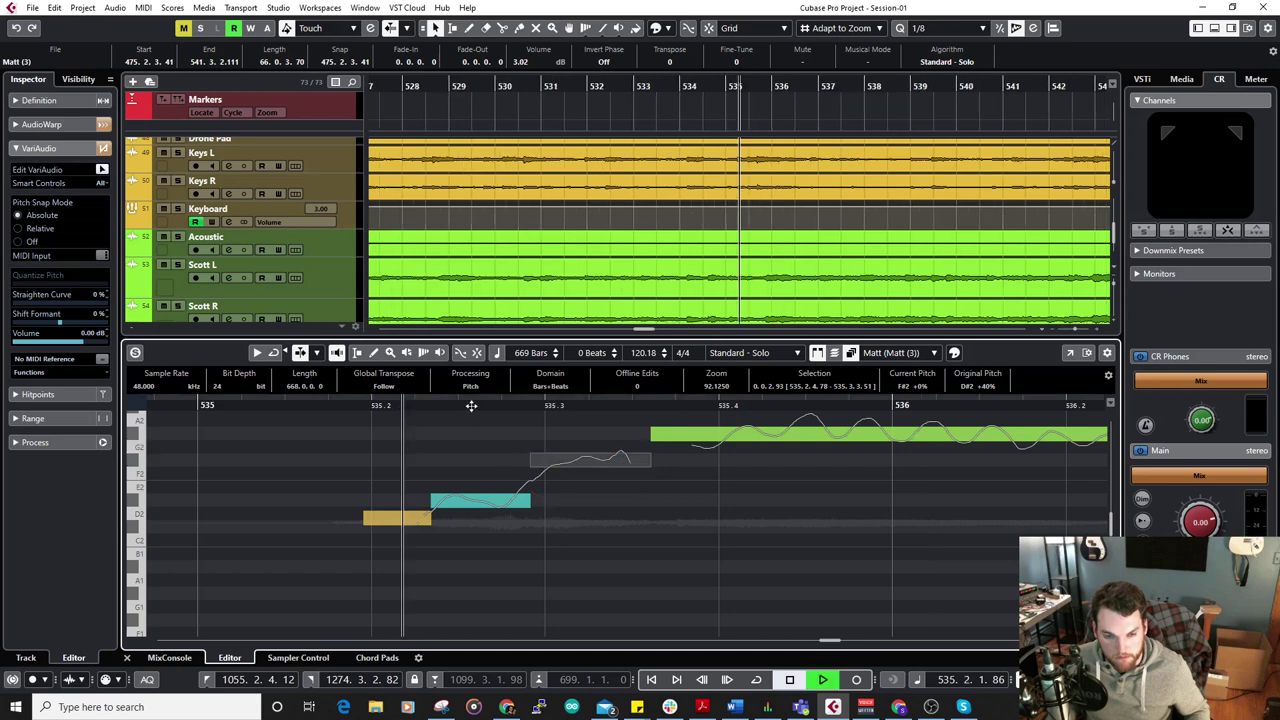
pyautogui.keyDown('ctrl'); pyautogui.scroll(-7, 498, 445); pyautogui.keyUp('ctrl')
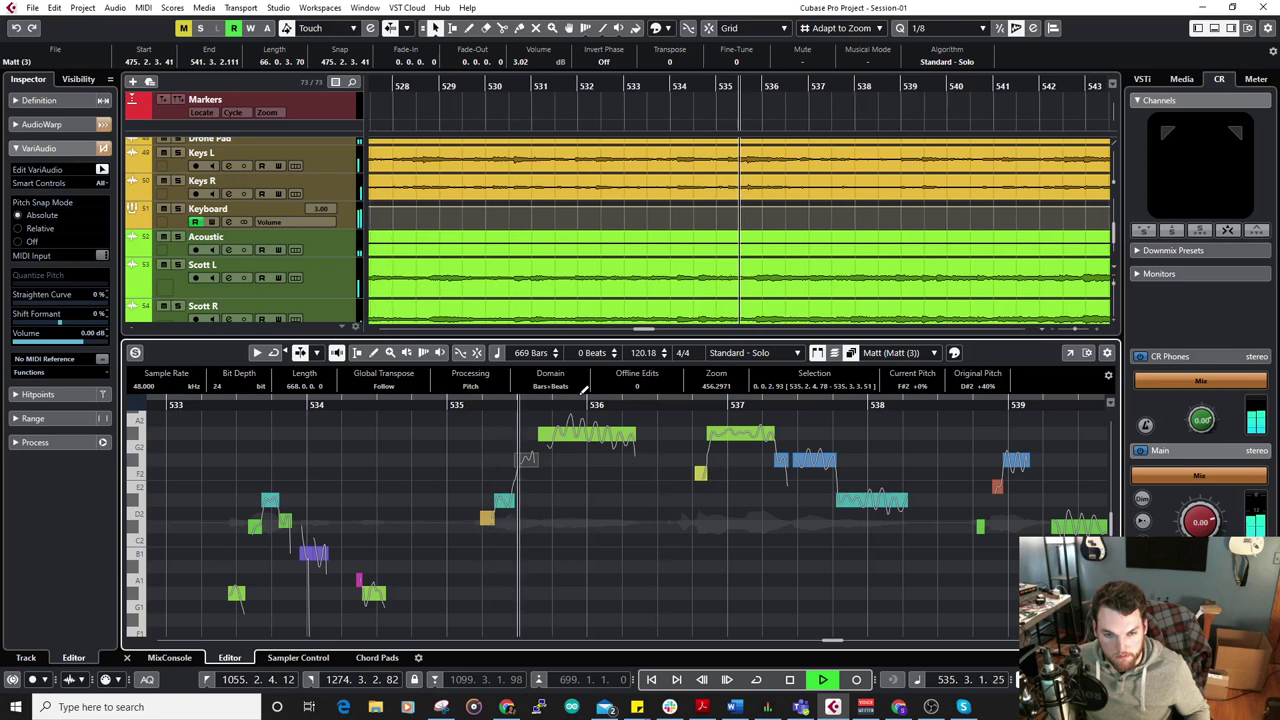
pyautogui.click(125, 657)
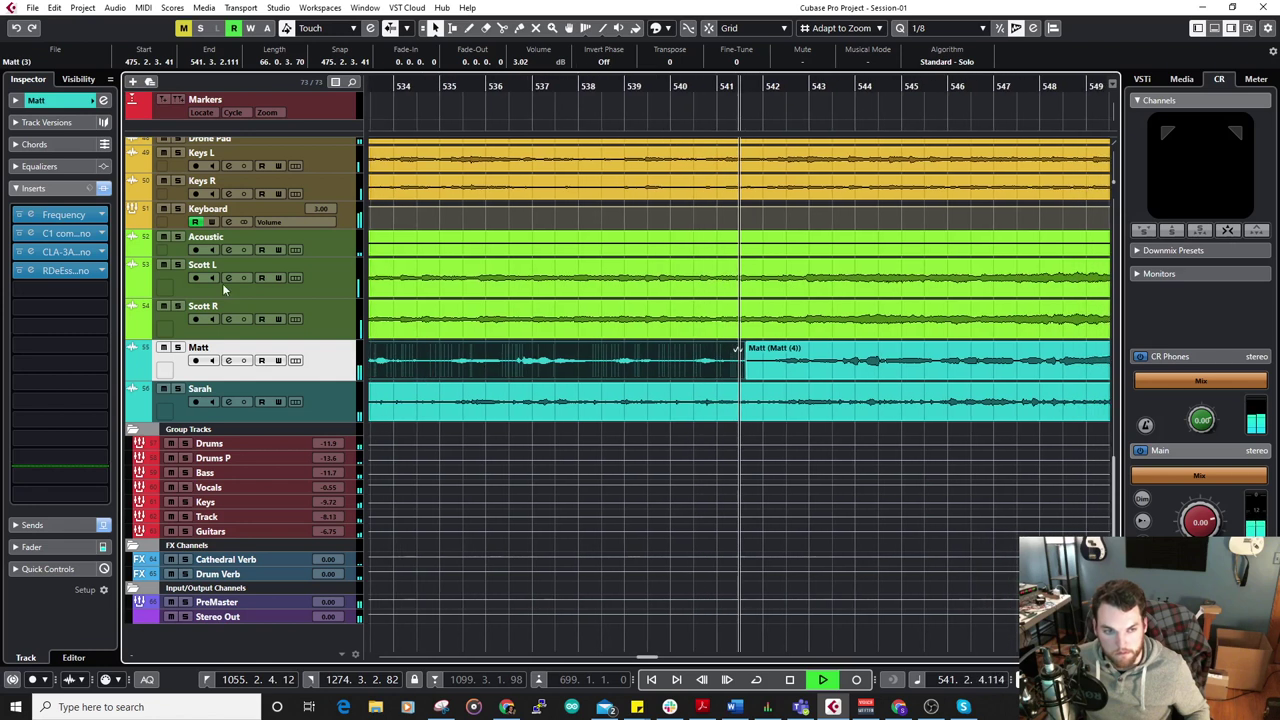
# Inspect the CLA-3A compressor on the upper vocal track during playback and close its window.
pyautogui.click(31, 251)
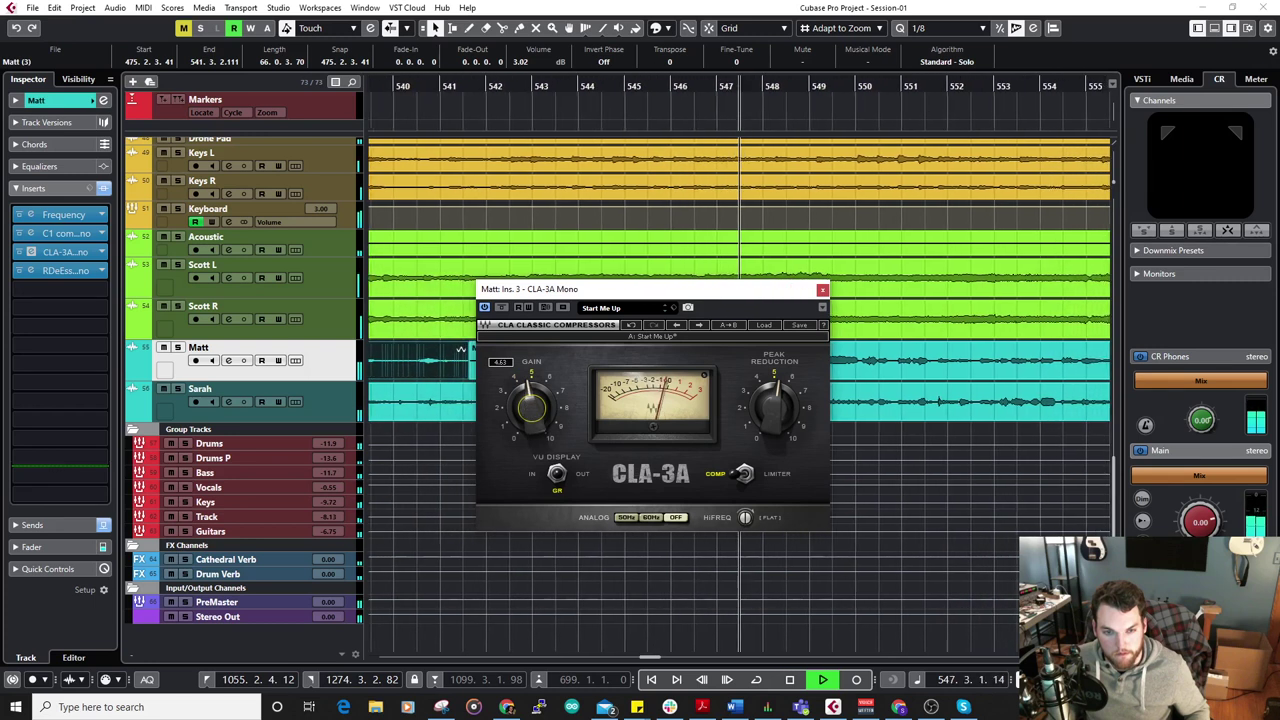
pyautogui.click(822, 292)
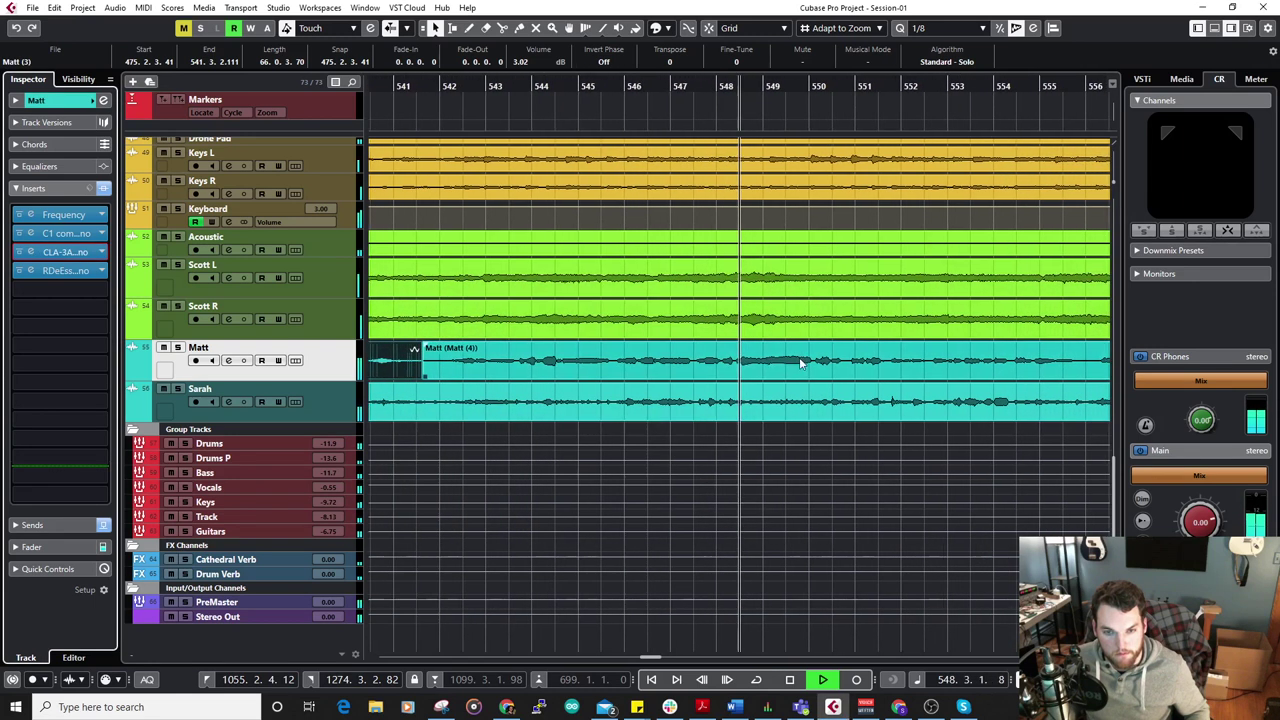
# Add a volume automation point of 0.00 on the Keyboard track at about bar 550 with automation reading enabled.
pyautogui.scroll(4, 743, 357)
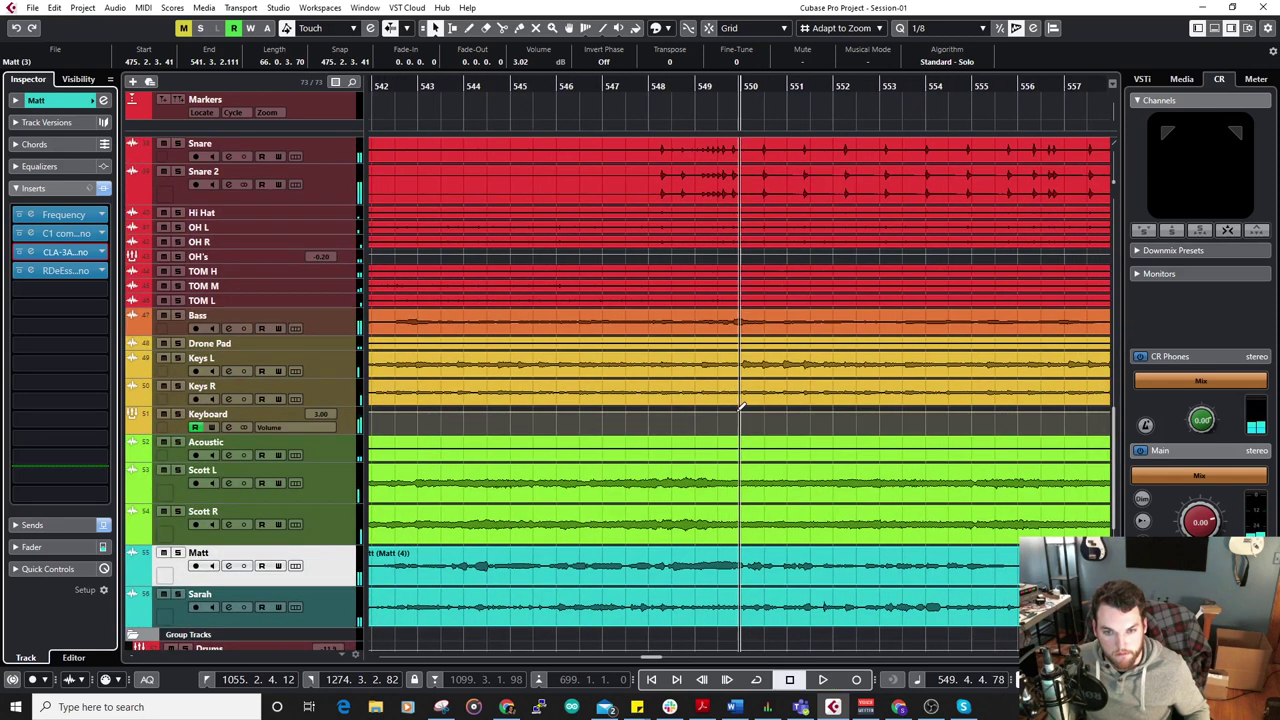
pyautogui.click(741, 414)
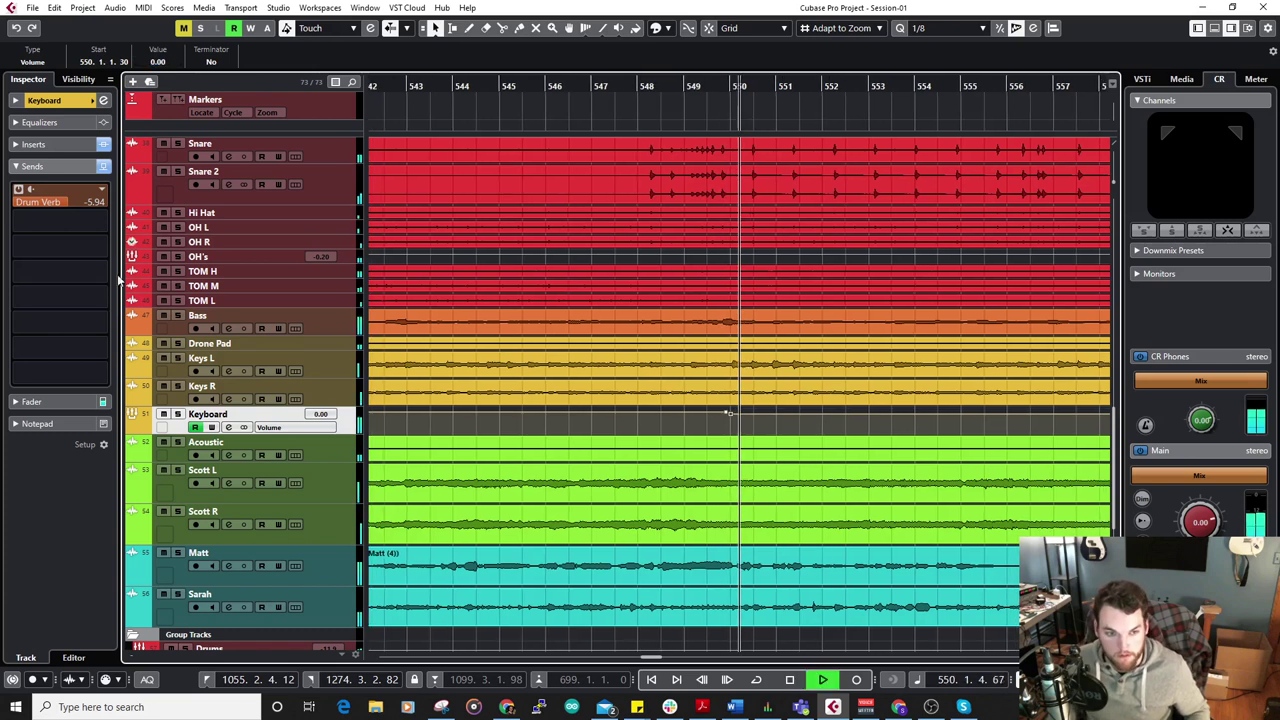
pyautogui.click(195, 427)
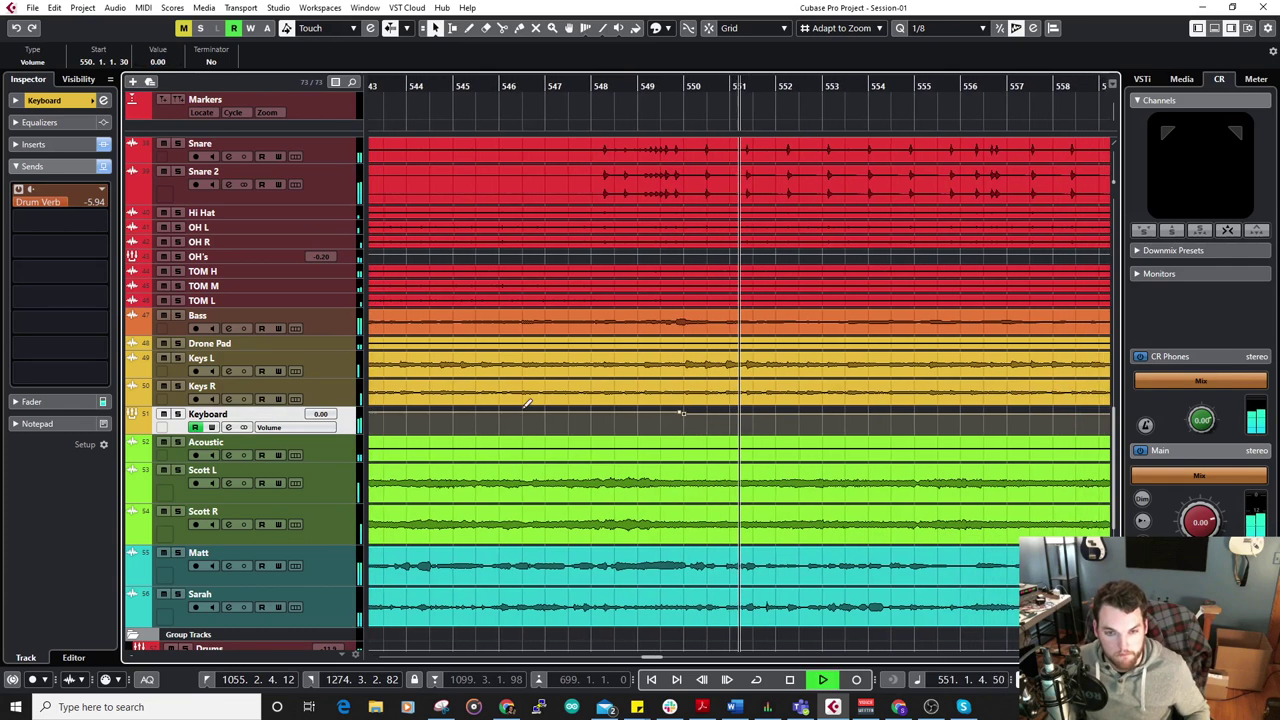
# Listen through bars 552 to 565 while examining the drum, keyboard, guitar and vocal tracks.
pyautogui.scroll(-5, 520, 405)
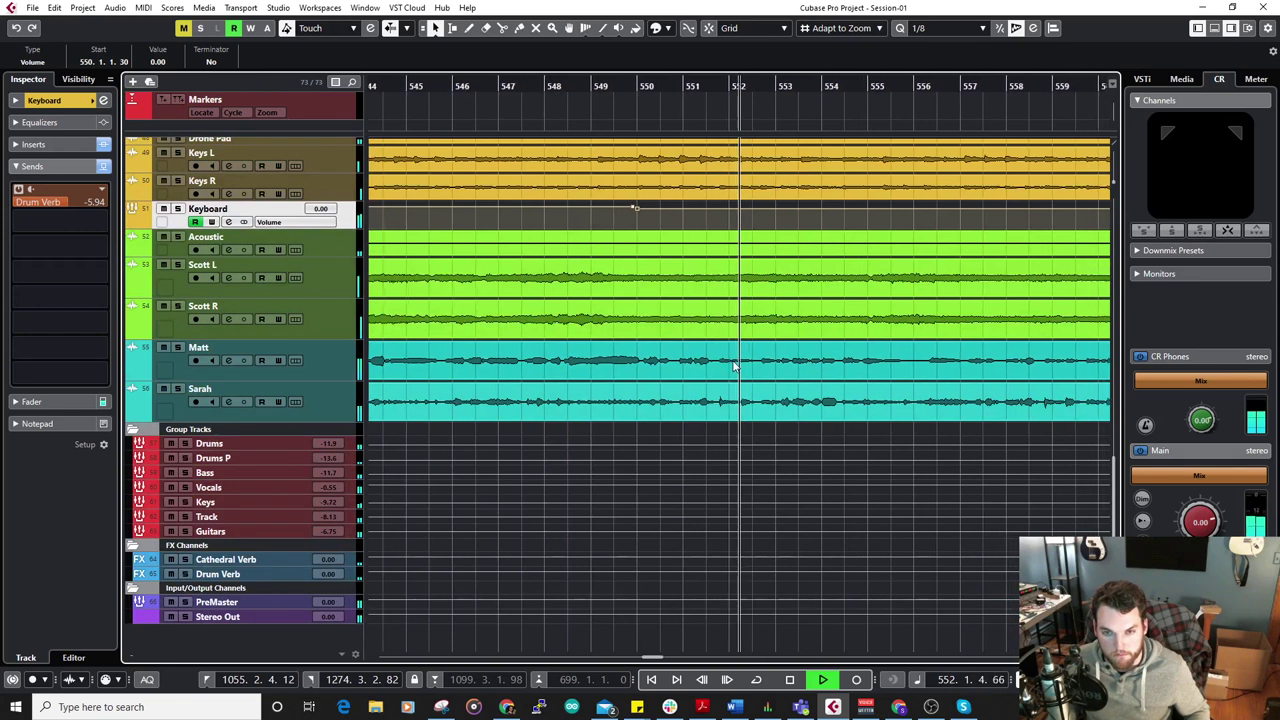
pyautogui.scroll(2, 740, 370)
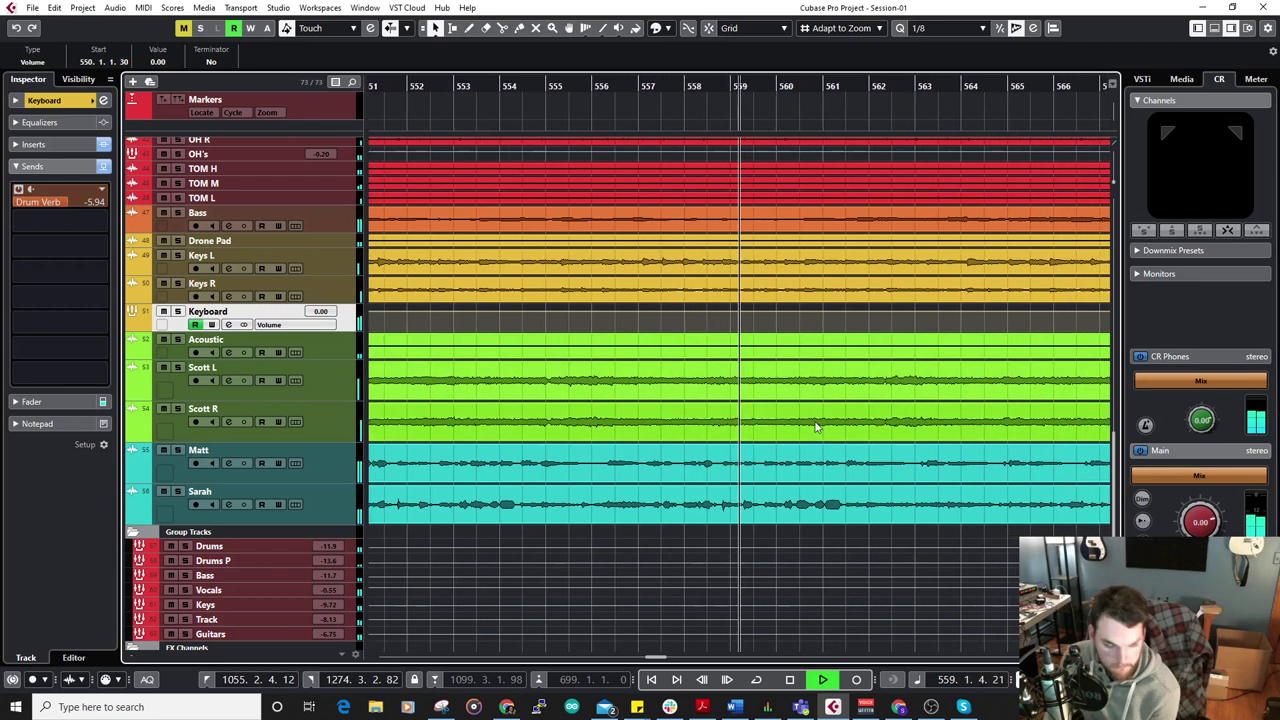
pyautogui.scroll(-3, 810, 425)
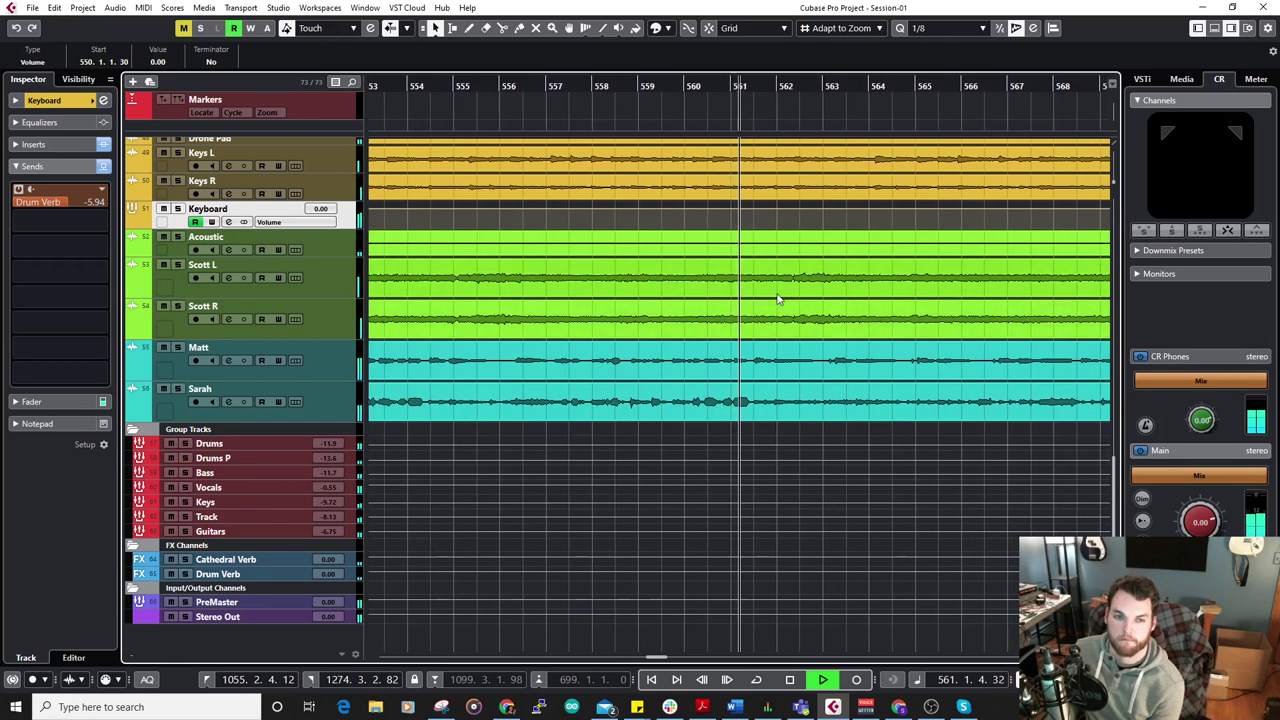
pyautogui.scroll(6, 778, 298)
pyautogui.scroll(6, 778, 298)
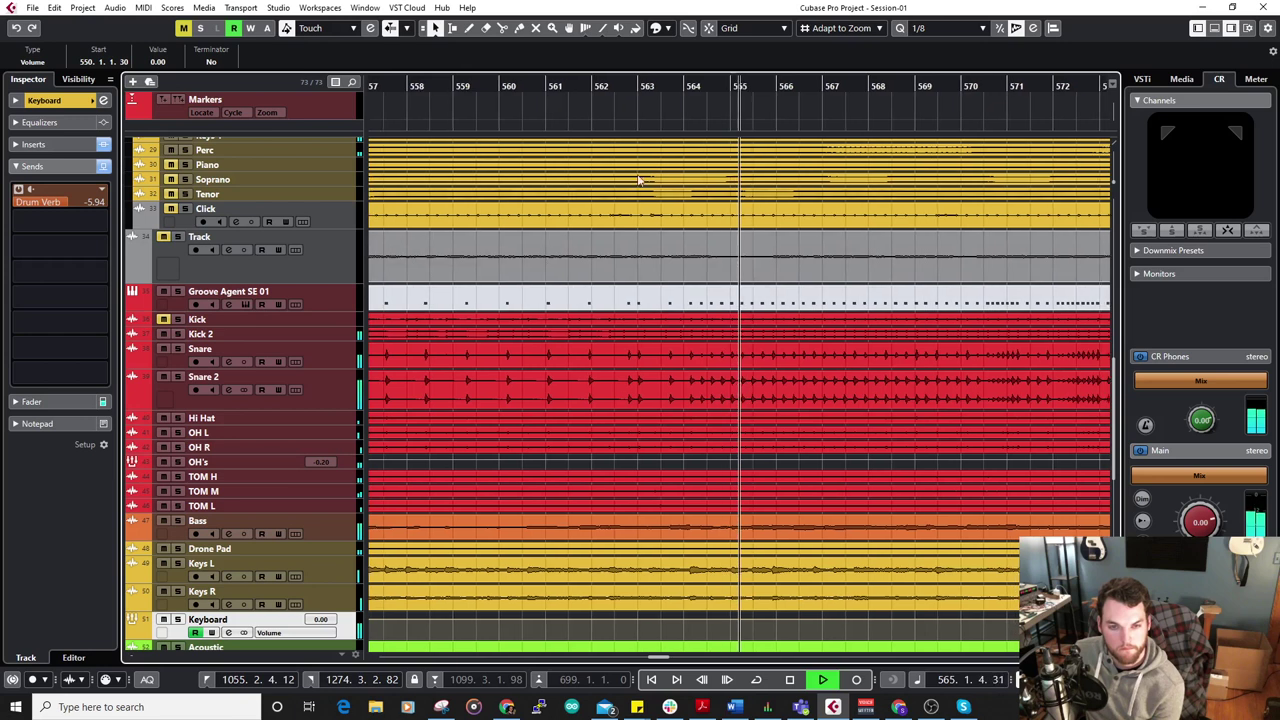
pyautogui.scroll(-5, 630, 357)
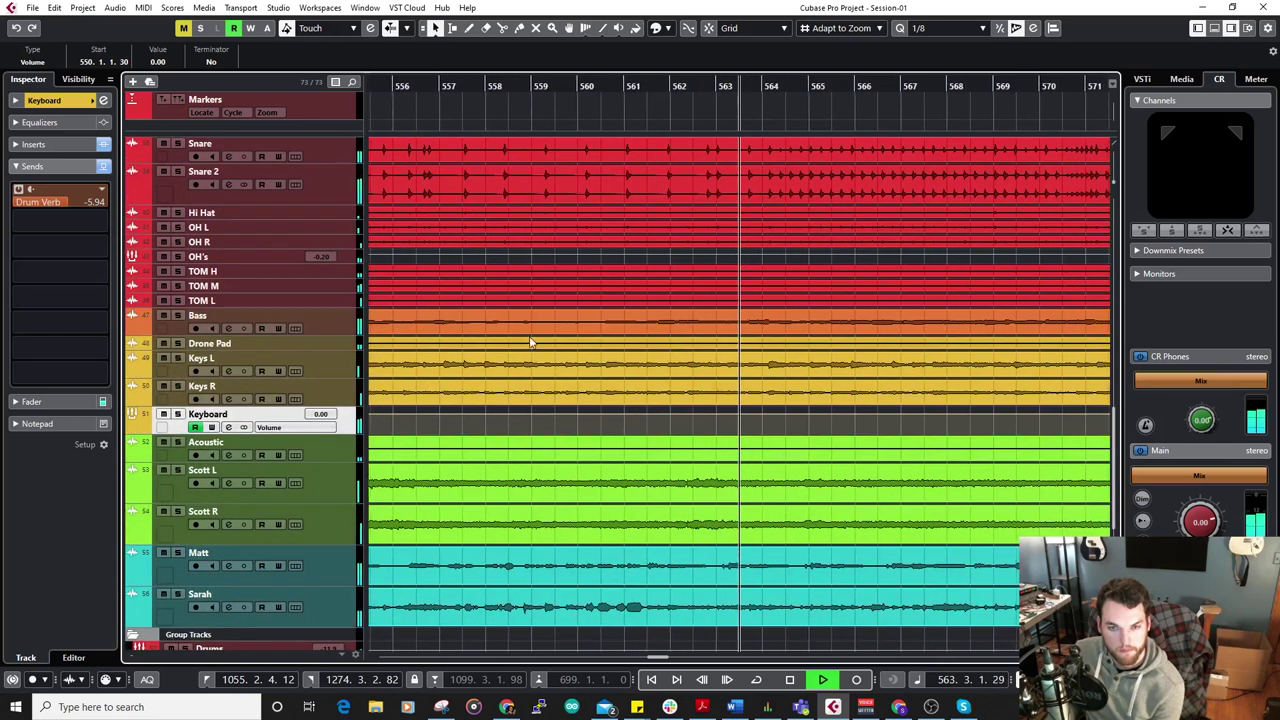
pyautogui.scroll(-5, 531, 374)
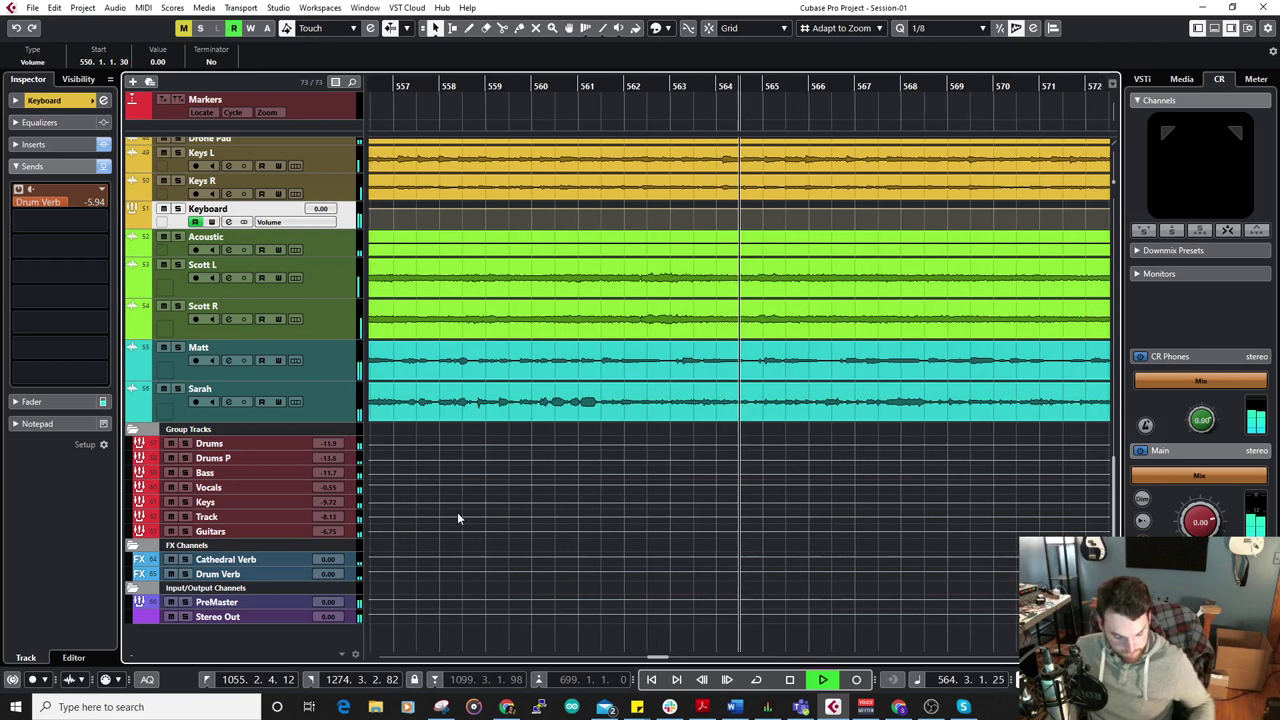
# Show the mixer, select the TOM H, TOM M and TOM L tracks, and enlarge their track heights.
pyautogui.hotkey('alt', 'F3')
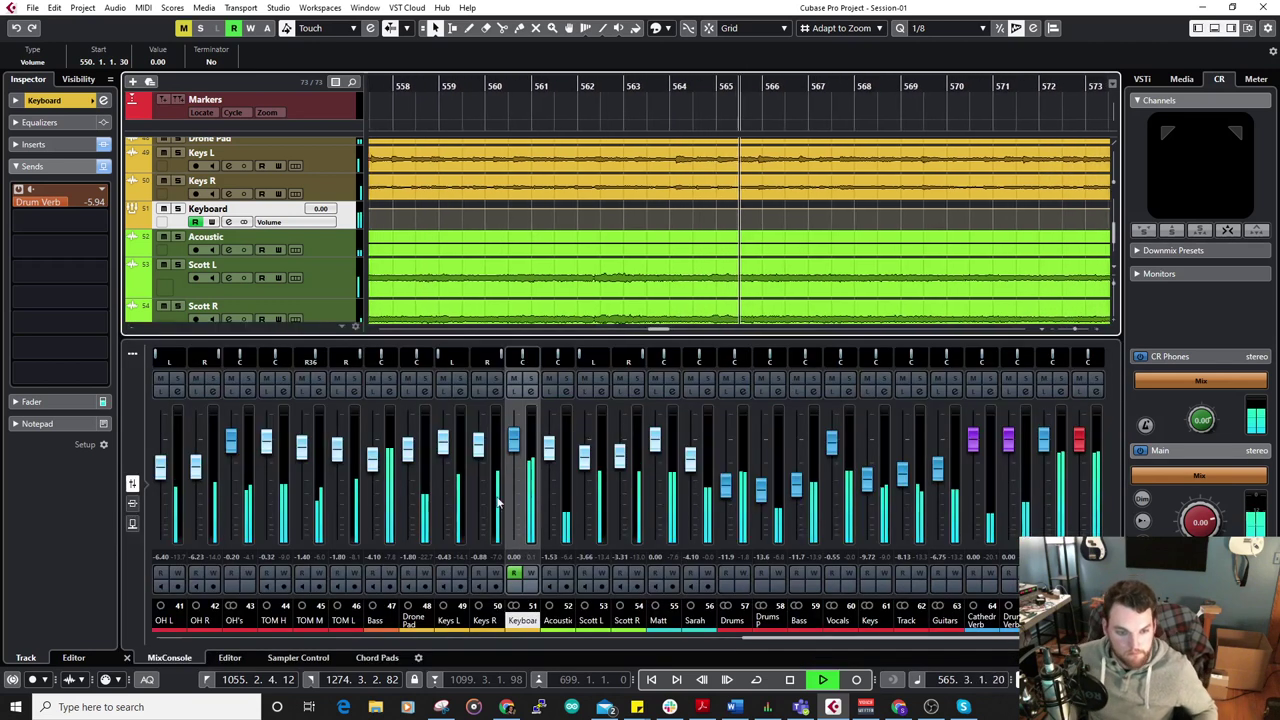
pyautogui.scroll(3, 308, 252)
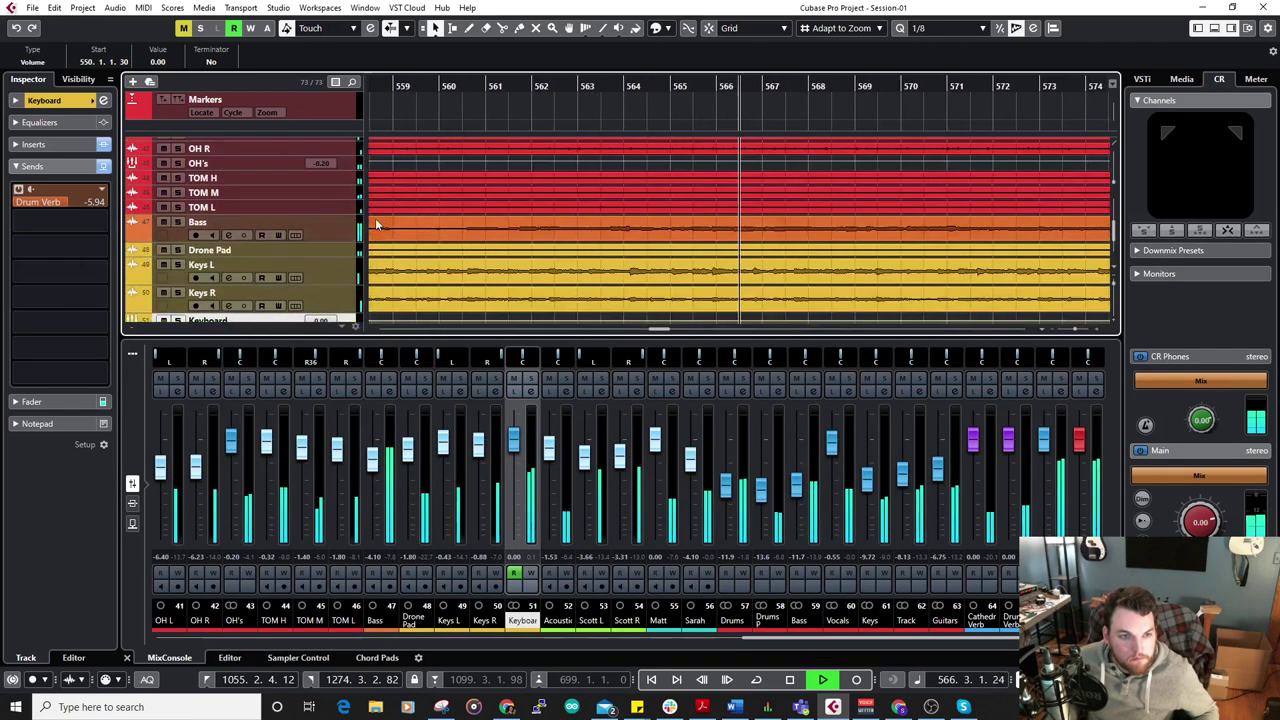
pyautogui.click(340, 177)
pyautogui.keyDown('shift'); pyautogui.click(337, 212); pyautogui.keyUp('shift')
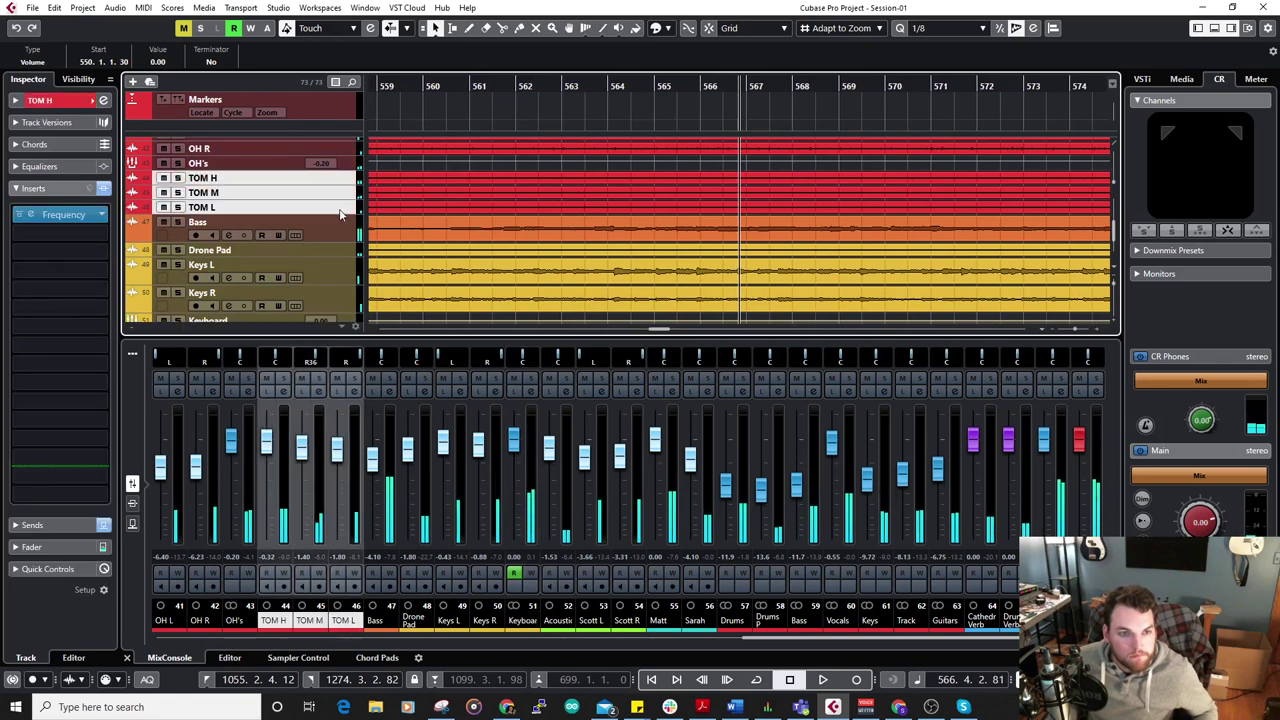
pyautogui.moveTo(347, 222); pyautogui.dragTo(344, 245)
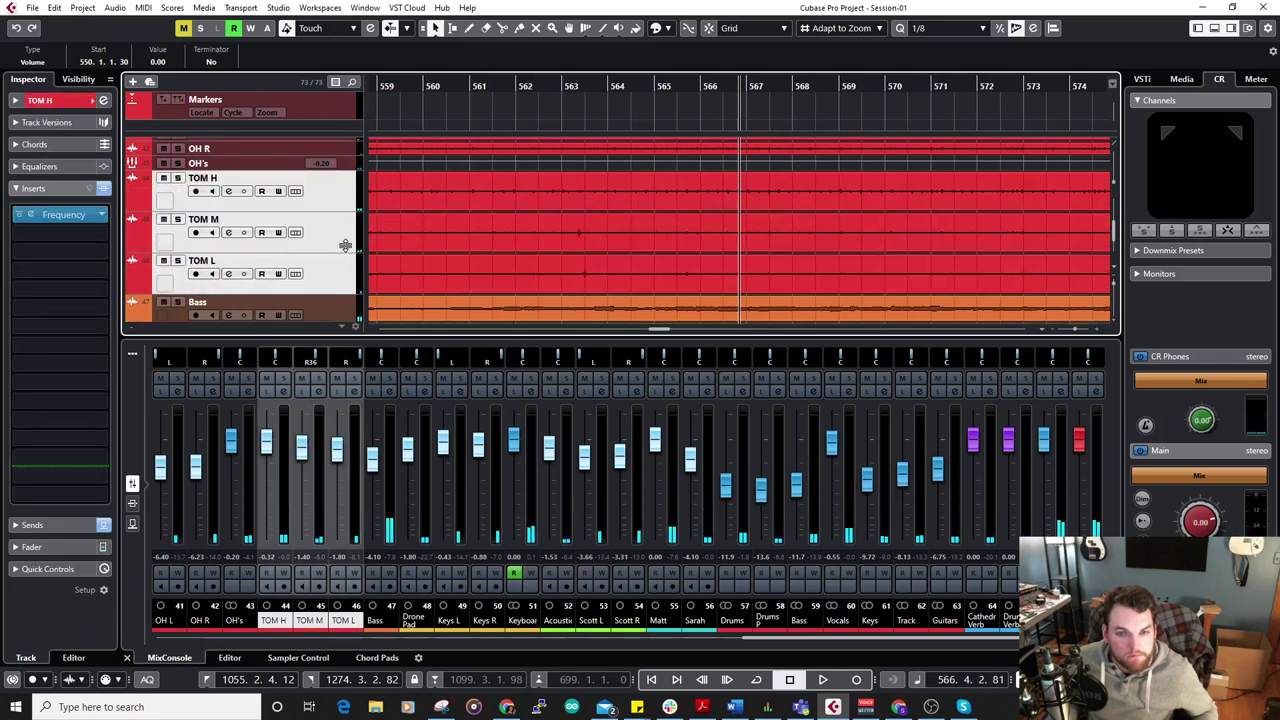
# Split the TOM M and TOM L clips on both sides of the tom hits at bar 563, at about 563.1.4 and 563.4.3.
pyautogui.scroll(-10, 808, 198)
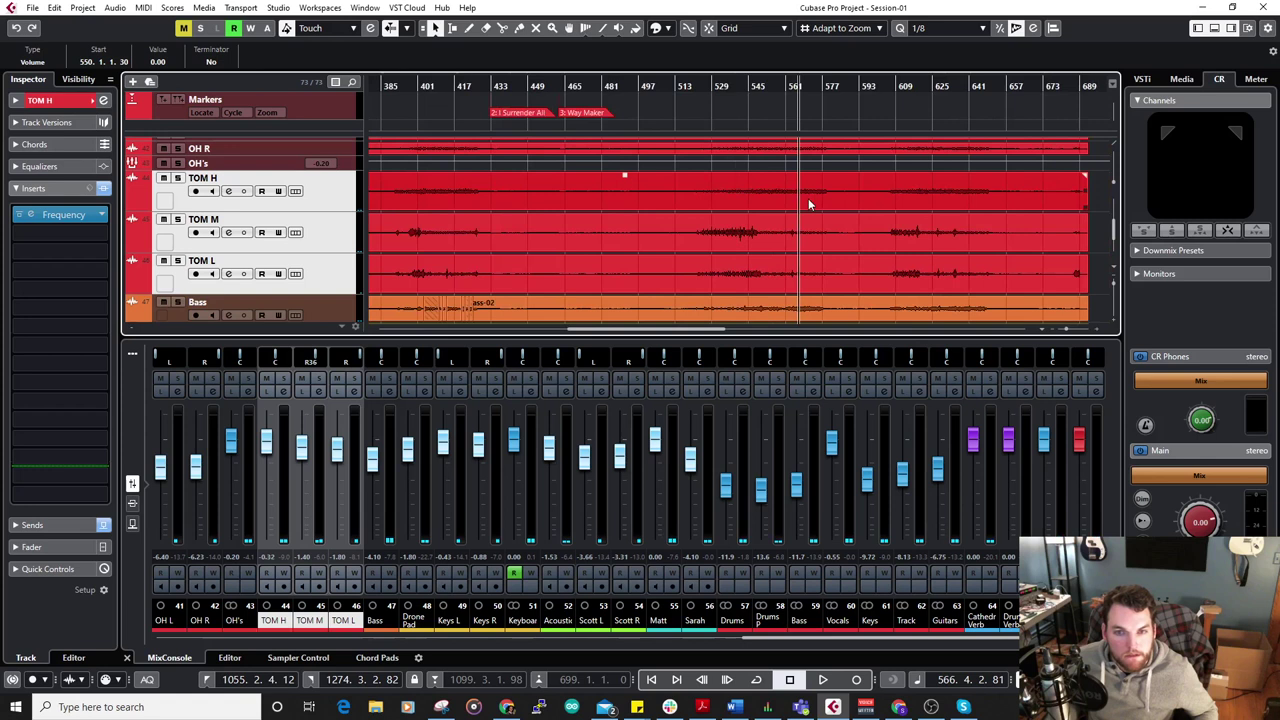
pyautogui.scroll(4, 808, 198)
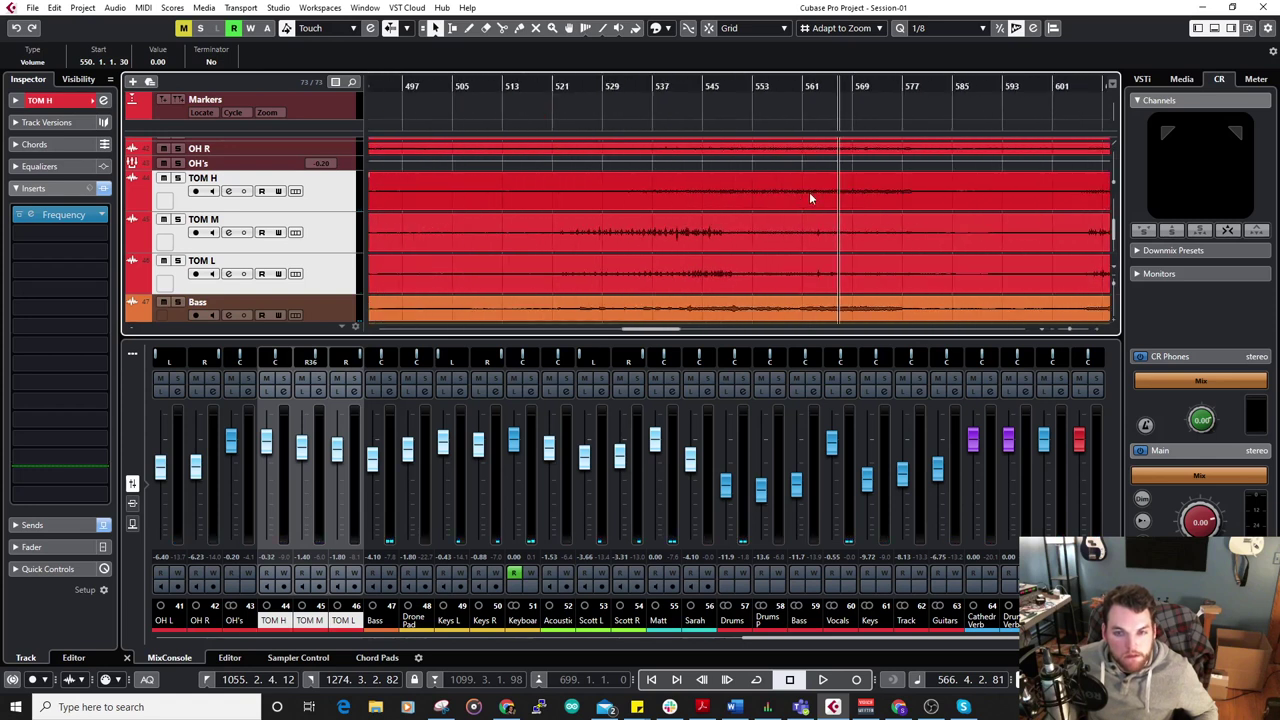
pyautogui.click(796, 195)
pyautogui.scroll(6, 838, 190)
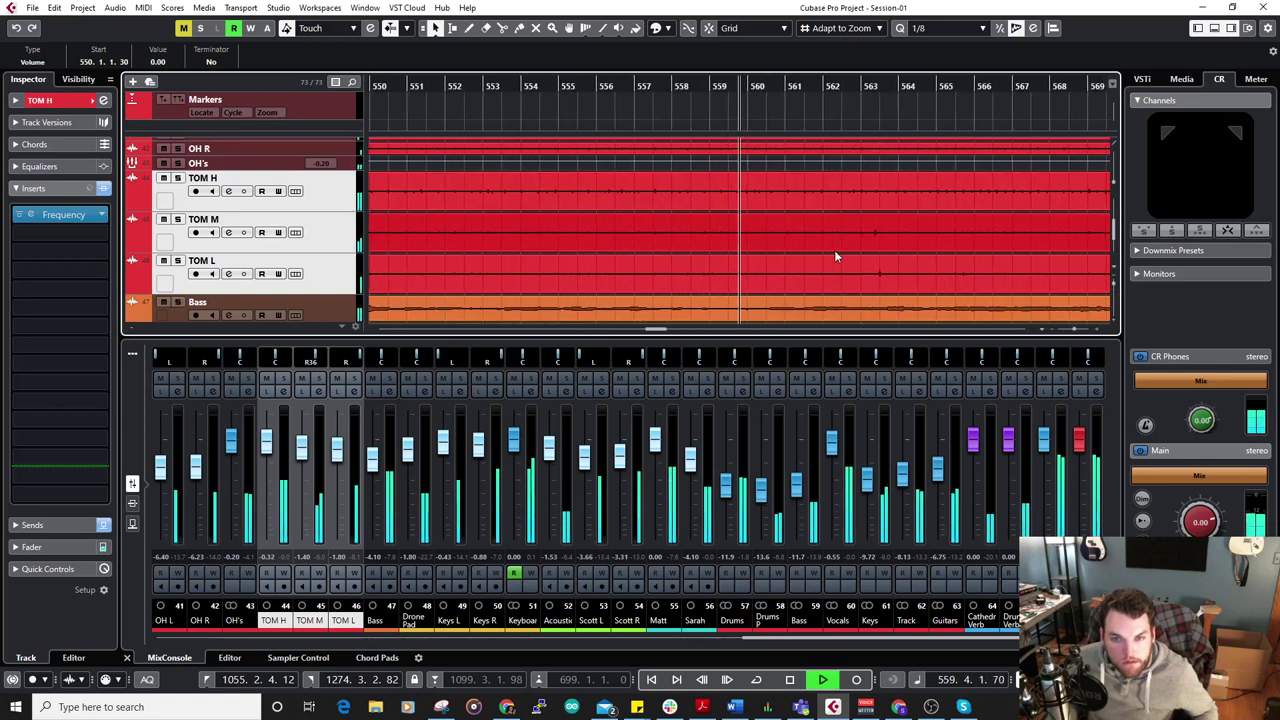
pyautogui.click(833, 236)
pyautogui.keyDown('shift'); pyautogui.click(848, 272); pyautogui.keyUp('shift')
pyautogui.rightClick(847, 259)
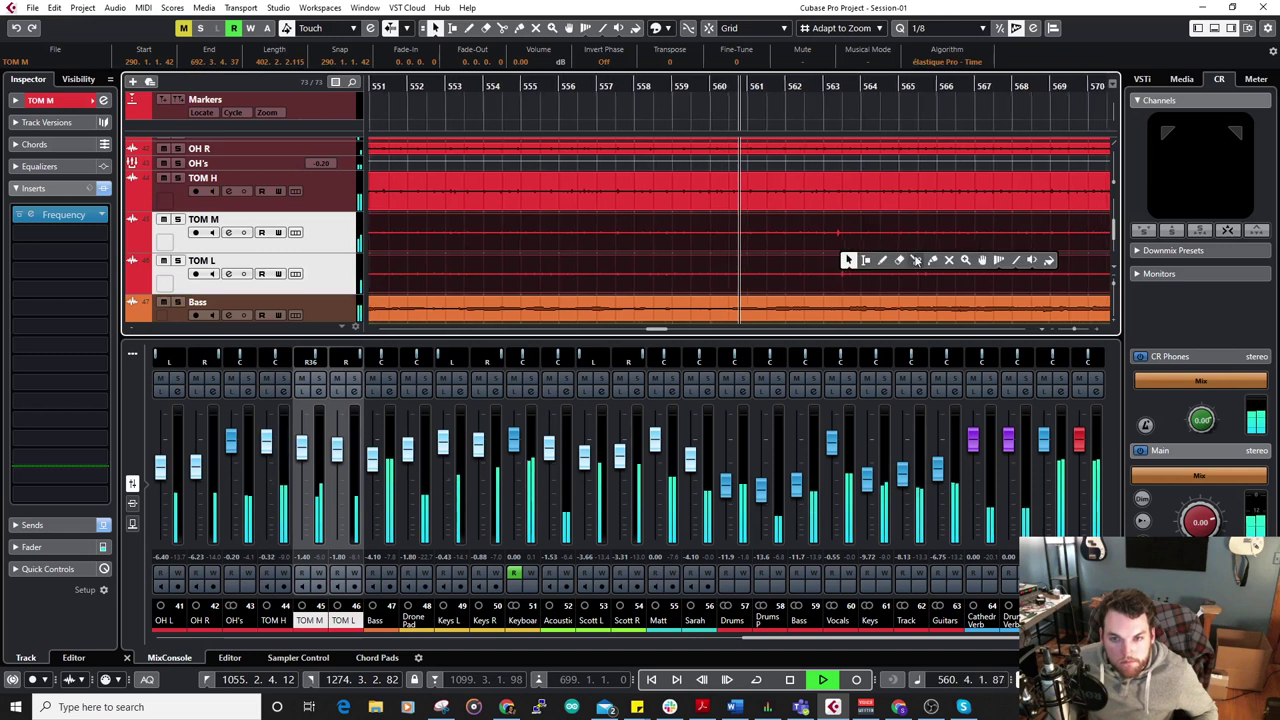
pyautogui.click(912, 260)
pyautogui.scroll(2, 826, 265)
pyautogui.press('space')
pyautogui.click(863, 268)
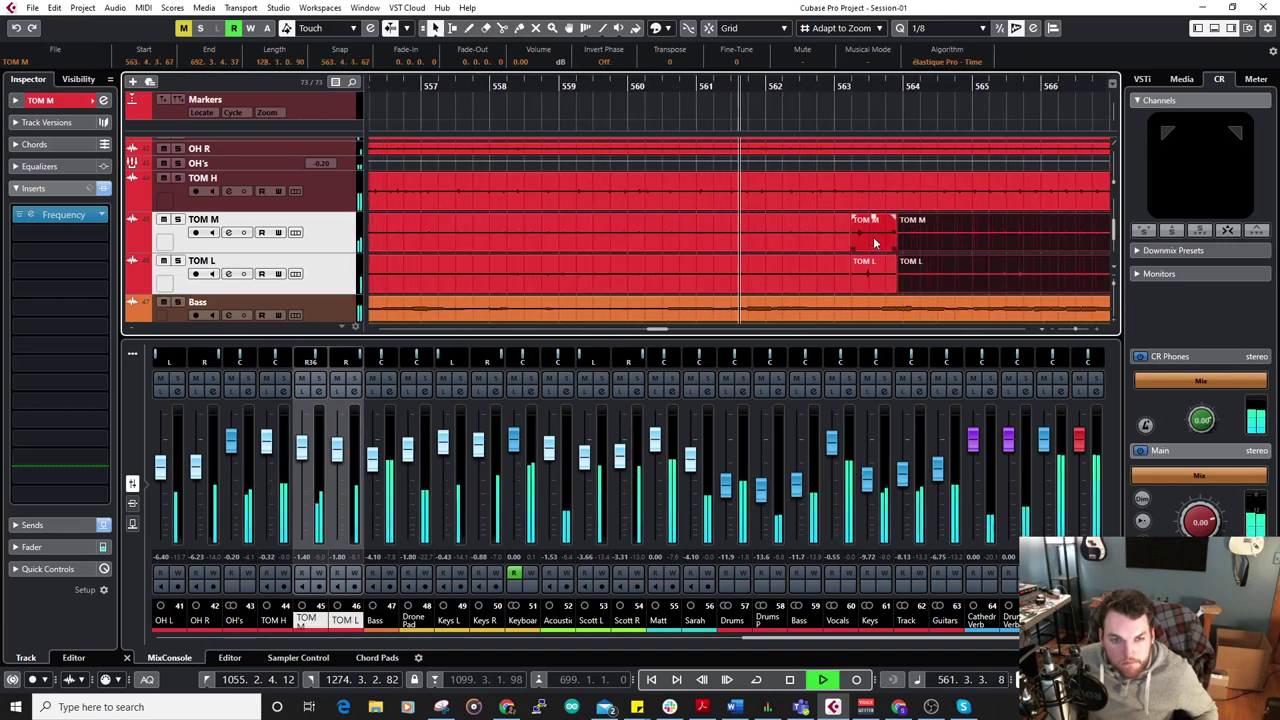
# Raise the volume of the short TOM M and TOM L clips at bar 563 to 8.74 dB and replay the fill.
pyautogui.click(857, 230)
pyautogui.keyDown('shift'); pyautogui.click(826, 266); pyautogui.keyUp('shift')
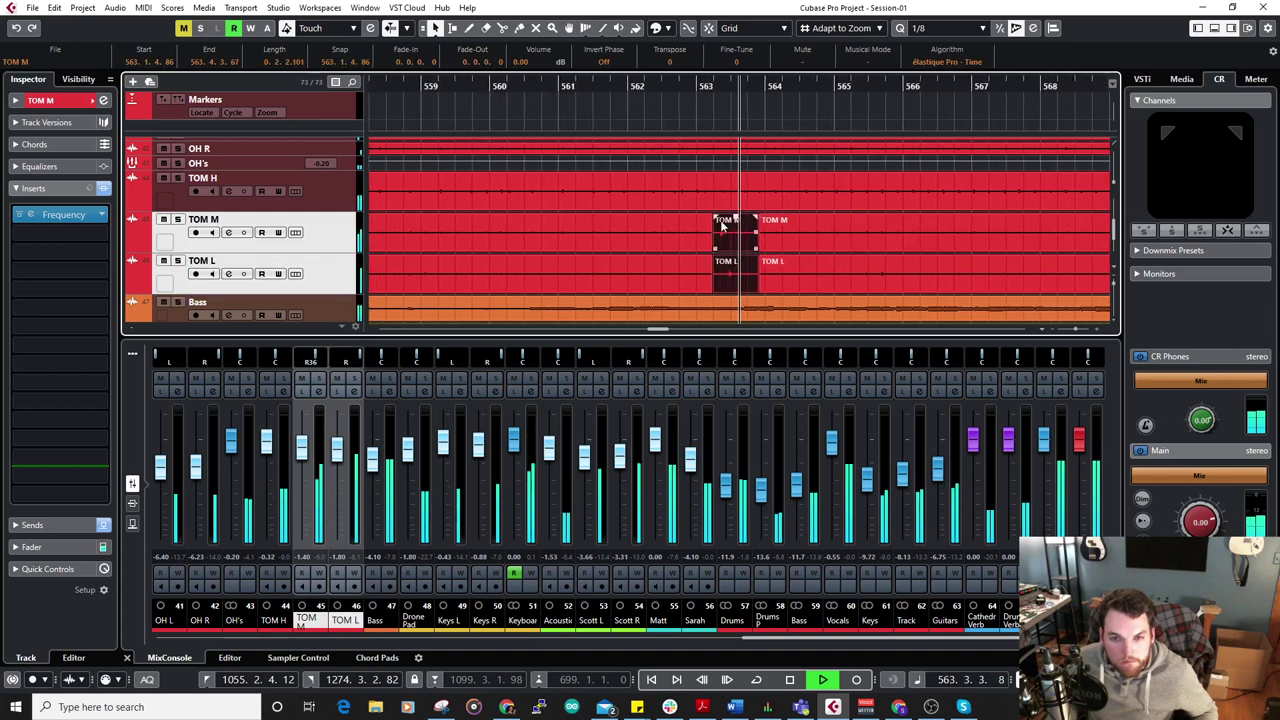
pyautogui.press('space')
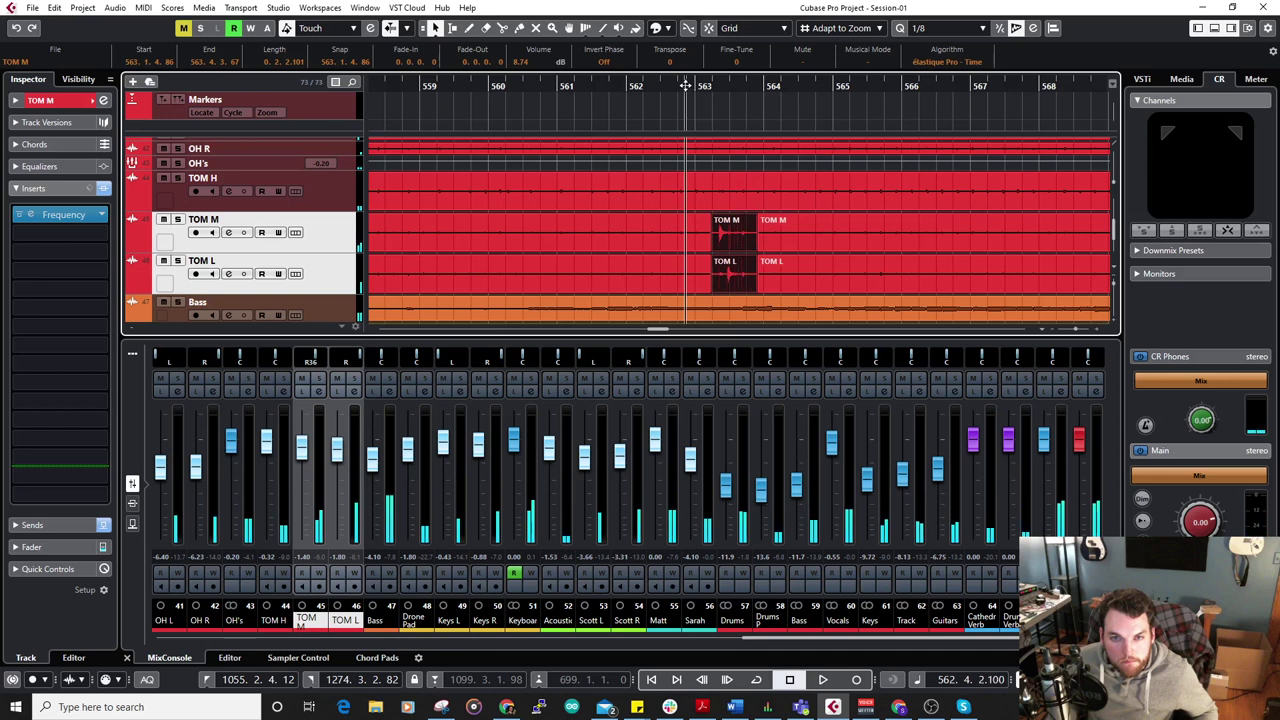
pyautogui.press('space')
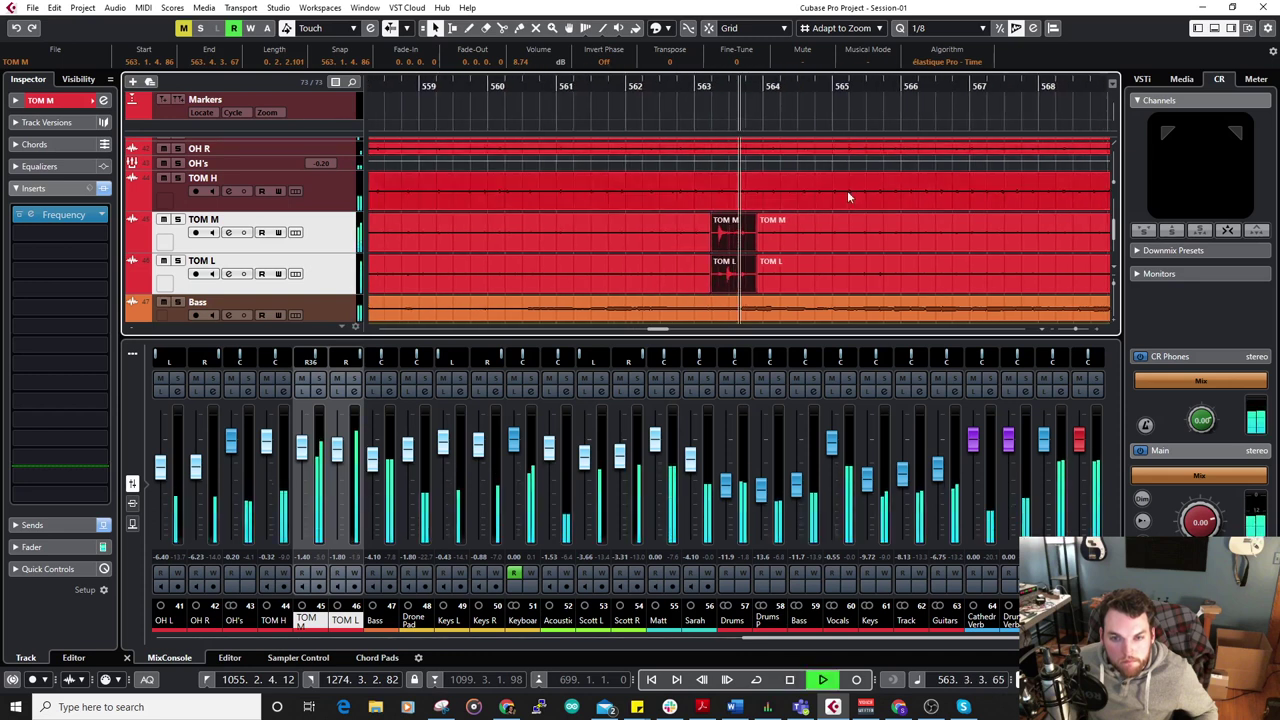
# Zoom around the tom fill at bar 563 and hide the mixer to show the full track list.
pyautogui.scroll(-3, 686, 232)
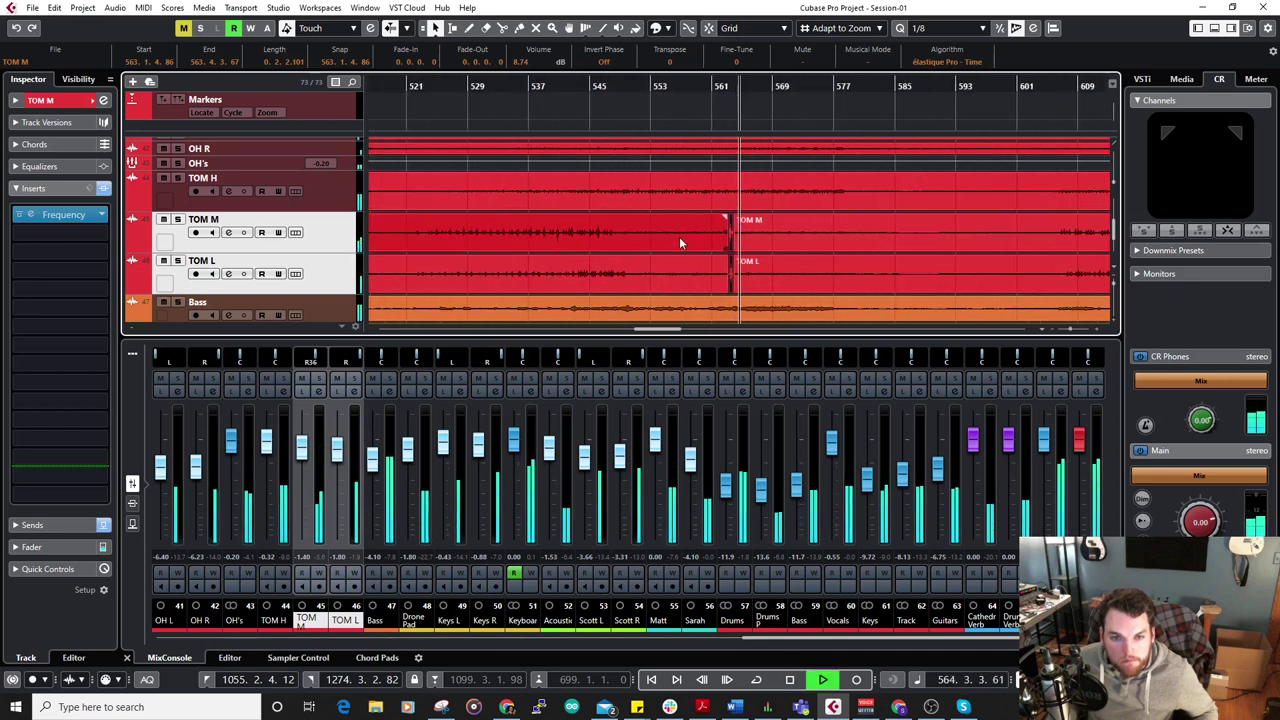
pyautogui.press('g')
pyautogui.press('g')
pyautogui.press('g')
pyautogui.press('h')
pyautogui.press('h')
pyautogui.press('h')
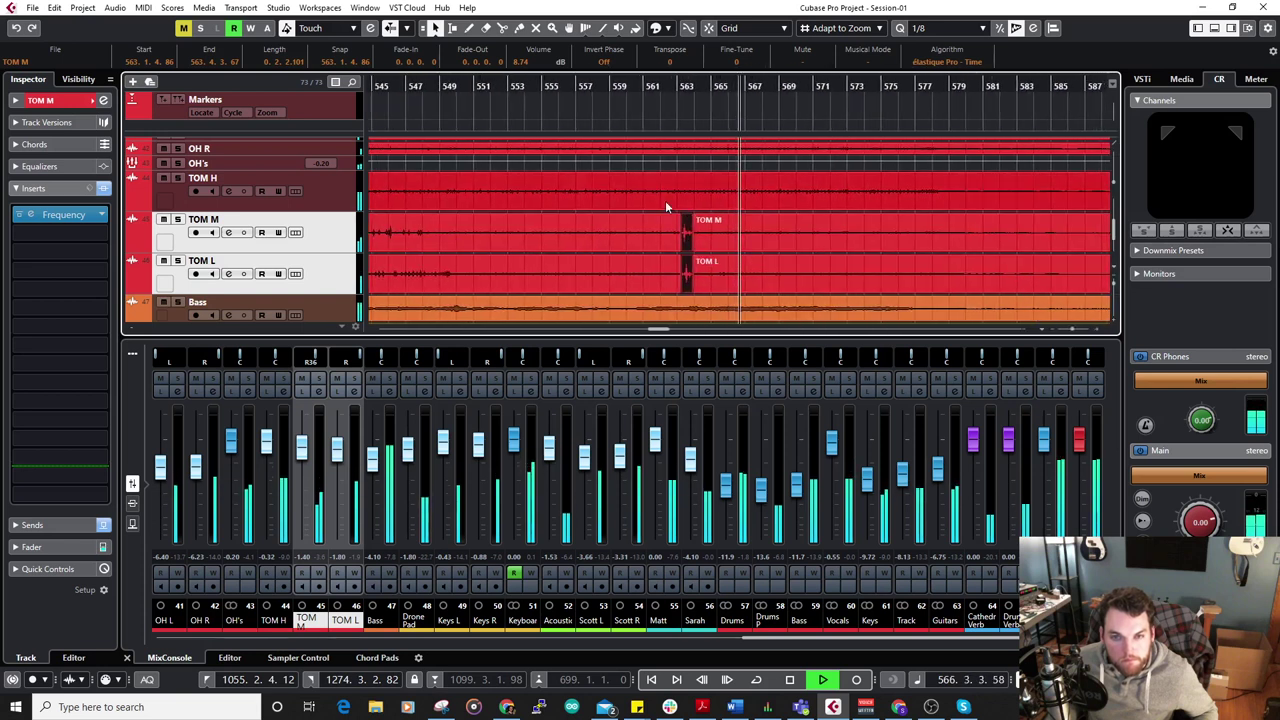
pyautogui.click(127, 657)
pyautogui.click(127, 659)
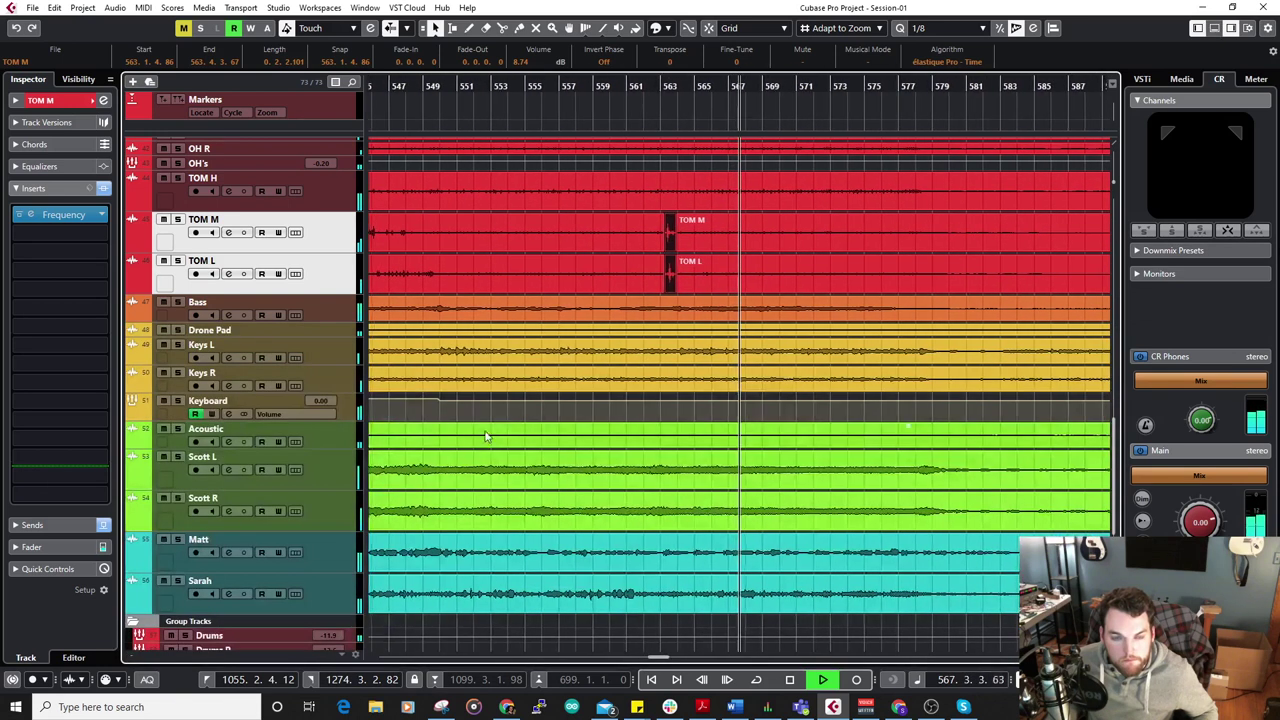
# Enlarge the Kick 2 track and raise its clip's volume to 2.36 dB.
pyautogui.scroll(5, 448, 368)
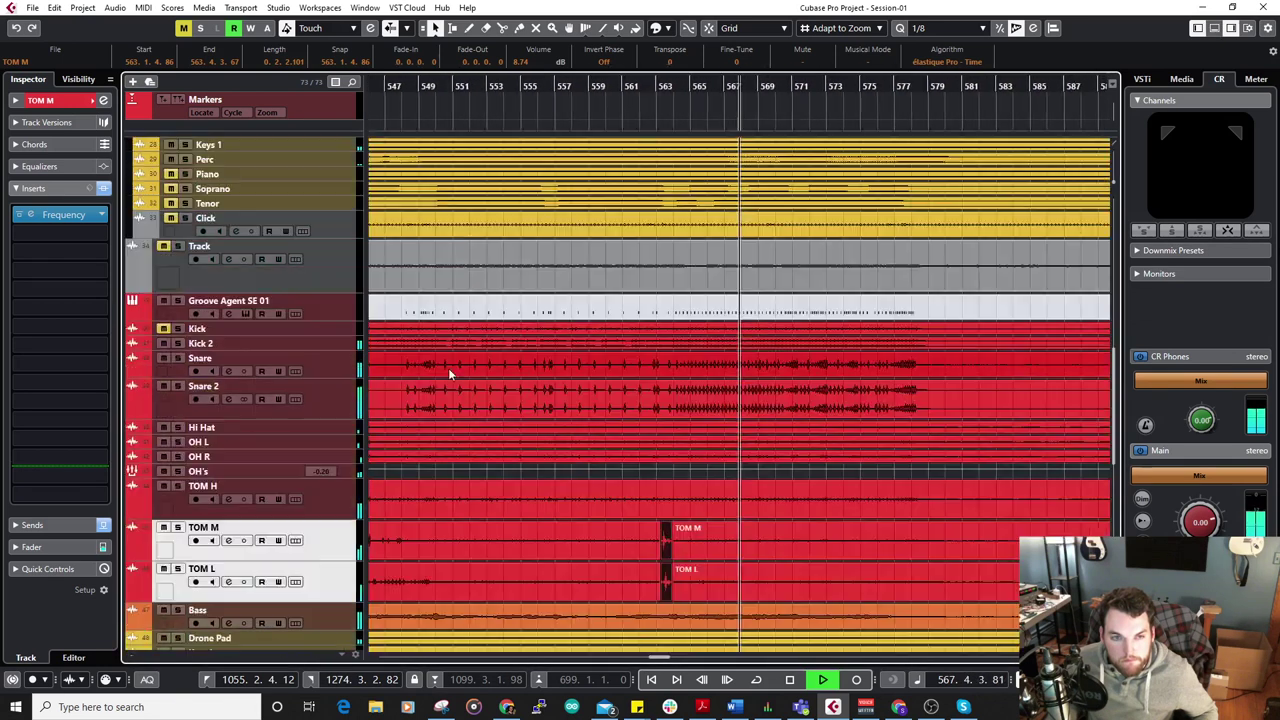
pyautogui.click(330, 345)
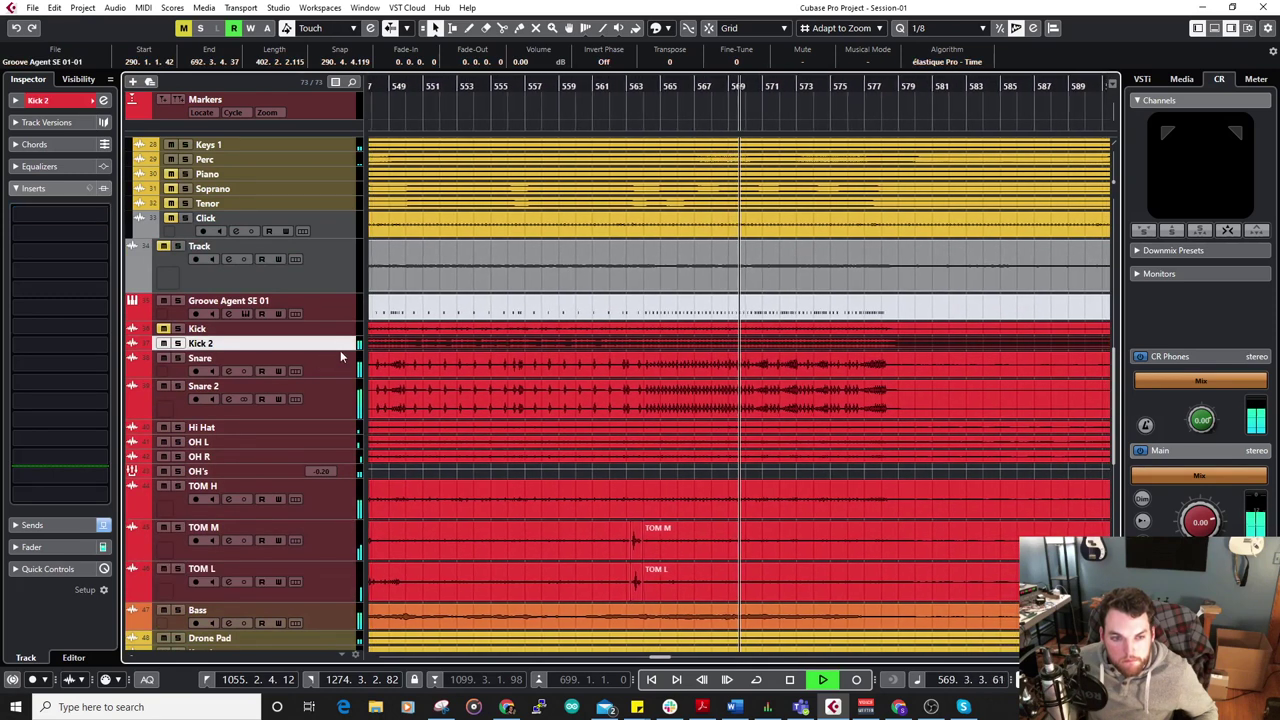
pyautogui.moveTo(340, 350); pyautogui.dragTo(340, 388)
pyautogui.scroll(-4, 800, 376)
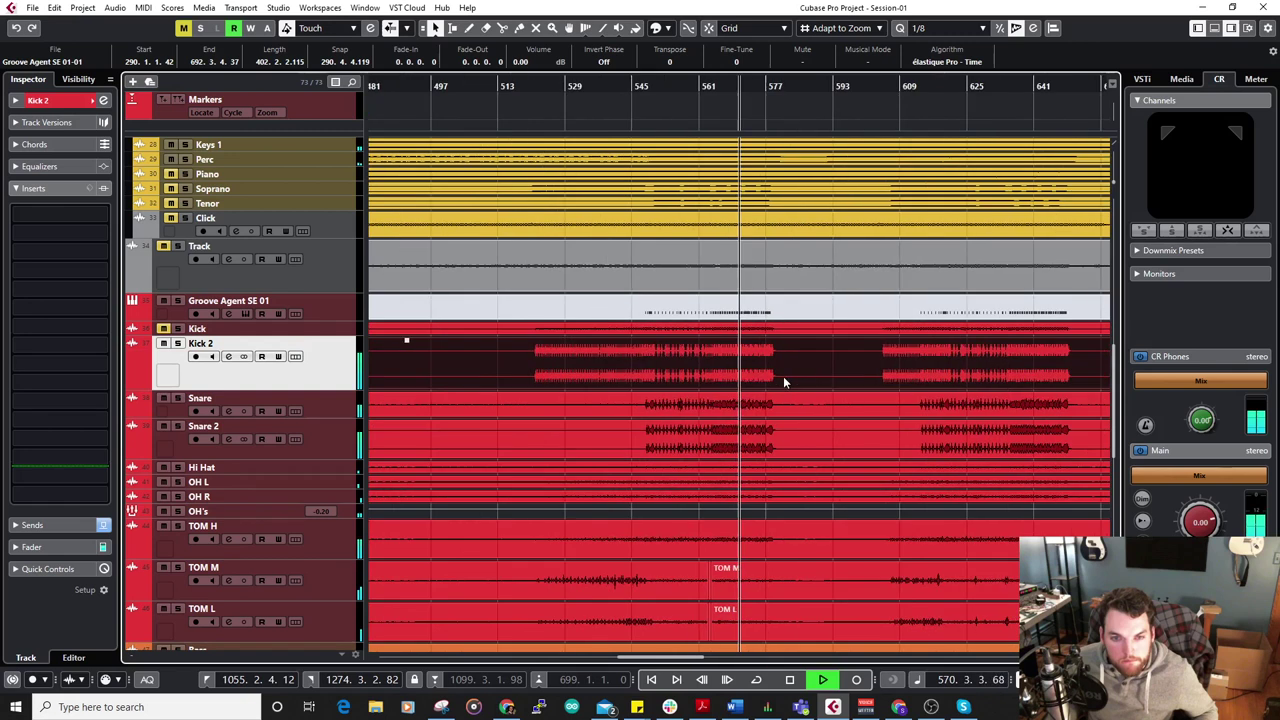
pyautogui.press('space')
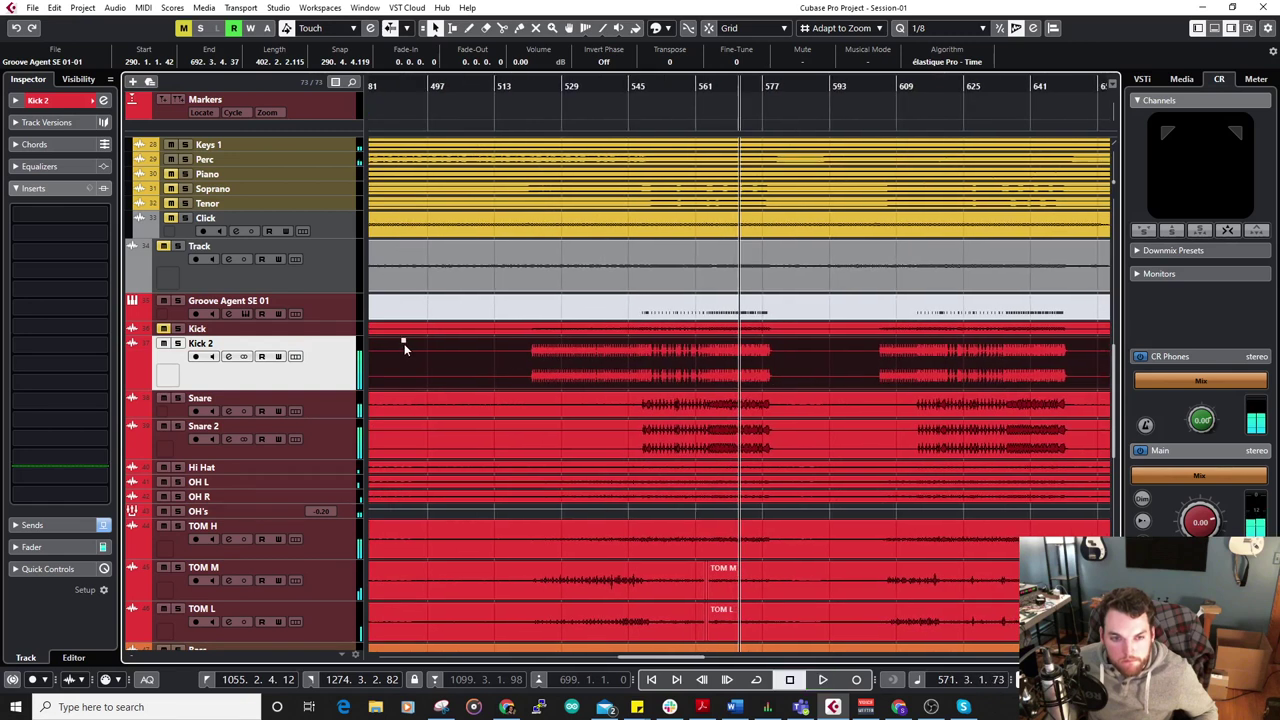
pyautogui.moveTo(403, 341); pyautogui.dragTo(404, 334)
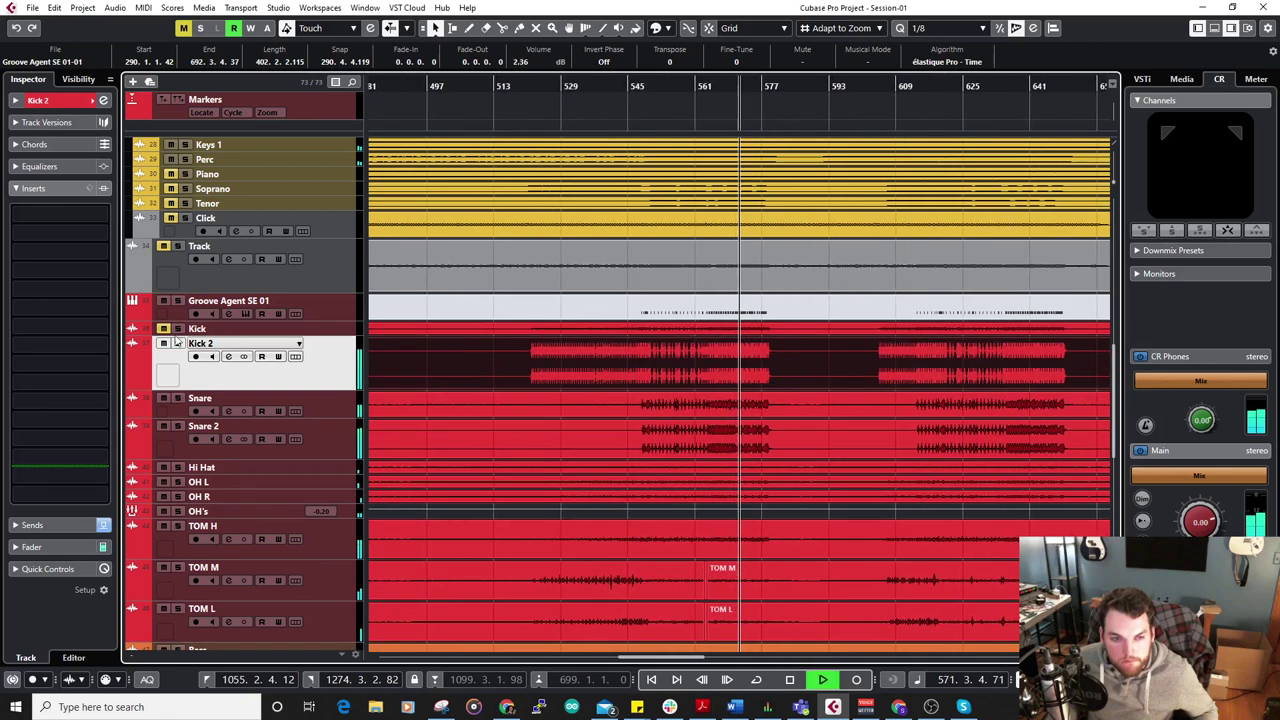
# Show the mixer, lower the Kick 2 fader to -0.90 dB, and hide the mixer again.
pyautogui.scroll(-10, 612, 386)
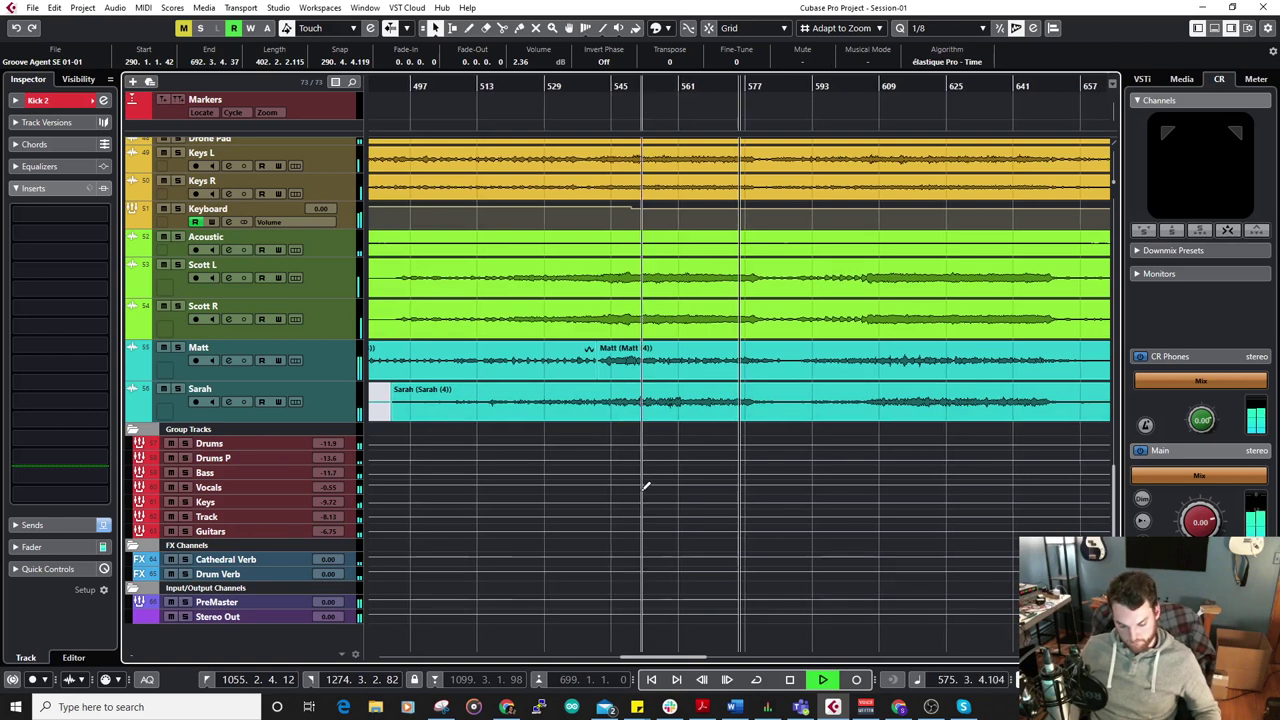
pyautogui.hotkey('alt', 'F3')
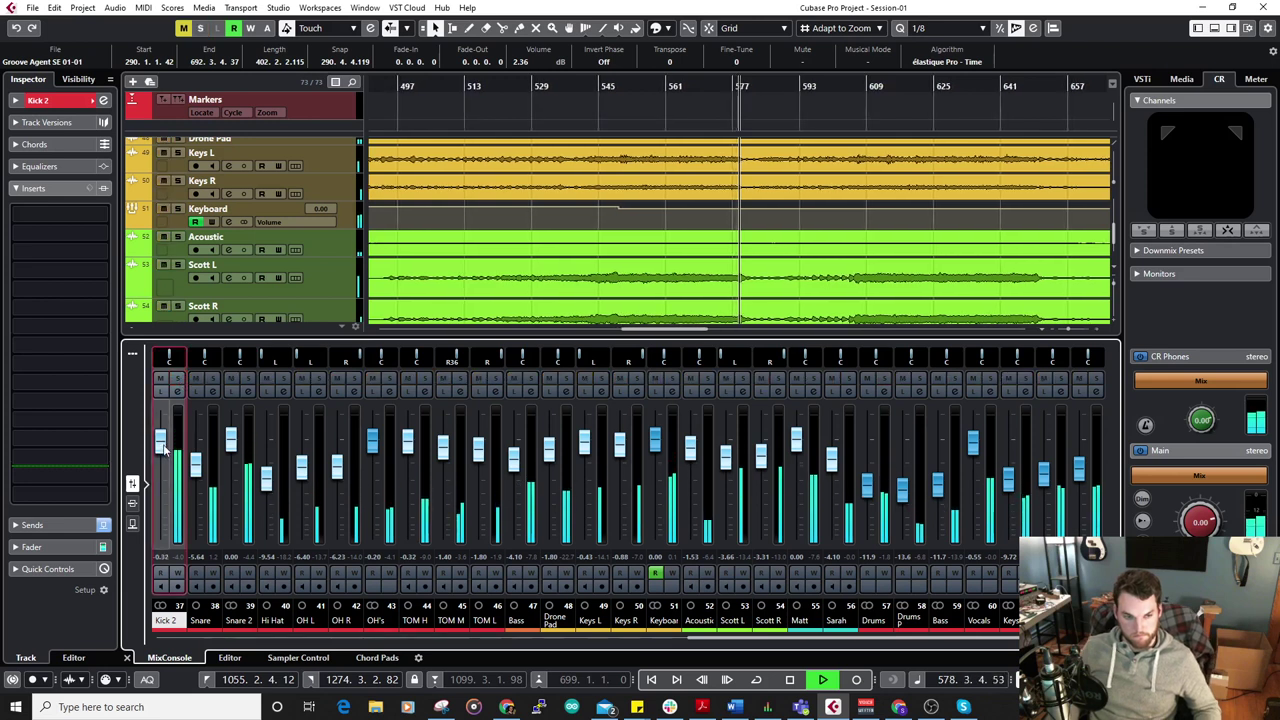
pyautogui.scroll(-5, 647, 269)
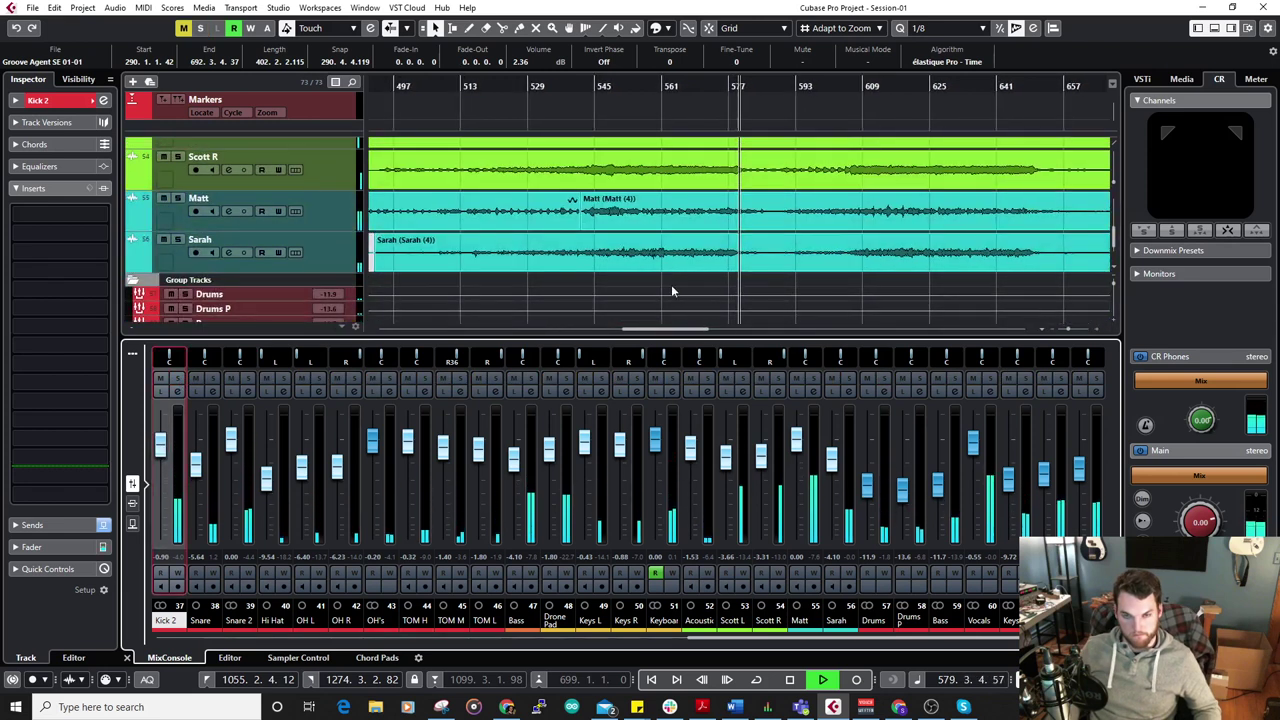
pyautogui.click(127, 658)
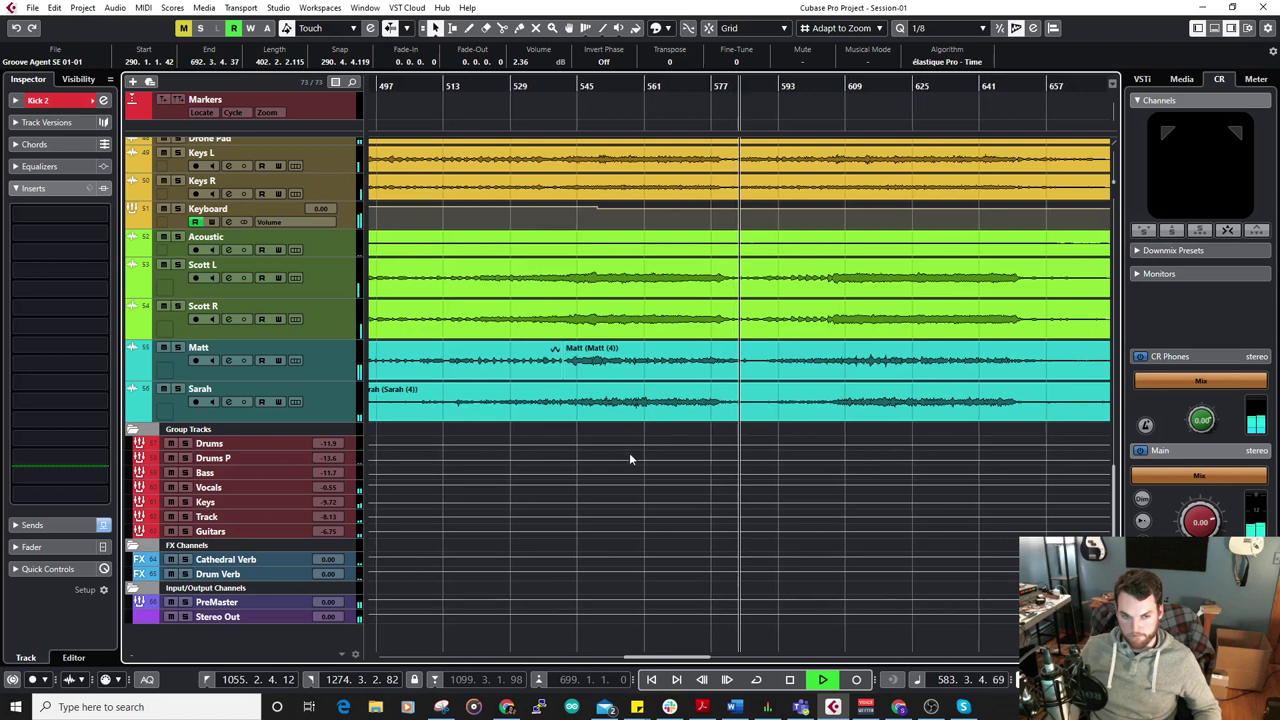
# Replay the transition from about bar 574 while examining the keys, guitar and vocal tracks around bar 578.
pyautogui.press('h')
pyautogui.press('h')
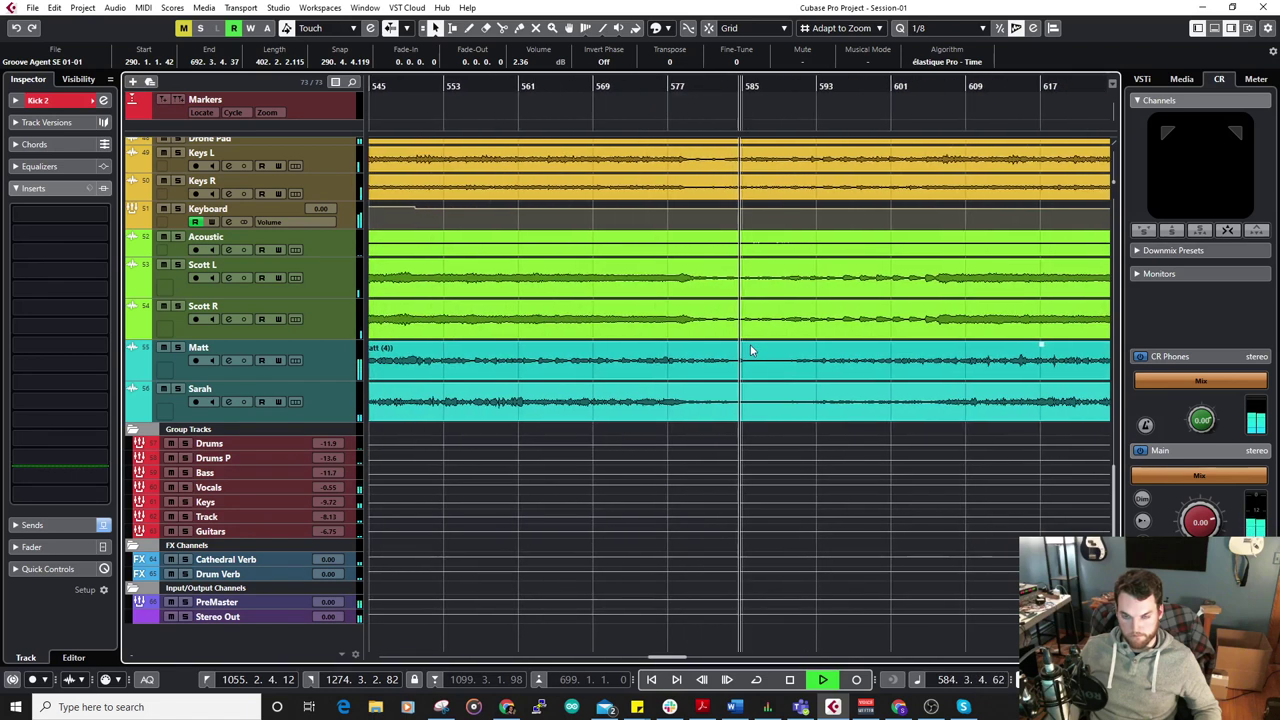
pyautogui.scroll(3, 751, 350)
pyautogui.press('h')
pyautogui.press('h')
pyautogui.press('h')
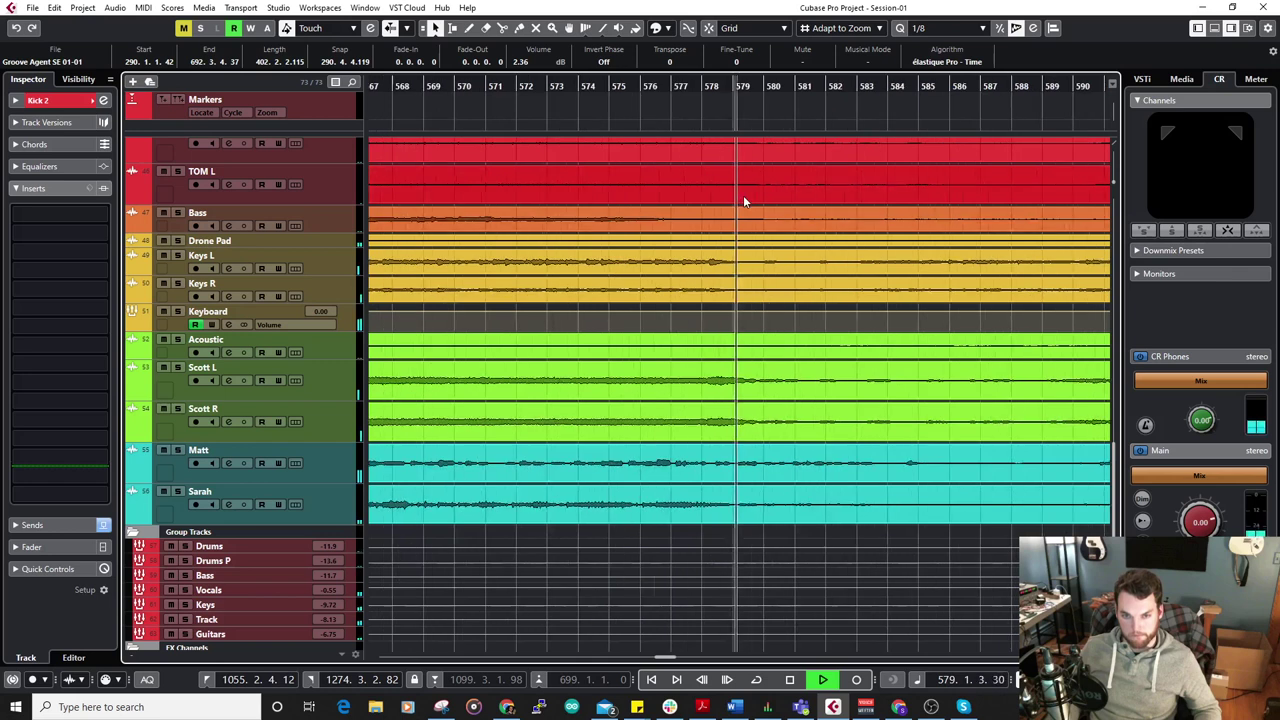
pyautogui.click(569, 86)
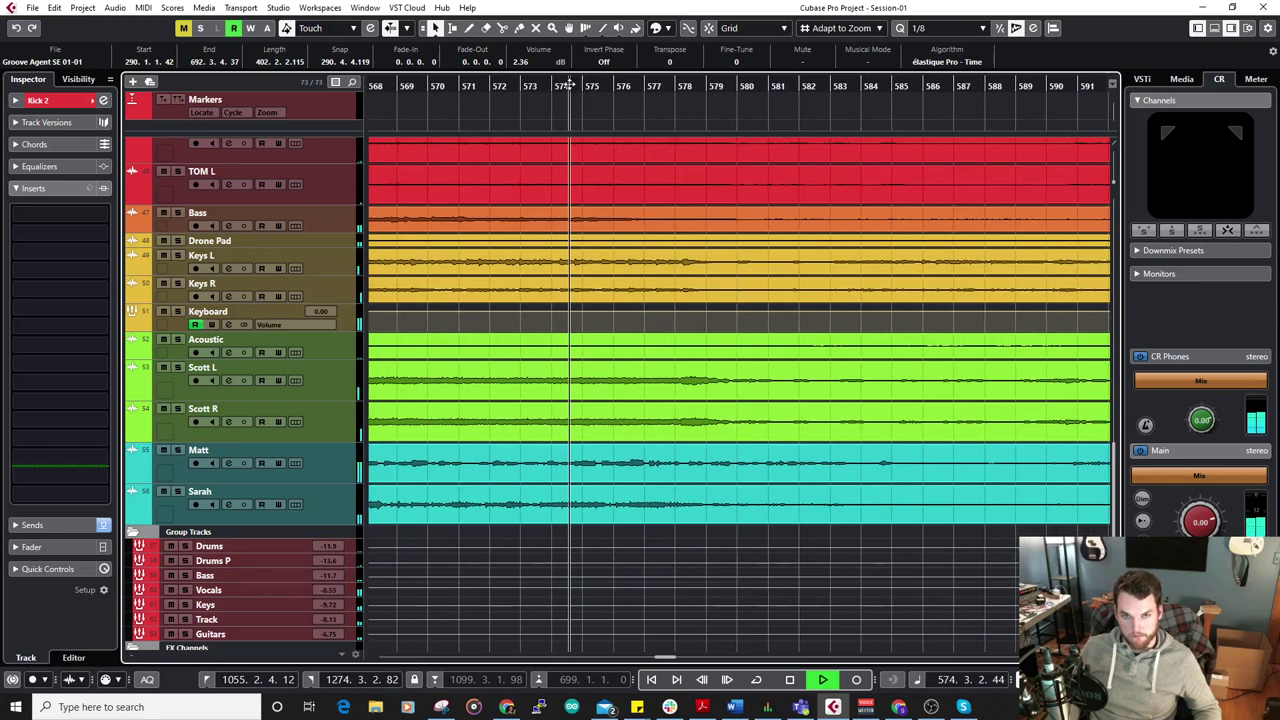
pyautogui.press('h')
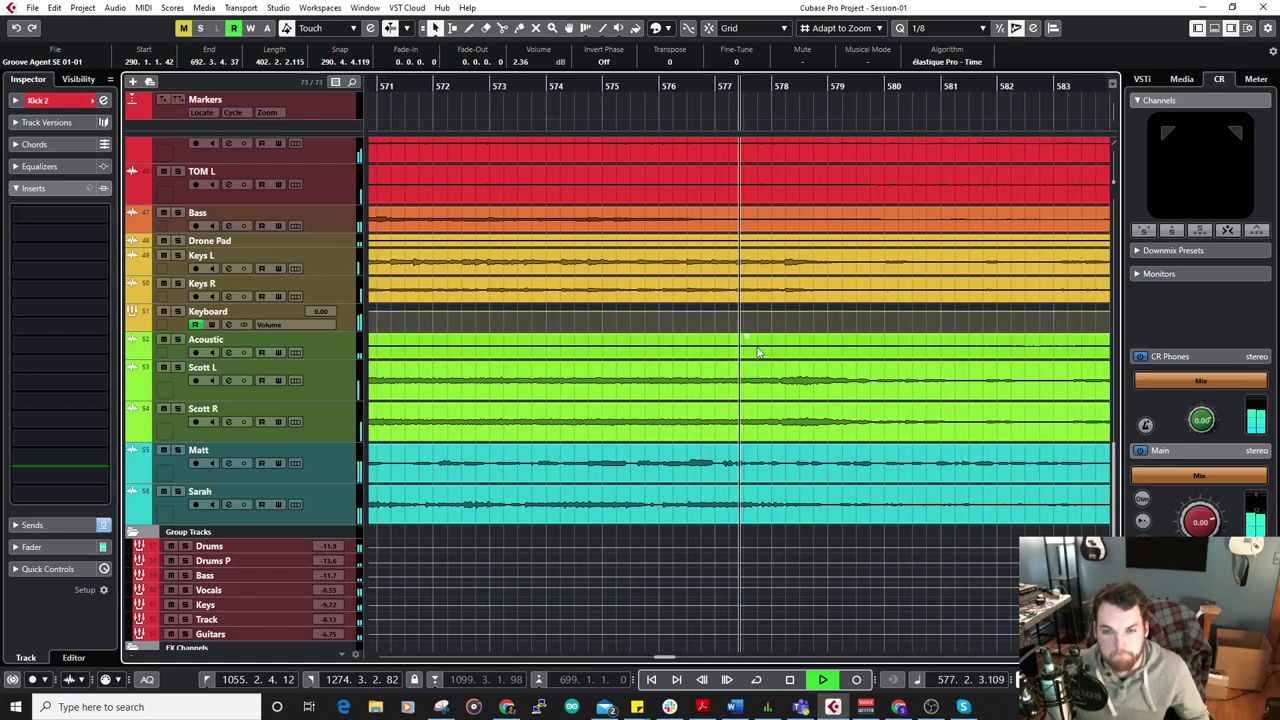
# Add a volume automation point on the Keyboard track at 578.1.4, set it to 3.00 and resume playback.
pyautogui.press('space')
pyautogui.scroll(4, 751, 310)
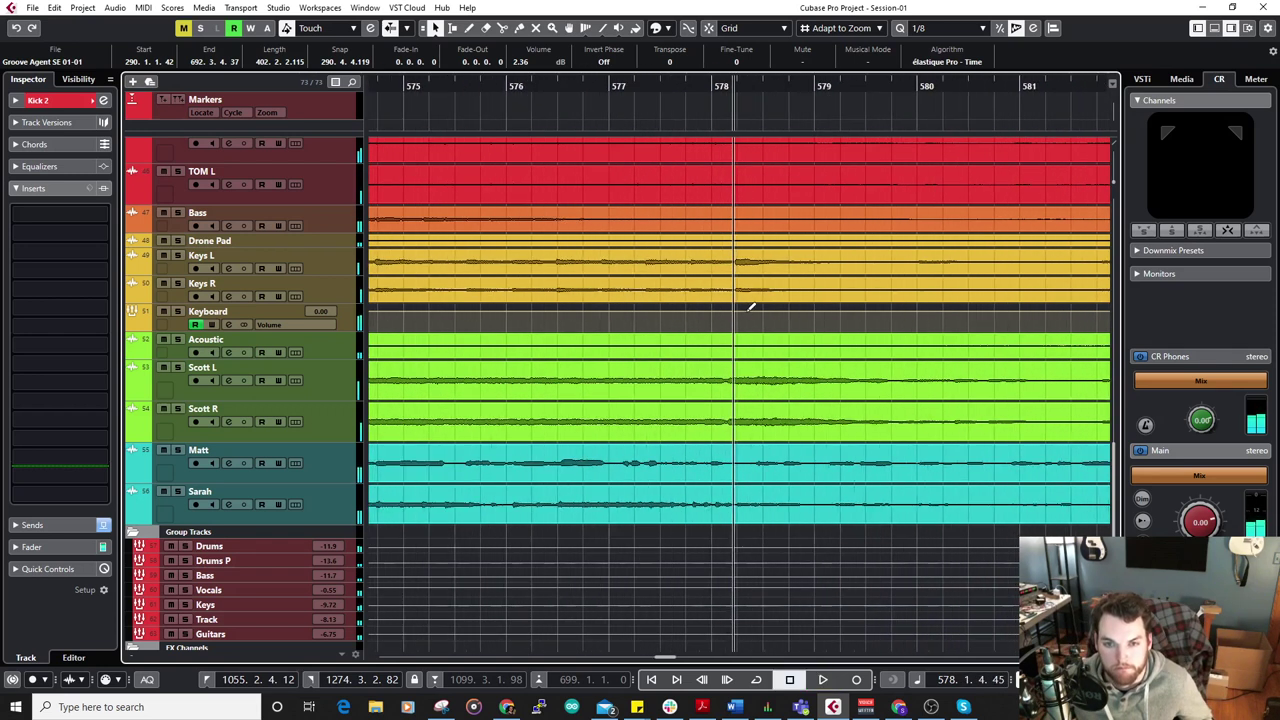
pyautogui.click(724, 307)
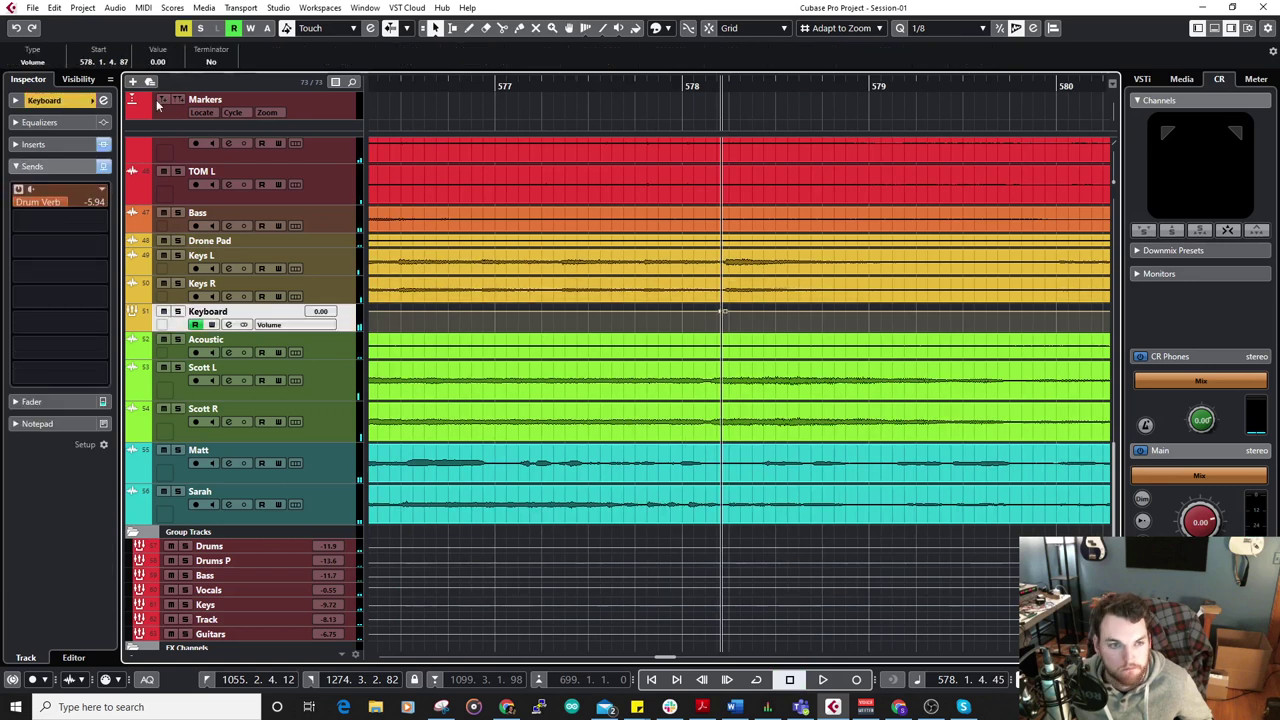
pyautogui.click(157, 61)
pyautogui.write('3')
pyautogui.press('Return')
pyautogui.press('space')
pyautogui.scroll(-3, 579, 308)
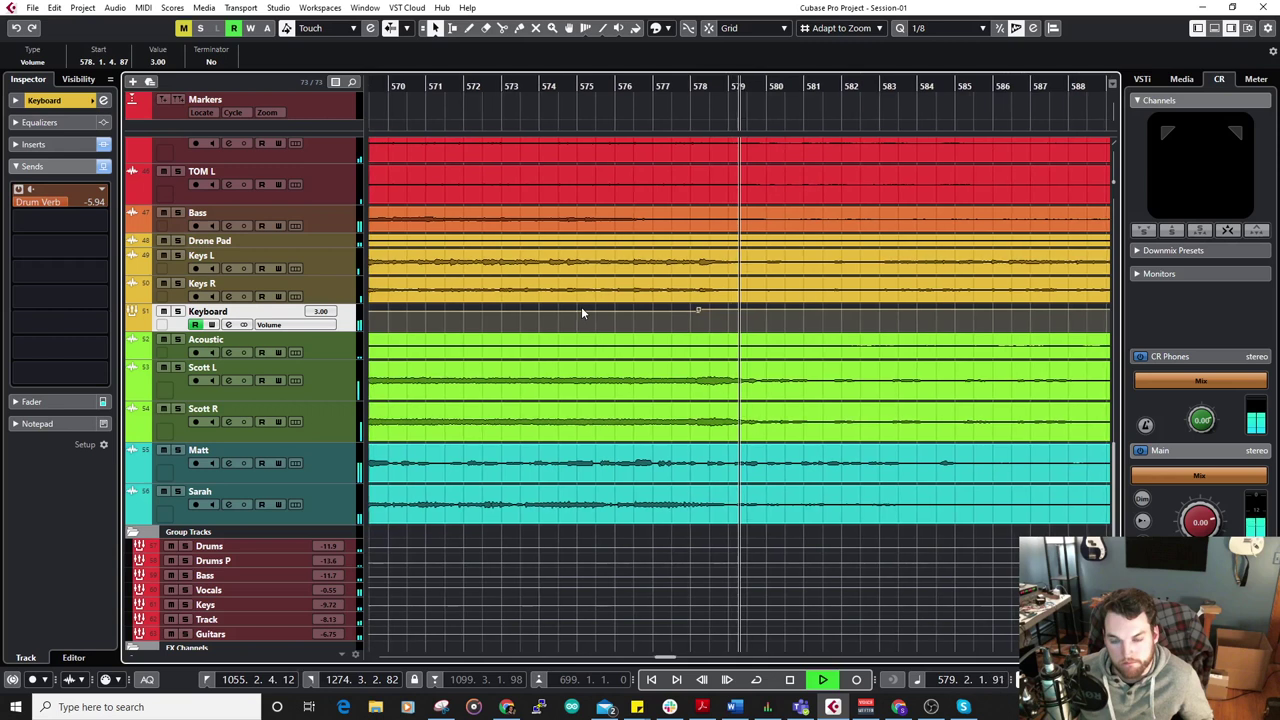
pyautogui.scroll(-2, 582, 313)
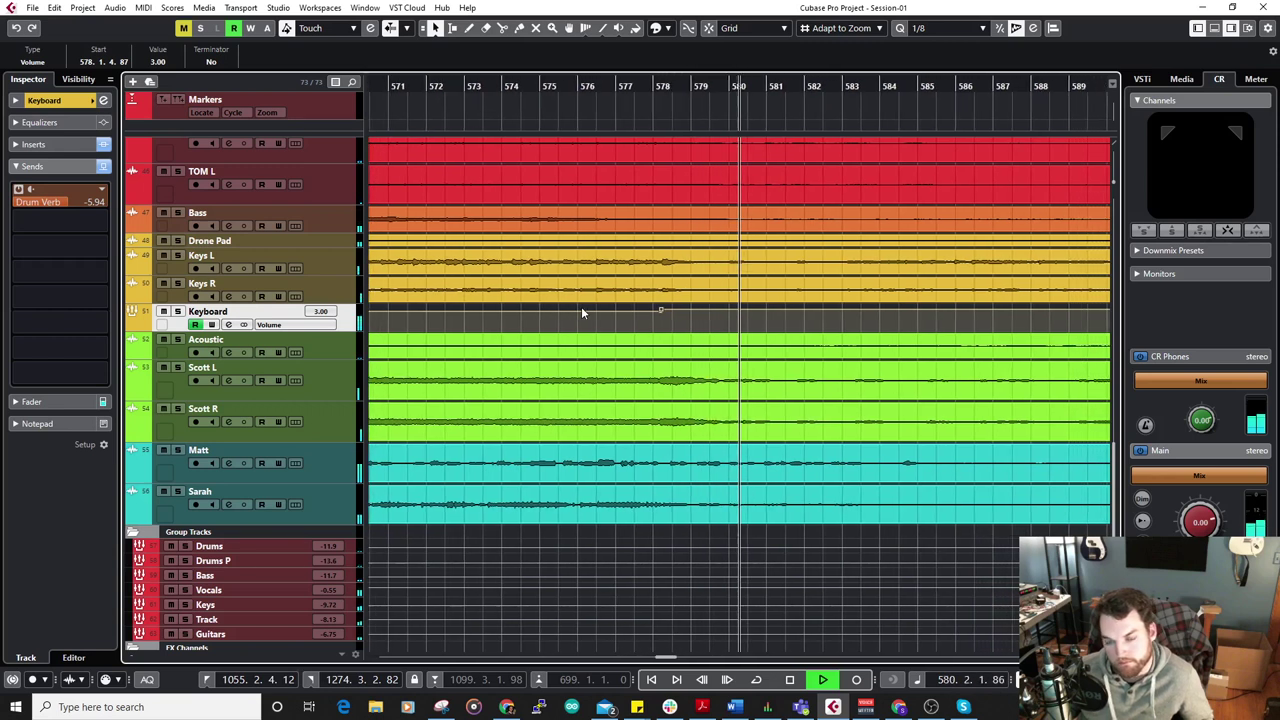
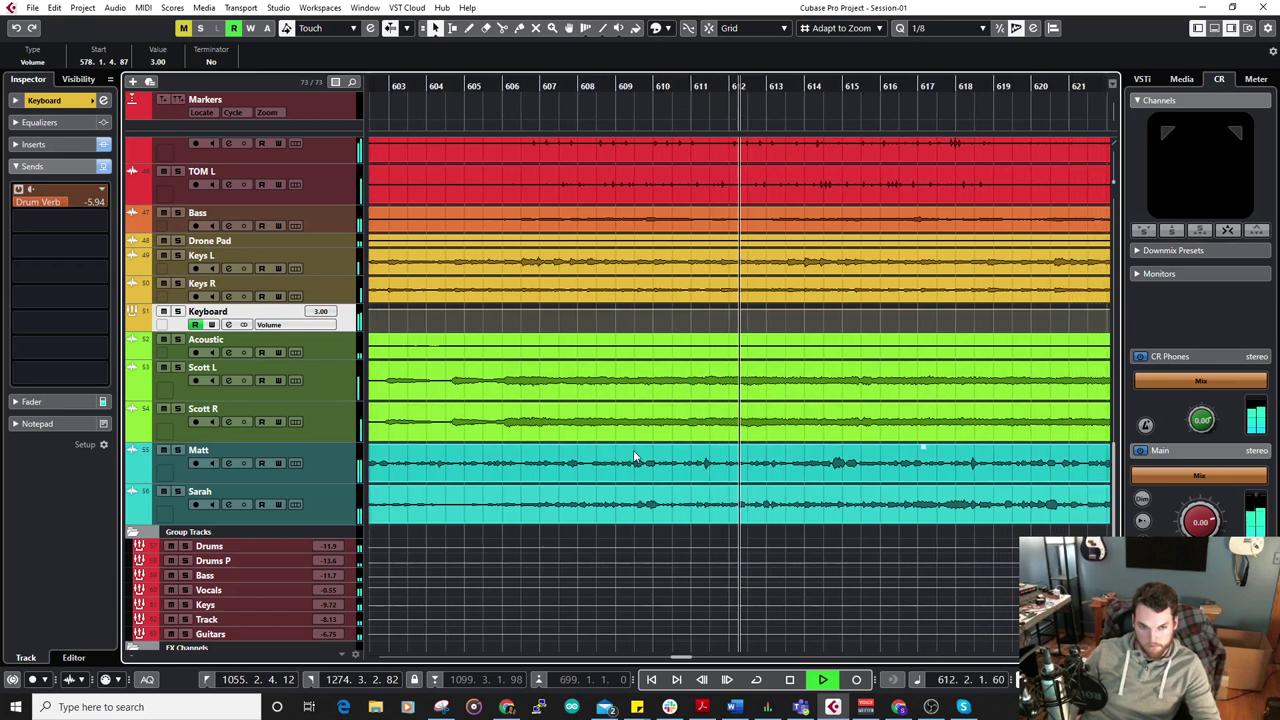
# Raise the long TOM M and TOM L clips after bar 563 to 5.39 dB and replay from about bar 608.
pyautogui.scroll(2, 633, 457)
pyautogui.scroll(3, 633, 456)
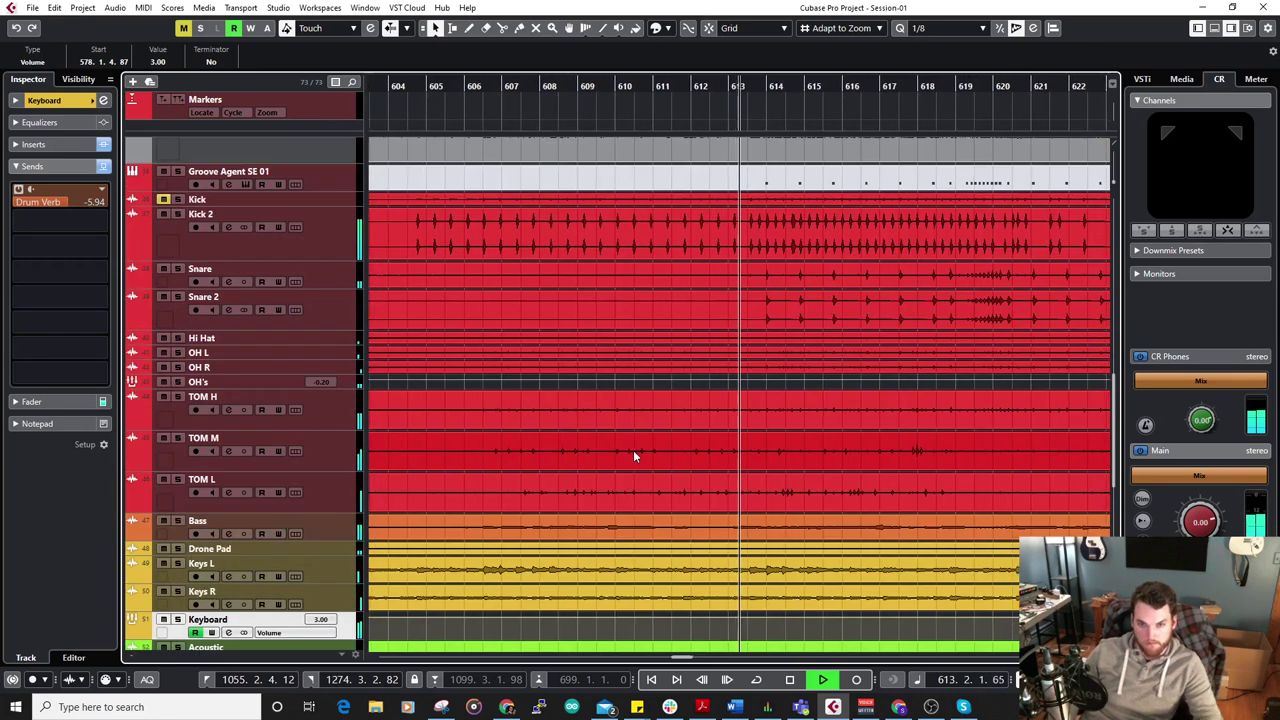
pyautogui.scroll(-5, 785, 393)
pyautogui.press('g')
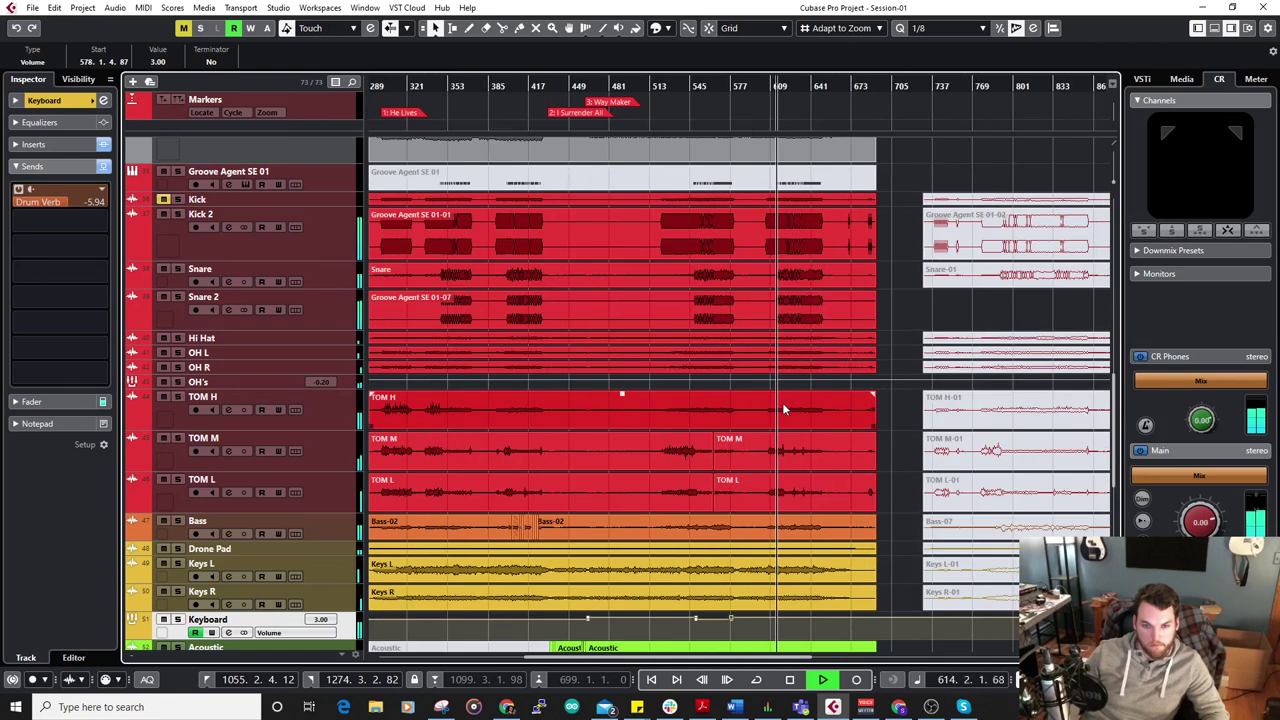
pyautogui.click(757, 452)
pyautogui.keyDown('shift'); pyautogui.click(735, 494); pyautogui.keyUp('shift')
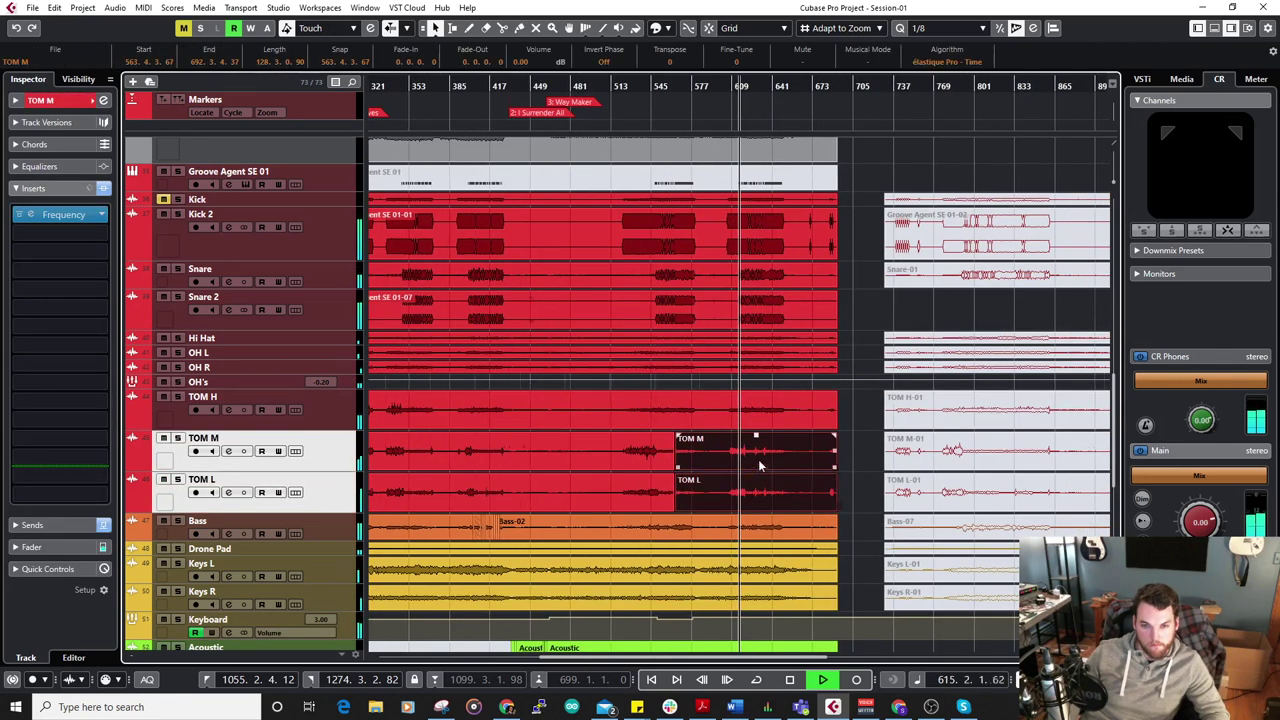
pyautogui.press('h')
pyautogui.moveTo(774, 435); pyautogui.dragTo(776, 405)
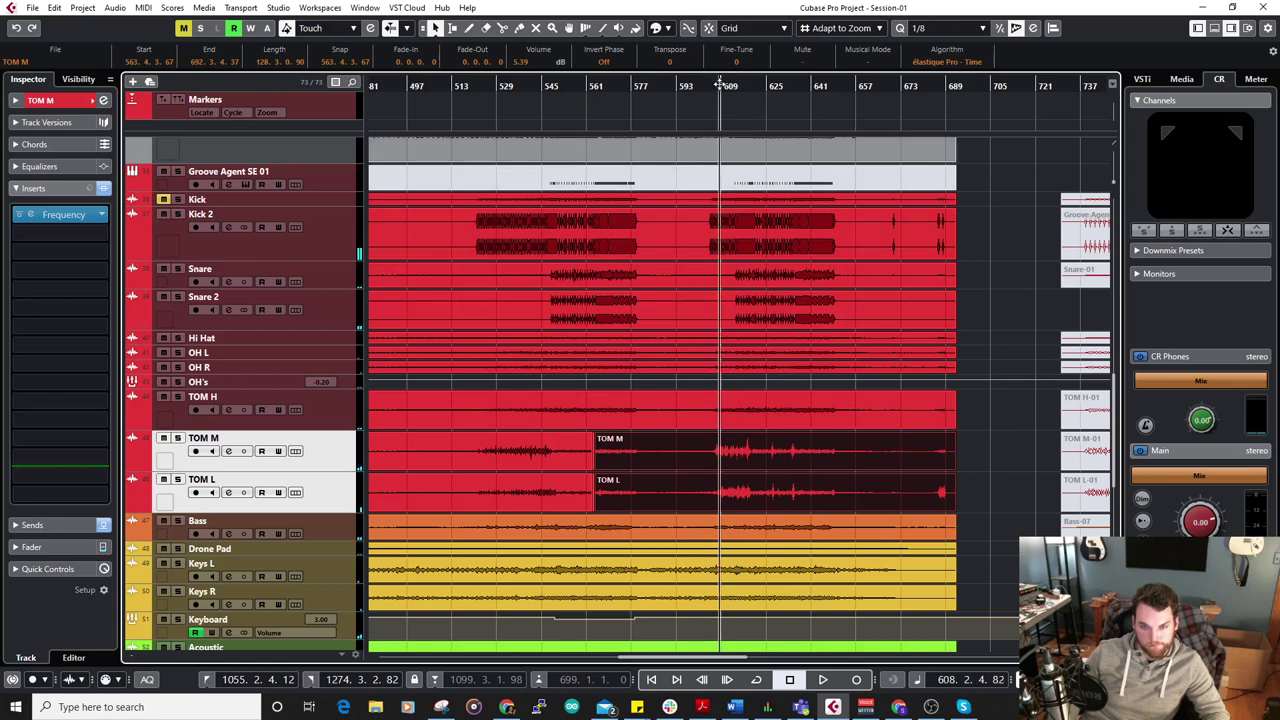
pyautogui.press('space')
pyautogui.press('h')
pyautogui.press('h')
pyautogui.press('h')
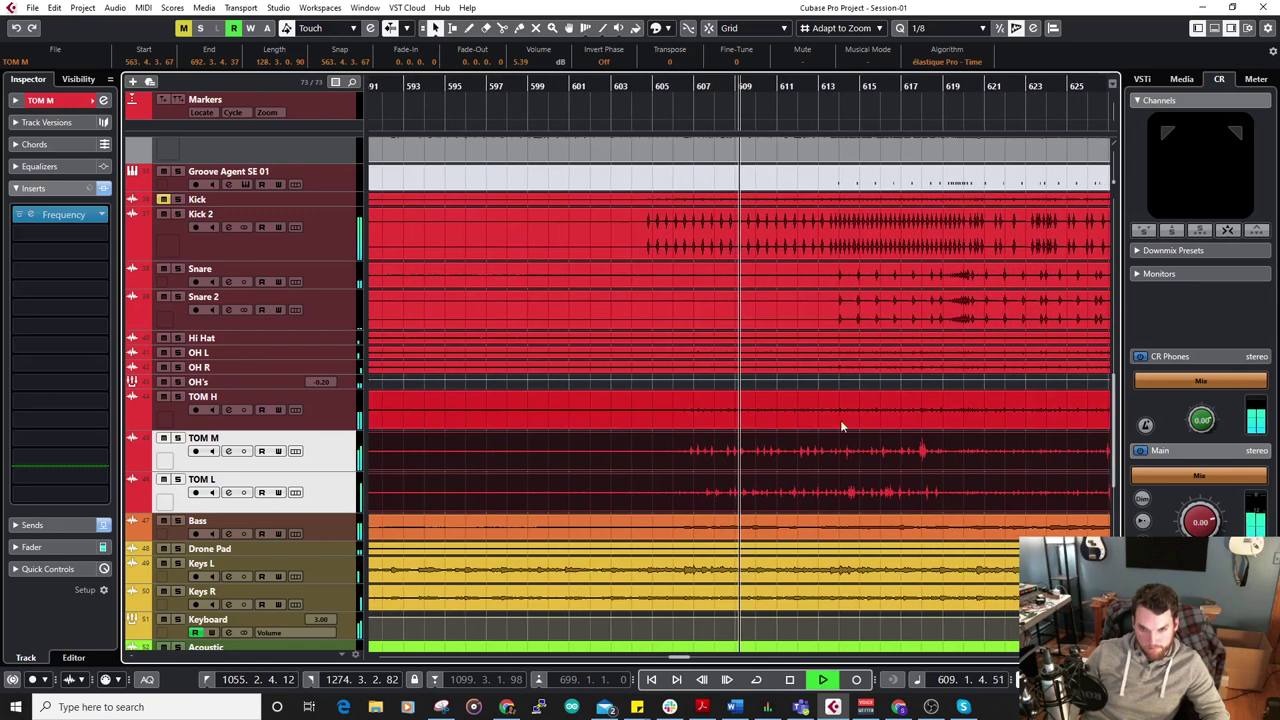
# Split the TOM H clip at about 517.2.3, before the Way Maker drum entry.
pyautogui.click(803, 417)
pyautogui.press('g')
pyautogui.press('g')
pyautogui.press('g')
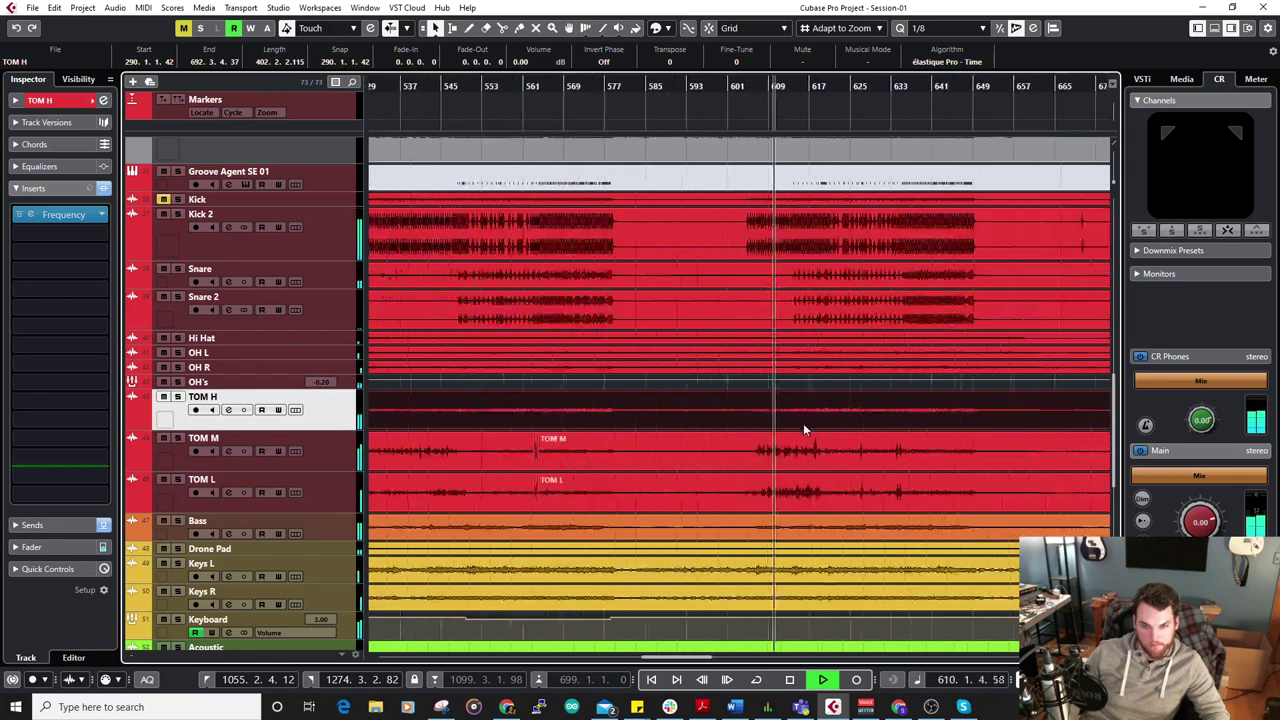
pyautogui.scroll(-3, 908, 408)
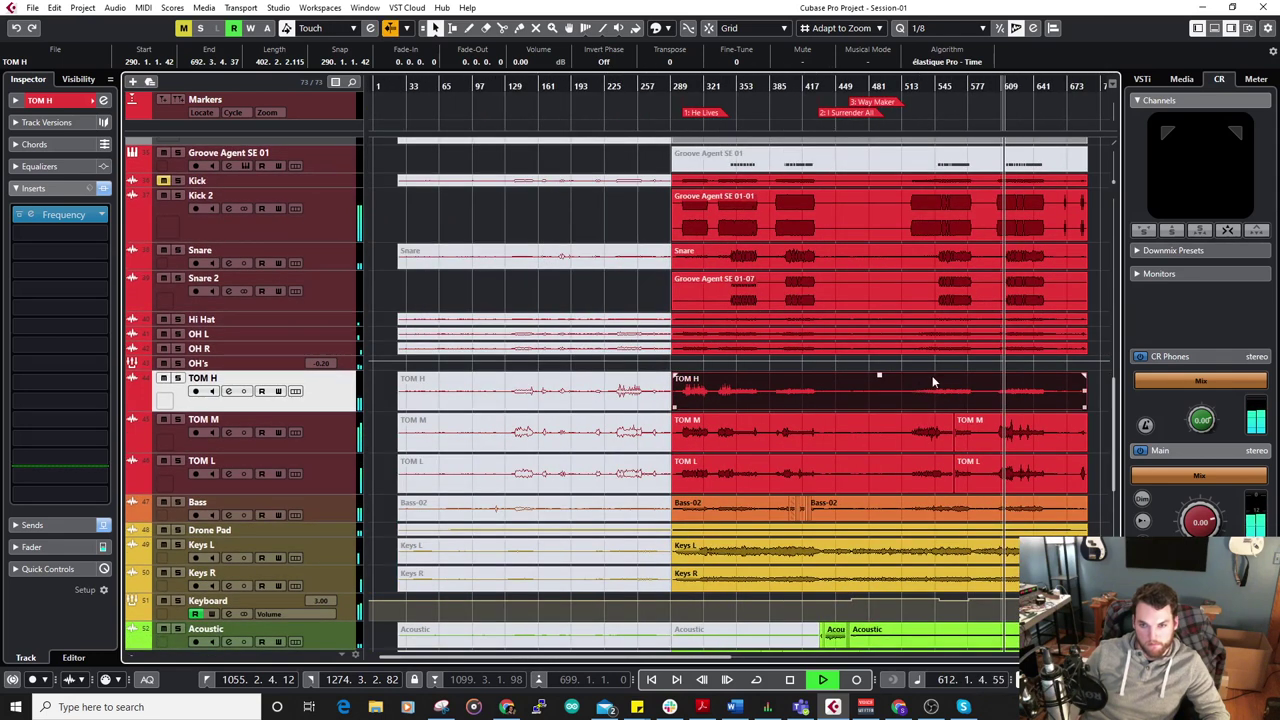
pyautogui.rightClick(920, 386)
pyautogui.click(986, 384)
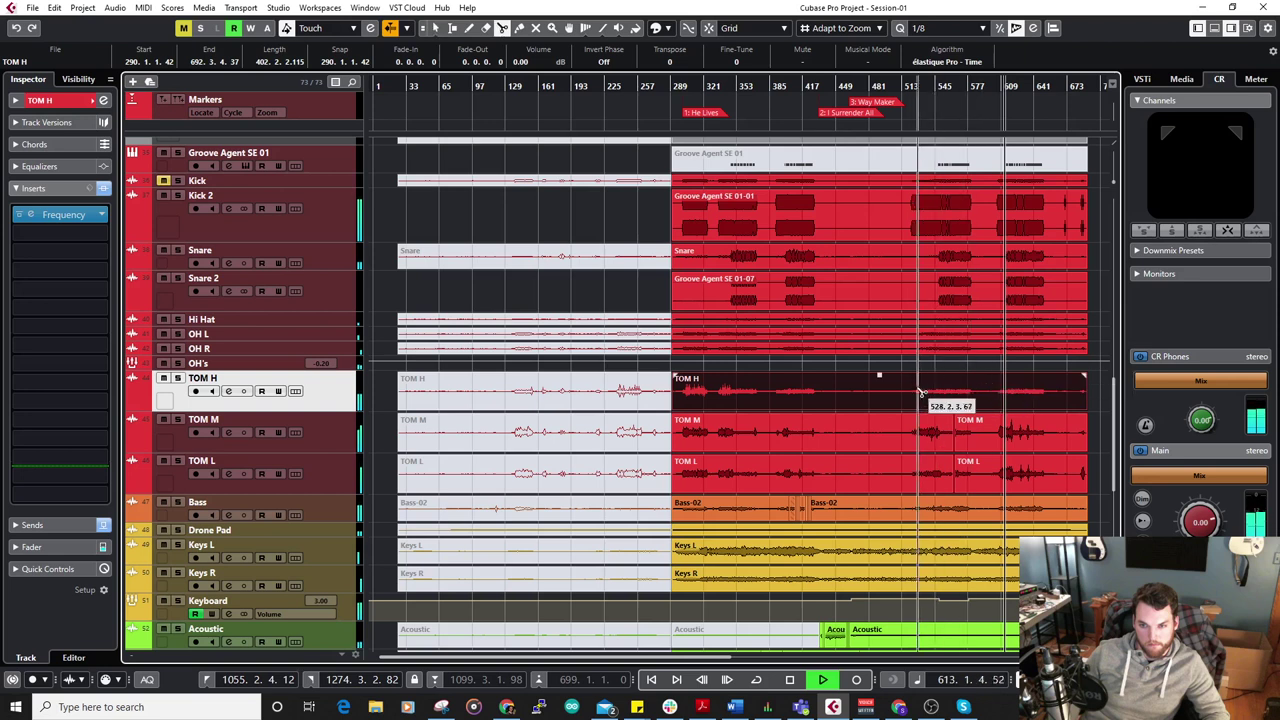
pyautogui.click(906, 390)
pyautogui.rightClick(940, 400)
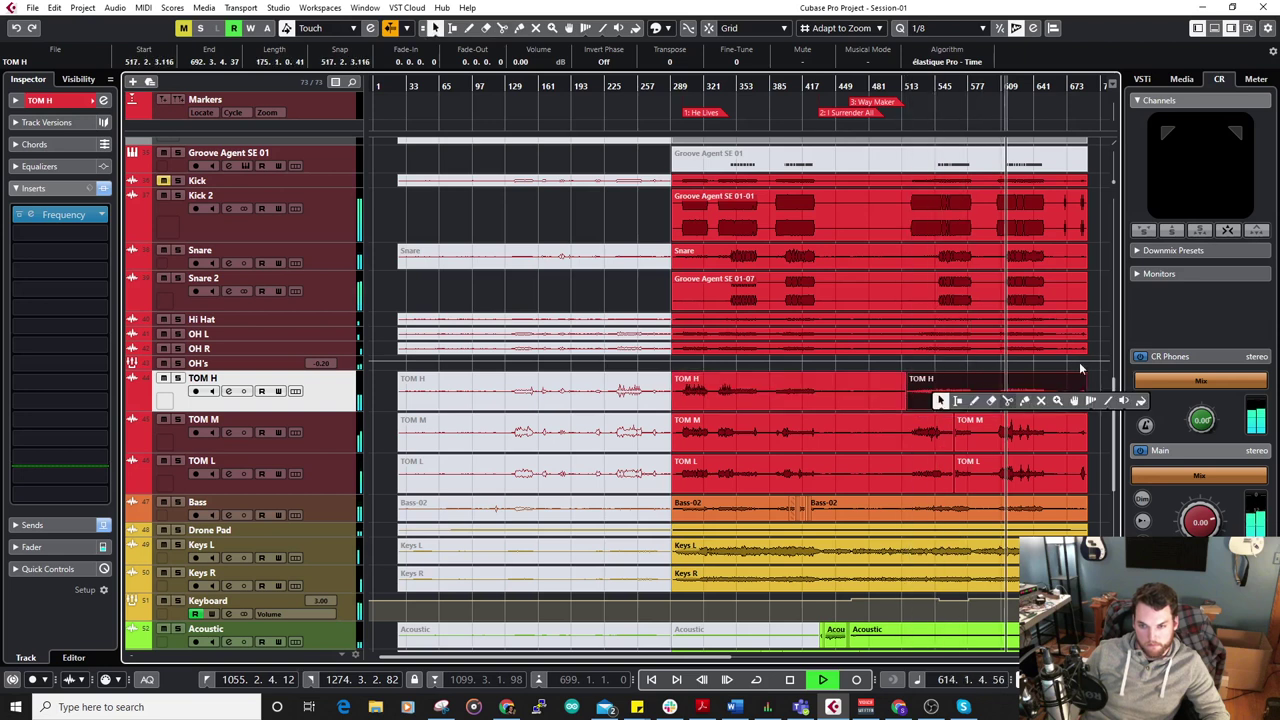
# Raise the TOM H clip starting at bar 517 to 6.10 dB and solo the track briefly to check it.
pyautogui.press('h')
pyautogui.press('h')
pyautogui.moveTo(961, 356); pyautogui.dragTo(962, 338)
pyautogui.click(1010, 430)
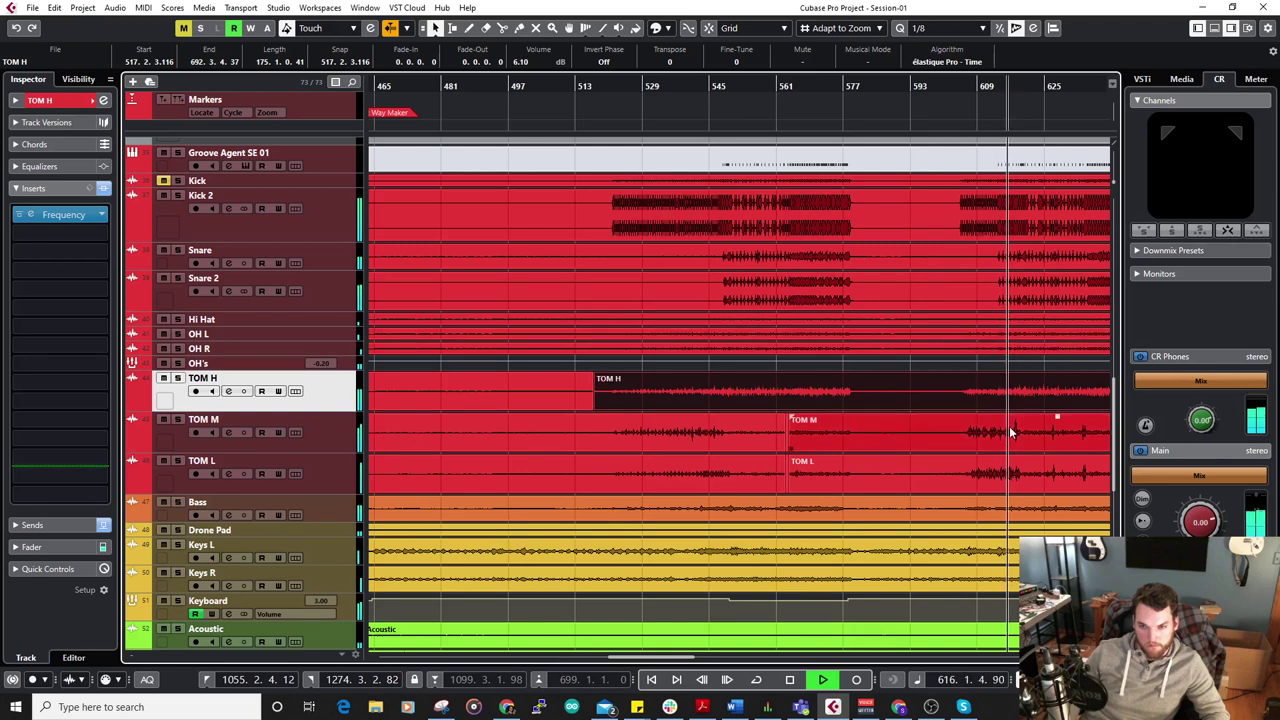
pyautogui.click(177, 378)
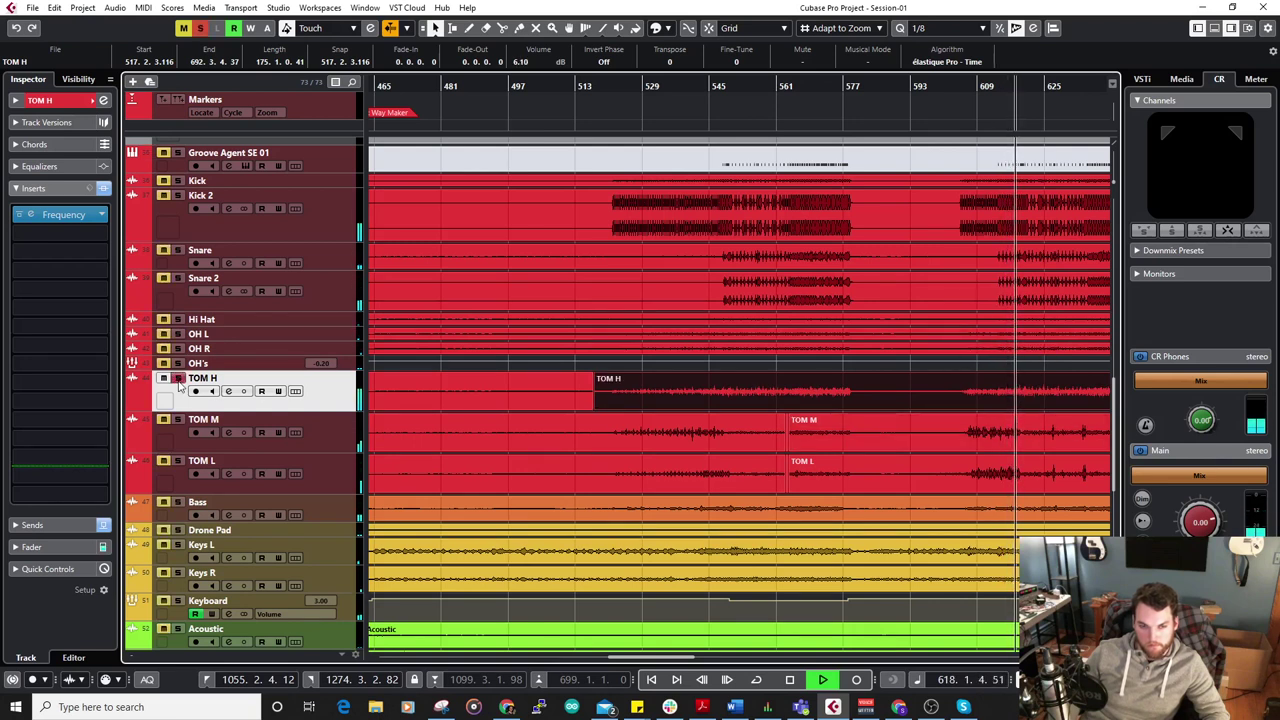
pyautogui.click(178, 379)
# Inspect the tom waveforms between about bars 618 and 636 during playback, with the long TOM M clip selected.
pyautogui.hscroll(3, 736, 408)
pyautogui.scroll(5, 783, 449)
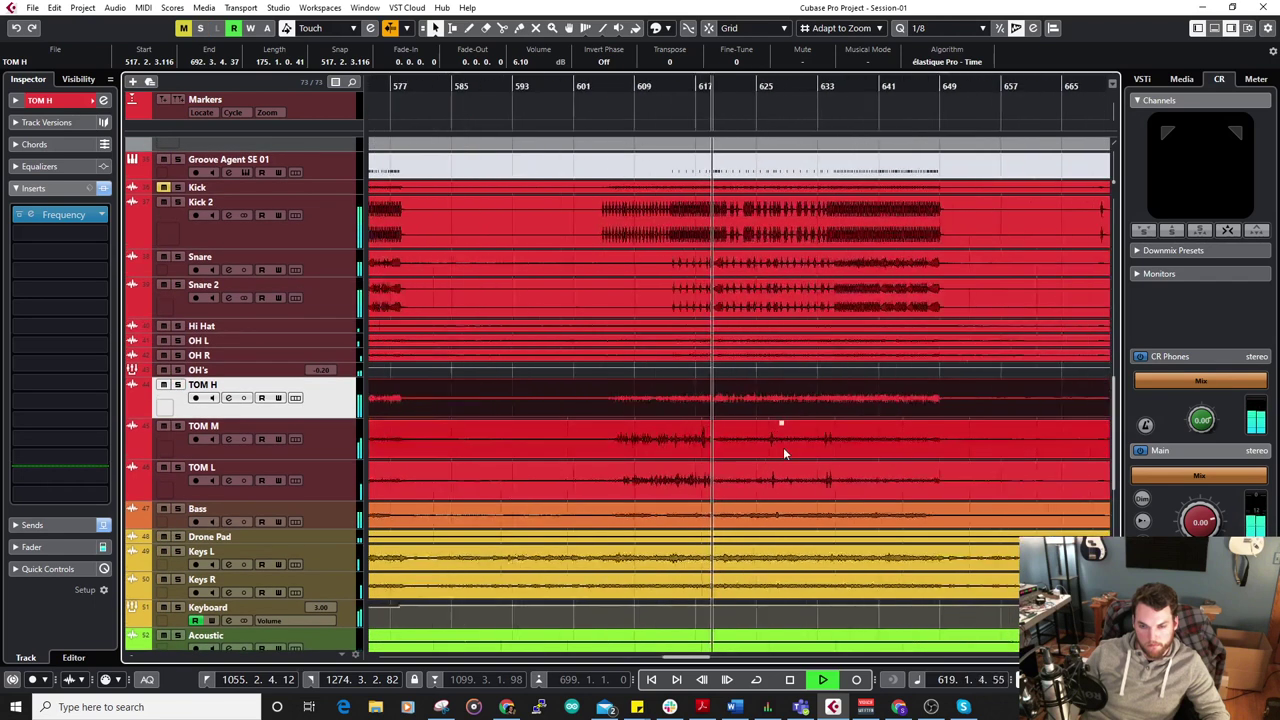
pyautogui.press('h')
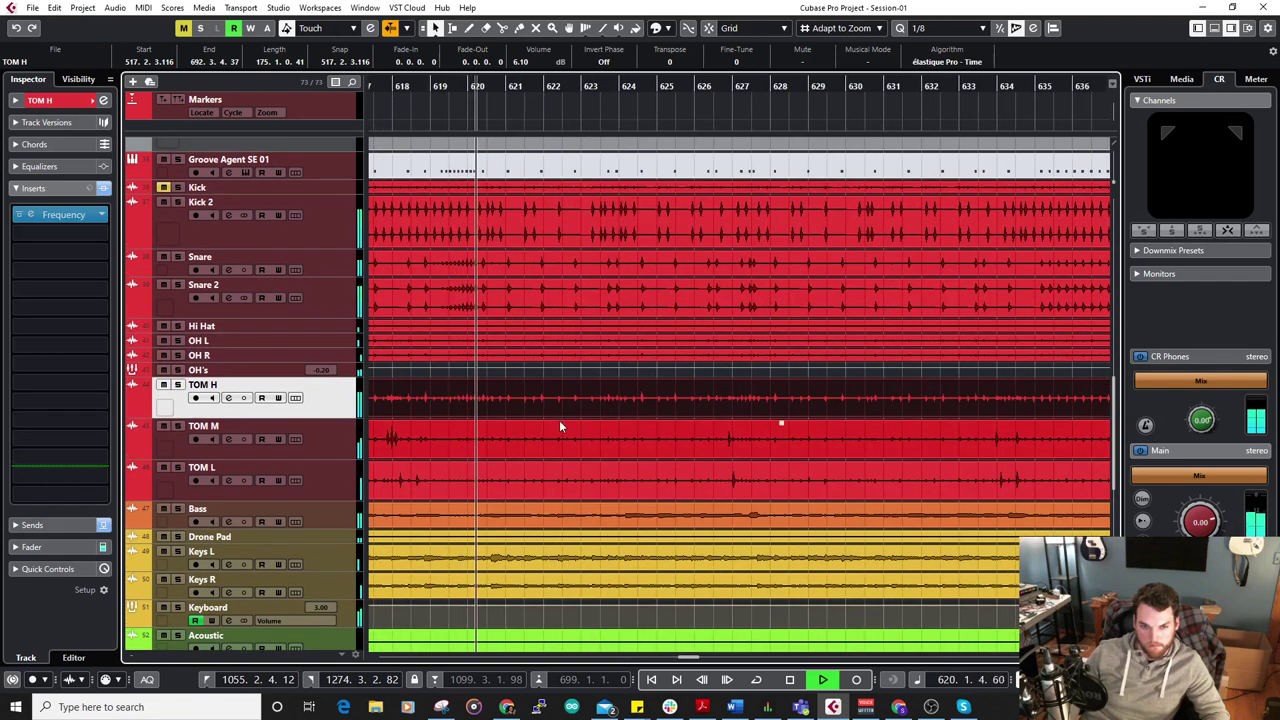
pyautogui.click(580, 434)
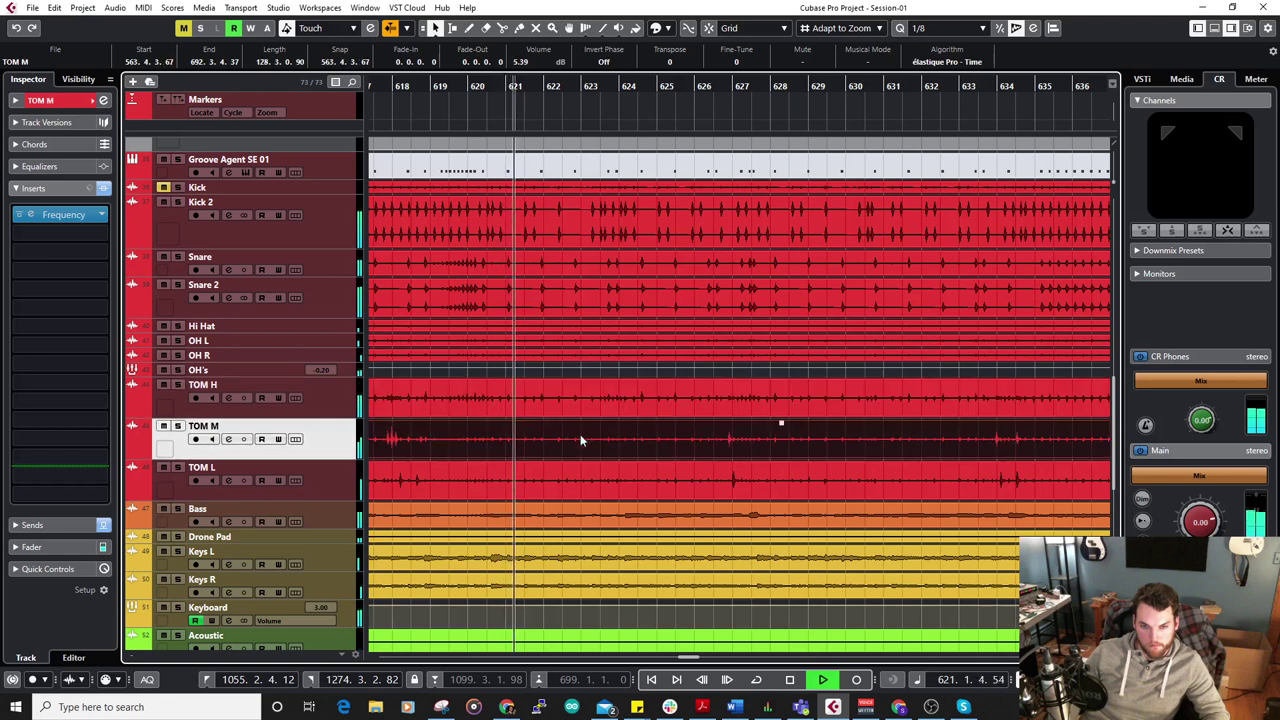
pyautogui.press('g')
pyautogui.press('g')
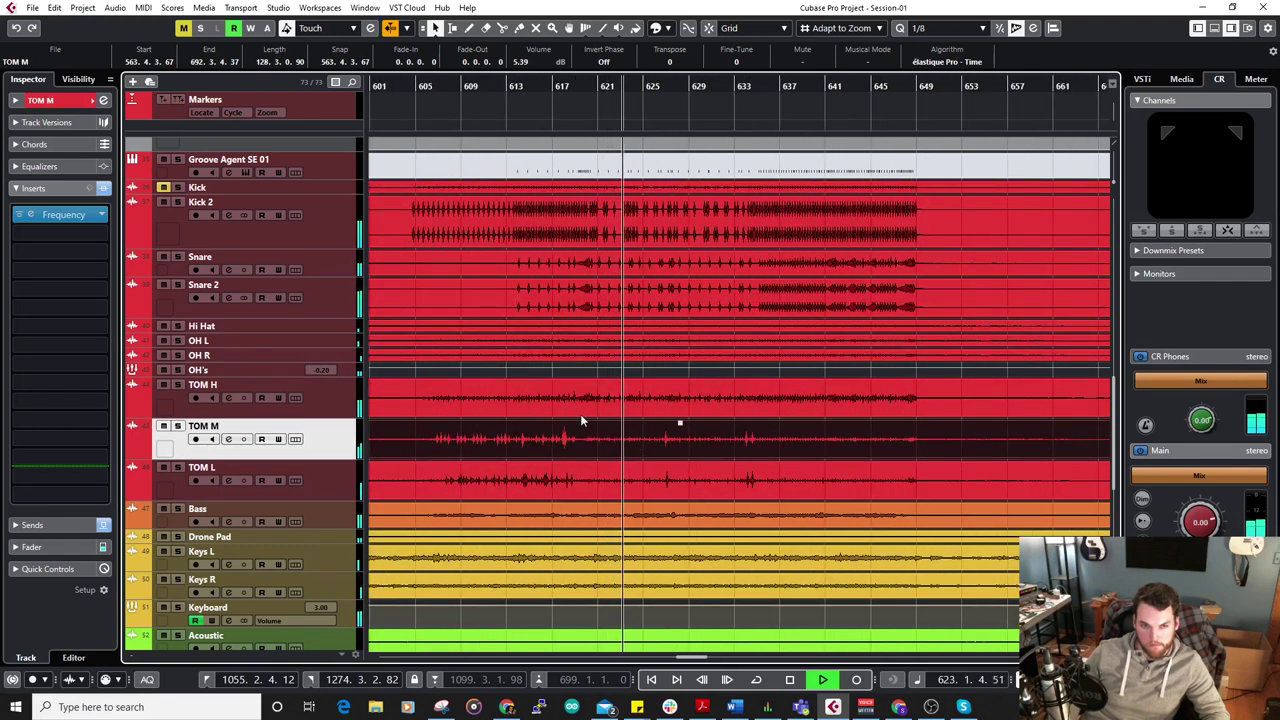
# Reduce the Kick 2, Snare and Snare 2 tracks to minimum height.
pyautogui.click(342, 232)
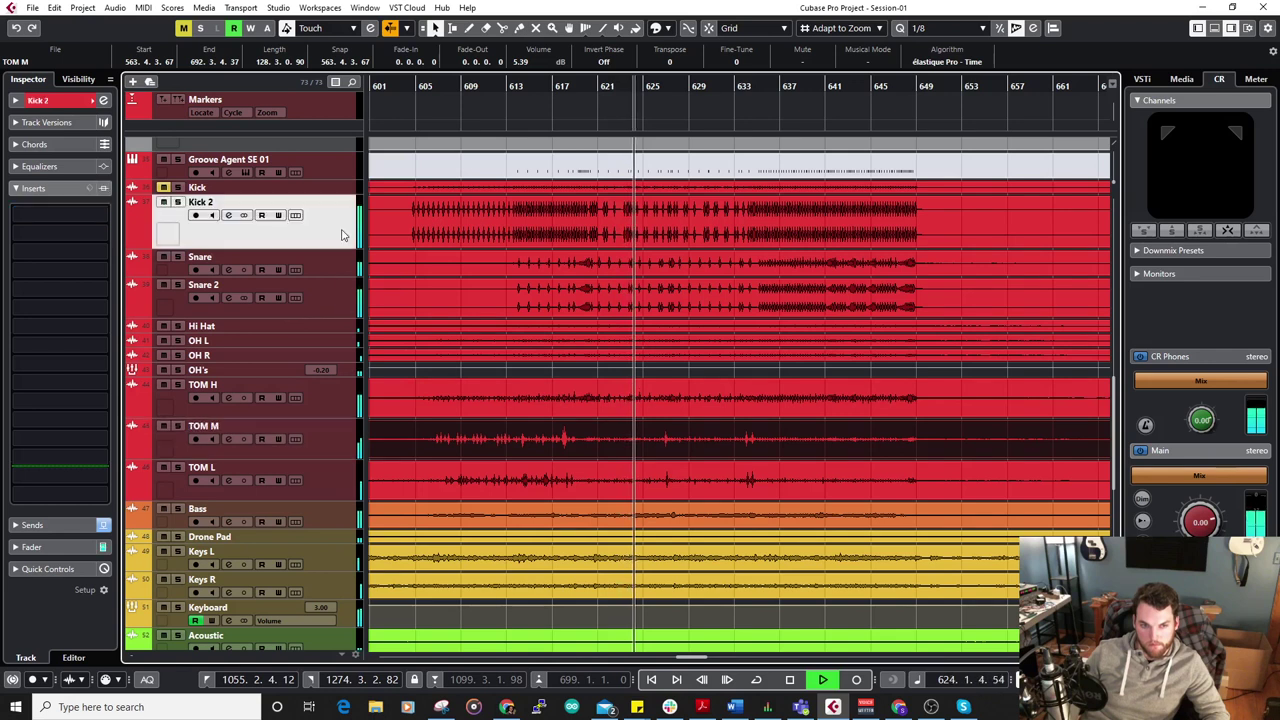
pyautogui.keyDown('shift'); pyautogui.click(339, 300); pyautogui.keyUp('shift')
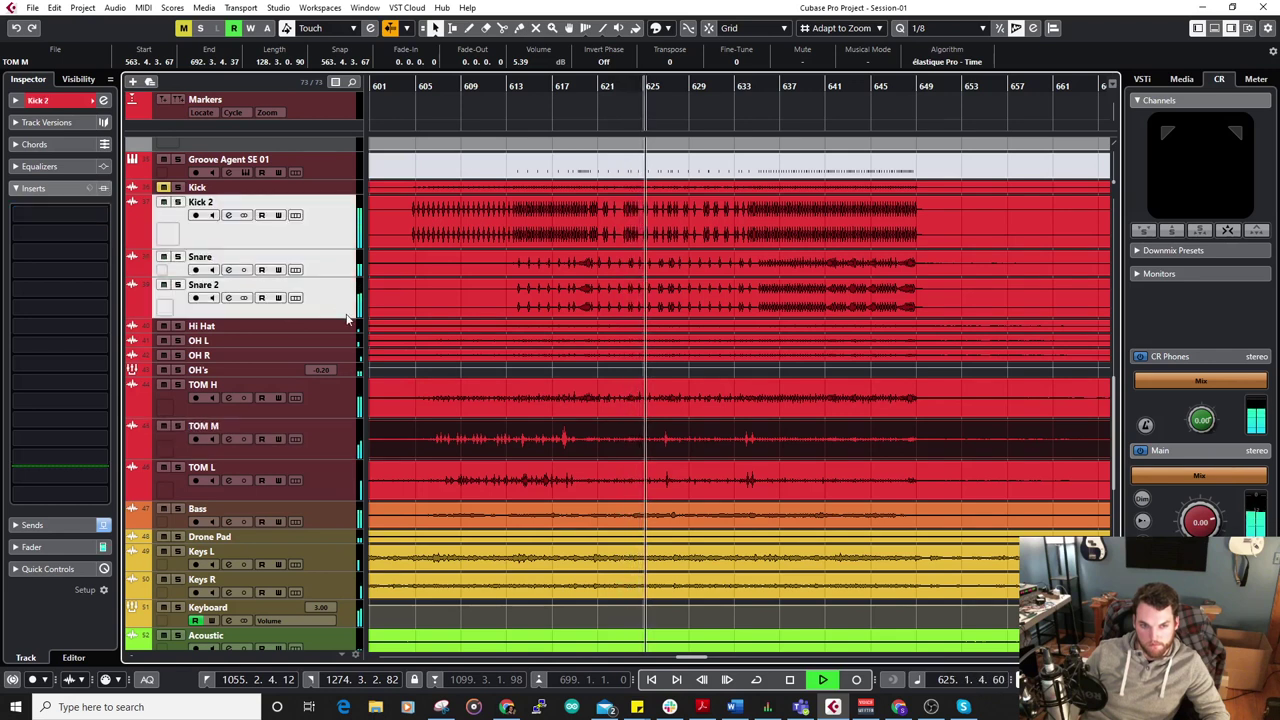
pyautogui.moveTo(346, 315); pyautogui.dragTo(347, 304)
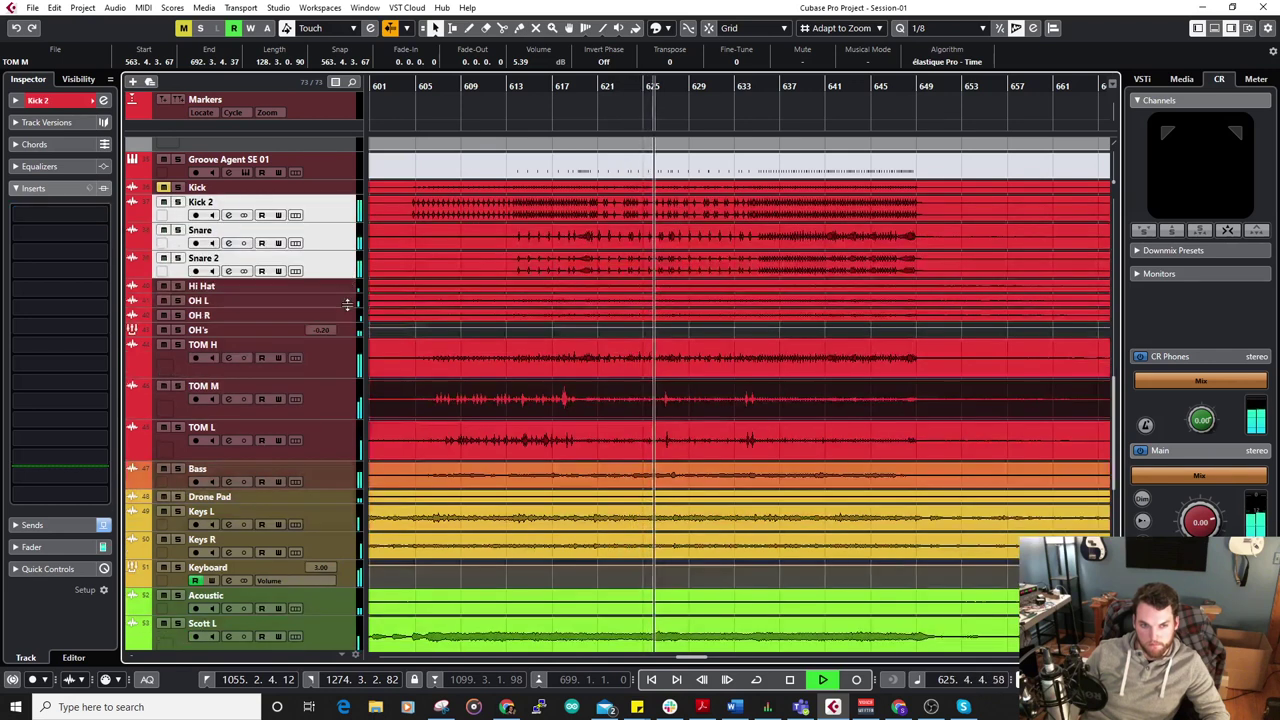
pyautogui.click(343, 214)
pyautogui.click(343, 243)
pyautogui.click(343, 267)
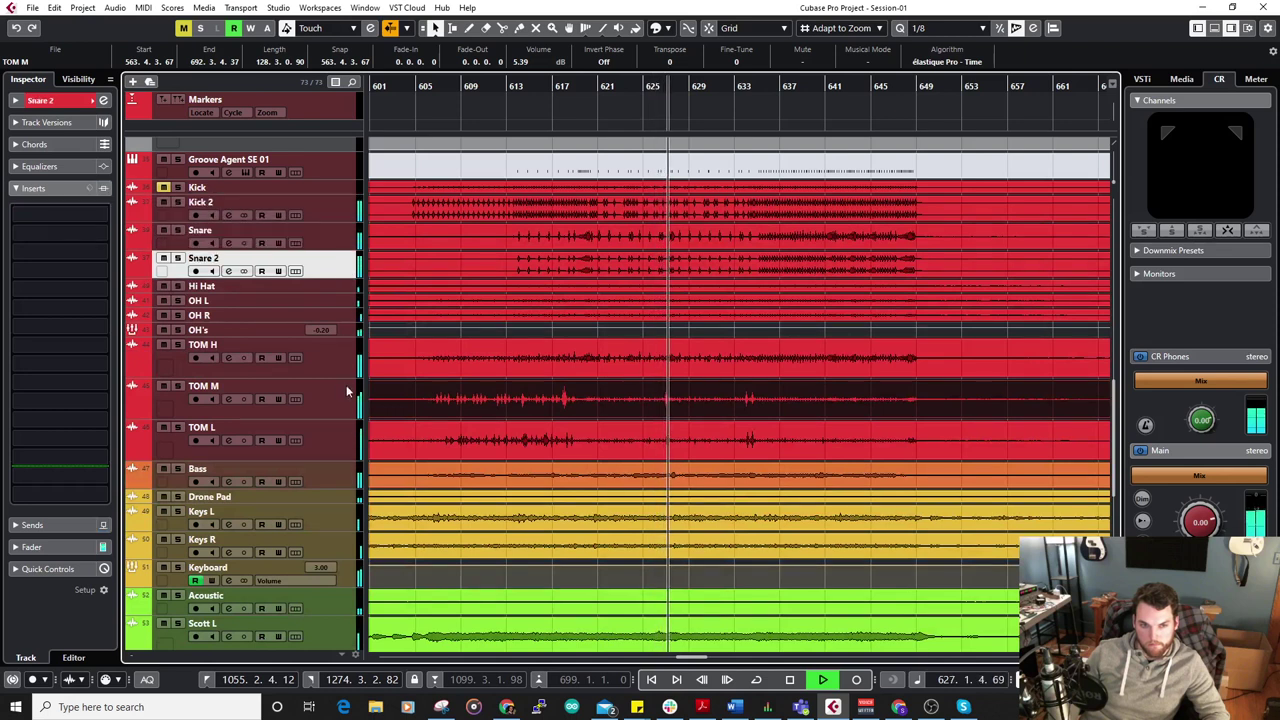
pyautogui.click(345, 390)
pyautogui.click(333, 212)
pyautogui.keyDown('shift'); pyautogui.click(345, 272); pyautogui.keyUp('shift')
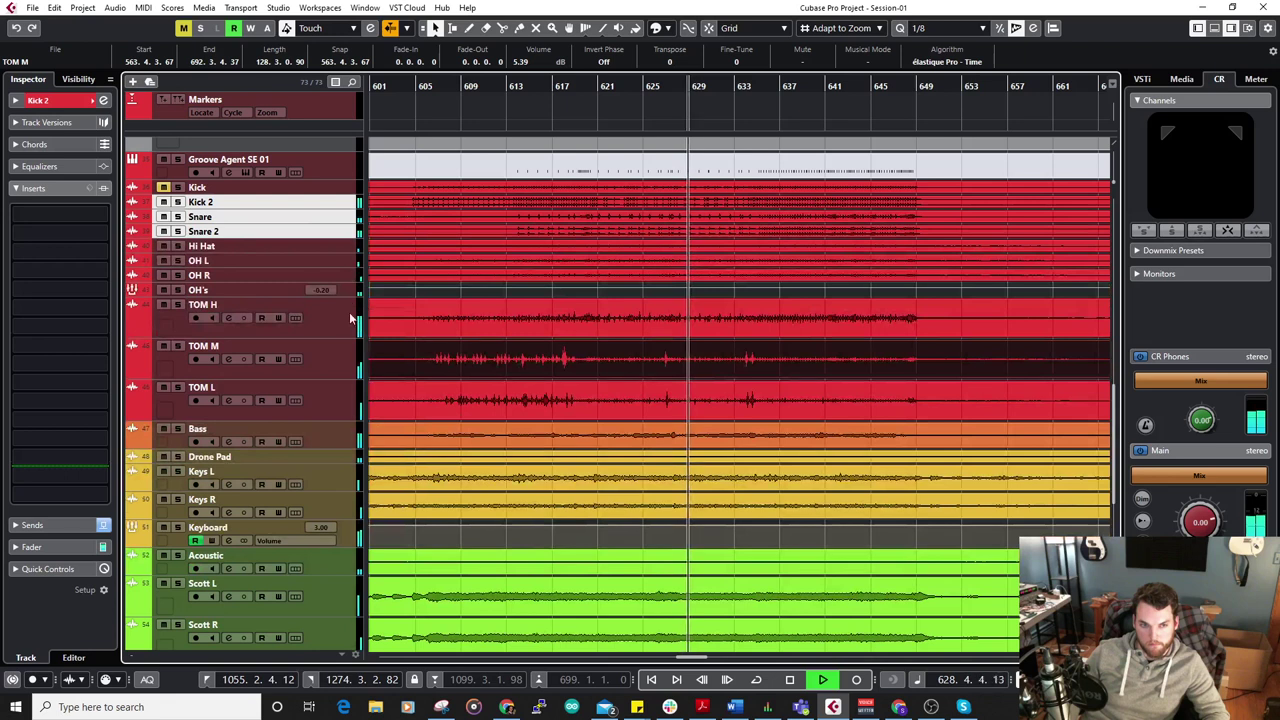
# Reduce the TOM H, TOM M and TOM L tracks to minimum height.
pyautogui.click(345, 325)
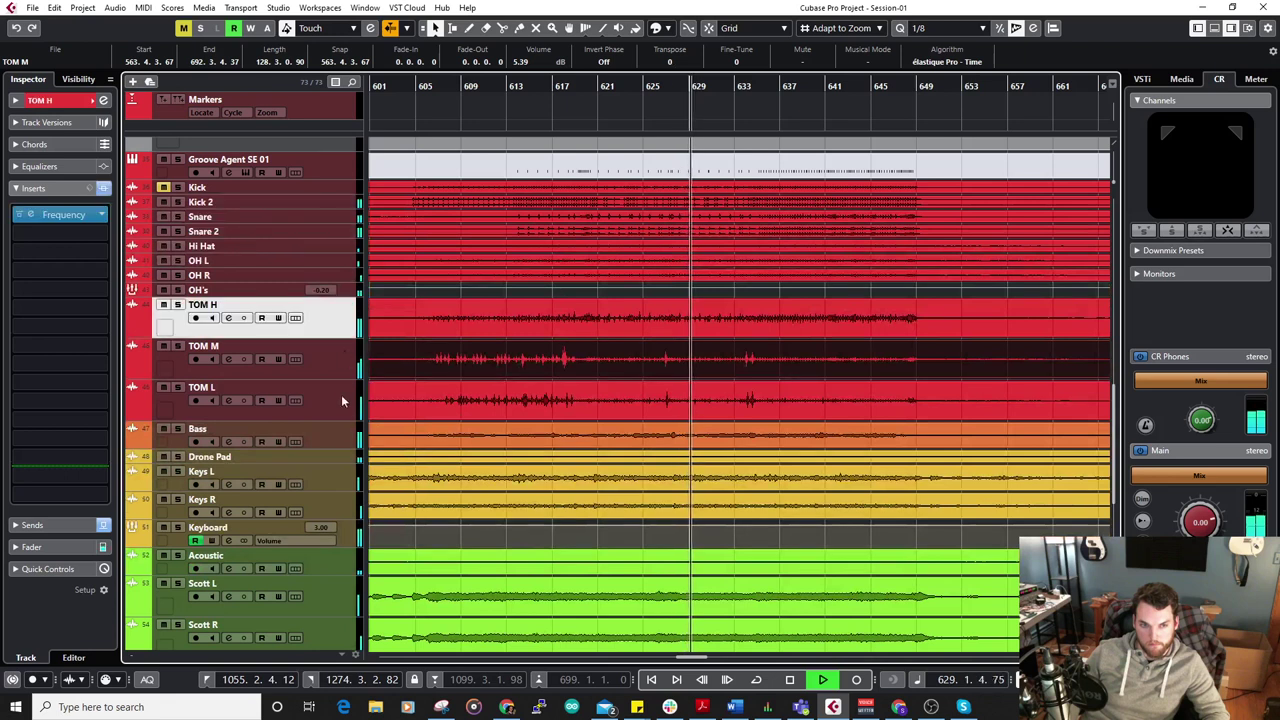
pyautogui.keyDown('shift'); pyautogui.click(345, 414); pyautogui.keyUp('shift')
pyautogui.moveTo(345, 418); pyautogui.dragTo(346, 384)
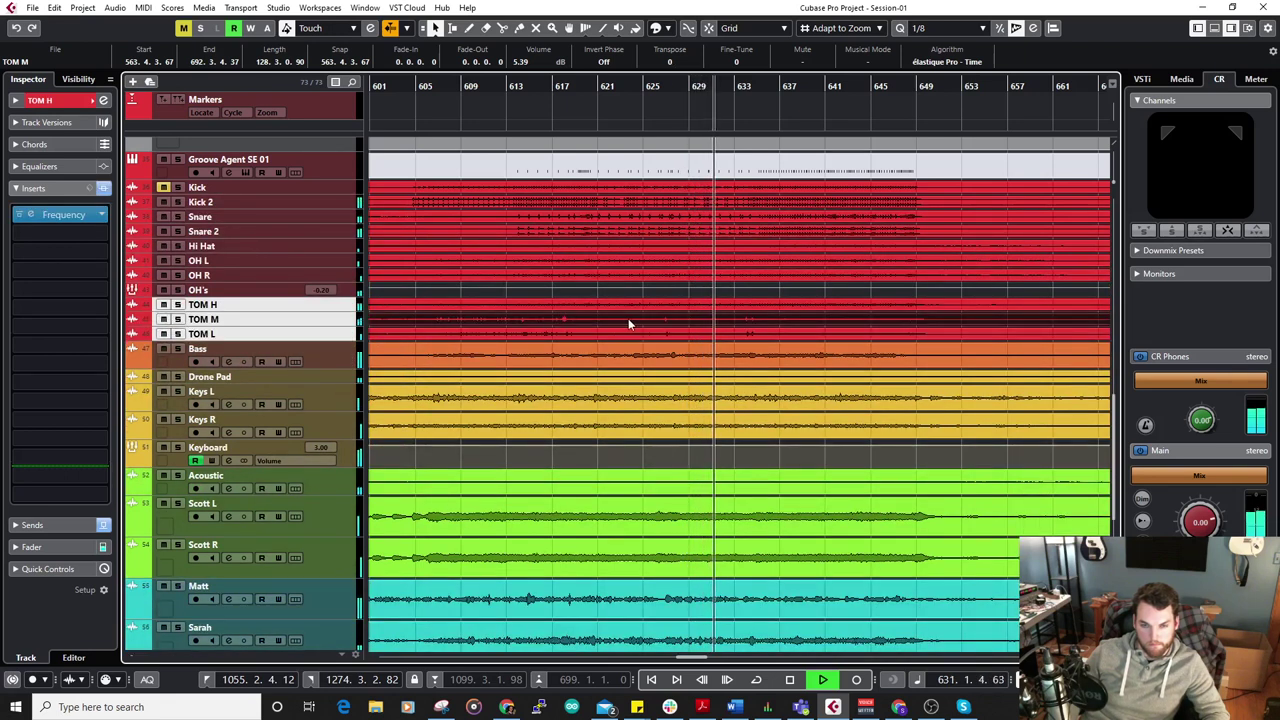
# Listen through the end of Way Maker past bar 649 and move playback to the start of Forever near bar 1060.
pyautogui.scroll(-4, 627, 318)
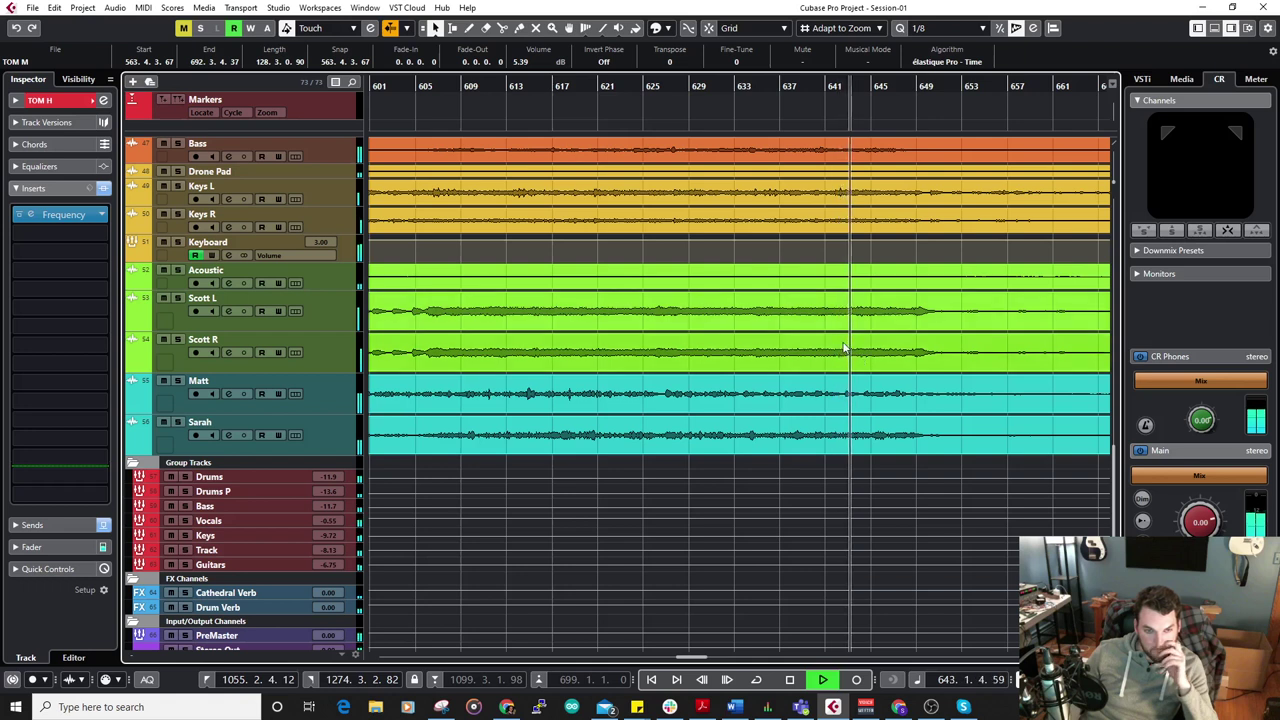
pyautogui.scroll(2, 846, 343)
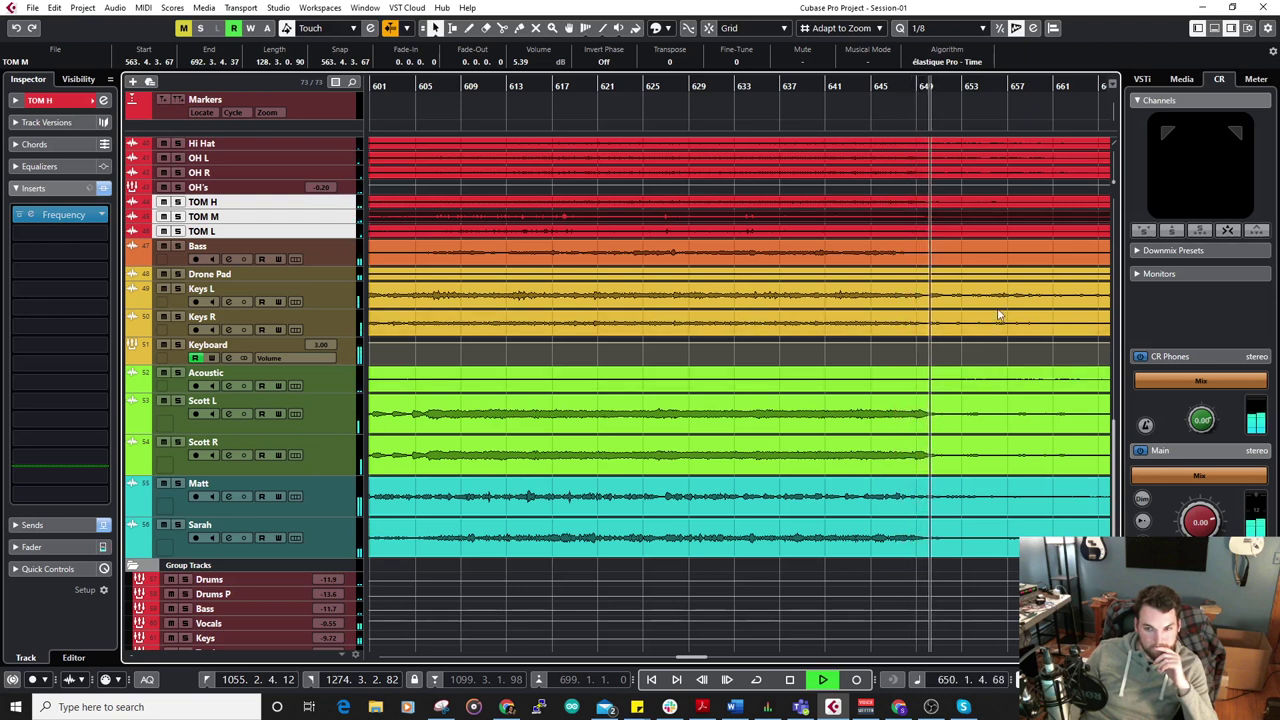
pyautogui.hscroll(3, 951, 314)
pyautogui.scroll(2, 900, 300)
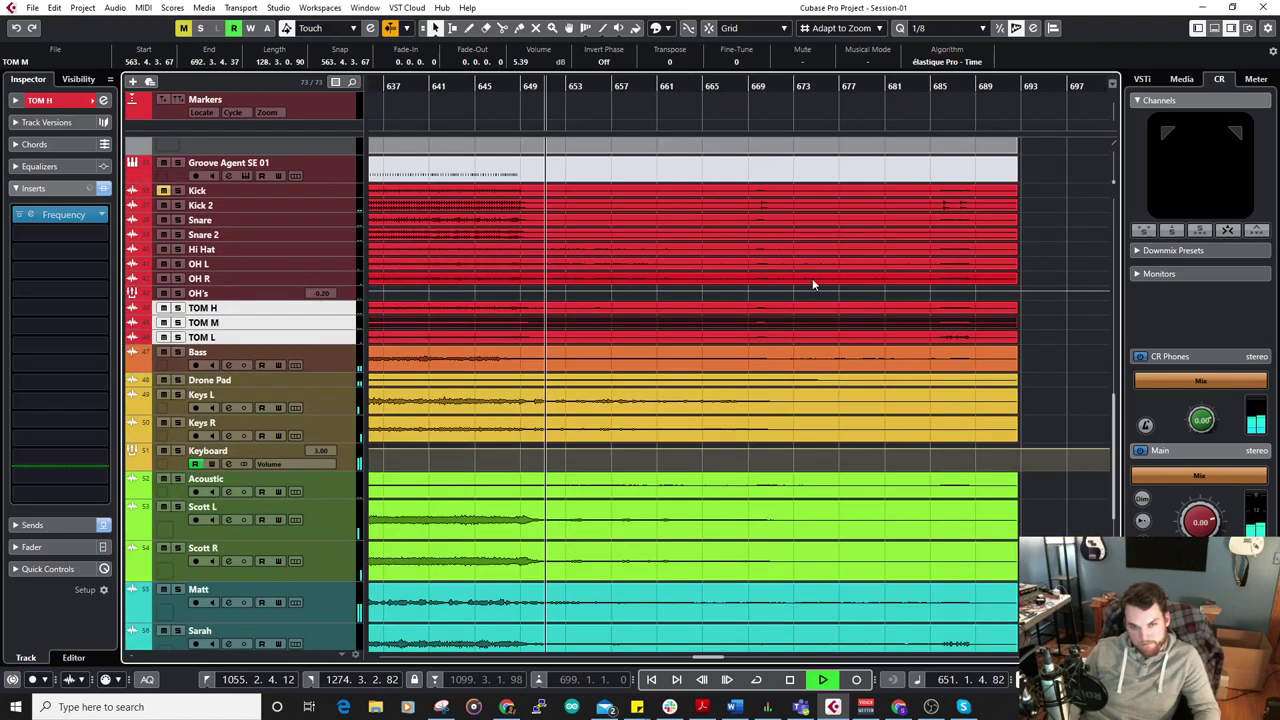
pyautogui.scroll(-4, 795, 285)
pyautogui.click(981, 89)
pyautogui.moveTo(1054, 152); pyautogui.dragTo(426, 200)
pyautogui.scroll(-4, 713, 160)
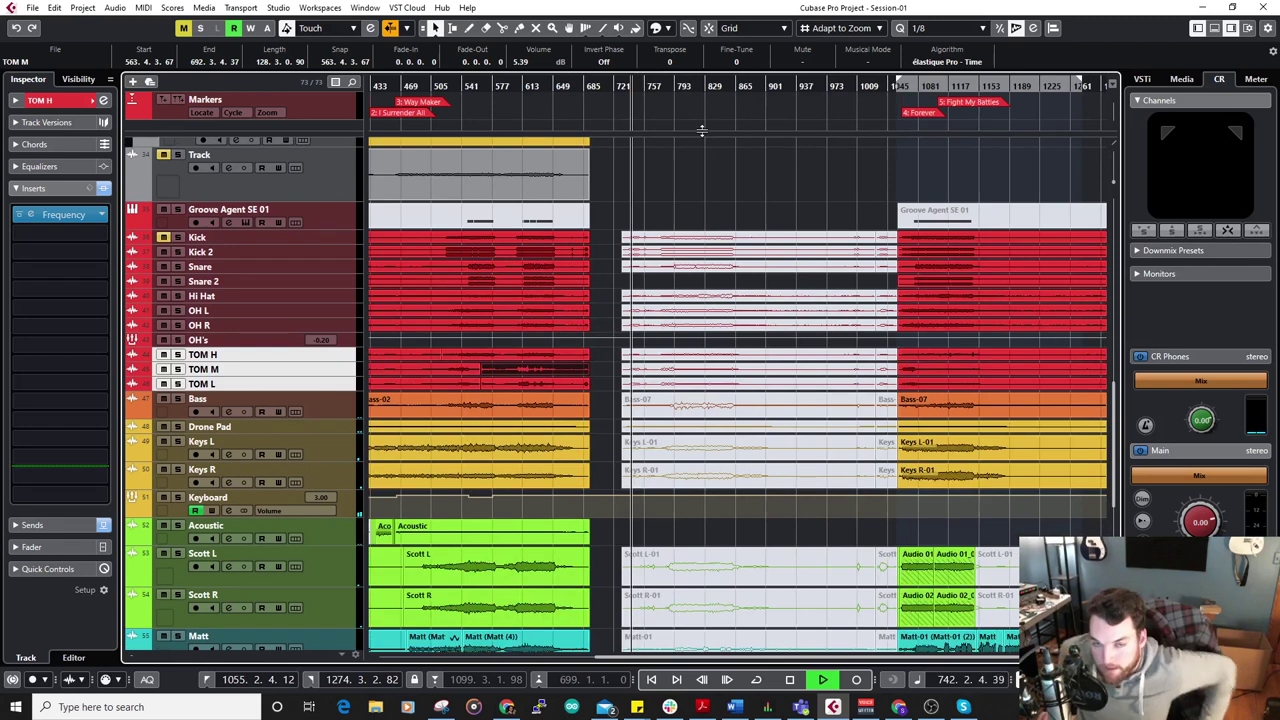
pyautogui.scroll(-4, 722, 176)
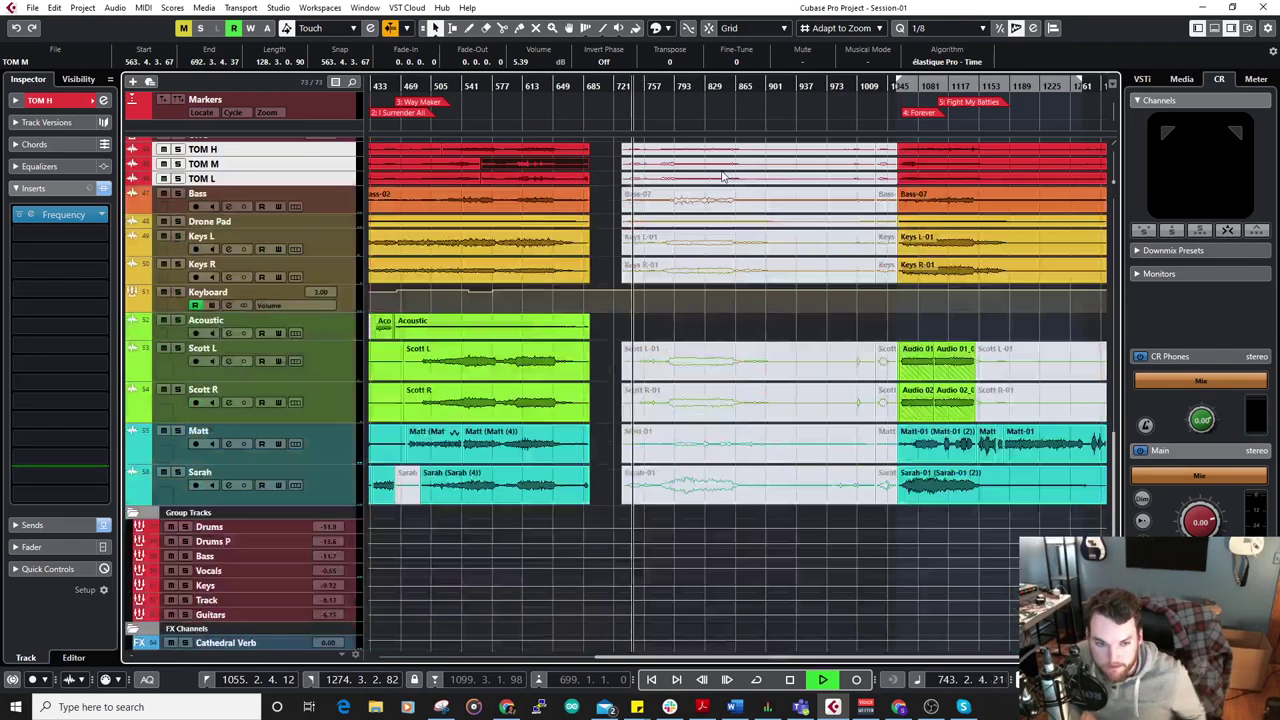
pyautogui.click(890, 87)
pyautogui.scroll(4, 950, 144)
pyautogui.click(763, 87)
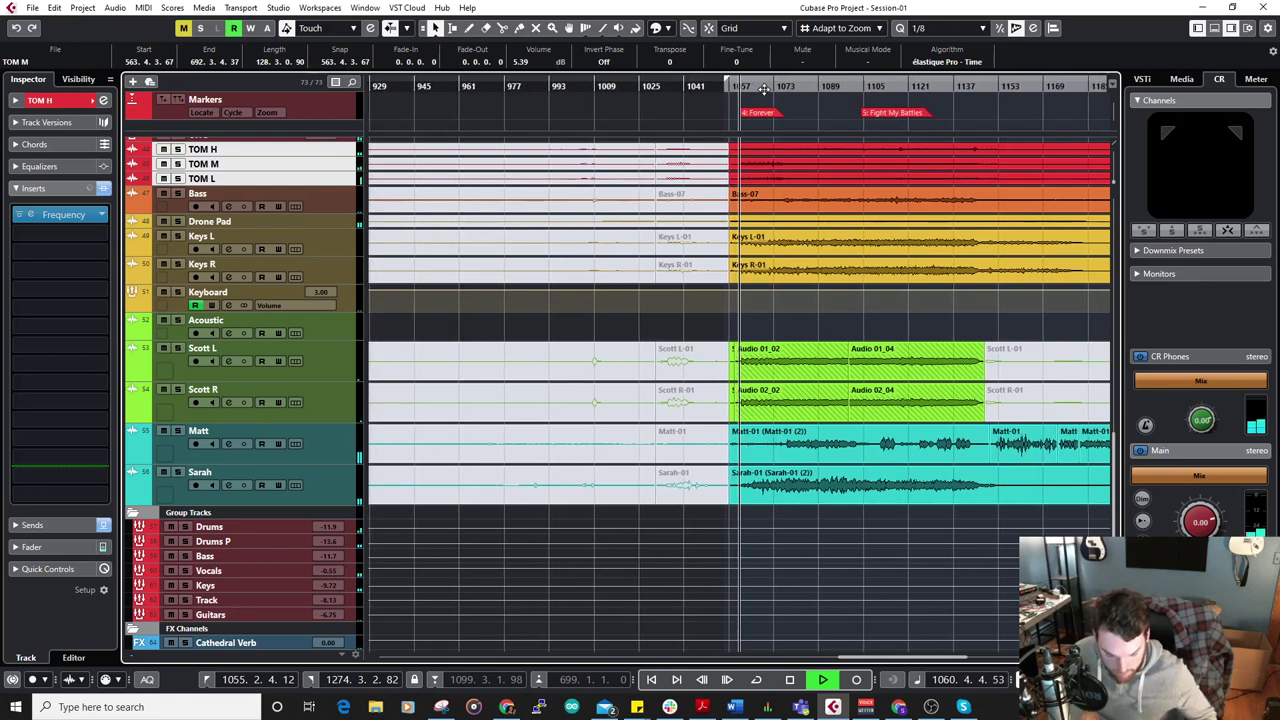
# Enlarge the three tom tracks and raise their TOM H-01, TOM M-01 and TOM L-01 clips starting at bar 1057 to 2.44 dB.
pyautogui.scroll(6, 784, 184)
pyautogui.press('h')
pyautogui.press('h')
pyautogui.press('h')
pyautogui.press('h')
pyautogui.press('h')
pyautogui.press('h')
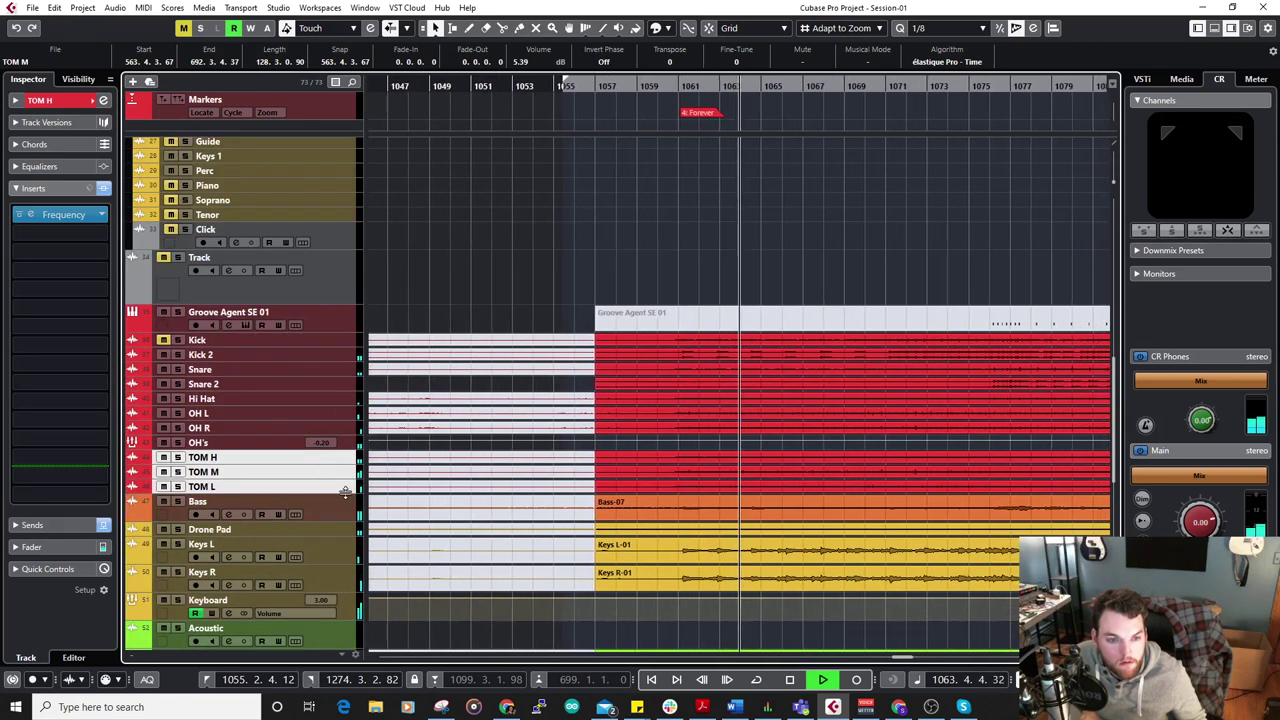
pyautogui.moveTo(345, 492); pyautogui.dragTo(343, 528)
pyautogui.press('g')
pyautogui.press('g')
pyautogui.press('g')
pyautogui.press('g')
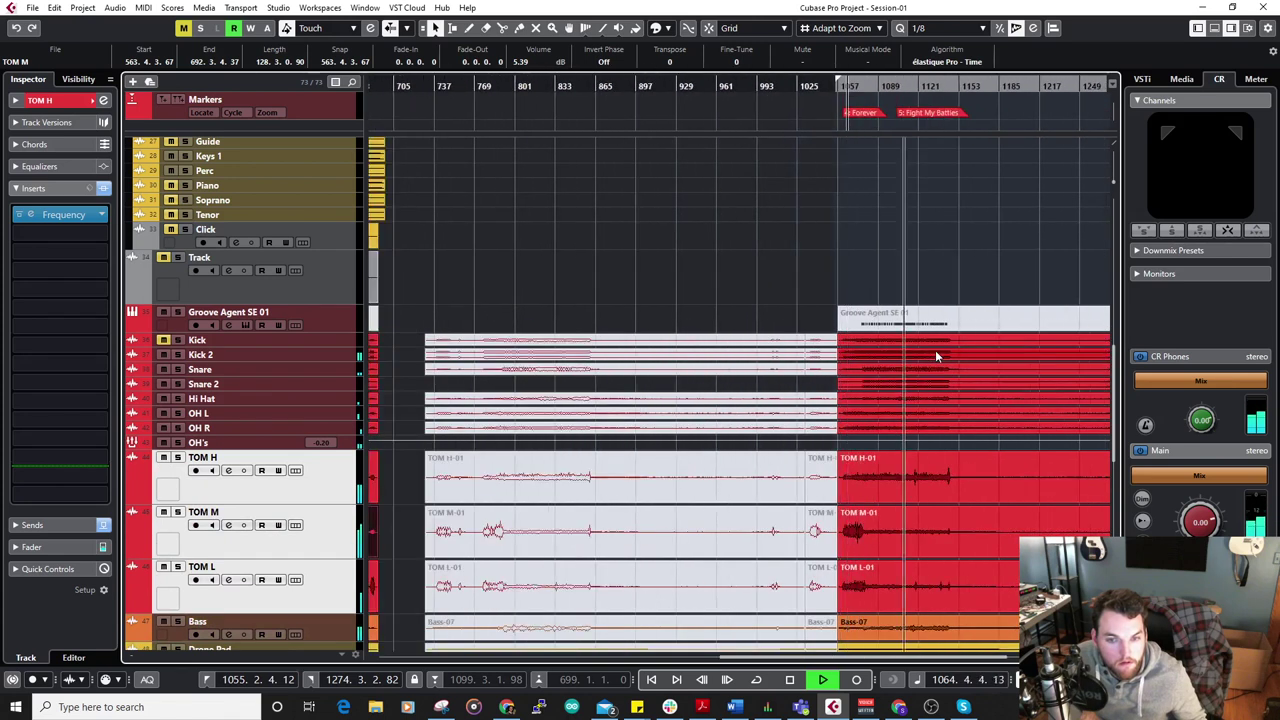
pyautogui.press('g')
pyautogui.scroll(-3, 935, 355)
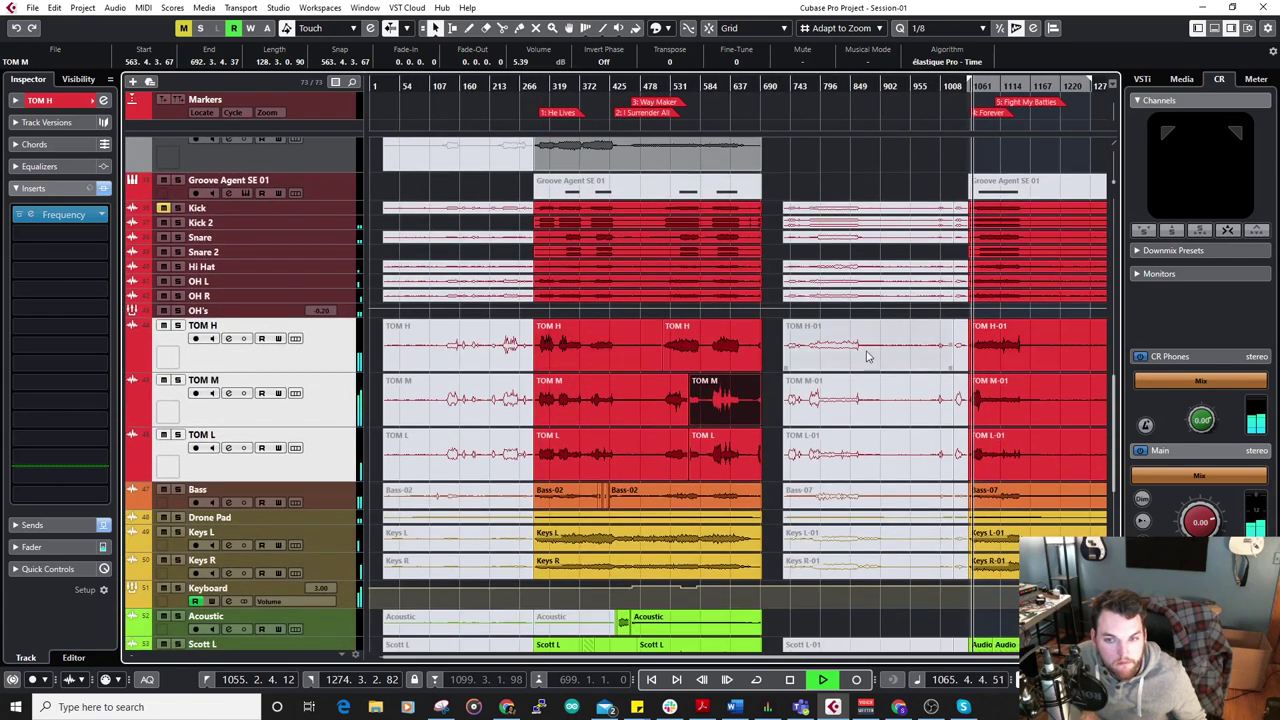
pyautogui.click(1048, 355)
pyautogui.keyDown('shift'); pyautogui.click(1043, 398); pyautogui.keyUp('shift')
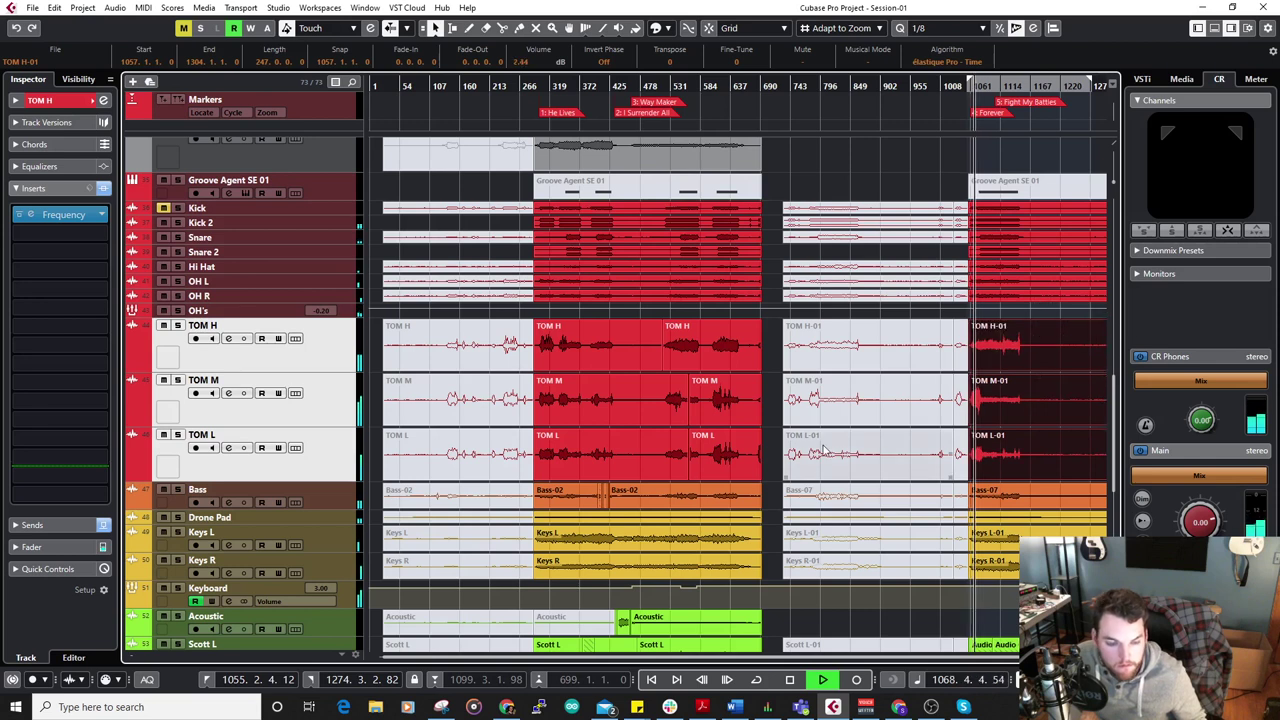
# Show volume automation for vocal track 56 and add two points at the start of Forever, setting the one at 1059.4.2.94 to 0.00.
pyautogui.scroll(-5, 823, 450)
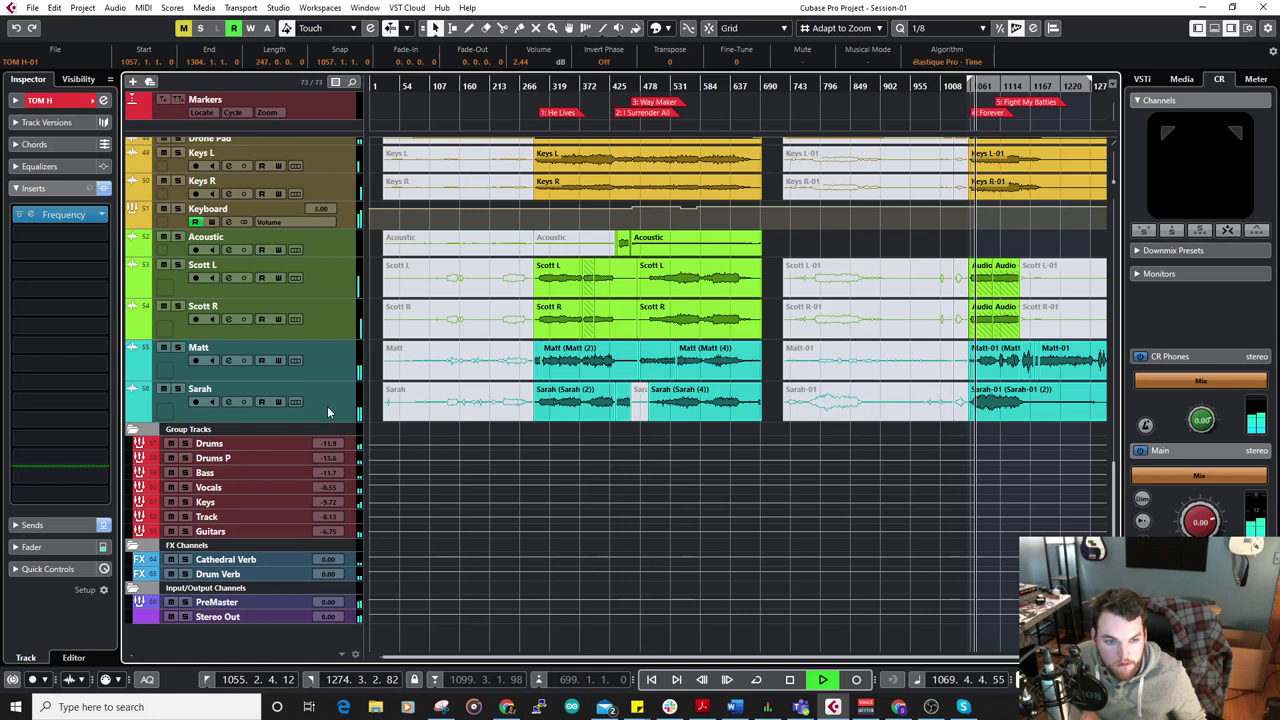
pyautogui.click(329, 412)
pyautogui.click(131, 417)
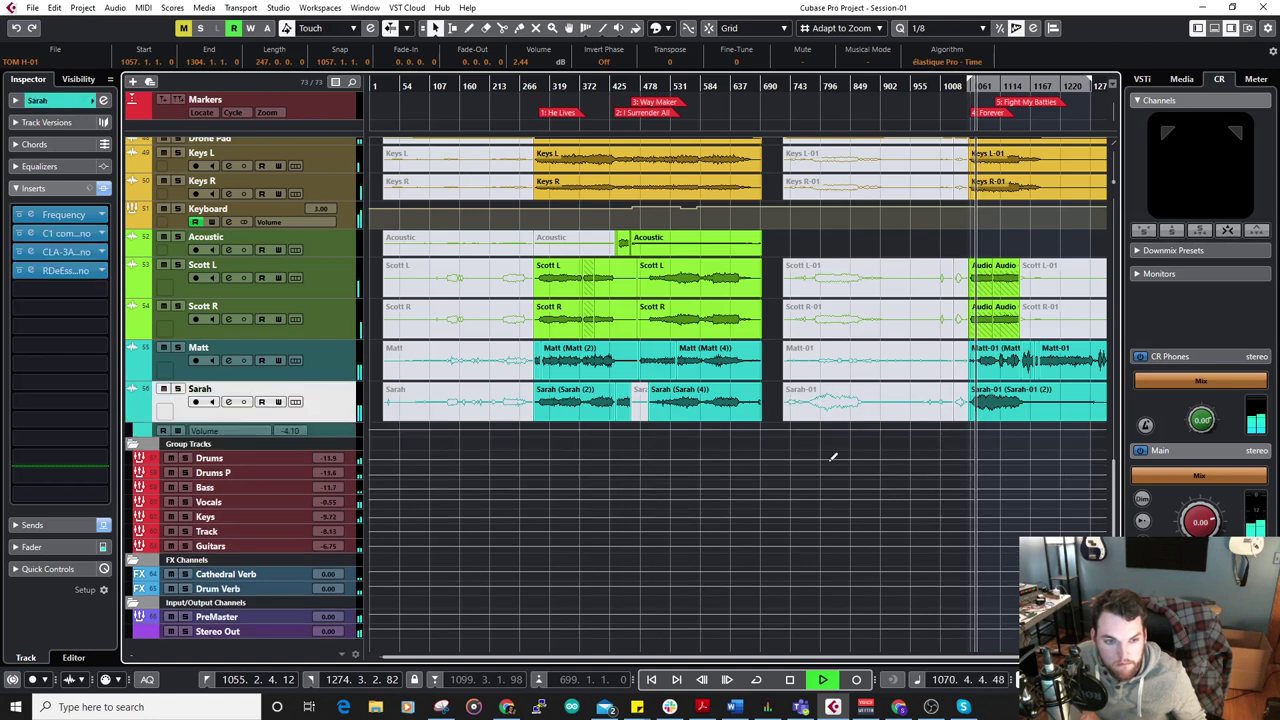
pyautogui.scroll(5, 987, 427)
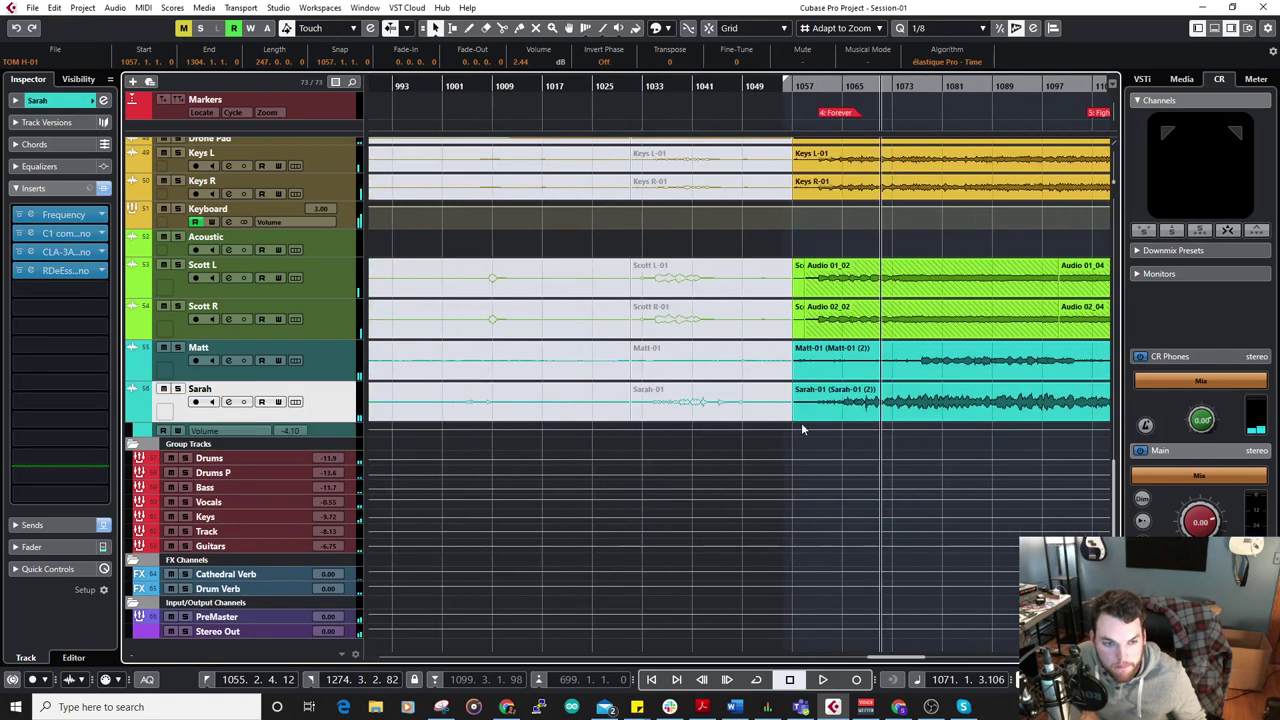
pyautogui.moveTo(350, 437); pyautogui.dragTo(350, 465)
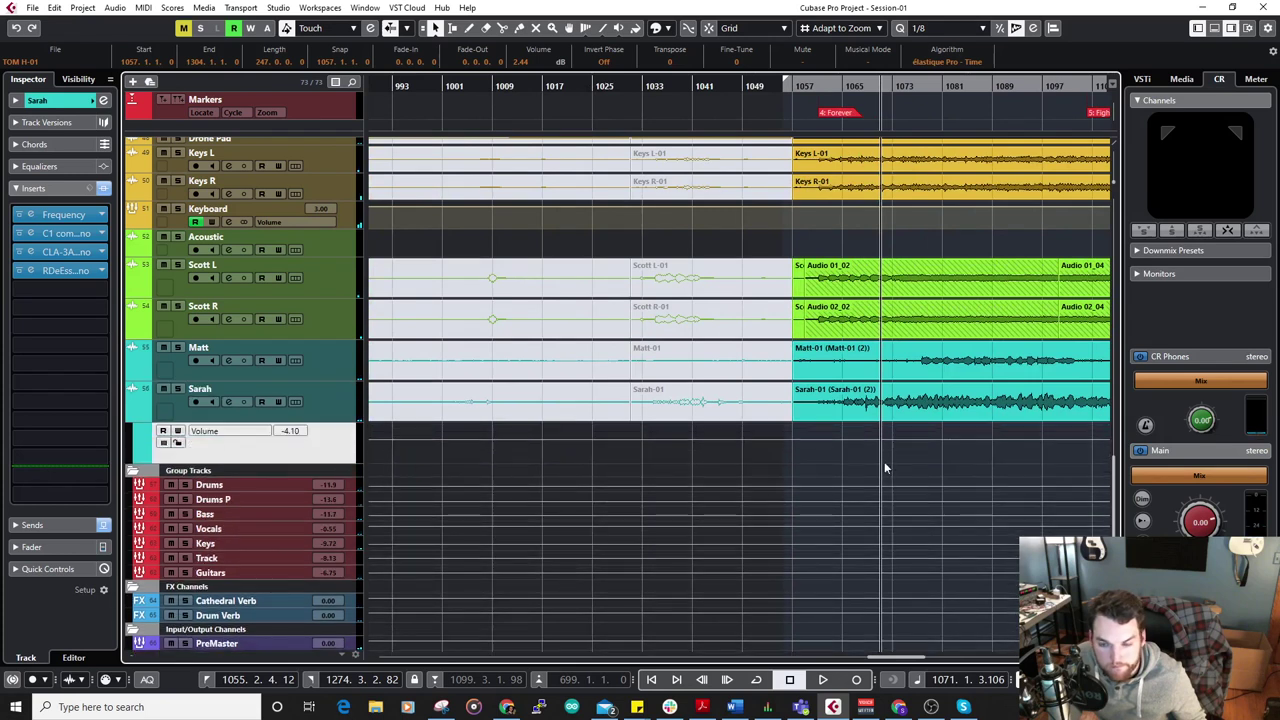
pyautogui.click(805, 440)
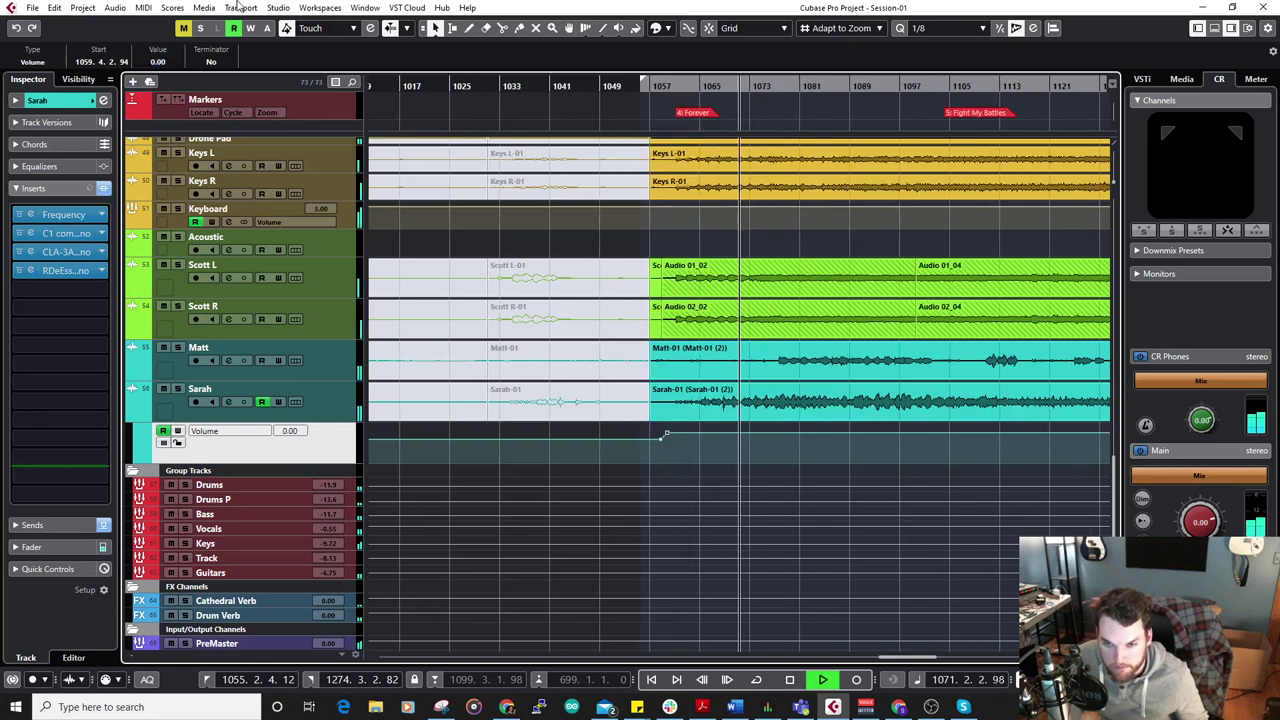
# Show volume automation for vocal track 55 and add two points before its bar 1077 entry, setting the one at 1076.4.2.65 to -5.00.
pyautogui.click(338, 368)
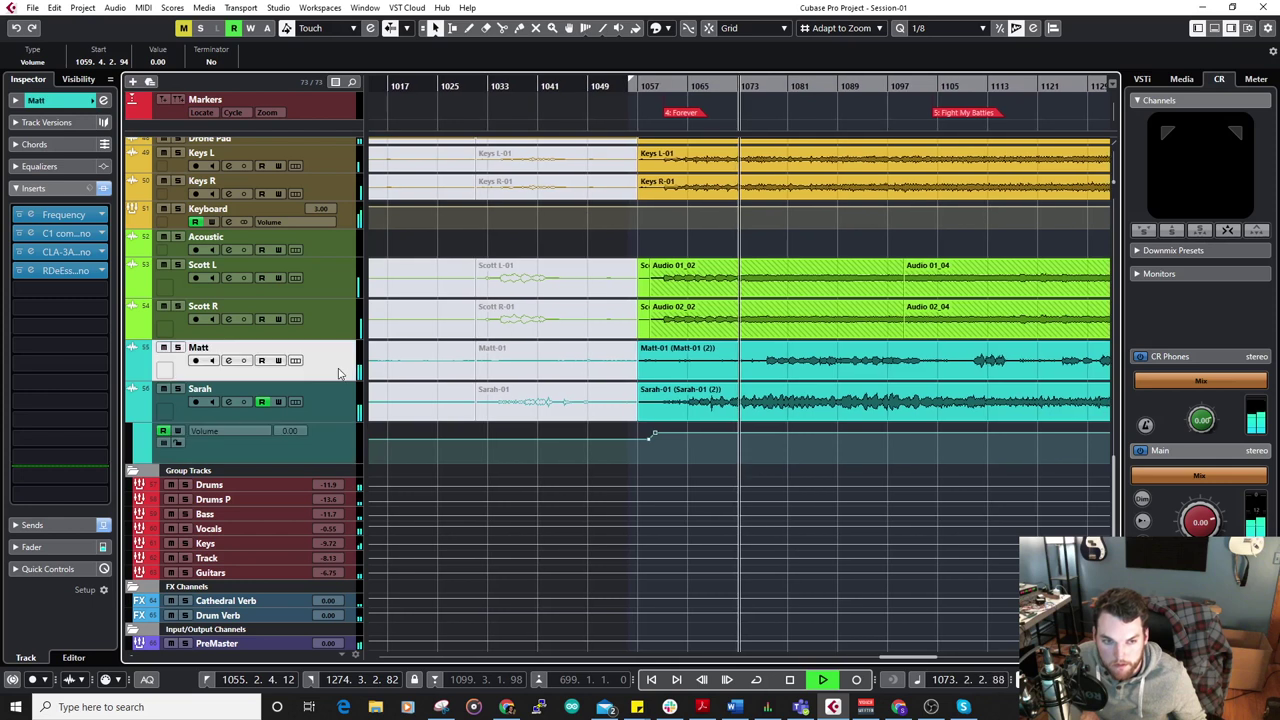
pyautogui.click(130, 374)
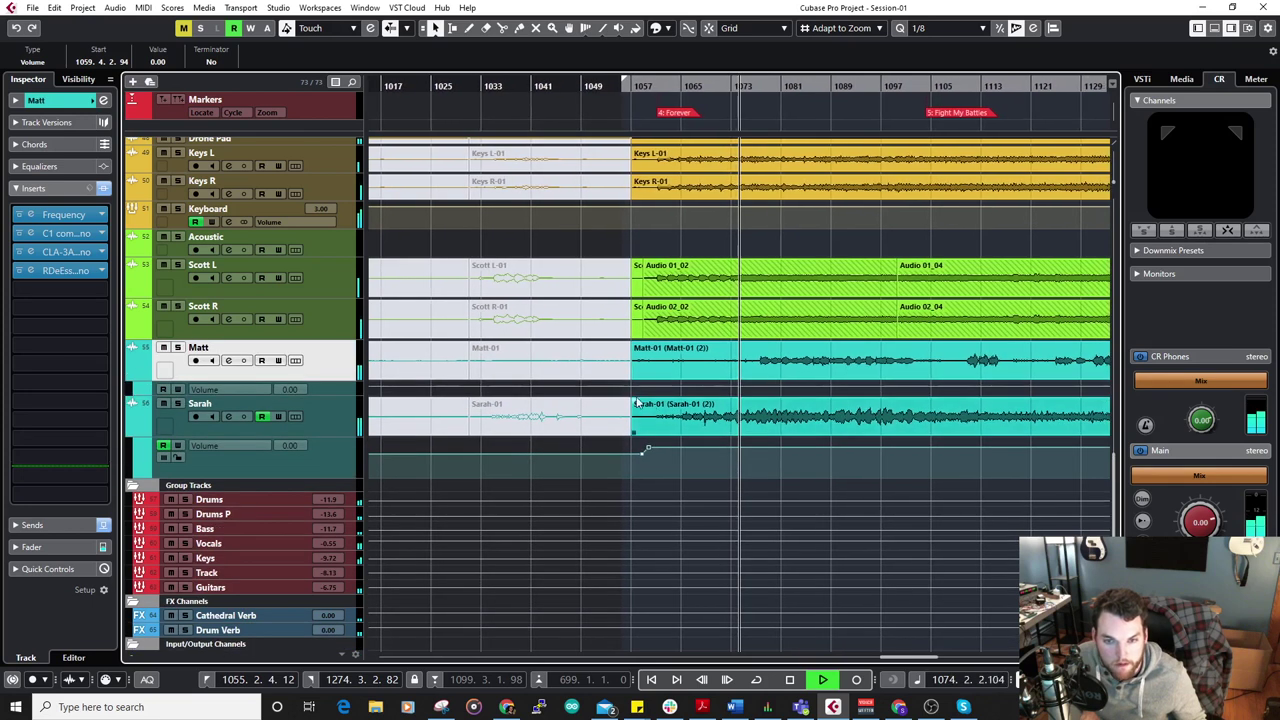
pyautogui.press('h')
pyautogui.press('h')
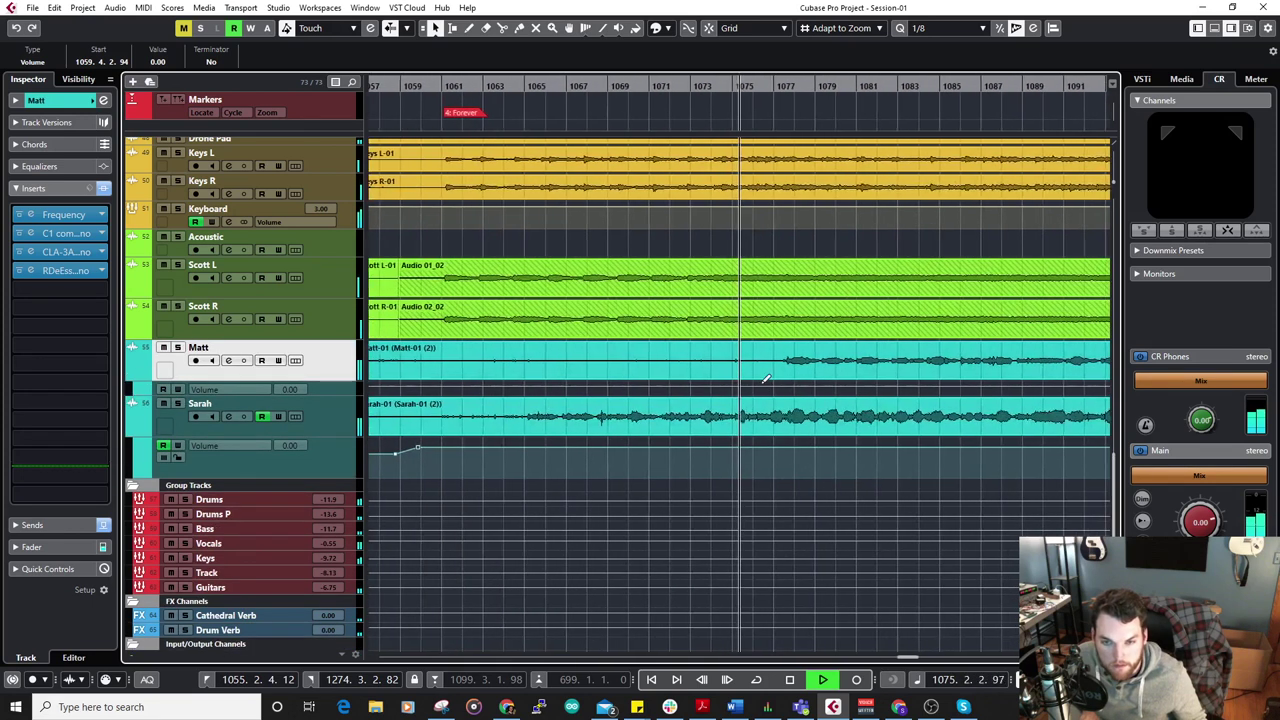
pyautogui.click(751, 391)
pyautogui.click(754, 386)
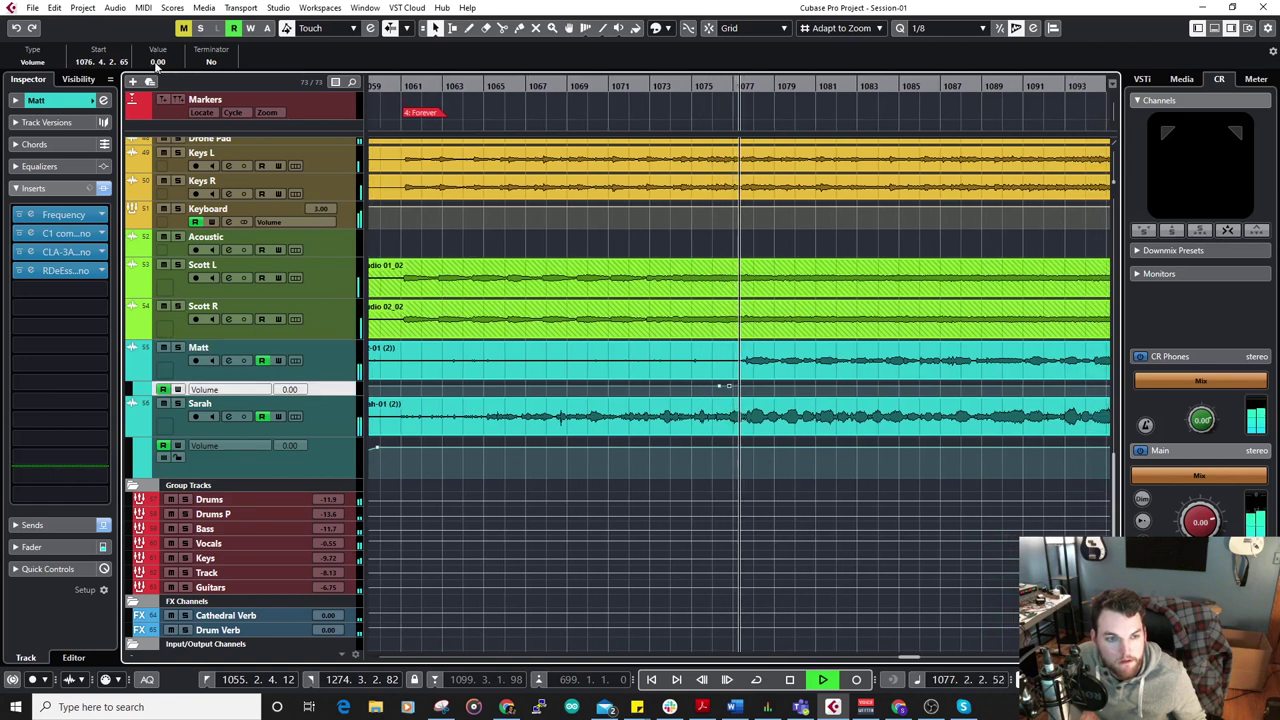
pyautogui.click(156, 62)
pyautogui.write('-5')
pyautogui.press('Return')
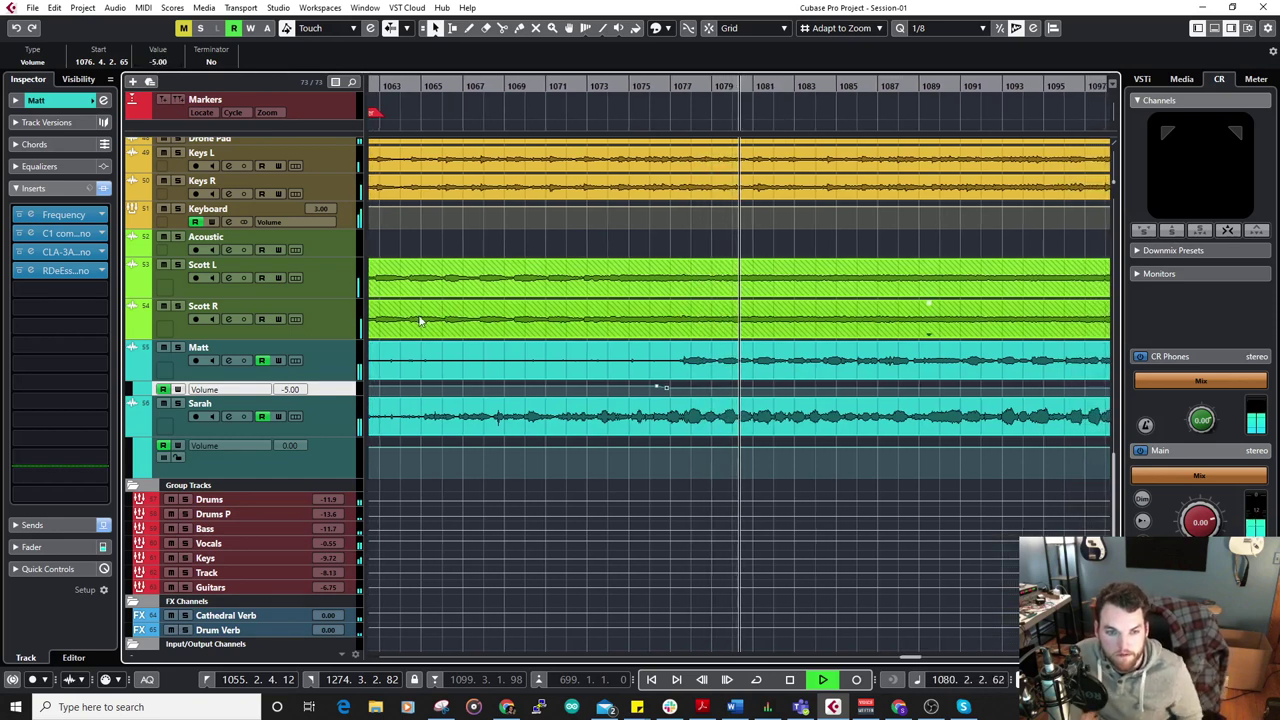
# Set the volume automation point at 1059.4.2.94 on vocal track 56 to 1.00.
pyautogui.press('g')
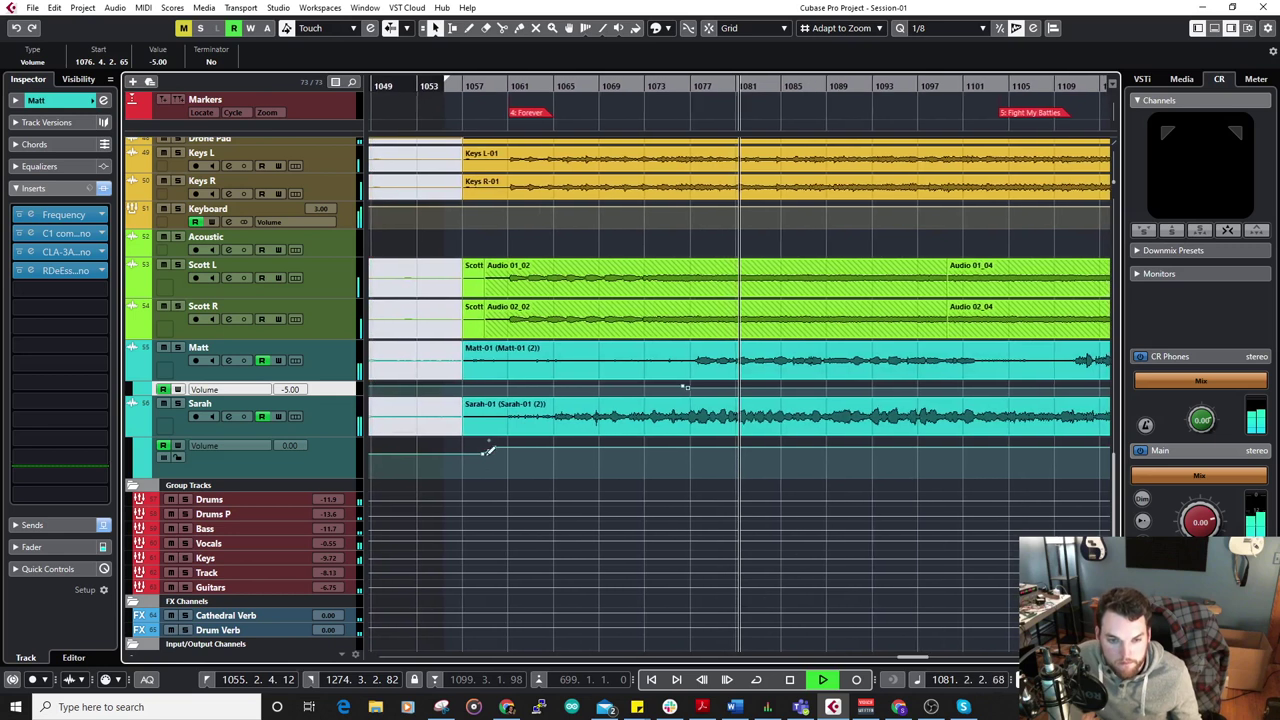
pyautogui.press('space')
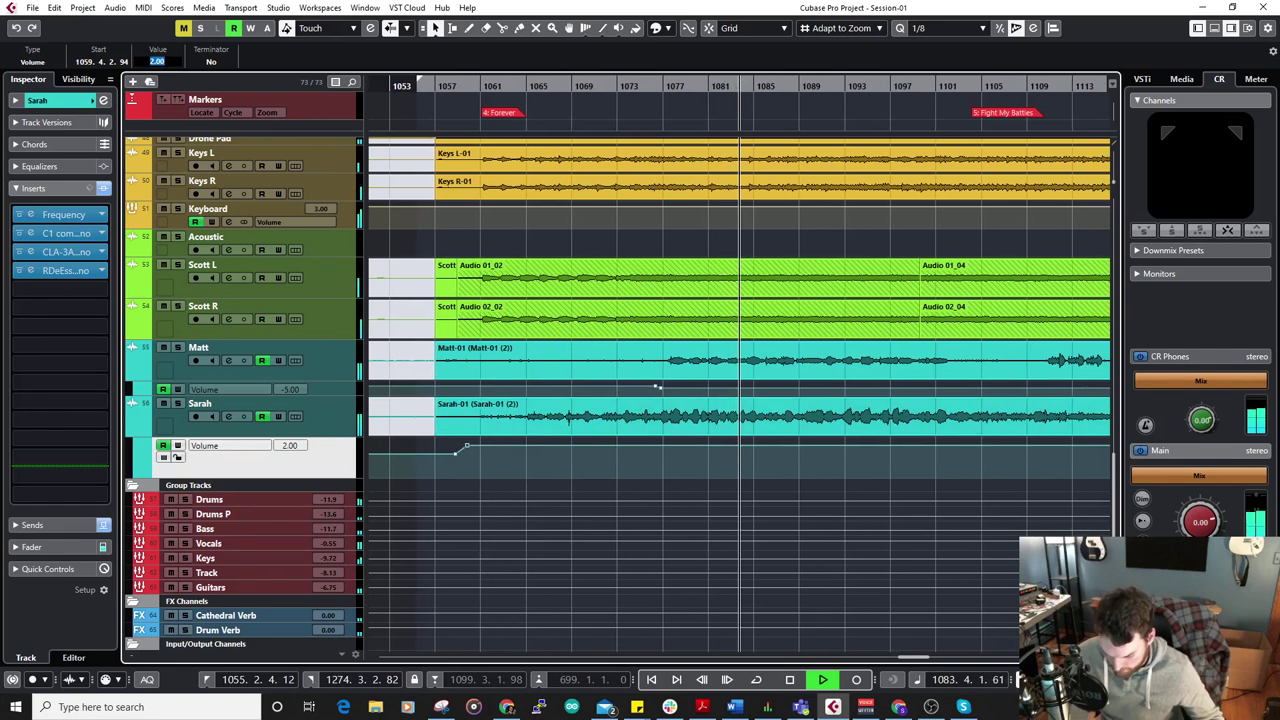
pyautogui.write('1')
pyautogui.press('Return')
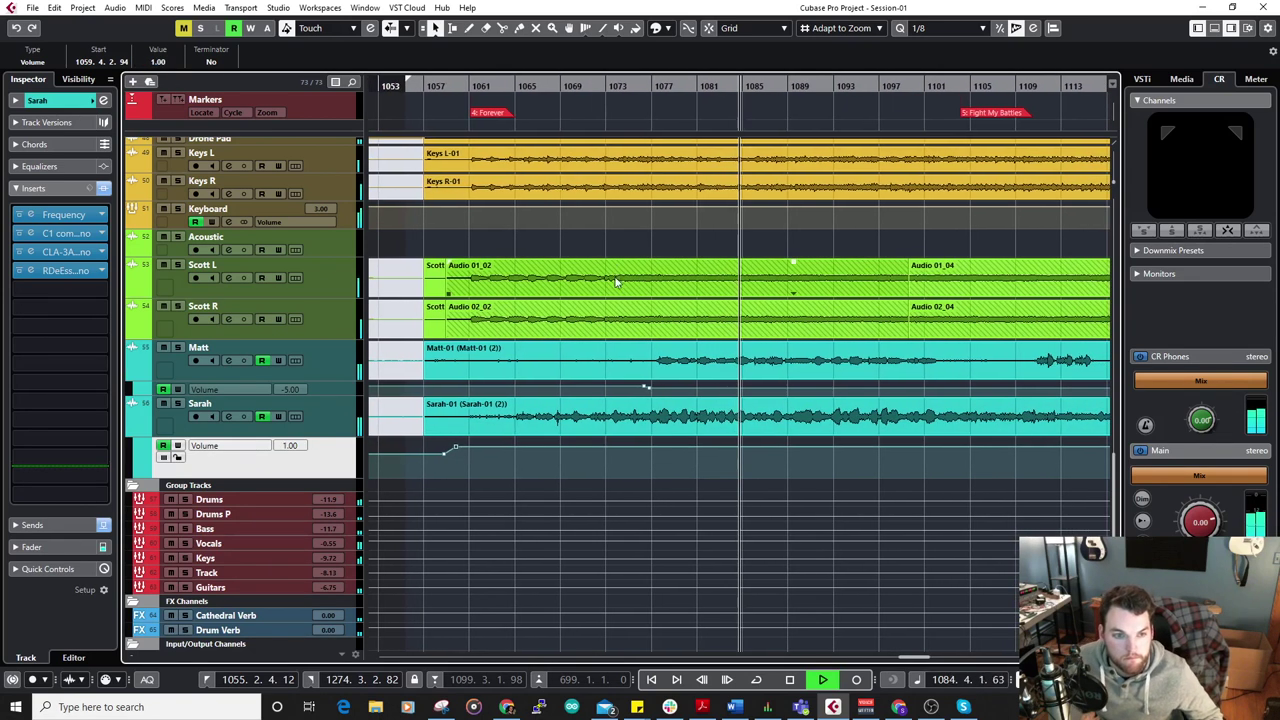
# Listen to guitar tracks 53 and 54 in solo during Forever and review their clips across the song.
pyautogui.click(645, 263)
pyautogui.click(180, 308)
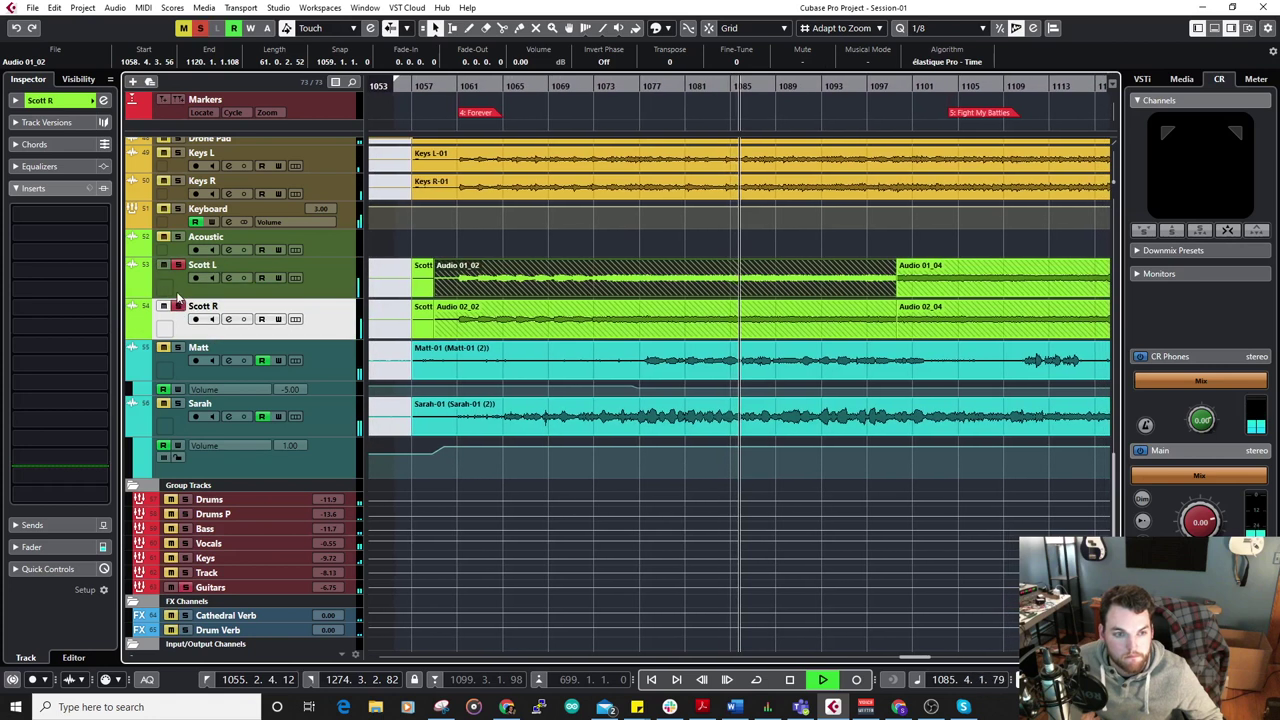
pyautogui.press('g')
pyautogui.press('g')
pyautogui.press('g')
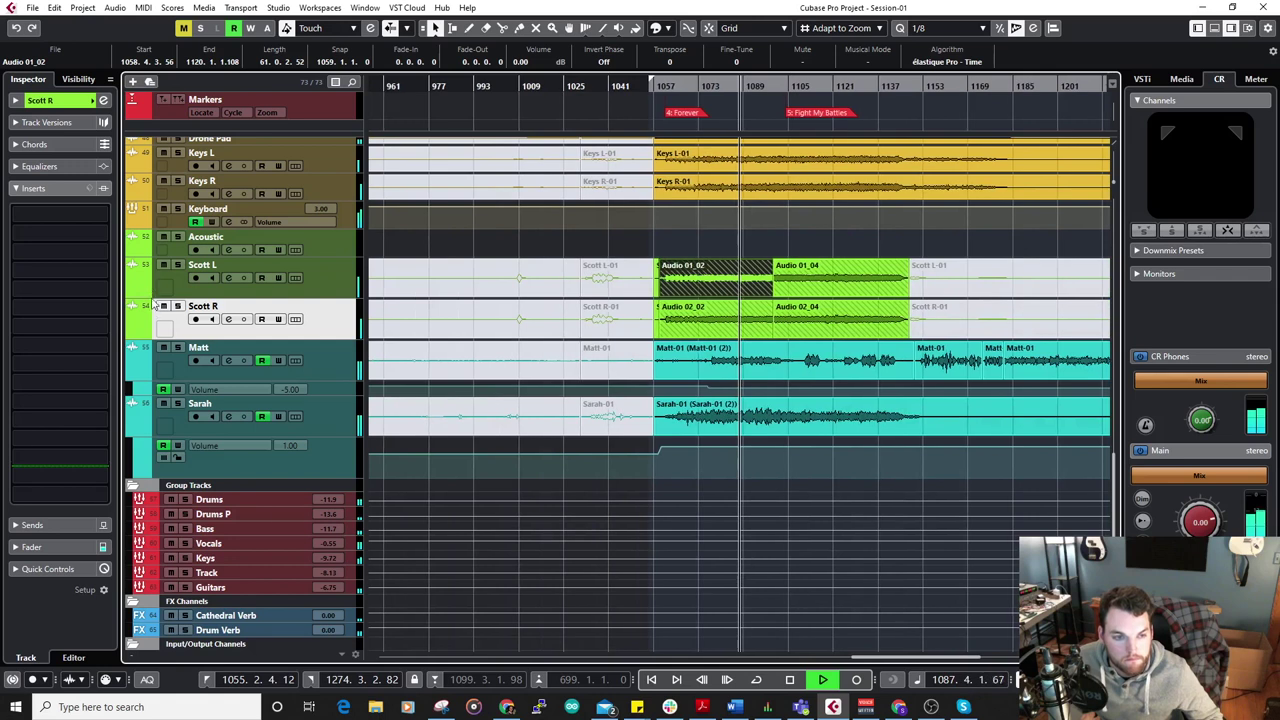
pyautogui.scroll(-1, 208, 501)
pyautogui.scroll(2, 208, 501)
pyautogui.scroll(-2, 208, 501)
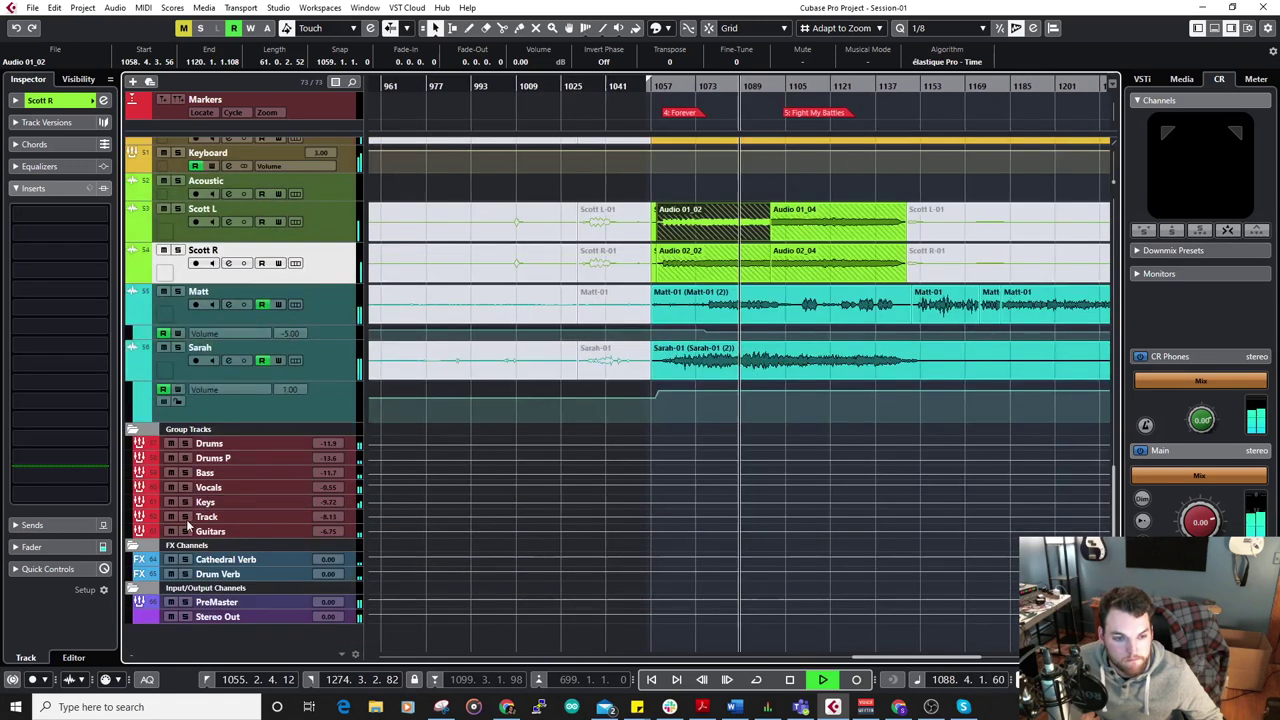
# Show automation for the Guitars group and play the start of Forever in short passes, stopping just before the Forever marker.
pyautogui.click(300, 532)
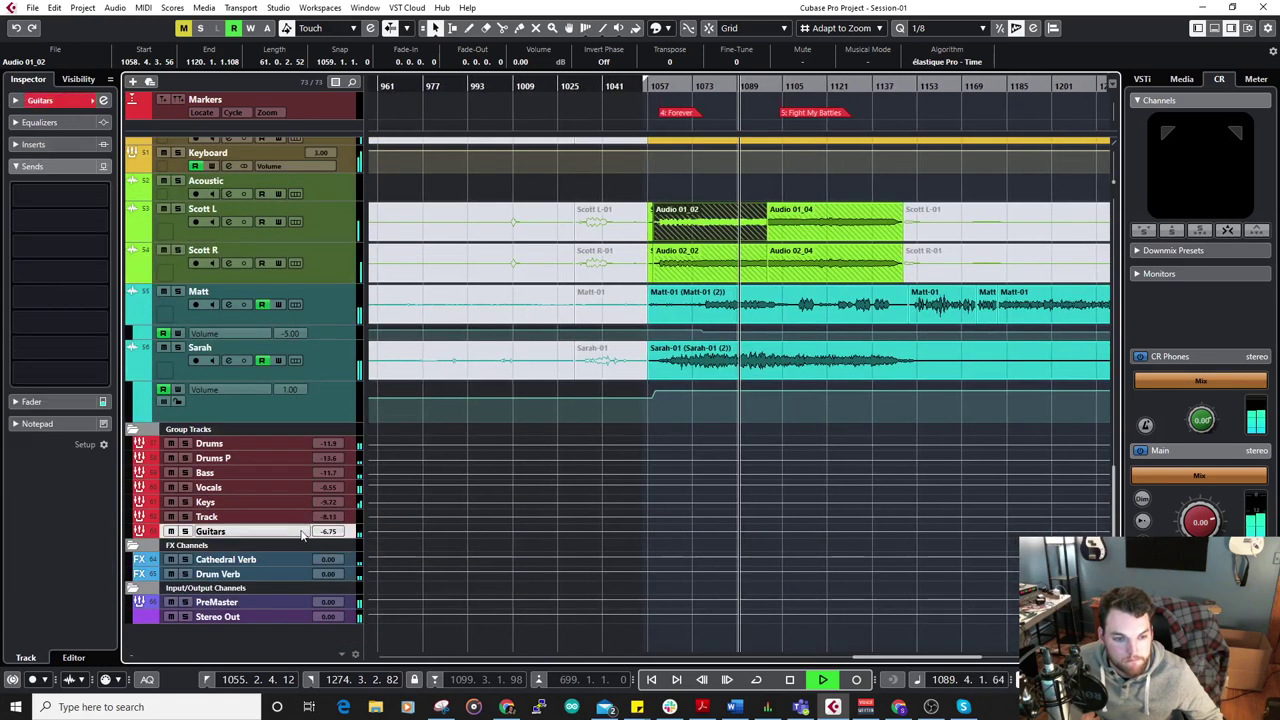
pyautogui.click(138, 532)
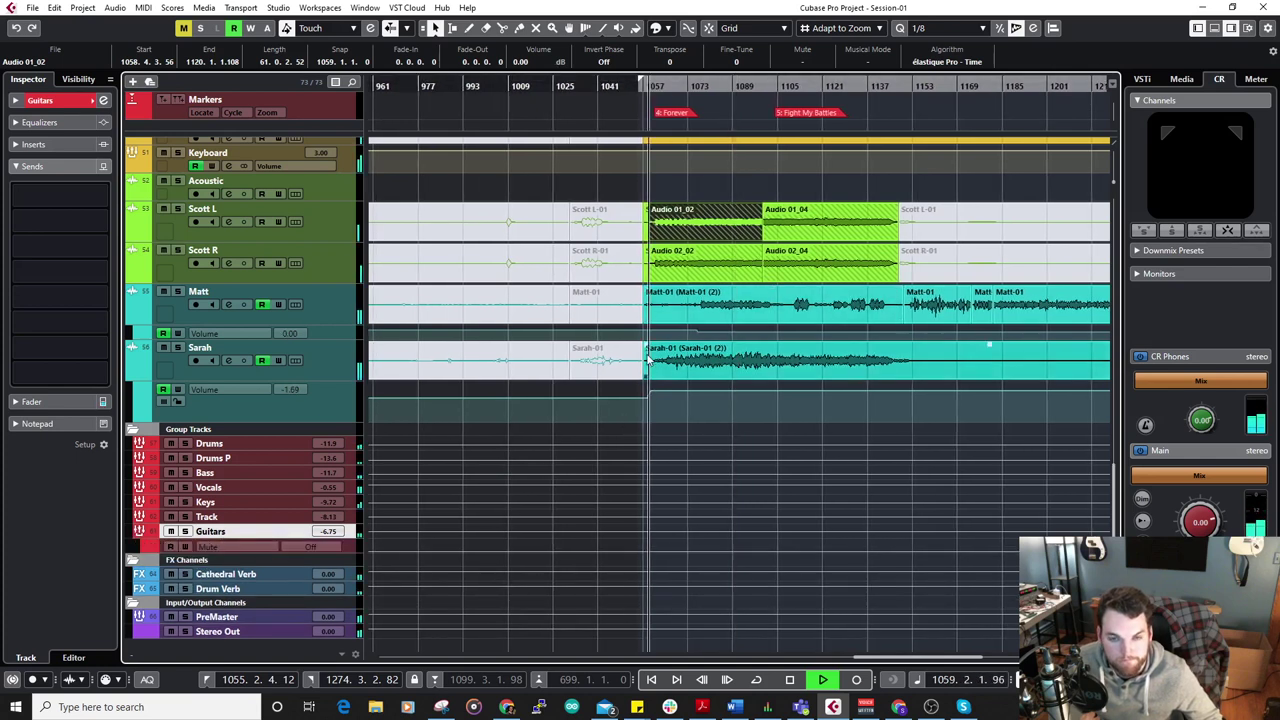
pyautogui.scroll(-1, 648, 360)
pyautogui.press('h')
pyautogui.press('h')
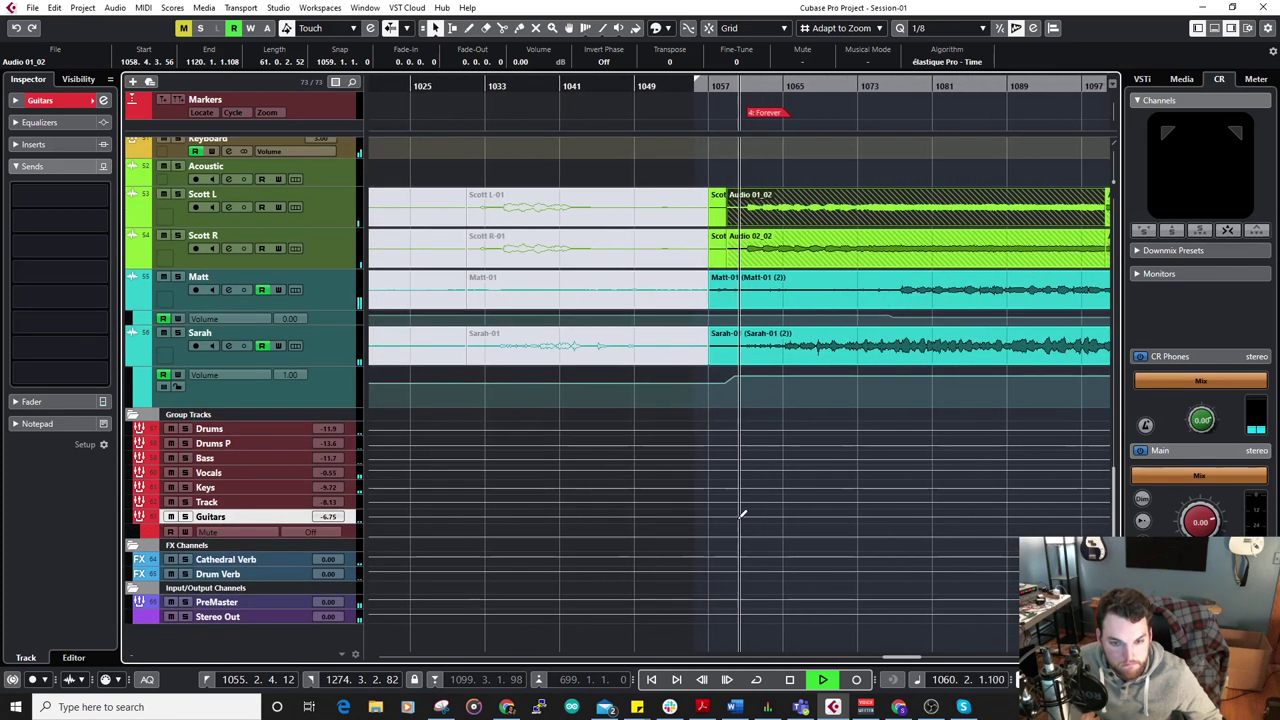
pyautogui.press('space')
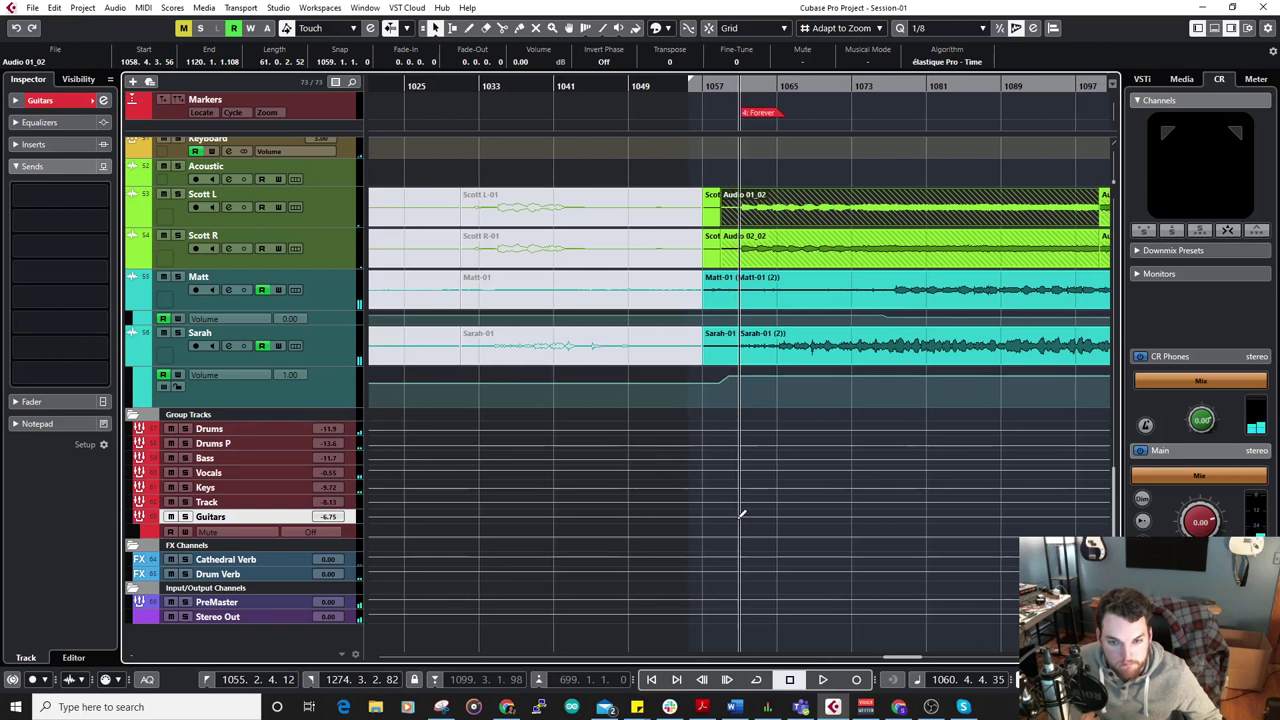
pyautogui.press('space')
pyautogui.click(722, 88)
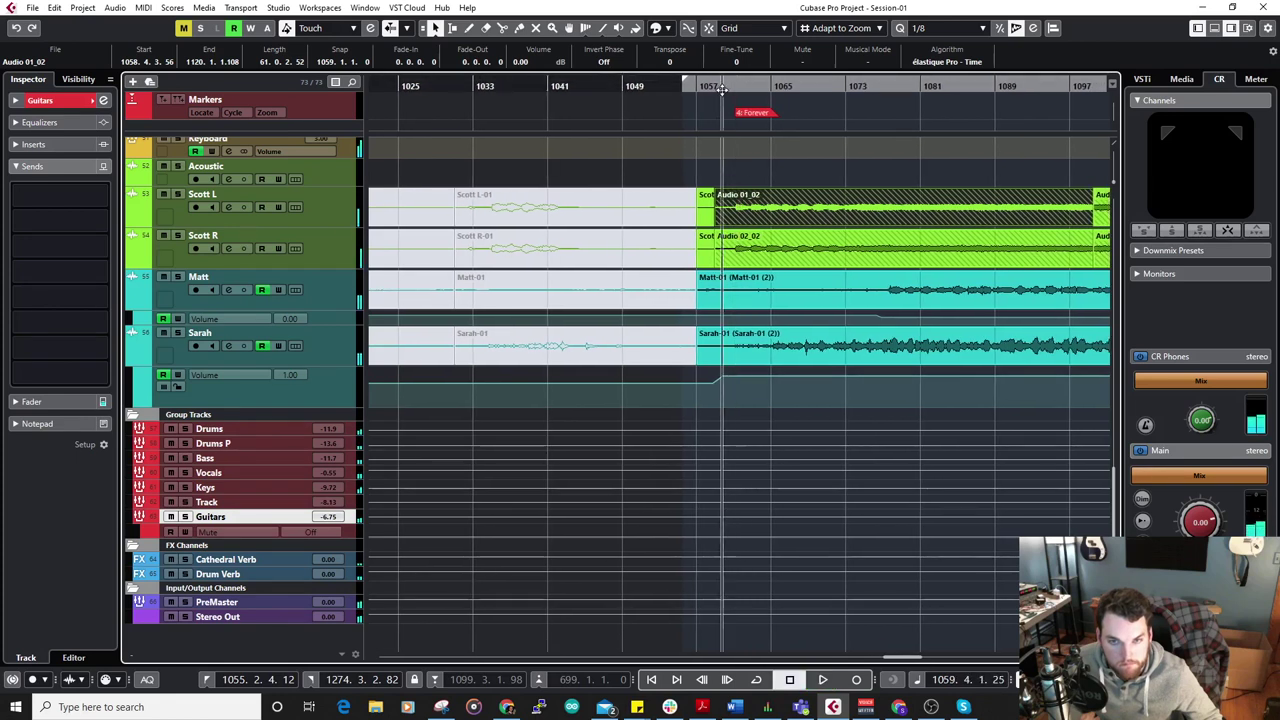
pyautogui.scroll(2, 752, 419)
pyautogui.press('space')
pyautogui.scroll(-2, 757, 434)
pyautogui.scroll(2, 762, 442)
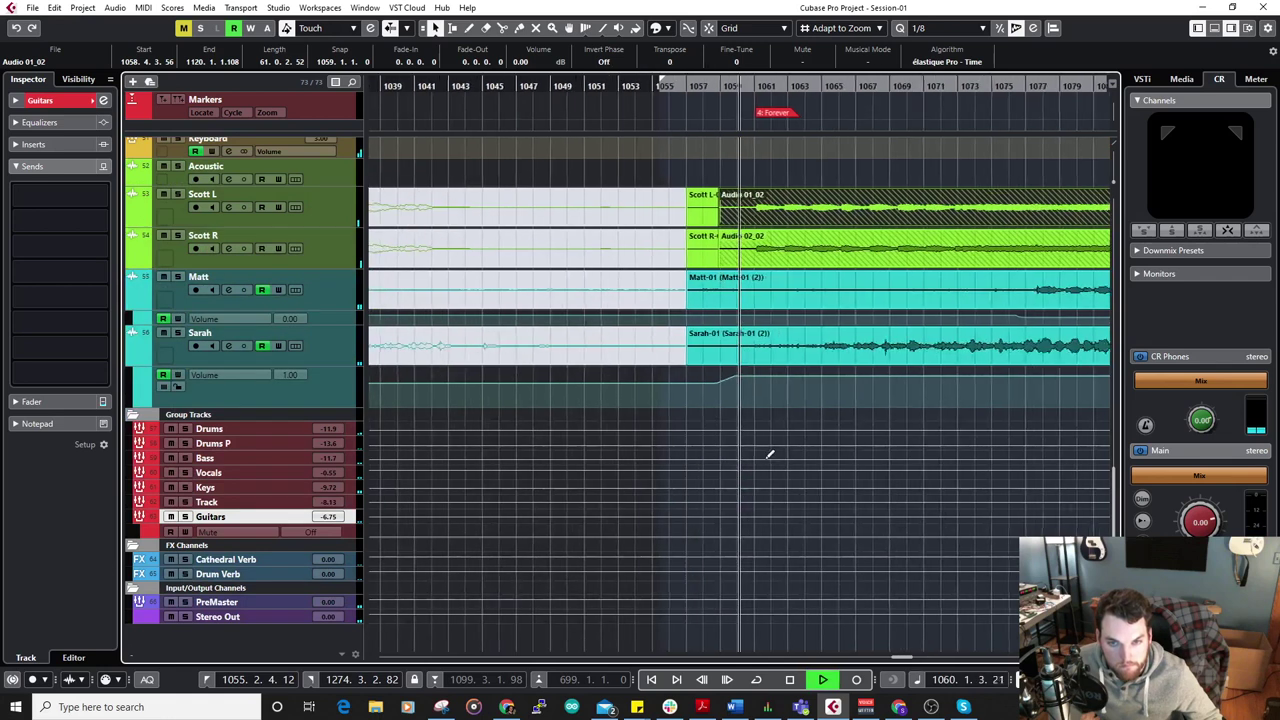
pyautogui.press('space')
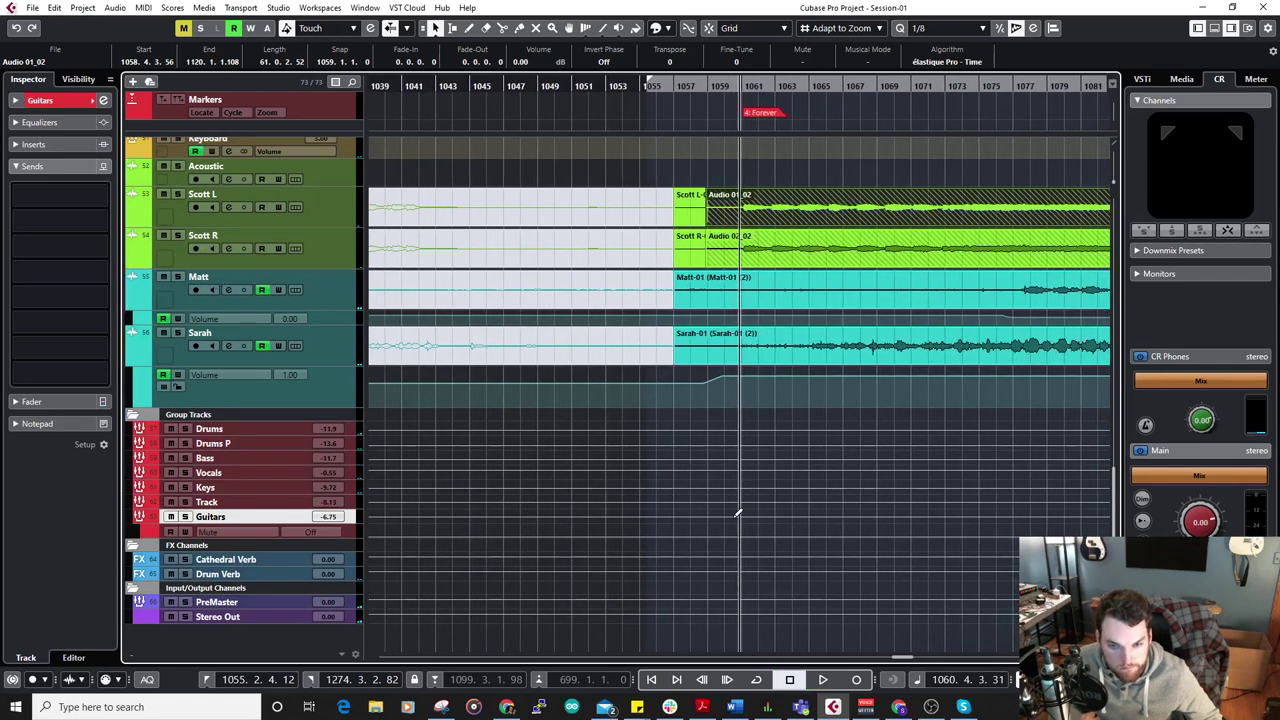
# Enlarge the Guitars group track to show its volume automation and close its mute automation lane.
pyautogui.click(736, 519)
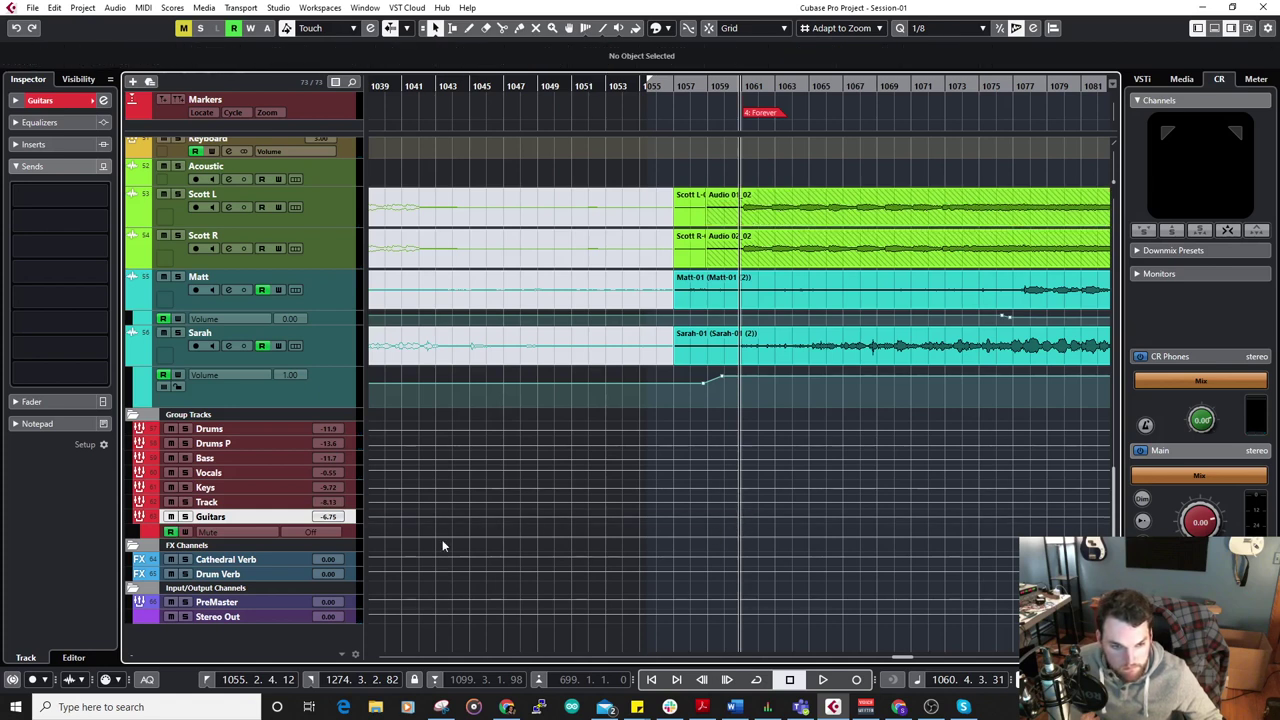
pyautogui.moveTo(219, 523); pyautogui.dragTo(222, 557)
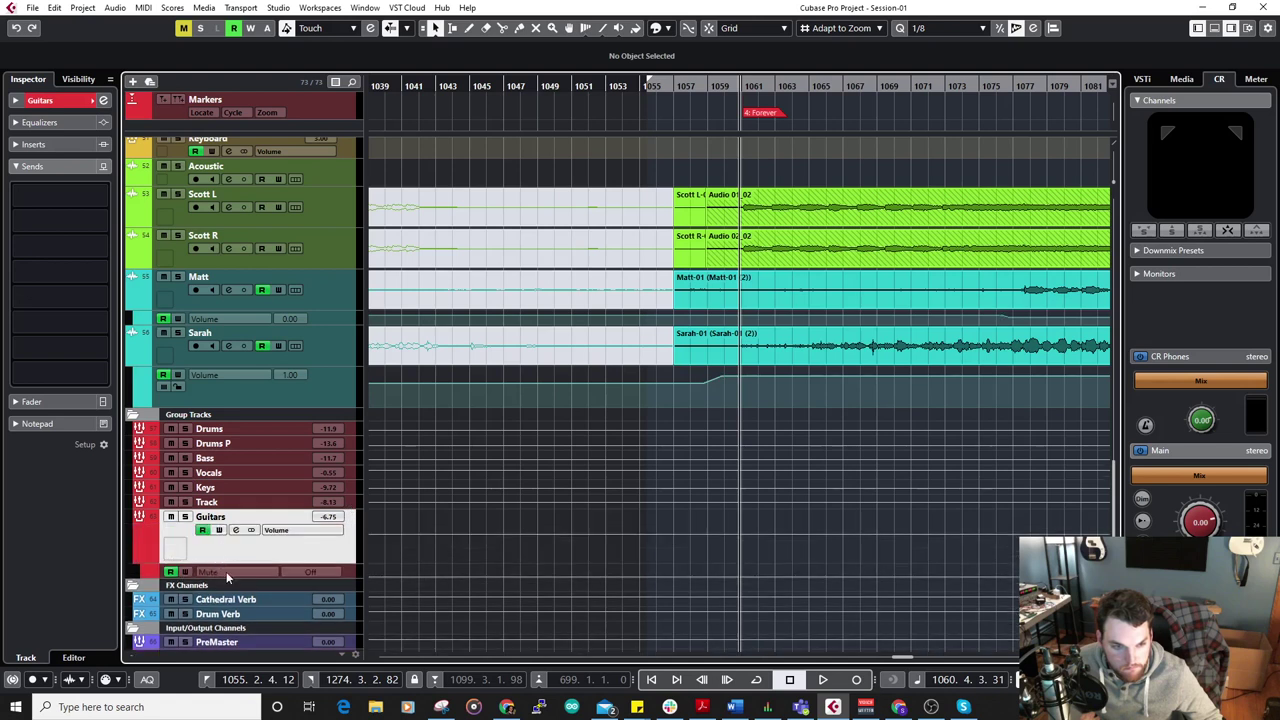
pyautogui.rightClick(226, 571)
pyautogui.click(124, 570)
pyautogui.click(139, 558)
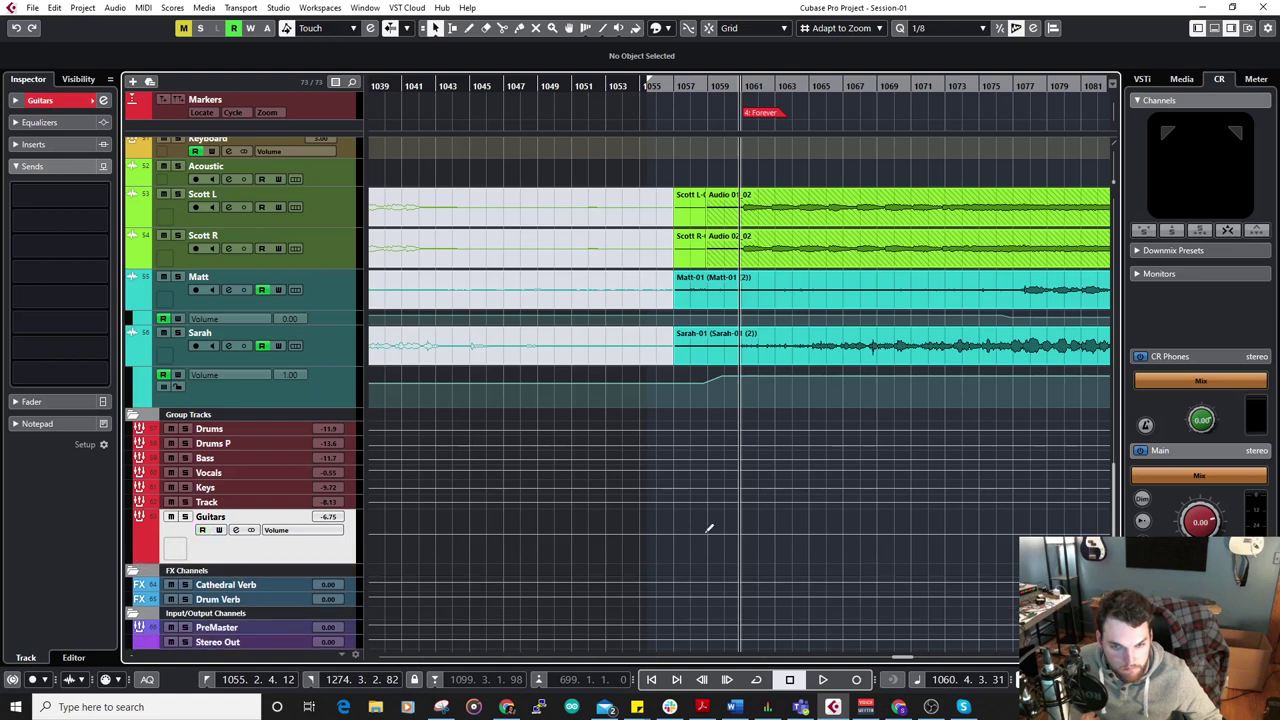
# Add two volume automation points on the Guitars group just before the Forever marker, setting the one at 1060.4.1.60 to -4.00.
pyautogui.scroll(3, 711, 549)
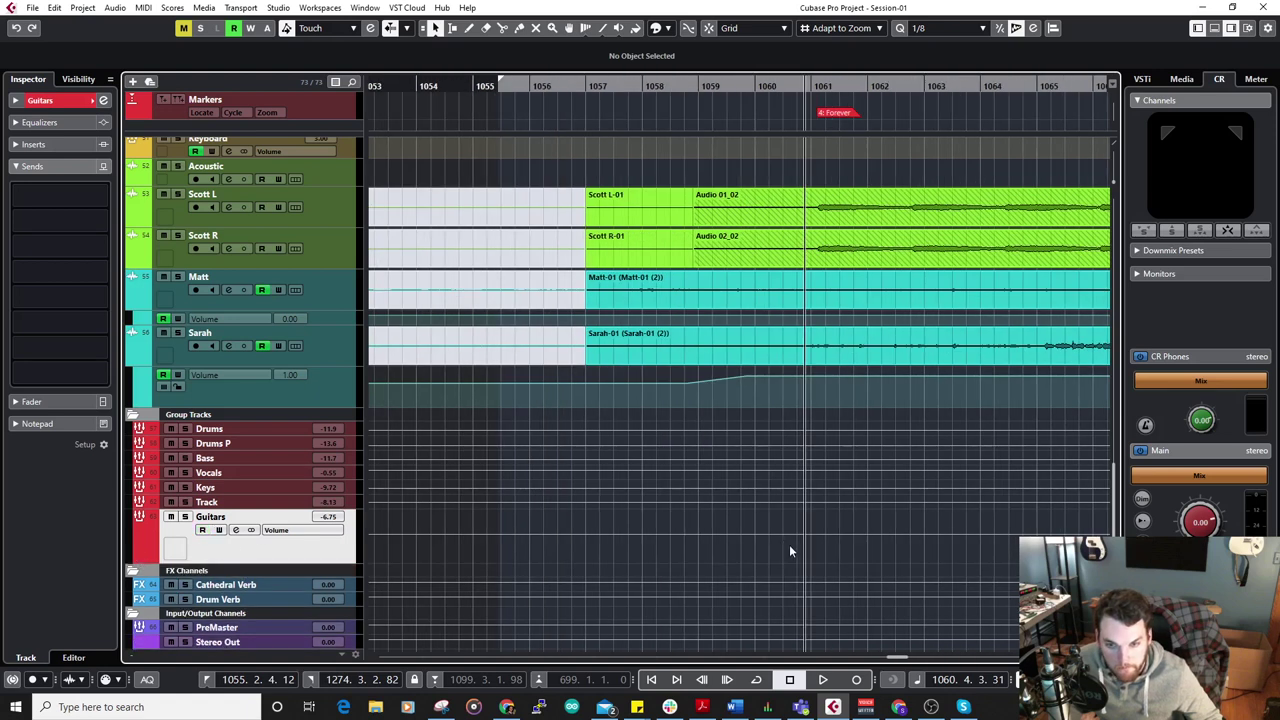
pyautogui.click(795, 536)
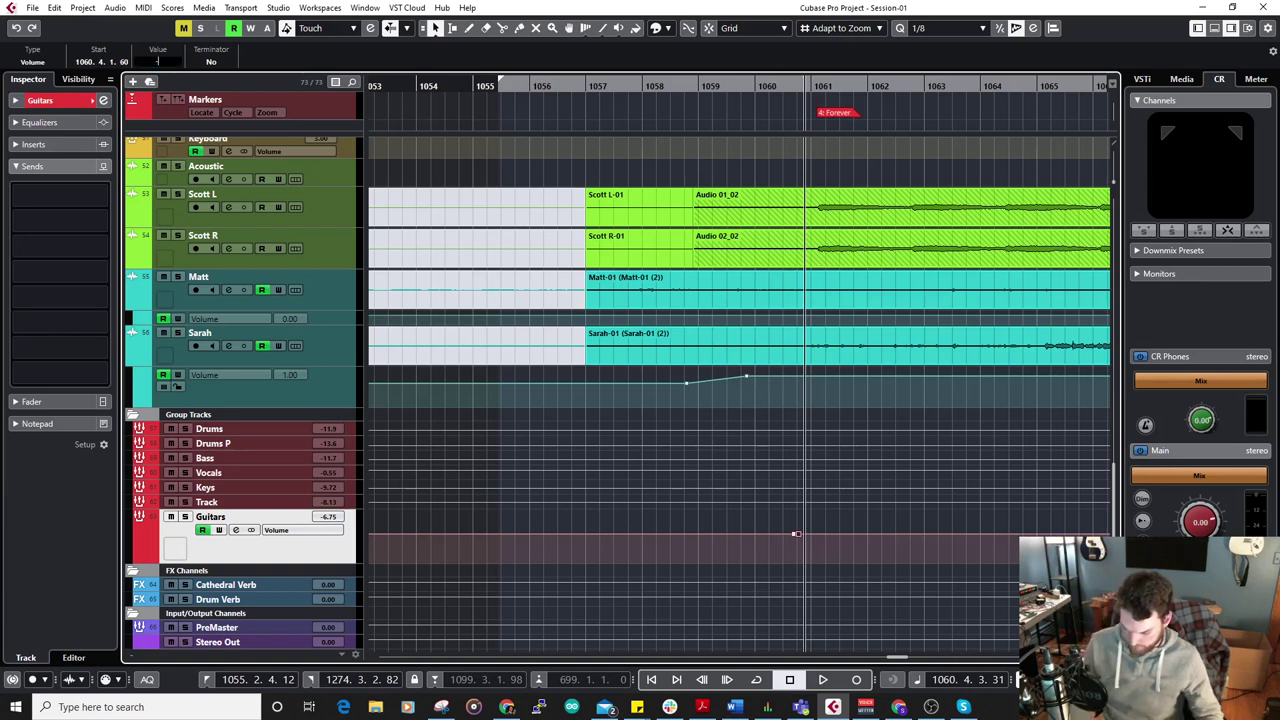
pyautogui.press('space')
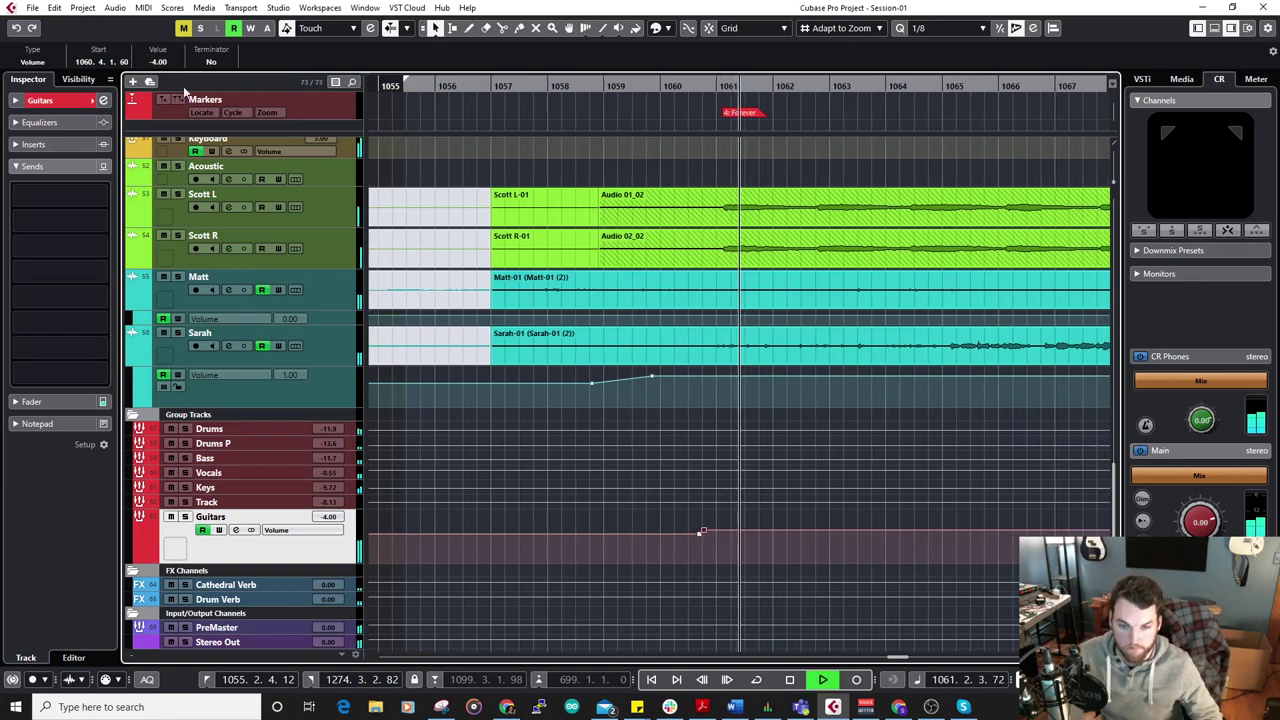
# Set the Guitars group's volume automation point at 1060.4.1.60 to -3.00.
pyautogui.click(157, 62)
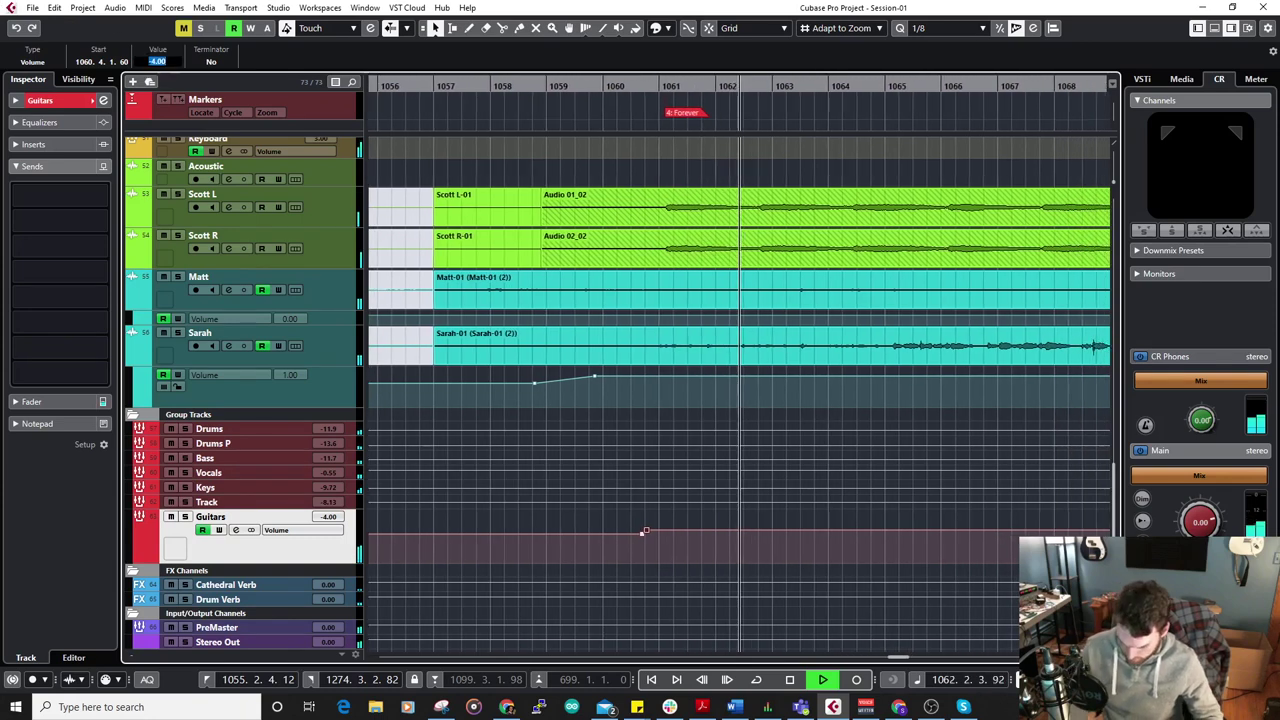
pyautogui.write('--3')
pyautogui.press('Return')
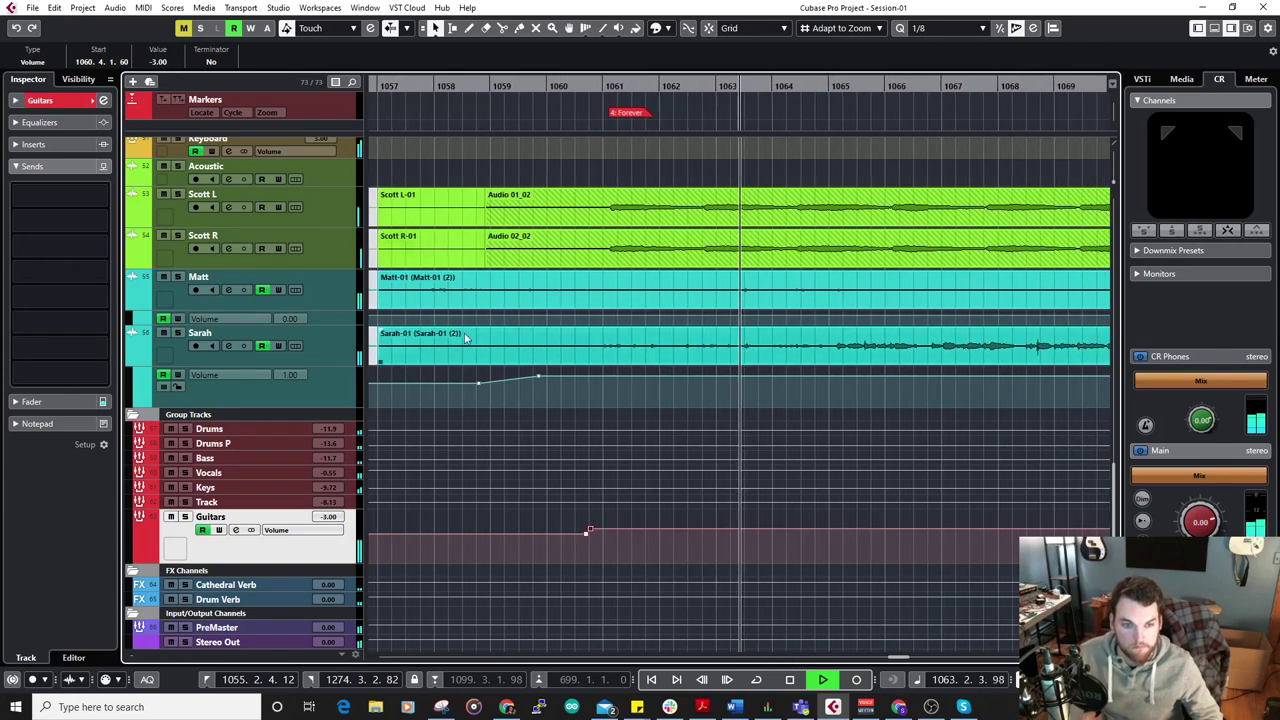
pyautogui.press('g')
pyautogui.press('g')
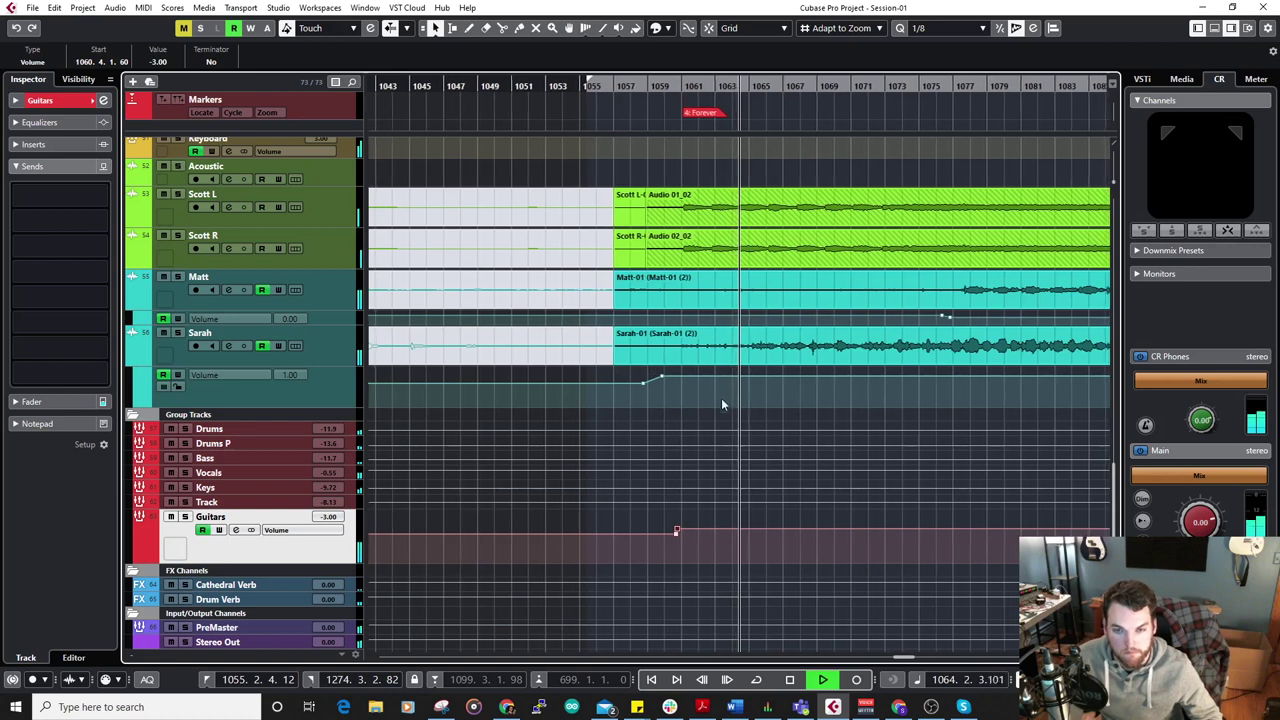
# Check the TOM H track in solo and examine its TOM H-01 clip from bar 1057 onward.
pyautogui.scroll(3, 804, 352)
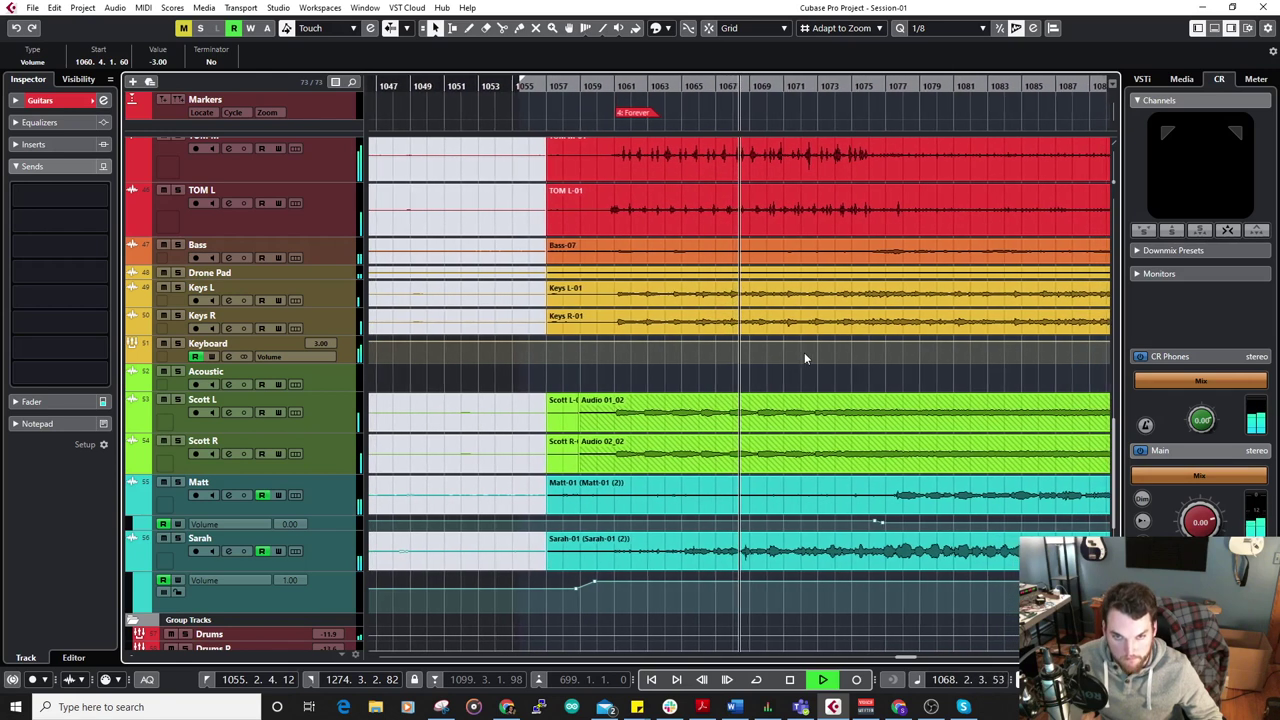
pyautogui.scroll(4, 804, 352)
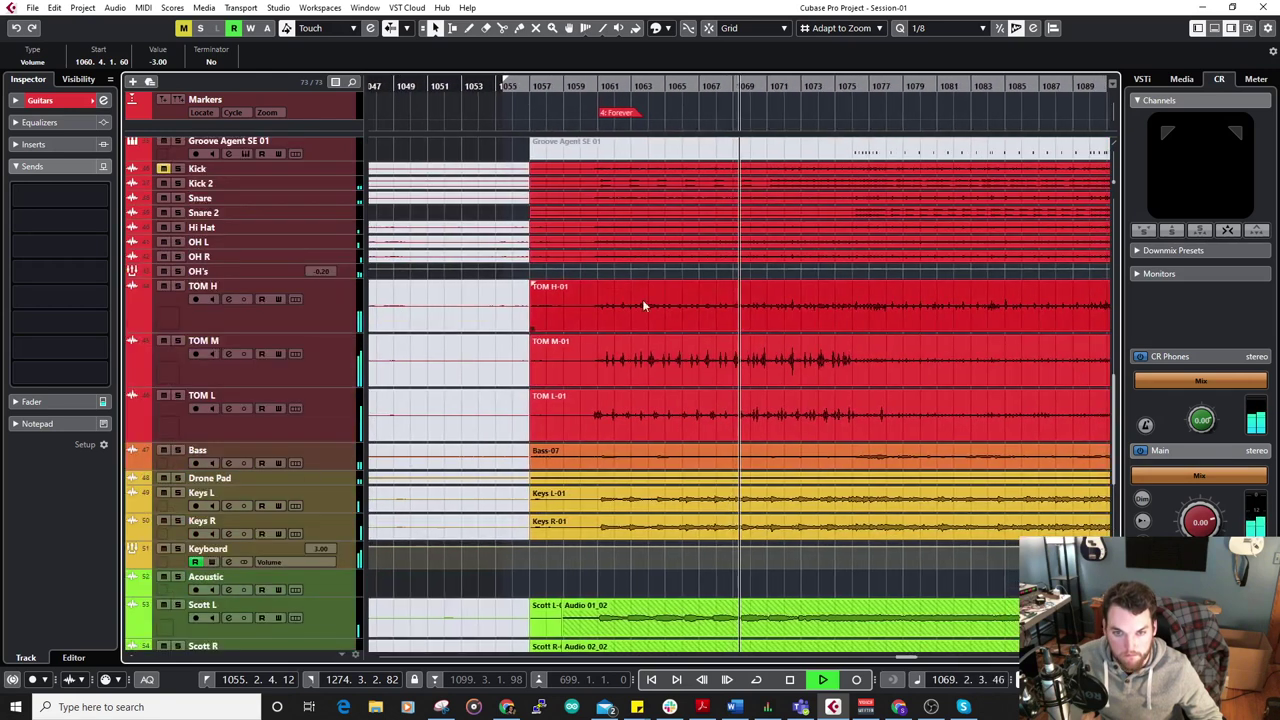
pyautogui.click(197, 290)
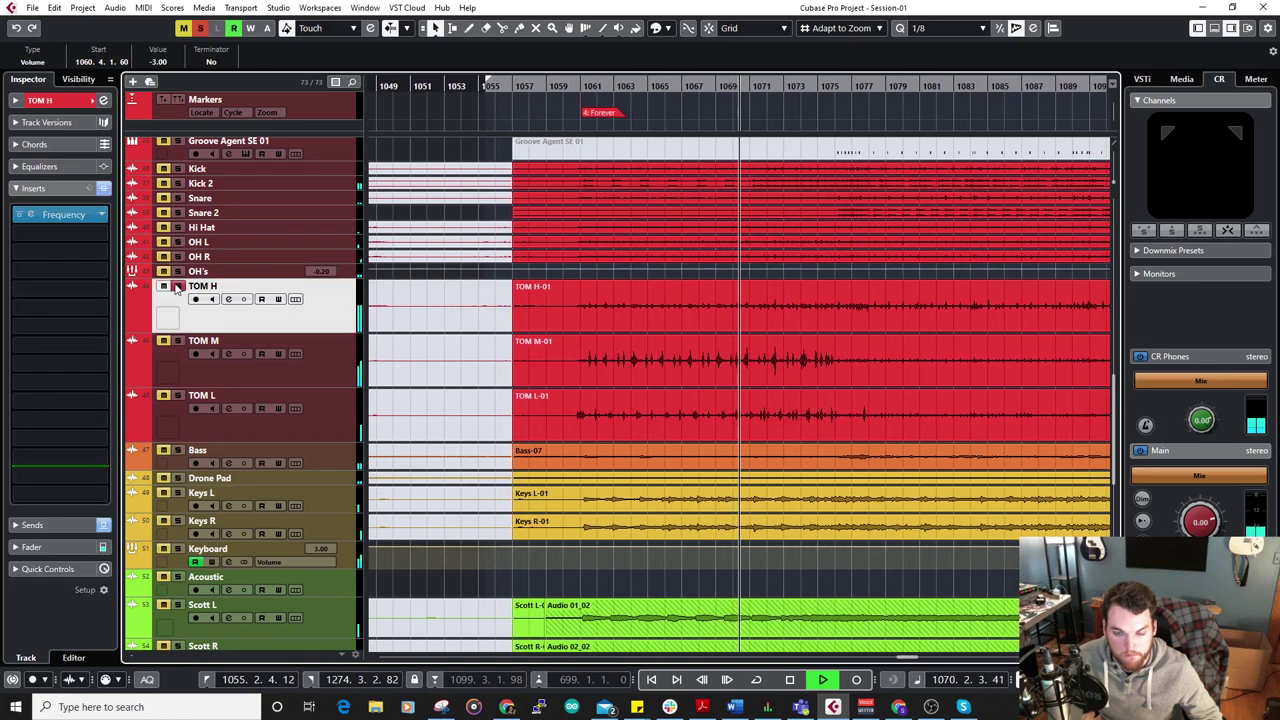
pyautogui.click(545, 288)
pyautogui.press('g')
pyautogui.press('g')
pyautogui.press('g')
pyautogui.press('g')
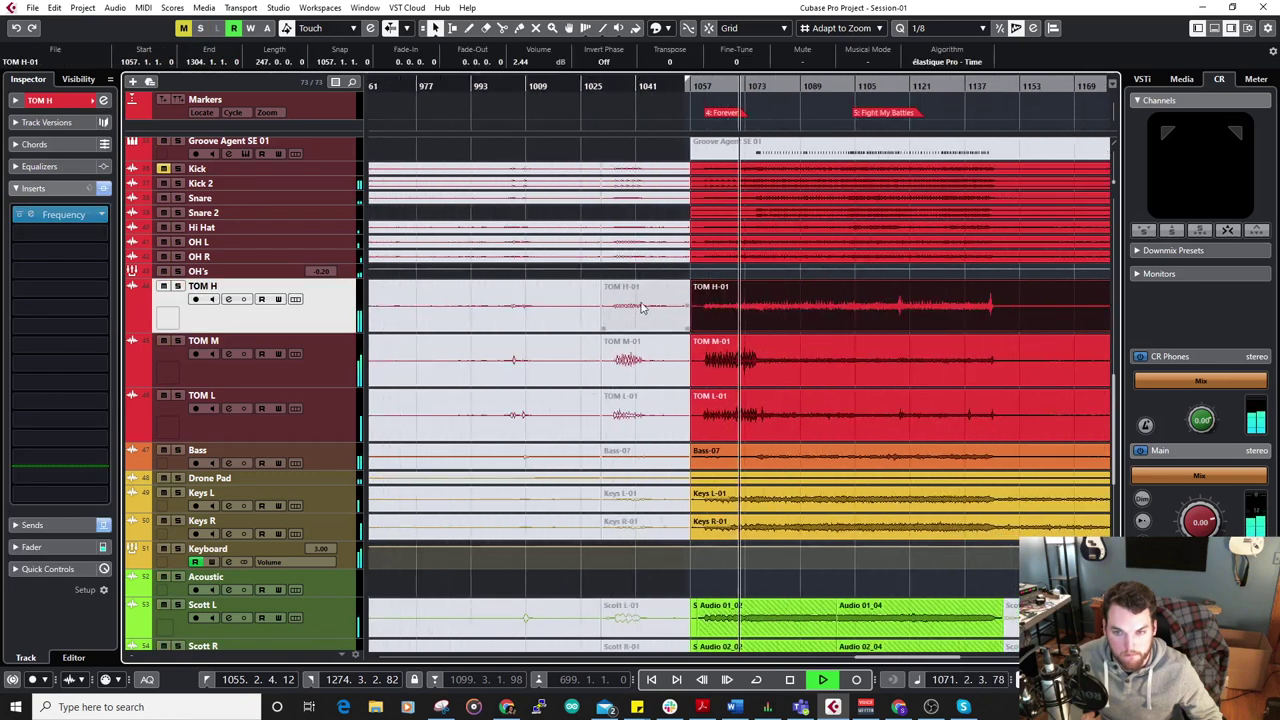
pyautogui.press('h')
pyautogui.press('h')
pyautogui.press('h')
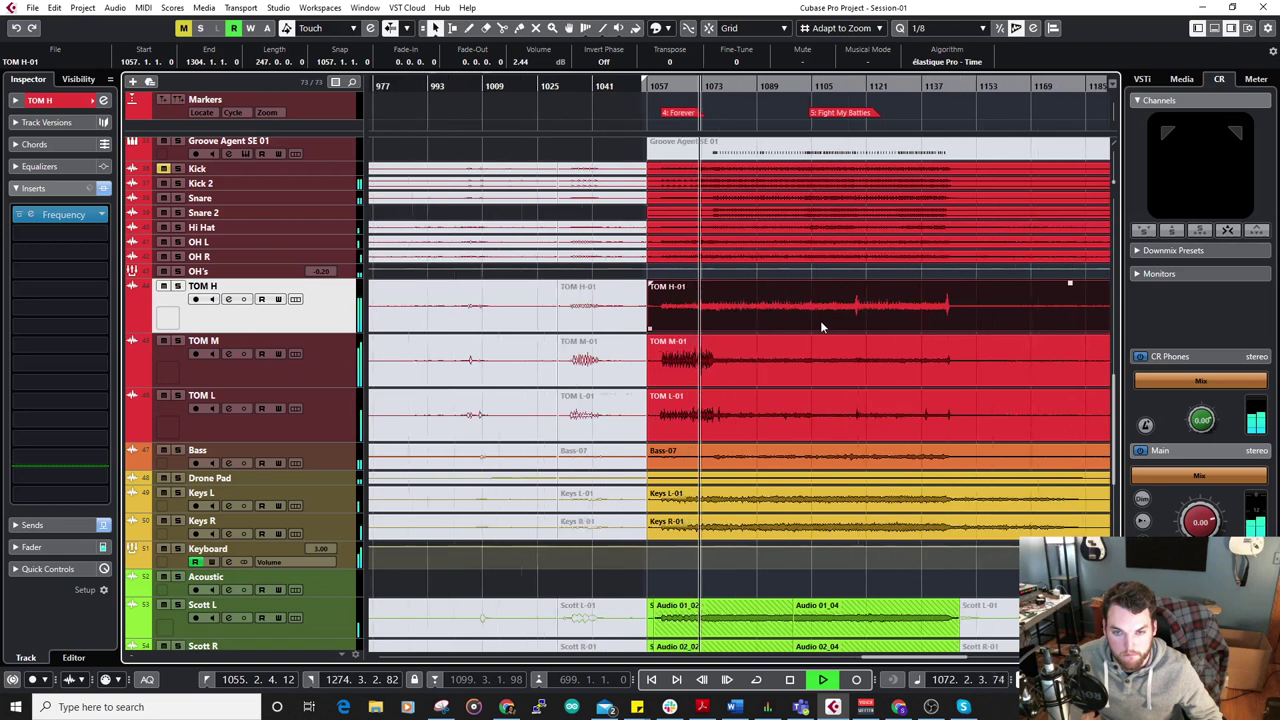
pyautogui.press('h')
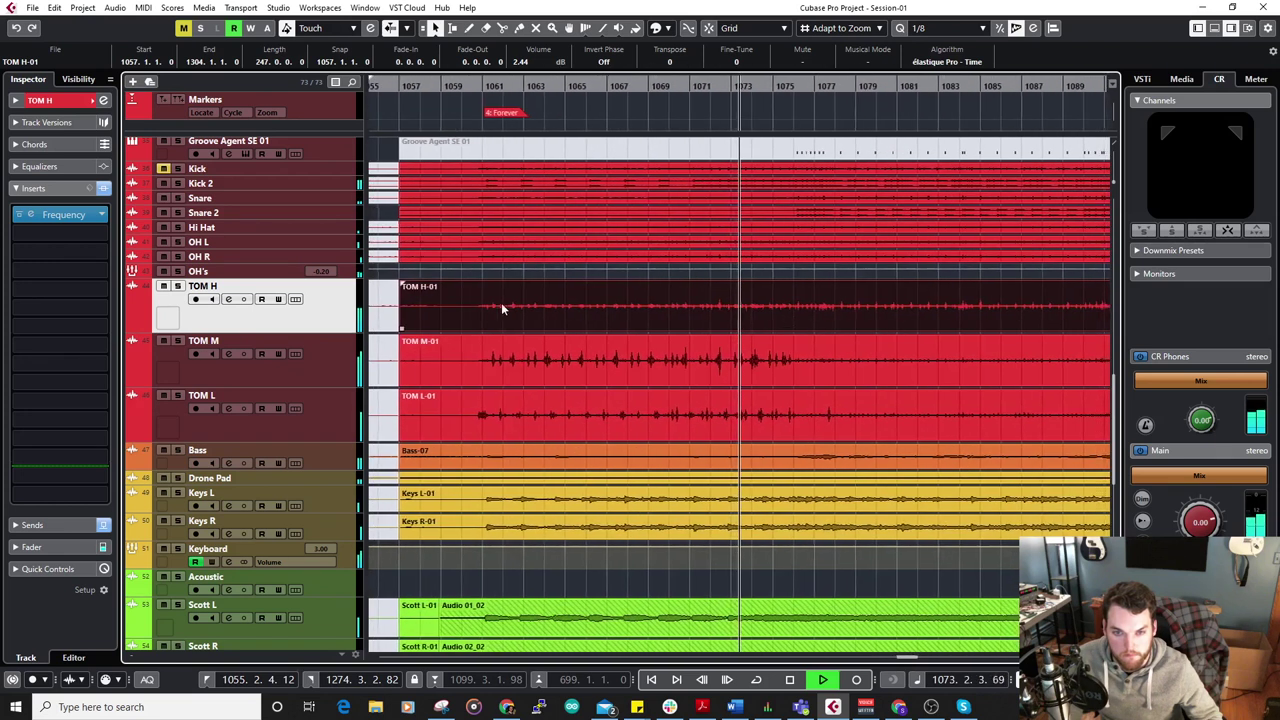
# Select the TOM H, TOM M and TOM L tracks and listen to them together in solo.
pyautogui.keyDown('shift'); pyautogui.click(322, 404); pyautogui.keyUp('shift')
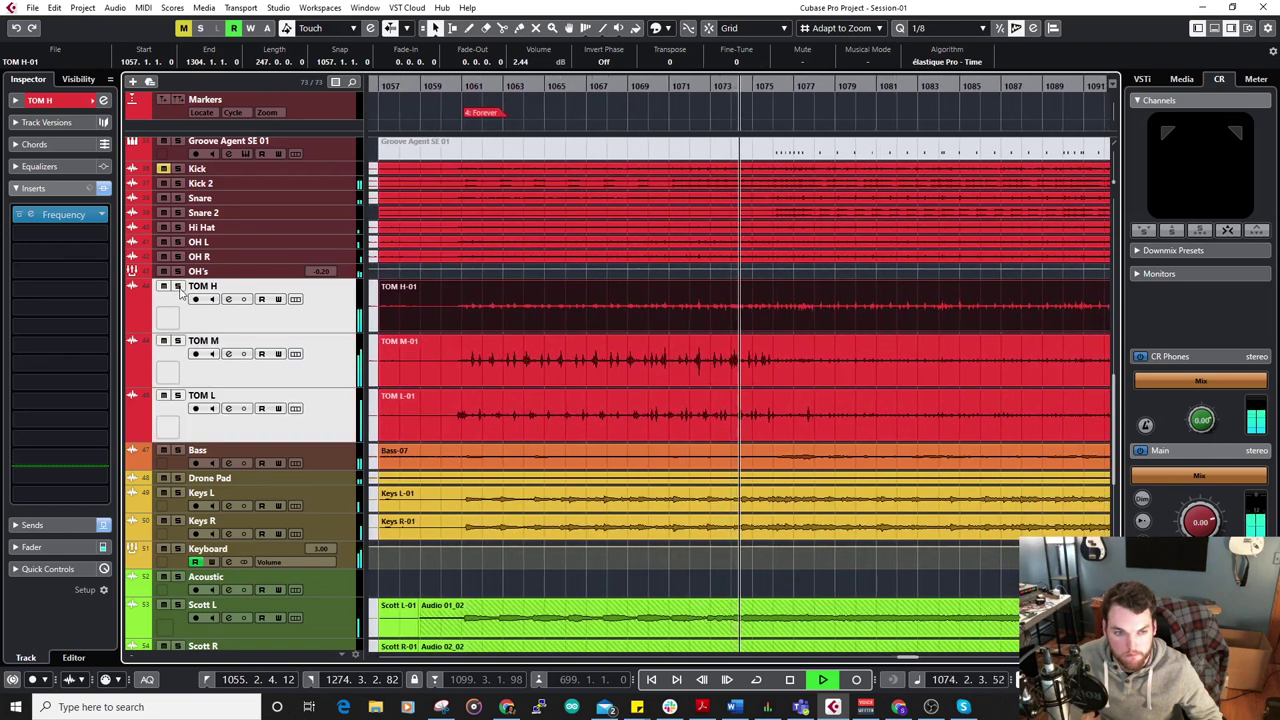
pyautogui.click(178, 286)
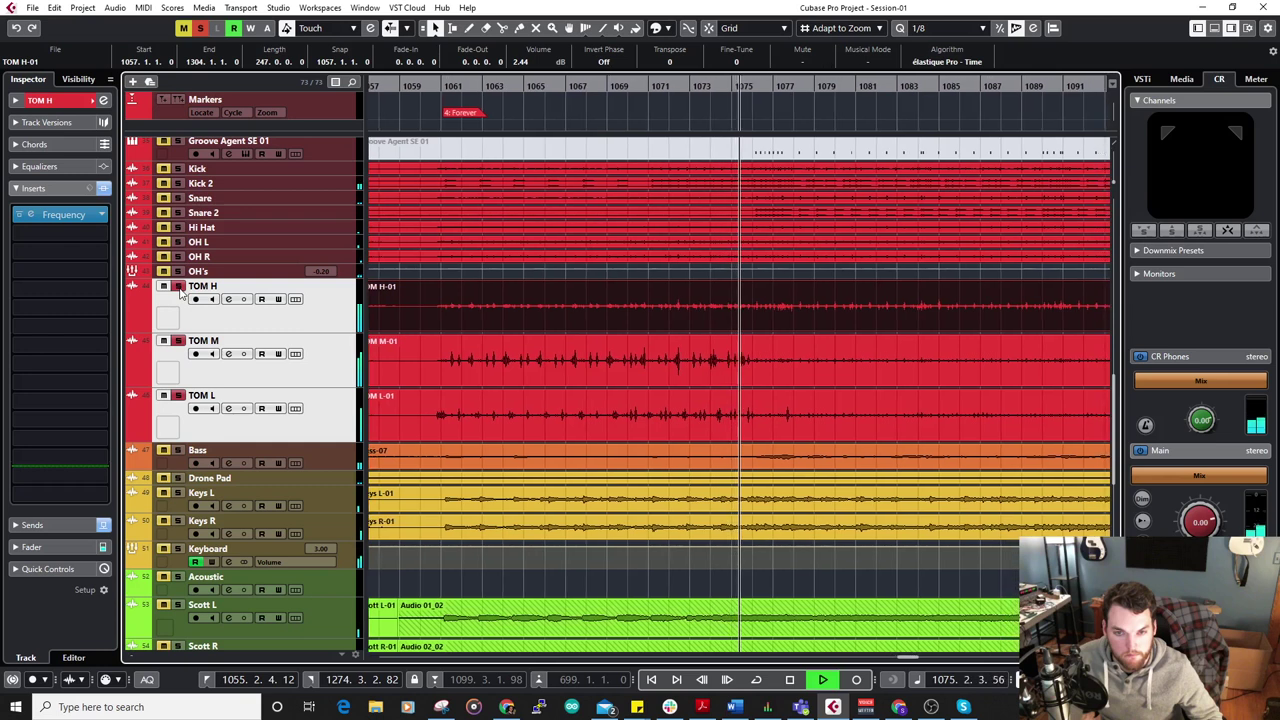
pyautogui.click(178, 287)
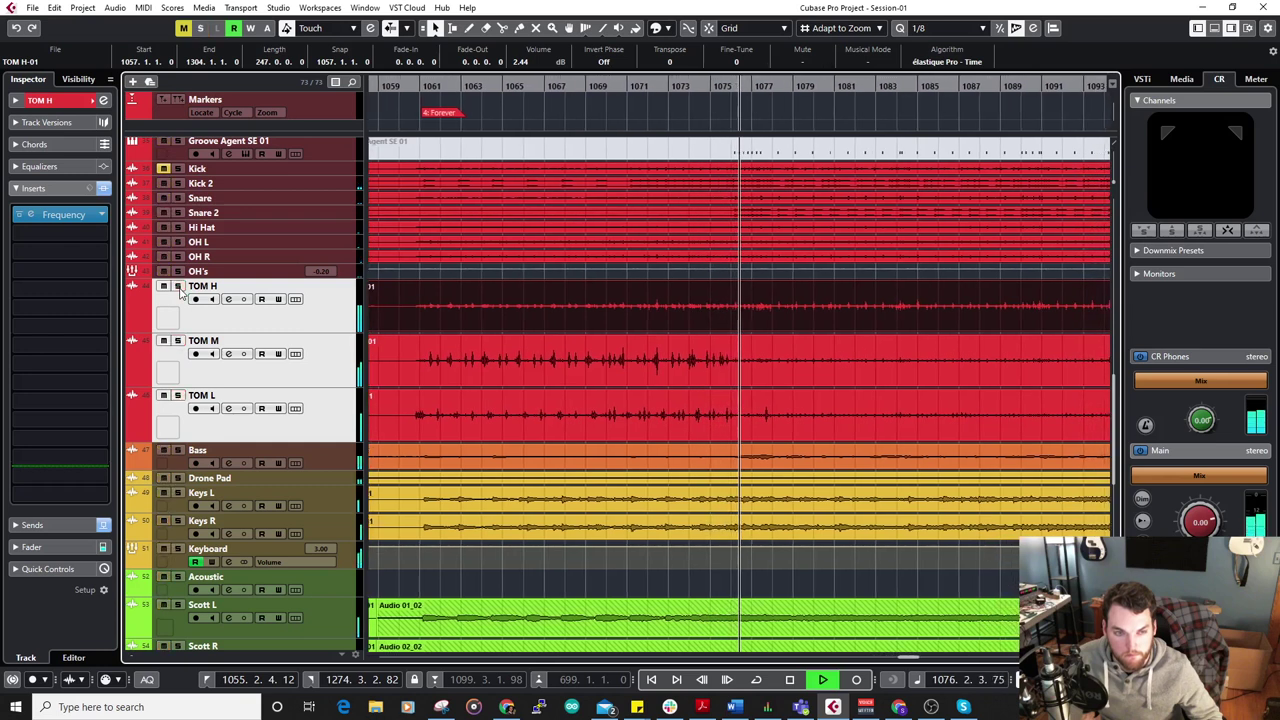
# Enlarge the Drone Pad track and review its clip from bar 1057 across the following songs.
pyautogui.scroll(-3, 614, 310)
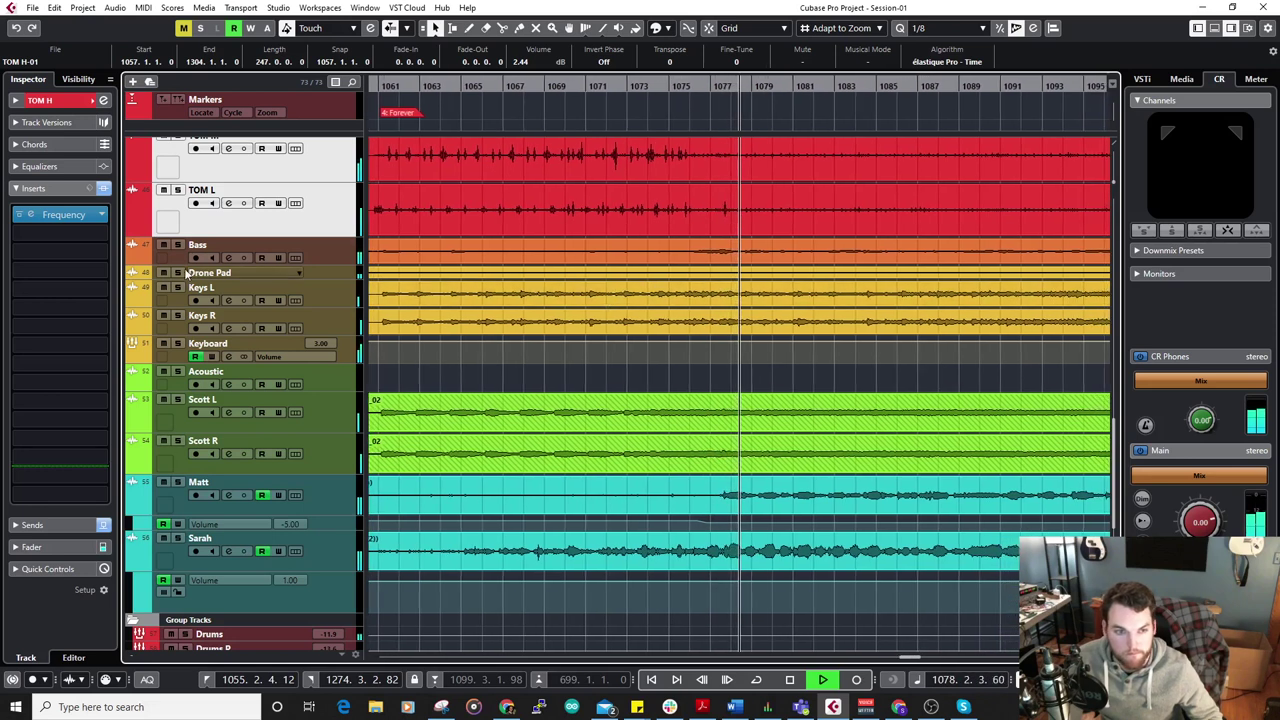
pyautogui.click(260, 273)
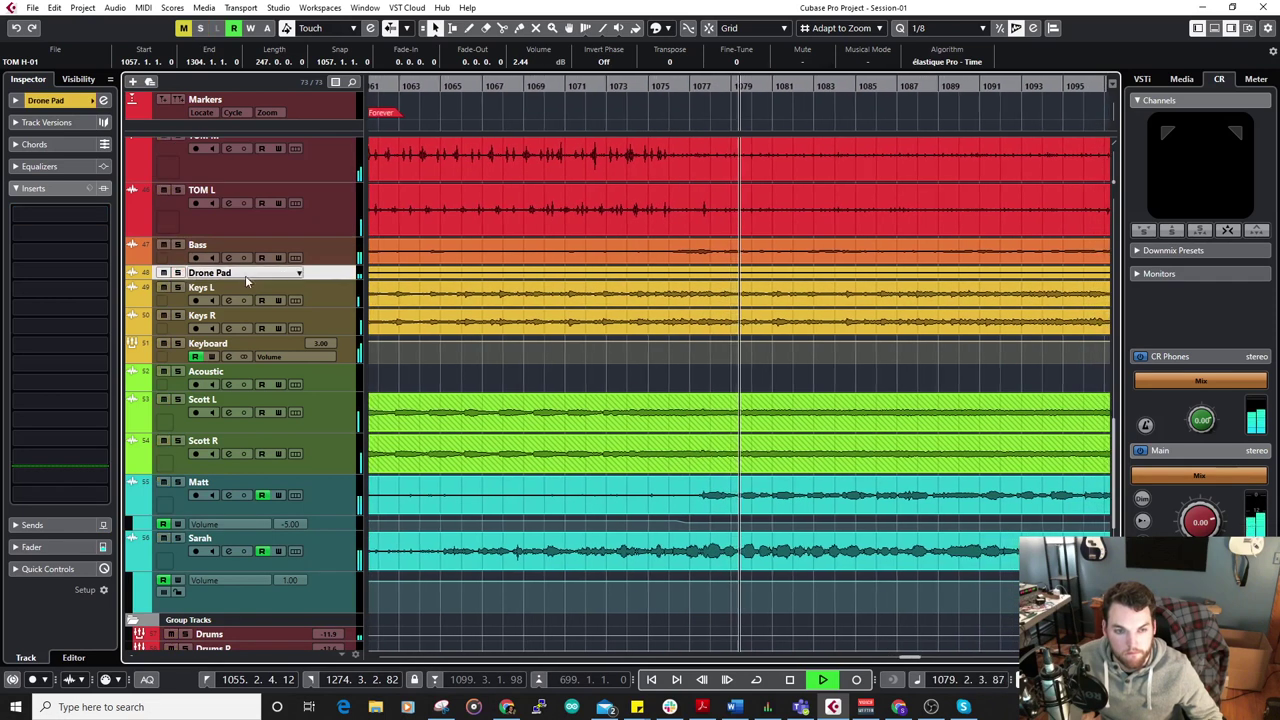
pyautogui.moveTo(350, 291); pyautogui.dragTo(350, 295)
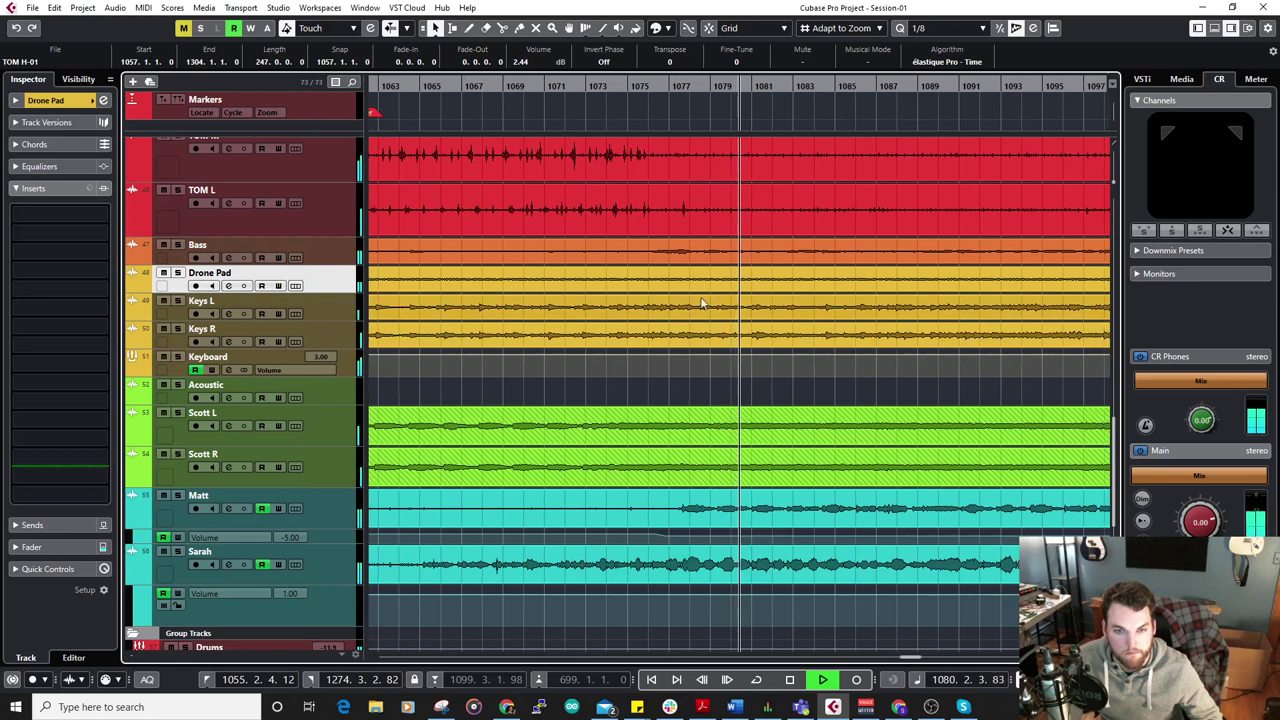
pyautogui.press('g')
pyautogui.press('g')
pyautogui.press('g')
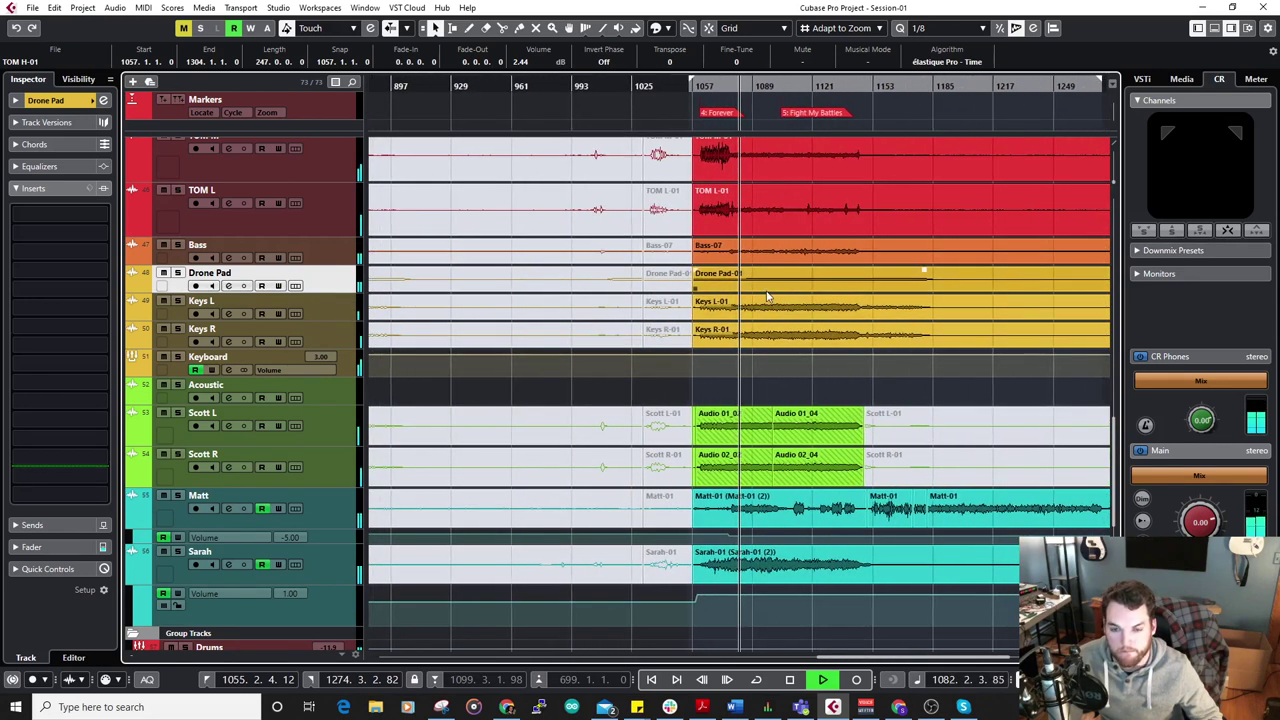
# Select guitar tracks 53 and 54 together and check them in solo during Forever.
pyautogui.click(331, 436)
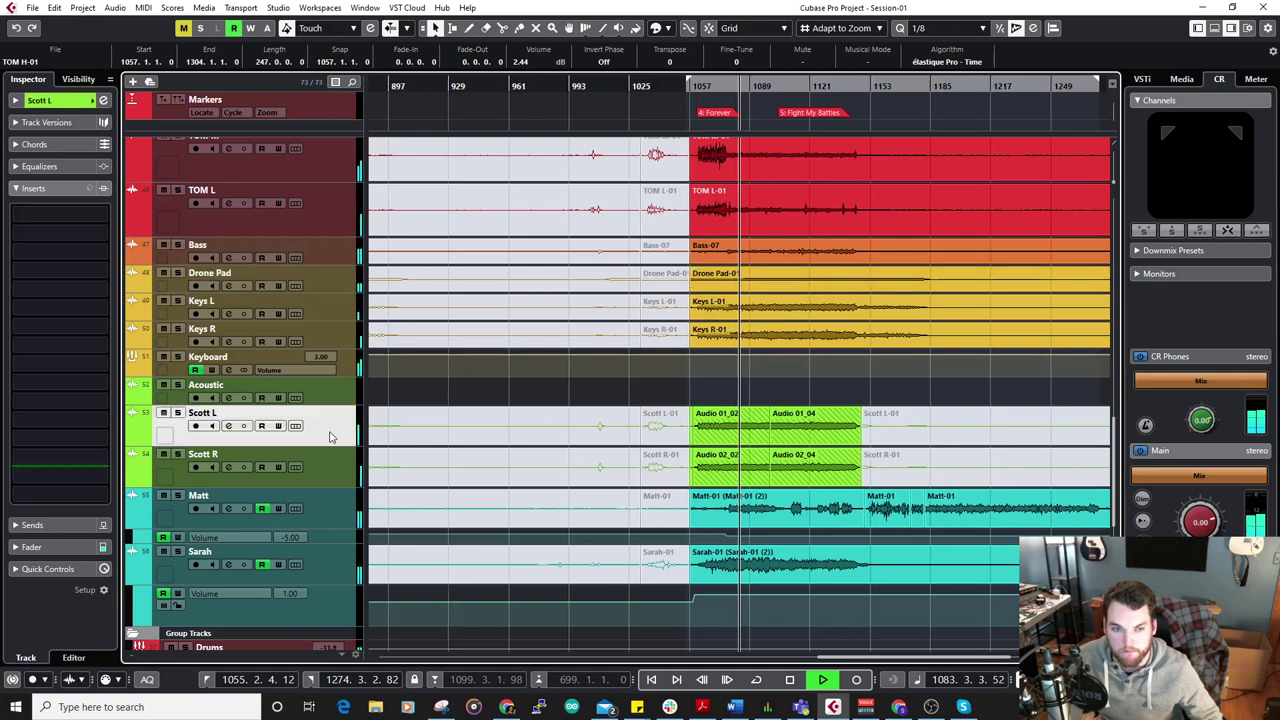
pyautogui.click(177, 413)
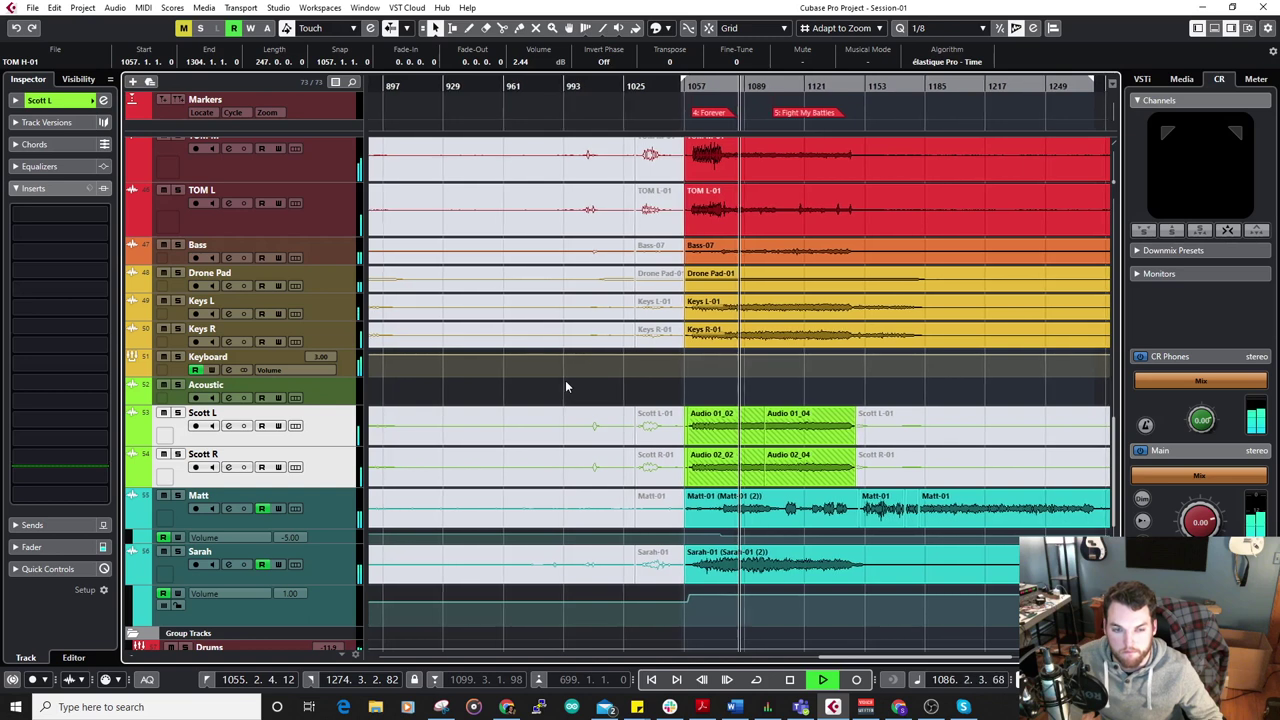
pyautogui.scroll(-5, 480, 368)
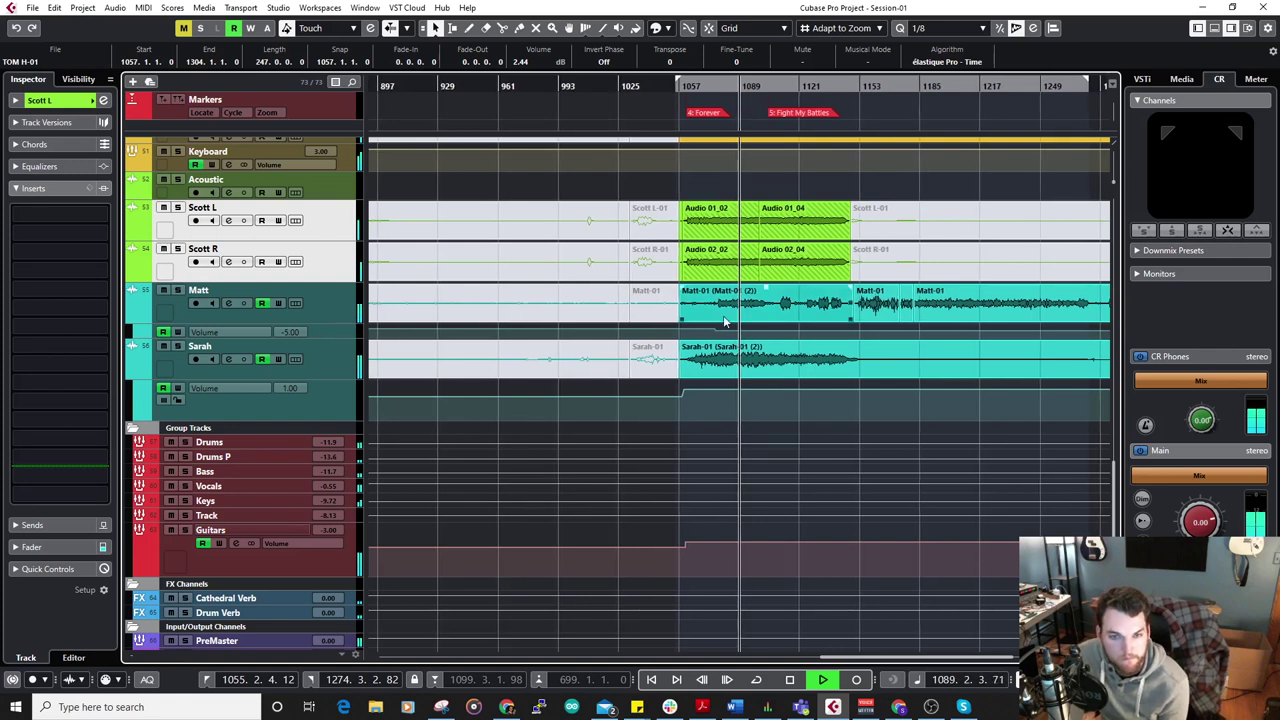
# Lower the volume automation of vocal track 55 to -6.00 from about bar 1076.
pyautogui.scroll(6, 716, 323)
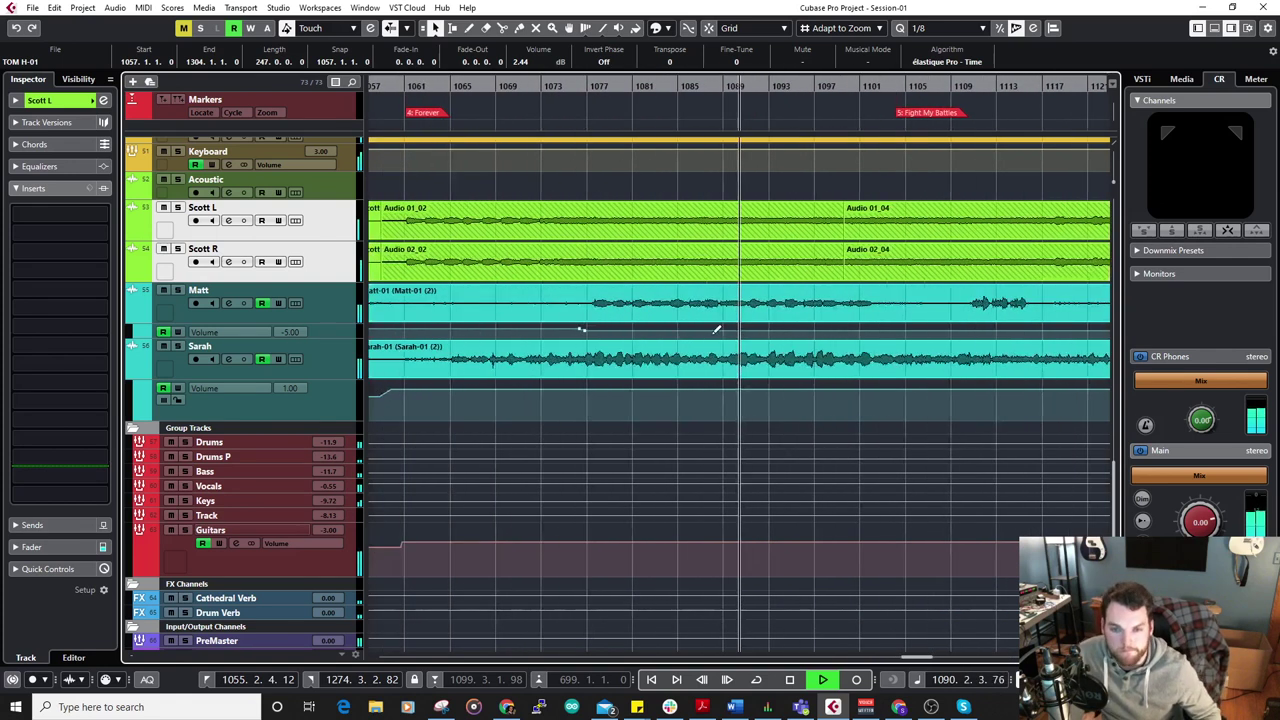
pyautogui.click(450, 336)
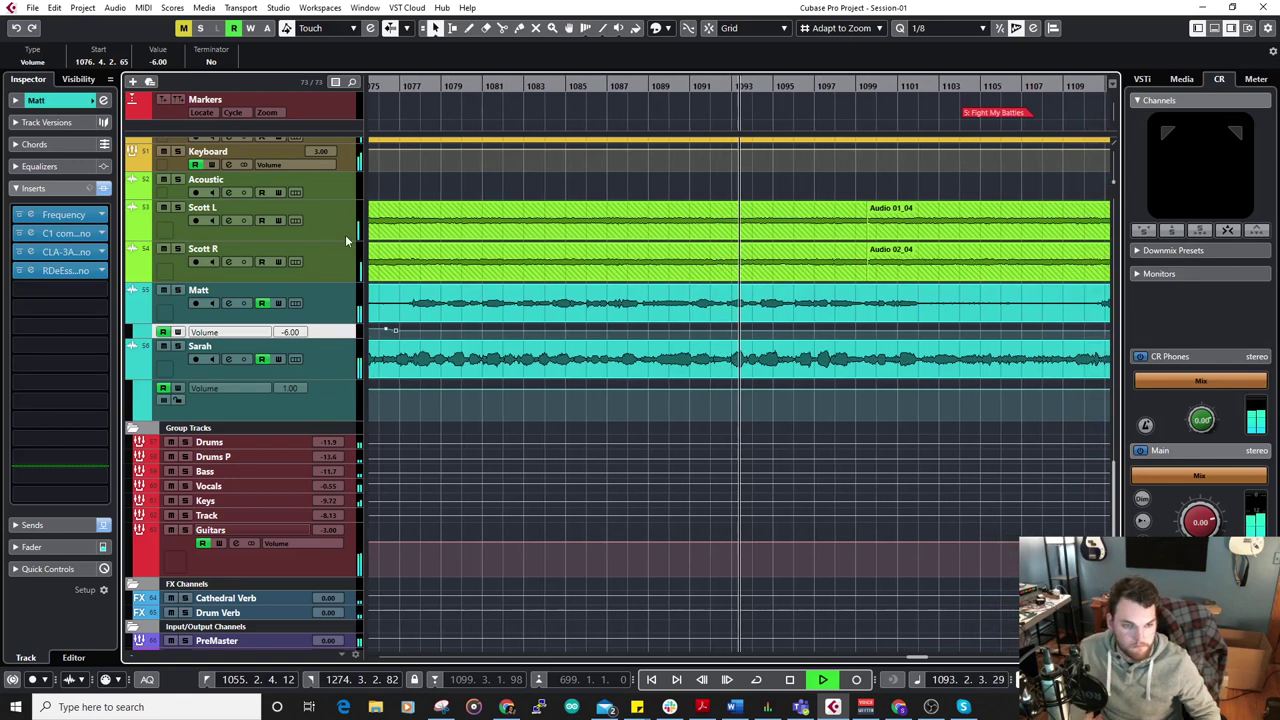
# Check vocal track 56 in solo and set band 5 of its Frequency EQ to 841 Hz, Q 2.1 and -11.0 dB.
pyautogui.click(178, 346)
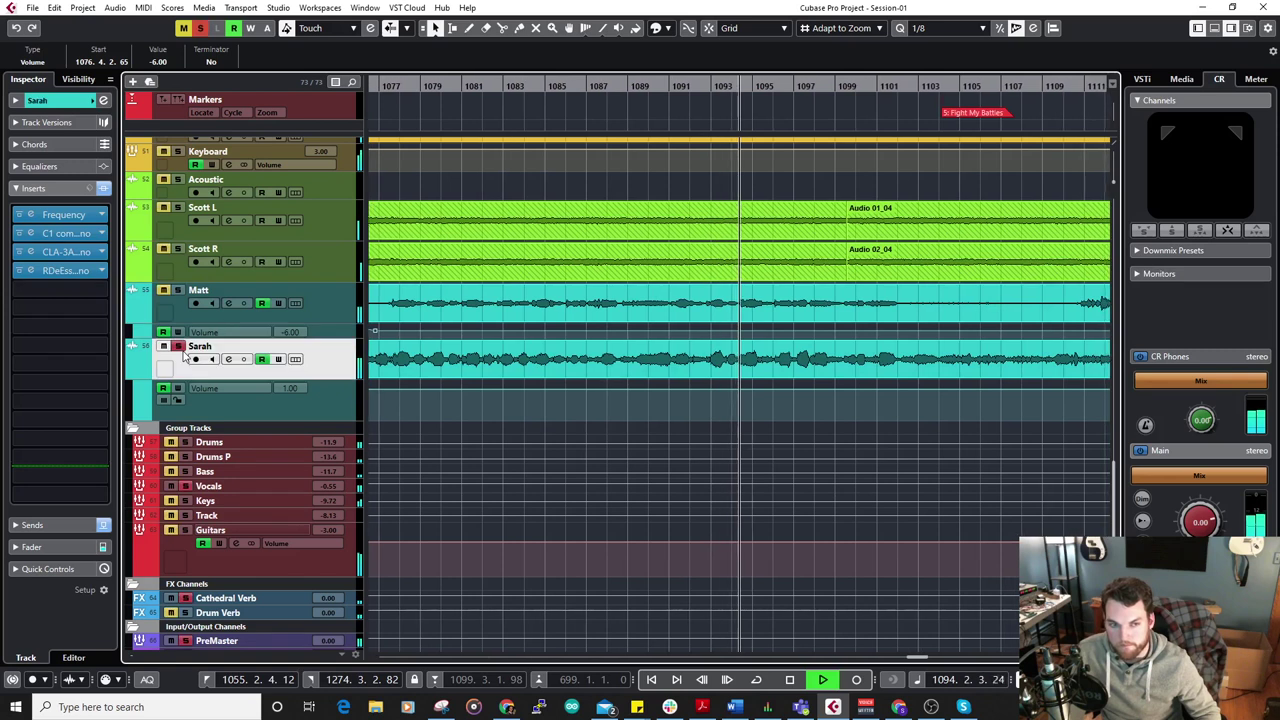
pyautogui.click(178, 346)
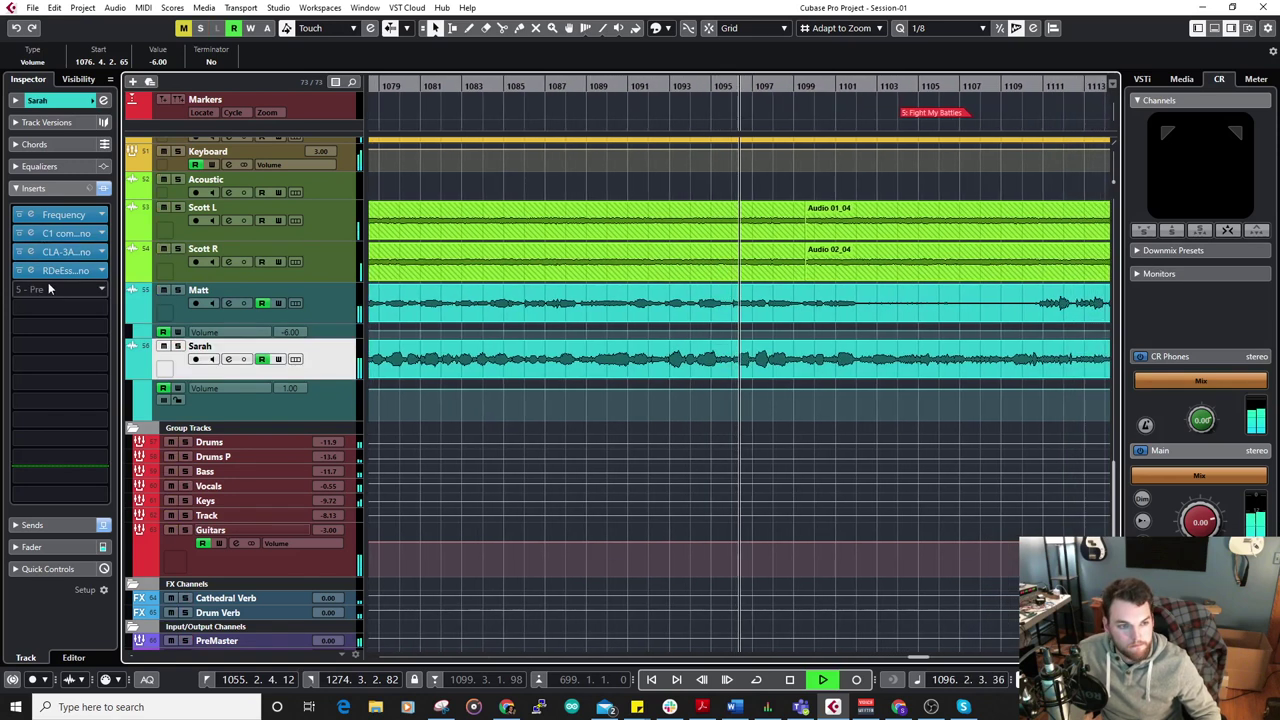
pyautogui.press('space')
pyautogui.click(62, 214)
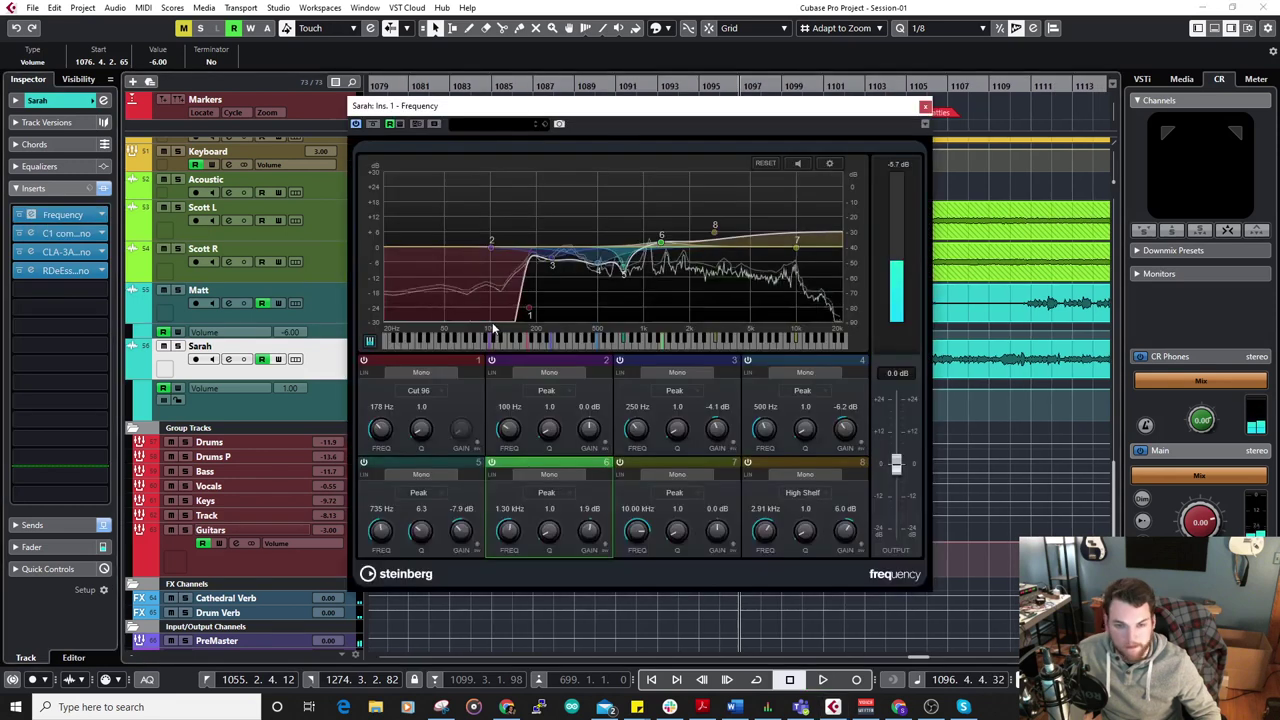
pyautogui.moveTo(462, 527); pyautogui.dragTo(452, 474)
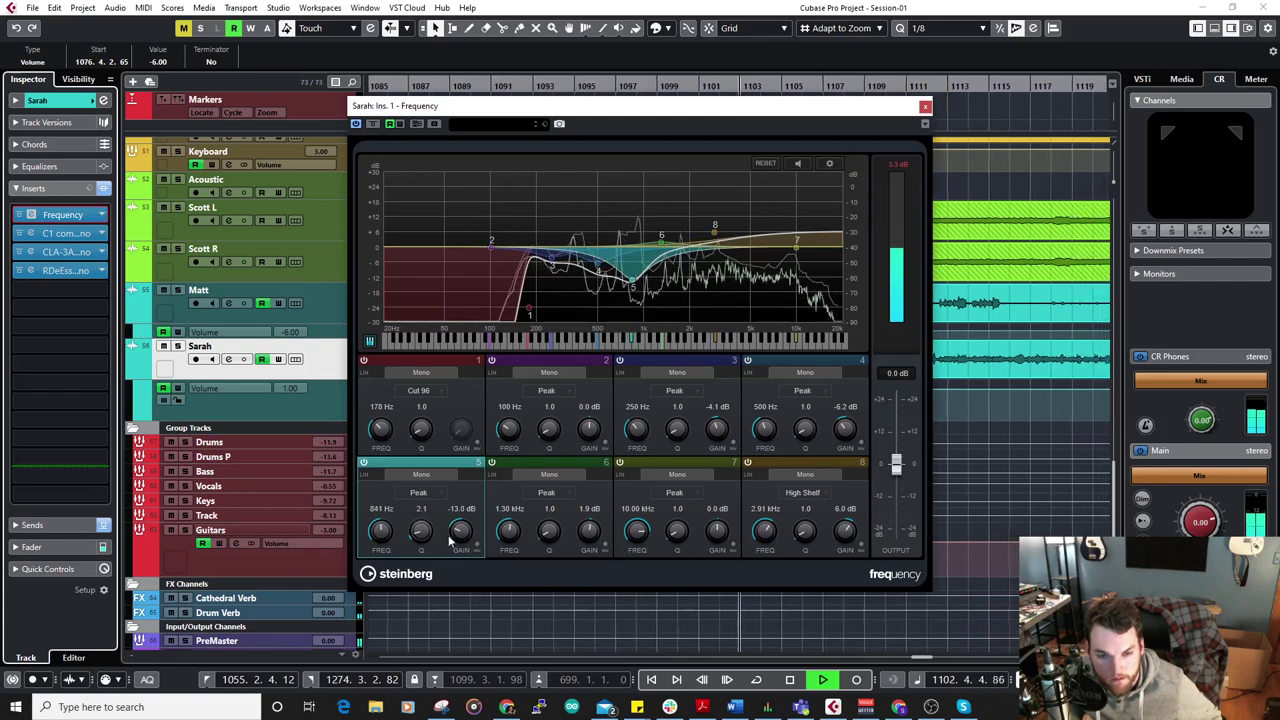
pyautogui.click(926, 107)
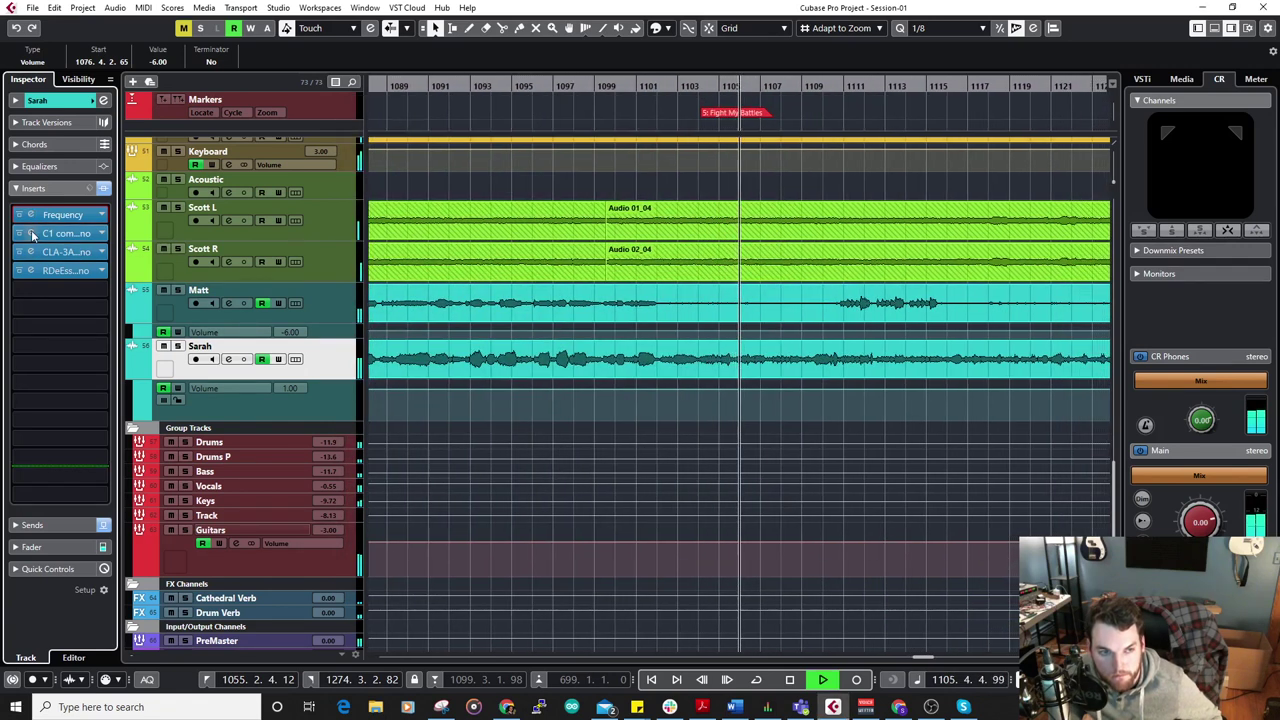
# Set the C1 compressor on vocal track 56 to a threshold of -31.2 and makeup of 7.1.
pyautogui.click(32, 235)
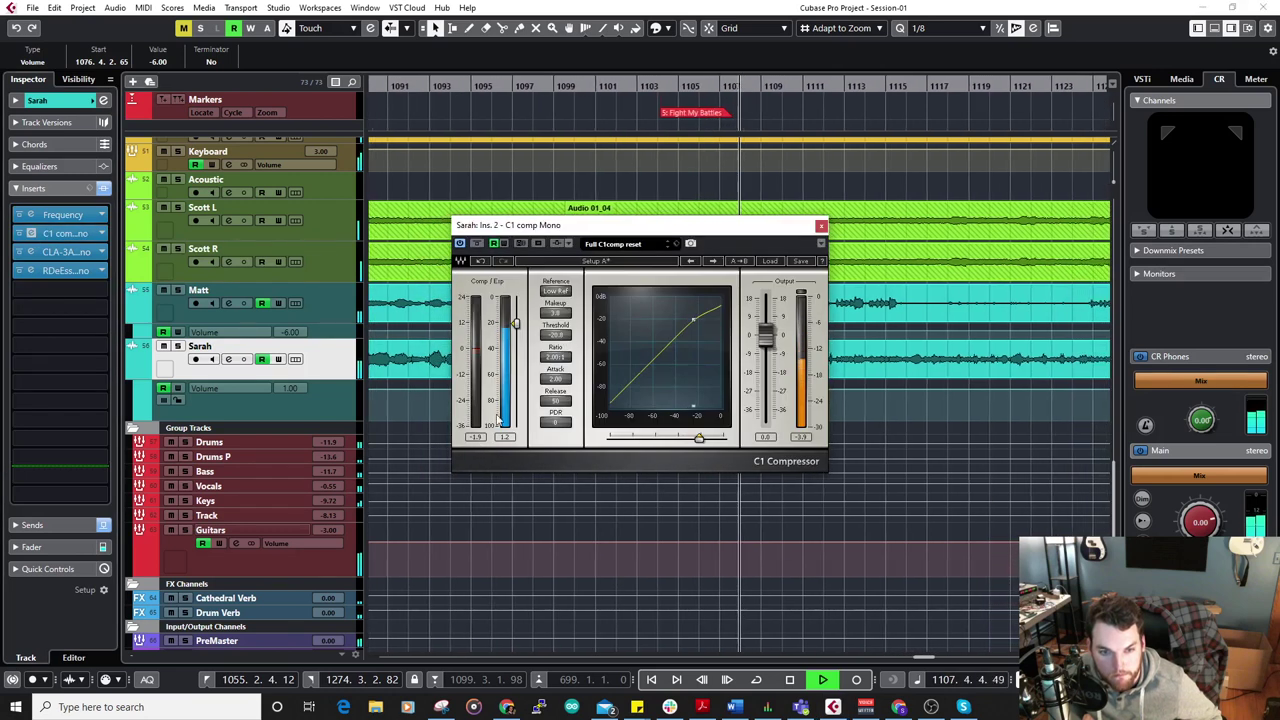
pyautogui.moveTo(516, 323); pyautogui.dragTo(516, 327)
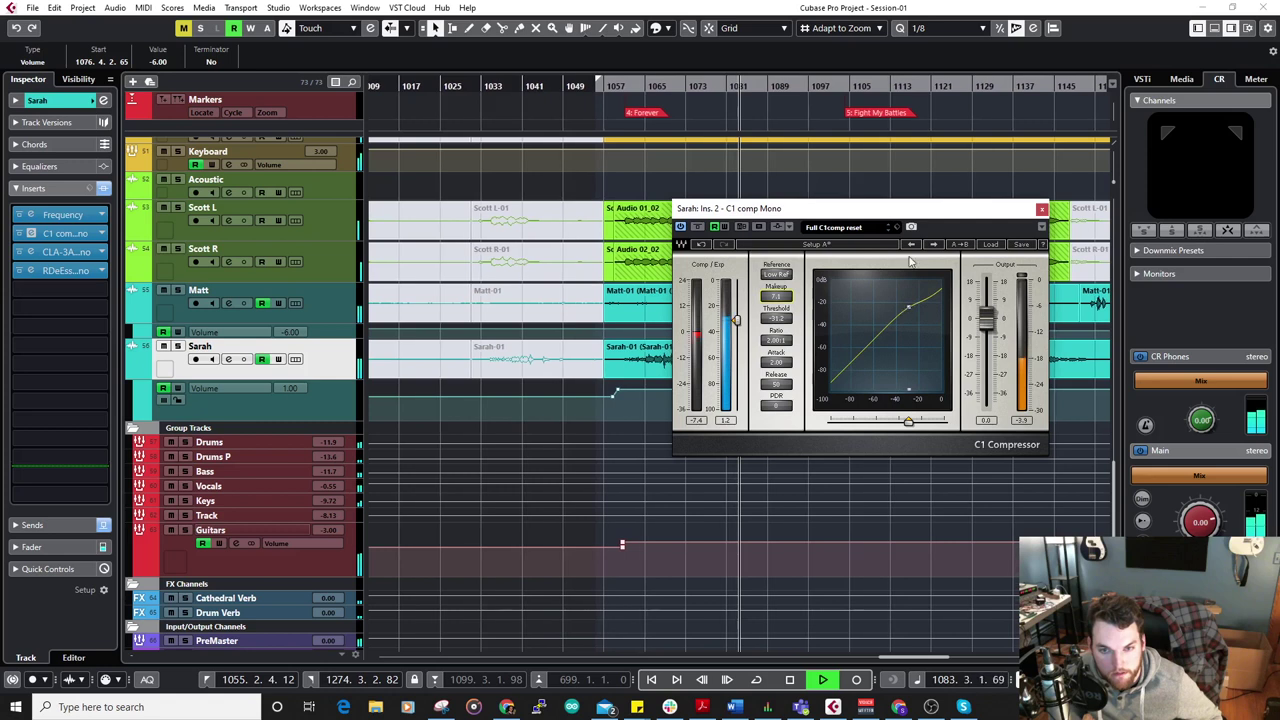
pyautogui.click(1042, 210)
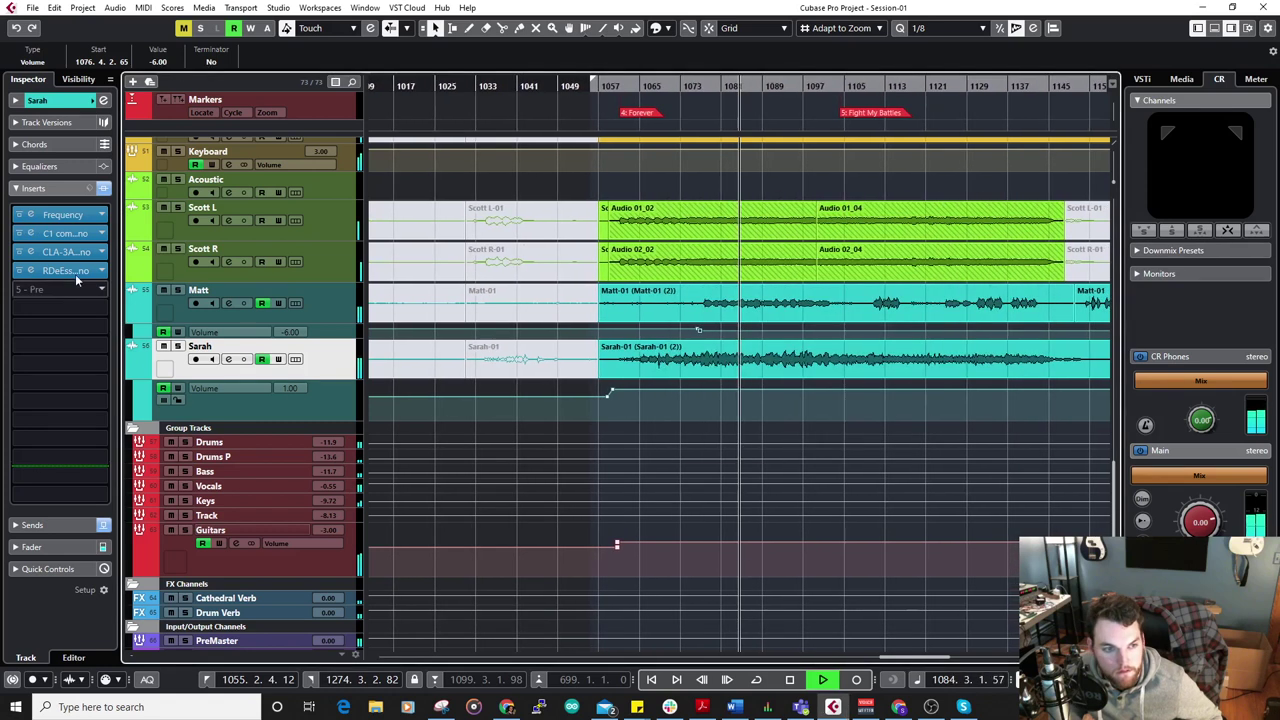
# Lower the CLA-3A gain slightly on vocal track 56 and set its peak reduction to about 5.
pyautogui.click(33, 253)
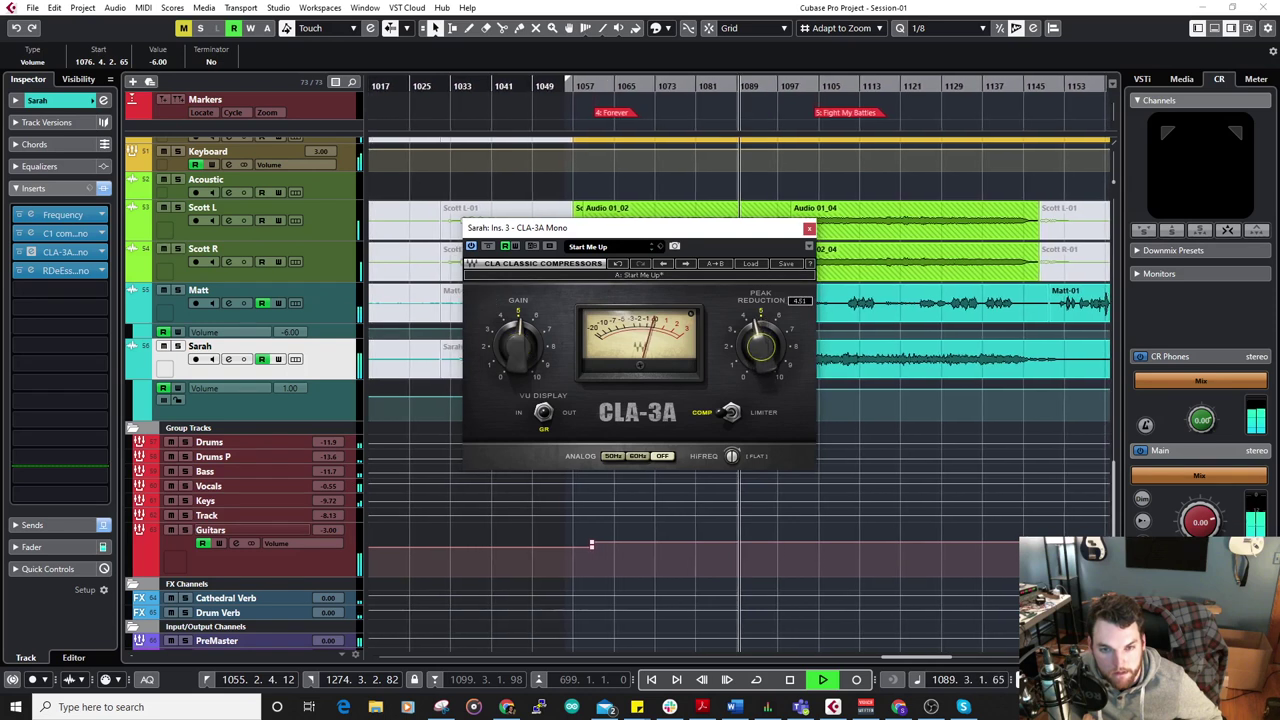
pyautogui.moveTo(518, 340); pyautogui.dragTo(519, 344)
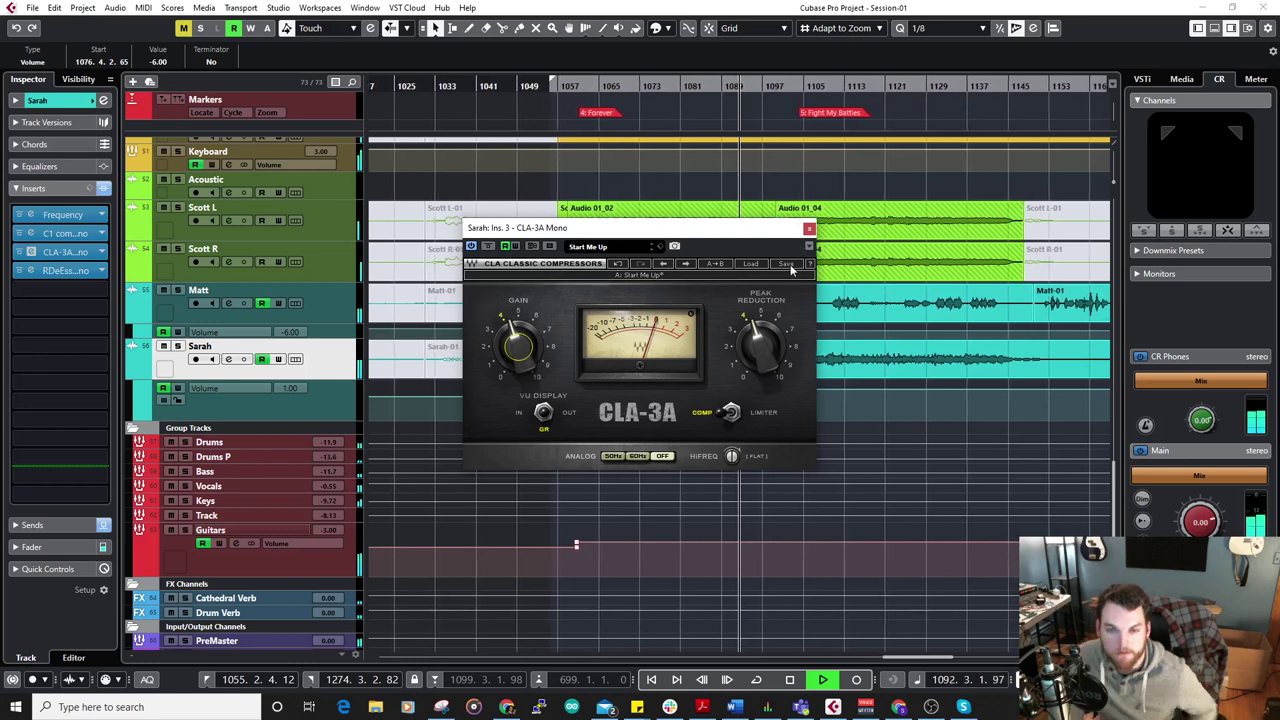
pyautogui.moveTo(757, 342); pyautogui.dragTo(757, 318)
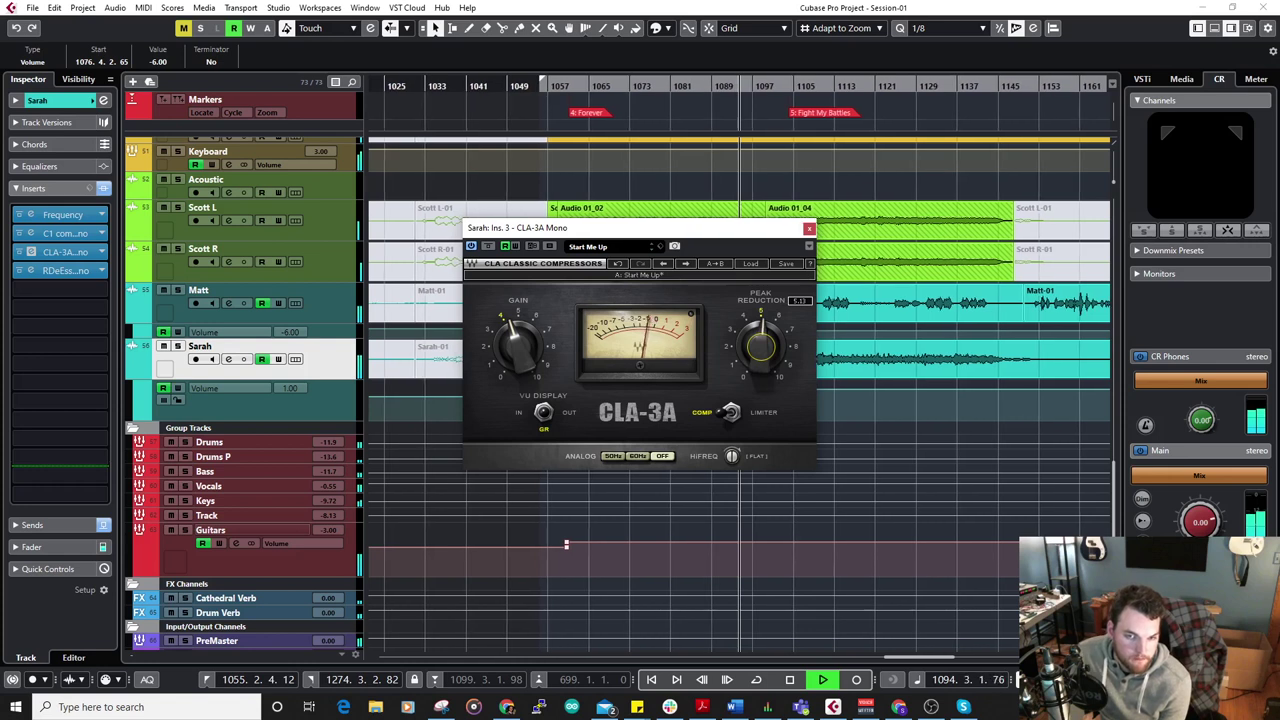
pyautogui.click(809, 229)
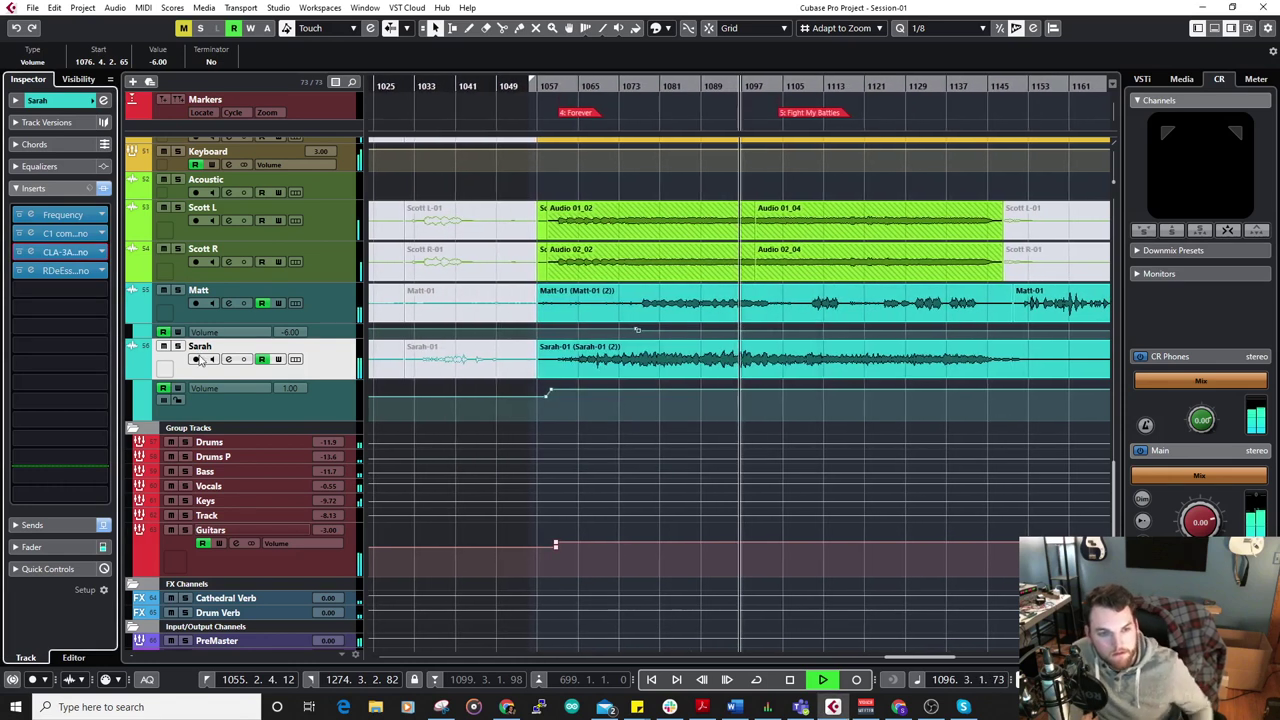
# Stop playback and review the Frequency EQ curve on vocal track 56.
pyautogui.press('space')
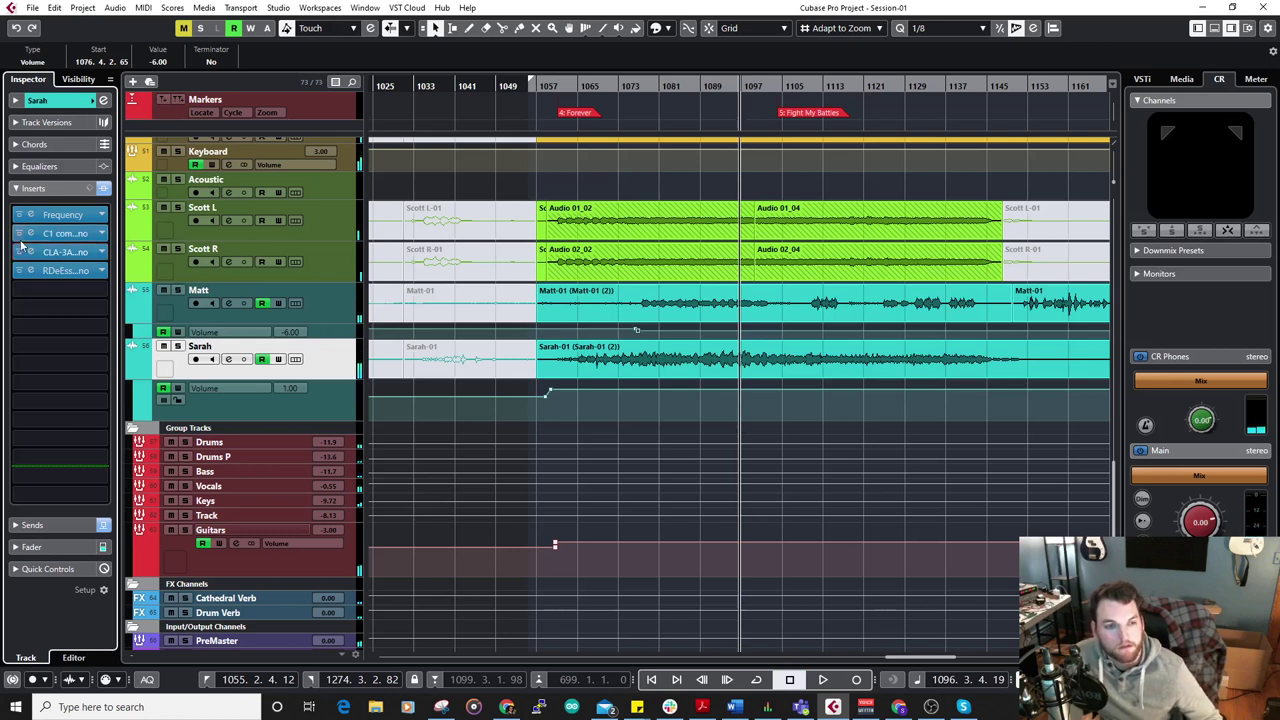
pyautogui.click(33, 216)
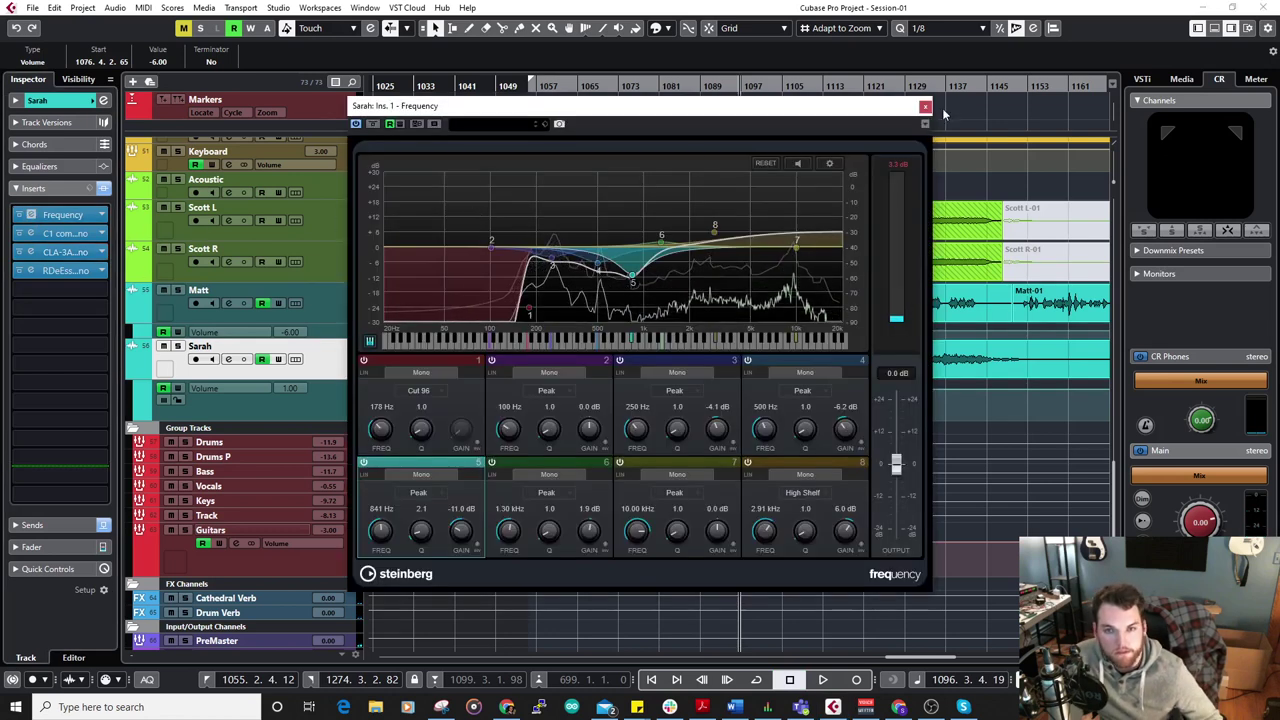
pyautogui.press('Escape')
pyautogui.click(101, 215)
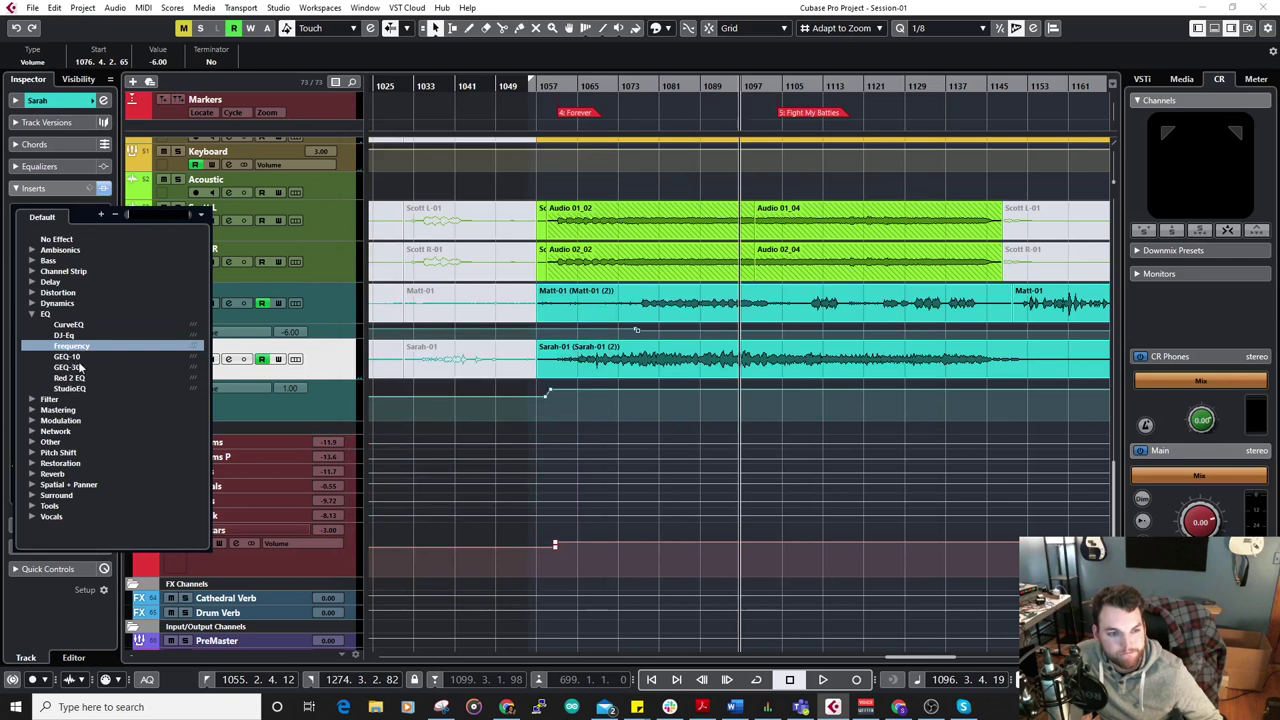
pyautogui.click(32, 304)
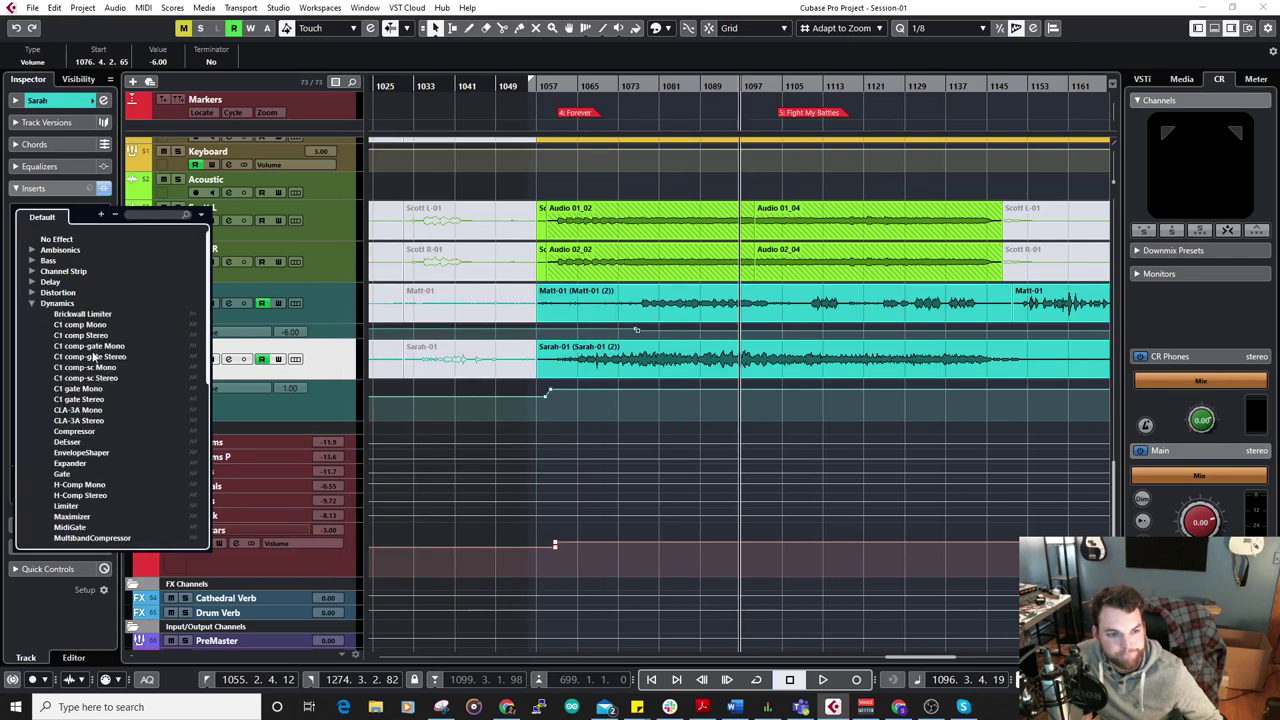
pyautogui.scroll(-1, 90, 466)
pyautogui.click(72, 506)
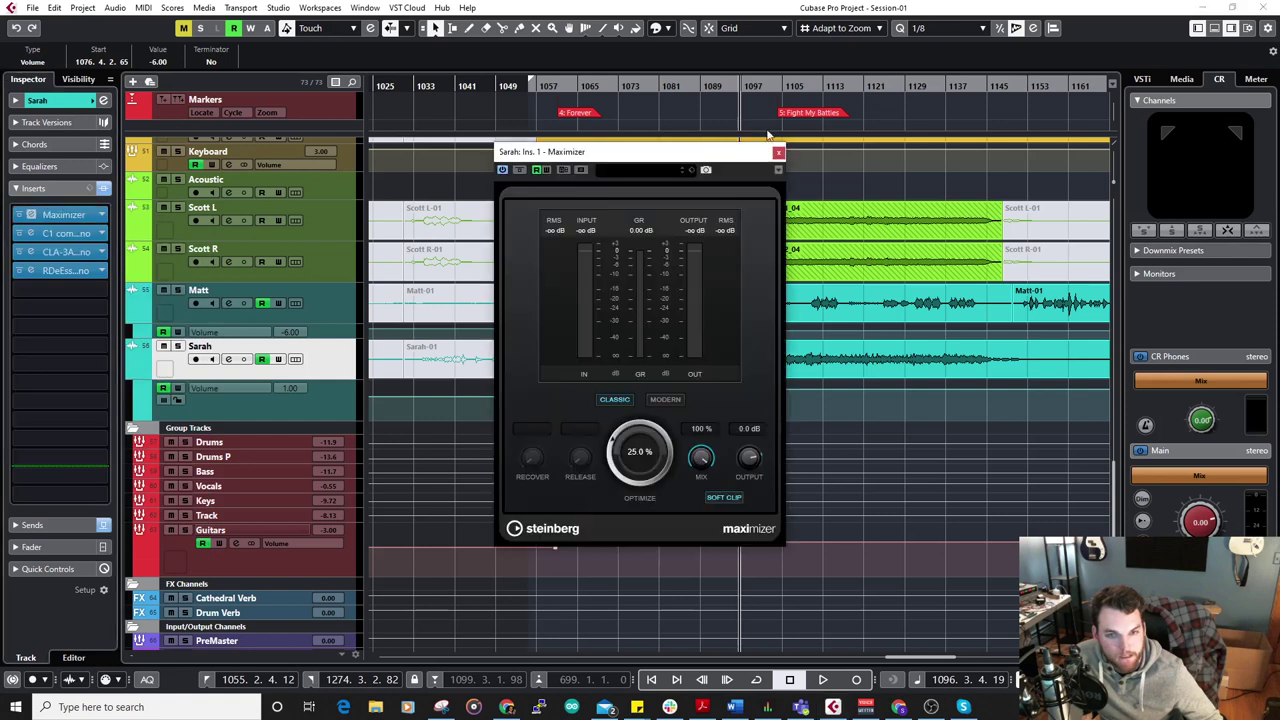
pyautogui.click(778, 153)
# Load the MultibandCompressor in the first insert slot of vocal track 56 and resume playback.
pyautogui.click(102, 215)
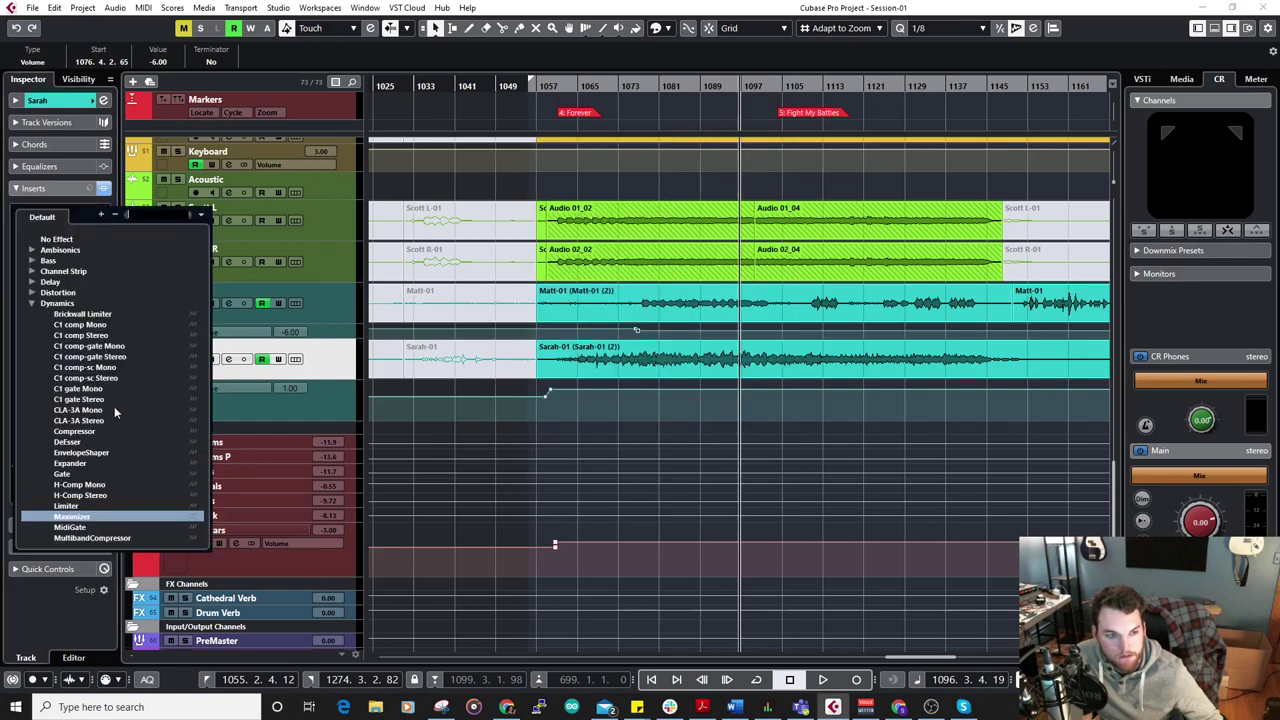
pyautogui.click(100, 540)
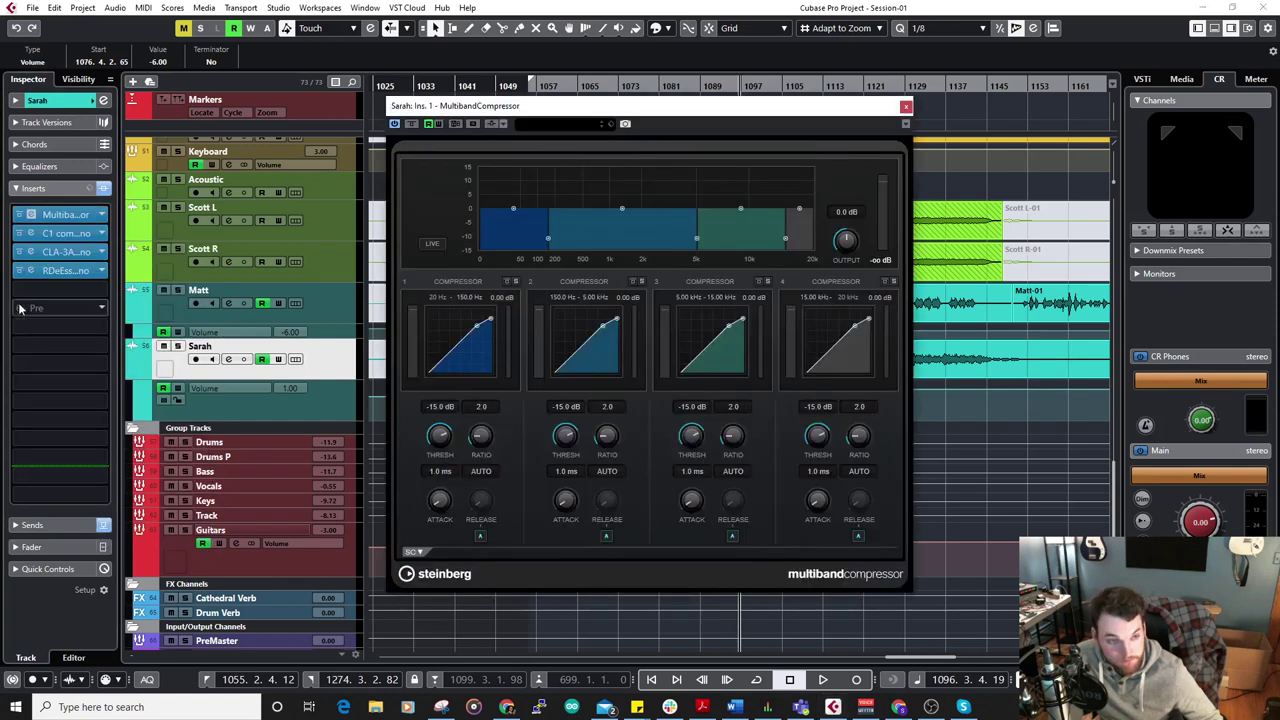
pyautogui.press('space')
pyautogui.moveTo(590, 112); pyautogui.dragTo(708, 135)
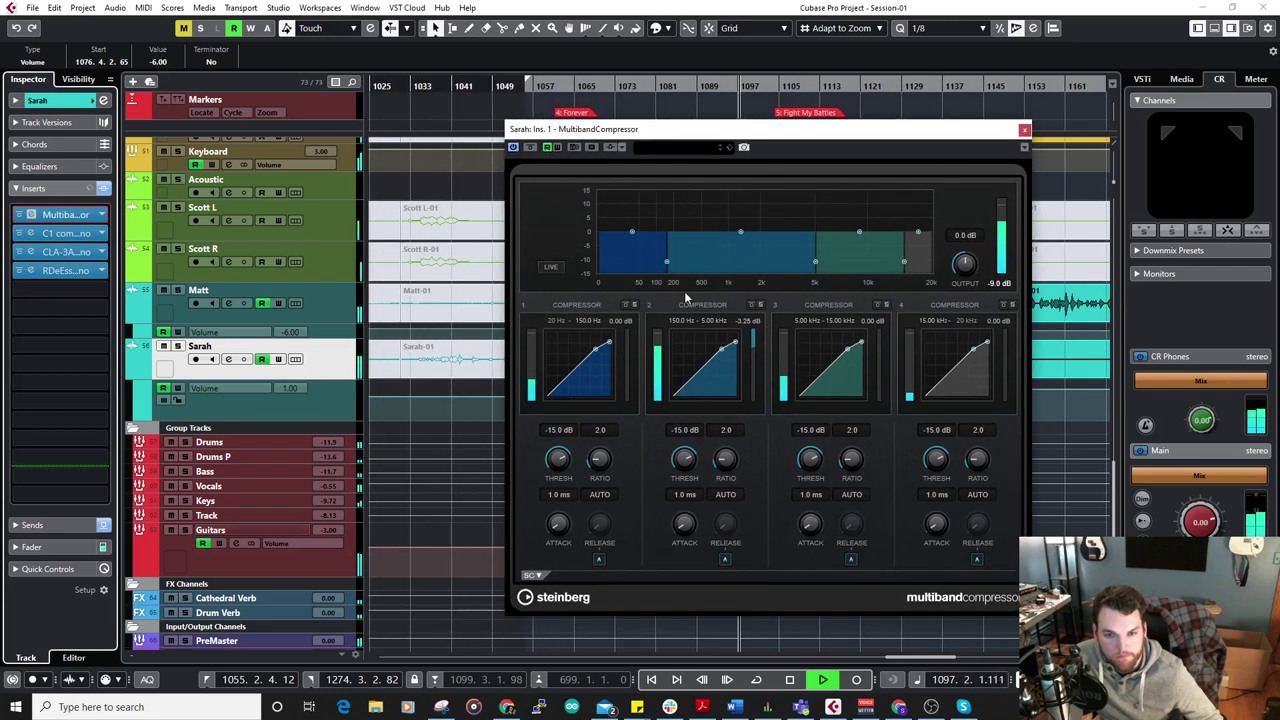
# Solo vocal track 56 and bypass its C1 comp, CLA-3A and RDeEsser inserts.
pyautogui.click(178, 346)
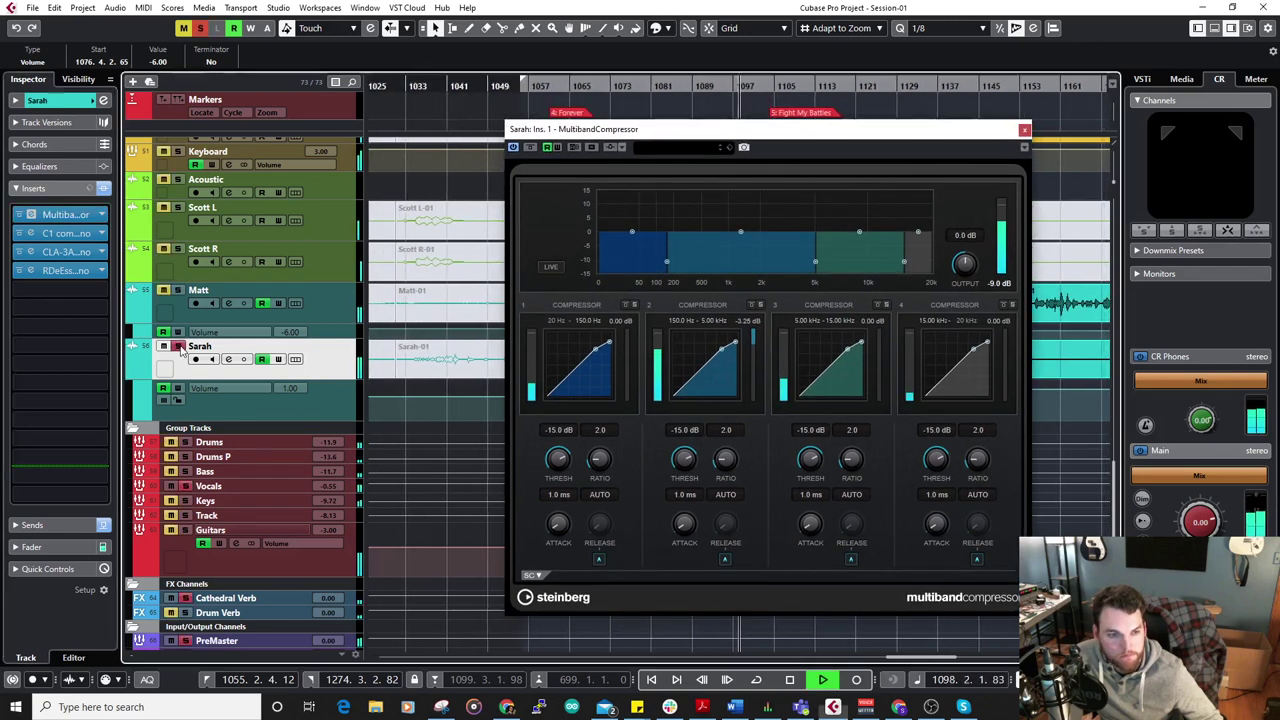
pyautogui.click(18, 233)
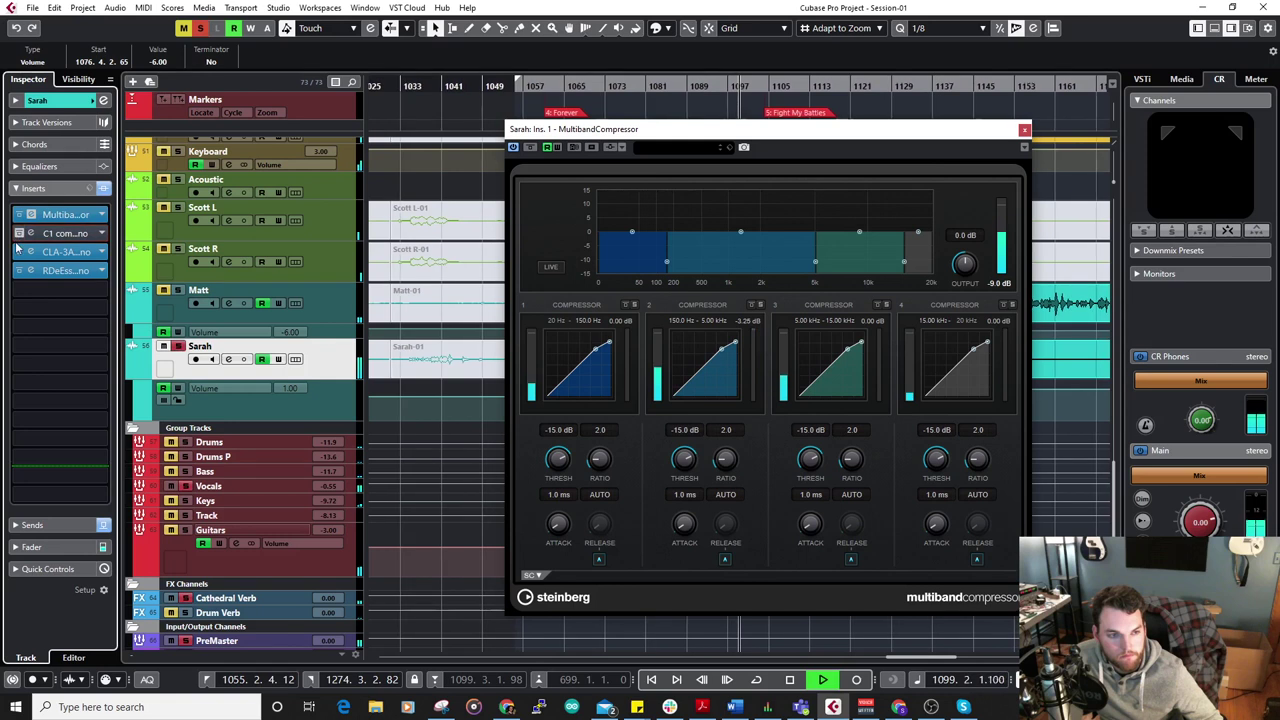
pyautogui.click(18, 251)
pyautogui.click(18, 270)
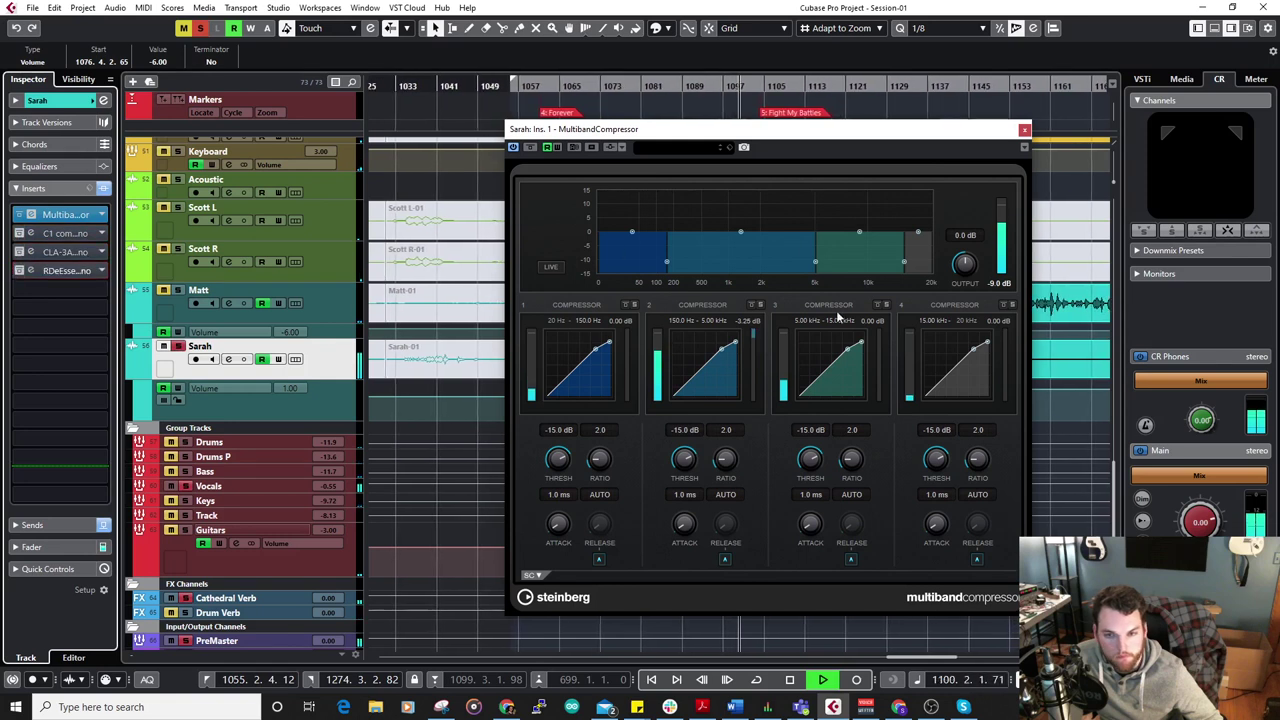
pyautogui.moveTo(790, 140); pyautogui.dragTo(942, 111)
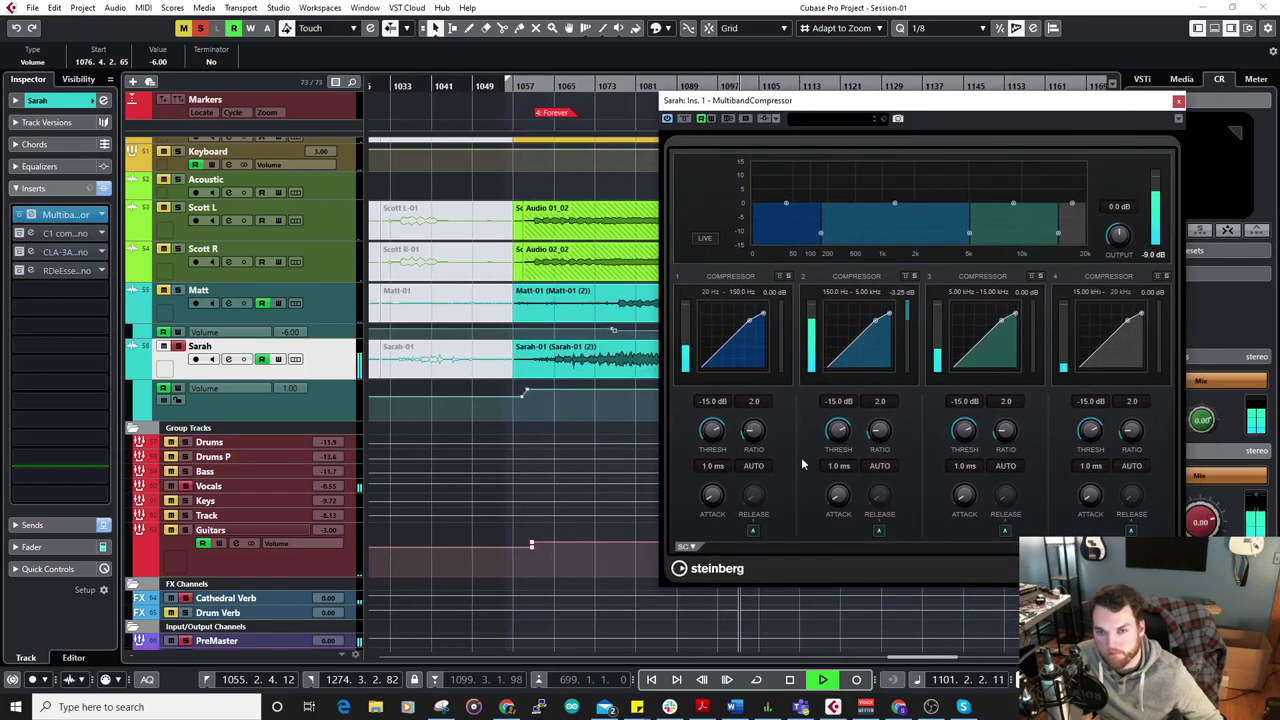
# Bypass band 1 of the MultibandCompressor, set band 2 to span 312.2 Hz to 3.15 kHz and lower its level slightly.
pyautogui.click(778, 276)
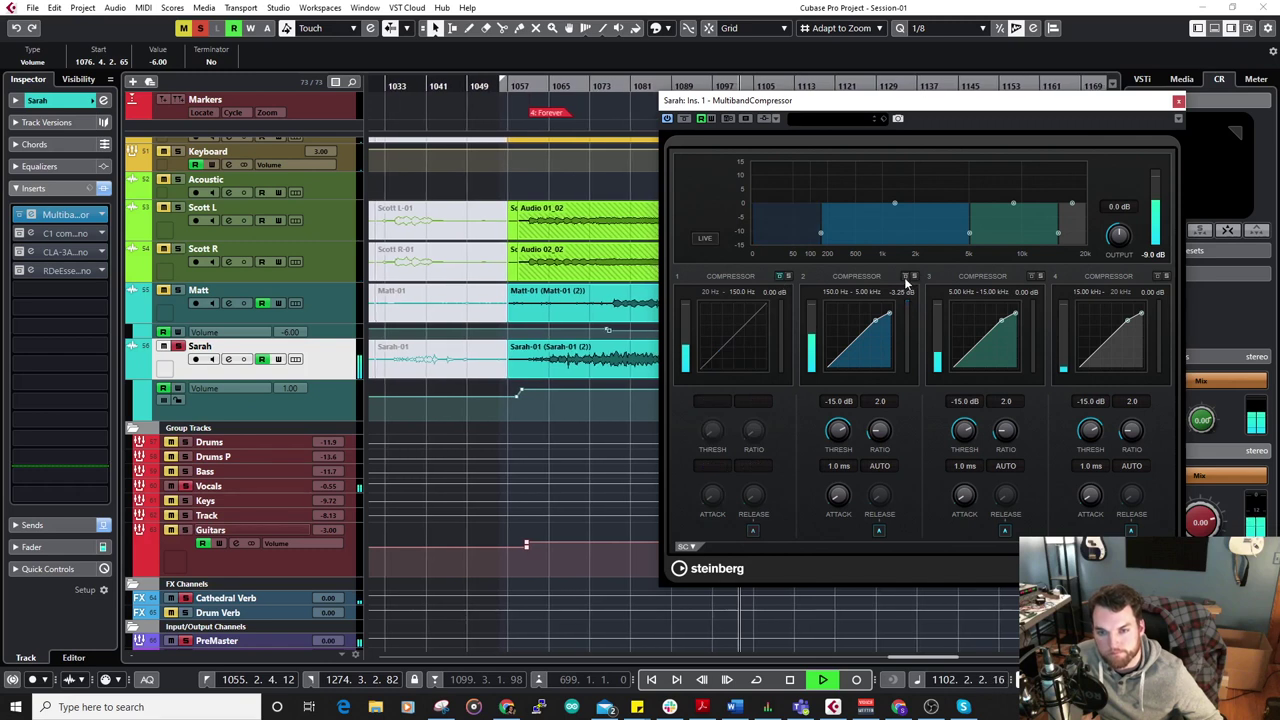
pyautogui.click(905, 276)
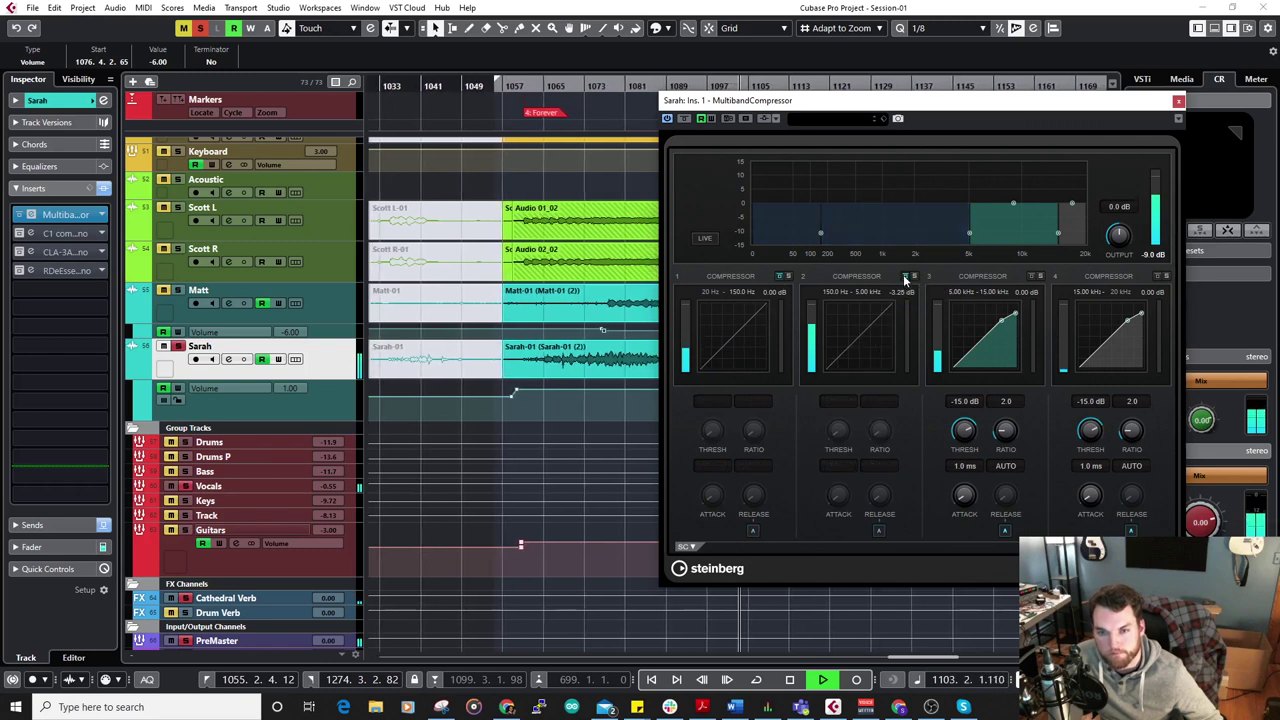
pyautogui.click(905, 276)
pyautogui.moveTo(820, 233); pyautogui.dragTo(880, 234)
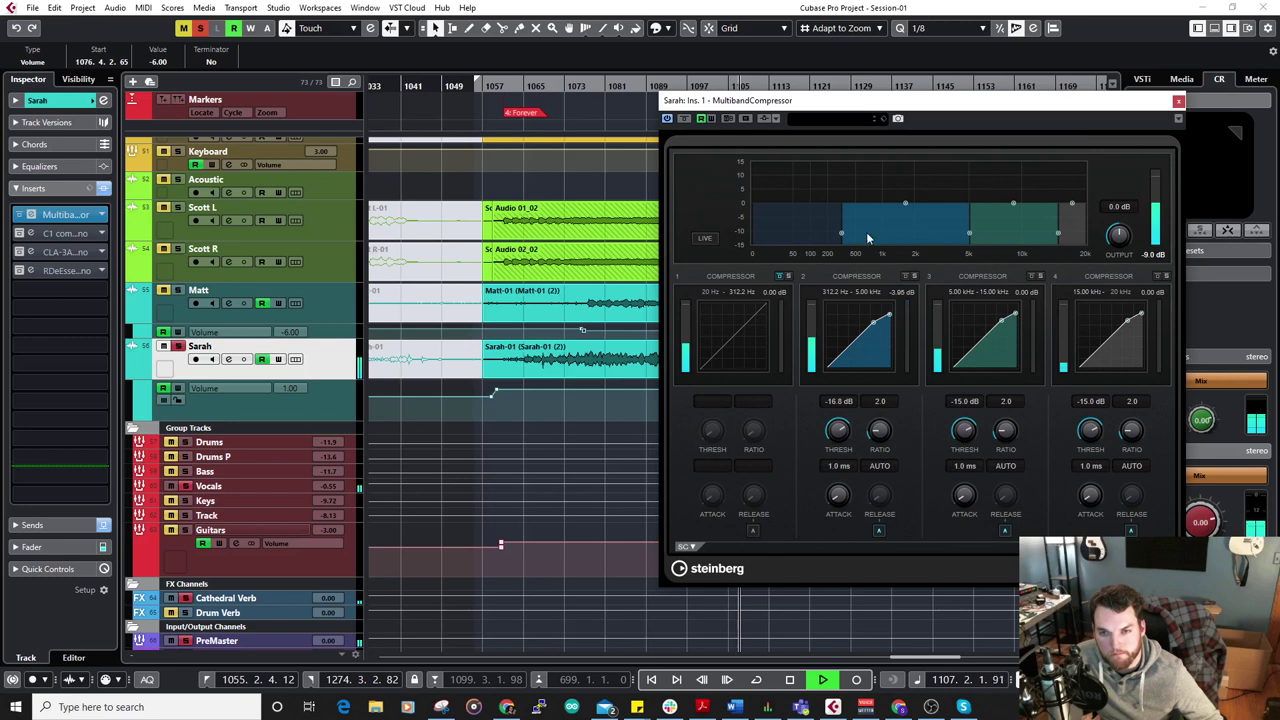
pyautogui.moveTo(903, 204); pyautogui.dragTo(900, 209)
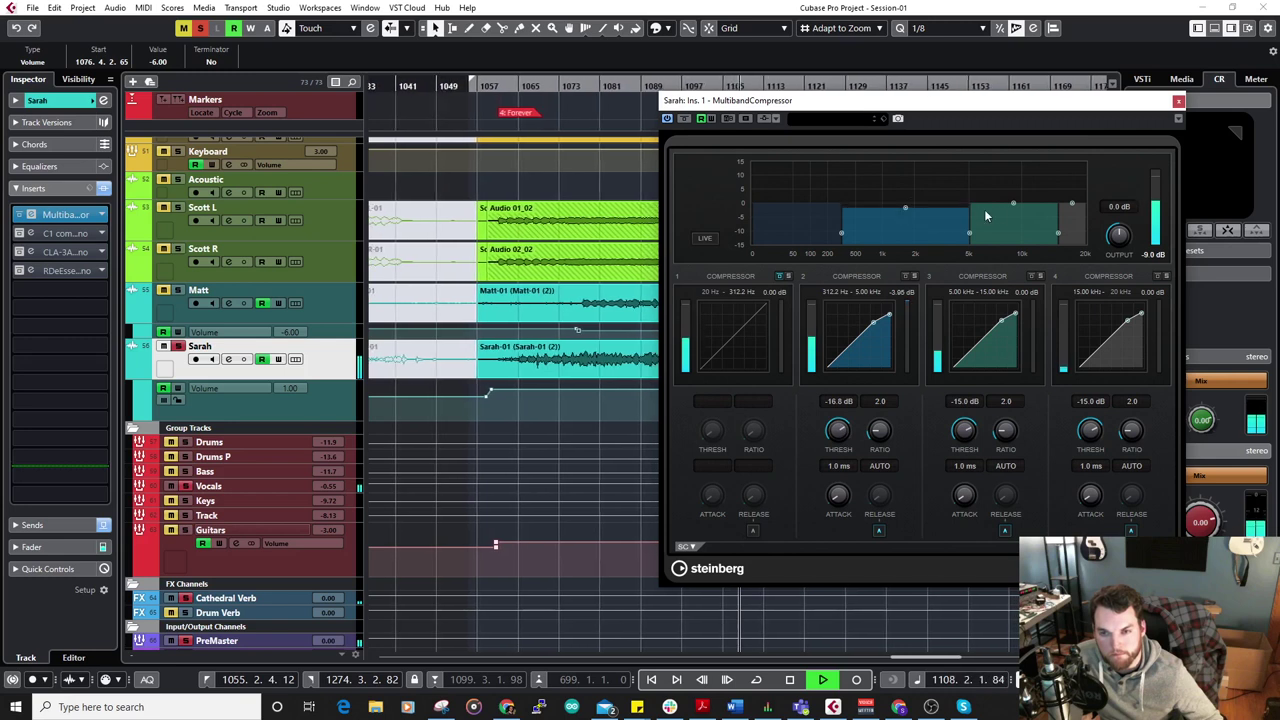
pyautogui.moveTo(968, 233); pyautogui.dragTo(906, 220)
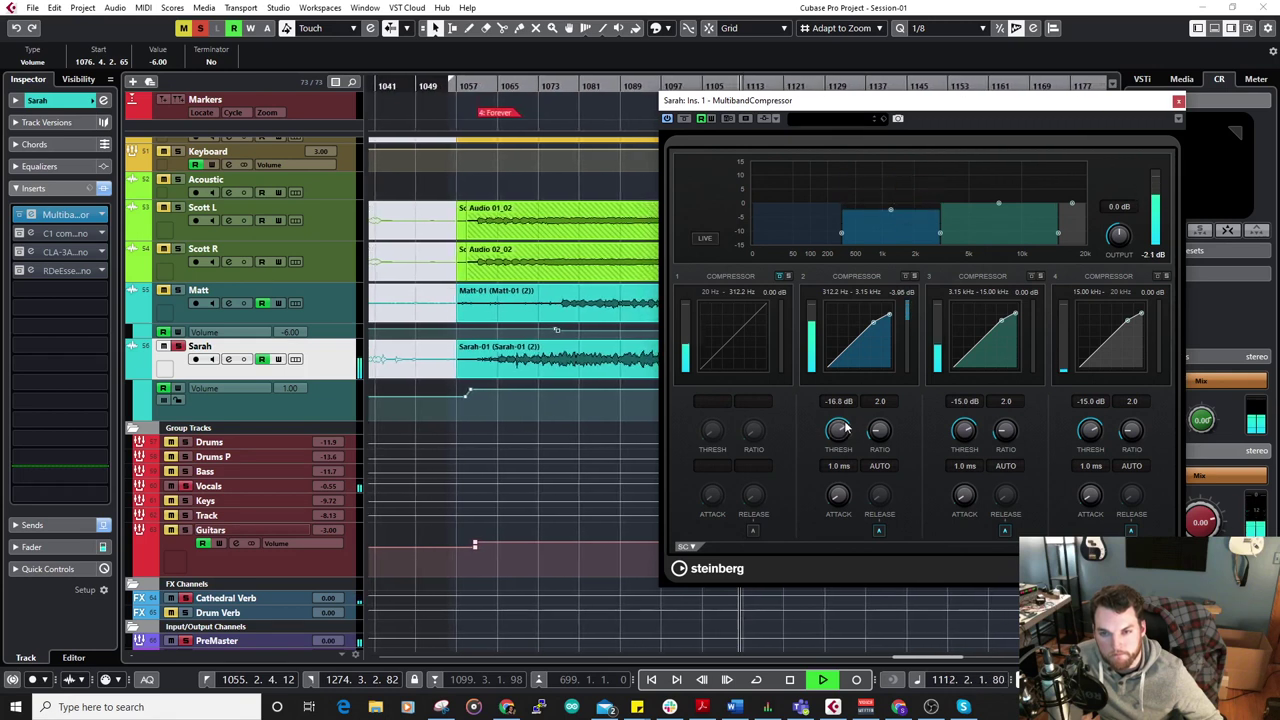
# Set the thresholds of bands 2, 3 and 4 to -18.9, -30.0 and about -40 dB, and lower the output of bands 2 and 3.
pyautogui.moveTo(997, 174); pyautogui.dragTo(998, 208)
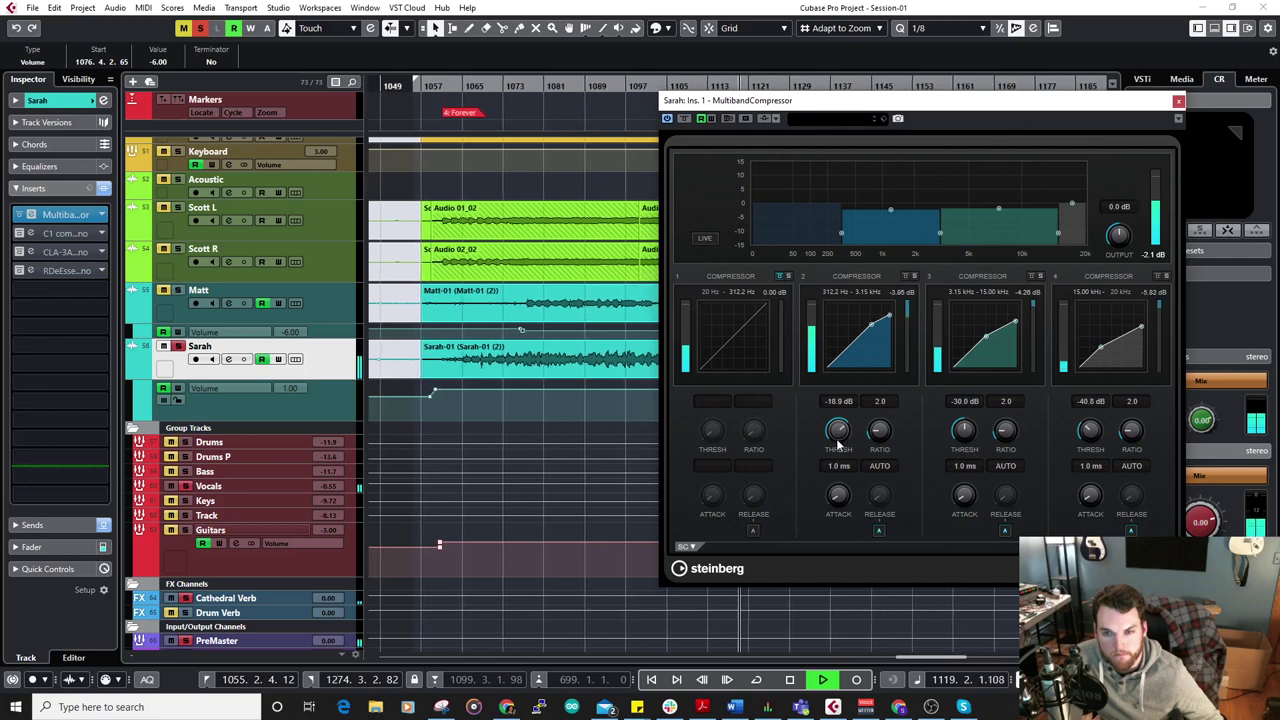
pyautogui.moveTo(893, 216)
pyautogui.mouseDown()
pyautogui.moveTo(893, 176)
pyautogui.moveTo(892, 215)
pyautogui.mouseUp()
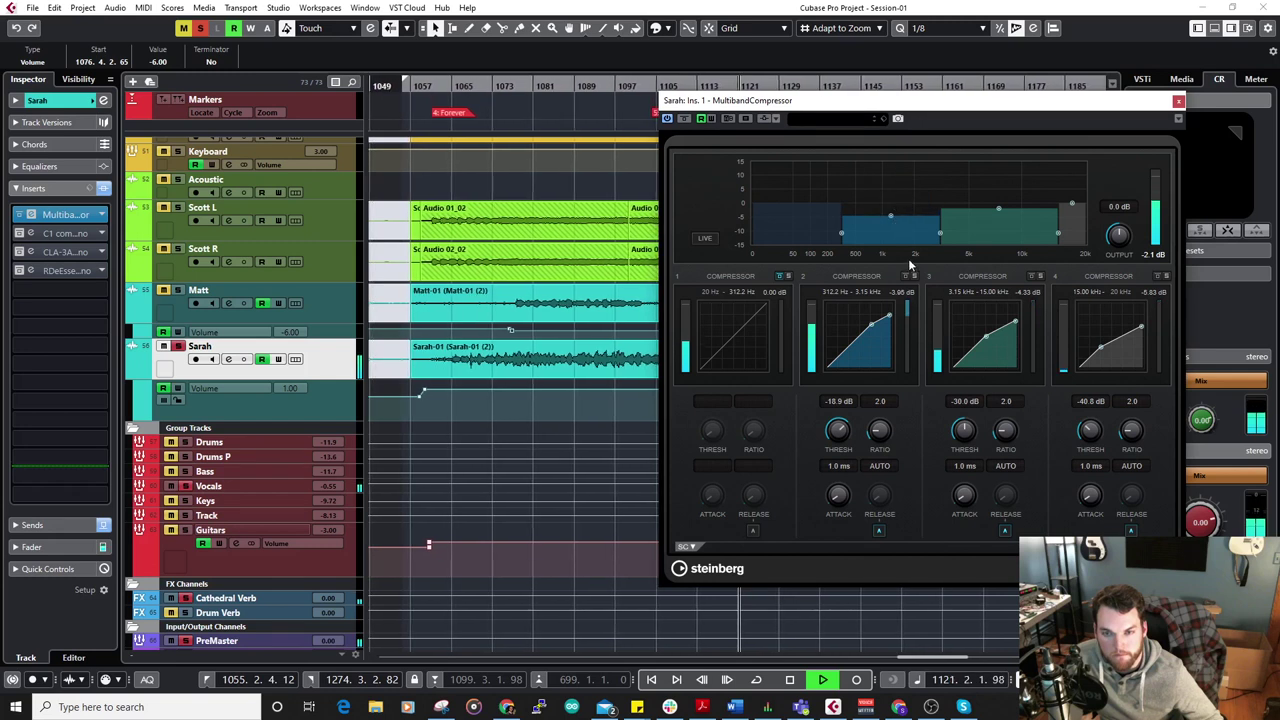
pyautogui.click(1179, 103)
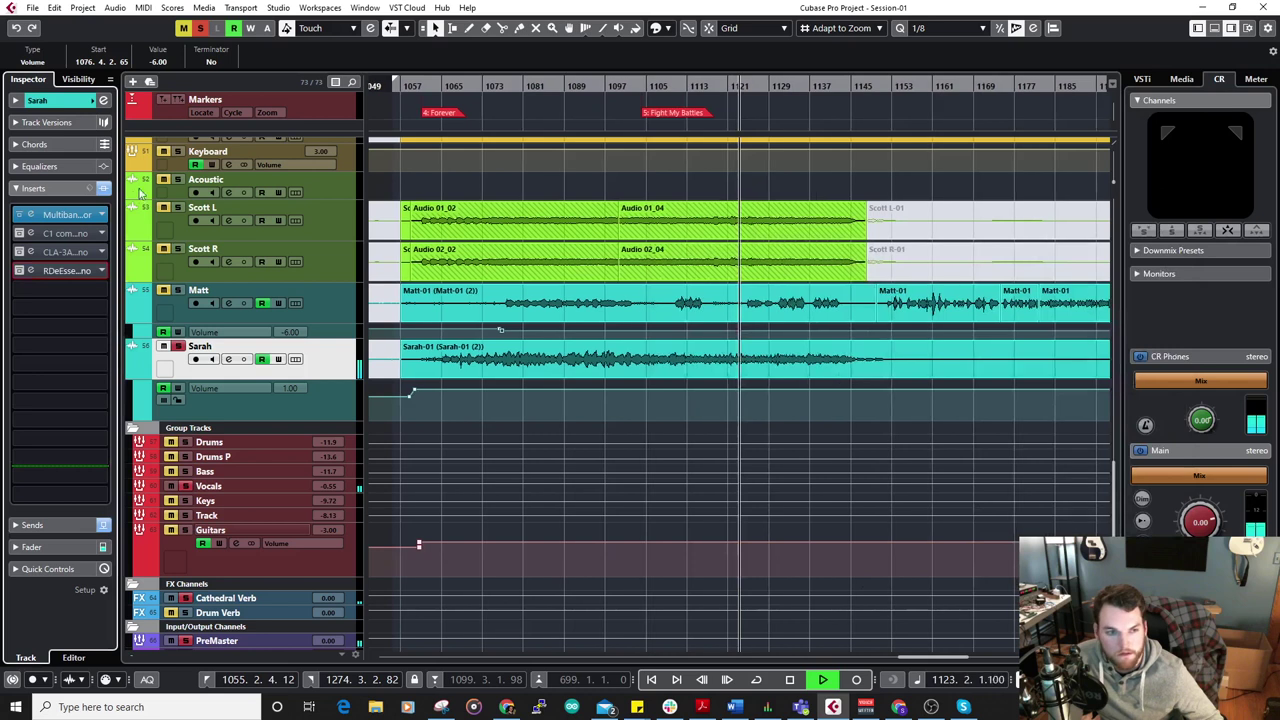
# Reactivate the C1 comp insert on vocal track 56, raise its threshold to about -25 dB and reduce its makeup gain.
pyautogui.click(30, 233)
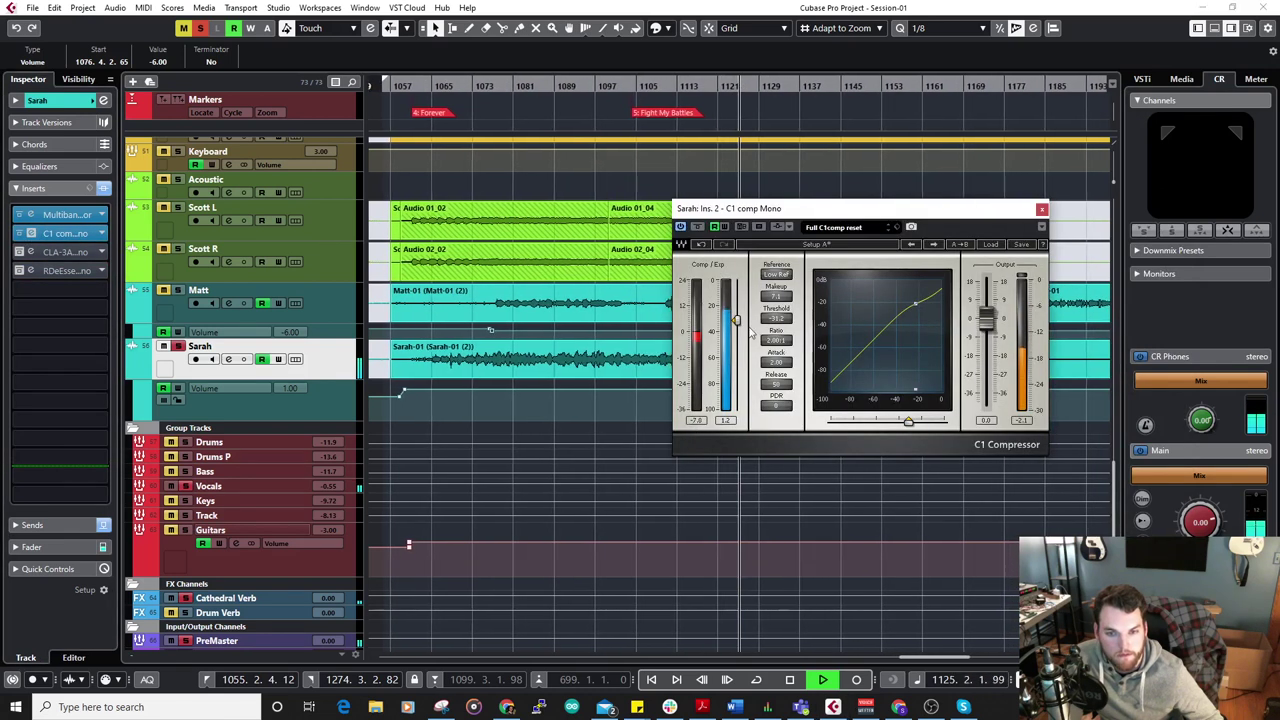
pyautogui.moveTo(737, 320); pyautogui.dragTo(737, 314)
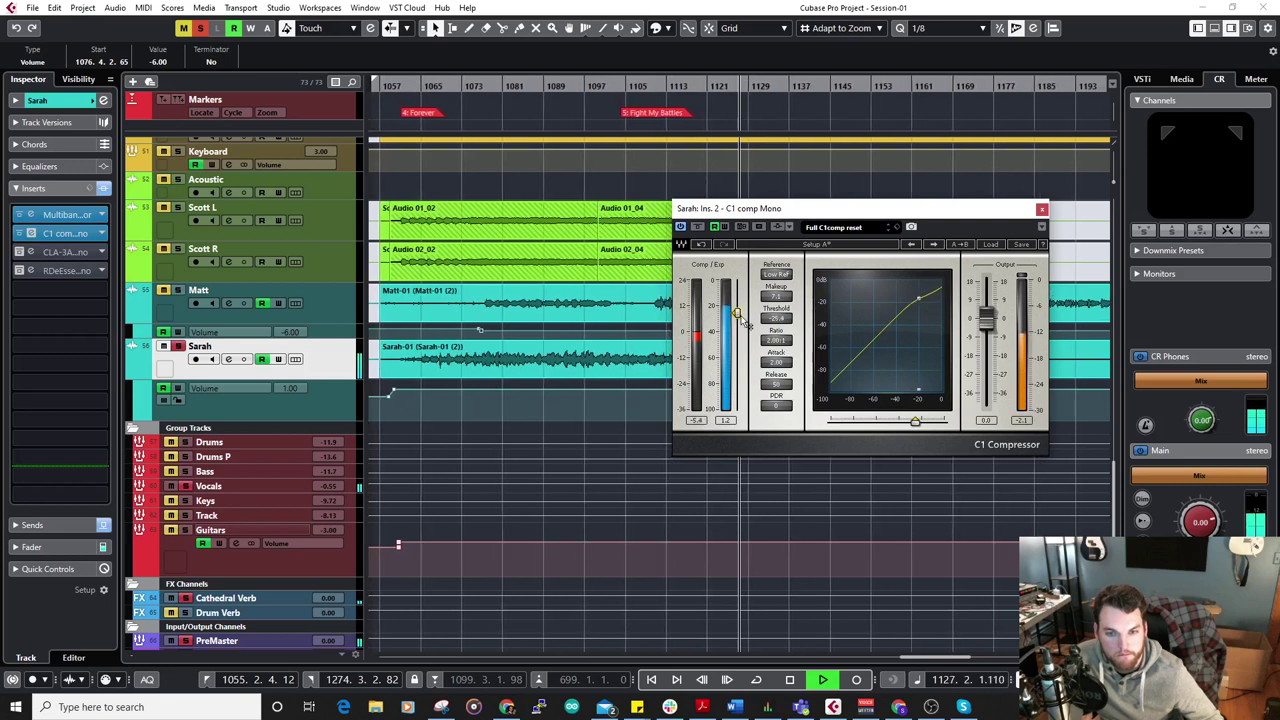
pyautogui.moveTo(776, 296); pyautogui.dragTo(776, 304)
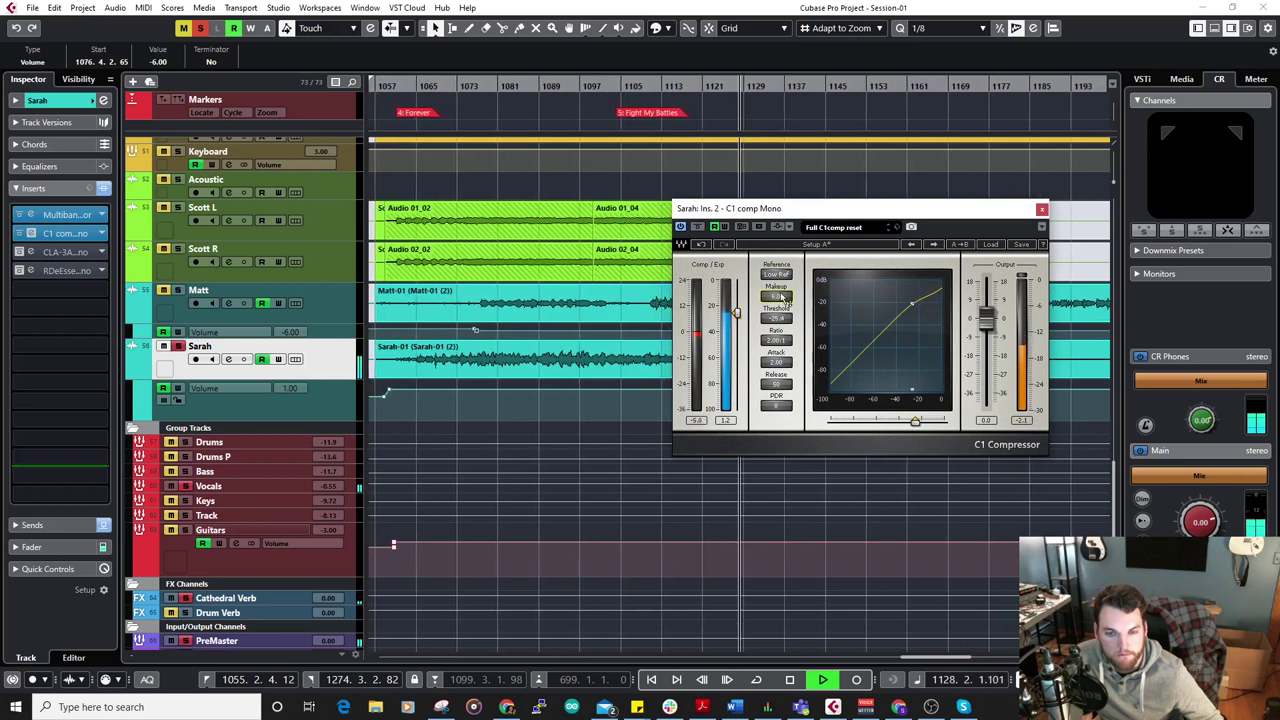
pyautogui.click(1041, 208)
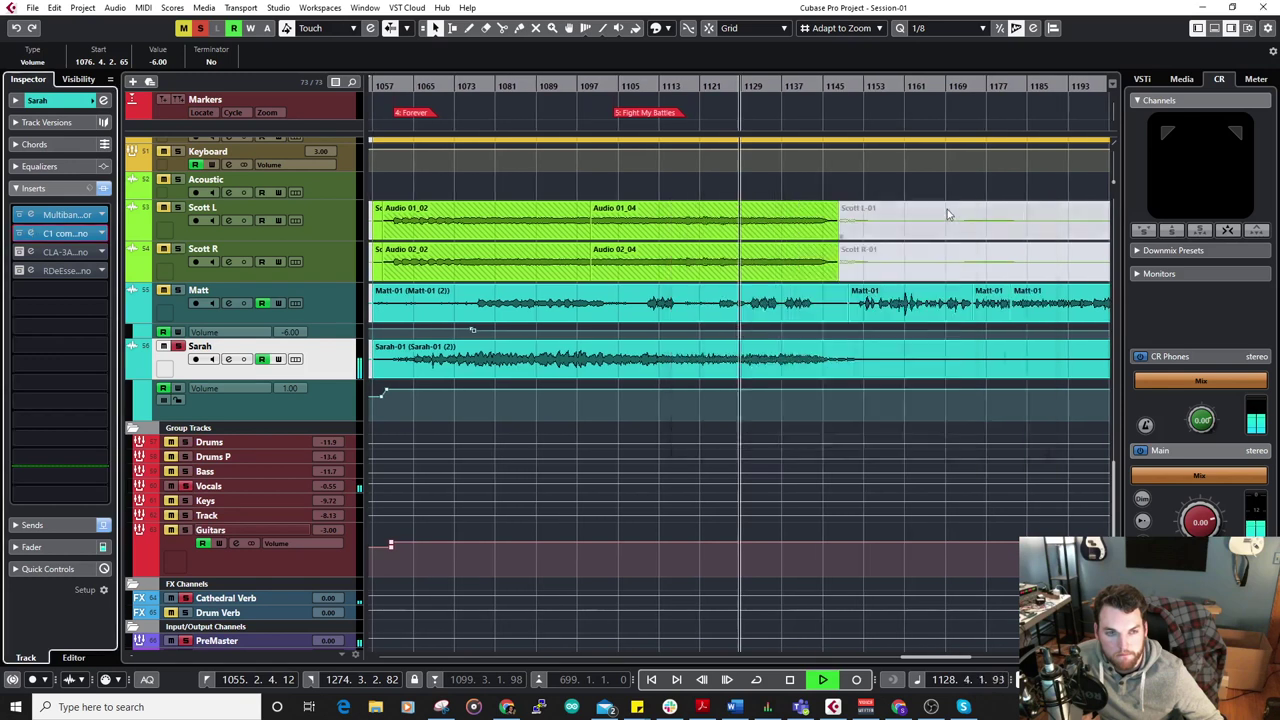
# Reactivate the CLA-3A and RDeEsser inserts on vocal track 56, with the CLA-3A gain at 4.34.
pyautogui.click(55, 252)
pyautogui.click(515, 334)
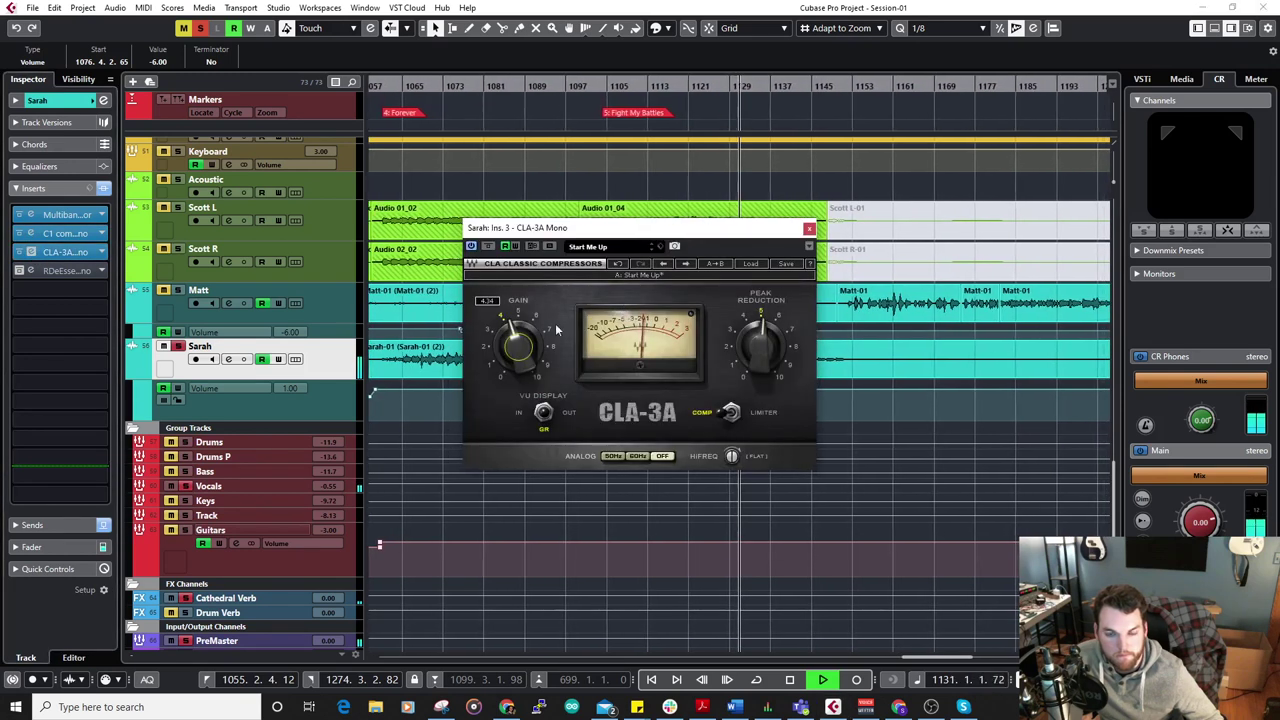
pyautogui.click(809, 228)
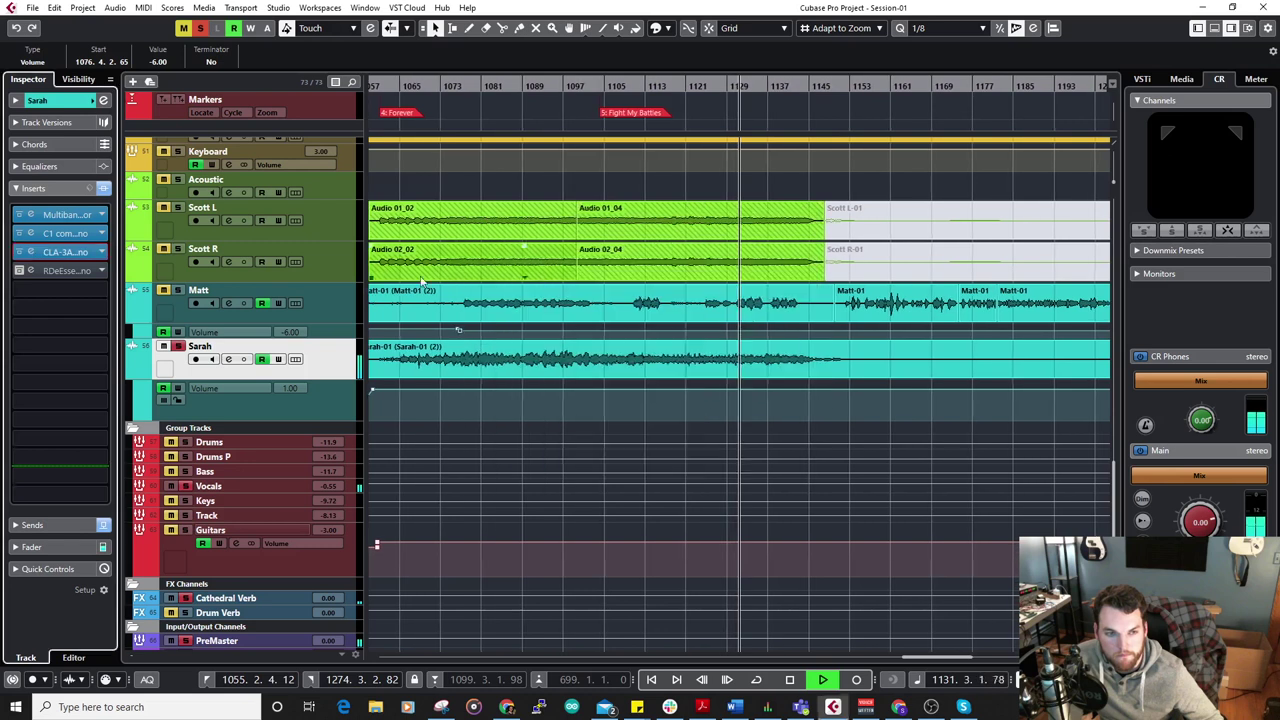
pyautogui.click(65, 270)
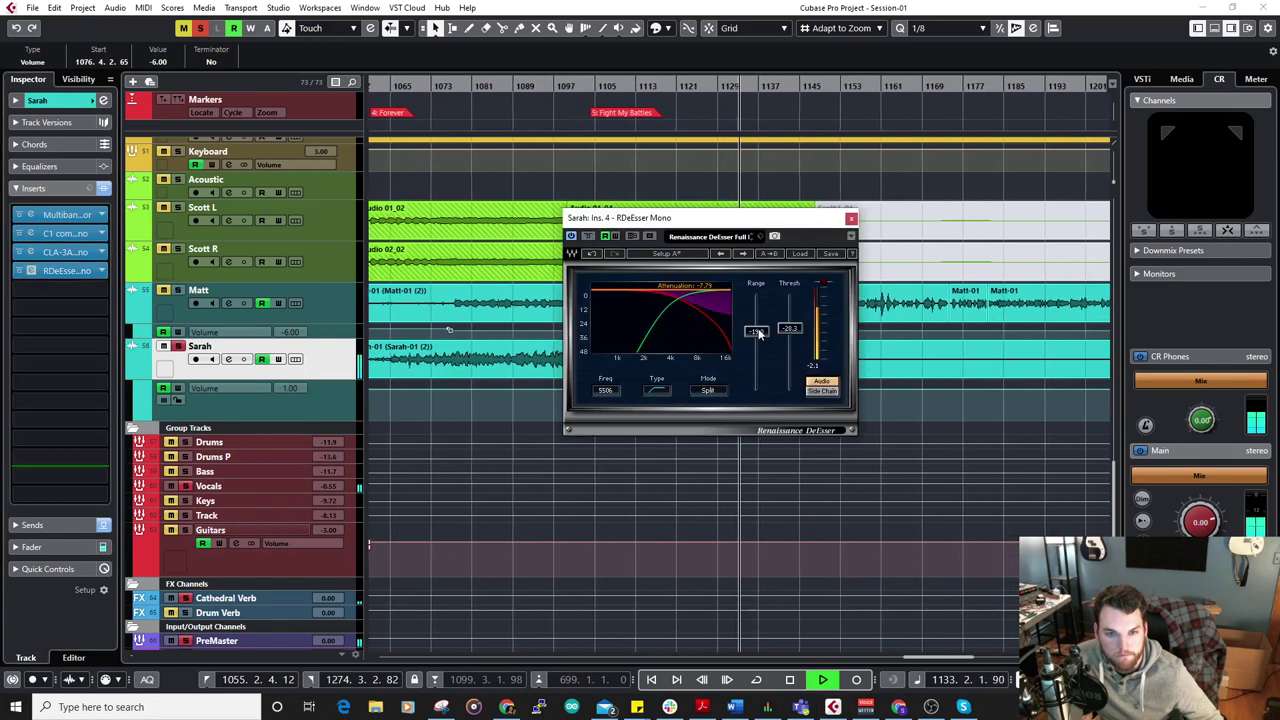
pyautogui.click(851, 217)
# Play the I Surrender All section, compare the solo vocal with its C1 comp and CLA-3A bypassed and active, and check the C1 settings.
pyautogui.scroll(-6, 743, 259)
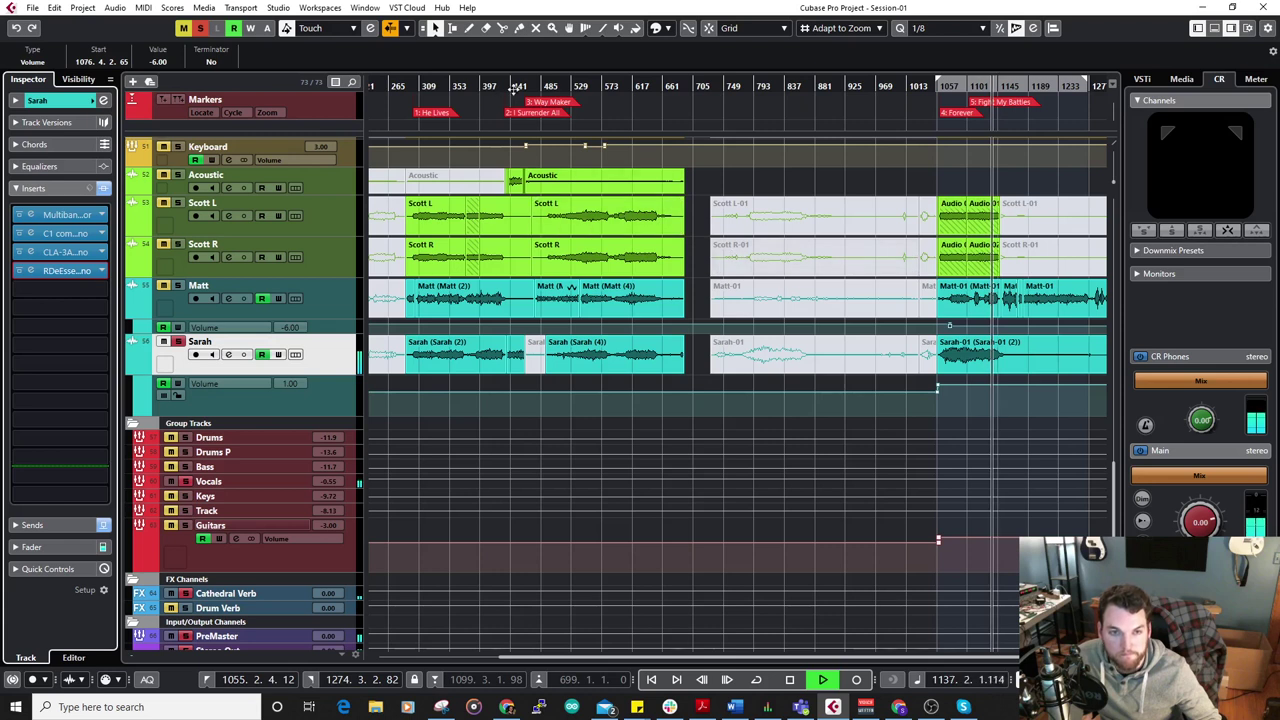
pyautogui.moveTo(513, 88); pyautogui.dragTo(600, 267)
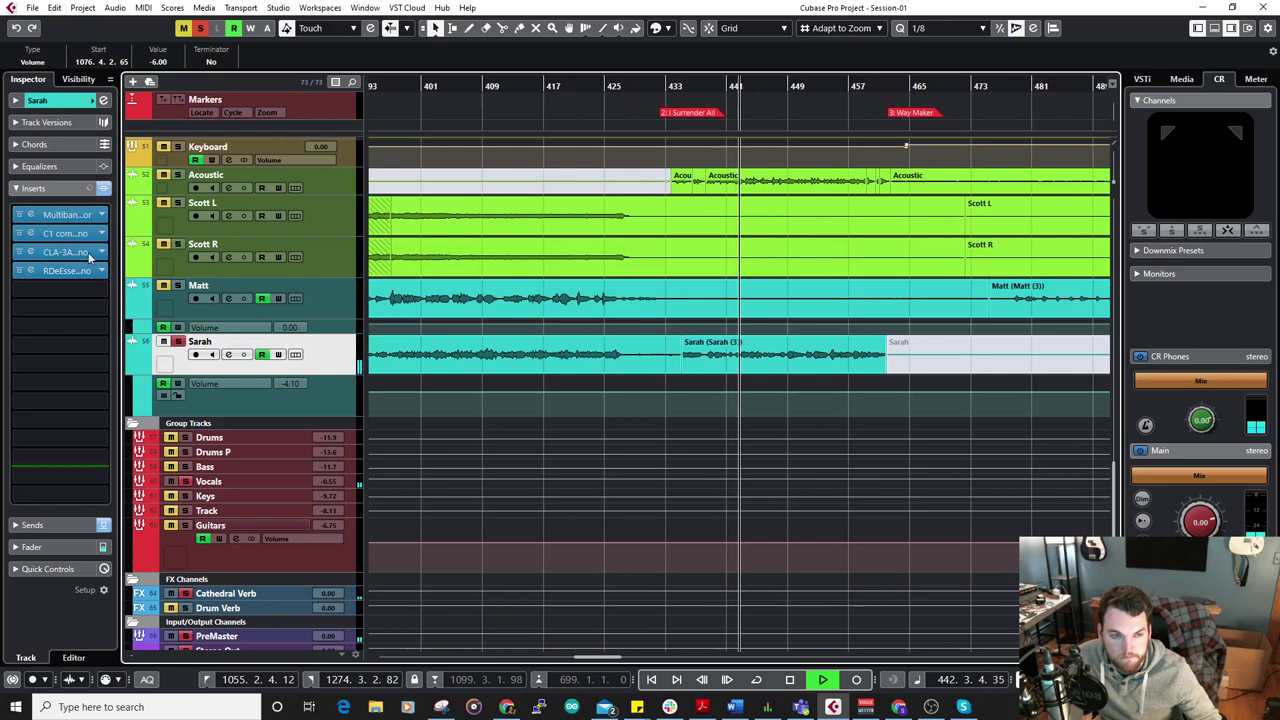
pyautogui.click(19, 234)
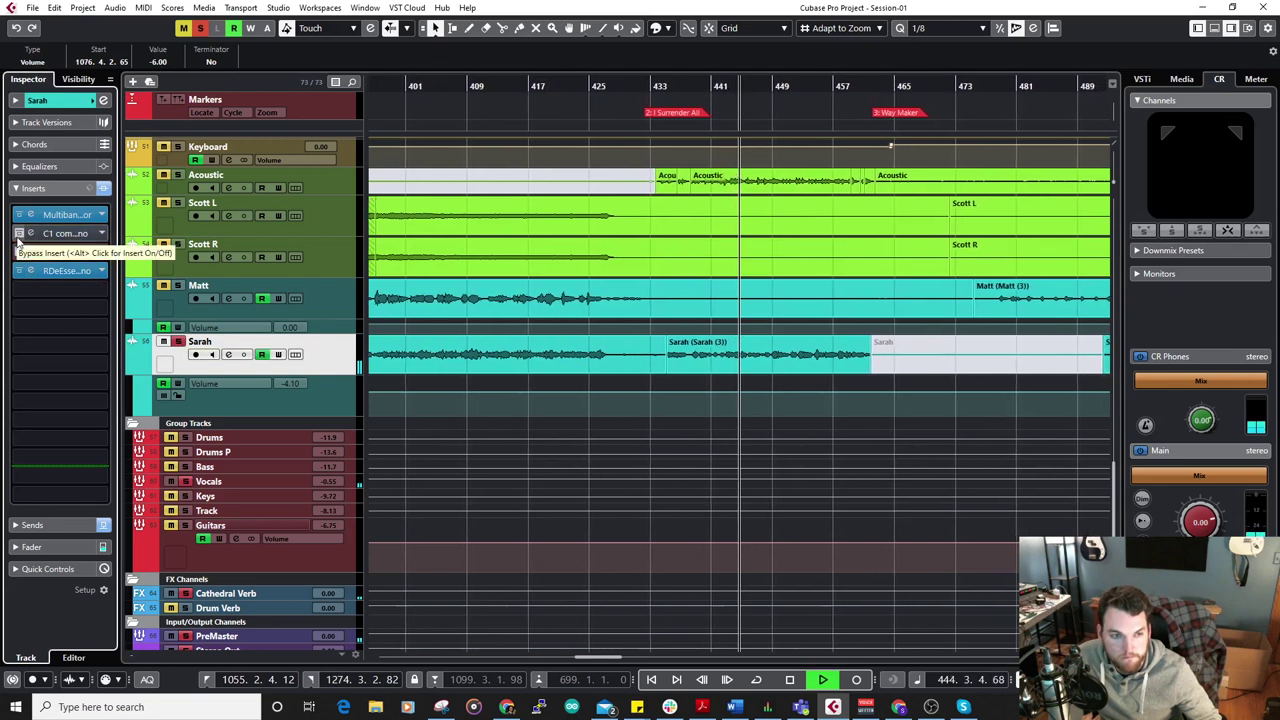
pyautogui.click(19, 235)
pyautogui.click(19, 252)
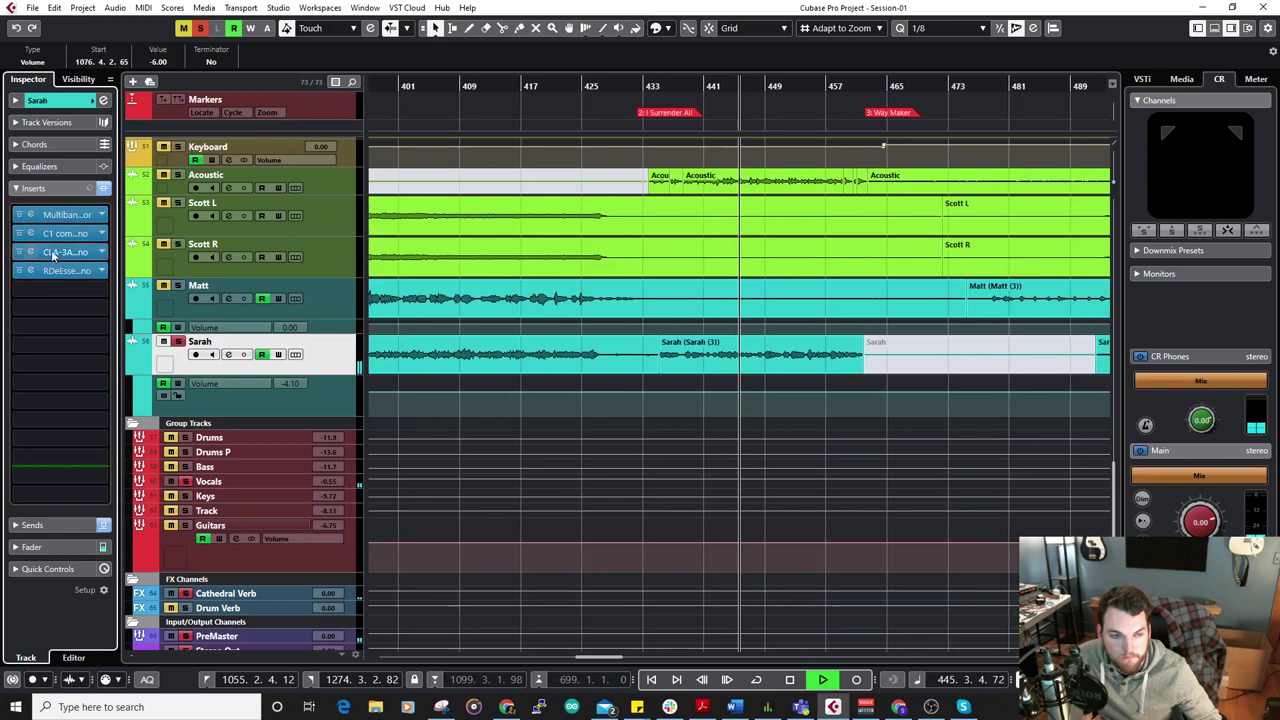
pyautogui.click(60, 233)
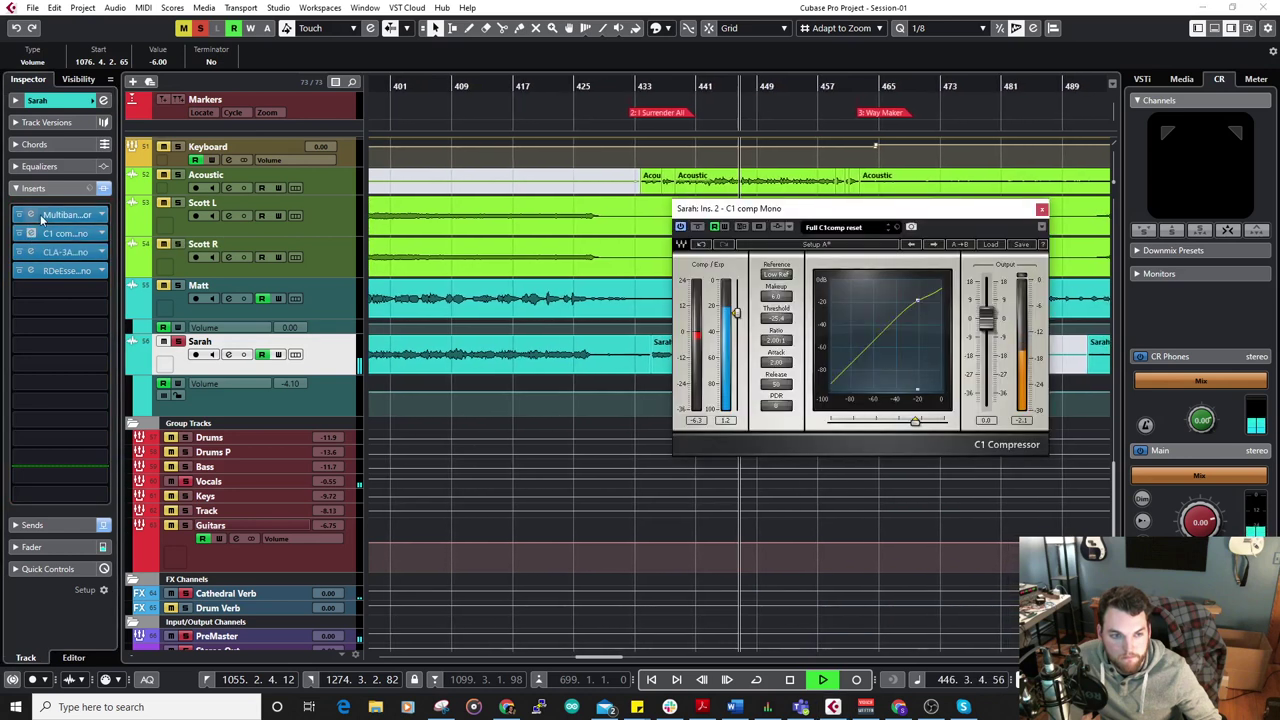
pyautogui.click(1042, 209)
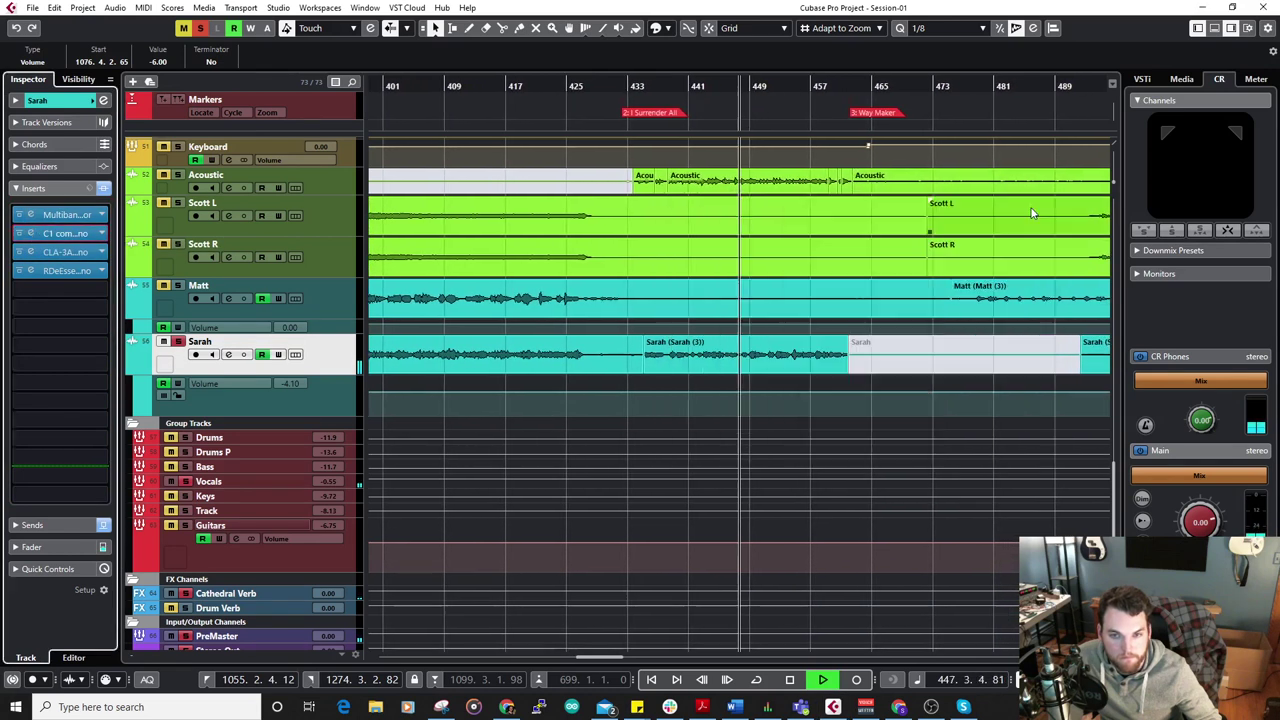
# Replay from just after the I Surrender All marker, compare the vocal with the MultibandCompressor bypassed and active, and open the plug-in's settings.
pyautogui.click(651, 114)
pyautogui.click(651, 88)
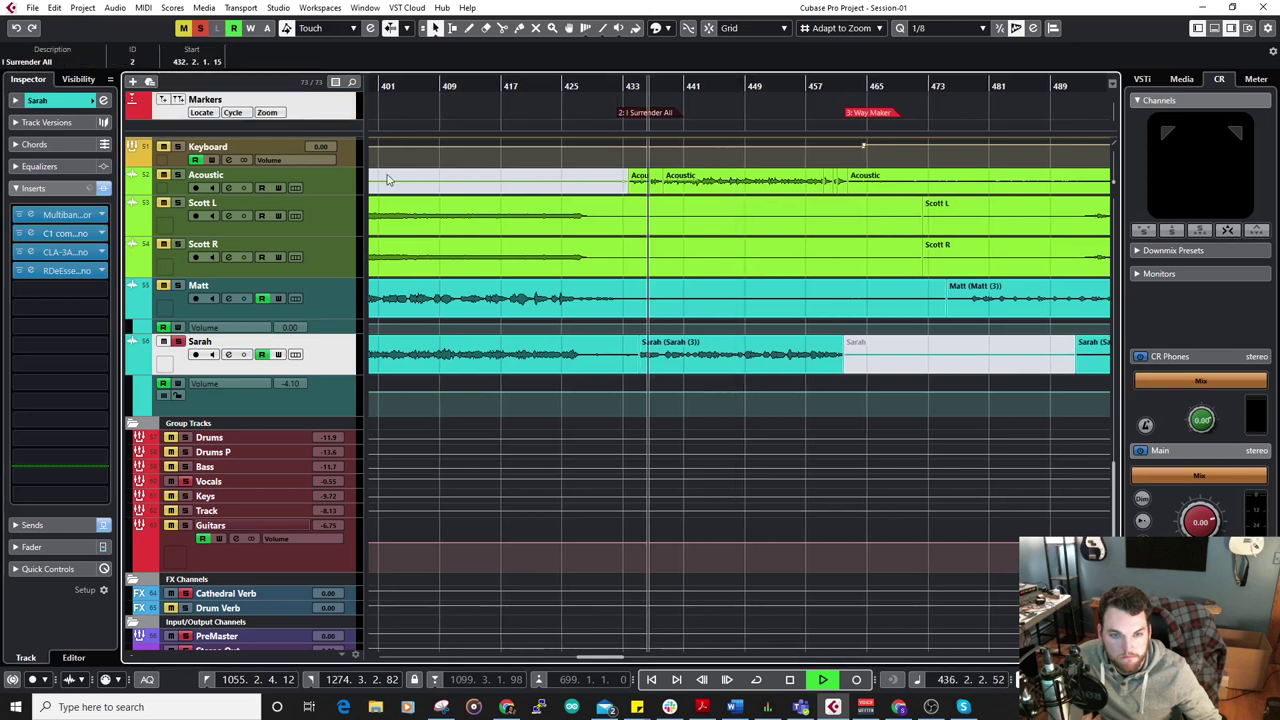
pyautogui.click(18, 214)
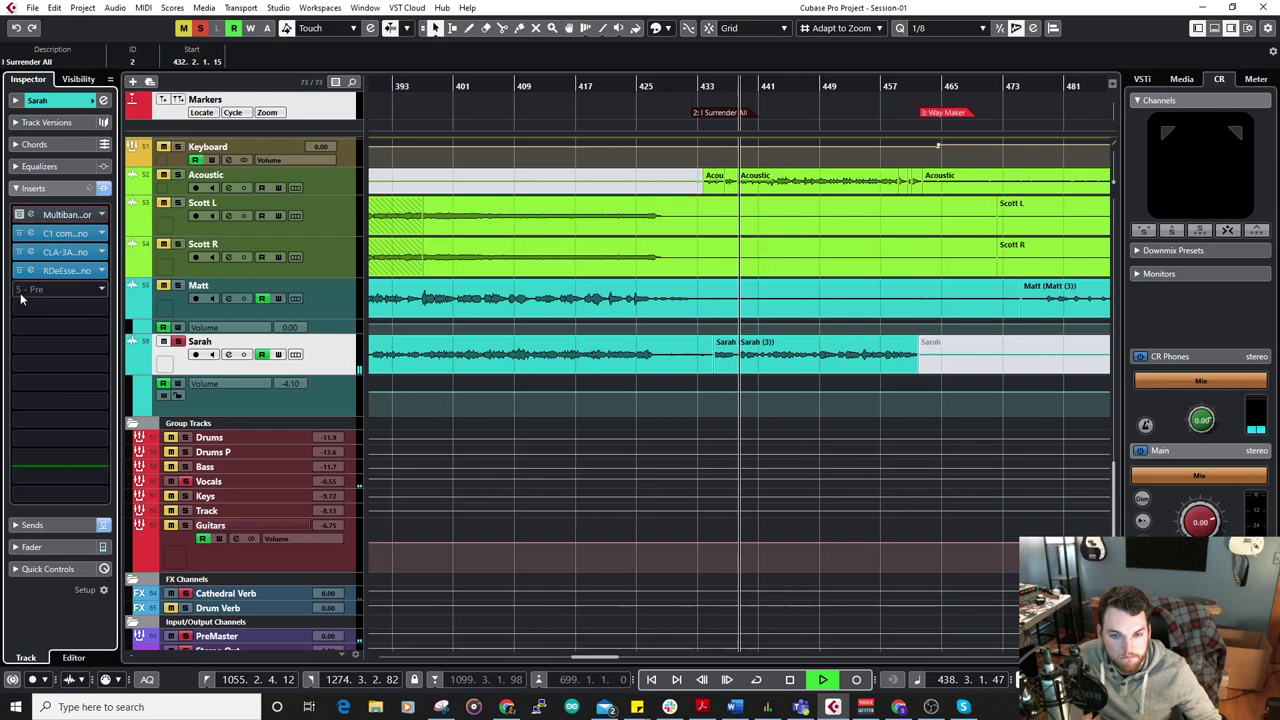
pyautogui.click(19, 214)
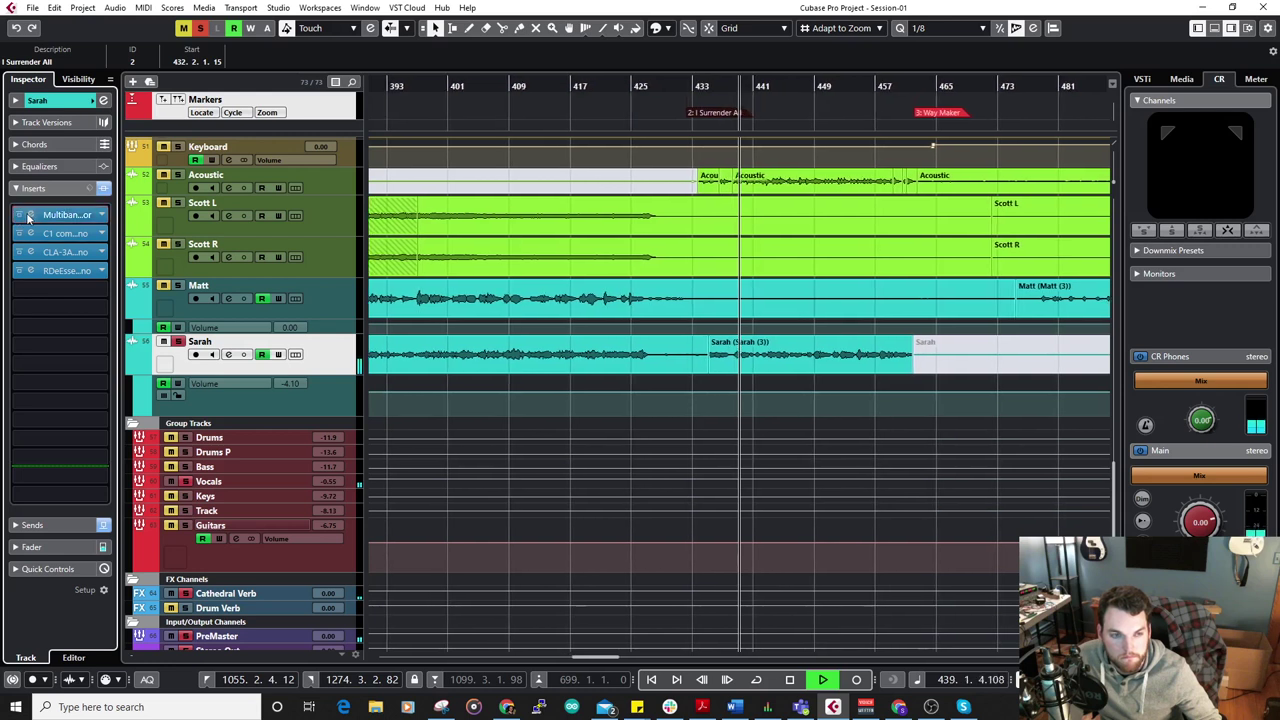
pyautogui.click(95, 216)
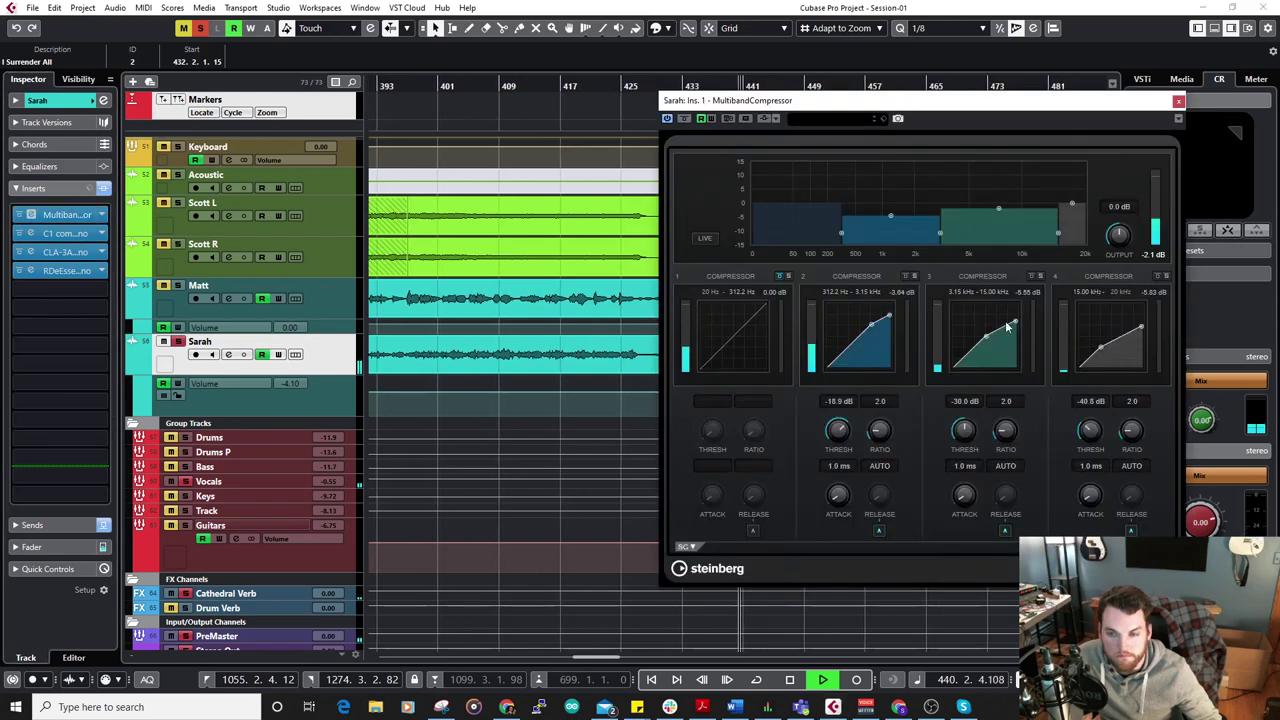
# Set the MultibandCompressor's output to -1 dB on the soloed vocal track and close the plug-in.
pyautogui.click(1119, 207)
pyautogui.write('-1')
pyautogui.press('Return')
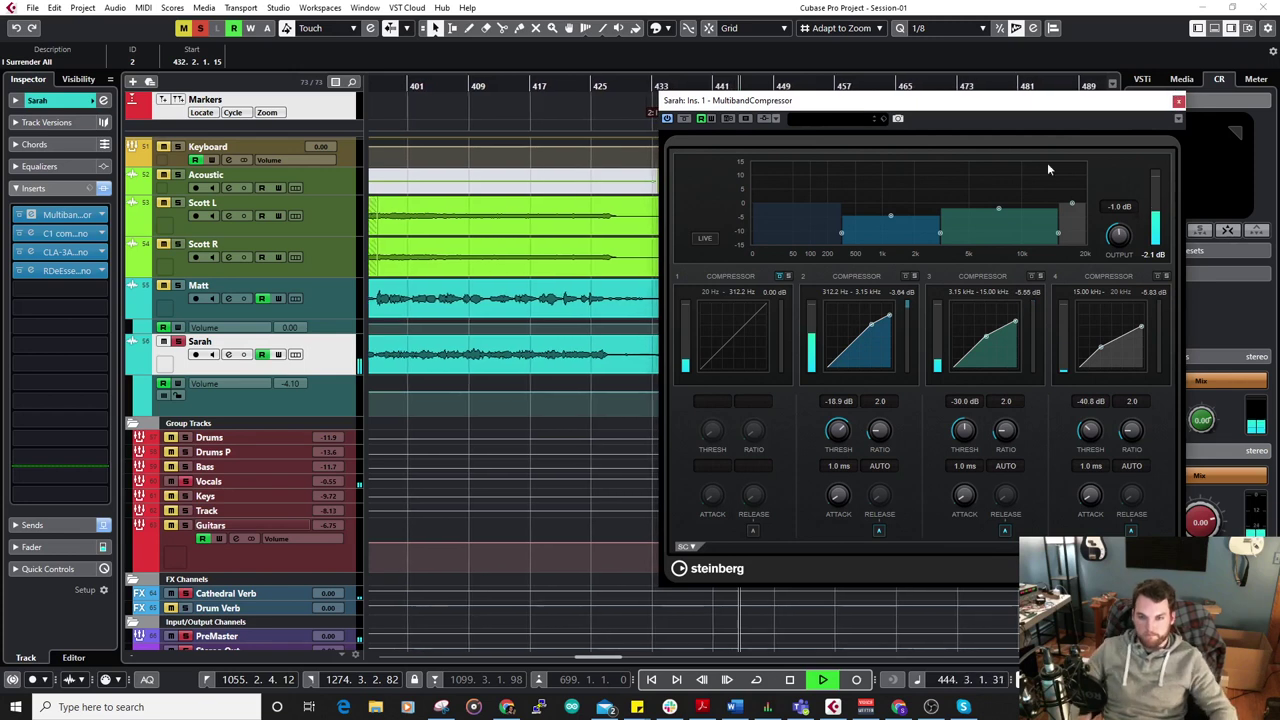
pyautogui.click(1178, 101)
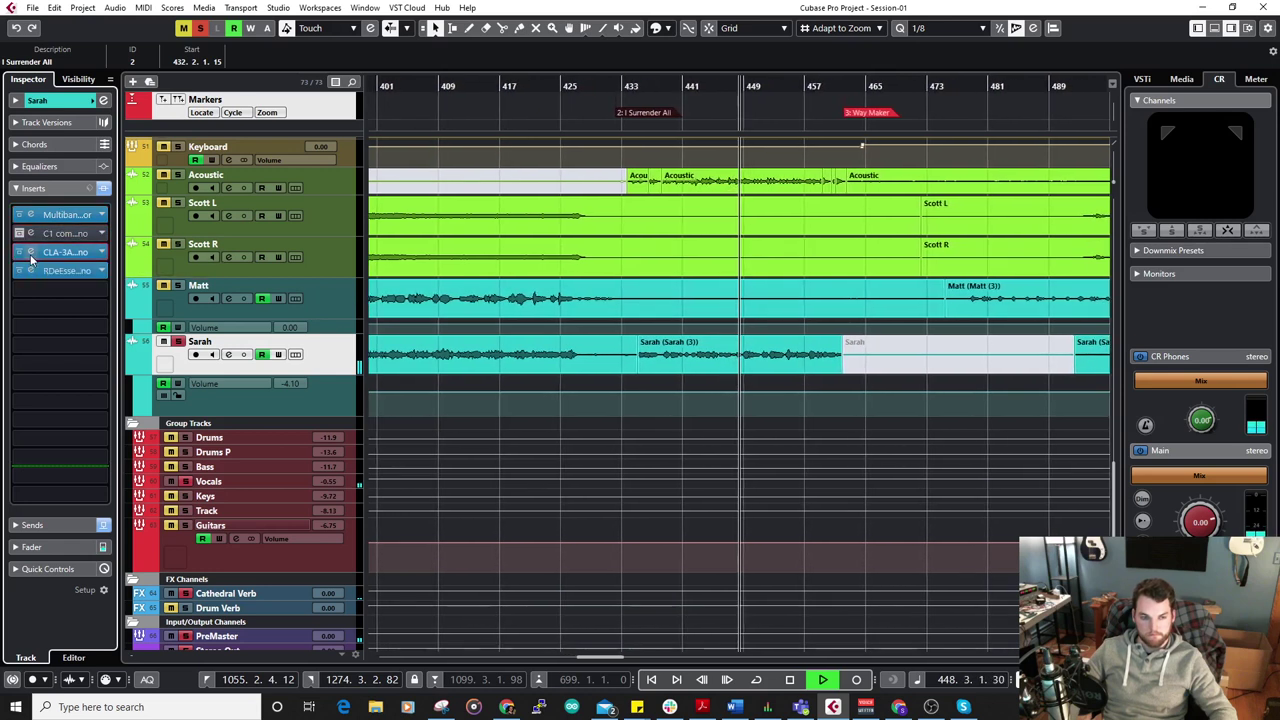
# Open the CLA-3A compressor on the selected vocal and move playback to the beginning of the "Forever" section.
pyautogui.click(33, 254)
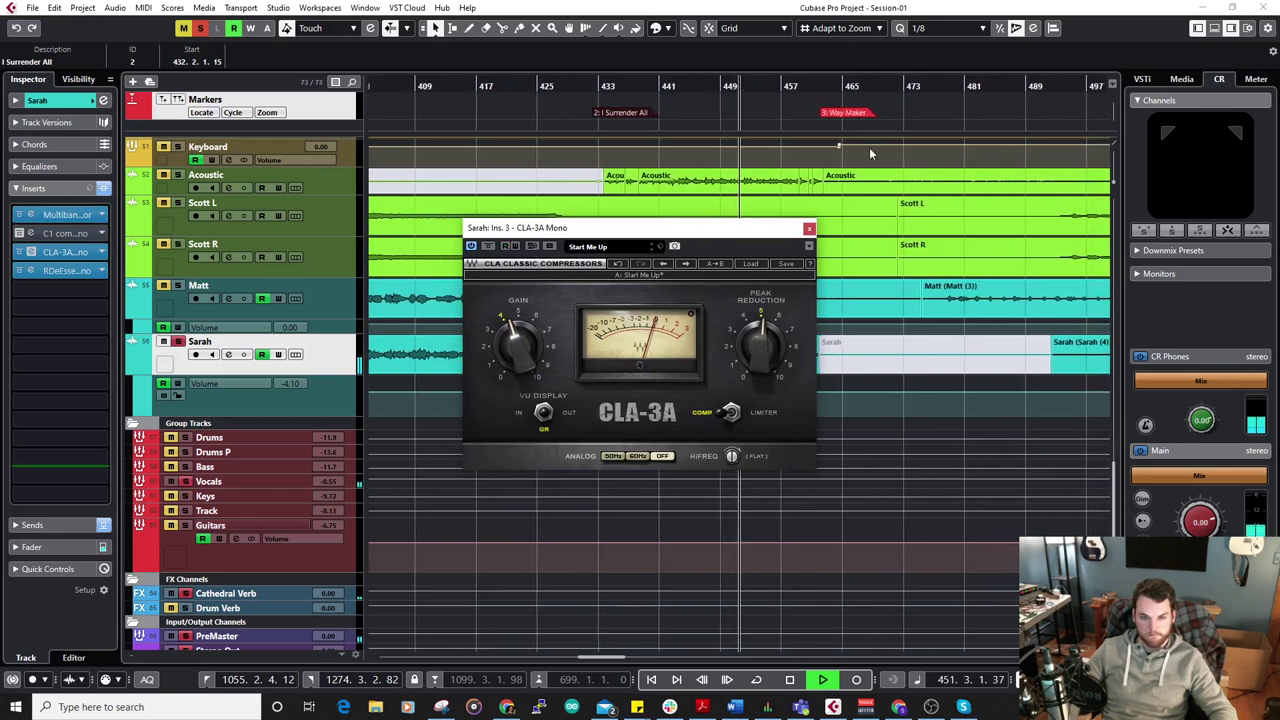
pyautogui.hscroll(2, 817, 137)
pyautogui.scroll(-5, 685, 177)
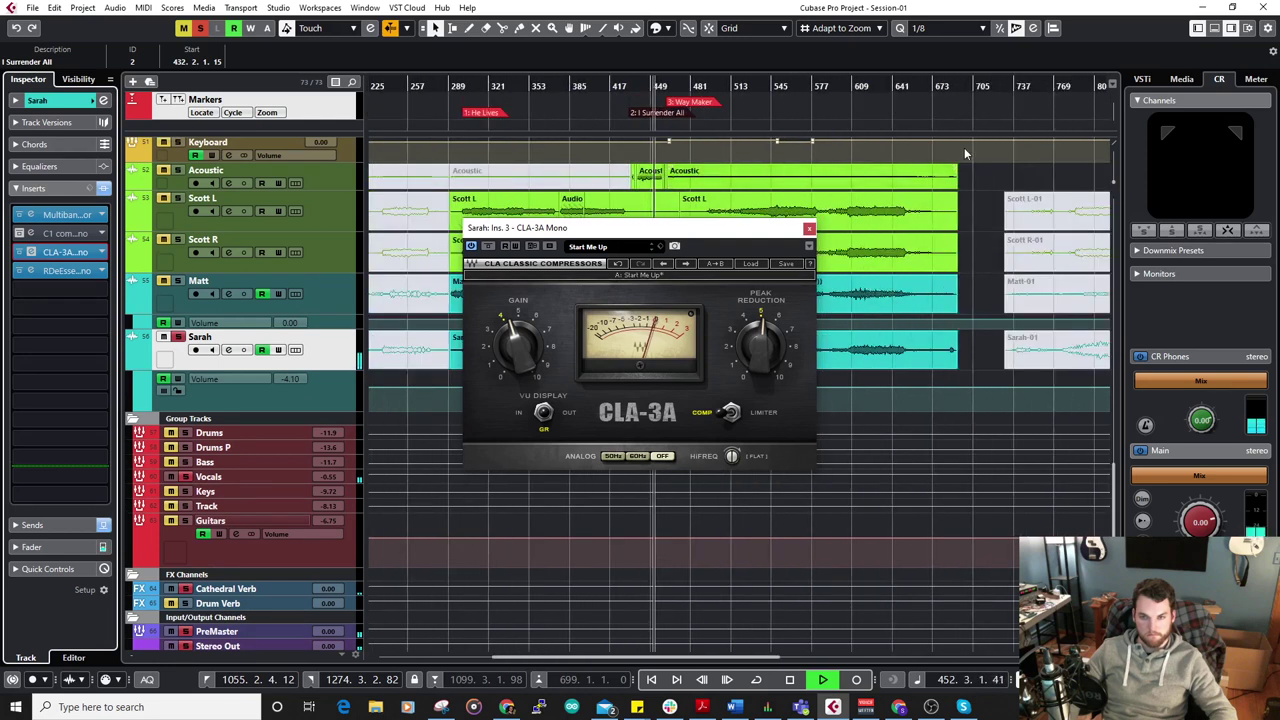
pyautogui.hscroll(4, 991, 172)
pyautogui.scroll(1, 910, 192)
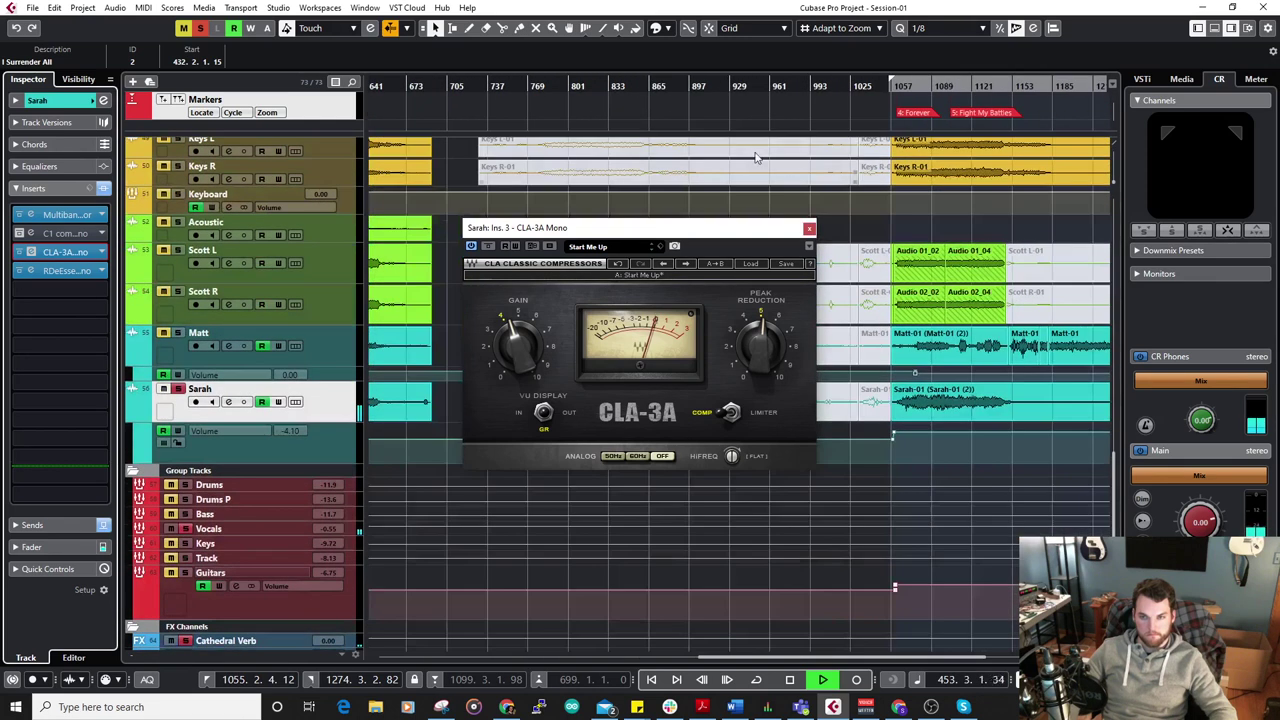
pyautogui.click(906, 87)
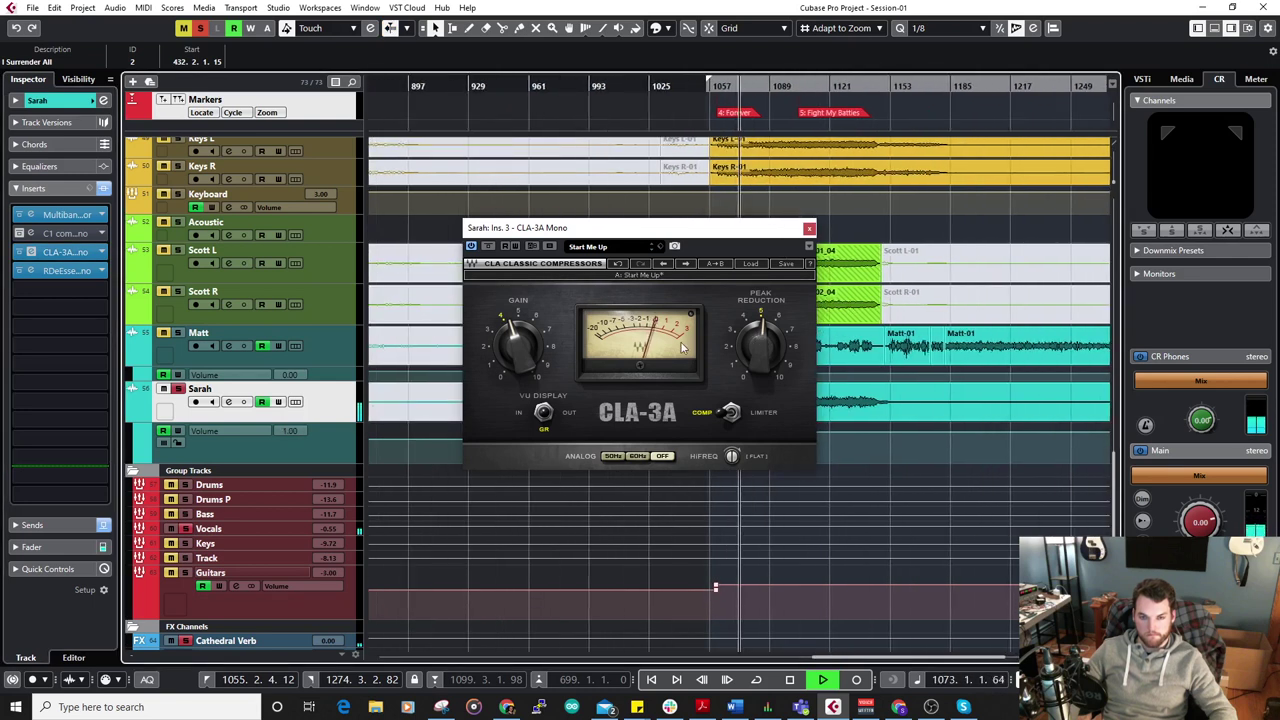
# Try a CLA-3A gain of about 5 on the vocal and bring it back to about 4.
pyautogui.click(521, 347)
pyautogui.moveTo(521, 347); pyautogui.dragTo(521, 340)
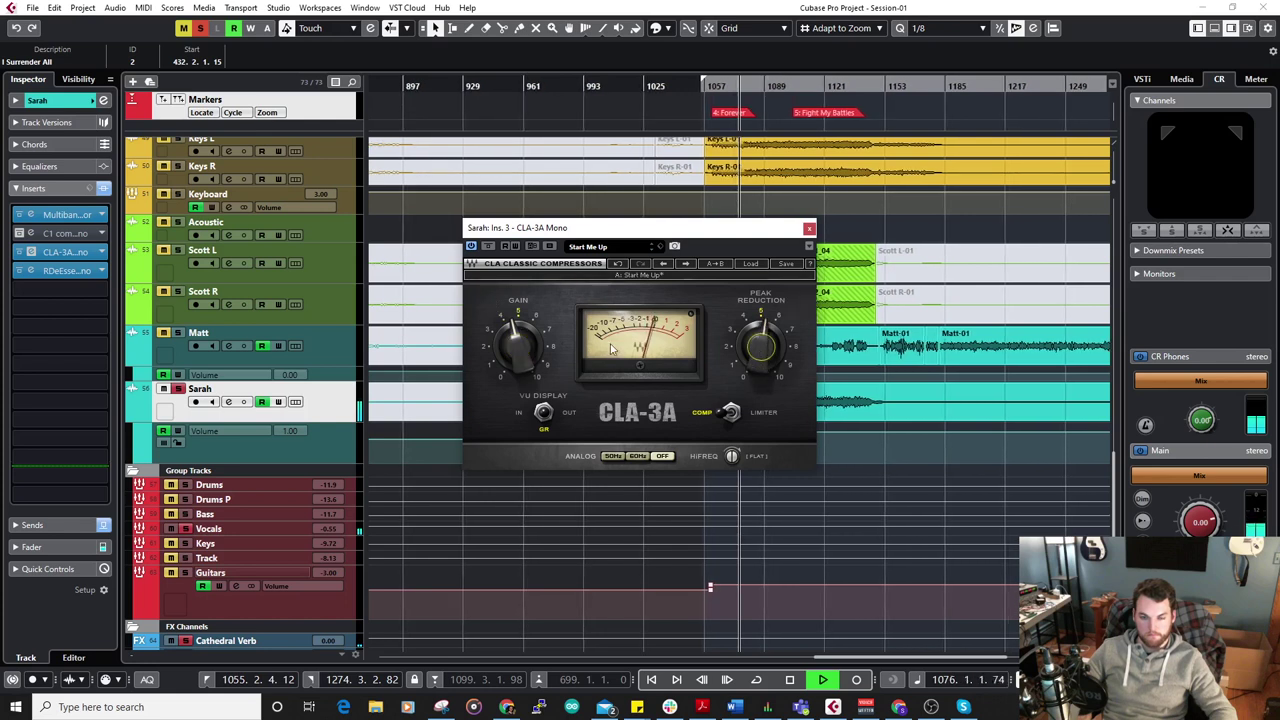
pyautogui.moveTo(518, 336); pyautogui.dragTo(518, 343)
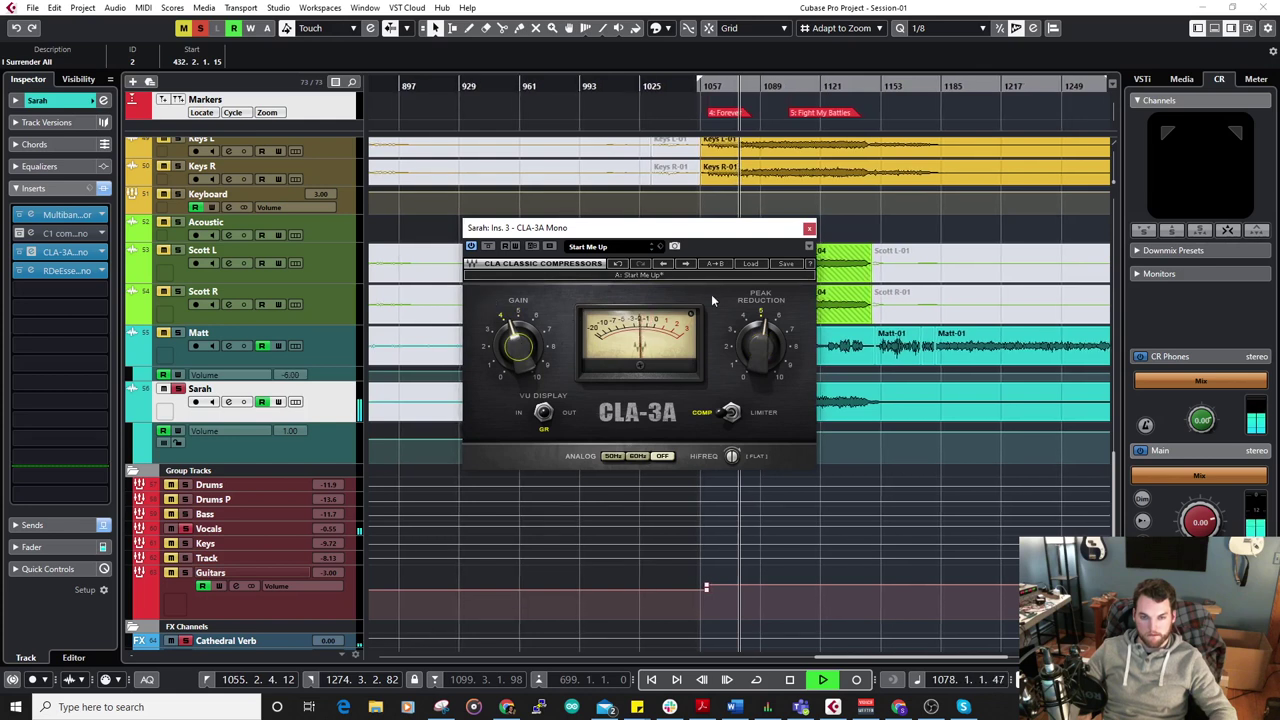
# Close the CLA-3A, unsolo the vocal, and replace its C1 comp insert with the Frequency EQ.
pyautogui.click(809, 228)
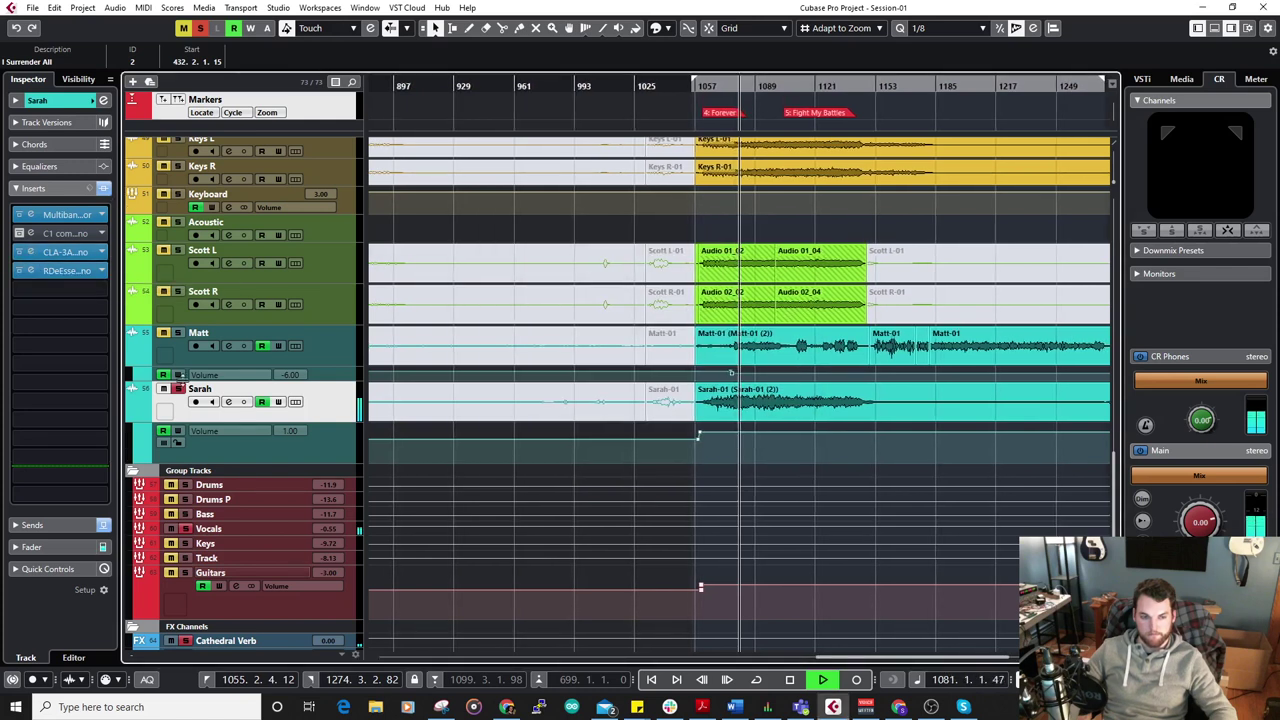
pyautogui.click(179, 388)
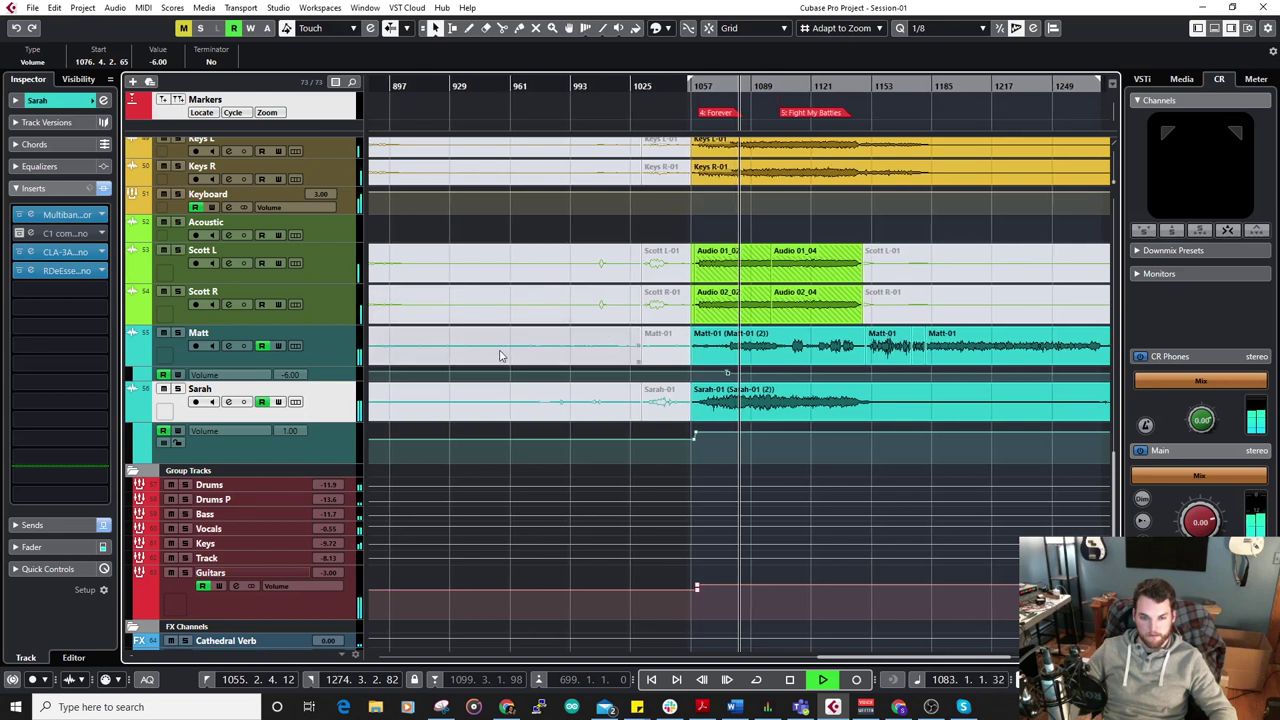
pyautogui.click(86, 234)
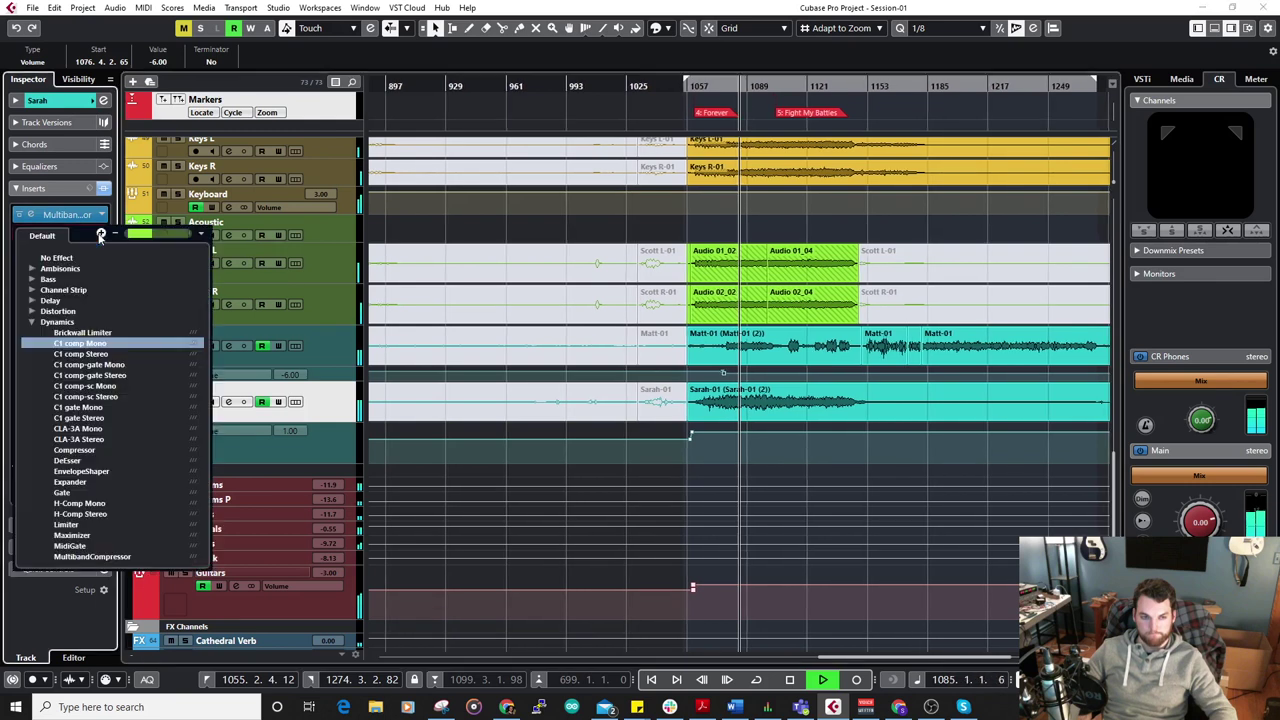
pyautogui.click(32, 322)
pyautogui.click(32, 333)
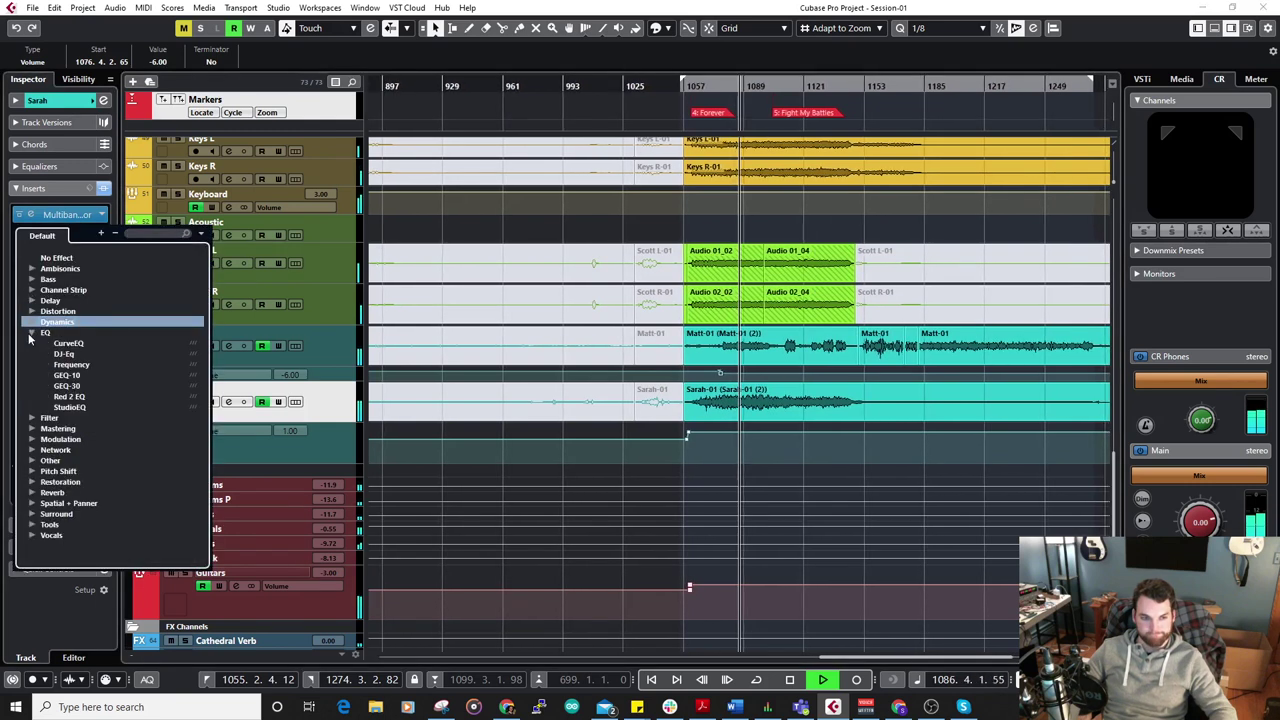
pyautogui.click(83, 367)
# In the Frequency EQ, set band 3 to -3.8 dB at 328 Hz and band 5 to -1.9 dB at 1 kHz.
pyautogui.moveTo(955, 423); pyautogui.dragTo(940, 468)
pyautogui.moveTo(866, 429); pyautogui.dragTo(866, 421)
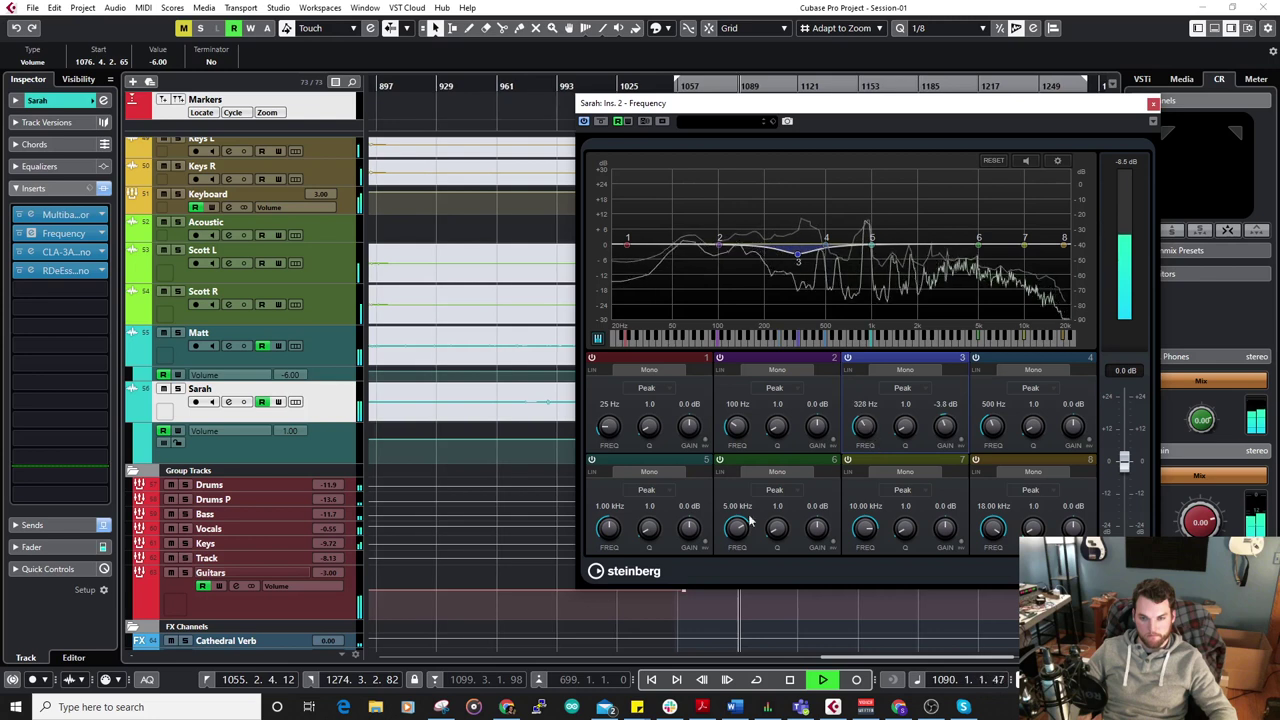
pyautogui.moveTo(692, 528)
pyautogui.mouseDown()
pyautogui.moveTo(692, 476)
pyautogui.moveTo(700, 541)
pyautogui.mouseUp()
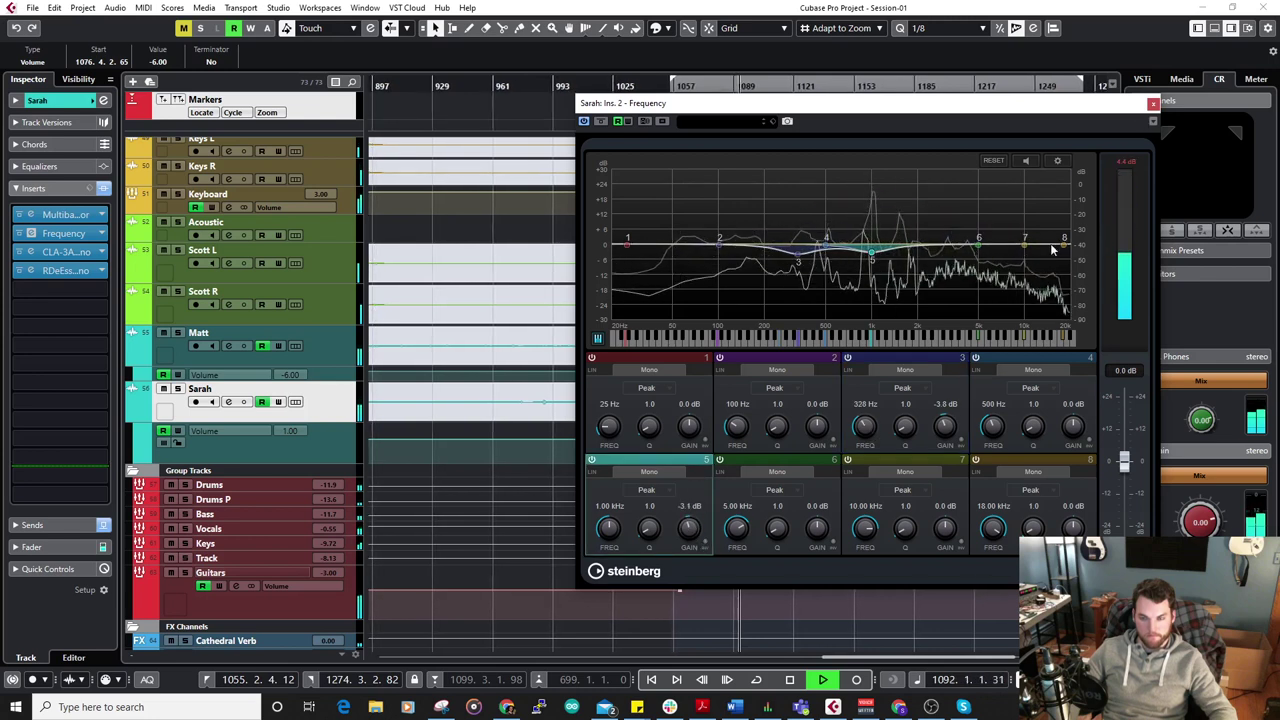
pyautogui.moveTo(691, 523); pyautogui.dragTo(700, 511)
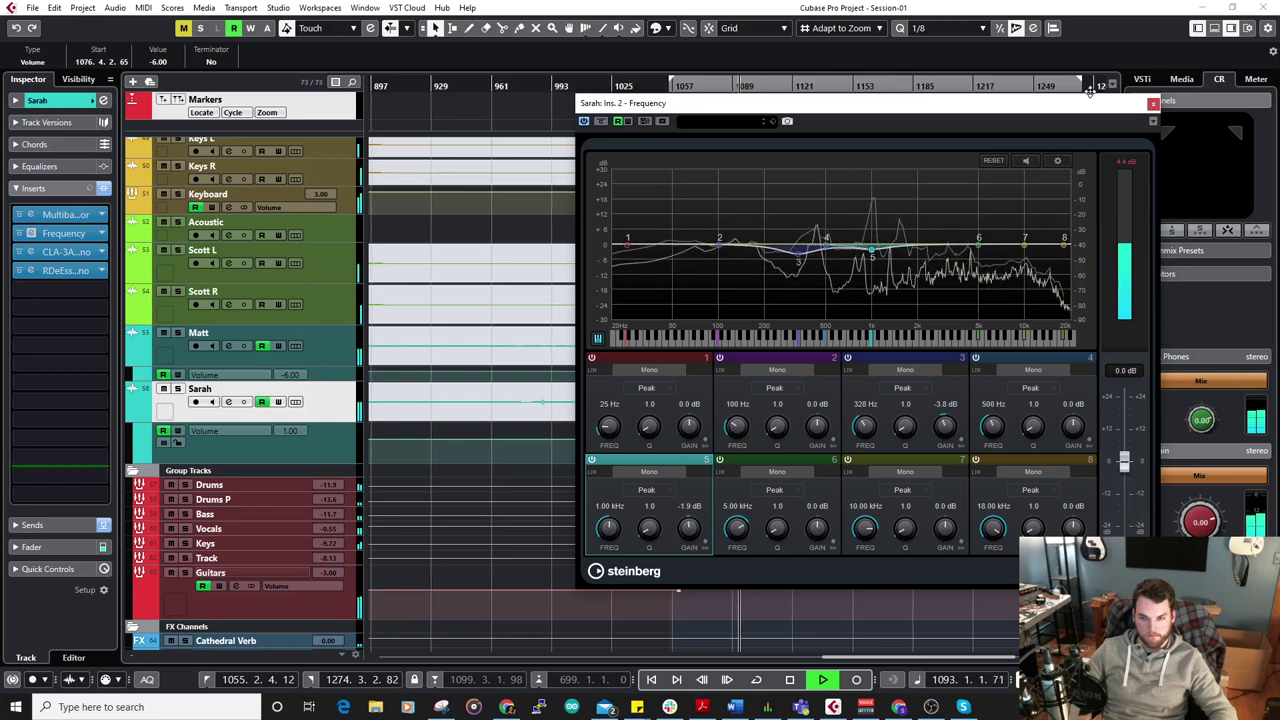
pyautogui.click(1153, 103)
# Check the vocal briefly in solo, return to the full mix, and show the MixConsole below the project tracks.
pyautogui.click(178, 389)
pyautogui.click(178, 389)
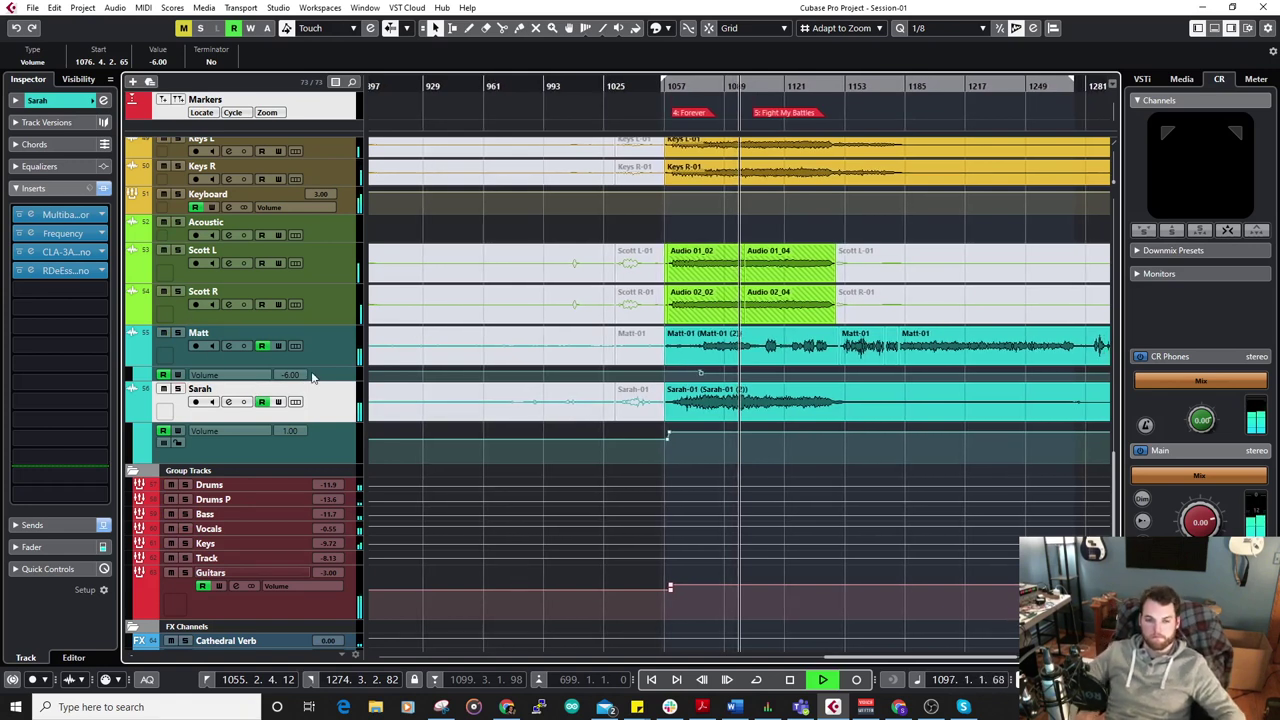
pyautogui.hotkey('alt', 'F3')
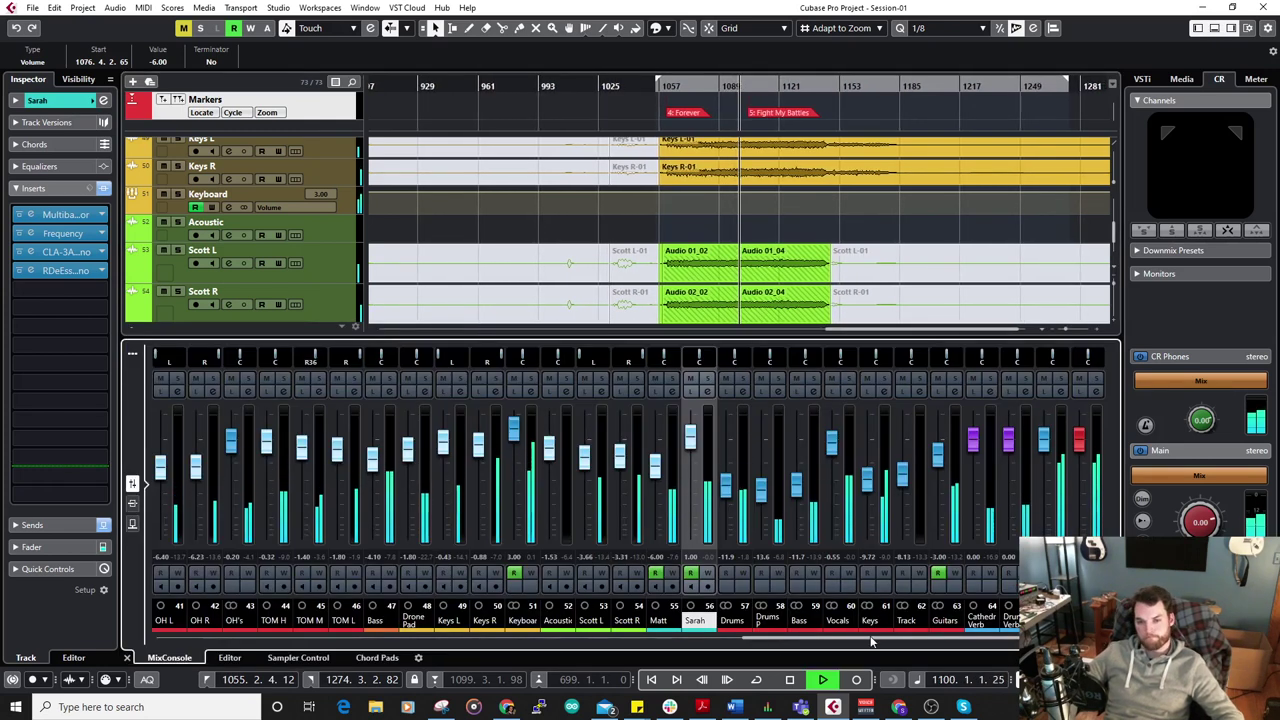
pyautogui.click(690, 433)
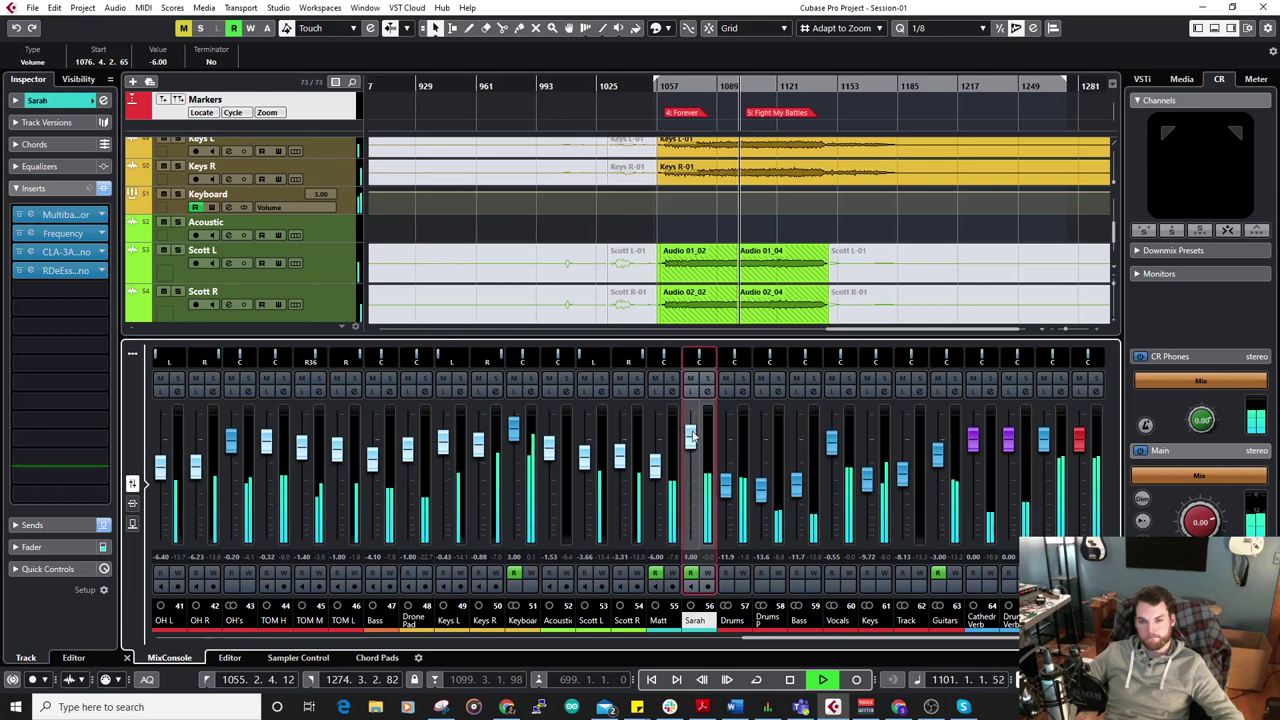
# Set the selected vocal's volume automation point at the start of the "Forever" section to 4 and resume playback.
pyautogui.scroll(-4, 624, 215)
pyautogui.scroll(-2, 660, 230)
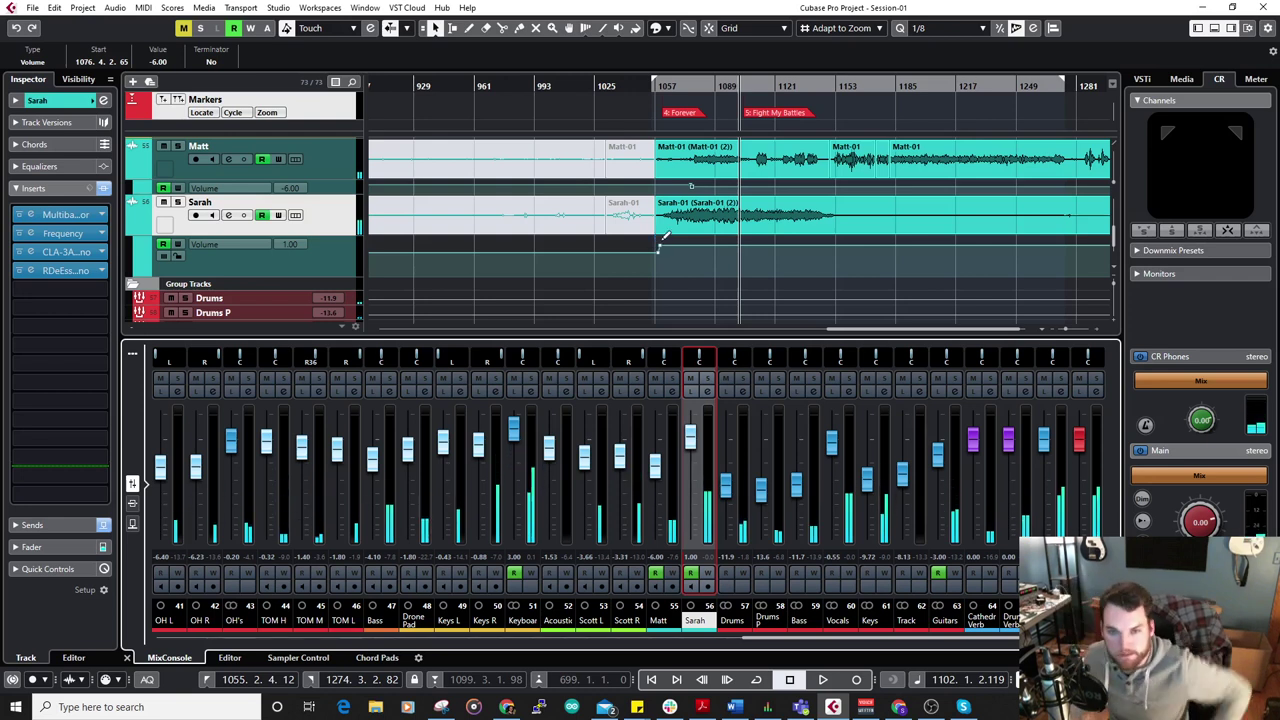
pyautogui.scroll(2, 658, 256)
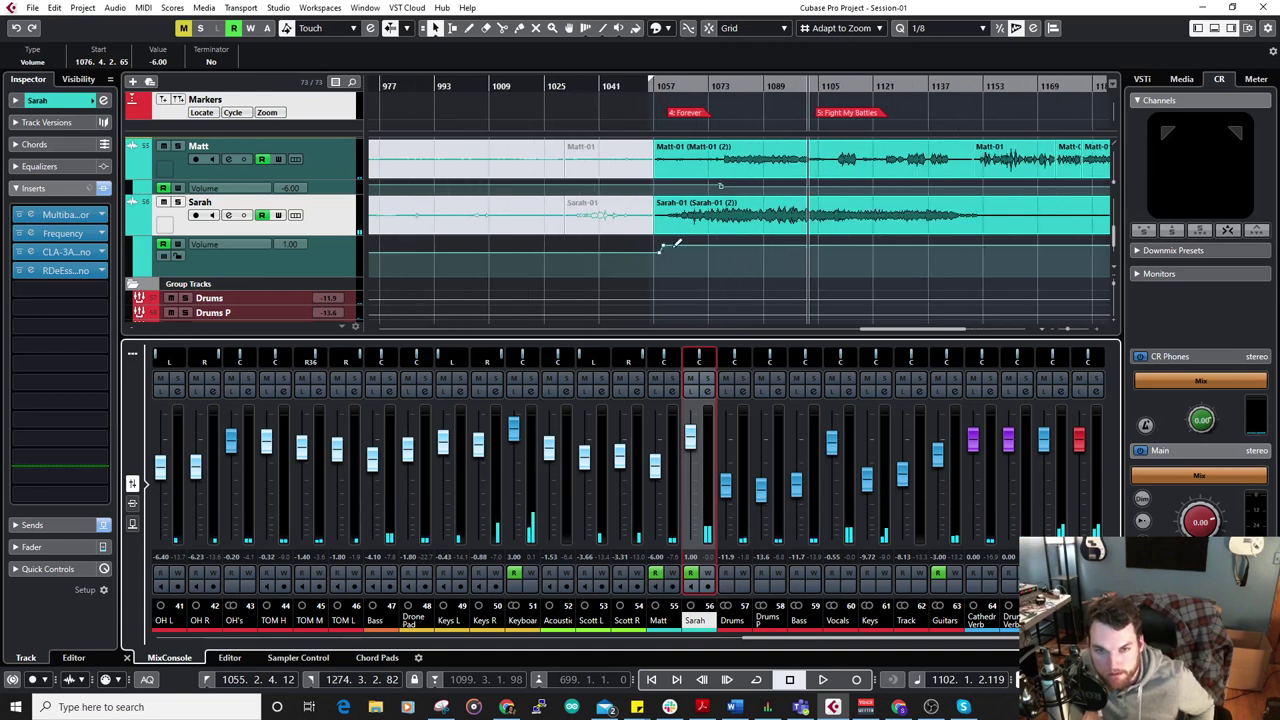
pyautogui.click(665, 252)
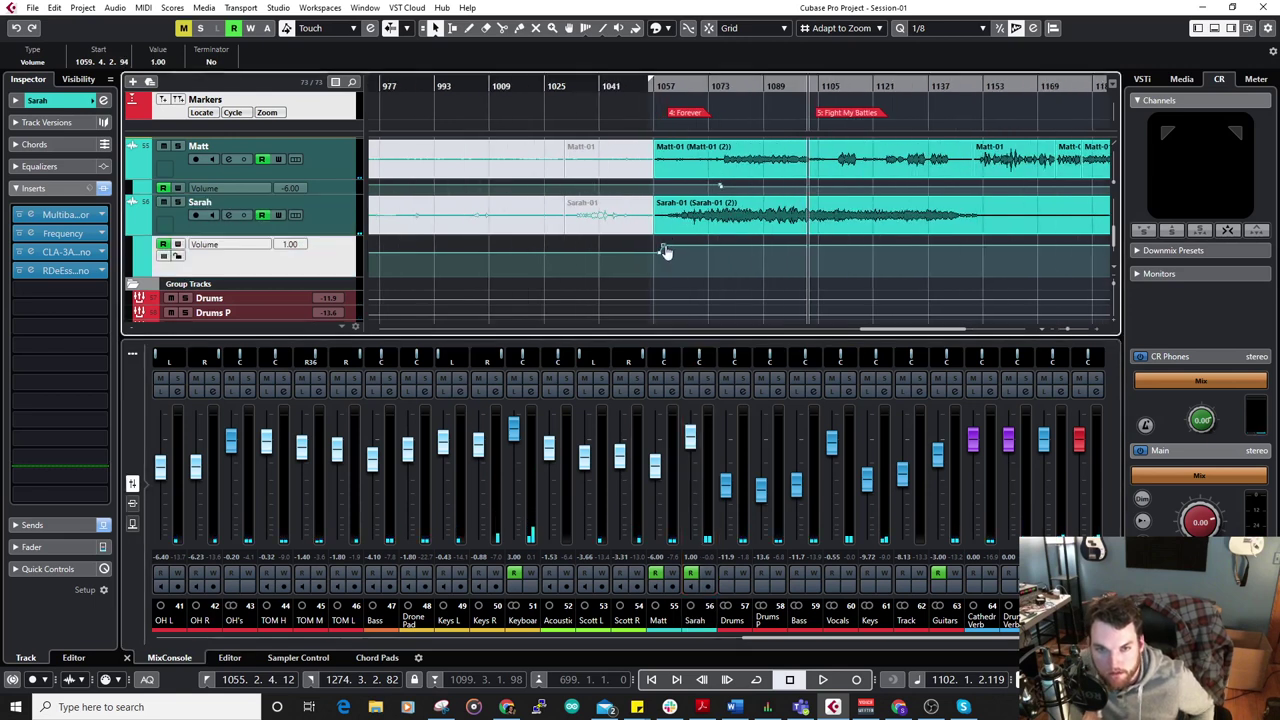
pyautogui.click(163, 62)
pyautogui.write('4')
pyautogui.press('Return')
pyautogui.press('space')
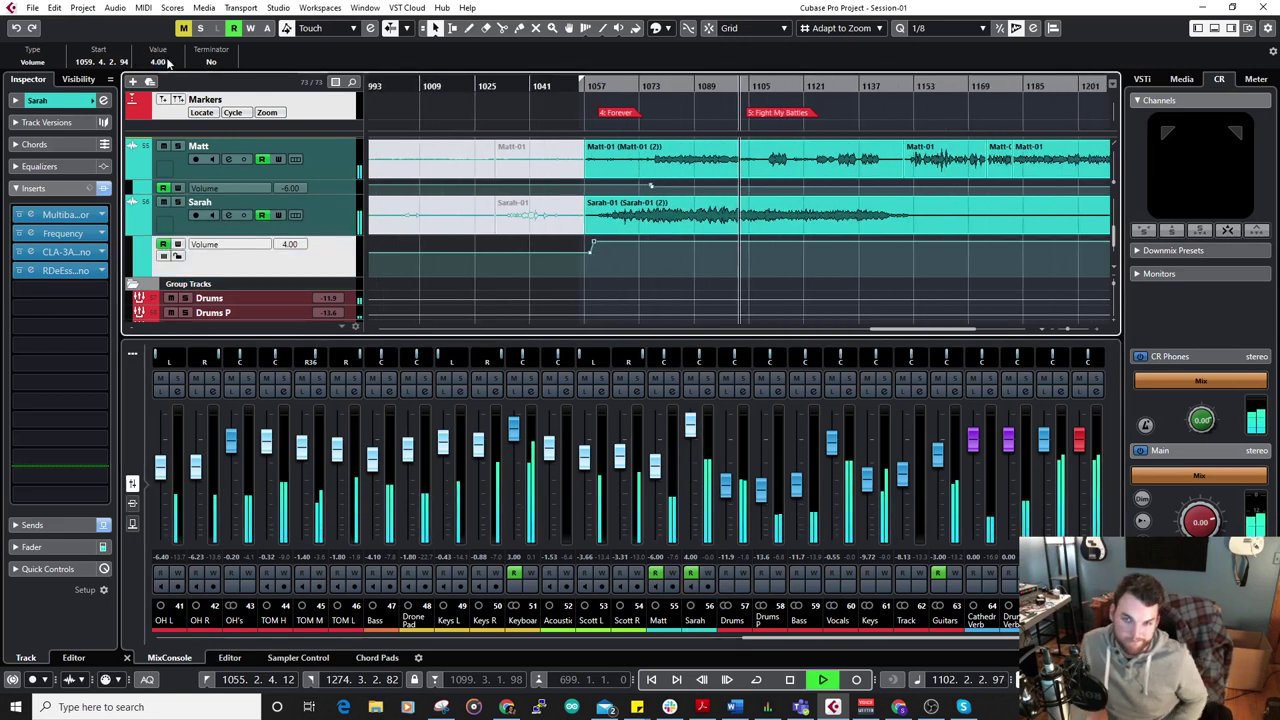
# Play the "Forever" section from near its start and raise the selected vocal automation point to 6.
pyautogui.click(610, 86)
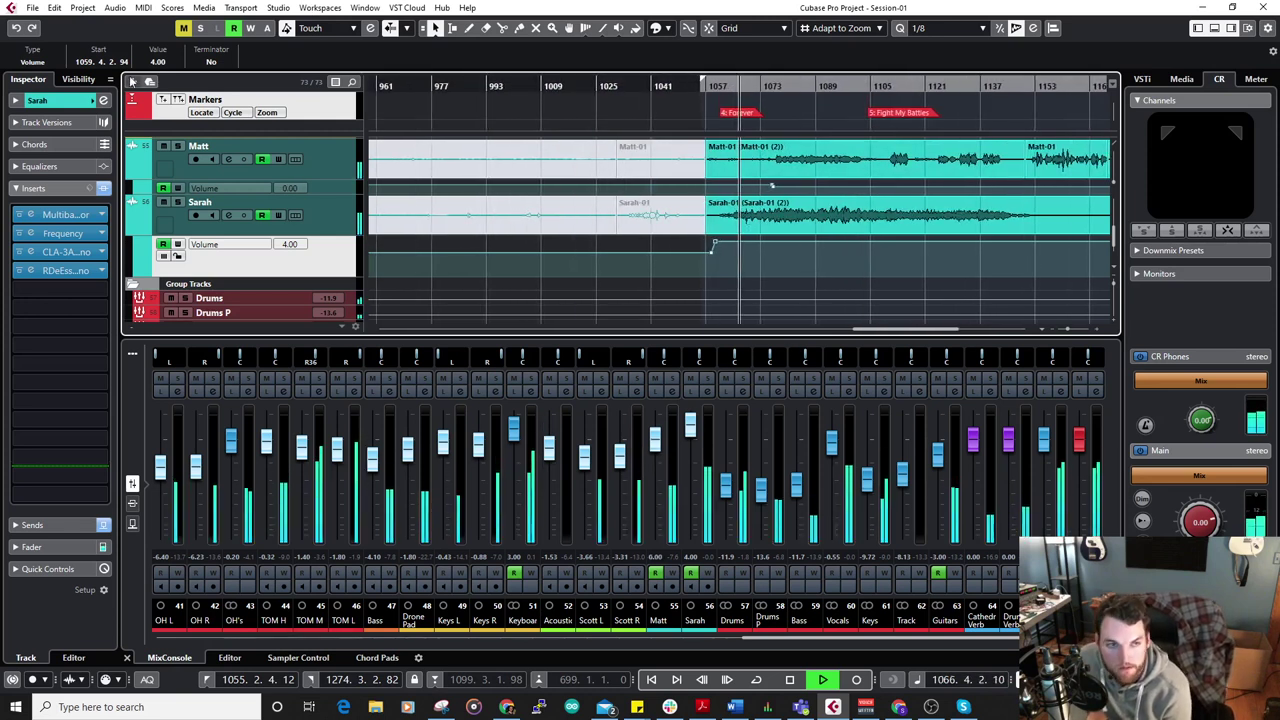
pyautogui.click(159, 61)
pyautogui.write('6')
pyautogui.press('Return')
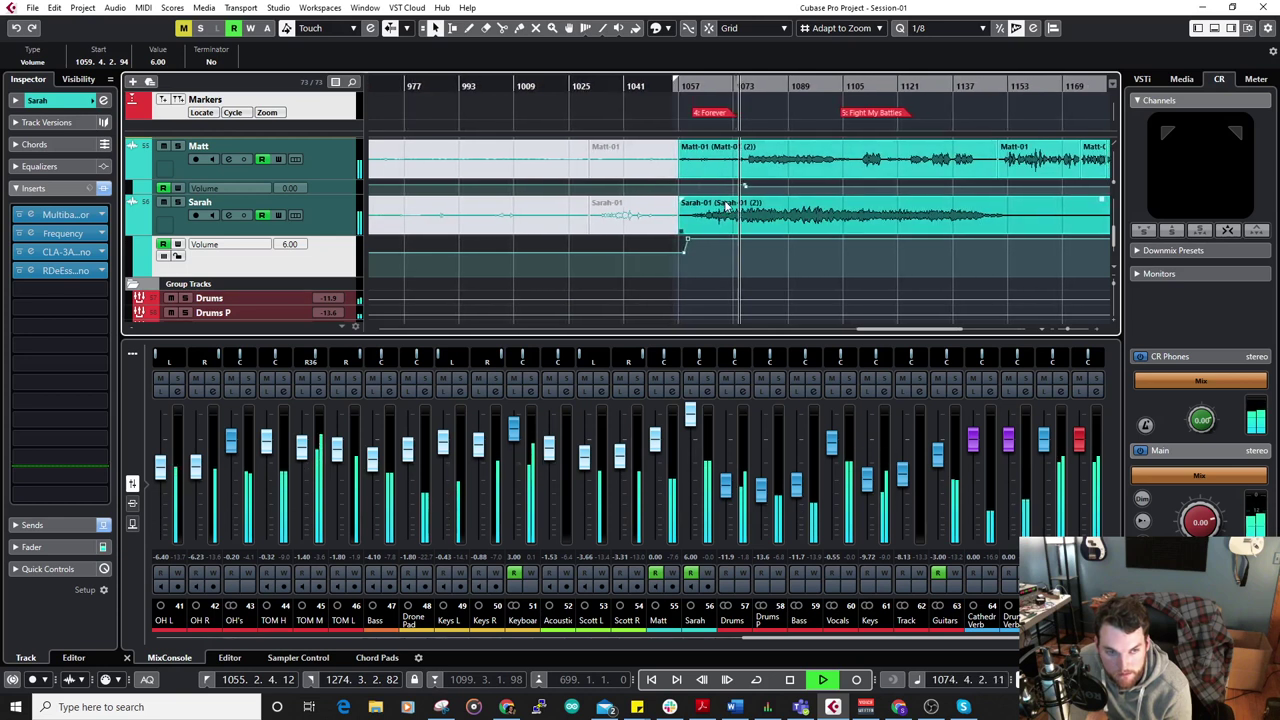
# Reopen the vocal's Frequency EQ and set band 4 to about -13 dB at 799 Hz with a Q of 7.
pyautogui.moveTo(62, 288)
pyautogui.click(62, 232)
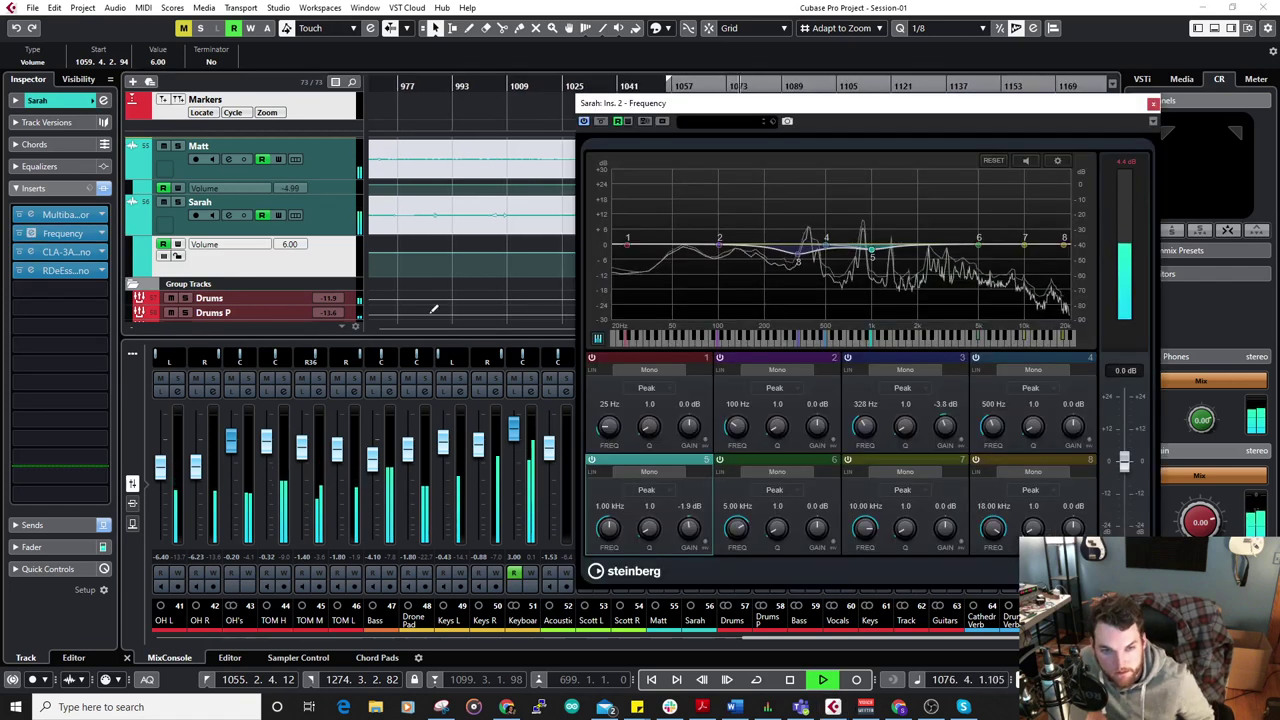
pyautogui.moveTo(1032, 426); pyautogui.dragTo(1072, 398)
pyautogui.moveTo(994, 440); pyautogui.dragTo(999, 430)
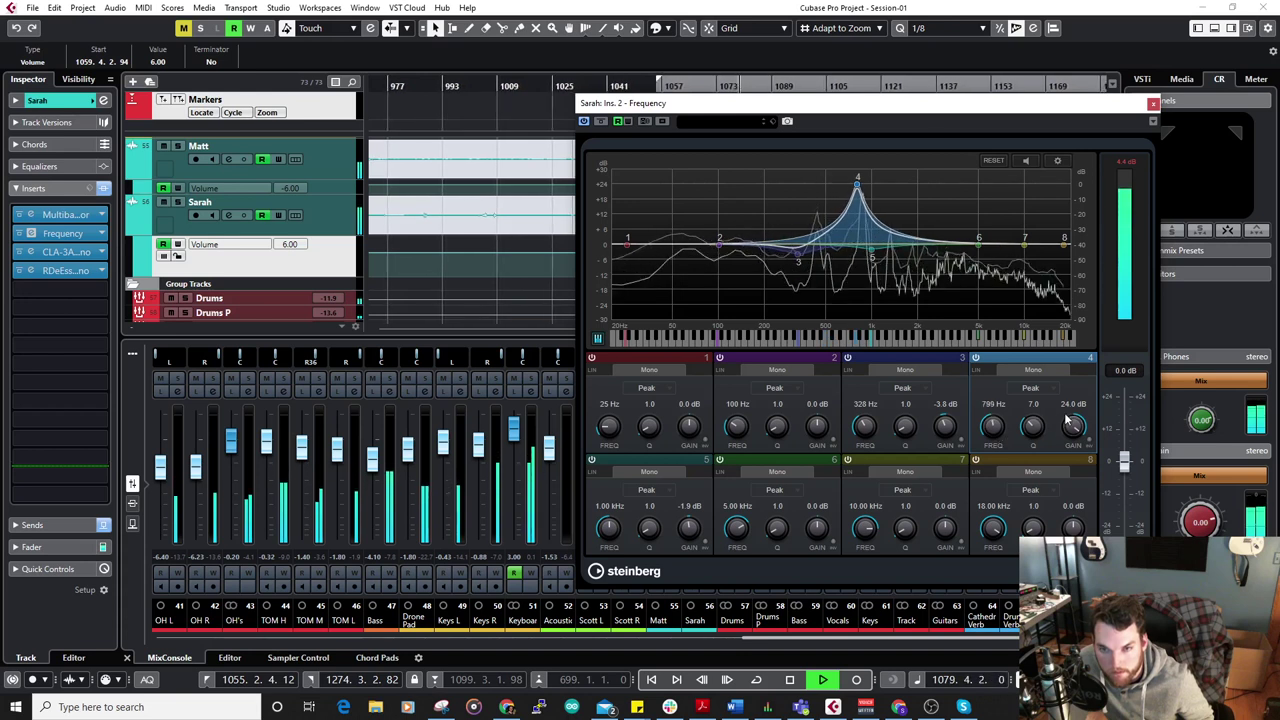
pyautogui.moveTo(1072, 427); pyautogui.dragTo(1075, 527)
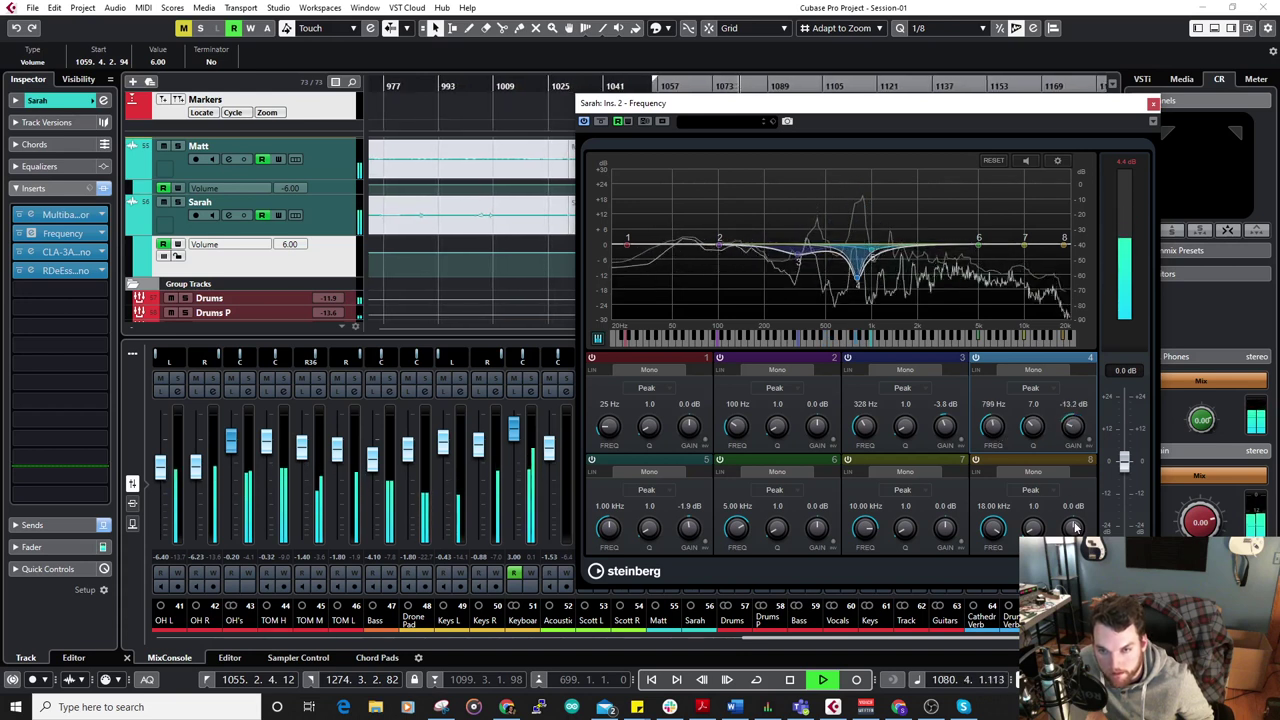
# Set band 3 of the Frequency EQ to 495 Hz with a gain of -3.4 dB and close the EQ.
pyautogui.moveTo(944, 427); pyautogui.dragTo(935, 365)
pyautogui.moveTo(864, 431); pyautogui.dragTo(865, 422)
pyautogui.moveTo(948, 427); pyautogui.dragTo(962, 465)
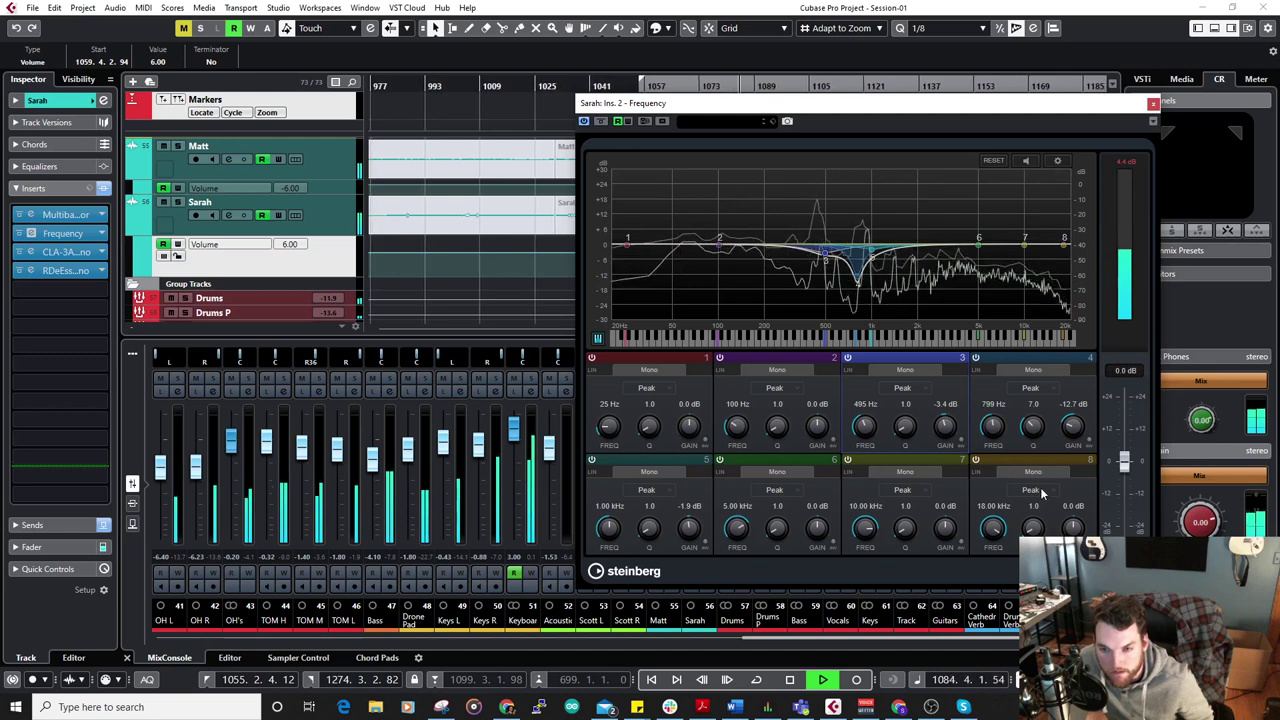
pyautogui.click(1040, 491)
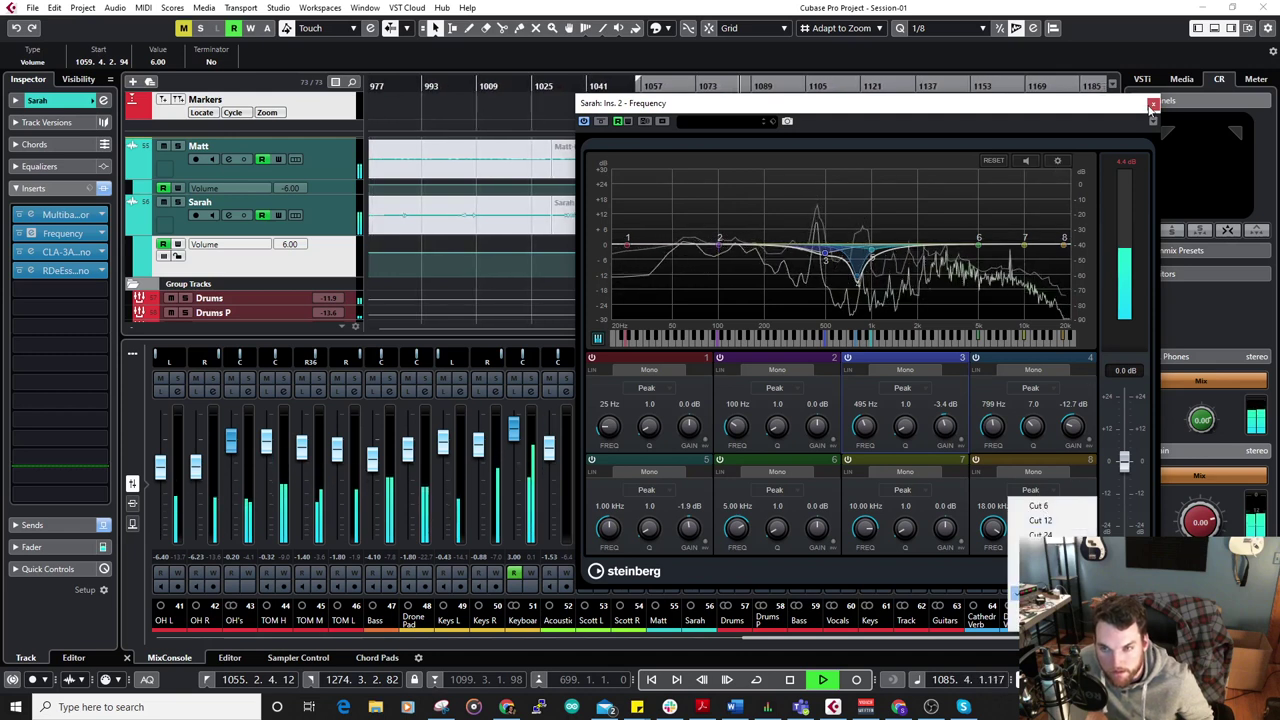
pyautogui.click(1152, 105)
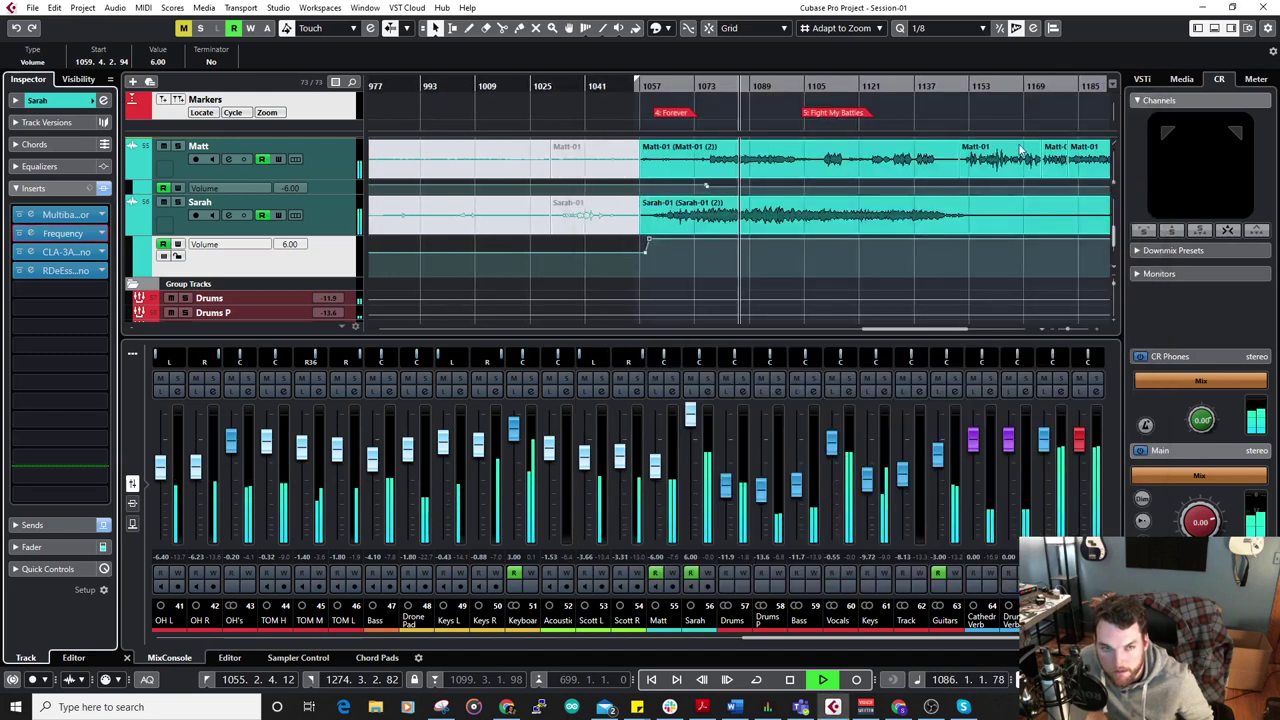
# Bypass the 15–20 kHz band in the vocal's MultibandCompressor and close the plug-in.
pyautogui.click(31, 215)
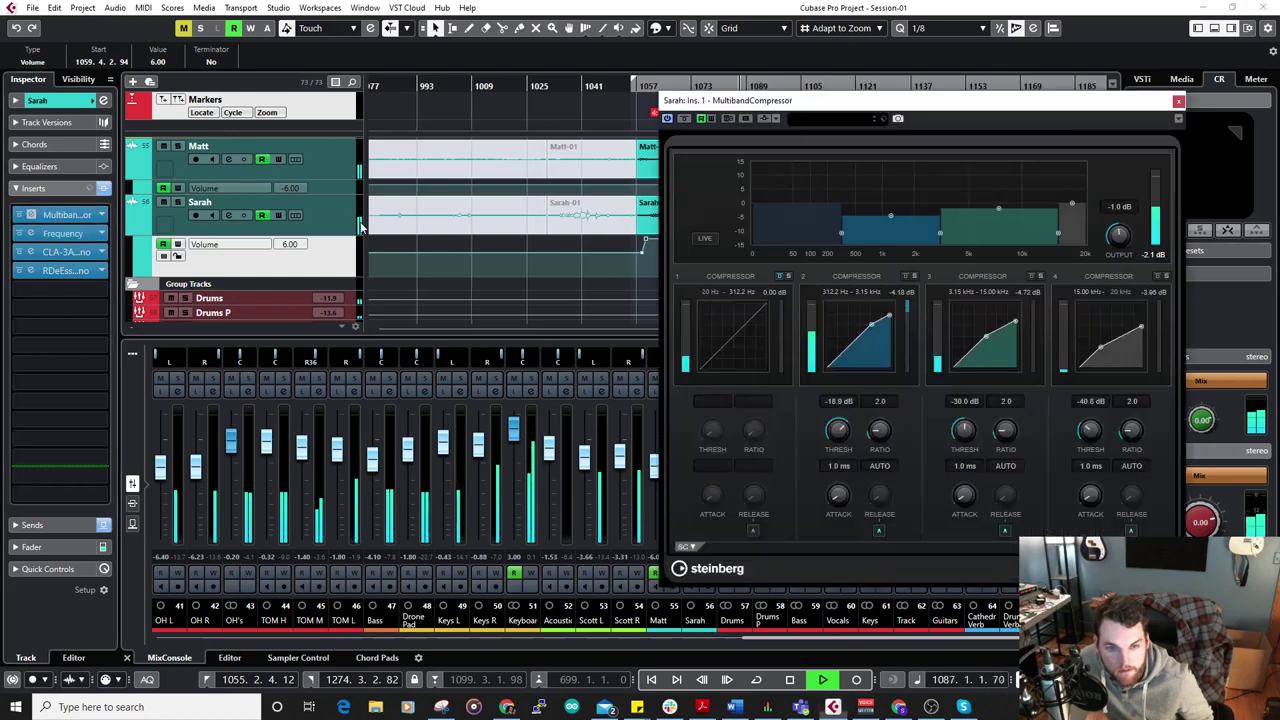
pyautogui.click(1157, 277)
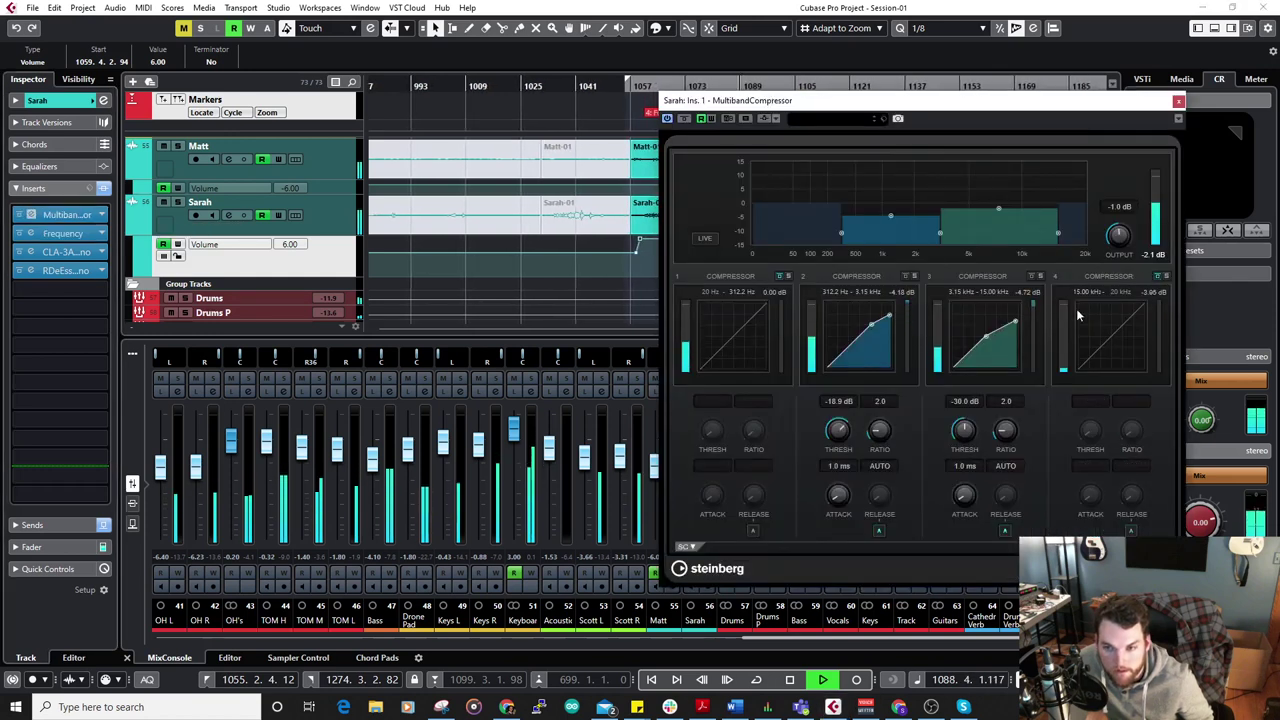
pyautogui.click(1178, 101)
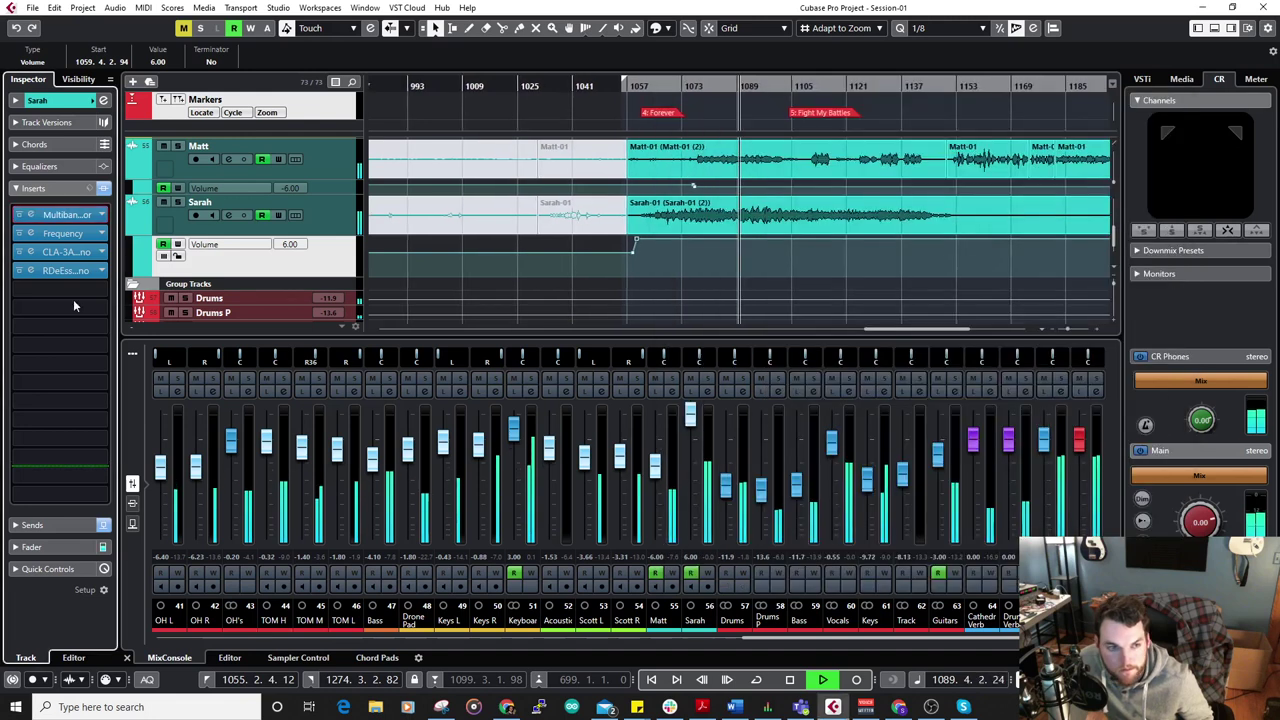
# Make band 8 of the vocal's Frequency EQ a High Shelf at 3.90 kHz with a 3.8 dB boost.
pyautogui.click(31, 233)
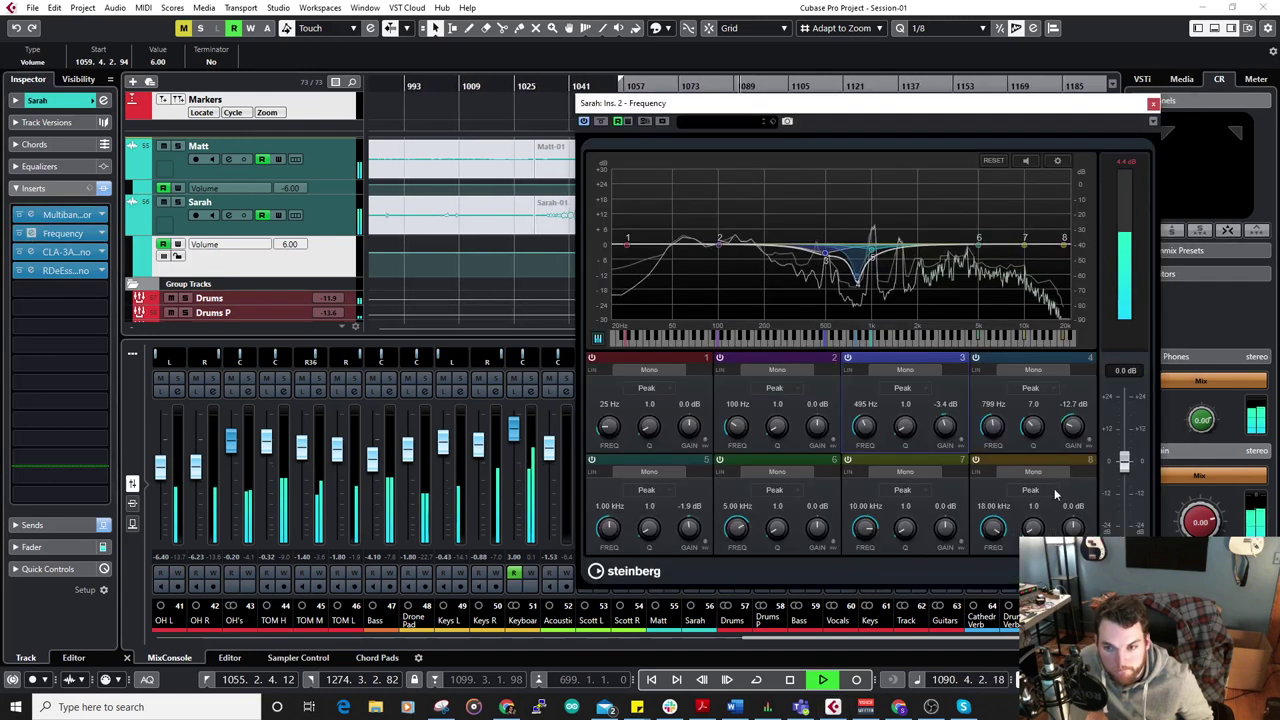
pyautogui.click(1042, 490)
pyautogui.click(1040, 595)
pyautogui.moveTo(1072, 538); pyautogui.dragTo(1073, 530)
pyautogui.moveTo(993, 528); pyautogui.dragTo(986, 549)
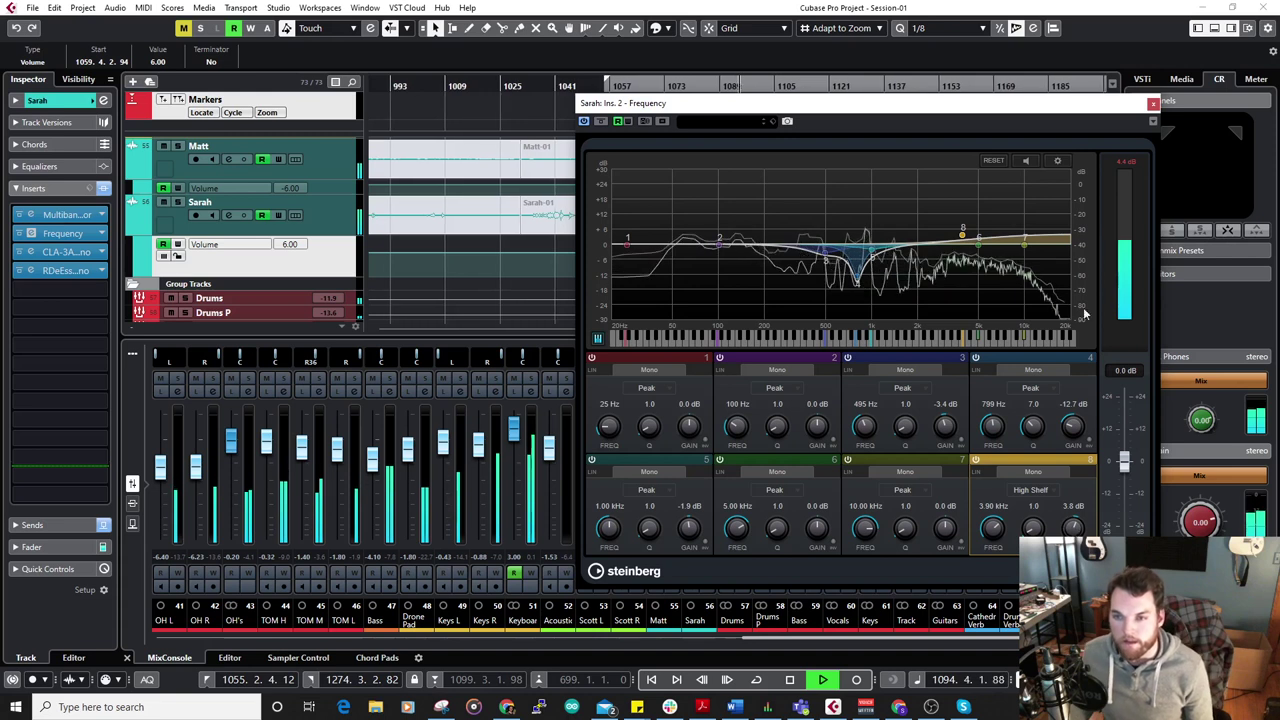
# Try a C1 comp Mono in the vocal's third insert slot with a 2.00:1 ratio and about -17 dB threshold, and remove it again.
pyautogui.click(1153, 104)
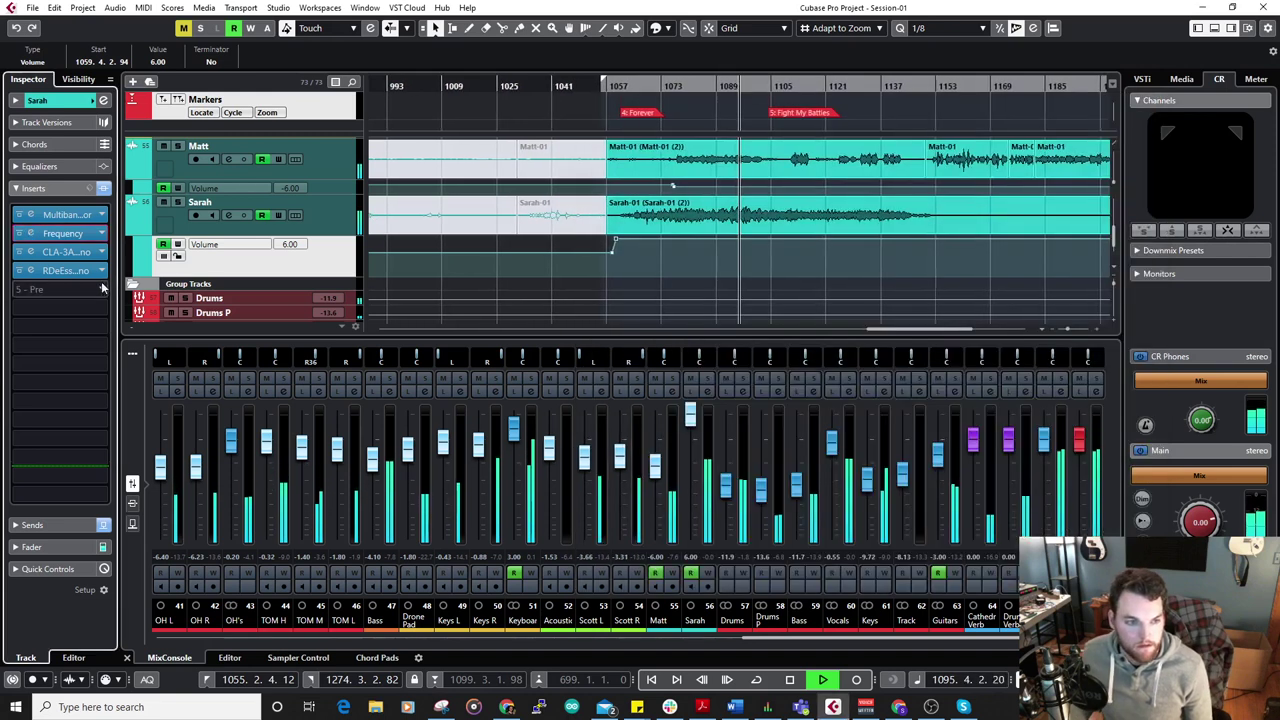
pyautogui.moveTo(57, 268); pyautogui.dragTo(58, 288)
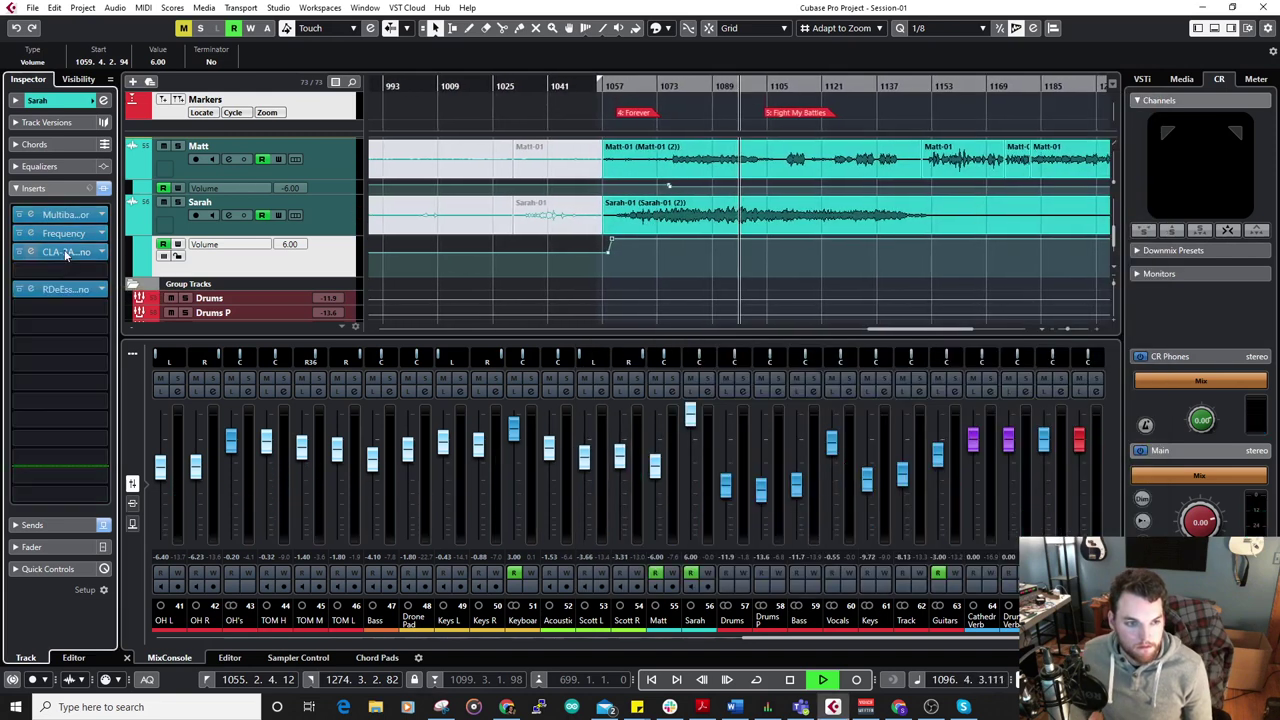
pyautogui.click(66, 271)
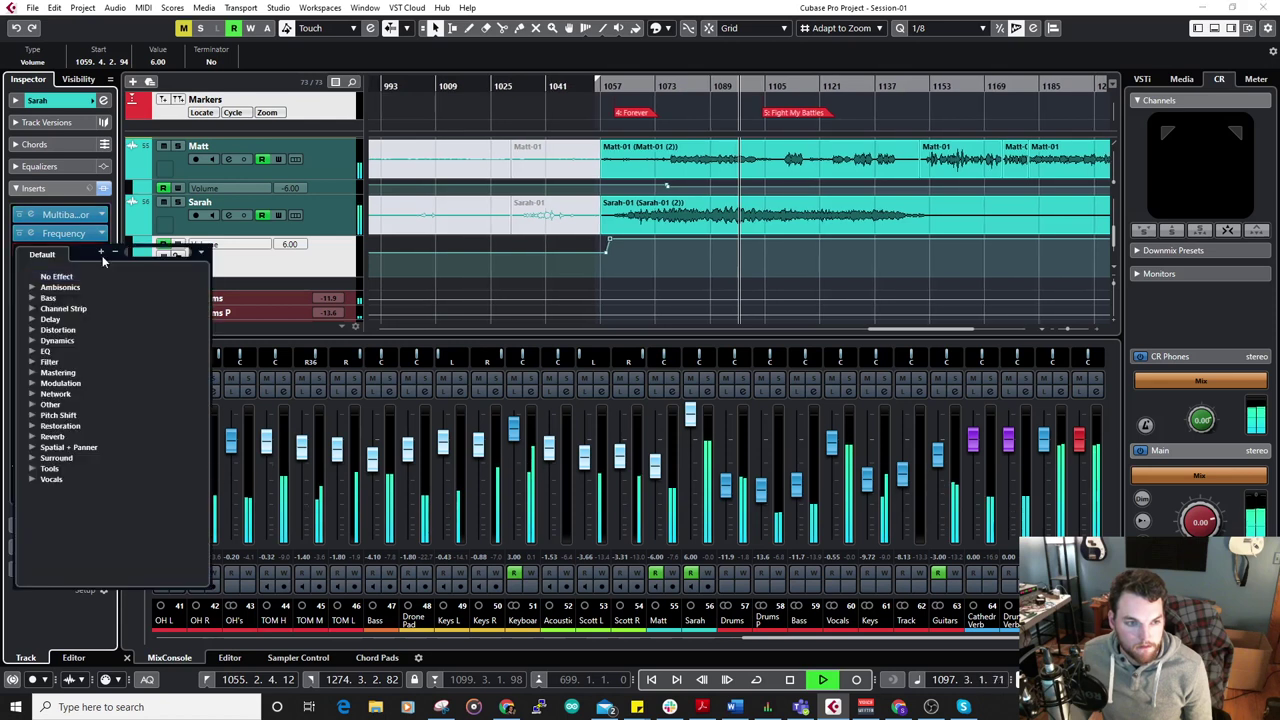
pyautogui.click(46, 341)
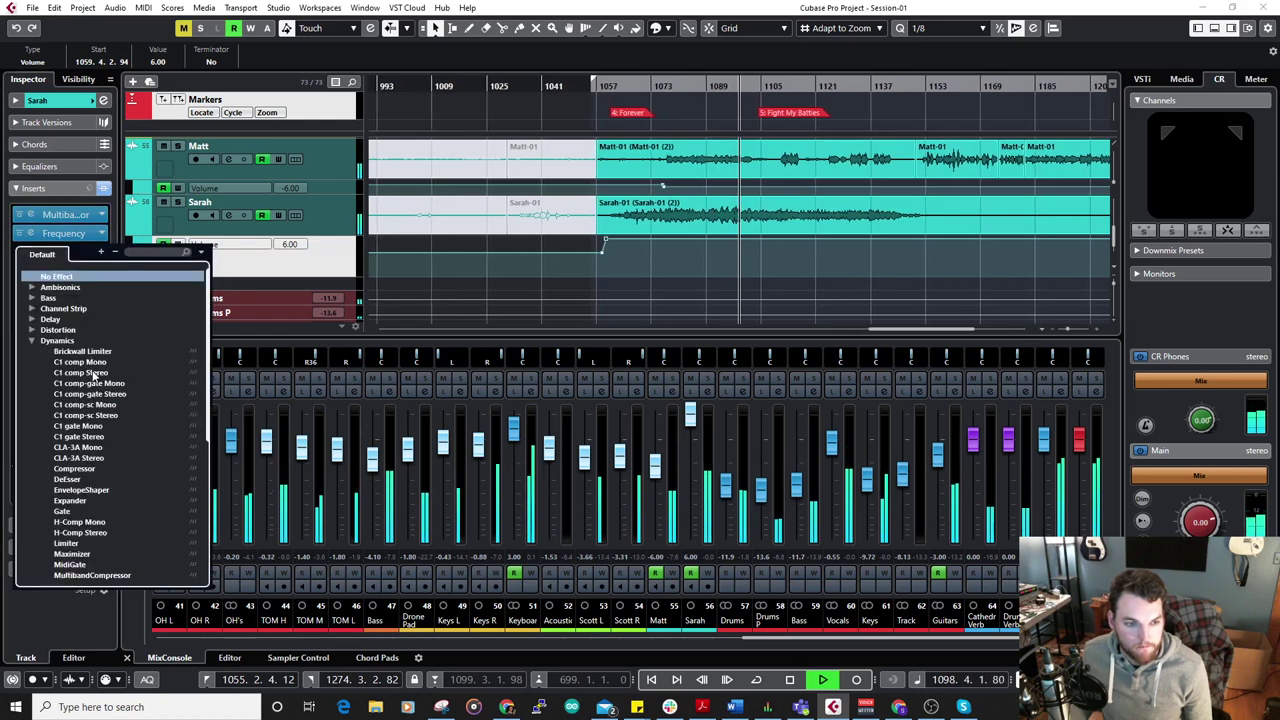
pyautogui.click(88, 362)
pyautogui.click(562, 358)
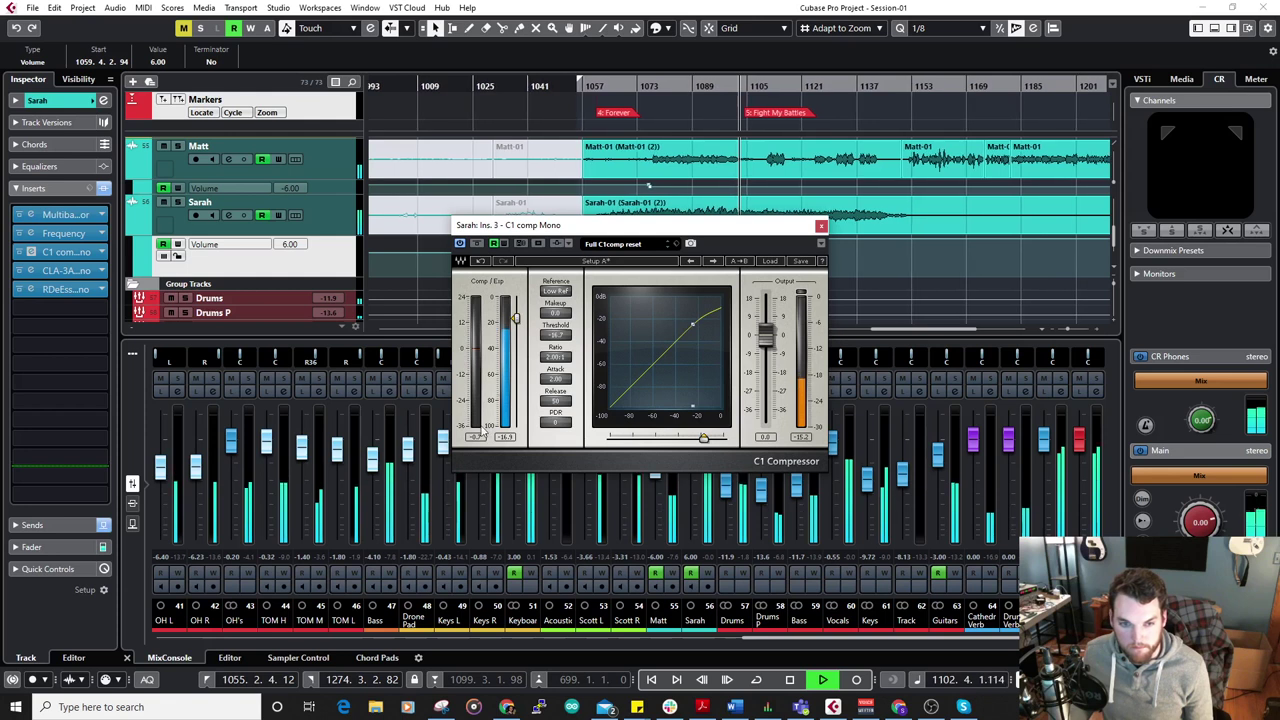
pyautogui.click(821, 226)
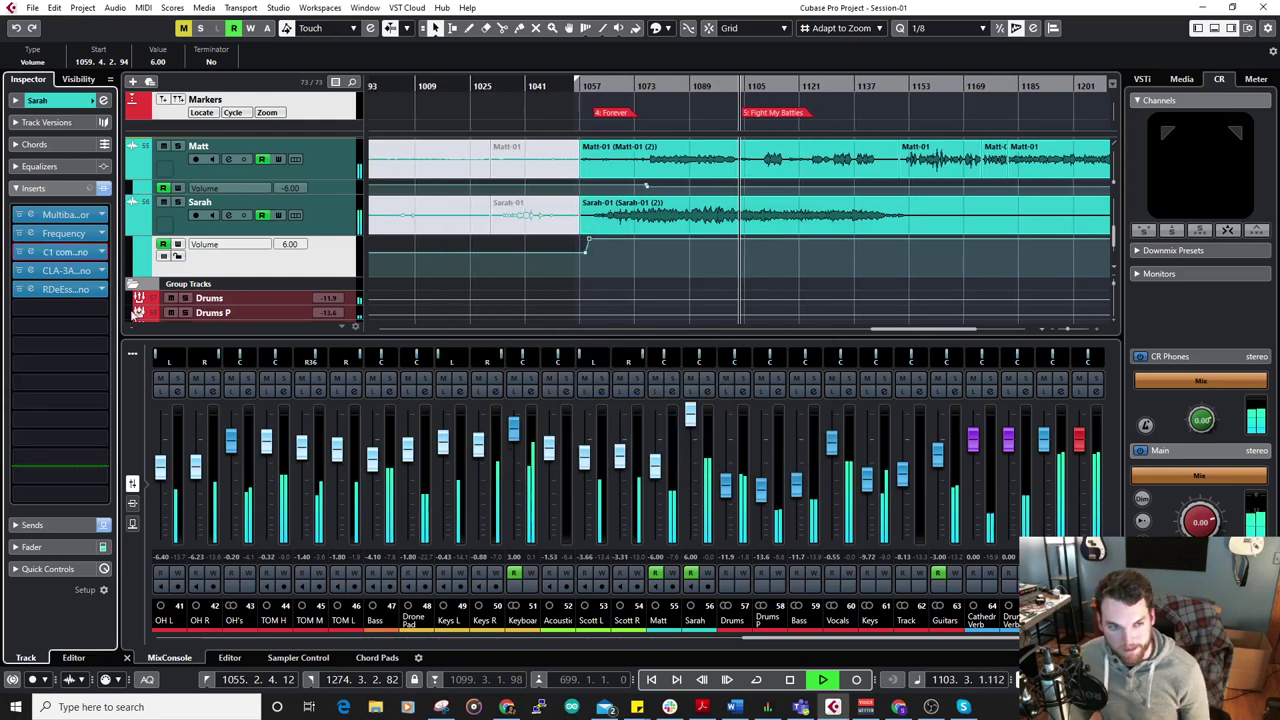
pyautogui.click(100, 252)
pyautogui.click(78, 447)
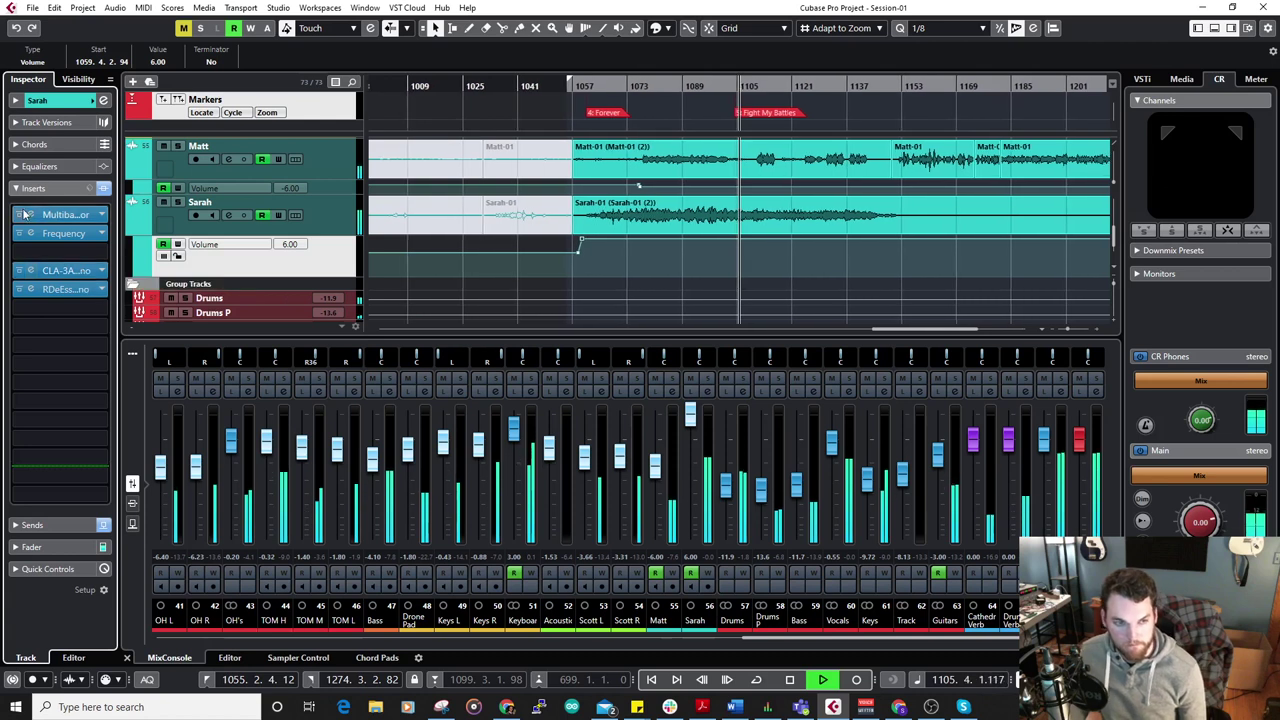
# Remove the MultibandCompressor from the female vocal's inserts and move the Frequency EQ into the first slot.
pyautogui.moveTo(69, 234); pyautogui.dragTo(71, 252)
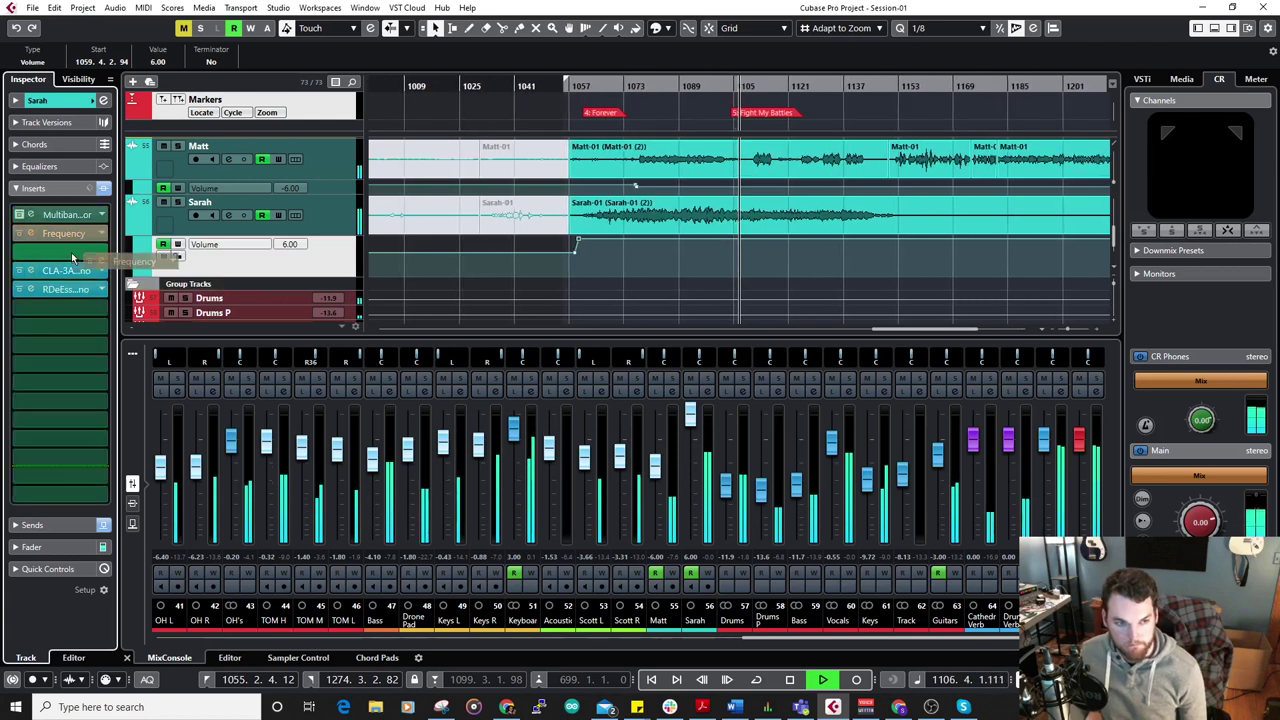
pyautogui.click(102, 216)
pyautogui.click(103, 238)
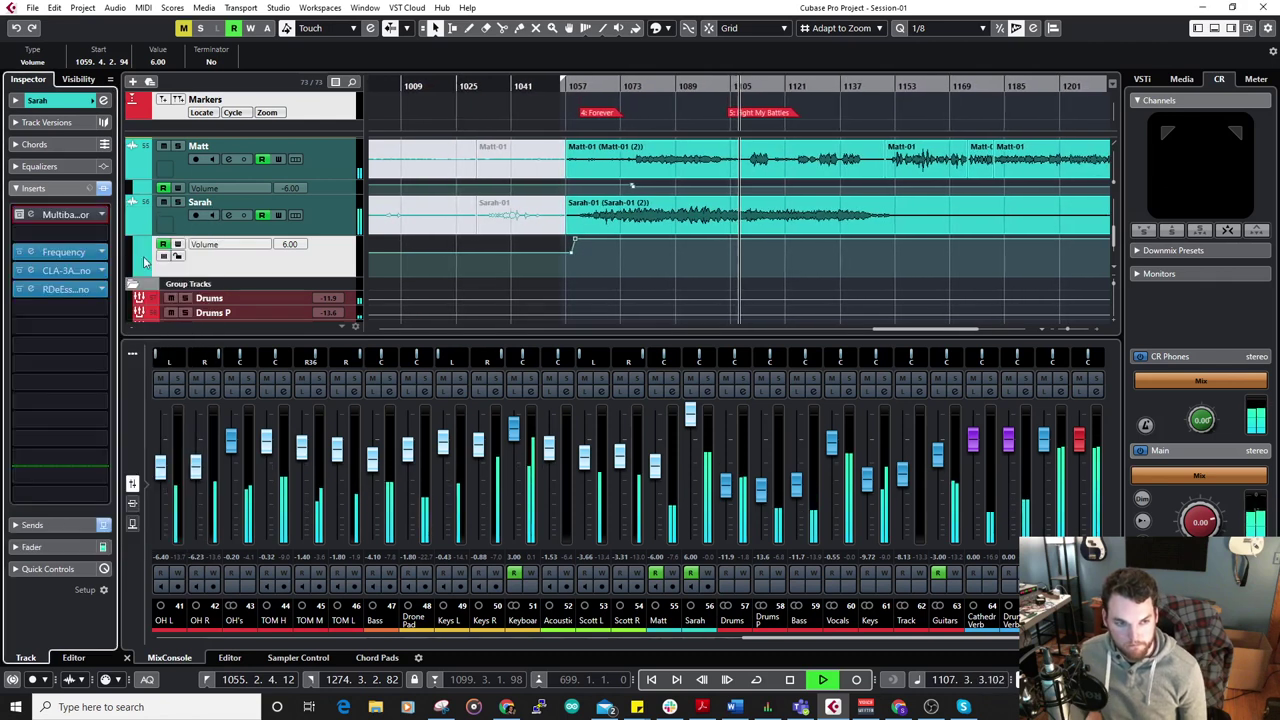
pyautogui.moveTo(69, 253); pyautogui.dragTo(69, 212)
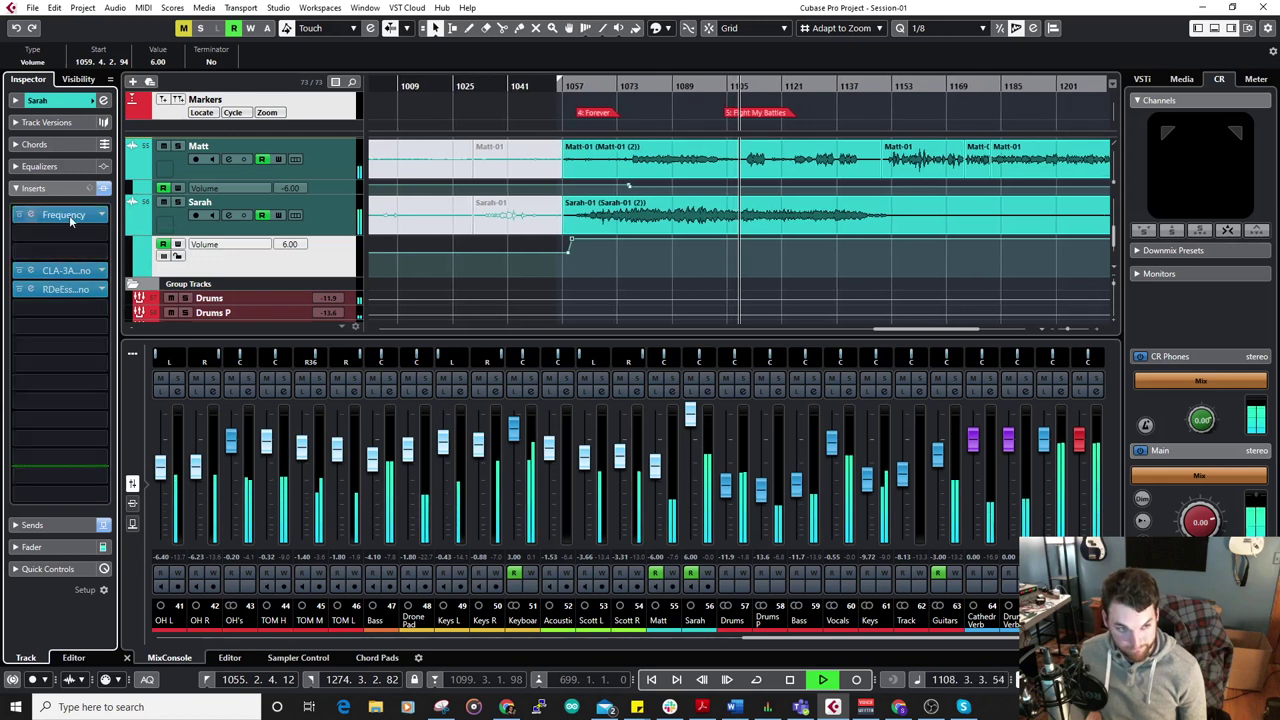
# Set band 2 of the vocal's Frequency EQ to 288 Hz with a gain of -5.3 dB, and solo the vocal.
pyautogui.click(40, 214)
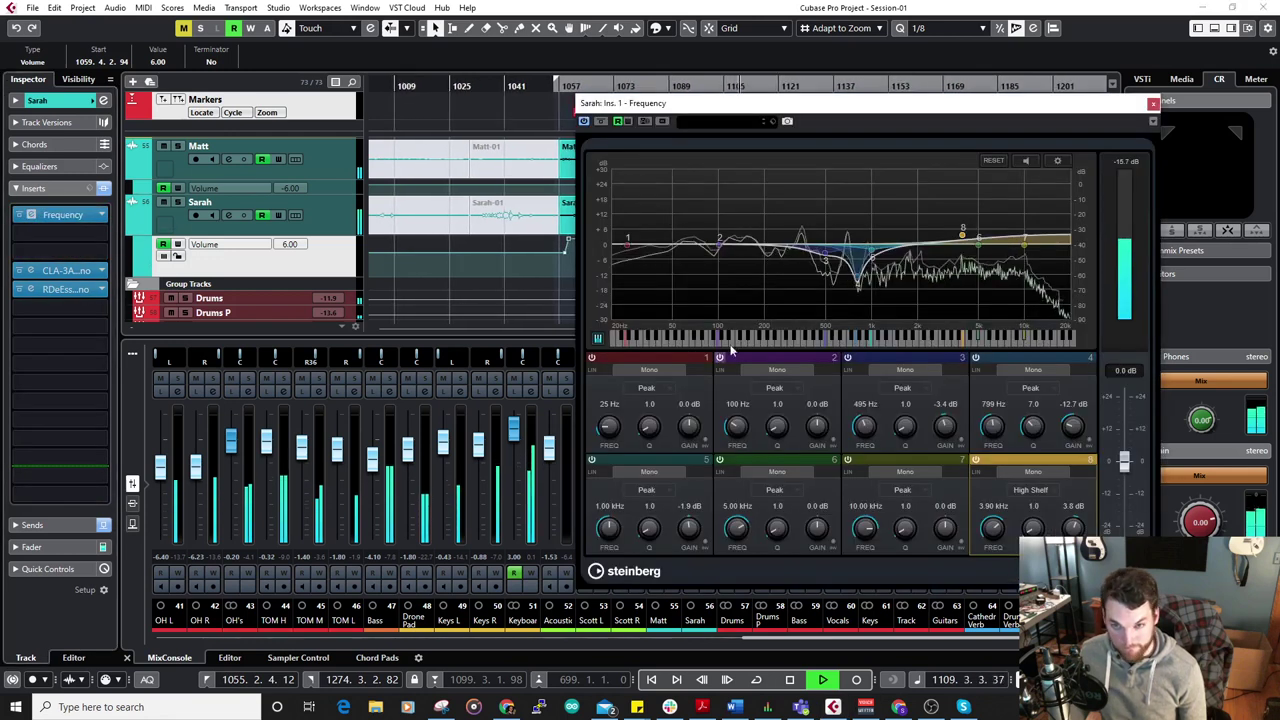
pyautogui.moveTo(817, 430); pyautogui.dragTo(821, 400)
pyautogui.moveTo(737, 438); pyautogui.dragTo(817, 466)
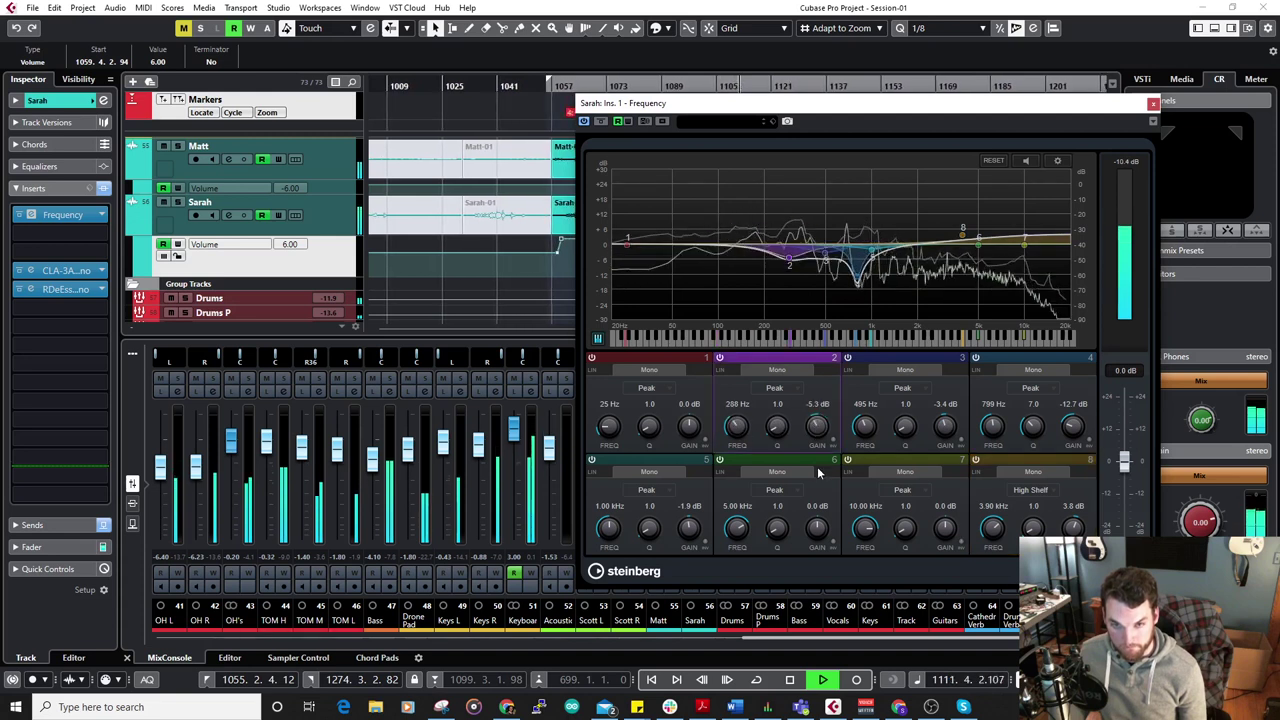
pyautogui.click(178, 202)
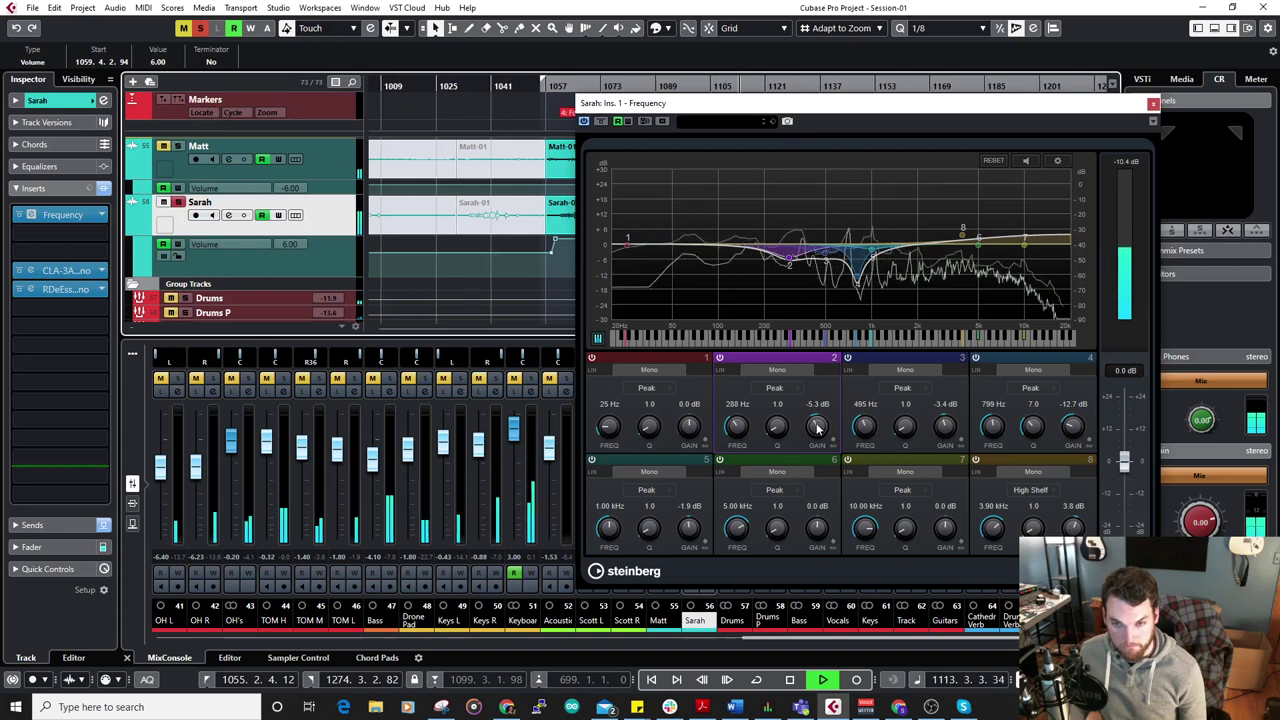
pyautogui.click(1153, 103)
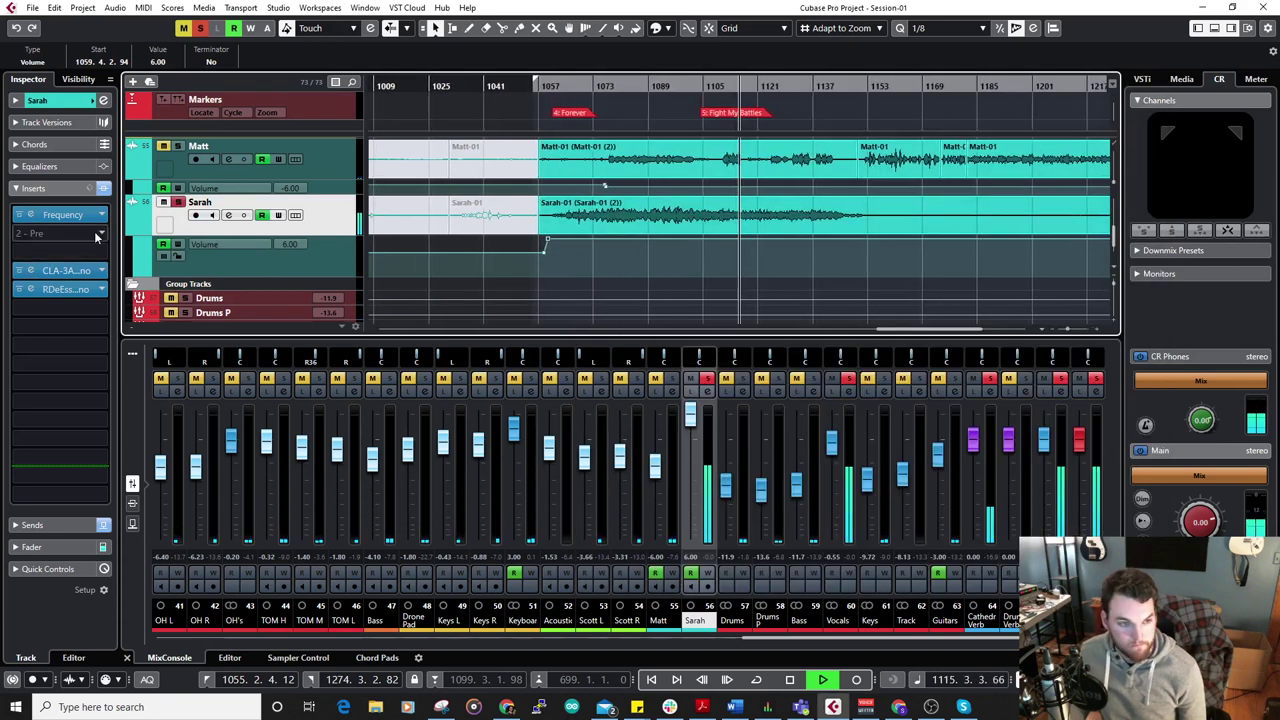
# Insert a C1 comp Mono in the vocal's second insert slot and set its ratio to 4.
pyautogui.click(60, 232)
pyautogui.click(32, 322)
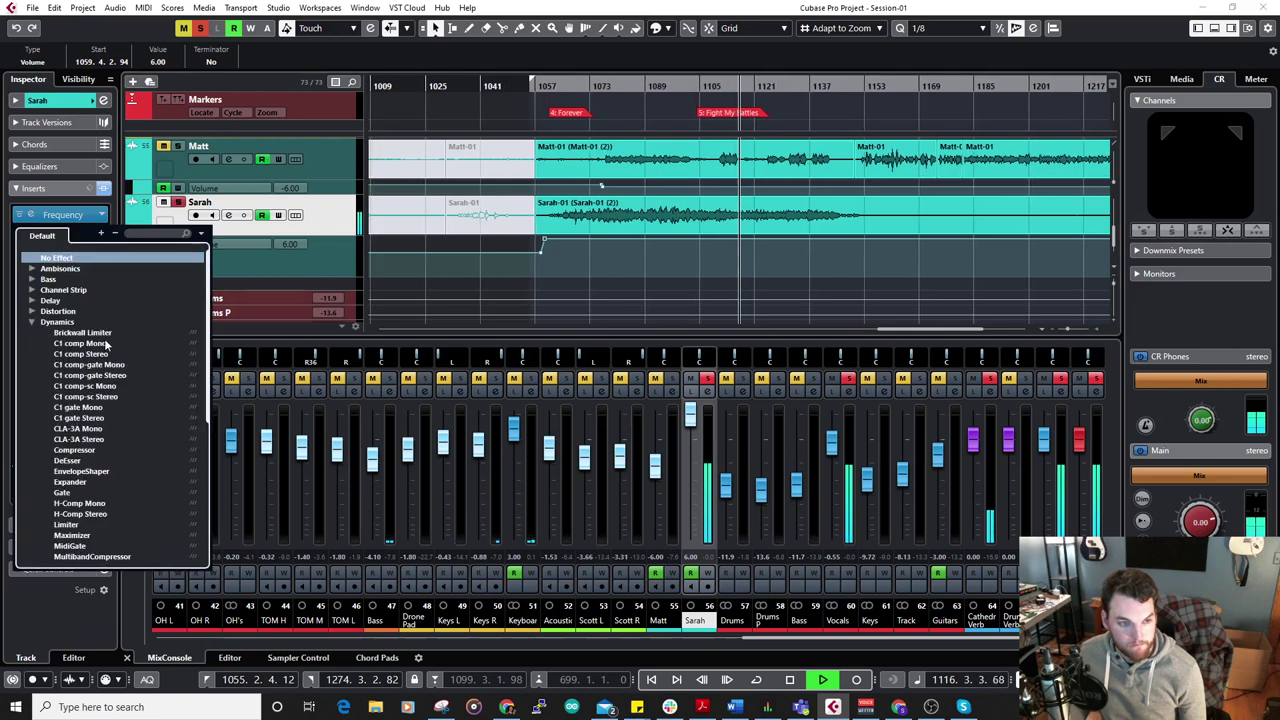
pyautogui.click(102, 346)
pyautogui.click(556, 358)
pyautogui.write('4')
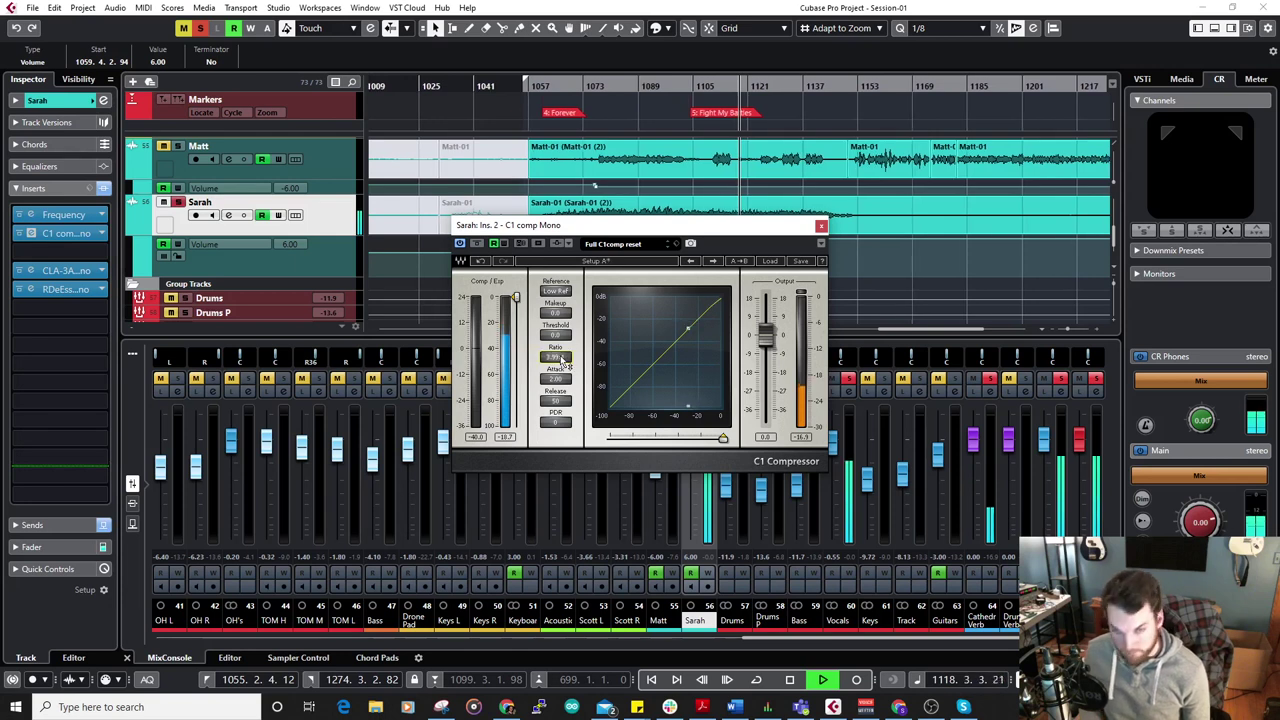
pyautogui.press('Return')
# Reopen the vocal's Frequency EQ and make band 1 a Cut 96 filter at 212 Hz.
pyautogui.click(55, 215)
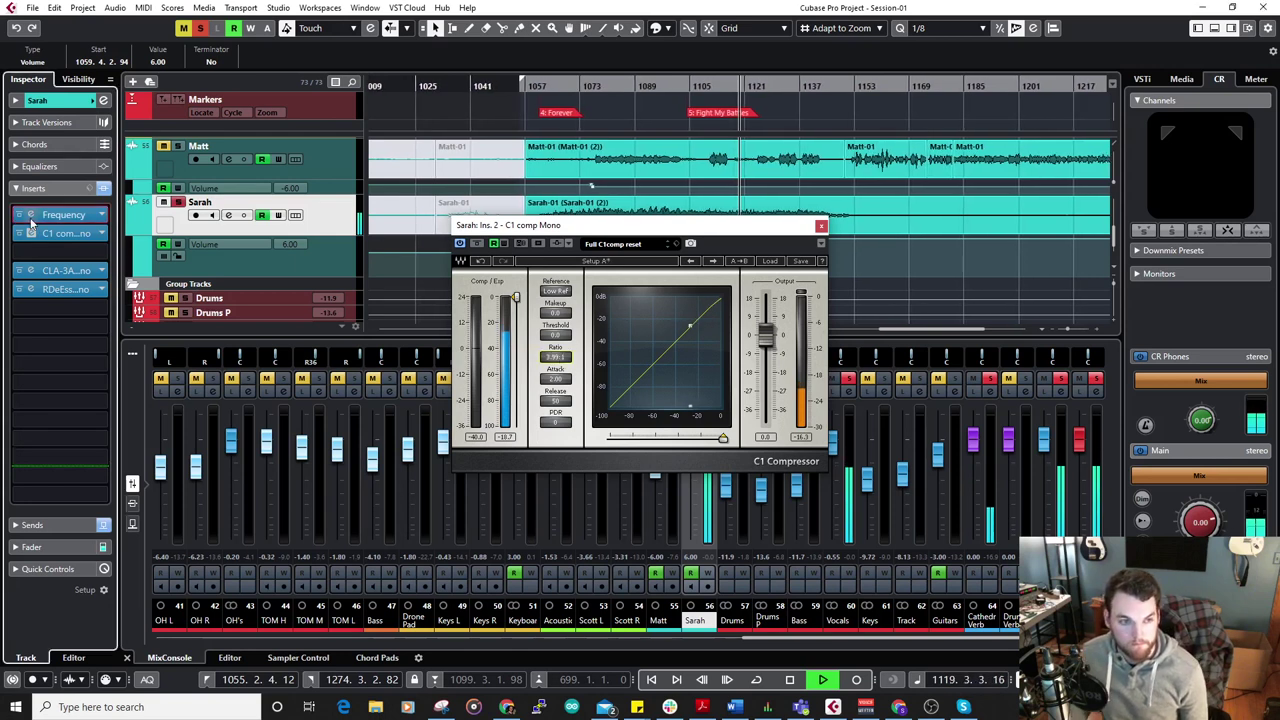
pyautogui.click(648, 389)
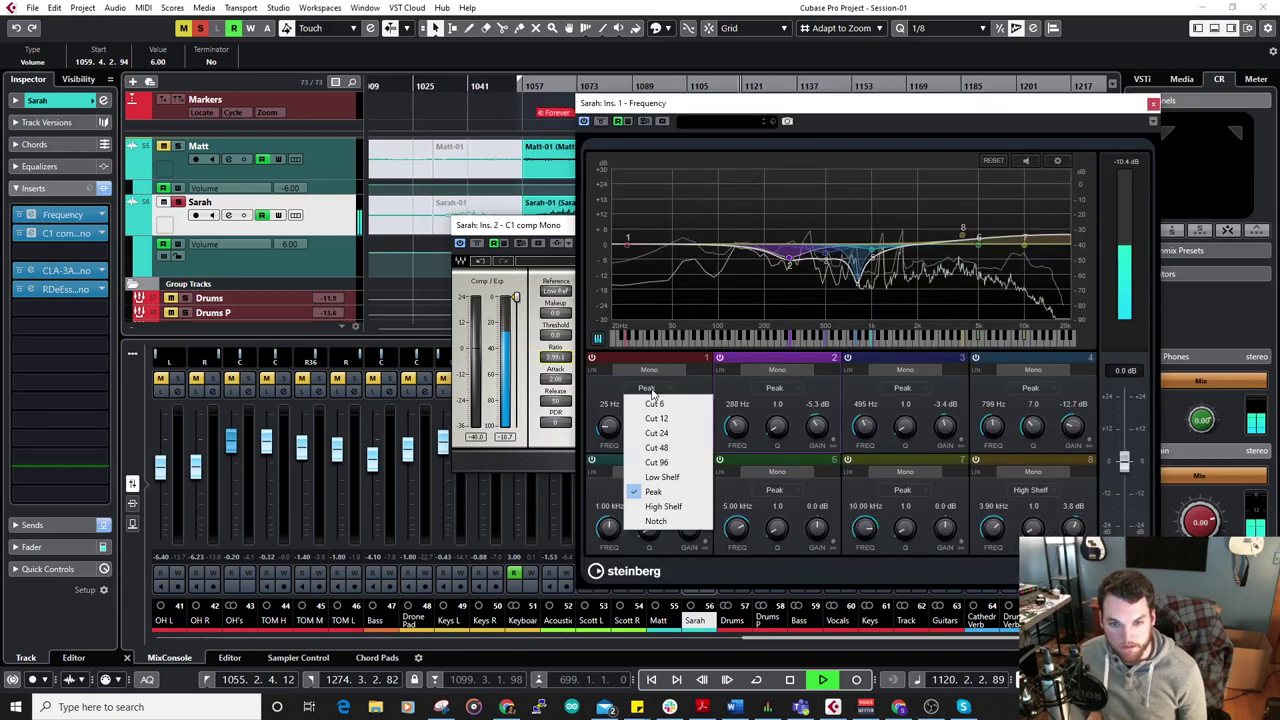
pyautogui.click(672, 462)
pyautogui.moveTo(605, 432); pyautogui.dragTo(617, 424)
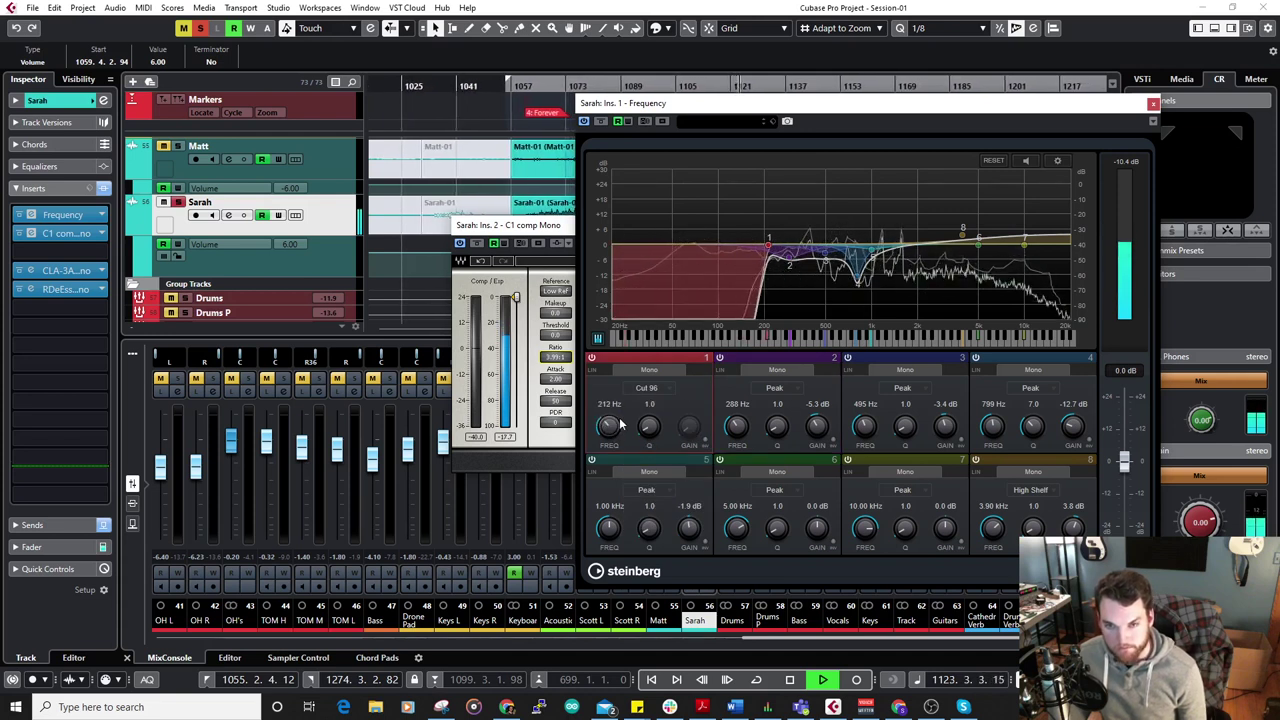
# Set band 2's gain to -4.6 dB and band 3 to 426 Hz with a Q of 10.1 and a gain of -6.7 dB.
pyautogui.moveTo(816, 426)
pyautogui.mouseDown()
pyautogui.moveTo(819, 366)
pyautogui.moveTo(823, 428)
pyautogui.mouseUp()
pyautogui.moveTo(904, 426); pyautogui.dragTo(945, 366)
pyautogui.scroll(-5, 872, 437)
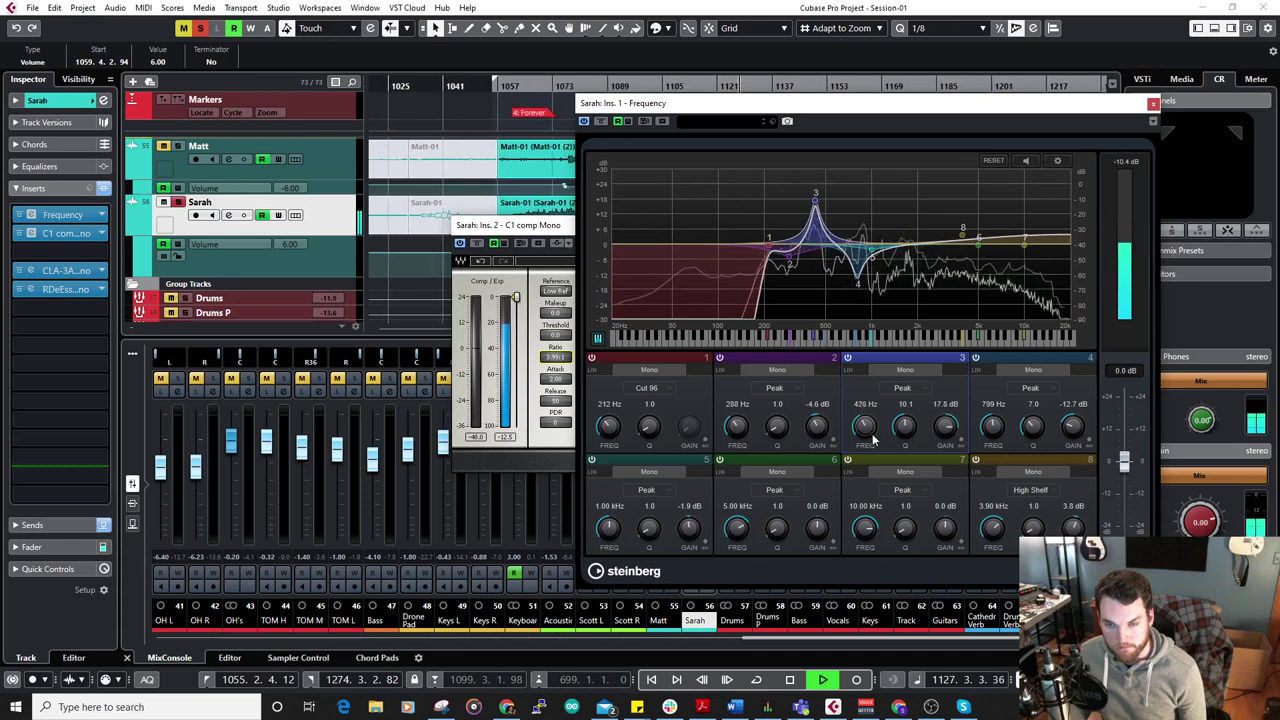
pyautogui.moveTo(938, 425); pyautogui.dragTo(943, 487)
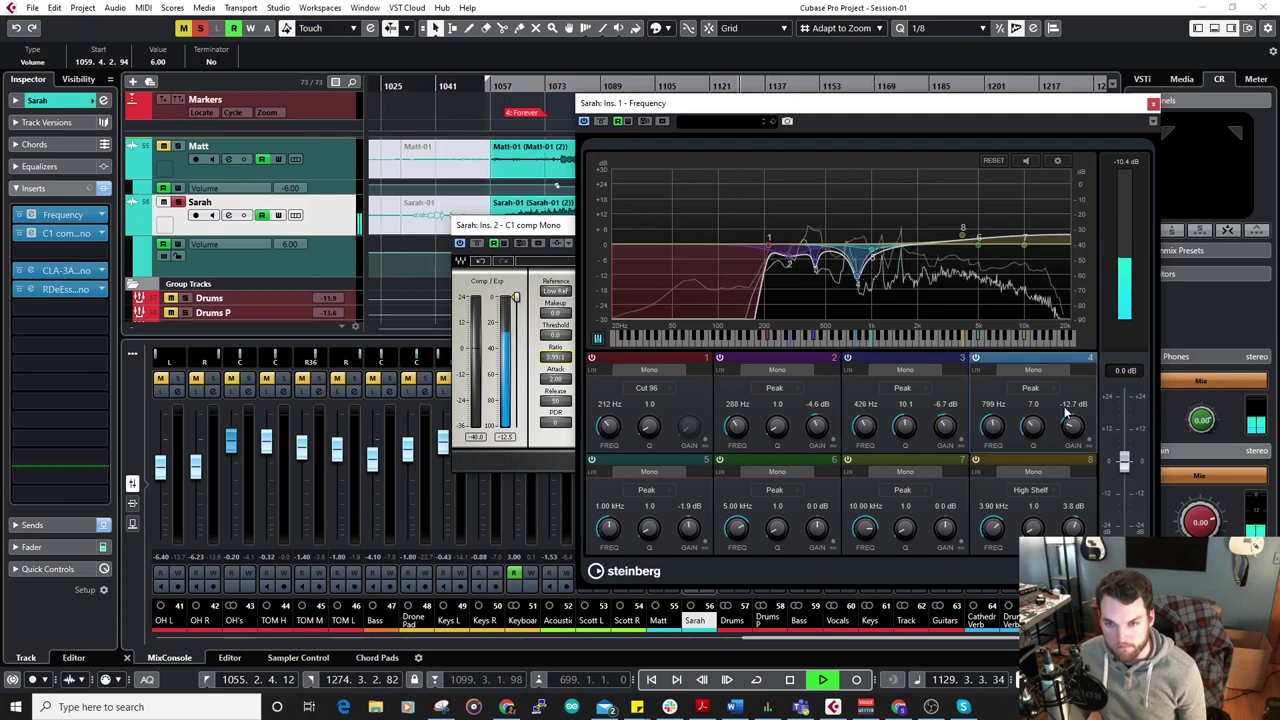
# Set band 4's gain to -8.2 dB, close both plug-in windows and unsolo the vocal.
pyautogui.scroll(5, 1073, 430)
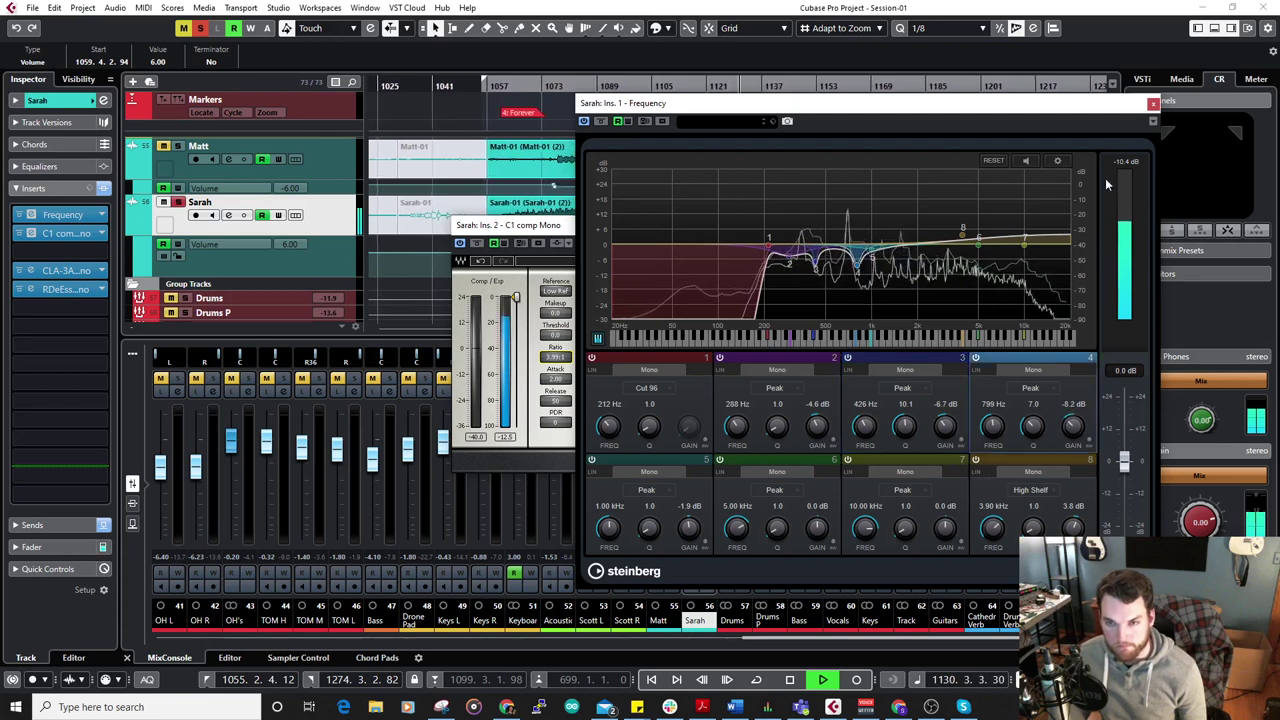
pyautogui.click(1153, 104)
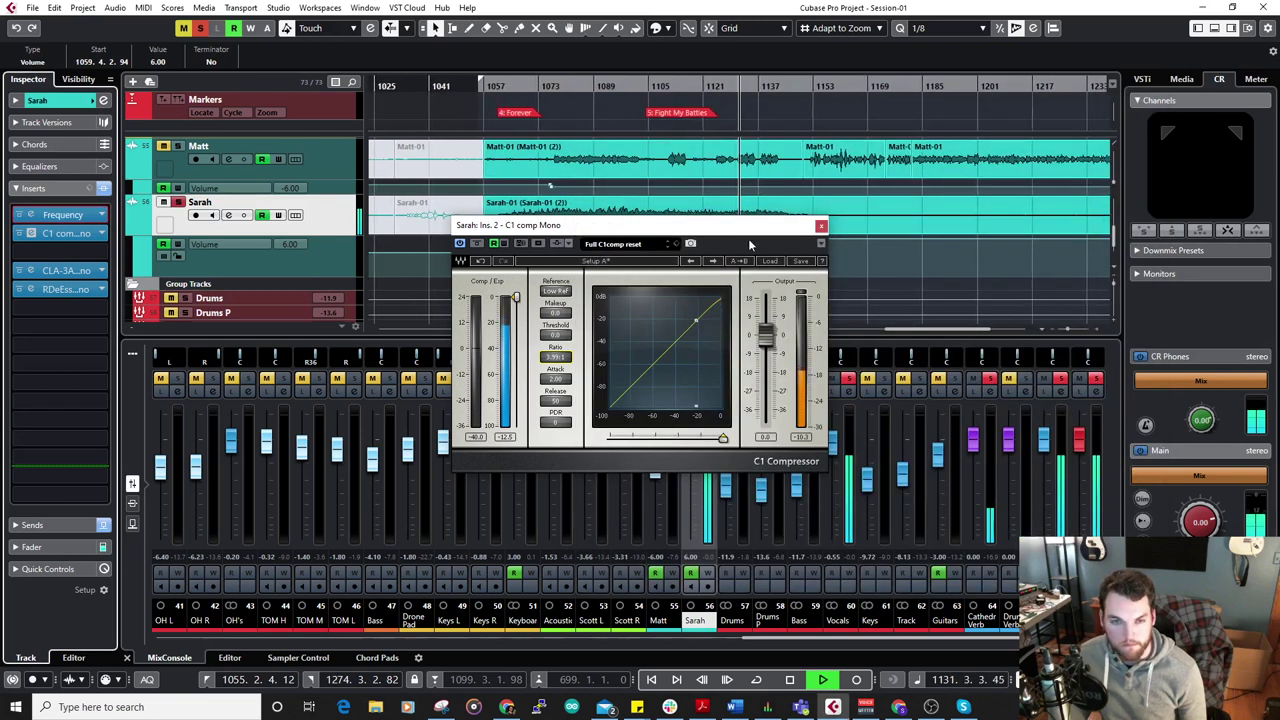
pyautogui.click(821, 226)
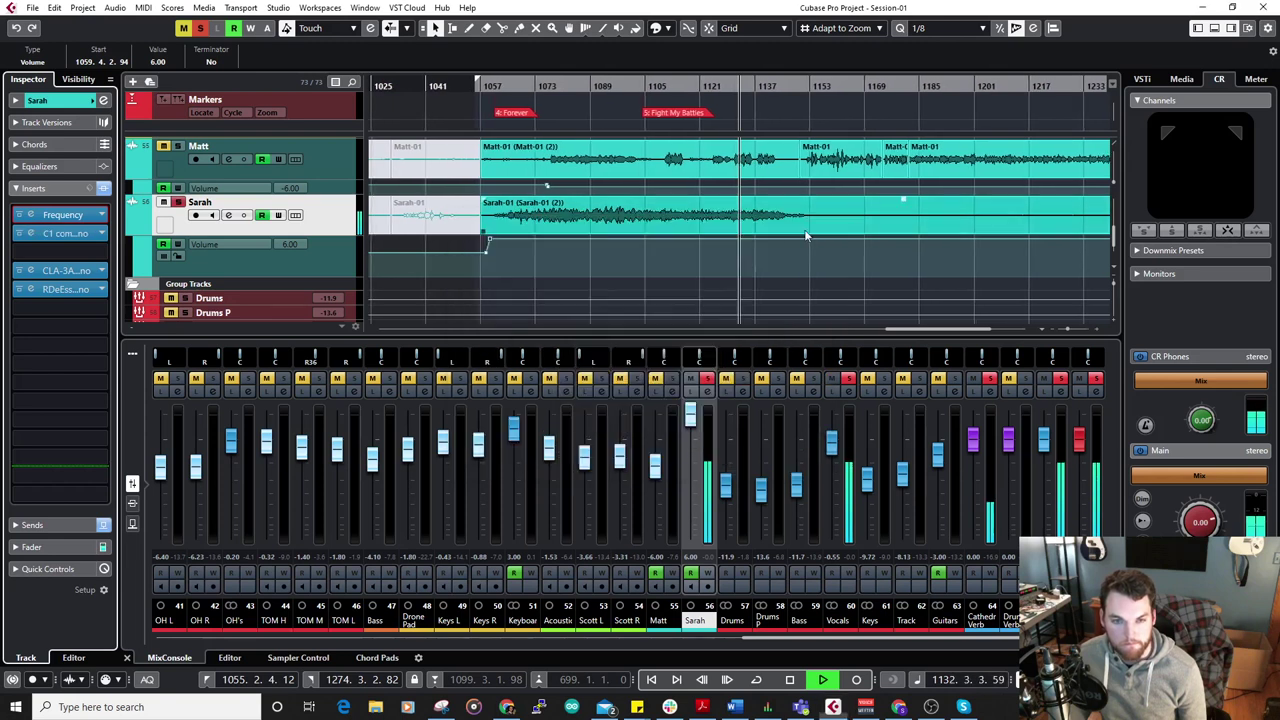
pyautogui.click(179, 202)
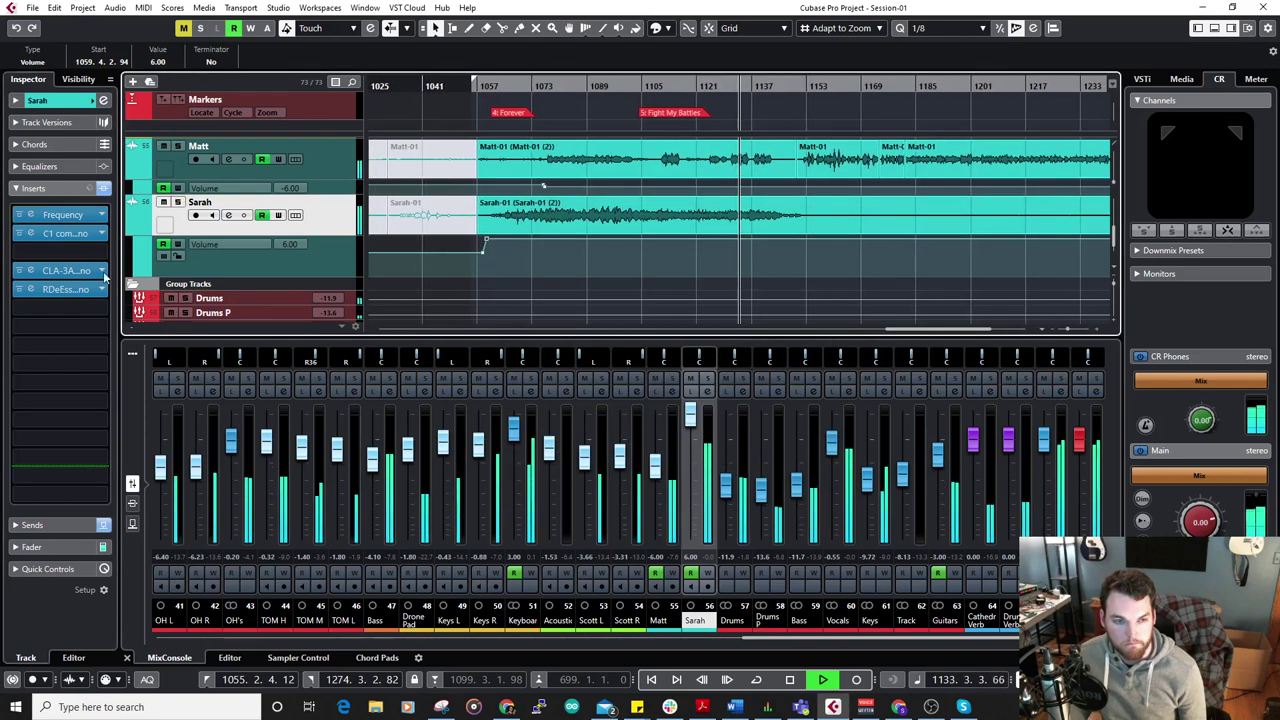
# Move the CLA-3A and RDeEsser up to insert slots 3 and 4 and check the CLA-3A's compression.
pyautogui.moveTo(69, 268); pyautogui.dragTo(22, 260)
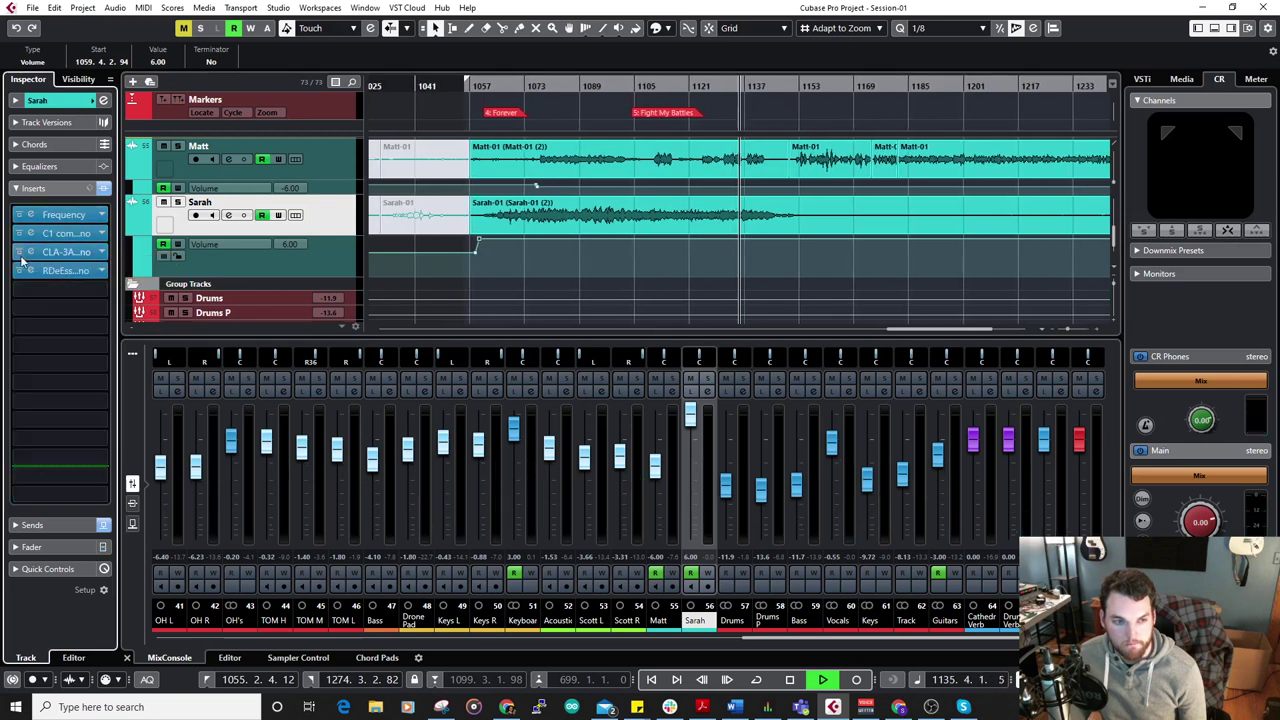
pyautogui.click(35, 253)
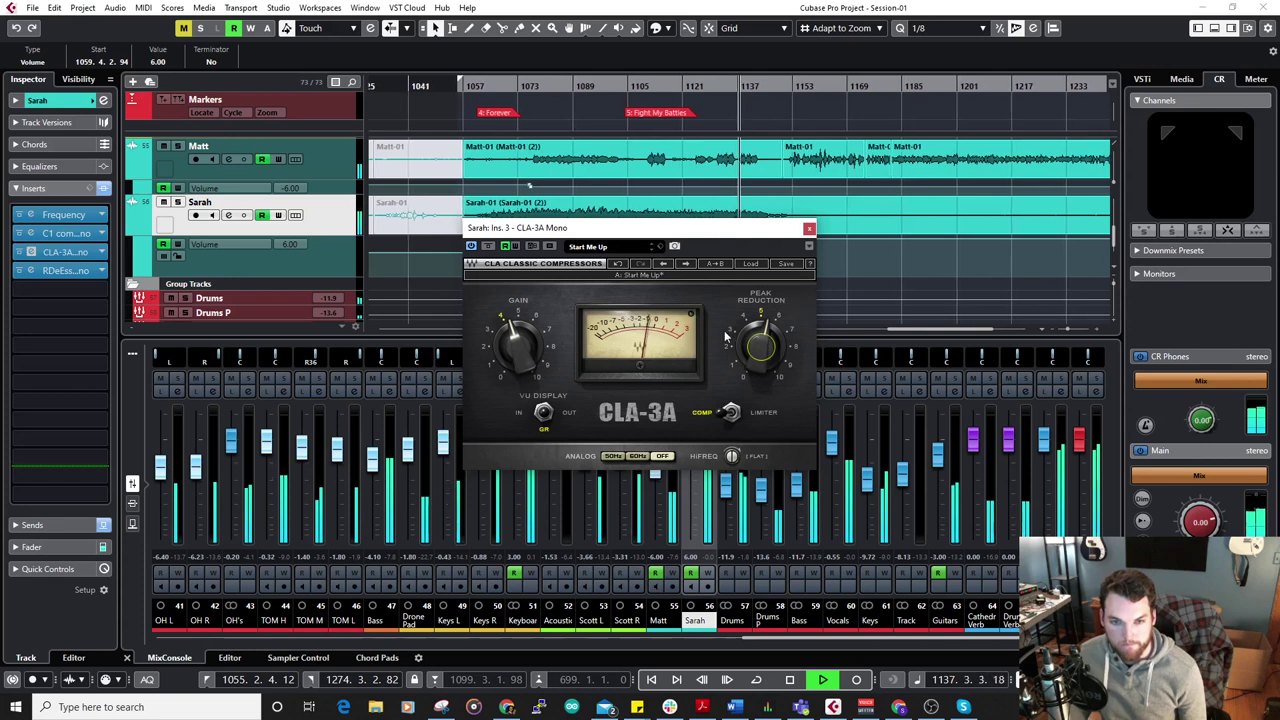
pyautogui.click(809, 229)
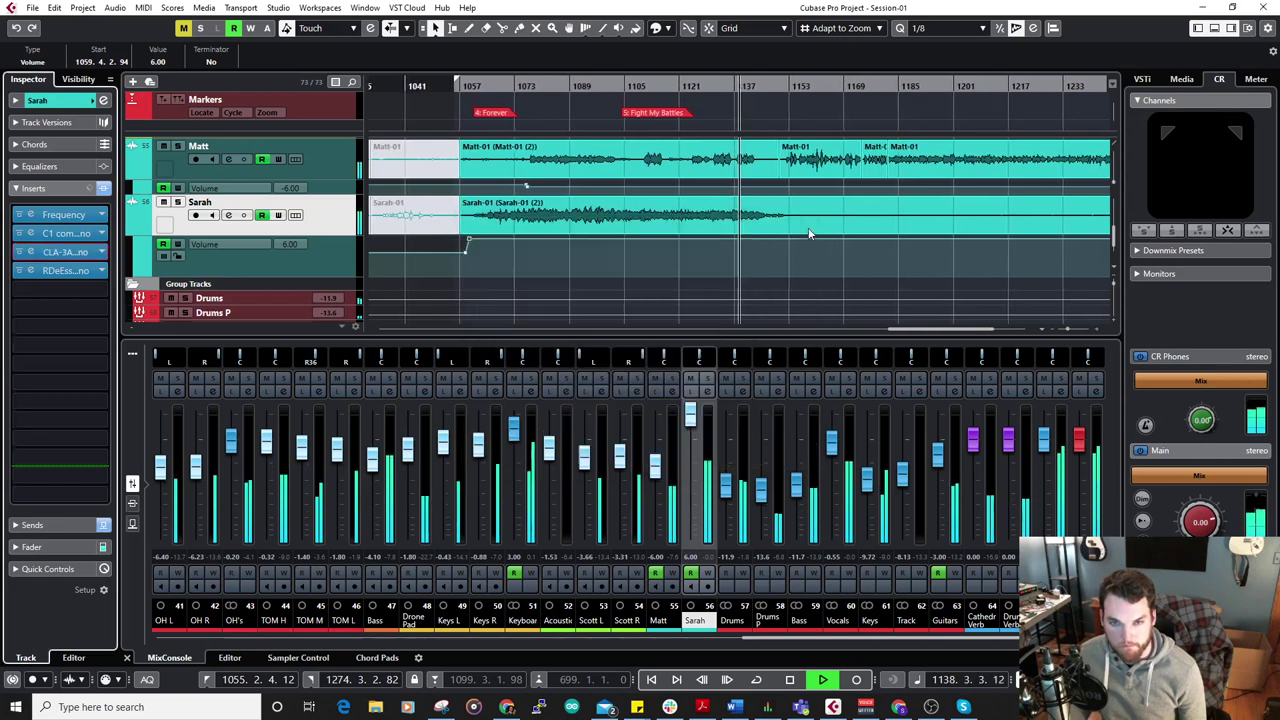
# Add a volume automation change to -3.00 dB on the male vocal track at about bar 1110, in "Fight My Battles".
pyautogui.click(527, 86)
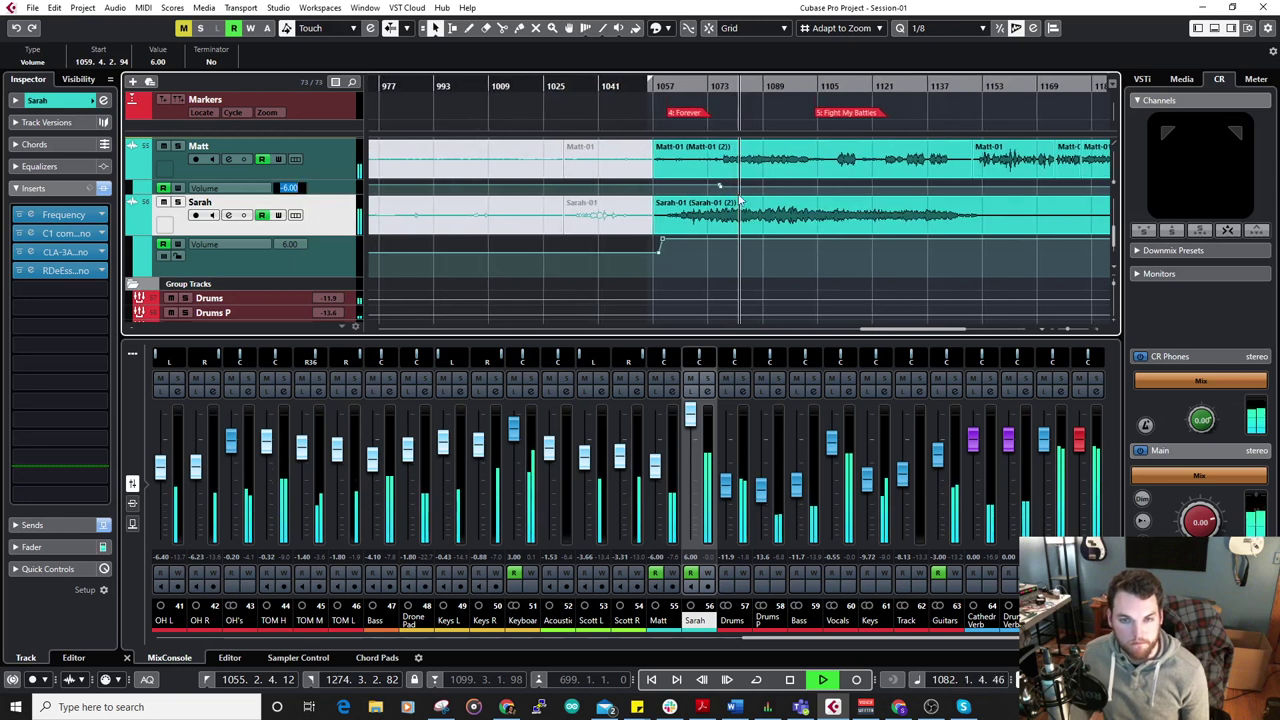
pyautogui.moveTo(836, 91); pyautogui.dragTo(556, 181)
pyautogui.press('space')
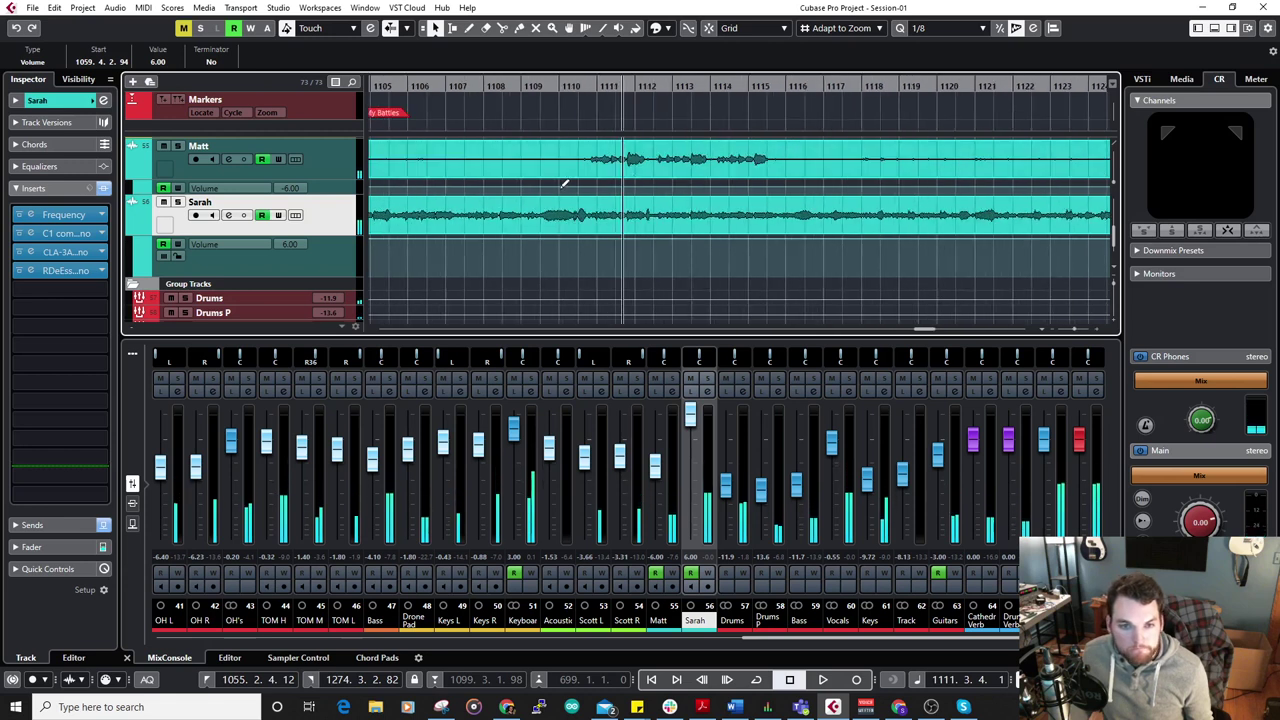
pyautogui.click(577, 184)
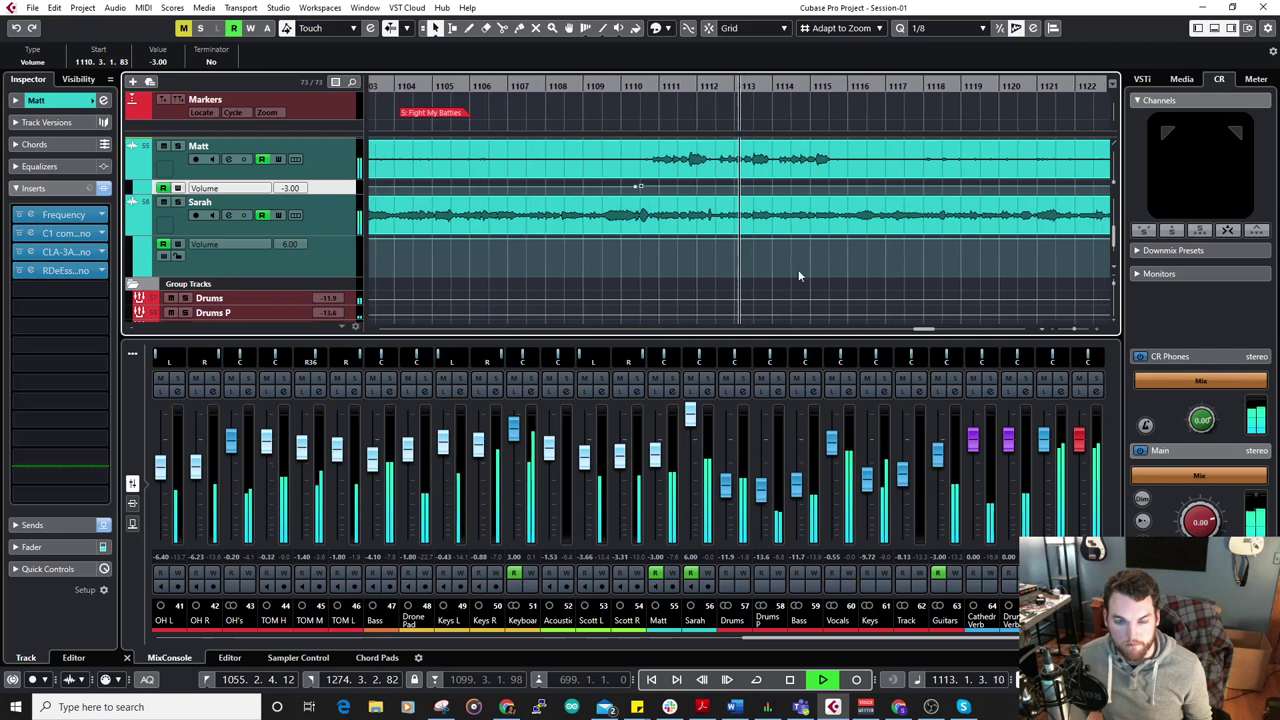
# Set the male vocal's volume automation point at bar 1110 to -1.00 dB and play further into the song.
pyautogui.press('g')
pyautogui.press('g')
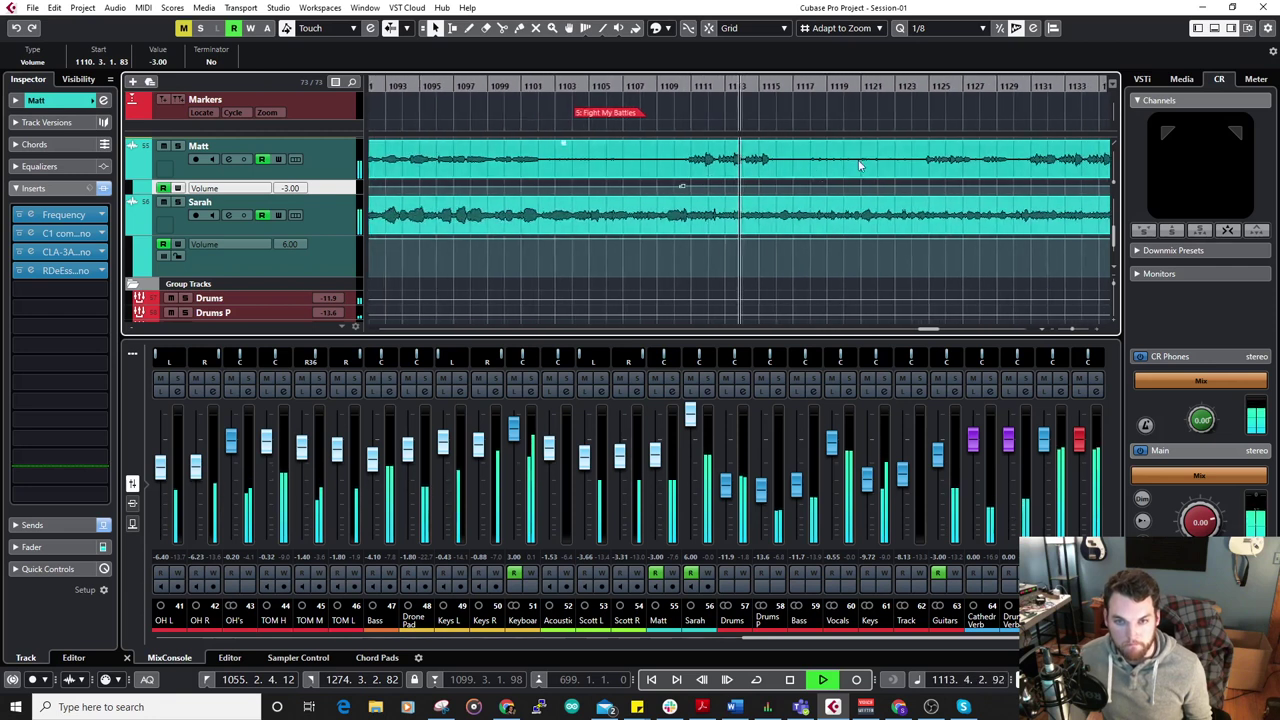
pyautogui.click(916, 88)
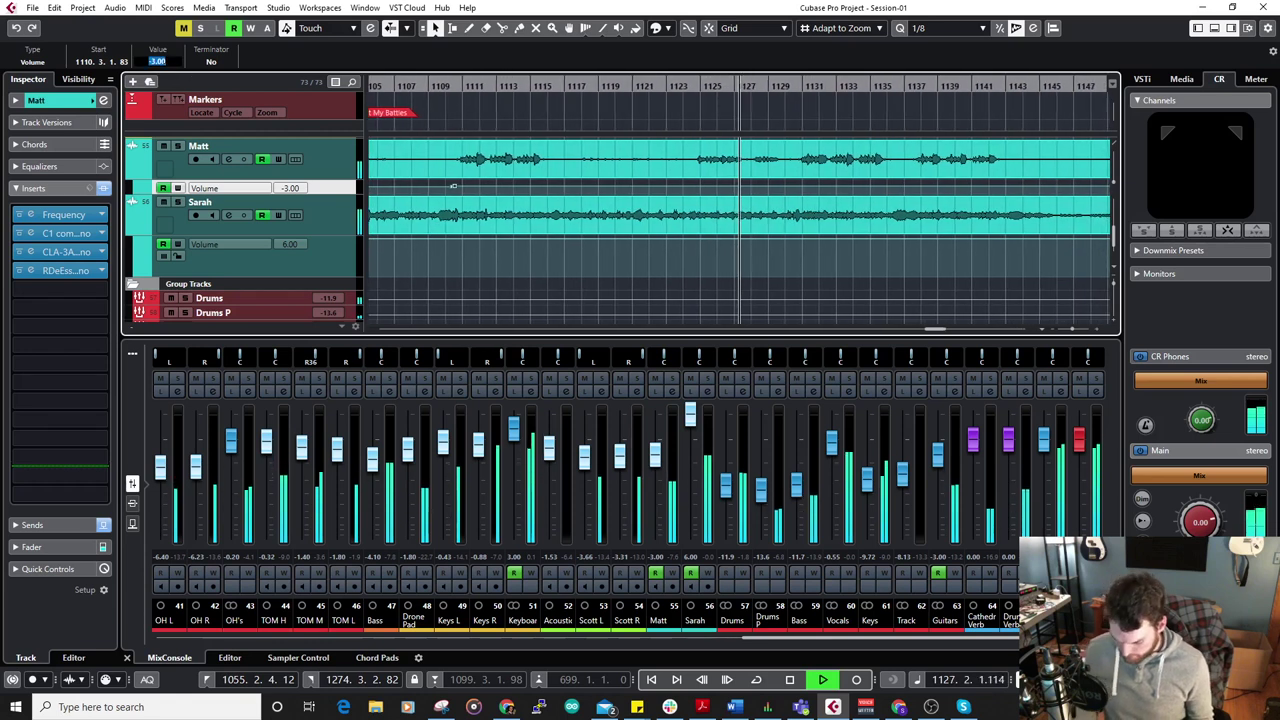
pyautogui.press('Return')
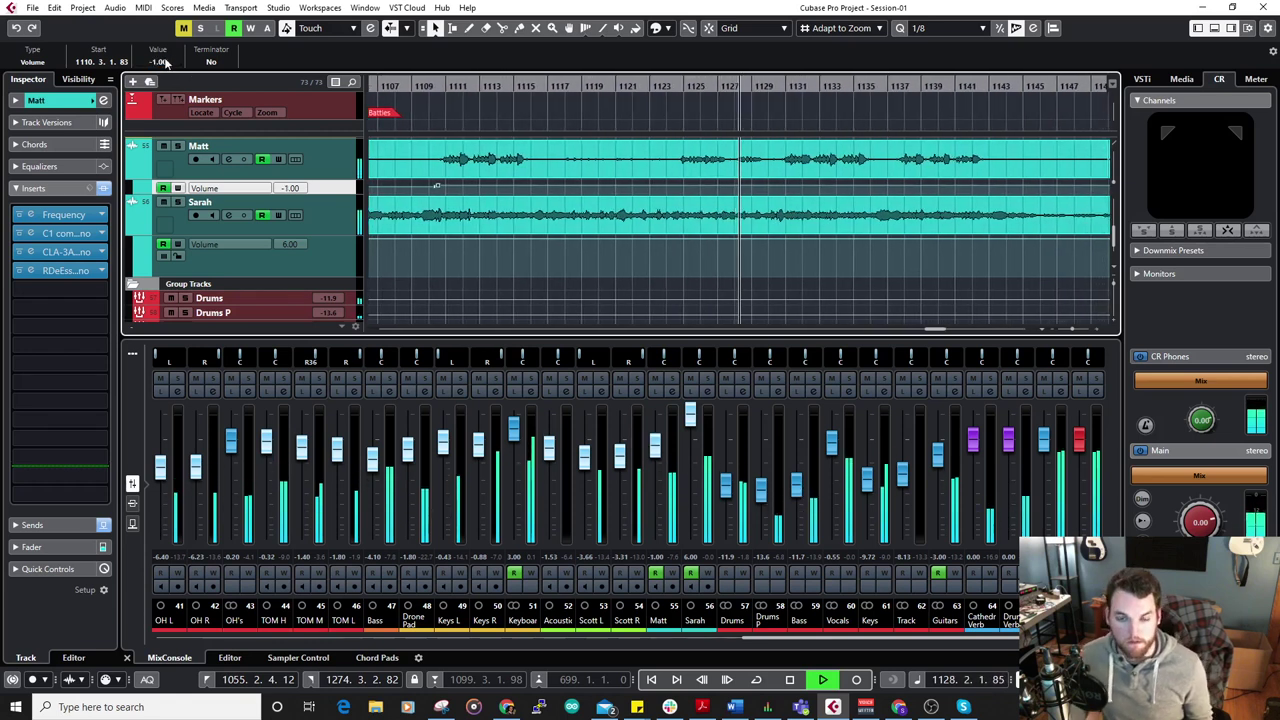
pyautogui.click(868, 88)
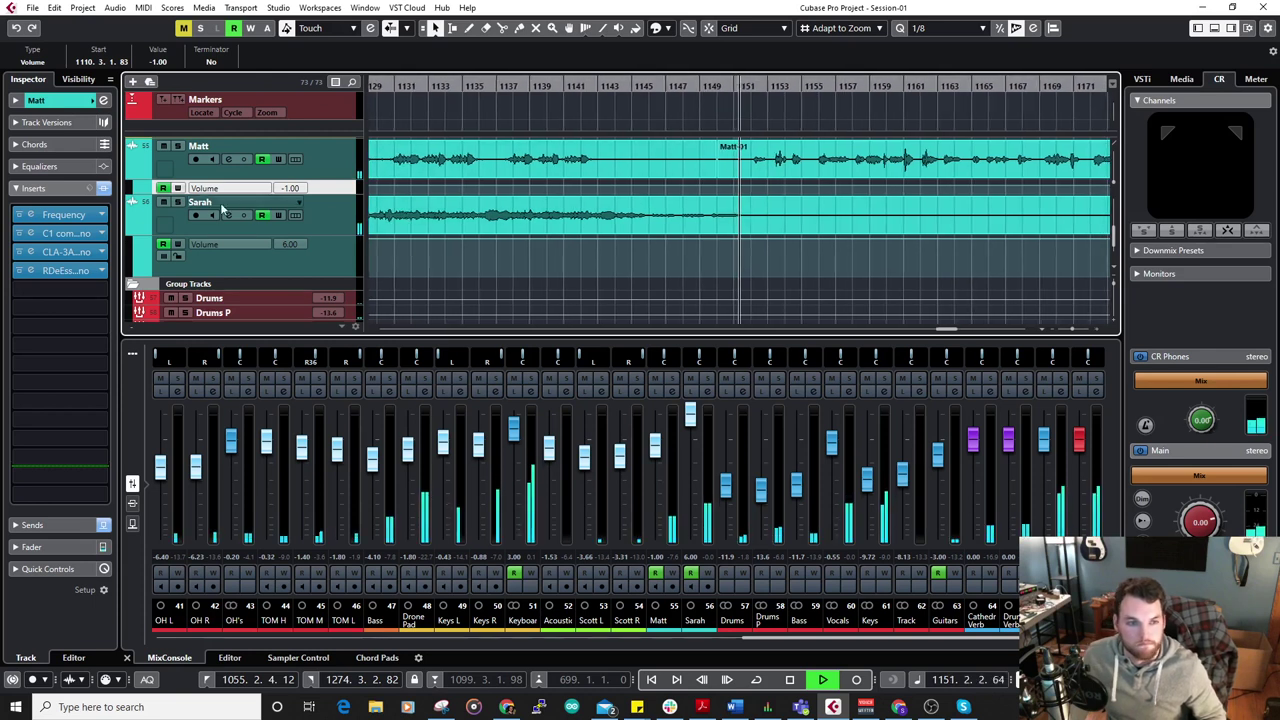
# Stop playback and collapse the male vocal track's automation lane.
pyautogui.press('space')
pyautogui.click(132, 176)
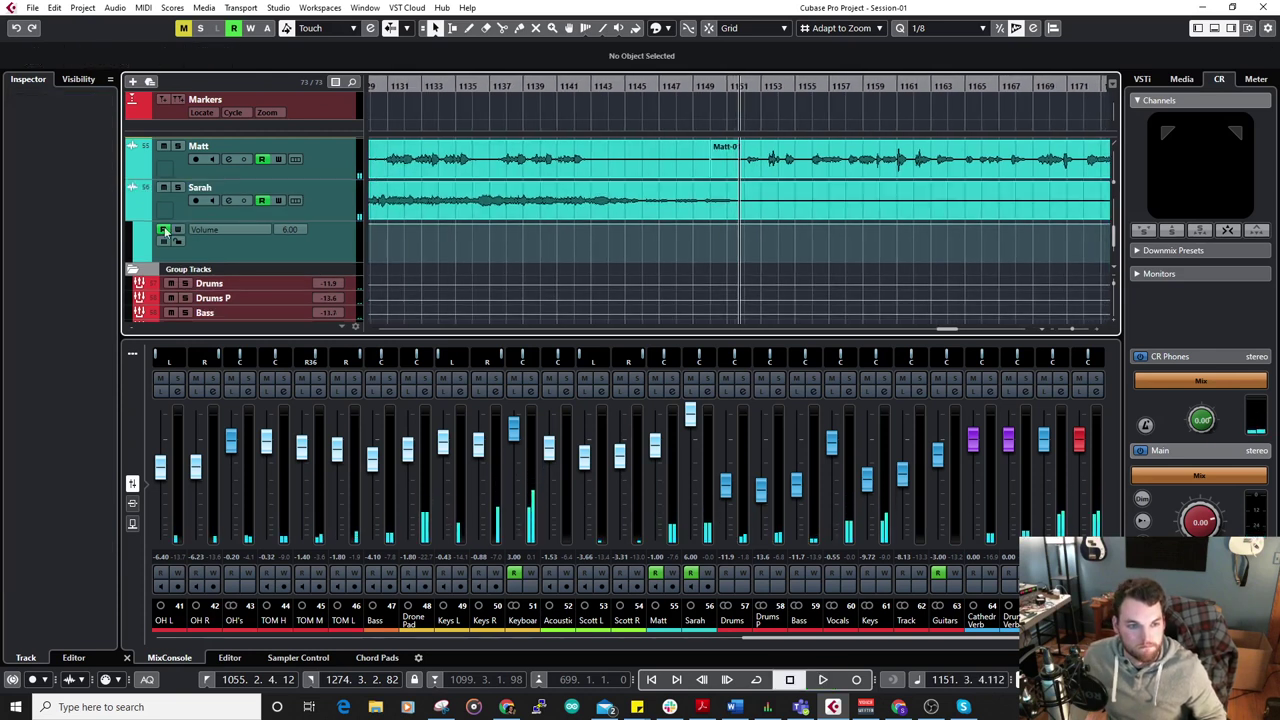
pyautogui.click(262, 177)
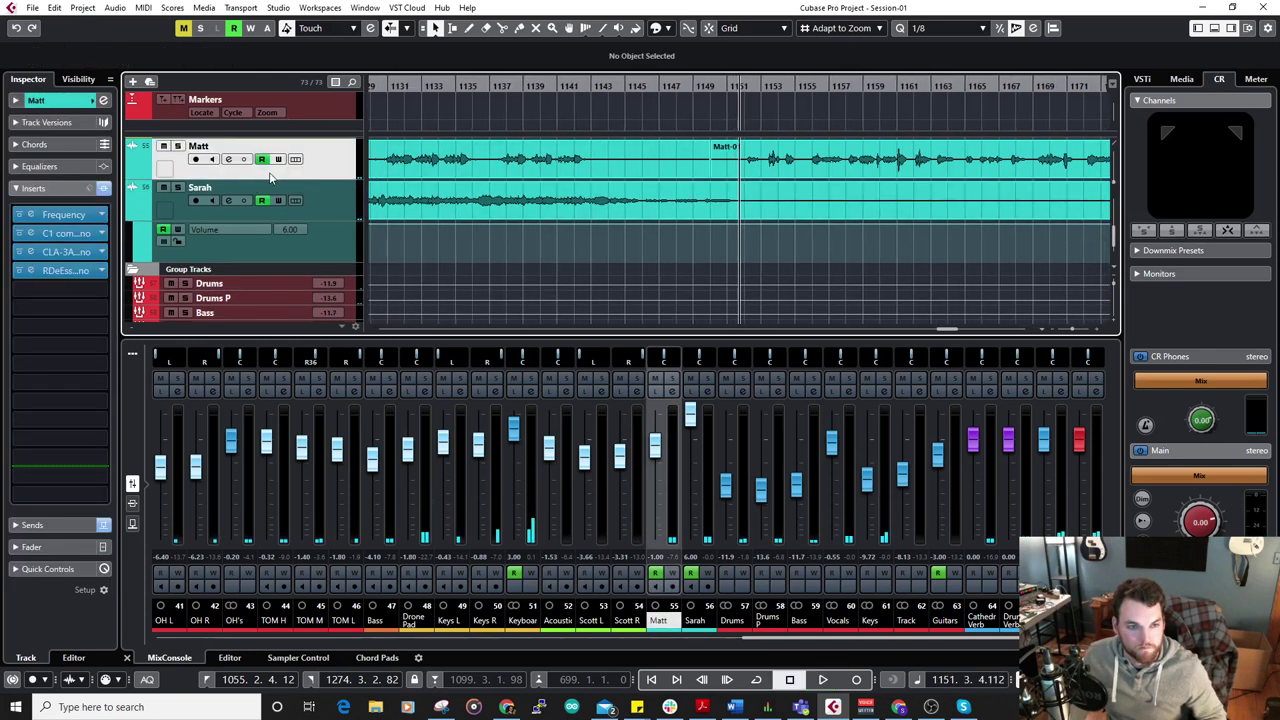
pyautogui.click(135, 174)
pyautogui.click(141, 188)
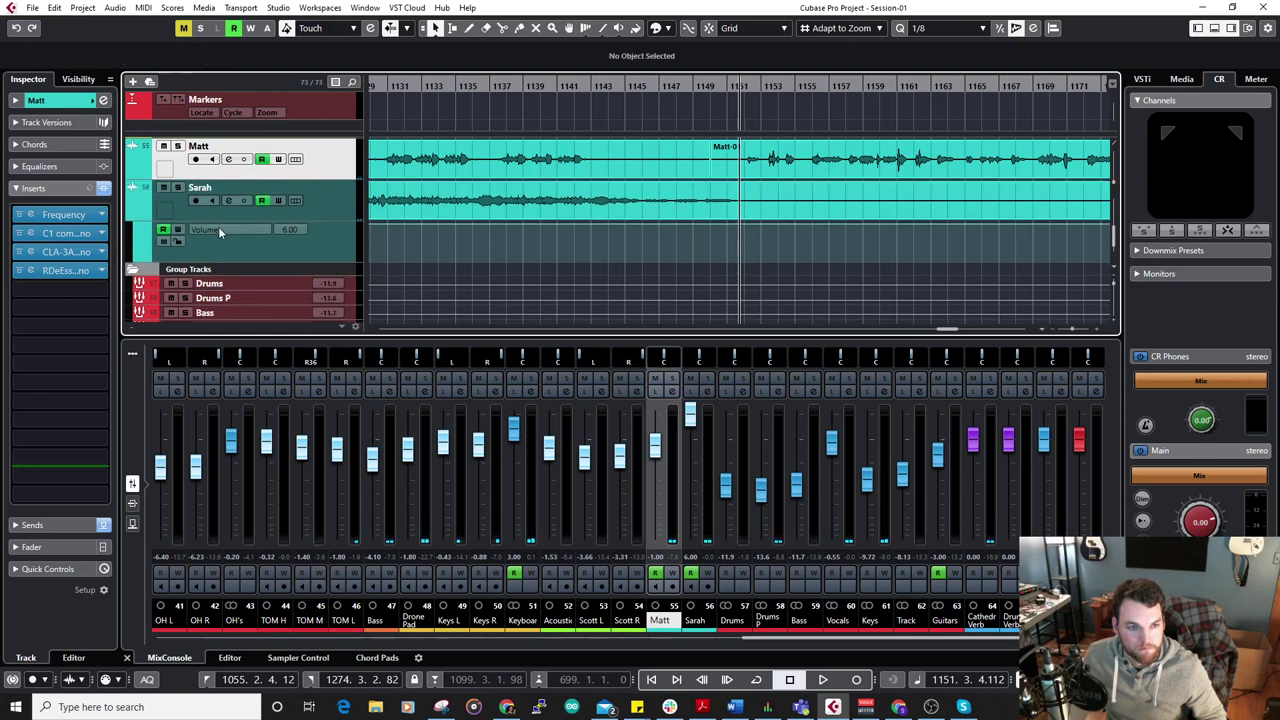
pyautogui.click(135, 174)
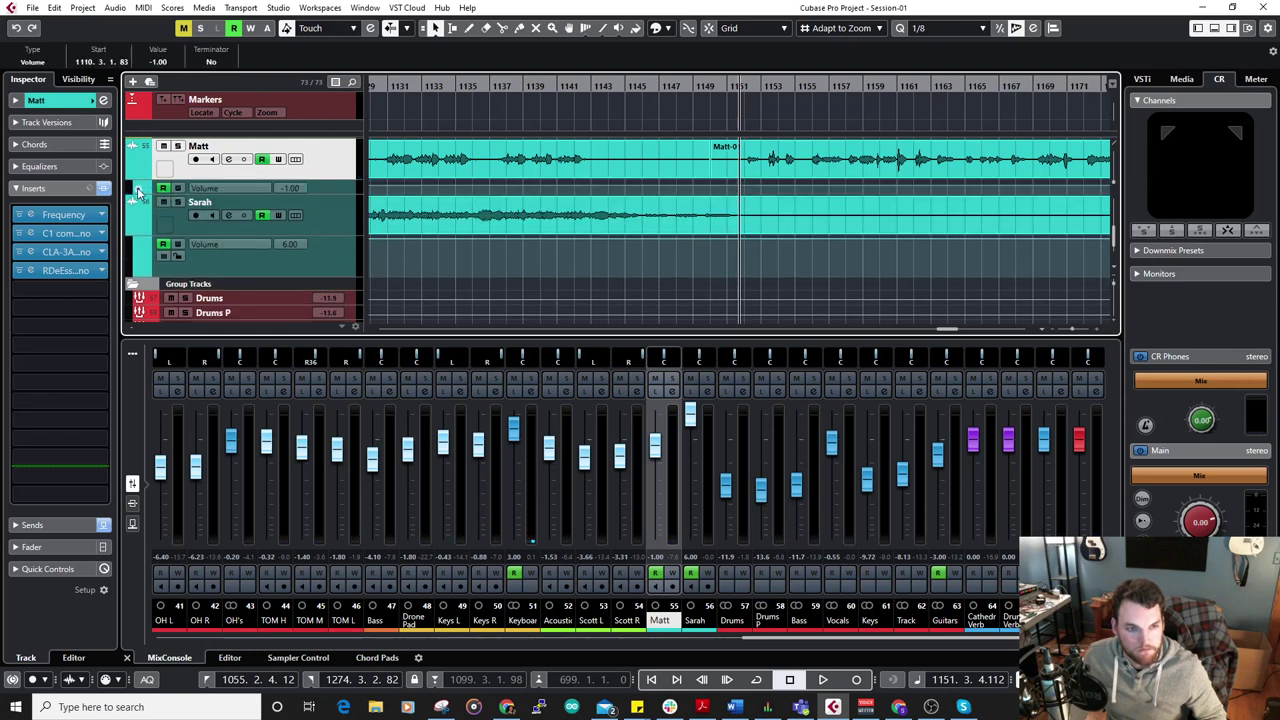
pyautogui.click(139, 191)
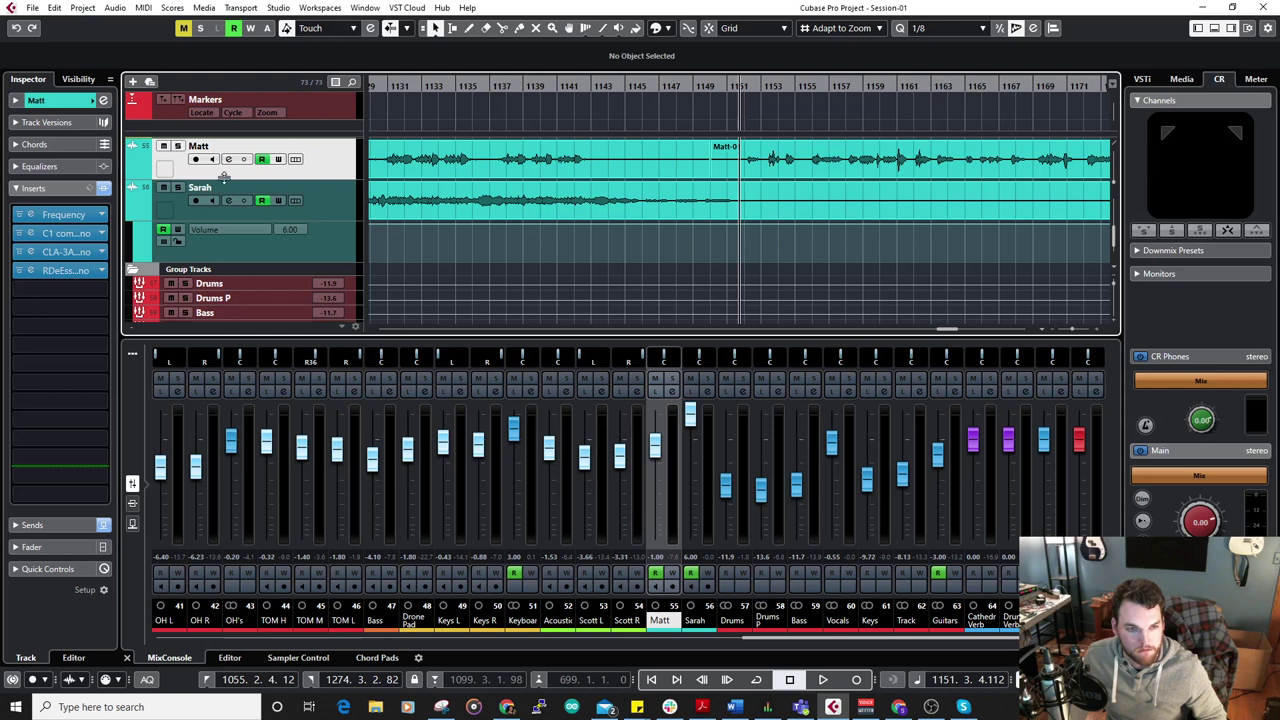
# Close the lower mixer zone, make the male vocal track taller and show its automation lane.
pyautogui.scroll(1, 310, 235)
pyautogui.click(126, 657)
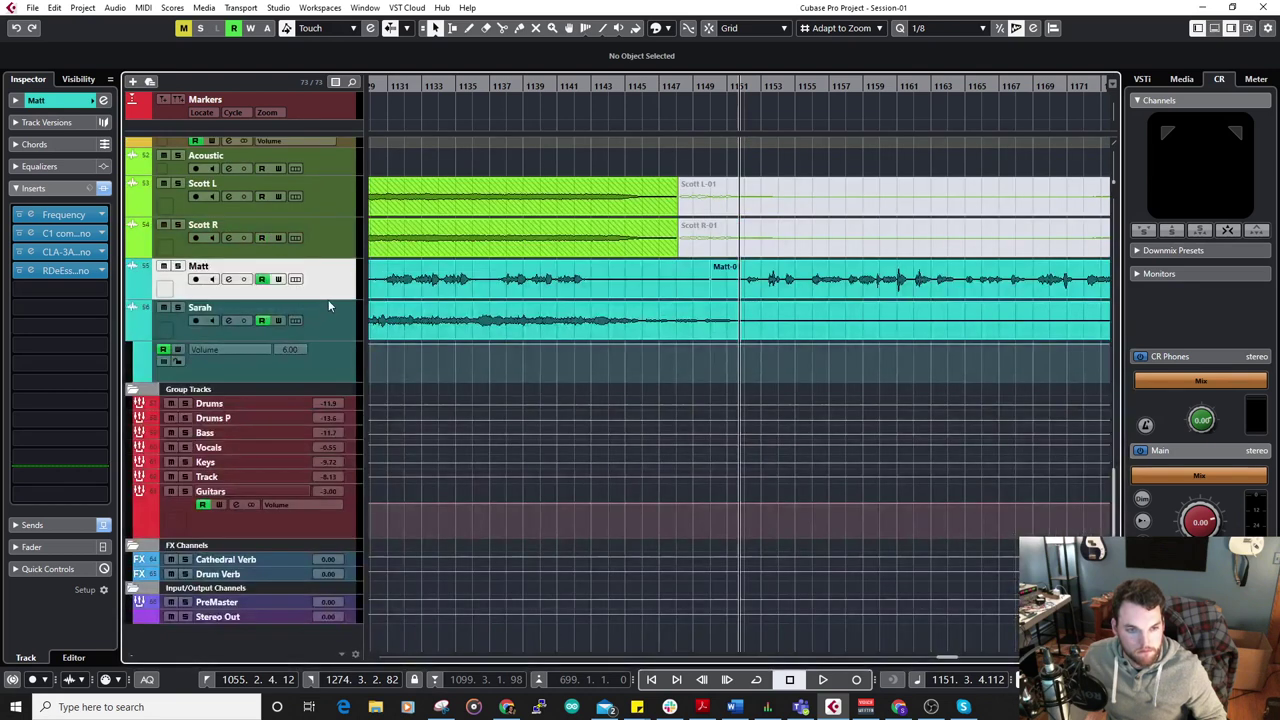
pyautogui.moveTo(331, 297); pyautogui.dragTo(331, 325)
pyautogui.click(132, 321)
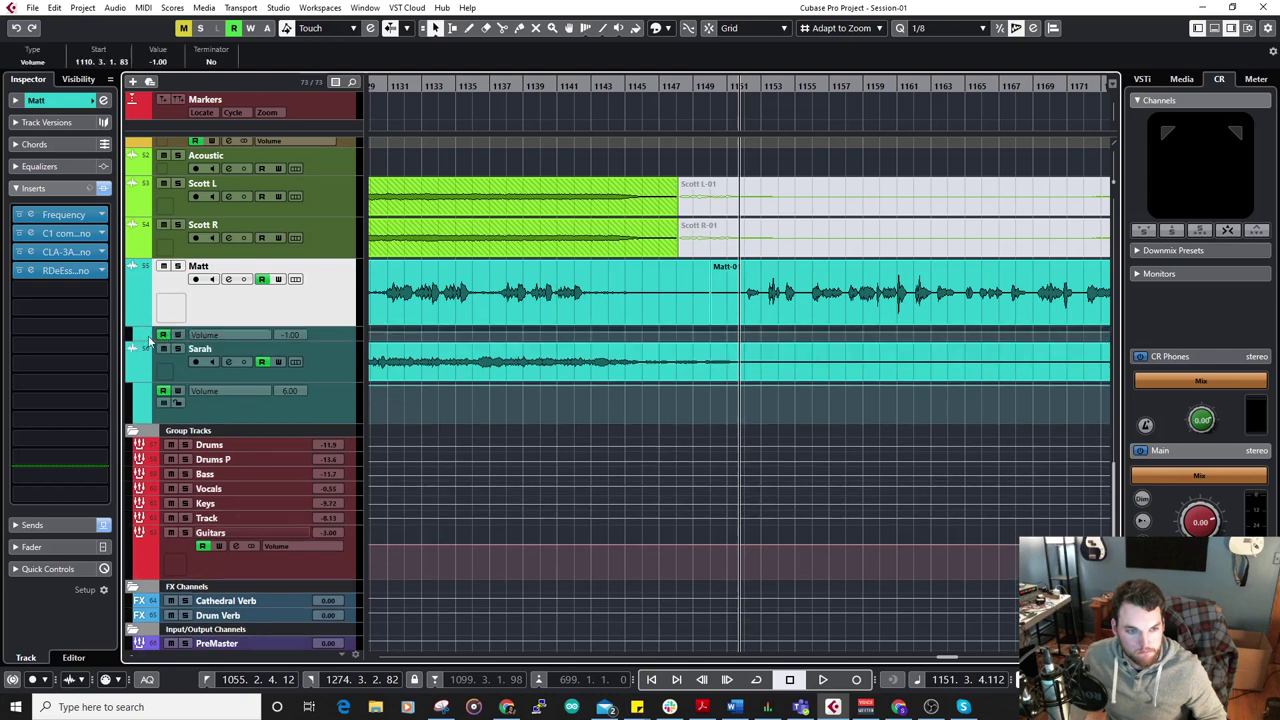
pyautogui.click(139, 338)
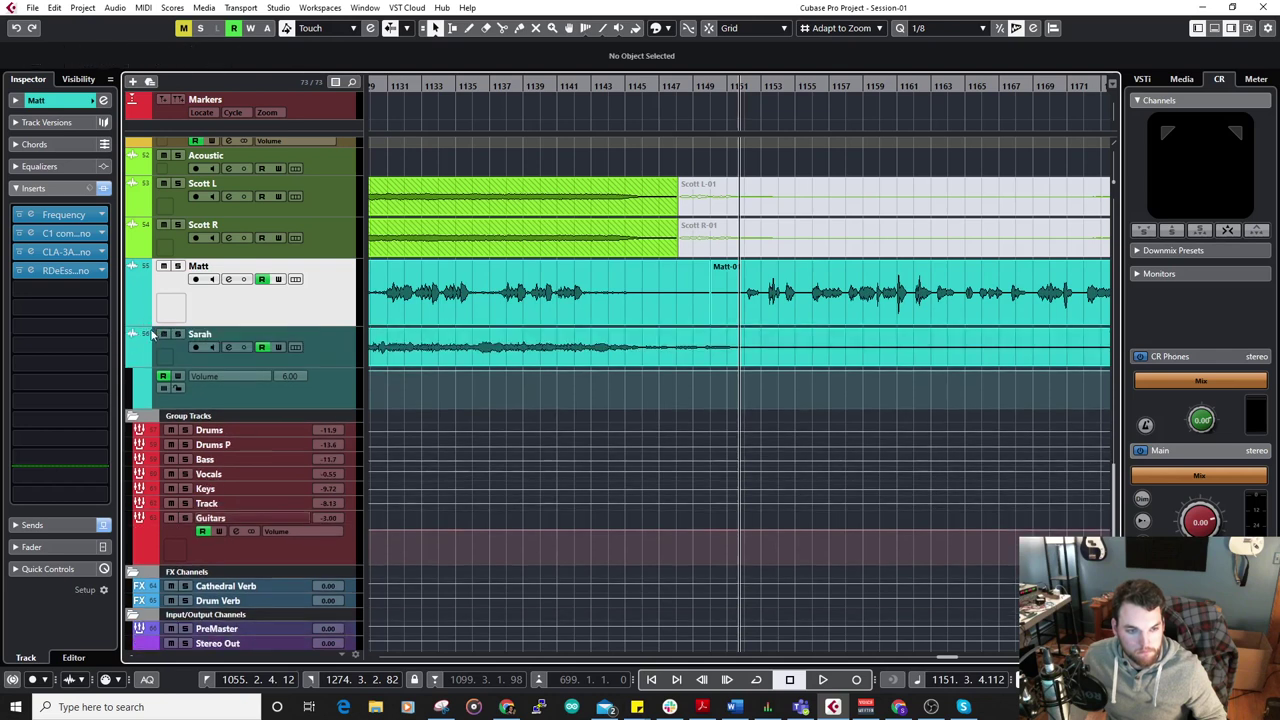
pyautogui.click(132, 323)
# Automate the male vocal's Cathedral Verb send Enable parameter to Off at about bar 1151 and resume playback.
pyautogui.click(276, 334)
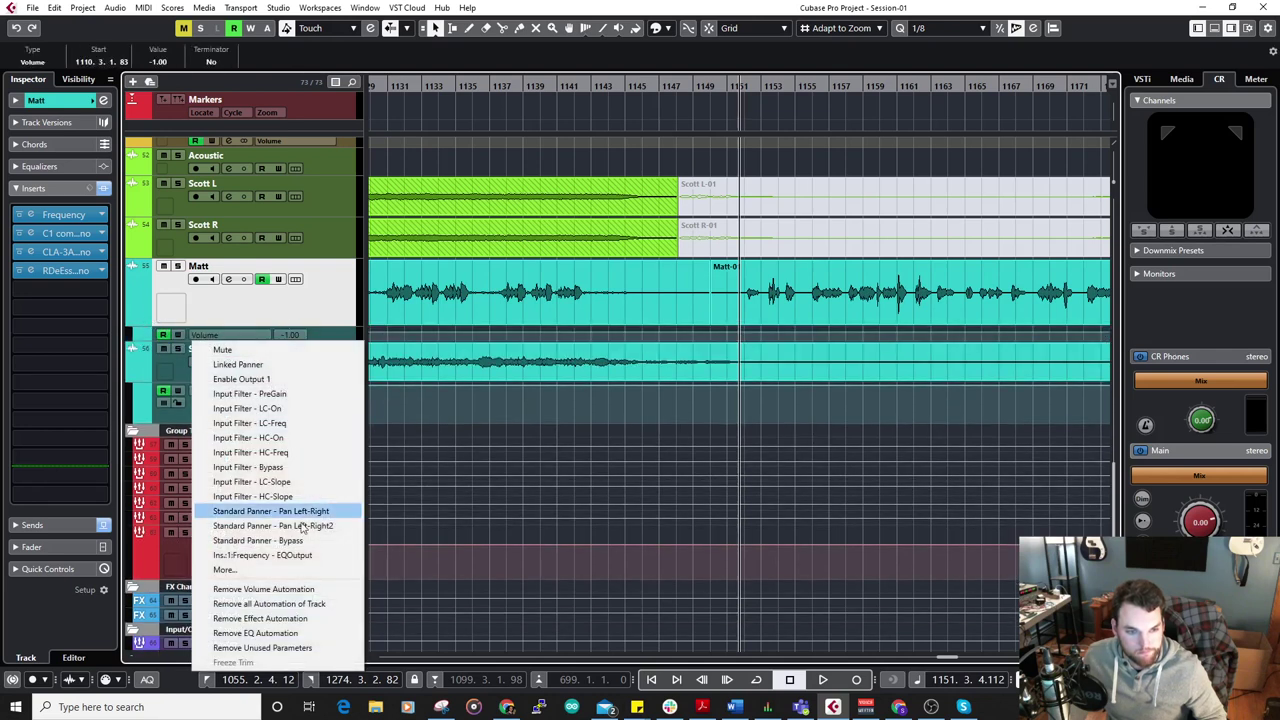
pyautogui.click(225, 570)
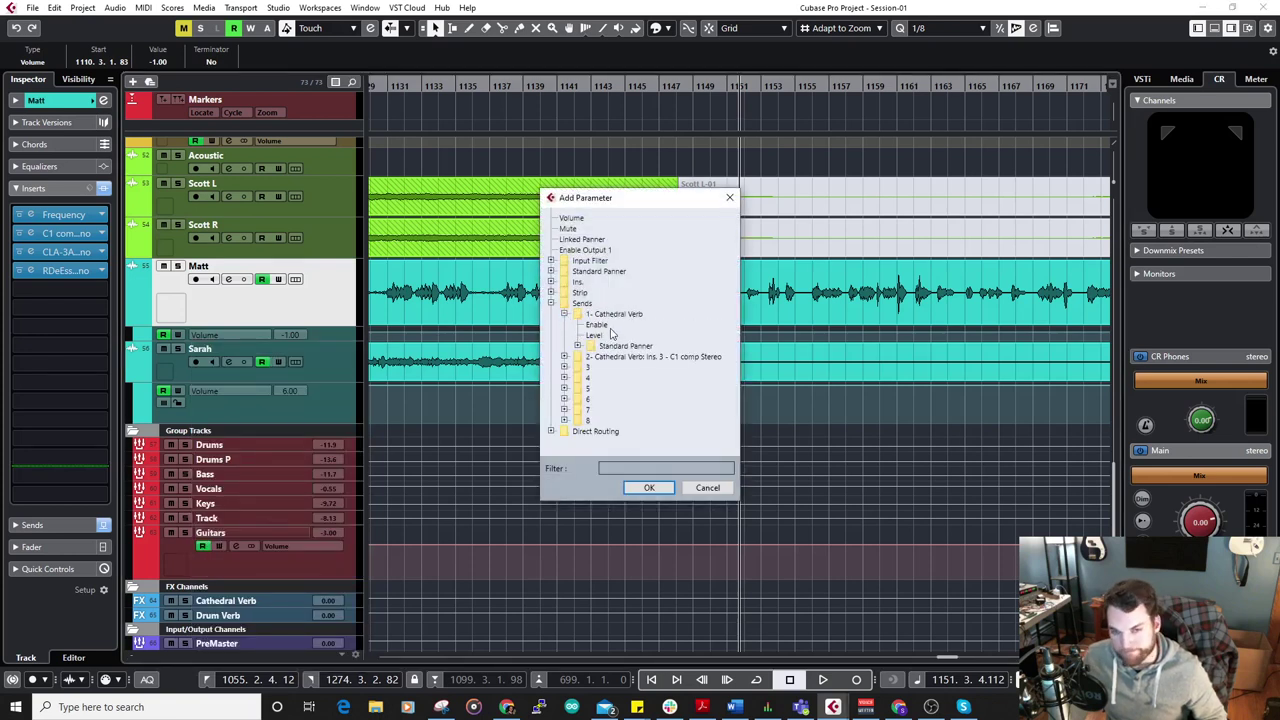
pyautogui.click(647, 487)
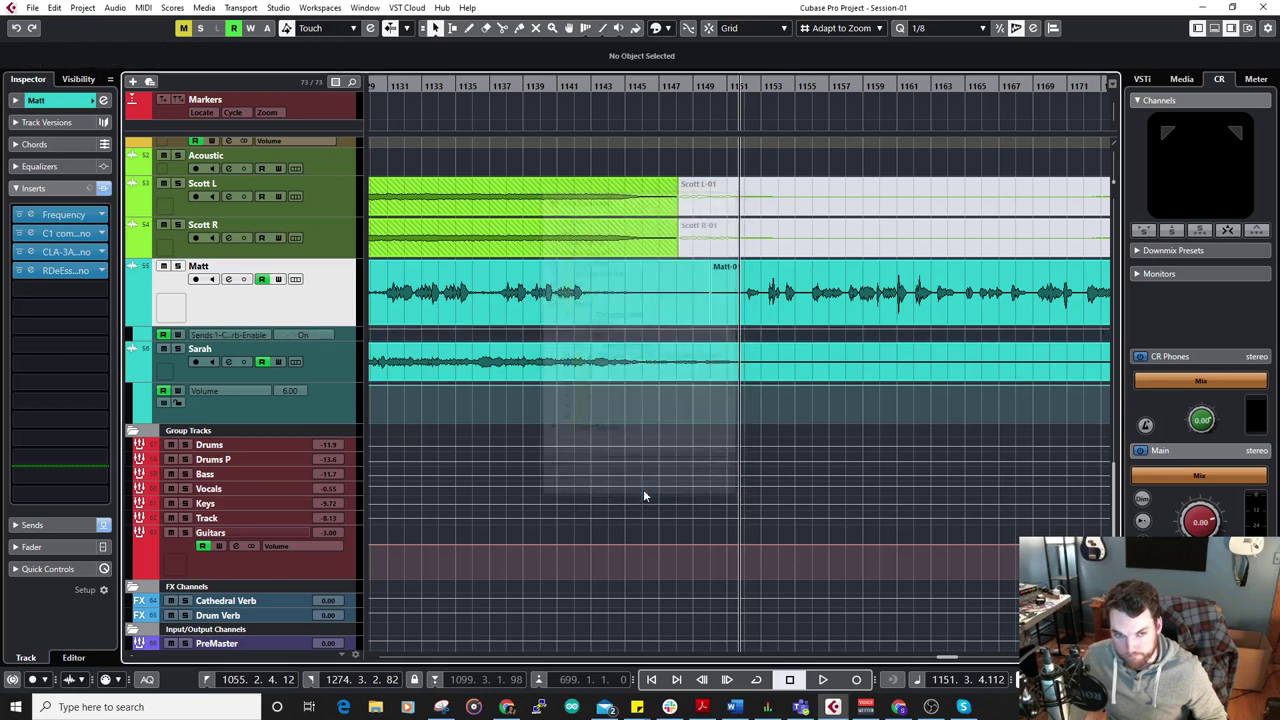
pyautogui.click(737, 327)
pyautogui.moveTo(737, 327); pyautogui.dragTo(737, 360)
pyautogui.press('space')
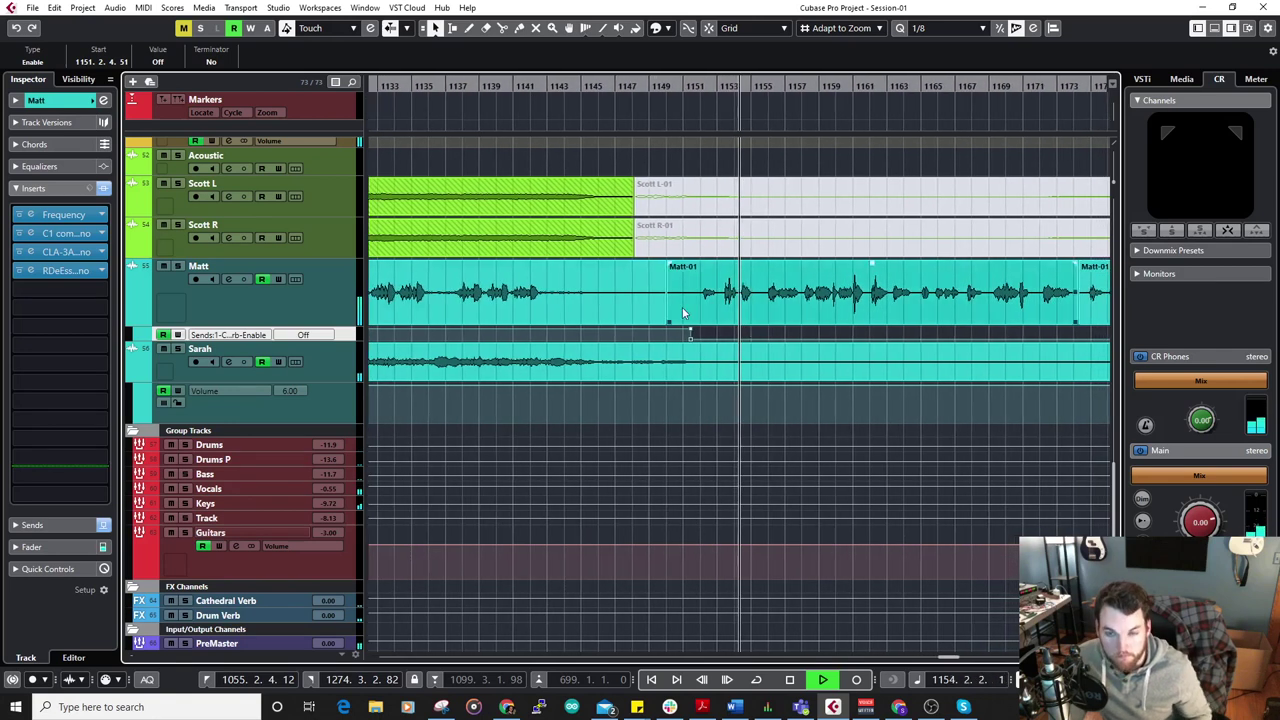
# Trim the end of the female vocal clip back to about bar 1151.
pyautogui.scroll(-5, 601, 258)
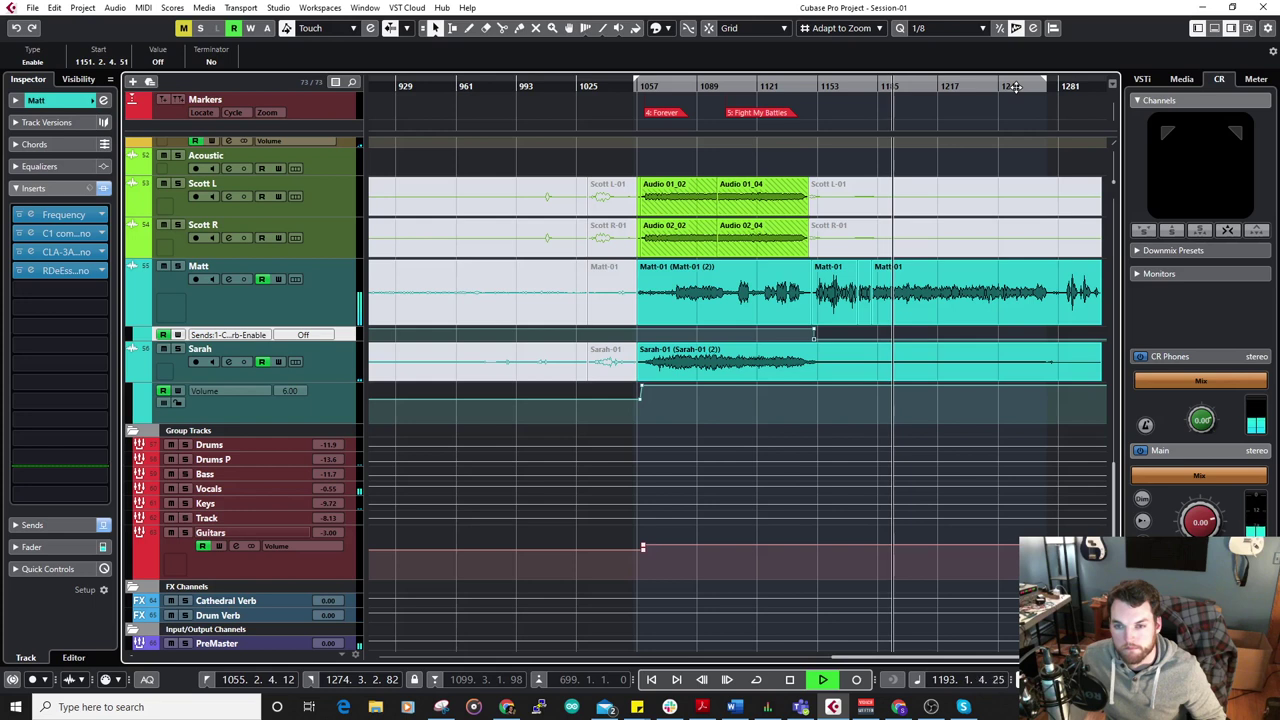
pyautogui.scroll(5, 830, 260)
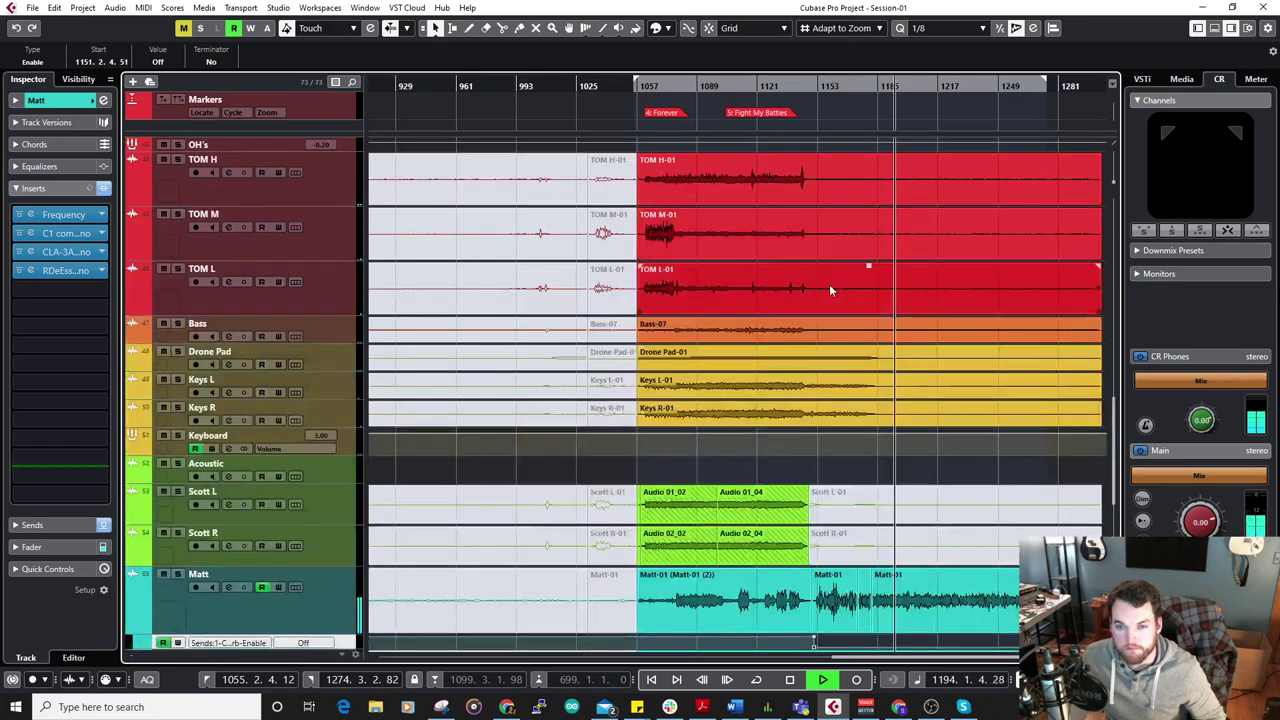
pyautogui.scroll(-6, 829, 290)
pyautogui.moveTo(1095, 340); pyautogui.dragTo(872, 327)
pyautogui.press('h')
pyautogui.press('h')
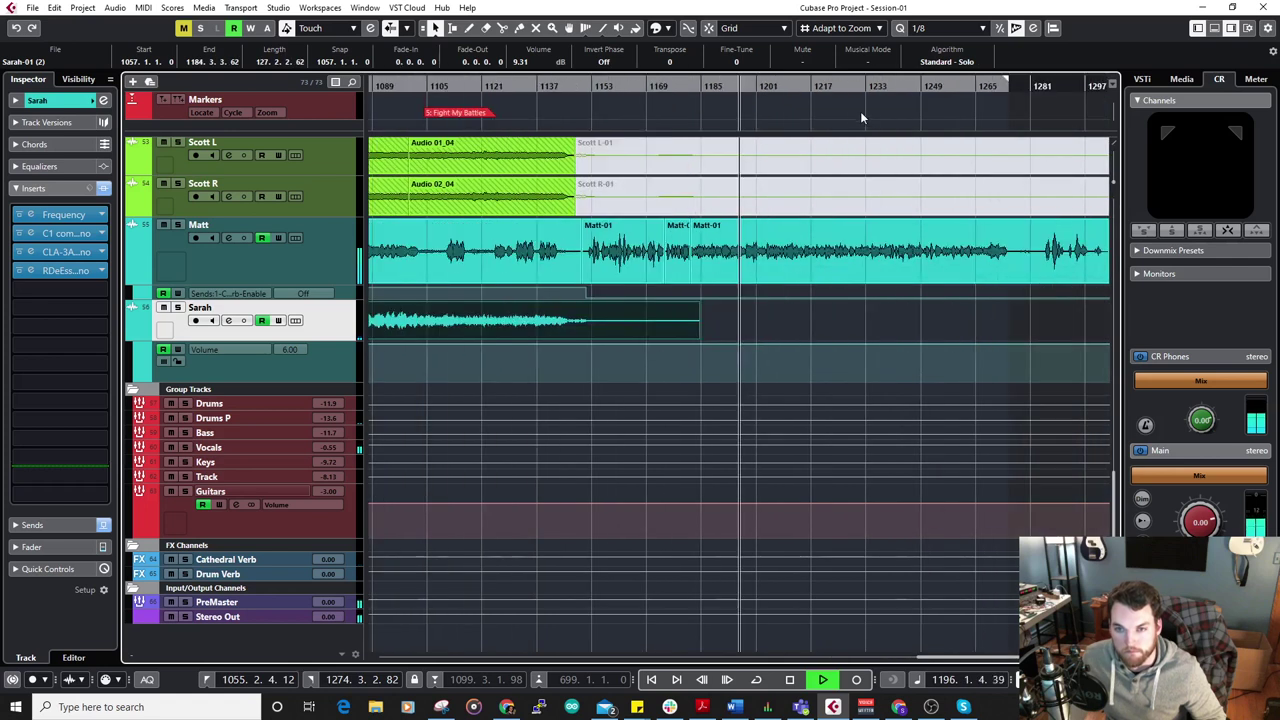
pyautogui.click(696, 85)
pyautogui.press('h')
pyautogui.press('h')
pyautogui.click(652, 92)
pyautogui.press('h')
pyautogui.moveTo(906, 337); pyautogui.dragTo(420, 333)
# Stop playback and split all the drum clips, from Groove Agent SE 01 down to TOM L, at bar 1176.
pyautogui.press('g')
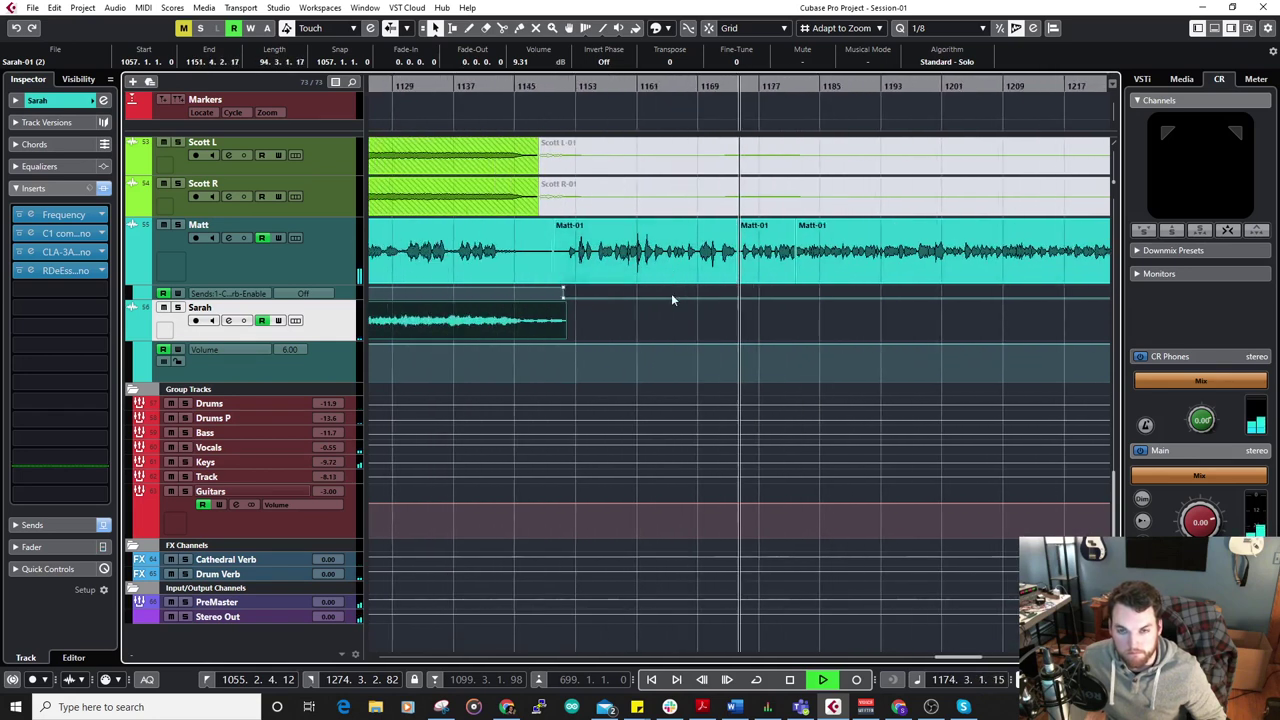
pyautogui.scroll(5, 665, 300)
pyautogui.press('g')
pyautogui.scroll(4, 675, 309)
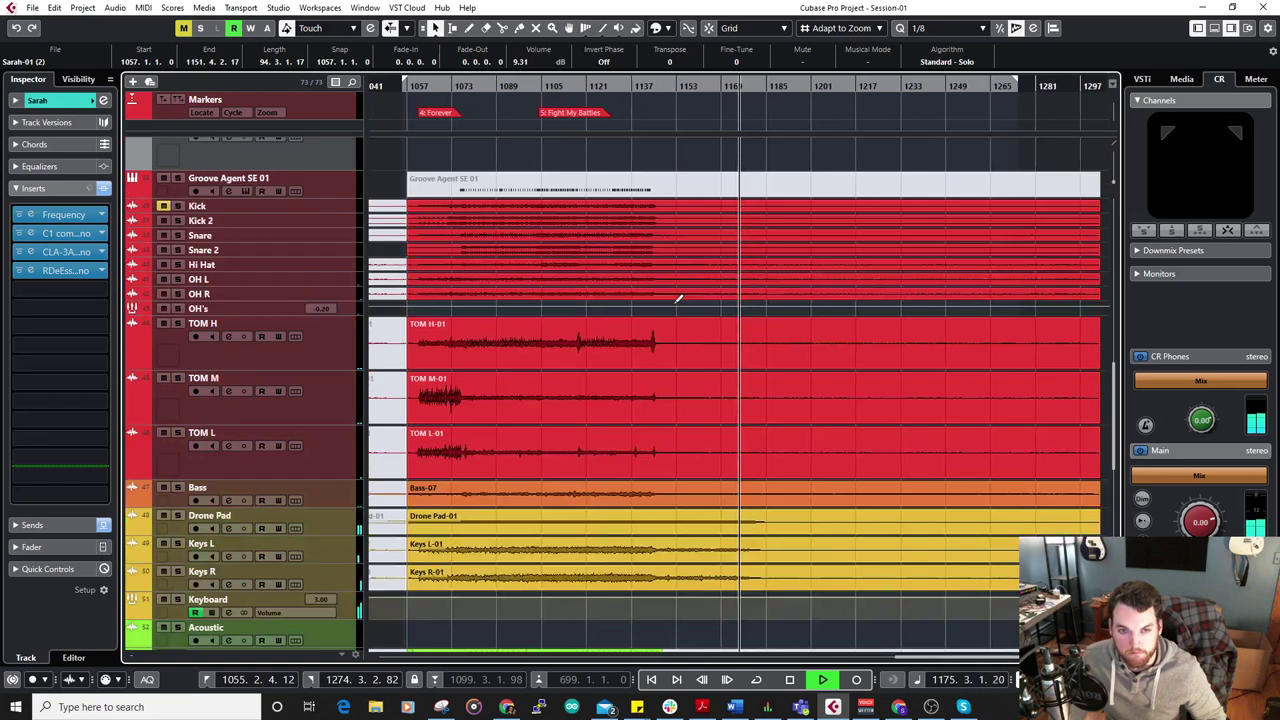
pyautogui.press('g')
pyautogui.press('g')
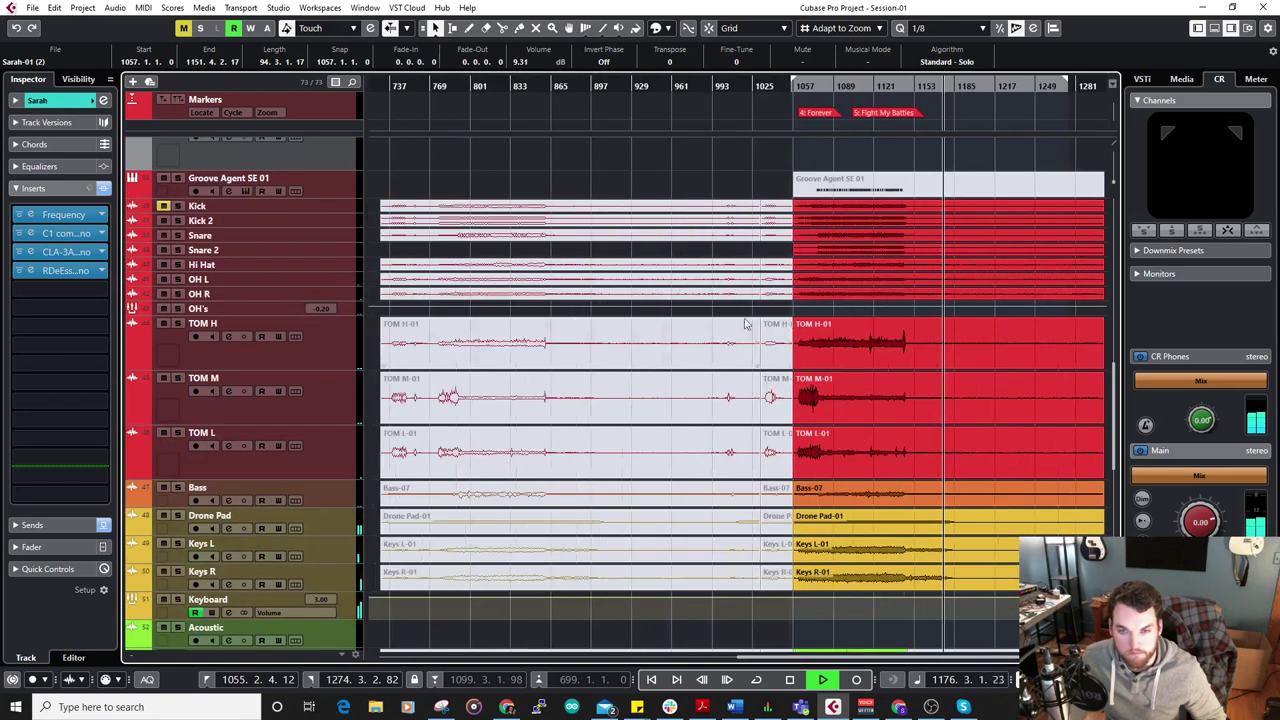
pyautogui.scroll(4, 1018, 419)
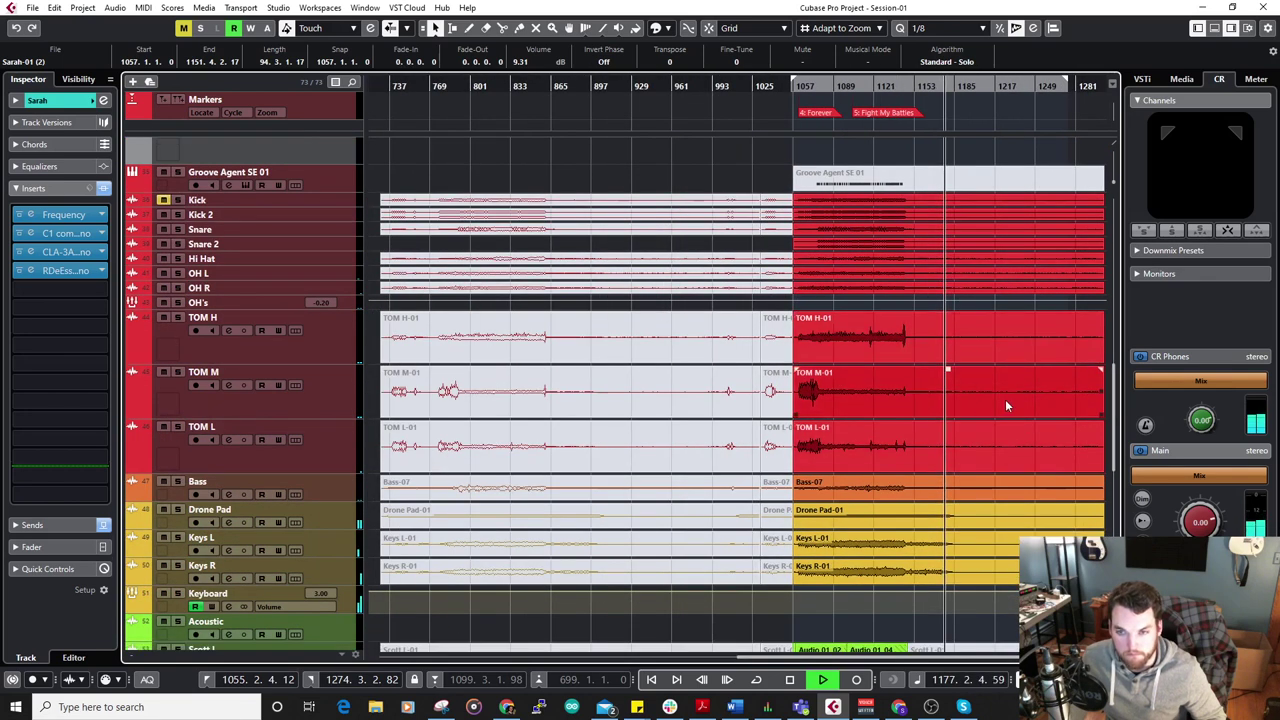
pyautogui.scroll(2, 929, 389)
pyautogui.rightClick(758, 356)
pyautogui.click(822, 355)
pyautogui.press('1')
pyautogui.moveTo(776, 153); pyautogui.dragTo(641, 437)
pyautogui.moveTo(597, 330); pyautogui.dragTo(843, 337)
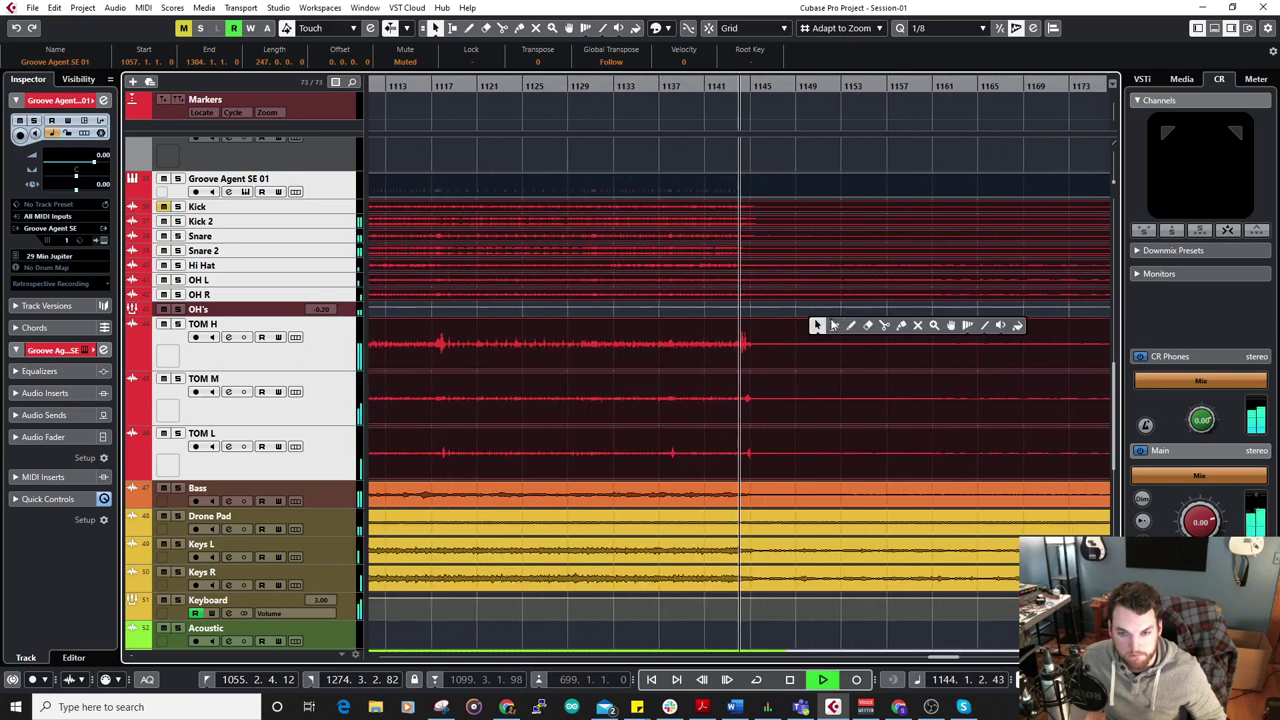
pyautogui.click(884, 325)
pyautogui.press('h')
pyautogui.press('h')
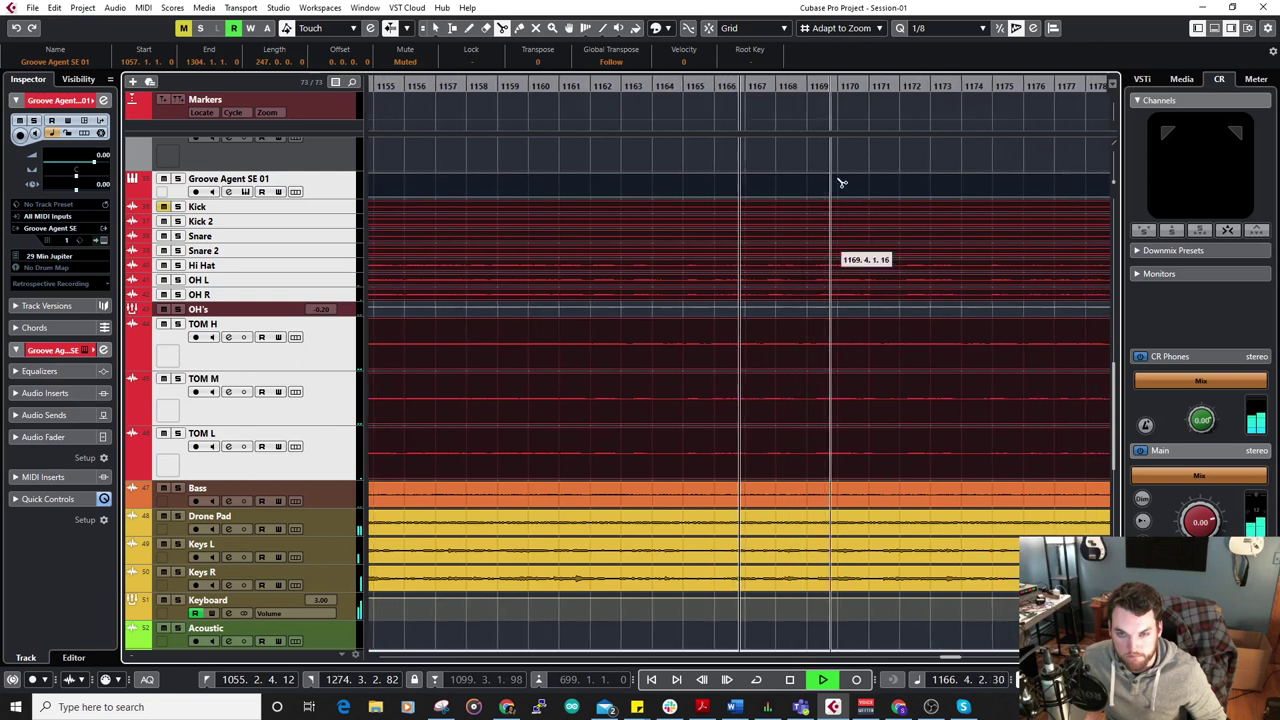
pyautogui.scroll(-10, 862, 107)
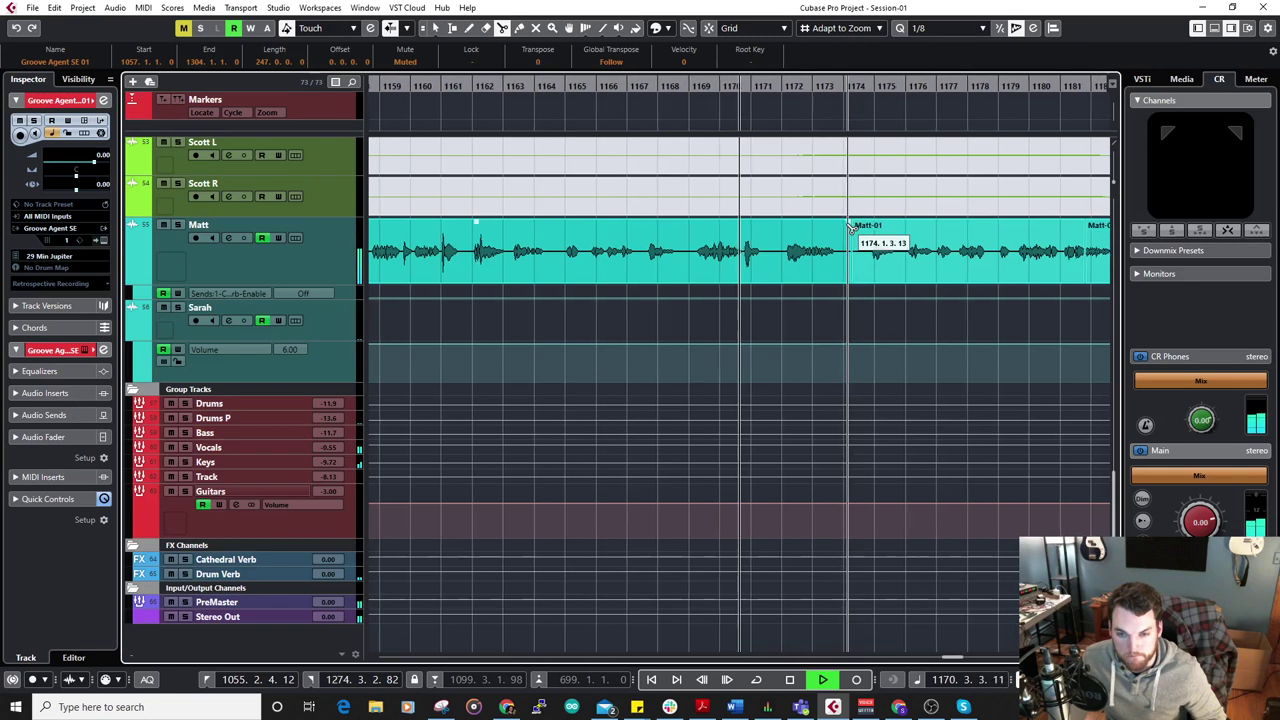
pyautogui.scroll(8, 840, 165)
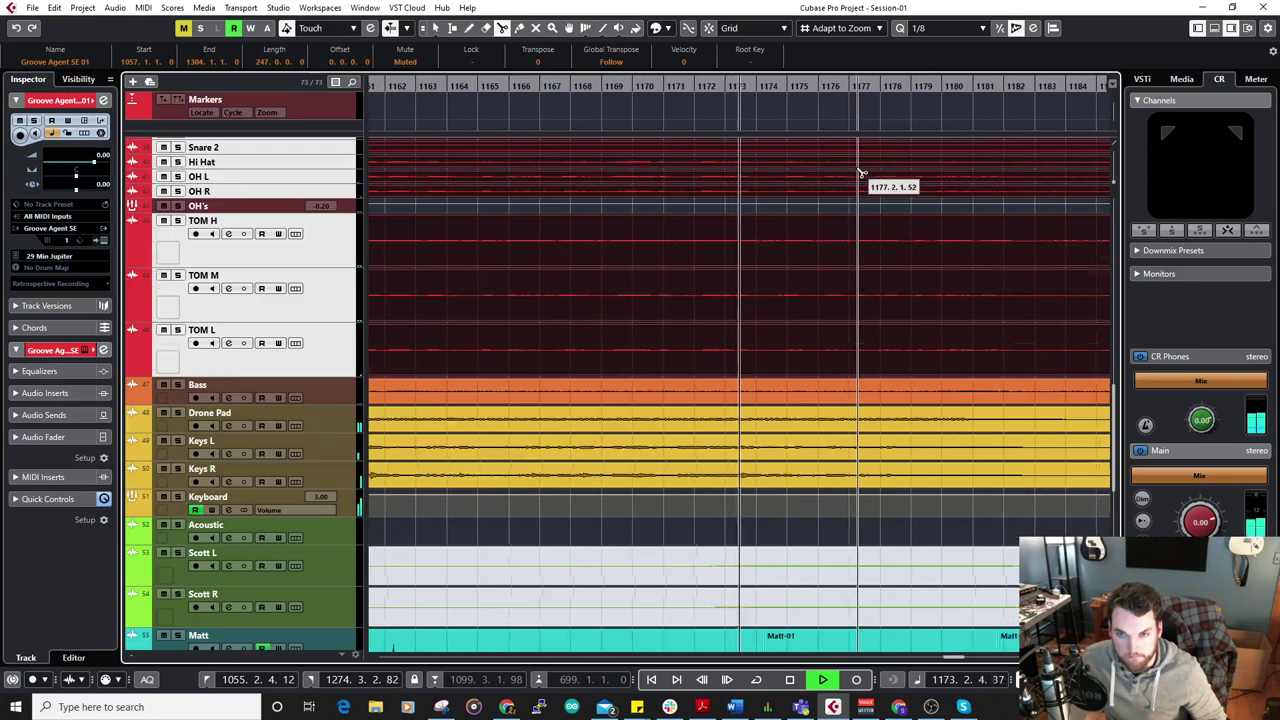
pyautogui.press('space')
pyautogui.click(797, 430)
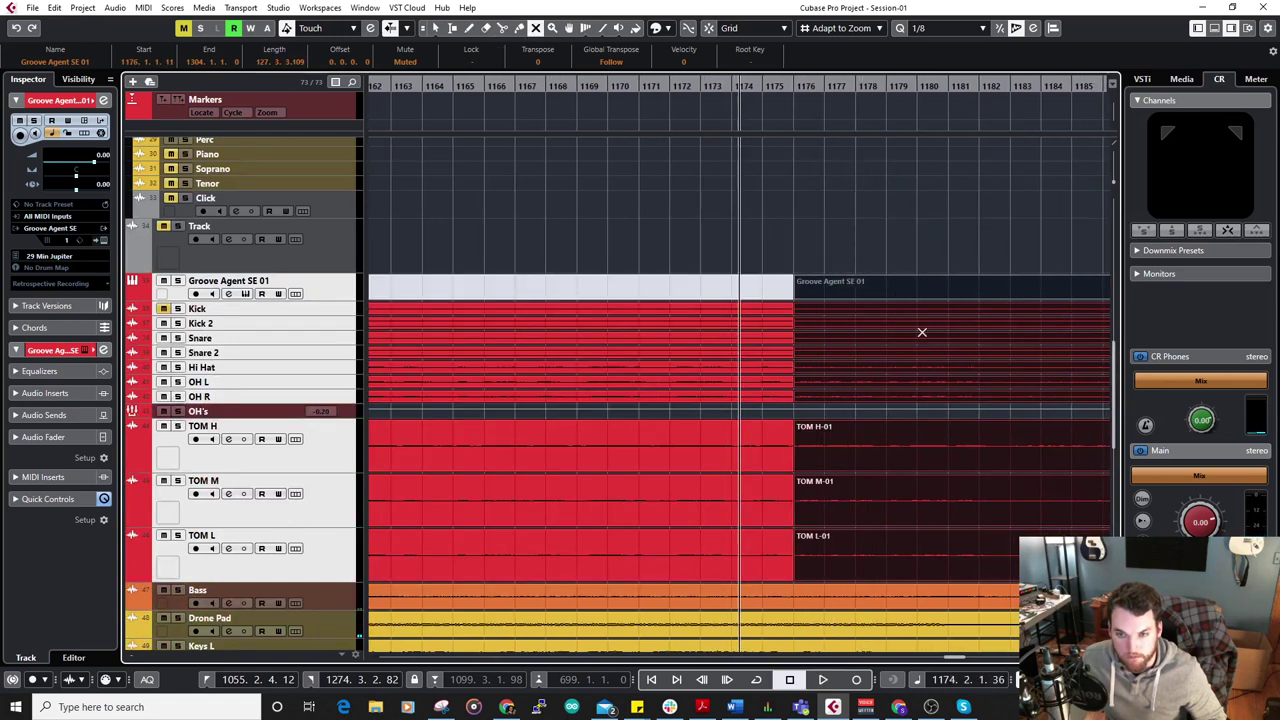
# Mute the tom, overhead, hi-hat, snare and kick clips from bar 1176 onward.
pyautogui.click(850, 542)
pyautogui.click(846, 507)
pyautogui.click(846, 440)
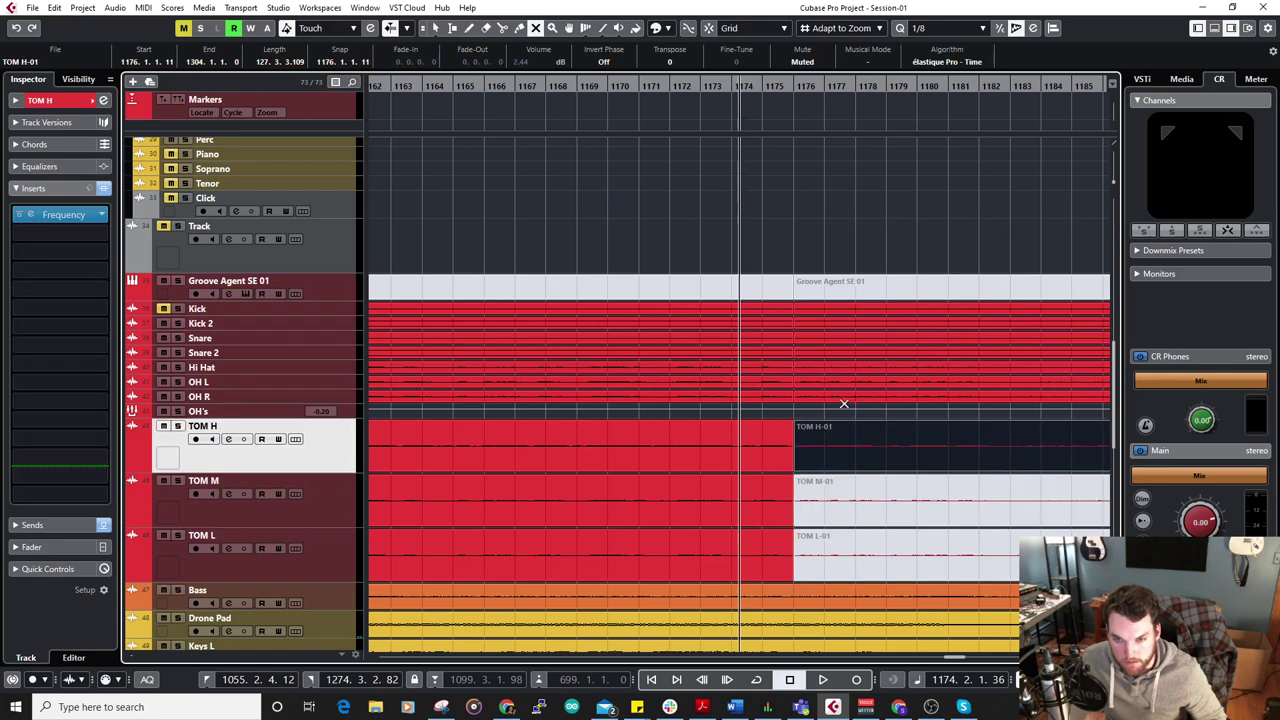
pyautogui.click(844, 395)
pyautogui.click(846, 382)
pyautogui.click(846, 367)
pyautogui.click(848, 352)
pyautogui.click(850, 338)
pyautogui.click(852, 323)
pyautogui.click(855, 308)
# Play on from about bar 1174 and examine the male vocal's clips alongside the surrounding instrument tracks.
pyautogui.scroll(-10, 720, 231)
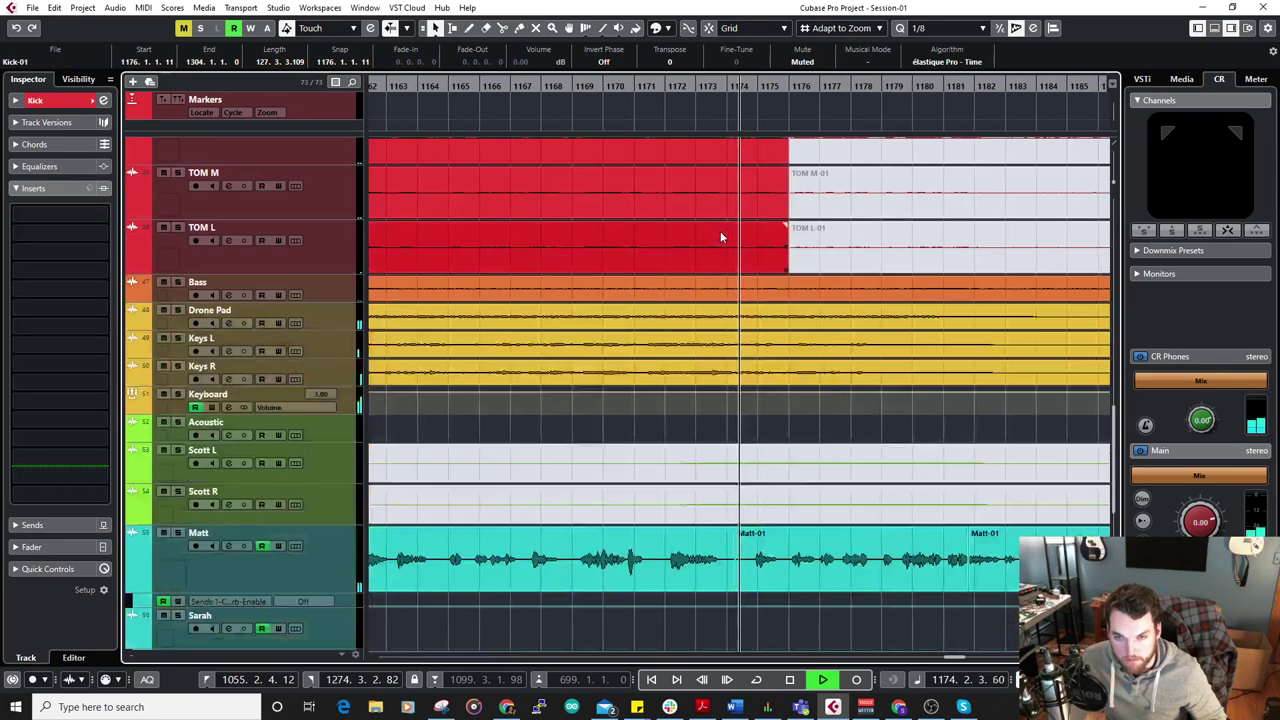
pyautogui.press('g')
pyautogui.press('g')
pyautogui.press('g')
pyautogui.press('g')
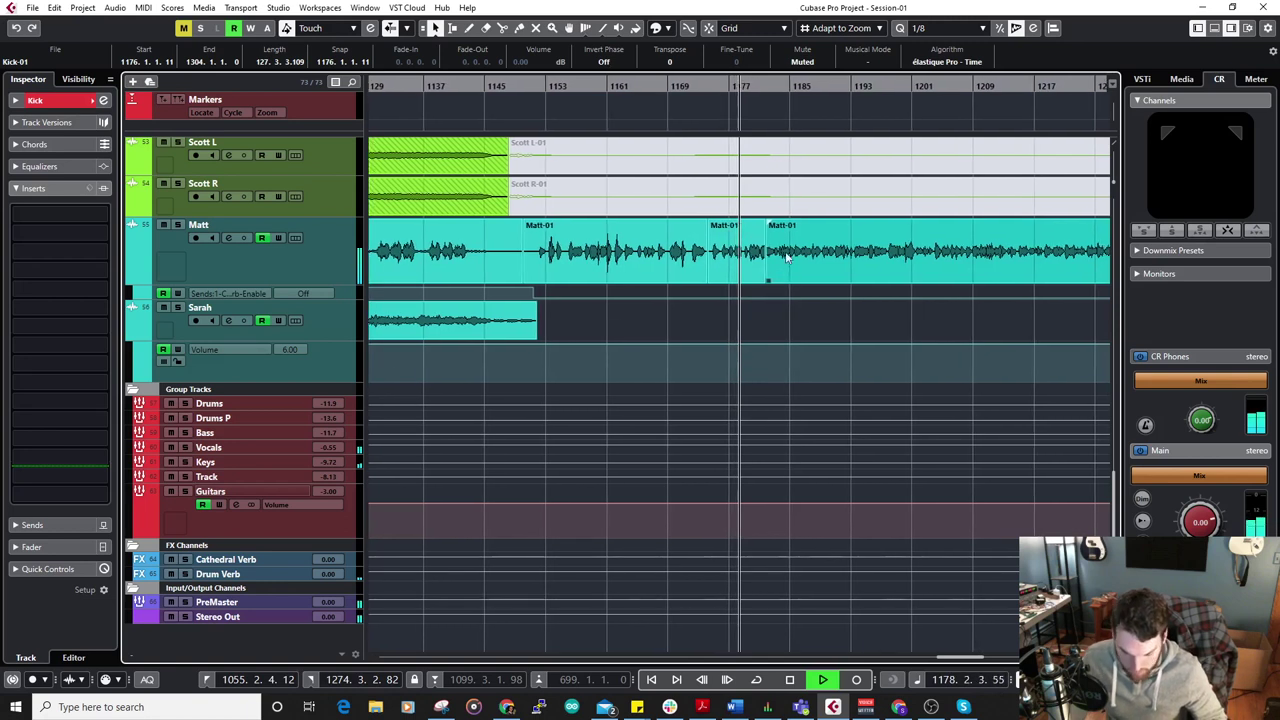
pyautogui.scroll(3, 800, 290)
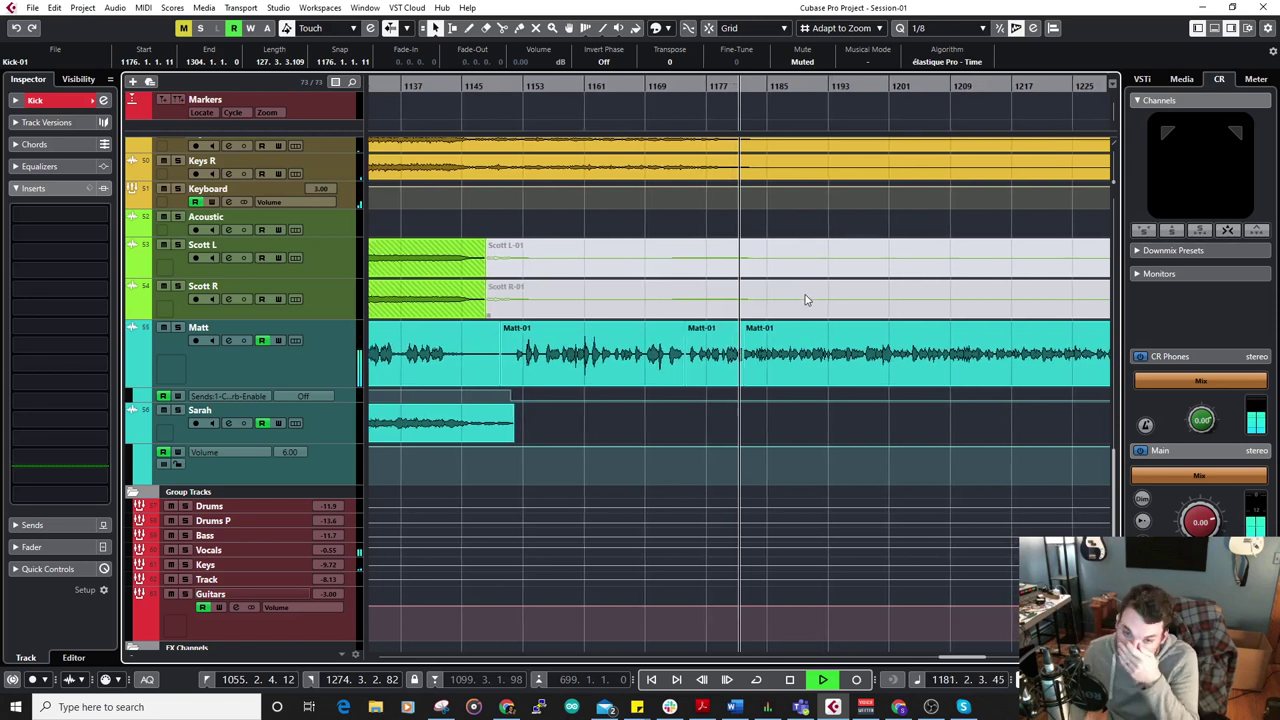
pyautogui.click(322, 374)
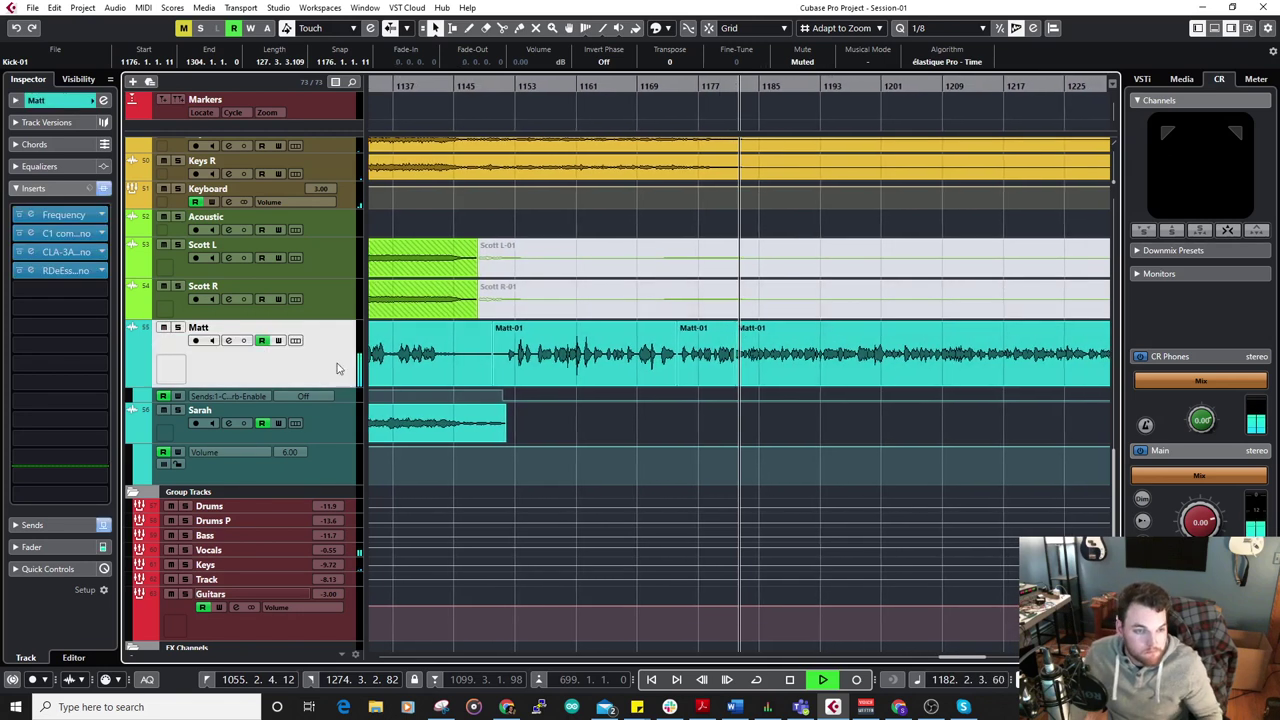
pyautogui.press('g')
pyautogui.press('g')
pyautogui.press('g')
pyautogui.press('g')
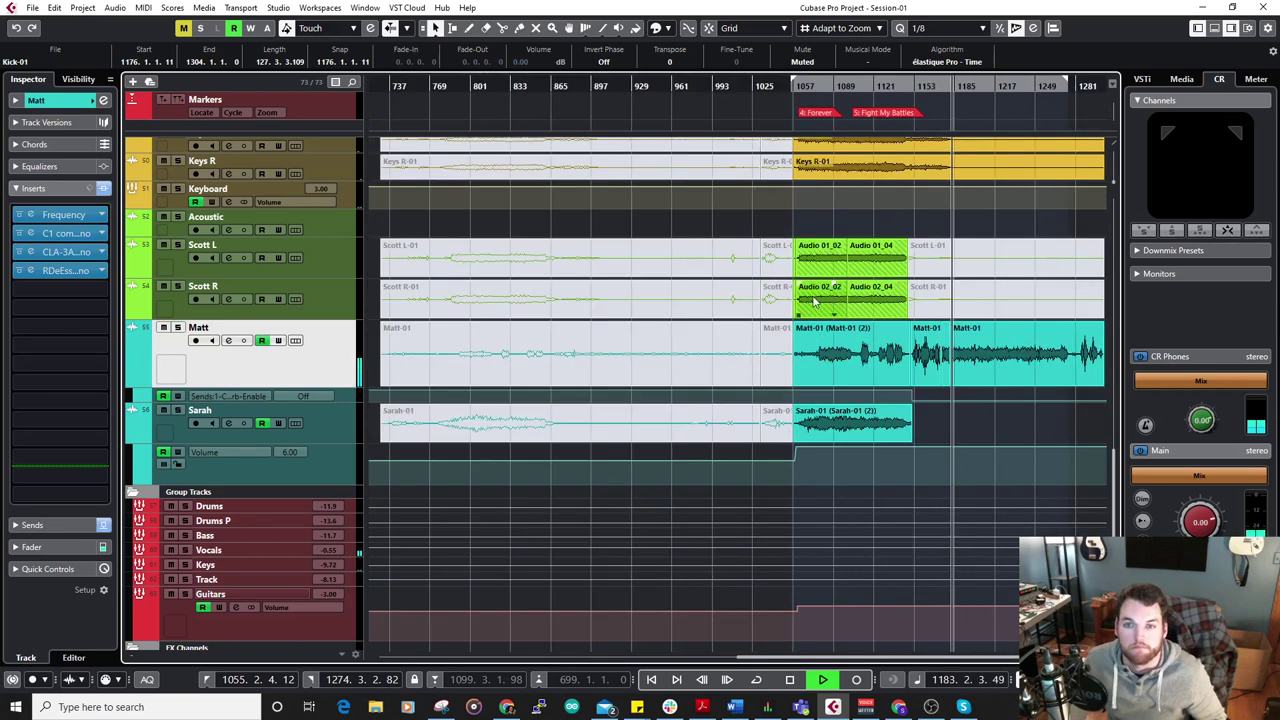
pyautogui.press('h')
pyautogui.press('h')
pyautogui.press('h')
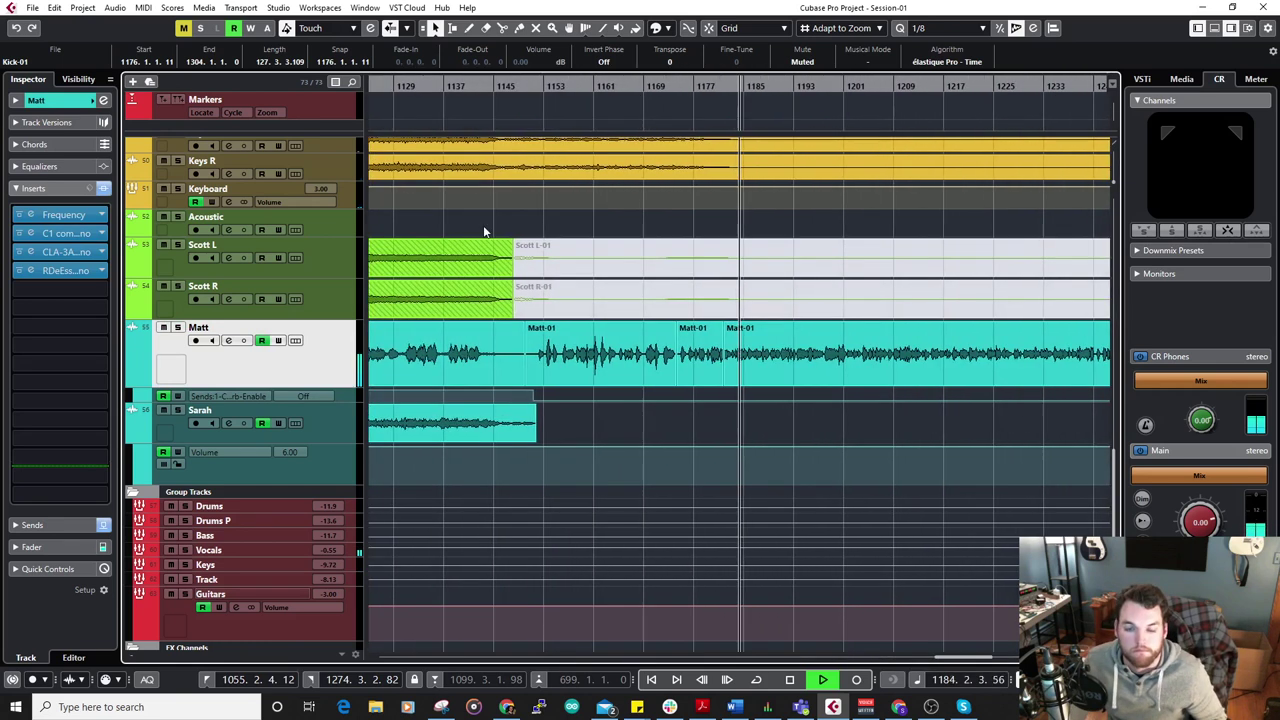
pyautogui.moveTo(473, 207); pyautogui.dragTo(670, 219)
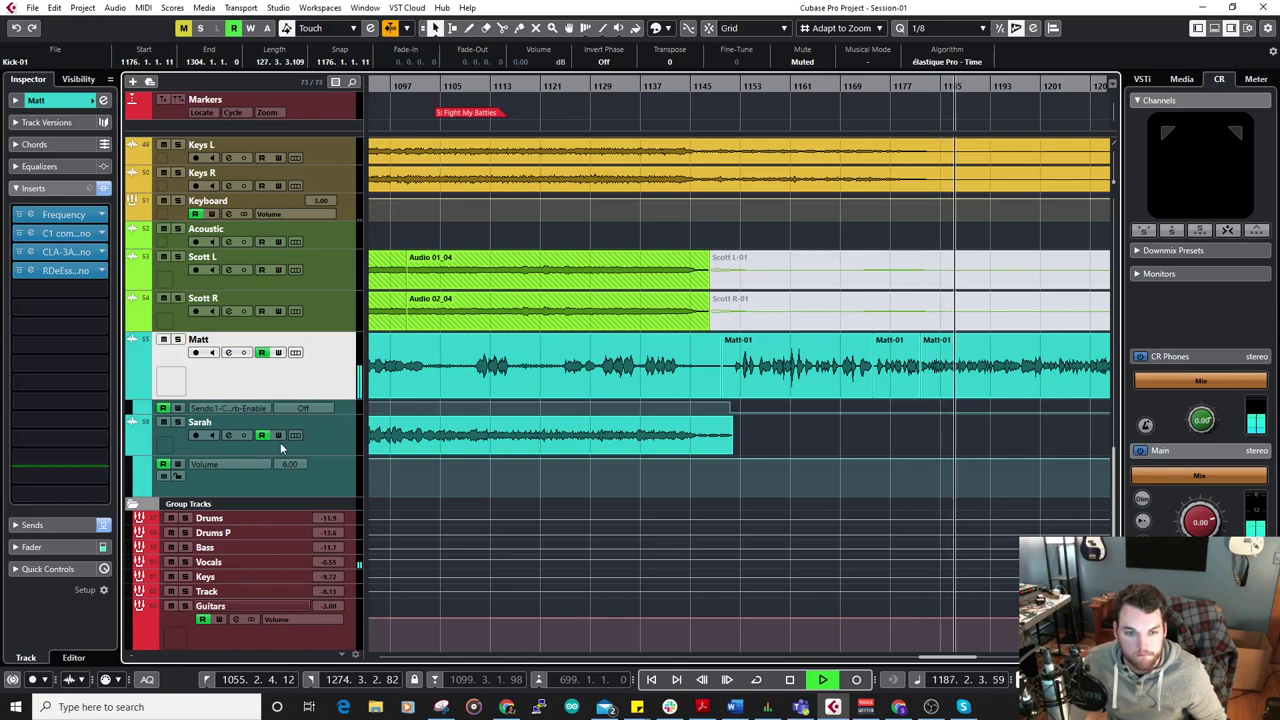
pyautogui.scroll(-3, 280, 442)
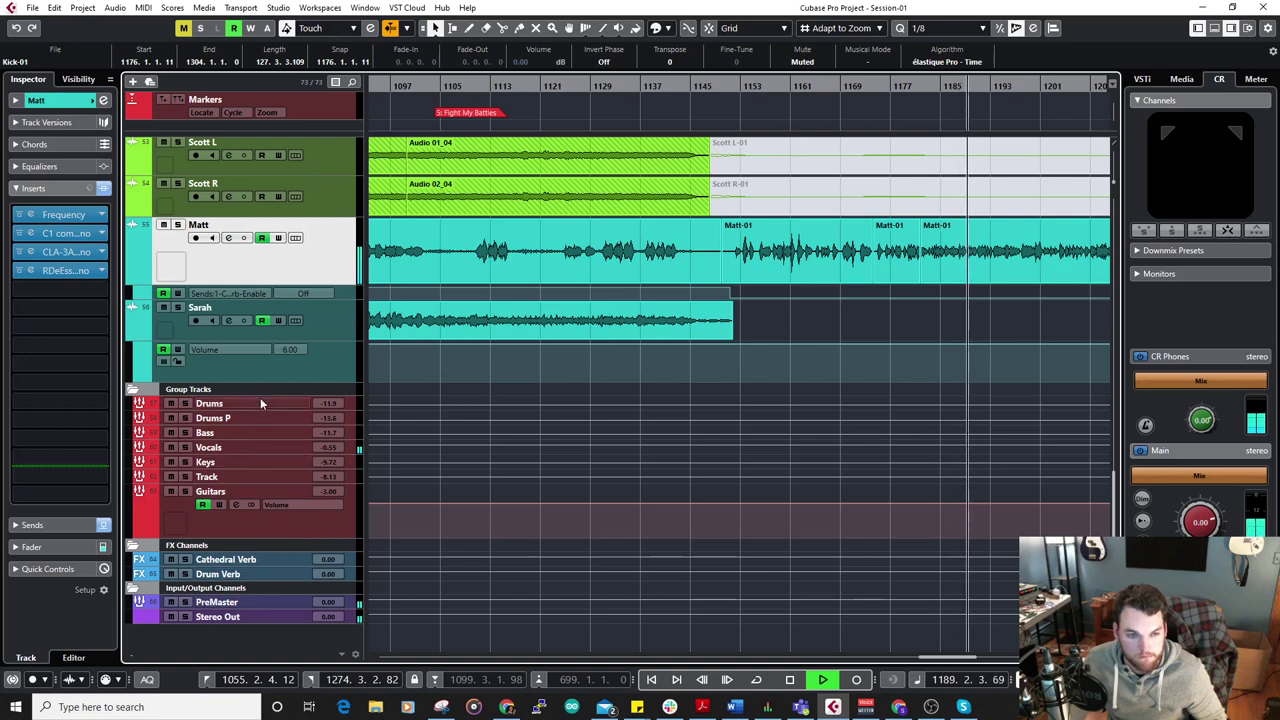
pyautogui.scroll(5, 544, 316)
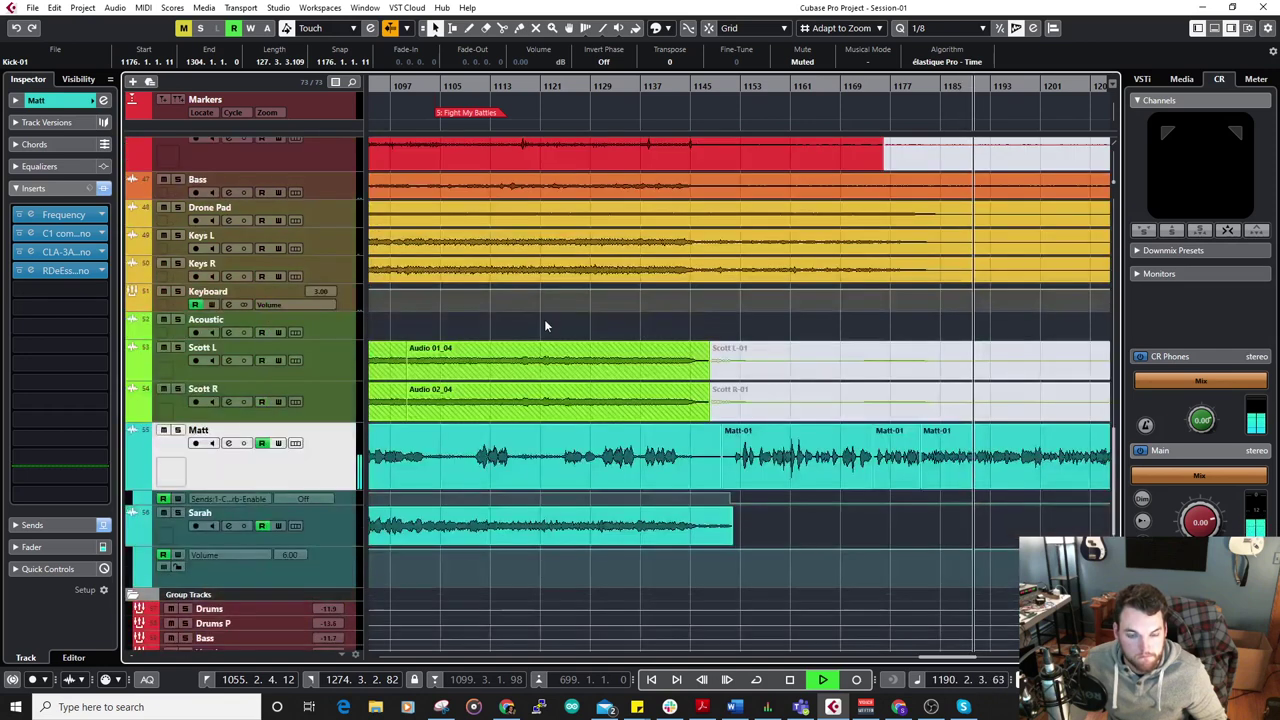
pyautogui.press('g')
pyautogui.press('g')
pyautogui.press('g')
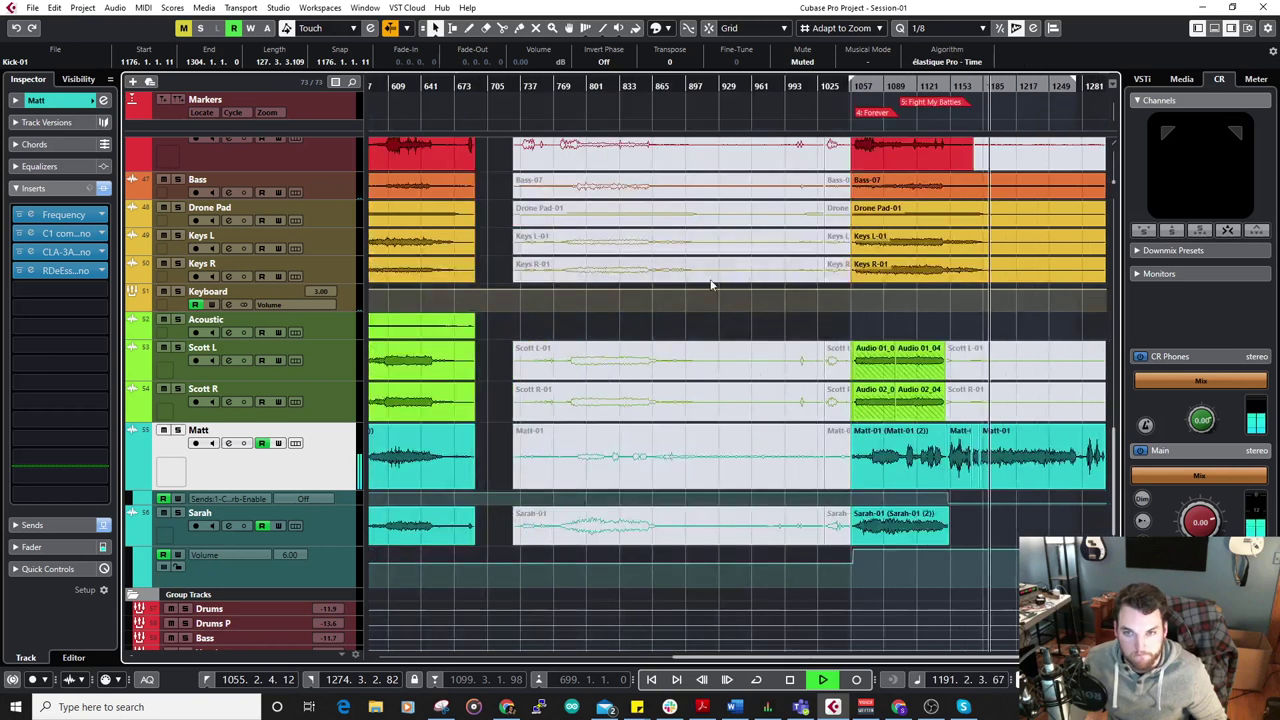
# Restart playback early in "Forever", around bar 1064, and show the MixConsole below the arrangement.
pyautogui.press('g')
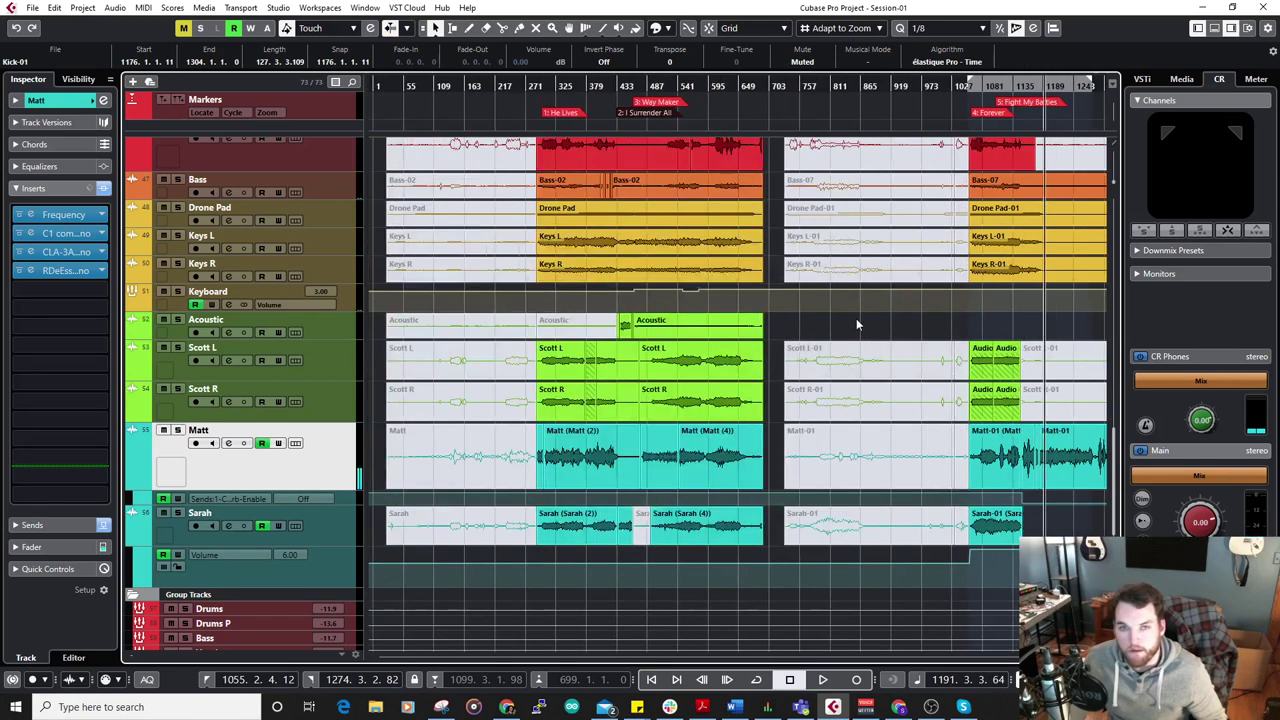
pyautogui.scroll(3, 889, 183)
pyautogui.scroll(6, 1007, 229)
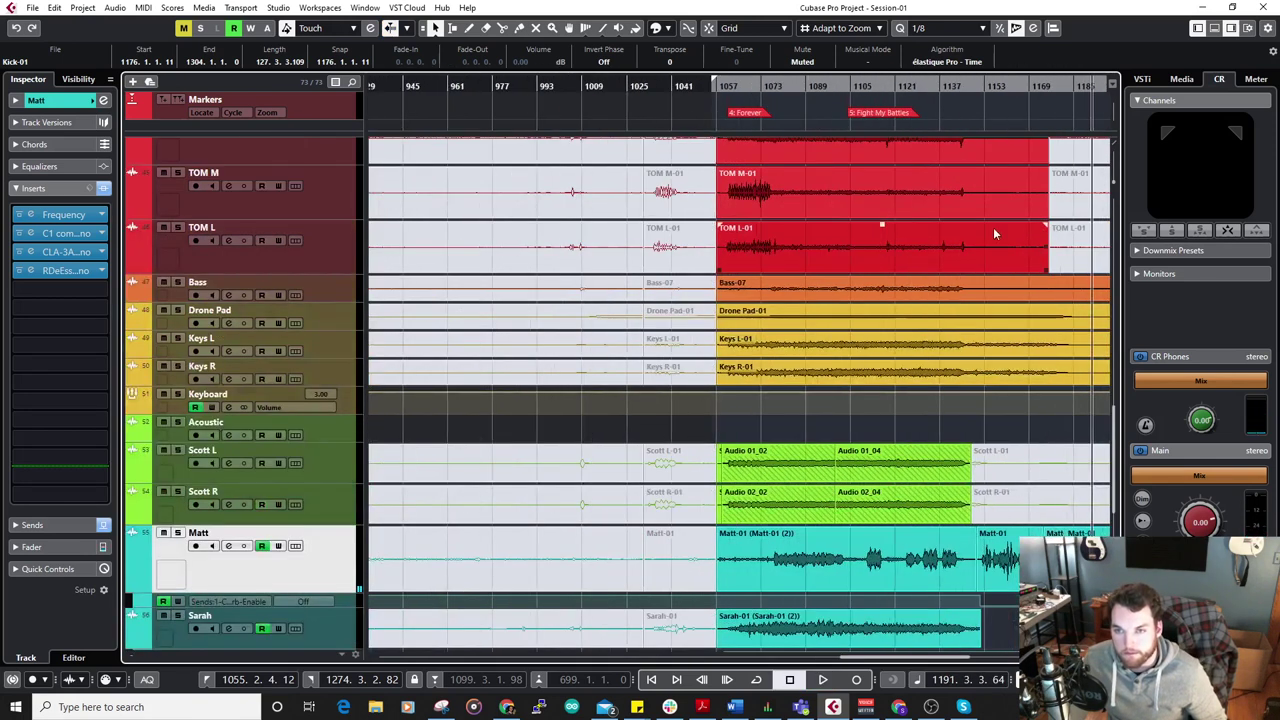
pyautogui.doubleClick(524, 87)
pyautogui.scroll(6, 400, 237)
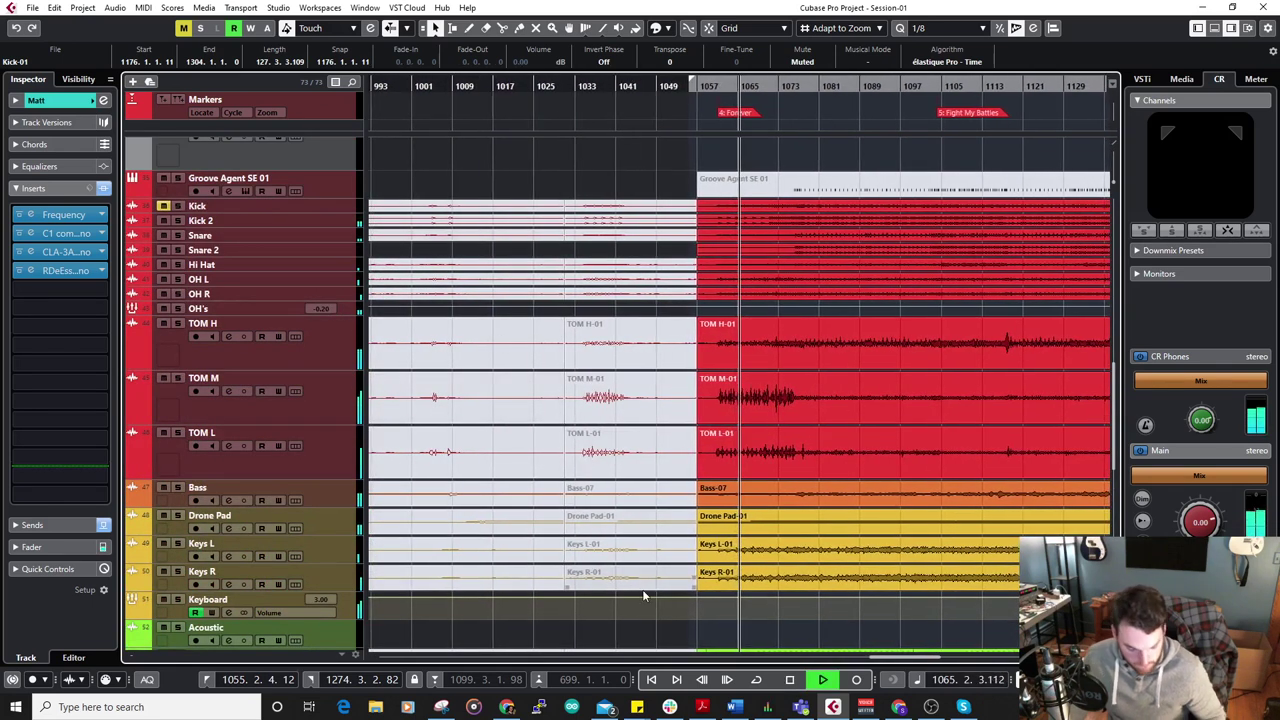
pyautogui.hotkey('alt', 'F3')
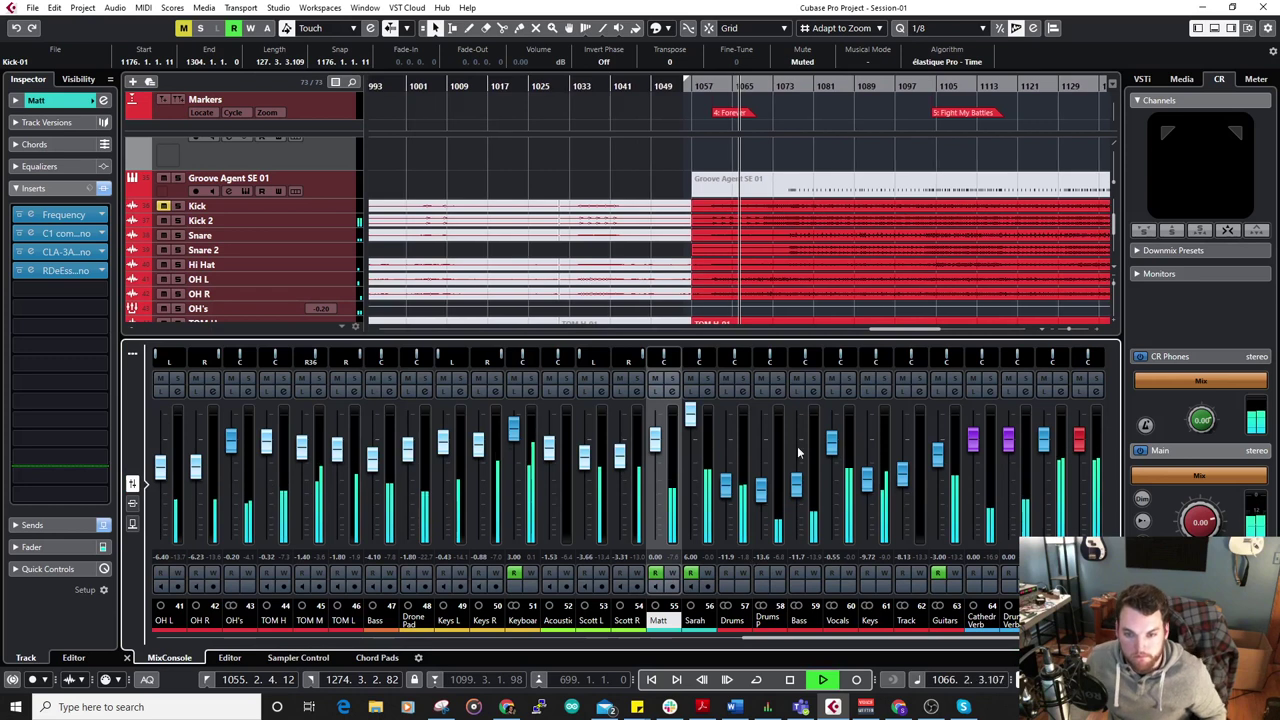
# Enlarge the Drums group track to show its volume curve and open its automation lane.
pyautogui.scroll(-10, 470, 280)
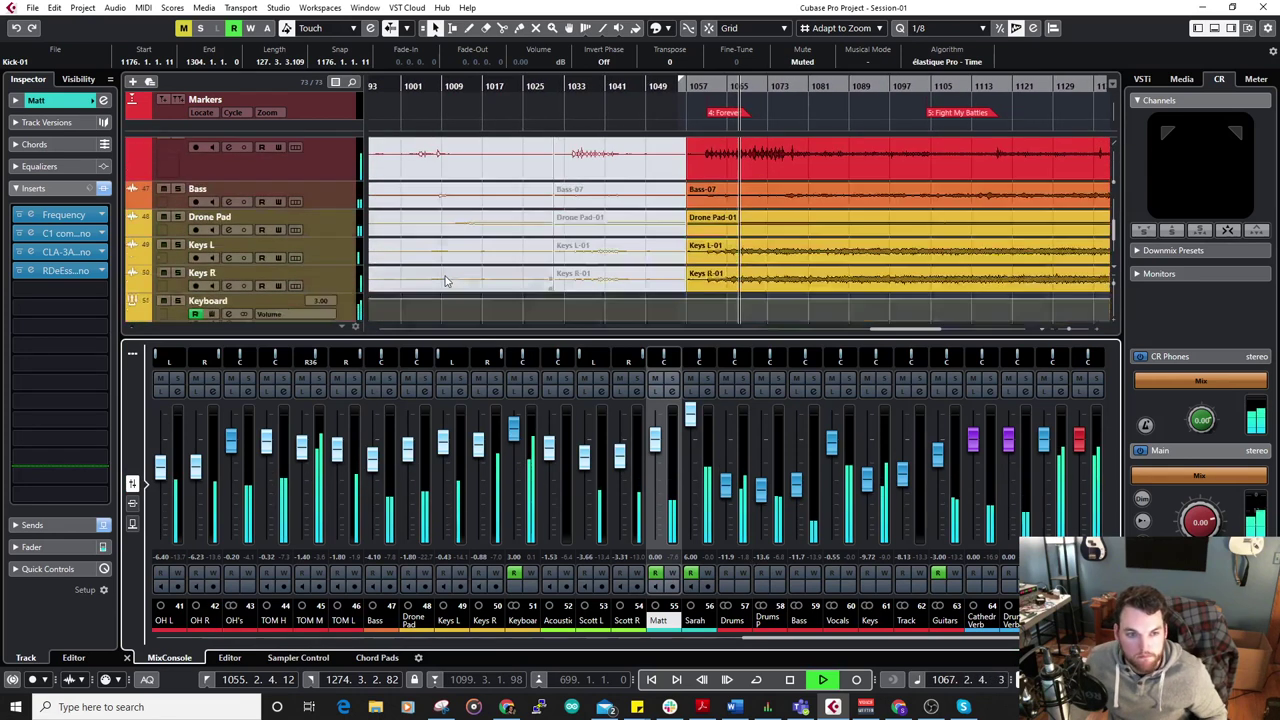
pyautogui.scroll(-3, 440, 272)
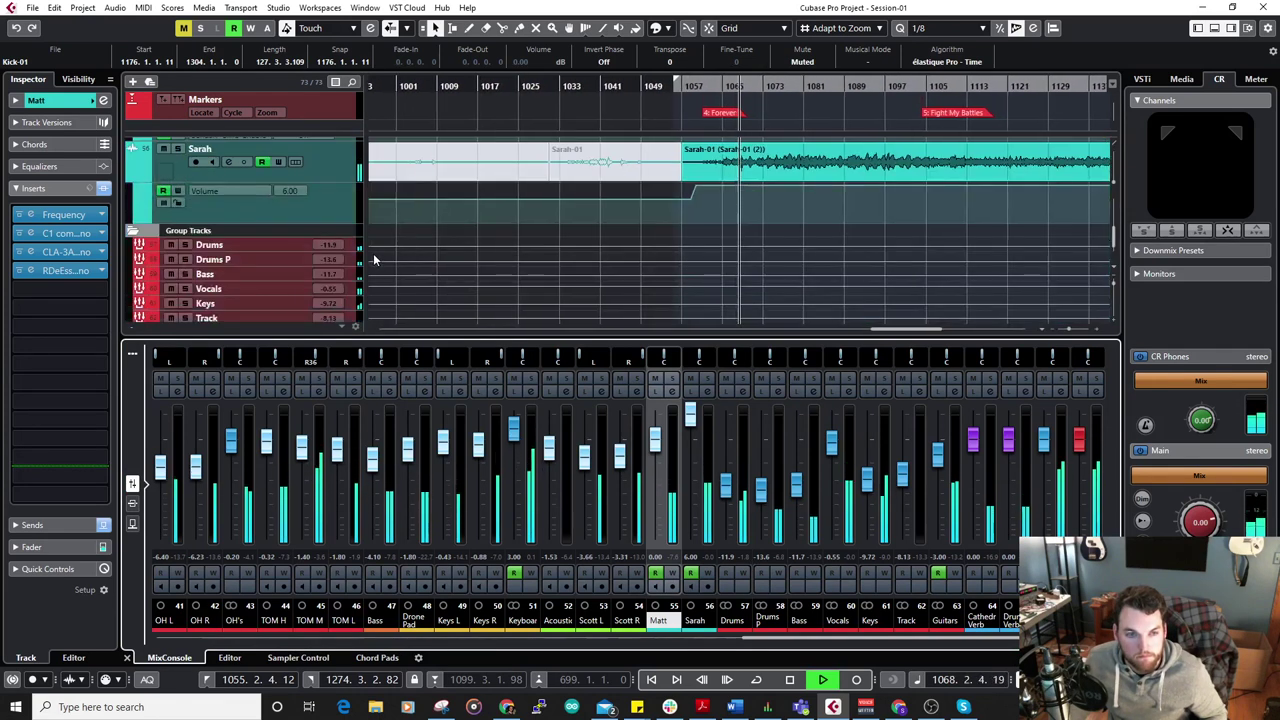
pyautogui.click(282, 250)
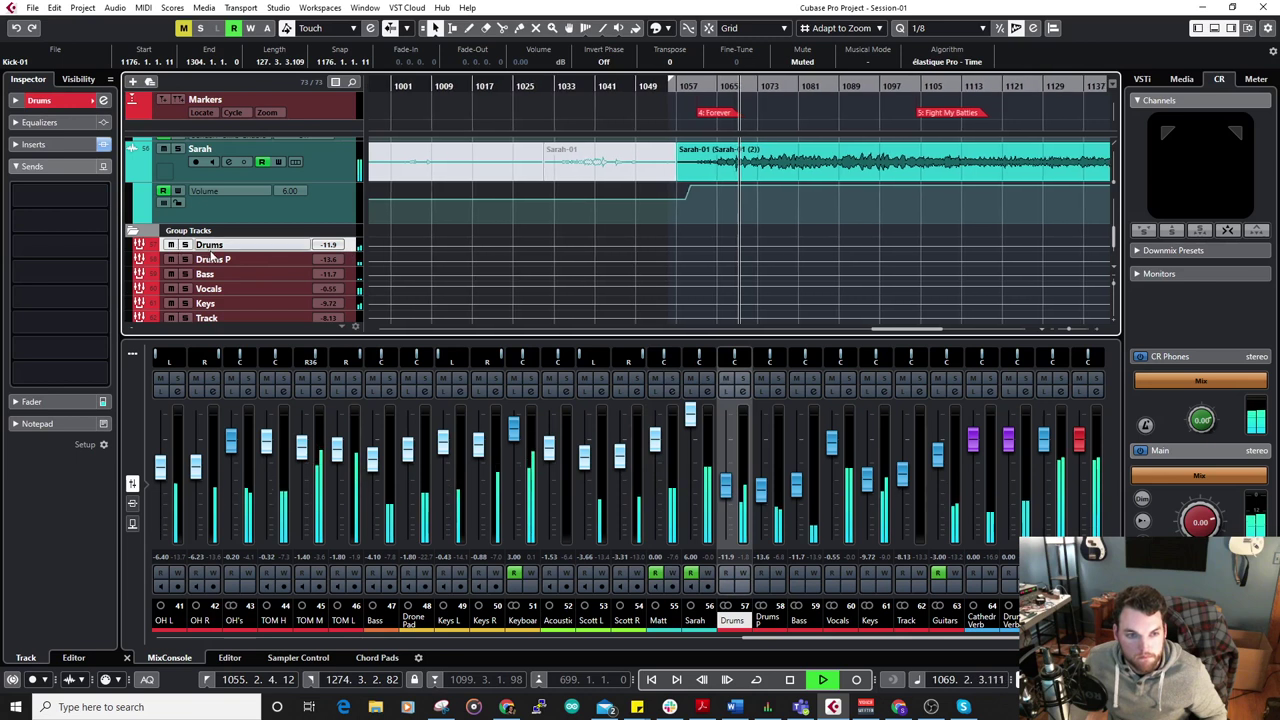
pyautogui.moveTo(209, 252); pyautogui.dragTo(209, 262)
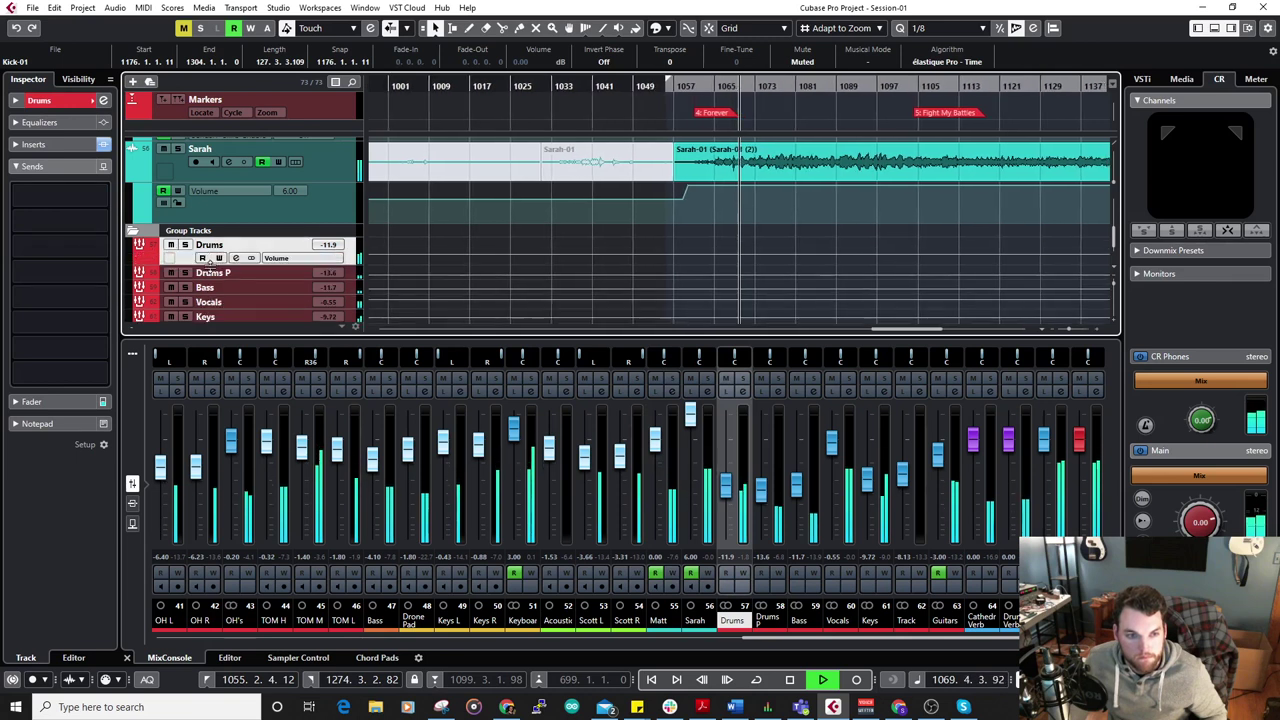
pyautogui.click(139, 260)
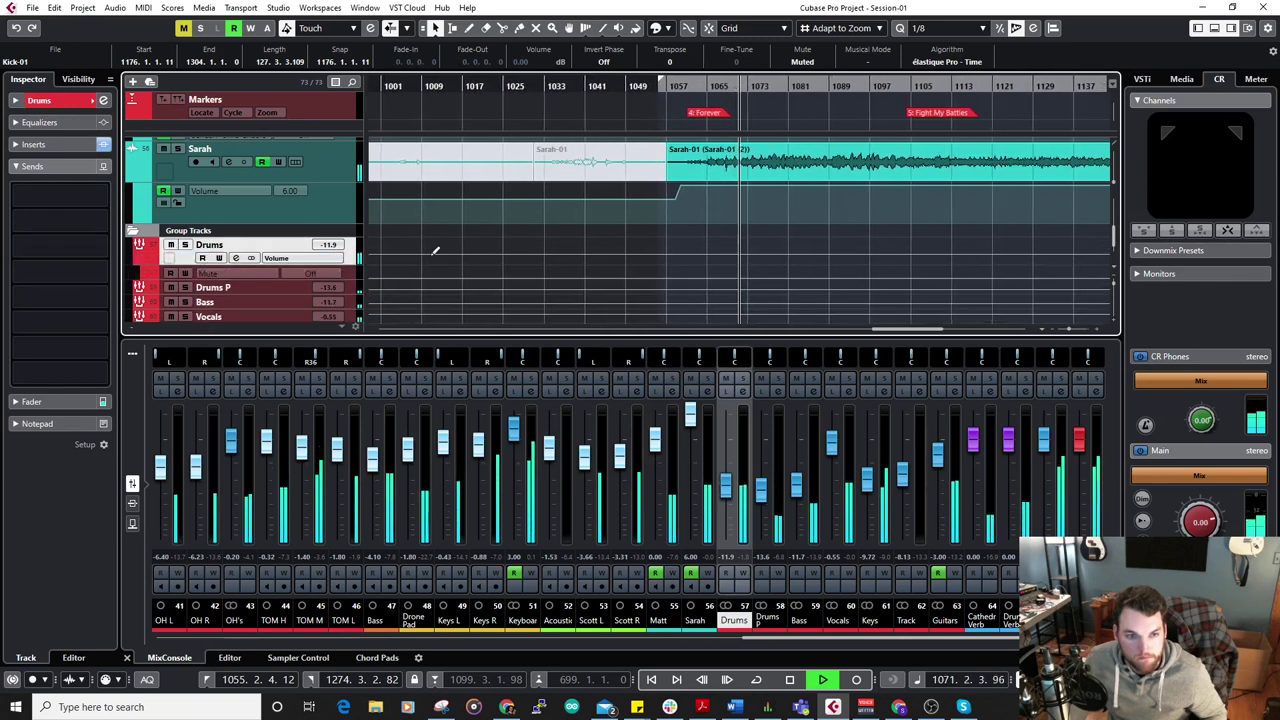
# Add a volume automation point to the Drums group at about bar 1059, set it to -8 dB and play it.
pyautogui.moveTo(722, 79); pyautogui.dragTo(745, 237)
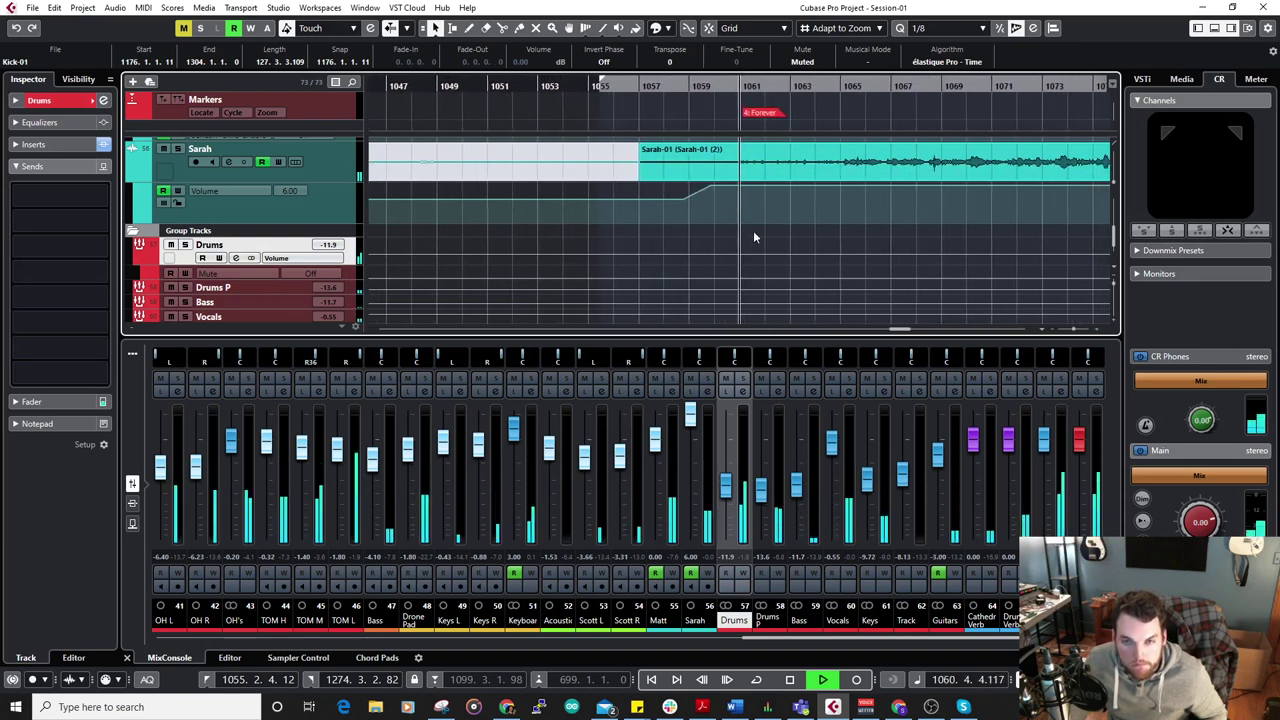
pyautogui.press('space')
pyautogui.click(688, 258)
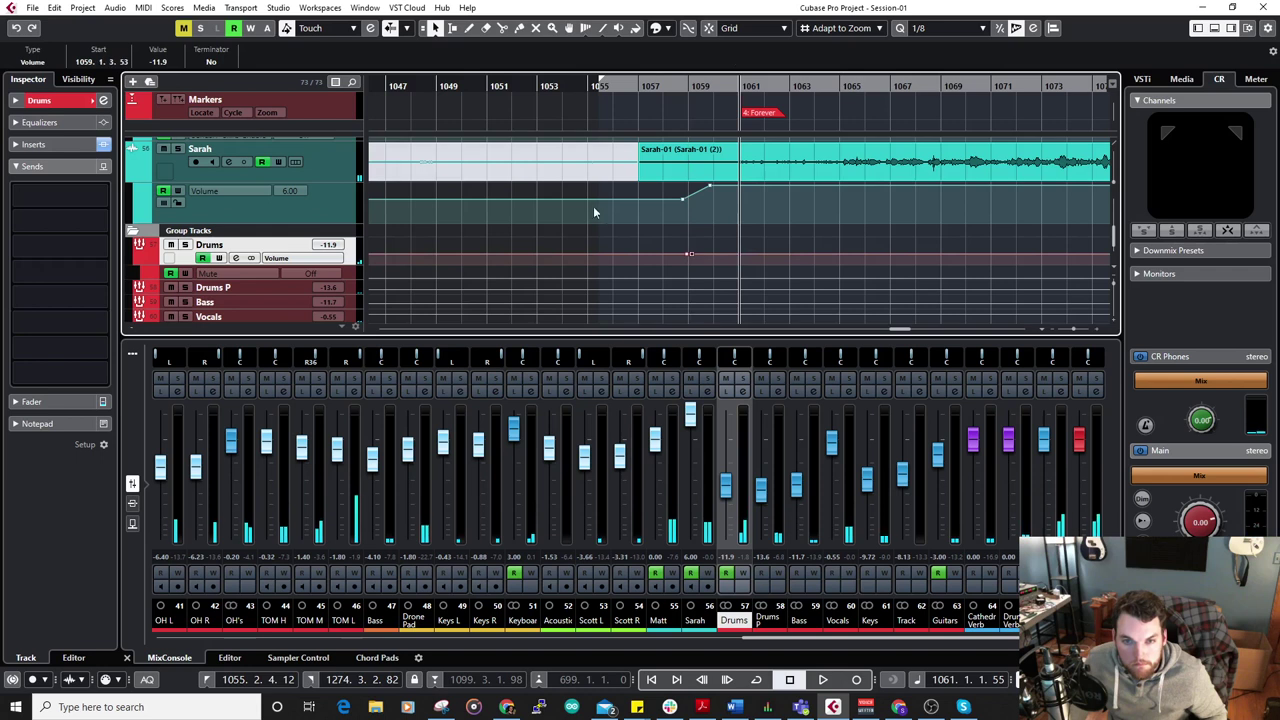
pyautogui.click(158, 62)
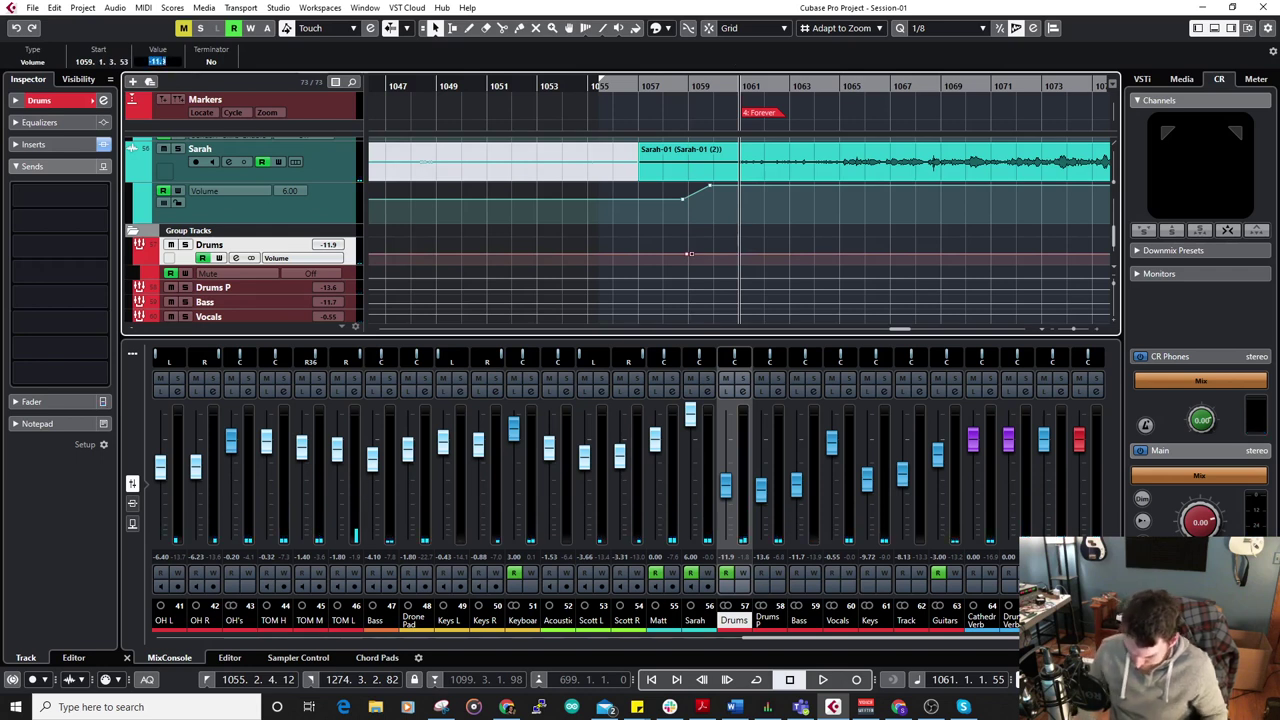
pyautogui.write('-8')
pyautogui.press('Return')
pyautogui.press('space')
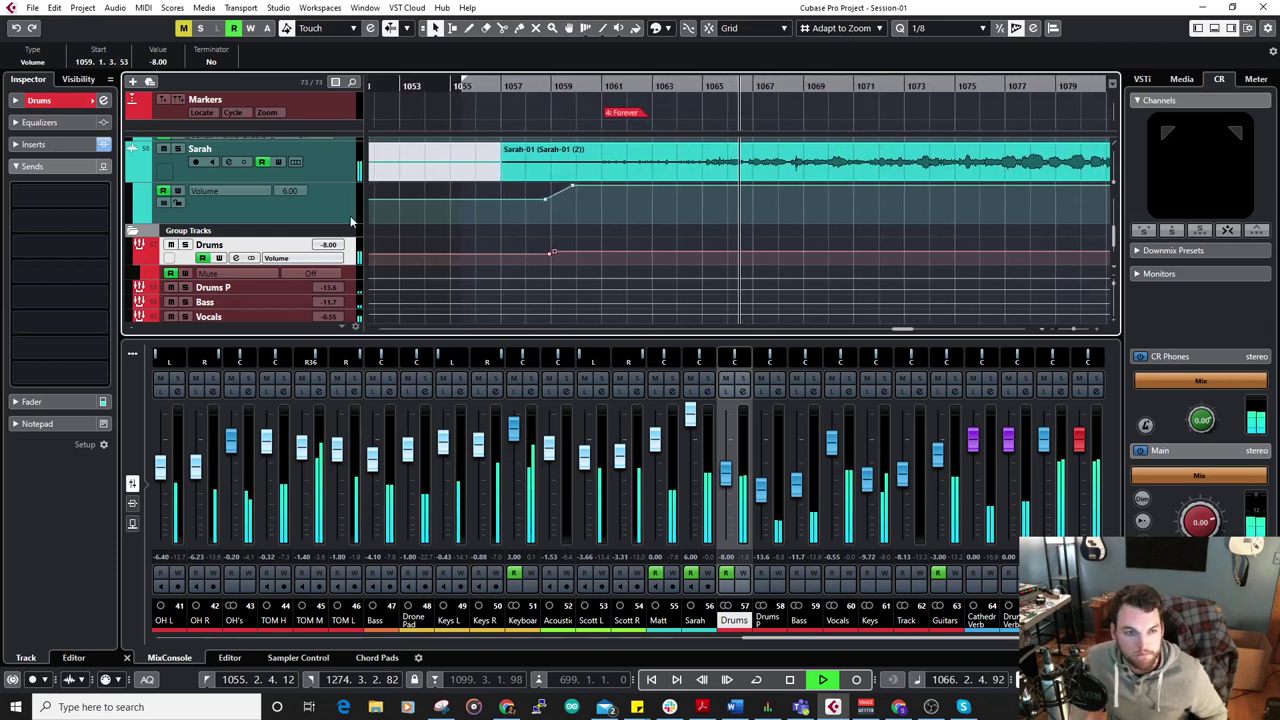
# Raise the Drums group's volume automation point at bar 1059 to -5 dB.
pyautogui.click(157, 61)
pyautogui.write('-5')
pyautogui.press('Return')
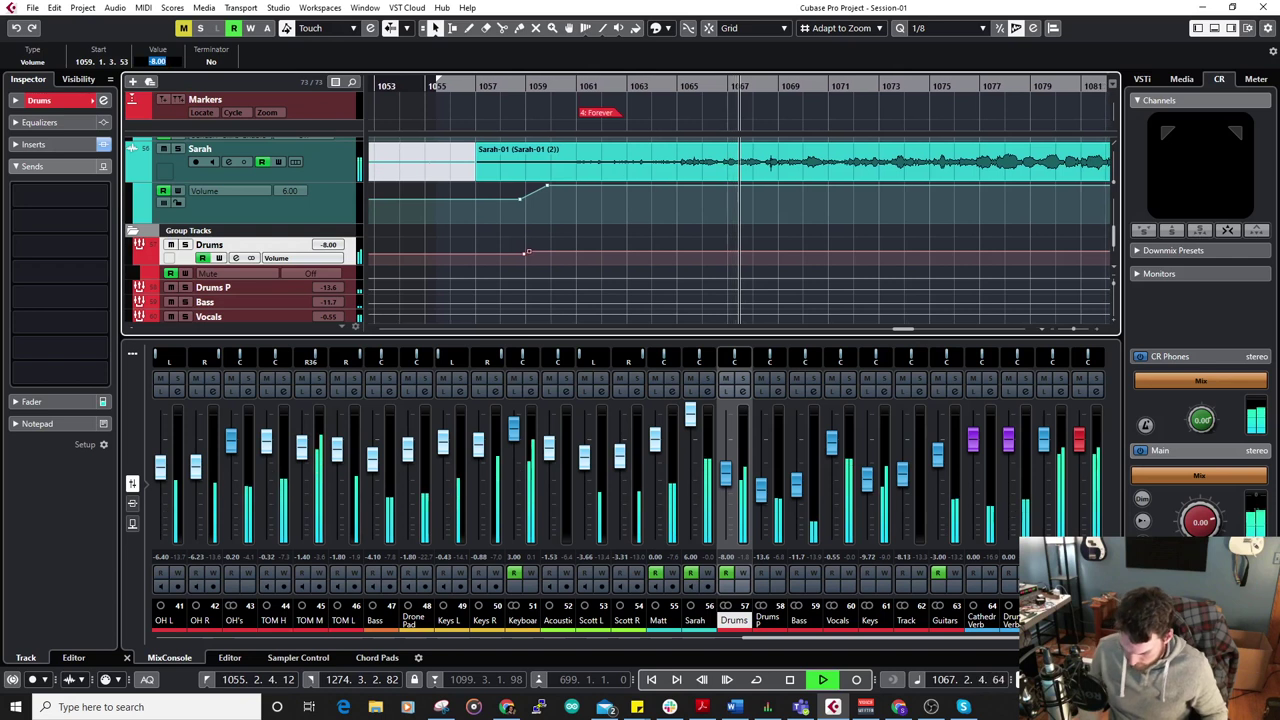
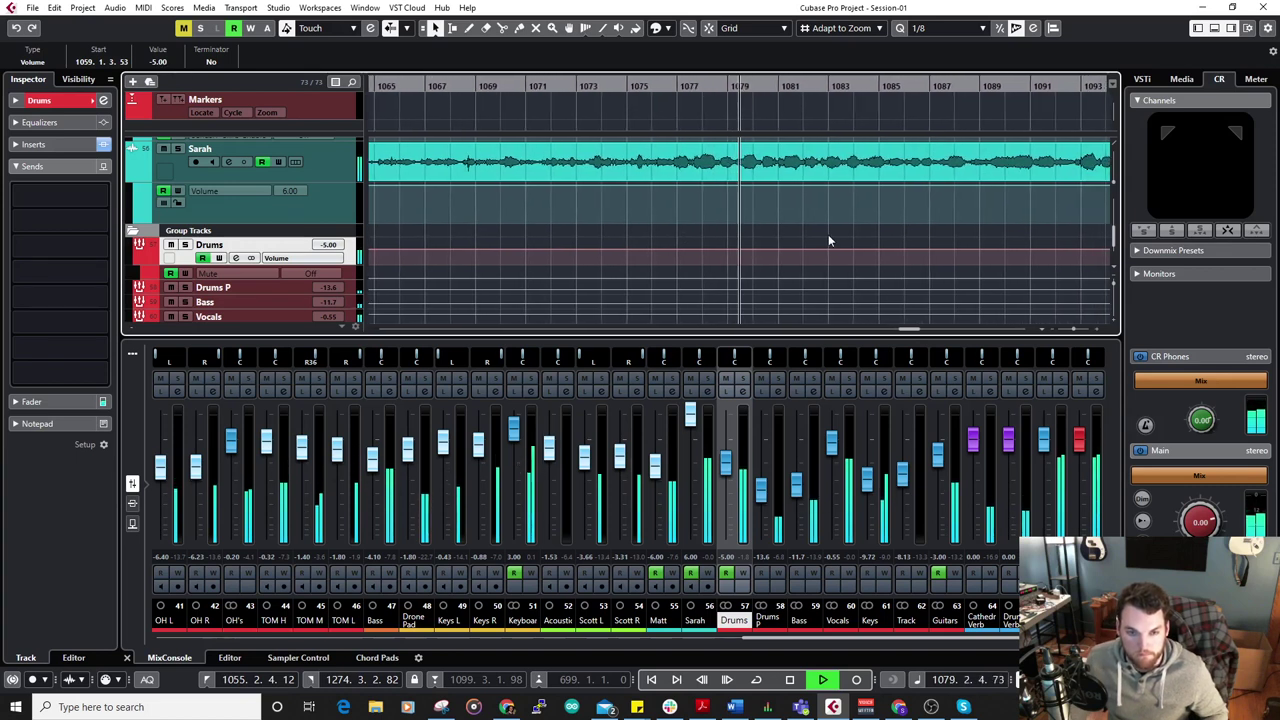
# Set the Guitars group's volume automation point at bar 1060 to 0 dB and resume playback.
pyautogui.scroll(-3, 838, 227)
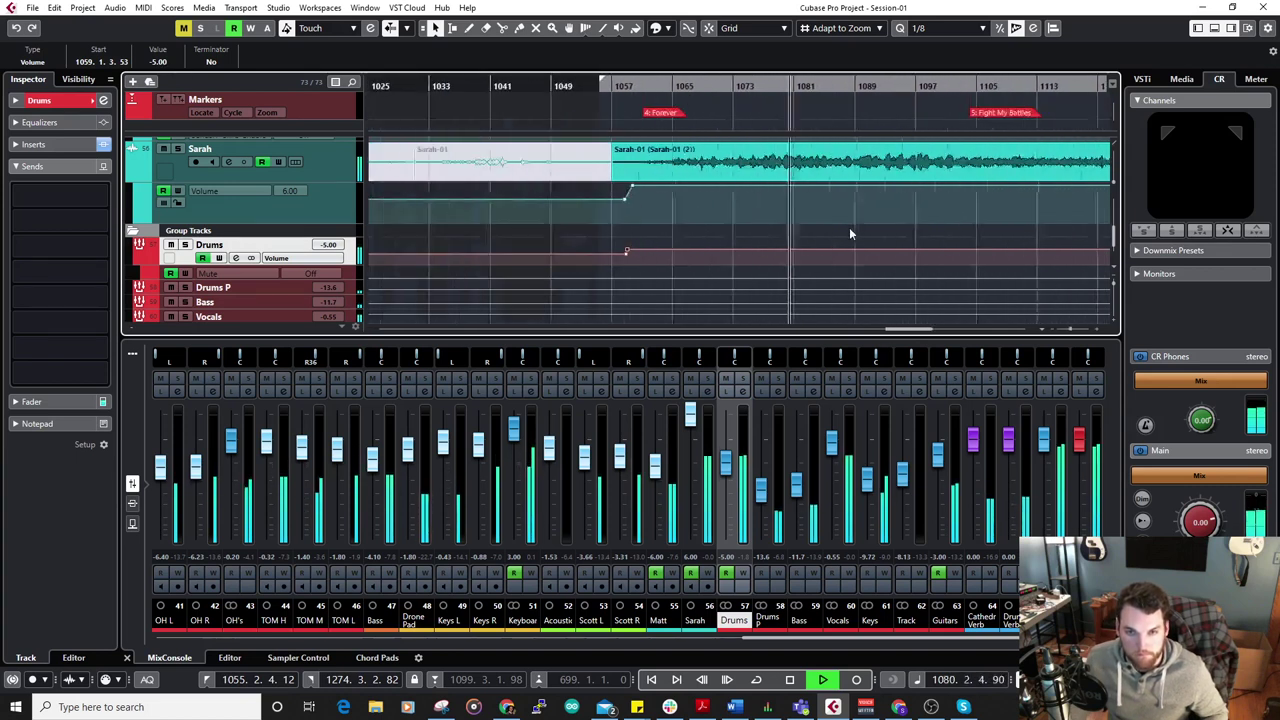
pyautogui.scroll(3, 840, 227)
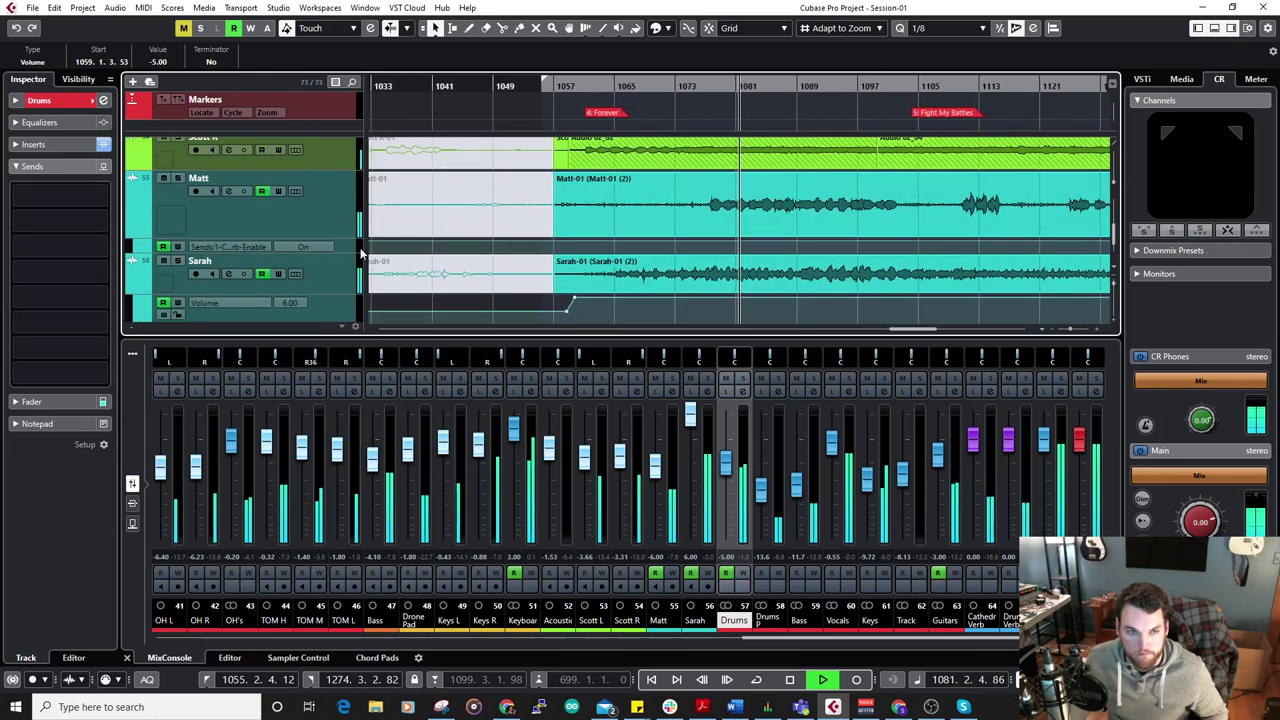
pyautogui.scroll(-6, 480, 255)
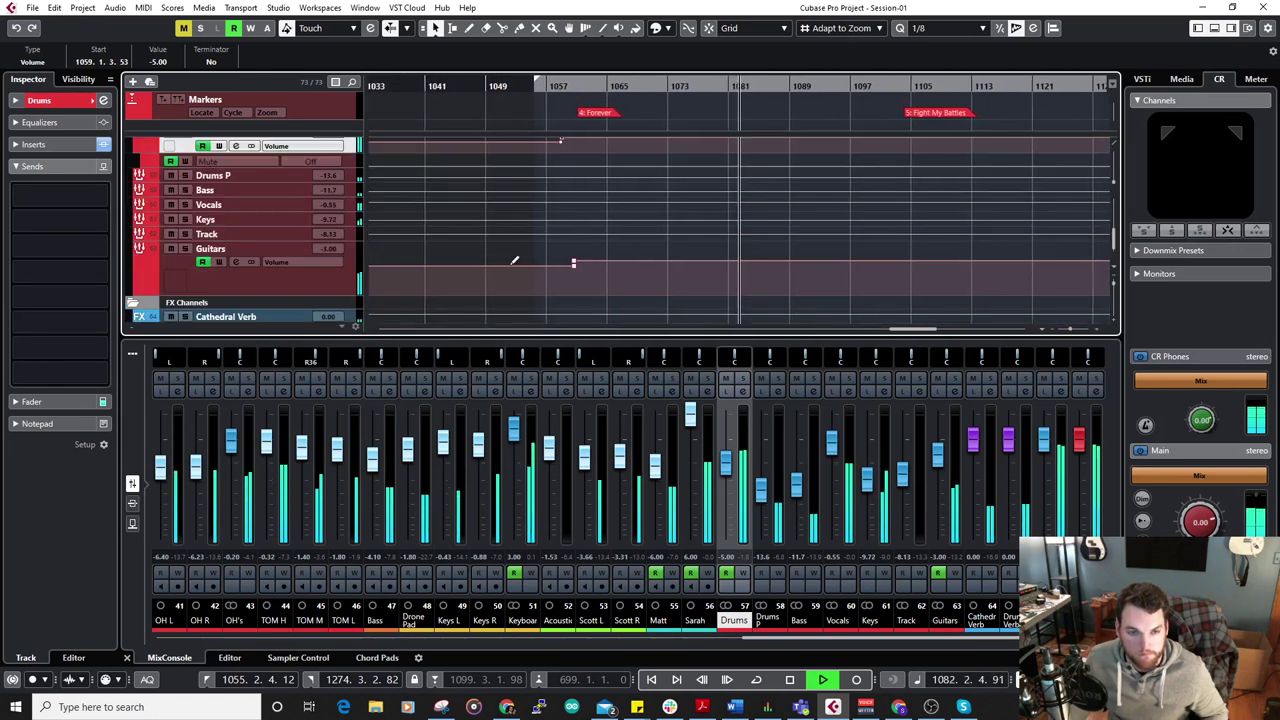
pyautogui.press('space')
pyautogui.click(569, 265)
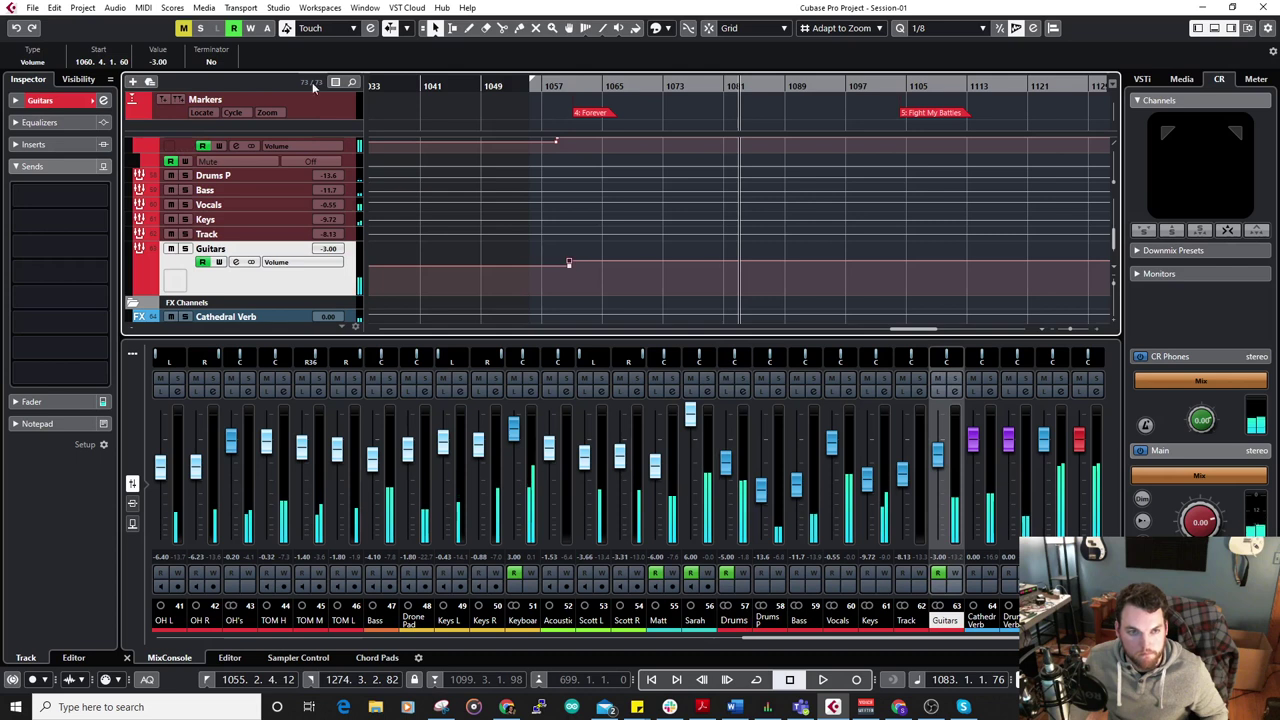
pyautogui.click(168, 63)
pyautogui.write('0')
pyautogui.press('Return')
pyautogui.press('space')
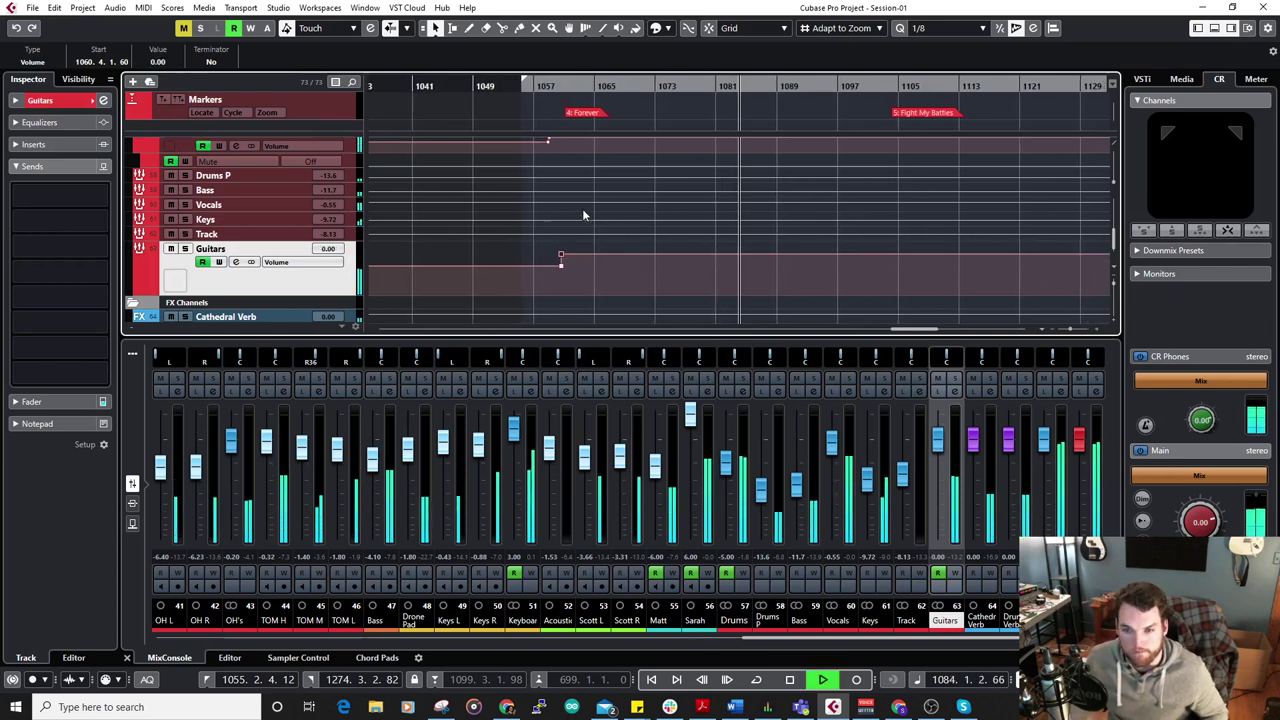
# Briefly mute the Bass group during playback to compare the mix with and without it.
pyautogui.scroll(3, 707, 265)
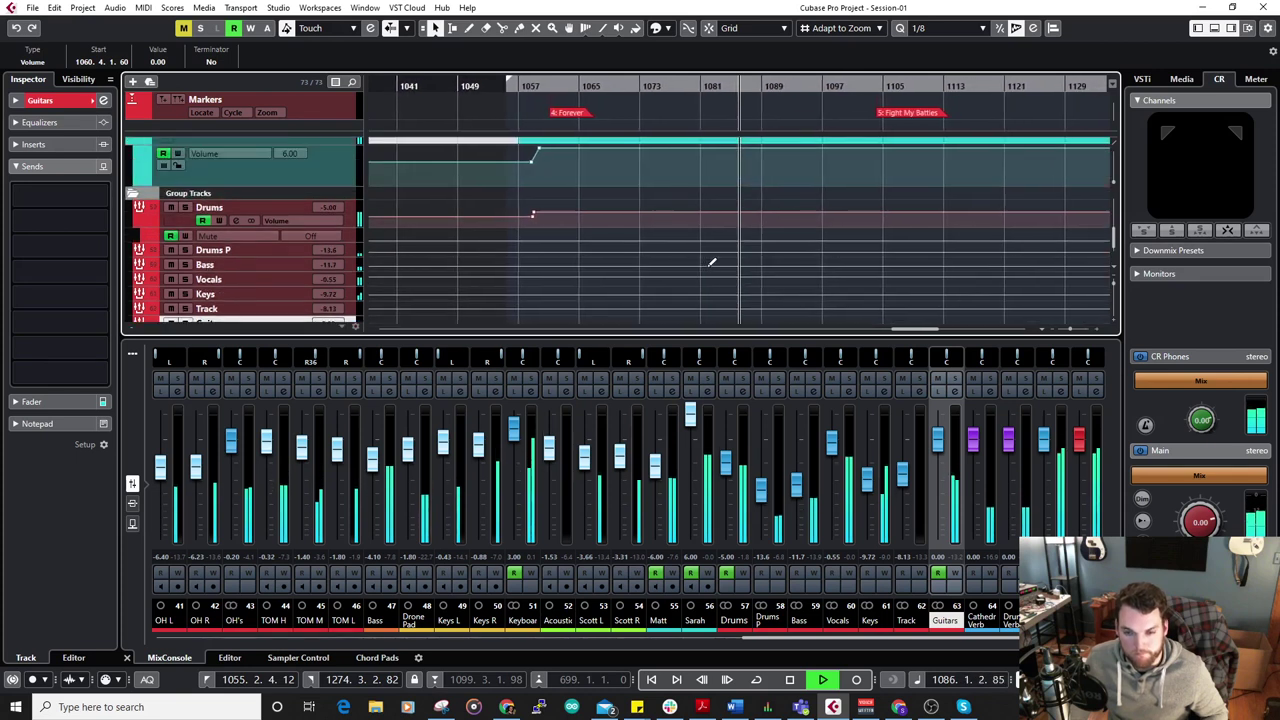
pyautogui.click(810, 381)
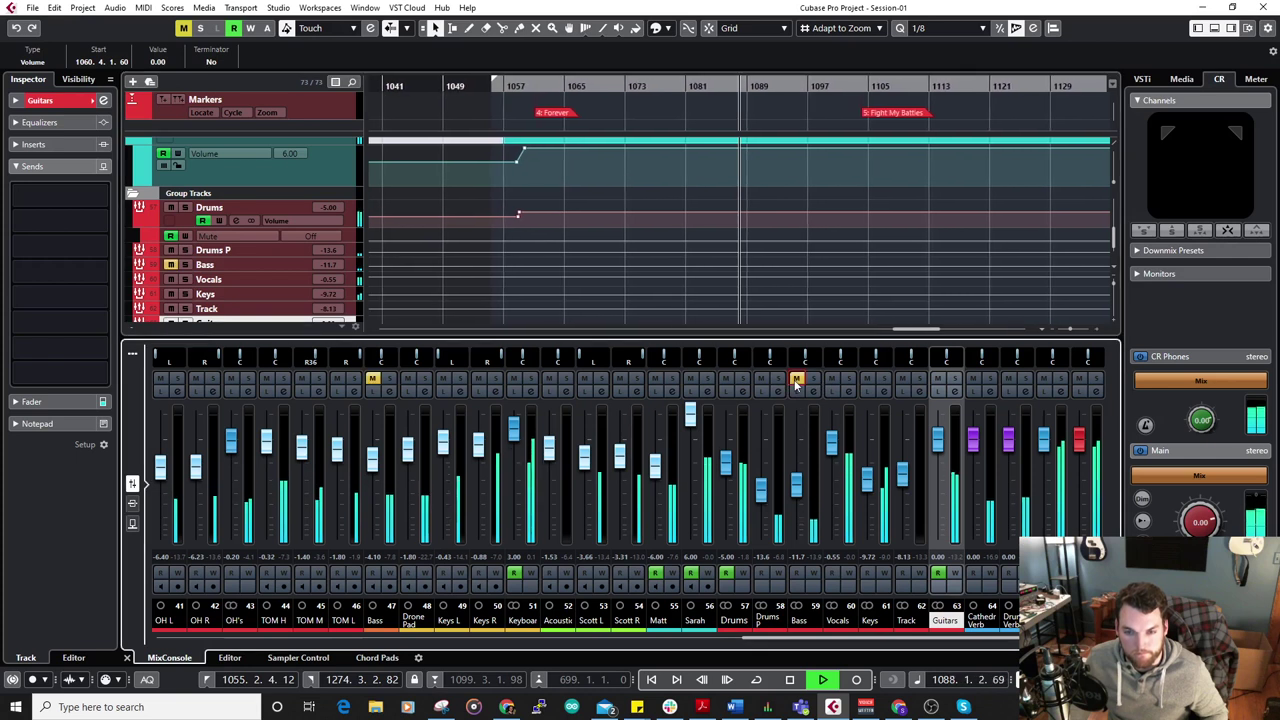
pyautogui.click(810, 381)
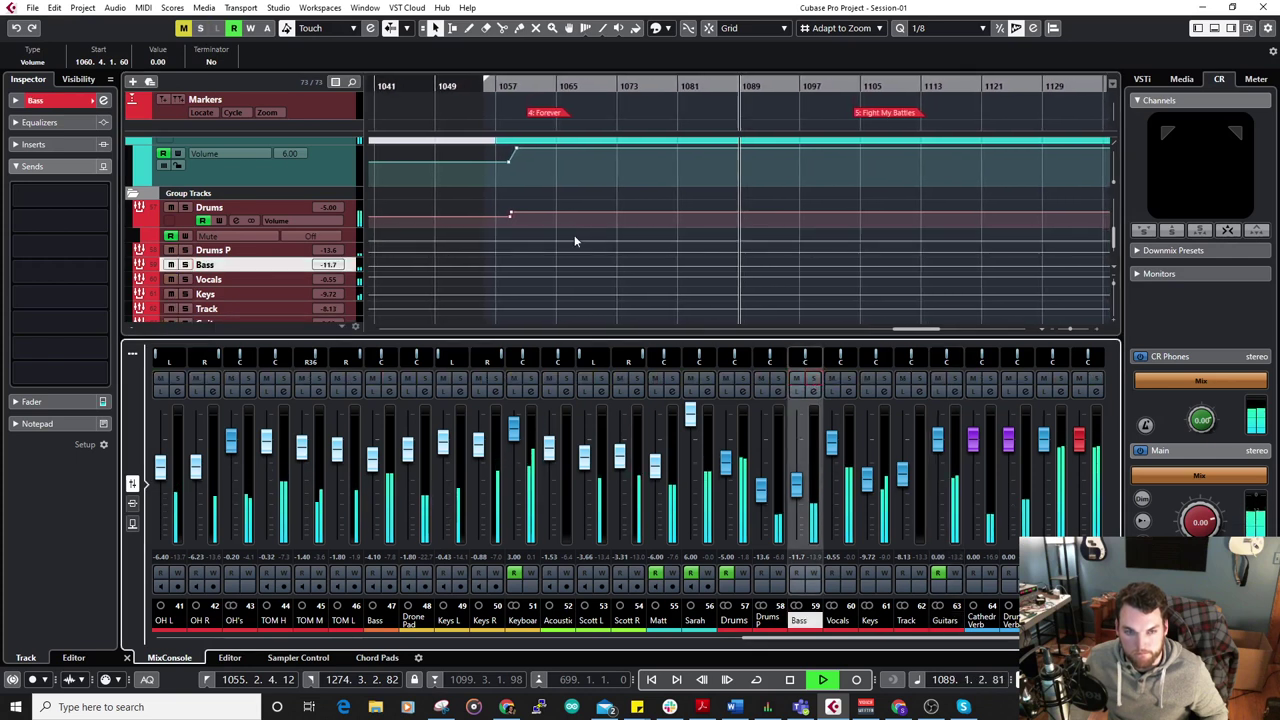
# Add a volume automation point to the Bass group at about bar 1060, set it to -8 dB and resume playback.
pyautogui.scroll(-3, 575, 232)
pyautogui.scroll(2, 275, 205)
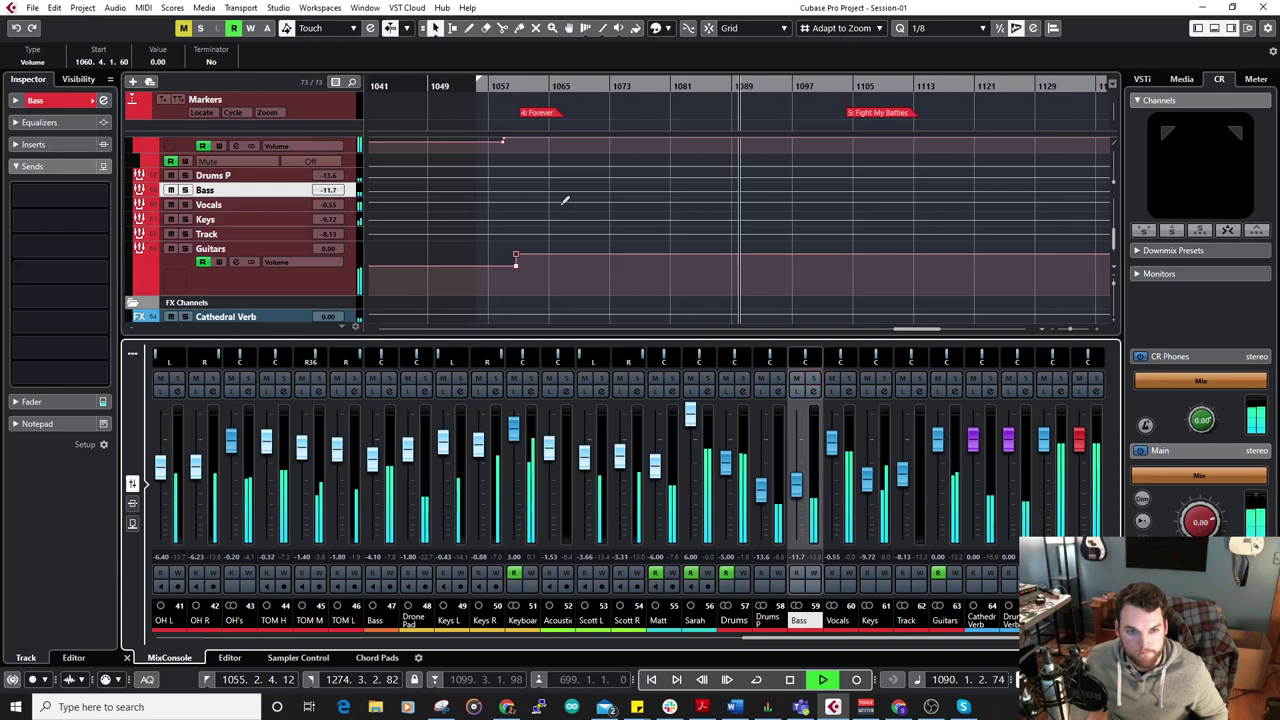
pyautogui.press('space')
pyautogui.click(505, 191)
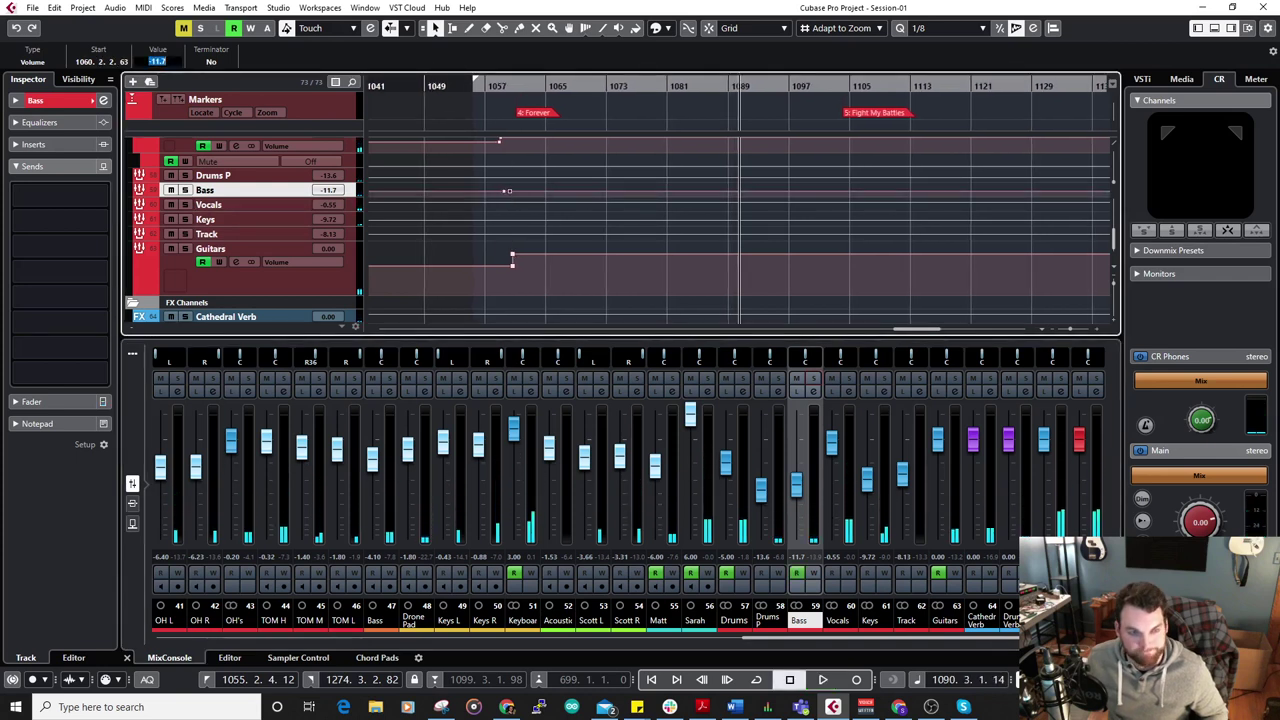
pyautogui.write('-8')
pyautogui.press('Return')
pyautogui.press('space')
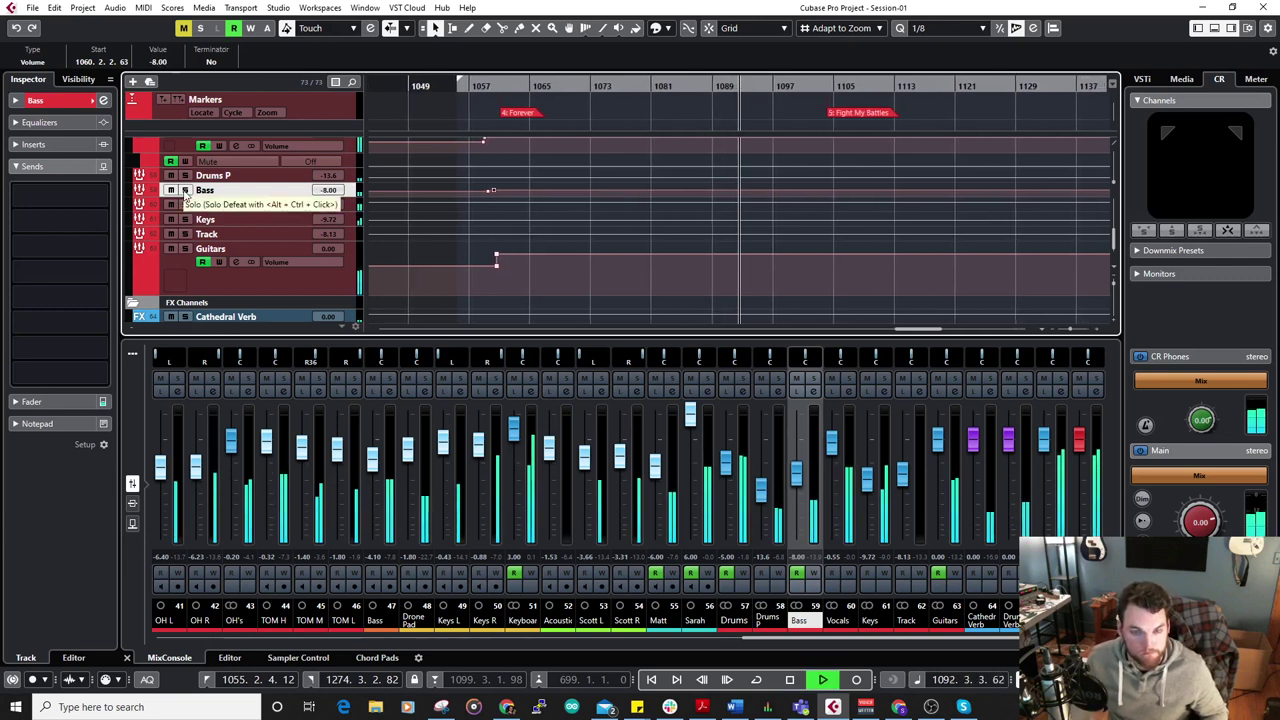
# Listen on through "Forever" while reviewing the group volume curves and the female vocal's automation.
pyautogui.scroll(4, 512, 230)
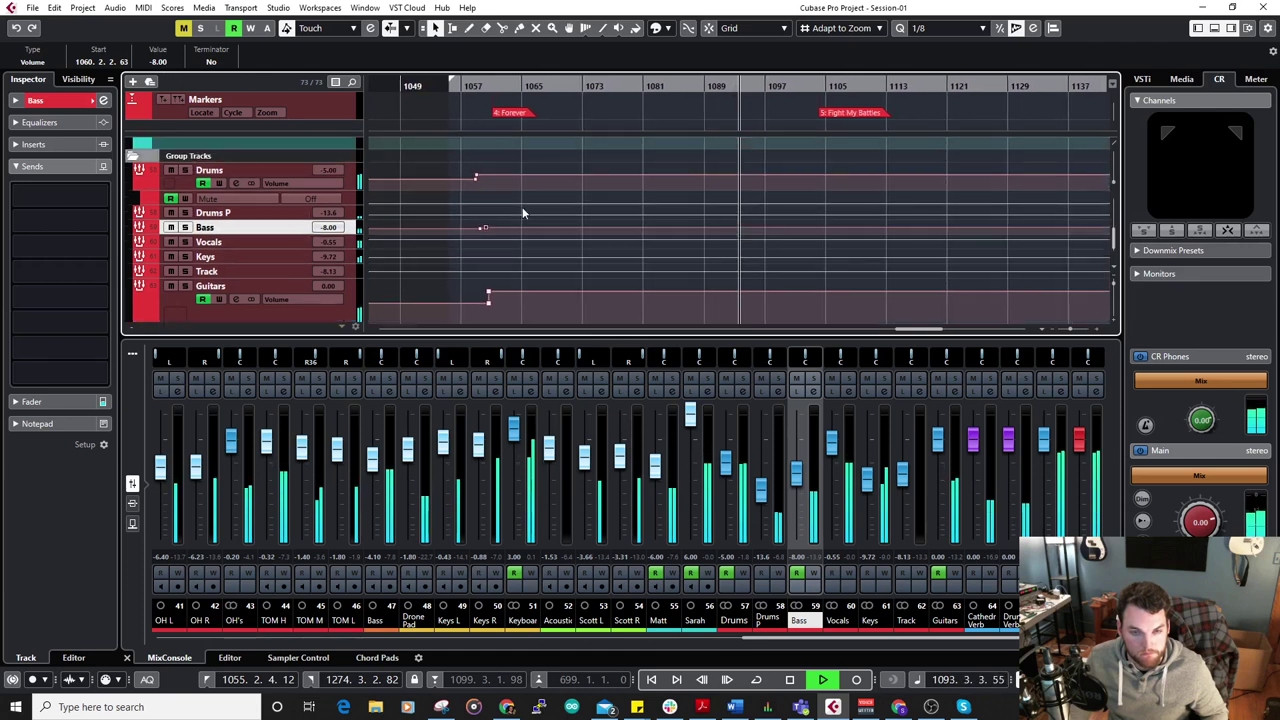
pyautogui.scroll(-3, 540, 195)
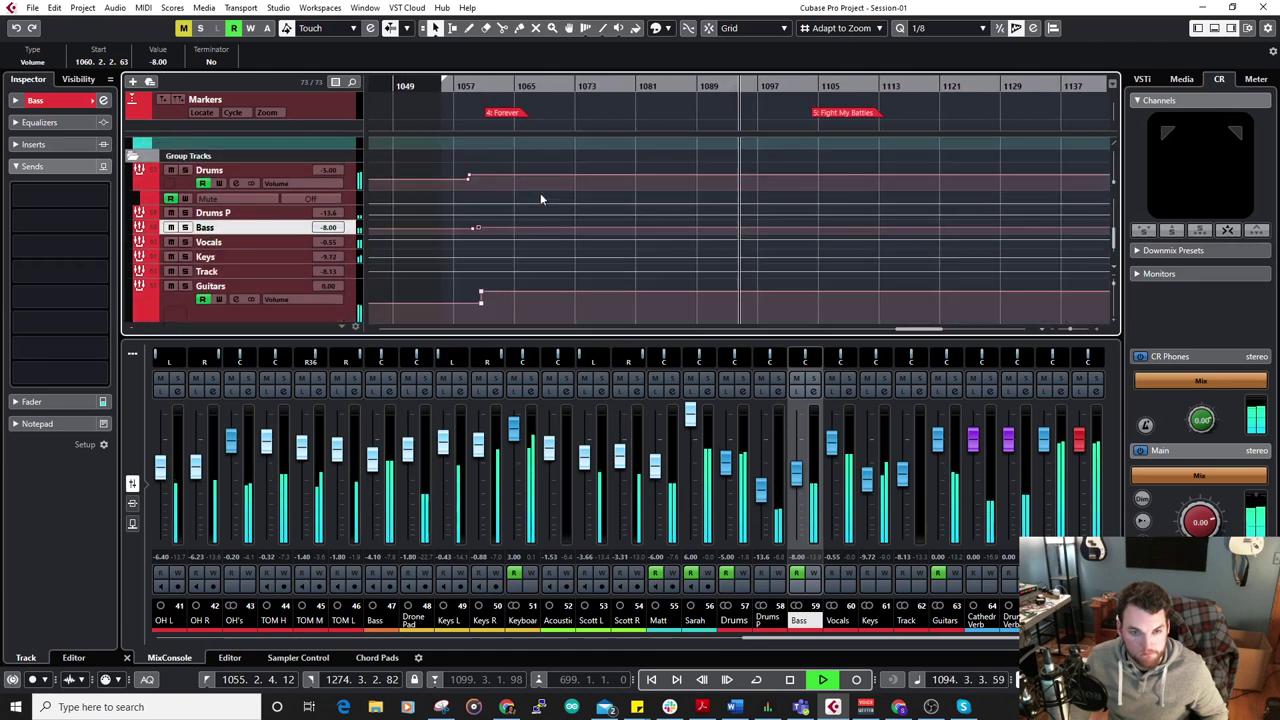
pyautogui.scroll(3, 555, 213)
pyautogui.scroll(1, 570, 219)
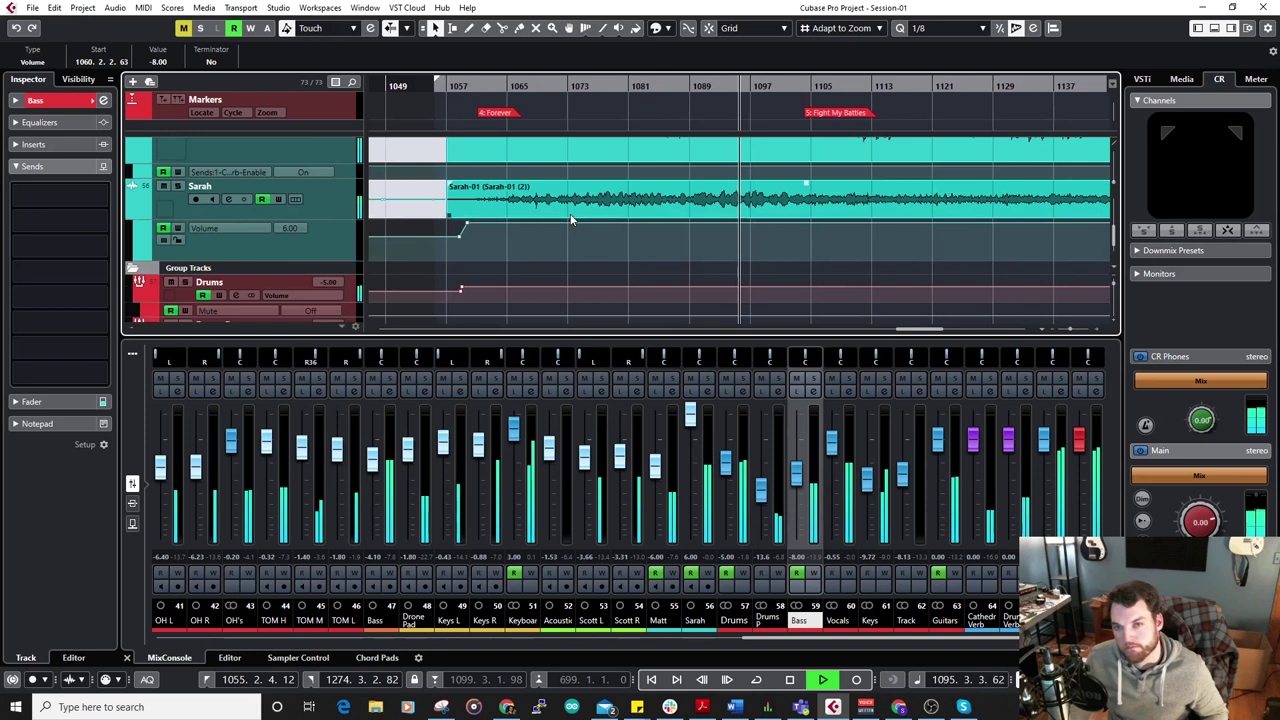
# Play from about bar 527 in "Way Maker" and compare its Drums, Bass and Guitars group levels with "Forever".
pyautogui.press('g')
pyautogui.press('g')
pyautogui.press('g')
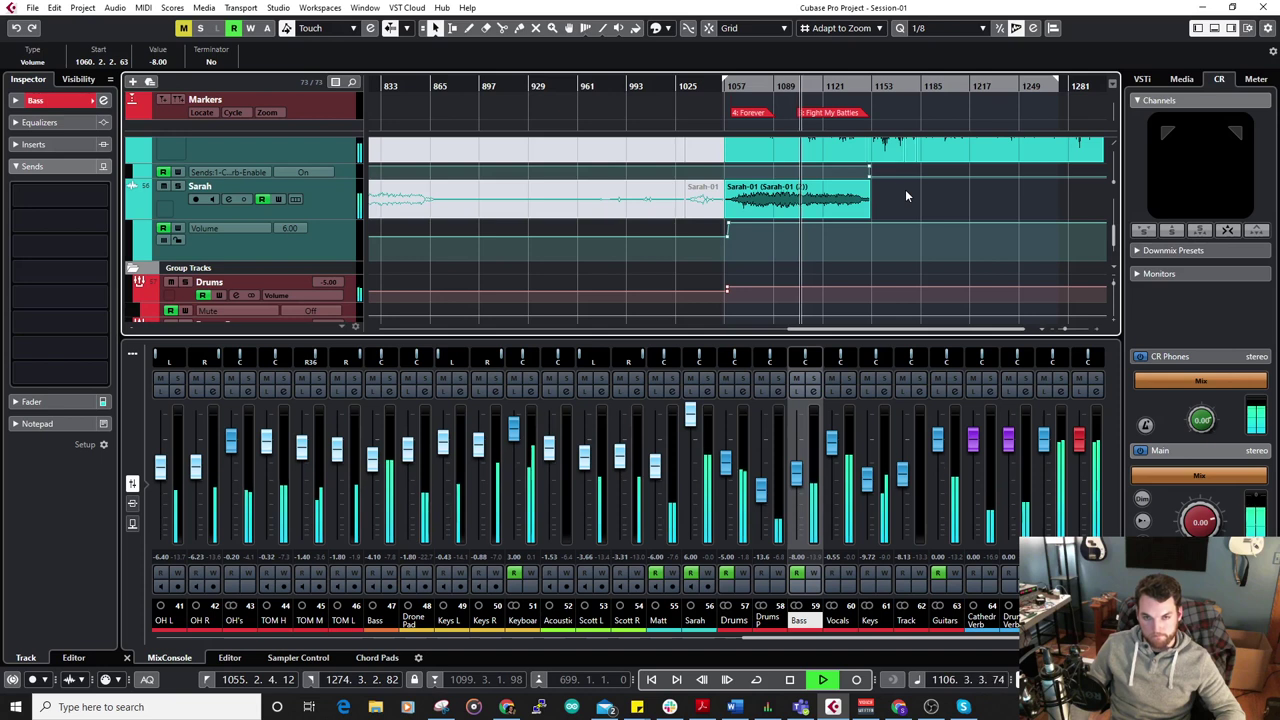
pyautogui.press('g')
pyautogui.press('g')
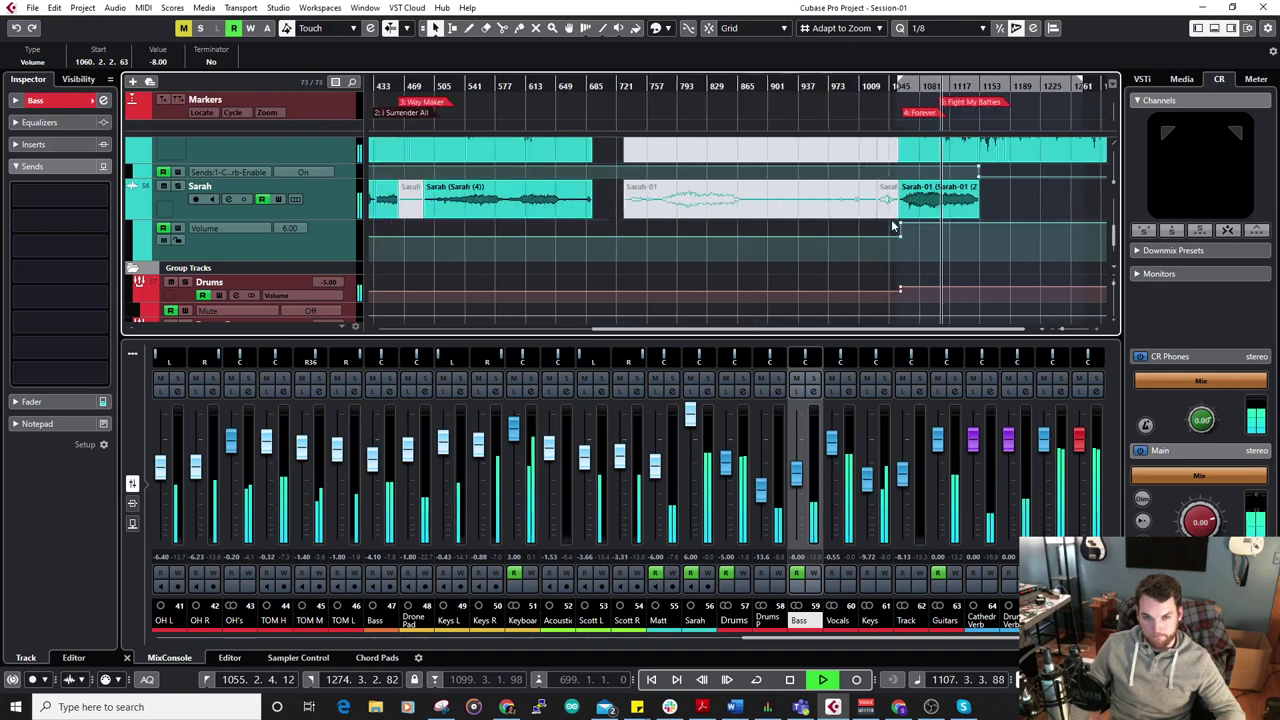
pyautogui.click(668, 86)
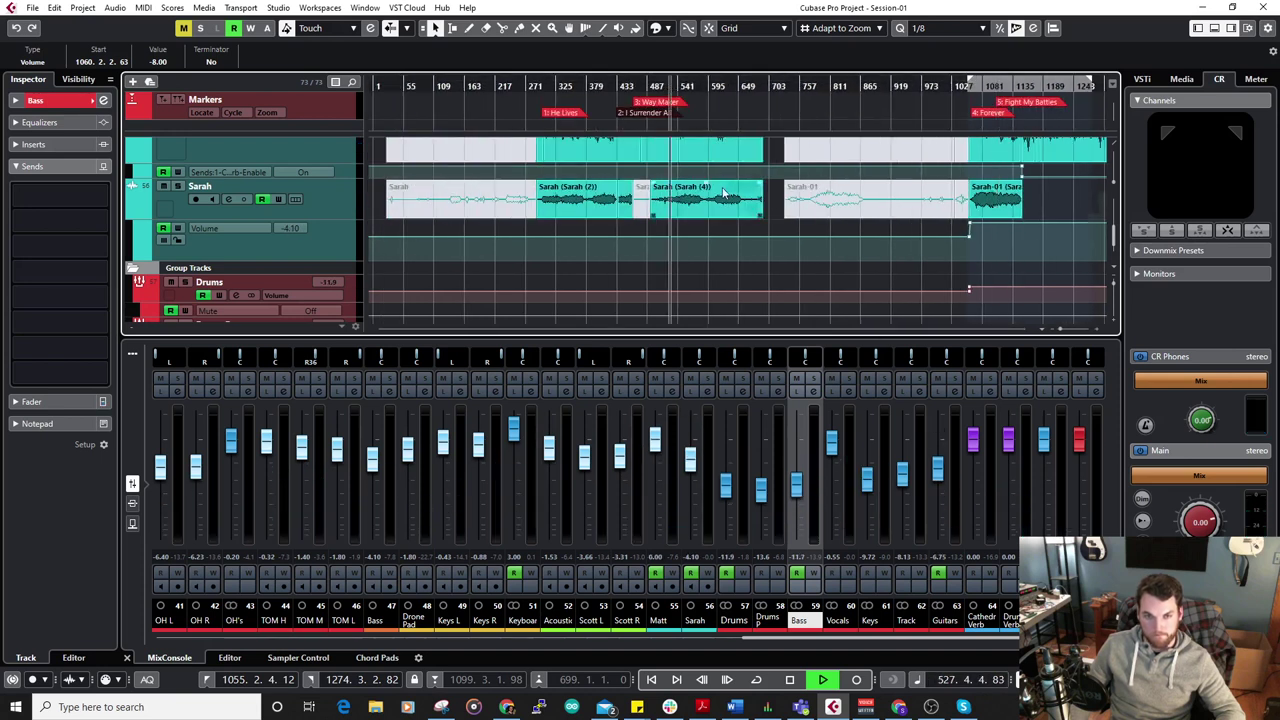
pyautogui.scroll(-3, 726, 202)
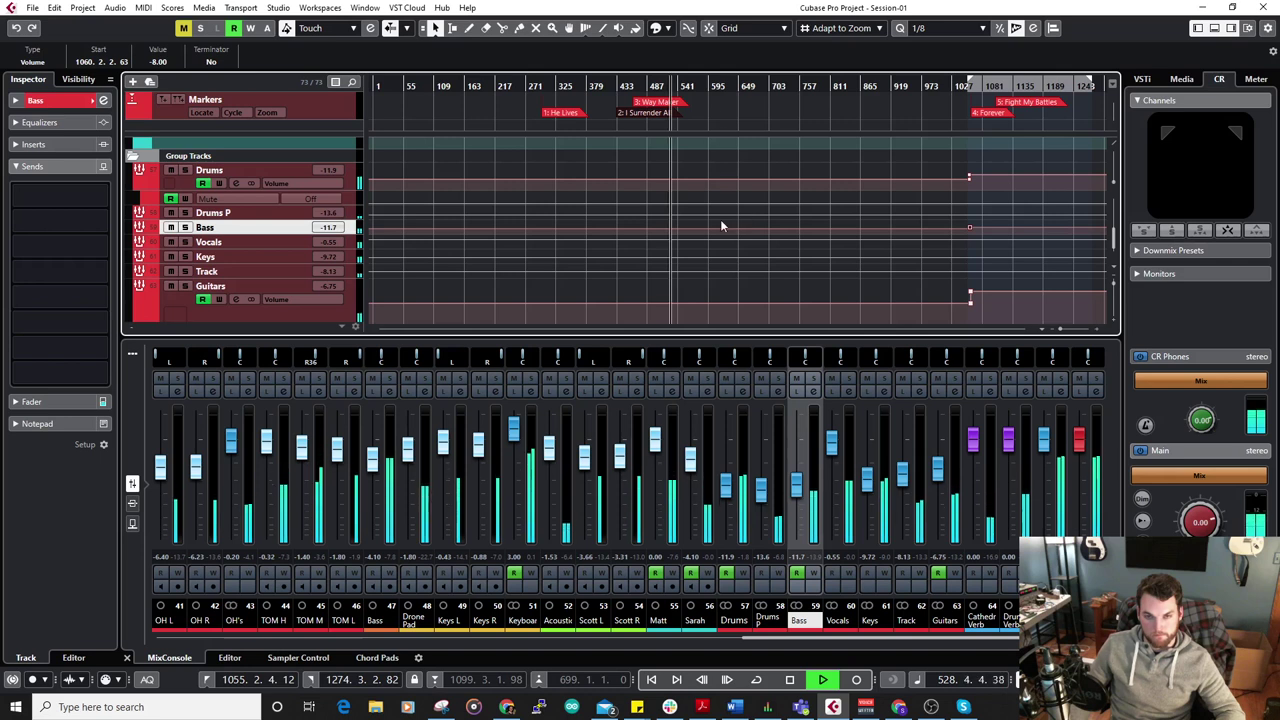
pyautogui.scroll(1, 722, 223)
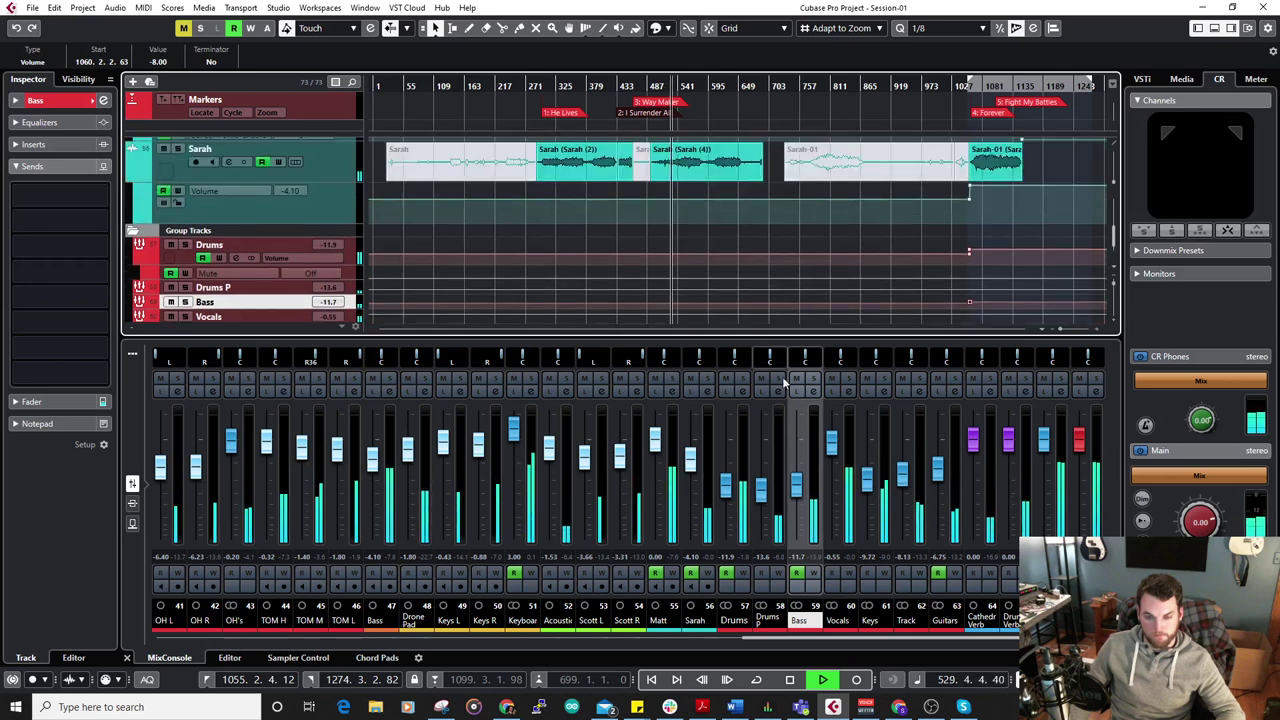
pyautogui.scroll(-1, 757, 250)
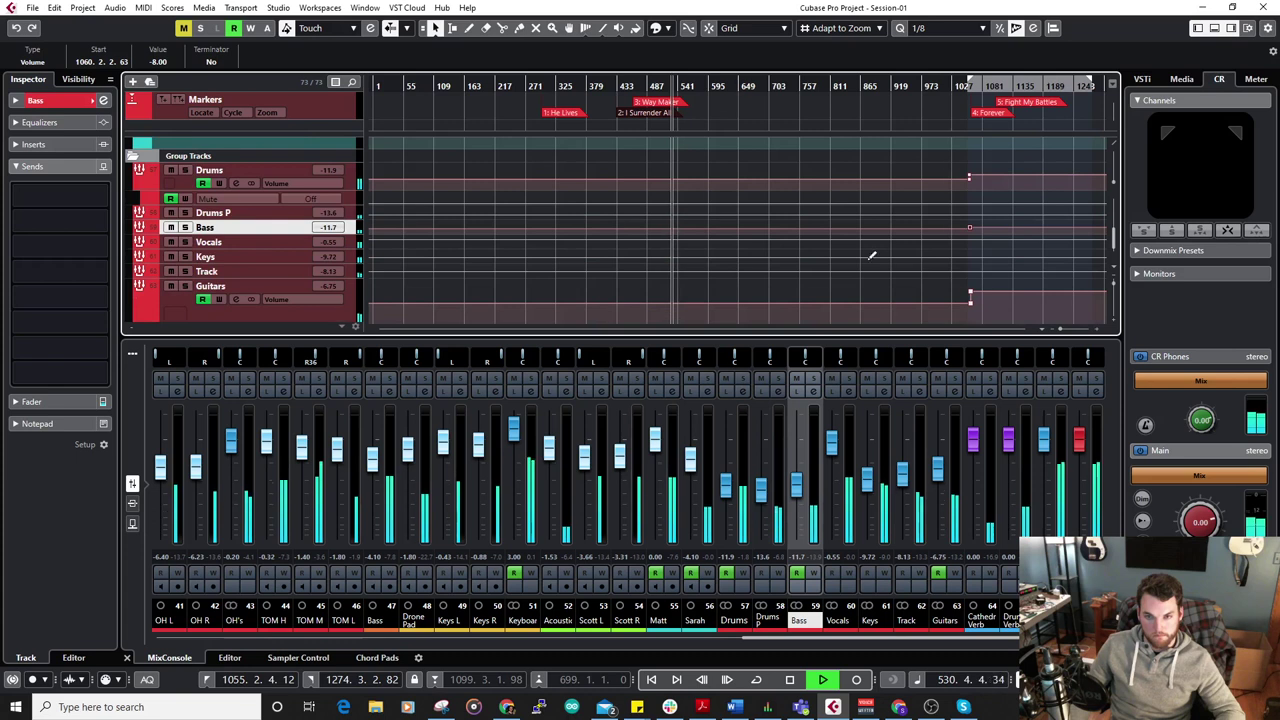
# Remove the Drums group's volume automation, try its level at -5 dB during playback and settle it at about -7.65 dB.
pyautogui.click(971, 180)
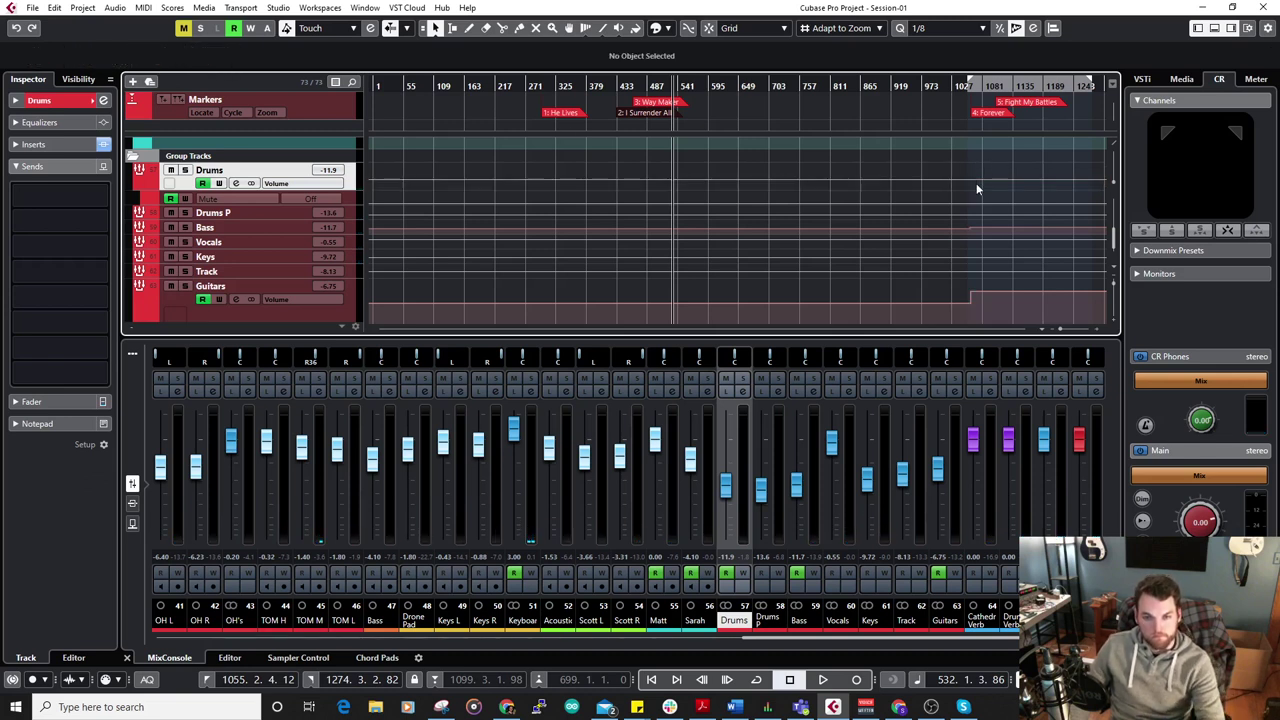
pyautogui.doubleClick(728, 556)
pyautogui.write('-5')
pyautogui.press('Return')
pyautogui.press('space')
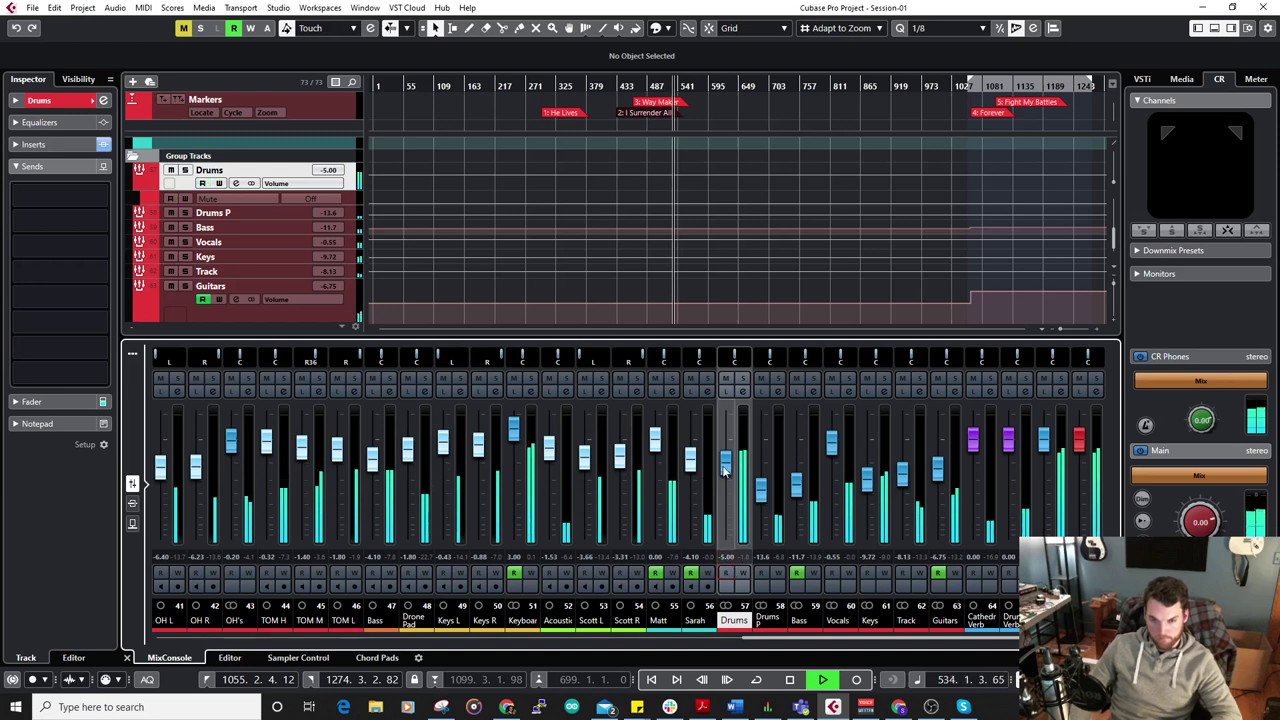
pyautogui.moveTo(726, 471); pyautogui.dragTo(727, 481)
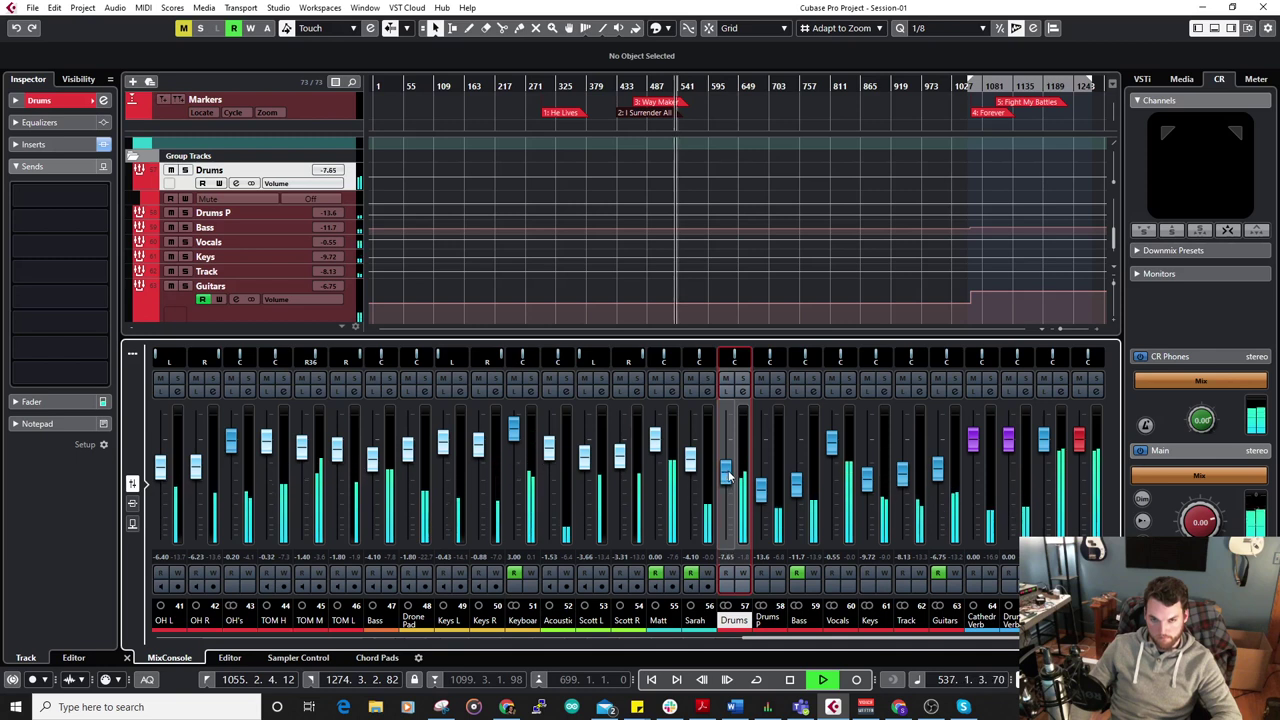
# Select the active TOM H, TOM M and TOM L clips between about bars 290 and 690 and raise their clip volume by 1.27 dB.
pyautogui.scroll(-10, 664, 268)
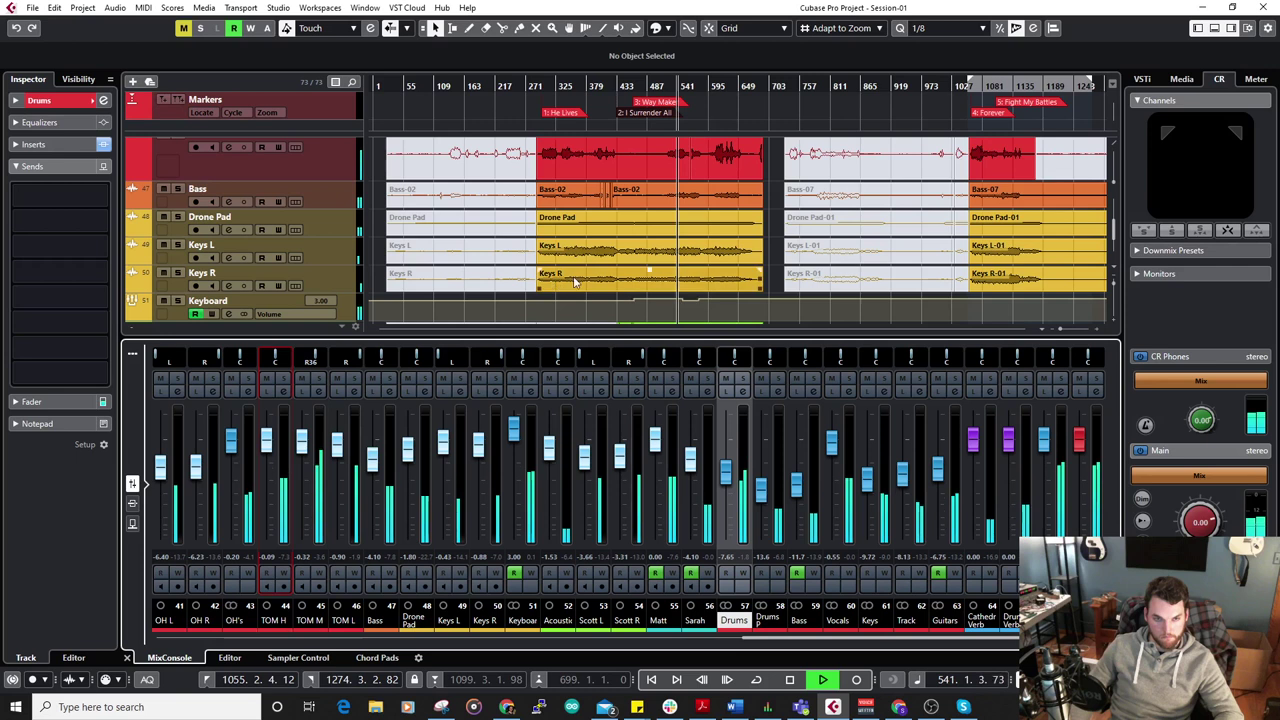
pyautogui.scroll(8, 623, 204)
pyautogui.scroll(-2, 623, 204)
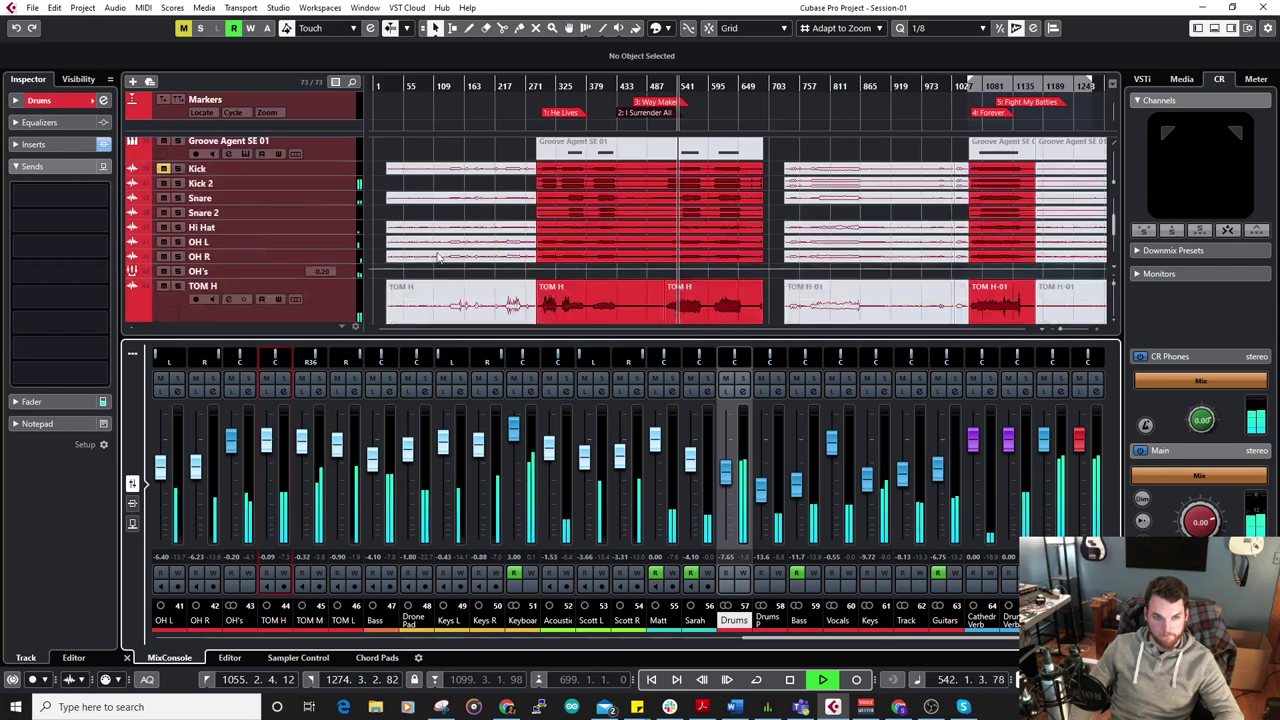
pyautogui.scroll(-4, 475, 229)
pyautogui.scroll(-1, 475, 229)
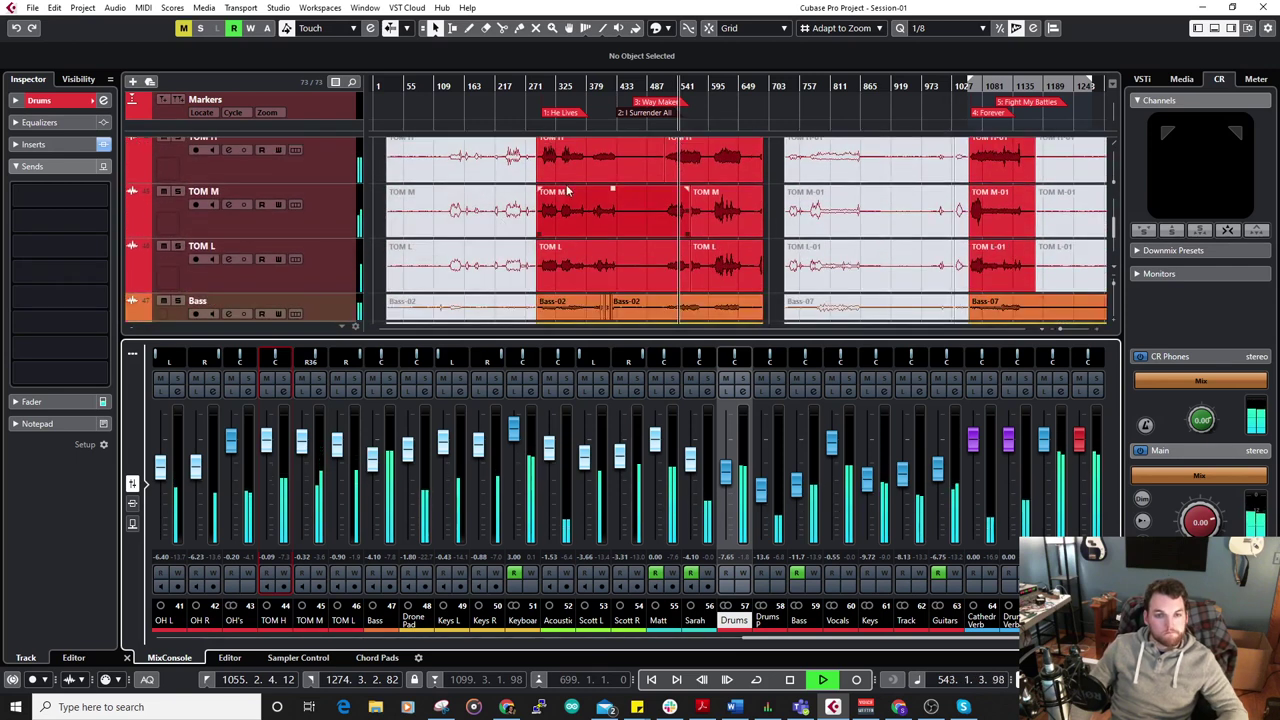
pyautogui.click(659, 160)
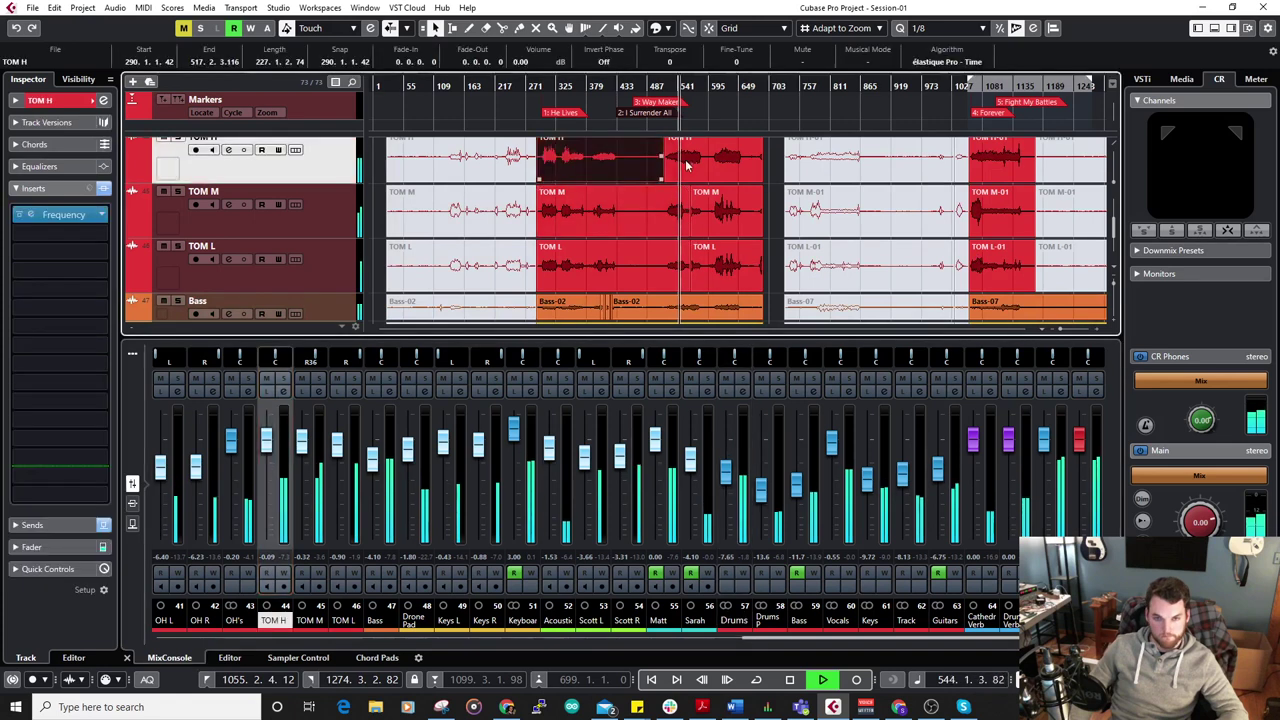
pyautogui.click(690, 163)
pyautogui.keyDown('shift'); pyautogui.click(644, 163); pyautogui.keyUp('shift')
pyautogui.keyDown('shift'); pyautogui.click(656, 205); pyautogui.keyUp('shift')
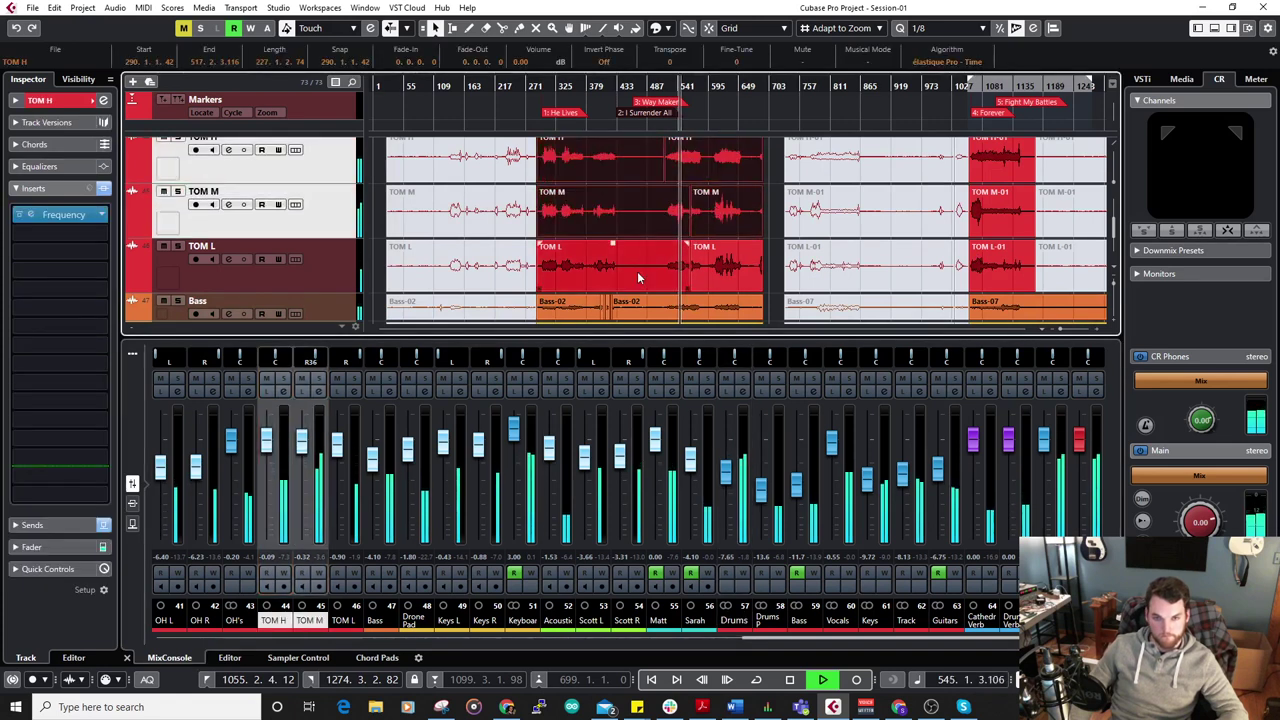
pyautogui.click(716, 263)
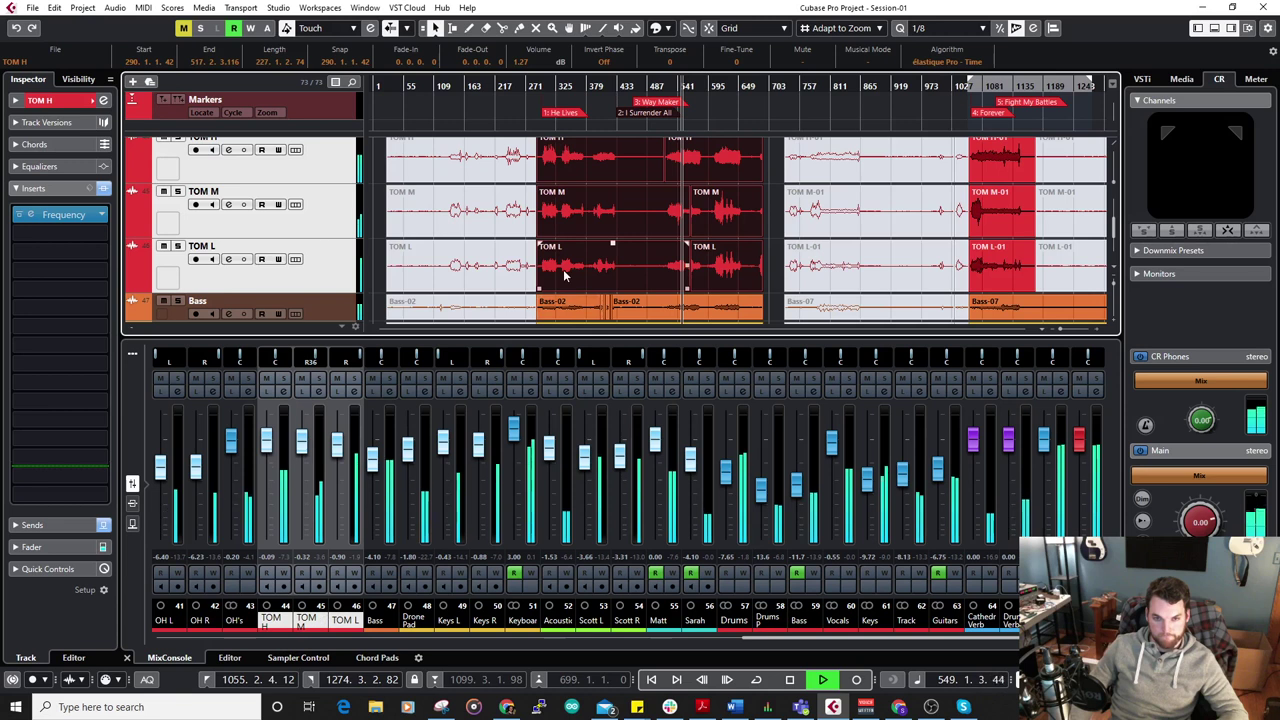
# Select the Snare and Snare 2 tracks and enlarge their track heights to show the waveforms around bar 549.
pyautogui.scroll(2, 645, 272)
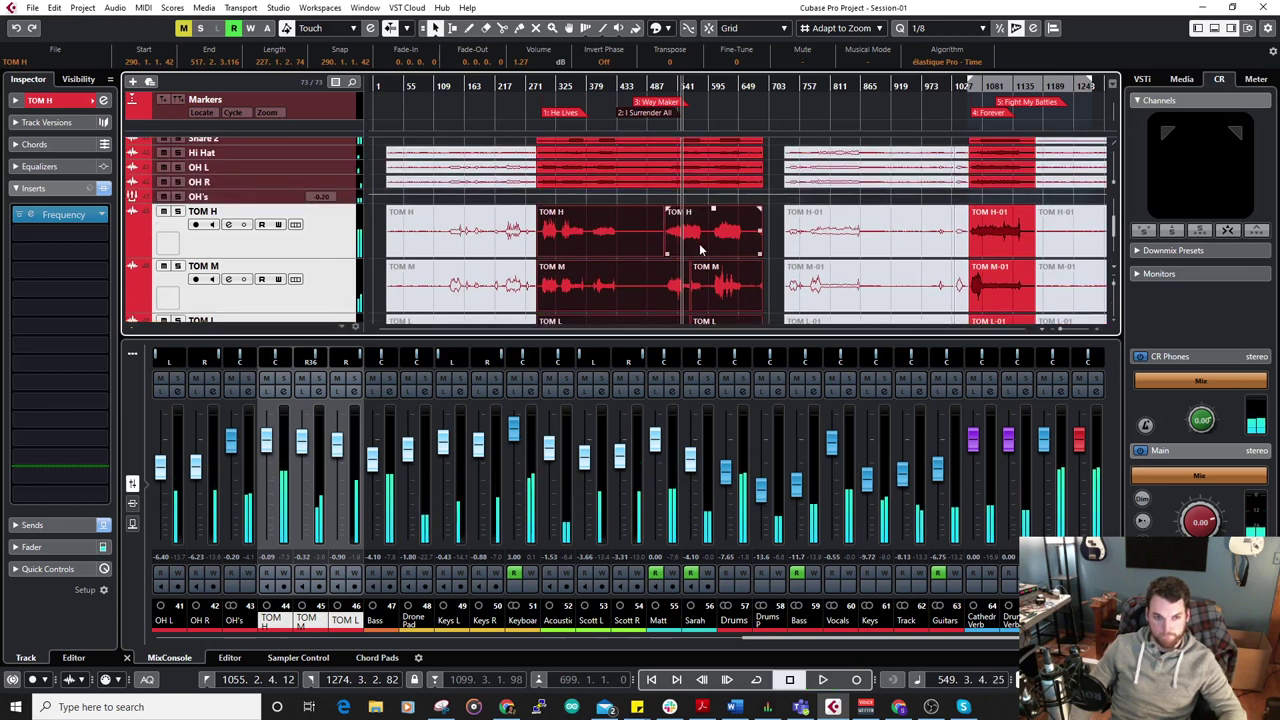
pyautogui.scroll(3, 700, 250)
pyautogui.scroll(10, 669, 237)
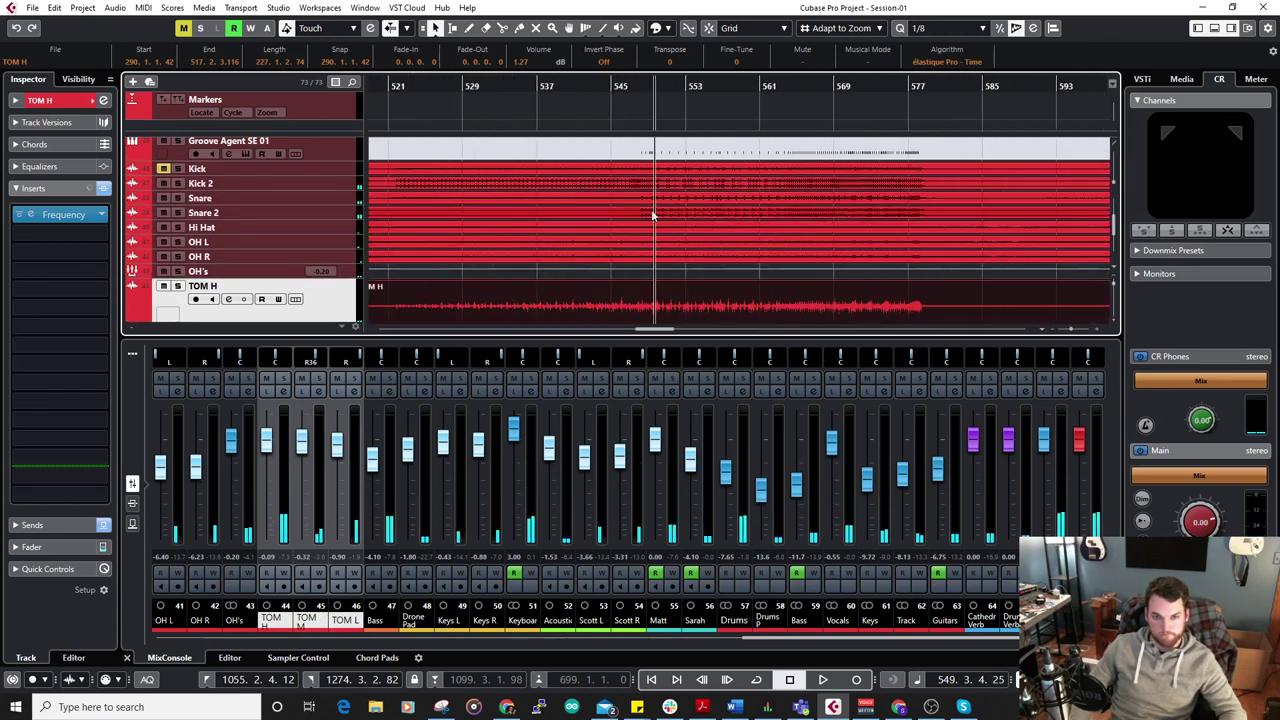
pyautogui.scroll(4, 638, 216)
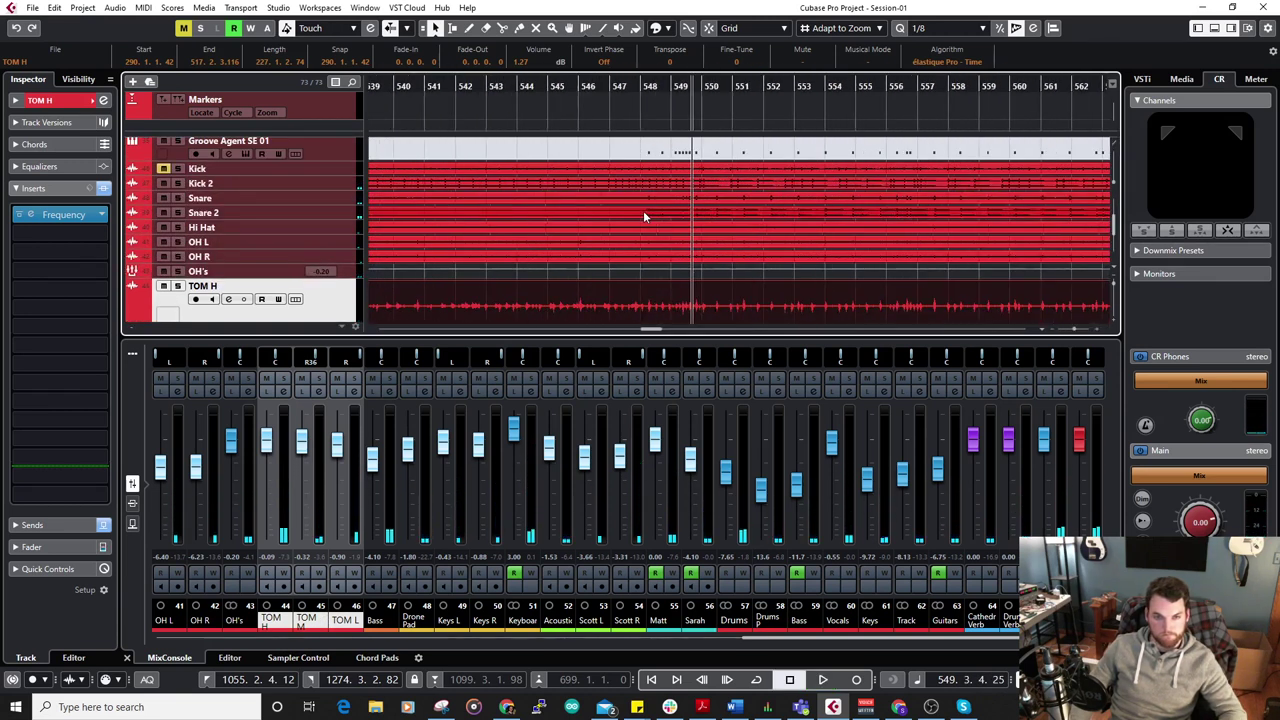
pyautogui.click(339, 187)
pyautogui.click(340, 198)
pyautogui.keyDown('shift'); pyautogui.click(336, 211); pyautogui.keyUp('shift')
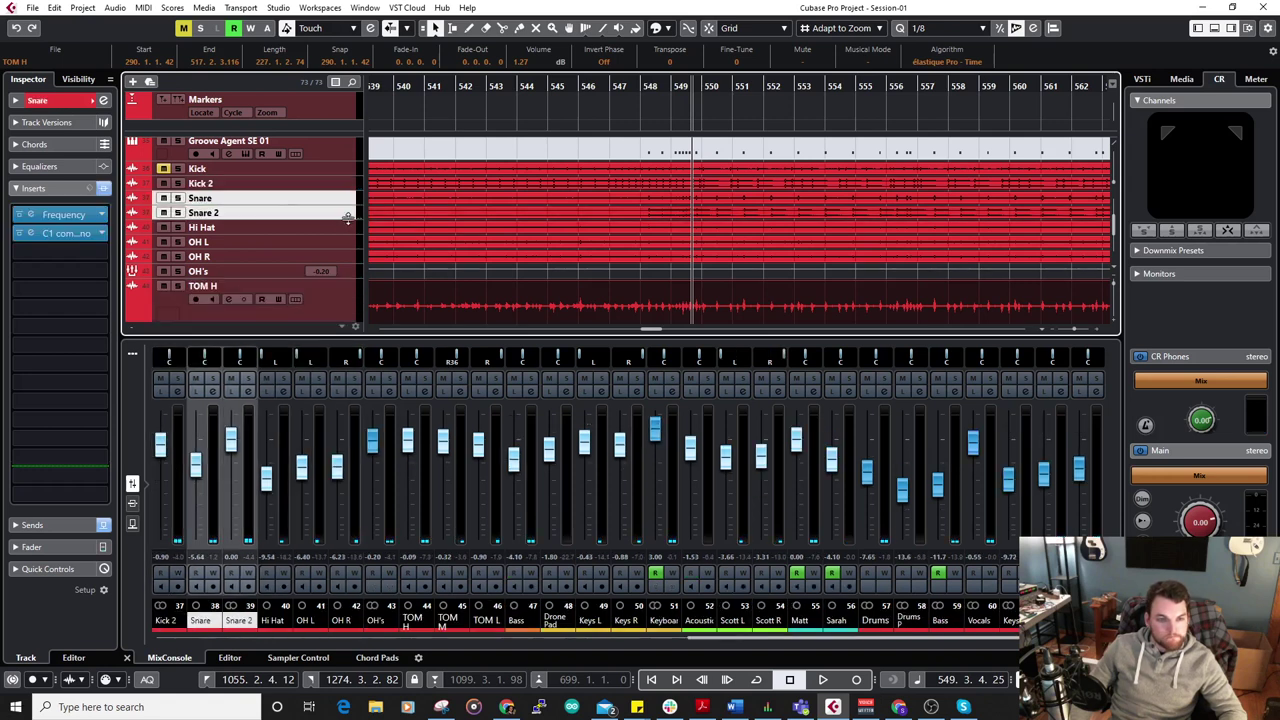
pyautogui.moveTo(348, 220); pyautogui.dragTo(350, 260)
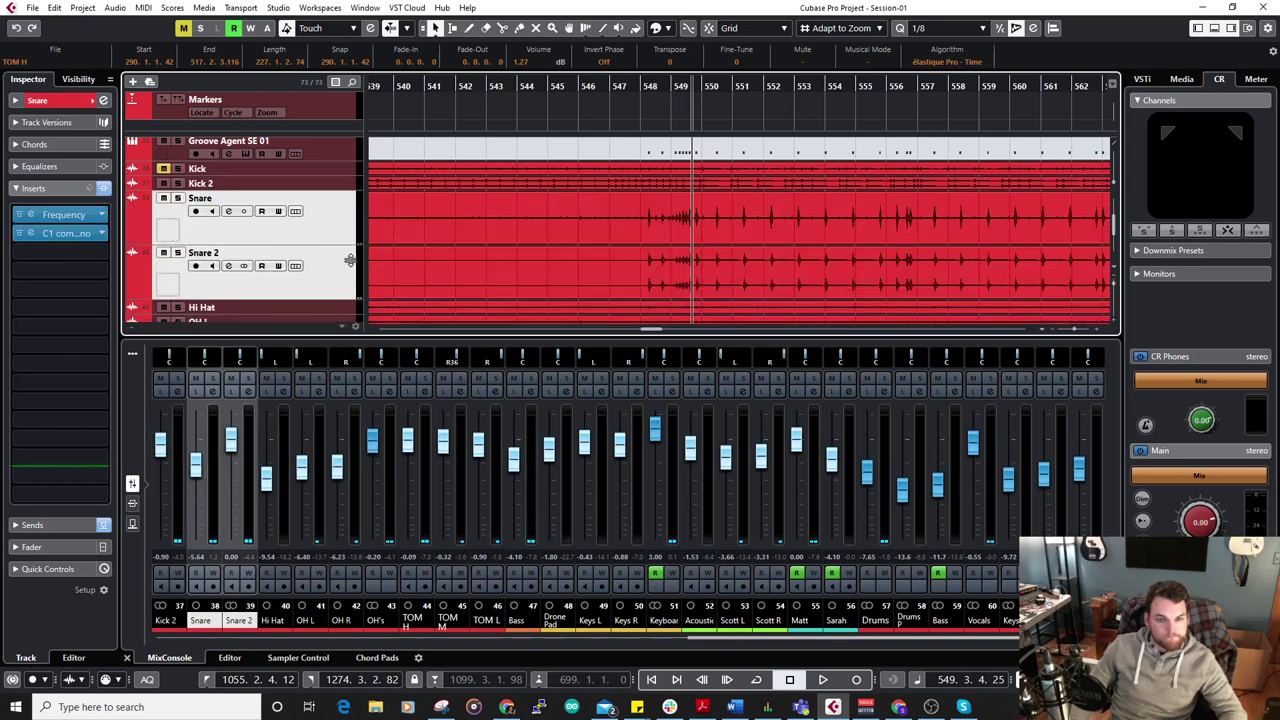
# Isolate the Snare 2 hit between bars 548.3 and 549 as its own clip, mute it and replay the fill.
pyautogui.click(622, 89)
pyautogui.press('space')
pyautogui.press('h')
pyautogui.press('h')
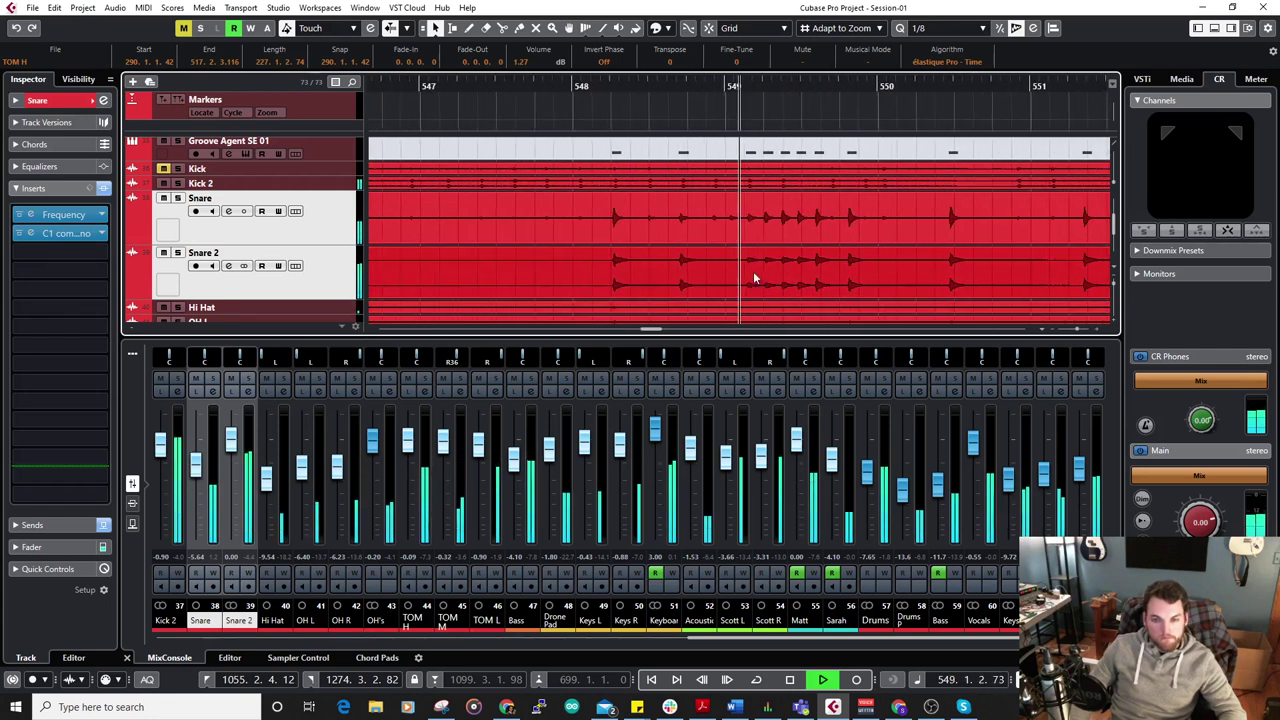
pyautogui.press('space')
pyautogui.rightClick(681, 262)
pyautogui.click(730, 257)
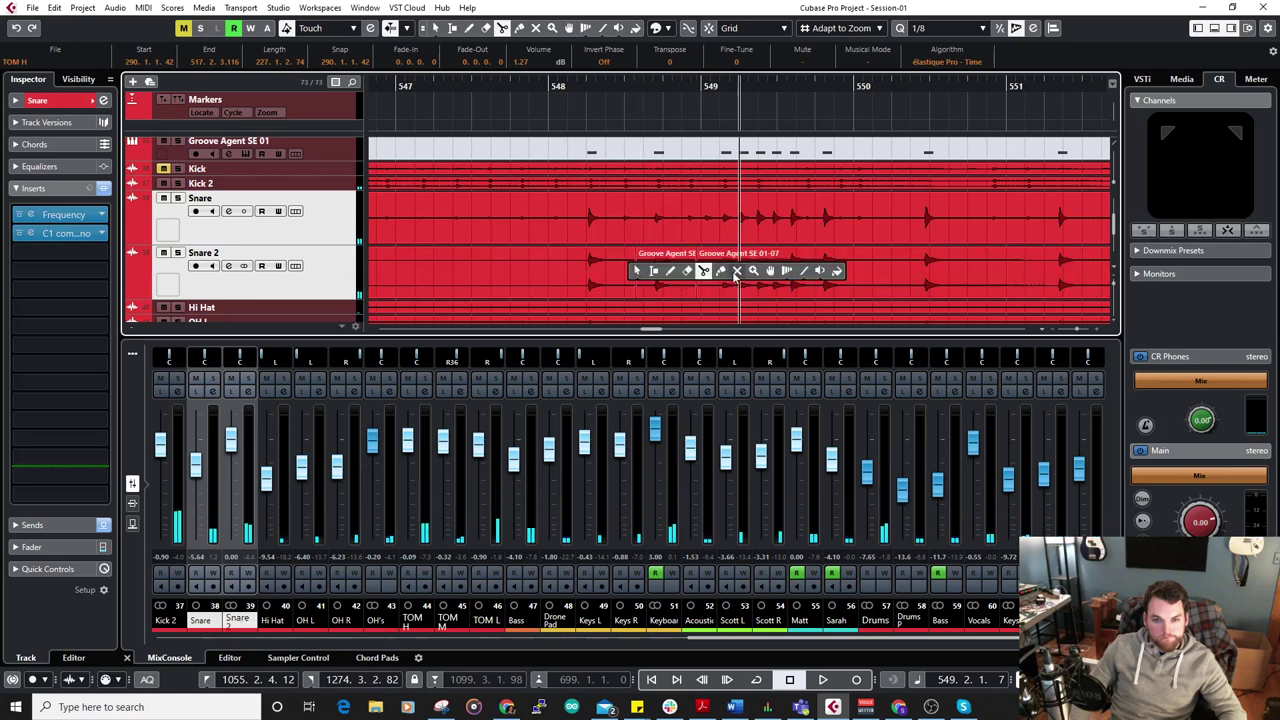
pyautogui.click(670, 276)
pyautogui.press('space')
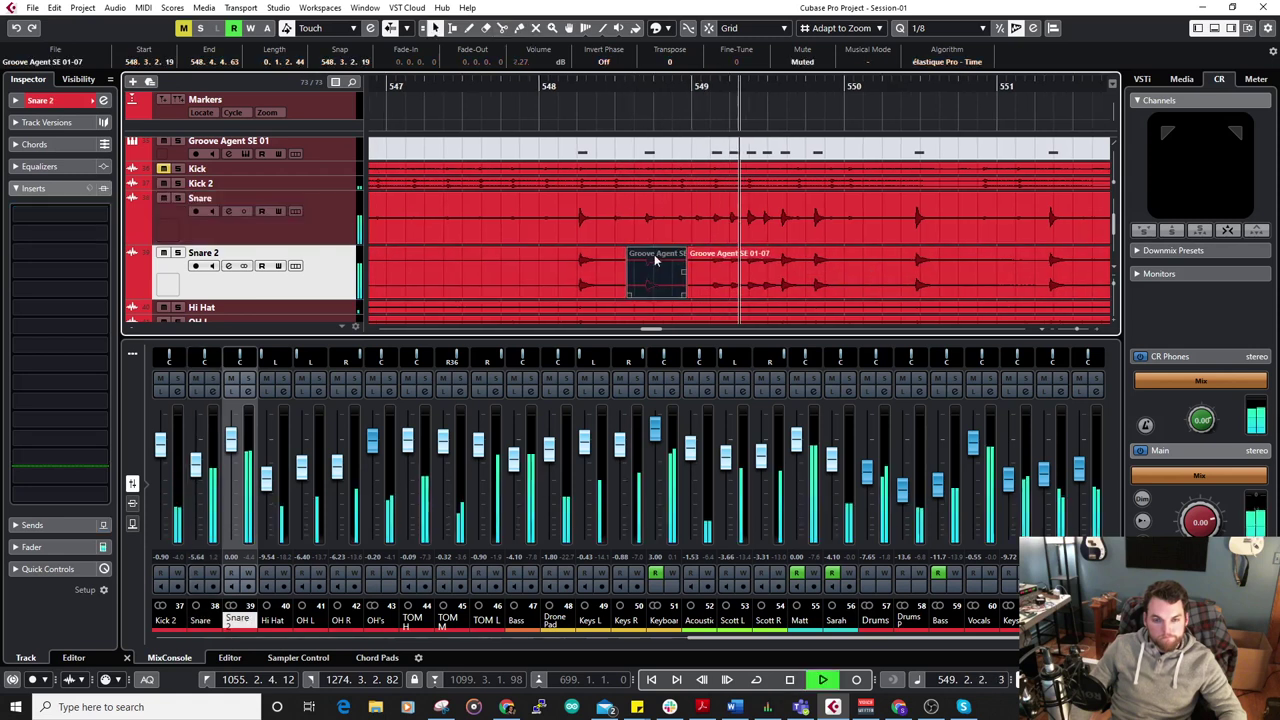
pyautogui.click(546, 88)
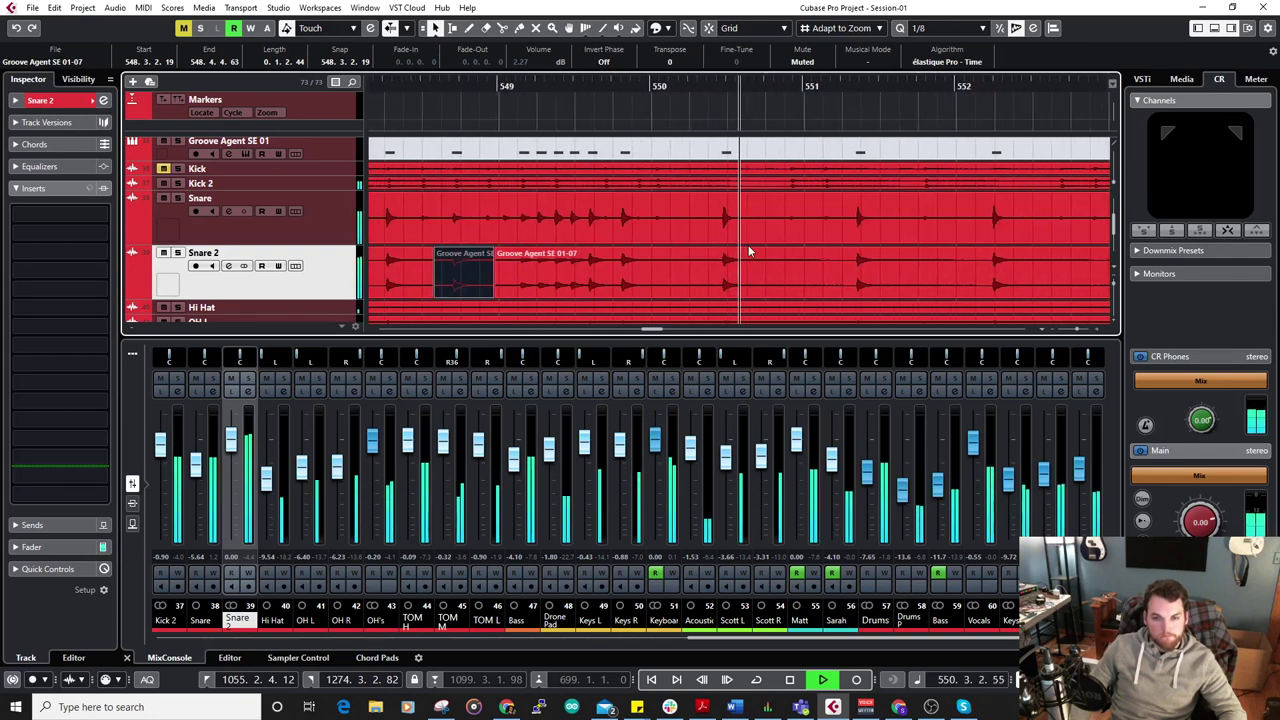
# Hide the lower mixer zone and open the Snare track's sends.
pyautogui.click(127, 658)
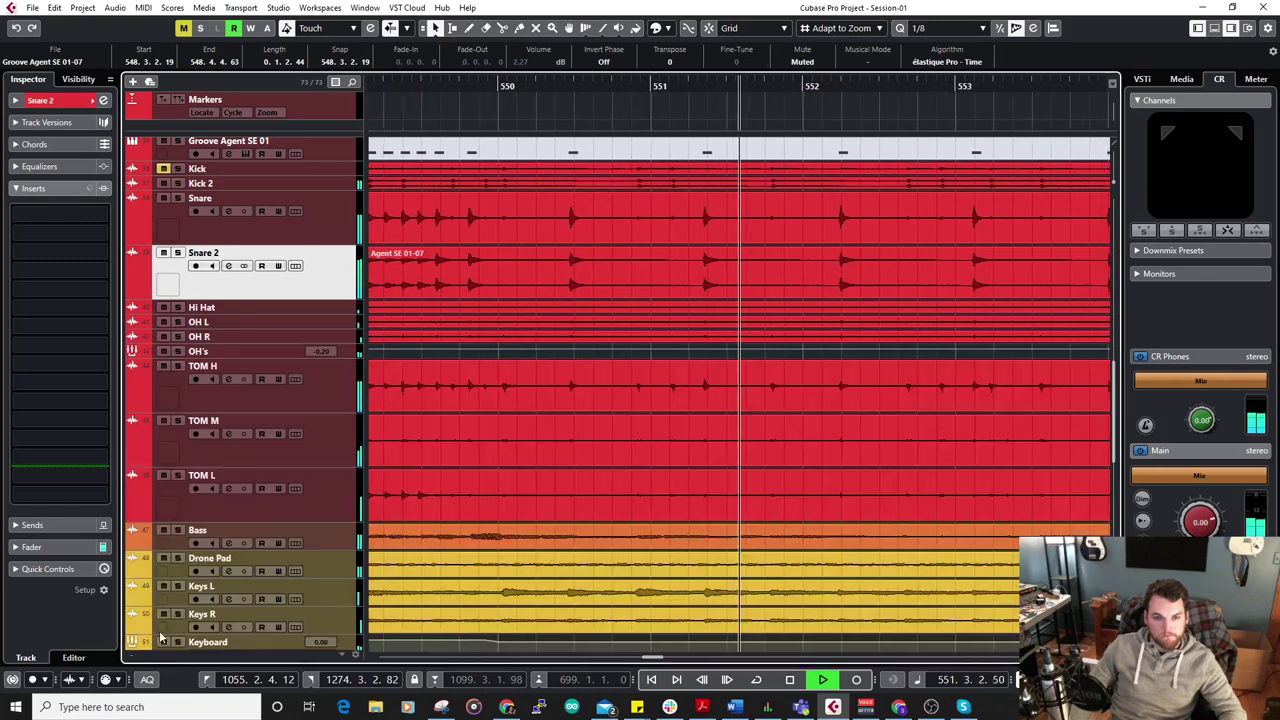
pyautogui.scroll(-3, 554, 374)
pyautogui.scroll(-3, 554, 377)
pyautogui.scroll(2, 555, 384)
pyautogui.scroll(3, 555, 385)
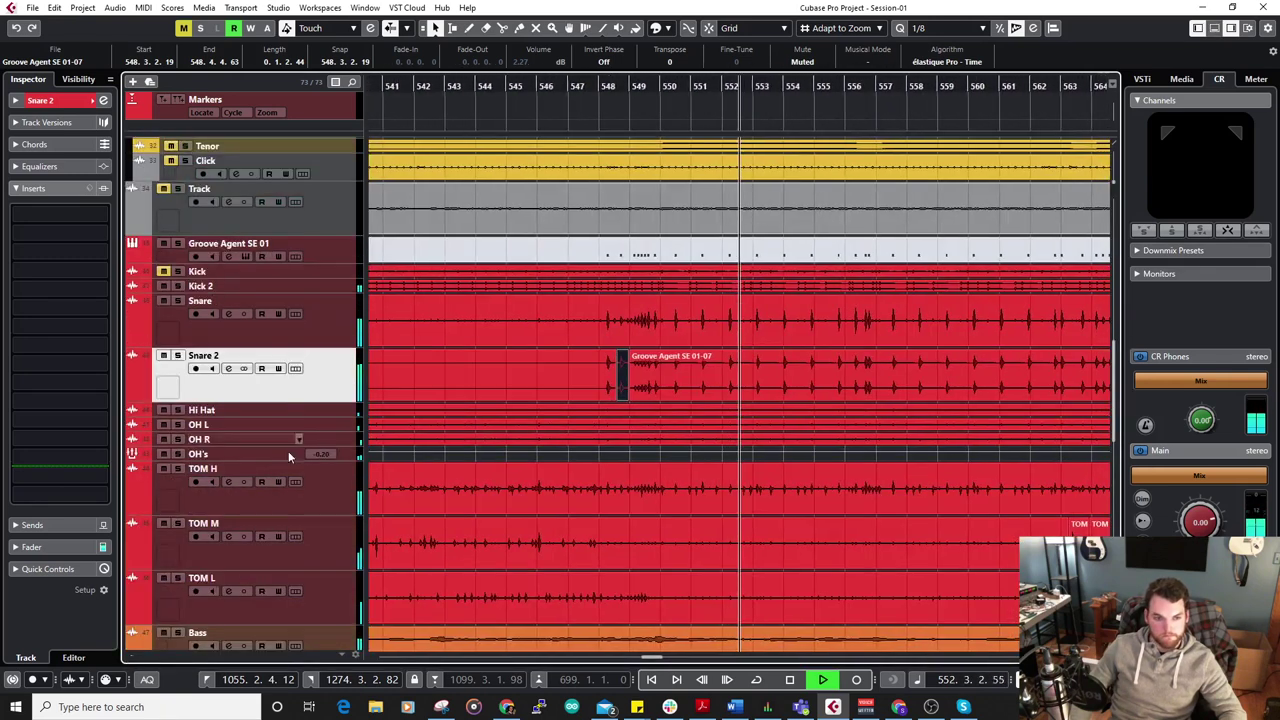
pyautogui.click(286, 320)
pyautogui.click(72, 522)
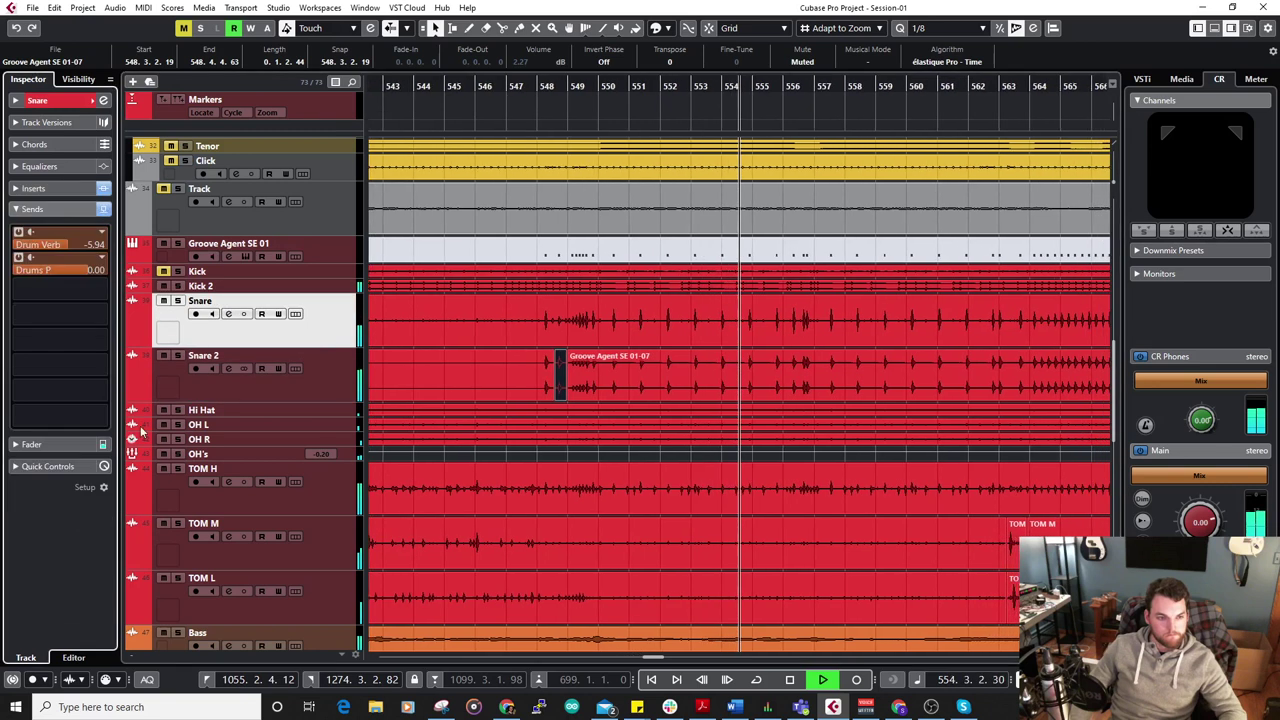
# Add a Drum Verb send to the Snare 2 track at 0.00 dB.
pyautogui.click(328, 379)
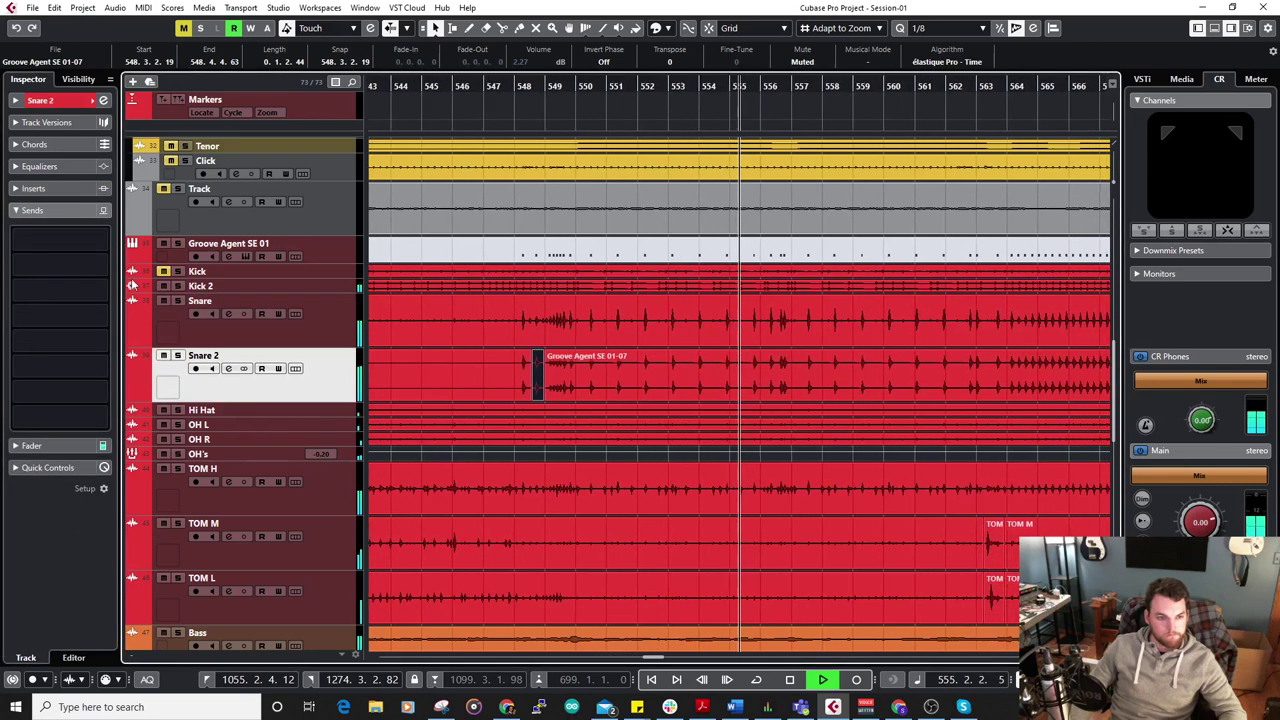
pyautogui.click(78, 238)
pyautogui.click(32, 250)
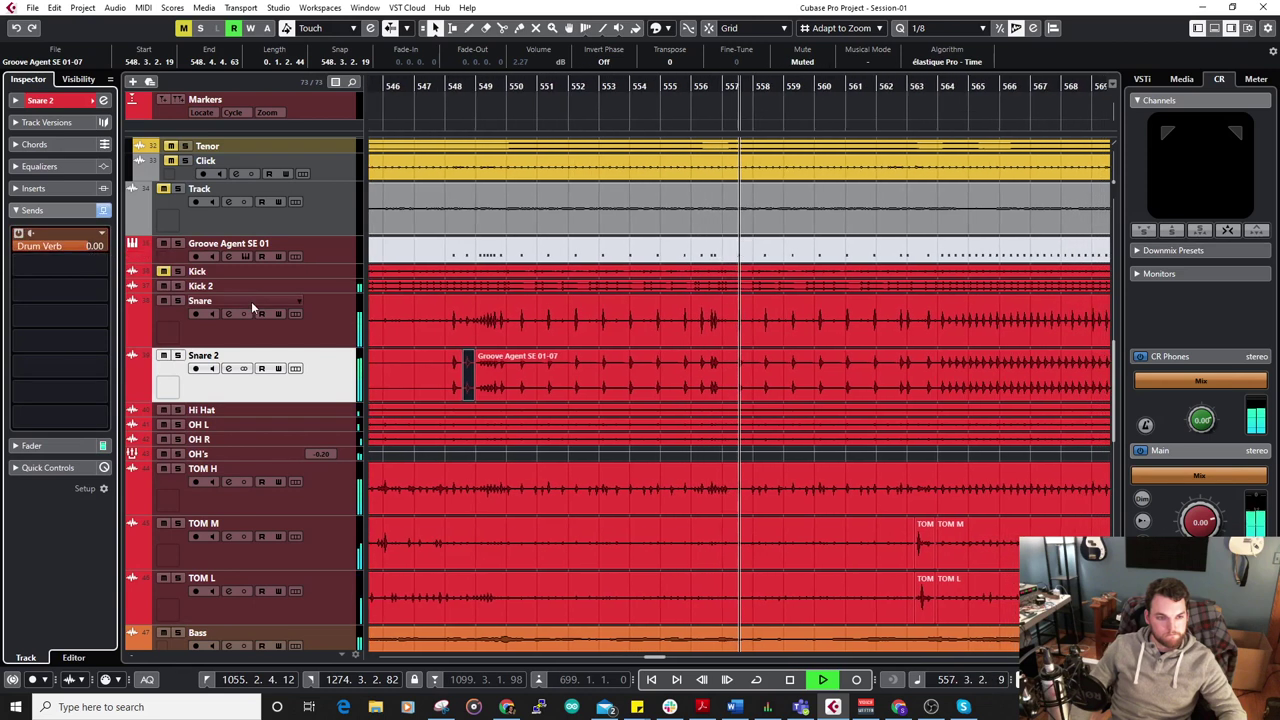
# Solo the Drums group together with the Drum Verb channel to hear the reverb, and clear the solos.
pyautogui.scroll(-10, 251, 303)
pyautogui.click(171, 447)
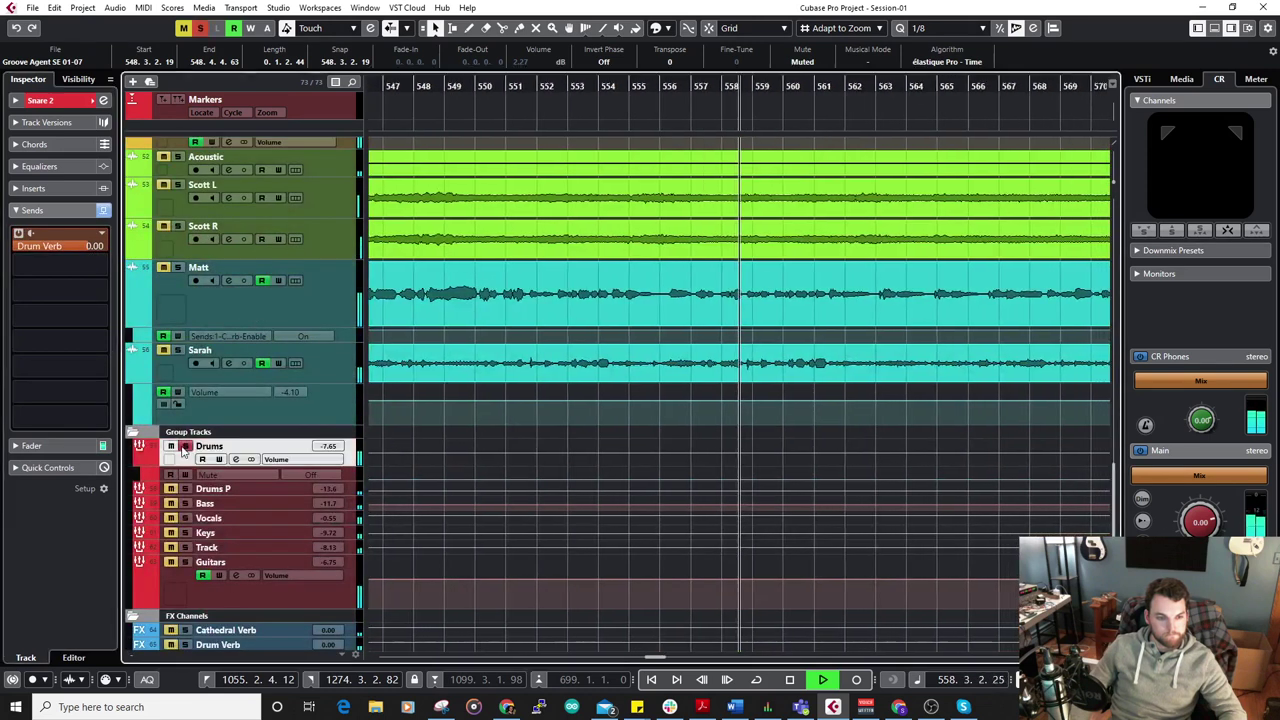
pyautogui.scroll(-2, 200, 470)
pyautogui.click(213, 573)
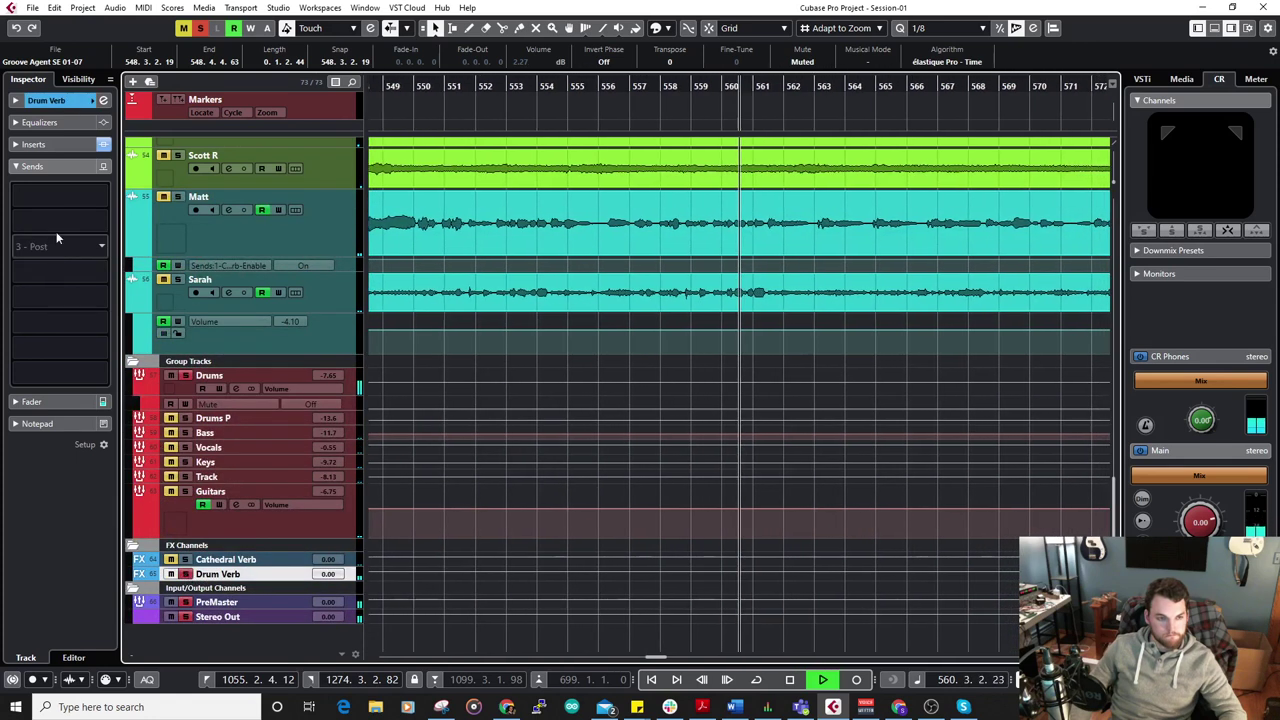
pyautogui.click(185, 574)
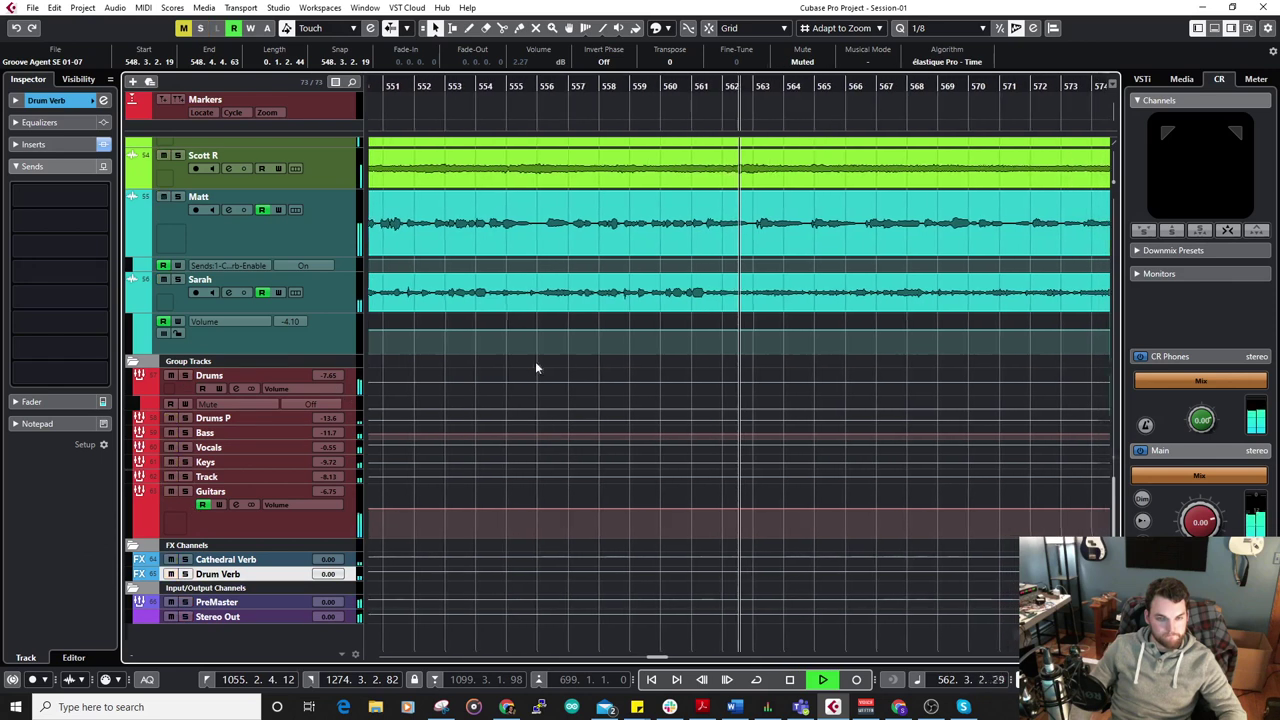
# Examine the tom clips around bar 563 and the group channels while "Way Maker" plays.
pyautogui.scroll(5, 535, 361)
pyautogui.press('g')
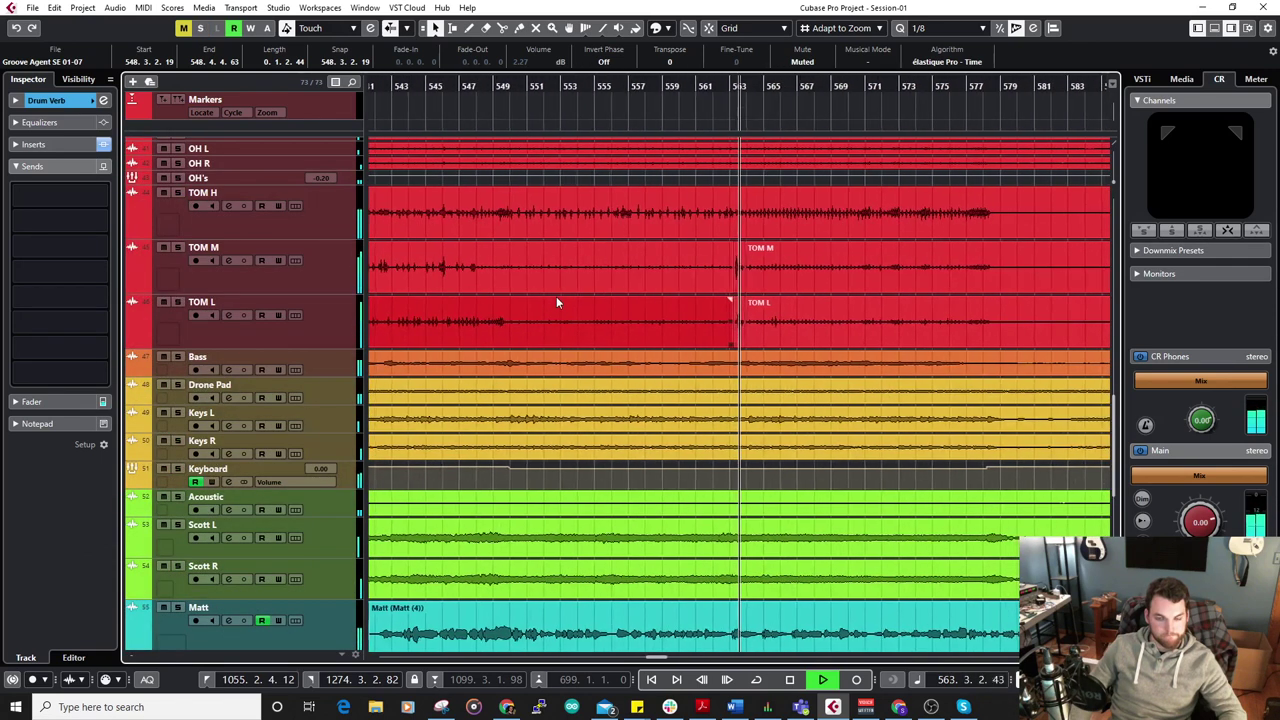
pyautogui.press('h')
pyautogui.press('h')
pyautogui.press('h')
pyautogui.press('h')
pyautogui.press('h')
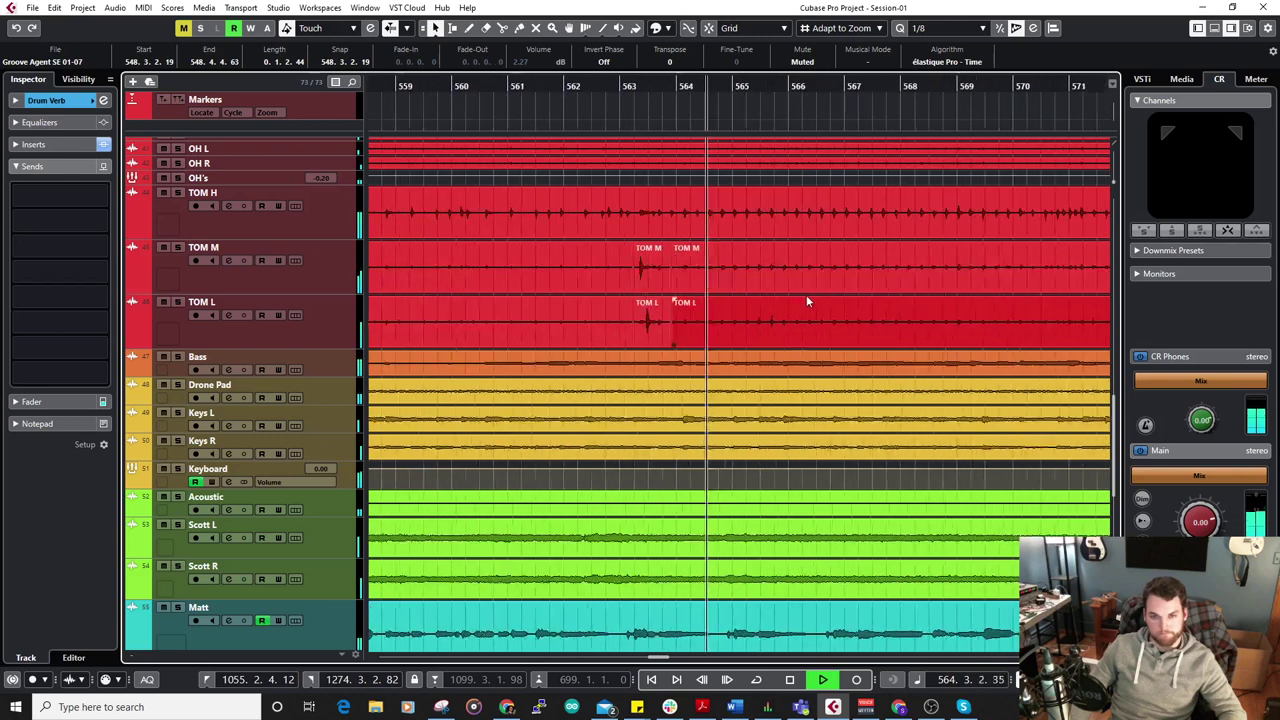
pyautogui.scroll(-4, 545, 245)
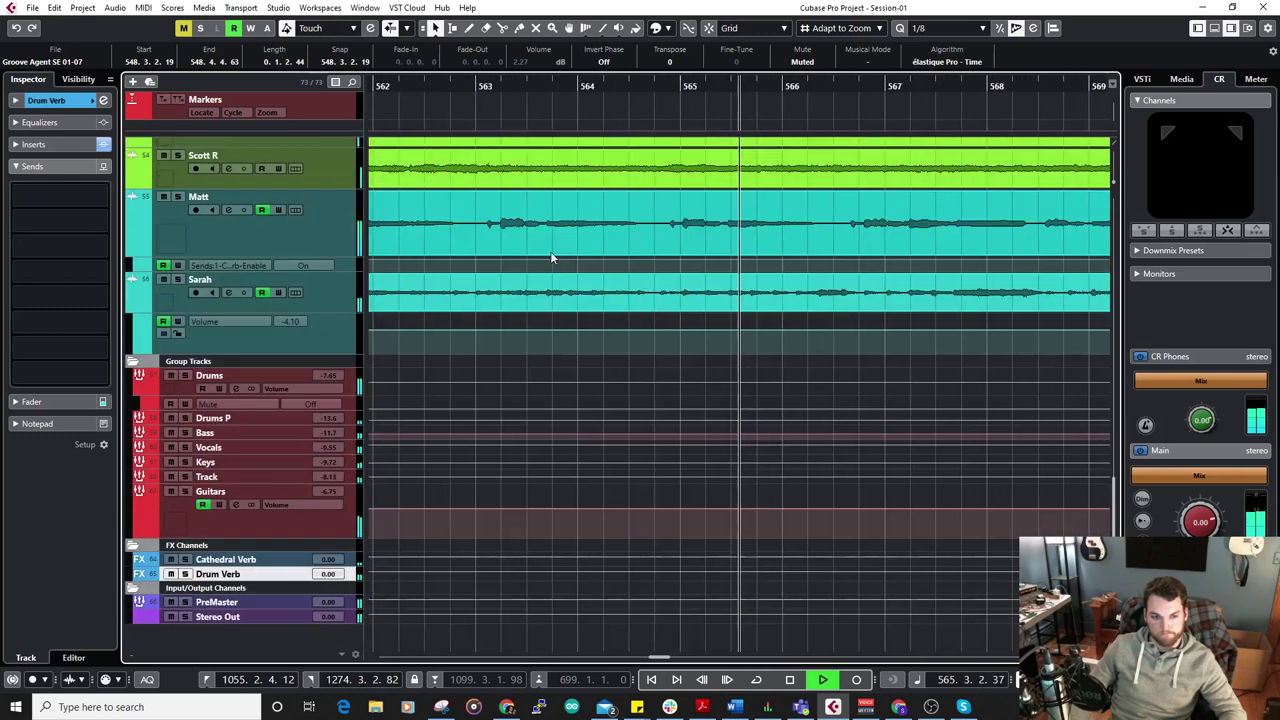
pyautogui.scroll(5, 298, 345)
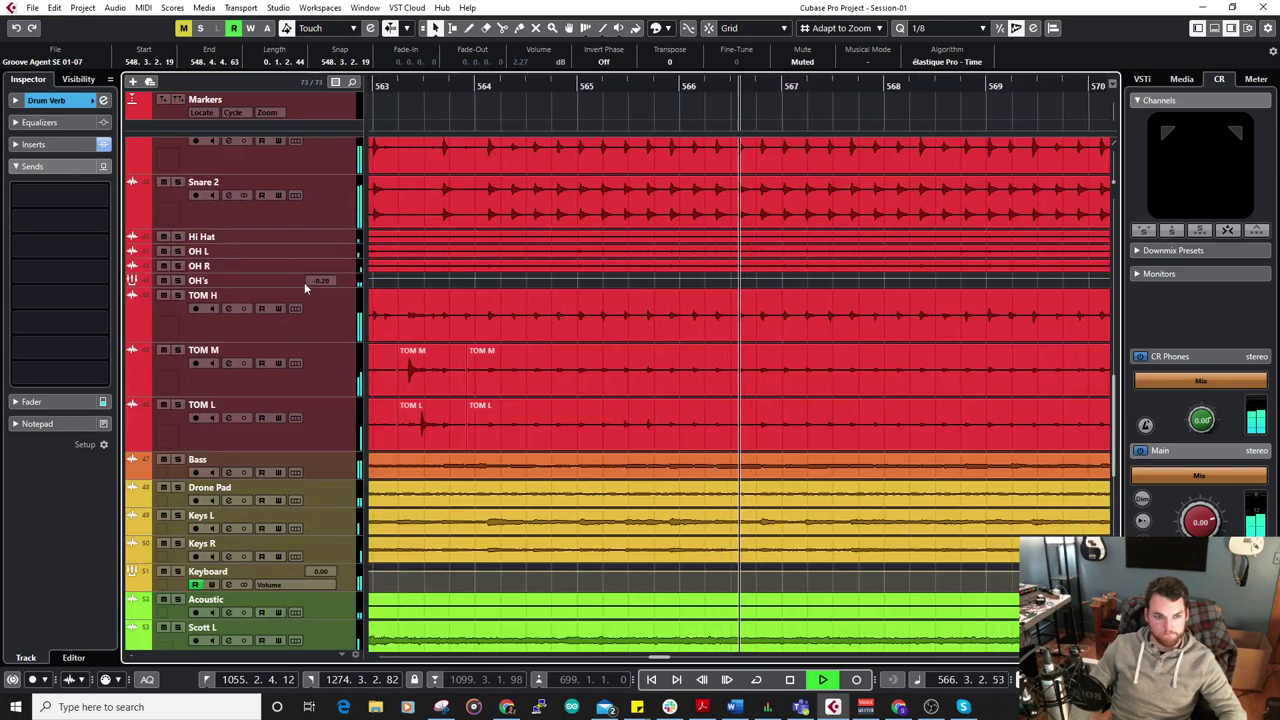
# Lower Snare 2's Drum Verb send to -5.15 dB and compare it with the Snare track's sends.
pyautogui.click(300, 215)
pyautogui.moveTo(62, 247); pyautogui.dragTo(46, 247)
pyautogui.scroll(2, 325, 243)
pyautogui.click(325, 247)
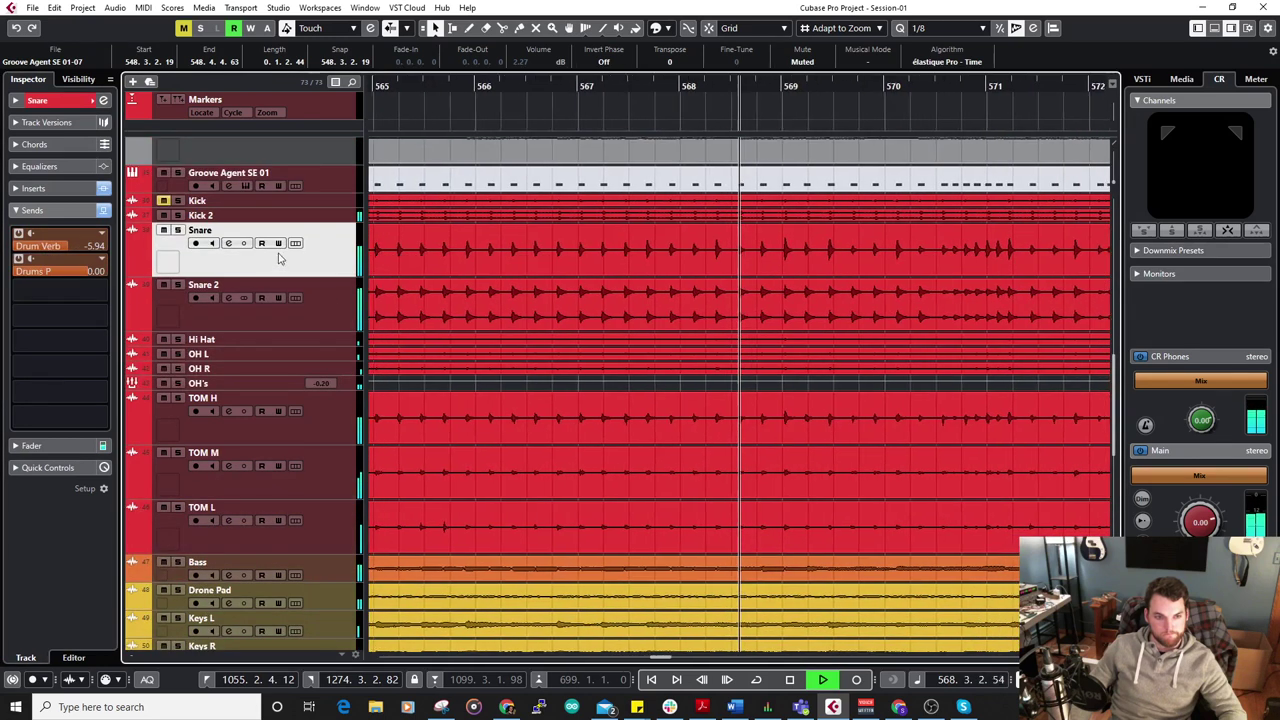
pyautogui.click(305, 292)
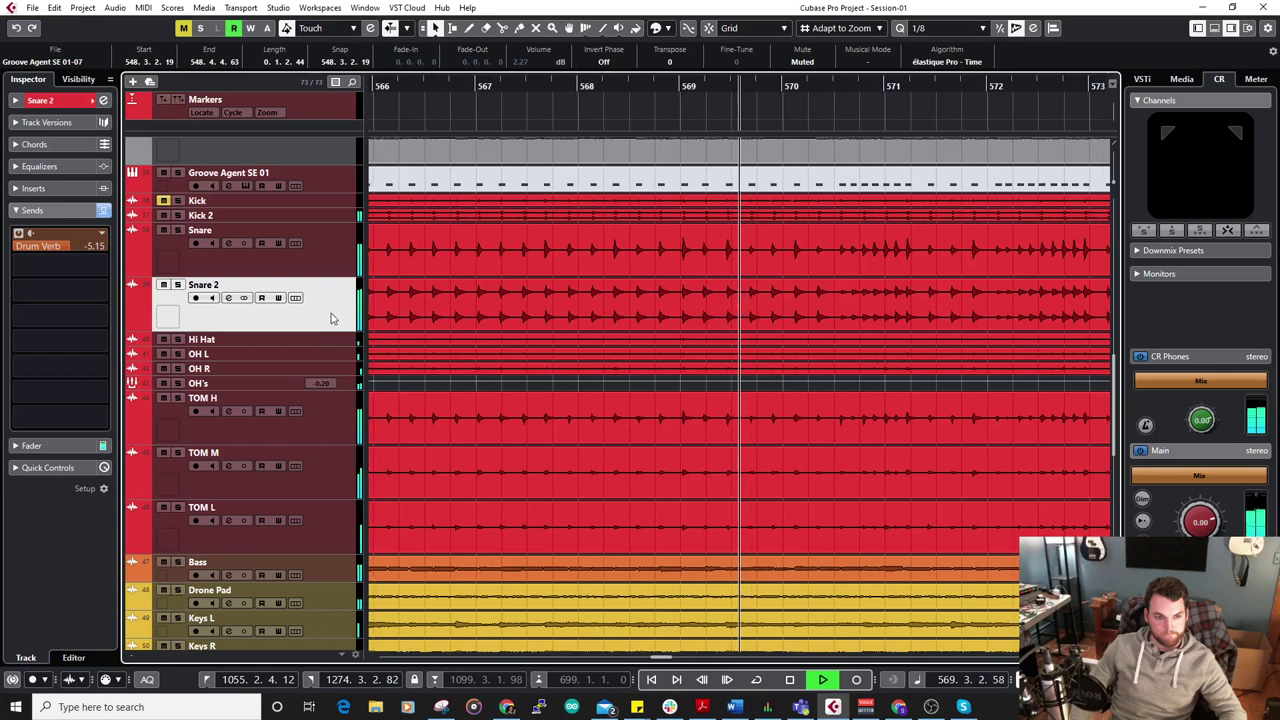
# Check the sends on the tom tracks and review the drum, instrument and vocal tracks as playback continues past bar 572.
pyautogui.click(344, 381)
pyautogui.click(337, 425)
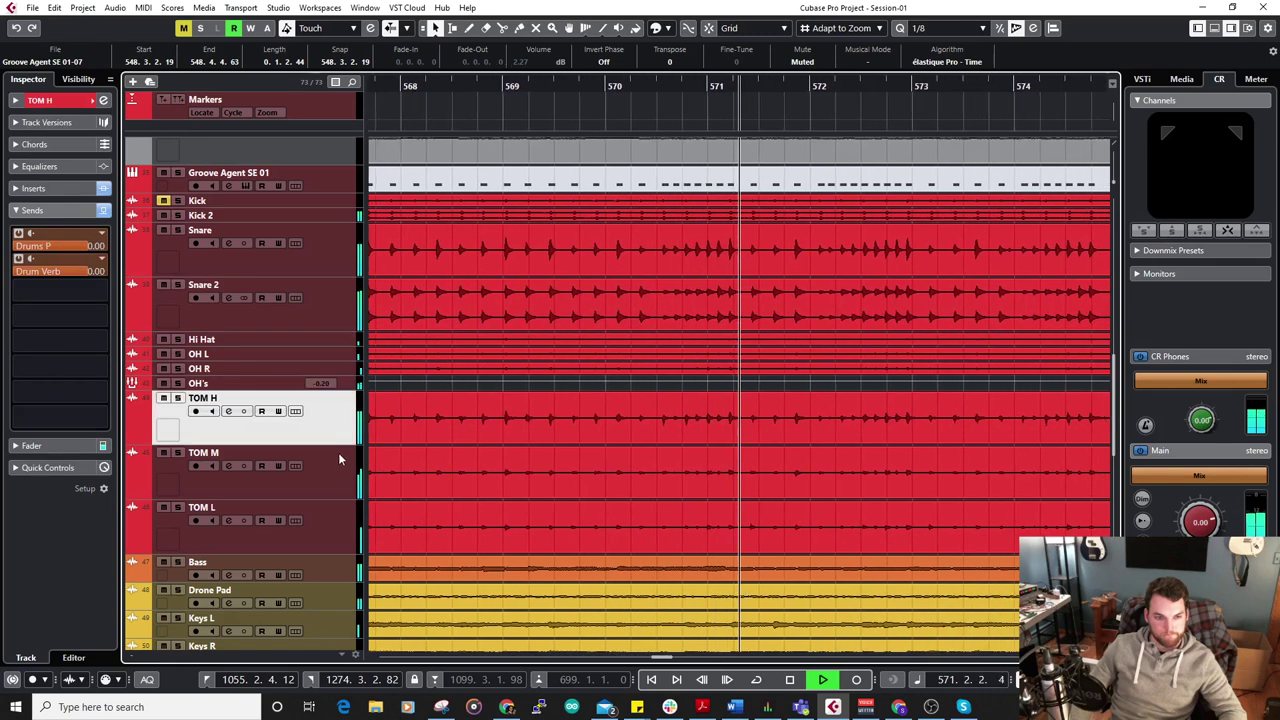
pyautogui.keyDown('shift'); pyautogui.click(326, 510); pyautogui.keyUp('shift')
pyautogui.press('g')
pyautogui.press('g')
pyautogui.press('g')
pyautogui.press('g')
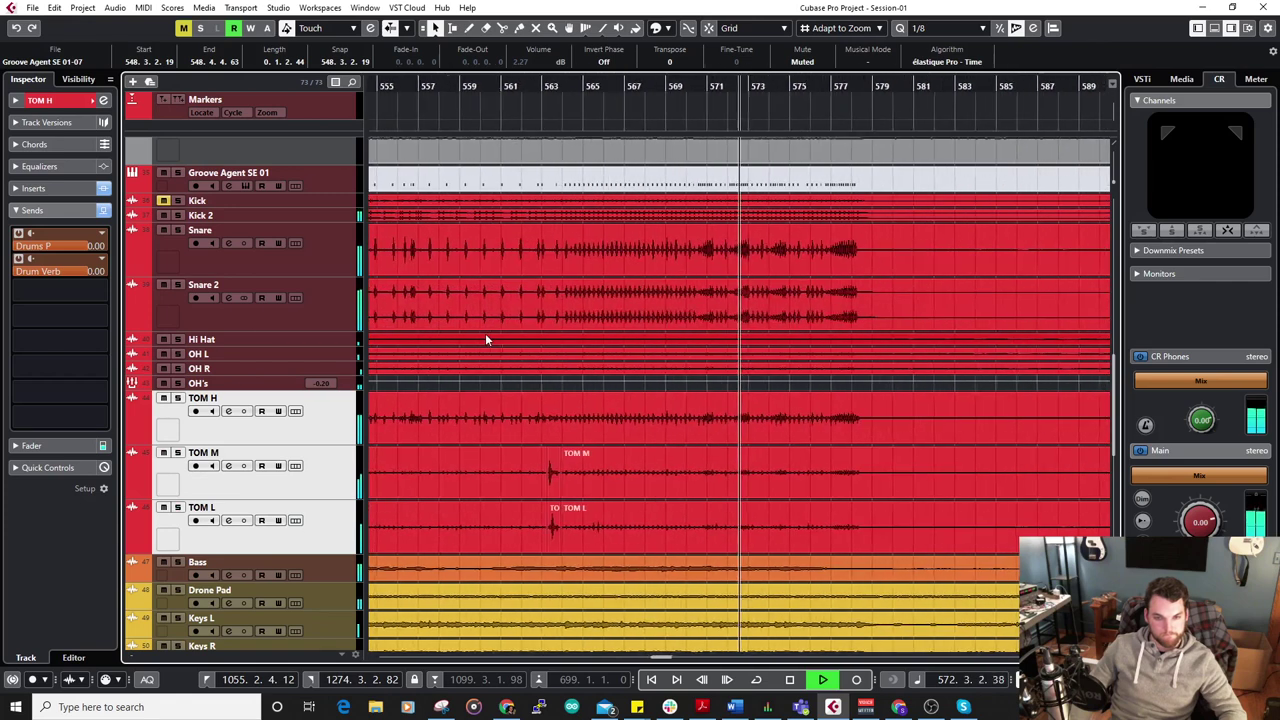
pyautogui.scroll(-4, 628, 316)
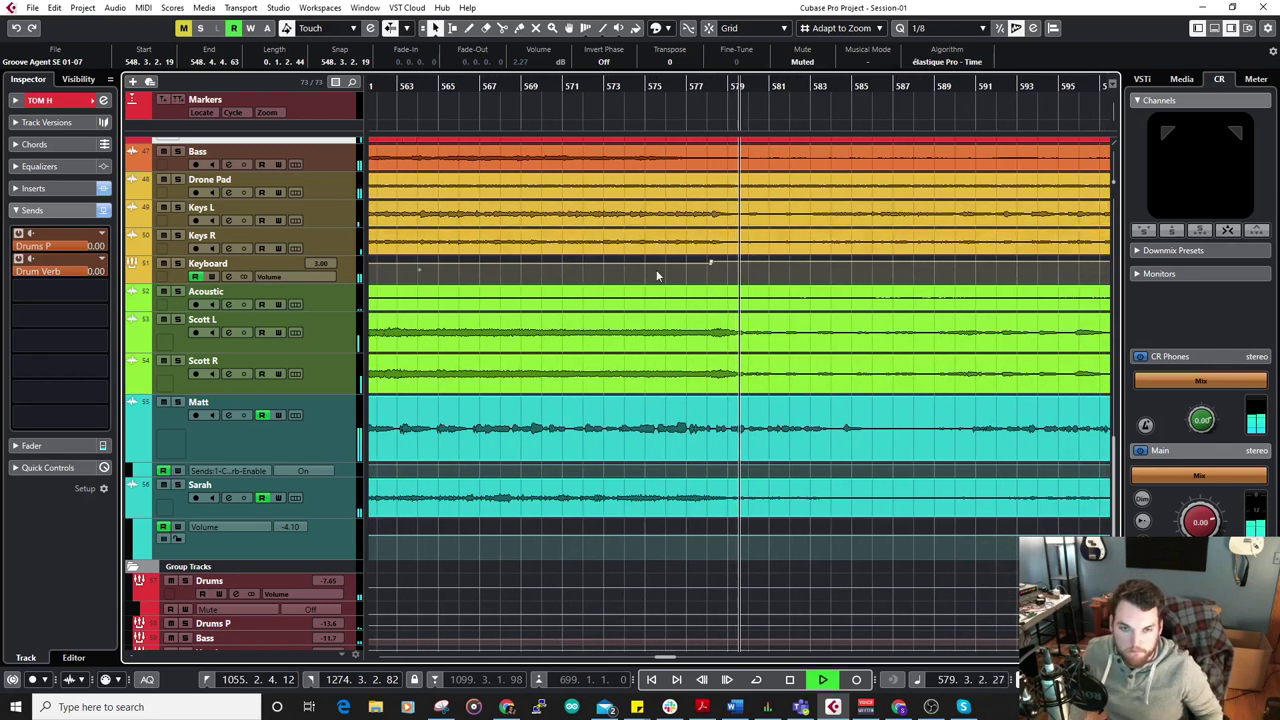
# Stop playback, review the "Way Maker" section of the arrangement, and replay it from about bar 545.
pyautogui.moveTo(591, 294); pyautogui.dragTo(780, 211)
pyautogui.scroll(-4, 784, 236)
pyautogui.scroll(-2, 594, 174)
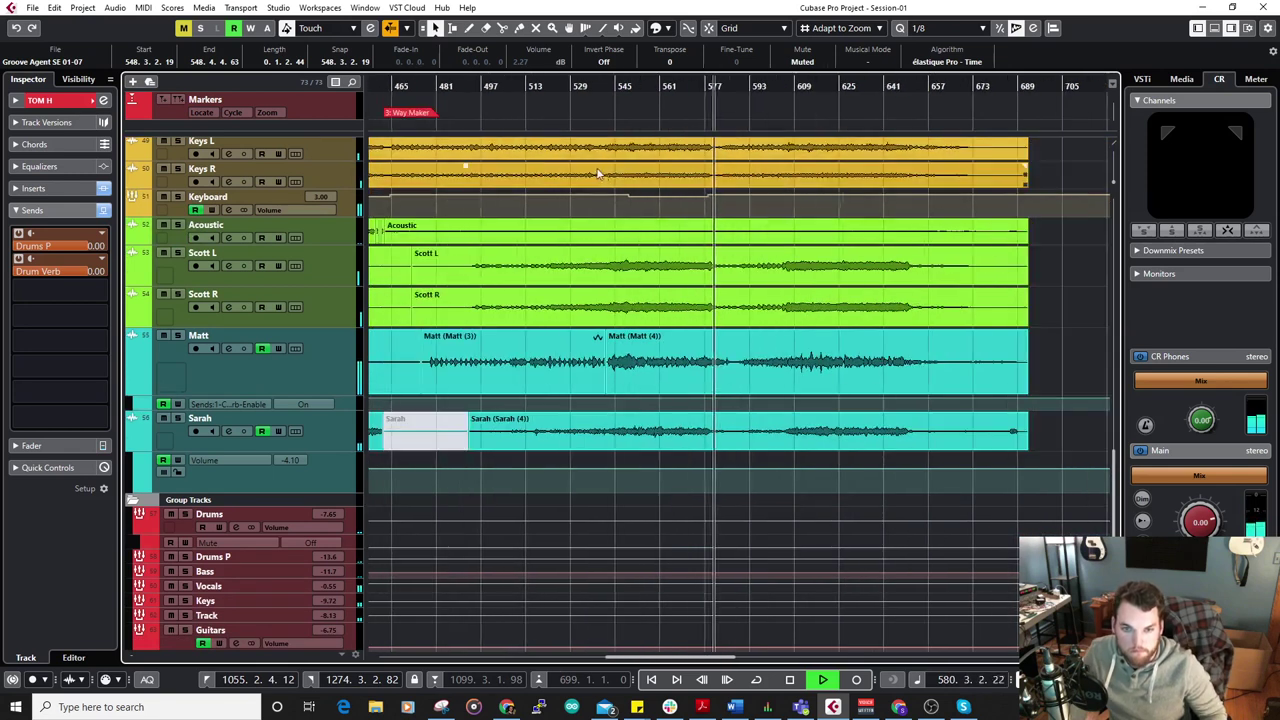
pyautogui.press('space')
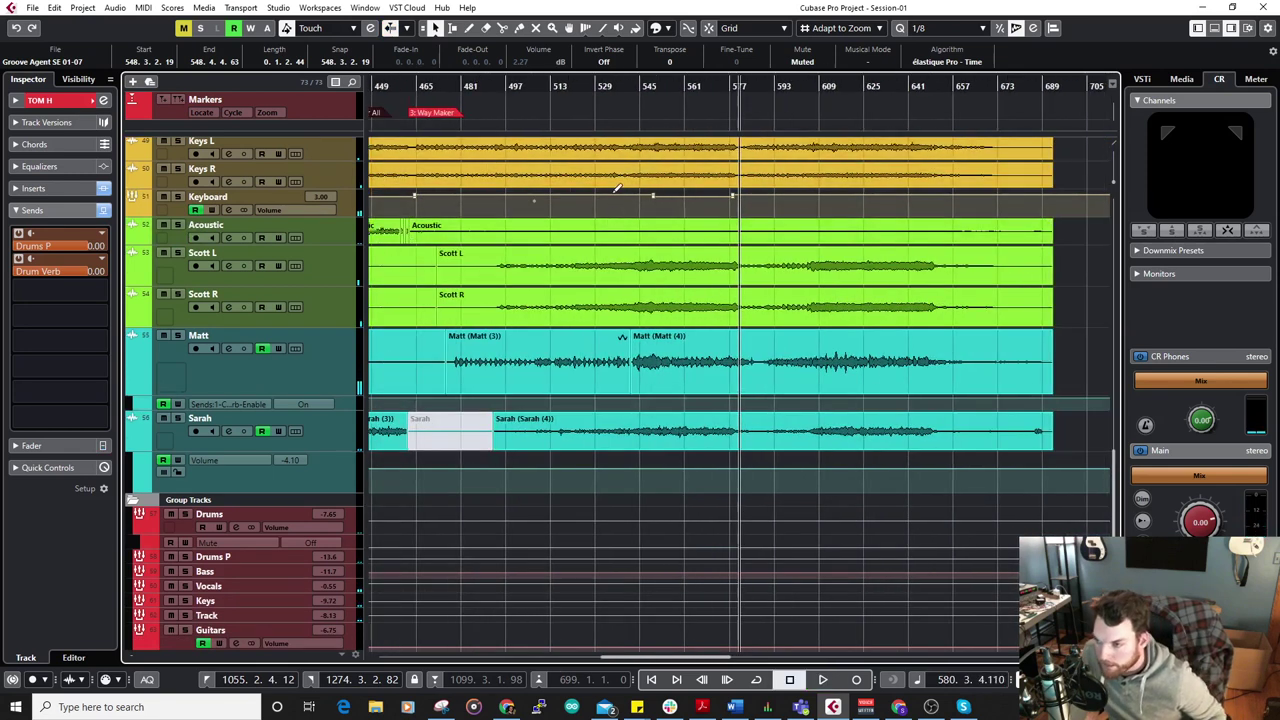
pyautogui.moveTo(517, 254); pyautogui.dragTo(859, 291)
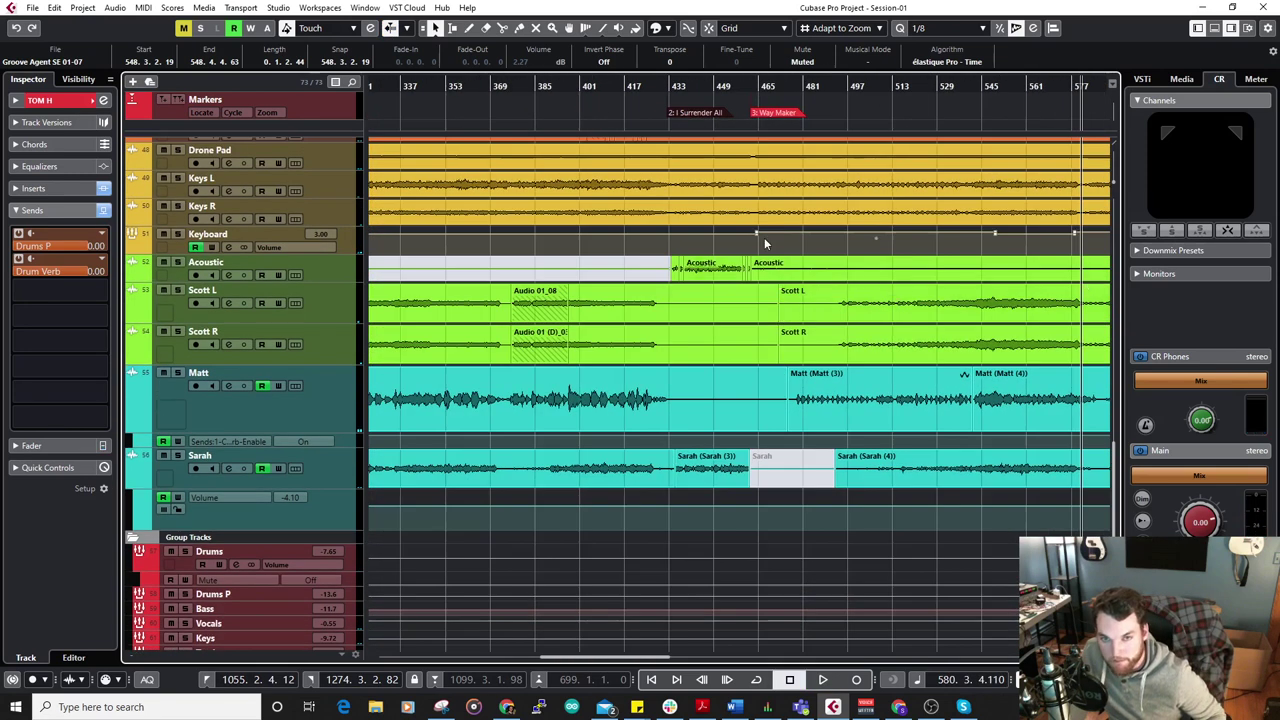
pyautogui.scroll(4, 764, 237)
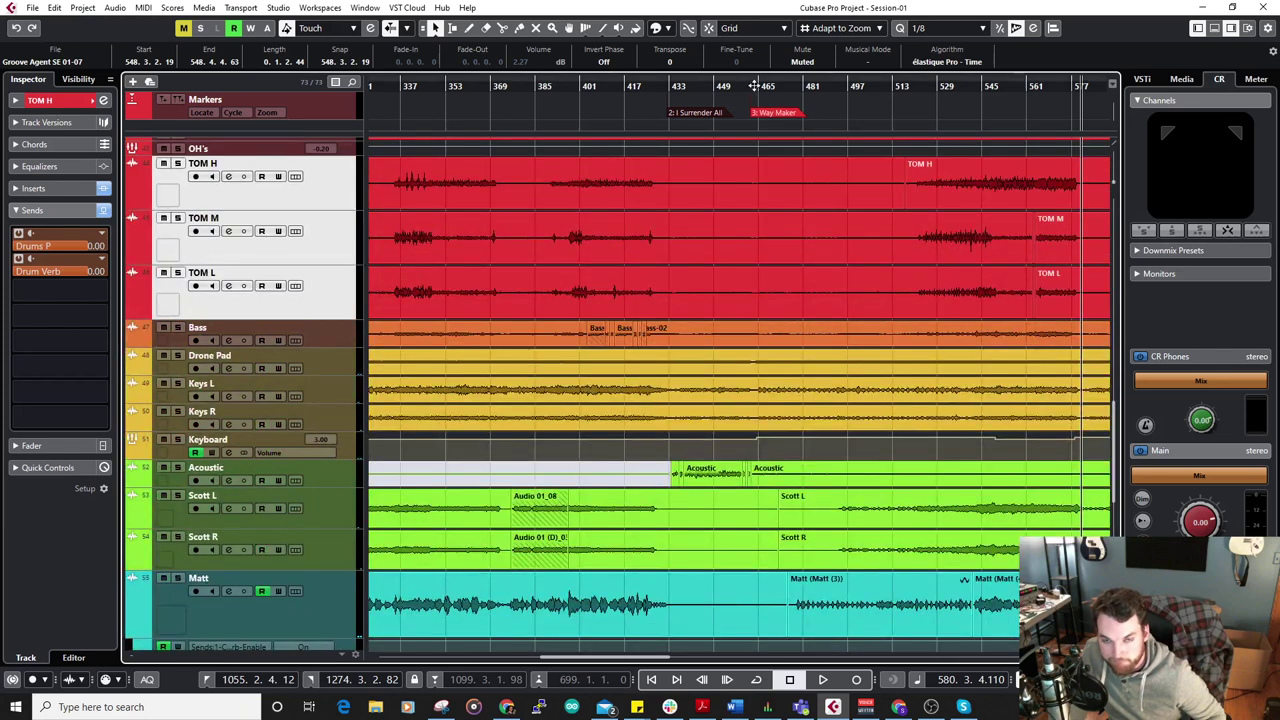
pyautogui.hscroll(5, 985, 146)
pyautogui.click(643, 85)
pyautogui.click(682, 218)
pyautogui.scroll(-4, 640, 260)
pyautogui.hscroll(-2, 640, 260)
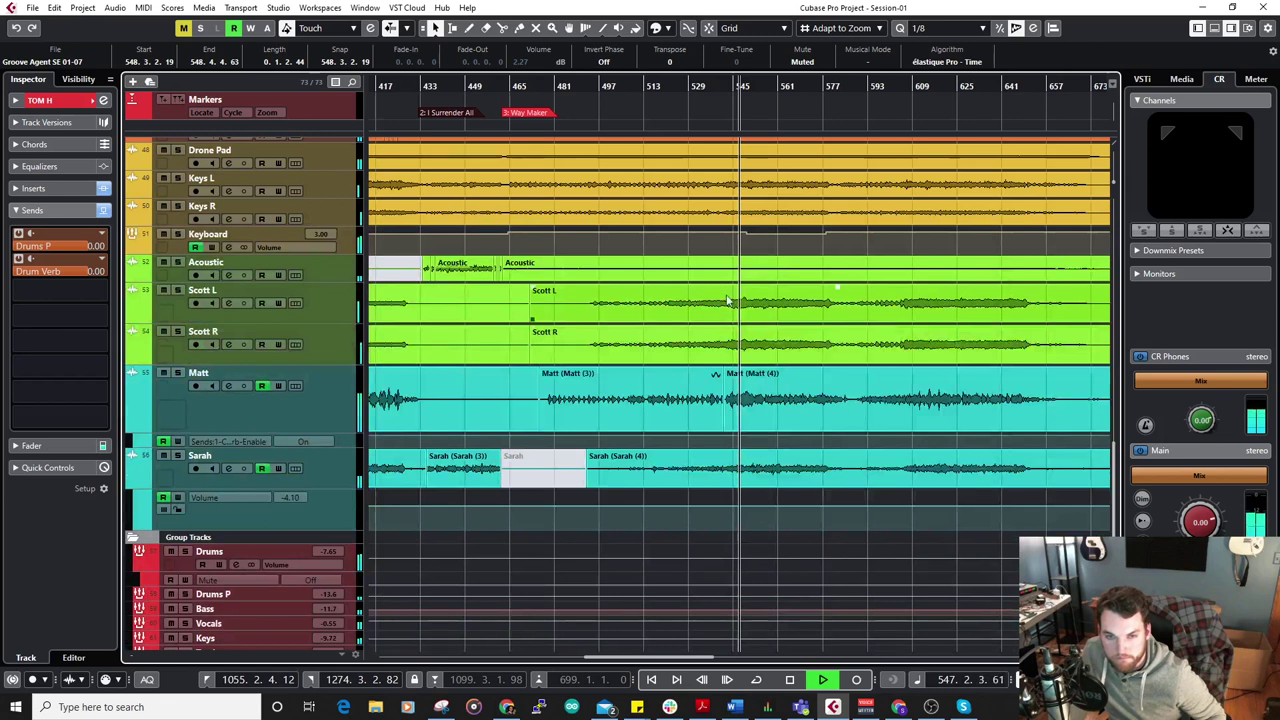
# Examine the backing, drum, instrument, vocal and group tracks across the whole session while "Way Maker" plays.
pyautogui.scroll(10, 610, 310)
pyautogui.keyDown('ctrl'); pyautogui.scroll(-5, 688, 316); pyautogui.keyUp('ctrl')
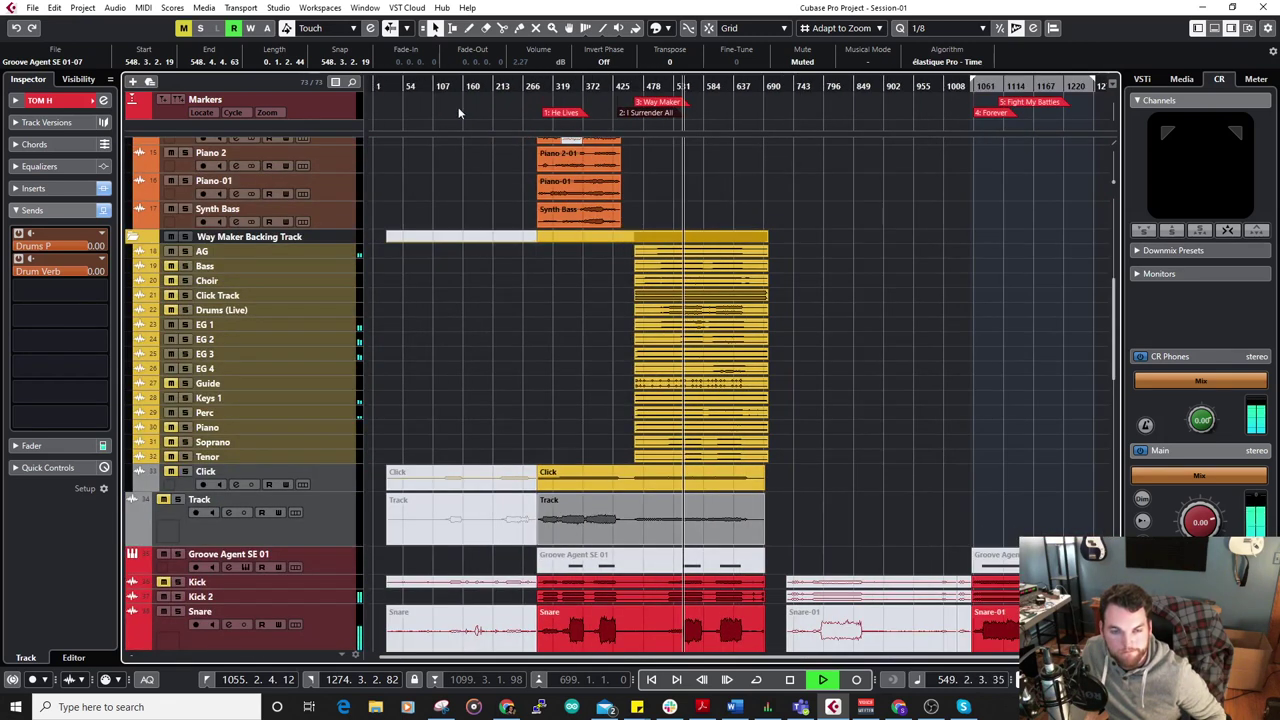
pyautogui.scroll(-4, 762, 335)
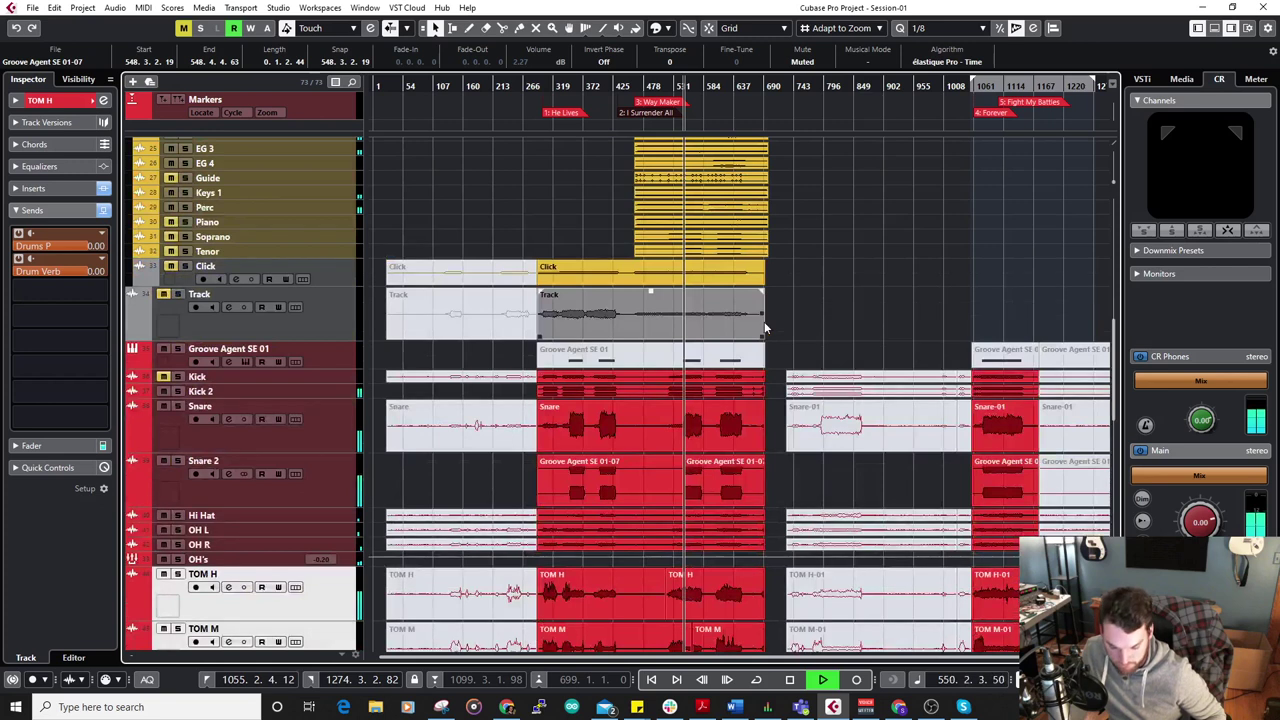
pyautogui.scroll(-10, 742, 343)
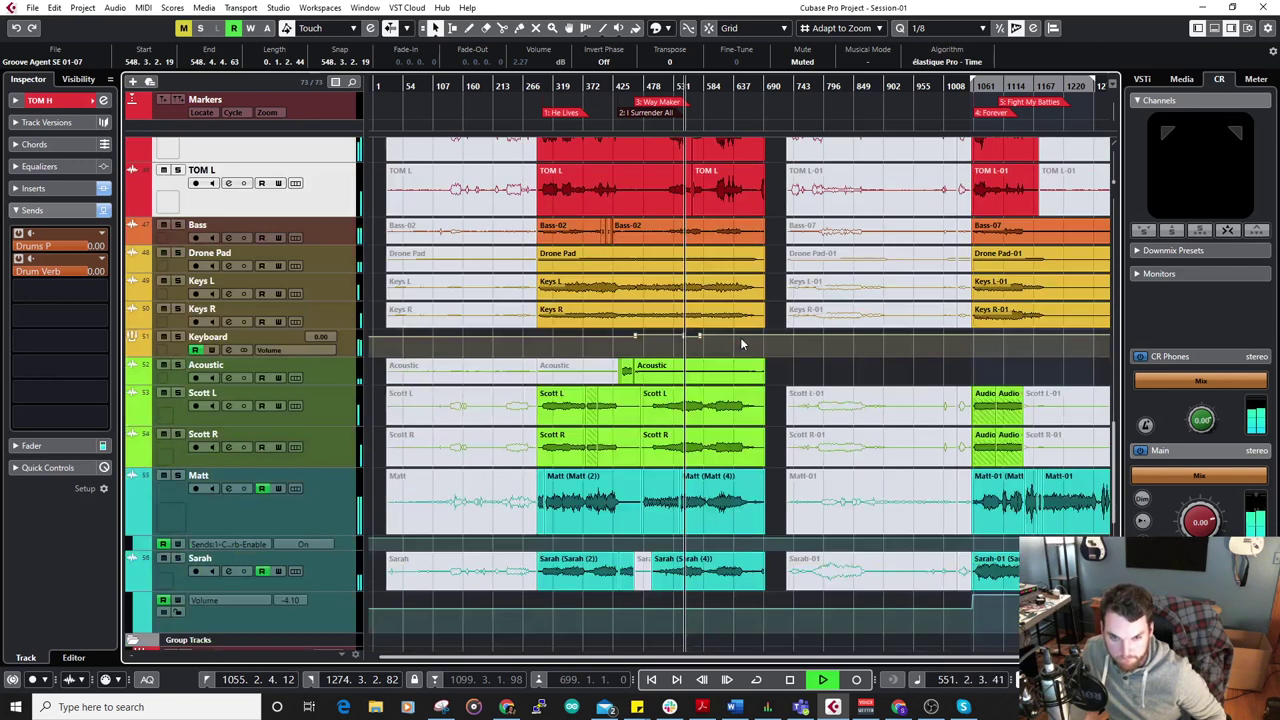
pyautogui.scroll(-4, 741, 344)
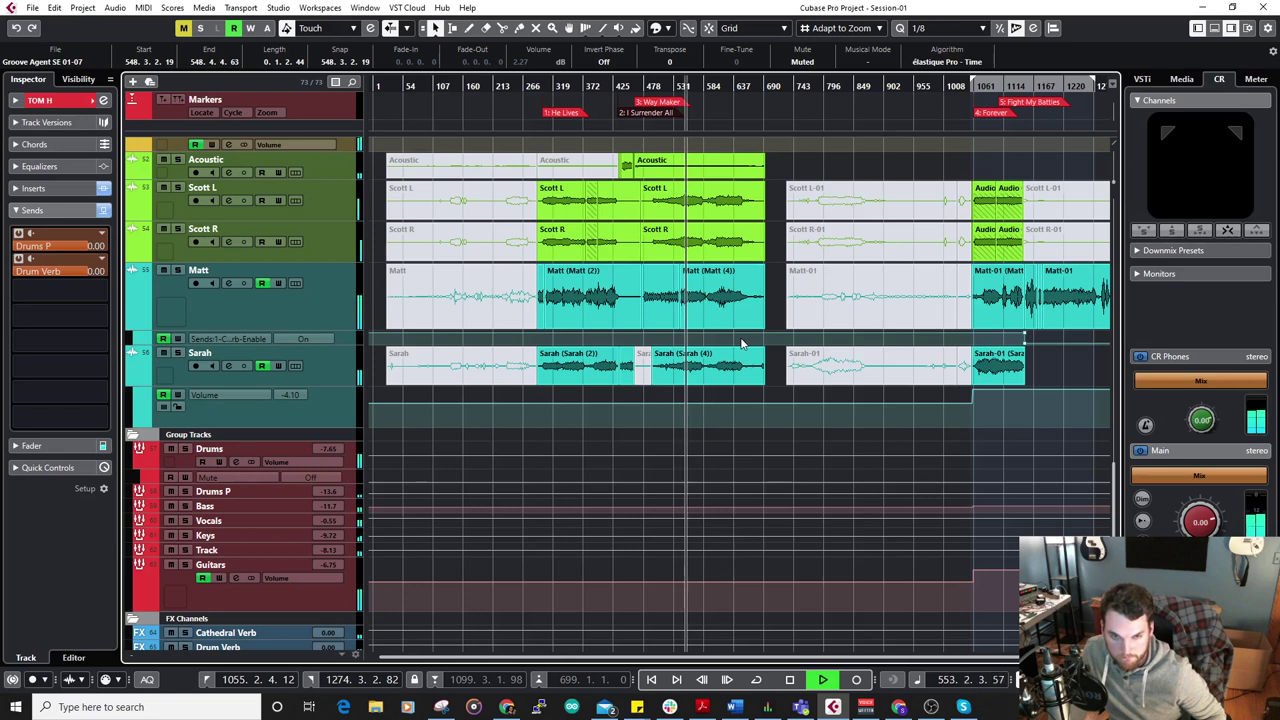
pyautogui.press('h')
pyautogui.press('h')
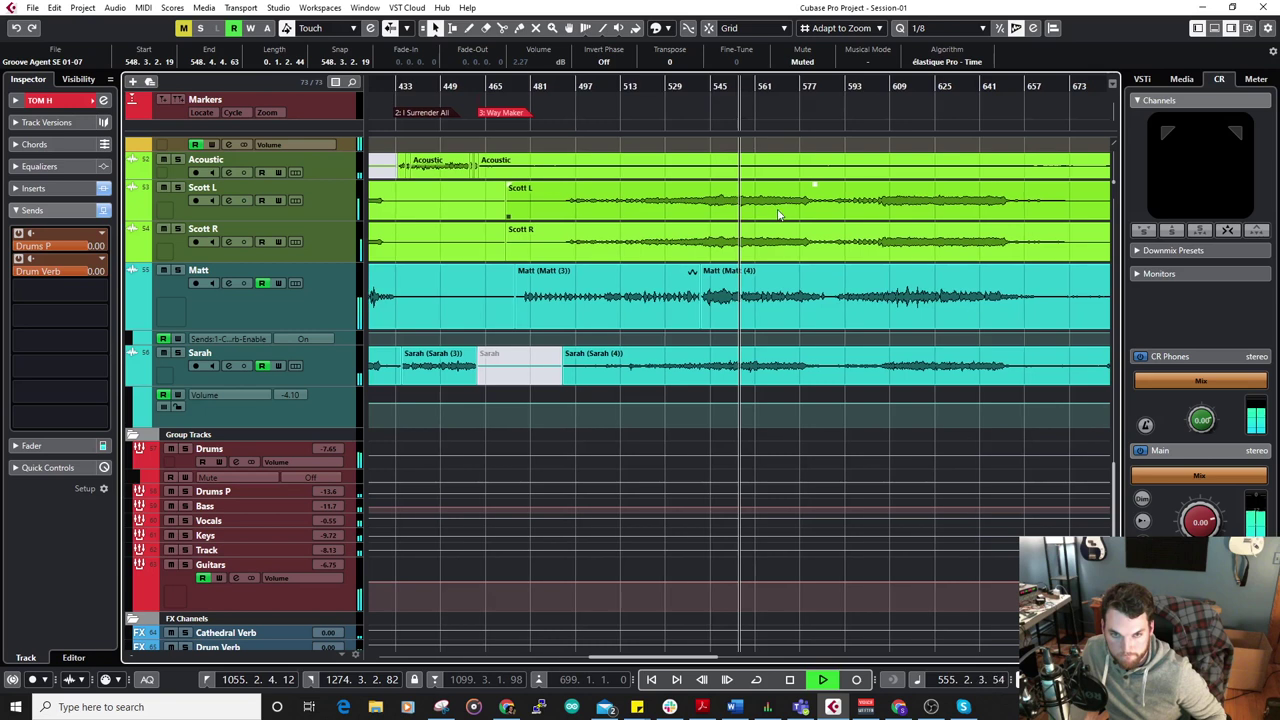
pyautogui.press('g')
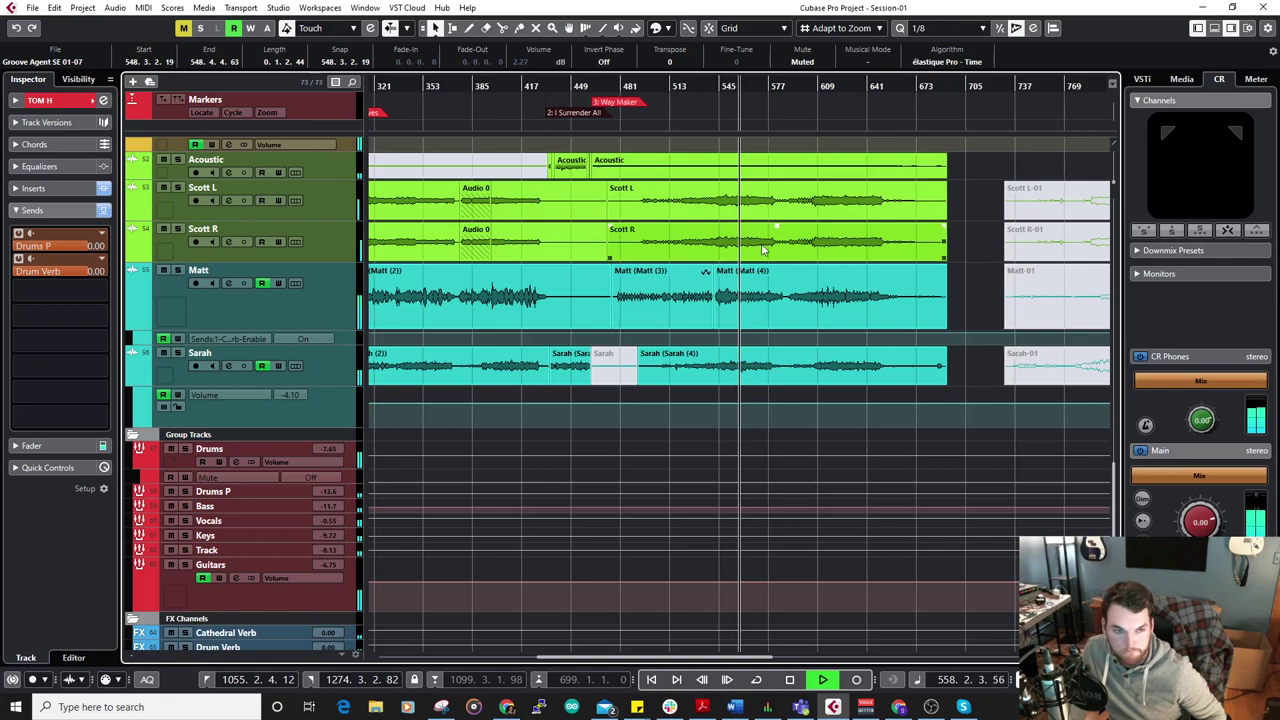
# Raise the Guitars group's volume automation before "Forever" to -5.50 dB.
pyautogui.scroll(-2, 762, 250)
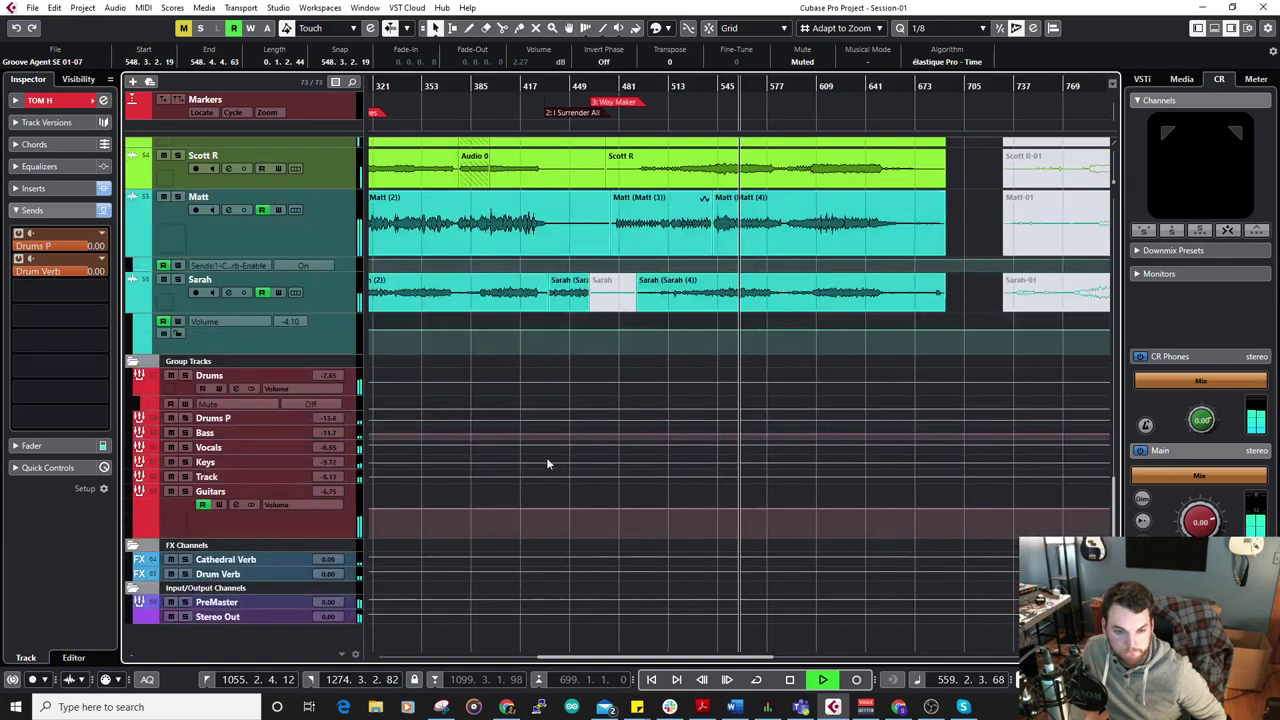
pyautogui.keyDown('ctrl'); pyautogui.scroll(-4, 715, 398); pyautogui.keyUp('ctrl')
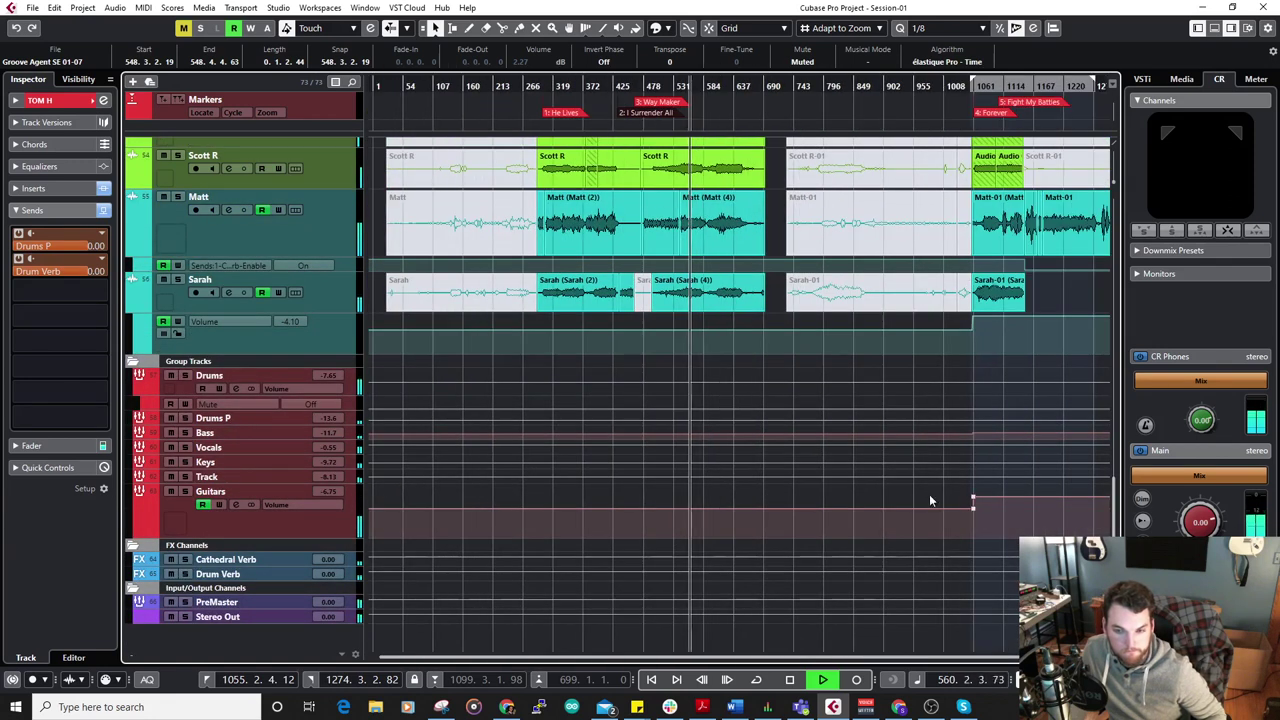
pyautogui.click(976, 518)
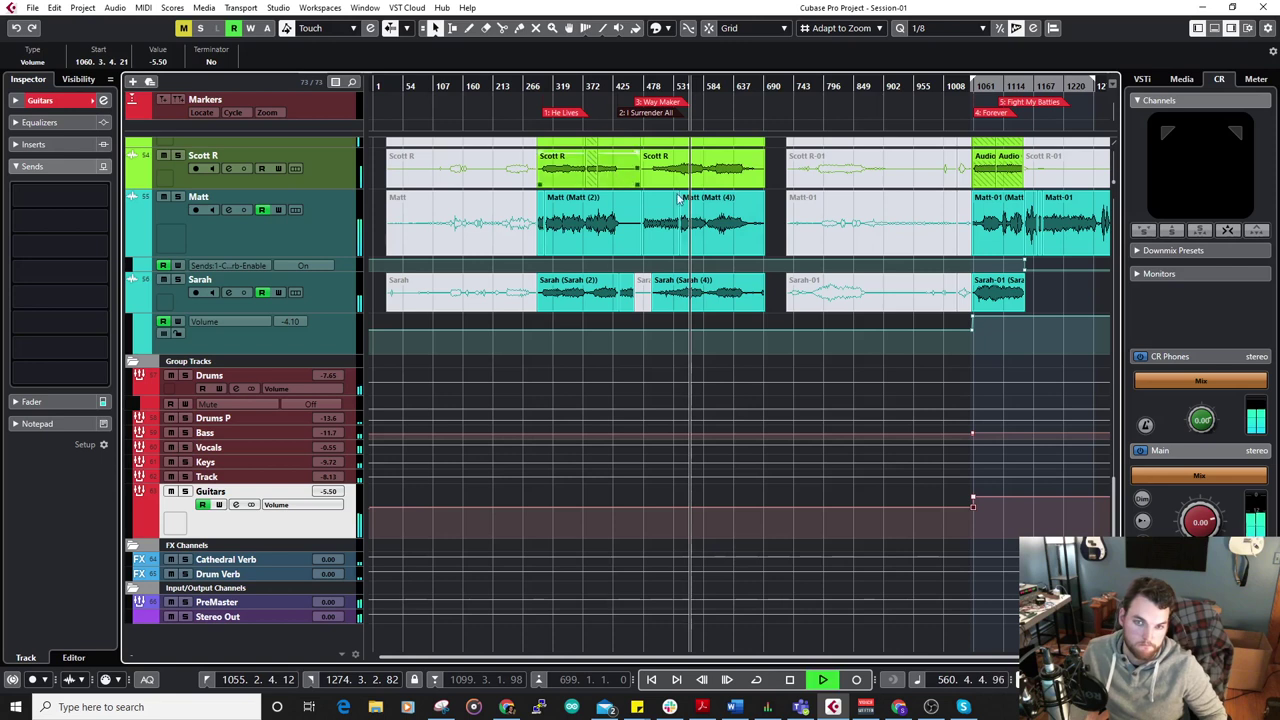
# Set the locator range from bar 1 to about bar 697, just past the end of the "Way Maker" clips.
pyautogui.scroll(3, 700, 250)
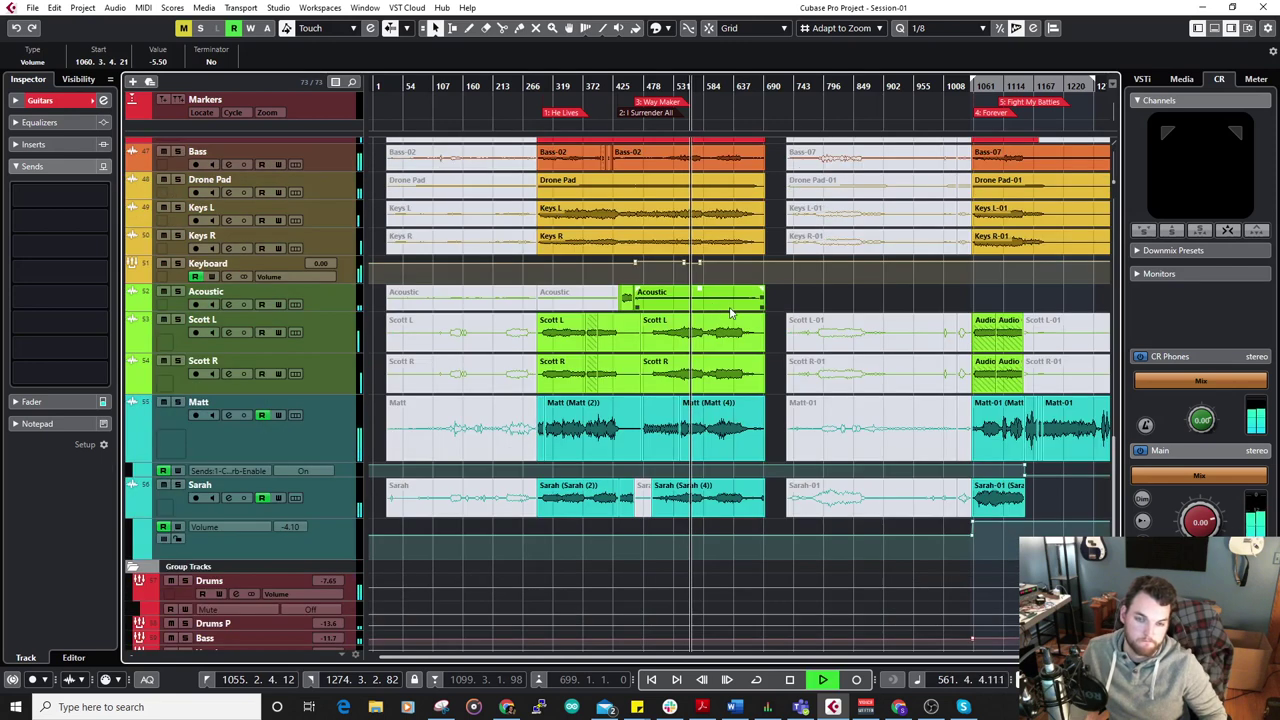
pyautogui.scroll(4, 735, 310)
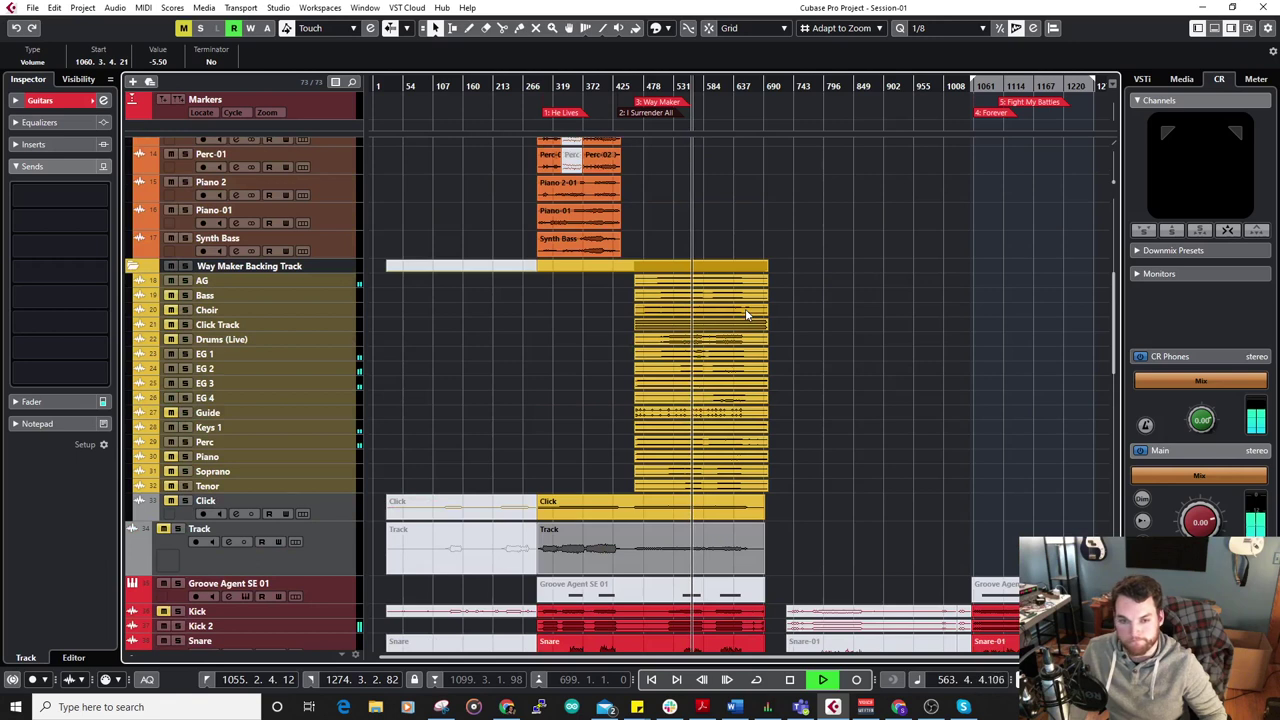
pyautogui.scroll(-2, 745, 308)
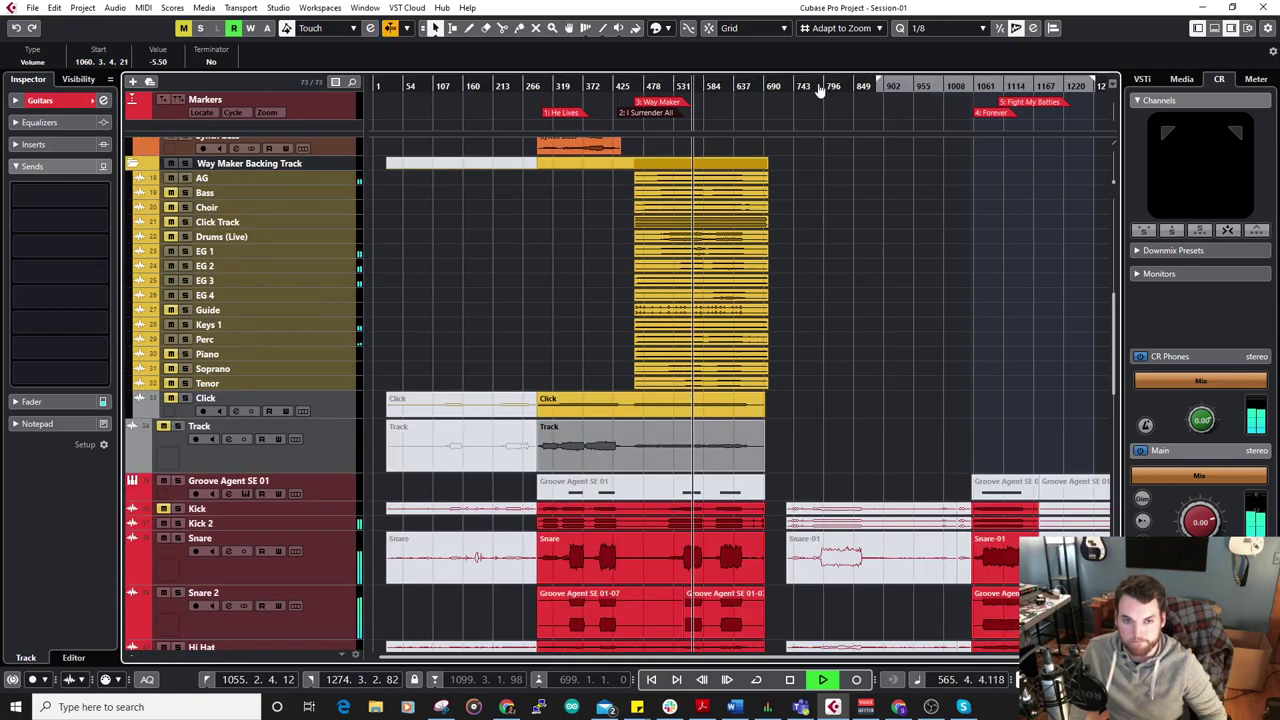
pyautogui.moveTo(1096, 85); pyautogui.dragTo(789, 119)
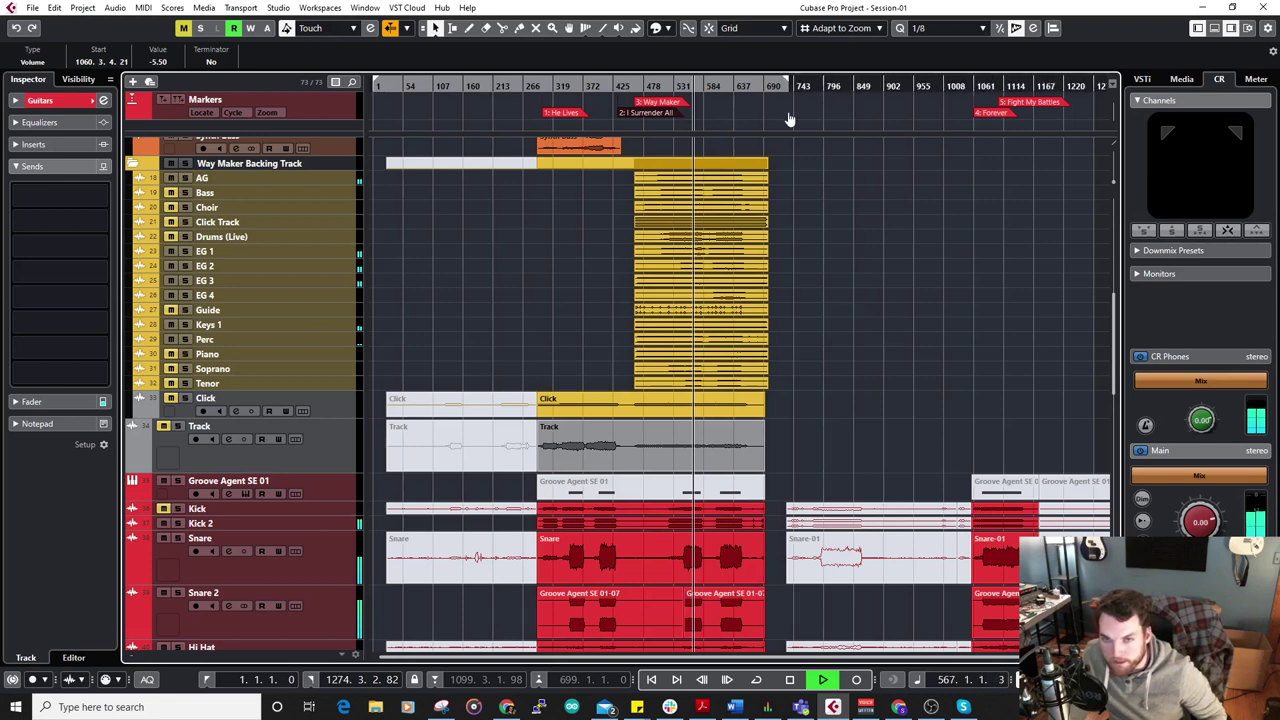
pyautogui.scroll(-5, 765, 164)
pyautogui.keyDown('ctrl'); pyautogui.scroll(6, 771, 344); pyautogui.keyUp('ctrl')
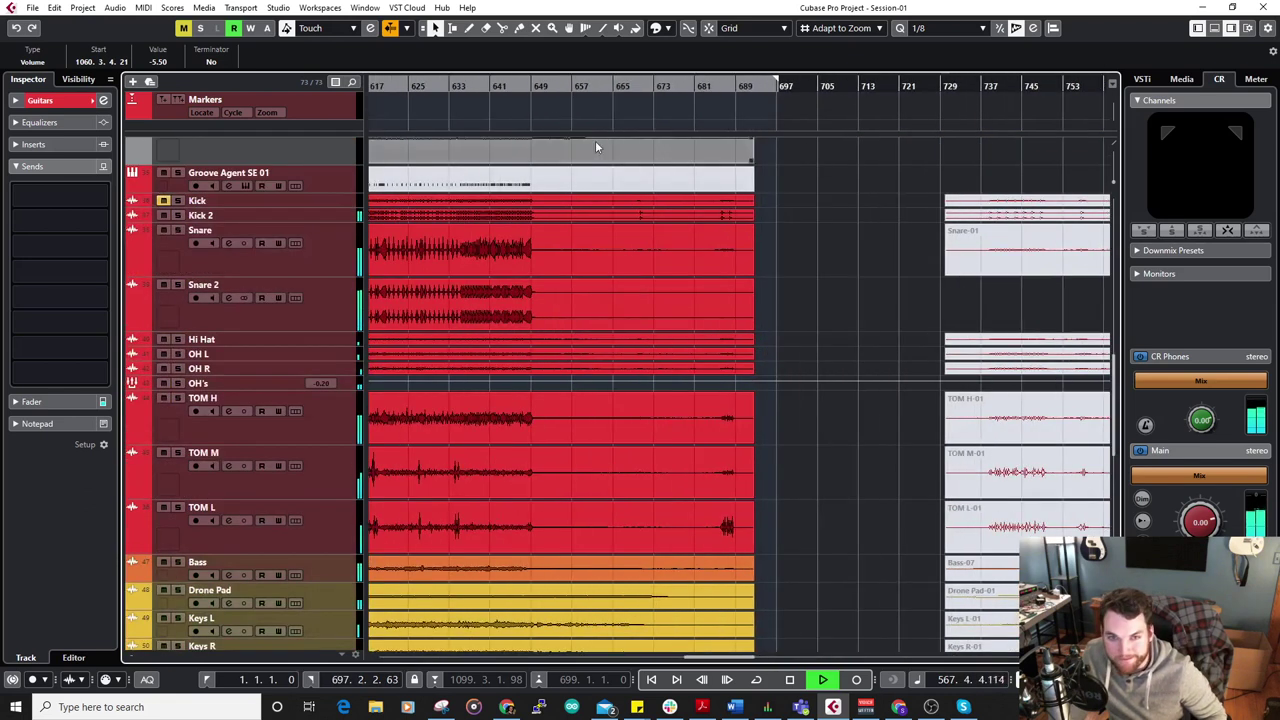
# Play the ending of "Way Maker" from about bar 640 and pull the right locator back to 667.4.3.73.
pyautogui.click(490, 91)
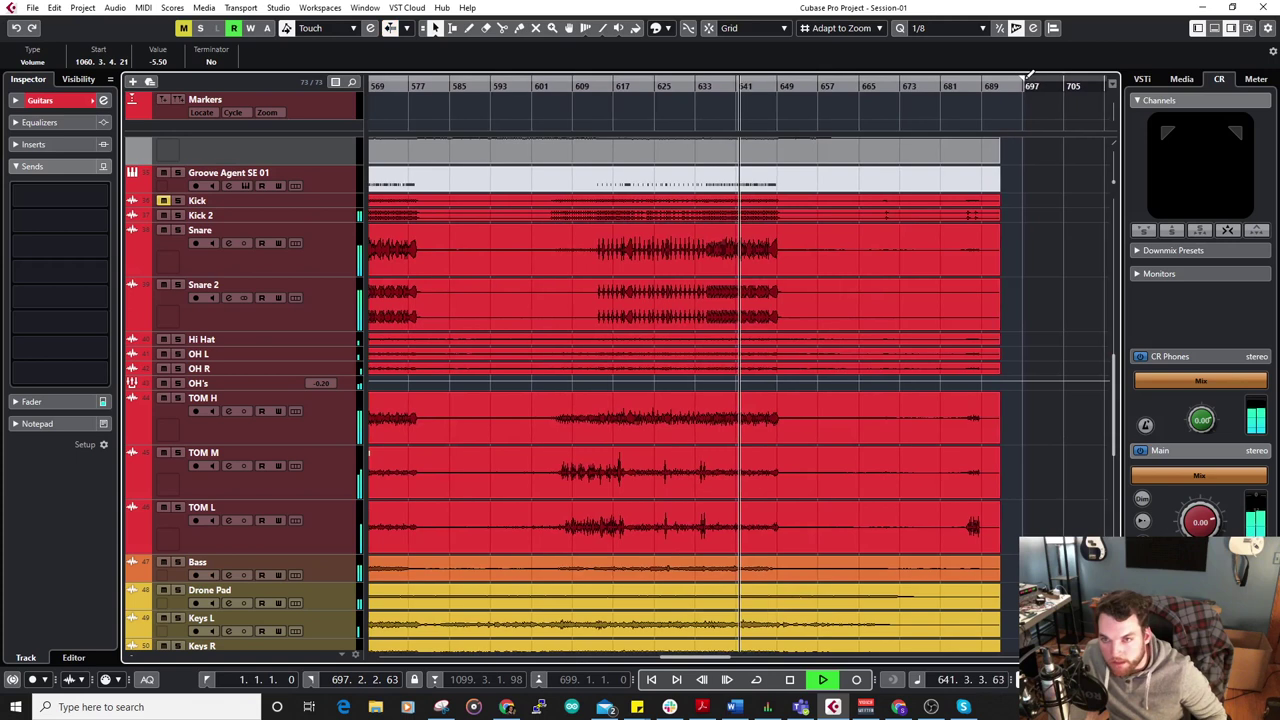
pyautogui.keyDown('ctrl'); pyautogui.scroll(2, 782, 165); pyautogui.keyUp('ctrl')
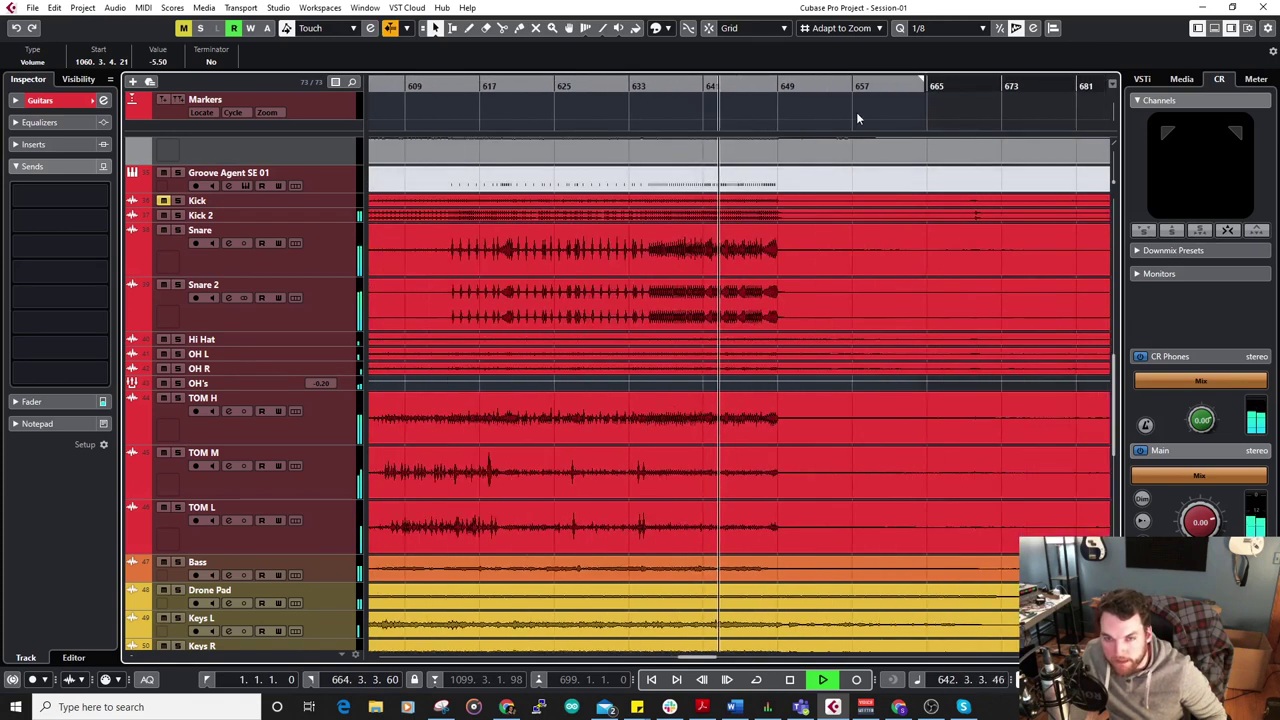
pyautogui.scroll(-10, 860, 150)
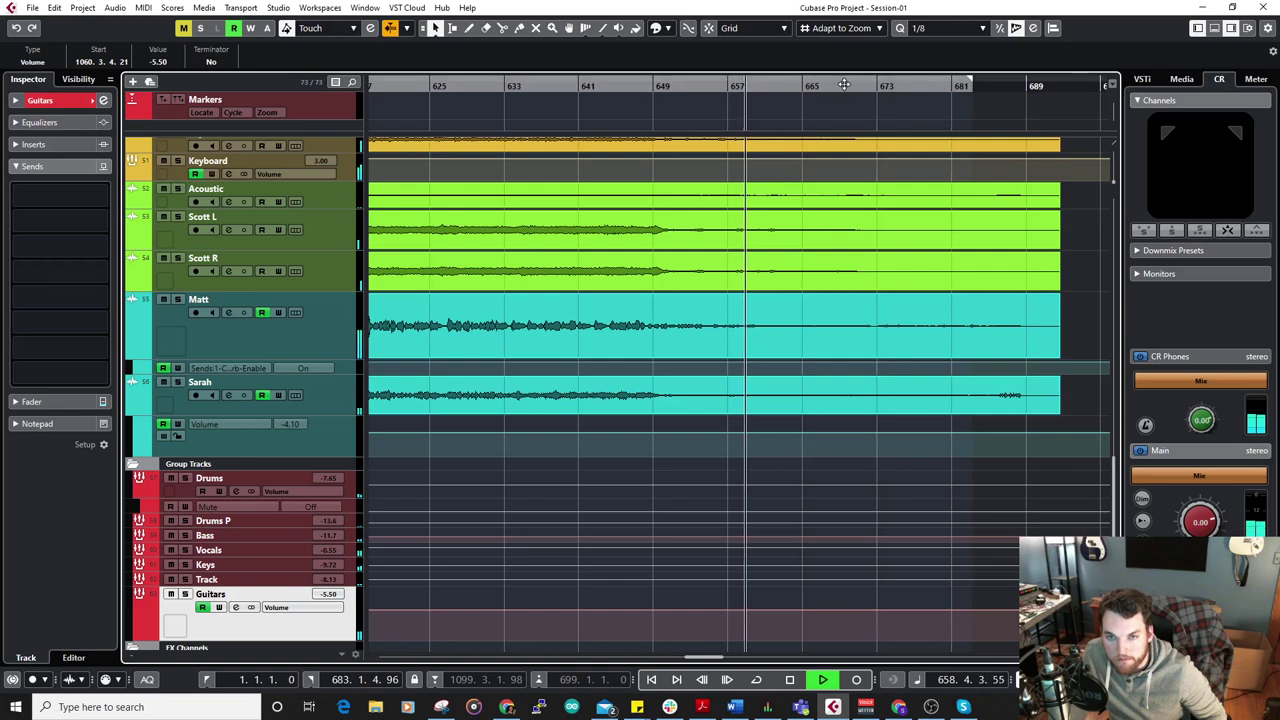
pyautogui.click(677, 88)
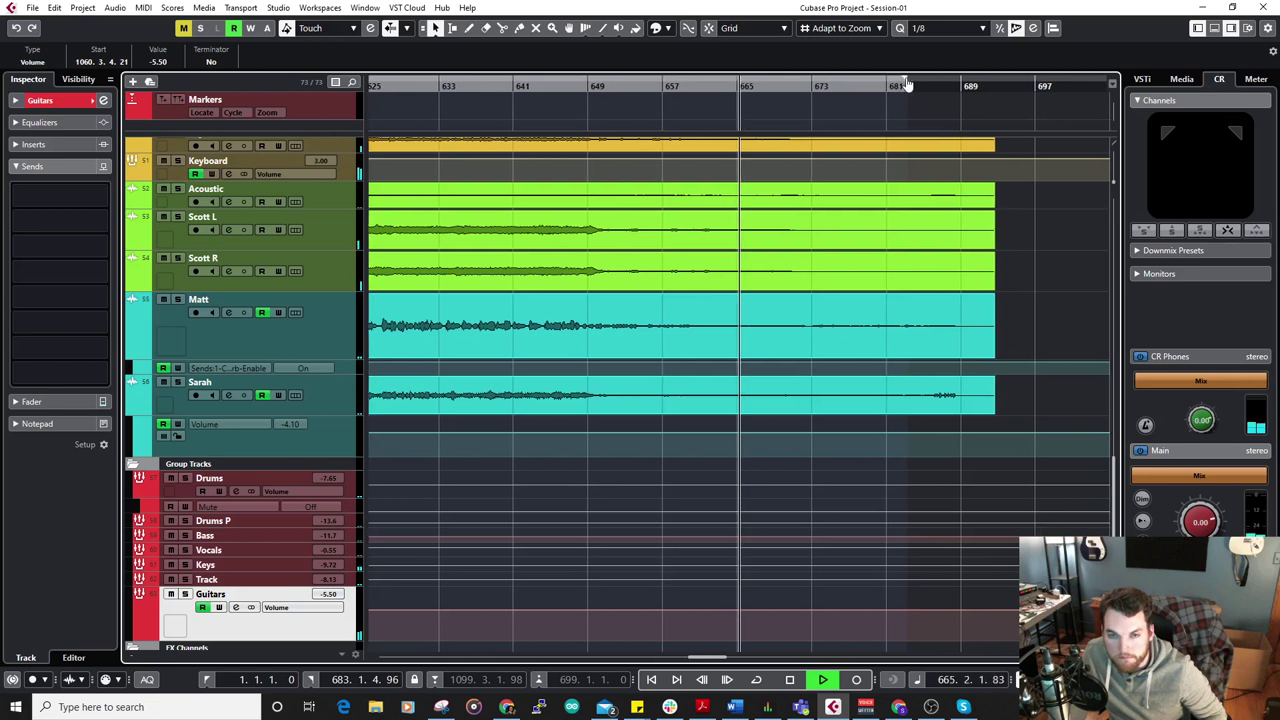
pyautogui.moveTo(895, 85); pyautogui.dragTo(805, 168)
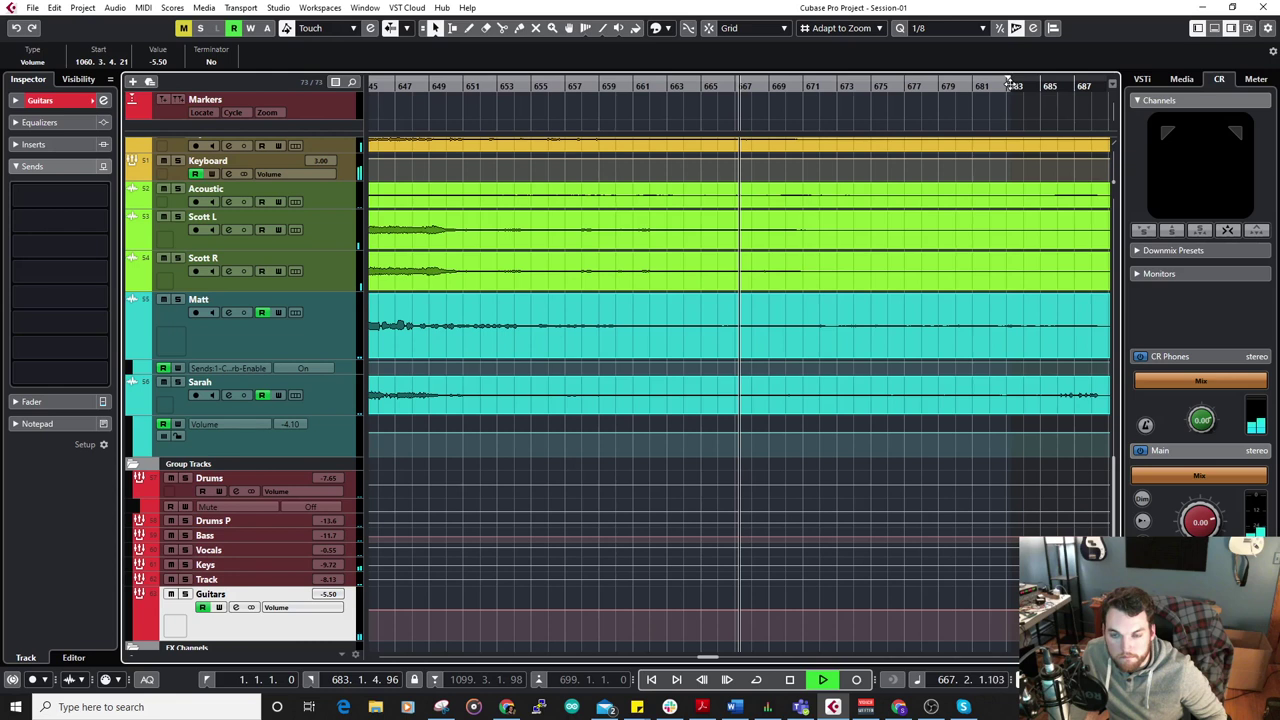
pyautogui.press('space')
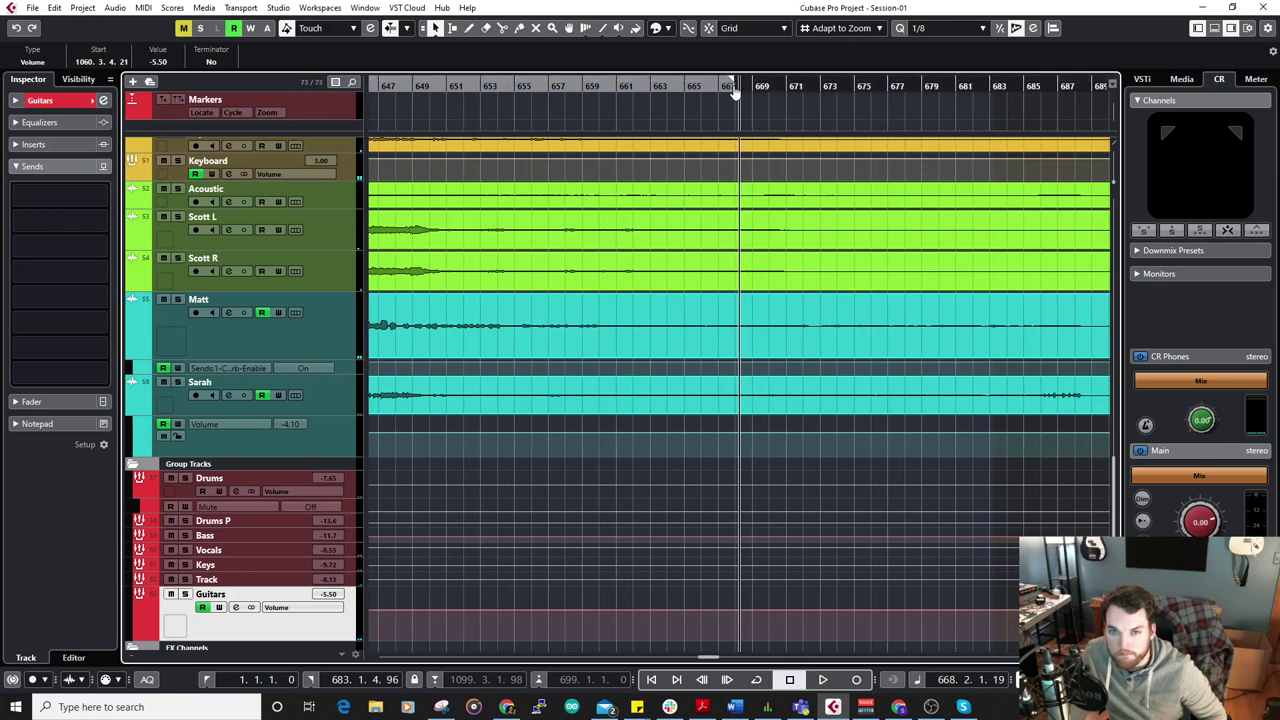
# Draw a fade-out in the Stereo Out volume automation, dropping to -oo at 667.1.3.81.
pyautogui.scroll(-3, 427, 508)
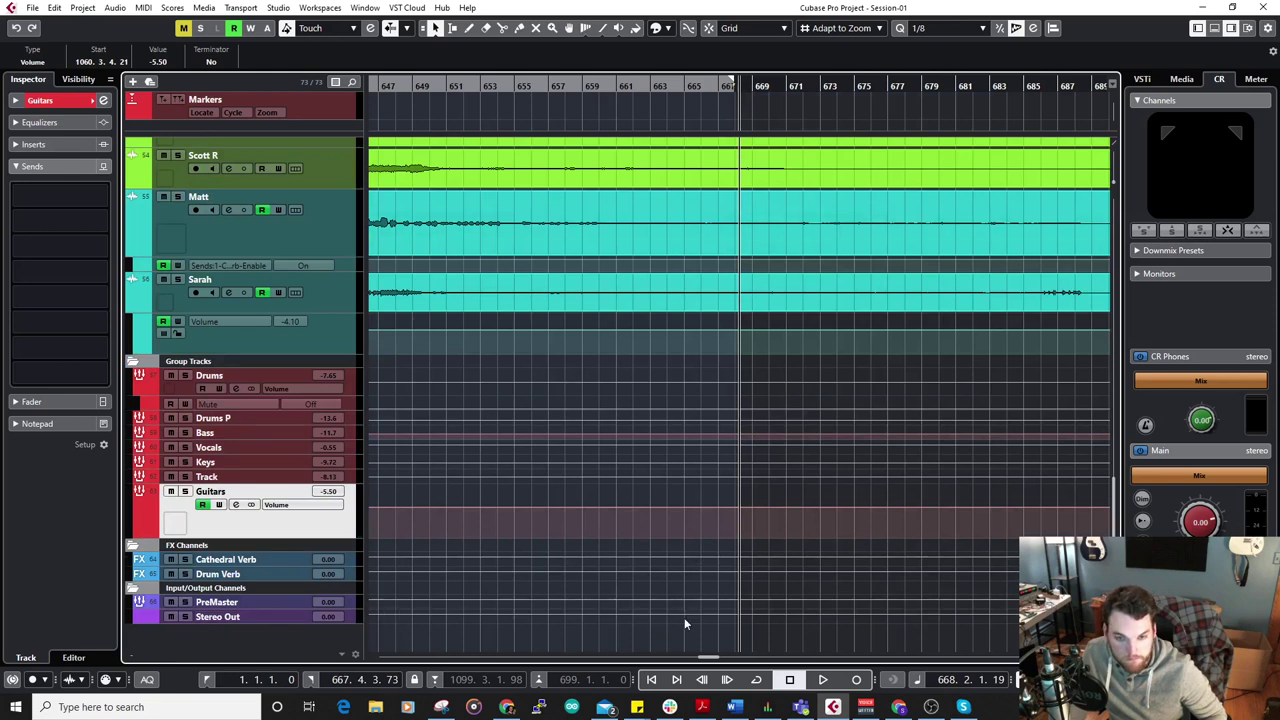
pyautogui.click(728, 618)
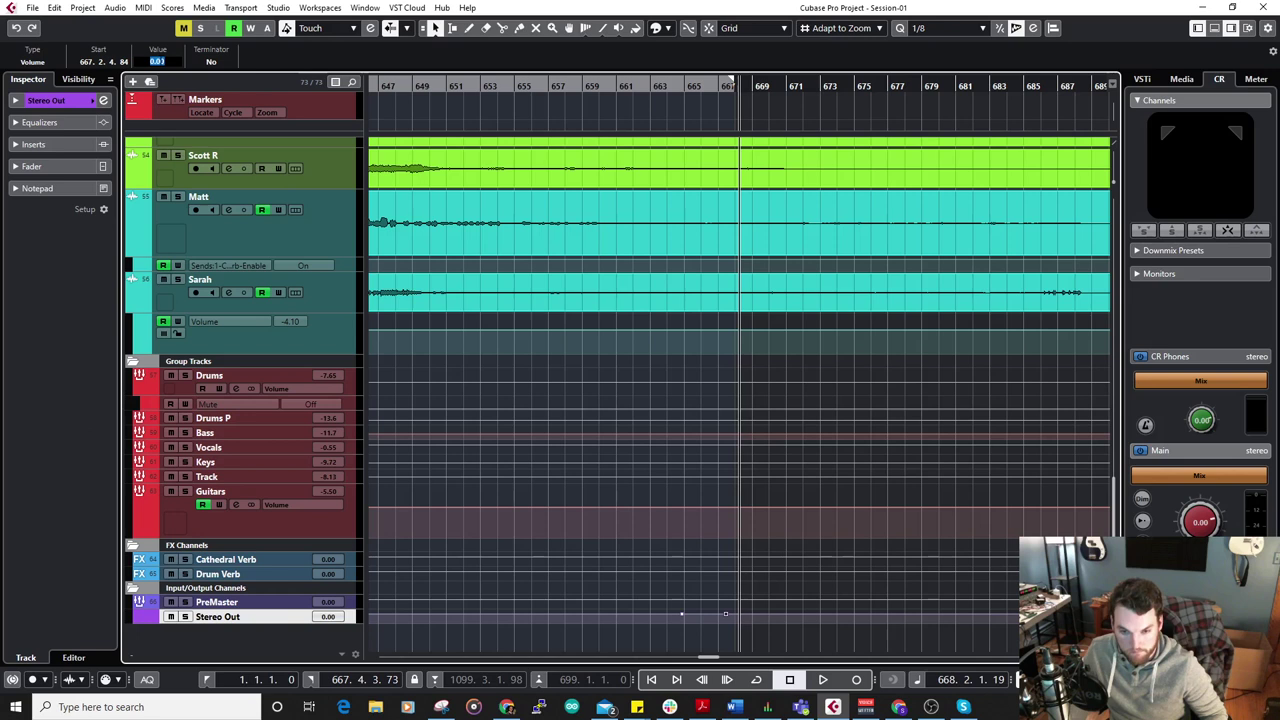
pyautogui.moveTo(726, 620); pyautogui.dragTo(723, 632)
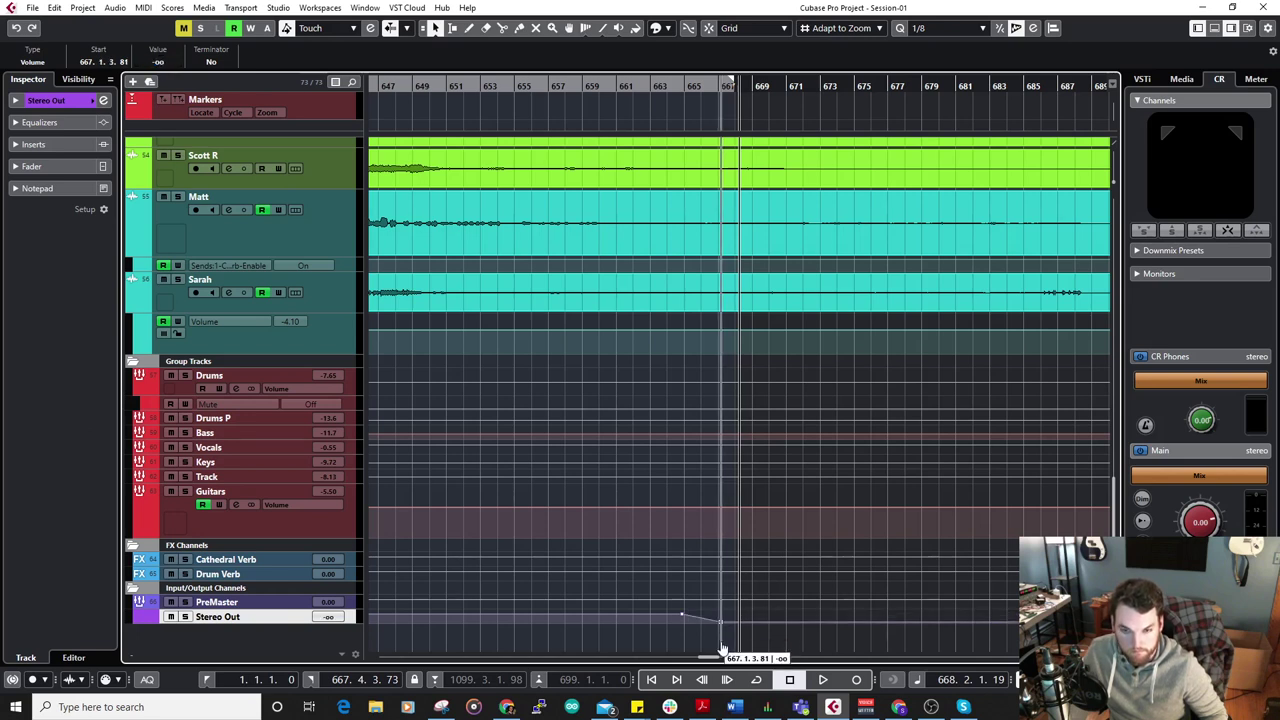
# Play through the Stereo Out fade-out and move it earlier so it starts at 663.2.3.28 and ends around bar 665.
pyautogui.click(674, 86)
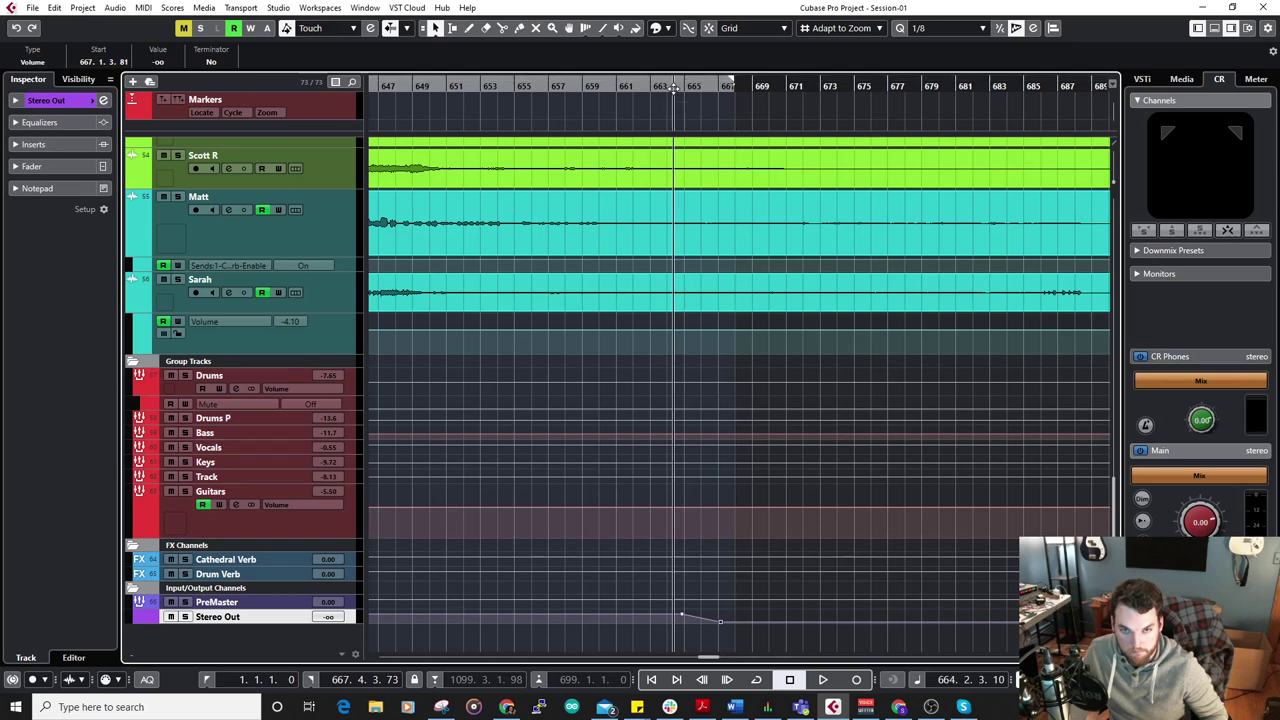
pyautogui.press('h')
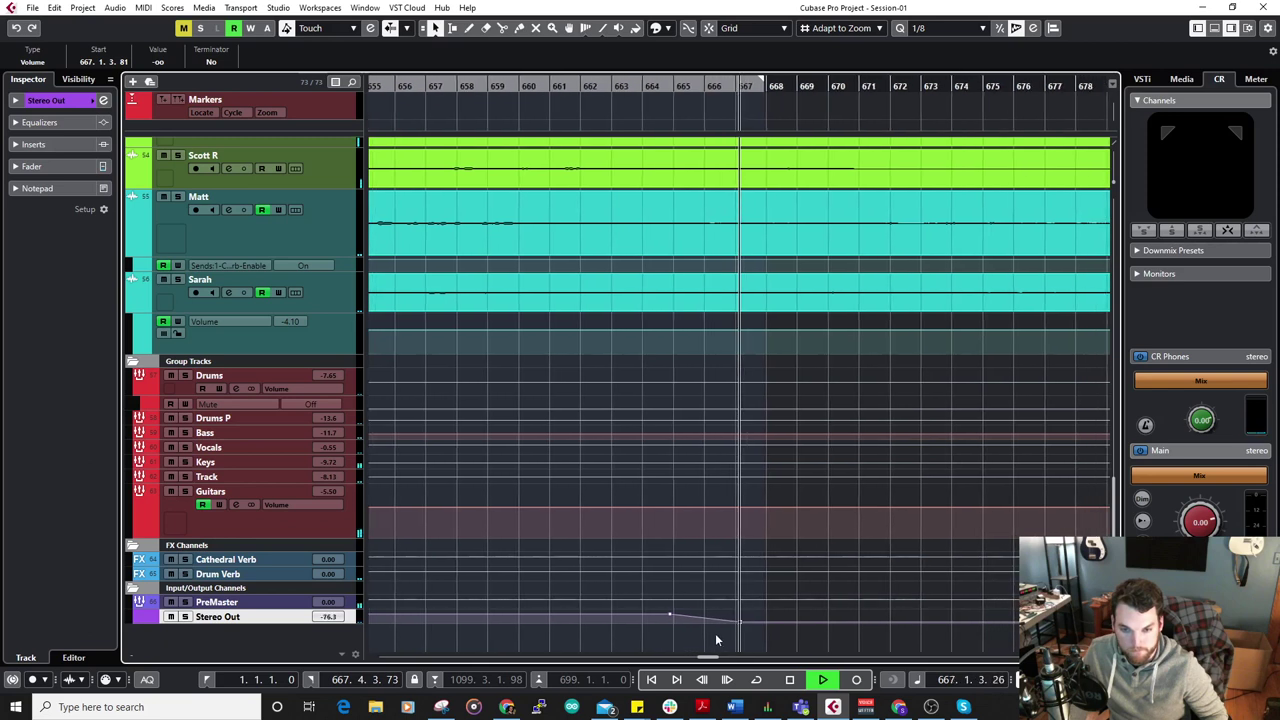
pyautogui.press('space')
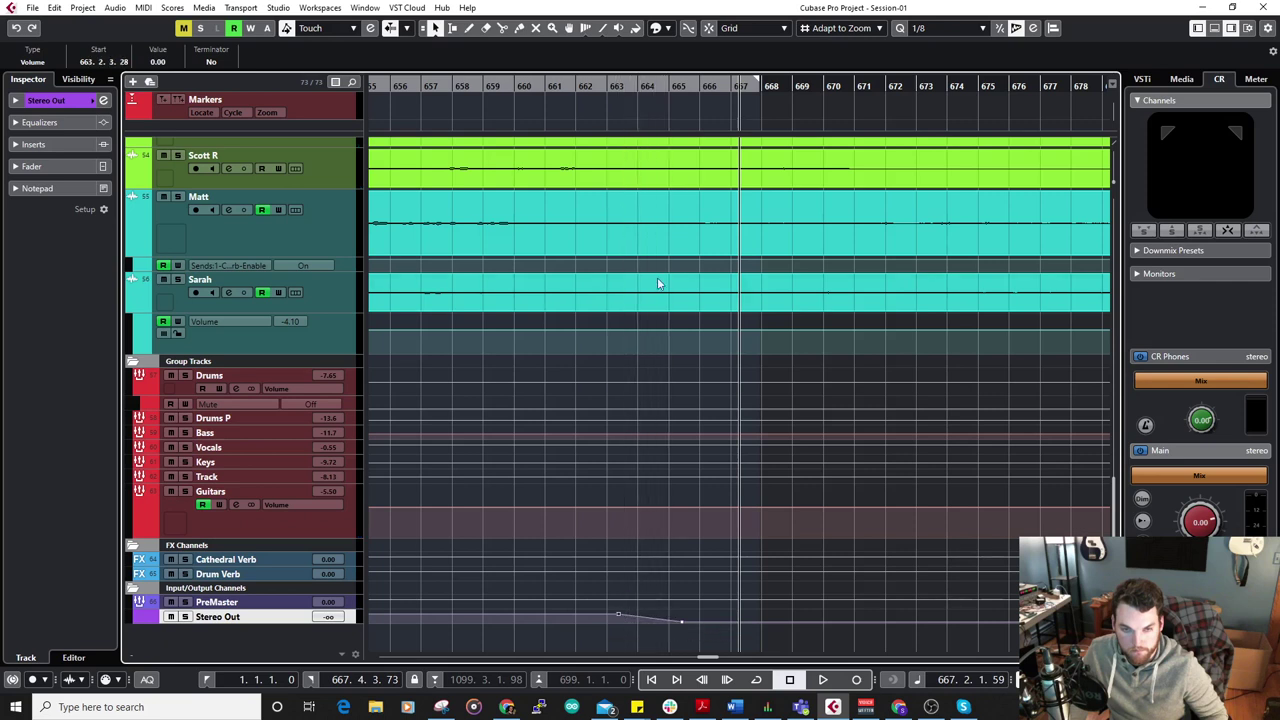
# Replay the ending from about bar 660 to check the shifted fade-out, and stop playback.
pyautogui.click(537, 80)
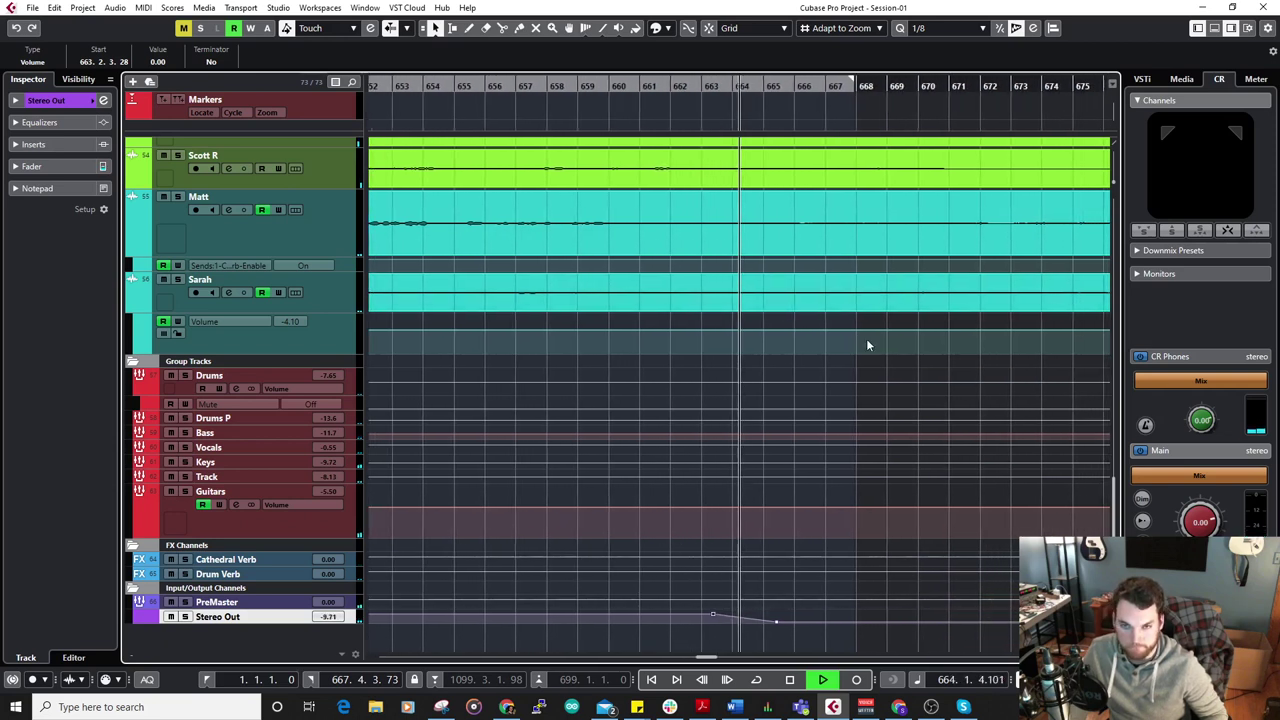
pyautogui.press('g')
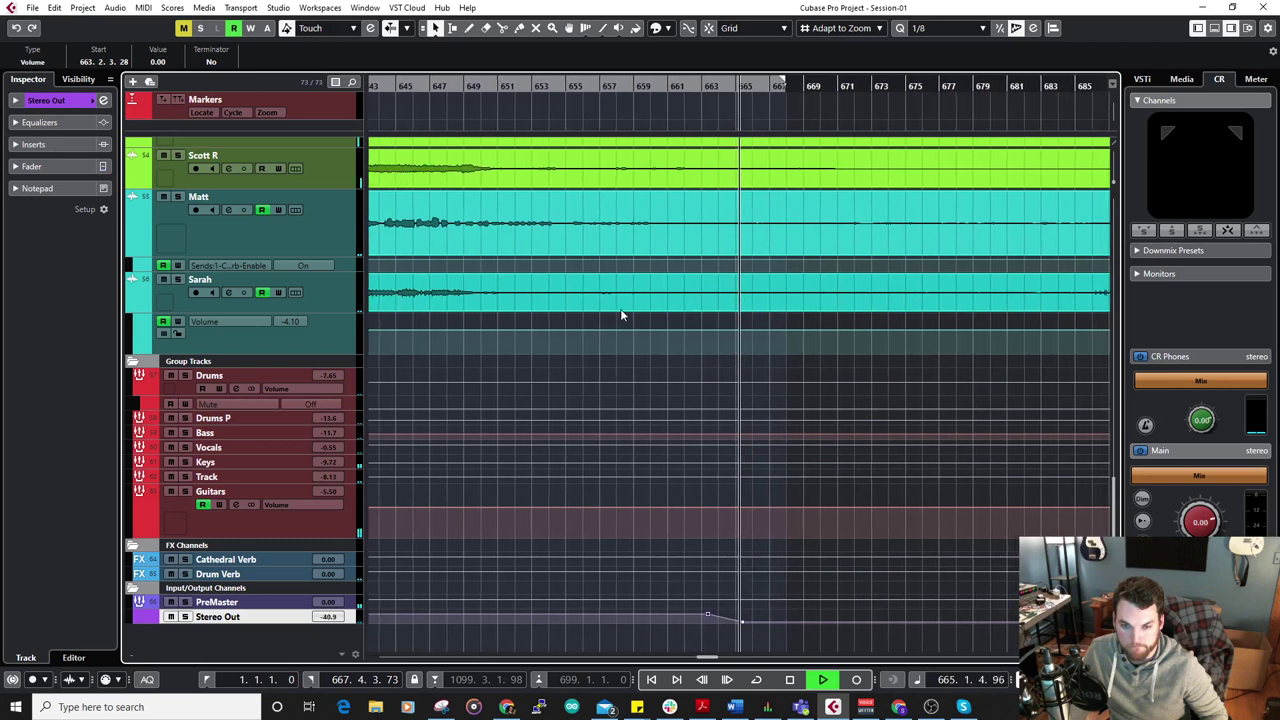
pyautogui.press('g')
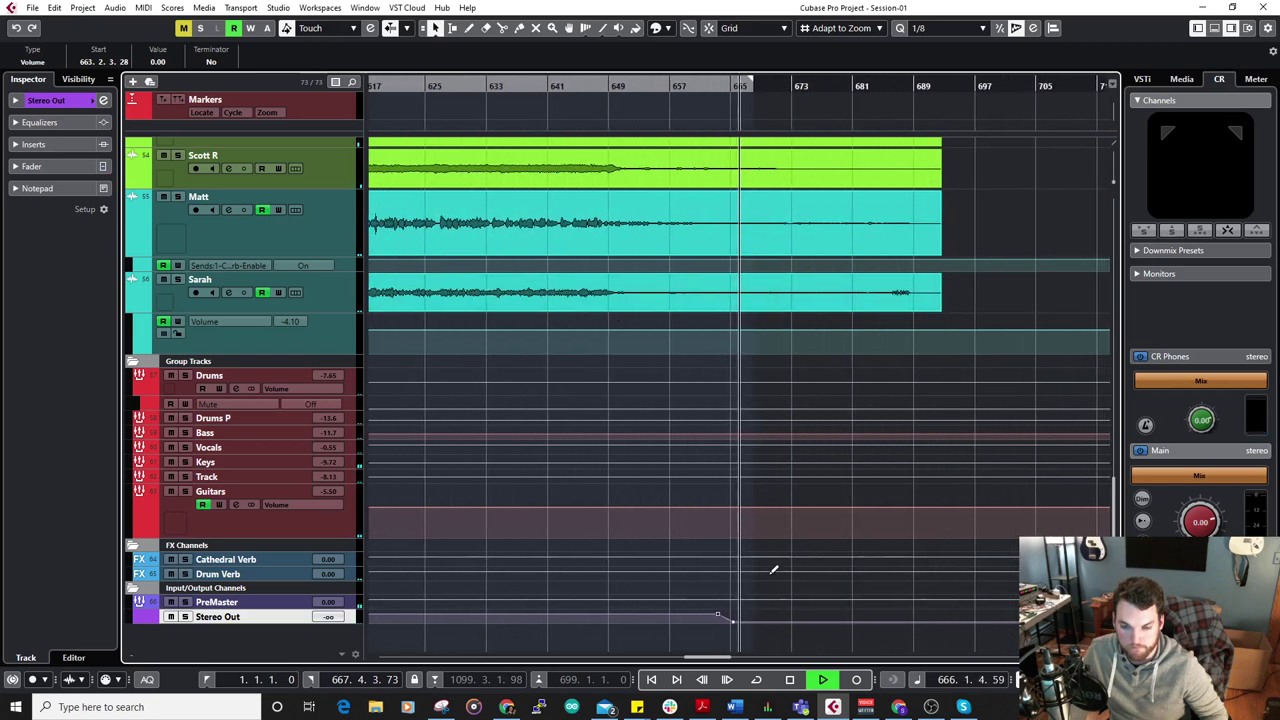
pyautogui.press('space')
pyautogui.press('h')
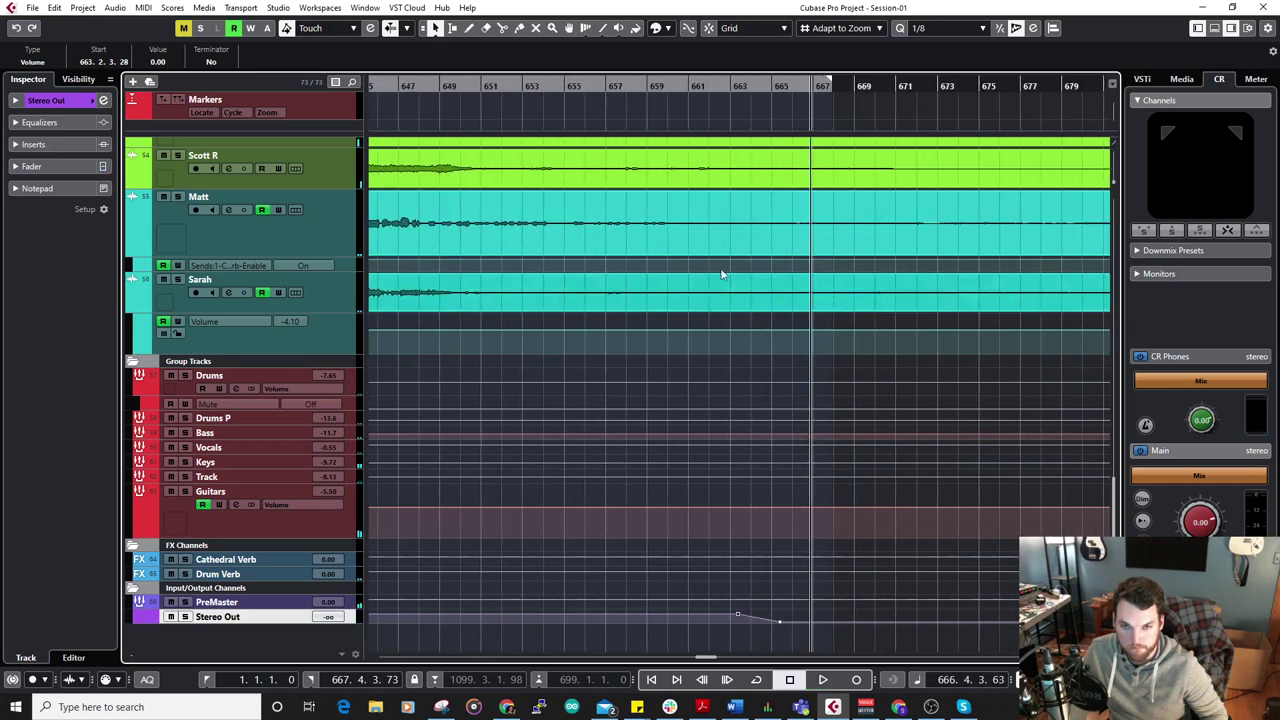
# Place the playhead at 666.2.3.28, just after the Stereo Out fade-out, and move the right locator there.
pyautogui.click(800, 92)
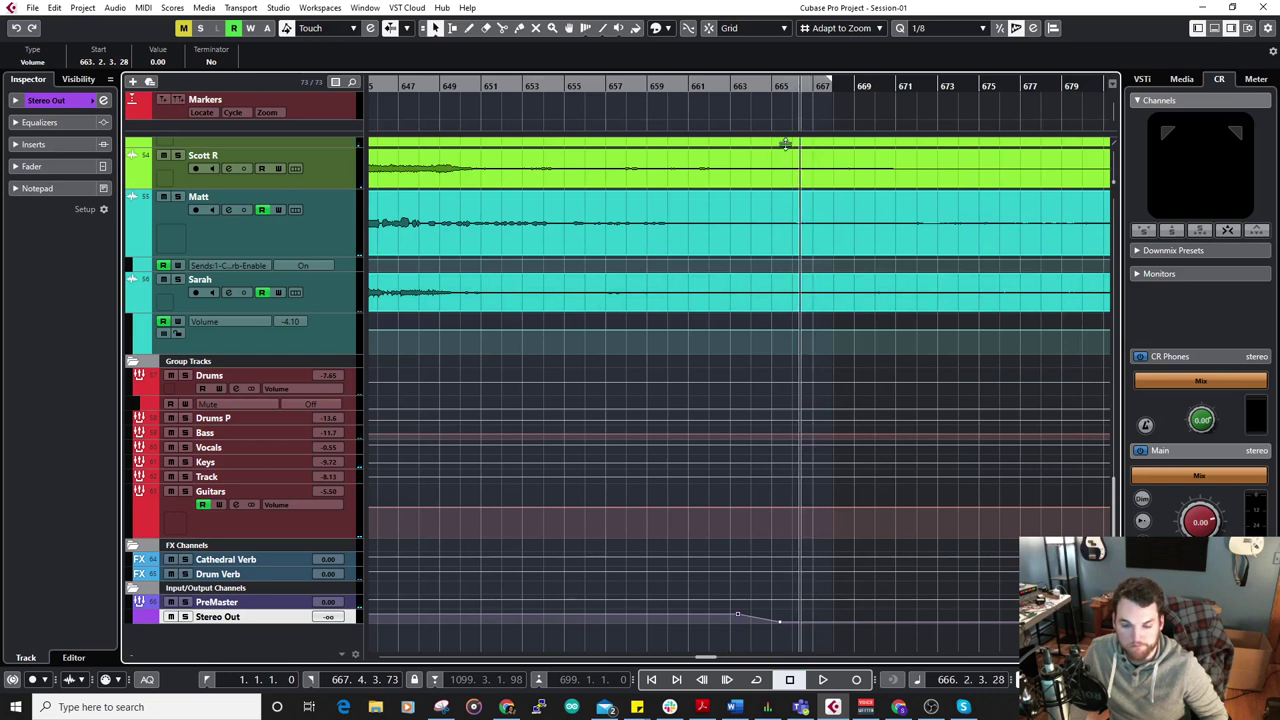
pyautogui.scroll(-4, 590, 442)
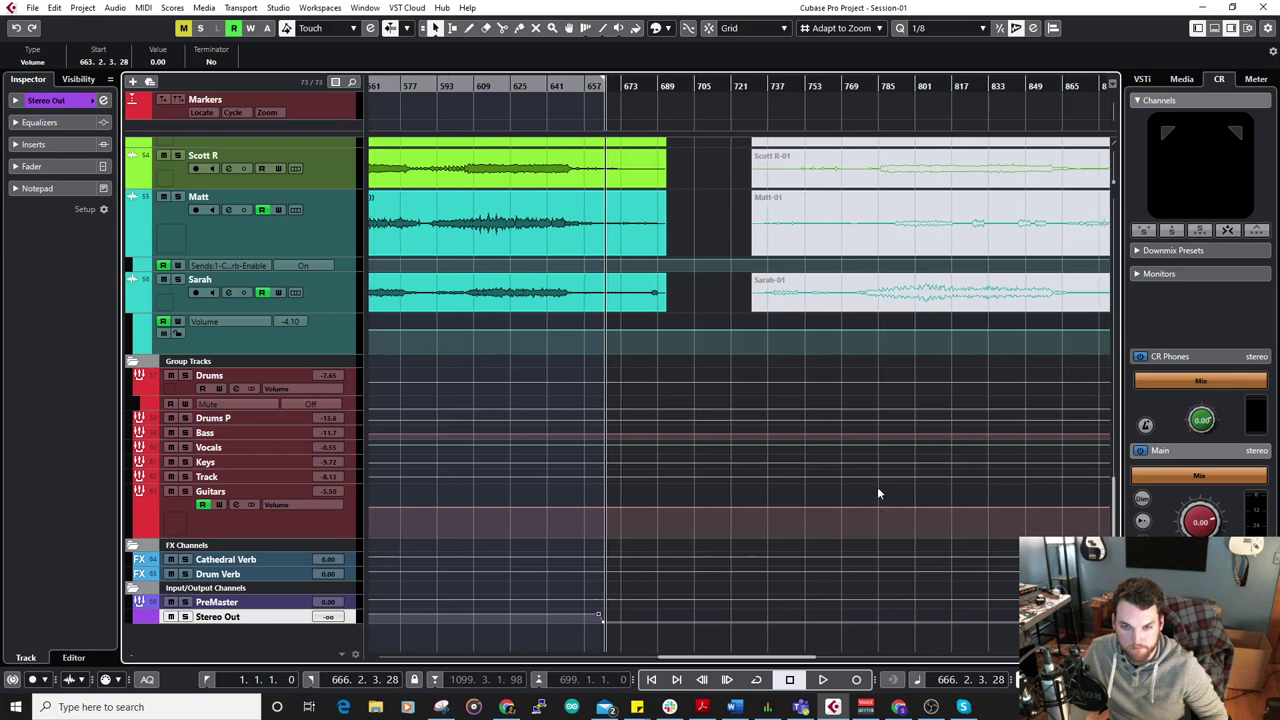
# Draw a Stereo Out volume fade-in before "Forever", rising from -oo at about bar 1055 to 0 at 1060.3.3.64.
pyautogui.scroll(-4, 686, 426)
pyautogui.click(900, 87)
pyautogui.scroll(3, 900, 456)
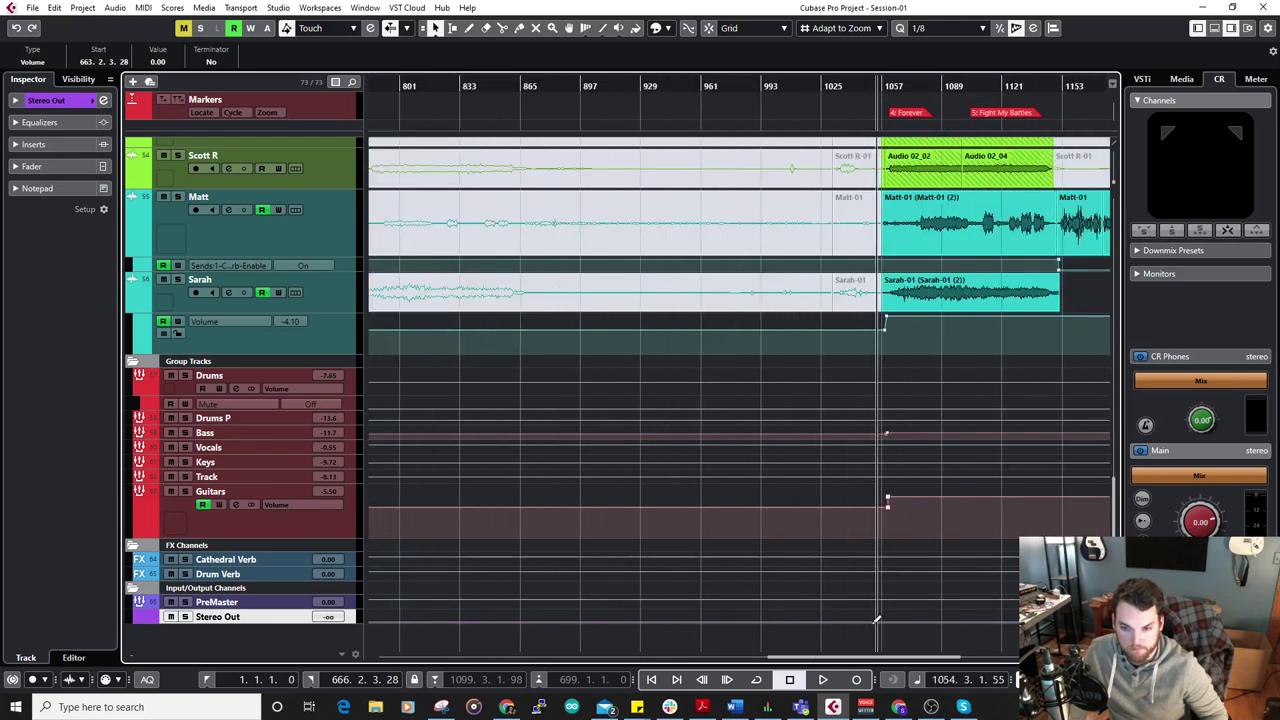
pyautogui.press('space')
pyautogui.press('space')
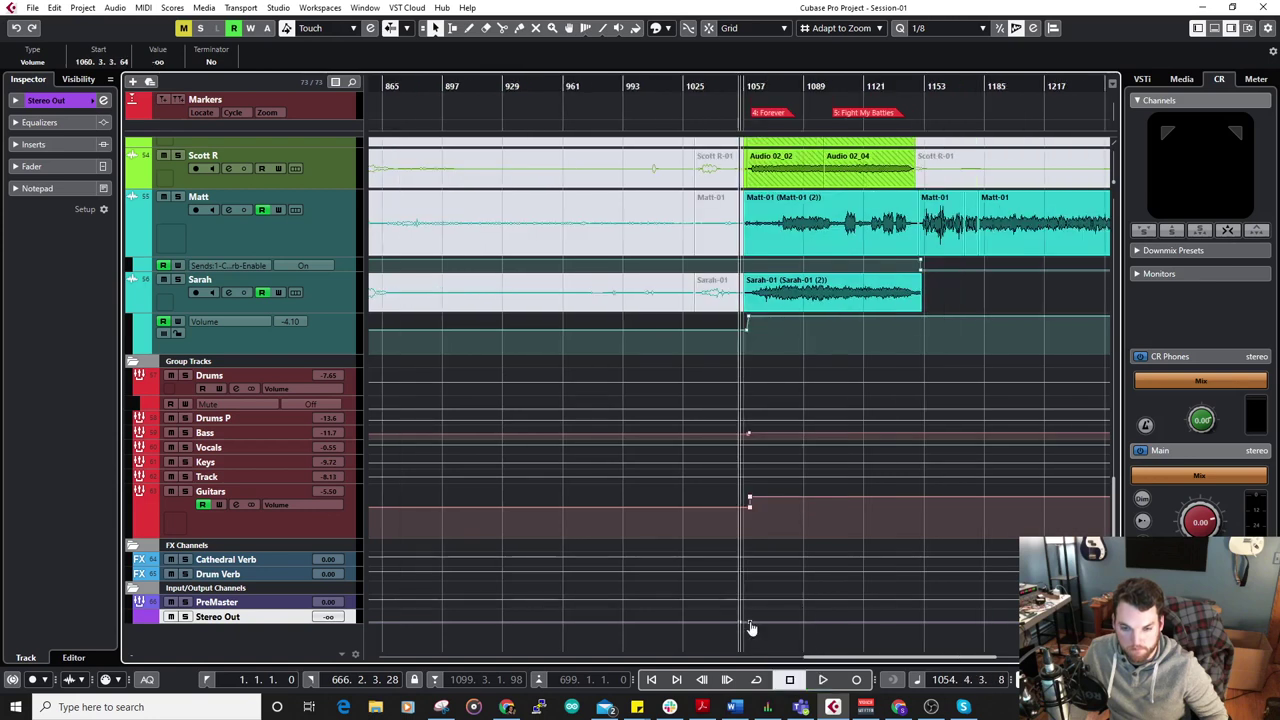
pyautogui.click(160, 62)
pyautogui.write('0')
pyautogui.press('Return')
# Play through the new Stereo Out fade-in before "Forever" and stop around bar 1060.
pyautogui.press('space')
pyautogui.press('h')
pyautogui.press('h')
pyautogui.press('h')
pyautogui.press('h')
pyautogui.press('h')
pyautogui.press('h')
pyautogui.press('h')
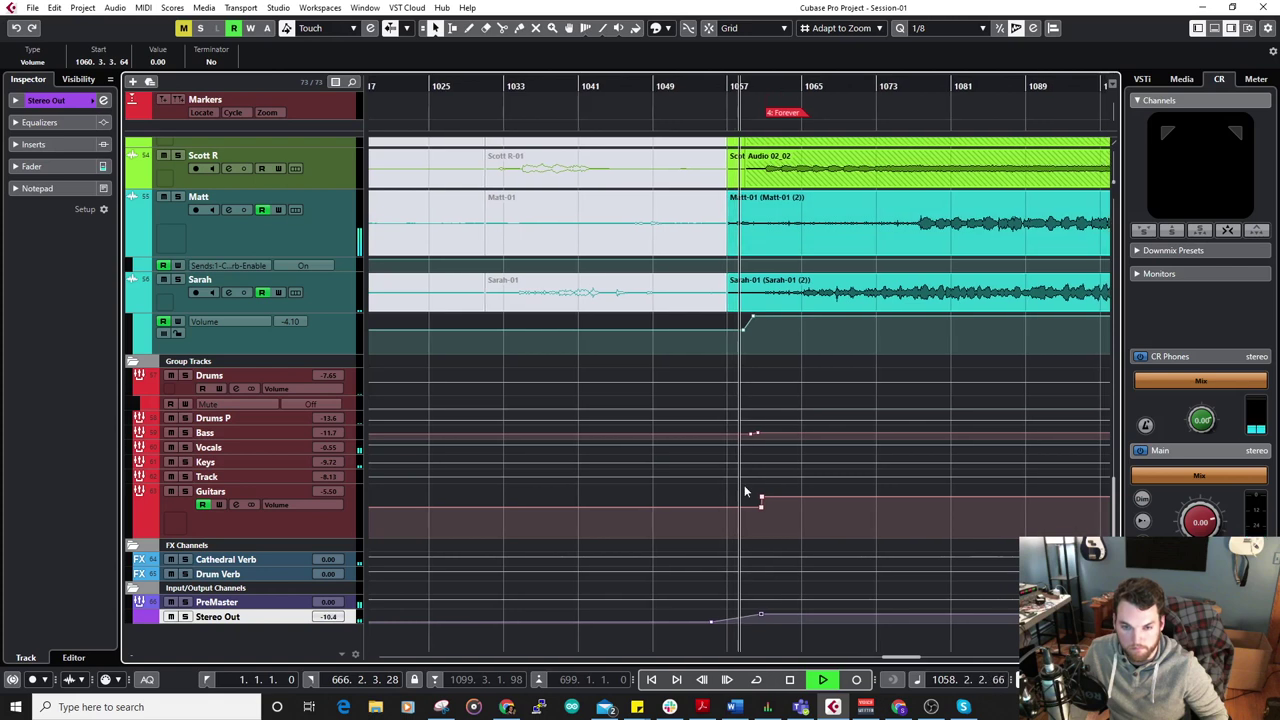
pyautogui.press('h')
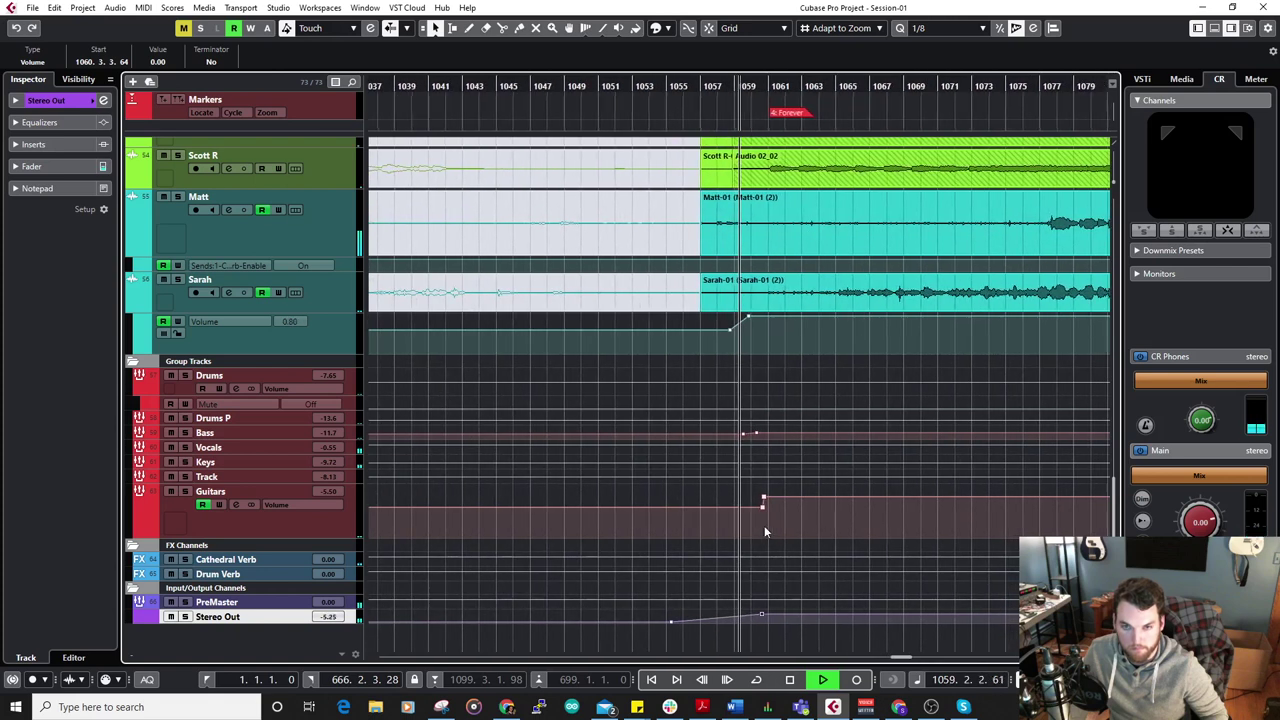
pyautogui.press('space')
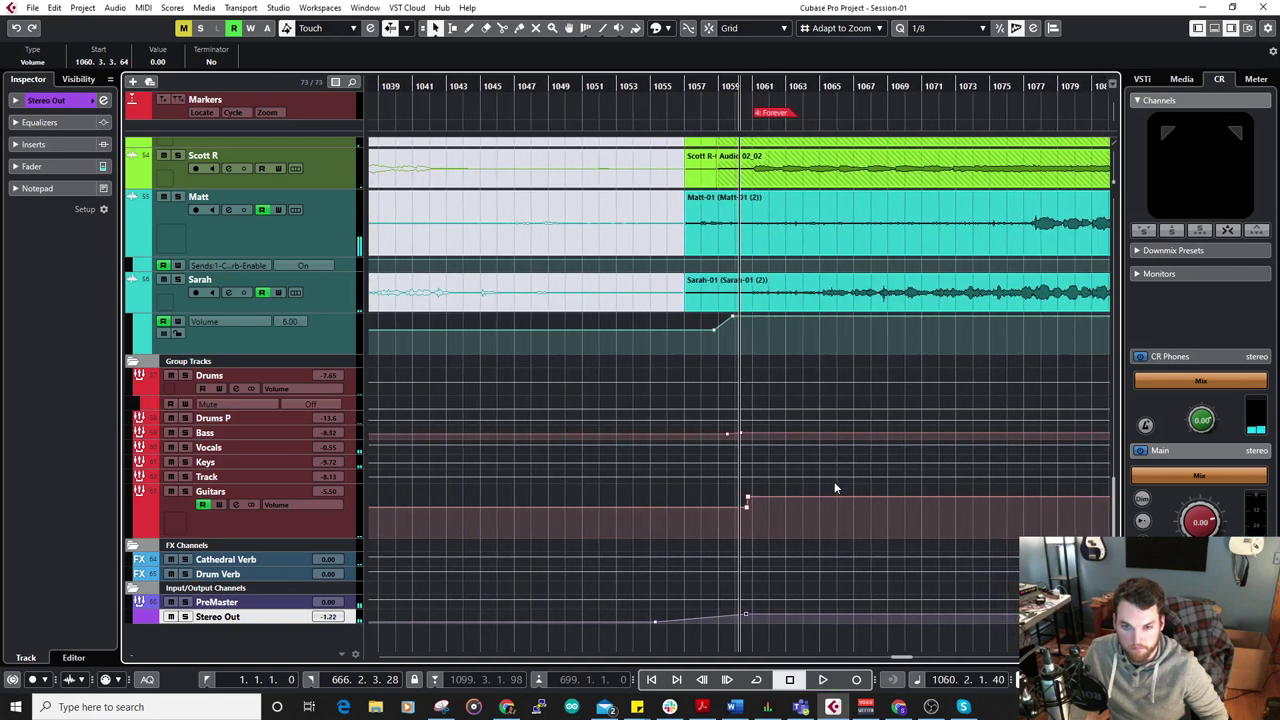
# Move the start of the Stereo Out fade-in to 1060.1.2.103 and play through it.
pyautogui.moveTo(655, 628); pyautogui.dragTo(738, 664)
pyautogui.press('space')
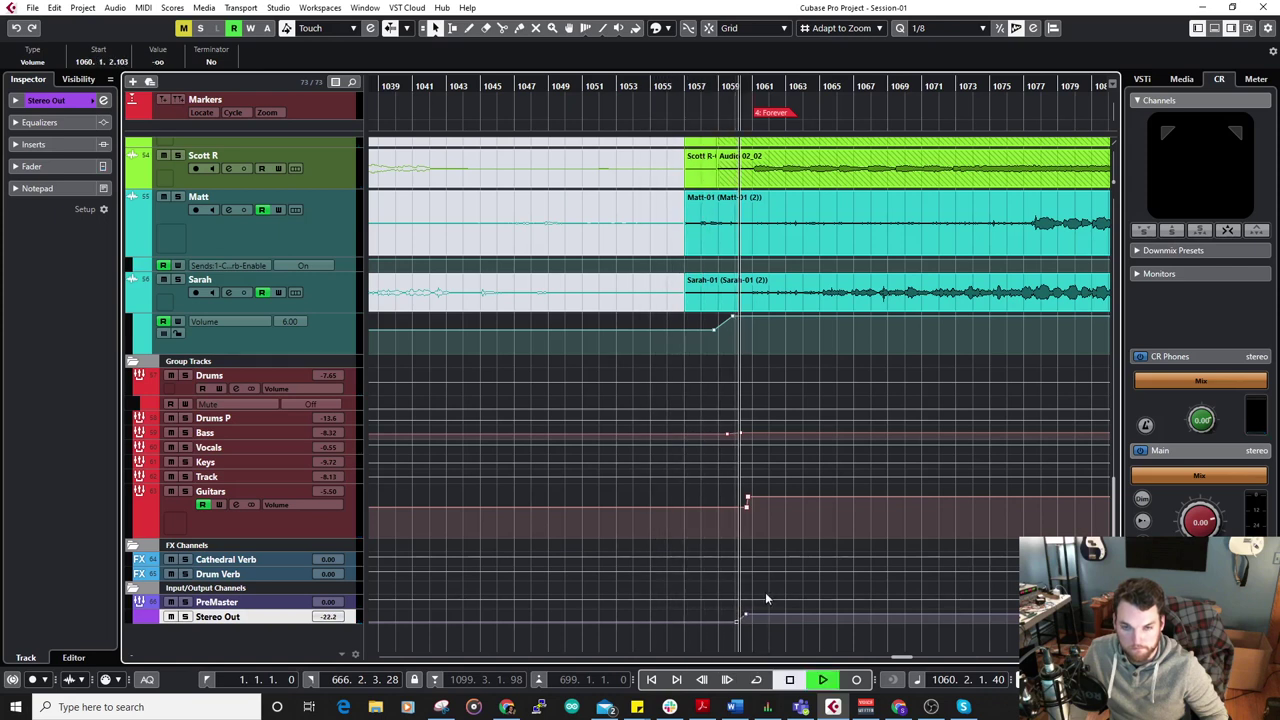
pyautogui.press('h')
pyautogui.press('h')
pyautogui.press('h')
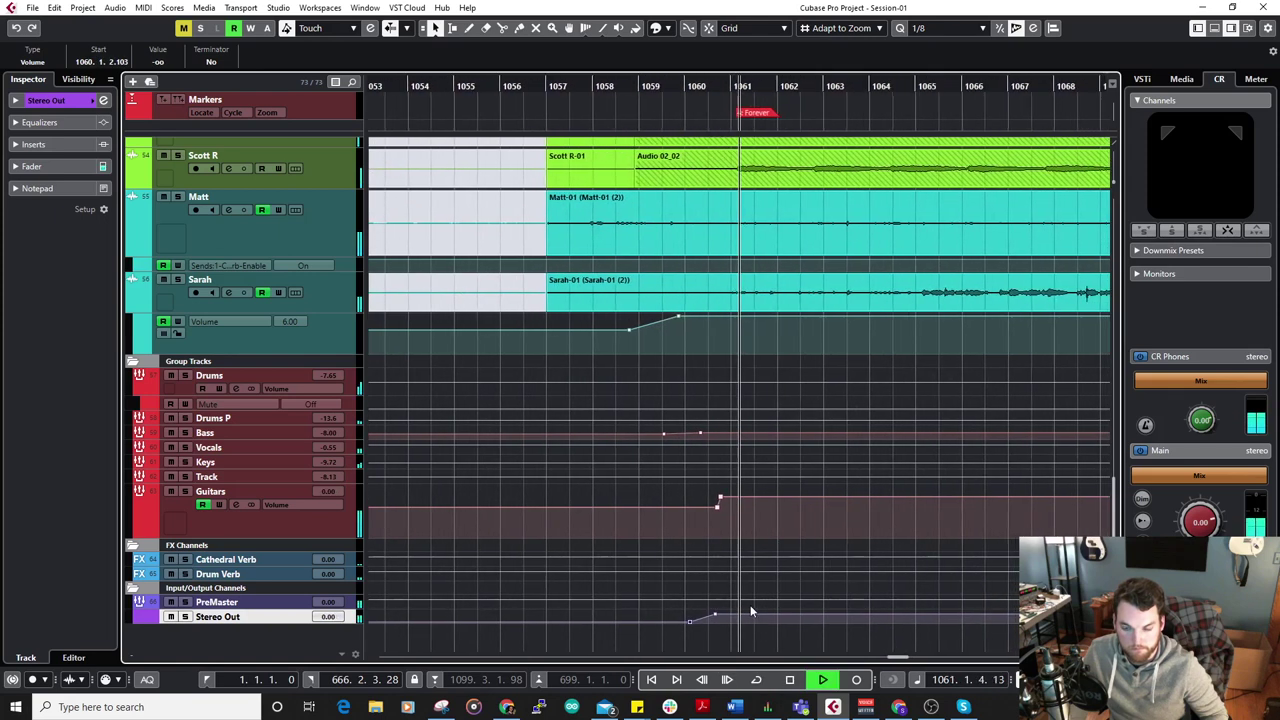
pyautogui.press('space')
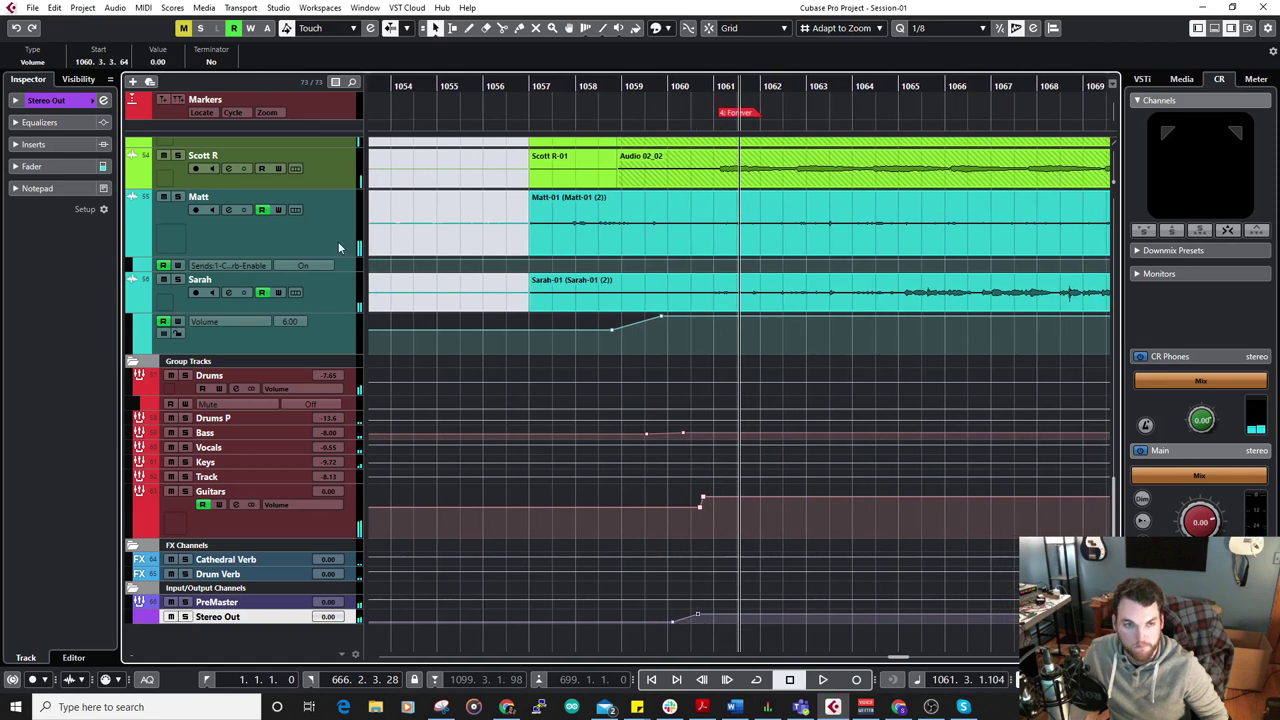
# Move the end of the Stereo Out fade-in to 1061.1.1.71 with a value of 0 and replay the start of "Forever".
pyautogui.moveTo(698, 620); pyautogui.dragTo(716, 622)
pyautogui.click(158, 63)
pyautogui.write('0')
pyautogui.press('Return')
pyautogui.moveTo(668, 87); pyautogui.dragTo(792, 368)
pyautogui.press('space')
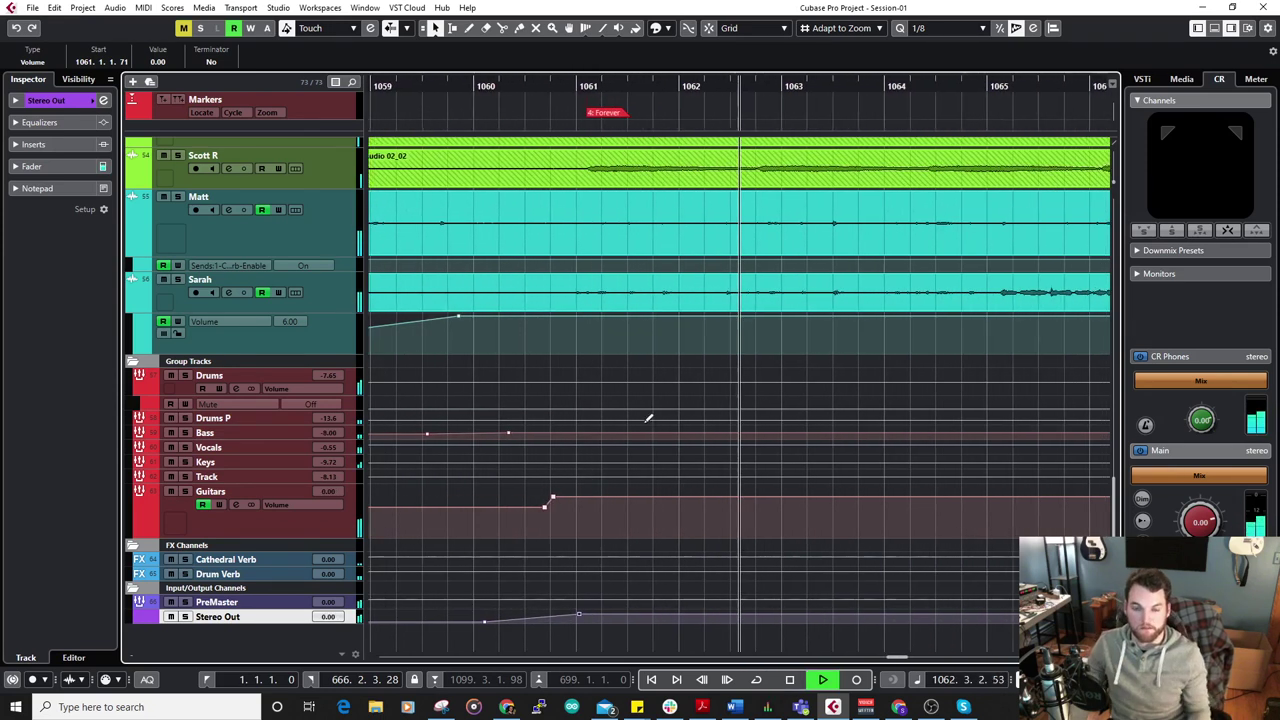
# Play the final part of the session from about bar 1270, where the last active vocal clip trails off.
pyautogui.press('g')
pyautogui.press('g')
pyautogui.press('g')
pyautogui.press('g')
pyautogui.press('g')
pyautogui.press('g')
pyautogui.press('g')
pyautogui.press('g')
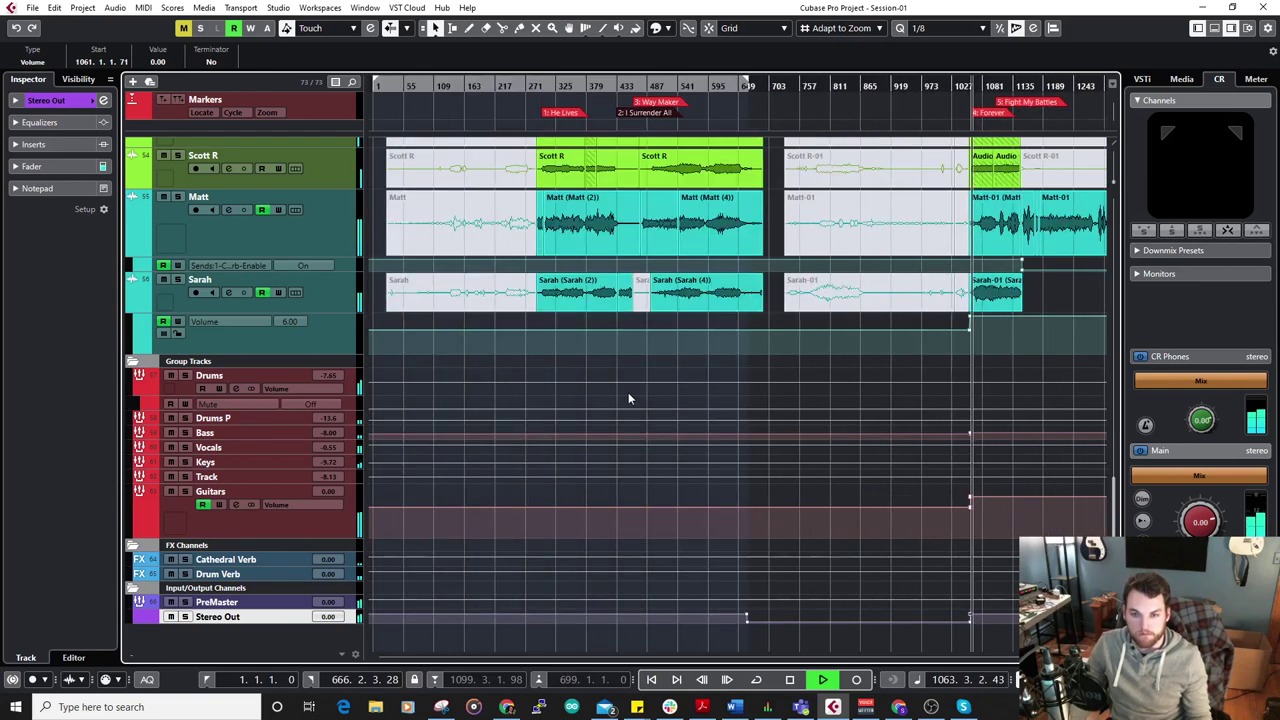
pyautogui.moveTo(1087, 87); pyautogui.dragTo(1053, 193)
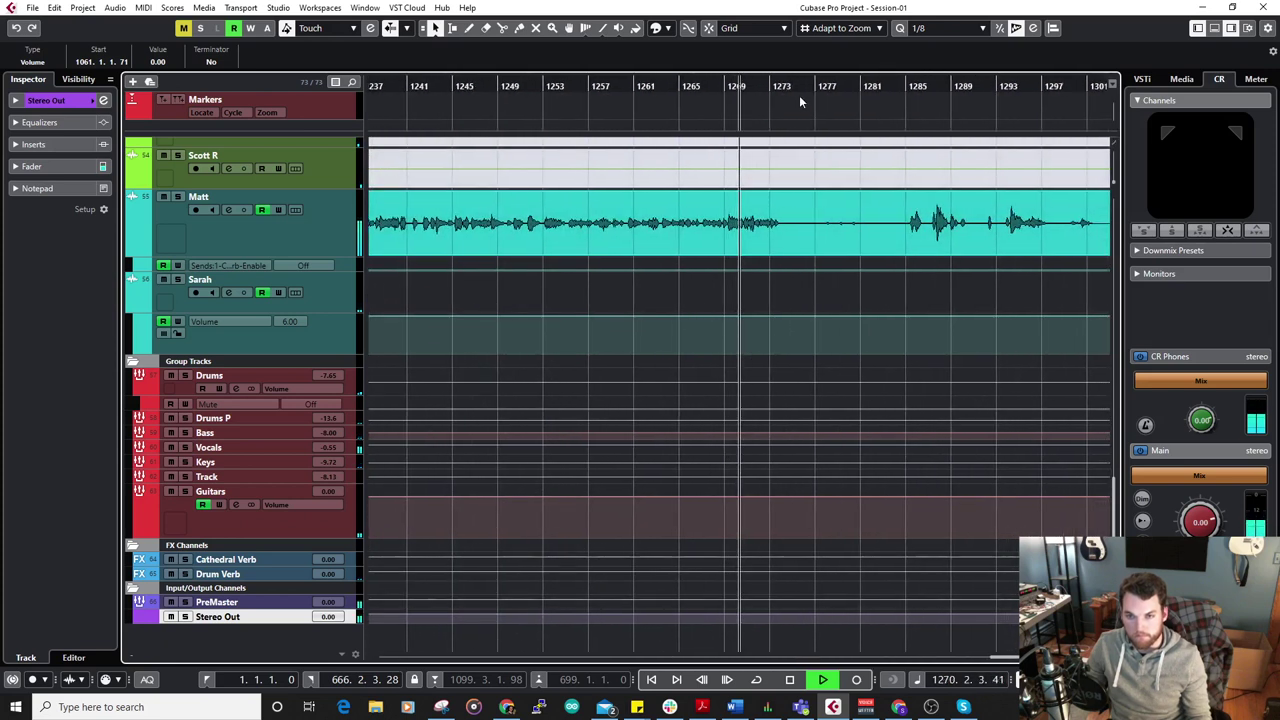
# Split the last active vocal clip at 1274.2.4.94, right after its final sung phrase.
pyautogui.rightClick(790, 222)
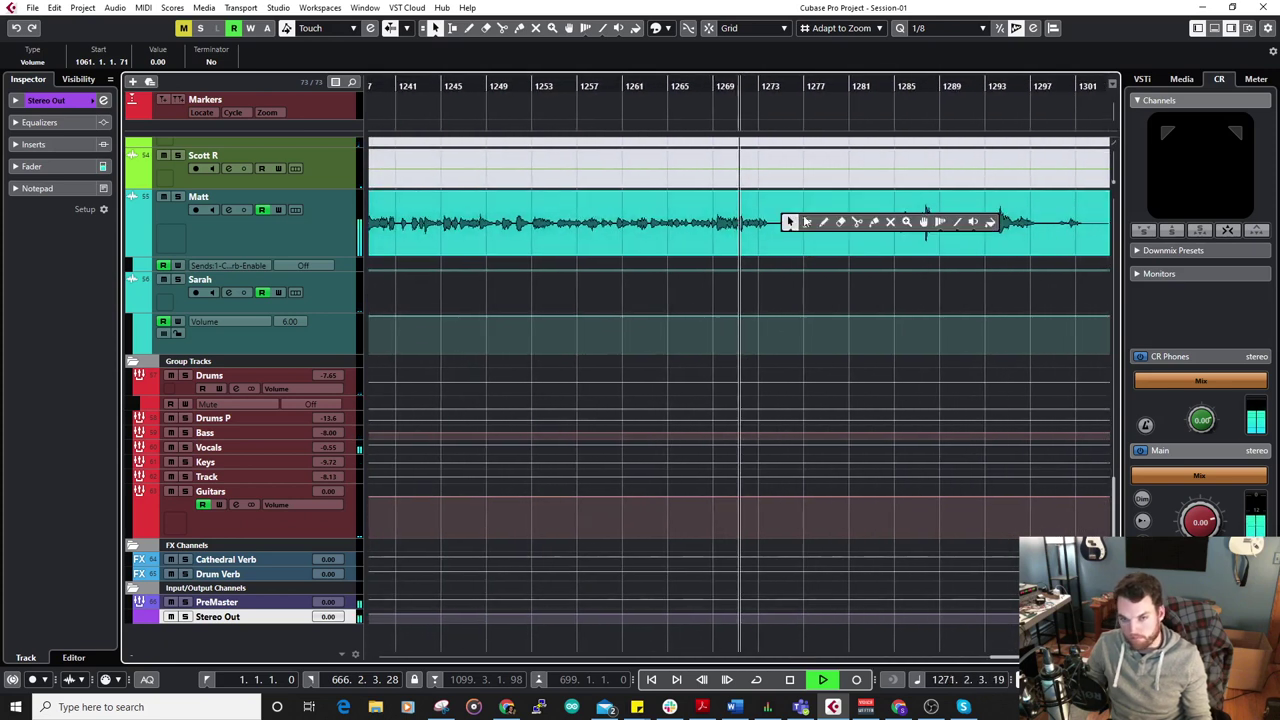
pyautogui.click(840, 222)
pyautogui.rightClick(812, 227)
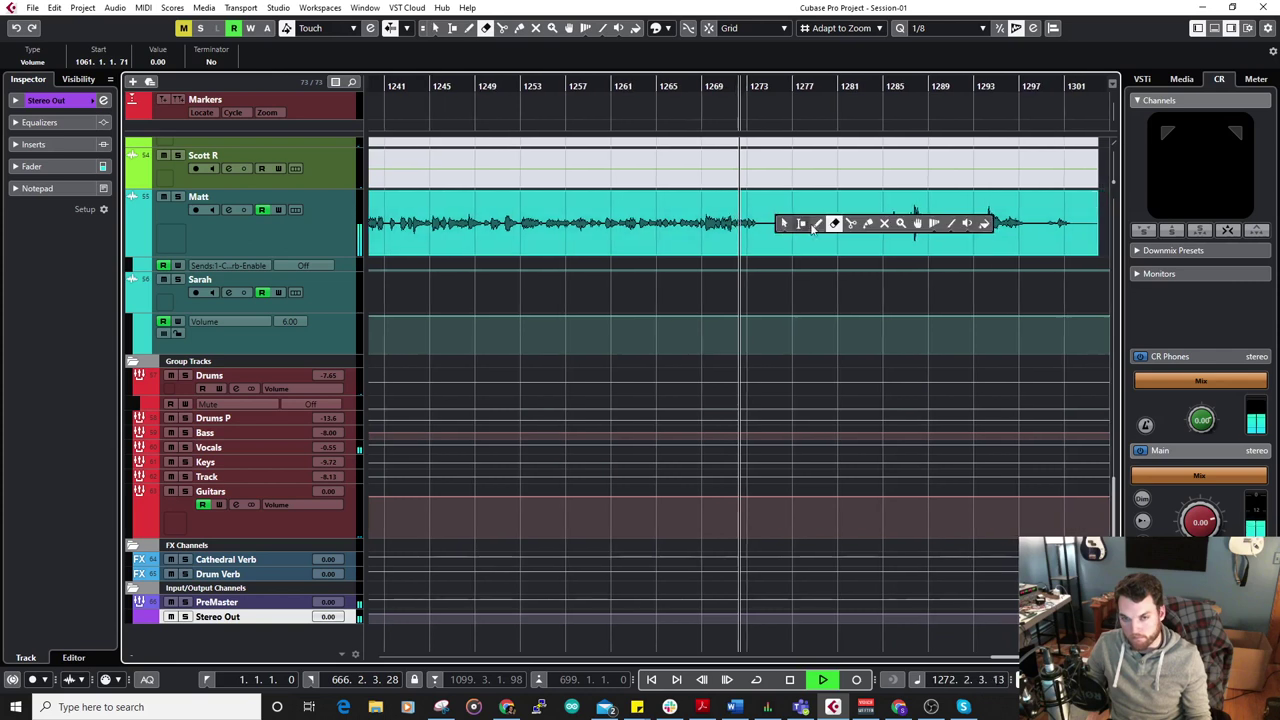
pyautogui.click(851, 222)
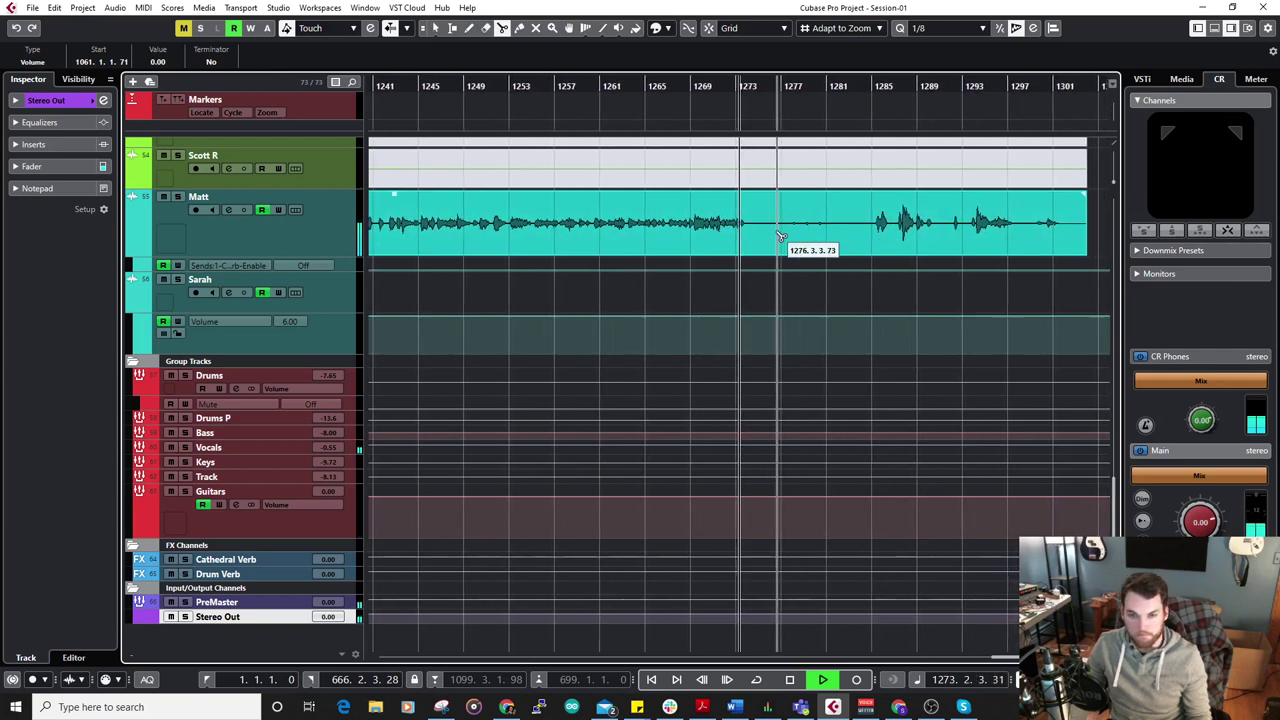
pyautogui.click(745, 238)
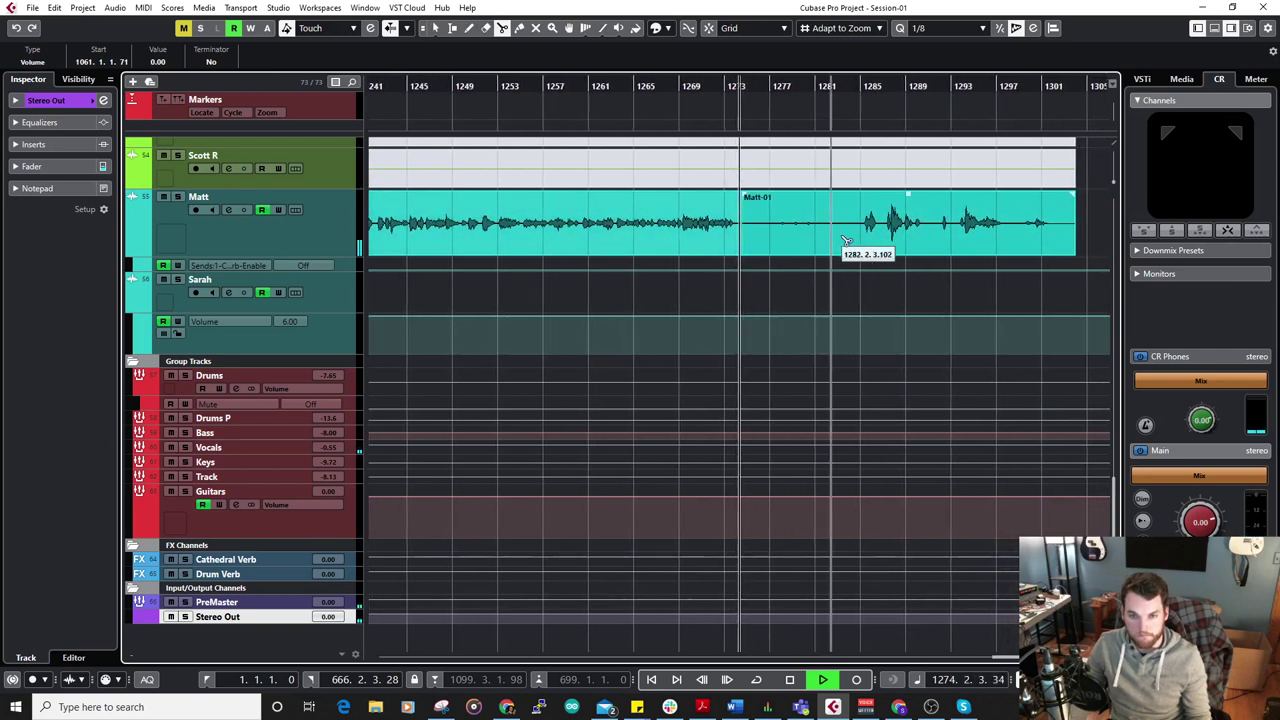
# Stop playback and mute the vocal clip segment after the split.
pyautogui.press('space')
pyautogui.rightClick(890, 220)
pyautogui.click(970, 220)
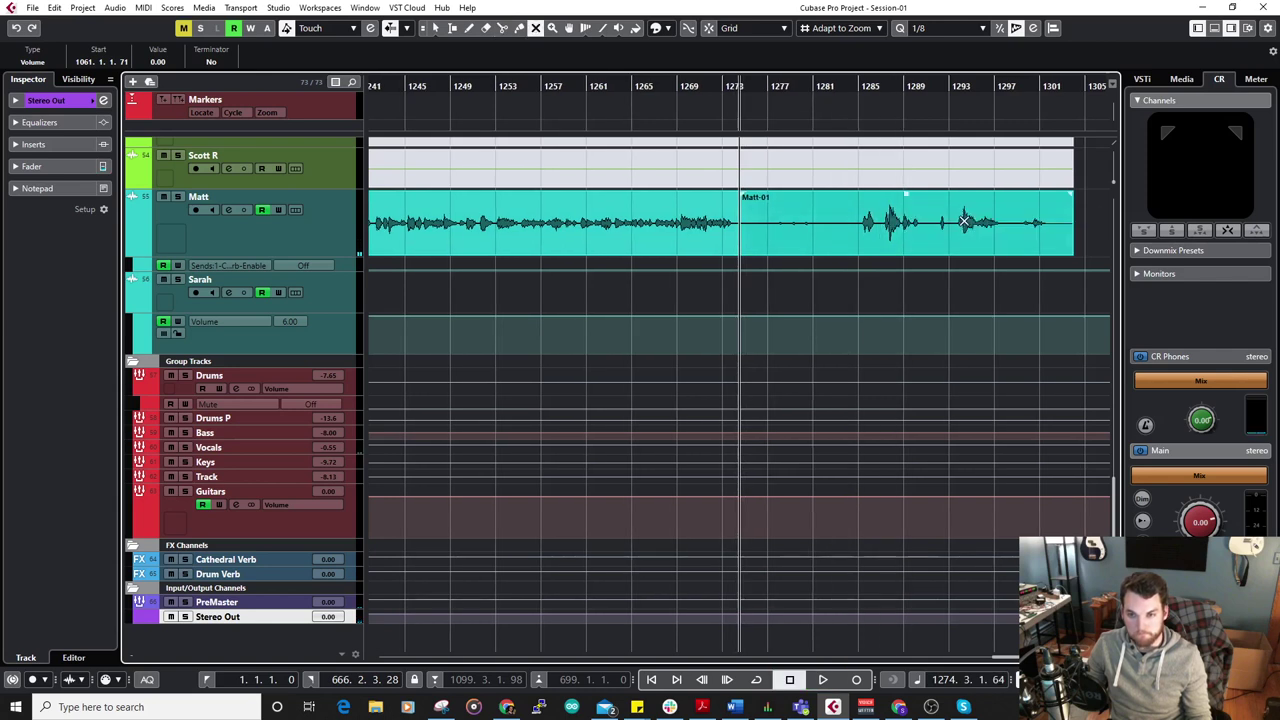
pyautogui.click(970, 220)
# Return to the overview of the whole session and play "He Lives" from about bar 323.
pyautogui.press('g')
pyautogui.press('g')
pyautogui.press('g')
pyautogui.press('g')
pyautogui.press('g')
pyautogui.press('g')
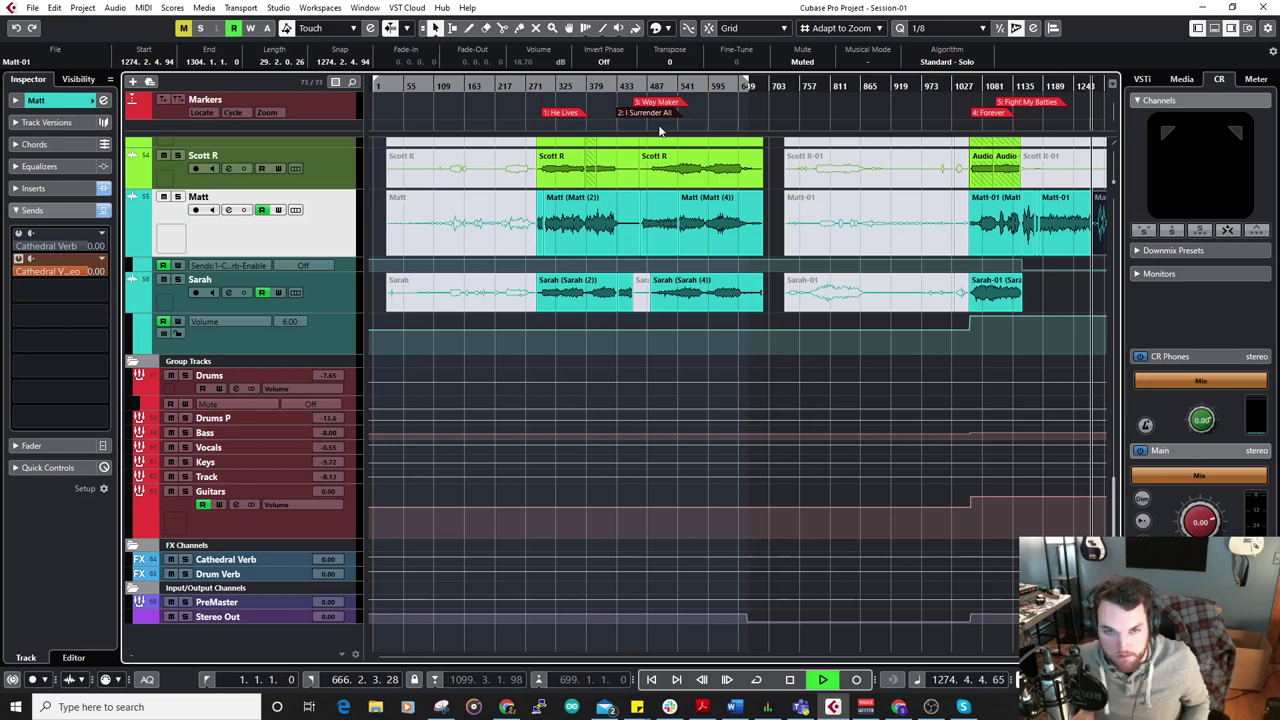
pyautogui.click(553, 86)
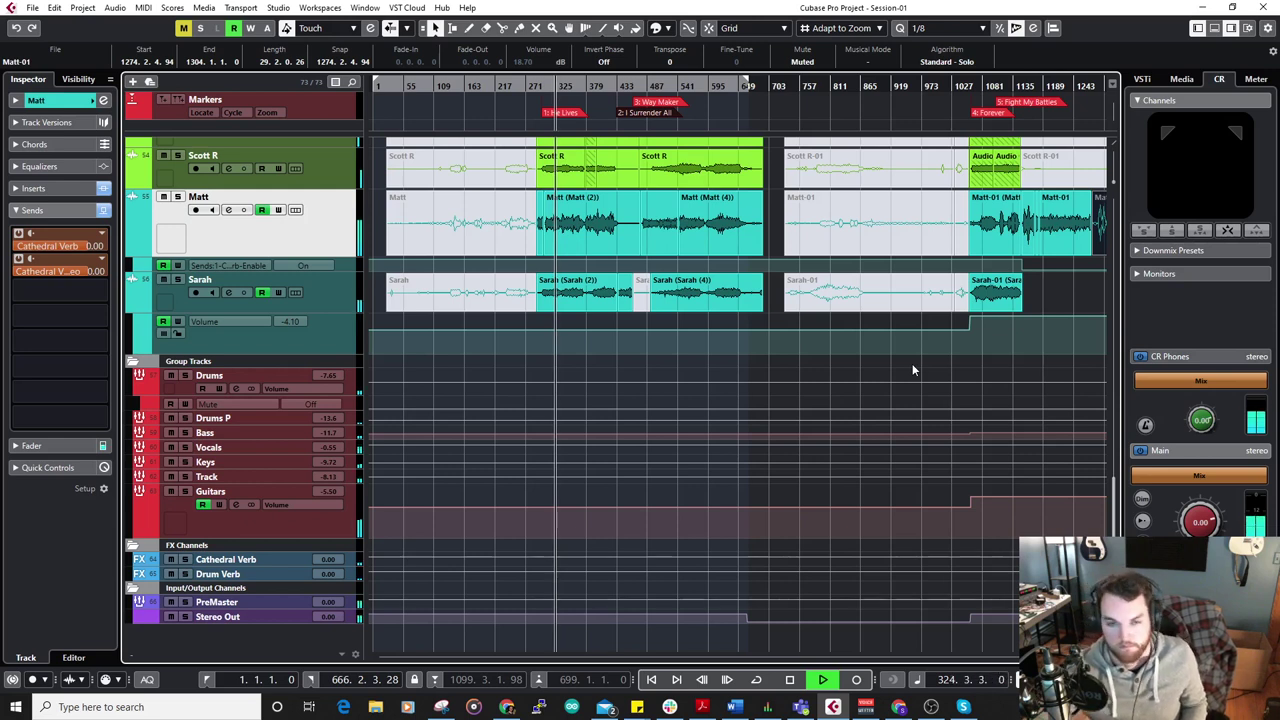
# Show the inserts of the PreMaster channel and browse the replacement plug-ins for its Limiter.
pyautogui.click(356, 602)
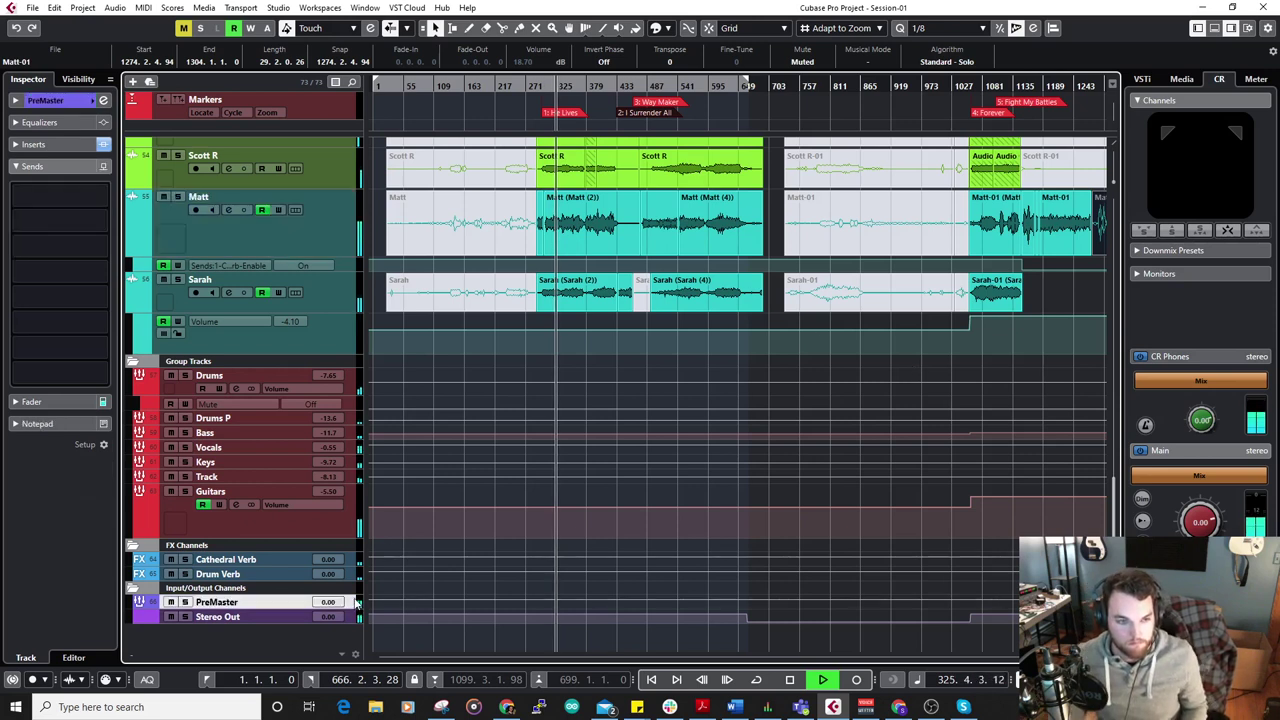
pyautogui.click(50, 101)
pyautogui.click(38, 243)
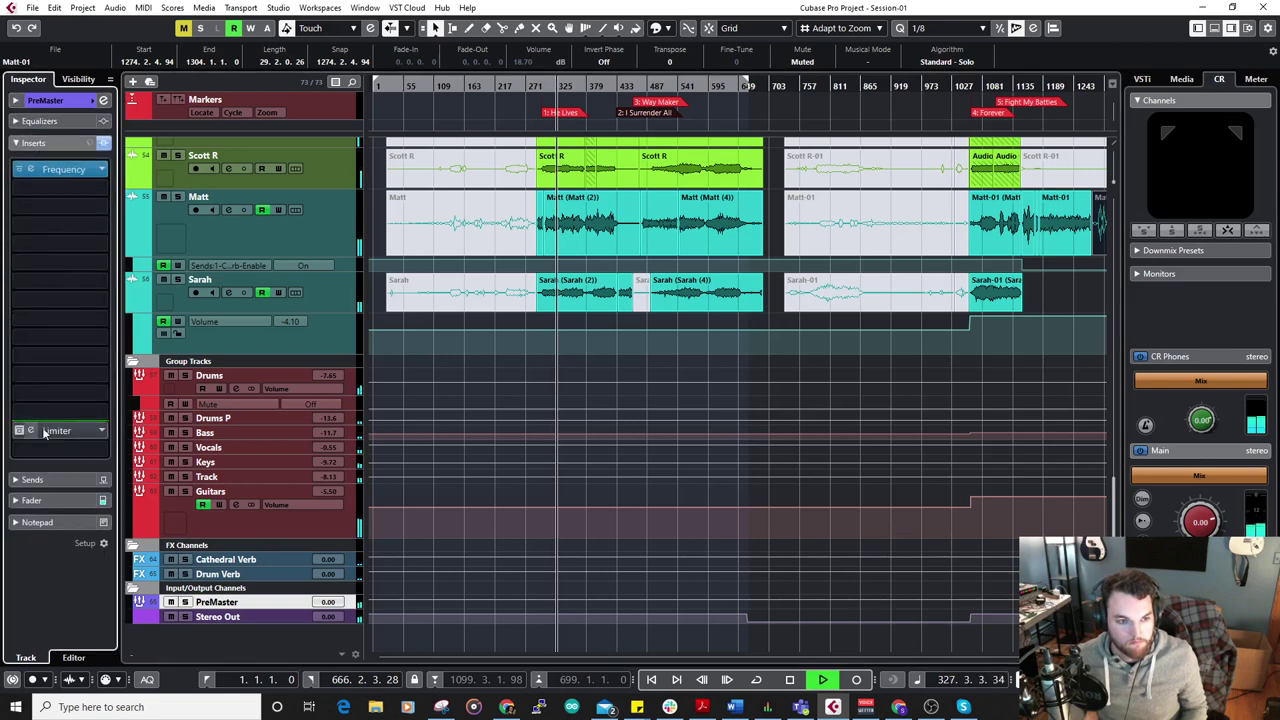
pyautogui.click(96, 429)
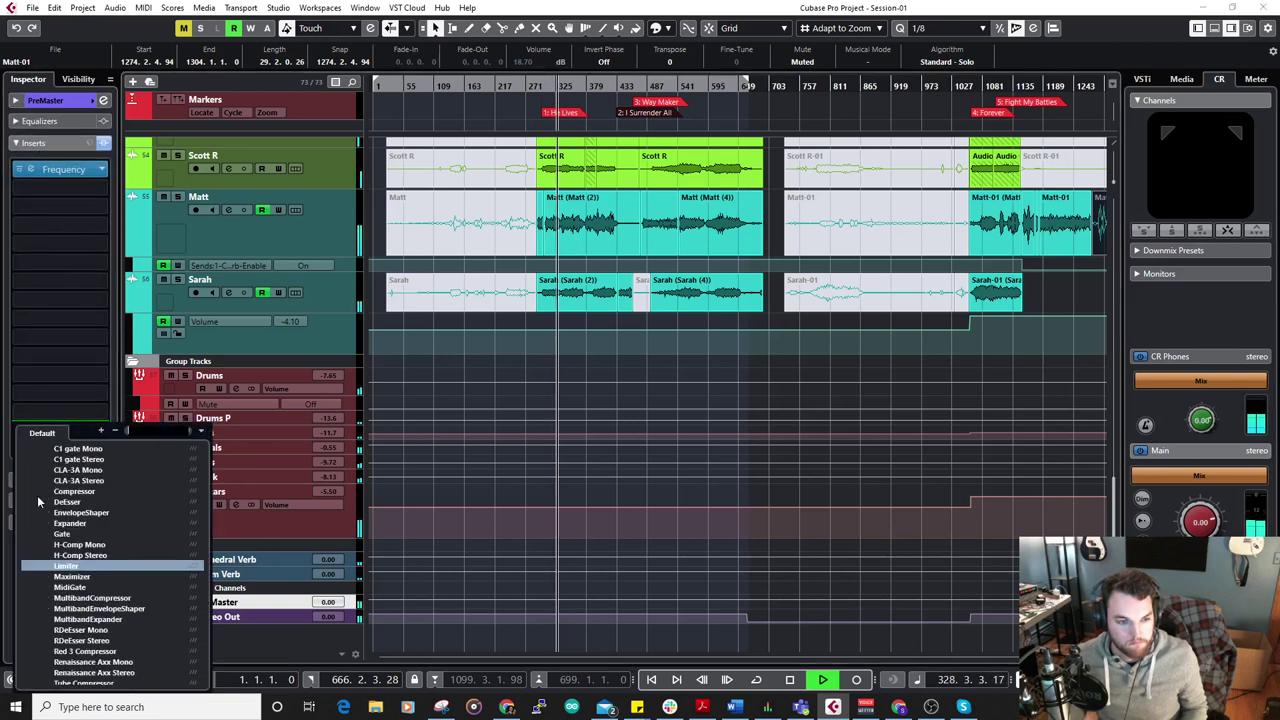
pyautogui.click(2, 620)
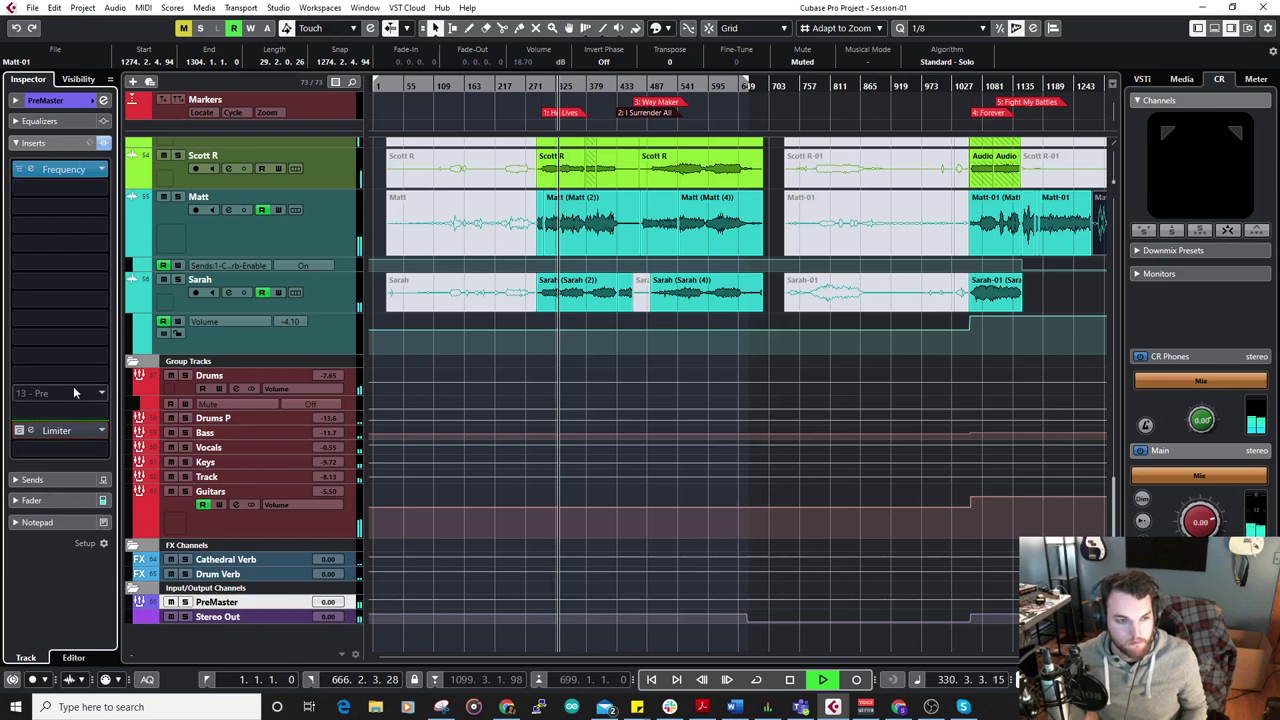
# Load the Maximizer into the limiter slot of the PreMaster channel strip and close the channel settings.
pyautogui.click(45, 100)
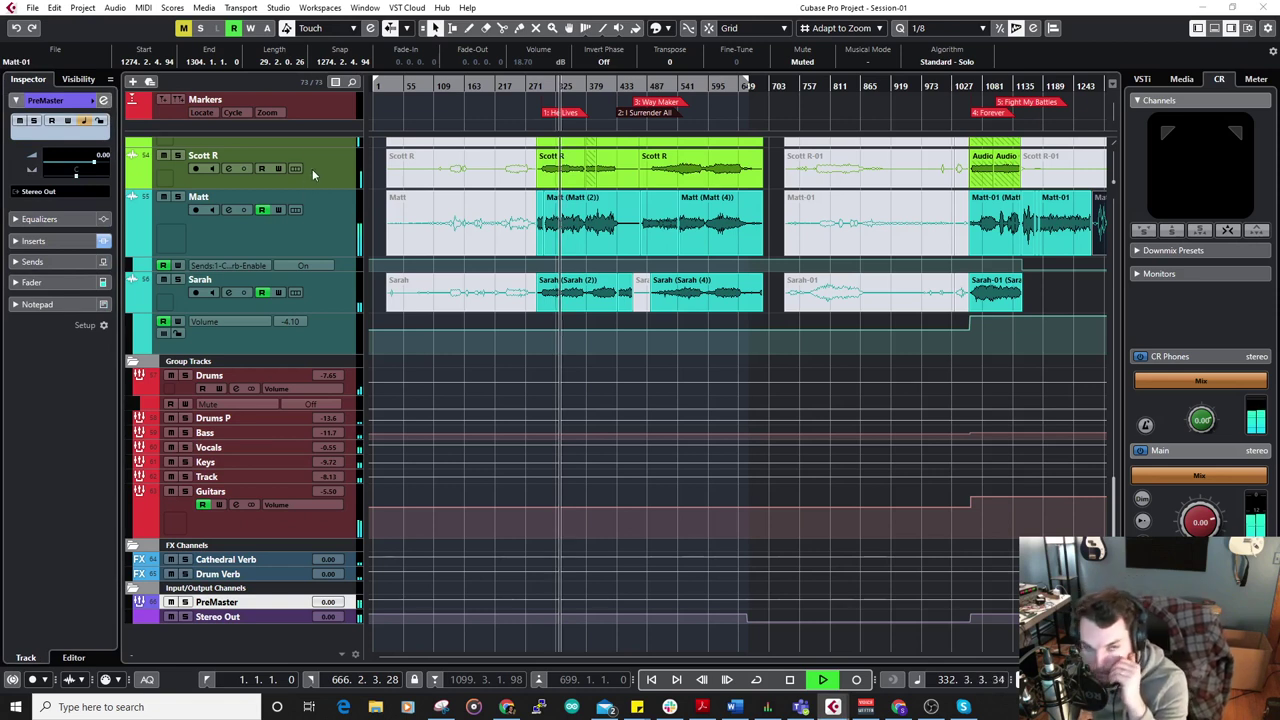
pyautogui.click(103, 102)
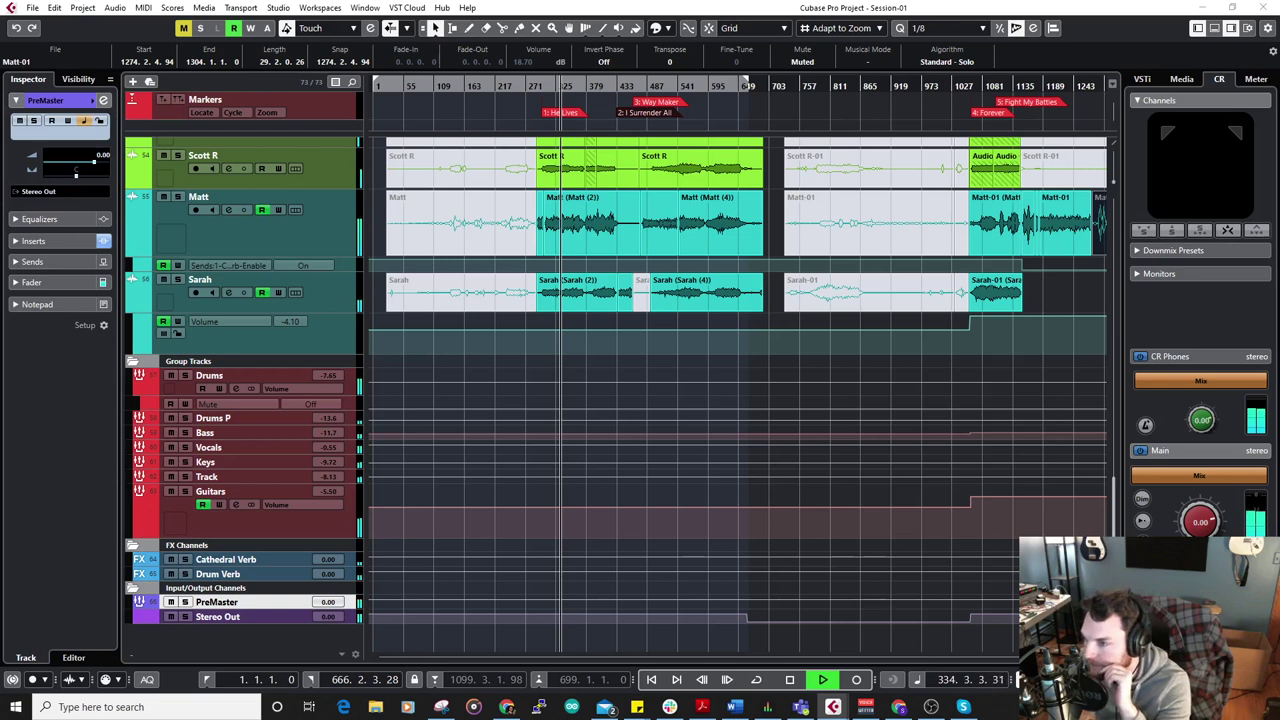
pyautogui.moveTo(1279, 290); pyautogui.dragTo(398, 156)
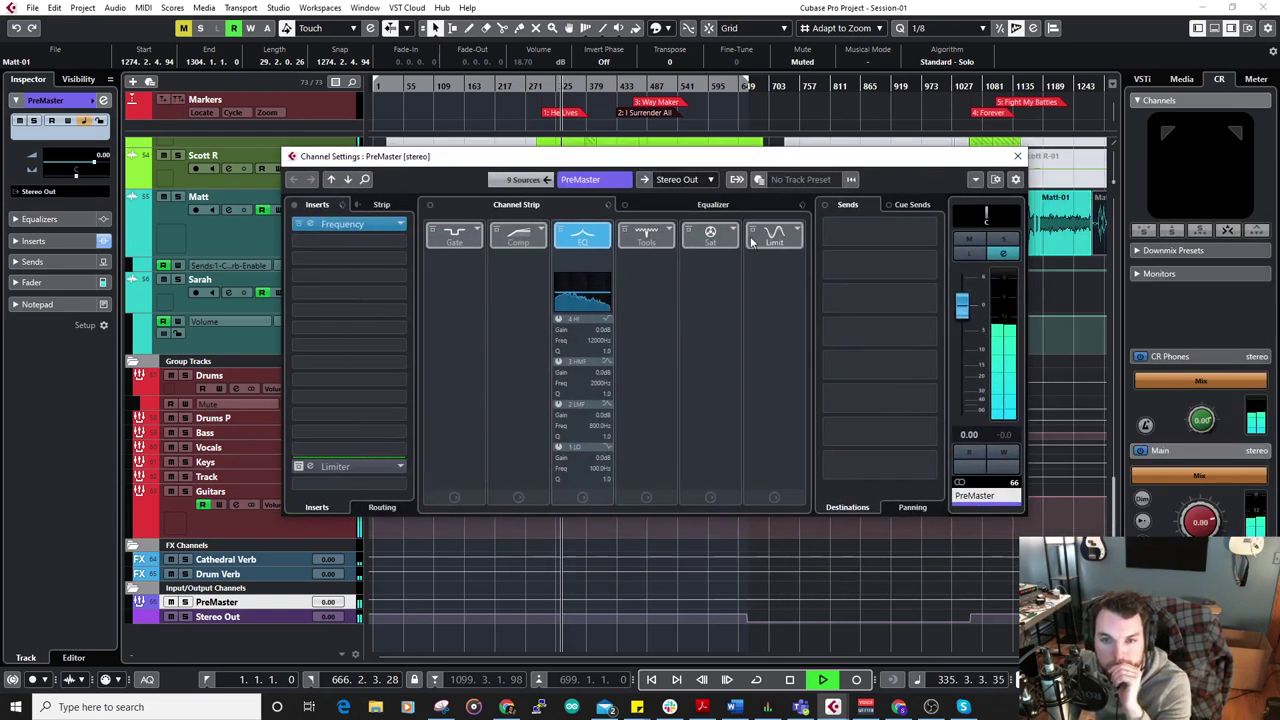
pyautogui.click(799, 232)
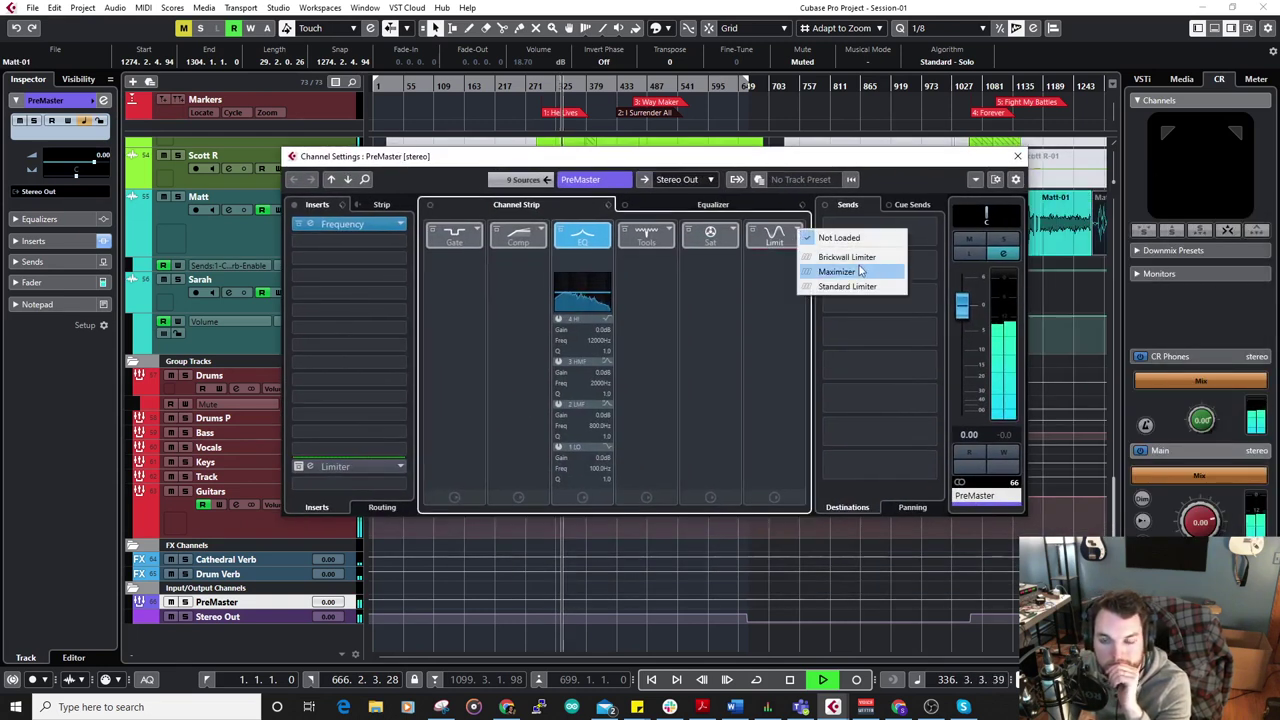
pyautogui.click(809, 271)
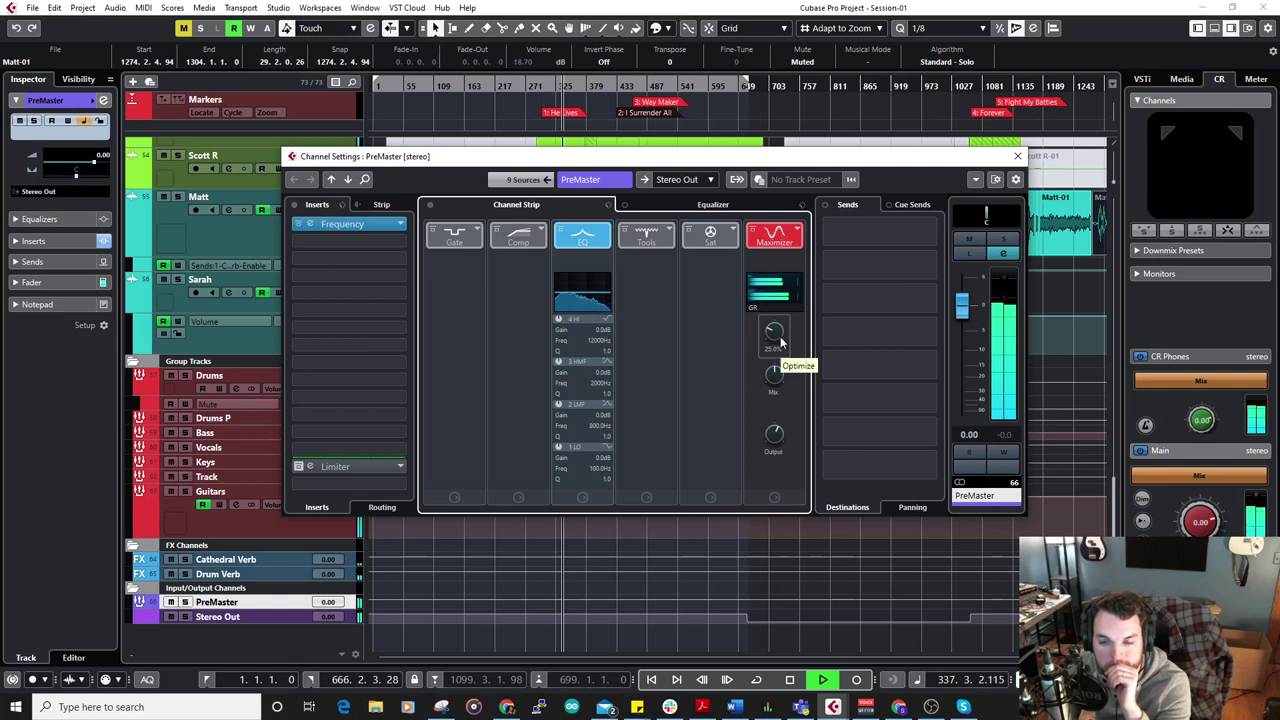
pyautogui.click(1017, 156)
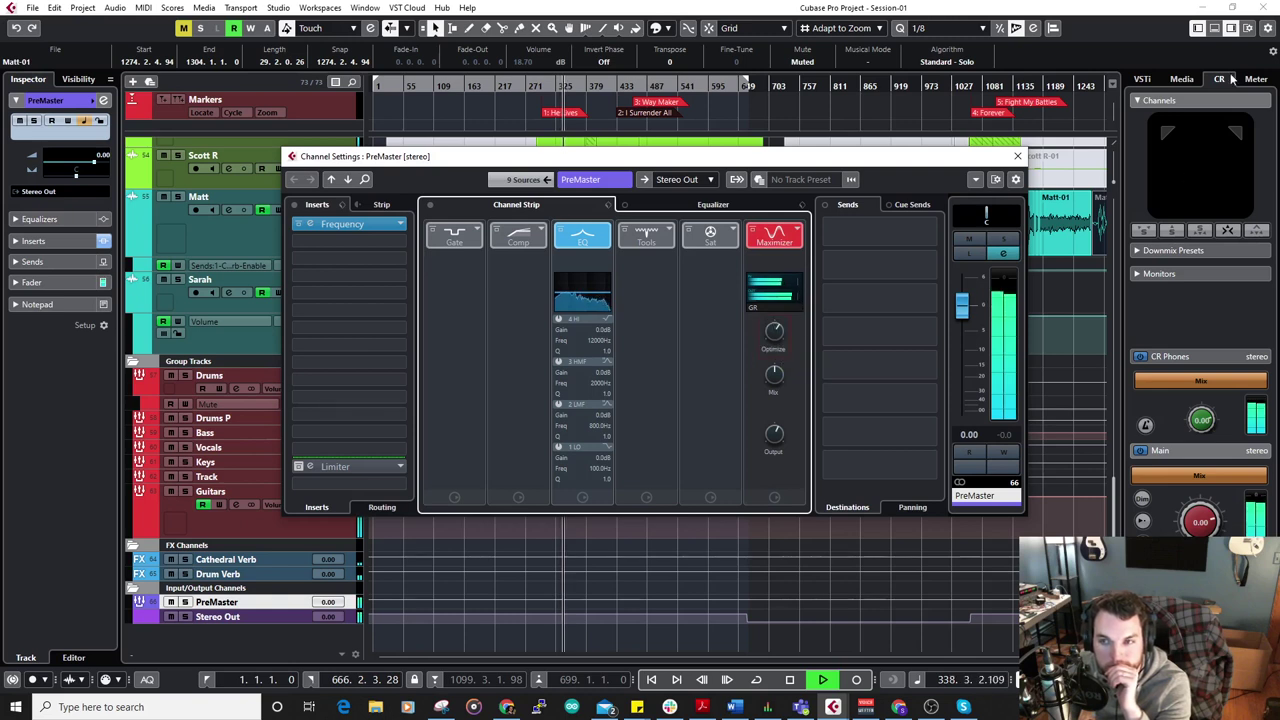
# Show the master level meter and reopen the PreMaster channel settings, placing the window clear of the meter.
pyautogui.click(1251, 85)
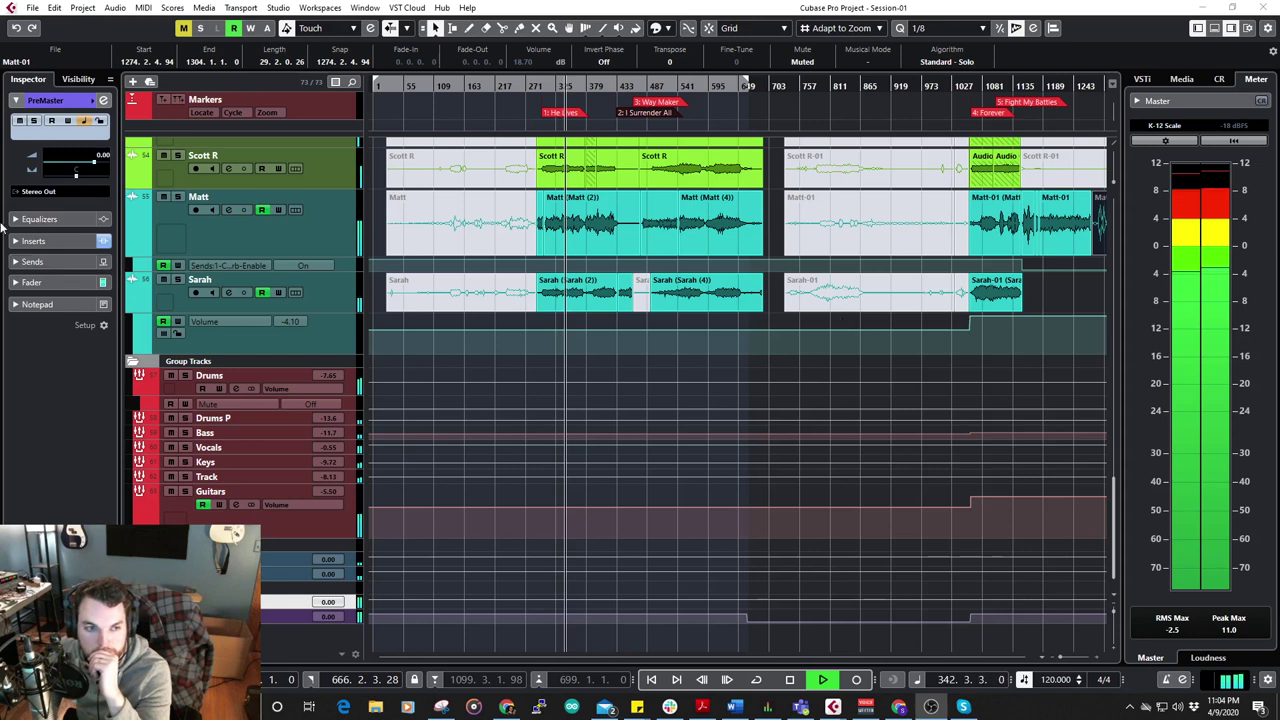
pyautogui.click(33, 241)
pyautogui.click(42, 144)
pyautogui.click(46, 101)
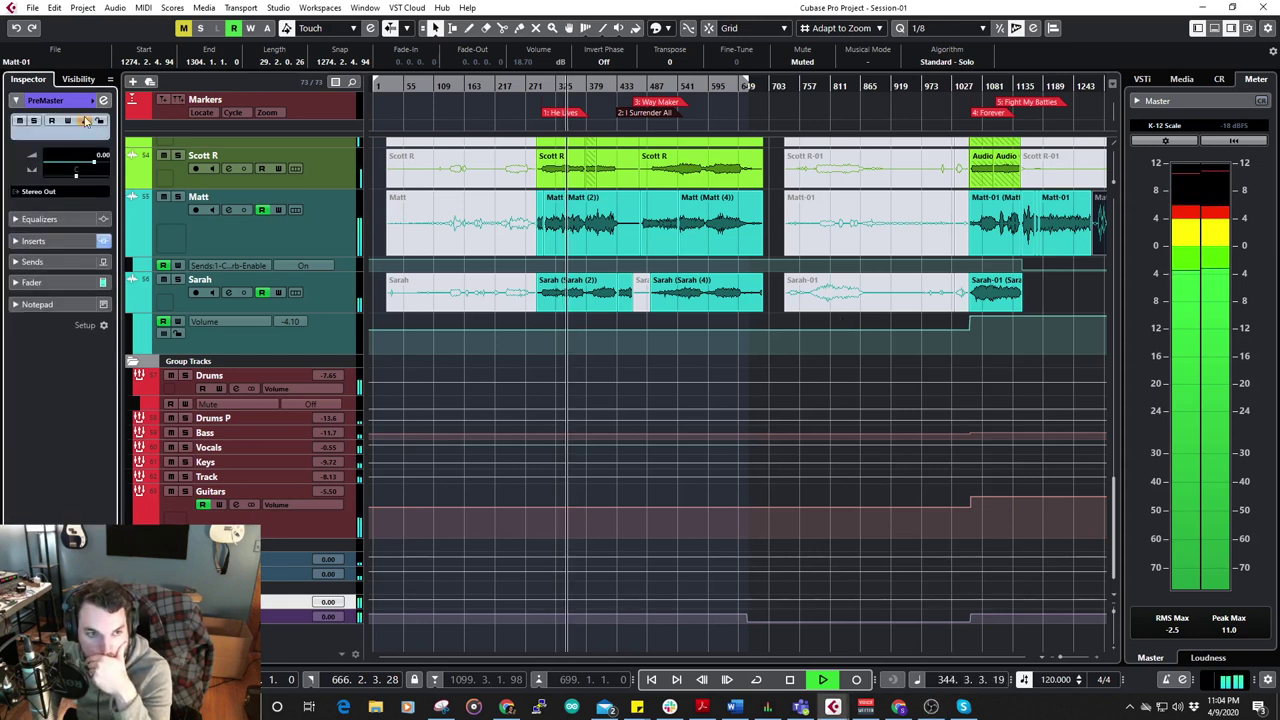
pyautogui.click(80, 101)
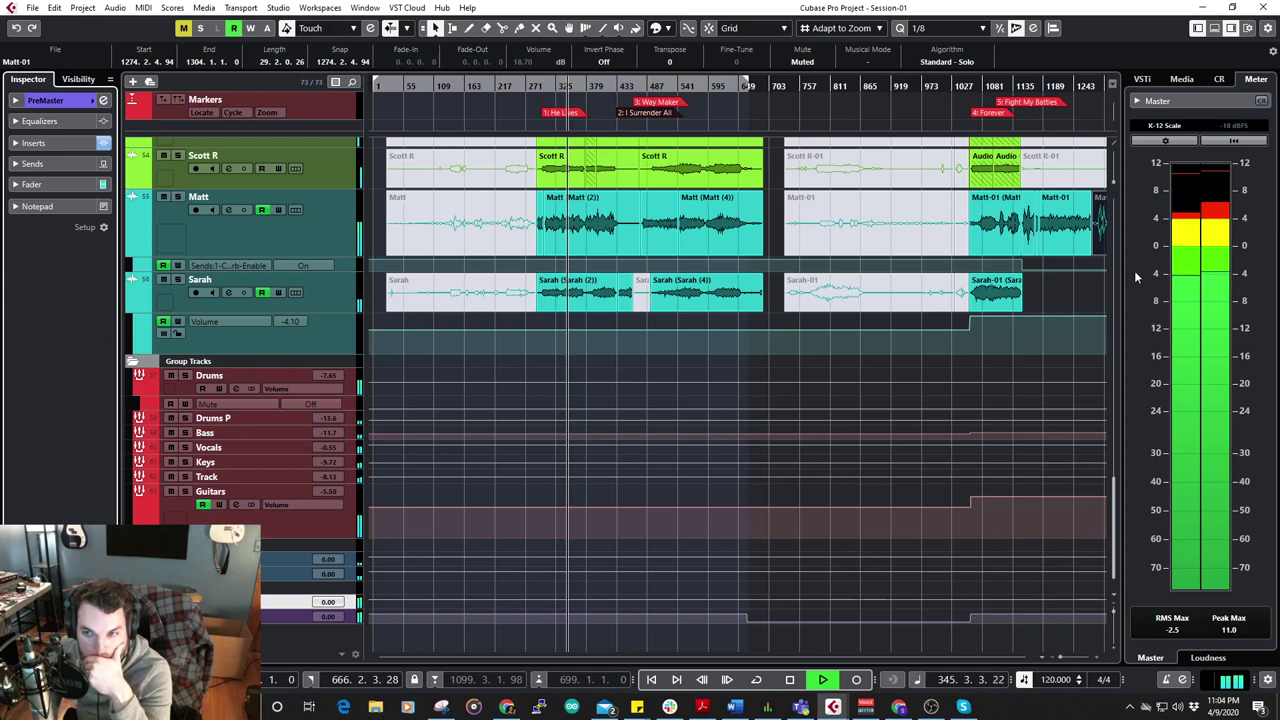
pyautogui.click(103, 101)
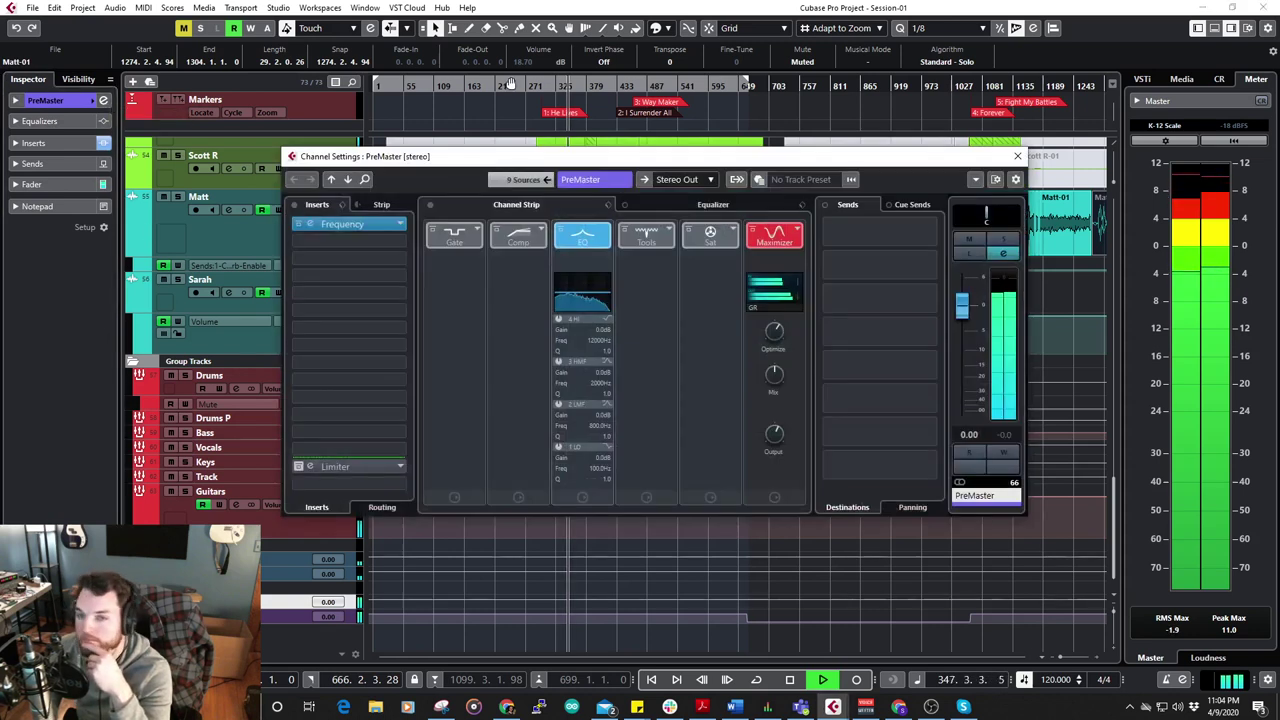
pyautogui.moveTo(722, 158); pyautogui.dragTo(646, 211)
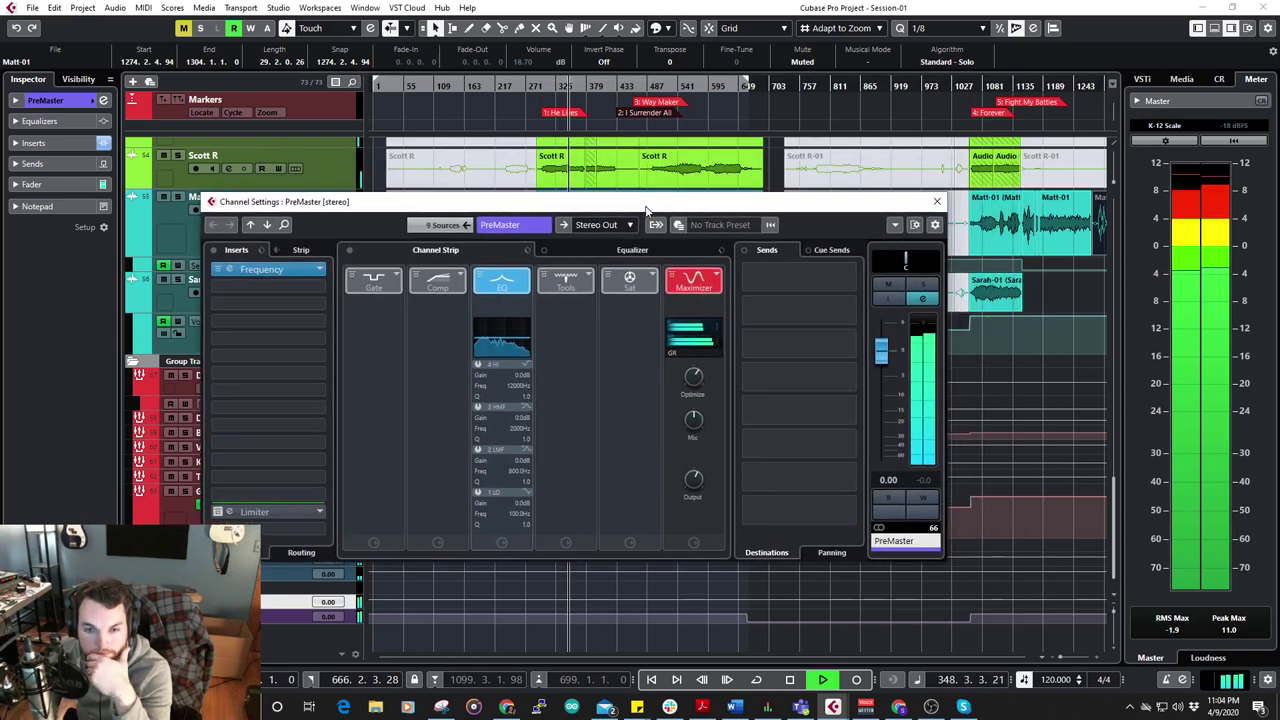
# Raise the Maximizer's Optimize amount slightly on the PreMaster channel and check the result on the master peak and loudness meters.
pyautogui.moveTo(694, 381); pyautogui.dragTo(697, 374)
pyautogui.click(1229, 628)
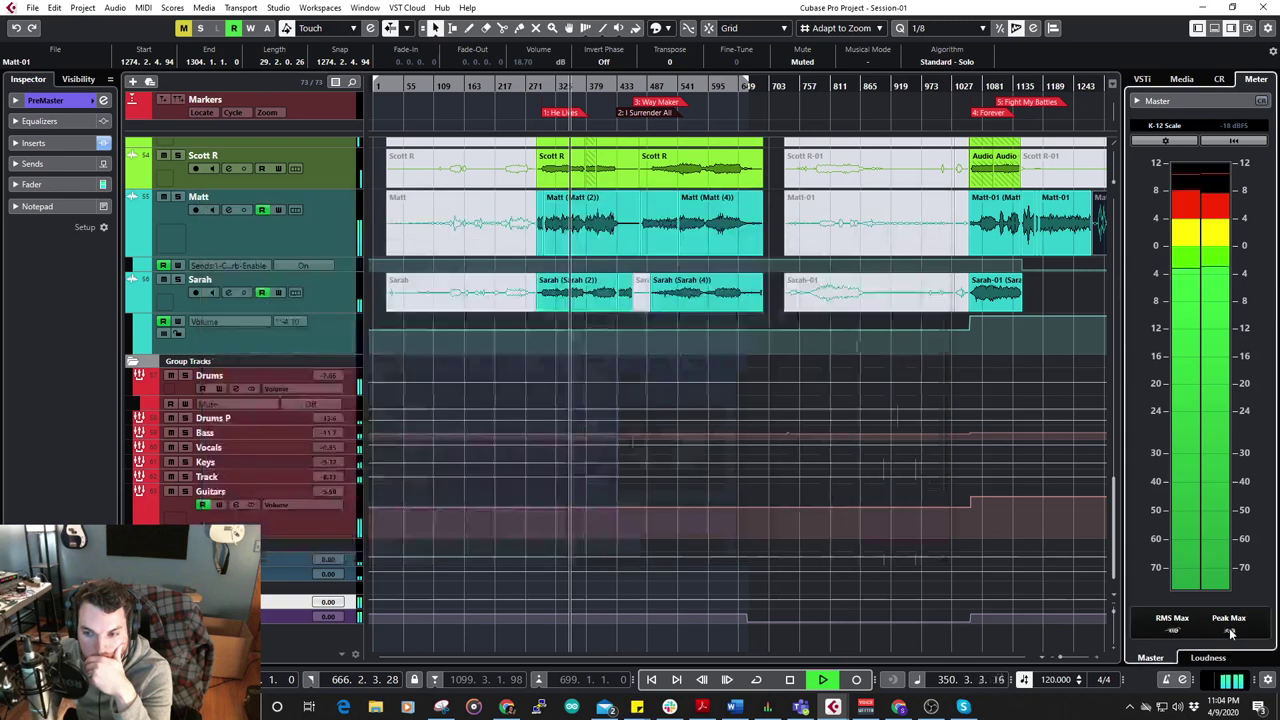
pyautogui.click(1208, 658)
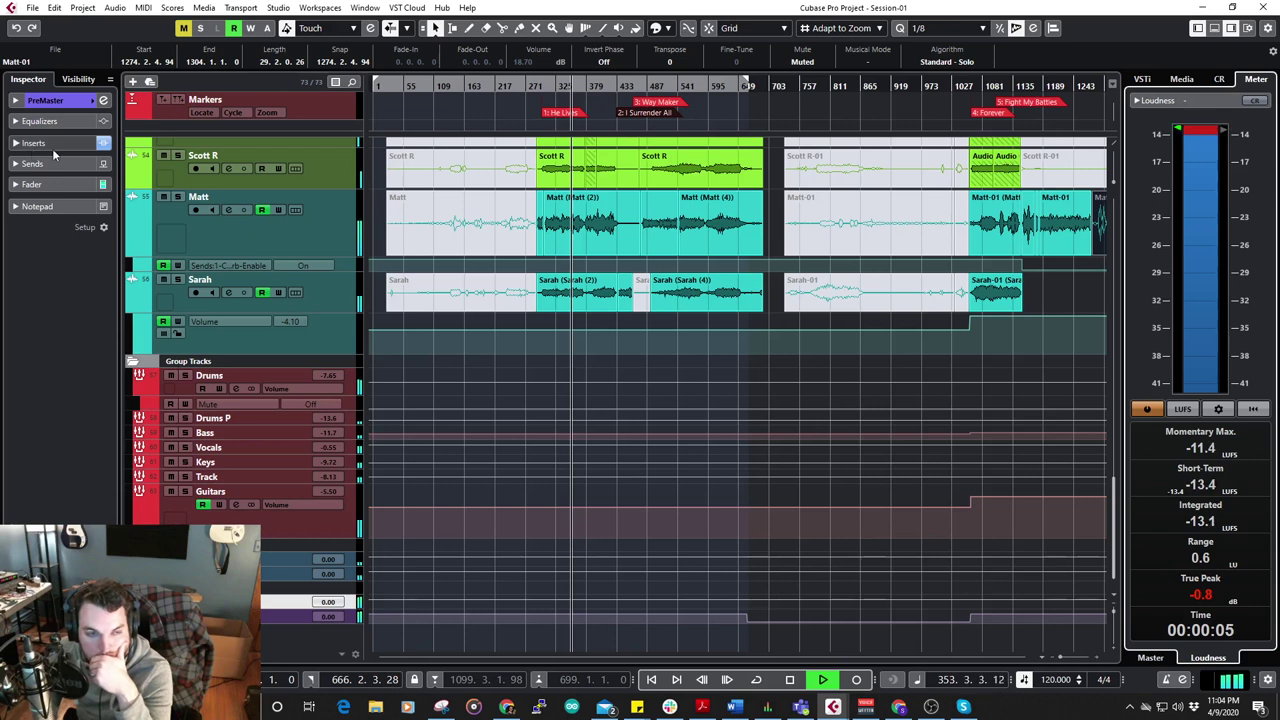
# Readjust the Maximizer's Optimize amount on the PreMaster channel and check the peak level and loudness again.
pyautogui.click(103, 100)
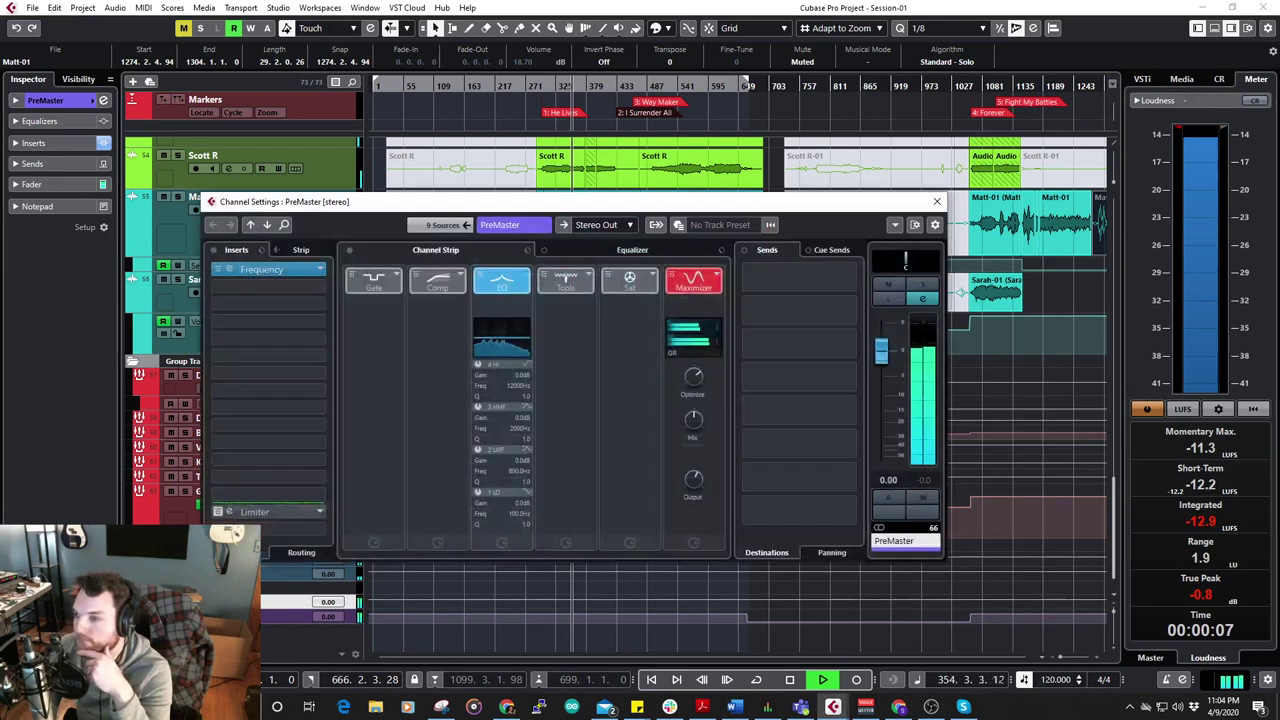
pyautogui.moveTo(699, 371); pyautogui.dragTo(701, 351)
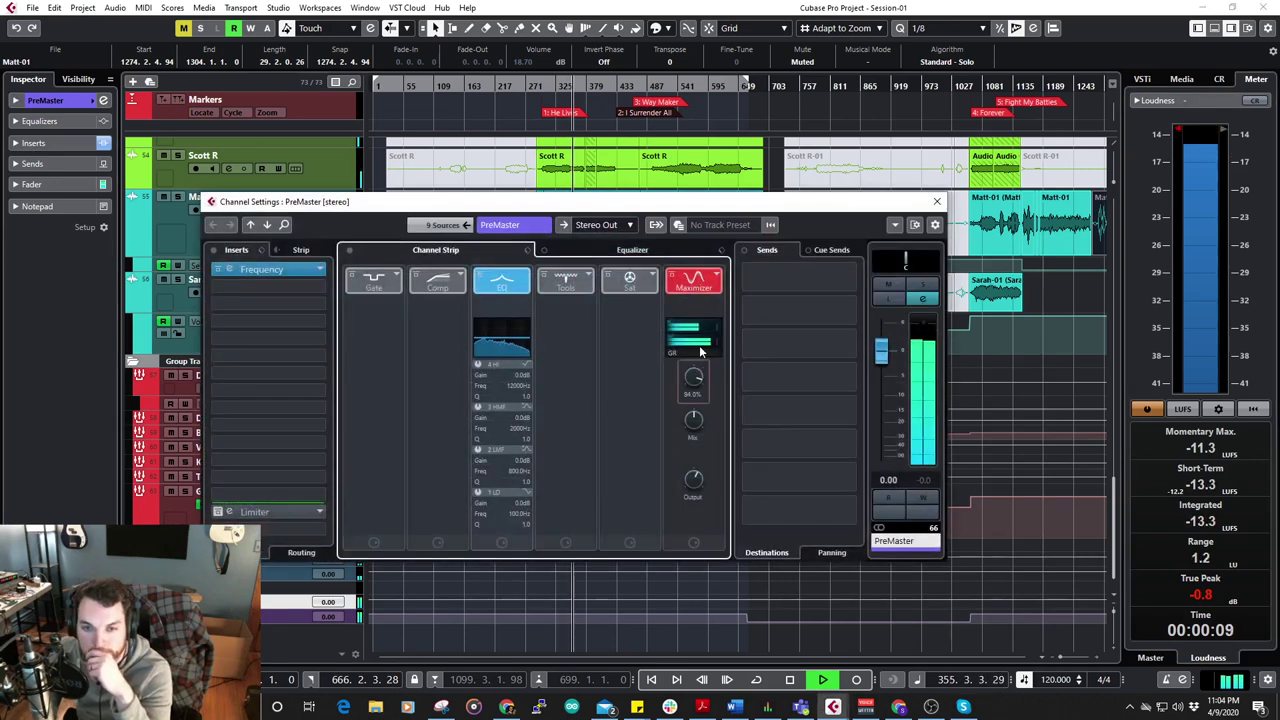
pyautogui.moveTo(701, 351); pyautogui.dragTo(697, 370)
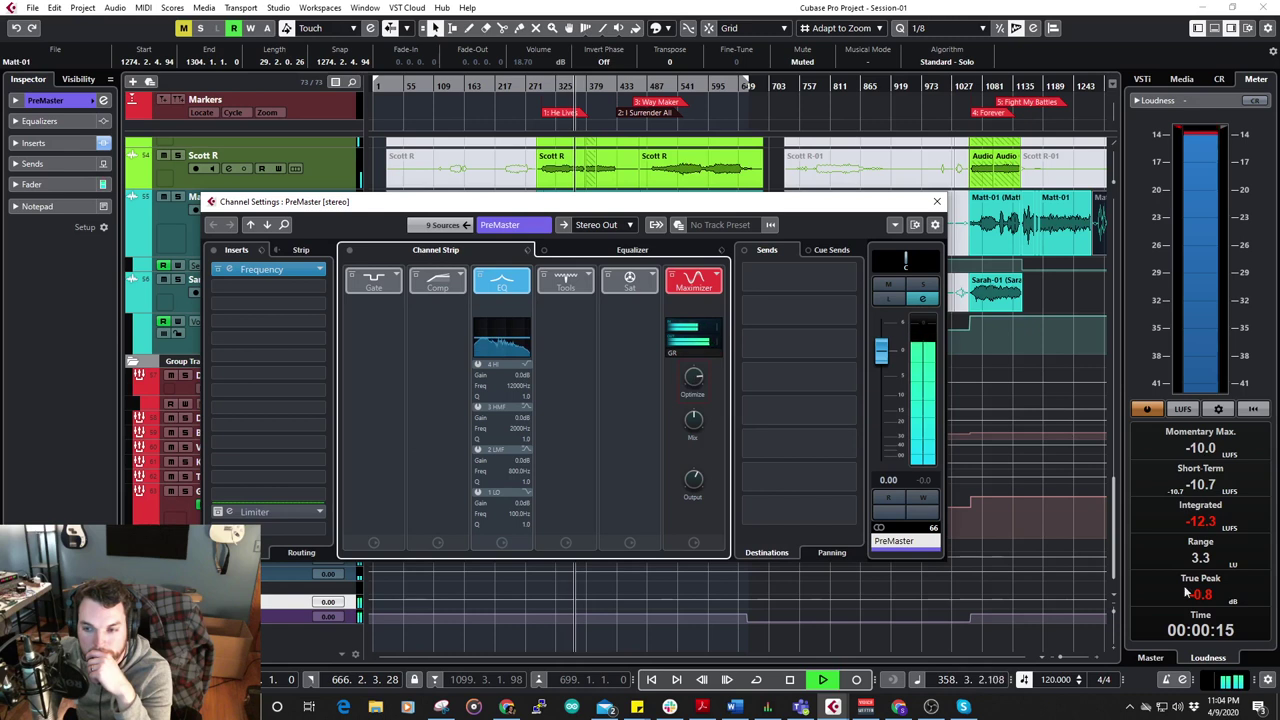
pyautogui.click(1152, 658)
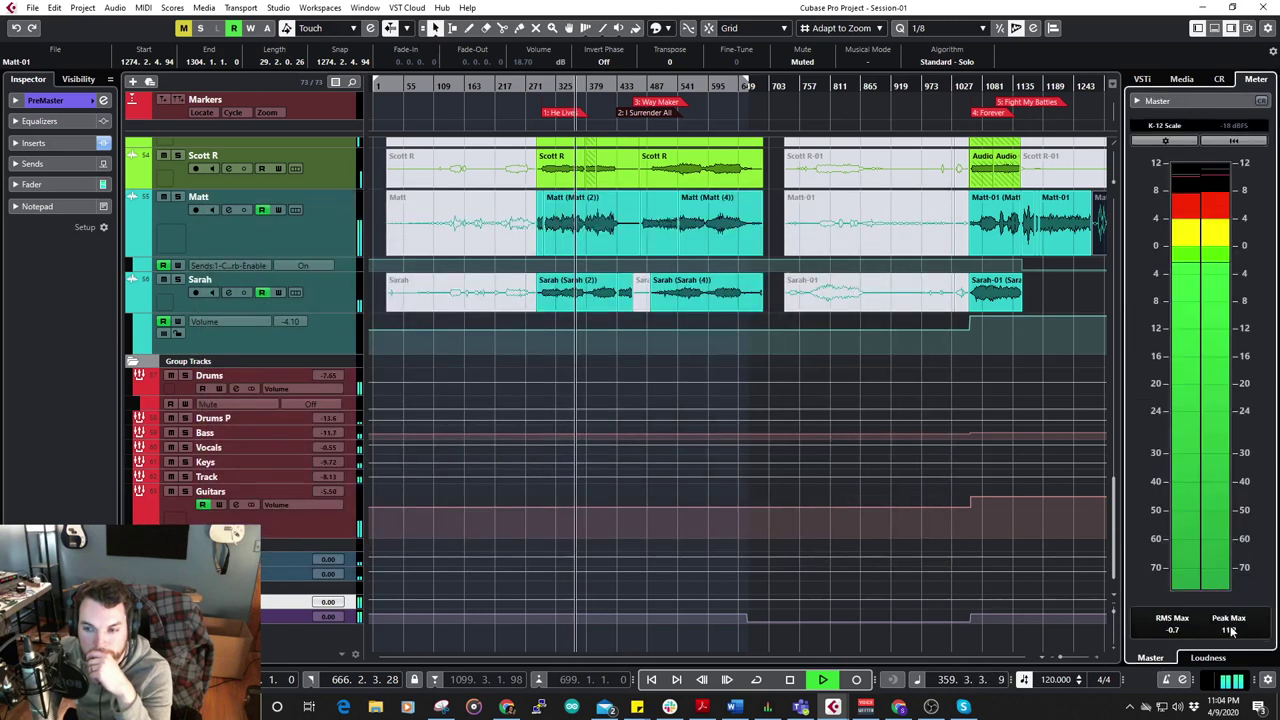
pyautogui.click(1208, 657)
# Load the MultibandCompressor from the Dynamics effects into the second insert slot of the PreMaster channel.
pyautogui.click(28, 143)
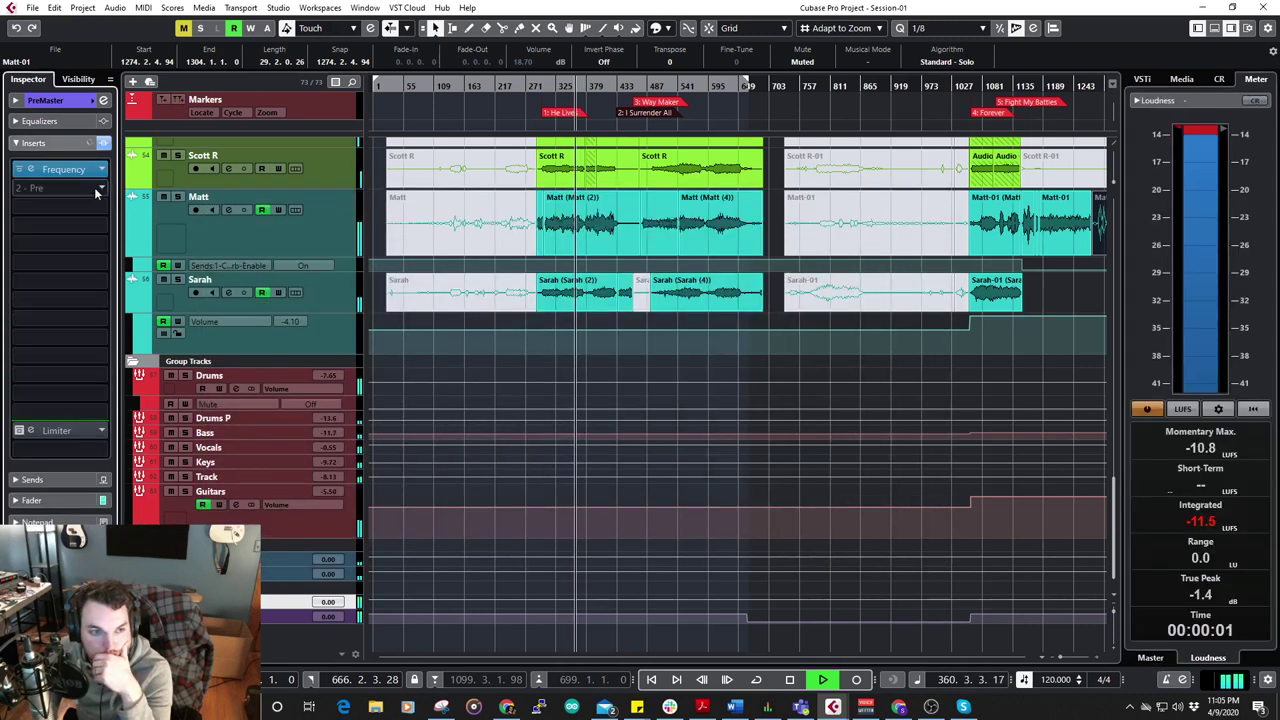
pyautogui.click(70, 170)
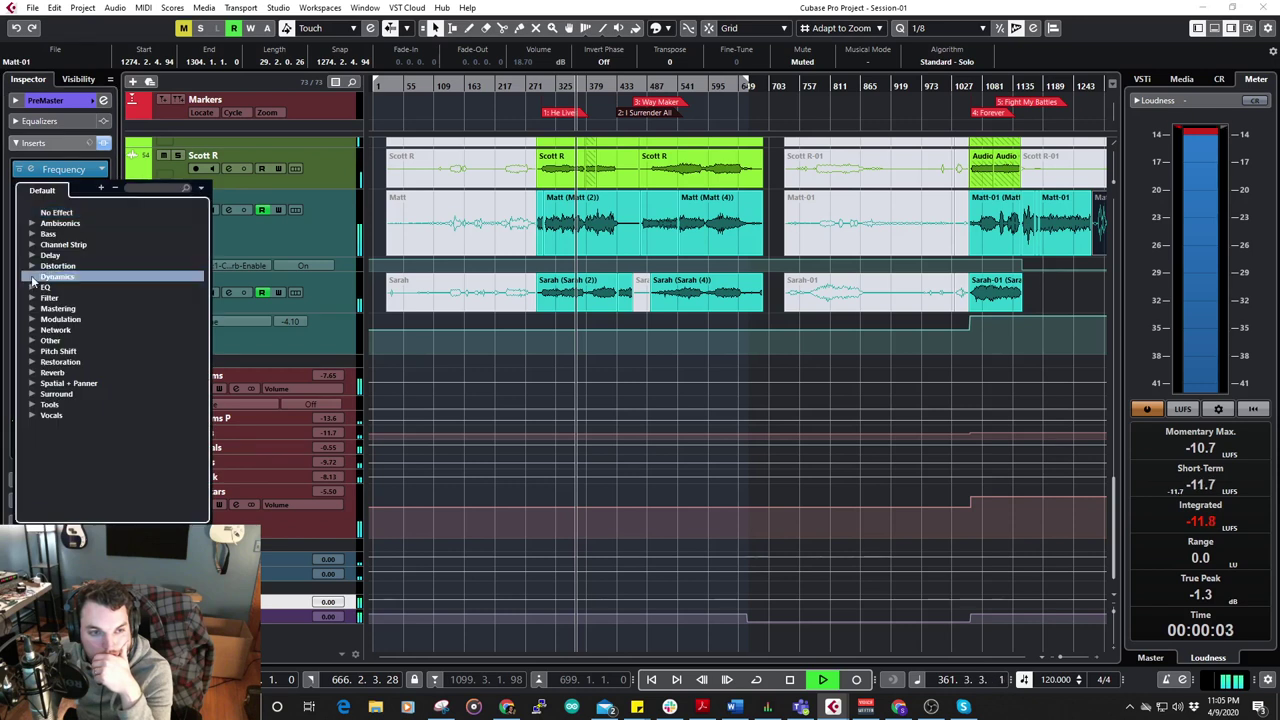
pyautogui.click(32, 277)
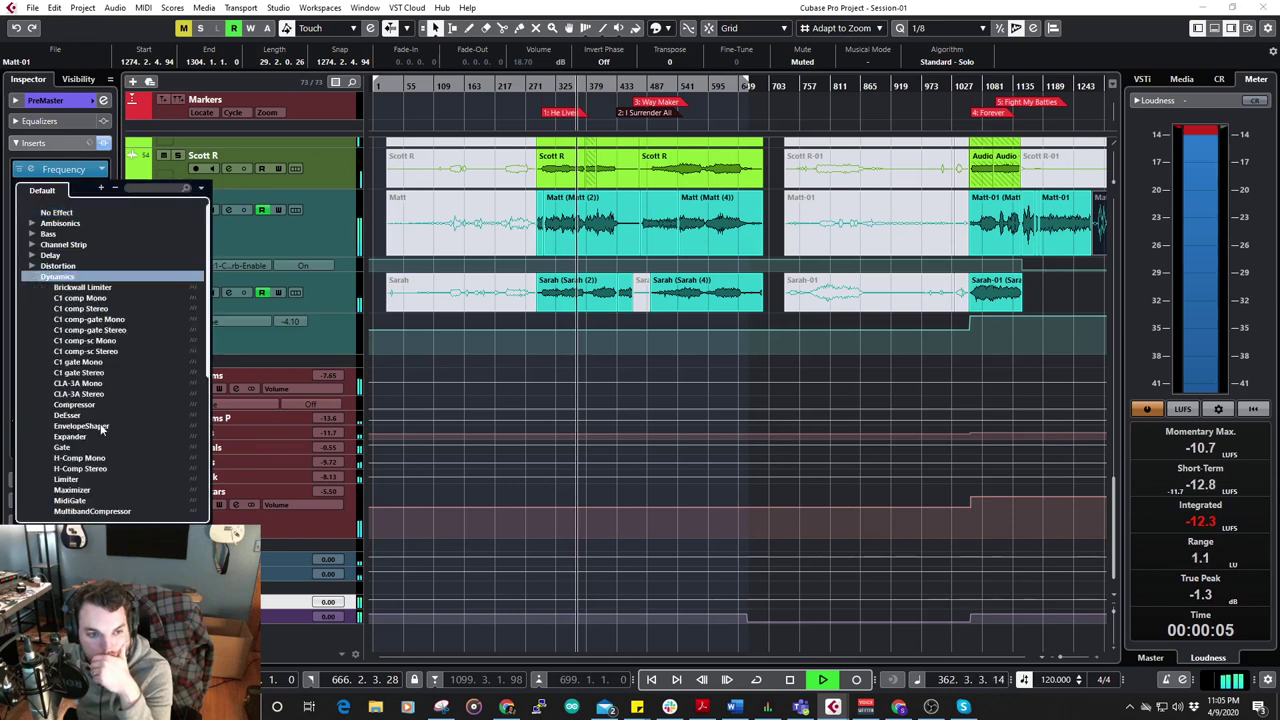
pyautogui.click(100, 512)
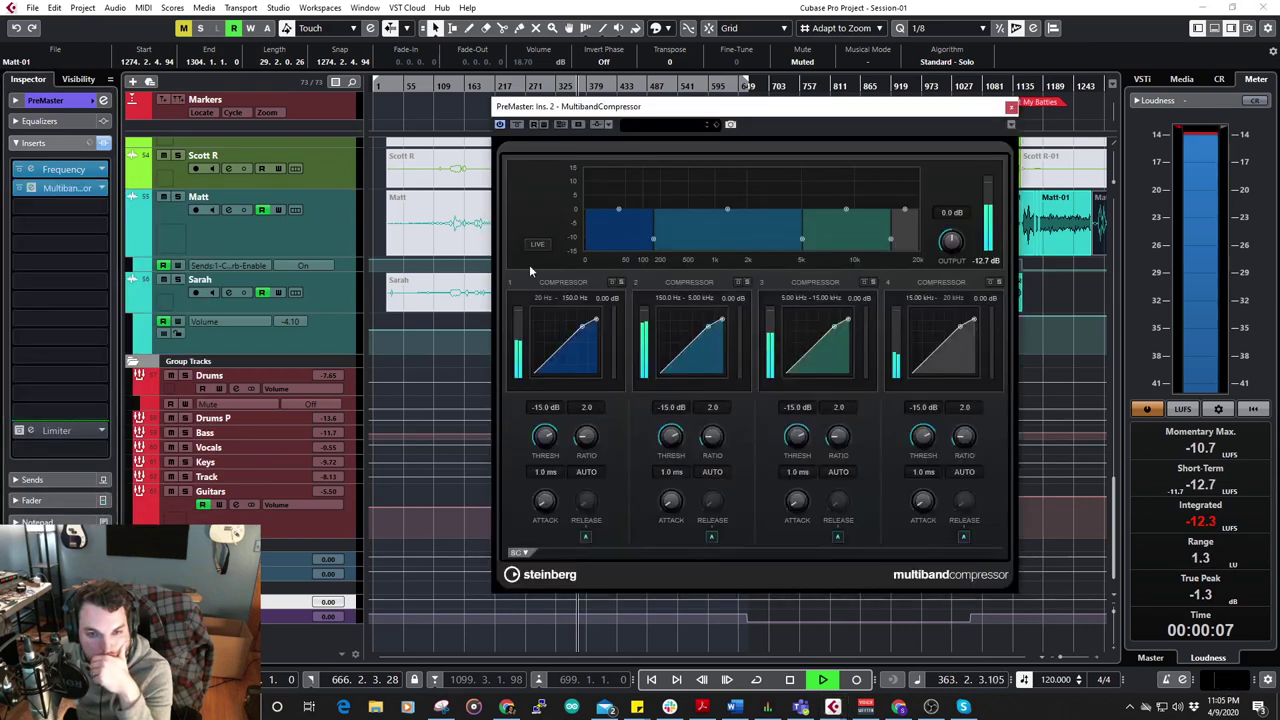
# Lower the MultibandCompressor thresholds to -18.6 dB on band 1, -25.5 dB on band 3 and -33.9 dB on band 4.
pyautogui.moveTo(543, 447); pyautogui.dragTo(541, 457)
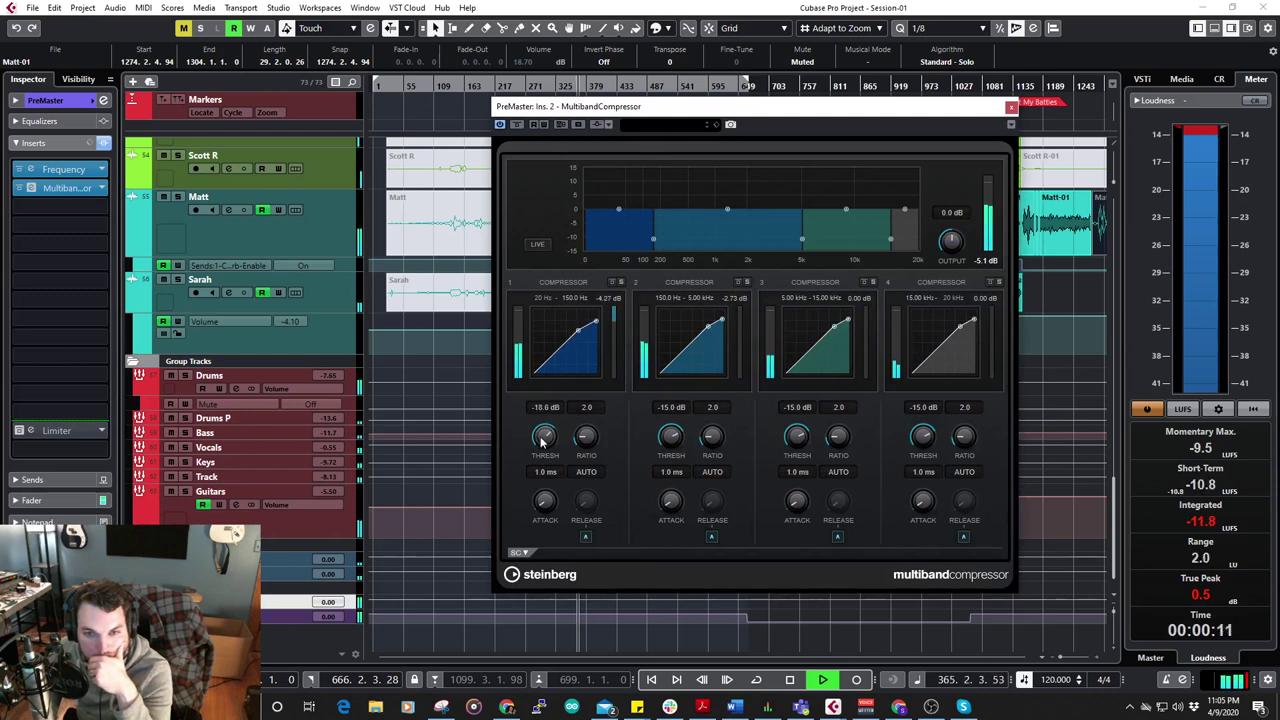
pyautogui.moveTo(796, 437); pyautogui.dragTo(803, 453)
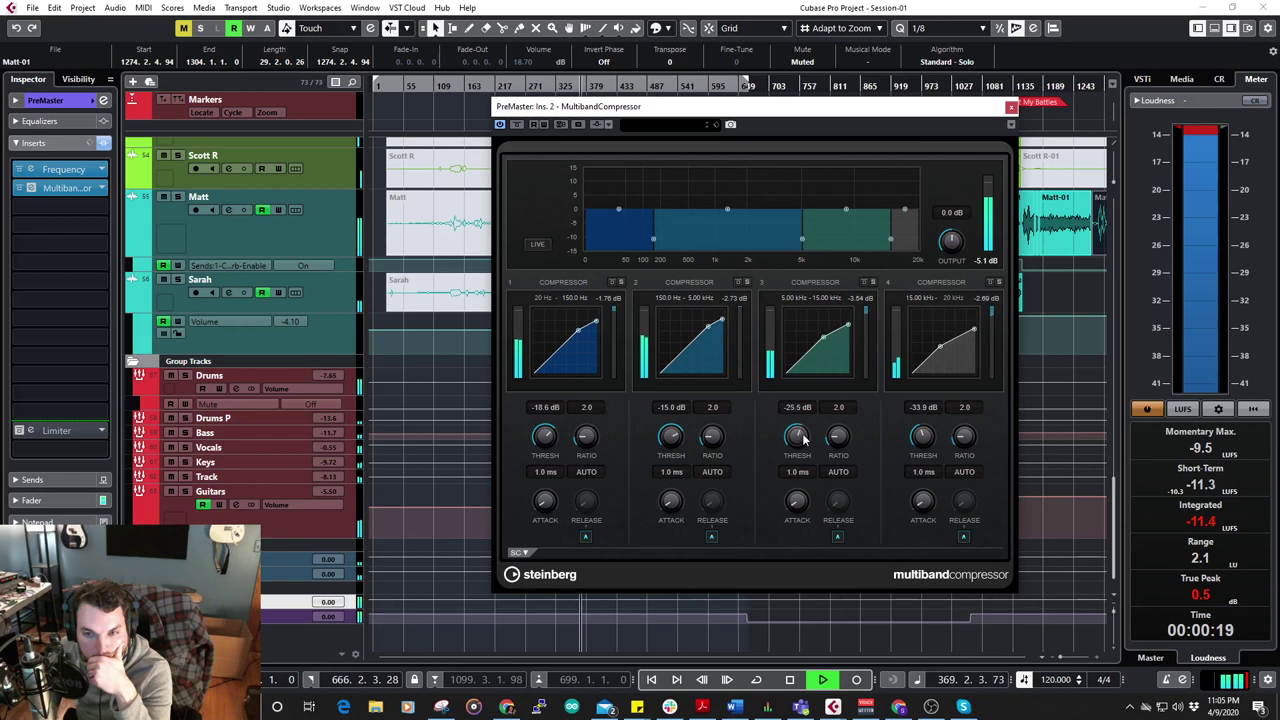
pyautogui.click(1011, 106)
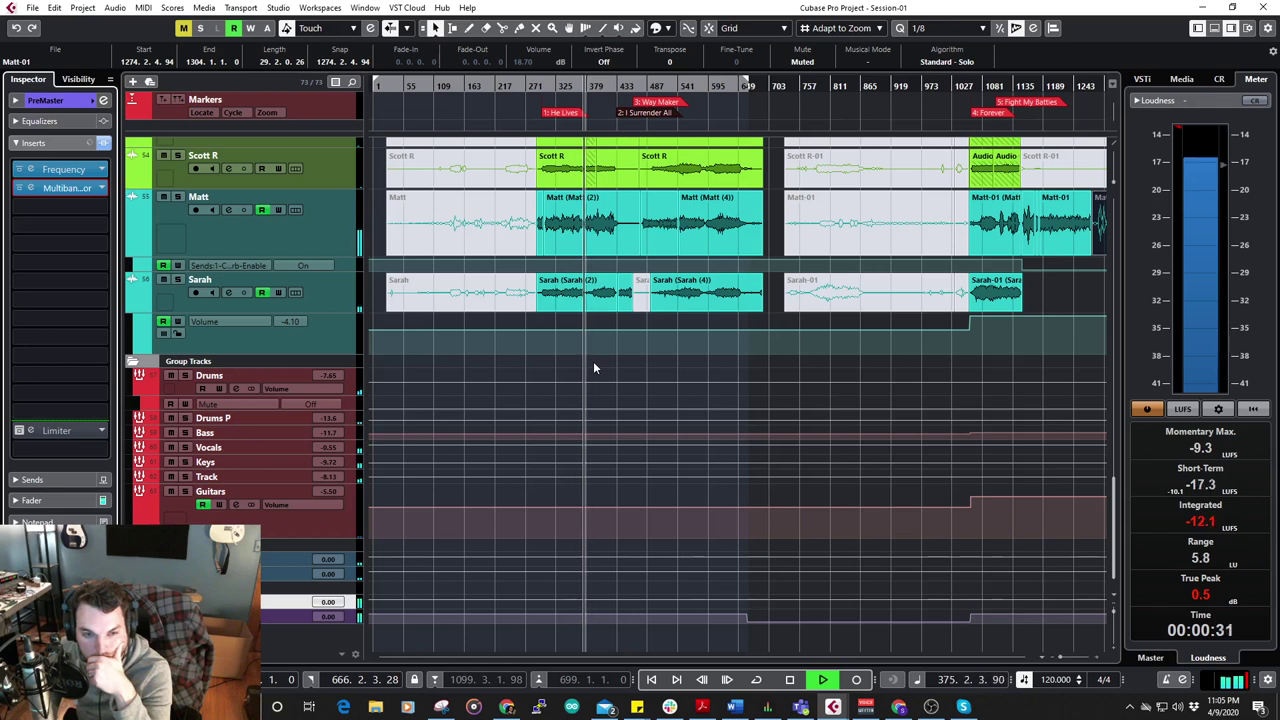
# Stop playback and open the vocal event on track 55 around bar 376 in the Sample Editor.
pyautogui.click(584, 232)
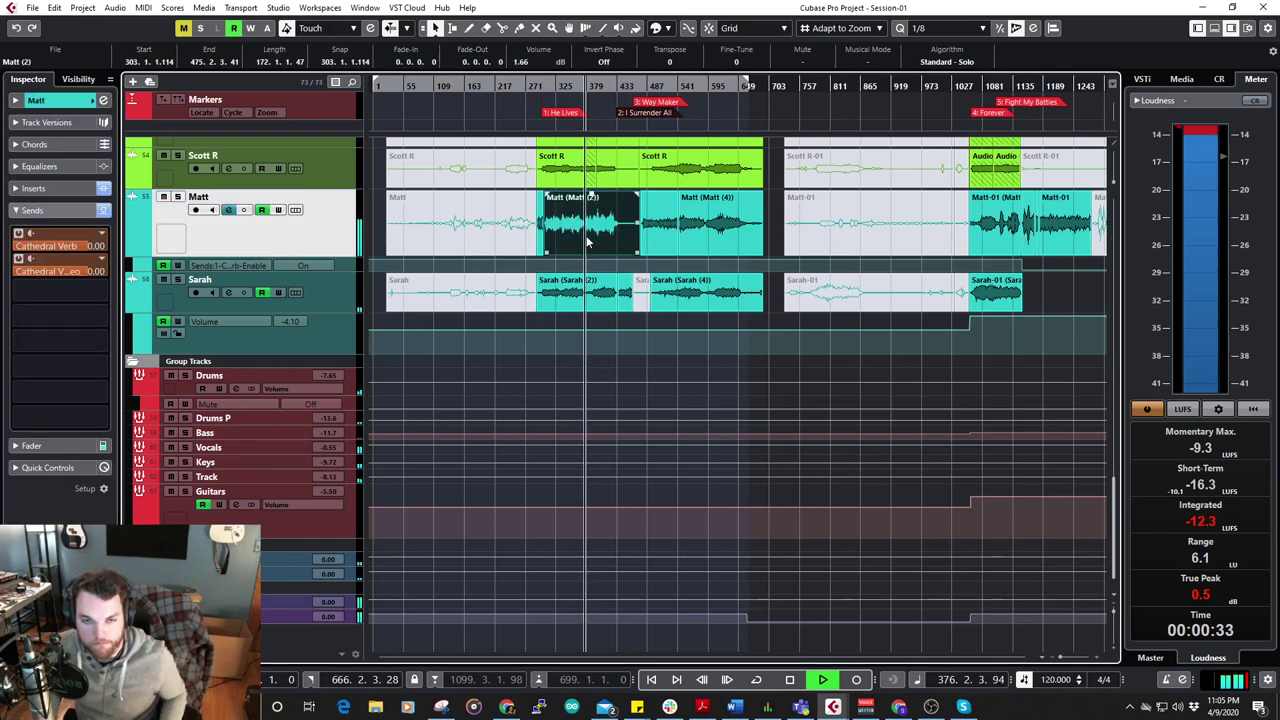
pyautogui.press('space')
pyautogui.press('h')
pyautogui.press('h')
pyautogui.press('h')
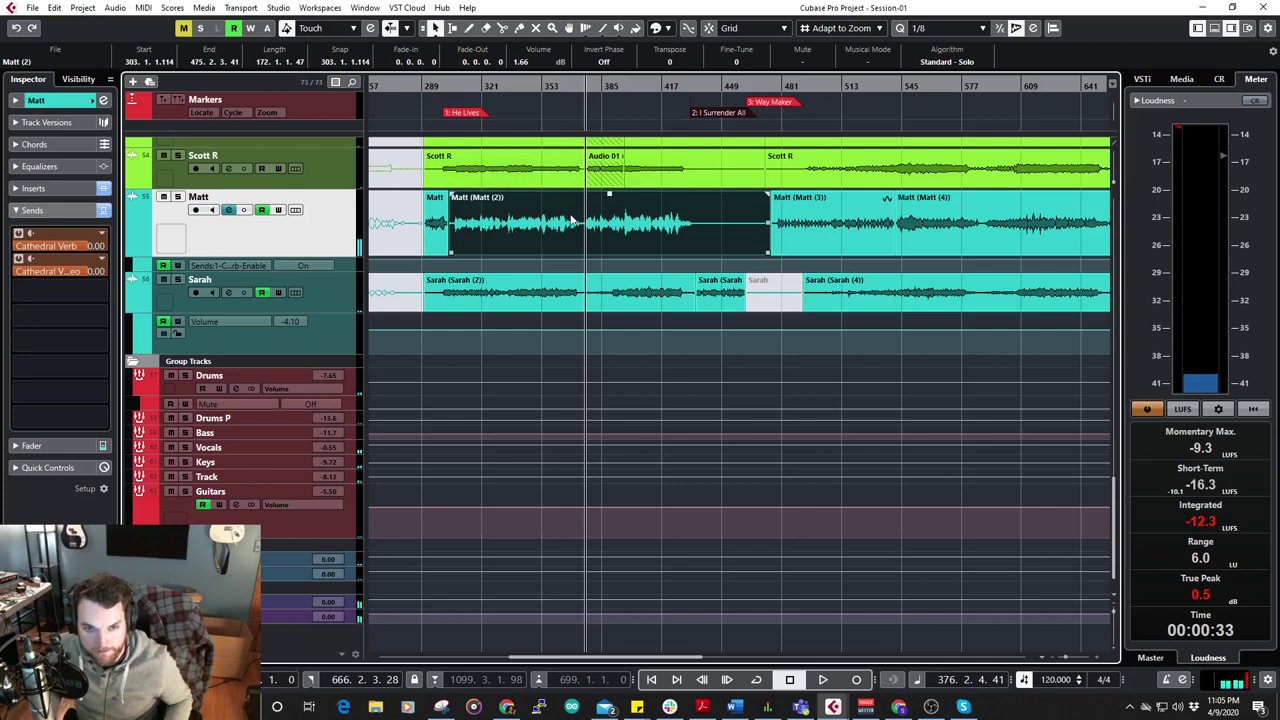
pyautogui.doubleClick(572, 220)
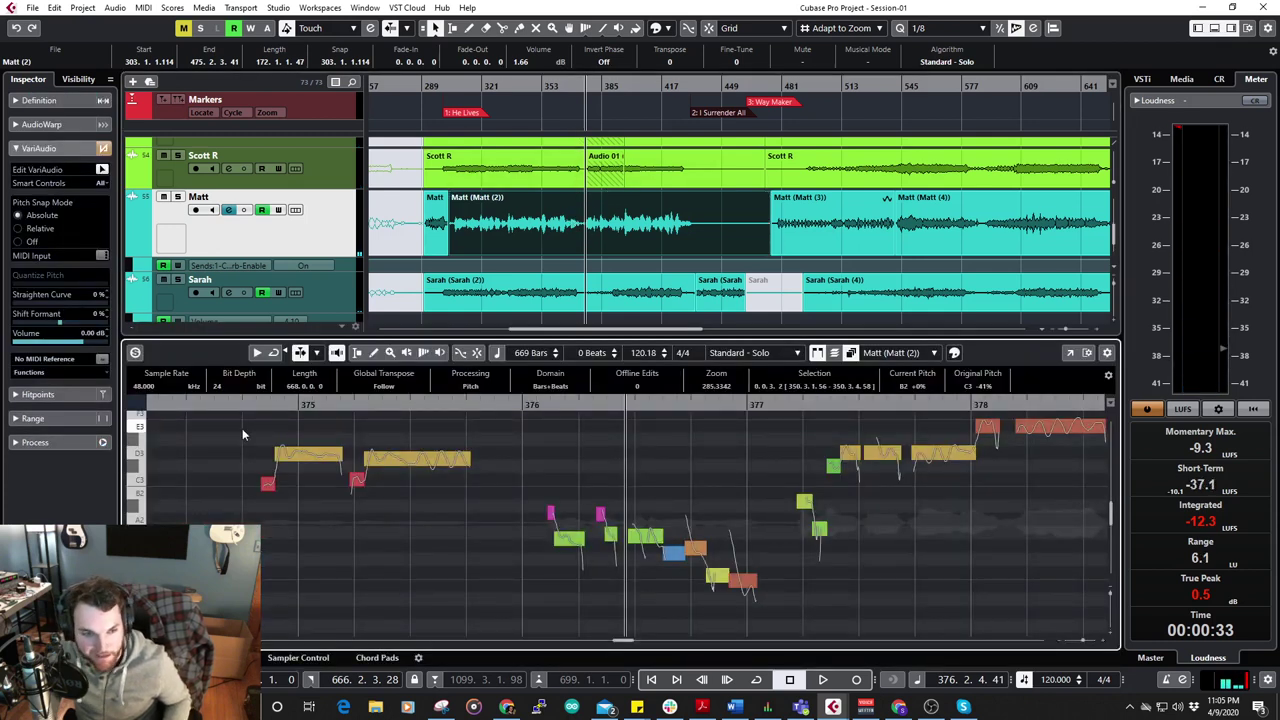
# Quantize the pitch of the vocal notes in bar 375 to 100 %, play them back, and close the editor.
pyautogui.moveTo(245, 434); pyautogui.dragTo(385, 485)
pyautogui.click(105, 284)
pyautogui.click(259, 401)
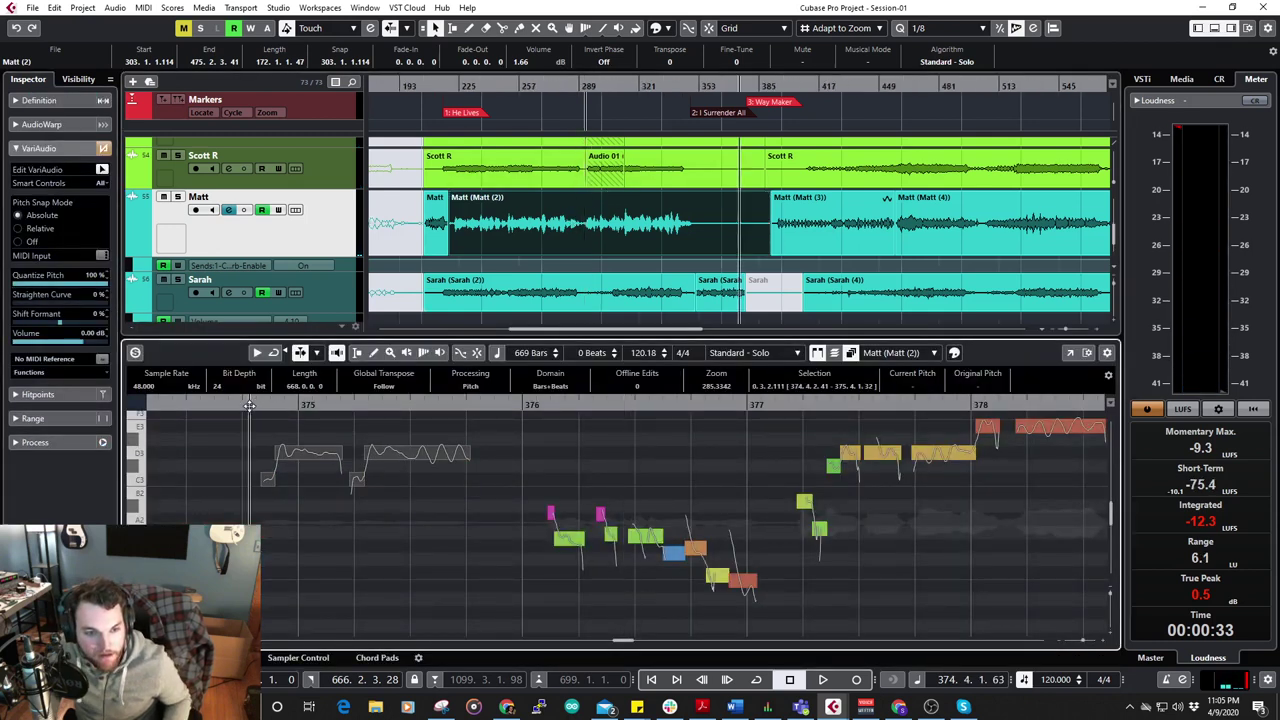
pyautogui.press('space')
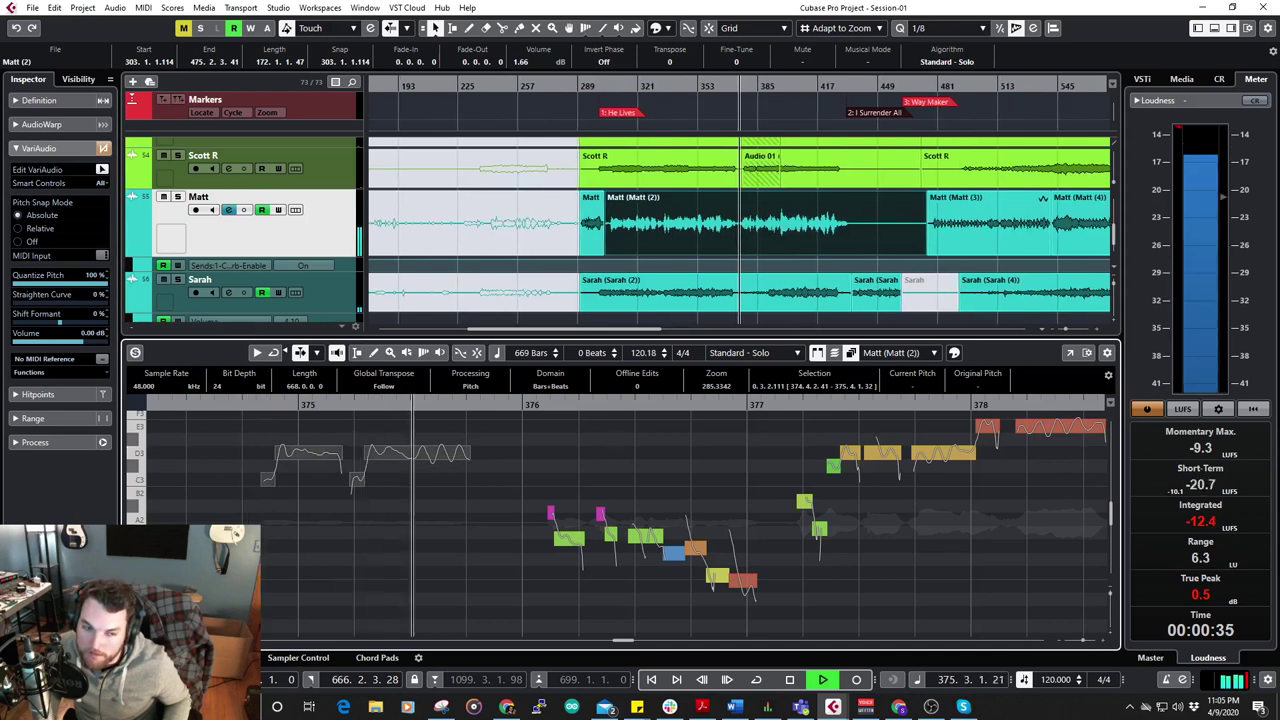
pyautogui.press('Return')
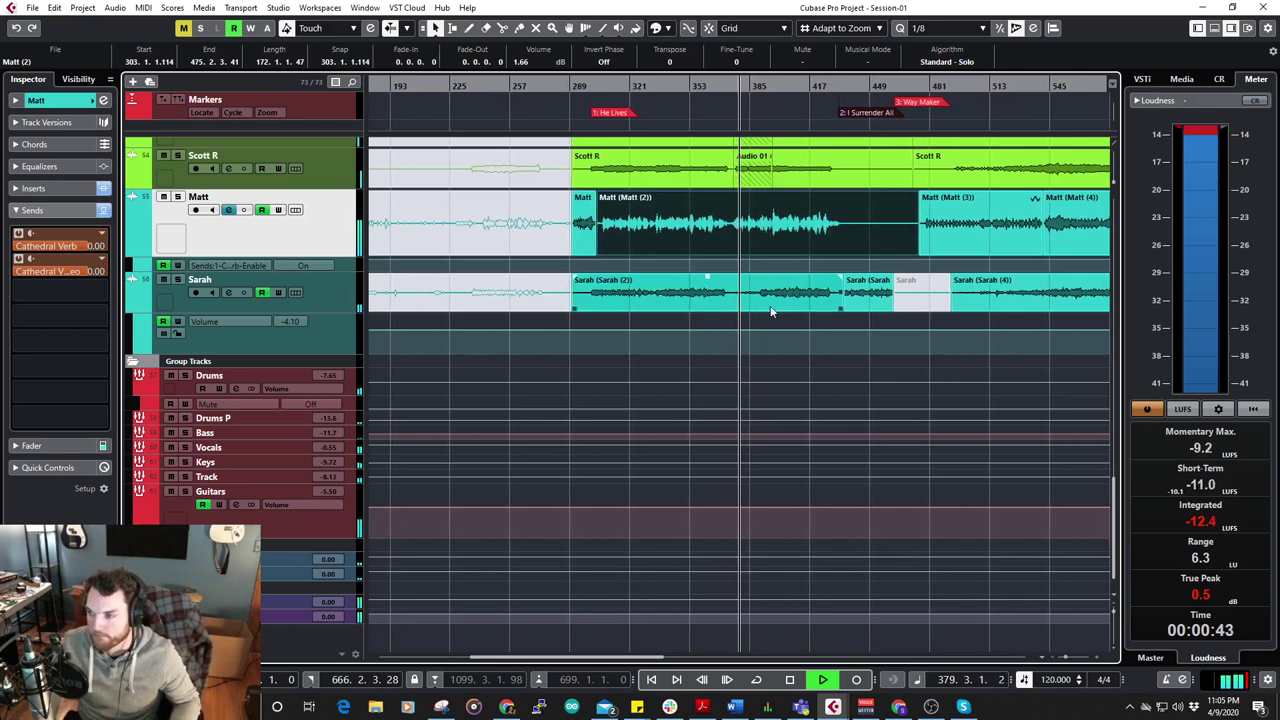
# Check the master peak level and return to the loudness measurement while "He Lives" plays.
pyautogui.scroll(4, 770, 330)
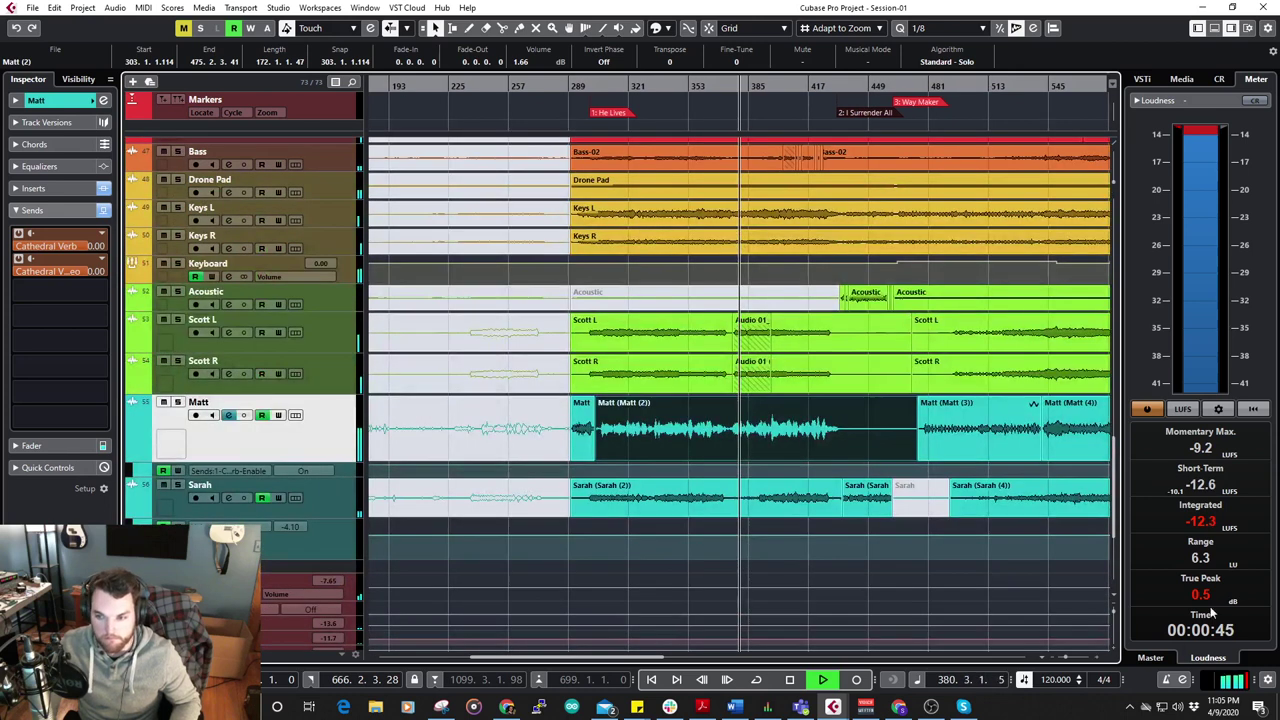
pyautogui.click(1150, 657)
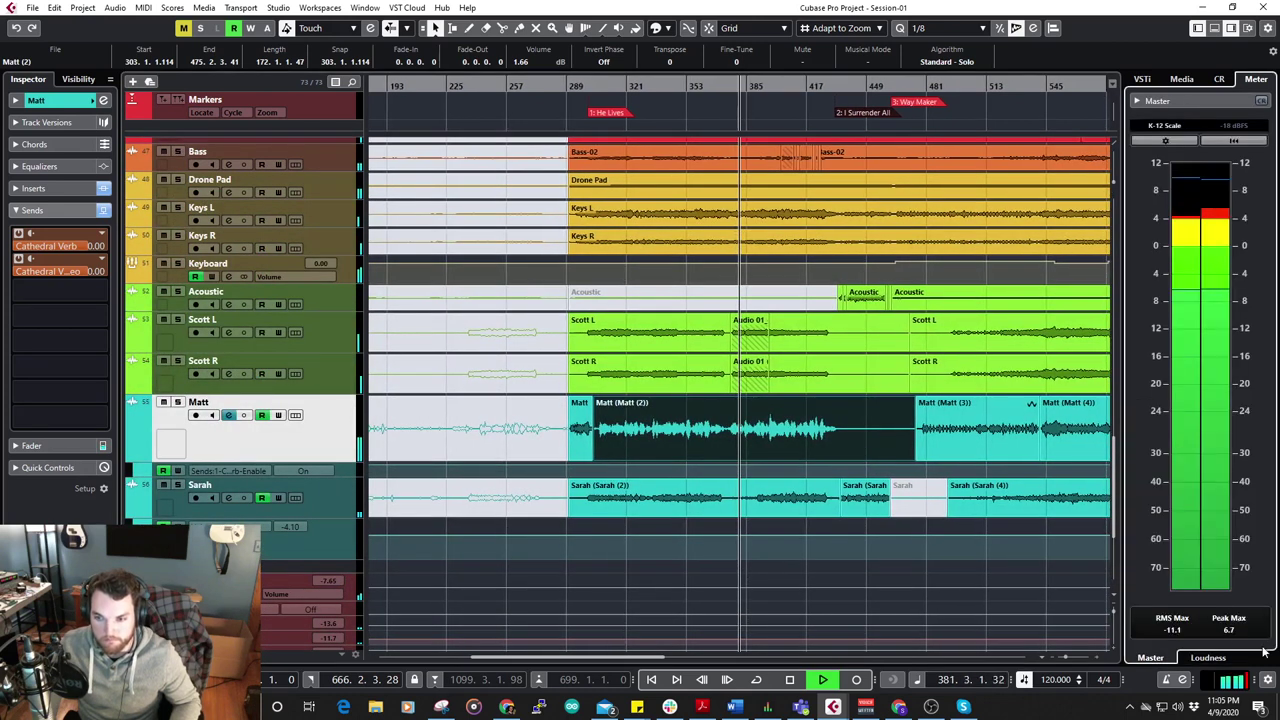
pyautogui.click(1208, 657)
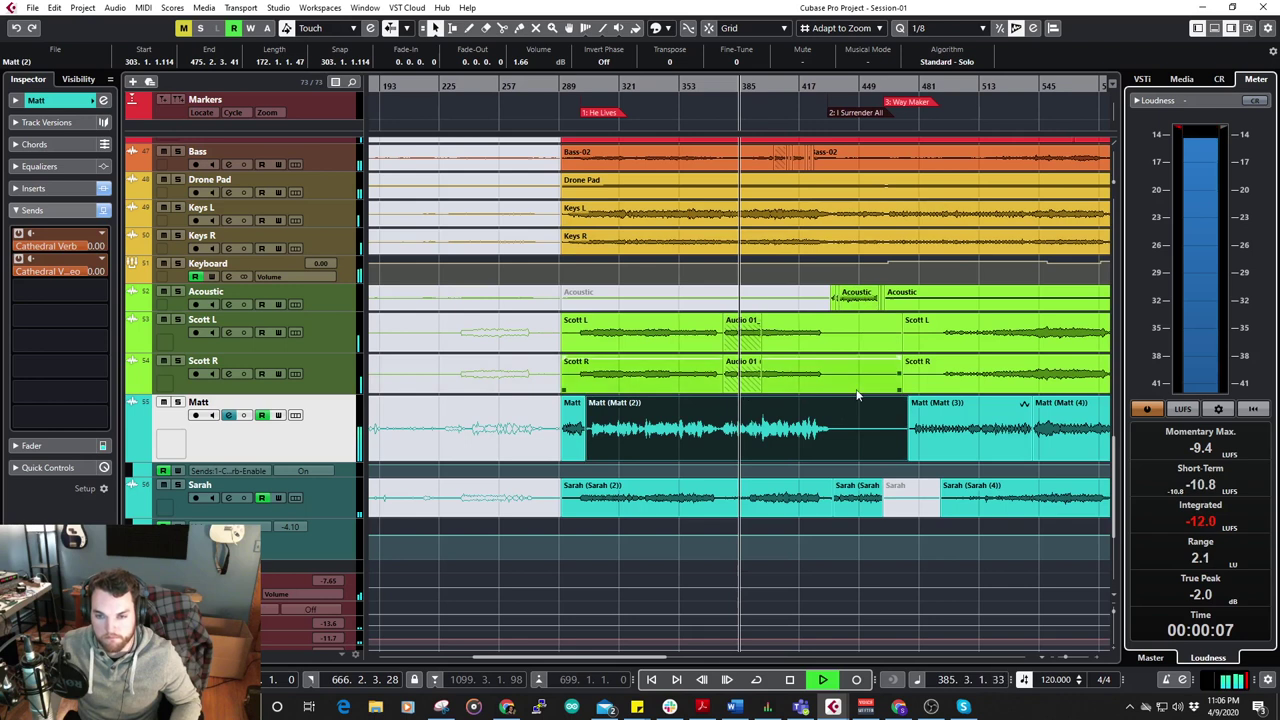
# Move playback into "I Surrender All" at about bar 441 and bring the Acoustic and vocal tracks into closer view.
pyautogui.click(966, 306)
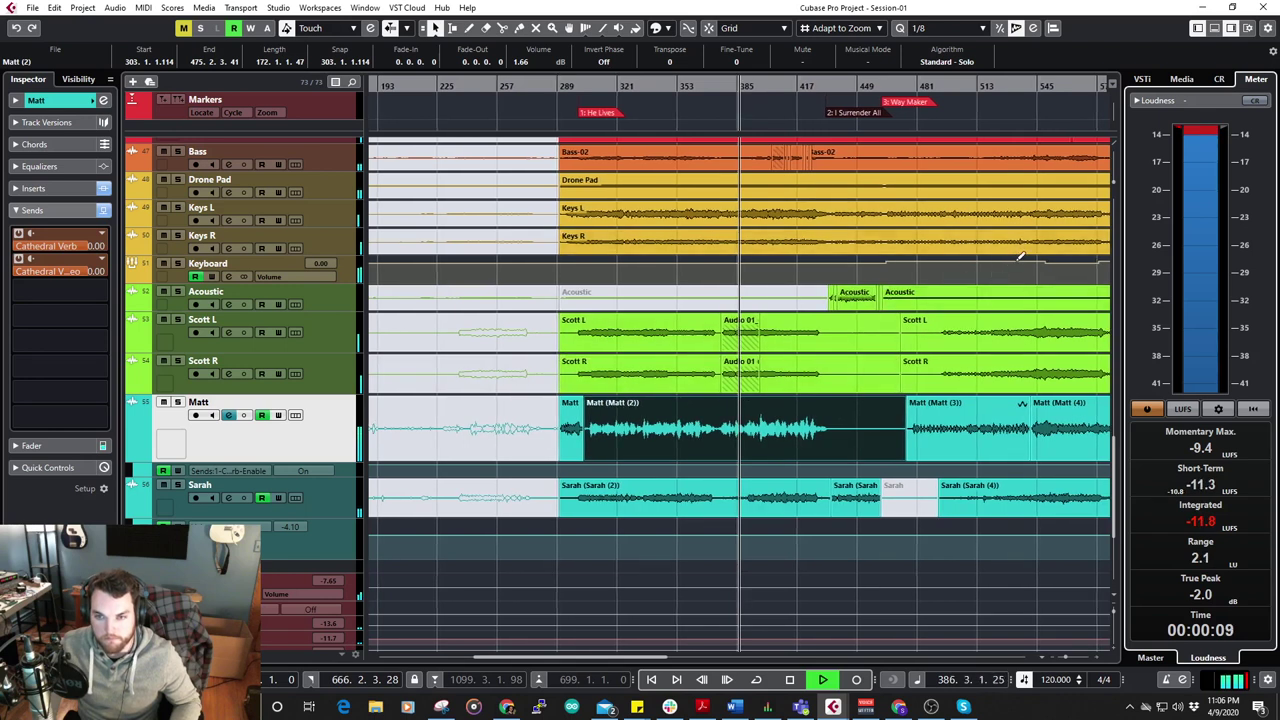
pyautogui.moveTo(834, 92); pyautogui.dragTo(857, 343)
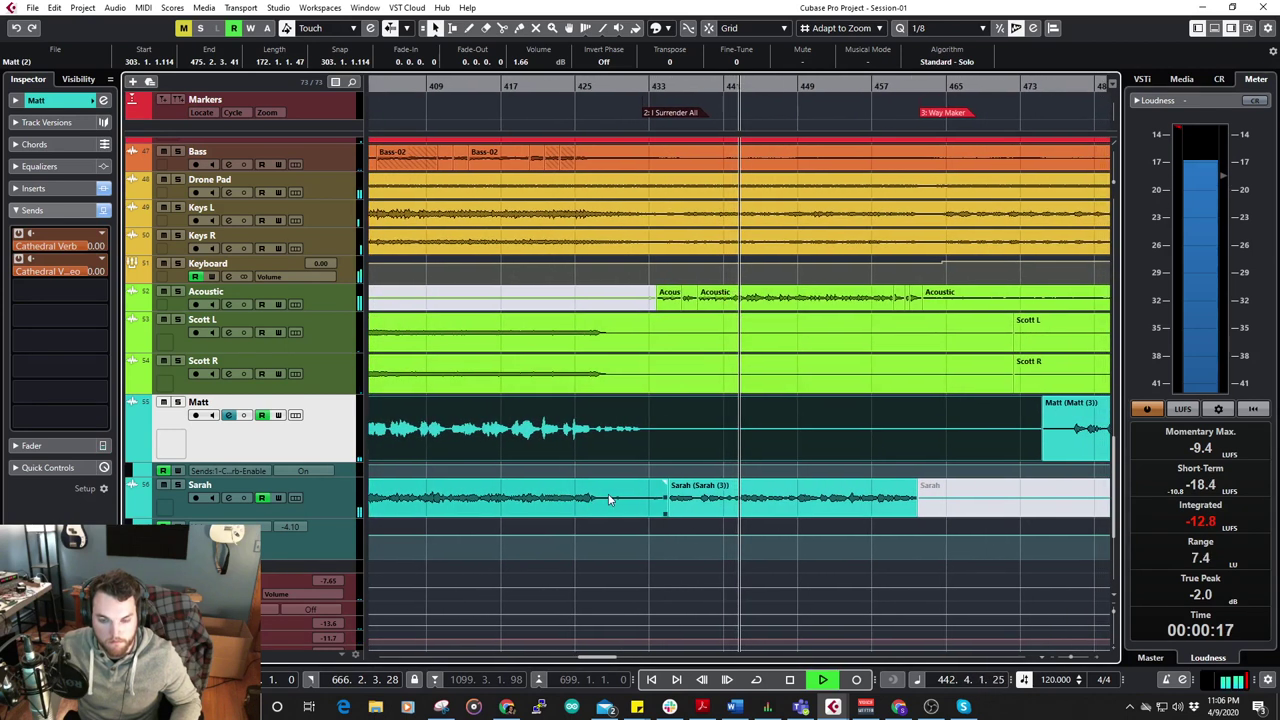
pyautogui.click(729, 308)
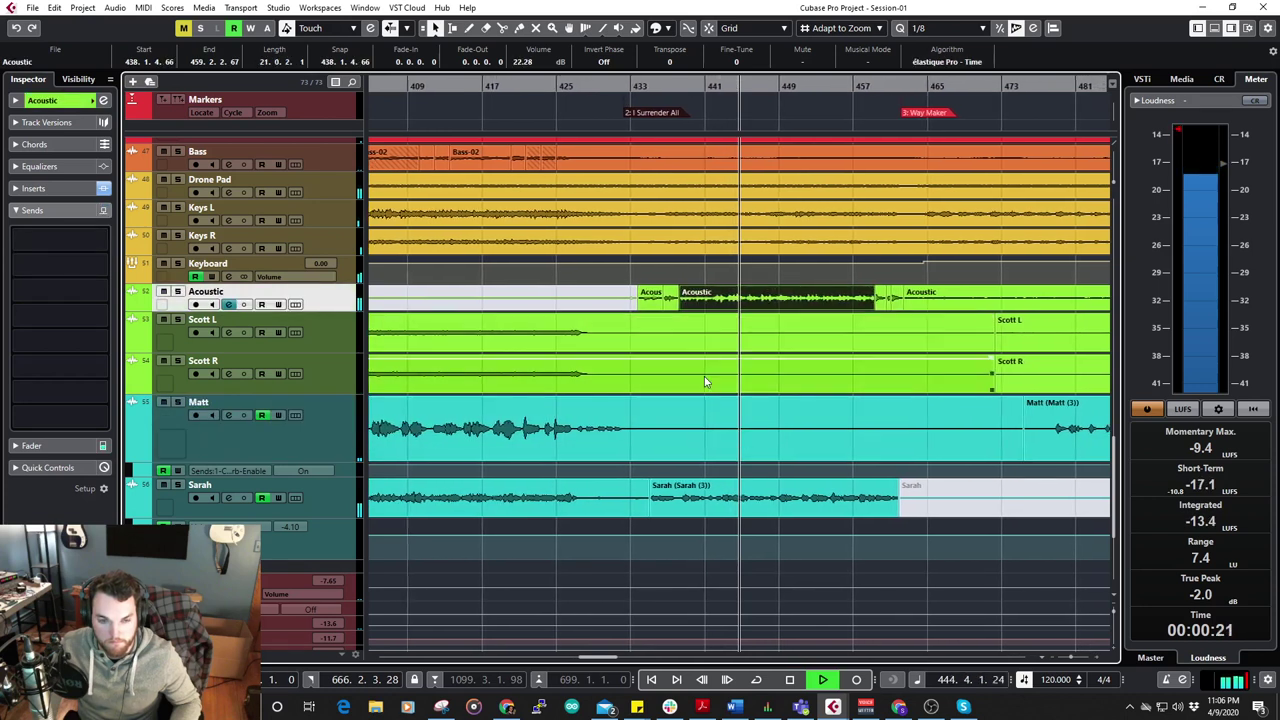
pyautogui.scroll(-3, 353, 376)
pyautogui.scroll(4, 529, 354)
pyautogui.press('h')
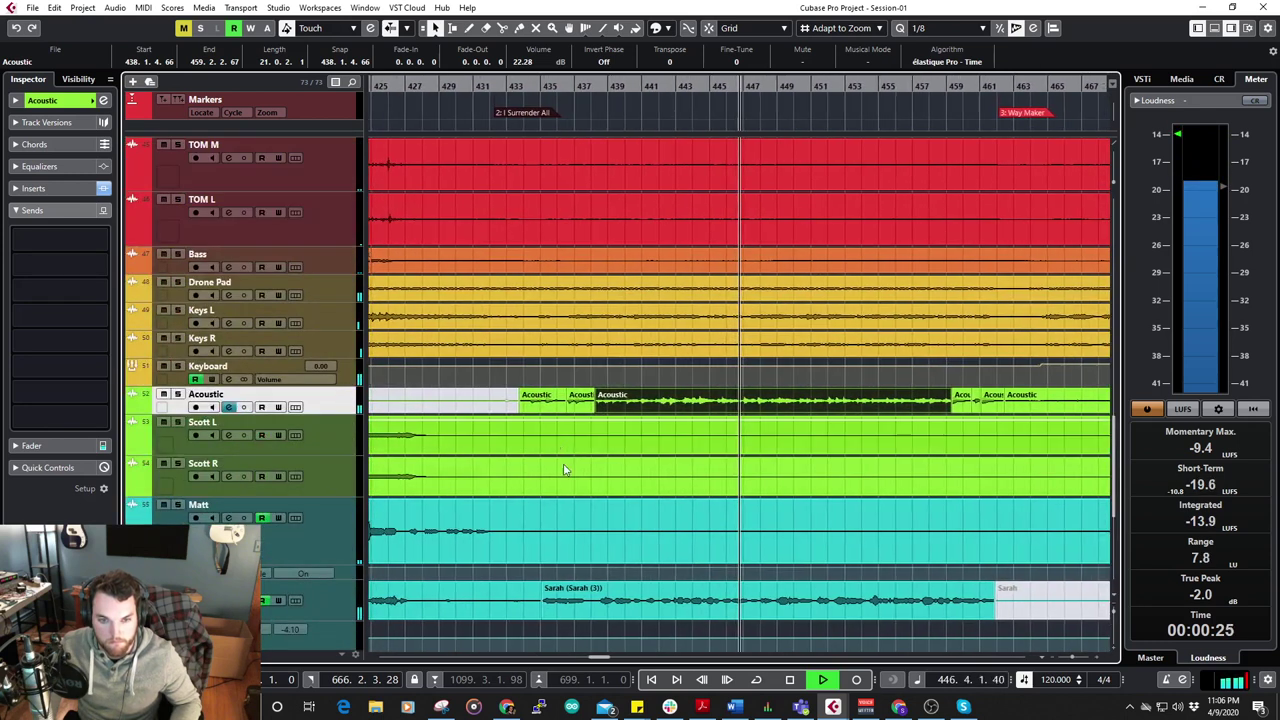
pyautogui.scroll(-5, 560, 440)
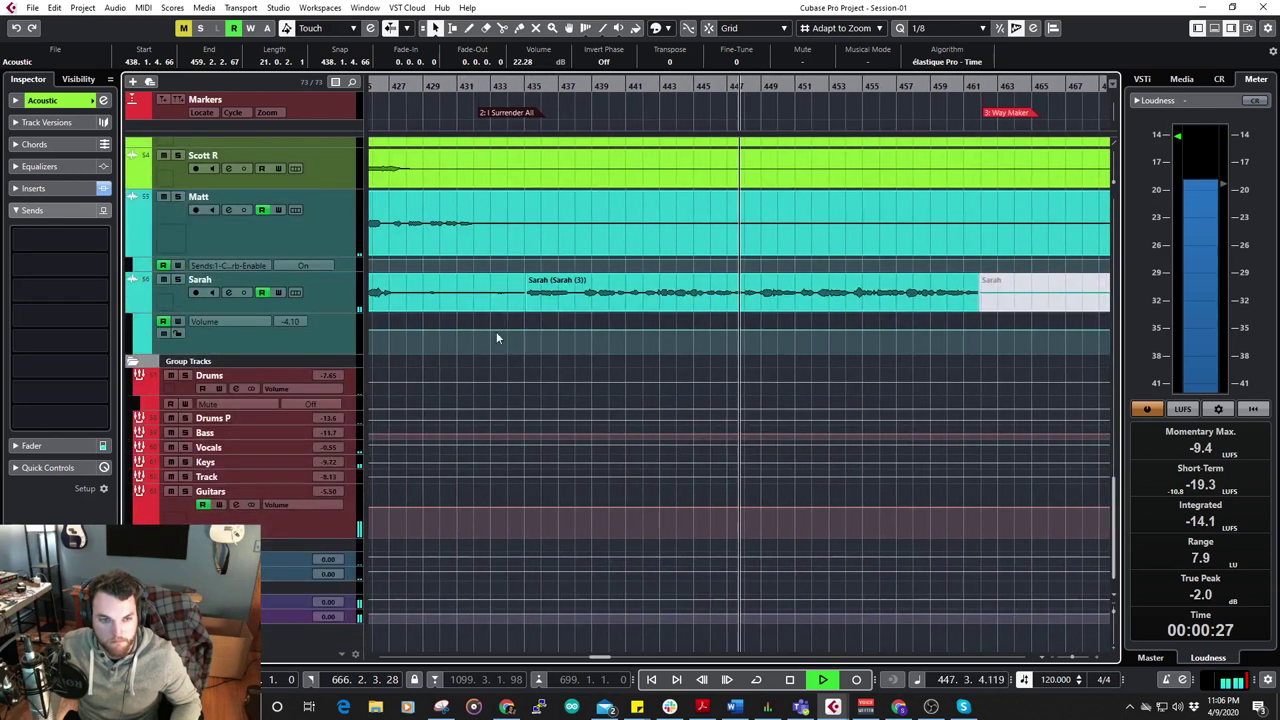
# Raise the volume automation of vocal track 56 to 0.00 from bar 435 and bring it back to -4.00 at bar 461.
pyautogui.press('space')
pyautogui.click(521, 327)
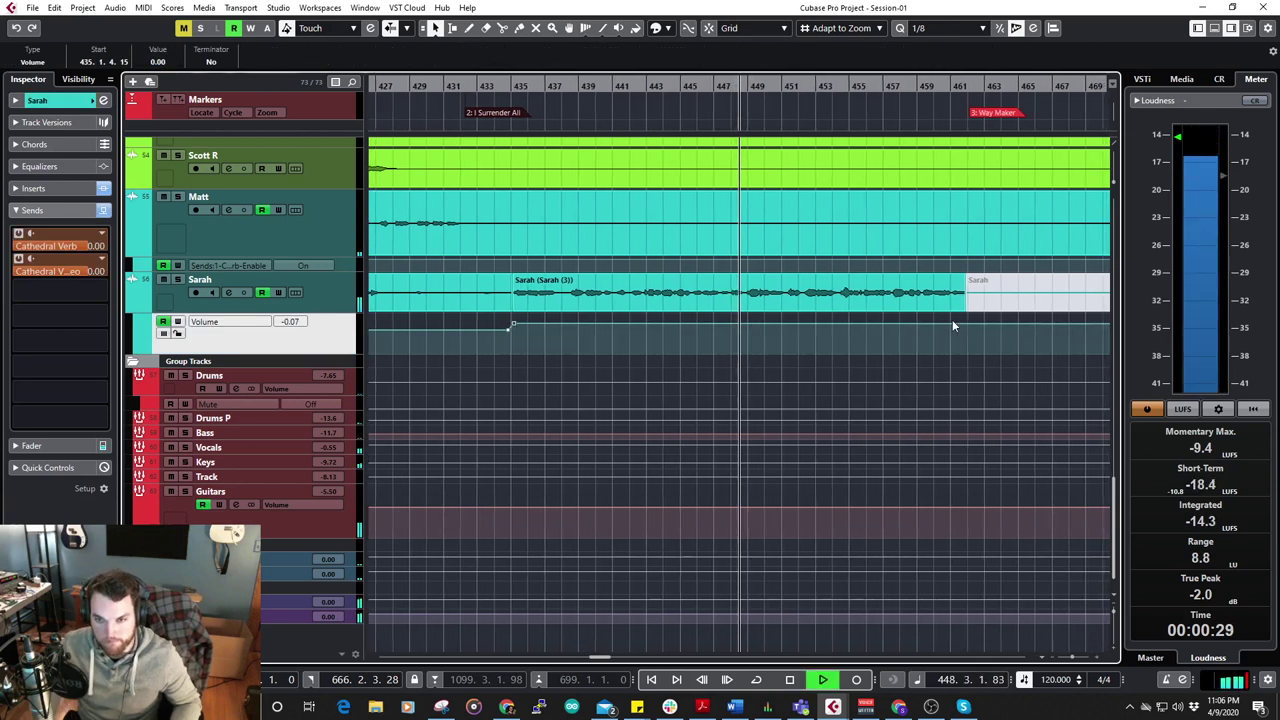
pyautogui.click(955, 321)
pyautogui.press('space')
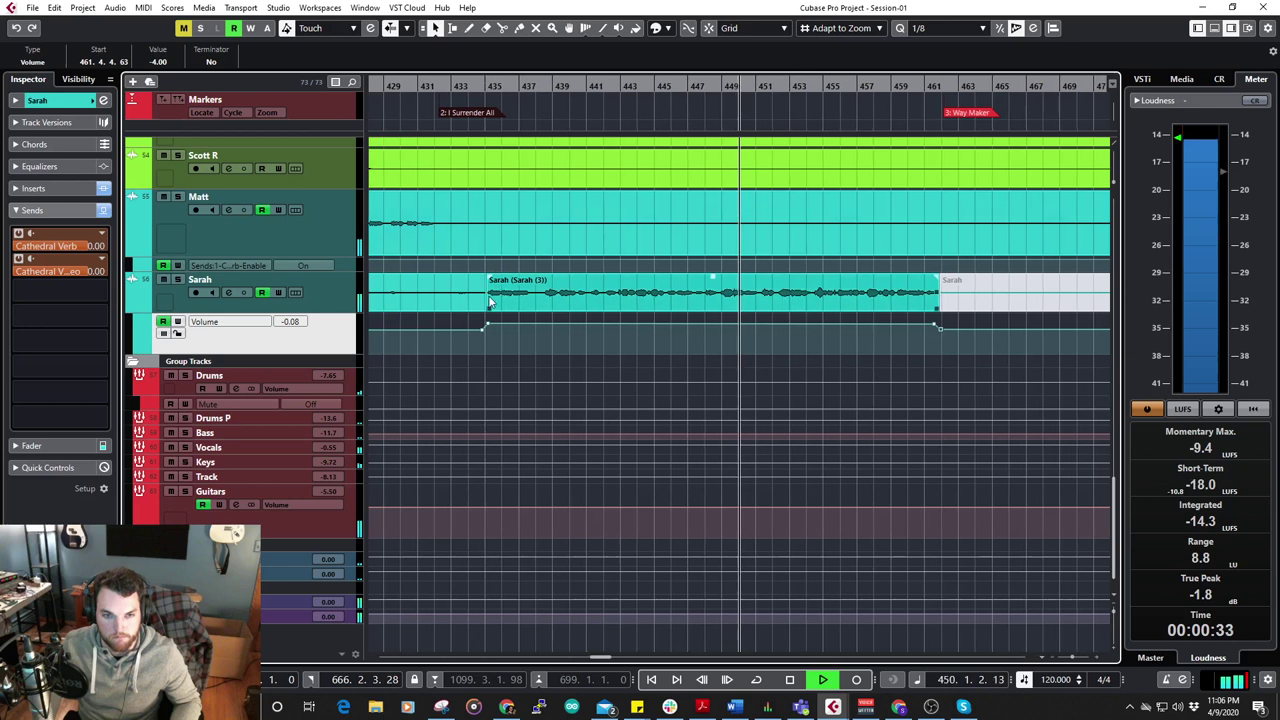
# Inspect the C1 comp Mono settings in the Acoustic track's second insert and close the plug-in window.
pyautogui.scroll(3, 600, 362)
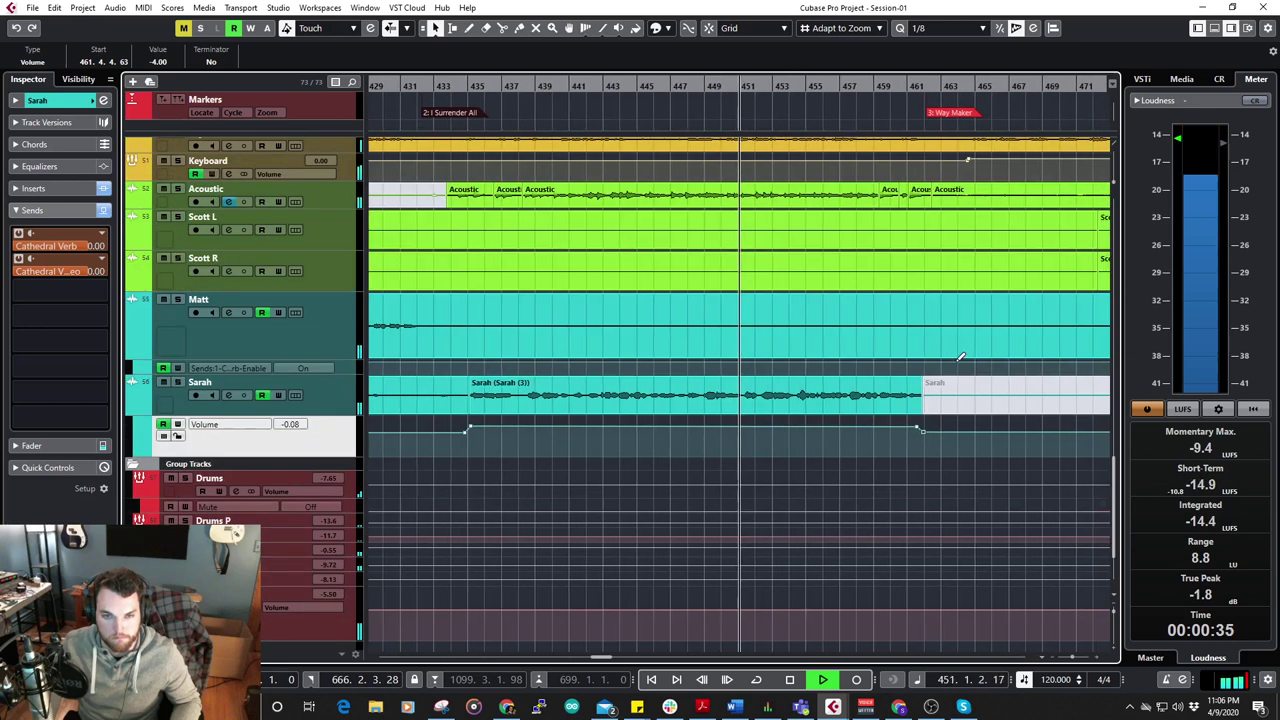
pyautogui.scroll(3, 860, 341)
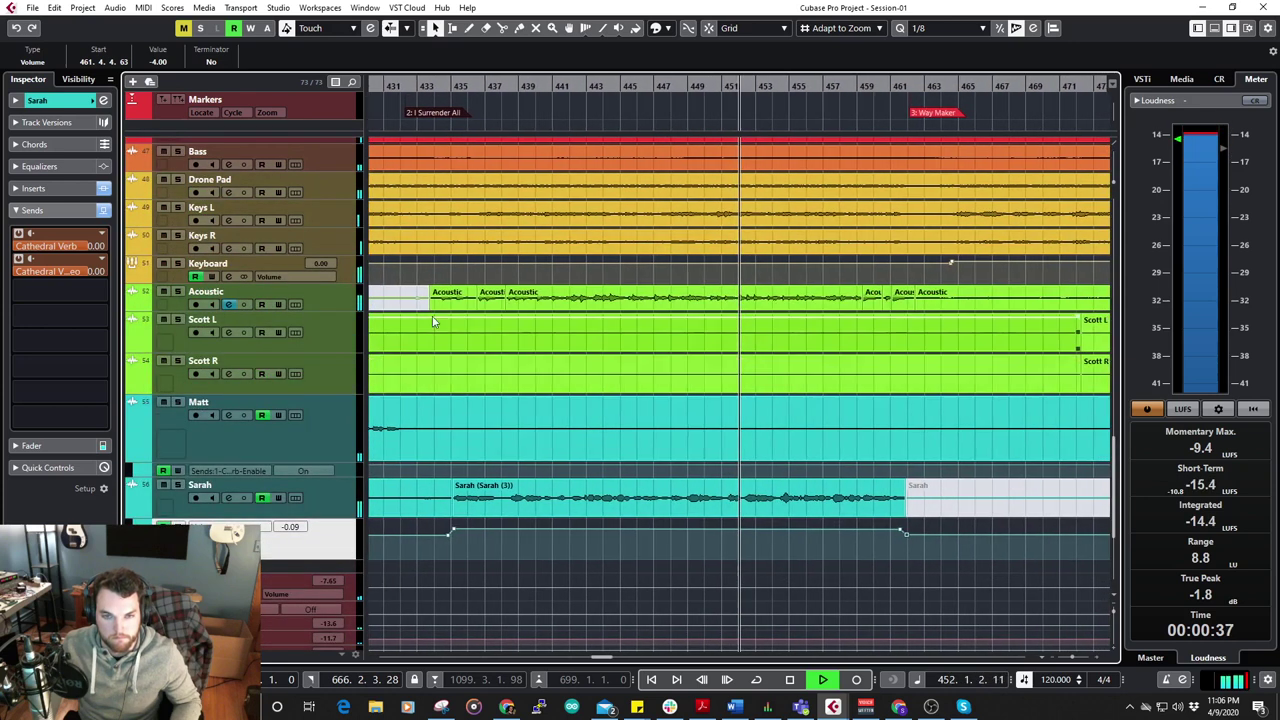
pyautogui.scroll(-3, 614, 300)
pyautogui.scroll(2, 614, 300)
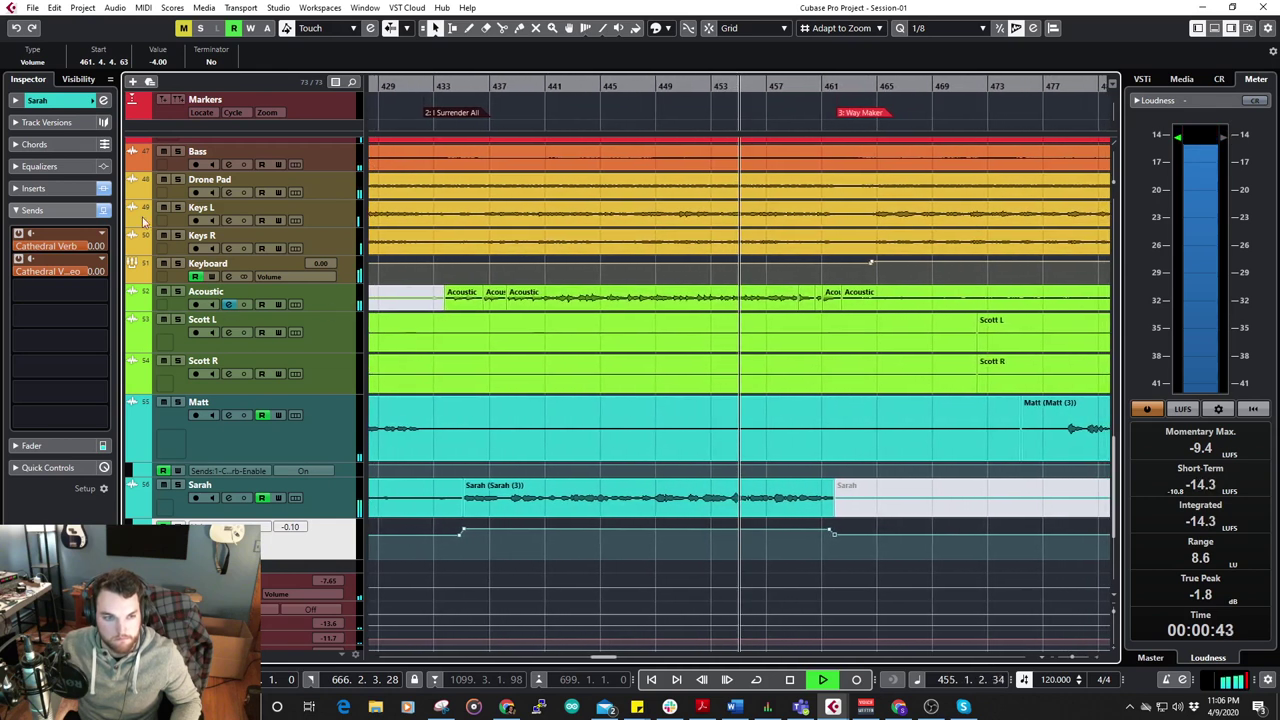
pyautogui.click(325, 308)
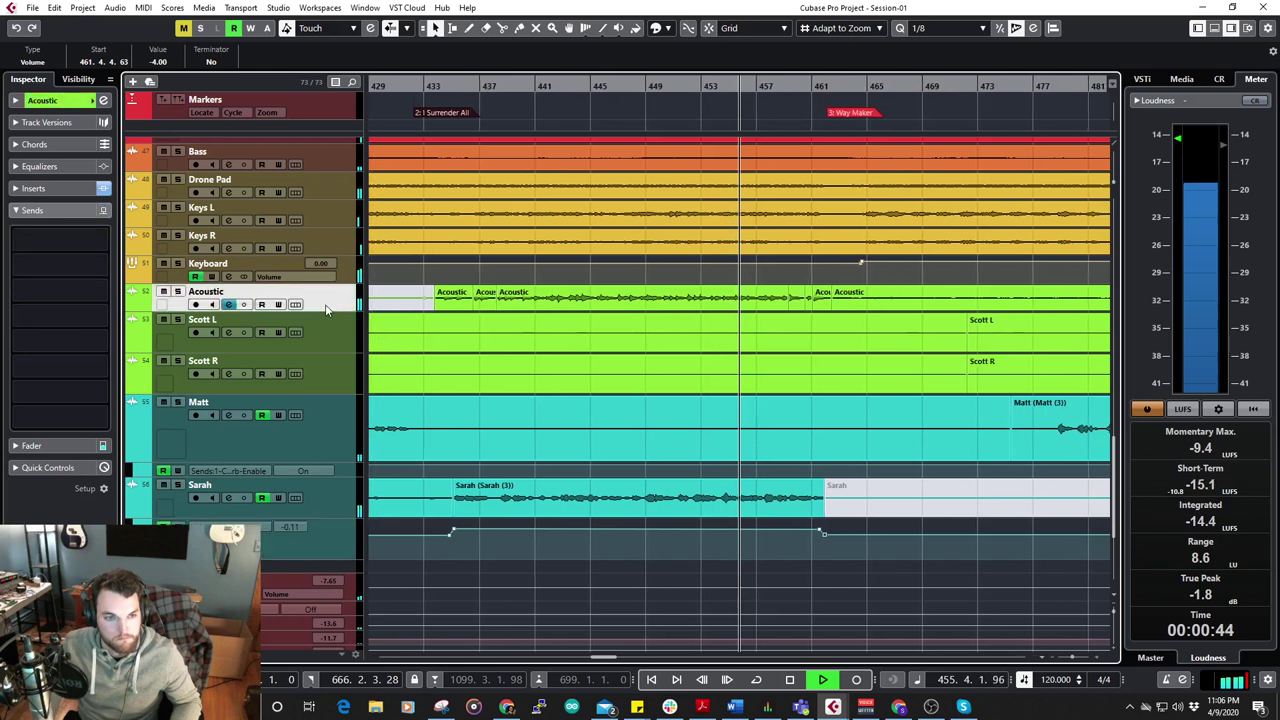
pyautogui.click(60, 189)
pyautogui.click(65, 233)
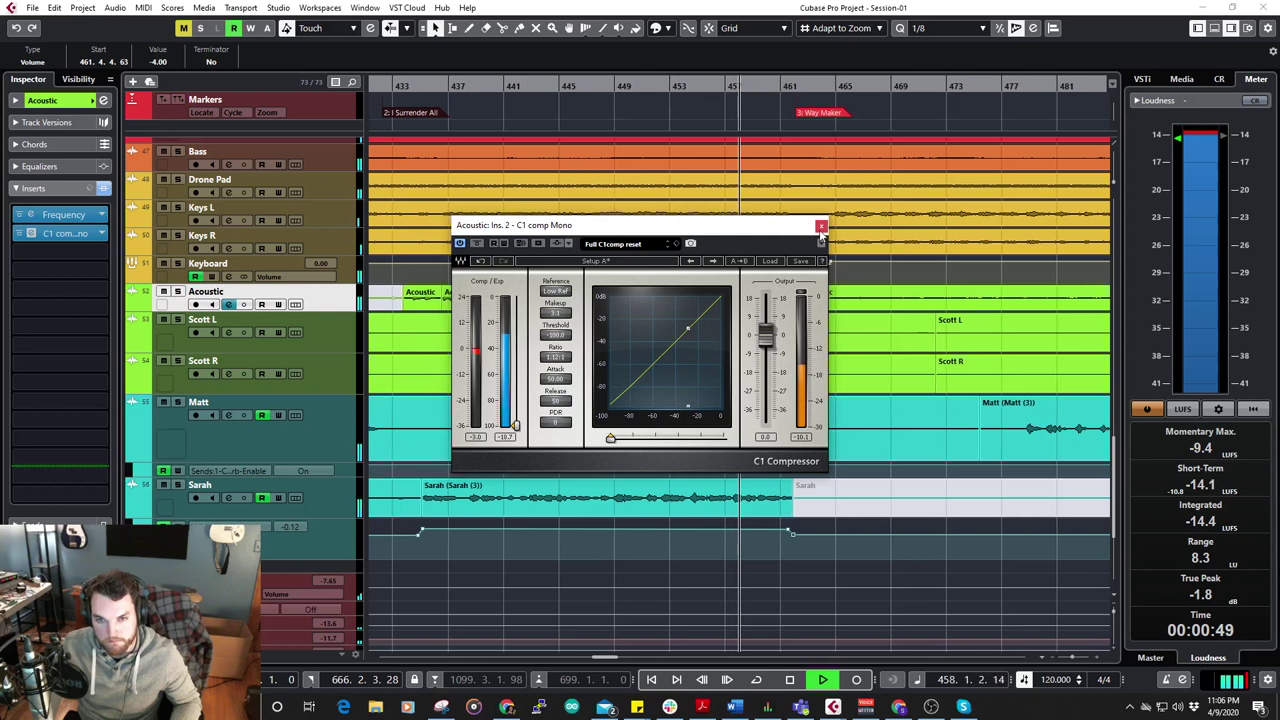
pyautogui.click(820, 226)
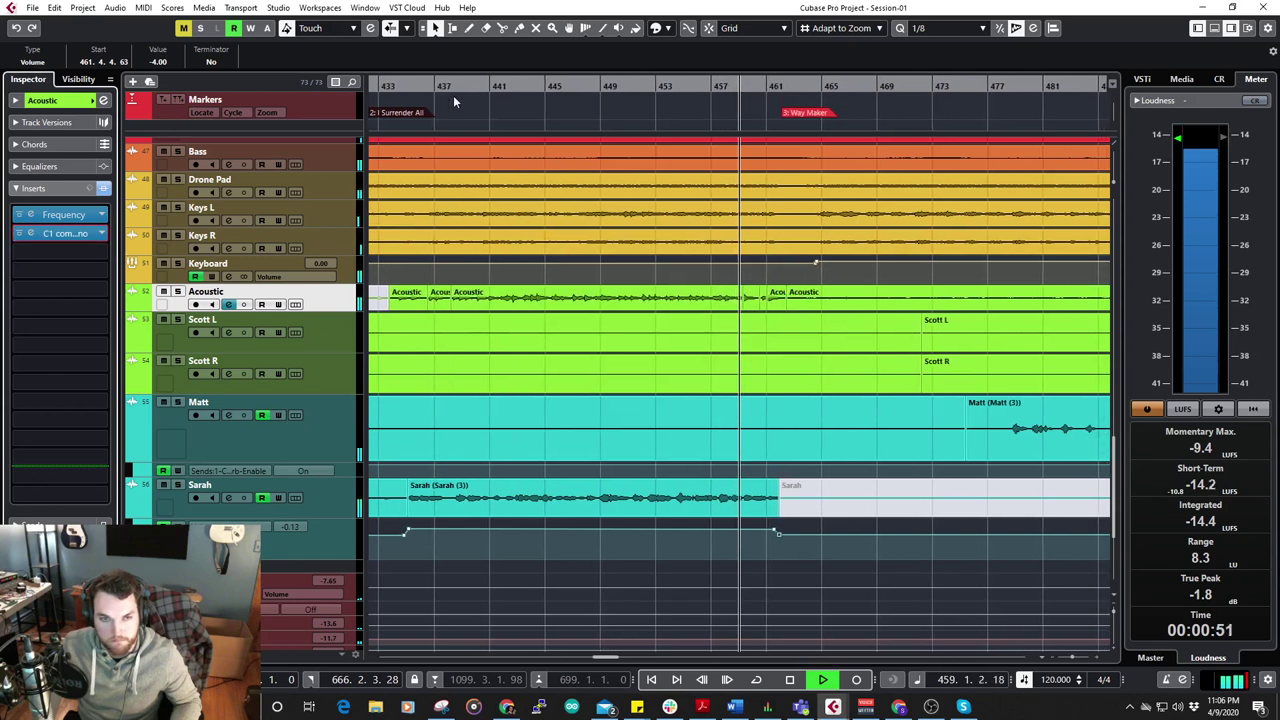
# Split the Acoustic clip at the start of "I Surrender All" at bar 435.1 and mute the piece before the cut.
pyautogui.moveTo(437, 86); pyautogui.dragTo(485, 371)
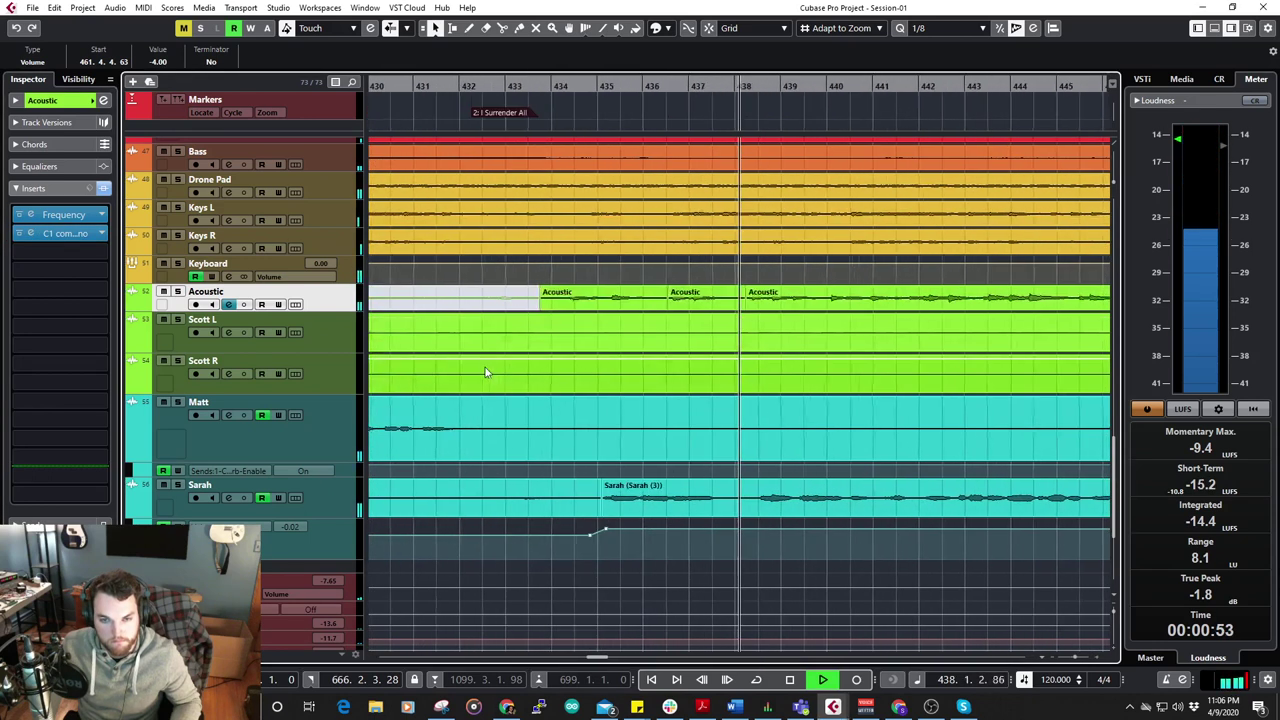
pyautogui.click(506, 107)
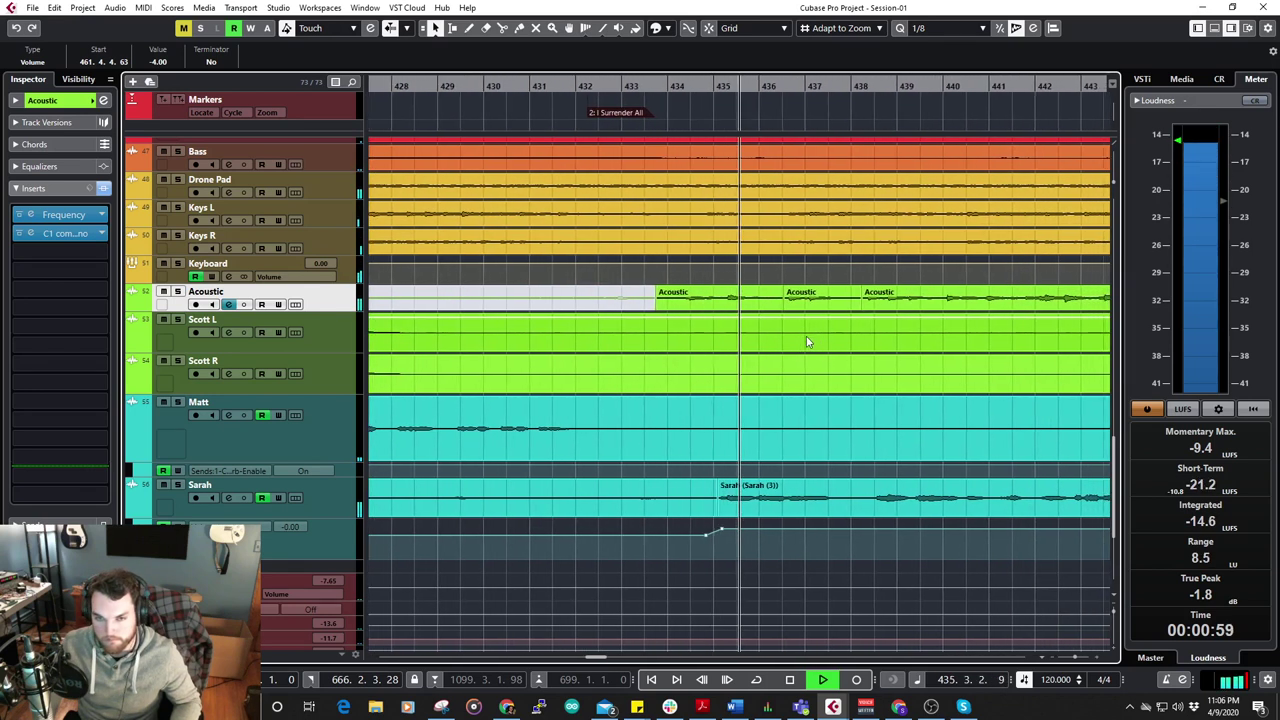
pyautogui.rightClick(700, 301)
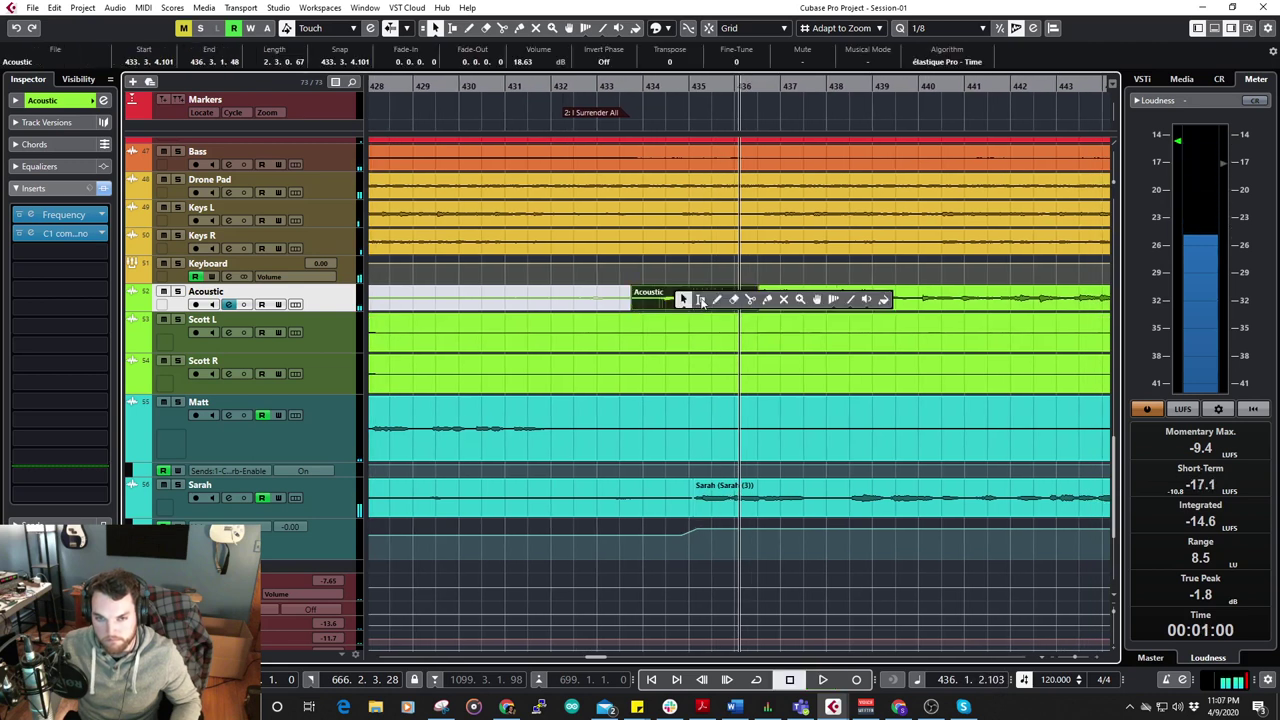
pyautogui.click(750, 300)
pyautogui.scroll(2, 712, 309)
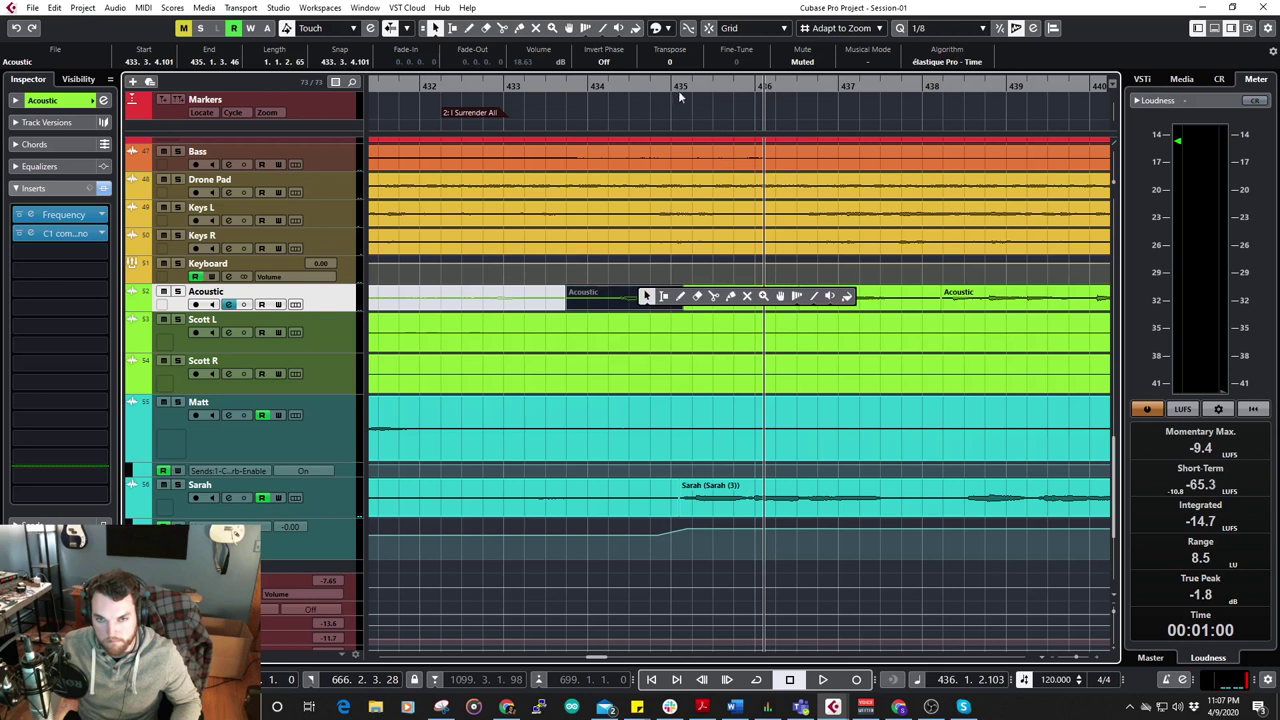
pyautogui.press('space')
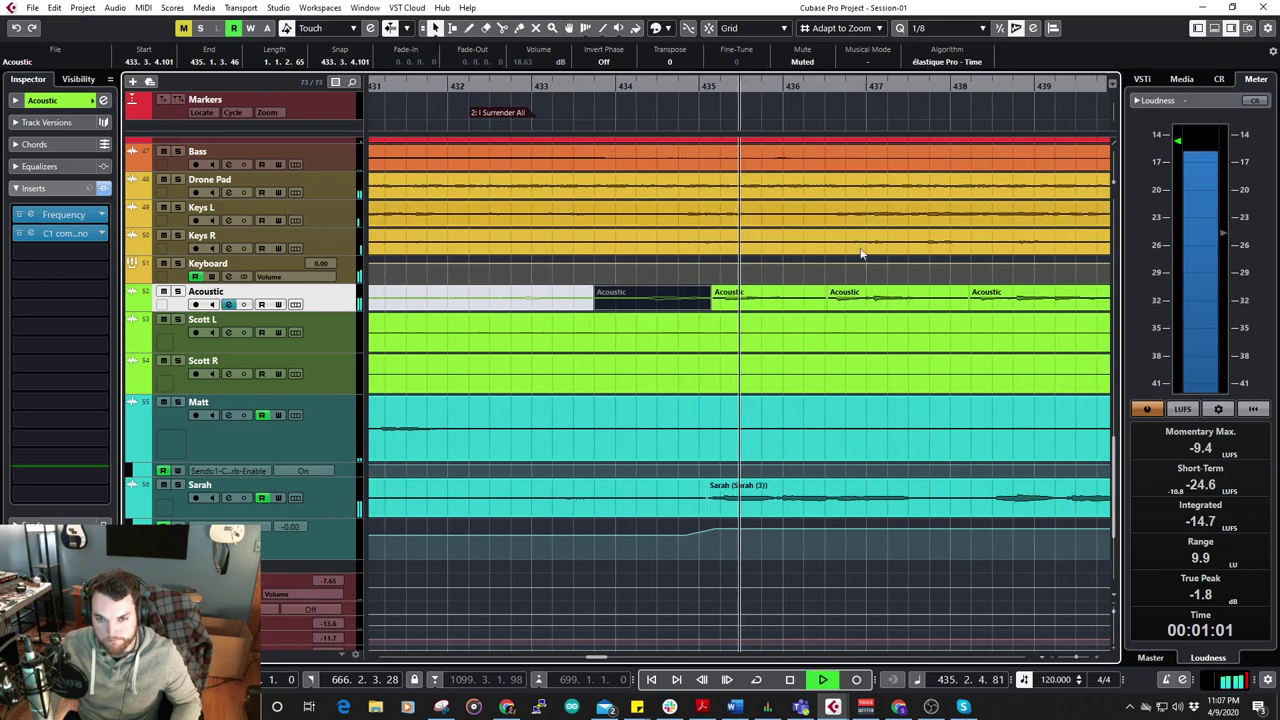
pyautogui.press('space')
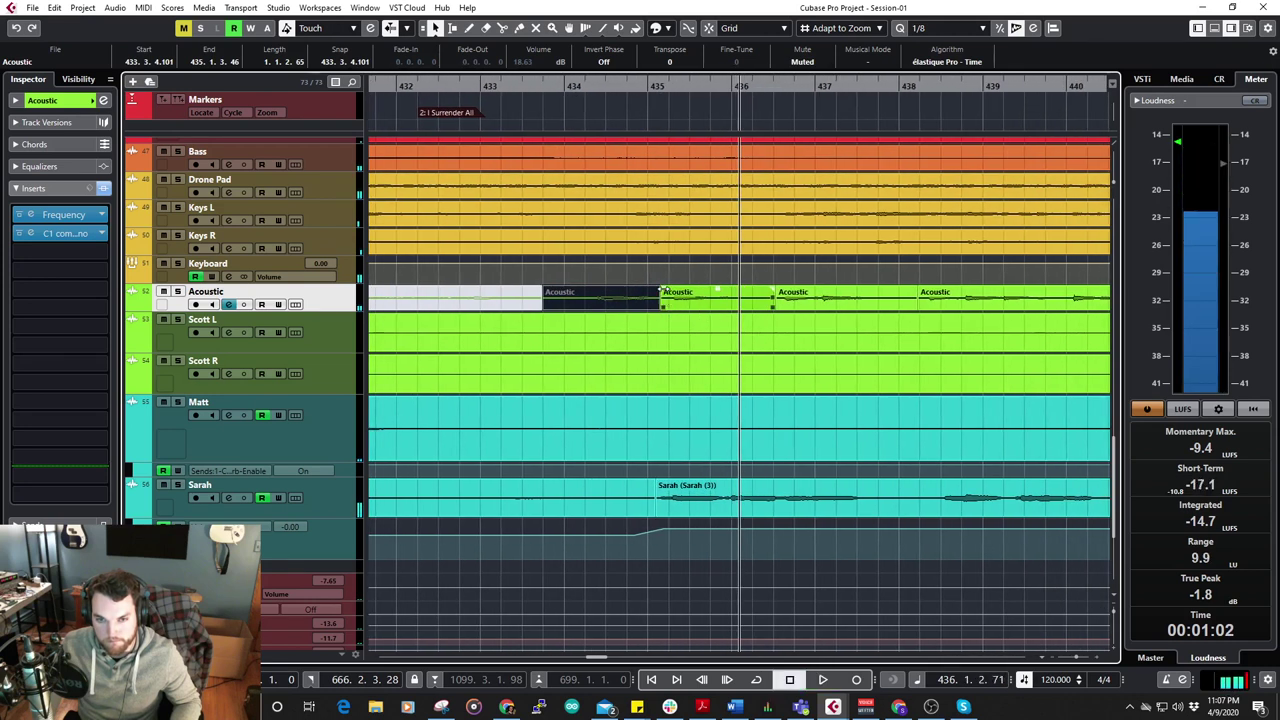
# Add a fade-in with a length of 0.0.3.67 to the Acoustic clip that starts at bar 435.1.
pyautogui.moveTo(675, 291); pyautogui.dragTo(644, 100)
pyautogui.scroll(4, 761, 290)
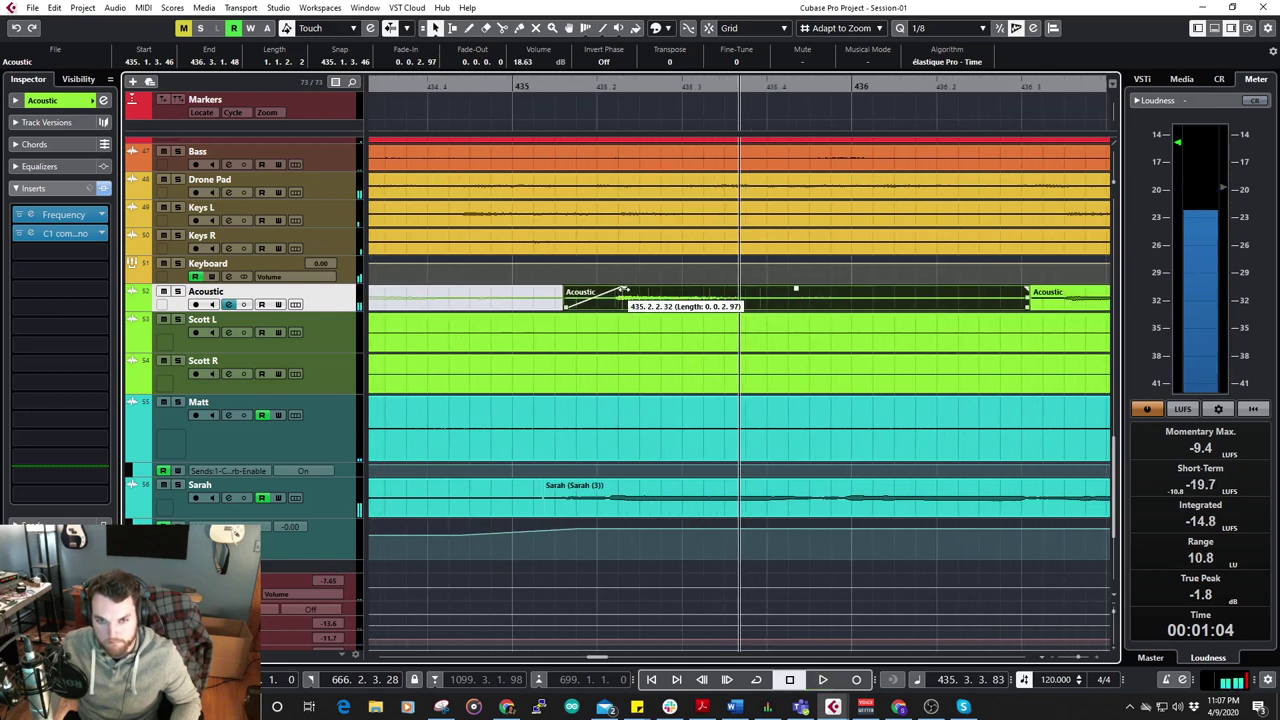
pyautogui.press('g')
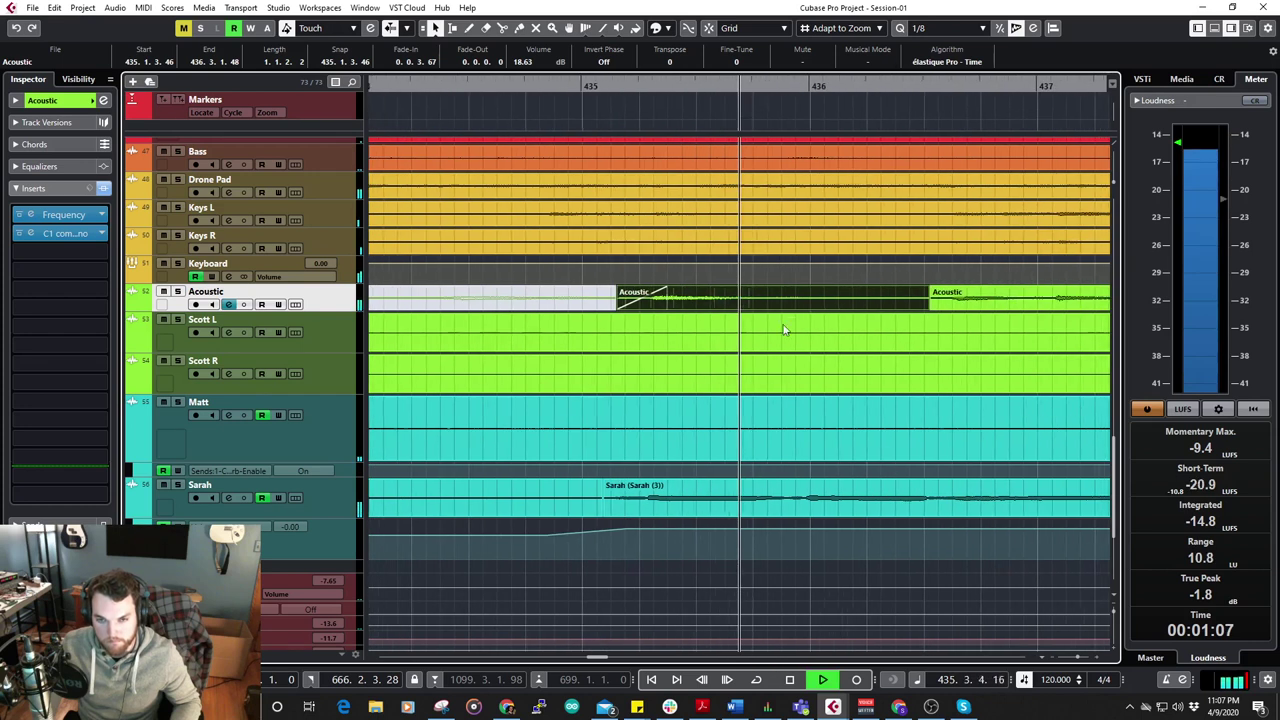
pyautogui.scroll(-3, 583, 337)
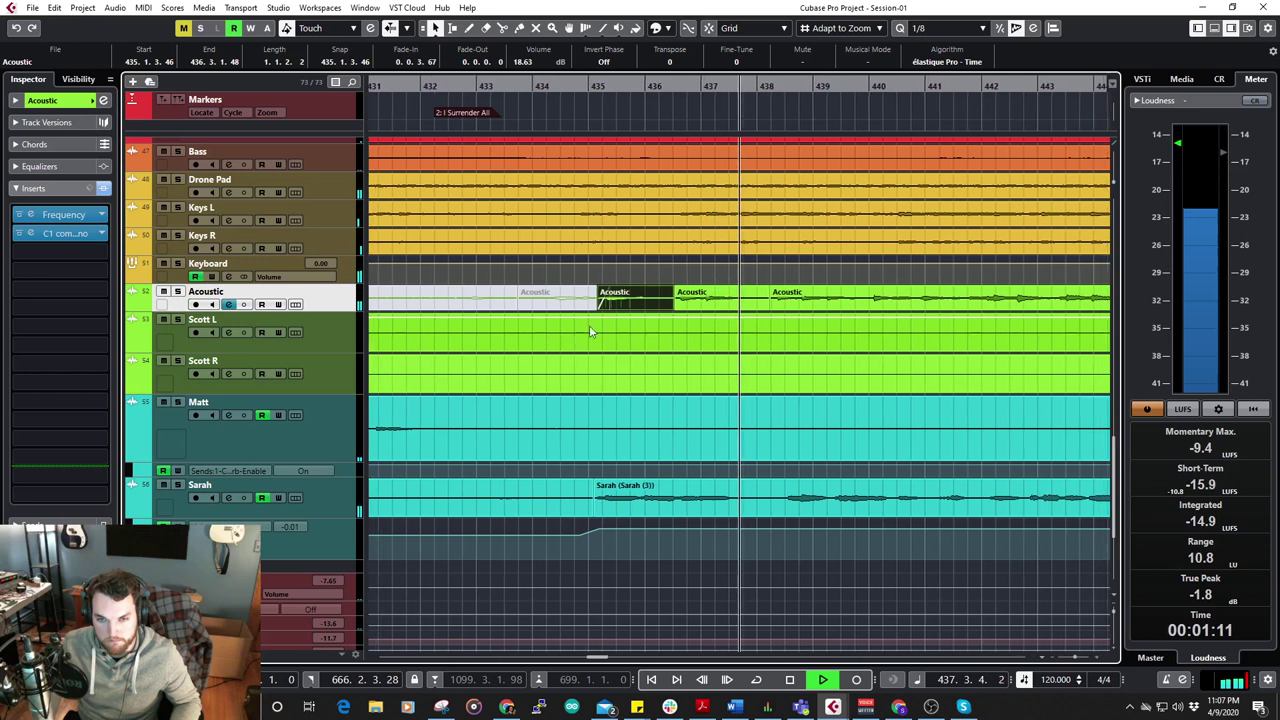
# Split the Acoustic clip at bar 437.1 and set the volume of the piece after the cut to 12.61 dB.
pyautogui.press('space')
pyautogui.scroll(4, 690, 268)
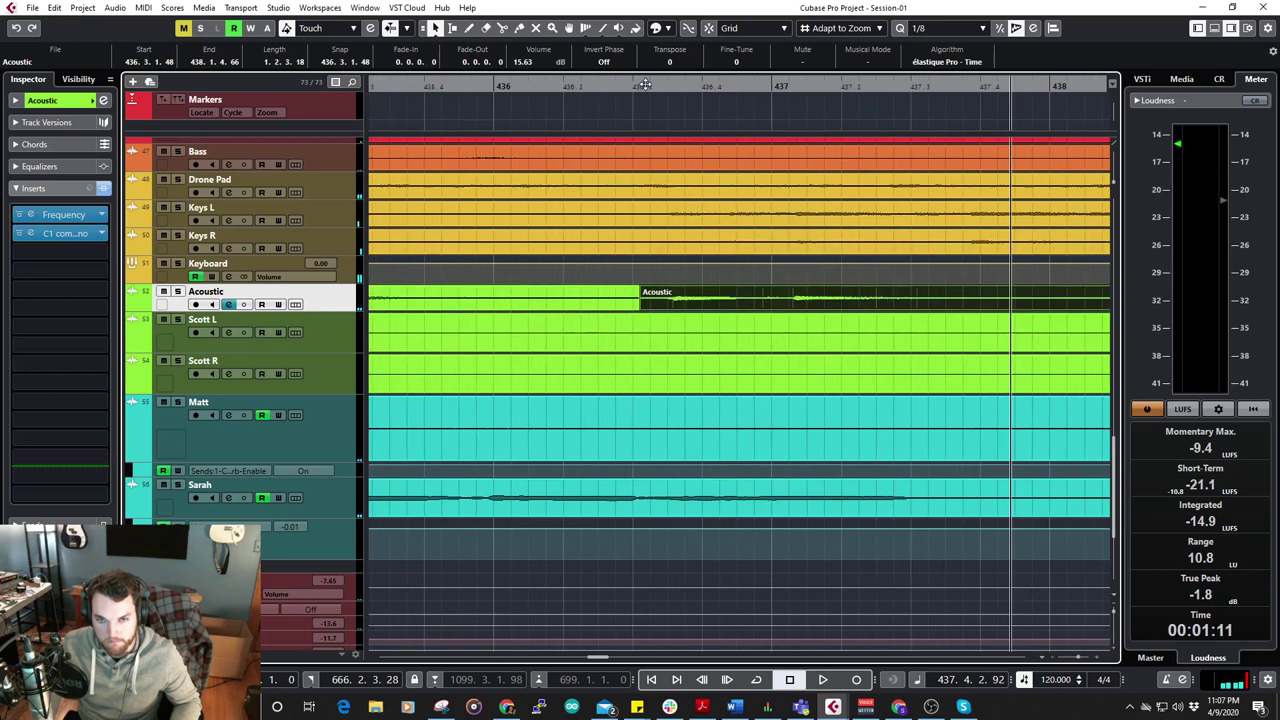
pyautogui.press('space')
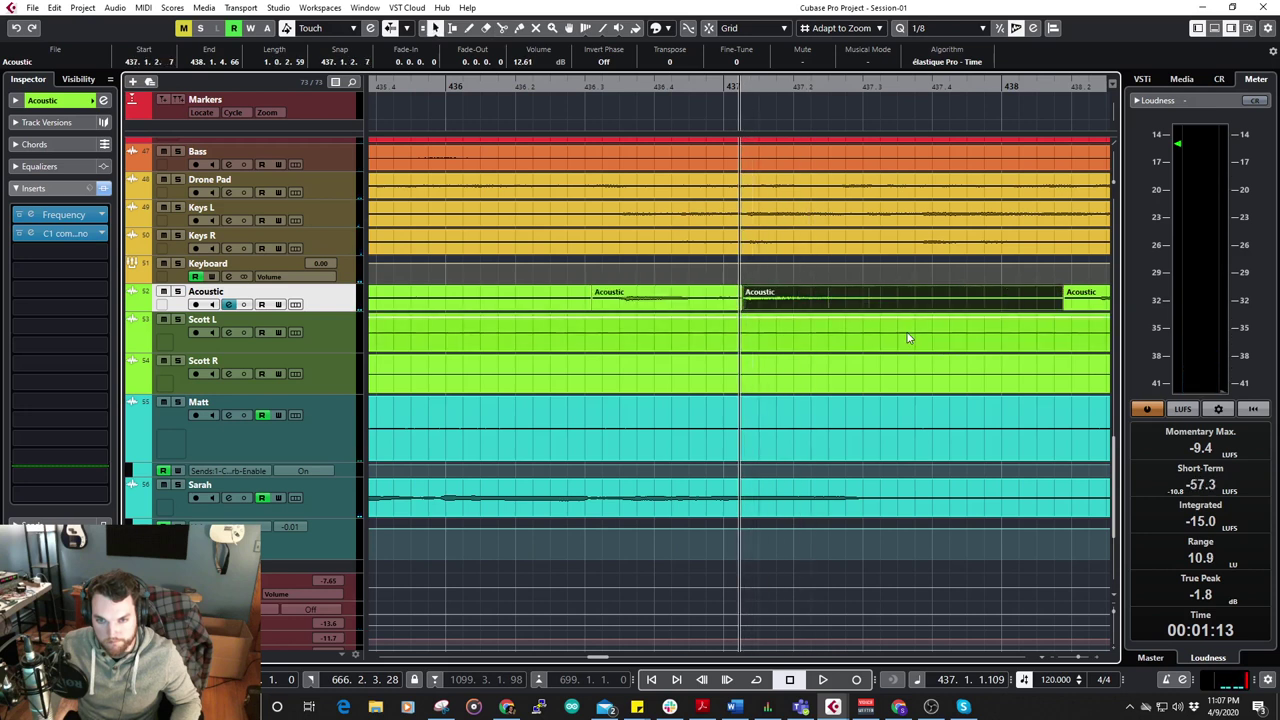
# Isolate the Acoustic passage from bar 442.3 to 443.1 as its own clip and set its volume to 20.52 dB.
pyautogui.press('space')
pyautogui.press('g')
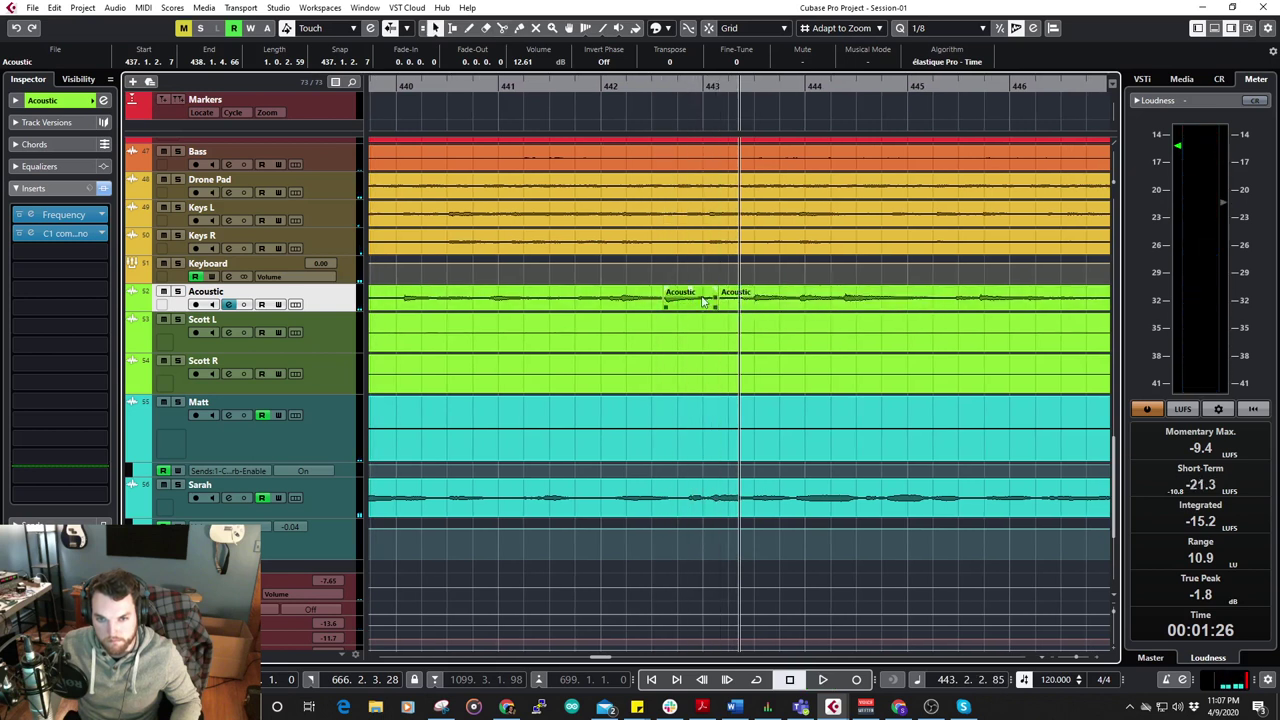
pyautogui.moveTo(692, 330); pyautogui.dragTo(692, 334)
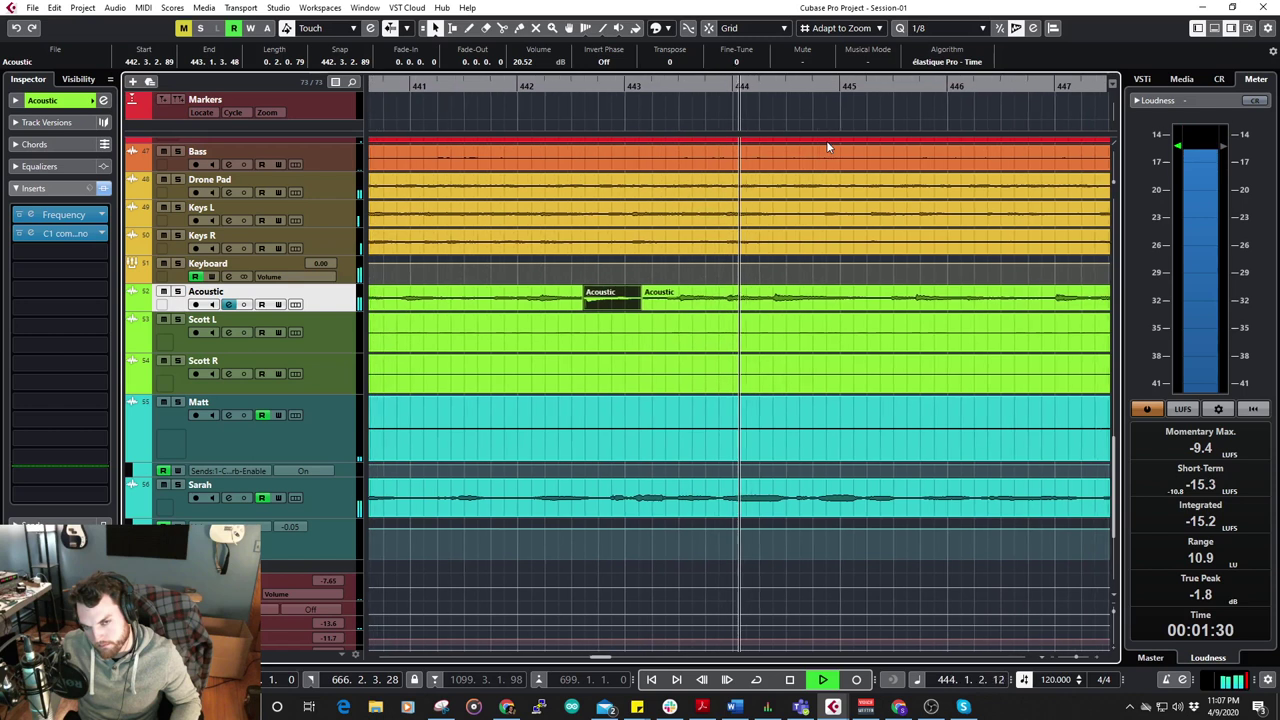
pyautogui.press('g')
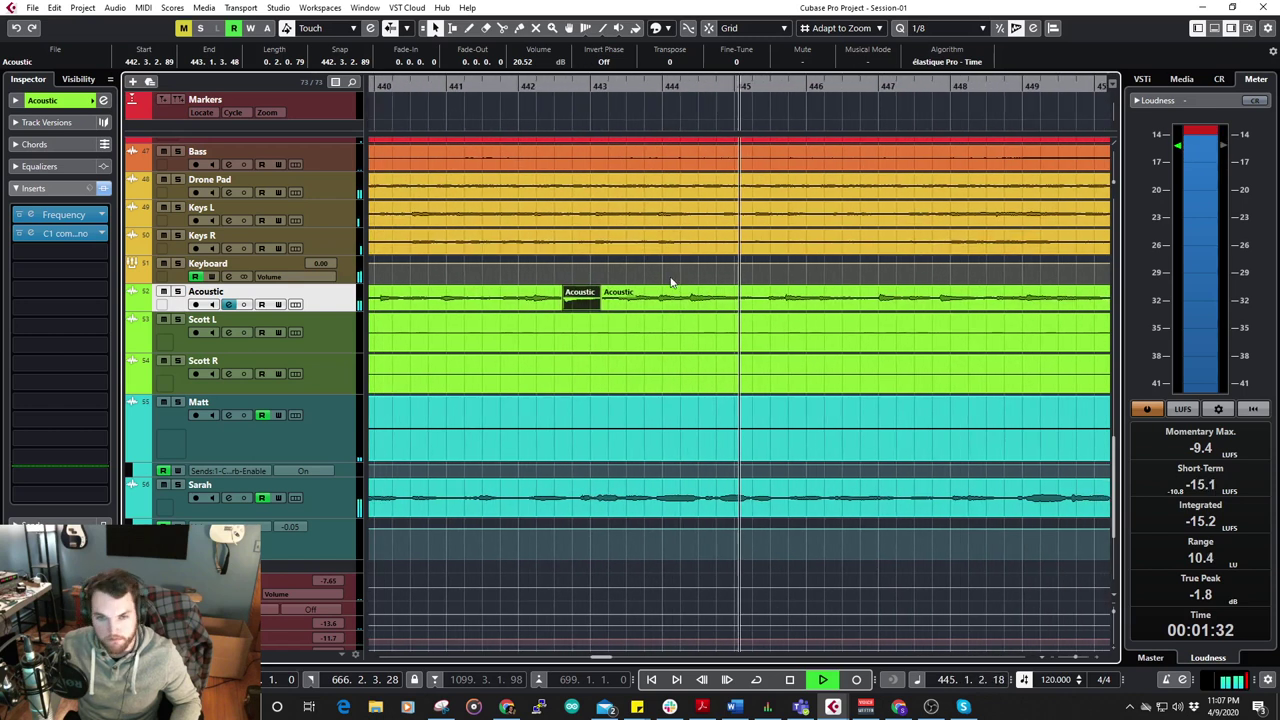
# In the Acoustic track's Frequency EQ, set the gain of band 3 to -5.3 dB, band 4 to -6.5 dB and band 5 to -6.2 dB.
pyautogui.click(42, 221)
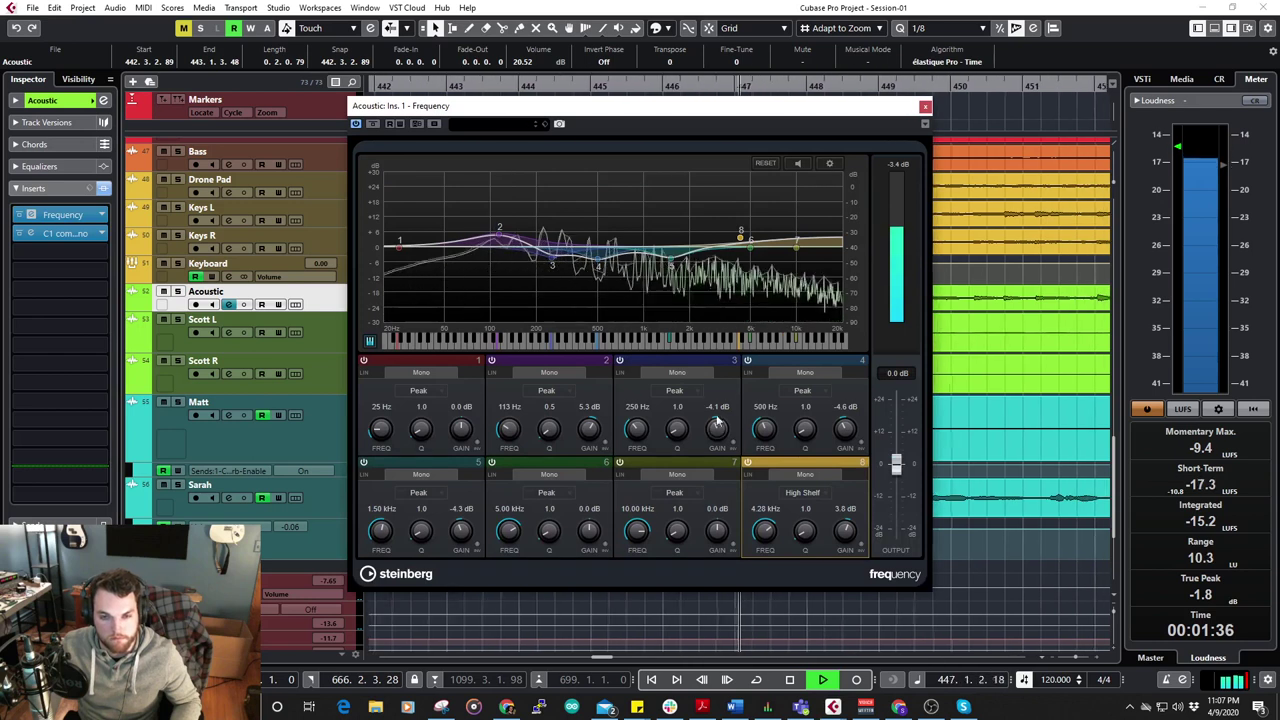
pyautogui.moveTo(717, 425); pyautogui.dragTo(721, 437)
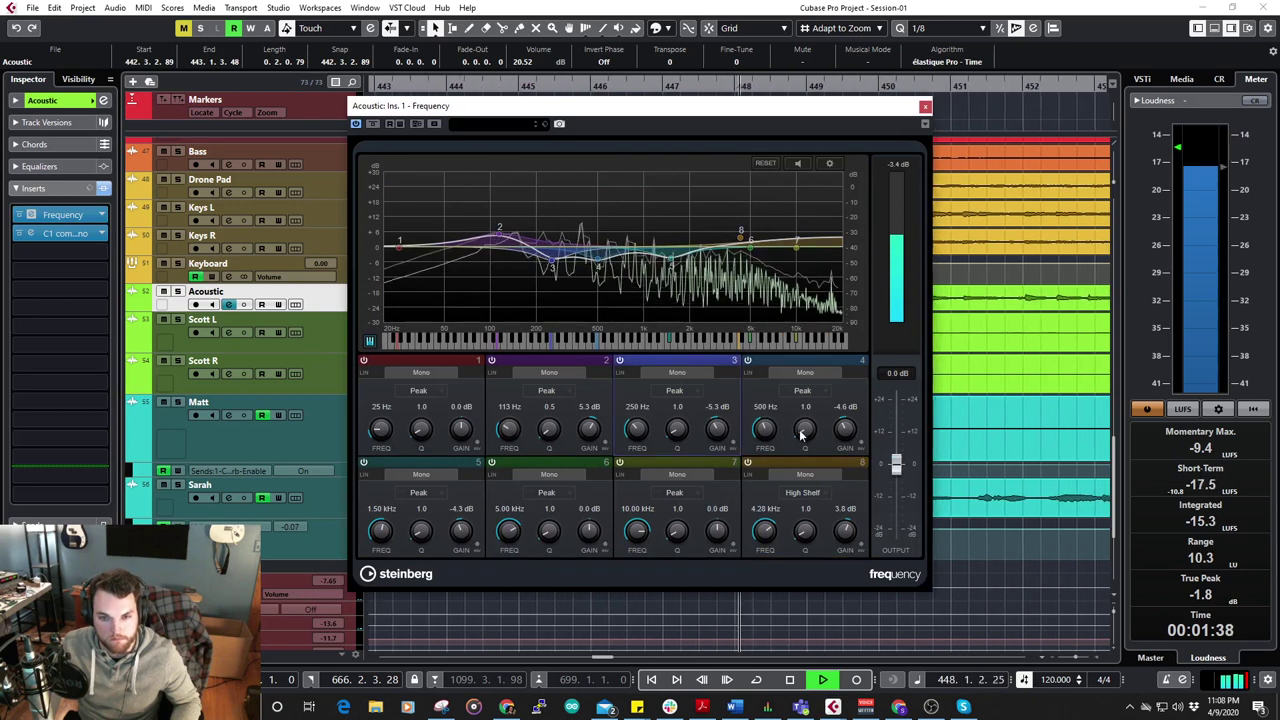
pyautogui.moveTo(845, 434); pyautogui.dragTo(846, 450)
pyautogui.scroll(-5, 455, 524)
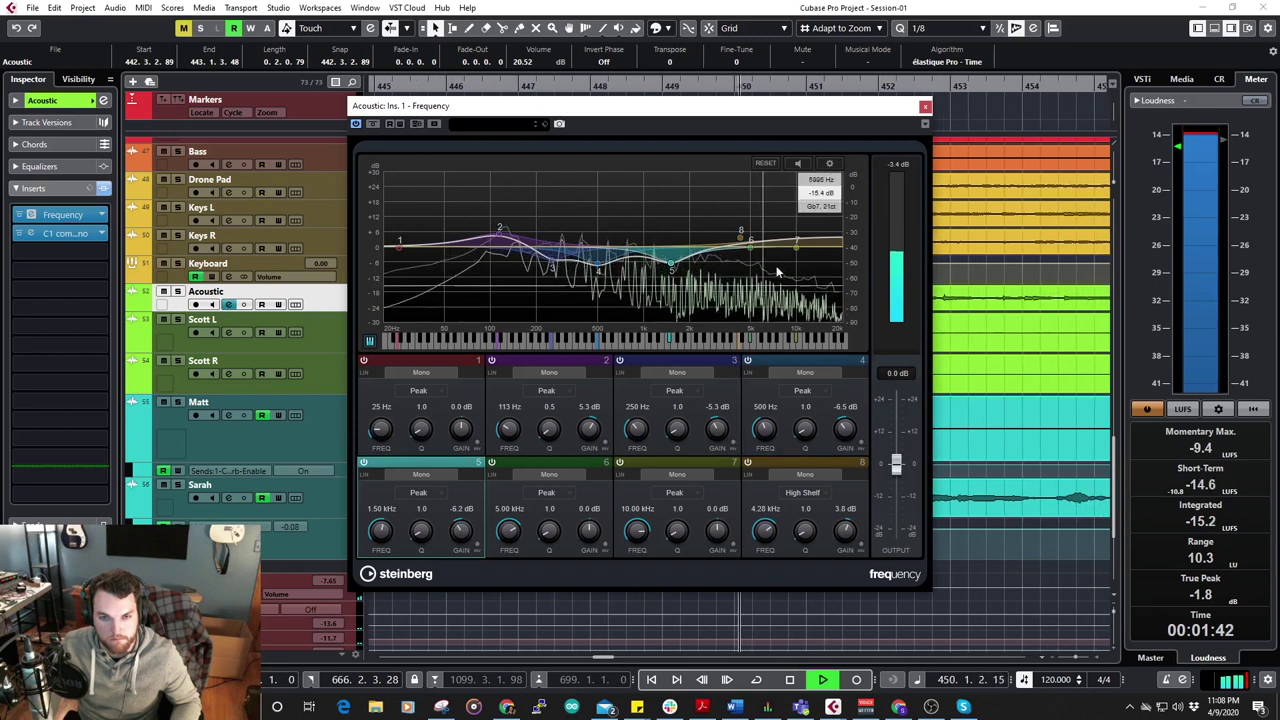
pyautogui.click(924, 106)
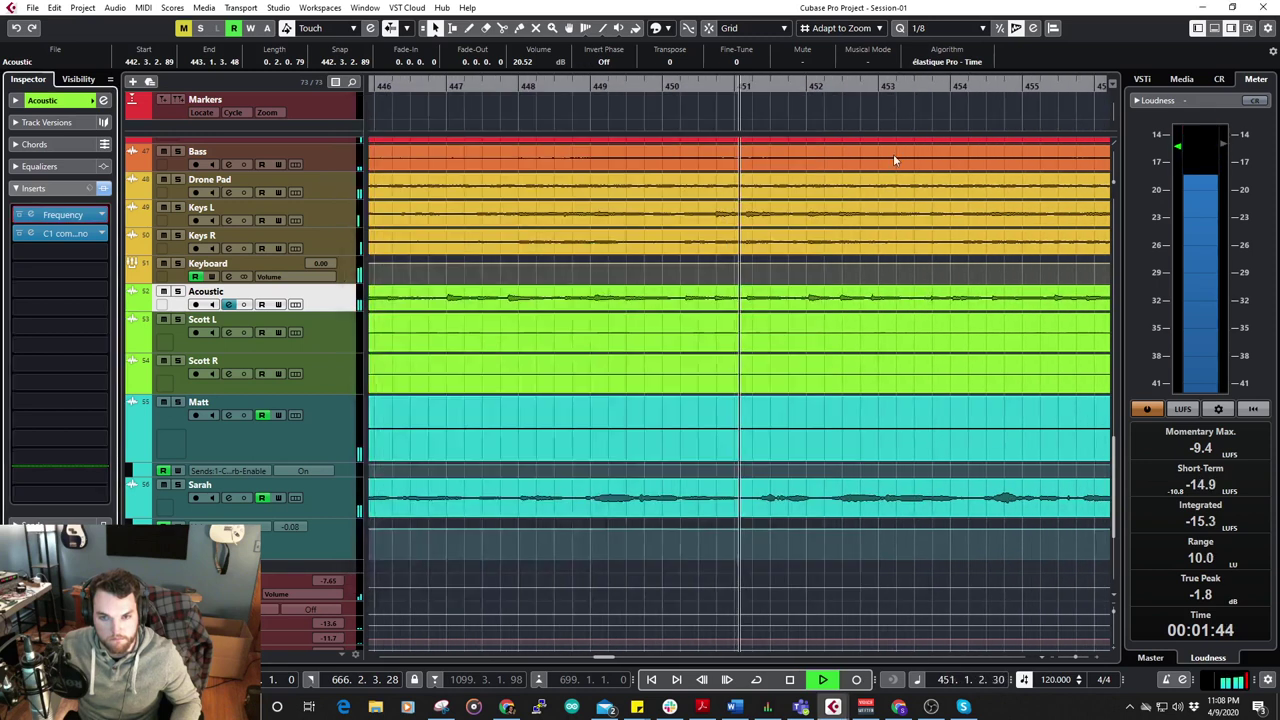
# Reduce the height of tracks 53 to 55 and fold away the automation lanes of vocal tracks 55 and 56.
pyautogui.press('g')
pyautogui.press('g')
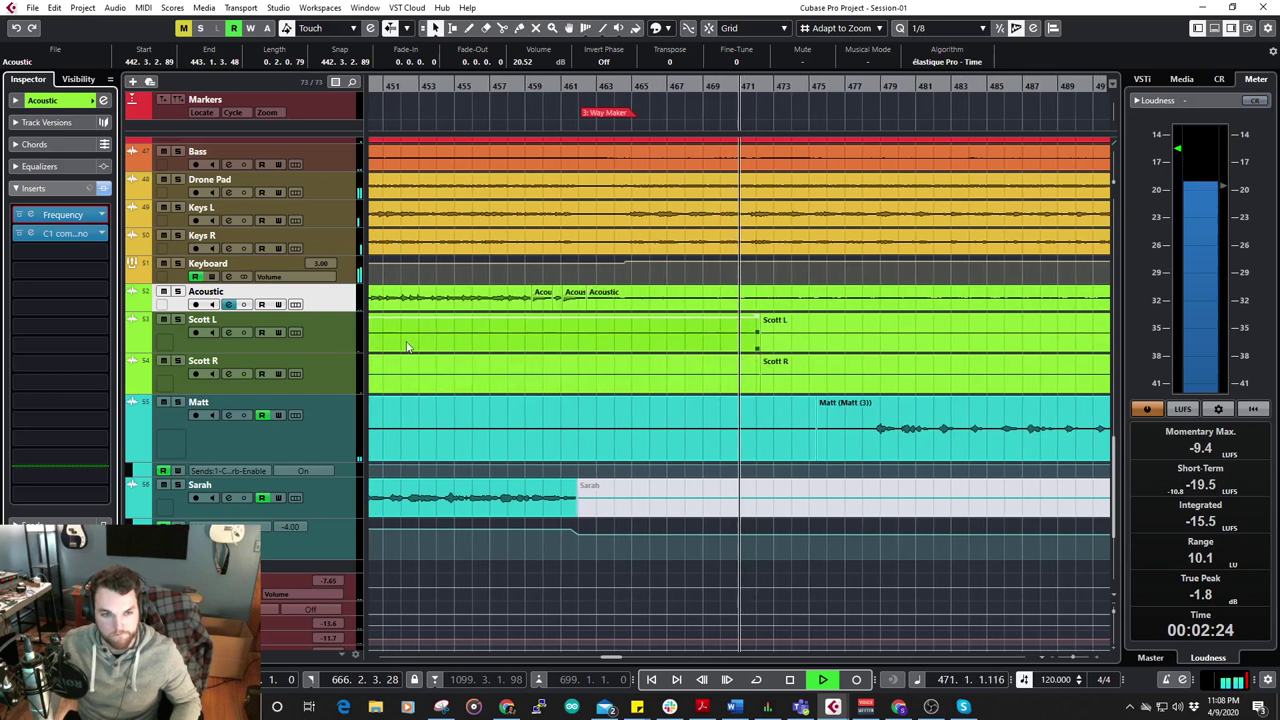
pyautogui.click(422, 334)
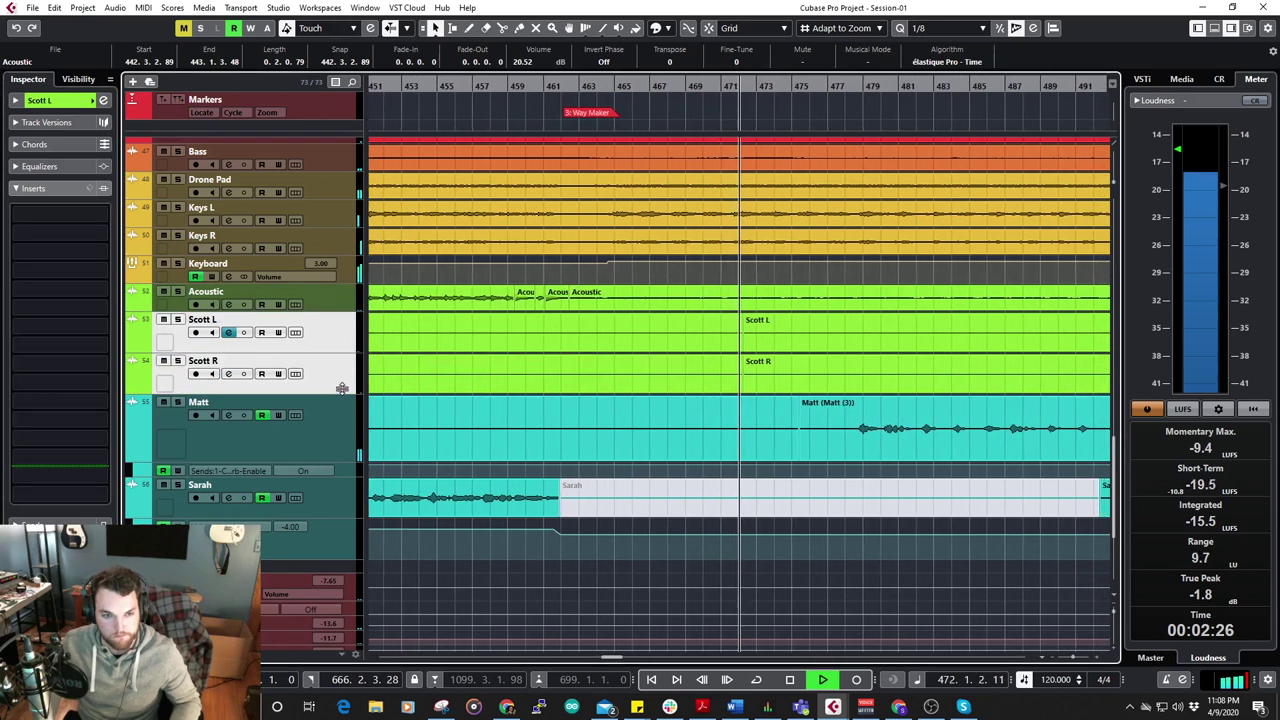
pyautogui.click(338, 424)
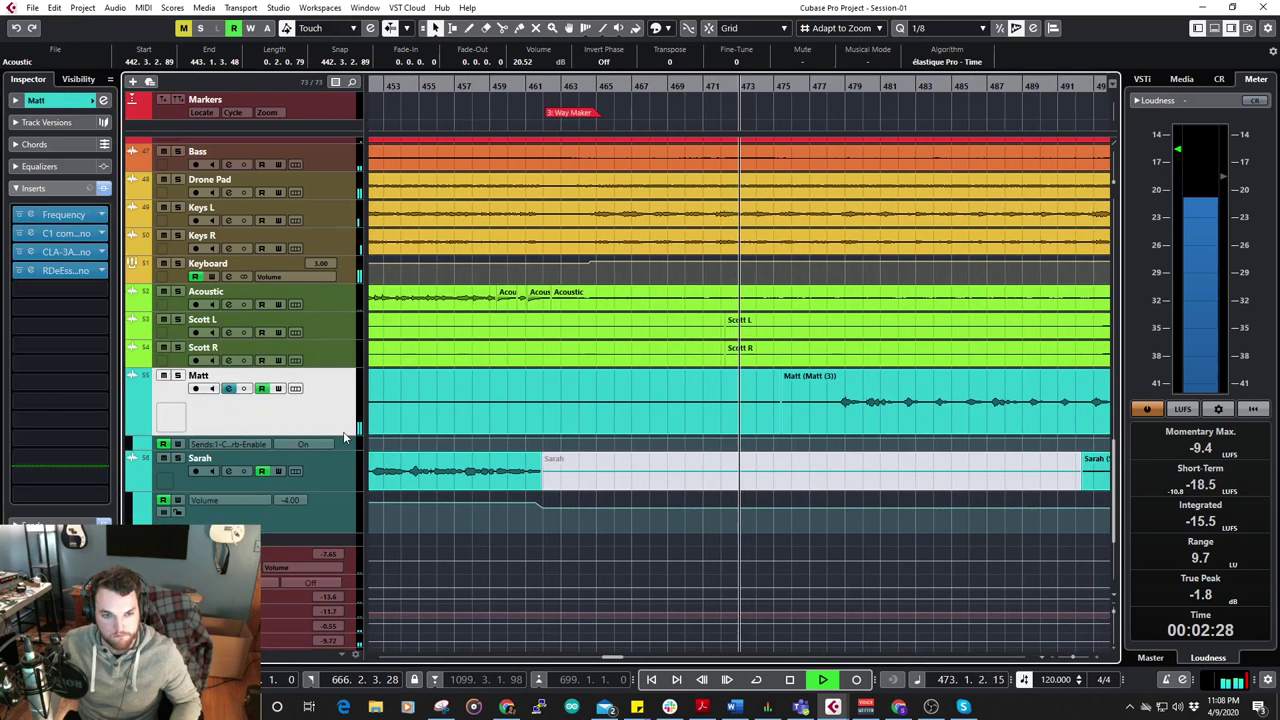
pyautogui.moveTo(343, 420); pyautogui.dragTo(342, 404)
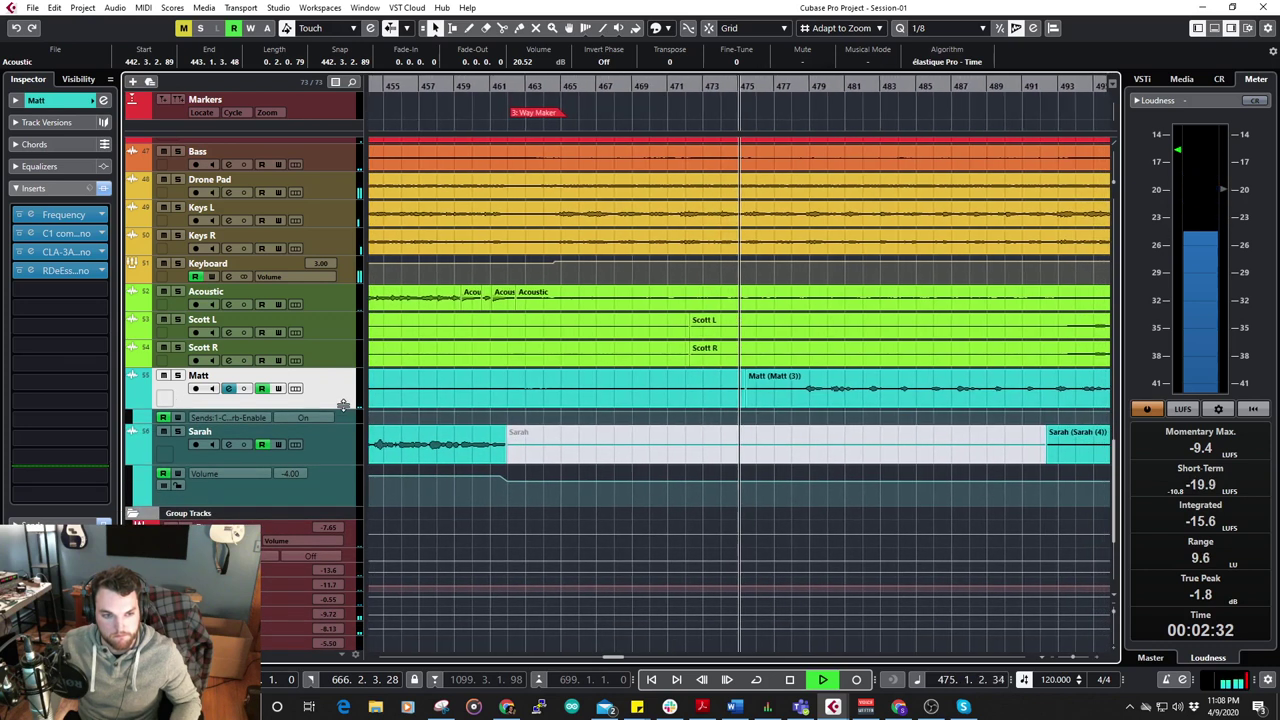
pyautogui.click(132, 402)
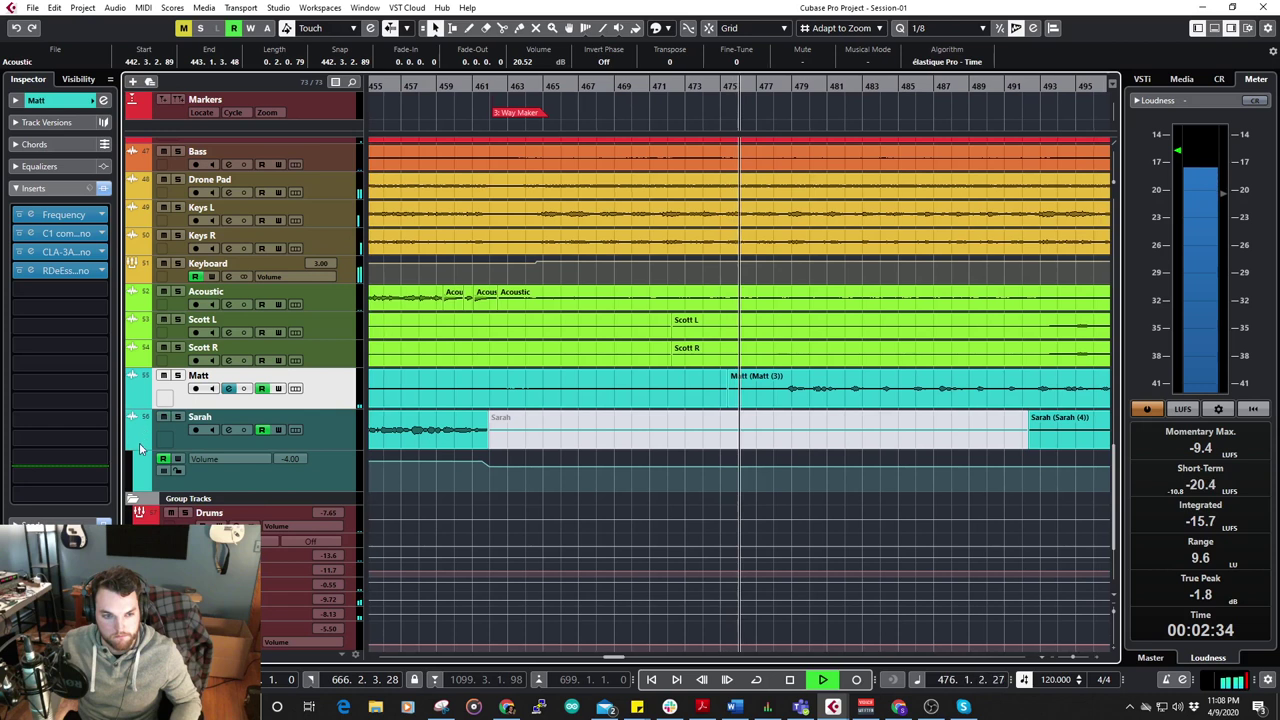
pyautogui.click(131, 442)
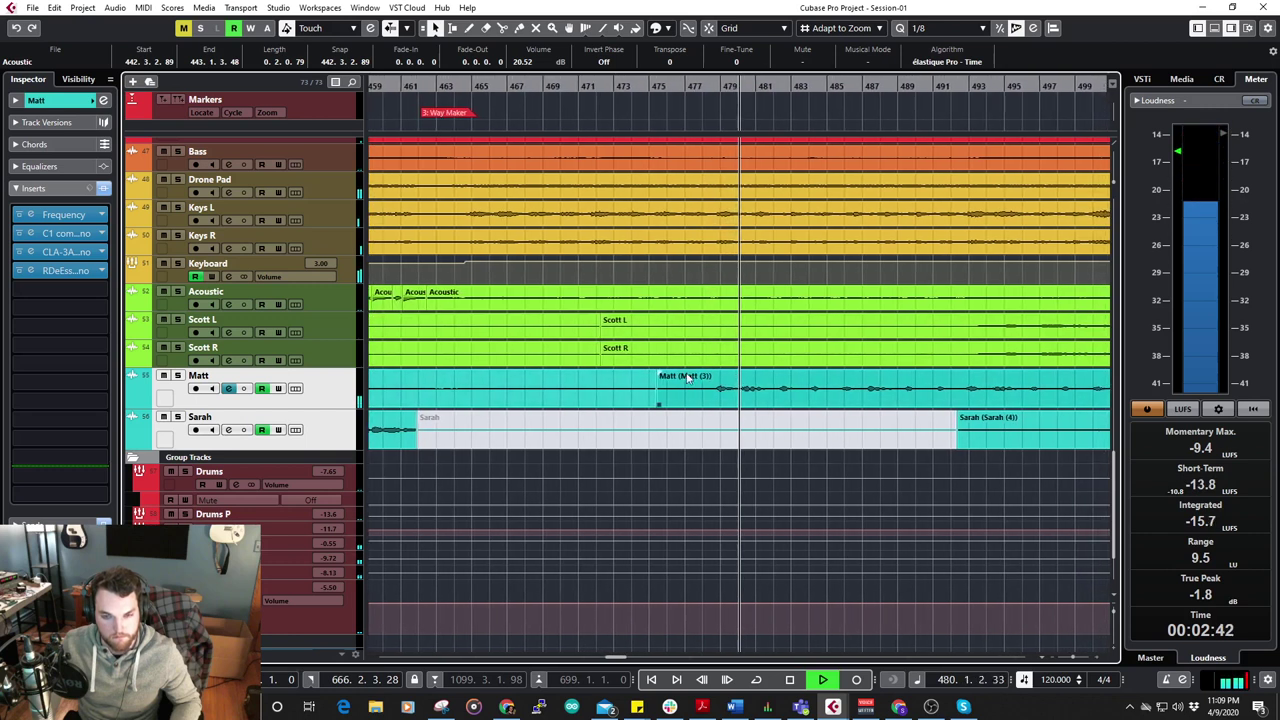
# Select the vocal clip starting at bar 475 on track 55 and move playback to about bar 545 in "Way Maker".
pyautogui.press('g')
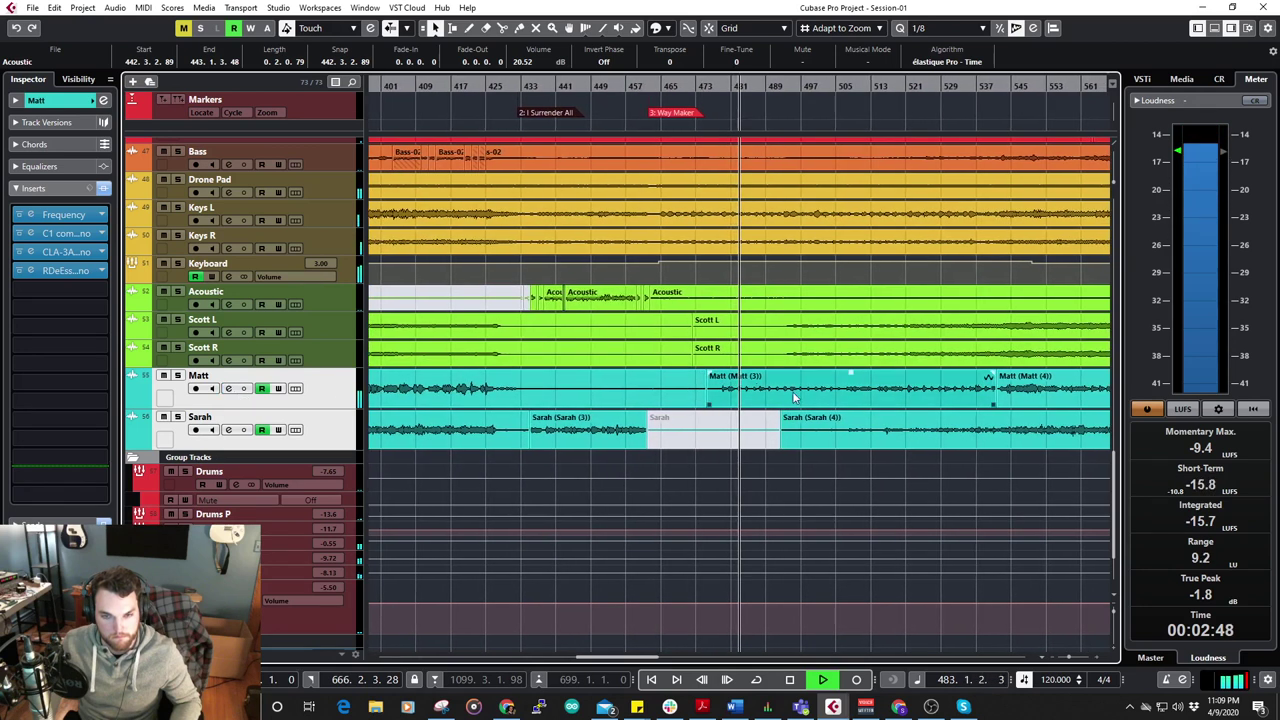
pyautogui.click(847, 394)
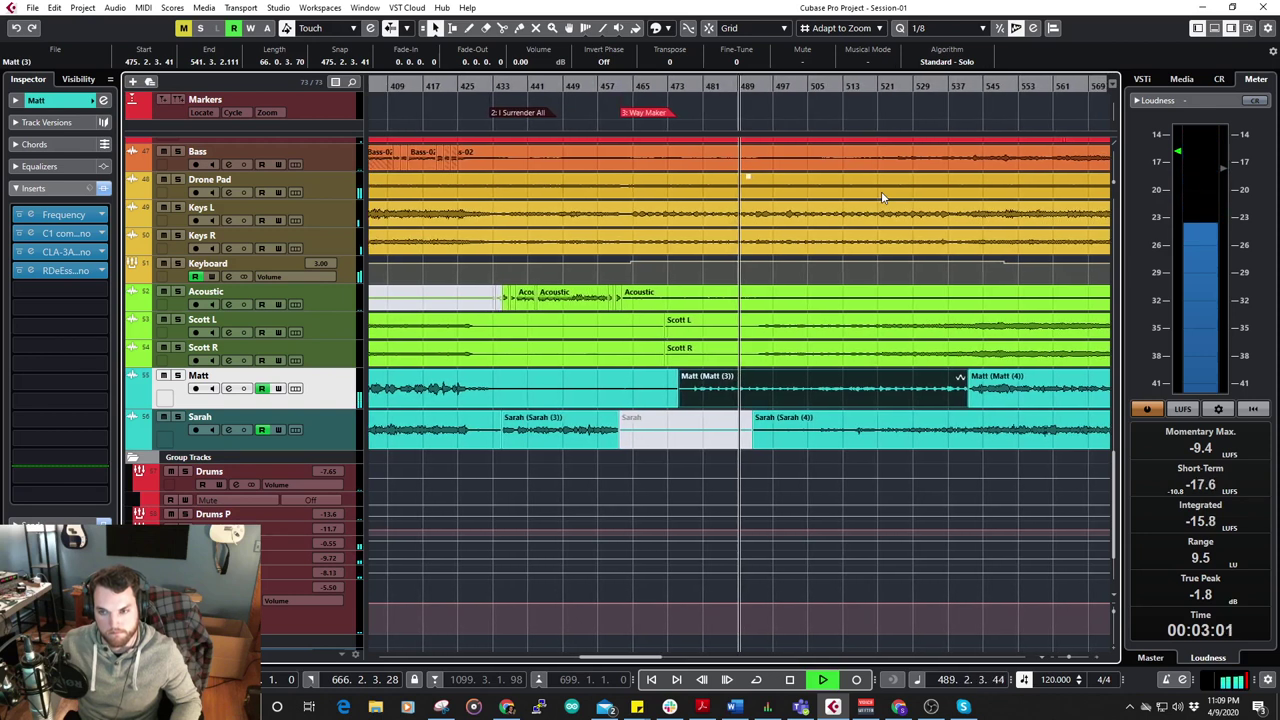
pyautogui.scroll(-3, 854, 236)
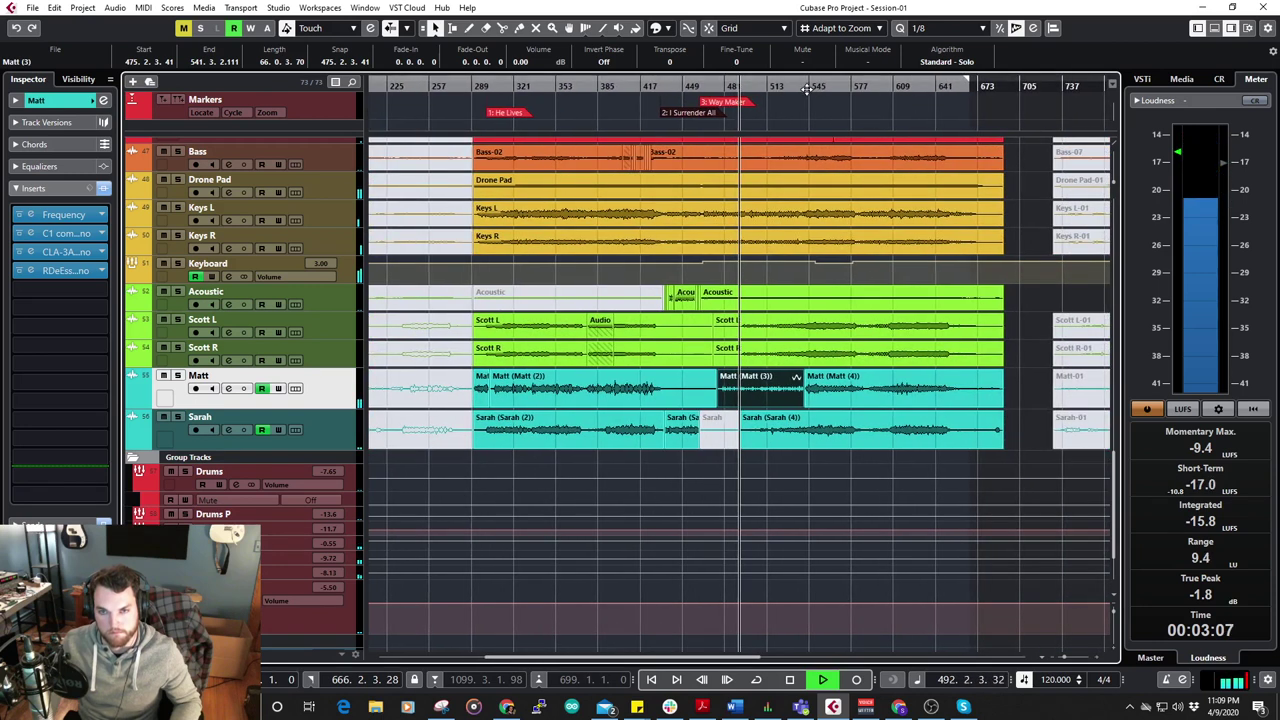
pyautogui.press('h')
pyautogui.press('h')
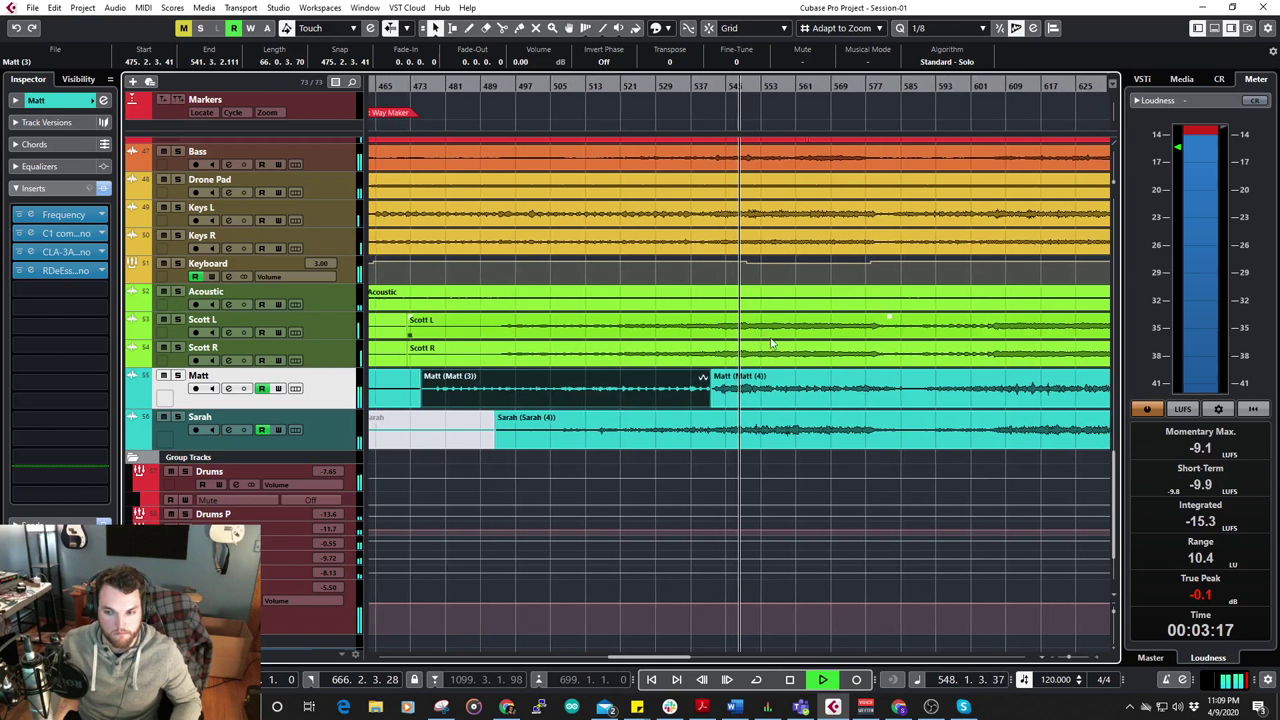
# Restart the loudness measurement and compare it with the master's RMS and peak levels in the loud part of "Way Maker".
pyautogui.click(1151, 657)
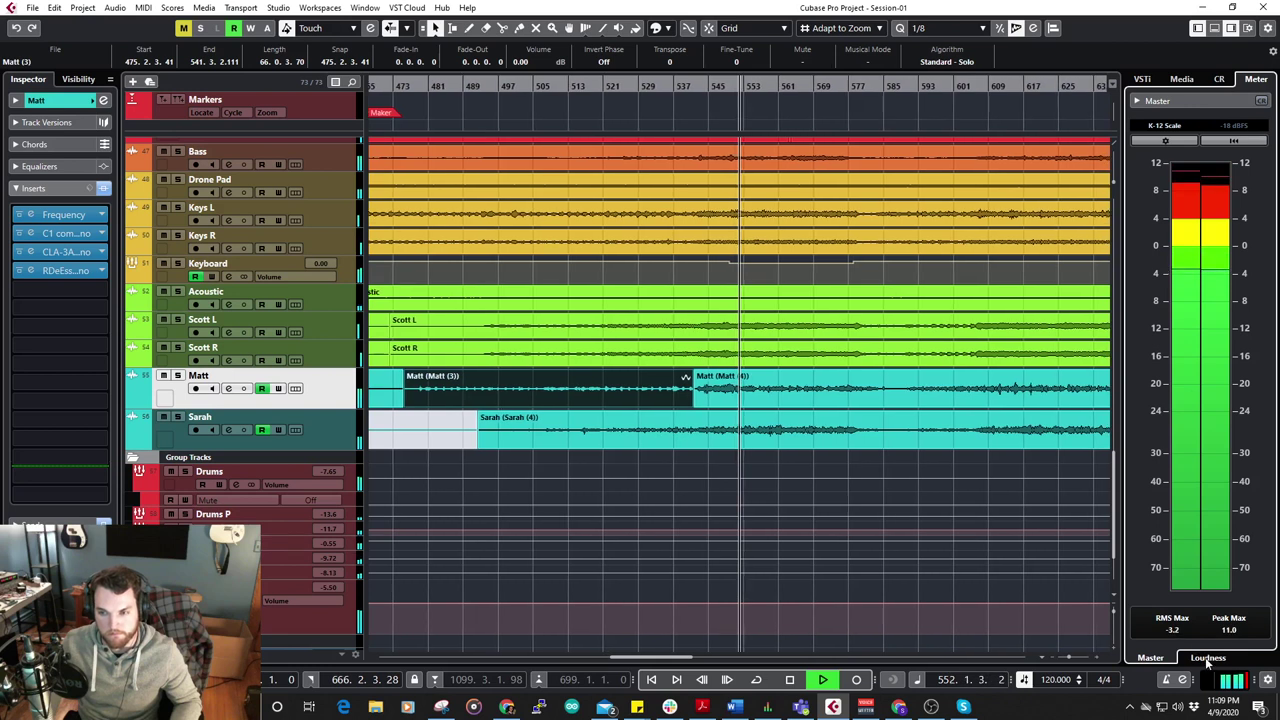
pyautogui.click(1207, 657)
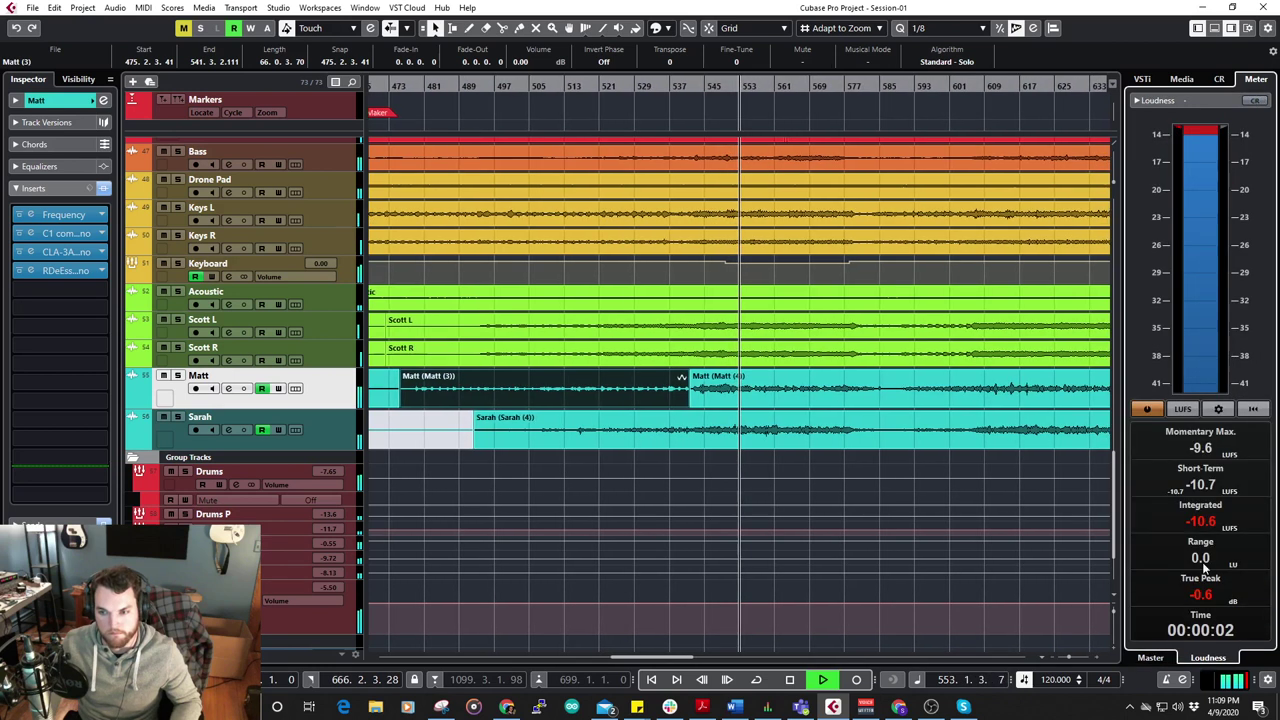
pyautogui.click(1150, 657)
pyautogui.scroll(-3, 855, 441)
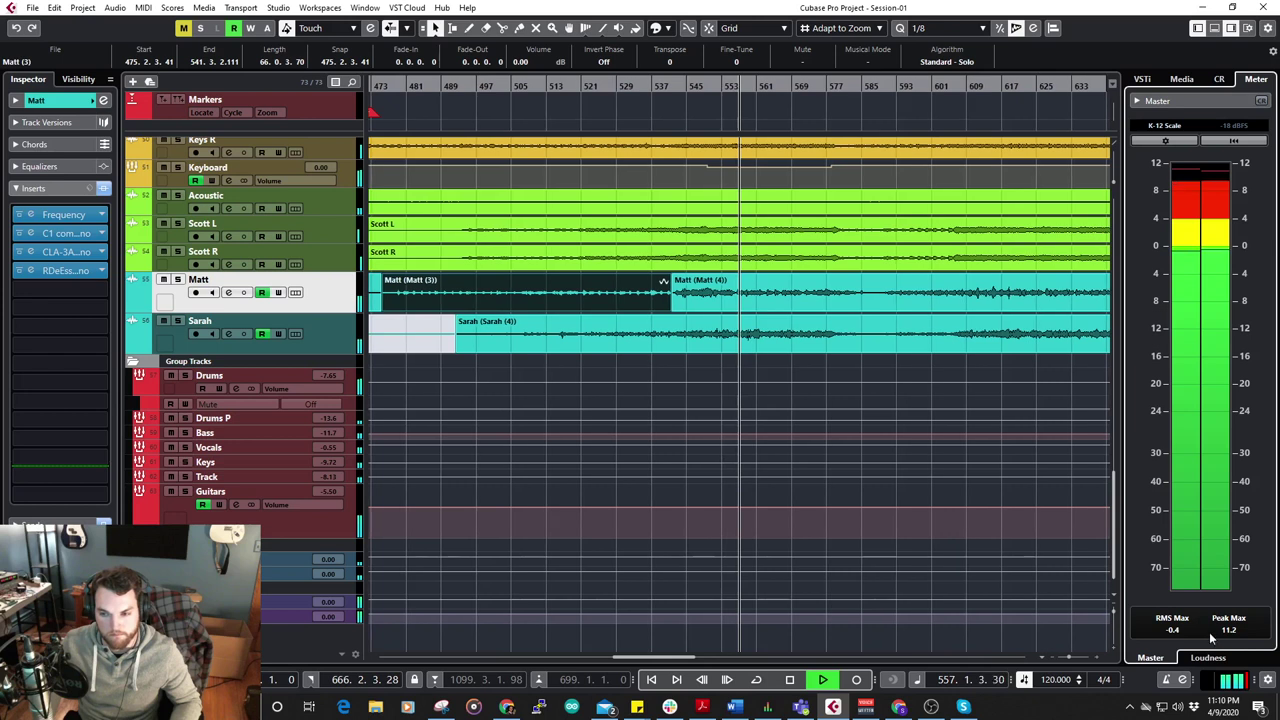
pyautogui.click(1210, 658)
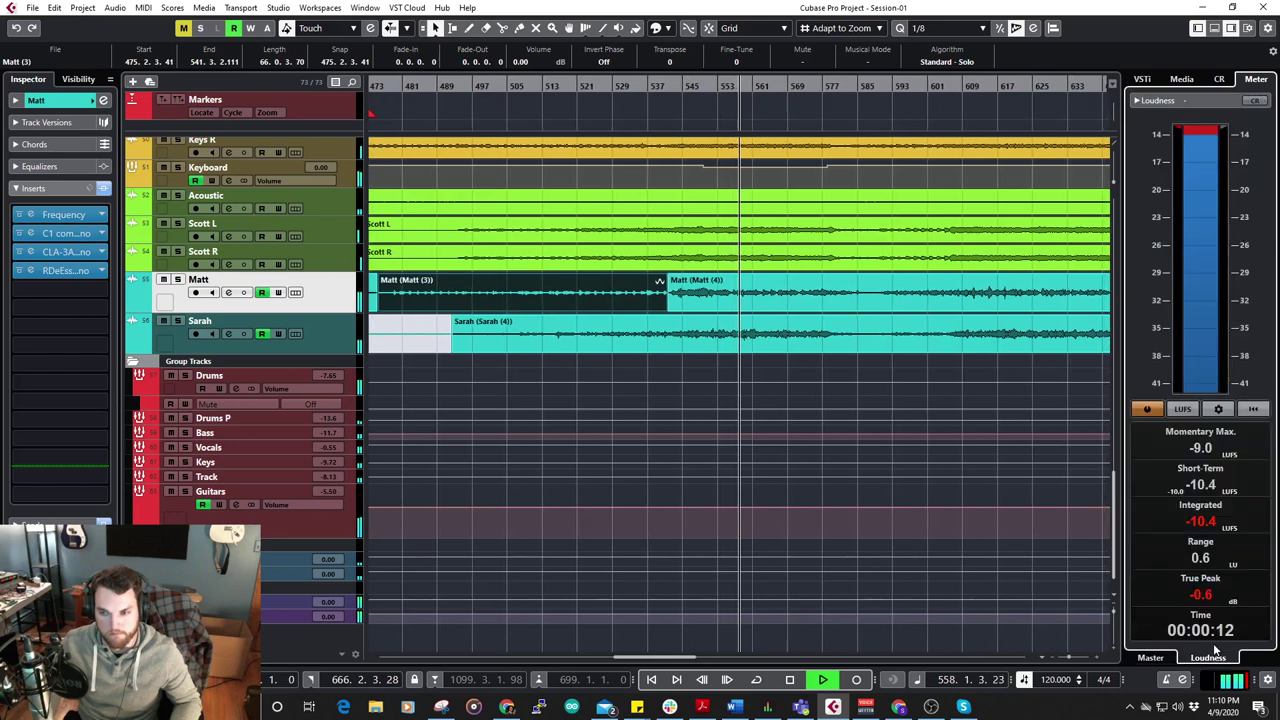
pyautogui.click(1152, 658)
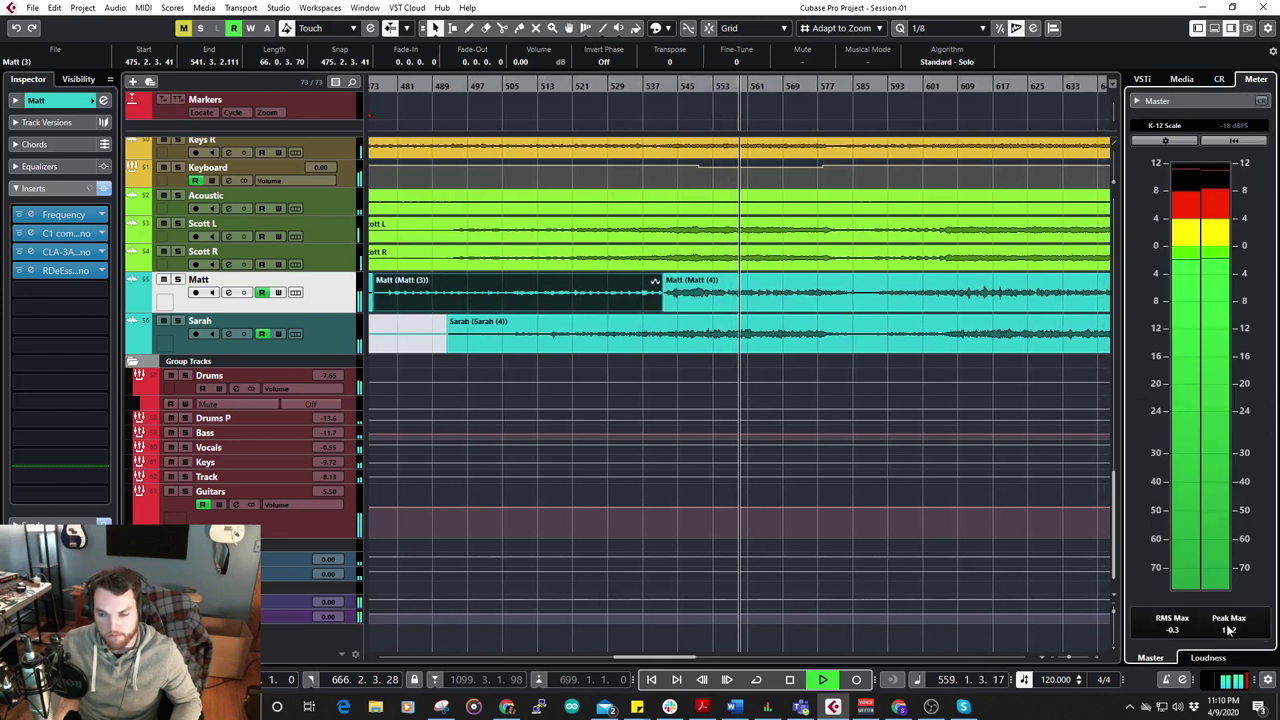
# Open the PreMaster channel's settings and set the Maximizer amount to about 73.5%.
pyautogui.press('space')
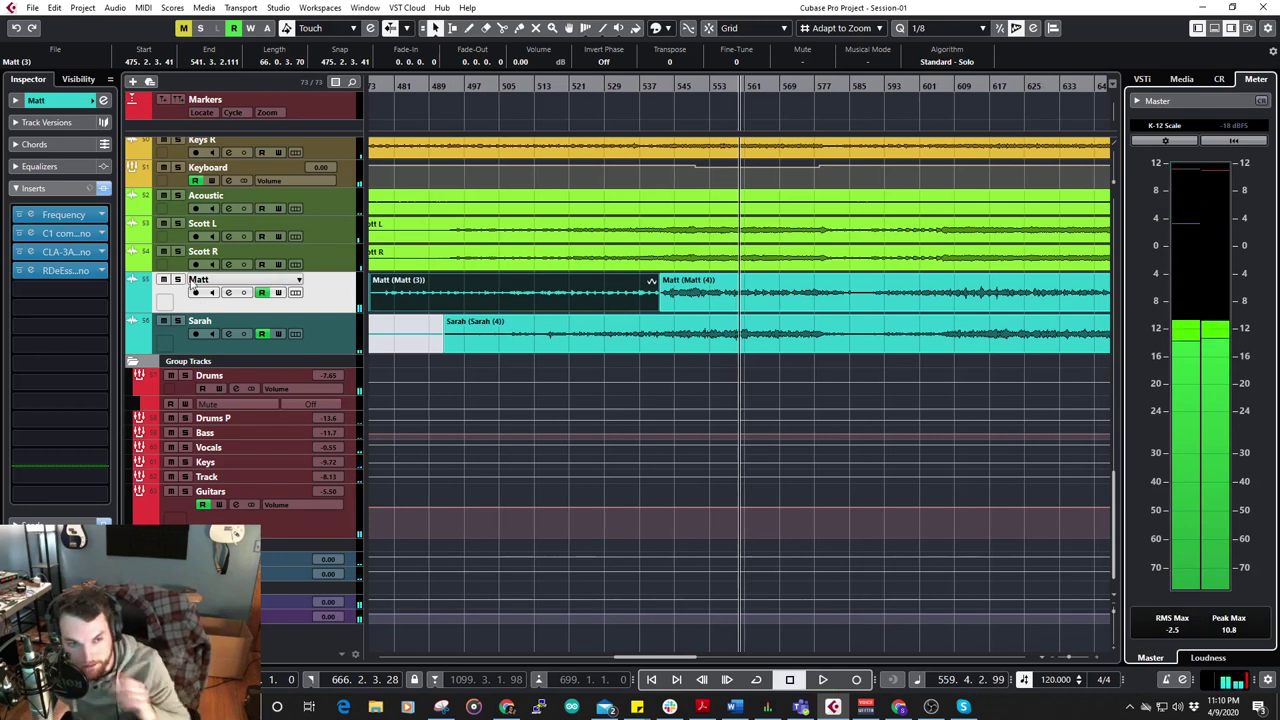
pyautogui.click(342, 601)
pyautogui.click(103, 144)
pyautogui.click(103, 101)
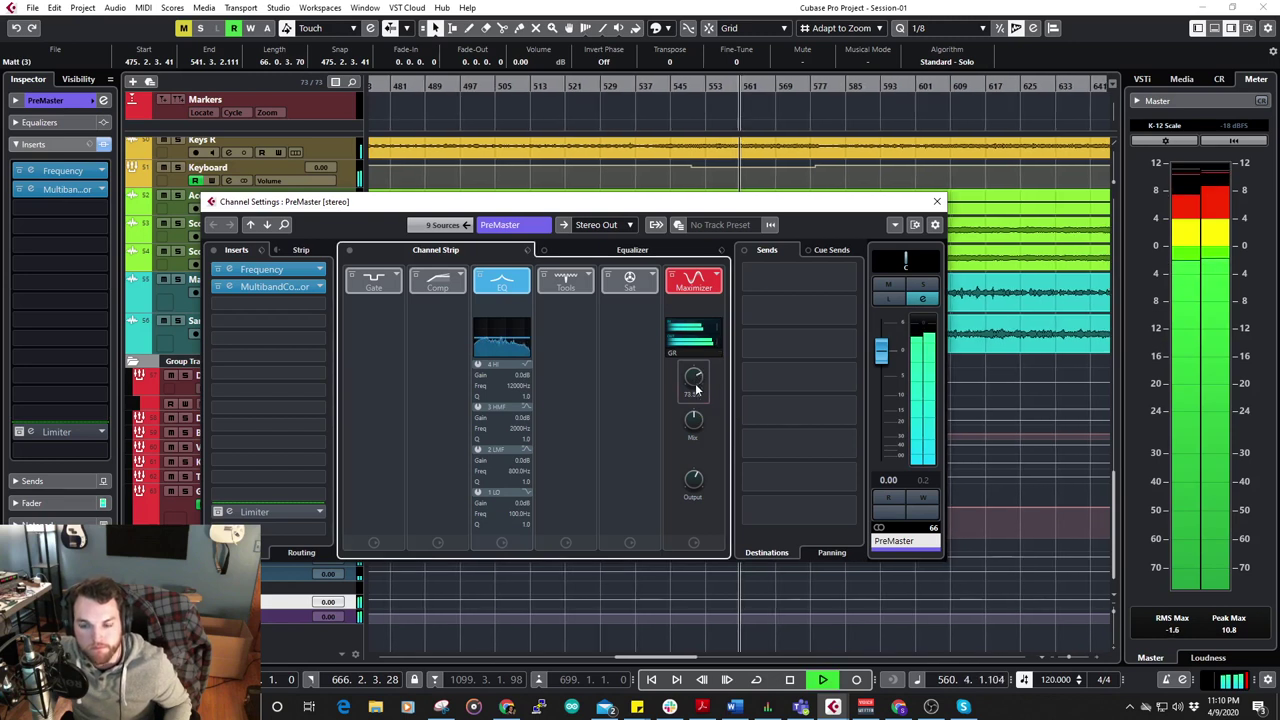
# Reset the master's maximum RMS and peak readings and check the loudness values during the loud part of "Way Maker".
pyautogui.click(1228, 630)
pyautogui.click(1172, 620)
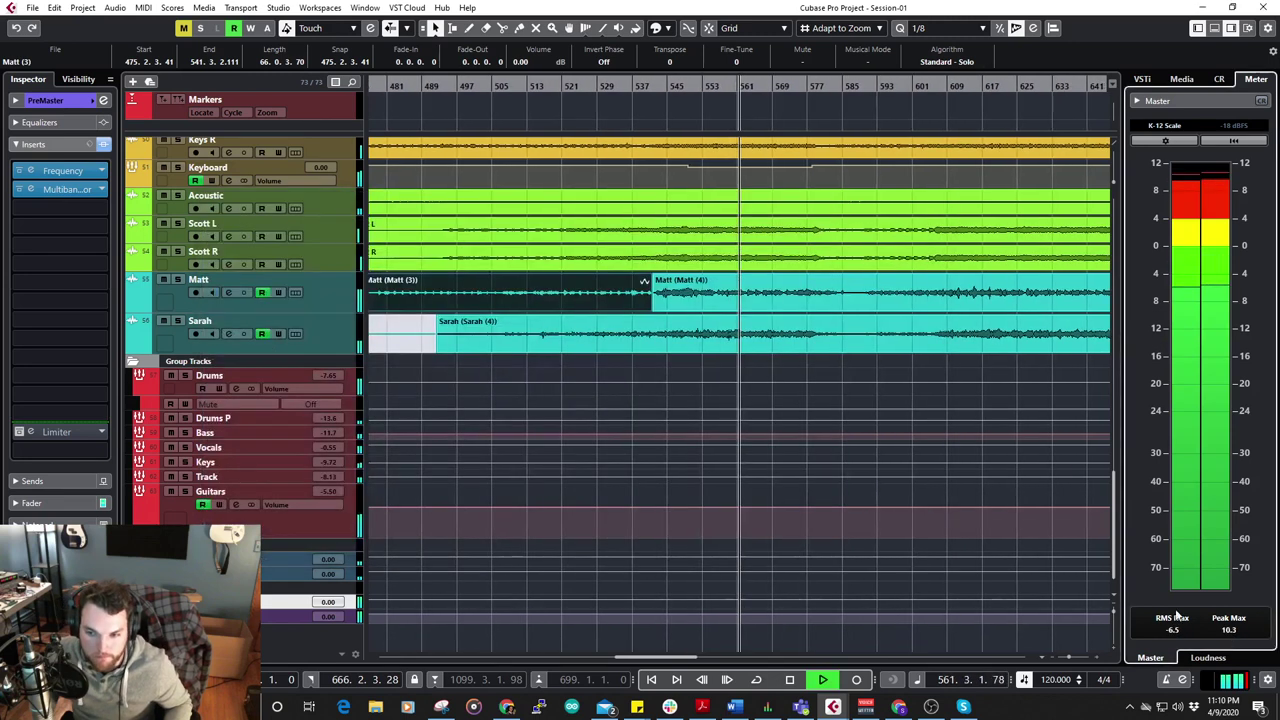
pyautogui.click(1209, 658)
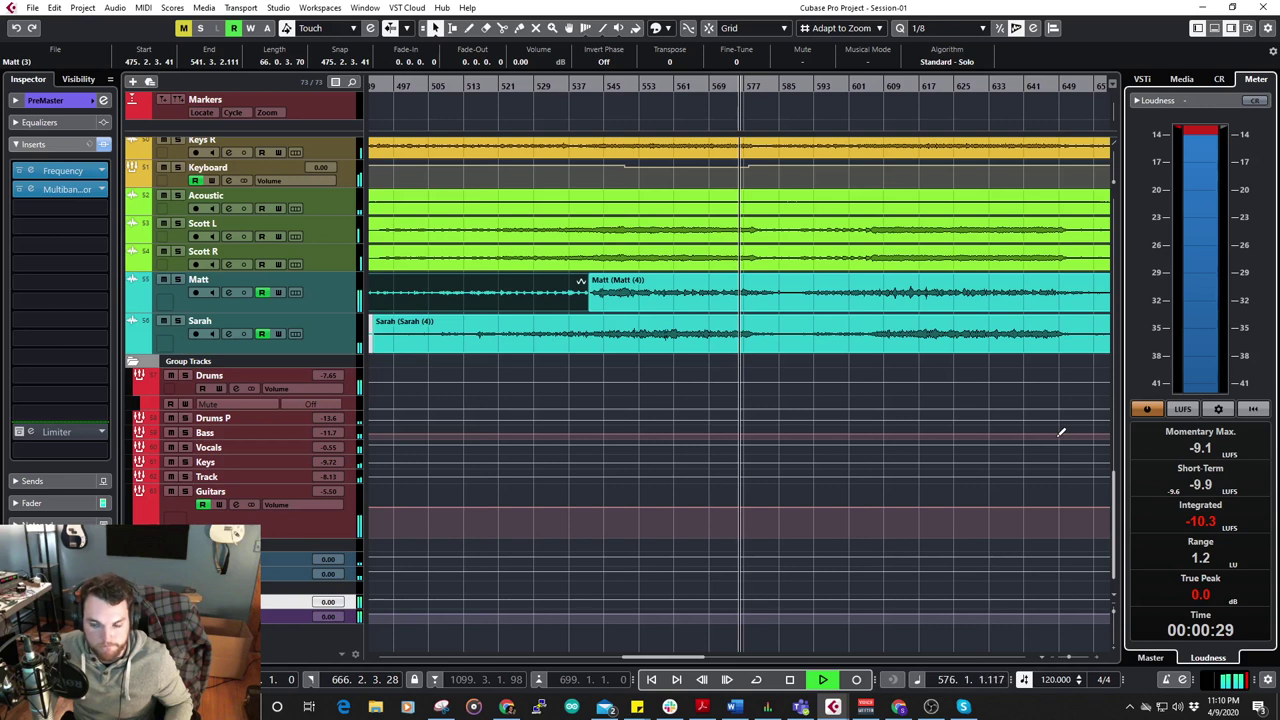
# Replay the drum tracks from about bar 573 and examine the Snare 2 waveform for a missing hit before bar 576.
pyautogui.scroll(8, 806, 356)
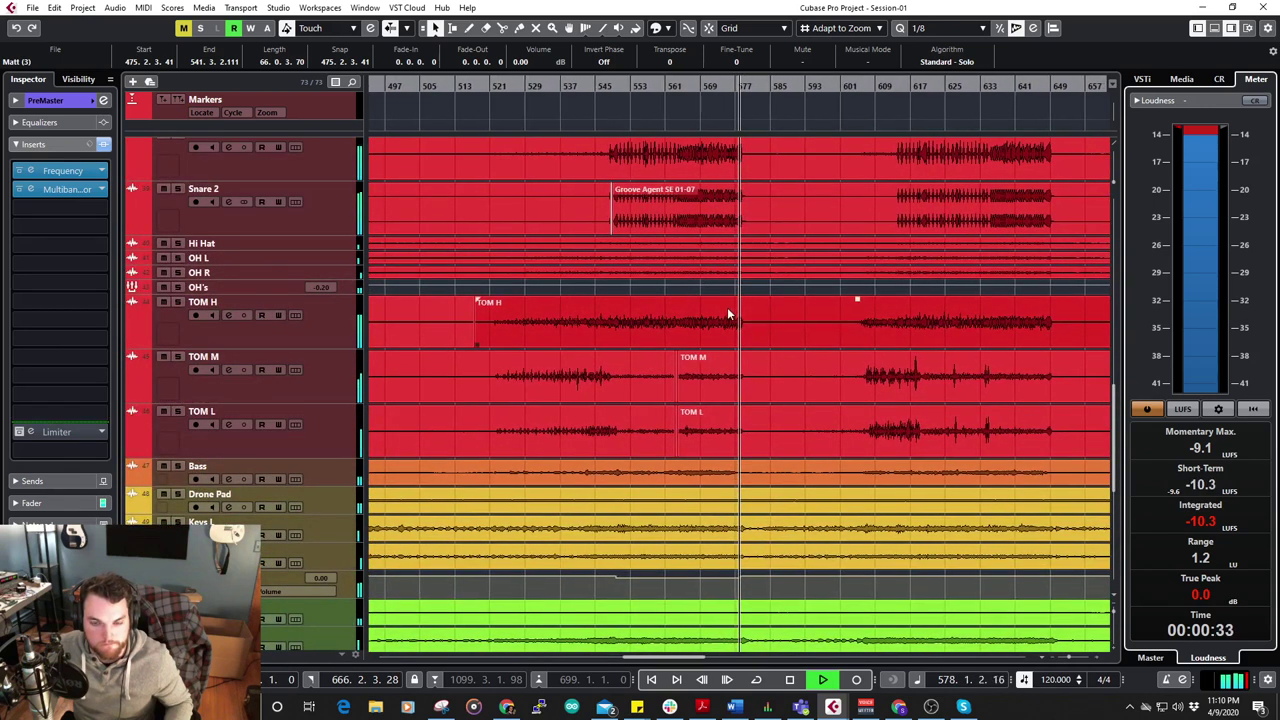
pyautogui.scroll(4, 719, 316)
pyautogui.press('h')
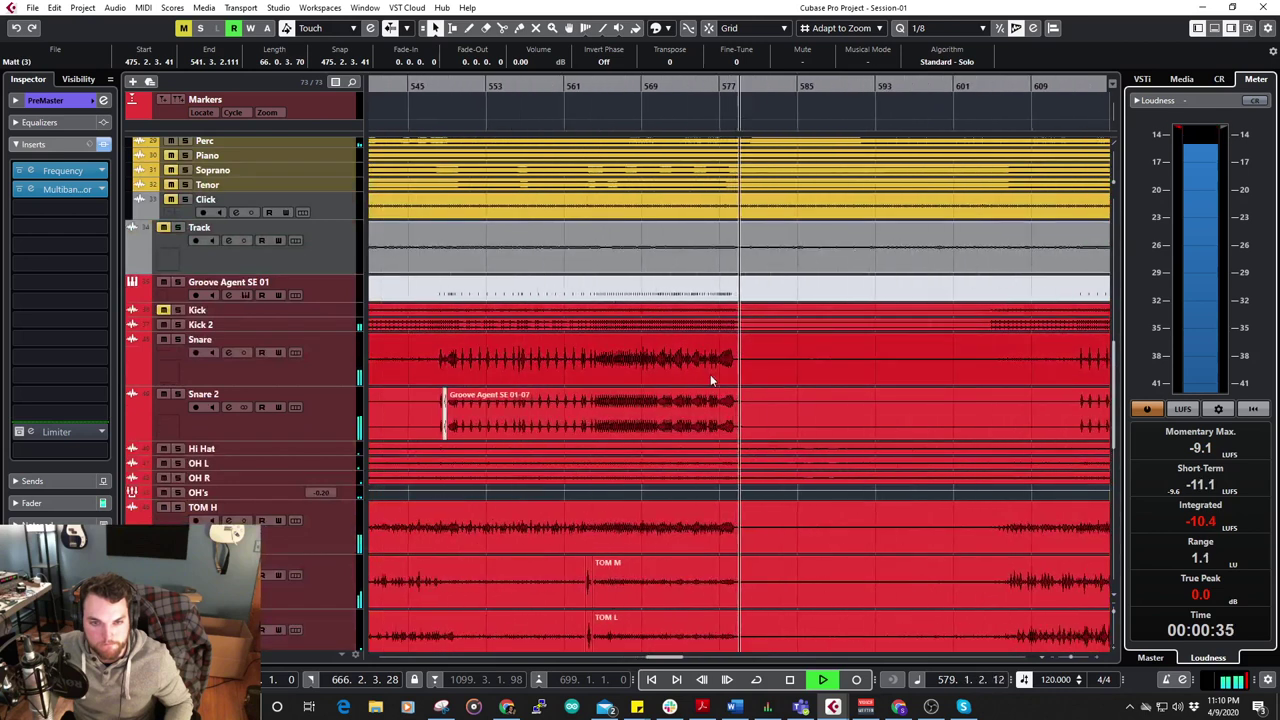
pyautogui.press('h')
pyautogui.press('h')
pyautogui.click(543, 90)
pyautogui.press('h')
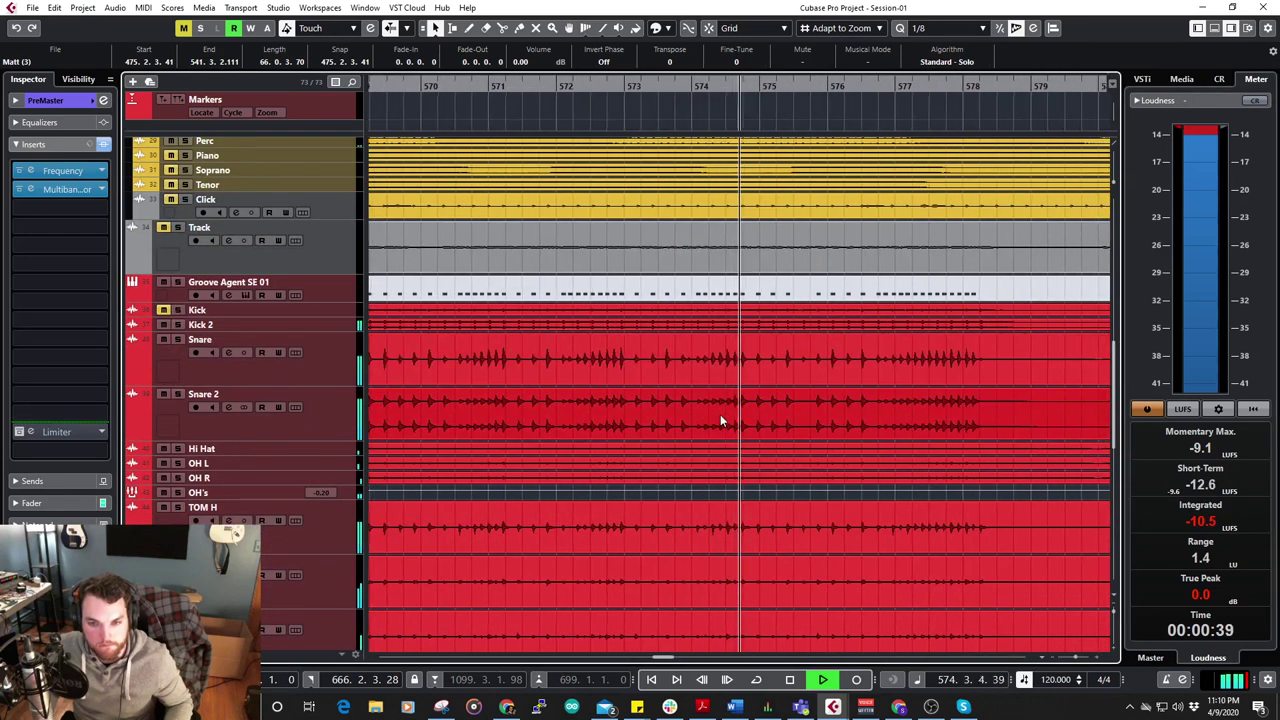
pyautogui.press('h')
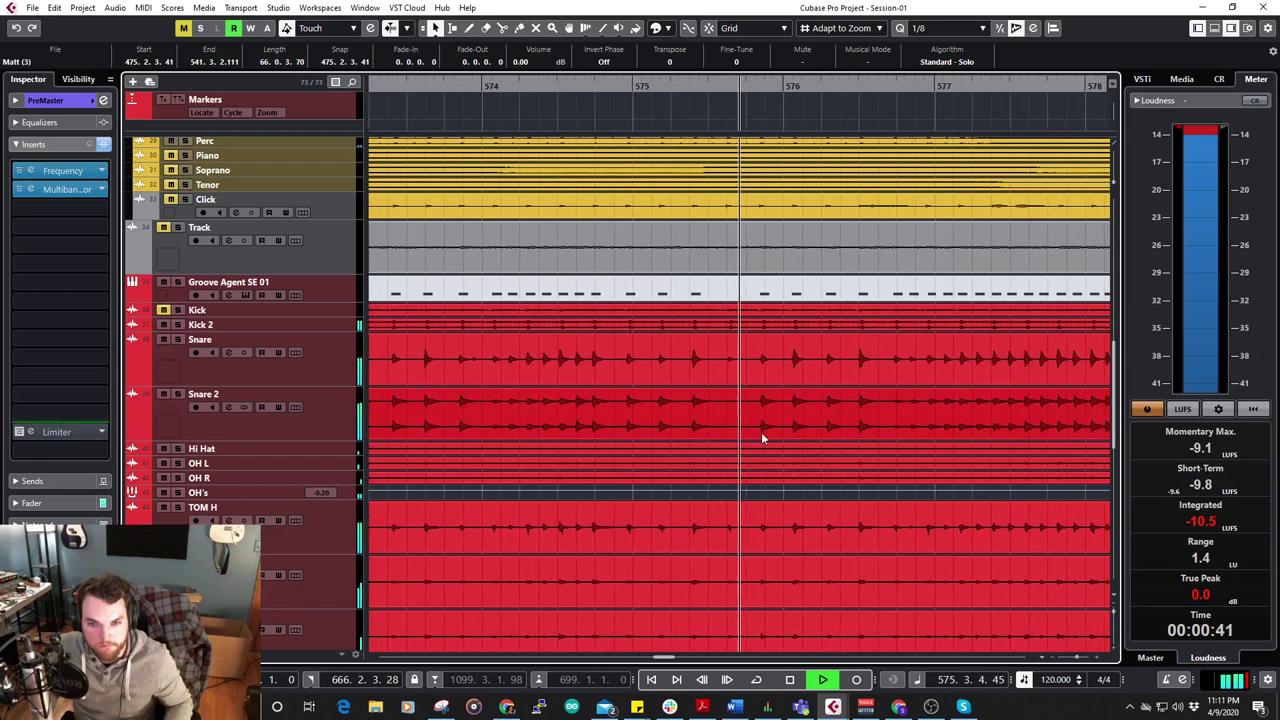
# Stop playback and split the Snare 2 clip before and after the single hit just ahead of bar 576.
pyautogui.press('space')
pyautogui.press('h')
pyautogui.rightClick(738, 407)
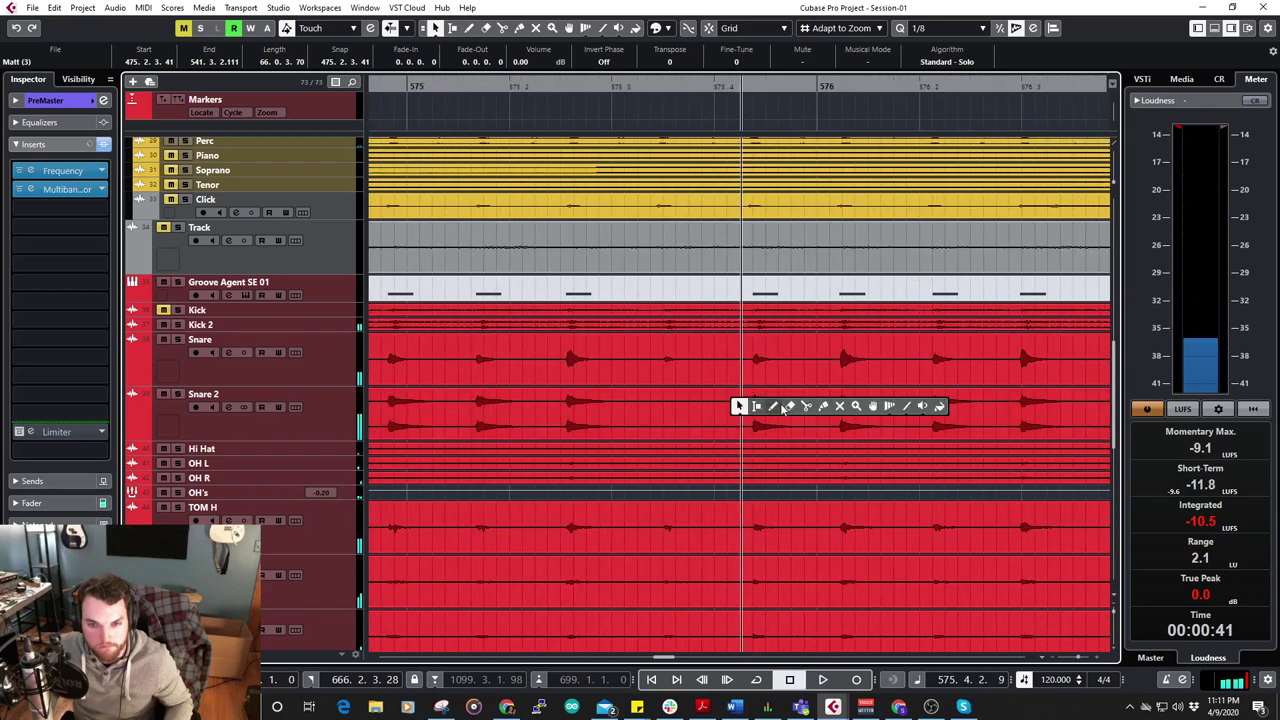
pyautogui.click(805, 406)
pyautogui.click(803, 421)
pyautogui.click(743, 418)
# Copy the isolated Snare 2 hit into the gap before it, starting at 575.3.2.32, and replay it.
pyautogui.press('1')
pyautogui.click(766, 428)
pyautogui.moveTo(731, 424); pyautogui.dragTo(677, 425)
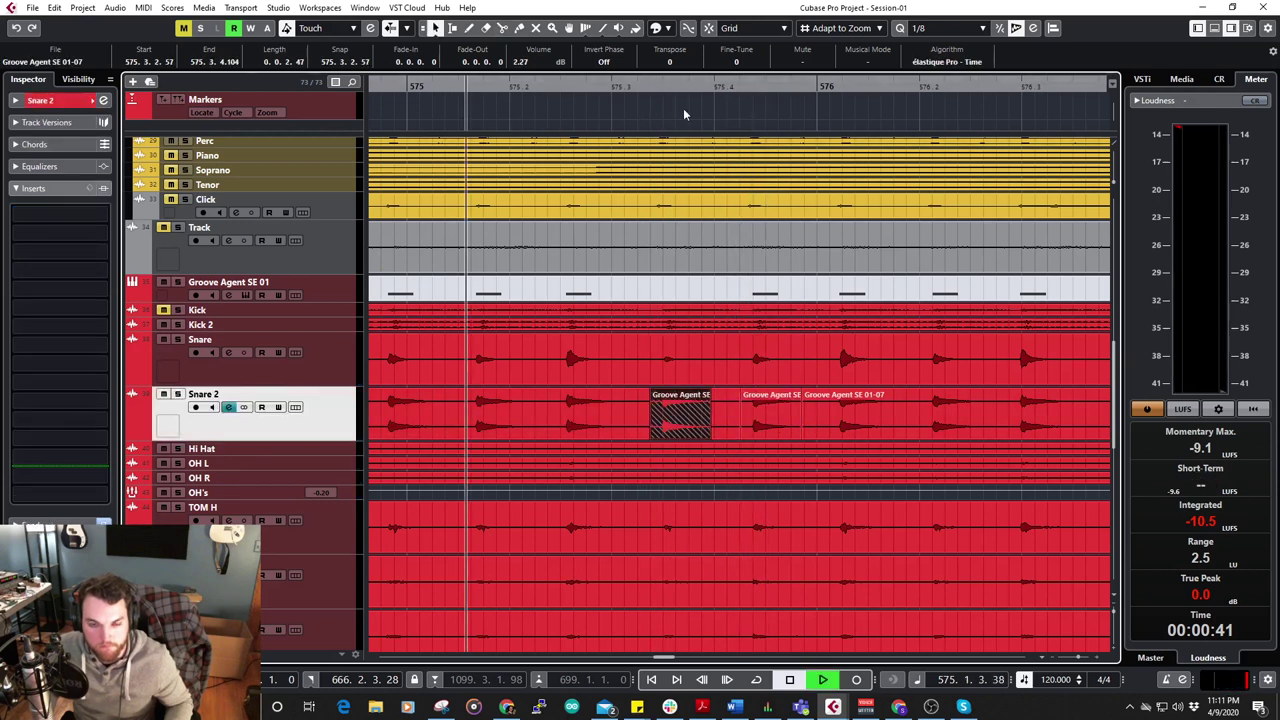
pyautogui.press('space')
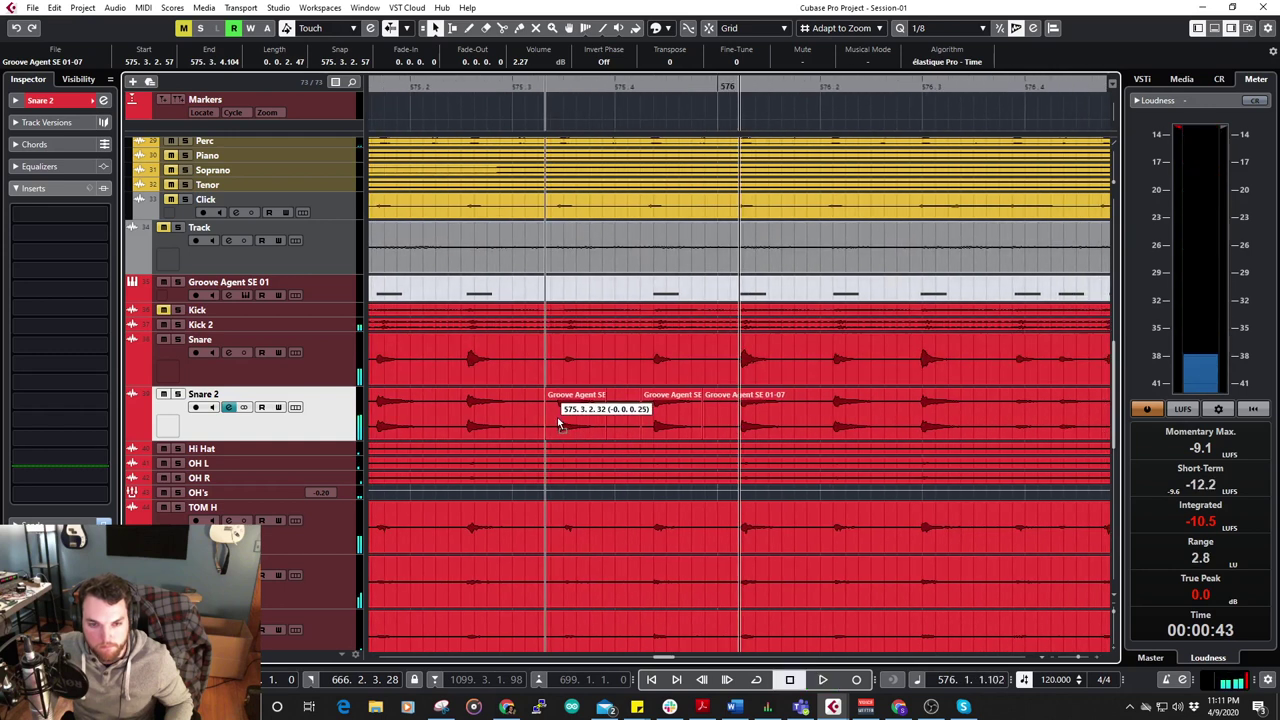
pyautogui.moveTo(559, 424); pyautogui.dragTo(559, 424)
pyautogui.scroll(-1, 631, 311)
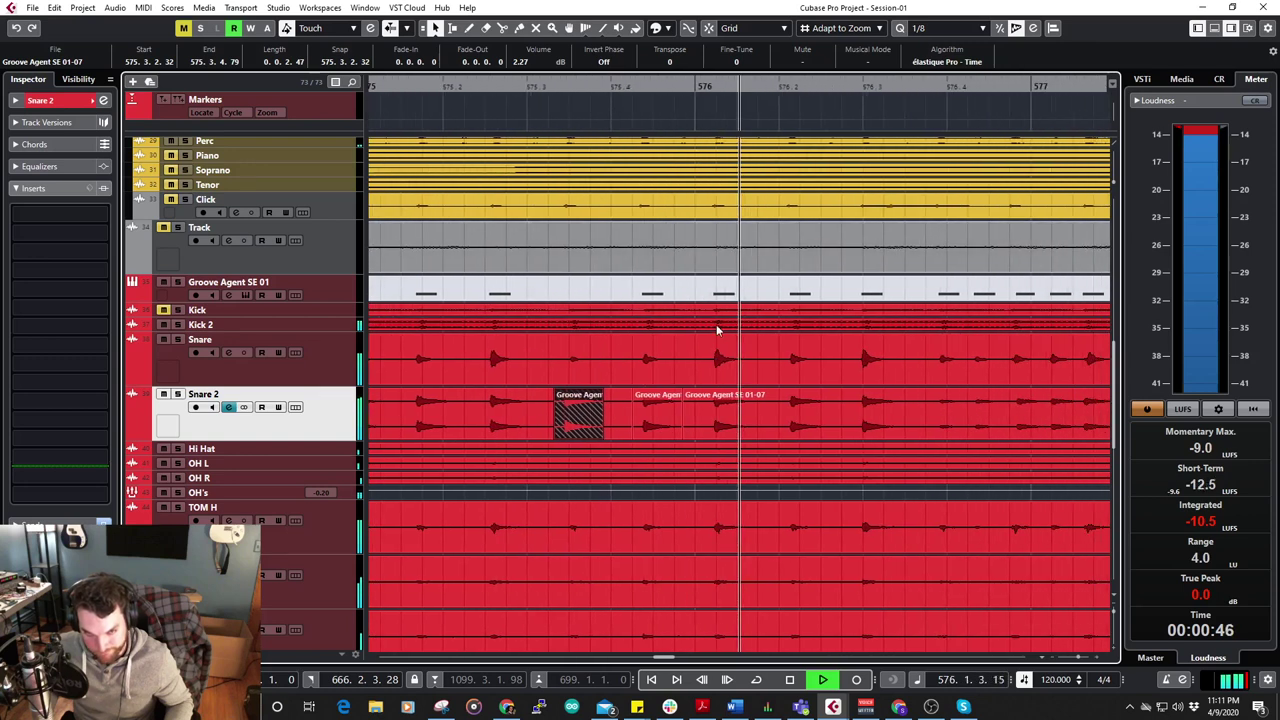
# Listen through the repaired snare passage up to the quiet section, and return playback to about bar 568.
pyautogui.press('g')
pyautogui.press('g')
pyautogui.press('g')
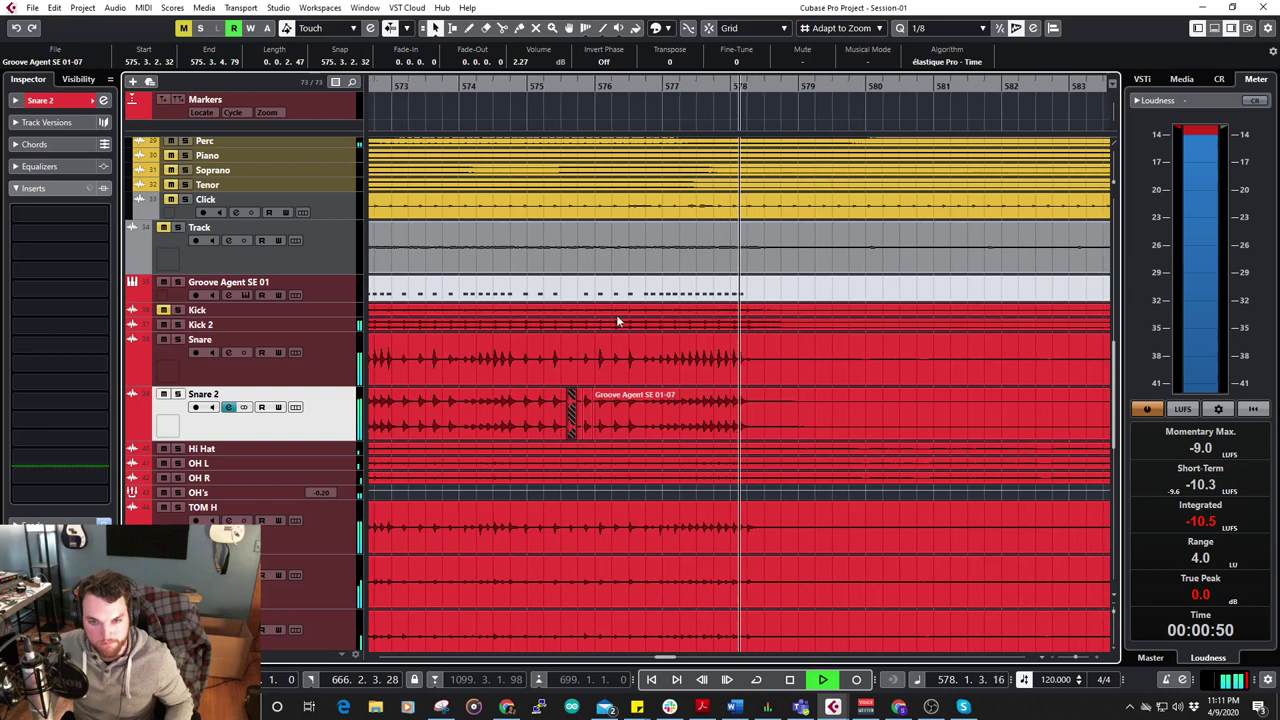
pyautogui.scroll(-10, 757, 341)
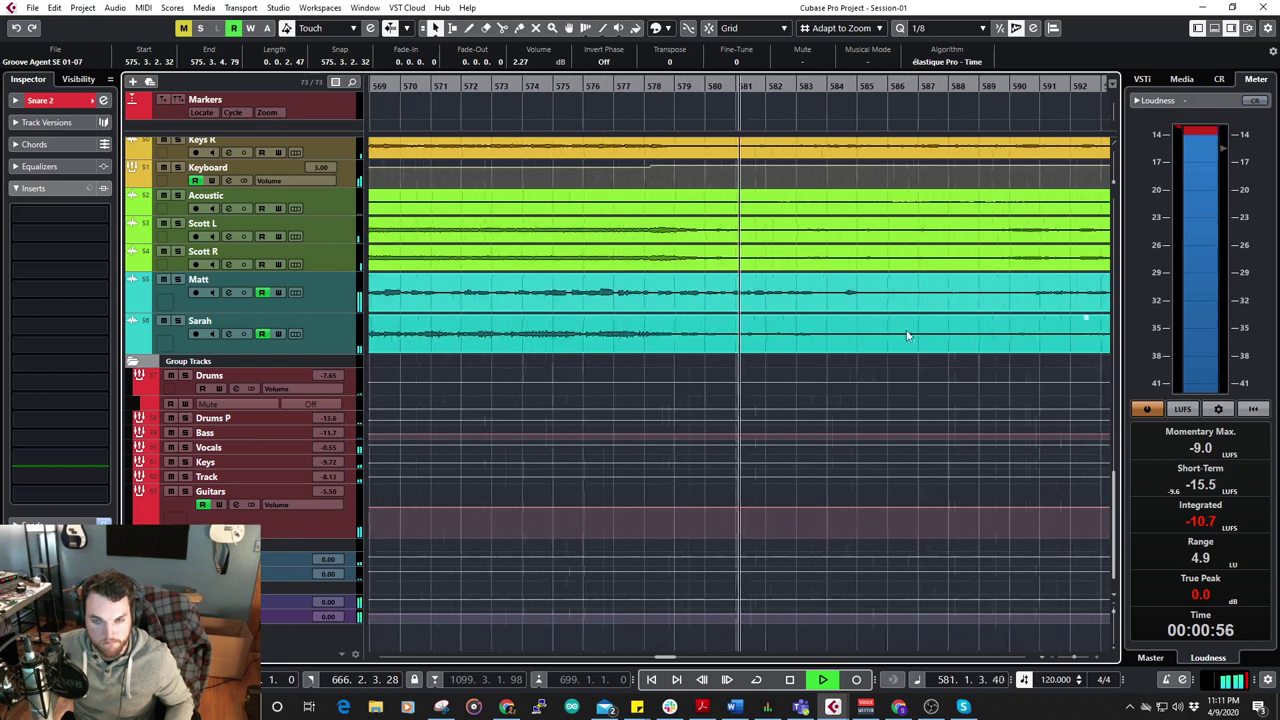
pyautogui.scroll(10, 874, 335)
pyautogui.keyDown('ctrl'); pyautogui.scroll(-6, 874, 335); pyautogui.keyUp('ctrl')
pyautogui.click(655, 91)
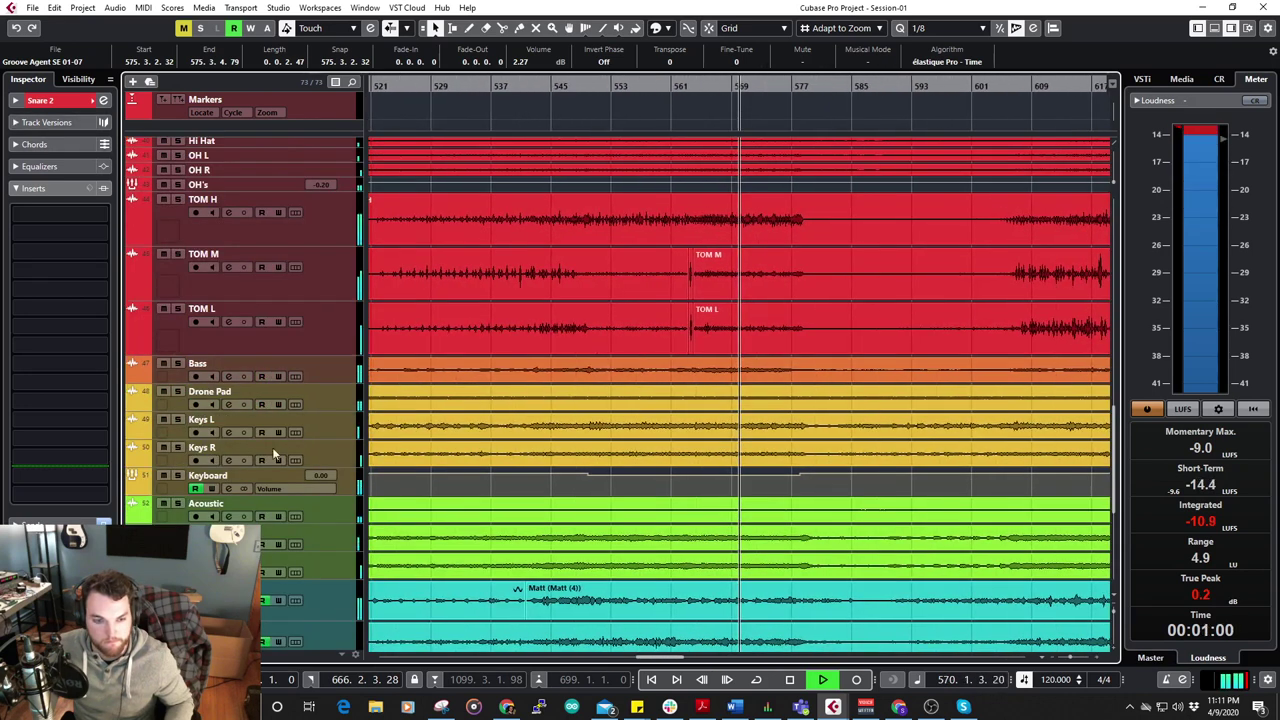
# Lower the Maximizer amount on the PreMaster channel to about 69% and close its settings.
pyautogui.scroll(-6, 285, 440)
pyautogui.click(340, 603)
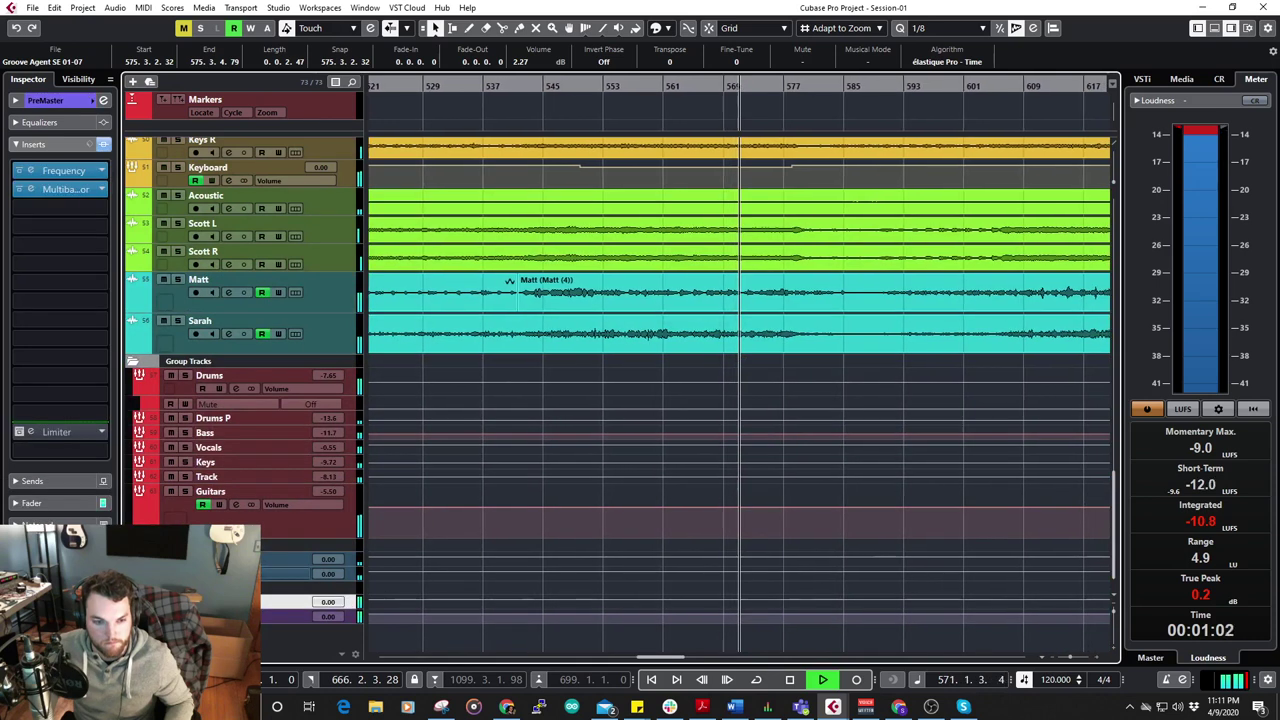
pyautogui.click(105, 145)
pyautogui.click(105, 145)
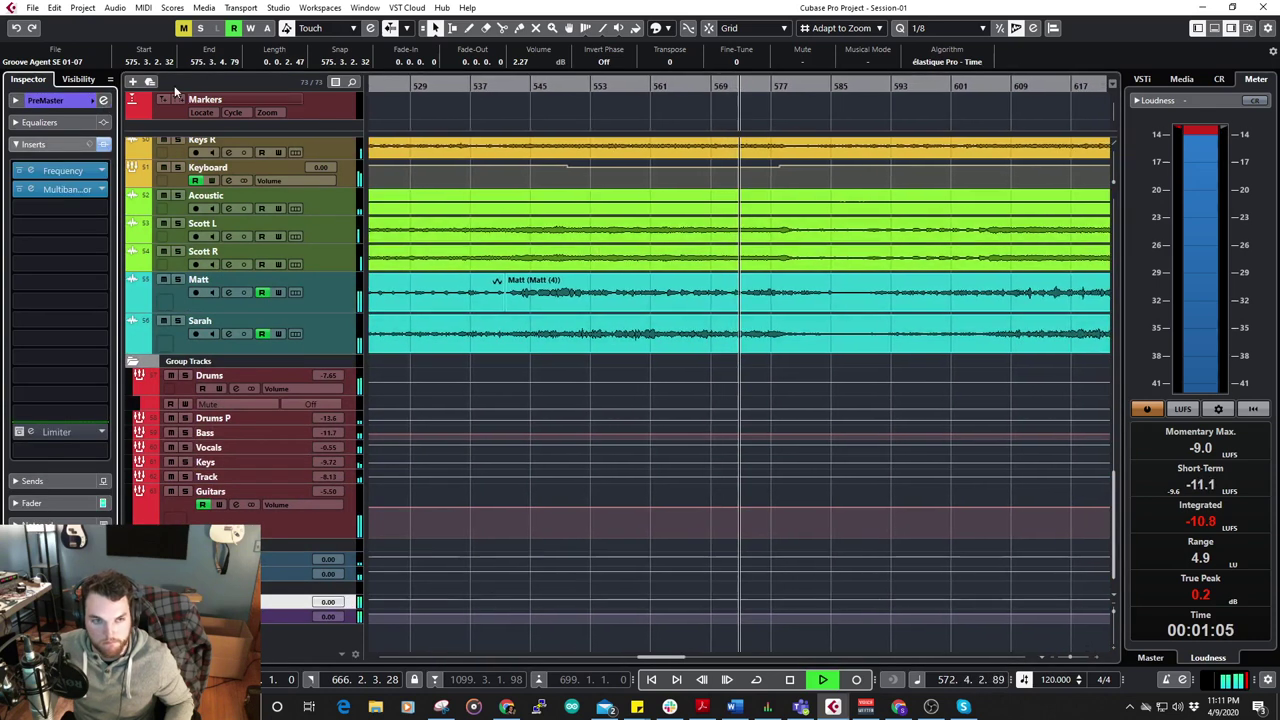
pyautogui.click(103, 100)
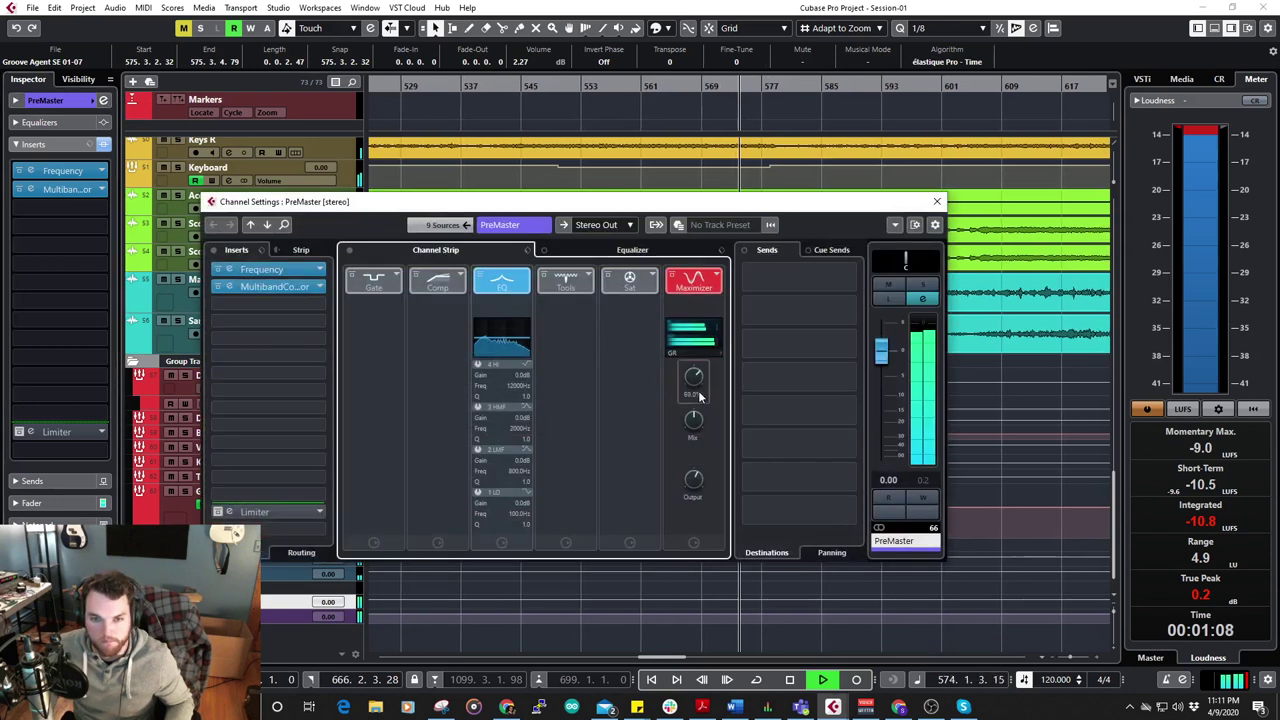
pyautogui.press('Escape')
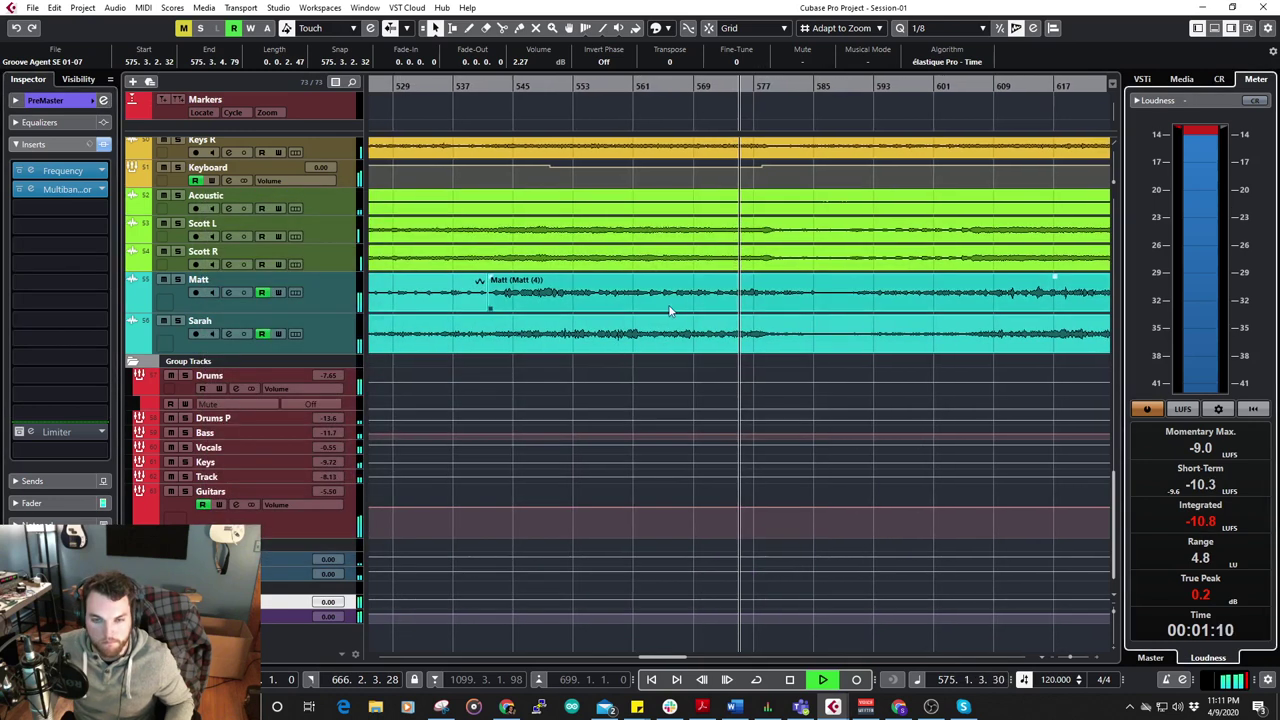
# Survey the song's remaining loud sections and move playback to about bar 615.
pyautogui.scroll(-2, 822, 338)
pyautogui.scroll(-2, 816, 320)
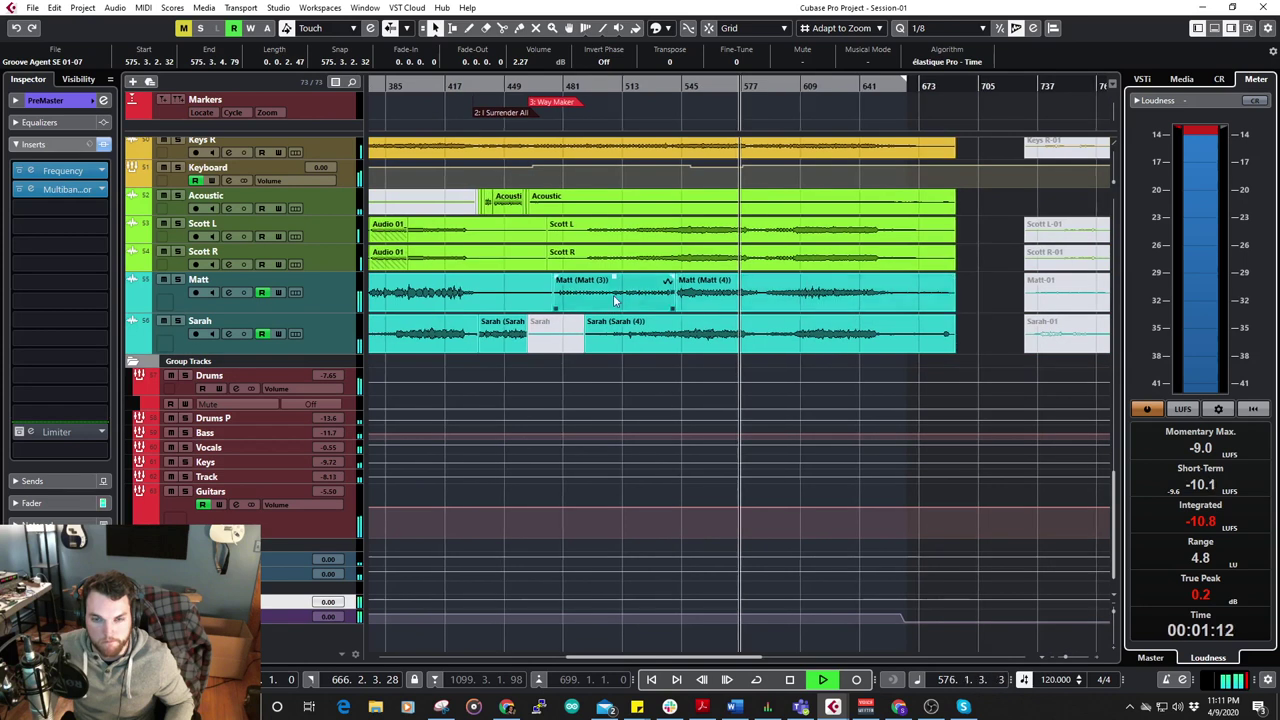
pyautogui.scroll(2, 640, 292)
pyautogui.press('g')
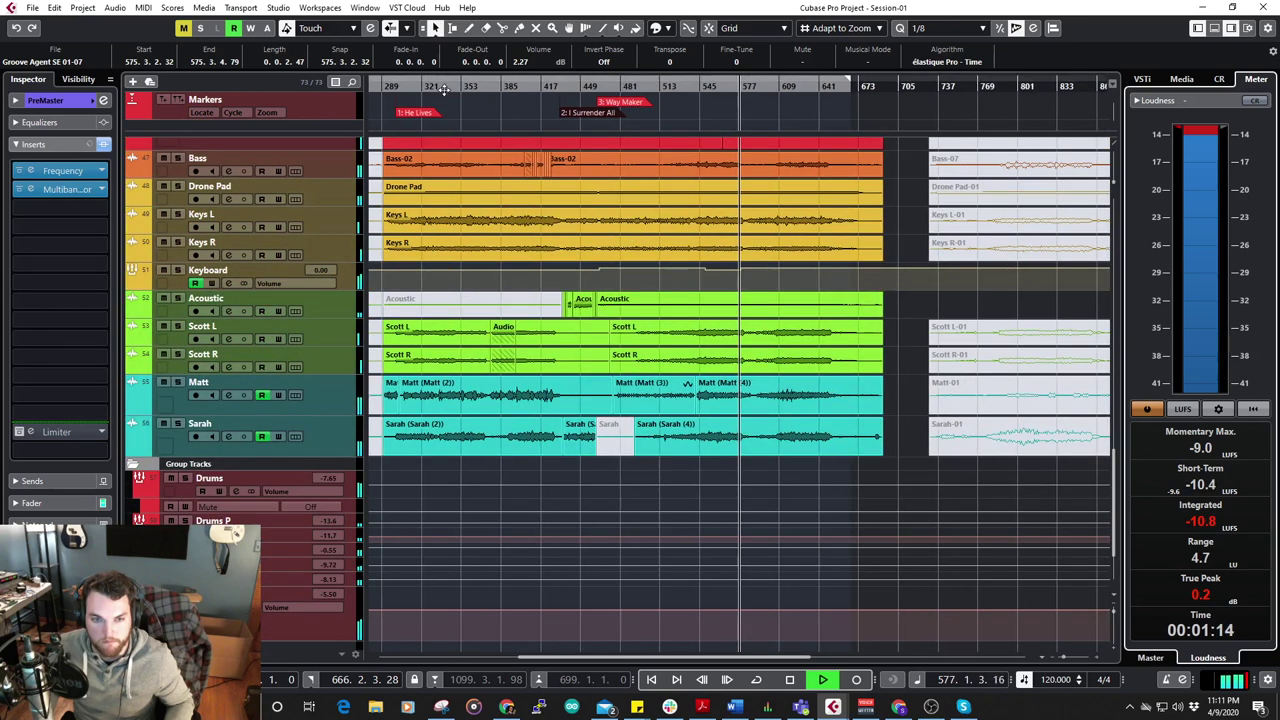
pyautogui.scroll(3, 874, 436)
pyautogui.scroll(2, 854, 435)
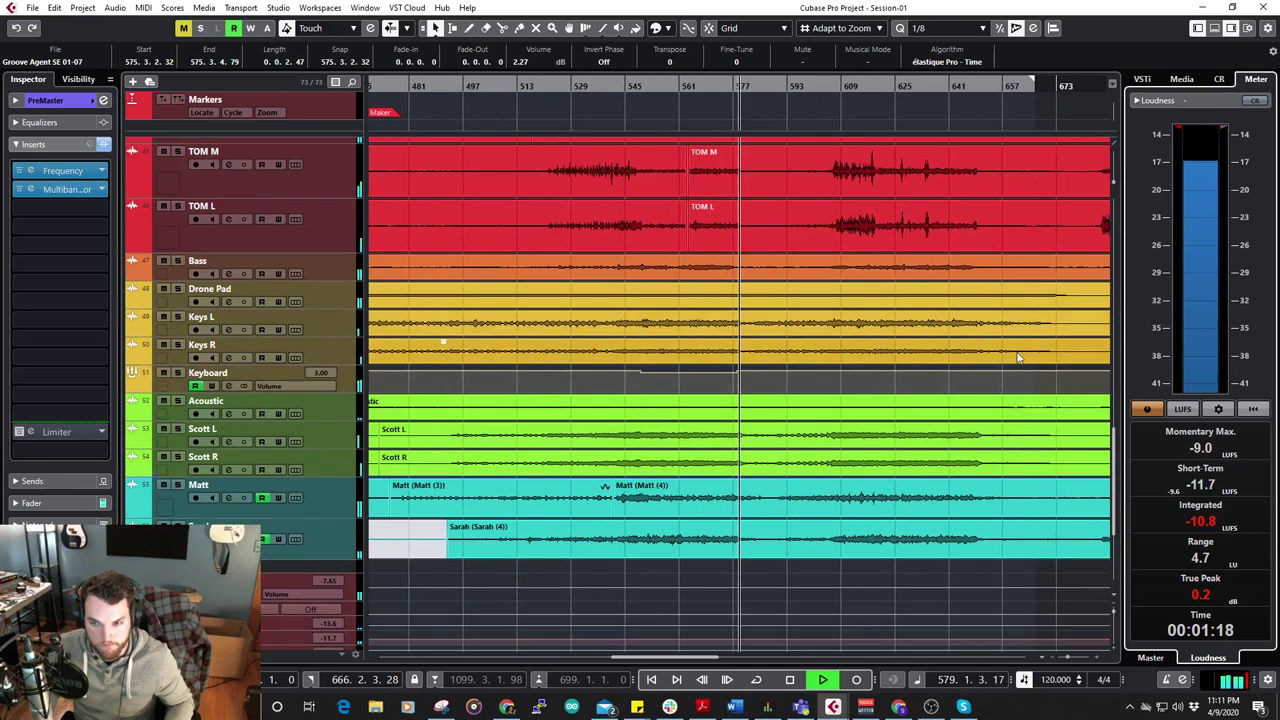
pyautogui.scroll(-3, 980, 340)
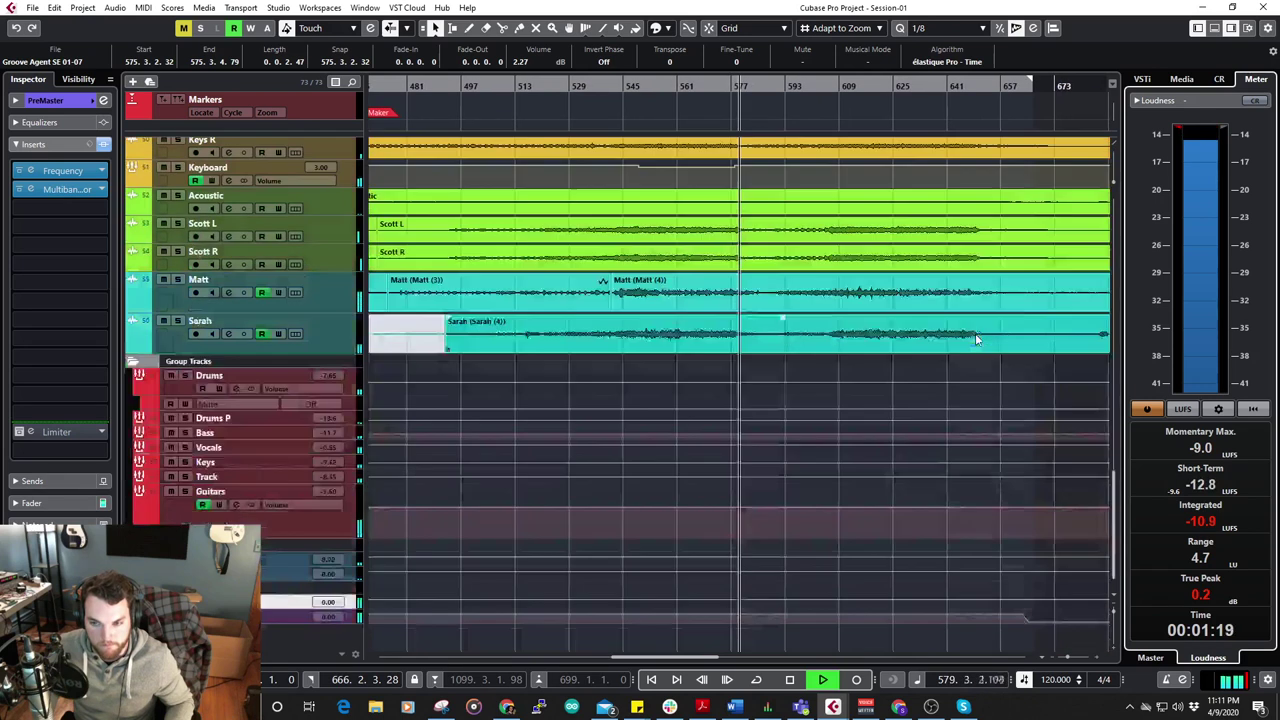
pyautogui.click(860, 87)
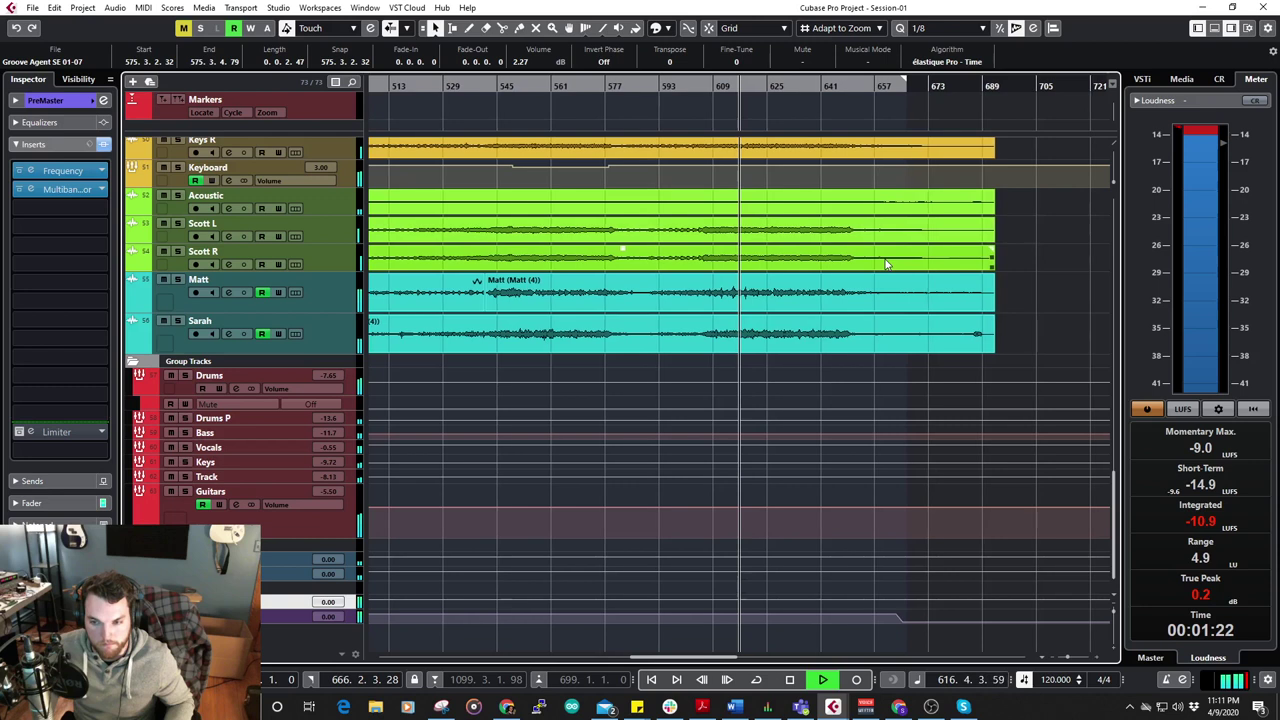
pyautogui.click(872, 214)
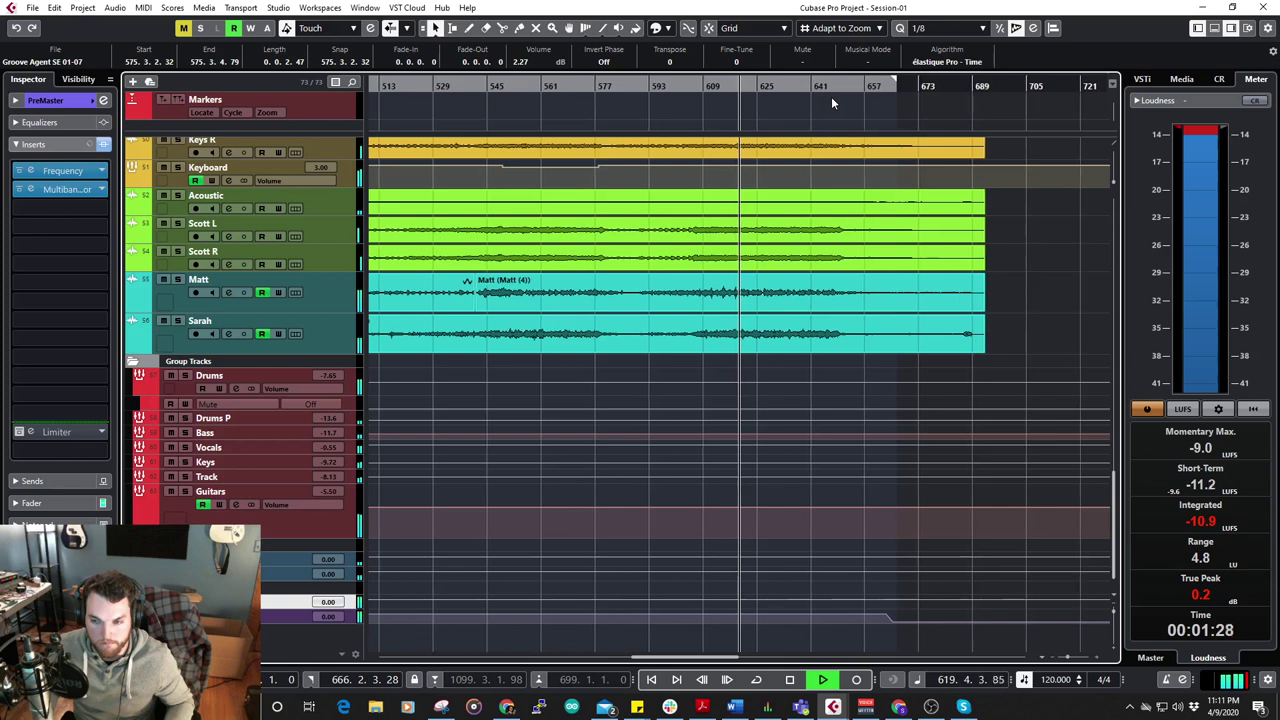
# Check the master's RMS and peak levels in the final loud section and restart the loudness measurement.
pyautogui.scroll(2, 857, 265)
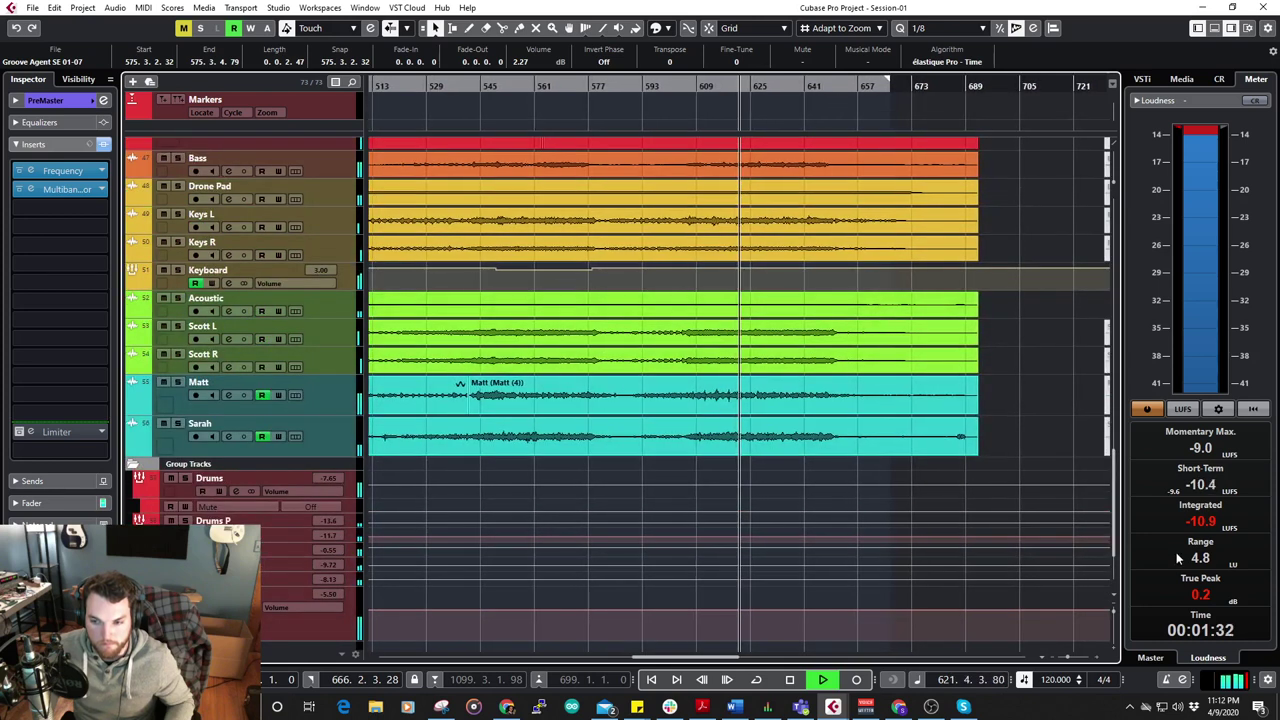
pyautogui.click(1152, 659)
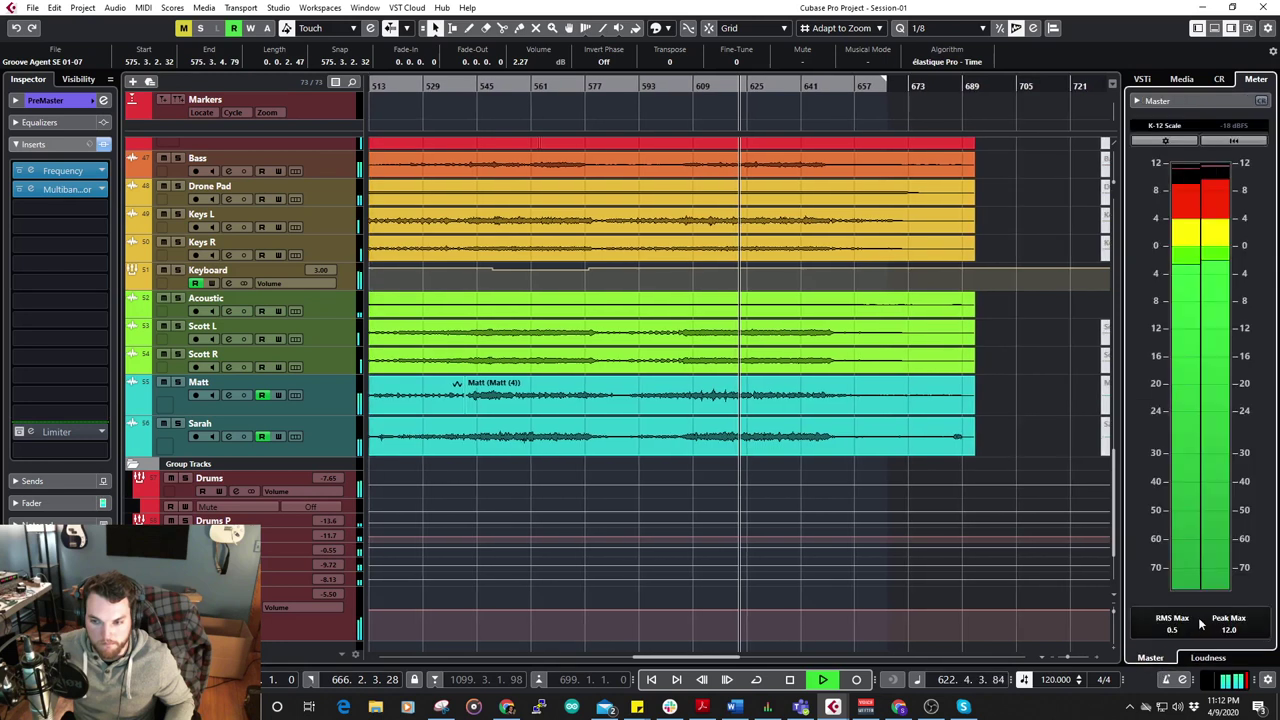
pyautogui.click(1208, 657)
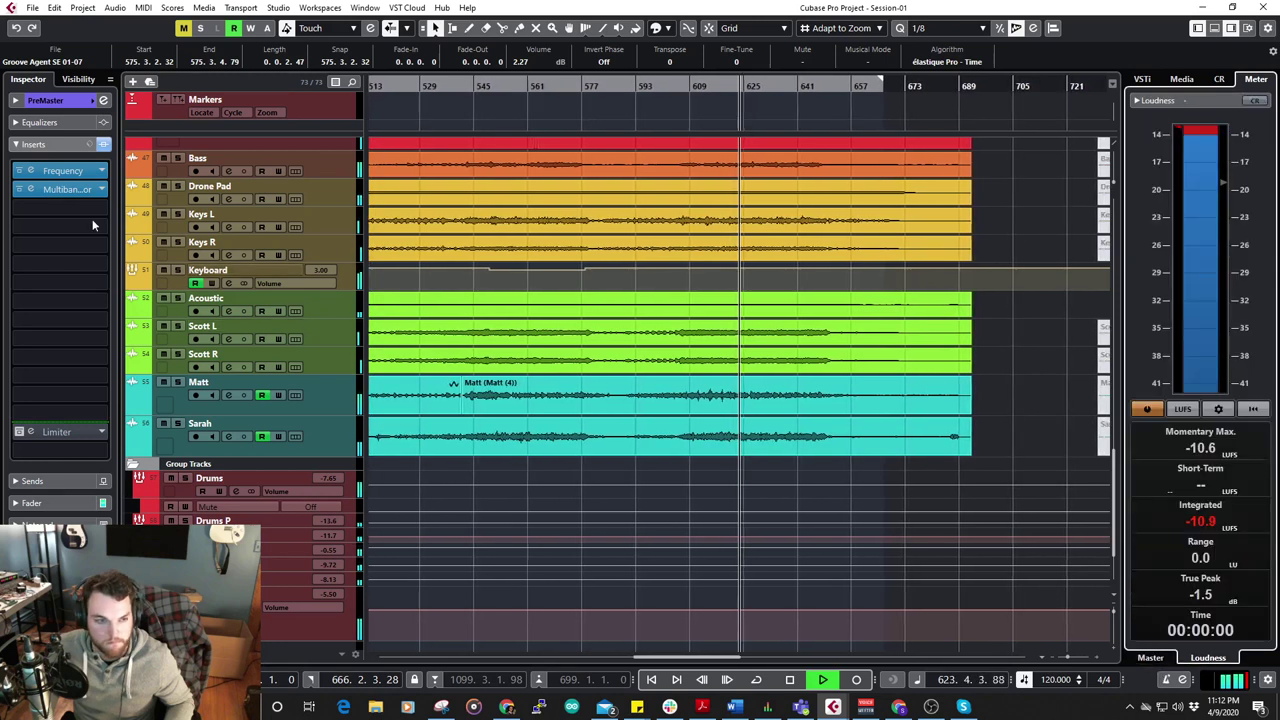
# Replace the PreMaster's Limiter insert with a Brickwall Limiter, set its threshold to -0.5 dB and resume playback.
pyautogui.click(104, 433)
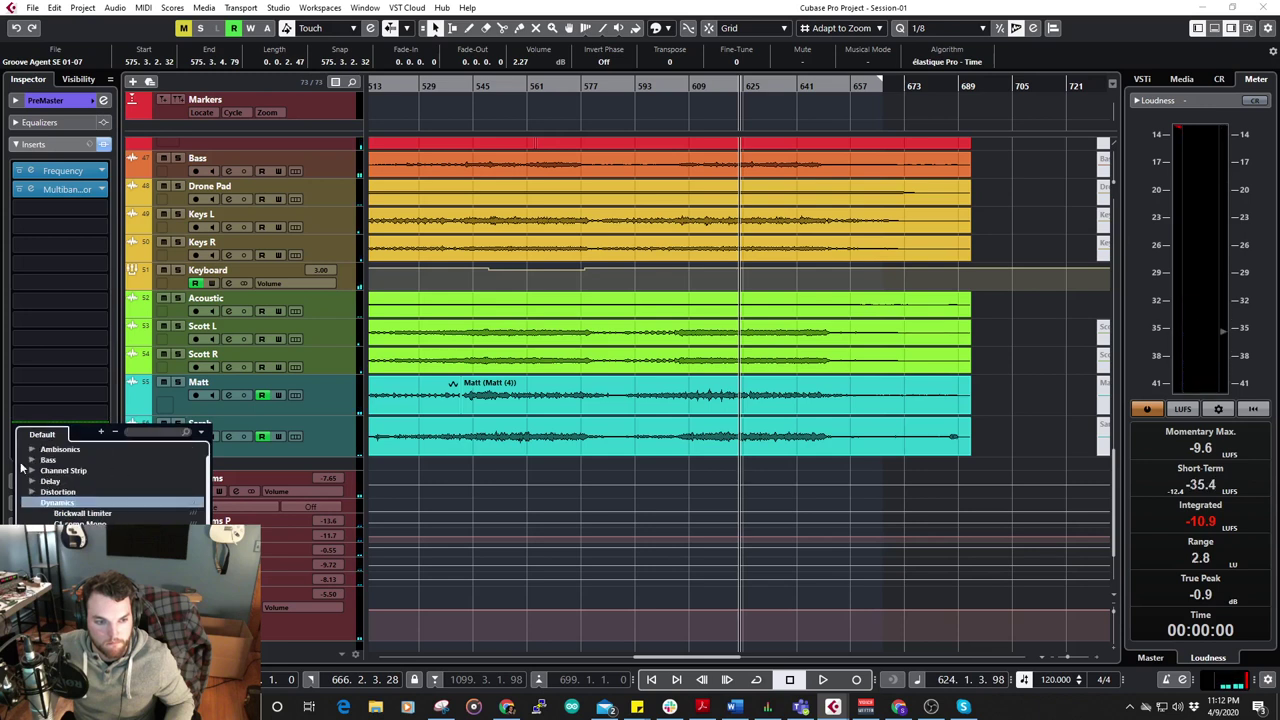
pyautogui.click(91, 514)
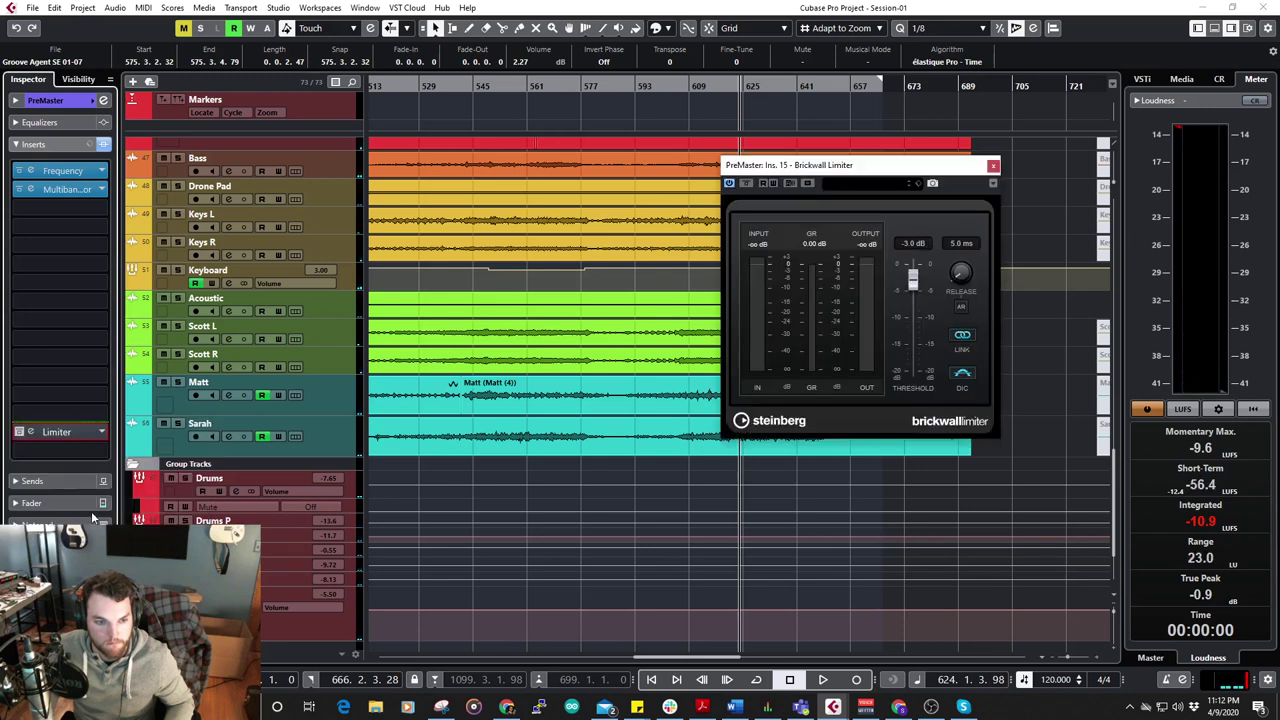
pyautogui.click(905, 247)
pyautogui.write('-0.5')
pyautogui.press('Return')
pyautogui.press('space')
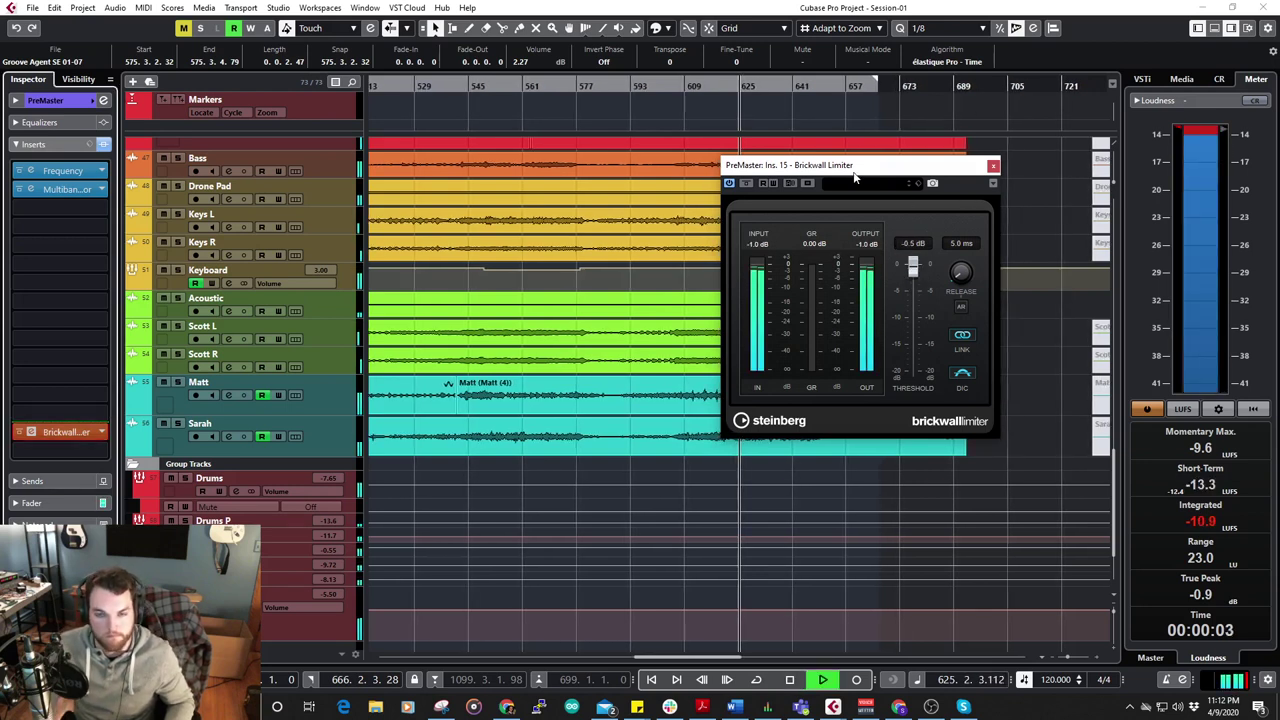
# Compare the master and loudness meters with the Brickwall Limiter active, and set its threshold to -1.0 dB.
pyautogui.moveTo(855, 178); pyautogui.dragTo(313, 214)
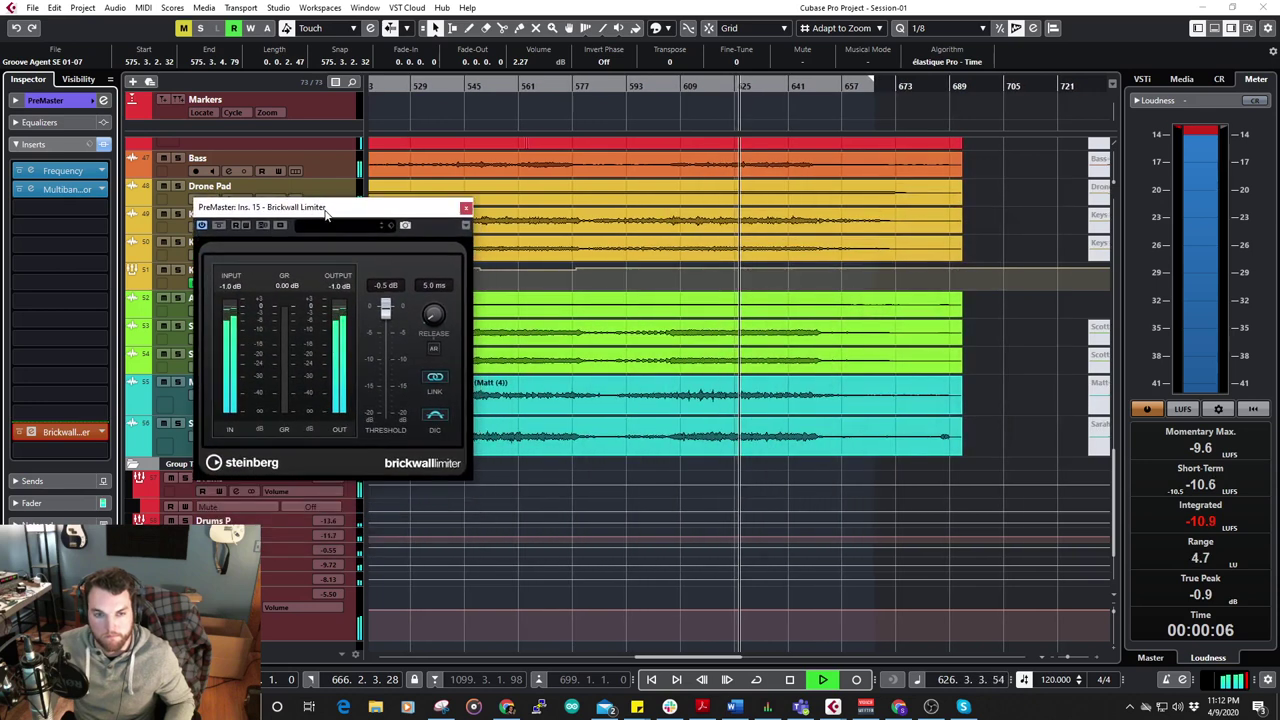
pyautogui.click(1151, 659)
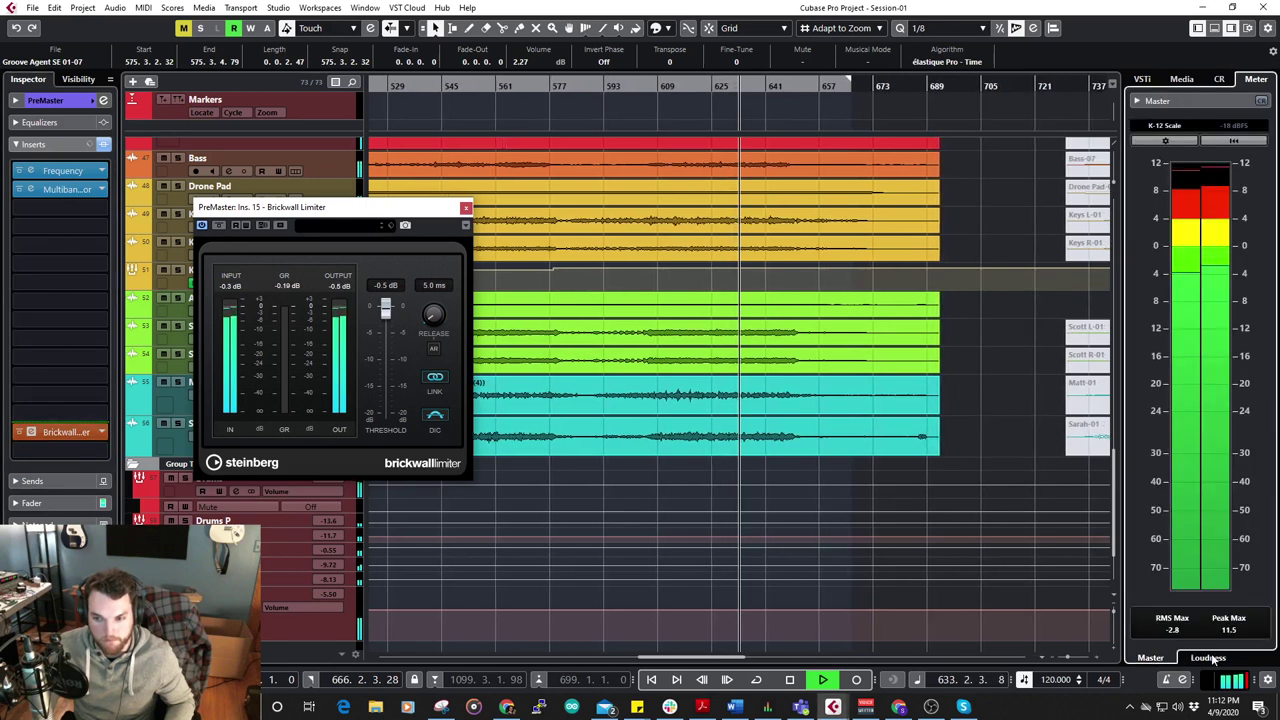
pyautogui.click(1210, 657)
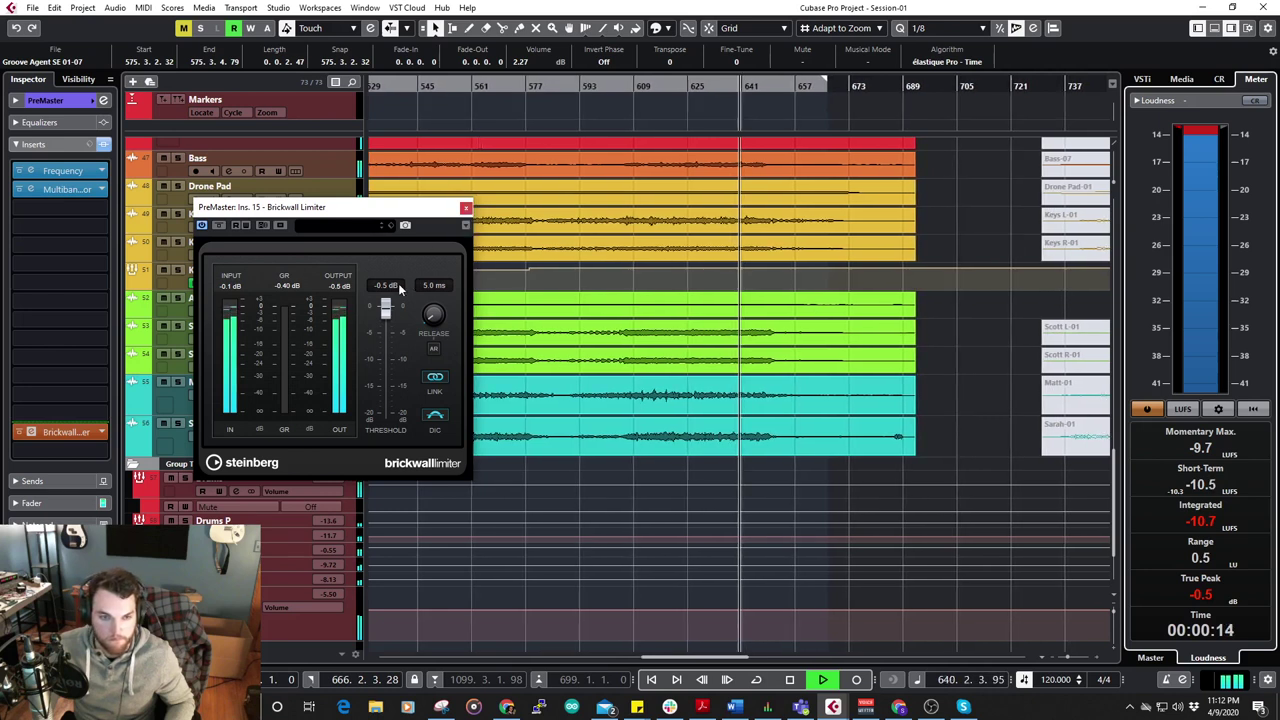
pyautogui.scroll(-5, 398, 284)
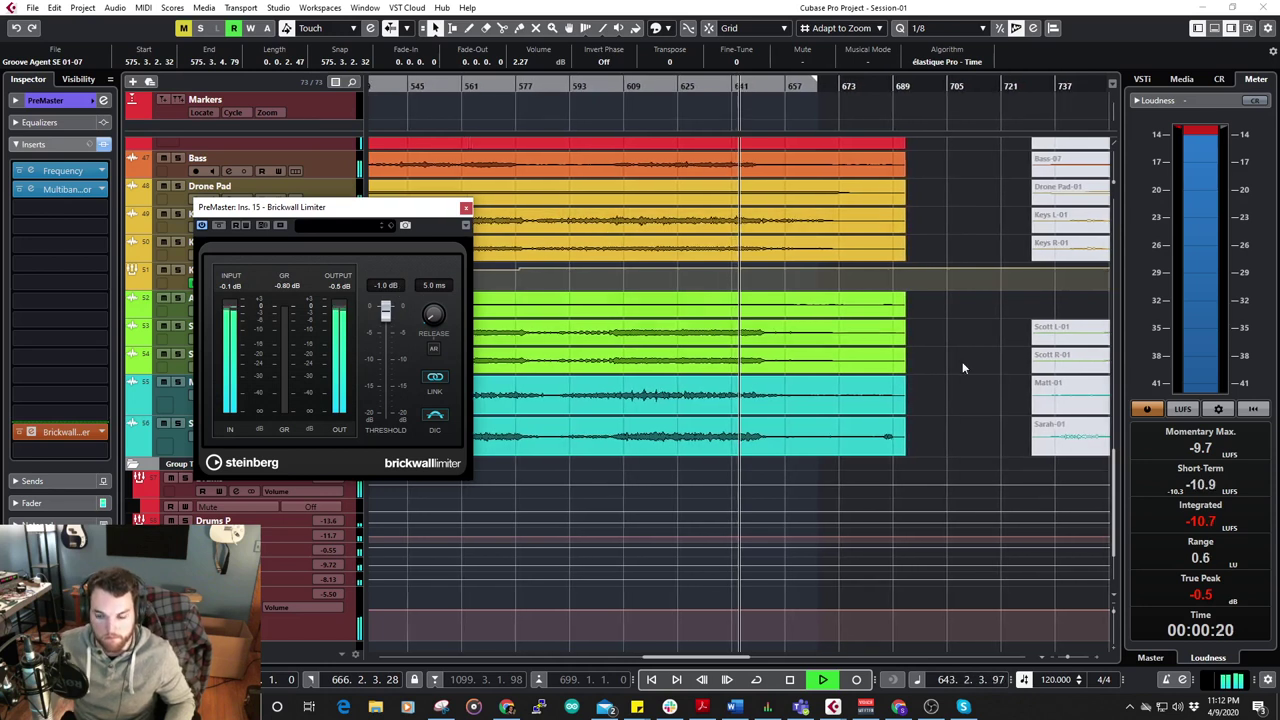
# Check the master peak level and a fresh loudness measurement with the Brickwall Limiter active, and close the limiter window.
pyautogui.click(1208, 657)
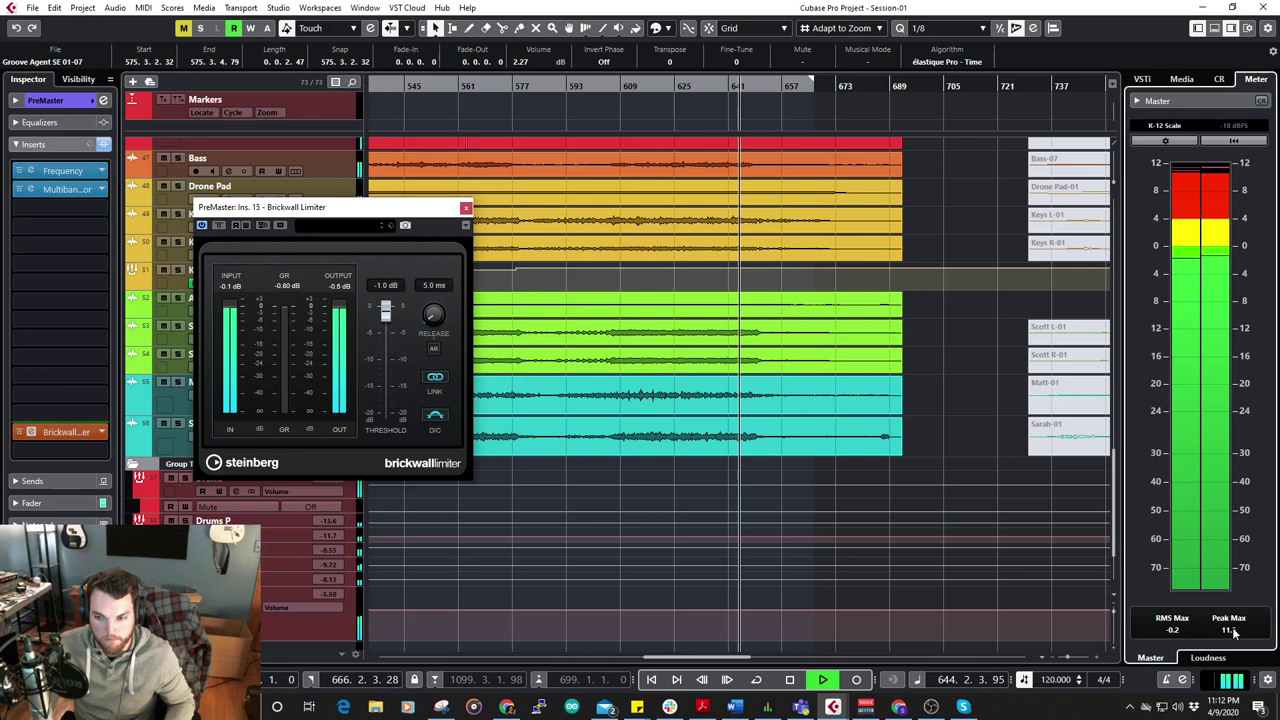
pyautogui.click(1212, 658)
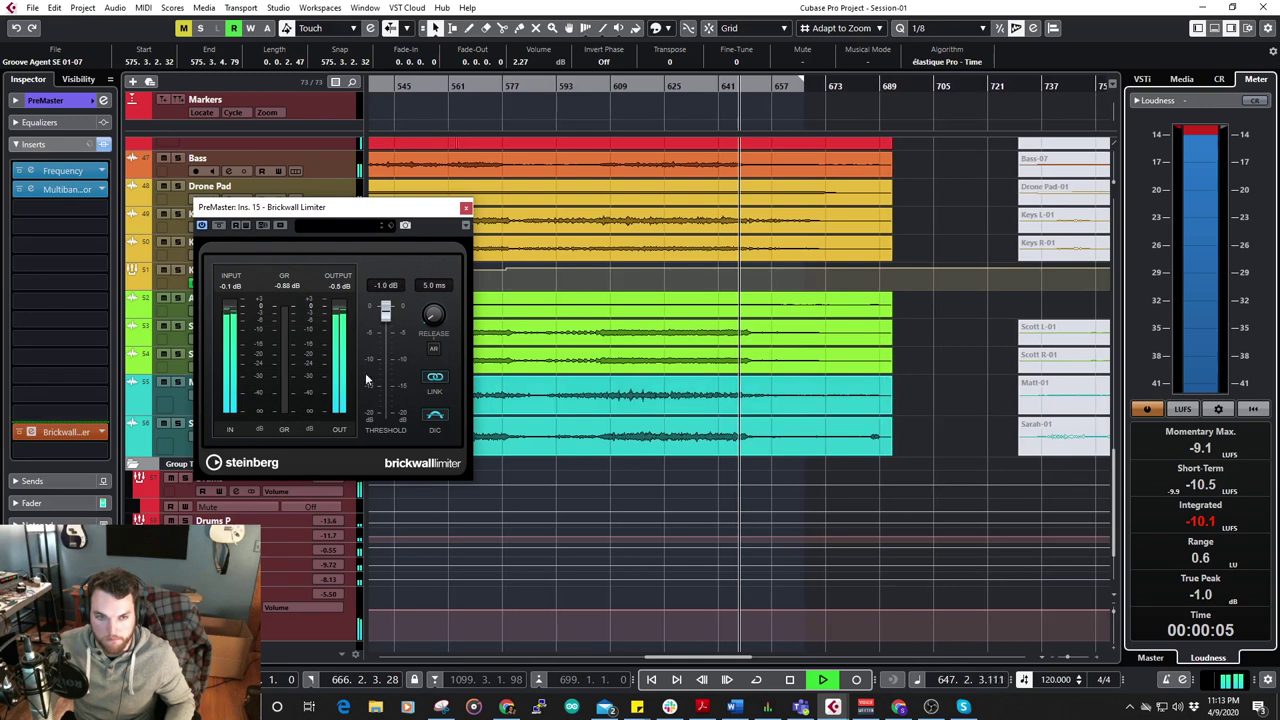
pyautogui.click(466, 207)
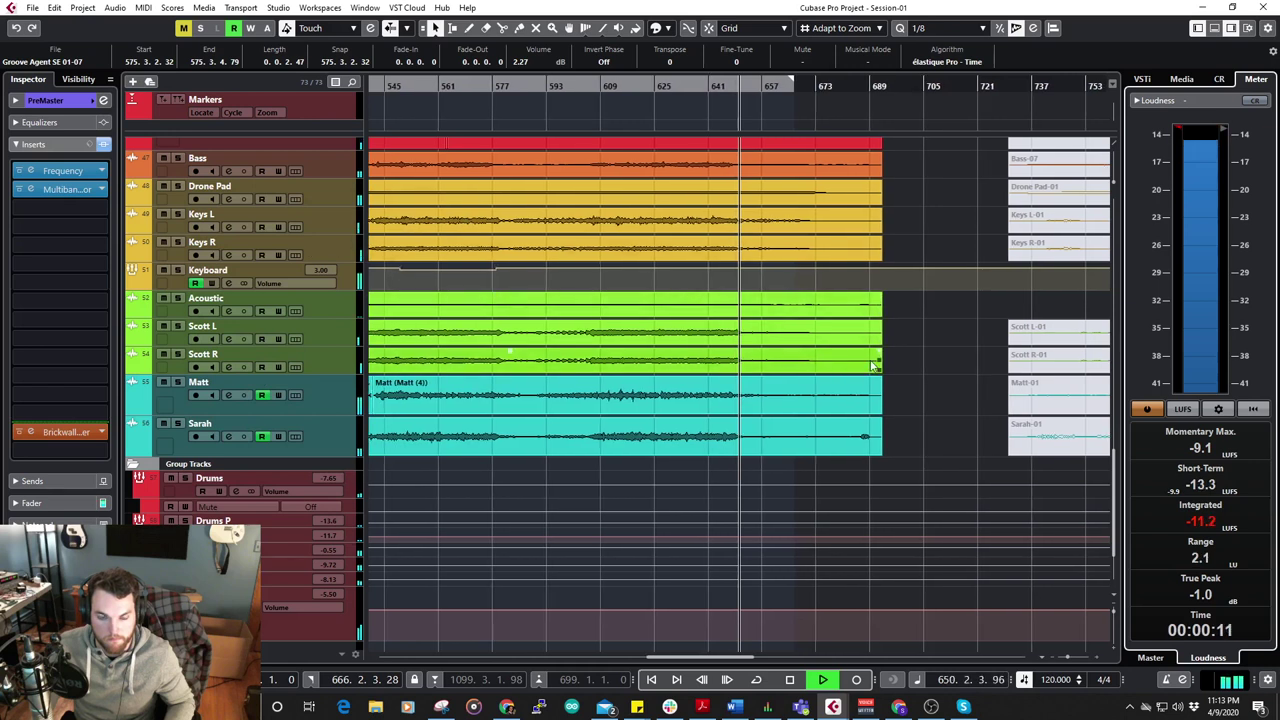
# Examine the tracks through the ending of "Way Maker" and follow the loudness levels while the song plays out.
pyautogui.scroll(-3, 930, 359)
pyautogui.hscroll(3, 930, 365)
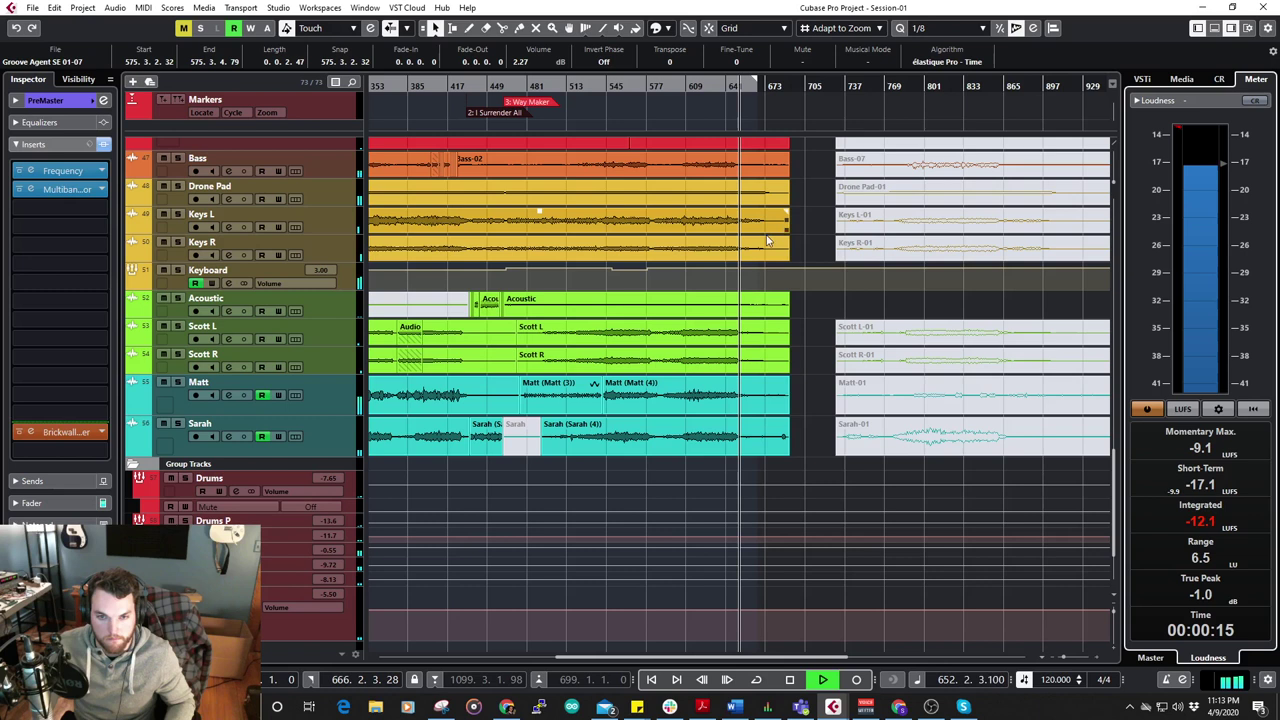
pyautogui.scroll(3, 759, 240)
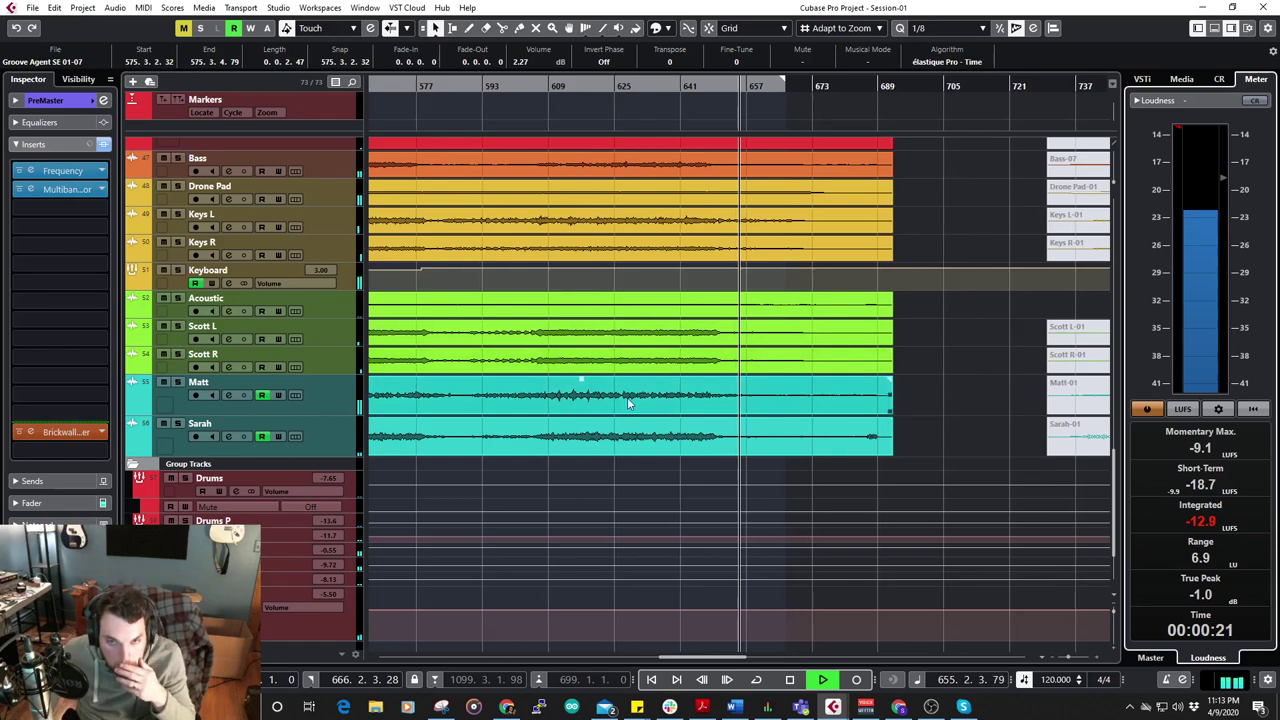
pyautogui.scroll(-2, 727, 252)
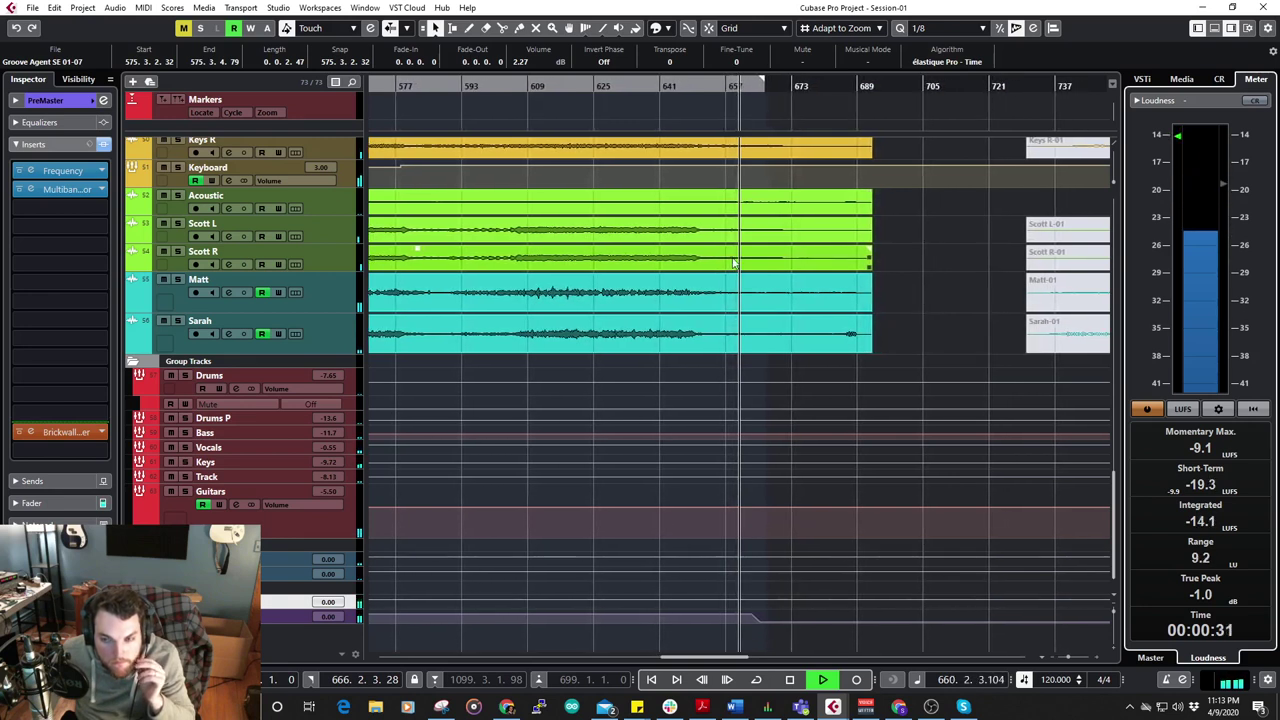
pyautogui.hscroll(-5, 723, 251)
pyautogui.scroll(1, 840, 240)
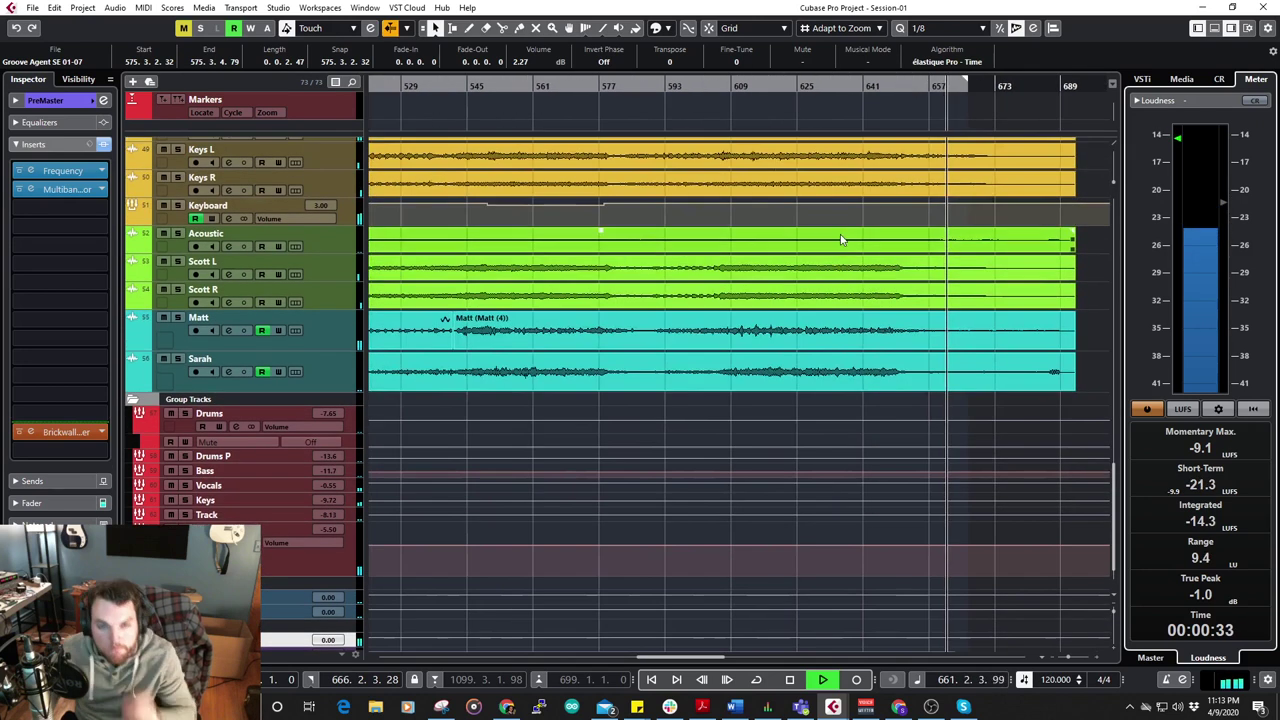
pyautogui.scroll(-4, 848, 293)
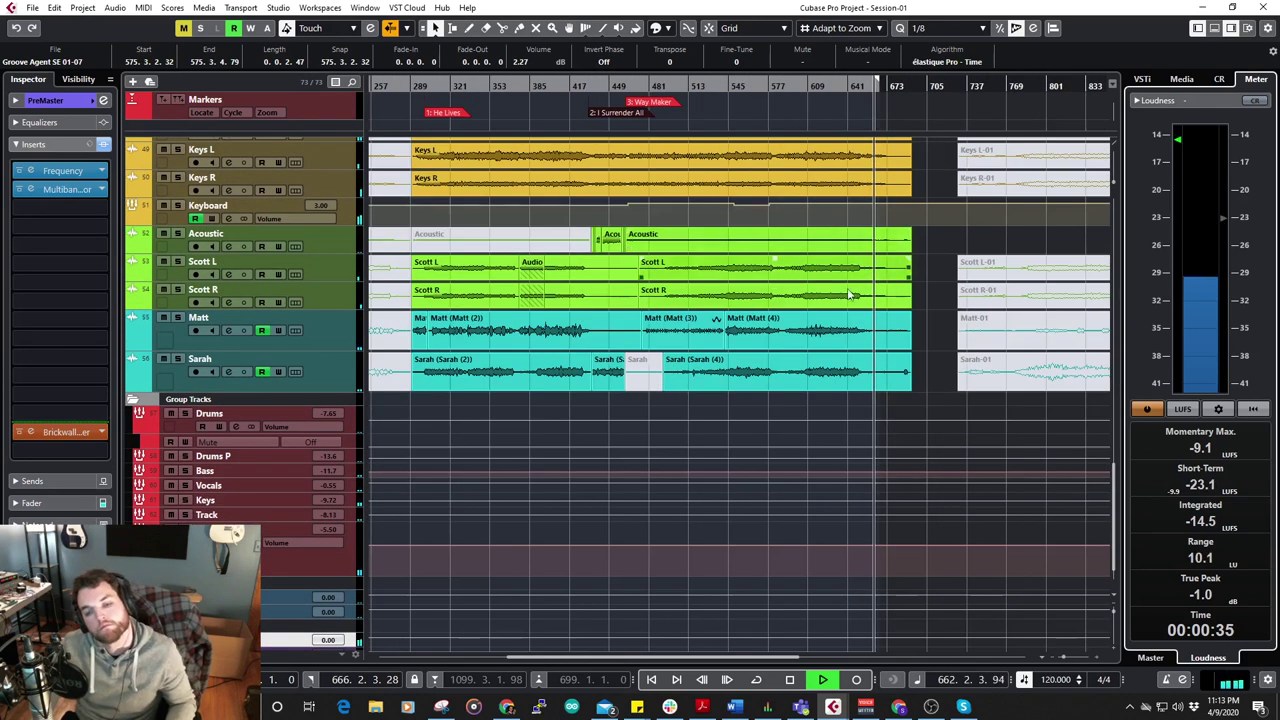
pyautogui.scroll(-1, 848, 293)
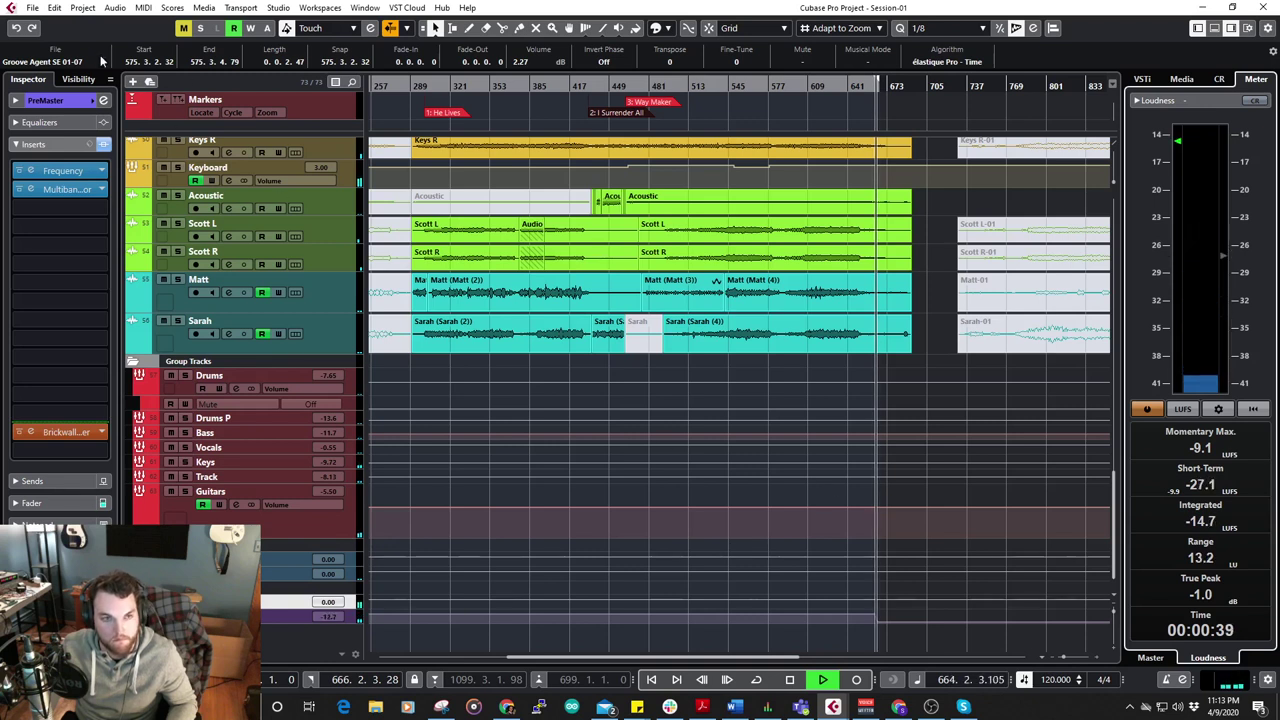
# Start an audio mixdown export of the Stereo Out and name the file "First Three Songs - Mix 1".
pyautogui.click(33, 7)
pyautogui.moveTo(105, 214)
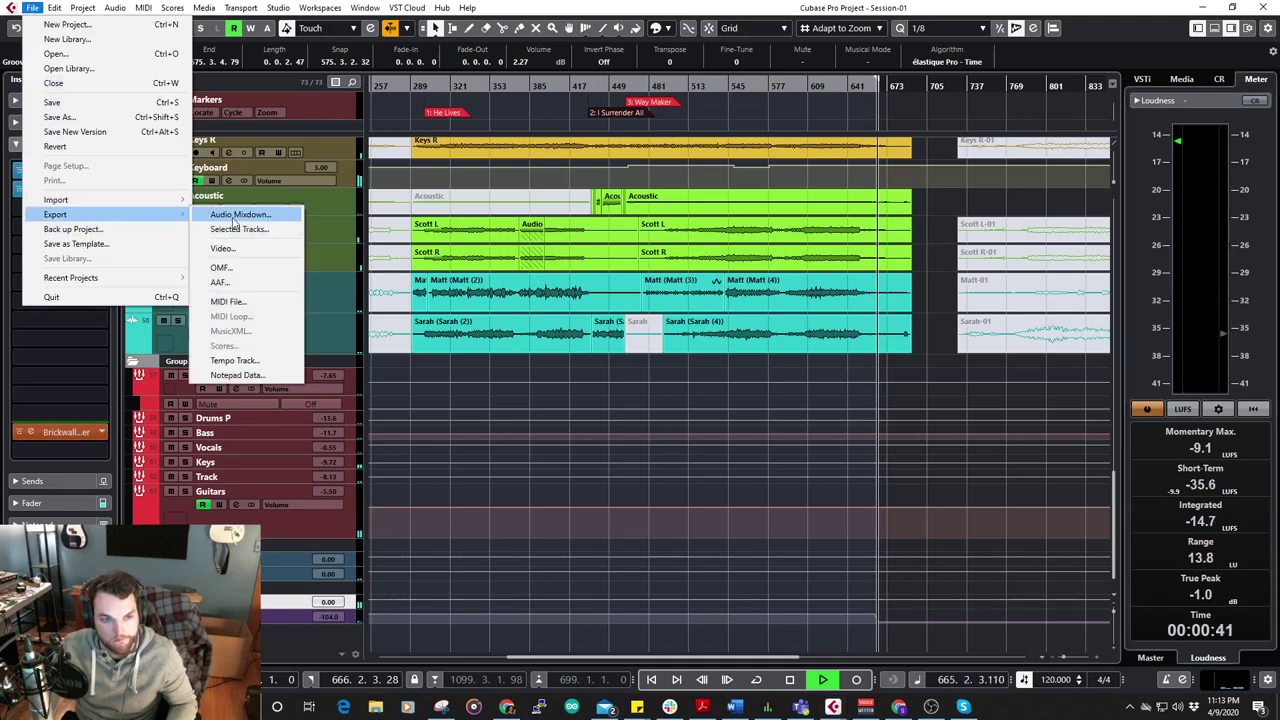
pyautogui.click(236, 215)
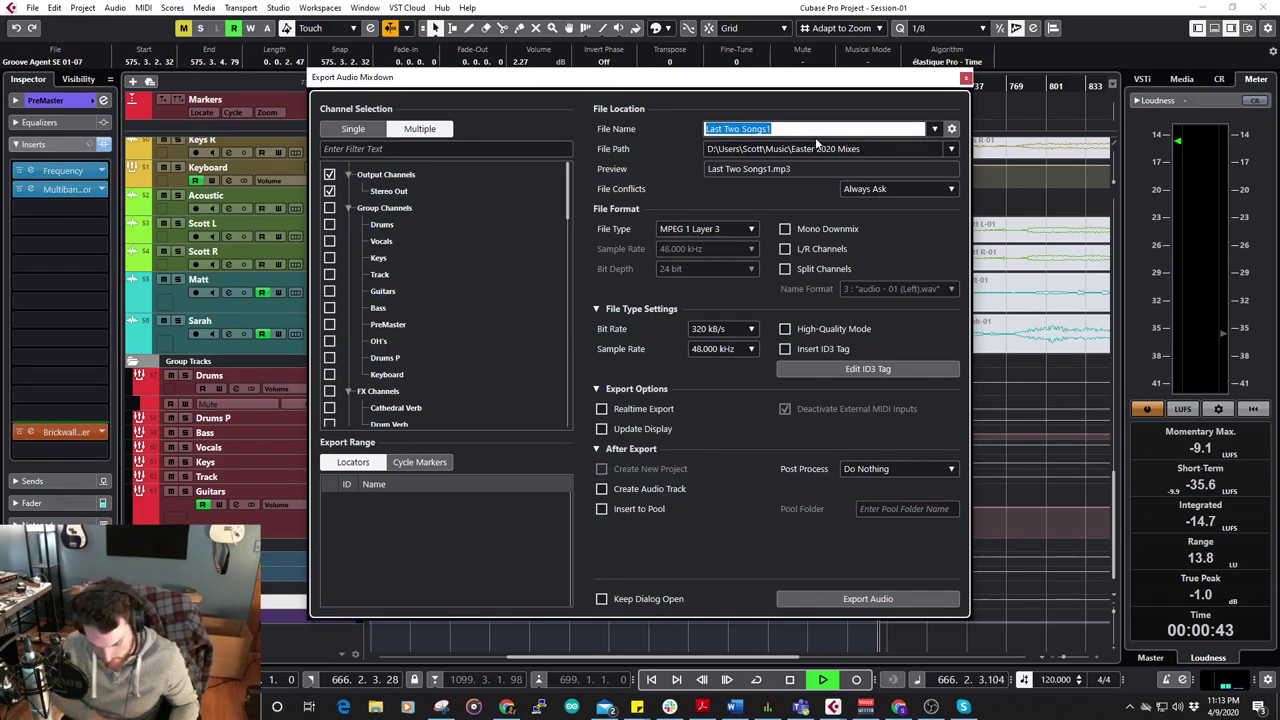
pyautogui.write('Firs')
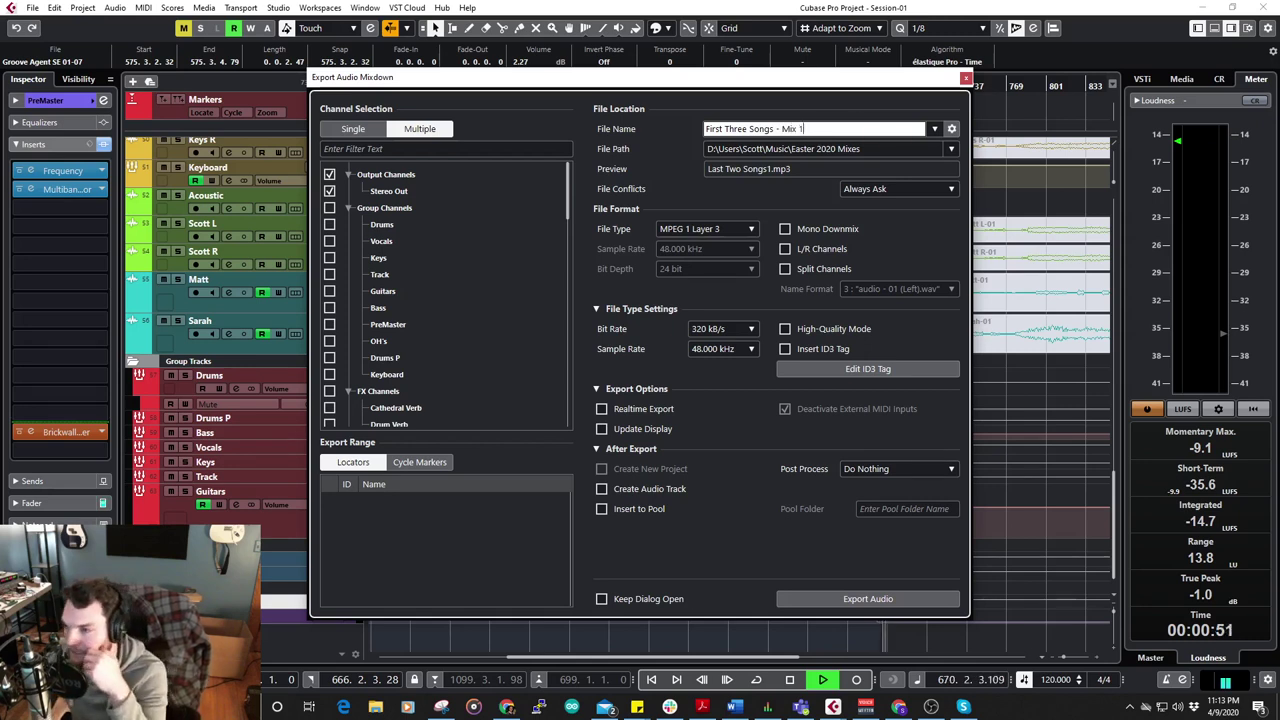
pyautogui.hotkey('alt', 'Tab')
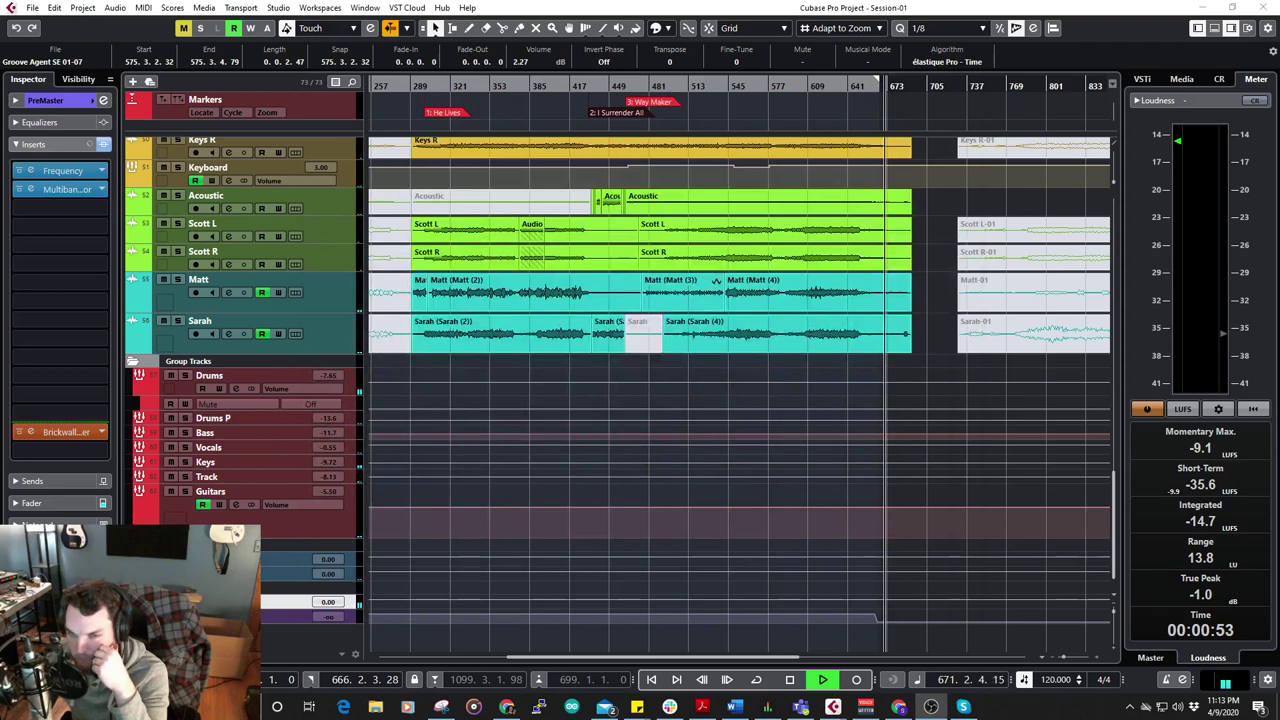